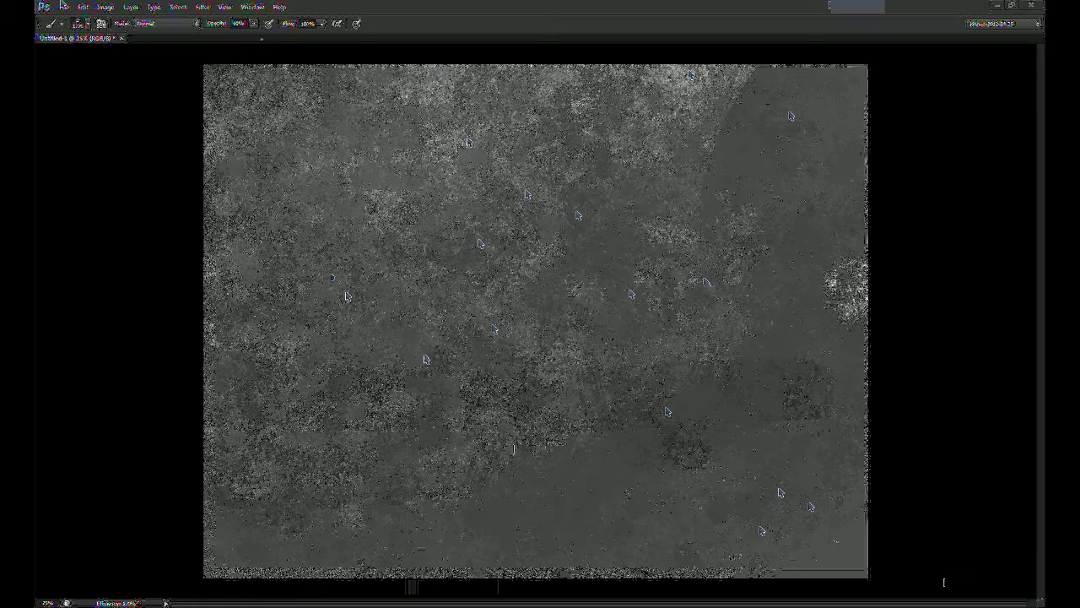
# Step: Dab rough texture onto the middle of the grey background and switch to a different brush preset
pyautogui.click(475, 318)
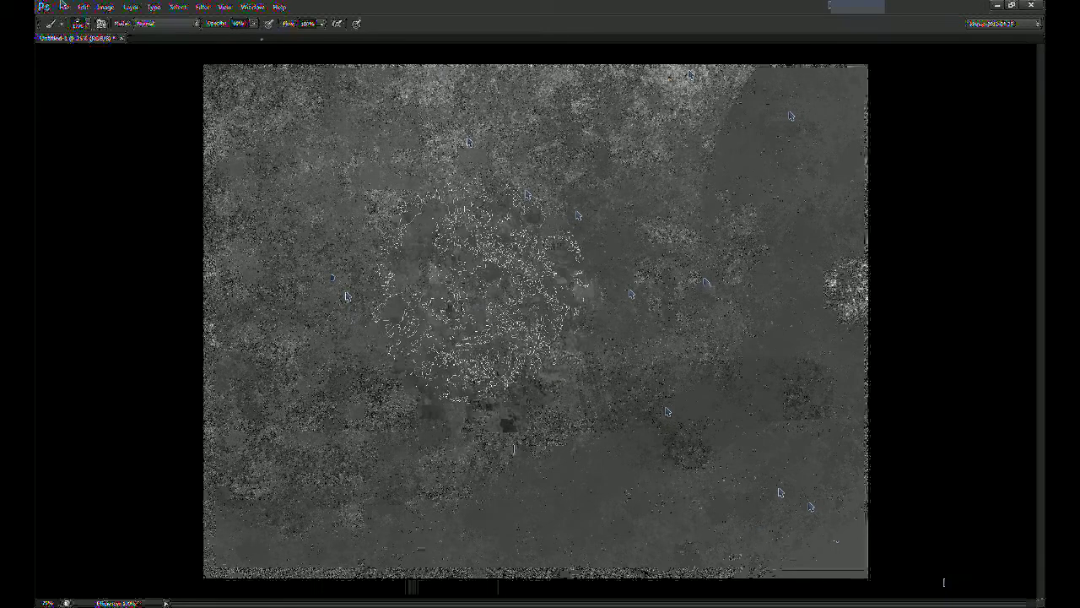
pyautogui.click(87, 24)
pyautogui.click(122, 183)
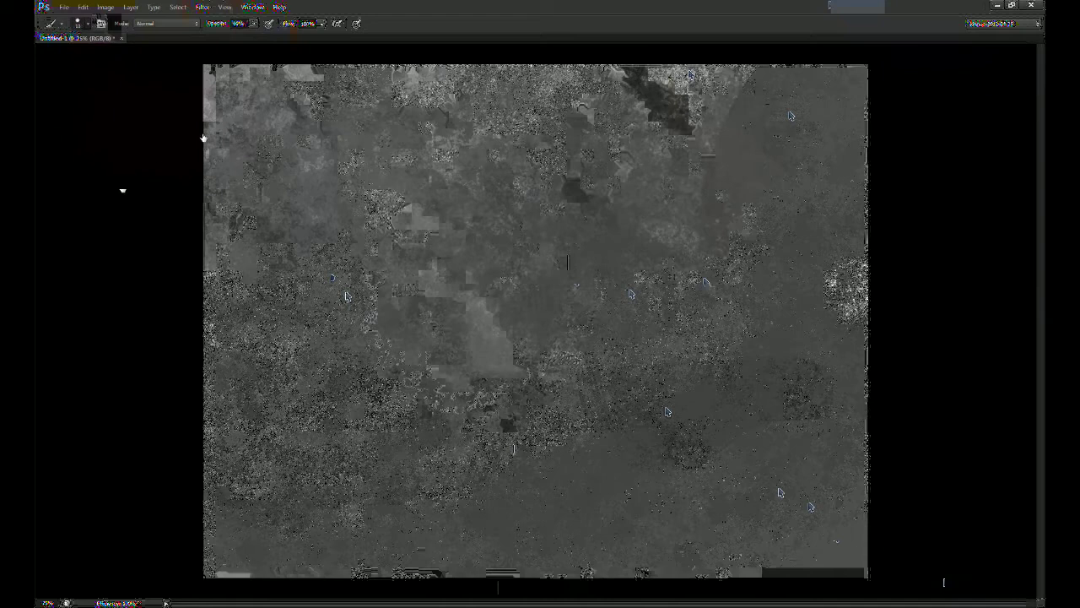
pyautogui.click(425, 246)
# Step: Try a diagonal stroke with a larger brush across the middle of the canvas and undo it
pyautogui.press(']')
pyautogui.press(']')
pyautogui.press(']')
pyautogui.moveTo(538, 370); pyautogui.dragTo(632, 279)
pyautogui.hotkey('ctrl', 'z')
# Step: Add a new layer and lasso a sloping, hill-shaped area across the lower-left half of the canvas
pyautogui.click(1015, 597)
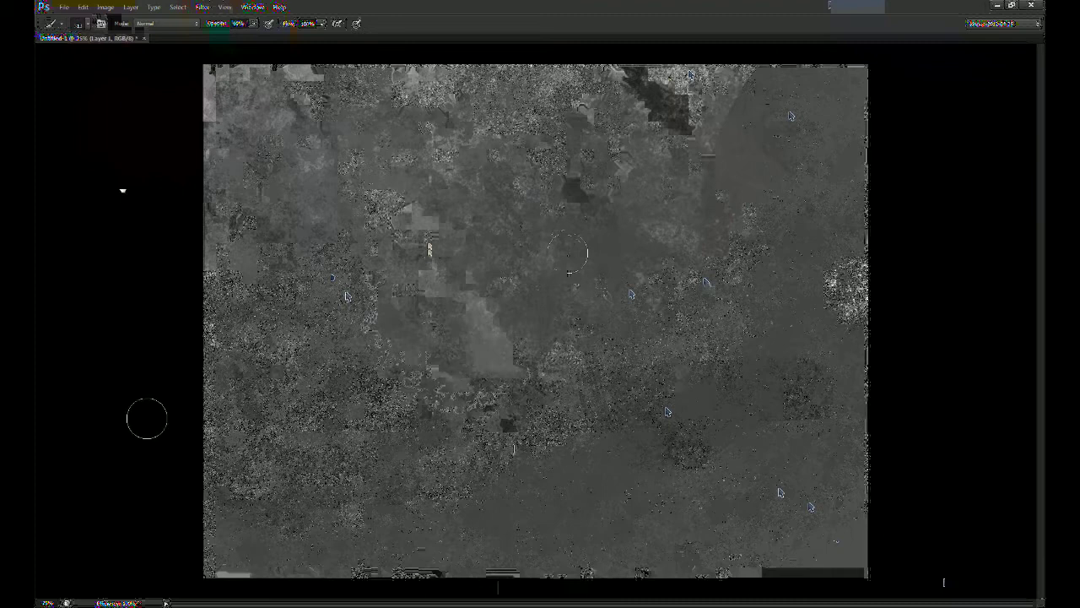
pyautogui.press('l')
pyautogui.moveTo(230, 314)
pyautogui.mouseDown()
pyautogui.moveTo(577, 432)
pyautogui.moveTo(697, 520)
pyautogui.moveTo(688, 580)
pyautogui.moveTo(580, 584)
pyautogui.mouseUp()
# Step: Darken the selected hill area with a fading Multiply-mode gradient and remove the selection
pyautogui.press('g')
pyautogui.click(313, 473)
pyautogui.hotkey('ctrl', 'z')
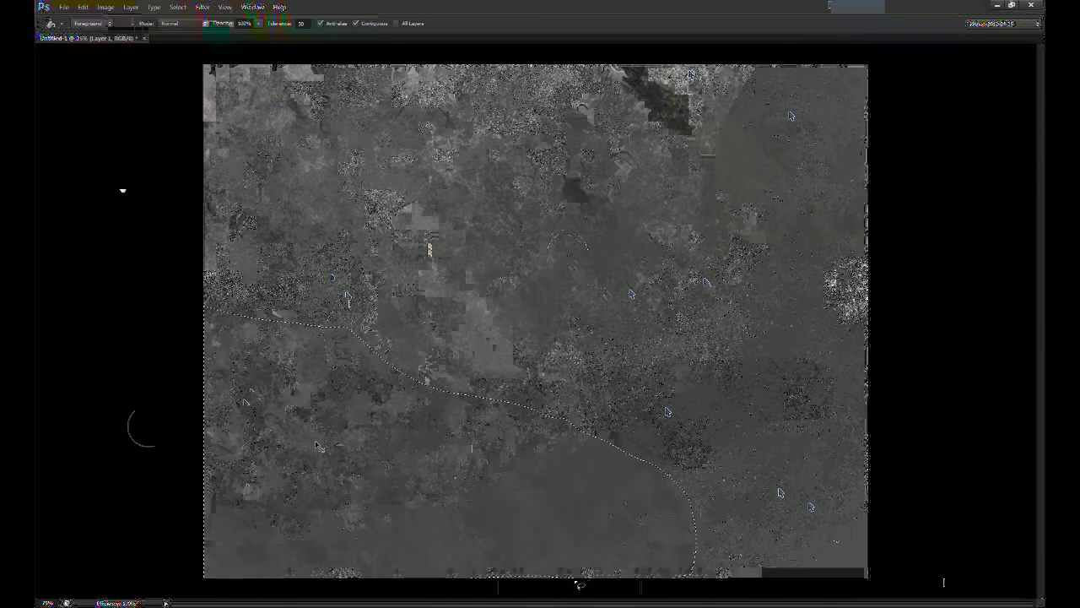
pyautogui.hotkey('shift', 'g')
pyautogui.moveTo(417, 390); pyautogui.dragTo(394, 528)
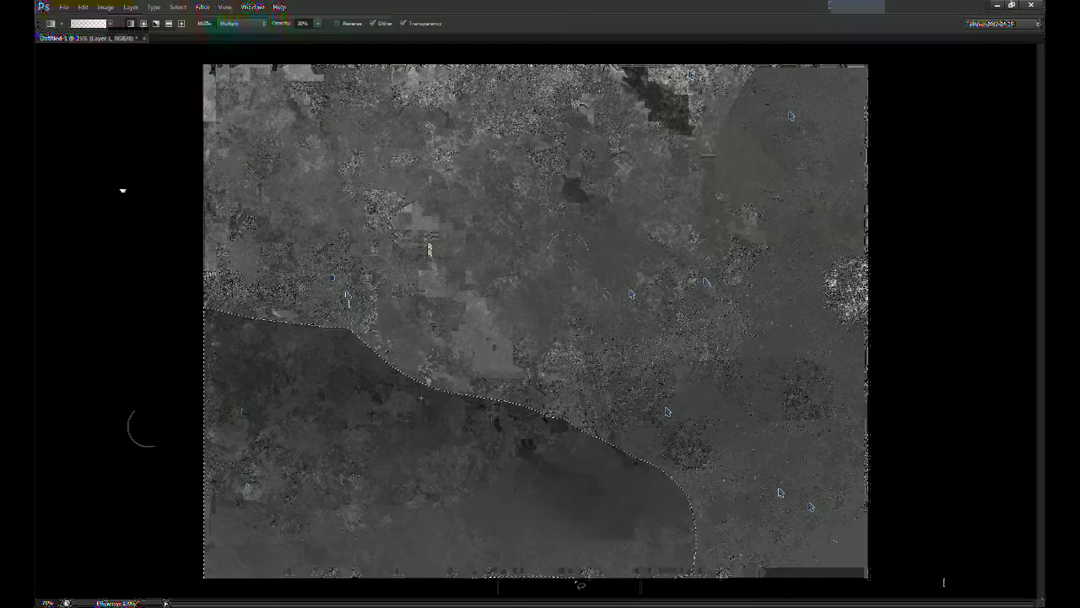
pyautogui.hotkey('ctrl', 'd')
# Step: Paint thin curved lines beside the hill and a tall dark shape with two legs on its left slope
pyautogui.press('b')
pyautogui.moveTo(477, 422); pyautogui.dragTo(645, 368)
pyautogui.moveTo(735, 282); pyautogui.dragTo(831, 253)
pyautogui.moveTo(335, 147)
pyautogui.mouseDown()
pyautogui.moveTo(275, 312)
pyautogui.moveTo(309, 193)
pyautogui.mouseUp()
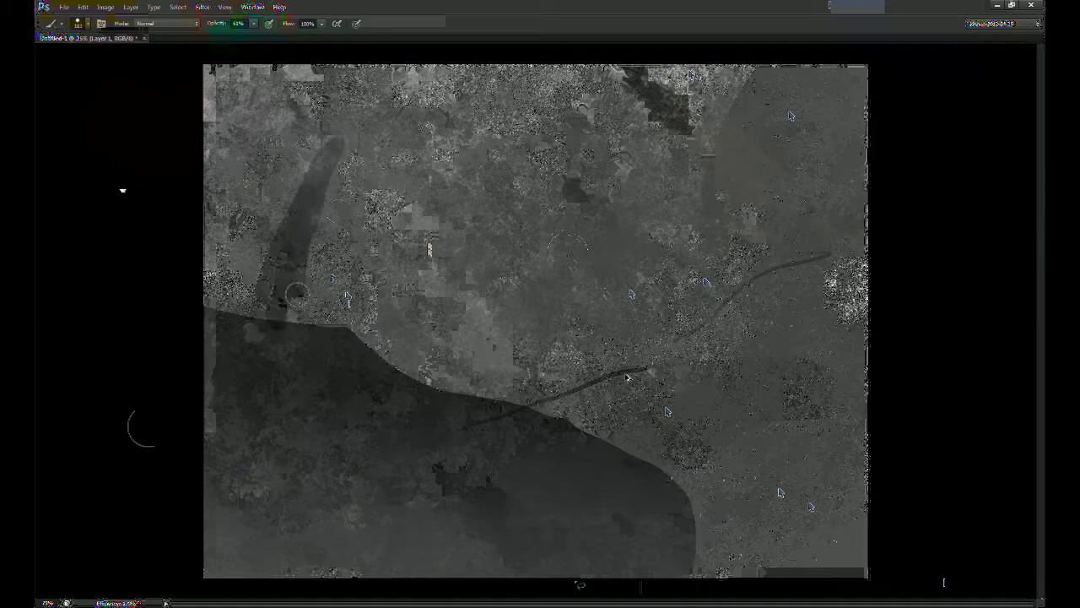
pyautogui.moveTo(297, 294); pyautogui.dragTo(241, 396)
pyautogui.moveTo(329, 409); pyautogui.dragTo(317, 206)
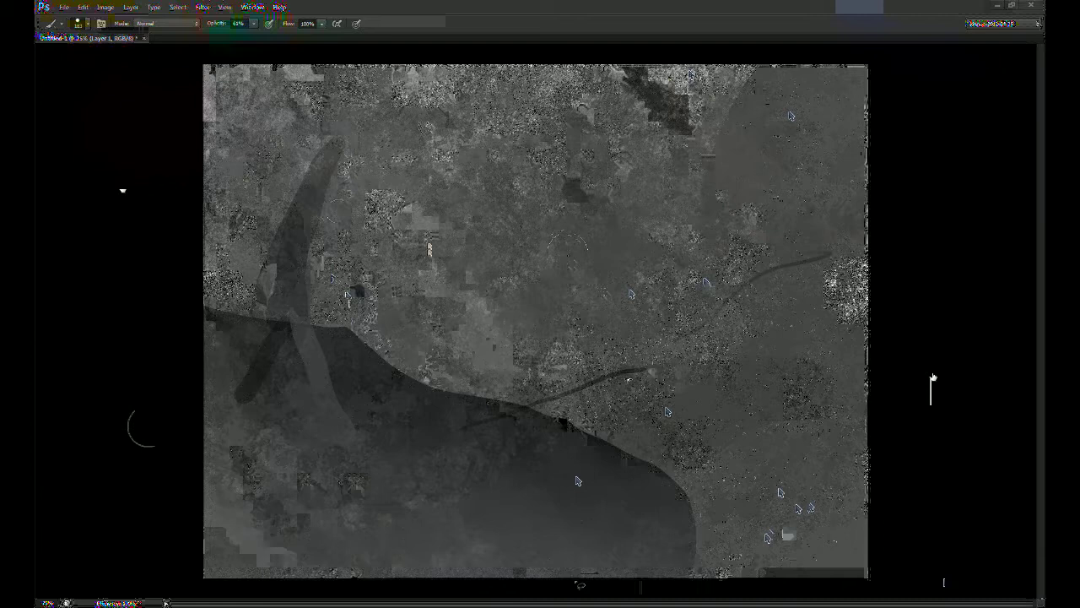
# Step: Paint a thick dark band sweeping from the canvas's lower-right edge across the foot of the hill
pyautogui.moveTo(619, 404); pyautogui.dragTo(584, 419)
pyautogui.moveTo(661, 421); pyautogui.dragTo(605, 443)
pyautogui.moveTo(852, 450); pyautogui.dragTo(517, 508)
pyautogui.moveTo(856, 455)
pyautogui.mouseDown()
pyautogui.moveTo(691, 473)
pyautogui.moveTo(437, 527)
pyautogui.mouseUp()
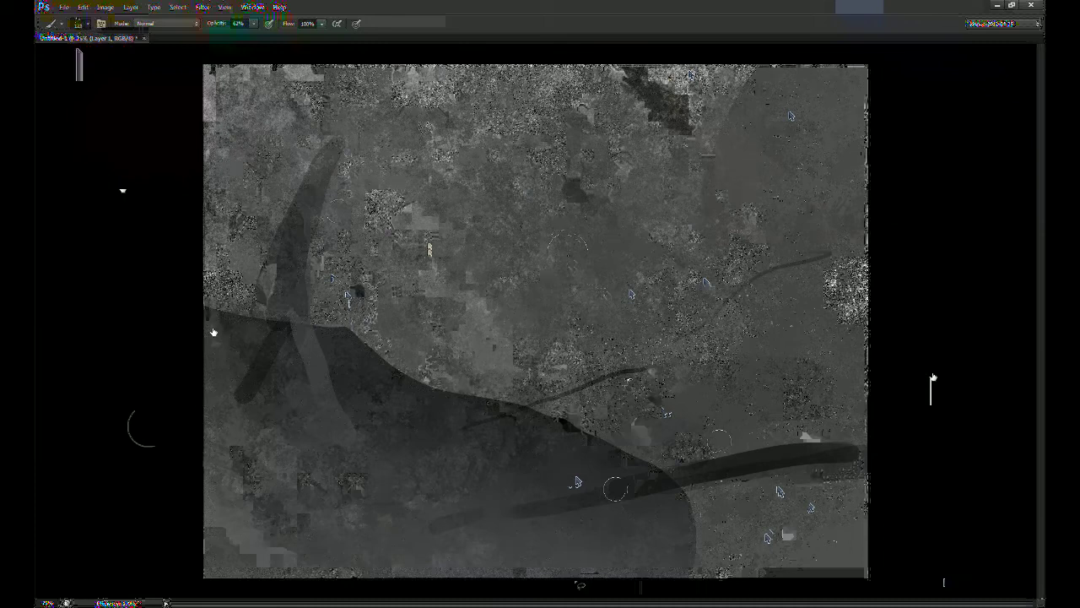
# Step: Scatter dark speckled brush marks across the ground beneath the dark band
pyautogui.moveTo(859, 484); pyautogui.dragTo(397, 542)
pyautogui.moveTo(397, 543)
pyautogui.mouseDown()
pyautogui.moveTo(552, 545)
pyautogui.moveTo(870, 526)
pyautogui.moveTo(595, 527)
pyautogui.moveTo(690, 499)
pyautogui.mouseUp()
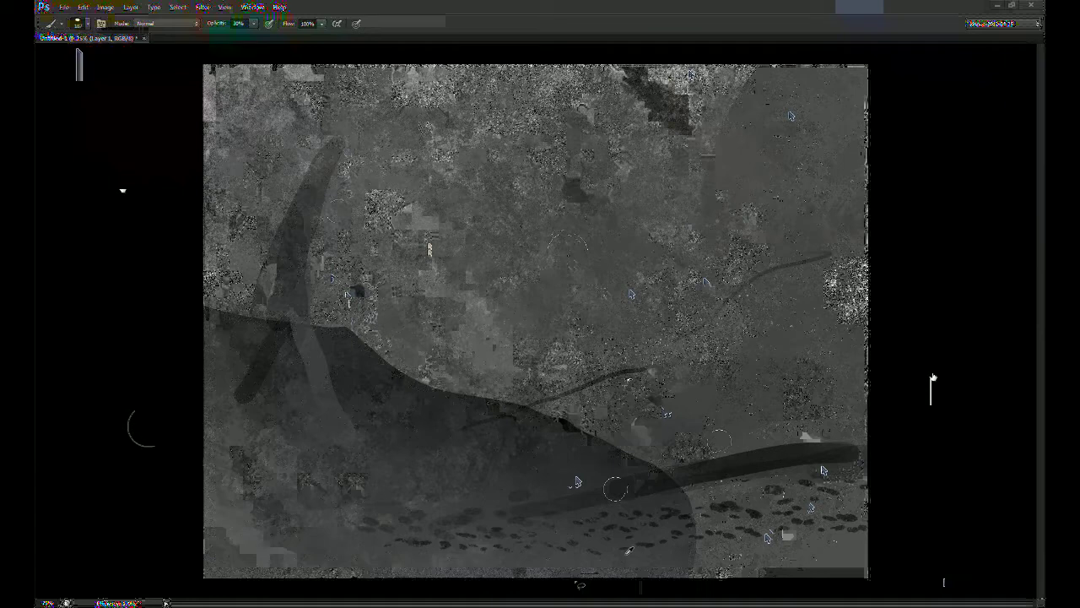
pyautogui.moveTo(697, 513); pyautogui.dragTo(714, 513)
pyautogui.moveTo(729, 503)
pyautogui.mouseDown()
pyautogui.moveTo(747, 503)
pyautogui.moveTo(740, 534)
pyautogui.mouseUp()
pyautogui.moveTo(532, 552); pyautogui.dragTo(621, 535)
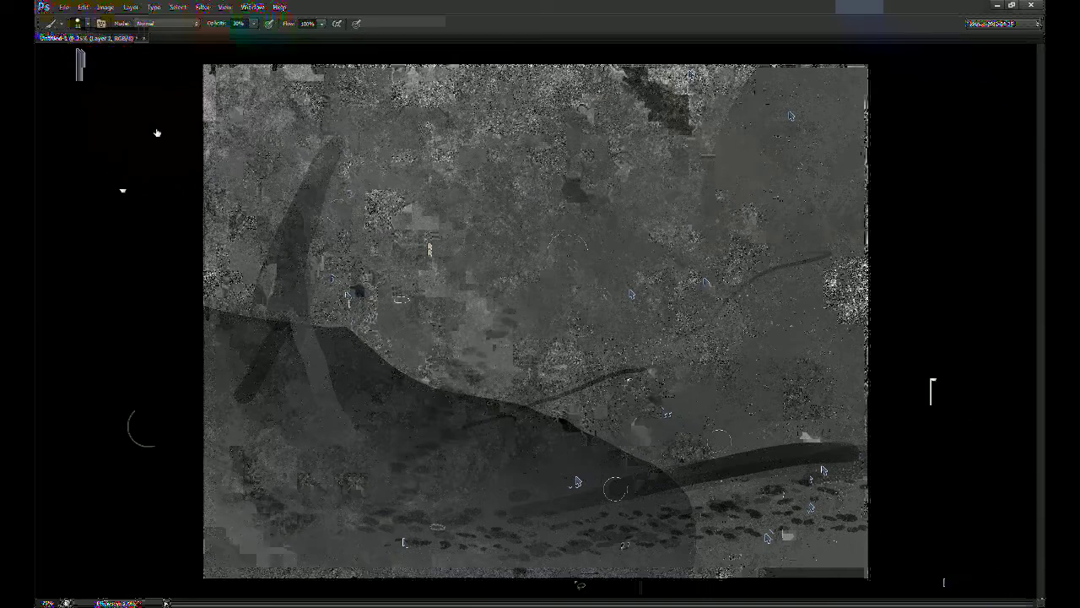
# Step: Sketch the left side of a head and neck above the hill with dark brush strokes
pyautogui.moveTo(441, 355); pyautogui.dragTo(458, 276)
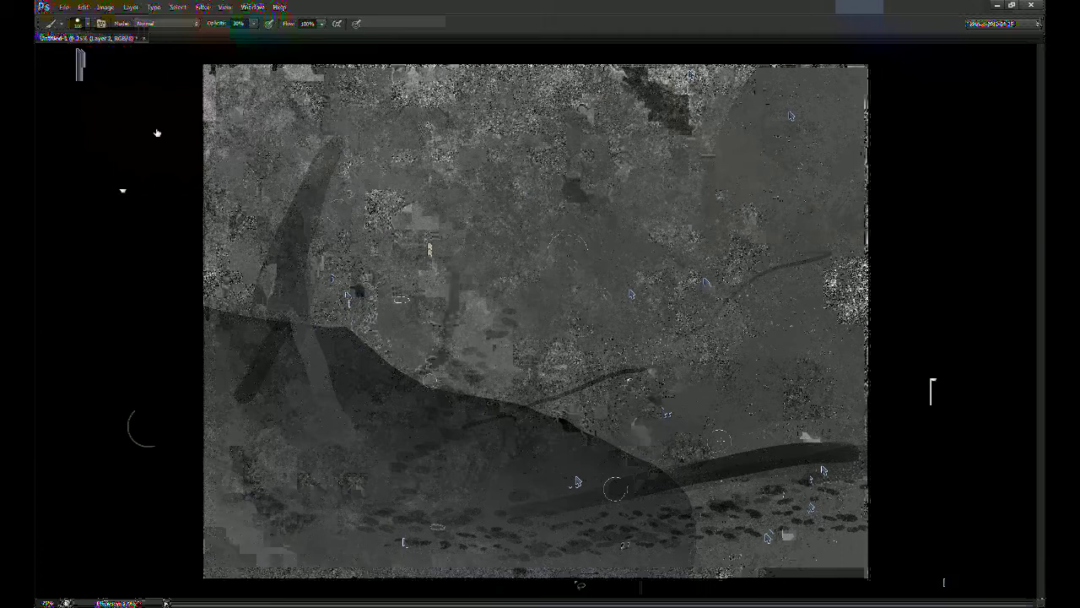
pyautogui.moveTo(430, 379)
pyautogui.mouseDown()
pyautogui.moveTo(454, 325)
pyautogui.moveTo(459, 297)
pyautogui.mouseUp()
pyautogui.moveTo(434, 258)
pyautogui.mouseDown()
pyautogui.moveTo(641, 118)
pyautogui.moveTo(665, 334)
pyautogui.moveTo(565, 420)
pyautogui.mouseUp()
pyautogui.moveTo(493, 386); pyautogui.dragTo(470, 277)
pyautogui.moveTo(551, 206)
pyautogui.mouseDown()
pyautogui.moveTo(504, 218)
pyautogui.moveTo(559, 226)
pyautogui.moveTo(525, 230)
pyautogui.moveTo(550, 216)
pyautogui.mouseUp()
# Step: Sketch the top of the head, the hair over the forehead and the right side of the face
pyautogui.moveTo(474, 145)
pyautogui.mouseDown()
pyautogui.moveTo(478, 216)
pyautogui.moveTo(432, 179)
pyautogui.moveTo(466, 140)
pyautogui.moveTo(459, 189)
pyautogui.moveTo(525, 93)
pyautogui.moveTo(573, 165)
pyautogui.moveTo(628, 144)
pyautogui.mouseUp()
pyautogui.moveTo(627, 144)
pyautogui.mouseDown()
pyautogui.moveTo(587, 143)
pyautogui.moveTo(623, 121)
pyautogui.mouseUp()
pyautogui.moveTo(605, 169); pyautogui.dragTo(658, 108)
pyautogui.moveTo(658, 108); pyautogui.dragTo(648, 184)
pyautogui.moveTo(655, 112)
pyautogui.mouseDown()
pyautogui.moveTo(679, 135)
pyautogui.moveTo(672, 226)
pyautogui.mouseUp()
# Step: Block in the eyes, nose and mouth of the portrait with short dark strokes
pyautogui.moveTo(550, 225)
pyautogui.mouseDown()
pyautogui.moveTo(514, 232)
pyautogui.moveTo(540, 243)
pyautogui.mouseUp()
pyautogui.moveTo(617, 235); pyautogui.dragTo(642, 240)
pyautogui.moveTo(672, 182); pyautogui.dragTo(665, 291)
pyautogui.moveTo(630, 253); pyautogui.dragTo(596, 273)
pyautogui.moveTo(560, 308); pyautogui.dragTo(572, 308)
pyautogui.moveTo(600, 257)
pyautogui.mouseDown()
pyautogui.moveTo(594, 308)
pyautogui.moveTo(590, 299)
pyautogui.moveTo(556, 317)
pyautogui.moveTo(600, 341)
pyautogui.mouseUp()
pyautogui.moveTo(517, 337)
pyautogui.mouseDown()
pyautogui.moveTo(568, 340)
pyautogui.moveTo(532, 341)
pyautogui.moveTo(603, 359)
pyautogui.moveTo(536, 363)
pyautogui.moveTo(605, 361)
pyautogui.mouseUp()
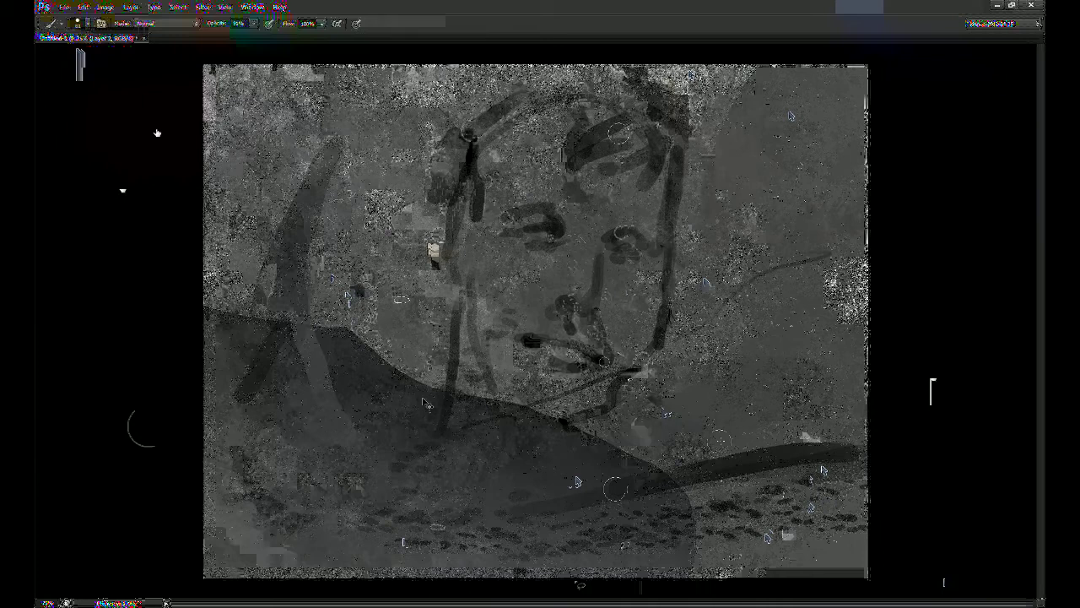
# Step: Strengthen the outer contours of the face along both cheeks and the jaw
pyautogui.moveTo(667, 267); pyautogui.dragTo(675, 160)
pyautogui.moveTo(447, 247)
pyautogui.mouseDown()
pyautogui.moveTo(466, 287)
pyautogui.moveTo(491, 297)
pyautogui.moveTo(487, 342)
pyautogui.mouseUp()
pyautogui.moveTo(663, 331)
pyautogui.mouseDown()
pyautogui.moveTo(611, 386)
pyautogui.moveTo(661, 321)
pyautogui.moveTo(640, 357)
pyautogui.moveTo(646, 337)
pyautogui.mouseUp()
pyautogui.click(968, 389)
# Step: Shade the centre of the face, the neck and the hair with broad strokes of a larger brush
pyautogui.press(']')
pyautogui.press(']')
pyautogui.press(']')
pyautogui.press(']')
pyautogui.press(']')
pyautogui.press(']')
pyautogui.moveTo(544, 189)
pyautogui.mouseDown()
pyautogui.moveTo(575, 203)
pyautogui.moveTo(617, 149)
pyautogui.moveTo(591, 236)
pyautogui.moveTo(540, 245)
pyautogui.moveTo(650, 312)
pyautogui.moveTo(517, 350)
pyautogui.moveTo(525, 441)
pyautogui.moveTo(582, 466)
pyautogui.mouseUp()
pyautogui.moveTo(447, 330)
pyautogui.mouseDown()
pyautogui.moveTo(458, 479)
pyautogui.moveTo(452, 323)
pyautogui.moveTo(436, 295)
pyautogui.moveTo(440, 327)
pyautogui.moveTo(402, 283)
pyautogui.moveTo(322, 302)
pyautogui.moveTo(404, 250)
pyautogui.moveTo(410, 257)
pyautogui.moveTo(433, 230)
pyautogui.moveTo(445, 236)
pyautogui.moveTo(425, 200)
pyautogui.moveTo(448, 165)
pyautogui.mouseUp()
pyautogui.press('r')
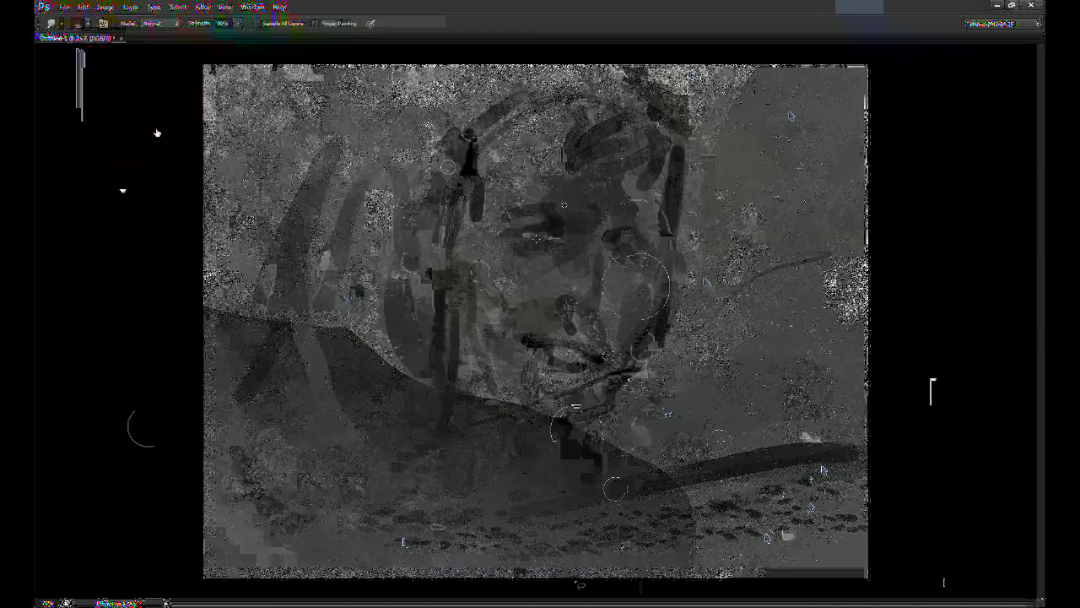
pyautogui.press('b')
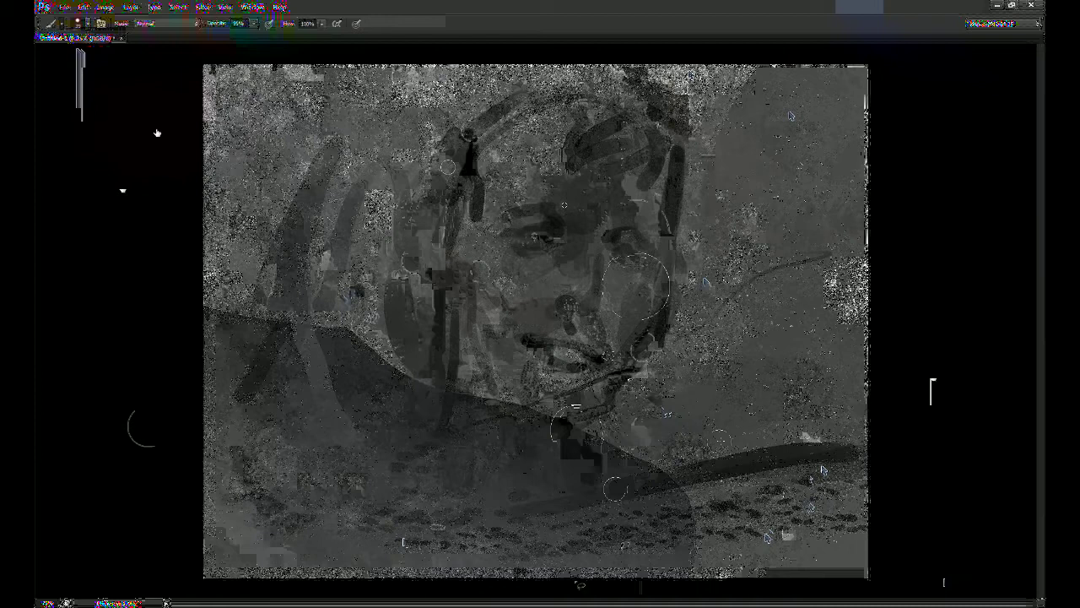
# Step: Lighten the bridge of the nose and refine the shading between the eyes
pyautogui.moveTo(559, 243)
pyautogui.mouseDown()
pyautogui.moveTo(534, 226)
pyautogui.moveTo(621, 251)
pyautogui.moveTo(552, 274)
pyautogui.moveTo(579, 241)
pyautogui.moveTo(578, 264)
pyautogui.moveTo(569, 268)
pyautogui.moveTo(569, 239)
pyautogui.moveTo(555, 253)
pyautogui.moveTo(573, 244)
pyautogui.moveTo(565, 267)
pyautogui.moveTo(573, 263)
pyautogui.moveTo(546, 291)
pyautogui.mouseUp()
pyautogui.press(']')
pyautogui.press(']')
pyautogui.press(']')
pyautogui.press(']')
pyautogui.press(']')
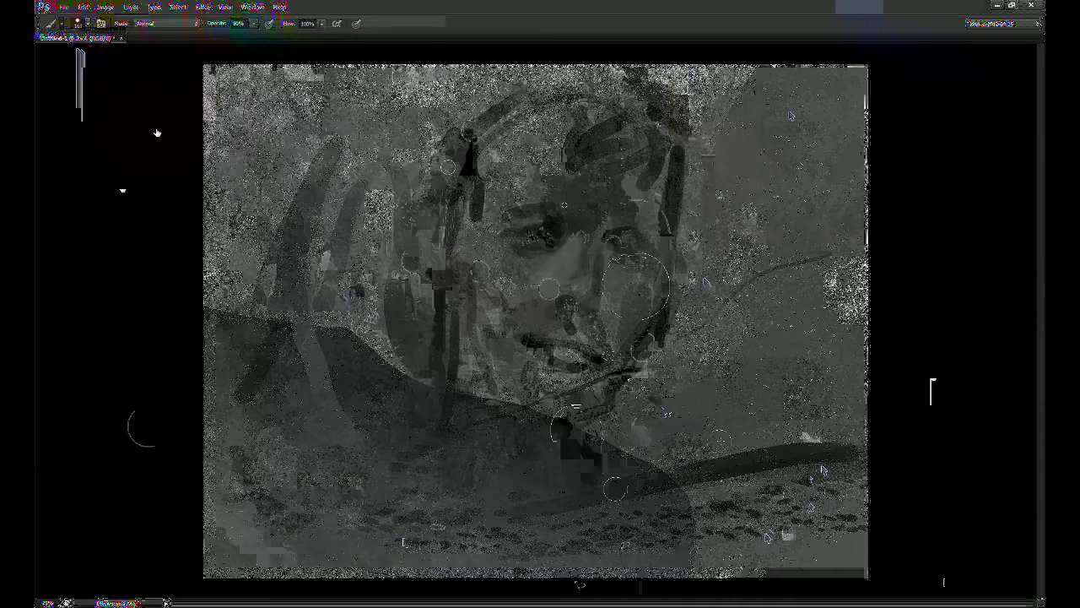
pyautogui.moveTo(582, 237)
pyautogui.mouseDown()
pyautogui.moveTo(600, 205)
pyautogui.moveTo(594, 226)
pyautogui.mouseUp()
# Step: Enlarge the brush considerably and shade over the face from the forehead down to the chin
pyautogui.press('[')
pyautogui.press(']')
pyautogui.press(']')
pyautogui.press(']')
pyautogui.press(']')
pyautogui.press(']')
pyautogui.press(']')
pyautogui.press(']')
pyautogui.press(']')
pyautogui.moveTo(543, 184)
pyautogui.mouseDown()
pyautogui.moveTo(518, 184)
pyautogui.moveTo(486, 164)
pyautogui.moveTo(497, 159)
pyautogui.moveTo(540, 193)
pyautogui.moveTo(531, 246)
pyautogui.moveTo(503, 284)
pyautogui.moveTo(499, 267)
pyautogui.moveTo(496, 390)
pyautogui.moveTo(561, 425)
pyautogui.moveTo(538, 365)
pyautogui.moveTo(582, 397)
pyautogui.moveTo(641, 312)
pyautogui.moveTo(582, 421)
pyautogui.mouseUp()
# Step: Refine the left contour and the cheek below the eye of the mirrored face with a smaller brush
pyautogui.press('[')
pyautogui.press('[')
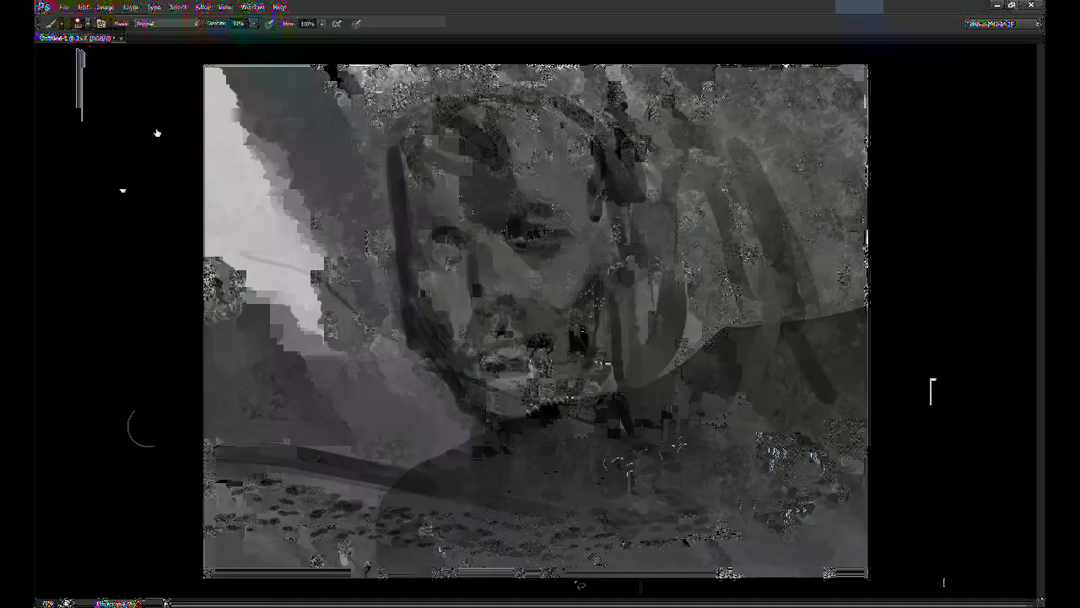
pyautogui.press('[')
pyautogui.press('[')
pyautogui.press('[')
pyautogui.moveTo(390, 161); pyautogui.dragTo(401, 262)
pyautogui.moveTo(405, 178)
pyautogui.mouseDown()
pyautogui.moveTo(410, 246)
pyautogui.moveTo(407, 221)
pyautogui.mouseUp()
pyautogui.keyDown('alt'); pyautogui.click(448, 245); pyautogui.keyUp('alt')
pyautogui.moveTo(429, 264)
pyautogui.mouseDown()
pyautogui.moveTo(448, 253)
pyautogui.moveTo(428, 263)
pyautogui.moveTo(429, 286)
pyautogui.mouseUp()
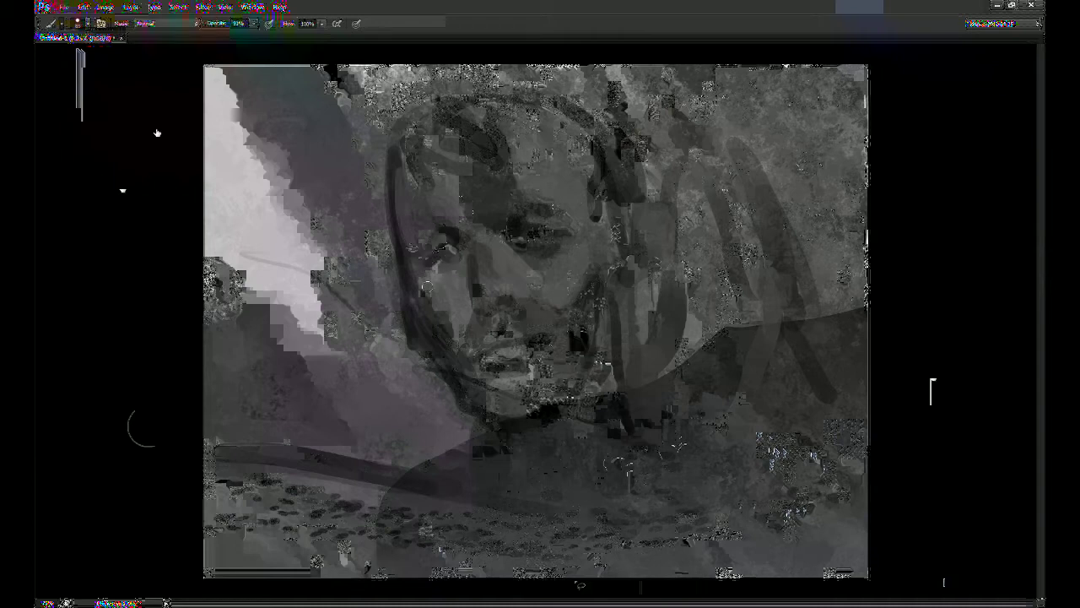
# Step: Rework the left eye socket, temple and nose area in close-up and save the document
pyautogui.hotkey('ctrl', '+')
pyautogui.hotkey('ctrl', '+')
pyautogui.moveTo(400, 234)
pyautogui.mouseDown()
pyautogui.moveTo(459, 323)
pyautogui.moveTo(426, 306)
pyautogui.moveTo(452, 266)
pyautogui.moveTo(420, 309)
pyautogui.mouseUp()
pyautogui.moveTo(547, 291); pyautogui.dragTo(526, 281)
pyautogui.press('r')
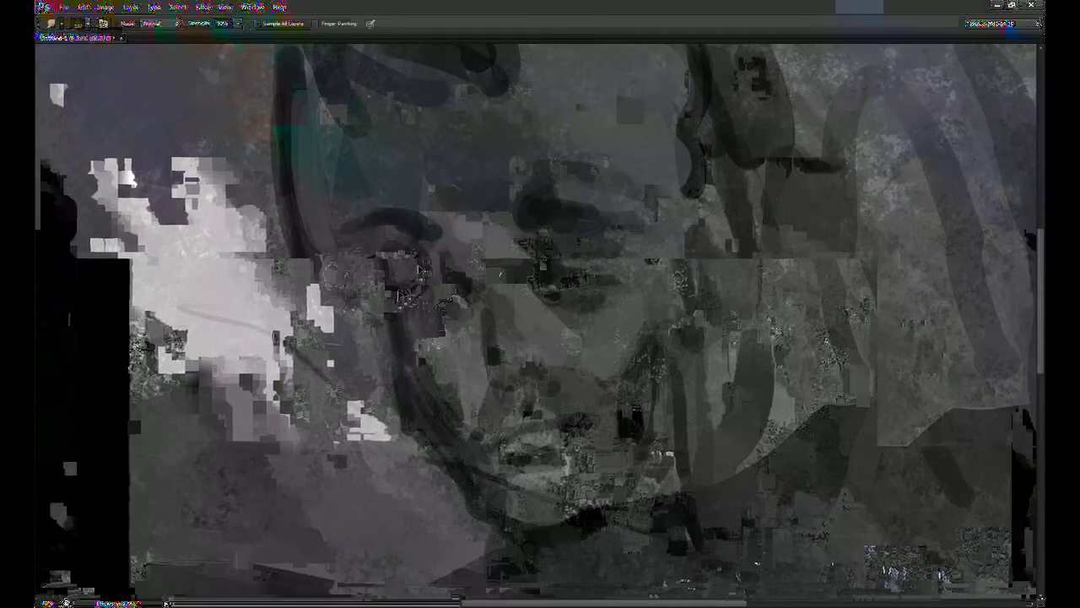
pyautogui.press('b')
pyautogui.moveTo(402, 304); pyautogui.dragTo(407, 276)
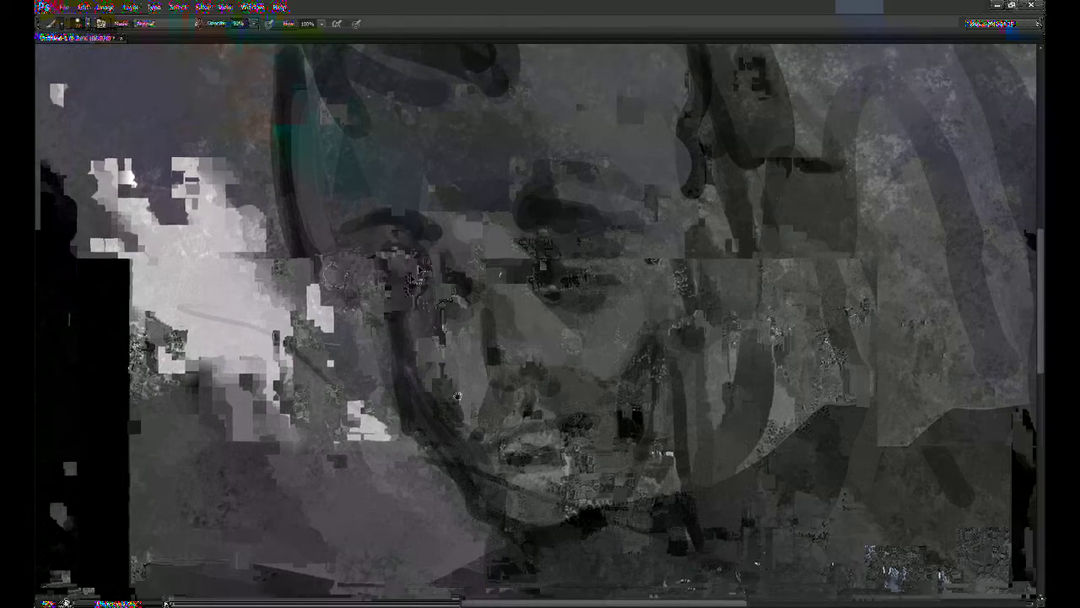
pyautogui.hotkey('ctrl', 's')
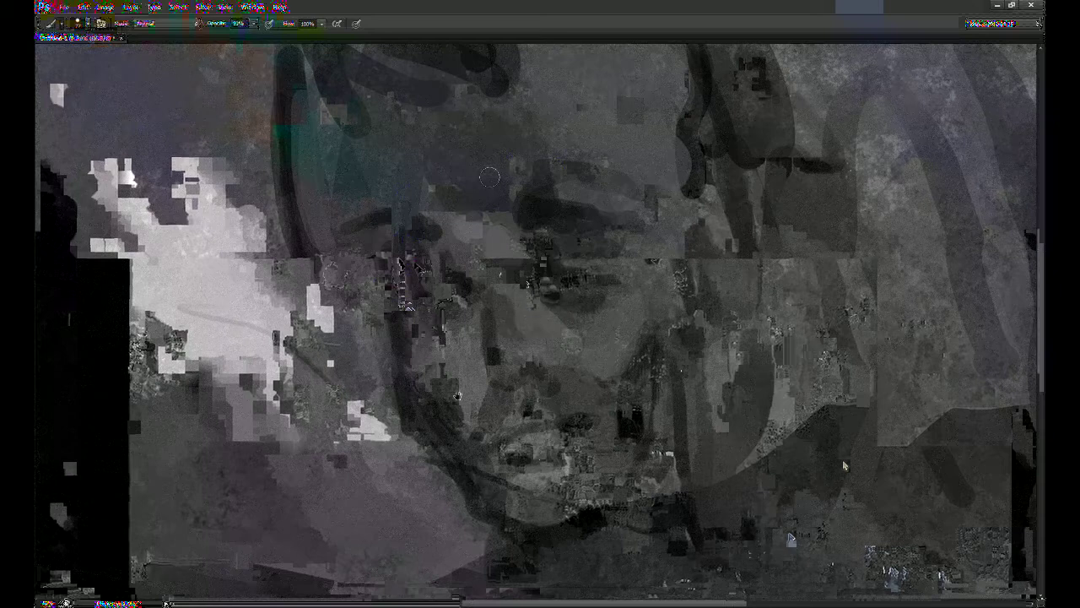
# Step: Model the side of the nose, the left cheek and the area around the mouth with brush strokes
pyautogui.moveTo(484, 238); pyautogui.dragTo(484, 350)
pyautogui.moveTo(434, 270); pyautogui.dragTo(441, 350)
pyautogui.moveTo(462, 314)
pyautogui.mouseDown()
pyautogui.moveTo(449, 354)
pyautogui.moveTo(478, 393)
pyautogui.mouseUp()
pyautogui.moveTo(490, 430)
pyautogui.mouseDown()
pyautogui.moveTo(489, 403)
pyautogui.moveTo(412, 419)
pyautogui.mouseUp()
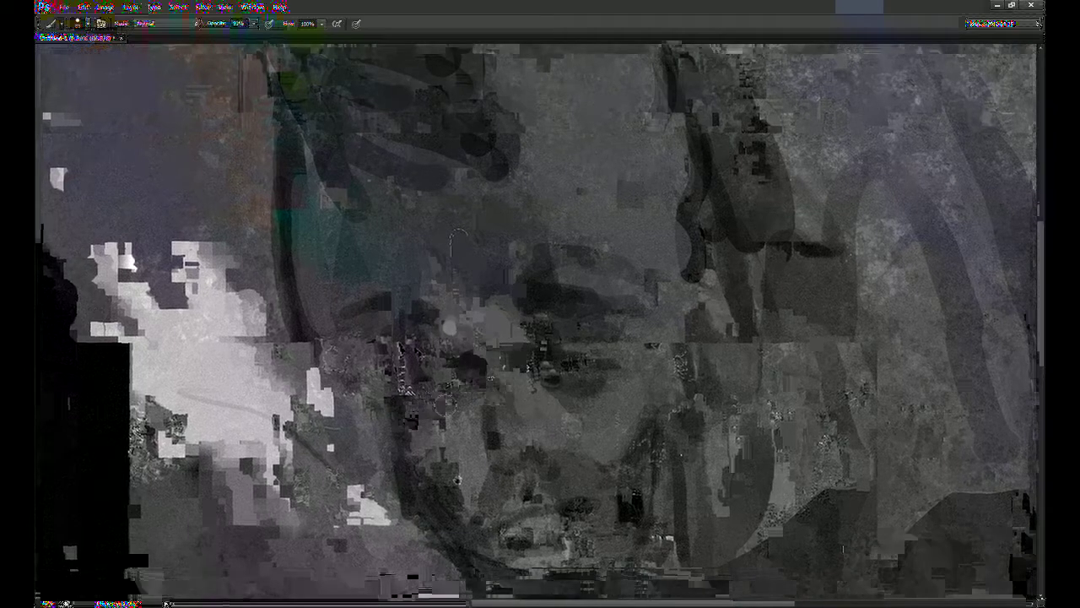
# Step: Darken the right eye and the shadow running beneath the left eye with a slightly larger brush
pyautogui.press(']')
pyautogui.press(']')
pyautogui.moveTo(562, 371); pyautogui.dragTo(564, 374)
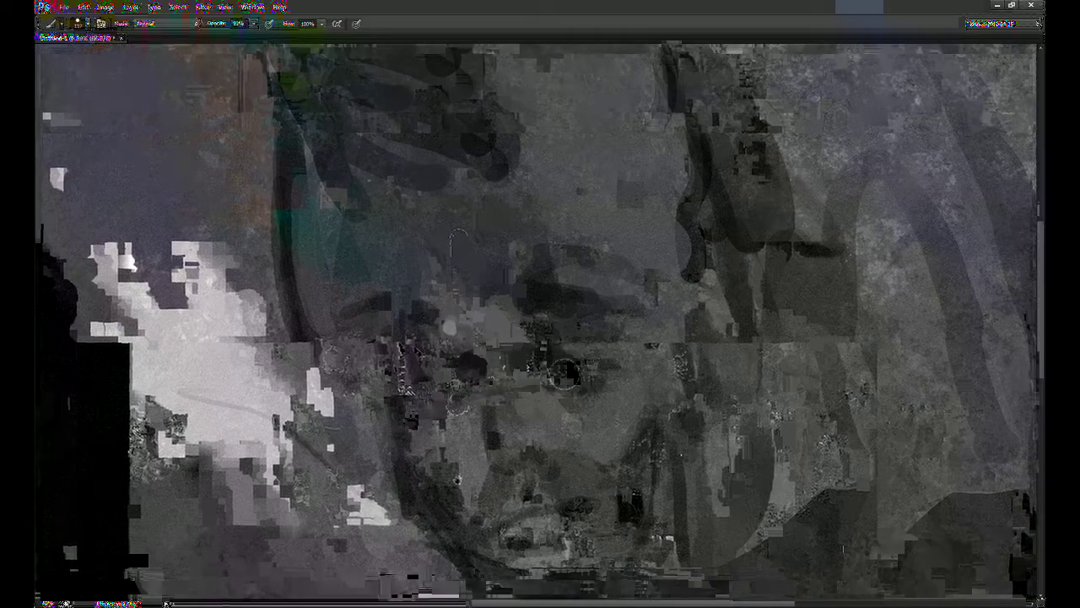
pyautogui.moveTo(442, 393); pyautogui.dragTo(524, 368)
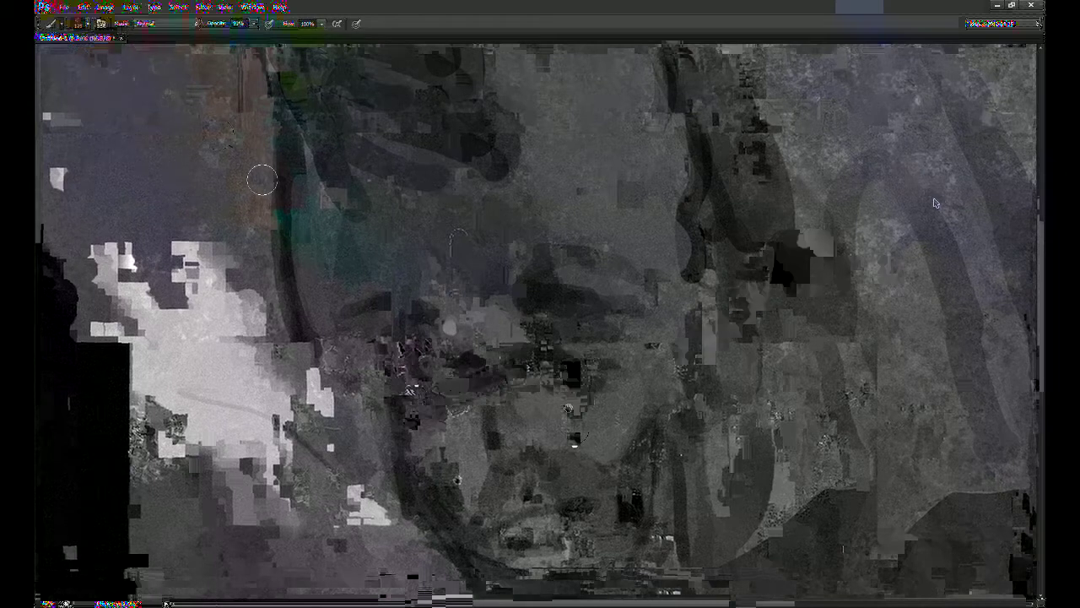
# Step: Add dark strokes along the left temple and tone the right side of the forehead
pyautogui.hotkey('ctrl', '-')
pyautogui.moveTo(358, 329); pyautogui.dragTo(389, 413)
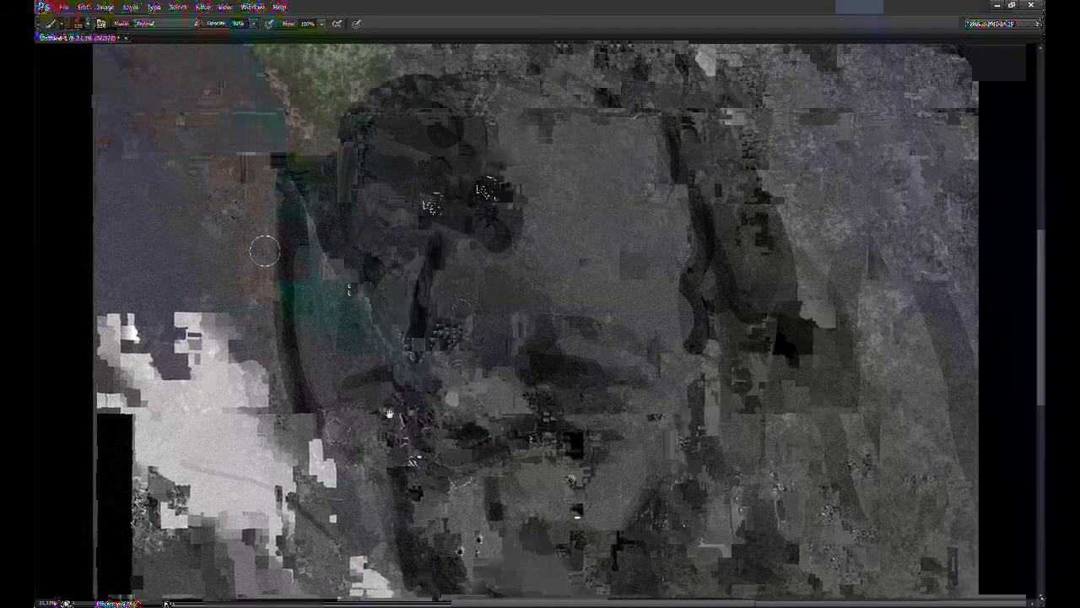
pyautogui.moveTo(630, 241); pyautogui.dragTo(608, 235)
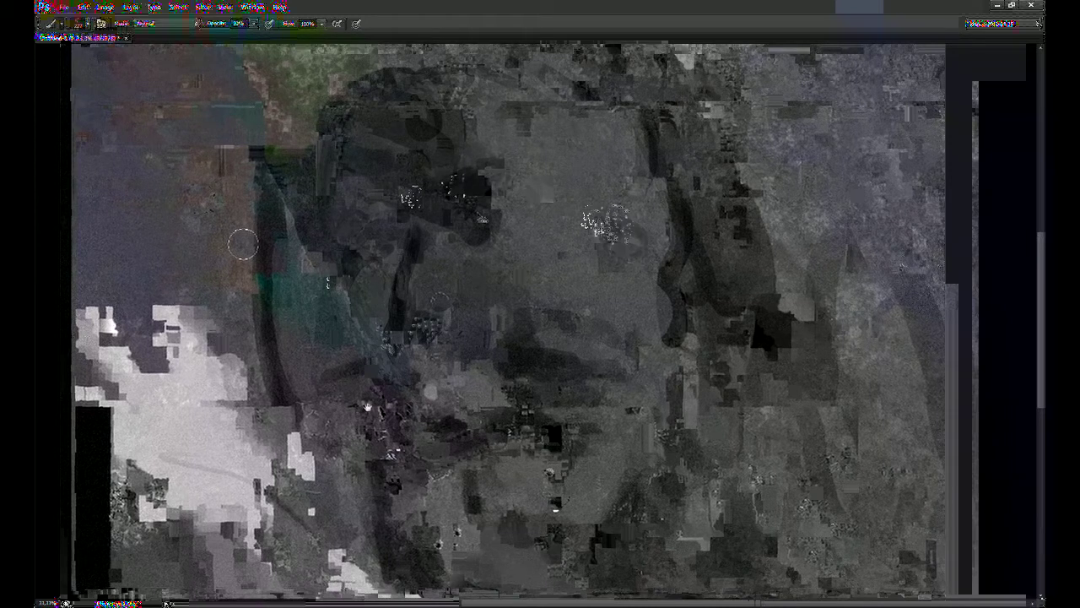
# Step: Paint the rounded outline of a helmet over the top and both sides of the head
pyautogui.moveTo(243, 244); pyautogui.dragTo(218, 302)
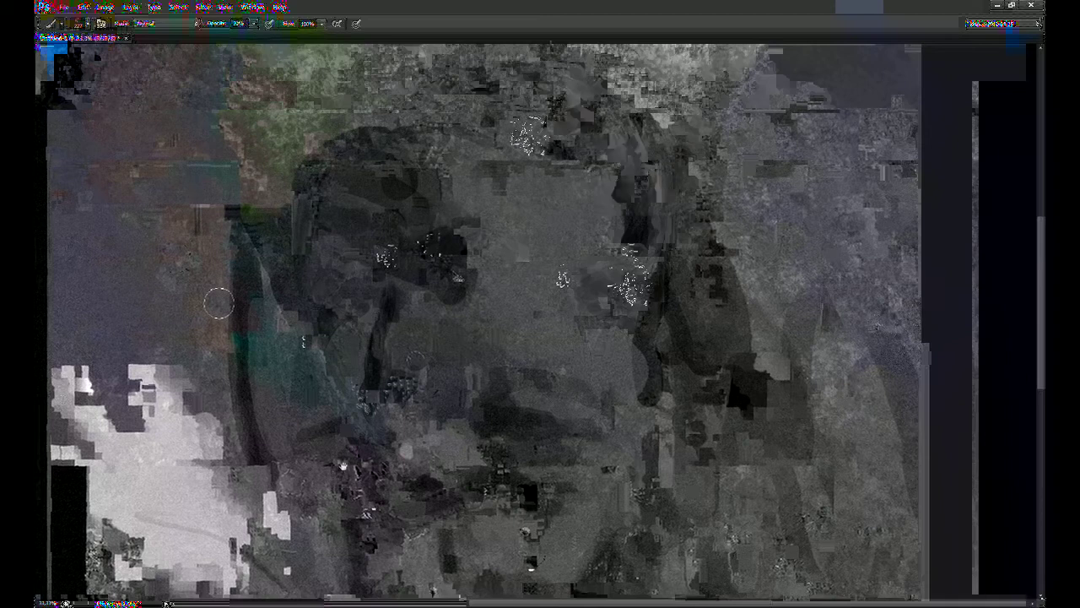
pyautogui.moveTo(218, 302); pyautogui.dragTo(193, 349)
pyautogui.moveTo(426, 118)
pyautogui.mouseDown()
pyautogui.moveTo(578, 142)
pyautogui.moveTo(594, 209)
pyautogui.mouseUp()
pyautogui.moveTo(577, 118); pyautogui.dragTo(665, 365)
pyautogui.moveTo(582, 110); pyautogui.dragTo(631, 421)
pyautogui.moveTo(612, 135); pyautogui.dragTo(668, 359)
pyautogui.moveTo(474, 135); pyautogui.dragTo(517, 249)
pyautogui.moveTo(375, 244)
pyautogui.mouseDown()
pyautogui.moveTo(515, 209)
pyautogui.moveTo(662, 287)
pyautogui.moveTo(682, 322)
pyautogui.mouseUp()
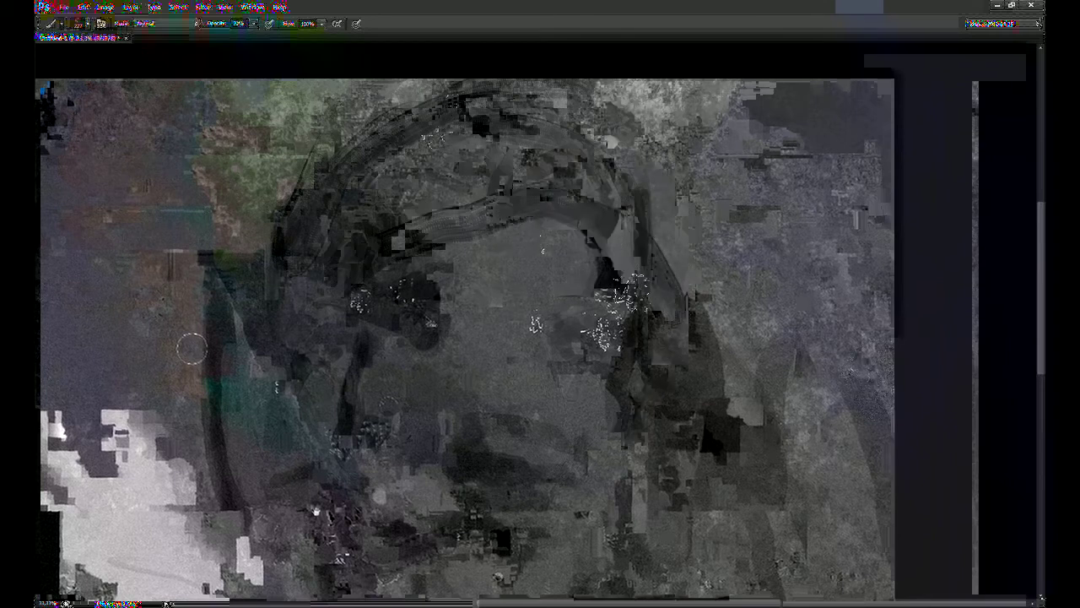
# Step: Undo the last helmet stroke and paint the helmet's dark front rim and centre across the forehead
pyautogui.hotkey('ctrl', 'z')
pyautogui.moveTo(626, 292); pyautogui.dragTo(631, 244)
pyautogui.moveTo(373, 202); pyautogui.dragTo(491, 160)
pyautogui.moveTo(603, 202); pyautogui.dragTo(614, 227)
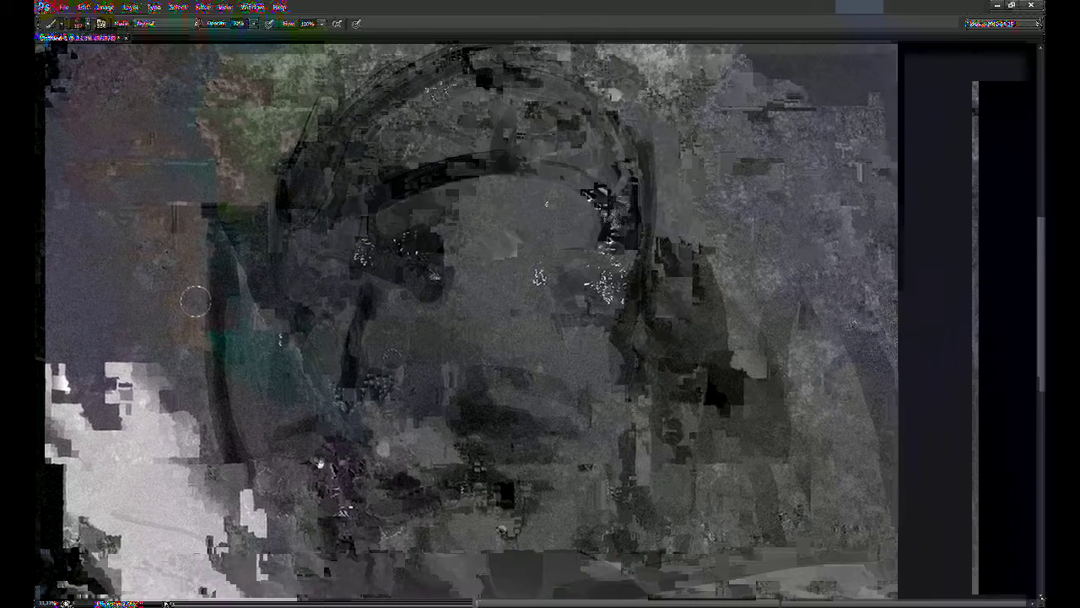
pyautogui.moveTo(380, 210); pyautogui.dragTo(621, 211)
pyautogui.moveTo(522, 169)
pyautogui.mouseDown()
pyautogui.moveTo(510, 85)
pyautogui.moveTo(567, 157)
pyautogui.moveTo(540, 93)
pyautogui.mouseUp()
# Step: Fill the helmet's upper-left shell with light grey, textured brush strokes down to the ear
pyautogui.moveTo(412, 120)
pyautogui.mouseDown()
pyautogui.moveTo(354, 148)
pyautogui.moveTo(452, 163)
pyautogui.moveTo(462, 156)
pyautogui.mouseUp()
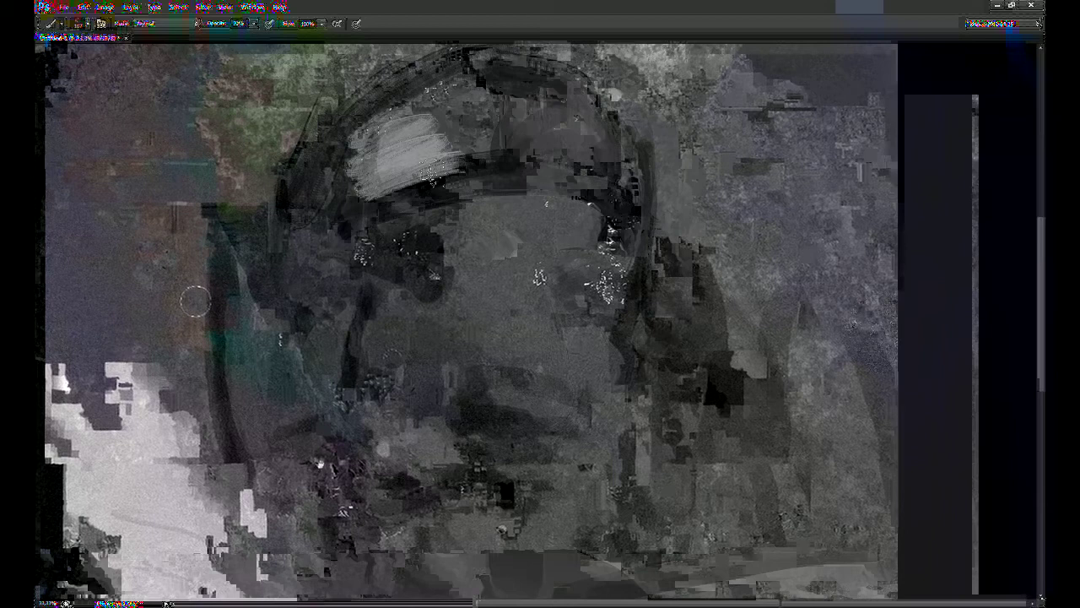
pyautogui.moveTo(365, 207); pyautogui.dragTo(498, 170)
pyautogui.moveTo(439, 88)
pyautogui.mouseDown()
pyautogui.moveTo(482, 155)
pyautogui.moveTo(310, 241)
pyautogui.mouseUp()
pyautogui.moveTo(333, 190); pyautogui.dragTo(311, 238)
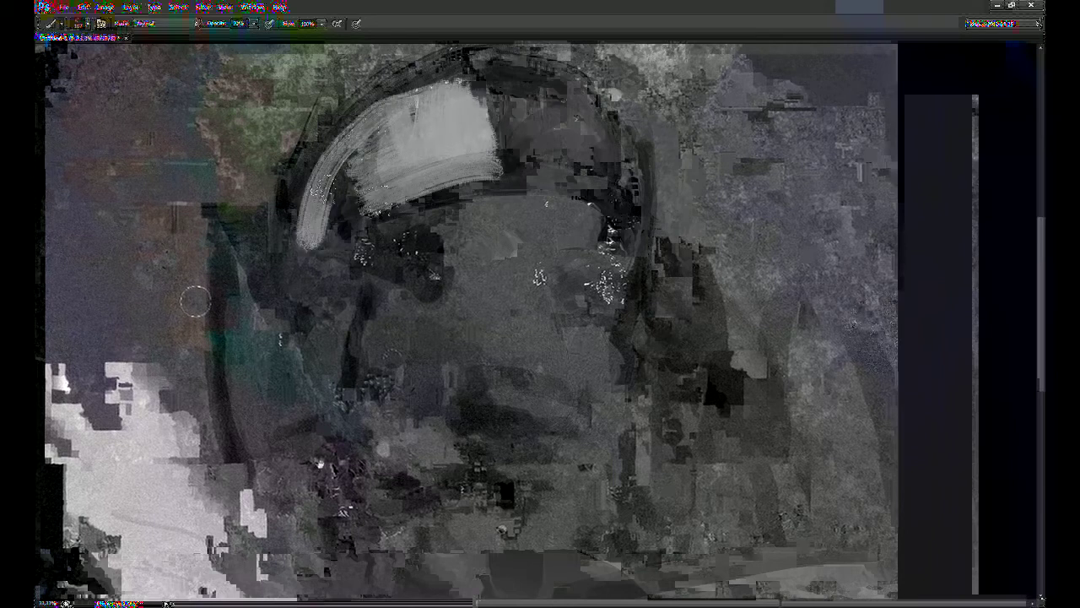
# Step: Paint the helmet's light ear cup and shade the side panel framing the left side of the face
pyautogui.moveTo(342, 165); pyautogui.dragTo(270, 278)
pyautogui.moveTo(286, 232)
pyautogui.mouseDown()
pyautogui.moveTo(262, 334)
pyautogui.moveTo(324, 275)
pyautogui.mouseUp()
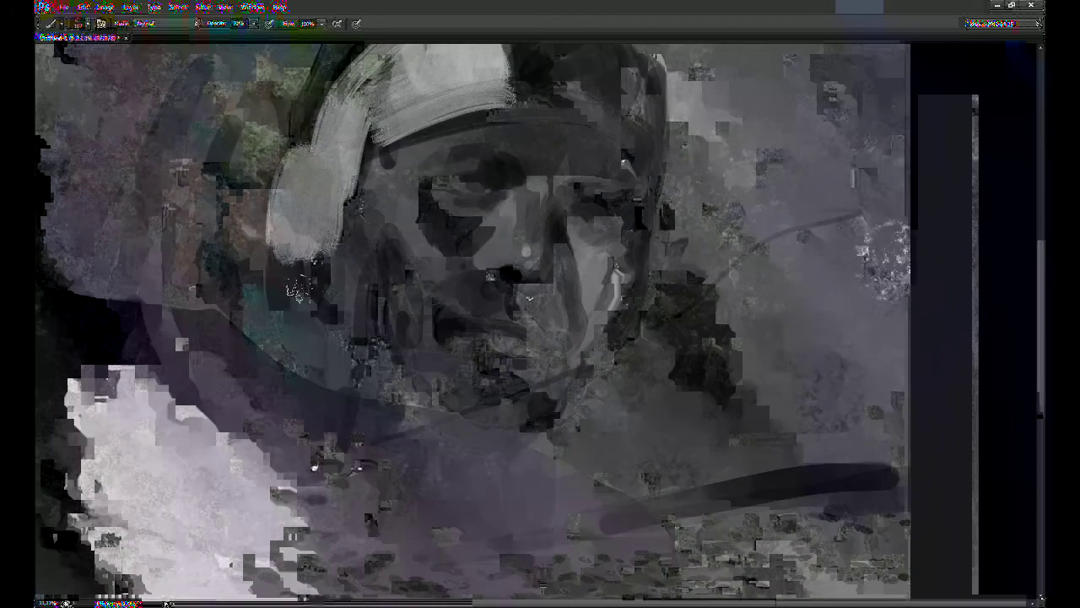
pyautogui.moveTo(279, 295); pyautogui.dragTo(312, 245)
pyautogui.moveTo(316, 282); pyautogui.dragTo(333, 178)
pyautogui.moveTo(325, 253)
pyautogui.mouseDown()
pyautogui.moveTo(317, 202)
pyautogui.moveTo(344, 194)
pyautogui.moveTo(382, 158)
pyautogui.moveTo(359, 258)
pyautogui.mouseUp()
pyautogui.moveTo(379, 151); pyautogui.dragTo(359, 285)
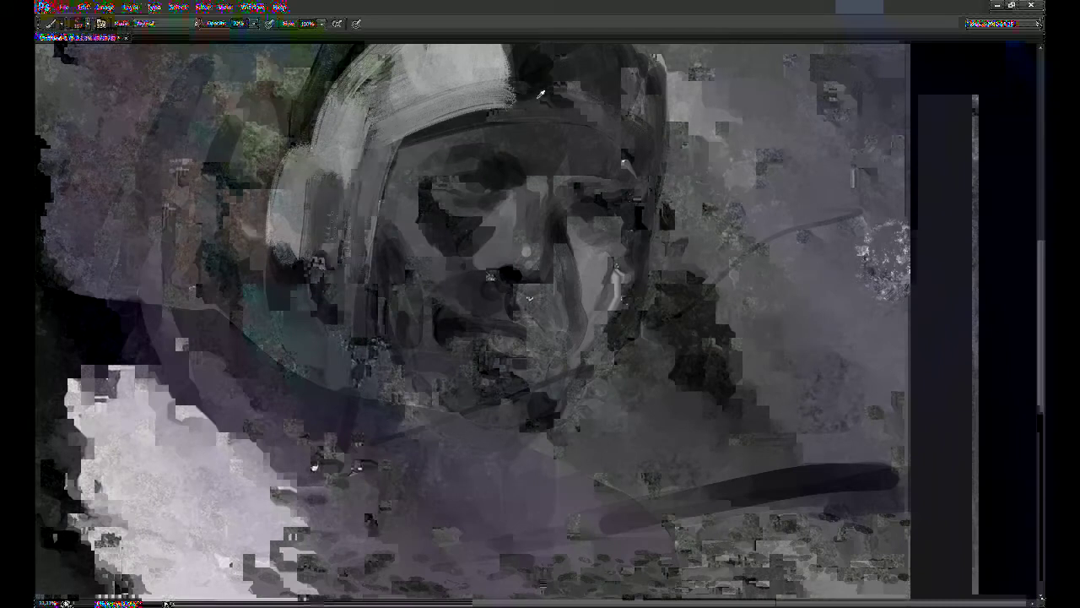
pyautogui.moveTo(422, 148); pyautogui.dragTo(367, 275)
# Step: Darken both eye sockets, the helmet edge beside the right cheek, and the shadow under the nose
pyautogui.moveTo(555, 193)
pyautogui.mouseDown()
pyautogui.moveTo(594, 197)
pyautogui.moveTo(564, 213)
pyautogui.moveTo(591, 187)
pyautogui.moveTo(578, 201)
pyautogui.mouseUp()
pyautogui.moveTo(482, 181)
pyautogui.mouseDown()
pyautogui.moveTo(486, 171)
pyautogui.moveTo(469, 183)
pyautogui.mouseUp()
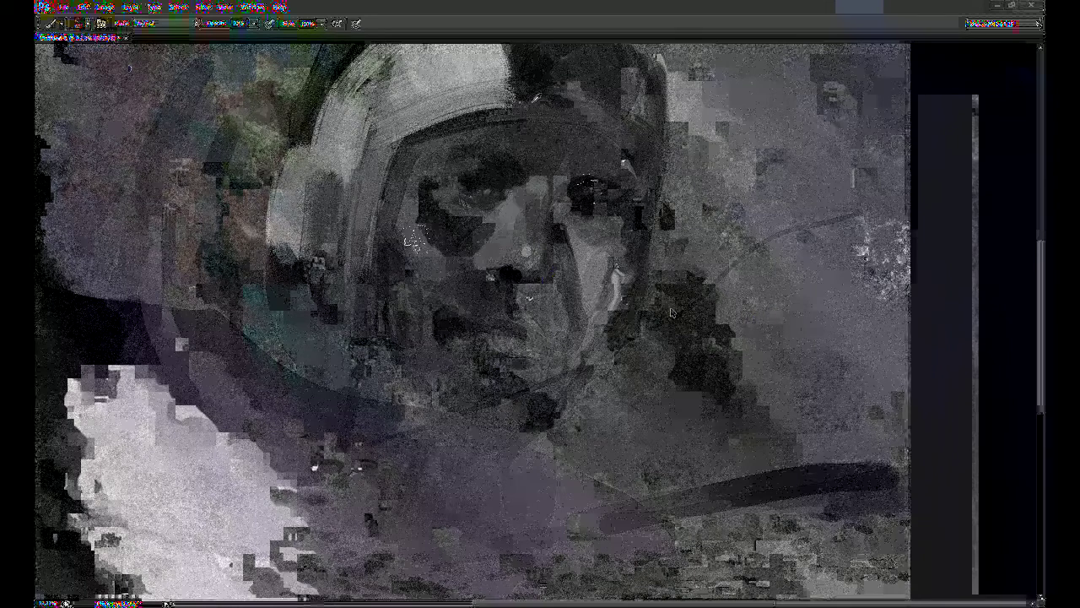
pyautogui.scroll(2, 671, 312)
pyautogui.moveTo(660, 254)
pyautogui.mouseDown()
pyautogui.moveTo(650, 240)
pyautogui.moveTo(640, 324)
pyautogui.mouseUp()
pyautogui.moveTo(654, 260)
pyautogui.mouseDown()
pyautogui.moveTo(639, 353)
pyautogui.moveTo(618, 377)
pyautogui.mouseUp()
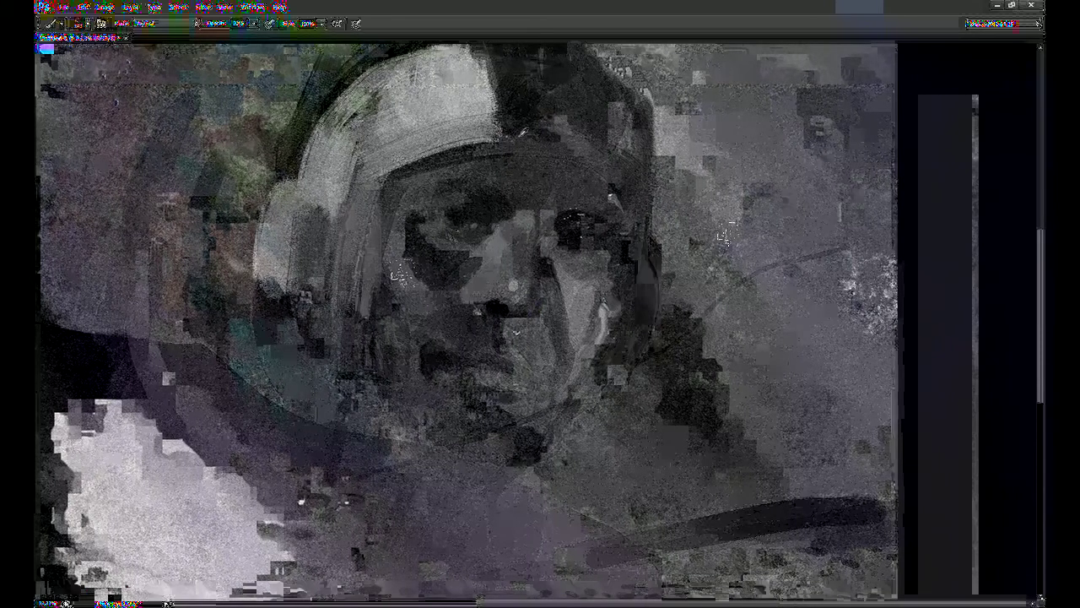
pyautogui.moveTo(500, 298); pyautogui.dragTo(476, 313)
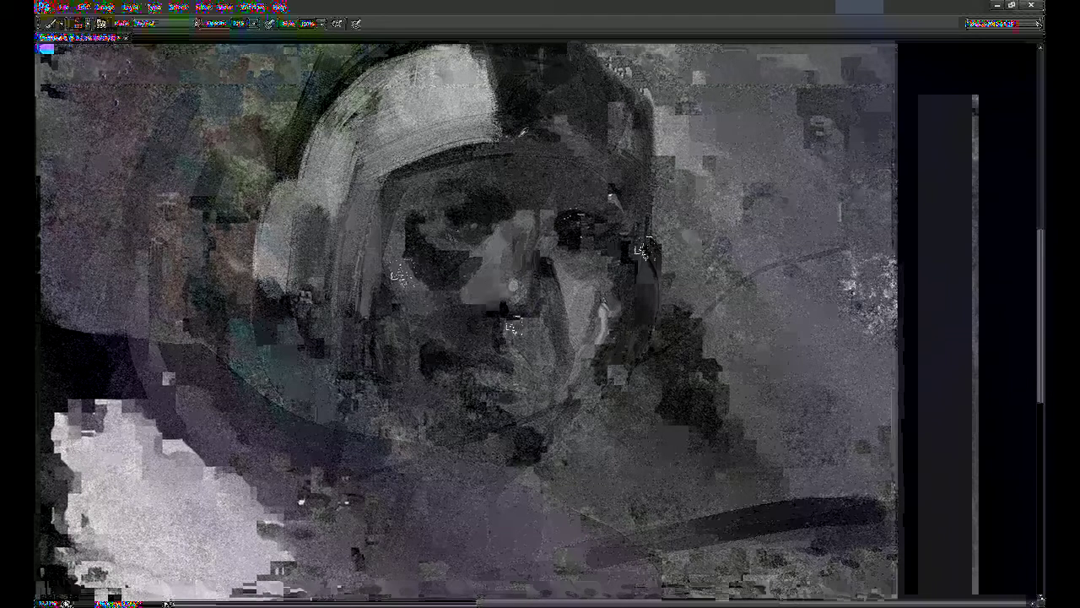
# Step: Sample the grey of the nose bridge and paint lighter strokes across the forehead and between the brows
pyautogui.keyDown('alt'); pyautogui.click(525, 214); pyautogui.keyUp('alt')
pyautogui.moveTo(415, 174)
pyautogui.mouseDown()
pyautogui.moveTo(523, 150)
pyautogui.moveTo(512, 179)
pyautogui.moveTo(521, 183)
pyautogui.moveTo(414, 175)
pyautogui.moveTo(528, 142)
pyautogui.moveTo(559, 156)
pyautogui.mouseUp()
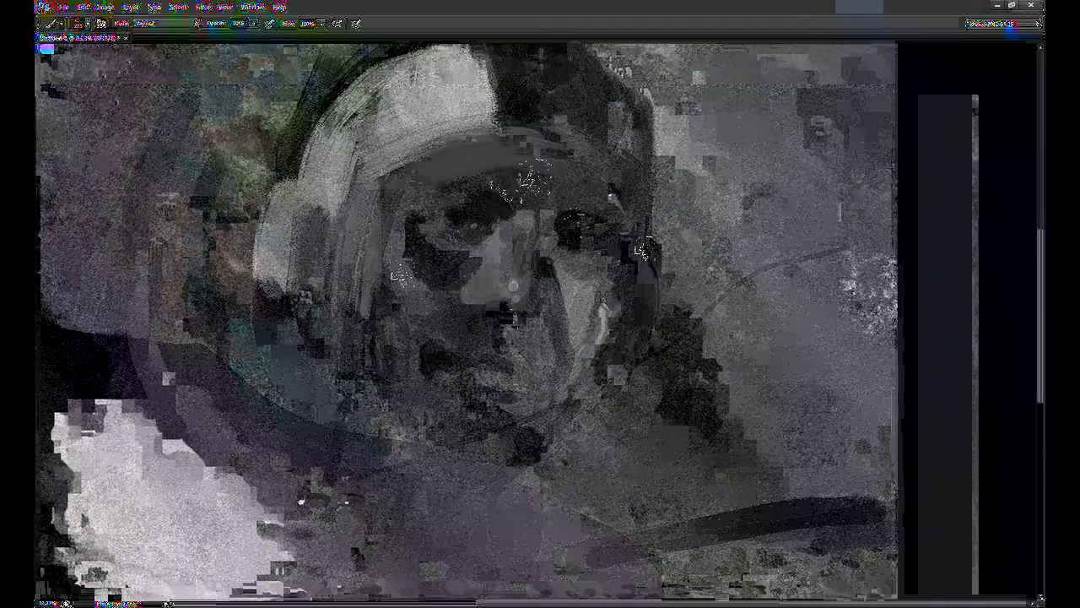
pyautogui.moveTo(425, 169); pyautogui.dragTo(562, 153)
pyautogui.moveTo(534, 197); pyautogui.dragTo(526, 230)
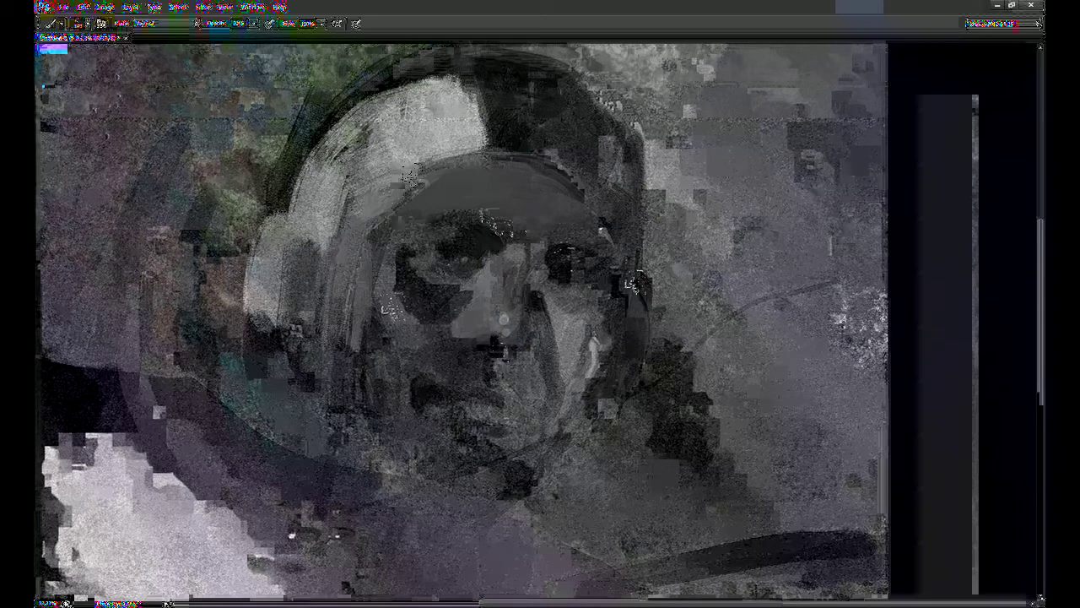
# Step: Paint a dark contour along the helmet opening from the upper-left forehead down the left cheek
pyautogui.moveTo(410, 199)
pyautogui.mouseDown()
pyautogui.moveTo(376, 232)
pyautogui.moveTo(440, 186)
pyautogui.mouseUp()
pyautogui.moveTo(376, 234); pyautogui.dragTo(372, 303)
pyautogui.moveTo(363, 357)
pyautogui.mouseDown()
pyautogui.moveTo(362, 310)
pyautogui.moveTo(358, 373)
pyautogui.mouseUp()
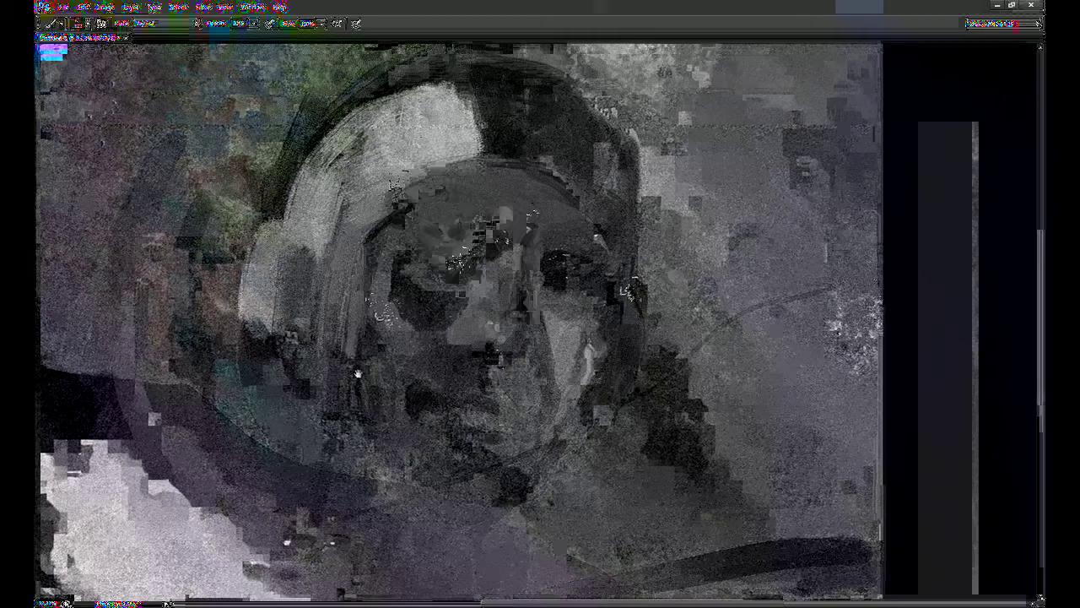
pyautogui.moveTo(358, 374); pyautogui.dragTo(364, 334)
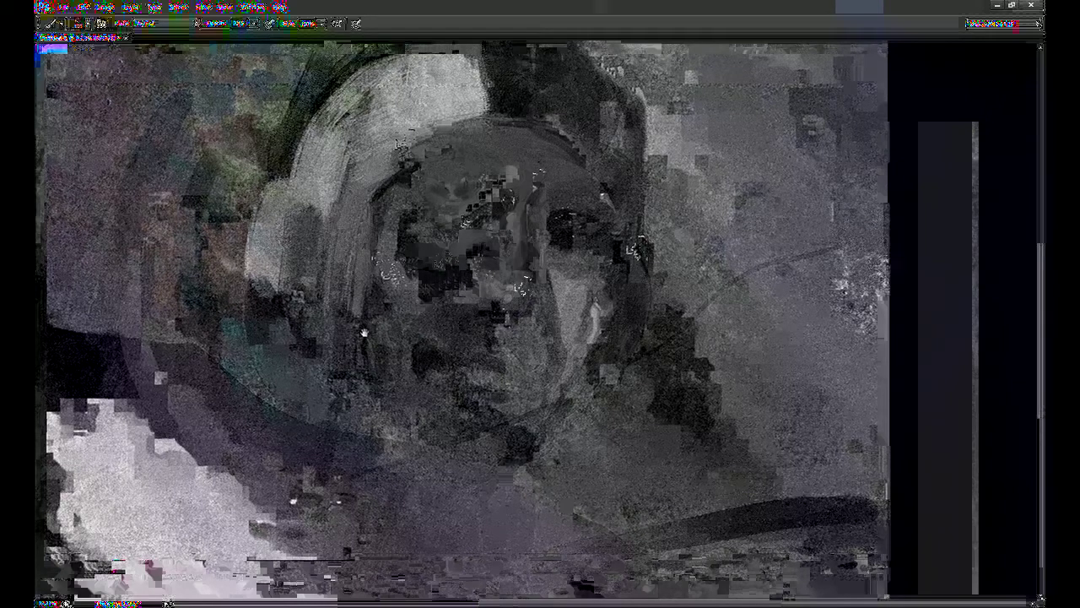
pyautogui.moveTo(364, 332); pyautogui.dragTo(336, 358)
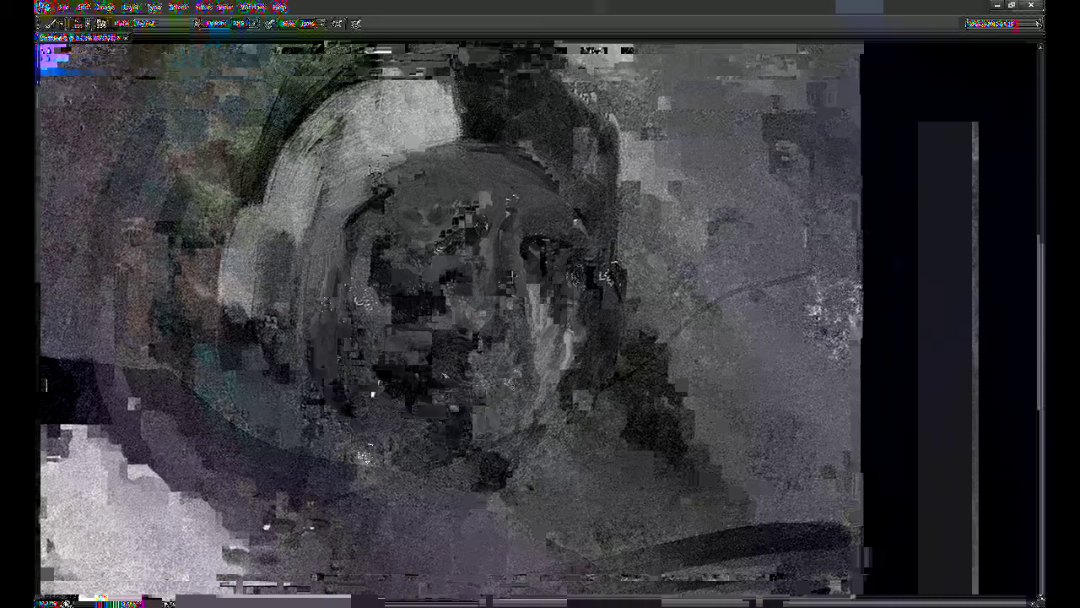
# Step: Extend the helmet's light side panel with long strokes from below the ear cup down towards the neck
pyautogui.hotkey('ctrl', '-')
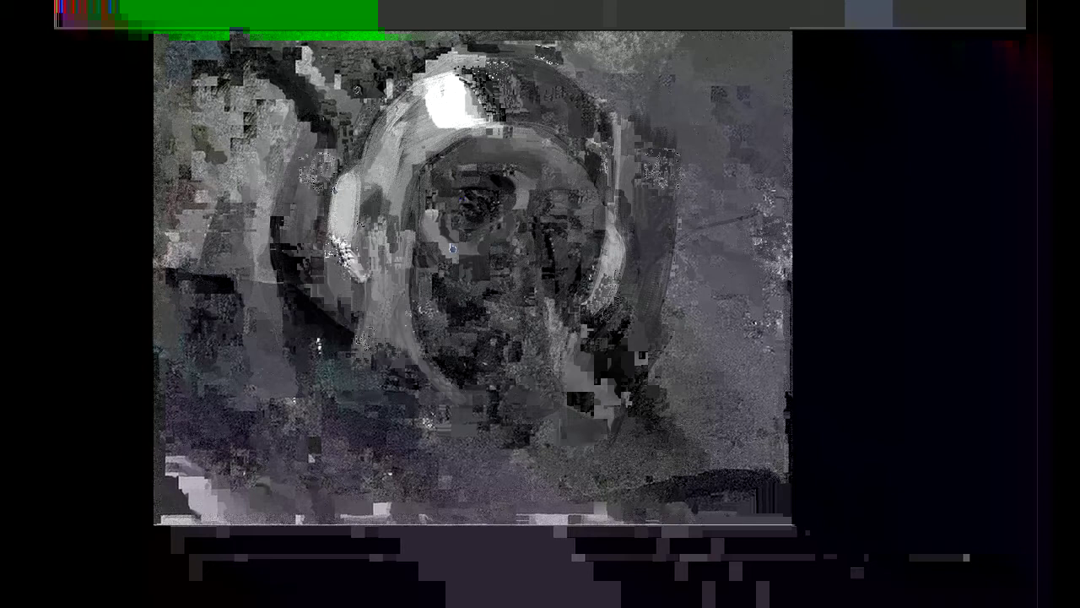
pyautogui.moveTo(366, 307); pyautogui.dragTo(430, 403)
pyautogui.moveTo(382, 339); pyautogui.dragTo(408, 418)
pyautogui.moveTo(402, 379); pyautogui.dragTo(408, 440)
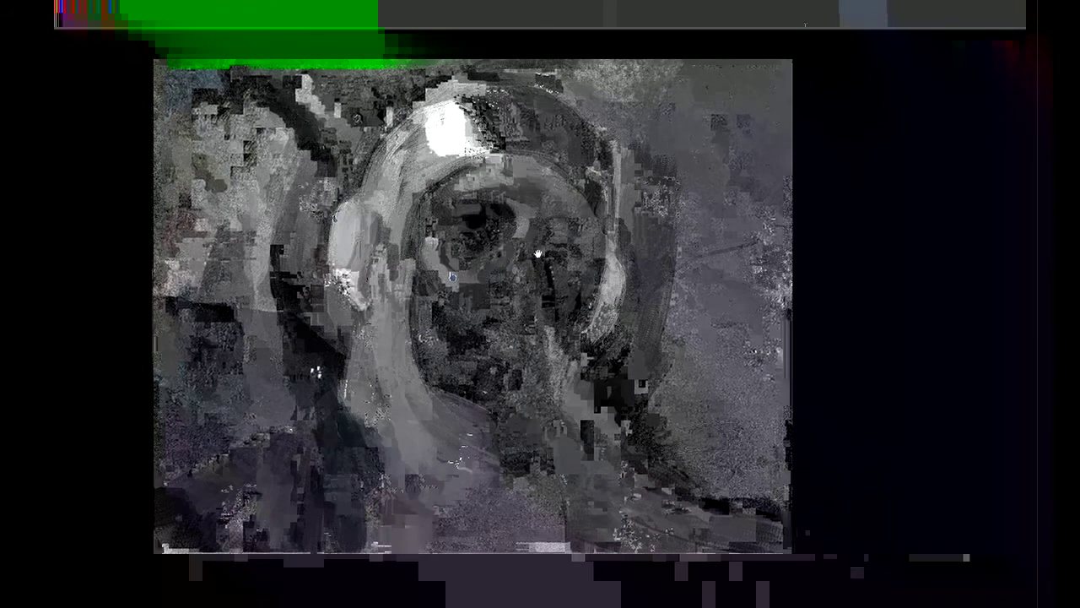
pyautogui.moveTo(538, 253); pyautogui.dragTo(540, 230)
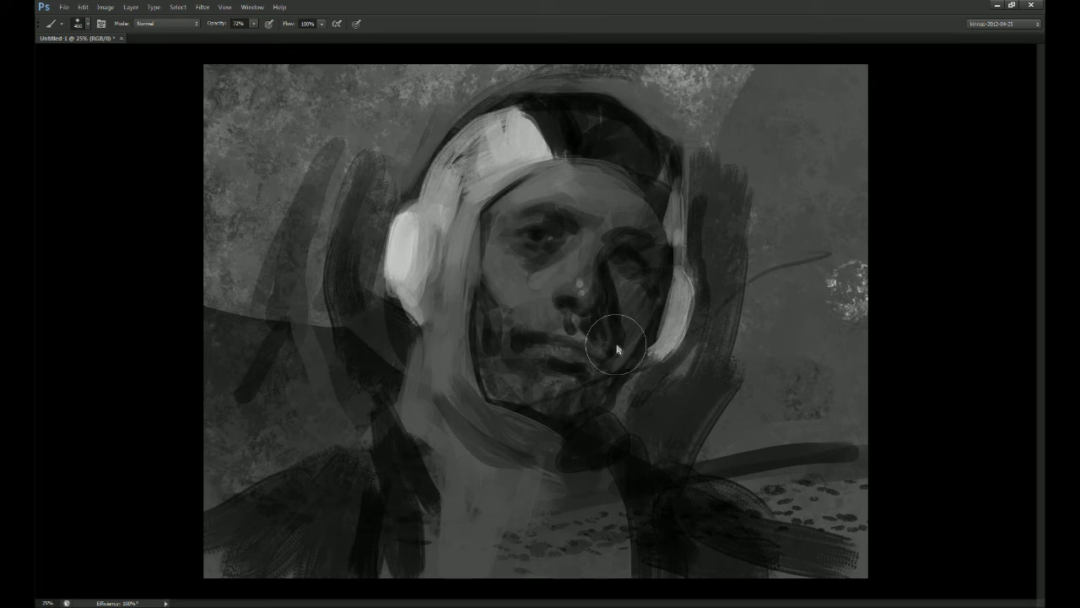
# Step: Switch to a smaller brush and set its opacity to 30%
pyautogui.hotkey('ctrl', '+')
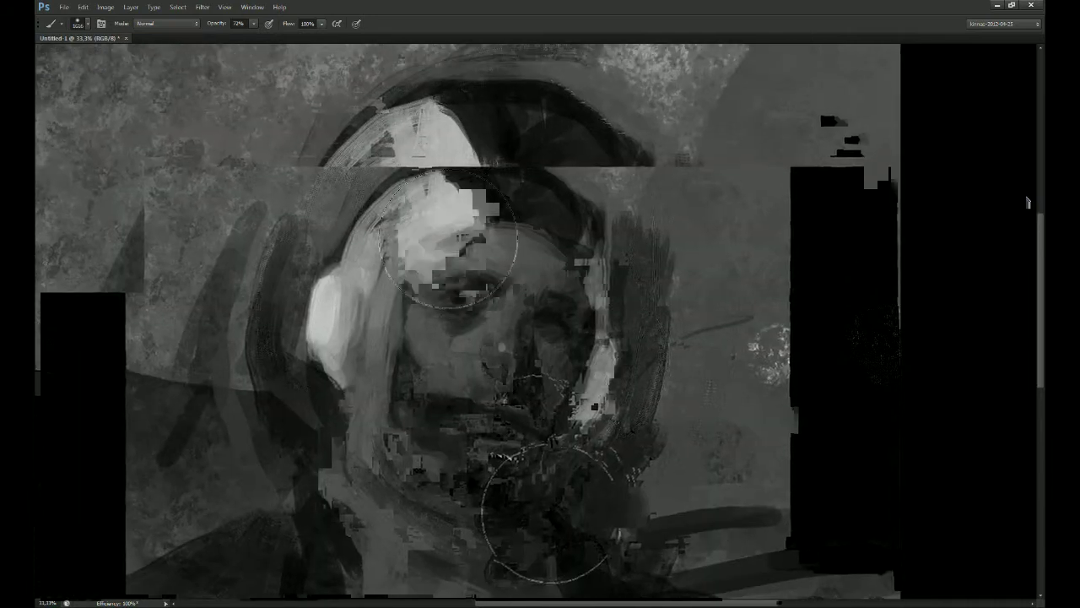
pyautogui.press('1')
pyautogui.press('5')
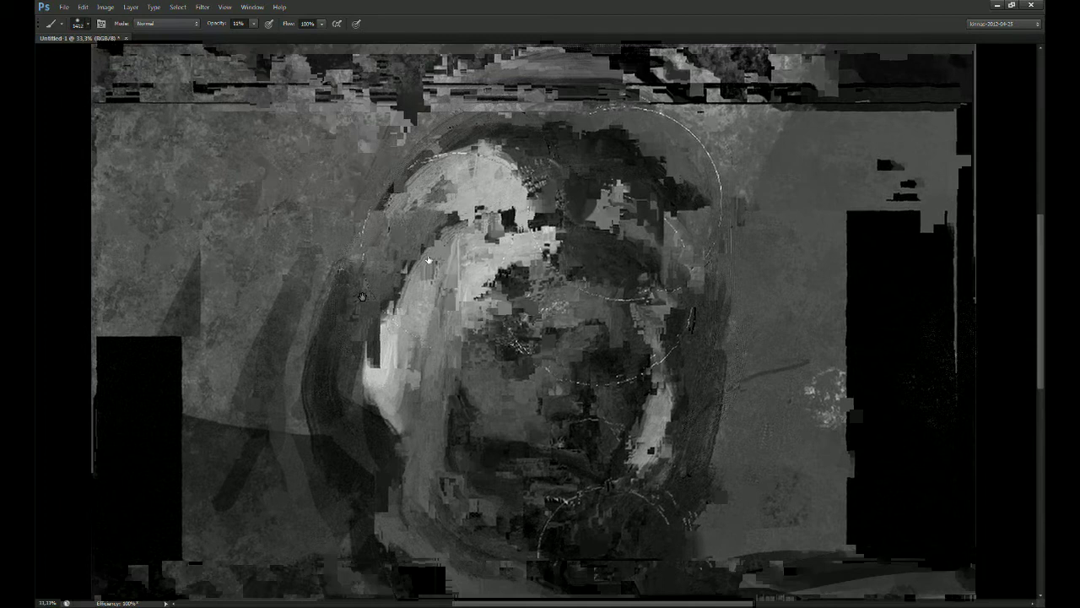
pyautogui.press('.')
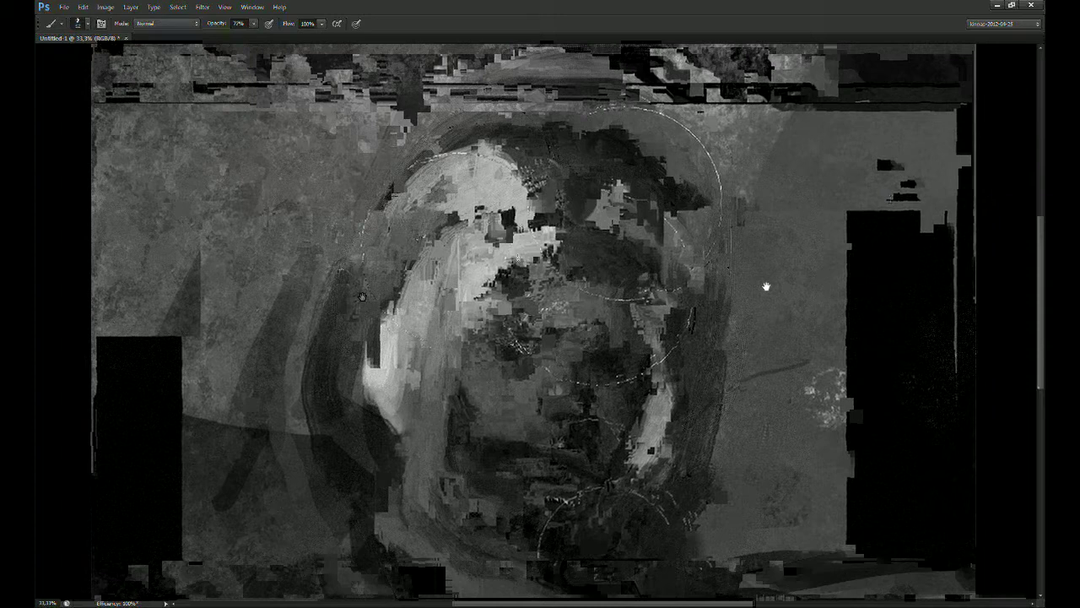
pyautogui.hotkey('ctrl', '+')
pyautogui.moveTo(661, 284); pyautogui.dragTo(614, 294)
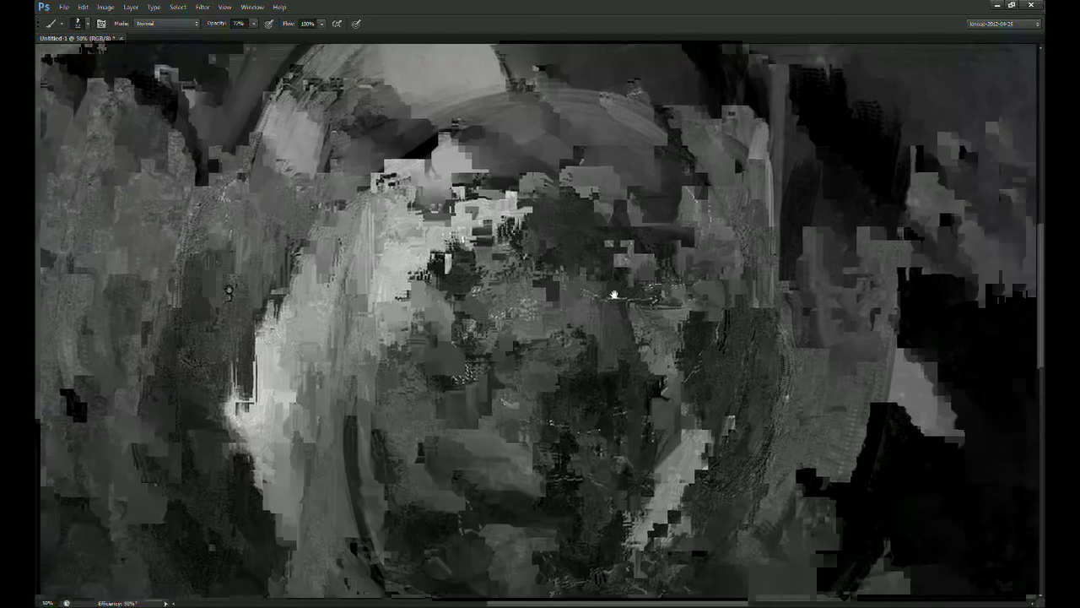
pyautogui.press('5')
pyautogui.press('6')
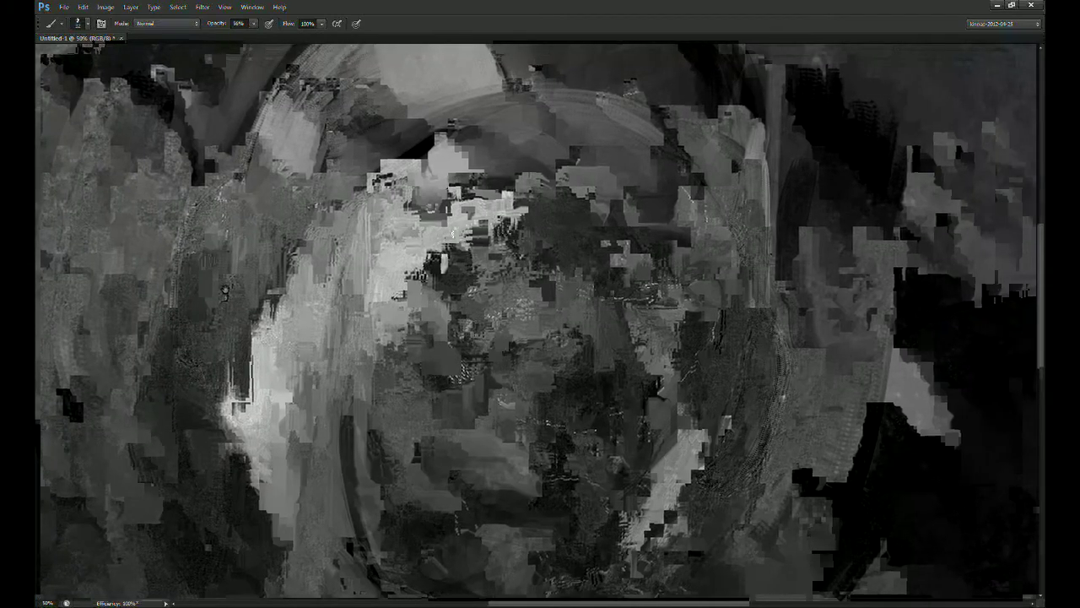
pyautogui.press('3')
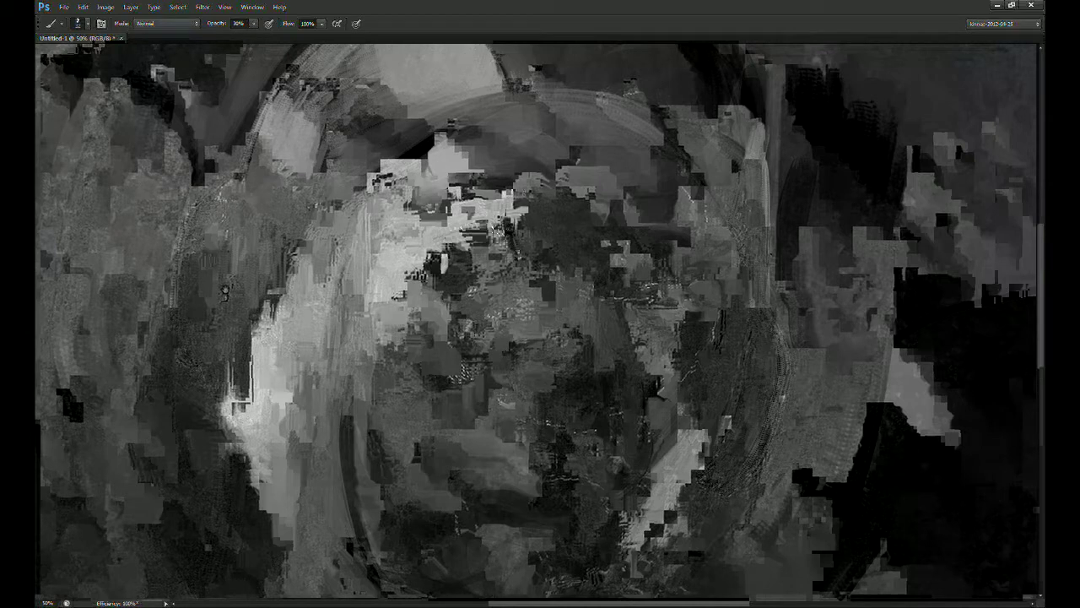
# Step: Smudge the paint around the left eye and brow, then return to the Brush tool
pyautogui.press('r')
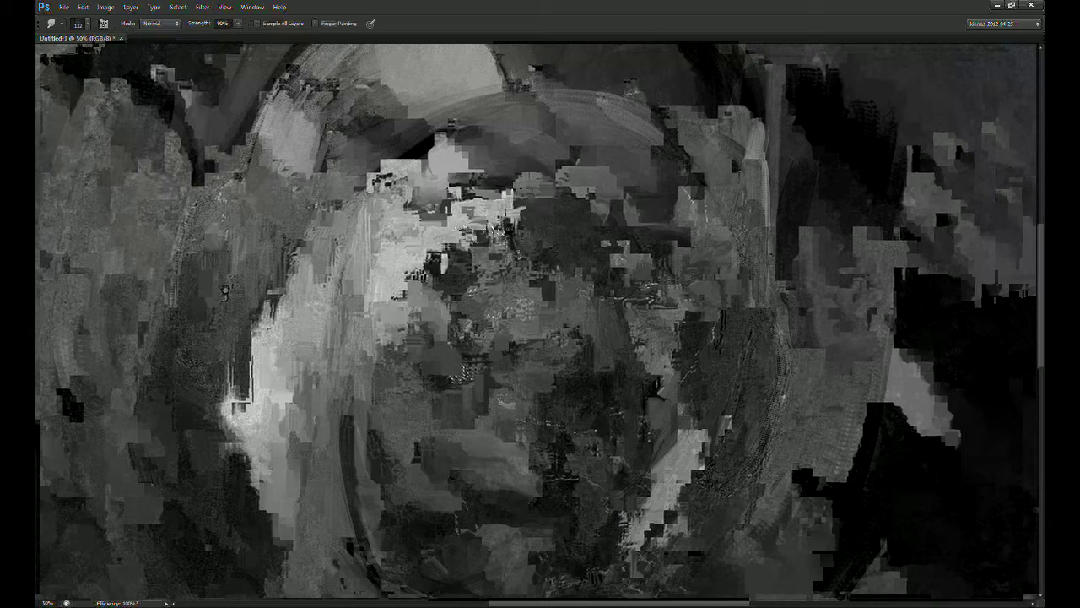
pyautogui.moveTo(502, 226); pyautogui.dragTo(481, 208)
pyautogui.press('b')
pyautogui.hotkey('ctrl', '-')
pyautogui.hotkey('ctrl', '-')
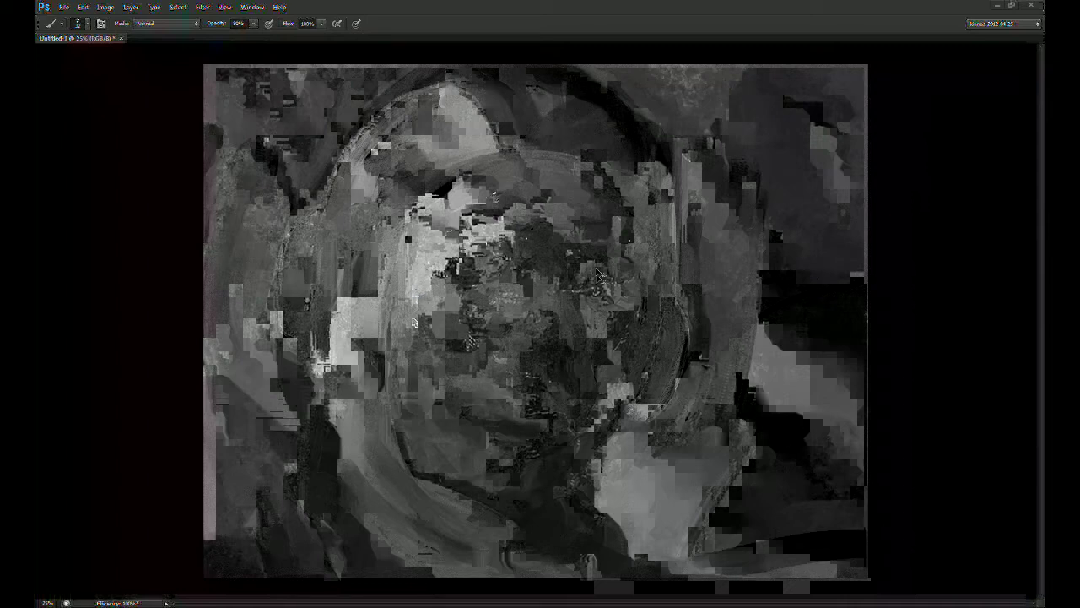
# Step: Touch up the helmet's left side with its sampled grey, and dab tone onto the jaw and forehead
pyautogui.keyDown('alt'); pyautogui.click(461, 172); pyautogui.keyUp('alt')
pyautogui.moveTo(436, 204); pyautogui.dragTo(428, 196)
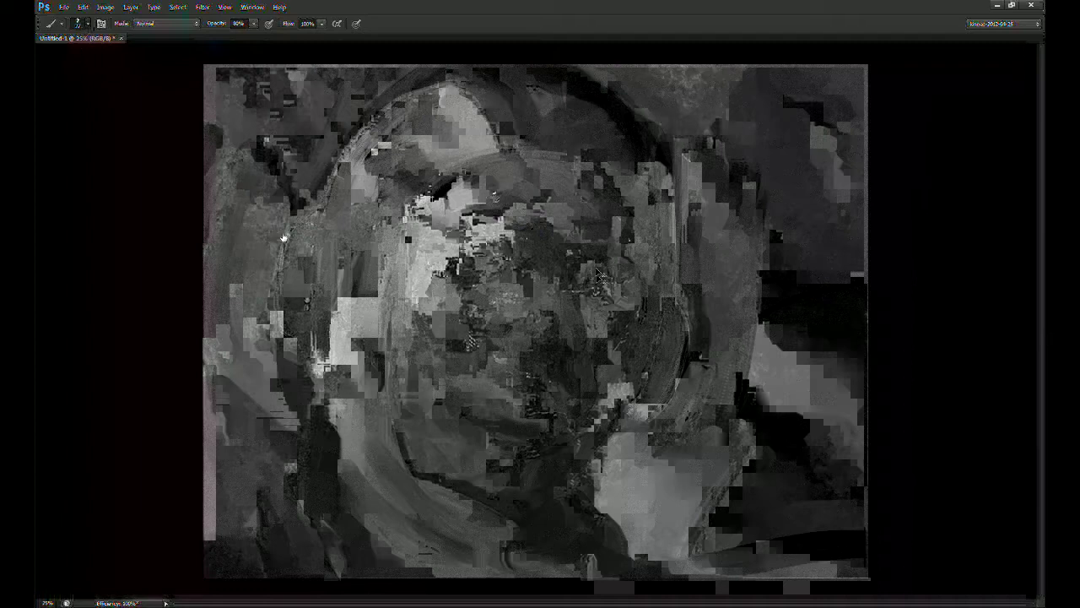
pyautogui.click(493, 394)
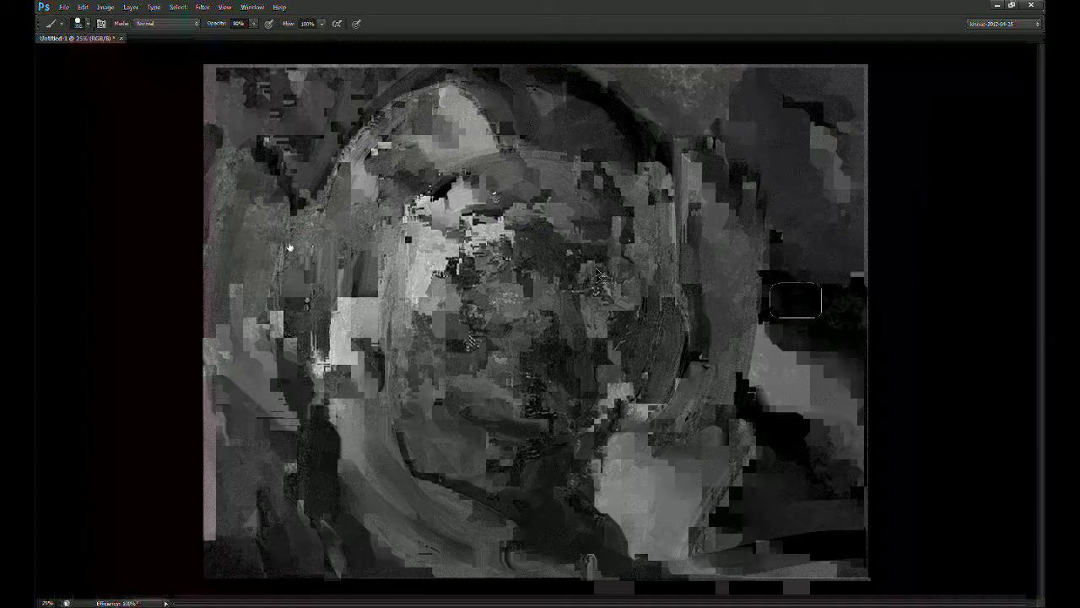
pyautogui.press('.')
pyautogui.moveTo(575, 179); pyautogui.dragTo(577, 199)
# Step: Paint broad strokes along the right jaw and cheek, outside the ear cup, and over the background right of the helmet
pyautogui.press('7')
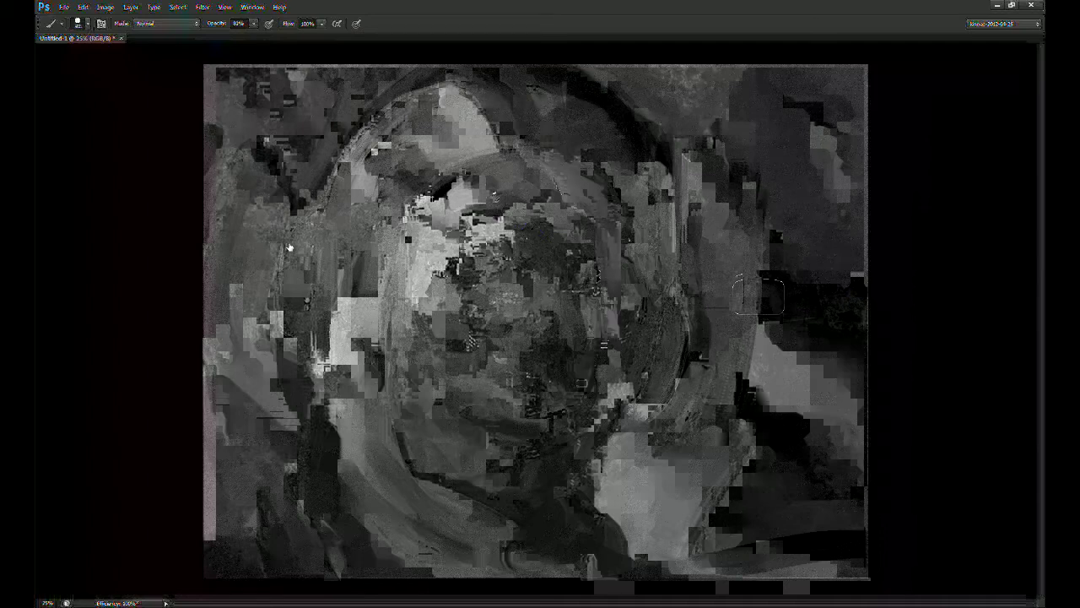
pyautogui.moveTo(623, 388); pyautogui.dragTo(601, 415)
pyautogui.moveTo(629, 482)
pyautogui.mouseDown()
pyautogui.moveTo(662, 429)
pyautogui.moveTo(650, 300)
pyautogui.mouseUp()
pyautogui.moveTo(655, 261)
pyautogui.mouseDown()
pyautogui.moveTo(641, 295)
pyautogui.moveTo(675, 244)
pyautogui.moveTo(598, 235)
pyautogui.mouseUp()
pyautogui.moveTo(405, 316)
pyautogui.mouseDown()
pyautogui.moveTo(417, 333)
pyautogui.moveTo(384, 291)
pyautogui.moveTo(405, 354)
pyautogui.moveTo(426, 361)
pyautogui.moveTo(390, 219)
pyautogui.moveTo(397, 321)
pyautogui.moveTo(422, 384)
pyautogui.moveTo(363, 325)
pyautogui.moveTo(425, 408)
pyautogui.moveTo(371, 418)
pyautogui.moveTo(262, 401)
pyautogui.moveTo(242, 453)
pyautogui.moveTo(241, 253)
pyautogui.moveTo(287, 338)
pyautogui.moveTo(325, 245)
pyautogui.moveTo(309, 211)
pyautogui.moveTo(346, 244)
pyautogui.moveTo(379, 215)
pyautogui.mouseUp()
pyautogui.moveTo(625, 76)
pyautogui.mouseDown()
pyautogui.moveTo(523, 80)
pyautogui.moveTo(666, 169)
pyautogui.moveTo(684, 194)
pyautogui.moveTo(663, 53)
pyautogui.moveTo(708, 203)
pyautogui.moveTo(734, 186)
pyautogui.moveTo(760, 76)
pyautogui.moveTo(733, 125)
pyautogui.moveTo(772, 185)
pyautogui.moveTo(831, 118)
pyautogui.moveTo(786, 245)
pyautogui.mouseUp()
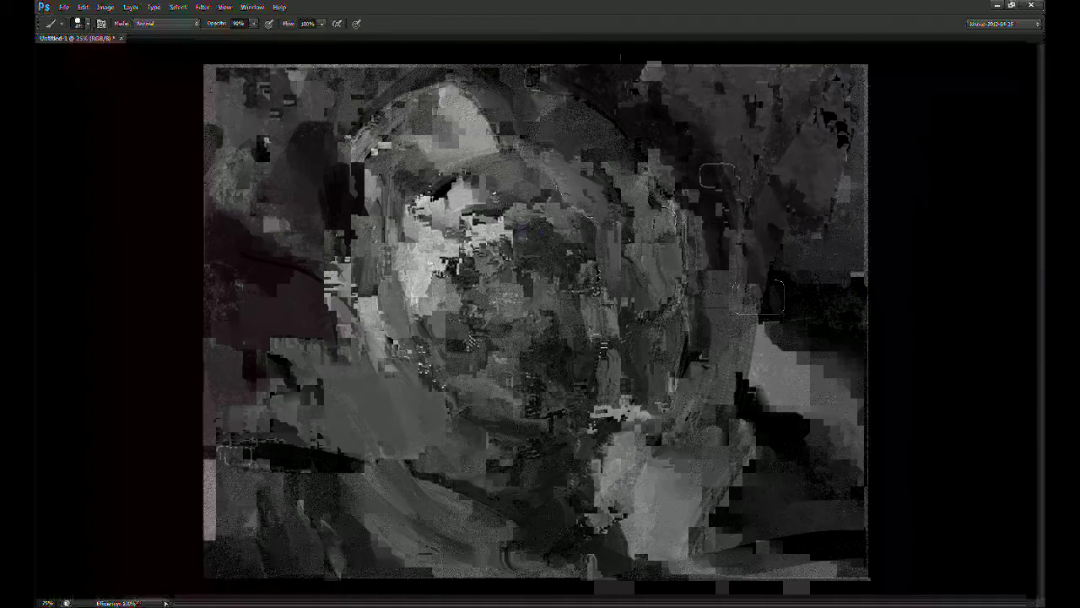
# Step: Refine the left brow and eye, the forehead, and the helmet side above the ear cup with small strokes
pyautogui.moveTo(481, 243); pyautogui.dragTo(421, 243)
pyautogui.moveTo(491, 216)
pyautogui.mouseDown()
pyautogui.moveTo(521, 205)
pyautogui.moveTo(534, 229)
pyautogui.mouseUp()
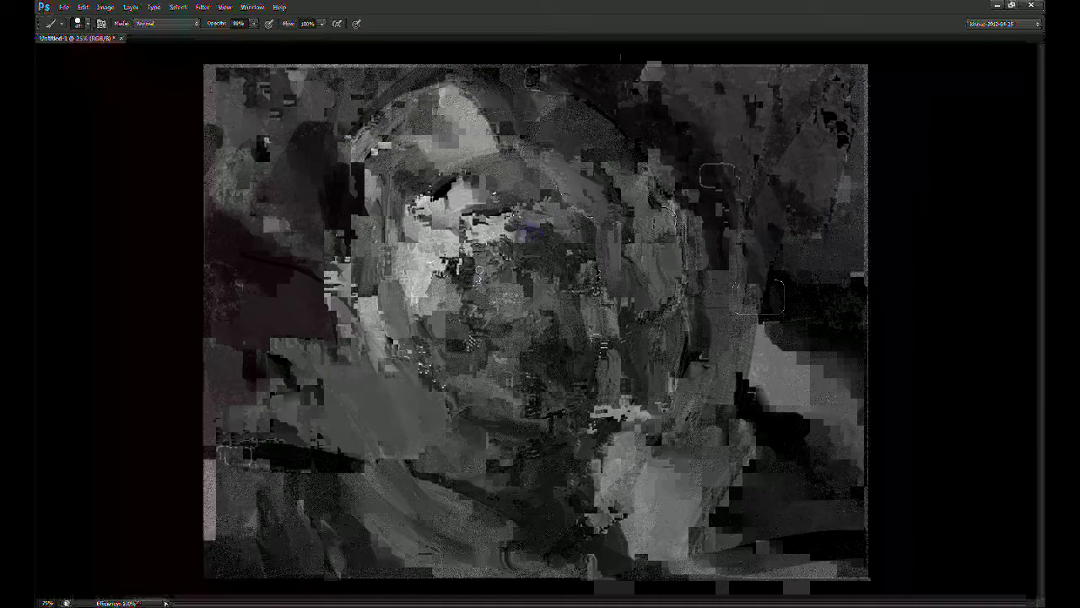
pyautogui.moveTo(529, 227); pyautogui.dragTo(537, 236)
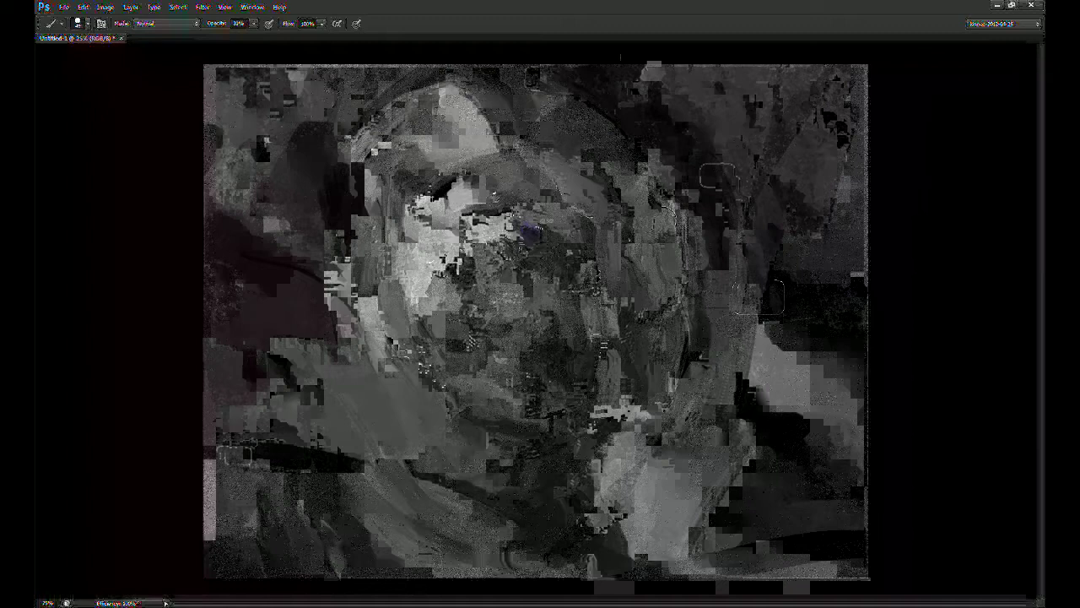
pyautogui.press('r')
pyautogui.press('b')
pyautogui.moveTo(559, 180); pyautogui.dragTo(553, 185)
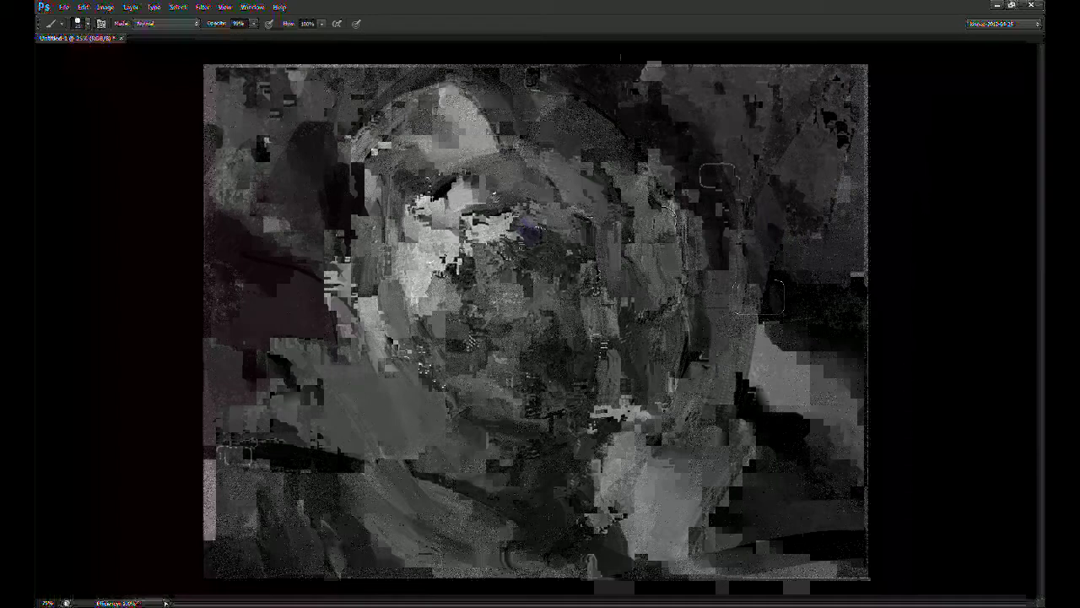
pyautogui.moveTo(409, 175); pyautogui.dragTo(407, 212)
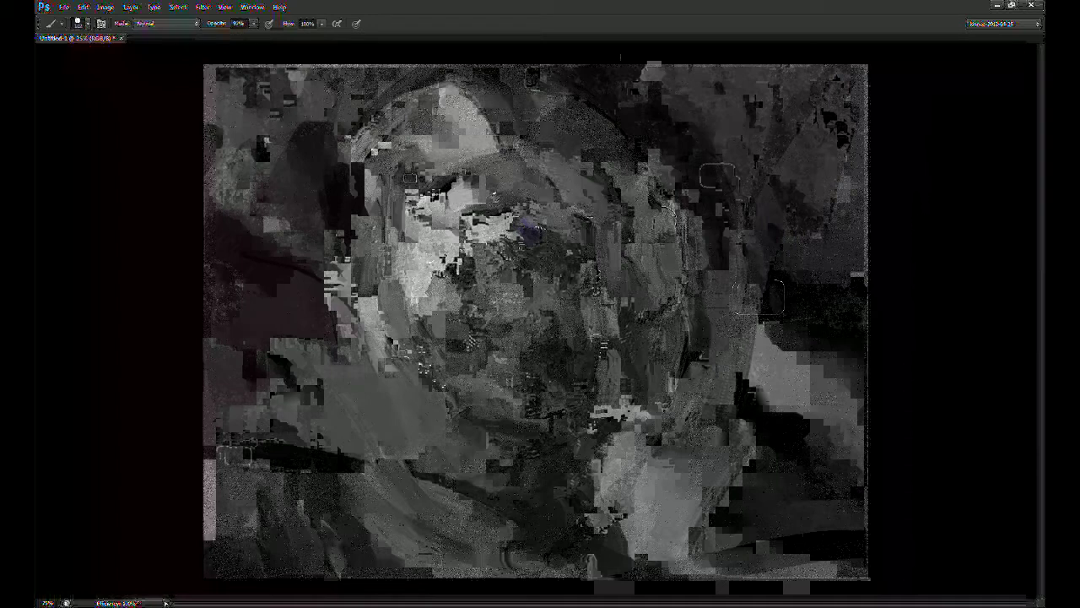
# Step: Repaint the helmet's light front shell and the lower side panel with sampled grey at 100% opacity
pyautogui.moveTo(444, 123)
pyautogui.mouseDown()
pyautogui.moveTo(466, 102)
pyautogui.moveTo(478, 127)
pyautogui.moveTo(506, 107)
pyautogui.moveTo(535, 186)
pyautogui.mouseUp()
pyautogui.keyDown('alt'); pyautogui.click(476, 127); pyautogui.keyUp('alt')
pyautogui.press('0')
pyautogui.moveTo(471, 322); pyautogui.dragTo(463, 346)
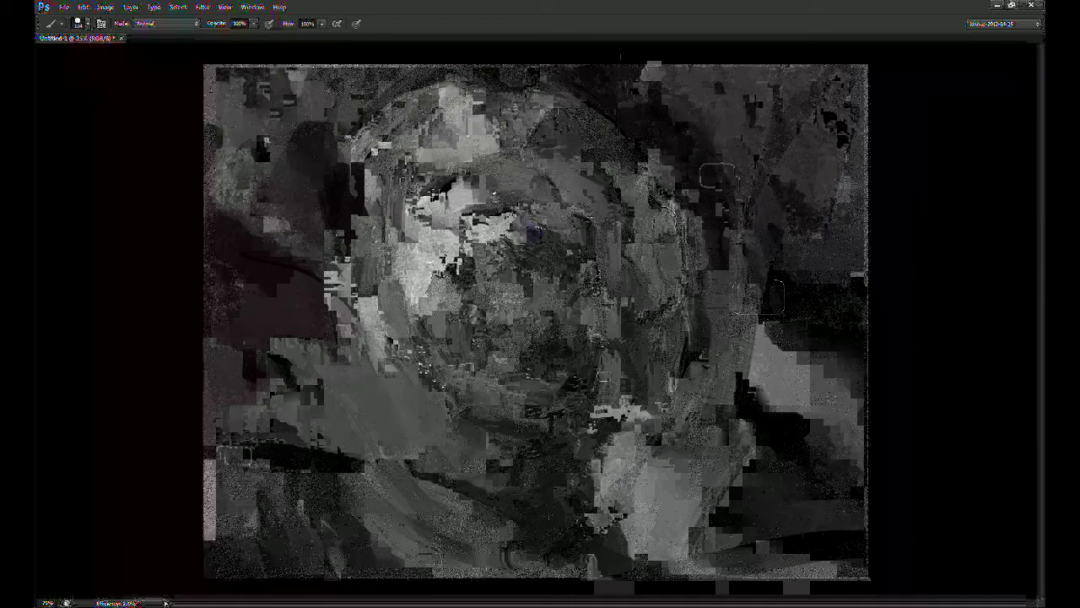
# Step: Paint the right side of the helmet opening with vertical strokes in a tone sampled there
pyautogui.moveTo(634, 252)
pyautogui.mouseDown()
pyautogui.moveTo(650, 299)
pyautogui.moveTo(675, 321)
pyautogui.mouseUp()
pyautogui.keyDown('alt'); pyautogui.click(658, 252); pyautogui.keyUp('alt')
pyautogui.moveTo(651, 218)
pyautogui.mouseDown()
pyautogui.moveTo(658, 243)
pyautogui.moveTo(655, 209)
pyautogui.moveTo(660, 238)
pyautogui.moveTo(643, 284)
pyautogui.moveTo(633, 216)
pyautogui.moveTo(655, 314)
pyautogui.mouseUp()
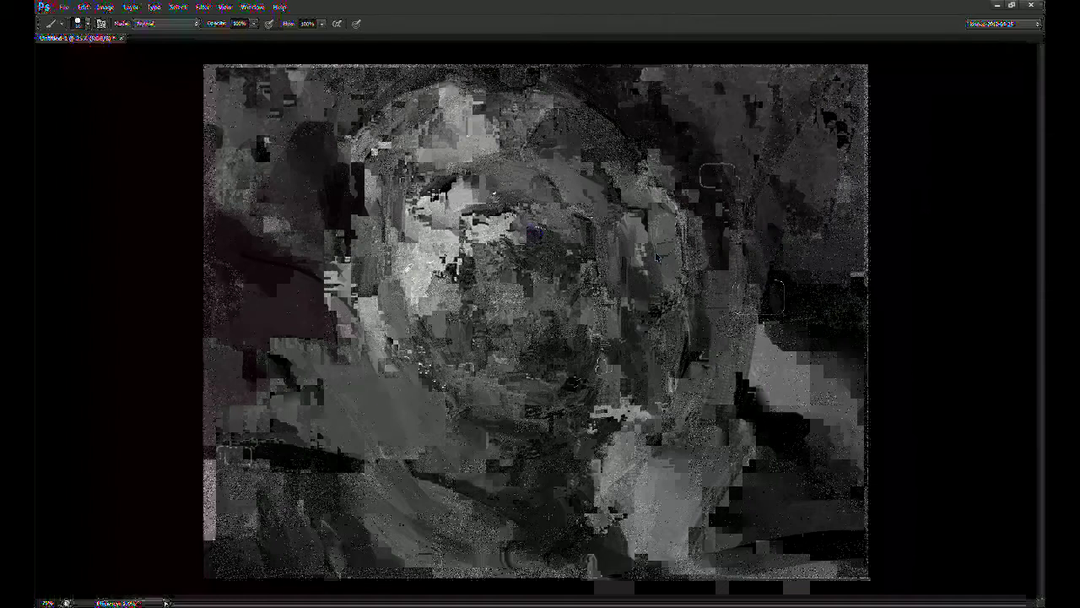
# Step: Set the brush opacity to 35%, undo the first ear cup stroke, and repaint the ear cup's top and light shell
pyautogui.press('3')
pyautogui.press('5')
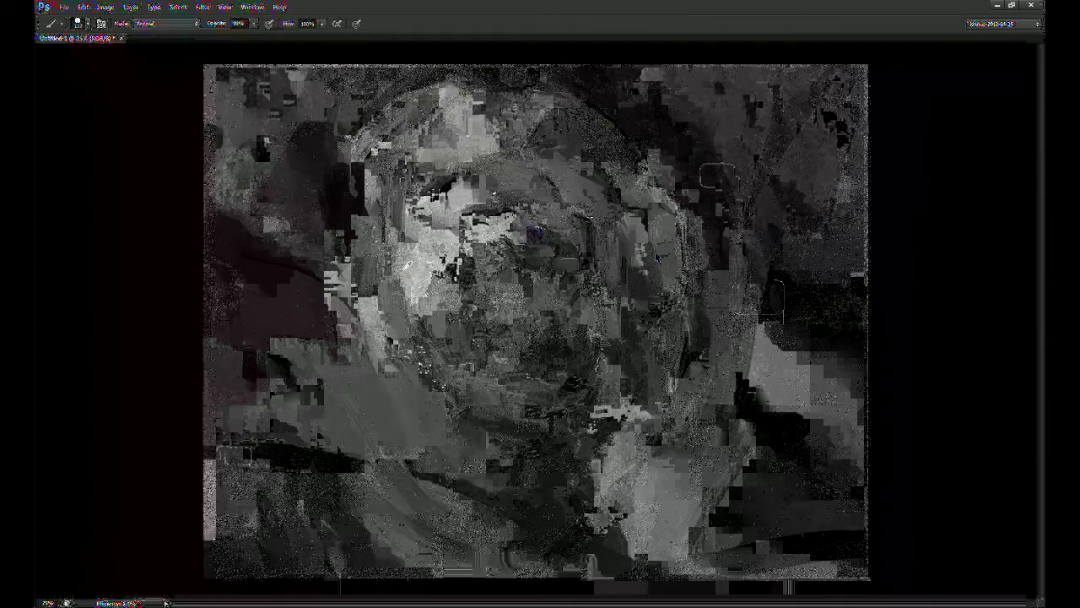
pyautogui.moveTo(422, 199)
pyautogui.mouseDown()
pyautogui.moveTo(415, 218)
pyautogui.moveTo(424, 207)
pyautogui.mouseUp()
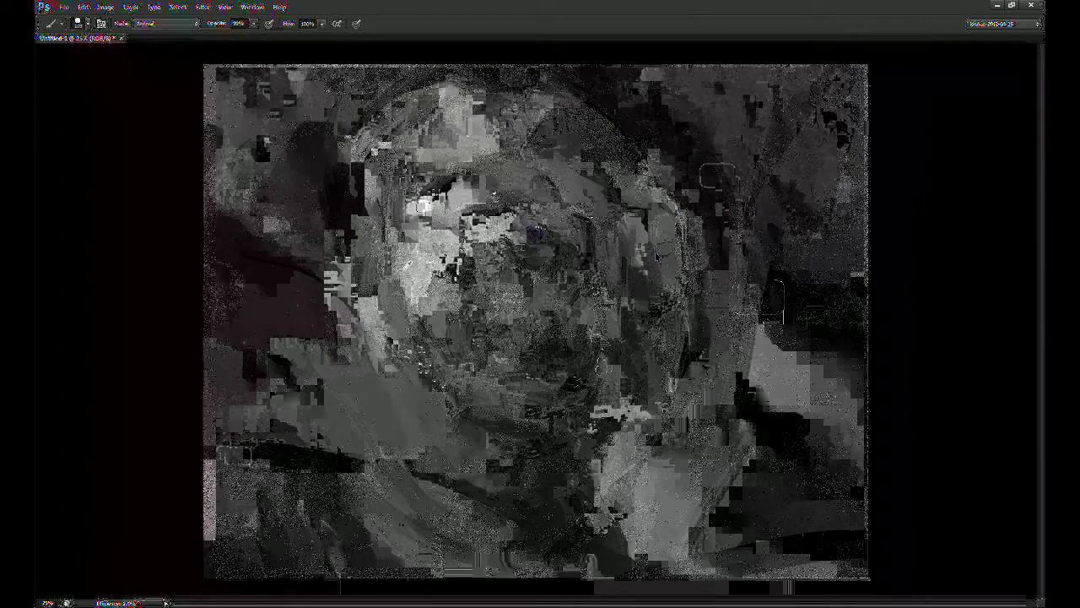
pyautogui.hotkey('ctrl', 'z')
pyautogui.moveTo(409, 202); pyautogui.dragTo(430, 213)
pyautogui.moveTo(471, 124); pyautogui.dragTo(499, 145)
pyautogui.moveTo(456, 253); pyautogui.dragTo(454, 221)
pyautogui.moveTo(481, 172)
pyautogui.mouseDown()
pyautogui.moveTo(486, 128)
pyautogui.moveTo(496, 153)
pyautogui.moveTo(485, 148)
pyautogui.moveTo(473, 181)
pyautogui.moveTo(497, 152)
pyautogui.moveTo(506, 181)
pyautogui.moveTo(464, 188)
pyautogui.moveTo(464, 171)
pyautogui.moveTo(510, 145)
pyautogui.moveTo(485, 190)
pyautogui.moveTo(432, 206)
pyautogui.moveTo(405, 255)
pyautogui.moveTo(398, 245)
pyautogui.moveTo(392, 282)
pyautogui.moveTo(420, 297)
pyautogui.mouseUp()
# Step: Paint the inner edge of the ear cup with vertical strokes in sampled greys at 100% opacity
pyautogui.keyDown('alt'); pyautogui.click(429, 211); pyautogui.keyUp('alt')
pyautogui.press('0')
pyautogui.keyDown('alt'); pyautogui.click(451, 210); pyautogui.keyUp('alt')
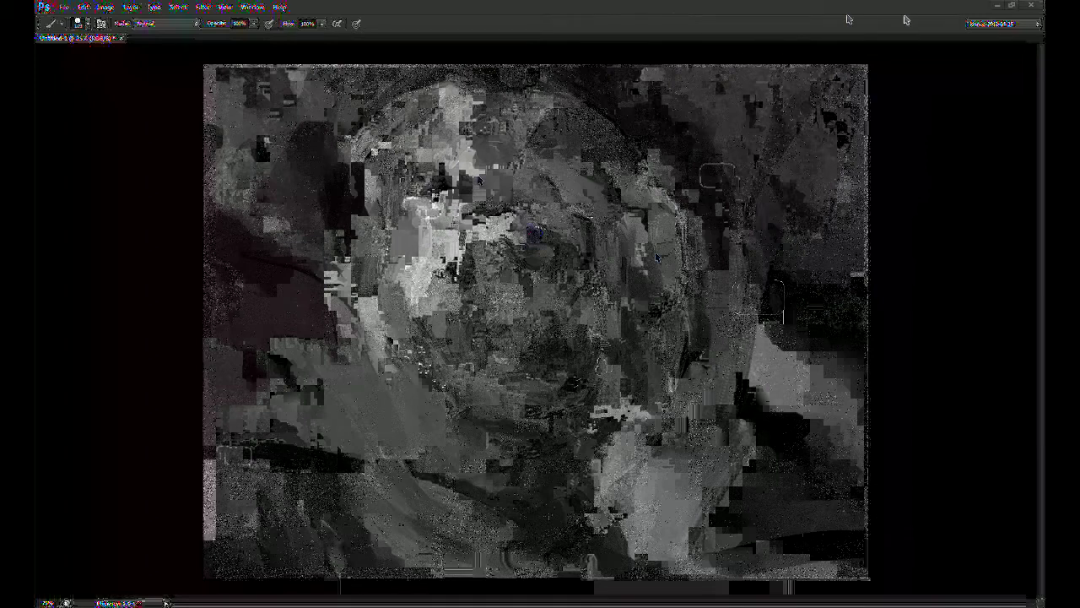
pyautogui.moveTo(449, 262); pyautogui.dragTo(442, 277)
pyautogui.moveTo(440, 218); pyautogui.dragTo(433, 272)
pyautogui.moveTo(435, 221); pyautogui.dragTo(428, 277)
pyautogui.keyDown('alt'); pyautogui.click(427, 275); pyautogui.keyUp('alt')
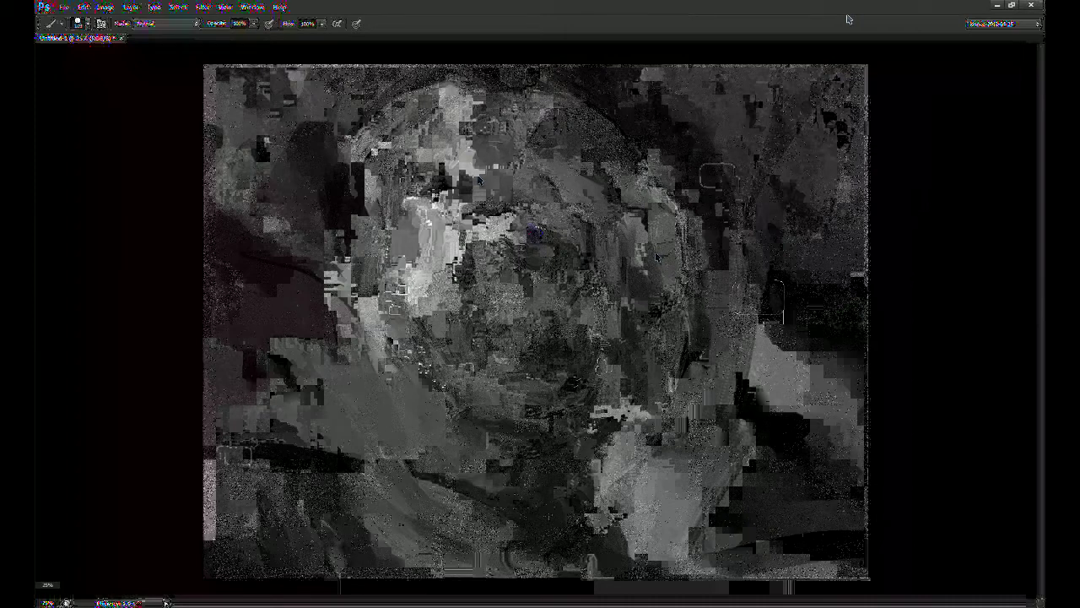
# Step: Paint the lower-left part of the ear cup with its sampled grey and blend strokes across its face
pyautogui.keyDown('alt'); pyautogui.click(401, 252); pyautogui.keyUp('alt')
pyautogui.moveTo(405, 276); pyautogui.dragTo(406, 306)
pyautogui.press('9')
pyautogui.press('9')
pyautogui.press('0')
pyautogui.moveTo(441, 274)
pyautogui.mouseDown()
pyautogui.moveTo(450, 208)
pyautogui.moveTo(399, 205)
pyautogui.moveTo(384, 268)
pyautogui.moveTo(390, 306)
pyautogui.moveTo(418, 270)
pyautogui.moveTo(419, 239)
pyautogui.mouseUp()
# Step: Sample a tone above the ear cup and paint the side panel beside and below the cup
pyautogui.keyDown('alt'); pyautogui.click(404, 184); pyautogui.keyUp('alt')
pyautogui.moveTo(408, 290)
pyautogui.mouseDown()
pyautogui.moveTo(394, 304)
pyautogui.moveTo(451, 245)
pyautogui.mouseUp()
pyautogui.moveTo(441, 297)
pyautogui.mouseDown()
pyautogui.moveTo(456, 248)
pyautogui.moveTo(449, 399)
pyautogui.mouseUp()
pyautogui.moveTo(454, 292); pyautogui.dragTo(454, 324)
# Step: Sample the side panel's grey and sweep the helmet's lower band around the jaw and under the chin
pyautogui.keyDown('alt'); pyautogui.click(437, 319); pyautogui.keyUp('alt')
pyautogui.moveTo(432, 378)
pyautogui.mouseDown()
pyautogui.moveTo(425, 351)
pyautogui.moveTo(448, 395)
pyautogui.moveTo(449, 429)
pyautogui.moveTo(511, 488)
pyautogui.moveTo(532, 540)
pyautogui.moveTo(547, 437)
pyautogui.mouseUp()
pyautogui.moveTo(482, 424)
pyautogui.mouseDown()
pyautogui.moveTo(535, 439)
pyautogui.moveTo(554, 422)
pyautogui.moveTo(500, 406)
pyautogui.moveTo(564, 413)
pyautogui.mouseUp()
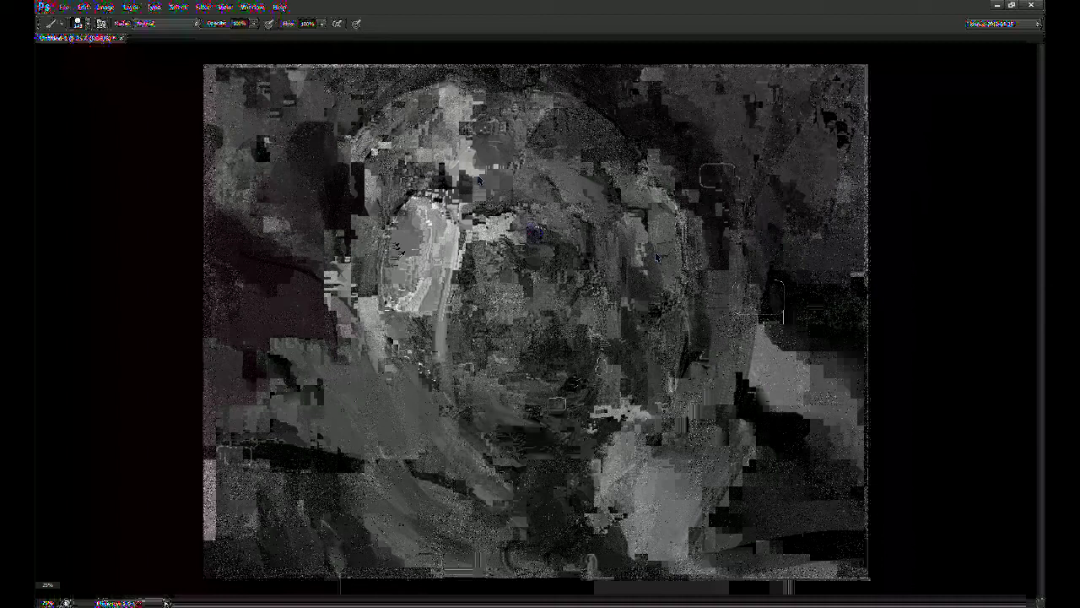
# Step: Smudge the paint on the left cheek and below the left eye towards the nose
pyautogui.press('r')
pyautogui.moveTo(510, 295)
pyautogui.mouseDown()
pyautogui.moveTo(489, 279)
pyautogui.moveTo(499, 305)
pyautogui.moveTo(520, 303)
pyautogui.mouseUp()
pyautogui.moveTo(542, 263)
pyautogui.mouseDown()
pyautogui.moveTo(534, 280)
pyautogui.moveTo(561, 276)
pyautogui.moveTo(555, 285)
pyautogui.mouseUp()
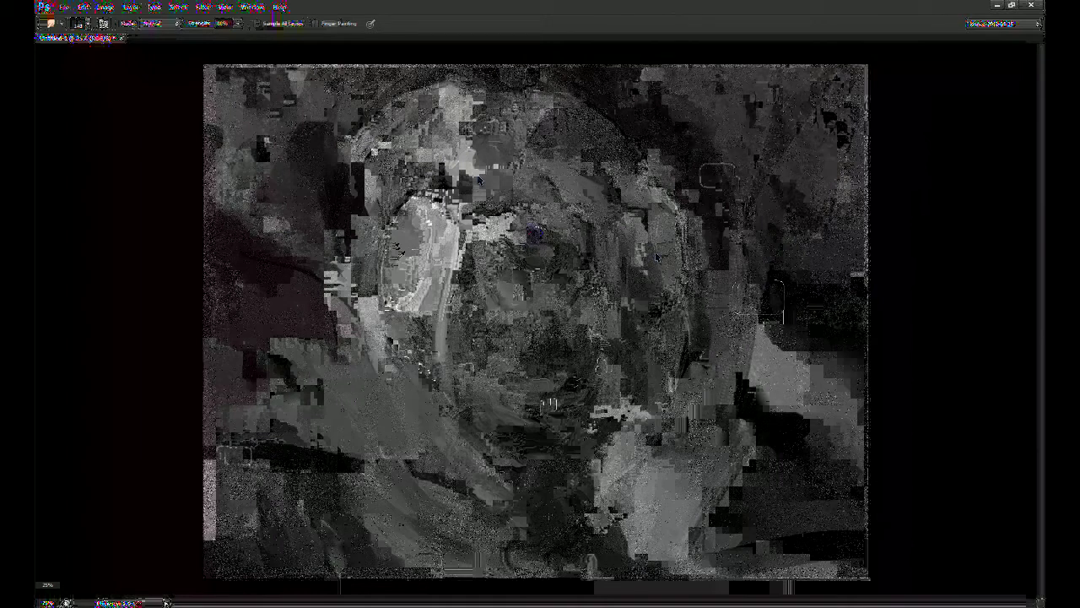
# Step: Finish smudging beside the eye and paint a thin light cable from the jaw down to the shoulder, using 50% and 33% brush opacity
pyautogui.moveTo(617, 252); pyautogui.dragTo(626, 275)
pyautogui.press('b')
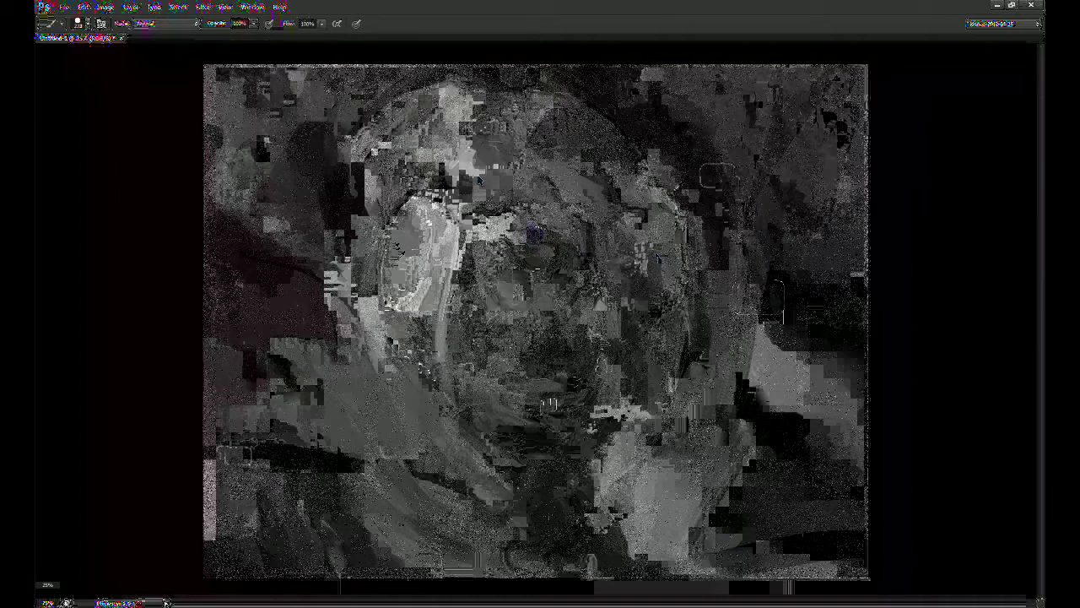
pyautogui.press('5')
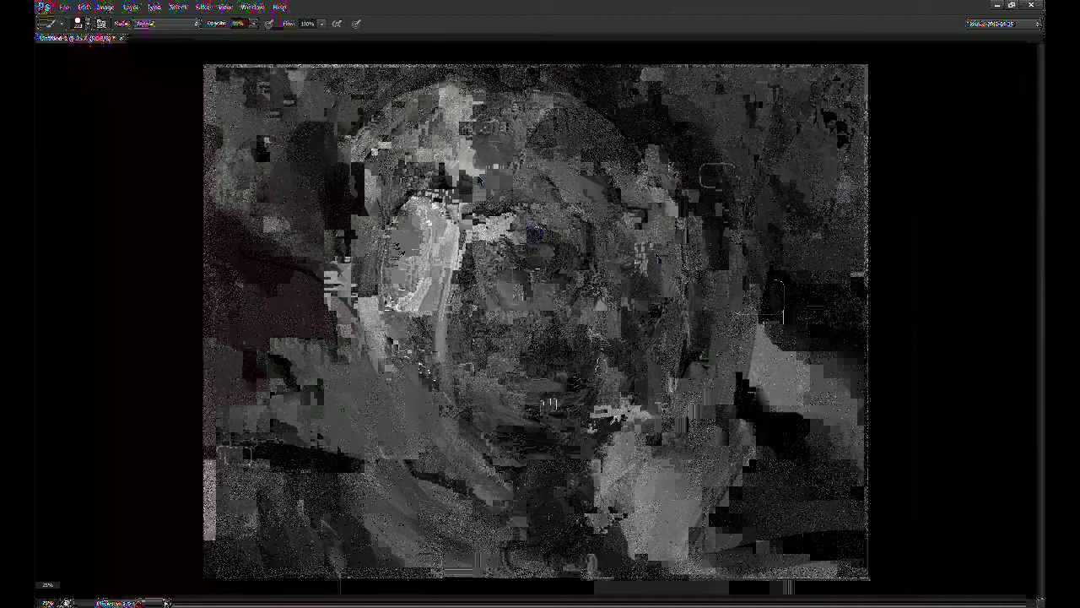
pyautogui.press('[')
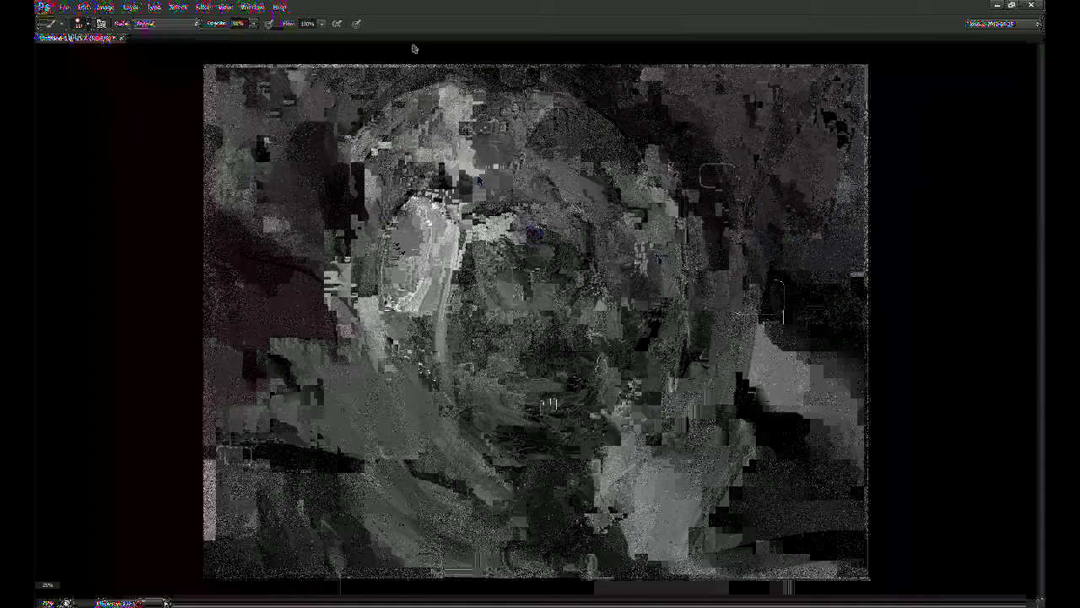
pyautogui.moveTo(639, 382)
pyautogui.mouseDown()
pyautogui.moveTo(623, 412)
pyautogui.moveTo(625, 401)
pyautogui.moveTo(627, 434)
pyautogui.moveTo(631, 392)
pyautogui.moveTo(626, 411)
pyautogui.moveTo(713, 496)
pyautogui.mouseUp()
pyautogui.press('3')
pyautogui.press('3')
pyautogui.moveTo(629, 424)
pyautogui.mouseDown()
pyautogui.moveTo(633, 382)
pyautogui.moveTo(638, 448)
pyautogui.mouseUp()
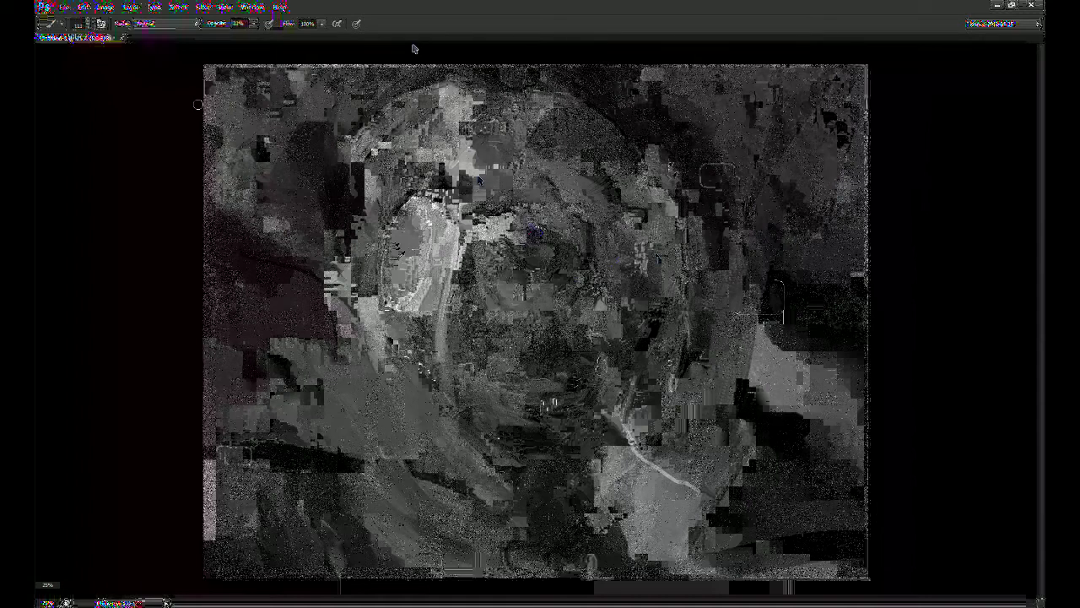
# Step: Brush a broad stroke along the neck beside the cable, from the jaw down to the shoulder
pyautogui.hotkey('ctrl', '+')
pyautogui.moveTo(1031, 202); pyautogui.dragTo(1013, 232)
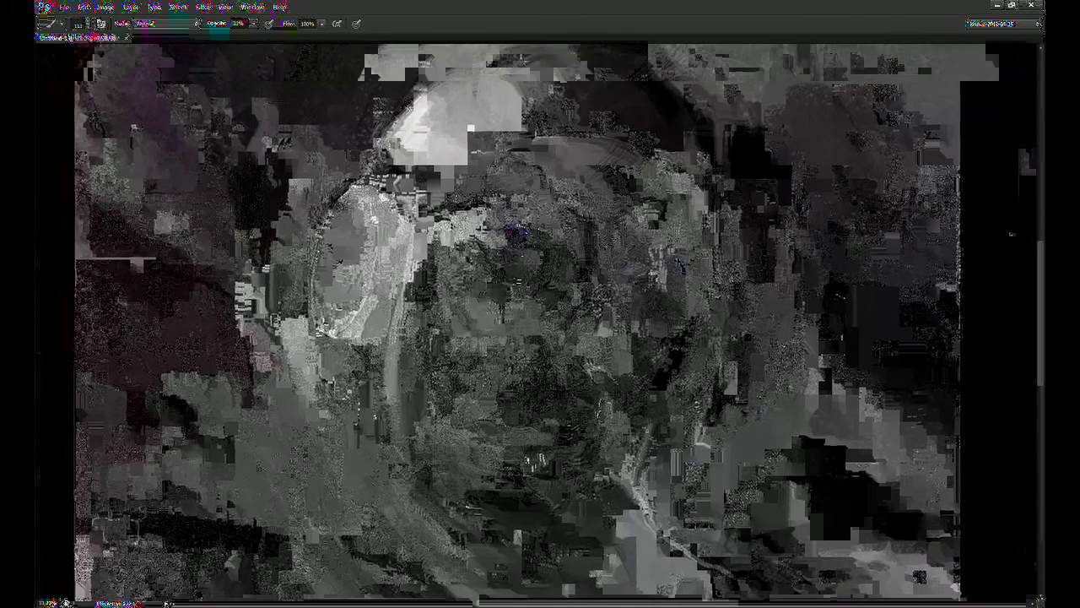
pyautogui.moveTo(597, 250); pyautogui.dragTo(562, 285)
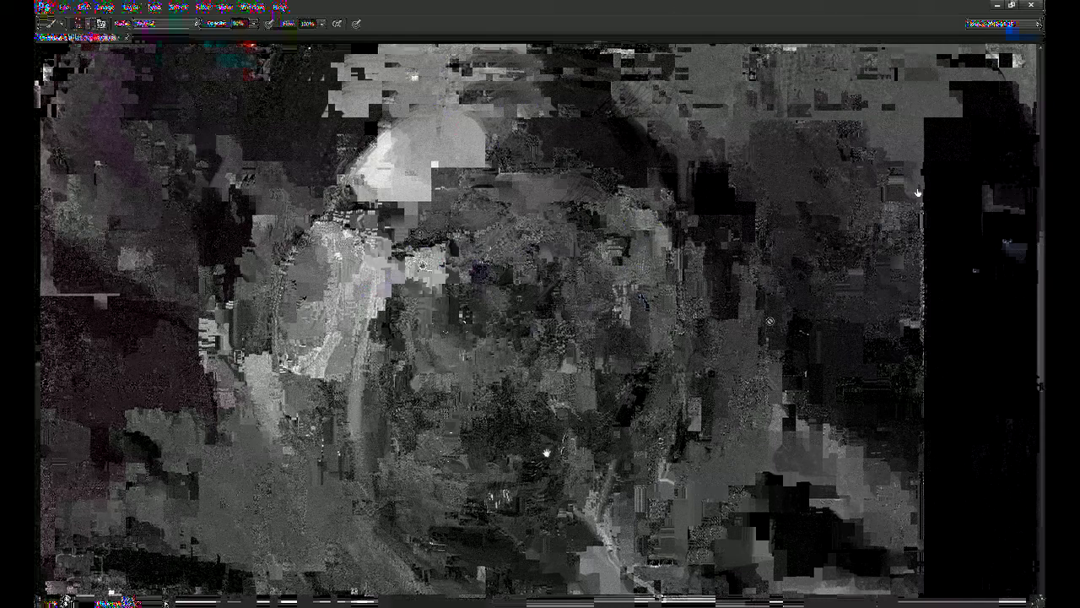
pyautogui.hotkey('ctrl', '-')
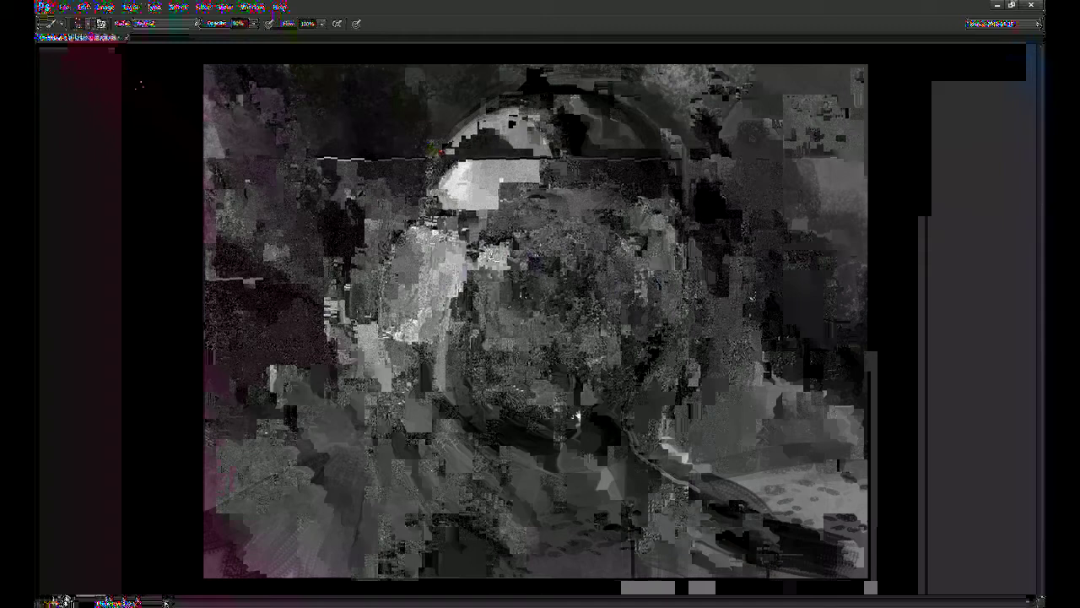
pyautogui.click(113, 184)
pyautogui.moveTo(484, 389)
pyautogui.mouseDown()
pyautogui.moveTo(532, 443)
pyautogui.moveTo(492, 444)
pyautogui.moveTo(442, 324)
pyautogui.moveTo(462, 395)
pyautogui.moveTo(468, 339)
pyautogui.moveTo(446, 149)
pyautogui.moveTo(429, 202)
pyautogui.moveTo(411, 228)
pyautogui.moveTo(442, 169)
pyautogui.moveTo(390, 226)
pyautogui.moveTo(389, 463)
pyautogui.moveTo(437, 398)
pyautogui.moveTo(334, 496)
pyautogui.moveTo(415, 473)
pyautogui.moveTo(365, 508)
pyautogui.mouseUp()
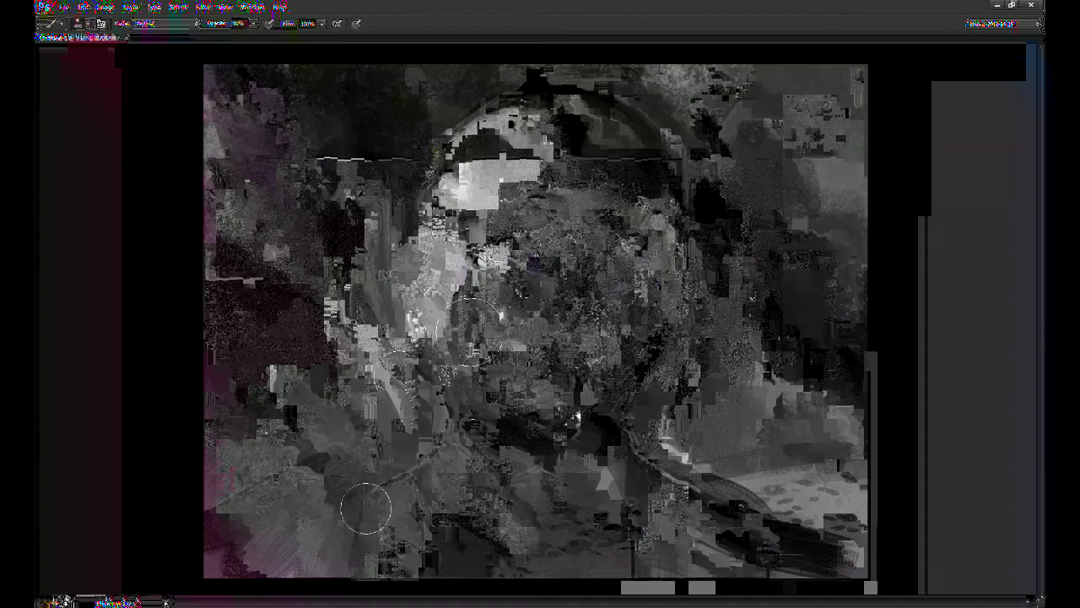
# Step: Paint short vertical strokes over the ear cup's face and rim and along the cheek next to it
pyautogui.press('r')
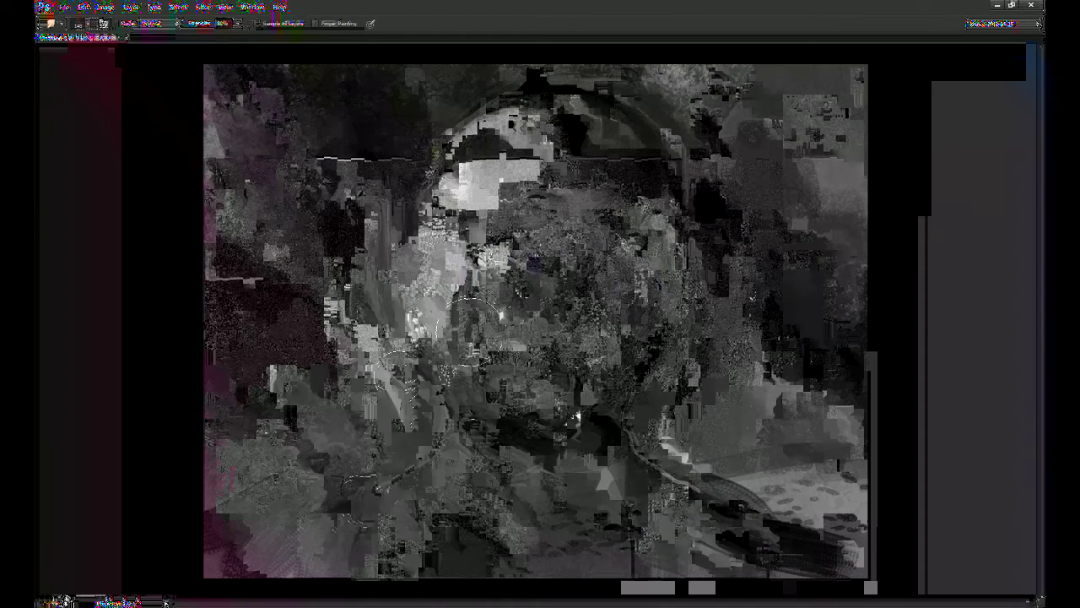
pyautogui.press('b')
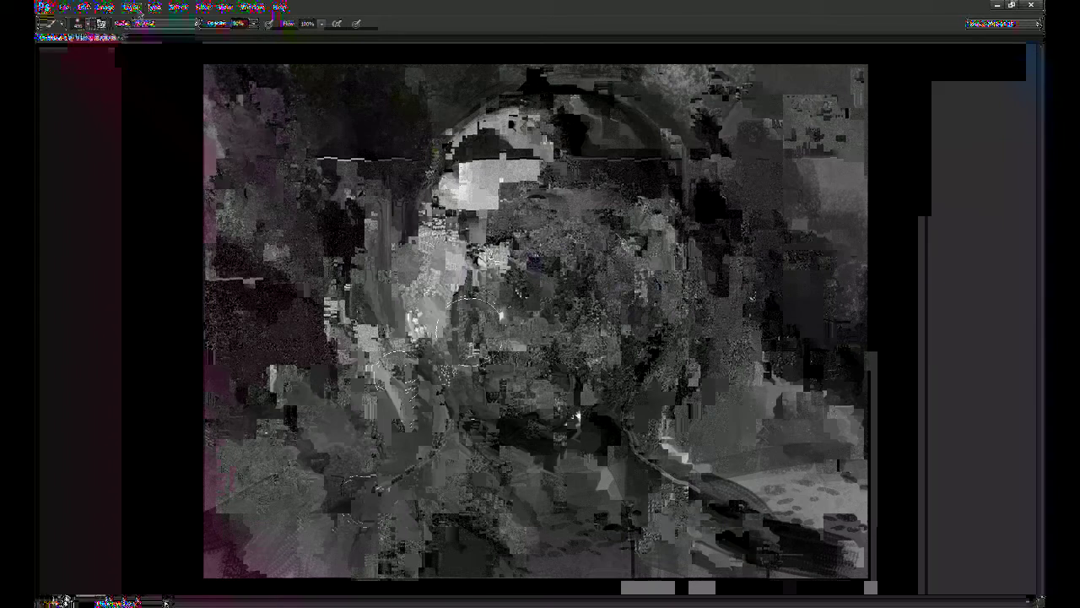
pyautogui.press('l')
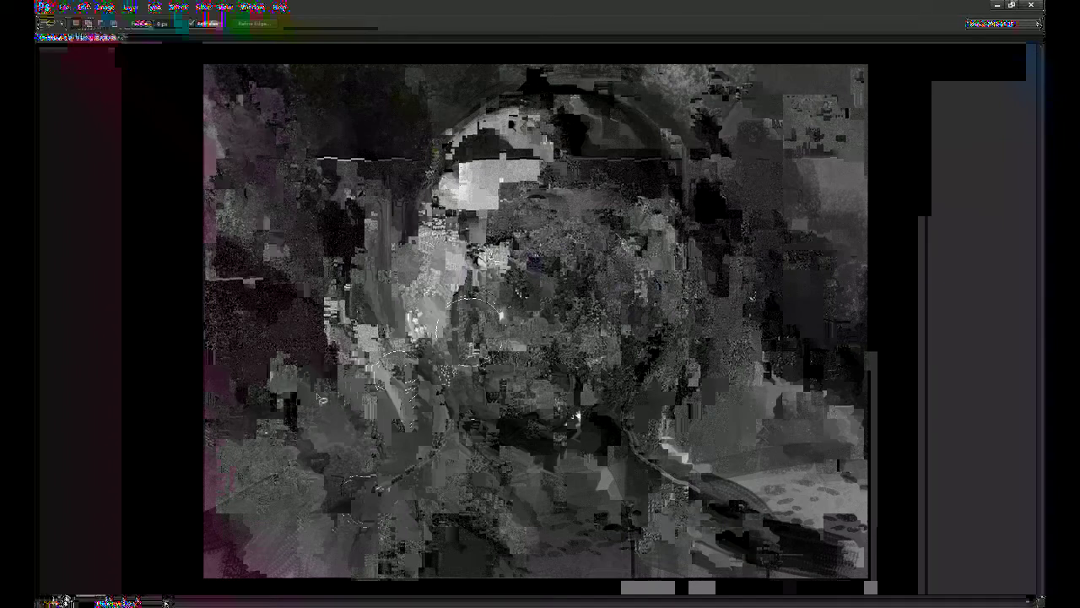
pyautogui.press('b')
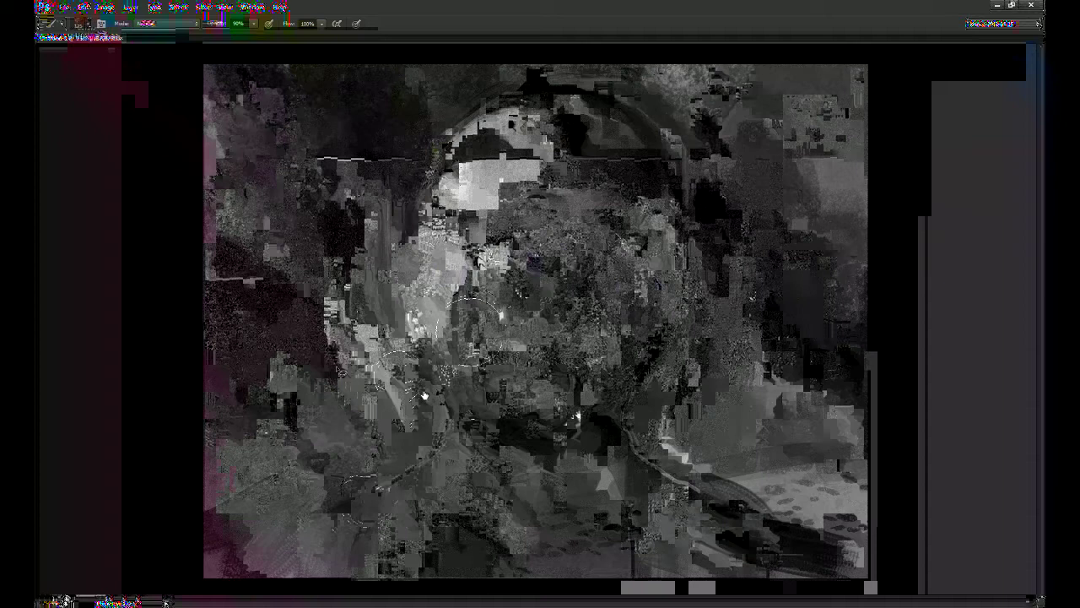
pyautogui.moveTo(639, 244); pyautogui.dragTo(654, 277)
pyautogui.moveTo(656, 221)
pyautogui.mouseDown()
pyautogui.moveTo(672, 231)
pyautogui.moveTo(668, 211)
pyautogui.mouseUp()
pyautogui.moveTo(666, 274); pyautogui.dragTo(676, 292)
pyautogui.moveTo(657, 244); pyautogui.dragTo(658, 259)
pyautogui.moveTo(616, 211)
pyautogui.mouseDown()
pyautogui.moveTo(595, 289)
pyautogui.moveTo(628, 313)
pyautogui.moveTo(601, 324)
pyautogui.mouseUp()
pyautogui.moveTo(652, 299)
pyautogui.mouseDown()
pyautogui.moveTo(597, 345)
pyautogui.moveTo(644, 295)
pyautogui.mouseUp()
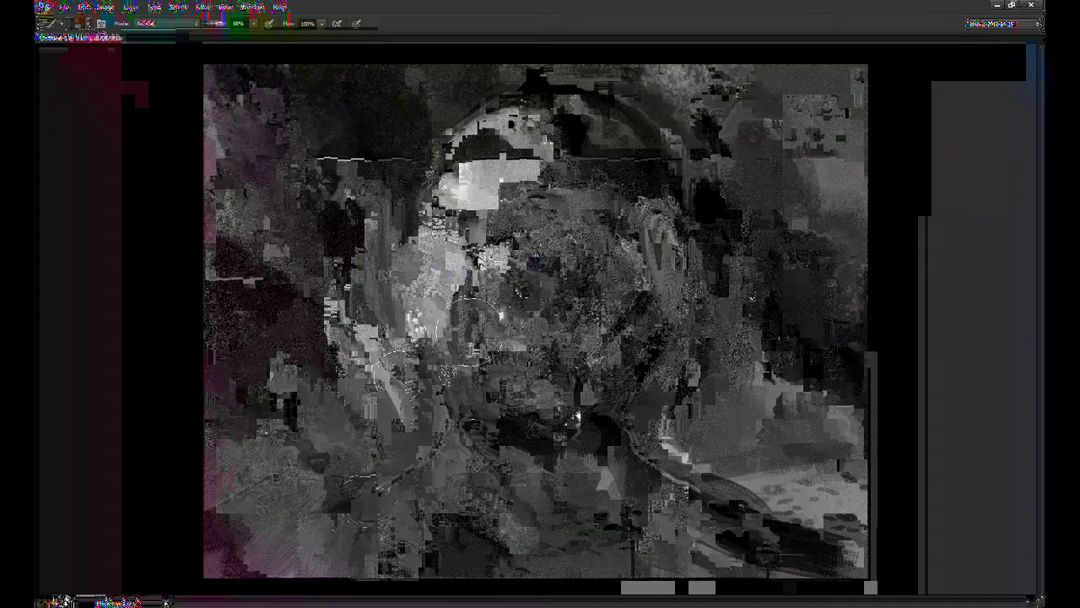
# Step: Paint a small light microphone capsule beside the mouth at the end of the headset boom
pyautogui.moveTo(576, 361)
pyautogui.mouseDown()
pyautogui.moveTo(605, 338)
pyautogui.moveTo(580, 360)
pyautogui.moveTo(594, 344)
pyautogui.mouseUp()
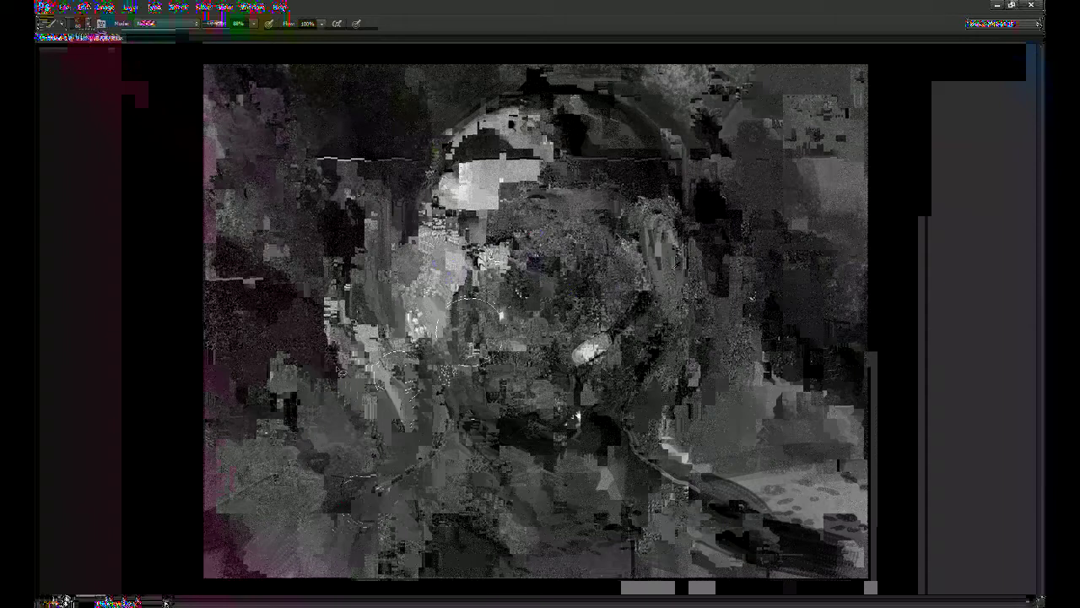
pyautogui.moveTo(601, 343); pyautogui.dragTo(589, 358)
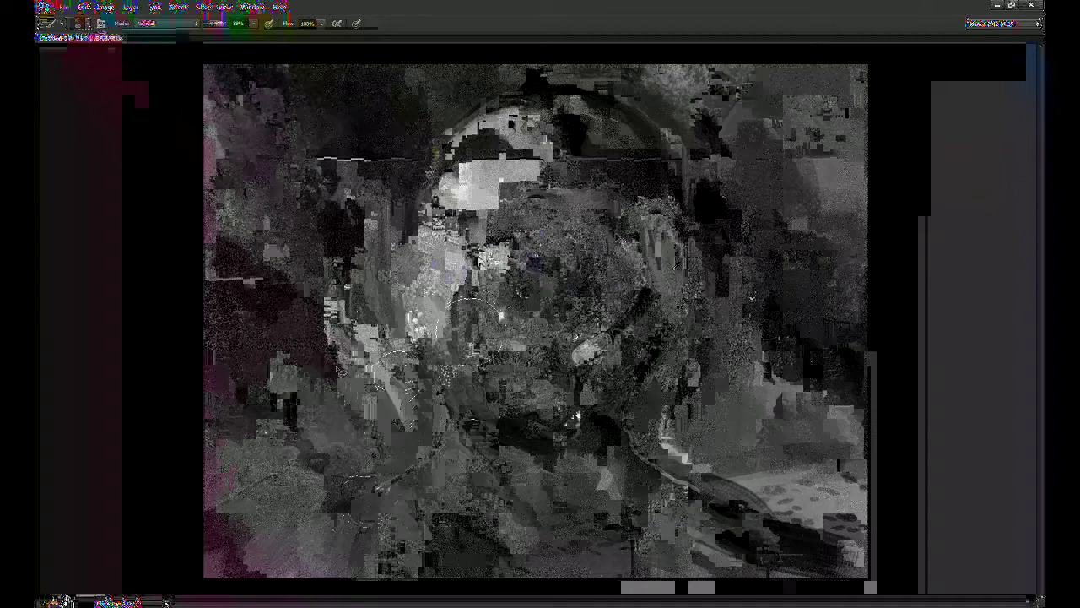
pyautogui.hotkey('ctrl', '+')
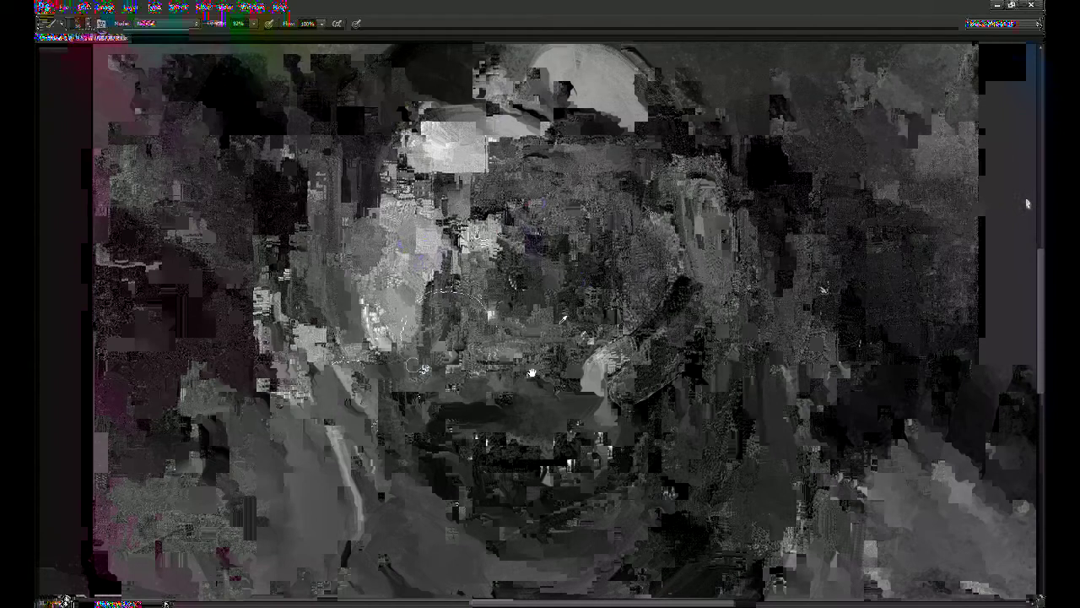
pyautogui.press('r')
pyautogui.moveTo(542, 185); pyautogui.dragTo(547, 243)
pyautogui.press('b')
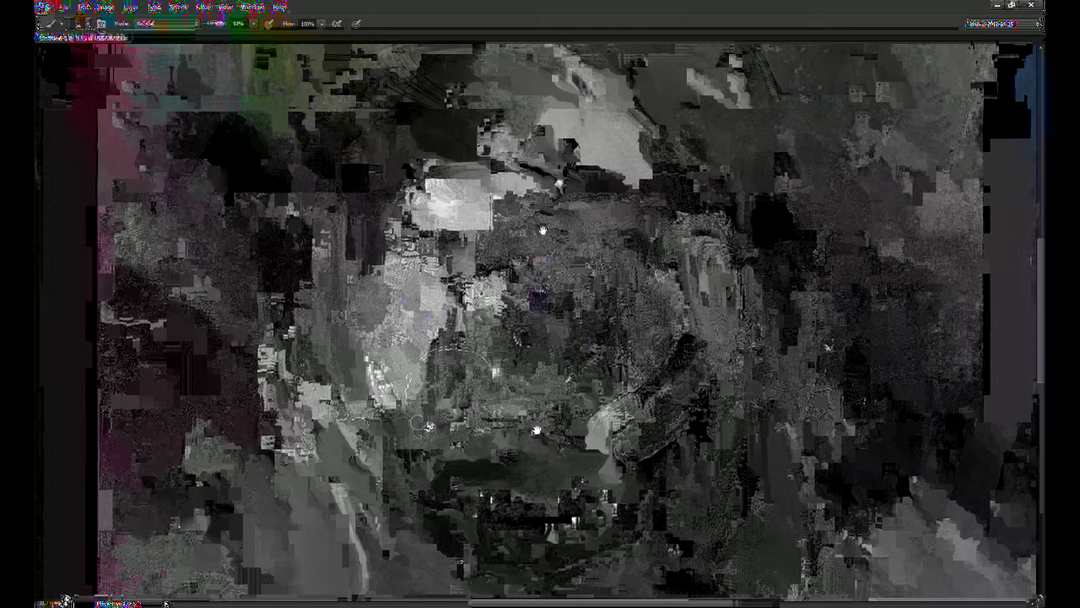
pyautogui.moveTo(559, 183); pyautogui.dragTo(583, 206)
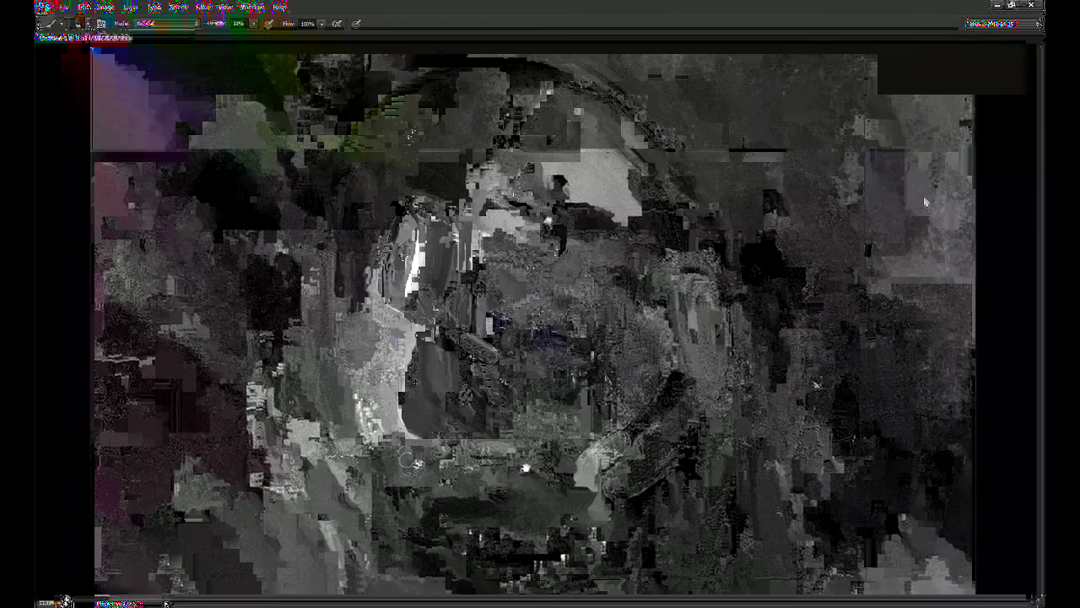
# Step: Touch up the eye on the shadowed side of the face with small brush strokes
pyautogui.hotkey('ctrl', '+')
pyautogui.hotkey('ctrl', '+')
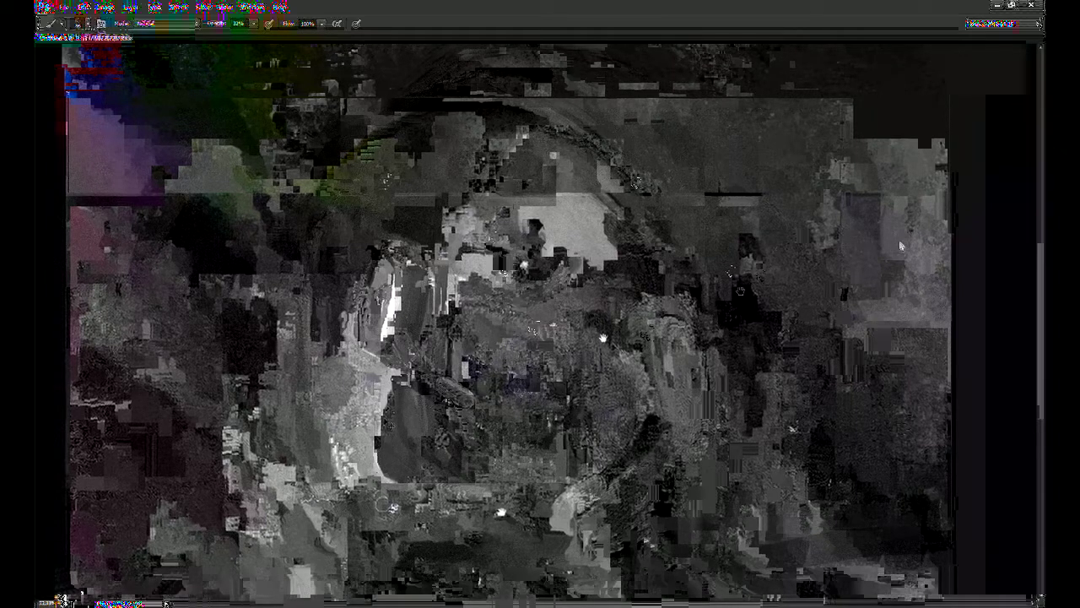
pyautogui.press('z')
pyautogui.press('b')
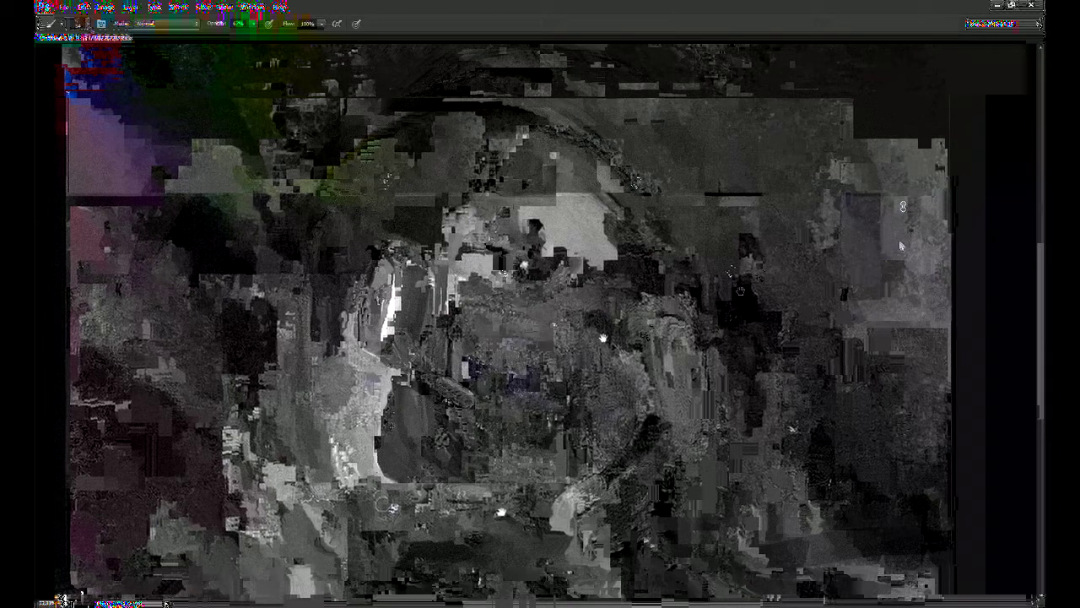
pyautogui.moveTo(740, 291); pyautogui.dragTo(733, 351)
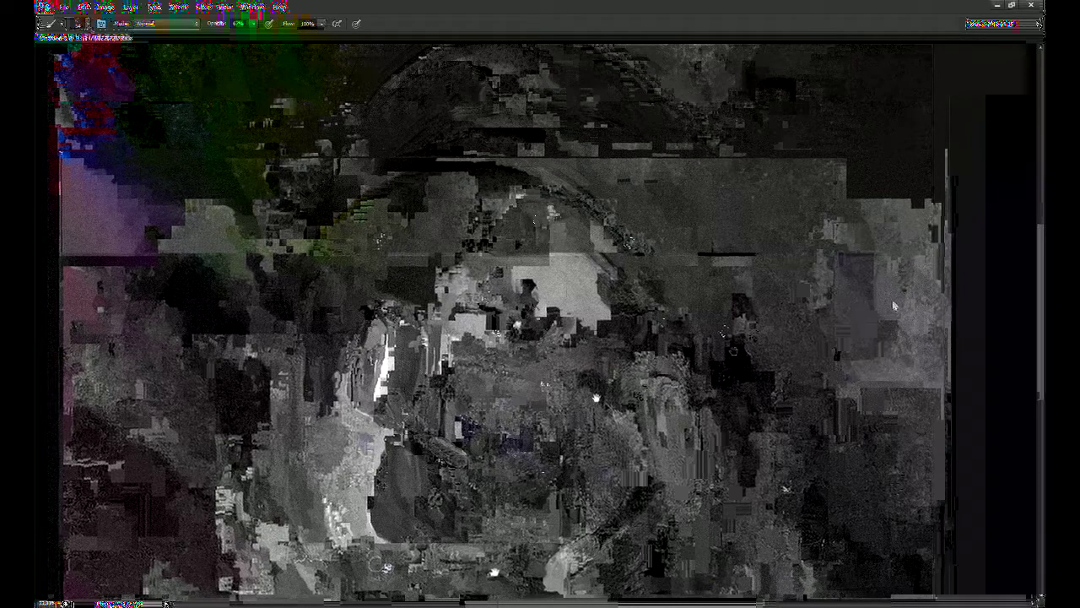
pyautogui.moveTo(894, 306); pyautogui.dragTo(869, 321)
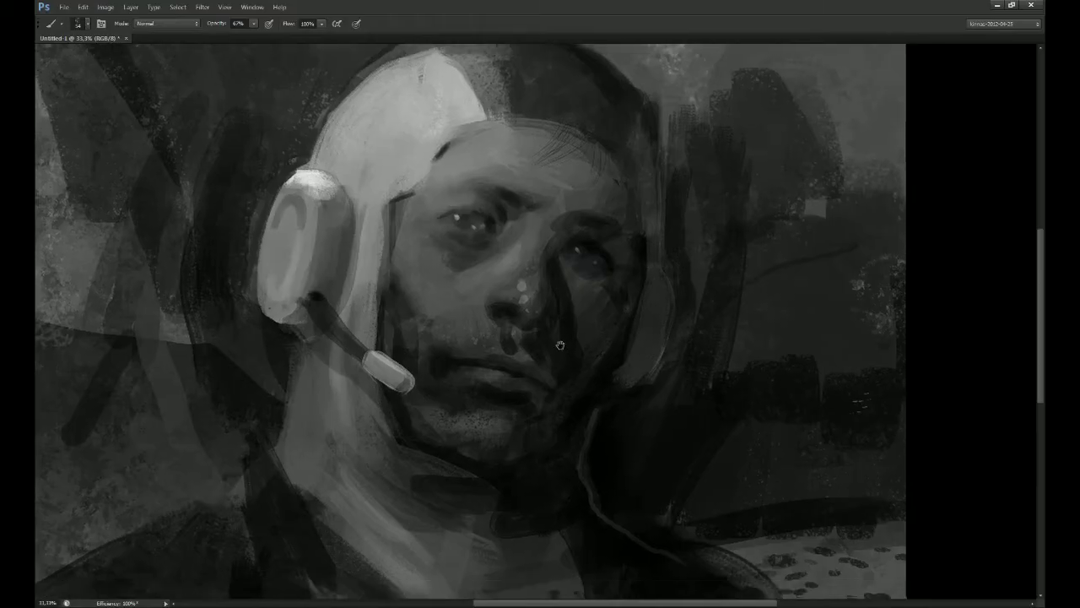
pyautogui.moveTo(559, 344); pyautogui.dragTo(558, 335)
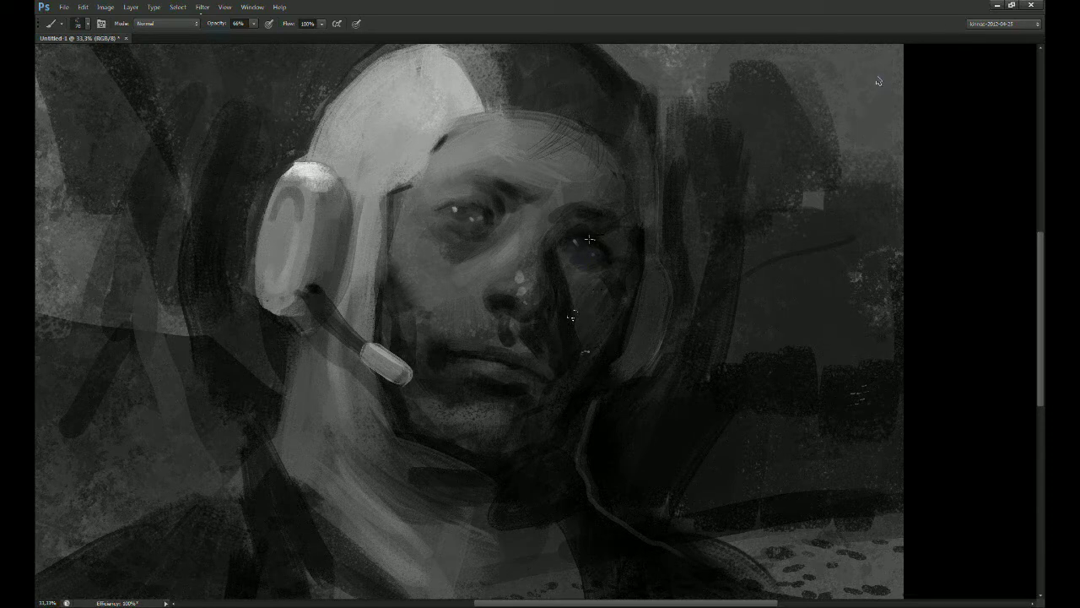
pyautogui.moveTo(588, 240); pyautogui.dragTo(584, 245)
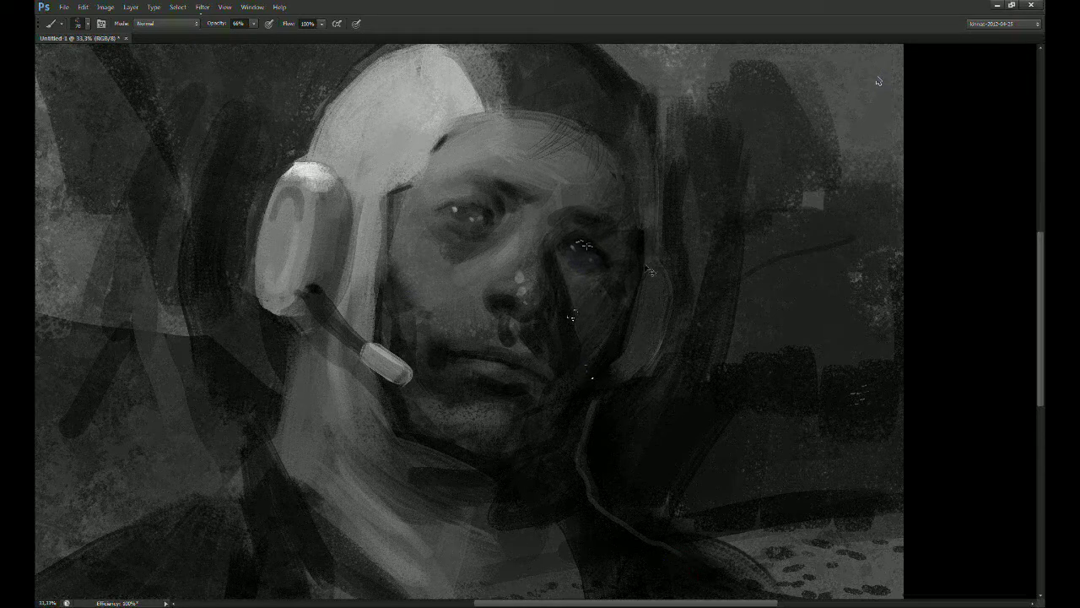
# Step: Paint the outer corner of the shadowed eye and the temple and cheek area next to it
pyautogui.hotkey('ctrl', '-')
pyautogui.hotkey('ctrl', '-')
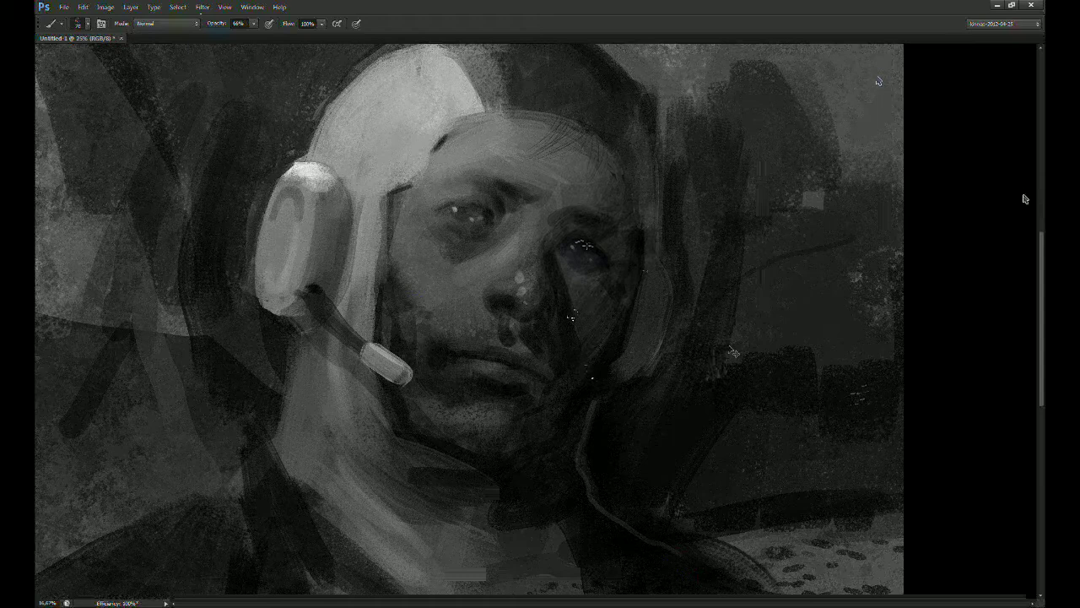
pyautogui.hotkey('ctrl', '+')
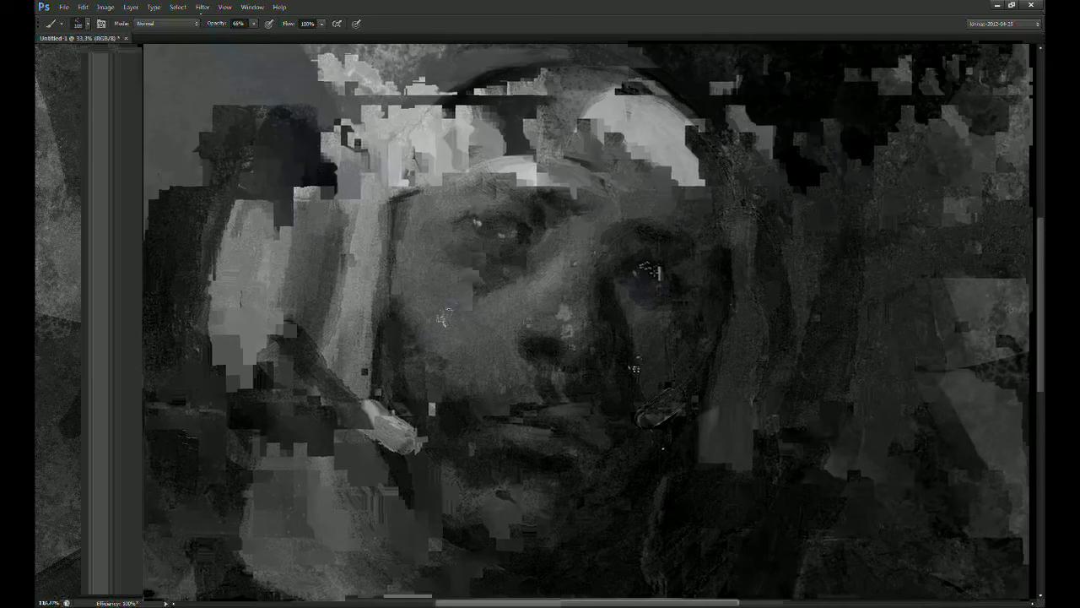
pyautogui.moveTo(469, 303); pyautogui.dragTo(476, 290)
pyautogui.hotkey('ctrl', '+')
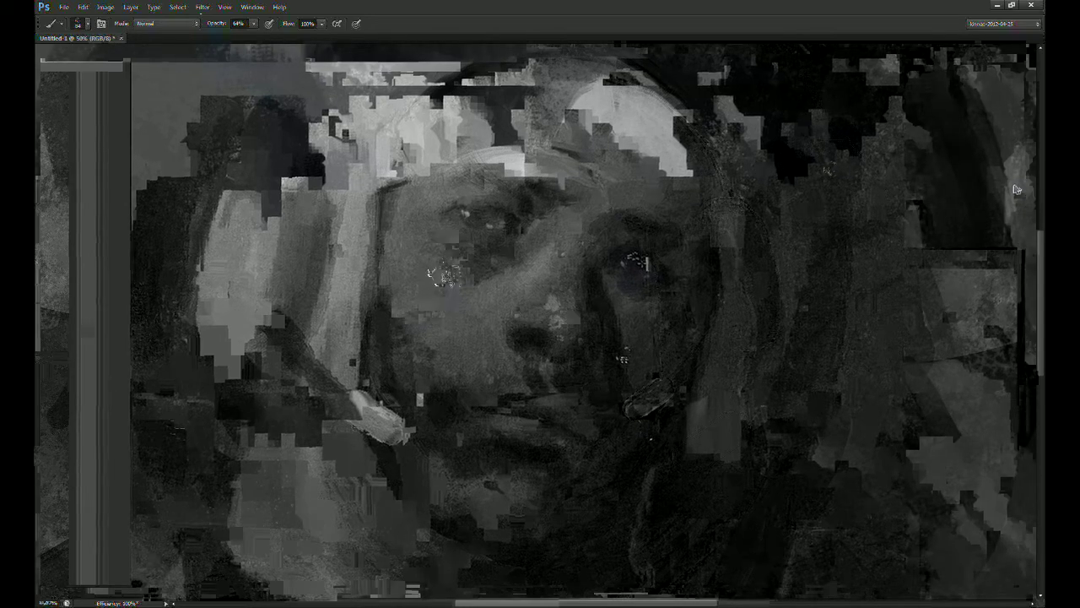
pyautogui.moveTo(409, 229)
pyautogui.mouseDown()
pyautogui.moveTo(420, 228)
pyautogui.moveTo(368, 287)
pyautogui.moveTo(374, 241)
pyautogui.moveTo(376, 280)
pyautogui.moveTo(417, 268)
pyautogui.moveTo(405, 287)
pyautogui.mouseUp()
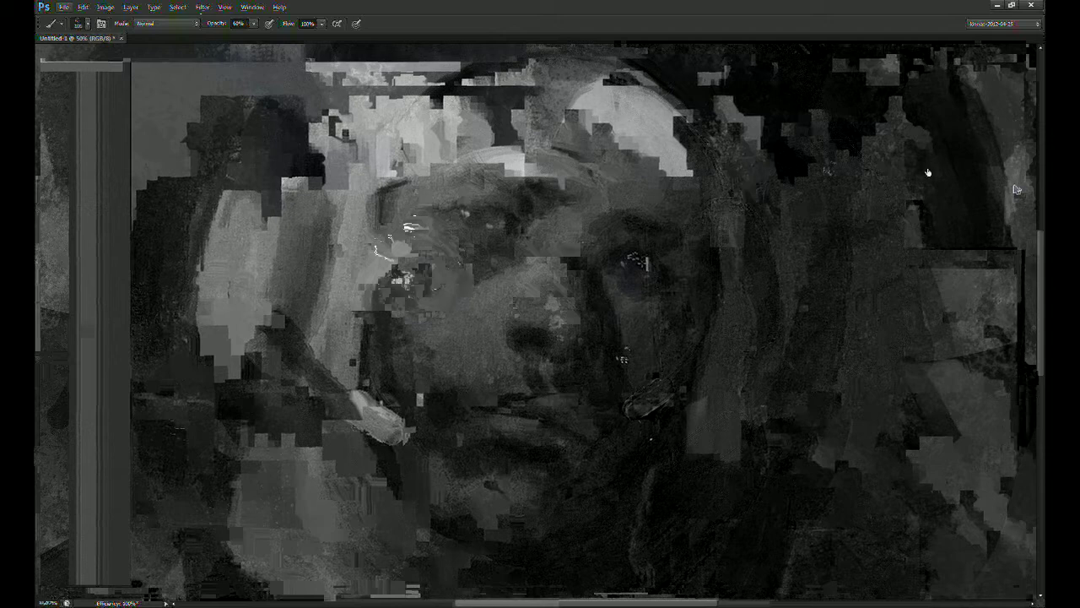
pyautogui.hotkey('ctrl', '-')
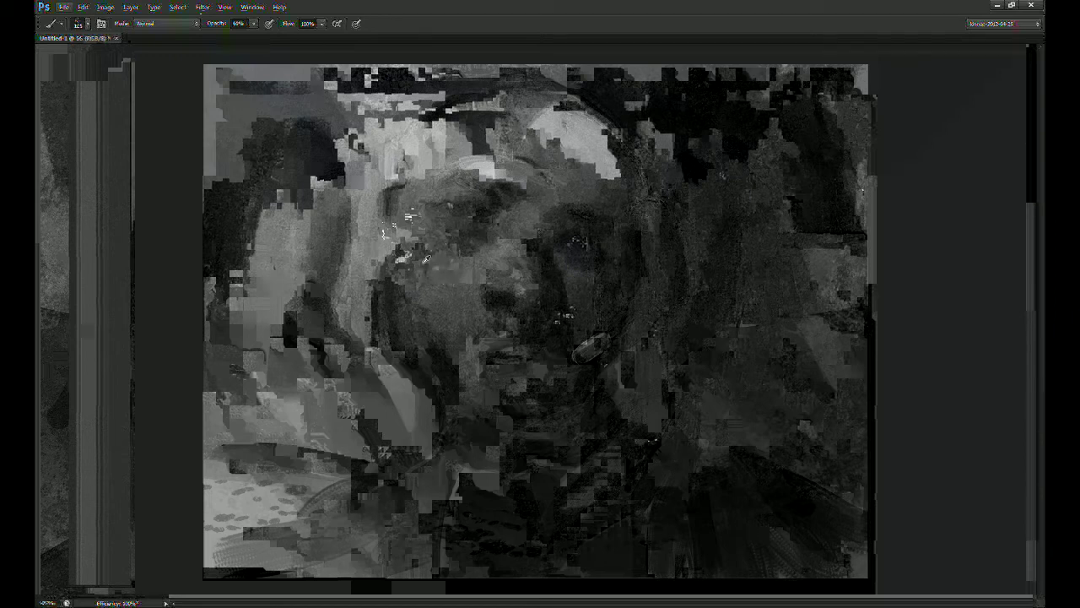
pyautogui.moveTo(432, 246); pyautogui.dragTo(404, 252)
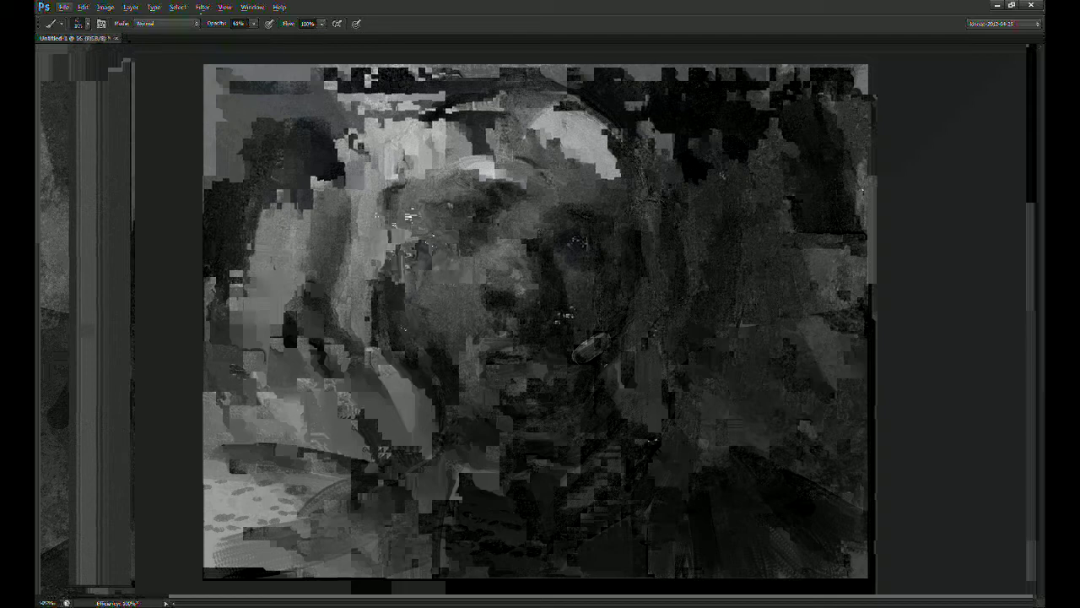
# Step: Enlarge the brush and paint the helmet's shaded side, the background beside it and the dark part of the crown
pyautogui.moveTo(387, 174); pyautogui.dragTo(387, 253)
pyautogui.press(']')
pyautogui.moveTo(350, 223); pyautogui.dragTo(351, 164)
pyautogui.moveTo(441, 127)
pyautogui.mouseDown()
pyautogui.moveTo(467, 143)
pyautogui.moveTo(443, 125)
pyautogui.moveTo(456, 153)
pyautogui.moveTo(502, 122)
pyautogui.moveTo(488, 135)
pyautogui.moveTo(511, 95)
pyautogui.moveTo(499, 142)
pyautogui.mouseUp()
pyautogui.moveTo(538, 232)
pyautogui.mouseDown()
pyautogui.moveTo(557, 289)
pyautogui.moveTo(545, 248)
pyautogui.mouseUp()
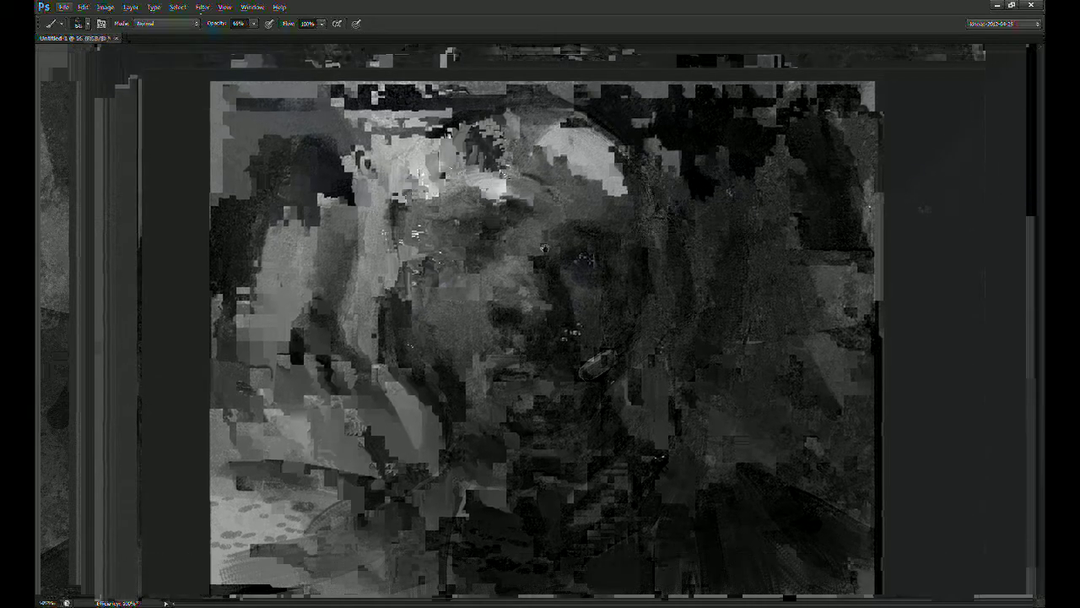
# Step: Paint the helmet's front edge above the forehead and sweep a long stroke over the crown
pyautogui.moveTo(533, 154)
pyautogui.mouseDown()
pyautogui.moveTo(564, 159)
pyautogui.moveTo(598, 202)
pyautogui.mouseUp()
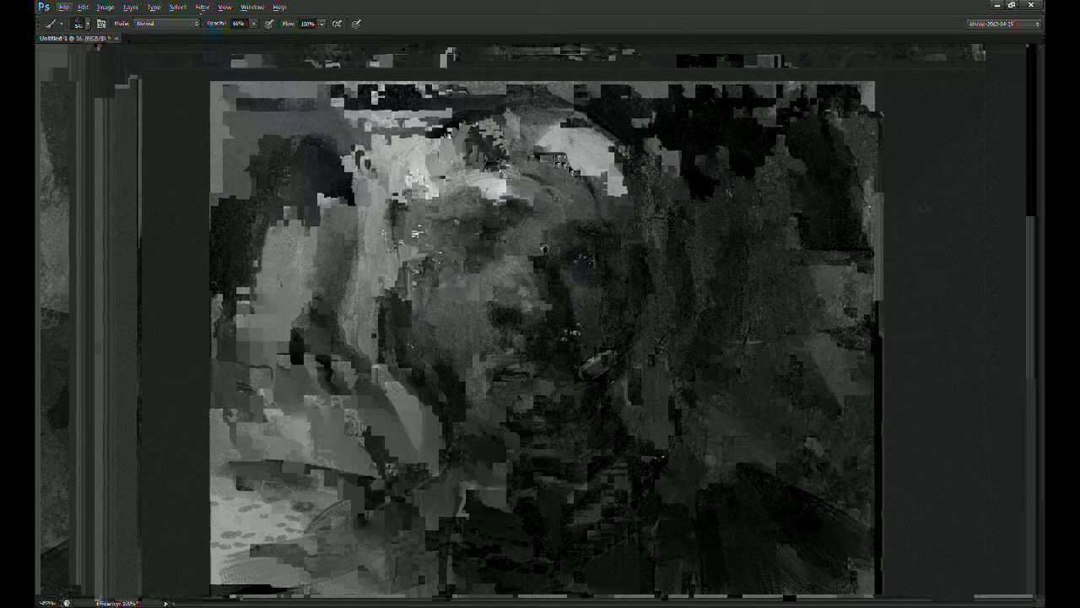
pyautogui.moveTo(540, 146); pyautogui.dragTo(564, 154)
pyautogui.moveTo(424, 176)
pyautogui.mouseDown()
pyautogui.moveTo(493, 154)
pyautogui.moveTo(506, 121)
pyautogui.moveTo(550, 113)
pyautogui.moveTo(535, 106)
pyautogui.moveTo(563, 84)
pyautogui.moveTo(581, 115)
pyautogui.moveTo(562, 99)
pyautogui.moveTo(593, 88)
pyautogui.moveTo(534, 148)
pyautogui.moveTo(567, 111)
pyautogui.mouseUp()
pyautogui.press('[')
pyautogui.press(']')
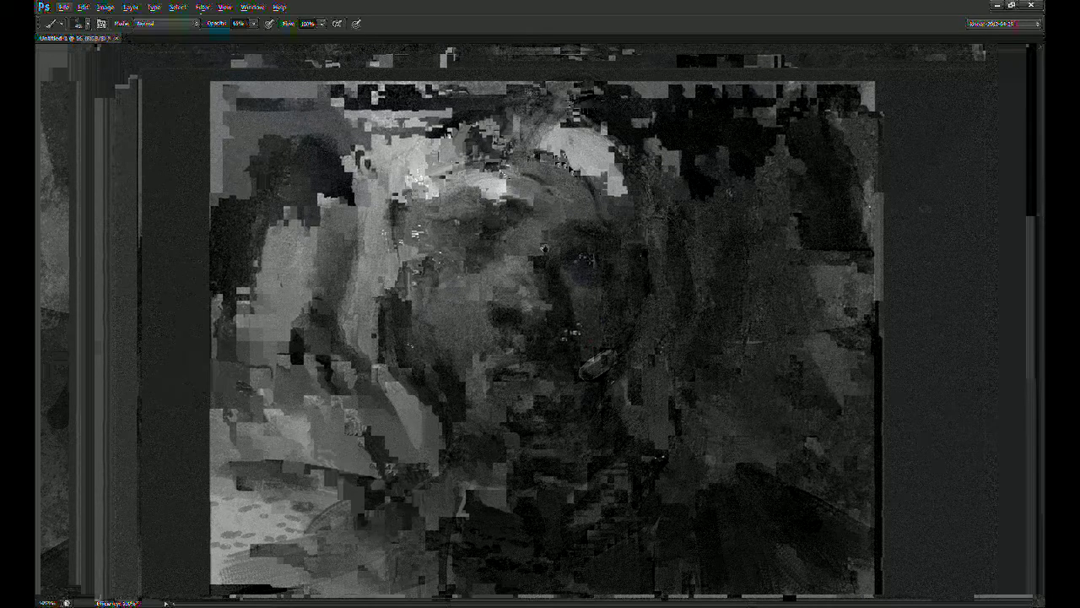
pyautogui.moveTo(544, 249); pyautogui.dragTo(497, 250)
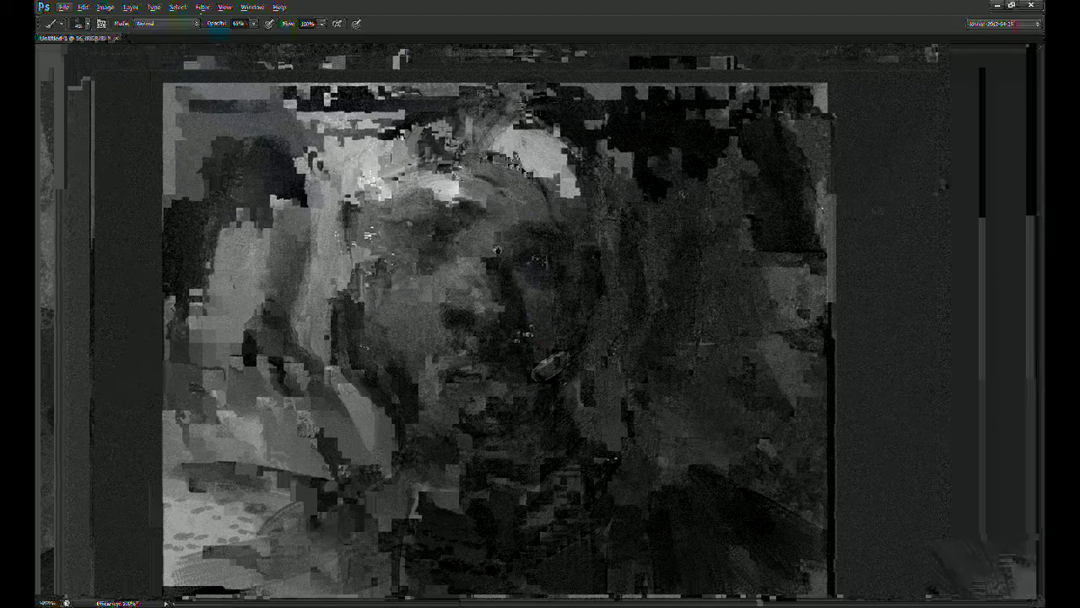
pyautogui.hotkey('ctrl', '-')
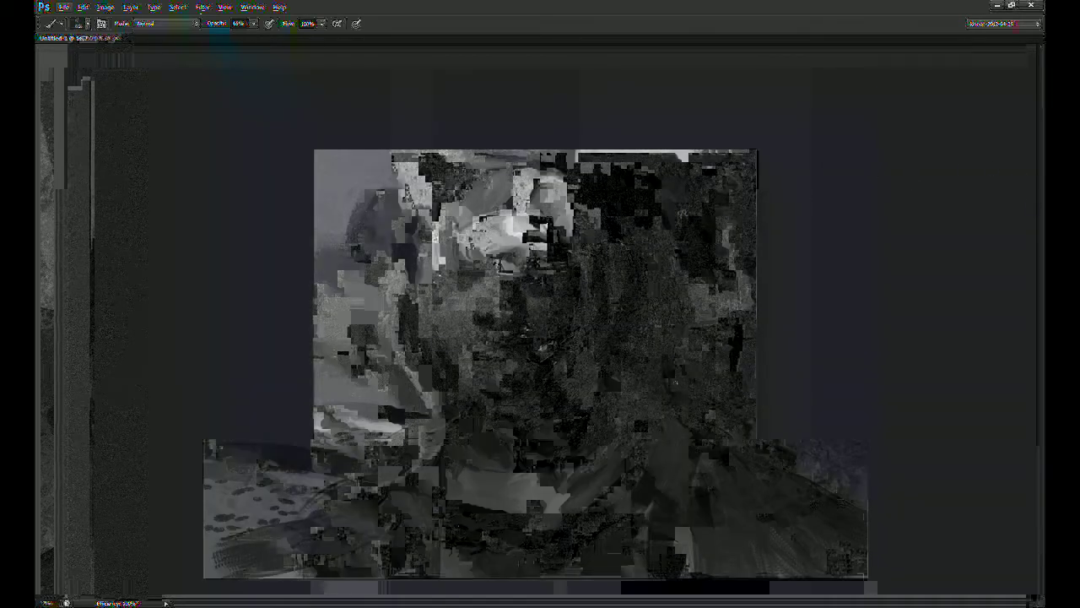
# Step: Sample a grey tone from the figure and paint the suit's shoulder and chest on the shadowed side with broad strokes
pyautogui.moveTo(676, 379)
pyautogui.mouseDown()
pyautogui.moveTo(680, 392)
pyautogui.moveTo(662, 341)
pyautogui.moveTo(656, 367)
pyautogui.moveTo(673, 392)
pyautogui.mouseUp()
pyautogui.keyDown('alt'); pyautogui.click(692, 432); pyautogui.keyUp('alt')
pyautogui.moveTo(694, 429)
pyautogui.mouseDown()
pyautogui.moveTo(670, 524)
pyautogui.moveTo(687, 408)
pyautogui.moveTo(698, 472)
pyautogui.moveTo(701, 441)
pyautogui.moveTo(680, 451)
pyautogui.moveTo(697, 431)
pyautogui.moveTo(699, 565)
pyautogui.moveTo(758, 476)
pyautogui.moveTo(748, 534)
pyautogui.moveTo(761, 471)
pyautogui.moveTo(778, 463)
pyautogui.moveTo(904, 540)
pyautogui.mouseUp()
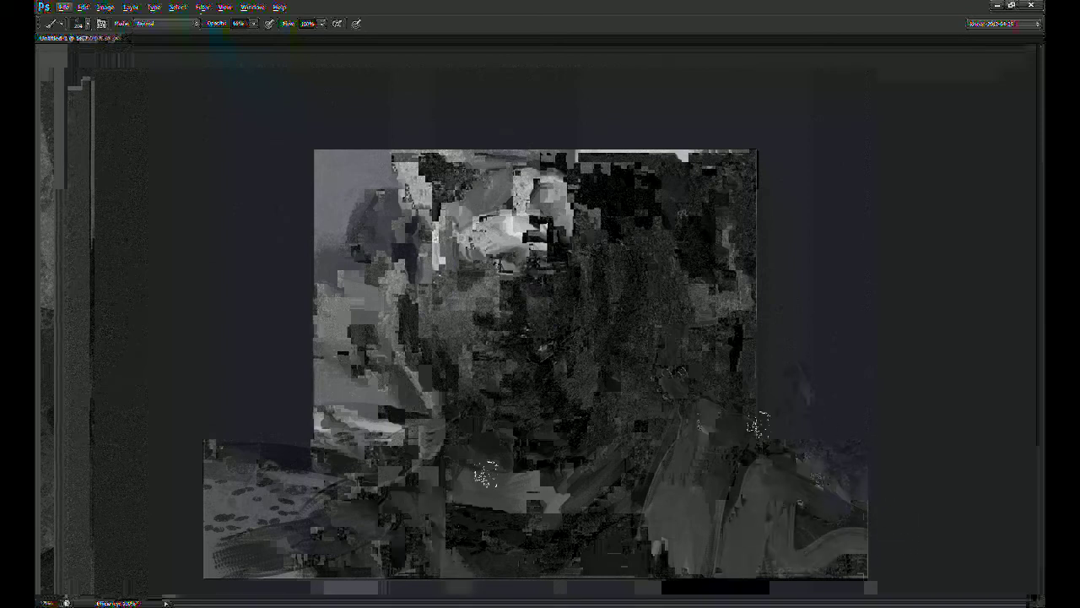
# Step: Paint the collar area below the chin and brush over the shoulders on both sides of the figure
pyautogui.moveTo(475, 498)
pyautogui.mouseDown()
pyautogui.moveTo(432, 523)
pyautogui.moveTo(531, 460)
pyautogui.moveTo(493, 443)
pyautogui.moveTo(526, 437)
pyautogui.mouseUp()
pyautogui.moveTo(456, 481)
pyautogui.mouseDown()
pyautogui.moveTo(540, 480)
pyautogui.moveTo(584, 442)
pyautogui.mouseUp()
pyautogui.moveTo(510, 502)
pyautogui.mouseDown()
pyautogui.moveTo(356, 524)
pyautogui.moveTo(398, 499)
pyautogui.moveTo(295, 482)
pyautogui.moveTo(322, 476)
pyautogui.moveTo(204, 477)
pyautogui.moveTo(241, 486)
pyautogui.moveTo(245, 510)
pyautogui.moveTo(211, 510)
pyautogui.mouseUp()
pyautogui.moveTo(386, 466)
pyautogui.mouseDown()
pyautogui.moveTo(221, 439)
pyautogui.moveTo(412, 452)
pyautogui.moveTo(228, 414)
pyautogui.moveTo(320, 463)
pyautogui.moveTo(278, 469)
pyautogui.moveTo(336, 474)
pyautogui.moveTo(391, 506)
pyautogui.moveTo(405, 501)
pyautogui.moveTo(251, 557)
pyautogui.moveTo(393, 447)
pyautogui.moveTo(317, 426)
pyautogui.moveTo(270, 455)
pyautogui.moveTo(306, 436)
pyautogui.moveTo(311, 457)
pyautogui.moveTo(376, 443)
pyautogui.mouseUp()
pyautogui.moveTo(837, 469)
pyautogui.mouseDown()
pyautogui.moveTo(774, 425)
pyautogui.moveTo(787, 410)
pyautogui.moveTo(829, 402)
pyautogui.moveTo(812, 435)
pyautogui.moveTo(747, 408)
pyautogui.moveTo(853, 405)
pyautogui.moveTo(818, 436)
pyautogui.moveTo(764, 433)
pyautogui.moveTo(791, 415)
pyautogui.moveTo(831, 430)
pyautogui.moveTo(823, 447)
pyautogui.moveTo(857, 462)
pyautogui.mouseUp()
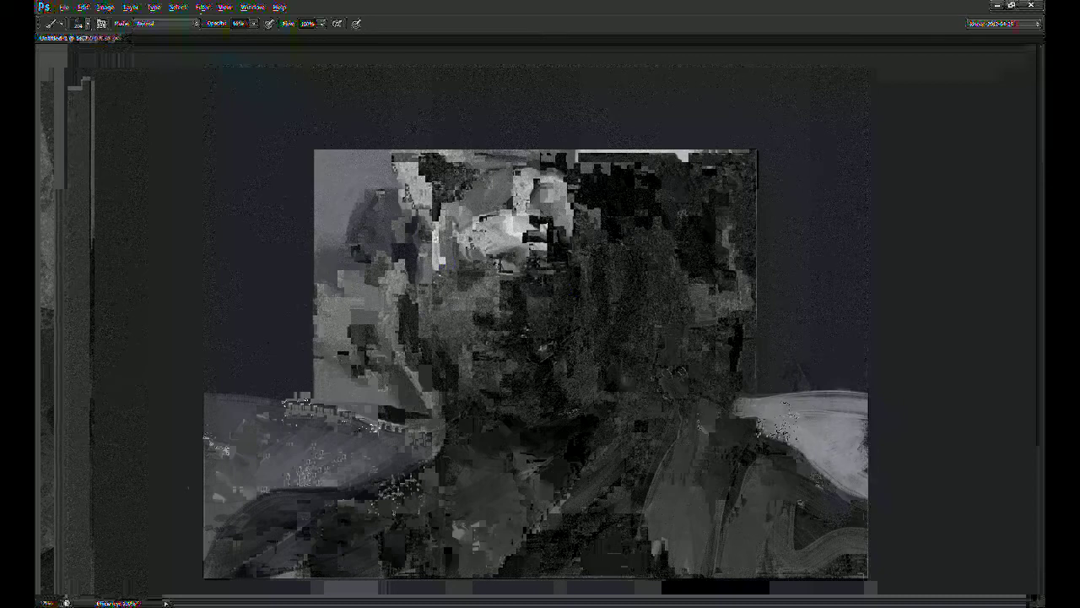
# Step: Brush over the background beside the head and lasso-select the background around the helmet and above the shoulders
pyautogui.moveTo(357, 338)
pyautogui.mouseDown()
pyautogui.moveTo(337, 316)
pyautogui.moveTo(334, 247)
pyautogui.moveTo(333, 266)
pyautogui.moveTo(300, 127)
pyautogui.moveTo(312, 74)
pyautogui.mouseUp()
pyautogui.press('l')
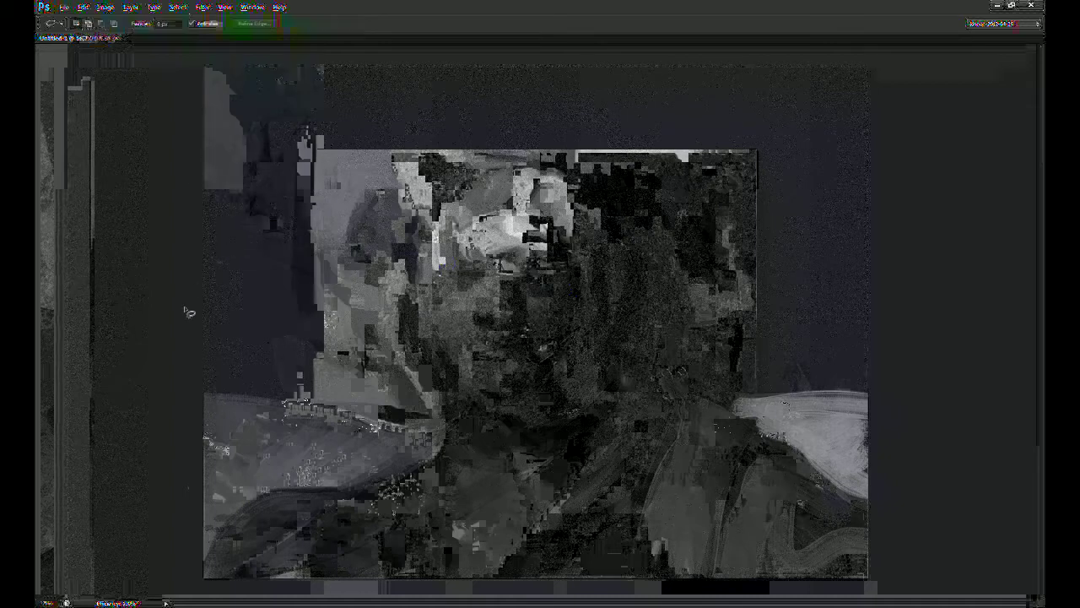
pyautogui.moveTo(186, 386); pyautogui.dragTo(896, 338)
pyautogui.moveTo(798, 393)
pyautogui.mouseDown()
pyautogui.moveTo(688, 391)
pyautogui.moveTo(700, 238)
pyautogui.moveTo(669, 192)
pyautogui.mouseUp()
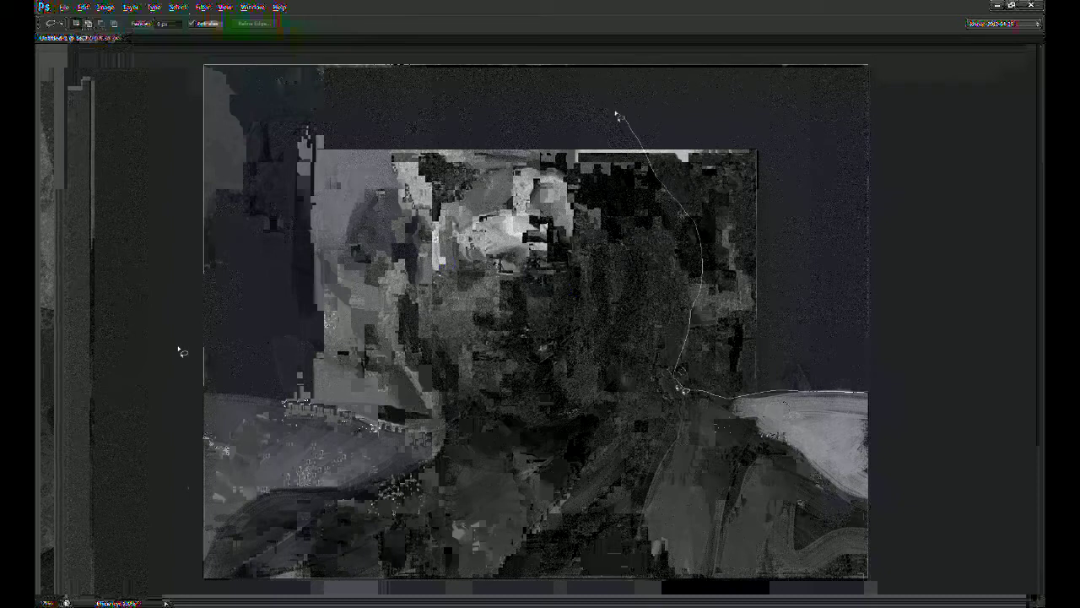
pyautogui.moveTo(531, 86)
pyautogui.mouseDown()
pyautogui.moveTo(371, 252)
pyautogui.moveTo(367, 308)
pyautogui.moveTo(437, 417)
pyautogui.moveTo(364, 412)
pyautogui.mouseUp()
pyautogui.moveTo(182, 352); pyautogui.dragTo(182, 352)
# Step: Paint the selected background in dark tones with a large round brush and clear the selection
pyautogui.press('b')
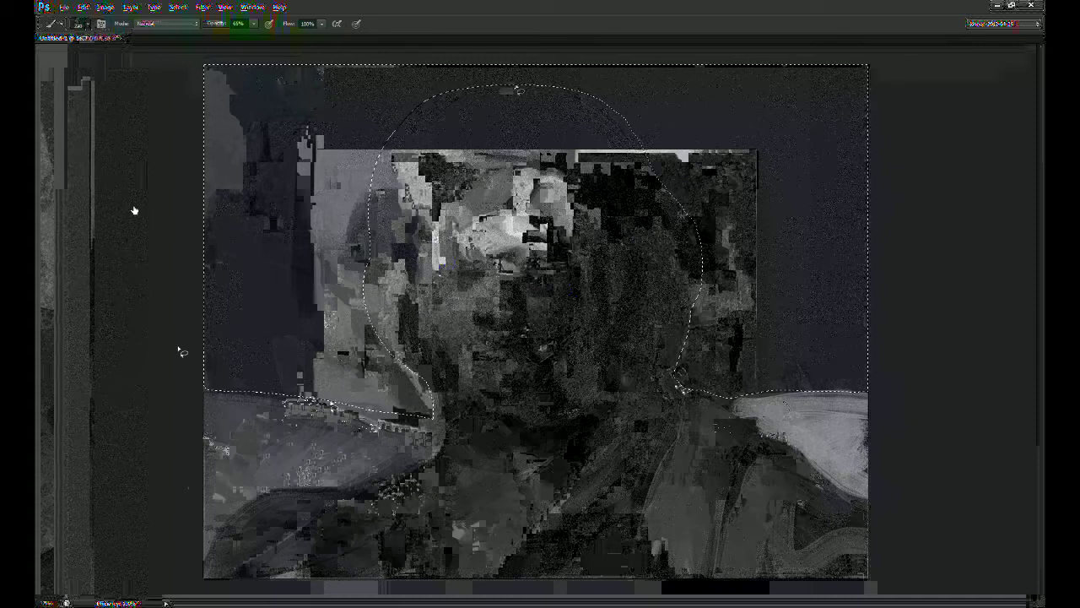
pyautogui.click(124, 200)
pyautogui.moveTo(261, 185); pyautogui.dragTo(277, 88)
pyautogui.moveTo(323, 182)
pyautogui.mouseDown()
pyautogui.moveTo(309, 274)
pyautogui.moveTo(241, 418)
pyautogui.moveTo(576, 313)
pyautogui.moveTo(822, 342)
pyautogui.moveTo(759, 346)
pyautogui.moveTo(780, 304)
pyautogui.moveTo(648, 170)
pyautogui.moveTo(705, 322)
pyautogui.moveTo(831, 355)
pyautogui.mouseUp()
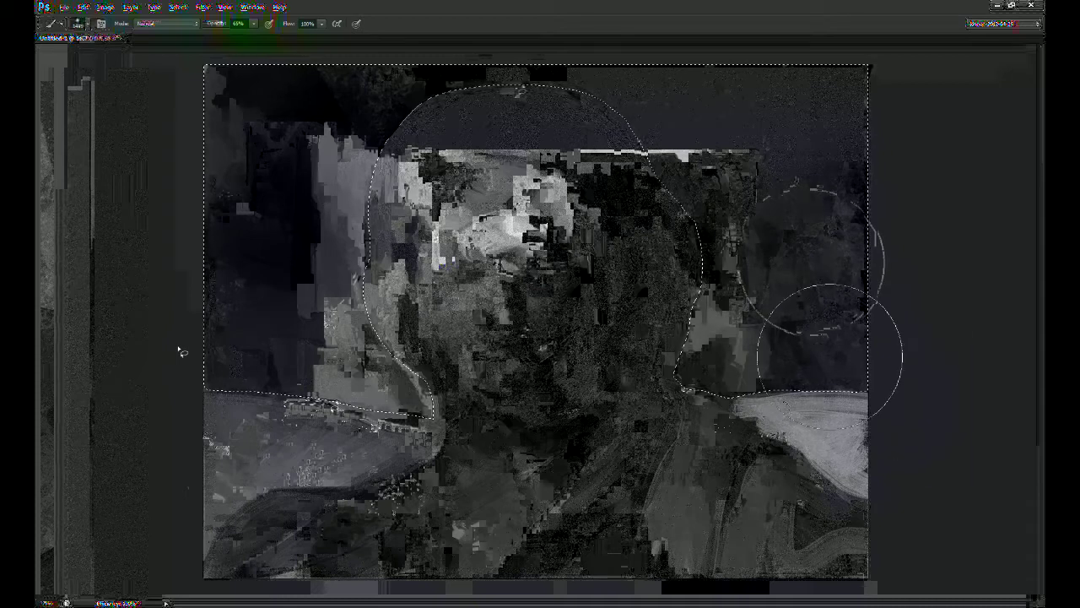
pyautogui.hotkey('ctrl', 'd')
# Step: Reduce the brush size and paint the background along the helmet's upper edge on the lit side
pyautogui.press('[')
pyautogui.press('[')
pyautogui.press('[')
pyautogui.press('[')
pyautogui.moveTo(342, 160); pyautogui.dragTo(422, 74)
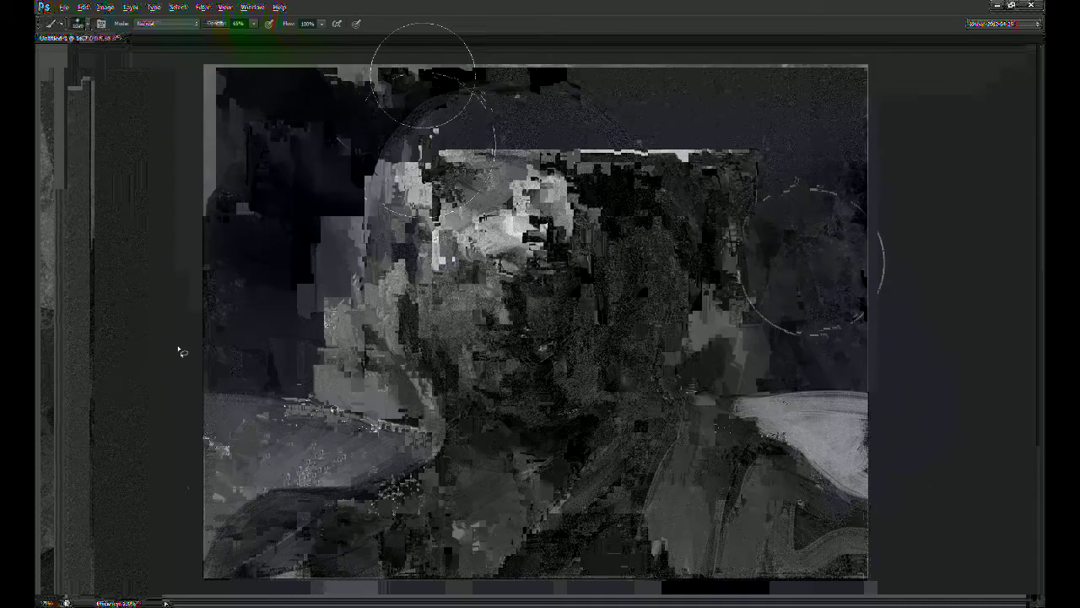
# Step: Set the brush's blending mode to Darken and paint around the helmet's crown with a smaller brush
pyautogui.click(167, 24)
pyautogui.click(171, 83)
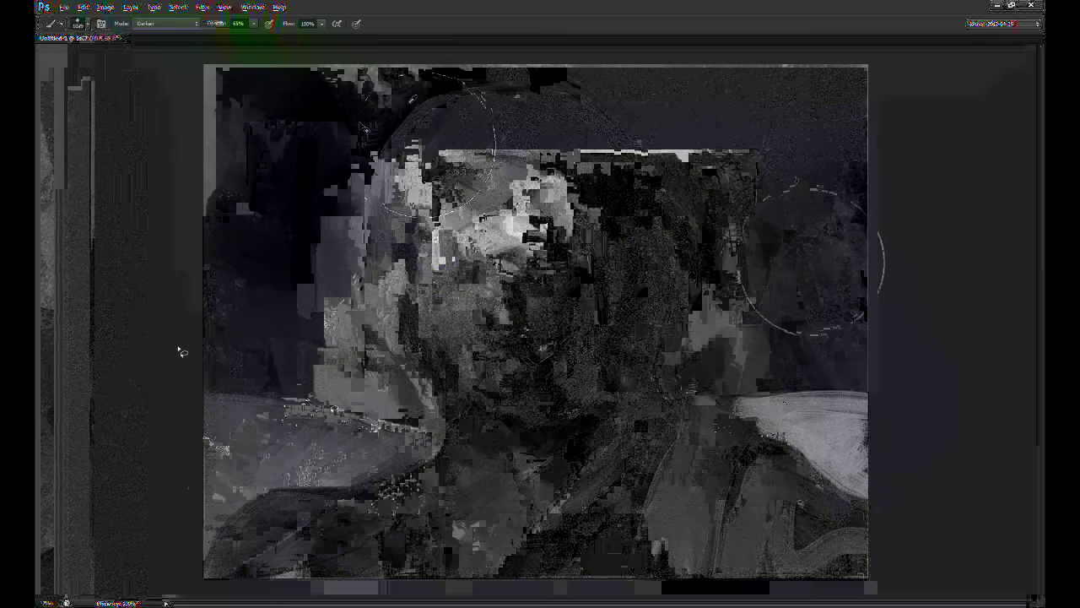
pyautogui.press('[')
pyautogui.press('[')
pyautogui.press('[')
pyautogui.press('[')
pyautogui.press('[')
pyautogui.moveTo(462, 90); pyautogui.dragTo(406, 110)
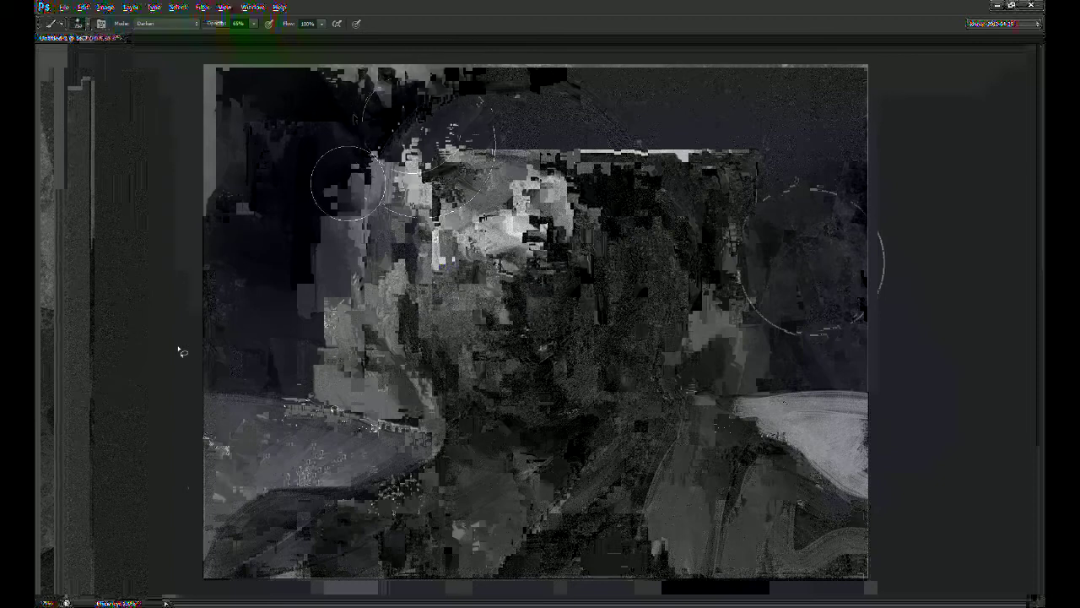
# Step: Enlarge the brush and darken the background above the helmet and on the lit side of the head
pyautogui.press(']')
pyautogui.press(']')
pyautogui.press(']')
pyautogui.press(']')
pyautogui.press(']')
pyautogui.press(']')
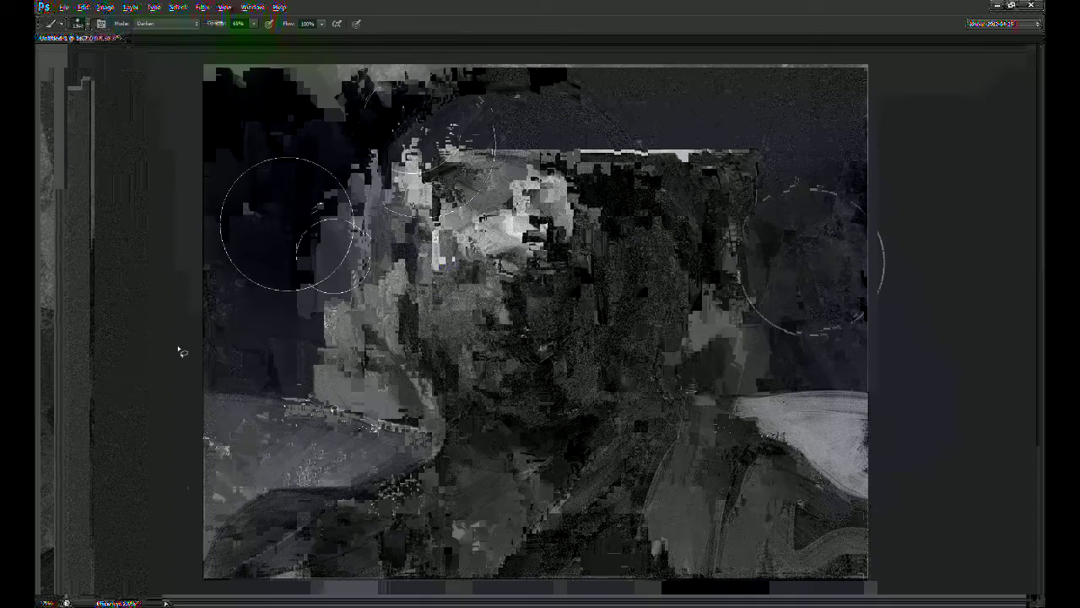
pyautogui.moveTo(221, 103)
pyautogui.mouseDown()
pyautogui.moveTo(766, 59)
pyautogui.moveTo(760, 102)
pyautogui.mouseUp()
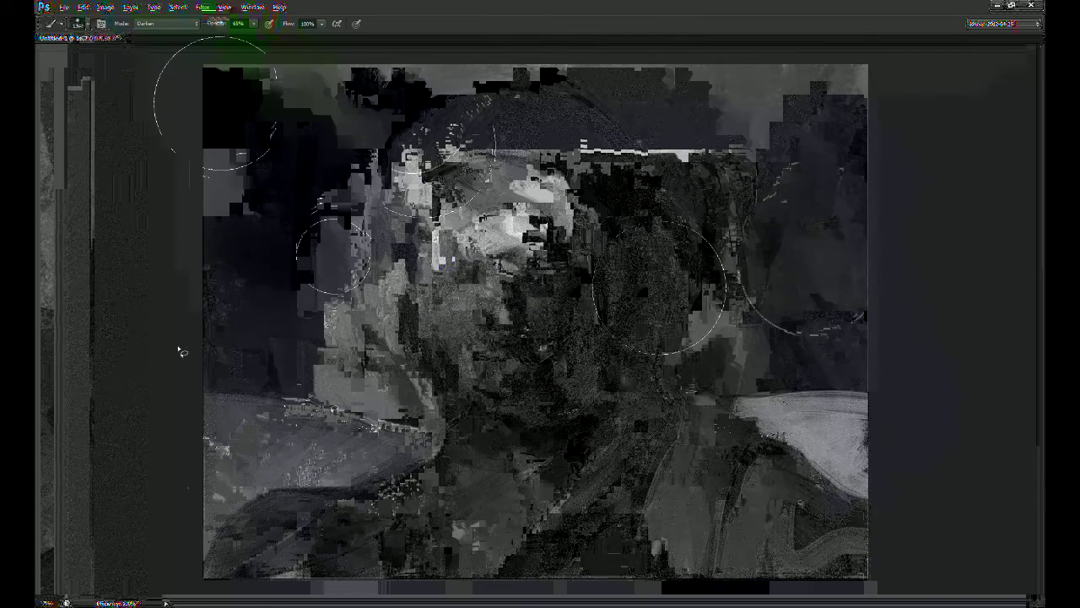
pyautogui.moveTo(246, 296)
pyautogui.mouseDown()
pyautogui.moveTo(289, 359)
pyautogui.moveTo(262, 411)
pyautogui.moveTo(295, 260)
pyautogui.moveTo(264, 241)
pyautogui.mouseUp()
# Step: Select the background around the head and above the shoulders with the Quick Selection tool
pyautogui.press('l')
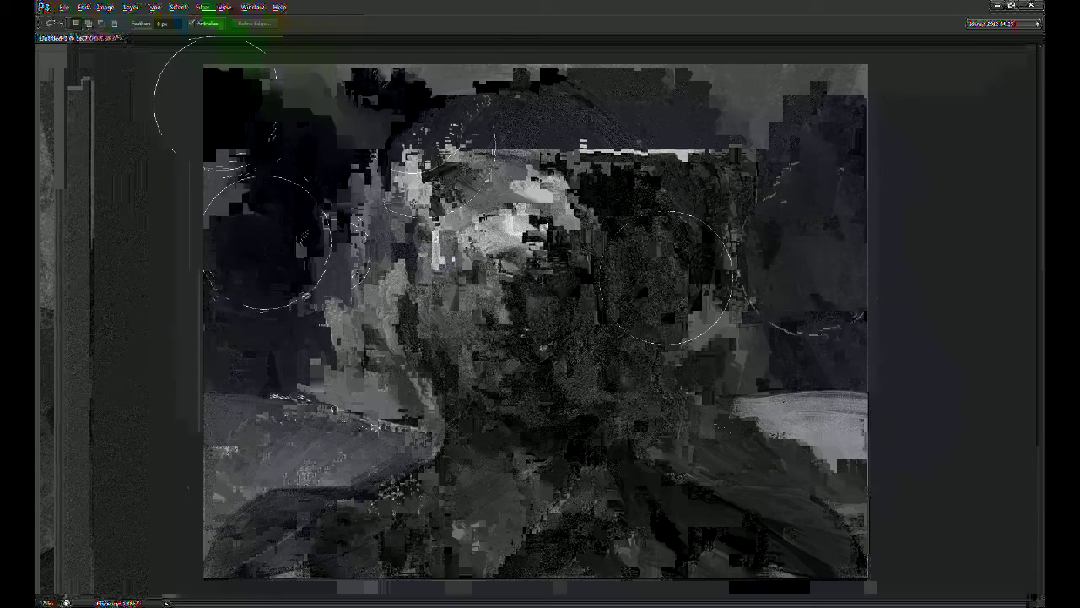
pyautogui.click(65, 188)
pyautogui.moveTo(229, 337)
pyautogui.mouseDown()
pyautogui.moveTo(300, 140)
pyautogui.moveTo(384, 70)
pyautogui.moveTo(779, 342)
pyautogui.moveTo(723, 383)
pyautogui.mouseUp()
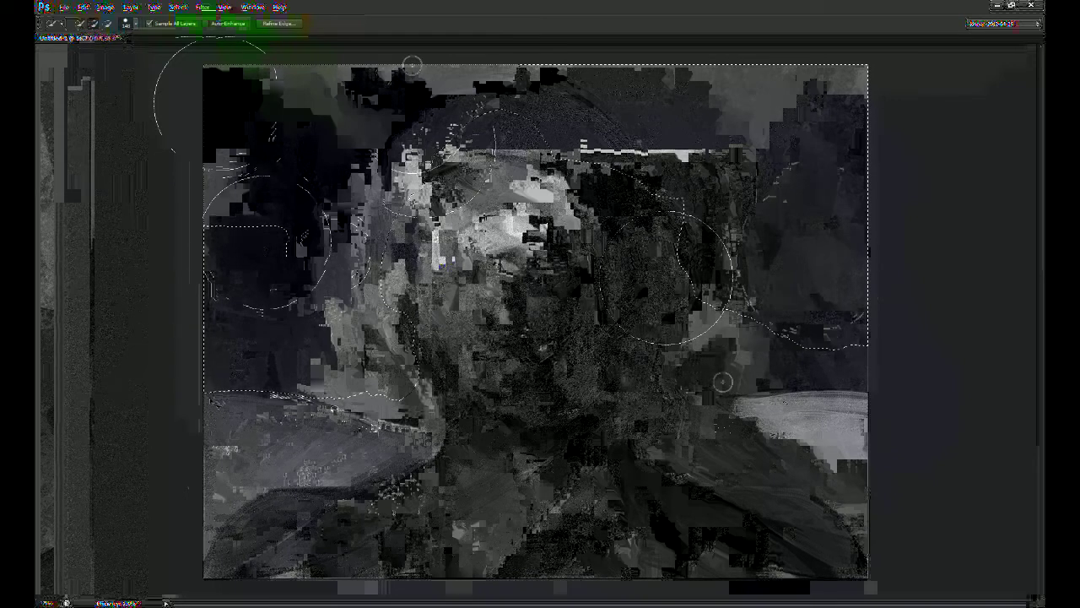
pyautogui.moveTo(502, 118); pyautogui.dragTo(613, 110)
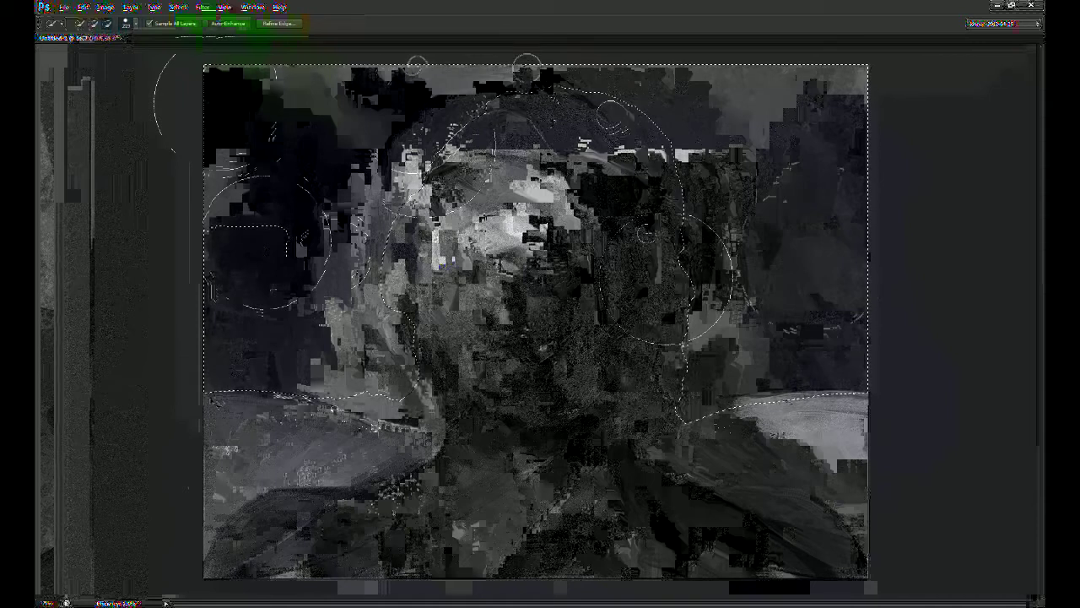
# Step: Refine the selection with the Lasso tool beside the neck and ear cup, and turn it into a layer mask on Layer 1
pyautogui.press('l')
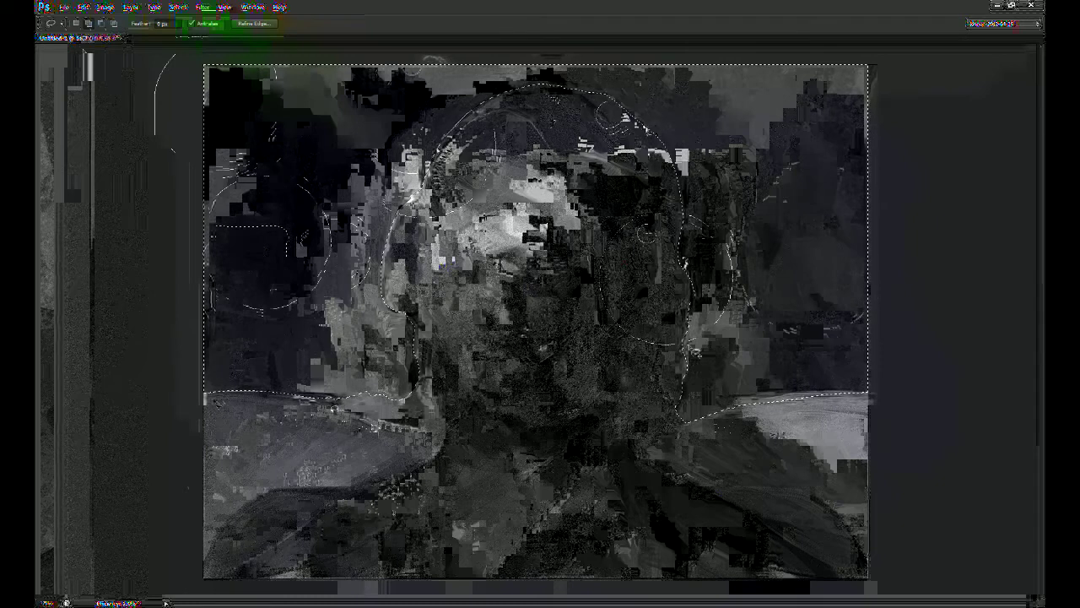
pyautogui.moveTo(684, 365)
pyautogui.mouseDown()
pyautogui.moveTo(682, 425)
pyautogui.moveTo(688, 409)
pyautogui.mouseUp()
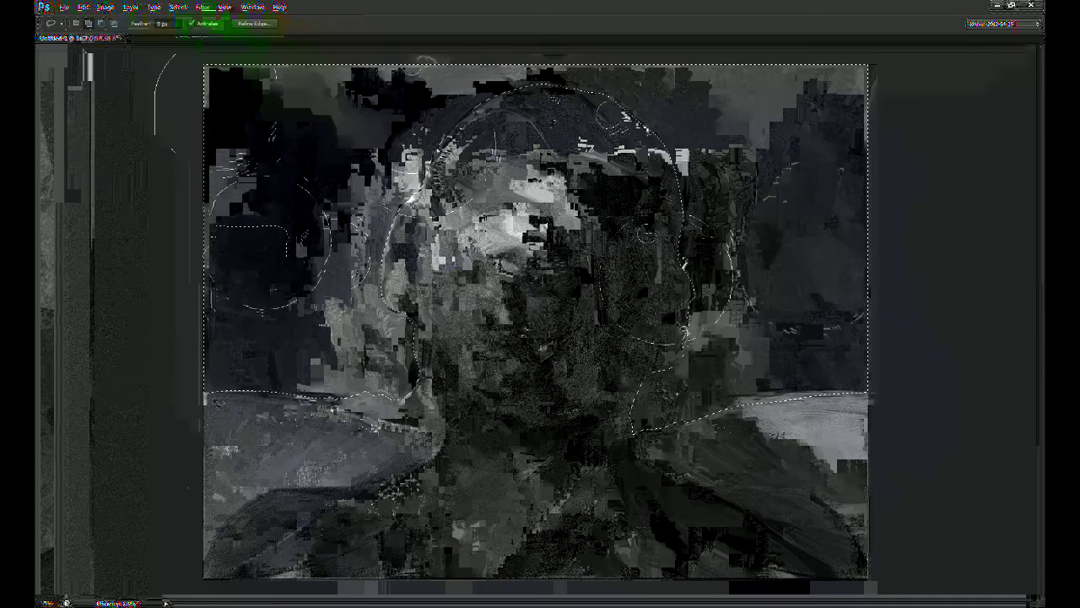
pyautogui.moveTo(697, 330)
pyautogui.mouseDown()
pyautogui.moveTo(657, 372)
pyautogui.moveTo(636, 420)
pyautogui.moveTo(650, 422)
pyautogui.moveTo(631, 415)
pyautogui.moveTo(649, 382)
pyautogui.moveTo(719, 346)
pyautogui.mouseUp()
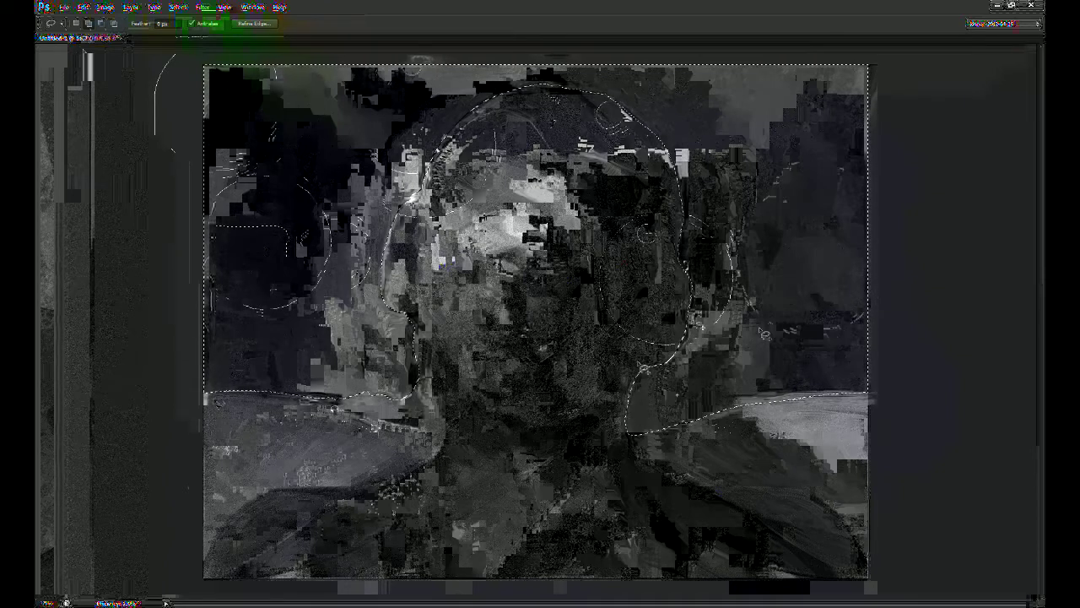
pyautogui.click(974, 595)
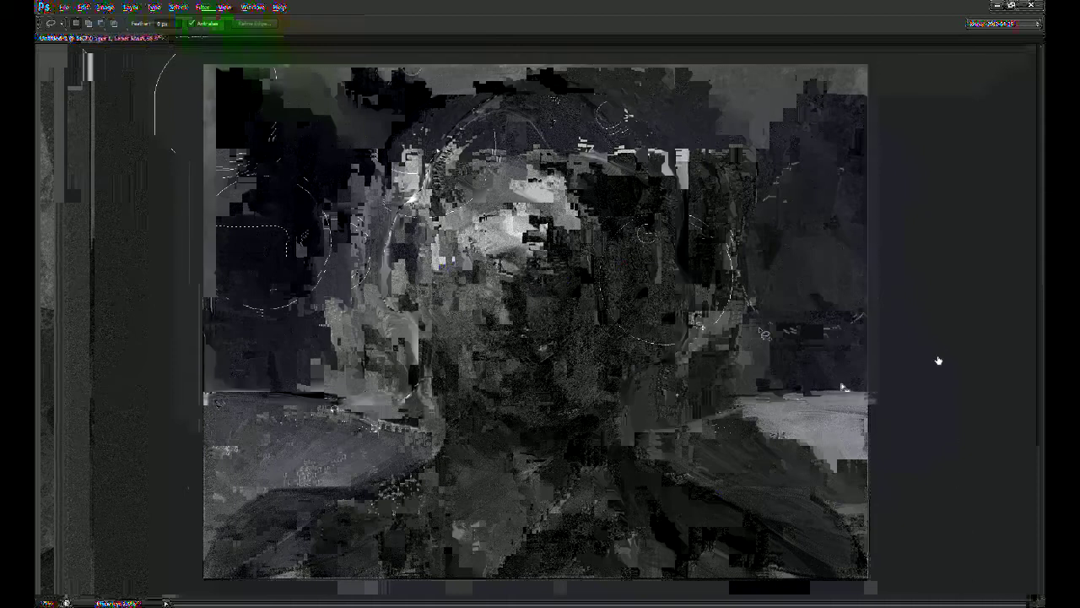
# Step: Greatly enlarge the brush and scatter stars over the background on Layer 1's image instead of its mask
pyautogui.press('b')
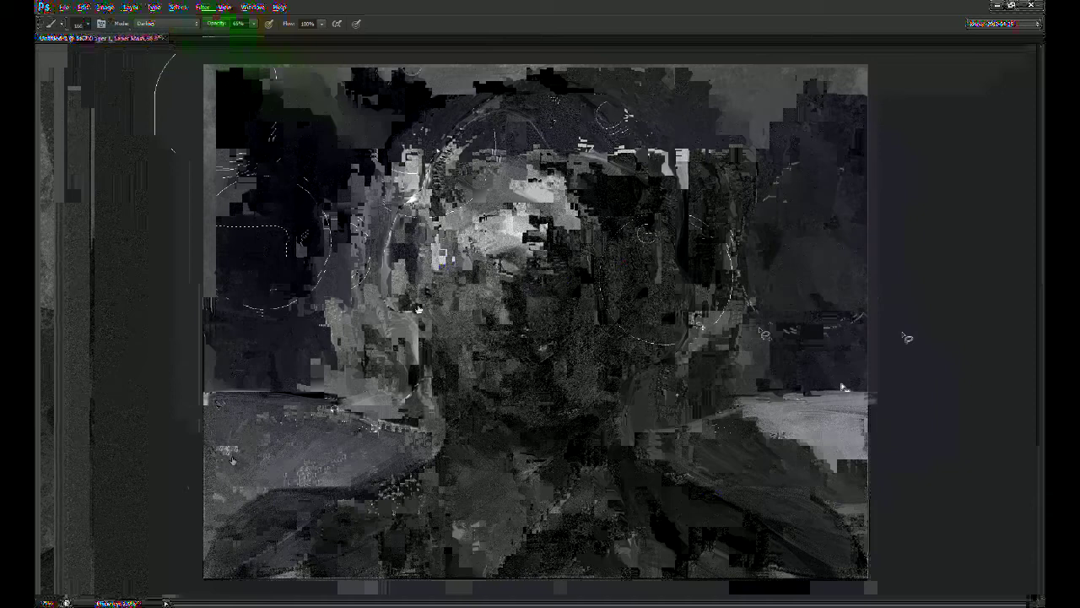
pyautogui.press(']')
pyautogui.press(']')
pyautogui.press(']')
pyautogui.press(']')
pyautogui.press(']')
pyautogui.press(']')
pyautogui.press(']')
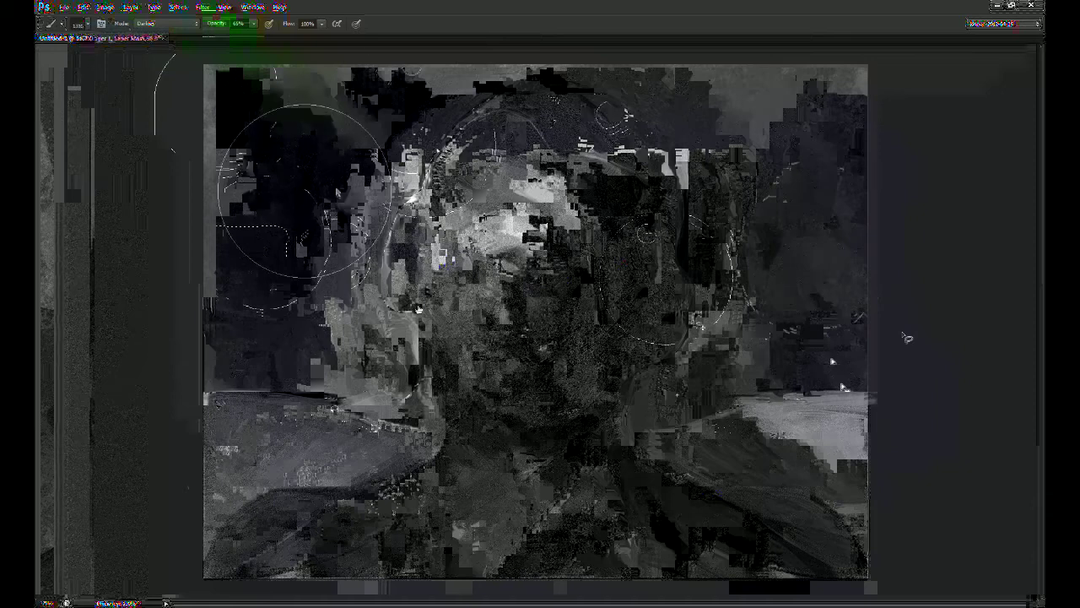
pyautogui.hotkey('ctrl', '2')
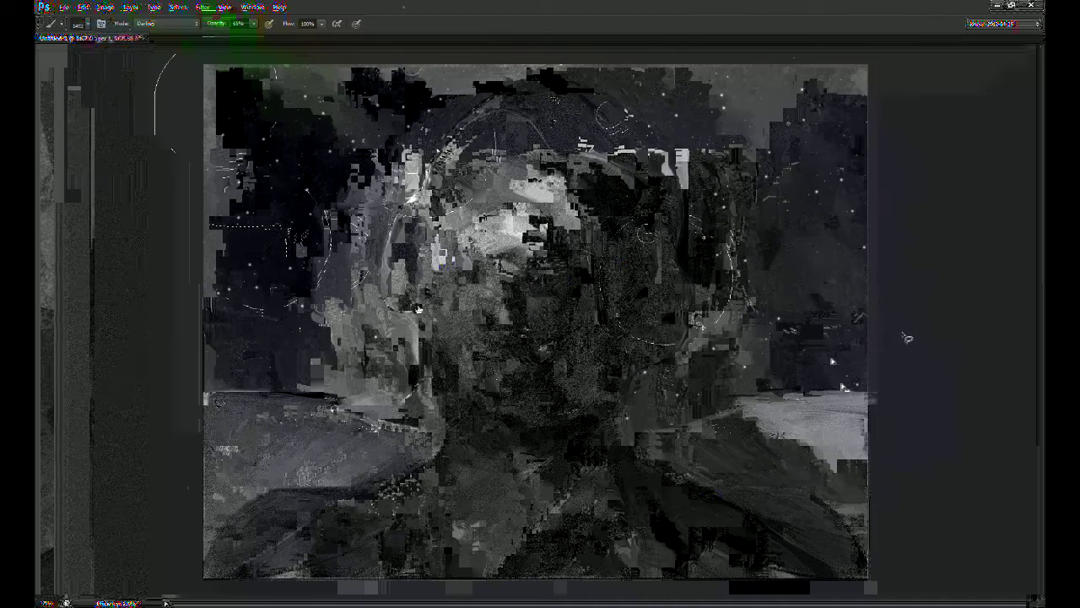
# Step: Set the brush opacity to 67% and load the background layer mask as a selection
pyautogui.press('6')
pyautogui.press('7')
pyautogui.hotkey('ctrl', '-')
pyautogui.keyDown('ctrl'); pyautogui.click(975, 357); pyautogui.keyUp('ctrl')
pyautogui.hotkey('ctrl', 'd')
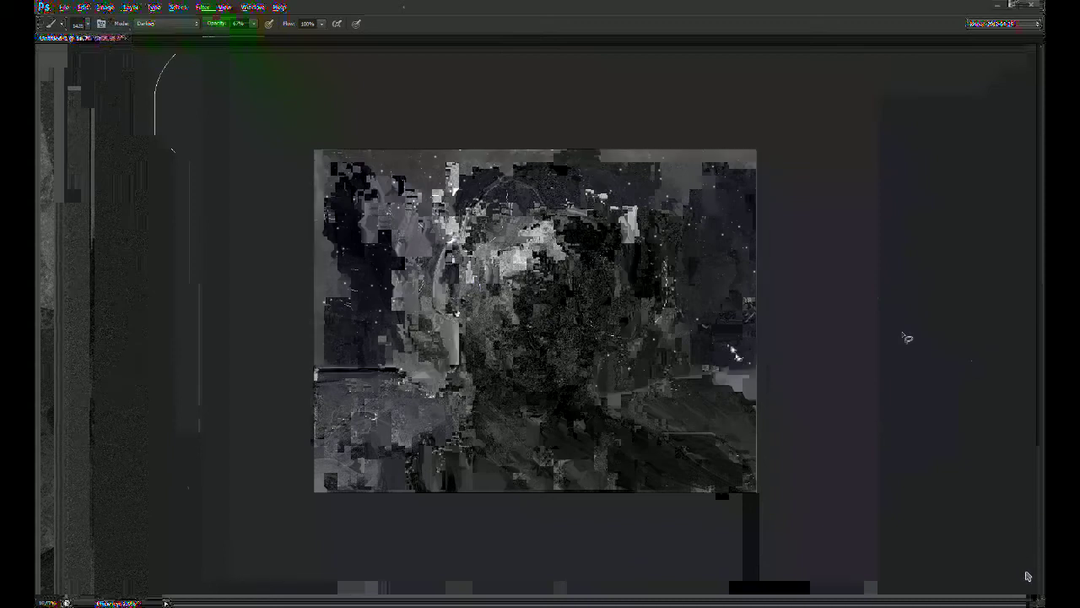
pyautogui.hotkey('ctrl', 'z')
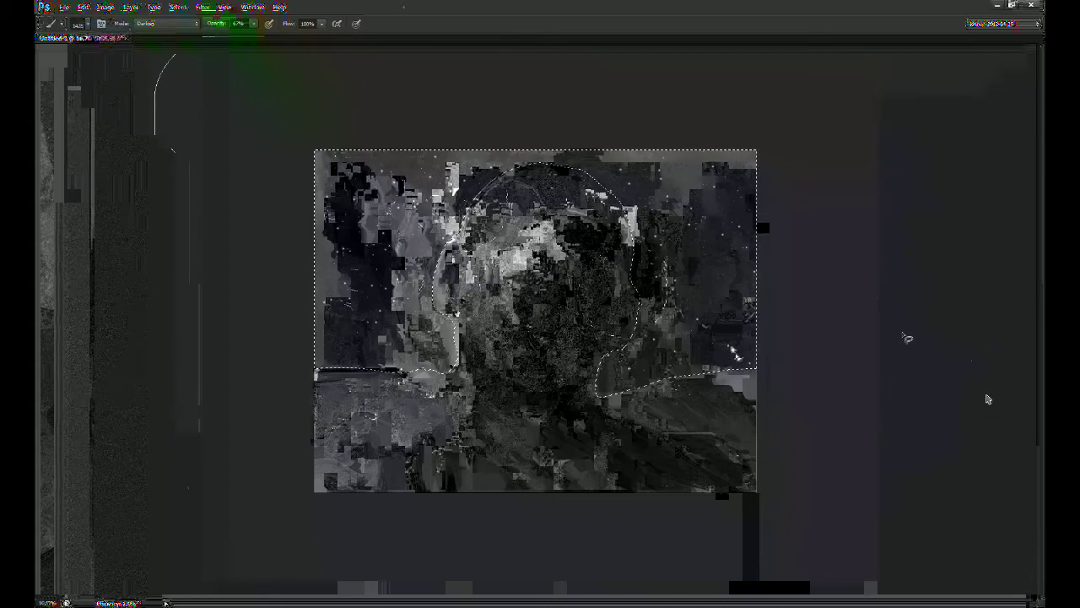
# Step: Add a layer mask to Layer 2 from the background selection
pyautogui.press('g')
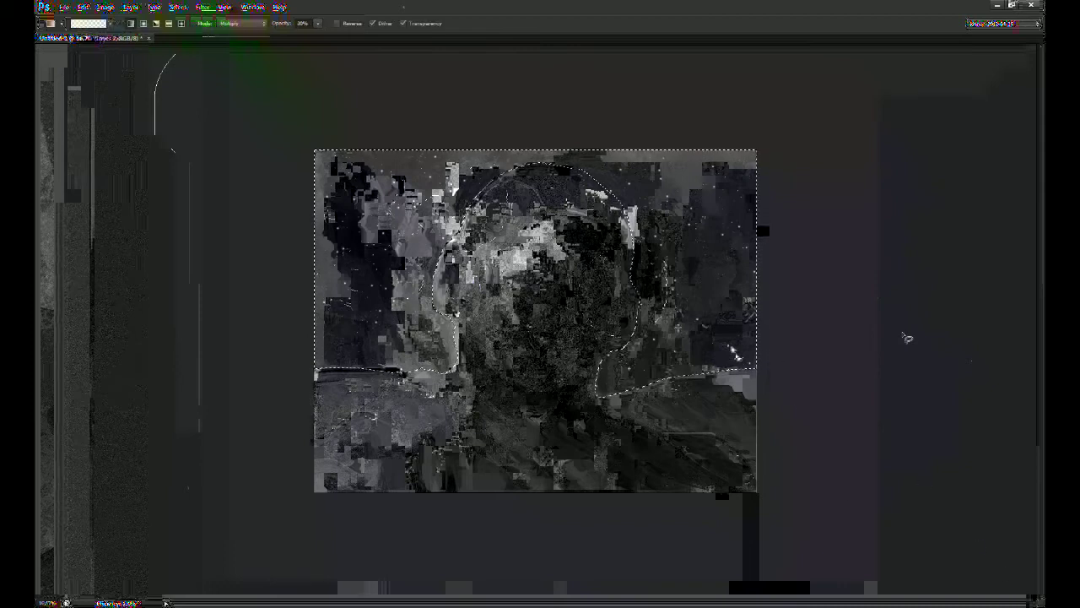
pyautogui.hotkey('shift', 'g')
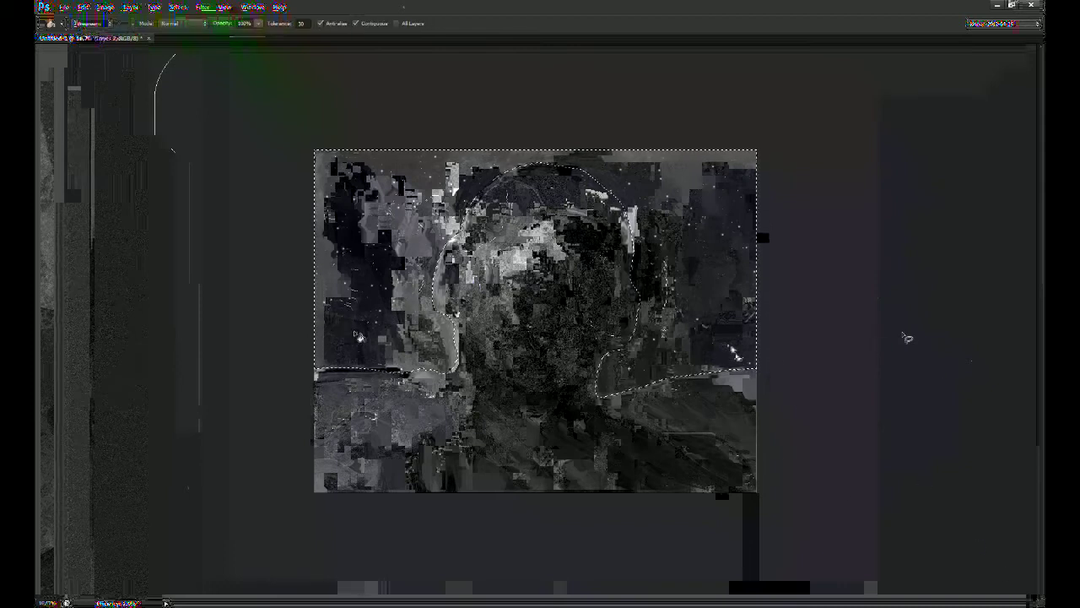
pyautogui.click(973, 593)
pyautogui.hotkey('shift', 'g')
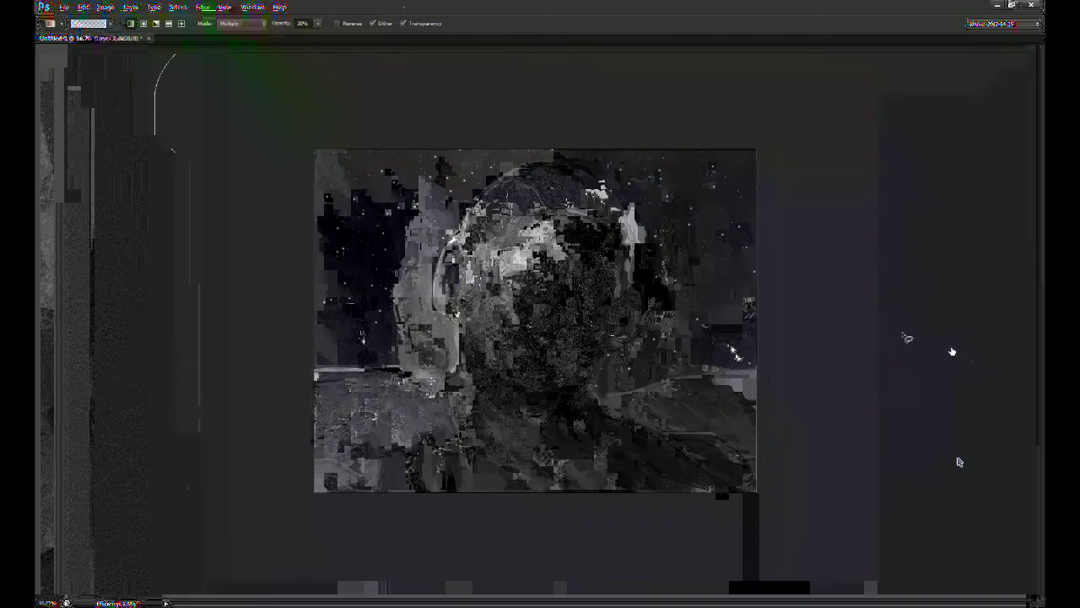
# Step: Brush the background beside the helmet's lit side and touch up the helmet's upper edge against the stars
pyautogui.press('b')
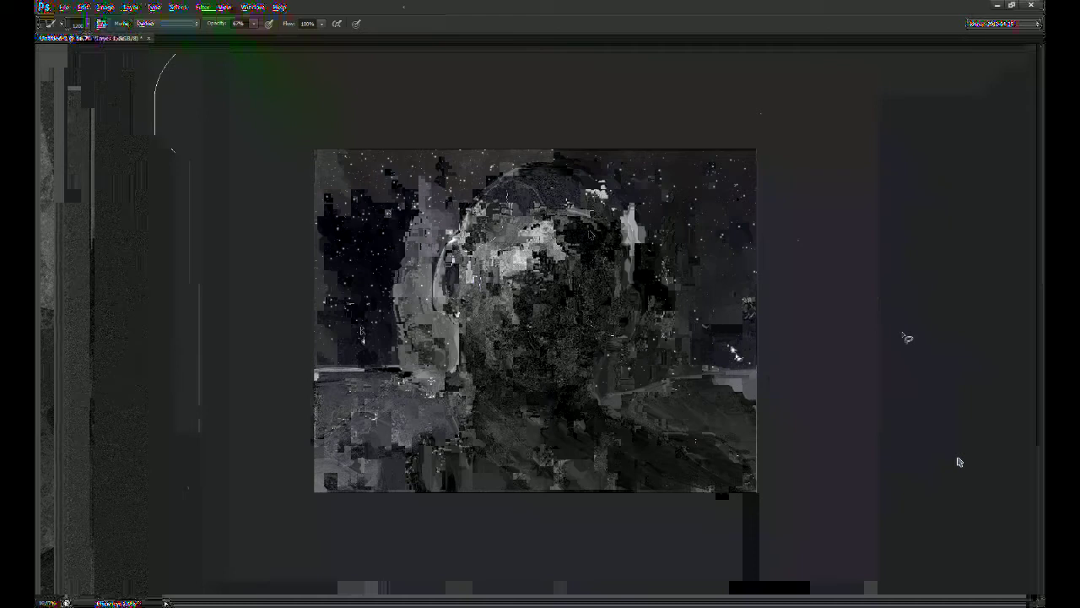
pyautogui.moveTo(407, 178); pyautogui.dragTo(440, 237)
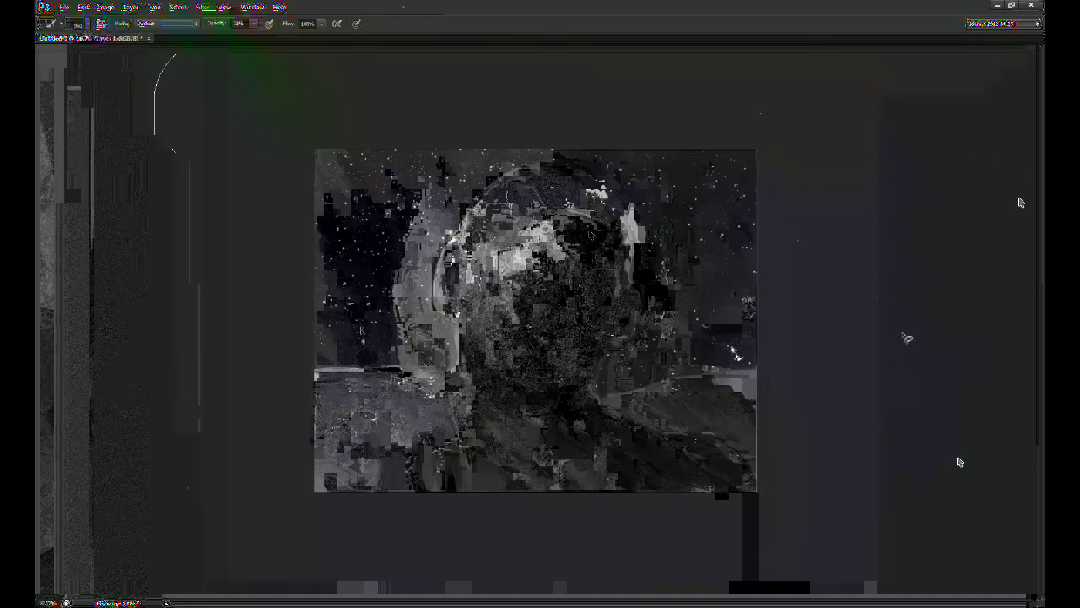
pyautogui.hotkey('ctrl', '+')
pyautogui.hotkey('ctrl', '+')
pyautogui.hotkey('ctrl', '-')
pyautogui.hotkey('ctrl', '-')
pyautogui.hotkey('ctrl', '+')
pyautogui.hotkey('ctrl', '+')
pyautogui.moveTo(855, 407); pyautogui.dragTo(677, 484)
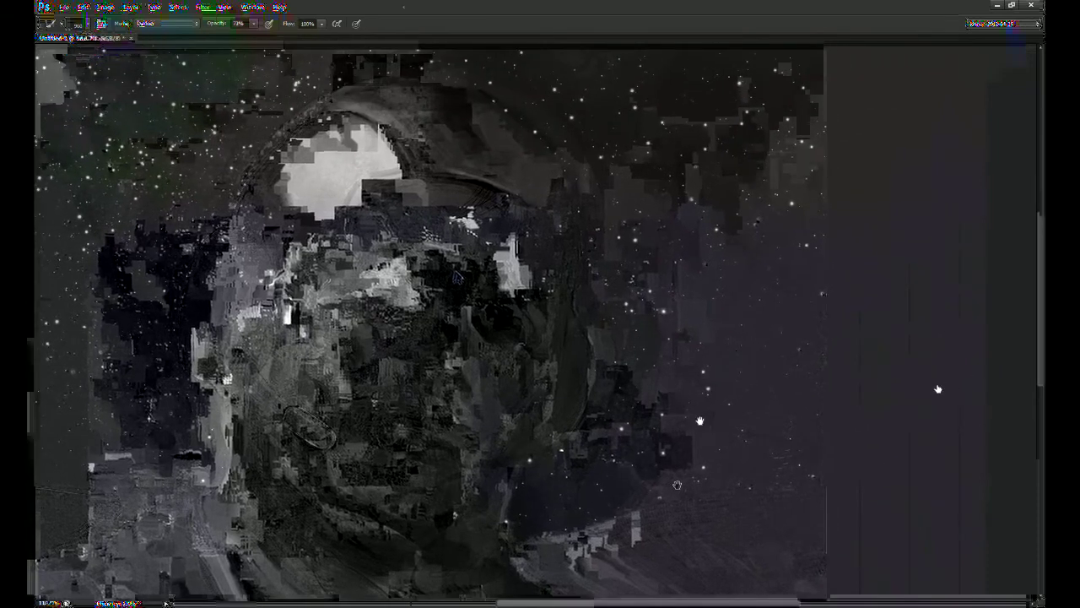
pyautogui.moveTo(699, 420); pyautogui.dragTo(721, 468)
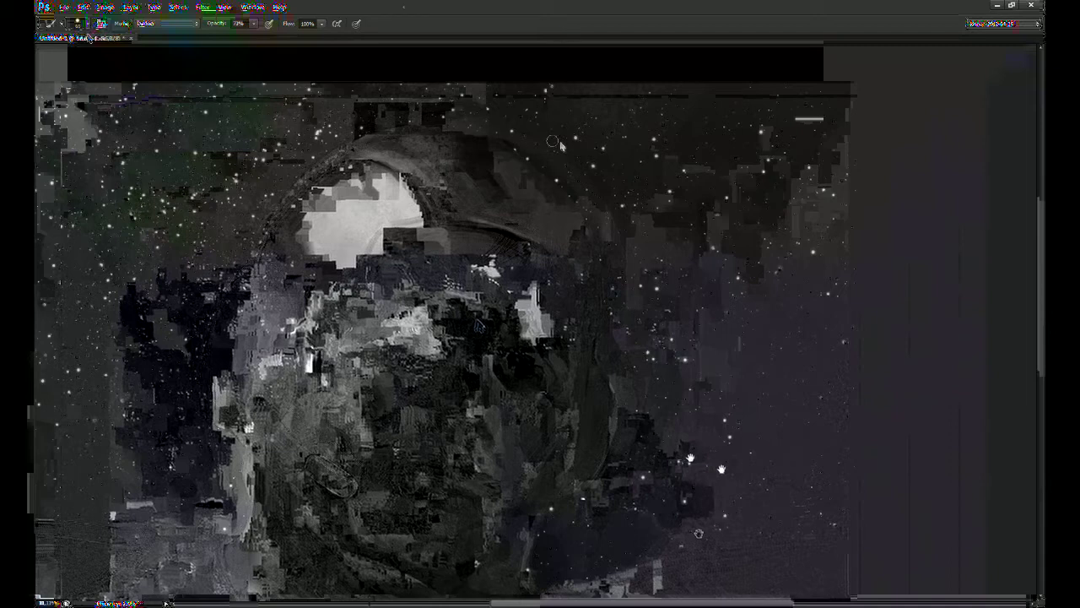
pyautogui.moveTo(513, 130); pyautogui.dragTo(524, 131)
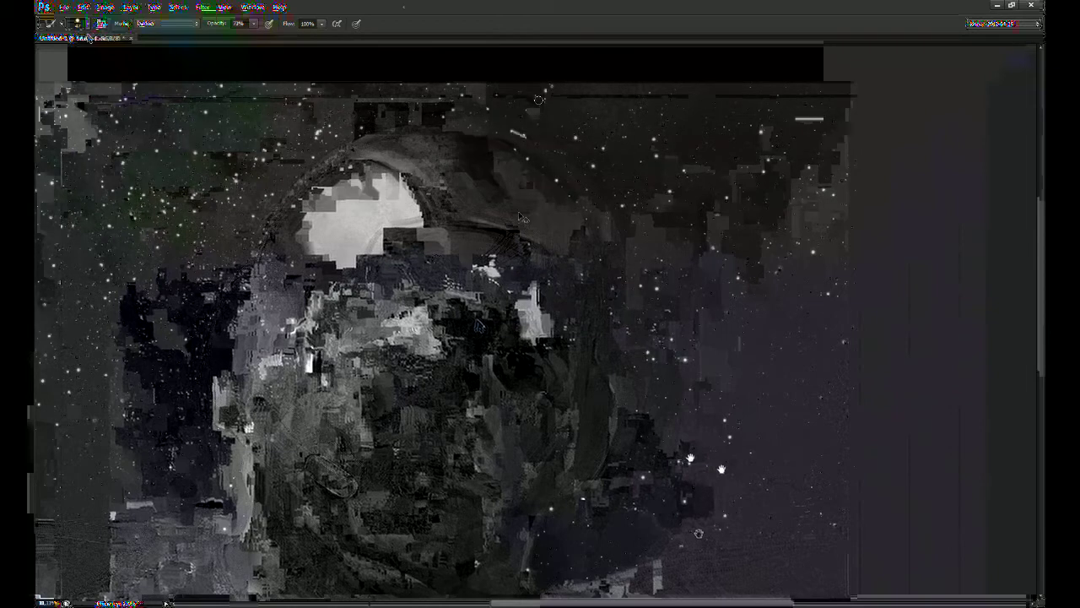
# Step: Paint along the helmet's outer edge on the lit side with short vertical strokes from the crown to the ear area
pyautogui.moveTo(482, 287); pyautogui.dragTo(491, 292)
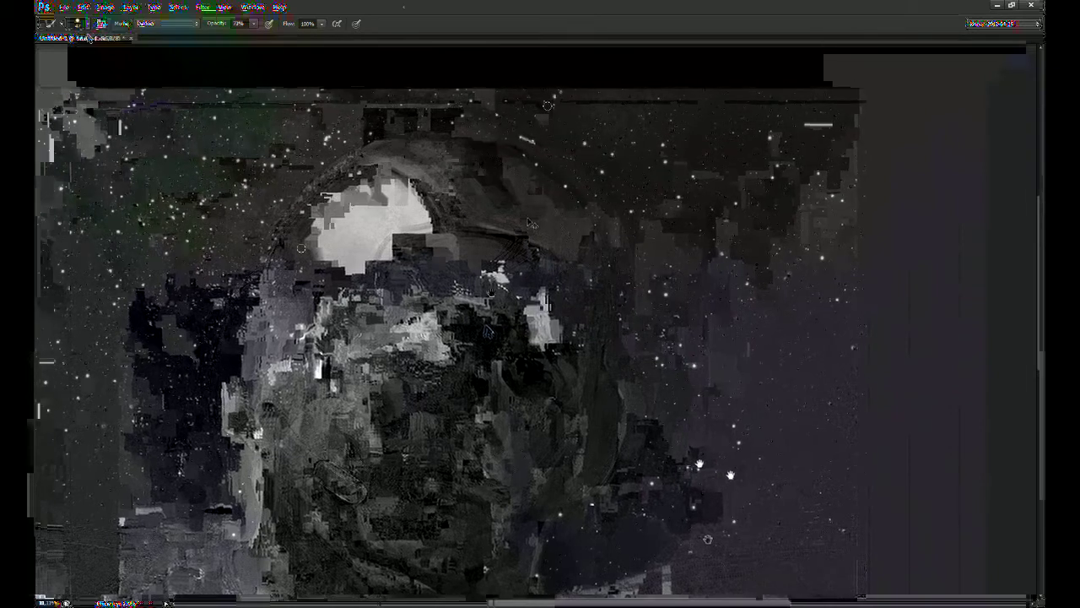
pyautogui.moveTo(307, 403); pyautogui.dragTo(311, 391)
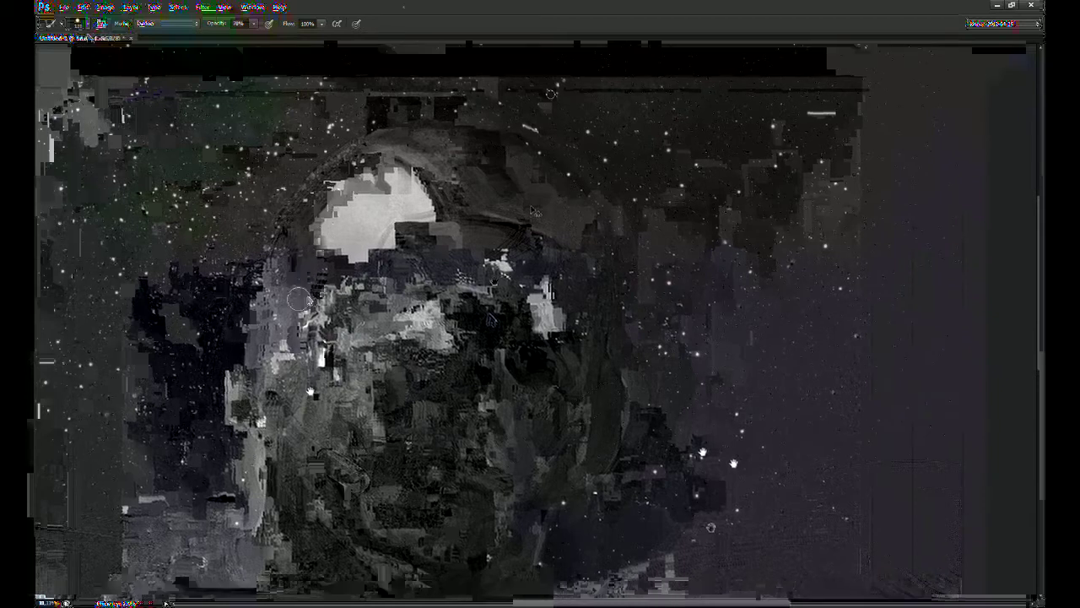
pyautogui.moveTo(309, 289); pyautogui.dragTo(290, 388)
pyautogui.moveTo(285, 223); pyautogui.dragTo(289, 322)
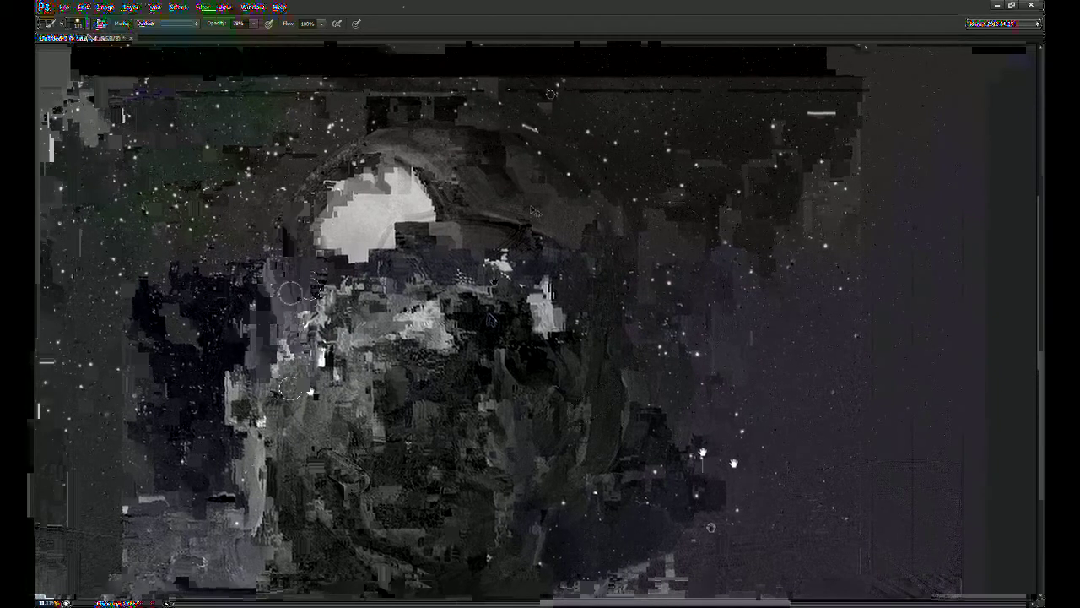
pyautogui.moveTo(297, 226); pyautogui.dragTo(309, 301)
pyautogui.moveTo(307, 203); pyautogui.dragTo(341, 358)
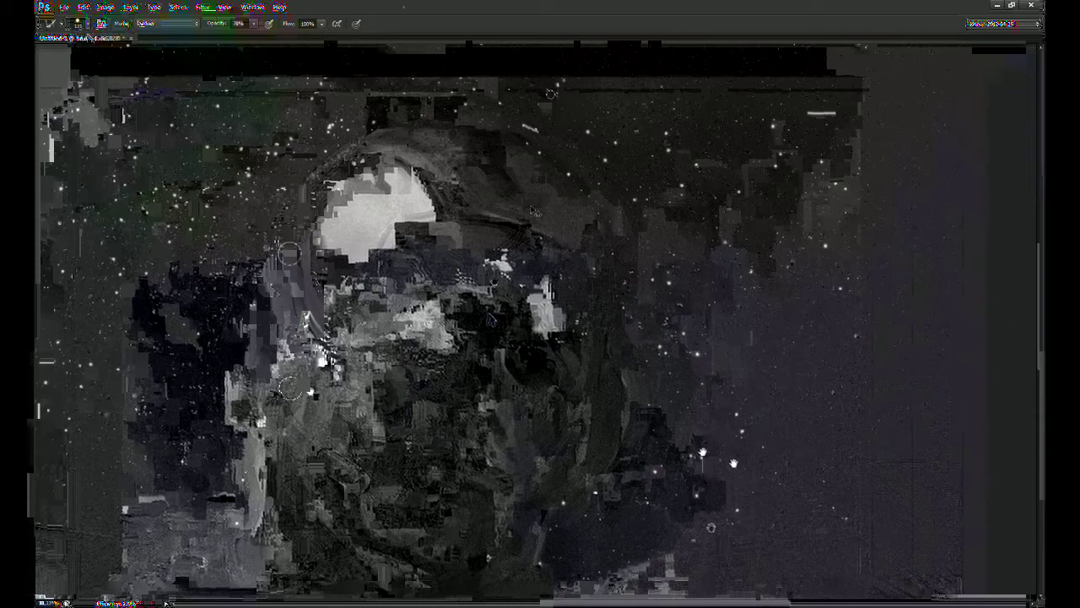
# Step: Brush short strokes along the helmet's upper outer edge on the lit side, against the starry background
pyautogui.moveTo(300, 178)
pyautogui.mouseDown()
pyautogui.moveTo(303, 262)
pyautogui.moveTo(355, 363)
pyautogui.moveTo(382, 483)
pyautogui.mouseUp()
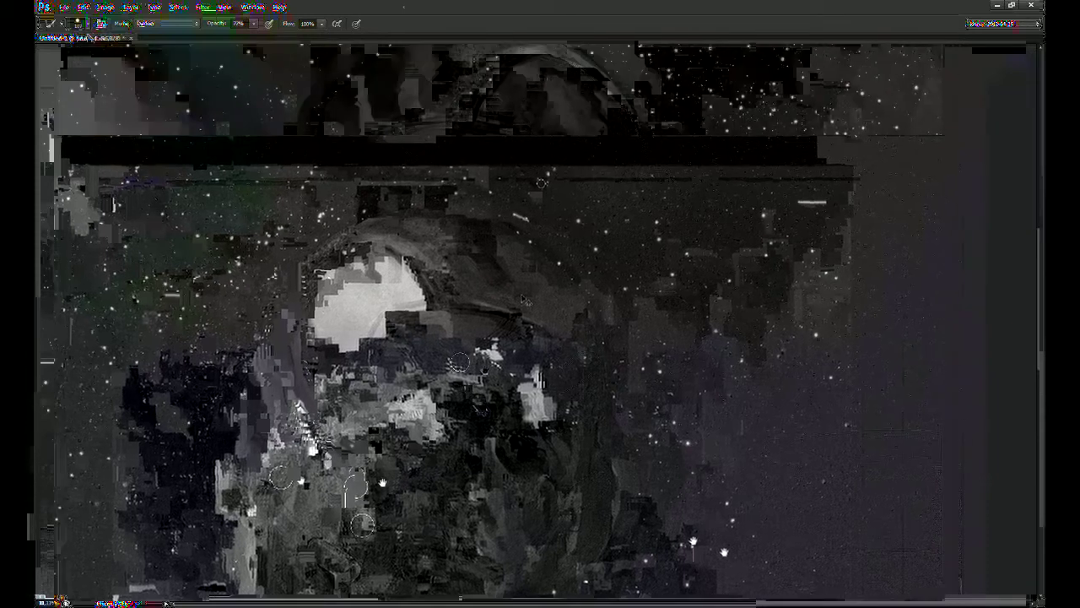
pyautogui.moveTo(376, 234); pyautogui.dragTo(336, 277)
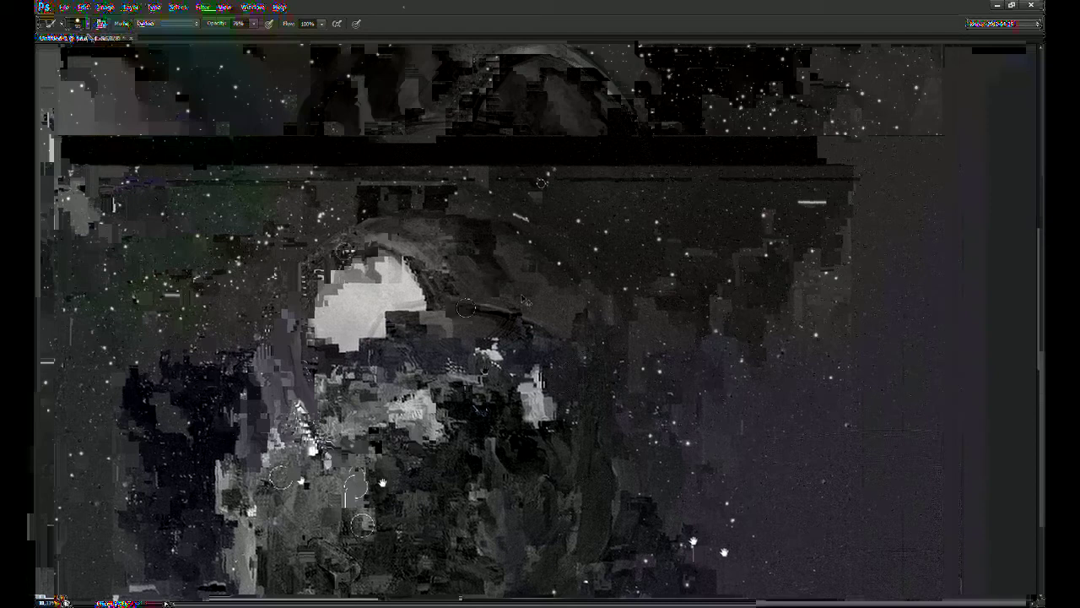
pyautogui.moveTo(356, 230); pyautogui.dragTo(336, 281)
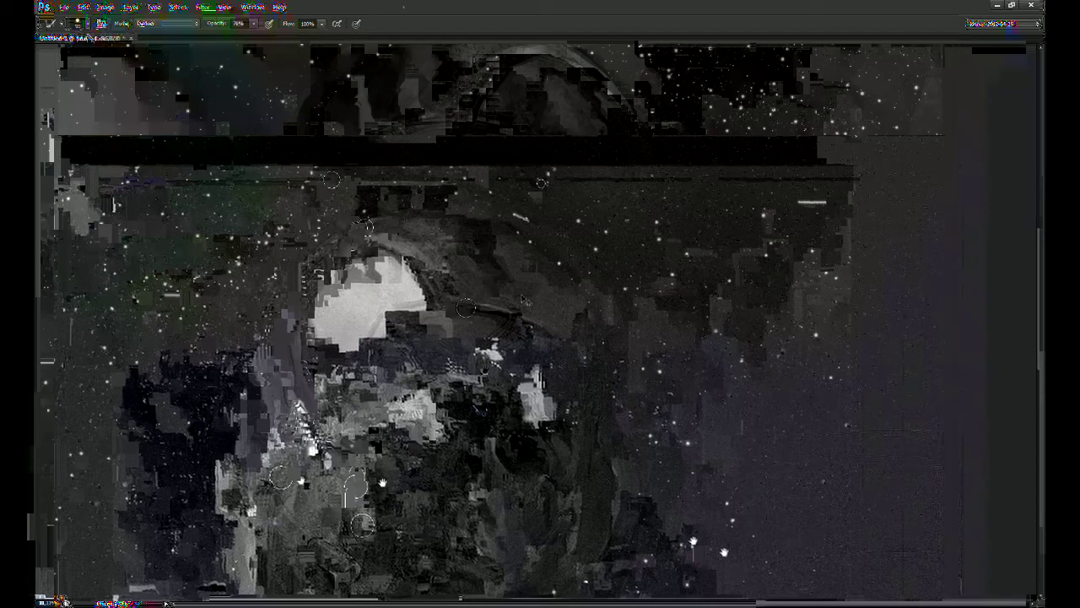
pyautogui.moveTo(331, 181)
pyautogui.mouseDown()
pyautogui.moveTo(348, 222)
pyautogui.moveTo(361, 206)
pyautogui.moveTo(333, 198)
pyautogui.moveTo(342, 211)
pyautogui.moveTo(342, 167)
pyautogui.moveTo(332, 251)
pyautogui.mouseUp()
pyautogui.moveTo(546, 288)
pyautogui.mouseDown()
pyautogui.moveTo(545, 304)
pyautogui.moveTo(543, 289)
pyautogui.mouseUp()
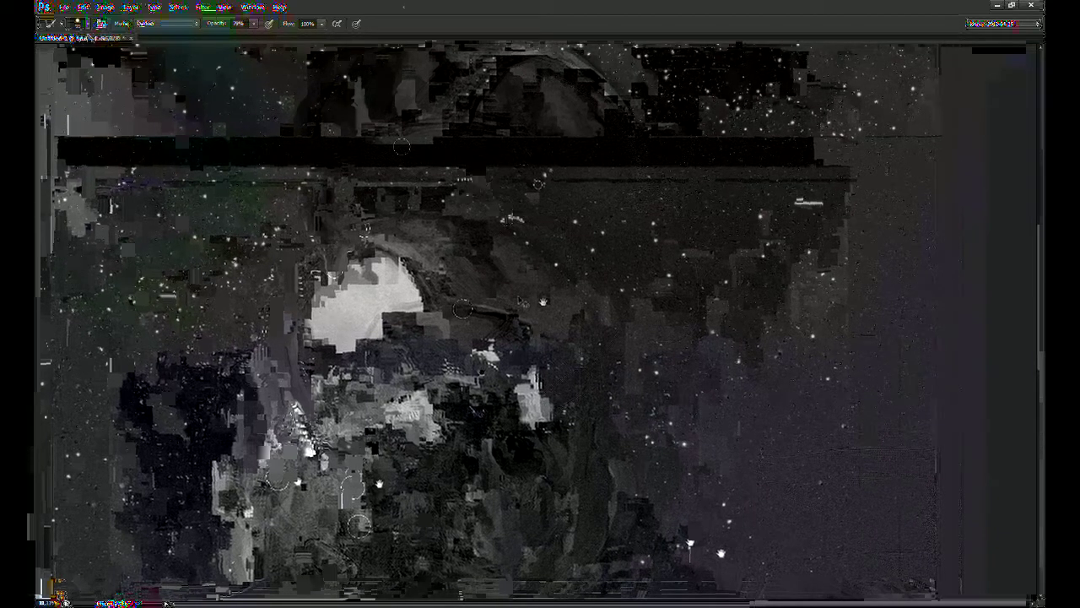
# Step: Set the brush mode to Normal and its opacity to 70%, and sample a light tone from the helmet
pyautogui.hotkey('shift', 'alt', 'n')
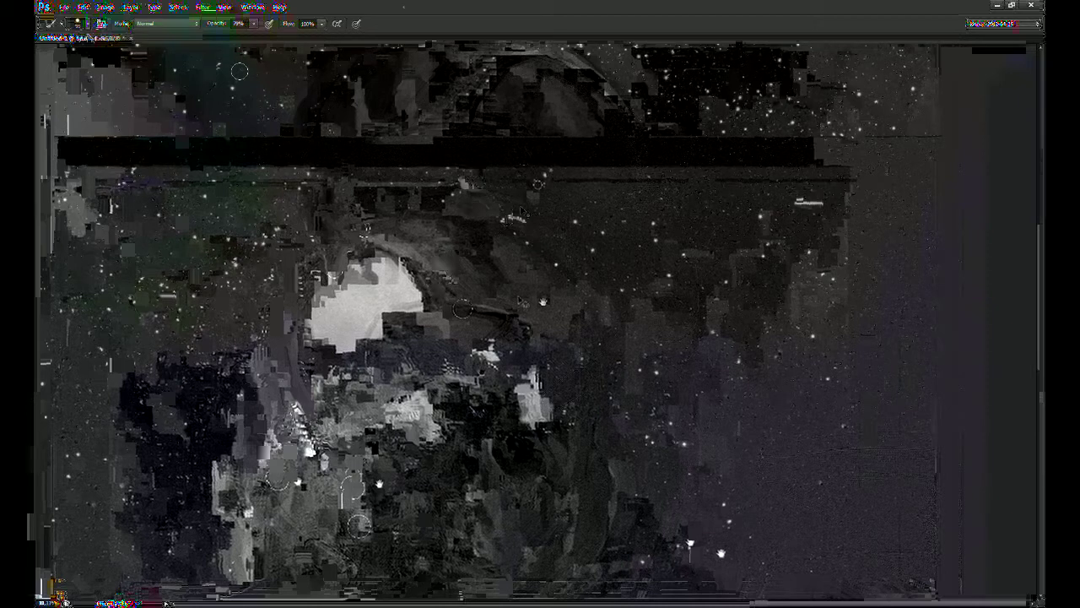
pyautogui.scroll(-1, 475, 220)
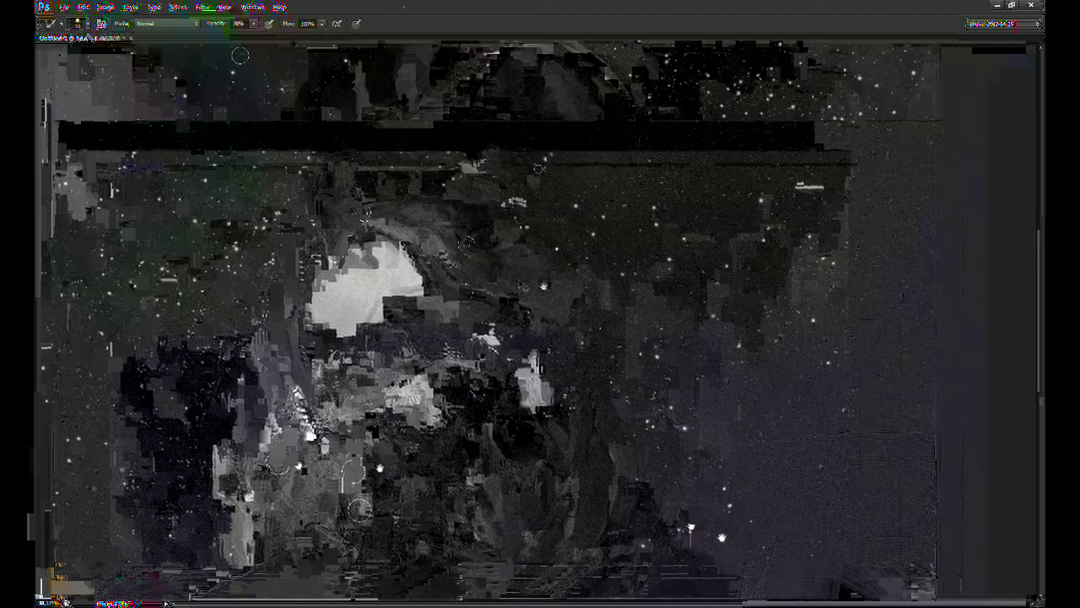
pyautogui.keyDown('alt'); pyautogui.click(384, 275); pyautogui.keyUp('alt')
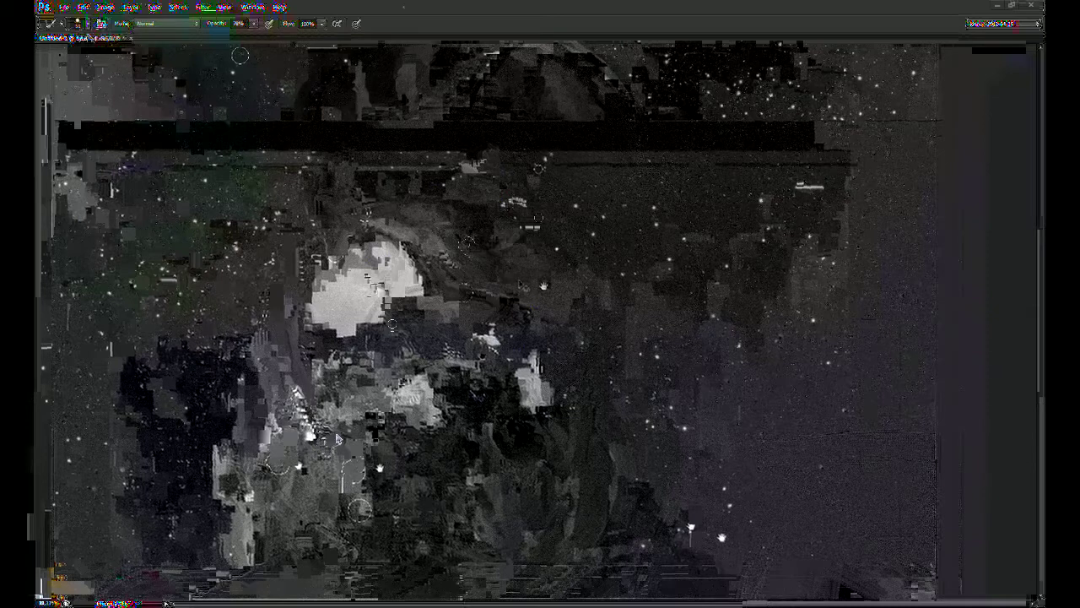
pyautogui.moveTo(477, 298); pyautogui.dragTo(459, 277)
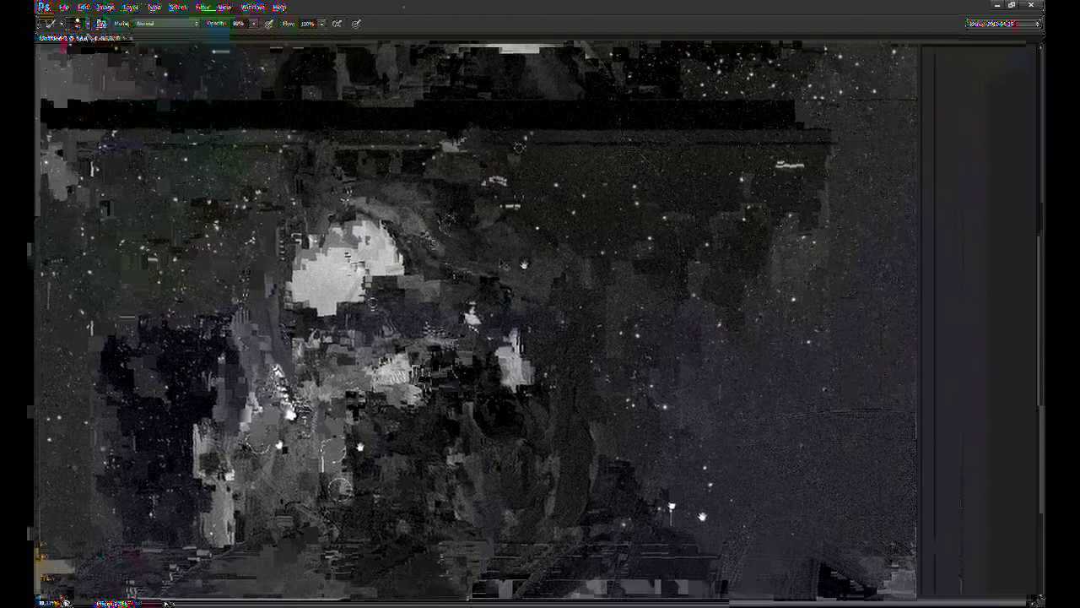
pyautogui.press('7')
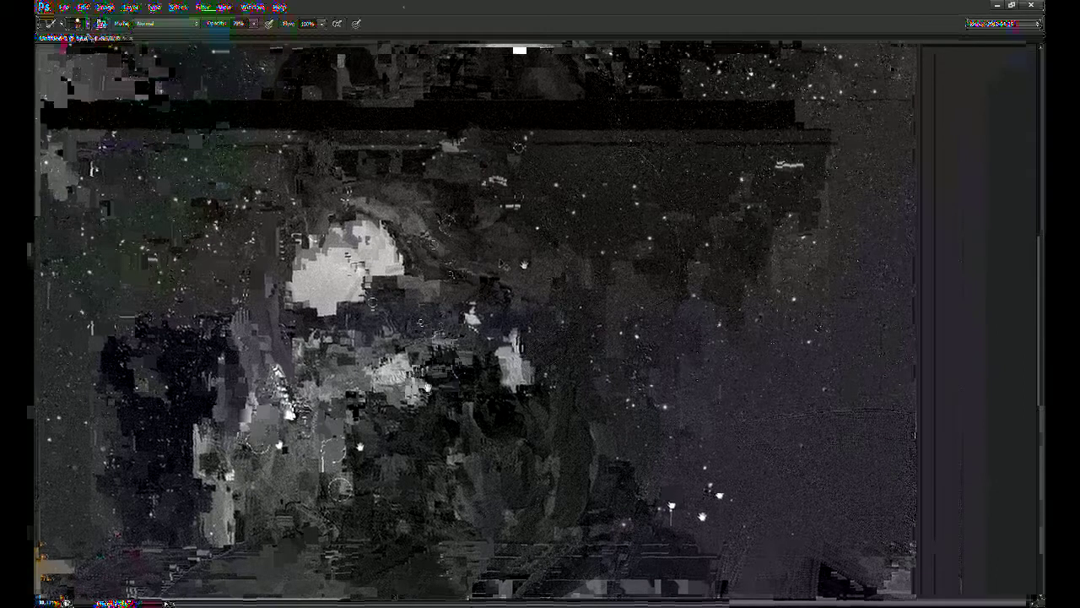
# Step: Paint a thin grey rim light along the helmet's upper edge, from the crown down the shaded side
pyautogui.moveTo(519, 146); pyautogui.dragTo(502, 216)
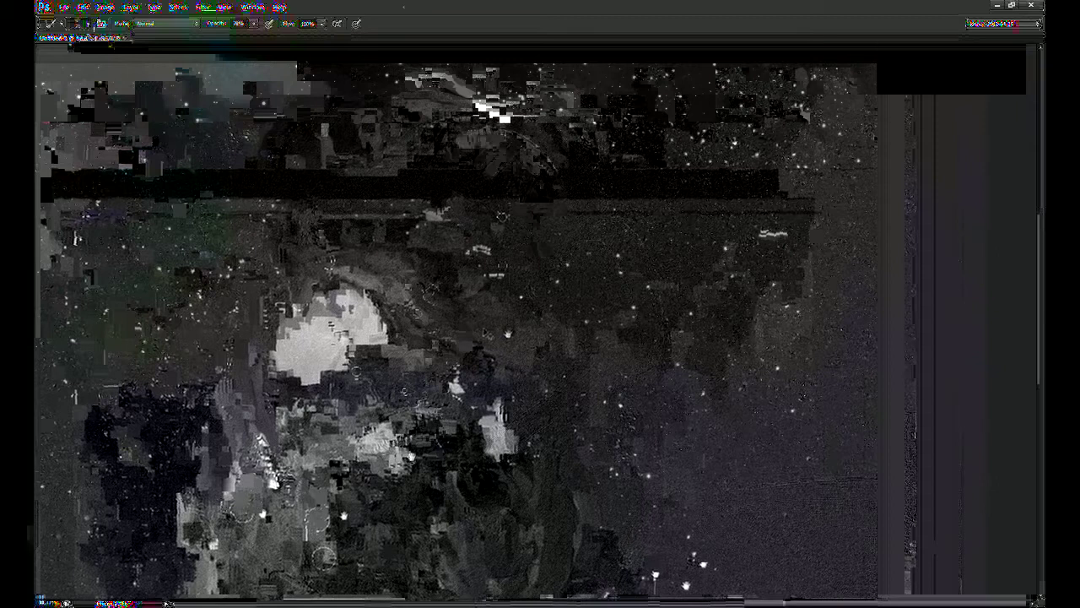
pyautogui.moveTo(508, 127)
pyautogui.mouseDown()
pyautogui.moveTo(546, 164)
pyautogui.moveTo(513, 176)
pyautogui.moveTo(534, 175)
pyautogui.moveTo(449, 176)
pyautogui.moveTo(474, 179)
pyautogui.moveTo(489, 210)
pyautogui.moveTo(479, 215)
pyautogui.moveTo(527, 199)
pyautogui.moveTo(552, 209)
pyautogui.mouseUp()
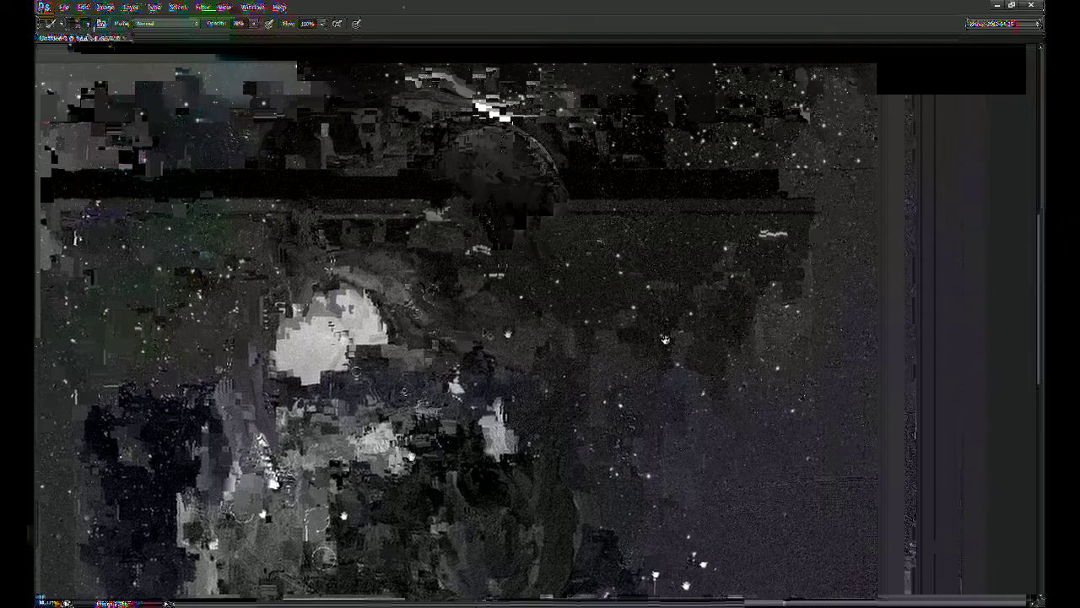
pyautogui.moveTo(662, 340); pyautogui.dragTo(701, 353)
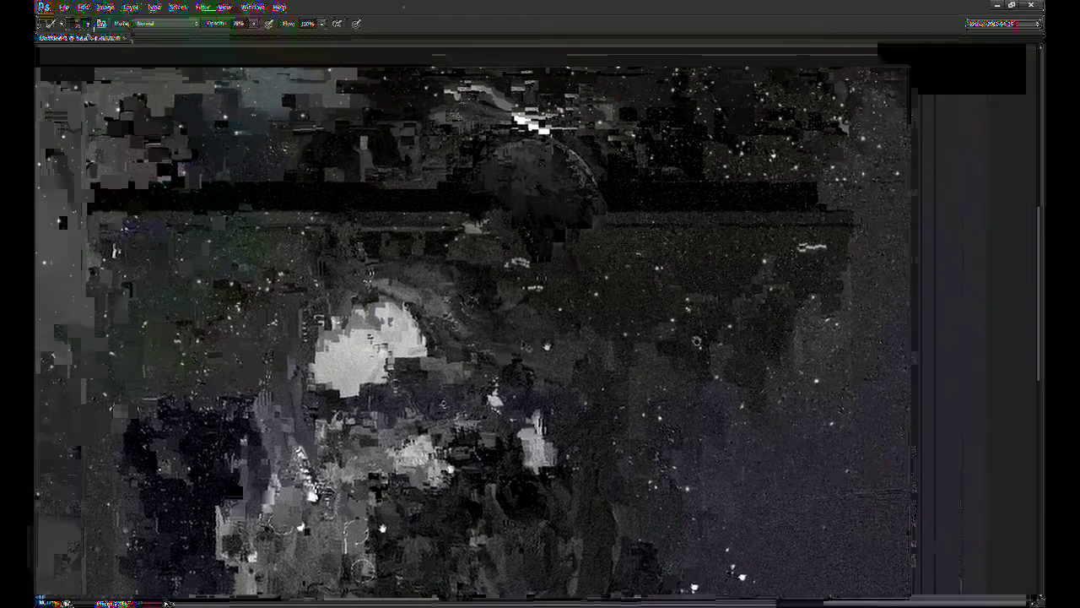
pyautogui.moveTo(475, 110)
pyautogui.mouseDown()
pyautogui.moveTo(380, 115)
pyautogui.moveTo(431, 93)
pyautogui.mouseUp()
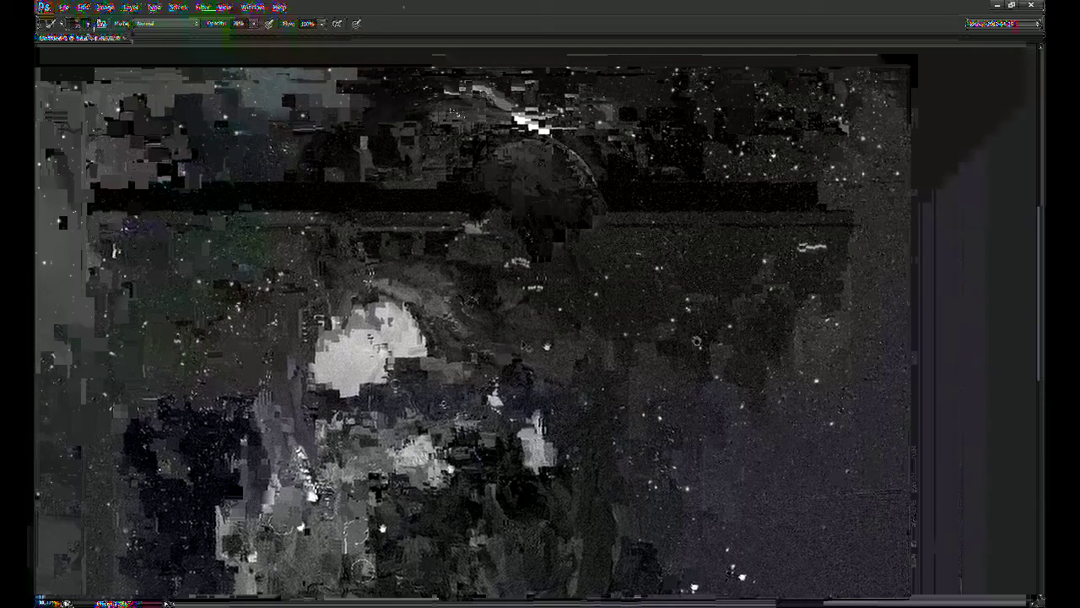
# Step: Paint a thin grey rim along the helmet's lit-side outline, from near the crown down towards the earpiece
pyautogui.scroll(-2, 312, 144)
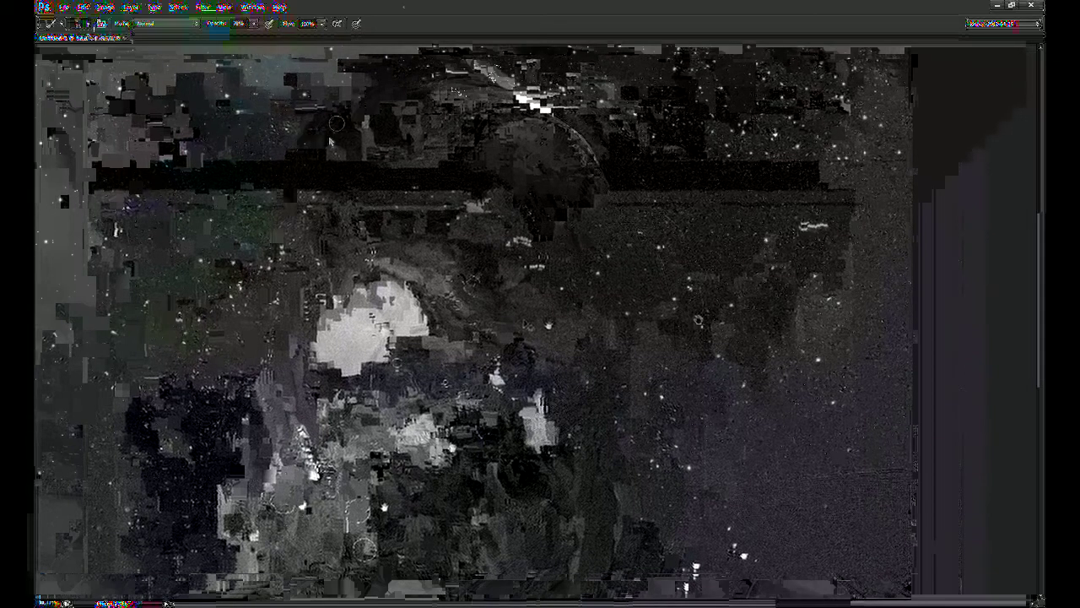
pyautogui.moveTo(287, 187)
pyautogui.mouseDown()
pyautogui.moveTo(324, 127)
pyautogui.moveTo(379, 92)
pyautogui.mouseUp()
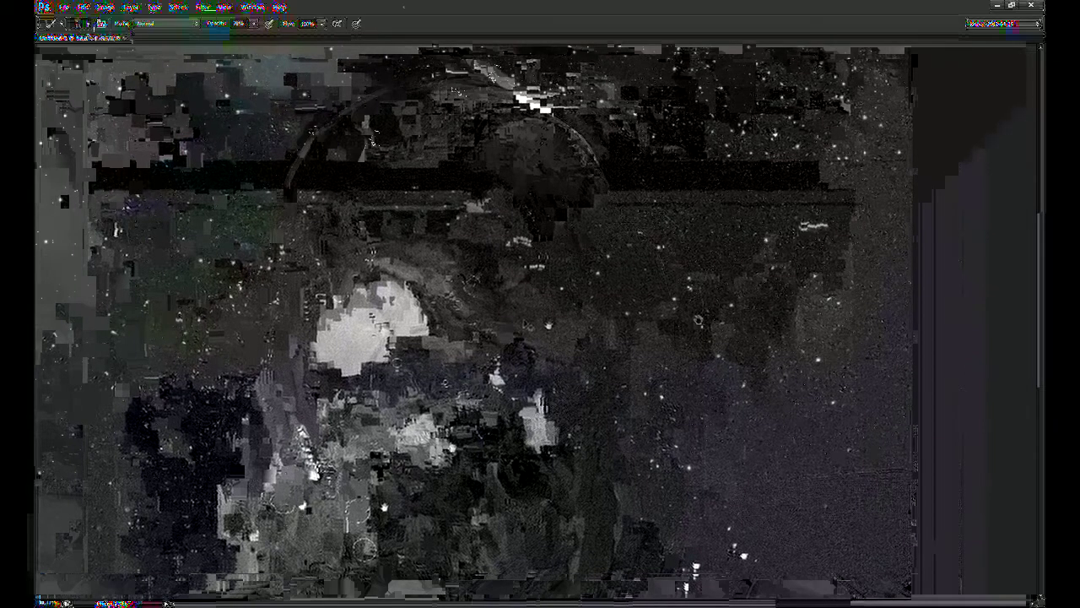
pyautogui.moveTo(289, 191)
pyautogui.mouseDown()
pyautogui.moveTo(292, 172)
pyautogui.moveTo(276, 240)
pyautogui.moveTo(281, 277)
pyautogui.mouseUp()
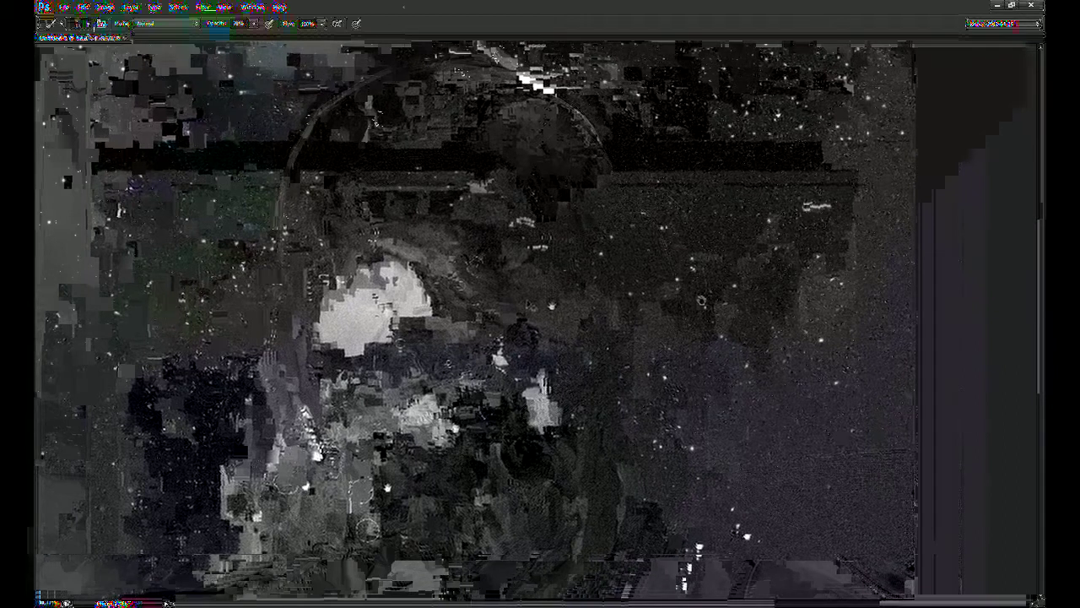
pyautogui.moveTo(291, 176); pyautogui.dragTo(284, 257)
pyautogui.moveTo(287, 201); pyautogui.dragTo(300, 336)
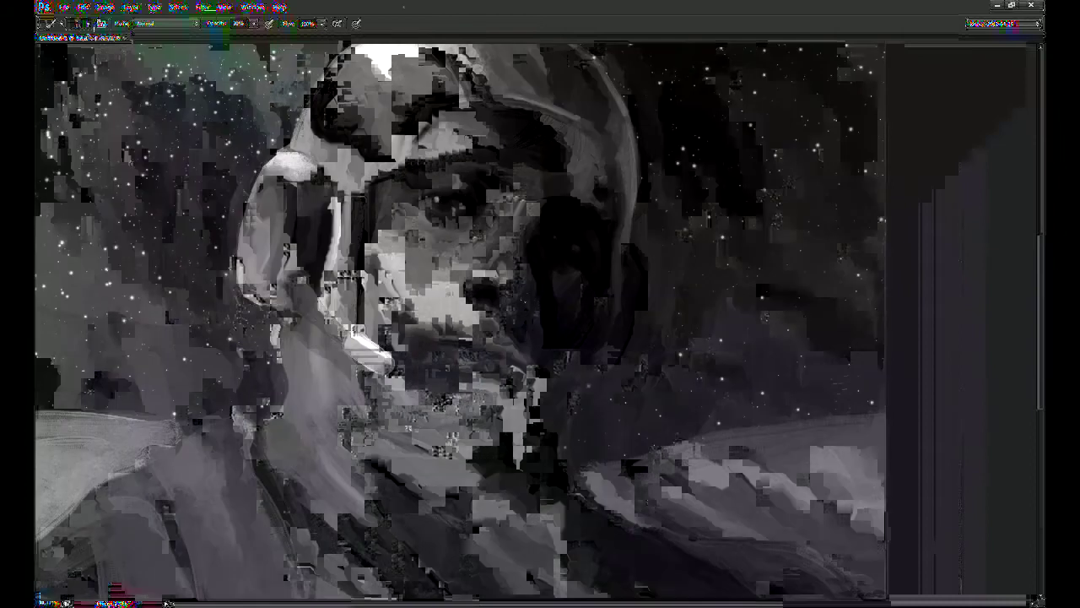
# Step: Brush dark tones over the suit's shoulder and chest beneath the headset's lit side
pyautogui.moveTo(556, 310); pyautogui.dragTo(529, 269)
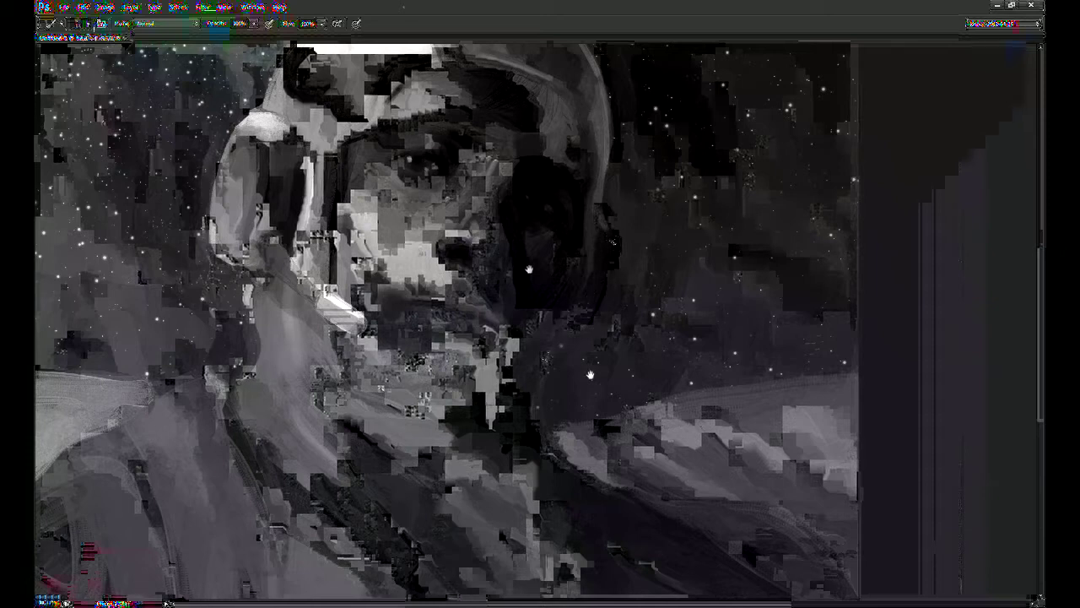
pyautogui.moveTo(540, 408); pyautogui.dragTo(547, 389)
pyautogui.moveTo(648, 370); pyautogui.dragTo(664, 338)
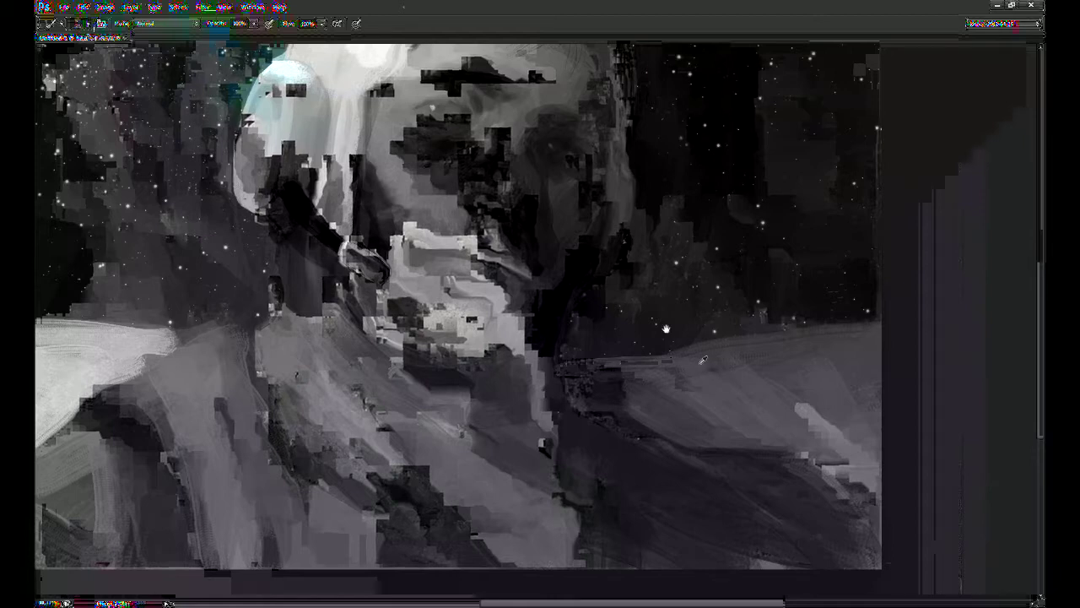
pyautogui.scroll(3, 666, 329)
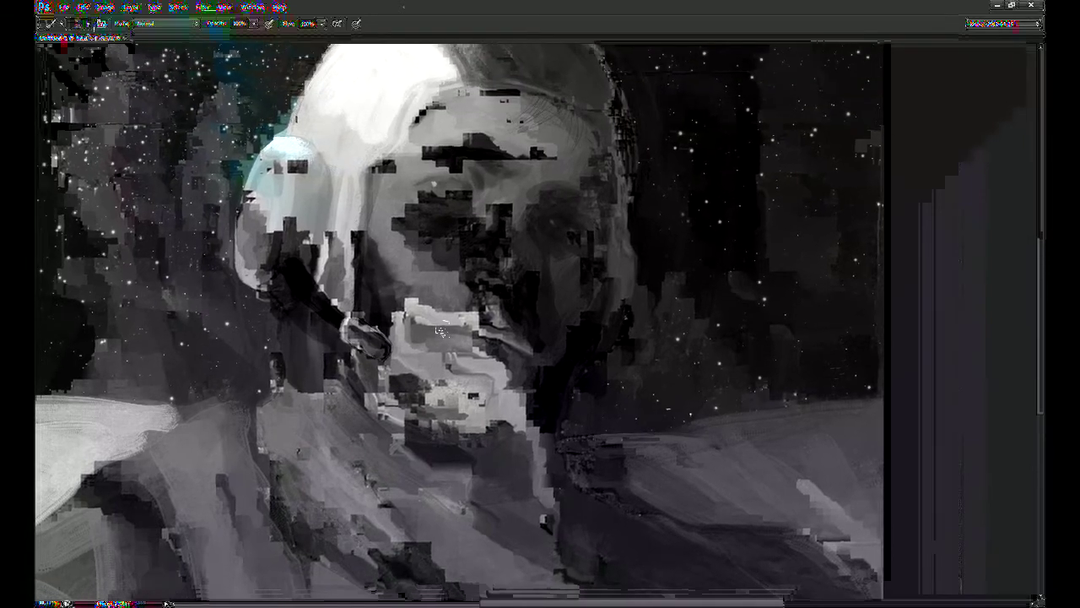
pyautogui.moveTo(383, 330); pyautogui.dragTo(522, 248)
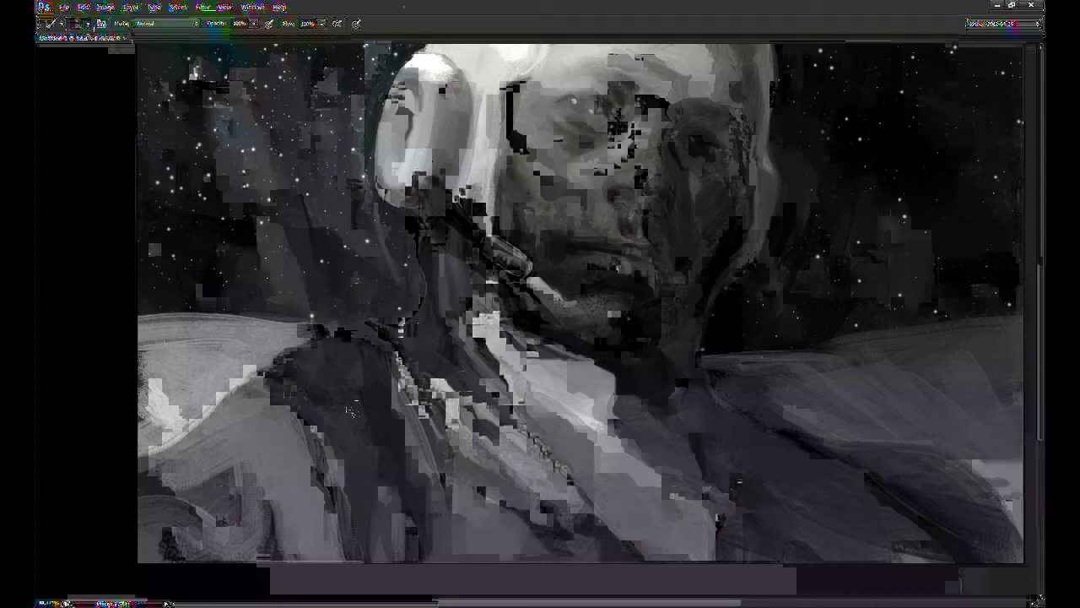
pyautogui.moveTo(274, 370)
pyautogui.mouseDown()
pyautogui.moveTo(340, 400)
pyautogui.moveTo(331, 445)
pyautogui.moveTo(420, 414)
pyautogui.mouseUp()
pyautogui.moveTo(460, 484); pyautogui.dragTo(483, 547)
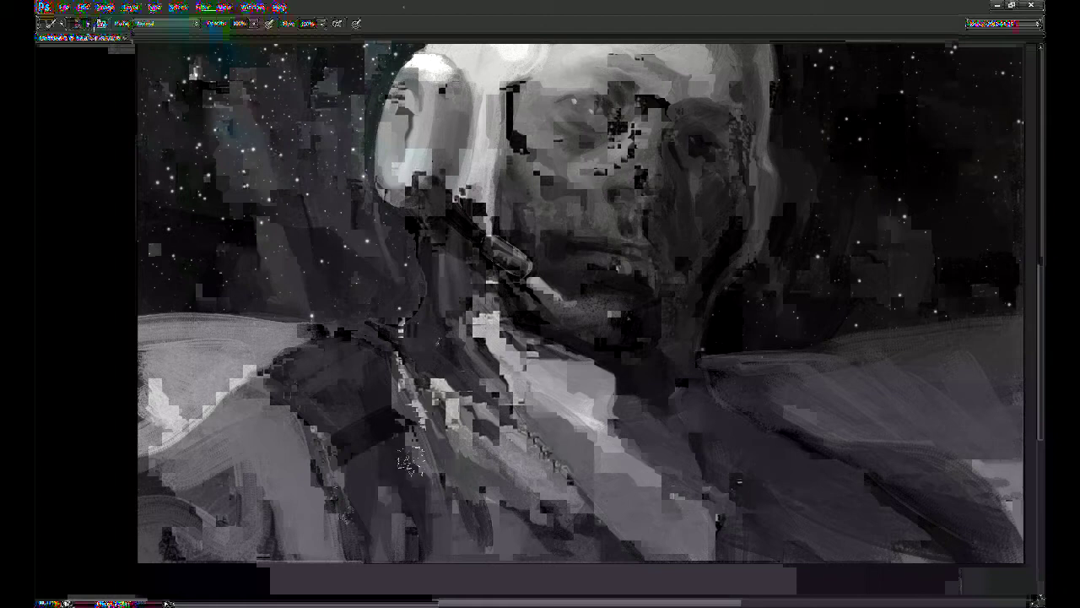
# Step: Darken the suit's lower folds beside the collar with several long downward strokes and a few short ones
pyautogui.moveTo(314, 460); pyautogui.dragTo(342, 533)
pyautogui.moveTo(312, 497); pyautogui.dragTo(365, 551)
pyautogui.moveTo(425, 420)
pyautogui.mouseDown()
pyautogui.moveTo(406, 441)
pyautogui.moveTo(474, 480)
pyautogui.moveTo(437, 524)
pyautogui.mouseUp()
pyautogui.moveTo(318, 411)
pyautogui.mouseDown()
pyautogui.moveTo(338, 405)
pyautogui.moveTo(344, 460)
pyautogui.mouseUp()
pyautogui.moveTo(250, 402); pyautogui.dragTo(312, 435)
pyautogui.moveTo(401, 468)
pyautogui.mouseDown()
pyautogui.moveTo(404, 477)
pyautogui.moveTo(433, 445)
pyautogui.mouseUp()
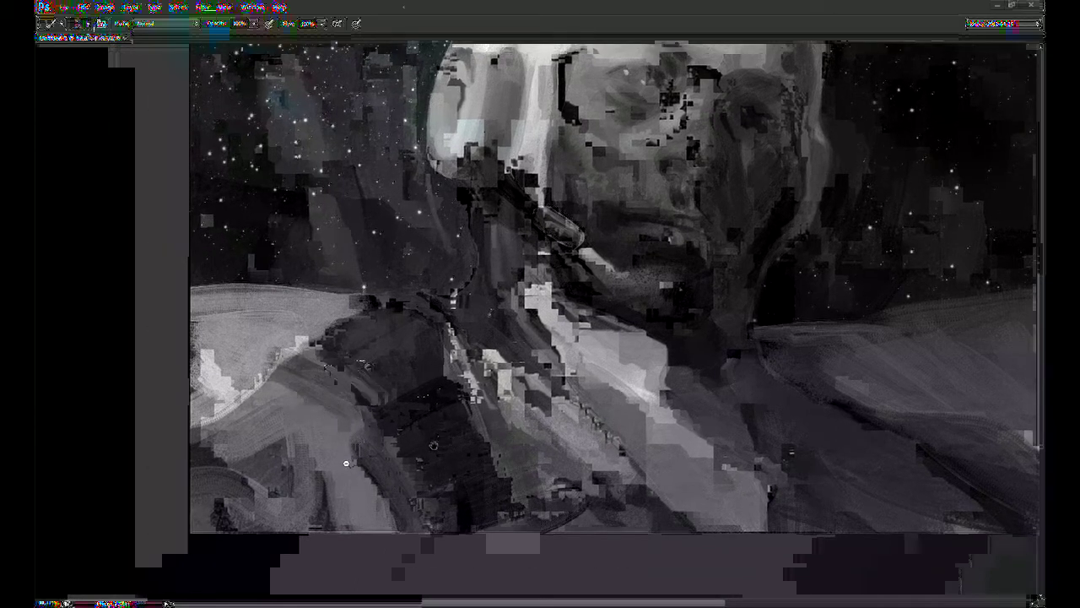
pyautogui.moveTo(468, 337)
pyautogui.mouseDown()
pyautogui.moveTo(442, 338)
pyautogui.moveTo(407, 295)
pyautogui.moveTo(430, 296)
pyautogui.mouseUp()
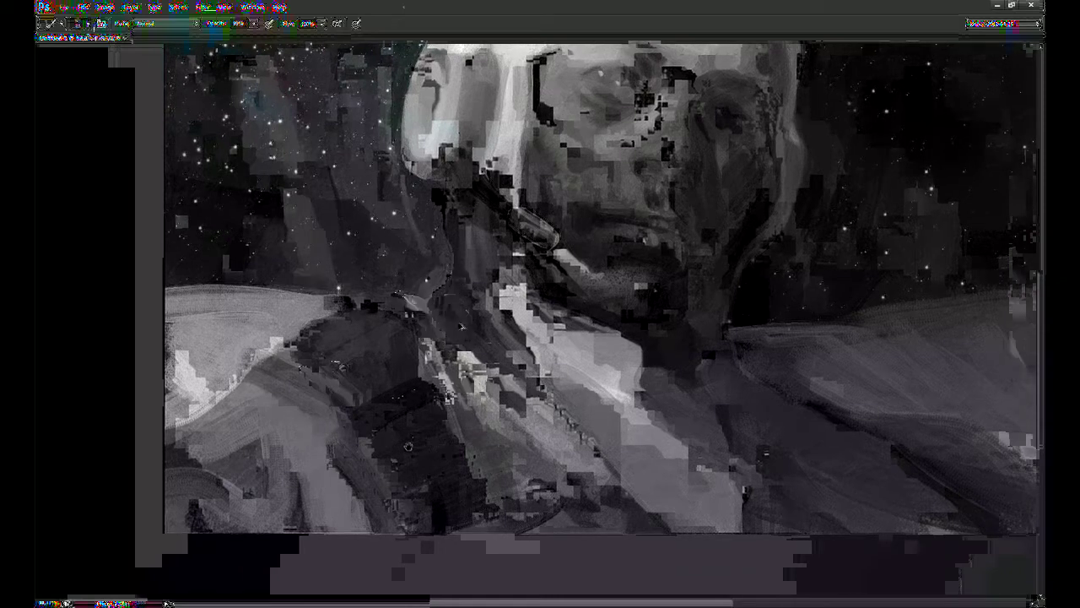
# Step: Paint a small dark triangle outline on the headset's microphone capsule
pyautogui.moveTo(659, 312); pyautogui.dragTo(540, 355)
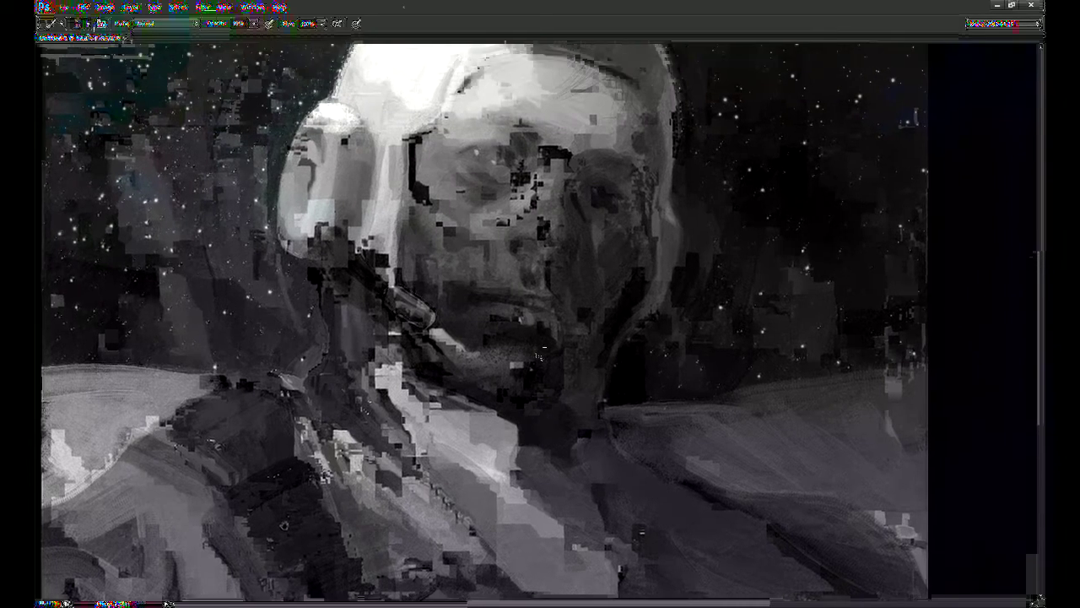
pyautogui.scroll(2, 542, 328)
pyautogui.hscroll(1, 532, 328)
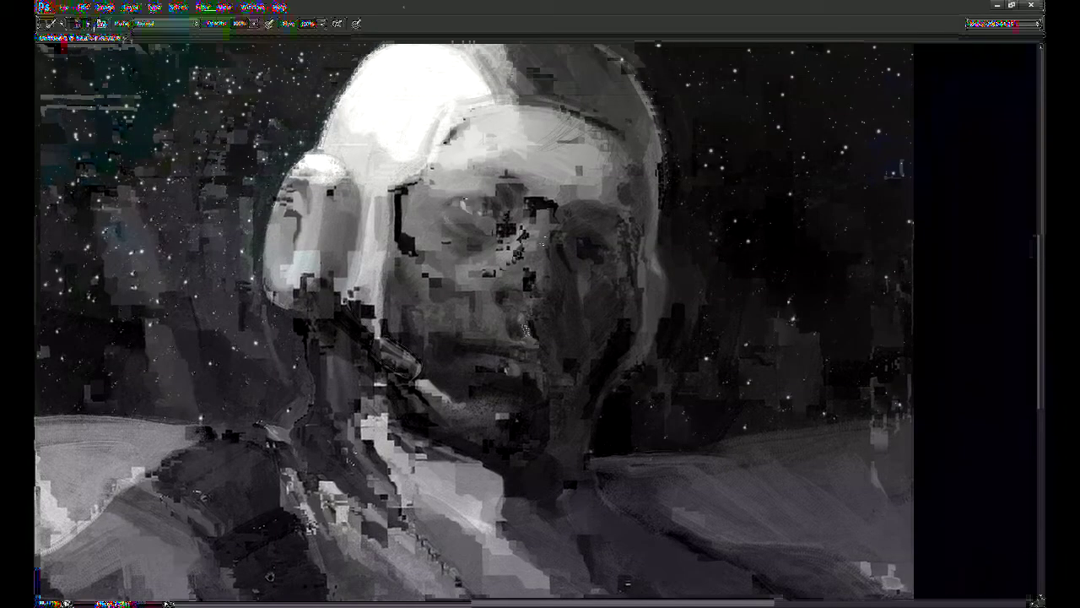
pyautogui.scroll(-3, 621, 236)
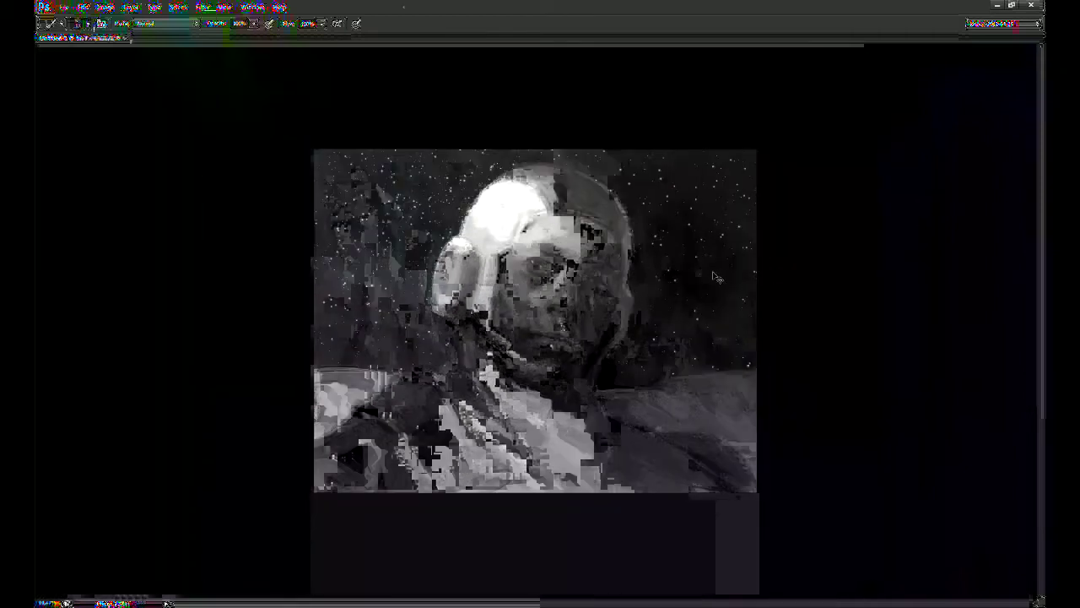
pyautogui.hotkey('ctrl', '+')
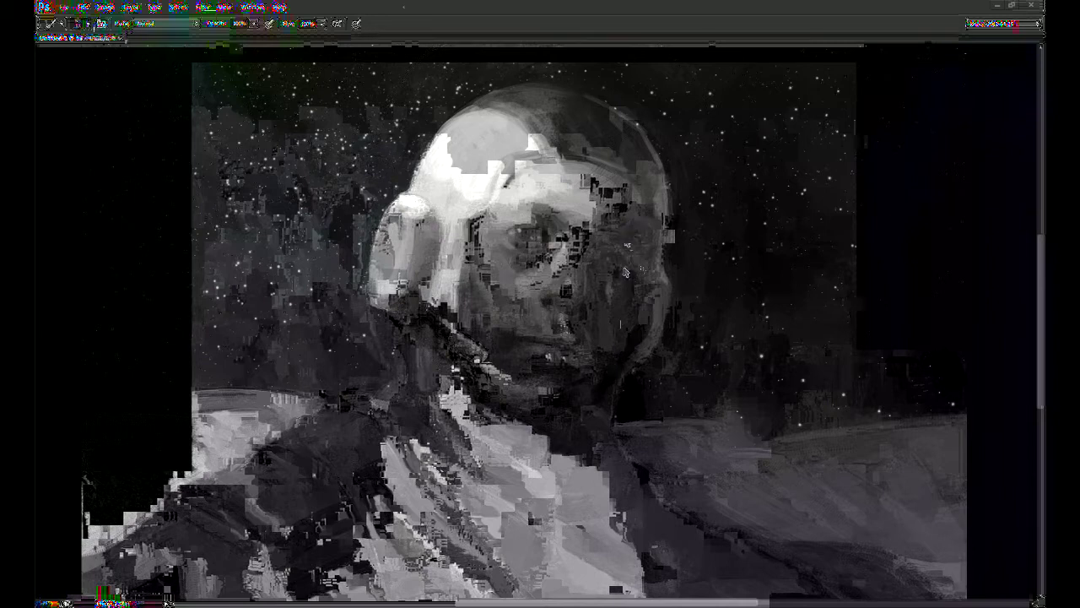
pyautogui.moveTo(518, 268); pyautogui.dragTo(452, 265)
pyautogui.moveTo(457, 356); pyautogui.dragTo(490, 379)
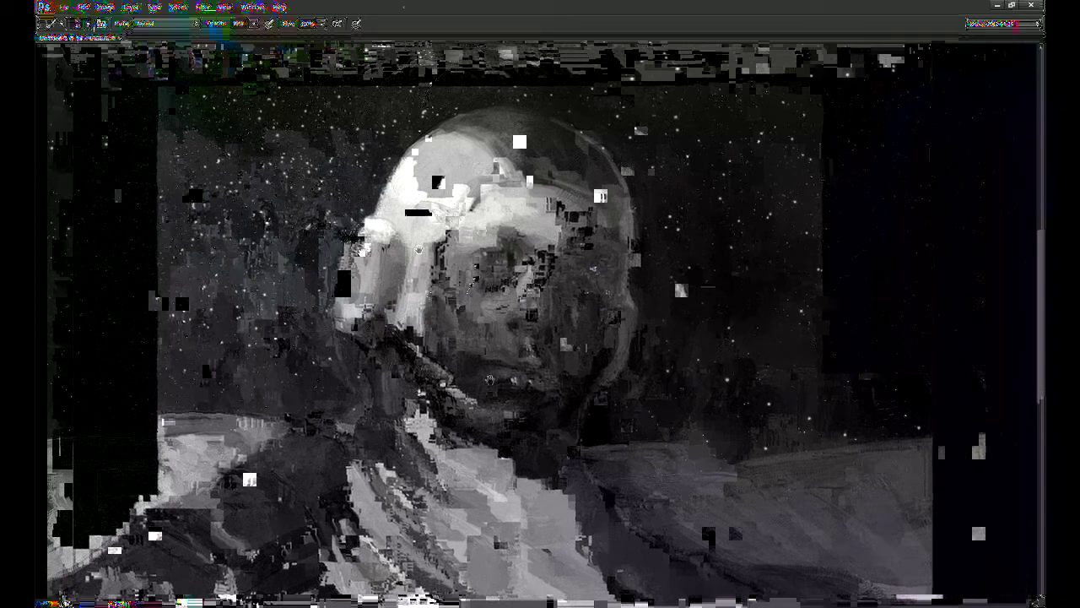
pyautogui.hotkey('ctrl', '+')
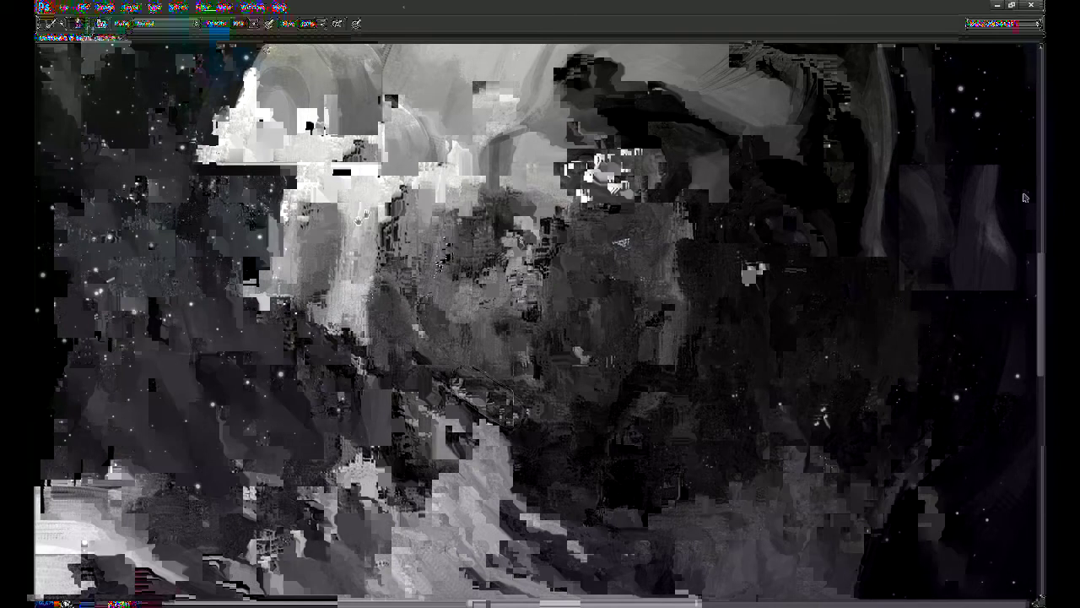
pyautogui.moveTo(478, 354)
pyautogui.mouseDown()
pyautogui.moveTo(492, 369)
pyautogui.moveTo(477, 357)
pyautogui.mouseUp()
pyautogui.moveTo(477, 358); pyautogui.dragTo(462, 388)
pyautogui.keyDown('alt'); pyautogui.click(446, 316); pyautogui.keyUp('alt')
pyautogui.moveTo(427, 333); pyautogui.dragTo(498, 372)
pyautogui.hotkey('ctrl', 'z')
pyautogui.hotkey('ctrl', 'z')
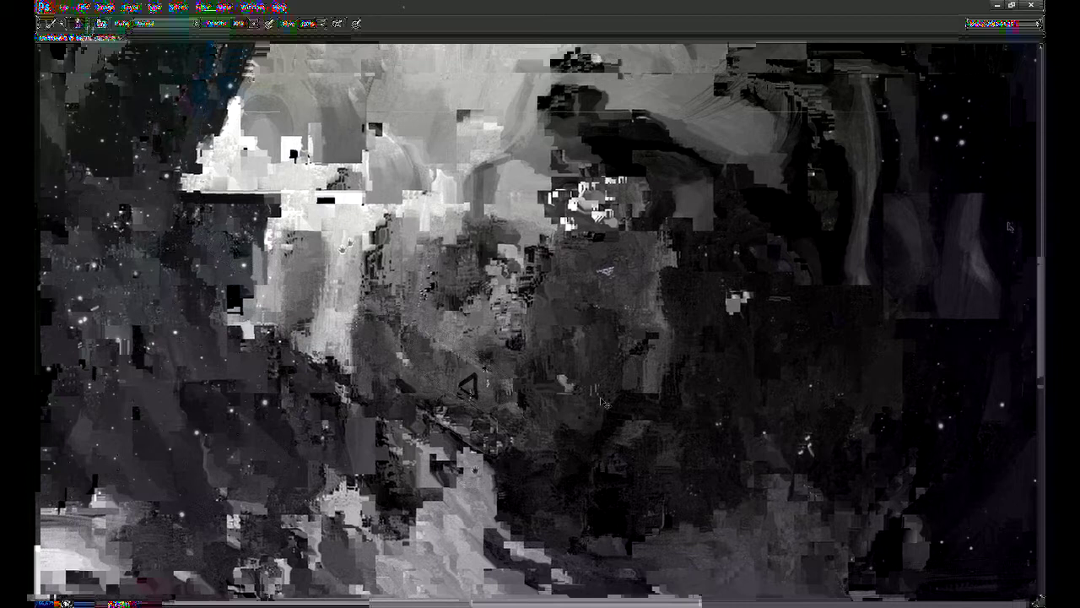
# Step: Flip the canvas horizontally and check the mirrored microphone, earpiece and overall portrait
pyautogui.hotkey('ctrl', 'shift', 'h')
pyautogui.moveTo(740, 362); pyautogui.dragTo(573, 310)
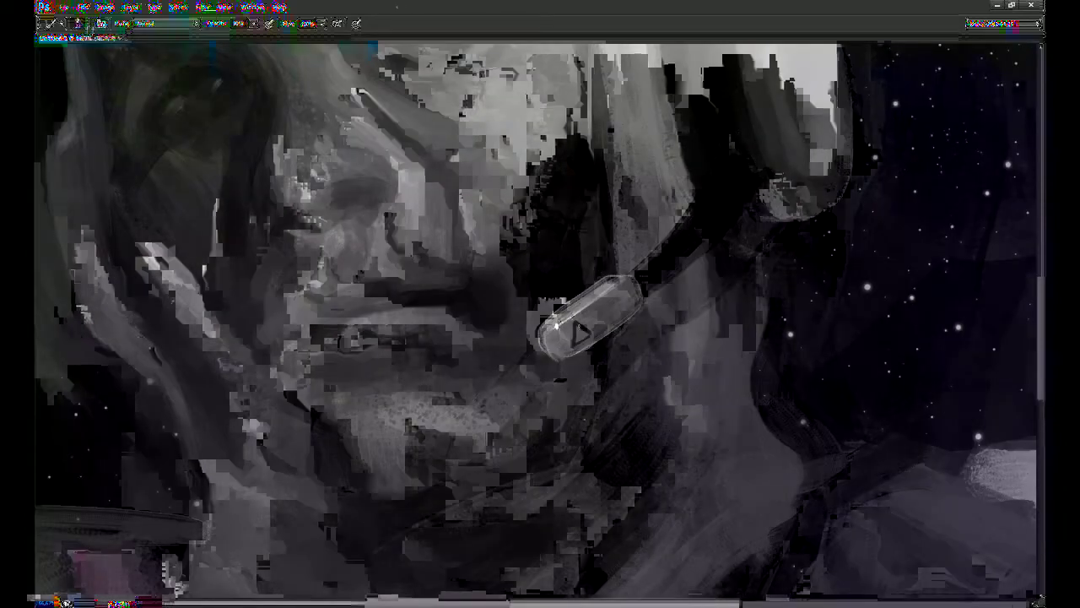
pyautogui.moveTo(583, 328); pyautogui.dragTo(444, 440)
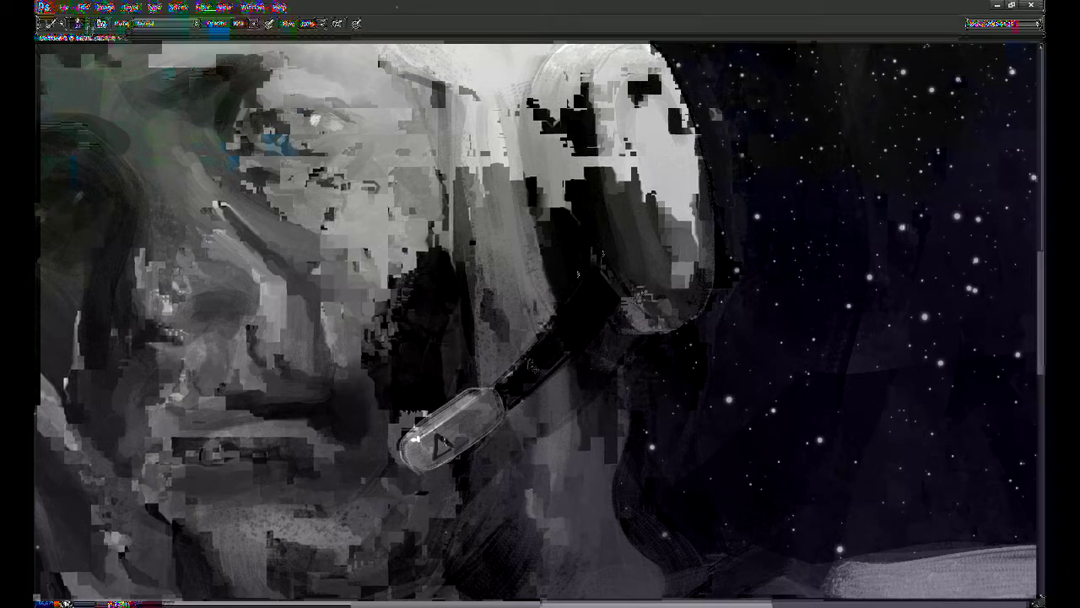
pyautogui.moveTo(589, 210); pyautogui.dragTo(501, 288)
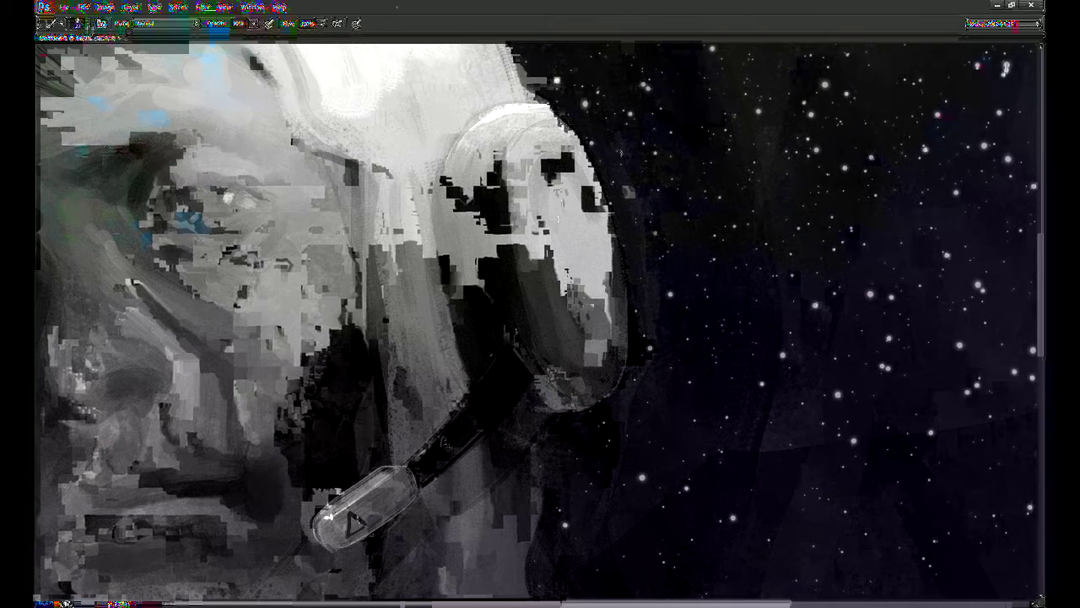
pyautogui.hotkey('ctrl', '-')
pyautogui.hotkey('ctrl', '-')
pyautogui.moveTo(591, 383); pyautogui.dragTo(681, 292)
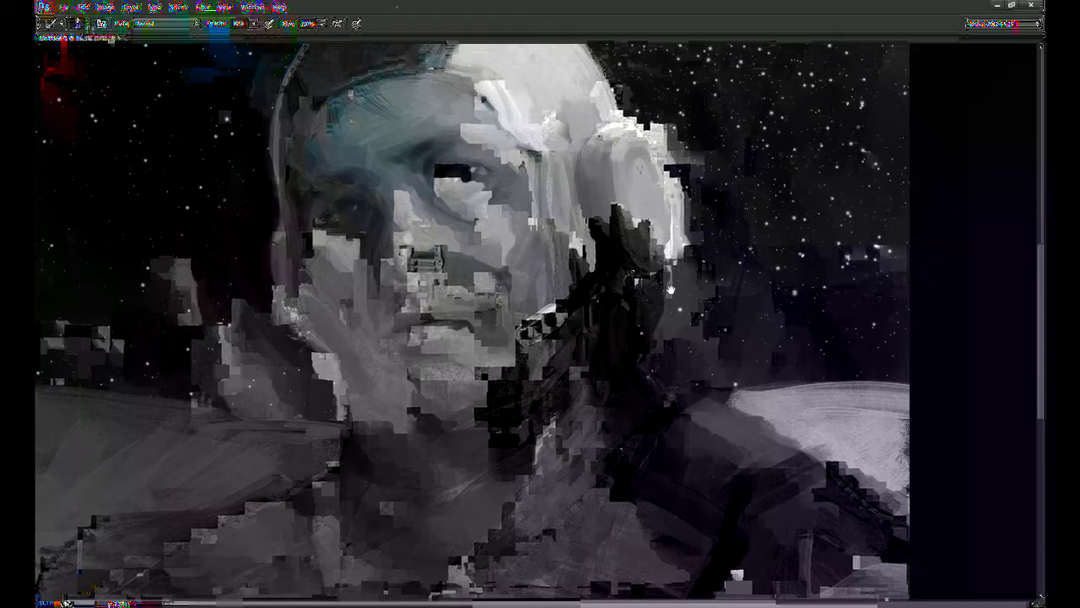
# Step: Try a thin light contour line from beneath the headset out across the lit shoulder
pyautogui.moveTo(499, 157); pyautogui.dragTo(509, 209)
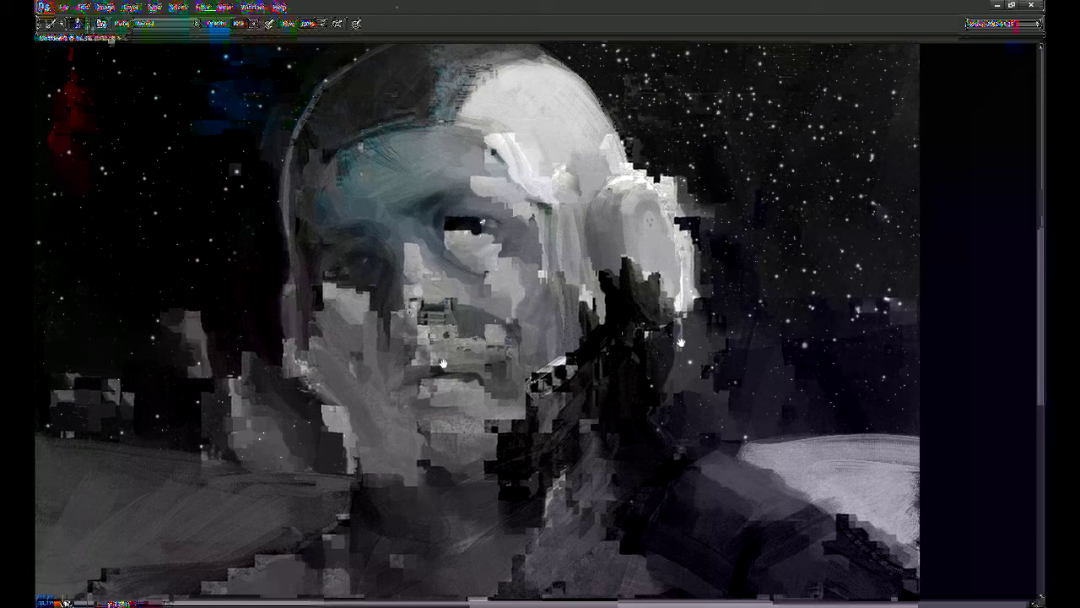
pyautogui.hotkey('ctrl', '-')
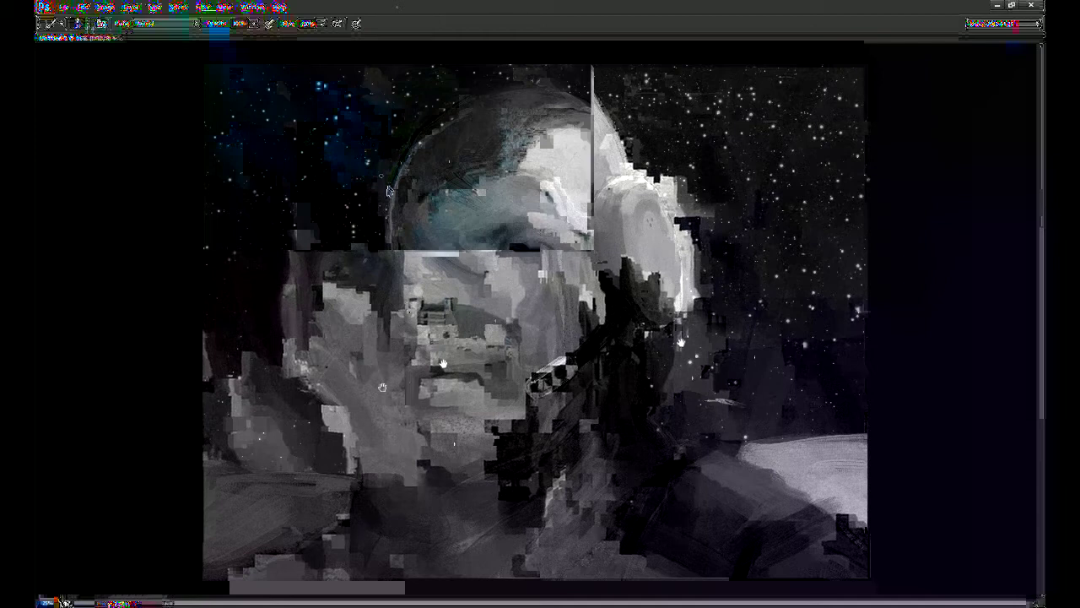
pyautogui.moveTo(649, 377)
pyautogui.mouseDown()
pyautogui.moveTo(644, 396)
pyautogui.moveTo(667, 326)
pyautogui.mouseUp()
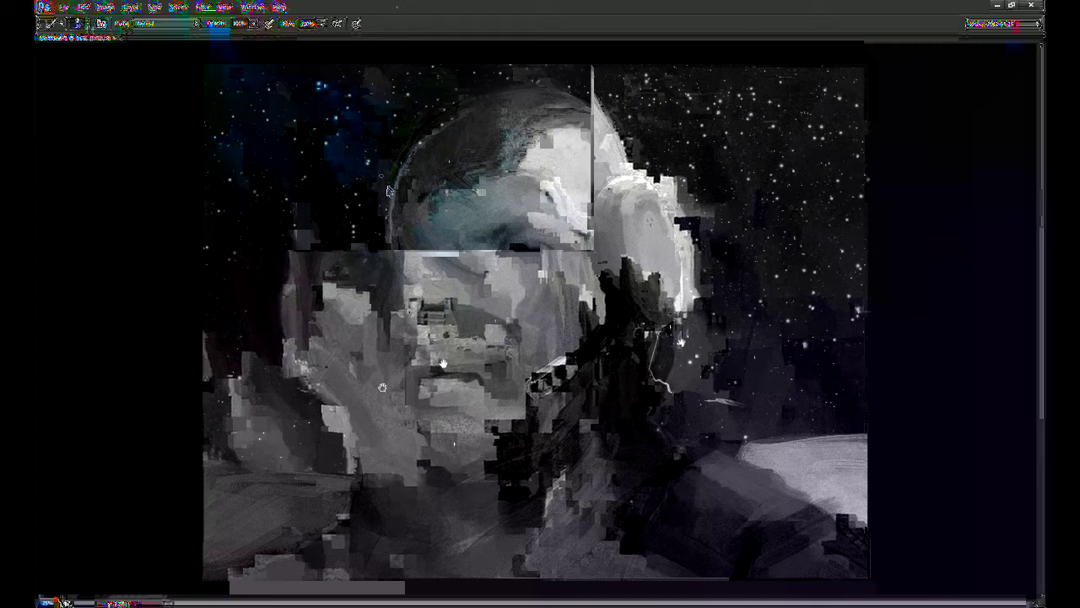
pyautogui.moveTo(675, 393); pyautogui.dragTo(867, 475)
pyautogui.hotkey('ctrl', 'z')
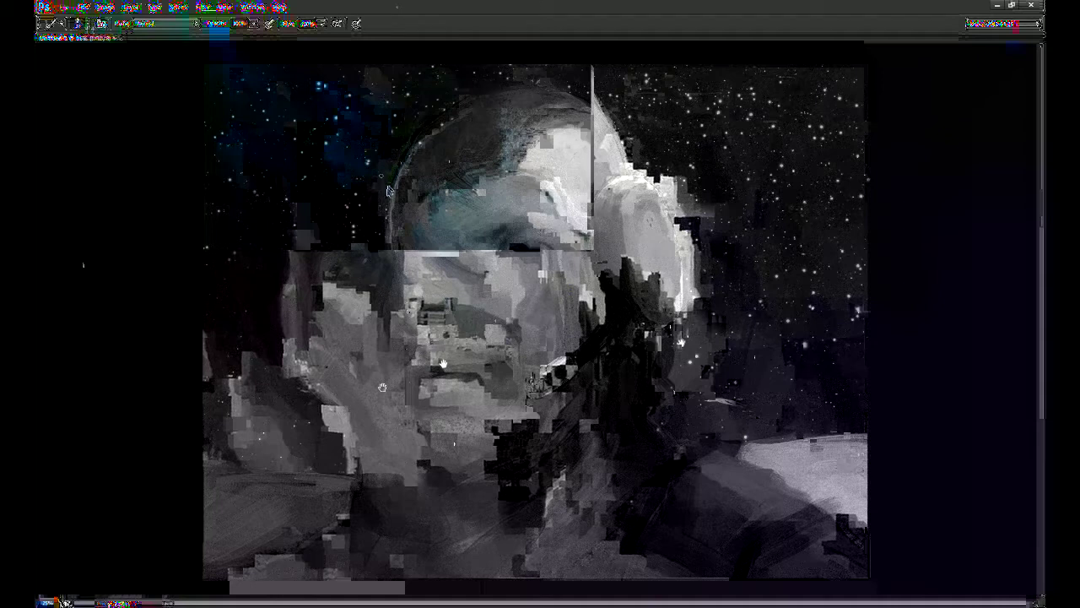
# Step: Adjust the midtones of the cheek and lower face with a greatly enlarged toning brush
pyautogui.click(67, 310)
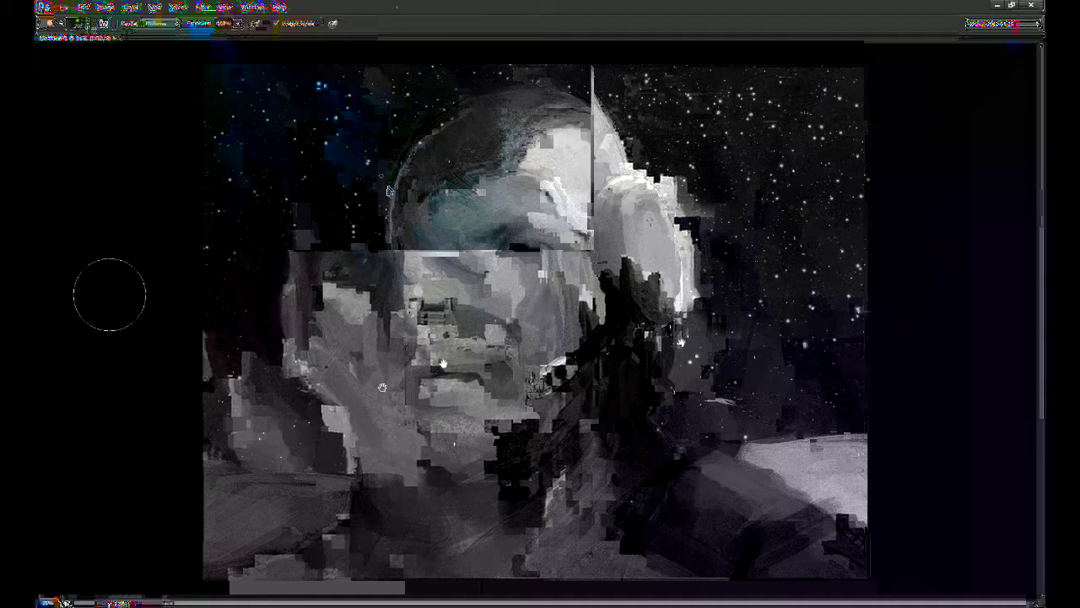
pyautogui.press(']')
pyautogui.press(']')
pyautogui.press(']')
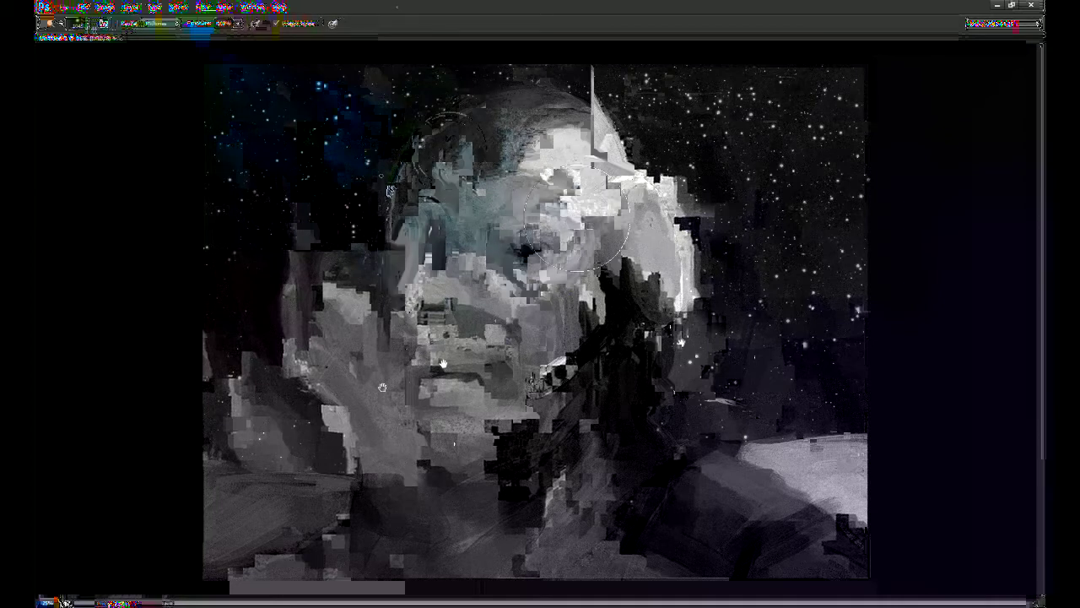
pyautogui.moveTo(470, 340)
pyautogui.mouseDown()
pyautogui.moveTo(451, 379)
pyautogui.moveTo(477, 266)
pyautogui.moveTo(536, 273)
pyautogui.moveTo(515, 321)
pyautogui.moveTo(548, 375)
pyautogui.moveTo(548, 423)
pyautogui.moveTo(497, 459)
pyautogui.moveTo(447, 439)
pyautogui.moveTo(433, 468)
pyautogui.moveTo(483, 357)
pyautogui.moveTo(511, 325)
pyautogui.moveTo(478, 334)
pyautogui.moveTo(475, 388)
pyautogui.moveTo(489, 399)
pyautogui.moveTo(451, 467)
pyautogui.moveTo(426, 478)
pyautogui.moveTo(383, 376)
pyautogui.mouseUp()
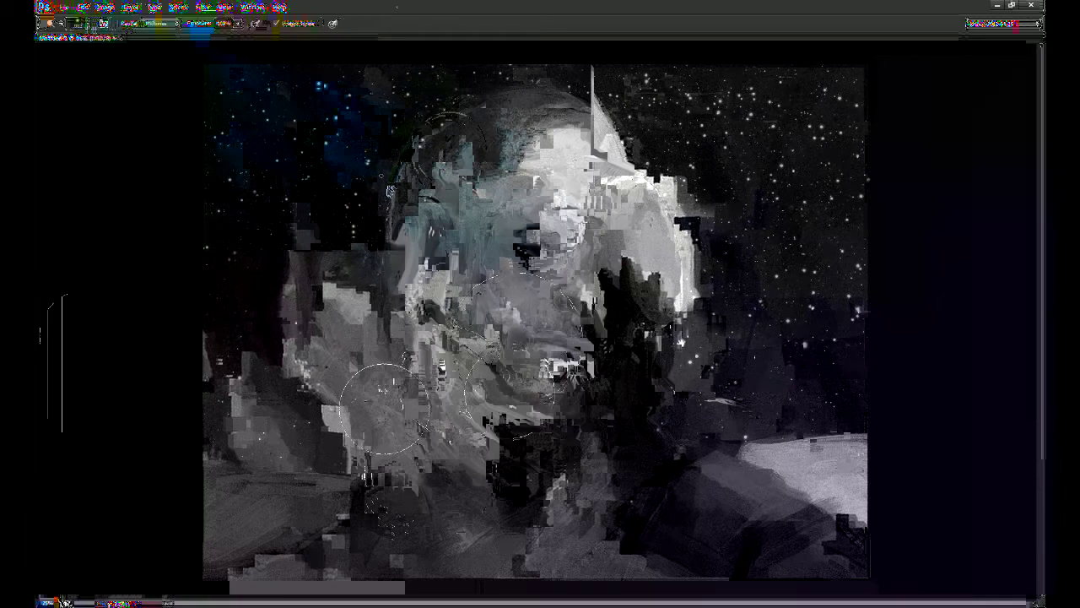
pyautogui.press('b')
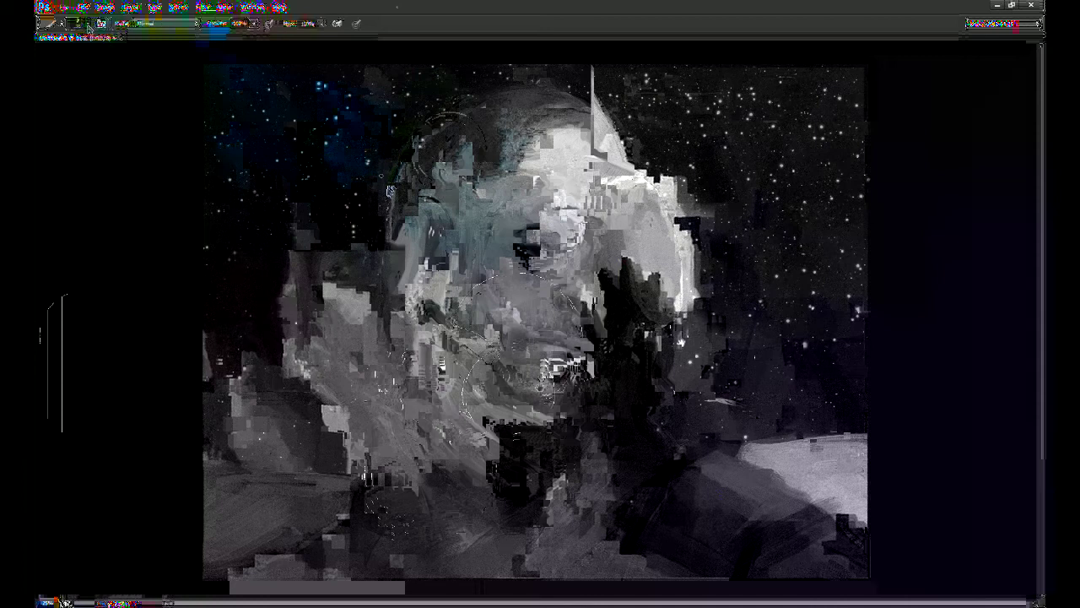
pyautogui.click(509, 381)
# Step: Make freehand lasso selections around the upper shoulder areas on both sides of the figure
pyautogui.press('l')
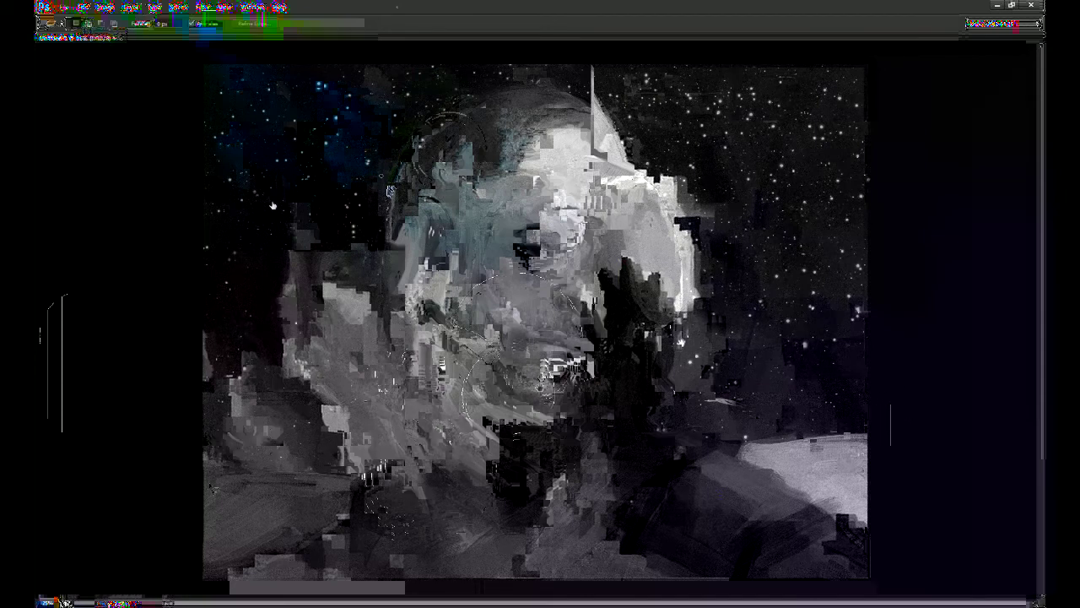
pyautogui.moveTo(200, 408)
pyautogui.mouseDown()
pyautogui.moveTo(327, 401)
pyautogui.moveTo(308, 427)
pyautogui.mouseUp()
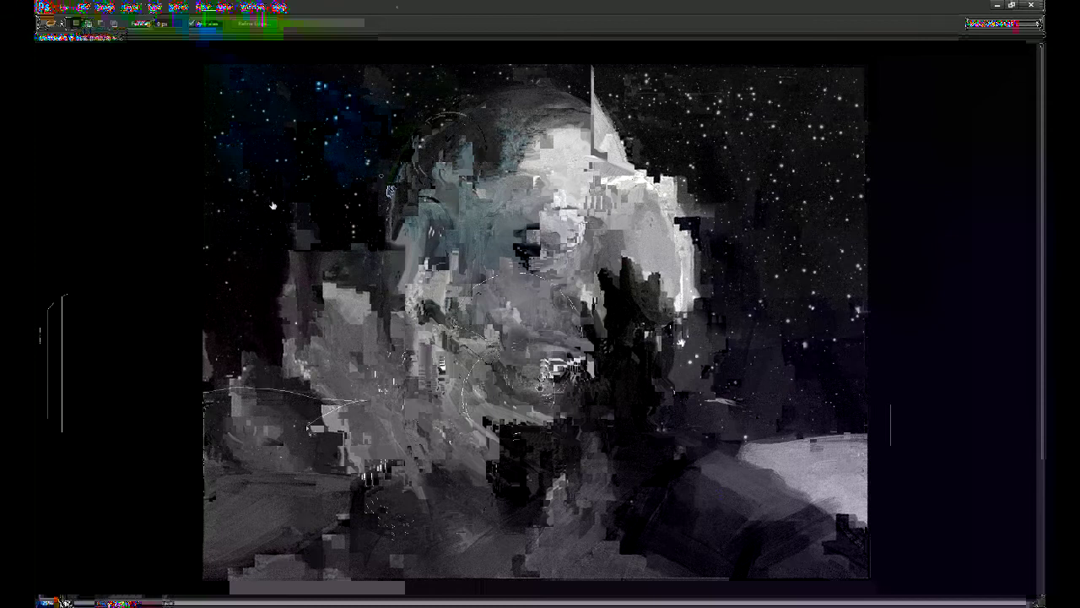
pyautogui.moveTo(227, 495); pyautogui.dragTo(209, 499)
pyautogui.moveTo(628, 443)
pyautogui.mouseDown()
pyautogui.moveTo(688, 422)
pyautogui.moveTo(880, 397)
pyautogui.moveTo(805, 530)
pyautogui.moveTo(648, 460)
pyautogui.mouseUp()
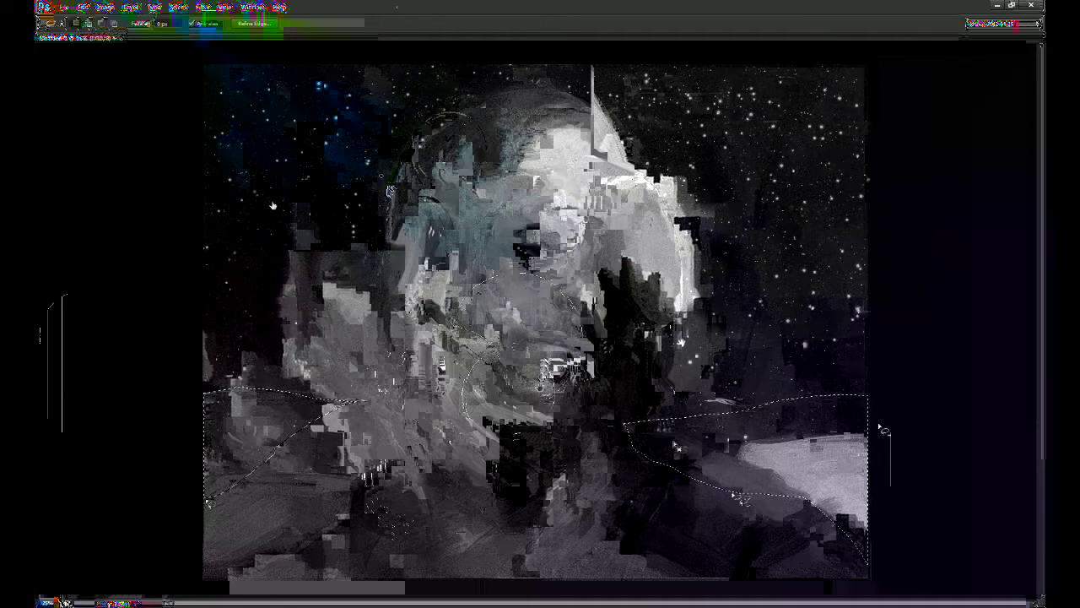
# Step: Brush tones into both selected shoulder areas, lowering the brush opacity to 30% for the further strokes
pyautogui.press('b')
pyautogui.moveTo(268, 426); pyautogui.dragTo(404, 456)
pyautogui.moveTo(668, 428); pyautogui.dragTo(834, 433)
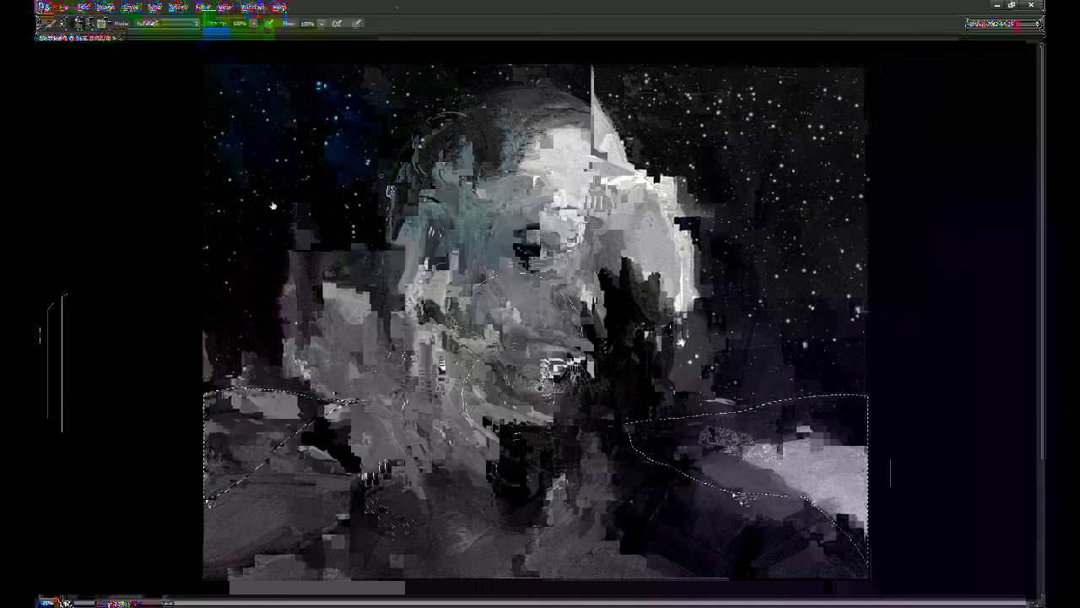
pyautogui.press('3')
pyautogui.moveTo(788, 472)
pyautogui.mouseDown()
pyautogui.moveTo(673, 437)
pyautogui.moveTo(901, 449)
pyautogui.moveTo(818, 455)
pyautogui.moveTo(880, 441)
pyautogui.moveTo(707, 475)
pyautogui.mouseUp()
pyautogui.moveTo(342, 461)
pyautogui.mouseDown()
pyautogui.moveTo(81, 498)
pyautogui.moveTo(230, 459)
pyautogui.moveTo(291, 386)
pyautogui.mouseUp()
# Step: Texture the selected shoulder beneath the headset using a different, larger brush at 67% opacity
pyautogui.press('8')
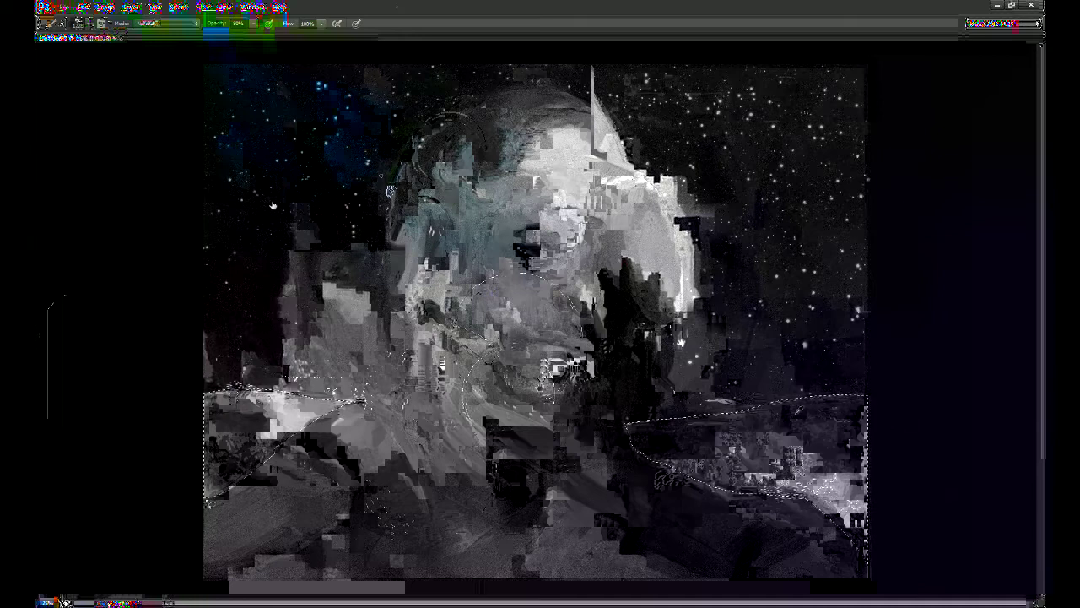
pyautogui.click(82, 24)
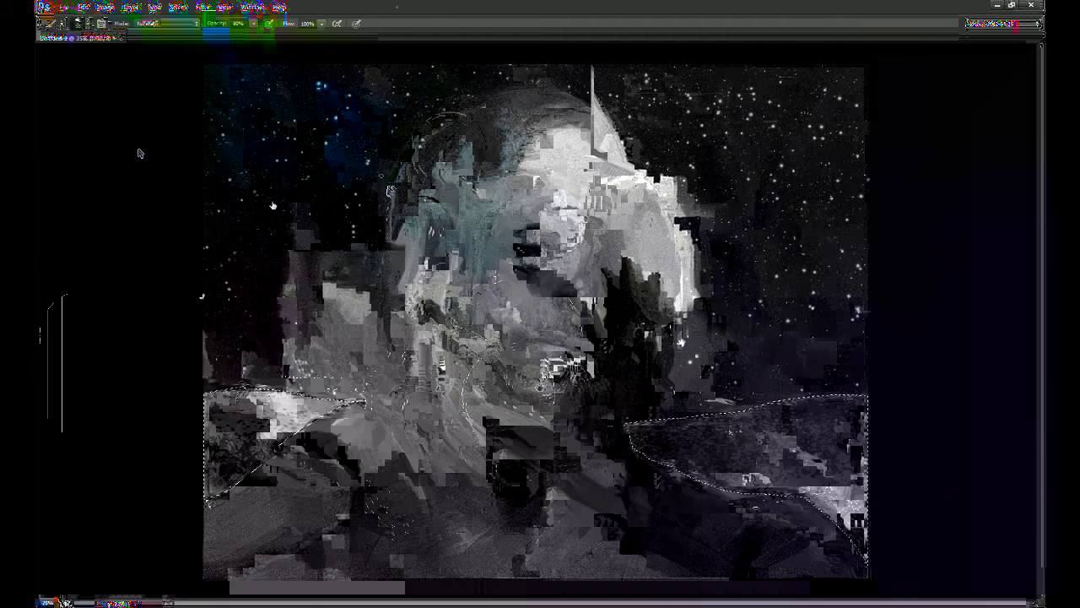
pyautogui.press('6')
pyautogui.press('7')
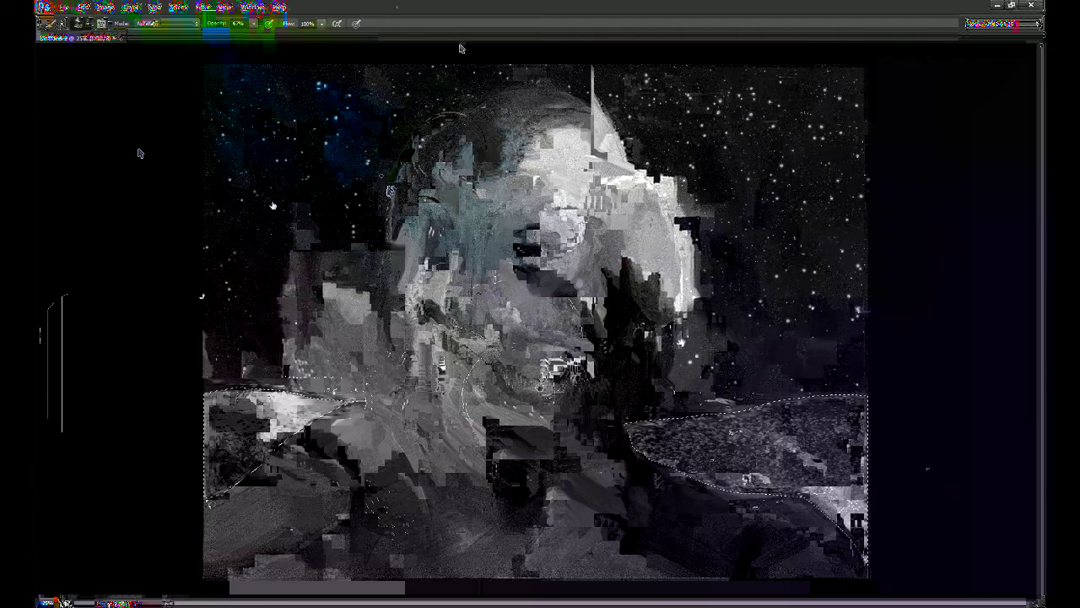
pyautogui.click(683, 441)
pyautogui.hotkey('ctrl', 'z')
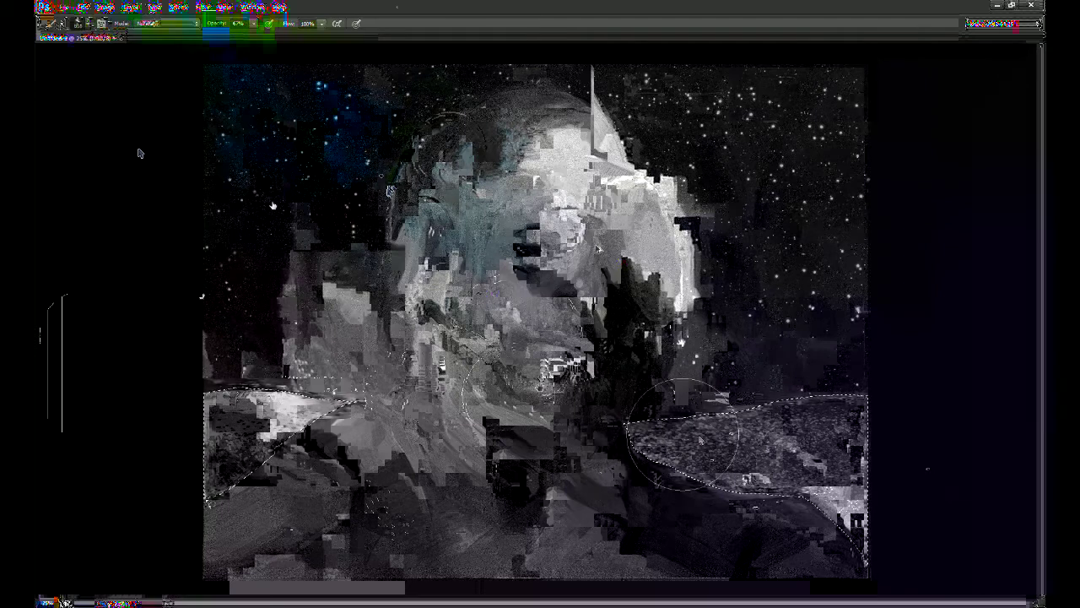
pyautogui.moveTo(687, 437); pyautogui.dragTo(619, 455)
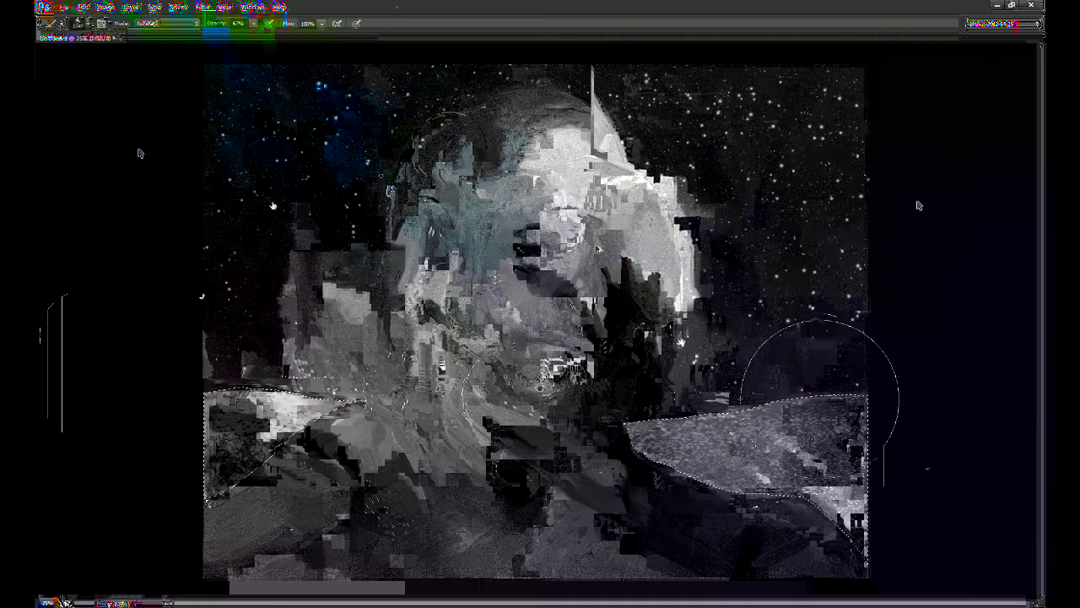
# Step: Brush broad tones across the shoulders and chest with a large brush at 67% opacity
pyautogui.hotkey('ctrl', '-')
pyautogui.moveTo(436, 456)
pyautogui.mouseDown()
pyautogui.moveTo(374, 381)
pyautogui.moveTo(330, 395)
pyautogui.moveTo(401, 390)
pyautogui.moveTo(391, 386)
pyautogui.moveTo(401, 372)
pyautogui.moveTo(471, 417)
pyautogui.moveTo(718, 386)
pyautogui.moveTo(617, 421)
pyautogui.moveTo(777, 377)
pyautogui.moveTo(600, 420)
pyautogui.moveTo(583, 441)
pyautogui.moveTo(636, 432)
pyautogui.mouseUp()
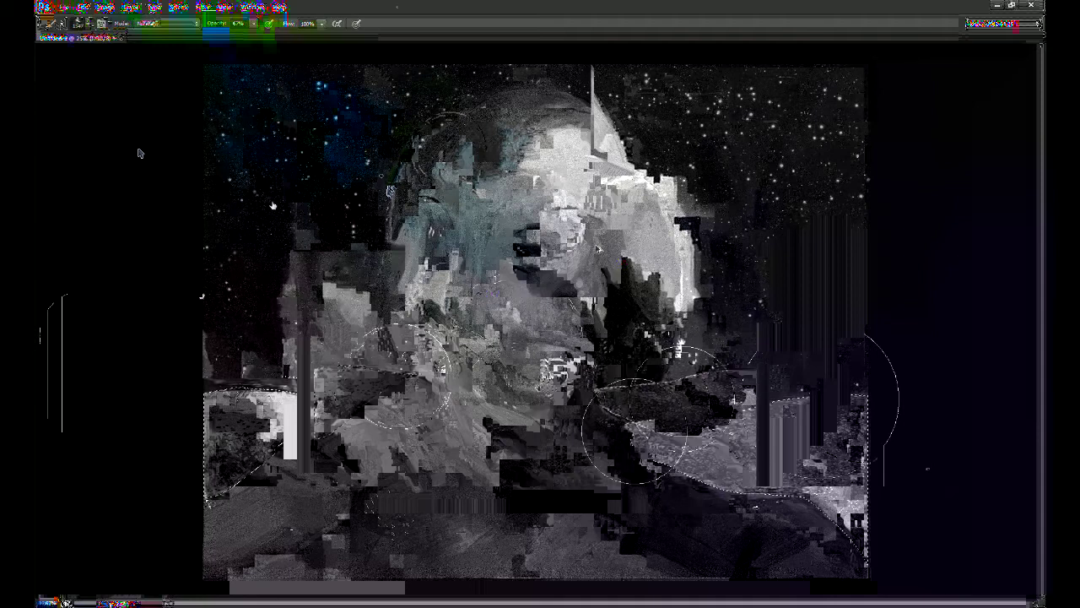
pyautogui.press('e')
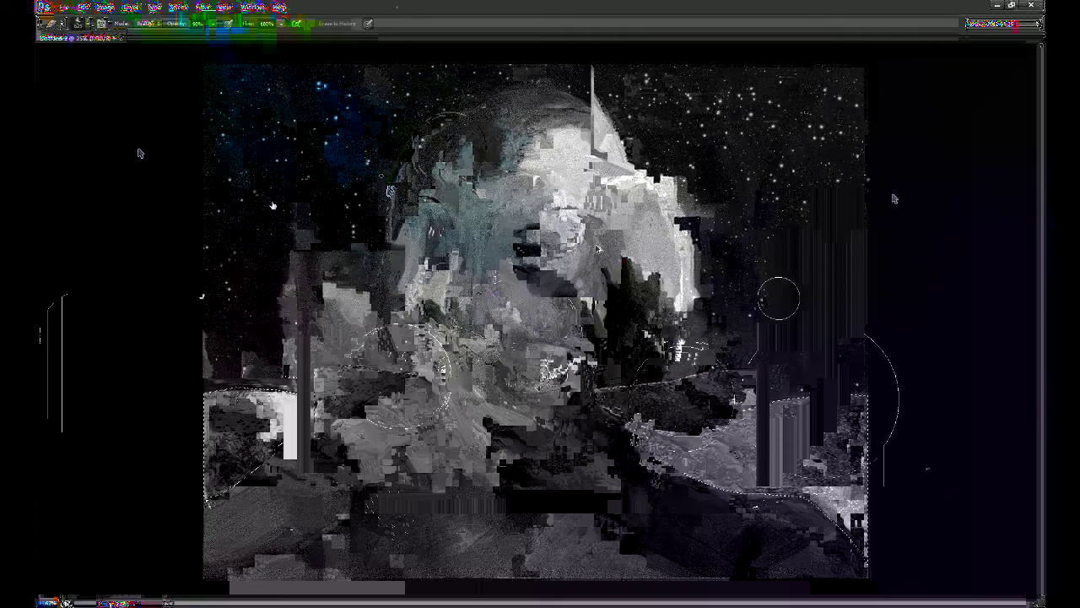
pyautogui.press('b')
pyautogui.moveTo(398, 430)
pyautogui.mouseDown()
pyautogui.moveTo(437, 435)
pyautogui.moveTo(430, 458)
pyautogui.moveTo(245, 455)
pyautogui.moveTo(292, 475)
pyautogui.moveTo(628, 417)
pyautogui.moveTo(772, 408)
pyautogui.moveTo(556, 553)
pyautogui.moveTo(589, 550)
pyautogui.moveTo(355, 523)
pyautogui.mouseUp()
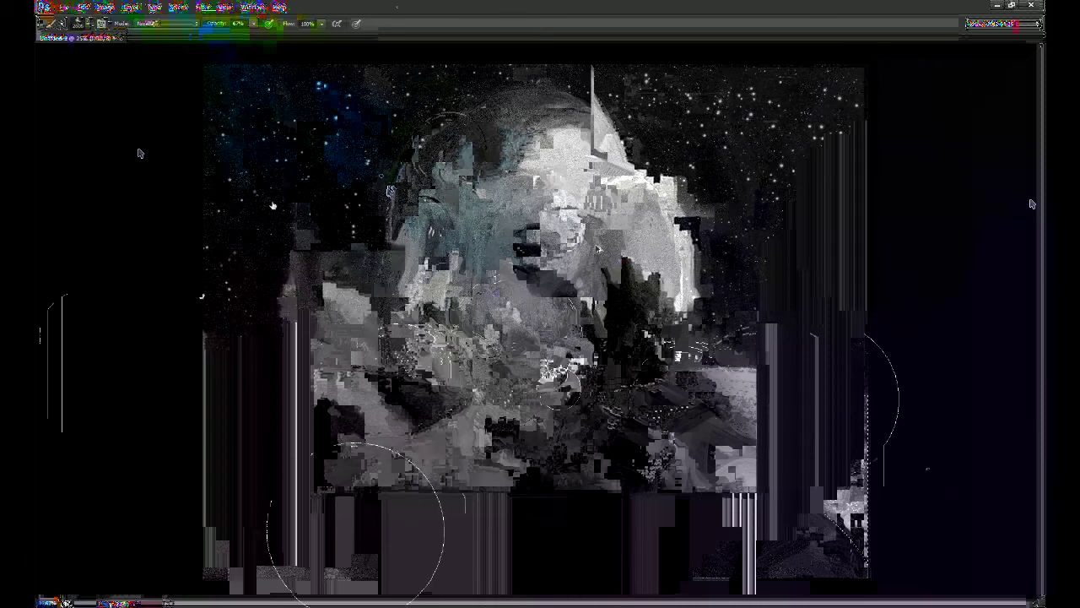
# Step: Add a new layer and paint thin light lines across the shoulder beneath the headset
pyautogui.hotkey('ctrl', '+')
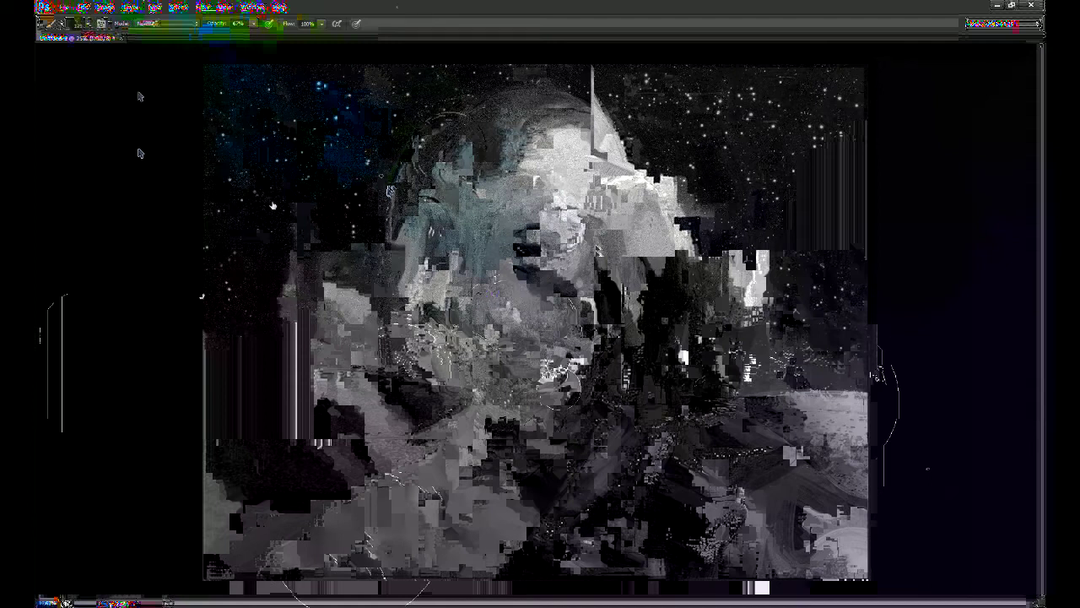
pyautogui.click(1001, 588)
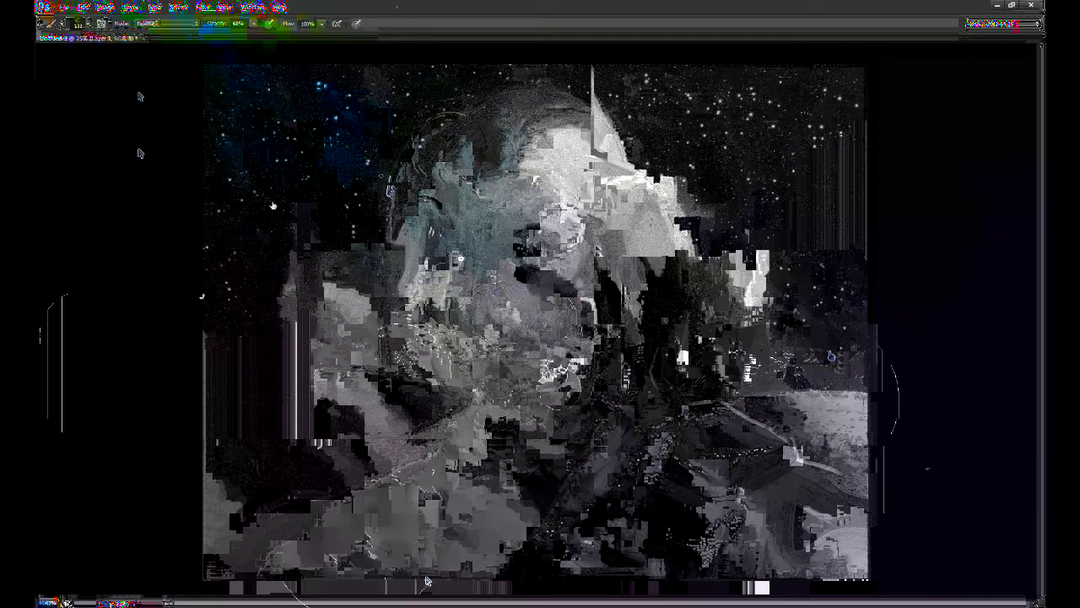
pyautogui.moveTo(582, 202)
pyautogui.mouseDown()
pyautogui.moveTo(596, 175)
pyautogui.moveTo(616, 169)
pyautogui.moveTo(626, 200)
pyautogui.mouseUp()
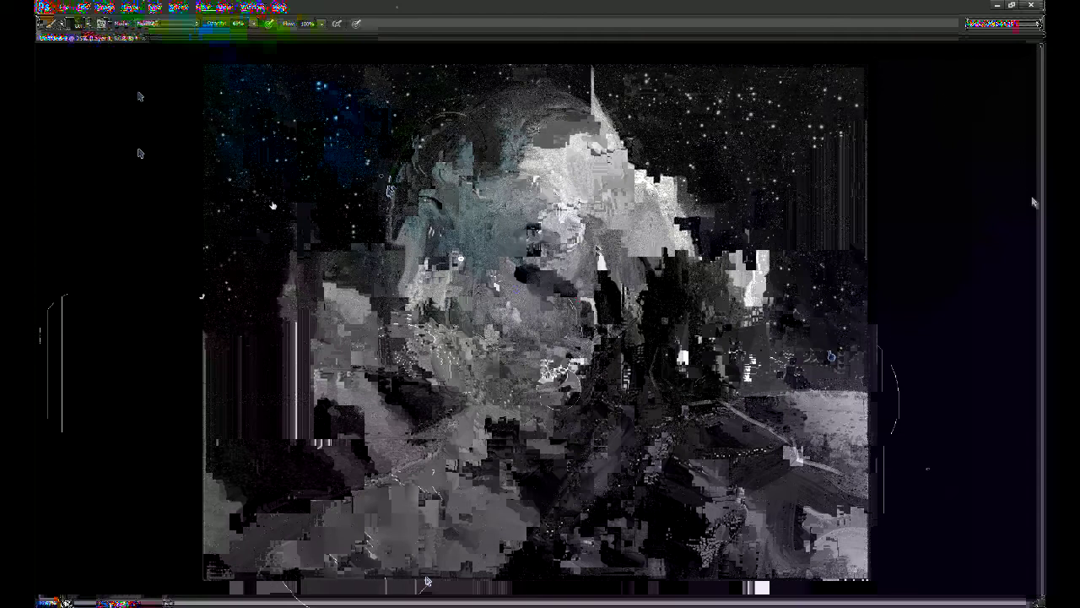
pyautogui.hotkey('ctrl', '+')
pyautogui.moveTo(383, 178); pyautogui.dragTo(358, 212)
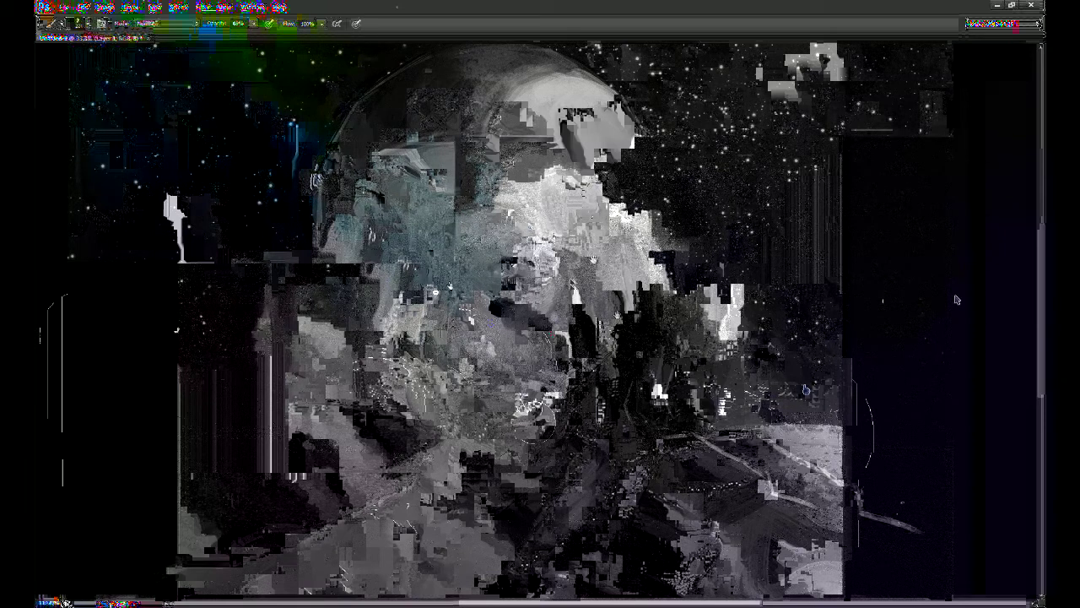
# Step: Brush over the light diagonal streak in the background beside the helmet, toning down its upper end
pyautogui.hotkey('ctrl', '+')
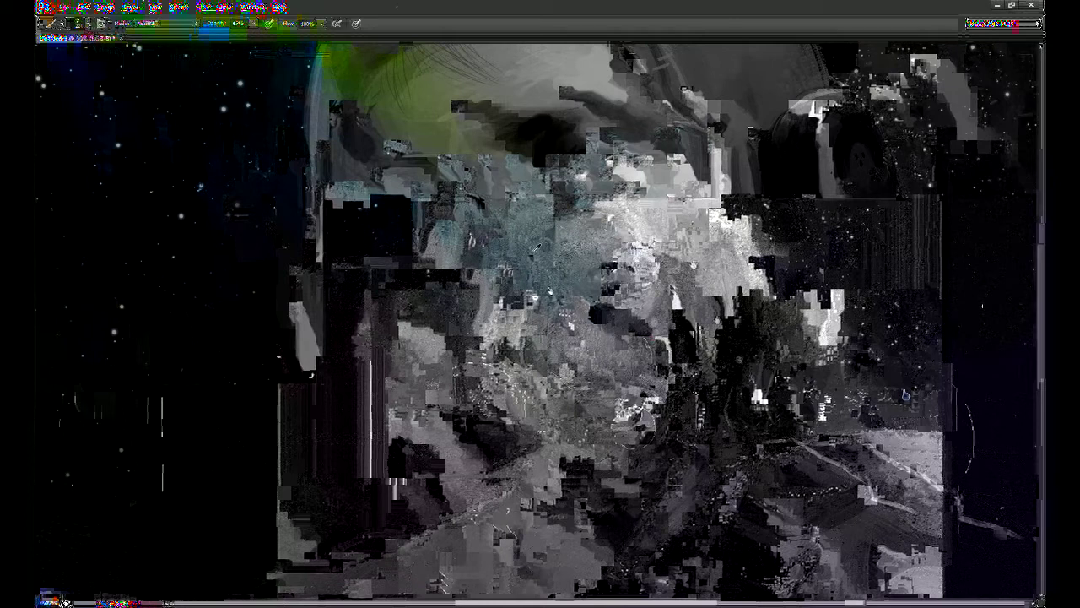
pyautogui.hotkey('ctrl', '-')
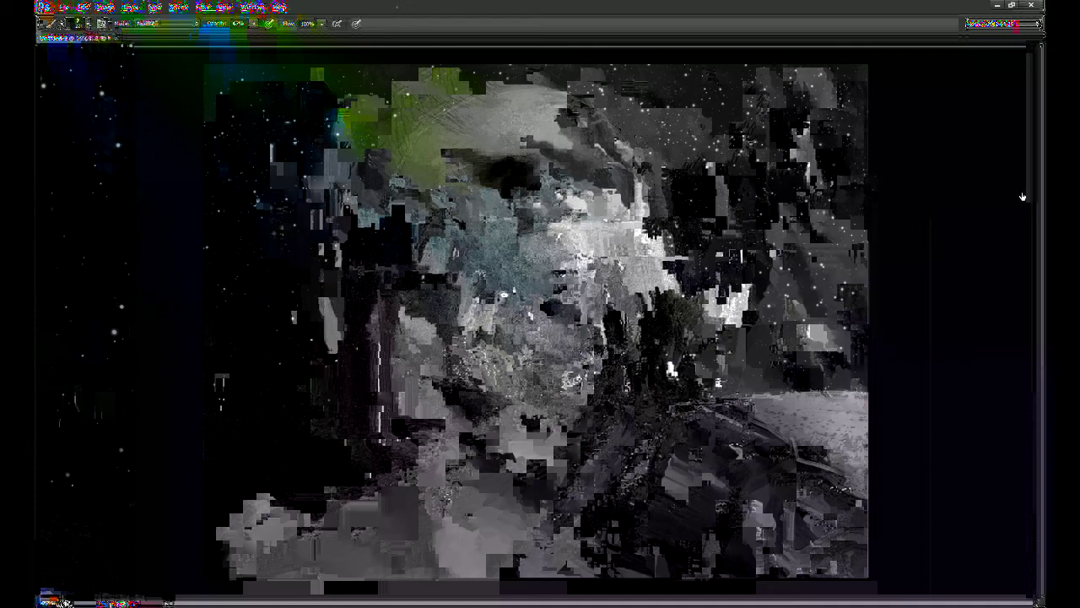
pyautogui.hotkey('ctrl', '+')
pyautogui.hotkey('ctrl', '+')
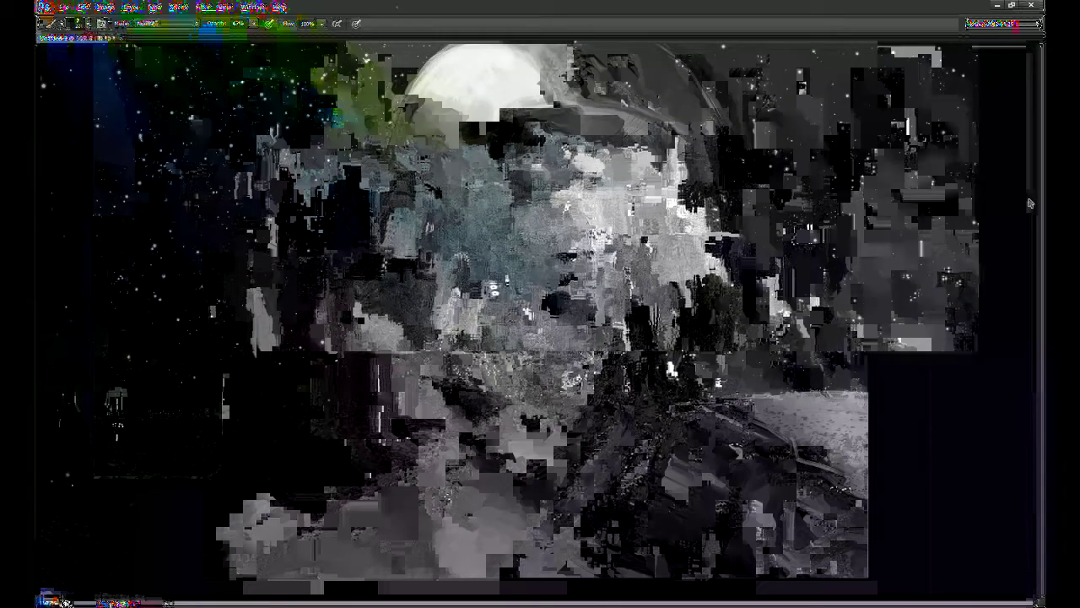
pyautogui.moveTo(677, 261); pyautogui.dragTo(661, 250)
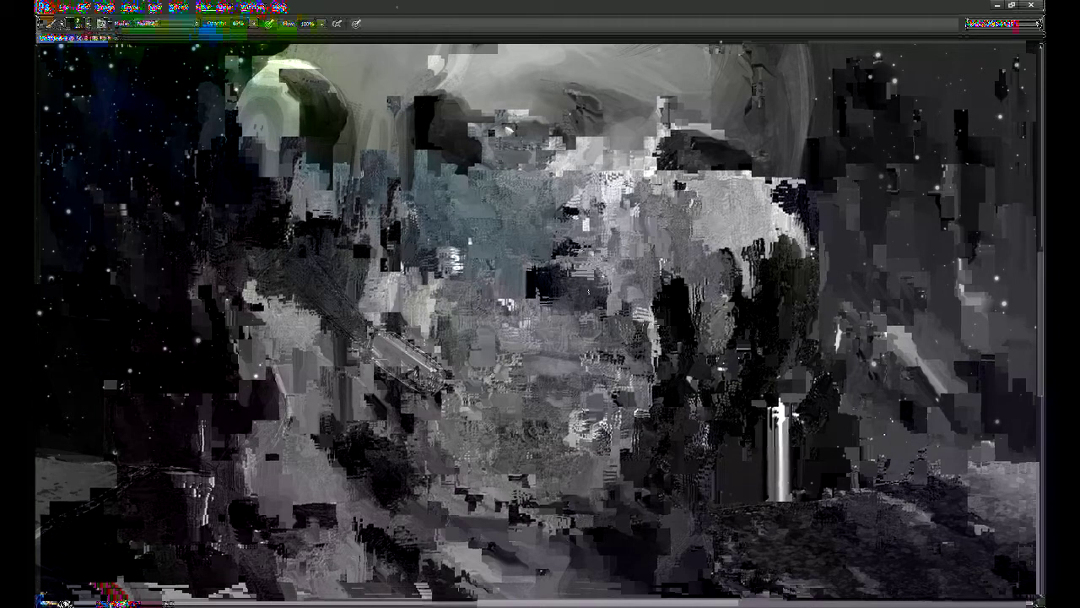
pyautogui.moveTo(610, 308); pyautogui.dragTo(591, 317)
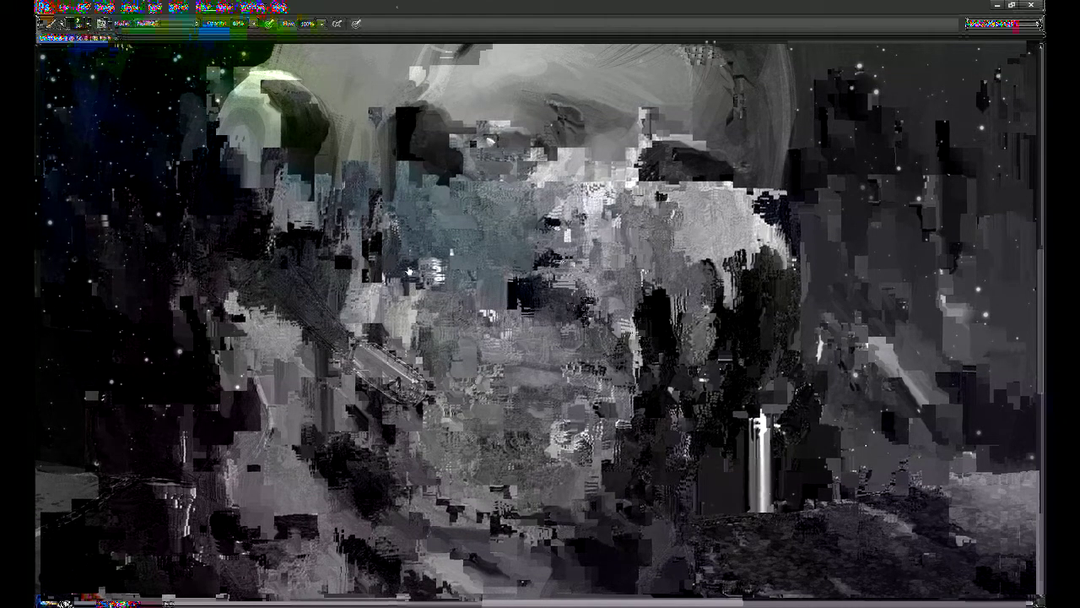
pyautogui.moveTo(873, 340); pyautogui.dragTo(890, 360)
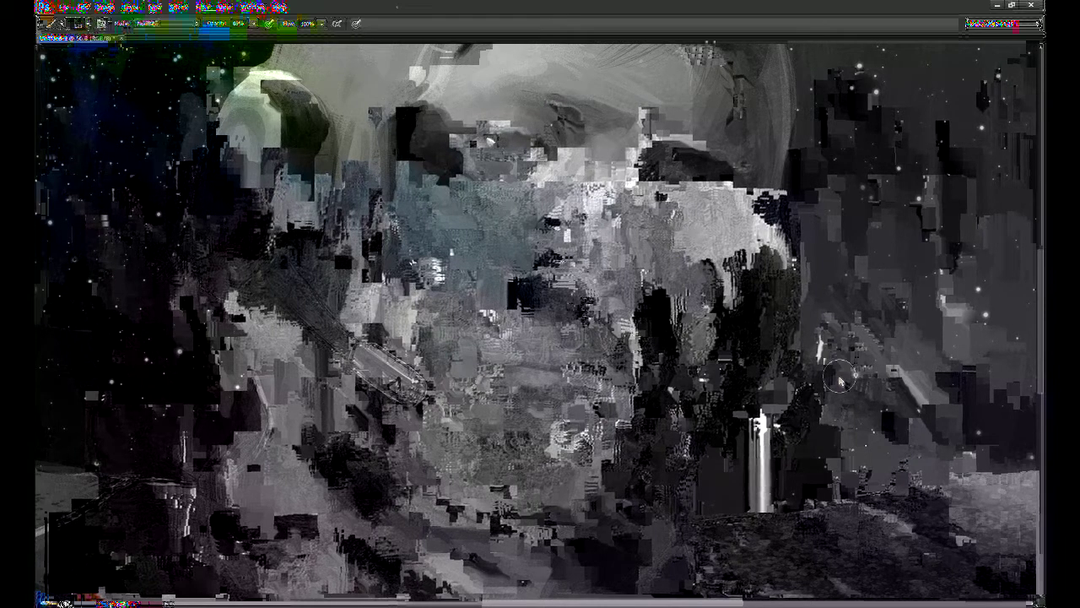
# Step: Create another new layer and paint short dark strokes at the centre of the face with a sampled tone
pyautogui.hotkey('ctrl', 'shift', 'alt', 'n')
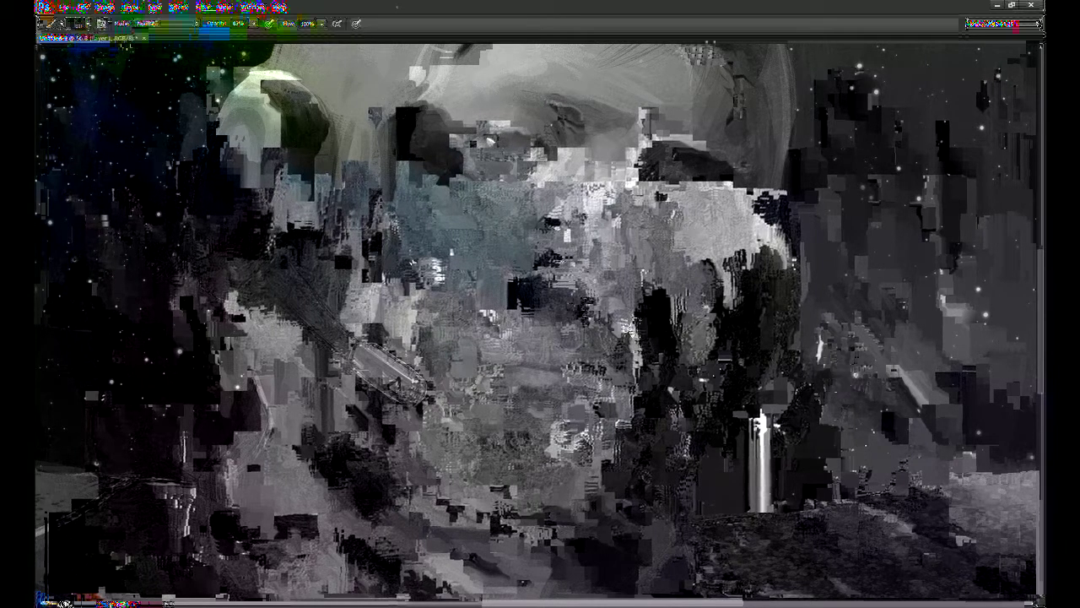
pyautogui.keyDown('alt'); pyautogui.click(555, 259); pyautogui.keyUp('alt')
pyautogui.moveTo(554, 262); pyautogui.dragTo(544, 281)
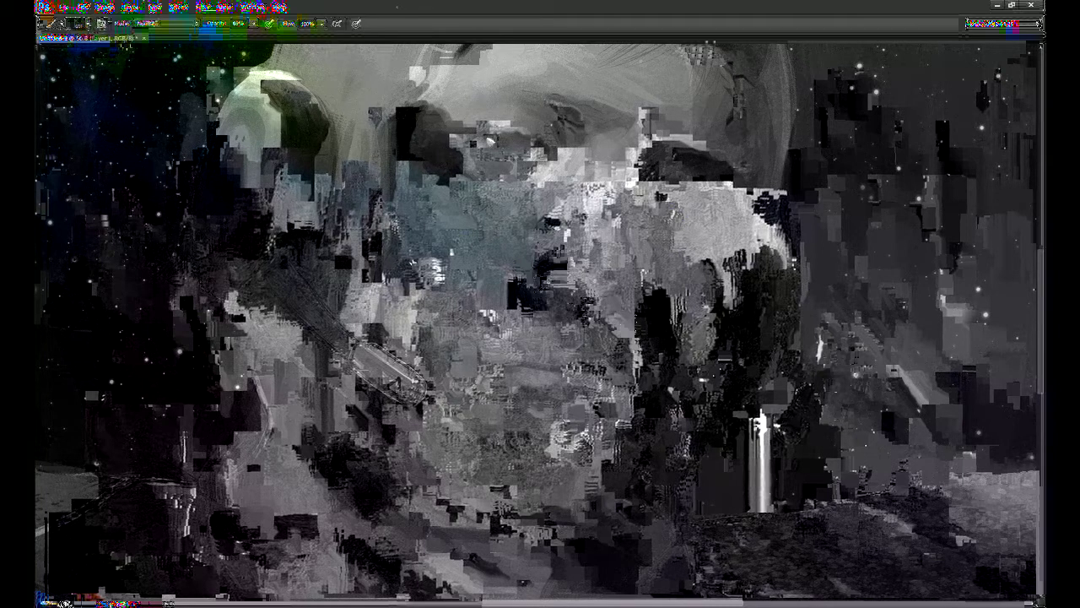
pyautogui.moveTo(617, 312); pyautogui.dragTo(610, 362)
pyautogui.moveTo(560, 287); pyautogui.dragTo(553, 305)
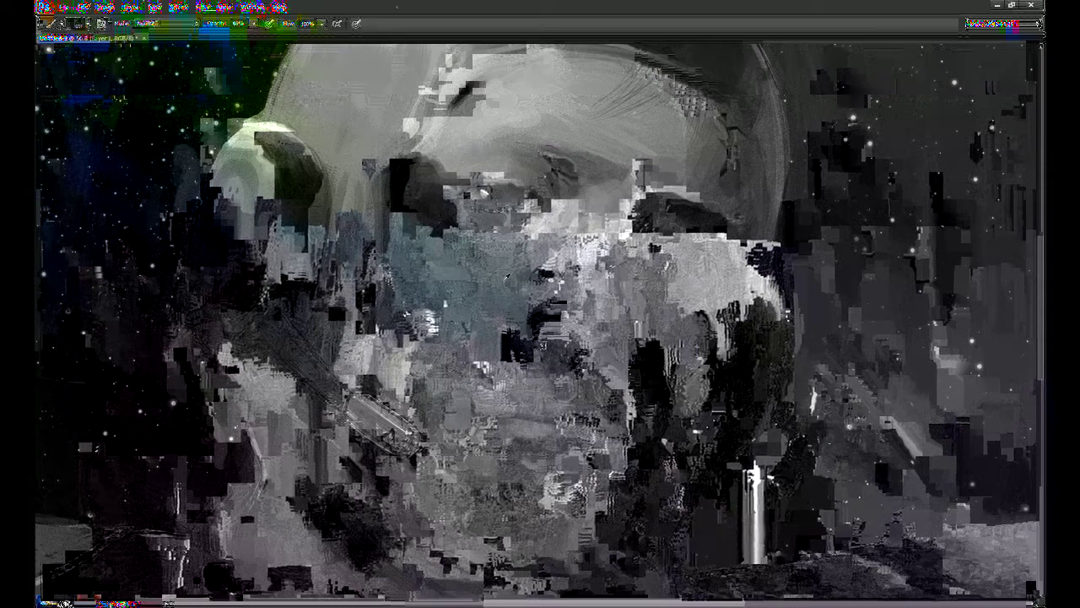
# Step: Smudge the tones along the cheek and the shaded side of the face, and touch up the centre of the face with the brush
pyautogui.press('r')
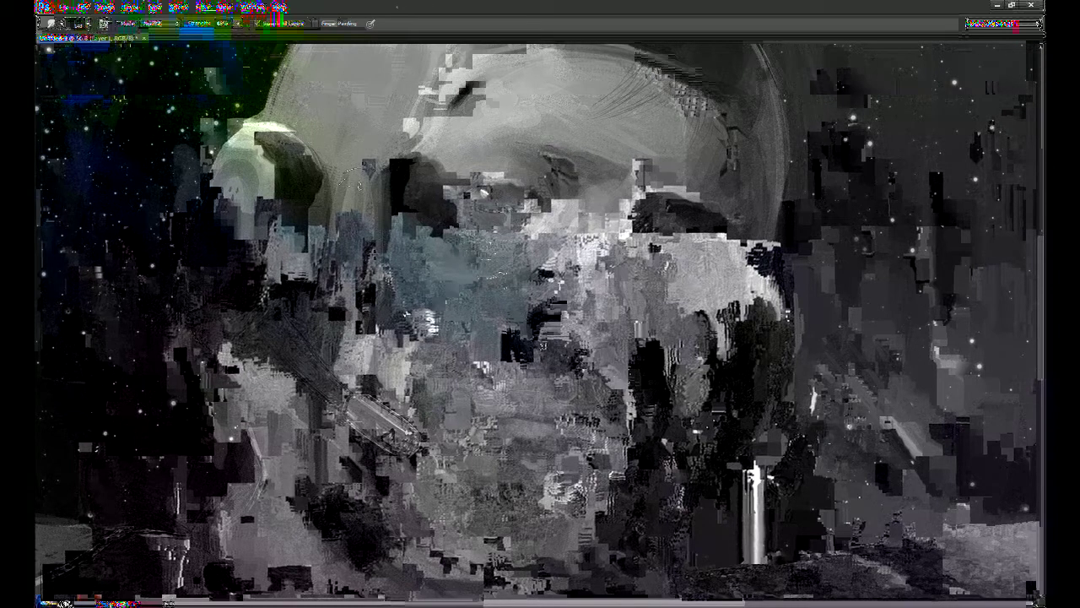
pyautogui.moveTo(681, 291)
pyautogui.mouseDown()
pyautogui.moveTo(656, 280)
pyautogui.moveTo(652, 225)
pyautogui.mouseUp()
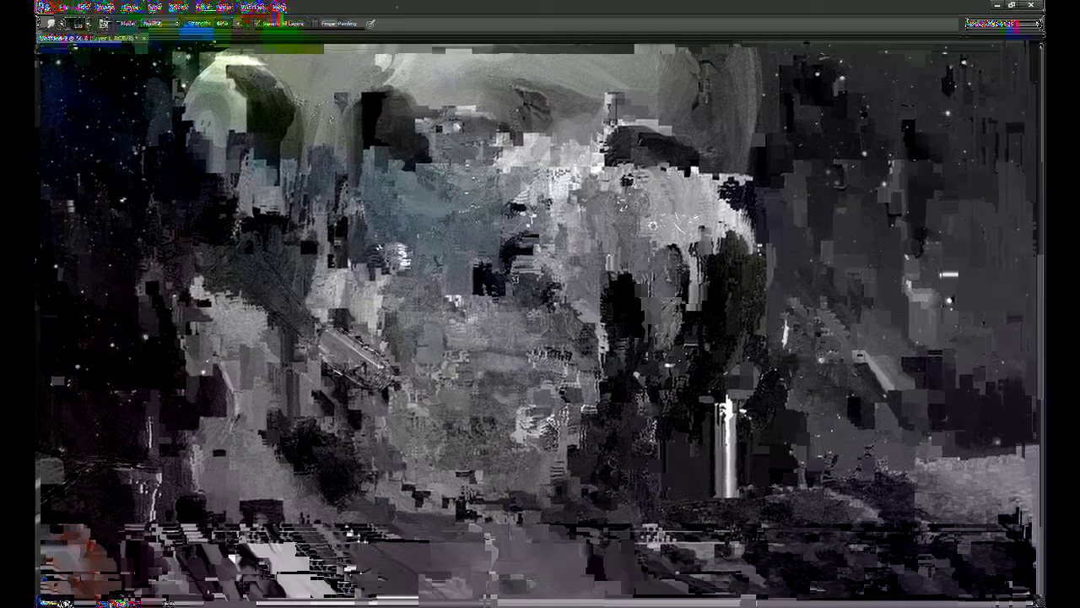
pyautogui.moveTo(648, 337); pyautogui.dragTo(685, 255)
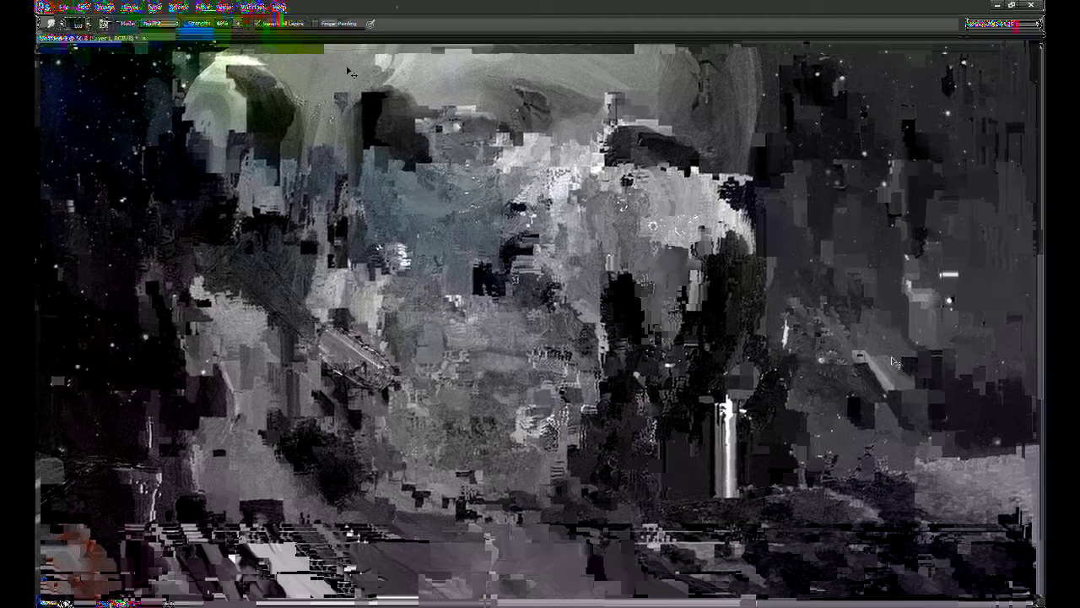
pyautogui.moveTo(672, 324)
pyautogui.mouseDown()
pyautogui.moveTo(662, 427)
pyautogui.moveTo(648, 430)
pyautogui.moveTo(634, 404)
pyautogui.mouseUp()
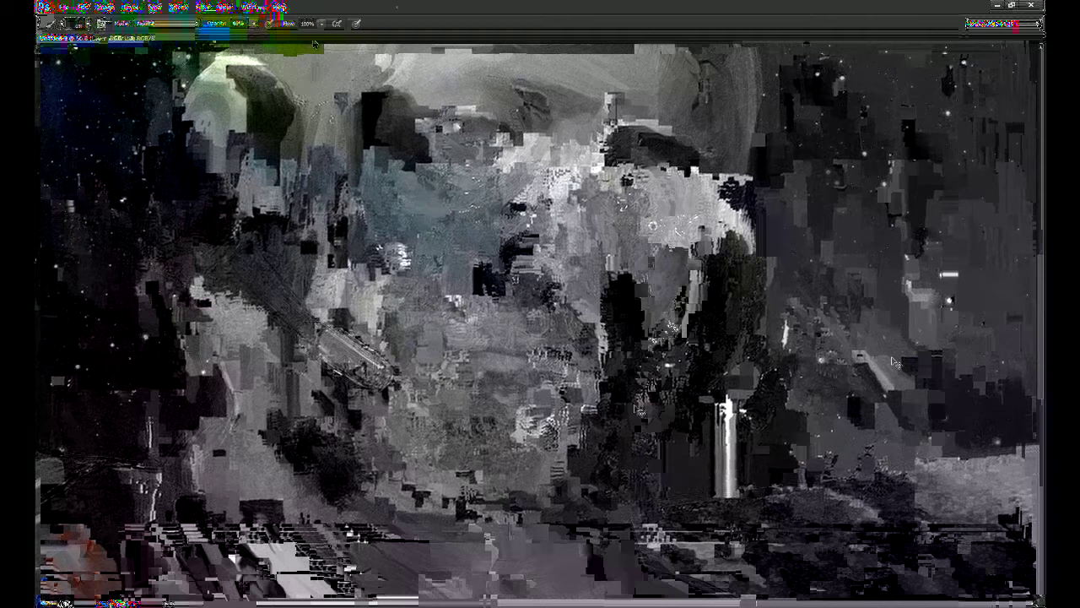
pyautogui.scroll(1, 626, 422)
pyautogui.moveTo(588, 325)
pyautogui.mouseDown()
pyautogui.moveTo(580, 367)
pyautogui.moveTo(582, 283)
pyautogui.moveTo(581, 317)
pyautogui.mouseUp()
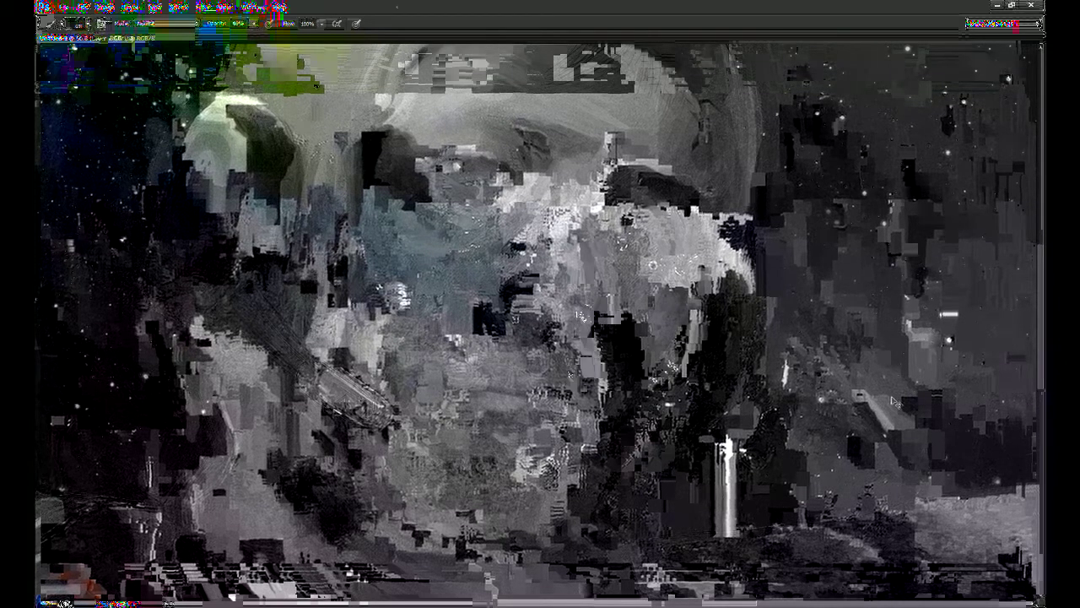
pyautogui.hotkey('ctrl', '-')
pyautogui.hotkey('ctrl', '-')
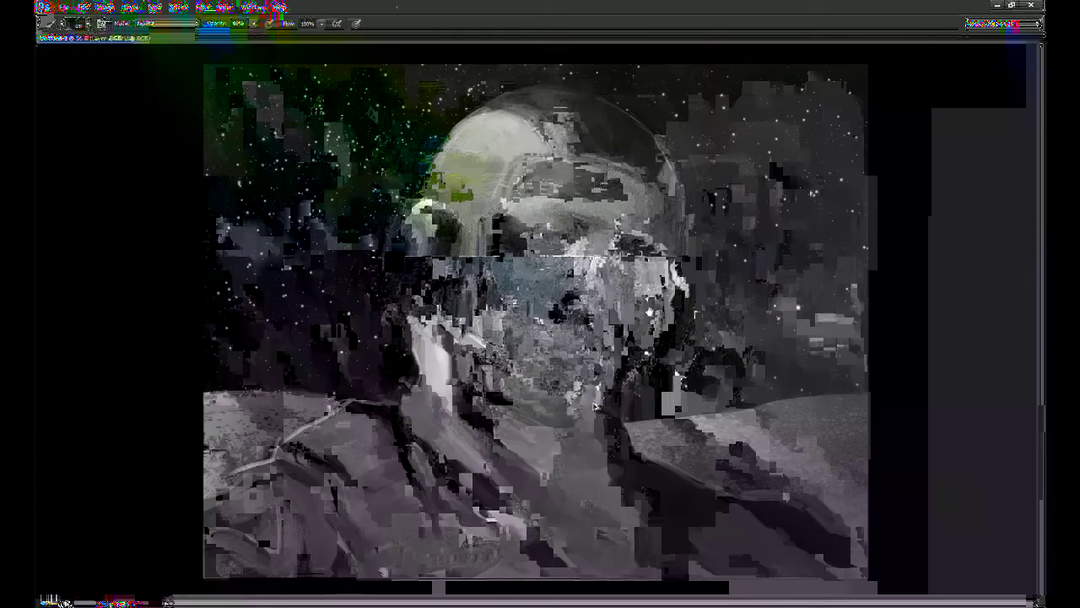
pyautogui.click(935, 354)
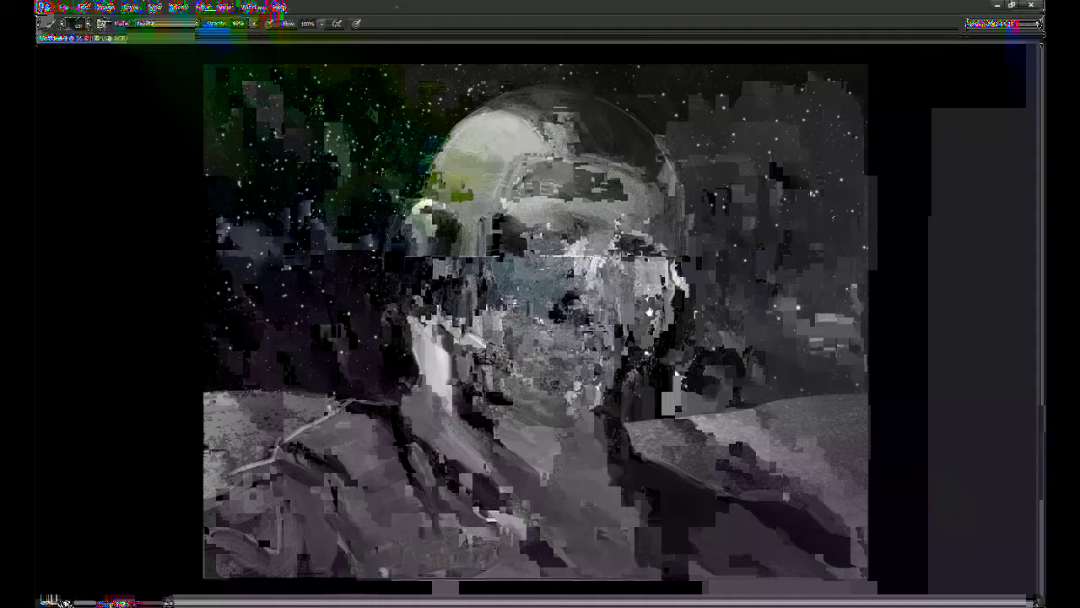
# Step: Brush dark strokes around the rim of the headset earpiece to define its oval outline against the starry background
pyautogui.hotkey('ctrl', '+')
pyautogui.hotkey('ctrl', '+')
pyautogui.hotkey('ctrl', '+')
pyautogui.moveTo(437, 438)
pyautogui.mouseDown()
pyautogui.moveTo(543, 320)
pyautogui.moveTo(513, 285)
pyautogui.moveTo(523, 296)
pyautogui.moveTo(540, 275)
pyautogui.moveTo(531, 295)
pyautogui.moveTo(545, 296)
pyautogui.moveTo(529, 308)
pyautogui.mouseUp()
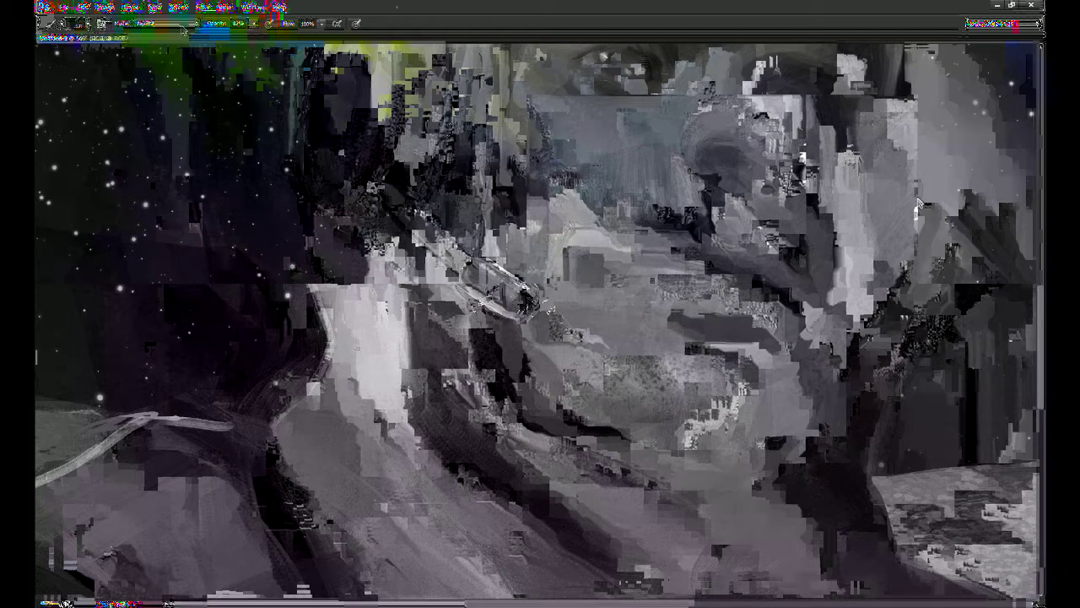
pyautogui.press('0')
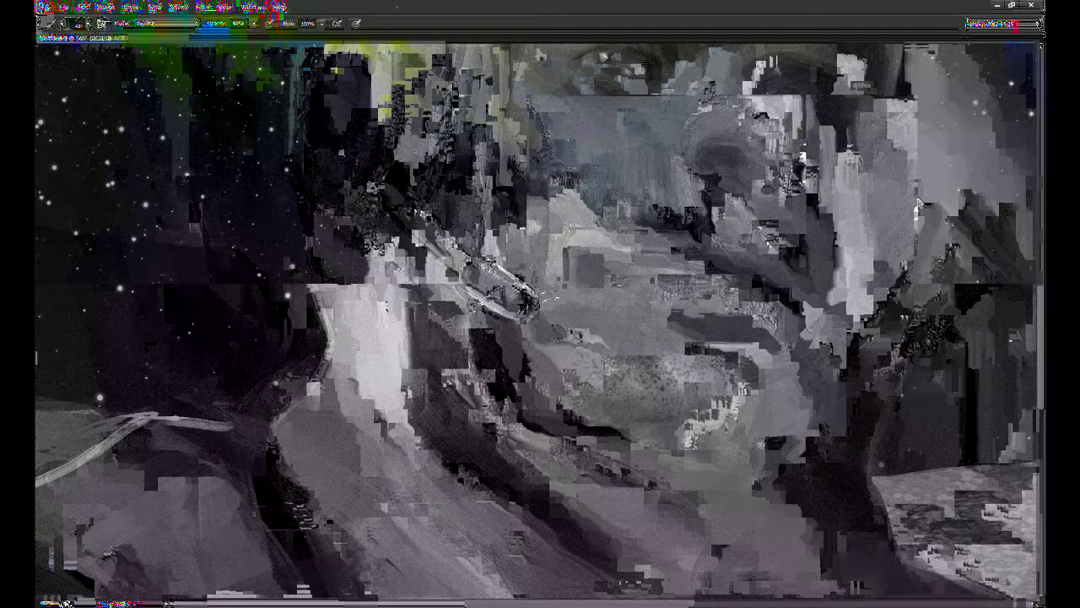
pyautogui.press('z')
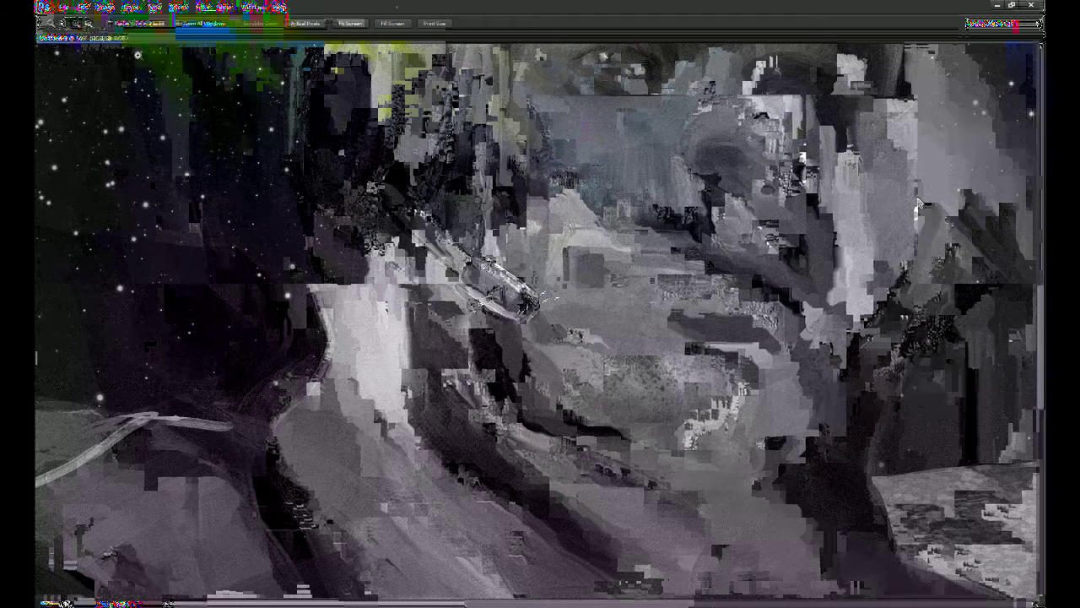
pyautogui.press('b')
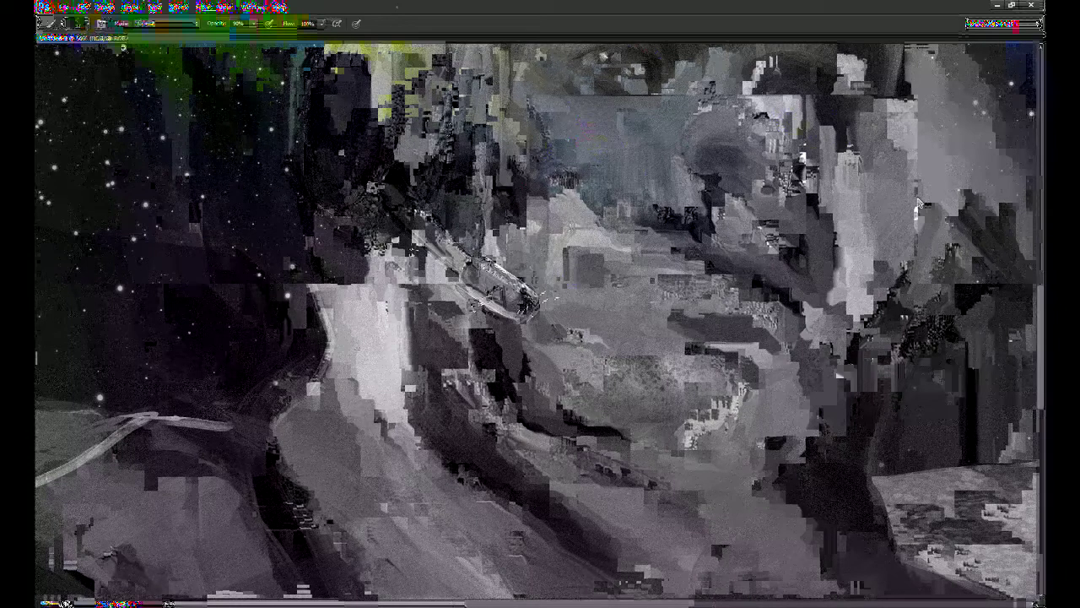
pyautogui.moveTo(488, 268); pyautogui.dragTo(526, 347)
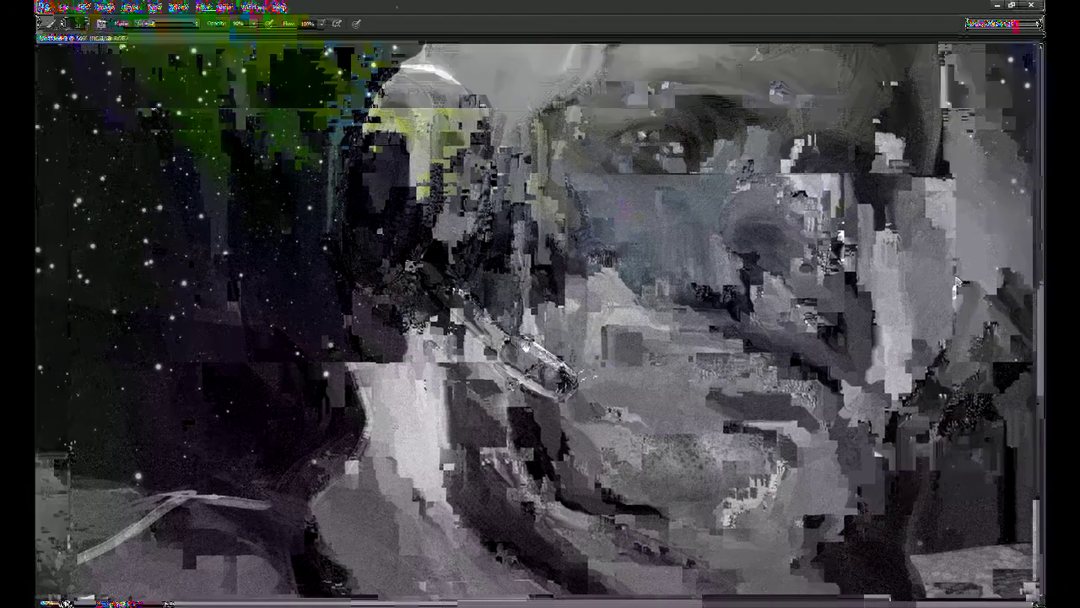
pyautogui.moveTo(956, 283); pyautogui.dragTo(951, 350)
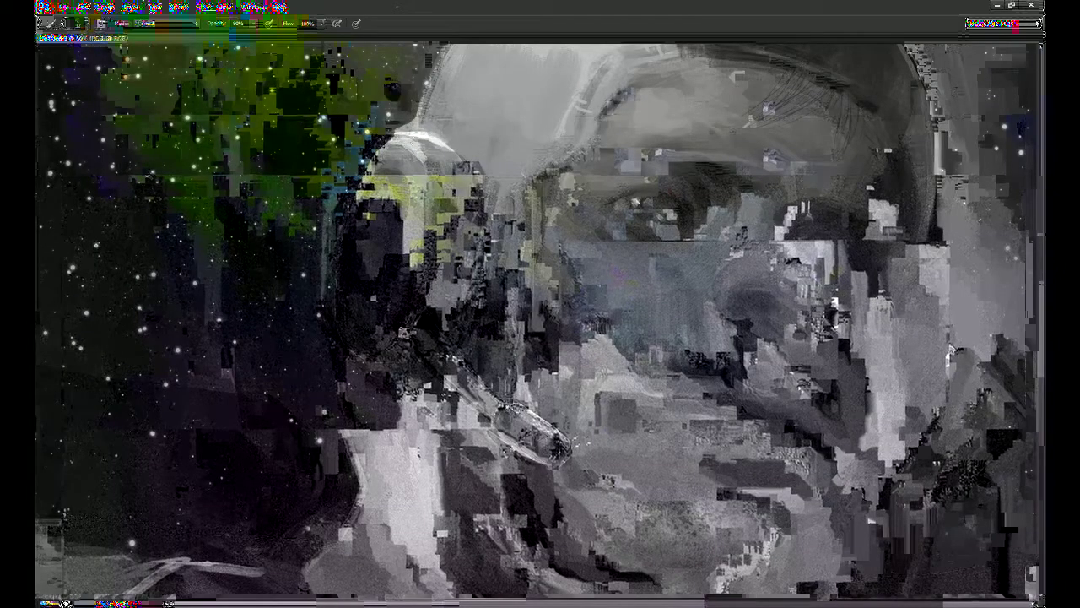
pyautogui.moveTo(951, 350); pyautogui.dragTo(994, 381)
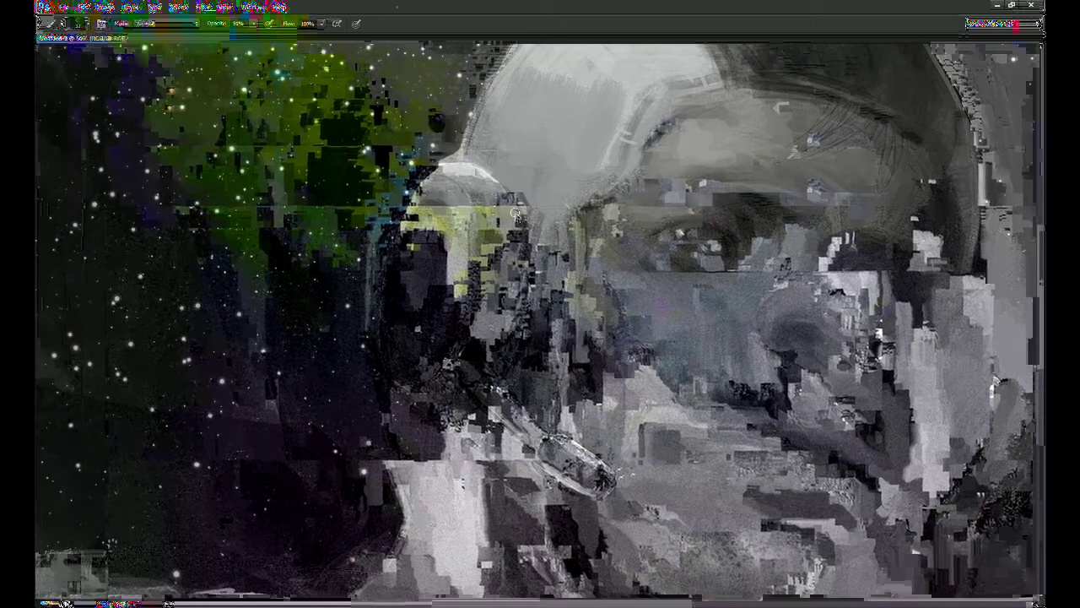
pyautogui.moveTo(386, 270); pyautogui.dragTo(420, 182)
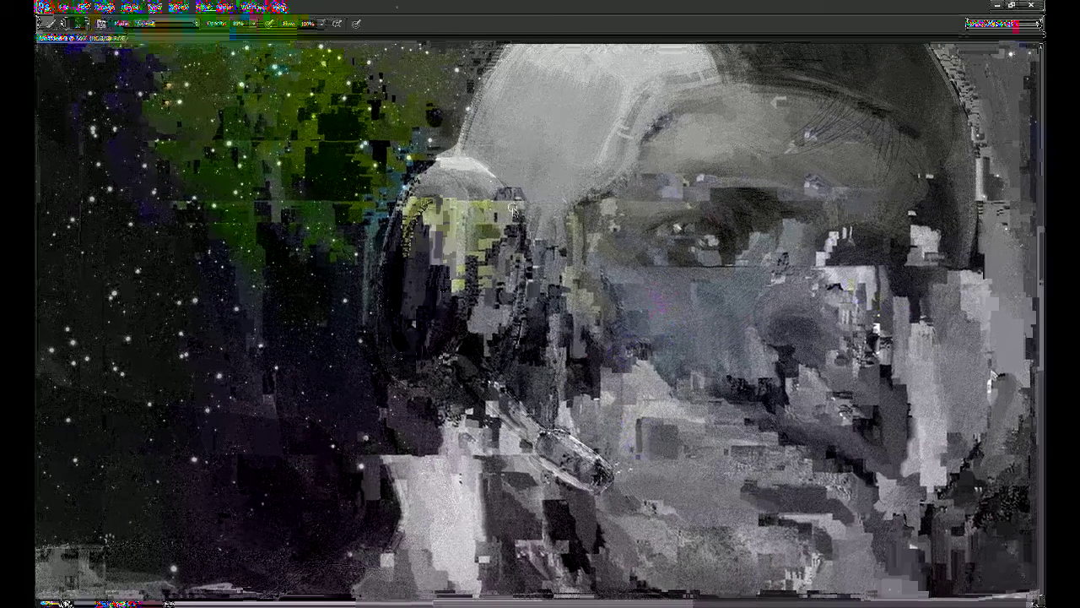
pyautogui.moveTo(513, 209); pyautogui.dragTo(515, 108)
pyautogui.moveTo(449, 337); pyautogui.dragTo(451, 368)
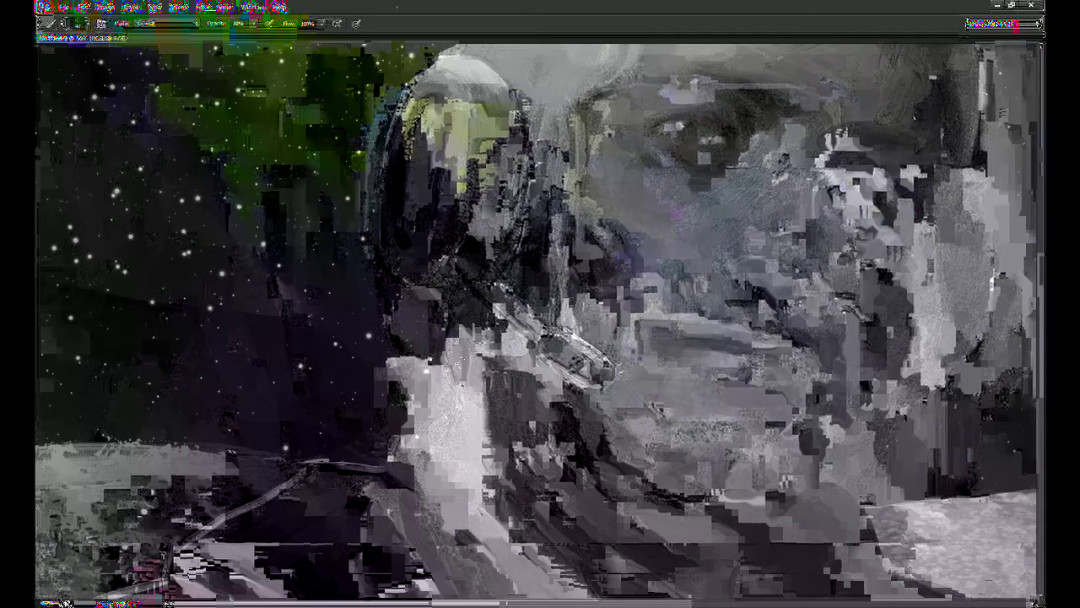
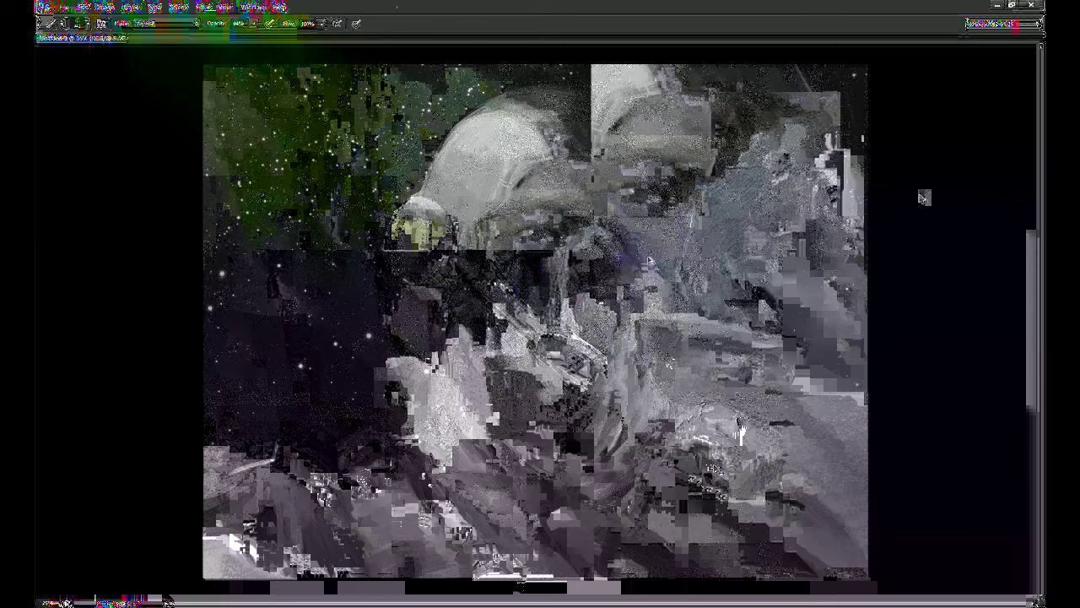
# Step: Paint over the light seam line on the shoulder beside the starry background and add a short stroke on the helmet dome
pyautogui.press('r')
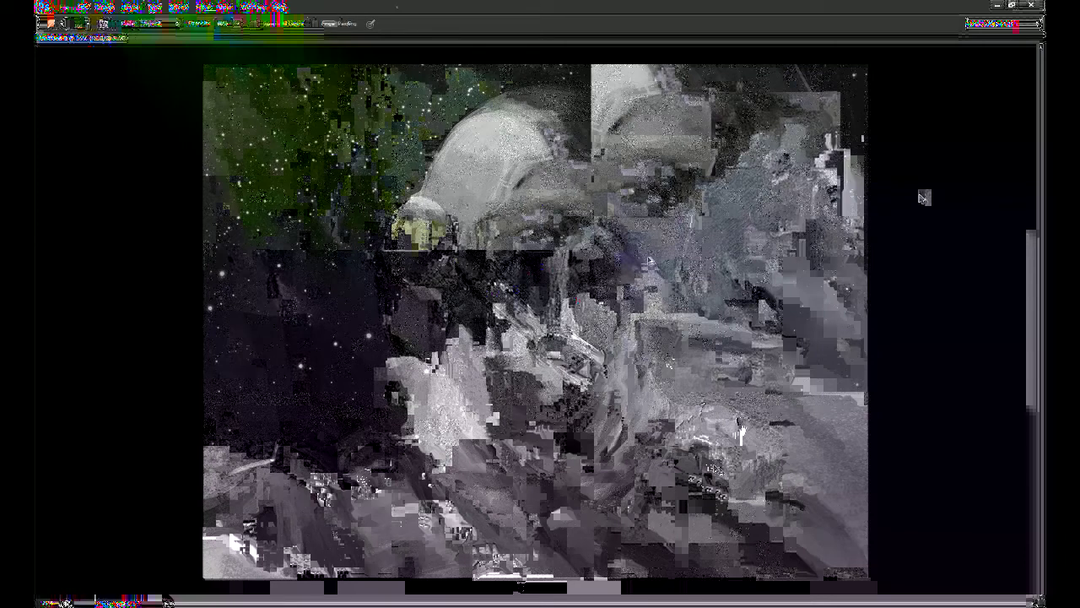
pyautogui.press('b')
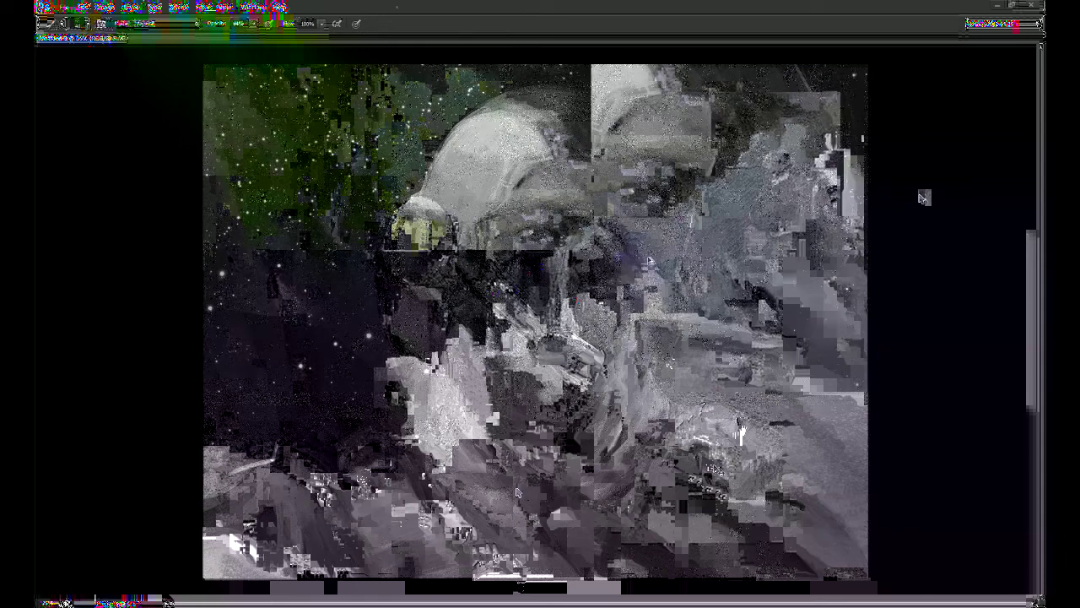
pyautogui.moveTo(385, 464)
pyautogui.mouseDown()
pyautogui.moveTo(404, 434)
pyautogui.moveTo(347, 476)
pyautogui.moveTo(405, 452)
pyautogui.moveTo(366, 440)
pyautogui.moveTo(359, 422)
pyautogui.moveTo(346, 427)
pyautogui.moveTo(397, 417)
pyautogui.moveTo(291, 432)
pyautogui.moveTo(337, 415)
pyautogui.moveTo(365, 420)
pyautogui.mouseUp()
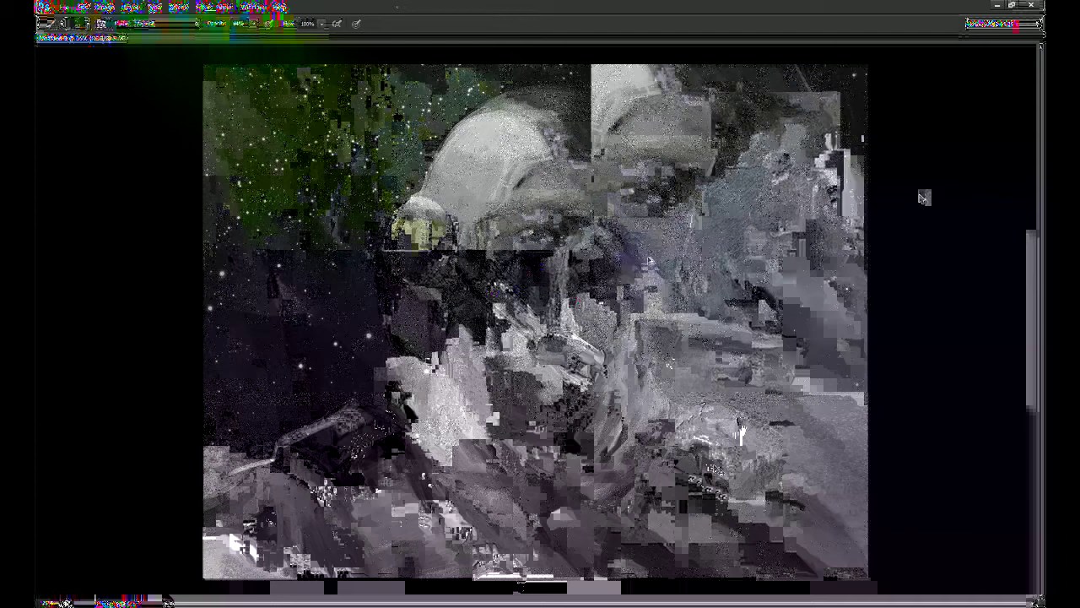
pyautogui.moveTo(255, 467); pyautogui.dragTo(213, 485)
pyautogui.moveTo(474, 145); pyautogui.dragTo(464, 125)
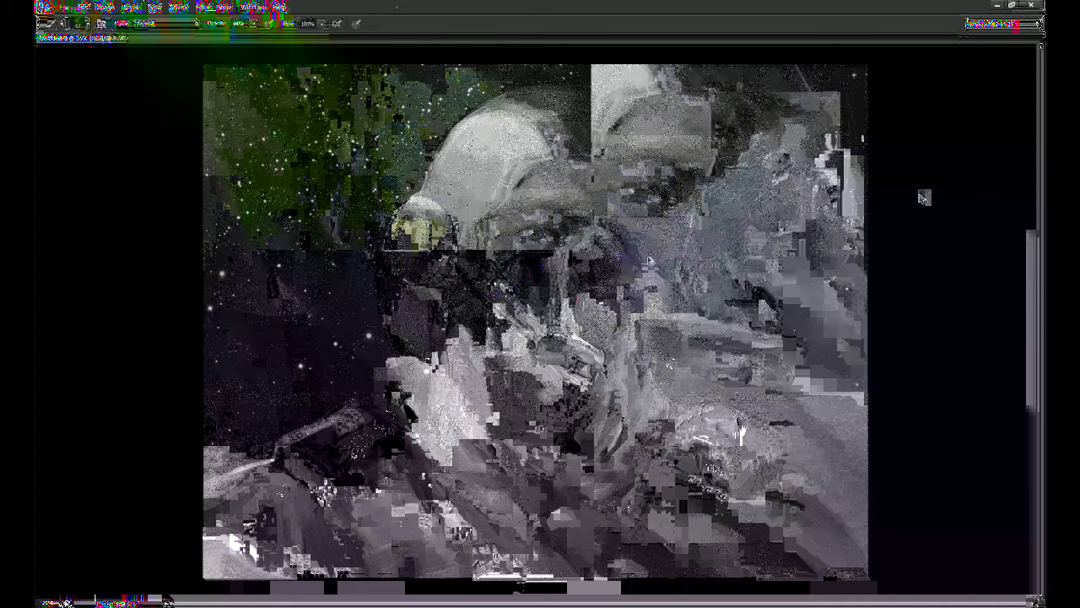
# Step: Brighten the helmet dome and the headset earpiece with a large soft brush
pyautogui.keyDown('alt'); pyautogui.click(877, 508); pyautogui.keyUp('alt')
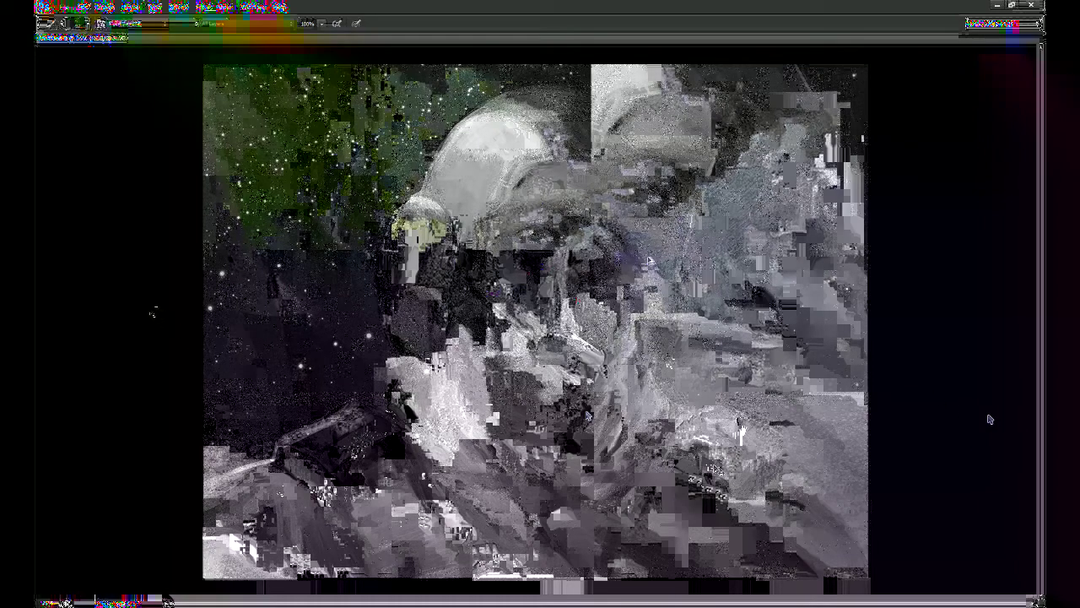
pyautogui.click(61, 317)
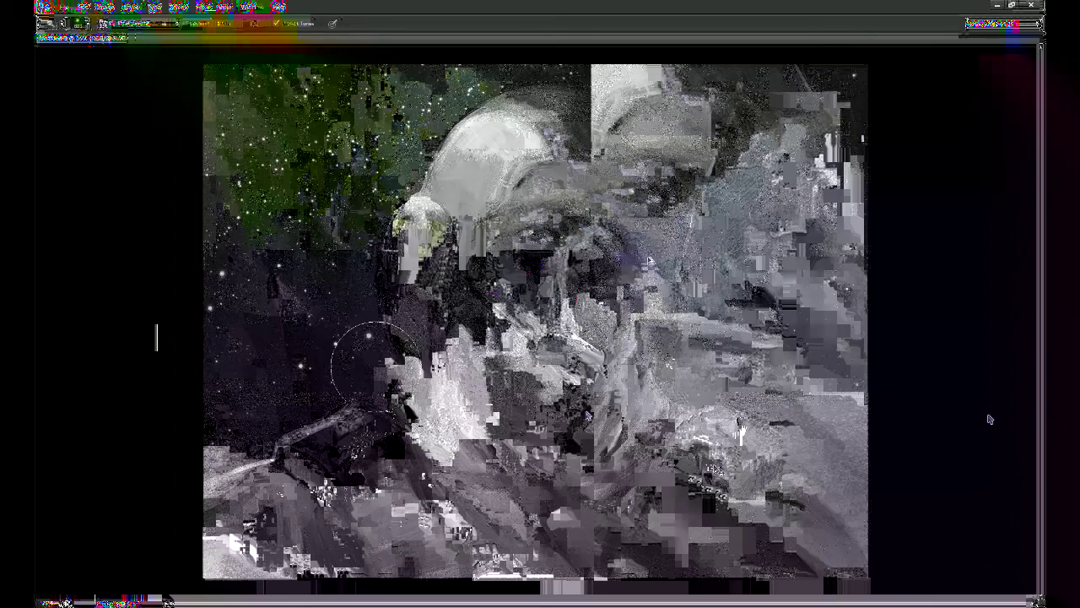
pyautogui.press('b')
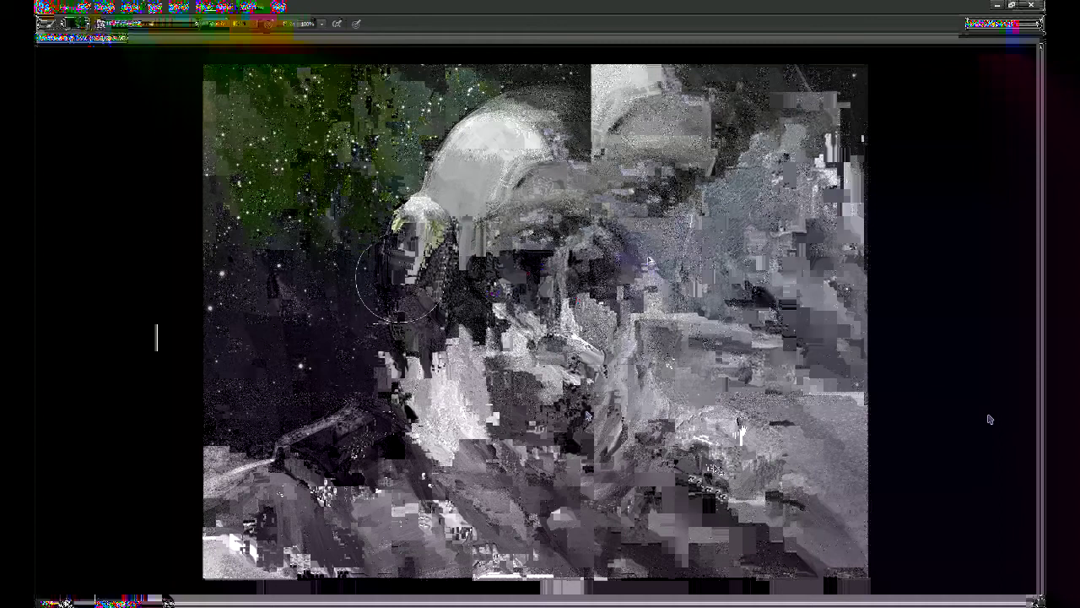
pyautogui.moveTo(399, 278); pyautogui.dragTo(399, 278)
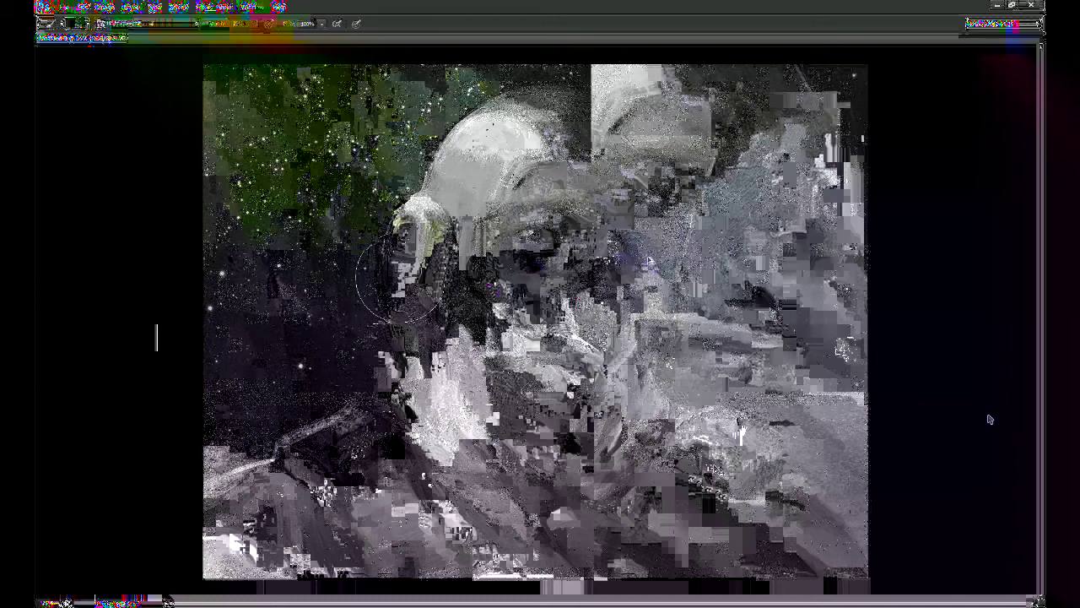
# Step: Duplicate the layer and paint strokes across the bright shoulder beside the neck at 100% opacity
pyautogui.hotkey('ctrl', 'j')
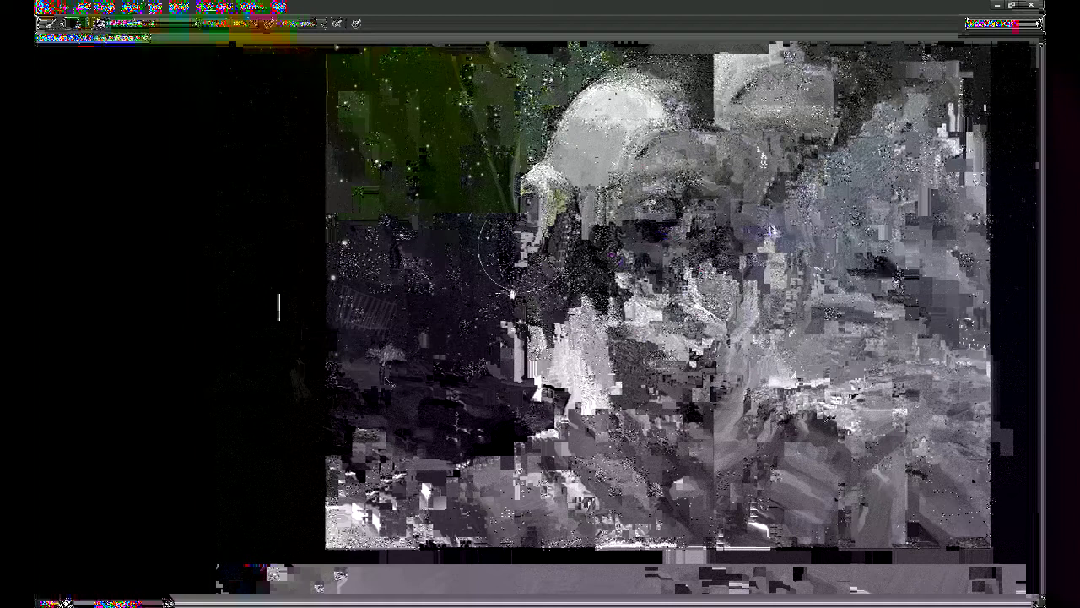
pyautogui.press('space')
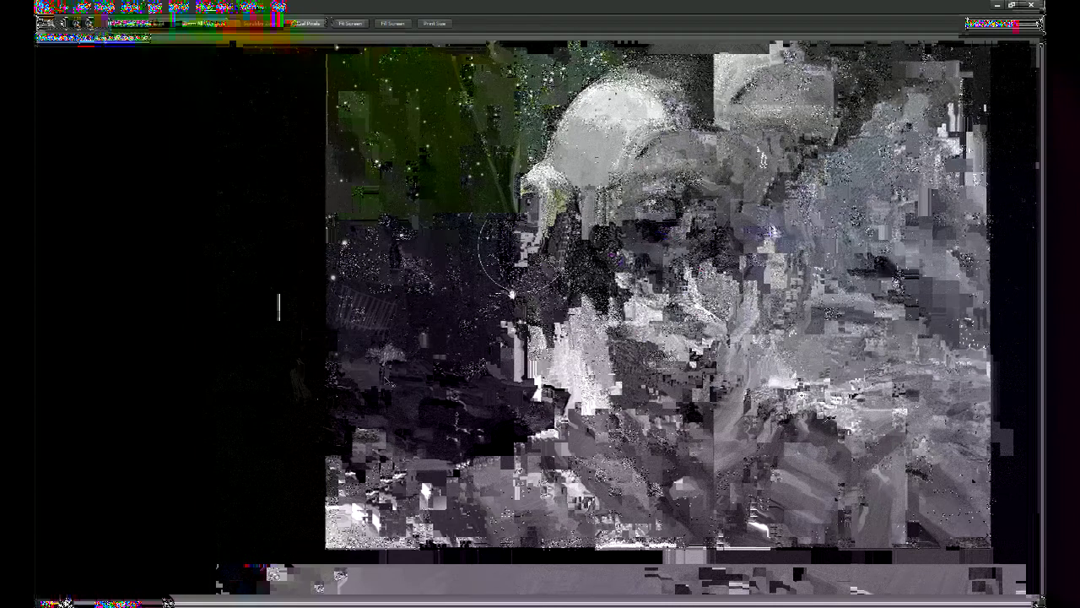
pyautogui.press('8')
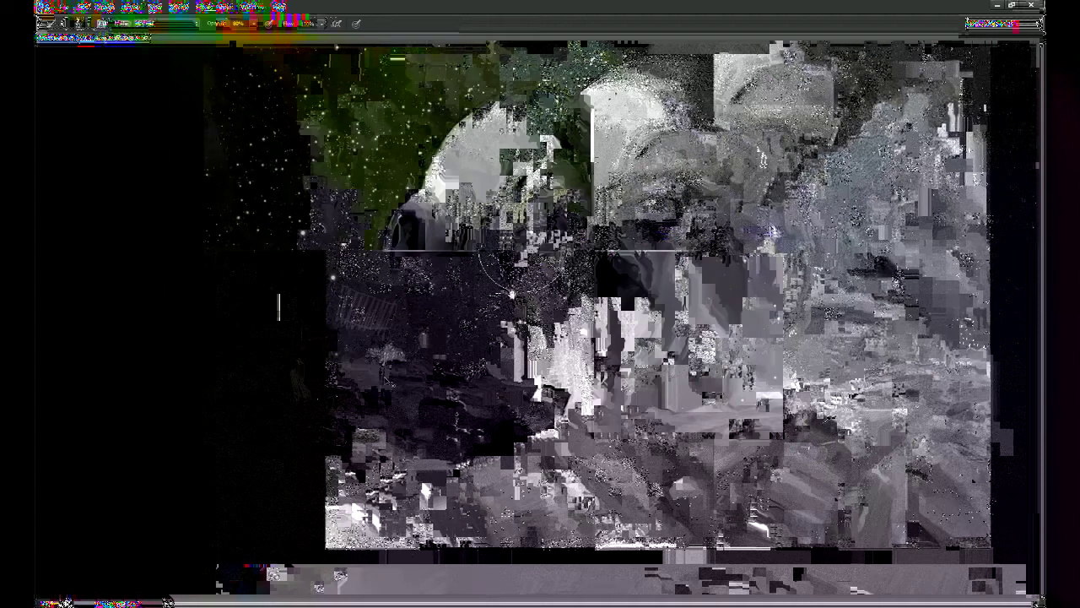
pyautogui.press('0')
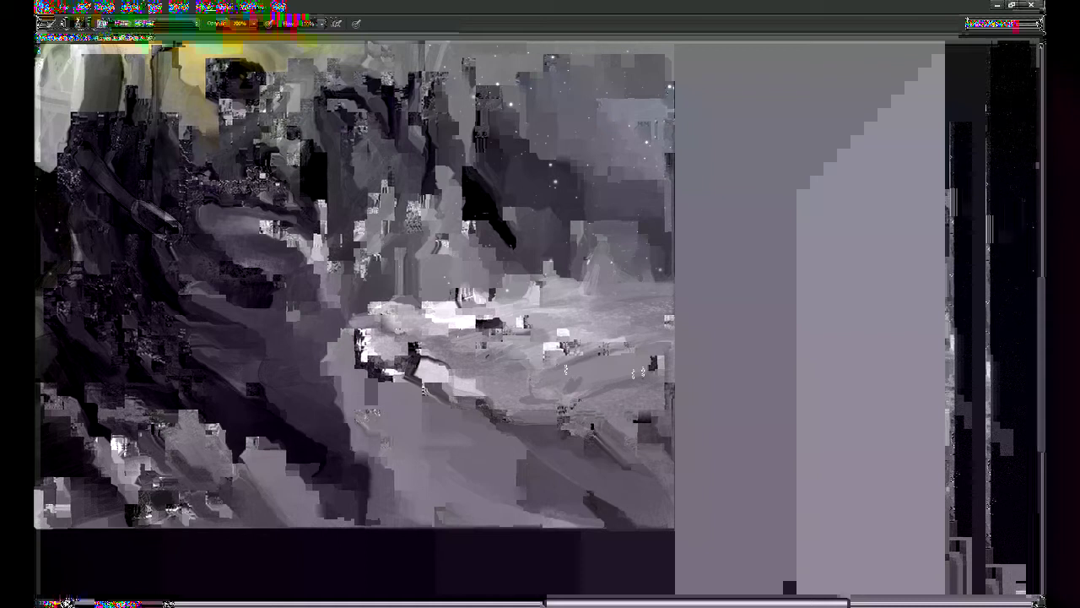
pyautogui.moveTo(590, 367)
pyautogui.mouseDown()
pyautogui.moveTo(547, 387)
pyautogui.moveTo(674, 346)
pyautogui.moveTo(663, 338)
pyautogui.moveTo(615, 390)
pyautogui.moveTo(649, 379)
pyautogui.mouseUp()
pyautogui.moveTo(606, 348)
pyautogui.mouseDown()
pyautogui.moveTo(550, 368)
pyautogui.moveTo(627, 341)
pyautogui.moveTo(609, 360)
pyautogui.mouseUp()
# Step: Soften the new strokes on the bright shoulder with several passes of the Eraser
pyautogui.press('e')
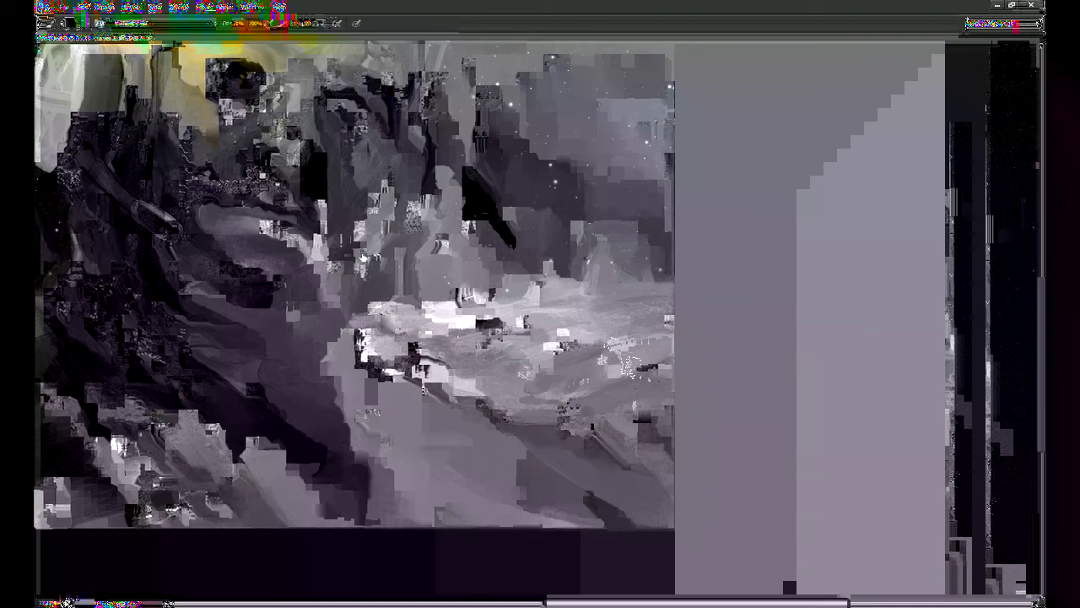
pyautogui.moveTo(515, 390); pyautogui.dragTo(568, 340)
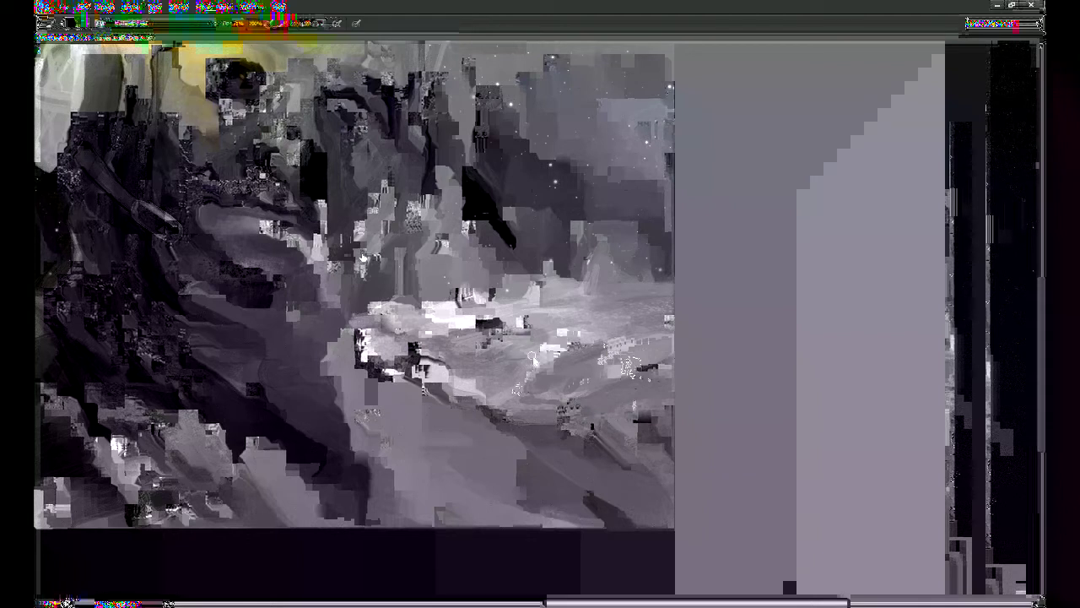
pyautogui.moveTo(535, 371); pyautogui.dragTo(633, 365)
pyautogui.moveTo(542, 397); pyautogui.dragTo(620, 397)
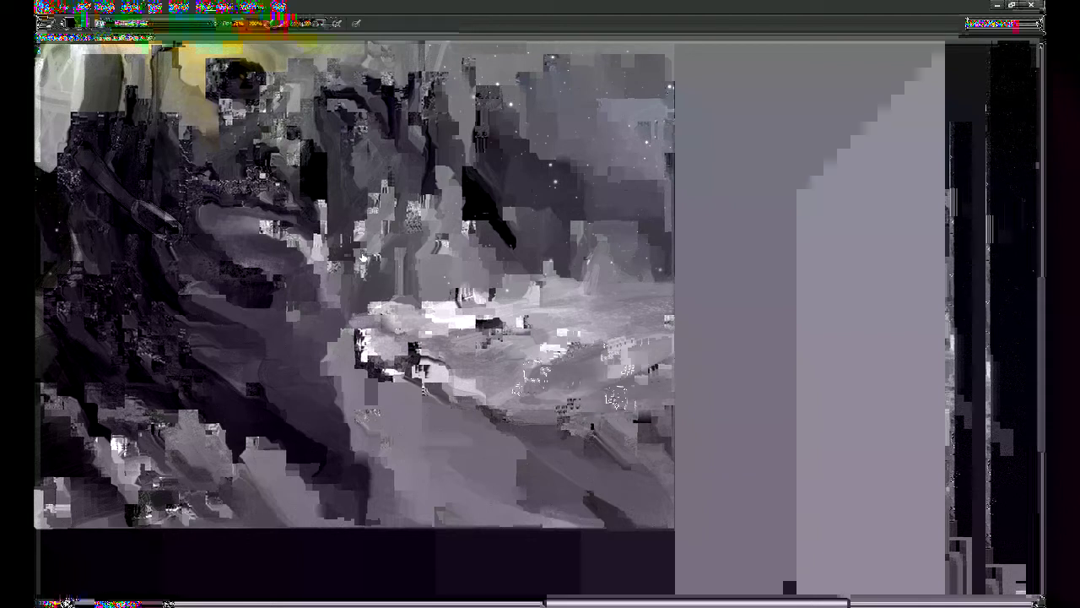
pyautogui.moveTo(537, 376)
pyautogui.mouseDown()
pyautogui.moveTo(639, 380)
pyautogui.moveTo(574, 361)
pyautogui.mouseUp()
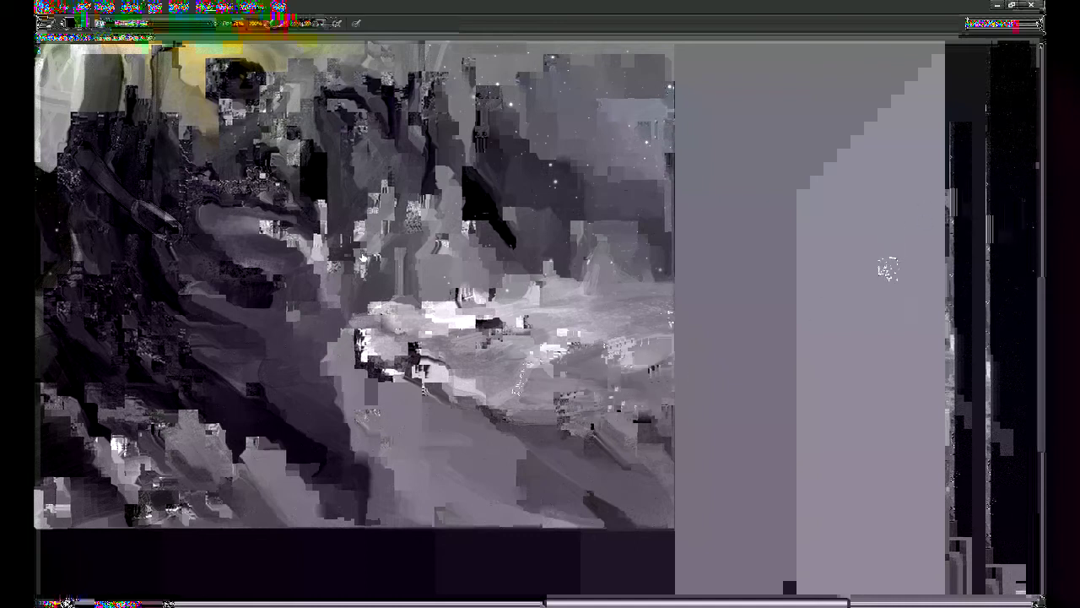
pyautogui.moveTo(498, 408); pyautogui.dragTo(570, 417)
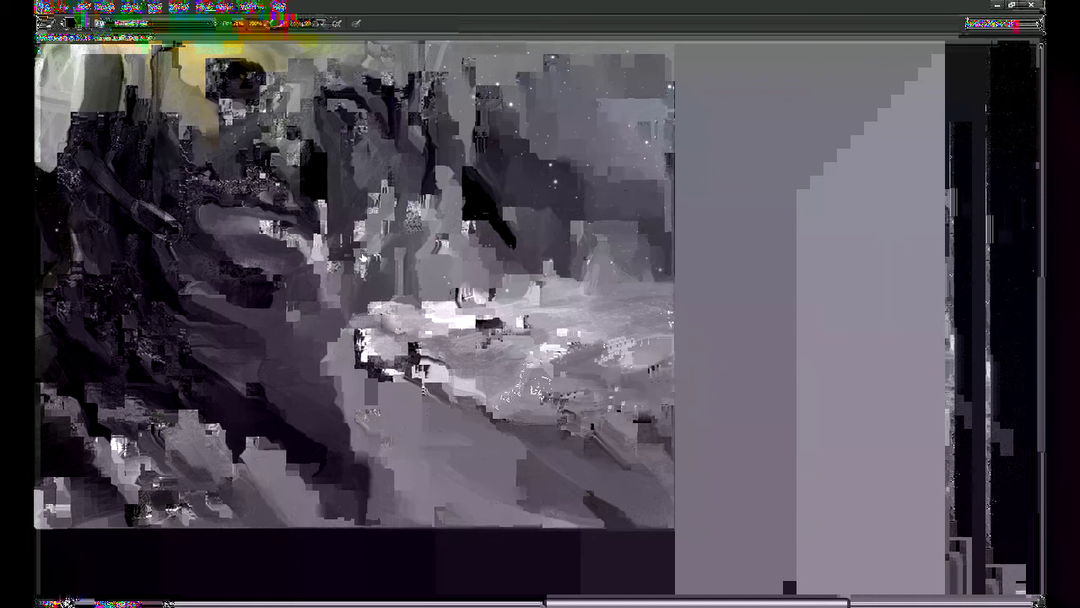
pyautogui.moveTo(462, 374); pyautogui.dragTo(510, 384)
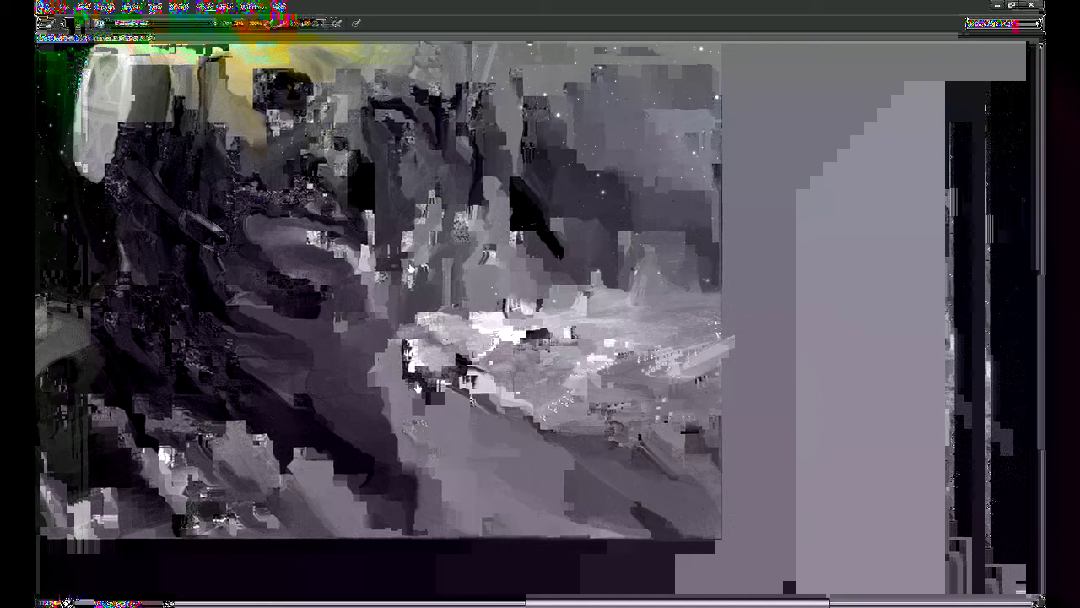
# Step: Paint short strokes on the rocky terrain behind the dark shoulder and a small stroke in the background below the earpiece
pyautogui.hotkey('ctrl', '-')
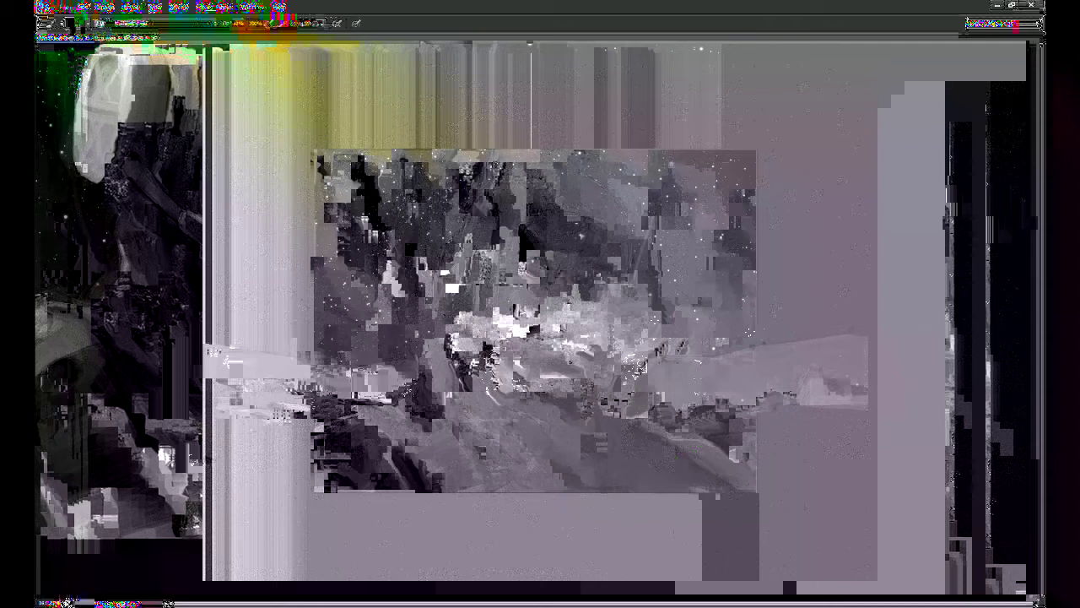
pyautogui.moveTo(859, 440); pyautogui.dragTo(810, 440)
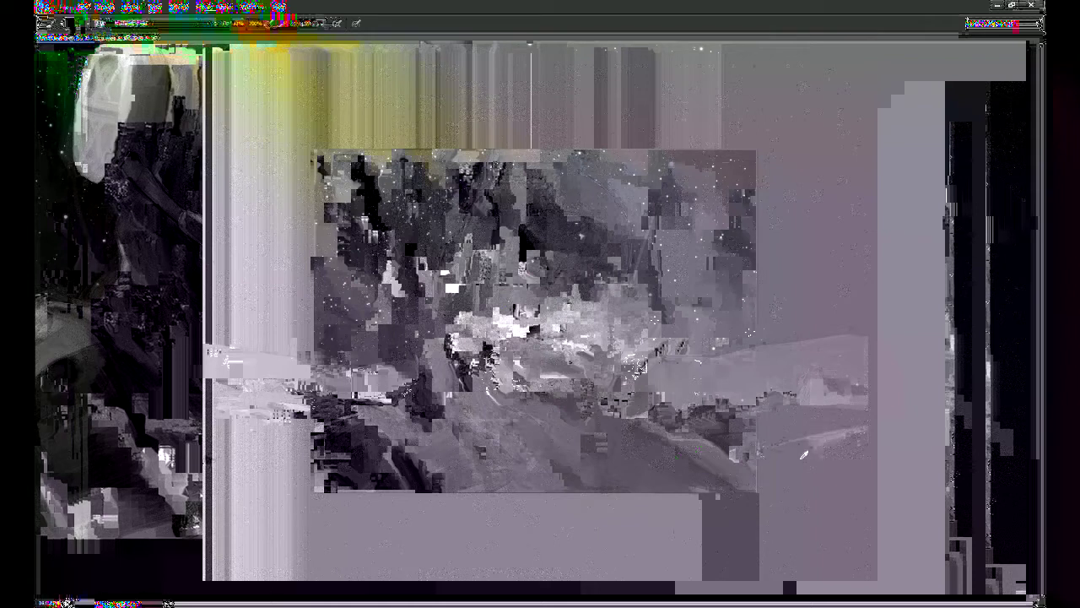
pyautogui.moveTo(762, 461)
pyautogui.mouseDown()
pyautogui.moveTo(792, 464)
pyautogui.moveTo(781, 463)
pyautogui.mouseUp()
pyautogui.moveTo(873, 447); pyautogui.dragTo(832, 456)
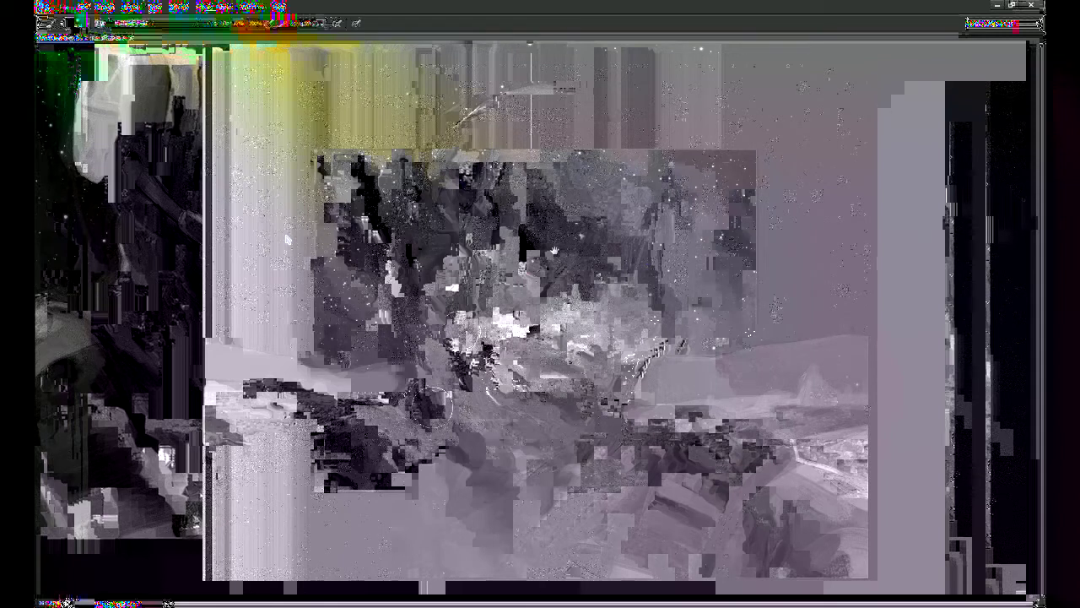
pyautogui.moveTo(388, 330); pyautogui.dragTo(404, 325)
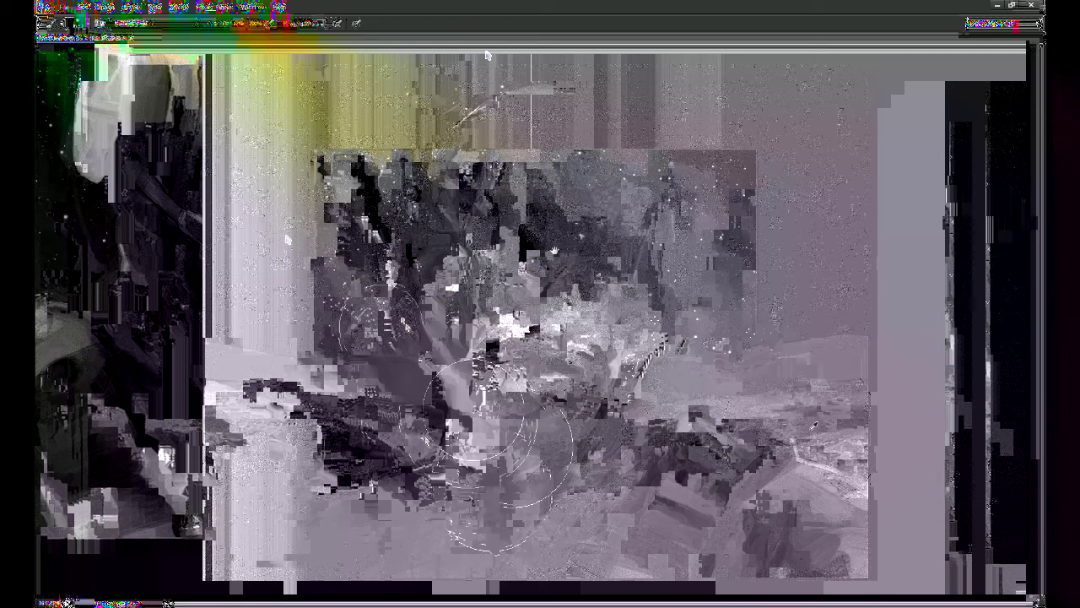
# Step: Undo the last change and paint a short stroke on the bright part of the helmet dome
pyautogui.press('e')
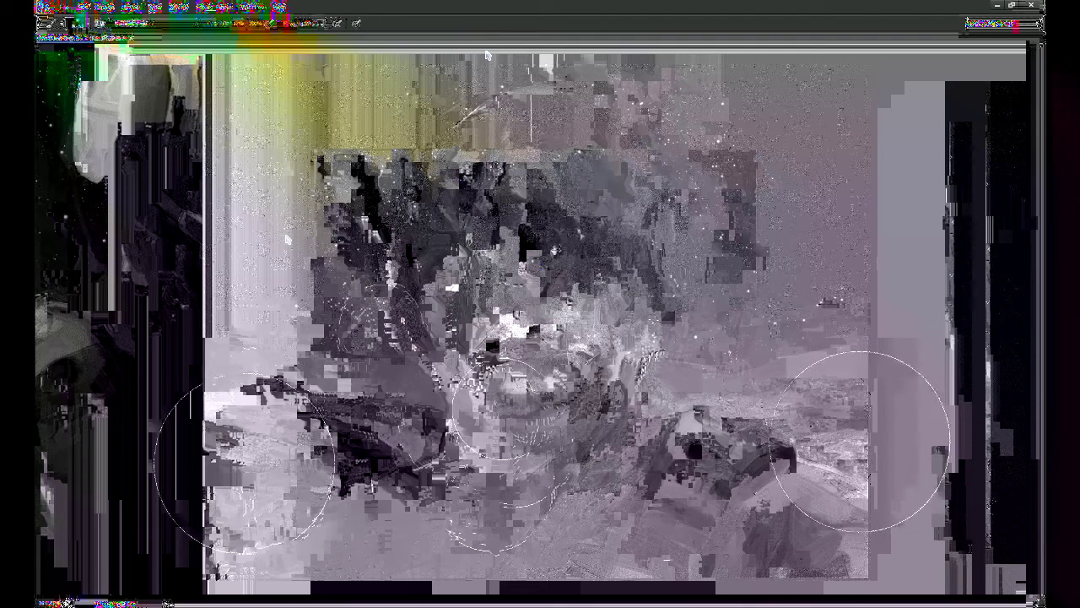
pyautogui.hotkey('ctrl', 'z')
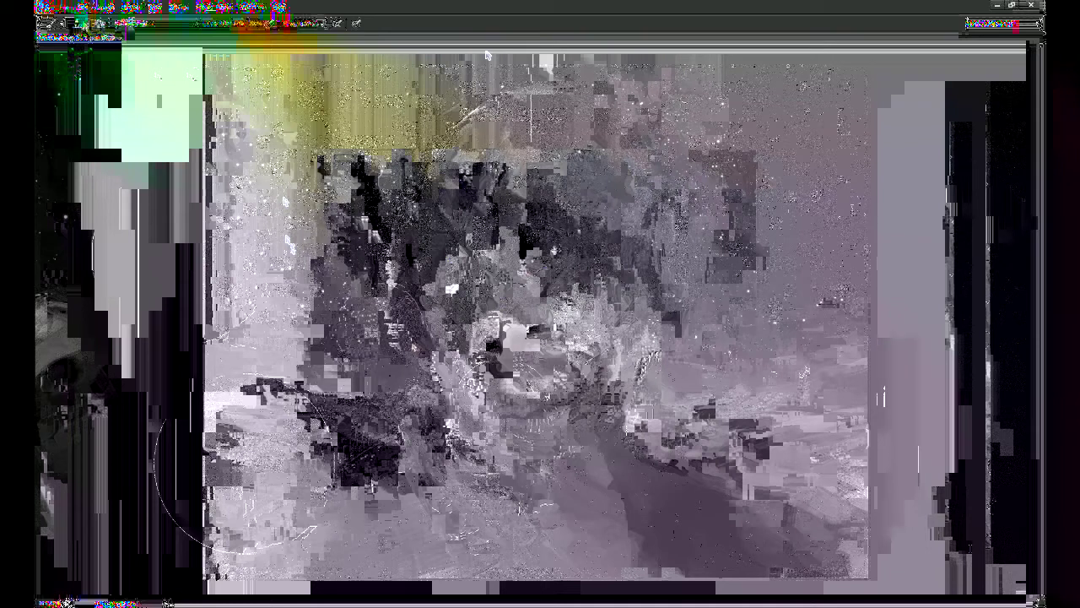
pyautogui.moveTo(466, 165)
pyautogui.mouseDown()
pyautogui.moveTo(488, 150)
pyautogui.moveTo(478, 168)
pyautogui.mouseUp()
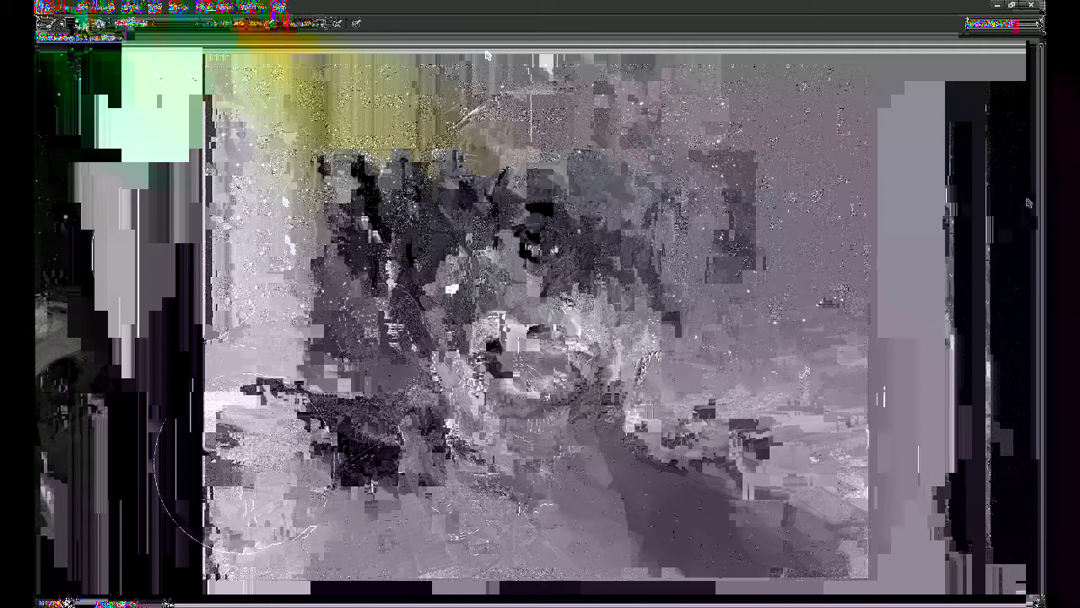
# Step: Touch up the lower lip with a short stroke at 30% opacity and undo a dab above the brow
pyautogui.hotkey('ctrl', '+')
pyautogui.hotkey('ctrl', '+')
pyautogui.moveTo(606, 301); pyautogui.dragTo(547, 322)
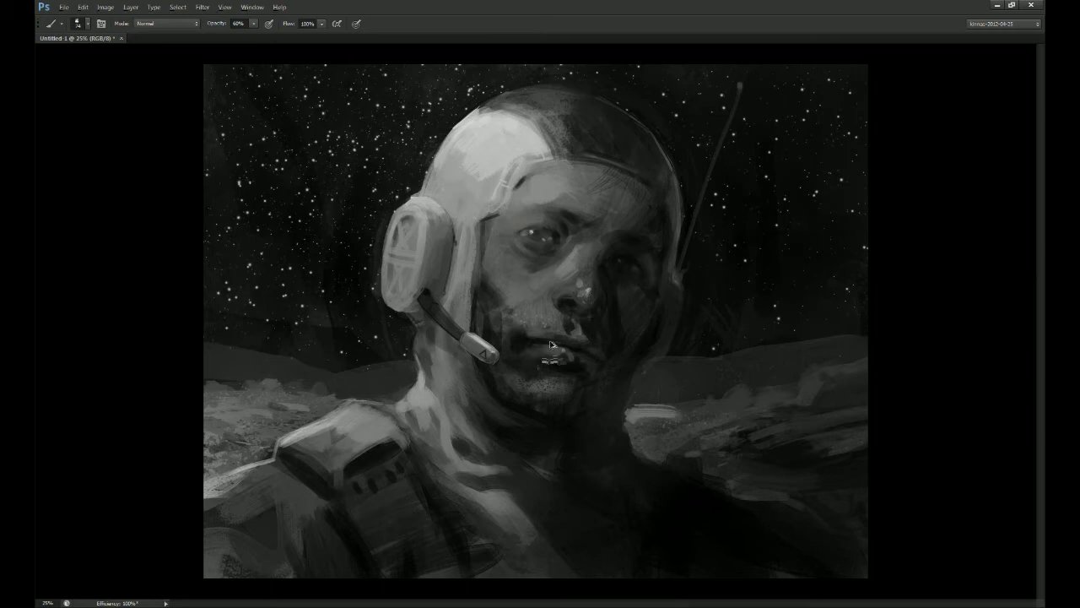
pyautogui.press('3')
pyautogui.moveTo(549, 360); pyautogui.dragTo(555, 360)
pyautogui.press('8')
pyautogui.click(528, 199)
pyautogui.hotkey('ctrl', 'z')
# Step: Adjust the brush size and paint down the helmet side between the earpiece and the cheek
pyautogui.press('[')
pyautogui.press('[')
pyautogui.press('[')
pyautogui.press('[')
pyautogui.press('[')
pyautogui.press('[')
pyautogui.press('[')
pyautogui.press('[')
pyautogui.press(']')
pyautogui.press(']')
pyautogui.press(']')
pyautogui.press(']')
pyautogui.press(']')
pyautogui.press(']')
pyautogui.press(']')
pyautogui.press(']')
pyautogui.press(']')
pyautogui.moveTo(446, 232); pyautogui.dragTo(439, 273)
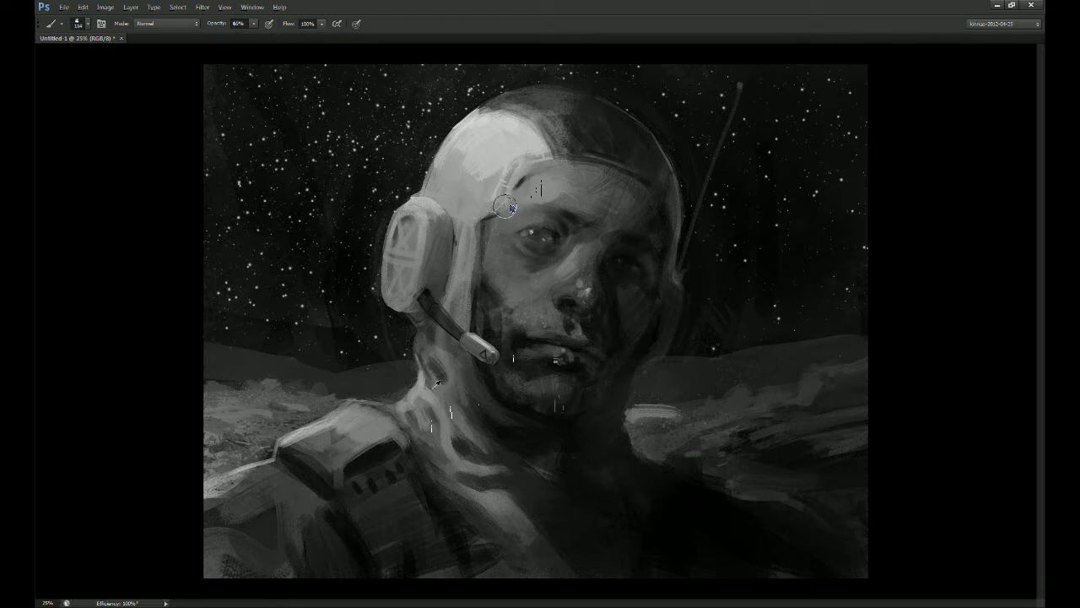
# Step: Define the collar folds on the lit side of the neck with short strokes and undo the one across the chest
pyautogui.moveTo(422, 404); pyautogui.dragTo(460, 473)
pyautogui.moveTo(446, 398)
pyautogui.mouseDown()
pyautogui.moveTo(469, 417)
pyautogui.moveTo(472, 437)
pyautogui.mouseUp()
pyautogui.click(460, 429)
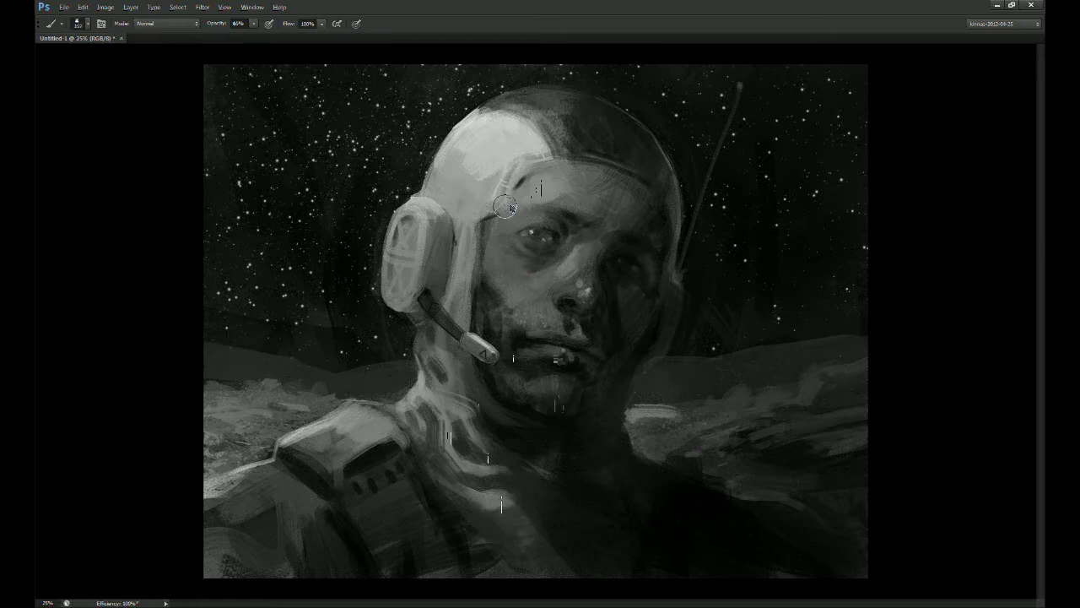
pyautogui.moveTo(513, 508)
pyautogui.mouseDown()
pyautogui.moveTo(526, 544)
pyautogui.moveTo(488, 530)
pyautogui.moveTo(573, 583)
pyautogui.mouseUp()
pyautogui.hotkey('ctrl', 'z')
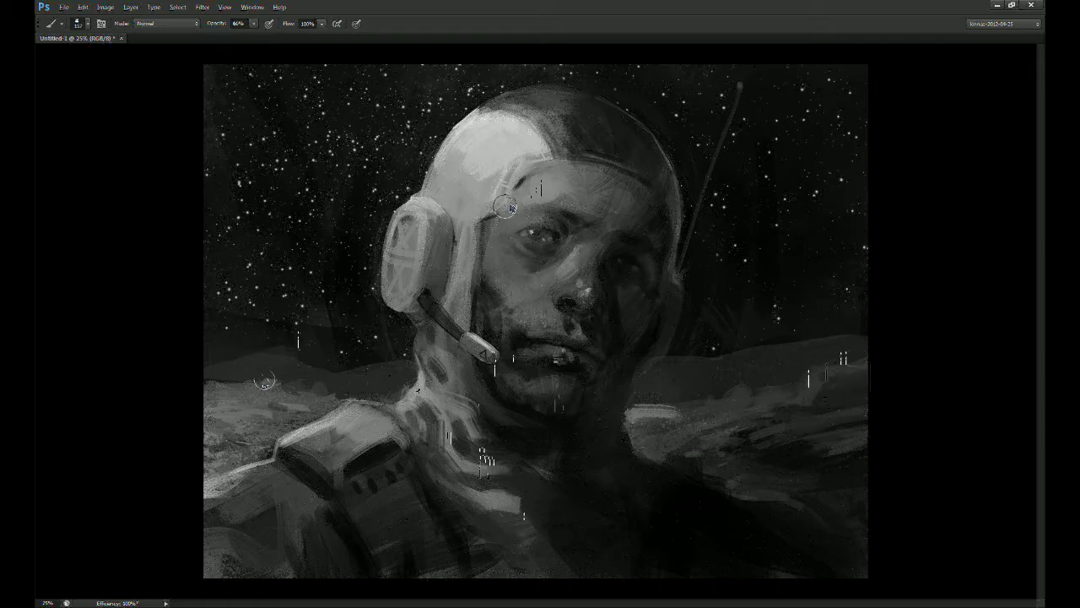
# Step: Burn the shadows around the earpiece and lit side of the neck using a very large brush
pyautogui.press('8')
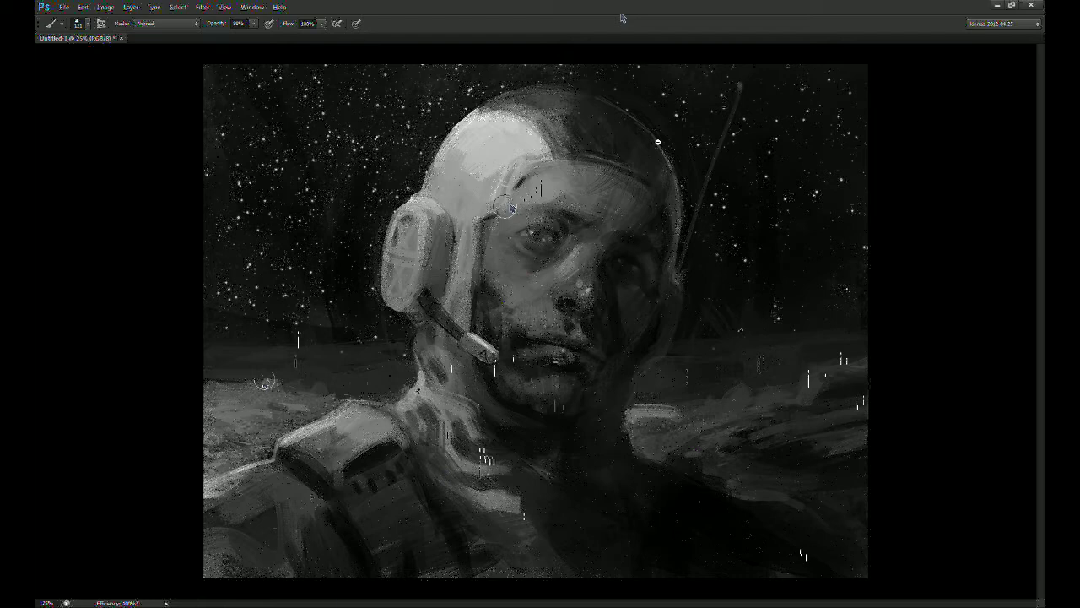
pyautogui.press(']')
pyautogui.press(']')
pyautogui.press(']')
pyautogui.press(']')
pyautogui.press(']')
pyautogui.press(']')
pyautogui.press(']')
pyautogui.press(']')
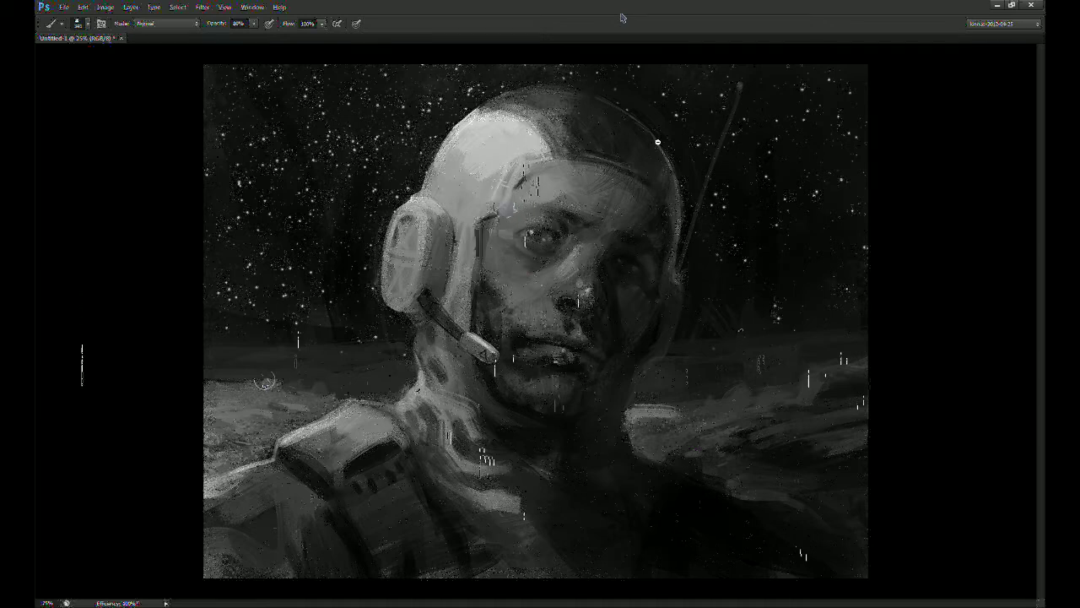
pyautogui.press('o')
pyautogui.hotkey('shift', 'o')
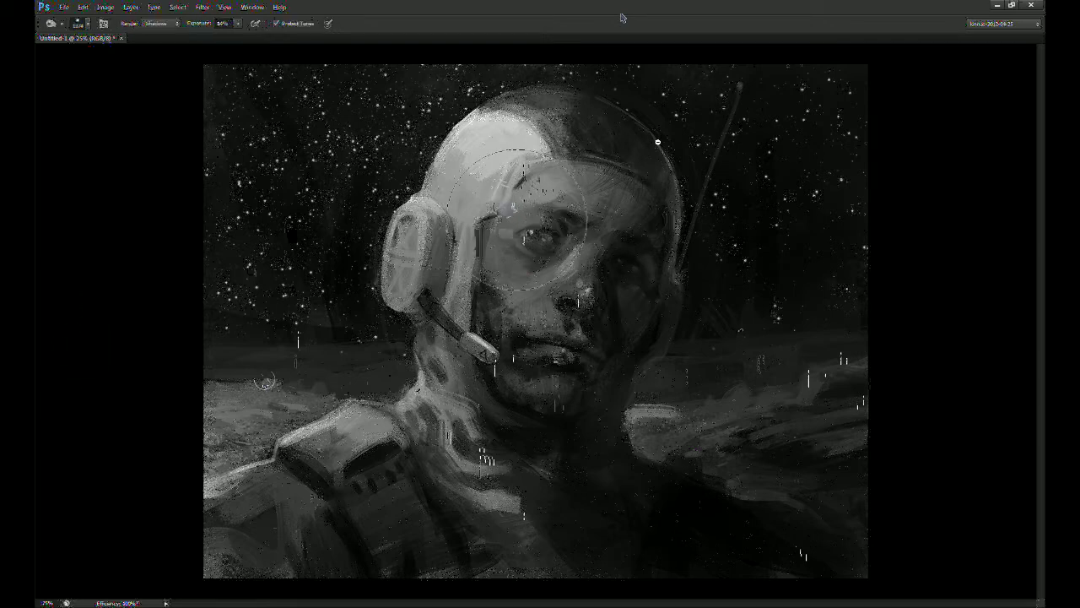
pyautogui.press(']')
pyautogui.press(']')
pyautogui.press(']')
pyautogui.press(']')
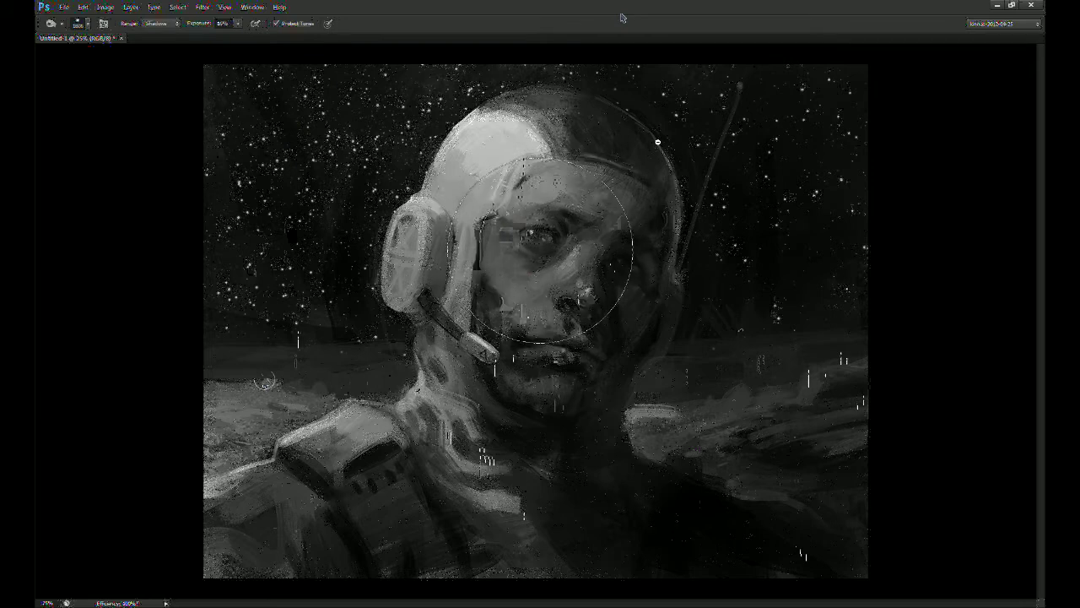
pyautogui.moveTo(440, 347)
pyautogui.mouseDown()
pyautogui.moveTo(511, 272)
pyautogui.moveTo(533, 295)
pyautogui.moveTo(561, 289)
pyautogui.moveTo(509, 358)
pyautogui.moveTo(445, 301)
pyautogui.mouseUp()
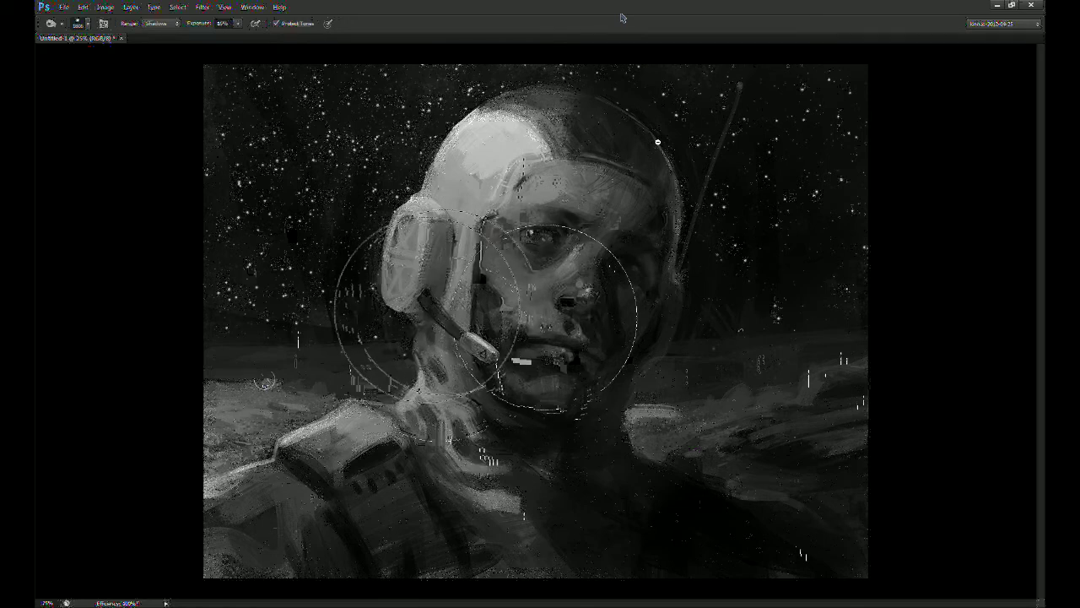
# Step: Burn the neck below the earpiece and the collar folds with a much smaller brush
pyautogui.press('[')
pyautogui.press('[')
pyautogui.press('[')
pyautogui.press('[')
pyautogui.press('[')
pyautogui.moveTo(478, 343); pyautogui.dragTo(486, 361)
pyautogui.hotkey('ctrl', 'z')
pyautogui.press('[')
pyautogui.press('[')
pyautogui.press('[')
pyautogui.press('[')
pyautogui.press('[')
pyautogui.press('[')
pyautogui.press('[')
pyautogui.moveTo(414, 336); pyautogui.dragTo(451, 336)
pyautogui.moveTo(469, 456)
pyautogui.mouseDown()
pyautogui.moveTo(432, 375)
pyautogui.moveTo(457, 375)
pyautogui.moveTo(465, 527)
pyautogui.moveTo(448, 383)
pyautogui.moveTo(441, 409)
pyautogui.mouseUp()
# Step: Paint light strokes with the Brush at 80% opacity along the terrain ridge behind the dark shoulder
pyautogui.press('r')
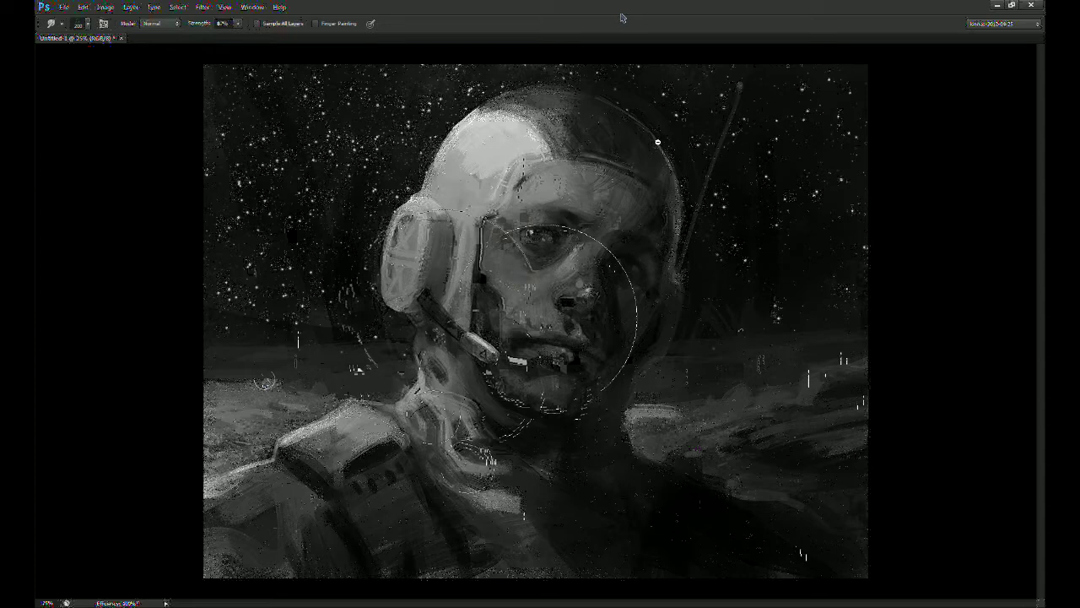
pyautogui.press('b')
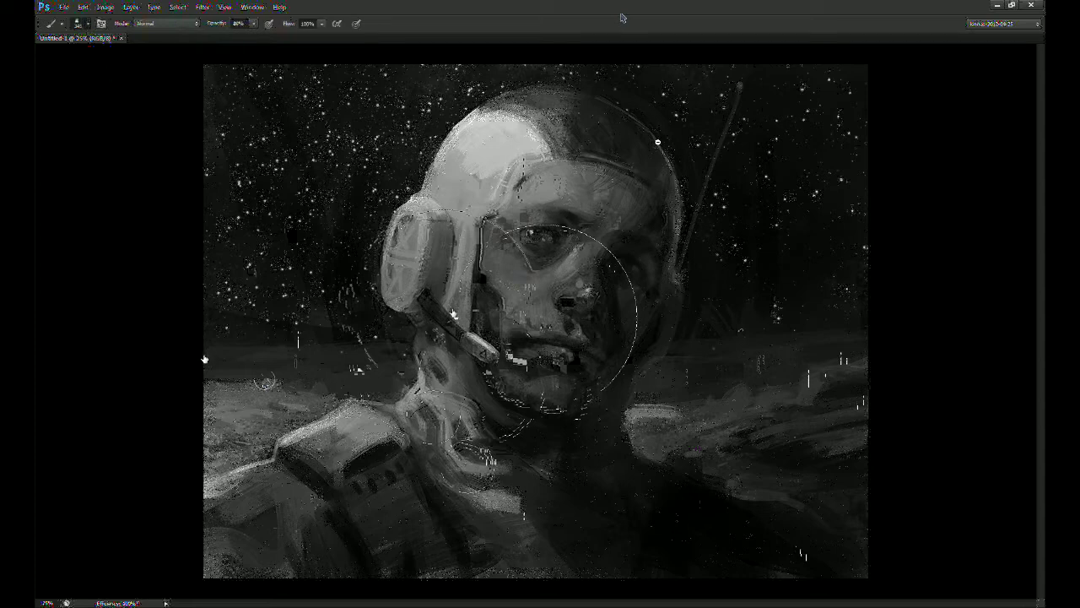
pyautogui.click(209, 432)
pyautogui.press('8')
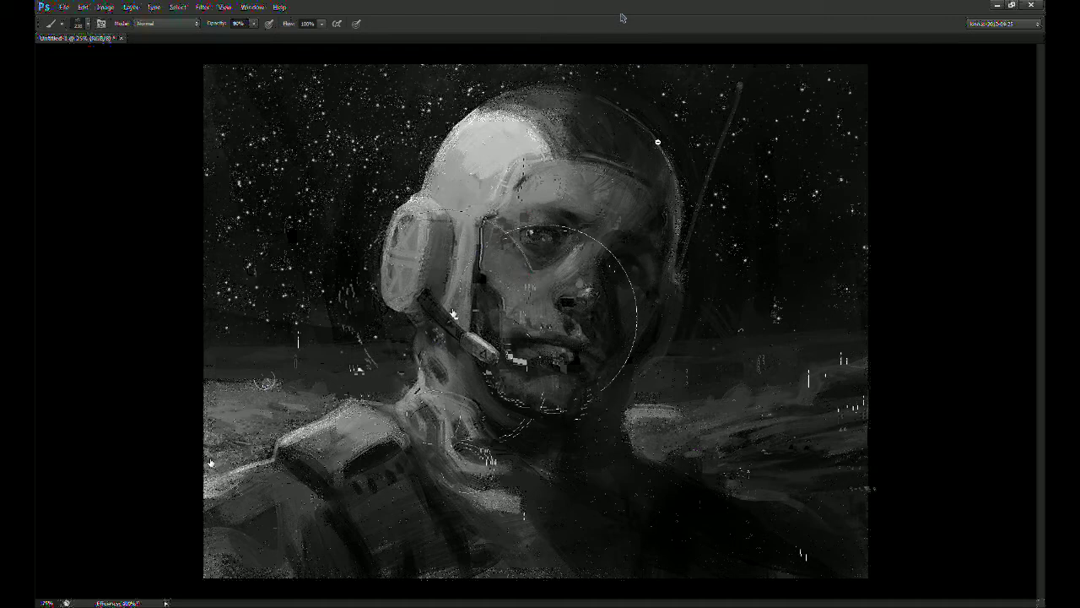
pyautogui.moveTo(641, 413); pyautogui.dragTo(745, 405)
pyautogui.moveTo(667, 412)
pyautogui.mouseDown()
pyautogui.moveTo(780, 395)
pyautogui.moveTo(725, 392)
pyautogui.moveTo(822, 371)
pyautogui.mouseUp()
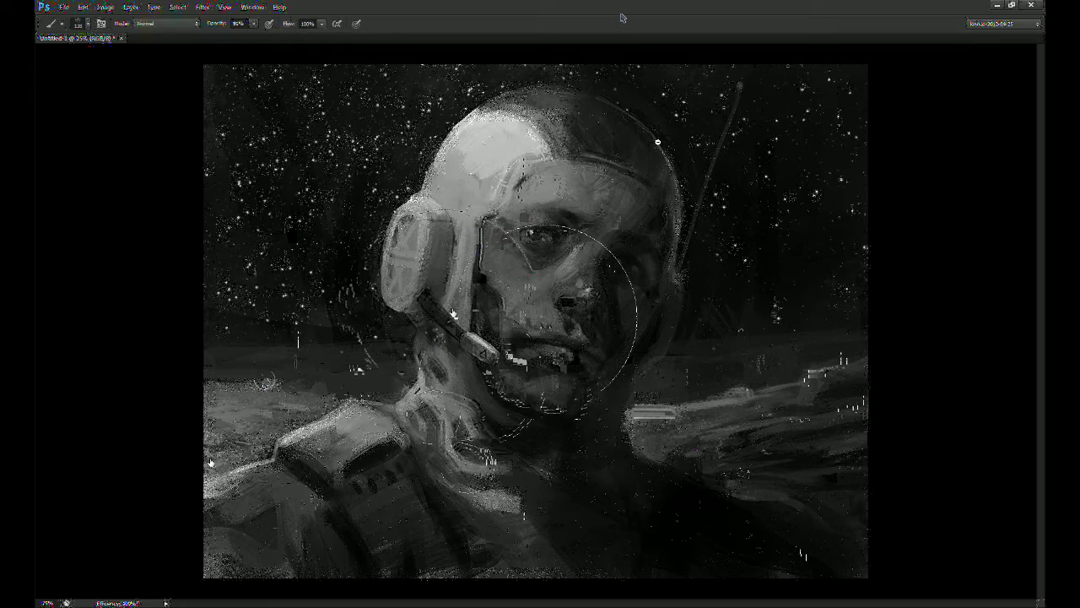
# Step: Add streaky strokes across the middle of the rocky slope behind the dark shoulder
pyautogui.moveTo(639, 424)
pyautogui.mouseDown()
pyautogui.moveTo(785, 417)
pyautogui.moveTo(757, 415)
pyautogui.mouseUp()
pyautogui.moveTo(666, 429); pyautogui.dragTo(737, 426)
pyautogui.moveTo(796, 408); pyautogui.dragTo(834, 399)
pyautogui.moveTo(773, 423); pyautogui.dragTo(857, 409)
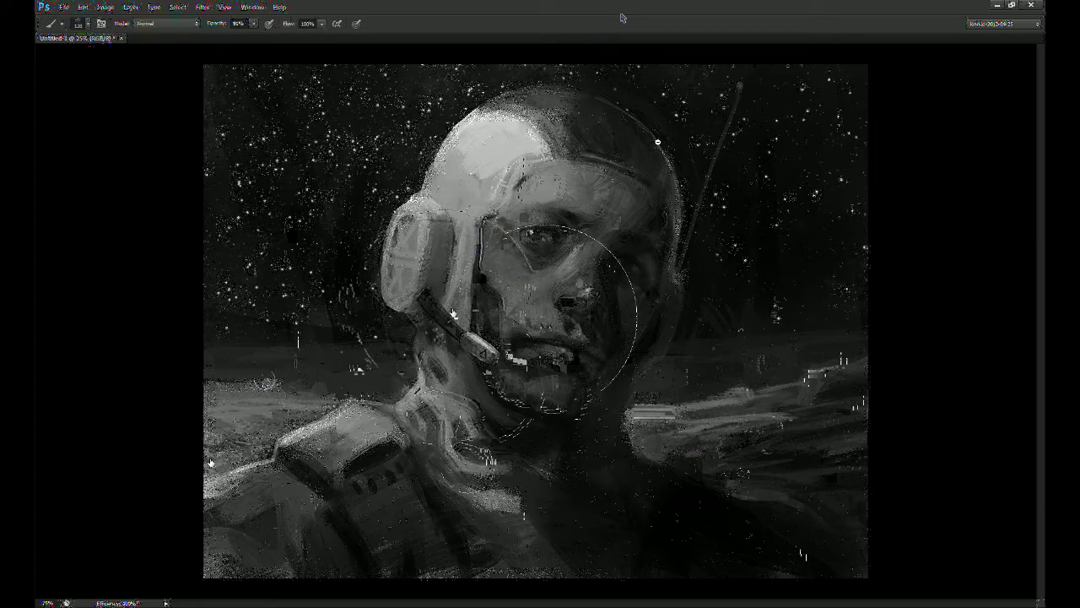
pyautogui.moveTo(791, 432); pyautogui.dragTo(822, 429)
pyautogui.moveTo(727, 446); pyautogui.dragTo(783, 457)
# Step: Sample a terrain tone, paint streaks along the lower slope, and add a short stroke on the dark shoulder
pyautogui.keyDown('alt'); pyautogui.click(697, 429); pyautogui.keyUp('alt')
pyautogui.moveTo(631, 434); pyautogui.dragTo(668, 443)
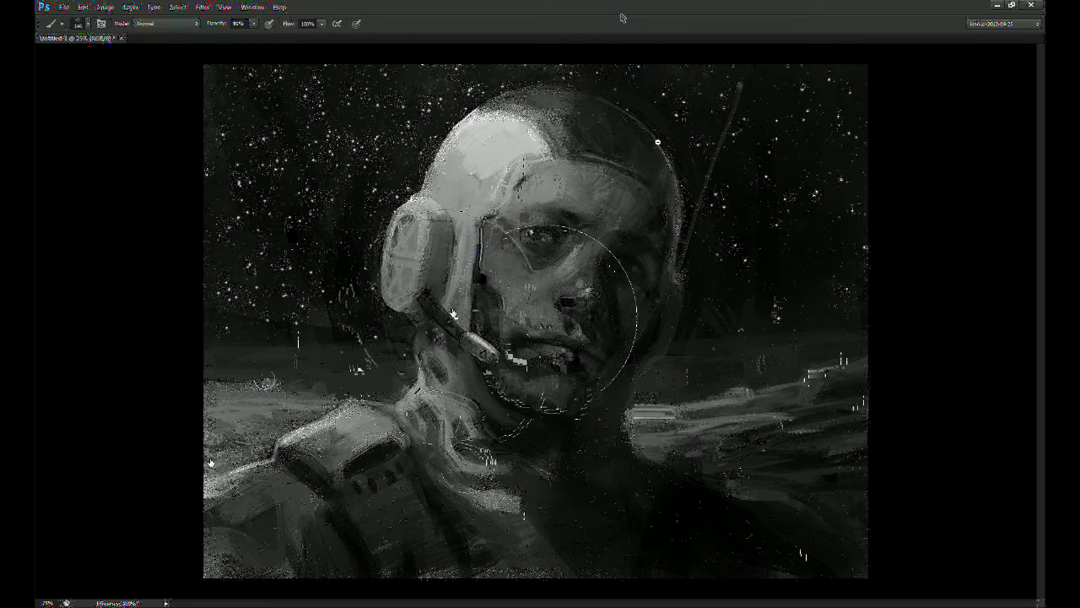
pyautogui.moveTo(734, 468); pyautogui.dragTo(855, 448)
pyautogui.moveTo(819, 459); pyautogui.dragTo(781, 463)
pyautogui.moveTo(846, 476); pyautogui.dragTo(800, 489)
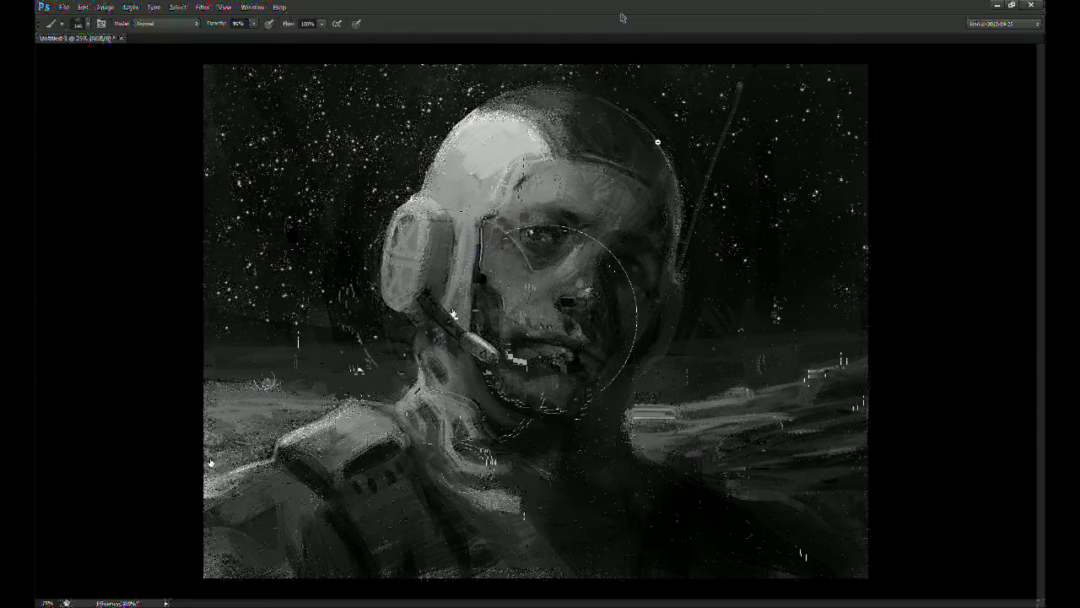
pyautogui.rightClick(726, 523)
pyautogui.moveTo(731, 531); pyautogui.dragTo(736, 550)
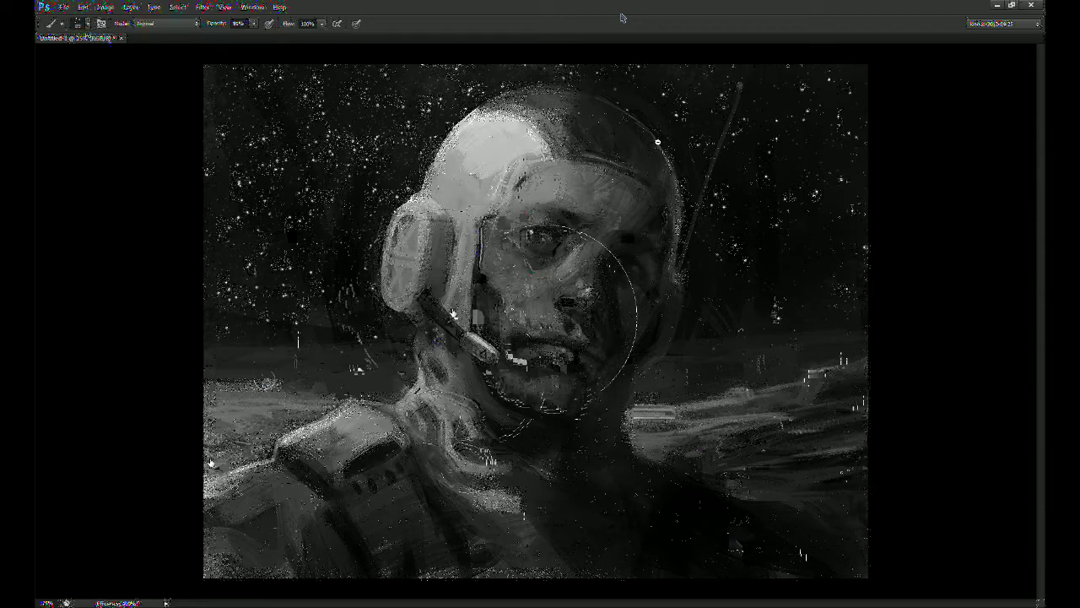
# Step: Add a new layer and paint small strokes down the nose bridge and around the nostril with a smaller brush
pyautogui.hotkey('ctrl', 'shift', 'alt', 'n')
pyautogui.hotkey('ctrl', '+')
pyautogui.hotkey('ctrl', '+')
pyautogui.moveTo(592, 253); pyautogui.dragTo(519, 306)
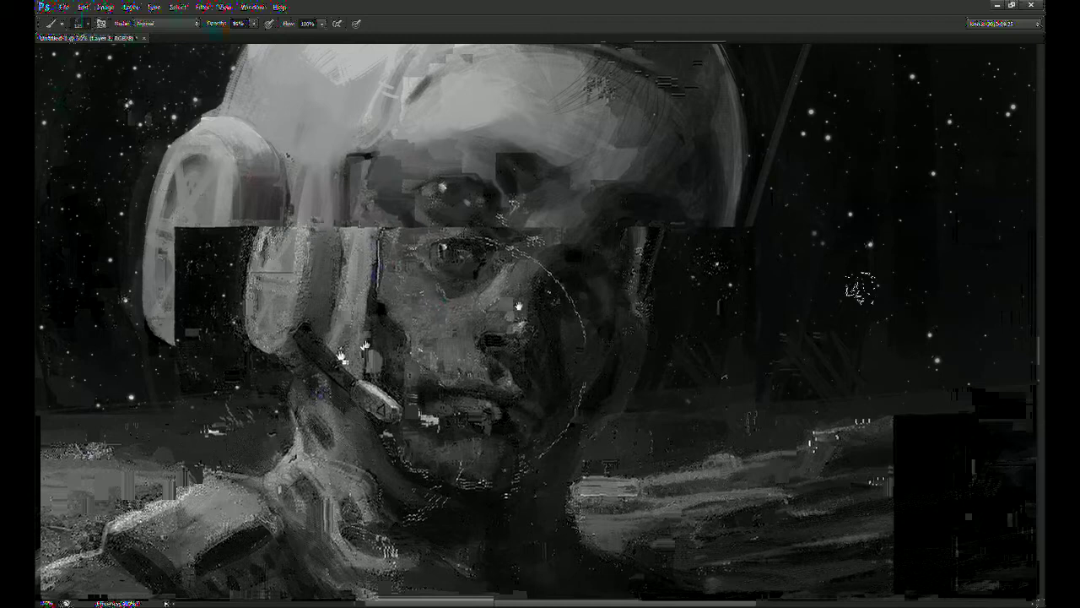
pyautogui.press('[')
pyautogui.press('[')
pyautogui.press('[')
pyautogui.press('[')
pyautogui.press('[')
pyautogui.press('[')
pyautogui.moveTo(533, 198)
pyautogui.mouseDown()
pyautogui.moveTo(547, 228)
pyautogui.moveTo(521, 226)
pyautogui.moveTo(513, 211)
pyautogui.moveTo(509, 249)
pyautogui.moveTo(496, 253)
pyautogui.moveTo(502, 221)
pyautogui.moveTo(513, 240)
pyautogui.moveTo(509, 224)
pyautogui.moveTo(606, 215)
pyautogui.moveTo(533, 241)
pyautogui.mouseUp()
pyautogui.moveTo(543, 331)
pyautogui.mouseDown()
pyautogui.moveTo(551, 307)
pyautogui.moveTo(531, 353)
pyautogui.moveTo(553, 371)
pyautogui.mouseUp()
pyautogui.moveTo(585, 338); pyautogui.dragTo(572, 327)
pyautogui.moveTo(573, 280); pyautogui.dragTo(582, 333)
# Step: Paint strokes across the lit cheek, from beside the nose to below the eye
pyautogui.moveTo(479, 365); pyautogui.dragTo(501, 382)
pyautogui.moveTo(465, 348); pyautogui.dragTo(422, 330)
pyautogui.moveTo(483, 260)
pyautogui.mouseDown()
pyautogui.moveTo(447, 287)
pyautogui.moveTo(400, 292)
pyautogui.mouseUp()
# Step: Flip the canvas horizontally and add a short stroke where the dark shoulder meets the terrain
pyautogui.hotkey('ctrl', '-')
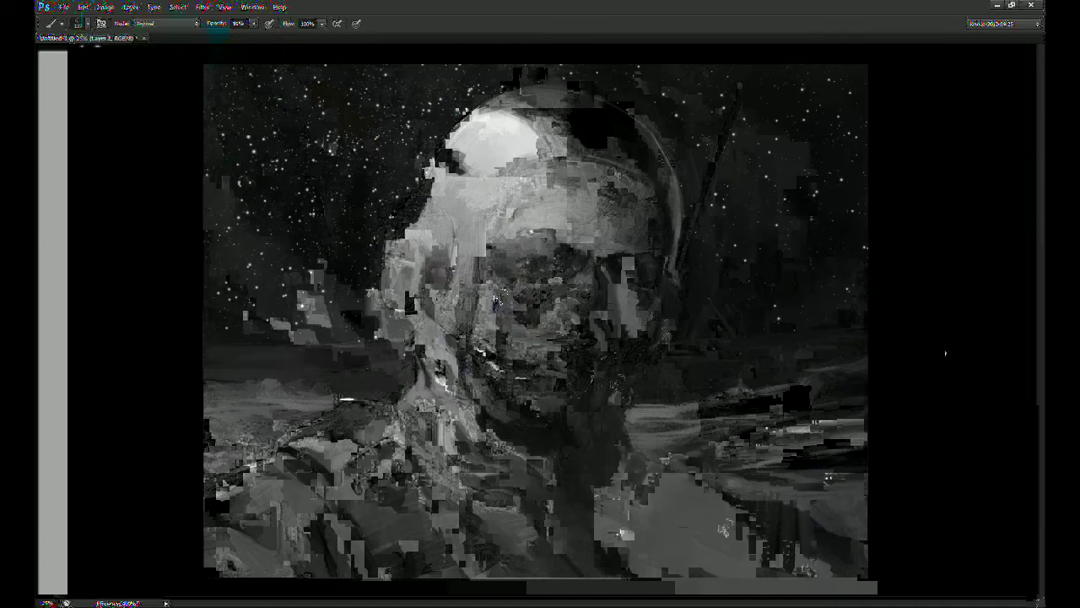
pyautogui.hotkey('ctrl', 'shift', 'h')
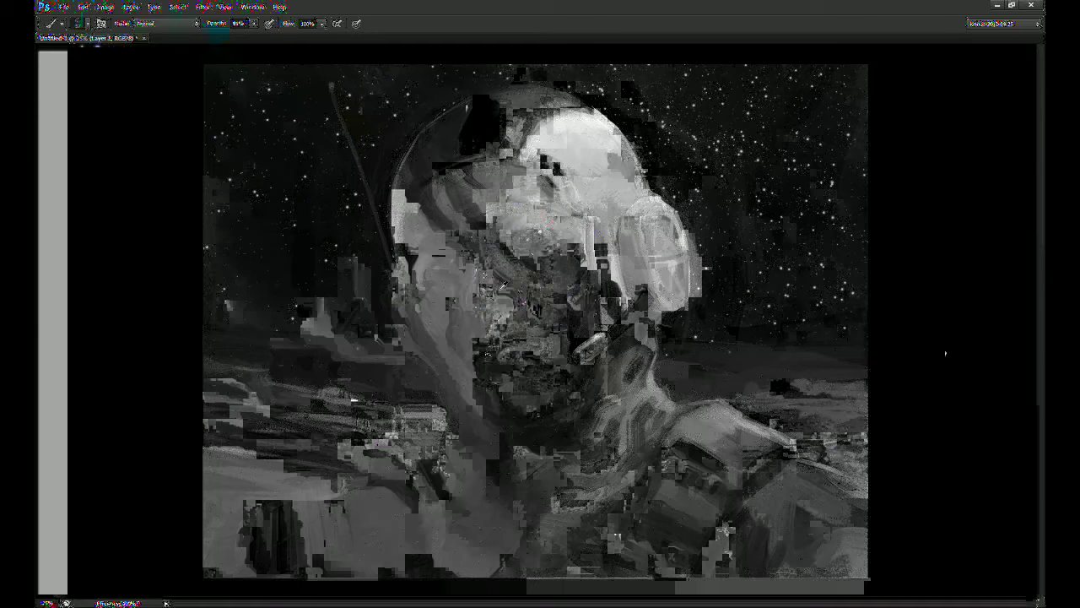
pyautogui.hotkey('ctrl', '+')
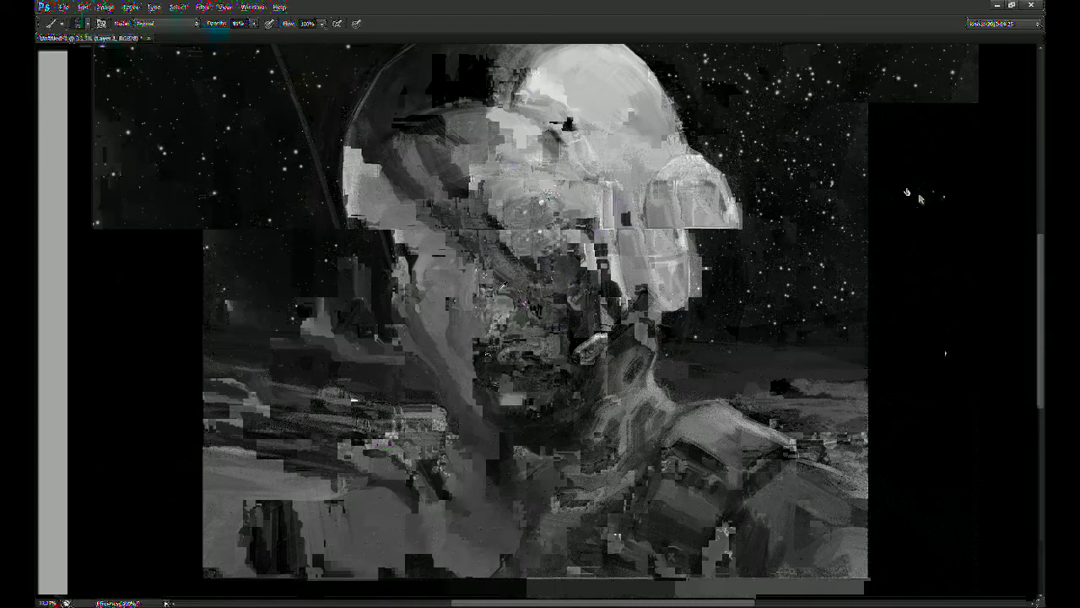
pyautogui.hotkey('ctrl', '-')
pyautogui.hotkey('ctrl', '-')
pyautogui.hotkey('ctrl', '-')
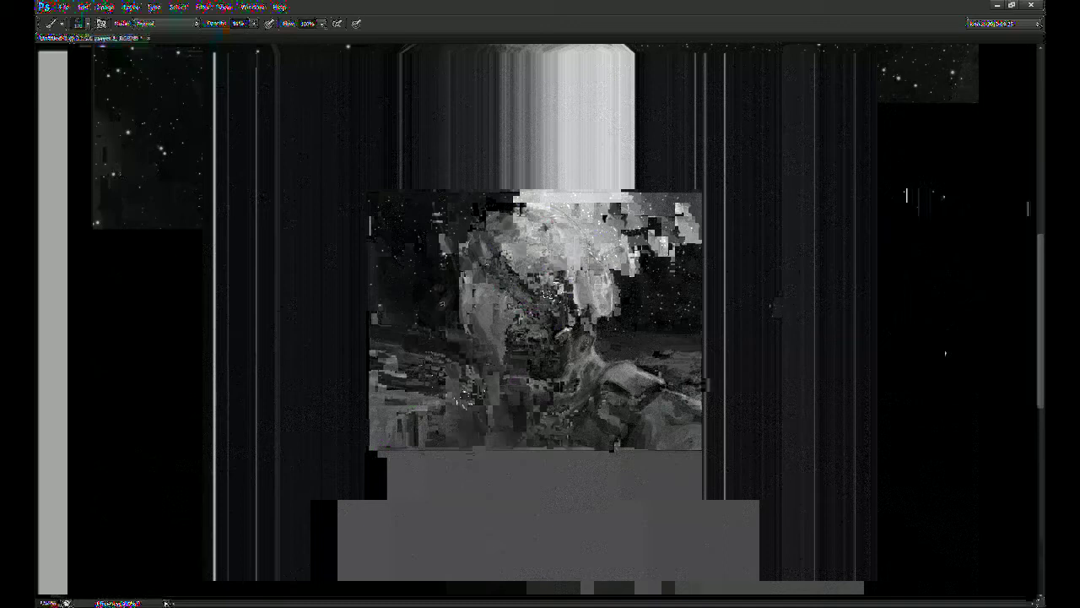
pyautogui.moveTo(491, 375); pyautogui.dragTo(469, 384)
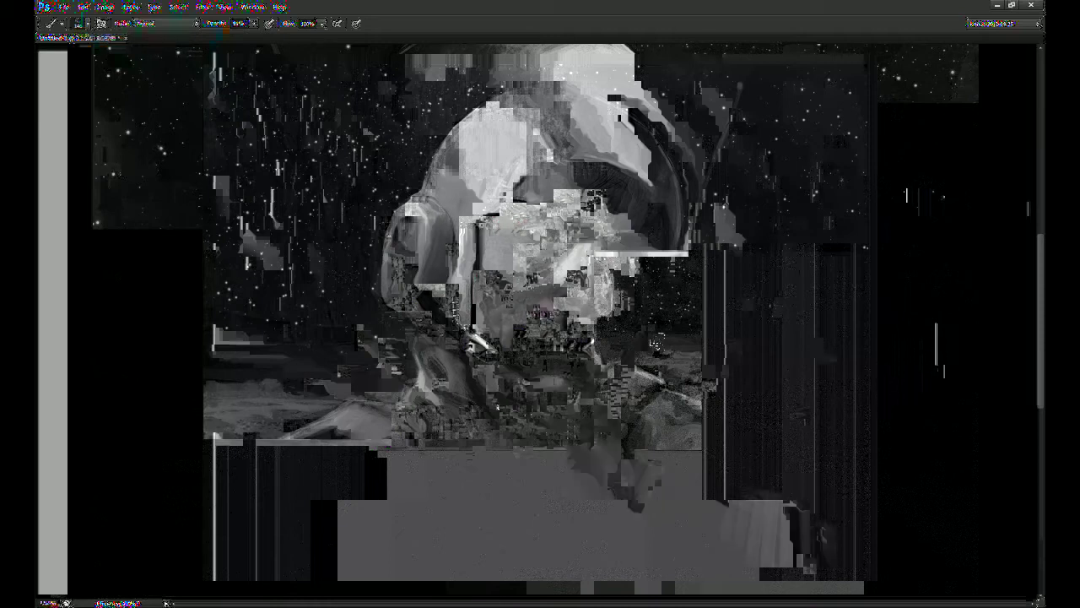
# Step: Paint larger strokes at 80% opacity across the shadowed cheek, eye socket and forehead beneath the helmet rim
pyautogui.press(']')
pyautogui.press('8')
pyautogui.moveTo(517, 295)
pyautogui.mouseDown()
pyautogui.moveTo(518, 312)
pyautogui.moveTo(548, 283)
pyautogui.moveTo(594, 270)
pyautogui.moveTo(564, 275)
pyautogui.moveTo(575, 272)
pyautogui.moveTo(560, 245)
pyautogui.moveTo(623, 240)
pyautogui.mouseUp()
pyautogui.press(']')
pyautogui.moveTo(623, 169)
pyautogui.mouseDown()
pyautogui.moveTo(624, 206)
pyautogui.moveTo(641, 194)
pyautogui.moveTo(621, 235)
pyautogui.moveTo(627, 206)
pyautogui.mouseUp()
pyautogui.press('[')
pyautogui.press(']')
pyautogui.moveTo(653, 260)
pyautogui.mouseDown()
pyautogui.moveTo(672, 222)
pyautogui.moveTo(658, 272)
pyautogui.mouseUp()
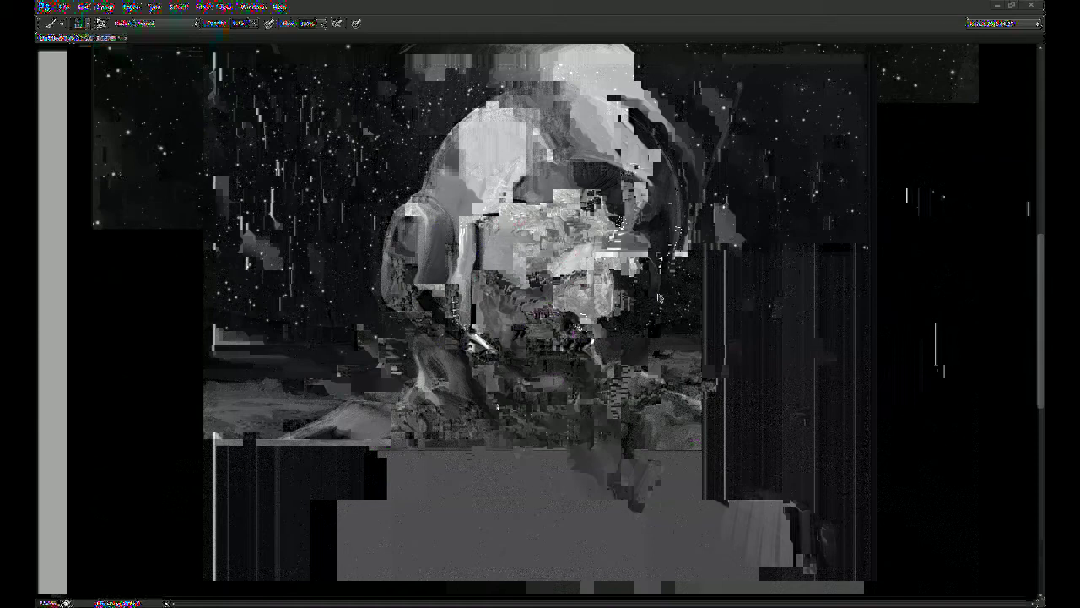
# Step: Undo a trial stroke on the helmet dome, add a new layer, and paint strokes down the dome's lit side with a smaller brush
pyautogui.moveTo(476, 133)
pyautogui.mouseDown()
pyautogui.moveTo(451, 144)
pyautogui.moveTo(504, 132)
pyautogui.mouseUp()
pyautogui.hotkey('ctrl', 'z')
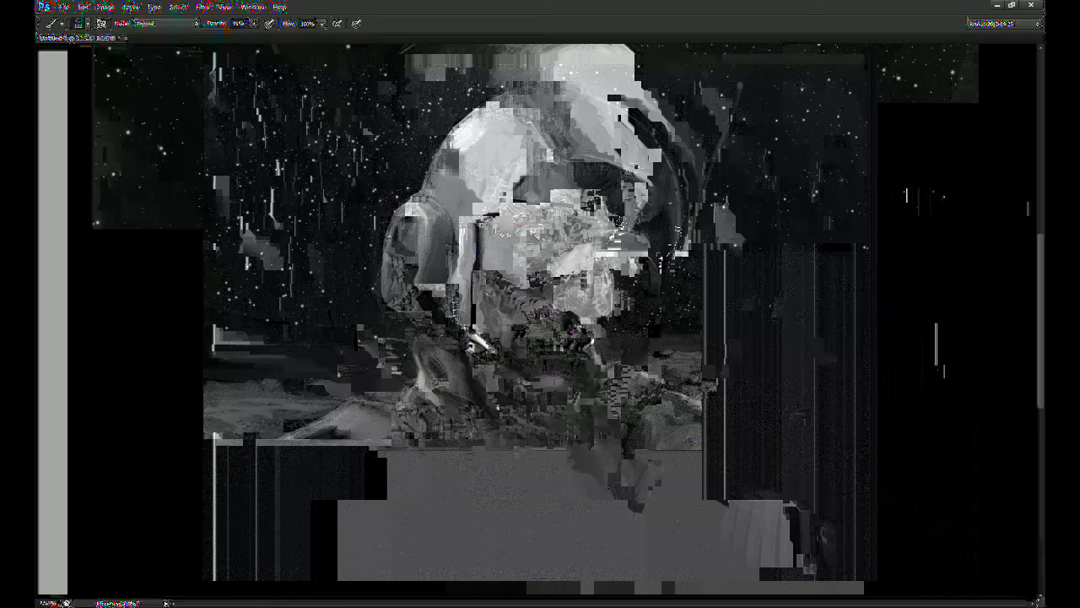
pyautogui.press('[')
pyautogui.press('[')
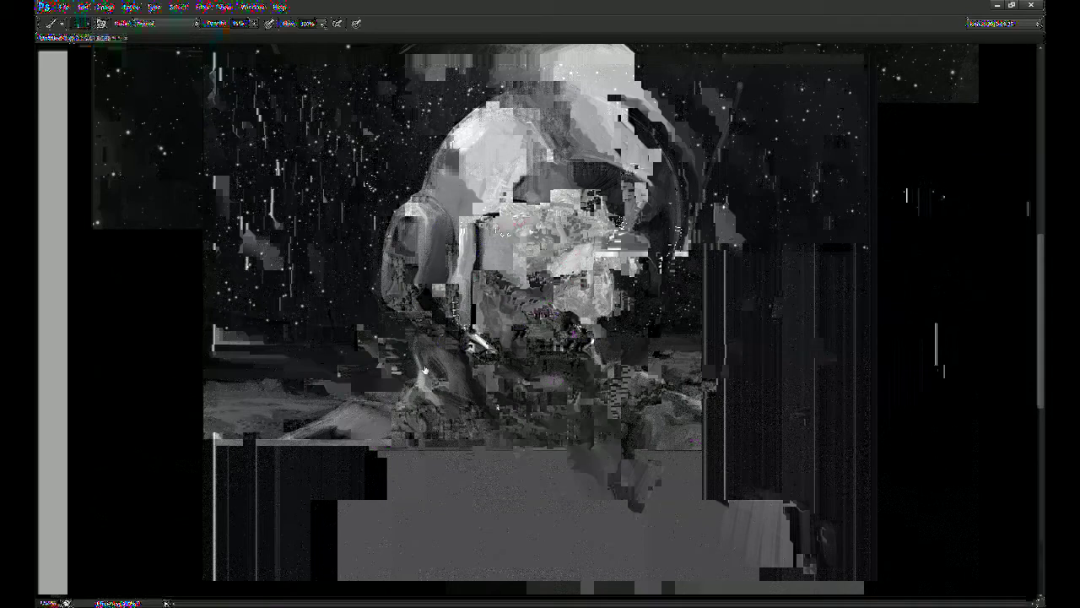
pyautogui.click(1007, 583)
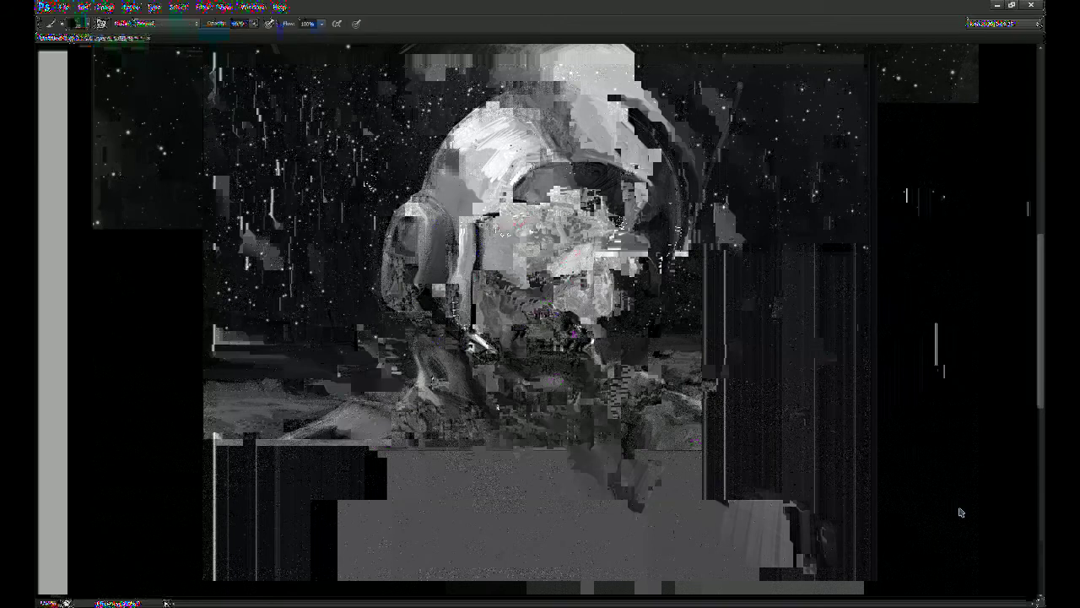
pyautogui.moveTo(483, 146)
pyautogui.mouseDown()
pyautogui.moveTo(459, 191)
pyautogui.moveTo(451, 188)
pyautogui.mouseUp()
pyautogui.moveTo(458, 153); pyautogui.dragTo(440, 181)
pyautogui.moveTo(451, 152); pyautogui.dragTo(436, 178)
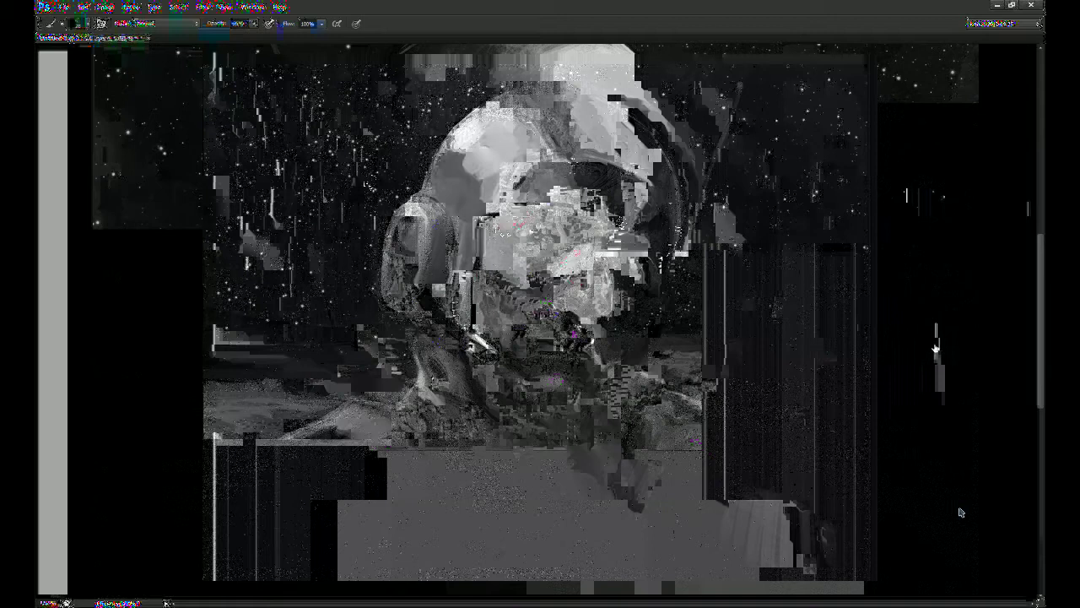
# Step: Erase excess from the new helmet highlight strokes and merge the layer down
pyautogui.press('e')
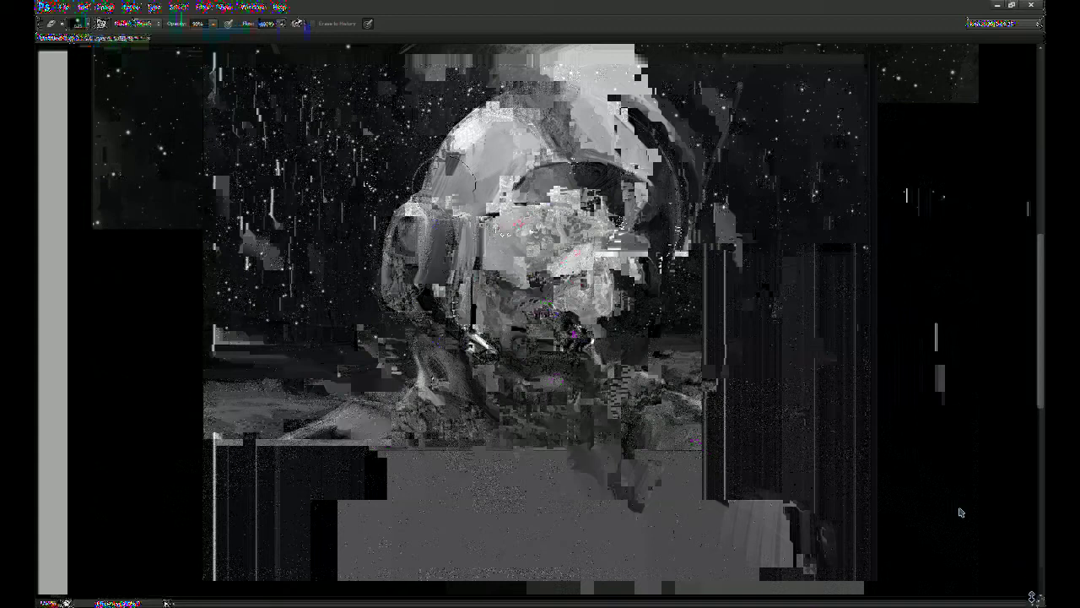
pyautogui.hotkey('ctrl', 'e')
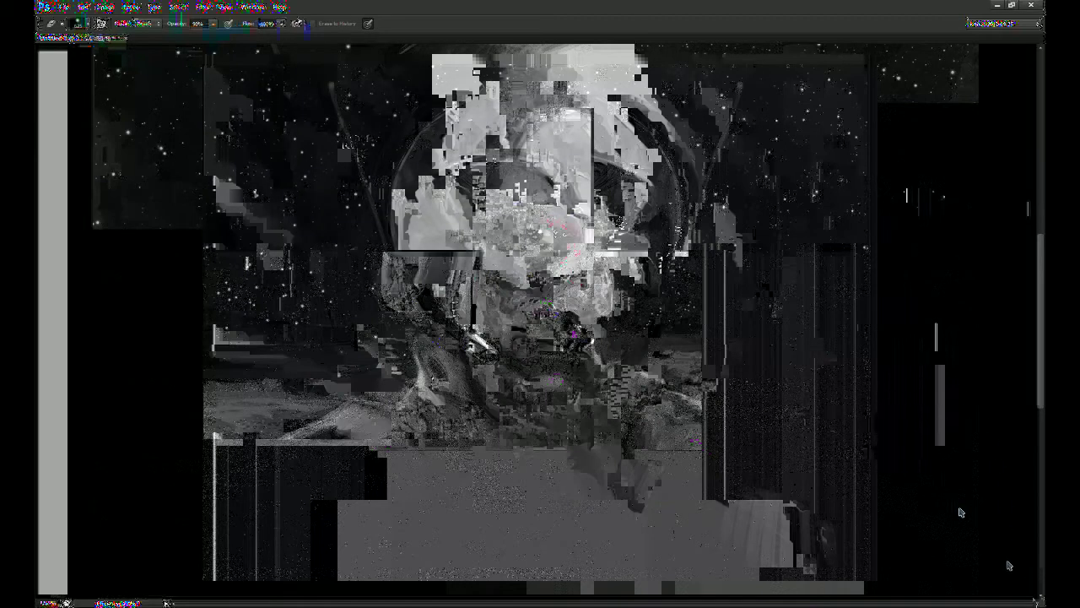
pyautogui.press('b')
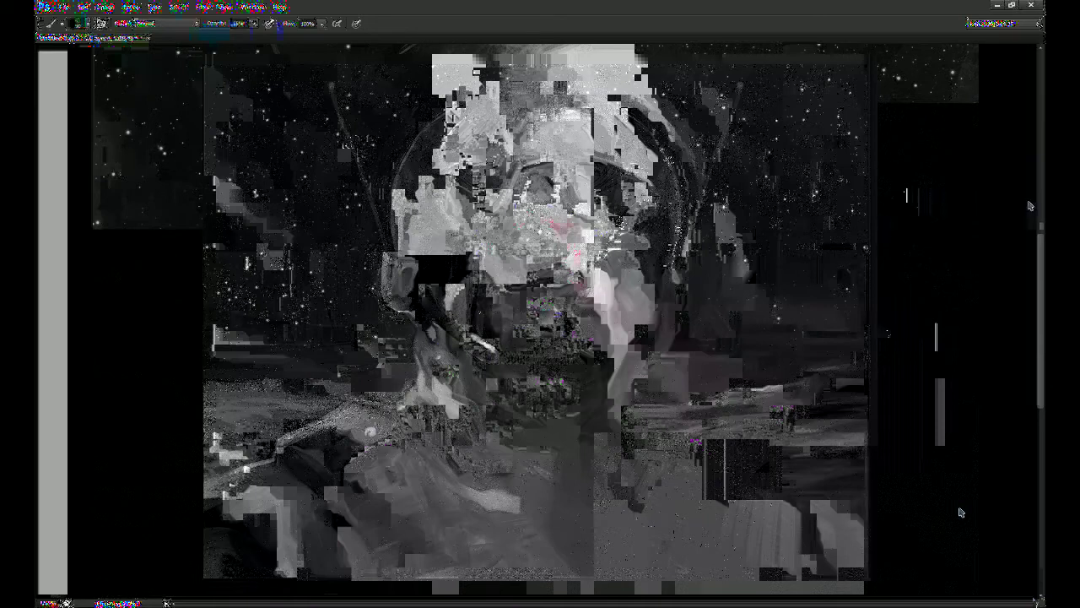
# Step: Lasso a freehand area along the lit side of the helmet, from the rim to the headset
pyautogui.hotkey('ctrl', '+')
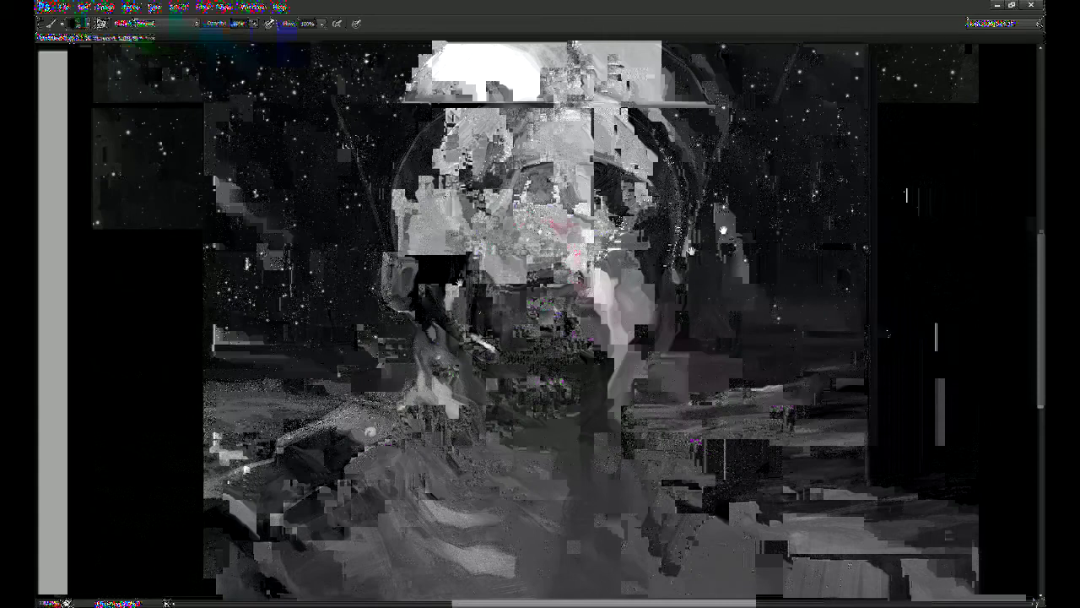
pyautogui.moveTo(723, 230); pyautogui.dragTo(711, 233)
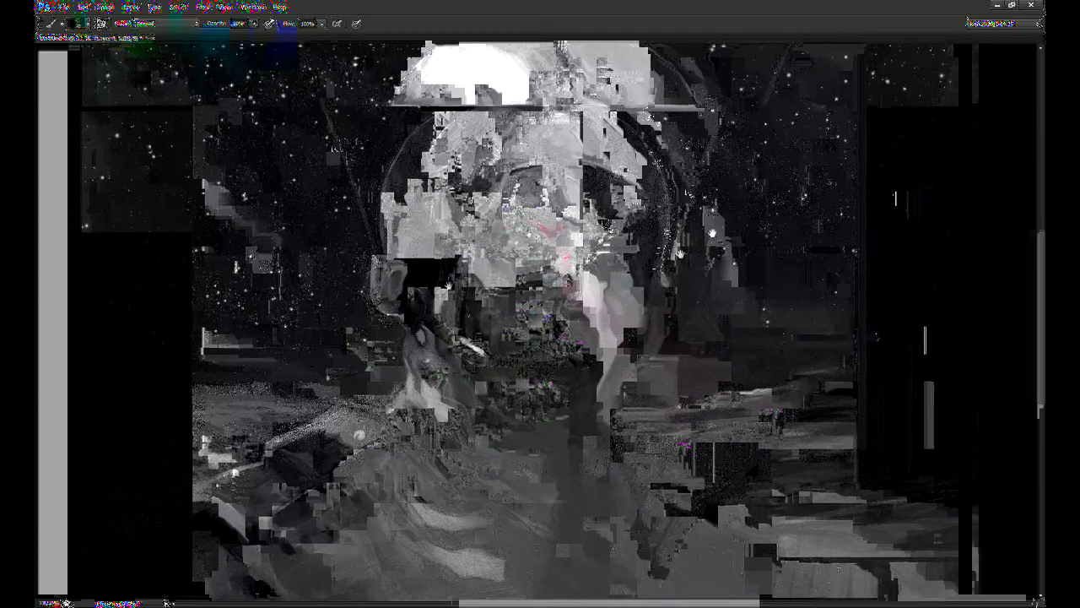
pyautogui.moveTo(697, 323)
pyautogui.mouseDown()
pyautogui.moveTo(682, 299)
pyautogui.moveTo(682, 331)
pyautogui.mouseUp()
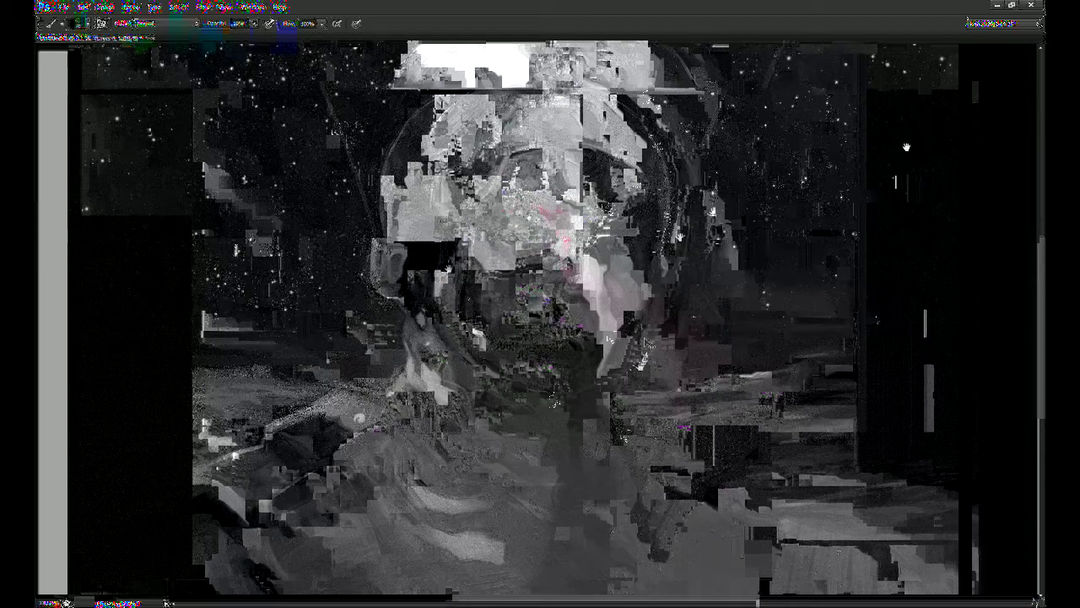
pyautogui.hotkey('ctrl', '-')
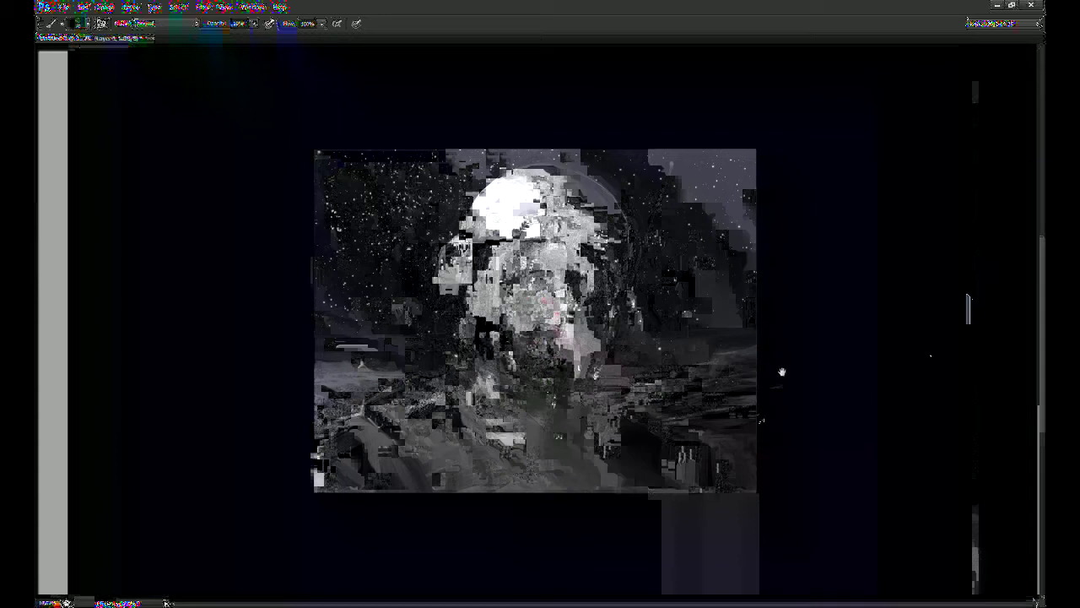
pyautogui.press('l')
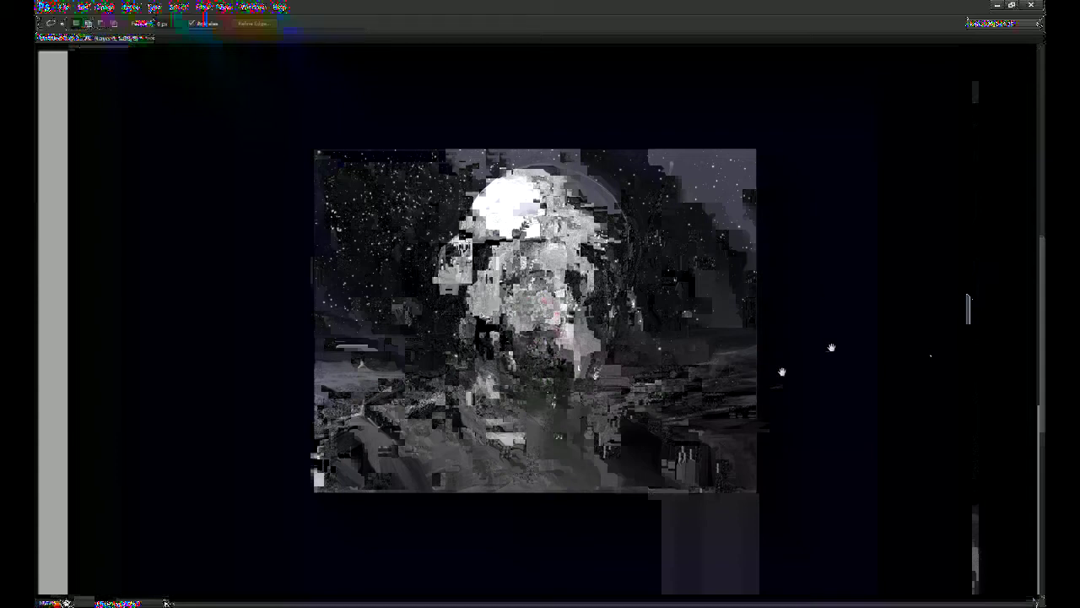
pyautogui.moveTo(487, 232)
pyautogui.mouseDown()
pyautogui.moveTo(540, 174)
pyautogui.moveTo(574, 159)
pyautogui.moveTo(650, 191)
pyautogui.moveTo(675, 221)
pyautogui.moveTo(618, 395)
pyautogui.moveTo(587, 422)
pyautogui.moveTo(536, 427)
pyautogui.moveTo(483, 365)
pyautogui.moveTo(475, 301)
pyautogui.mouseUp()
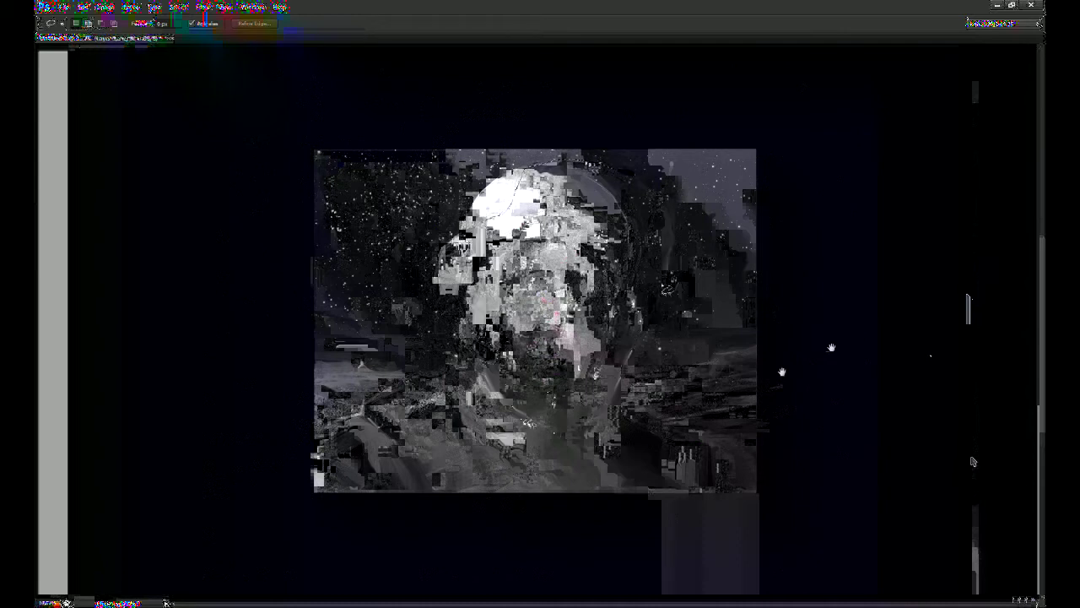
# Step: Paint broad low-opacity strokes over the forehead, the nose and the shadowed side of the face
pyautogui.press('b')
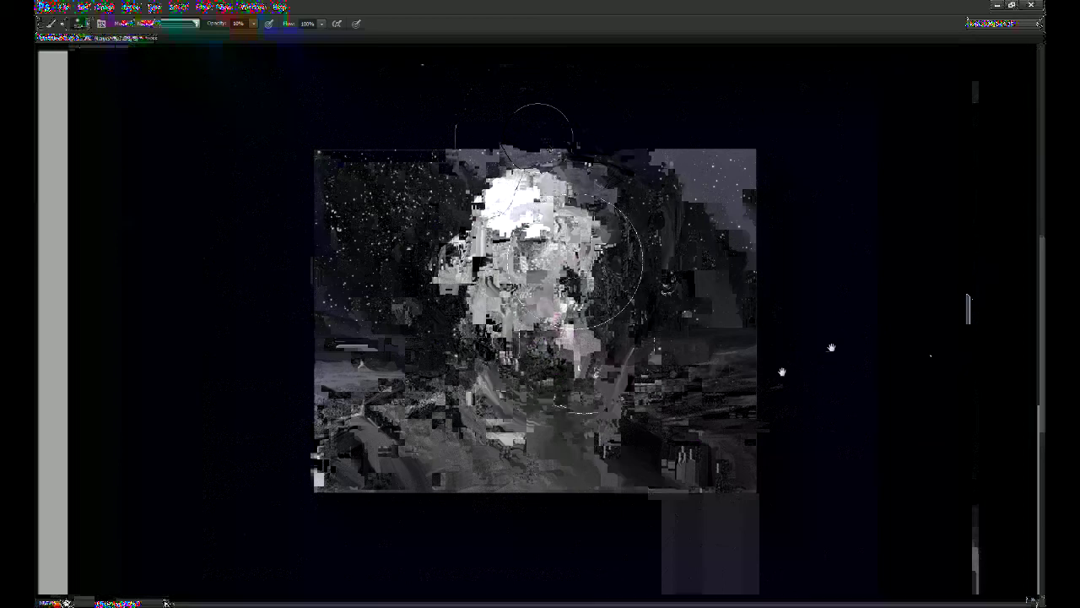
pyautogui.moveTo(540, 228); pyautogui.dragTo(564, 306)
pyautogui.moveTo(557, 371)
pyautogui.mouseDown()
pyautogui.moveTo(523, 211)
pyautogui.moveTo(582, 211)
pyautogui.moveTo(557, 380)
pyautogui.moveTo(547, 346)
pyautogui.moveTo(591, 253)
pyautogui.moveTo(582, 211)
pyautogui.moveTo(548, 278)
pyautogui.moveTo(582, 169)
pyautogui.moveTo(547, 308)
pyautogui.moveTo(485, 354)
pyautogui.moveTo(498, 312)
pyautogui.moveTo(608, 253)
pyautogui.moveTo(572, 407)
pyautogui.moveTo(603, 232)
pyautogui.mouseUp()
pyautogui.press('e')
pyautogui.press('b')
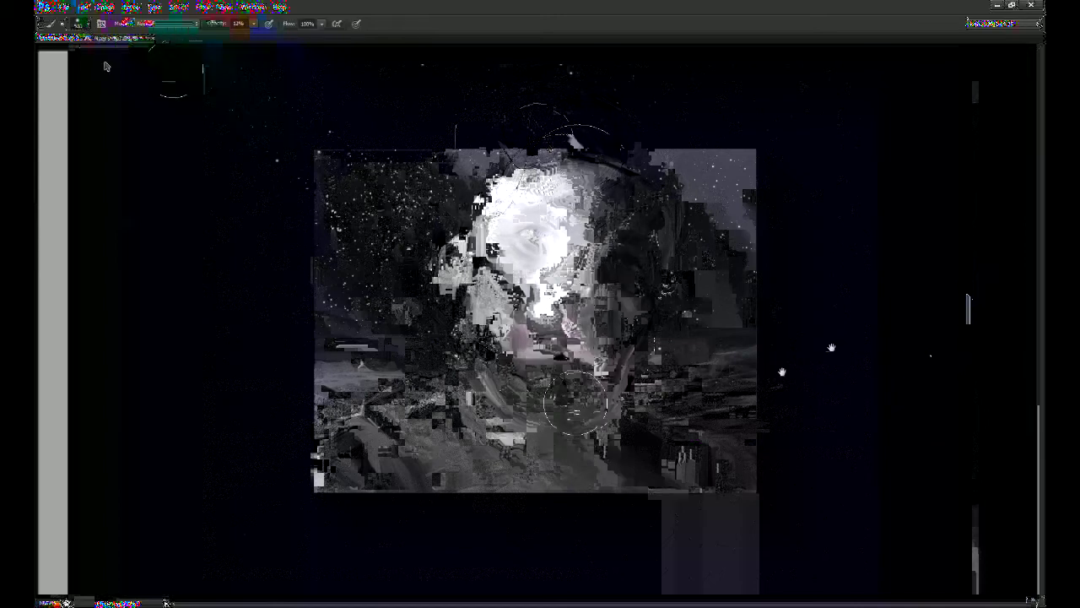
pyautogui.moveTo(567, 173)
pyautogui.mouseDown()
pyautogui.moveTo(551, 280)
pyautogui.moveTo(557, 219)
pyautogui.moveTo(558, 232)
pyautogui.mouseUp()
# Step: Add a higher-opacity dab beside the nose and undo a trial dab at the helmet's shadowed edge
pyautogui.press('8')
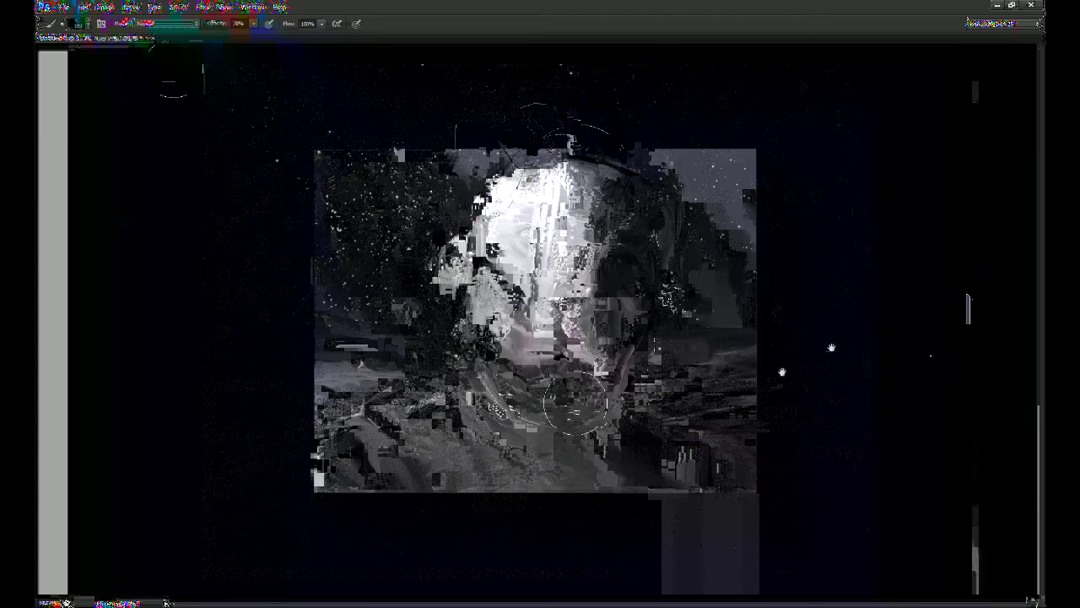
pyautogui.hotkey('ctrl', 'z')
pyautogui.hotkey('ctrl', 'z')
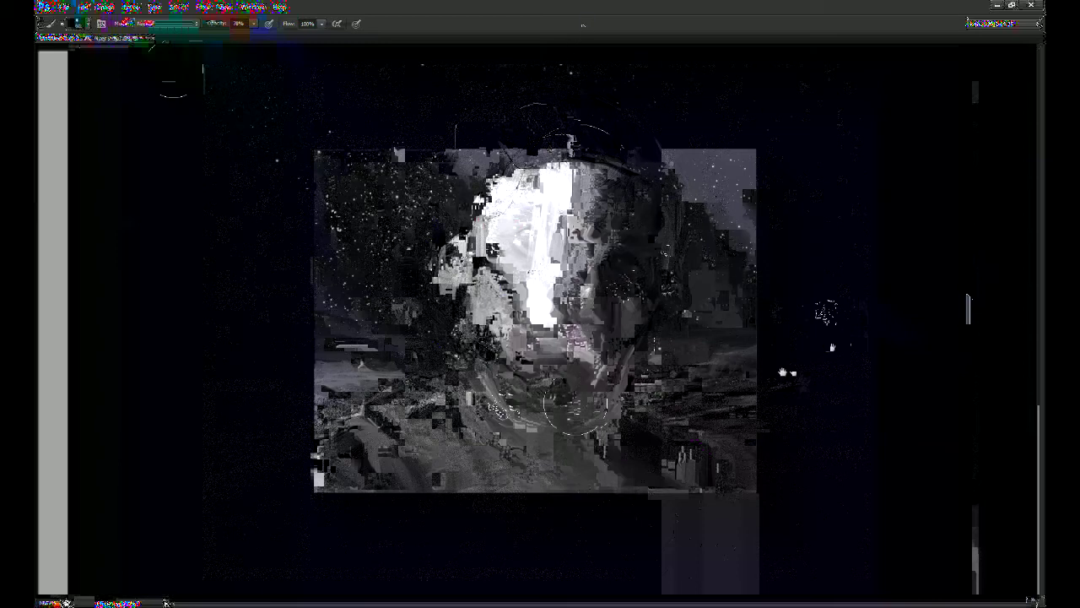
pyautogui.click(564, 267)
pyautogui.click(655, 211)
pyautogui.hotkey('ctrl', 'z')
# Step: Paint strokes at 80% opacity along the lit cheek and below the chin, and brighten the face with the Dodge tool
pyautogui.moveTo(526, 213)
pyautogui.mouseDown()
pyautogui.moveTo(564, 285)
pyautogui.moveTo(505, 285)
pyautogui.mouseUp()
pyautogui.moveTo(523, 371); pyautogui.dragTo(498, 283)
pyautogui.press('8')
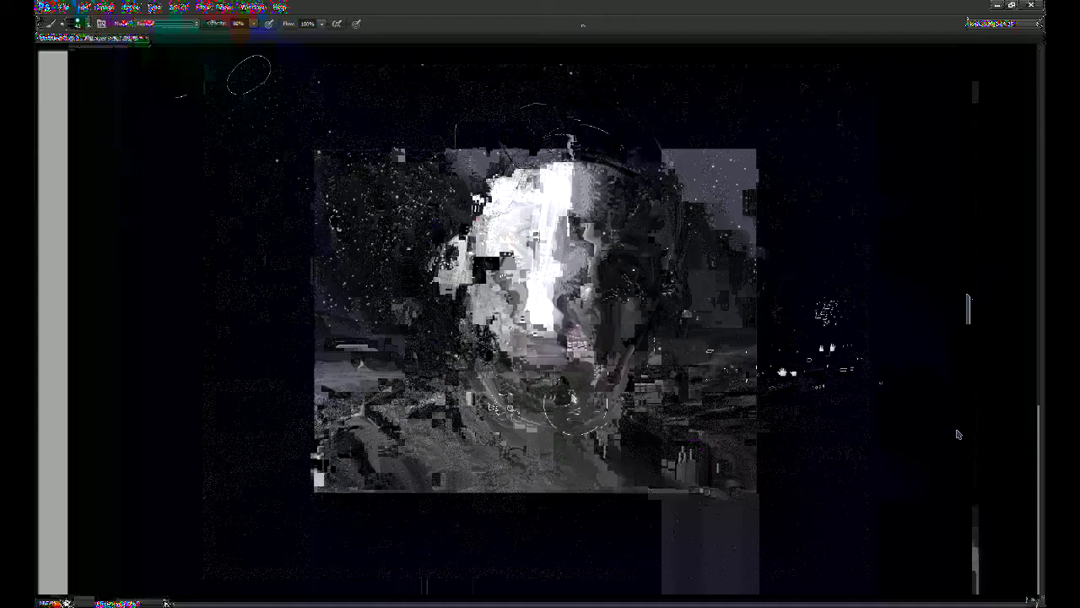
pyautogui.moveTo(540, 425)
pyautogui.mouseDown()
pyautogui.moveTo(541, 412)
pyautogui.moveTo(554, 428)
pyautogui.moveTo(556, 391)
pyautogui.mouseUp()
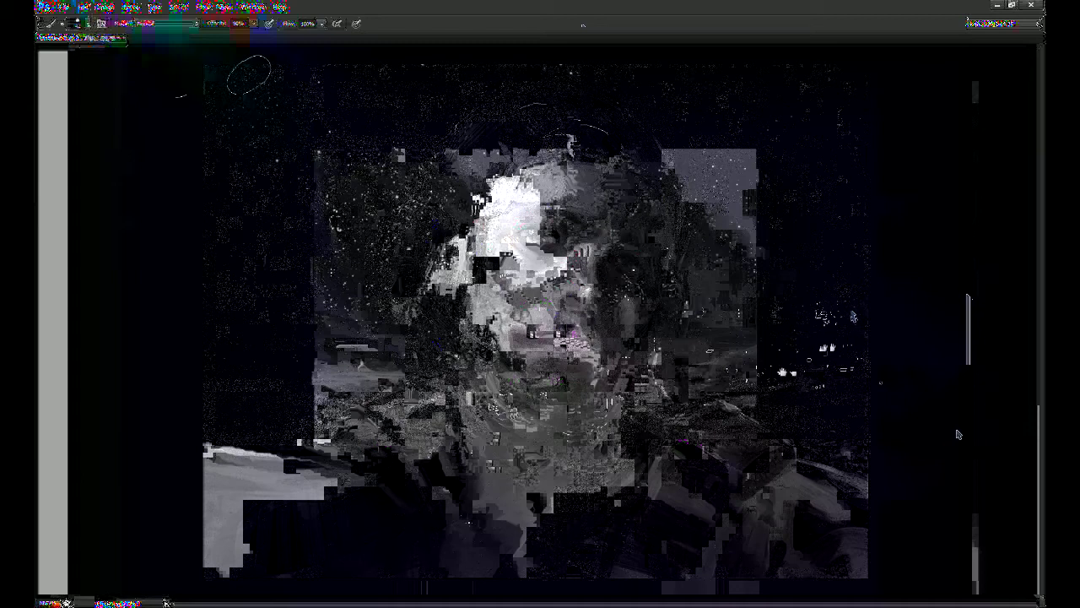
pyautogui.click(53, 310)
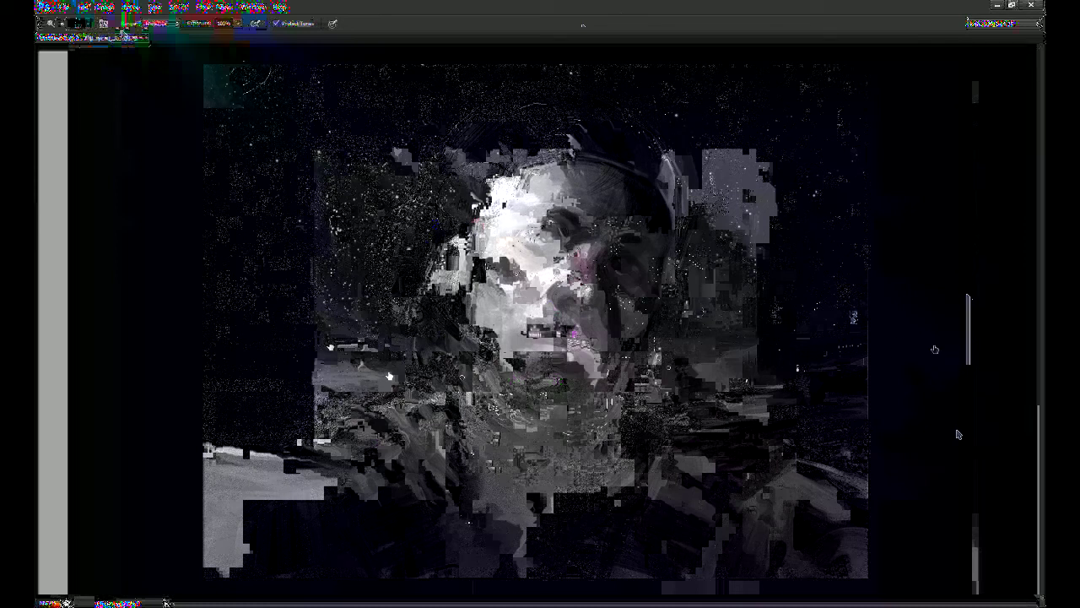
pyautogui.press('r')
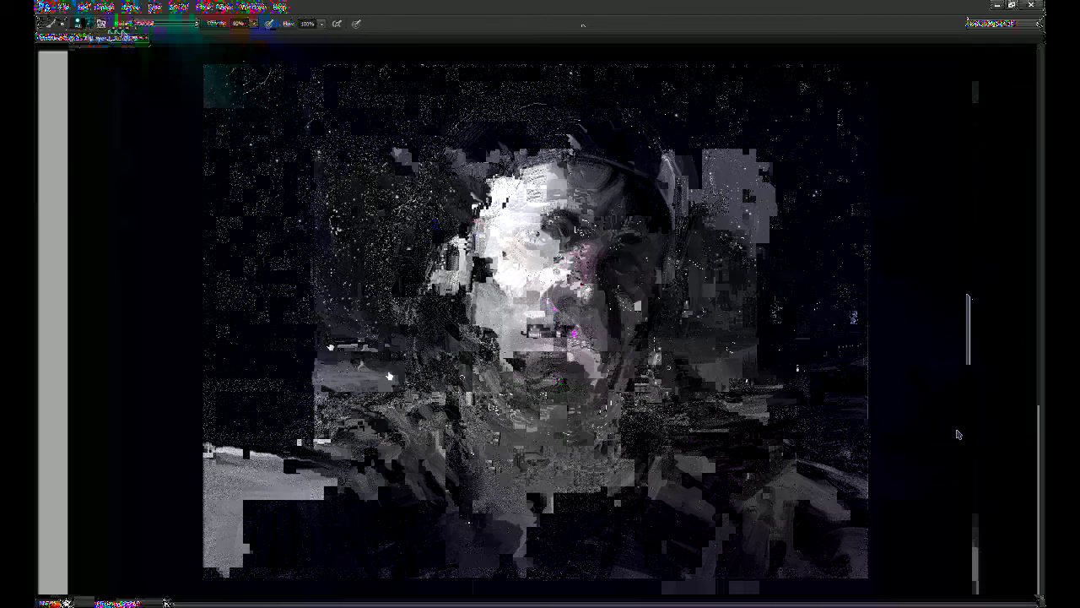
# Step: Erase excess paint around the shadowed side of the face and merge the layer down
pyautogui.hotkey('ctrl', '+')
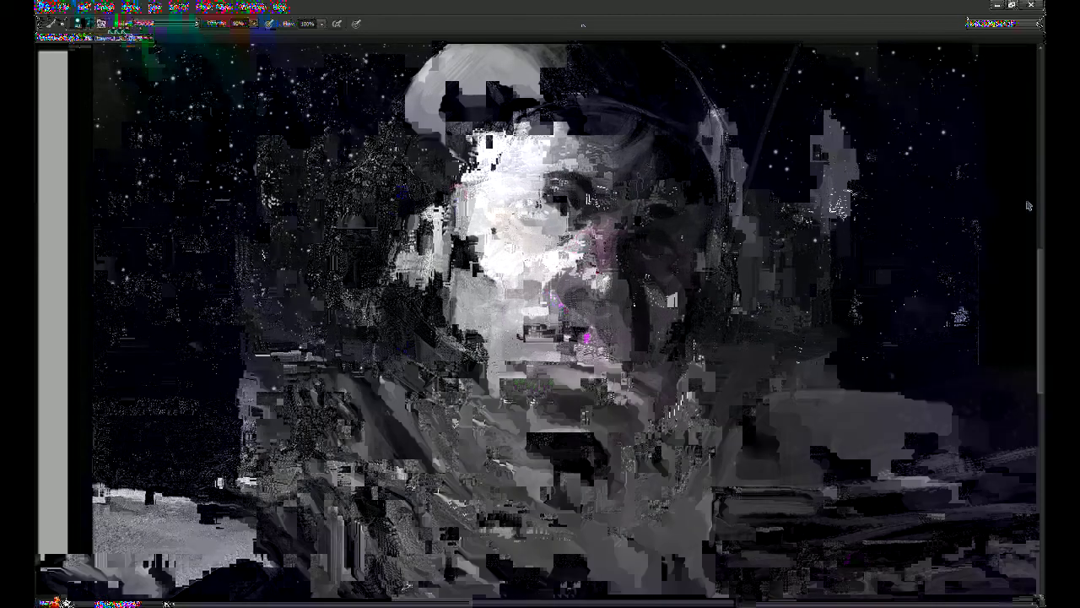
pyautogui.moveTo(1027, 205); pyautogui.dragTo(1005, 270)
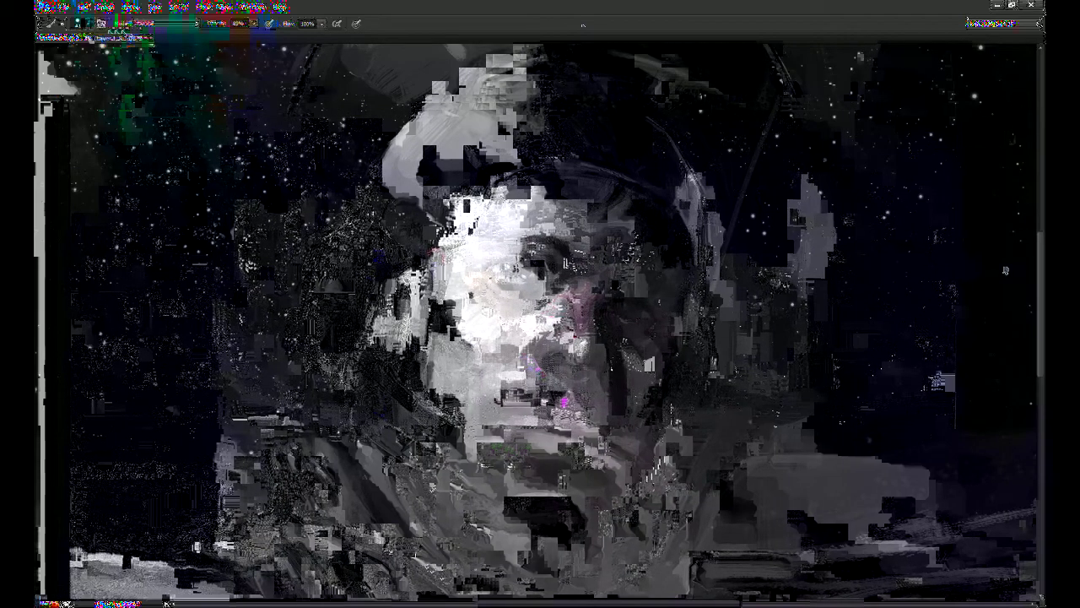
pyautogui.press('e')
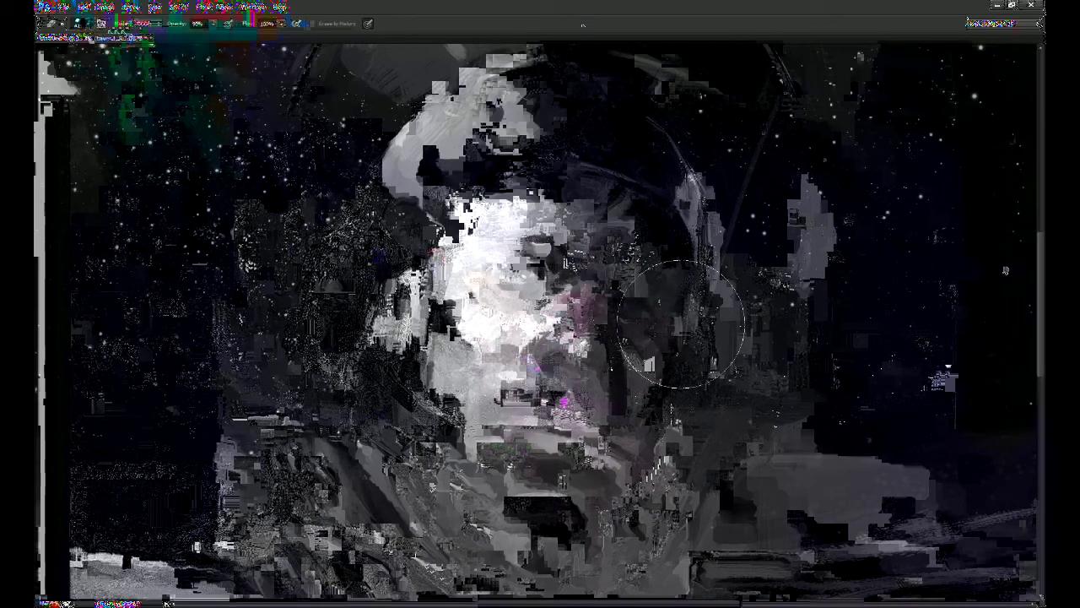
pyautogui.moveTo(723, 377); pyautogui.dragTo(720, 399)
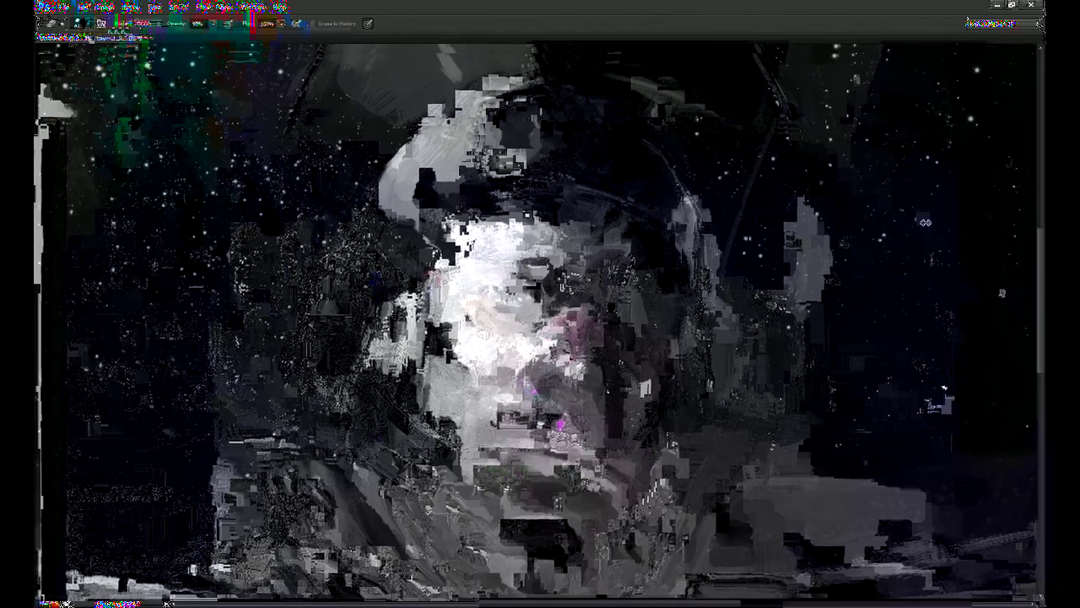
pyautogui.hotkey('ctrl', 'e')
# Step: Try strokes at 80% opacity across the shadowed eye socket and brow, using a tone sampled beside the nose
pyautogui.press('b')
pyautogui.moveTo(536, 279)
pyautogui.mouseDown()
pyautogui.moveTo(545, 305)
pyautogui.moveTo(590, 323)
pyautogui.moveTo(636, 285)
pyautogui.mouseUp()
pyautogui.press('8')
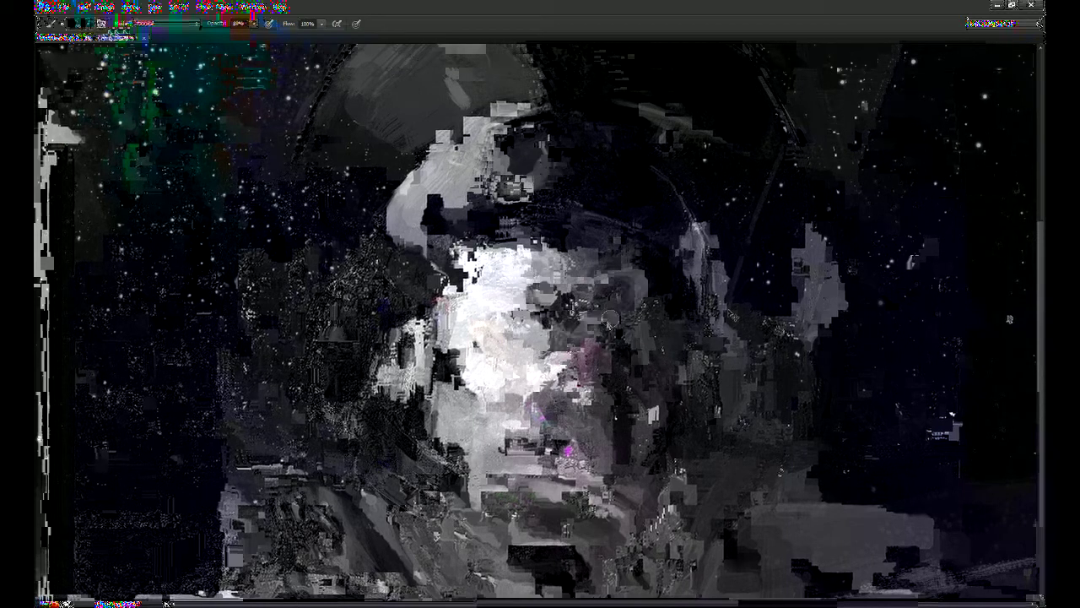
pyautogui.keyDown('alt'); pyautogui.click(557, 333); pyautogui.keyUp('alt')
pyautogui.moveTo(555, 344); pyautogui.dragTo(643, 285)
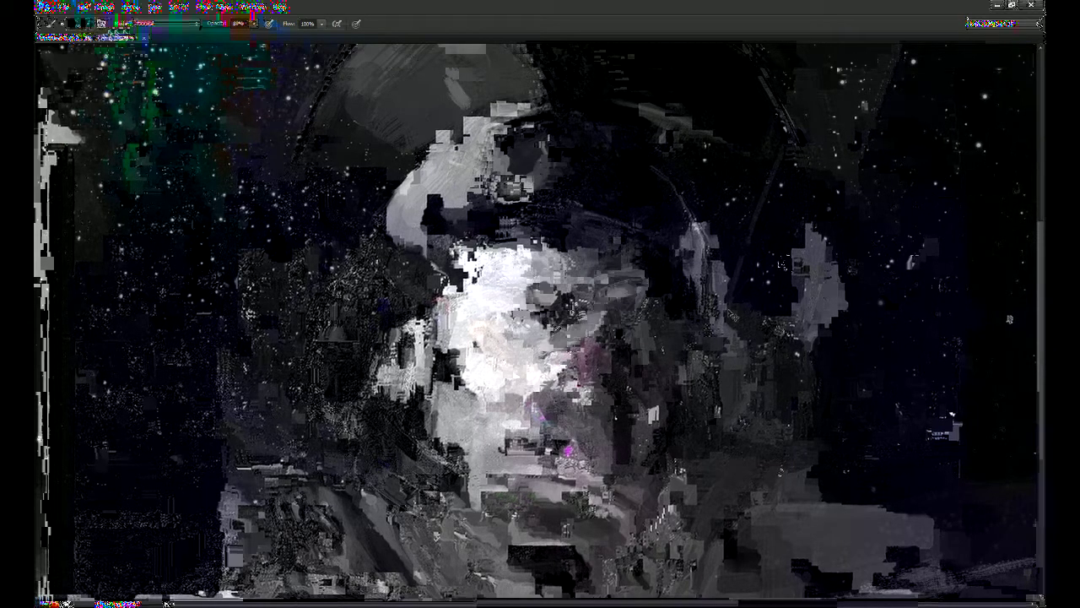
pyautogui.hotkey('ctrl', 'alt', 'z')
pyautogui.hotkey('ctrl', 'alt', 'z')
pyautogui.hotkey('ctrl', 'alt', 'z')
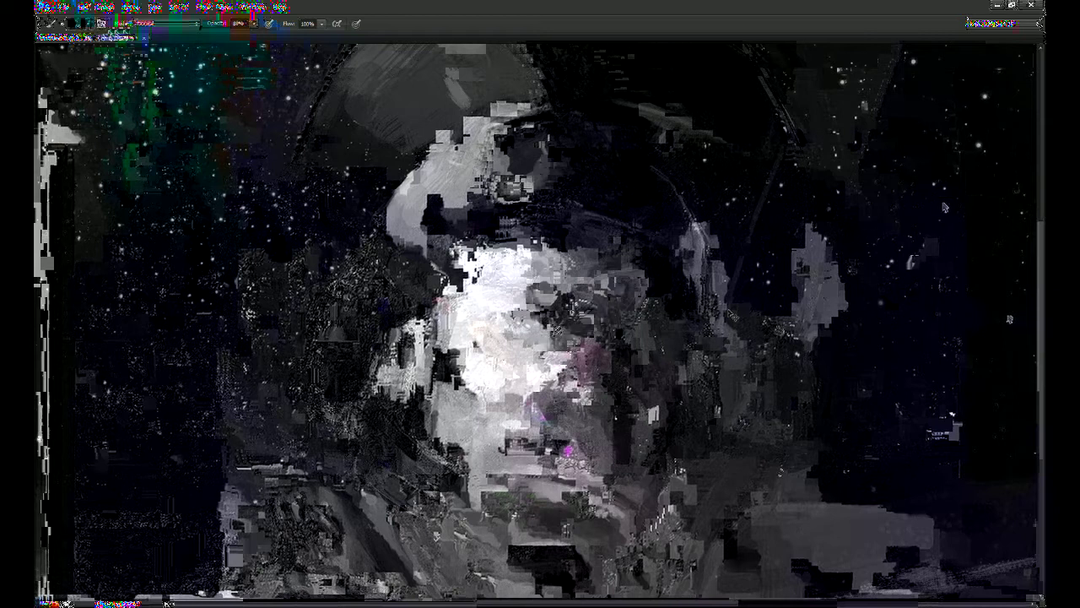
# Step: Paint over the figure with a 1140 px brush in Overlay mode at 14% opacity, and save as kosmosdude.psd
pyautogui.hotkey('ctrl', '-')
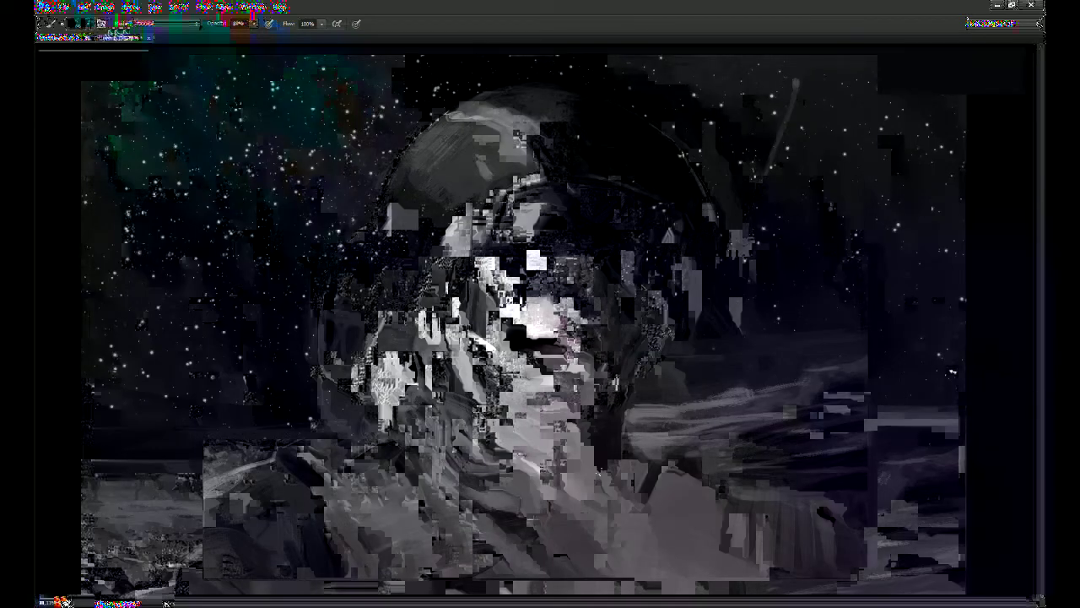
pyautogui.press('i')
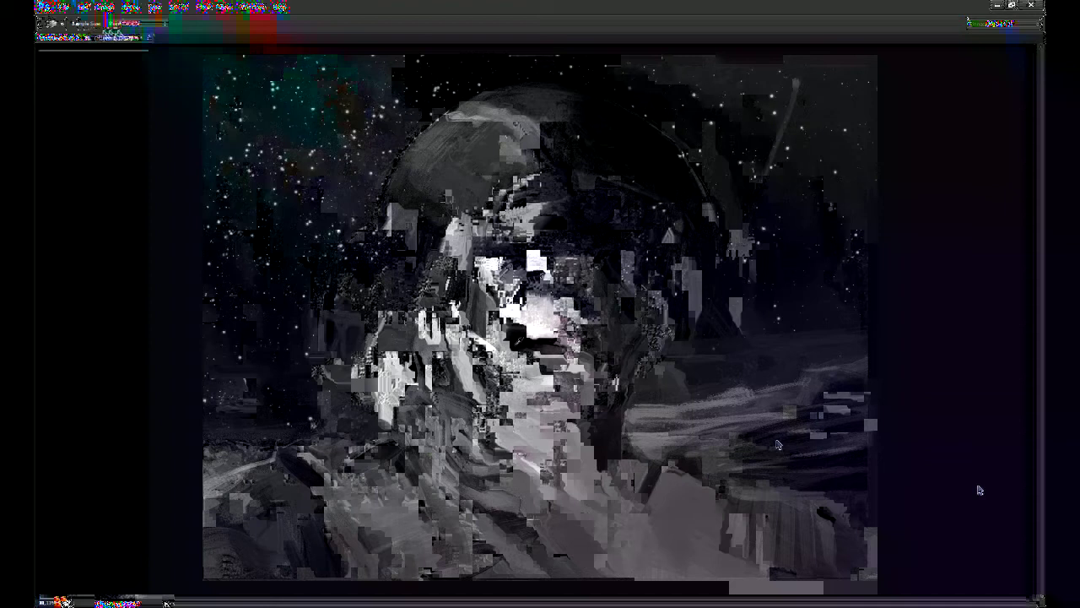
pyautogui.press('b')
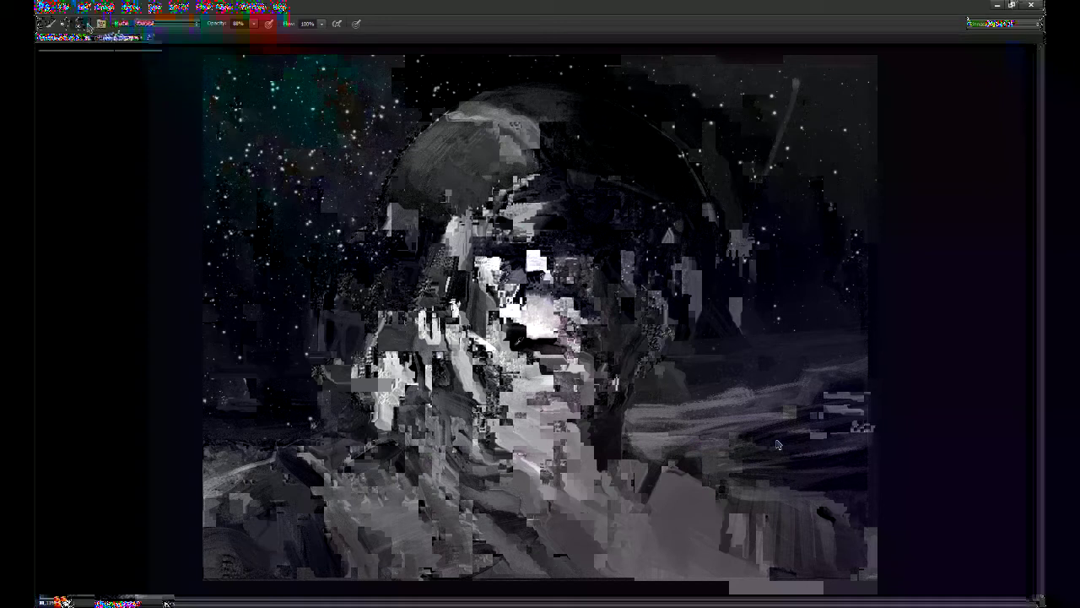
pyautogui.click(106, 178)
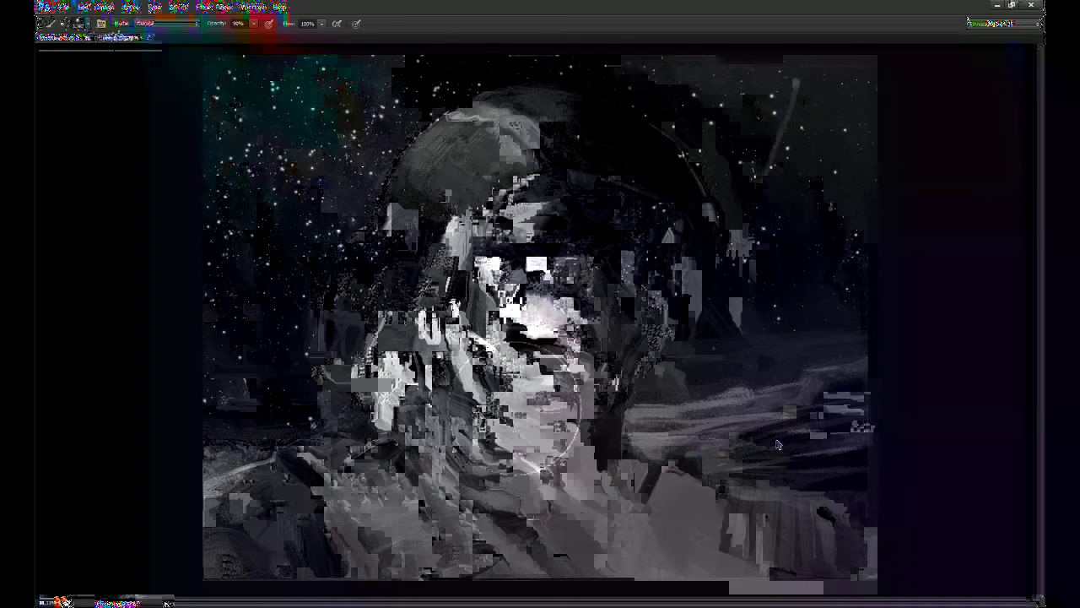
pyautogui.press('1')
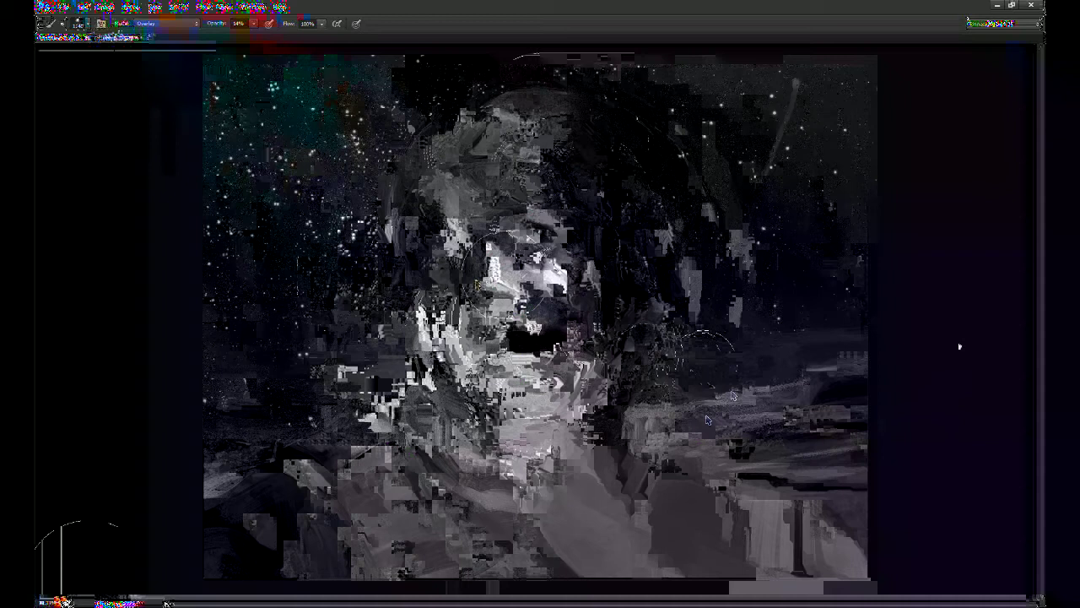
pyautogui.hotkey('ctrl', 's')
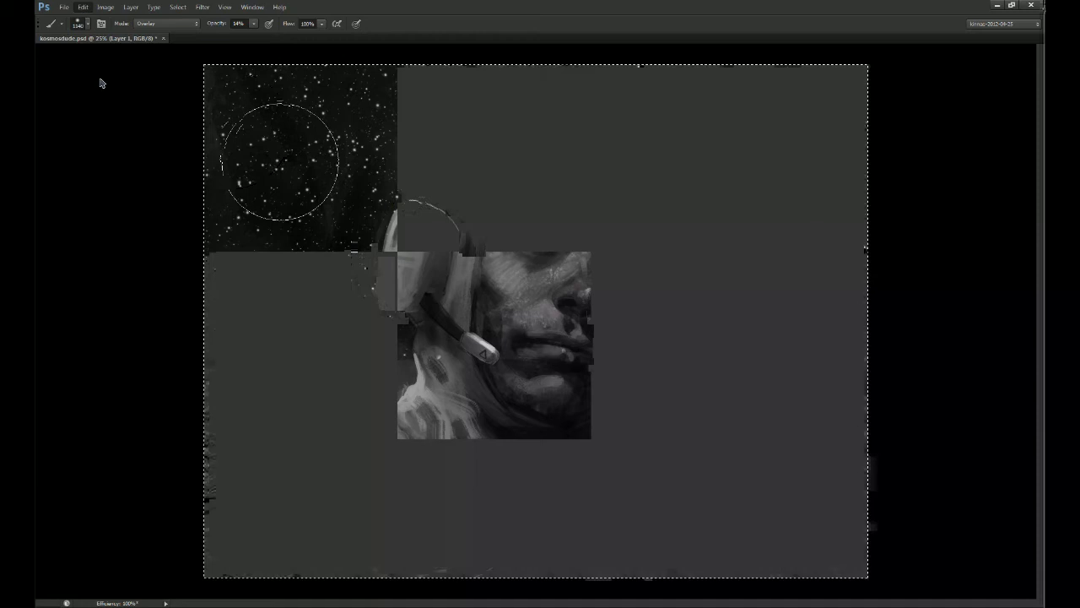
# Step: Paste a copy of the painting into a new document and reduce the copy's image size
pyautogui.hotkey('ctrl', 'n')
pyautogui.press('Return')
pyautogui.hotkey('ctrl', 'v')
pyautogui.click(106, 9)
pyautogui.click(141, 88)
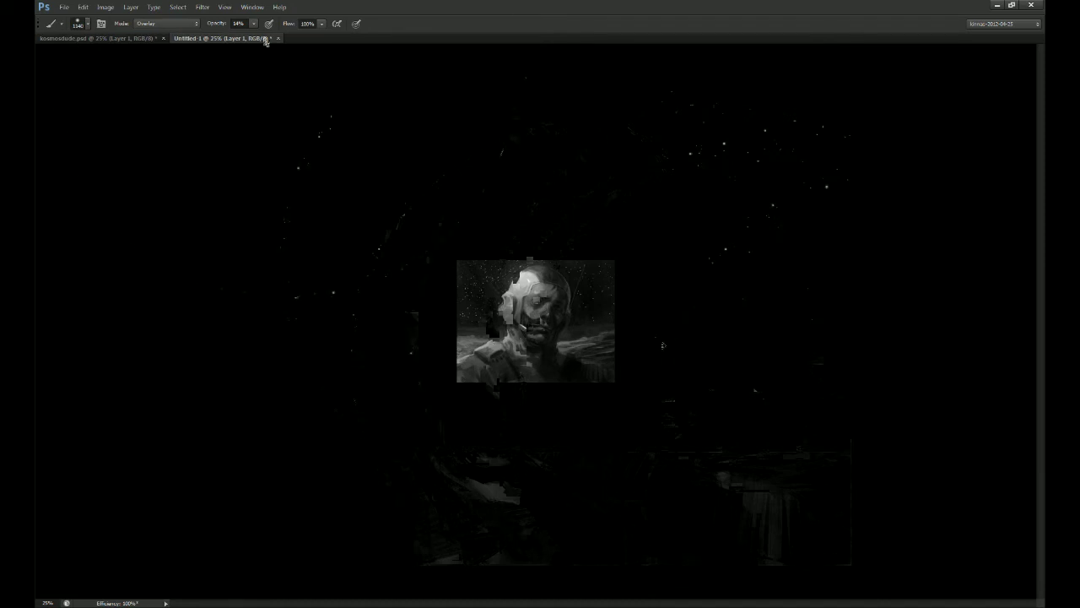
pyautogui.moveTo(265, 189)
pyautogui.mouseDown()
pyautogui.moveTo(270, 207)
pyautogui.moveTo(278, 187)
pyautogui.mouseUp()
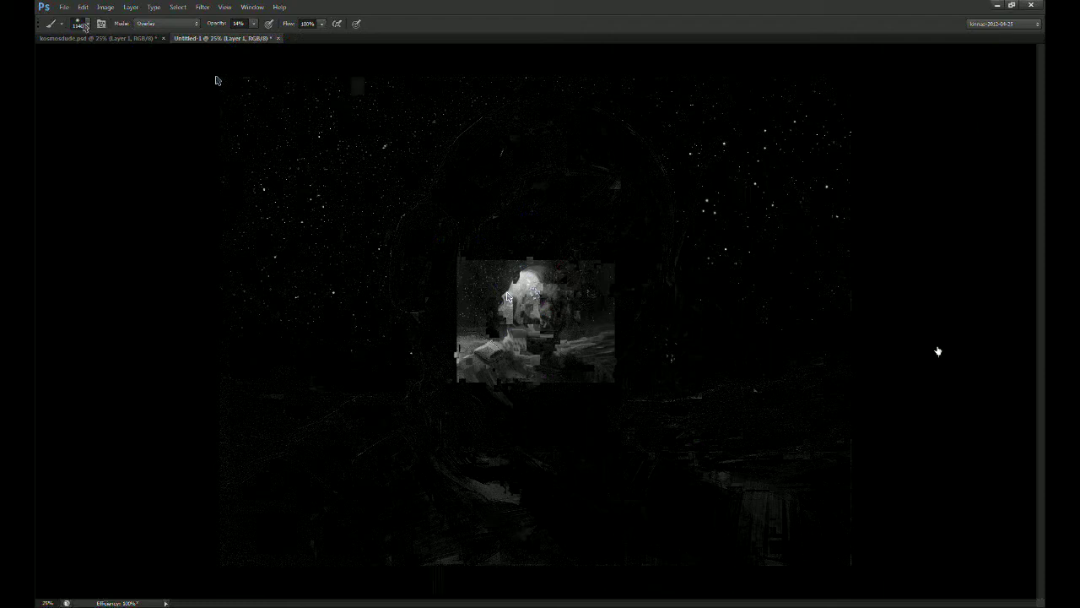
# Step: With an 11 px brush set, clear the canvas selection in kosmosdude.psd and save the file
pyautogui.click(126, 127)
pyautogui.click(571, 228)
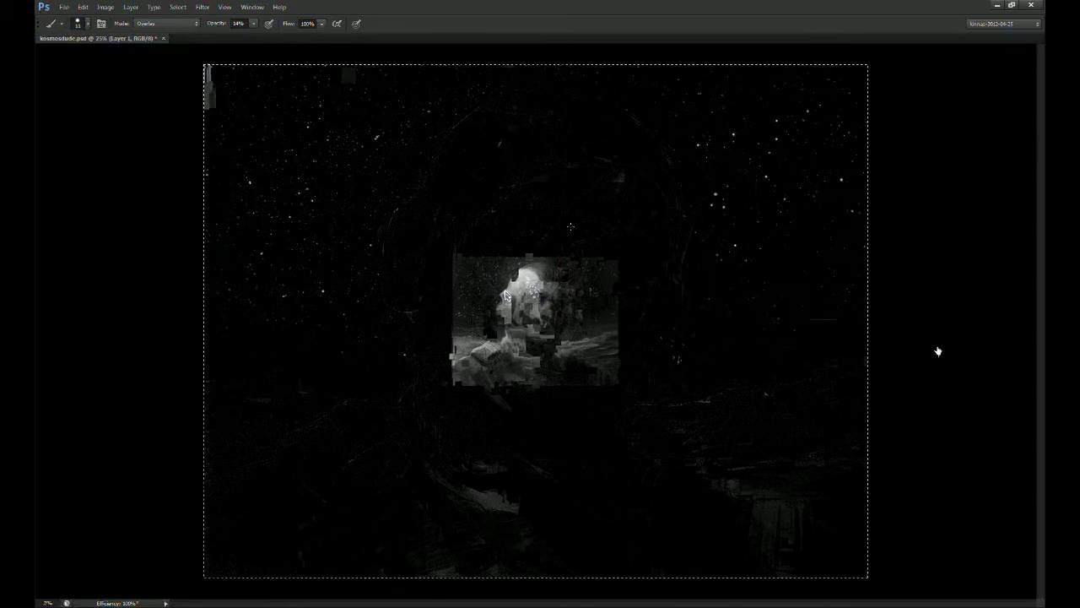
pyautogui.hotkey('ctrl', 'd')
pyautogui.click(933, 354)
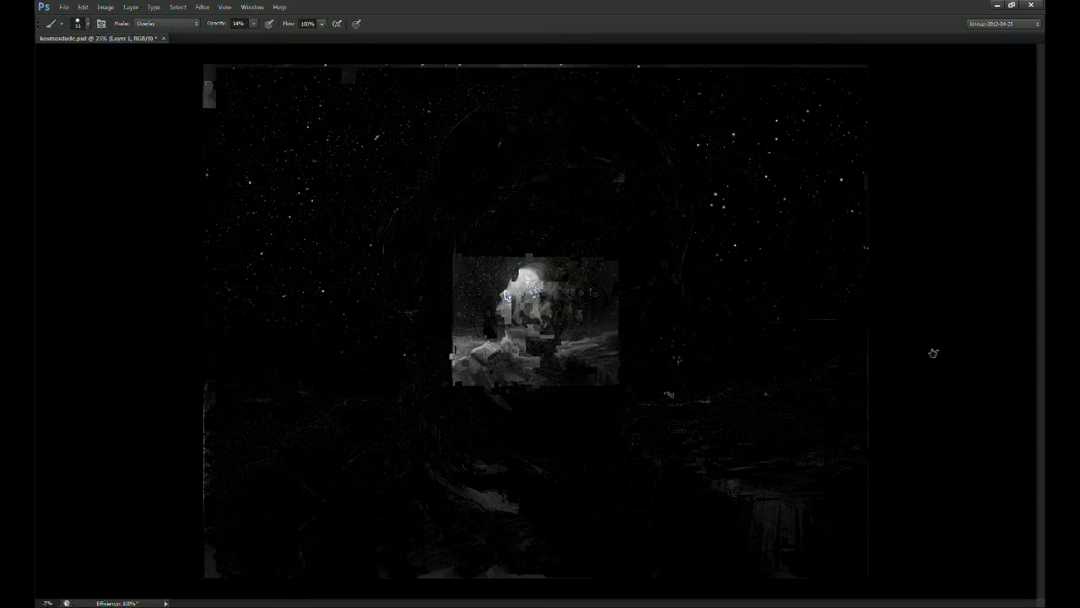
pyautogui.hotkey('ctrl', 's')
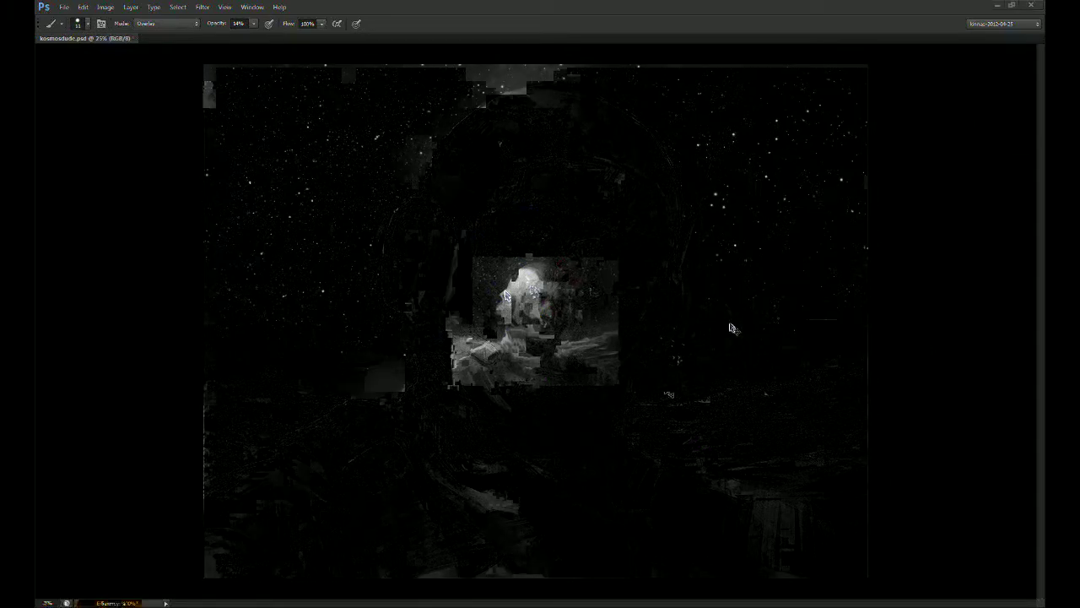
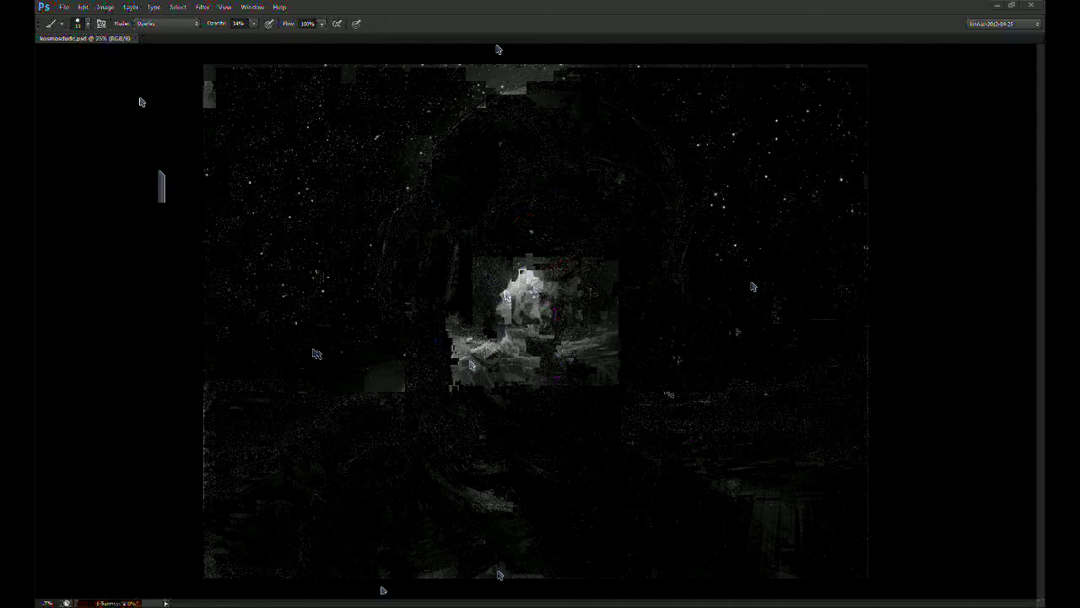
# Step: Close kosmosdude.psd and create a new blank document
pyautogui.click(135, 39)
pyautogui.click(73, 23)
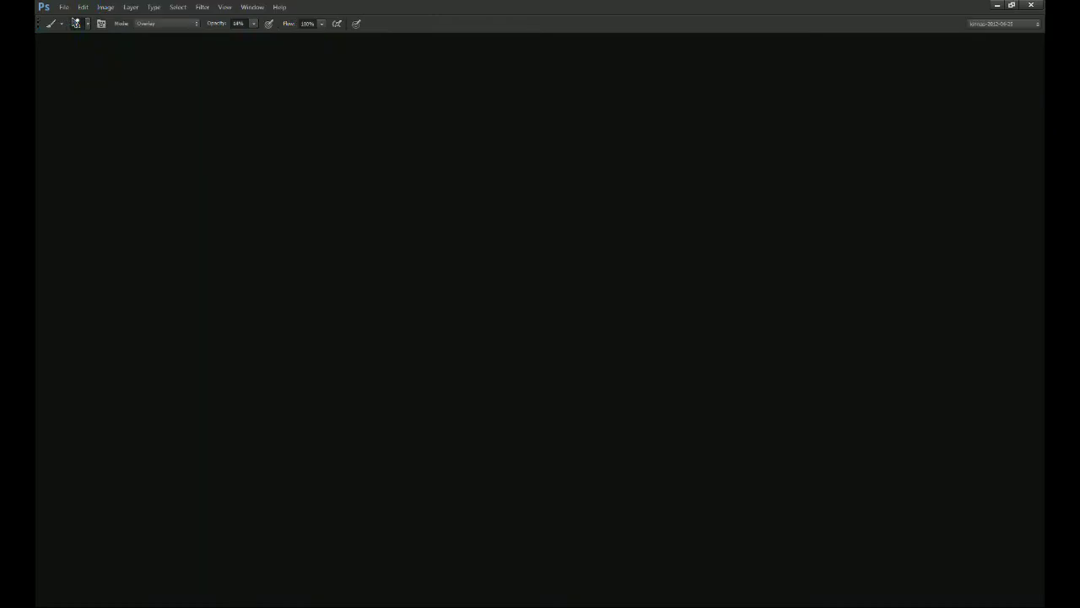
pyautogui.press('Return')
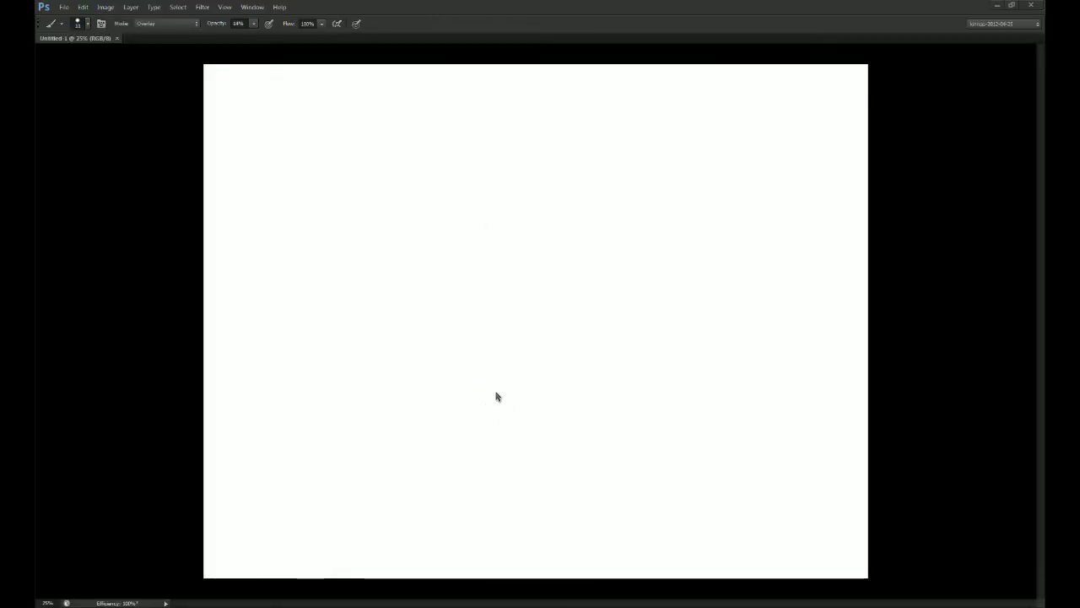
# Step: Set the brush to Normal blending mode, try a stroke on the blank canvas, and undo it
pyautogui.click(444, 345)
pyautogui.moveTo(483, 327); pyautogui.dragTo(496, 329)
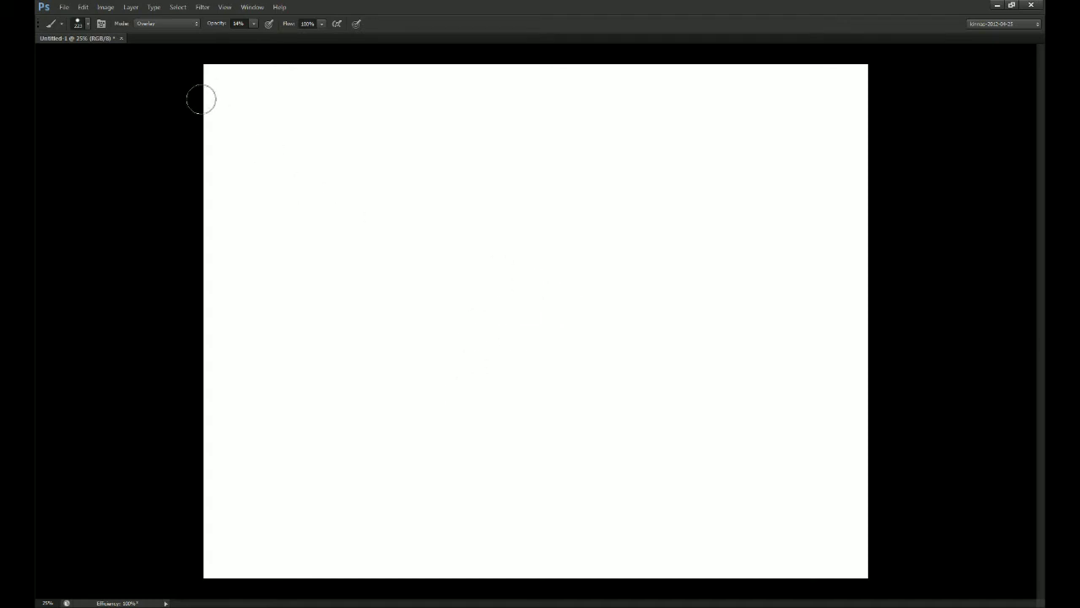
pyautogui.click(185, 24)
pyautogui.click(183, 35)
pyautogui.moveTo(450, 283); pyautogui.dragTo(533, 242)
pyautogui.hotkey('ctrl', 'z')
pyautogui.click(500, 396)
# Step: Enlarge the brush and paint broad light-grey strokes across the blank canvas at 14% opacity
pyautogui.press(']')
pyautogui.press(']')
pyautogui.press(']')
pyautogui.press(']')
pyautogui.press(']')
pyautogui.press(']')
pyautogui.press(']')
pyautogui.moveTo(265, 251)
pyautogui.mouseDown()
pyautogui.moveTo(234, 96)
pyautogui.moveTo(397, 506)
pyautogui.mouseUp()
pyautogui.moveTo(489, 272); pyautogui.dragTo(642, 125)
# Step: Reduce the brush size and layer more 14% opacity grey strokes over the canvas's left half
pyautogui.press('[')
pyautogui.press('[')
pyautogui.press('[')
pyautogui.press('[')
pyautogui.press('[')
pyautogui.moveTo(350, 200)
pyautogui.mouseDown()
pyautogui.moveTo(509, 210)
pyautogui.moveTo(654, 331)
pyautogui.moveTo(450, 542)
pyautogui.moveTo(357, 340)
pyautogui.moveTo(296, 458)
pyautogui.moveTo(331, 393)
pyautogui.moveTo(253, 338)
pyautogui.mouseUp()
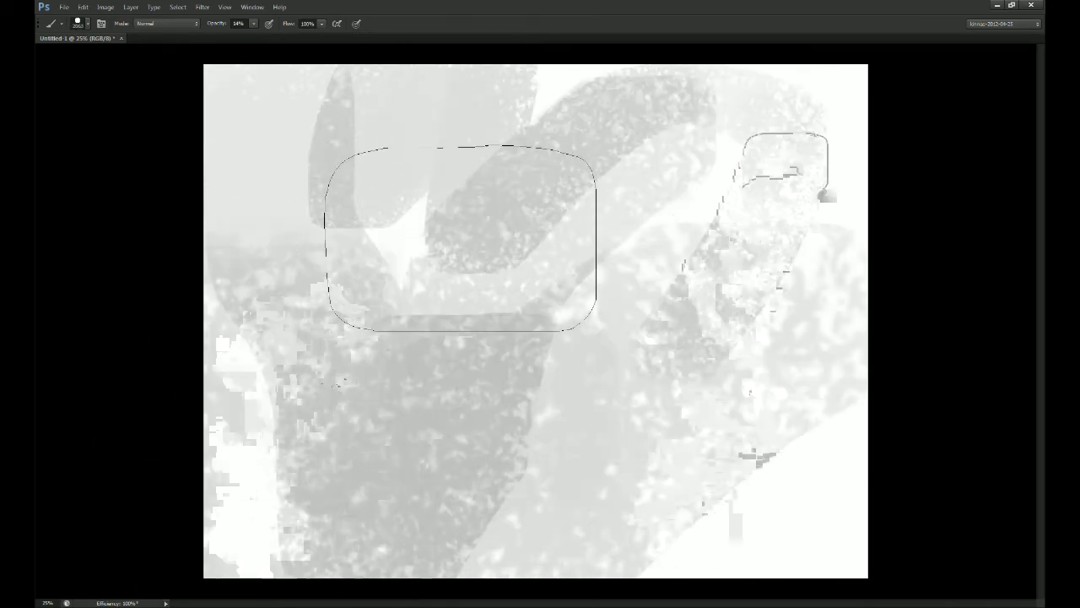
pyautogui.moveTo(372, 377)
pyautogui.mouseDown()
pyautogui.moveTo(321, 469)
pyautogui.moveTo(338, 421)
pyautogui.mouseUp()
# Step: Block in dark shapes on the canvas's left half at 70% brush opacity, and add a Multiply gradient over them
pyautogui.press('7')
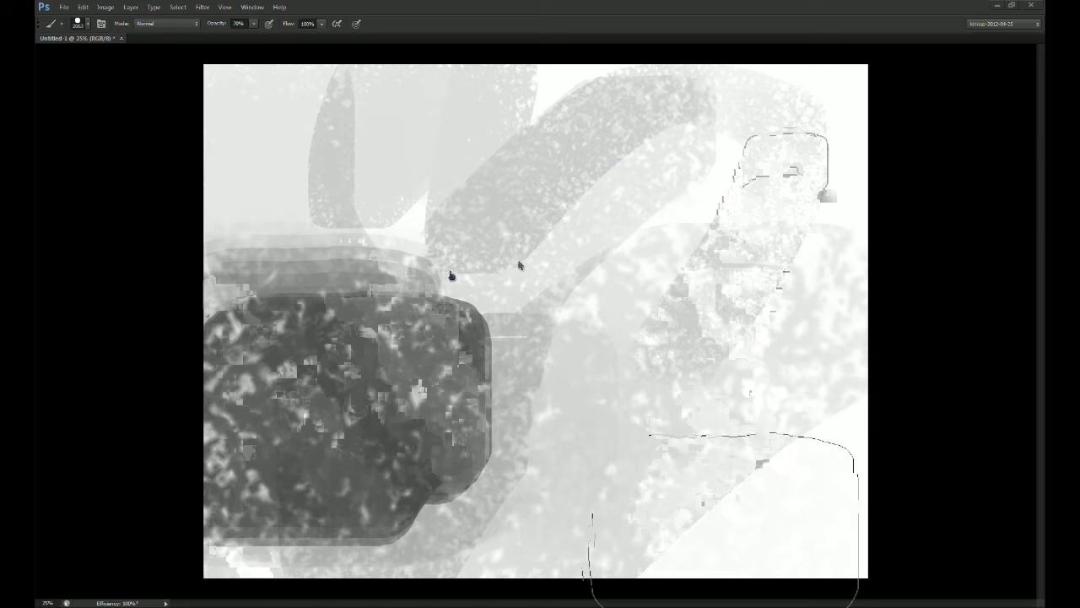
pyautogui.moveTo(443, 270)
pyautogui.mouseDown()
pyautogui.moveTo(372, 267)
pyautogui.moveTo(322, 230)
pyautogui.mouseUp()
pyautogui.press('g')
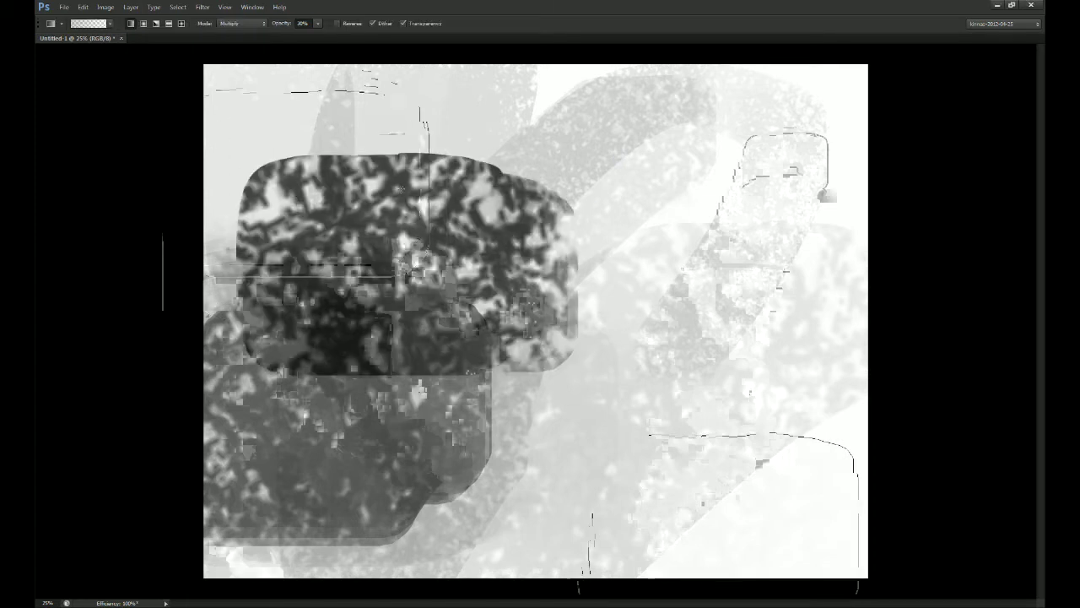
pyautogui.moveTo(484, 372); pyautogui.dragTo(601, 373)
# Step: Lighten the middle of the canvas with the brush, and break up the shapes with textured strokes at 90% opacity
pyautogui.press('b')
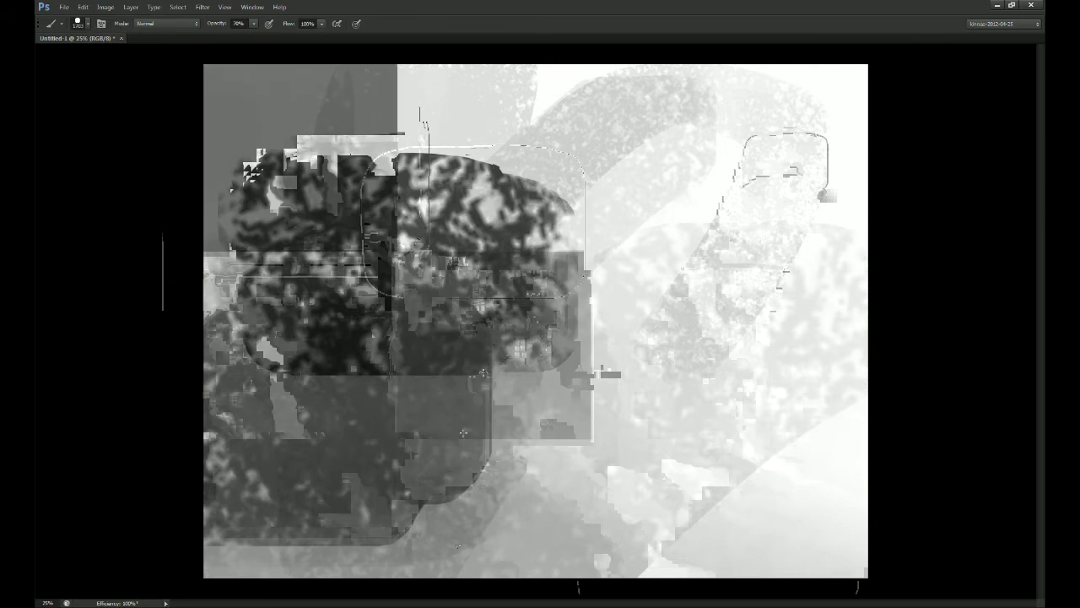
pyautogui.moveTo(424, 200)
pyautogui.mouseDown()
pyautogui.moveTo(418, 252)
pyautogui.moveTo(466, 231)
pyautogui.moveTo(582, 321)
pyautogui.mouseUp()
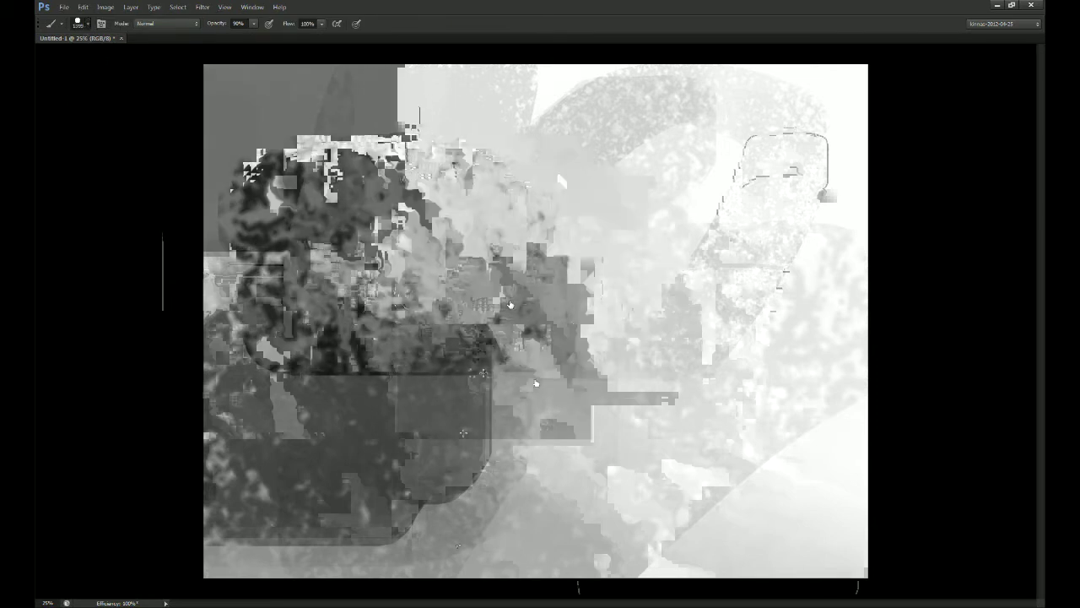
pyautogui.click(523, 245)
pyautogui.moveTo(535, 384)
pyautogui.mouseDown()
pyautogui.moveTo(667, 448)
pyautogui.moveTo(772, 397)
pyautogui.mouseUp()
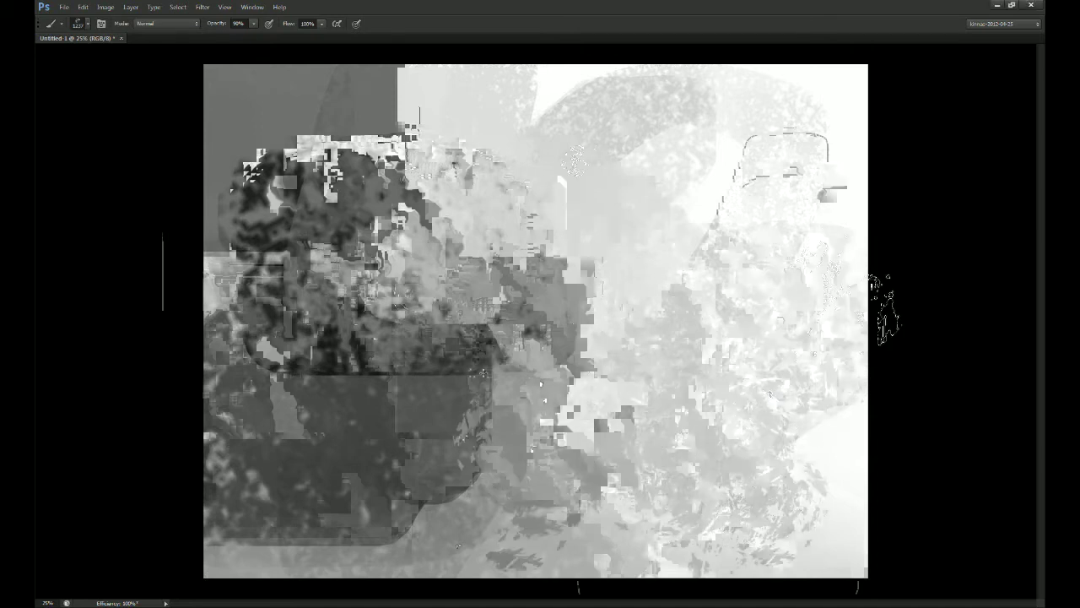
pyautogui.moveTo(292, 401)
pyautogui.mouseDown()
pyautogui.moveTo(738, 473)
pyautogui.moveTo(624, 190)
pyautogui.mouseUp()
pyautogui.moveTo(582, 140); pyautogui.dragTo(438, 177)
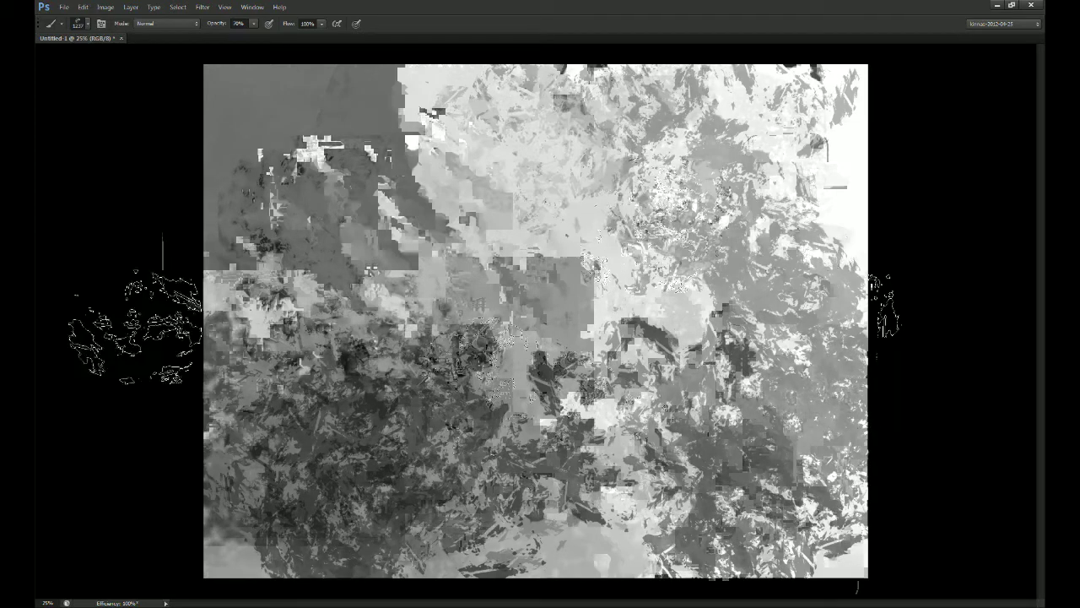
# Step: Paint textured strokes across the lower and upper-left parts of the canvas at 70% opacity
pyautogui.press('7')
pyautogui.moveTo(333, 380); pyautogui.dragTo(448, 430)
pyautogui.moveTo(329, 422)
pyautogui.mouseDown()
pyautogui.moveTo(563, 461)
pyautogui.moveTo(774, 437)
pyautogui.moveTo(823, 349)
pyautogui.moveTo(637, 295)
pyautogui.moveTo(725, 490)
pyautogui.moveTo(461, 569)
pyautogui.moveTo(157, 500)
pyautogui.moveTo(270, 460)
pyautogui.moveTo(329, 459)
pyautogui.moveTo(369, 435)
pyautogui.moveTo(824, 333)
pyautogui.moveTo(661, 123)
pyautogui.moveTo(520, 117)
pyautogui.moveTo(593, 461)
pyautogui.moveTo(498, 494)
pyautogui.mouseUp()
pyautogui.moveTo(692, 540)
pyautogui.mouseDown()
pyautogui.moveTo(806, 506)
pyautogui.moveTo(405, 329)
pyautogui.moveTo(325, 160)
pyautogui.mouseUp()
# Step: Blend the tones in the middle of the canvas with textured strokes at 30% opacity
pyautogui.press('3')
pyautogui.moveTo(532, 364)
pyautogui.mouseDown()
pyautogui.moveTo(489, 203)
pyautogui.moveTo(405, 253)
pyautogui.moveTo(616, 295)
pyautogui.moveTo(743, 287)
pyautogui.mouseUp()
pyautogui.moveTo(477, 295); pyautogui.dragTo(372, 228)
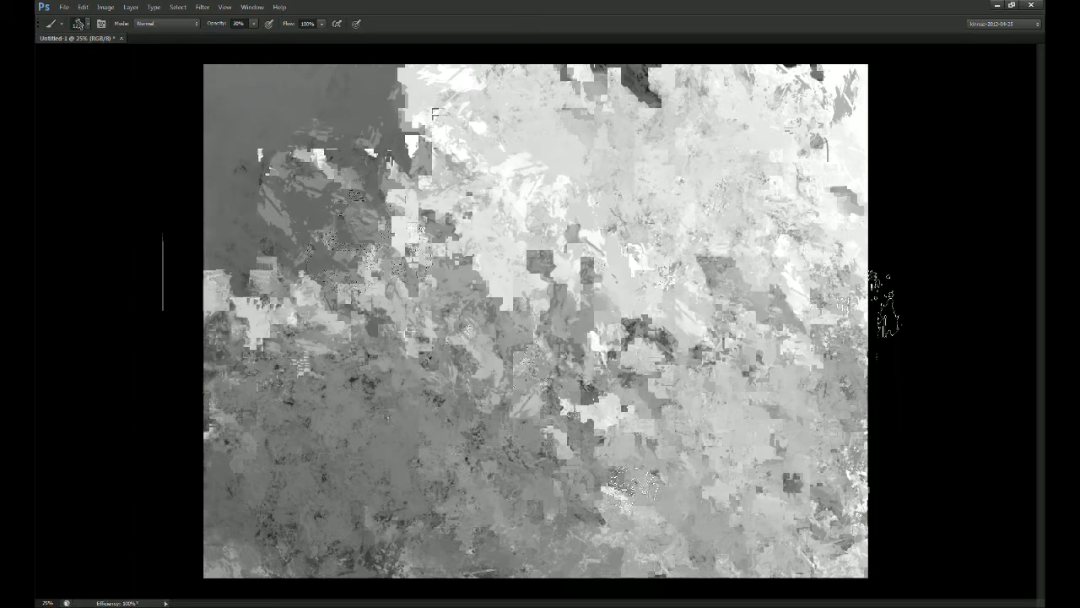
# Step: Choose a plain round brush, adjust its size, and paint a grey arch in the canvas's upper middle at 30% opacity
pyautogui.click(149, 161)
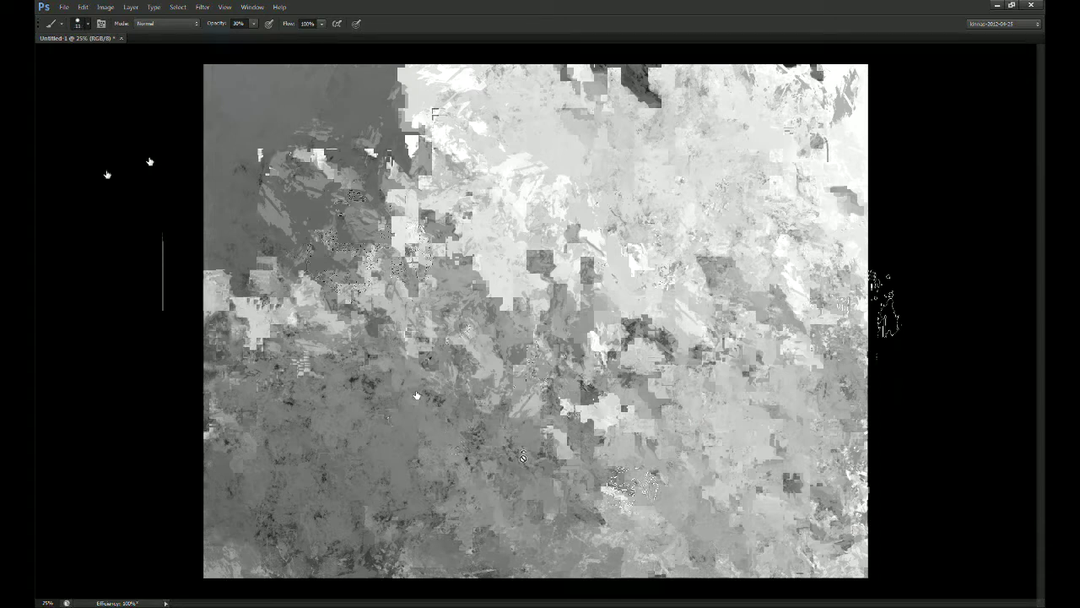
pyautogui.press(']')
pyautogui.press(']')
pyautogui.press(']')
pyautogui.press(']')
pyautogui.moveTo(535, 220)
pyautogui.mouseDown()
pyautogui.moveTo(593, 128)
pyautogui.moveTo(600, 140)
pyautogui.mouseUp()
pyautogui.hotkey('ctrl', 'z')
pyautogui.moveTo(546, 167)
pyautogui.mouseDown()
pyautogui.moveTo(555, 144)
pyautogui.moveTo(614, 139)
pyautogui.moveTo(562, 181)
pyautogui.moveTo(564, 203)
pyautogui.mouseUp()
pyautogui.press('[')
pyautogui.press('[')
pyautogui.press('[')
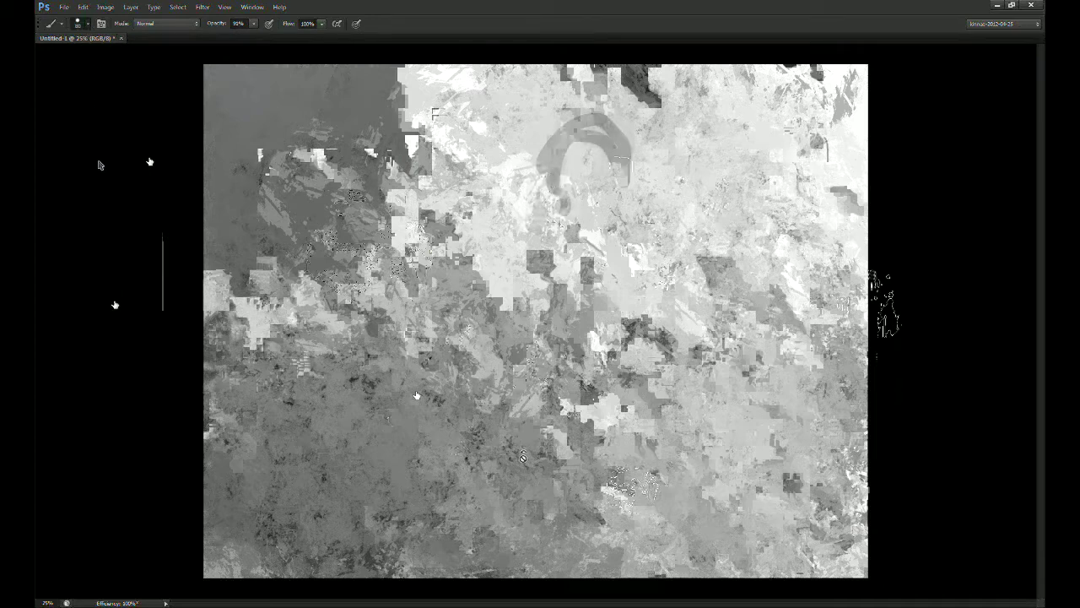
# Step: Place a pattern of radial perspective lines on a new layer and start a free transform of it
pyautogui.click(119, 247)
pyautogui.hotkey('ctrl', 'v')
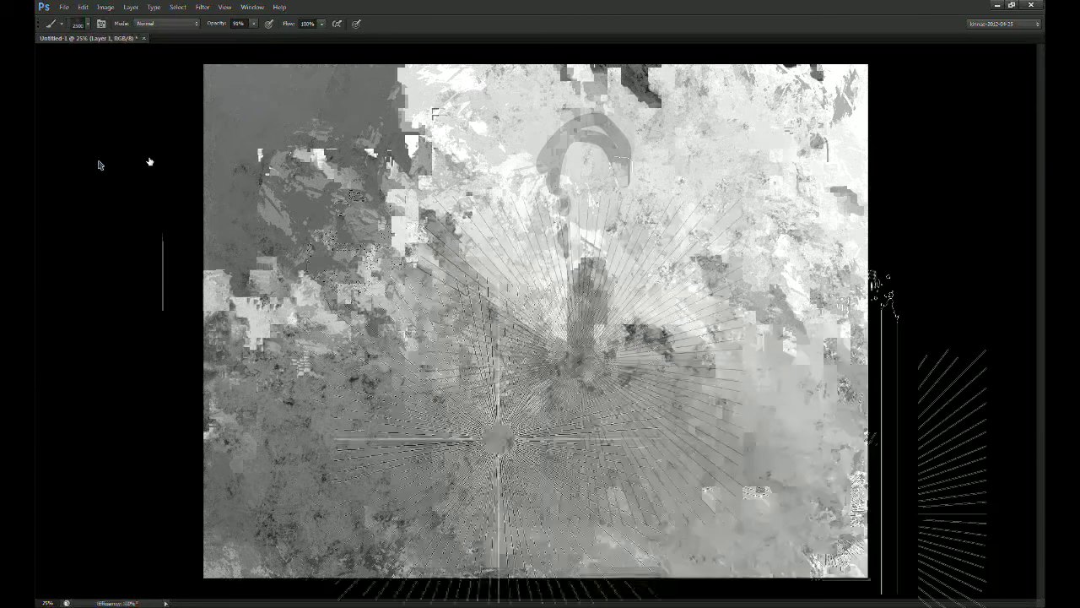
pyautogui.hotkey('ctrl', 't')
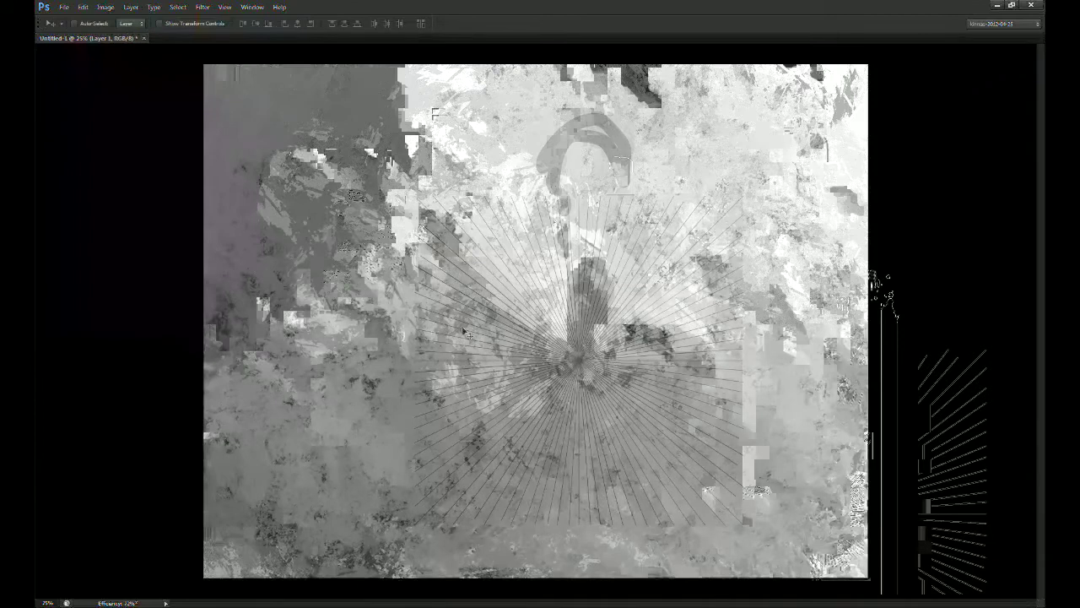
# Step: Enlarge and reposition the radial guide lines so they cover the whole canvas, converging below the canvas centre
pyautogui.moveTo(746, 359); pyautogui.dragTo(913, 362)
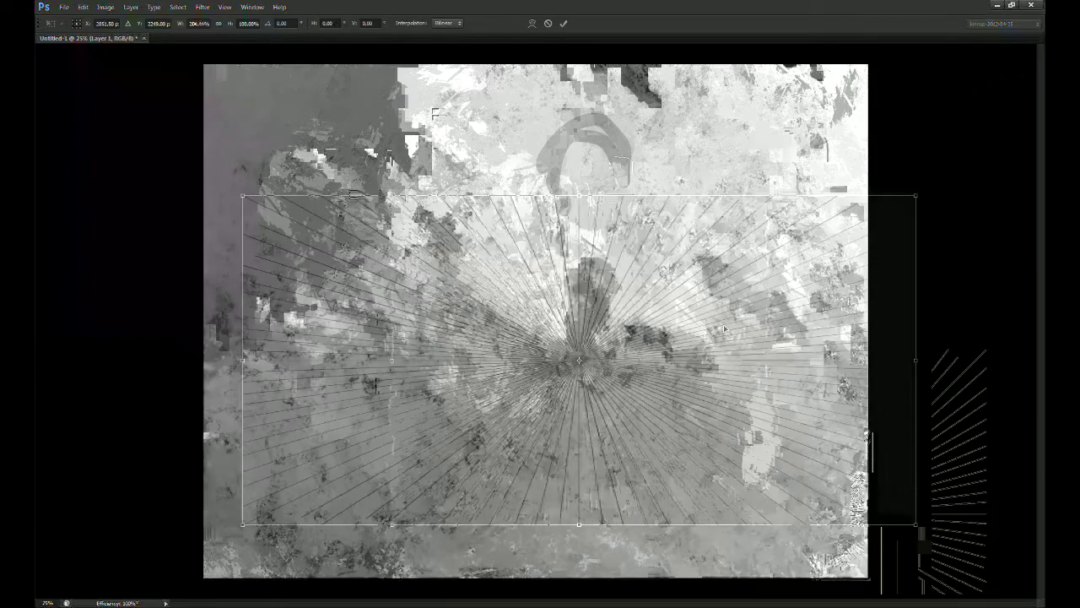
pyautogui.moveTo(664, 459); pyautogui.dragTo(606, 485)
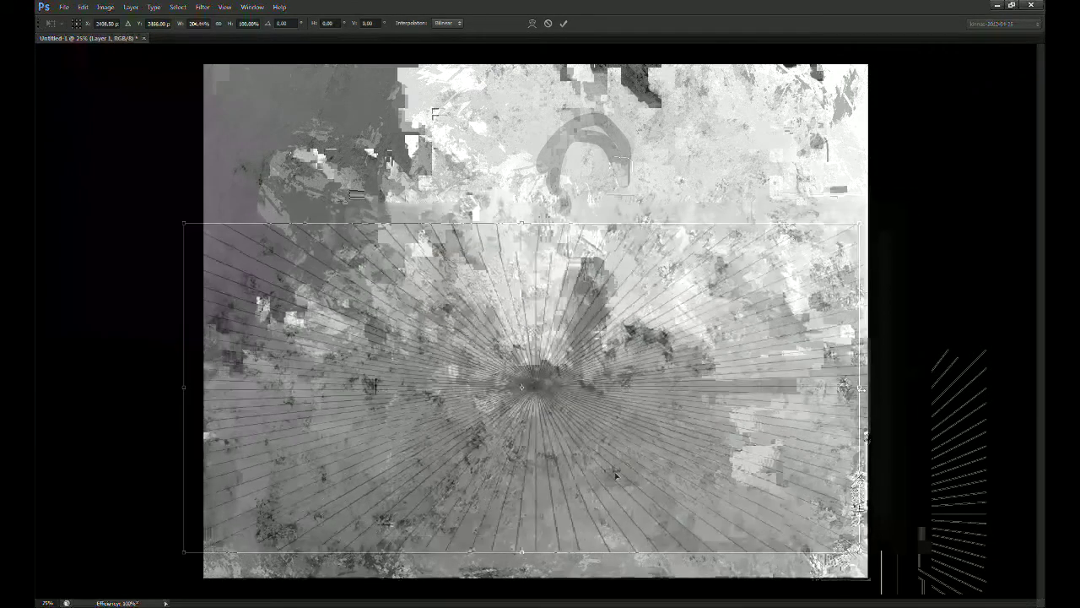
pyautogui.moveTo(856, 390); pyautogui.dragTo(948, 390)
pyautogui.moveTo(772, 442); pyautogui.dragTo(770, 470)
pyautogui.moveTo(581, 255); pyautogui.dragTo(581, 57)
pyautogui.moveTo(858, 189); pyautogui.dragTo(891, 217)
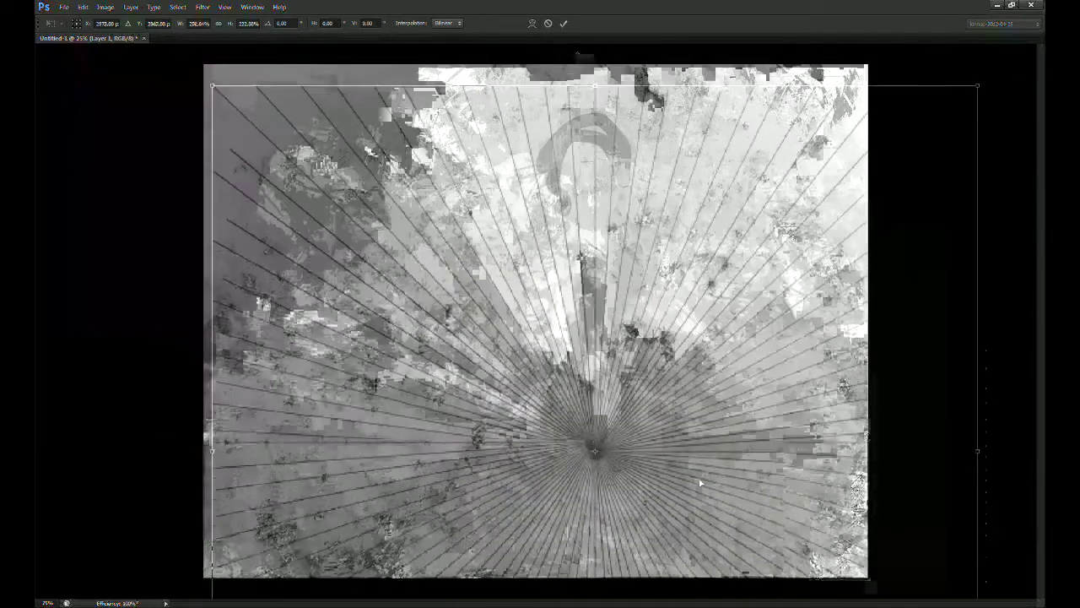
pyautogui.moveTo(212, 86); pyautogui.dragTo(181, 57)
pyautogui.press('Return')
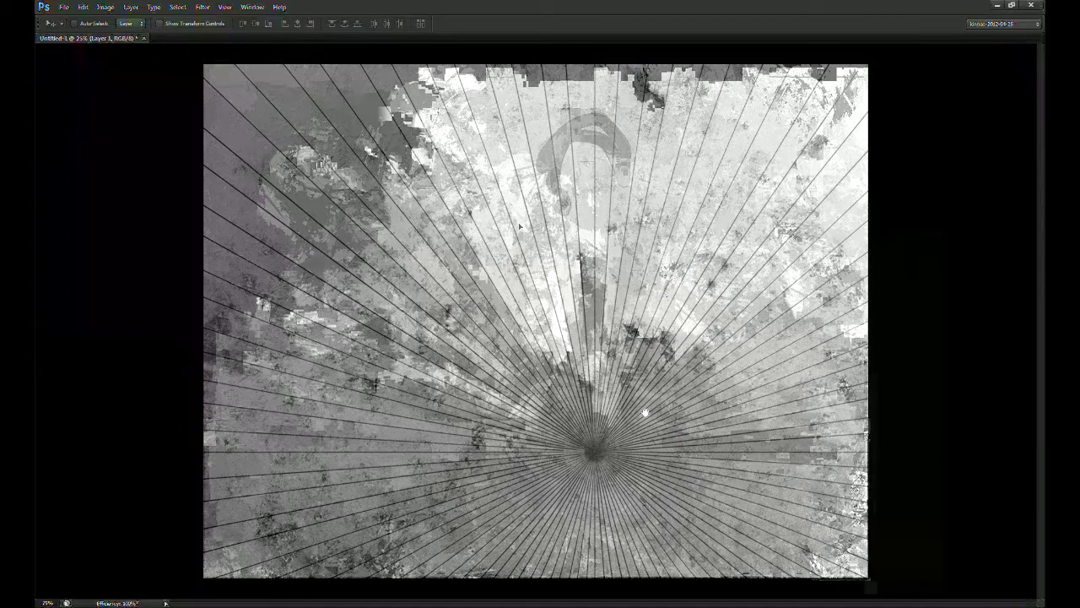
# Step: Add a new layer above the radial guide lines and ready the brush for sketching
pyautogui.click(932, 357)
pyautogui.click(933, 352)
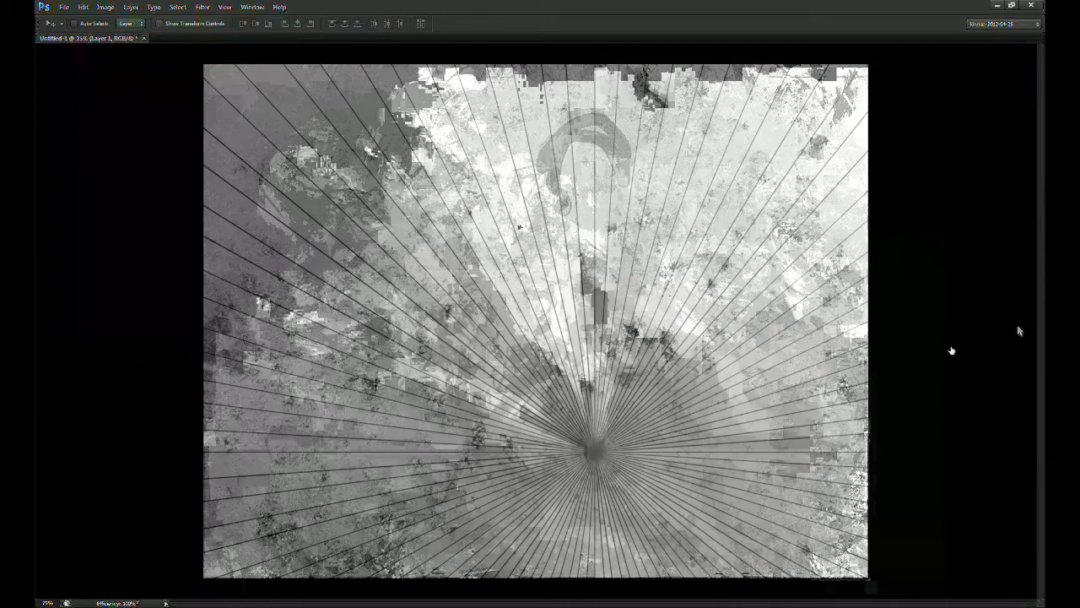
pyautogui.click(1014, 592)
pyautogui.press('b')
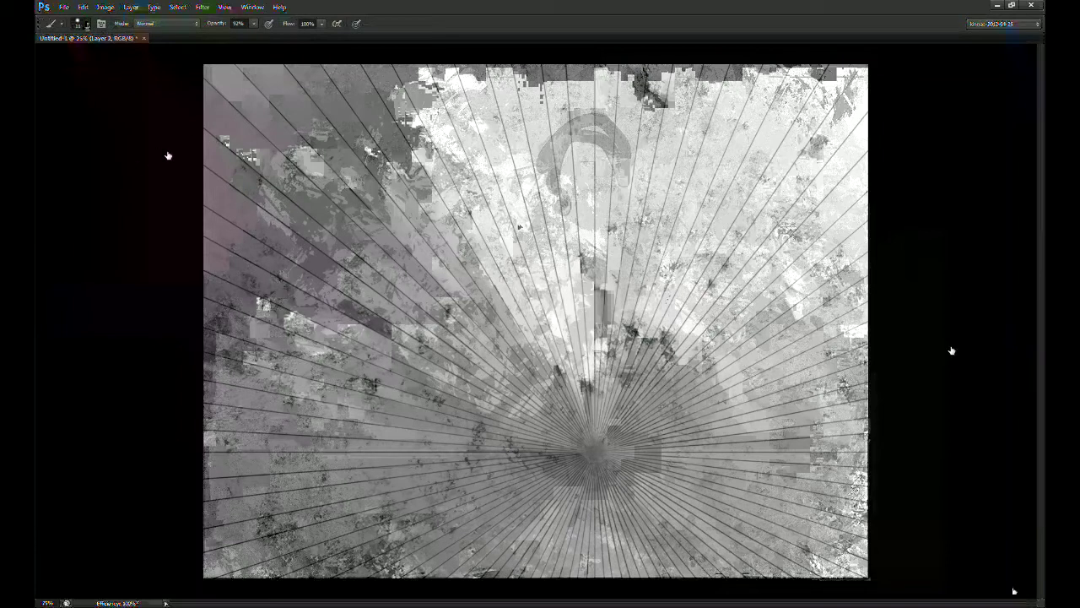
pyautogui.press('0')
# Step: Sketch a rough head with cap, face and shoulder lines in grey at the upper centre of the canvas
pyautogui.moveTo(555, 237); pyautogui.dragTo(590, 227)
pyautogui.moveTo(538, 199)
pyautogui.mouseDown()
pyautogui.moveTo(556, 171)
pyautogui.moveTo(541, 211)
pyautogui.moveTo(564, 224)
pyautogui.moveTo(645, 211)
pyautogui.mouseUp()
pyautogui.hotkey('ctrl', 'z')
pyautogui.moveTo(591, 241)
pyautogui.mouseDown()
pyautogui.moveTo(655, 291)
pyautogui.moveTo(631, 310)
pyautogui.moveTo(561, 280)
pyautogui.mouseUp()
pyautogui.hotkey('ctrl', 'z')
pyautogui.moveTo(628, 211)
pyautogui.mouseDown()
pyautogui.moveTo(596, 253)
pyautogui.moveTo(697, 255)
pyautogui.mouseUp()
pyautogui.moveTo(567, 281); pyautogui.dragTo(573, 308)
pyautogui.moveTo(552, 175)
pyautogui.mouseDown()
pyautogui.moveTo(544, 195)
pyautogui.moveTo(557, 238)
pyautogui.moveTo(566, 228)
pyautogui.moveTo(550, 223)
pyautogui.moveTo(558, 233)
pyautogui.mouseUp()
pyautogui.moveTo(538, 174)
pyautogui.mouseDown()
pyautogui.moveTo(530, 188)
pyautogui.moveTo(574, 172)
pyautogui.moveTo(646, 187)
pyautogui.mouseUp()
pyautogui.moveTo(565, 152); pyautogui.dragTo(532, 175)
pyautogui.moveTo(540, 133)
pyautogui.mouseDown()
pyautogui.moveTo(523, 169)
pyautogui.moveTo(609, 160)
pyautogui.moveTo(546, 200)
pyautogui.moveTo(556, 230)
pyautogui.moveTo(593, 238)
pyautogui.moveTo(623, 213)
pyautogui.mouseUp()
# Step: Sketch the arms and hooded head of a second, smaller figure in the lower-left area of the canvas
pyautogui.press('[')
pyautogui.press(']')
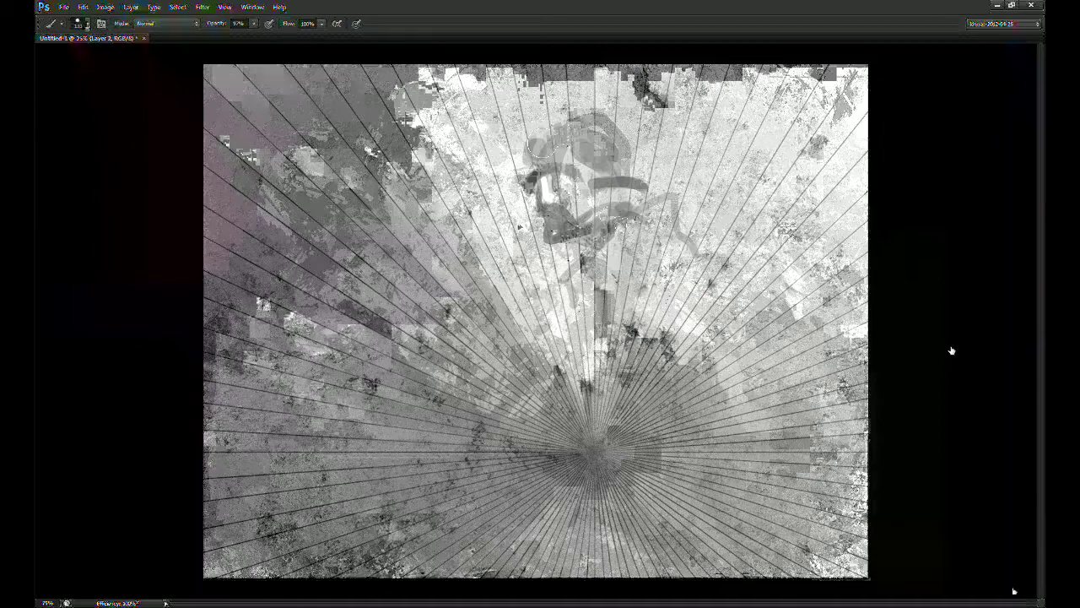
pyautogui.moveTo(390, 391); pyautogui.dragTo(373, 445)
pyautogui.moveTo(384, 403)
pyautogui.mouseDown()
pyautogui.moveTo(378, 331)
pyautogui.moveTo(425, 365)
pyautogui.moveTo(454, 431)
pyautogui.mouseUp()
pyautogui.moveTo(365, 371); pyautogui.dragTo(358, 408)
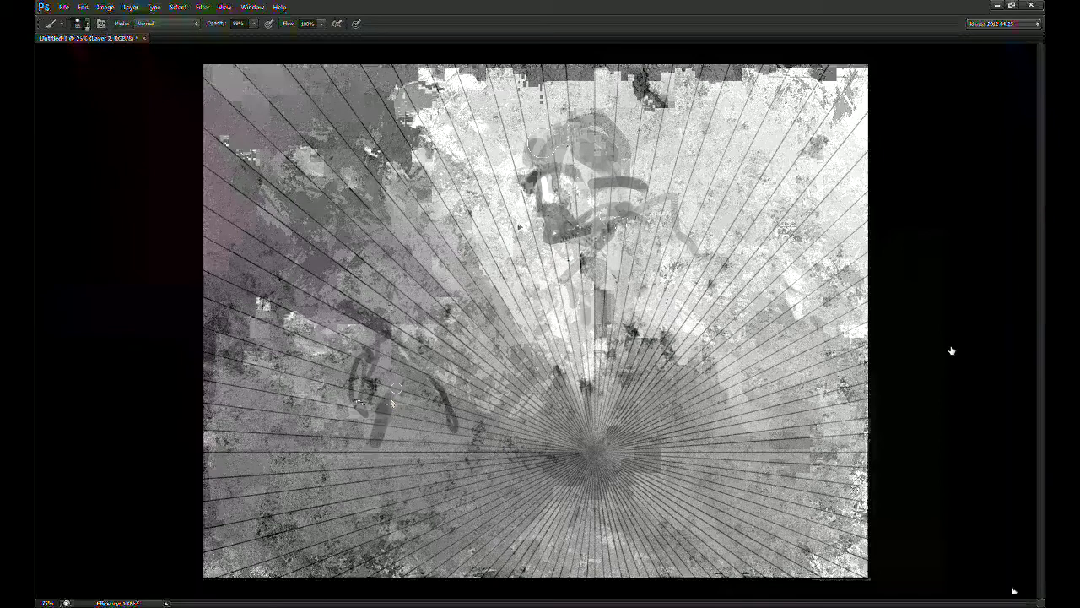
pyautogui.moveTo(398, 313)
pyautogui.mouseDown()
pyautogui.moveTo(432, 334)
pyautogui.moveTo(403, 307)
pyautogui.mouseUp()
pyautogui.moveTo(405, 353)
pyautogui.mouseDown()
pyautogui.moveTo(395, 327)
pyautogui.moveTo(422, 363)
pyautogui.moveTo(406, 319)
pyautogui.moveTo(395, 335)
pyautogui.moveTo(417, 363)
pyautogui.mouseUp()
pyautogui.moveTo(391, 328); pyautogui.dragTo(384, 333)
pyautogui.moveTo(416, 309)
pyautogui.mouseDown()
pyautogui.moveTo(431, 321)
pyautogui.moveTo(428, 360)
pyautogui.mouseUp()
# Step: Fill in the smaller figure's forearm, torso and hips with dark grey strokes
pyautogui.moveTo(454, 399); pyautogui.dragTo(455, 424)
pyautogui.moveTo(383, 370)
pyautogui.mouseDown()
pyautogui.moveTo(380, 388)
pyautogui.moveTo(400, 405)
pyautogui.mouseUp()
pyautogui.moveTo(390, 356); pyautogui.dragTo(413, 409)
pyautogui.moveTo(390, 346)
pyautogui.mouseDown()
pyautogui.moveTo(382, 354)
pyautogui.moveTo(429, 447)
pyautogui.mouseUp()
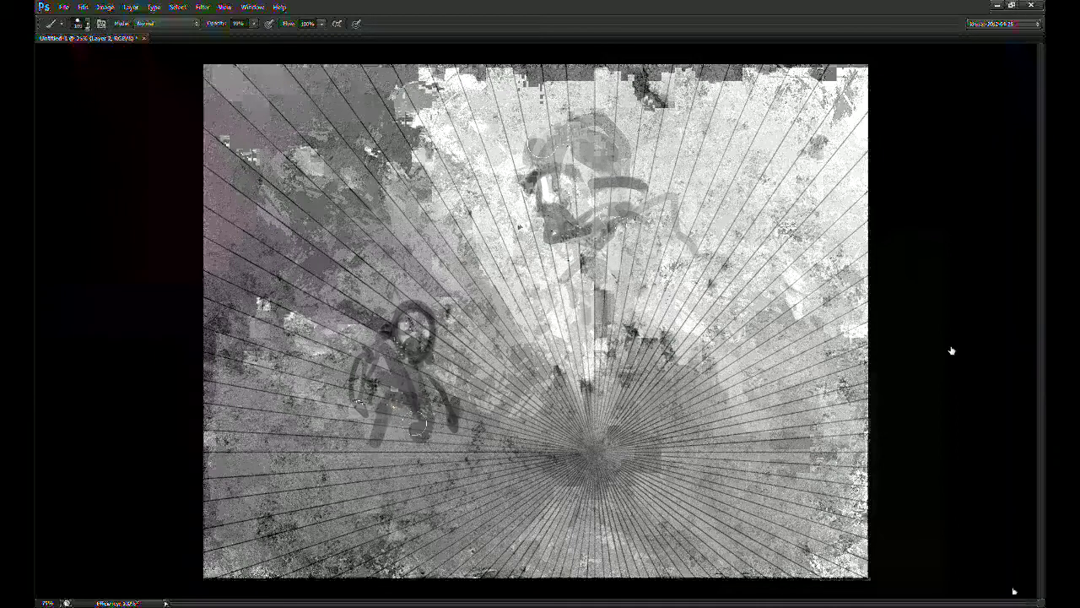
pyautogui.moveTo(422, 400); pyautogui.dragTo(378, 442)
# Step: Thicken the smaller figure's outer arm with dark strokes at 100% brush opacity
pyautogui.press('0')
pyautogui.moveTo(381, 405)
pyautogui.mouseDown()
pyautogui.moveTo(356, 436)
pyautogui.moveTo(341, 478)
pyautogui.mouseUp()
pyautogui.hotkey('ctrl', 'z')
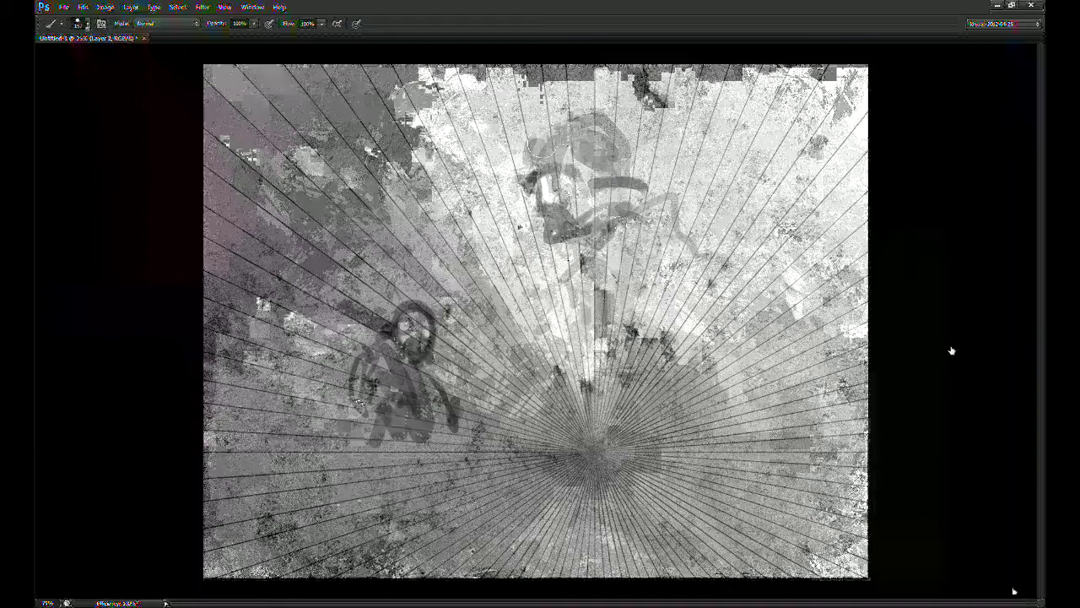
pyautogui.moveTo(363, 351); pyautogui.dragTo(343, 429)
pyautogui.moveTo(347, 378)
pyautogui.mouseDown()
pyautogui.moveTo(333, 432)
pyautogui.moveTo(334, 412)
pyautogui.mouseUp()
# Step: Block in the upper figure's torso and hips with broad light grey strokes using a larger brush
pyautogui.press(']')
pyautogui.press(']')
pyautogui.press(']')
pyautogui.press(']')
pyautogui.moveTo(631, 268)
pyautogui.mouseDown()
pyautogui.moveTo(597, 295)
pyautogui.moveTo(698, 327)
pyautogui.moveTo(695, 281)
pyautogui.mouseUp()
pyautogui.moveTo(677, 322)
pyautogui.mouseDown()
pyautogui.moveTo(670, 357)
pyautogui.moveTo(510, 321)
pyautogui.moveTo(553, 78)
pyautogui.moveTo(751, 337)
pyautogui.mouseUp()
# Step: Shift the lassoed upper figure slightly to the right, deselect it, and fill in its cap and head
pyautogui.press('l')
pyautogui.moveTo(650, 279); pyautogui.dragTo(671, 278)
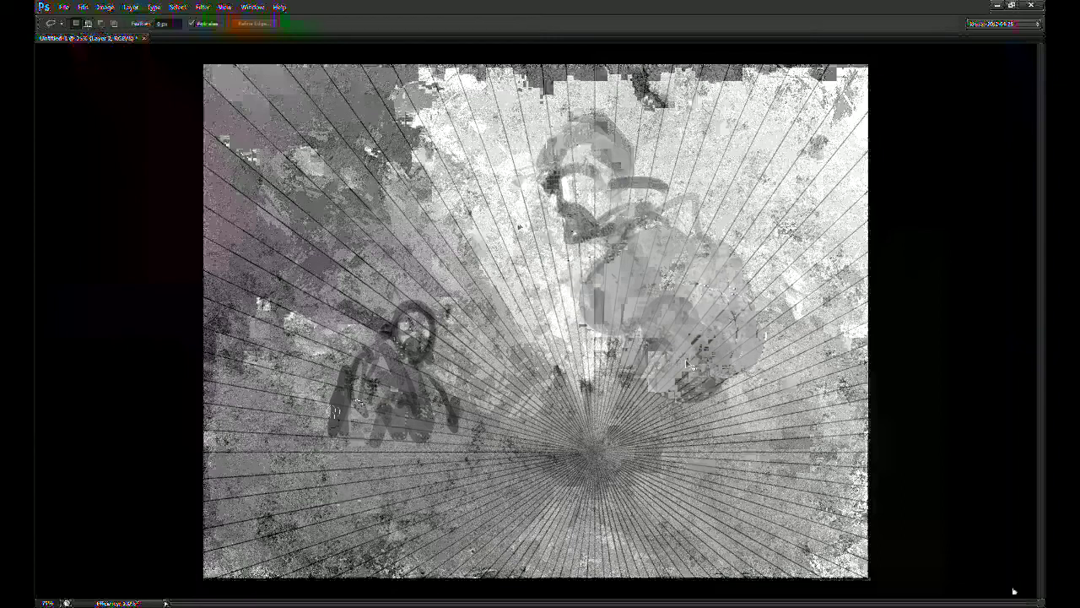
pyautogui.hotkey('ctrl', 'd')
pyautogui.press('b')
pyautogui.moveTo(591, 146)
pyautogui.mouseDown()
pyautogui.moveTo(624, 145)
pyautogui.moveTo(616, 139)
pyautogui.moveTo(591, 203)
pyautogui.moveTo(603, 175)
pyautogui.moveTo(595, 162)
pyautogui.moveTo(624, 192)
pyautogui.mouseUp()
# Step: Paint the smaller figure's chest, arms and legs in darker grey with a reduced brush at 100% opacity
pyautogui.press('[')
pyautogui.press('[')
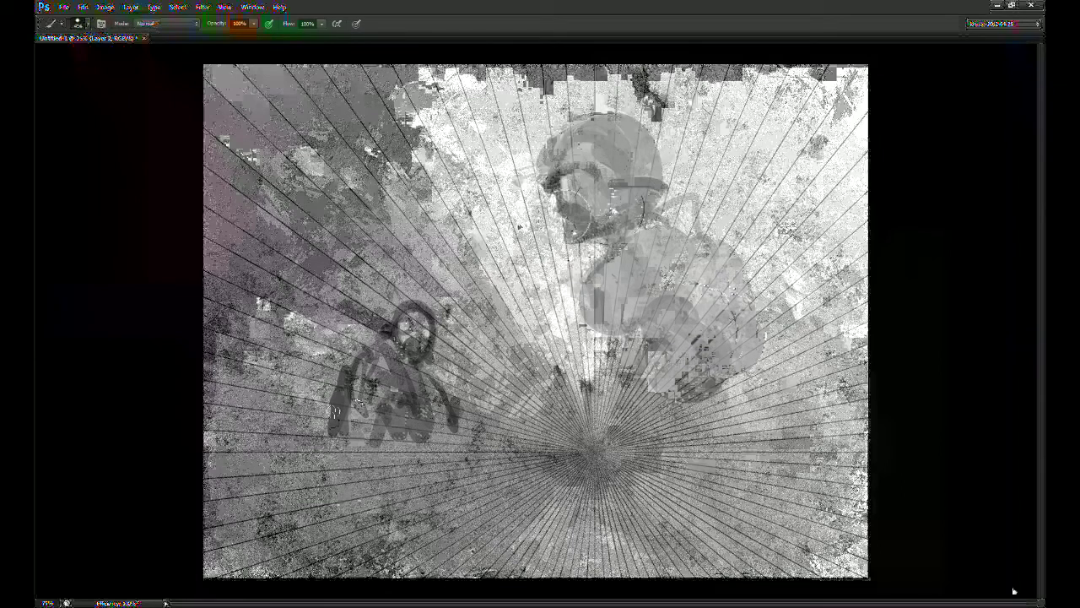
pyautogui.moveTo(370, 340)
pyautogui.mouseDown()
pyautogui.moveTo(344, 357)
pyautogui.moveTo(319, 472)
pyautogui.moveTo(359, 443)
pyautogui.moveTo(443, 472)
pyautogui.moveTo(426, 426)
pyautogui.moveTo(400, 409)
pyautogui.moveTo(451, 380)
pyautogui.moveTo(455, 420)
pyautogui.mouseUp()
pyautogui.press('0')
pyautogui.moveTo(424, 340)
pyautogui.mouseDown()
pyautogui.moveTo(390, 325)
pyautogui.moveTo(401, 308)
pyautogui.moveTo(430, 321)
pyautogui.moveTo(432, 337)
pyautogui.moveTo(404, 355)
pyautogui.moveTo(417, 361)
pyautogui.moveTo(365, 354)
pyautogui.moveTo(372, 378)
pyautogui.moveTo(346, 460)
pyautogui.moveTo(380, 465)
pyautogui.moveTo(367, 497)
pyautogui.moveTo(407, 473)
pyautogui.moveTo(439, 506)
pyautogui.moveTo(446, 544)
pyautogui.mouseUp()
# Step: Paint the upper figure's chest, shoulder and chin in mid grey
pyautogui.moveTo(596, 306)
pyautogui.mouseDown()
pyautogui.moveTo(603, 338)
pyautogui.moveTo(667, 253)
pyautogui.moveTo(709, 244)
pyautogui.moveTo(685, 240)
pyautogui.moveTo(675, 199)
pyautogui.moveTo(632, 236)
pyautogui.moveTo(667, 221)
pyautogui.mouseUp()
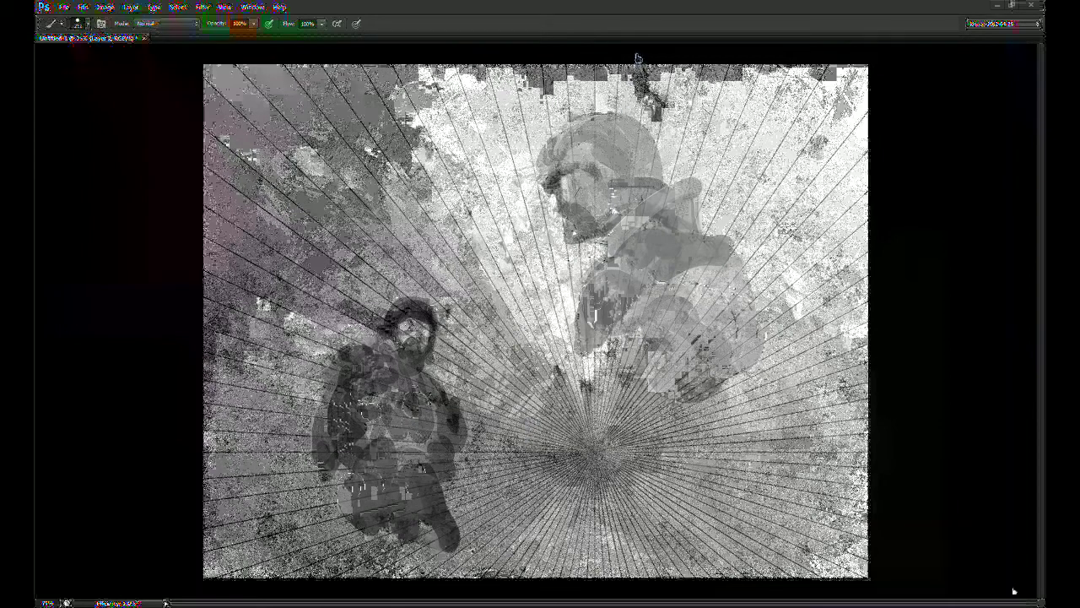
pyautogui.press('[')
pyautogui.moveTo(573, 220)
pyautogui.mouseDown()
pyautogui.moveTo(562, 254)
pyautogui.moveTo(584, 242)
pyautogui.moveTo(569, 247)
pyautogui.mouseUp()
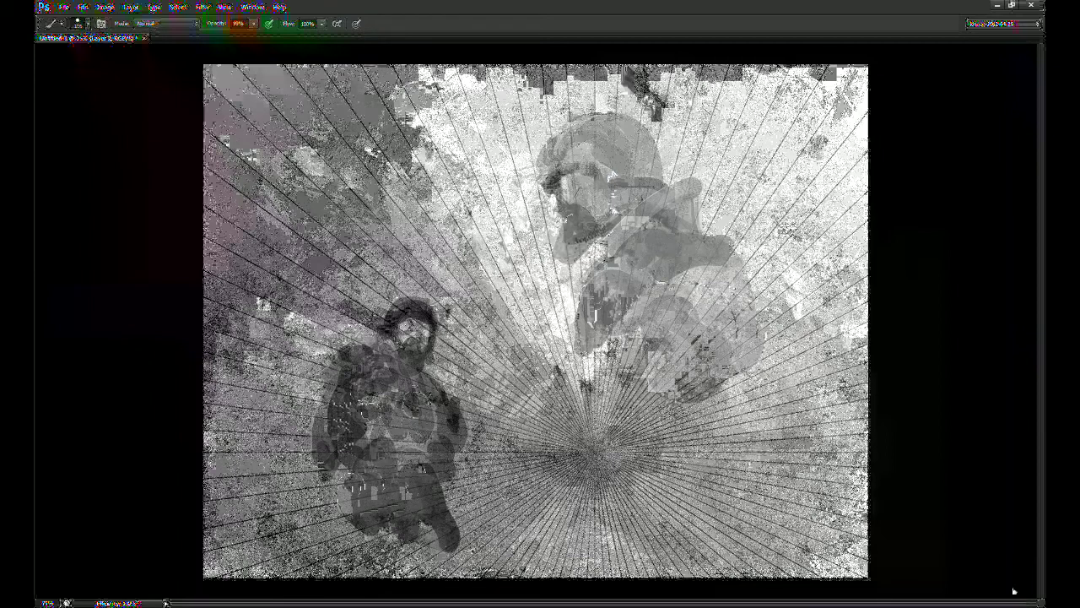
# Step: Remove the upper figure's sketch while keeping the smaller figure, and clear the selection
pyautogui.press('l')
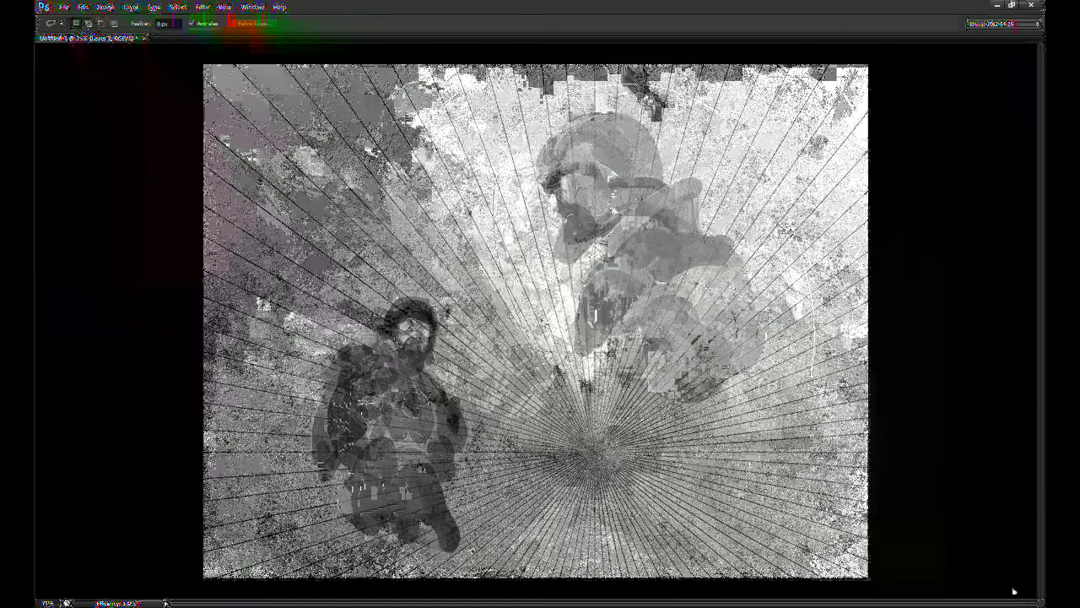
pyautogui.click(937, 366)
pyautogui.click(936, 366)
pyautogui.click(938, 351)
pyautogui.click(938, 351)
pyautogui.hotkey('ctrl', 'd')
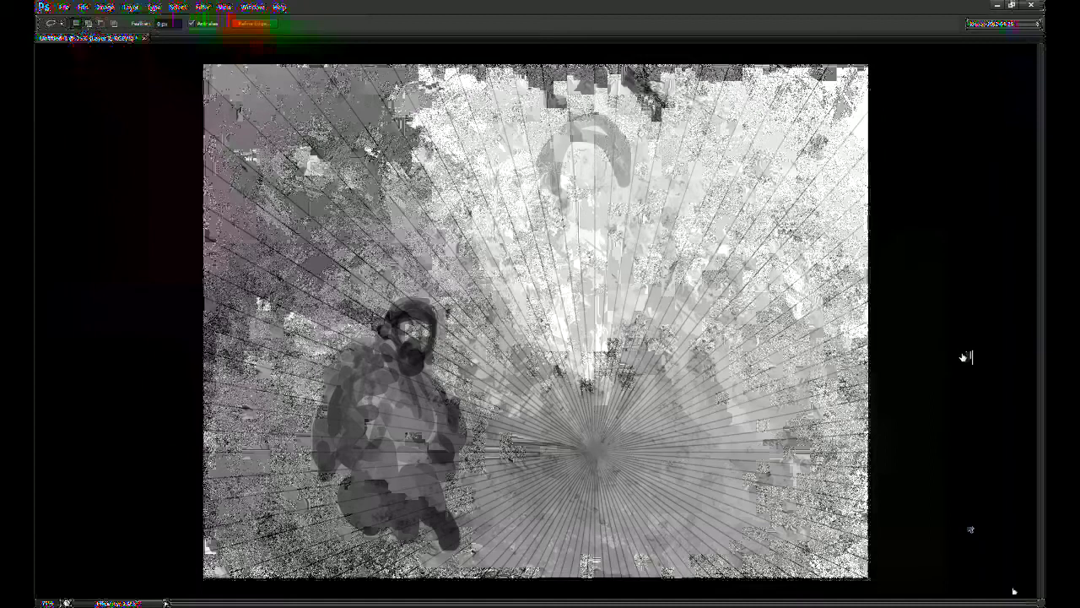
# Step: Sketch a new oval head with a pointed jaw and rounded hood at the upper centre of the canvas
pyautogui.click(972, 352)
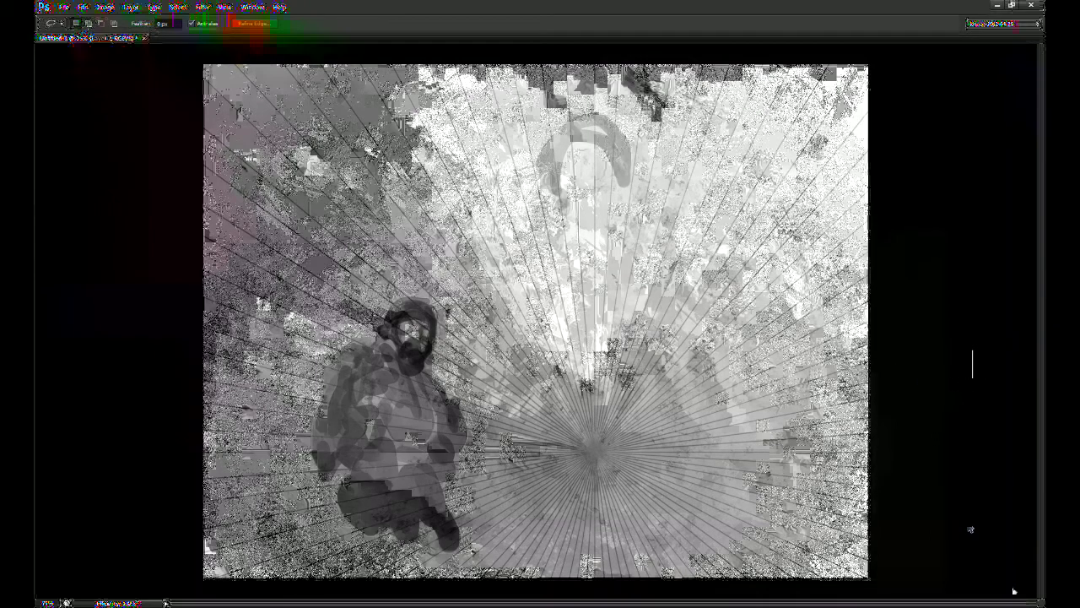
pyautogui.press('b')
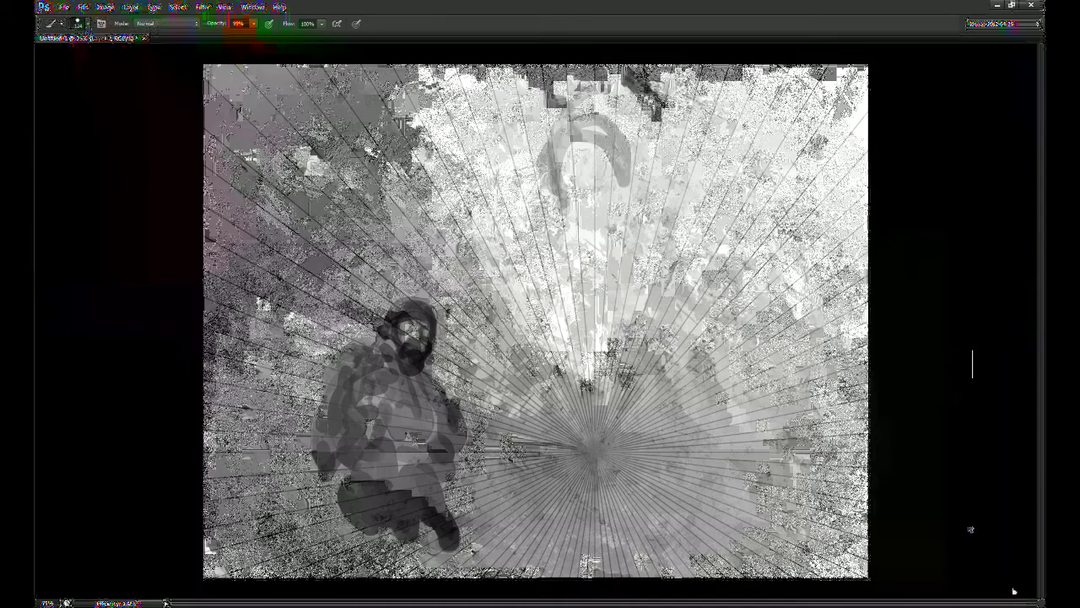
pyautogui.moveTo(599, 118)
pyautogui.mouseDown()
pyautogui.moveTo(563, 132)
pyautogui.moveTo(582, 139)
pyautogui.moveTo(567, 216)
pyautogui.moveTo(610, 233)
pyautogui.mouseUp()
pyautogui.press('[')
pyautogui.moveTo(572, 160)
pyautogui.mouseDown()
pyautogui.moveTo(563, 191)
pyautogui.moveTo(579, 206)
pyautogui.moveTo(572, 196)
pyautogui.mouseUp()
pyautogui.moveTo(555, 125)
pyautogui.mouseDown()
pyautogui.moveTo(564, 215)
pyautogui.moveTo(620, 245)
pyautogui.moveTo(654, 190)
pyautogui.mouseUp()
# Step: Paint a dark mass behind the smaller figure on the background layer, rising from the canvas's lower-left corner
pyautogui.click(971, 391)
pyautogui.hotkey('ctrl', 'l')
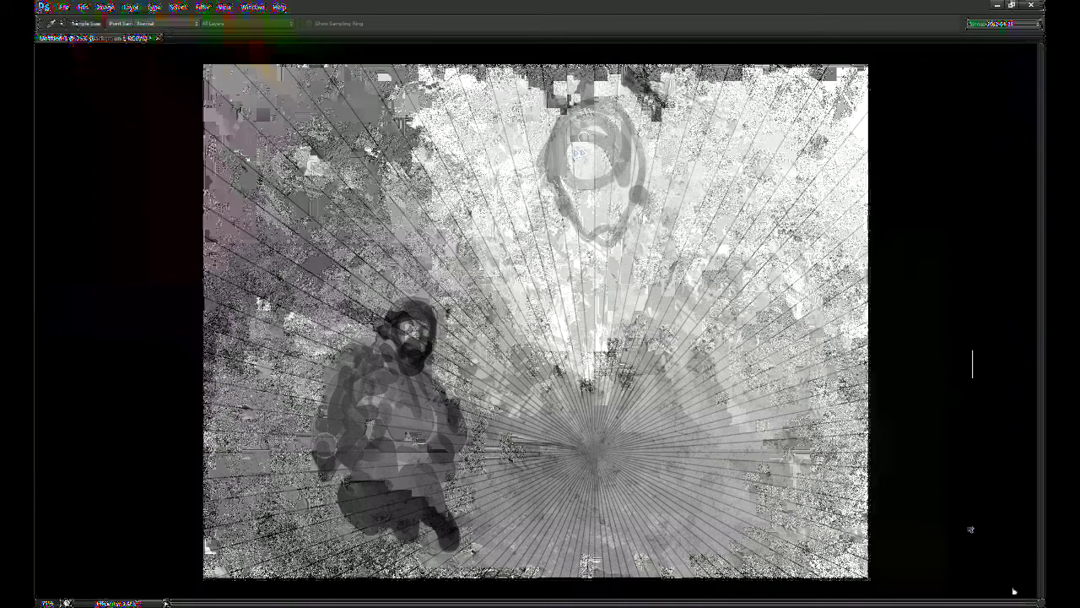
pyautogui.moveTo(215, 420)
pyautogui.mouseDown()
pyautogui.moveTo(292, 511)
pyautogui.moveTo(217, 474)
pyautogui.mouseUp()
pyautogui.moveTo(224, 540)
pyautogui.mouseDown()
pyautogui.moveTo(229, 494)
pyautogui.moveTo(262, 443)
pyautogui.moveTo(271, 293)
pyautogui.moveTo(291, 261)
pyautogui.moveTo(286, 384)
pyautogui.mouseUp()
pyautogui.moveTo(305, 211); pyautogui.dragTo(321, 179)
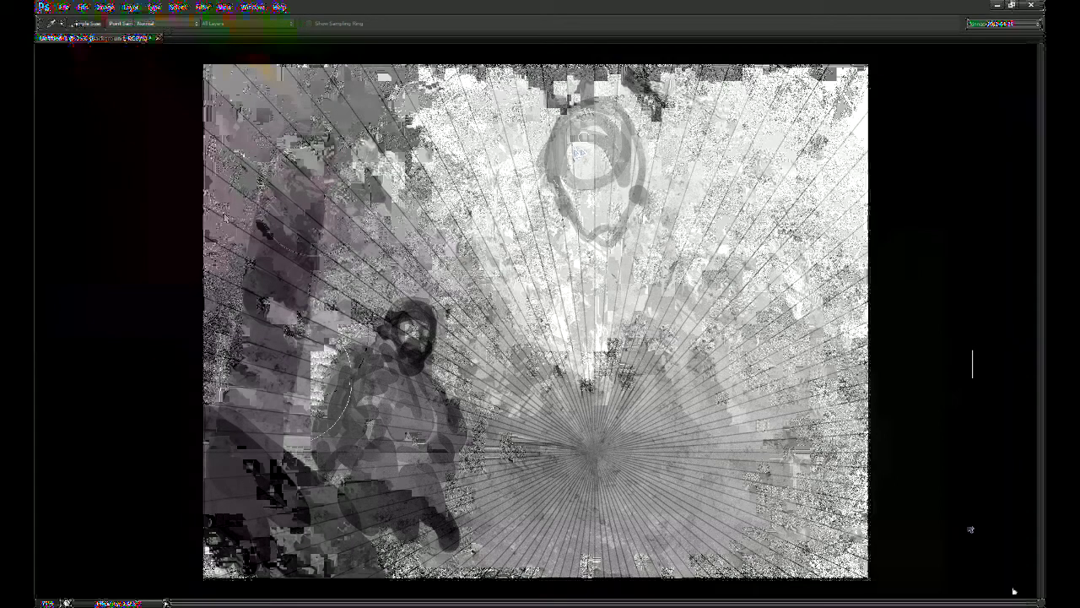
# Step: Paint dark overhead beams and a tall slanted support across the upper-left part of the background
pyautogui.moveTo(325, 129)
pyautogui.mouseDown()
pyautogui.moveTo(381, 119)
pyautogui.moveTo(311, 145)
pyautogui.moveTo(389, 126)
pyautogui.mouseUp()
pyautogui.moveTo(291, 141); pyautogui.dragTo(432, 122)
pyautogui.moveTo(302, 102)
pyautogui.mouseDown()
pyautogui.moveTo(270, 84)
pyautogui.moveTo(223, 317)
pyautogui.moveTo(258, 481)
pyautogui.moveTo(285, 421)
pyautogui.mouseUp()
pyautogui.moveTo(307, 348); pyautogui.dragTo(501, 73)
pyautogui.press('e')
pyautogui.moveTo(375, 287)
pyautogui.mouseDown()
pyautogui.moveTo(429, 245)
pyautogui.moveTo(483, 171)
pyautogui.moveTo(378, 211)
pyautogui.mouseUp()
pyautogui.hotkey('ctrl', 'z')
pyautogui.press('b')
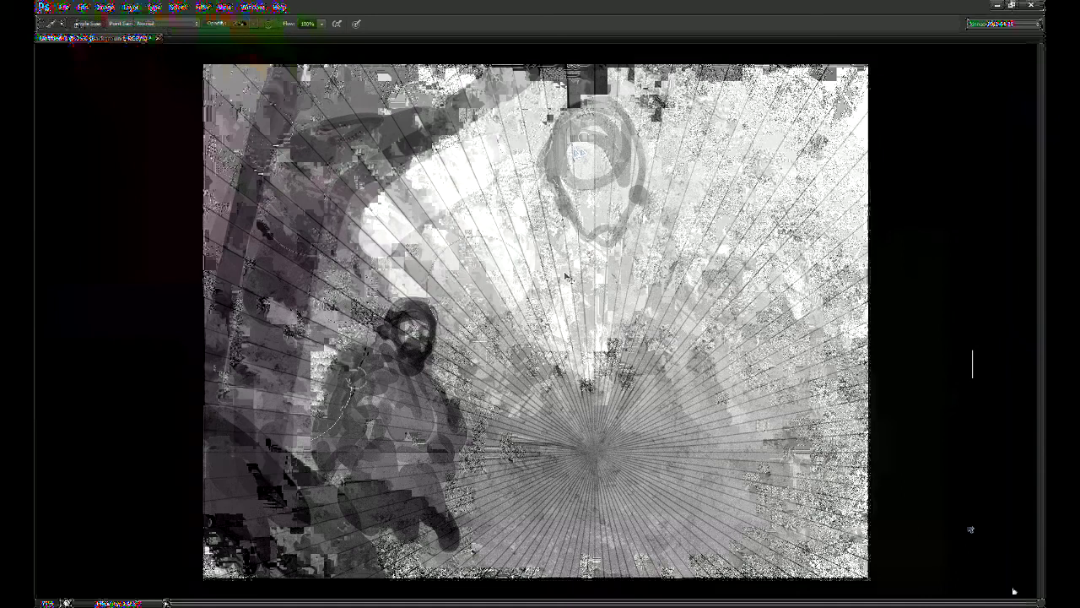
# Step: Paint the large figure's shoulder and arm in light grey and darken its face and hood
pyautogui.moveTo(601, 154)
pyautogui.mouseDown()
pyautogui.moveTo(602, 189)
pyautogui.moveTo(614, 173)
pyautogui.moveTo(663, 227)
pyautogui.moveTo(717, 221)
pyautogui.moveTo(644, 280)
pyautogui.moveTo(692, 208)
pyautogui.moveTo(756, 199)
pyautogui.moveTo(778, 216)
pyautogui.moveTo(801, 210)
pyautogui.mouseUp()
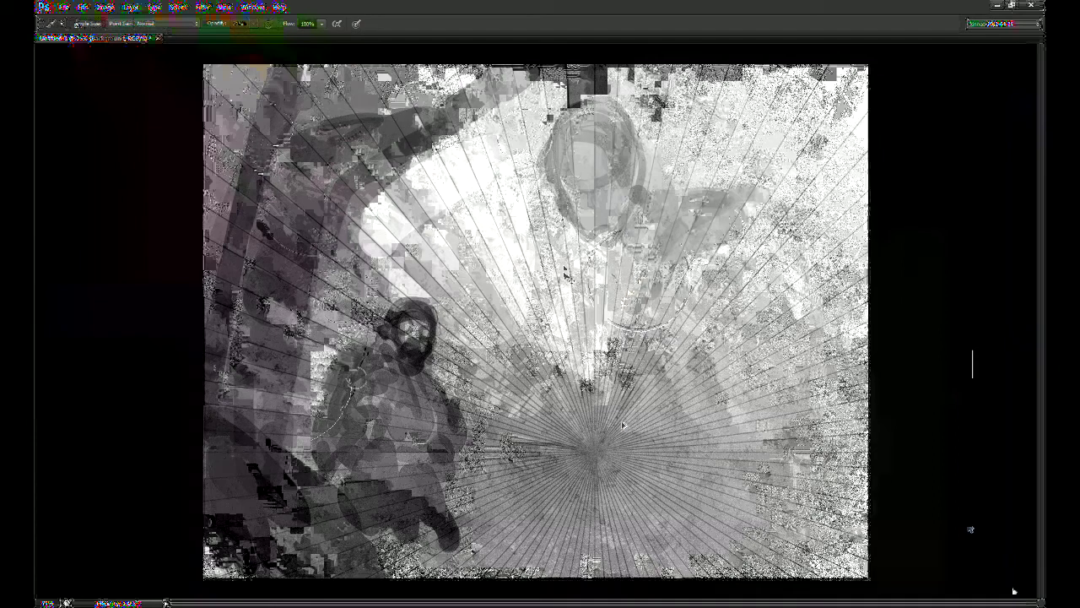
pyautogui.moveTo(643, 319)
pyautogui.mouseDown()
pyautogui.moveTo(645, 439)
pyautogui.moveTo(643, 333)
pyautogui.moveTo(717, 207)
pyautogui.moveTo(654, 312)
pyautogui.moveTo(675, 344)
pyautogui.mouseUp()
pyautogui.moveTo(622, 219); pyautogui.dragTo(590, 234)
pyautogui.moveTo(549, 196)
pyautogui.mouseDown()
pyautogui.moveTo(531, 201)
pyautogui.moveTo(591, 162)
pyautogui.moveTo(557, 173)
pyautogui.moveTo(544, 152)
pyautogui.moveTo(565, 160)
pyautogui.moveTo(564, 124)
pyautogui.mouseUp()
pyautogui.moveTo(553, 135)
pyautogui.mouseDown()
pyautogui.moveTo(593, 147)
pyautogui.moveTo(566, 173)
pyautogui.moveTo(582, 234)
pyautogui.moveTo(592, 157)
pyautogui.moveTo(591, 241)
pyautogui.moveTo(565, 186)
pyautogui.moveTo(590, 169)
pyautogui.moveTo(581, 198)
pyautogui.moveTo(576, 165)
pyautogui.moveTo(574, 222)
pyautogui.moveTo(565, 214)
pyautogui.mouseUp()
pyautogui.click(966, 369)
pyautogui.click(933, 371)
pyautogui.click(933, 371)
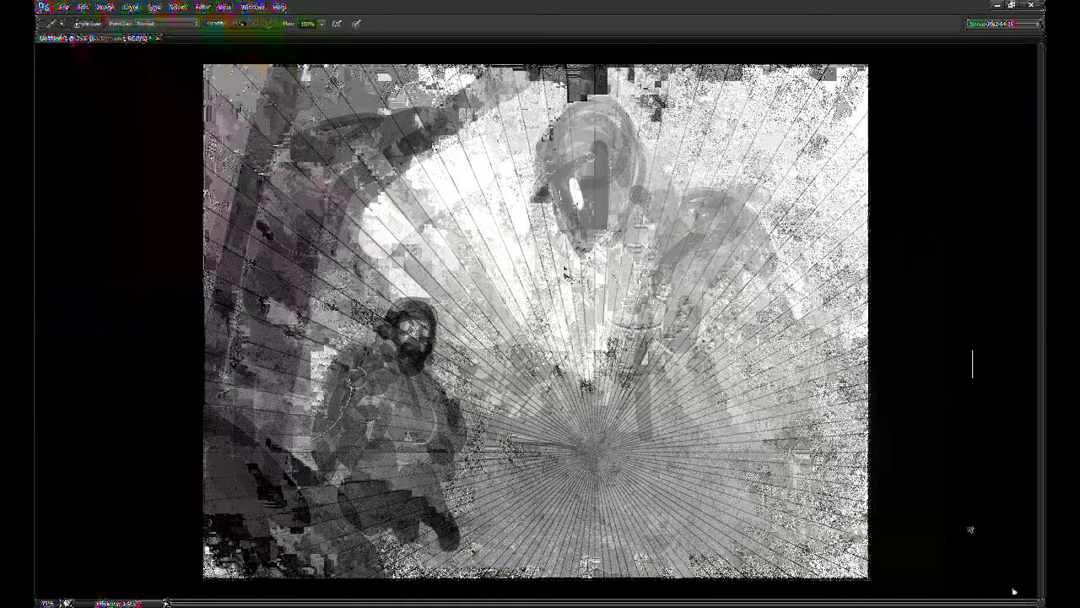
# Step: Flip the canvas horizontally and back to check the composition
pyautogui.hotkey('ctrl', 'shift', 'h')
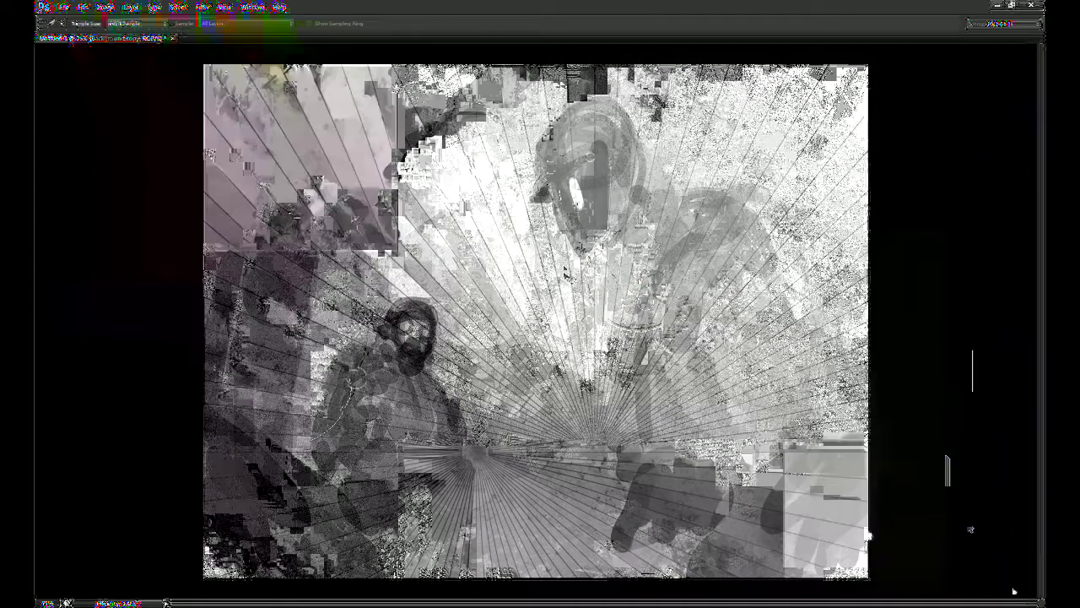
pyautogui.hotkey('ctrl', 'shift', 'h')
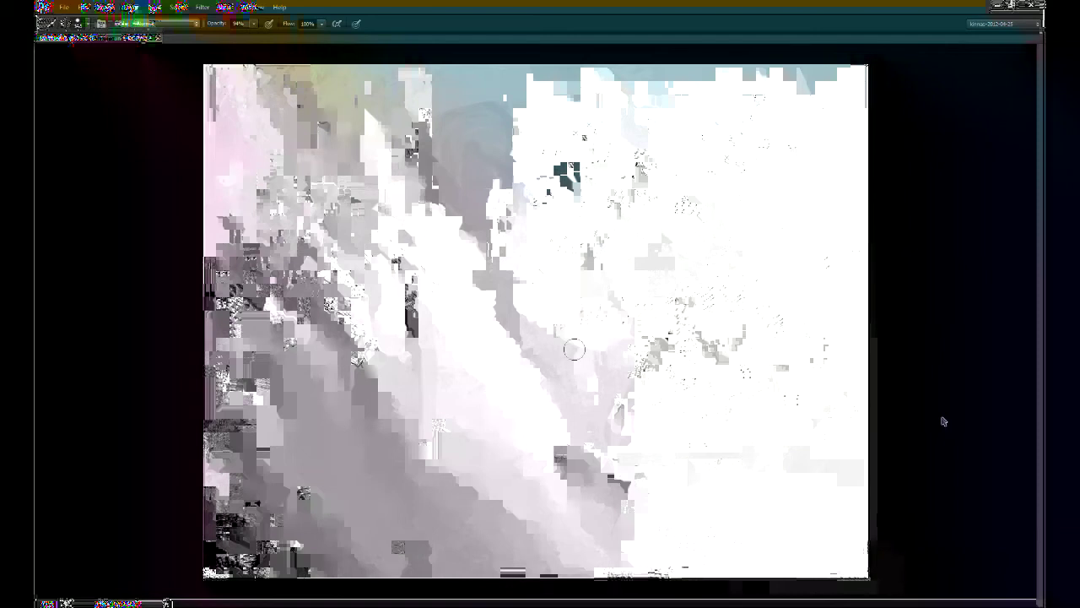
# Step: Fill the canvas with vertical gradients, forming a sky from muted teal down to pale pink
pyautogui.press('g')
pyautogui.moveTo(540, 222); pyautogui.dragTo(521, 566)
pyautogui.moveTo(580, 171); pyautogui.dragTo(530, 524)
pyautogui.moveTo(577, 215); pyautogui.dragTo(567, 540)
# Step: Sketch the soldier's shoulder, neck and head outline with a round goggle lens over the sky
pyautogui.press('b')
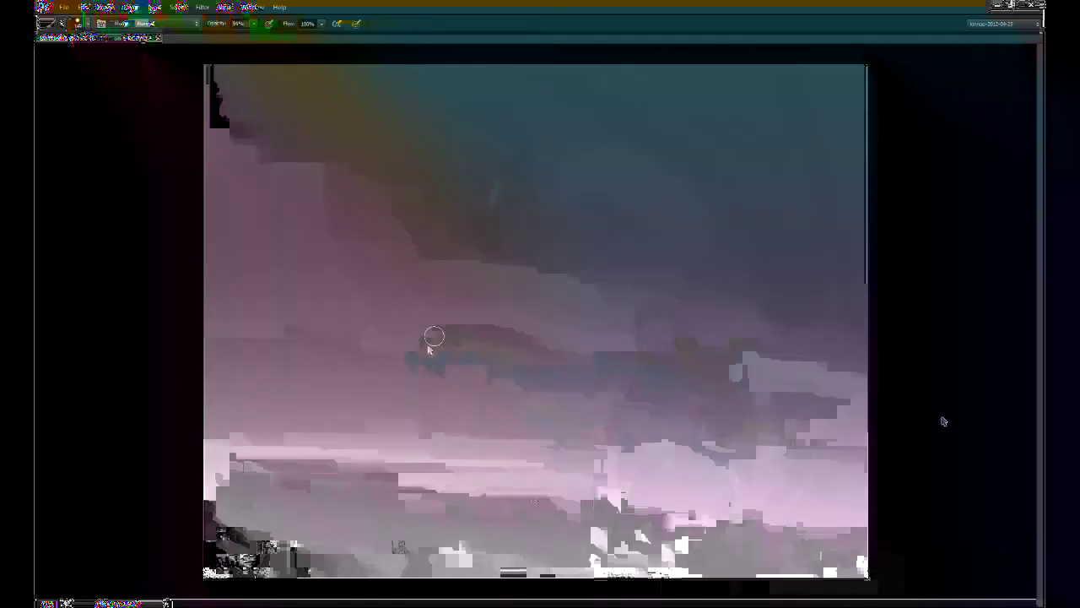
pyautogui.moveTo(283, 366)
pyautogui.mouseDown()
pyautogui.moveTo(325, 339)
pyautogui.moveTo(358, 295)
pyautogui.mouseUp()
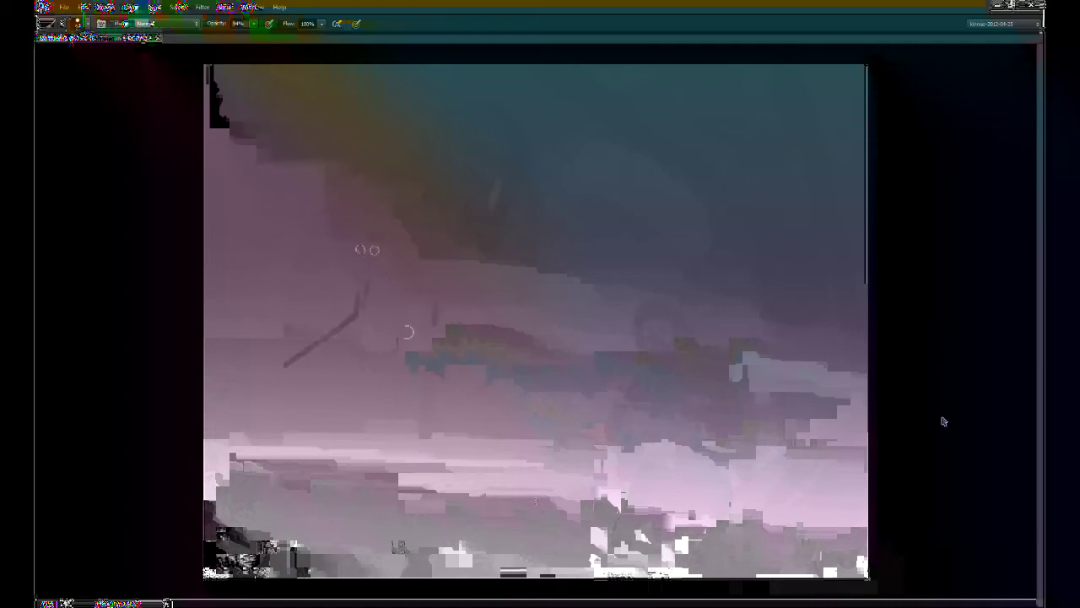
pyautogui.moveTo(377, 221); pyautogui.dragTo(447, 177)
pyautogui.moveTo(400, 272); pyautogui.dragTo(440, 292)
pyautogui.moveTo(466, 232); pyautogui.dragTo(450, 287)
pyautogui.moveTo(438, 211); pyautogui.dragTo(420, 217)
pyautogui.moveTo(464, 249); pyautogui.dragTo(463, 227)
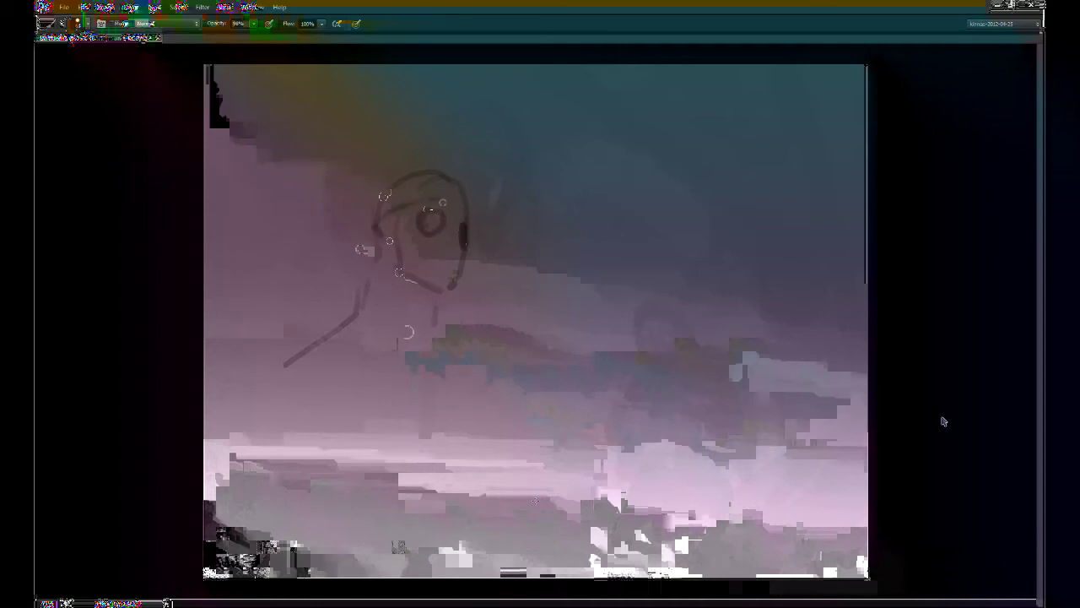
# Step: Draw the helmet's curved brim and crown around the soldier's head, undoing the stray stroke at the back
pyautogui.moveTo(415, 206)
pyautogui.mouseDown()
pyautogui.moveTo(452, 201)
pyautogui.moveTo(486, 222)
pyautogui.mouseUp()
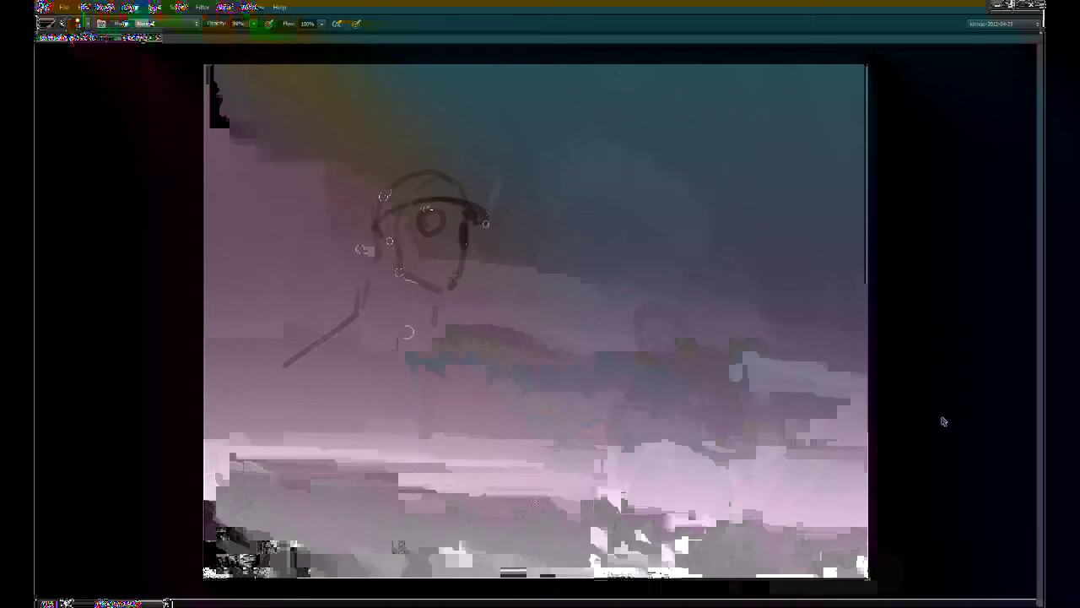
pyautogui.moveTo(376, 247); pyautogui.dragTo(360, 256)
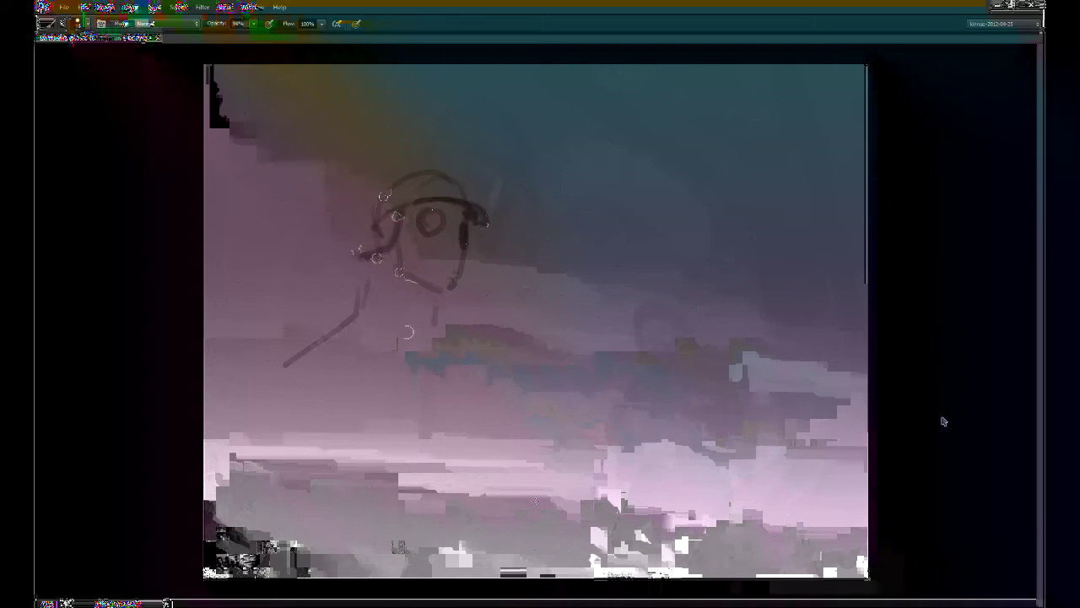
pyautogui.hotkey('ctrl', 'z')
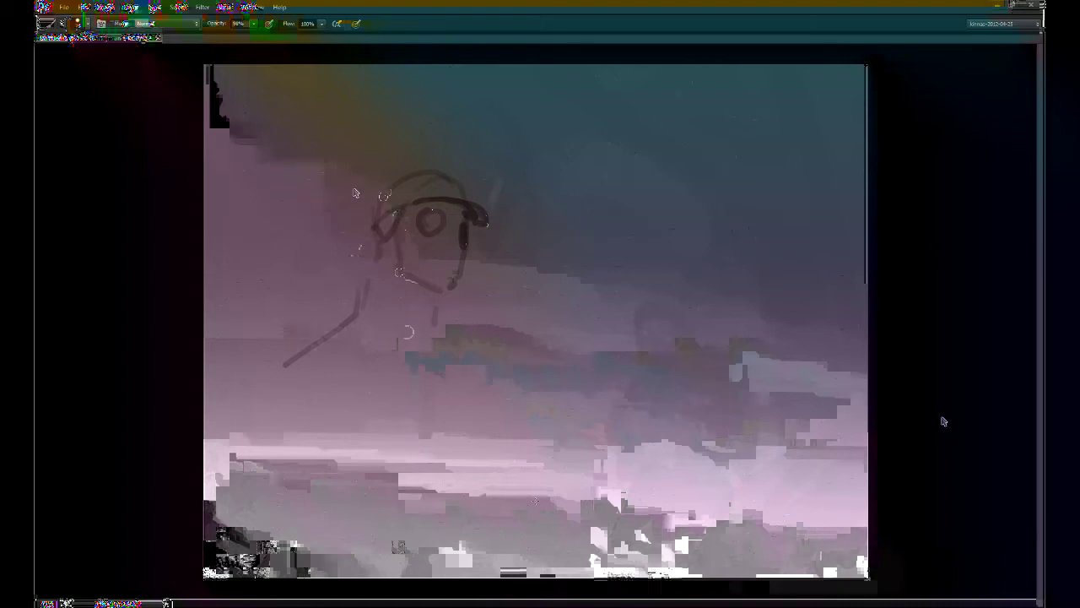
pyautogui.moveTo(383, 239)
pyautogui.mouseDown()
pyautogui.moveTo(364, 258)
pyautogui.moveTo(364, 239)
pyautogui.moveTo(374, 251)
pyautogui.moveTo(372, 205)
pyautogui.moveTo(395, 173)
pyautogui.moveTo(410, 168)
pyautogui.moveTo(468, 200)
pyautogui.moveTo(451, 175)
pyautogui.moveTo(435, 219)
pyautogui.moveTo(414, 210)
pyautogui.moveTo(441, 204)
pyautogui.moveTo(424, 197)
pyautogui.moveTo(474, 197)
pyautogui.mouseUp()
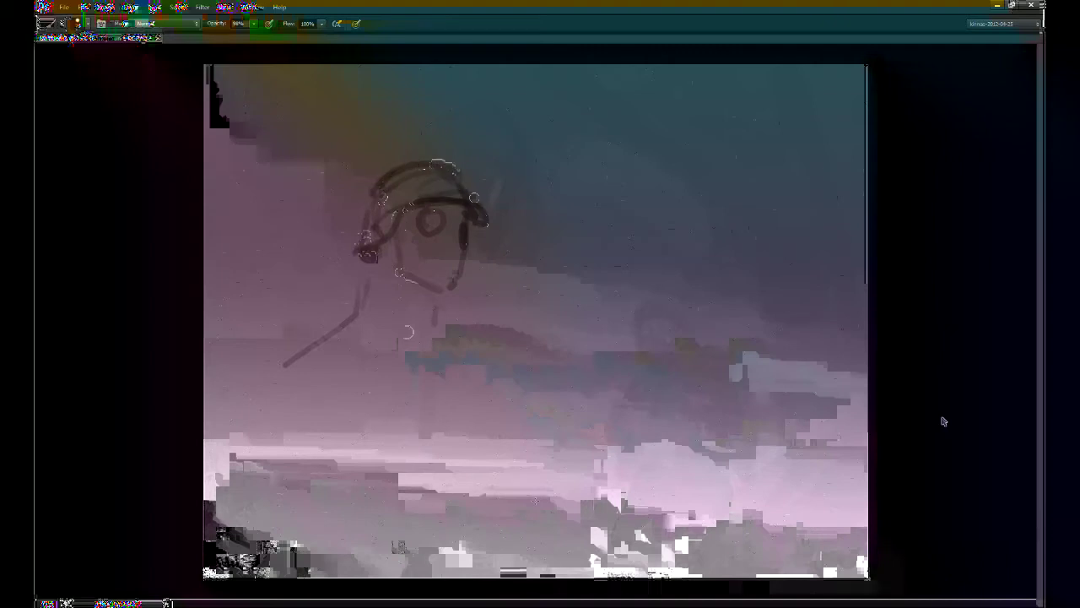
# Step: Draw the gas mask's pointed snout and paint the round goggle lens
pyautogui.moveTo(426, 270)
pyautogui.mouseDown()
pyautogui.moveTo(455, 254)
pyautogui.moveTo(471, 277)
pyautogui.moveTo(465, 307)
pyautogui.moveTo(478, 317)
pyautogui.mouseUp()
pyautogui.moveTo(463, 251); pyautogui.dragTo(483, 302)
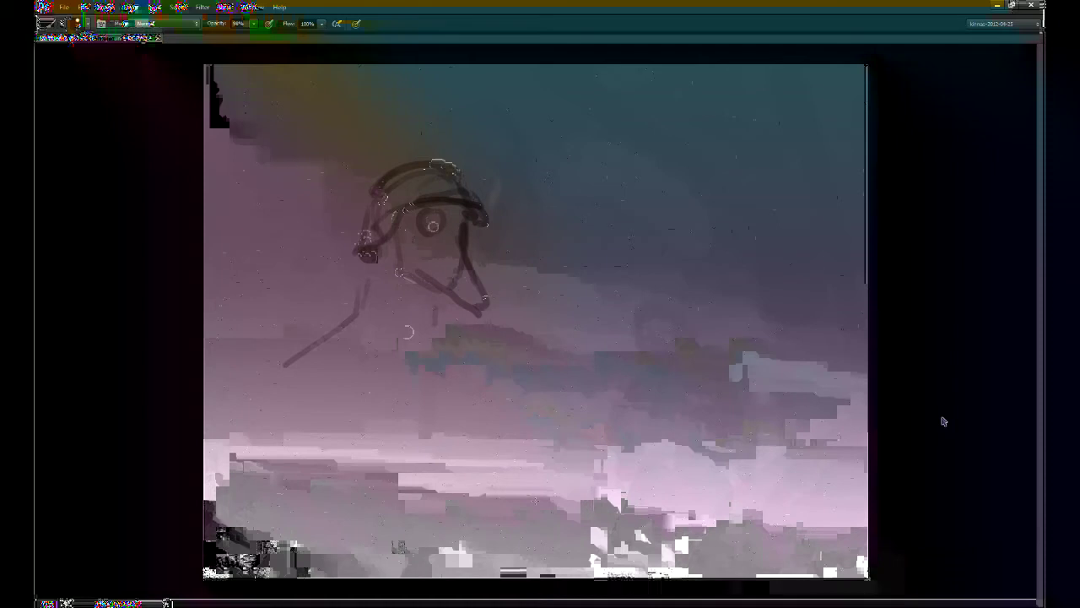
pyautogui.moveTo(432, 221); pyautogui.dragTo(430, 222)
# Step: Block in the masked soldier's neck, shoulders, arms and torso with dark mauve strokes at 100% brush opacity
pyautogui.press('0')
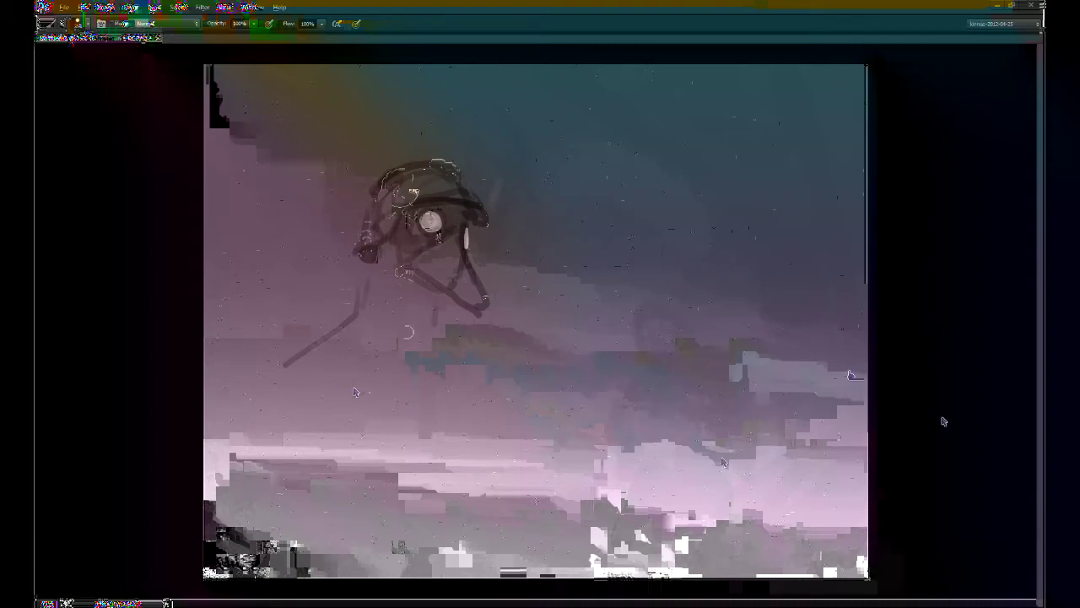
pyautogui.moveTo(398, 232)
pyautogui.mouseDown()
pyautogui.moveTo(394, 186)
pyautogui.moveTo(448, 187)
pyautogui.moveTo(465, 205)
pyautogui.moveTo(468, 218)
pyautogui.moveTo(419, 269)
pyautogui.moveTo(426, 259)
pyautogui.moveTo(435, 269)
pyautogui.moveTo(381, 253)
pyautogui.moveTo(386, 272)
pyautogui.moveTo(392, 250)
pyautogui.moveTo(383, 280)
pyautogui.moveTo(357, 287)
pyautogui.moveTo(358, 314)
pyautogui.moveTo(419, 306)
pyautogui.moveTo(408, 319)
pyautogui.moveTo(421, 329)
pyautogui.moveTo(444, 303)
pyautogui.moveTo(427, 332)
pyautogui.moveTo(456, 336)
pyautogui.moveTo(506, 391)
pyautogui.moveTo(368, 325)
pyautogui.moveTo(334, 319)
pyautogui.moveTo(326, 332)
pyautogui.moveTo(504, 425)
pyautogui.moveTo(411, 344)
pyautogui.moveTo(347, 308)
pyautogui.moveTo(336, 345)
pyautogui.mouseUp()
pyautogui.moveTo(321, 267)
pyautogui.mouseDown()
pyautogui.moveTo(376, 325)
pyautogui.moveTo(303, 355)
pyautogui.moveTo(280, 426)
pyautogui.moveTo(271, 394)
pyautogui.moveTo(457, 361)
pyautogui.moveTo(429, 351)
pyautogui.moveTo(400, 395)
pyautogui.moveTo(444, 376)
pyautogui.moveTo(482, 387)
pyautogui.moveTo(481, 412)
pyautogui.mouseUp()
pyautogui.moveTo(355, 392)
pyautogui.mouseDown()
pyautogui.moveTo(333, 405)
pyautogui.moveTo(371, 354)
pyautogui.moveTo(306, 464)
pyautogui.mouseUp()
pyautogui.moveTo(443, 435); pyautogui.dragTo(455, 530)
pyautogui.moveTo(283, 414)
pyautogui.mouseDown()
pyautogui.moveTo(251, 508)
pyautogui.moveTo(291, 363)
pyautogui.moveTo(358, 321)
pyautogui.moveTo(432, 344)
pyautogui.moveTo(398, 285)
pyautogui.moveTo(409, 283)
pyautogui.moveTo(393, 382)
pyautogui.mouseUp()
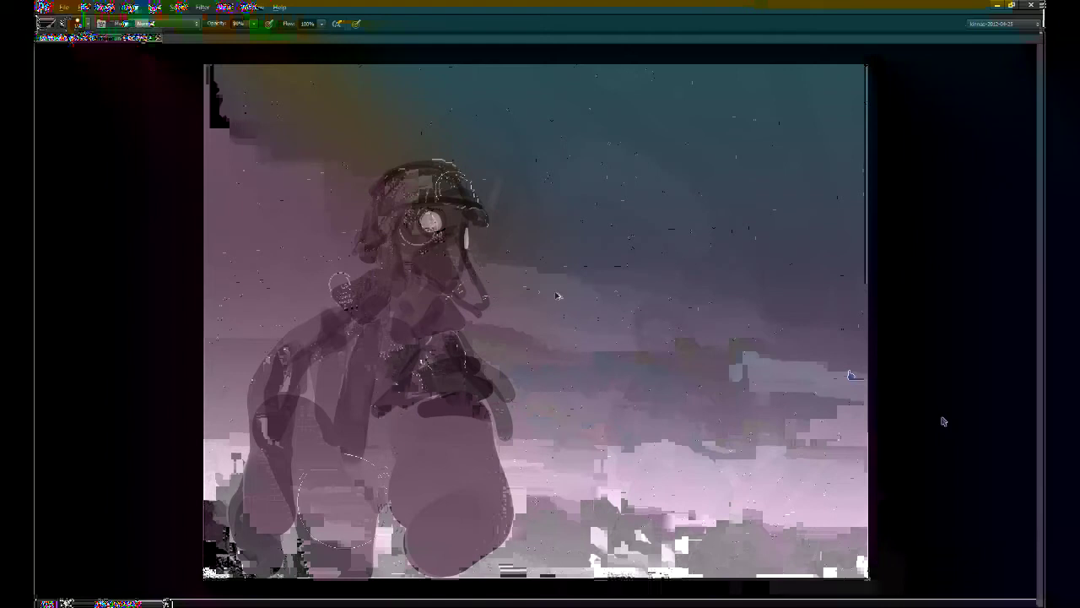
# Step: Paint broad pale strokes in the sky above and behind the soldier's helmet
pyautogui.press('e')
pyautogui.press('b')
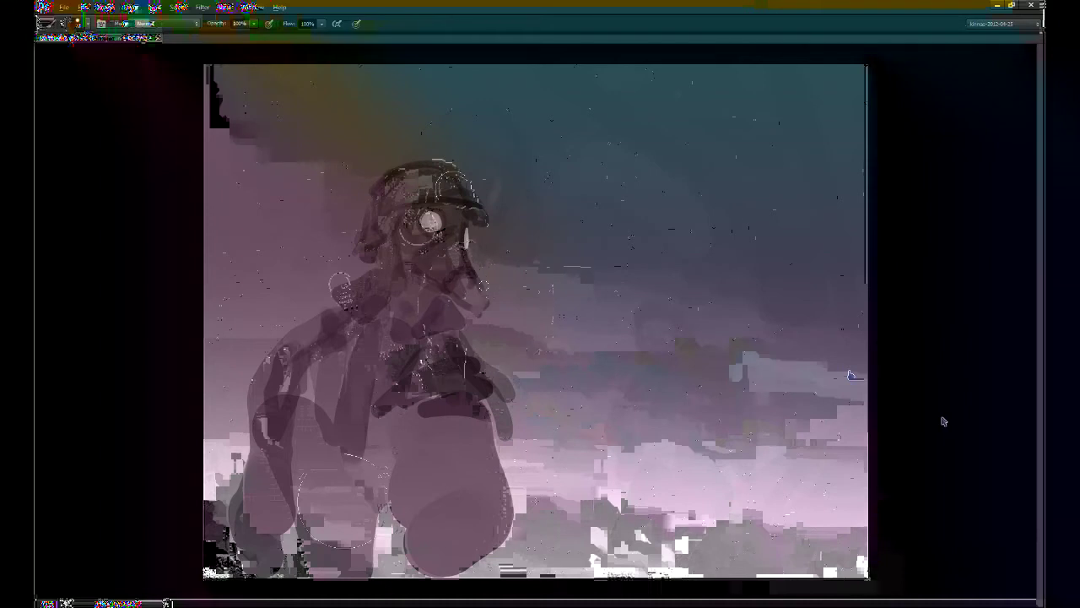
pyautogui.moveTo(349, 168)
pyautogui.mouseDown()
pyautogui.moveTo(348, 216)
pyautogui.moveTo(388, 155)
pyautogui.moveTo(451, 156)
pyautogui.moveTo(481, 199)
pyautogui.moveTo(395, 146)
pyautogui.moveTo(341, 224)
pyautogui.moveTo(344, 267)
pyautogui.moveTo(312, 110)
pyautogui.moveTo(326, 165)
pyautogui.moveTo(464, 84)
pyautogui.moveTo(505, 156)
pyautogui.mouseUp()
pyautogui.press('3')
pyautogui.press('8')
pyautogui.press('r')
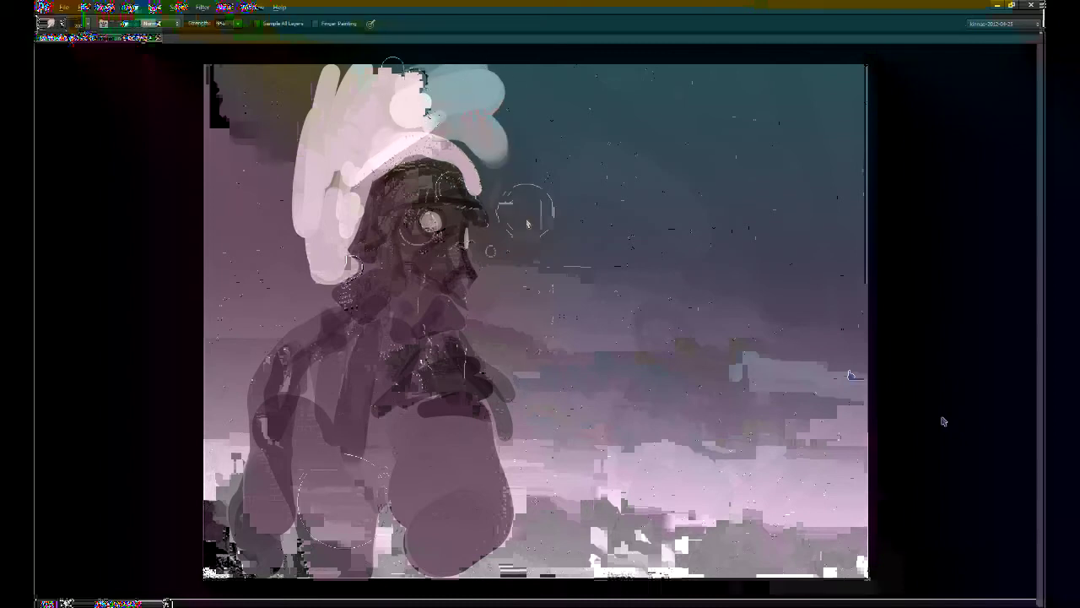
# Step: Brush shading onto the gas mask beside the goggle lens and on the snout
pyautogui.press('b')
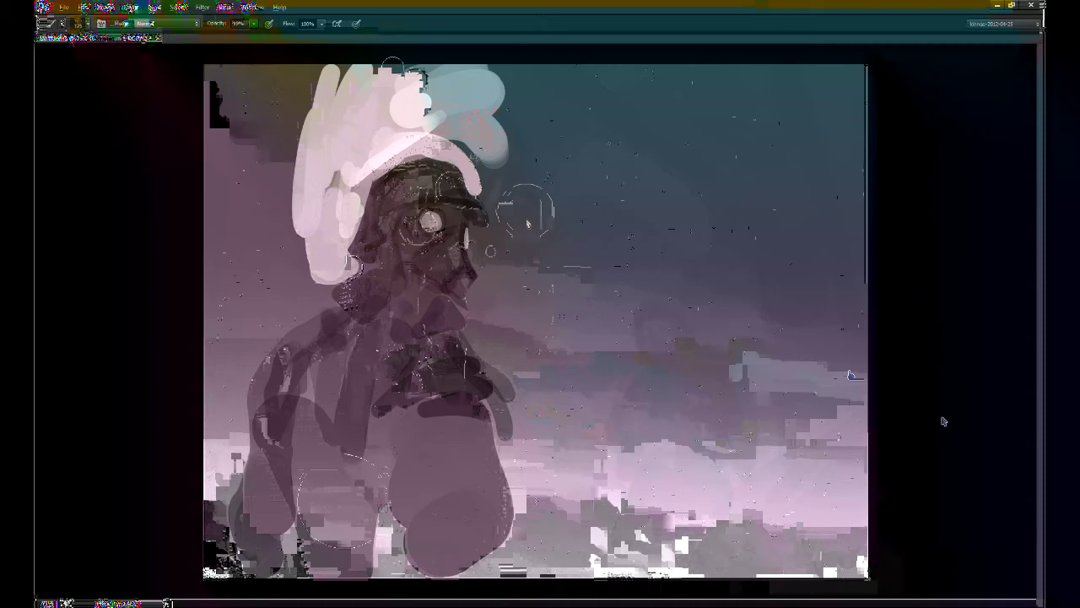
pyautogui.moveTo(417, 207); pyautogui.dragTo(429, 205)
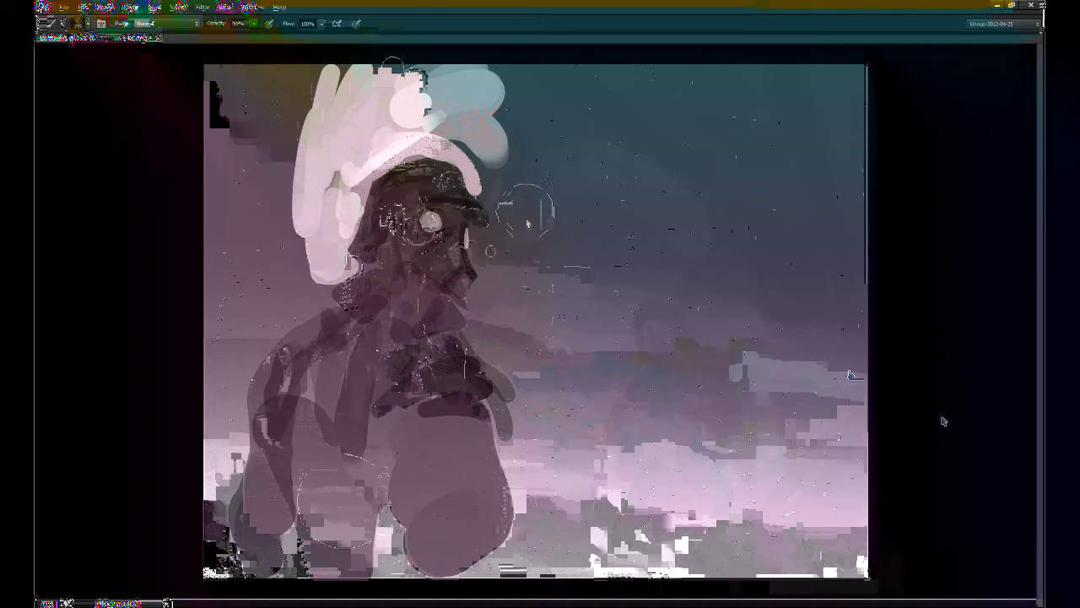
pyautogui.moveTo(433, 260); pyautogui.dragTo(448, 270)
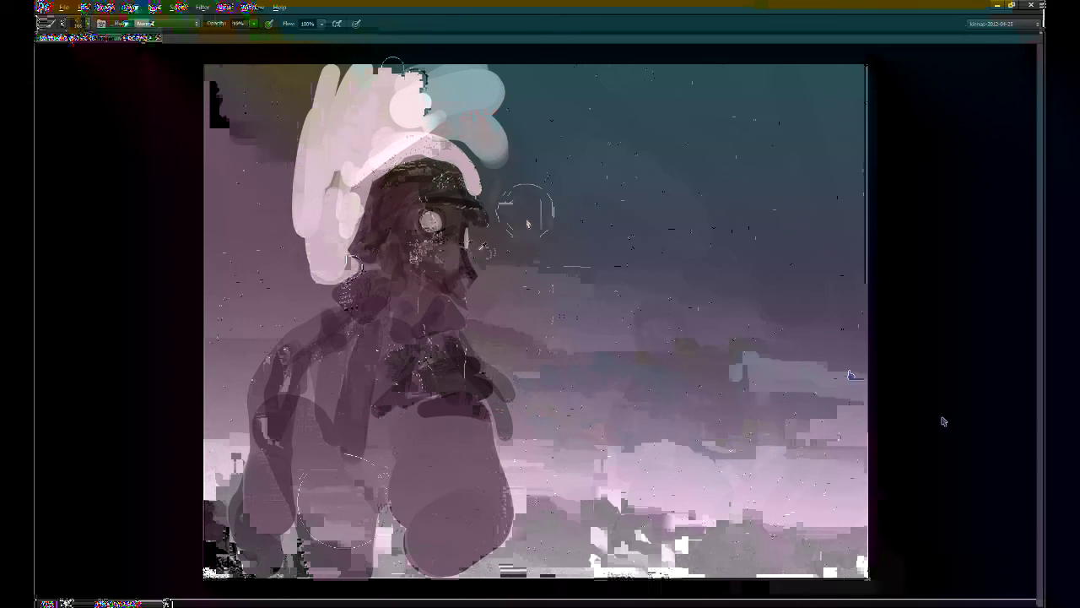
# Step: Extend the pale sky strokes down behind the soldier's back and around the helmet's crown and brim, using sampled colours
pyautogui.press('0')
pyautogui.moveTo(447, 214)
pyautogui.mouseDown()
pyautogui.moveTo(473, 223)
pyautogui.moveTo(447, 252)
pyautogui.moveTo(446, 278)
pyautogui.moveTo(461, 297)
pyautogui.moveTo(398, 294)
pyautogui.moveTo(350, 267)
pyautogui.moveTo(364, 268)
pyautogui.moveTo(367, 289)
pyautogui.moveTo(345, 304)
pyautogui.moveTo(326, 295)
pyautogui.moveTo(260, 308)
pyautogui.moveTo(236, 367)
pyautogui.mouseUp()
pyautogui.moveTo(250, 200)
pyautogui.mouseDown()
pyautogui.moveTo(287, 168)
pyautogui.moveTo(321, 93)
pyautogui.mouseUp()
pyautogui.keyDown('alt'); pyautogui.click(371, 164); pyautogui.keyUp('alt')
pyautogui.keyDown('alt'); pyautogui.click(376, 222); pyautogui.keyUp('alt')
pyautogui.moveTo(373, 182)
pyautogui.mouseDown()
pyautogui.moveTo(363, 218)
pyautogui.moveTo(405, 169)
pyautogui.mouseUp()
pyautogui.moveTo(413, 152)
pyautogui.mouseDown()
pyautogui.moveTo(353, 177)
pyautogui.moveTo(447, 158)
pyautogui.moveTo(457, 187)
pyautogui.moveTo(504, 209)
pyautogui.mouseUp()
pyautogui.moveTo(504, 216); pyautogui.dragTo(486, 236)
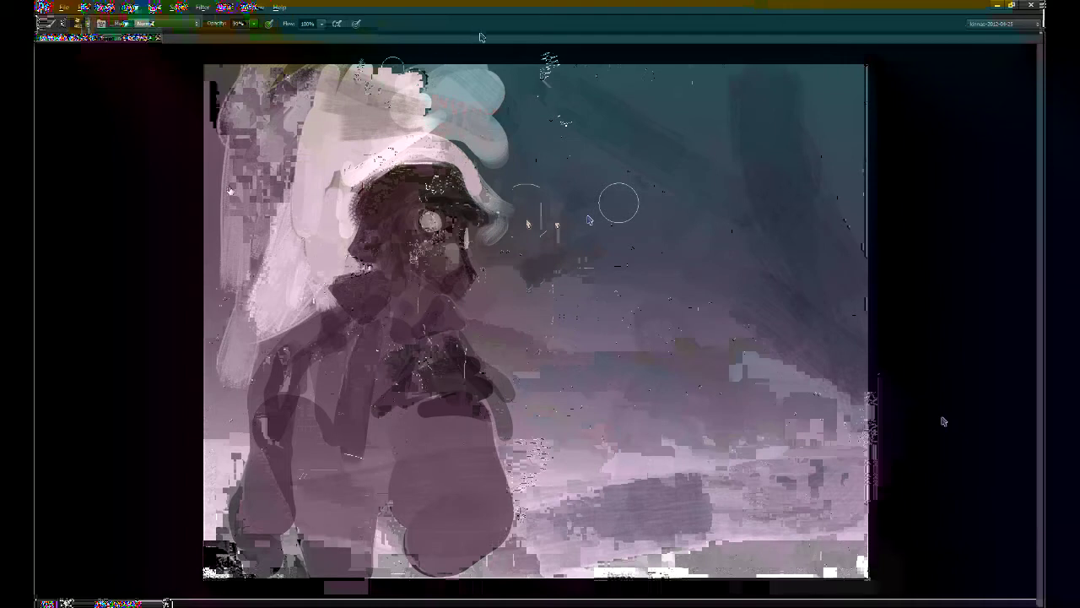
# Step: Scatter dark foliage across the sky around and beside the soldier with a leaf-shaped brush
pyautogui.moveTo(253, 143); pyautogui.dragTo(384, 102)
pyautogui.moveTo(523, 101); pyautogui.dragTo(557, 169)
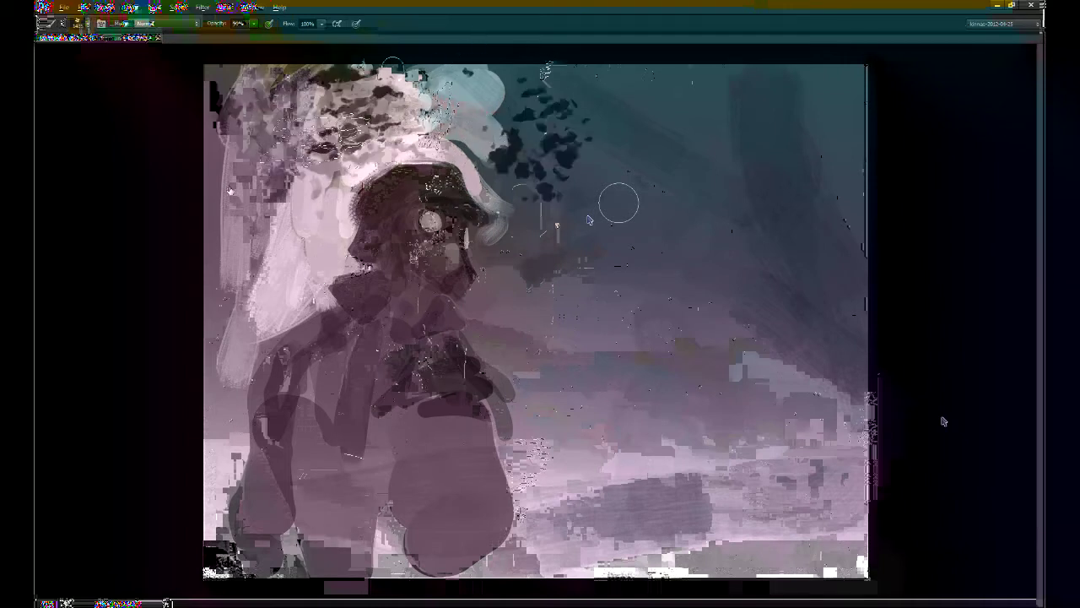
pyautogui.moveTo(329, 147); pyautogui.dragTo(451, 88)
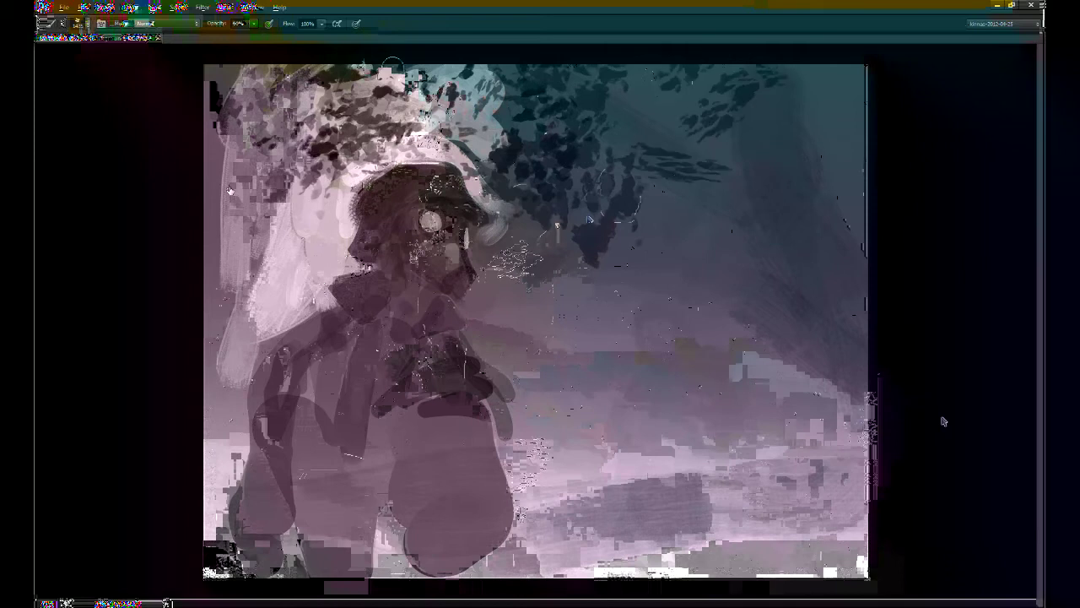
pyautogui.moveTo(226, 255); pyautogui.dragTo(292, 245)
pyautogui.moveTo(552, 329); pyautogui.dragTo(574, 359)
pyautogui.moveTo(696, 206); pyautogui.dragTo(772, 169)
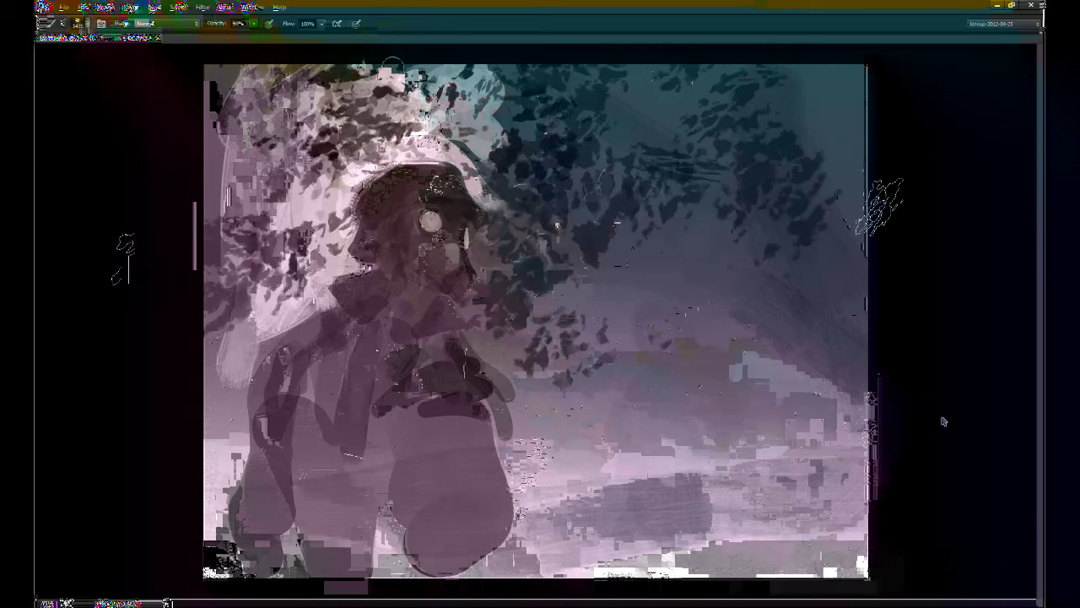
pyautogui.moveTo(785, 228); pyautogui.dragTo(827, 278)
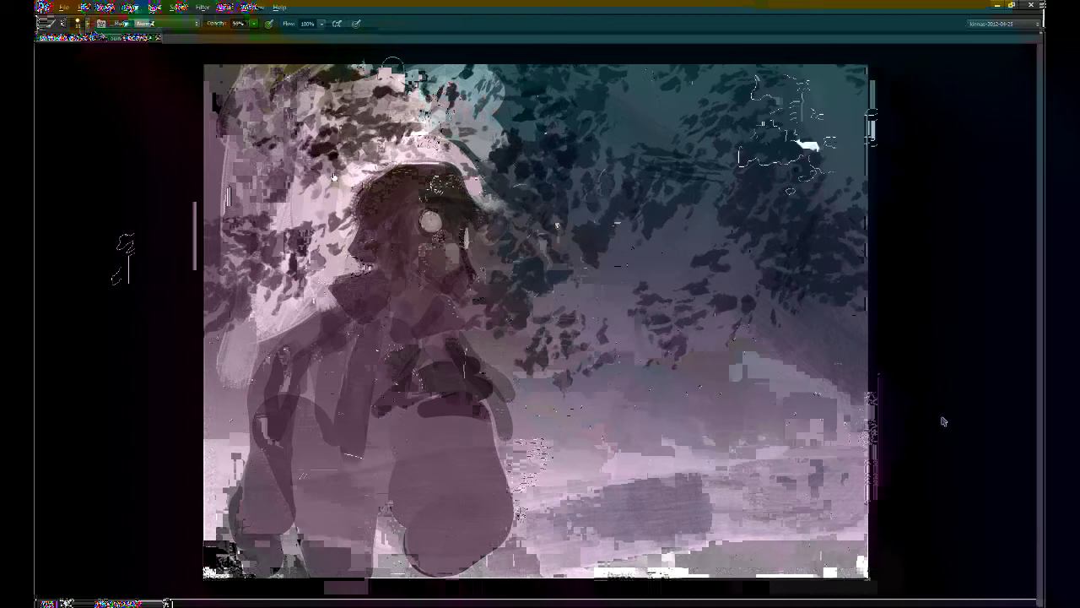
# Step: Block in a second figure's head across from the soldier and paint a dark leaning tree trunk with a branch behind it
pyautogui.moveTo(647, 364)
pyautogui.mouseDown()
pyautogui.moveTo(654, 338)
pyautogui.moveTo(671, 380)
pyautogui.moveTo(665, 347)
pyautogui.moveTo(699, 393)
pyautogui.moveTo(675, 420)
pyautogui.mouseUp()
pyautogui.hotkey('ctrl', 'z')
pyautogui.hotkey('ctrl', 'z')
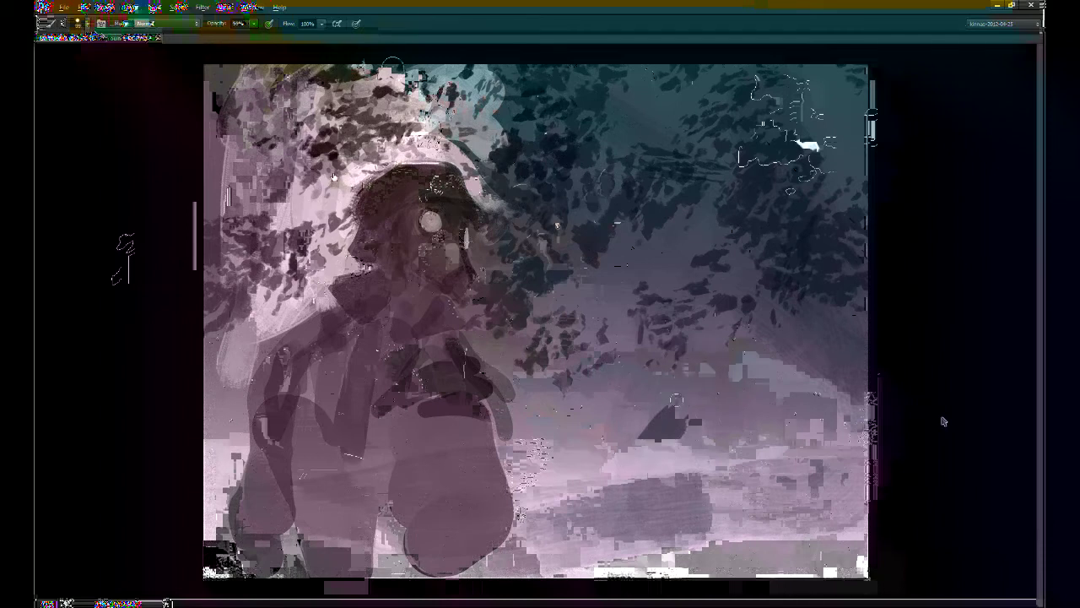
pyautogui.moveTo(654, 390)
pyautogui.mouseDown()
pyautogui.moveTo(668, 363)
pyautogui.moveTo(709, 403)
pyautogui.moveTo(698, 390)
pyautogui.moveTo(666, 426)
pyautogui.mouseUp()
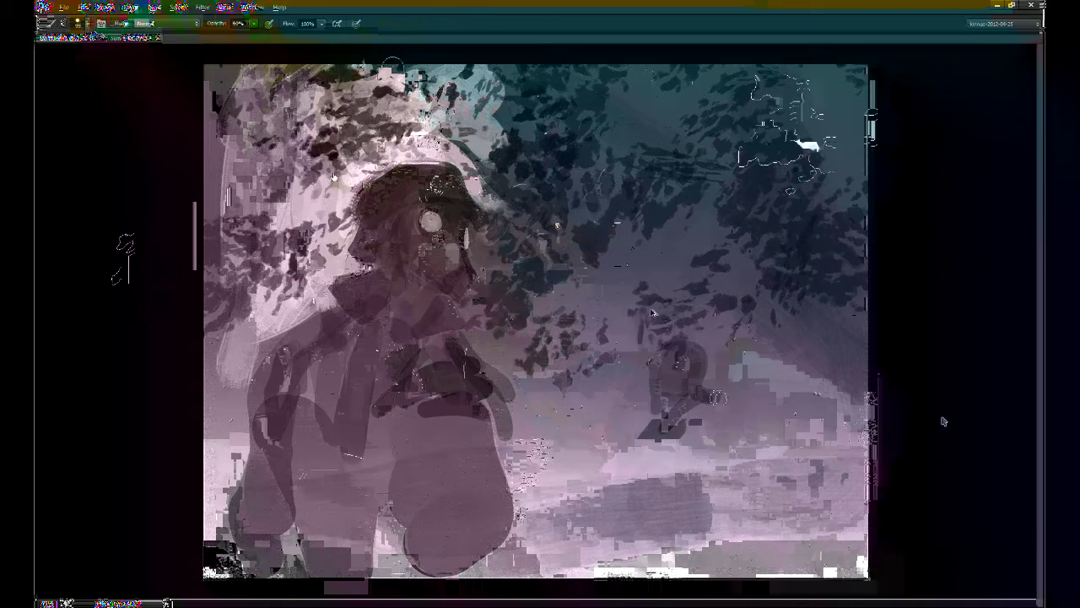
pyautogui.moveTo(707, 170)
pyautogui.mouseDown()
pyautogui.moveTo(721, 145)
pyautogui.moveTo(676, 137)
pyautogui.moveTo(707, 140)
pyautogui.moveTo(705, 162)
pyautogui.moveTo(748, 161)
pyautogui.moveTo(866, 368)
pyautogui.moveTo(801, 288)
pyautogui.moveTo(836, 352)
pyautogui.moveTo(869, 493)
pyautogui.mouseUp()
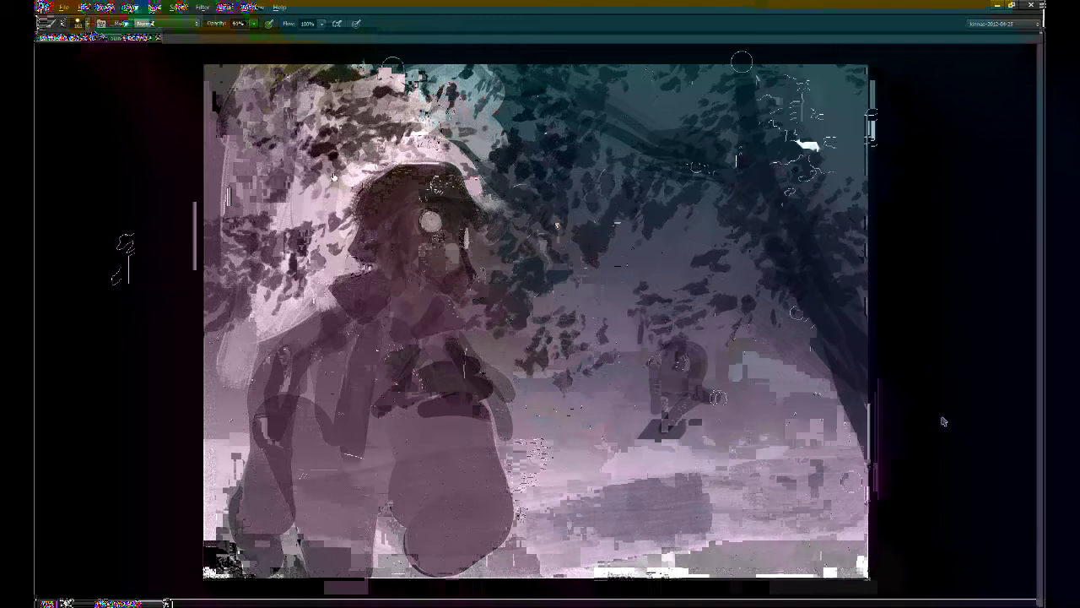
# Step: Block in the second figure's neck, torso and arms with dark mauve strokes, and deepen the soldier's jacket and arms
pyautogui.moveTo(702, 400)
pyautogui.mouseDown()
pyautogui.moveTo(671, 450)
pyautogui.moveTo(702, 466)
pyautogui.moveTo(725, 398)
pyautogui.mouseUp()
pyautogui.moveTo(663, 460)
pyautogui.mouseDown()
pyautogui.moveTo(743, 407)
pyautogui.moveTo(731, 426)
pyautogui.mouseUp()
pyautogui.moveTo(665, 438)
pyautogui.mouseDown()
pyautogui.moveTo(635, 477)
pyautogui.moveTo(631, 525)
pyautogui.mouseUp()
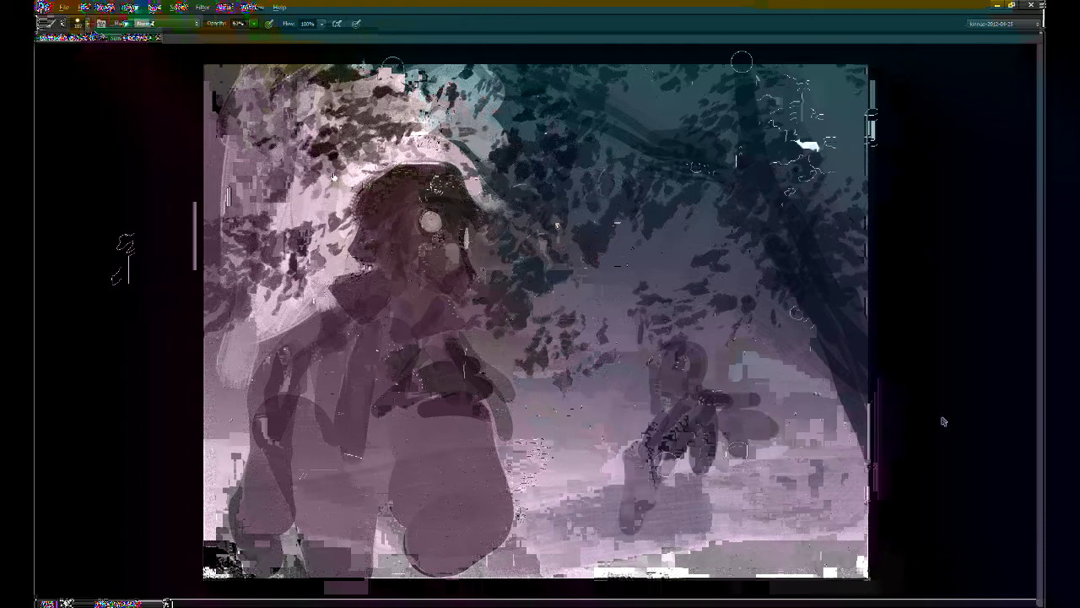
pyautogui.moveTo(729, 449); pyautogui.dragTo(666, 481)
pyautogui.moveTo(694, 488); pyautogui.dragTo(648, 563)
pyautogui.moveTo(759, 422)
pyautogui.mouseDown()
pyautogui.moveTo(675, 498)
pyautogui.moveTo(709, 574)
pyautogui.moveTo(760, 582)
pyautogui.mouseUp()
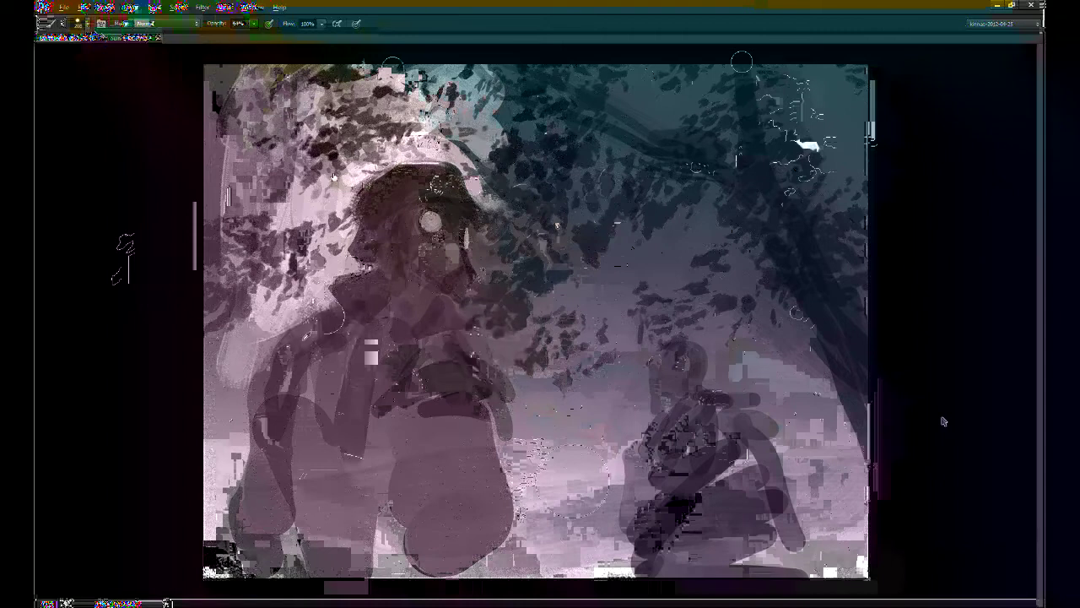
pyautogui.moveTo(320, 327)
pyautogui.mouseDown()
pyautogui.moveTo(354, 375)
pyautogui.moveTo(435, 393)
pyautogui.moveTo(469, 455)
pyautogui.moveTo(396, 527)
pyautogui.moveTo(321, 527)
pyautogui.mouseUp()
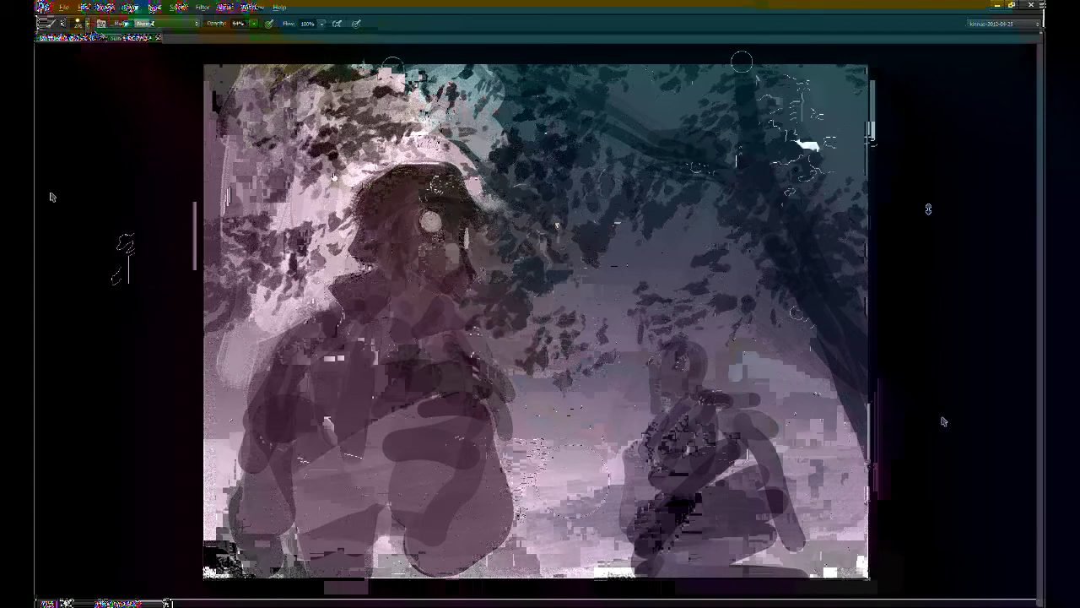
# Step: Crop strips off the upper and lower edges of the canvas for a wider format
pyautogui.press('c')
pyautogui.press('Return')
pyautogui.moveTo(537, 65); pyautogui.dragTo(537, 99)
pyautogui.moveTo(545, 580); pyautogui.dragTo(551, 543)
pyautogui.press('Return')
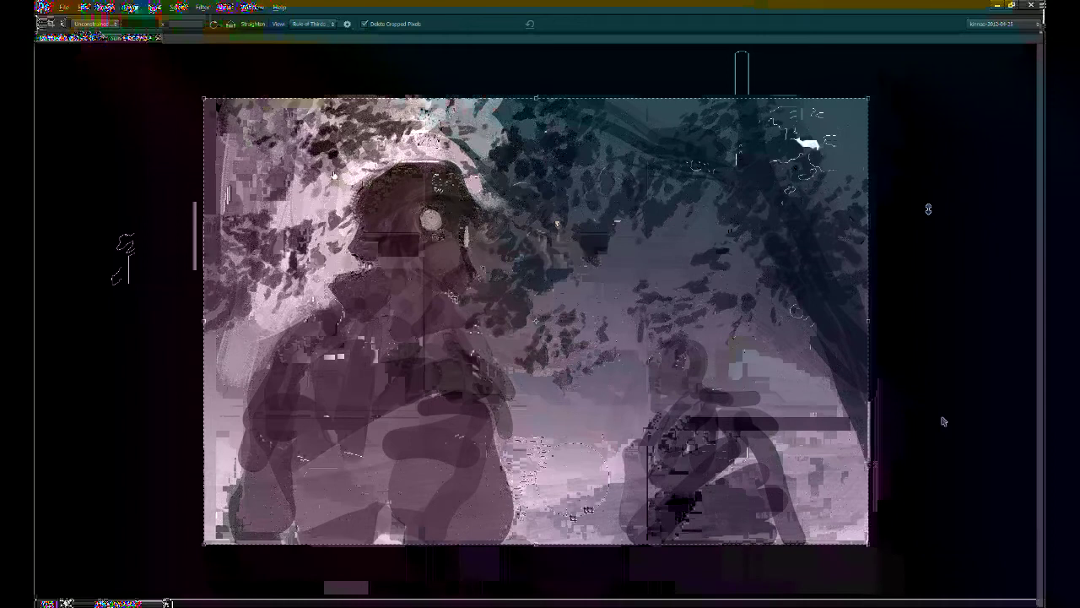
pyautogui.moveTo(535, 539); pyautogui.dragTo(535, 523)
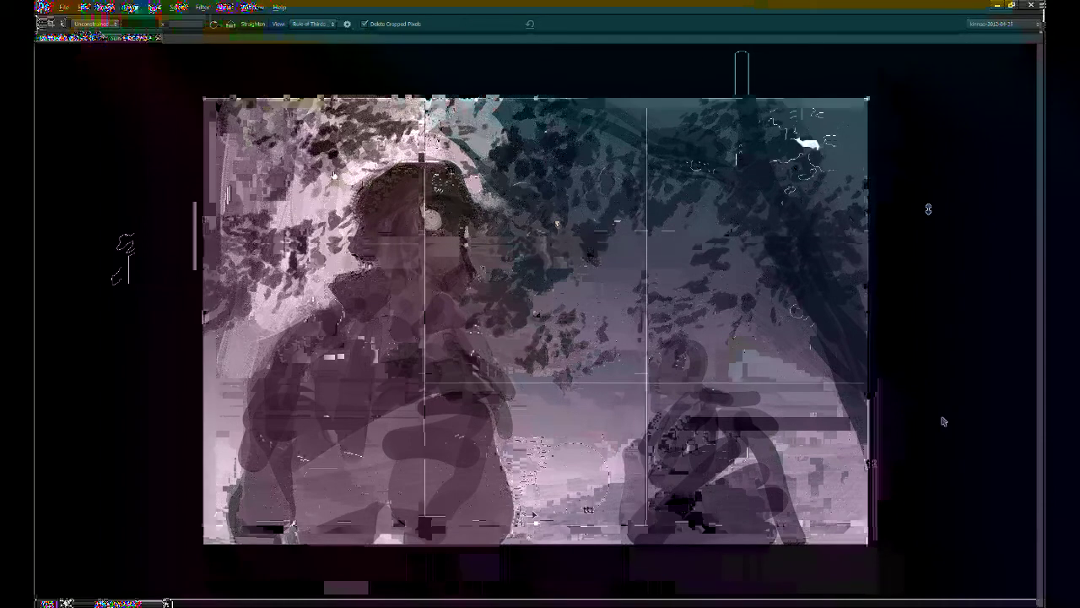
pyautogui.press('Return')
# Step: Brighten the sky and foliage behind both figures with a very large Dodge brush at 100% exposure
pyautogui.press('b')
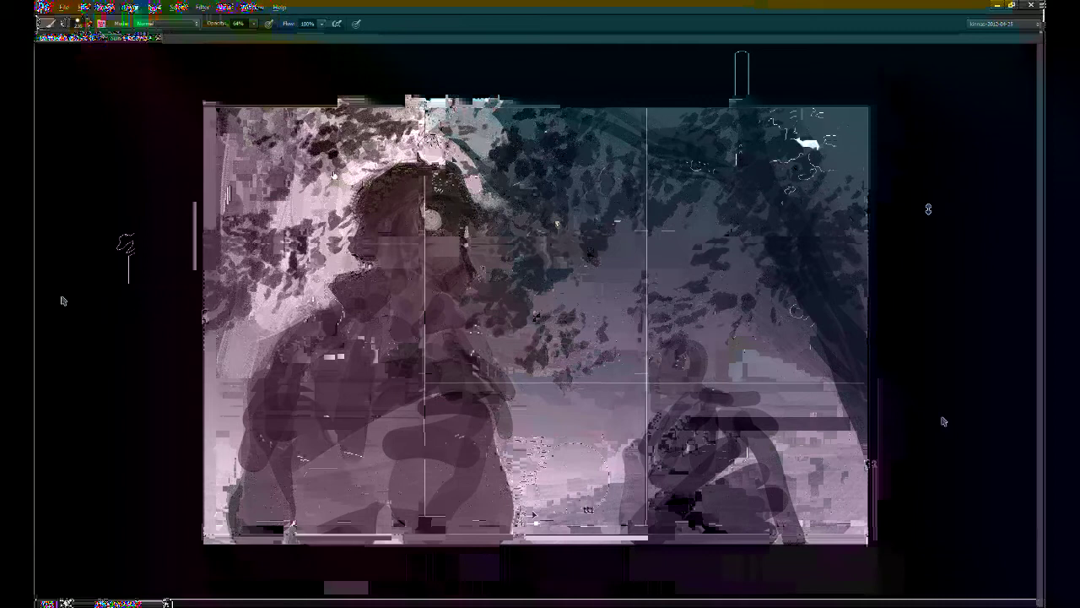
pyautogui.press('r')
pyautogui.press('o')
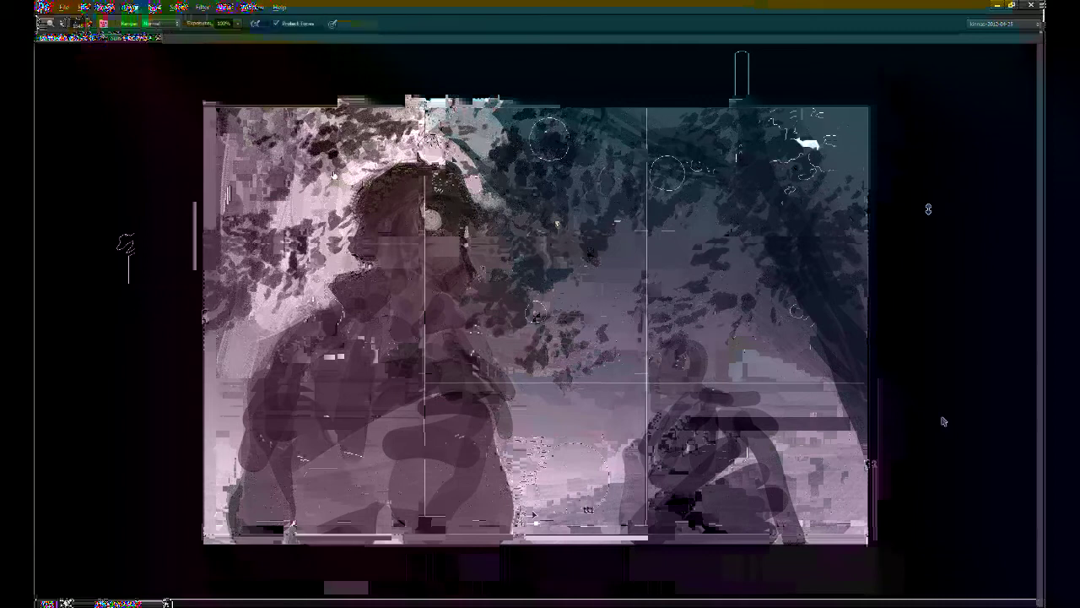
pyautogui.click(89, 24)
pyautogui.click(124, 183)
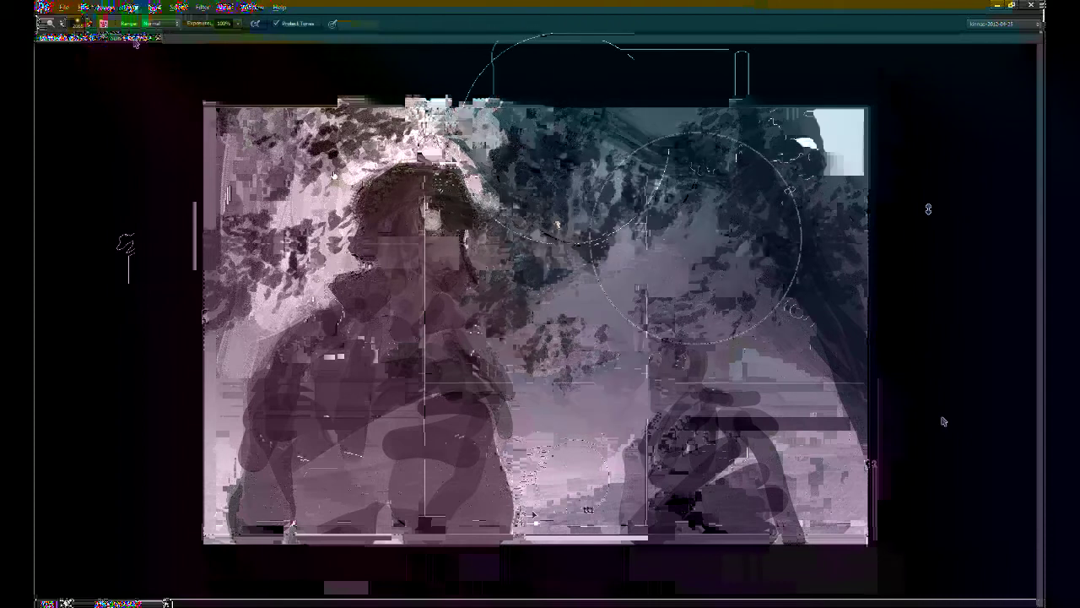
pyautogui.moveTo(253, 237)
pyautogui.mouseDown()
pyautogui.moveTo(247, 279)
pyautogui.moveTo(558, 293)
pyautogui.moveTo(804, 324)
pyautogui.mouseUp()
# Step: Paint light ground between the two figures and add strokes to the second figure's head and the soldier's helmet
pyautogui.press('b')
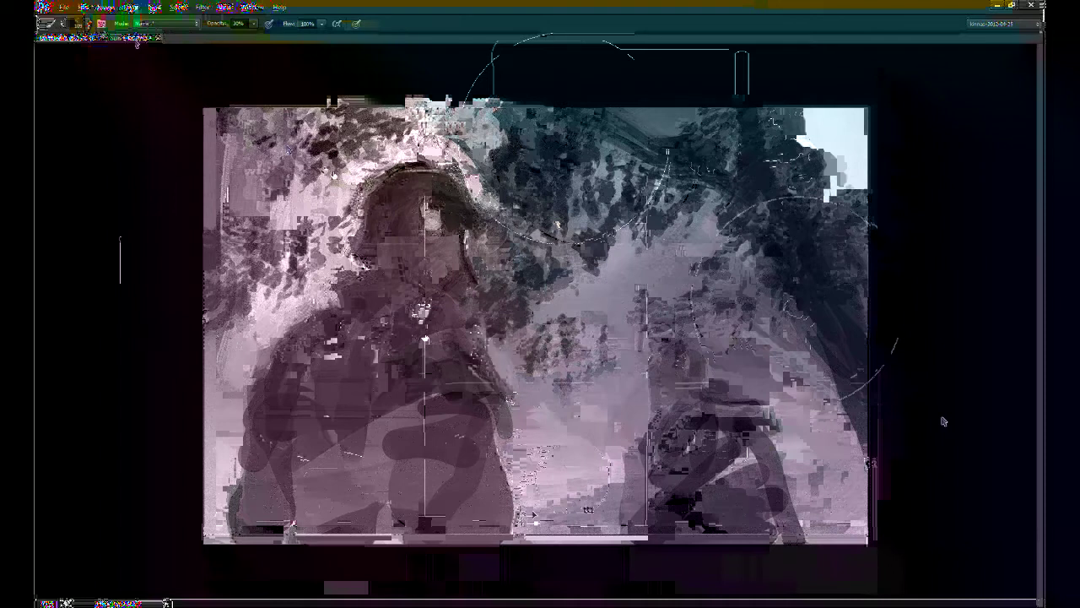
pyautogui.moveTo(541, 477)
pyautogui.mouseDown()
pyautogui.moveTo(576, 512)
pyautogui.moveTo(606, 502)
pyautogui.moveTo(627, 445)
pyautogui.mouseUp()
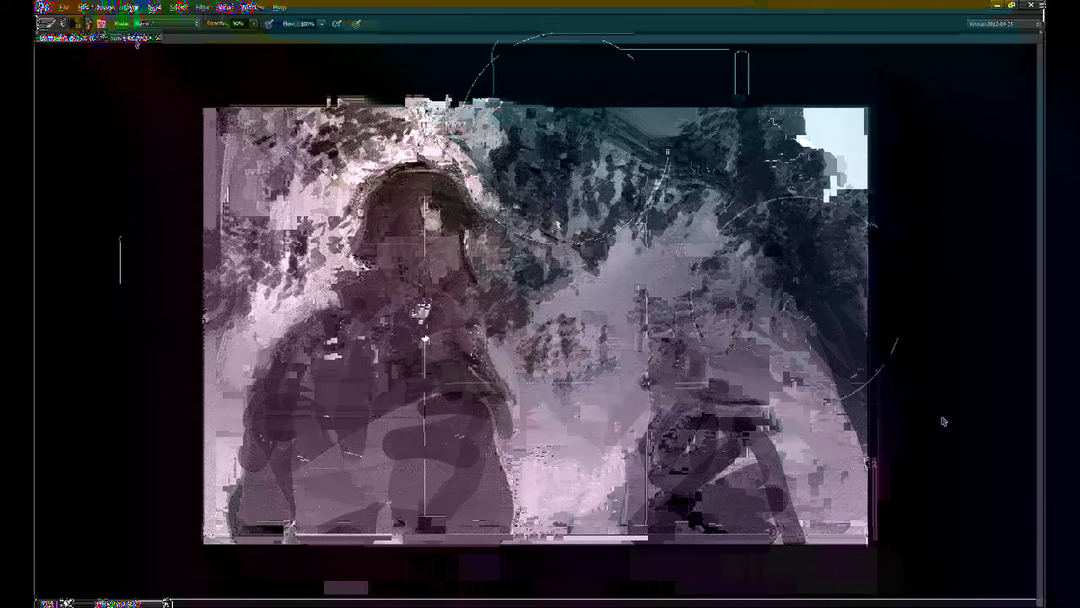
pyautogui.moveTo(651, 382)
pyautogui.mouseDown()
pyautogui.moveTo(696, 399)
pyautogui.moveTo(667, 405)
pyautogui.moveTo(701, 420)
pyautogui.mouseUp()
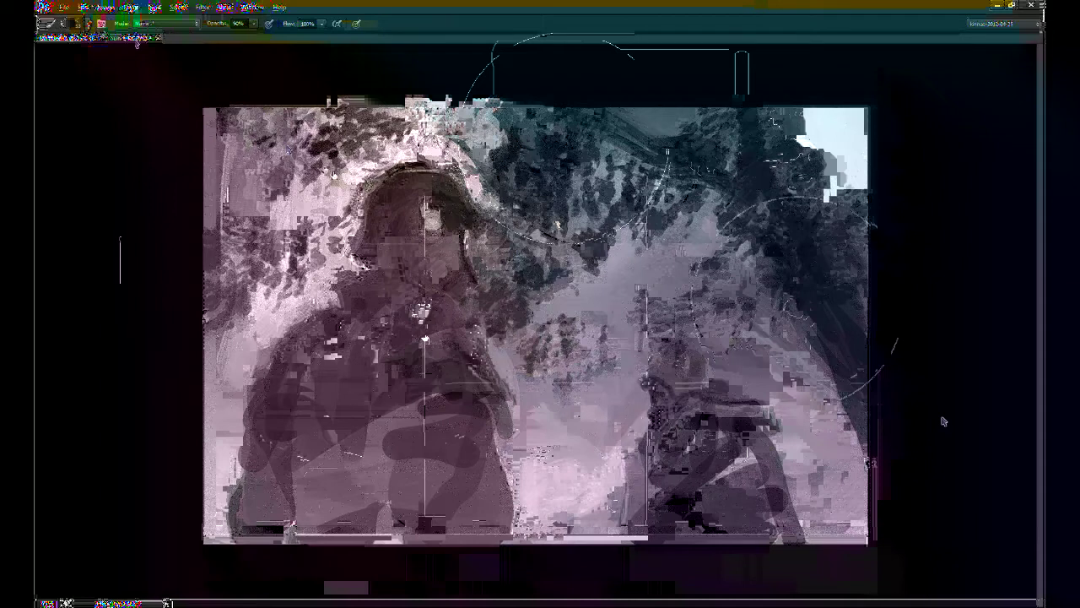
pyautogui.moveTo(646, 375); pyautogui.dragTo(698, 375)
pyautogui.moveTo(379, 187)
pyautogui.mouseDown()
pyautogui.moveTo(368, 197)
pyautogui.moveTo(429, 171)
pyautogui.mouseUp()
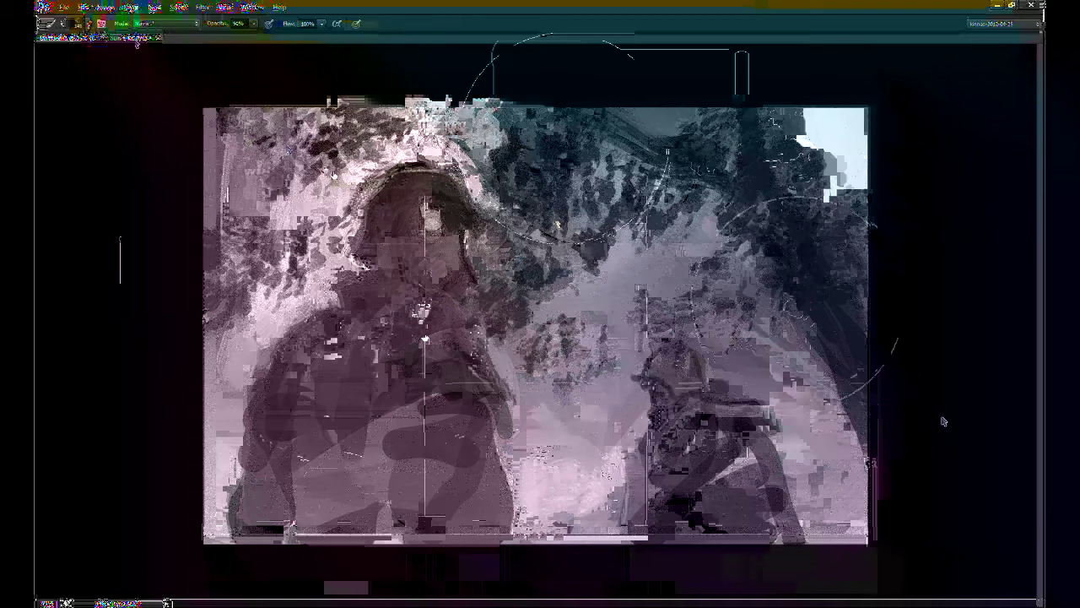
# Step: Move the lassoed second figure farther from the soldier and paint over the tree edge and the gap left behind
pyautogui.press('l')
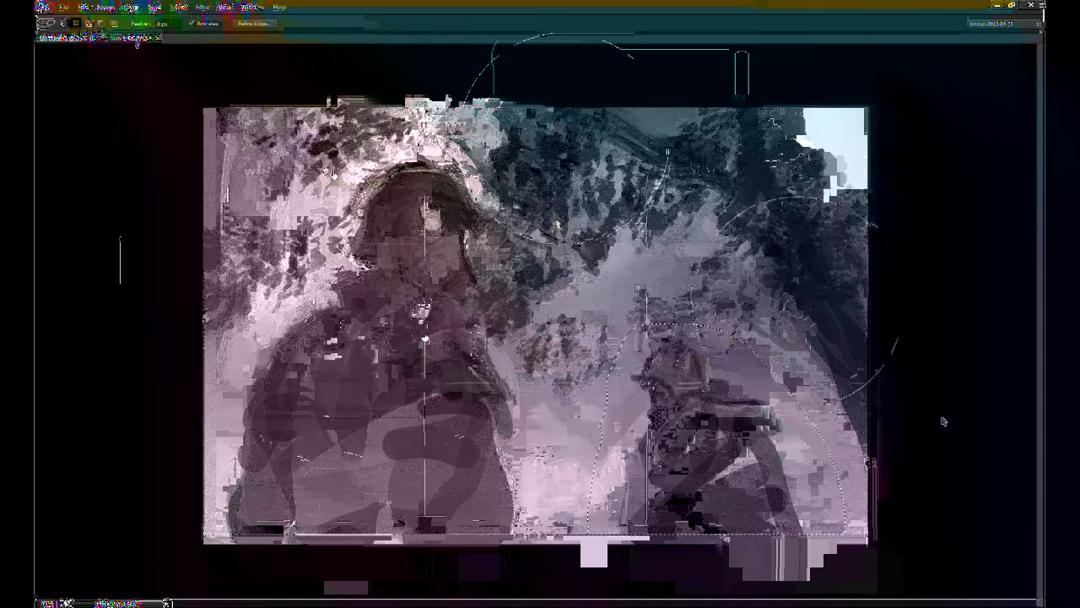
pyautogui.press('v')
pyautogui.press('b')
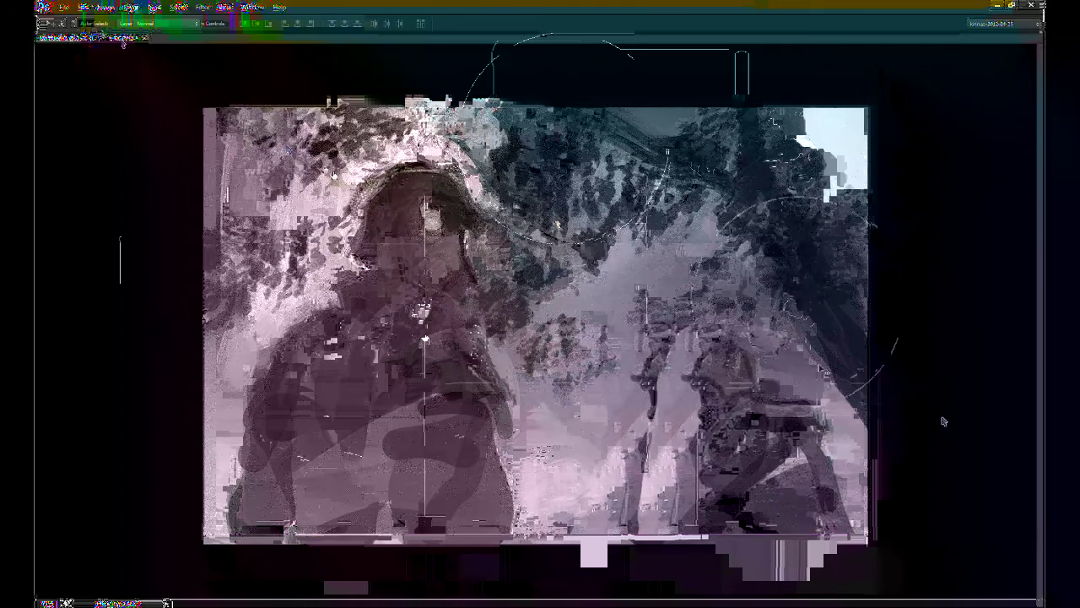
pyautogui.moveTo(817, 358); pyautogui.dragTo(853, 479)
pyautogui.moveTo(678, 339)
pyautogui.mouseDown()
pyautogui.moveTo(643, 383)
pyautogui.moveTo(647, 431)
pyautogui.mouseUp()
# Step: Copy the lassoed soldier onto a new layer, shift it toward the canvas edge and rotate it slightly clockwise
pyautogui.press('l')
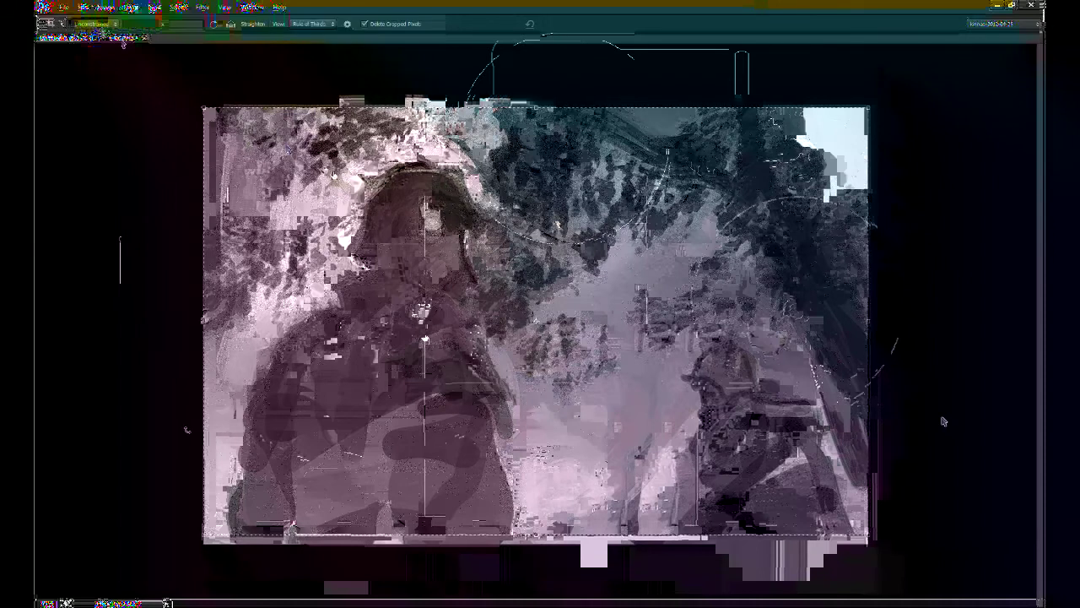
pyautogui.press('l')
pyautogui.moveTo(221, 383)
pyautogui.mouseDown()
pyautogui.moveTo(475, 207)
pyautogui.moveTo(553, 450)
pyautogui.moveTo(296, 533)
pyautogui.mouseUp()
pyautogui.click(982, 372)
pyautogui.hotkey('ctrl', 'j')
pyautogui.press('v')
pyautogui.moveTo(457, 460); pyautogui.dragTo(426, 464)
pyautogui.hotkey('ctrl', 't')
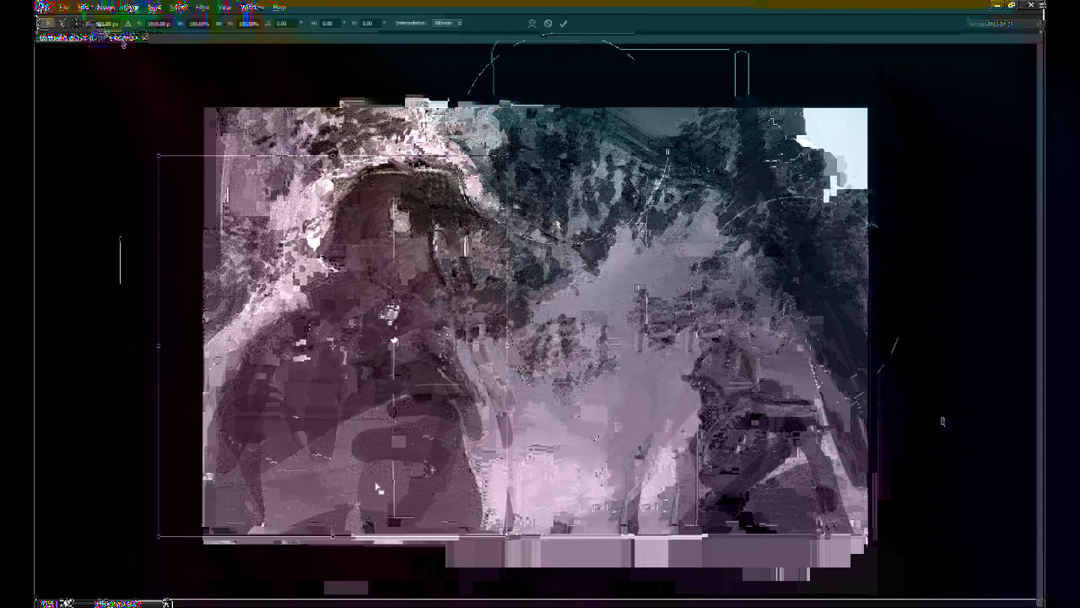
pyautogui.moveTo(544, 388); pyautogui.dragTo(540, 404)
pyautogui.press('Return')
pyautogui.press('e')
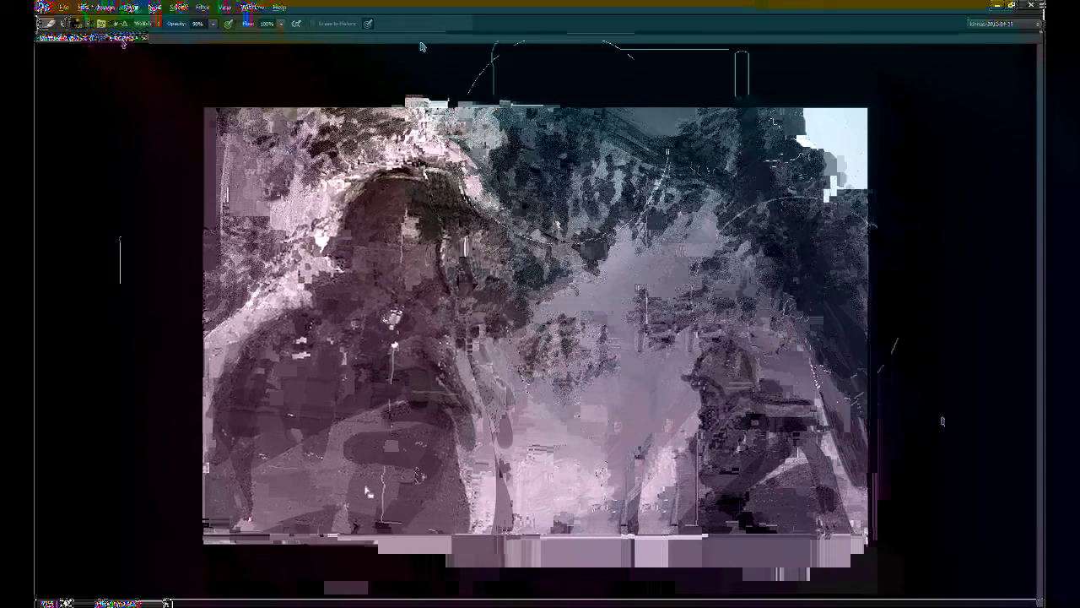
pyautogui.moveTo(328, 184); pyautogui.dragTo(350, 151)
pyautogui.hotkey('ctrl', 'z')
pyautogui.press('[')
pyautogui.press('[')
pyautogui.press('[')
pyautogui.press('[')
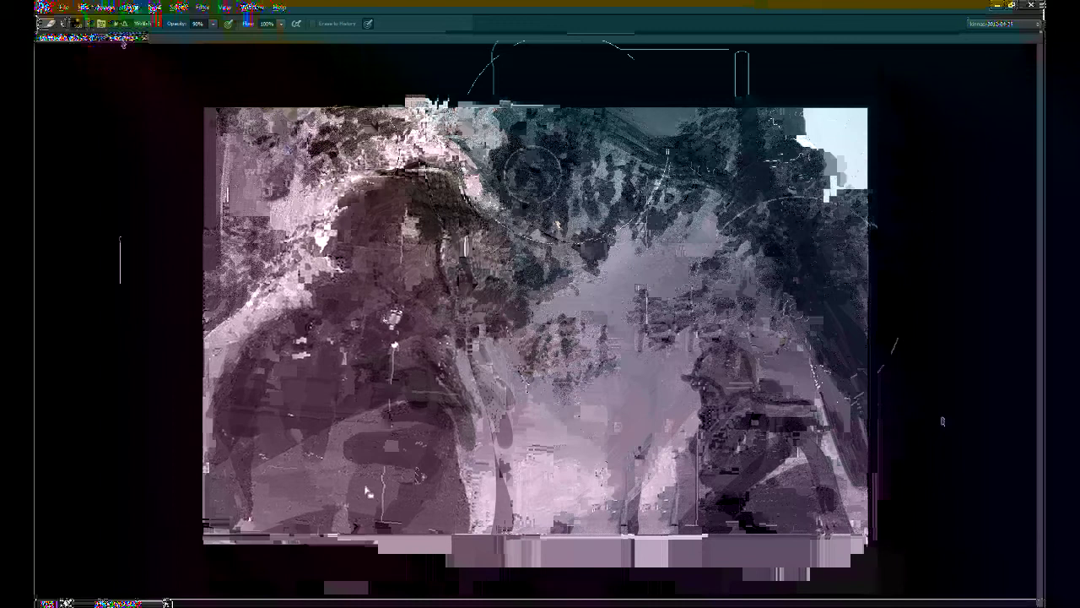
# Step: Paint over the leftover soldier edges beside the mask and torso with background tones, and add a dark stroke across his chest
pyautogui.press('b')
pyautogui.moveTo(472, 371); pyautogui.dragTo(482, 519)
pyautogui.moveTo(477, 273); pyautogui.dragTo(456, 243)
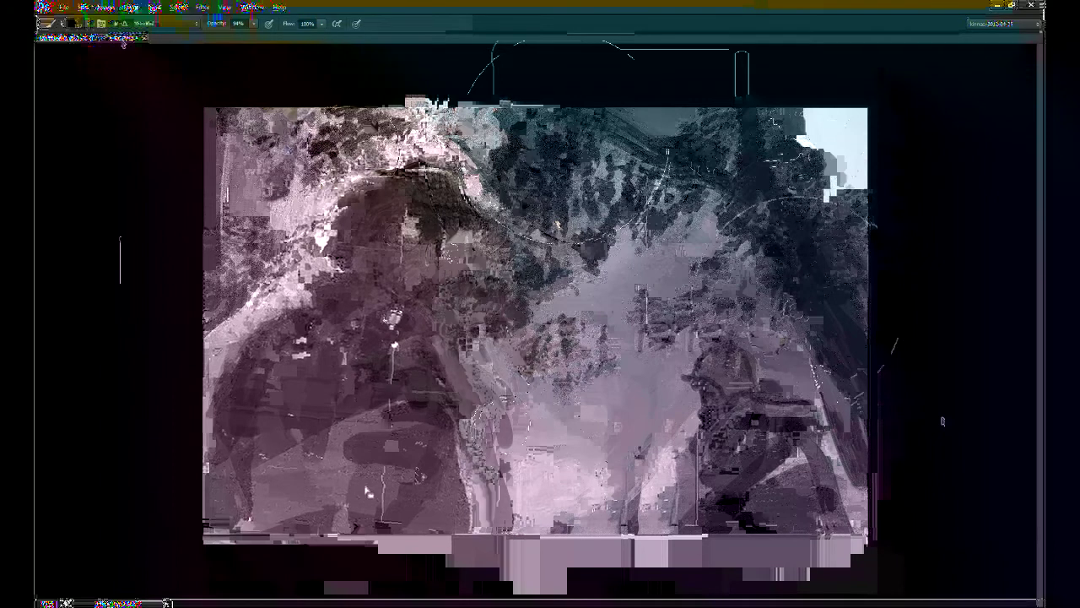
pyautogui.moveTo(426, 169)
pyautogui.mouseDown()
pyautogui.moveTo(447, 217)
pyautogui.moveTo(480, 223)
pyautogui.mouseUp()
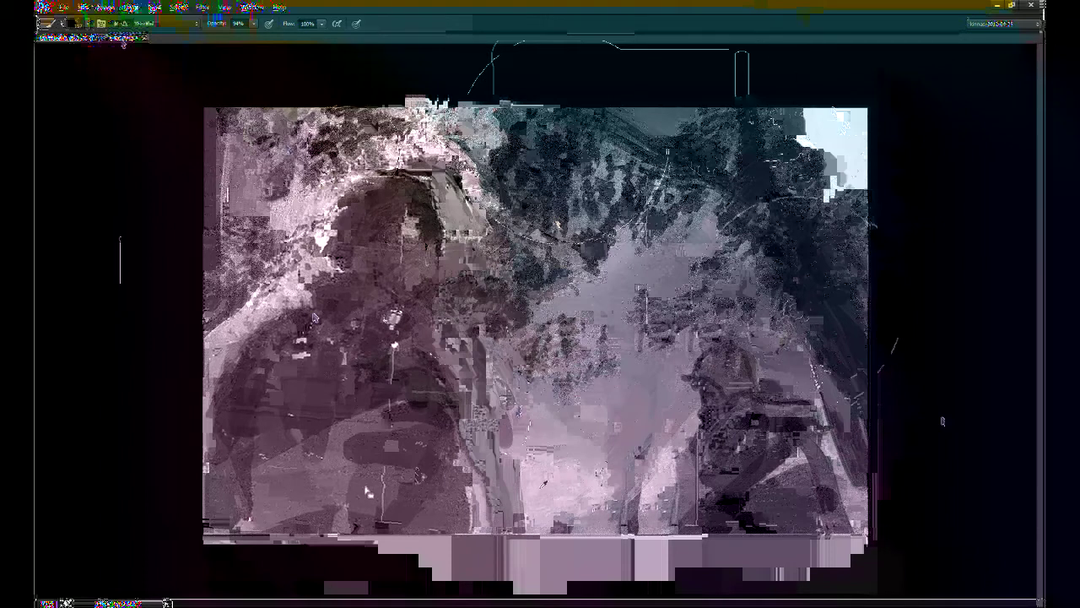
pyautogui.moveTo(508, 479)
pyautogui.mouseDown()
pyautogui.moveTo(496, 396)
pyautogui.moveTo(449, 353)
pyautogui.moveTo(460, 376)
pyautogui.mouseUp()
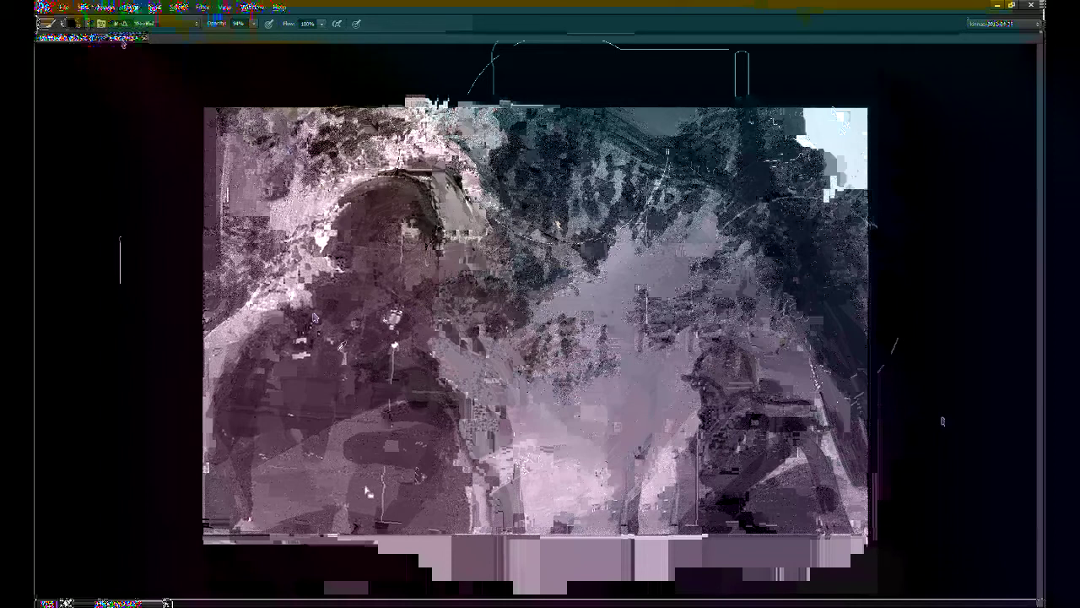
pyautogui.moveTo(406, 343); pyautogui.dragTo(454, 371)
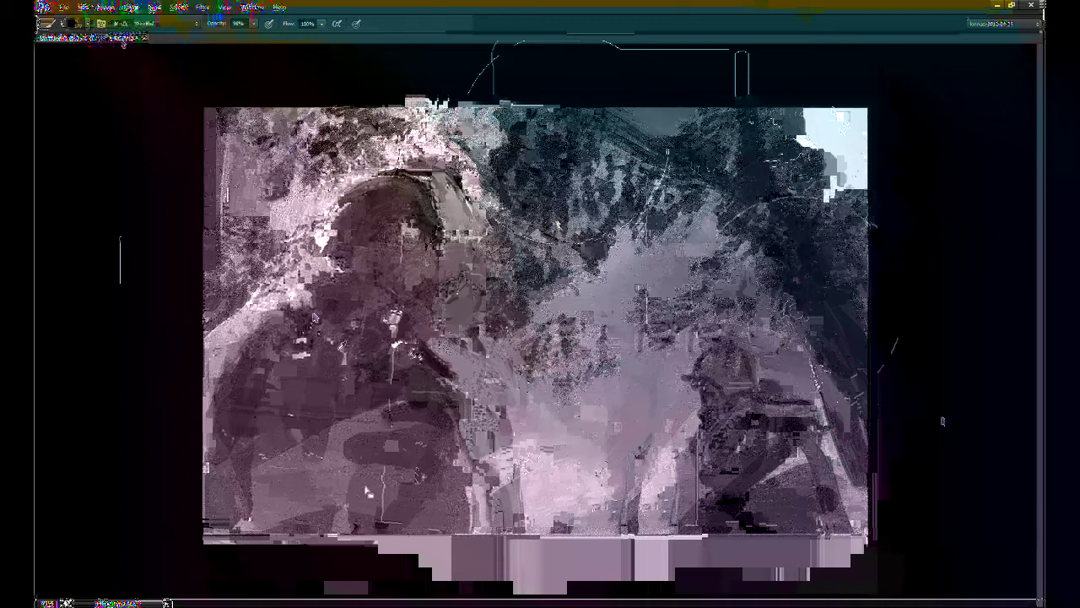
# Step: Paint dark tones over the soldier's torso and shoulder, and rework the background edge beside his head and neck
pyautogui.moveTo(446, 364)
pyautogui.mouseDown()
pyautogui.moveTo(396, 395)
pyautogui.moveTo(292, 522)
pyautogui.mouseUp()
pyautogui.moveTo(312, 425)
pyautogui.mouseDown()
pyautogui.moveTo(269, 532)
pyautogui.moveTo(253, 456)
pyautogui.mouseUp()
pyautogui.moveTo(288, 319)
pyautogui.mouseDown()
pyautogui.moveTo(302, 302)
pyautogui.moveTo(330, 305)
pyautogui.mouseUp()
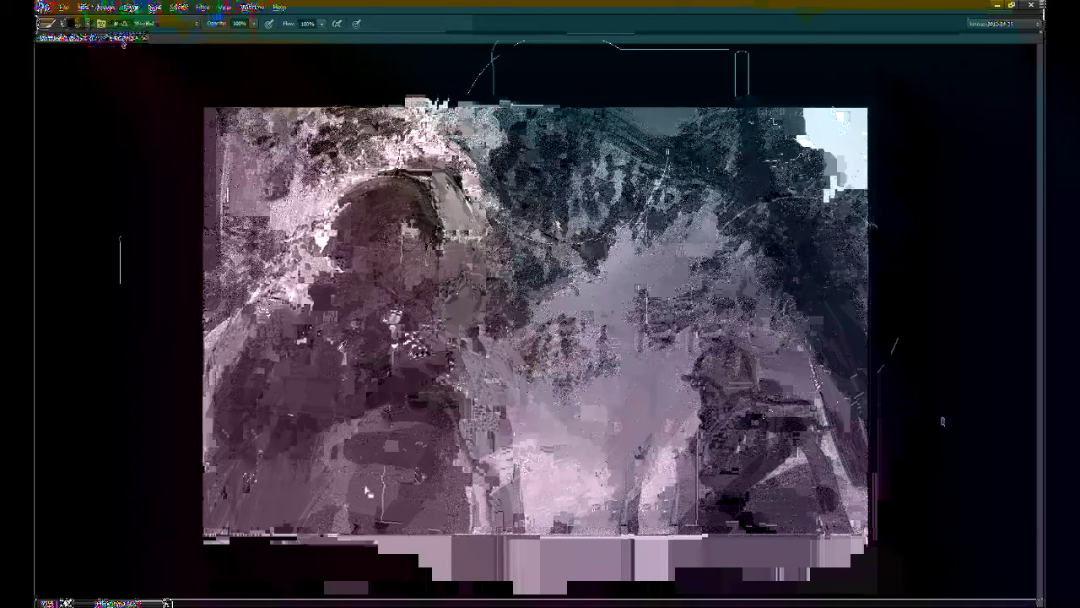
pyautogui.click(972, 367)
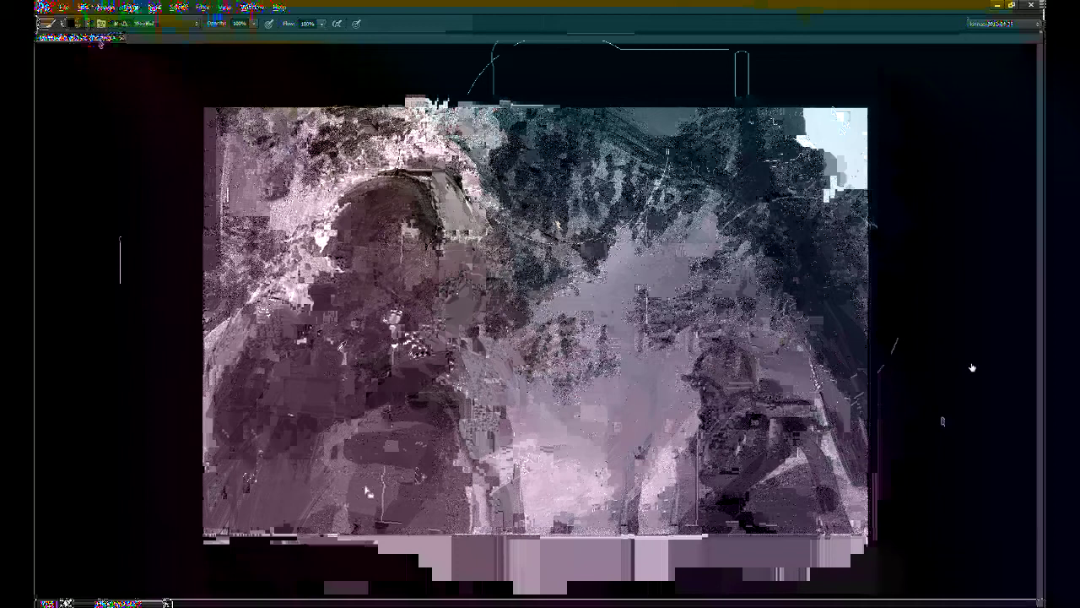
pyautogui.click(933, 365)
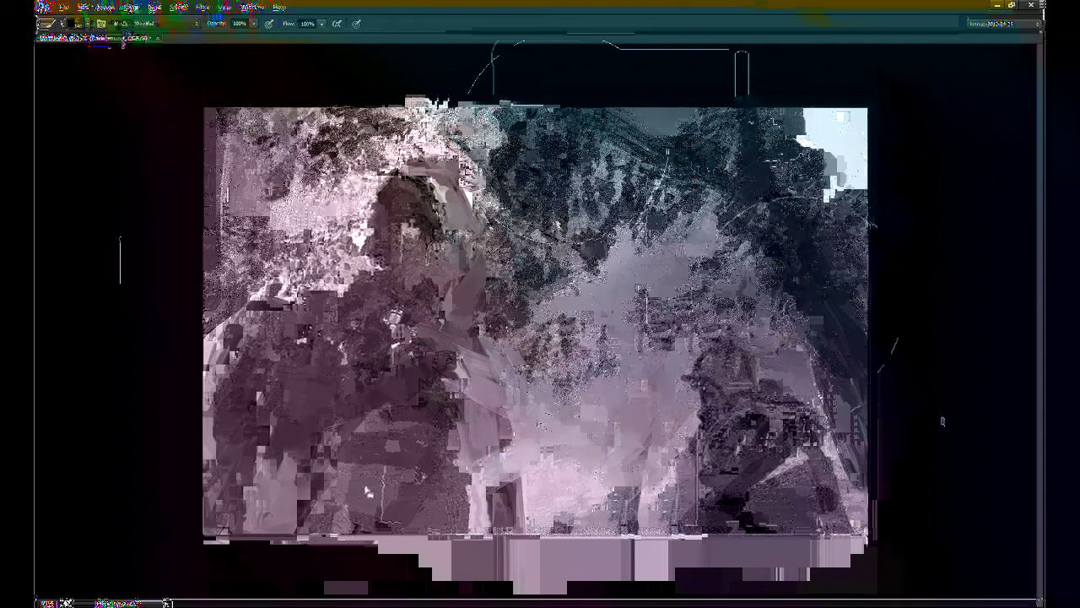
pyautogui.moveTo(472, 258)
pyautogui.mouseDown()
pyautogui.moveTo(467, 244)
pyautogui.moveTo(448, 262)
pyautogui.moveTo(469, 319)
pyautogui.moveTo(441, 334)
pyautogui.moveTo(479, 346)
pyautogui.mouseUp()
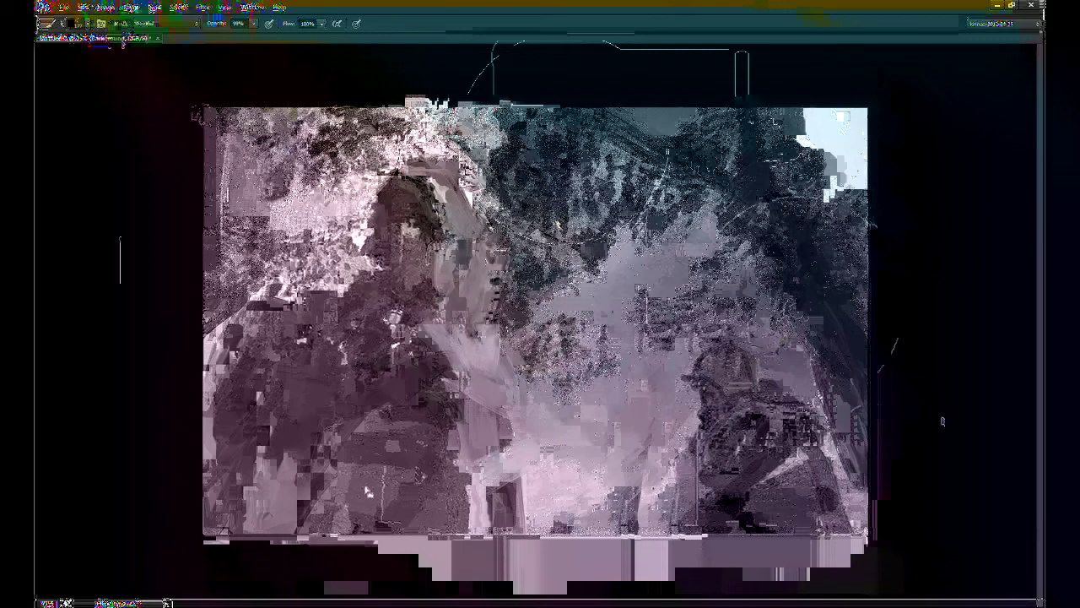
# Step: Choose another brush preset and paint soft haze between the figures, broad background strokes behind the soldier, and tones over both lower bodies
pyautogui.click(85, 24)
pyautogui.click(114, 196)
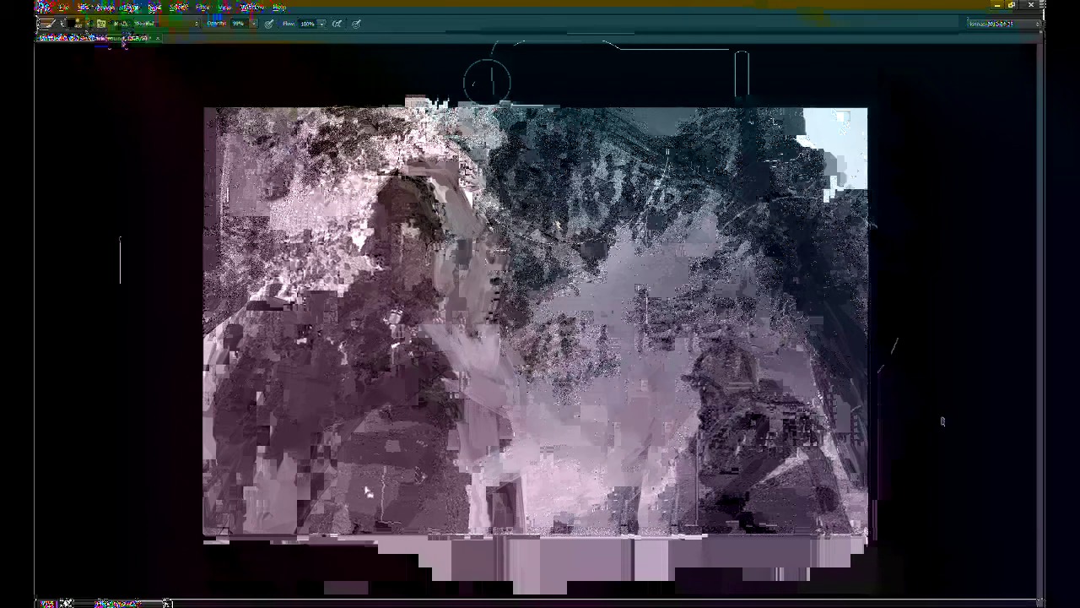
pyautogui.moveTo(554, 413)
pyautogui.mouseDown()
pyautogui.moveTo(582, 359)
pyautogui.moveTo(530, 281)
pyautogui.mouseUp()
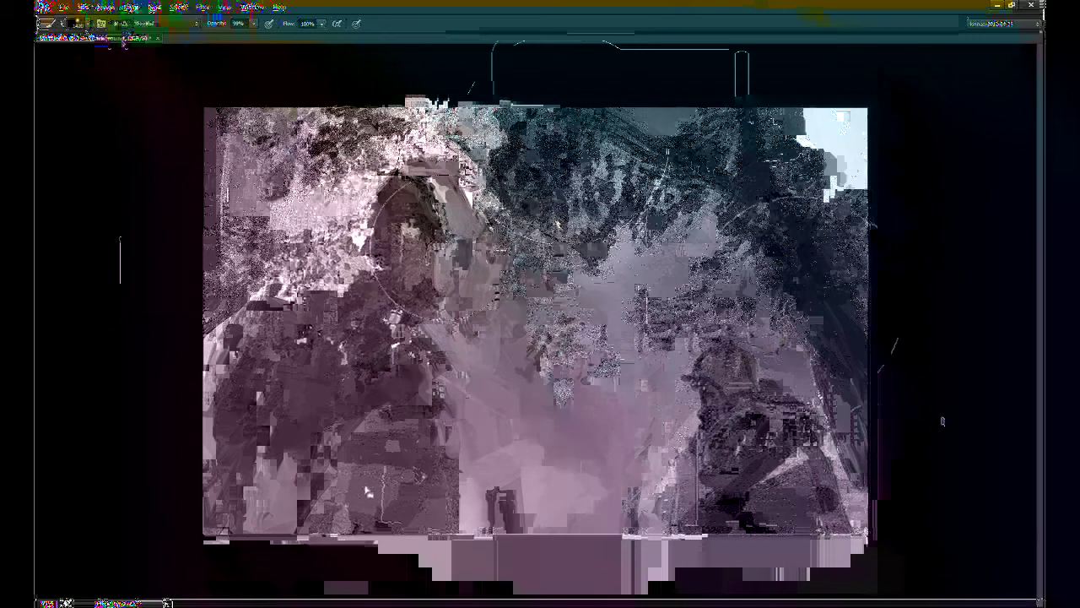
pyautogui.moveTo(320, 161)
pyautogui.mouseDown()
pyautogui.moveTo(292, 227)
pyautogui.moveTo(222, 304)
pyautogui.moveTo(230, 140)
pyautogui.moveTo(400, 142)
pyautogui.mouseUp()
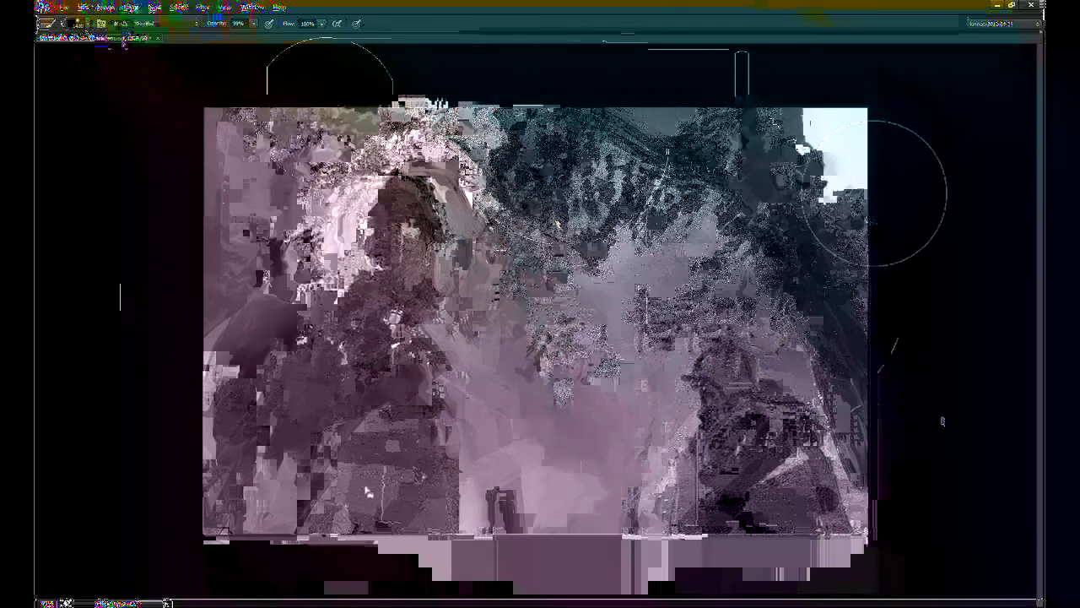
pyautogui.moveTo(761, 478)
pyautogui.mouseDown()
pyautogui.moveTo(738, 537)
pyautogui.moveTo(699, 511)
pyautogui.mouseUp()
pyautogui.moveTo(253, 450)
pyautogui.mouseDown()
pyautogui.moveTo(291, 525)
pyautogui.moveTo(358, 525)
pyautogui.mouseUp()
# Step: Add a new layer and block in a dark, tapered cylindrical head shape between the two figures
pyautogui.click(89, 23)
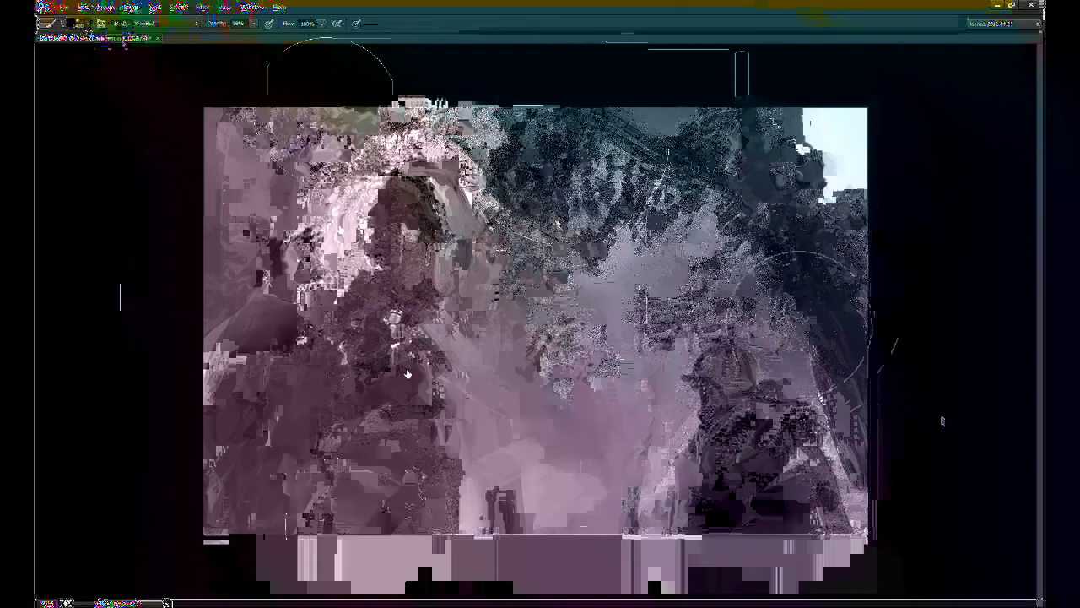
pyautogui.click(1007, 589)
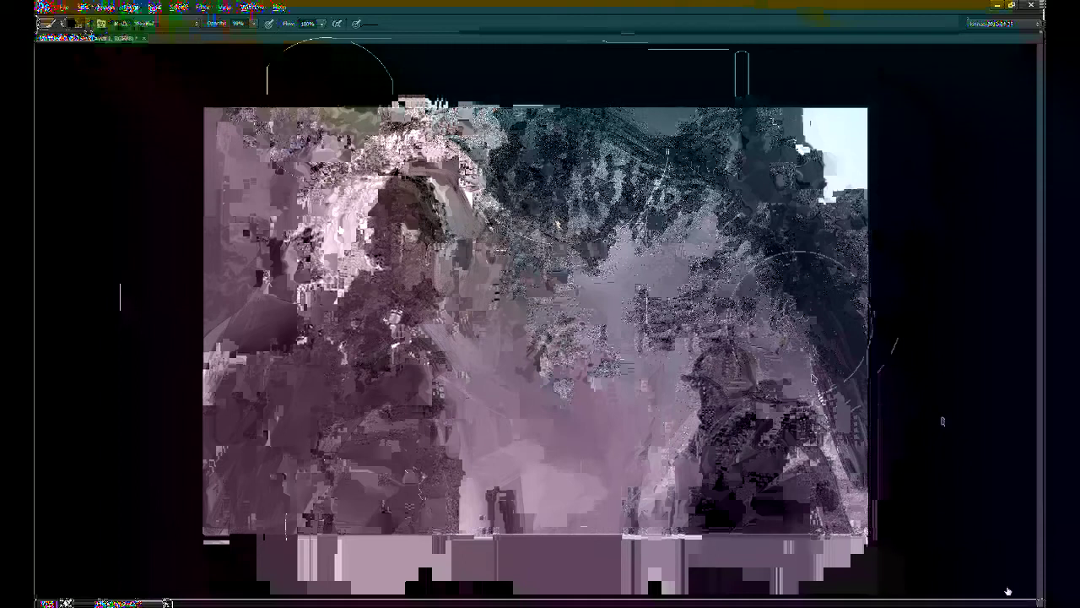
pyautogui.hotkey('ctrl', 'z')
pyautogui.moveTo(535, 437); pyautogui.dragTo(542, 295)
pyautogui.hotkey('ctrl', 'z')
pyautogui.moveTo(532, 373); pyautogui.dragTo(610, 373)
pyautogui.press('[')
pyautogui.moveTo(534, 358); pyautogui.dragTo(588, 280)
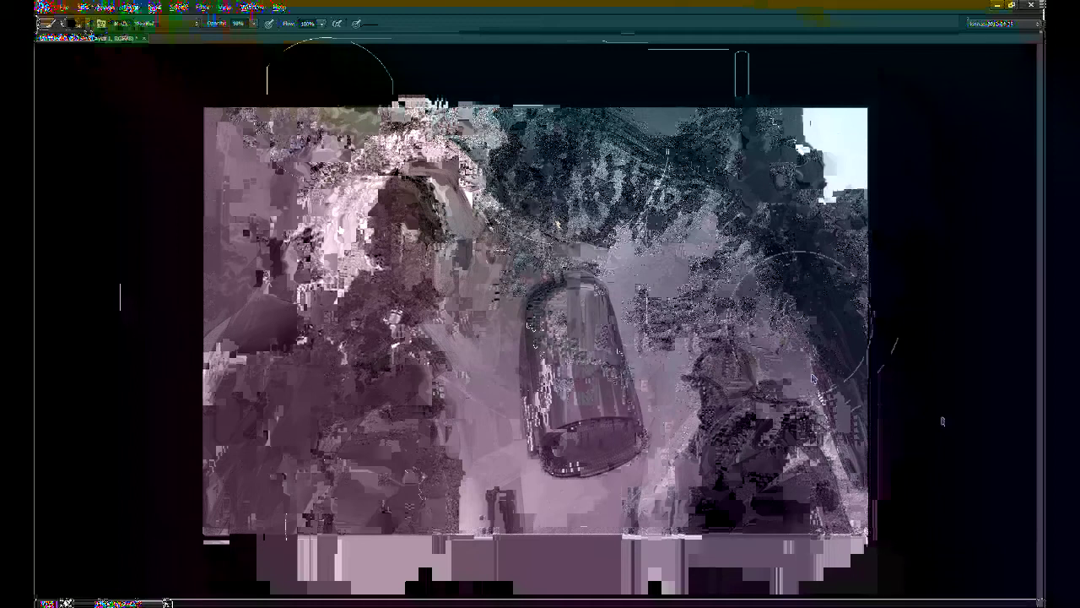
# Step: Strengthen the edges of the central head shape and paint strokes around its side and base at 100% opacity
pyautogui.moveTo(520, 368)
pyautogui.mouseDown()
pyautogui.moveTo(523, 311)
pyautogui.moveTo(551, 275)
pyautogui.mouseUp()
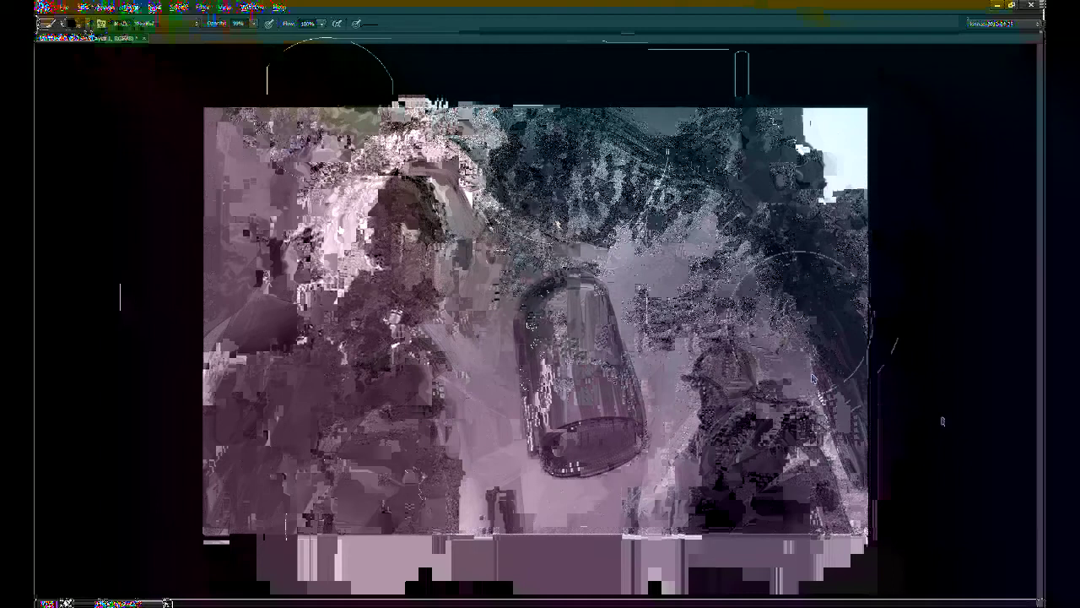
pyautogui.moveTo(624, 338); pyautogui.dragTo(606, 279)
pyautogui.press('0')
pyautogui.moveTo(623, 238); pyautogui.dragTo(654, 401)
pyautogui.moveTo(525, 474)
pyautogui.mouseDown()
pyautogui.moveTo(500, 483)
pyautogui.moveTo(503, 446)
pyautogui.mouseUp()
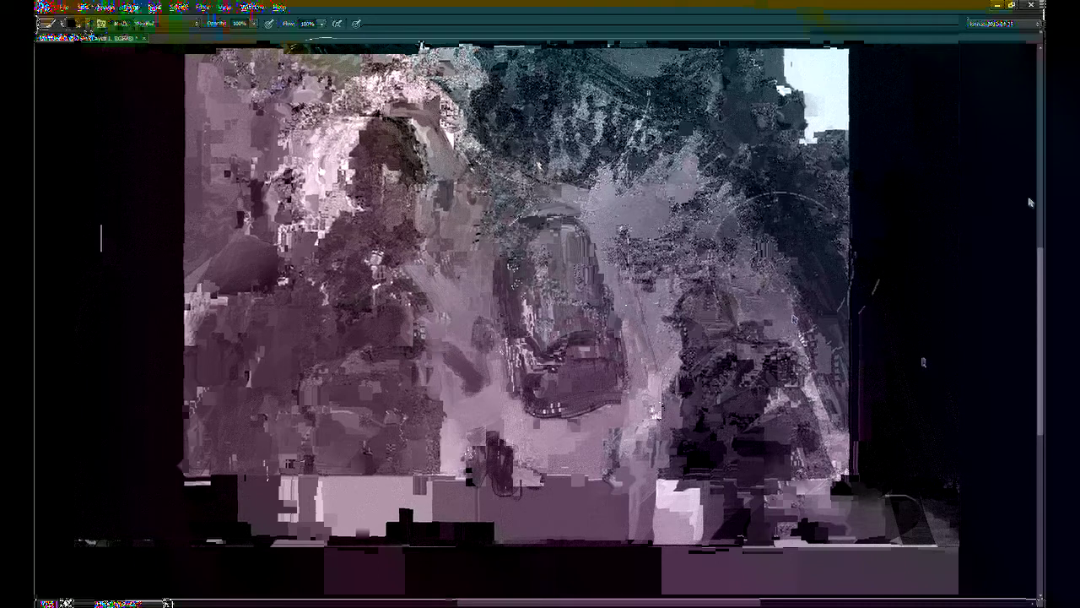
# Step: Paint a large pale round lens on the central head and surround it with a ring of smaller pale lenses
pyautogui.keyDown('alt'); pyautogui.click(533, 274); pyautogui.keyUp('alt')
pyautogui.moveTo(535, 277); pyautogui.dragTo(563, 304)
pyautogui.moveTo(552, 261); pyautogui.dragTo(544, 227)
pyautogui.press('0')
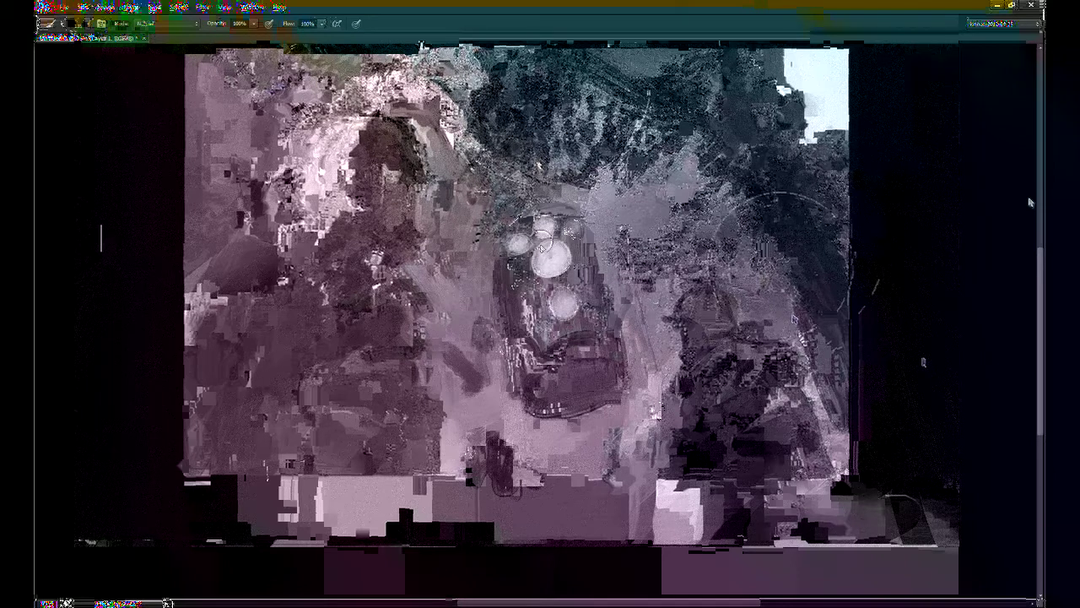
pyautogui.moveTo(515, 275); pyautogui.dragTo(517, 272)
pyautogui.moveTo(585, 256); pyautogui.dragTo(589, 252)
pyautogui.moveTo(528, 293); pyautogui.dragTo(589, 284)
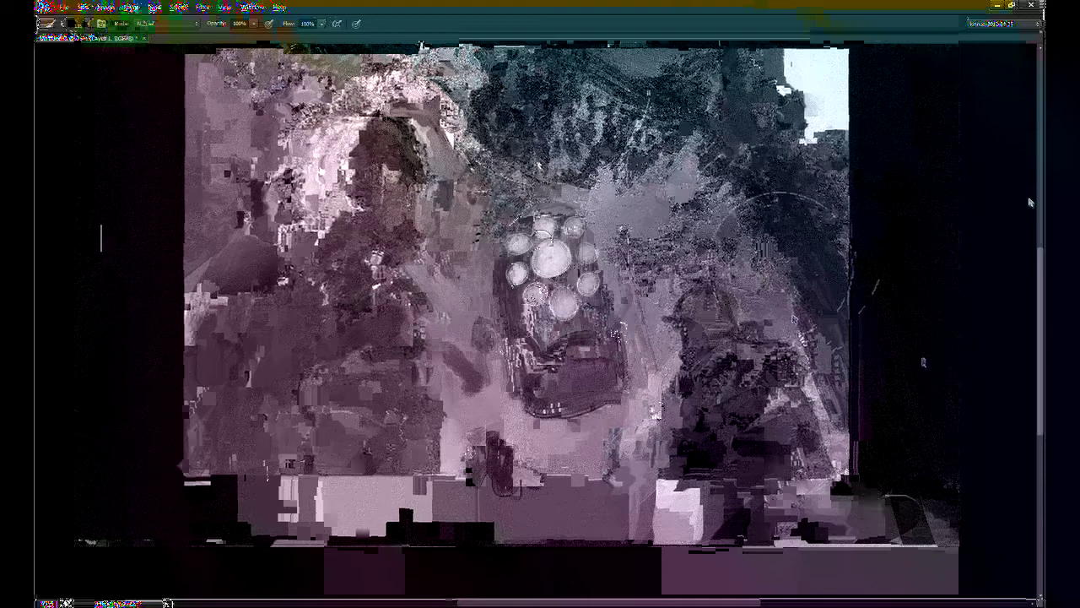
# Step: Paint dark strokes beside the lensed head and over the background behind the soldier at 99% brush opacity
pyautogui.press('9')
pyautogui.press('9')
pyautogui.moveTo(483, 334); pyautogui.dragTo(512, 443)
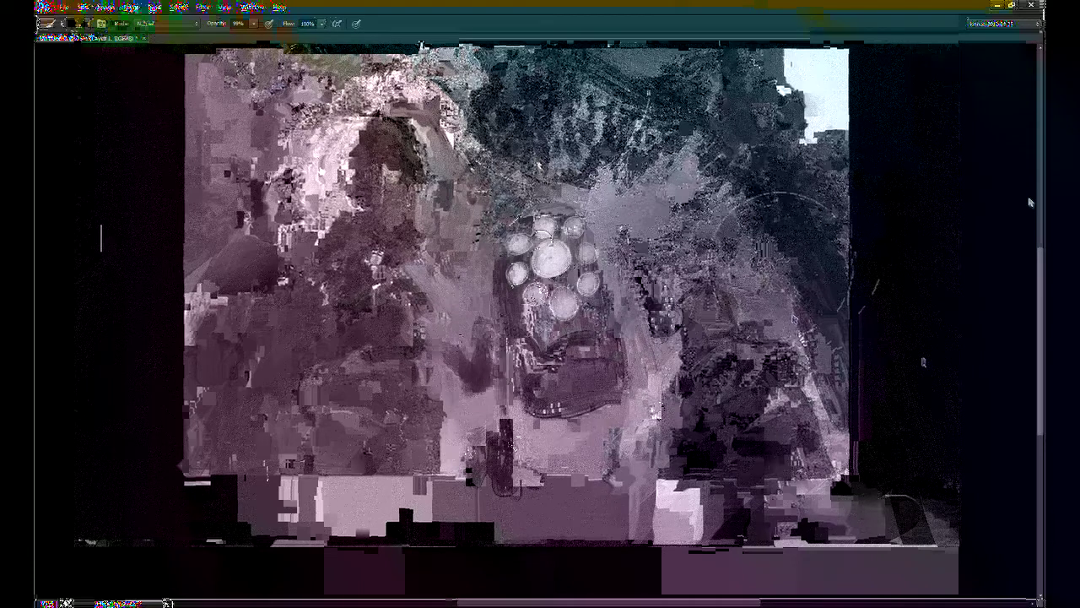
pyautogui.moveTo(245, 185)
pyautogui.mouseDown()
pyautogui.moveTo(306, 240)
pyautogui.moveTo(328, 217)
pyautogui.moveTo(311, 296)
pyautogui.moveTo(384, 298)
pyautogui.moveTo(427, 316)
pyautogui.moveTo(411, 341)
pyautogui.moveTo(330, 378)
pyautogui.moveTo(267, 252)
pyautogui.moveTo(278, 268)
pyautogui.mouseUp()
pyautogui.press('0')
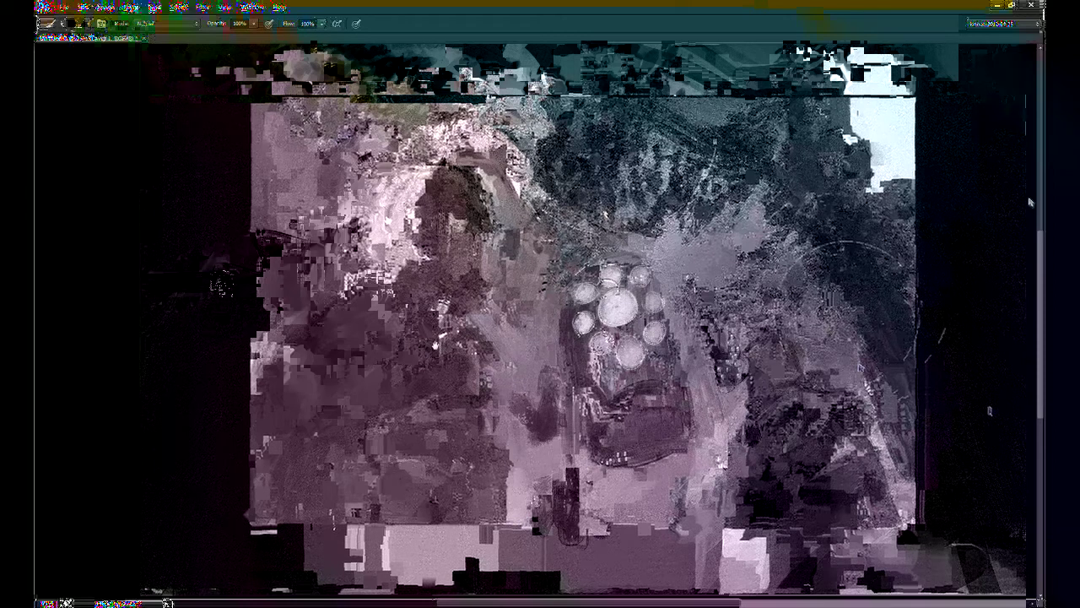
# Step: Paint dark strokes down the soldier's neck and torso, and add a light curved band across his shoulder
pyautogui.moveTo(435, 344); pyautogui.dragTo(452, 309)
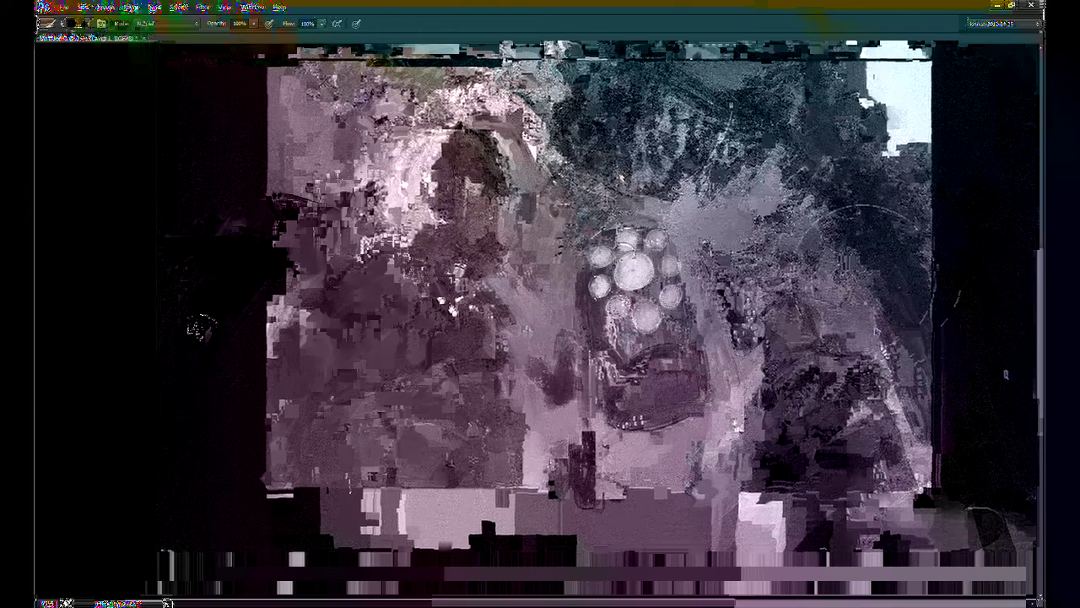
pyautogui.moveTo(410, 268); pyautogui.dragTo(463, 321)
pyautogui.moveTo(471, 367); pyautogui.dragTo(461, 538)
pyautogui.moveTo(486, 334); pyautogui.dragTo(497, 428)
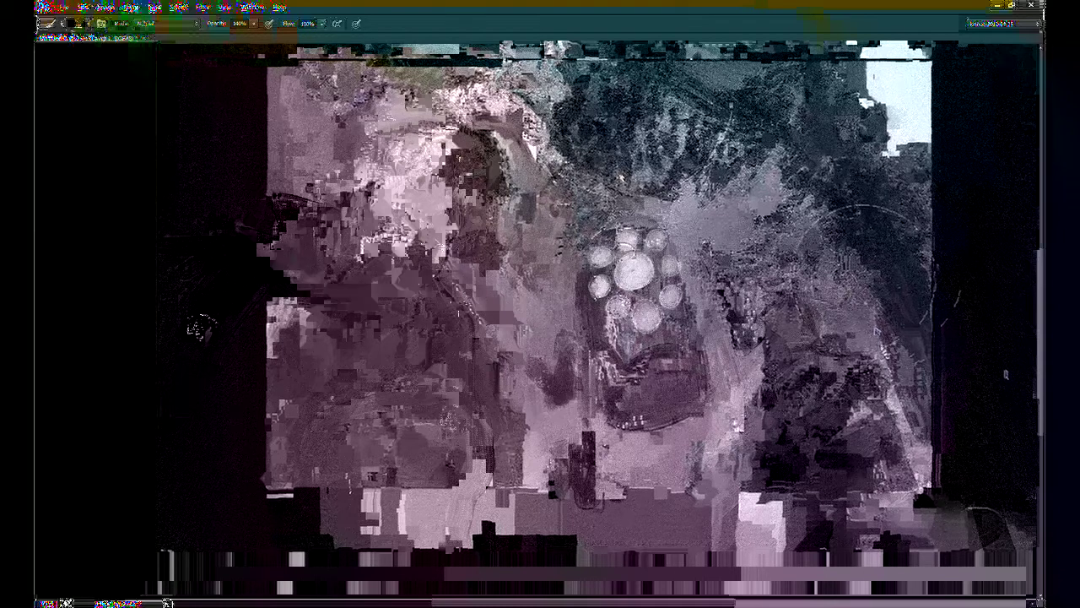
pyautogui.moveTo(381, 294); pyautogui.dragTo(268, 245)
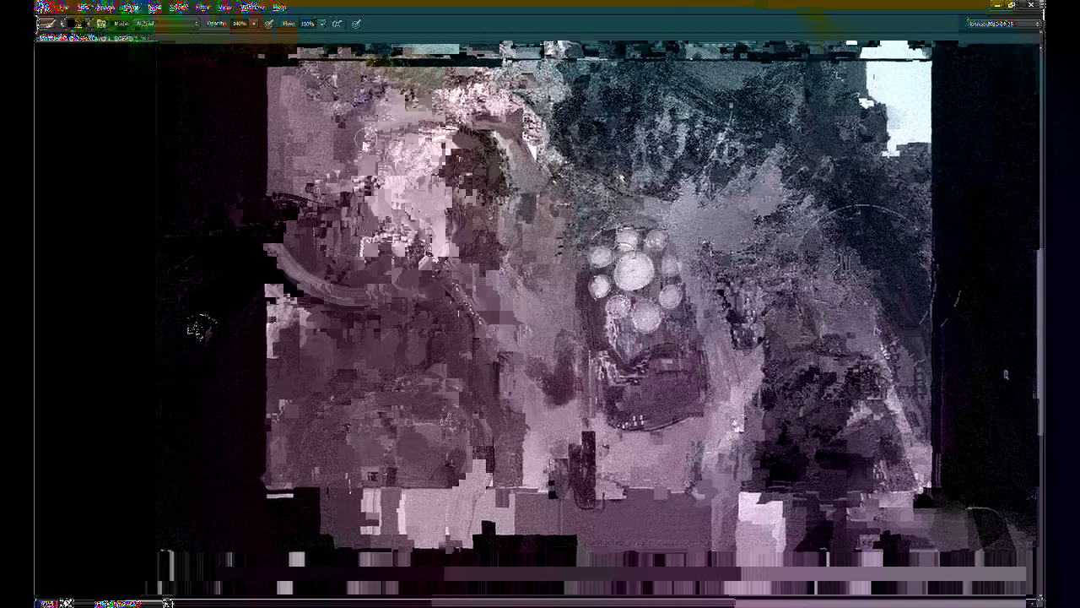
pyautogui.moveTo(440, 78); pyautogui.dragTo(439, 98)
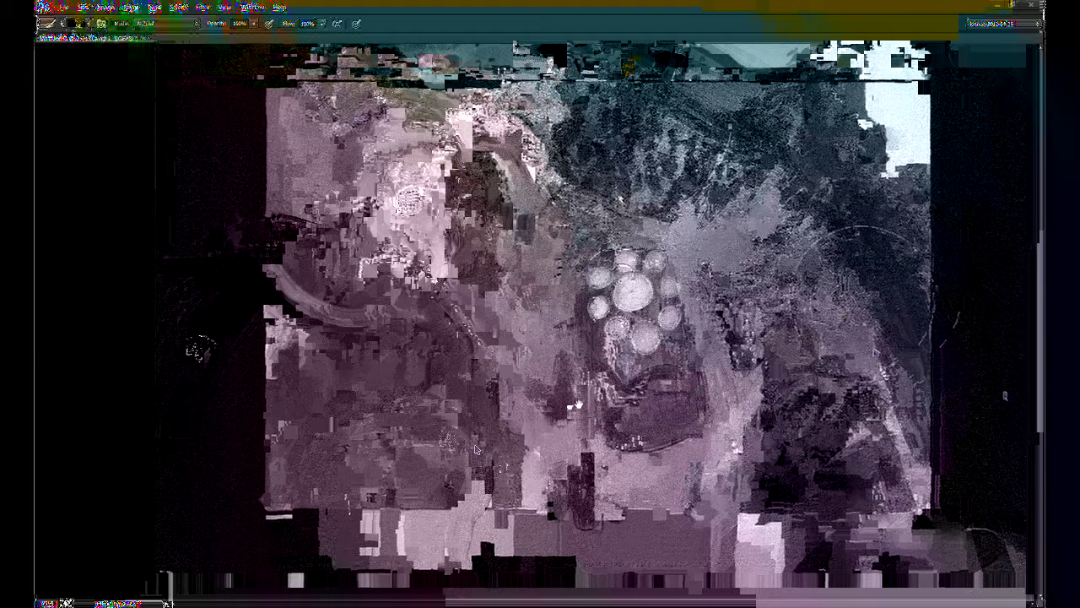
# Step: Paint a dark rounded form on the soldier's lower torso and long dark vertical strokes beside it
pyautogui.moveTo(578, 405); pyautogui.dragTo(527, 347)
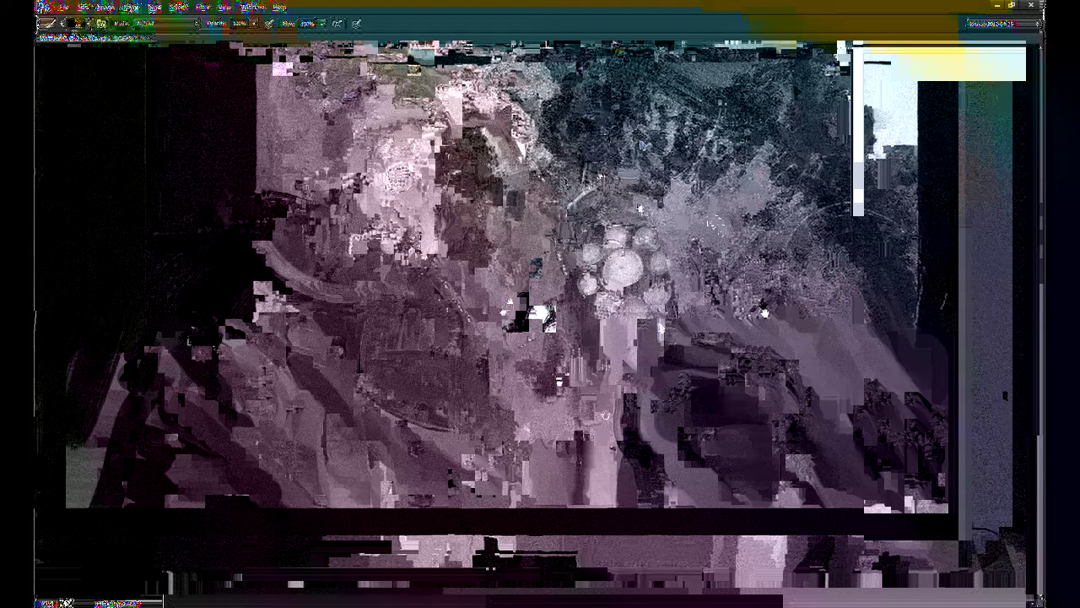
pyautogui.moveTo(462, 371); pyautogui.dragTo(567, 372)
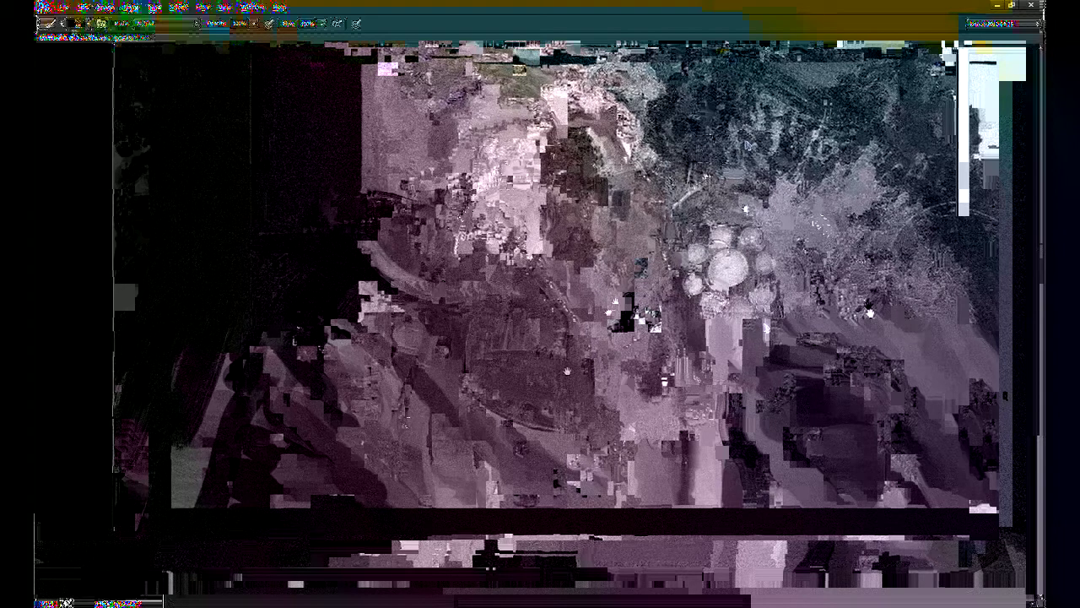
pyautogui.moveTo(427, 409)
pyautogui.mouseDown()
pyautogui.moveTo(498, 397)
pyautogui.moveTo(460, 476)
pyautogui.moveTo(350, 392)
pyautogui.moveTo(367, 481)
pyautogui.moveTo(379, 426)
pyautogui.mouseUp()
pyautogui.moveTo(601, 398)
pyautogui.mouseDown()
pyautogui.moveTo(621, 481)
pyautogui.moveTo(607, 525)
pyautogui.mouseUp()
pyautogui.moveTo(616, 426)
pyautogui.mouseDown()
pyautogui.moveTo(637, 559)
pyautogui.moveTo(606, 483)
pyautogui.moveTo(597, 511)
pyautogui.mouseUp()
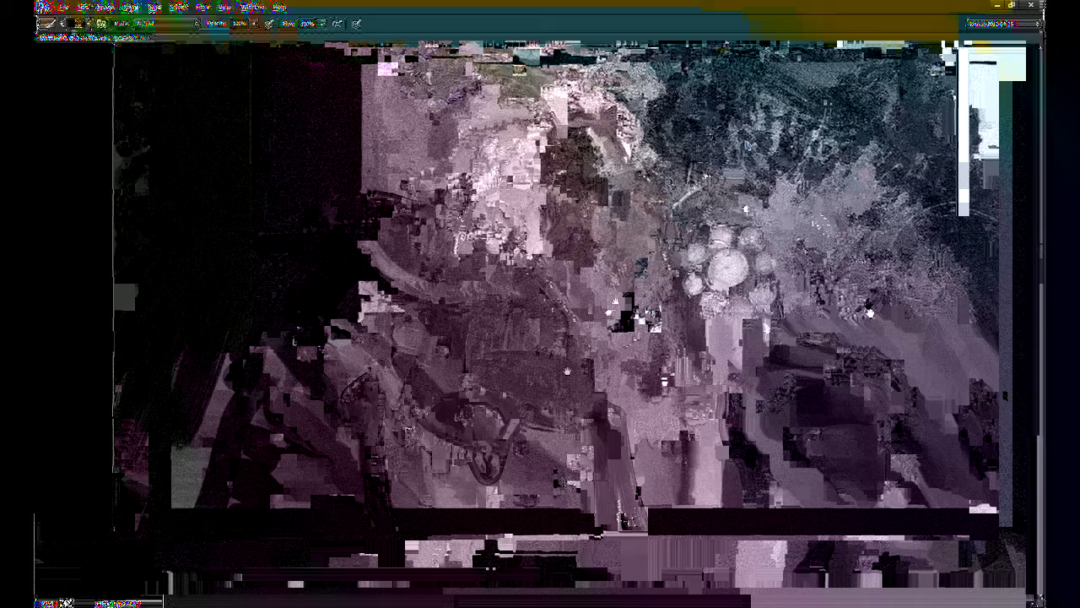
pyautogui.moveTo(487, 469)
pyautogui.mouseDown()
pyautogui.moveTo(500, 530)
pyautogui.moveTo(513, 506)
pyautogui.moveTo(522, 544)
pyautogui.mouseUp()
pyautogui.moveTo(609, 373)
pyautogui.mouseDown()
pyautogui.moveTo(598, 372)
pyautogui.moveTo(645, 366)
pyautogui.mouseUp()
pyautogui.moveTo(516, 387)
pyautogui.mouseDown()
pyautogui.moveTo(624, 273)
pyautogui.moveTo(525, 424)
pyautogui.mouseUp()
# Step: Lasso a tall wedge between the soldier and the lensed figure, paint dark tones there, and add a stroke to the soldier's chest
pyautogui.press('l')
pyautogui.moveTo(606, 292); pyautogui.dragTo(699, 511)
pyautogui.click(693, 509)
pyautogui.click(778, 487)
pyautogui.moveTo(683, 330)
pyautogui.mouseDown()
pyautogui.moveTo(626, 267)
pyautogui.moveTo(608, 284)
pyautogui.mouseUp()
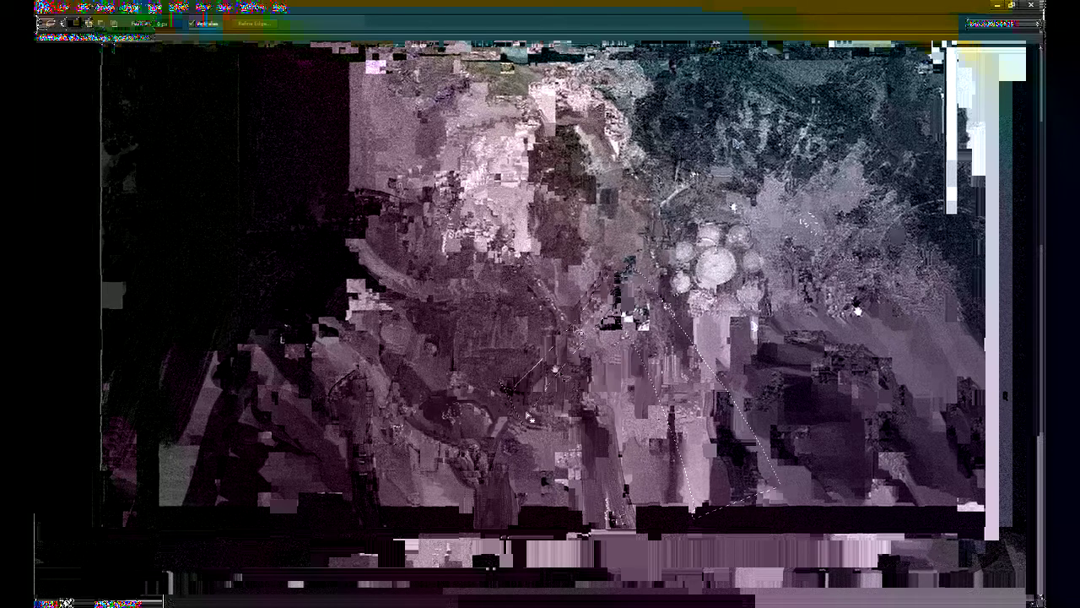
pyautogui.press('b')
pyautogui.moveTo(528, 417)
pyautogui.mouseDown()
pyautogui.moveTo(658, 397)
pyautogui.moveTo(679, 468)
pyautogui.moveTo(742, 395)
pyautogui.mouseUp()
pyautogui.moveTo(486, 305); pyautogui.dragTo(445, 371)
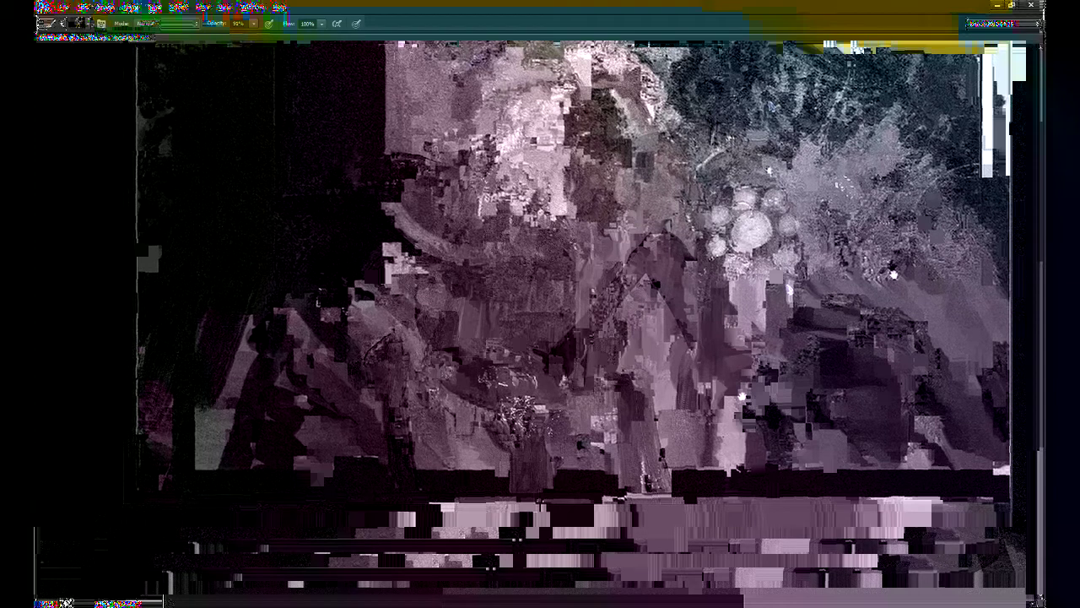
# Step: Lasso a small area on the soldier's lower torso and paint tonal accents over it
pyautogui.press('l')
pyautogui.moveTo(599, 392); pyautogui.dragTo(556, 419)
pyautogui.press('b')
pyautogui.moveTo(564, 467)
pyautogui.mouseDown()
pyautogui.moveTo(603, 426)
pyautogui.moveTo(609, 432)
pyautogui.mouseUp()
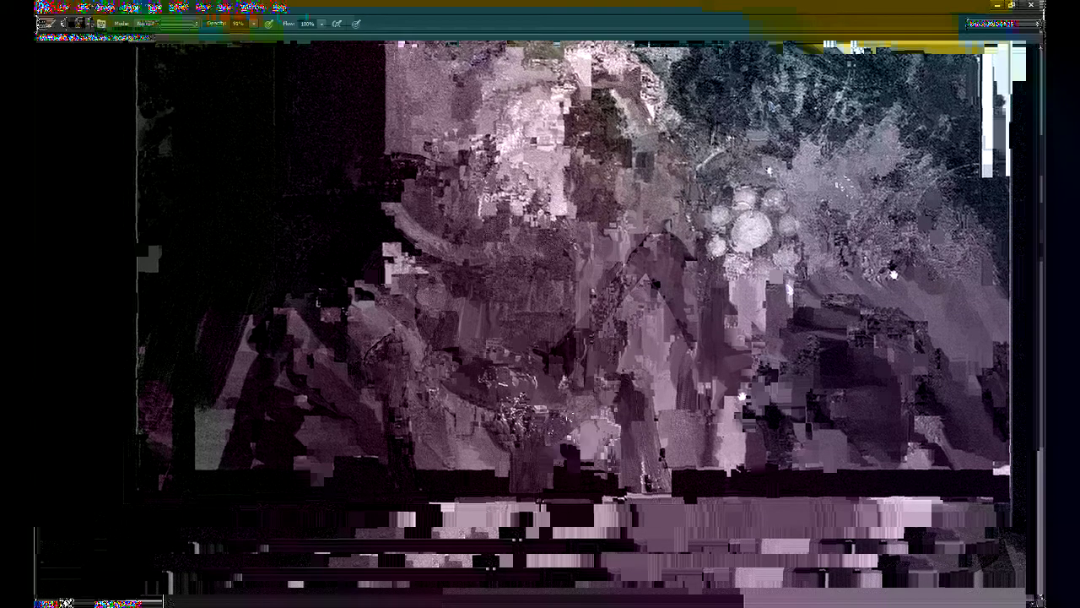
# Step: Add short detail strokes to the soldier's shoulder, chest and neck
pyautogui.moveTo(415, 341)
pyautogui.mouseDown()
pyautogui.moveTo(540, 348)
pyautogui.moveTo(422, 348)
pyautogui.mouseUp()
pyautogui.moveTo(488, 375); pyautogui.dragTo(480, 349)
pyautogui.moveTo(593, 180); pyautogui.dragTo(598, 259)
pyautogui.moveTo(572, 297); pyautogui.dragTo(565, 317)
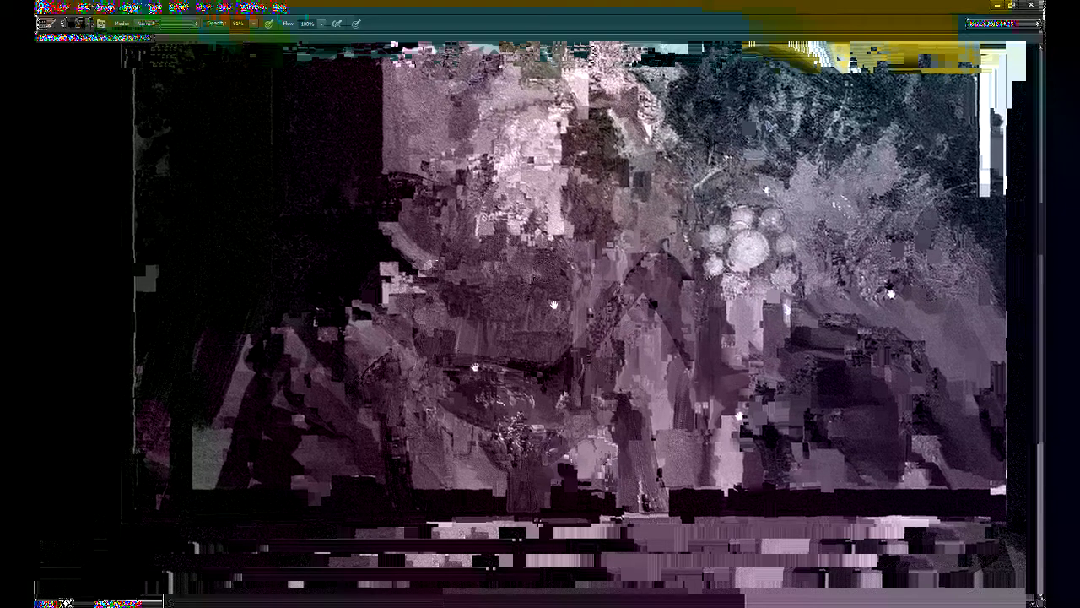
pyautogui.moveTo(422, 288)
pyautogui.mouseDown()
pyautogui.moveTo(430, 265)
pyautogui.moveTo(400, 320)
pyautogui.mouseUp()
pyautogui.press('l')
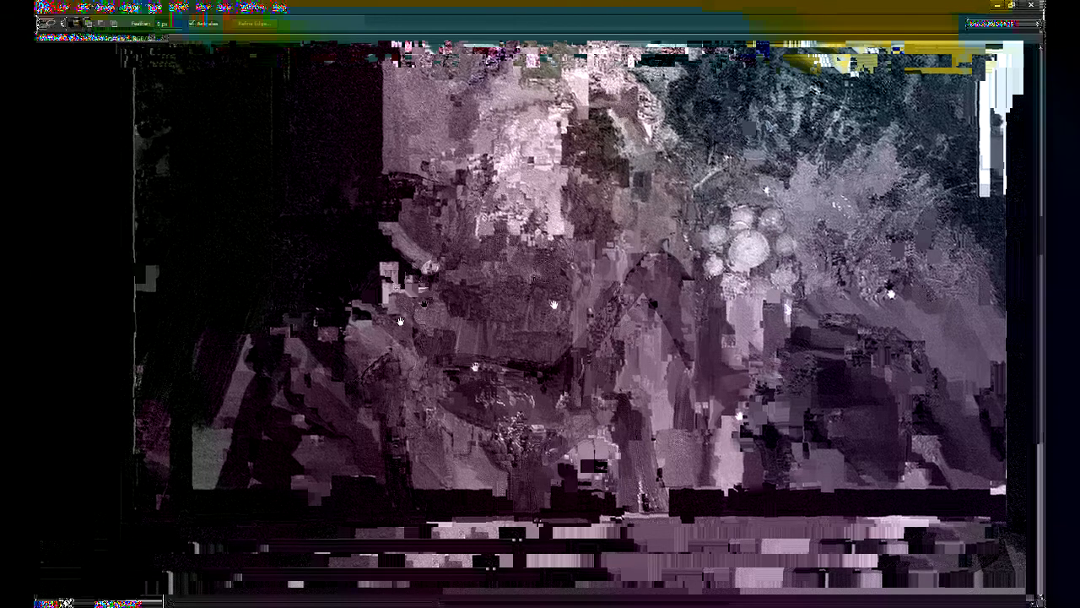
pyautogui.press('b')
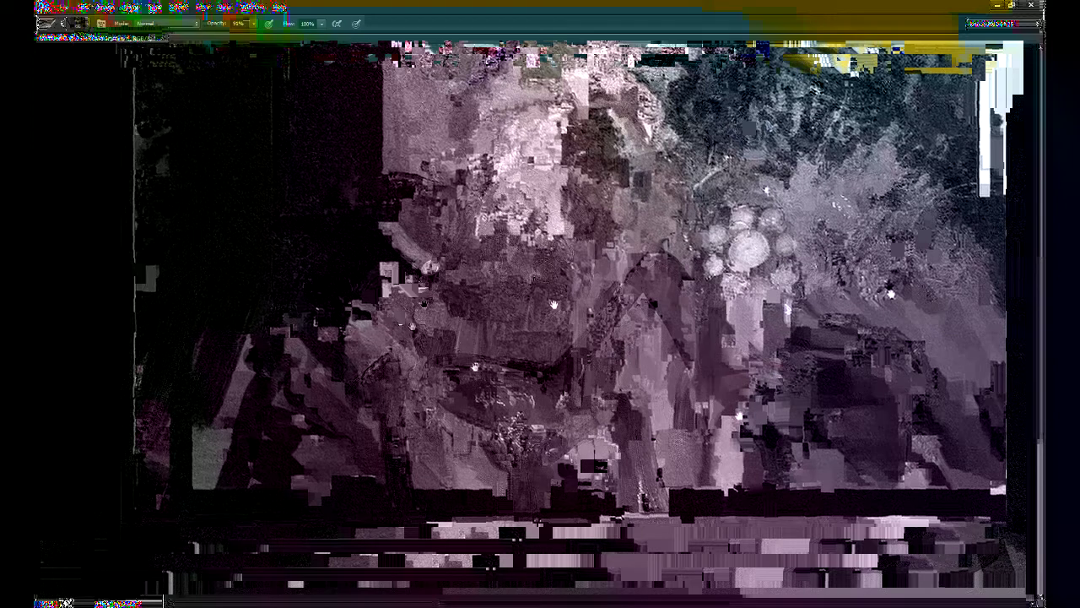
pyautogui.moveTo(390, 316); pyautogui.dragTo(418, 346)
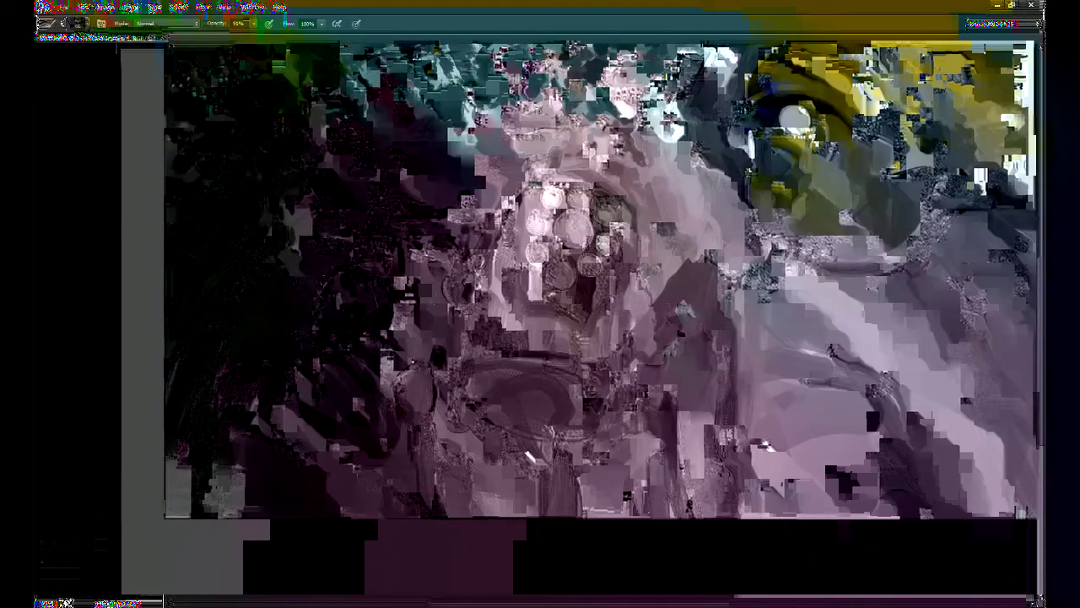
# Step: Paint dark strokes over the shadowed foliage and ground behind the soldier
pyautogui.moveTo(353, 263)
pyautogui.mouseDown()
pyautogui.moveTo(395, 314)
pyautogui.moveTo(390, 329)
pyautogui.mouseUp()
pyautogui.moveTo(300, 342); pyautogui.dragTo(259, 360)
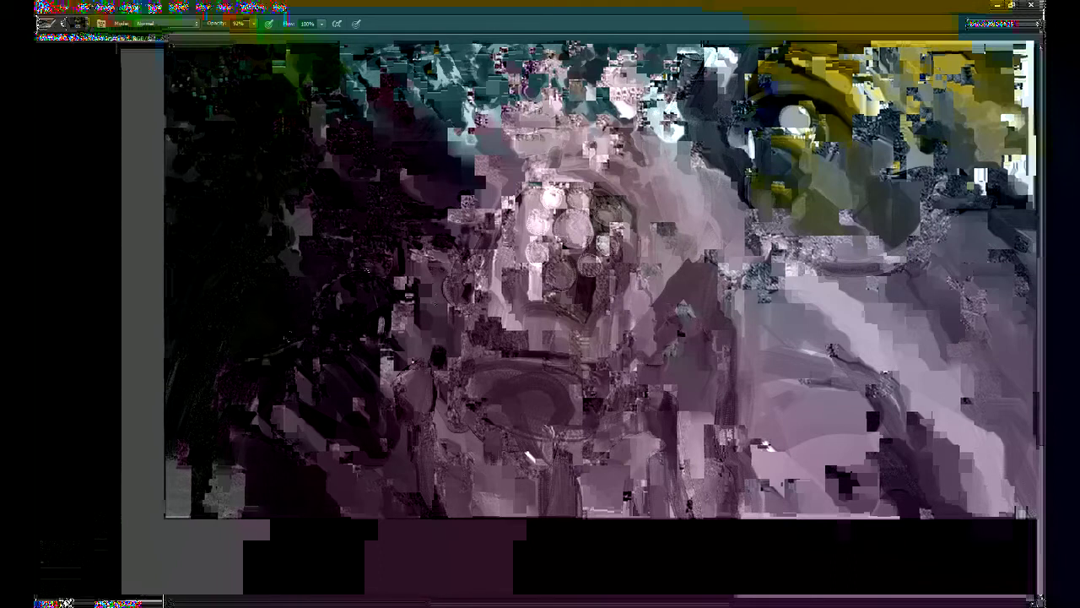
pyautogui.moveTo(209, 297); pyautogui.dragTo(192, 432)
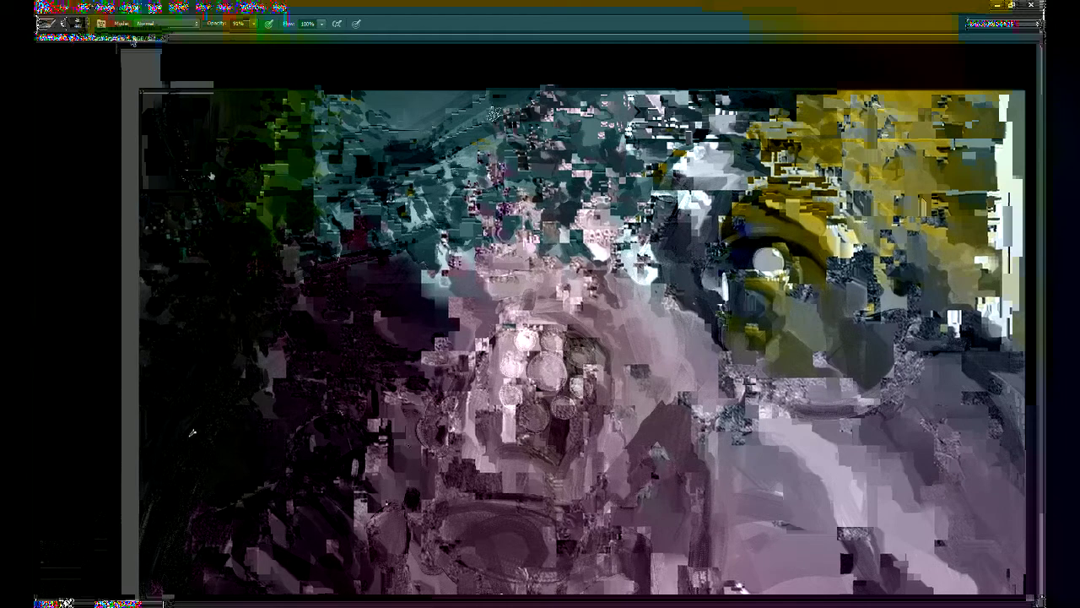
# Step: Lower the brush opacity to 50% and paint dark strokes beside the pale round light in the yellow foliage
pyautogui.press('7')
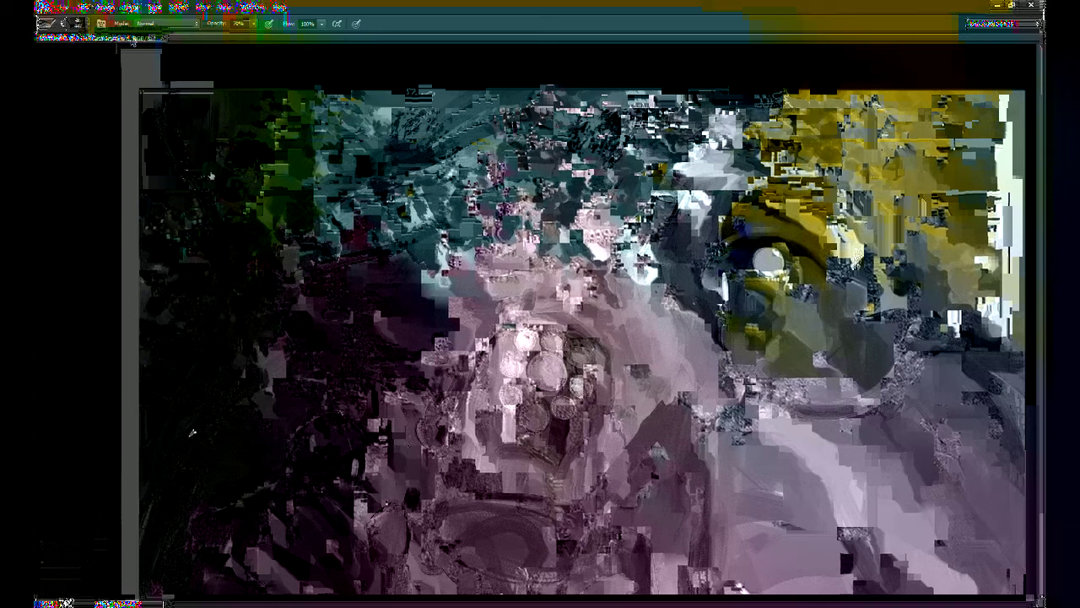
pyautogui.press('5')
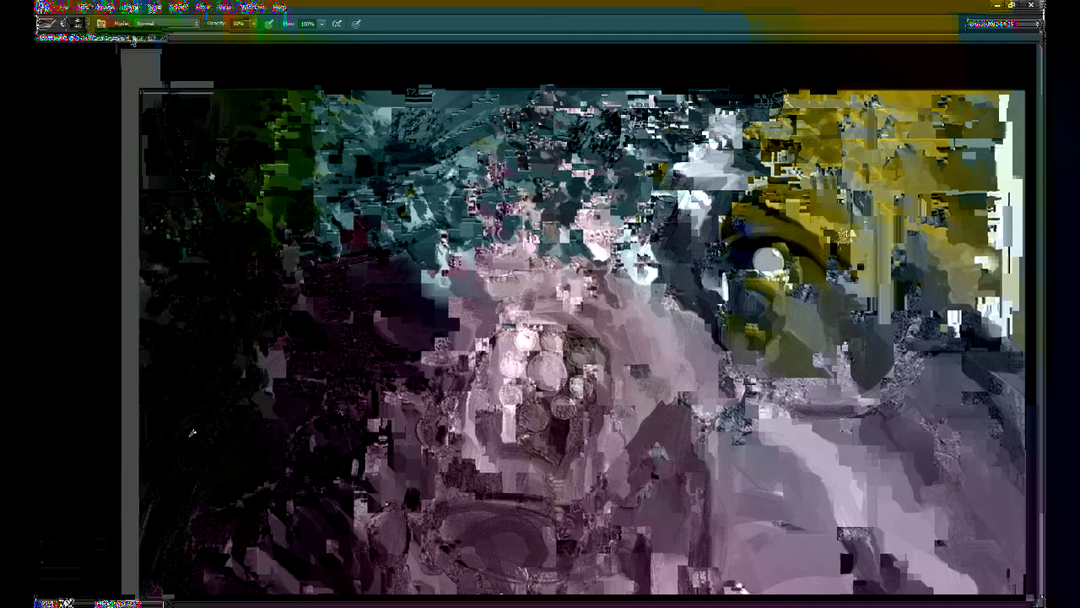
pyautogui.moveTo(835, 233); pyautogui.dragTo(812, 261)
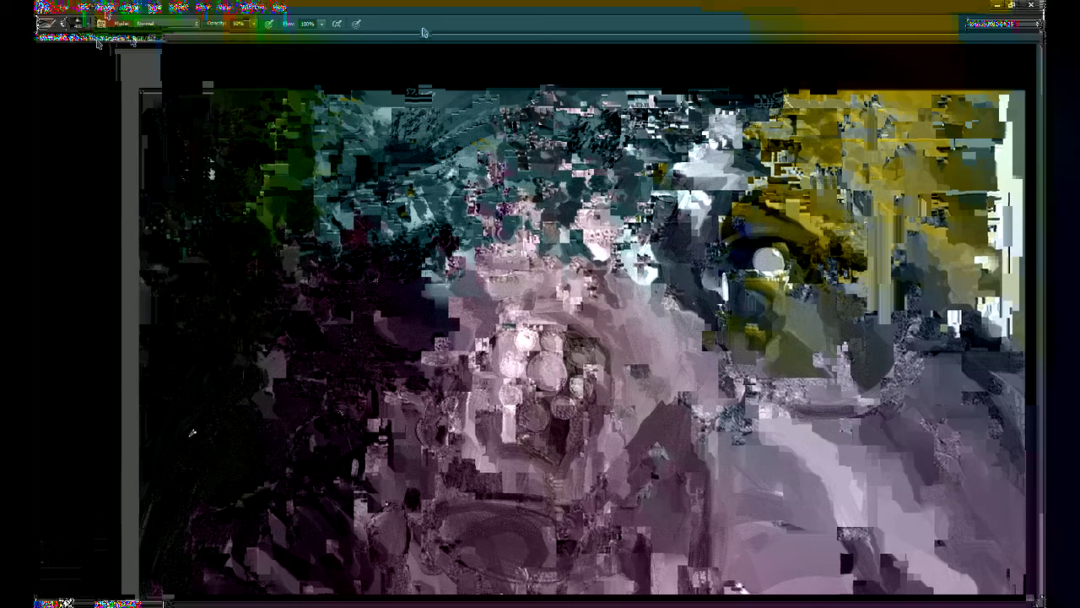
# Step: Enlarge the brush, adjust its colour and set its blending mode to Overlay
pyautogui.press(']')
pyautogui.press(']')
pyautogui.press(']')
pyautogui.press(']')
pyautogui.press(']')
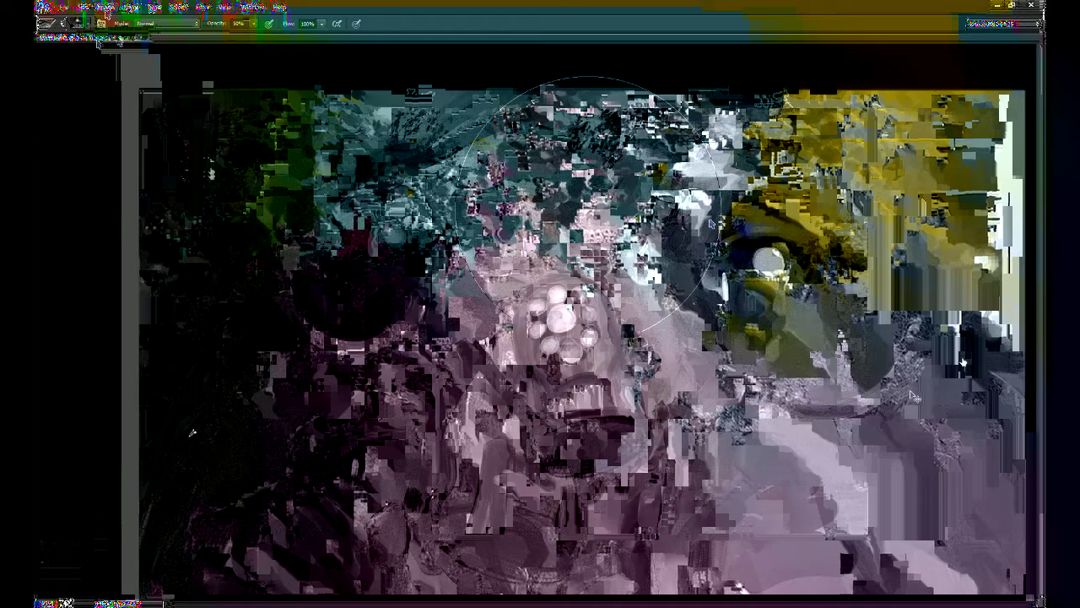
pyautogui.click(937, 350)
pyautogui.click(936, 350)
pyautogui.click(938, 350)
pyautogui.moveTo(977, 349); pyautogui.dragTo(978, 369)
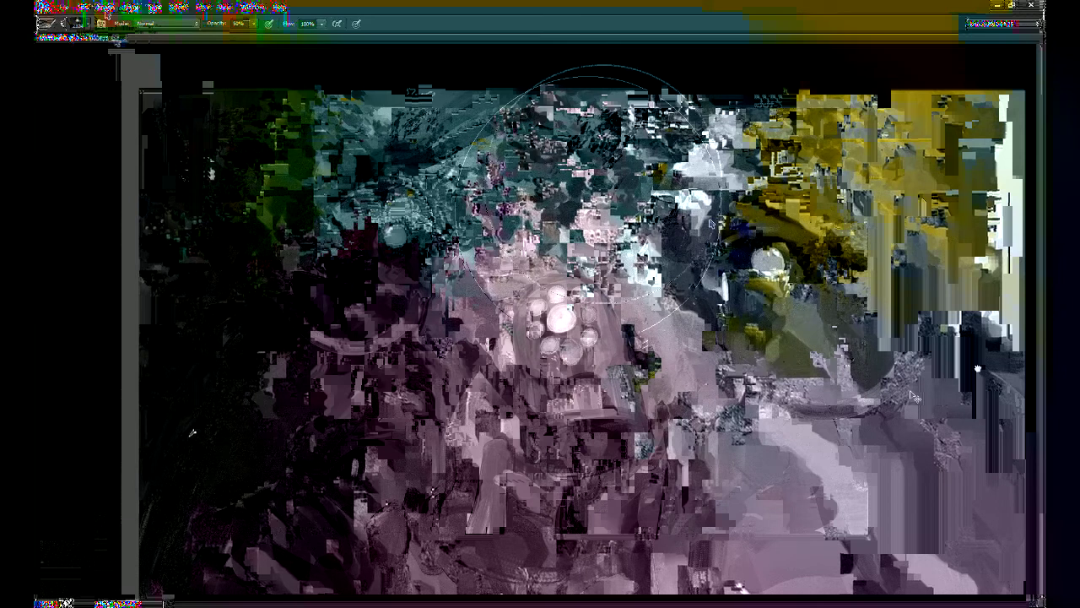
pyautogui.click(176, 173)
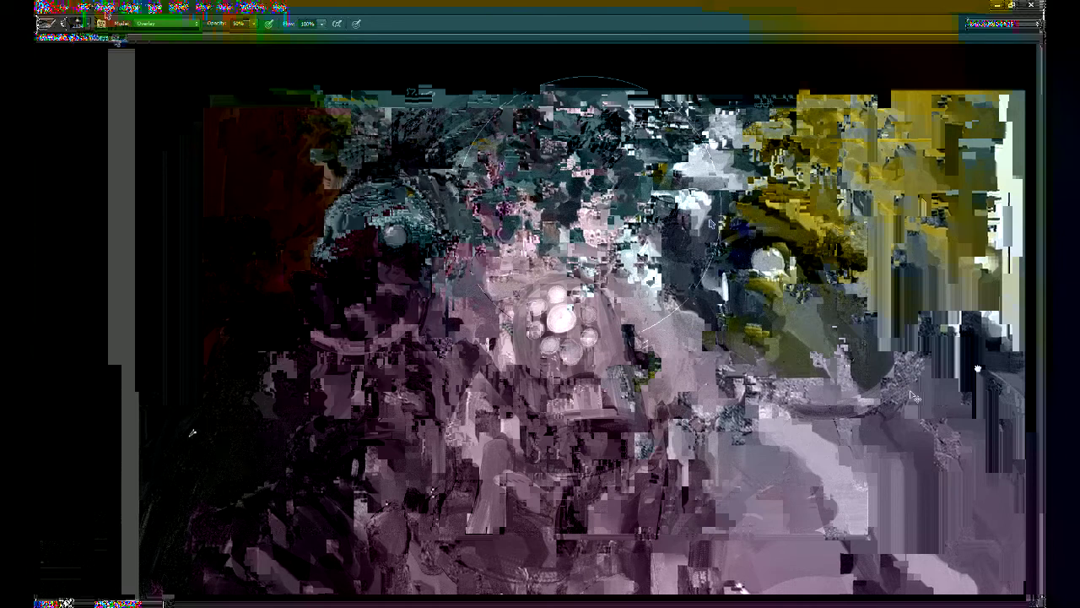
# Step: Apply Overlay gradients in sampled colours to warm the tones around the central figure
pyautogui.press('g')
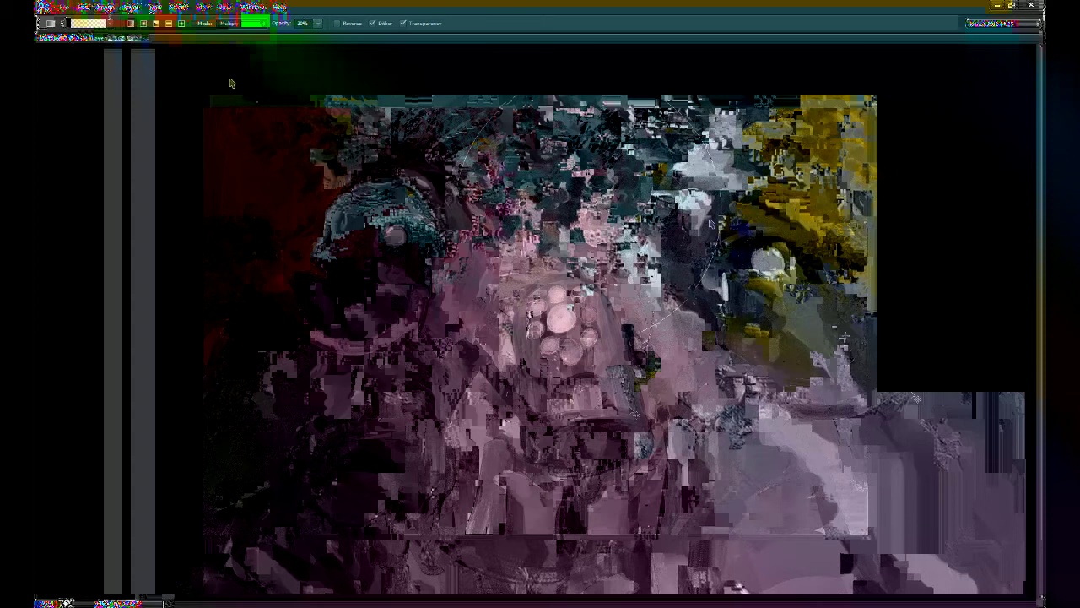
pyautogui.press('i')
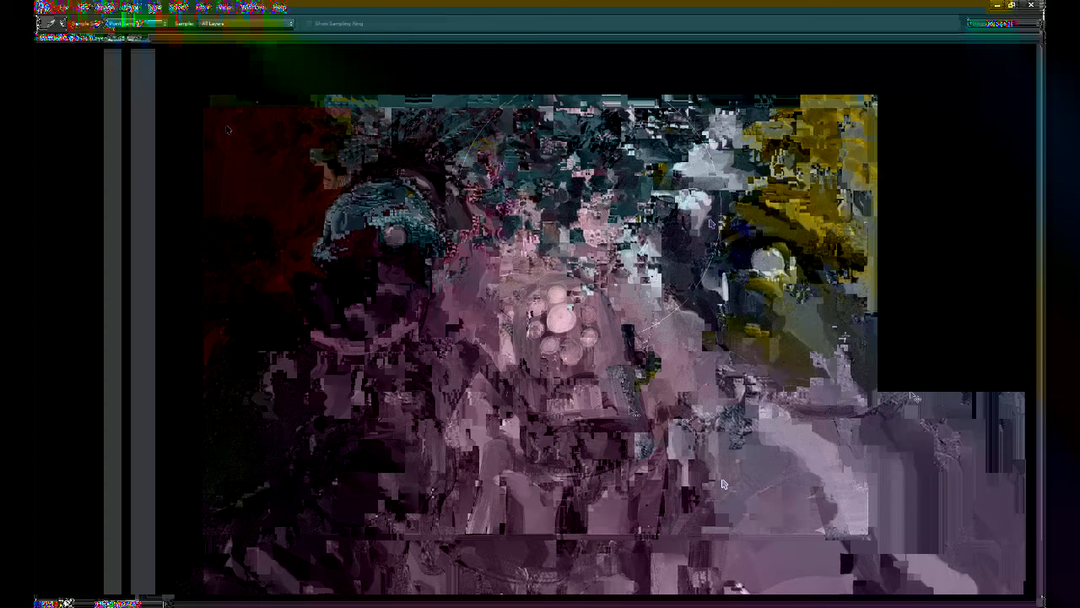
pyautogui.press('g')
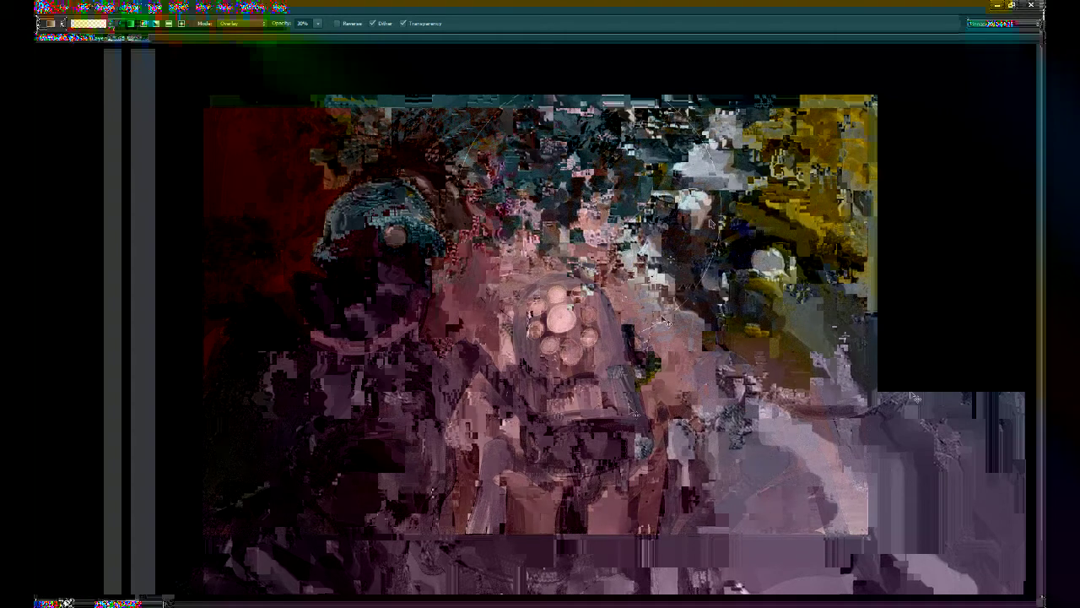
pyautogui.press('i')
pyautogui.press('g')
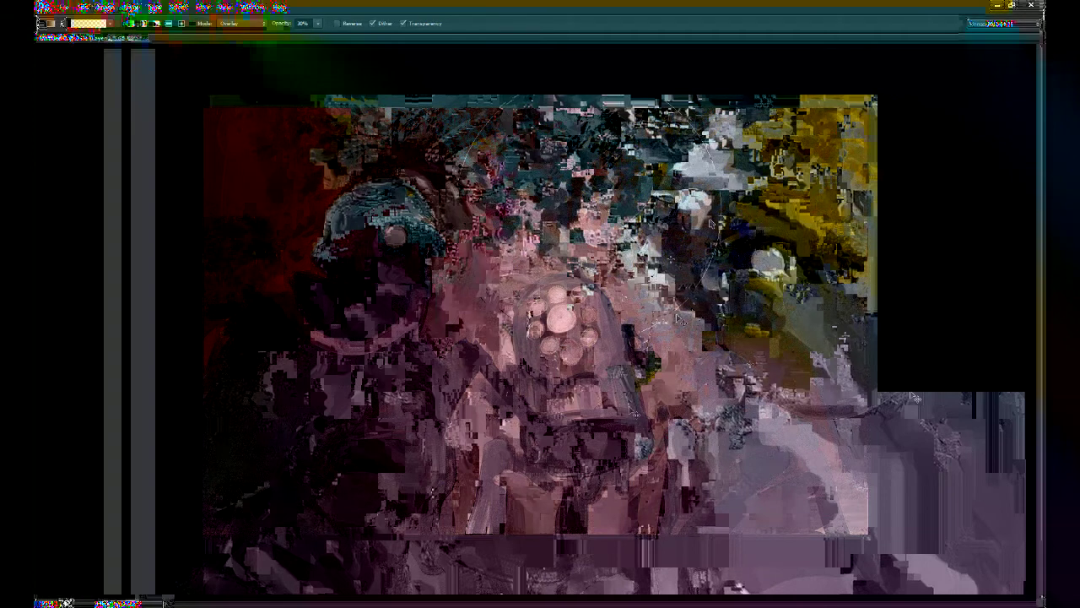
# Step: Choose another brush in Normal mode and paint muted strokes around the soldier's helmet and beside the central figure
pyautogui.press('b')
pyautogui.click(88, 24)
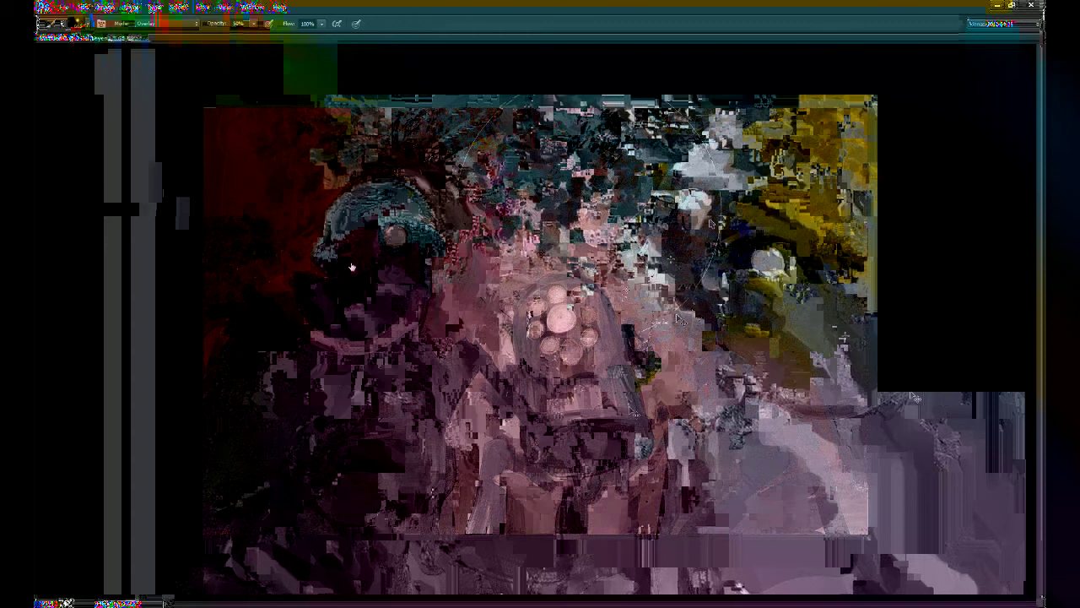
pyautogui.hotkey('shift', 'alt', 'n')
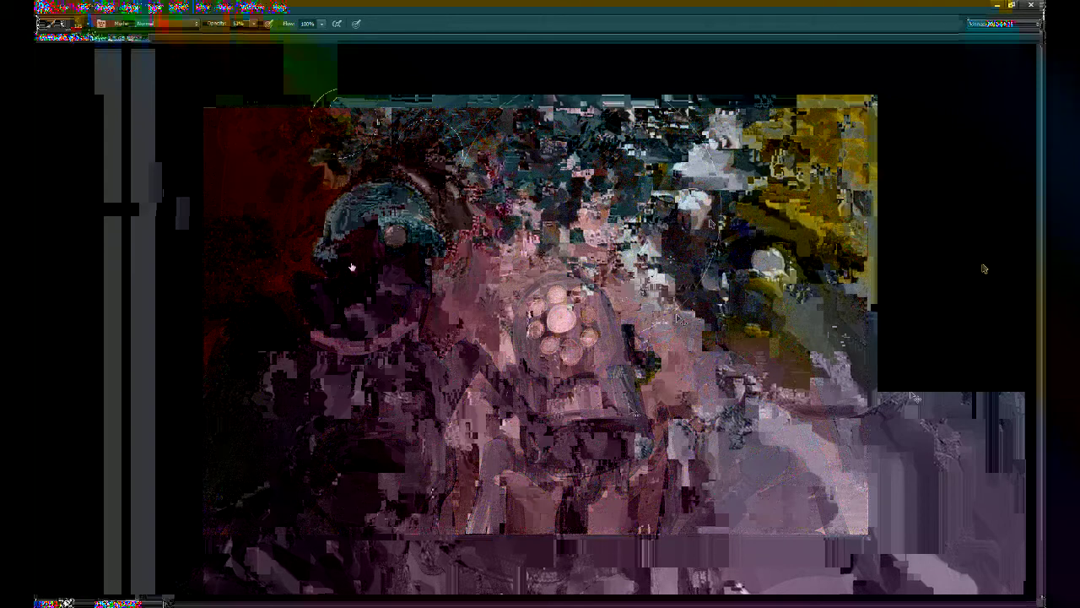
pyautogui.moveTo(486, 243)
pyautogui.mouseDown()
pyautogui.moveTo(483, 304)
pyautogui.moveTo(442, 333)
pyautogui.moveTo(441, 312)
pyautogui.moveTo(434, 323)
pyautogui.mouseUp()
pyautogui.moveTo(324, 186)
pyautogui.mouseDown()
pyautogui.moveTo(358, 169)
pyautogui.moveTo(339, 141)
pyautogui.moveTo(354, 166)
pyautogui.mouseUp()
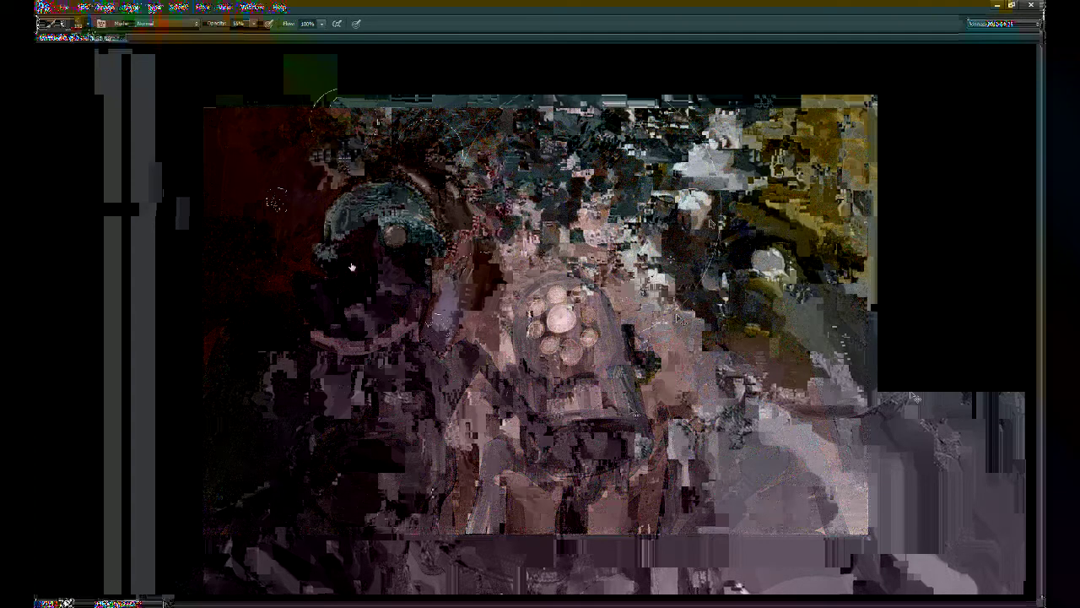
pyautogui.moveTo(221, 112); pyautogui.dragTo(221, 180)
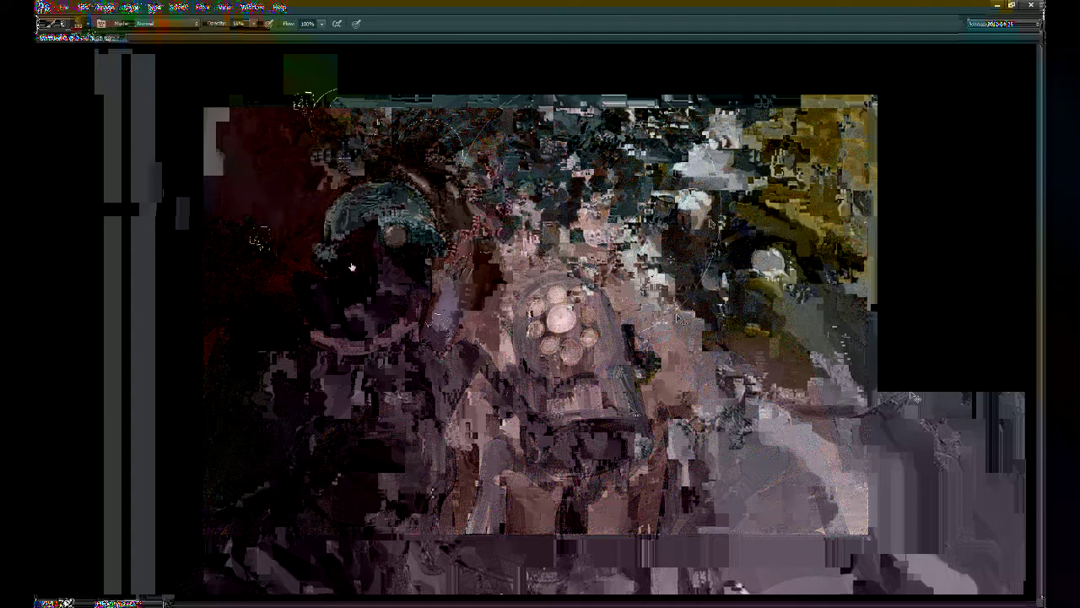
pyautogui.moveTo(346, 173)
pyautogui.mouseDown()
pyautogui.moveTo(368, 153)
pyautogui.moveTo(355, 124)
pyautogui.moveTo(368, 157)
pyautogui.mouseUp()
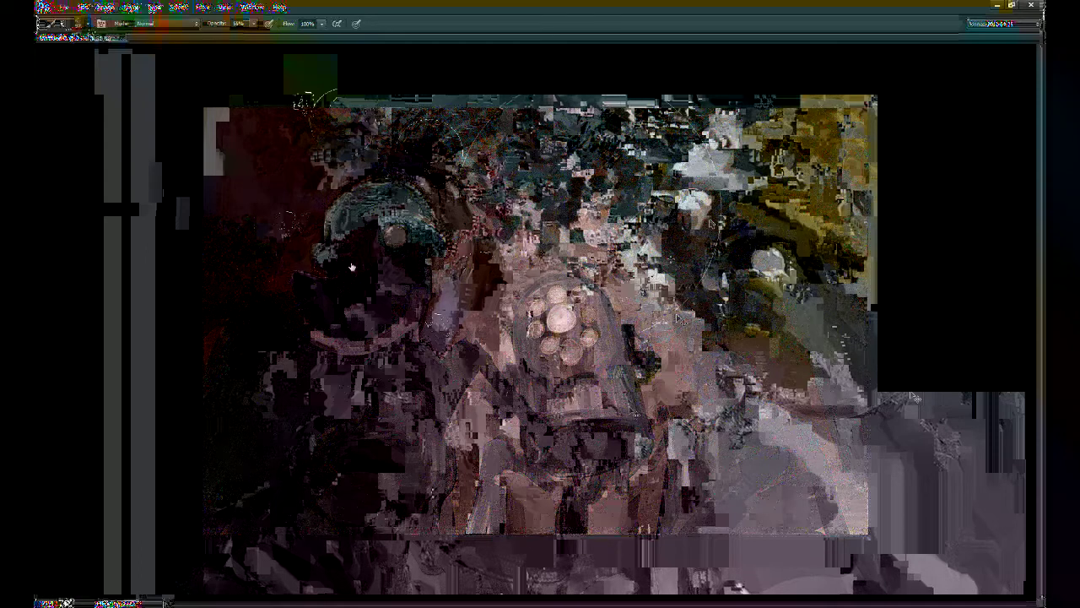
pyautogui.moveTo(473, 196)
pyautogui.mouseDown()
pyautogui.moveTo(461, 256)
pyautogui.moveTo(483, 314)
pyautogui.moveTo(540, 269)
pyautogui.moveTo(534, 256)
pyautogui.mouseUp()
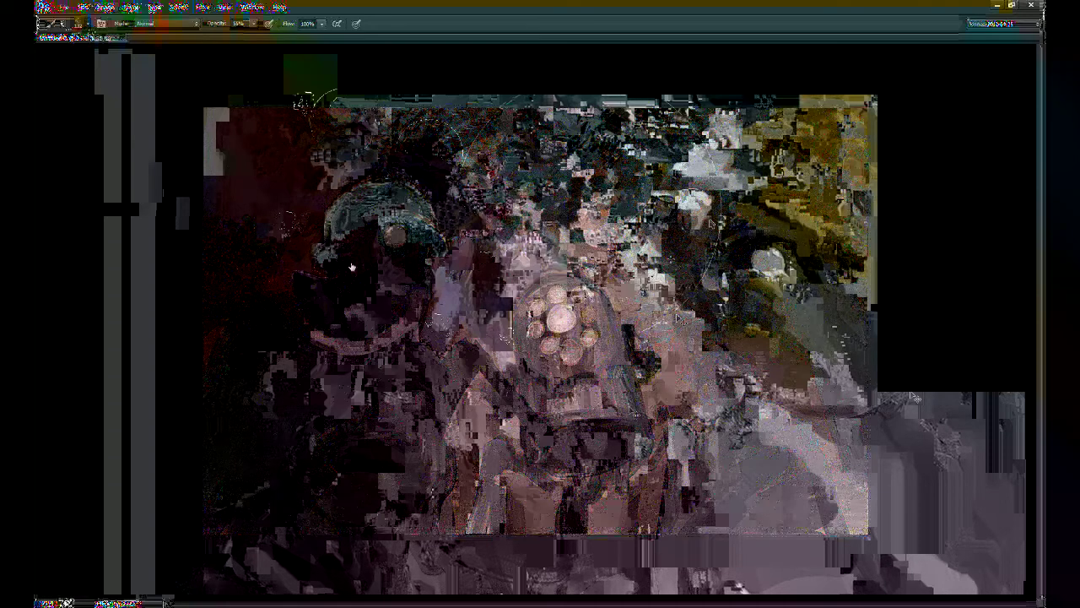
# Step: Paint shaping strokes over the central figure's head, lower face and neck
pyautogui.moveTo(524, 321)
pyautogui.mouseDown()
pyautogui.moveTo(540, 399)
pyautogui.moveTo(546, 376)
pyautogui.moveTo(586, 434)
pyautogui.moveTo(560, 438)
pyautogui.moveTo(556, 464)
pyautogui.mouseUp()
pyautogui.moveTo(647, 425)
pyautogui.mouseDown()
pyautogui.moveTo(556, 417)
pyautogui.moveTo(623, 412)
pyautogui.mouseUp()
pyautogui.moveTo(540, 417)
pyautogui.mouseDown()
pyautogui.moveTo(624, 395)
pyautogui.moveTo(620, 369)
pyautogui.mouseUp()
pyautogui.moveTo(542, 410)
pyautogui.mouseDown()
pyautogui.moveTo(518, 317)
pyautogui.moveTo(591, 283)
pyautogui.moveTo(609, 368)
pyautogui.mouseUp()
pyautogui.moveTo(523, 317)
pyautogui.mouseDown()
pyautogui.moveTo(547, 390)
pyautogui.moveTo(547, 363)
pyautogui.moveTo(594, 353)
pyautogui.mouseUp()
# Step: Raise the opacity of a smaller brush and paint sampled-colour strokes over the hazy slope between the central figure and yellow foliage
pyautogui.press('[')
pyautogui.press('9')
pyautogui.moveTo(638, 417)
pyautogui.mouseDown()
pyautogui.moveTo(653, 427)
pyautogui.moveTo(678, 420)
pyautogui.moveTo(669, 439)
pyautogui.mouseUp()
pyautogui.moveTo(754, 351); pyautogui.dragTo(784, 324)
pyautogui.moveTo(761, 366)
pyautogui.mouseDown()
pyautogui.moveTo(789, 339)
pyautogui.moveTo(815, 363)
pyautogui.moveTo(778, 361)
pyautogui.mouseUp()
pyautogui.keyDown('alt'); pyautogui.click(797, 336); pyautogui.keyUp('alt')
pyautogui.moveTo(776, 322); pyautogui.dragTo(863, 349)
pyautogui.keyDown('alt'); pyautogui.click(844, 382); pyautogui.keyUp('alt')
pyautogui.moveTo(815, 435); pyautogui.dragTo(834, 523)
# Step: Lasso and transform the lower part of the hazy shape beside the central figure, and scale the painted shape down
pyautogui.press('l')
pyautogui.moveTo(666, 533)
pyautogui.mouseDown()
pyautogui.moveTo(690, 409)
pyautogui.moveTo(731, 344)
pyautogui.moveTo(838, 462)
pyautogui.moveTo(851, 530)
pyautogui.mouseUp()
pyautogui.hotkey('ctrl', 't')
pyautogui.moveTo(733, 490); pyautogui.dragTo(749, 470)
pyautogui.press('Return')
pyautogui.hotkey('ctrl', 'd')
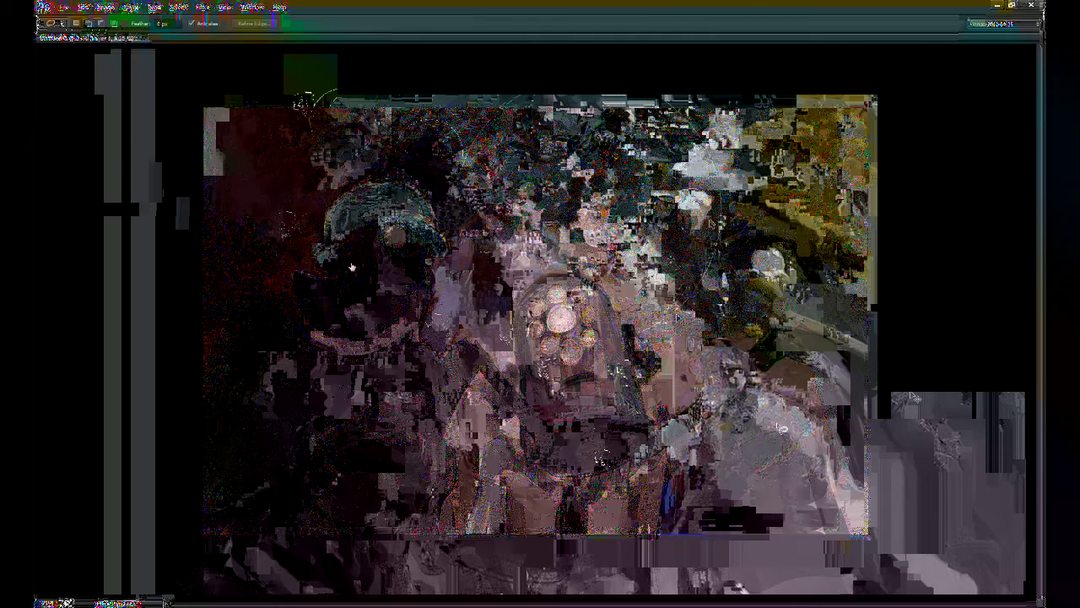
pyautogui.hotkey('ctrl', 't')
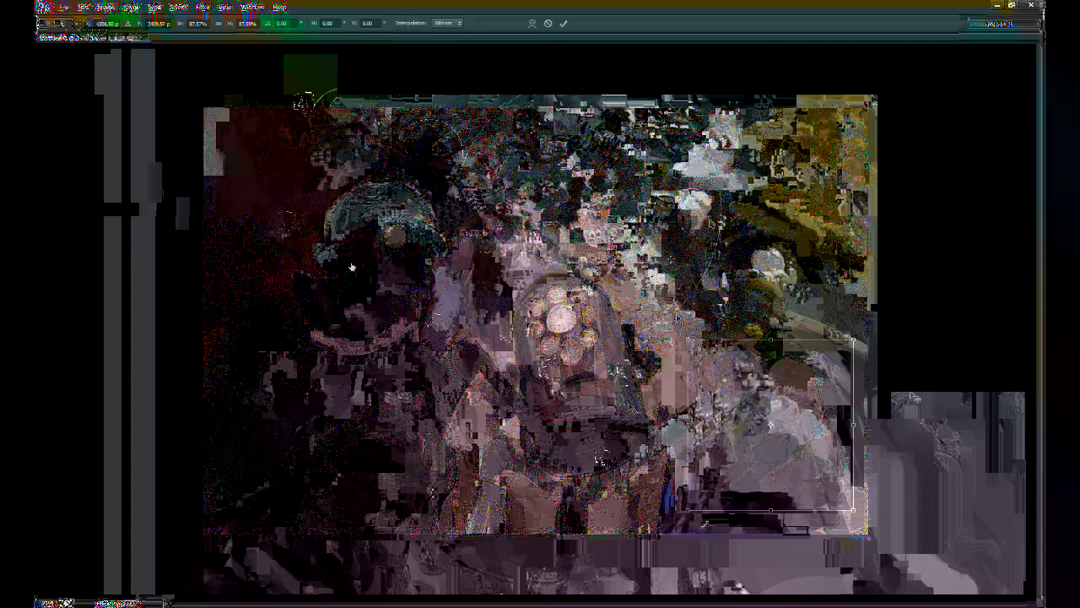
pyautogui.press('Return')
# Step: Change the brush opacity and paint strokes beside the central figure and over the dark reddish foliage behind the soldier
pyautogui.press('b')
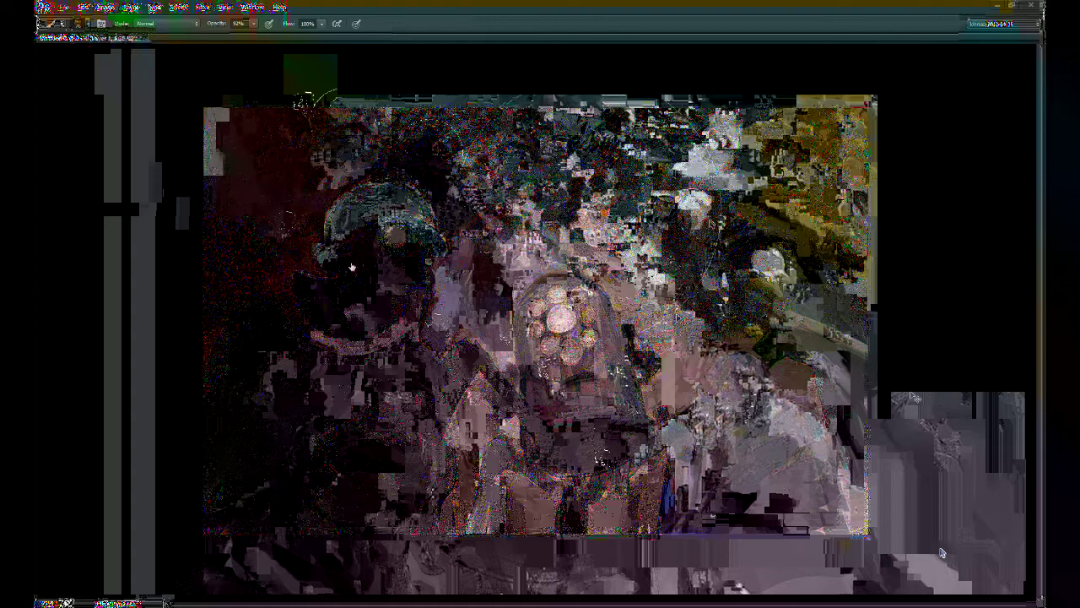
pyautogui.press('9')
pyautogui.press('7')
pyautogui.moveTo(481, 351); pyautogui.dragTo(486, 363)
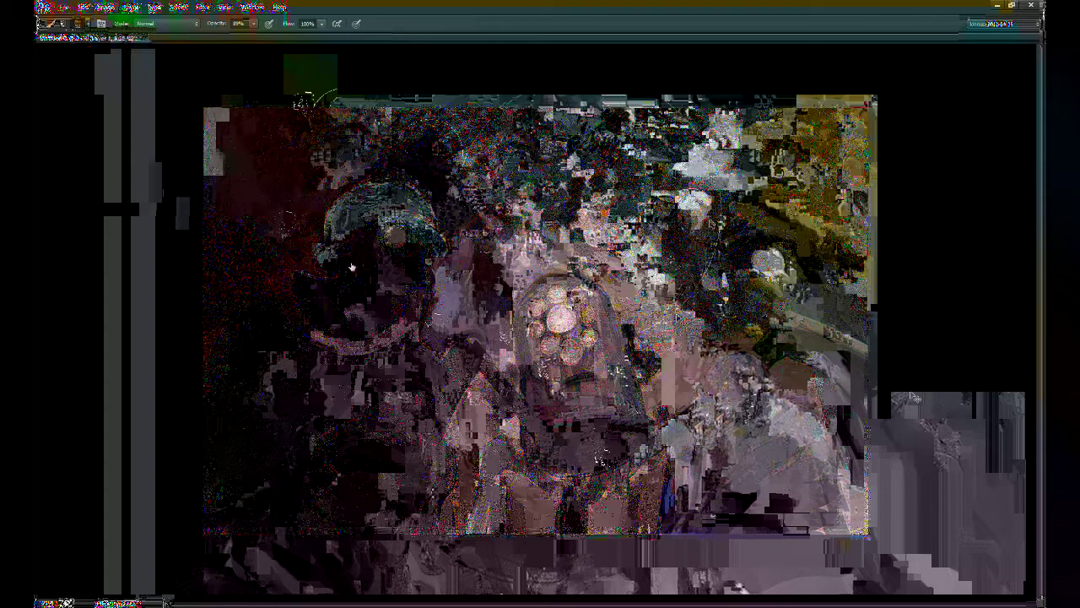
pyautogui.moveTo(241, 240)
pyautogui.mouseDown()
pyautogui.moveTo(250, 279)
pyautogui.moveTo(226, 275)
pyautogui.mouseUp()
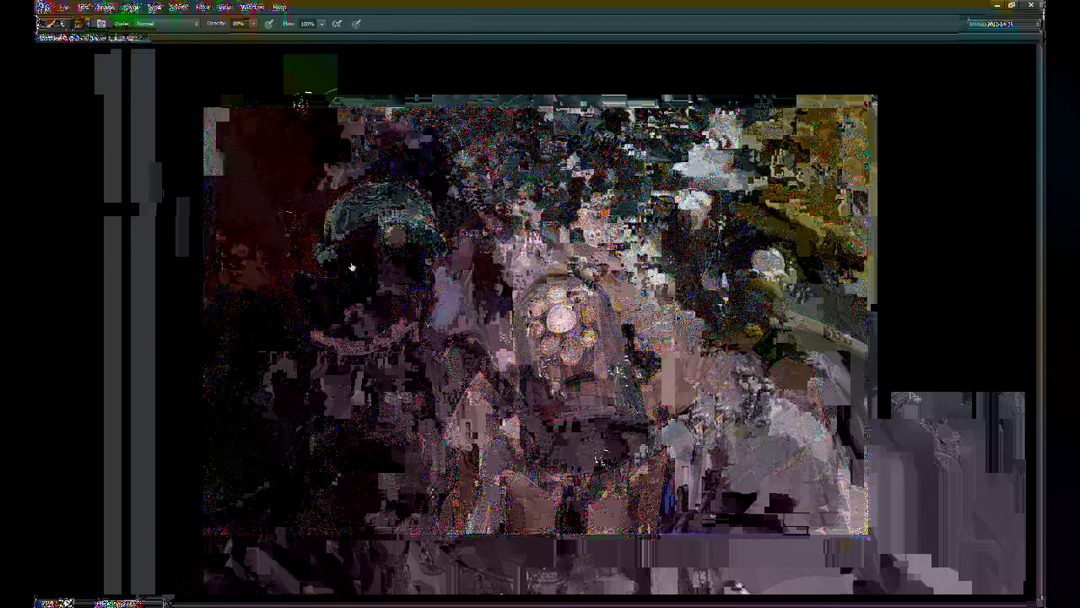
# Step: Set the brush to Lighten mode and paint warm, light foliage patches above the central figure, starting at 30% opacity
pyautogui.hotkey('shift', 'alt', 'g')
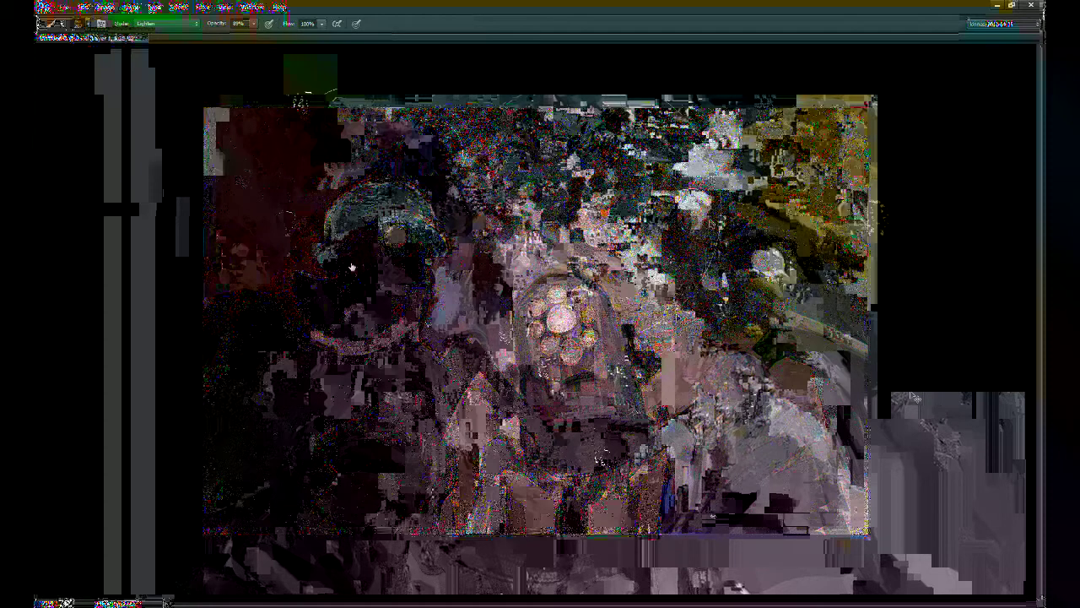
pyautogui.press('3')
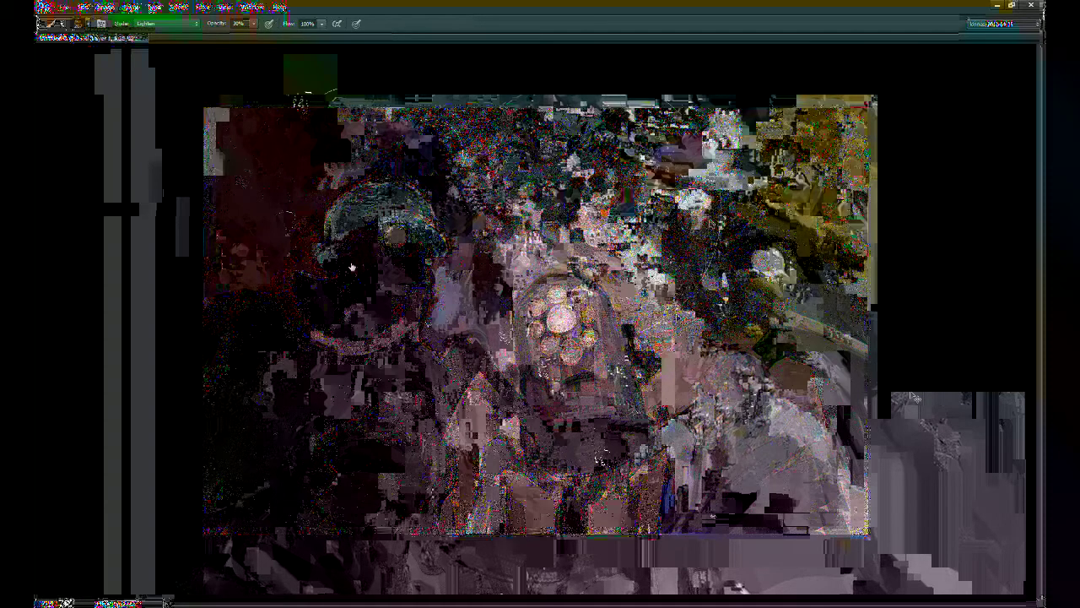
pyautogui.press('i')
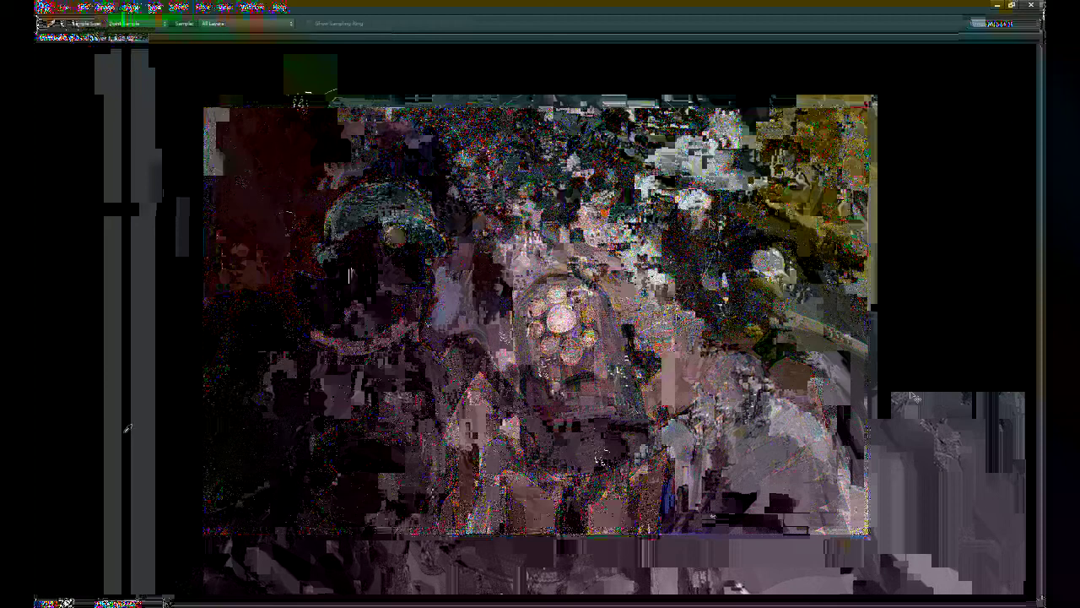
pyautogui.press('b')
pyautogui.moveTo(528, 180)
pyautogui.mouseDown()
pyautogui.moveTo(713, 150)
pyautogui.moveTo(782, 189)
pyautogui.moveTo(758, 169)
pyautogui.mouseUp()
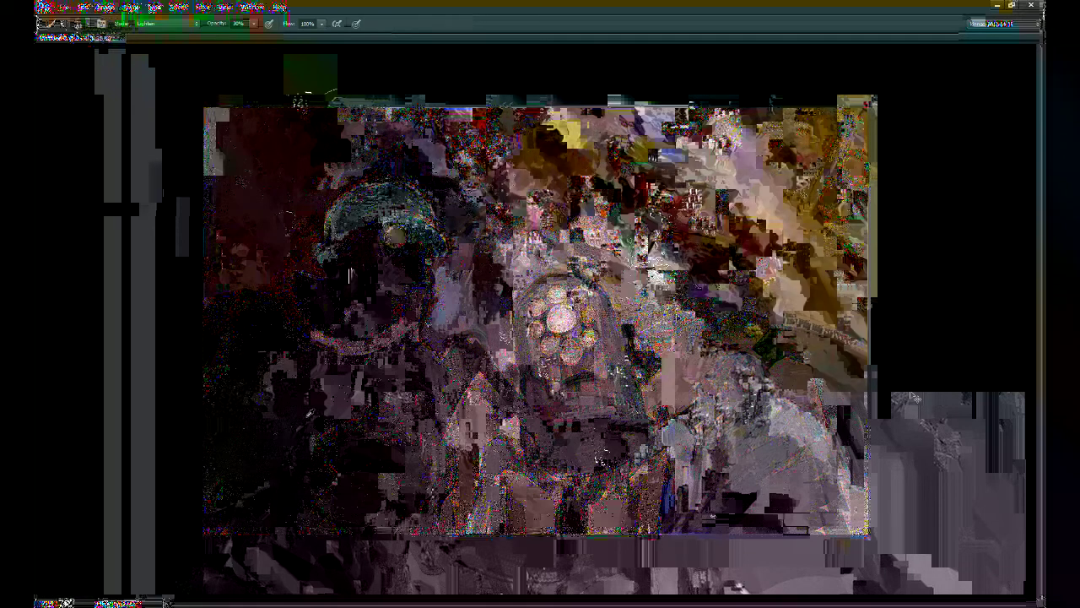
pyautogui.click(218, 261)
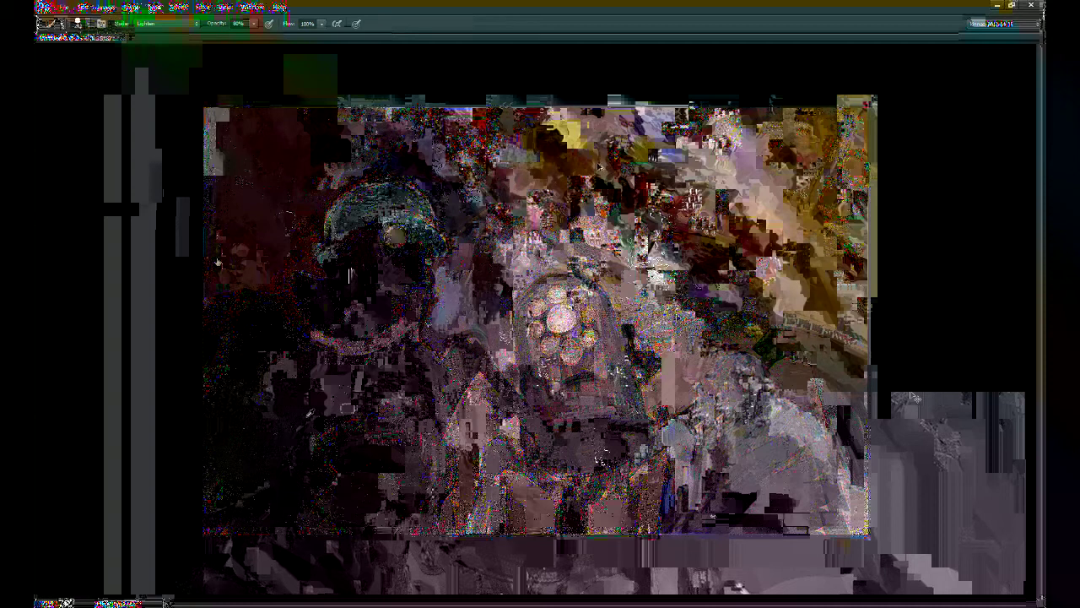
pyautogui.moveTo(518, 141); pyautogui.dragTo(615, 165)
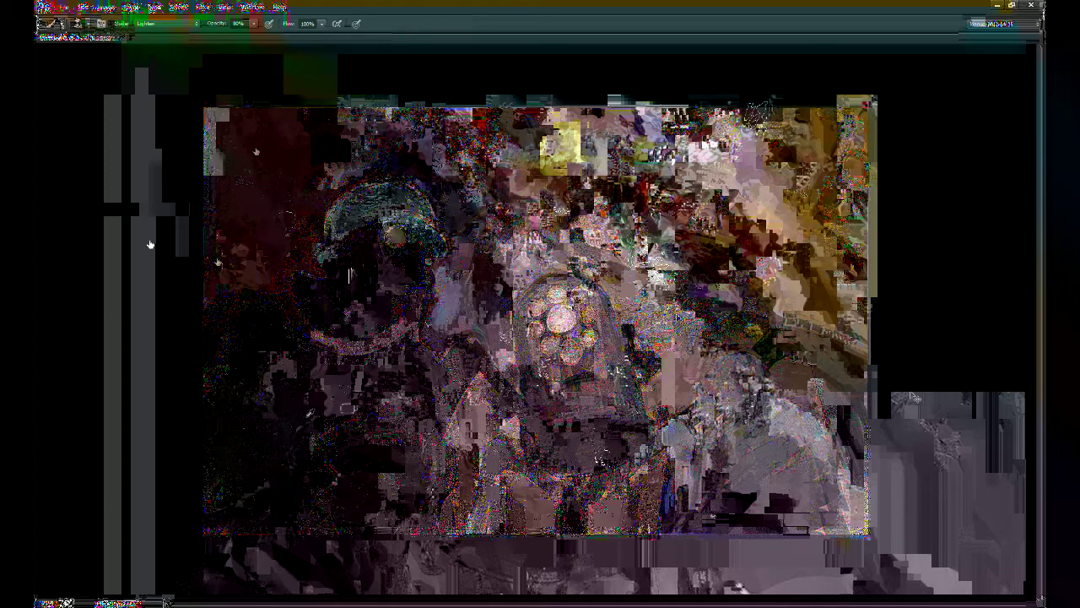
# Step: Return the brush to Normal mode at a higher opacity and paint detail around the round lens on the soldier's mask
pyautogui.hotkey('shift', 'alt', 'n')
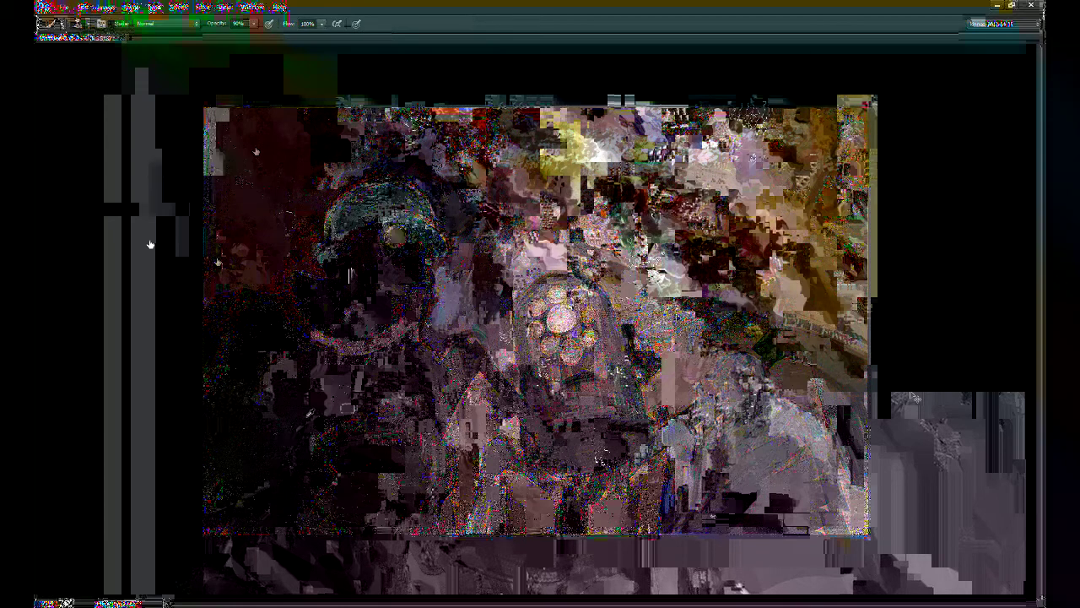
pyautogui.press('9')
pyautogui.press('2')
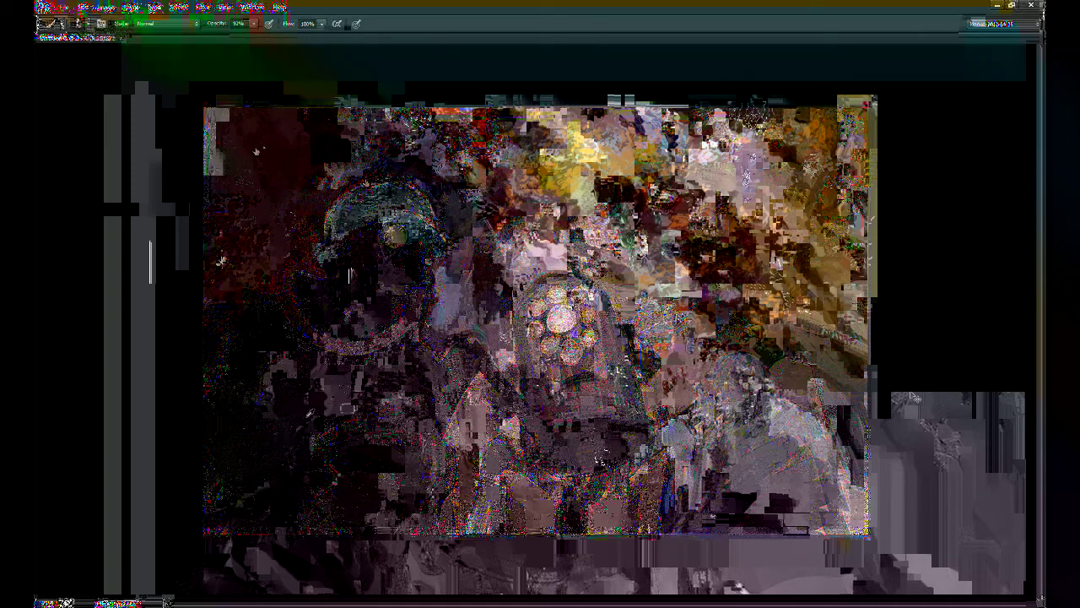
pyautogui.press('7')
pyautogui.press('8')
pyautogui.press('8')
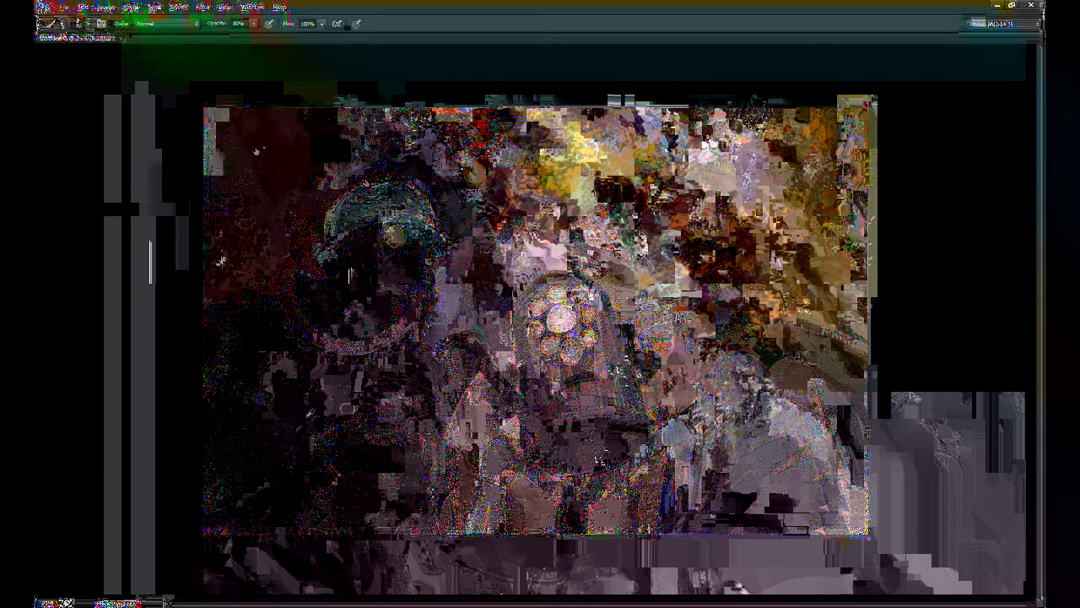
pyautogui.moveTo(409, 208); pyautogui.dragTo(396, 229)
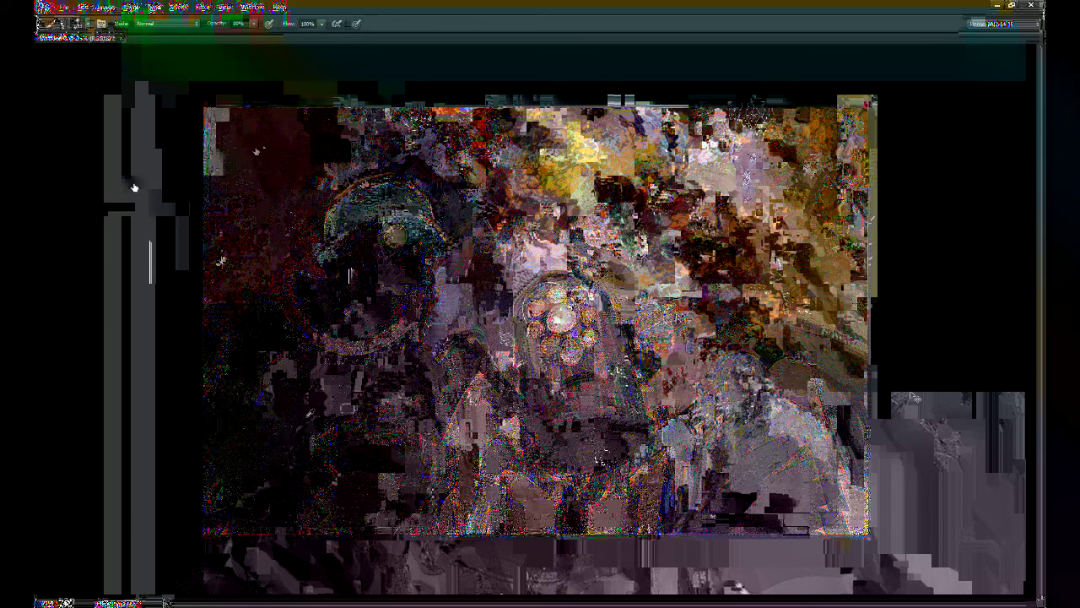
# Step: Set the brush to Screen mode and glaze soft light over the soldier and central figure, varying opacity between 60%, 62% and 30%
pyautogui.click(161, 26)
pyautogui.click(156, 134)
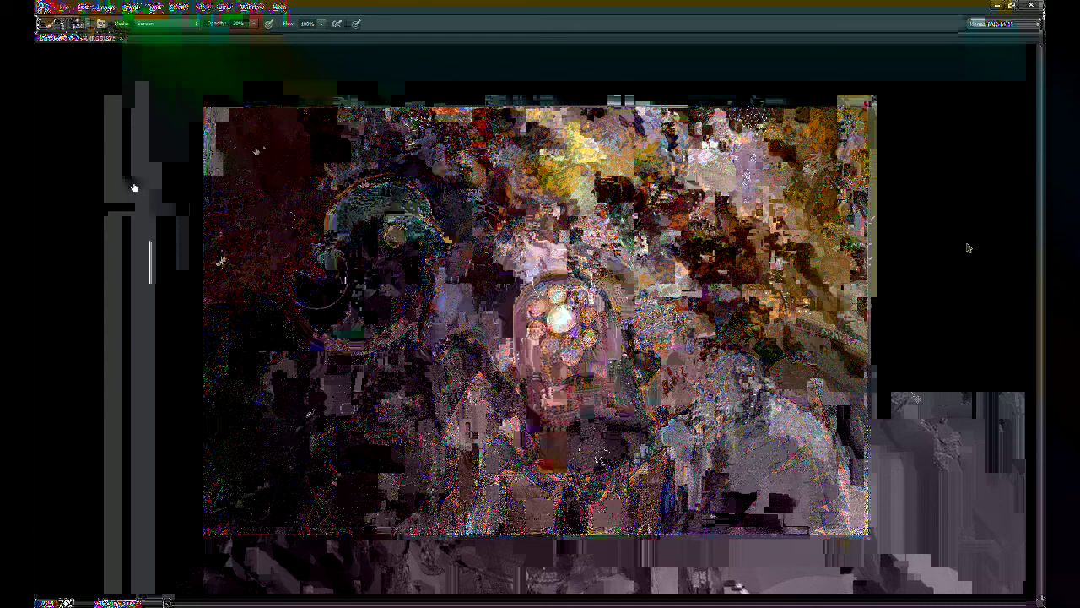
pyautogui.press('6')
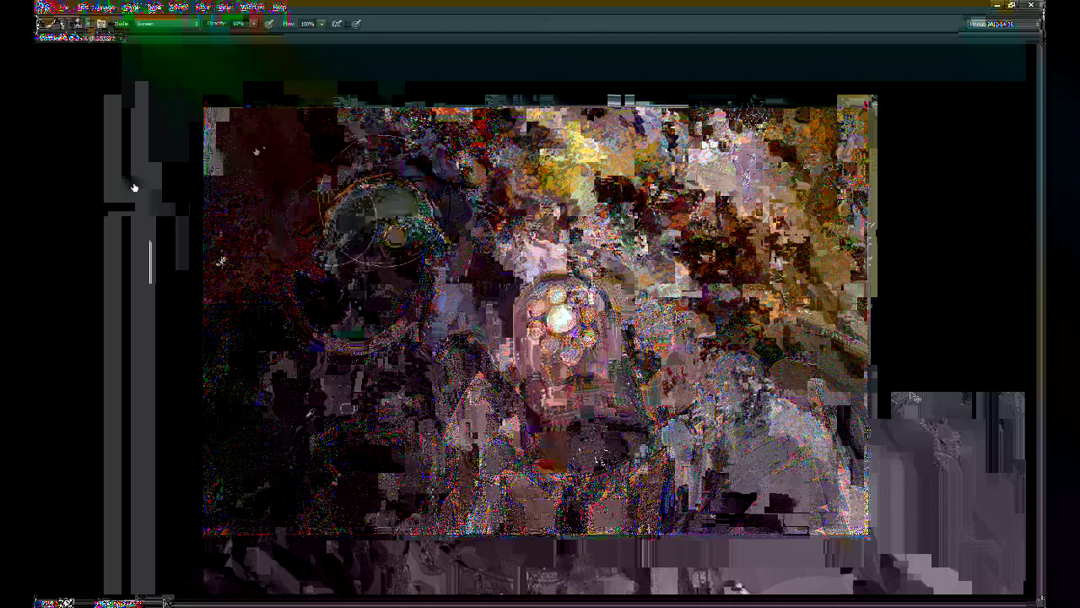
pyautogui.hotkey('ctrl', 'z')
pyautogui.press('6')
pyautogui.press('2')
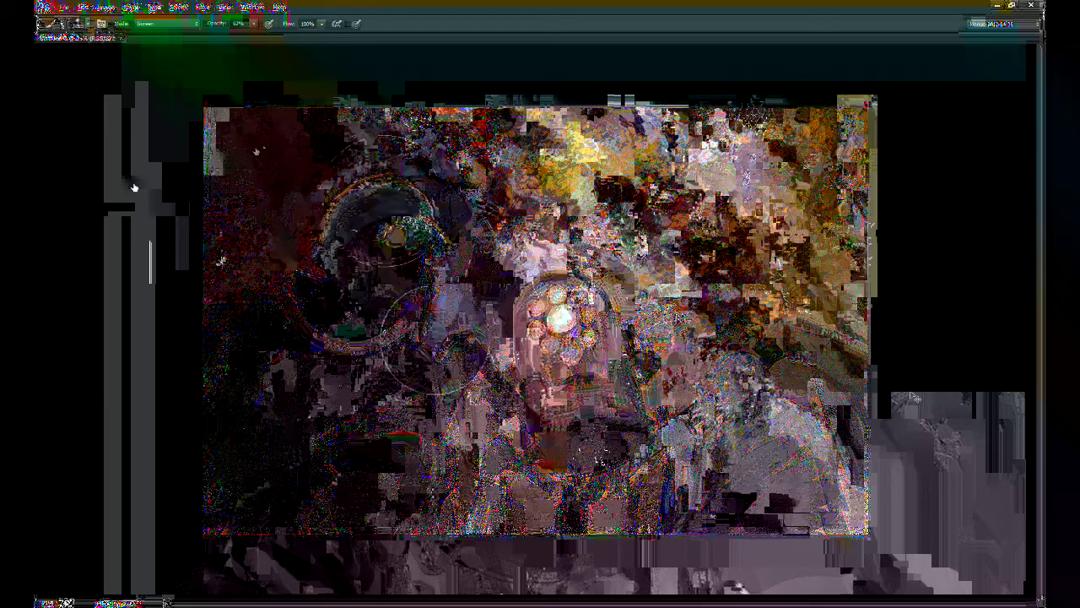
pyautogui.press('3')
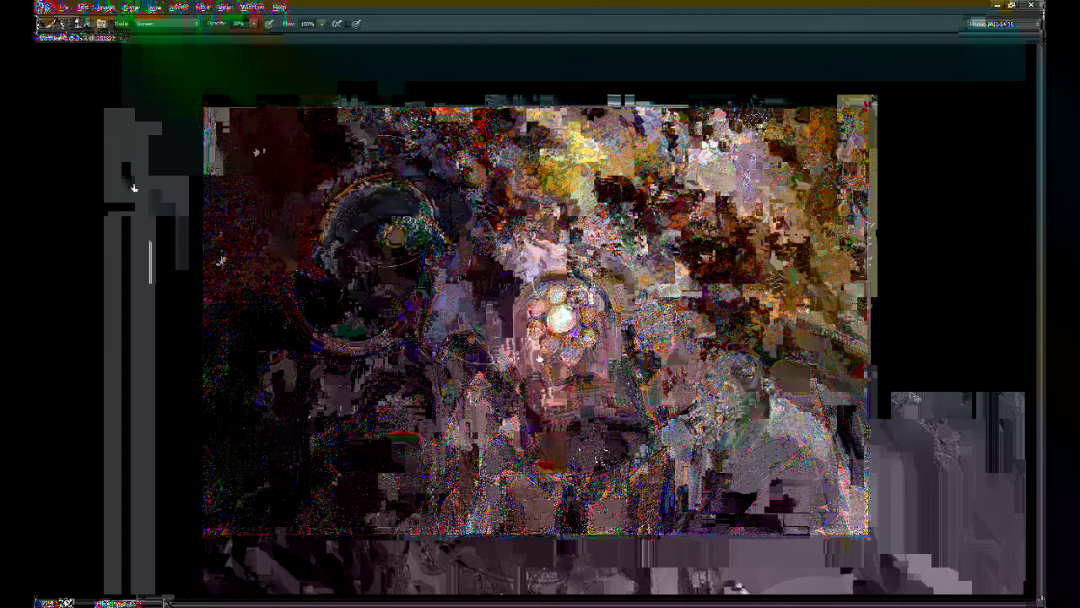
# Step: Paint Normal-mode detail strokes on the central figure's lower face and around its upper lenses
pyautogui.scroll(2, 597, 369)
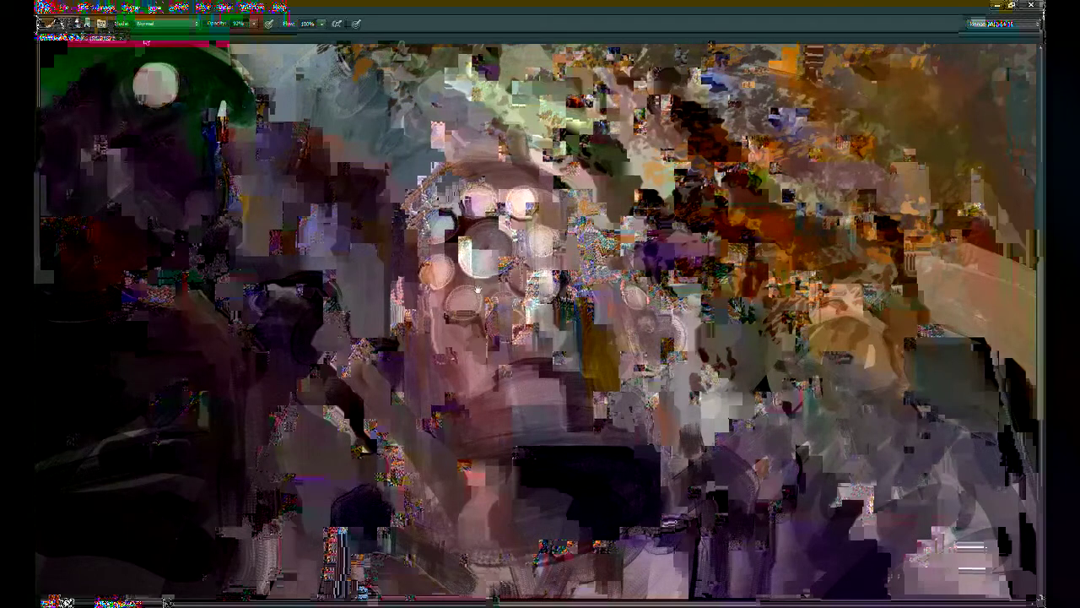
pyautogui.moveTo(501, 349); pyautogui.dragTo(486, 324)
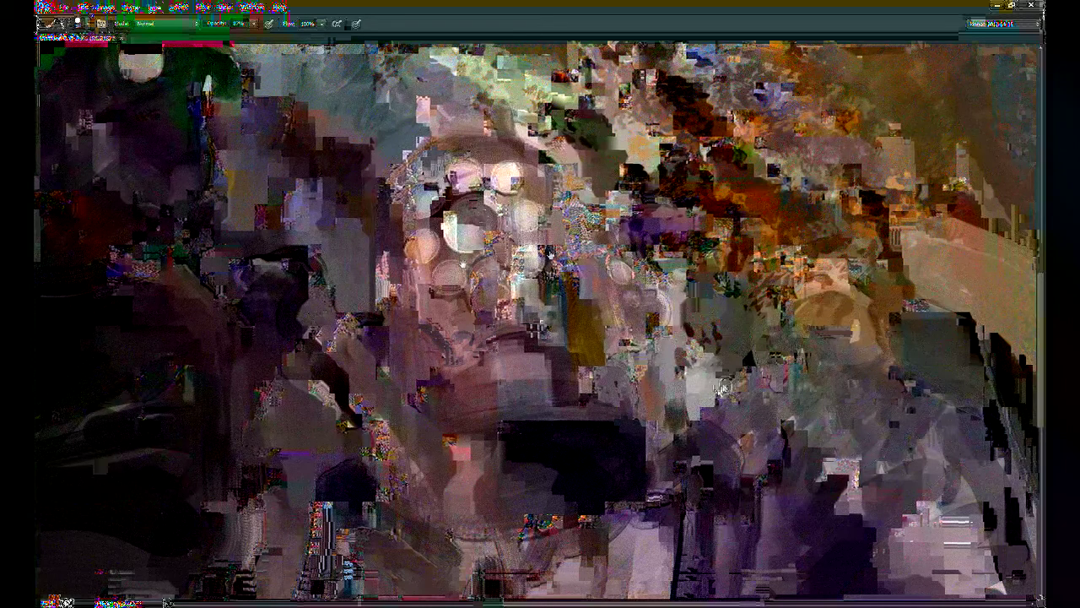
pyautogui.moveTo(449, 185); pyautogui.dragTo(477, 180)
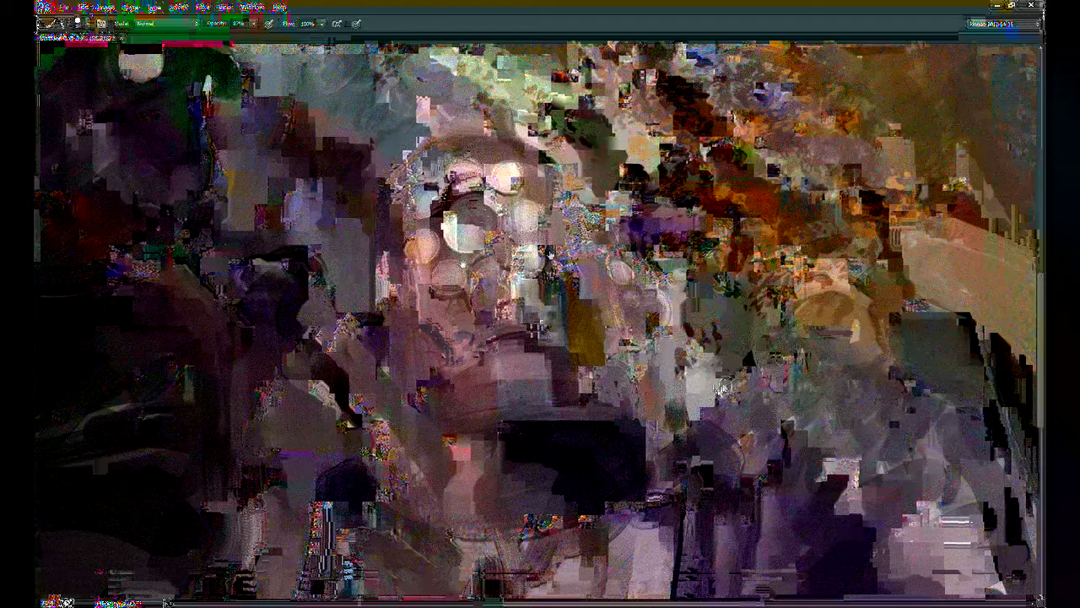
# Step: Paint detail strokes on the central figure's lenses and lower face, and along the side and upper edge of its head
pyautogui.moveTo(408, 184)
pyautogui.mouseDown()
pyautogui.moveTo(429, 170)
pyautogui.moveTo(476, 210)
pyautogui.moveTo(469, 204)
pyautogui.mouseUp()
pyautogui.moveTo(465, 165)
pyautogui.mouseDown()
pyautogui.moveTo(425, 185)
pyautogui.moveTo(464, 171)
pyautogui.moveTo(447, 192)
pyautogui.moveTo(460, 176)
pyautogui.moveTo(497, 186)
pyautogui.moveTo(460, 143)
pyautogui.moveTo(442, 201)
pyautogui.moveTo(474, 221)
pyautogui.moveTo(469, 196)
pyautogui.mouseUp()
pyautogui.moveTo(474, 317); pyautogui.dragTo(510, 313)
pyautogui.moveTo(492, 380)
pyautogui.mouseDown()
pyautogui.moveTo(508, 386)
pyautogui.moveTo(516, 366)
pyautogui.moveTo(496, 387)
pyautogui.mouseUp()
pyautogui.moveTo(410, 331); pyautogui.dragTo(369, 165)
pyautogui.moveTo(367, 250); pyautogui.dragTo(362, 197)
pyautogui.moveTo(369, 112); pyautogui.dragTo(427, 77)
pyautogui.moveTo(361, 138)
pyautogui.mouseDown()
pyautogui.moveTo(369, 121)
pyautogui.moveTo(442, 79)
pyautogui.mouseUp()
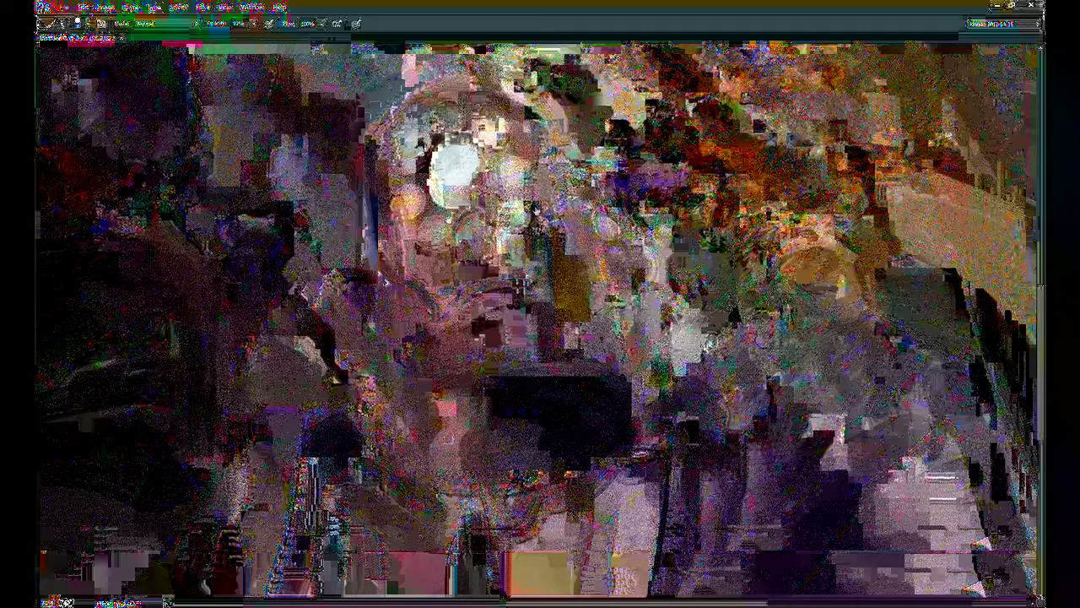
# Step: Reduce the brush size and paint vertical strokes over the central figure's lower body, beside the dark chest shape
pyautogui.scroll(-2, 438, 432)
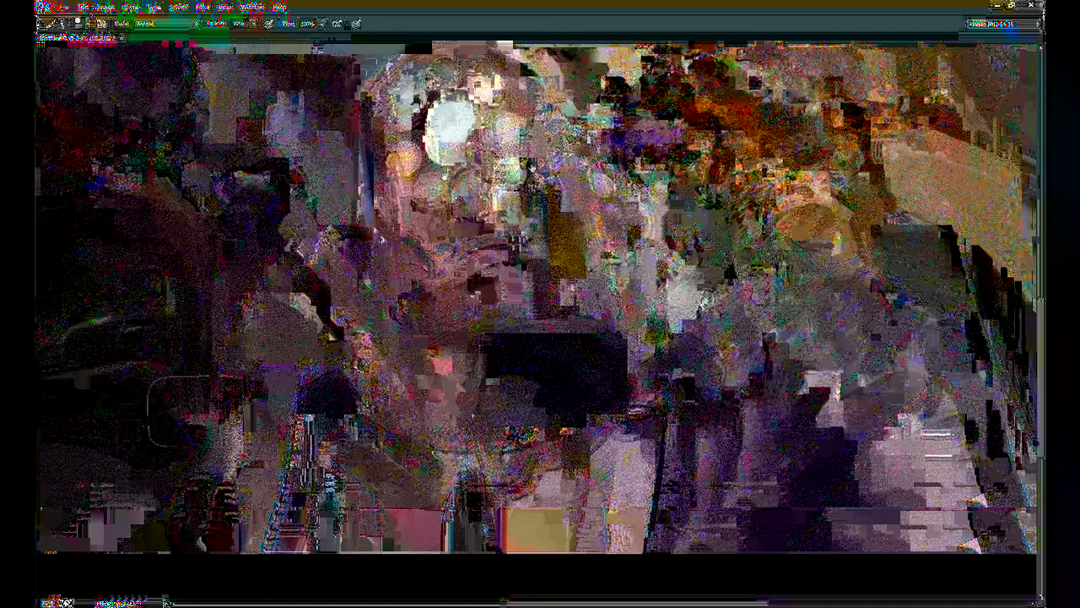
pyautogui.press('[')
pyautogui.press('[')
pyautogui.press('[')
pyautogui.press('[')
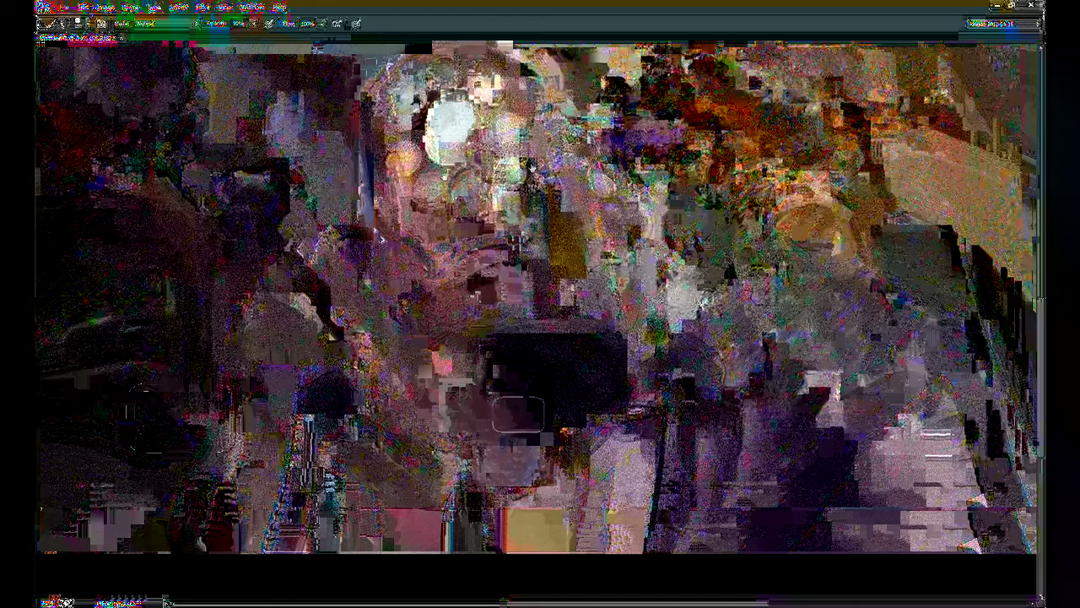
pyautogui.moveTo(309, 437); pyautogui.dragTo(304, 525)
pyautogui.moveTo(366, 365); pyautogui.dragTo(372, 502)
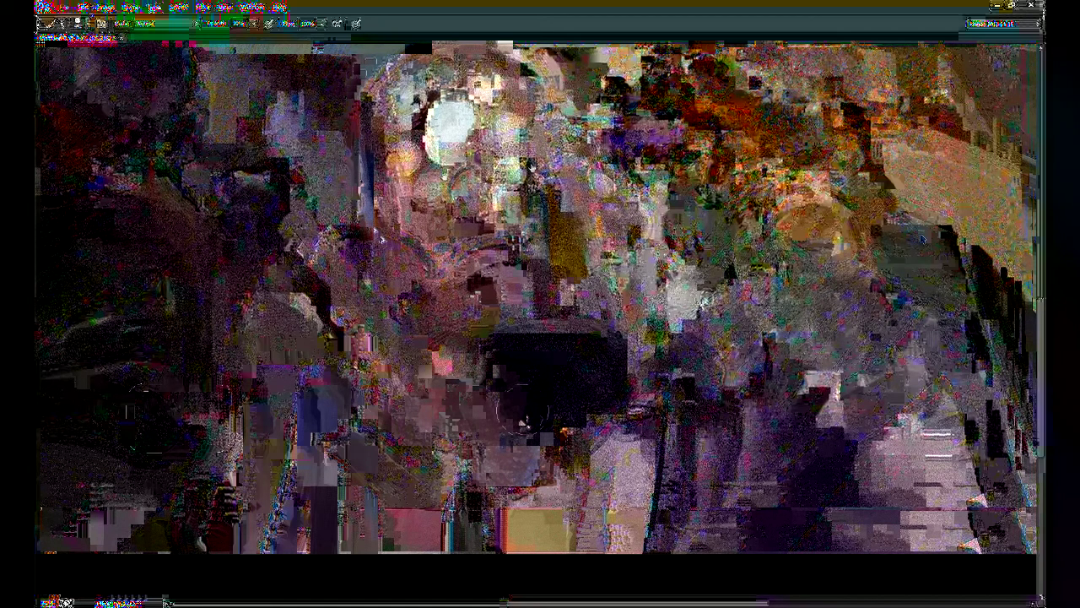
# Step: Select the central figure's torso area freehand, glaze a muted olive-grey tone inside the selection, and deselect
pyautogui.hotkey('ctrl', '-')
pyautogui.press('l')
pyautogui.moveTo(440, 286)
pyautogui.mouseDown()
pyautogui.moveTo(425, 339)
pyautogui.moveTo(453, 543)
pyautogui.moveTo(670, 550)
pyautogui.moveTo(730, 431)
pyautogui.moveTo(677, 319)
pyautogui.moveTo(481, 260)
pyautogui.mouseUp()
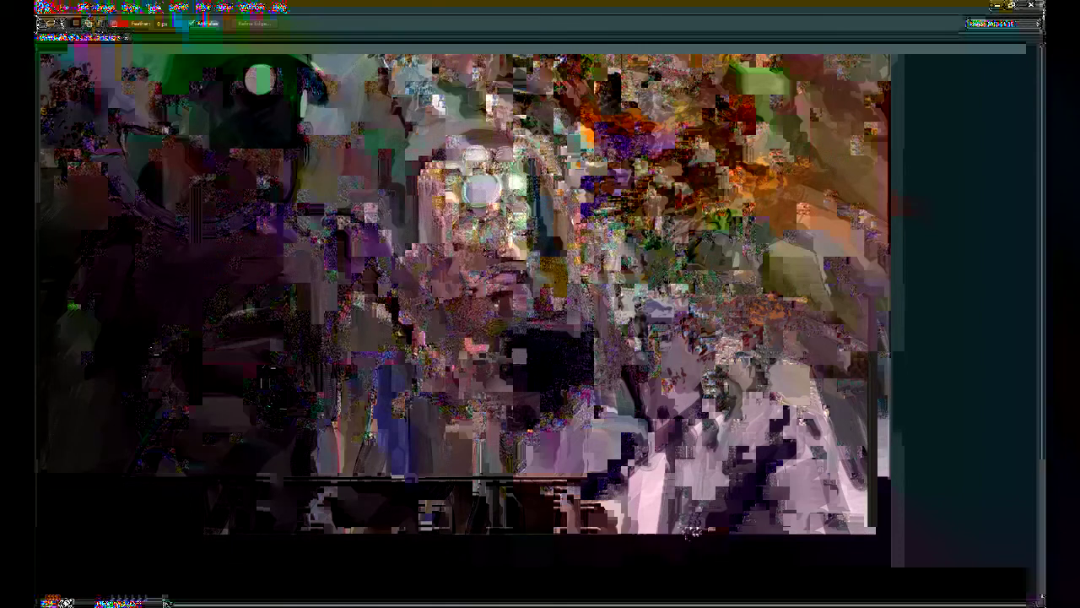
pyautogui.moveTo(599, 240); pyautogui.dragTo(472, 270)
pyautogui.press('b')
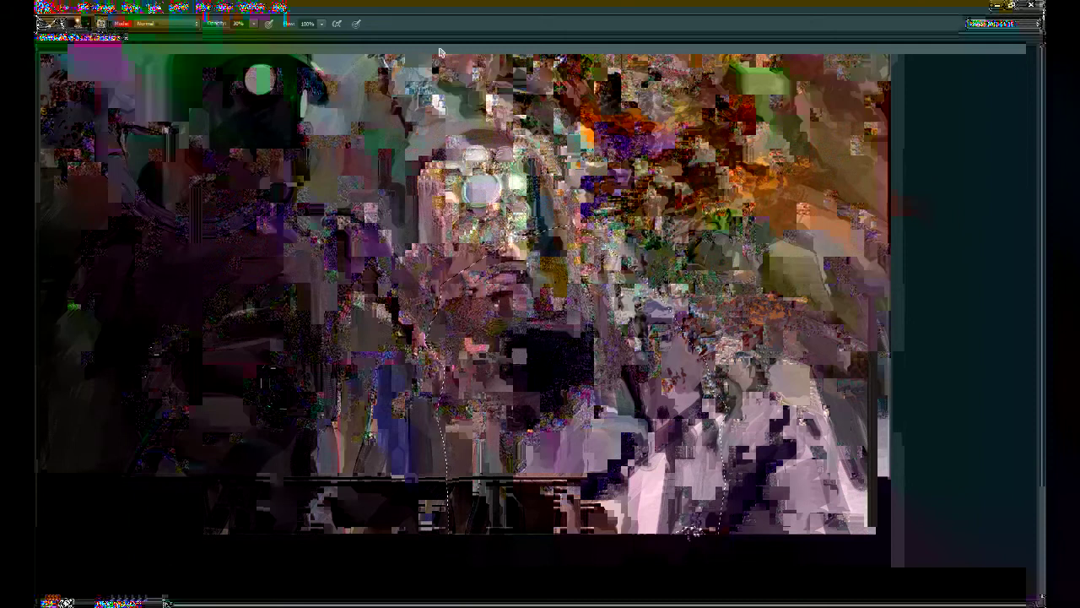
pyautogui.moveTo(473, 371)
pyautogui.mouseDown()
pyautogui.moveTo(555, 518)
pyautogui.moveTo(772, 555)
pyautogui.moveTo(861, 355)
pyautogui.moveTo(639, 574)
pyautogui.mouseUp()
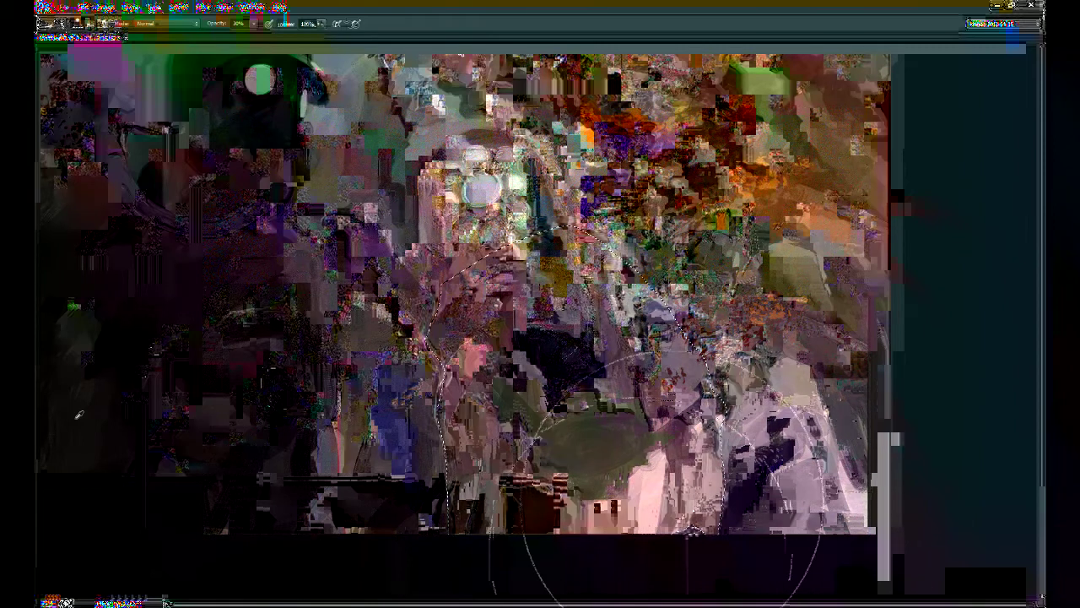
pyautogui.press('1')
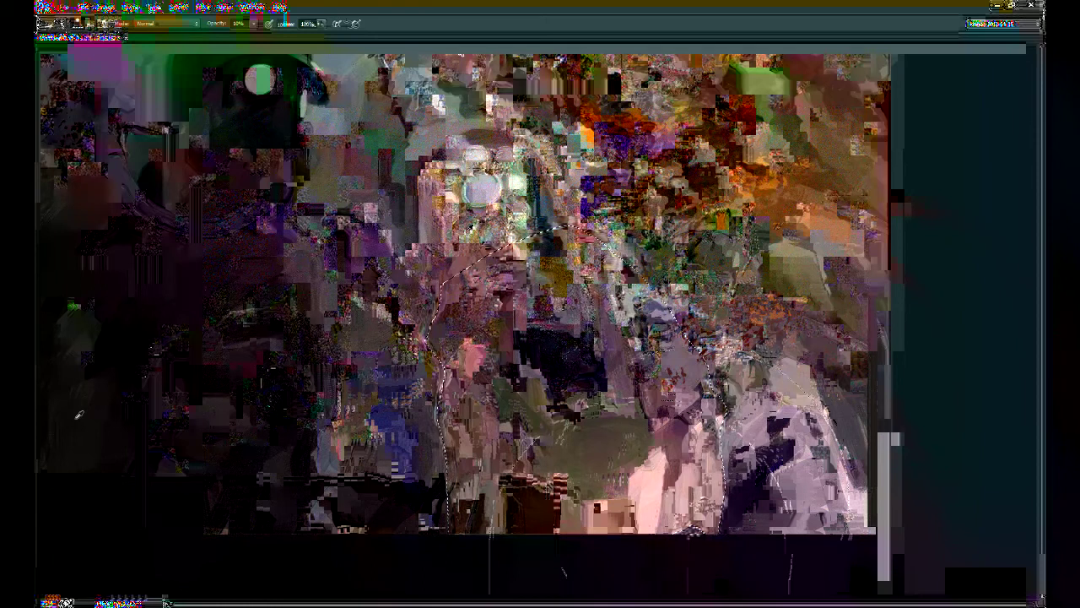
pyautogui.hotkey('ctrl', 'd')
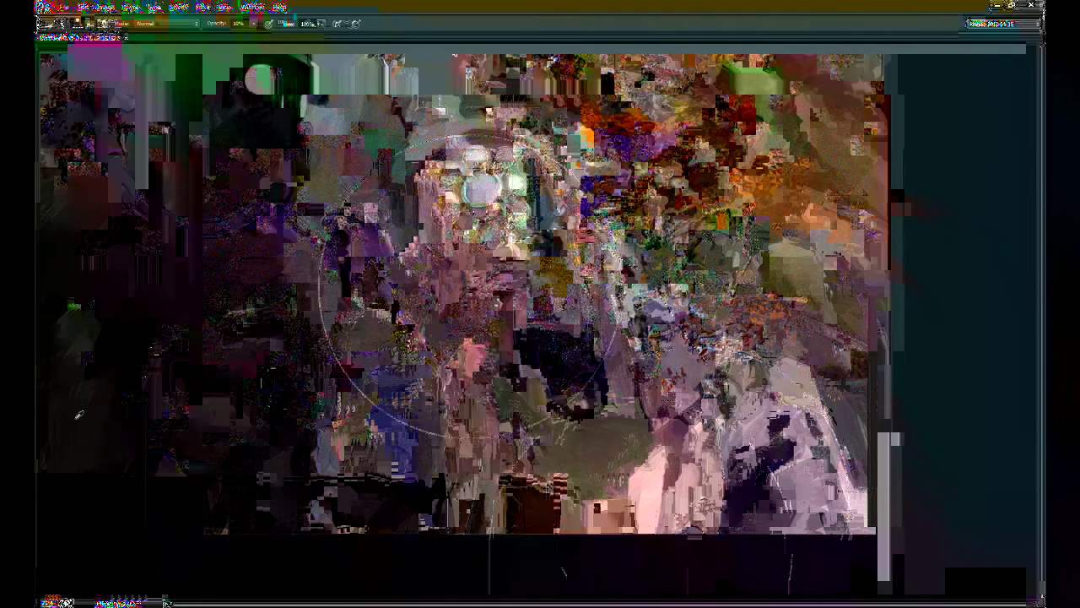
# Step: Undo the last change and glaze softly across the central figure's torso with a large brush at 10% opacity
pyautogui.hotkey('ctrl', 'z')
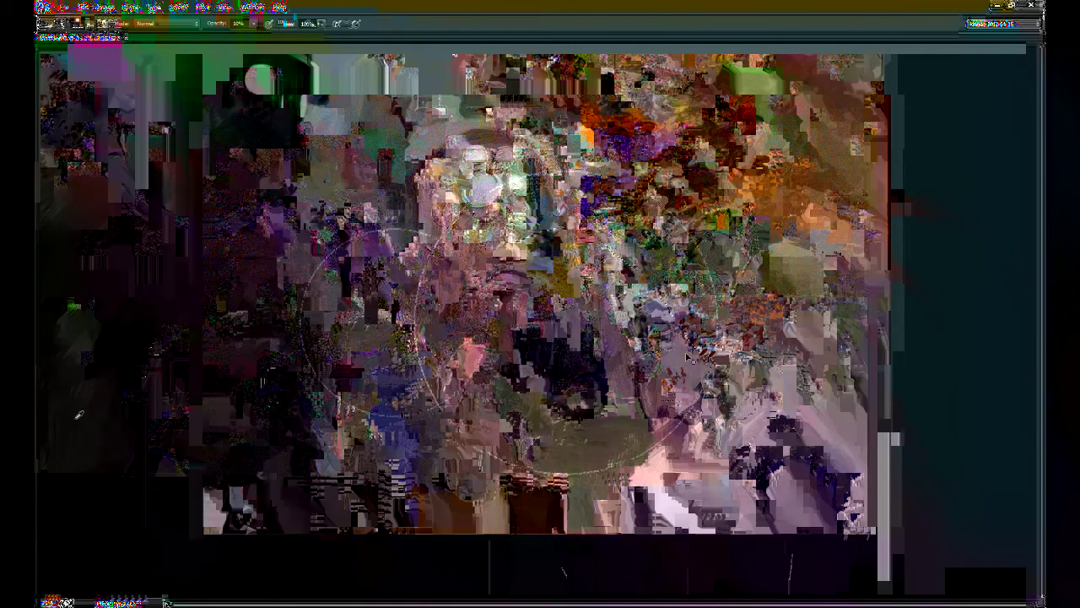
pyautogui.moveTo(489, 292)
pyautogui.mouseDown()
pyautogui.moveTo(434, 293)
pyautogui.moveTo(537, 274)
pyautogui.moveTo(557, 296)
pyautogui.mouseUp()
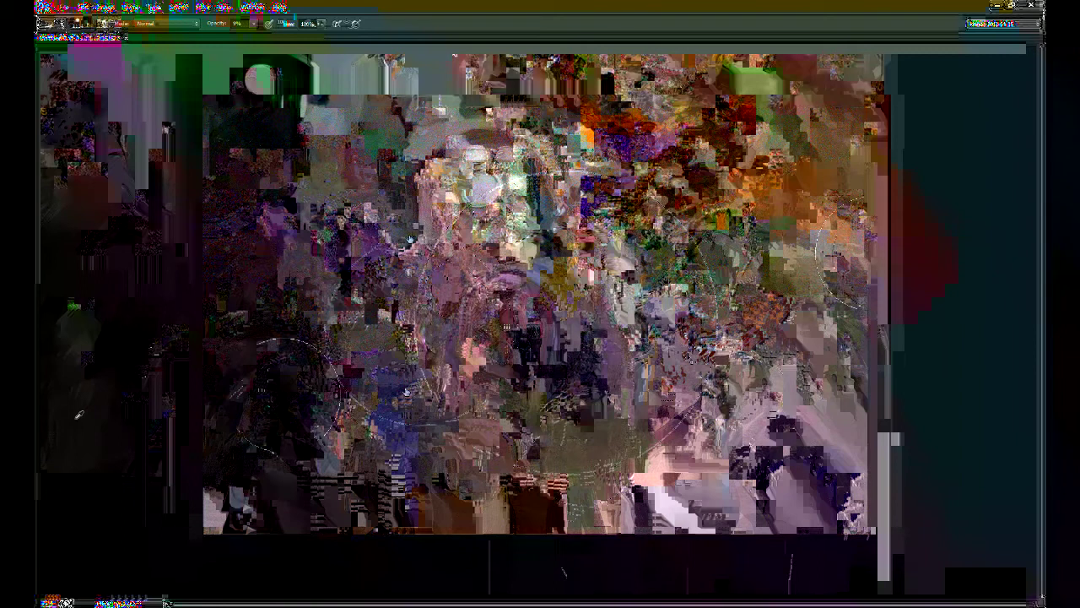
pyautogui.press('1')
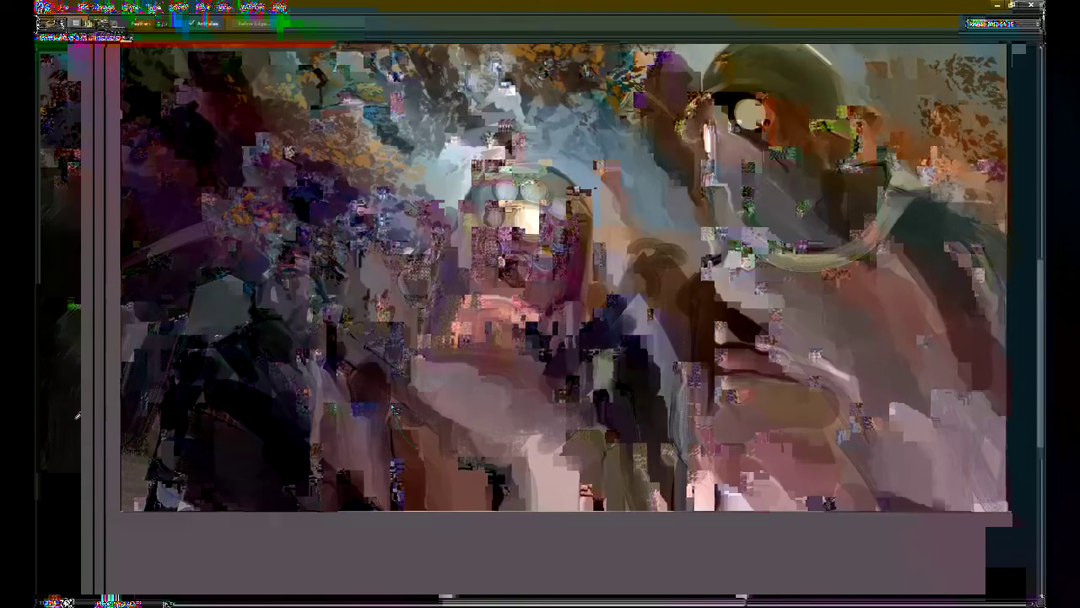
# Step: Select the central figure's head and torso freehand and move them lower in the scene with Free Transform
pyautogui.moveTo(393, 405)
pyautogui.mouseDown()
pyautogui.moveTo(574, 157)
pyautogui.moveTo(619, 260)
pyautogui.moveTo(601, 350)
pyautogui.mouseUp()
pyautogui.hotkey('ctrl', '-')
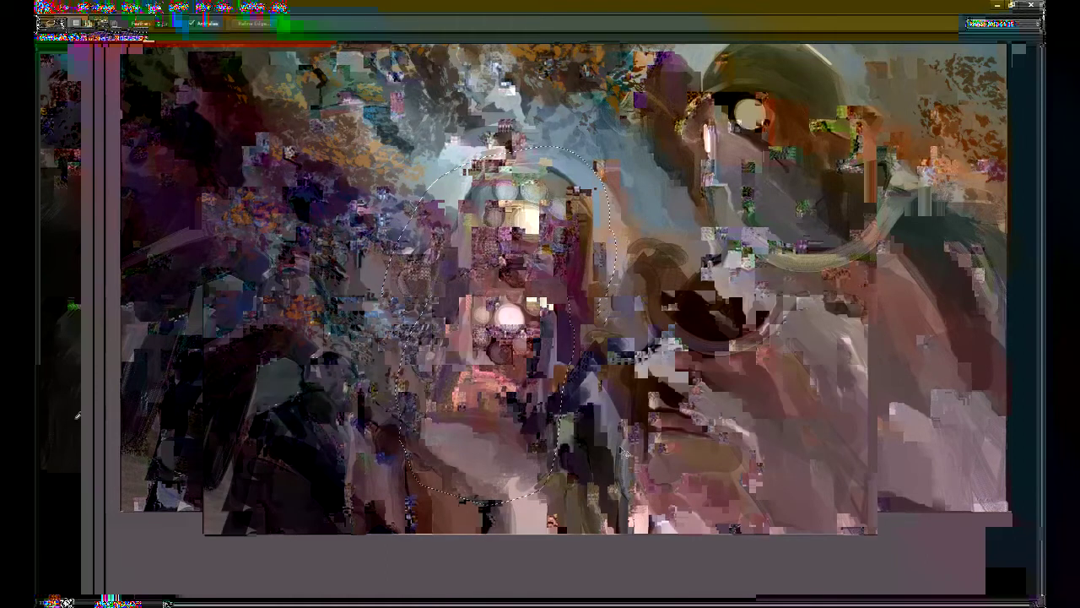
pyautogui.hotkey('ctrl', 't')
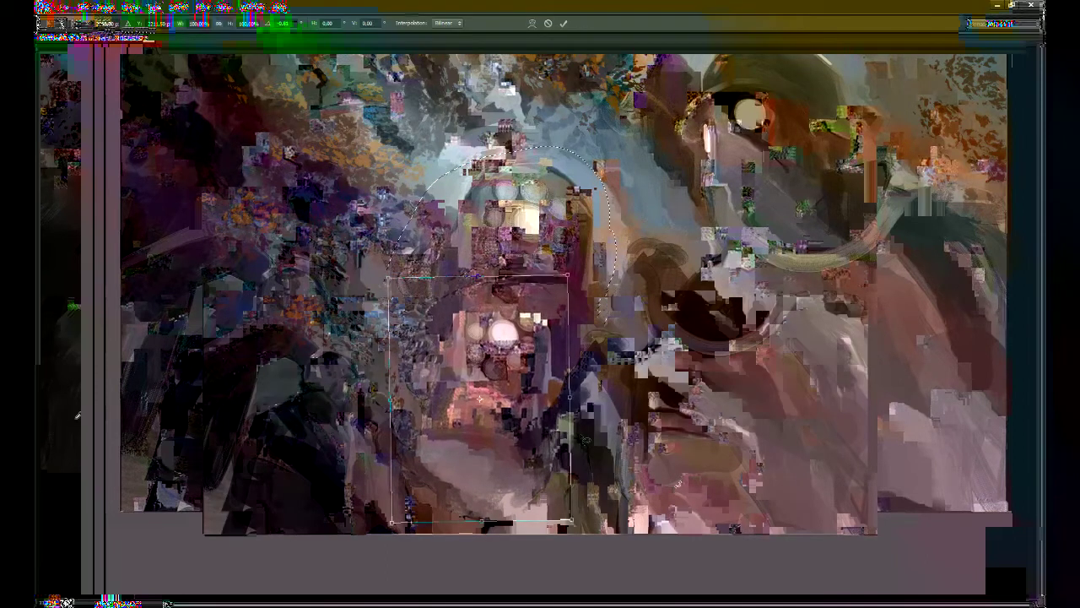
pyautogui.press('Return')
# Step: Paint over the gap above the relocated central figure with sampled muted purples and light blue sky tones
pyautogui.press('b')
pyautogui.moveTo(521, 275); pyautogui.dragTo(577, 306)
pyautogui.moveTo(587, 270)
pyautogui.mouseDown()
pyautogui.moveTo(602, 325)
pyautogui.moveTo(579, 334)
pyautogui.moveTo(561, 325)
pyautogui.moveTo(557, 300)
pyautogui.mouseUp()
pyautogui.moveTo(450, 293)
pyautogui.mouseDown()
pyautogui.moveTo(501, 277)
pyautogui.moveTo(535, 286)
pyautogui.moveTo(493, 265)
pyautogui.moveTo(580, 253)
pyautogui.moveTo(498, 236)
pyautogui.moveTo(481, 245)
pyautogui.moveTo(515, 240)
pyautogui.mouseUp()
pyautogui.moveTo(443, 270)
pyautogui.mouseDown()
pyautogui.moveTo(397, 316)
pyautogui.moveTo(417, 341)
pyautogui.moveTo(439, 324)
pyautogui.moveTo(450, 344)
pyautogui.mouseUp()
pyautogui.keyDown('alt'); pyautogui.click(444, 315); pyautogui.keyUp('alt')
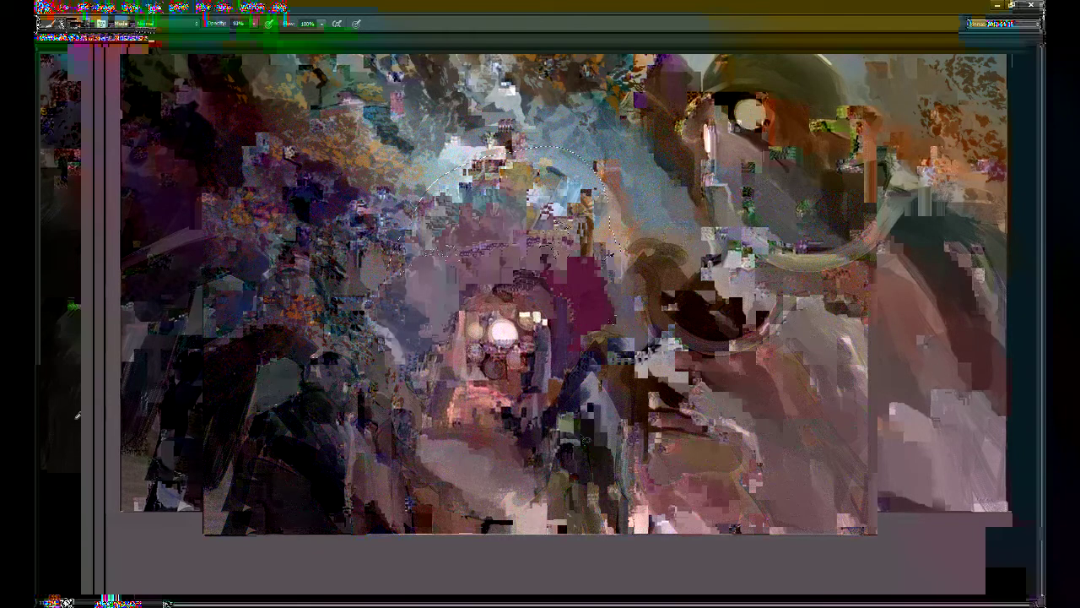
pyautogui.moveTo(442, 275)
pyautogui.mouseDown()
pyautogui.moveTo(465, 256)
pyautogui.moveTo(439, 232)
pyautogui.mouseUp()
pyautogui.moveTo(517, 202)
pyautogui.mouseDown()
pyautogui.moveTo(460, 181)
pyautogui.moveTo(574, 173)
pyautogui.mouseUp()
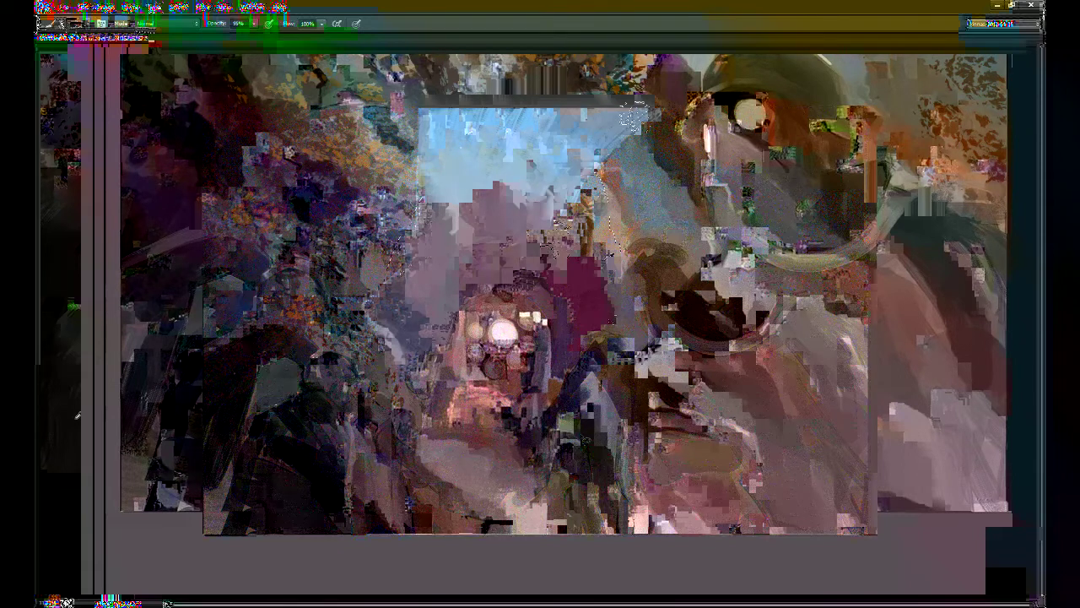
# Step: Paint pale grey sky between the central figure and the soldier, and extend the light tones to the figure's other side
pyautogui.moveTo(634, 115); pyautogui.dragTo(675, 139)
pyautogui.moveTo(622, 195)
pyautogui.mouseDown()
pyautogui.moveTo(604, 135)
pyautogui.moveTo(557, 151)
pyautogui.mouseUp()
pyautogui.moveTo(561, 244)
pyautogui.mouseDown()
pyautogui.moveTo(635, 144)
pyautogui.moveTo(682, 146)
pyautogui.moveTo(643, 130)
pyautogui.mouseUp()
pyautogui.moveTo(407, 182)
pyautogui.mouseDown()
pyautogui.moveTo(372, 287)
pyautogui.moveTo(379, 239)
pyautogui.moveTo(437, 256)
pyautogui.moveTo(451, 319)
pyautogui.moveTo(466, 285)
pyautogui.mouseUp()
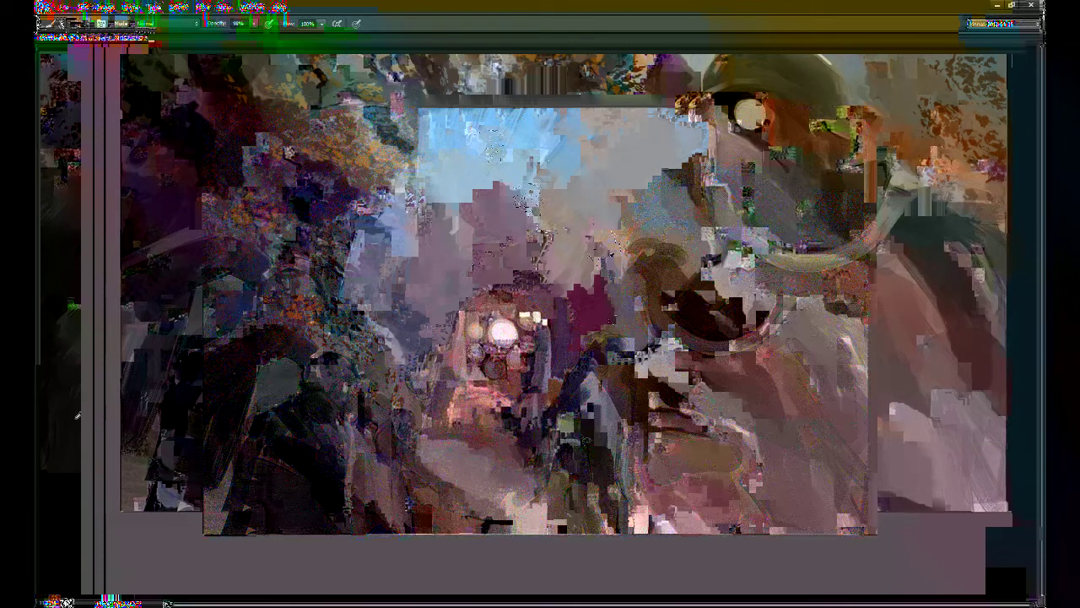
# Step: Paint light vertical strokes below the central figure's body and rework the tones beside its shoulder
pyautogui.moveTo(582, 388)
pyautogui.mouseDown()
pyautogui.moveTo(614, 423)
pyautogui.moveTo(559, 439)
pyautogui.moveTo(602, 467)
pyautogui.moveTo(613, 497)
pyautogui.moveTo(604, 518)
pyautogui.mouseUp()
pyautogui.moveTo(553, 496)
pyautogui.mouseDown()
pyautogui.moveTo(540, 506)
pyautogui.moveTo(541, 540)
pyautogui.mouseUp()
pyautogui.moveTo(402, 383); pyautogui.dragTo(410, 426)
pyautogui.moveTo(405, 344)
pyautogui.mouseDown()
pyautogui.moveTo(400, 386)
pyautogui.moveTo(371, 383)
pyautogui.moveTo(356, 358)
pyautogui.mouseUp()
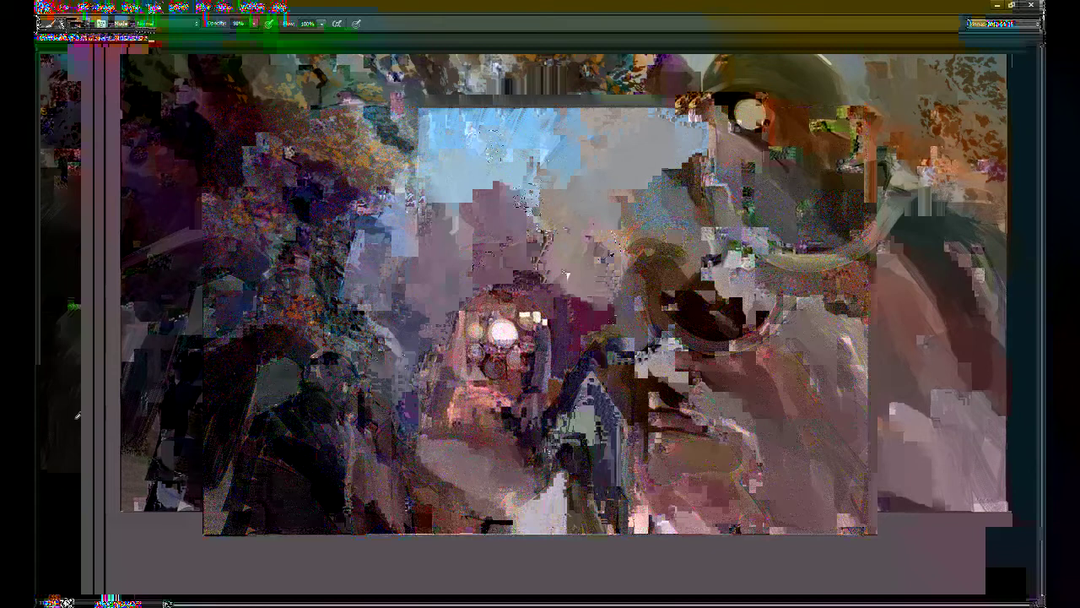
# Step: Brush light sky tones beside the soldier's mask and across the foliage on the far side of the central figure
pyautogui.moveTo(675, 118); pyautogui.dragTo(719, 113)
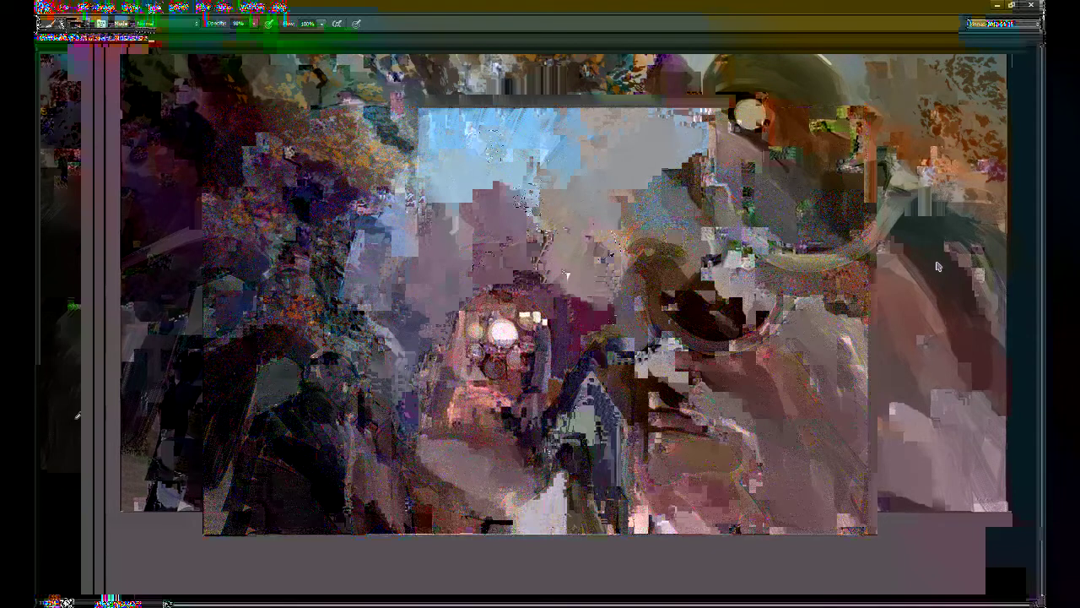
pyautogui.moveTo(420, 233)
pyautogui.mouseDown()
pyautogui.moveTo(260, 269)
pyautogui.moveTo(386, 182)
pyautogui.mouseUp()
pyautogui.moveTo(405, 133)
pyautogui.mouseDown()
pyautogui.moveTo(253, 156)
pyautogui.moveTo(211, 140)
pyautogui.mouseUp()
pyautogui.moveTo(636, 329)
pyautogui.mouseDown()
pyautogui.moveTo(603, 359)
pyautogui.moveTo(632, 320)
pyautogui.mouseUp()
# Step: Cover the dark foreground beside the central figure with broad blue-grey strokes at high opacity, and save the document
pyautogui.keyDown('alt'); pyautogui.click(478, 438); pyautogui.keyUp('alt')
pyautogui.moveTo(391, 430); pyautogui.dragTo(351, 440)
pyautogui.press('9')
pyautogui.press('8')
pyautogui.moveTo(394, 474)
pyautogui.mouseDown()
pyautogui.moveTo(405, 544)
pyautogui.moveTo(376, 475)
pyautogui.moveTo(417, 457)
pyautogui.moveTo(328, 410)
pyautogui.mouseUp()
pyautogui.moveTo(353, 369)
pyautogui.mouseDown()
pyautogui.moveTo(264, 426)
pyautogui.moveTo(241, 533)
pyautogui.moveTo(314, 553)
pyautogui.mouseUp()
pyautogui.moveTo(388, 498)
pyautogui.mouseDown()
pyautogui.moveTo(253, 354)
pyautogui.moveTo(329, 270)
pyautogui.moveTo(324, 421)
pyautogui.moveTo(227, 497)
pyautogui.moveTo(416, 506)
pyautogui.moveTo(490, 535)
pyautogui.mouseUp()
pyautogui.moveTo(550, 336); pyautogui.dragTo(553, 368)
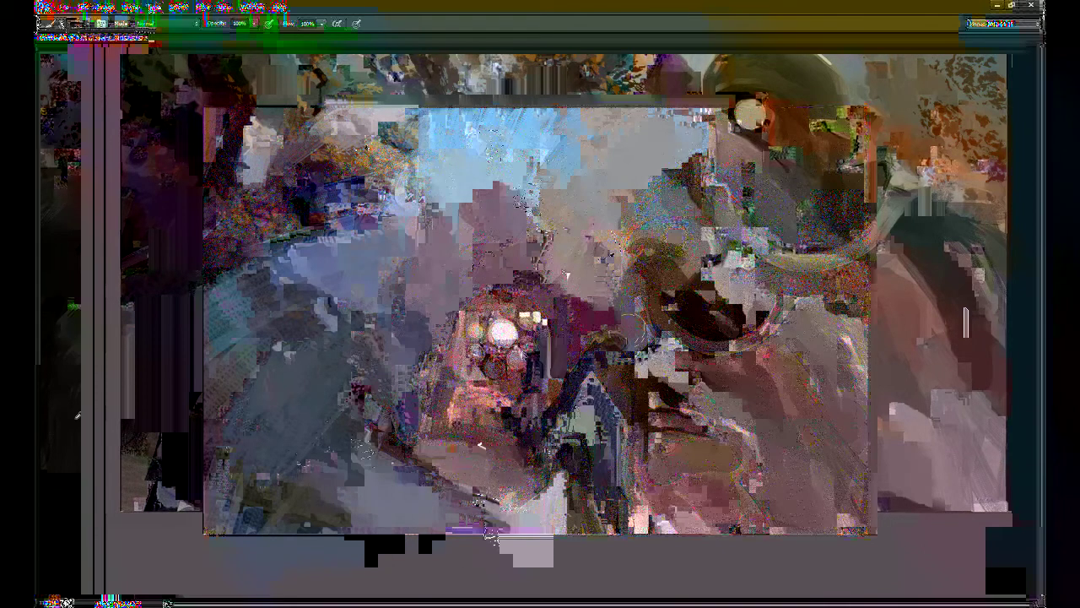
pyautogui.hotkey('ctrl', 's')
# Step: Select a bent, limb-like shape in the blue-grey foreground freehand, paint it dark with an enlarged brush, and deselect
pyautogui.press('l')
pyautogui.moveTo(435, 454)
pyautogui.mouseDown()
pyautogui.moveTo(300, 310)
pyautogui.moveTo(191, 382)
pyautogui.moveTo(181, 473)
pyautogui.moveTo(230, 434)
pyautogui.mouseUp()
pyautogui.moveTo(317, 354)
pyautogui.mouseDown()
pyautogui.moveTo(413, 454)
pyautogui.moveTo(303, 313)
pyautogui.moveTo(218, 414)
pyautogui.mouseUp()
pyautogui.press('b')
pyautogui.press(']')
pyautogui.press(']')
pyautogui.press(']')
pyautogui.press(']')
pyautogui.press(']')
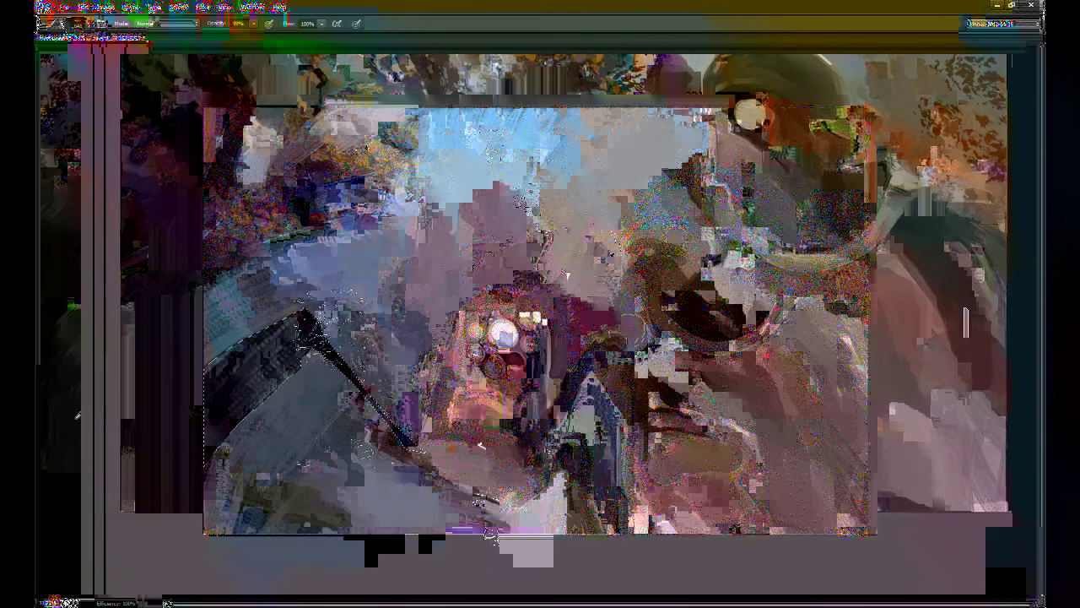
pyautogui.hotkey('ctrl', 'd')
# Step: Reduce the brush size and paint detail strokes near the soldier's mask edge, round lens and helmet
pyautogui.press('[')
pyautogui.press('[')
pyautogui.press('[')
pyautogui.moveTo(620, 322); pyautogui.dragTo(622, 316)
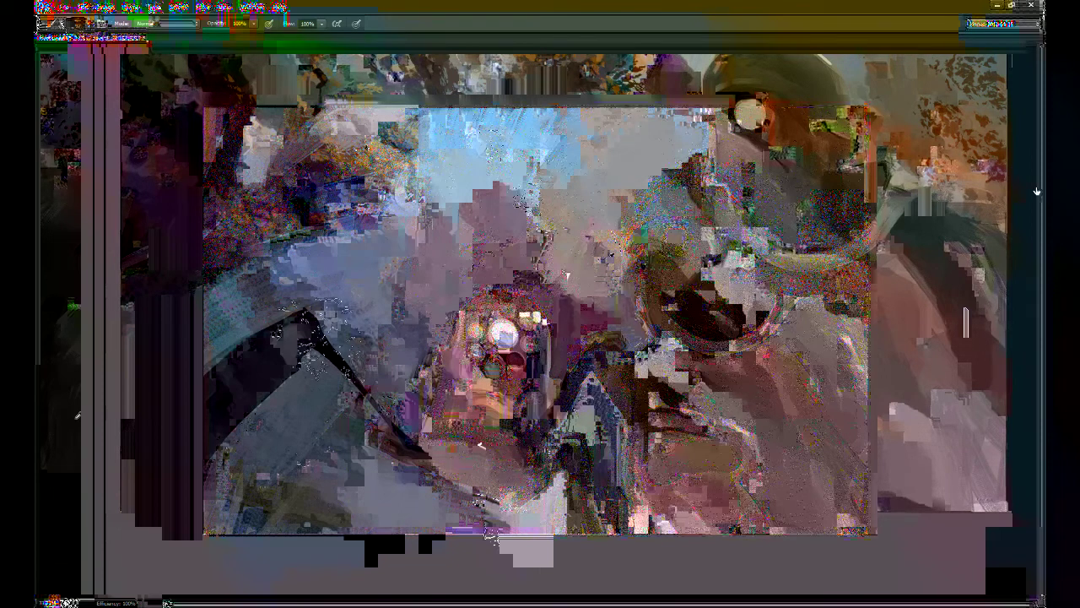
pyautogui.hotkey('ctrl', '+')
pyautogui.hotkey('ctrl', '+')
pyautogui.moveTo(777, 132); pyautogui.dragTo(500, 217)
pyautogui.moveTo(560, 238); pyautogui.dragTo(557, 237)
pyautogui.moveTo(461, 254); pyautogui.dragTo(465, 295)
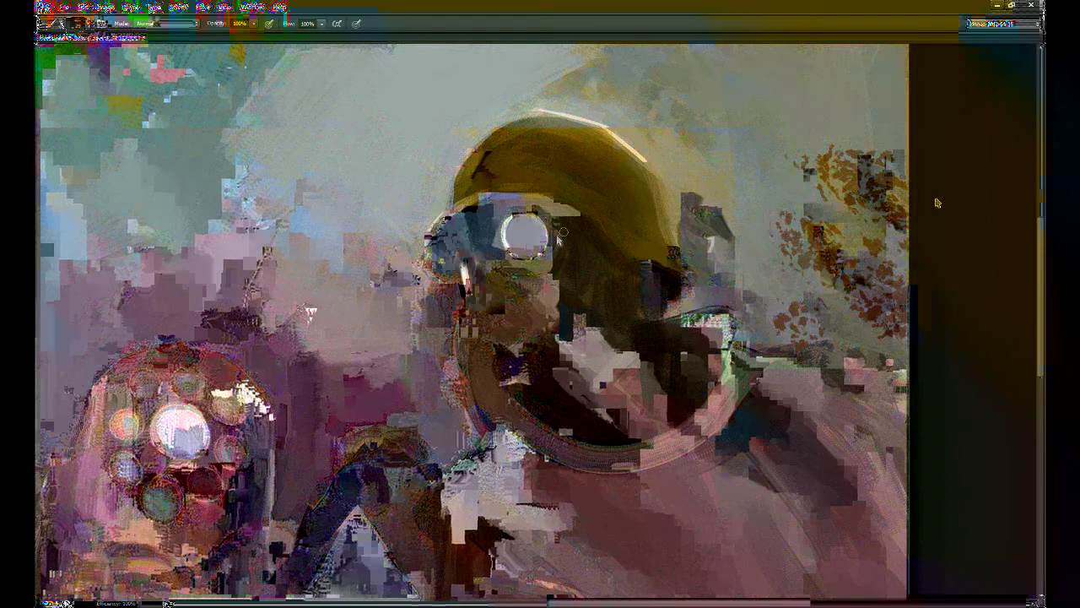
# Step: Undo the last stroke and paint soft highlights on the soldier's helmet with a smaller brush at 30% opacity
pyautogui.hotkey('ctrl', 'z')
pyautogui.press('3')
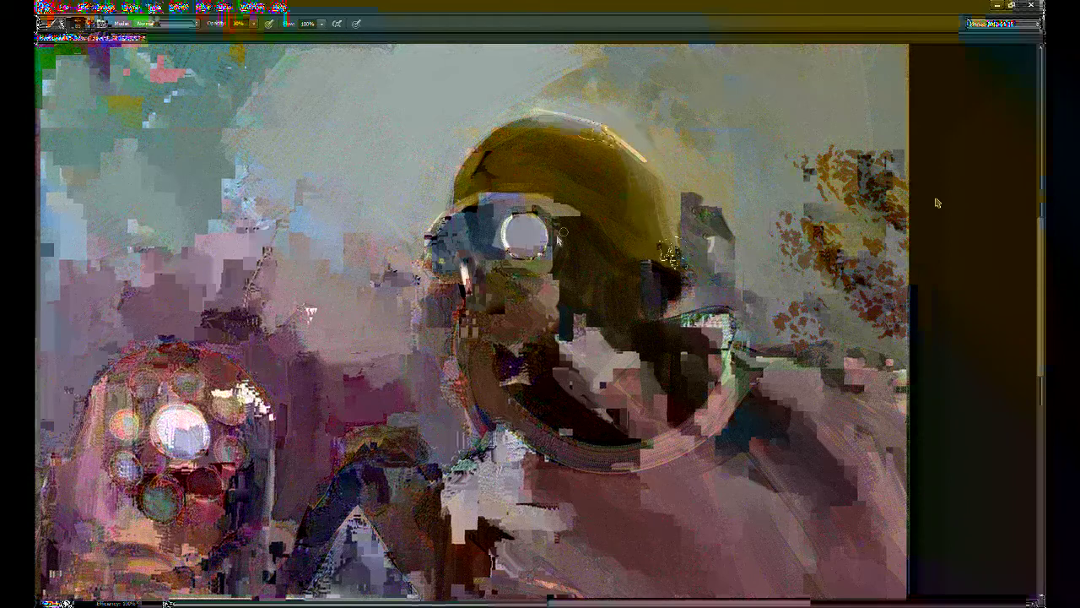
pyautogui.press('[')
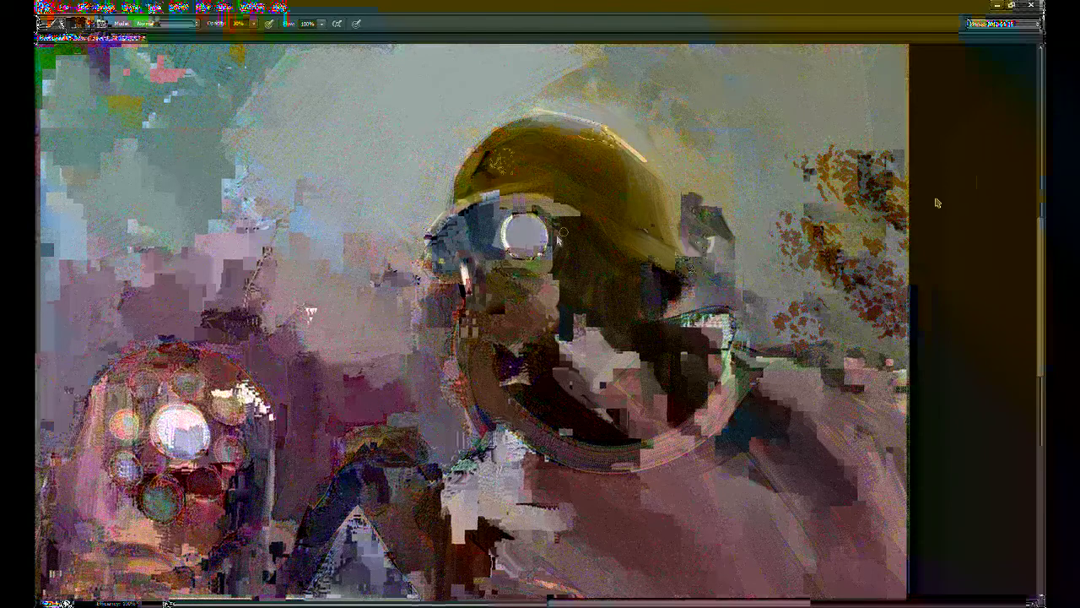
pyautogui.press('i')
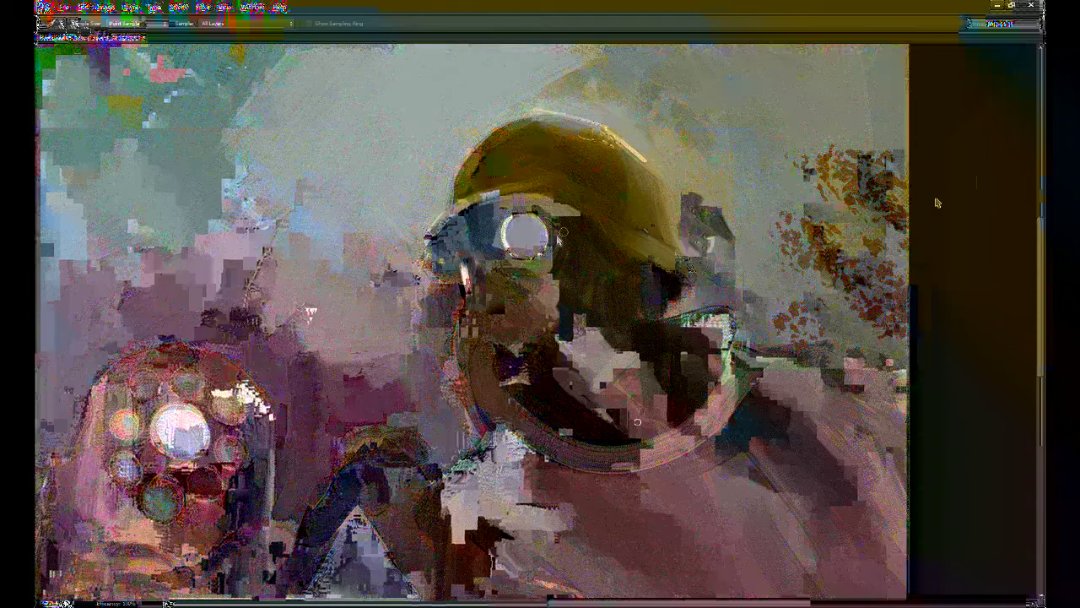
pyautogui.press('b')
pyautogui.moveTo(569, 147); pyautogui.dragTo(593, 173)
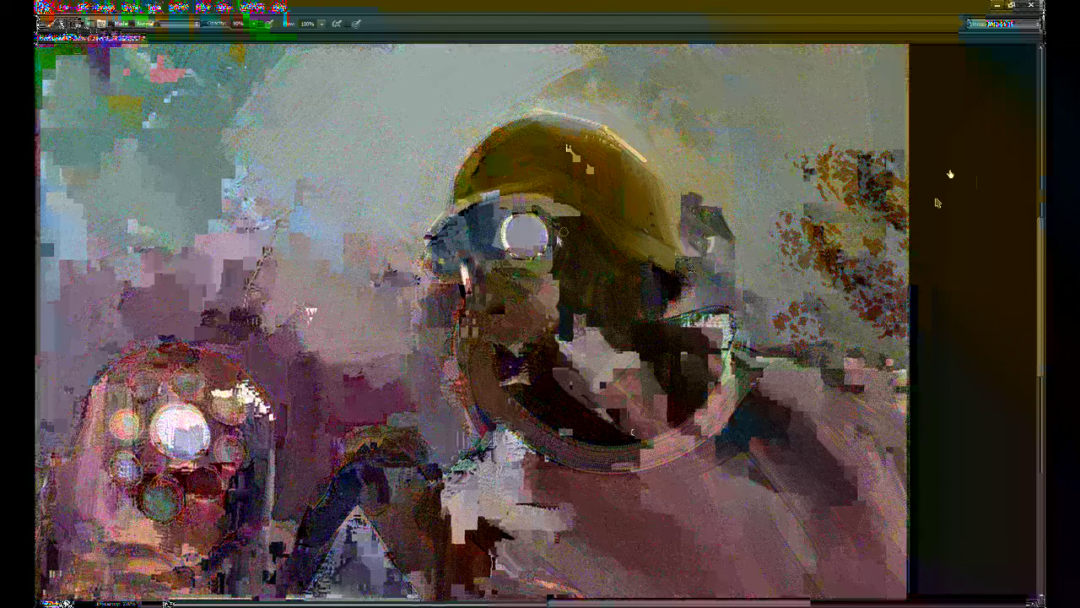
pyautogui.hotkey('ctrl', '-')
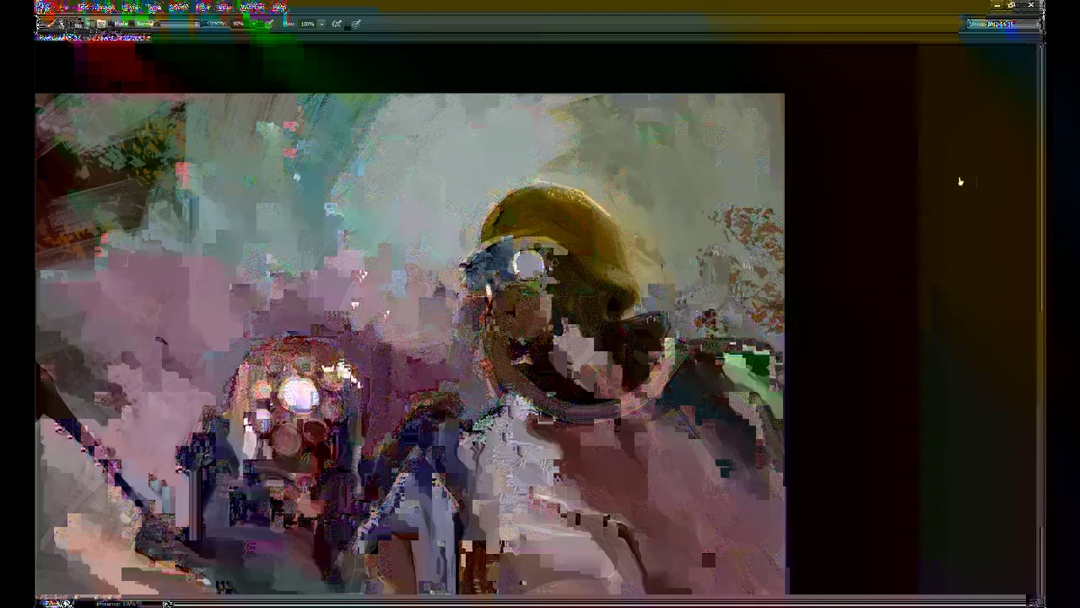
# Step: Paint detail strokes below the round lens and across the lower part of the soldier's mask, starting at 80% opacity
pyautogui.hotkey('ctrl', '+')
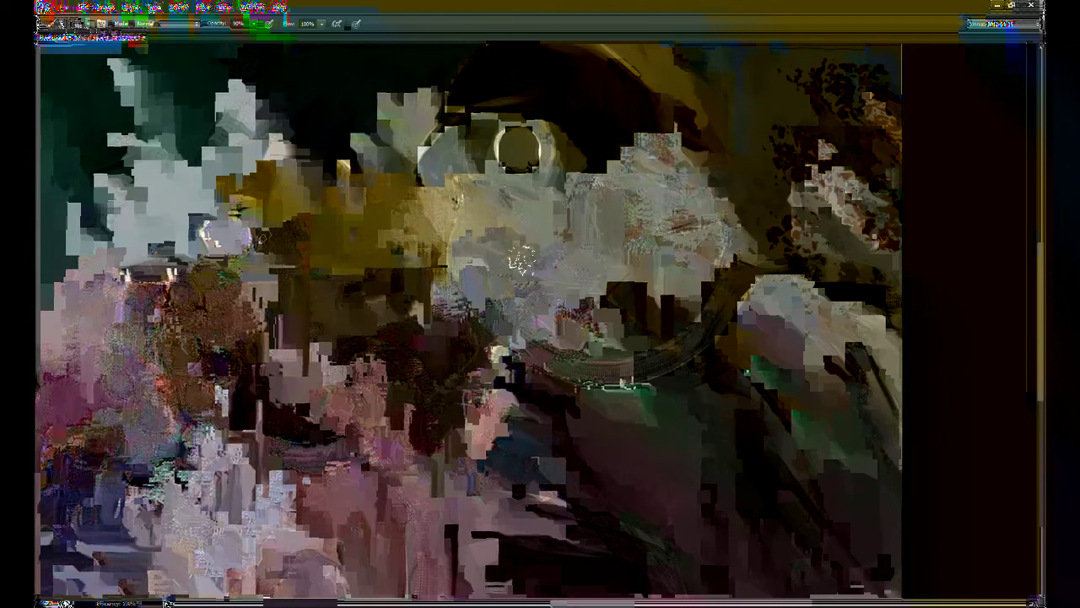
pyautogui.press('8')
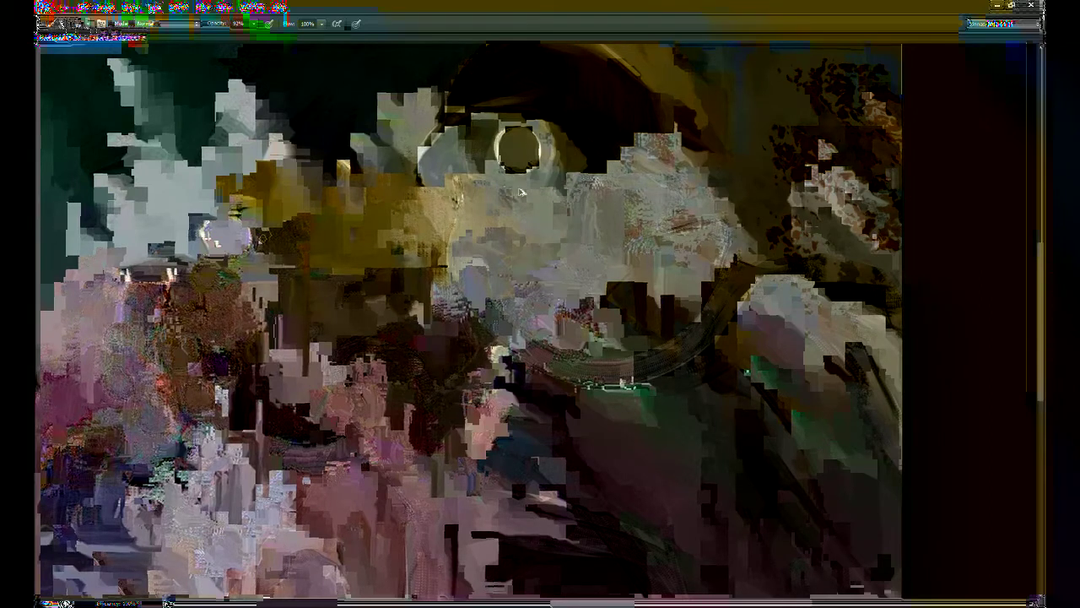
pyautogui.moveTo(547, 179)
pyautogui.mouseDown()
pyautogui.moveTo(550, 150)
pyautogui.moveTo(553, 182)
pyautogui.mouseUp()
pyautogui.press('8')
pyautogui.press('5')
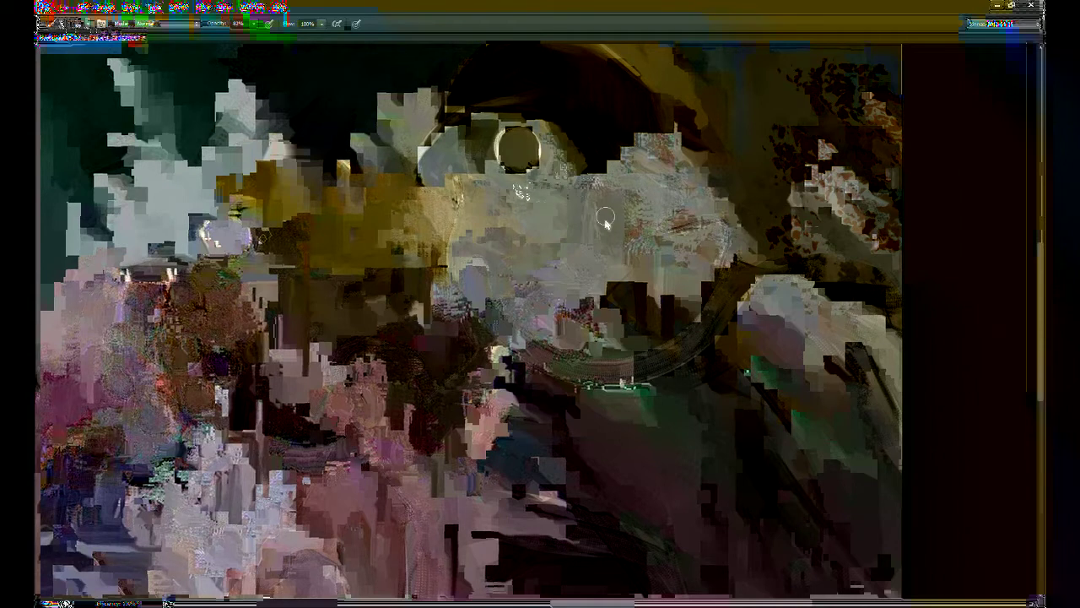
pyautogui.moveTo(637, 293)
pyautogui.mouseDown()
pyautogui.moveTo(688, 256)
pyautogui.moveTo(604, 309)
pyautogui.moveTo(633, 302)
pyautogui.mouseUp()
pyautogui.moveTo(665, 371)
pyautogui.mouseDown()
pyautogui.moveTo(696, 304)
pyautogui.moveTo(978, 307)
pyautogui.mouseUp()
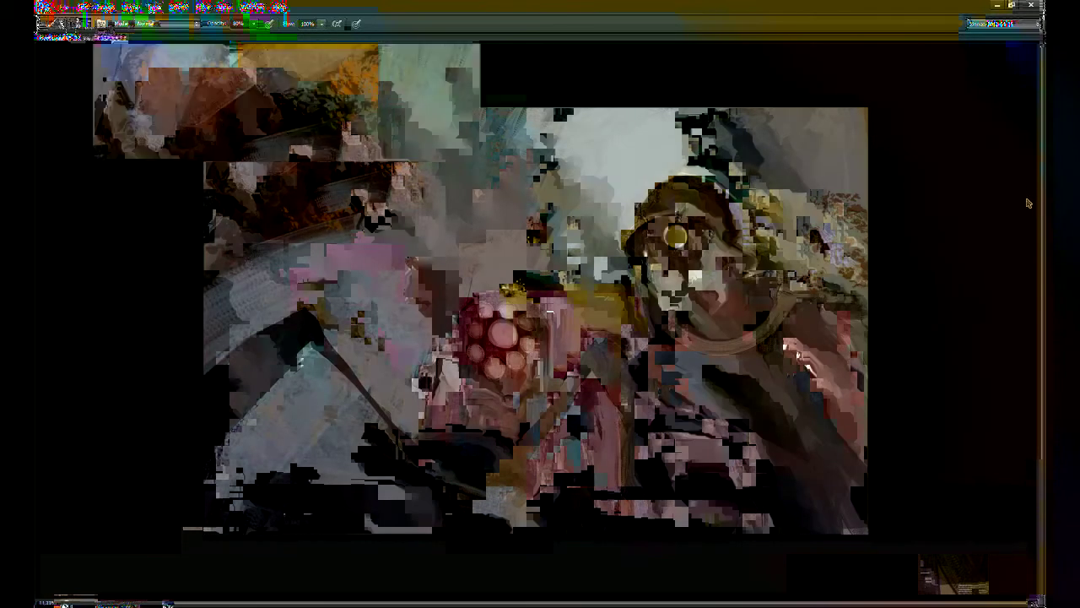
# Step: Paint edge strokes along the central multi-lensed figure's domed head and near its mouth at 90% opacity
pyautogui.hotkey('ctrl', '+')
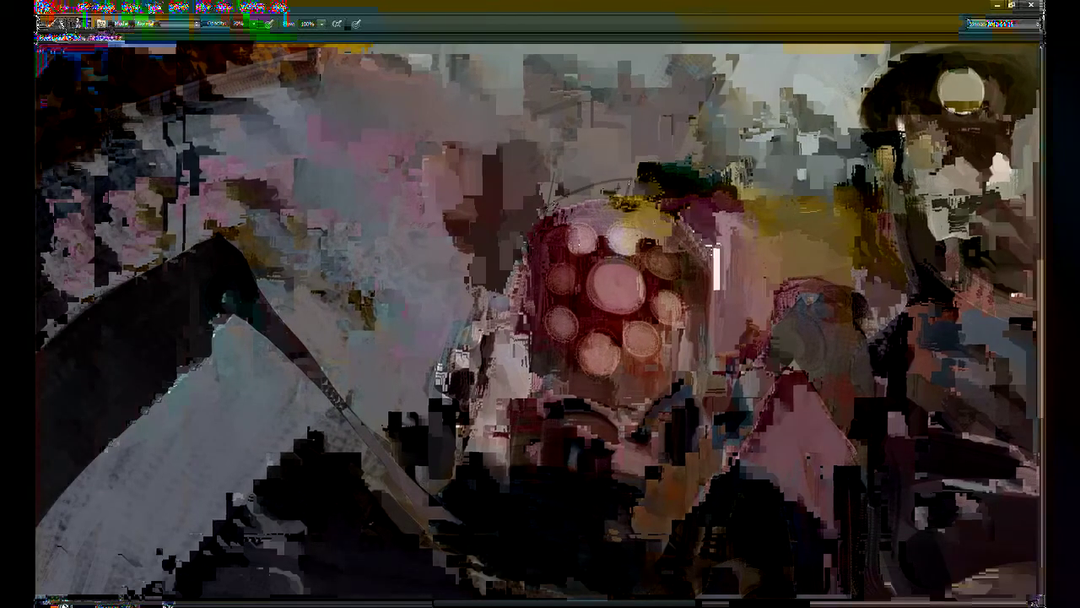
pyautogui.moveTo(671, 225); pyautogui.dragTo(649, 191)
pyautogui.press('9')
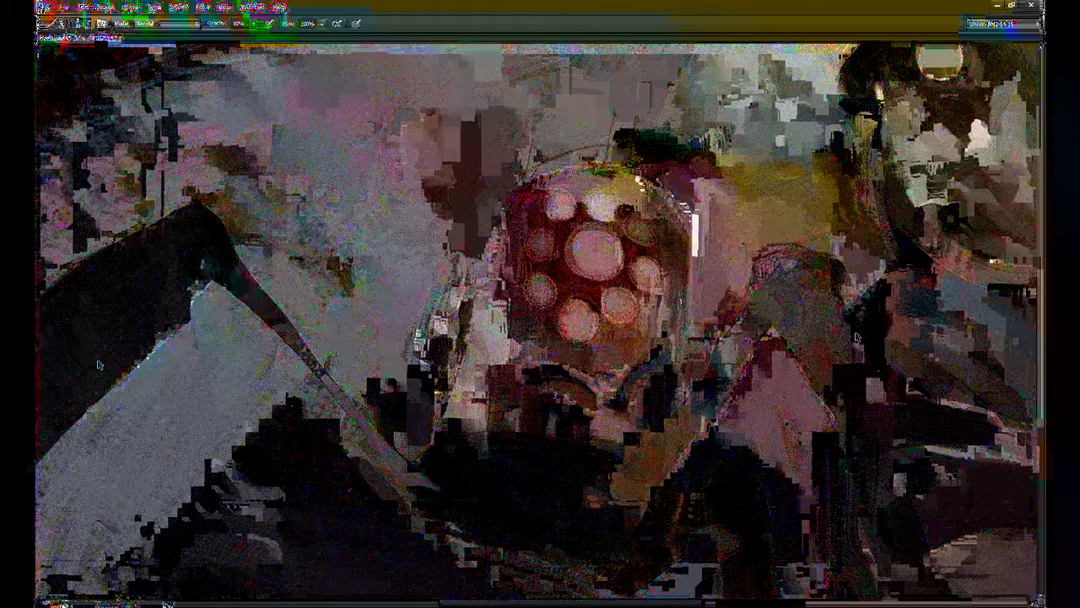
pyautogui.scroll(-1, 542, 302)
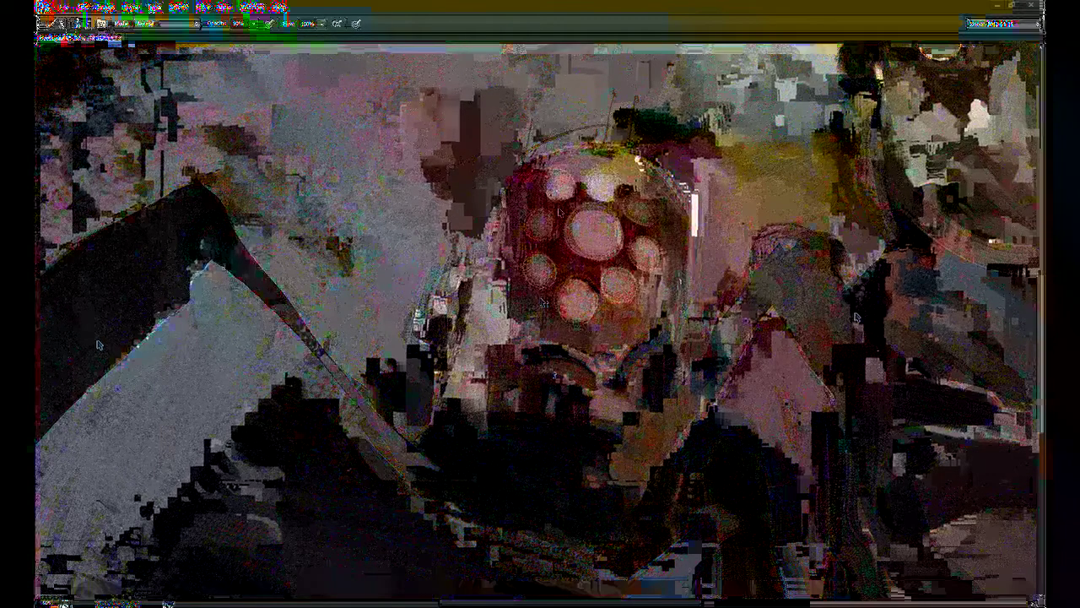
pyautogui.moveTo(508, 189)
pyautogui.mouseDown()
pyautogui.moveTo(556, 150)
pyautogui.moveTo(590, 149)
pyautogui.mouseUp()
pyautogui.moveTo(508, 198); pyautogui.dragTo(494, 239)
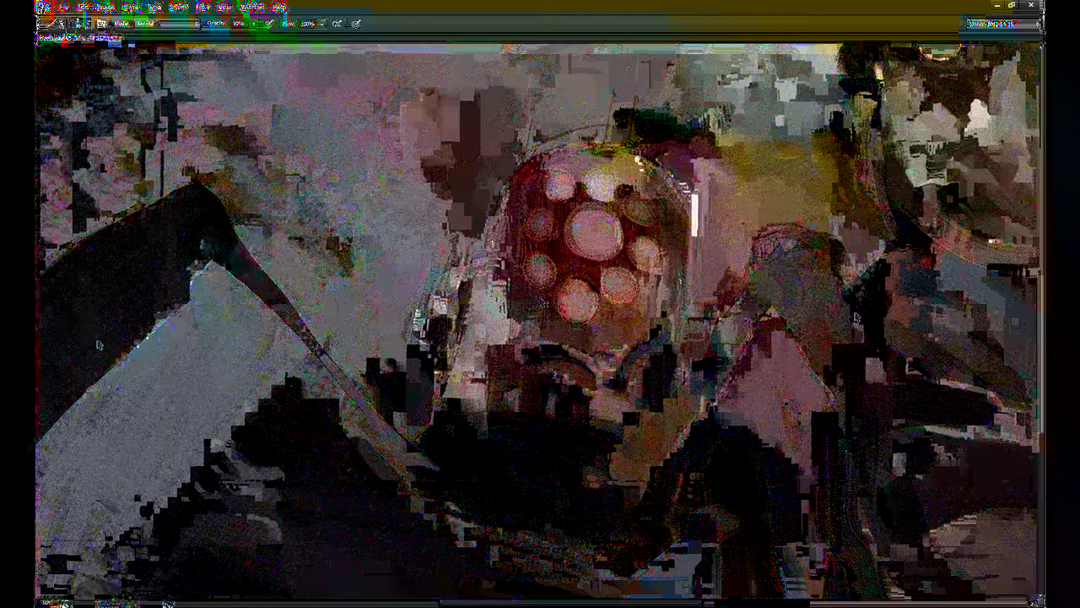
pyautogui.moveTo(498, 236); pyautogui.dragTo(464, 272)
pyautogui.moveTo(625, 366); pyautogui.dragTo(634, 355)
# Step: Paint strokes beside the figure's base and along its thin jointed limb at 20% opacity, undoing the long stroke along the limb
pyautogui.press('2')
pyautogui.moveTo(419, 350); pyautogui.dragTo(432, 337)
pyautogui.press('space')
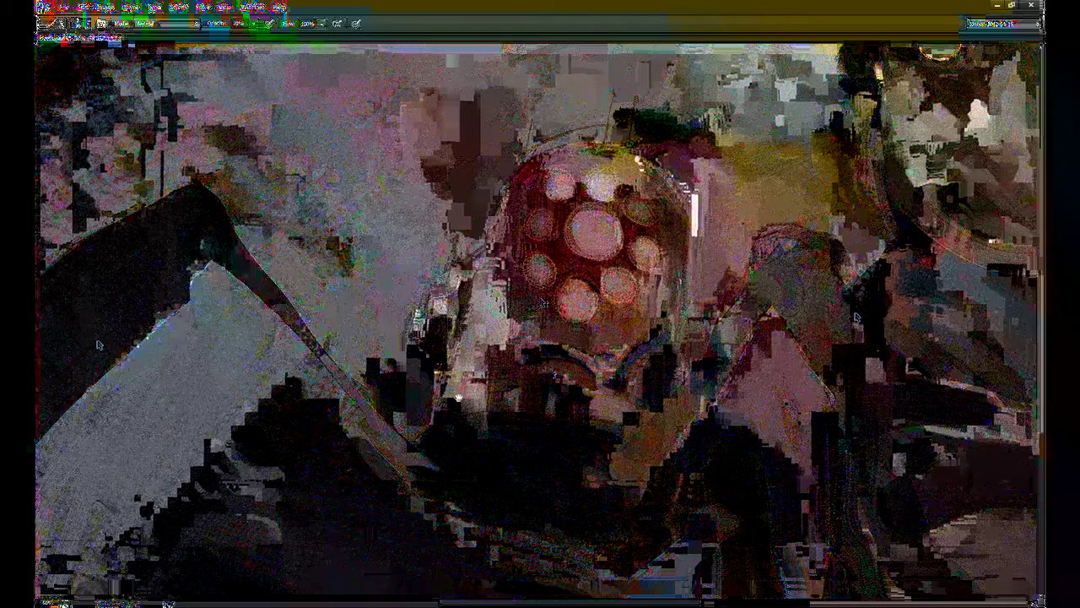
pyautogui.moveTo(458, 397); pyautogui.dragTo(469, 369)
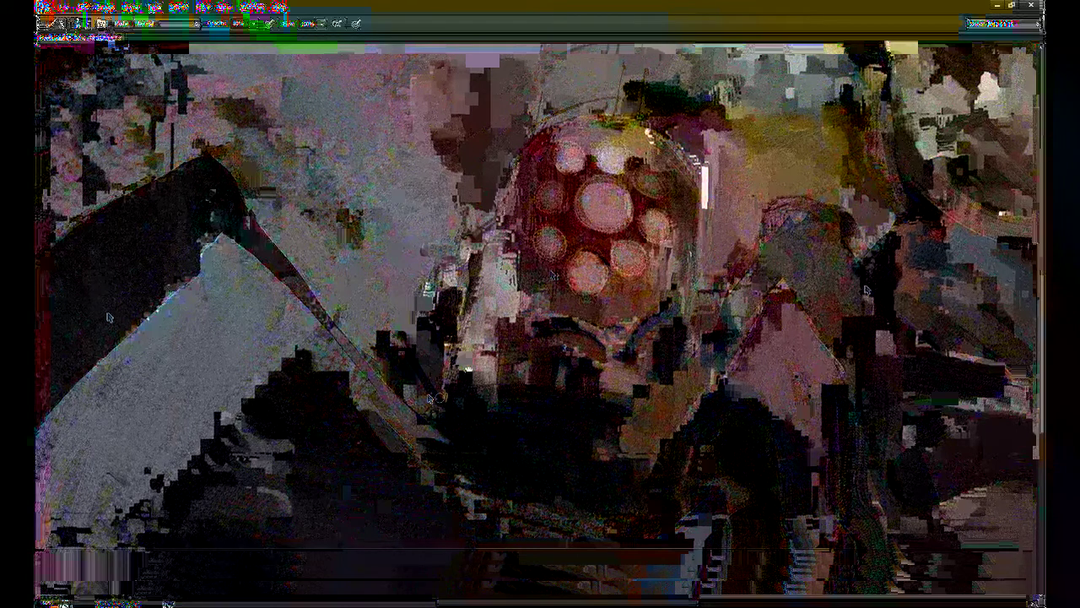
pyautogui.moveTo(236, 213); pyautogui.dragTo(302, 265)
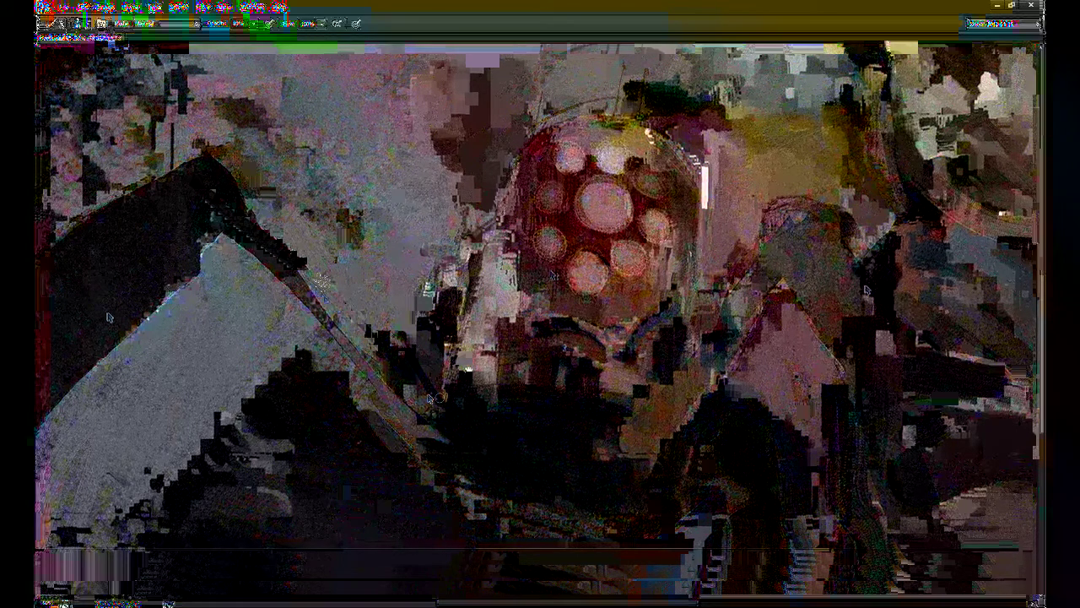
pyautogui.moveTo(304, 220)
pyautogui.mouseDown()
pyautogui.moveTo(432, 309)
pyautogui.moveTo(424, 368)
pyautogui.mouseUp()
pyautogui.hotkey('ctrl', 'z')
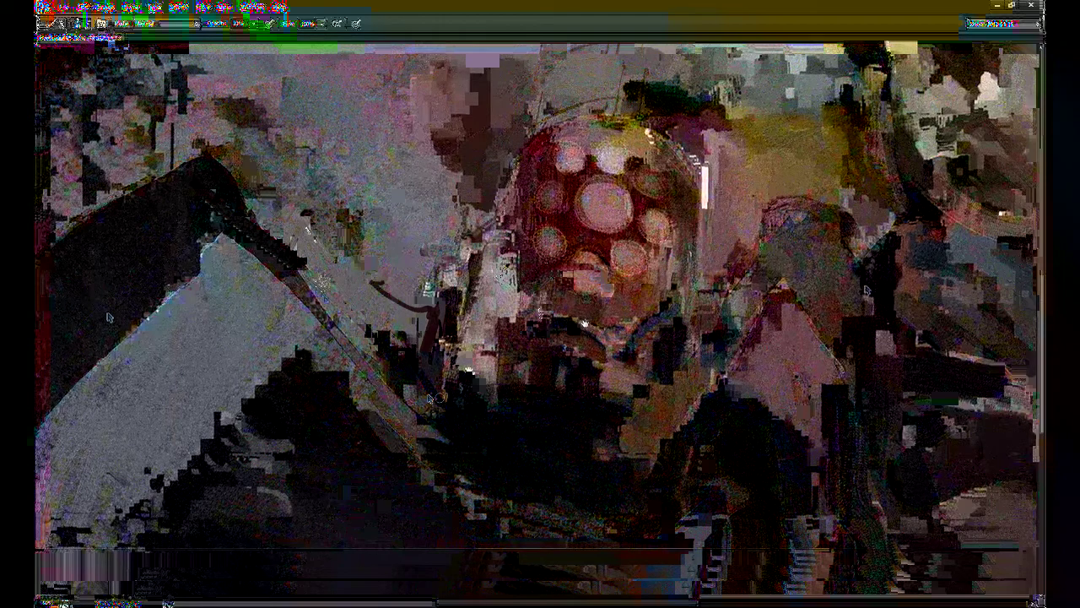
pyautogui.moveTo(439, 396); pyautogui.dragTo(430, 397)
# Step: Select the lens area of the central figure's domed head freehand and apply a Free Transform to it
pyautogui.press('l')
pyautogui.moveTo(449, 322)
pyautogui.mouseDown()
pyautogui.moveTo(446, 297)
pyautogui.moveTo(567, 158)
pyautogui.moveTo(537, 327)
pyautogui.mouseUp()
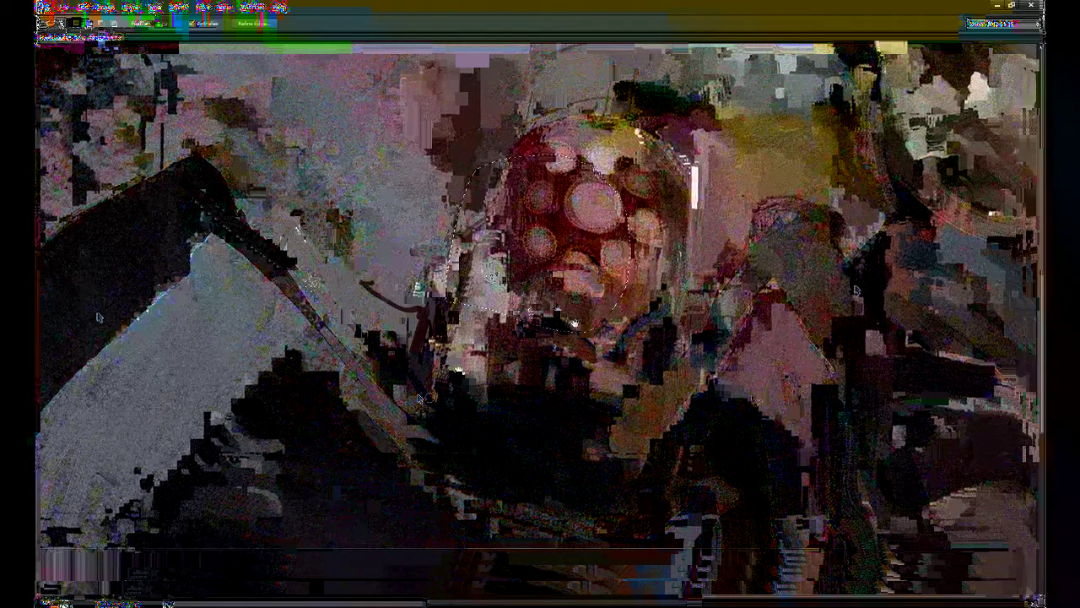
pyautogui.hotkey('ctrl', 't')
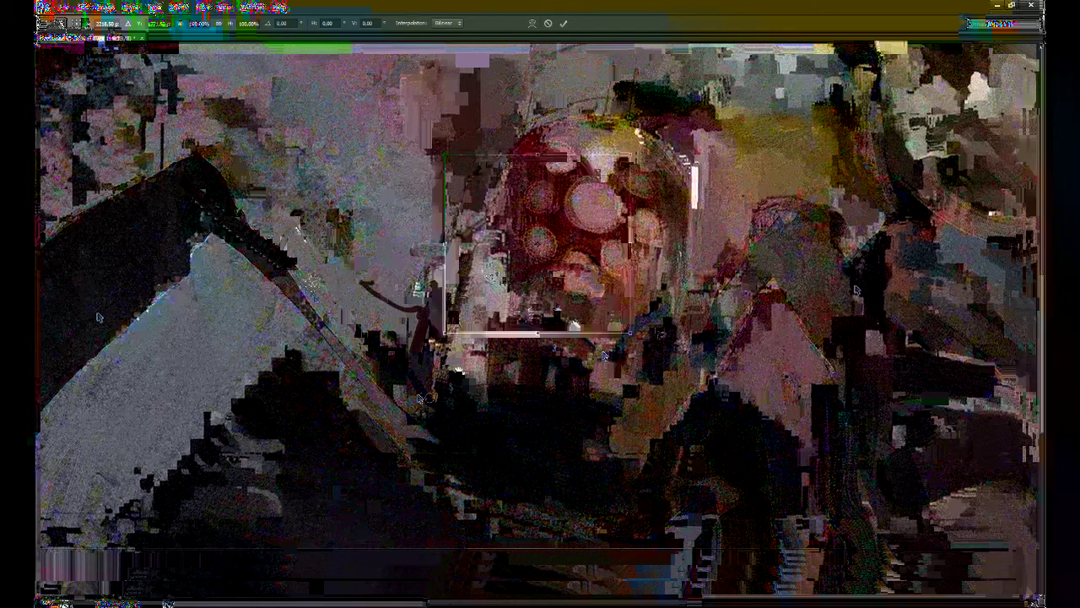
pyautogui.press('Return')
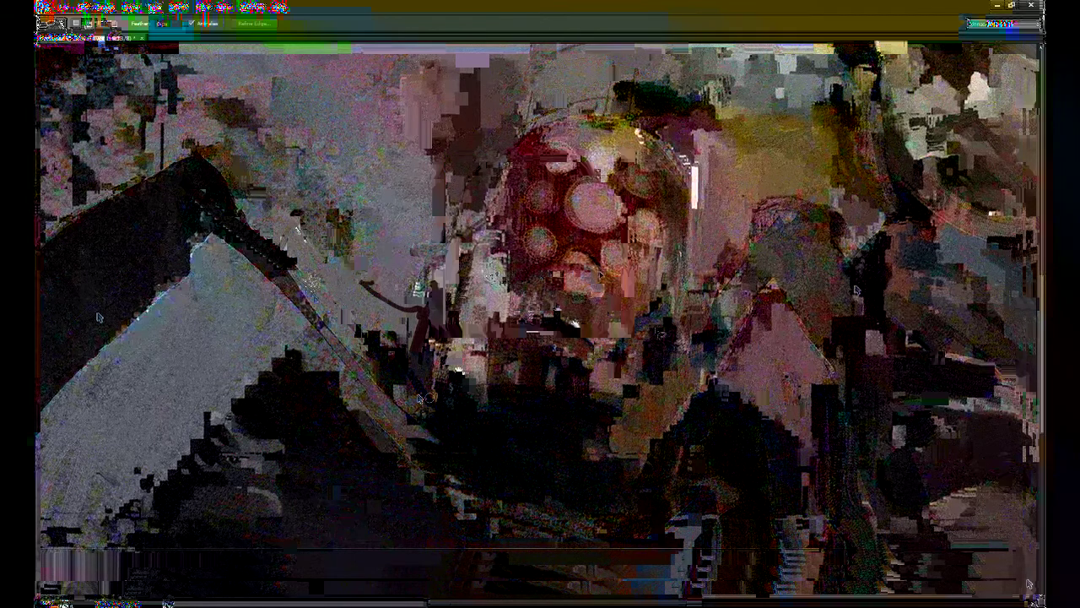
# Step: Warp the lens area of the domed head slightly upward, compare it with the previous state, and merge the layer down
pyautogui.moveTo(486, 297)
pyautogui.mouseDown()
pyautogui.moveTo(475, 228)
pyautogui.moveTo(485, 184)
pyautogui.moveTo(502, 169)
pyautogui.moveTo(553, 156)
pyautogui.moveTo(616, 181)
pyautogui.moveTo(625, 253)
pyautogui.moveTo(560, 321)
pyautogui.mouseUp()
pyautogui.hotkey('ctrl', 't')
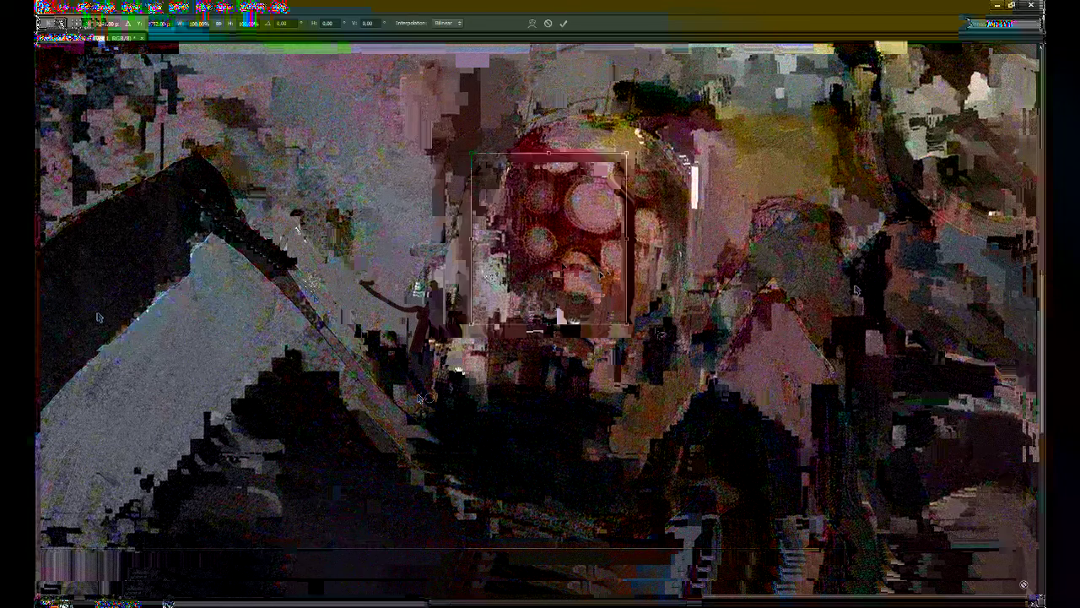
pyautogui.click(604, 391)
pyautogui.moveTo(560, 262); pyautogui.dragTo(558, 253)
pyautogui.moveTo(549, 323); pyautogui.dragTo(550, 316)
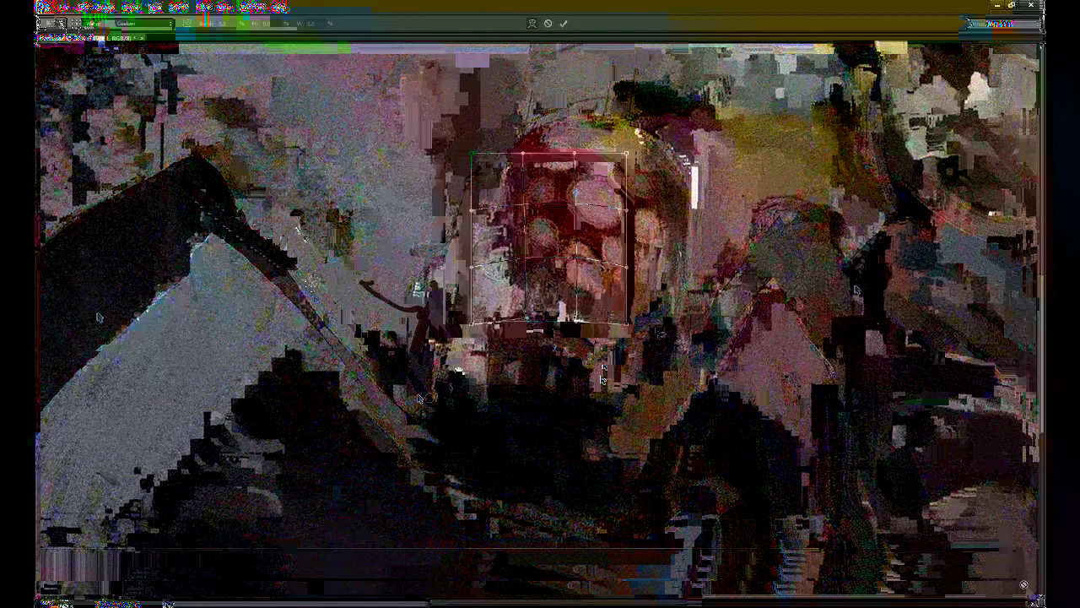
pyautogui.moveTo(573, 179); pyautogui.dragTo(575, 175)
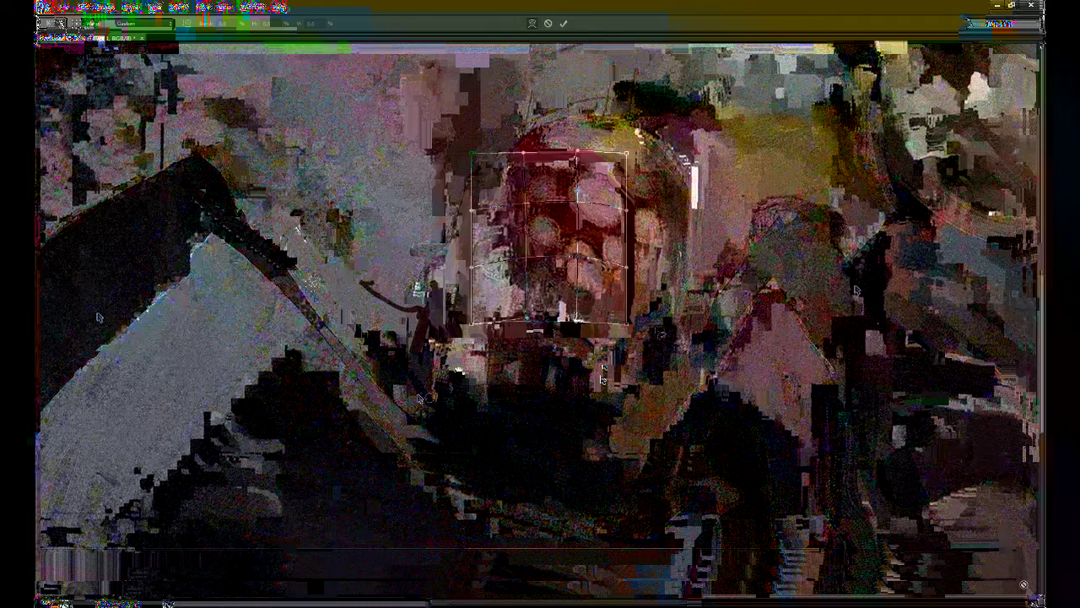
pyautogui.press('Return')
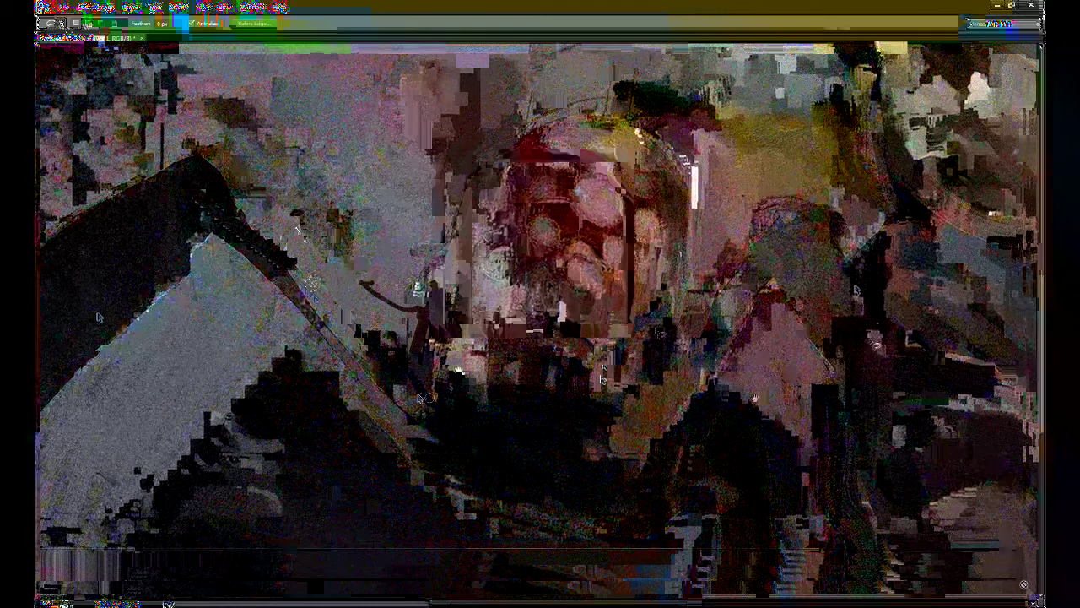
pyautogui.hotkey('ctrl', 'z')
pyautogui.hotkey('ctrl', 'z')
pyautogui.hotkey('ctrl', 'e')
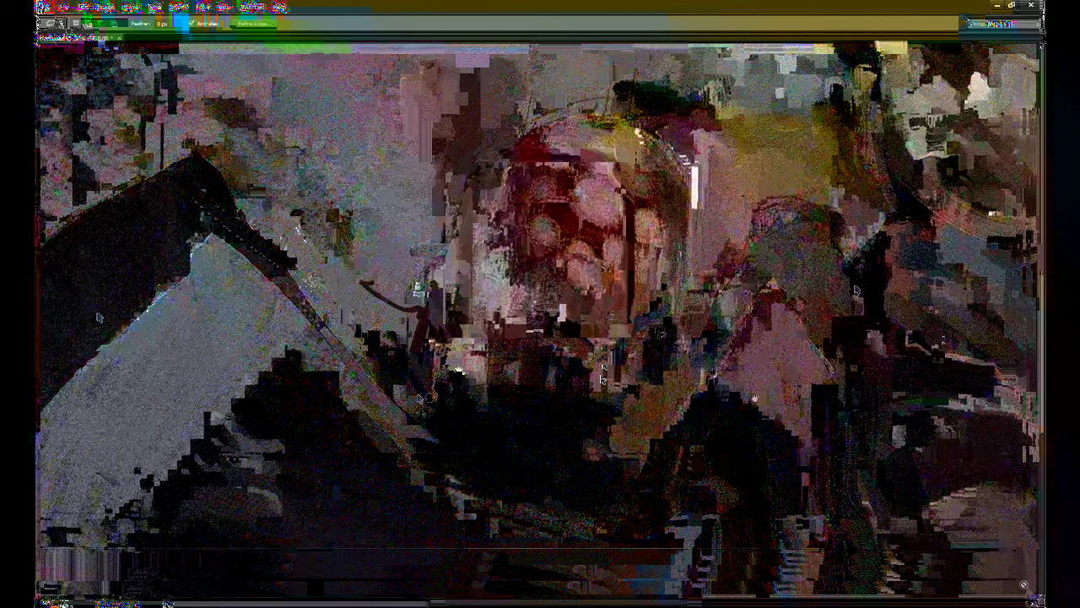
# Step: Paint a brush stroke across the dark base below the central figure's head at 33% opacity
pyautogui.moveTo(554, 344); pyautogui.dragTo(596, 295)
pyautogui.press('b')
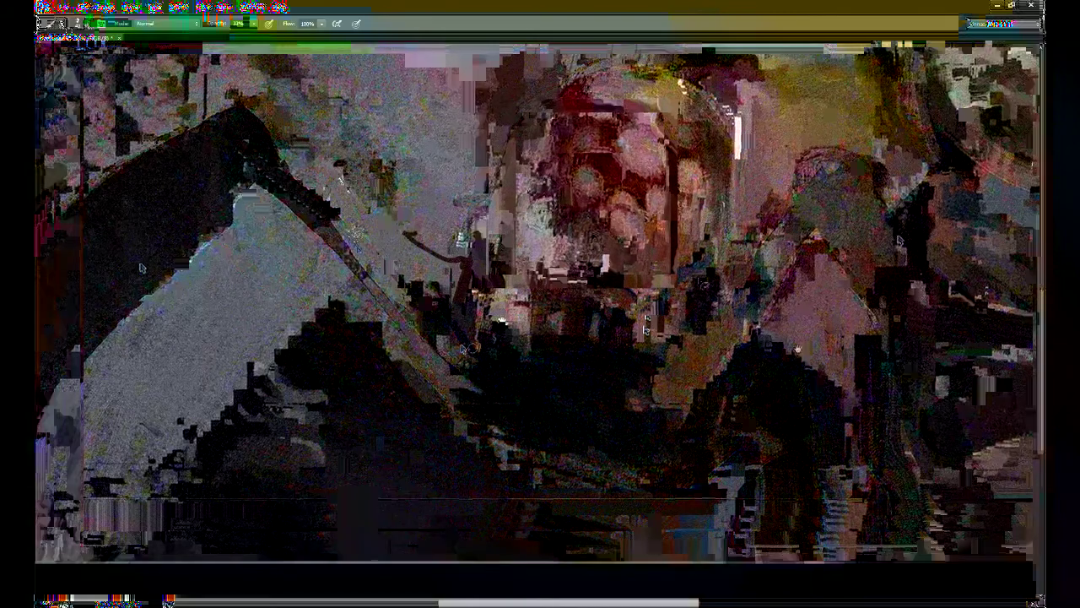
pyautogui.press('9')
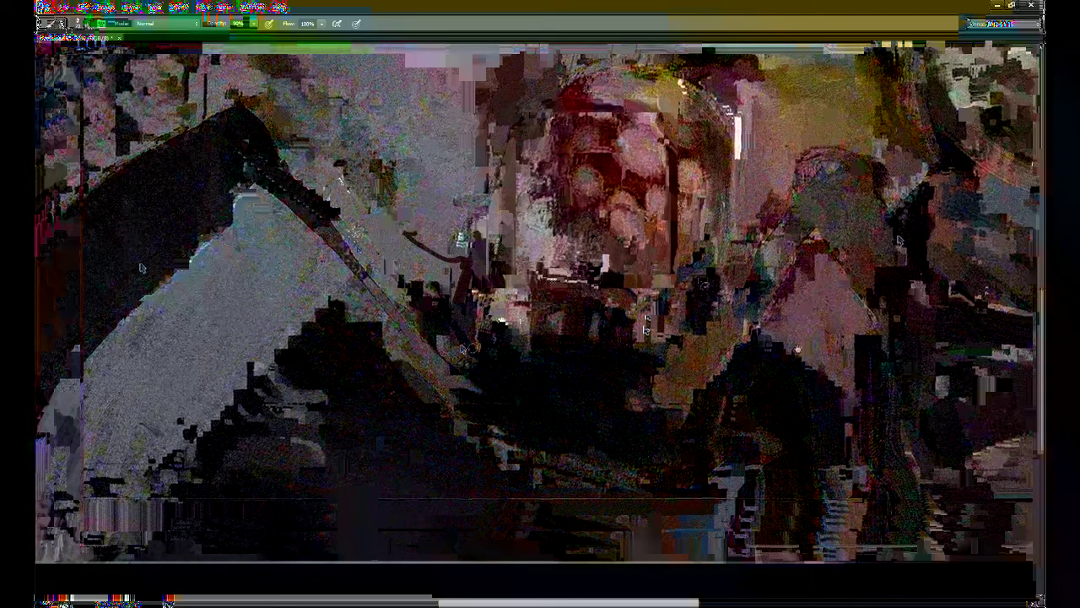
pyautogui.press('3')
pyautogui.press('3')
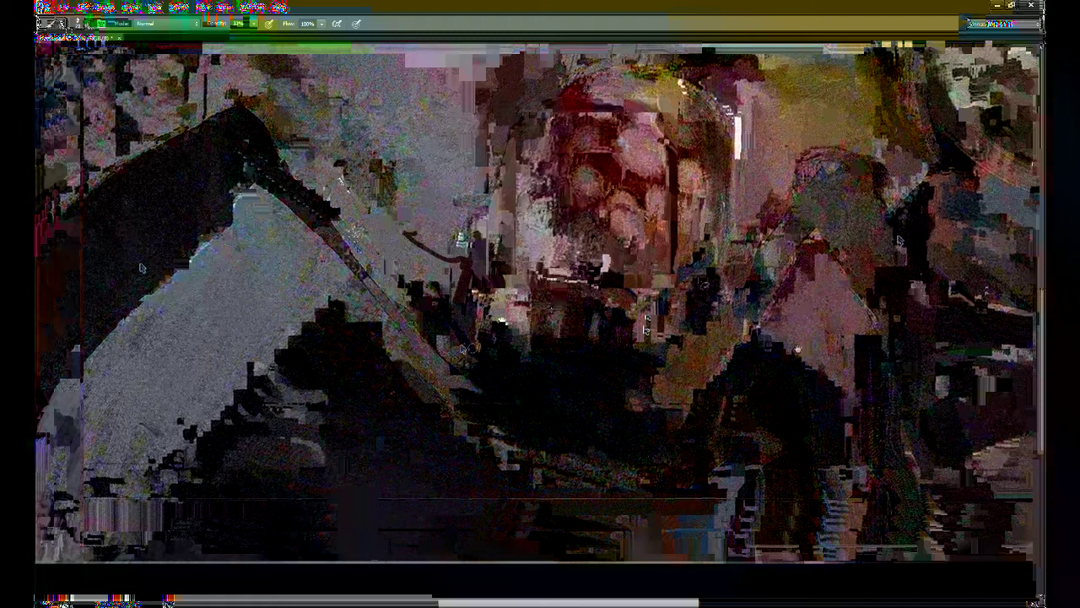
pyautogui.moveTo(473, 348); pyautogui.dragTo(525, 348)
pyautogui.press('9')
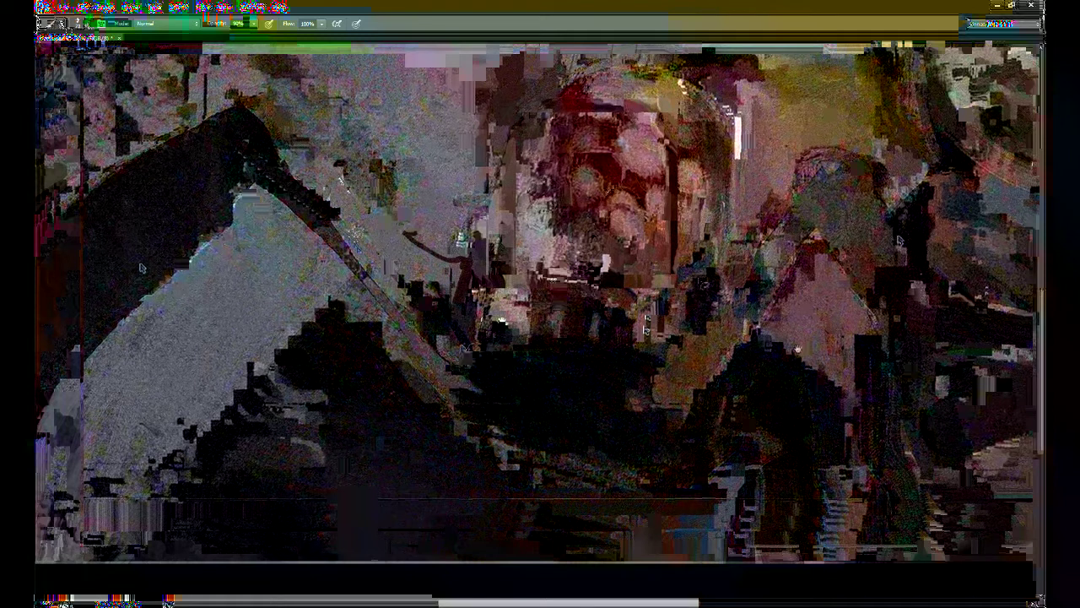
pyautogui.press('3')
pyautogui.press('3')
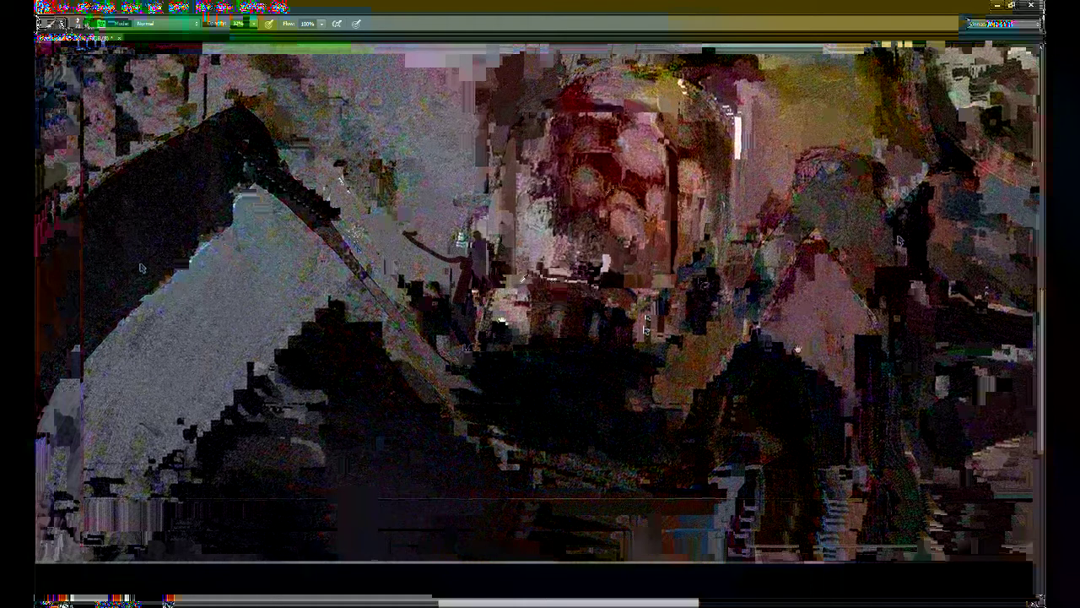
# Step: Paint small detail strokes in the background beside the central figure's head, varying the brush opacity
pyautogui.press('6')
pyautogui.press('6')
pyautogui.press('3')
pyautogui.moveTo(436, 286)
pyautogui.mouseDown()
pyautogui.moveTo(412, 268)
pyautogui.moveTo(433, 296)
pyautogui.moveTo(448, 288)
pyautogui.mouseUp()
pyautogui.press('8')
pyautogui.press('8')
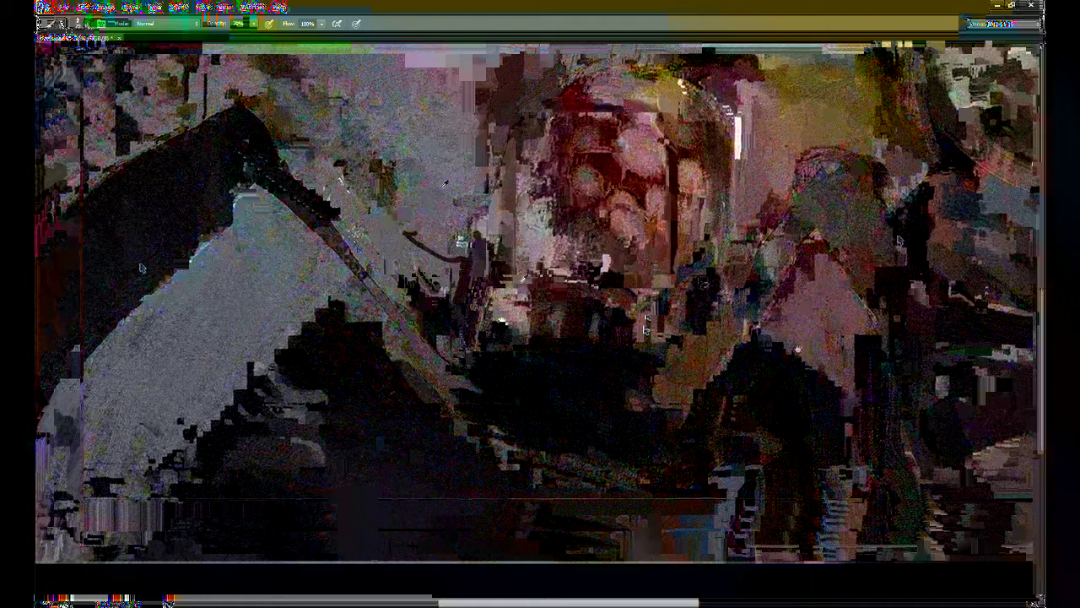
pyautogui.moveTo(462, 226)
pyautogui.mouseDown()
pyautogui.moveTo(426, 241)
pyautogui.moveTo(432, 249)
pyautogui.moveTo(429, 236)
pyautogui.moveTo(441, 232)
pyautogui.moveTo(434, 218)
pyautogui.moveTo(484, 210)
pyautogui.mouseUp()
pyautogui.hotkey('alt', 'Tab')
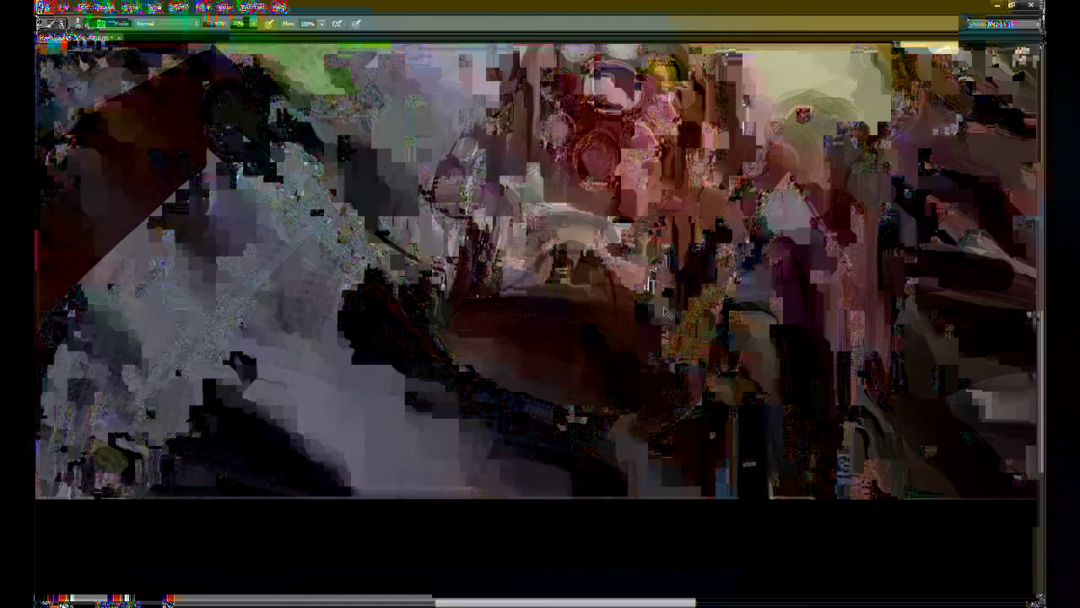
pyautogui.moveTo(664, 312); pyautogui.dragTo(492, 290)
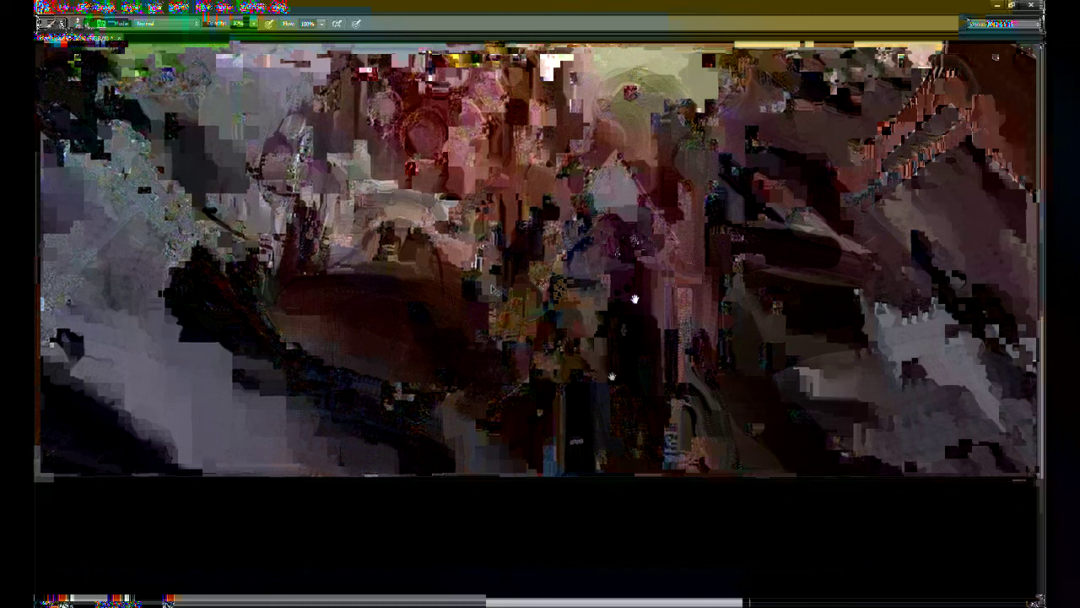
pyautogui.moveTo(635, 299); pyautogui.dragTo(608, 338)
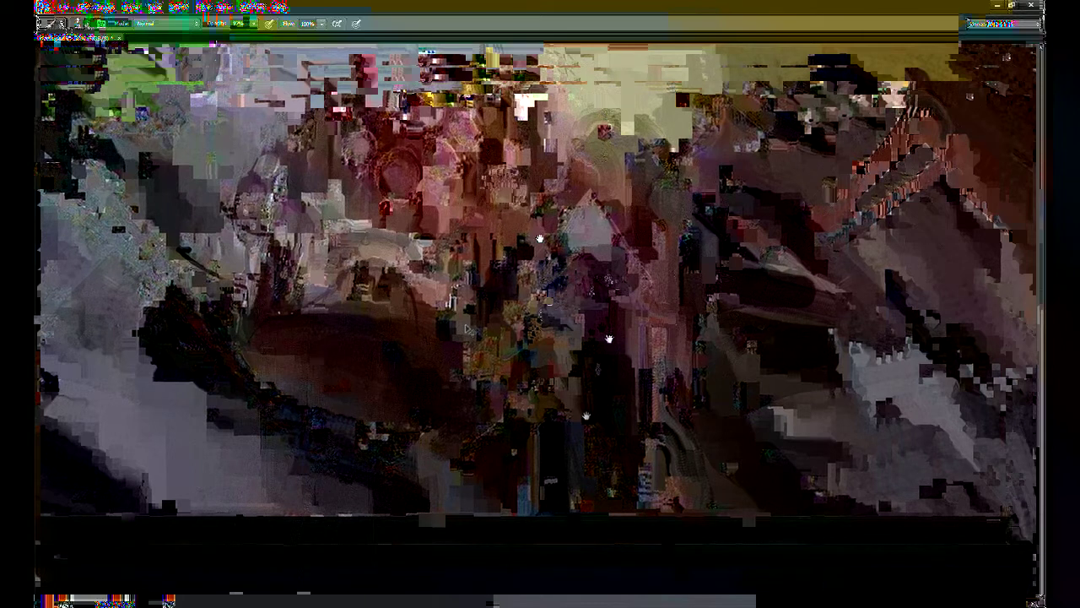
pyautogui.moveTo(608, 339); pyautogui.dragTo(590, 403)
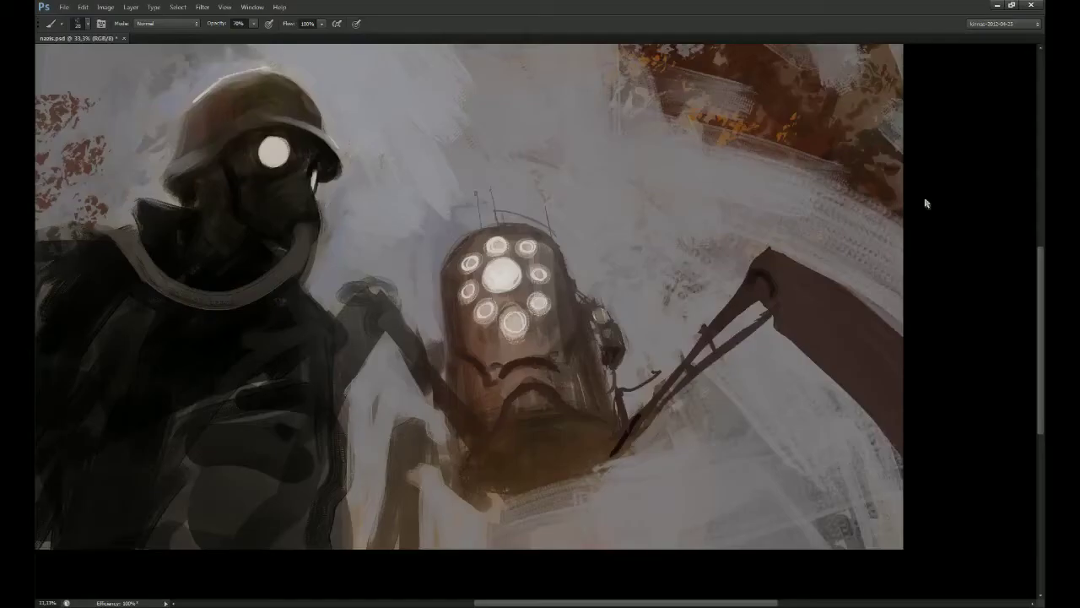
# Step: Hand-letter "KOHVi!" in large dark strokes on a new layer, across the pale background above the central figure
pyautogui.hotkey('ctrl', '-')
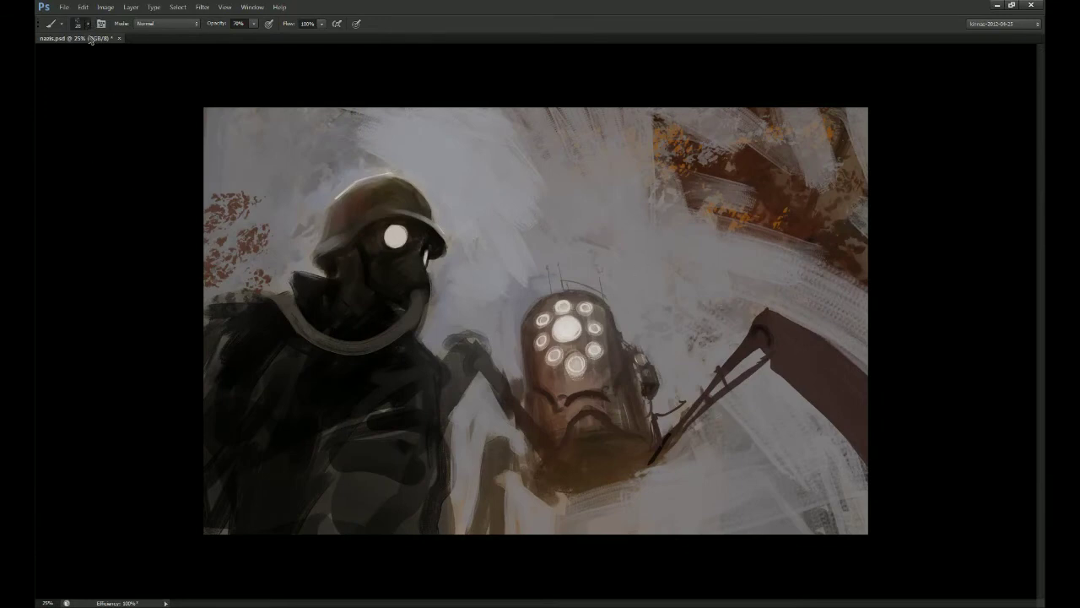
pyautogui.click(1016, 588)
pyautogui.moveTo(476, 177); pyautogui.dragTo(475, 258)
pyautogui.moveTo(521, 174); pyautogui.dragTo(477, 232)
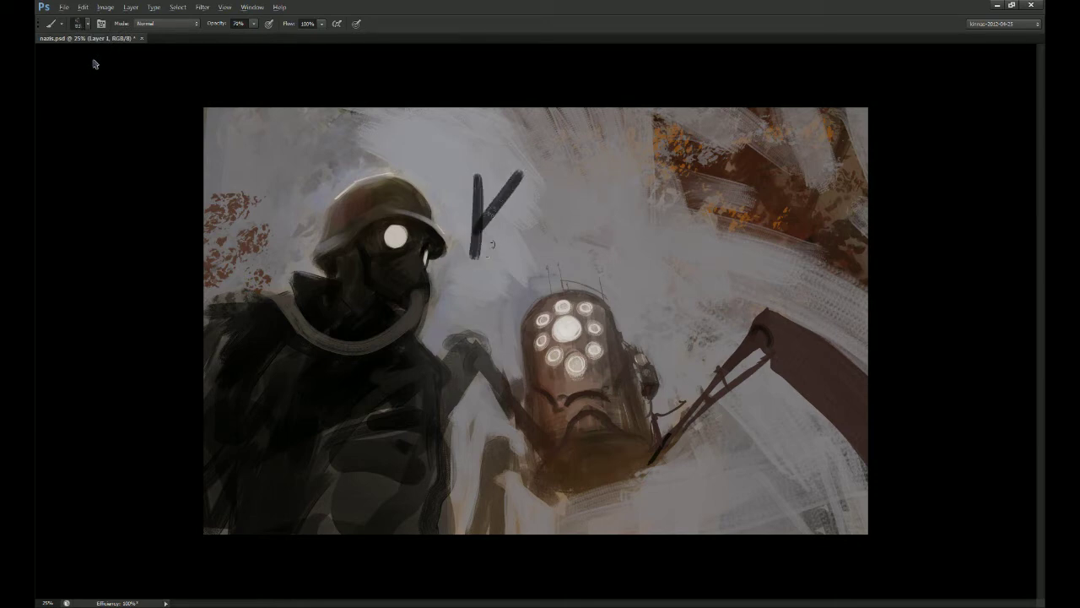
pyautogui.moveTo(540, 182); pyautogui.dragTo(580, 253)
pyautogui.moveTo(578, 230); pyautogui.dragTo(611, 227)
pyautogui.moveTo(612, 189); pyautogui.dragTo(613, 255)
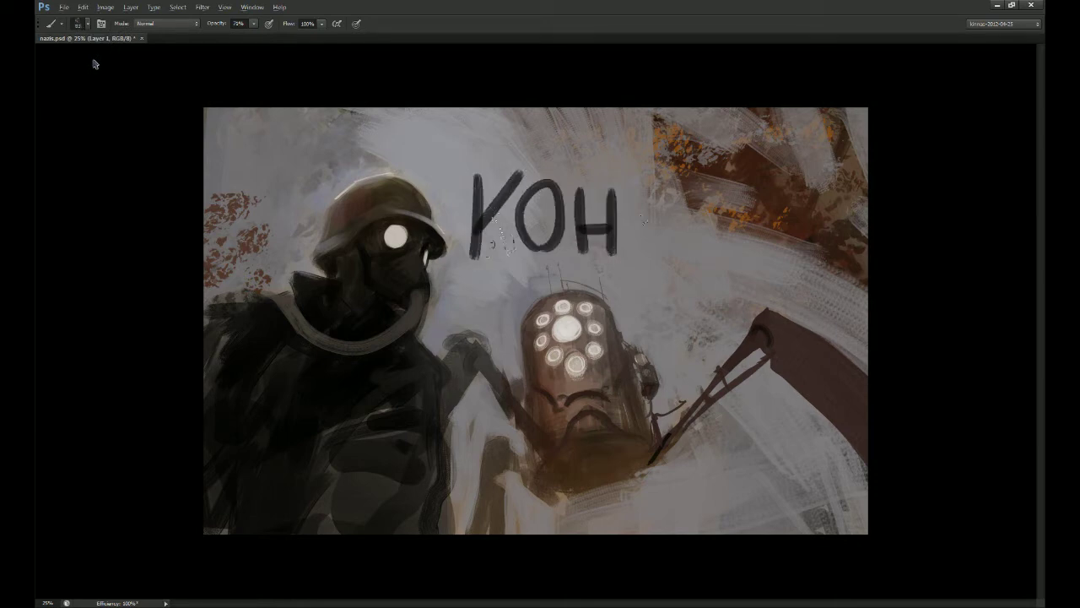
pyautogui.moveTo(631, 187)
pyautogui.mouseDown()
pyautogui.moveTo(690, 186)
pyautogui.moveTo(714, 265)
pyautogui.mouseUp()
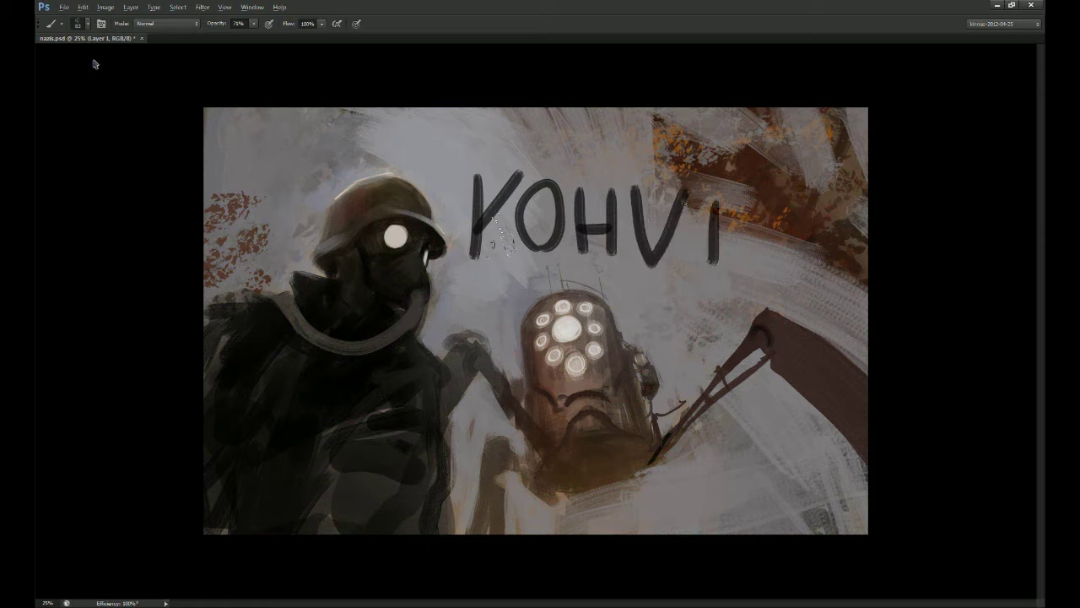
pyautogui.moveTo(714, 189); pyautogui.dragTo(724, 177)
pyautogui.click(746, 277)
pyautogui.moveTo(748, 253); pyautogui.dragTo(754, 170)
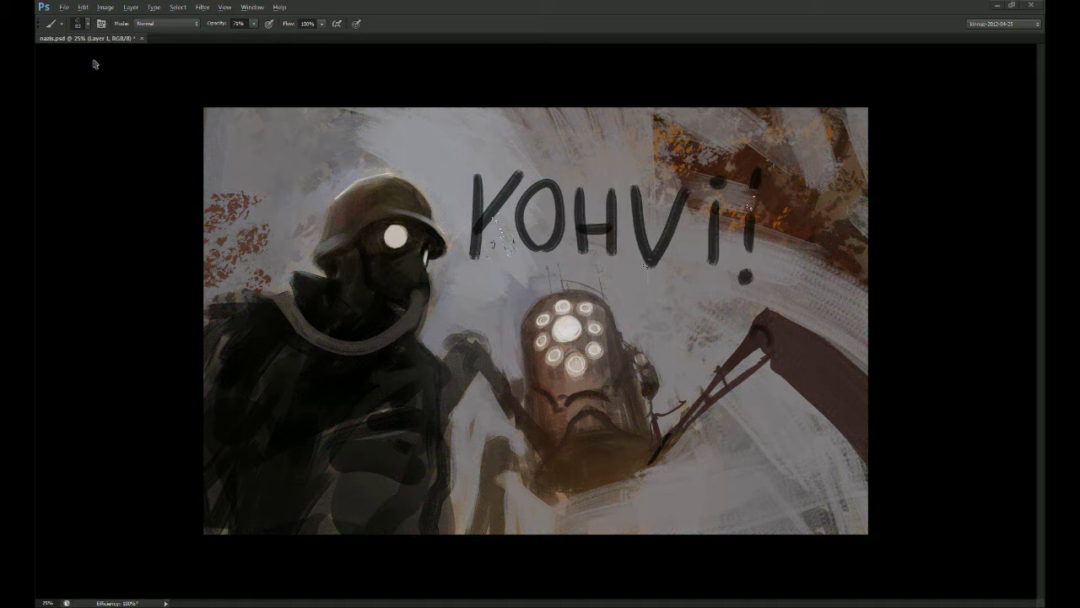
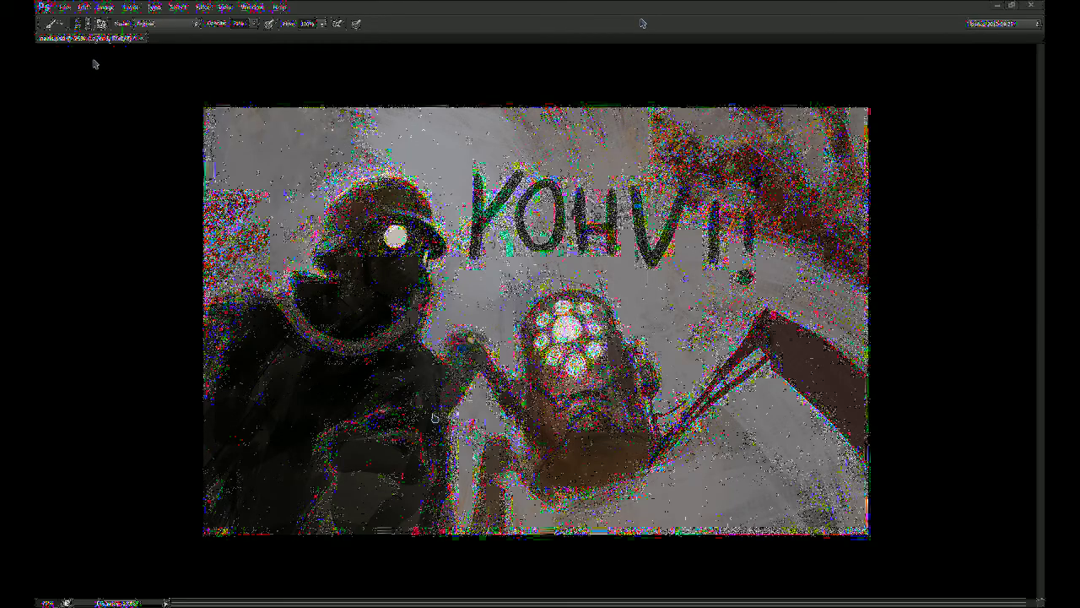
# Step: Take the lettering off the painting and brush a stroke along the lower edge of the central figure's base
pyautogui.click(933, 350)
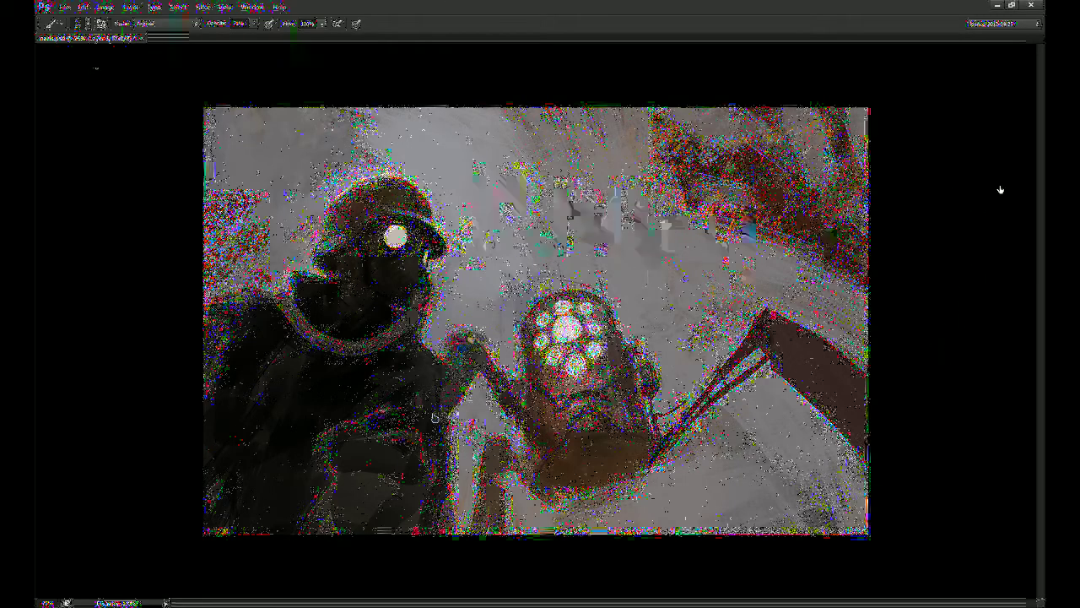
pyautogui.hotkey('ctrl', '+')
pyautogui.hotkey('ctrl', '+')
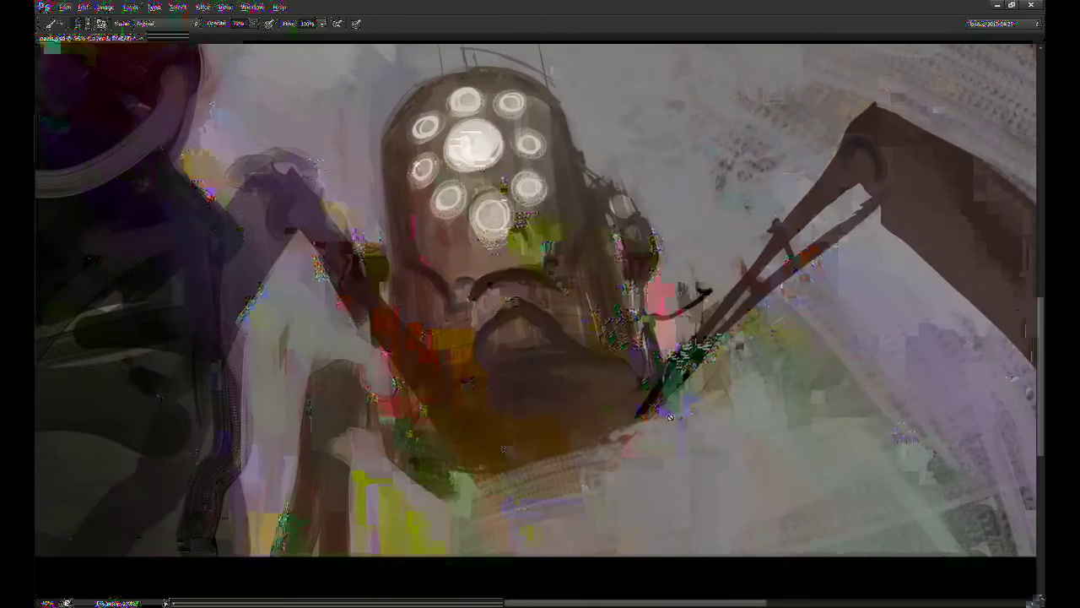
pyautogui.click(850, 378)
pyautogui.moveTo(395, 466)
pyautogui.mouseDown()
pyautogui.moveTo(452, 494)
pyautogui.moveTo(448, 478)
pyautogui.mouseUp()
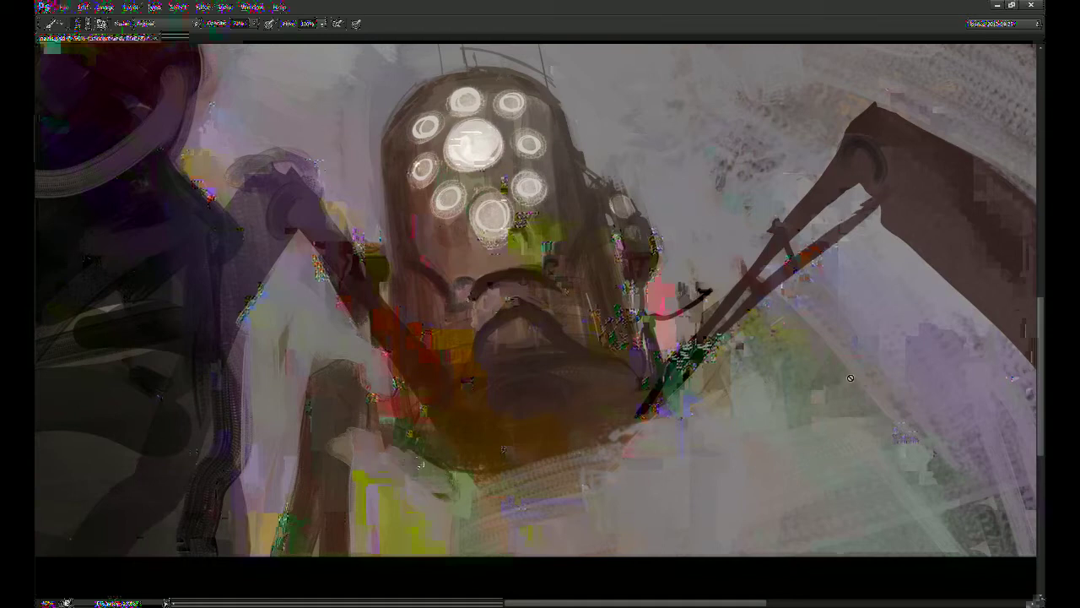
# Step: Brush along the lower edge of the central figure's base and paint detail beneath its lenses with a sampled colour
pyautogui.moveTo(400, 448)
pyautogui.mouseDown()
pyautogui.moveTo(498, 467)
pyautogui.moveTo(484, 487)
pyautogui.mouseUp()
pyautogui.keyDown('alt'); pyautogui.click(518, 277); pyautogui.keyUp('alt')
pyautogui.moveTo(474, 278)
pyautogui.mouseDown()
pyautogui.moveTo(518, 267)
pyautogui.moveTo(474, 306)
pyautogui.moveTo(519, 270)
pyautogui.moveTo(505, 262)
pyautogui.moveTo(519, 246)
pyautogui.moveTo(506, 263)
pyautogui.moveTo(486, 162)
pyautogui.moveTo(504, 270)
pyautogui.moveTo(536, 285)
pyautogui.mouseUp()
pyautogui.keyDown('alt'); pyautogui.click(502, 284); pyautogui.keyUp('alt')
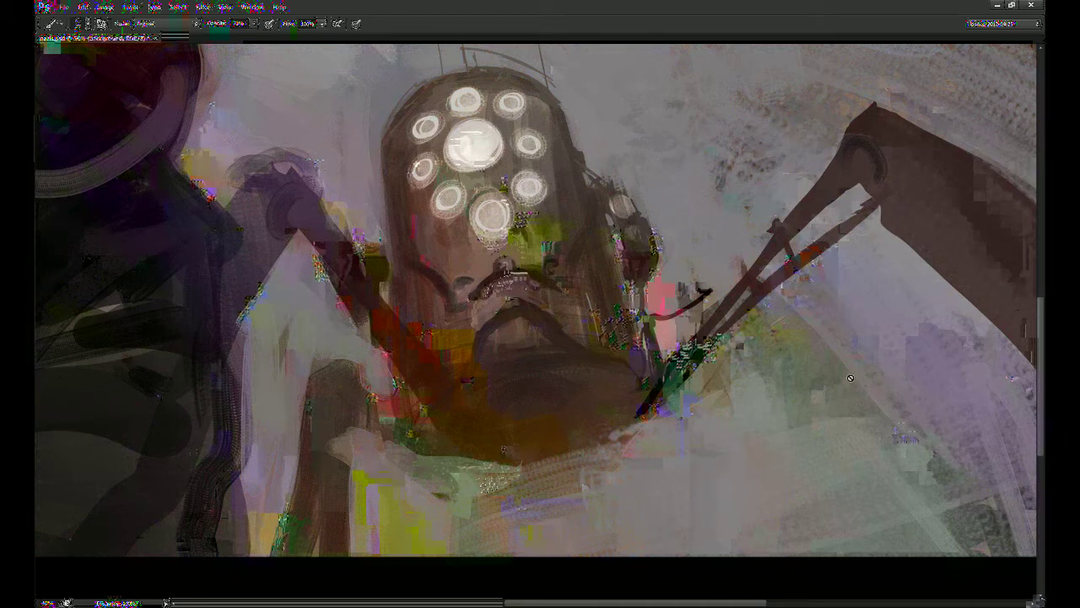
# Step: Paint small marks and a stroke down the side of the central figure's head, undoing the stroke on its lower face
pyautogui.moveTo(474, 338); pyautogui.dragTo(435, 315)
pyautogui.hotkey('ctrl', 'z')
pyautogui.moveTo(437, 251); pyautogui.dragTo(447, 262)
pyautogui.moveTo(393, 165); pyautogui.dragTo(409, 233)
# Step: Brush strokes across the central figure's dark base and down the side where the long thin leg joins
pyautogui.press('i')
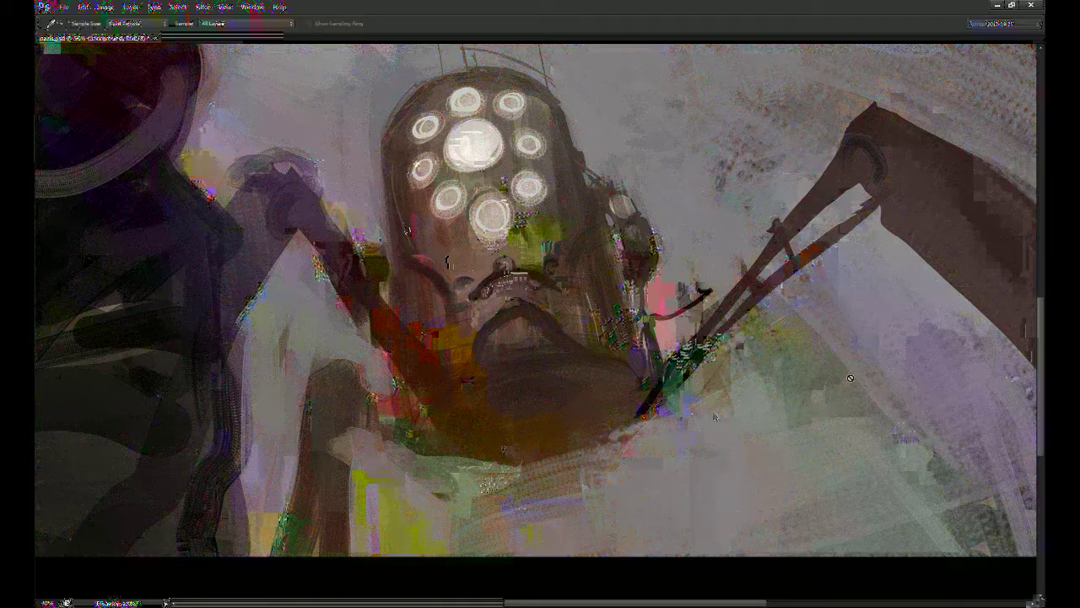
pyautogui.press('b')
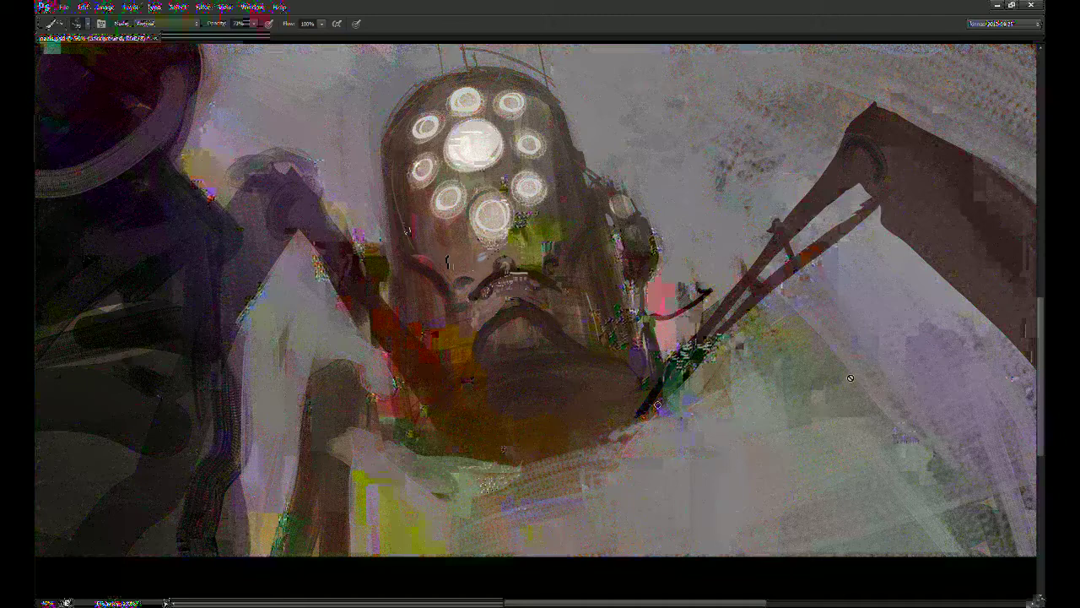
pyautogui.moveTo(559, 342); pyautogui.dragTo(531, 354)
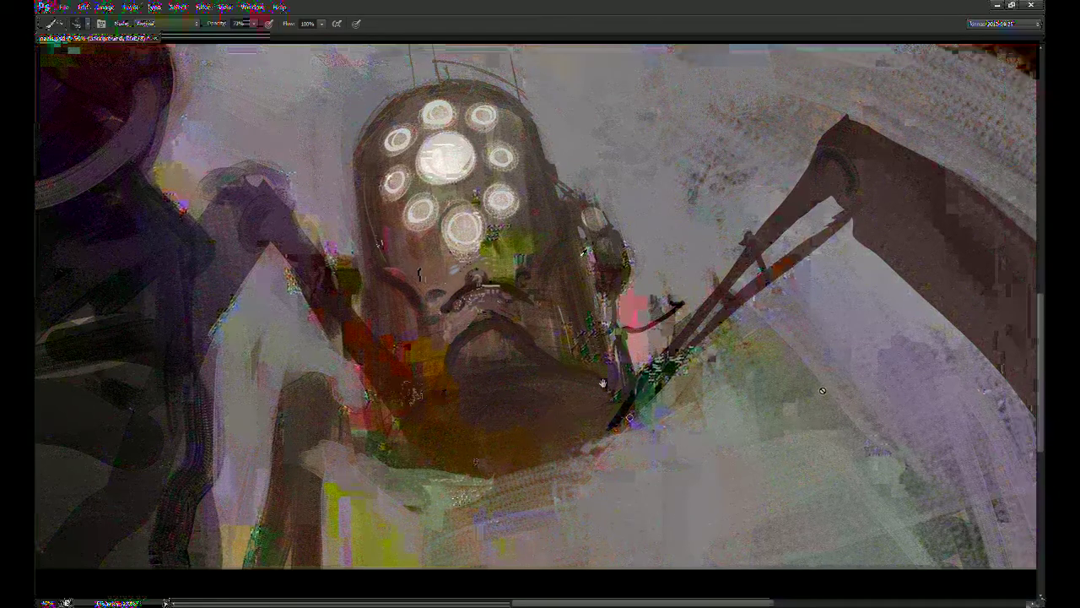
pyautogui.moveTo(406, 392); pyautogui.dragTo(459, 396)
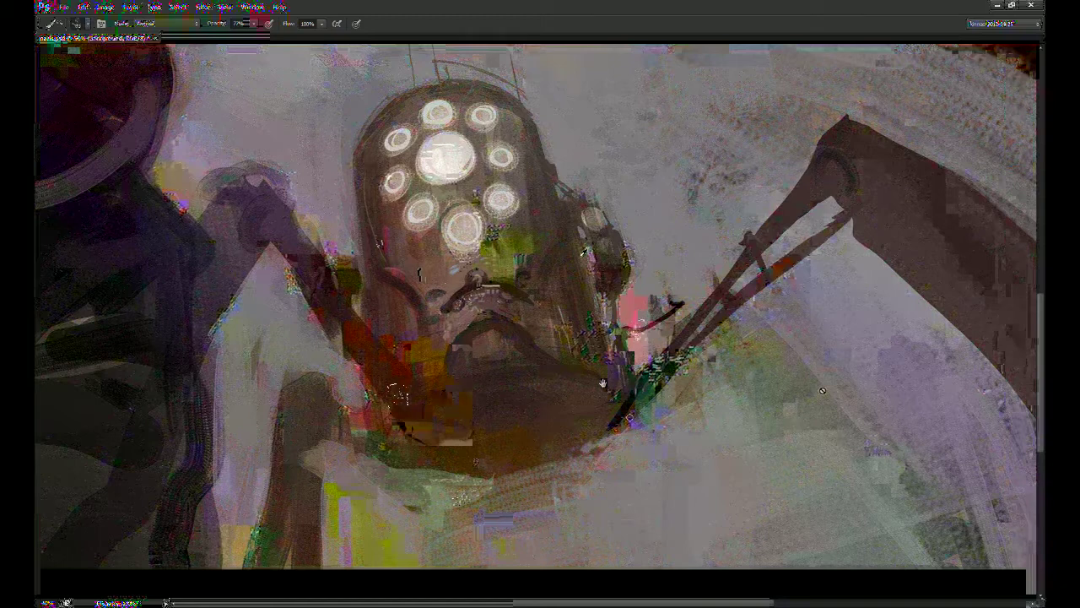
pyautogui.moveTo(662, 306); pyautogui.dragTo(584, 395)
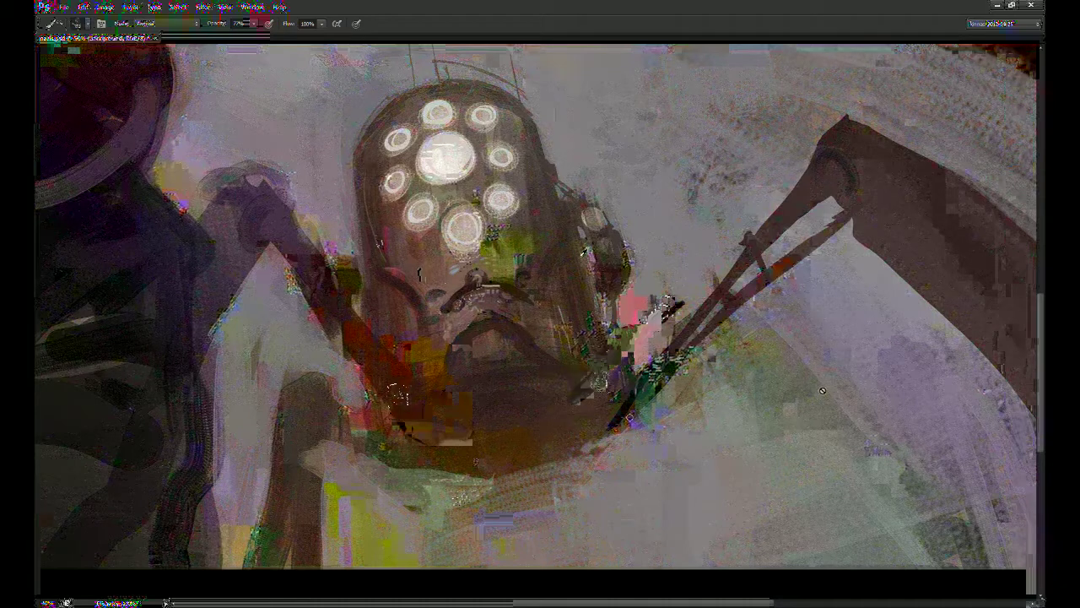
# Step: Lasso a jointed leg reaching down from the base's lower right, fill it with dark brown and deselect
pyautogui.moveTo(823, 390); pyautogui.dragTo(701, 361)
pyautogui.press('l')
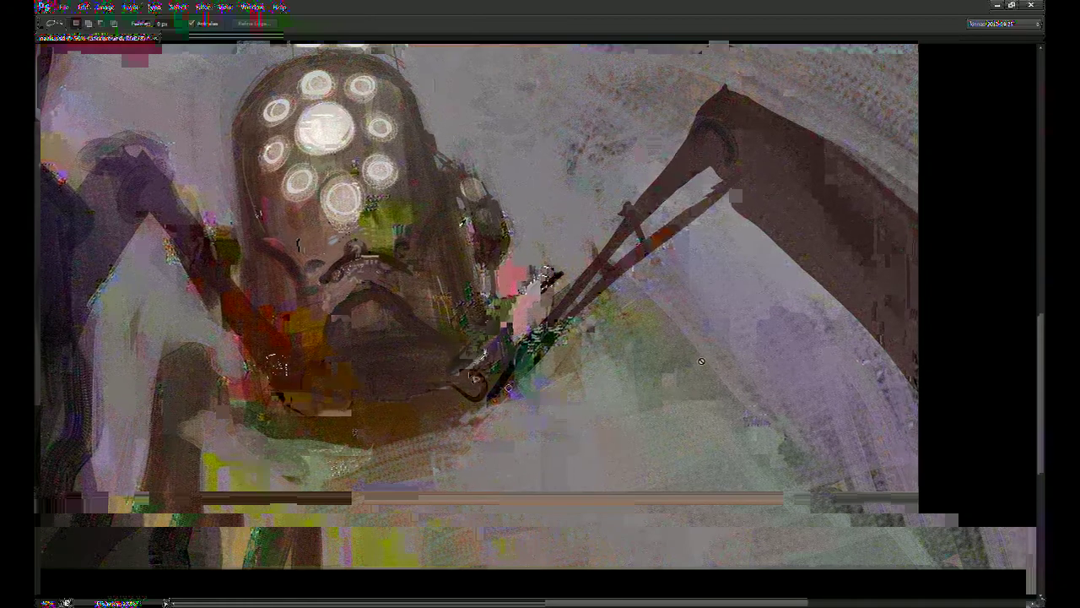
pyautogui.moveTo(485, 377)
pyautogui.mouseDown()
pyautogui.moveTo(442, 380)
pyautogui.moveTo(706, 536)
pyautogui.moveTo(633, 433)
pyautogui.moveTo(553, 393)
pyautogui.moveTo(409, 355)
pyautogui.moveTo(610, 417)
pyautogui.moveTo(558, 398)
pyautogui.moveTo(609, 400)
pyautogui.moveTo(645, 488)
pyautogui.moveTo(673, 488)
pyautogui.mouseUp()
pyautogui.press('b')
pyautogui.hotkey('ctrl', 'd')
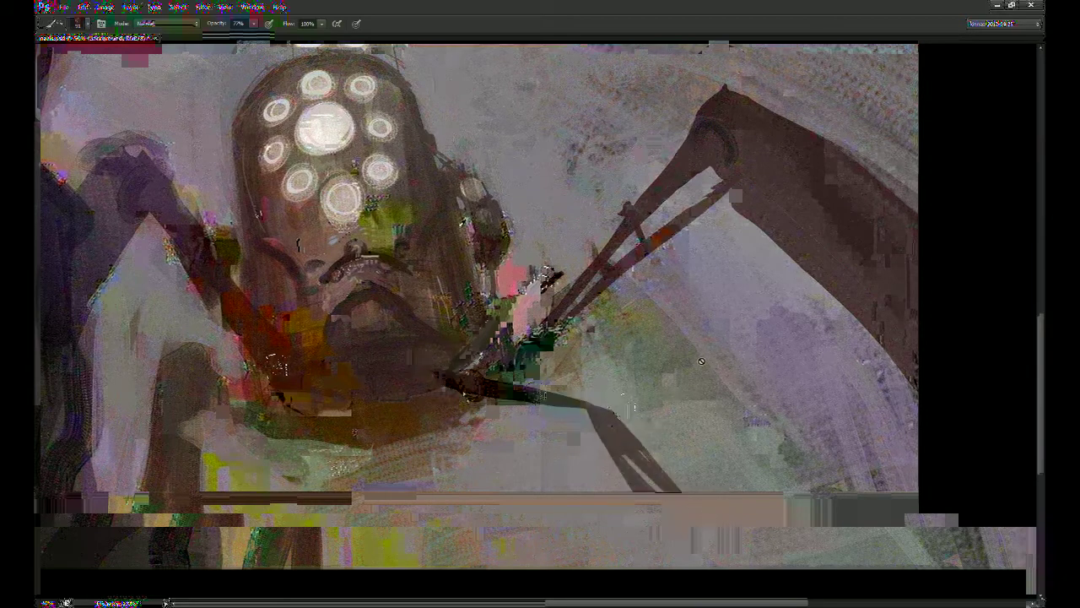
# Step: Brush over the new jointed leg at 30% opacity
pyautogui.press('3')
pyautogui.moveTo(447, 380)
pyautogui.mouseDown()
pyautogui.moveTo(540, 398)
pyautogui.moveTo(667, 486)
pyautogui.mouseUp()
pyautogui.moveTo(540, 395)
pyautogui.mouseDown()
pyautogui.moveTo(467, 385)
pyautogui.moveTo(641, 468)
pyautogui.mouseUp()
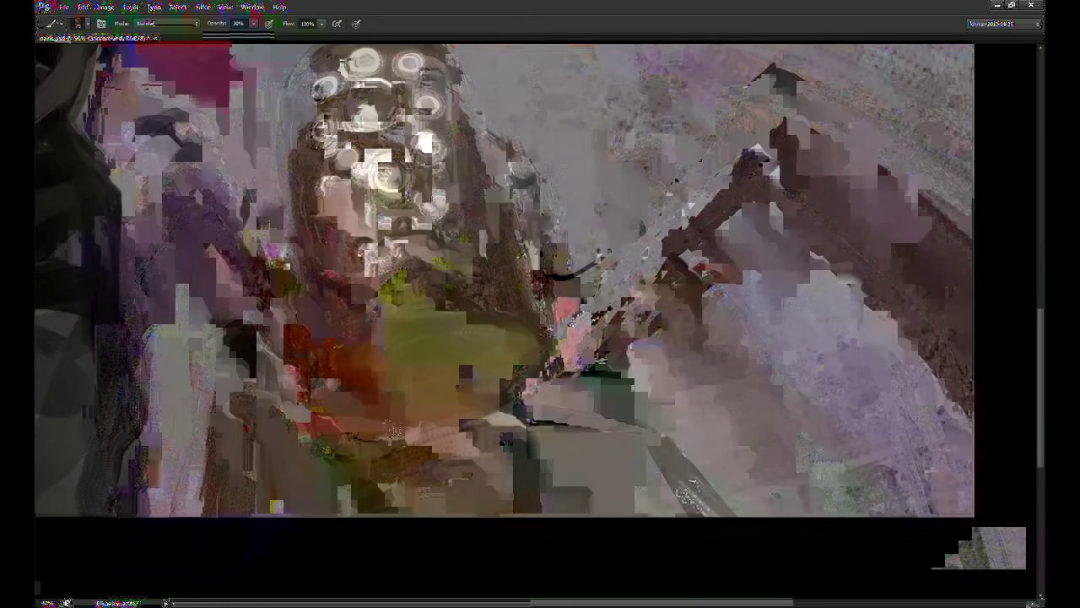
# Step: Paint more opaque strokes over the central figure's left legs and the edge of its base, sampling a nearby colour
pyautogui.press('8')
pyautogui.moveTo(239, 405)
pyautogui.mouseDown()
pyautogui.moveTo(245, 483)
pyautogui.moveTo(229, 368)
pyautogui.moveTo(273, 394)
pyautogui.mouseUp()
pyautogui.moveTo(552, 432); pyautogui.dragTo(553, 419)
pyautogui.moveTo(236, 434); pyautogui.dragTo(235, 480)
pyautogui.moveTo(350, 417); pyautogui.dragTo(368, 500)
pyautogui.moveTo(300, 363)
pyautogui.mouseDown()
pyautogui.moveTo(322, 421)
pyautogui.moveTo(319, 377)
pyautogui.moveTo(321, 414)
pyautogui.mouseUp()
pyautogui.moveTo(324, 329)
pyautogui.mouseDown()
pyautogui.moveTo(328, 372)
pyautogui.moveTo(308, 336)
pyautogui.moveTo(320, 323)
pyautogui.moveTo(331, 366)
pyautogui.moveTo(368, 356)
pyautogui.moveTo(307, 400)
pyautogui.mouseUp()
pyautogui.keyDown('alt'); pyautogui.click(318, 346); pyautogui.keyUp('alt')
pyautogui.moveTo(327, 332); pyautogui.dragTo(327, 356)
# Step: Paint thin antenna struts reaching out from the upper side of the central figure's head with a smaller brush
pyautogui.press('[')
pyautogui.press('[')
pyautogui.press('[')
pyautogui.press('[')
pyautogui.press('[')
pyautogui.moveTo(393, 248); pyautogui.dragTo(420, 283)
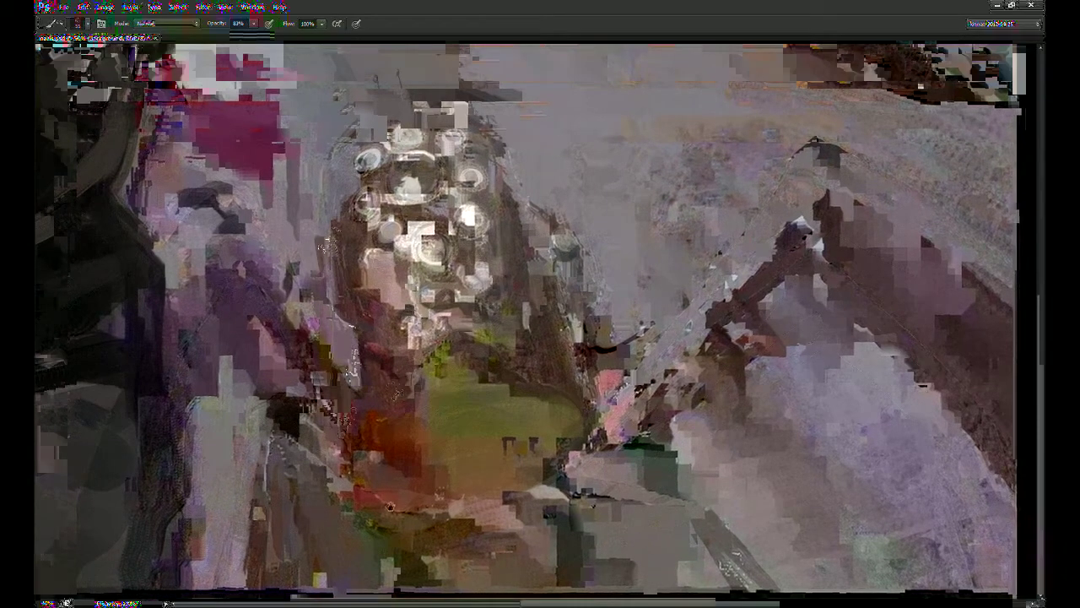
pyautogui.moveTo(557, 166)
pyautogui.mouseDown()
pyautogui.moveTo(549, 178)
pyautogui.moveTo(580, 160)
pyautogui.mouseUp()
pyautogui.hotkey('ctrl', 'z')
pyautogui.moveTo(492, 180); pyautogui.dragTo(581, 161)
pyautogui.hotkey('ctrl', 'z')
pyautogui.moveTo(493, 178); pyautogui.dragTo(598, 155)
pyautogui.moveTo(501, 205); pyautogui.dragTo(582, 162)
pyautogui.hotkey('ctrl', 'z')
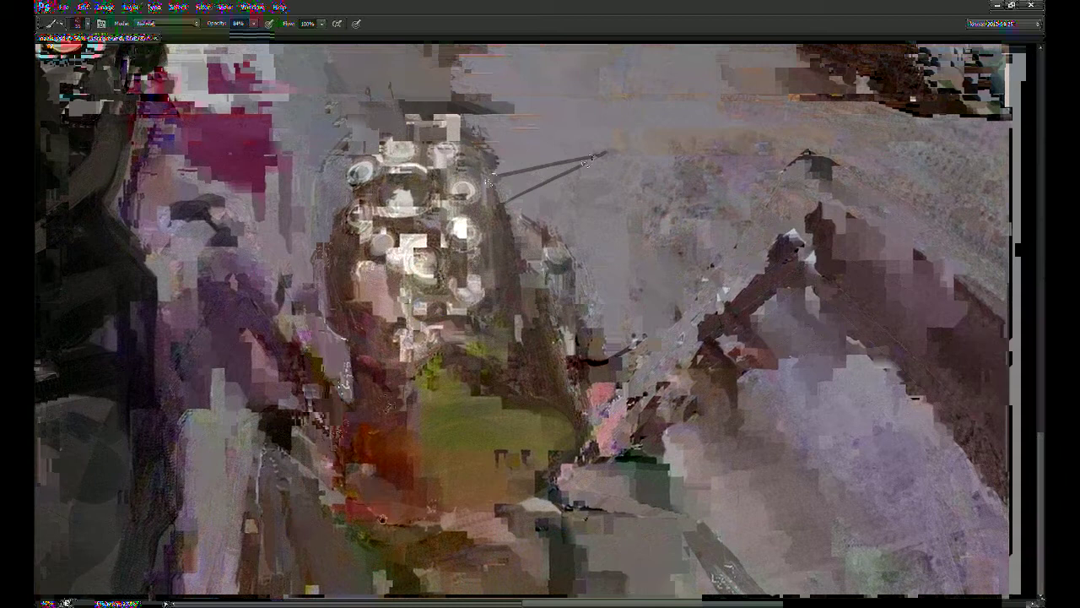
# Step: Paint the antenna's dark end piece with a thin upright rod and reinforce its struts toward the head
pyautogui.moveTo(499, 179)
pyautogui.mouseDown()
pyautogui.moveTo(590, 157)
pyautogui.moveTo(579, 170)
pyautogui.moveTo(594, 181)
pyautogui.moveTo(576, 203)
pyautogui.moveTo(555, 133)
pyautogui.mouseUp()
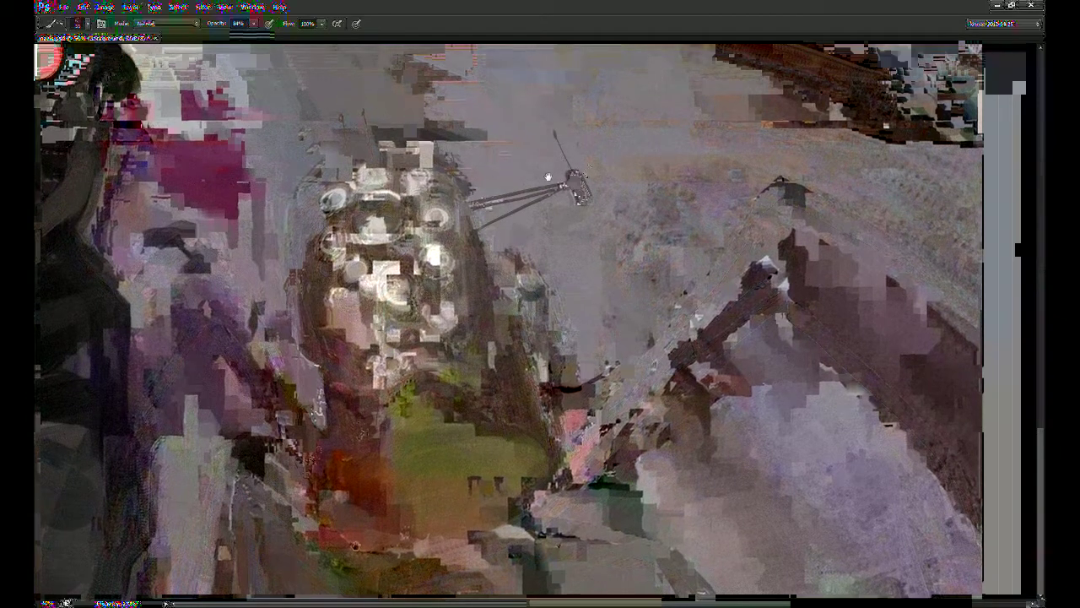
pyautogui.moveTo(577, 181); pyautogui.dragTo(620, 233)
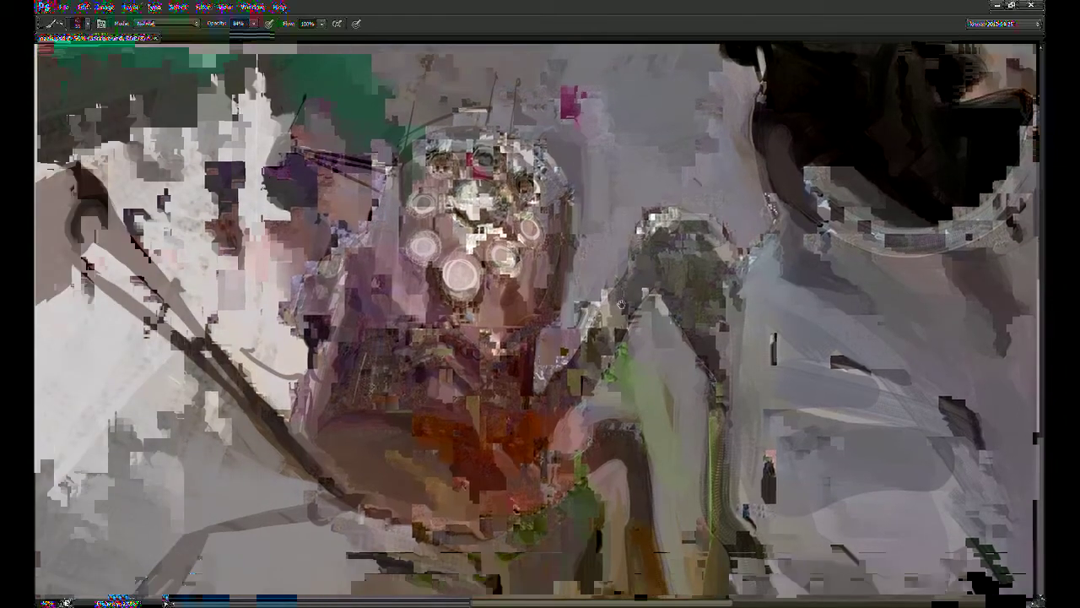
pyautogui.moveTo(620, 303); pyautogui.dragTo(669, 281)
pyautogui.moveTo(467, 202)
pyautogui.mouseDown()
pyautogui.moveTo(438, 188)
pyautogui.moveTo(369, 169)
pyautogui.mouseUp()
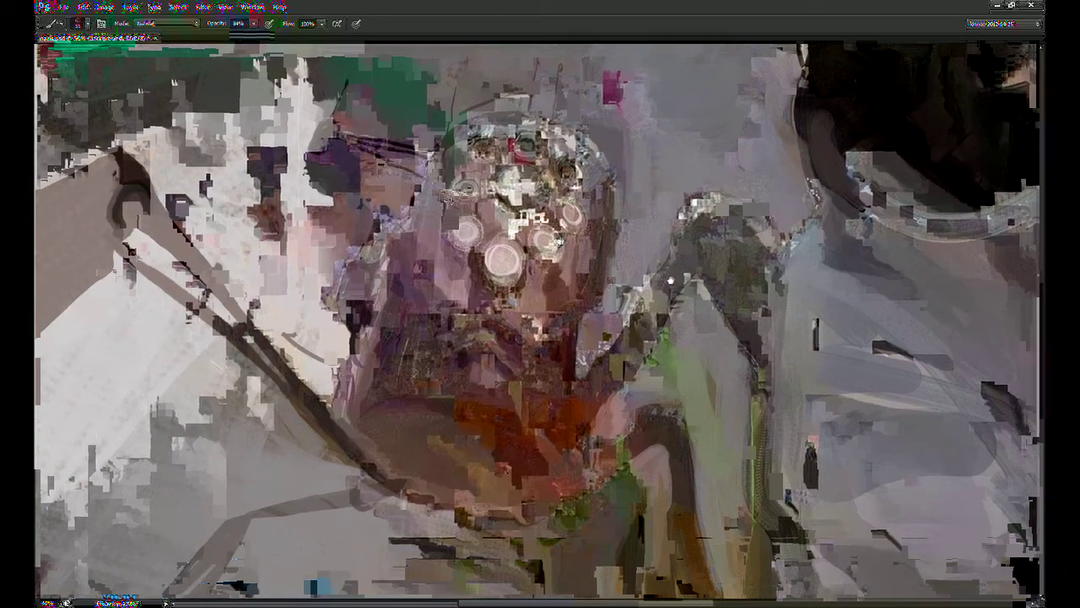
pyautogui.moveTo(453, 205)
pyautogui.mouseDown()
pyautogui.moveTo(384, 179)
pyautogui.moveTo(341, 139)
pyautogui.mouseUp()
pyautogui.moveTo(421, 190); pyautogui.dragTo(385, 174)
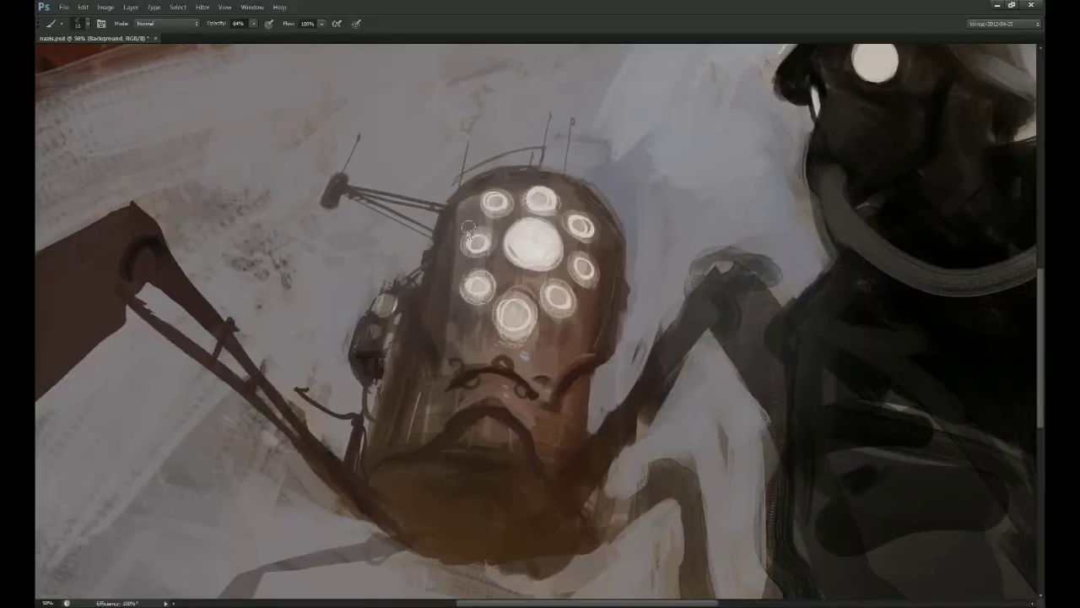
# Step: Mirror the canvas horizontally and try strokes around the central figure's head, undoing the last one
pyautogui.press('r')
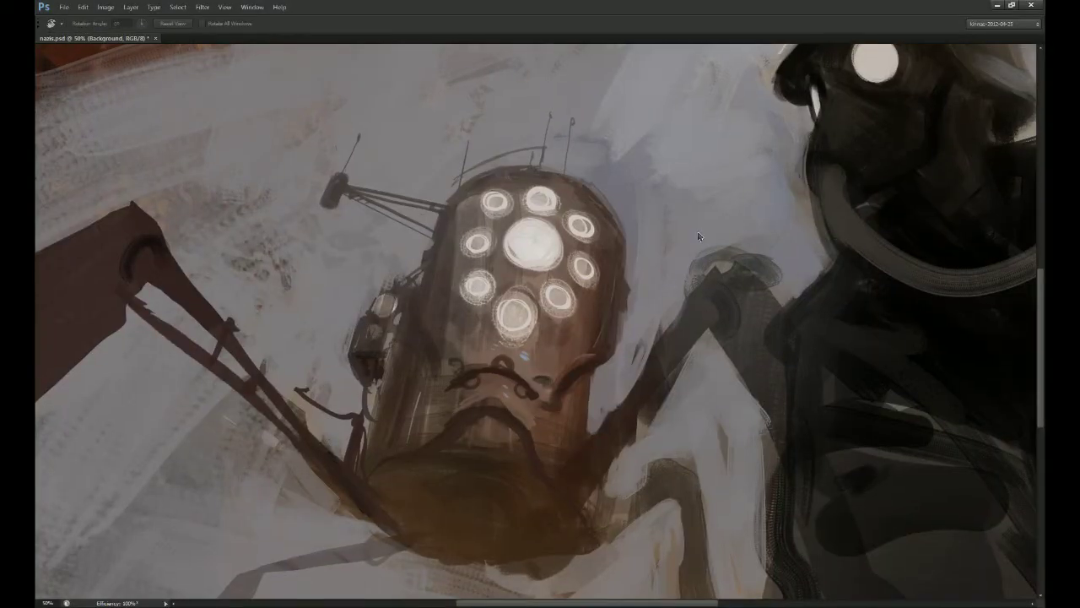
pyautogui.moveTo(607, 290); pyautogui.dragTo(603, 287)
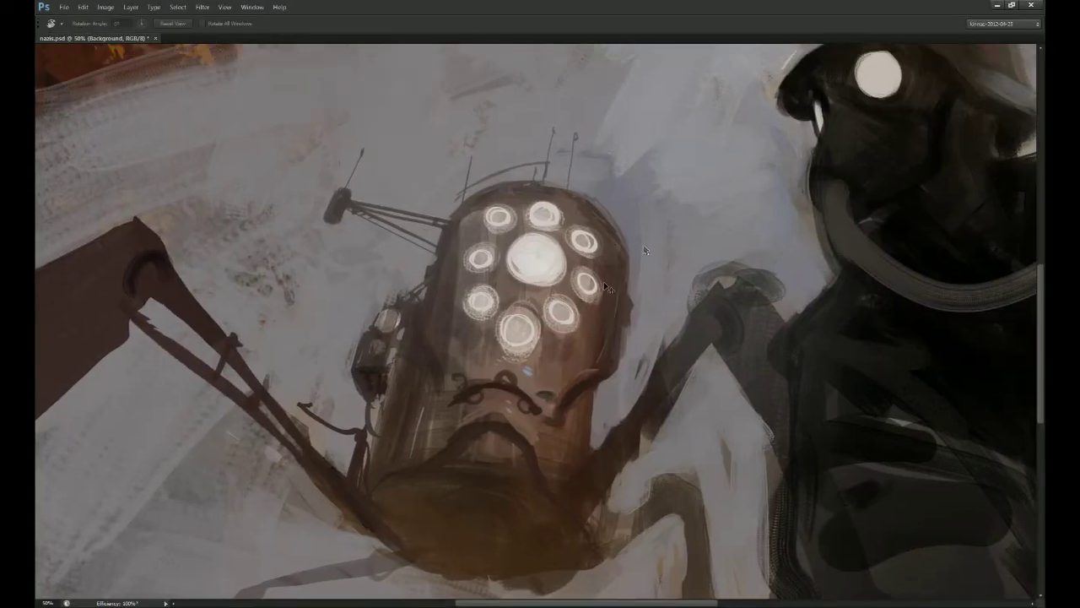
pyautogui.press('b')
pyautogui.hotkey('ctrl', 'shift', 'h')
pyautogui.moveTo(442, 261); pyautogui.dragTo(376, 276)
pyautogui.moveTo(662, 268); pyautogui.dragTo(711, 241)
pyautogui.hotkey('ctrl', 'z')
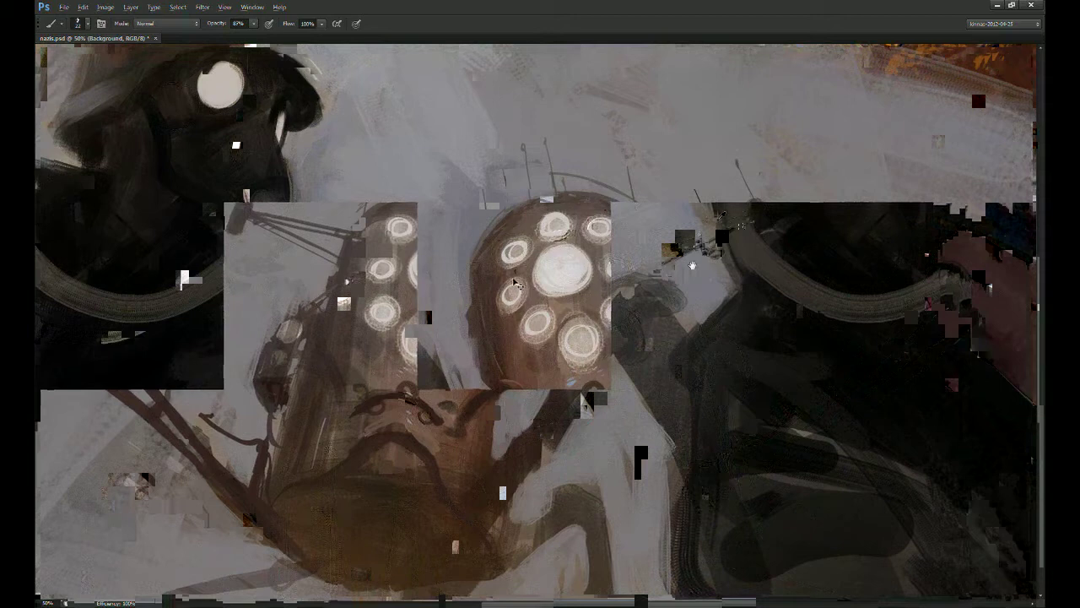
# Step: Paint a short vertical stroke on the central figure's lower face and reduce the brush size
pyautogui.moveTo(692, 265); pyautogui.dragTo(658, 315)
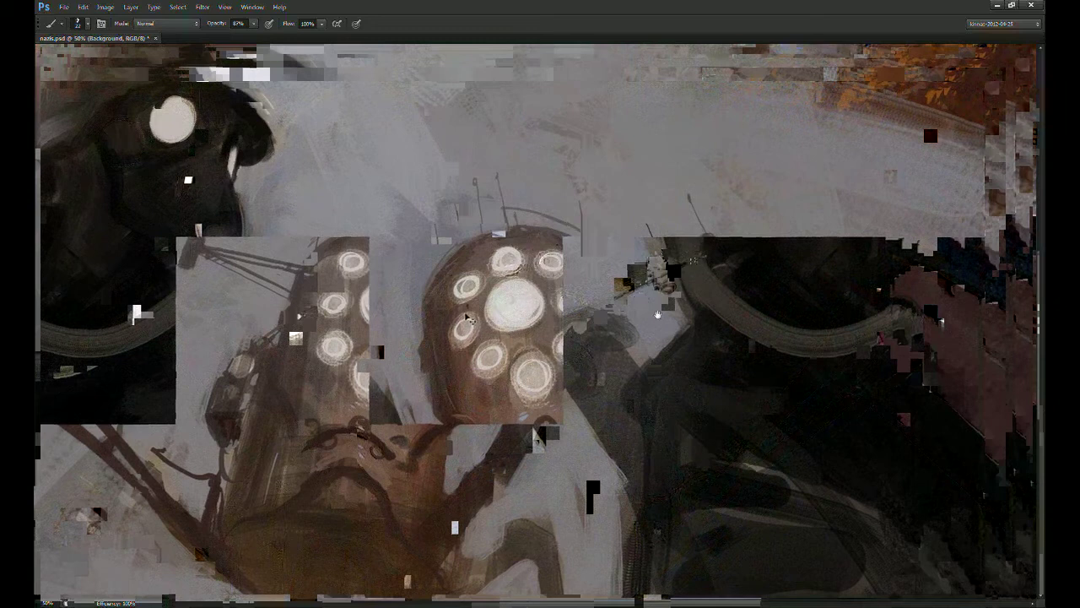
pyautogui.hotkey('ctrl', '-')
pyautogui.hotkey('ctrl', '-')
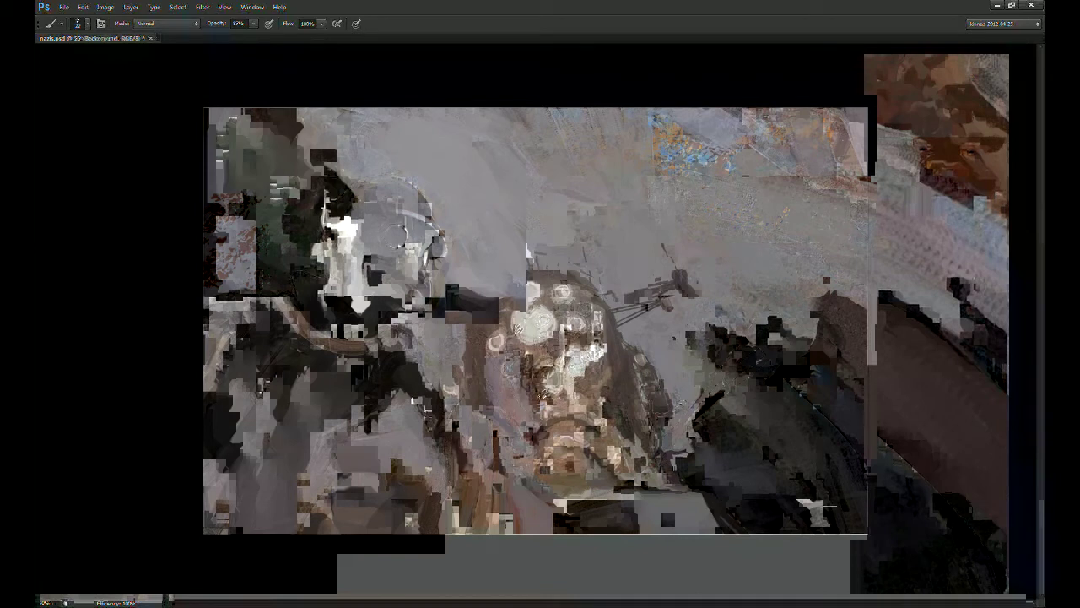
pyautogui.moveTo(543, 392); pyautogui.dragTo(544, 414)
pyautogui.press('[')
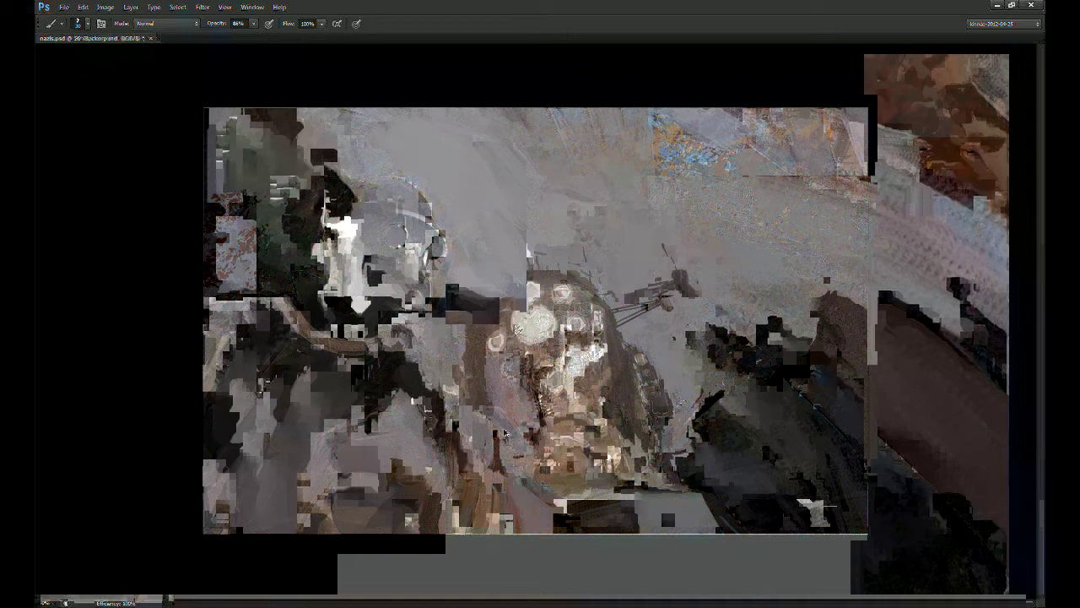
# Step: Set the brush opacity to 33% and paint a stroke across the lower part of the central figure
pyautogui.press('6')
pyautogui.press('3')
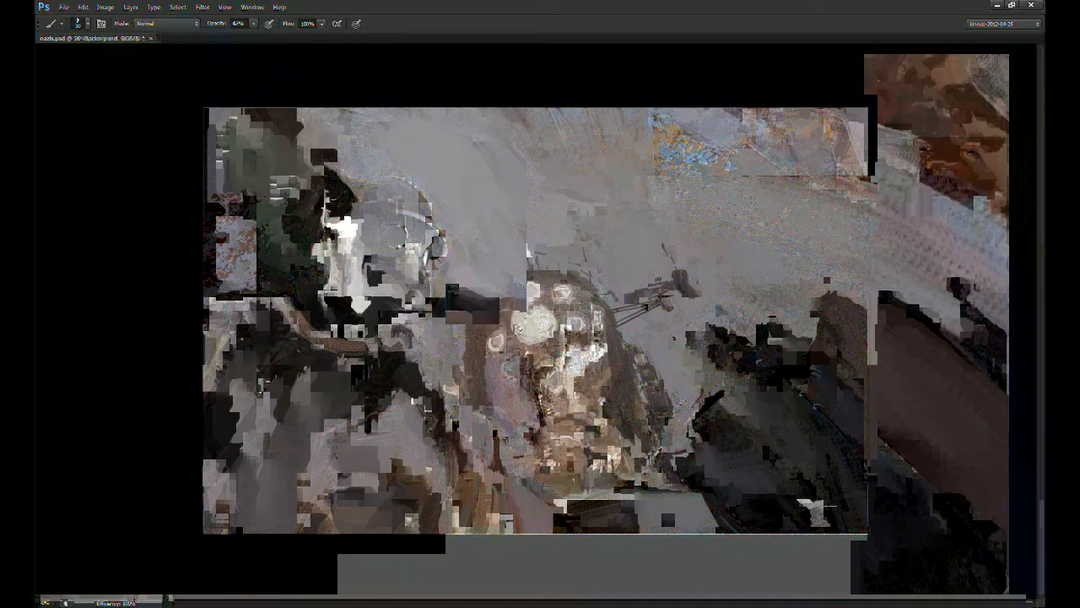
pyautogui.press('8')
pyautogui.press('8')
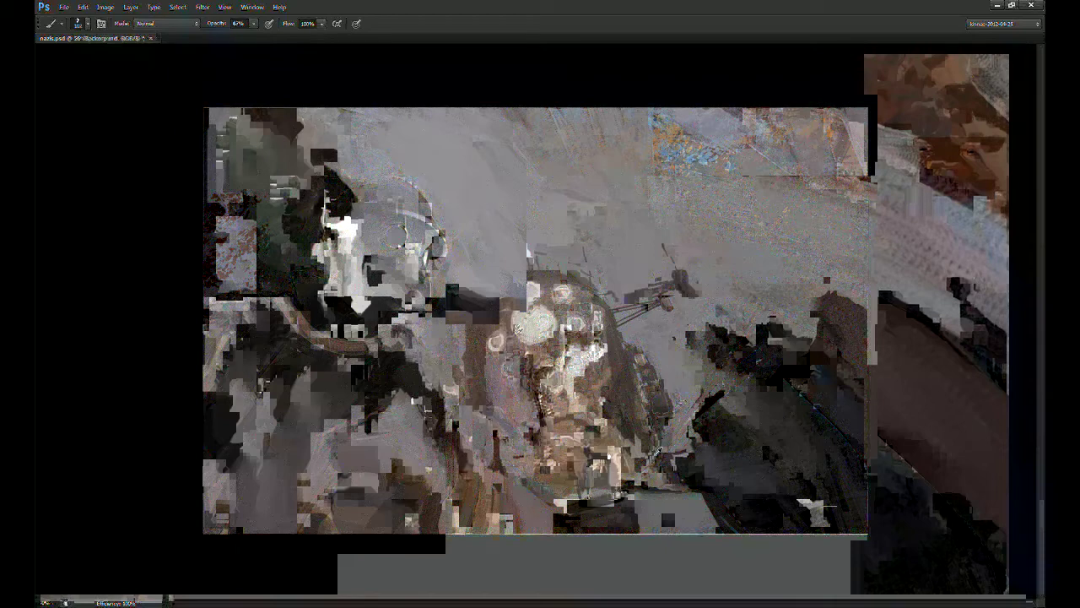
pyautogui.press('3')
pyautogui.press('3')
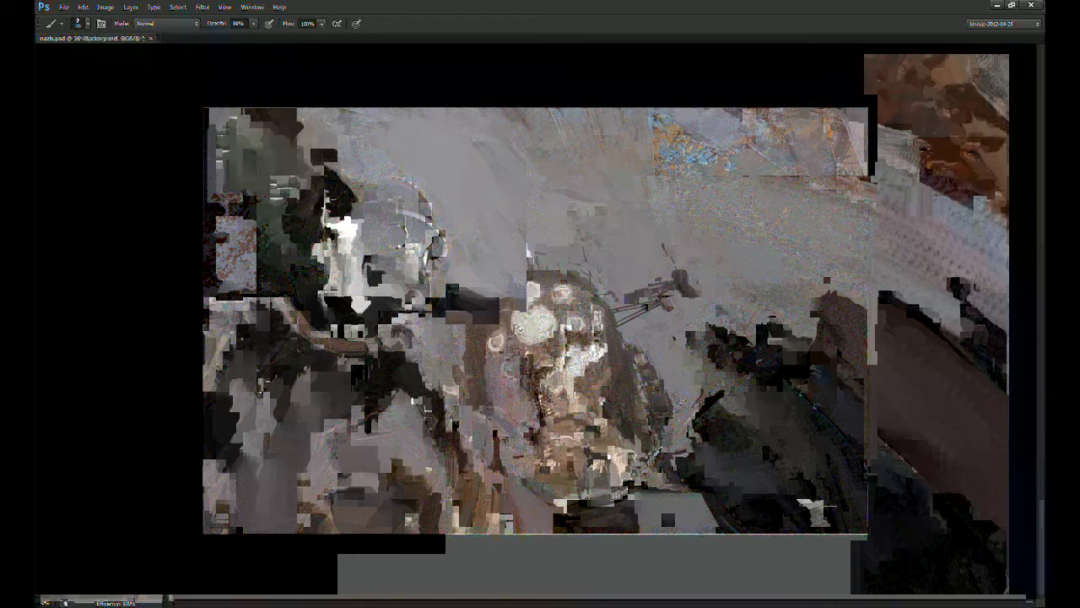
pyautogui.moveTo(578, 443)
pyautogui.mouseDown()
pyautogui.moveTo(597, 419)
pyautogui.moveTo(623, 447)
pyautogui.mouseUp()
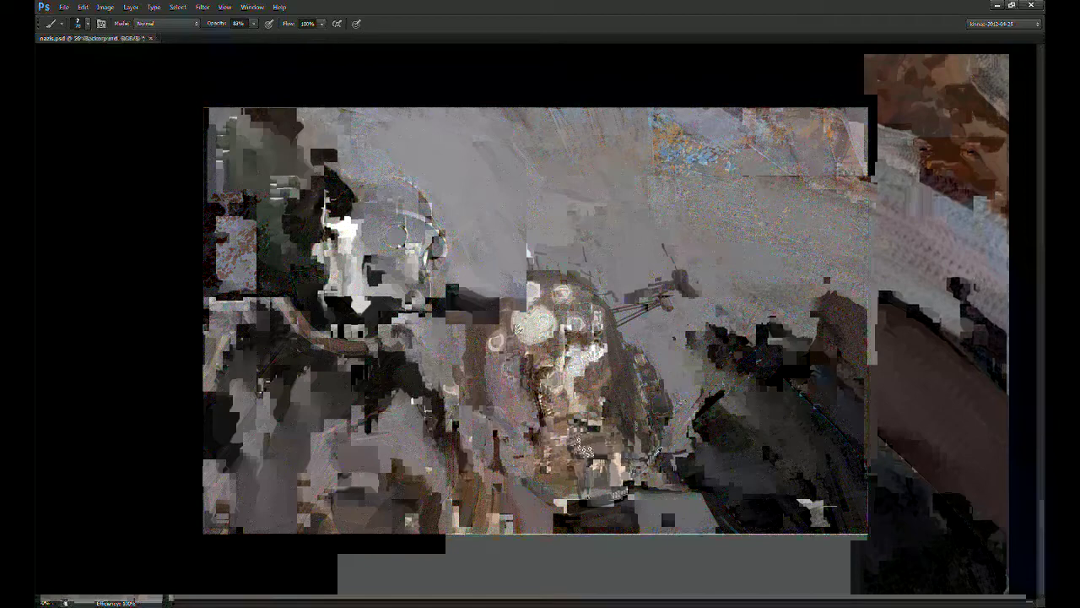
# Step: Vary the brush opacity and paint a downward stroke over the legs left of the central figure's base
pyautogui.press('8')
pyautogui.press('4')
pyautogui.press('3')
pyautogui.press('5')
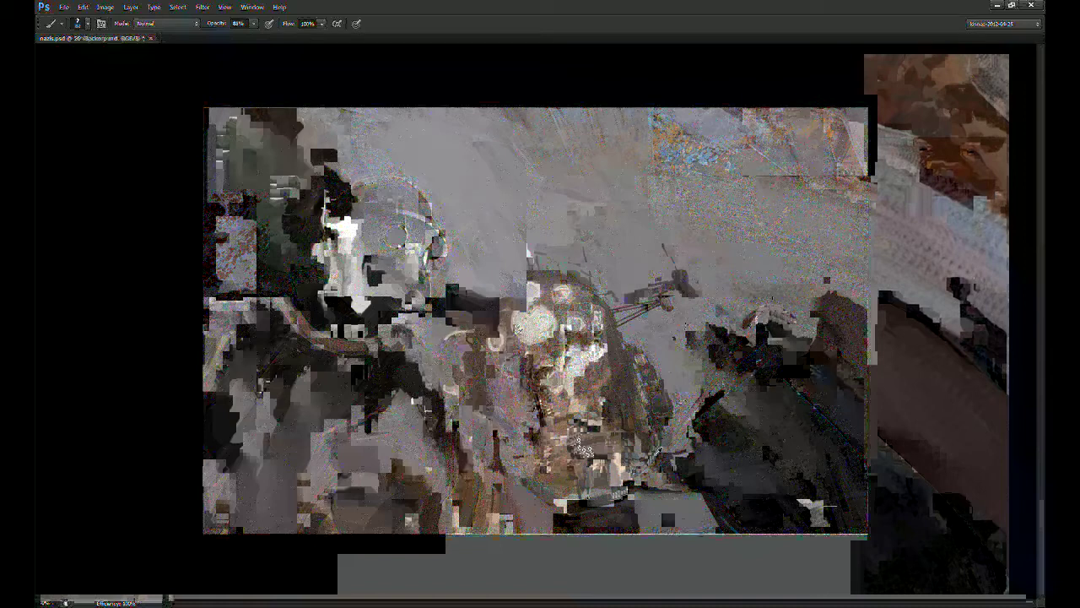
pyautogui.hotkey('ctrl', '+')
pyautogui.hotkey('ctrl', '+')
pyautogui.moveTo(705, 390); pyautogui.dragTo(653, 329)
pyautogui.moveTo(378, 457); pyautogui.dragTo(389, 518)
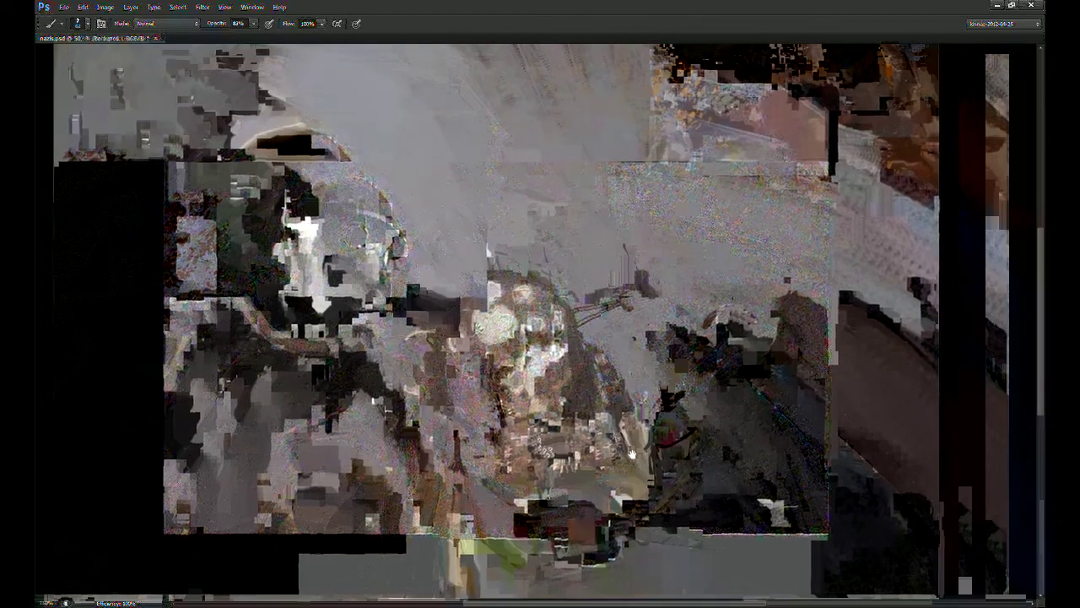
pyautogui.moveTo(637, 361); pyautogui.dragTo(625, 342)
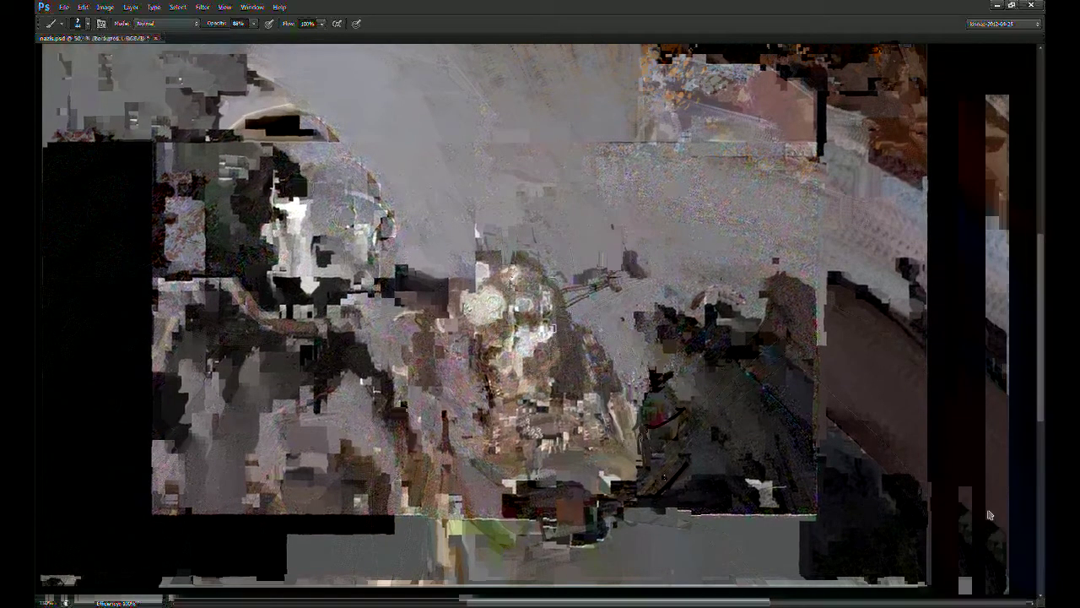
# Step: Add a new layer and brush dark strokes for a shape beside the central figure's body
pyautogui.click(1014, 595)
pyautogui.moveTo(788, 495); pyautogui.dragTo(765, 479)
pyautogui.moveTo(645, 381)
pyautogui.mouseDown()
pyautogui.moveTo(634, 438)
pyautogui.moveTo(646, 432)
pyautogui.mouseUp()
pyautogui.moveTo(664, 388)
pyautogui.mouseDown()
pyautogui.moveTo(660, 365)
pyautogui.moveTo(641, 358)
pyautogui.moveTo(650, 419)
pyautogui.mouseUp()
pyautogui.moveTo(652, 366)
pyautogui.mouseDown()
pyautogui.moveTo(651, 390)
pyautogui.moveTo(635, 391)
pyautogui.mouseUp()
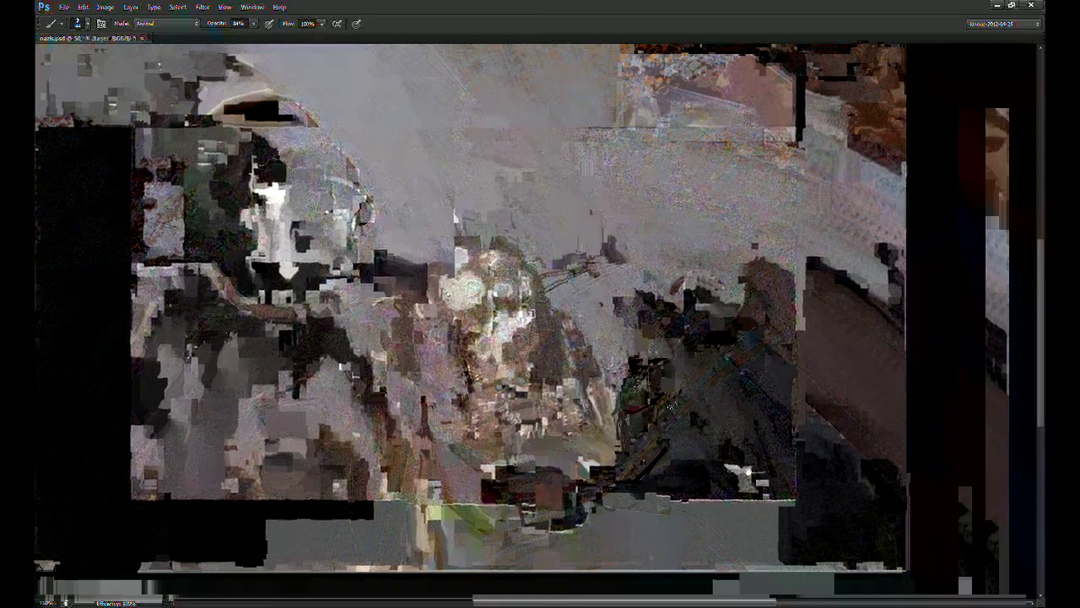
# Step: Extend the dark shape below the antenna and fill it out with a larger brush
pyautogui.moveTo(619, 265)
pyautogui.mouseDown()
pyautogui.moveTo(658, 304)
pyautogui.moveTo(624, 293)
pyautogui.moveTo(660, 302)
pyautogui.moveTo(630, 322)
pyautogui.mouseUp()
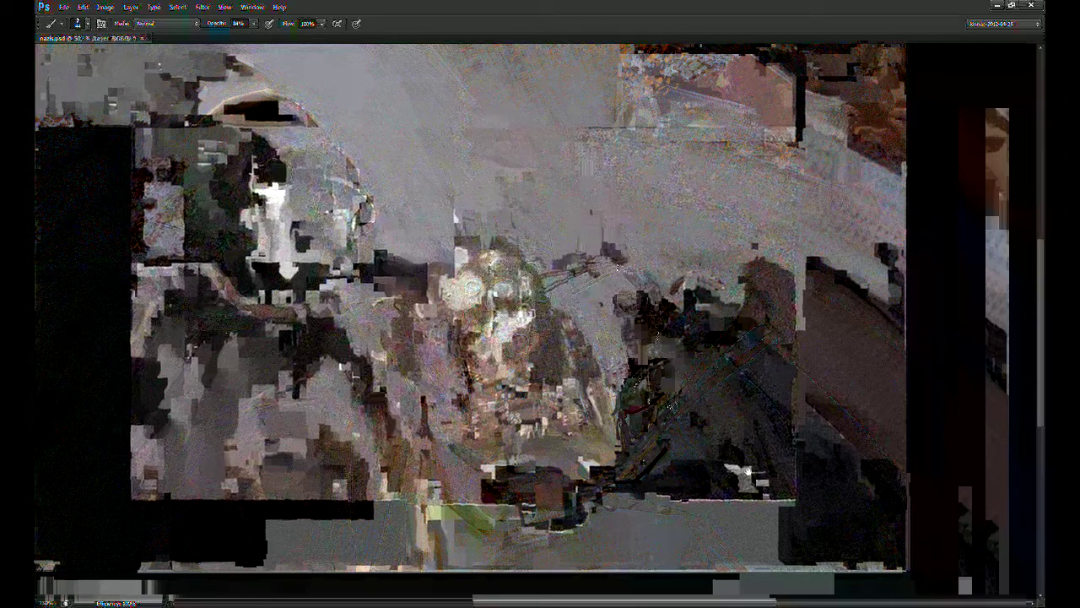
pyautogui.press(']')
pyautogui.press(']')
pyautogui.press(']')
pyautogui.moveTo(645, 379); pyautogui.dragTo(661, 361)
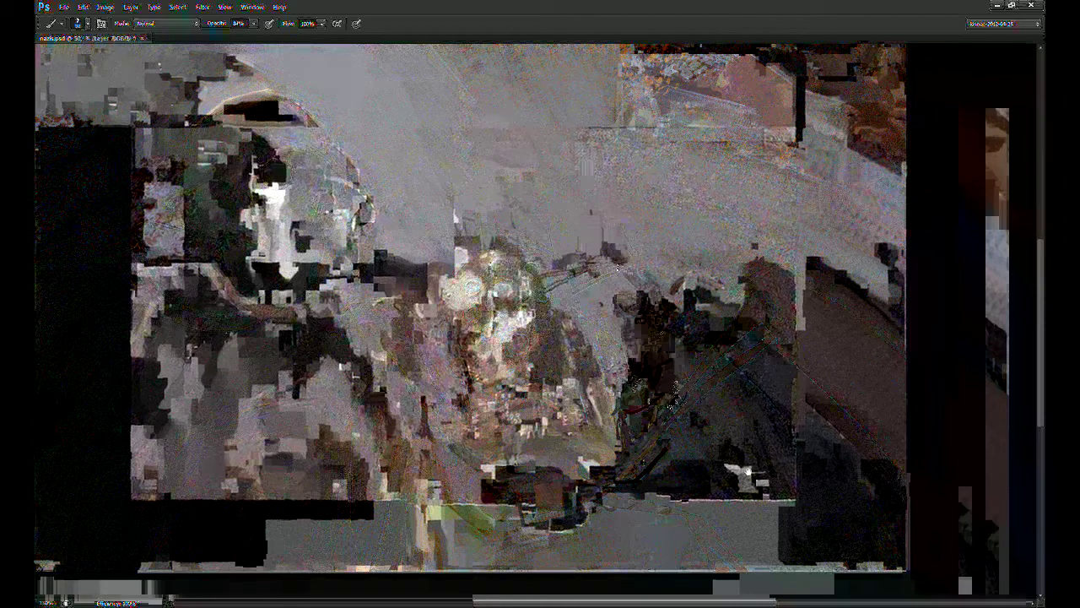
# Step: Dab two small white eyes onto the top of the dark shape below the antenna
pyautogui.hotkey('ctrl', '+')
pyautogui.hotkey('ctrl', '+')
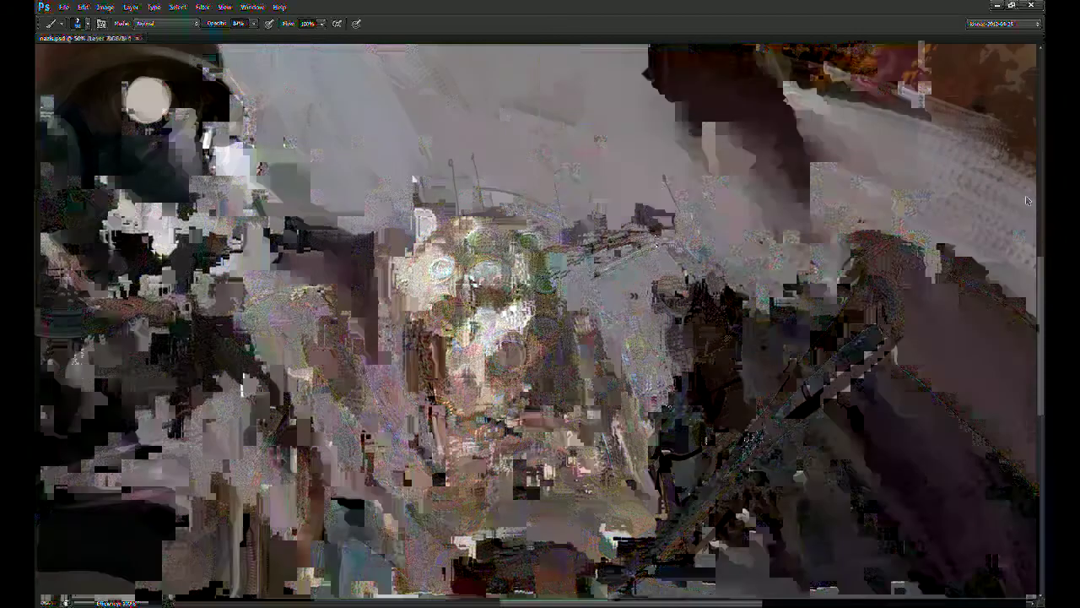
pyautogui.moveTo(666, 285); pyautogui.dragTo(513, 337)
pyautogui.moveTo(576, 321); pyautogui.dragTo(545, 310)
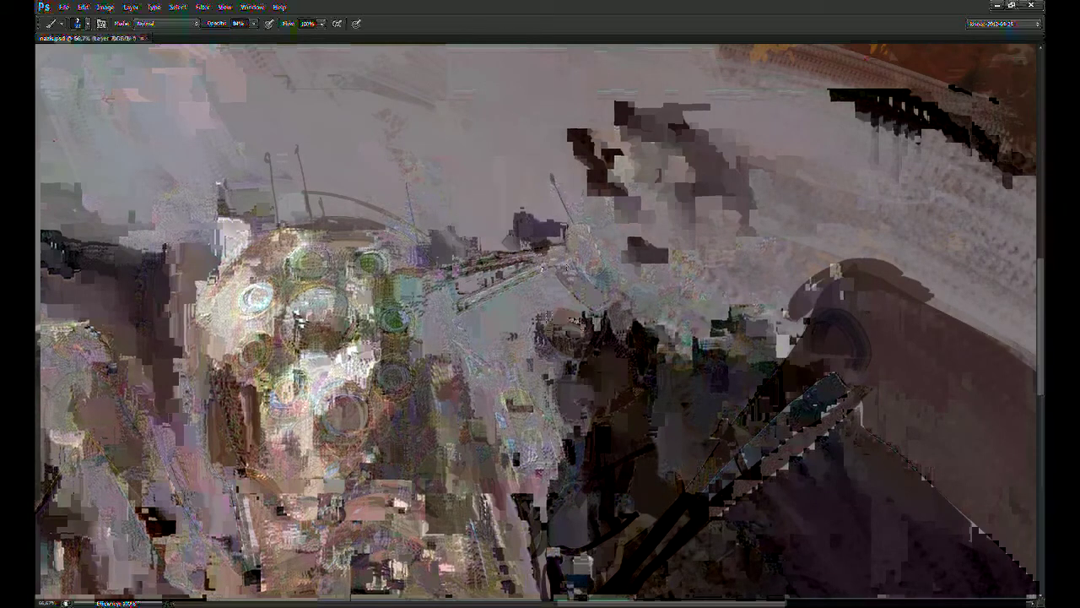
pyautogui.moveTo(576, 319); pyautogui.dragTo(541, 265)
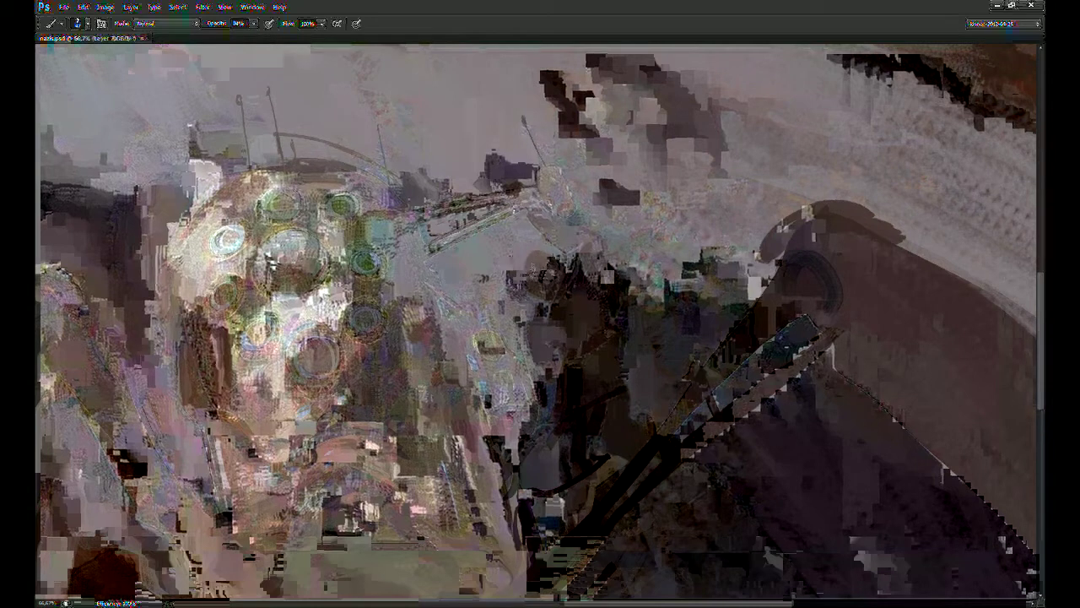
pyautogui.click(536, 279)
pyautogui.moveTo(546, 271); pyautogui.dragTo(552, 266)
pyautogui.click(549, 269)
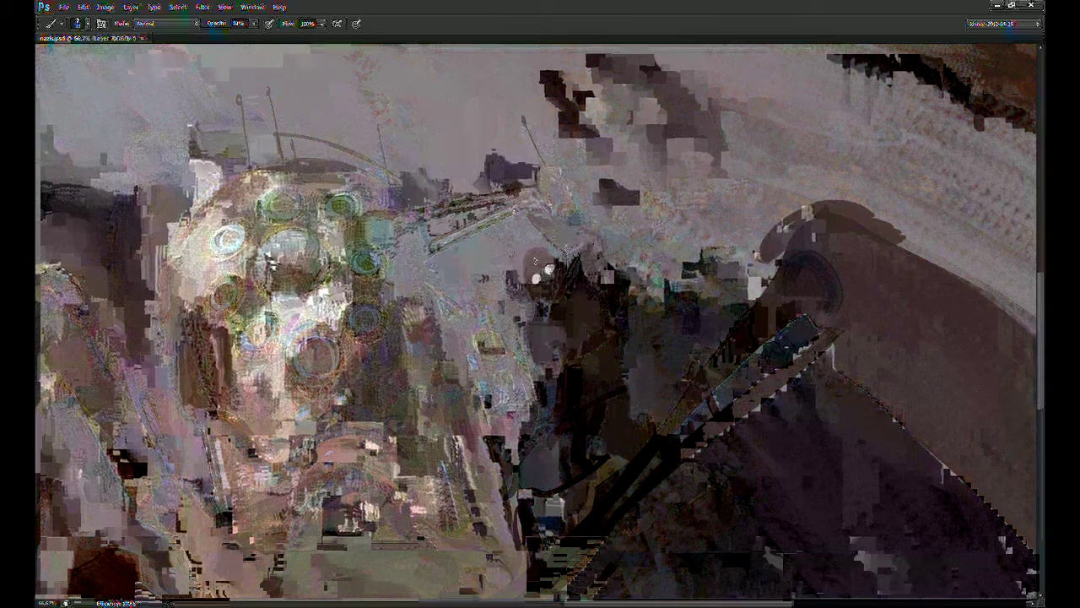
# Step: Add short strokes around the dark figure's head and the antenna base above it, and mirror the canvas horizontally
pyautogui.moveTo(545, 281)
pyautogui.mouseDown()
pyautogui.moveTo(567, 338)
pyautogui.moveTo(526, 339)
pyautogui.mouseUp()
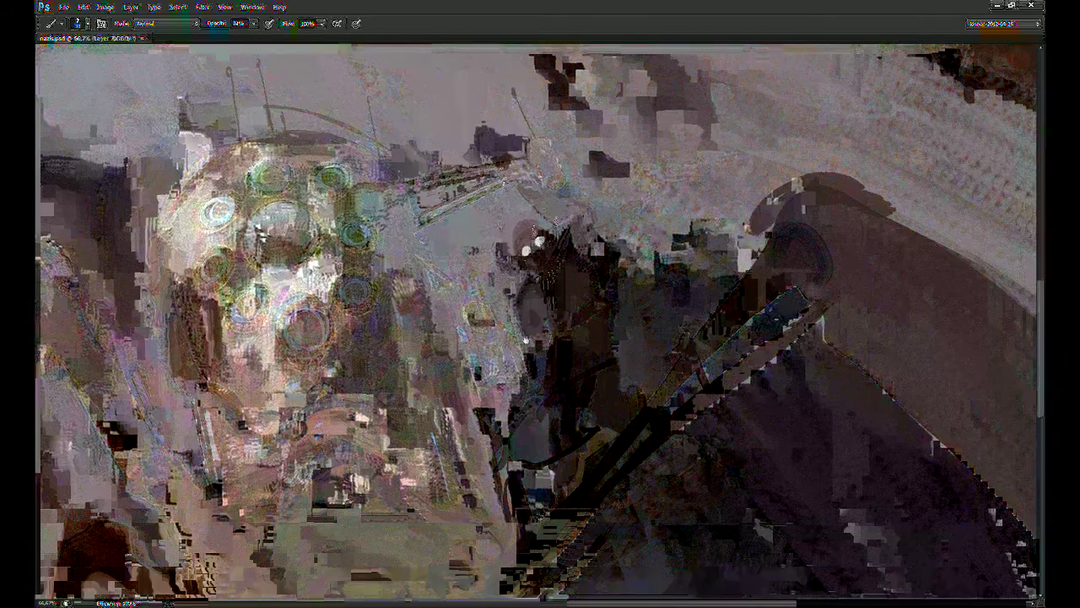
pyautogui.moveTo(521, 186); pyautogui.dragTo(584, 223)
pyautogui.moveTo(515, 159)
pyautogui.mouseDown()
pyautogui.moveTo(491, 169)
pyautogui.moveTo(511, 157)
pyautogui.moveTo(530, 197)
pyautogui.mouseUp()
pyautogui.hotkey('ctrl', '-')
pyautogui.hotkey('ctrl', '-')
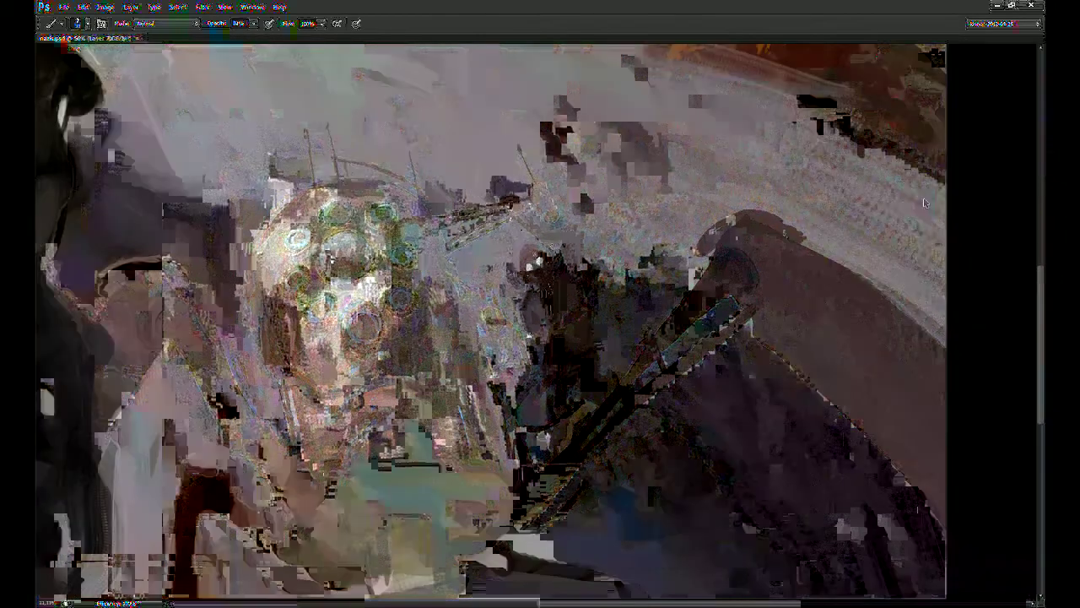
pyautogui.moveTo(434, 336); pyautogui.dragTo(722, 287)
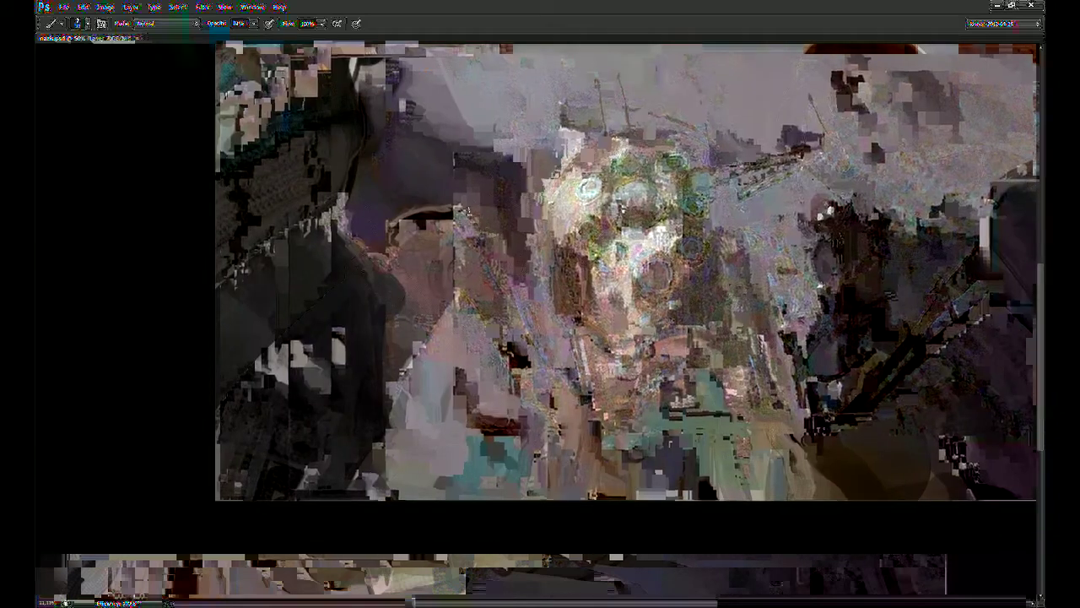
pyautogui.moveTo(480, 224); pyautogui.dragTo(477, 218)
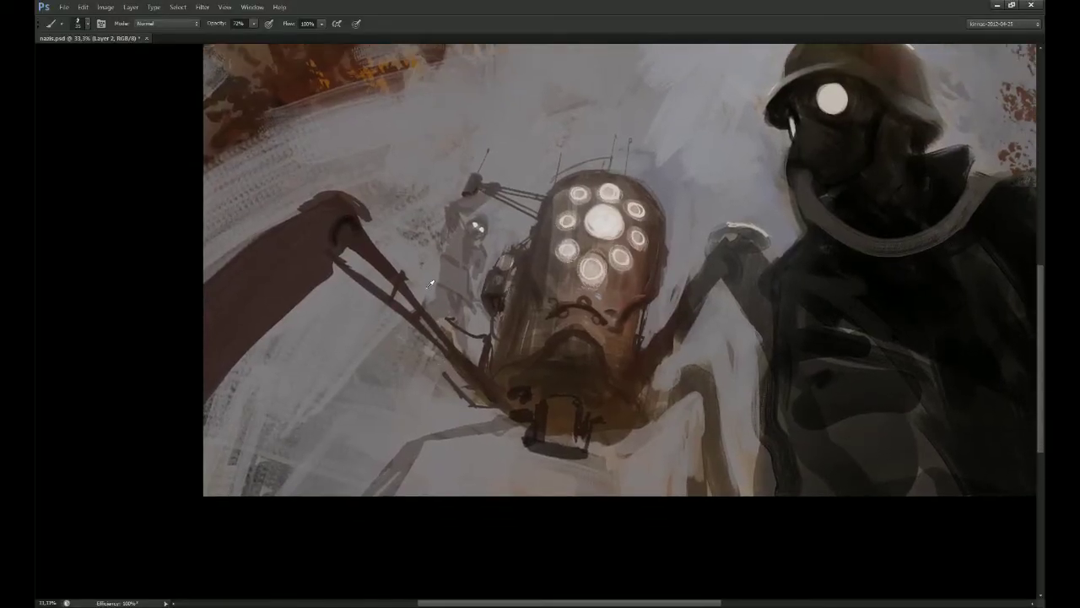
pyautogui.moveTo(469, 281); pyautogui.dragTo(480, 334)
pyautogui.moveTo(444, 289)
pyautogui.mouseDown()
pyautogui.moveTo(461, 290)
pyautogui.moveTo(462, 224)
pyautogui.mouseUp()
pyautogui.hotkey('ctrl', 'z')
pyautogui.hotkey('ctrl', 'z')
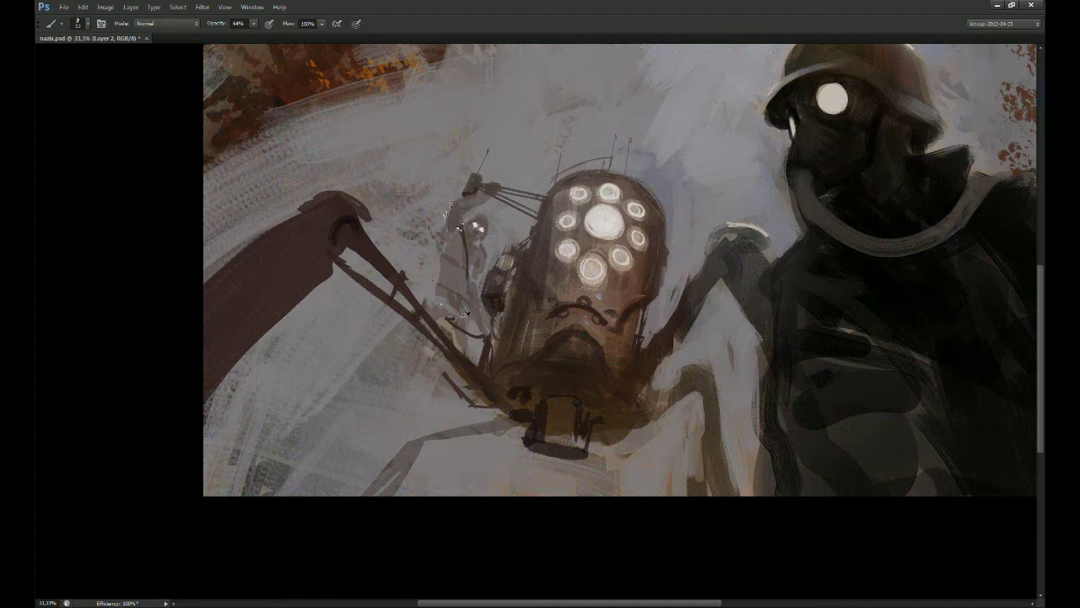
# Step: Paint darker strokes for the background figure's torso and two thin arms reaching toward the central body and the large leg
pyautogui.moveTo(447, 235); pyautogui.dragTo(469, 276)
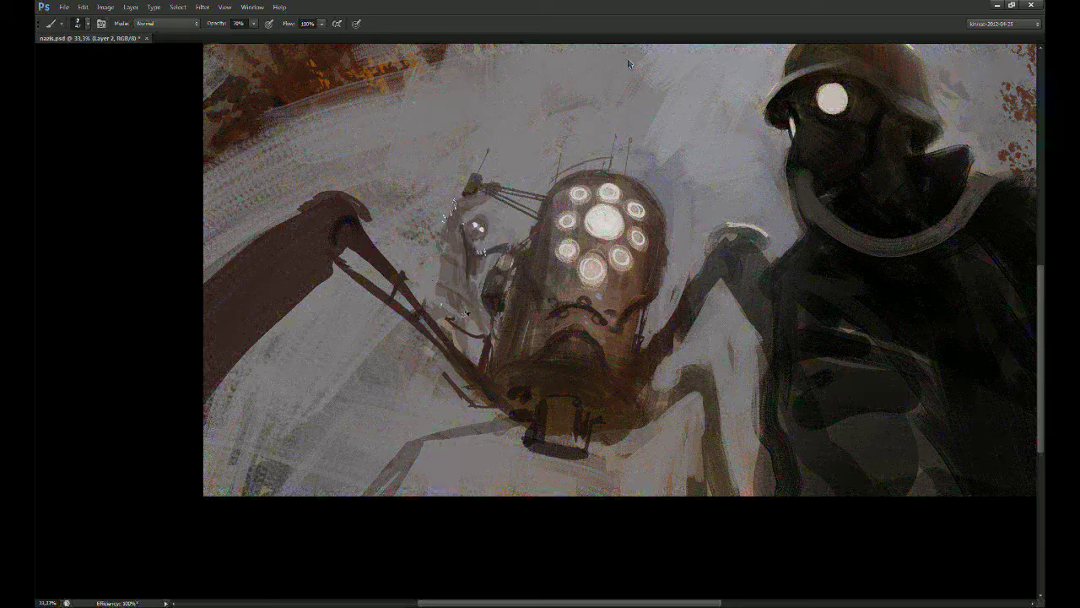
pyautogui.moveTo(479, 249); pyautogui.dragTo(530, 245)
pyautogui.moveTo(452, 228)
pyautogui.mouseDown()
pyautogui.moveTo(461, 223)
pyautogui.moveTo(464, 269)
pyautogui.moveTo(454, 292)
pyautogui.moveTo(478, 307)
pyautogui.mouseUp()
pyautogui.moveTo(443, 265); pyautogui.dragTo(406, 277)
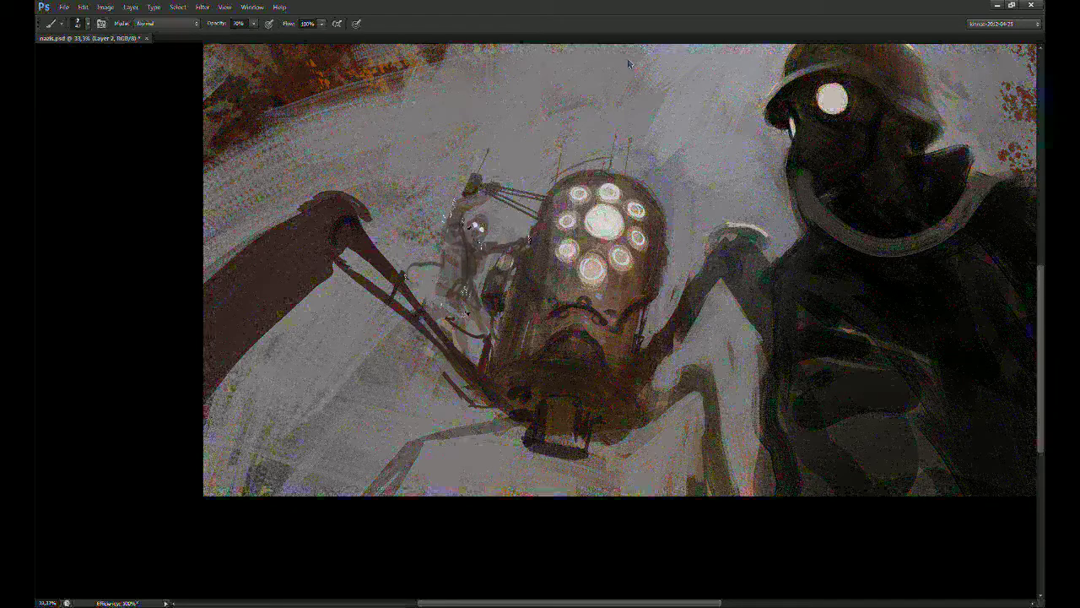
# Step: Lasso the area between the background figure and the large leg, brush inside it in Darken mode on the Background layer, and deselect
pyautogui.press('l')
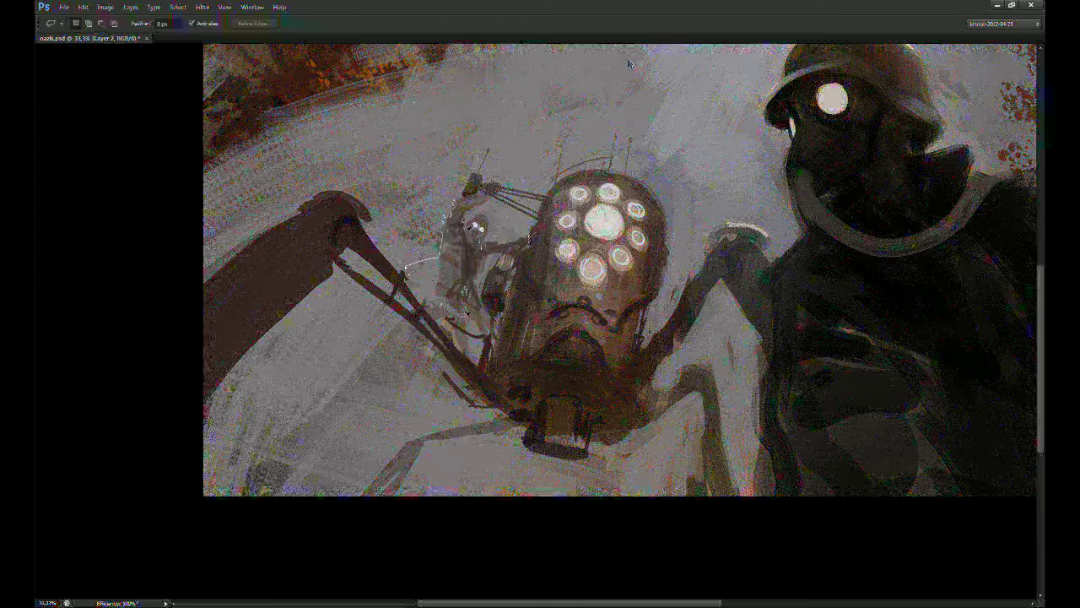
pyautogui.press('b')
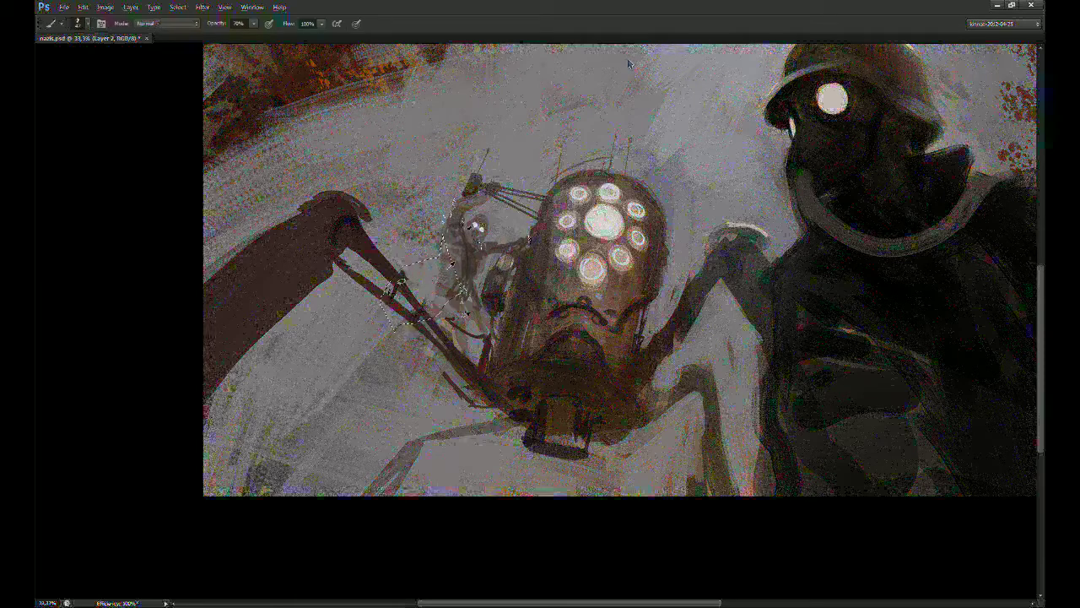
pyautogui.click(150, 81)
pyautogui.click(937, 366)
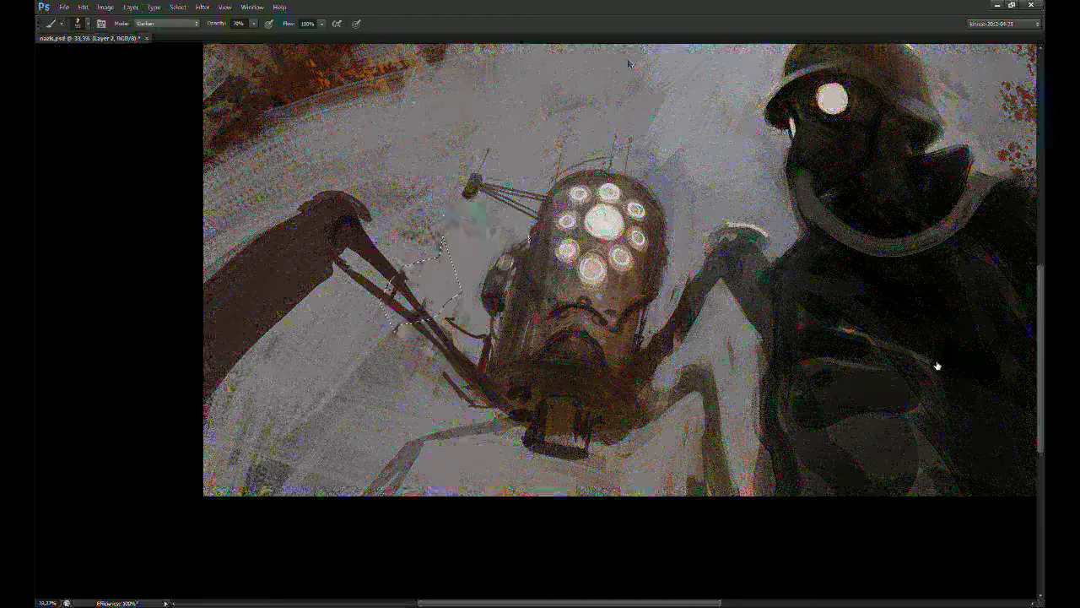
pyautogui.click(938, 366)
pyautogui.moveTo(430, 260)
pyautogui.mouseDown()
pyautogui.moveTo(412, 285)
pyautogui.moveTo(432, 302)
pyautogui.mouseUp()
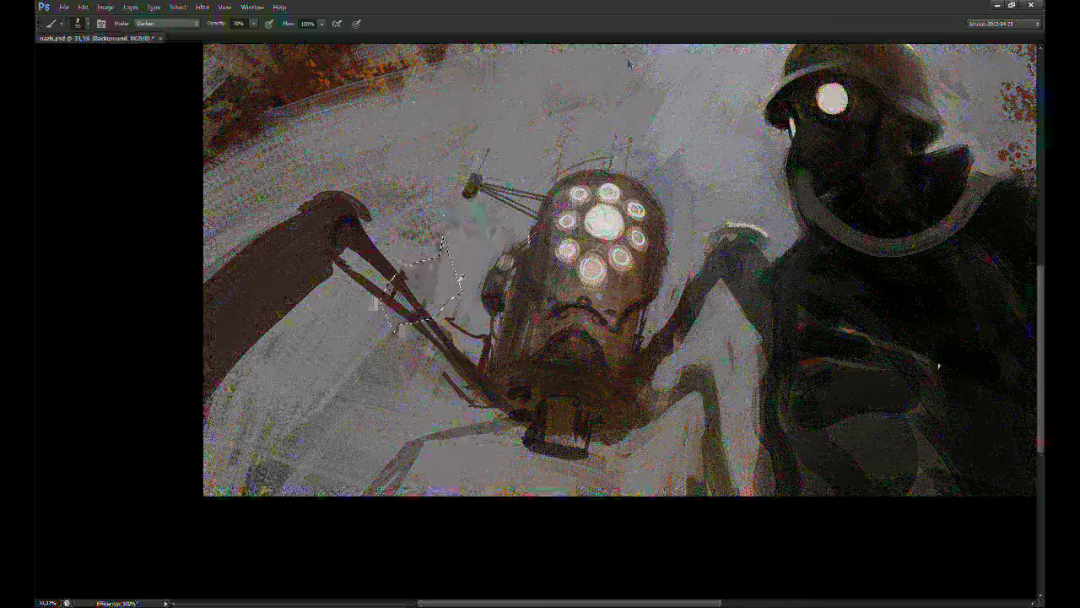
pyautogui.hotkey('ctrl', 'd')
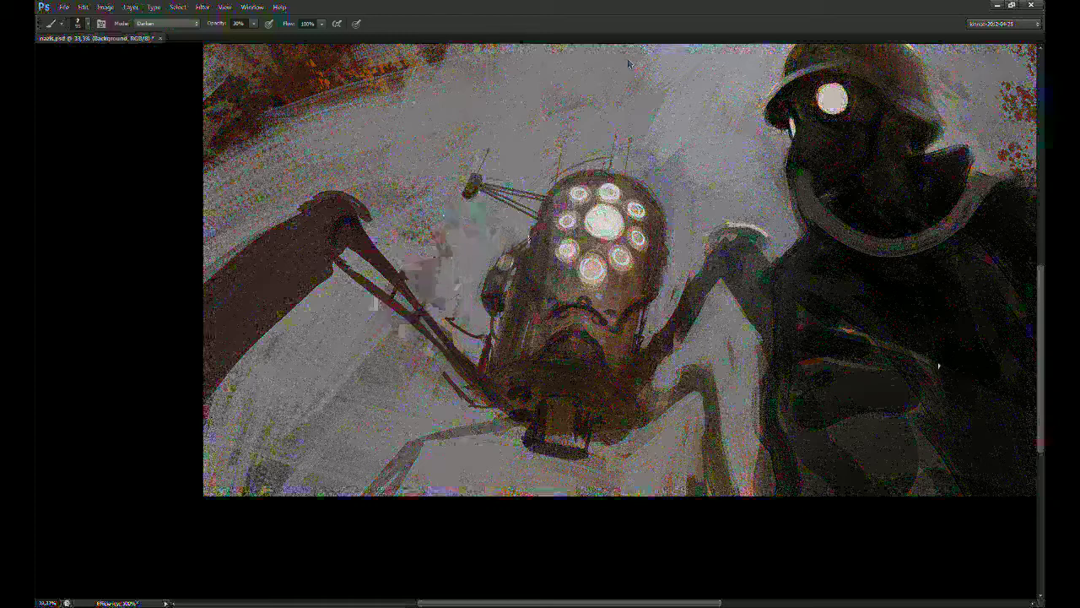
# Step: Return the brush to Normal mode at 77% opacity and flip the canvas horizontally
pyautogui.moveTo(483, 341); pyautogui.dragTo(480, 339)
pyautogui.press('7')
pyautogui.press('7')
pyautogui.hotkey('shift', 'alt', 'n')
pyautogui.hotkey('ctrl', 'shift', 'h')
# Step: Paint a thin light highlight along the large leg's strut up to its knee joint
pyautogui.moveTo(694, 339); pyautogui.dragTo(475, 335)
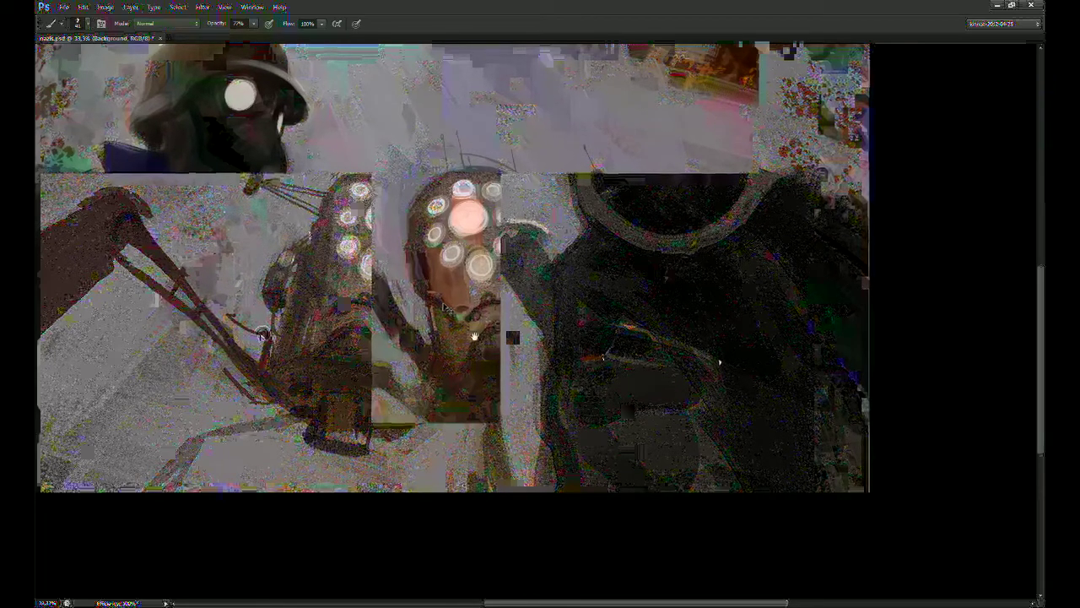
pyautogui.moveTo(599, 357)
pyautogui.mouseDown()
pyautogui.moveTo(733, 188)
pyautogui.moveTo(752, 180)
pyautogui.mouseUp()
pyautogui.moveTo(716, 224)
pyautogui.mouseDown()
pyautogui.moveTo(720, 203)
pyautogui.moveTo(669, 224)
pyautogui.mouseUp()
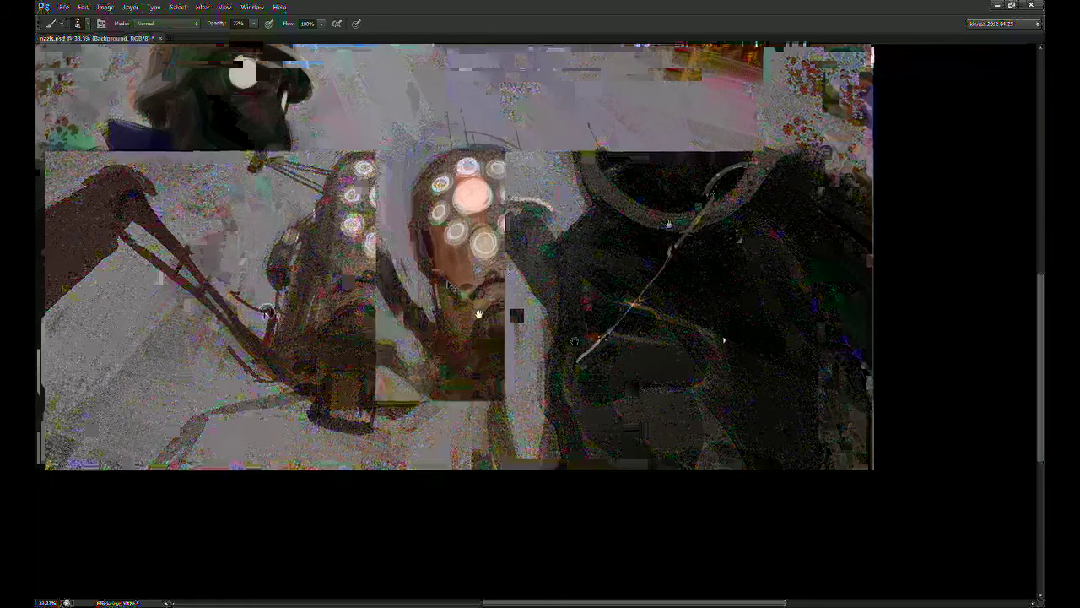
# Step: Lower the brush opacity to 33% and stroke softly down the side of the central figure's body
pyautogui.press('8')
pyautogui.press('3')
pyautogui.press('3')
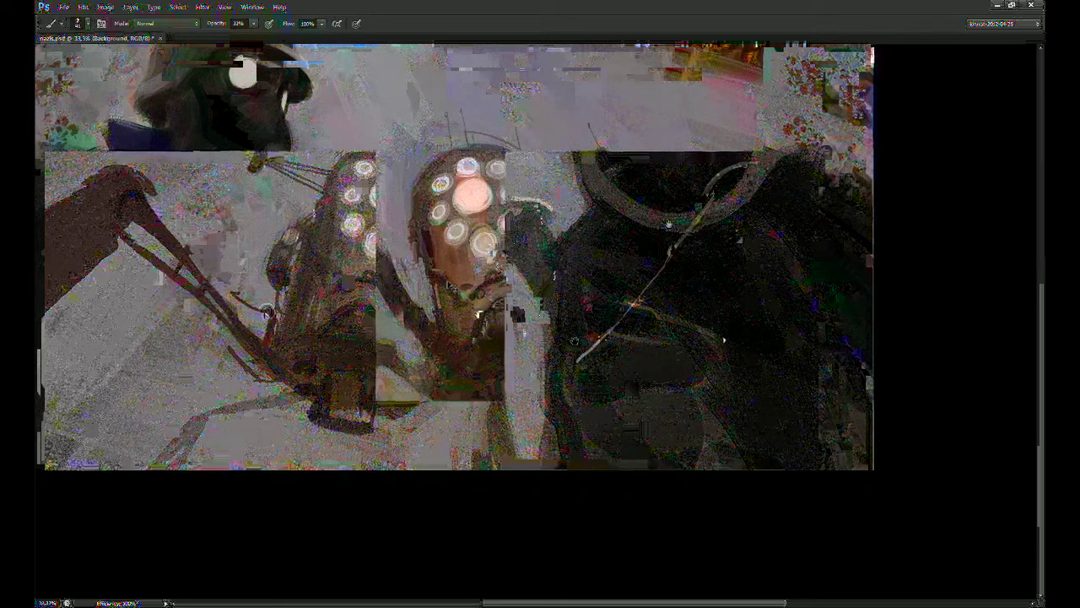
pyautogui.moveTo(414, 230); pyautogui.dragTo(423, 272)
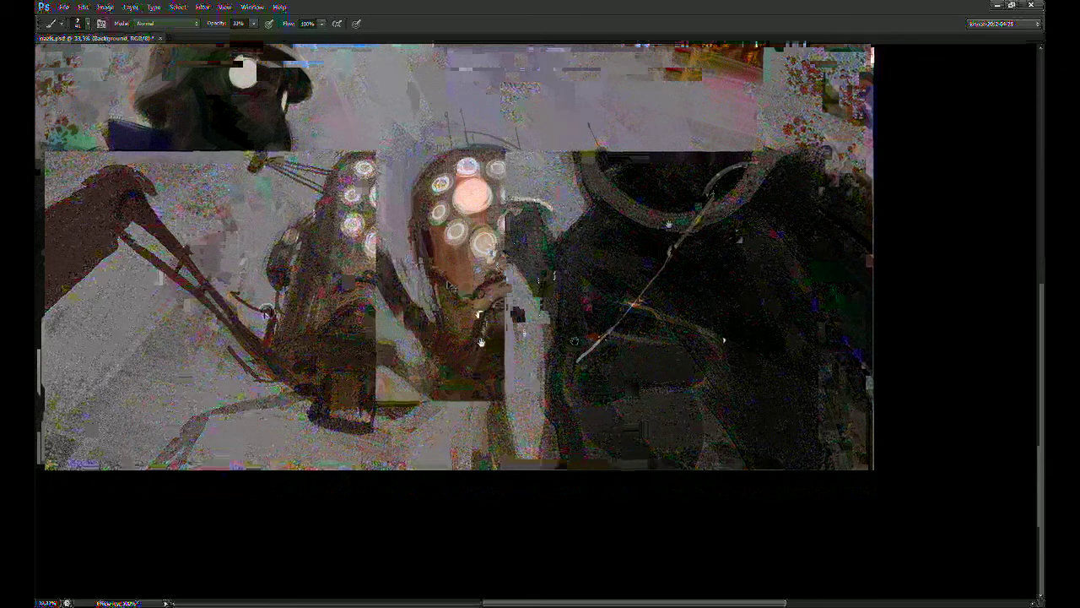
pyautogui.moveTo(528, 320); pyautogui.dragTo(519, 321)
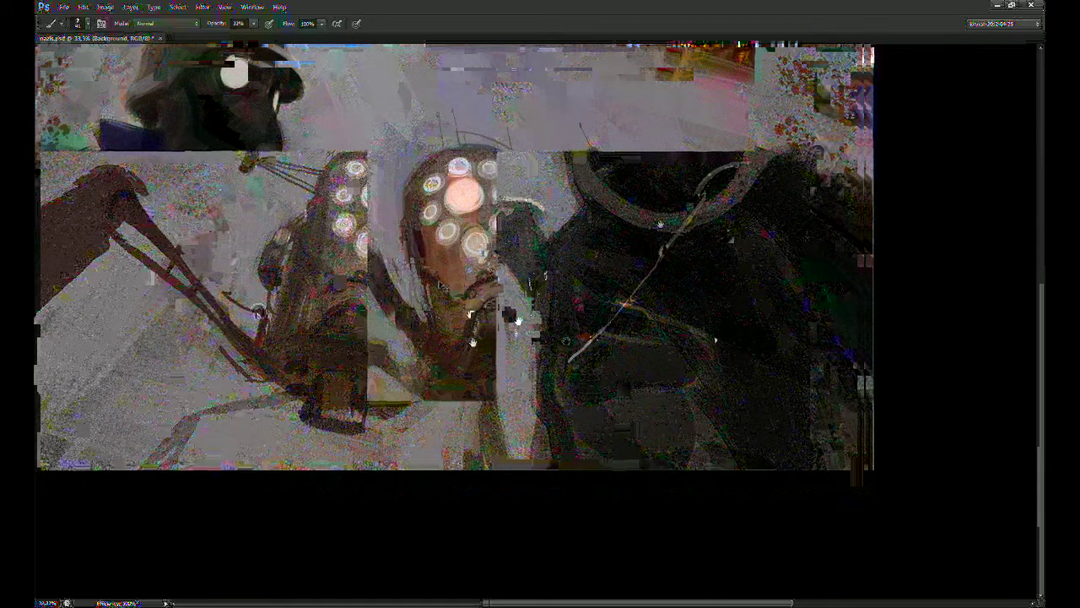
# Step: Sample a colour from the painting and brush a short stroke between the central body and the background figure
pyautogui.press('r')
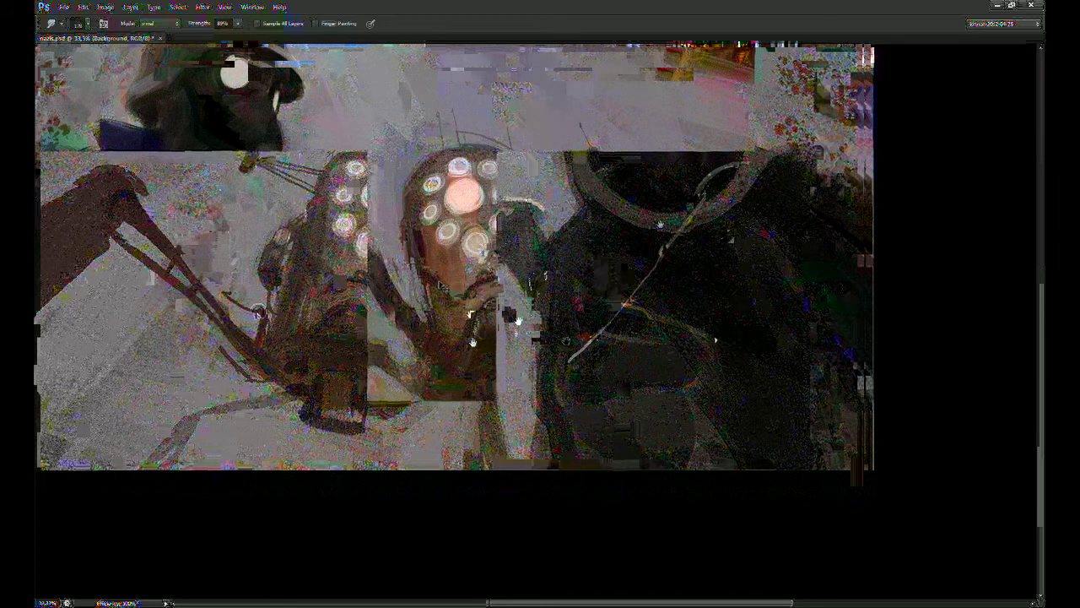
pyautogui.press('b')
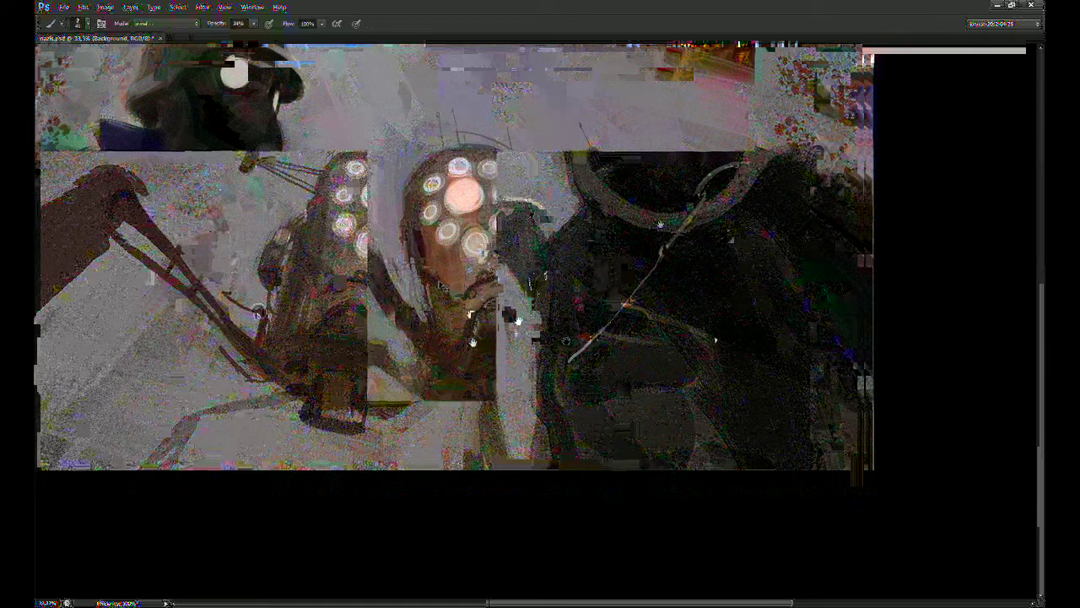
pyautogui.keyDown('alt'); pyautogui.click(480, 215); pyautogui.keyUp('alt')
pyautogui.moveTo(547, 214)
pyautogui.mouseDown()
pyautogui.moveTo(534, 232)
pyautogui.moveTo(556, 238)
pyautogui.moveTo(561, 216)
pyautogui.moveTo(584, 215)
pyautogui.moveTo(559, 207)
pyautogui.moveTo(528, 221)
pyautogui.mouseUp()
pyautogui.press('3')
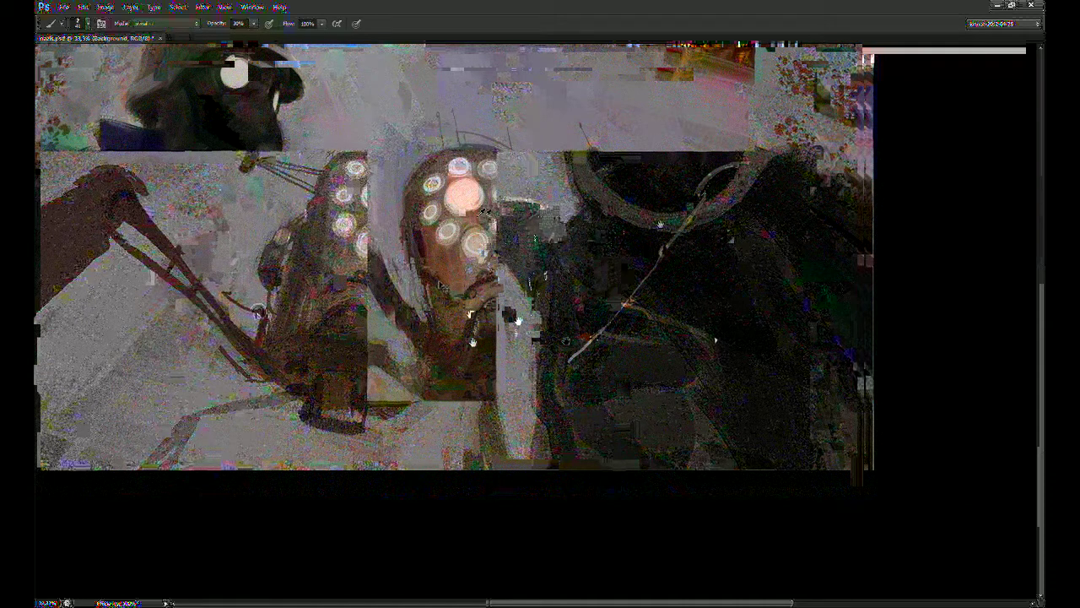
# Step: Raise the brush opacity to 70% and paint light background strokes around the background figure's outer edge
pyautogui.press('7')
pyautogui.moveTo(613, 199)
pyautogui.mouseDown()
pyautogui.moveTo(618, 245)
pyautogui.moveTo(632, 253)
pyautogui.moveTo(615, 252)
pyautogui.mouseUp()
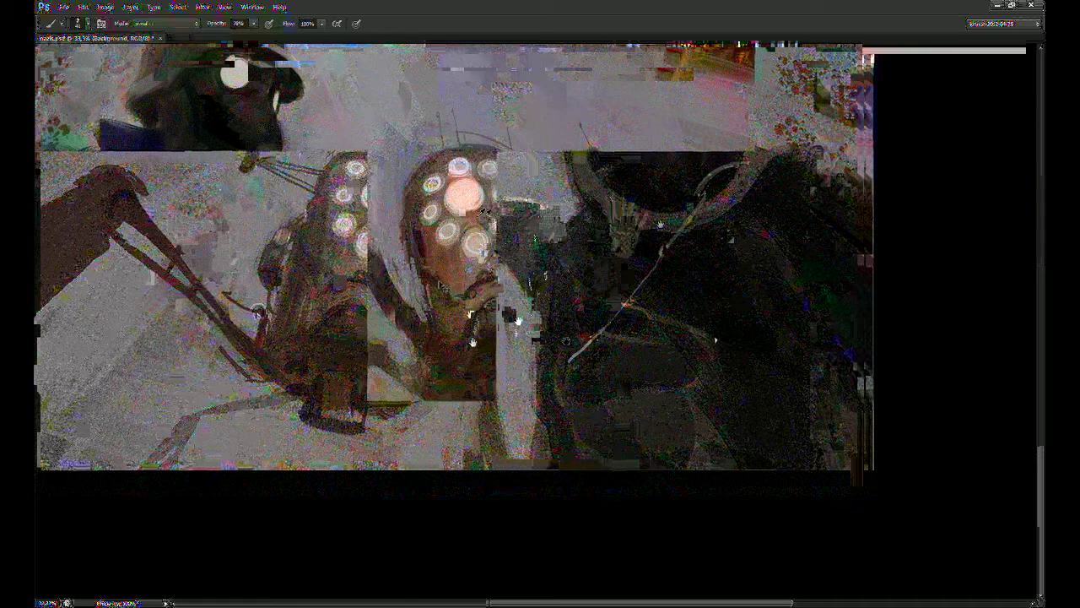
pyautogui.moveTo(594, 174); pyautogui.dragTo(606, 209)
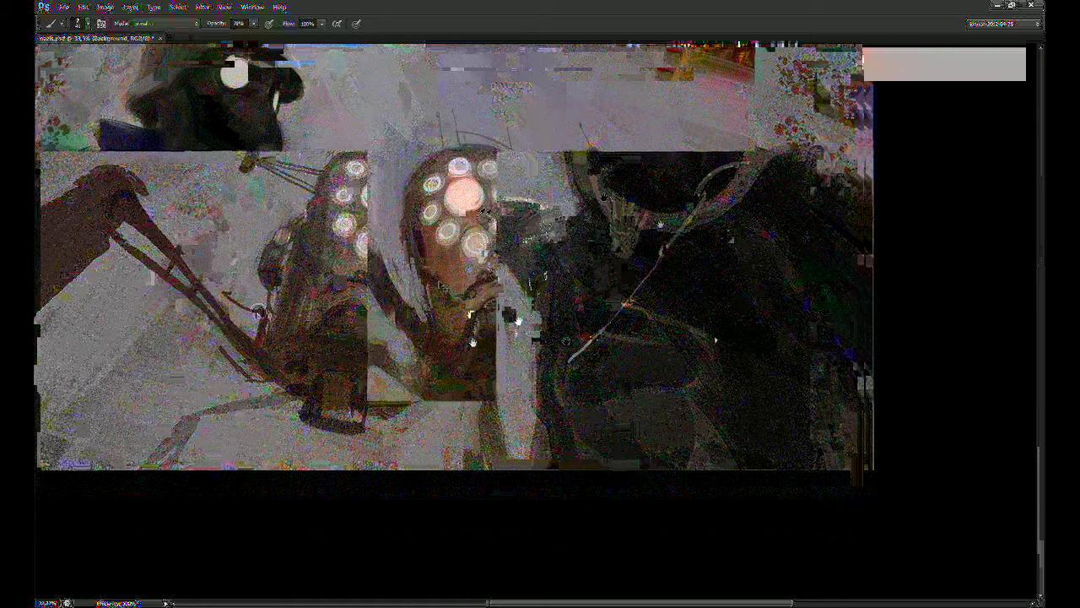
pyautogui.moveTo(549, 225)
pyautogui.mouseDown()
pyautogui.moveTo(572, 210)
pyautogui.moveTo(572, 219)
pyautogui.moveTo(537, 210)
pyautogui.moveTo(571, 253)
pyautogui.moveTo(586, 241)
pyautogui.mouseUp()
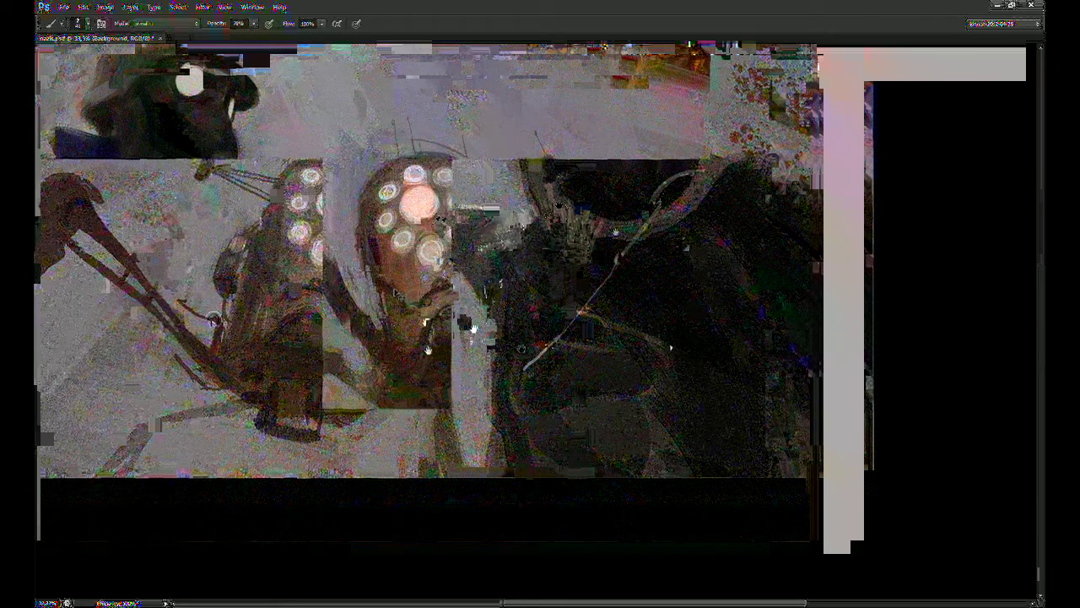
pyautogui.moveTo(600, 291)
pyautogui.mouseDown()
pyautogui.moveTo(622, 301)
pyautogui.moveTo(623, 245)
pyautogui.moveTo(627, 270)
pyautogui.mouseUp()
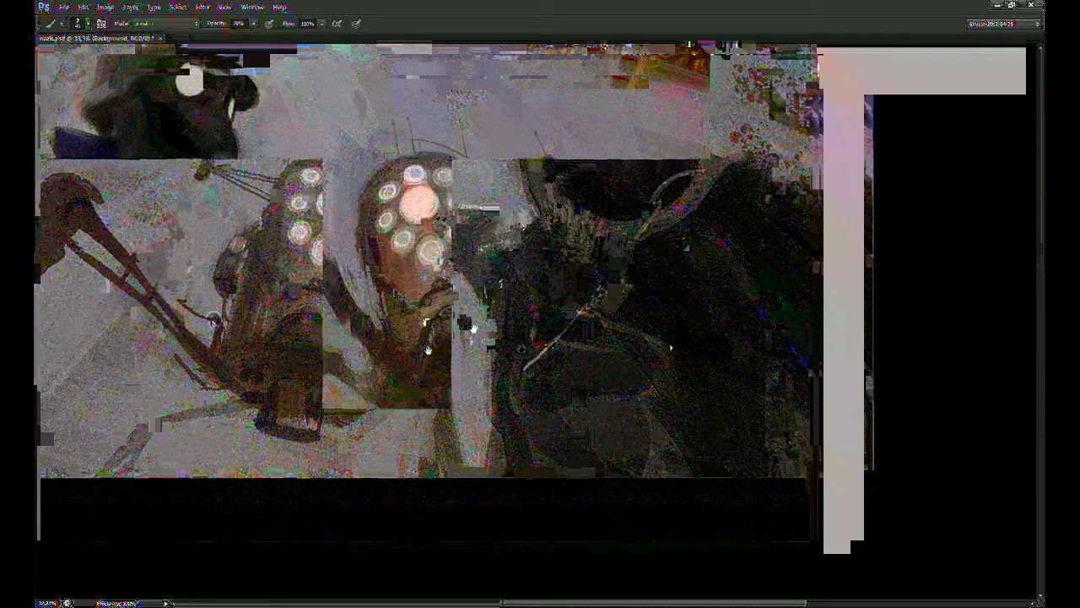
# Step: Brush light background strokes around the large leg's struts and below the background figure
pyautogui.moveTo(550, 361)
pyautogui.mouseDown()
pyautogui.moveTo(534, 406)
pyautogui.moveTo(649, 344)
pyautogui.moveTo(578, 415)
pyautogui.moveTo(638, 370)
pyautogui.mouseUp()
pyautogui.moveTo(667, 299)
pyautogui.mouseDown()
pyautogui.moveTo(635, 322)
pyautogui.moveTo(668, 304)
pyautogui.mouseUp()
pyautogui.moveTo(658, 342); pyautogui.dragTo(677, 325)
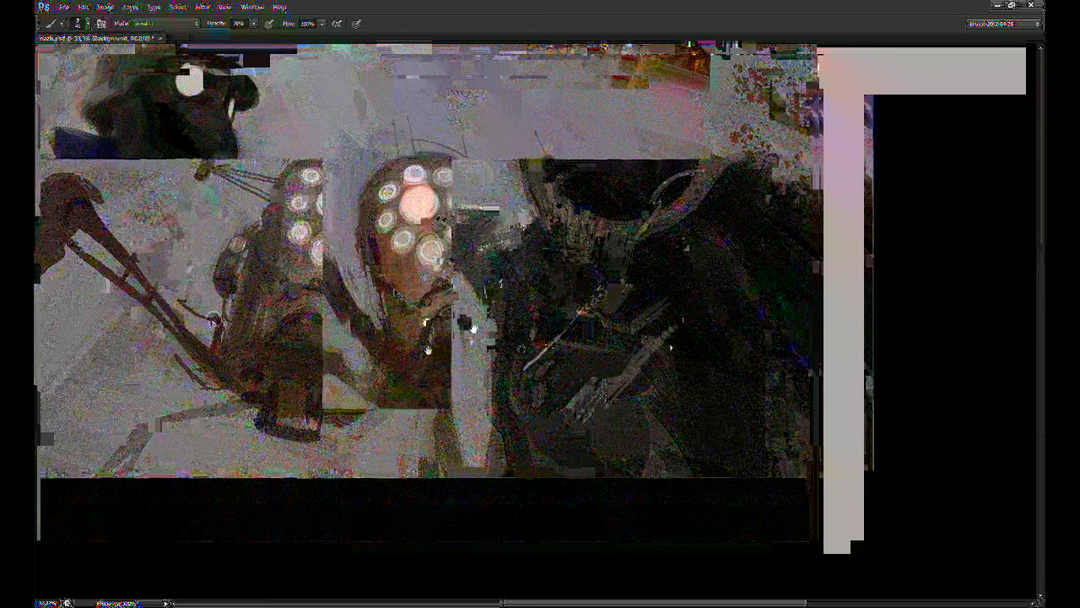
pyautogui.moveTo(428, 349); pyautogui.dragTo(463, 387)
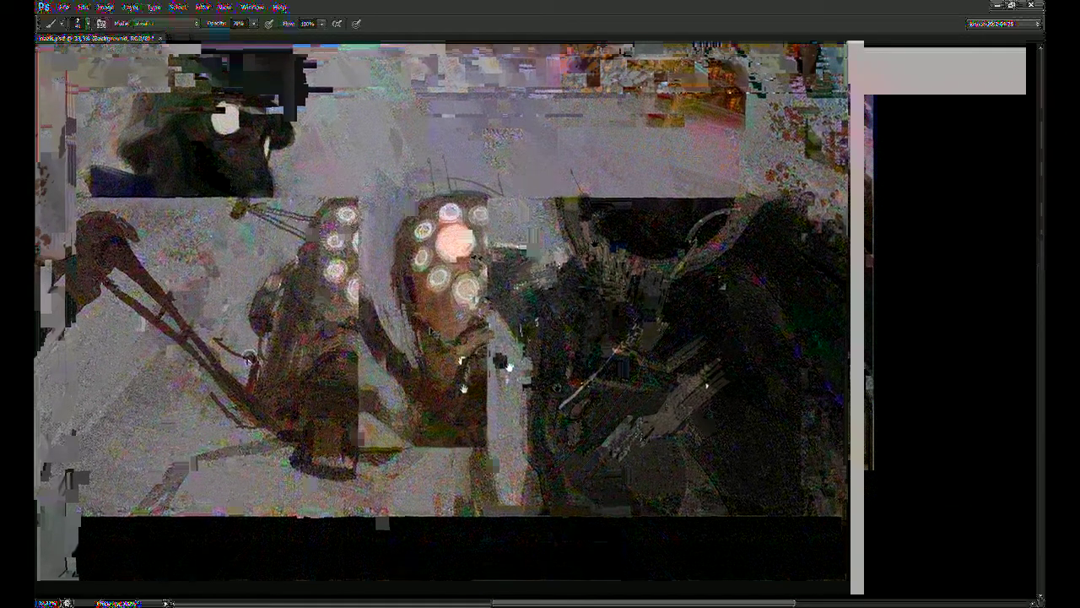
pyautogui.moveTo(603, 369); pyautogui.dragTo(564, 406)
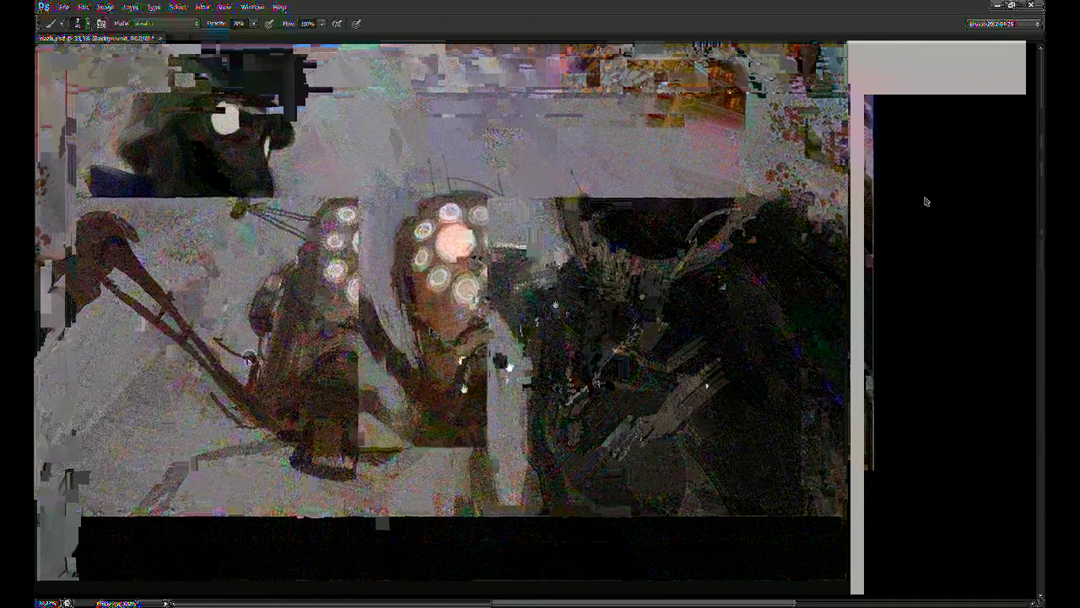
# Step: Handwrite a short note over the painting on a temporary new layer and discard that layer
pyautogui.hotkey('ctrl', '-')
pyautogui.press('r')
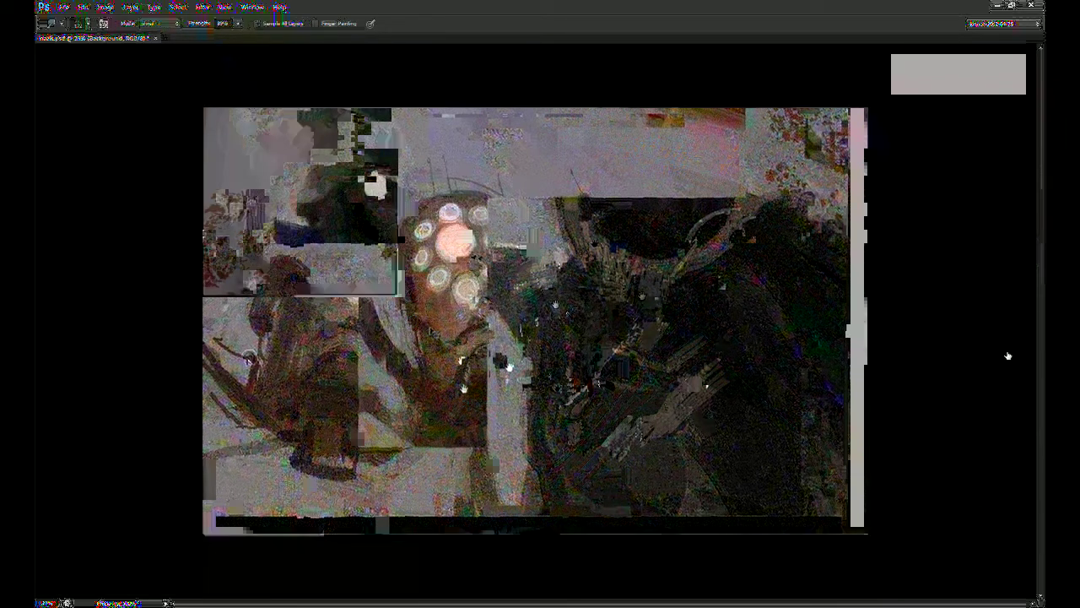
pyautogui.click(1005, 425)
pyautogui.press('l')
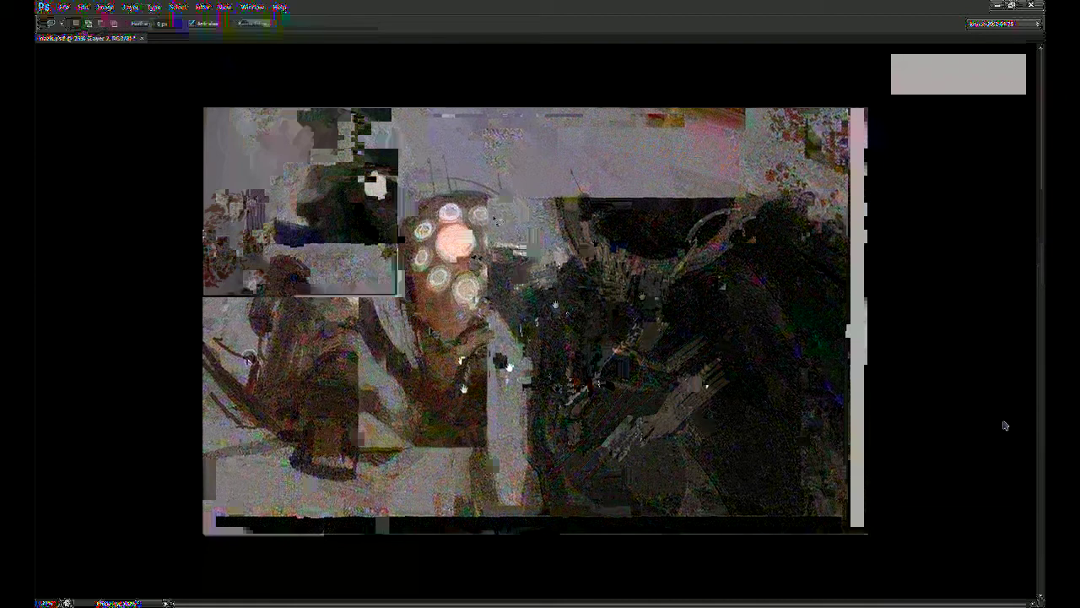
pyautogui.press('b')
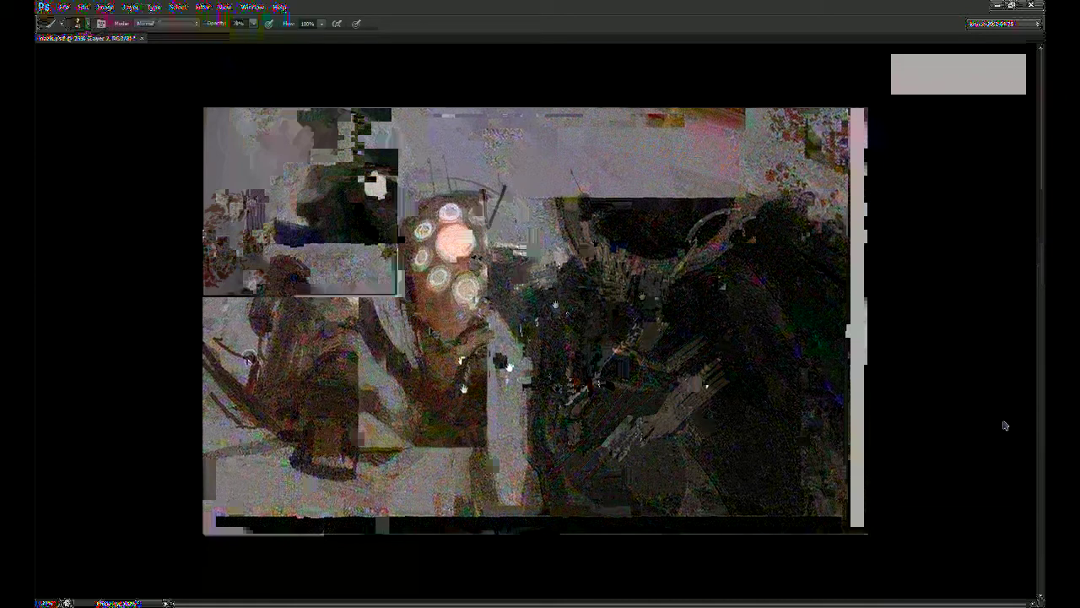
pyautogui.moveTo(502, 217); pyautogui.dragTo(518, 224)
pyautogui.moveTo(522, 216); pyautogui.dragTo(601, 251)
pyautogui.click(615, 248)
pyautogui.click(633, 255)
pyautogui.click(653, 262)
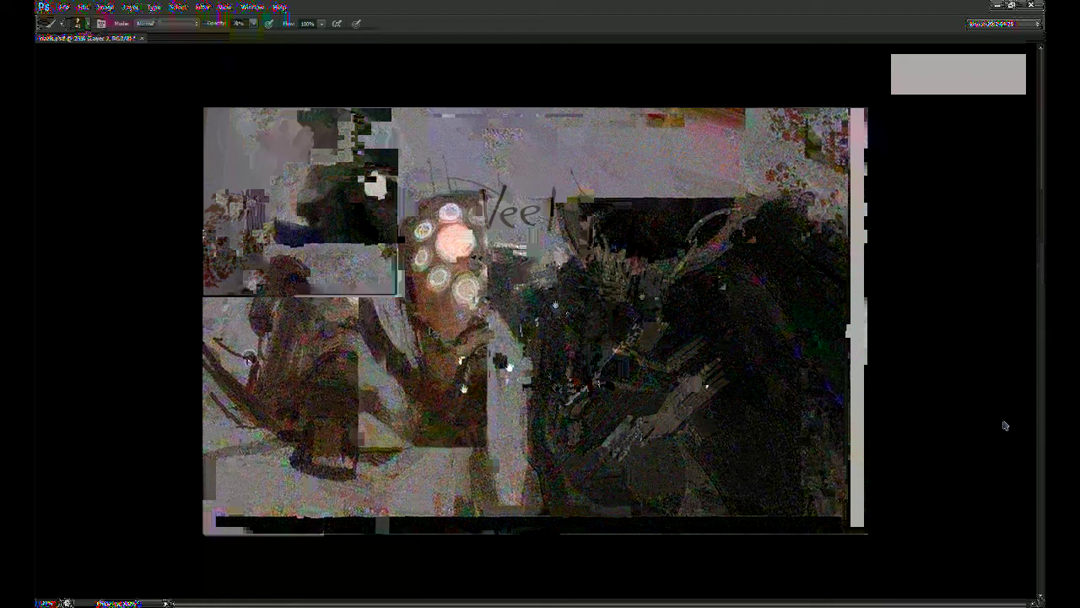
pyautogui.click(670, 260)
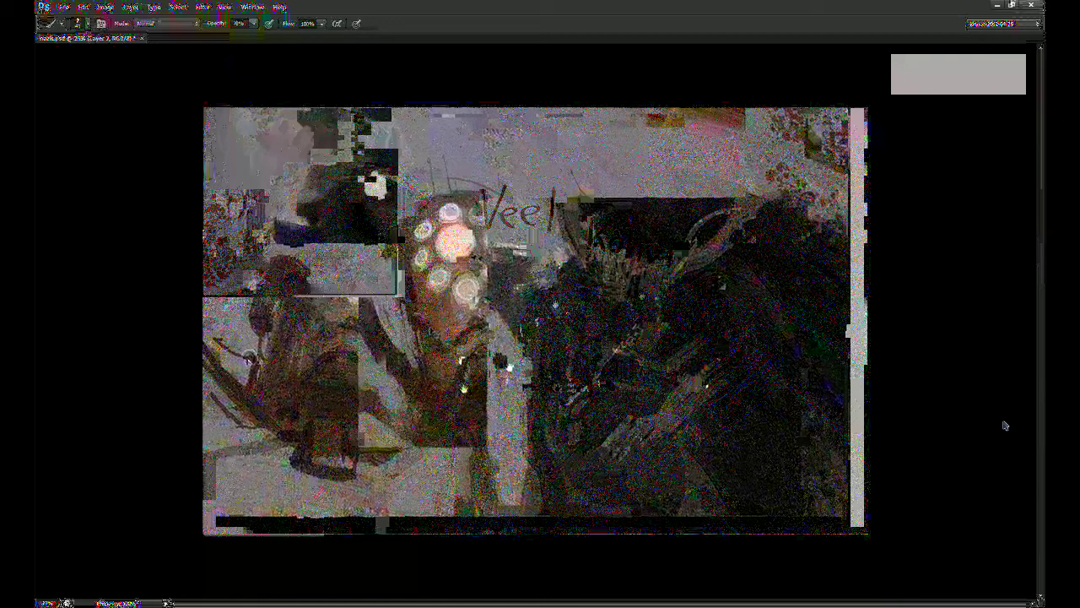
pyautogui.click(1030, 594)
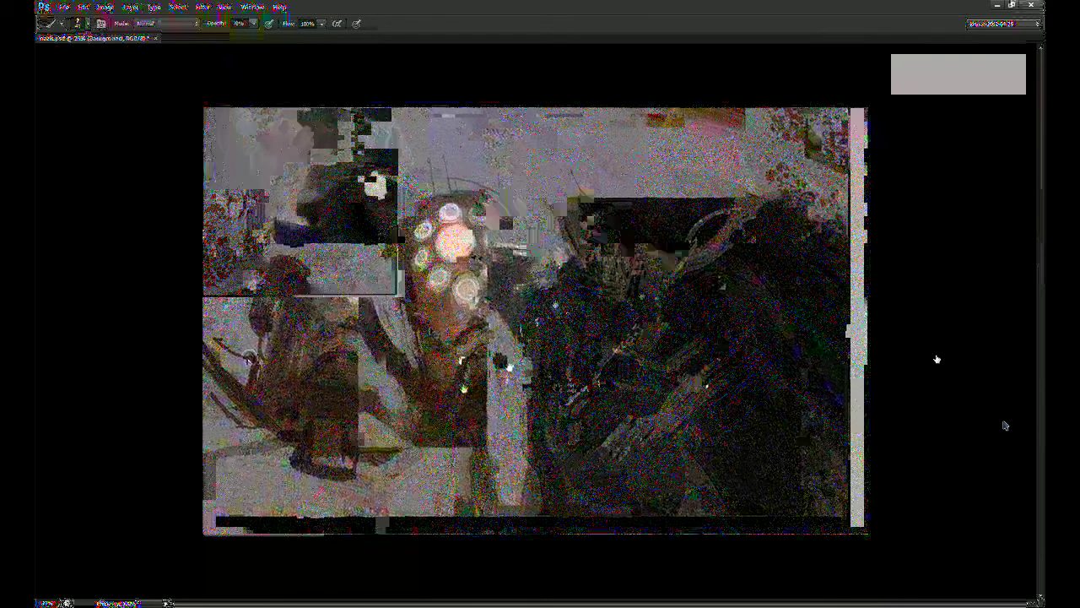
# Step: Lasso the central figure with its legs, copy it to a new layer, shift it toward the lower right corner, and merge it down
pyautogui.press('l')
pyautogui.moveTo(445, 540)
pyautogui.mouseDown()
pyautogui.moveTo(452, 459)
pyautogui.moveTo(583, 226)
pyautogui.moveTo(847, 316)
pyautogui.moveTo(873, 540)
pyautogui.mouseUp()
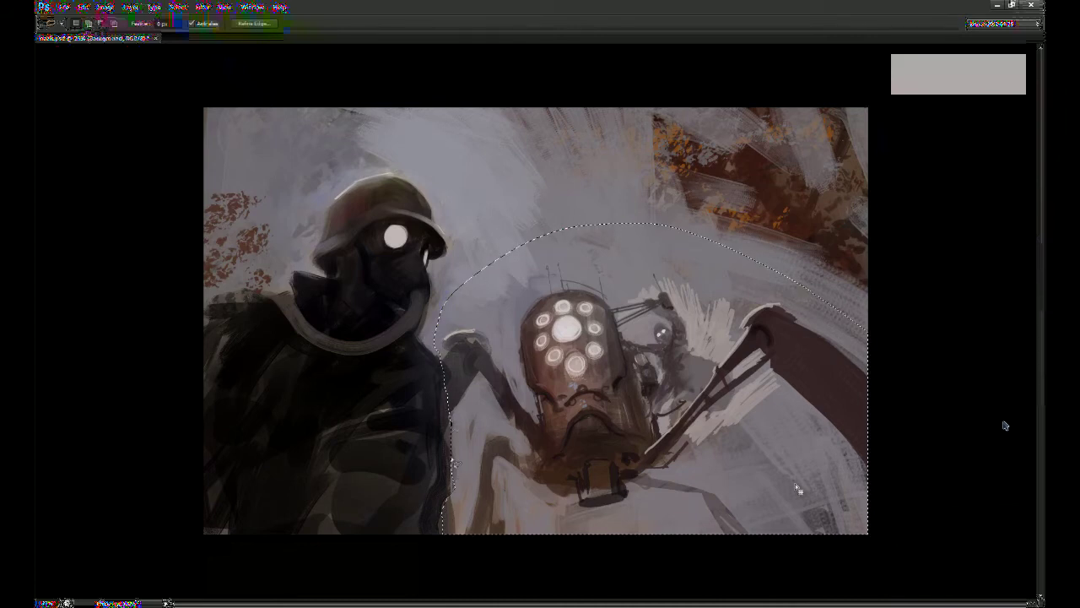
pyautogui.hotkey('ctrl', 'j')
pyautogui.press('v')
pyautogui.moveTo(797, 499)
pyautogui.mouseDown()
pyautogui.moveTo(829, 504)
pyautogui.moveTo(823, 515)
pyautogui.mouseUp()
pyautogui.hotkey('ctrl', 'e')
pyautogui.press('b')
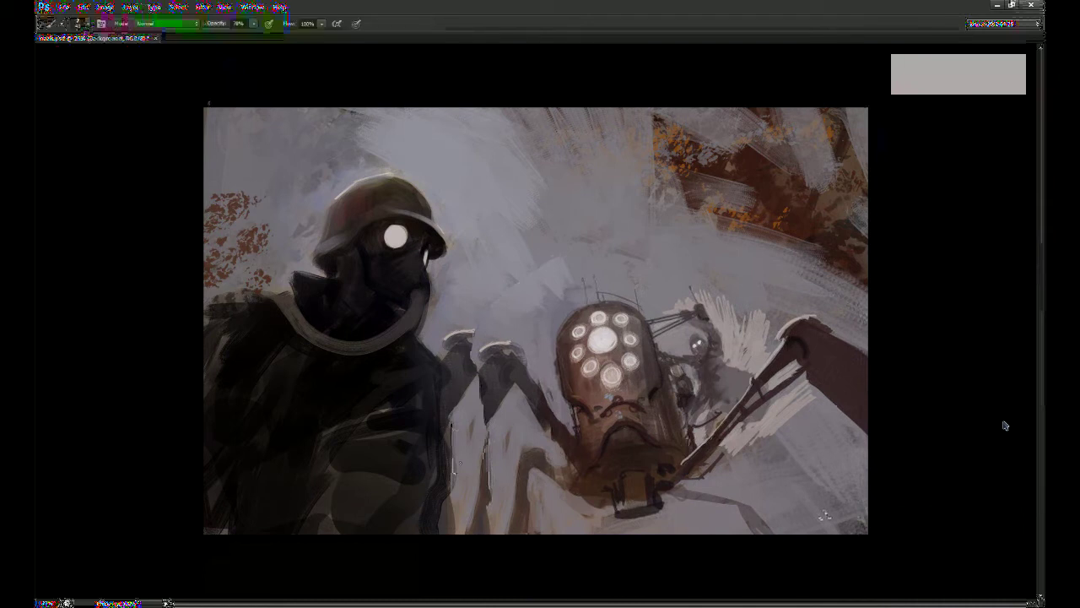
# Step: Brush the light background colour over the leftover leg beside the soldier and into the sky above it
pyautogui.click(440, 119)
pyautogui.click(417, 128)
pyautogui.click(529, 66)
pyautogui.moveTo(442, 350)
pyautogui.mouseDown()
pyautogui.moveTo(461, 322)
pyautogui.moveTo(462, 375)
pyautogui.moveTo(495, 405)
pyautogui.moveTo(477, 518)
pyautogui.mouseUp()
pyautogui.press('[')
pyautogui.moveTo(511, 279)
pyautogui.mouseDown()
pyautogui.moveTo(558, 264)
pyautogui.moveTo(568, 213)
pyautogui.moveTo(536, 208)
pyautogui.mouseUp()
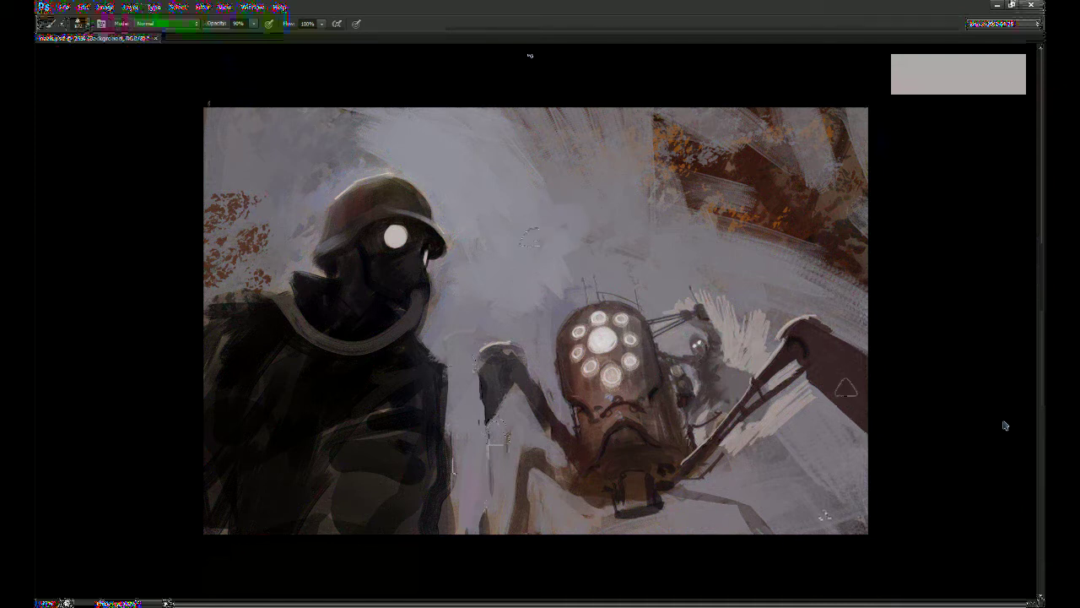
# Step: Nudge the multi-lensed figure's layer slightly away from the soldier and merge it down
pyautogui.keyDown('ctrl'); pyautogui.click(650, 433); pyautogui.keyUp('ctrl')
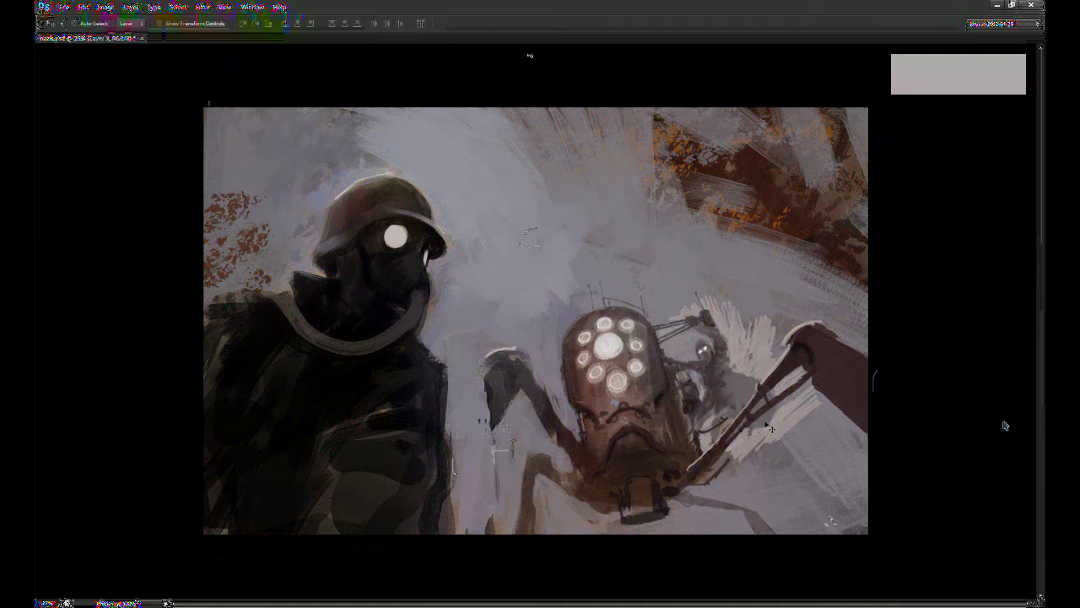
pyautogui.moveTo(762, 429); pyautogui.dragTo(766, 430)
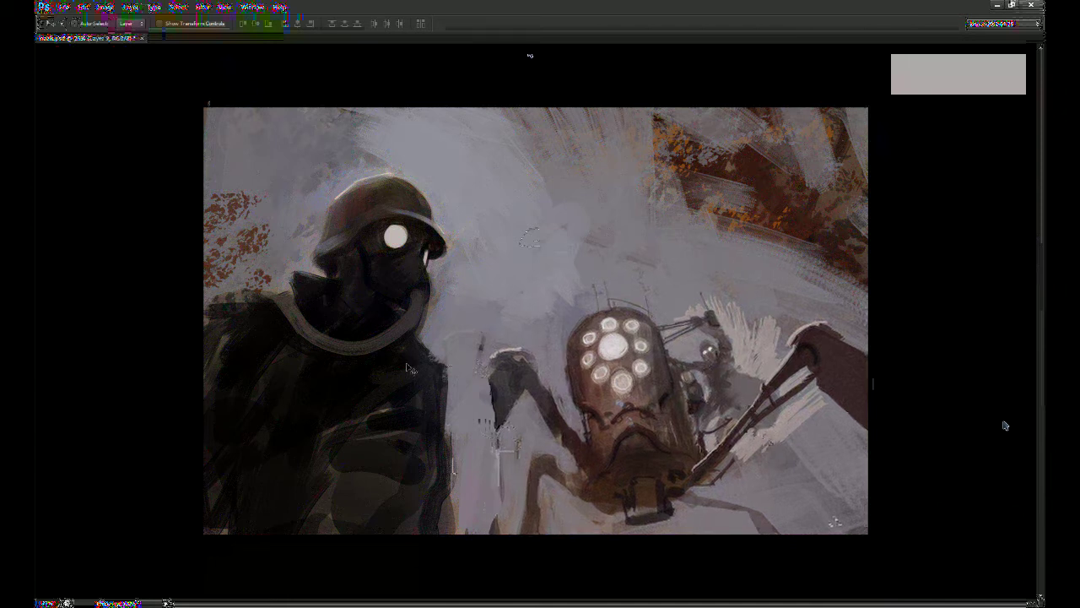
pyautogui.hotkey('ctrl', 'e')
# Step: Lasso the soldier, copy him to a new layer, enlarge him to about 113%, and shift him up and toward the central figure
pyautogui.press('l')
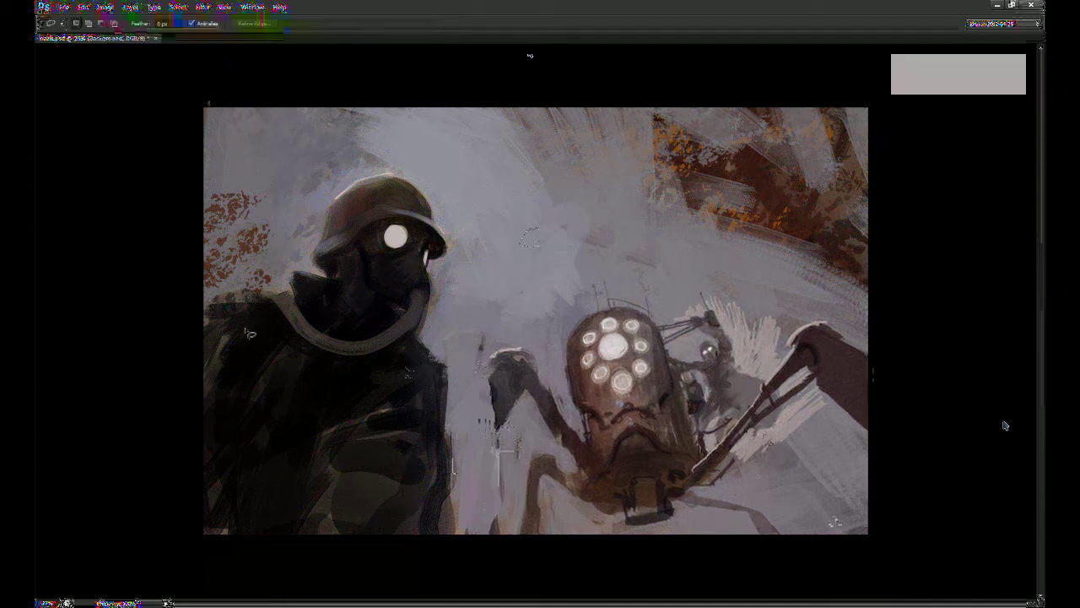
pyautogui.moveTo(211, 318)
pyautogui.mouseDown()
pyautogui.moveTo(457, 320)
pyautogui.moveTo(211, 555)
pyautogui.moveTo(97, 501)
pyautogui.mouseUp()
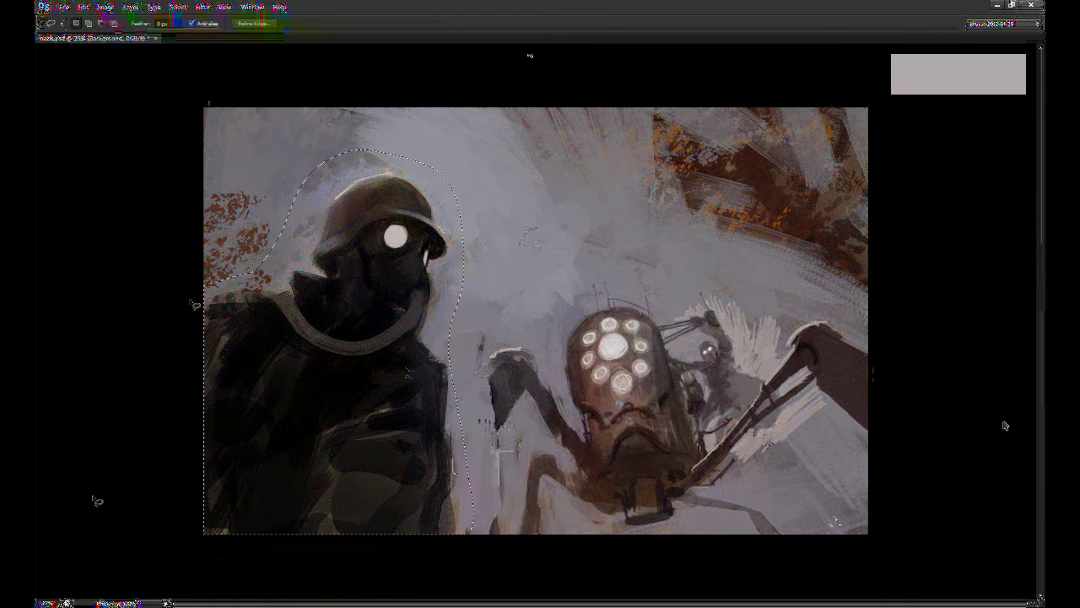
pyautogui.hotkey('ctrl', 'j')
pyautogui.hotkey('ctrl', 't')
pyautogui.moveTo(463, 185); pyautogui.dragTo(478, 165)
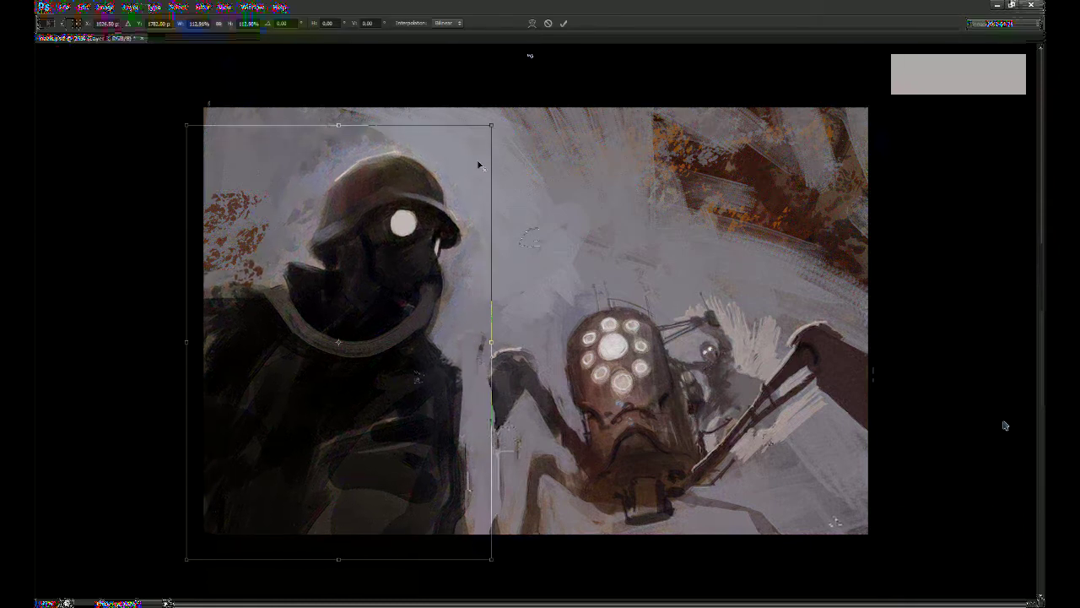
pyautogui.press('Return')
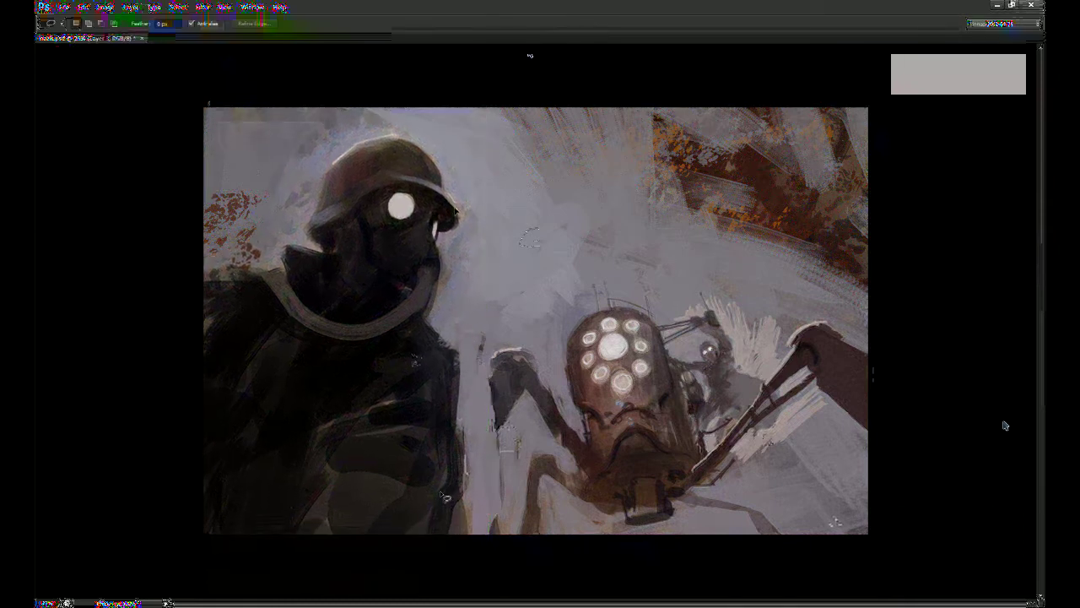
pyautogui.moveTo(416, 493); pyautogui.dragTo(448, 507)
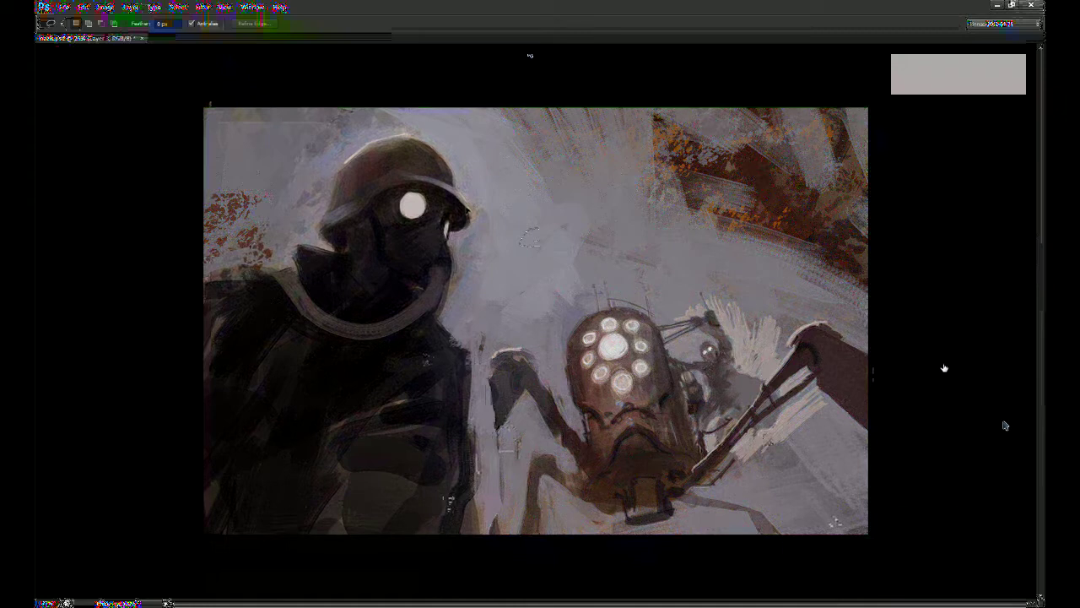
# Step: Rotate the multi-lensed figure's layer slightly counterclockwise and merge it down
pyautogui.hotkey('ctrl', 't')
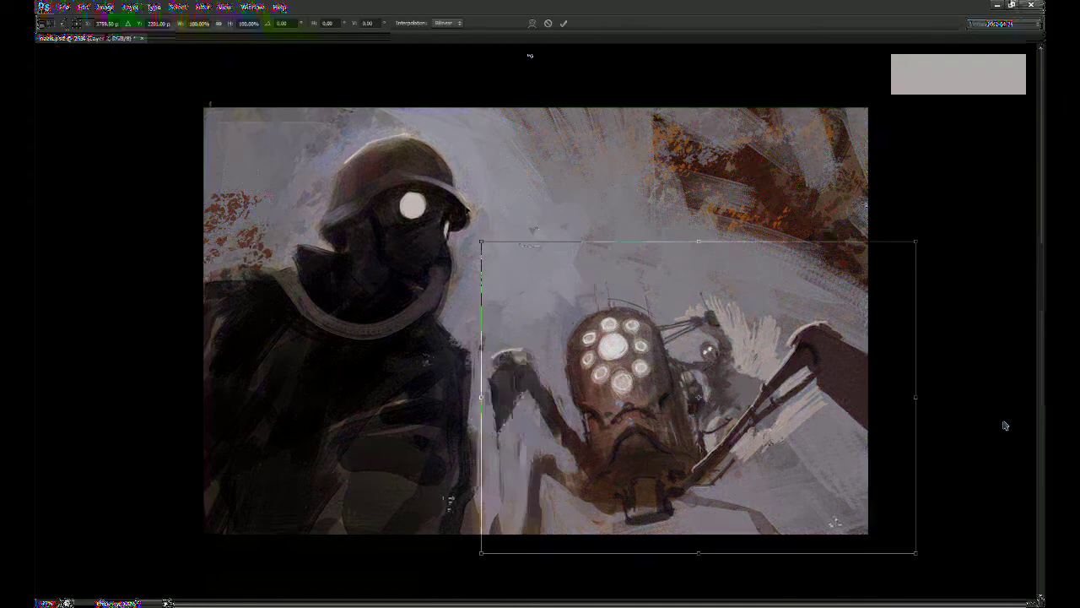
pyautogui.press('Return')
pyautogui.moveTo(797, 453); pyautogui.dragTo(794, 449)
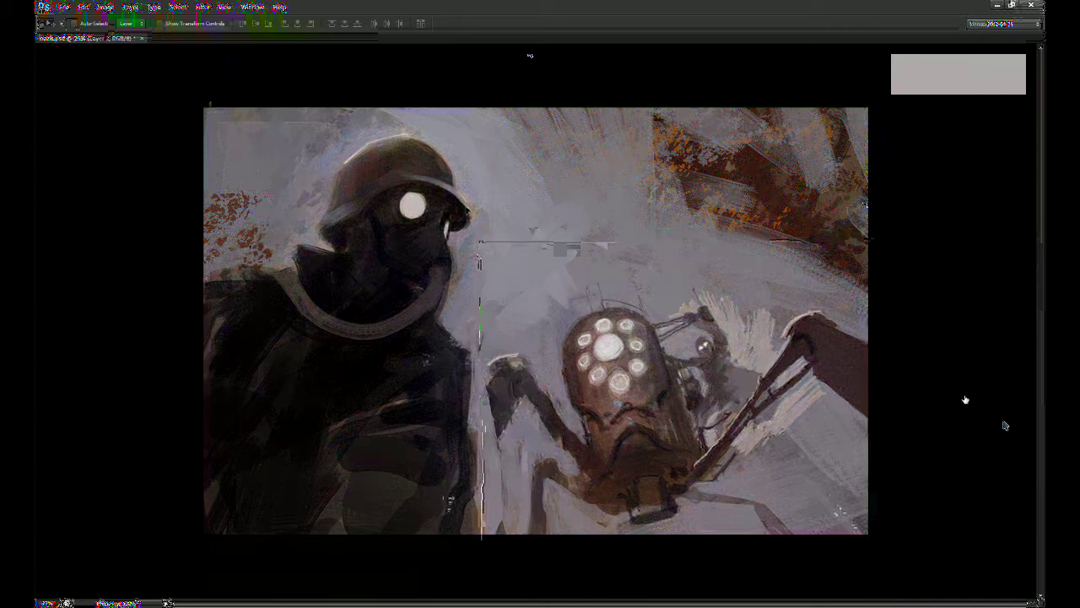
pyautogui.hotkey('ctrl', 'e')
# Step: Lasso the whole sky along the outlines of the soldier, the central figure and the legs, and copy it to a new layer
pyautogui.press('b')
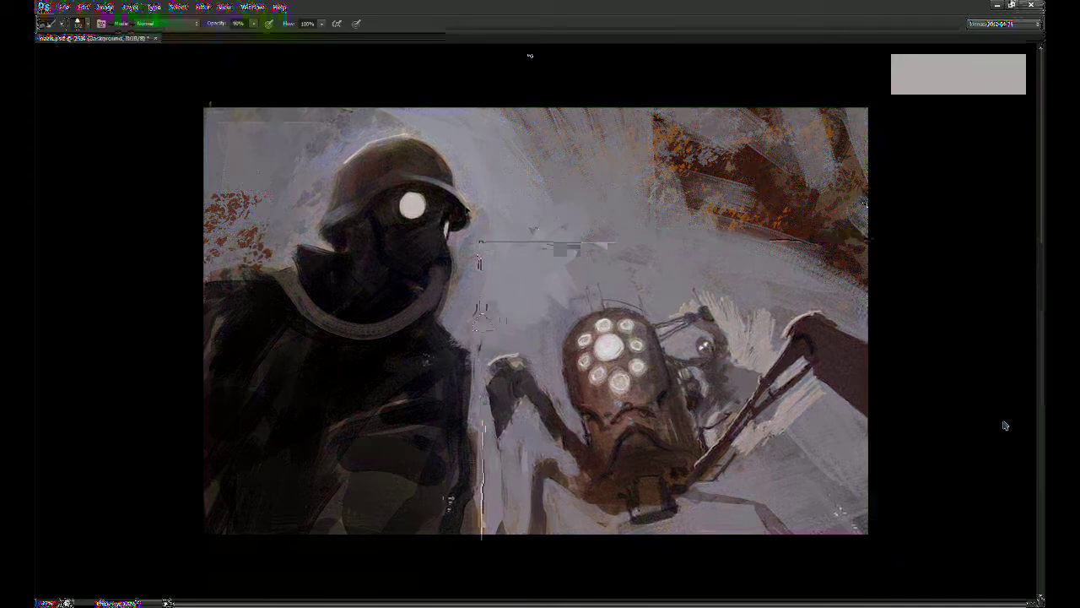
pyautogui.press('l')
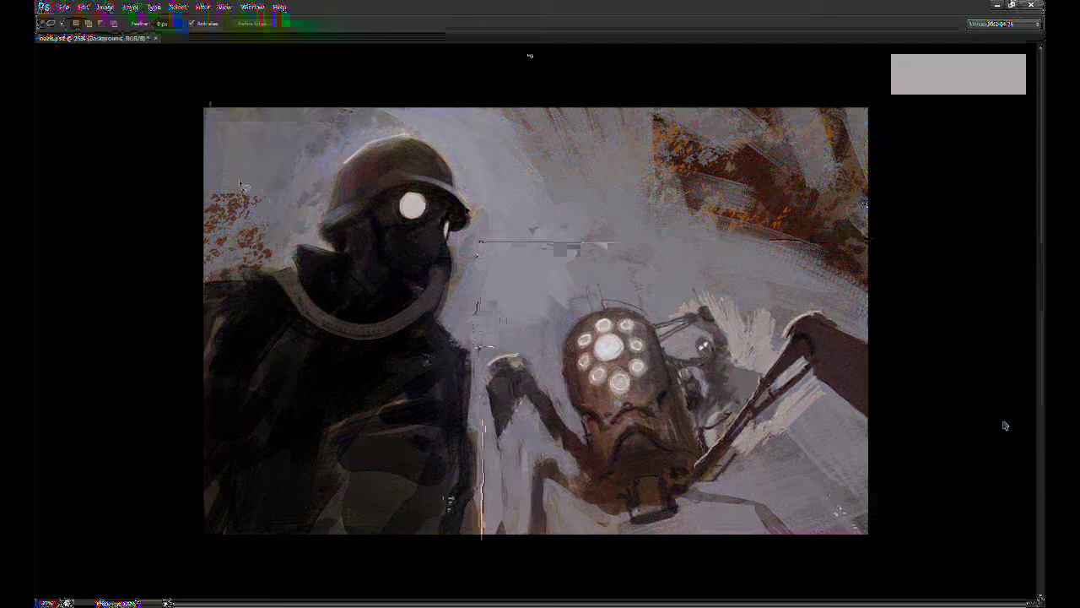
pyautogui.moveTo(209, 103)
pyautogui.mouseDown()
pyautogui.moveTo(869, 108)
pyautogui.moveTo(896, 304)
pyautogui.moveTo(711, 301)
pyautogui.moveTo(469, 343)
pyautogui.moveTo(455, 276)
pyautogui.moveTo(469, 201)
pyautogui.mouseUp()
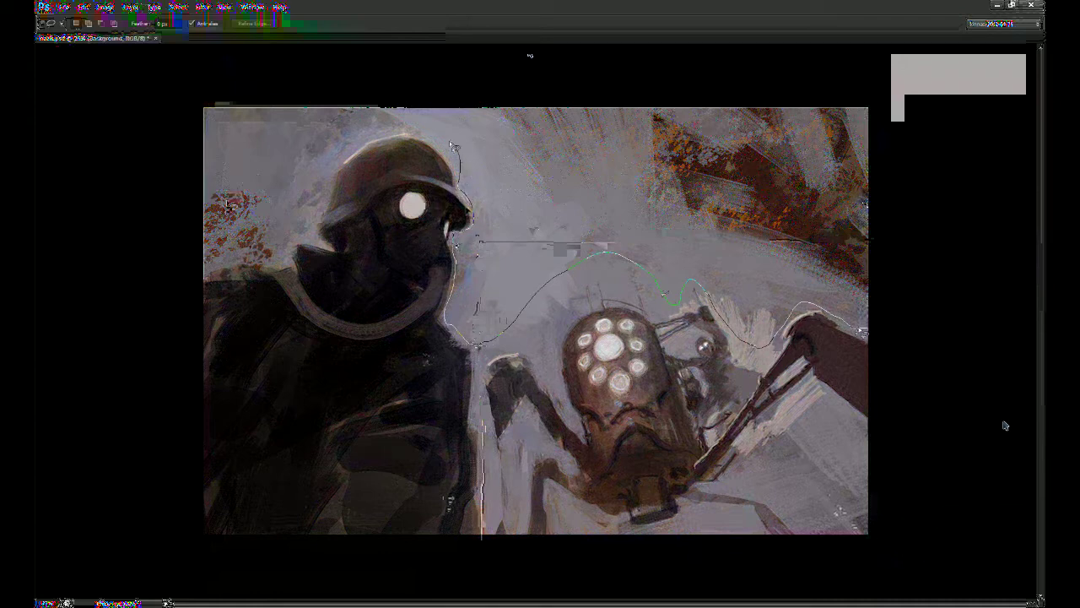
pyautogui.moveTo(440, 135); pyautogui.dragTo(207, 272)
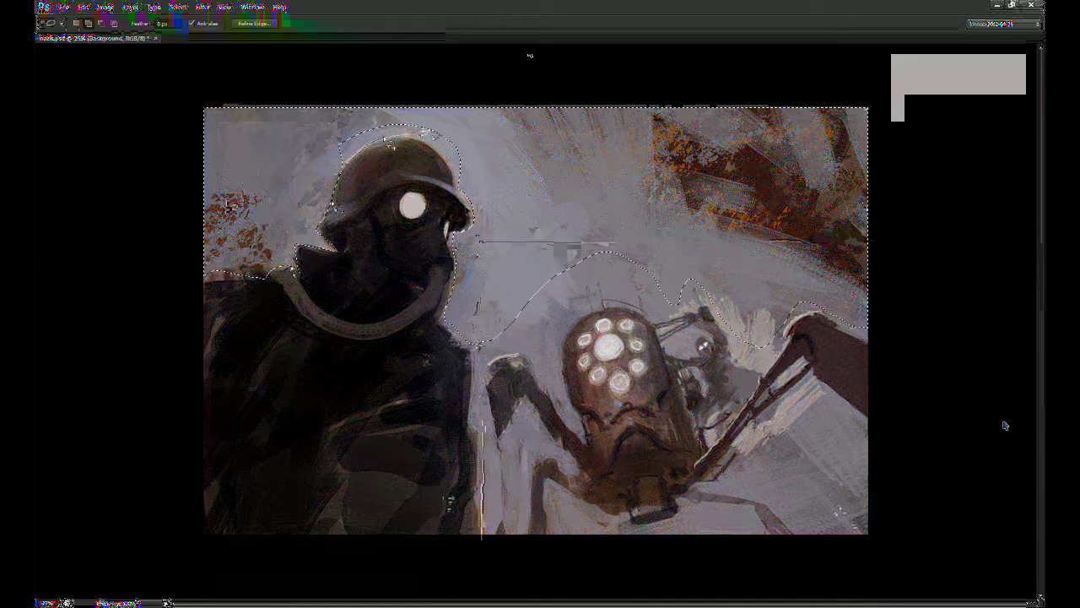
pyautogui.moveTo(390, 126)
pyautogui.mouseDown()
pyautogui.moveTo(480, 175)
pyautogui.moveTo(435, 125)
pyautogui.mouseUp()
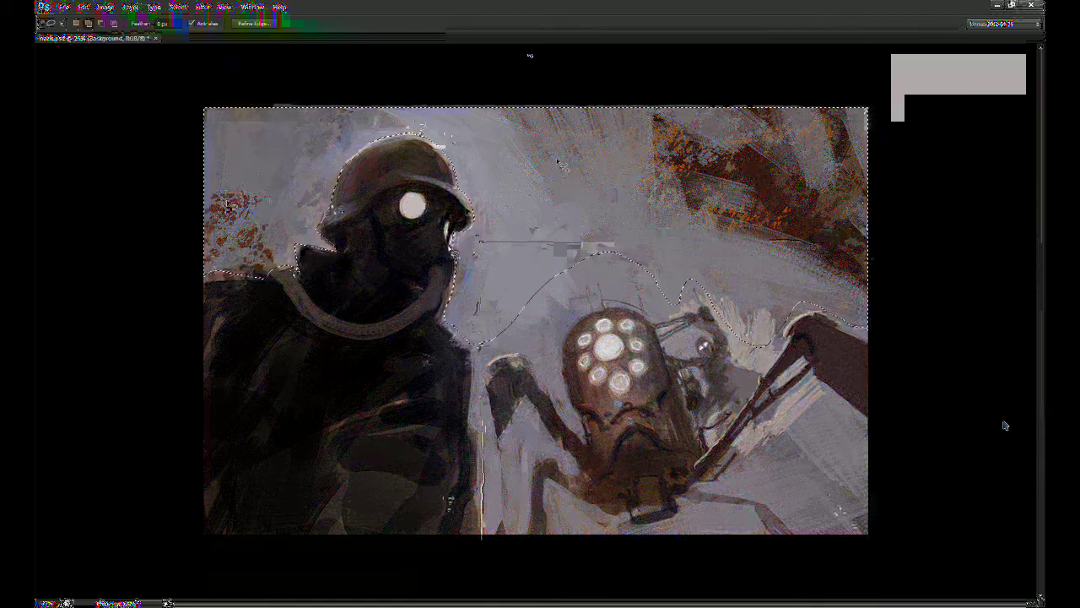
pyautogui.moveTo(444, 317)
pyautogui.mouseDown()
pyautogui.moveTo(473, 405)
pyautogui.moveTo(531, 297)
pyautogui.mouseUp()
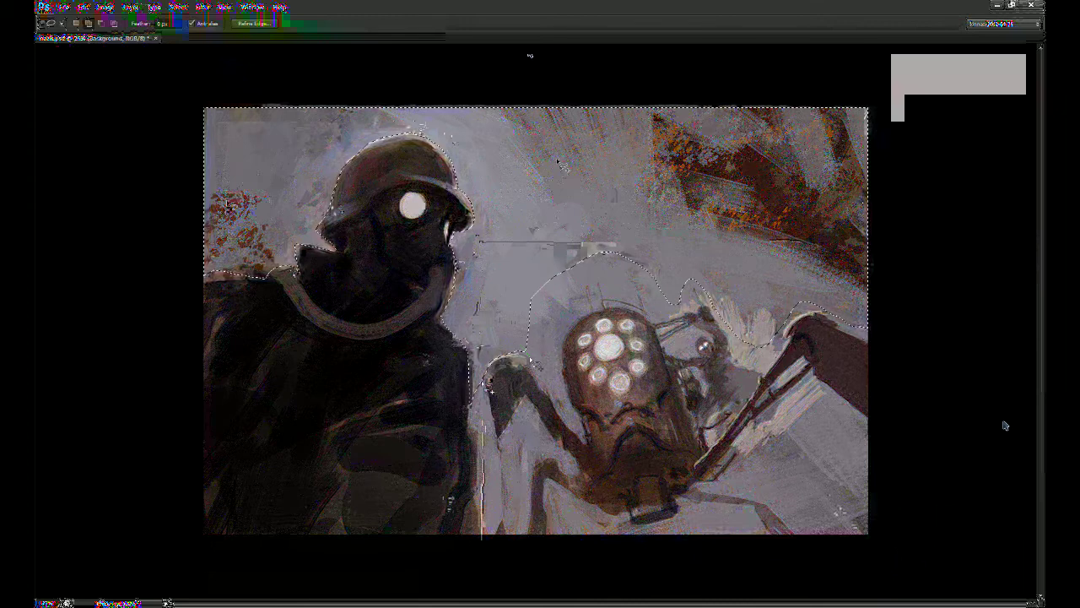
pyautogui.moveTo(538, 368)
pyautogui.mouseDown()
pyautogui.moveTo(587, 444)
pyautogui.moveTo(574, 400)
pyautogui.mouseUp()
pyautogui.moveTo(564, 357); pyautogui.dragTo(565, 240)
pyautogui.moveTo(576, 317); pyautogui.dragTo(606, 310)
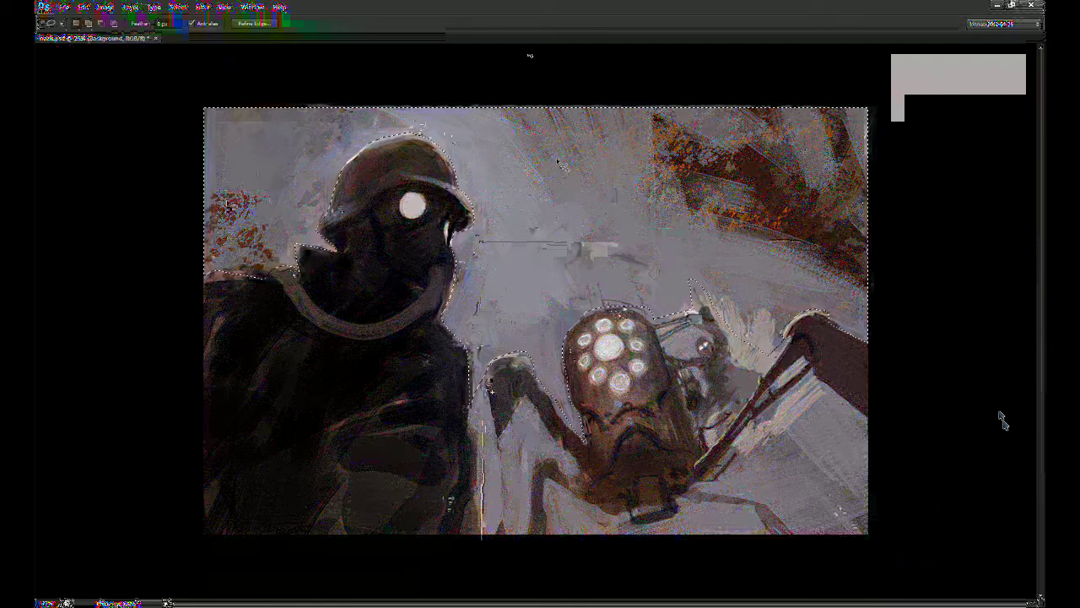
pyautogui.hotkey('ctrl', 'j')
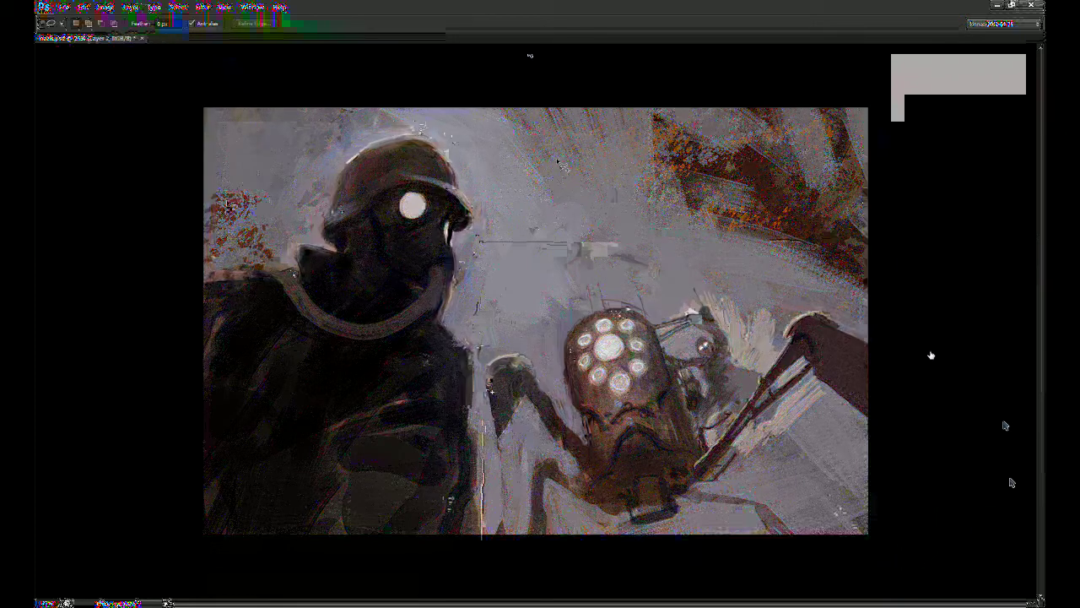
# Step: Sample a colour from the painting and brush over the stray marks in the sky between the soldier and the central figure
pyautogui.press('b')
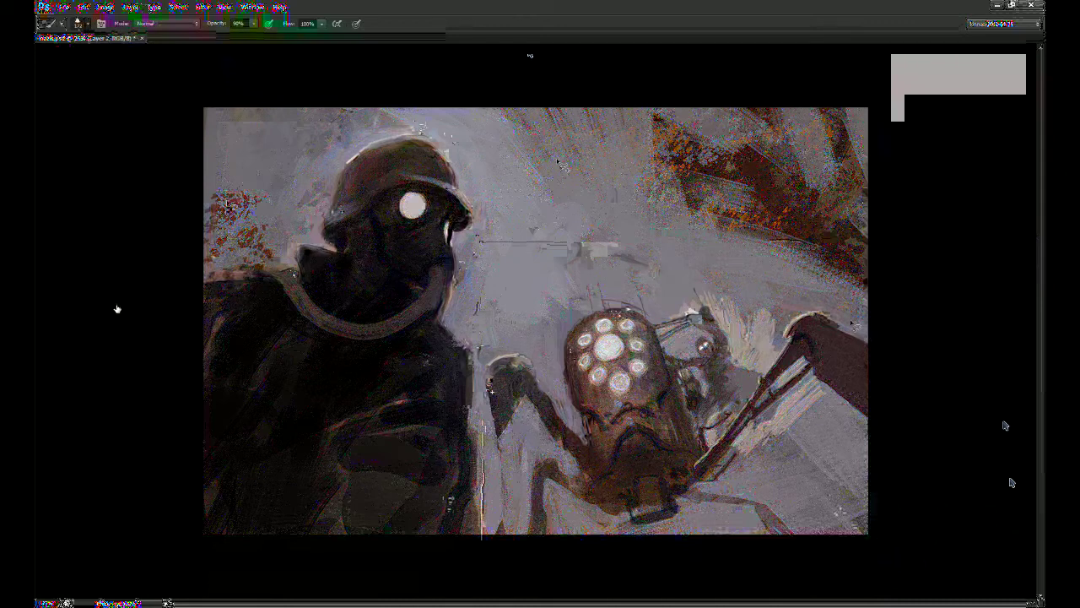
pyautogui.keyDown('alt'); pyautogui.rightClick(574, 229); pyautogui.keyUp('alt')
pyautogui.press('i')
pyautogui.keyDown('alt'); pyautogui.click(608, 406); pyautogui.keyUp('alt')
pyautogui.moveTo(540, 287)
pyautogui.mouseDown()
pyautogui.moveTo(497, 253)
pyautogui.moveTo(535, 244)
pyautogui.moveTo(518, 253)
pyautogui.moveTo(556, 300)
pyautogui.moveTo(577, 236)
pyautogui.moveTo(548, 228)
pyautogui.mouseUp()
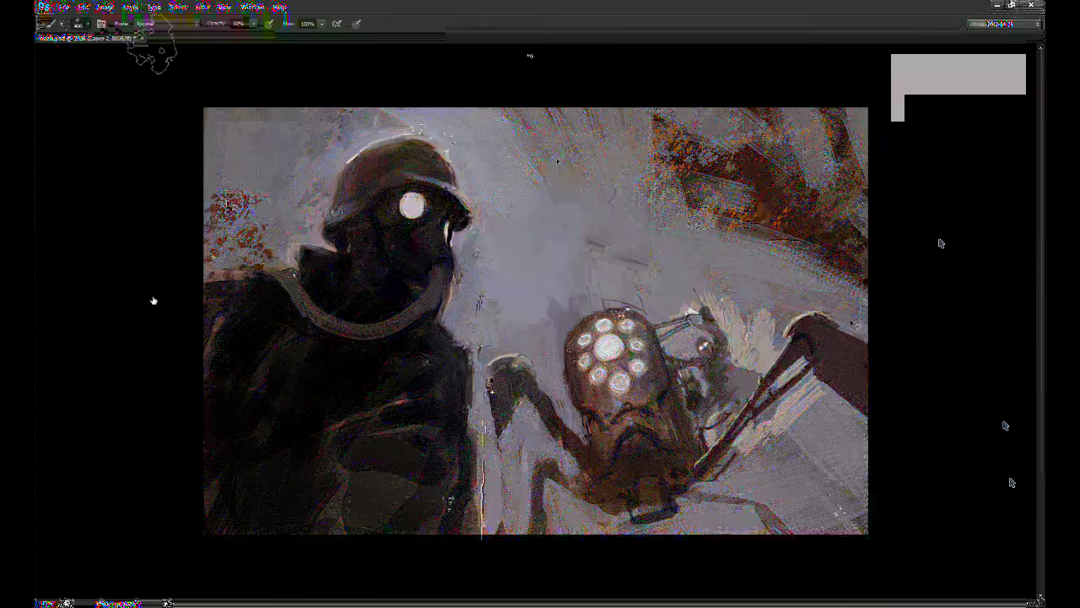
# Step: Try light cloud strokes in the sky around the soldier's helmet, including white ones at 90% opacity
pyautogui.press('i')
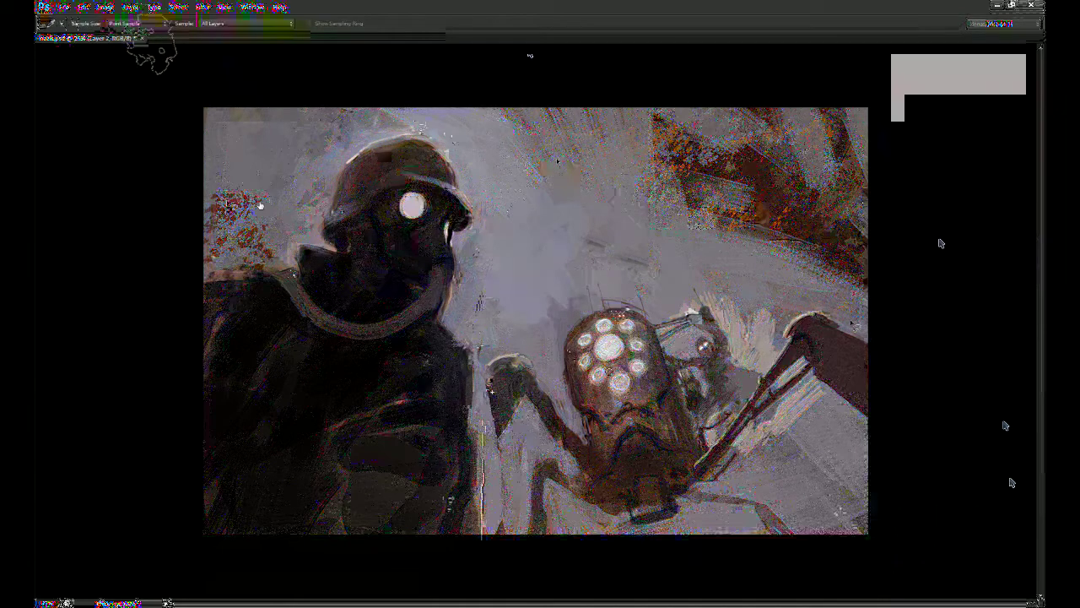
pyautogui.keyDown('alt'); pyautogui.click(609, 378); pyautogui.keyUp('alt')
pyautogui.moveTo(563, 272)
pyautogui.mouseDown()
pyautogui.moveTo(646, 275)
pyautogui.moveTo(605, 240)
pyautogui.moveTo(574, 236)
pyautogui.mouseUp()
pyautogui.hotkey('ctrl', 'z')
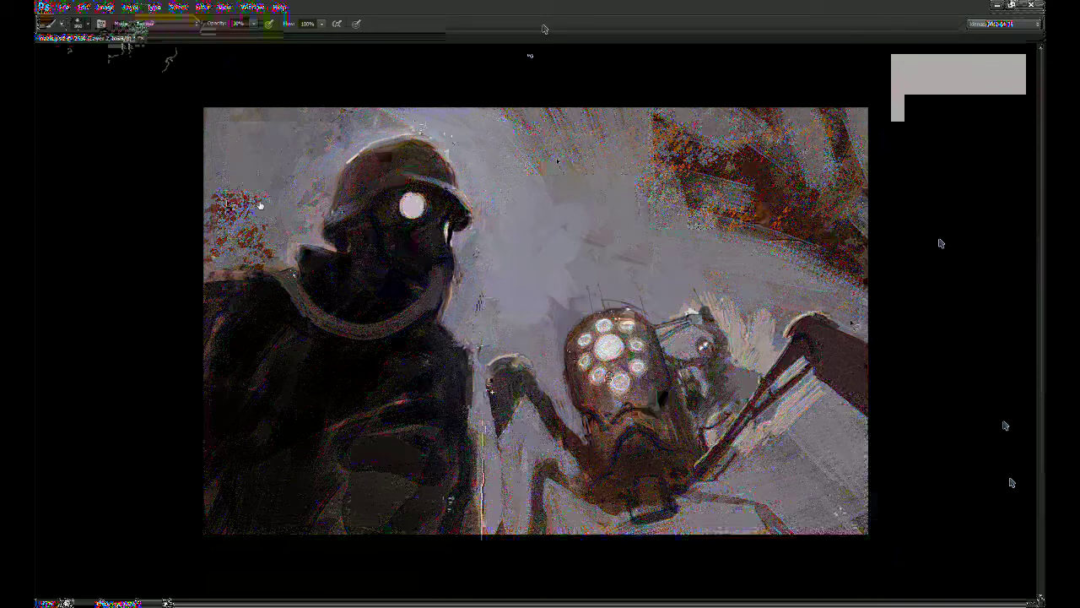
pyautogui.moveTo(540, 203)
pyautogui.mouseDown()
pyautogui.moveTo(475, 110)
pyautogui.moveTo(520, 180)
pyautogui.mouseUp()
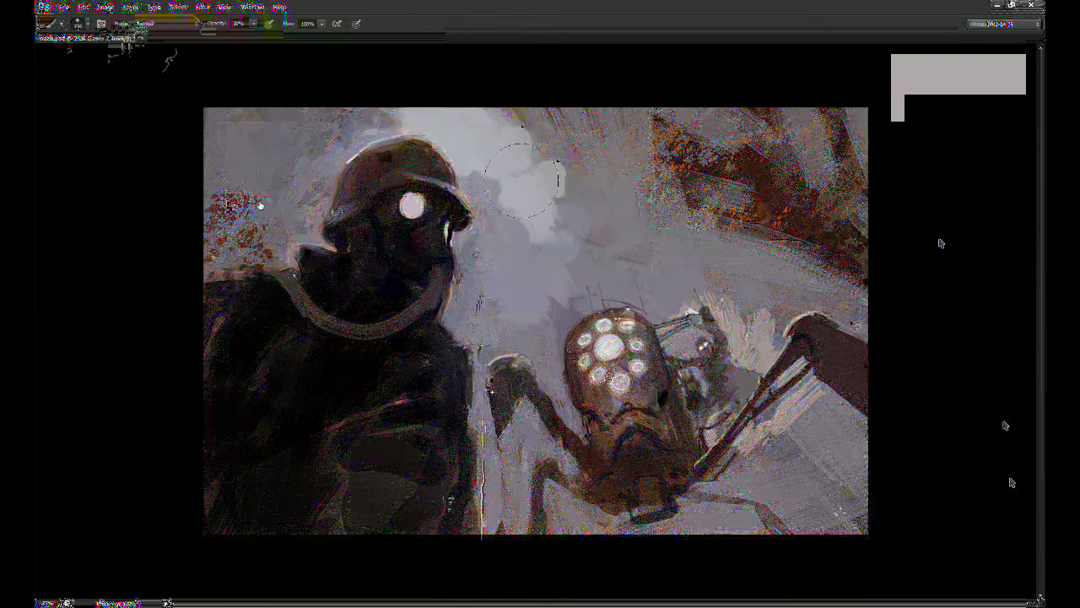
pyautogui.hotkey('ctrl', 'z')
pyautogui.press('9')
pyautogui.moveTo(314, 167)
pyautogui.mouseDown()
pyautogui.moveTo(329, 152)
pyautogui.moveTo(428, 128)
pyautogui.mouseUp()
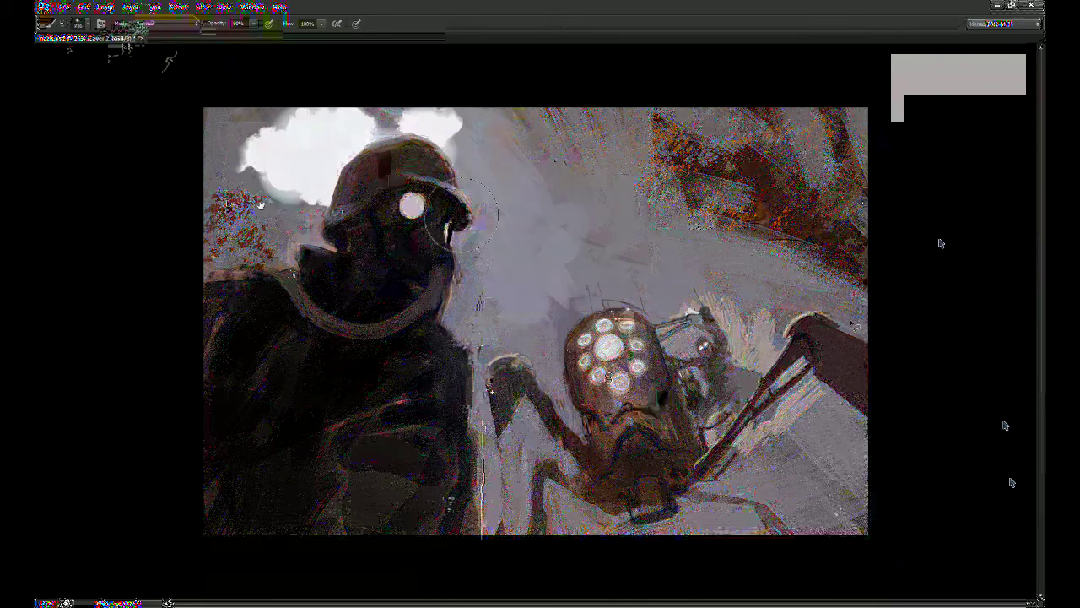
# Step: Paint translucent light cloud puffs at 30% opacity behind the soldier's helmet and above the multi-lensed figure
pyautogui.moveTo(452, 210)
pyautogui.mouseDown()
pyautogui.moveTo(253, 160)
pyautogui.moveTo(393, 229)
pyautogui.moveTo(538, 211)
pyautogui.moveTo(506, 177)
pyautogui.moveTo(607, 228)
pyautogui.mouseUp()
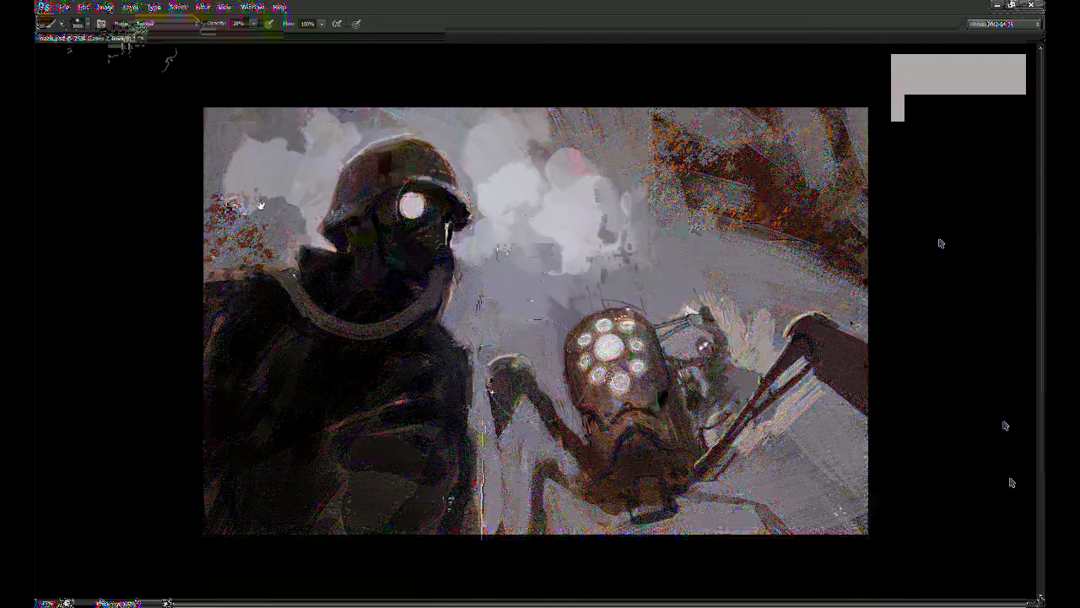
pyautogui.hotkey('ctrl', 'z')
pyautogui.press('3')
pyautogui.moveTo(511, 291)
pyautogui.mouseDown()
pyautogui.moveTo(545, 304)
pyautogui.moveTo(527, 325)
pyautogui.moveTo(498, 313)
pyautogui.moveTo(625, 299)
pyautogui.mouseUp()
pyautogui.moveTo(565, 210); pyautogui.dragTo(580, 232)
pyautogui.moveTo(485, 207); pyautogui.dragTo(493, 181)
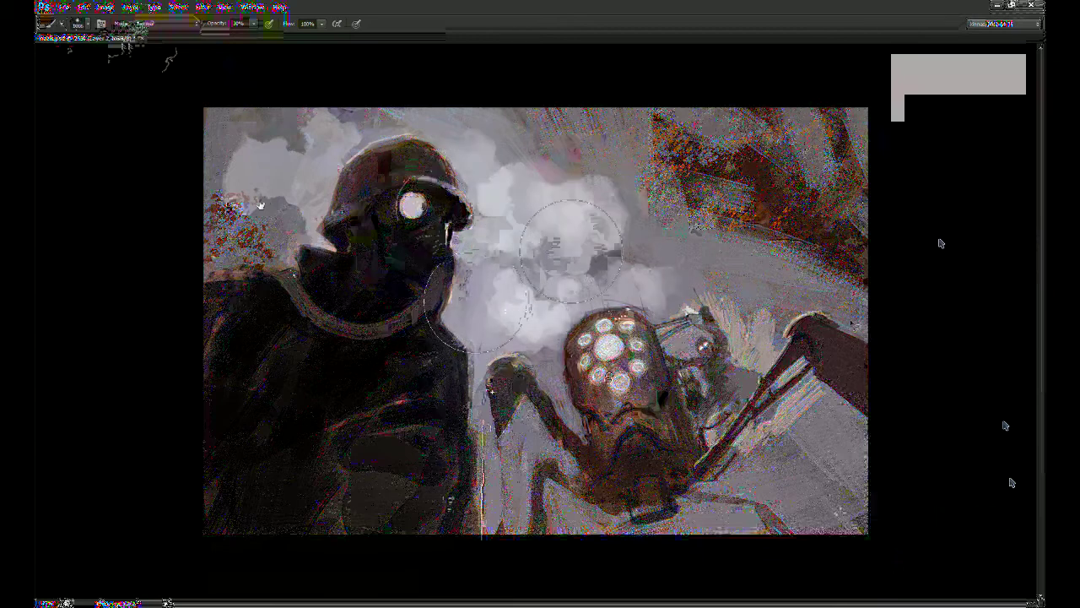
pyautogui.moveTo(582, 280)
pyautogui.mouseDown()
pyautogui.moveTo(743, 330)
pyautogui.moveTo(549, 236)
pyautogui.moveTo(426, 331)
pyautogui.mouseUp()
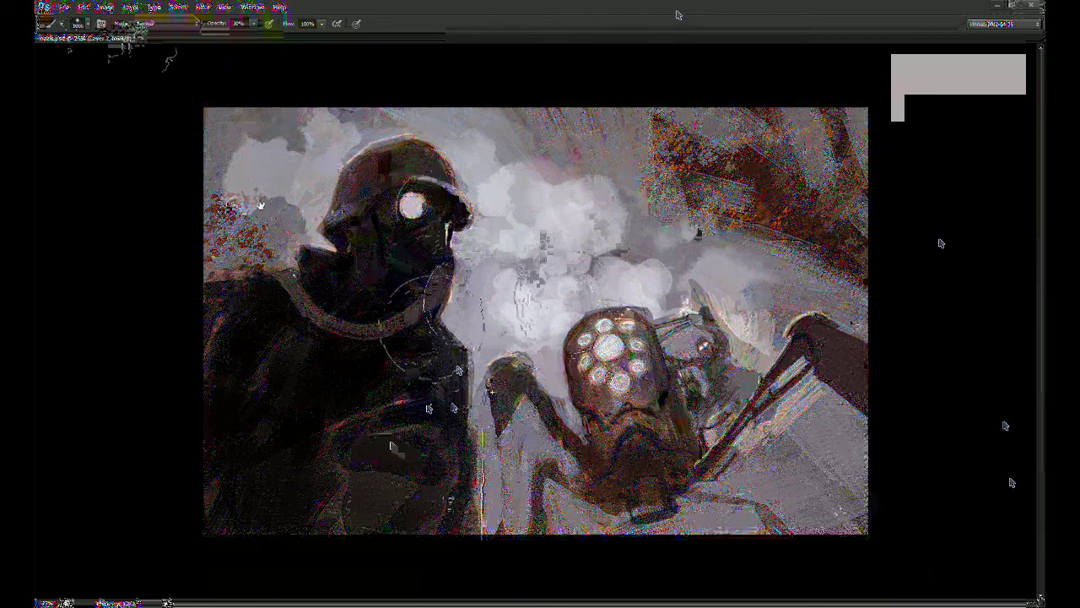
pyautogui.click(565, 214)
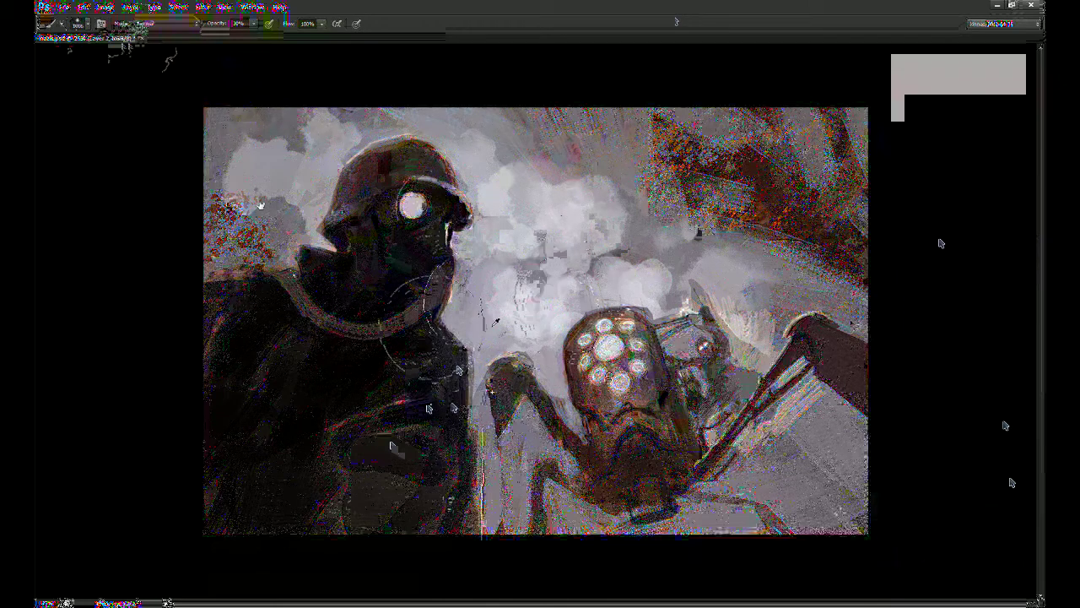
# Step: Tint the clouds using the Gradient tool in Overlay mode at 30% opacity and shift them toward the sky's upper left
pyautogui.press('g')
pyautogui.hotkey('shift', 'g')
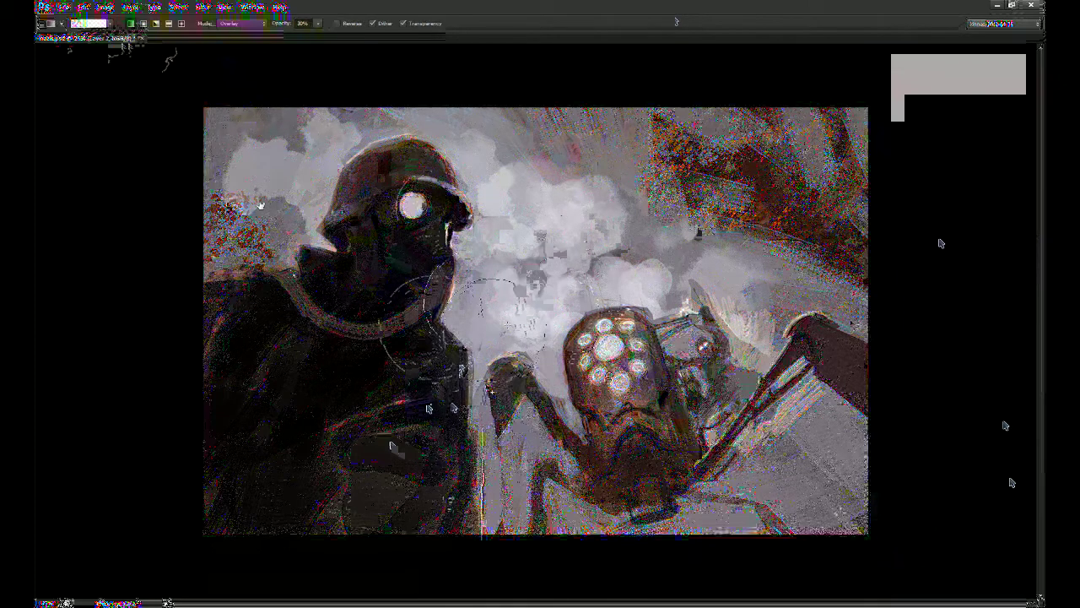
pyautogui.click(933, 368)
pyautogui.click(935, 368)
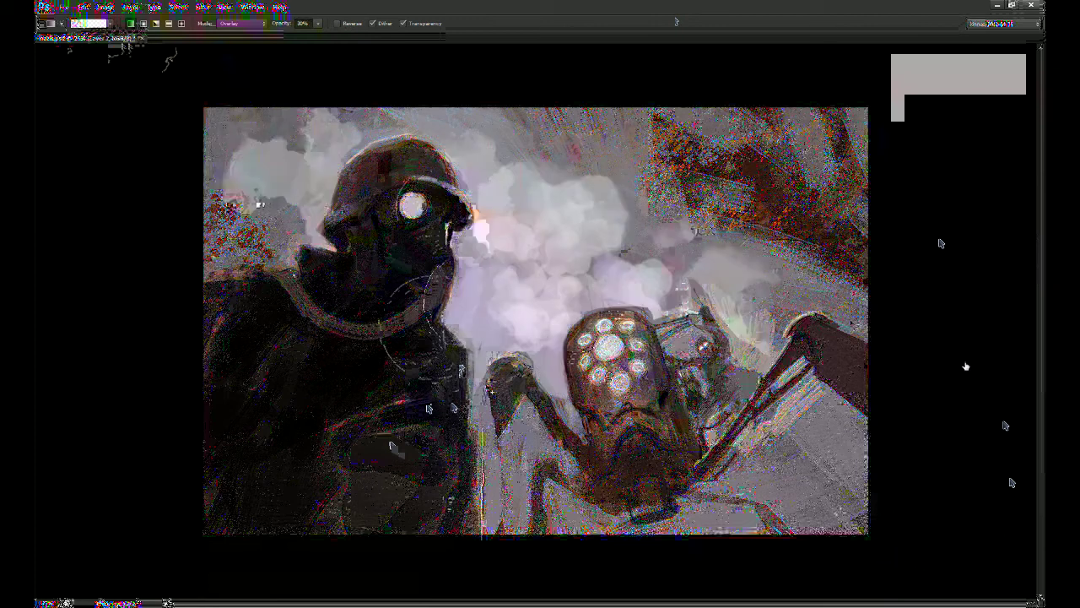
pyautogui.press('v')
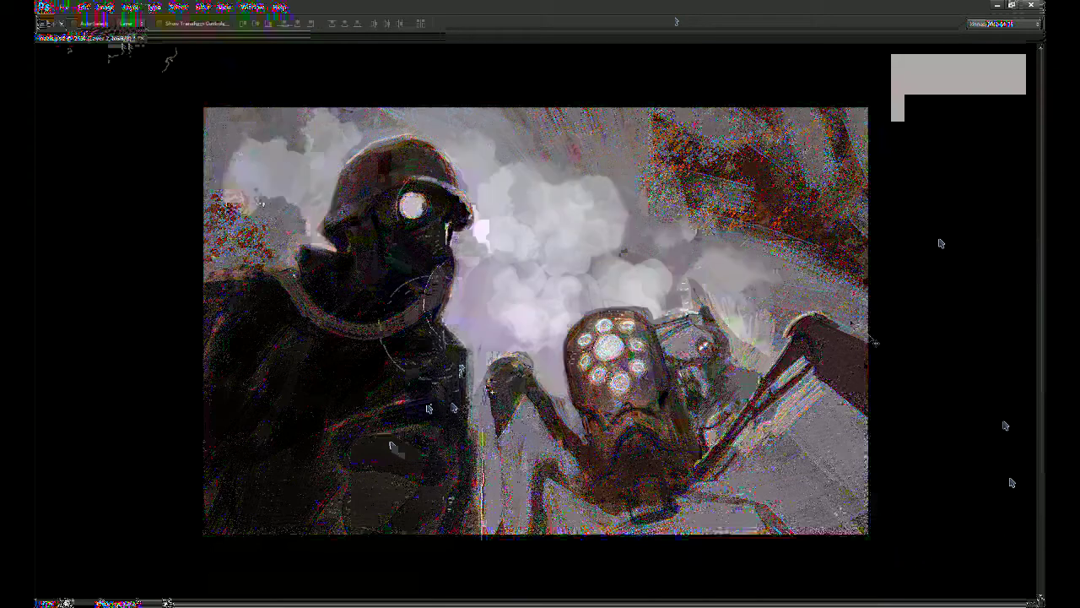
# Step: Rework the clouds between the soldier and the multi-lensed figure with a textured smoke brush, adding darker shading at 30% opacity
pyautogui.press('b')
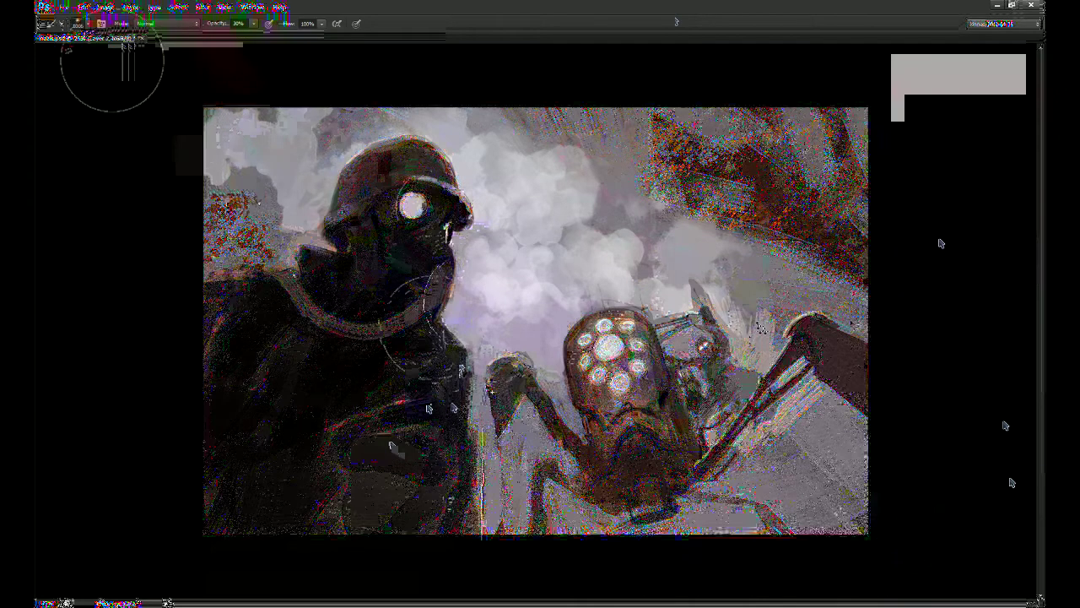
pyautogui.click(121, 348)
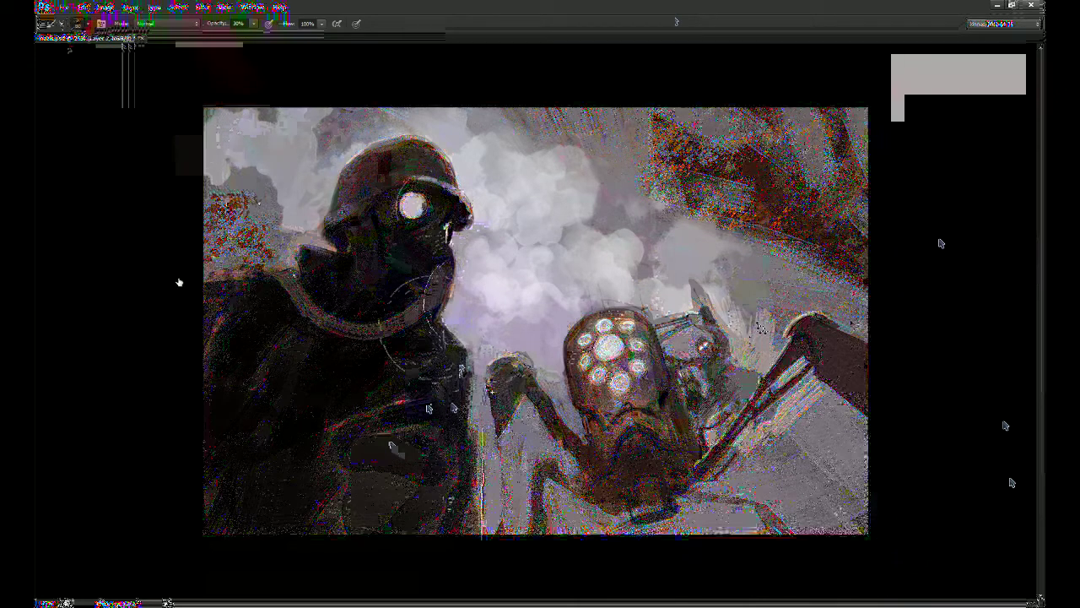
pyautogui.keyDown('alt'); pyautogui.click(533, 169); pyautogui.keyUp('alt')
pyautogui.moveTo(532, 156); pyautogui.dragTo(557, 159)
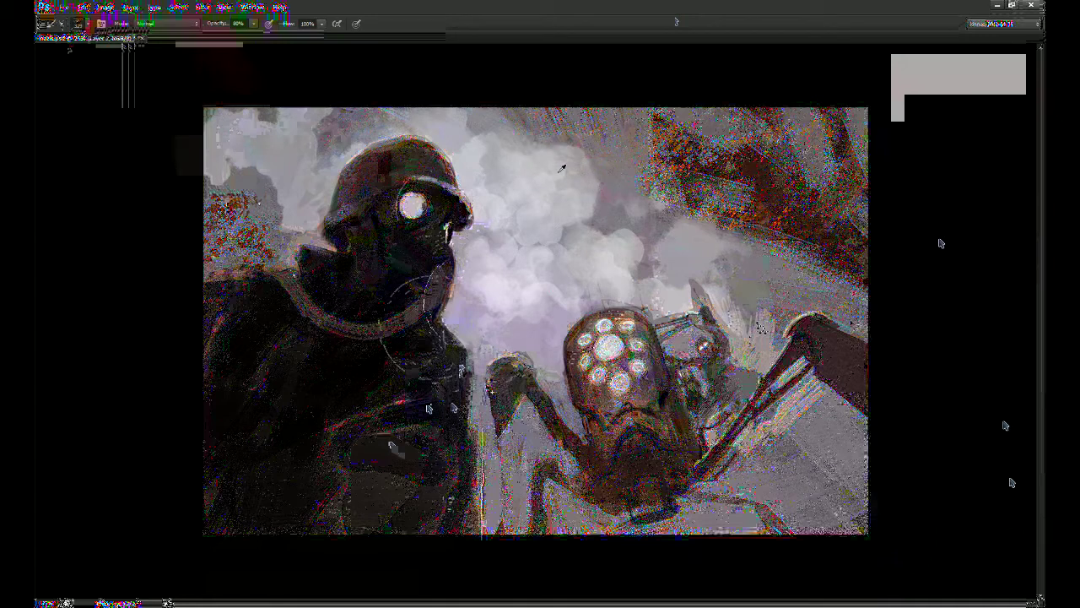
pyautogui.moveTo(494, 269); pyautogui.dragTo(536, 274)
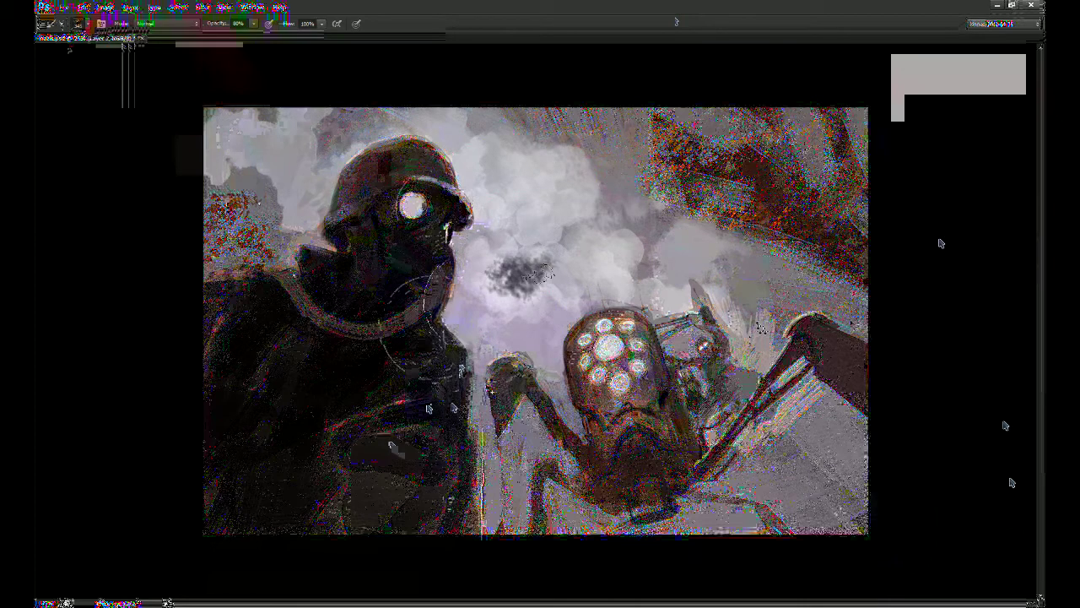
pyautogui.hotkey('ctrl', 'z')
pyautogui.press('3')
pyautogui.moveTo(539, 283); pyautogui.dragTo(547, 338)
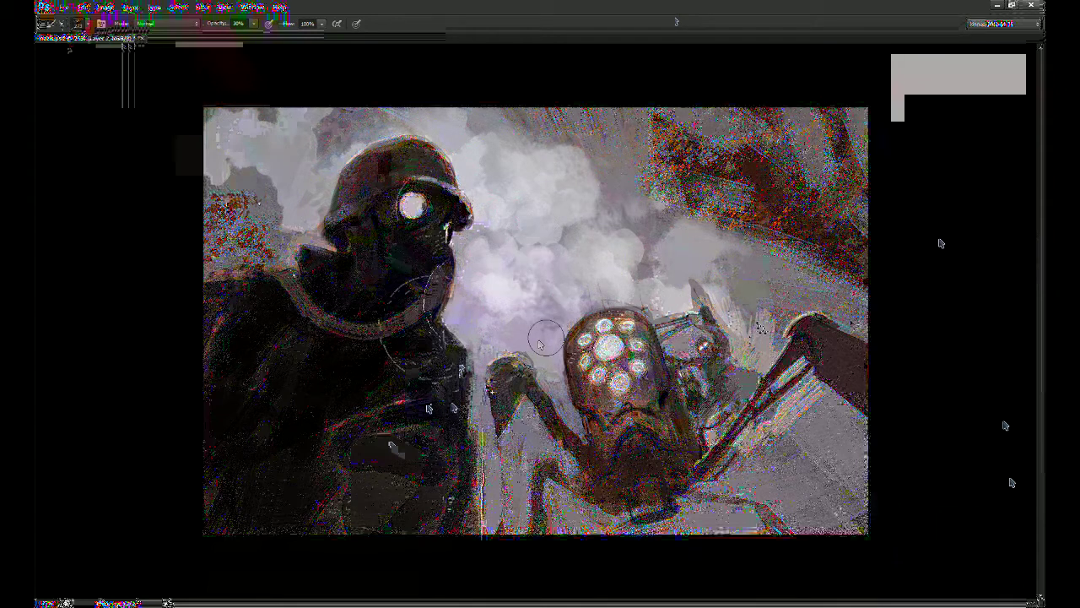
pyautogui.moveTo(535, 263)
pyautogui.mouseDown()
pyautogui.moveTo(556, 308)
pyautogui.moveTo(532, 282)
pyautogui.mouseUp()
pyautogui.moveTo(507, 317)
pyautogui.mouseDown()
pyautogui.moveTo(540, 365)
pyautogui.moveTo(487, 295)
pyautogui.moveTo(471, 353)
pyautogui.mouseUp()
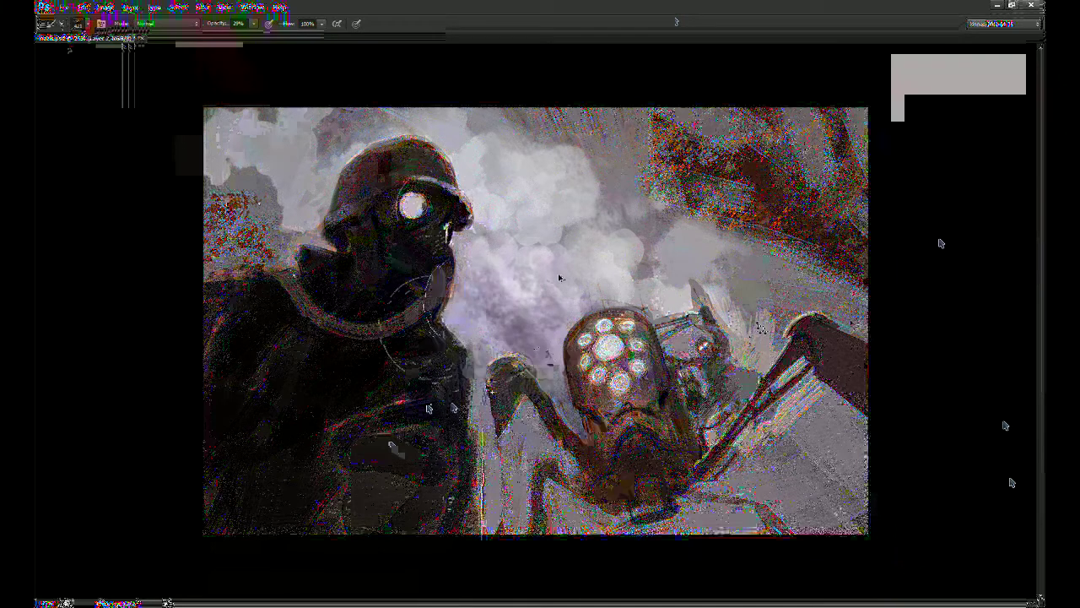
pyautogui.moveTo(529, 216)
pyautogui.mouseDown()
pyautogui.moveTo(557, 289)
pyautogui.moveTo(549, 337)
pyautogui.moveTo(633, 314)
pyautogui.mouseUp()
pyautogui.hotkey('ctrl', 'z')
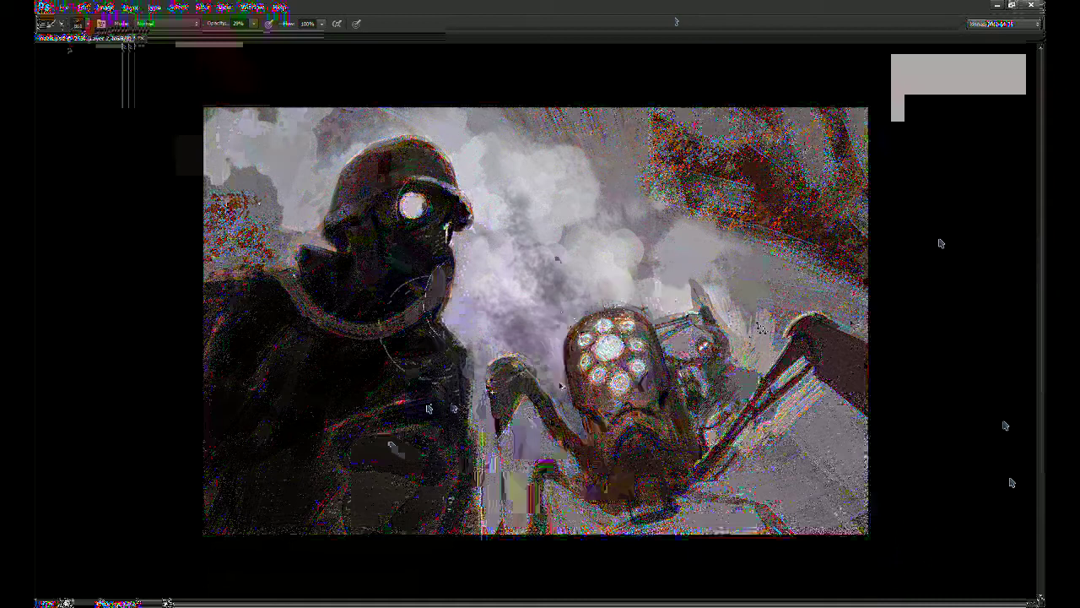
pyautogui.hotkey('ctrl', 'alt', 'z')
# Step: Paint dark smoke behind the soldier's back, then lighter smoke around the helmet and over the central cloud at 80% opacity
pyautogui.moveTo(268, 188)
pyautogui.mouseDown()
pyautogui.moveTo(291, 228)
pyautogui.moveTo(274, 241)
pyautogui.moveTo(297, 227)
pyautogui.mouseUp()
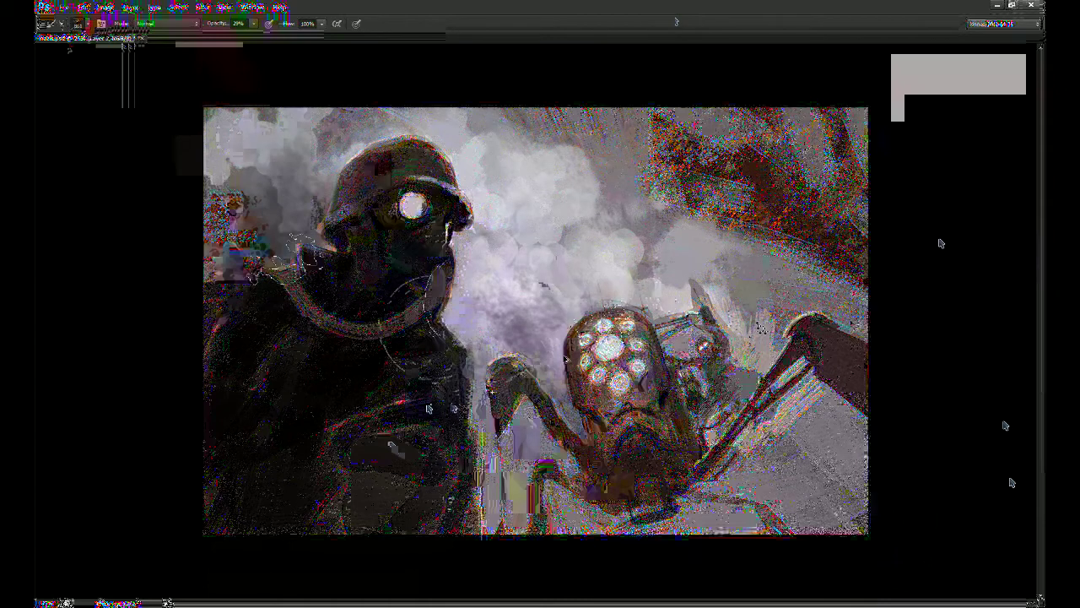
pyautogui.moveTo(253, 329)
pyautogui.mouseDown()
pyautogui.moveTo(507, 270)
pyautogui.moveTo(472, 295)
pyautogui.moveTo(498, 337)
pyautogui.moveTo(439, 384)
pyautogui.mouseUp()
pyautogui.press('8')
pyautogui.moveTo(296, 182); pyautogui.dragTo(338, 135)
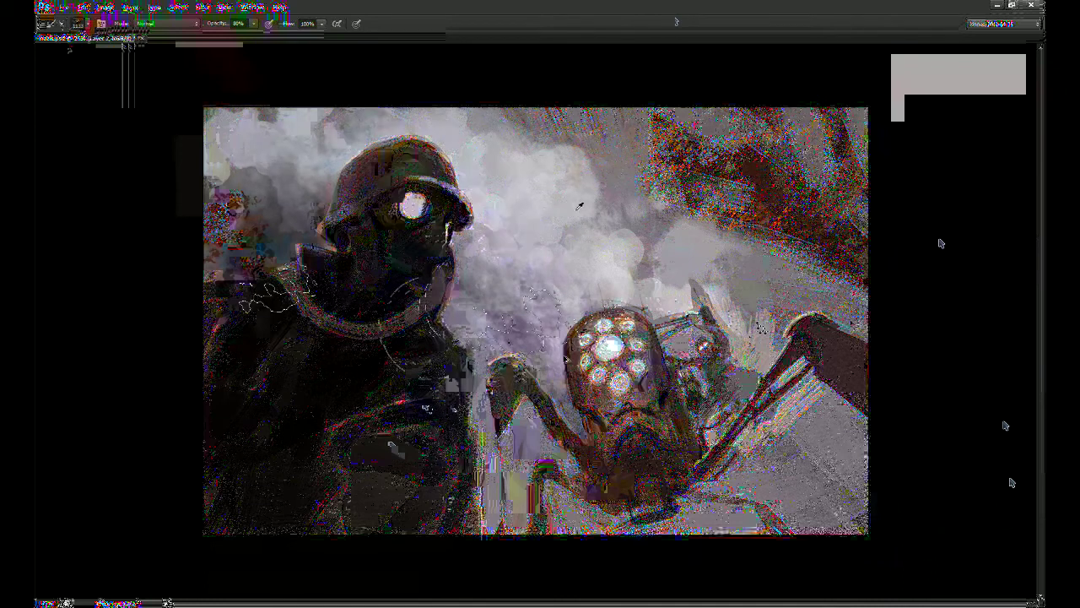
pyautogui.moveTo(576, 165)
pyautogui.mouseDown()
pyautogui.moveTo(506, 156)
pyautogui.moveTo(553, 190)
pyautogui.mouseUp()
pyautogui.press('e')
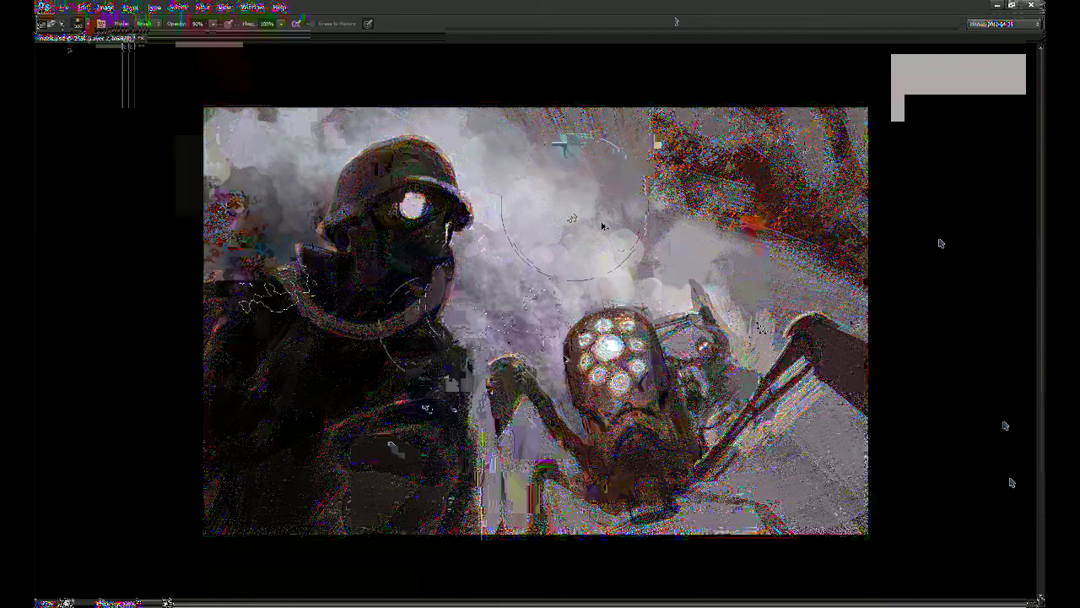
pyautogui.moveTo(629, 228); pyautogui.dragTo(669, 228)
pyautogui.click(933, 368)
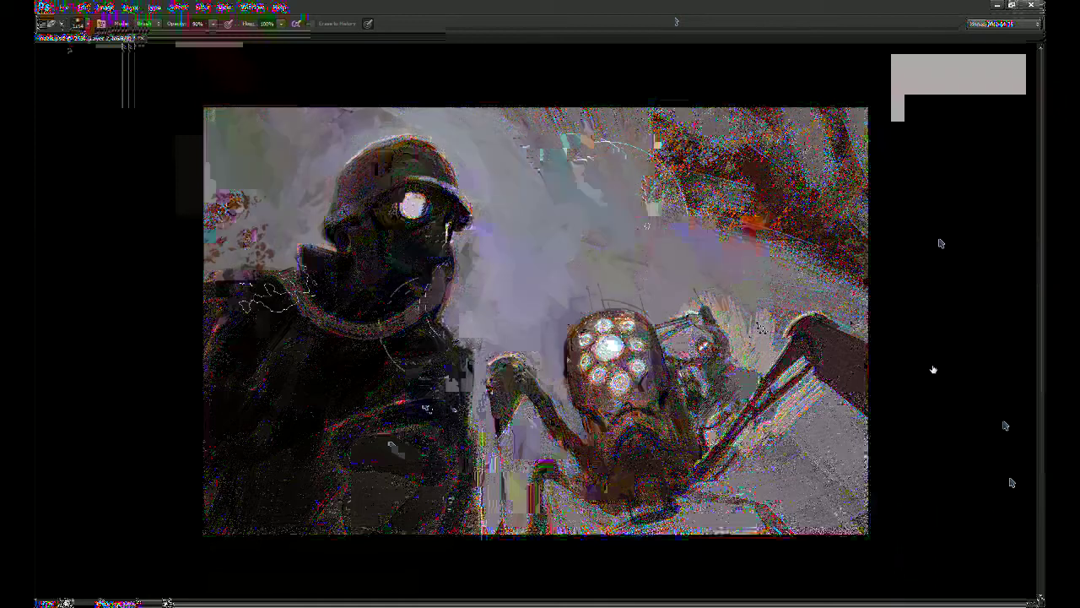
pyautogui.hotkey('ctrl', 'shift', 'z')
pyautogui.hotkey('ctrl', 'shift', 'z')
pyautogui.hotkey('ctrl', 'shift', 'z')
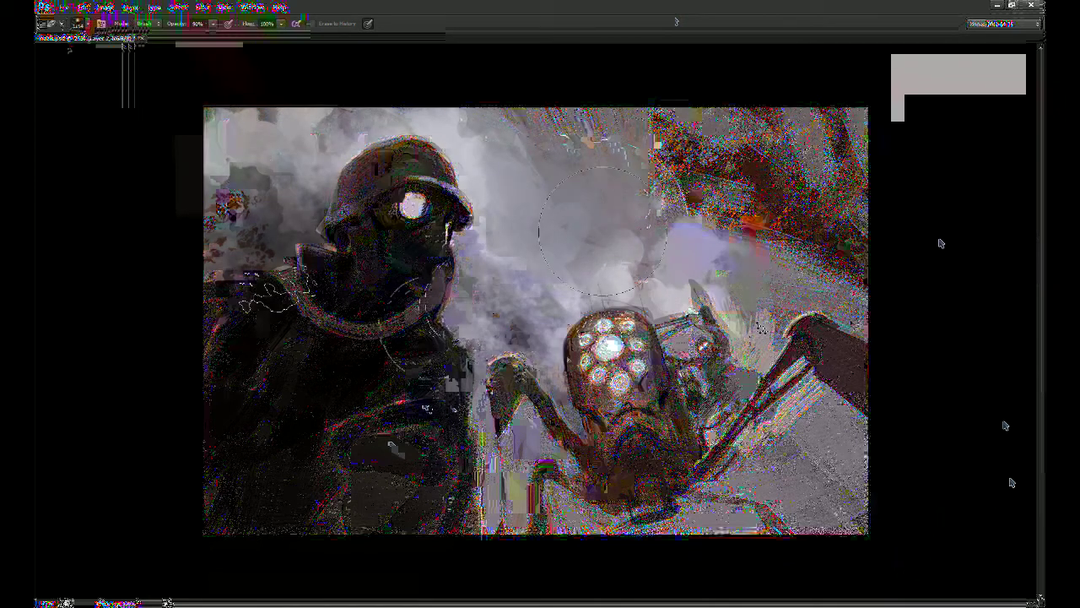
pyautogui.hotkey('ctrl', 'alt', 'z')
# Step: Paint textured smoke at 80% opacity behind the soldier and across the sky above the multi-lensed figure toward the rusty patch
pyautogui.press('b')
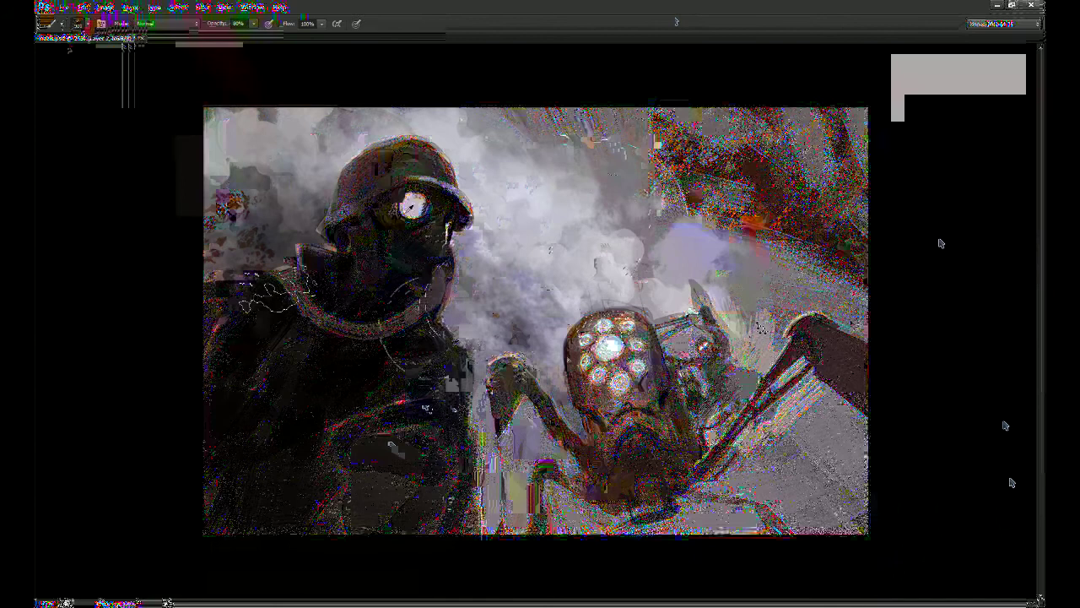
pyautogui.moveTo(264, 190); pyautogui.dragTo(183, 209)
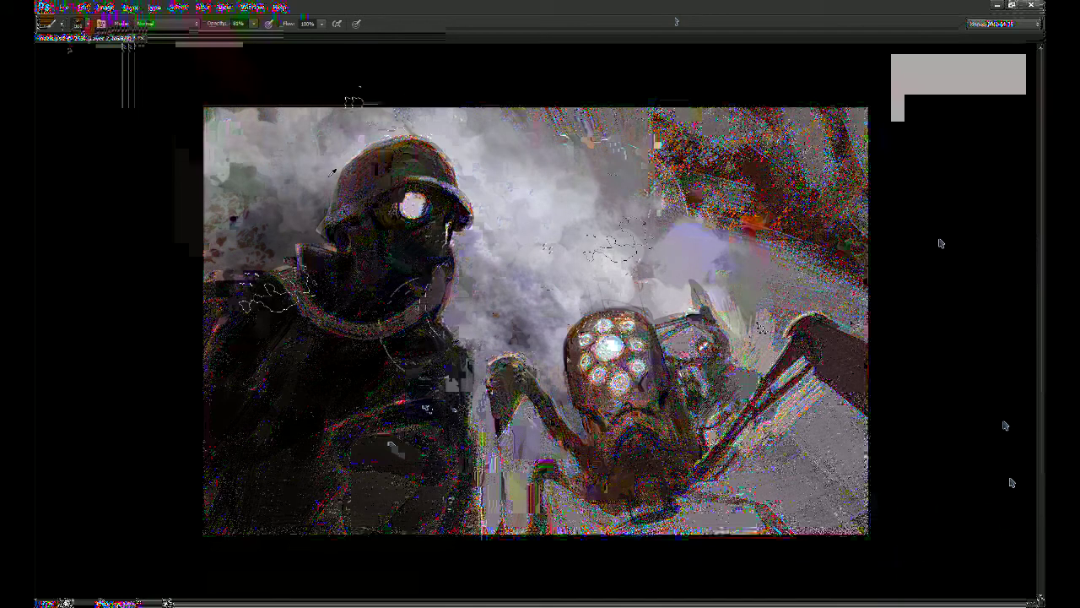
pyautogui.moveTo(726, 253)
pyautogui.mouseDown()
pyautogui.moveTo(862, 304)
pyautogui.moveTo(717, 220)
pyautogui.mouseUp()
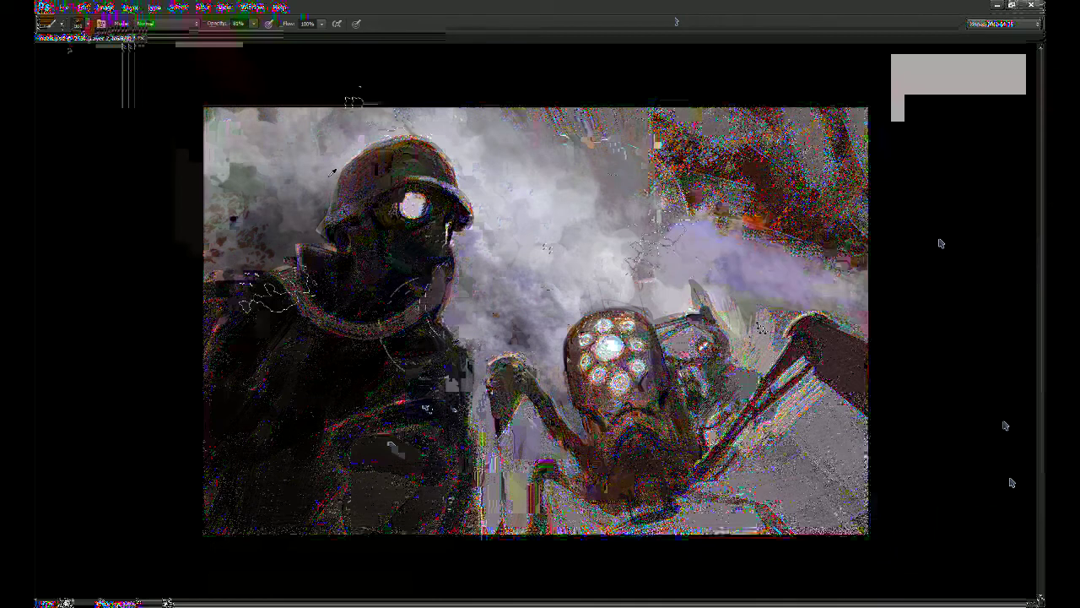
pyautogui.moveTo(612, 164); pyautogui.dragTo(709, 228)
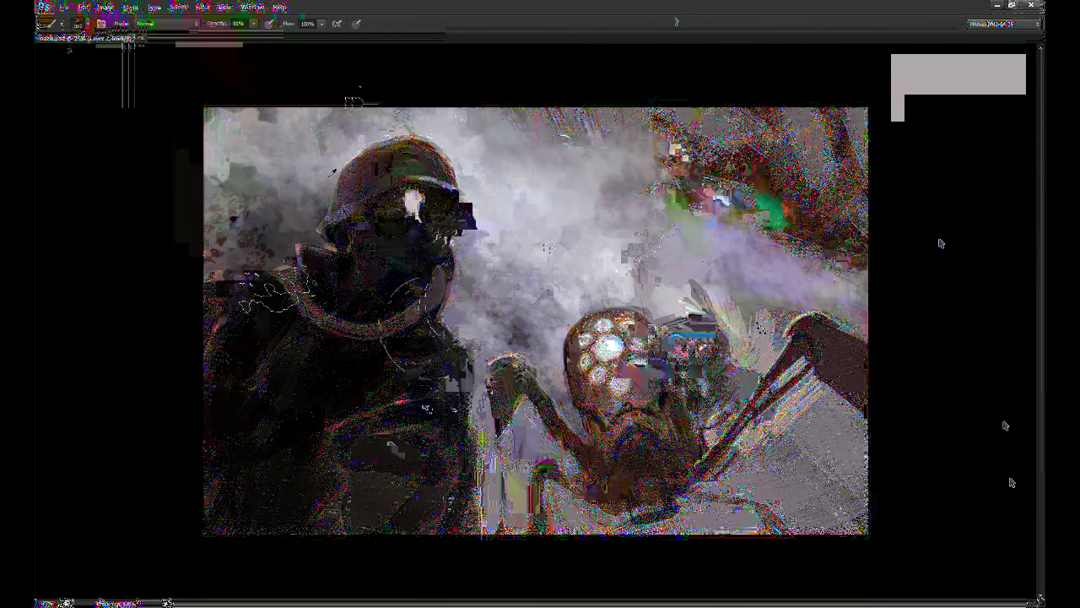
pyautogui.moveTo(700, 181)
pyautogui.mouseDown()
pyautogui.moveTo(890, 226)
pyautogui.moveTo(797, 226)
pyautogui.moveTo(814, 228)
pyautogui.mouseUp()
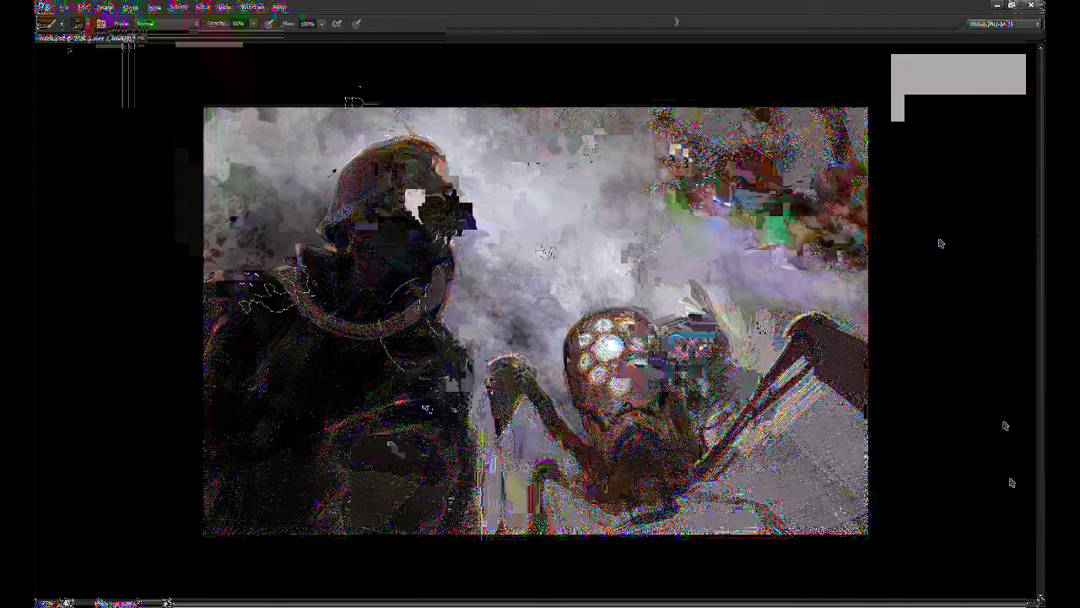
pyautogui.press(']')
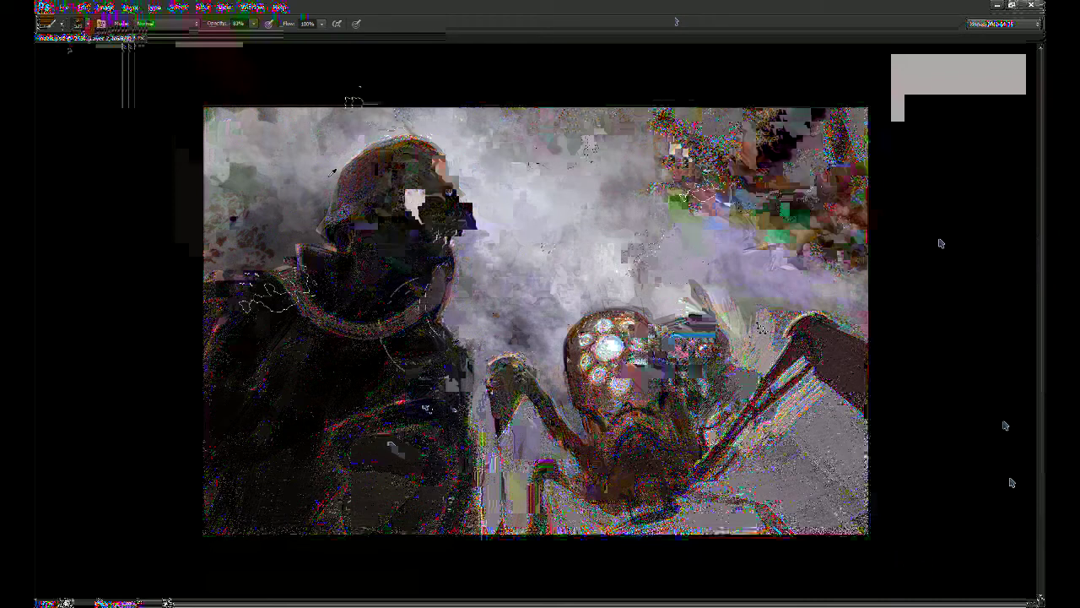
# Step: Set the brush to 30% opacity and paint smoke beside the soldier's helmet and down toward the robot's head
pyautogui.press('[')
pyautogui.press('3')
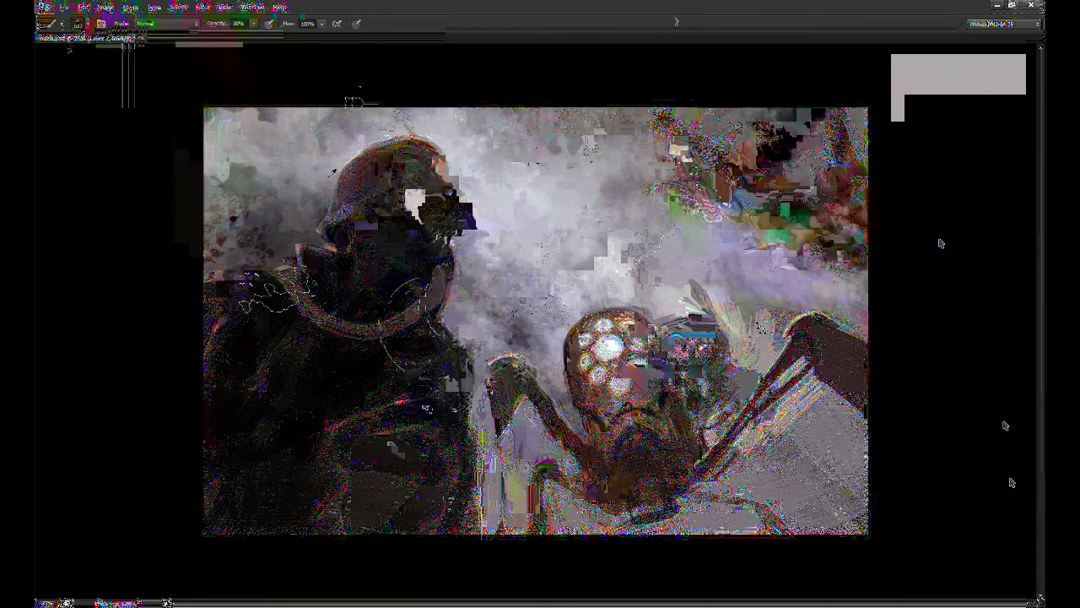
pyautogui.moveTo(500, 203)
pyautogui.mouseDown()
pyautogui.moveTo(519, 141)
pyautogui.moveTo(602, 128)
pyautogui.mouseUp()
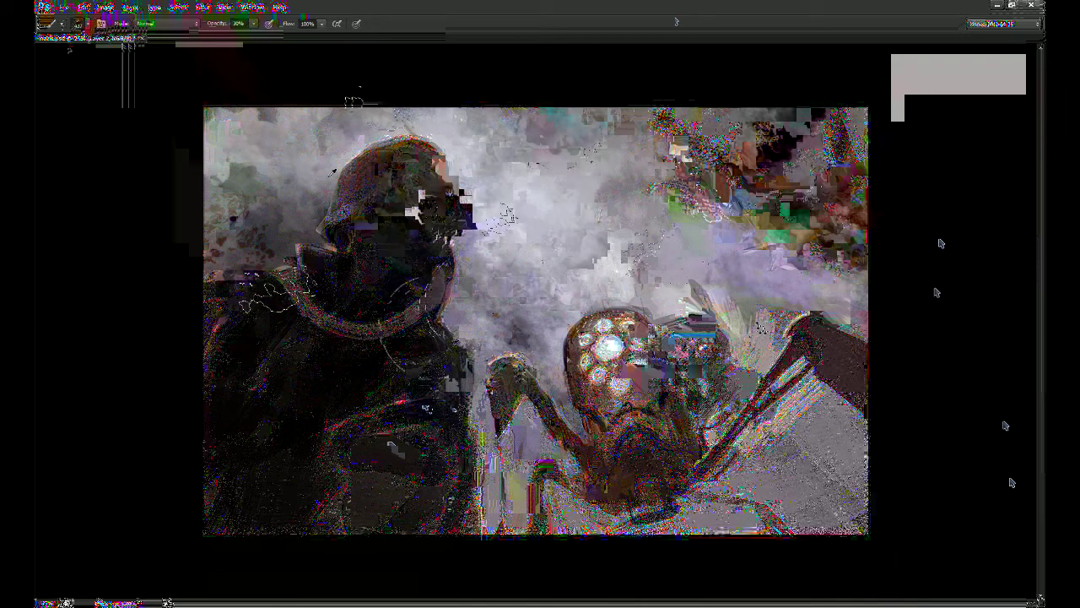
pyautogui.press(']')
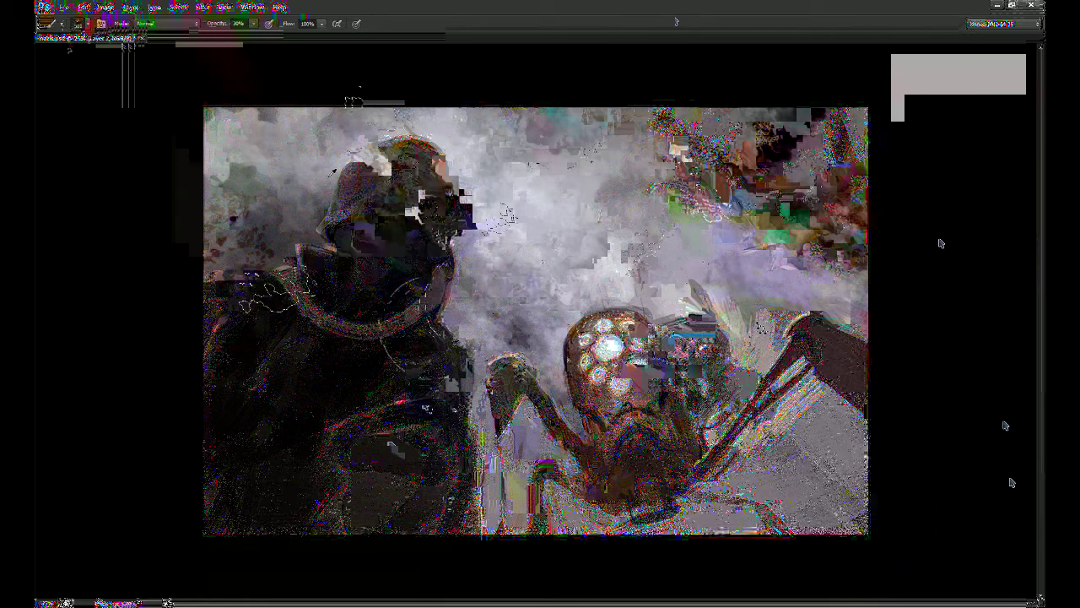
pyautogui.moveTo(462, 241); pyautogui.dragTo(533, 327)
# Step: Add a new layer and brush faint haze at 10% opacity between the soldier and the robot's head
pyautogui.press('7')
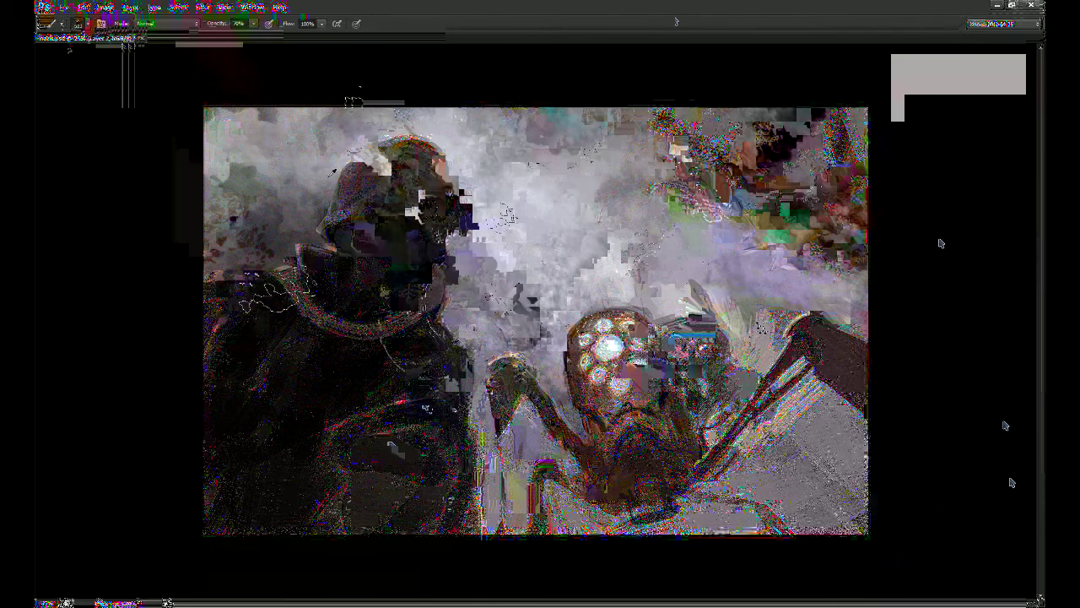
pyautogui.hotkey('ctrl', 'shift', 'alt', 'n')
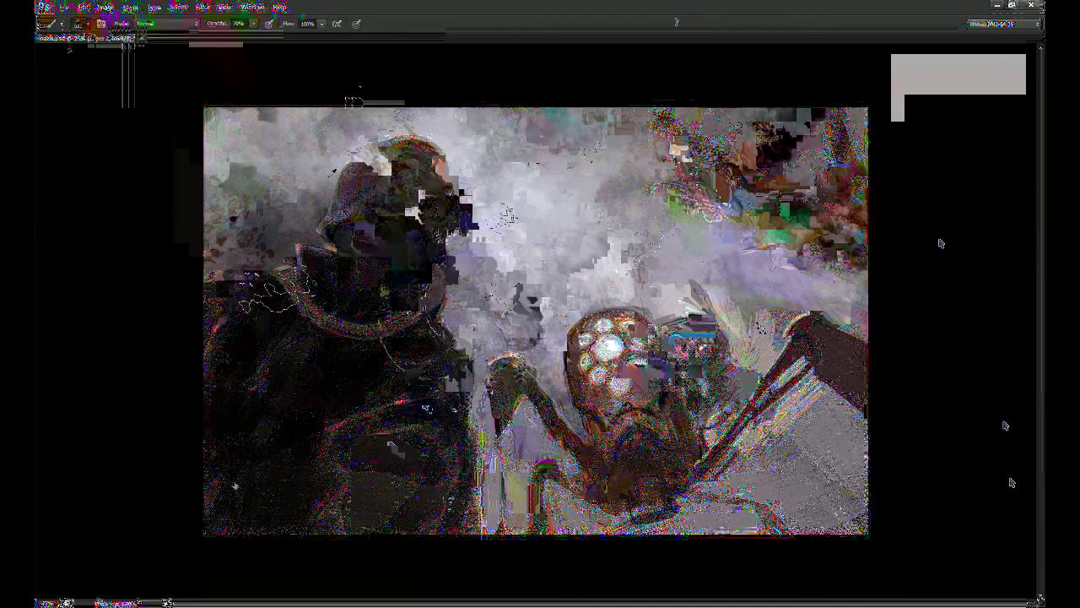
pyautogui.click(217, 548)
pyautogui.click(879, 457)
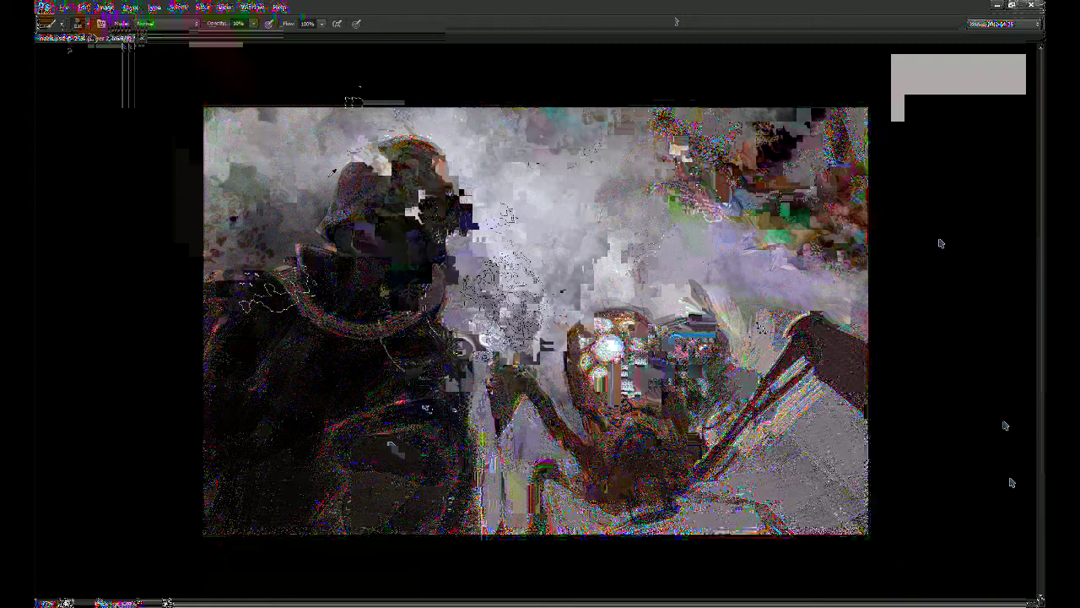
pyautogui.press('1')
pyautogui.moveTo(597, 308)
pyautogui.mouseDown()
pyautogui.moveTo(540, 295)
pyautogui.moveTo(624, 295)
pyautogui.mouseUp()
pyautogui.moveTo(481, 270); pyautogui.dragTo(508, 289)
pyautogui.moveTo(559, 380)
pyautogui.mouseDown()
pyautogui.moveTo(595, 397)
pyautogui.moveTo(557, 371)
pyautogui.mouseUp()
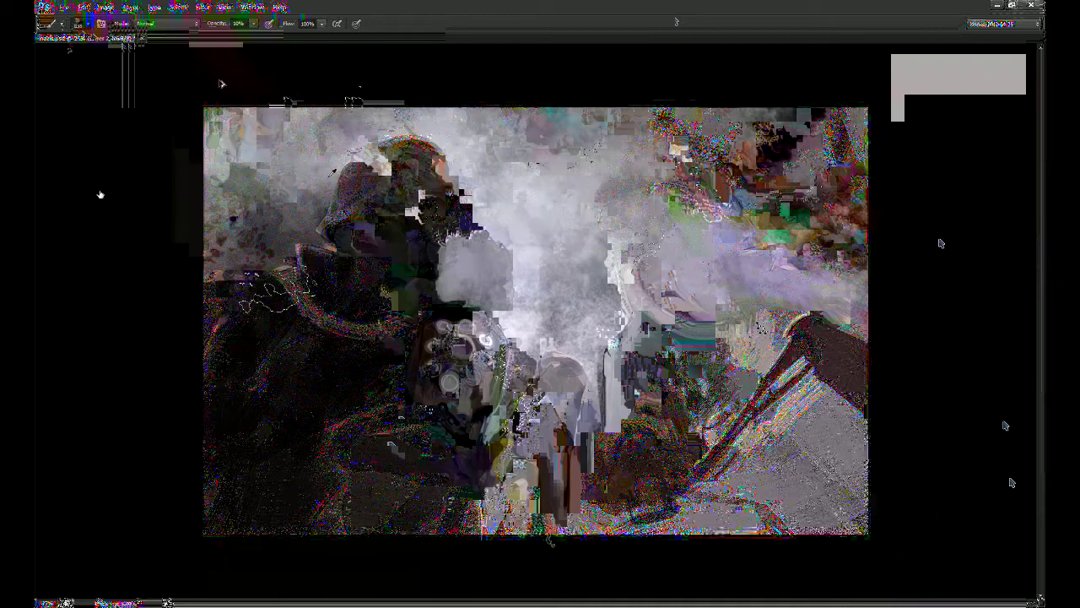
# Step: Raise the brush opacity to 30% and paint broad haze strokes across the robot's head and the soldier's chest
pyautogui.press('3')
pyautogui.moveTo(508, 270)
pyautogui.mouseDown()
pyautogui.moveTo(523, 363)
pyautogui.moveTo(653, 379)
pyautogui.mouseUp()
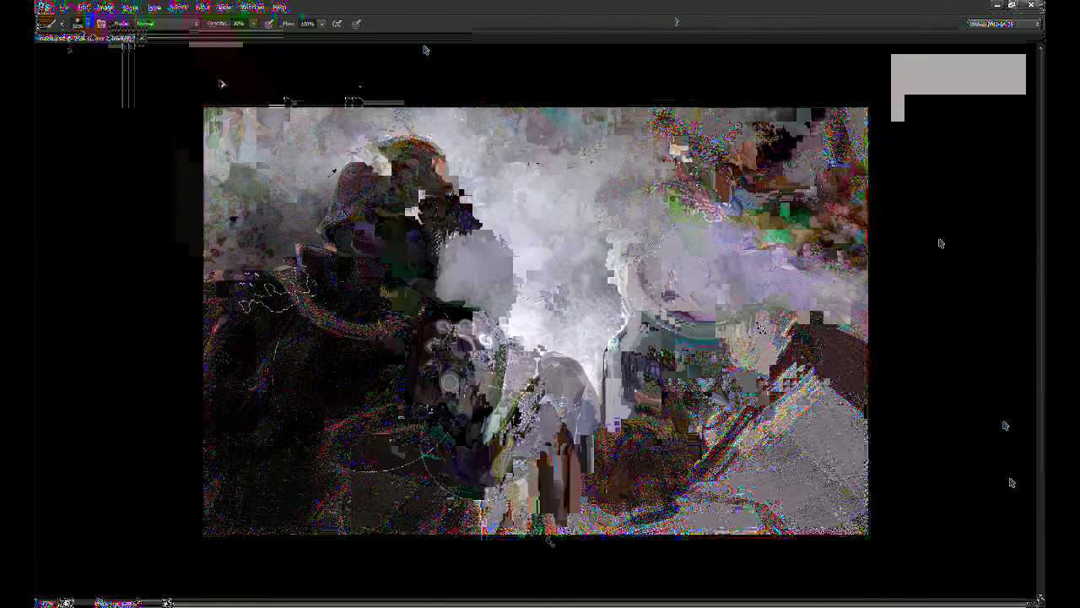
pyautogui.moveTo(380, 317); pyautogui.dragTo(384, 378)
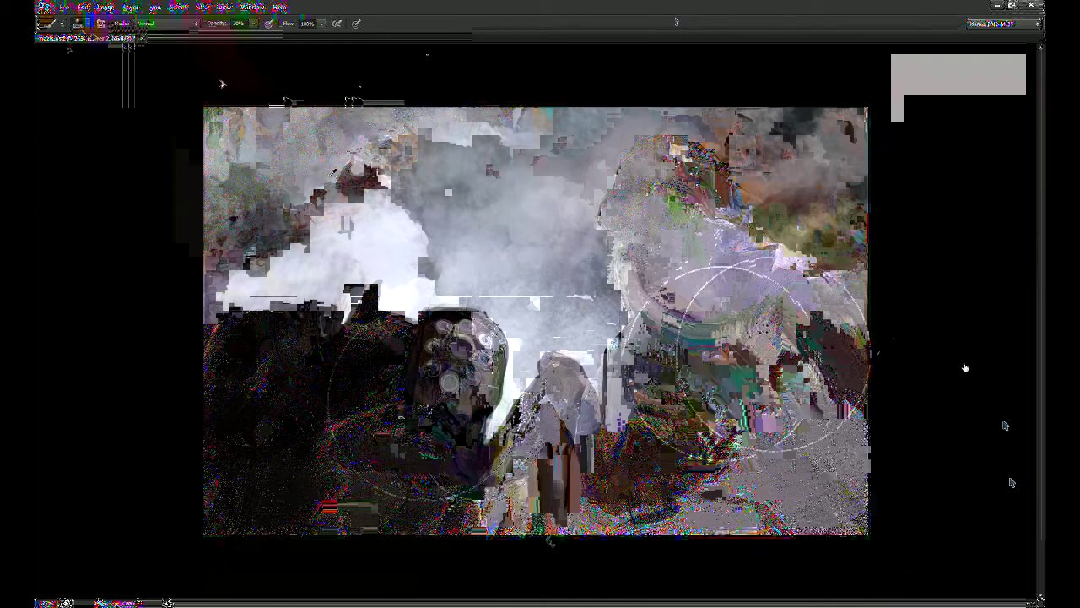
# Step: Flip the canvas horizontally
pyautogui.click(968, 592)
pyautogui.click(944, 388)
pyautogui.hotkey('ctrl', '+')
pyautogui.hotkey('ctrl', '+')
pyautogui.hotkey('ctrl', '+')
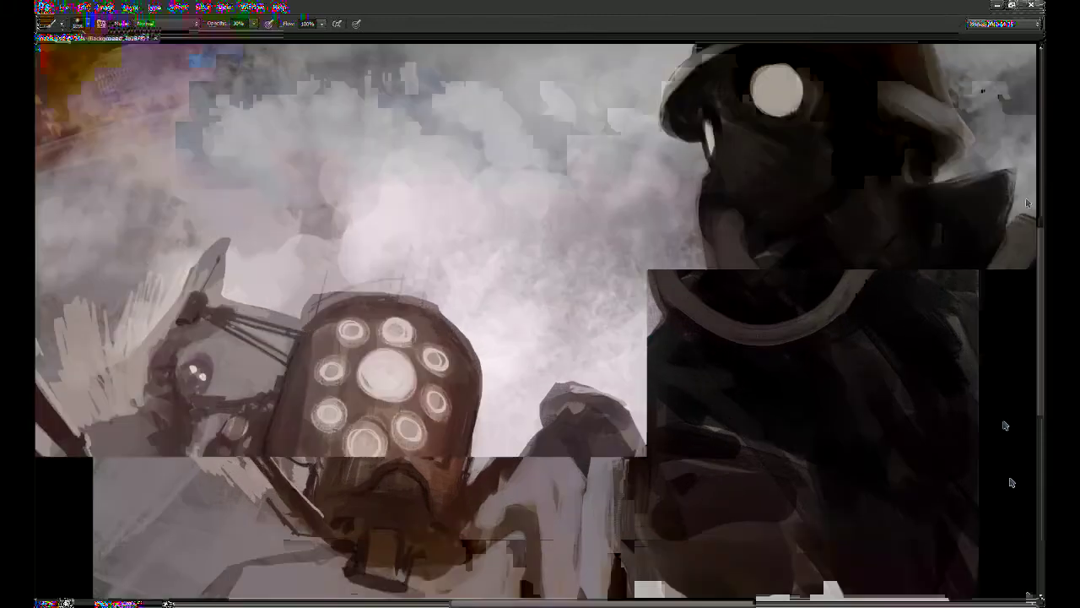
# Step: Shrink the brush and paint light smoke around the top of the robot's head and toward its raised leg
pyautogui.moveTo(452, 355); pyautogui.dragTo(664, 342)
pyautogui.press('[')
pyautogui.press('[')
pyautogui.press('[')
pyautogui.press('[')
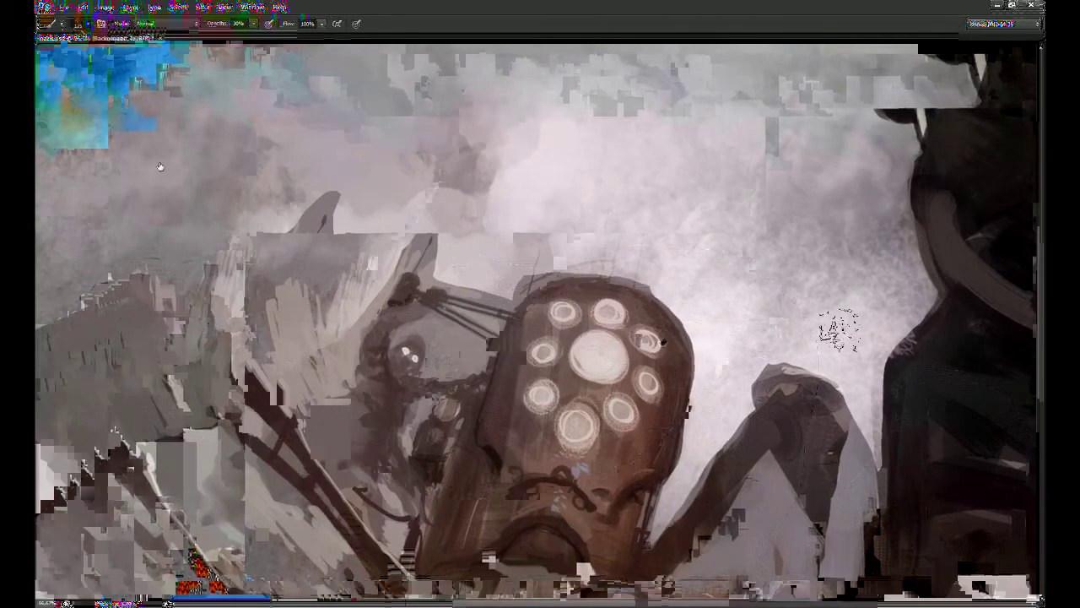
pyautogui.moveTo(574, 254)
pyautogui.mouseDown()
pyautogui.moveTo(646, 245)
pyautogui.moveTo(775, 274)
pyautogui.mouseUp()
pyautogui.moveTo(840, 352); pyautogui.dragTo(705, 287)
pyautogui.moveTo(628, 202); pyautogui.dragTo(682, 314)
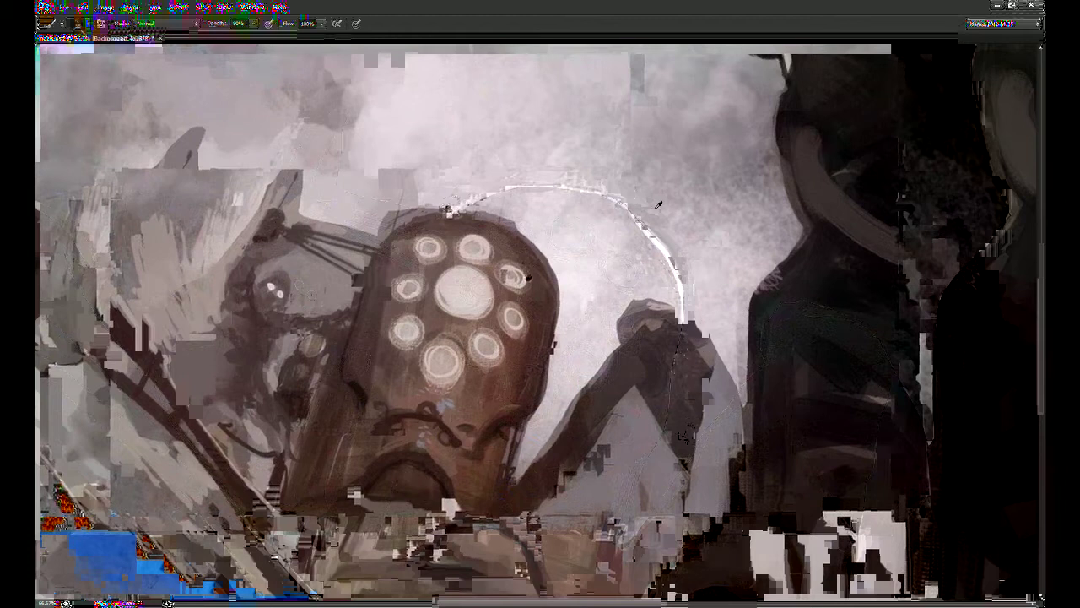
# Step: Paint the edge of the robot's raised leg beside the soldier, redoing the long diagonal stroke up to the joint
pyautogui.moveTo(656, 405)
pyautogui.mouseDown()
pyautogui.moveTo(646, 437)
pyautogui.moveTo(630, 426)
pyautogui.mouseUp()
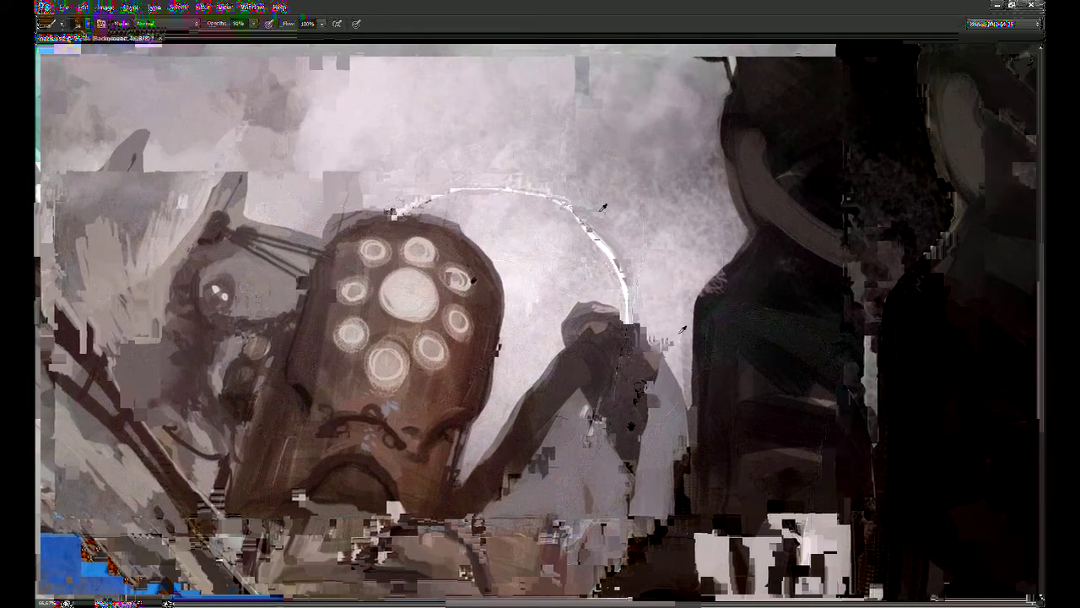
pyautogui.moveTo(694, 334); pyautogui.dragTo(607, 439)
pyautogui.moveTo(695, 320); pyautogui.dragTo(624, 415)
pyautogui.moveTo(592, 459); pyautogui.dragTo(707, 310)
pyautogui.hotkey('ctrl', 'z')
pyautogui.moveTo(598, 444)
pyautogui.mouseDown()
pyautogui.moveTo(749, 225)
pyautogui.moveTo(800, 235)
pyautogui.mouseUp()
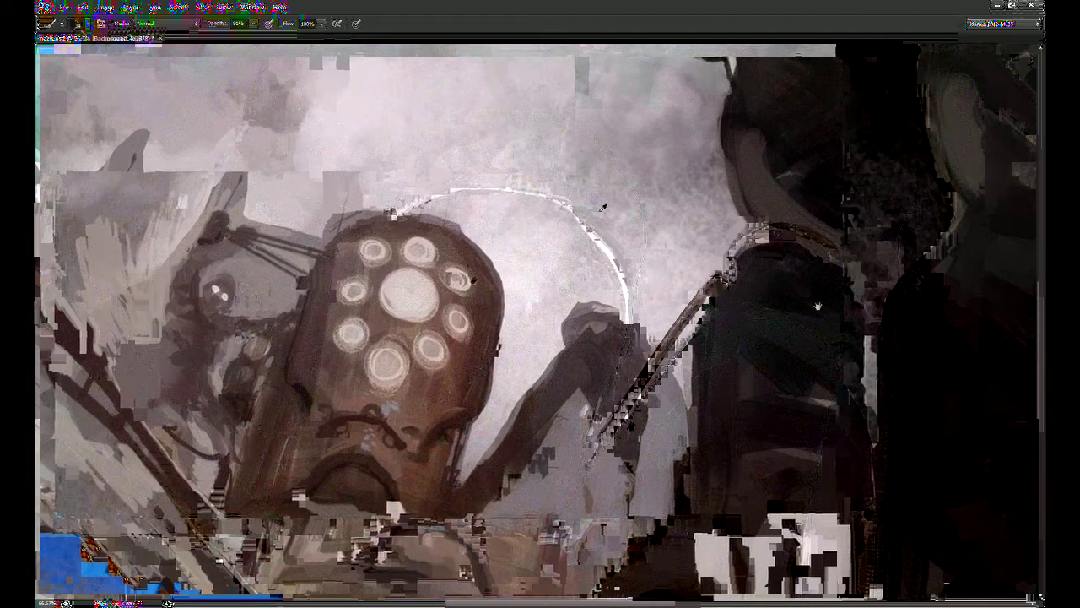
# Step: Brush smoke-toned strokes into the gap between the robot's head and the soldier
pyautogui.moveTo(603, 207); pyautogui.dragTo(553, 187)
pyautogui.moveTo(695, 236)
pyautogui.mouseDown()
pyautogui.moveTo(744, 249)
pyautogui.moveTo(729, 271)
pyautogui.moveTo(658, 263)
pyautogui.mouseUp()
pyautogui.moveTo(686, 421)
pyautogui.mouseDown()
pyautogui.moveTo(722, 291)
pyautogui.moveTo(748, 465)
pyautogui.mouseUp()
pyautogui.hotkey('ctrl', '-')
pyautogui.hotkey('ctrl', '-')
pyautogui.moveTo(730, 378); pyautogui.dragTo(726, 373)
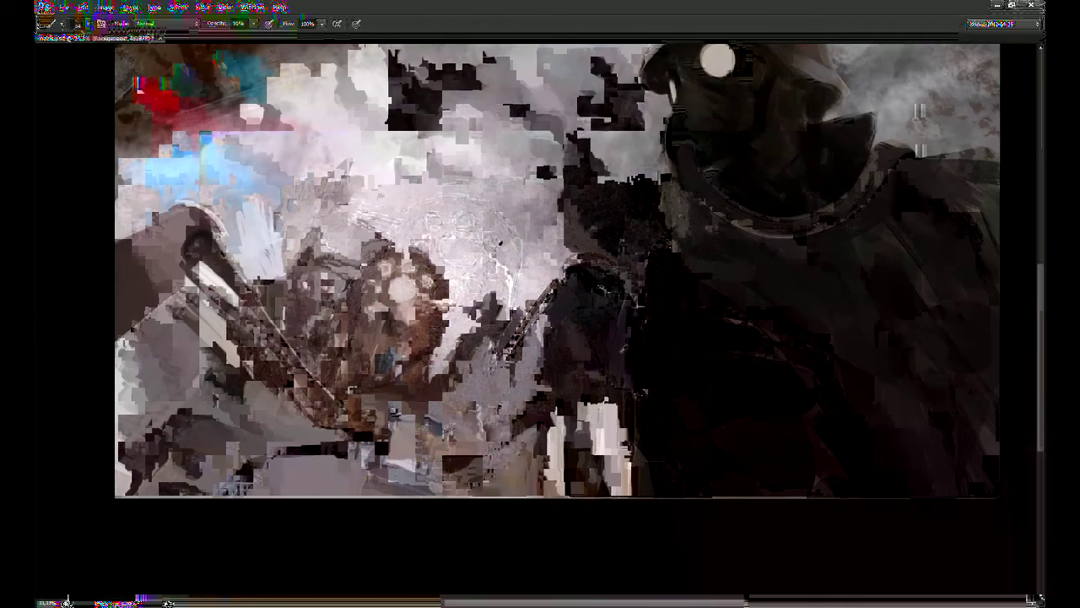
# Step: Block in lighter grey planes on and beneath the robot's leg next to the soldier
pyautogui.moveTo(570, 324)
pyautogui.mouseDown()
pyautogui.moveTo(527, 387)
pyautogui.moveTo(580, 323)
pyautogui.moveTo(513, 408)
pyautogui.mouseUp()
pyautogui.hotkey('ctrl', 'z')
pyautogui.moveTo(570, 342)
pyautogui.mouseDown()
pyautogui.moveTo(545, 389)
pyautogui.moveTo(560, 388)
pyautogui.mouseUp()
pyautogui.moveTo(579, 324)
pyautogui.mouseDown()
pyautogui.moveTo(584, 363)
pyautogui.moveTo(550, 403)
pyautogui.moveTo(581, 405)
pyautogui.moveTo(602, 354)
pyautogui.mouseUp()
pyautogui.moveTo(631, 430); pyautogui.dragTo(627, 328)
pyautogui.moveTo(554, 401); pyautogui.dragTo(718, 421)
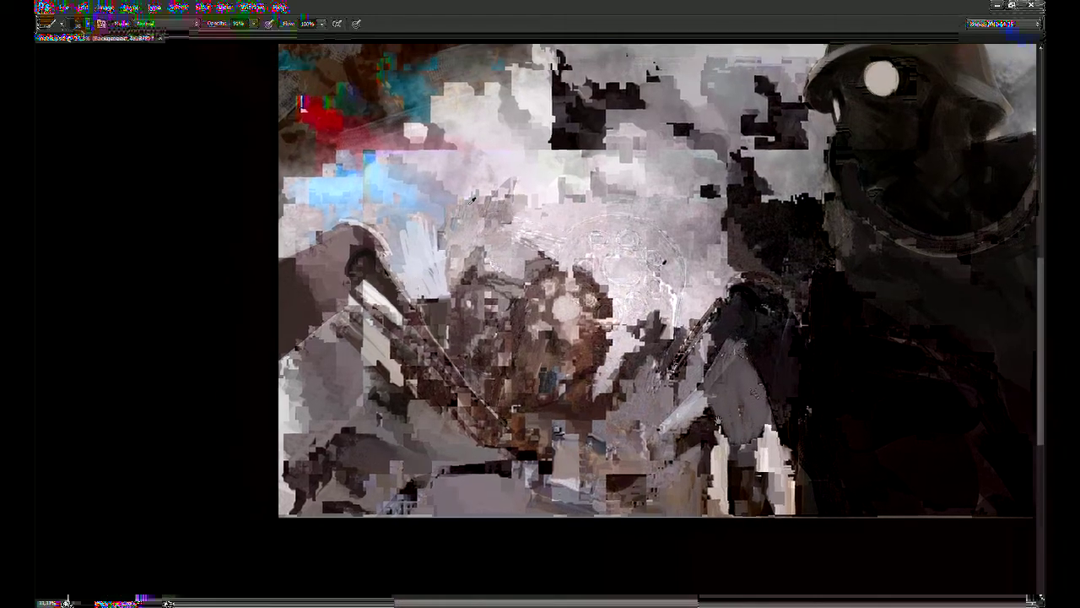
# Step: Paint pale smoke behind the robot's antenna and above its head
pyautogui.moveTo(457, 175)
pyautogui.mouseDown()
pyautogui.moveTo(390, 221)
pyautogui.moveTo(382, 244)
pyautogui.moveTo(398, 274)
pyautogui.moveTo(445, 208)
pyautogui.moveTo(456, 250)
pyautogui.moveTo(483, 202)
pyautogui.moveTo(454, 263)
pyautogui.moveTo(476, 222)
pyautogui.moveTo(413, 292)
pyautogui.moveTo(437, 291)
pyautogui.mouseUp()
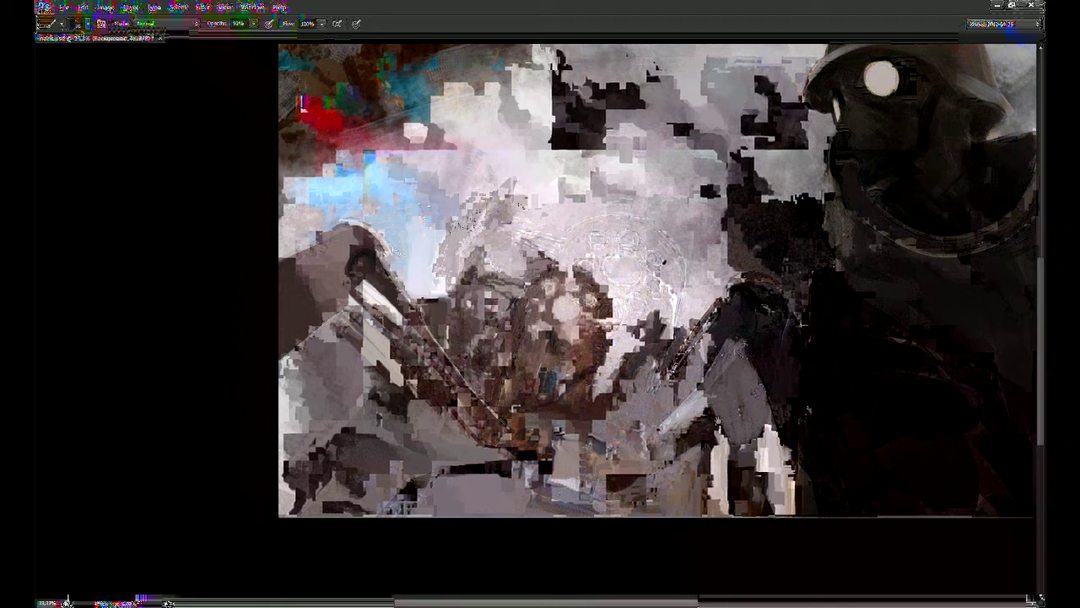
pyautogui.moveTo(504, 184)
pyautogui.mouseDown()
pyautogui.moveTo(488, 207)
pyautogui.moveTo(503, 187)
pyautogui.moveTo(506, 219)
pyautogui.moveTo(535, 194)
pyautogui.moveTo(532, 221)
pyautogui.moveTo(557, 229)
pyautogui.moveTo(564, 201)
pyautogui.mouseUp()
pyautogui.moveTo(633, 192); pyautogui.dragTo(622, 203)
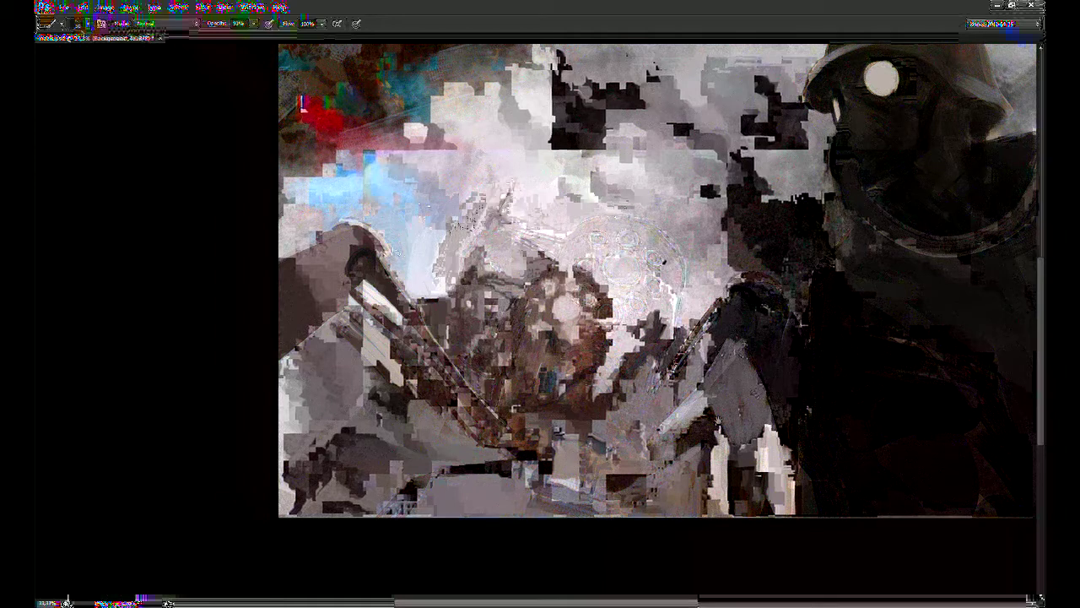
# Step: Add strokes beside the robot's head, under its far leg and along the lower edge of the painting
pyautogui.moveTo(552, 248)
pyautogui.mouseDown()
pyautogui.moveTo(501, 249)
pyautogui.moveTo(531, 262)
pyautogui.moveTo(528, 253)
pyautogui.moveTo(540, 279)
pyautogui.moveTo(532, 314)
pyautogui.mouseUp()
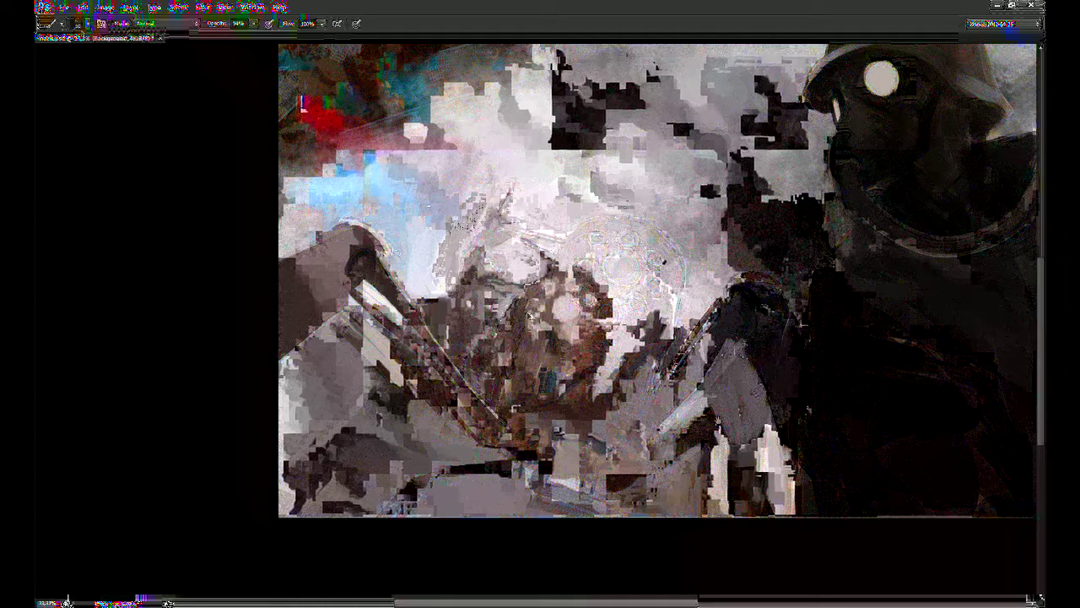
pyautogui.moveTo(529, 307); pyautogui.dragTo(540, 323)
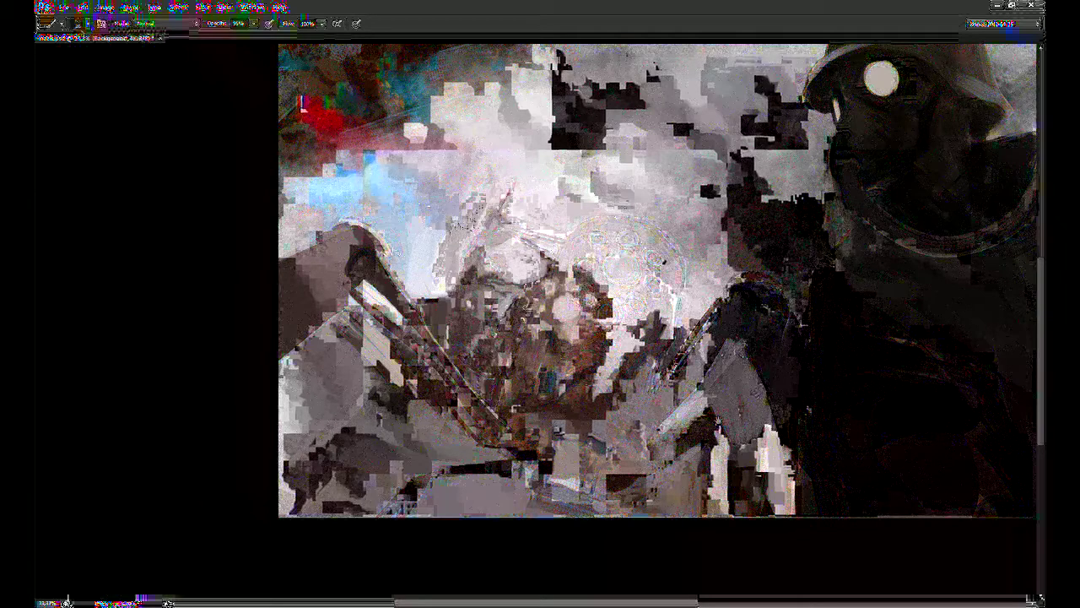
pyautogui.moveTo(340, 325)
pyautogui.mouseDown()
pyautogui.moveTo(288, 393)
pyautogui.moveTo(302, 405)
pyautogui.mouseUp()
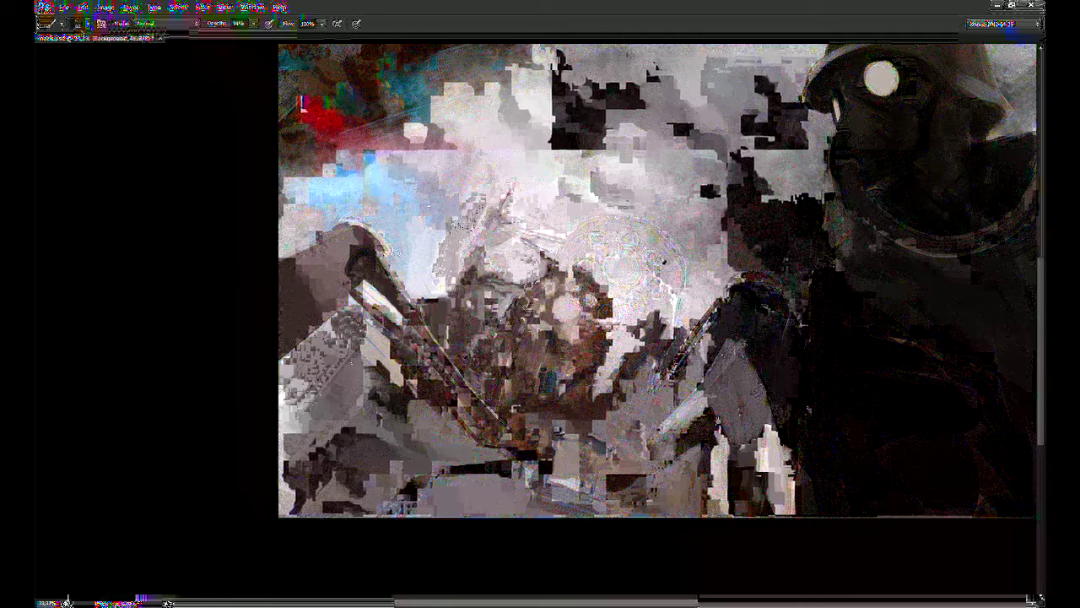
pyautogui.moveTo(598, 515)
pyautogui.mouseDown()
pyautogui.moveTo(648, 493)
pyautogui.moveTo(643, 511)
pyautogui.moveTo(676, 485)
pyautogui.moveTo(771, 474)
pyautogui.moveTo(784, 456)
pyautogui.moveTo(749, 517)
pyautogui.mouseUp()
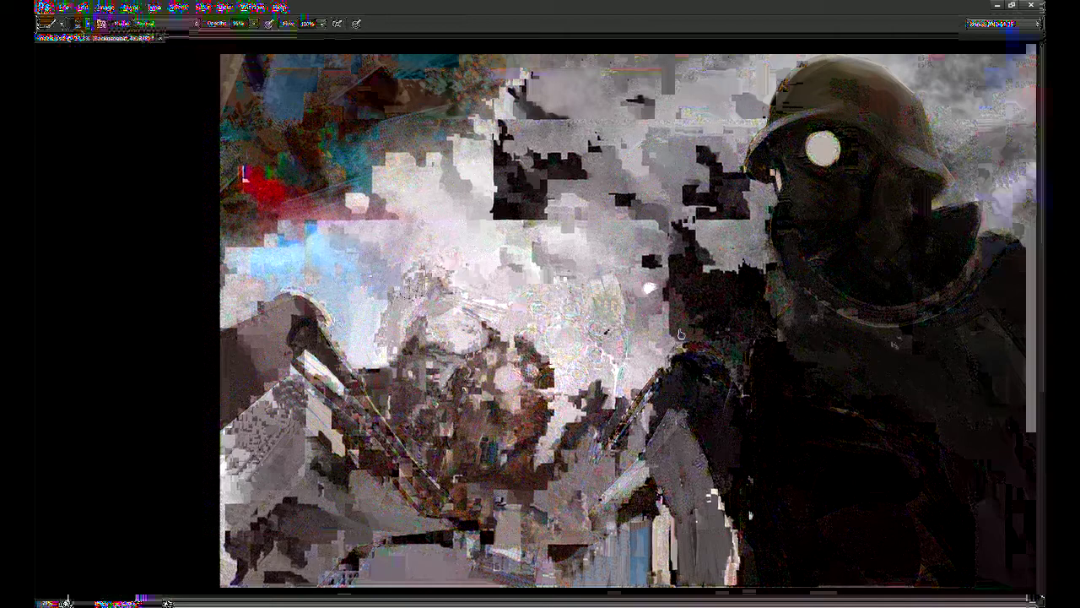
# Step: Refine the Lasso selection of the smoky background along the robot's far leg, shoulder and antenna
pyautogui.hotkey('ctrl', 'v')
pyautogui.press('l')
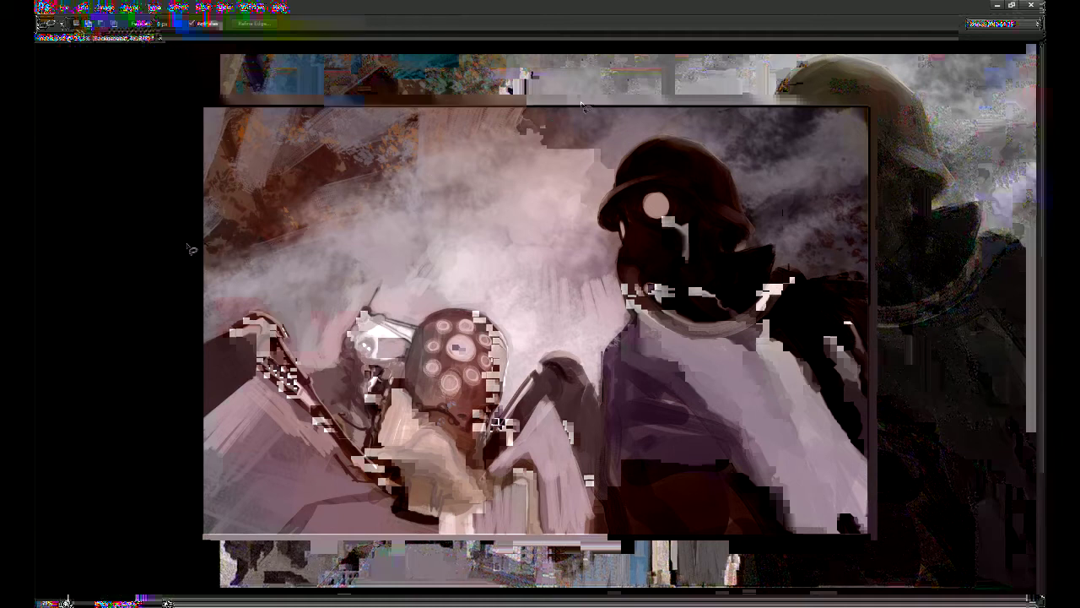
pyautogui.hotkey('ctrl', '+')
pyautogui.hotkey('ctrl', '+')
pyautogui.moveTo(502, 367); pyautogui.dragTo(756, 307)
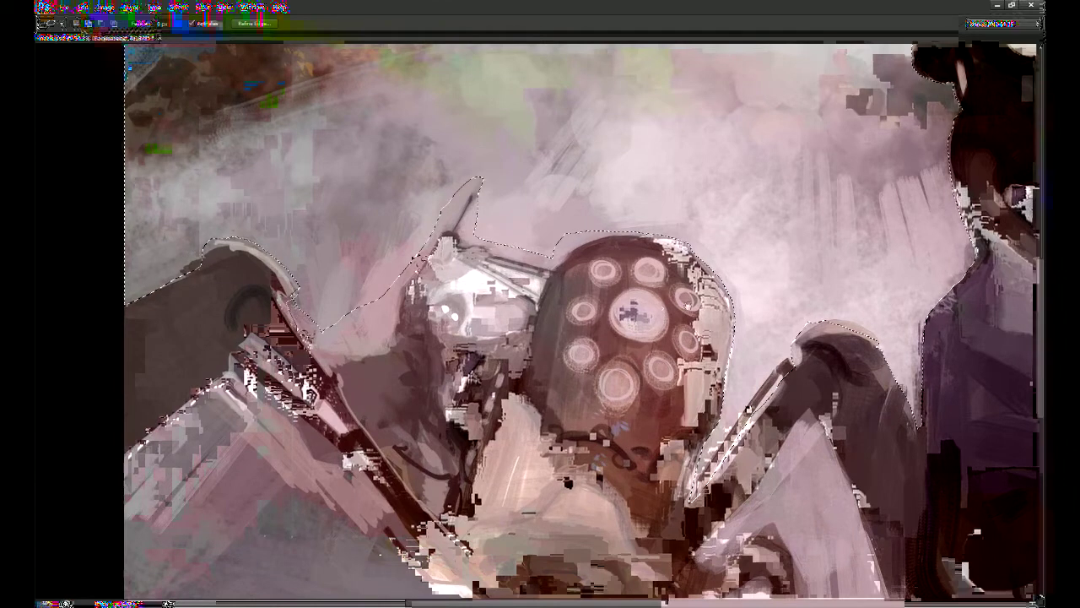
pyautogui.moveTo(319, 372); pyautogui.dragTo(388, 358)
pyautogui.moveTo(403, 319); pyautogui.dragTo(477, 182)
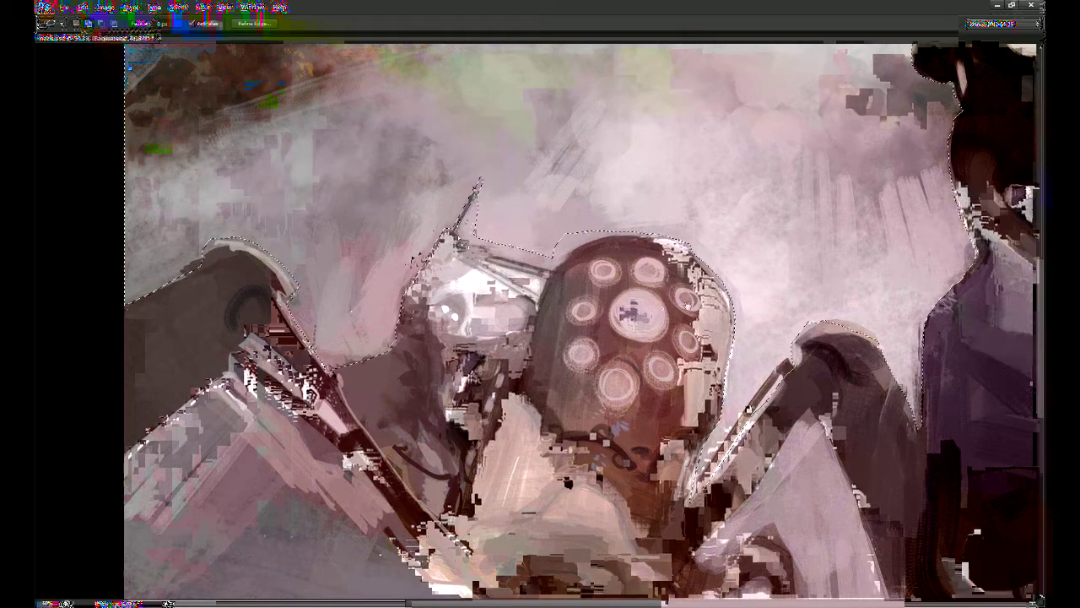
# Step: Tighten the background selection around the antenna tip, the connecting struts and the top of the robot's head
pyautogui.moveTo(469, 250)
pyautogui.mouseDown()
pyautogui.moveTo(517, 199)
pyautogui.moveTo(474, 160)
pyautogui.mouseUp()
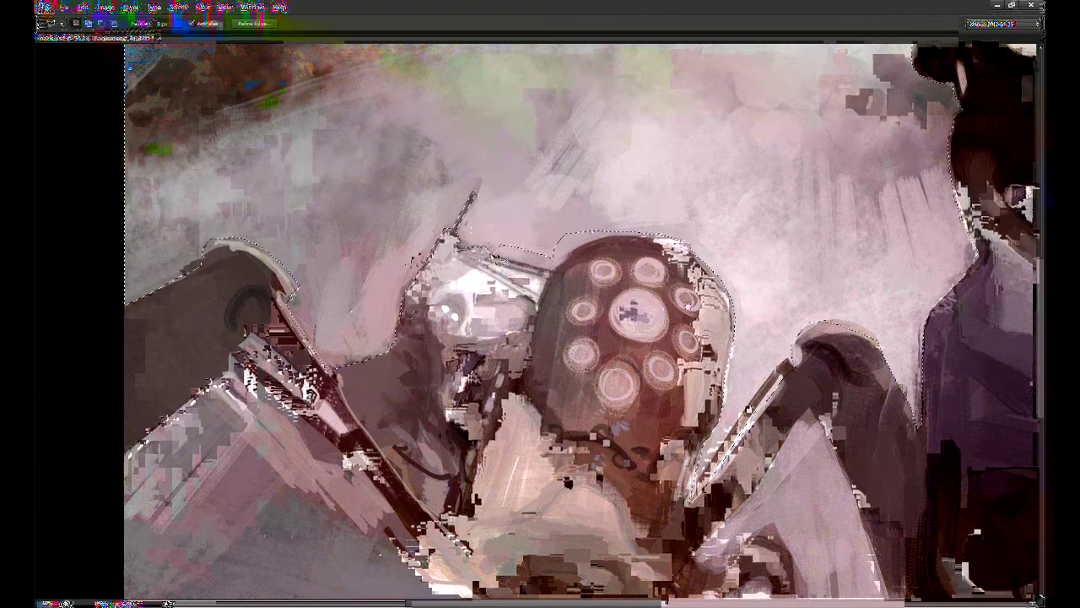
pyautogui.moveTo(498, 262)
pyautogui.mouseDown()
pyautogui.moveTo(683, 241)
pyautogui.moveTo(604, 165)
pyautogui.mouseUp()
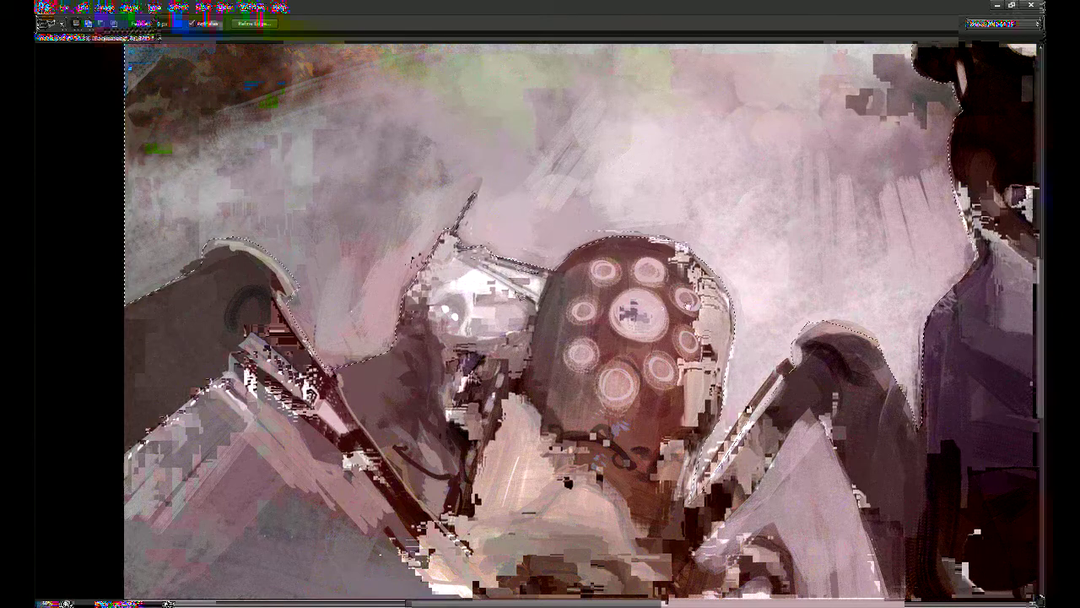
pyautogui.moveTo(491, 260)
pyautogui.mouseDown()
pyautogui.moveTo(545, 296)
pyautogui.moveTo(485, 268)
pyautogui.mouseUp()
pyautogui.moveTo(429, 323)
pyautogui.mouseDown()
pyautogui.moveTo(457, 285)
pyautogui.moveTo(484, 274)
pyautogui.moveTo(537, 305)
pyautogui.moveTo(531, 328)
pyautogui.moveTo(476, 338)
pyautogui.moveTo(457, 300)
pyautogui.moveTo(431, 303)
pyautogui.mouseUp()
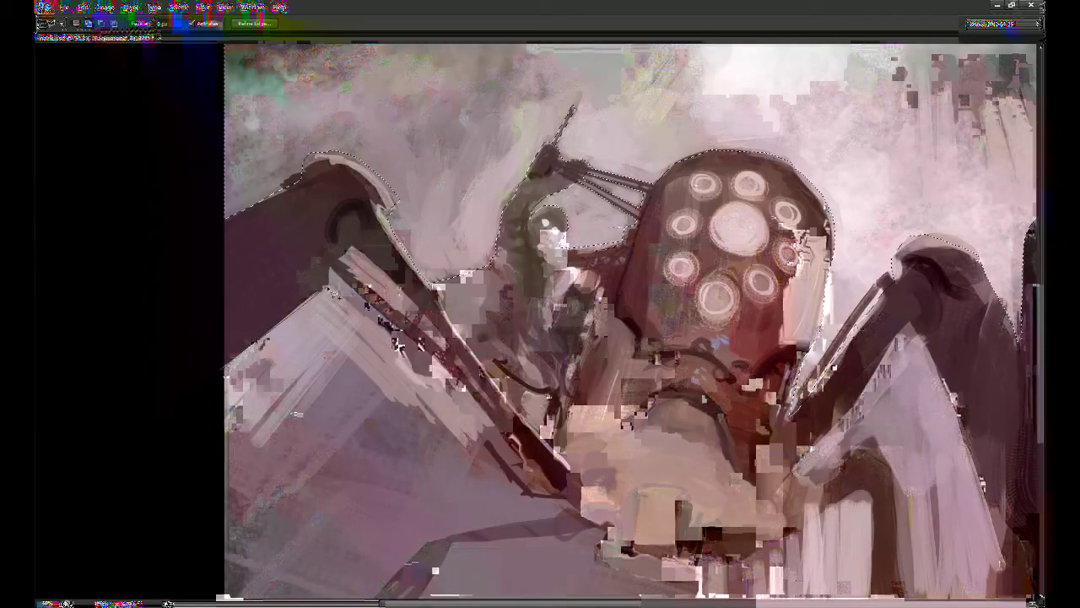
# Step: Add the ground area beneath the robot's far leg and the narrow gap inside that leg to the selection
pyautogui.click(330, 272)
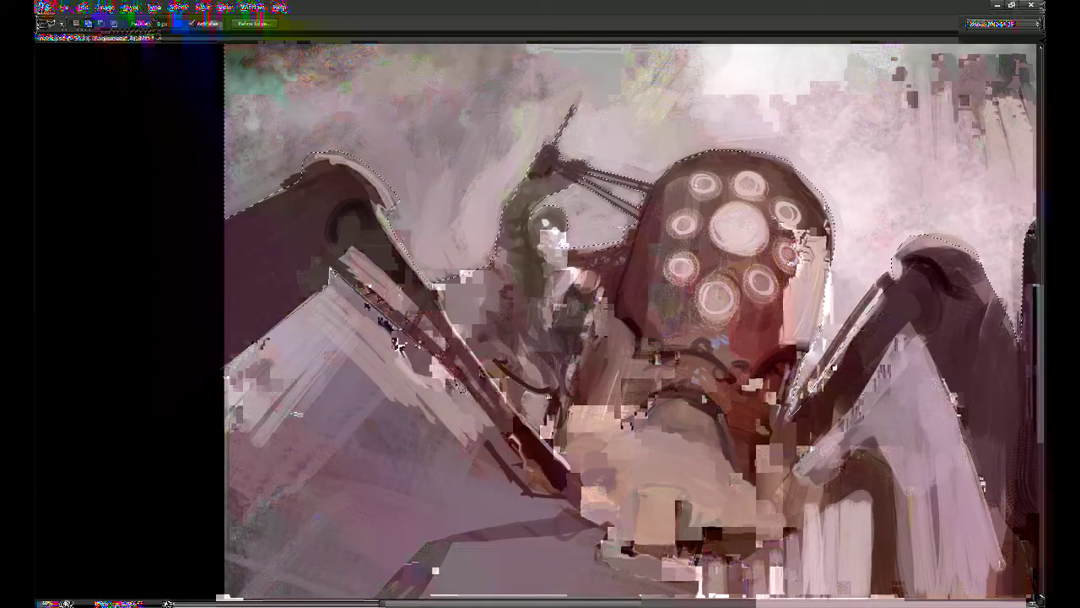
pyautogui.click(491, 457)
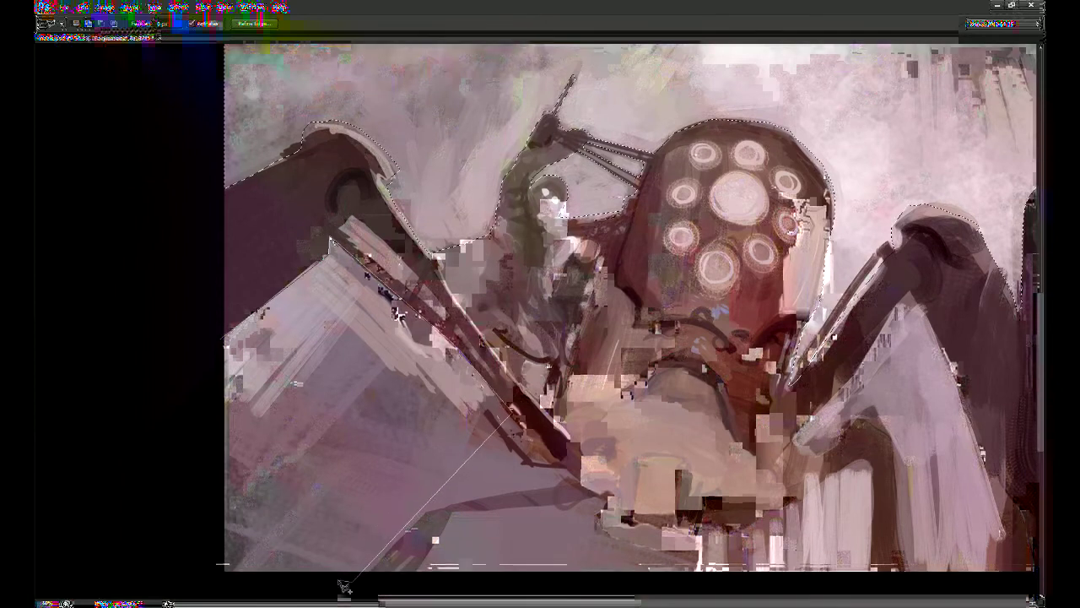
pyautogui.doubleClick(198, 538)
pyautogui.click(401, 258)
pyautogui.click(417, 304)
pyautogui.moveTo(439, 304); pyautogui.dragTo(444, 324)
pyautogui.click(345, 203)
pyautogui.click(425, 272)
pyautogui.doubleClick(386, 254)
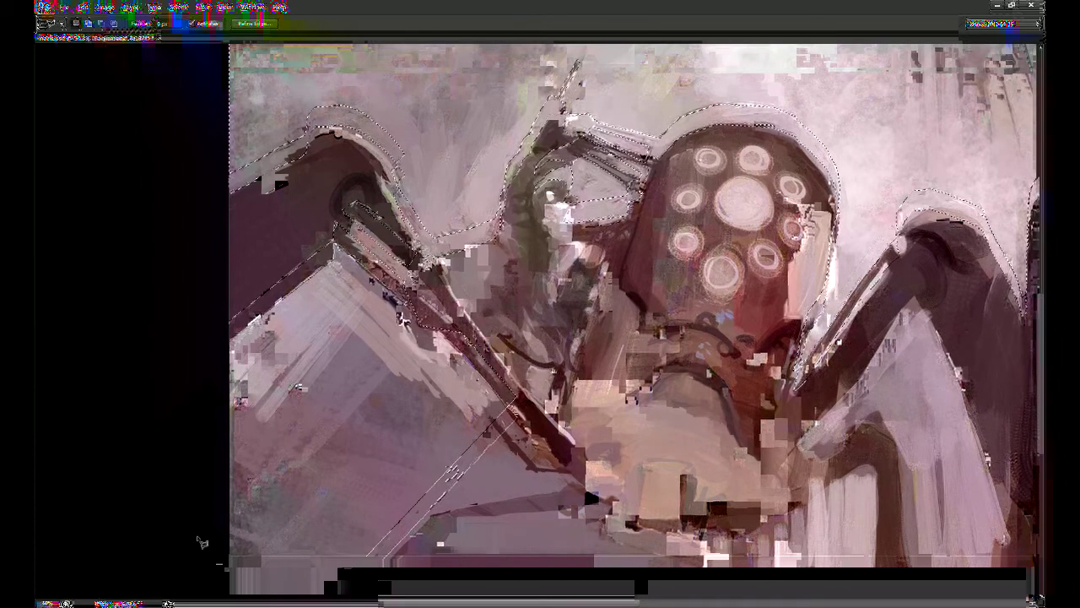
# Step: Turn the smoky background selection into a layer mask and brush across the area above the robot
pyautogui.moveTo(691, 397); pyautogui.dragTo(655, 500)
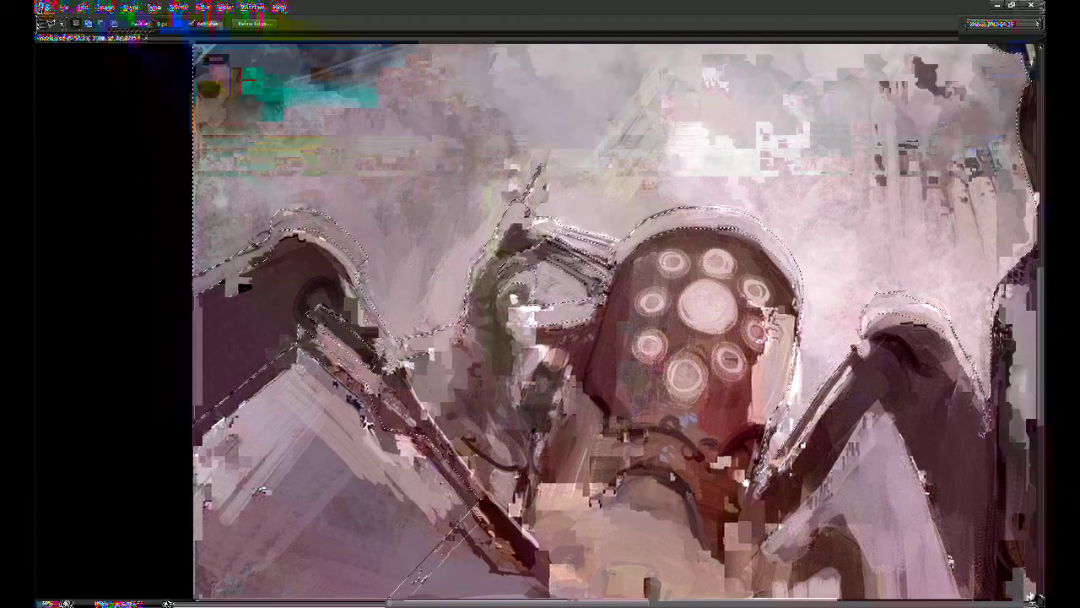
pyautogui.click(1027, 594)
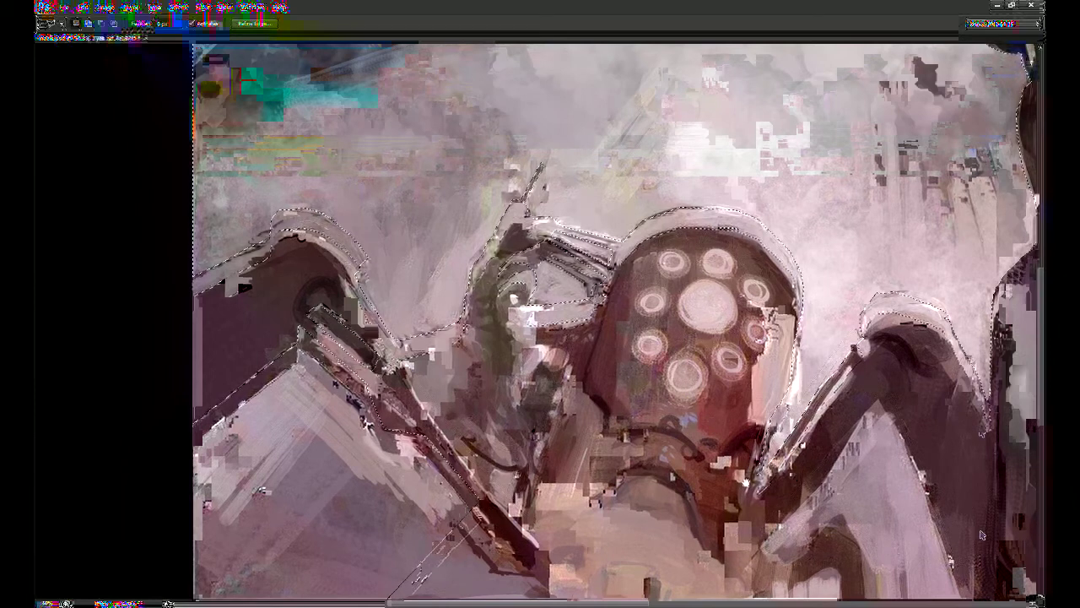
pyautogui.press('b')
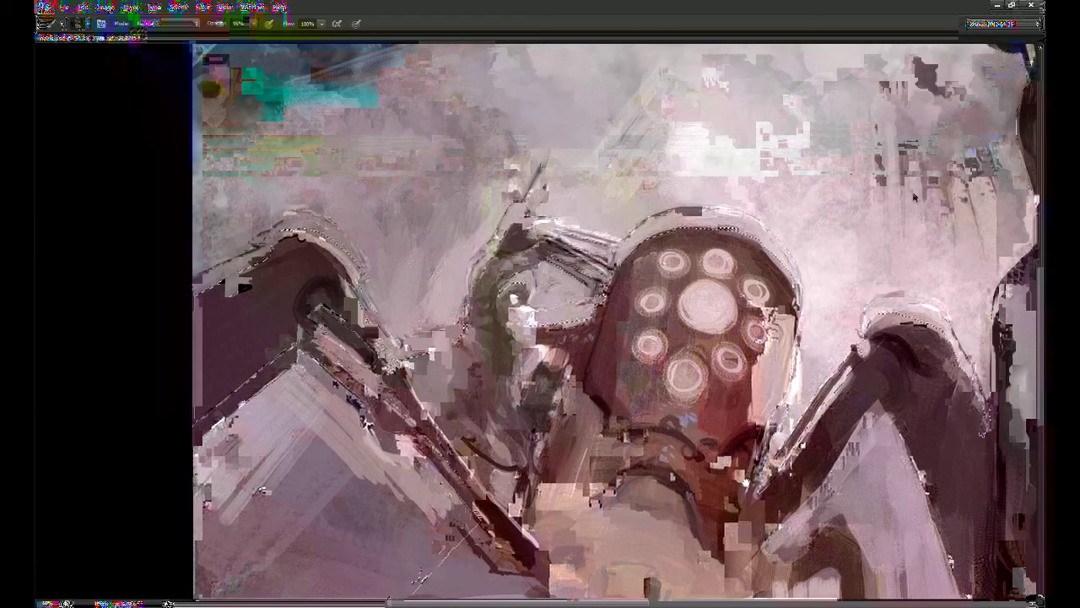
pyautogui.moveTo(815, 179)
pyautogui.mouseDown()
pyautogui.moveTo(446, 212)
pyautogui.moveTo(411, 267)
pyautogui.mouseUp()
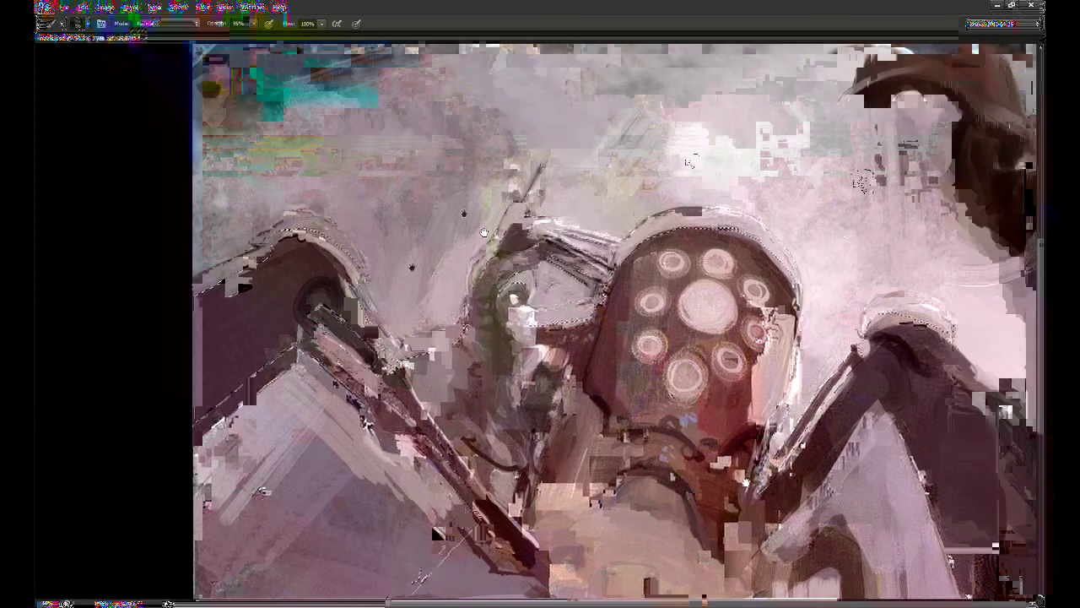
pyautogui.hotkey('ctrl', '-')
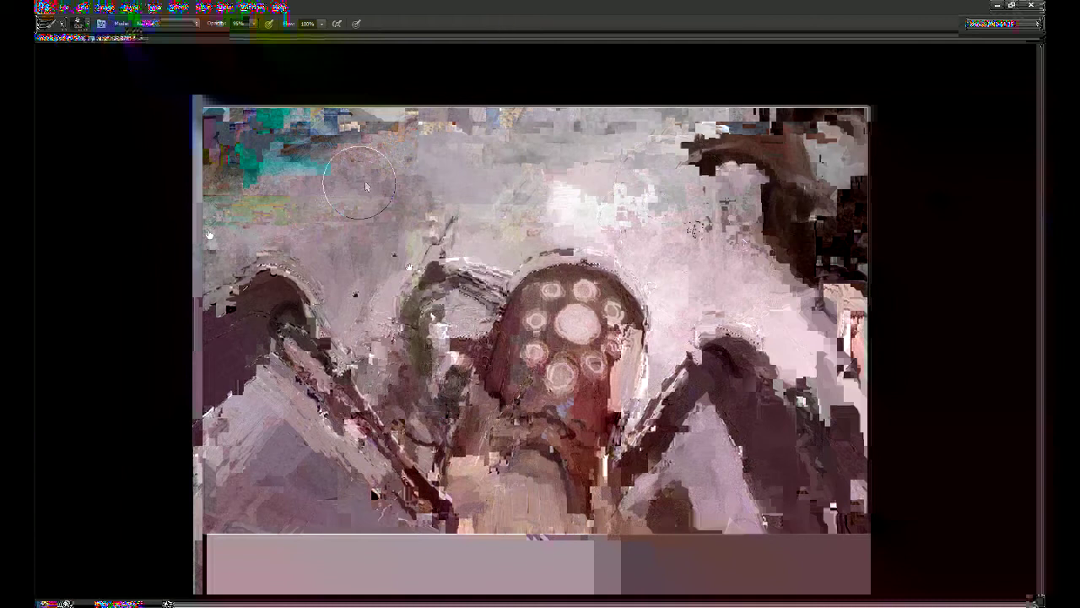
# Step: Sample background colours and test speckled foliage strokes above the robot's far shoulder at 80% and 90% brush opacity, undoing unwanted strokes
pyautogui.press('8')
pyautogui.moveTo(379, 260)
pyautogui.mouseDown()
pyautogui.moveTo(466, 267)
pyautogui.moveTo(400, 221)
pyautogui.moveTo(350, 232)
pyautogui.mouseUp()
pyautogui.hotkey('ctrl', 'z')
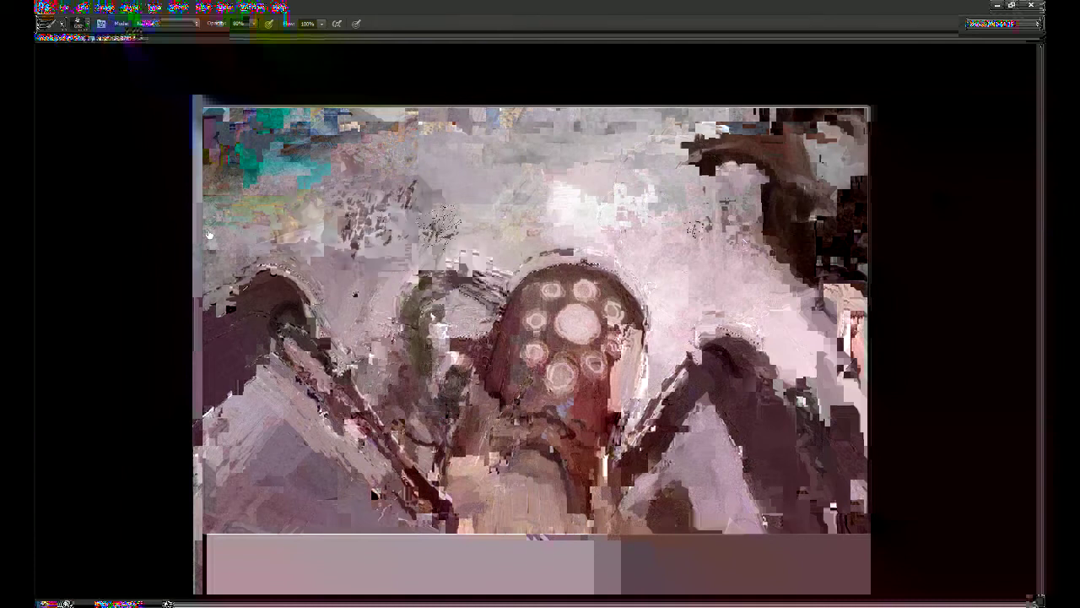
pyautogui.keyDown('alt'); pyautogui.click(396, 151); pyautogui.keyUp('alt')
pyautogui.moveTo(385, 151)
pyautogui.mouseDown()
pyautogui.moveTo(486, 190)
pyautogui.moveTo(315, 126)
pyautogui.mouseUp()
pyautogui.keyDown('alt'); pyautogui.click(335, 156); pyautogui.keyUp('alt')
pyautogui.press('9')
pyautogui.moveTo(430, 185); pyautogui.dragTo(466, 171)
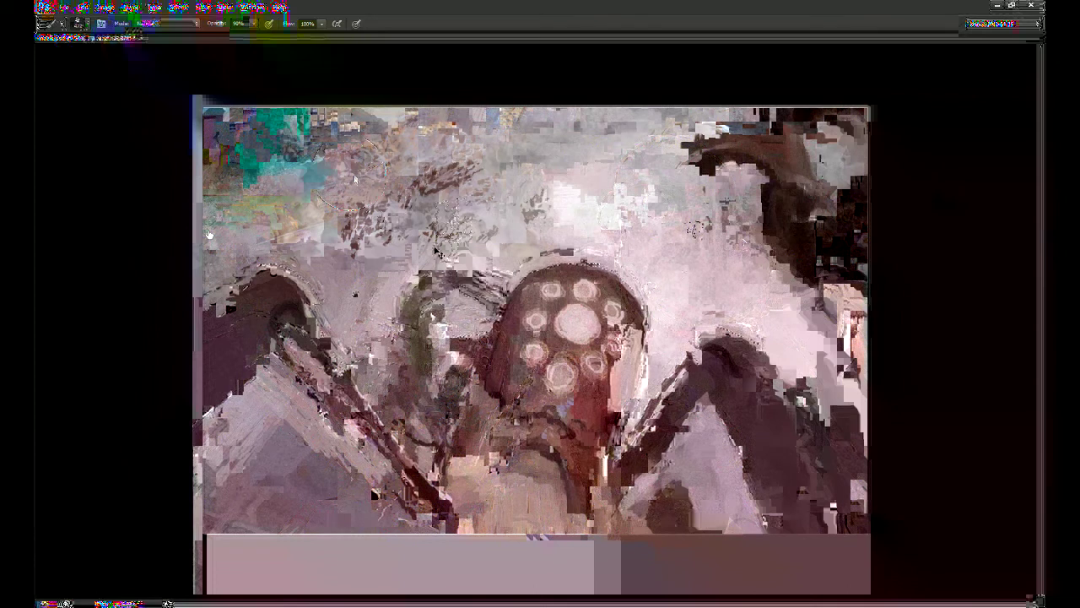
pyautogui.hotkey('ctrl', 'z')
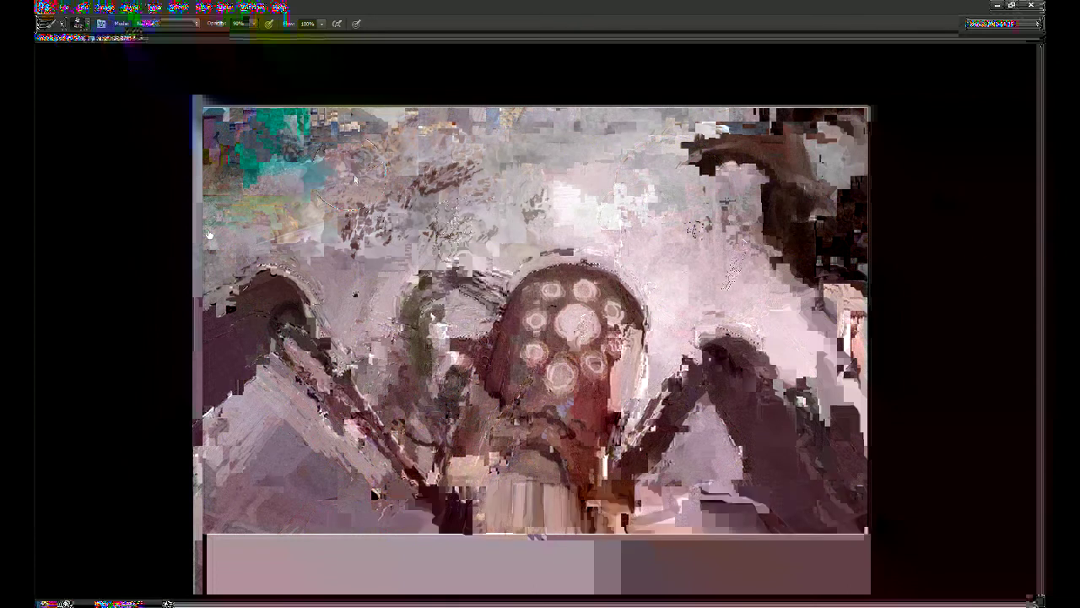
# Step: Paint speckled foliage texture between the robot's head and the soldier, finishing along the upper background at 80% opacity
pyautogui.moveTo(759, 263)
pyautogui.mouseDown()
pyautogui.moveTo(661, 324)
pyautogui.moveTo(806, 281)
pyautogui.moveTo(687, 275)
pyautogui.moveTo(697, 245)
pyautogui.mouseUp()
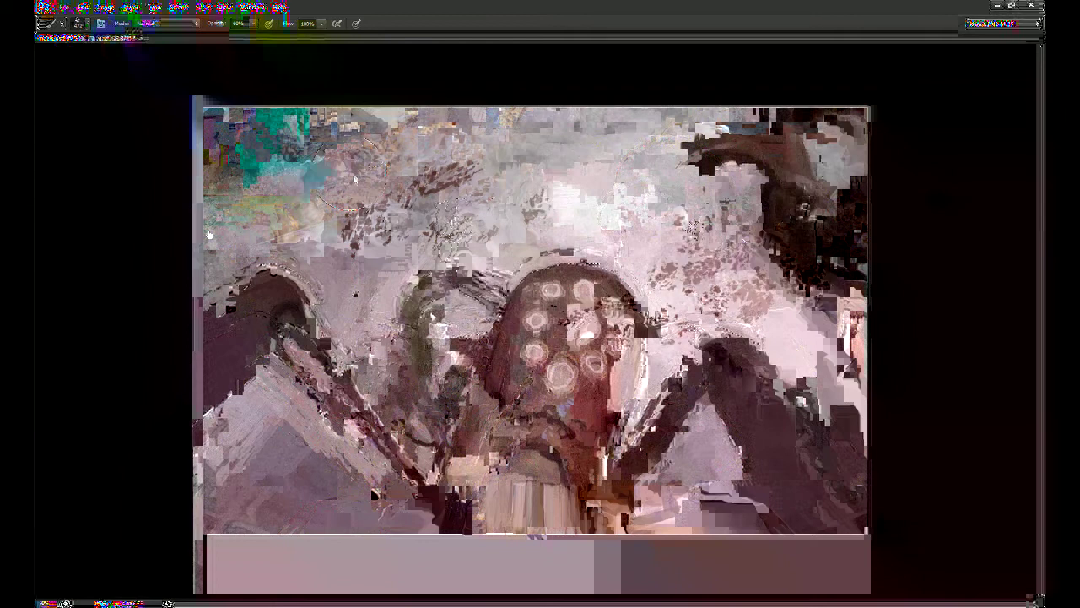
pyautogui.moveTo(631, 295)
pyautogui.mouseDown()
pyautogui.moveTo(532, 318)
pyautogui.moveTo(590, 271)
pyautogui.moveTo(742, 221)
pyautogui.mouseUp()
pyautogui.moveTo(544, 179)
pyautogui.mouseDown()
pyautogui.moveTo(687, 164)
pyautogui.moveTo(738, 89)
pyautogui.moveTo(713, 85)
pyautogui.moveTo(806, 97)
pyautogui.moveTo(806, 198)
pyautogui.moveTo(856, 181)
pyautogui.moveTo(634, 160)
pyautogui.mouseUp()
pyautogui.press('8')
pyautogui.moveTo(578, 138); pyautogui.dragTo(546, 120)
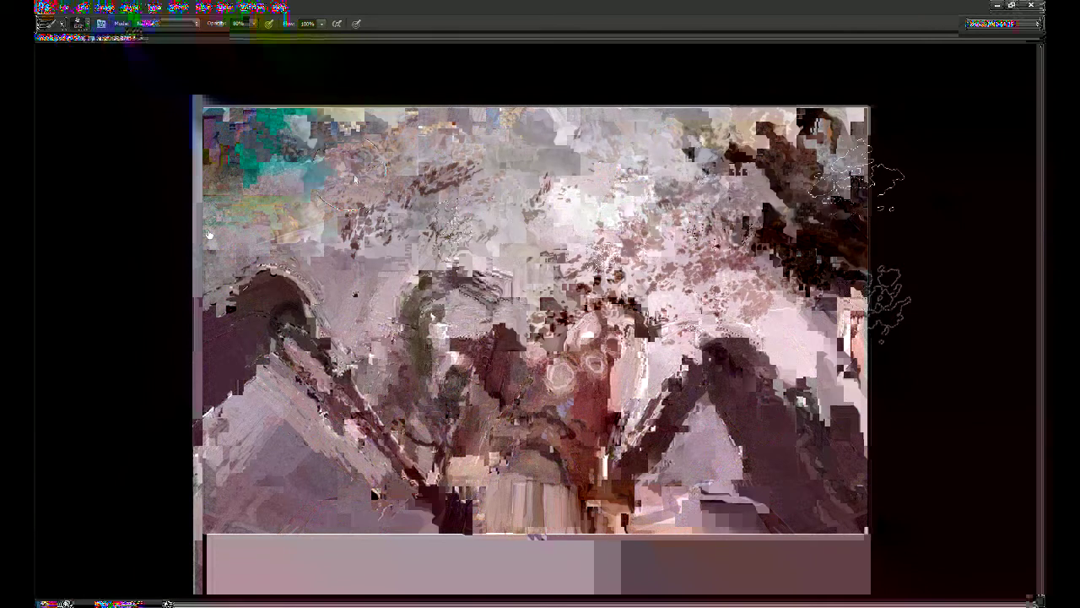
# Step: Toggle the background layer's visibility for comparison and try to load its mask as a selection
pyautogui.click(950, 366)
pyautogui.click(935, 368)
pyautogui.click(935, 367)
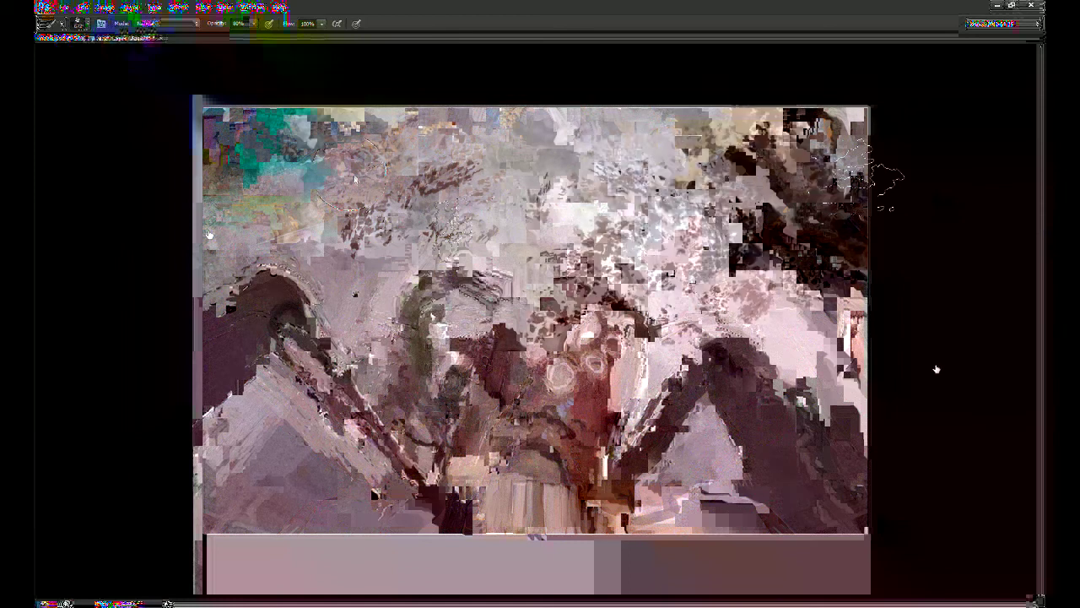
pyautogui.click(953, 370)
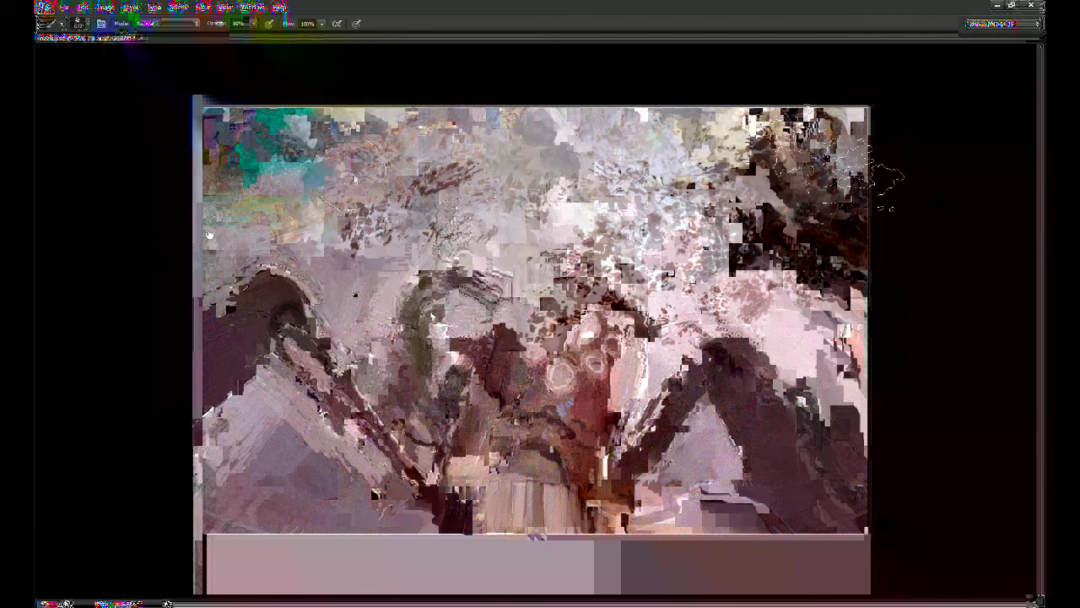
pyautogui.keyDown('ctrl'); pyautogui.click(981, 368); pyautogui.keyUp('ctrl')
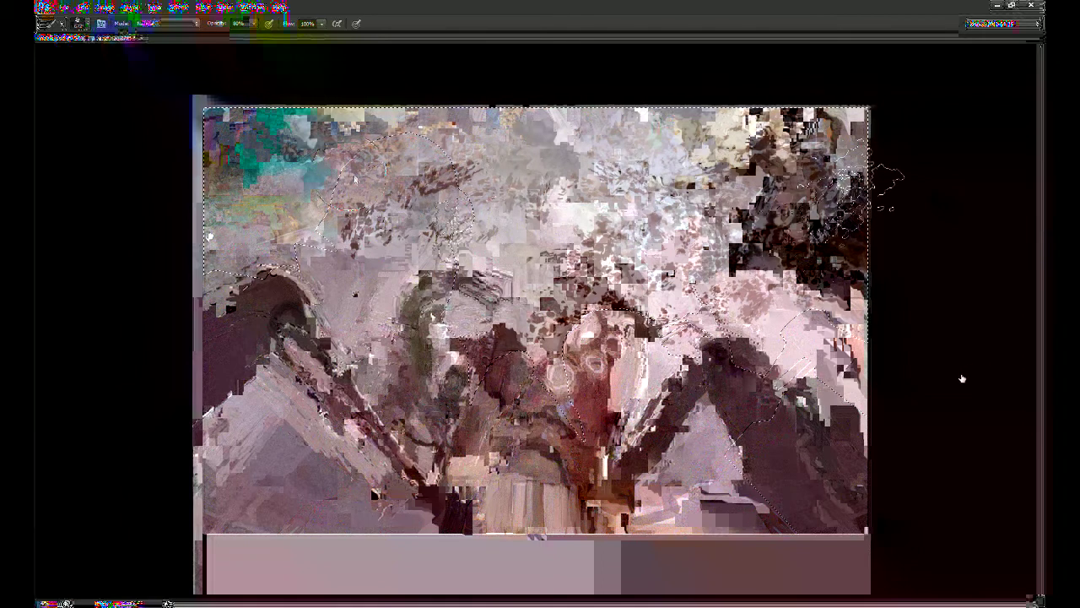
pyautogui.hotkey('ctrl', 'alt', 'z')
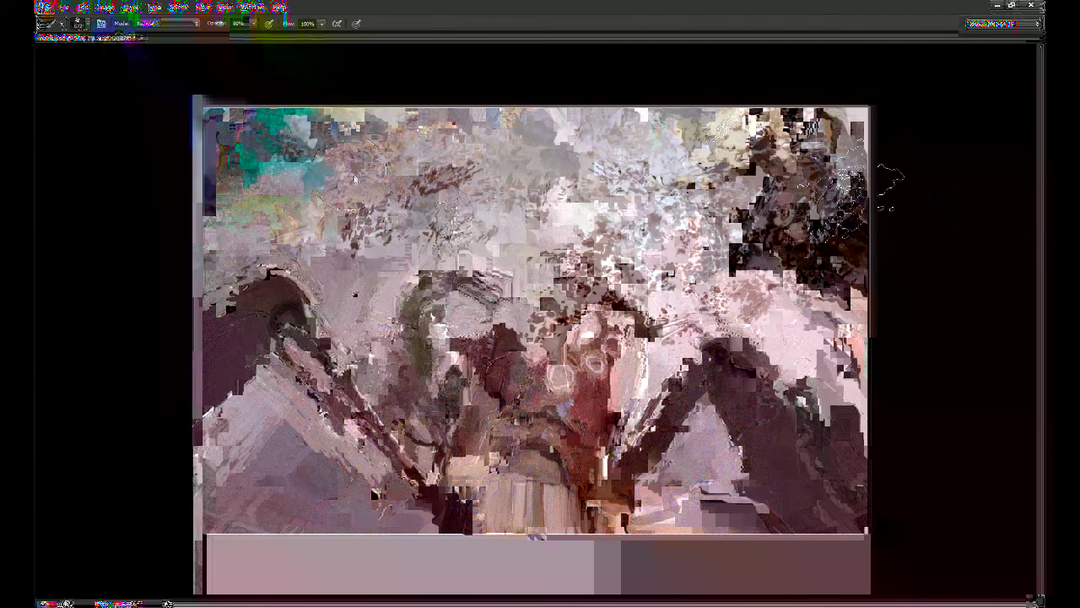
# Step: Add a foliage stroke over the dark area beside the soldier and step forward through the edit history
pyautogui.moveTo(772, 148)
pyautogui.mouseDown()
pyautogui.moveTo(650, 160)
pyautogui.moveTo(743, 185)
pyautogui.mouseUp()
pyautogui.hotkey('ctrl', 'shift', 'z')
pyautogui.hotkey('ctrl', 'shift', 'z')
pyautogui.hotkey('ctrl', 'shift', 'z')
pyautogui.hotkey('ctrl', 'shift', 'z')
pyautogui.hotkey('ctrl', 'shift', 'z')
pyautogui.hotkey('ctrl', 'shift', 'z')
pyautogui.hotkey('ctrl', 'shift', 'z')
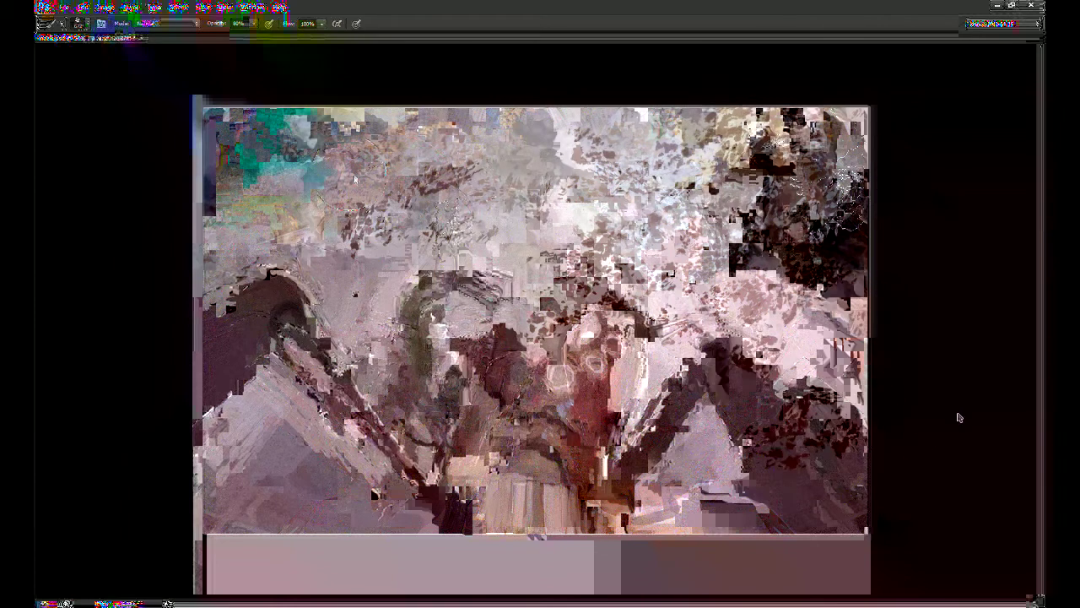
pyautogui.hotkey('ctrl', 'shift', 'z')
pyautogui.hotkey('ctrl', 'shift', 'z')
pyautogui.hotkey('ctrl', 'shift', 'z')
pyautogui.hotkey('ctrl', 'shift', 'z')
pyautogui.hotkey('ctrl', 'shift', 'z')
pyautogui.hotkey('ctrl', 'shift', 'z')
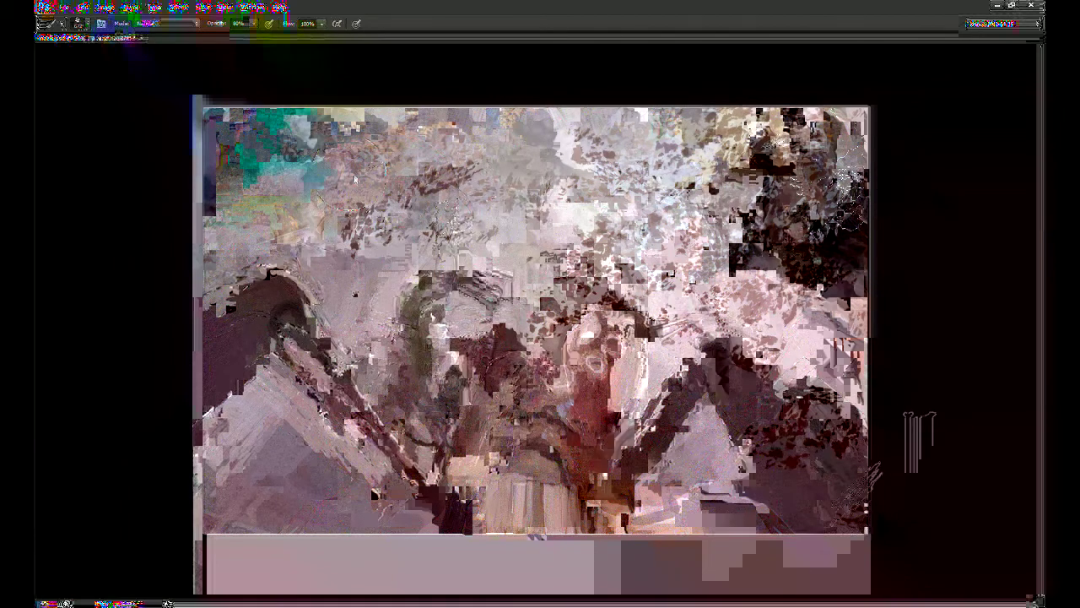
pyautogui.hotkey('ctrl', 'shift', 'z')
pyautogui.hotkey('ctrl', 'shift', 'z')
pyautogui.hotkey('ctrl', 'shift', 'z')
pyautogui.hotkey('ctrl', 'shift', 'z')
pyautogui.hotkey('ctrl', 'shift', 'z')
pyautogui.hotkey('ctrl', 'shift', 'z')
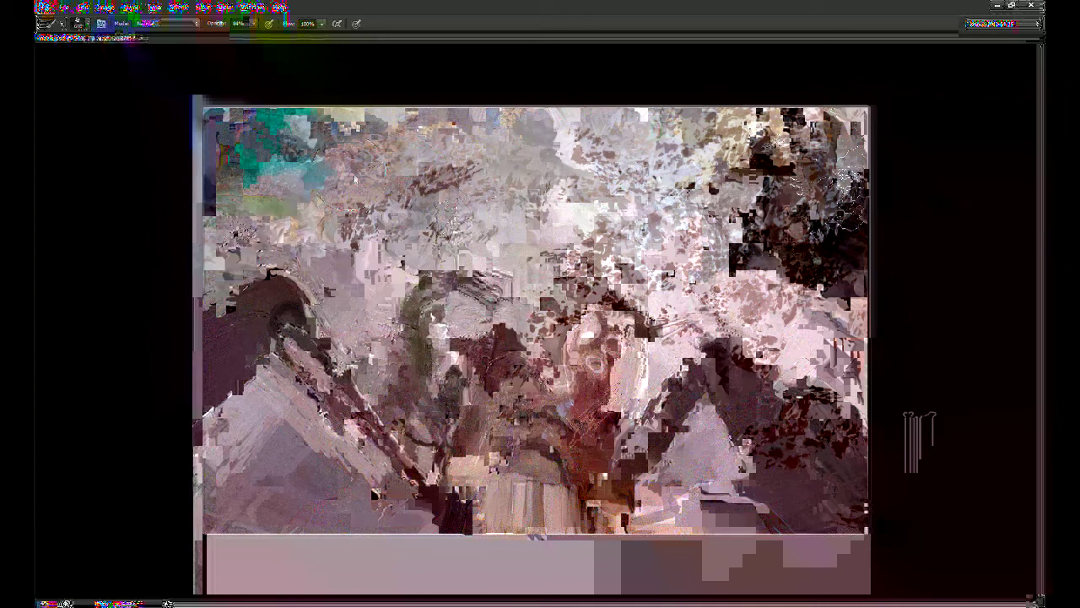
pyautogui.hotkey('ctrl', 'shift', 'z')
pyautogui.hotkey('ctrl', 'shift', 'z')
pyautogui.hotkey('ctrl', 'shift', 'z')
pyautogui.hotkey('ctrl', 'shift', 'z')
pyautogui.hotkey('ctrl', 'shift', 'z')
pyautogui.hotkey('ctrl', 'shift', 'z')
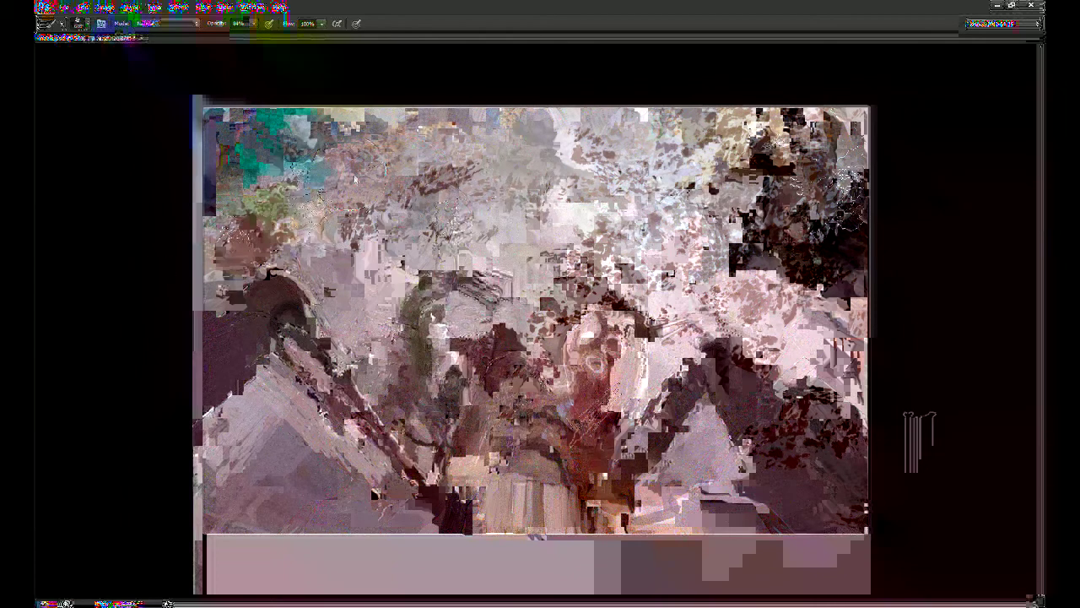
# Step: Brush a stroke down from the robot's far side to its lower body and step forward through the history
pyautogui.moveTo(451, 348)
pyautogui.mouseDown()
pyautogui.moveTo(469, 451)
pyautogui.moveTo(508, 545)
pyautogui.moveTo(518, 496)
pyautogui.mouseUp()
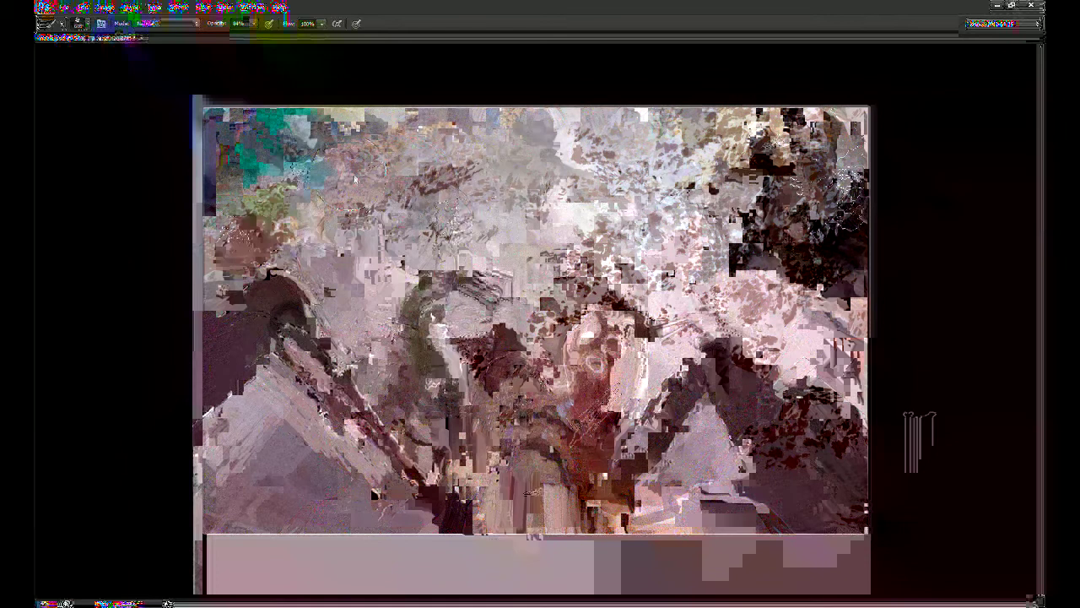
pyautogui.hotkey('ctrl', 'shift', 'z')
pyautogui.hotkey('ctrl', 'shift', 'z')
pyautogui.hotkey('ctrl', 'shift', 'z')
pyautogui.hotkey('ctrl', 'shift', 'z')
pyautogui.hotkey('ctrl', 'shift', 'z')
pyautogui.hotkey('ctrl', 'shift', 'z')
pyautogui.hotkey('ctrl', 'shift', 'z')
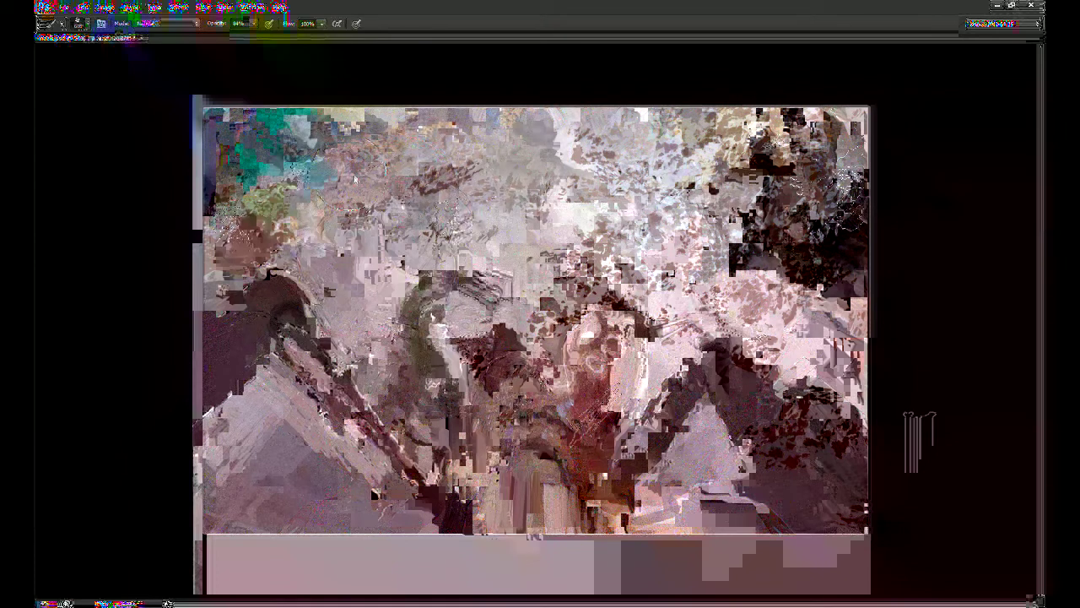
# Step: Dab dark foliage blotches into the teal corner of the background and a small mark above the near leg
pyautogui.moveTo(218, 195); pyautogui.dragTo(253, 180)
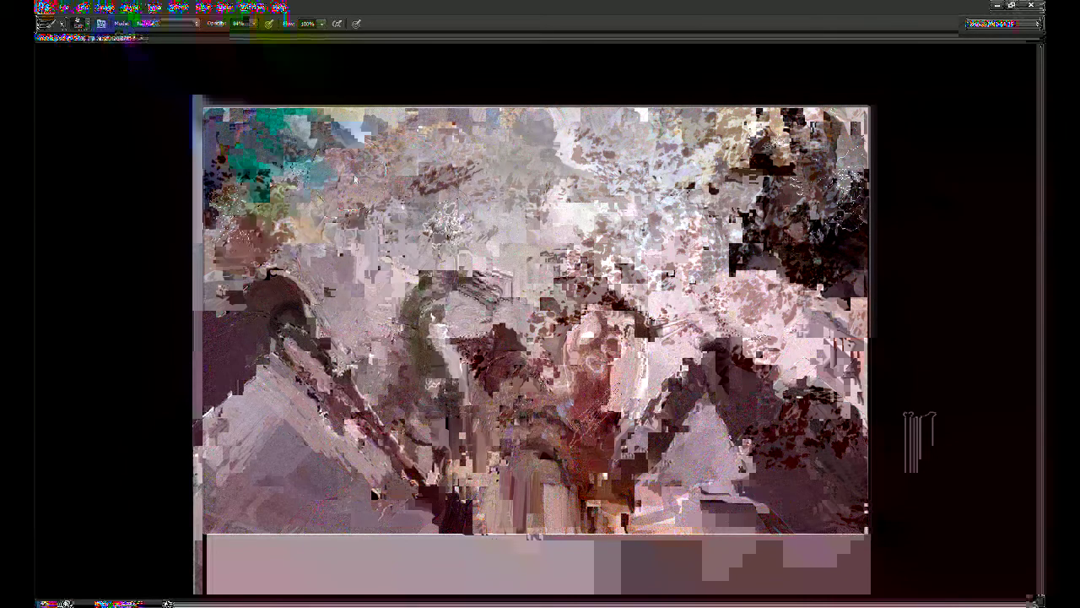
pyautogui.hotkey('ctrl', 'shift', 'z')
pyautogui.hotkey('ctrl', 'shift', 'z')
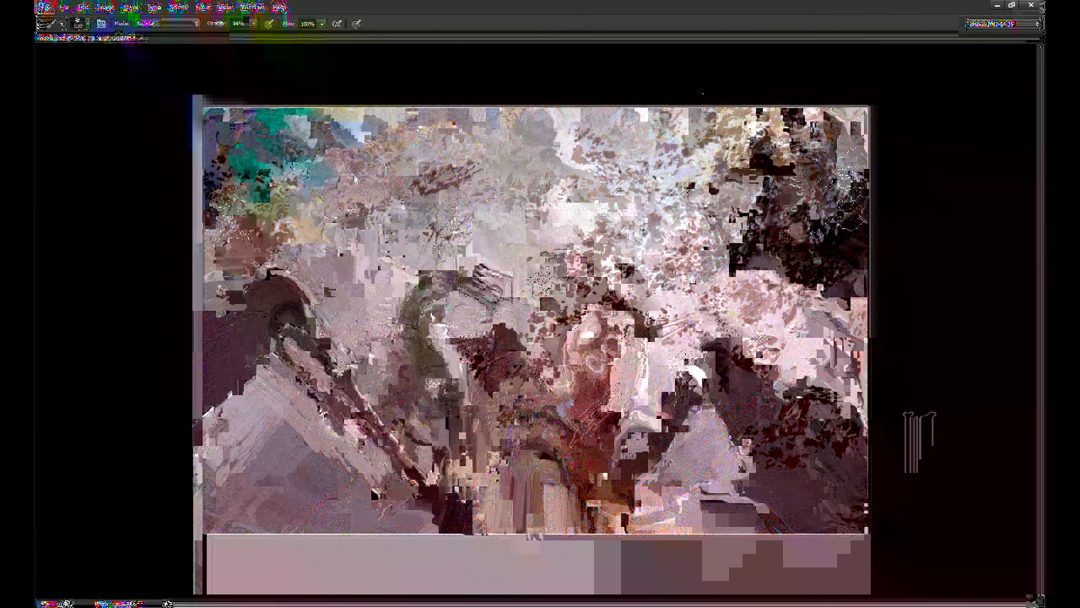
pyautogui.moveTo(703, 236); pyautogui.dragTo(713, 238)
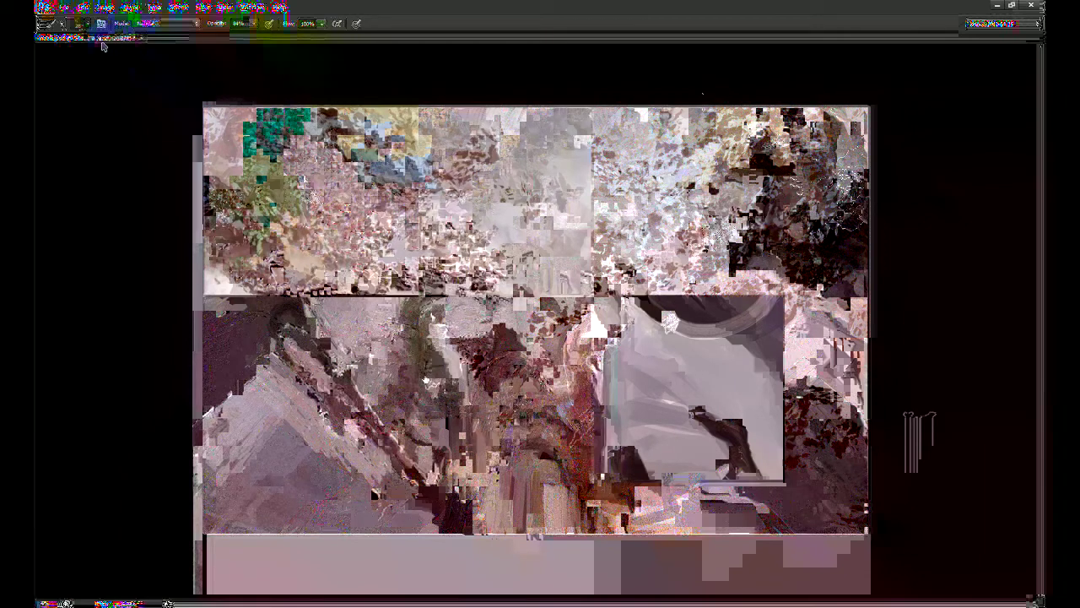
# Step: Switch layers and paint a dark branch that forks into thin twigs across the background foliage
pyautogui.click(1012, 564)
pyautogui.click(965, 380)
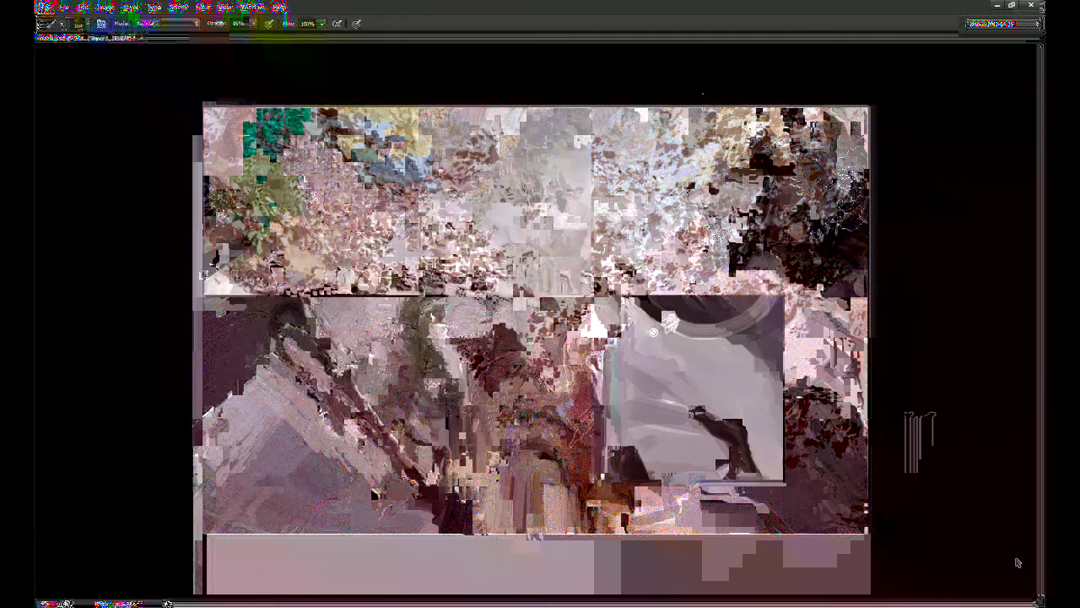
pyautogui.moveTo(323, 225); pyautogui.dragTo(412, 220)
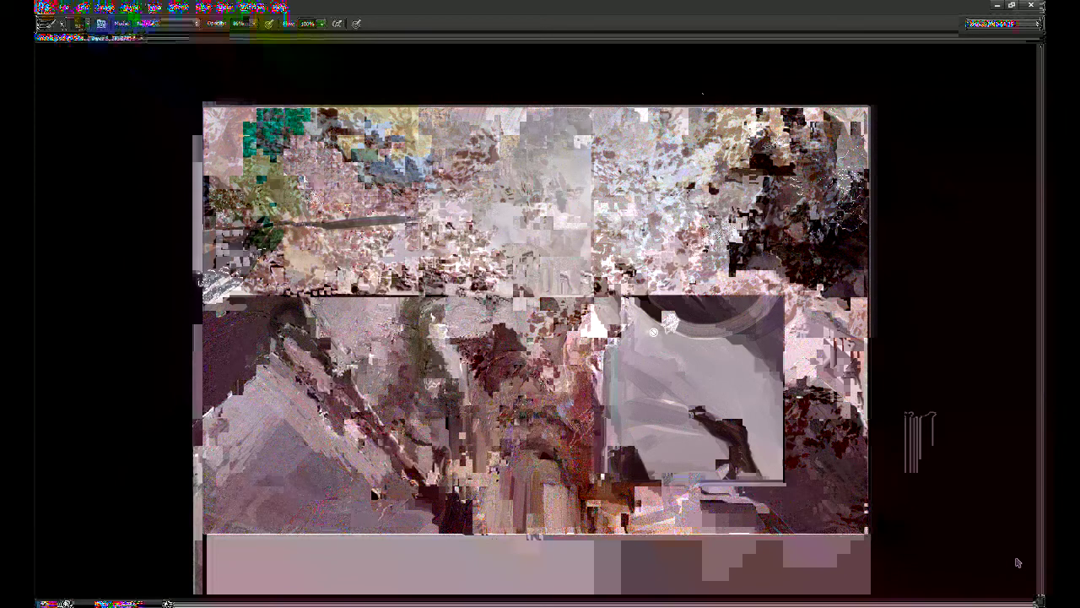
pyautogui.moveTo(417, 213)
pyautogui.mouseDown()
pyautogui.moveTo(519, 179)
pyautogui.moveTo(520, 159)
pyautogui.mouseUp()
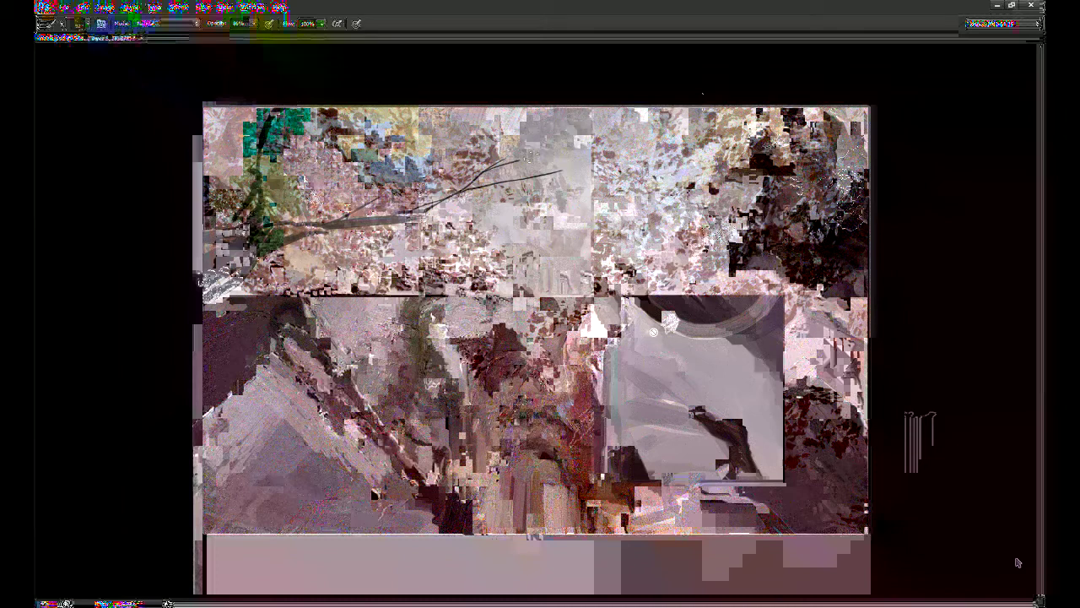
# Step: Erase paint around the base of the branch at the painting's edge
pyautogui.press('e')
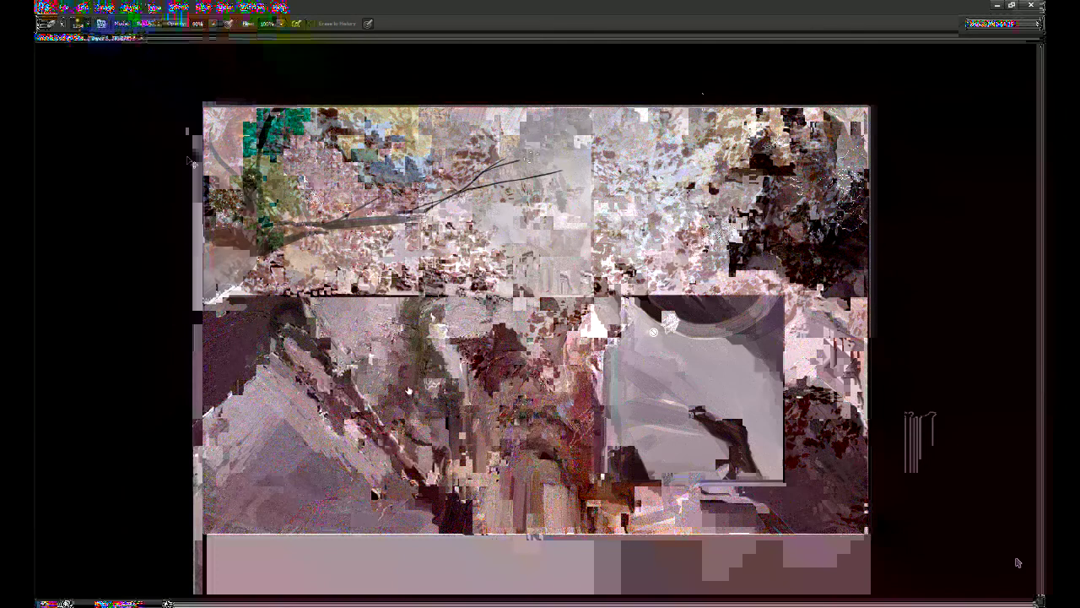
pyautogui.moveTo(203, 222); pyautogui.dragTo(212, 253)
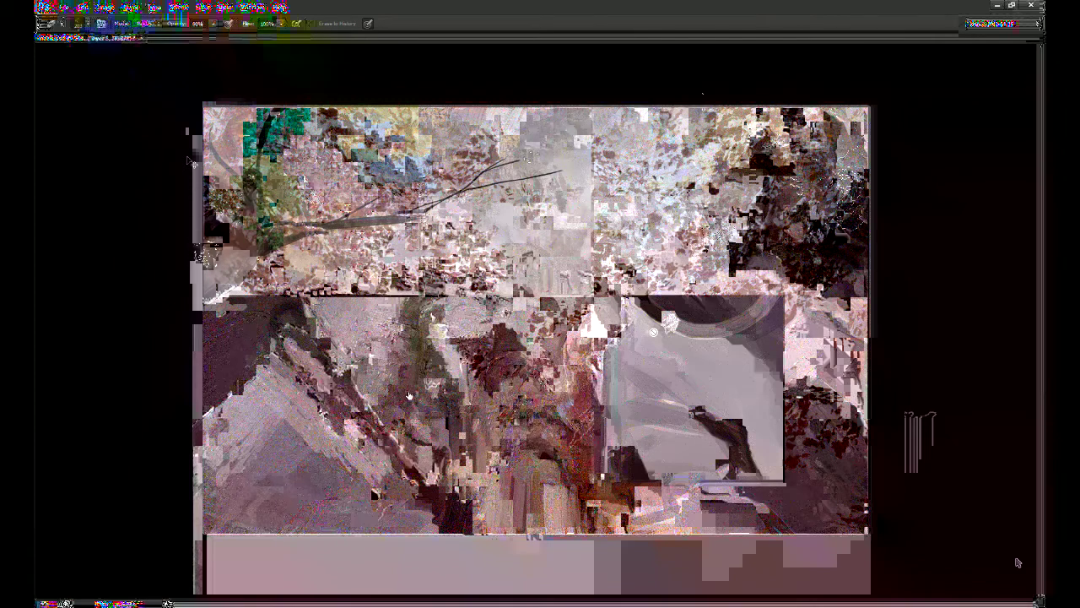
pyautogui.moveTo(564, 226); pyautogui.dragTo(717, 255)
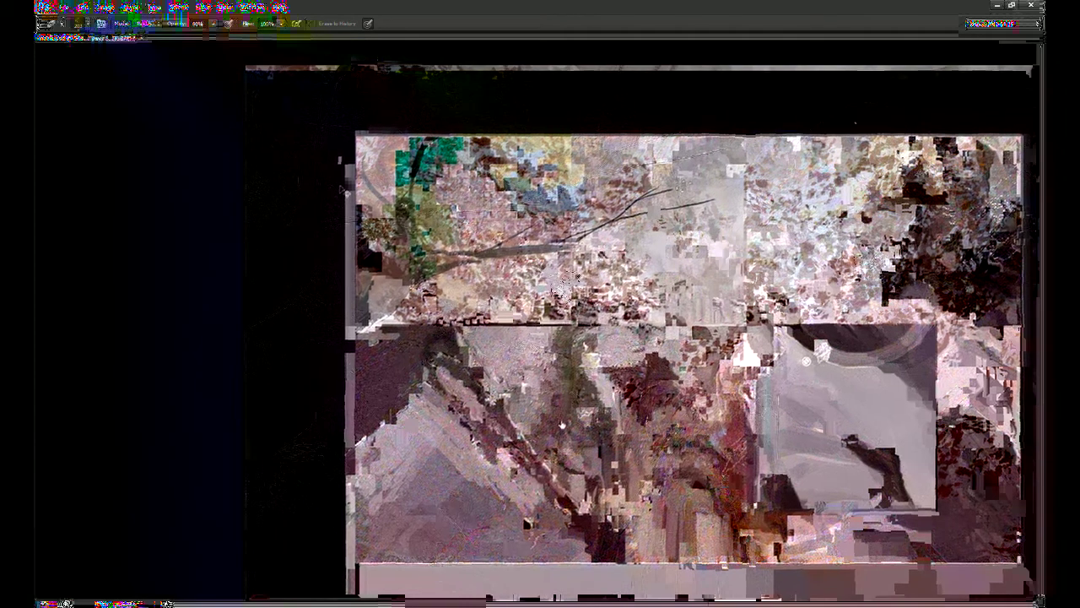
# Step: Paint more thin forked twigs across the foliage and a thick dark branch entering from the painting's edge
pyautogui.press('b')
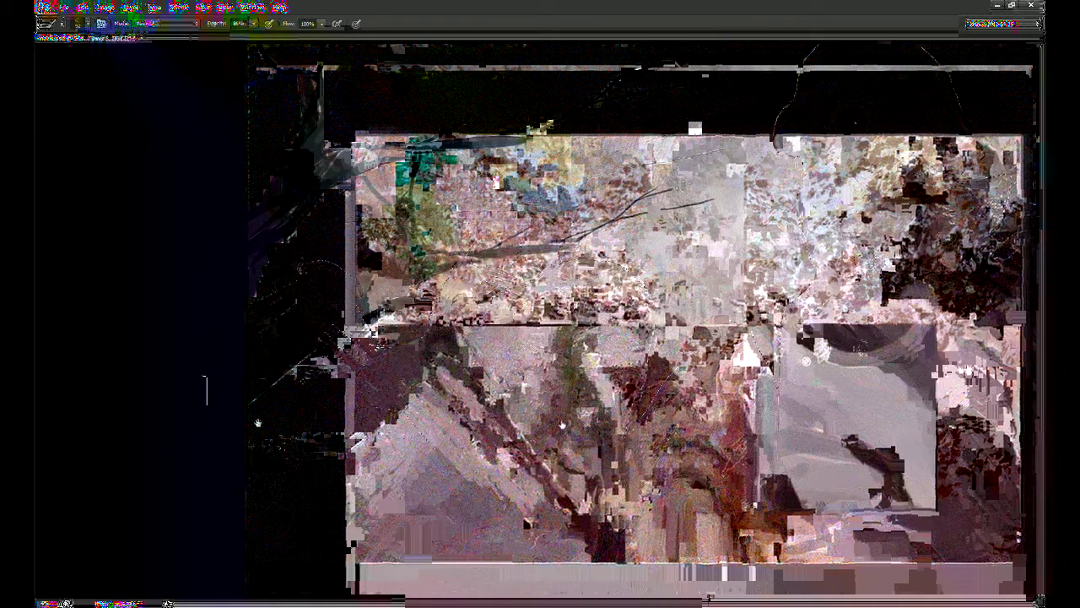
pyautogui.moveTo(478, 304); pyautogui.dragTo(519, 309)
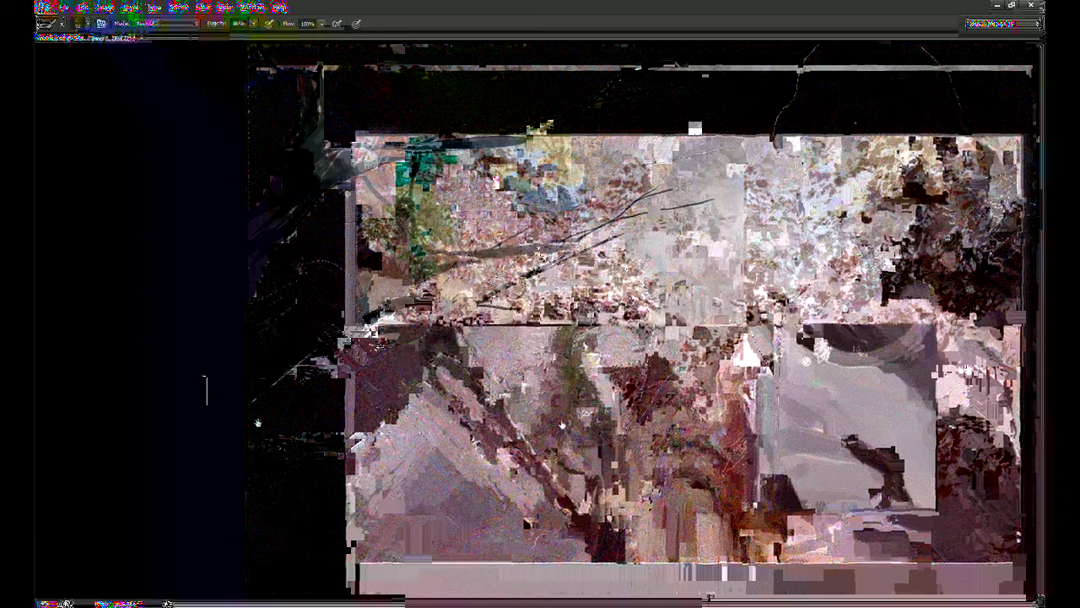
pyautogui.moveTo(634, 307); pyautogui.dragTo(724, 272)
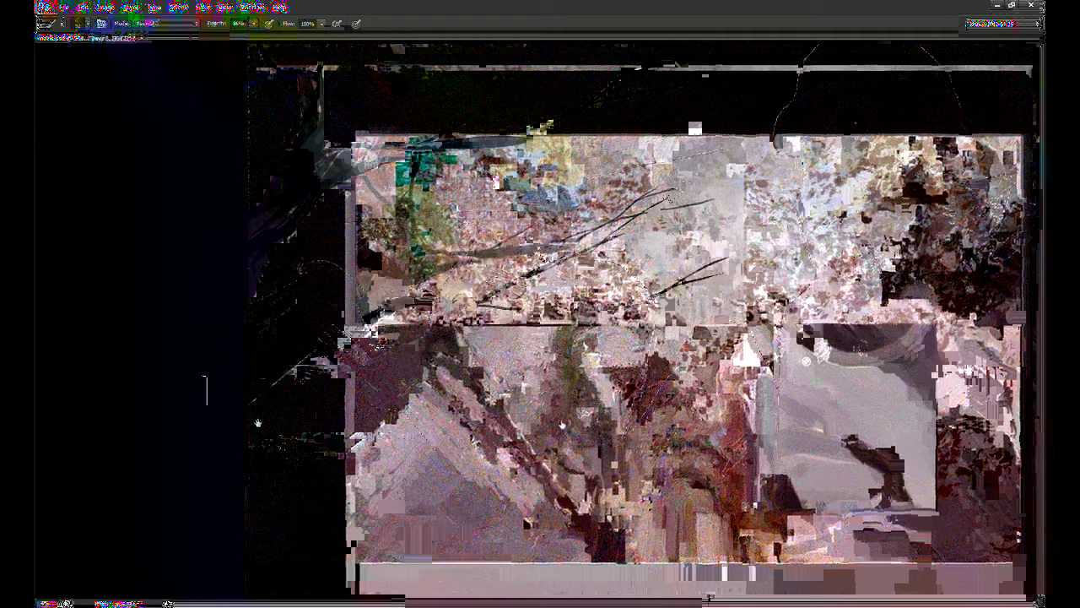
pyautogui.moveTo(361, 314)
pyautogui.mouseDown()
pyautogui.moveTo(489, 314)
pyautogui.moveTo(608, 189)
pyautogui.mouseUp()
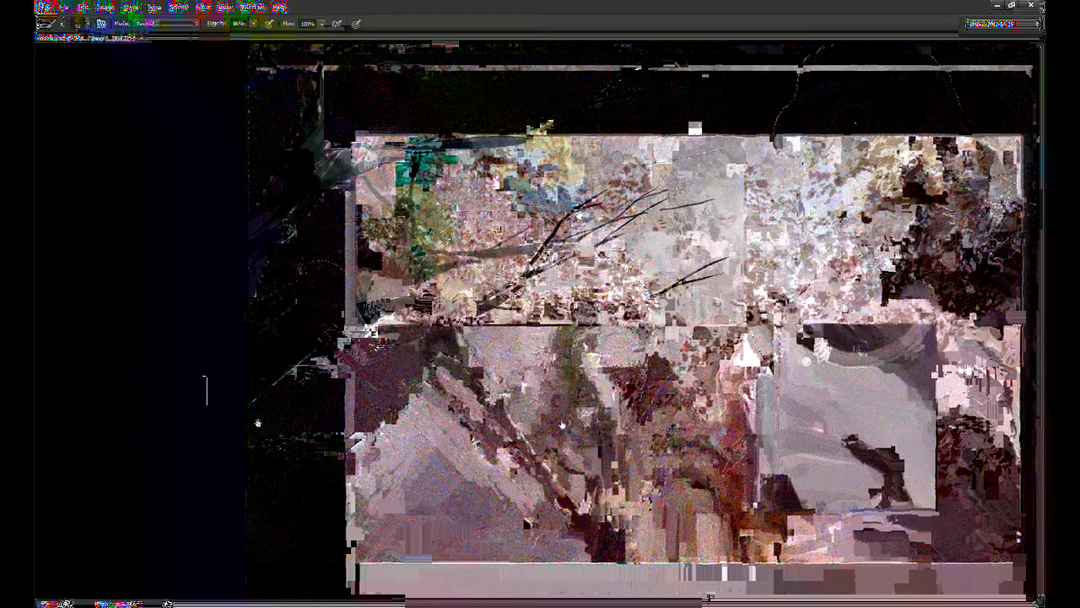
pyautogui.moveTo(341, 210)
pyautogui.mouseDown()
pyautogui.moveTo(455, 243)
pyautogui.moveTo(493, 237)
pyautogui.mouseUp()
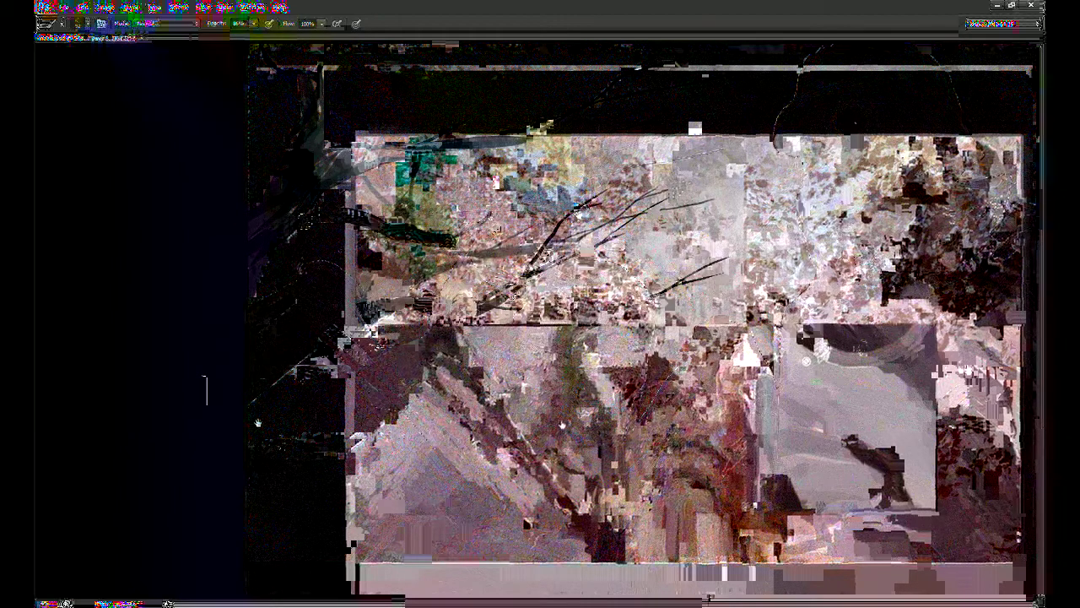
pyautogui.moveTo(510, 190); pyautogui.dragTo(591, 207)
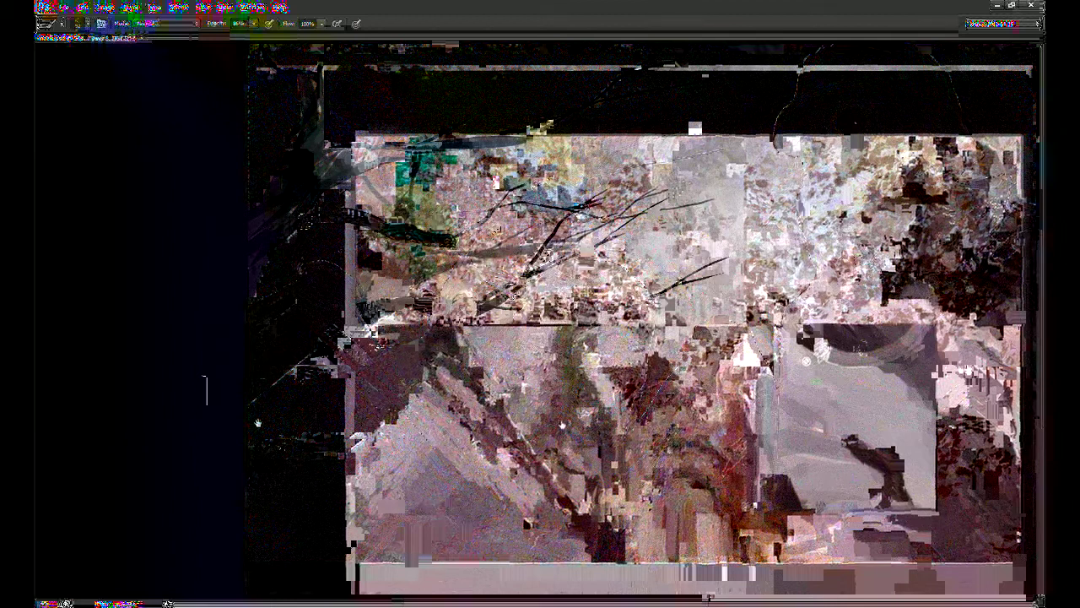
# Step: Paint a dark branch entering from the painting's edge near the robot's outer leg and forking into thin twigs
pyautogui.moveTo(333, 198); pyautogui.dragTo(464, 152)
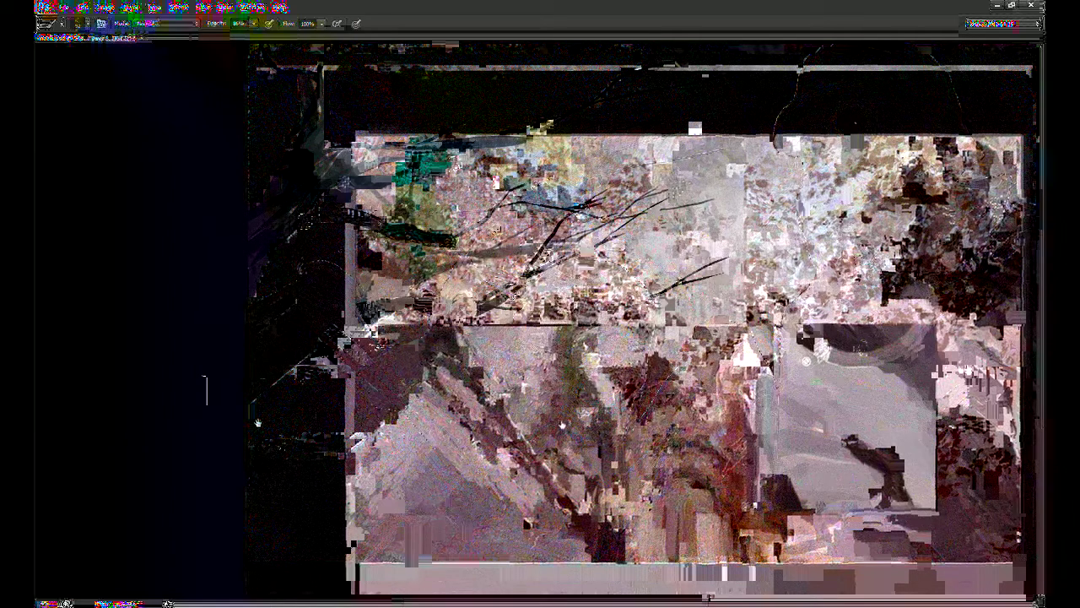
pyautogui.moveTo(563, 425)
pyautogui.mouseDown()
pyautogui.moveTo(539, 413)
pyautogui.moveTo(549, 391)
pyautogui.moveTo(197, 369)
pyautogui.mouseUp()
pyautogui.moveTo(773, 359); pyautogui.dragTo(635, 429)
pyautogui.hotkey('ctrl', 'z')
pyautogui.moveTo(770, 362)
pyautogui.mouseDown()
pyautogui.moveTo(680, 450)
pyautogui.moveTo(637, 473)
pyautogui.mouseUp()
pyautogui.moveTo(692, 414); pyautogui.dragTo(607, 443)
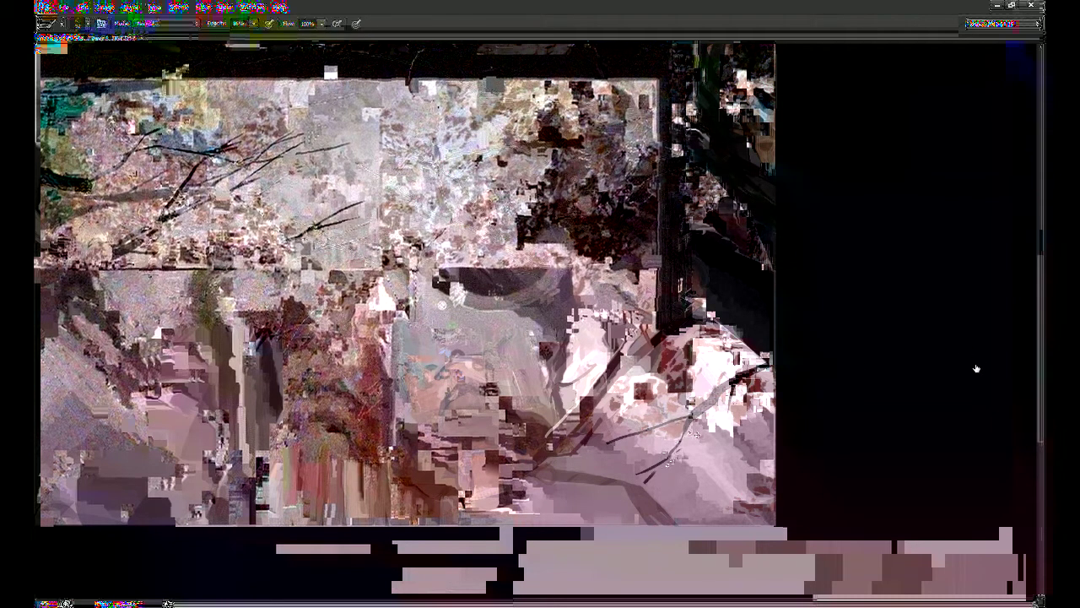
pyautogui.moveTo(823, 424); pyautogui.dragTo(818, 398)
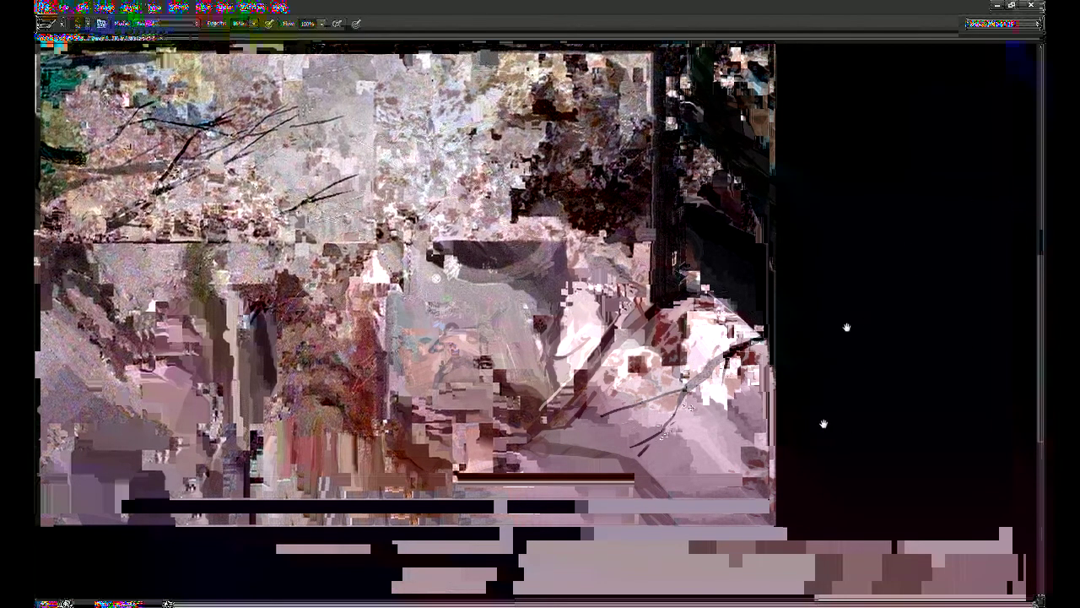
# Step: Refine the robot's selection with the Lasso around its lower legs and the gaps between them
pyautogui.press('l')
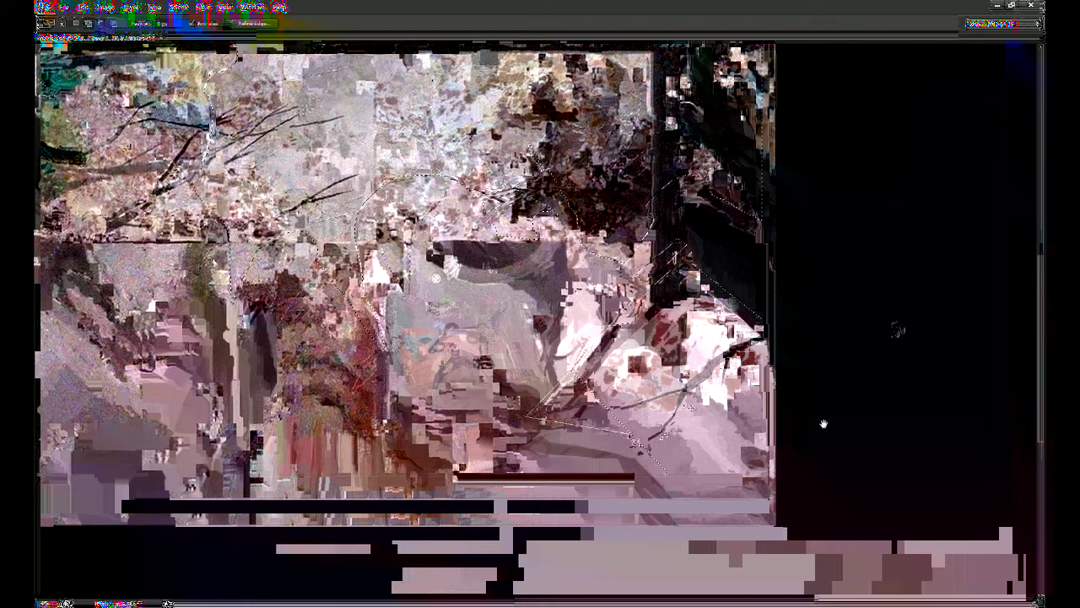
pyautogui.moveTo(337, 475)
pyautogui.mouseDown()
pyautogui.moveTo(333, 410)
pyautogui.moveTo(381, 433)
pyautogui.mouseUp()
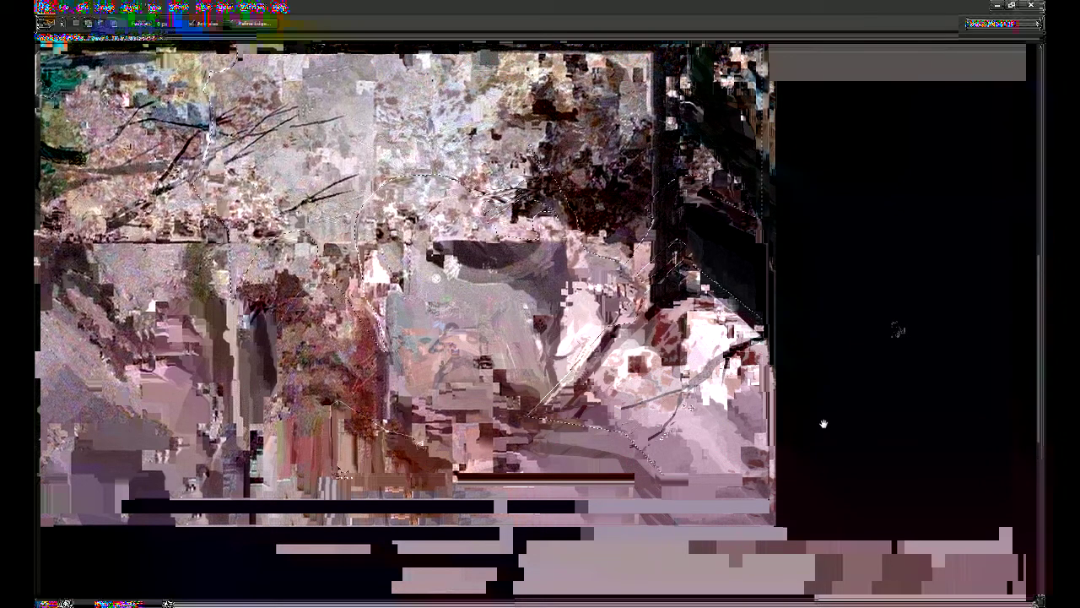
pyautogui.moveTo(509, 454)
pyautogui.mouseDown()
pyautogui.moveTo(518, 428)
pyautogui.moveTo(603, 433)
pyautogui.moveTo(635, 481)
pyautogui.moveTo(631, 504)
pyautogui.mouseUp()
pyautogui.moveTo(235, 484); pyautogui.dragTo(292, 309)
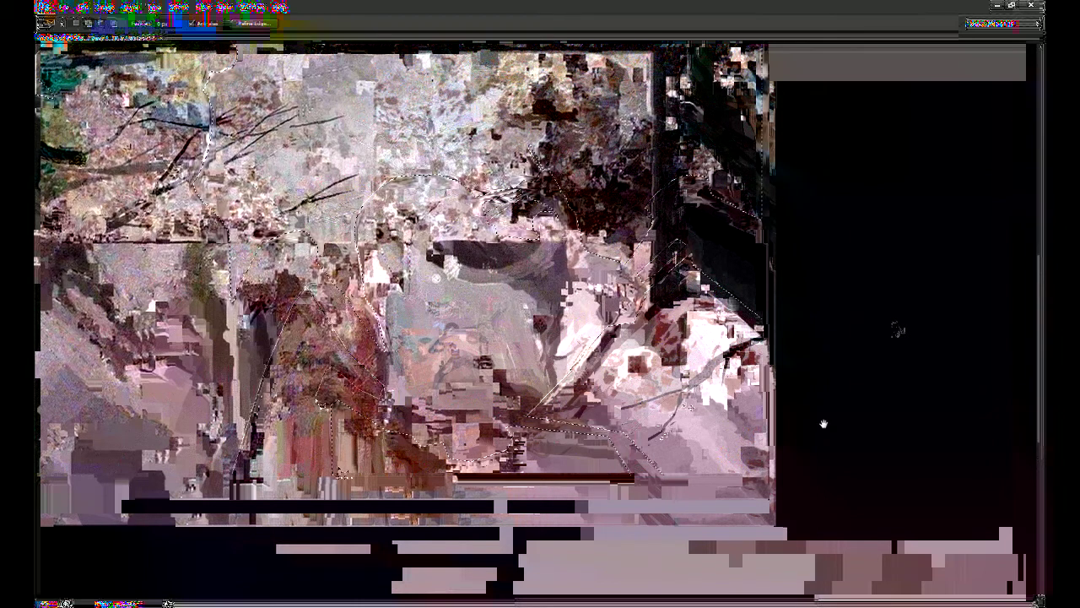
pyautogui.moveTo(823, 424); pyautogui.dragTo(825, 413)
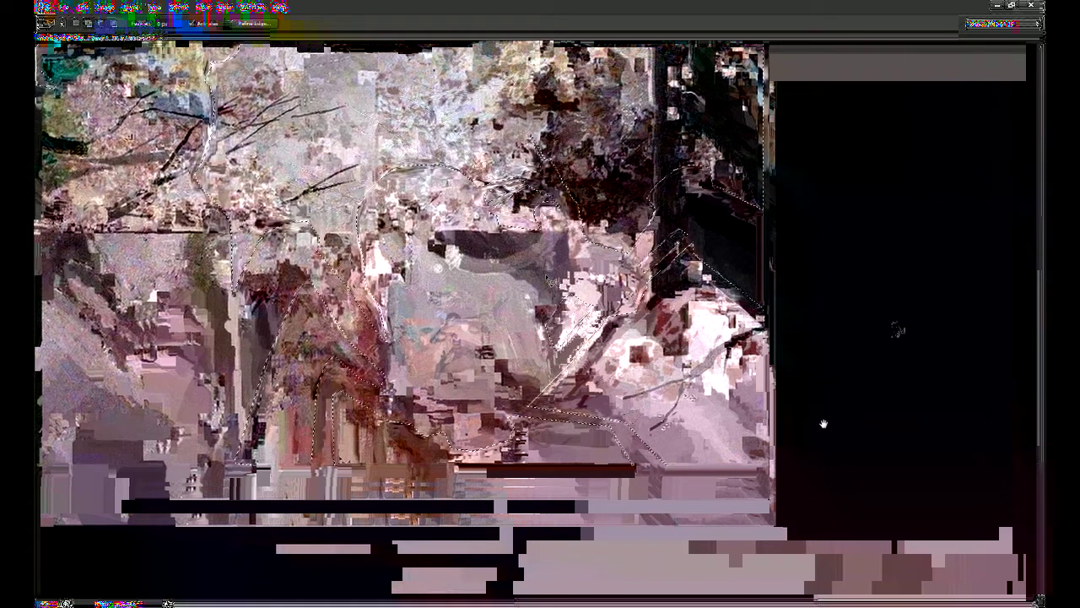
pyautogui.moveTo(516, 318); pyautogui.dragTo(774, 432)
pyautogui.moveTo(1025, 451); pyautogui.dragTo(768, 343)
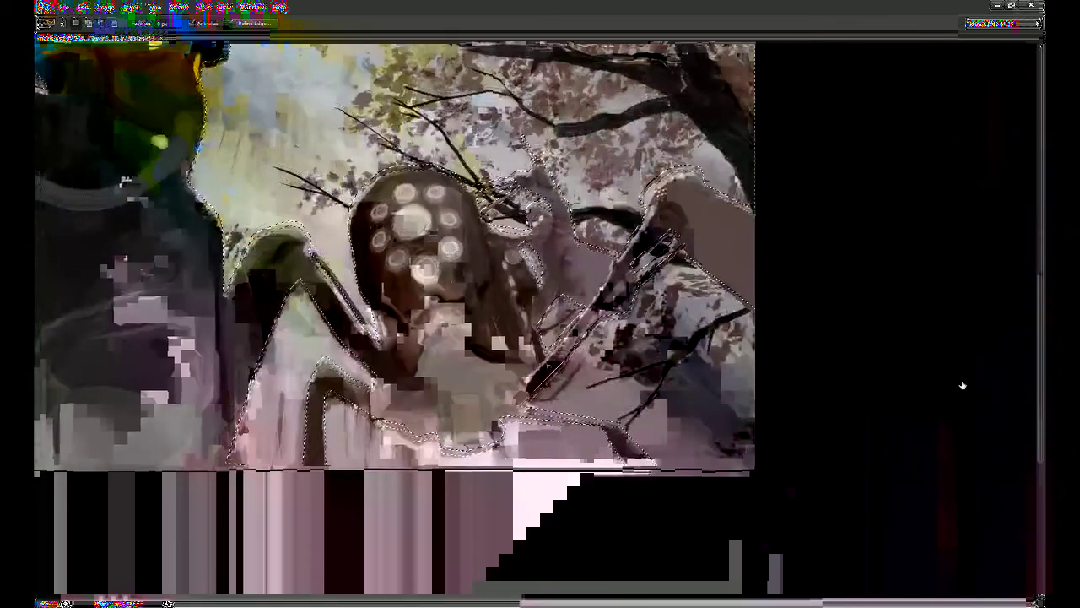
# Step: Fill the selected background areas with the Paint Bucket to bring foliage and twigs in between the robot's legs
pyautogui.press('g')
pyautogui.click(742, 377)
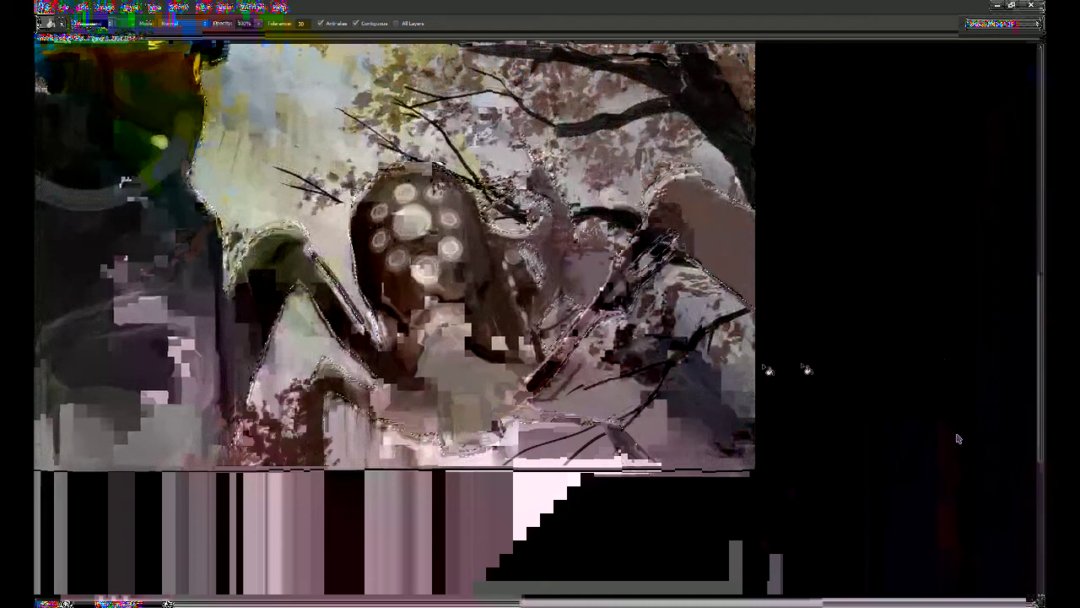
pyautogui.click(971, 593)
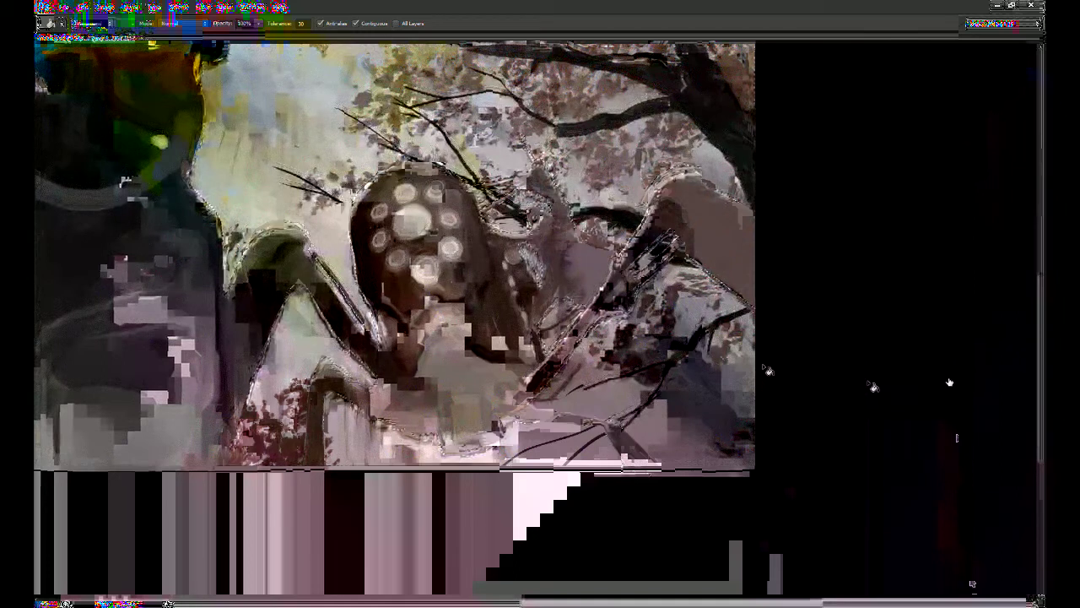
# Step: Mirror the canvas horizontally and paint long forked twigs growing from the tree's upper branches
pyautogui.press('b')
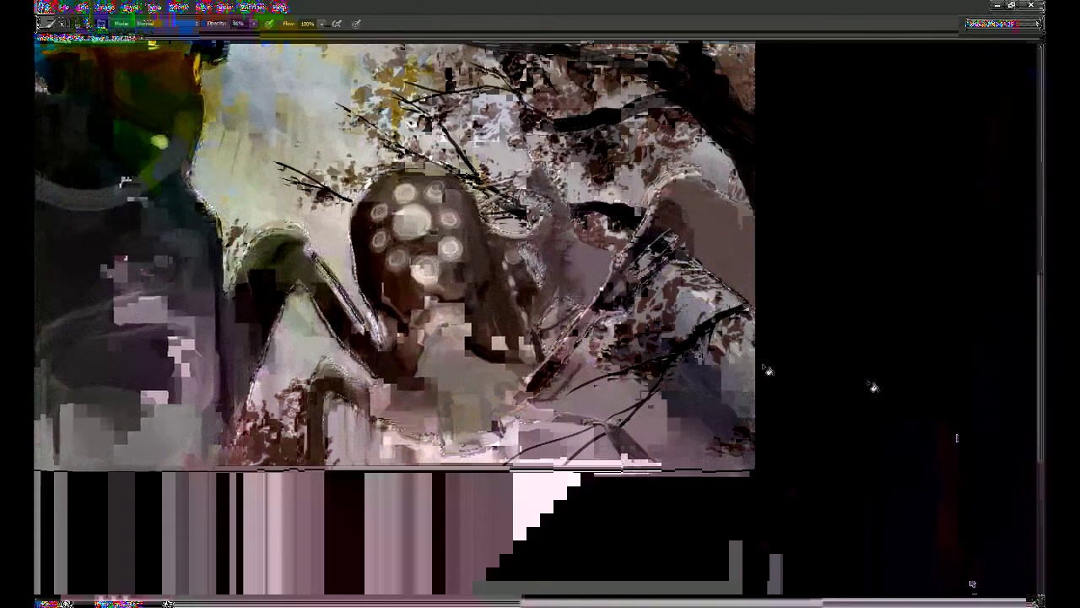
pyautogui.moveTo(728, 253)
pyautogui.mouseDown()
pyautogui.moveTo(708, 366)
pyautogui.moveTo(709, 337)
pyautogui.moveTo(697, 365)
pyautogui.moveTo(709, 344)
pyautogui.moveTo(716, 381)
pyautogui.moveTo(752, 405)
pyautogui.moveTo(776, 380)
pyautogui.mouseUp()
pyautogui.hotkey('ctrl', 'shift', 'h')
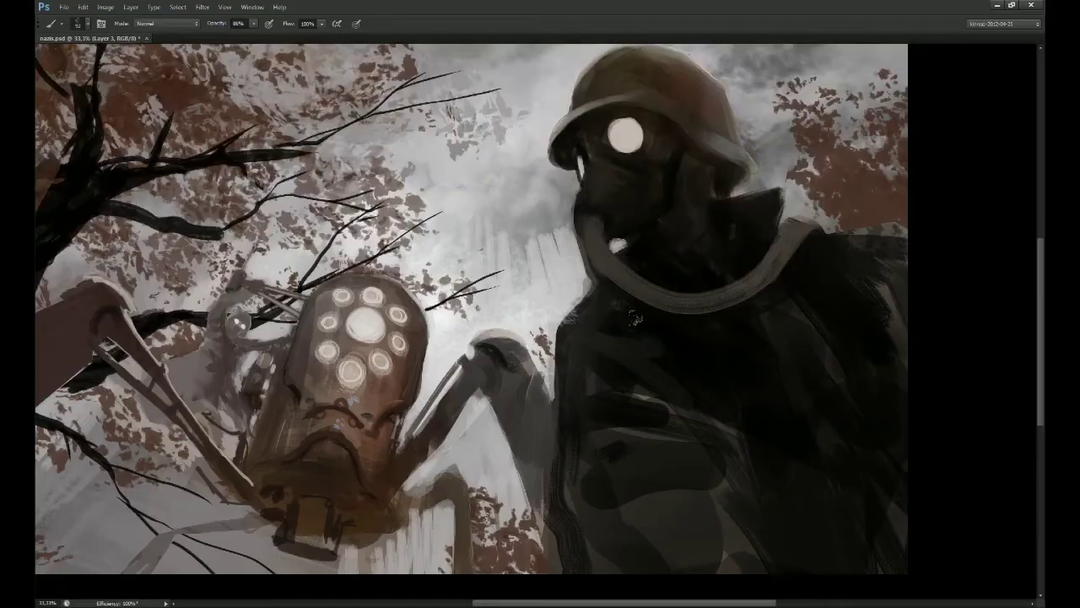
pyautogui.moveTo(353, 367)
pyautogui.mouseDown()
pyautogui.moveTo(541, 337)
pyautogui.moveTo(541, 366)
pyautogui.mouseUp()
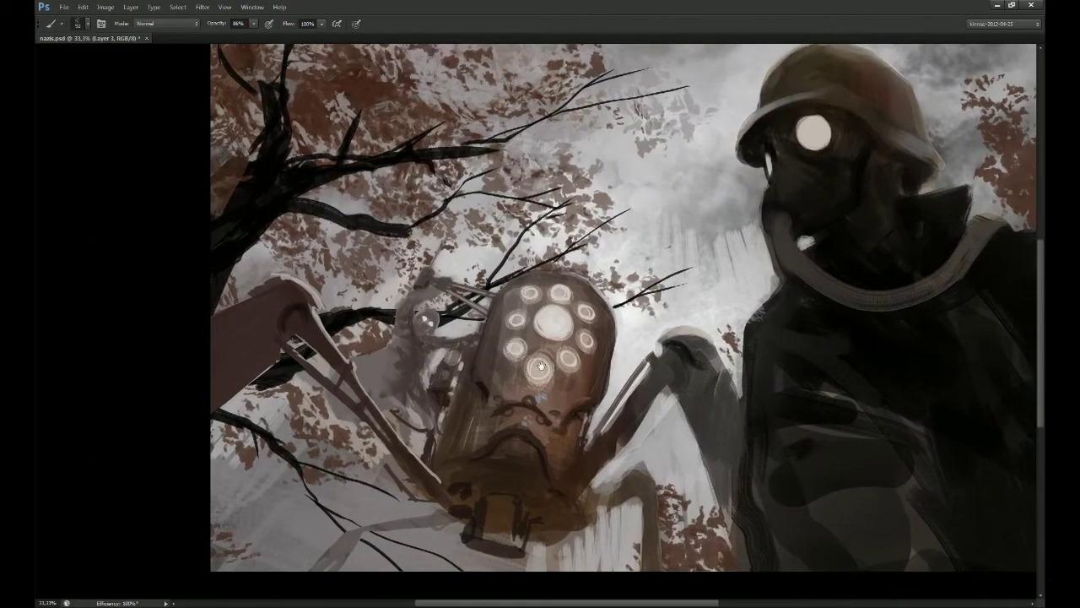
pyautogui.moveTo(445, 247); pyautogui.dragTo(425, 341)
pyautogui.moveTo(285, 252); pyautogui.dragTo(387, 110)
pyautogui.moveTo(408, 154); pyautogui.dragTo(478, 108)
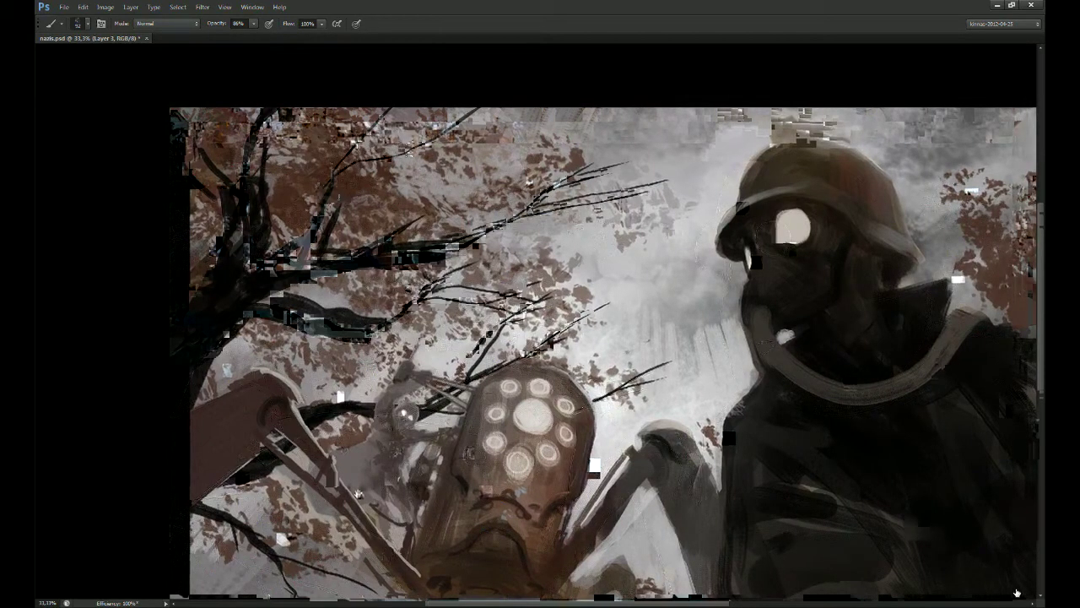
pyautogui.moveTo(311, 232)
pyautogui.mouseDown()
pyautogui.moveTo(341, 199)
pyautogui.moveTo(442, 187)
pyautogui.moveTo(461, 169)
pyautogui.moveTo(442, 157)
pyautogui.moveTo(484, 126)
pyautogui.moveTo(564, 117)
pyautogui.mouseUp()
pyautogui.moveTo(463, 168); pyautogui.dragTo(495, 161)
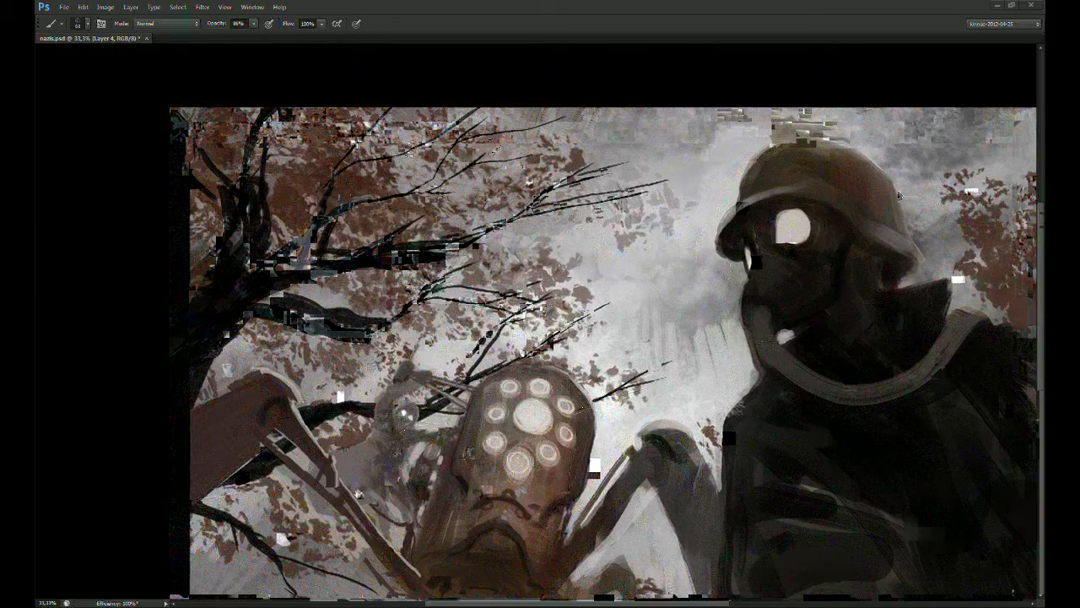
# Step: Paint small dark offshoots and twigs along the tree's middle limb and where the limbs meet
pyautogui.hotkey('ctrl', '+')
pyautogui.moveTo(641, 314); pyautogui.dragTo(774, 409)
pyautogui.press('r')
pyautogui.press('b')
pyautogui.moveTo(360, 242); pyautogui.dragTo(417, 229)
pyautogui.moveTo(426, 176); pyautogui.dragTo(376, 222)
pyautogui.moveTo(378, 308)
pyautogui.mouseDown()
pyautogui.moveTo(374, 300)
pyautogui.moveTo(479, 229)
pyautogui.mouseUp()
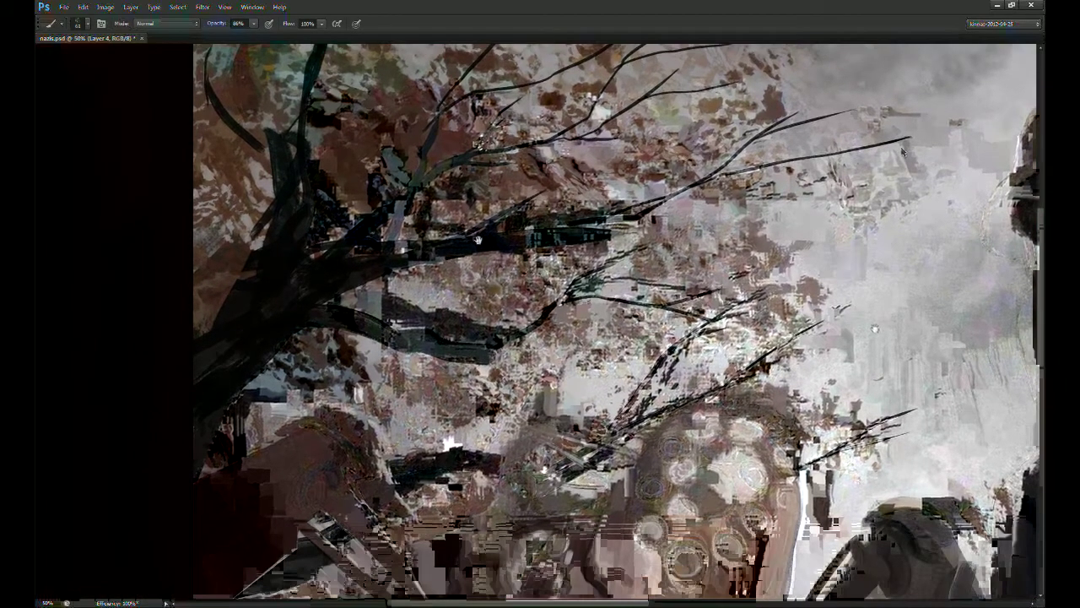
# Step: Add short thin twigs to the thick lower branch above the robot
pyautogui.moveTo(335, 303)
pyautogui.mouseDown()
pyautogui.moveTo(486, 356)
pyautogui.moveTo(597, 358)
pyautogui.mouseUp()
pyautogui.moveTo(597, 358); pyautogui.dragTo(608, 349)
pyautogui.moveTo(410, 326); pyautogui.dragTo(470, 298)
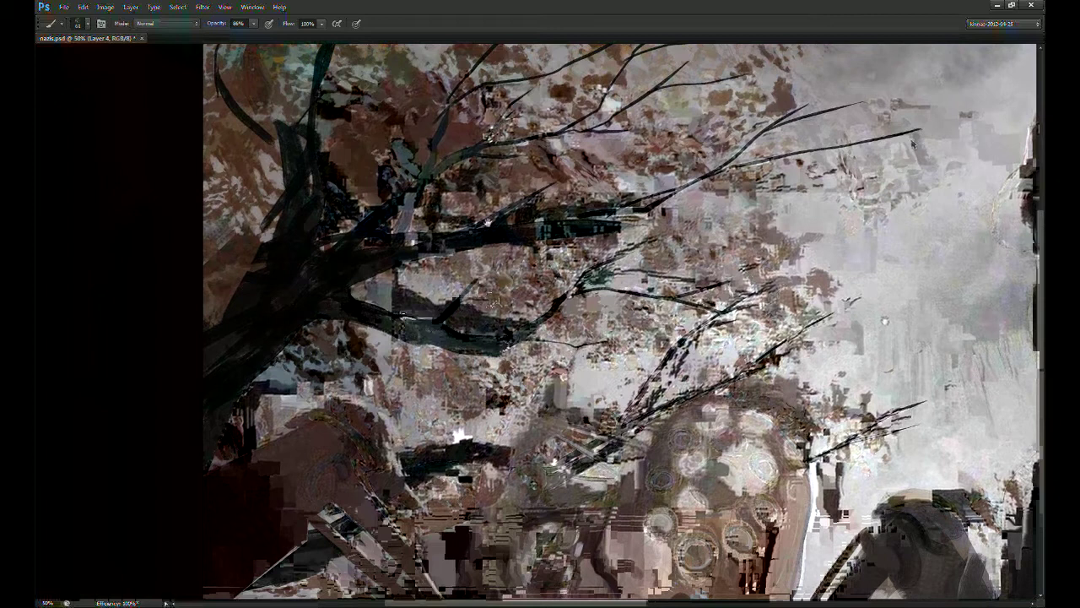
# Step: Paint a thin upward offshoot on the curved branch near the painting's upper corner
pyautogui.scroll(2, 498, 301)
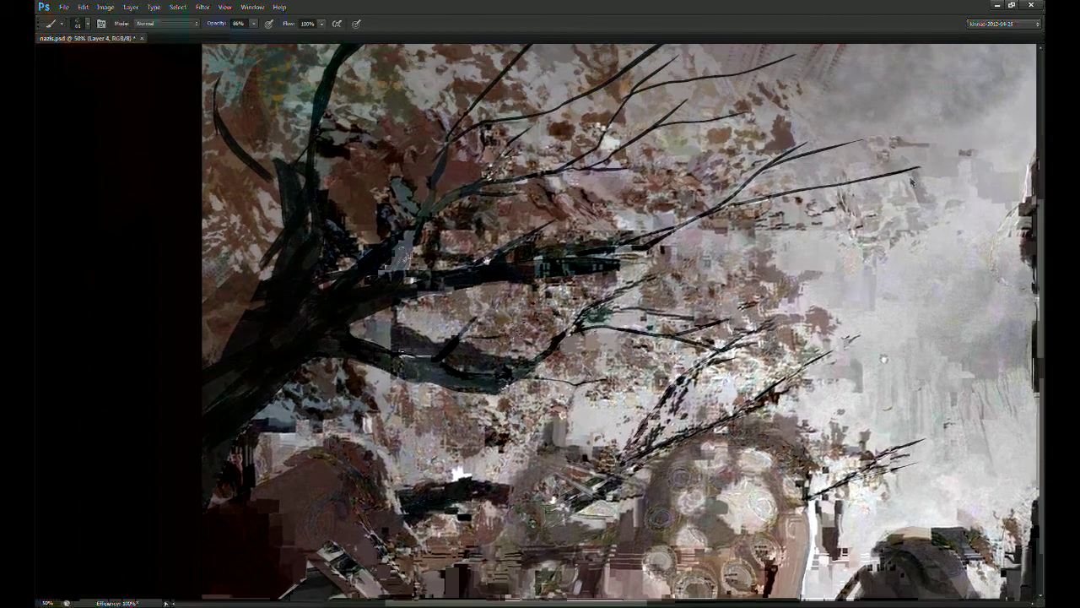
pyautogui.moveTo(397, 253); pyautogui.dragTo(428, 270)
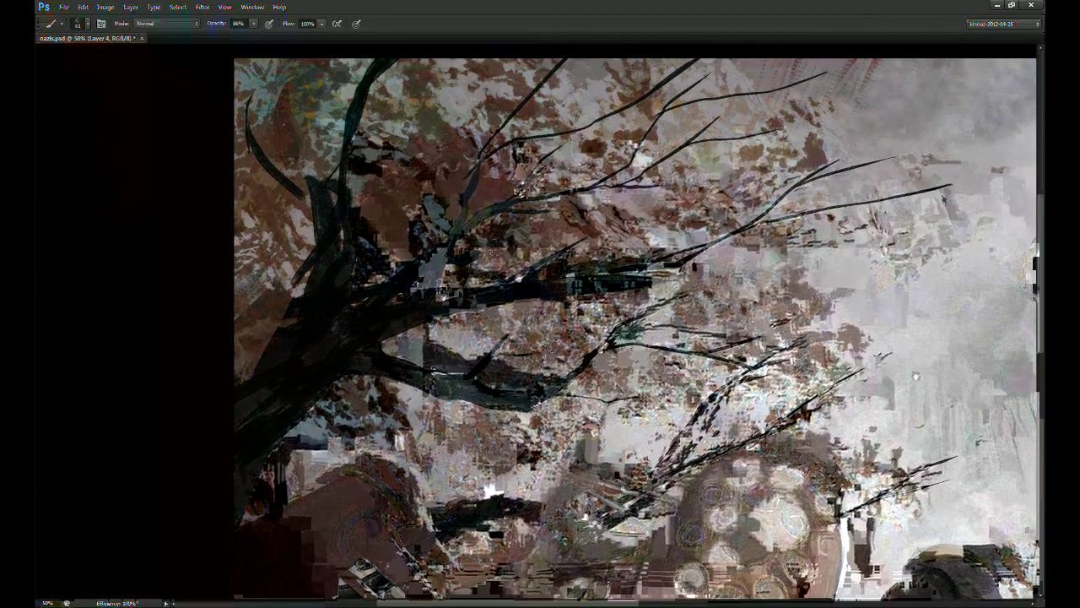
pyautogui.scroll(1, 335, 222)
pyautogui.moveTo(319, 221)
pyautogui.mouseDown()
pyautogui.moveTo(280, 195)
pyautogui.moveTo(223, 125)
pyautogui.moveTo(277, 135)
pyautogui.moveTo(273, 97)
pyautogui.moveTo(295, 202)
pyautogui.moveTo(281, 170)
pyautogui.mouseUp()
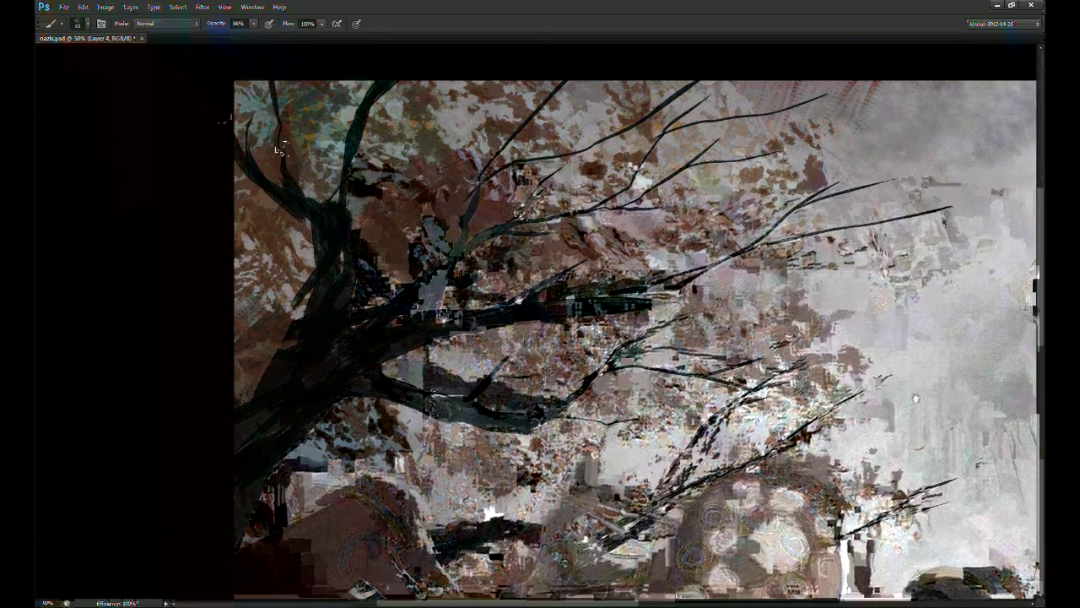
# Step: Paint dark strokes along the outer side of the trunk toward the painting's edge
pyautogui.scroll(-2, 312, 253)
pyautogui.moveTo(270, 328)
pyautogui.mouseDown()
pyautogui.moveTo(231, 367)
pyautogui.moveTo(232, 407)
pyautogui.mouseUp()
pyautogui.moveTo(305, 275); pyautogui.dragTo(265, 330)
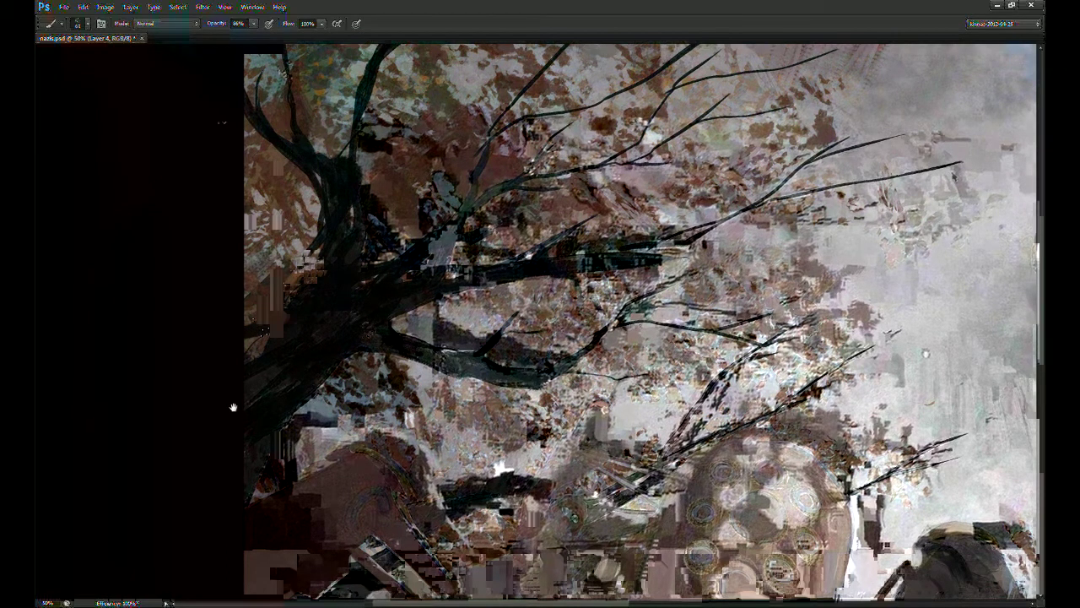
pyautogui.moveTo(366, 324); pyautogui.dragTo(353, 314)
pyautogui.moveTo(309, 206); pyautogui.dragTo(253, 321)
pyautogui.moveTo(329, 230); pyautogui.dragTo(262, 305)
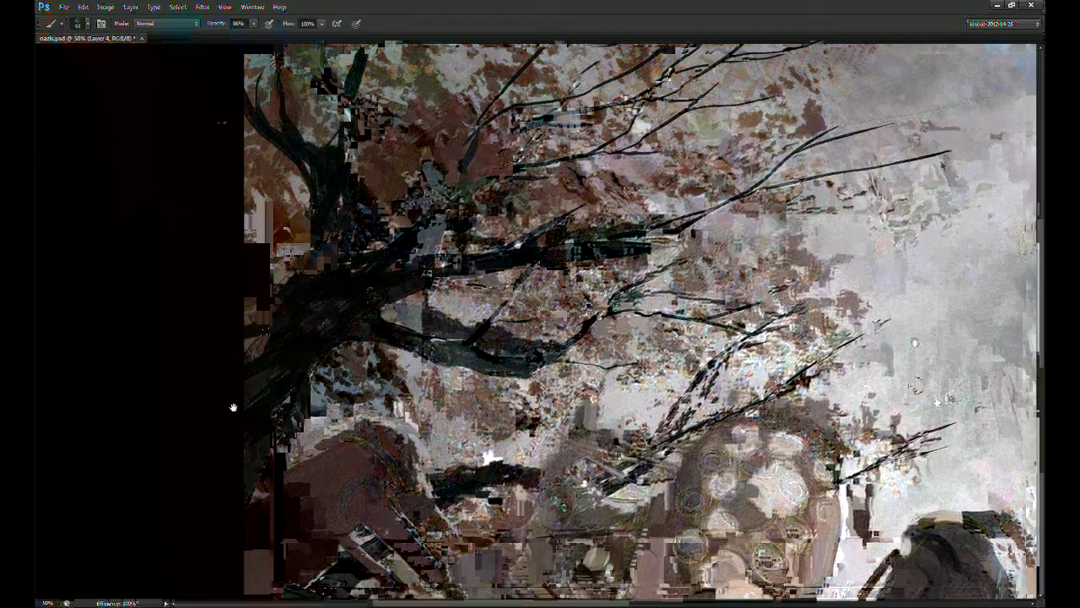
# Step: Load the robot layer's outline as a selection for working on the branches around its legs
pyautogui.keyDown('ctrl'); pyautogui.click(972, 377); pyautogui.keyUp('ctrl')
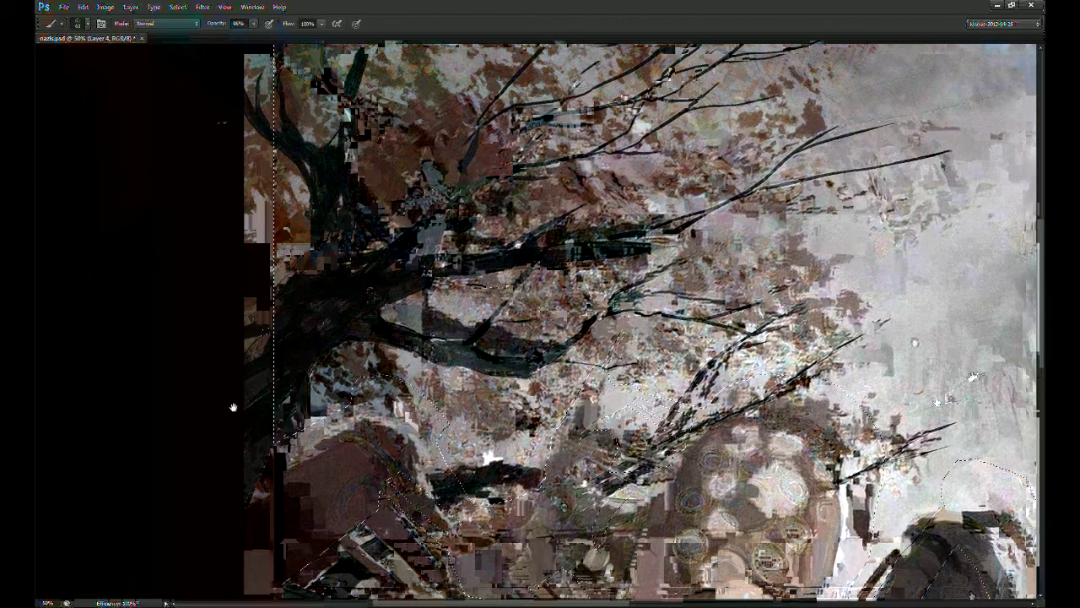
pyautogui.moveTo(233, 406); pyautogui.dragTo(285, 216)
pyautogui.moveTo(356, 479); pyautogui.dragTo(308, 258)
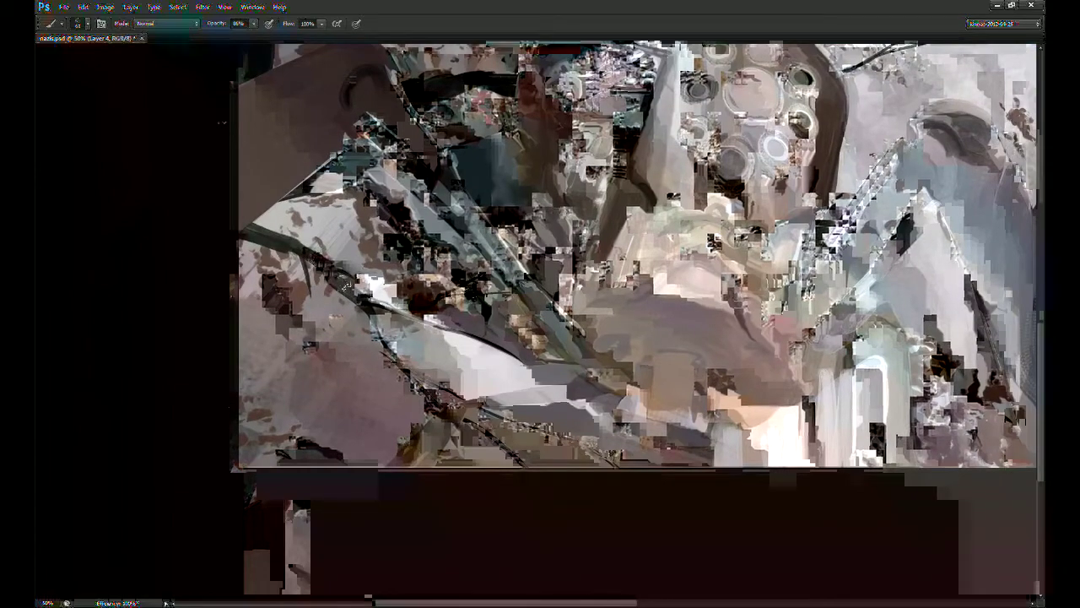
pyautogui.scroll(3, 375, 338)
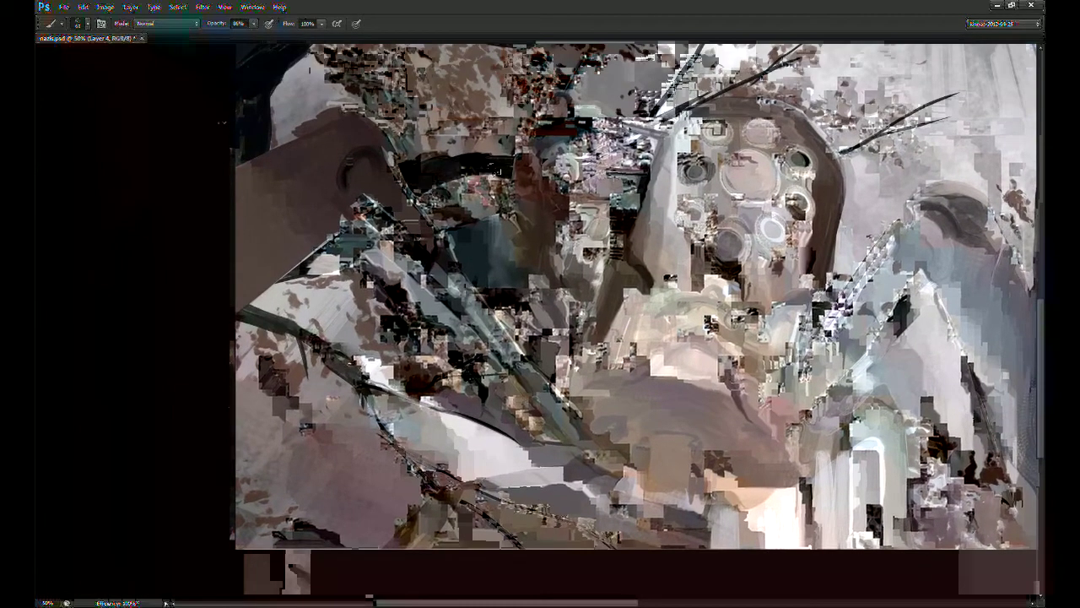
pyautogui.moveTo(607, 164); pyautogui.dragTo(557, 252)
# Step: Switch to the Eraser, undo a stray change and make Layer 2 the active layer
pyautogui.press('e')
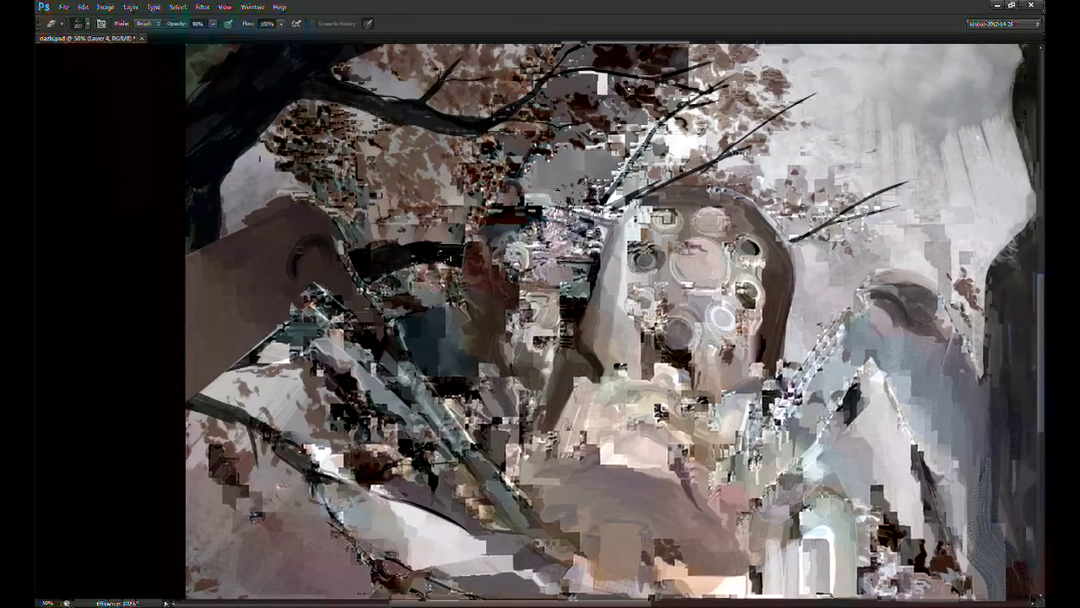
pyautogui.click(953, 396)
pyautogui.hotkey('ctrl', 'z')
pyautogui.click(936, 367)
pyautogui.click(980, 378)
pyautogui.click(952, 369)
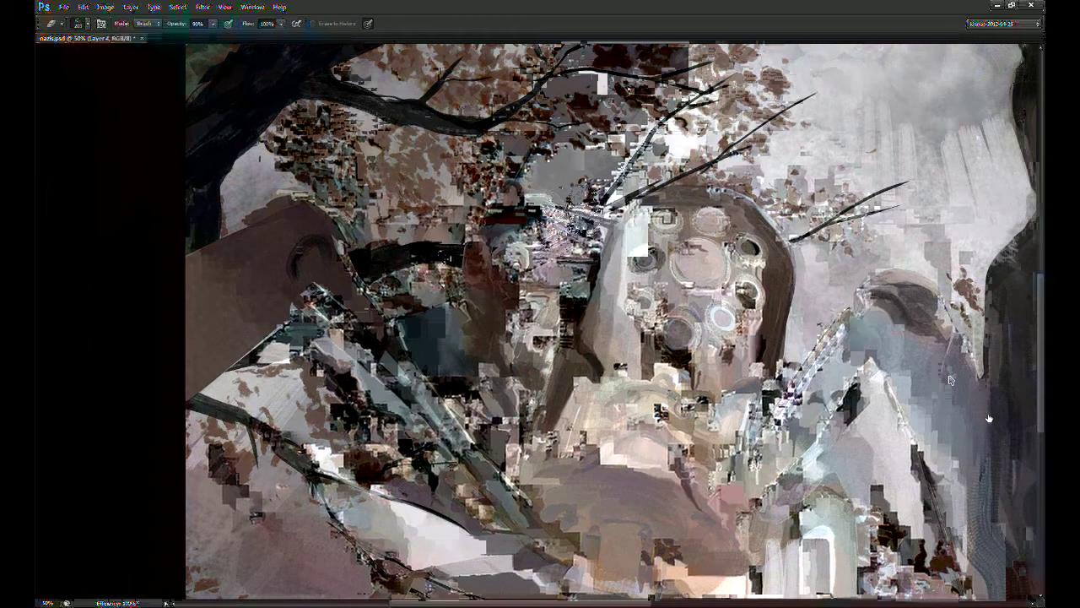
pyautogui.keyDown('ctrl'); pyautogui.click(956, 385); pyautogui.keyUp('ctrl')
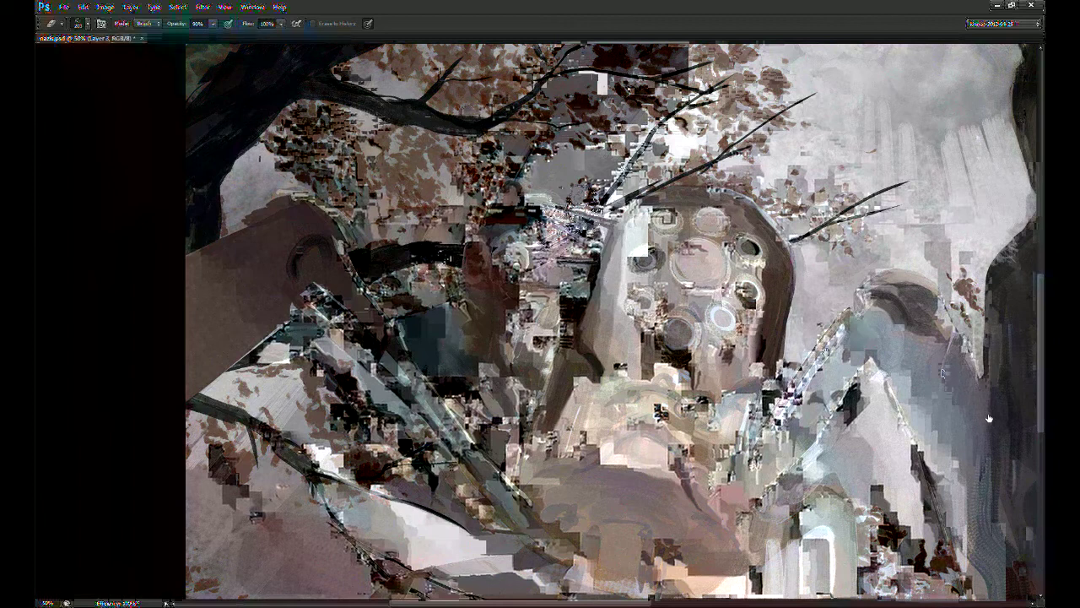
pyautogui.moveTo(989, 418); pyautogui.dragTo(985, 441)
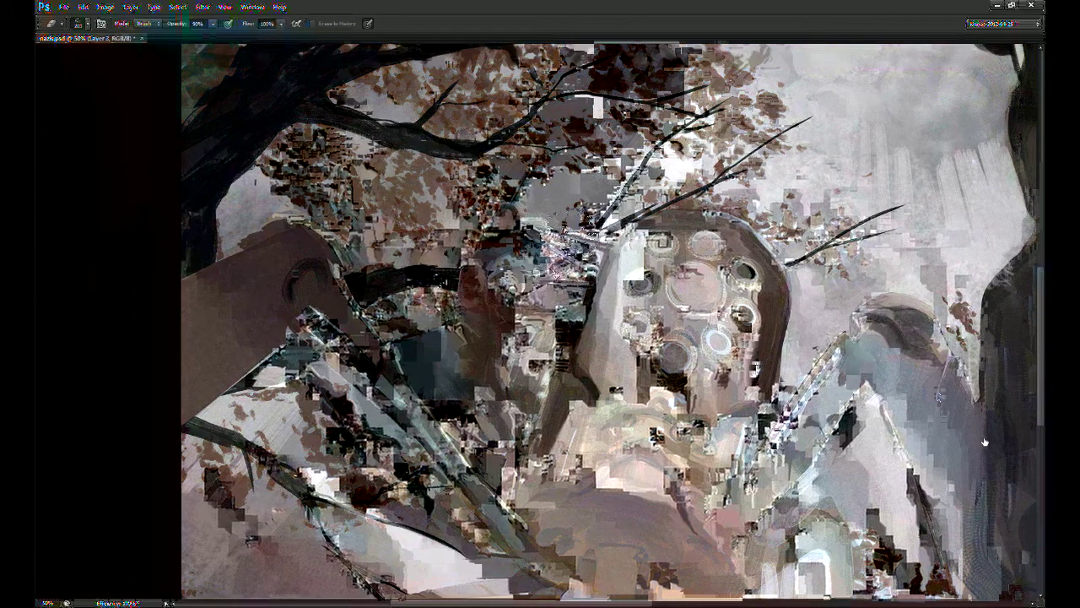
pyautogui.moveTo(984, 441); pyautogui.dragTo(949, 411)
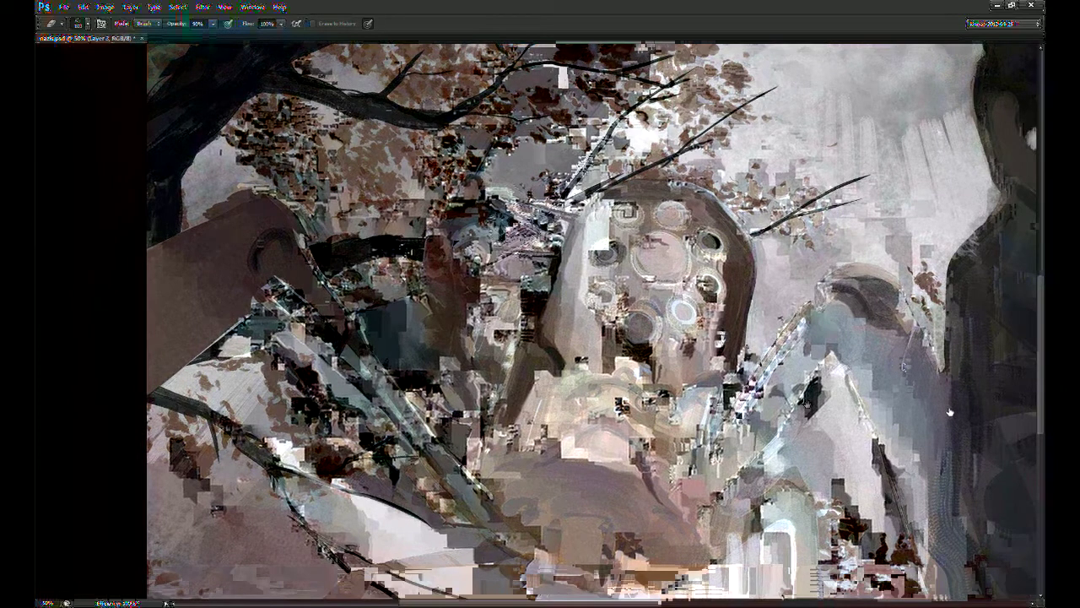
# Step: Restore the robot selection, return to Layer 4 and retouch the shadows beside the robot's body with the toning tool
pyautogui.hotkey('ctrl', 'shift', 'd')
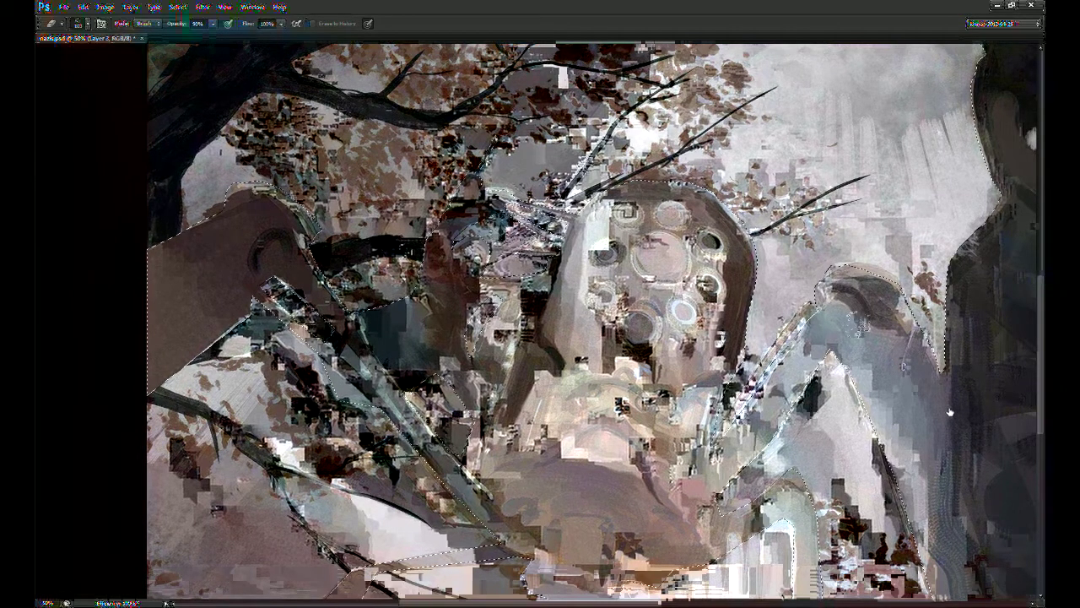
pyautogui.hotkey('ctrl', 'j')
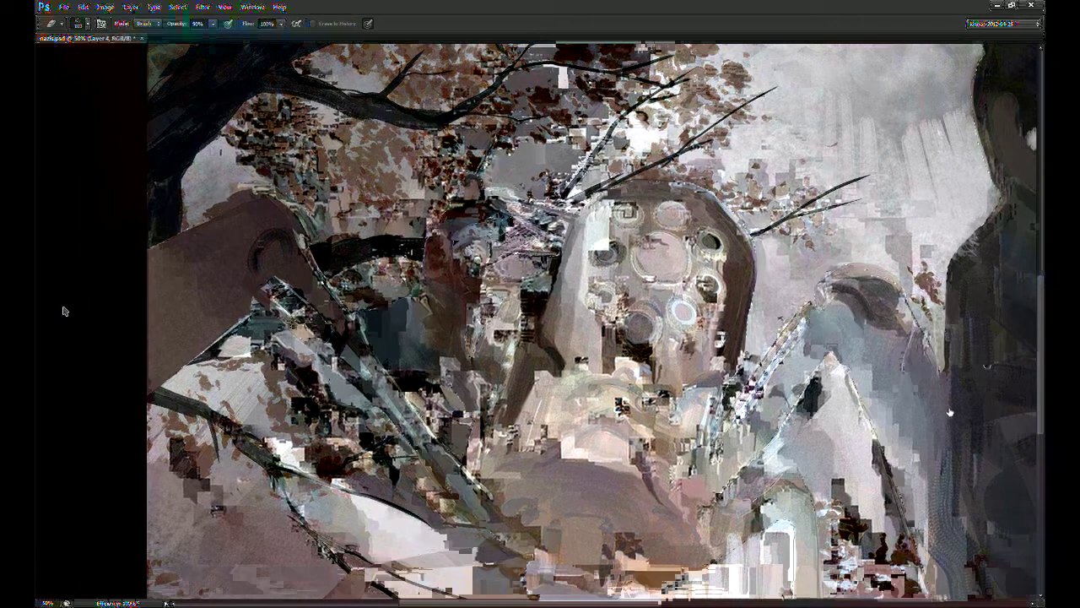
pyautogui.press('o')
pyautogui.moveTo(478, 245)
pyautogui.mouseDown()
pyautogui.moveTo(451, 297)
pyautogui.moveTo(473, 261)
pyautogui.mouseUp()
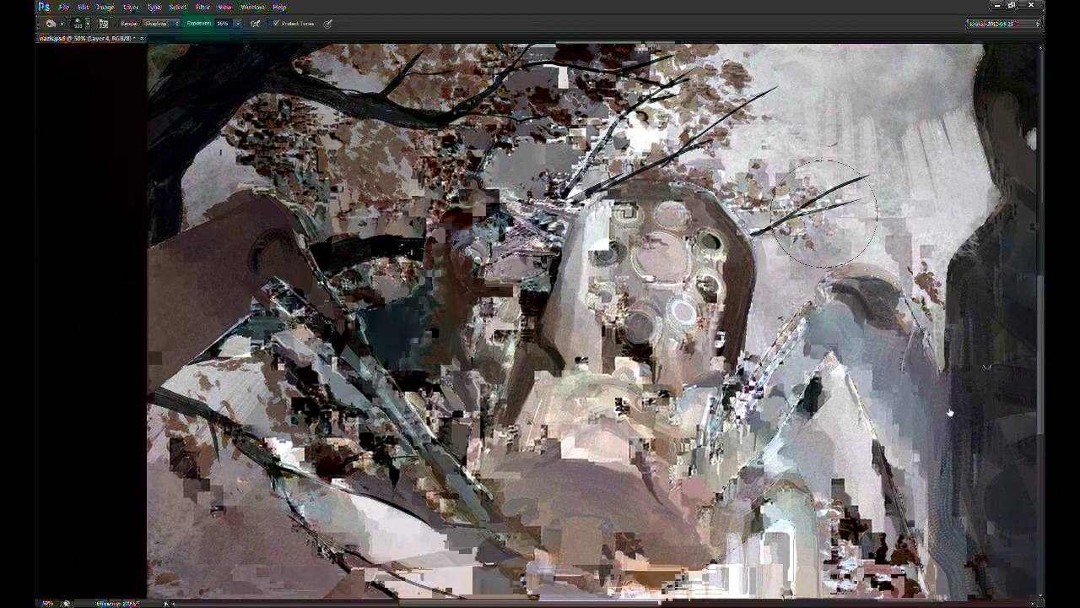
# Step: Switch to the Brush and set its blending mode to Multiply for painting over the whole picture
pyautogui.hotkey('ctrl', '-')
pyautogui.hotkey('ctrl', '-')
pyautogui.press('b')
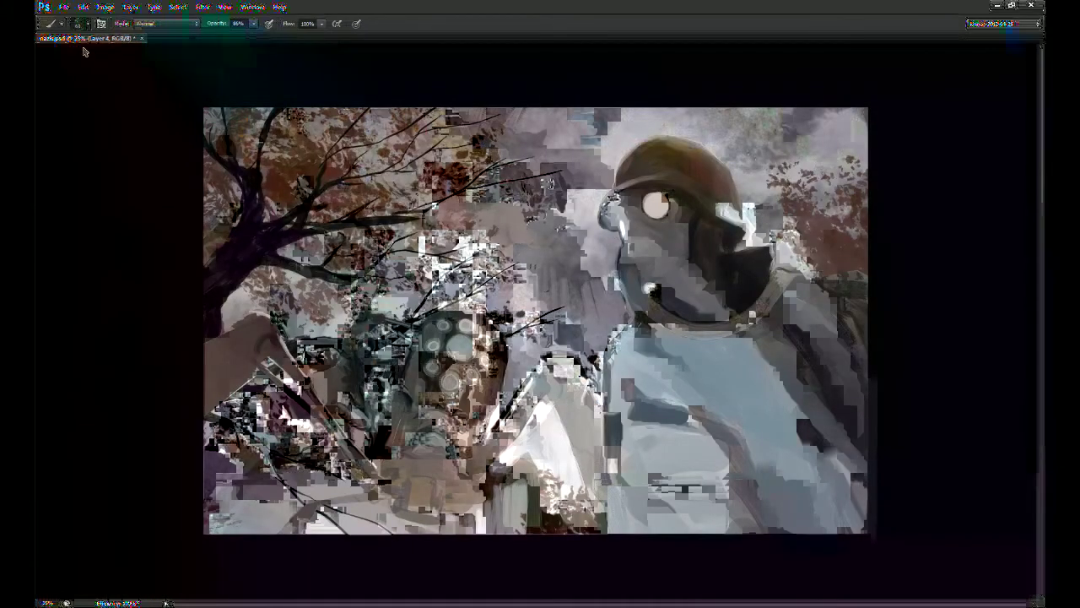
pyautogui.click(191, 28)
pyautogui.click(175, 82)
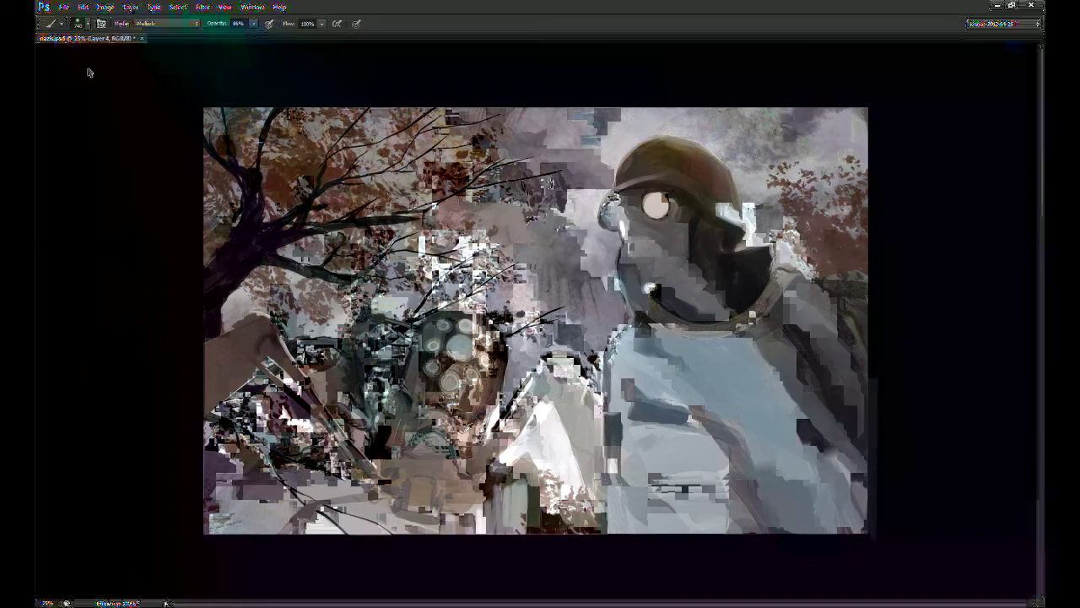
# Step: Try Multiply strokes over the robot with progressively larger brush sizes and undo each of them
pyautogui.hotkey('ctrl', 'z')
pyautogui.moveTo(338, 365)
pyautogui.mouseDown()
pyautogui.moveTo(367, 408)
pyautogui.moveTo(329, 405)
pyautogui.moveTo(324, 378)
pyautogui.moveTo(347, 392)
pyautogui.moveTo(354, 371)
pyautogui.mouseUp()
pyautogui.hotkey('ctrl', 'z')
pyautogui.press(']')
pyautogui.press(']')
pyautogui.press(']')
pyautogui.press(']')
pyautogui.hotkey('ctrl', 'z')
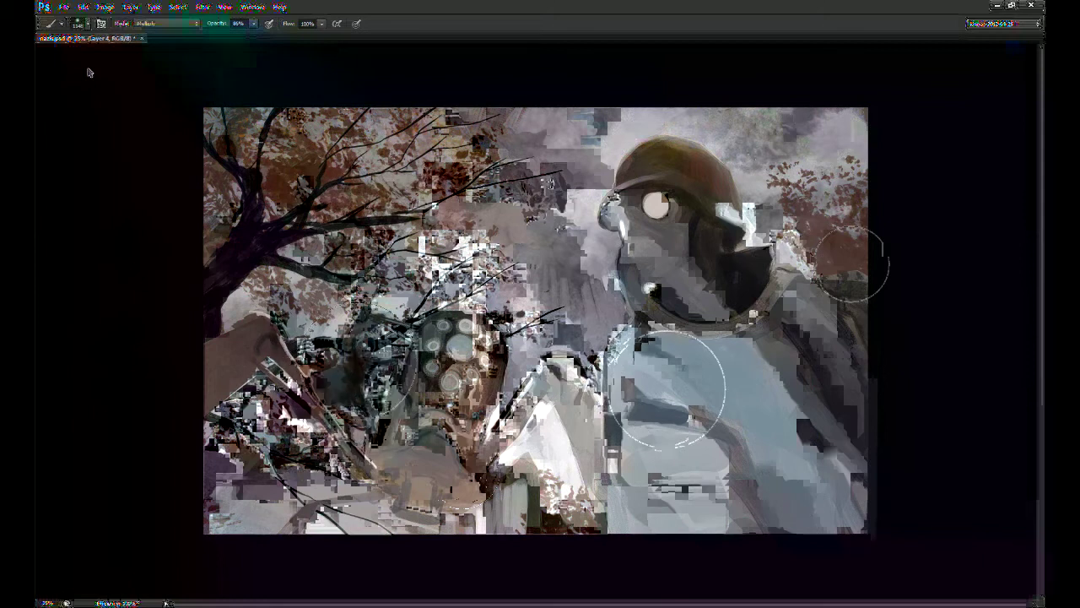
pyautogui.moveTo(422, 392)
pyautogui.mouseDown()
pyautogui.moveTo(439, 422)
pyautogui.moveTo(485, 431)
pyautogui.mouseUp()
pyautogui.hotkey('ctrl', 'z')
pyautogui.hotkey('ctrl', 'z')
# Step: Set the brush's blending mode to Lighten, sample a colour from the soldier's jacket and enlarge the brush
pyautogui.keyDown('alt'); pyautogui.rightClick(369, 492); pyautogui.keyUp('alt')
pyautogui.keyDown('alt'); pyautogui.rightClick(368, 492); pyautogui.keyUp('alt')
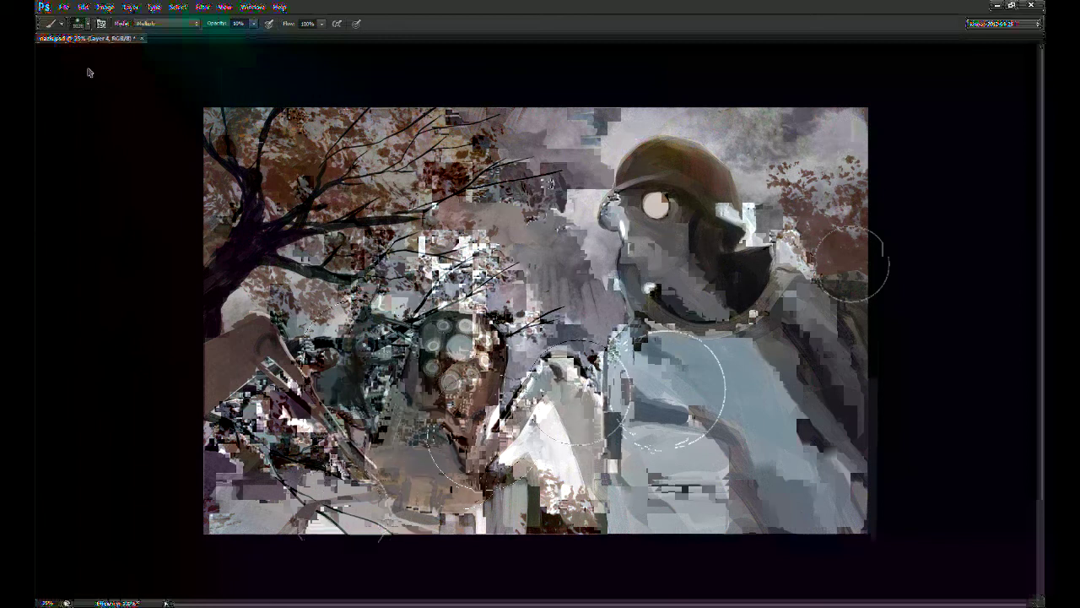
pyautogui.keyDown('alt'); pyautogui.rightClick(244, 348); pyautogui.keyUp('alt')
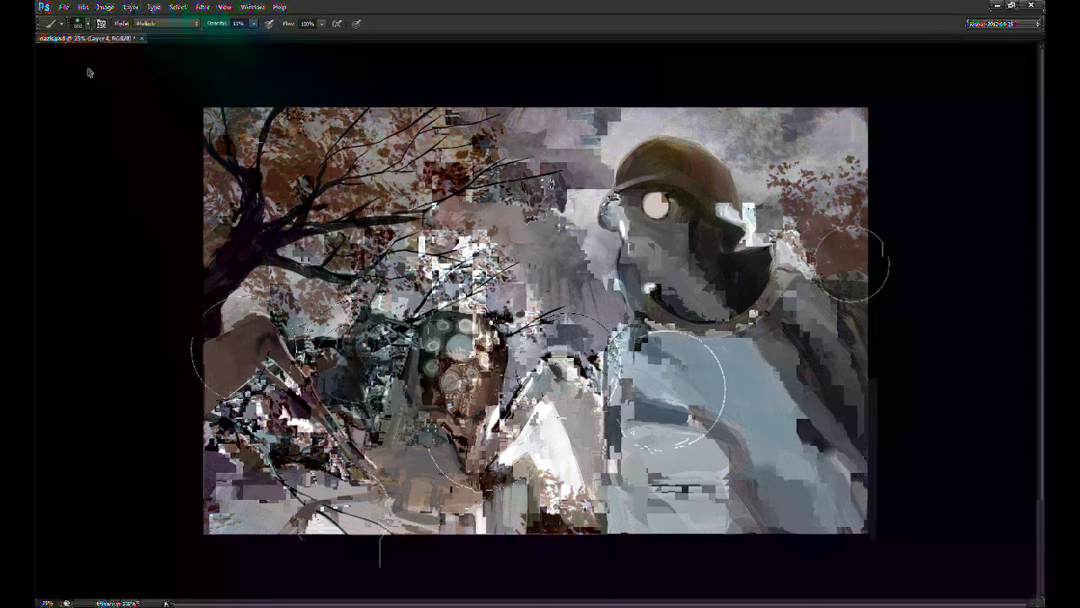
pyautogui.click(166, 24)
pyautogui.click(159, 127)
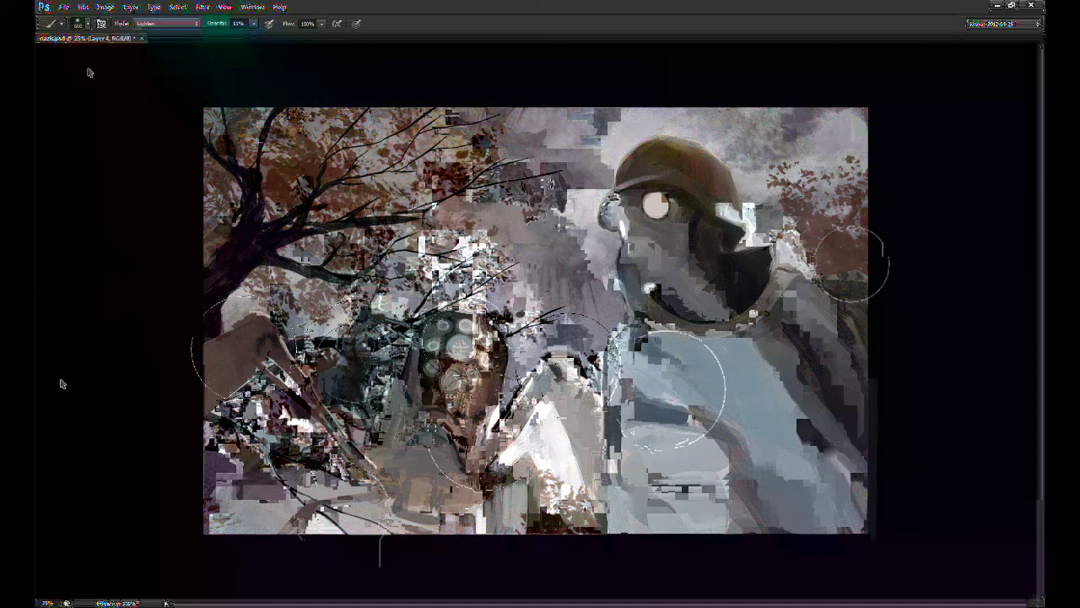
pyautogui.press('i')
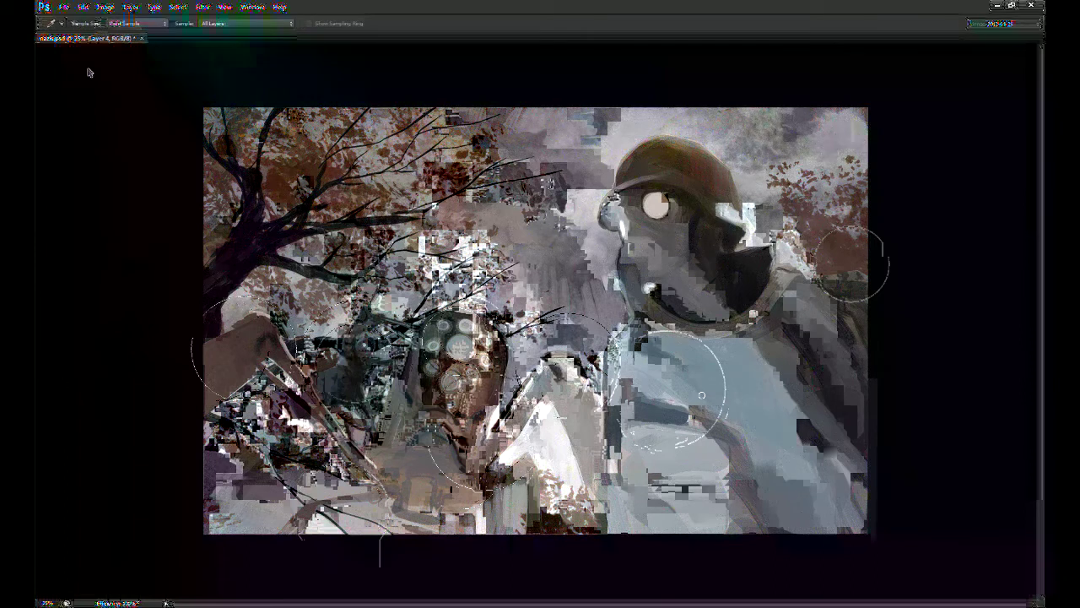
pyautogui.press('b')
pyautogui.press(']')
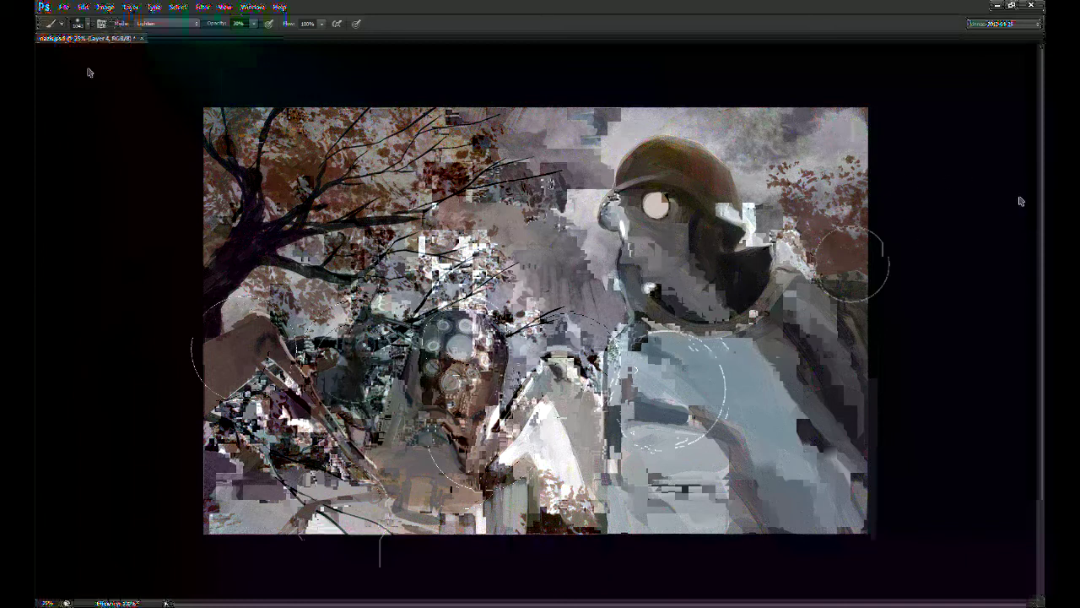
# Step: Return the brush to Normal mode, sample a pale jacket tone and paint over the robot's legs and the jacket's edge
pyautogui.scroll(1, 358, 495)
pyautogui.press('v')
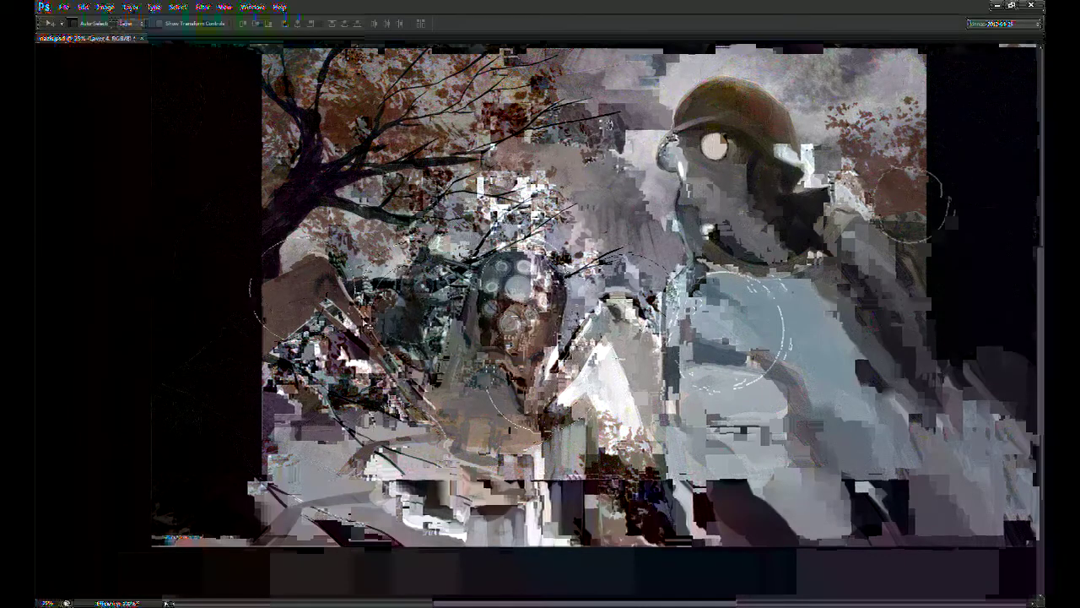
pyautogui.press('b')
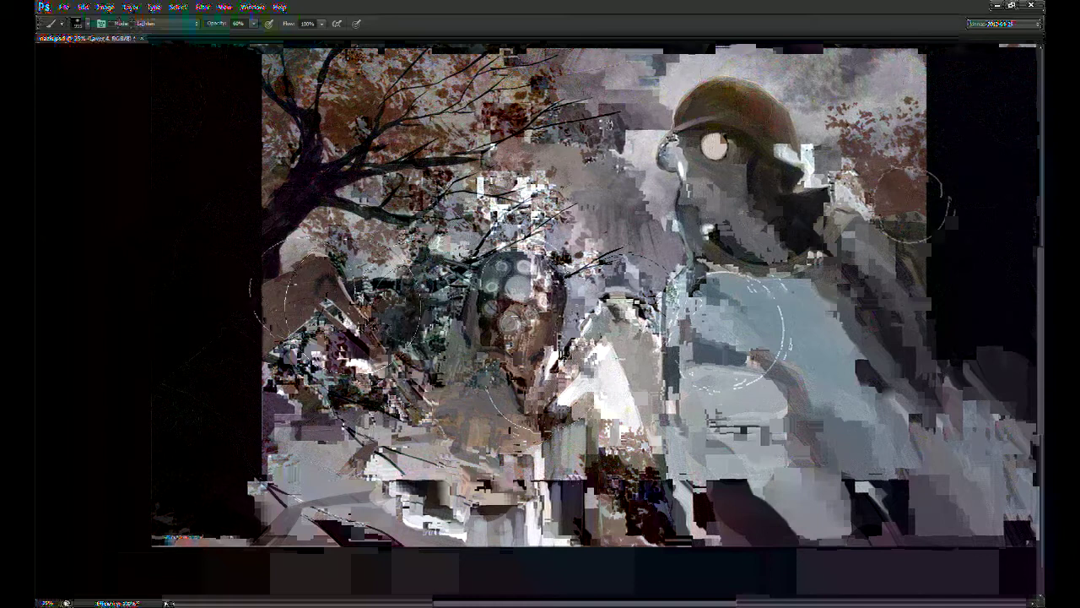
pyautogui.click(175, 25)
pyautogui.click(175, 90)
pyautogui.moveTo(353, 368)
pyautogui.mouseDown()
pyautogui.moveTo(371, 336)
pyautogui.moveTo(344, 361)
pyautogui.moveTo(317, 351)
pyautogui.moveTo(326, 365)
pyautogui.mouseUp()
pyautogui.keyDown('alt'); pyautogui.click(778, 345); pyautogui.keyUp('alt')
pyautogui.moveTo(296, 316)
pyautogui.mouseDown()
pyautogui.moveTo(320, 376)
pyautogui.moveTo(338, 341)
pyautogui.moveTo(333, 363)
pyautogui.moveTo(335, 344)
pyautogui.moveTo(380, 363)
pyautogui.moveTo(360, 392)
pyautogui.moveTo(400, 408)
pyautogui.moveTo(393, 379)
pyautogui.mouseUp()
pyautogui.moveTo(440, 477)
pyautogui.mouseDown()
pyautogui.moveTo(439, 425)
pyautogui.moveTo(376, 439)
pyautogui.mouseUp()
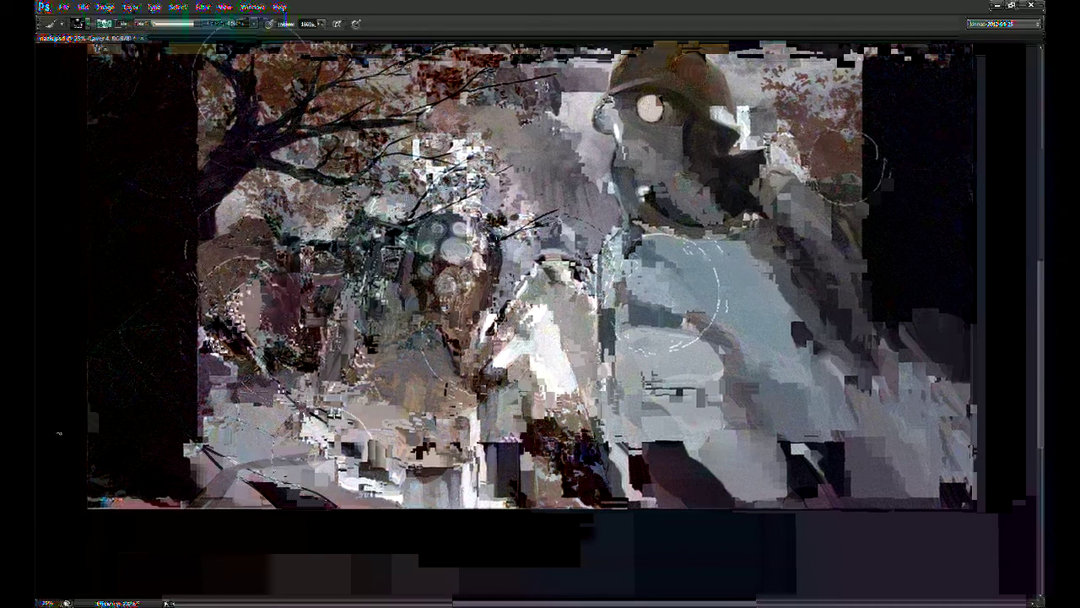
pyautogui.moveTo(616, 327); pyautogui.dragTo(617, 387)
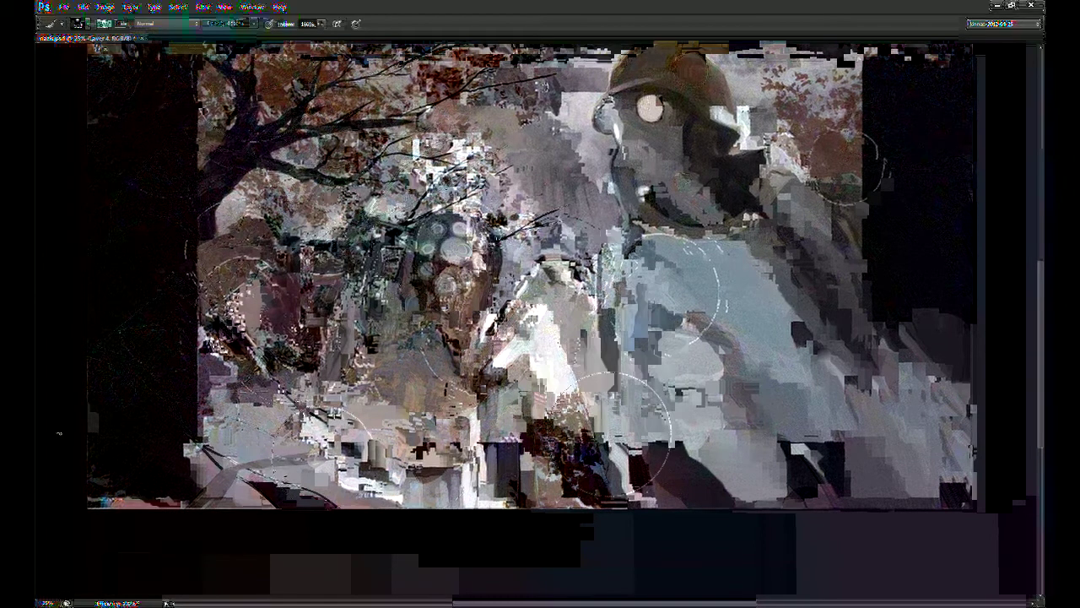
# Step: Paint clusters of reddish-brown leaves through the tree's crown and along its main branches
pyautogui.press('space')
pyautogui.moveTo(684, 395); pyautogui.dragTo(680, 489)
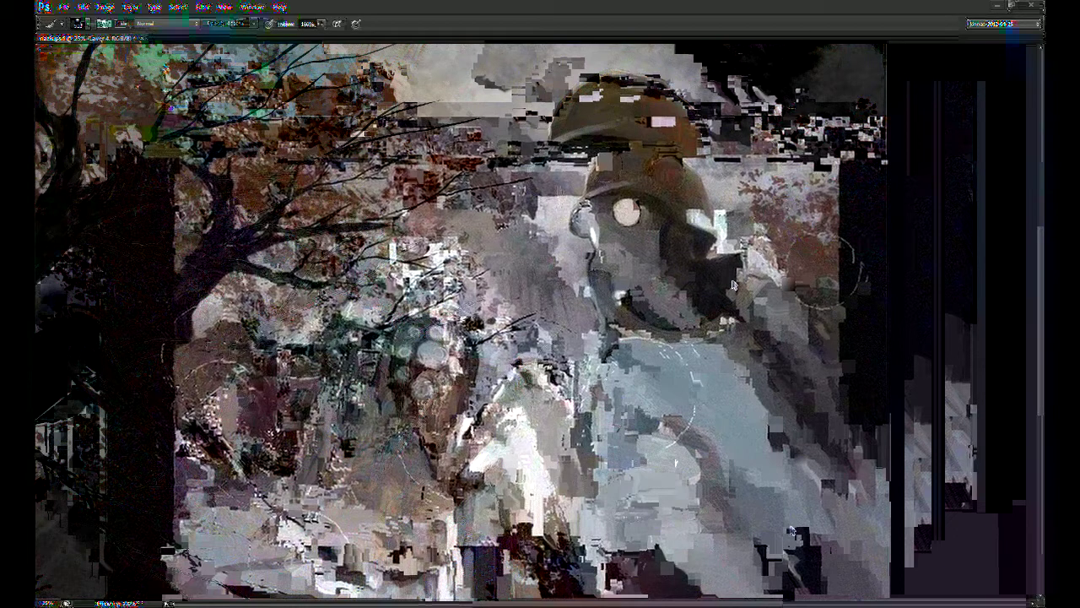
pyautogui.hotkey('ctrl', '+')
pyautogui.moveTo(715, 435); pyautogui.dragTo(765, 332)
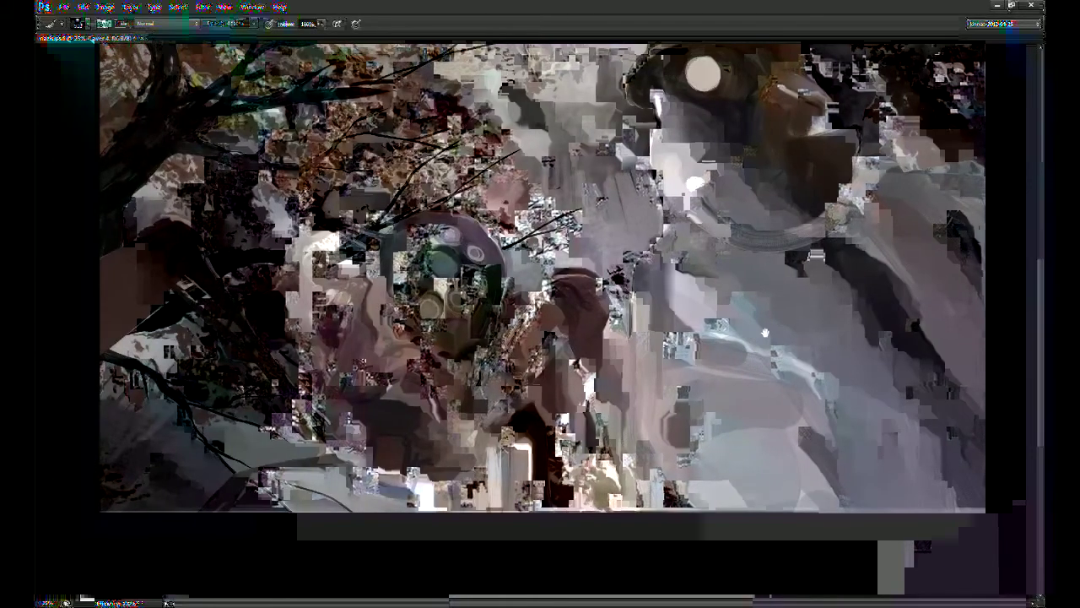
pyautogui.scroll(2, 703, 386)
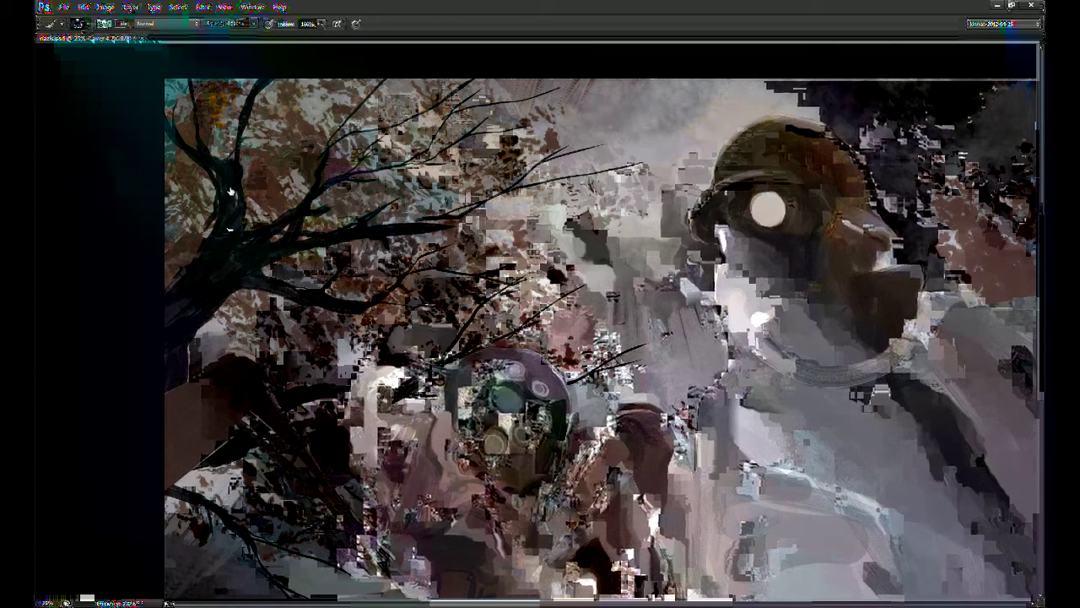
pyautogui.hotkey('ctrl', '-')
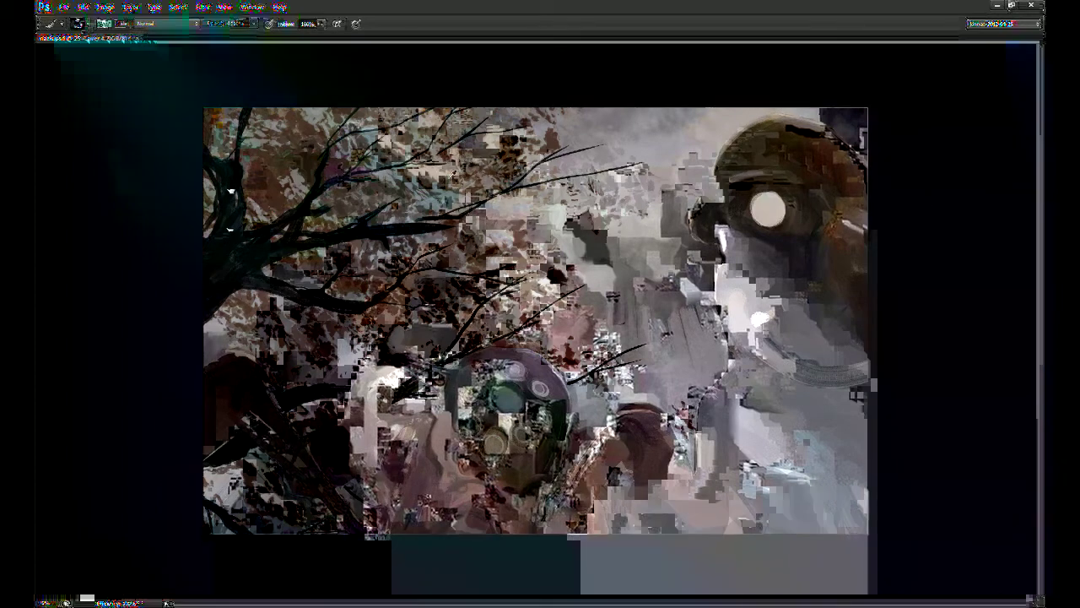
pyautogui.moveTo(555, 142)
pyautogui.mouseDown()
pyautogui.moveTo(516, 152)
pyautogui.moveTo(553, 141)
pyautogui.moveTo(528, 146)
pyautogui.moveTo(556, 174)
pyautogui.moveTo(458, 173)
pyautogui.moveTo(473, 127)
pyautogui.moveTo(453, 108)
pyautogui.mouseUp()
pyautogui.moveTo(442, 278)
pyautogui.mouseDown()
pyautogui.moveTo(493, 249)
pyautogui.moveTo(550, 261)
pyautogui.moveTo(557, 255)
pyautogui.moveTo(524, 227)
pyautogui.mouseUp()
pyautogui.moveTo(590, 148)
pyautogui.mouseDown()
pyautogui.moveTo(574, 138)
pyautogui.moveTo(612, 113)
pyautogui.mouseUp()
pyautogui.moveTo(367, 168)
pyautogui.mouseDown()
pyautogui.moveTo(465, 211)
pyautogui.moveTo(476, 245)
pyautogui.moveTo(354, 287)
pyautogui.moveTo(396, 325)
pyautogui.mouseUp()
pyautogui.moveTo(511, 307)
pyautogui.mouseDown()
pyautogui.moveTo(545, 311)
pyautogui.moveTo(532, 319)
pyautogui.mouseUp()
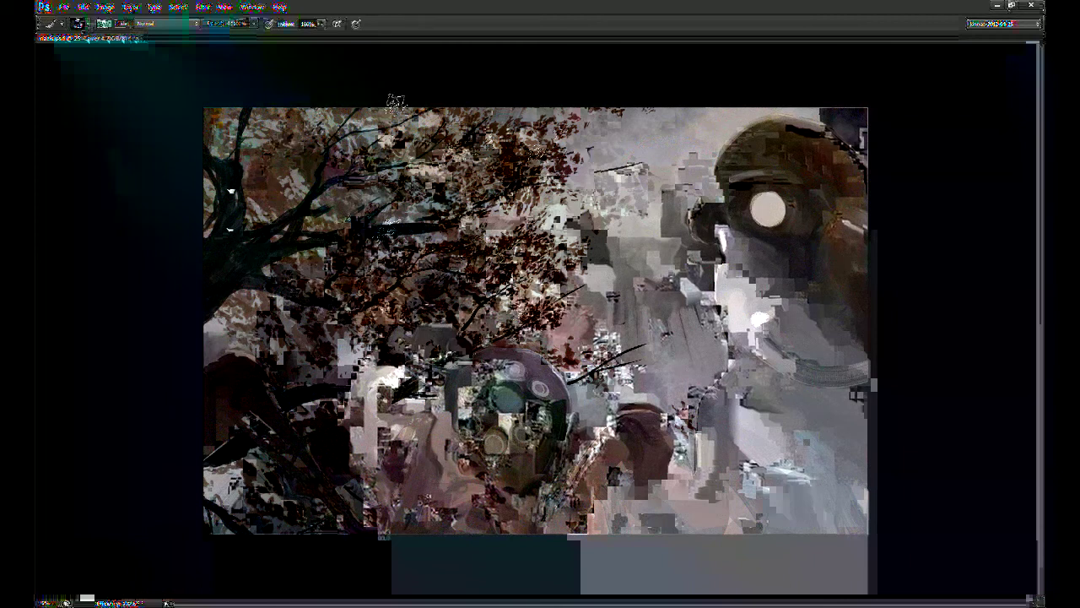
# Step: Extend the leaf texture over the lower-left foliage and scatter leaf dabs around the soldier's lower body
pyautogui.moveTo(300, 340)
pyautogui.mouseDown()
pyautogui.moveTo(329, 346)
pyautogui.moveTo(328, 402)
pyautogui.moveTo(253, 492)
pyautogui.mouseUp()
pyautogui.moveTo(369, 513); pyautogui.dragTo(238, 486)
pyautogui.moveTo(420, 519)
pyautogui.mouseDown()
pyautogui.moveTo(312, 498)
pyautogui.moveTo(337, 482)
pyautogui.moveTo(402, 506)
pyautogui.moveTo(376, 523)
pyautogui.moveTo(329, 483)
pyautogui.mouseUp()
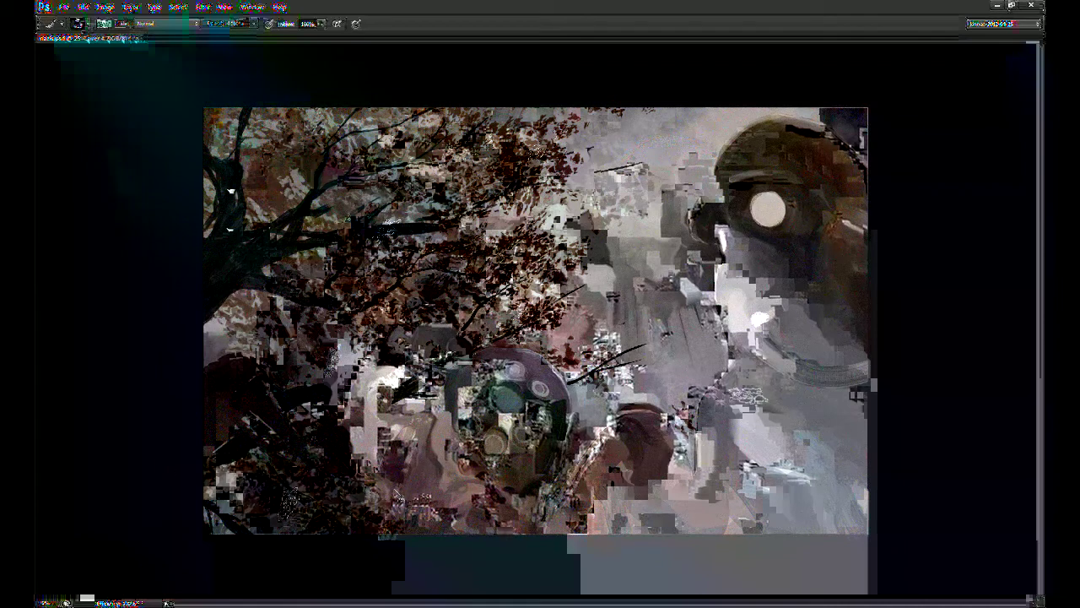
pyautogui.click(676, 390)
pyautogui.moveTo(504, 226)
pyautogui.mouseDown()
pyautogui.moveTo(479, 229)
pyautogui.moveTo(531, 233)
pyautogui.mouseUp()
pyautogui.click(730, 266)
pyautogui.click(799, 430)
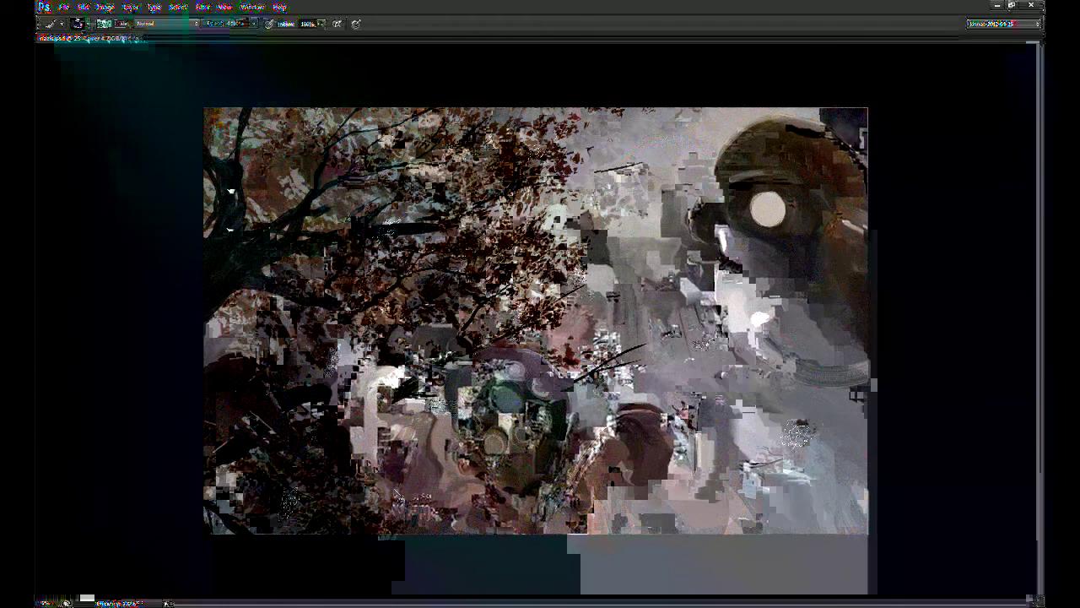
pyautogui.click(857, 413)
pyautogui.click(726, 520)
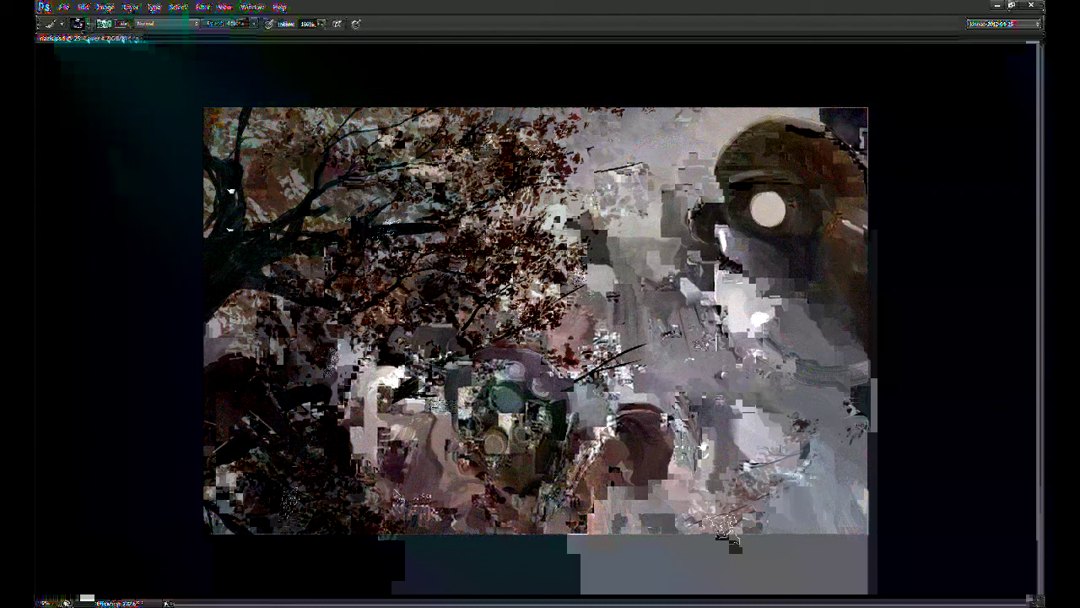
# Step: Switch the active layer, reselect the Brush, and test a stroke near the robot's head before undoing it
pyautogui.click(935, 381)
pyautogui.click(932, 380)
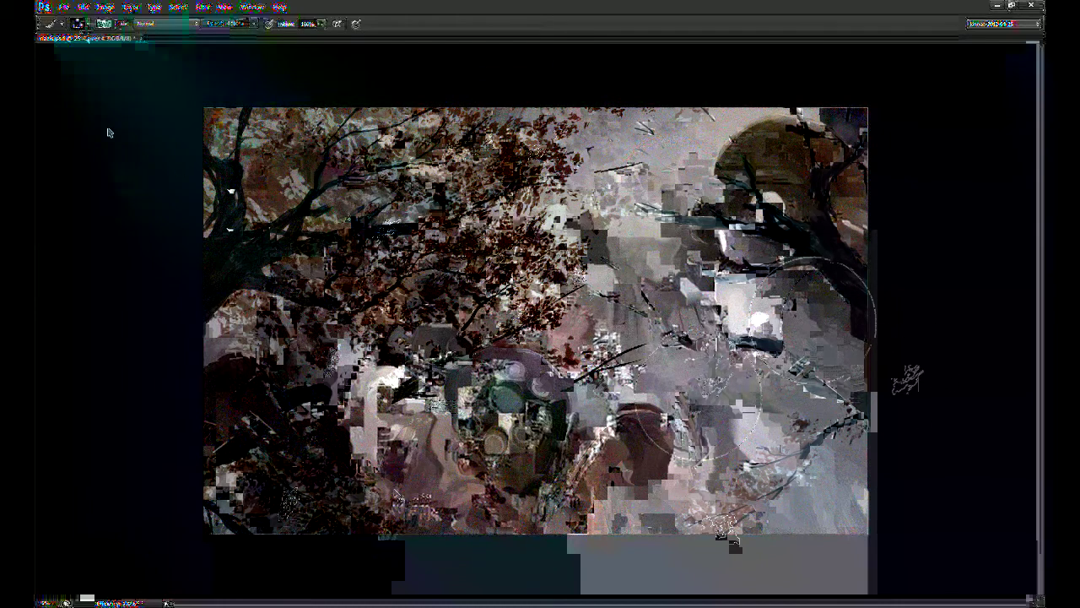
pyautogui.press('v')
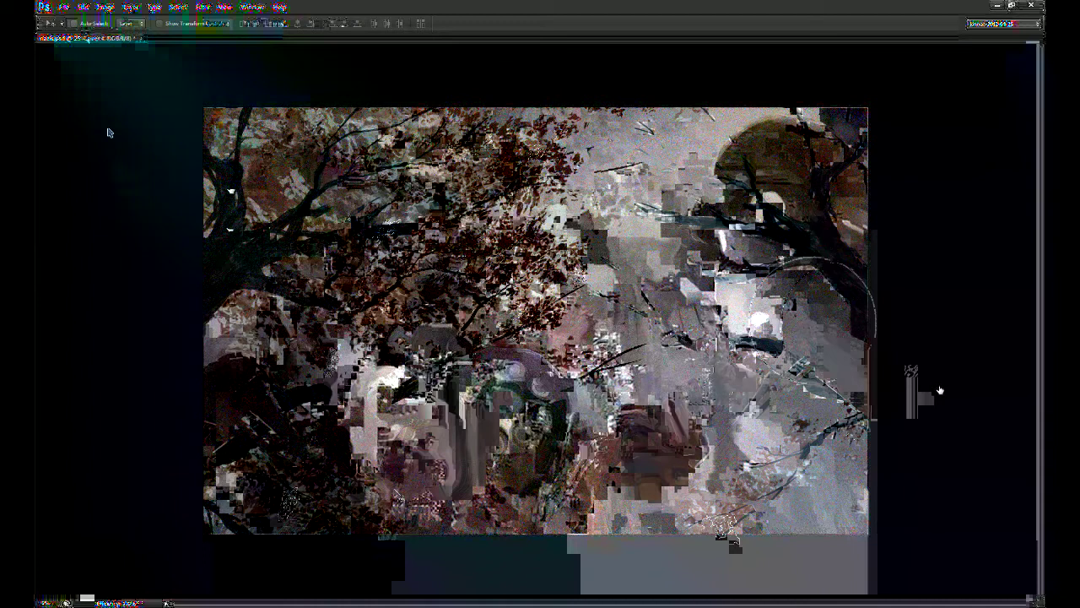
pyautogui.press('b')
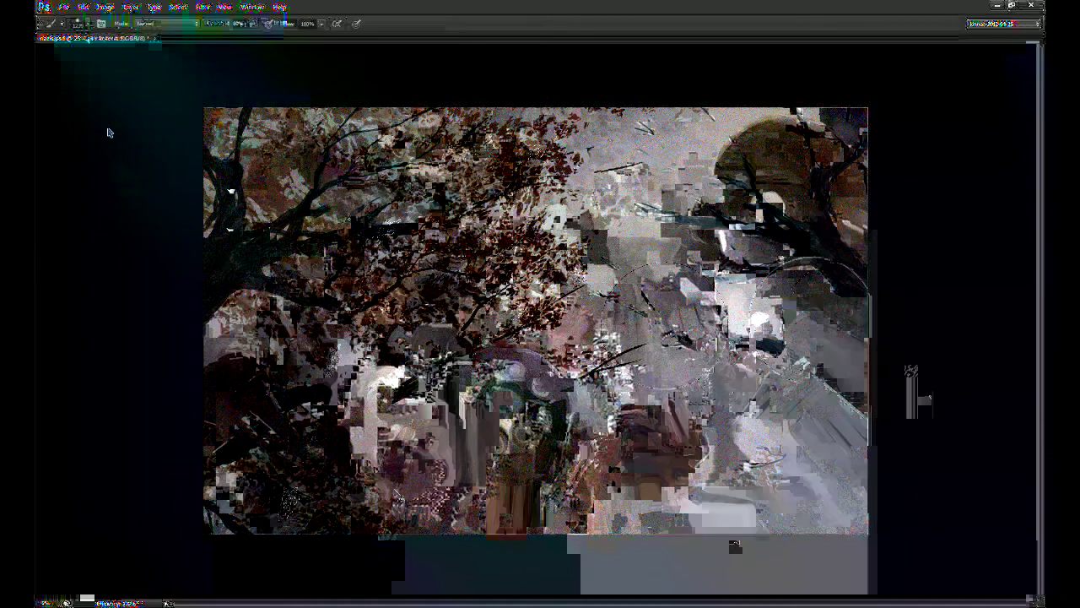
pyautogui.moveTo(675, 287)
pyautogui.mouseDown()
pyautogui.moveTo(747, 371)
pyautogui.moveTo(718, 439)
pyautogui.moveTo(630, 347)
pyautogui.mouseUp()
pyautogui.hotkey('ctrl', 'z')
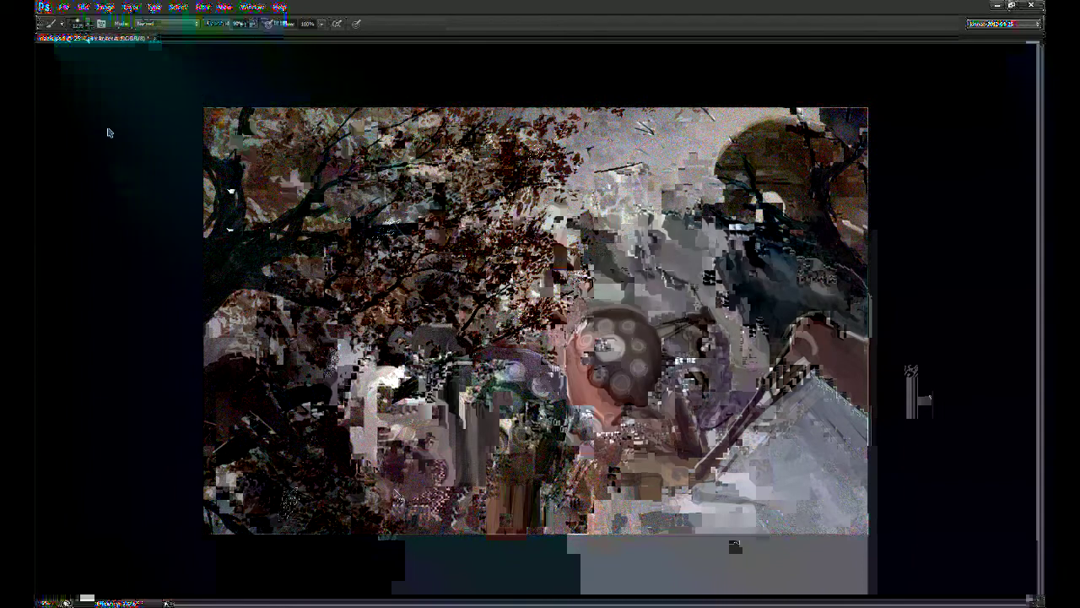
# Step: Brush soft tones across the robot's body and legs, using the Lasso around the picture's lower edge
pyautogui.moveTo(822, 312)
pyautogui.mouseDown()
pyautogui.moveTo(799, 472)
pyautogui.moveTo(597, 523)
pyautogui.moveTo(565, 485)
pyautogui.mouseUp()
pyautogui.press('l')
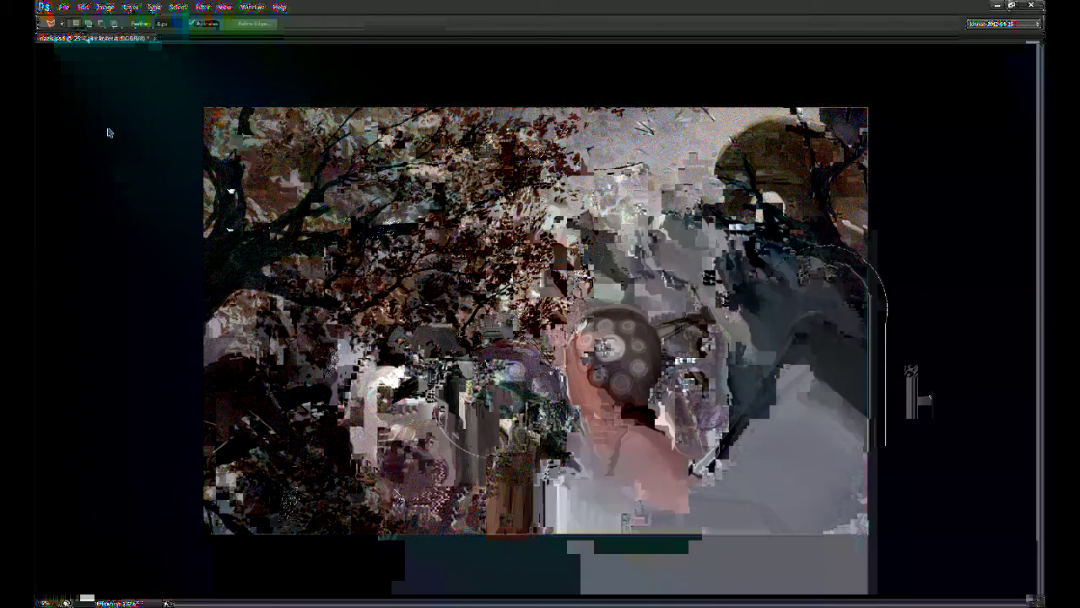
pyautogui.moveTo(511, 561)
pyautogui.mouseDown()
pyautogui.moveTo(752, 280)
pyautogui.moveTo(472, 507)
pyautogui.mouseUp()
pyautogui.press('b')
pyautogui.press('l')
pyautogui.press('b')
pyautogui.moveTo(616, 308)
pyautogui.mouseDown()
pyautogui.moveTo(685, 405)
pyautogui.moveTo(772, 397)
pyautogui.moveTo(828, 347)
pyautogui.moveTo(515, 506)
pyautogui.moveTo(523, 396)
pyautogui.moveTo(659, 369)
pyautogui.mouseUp()
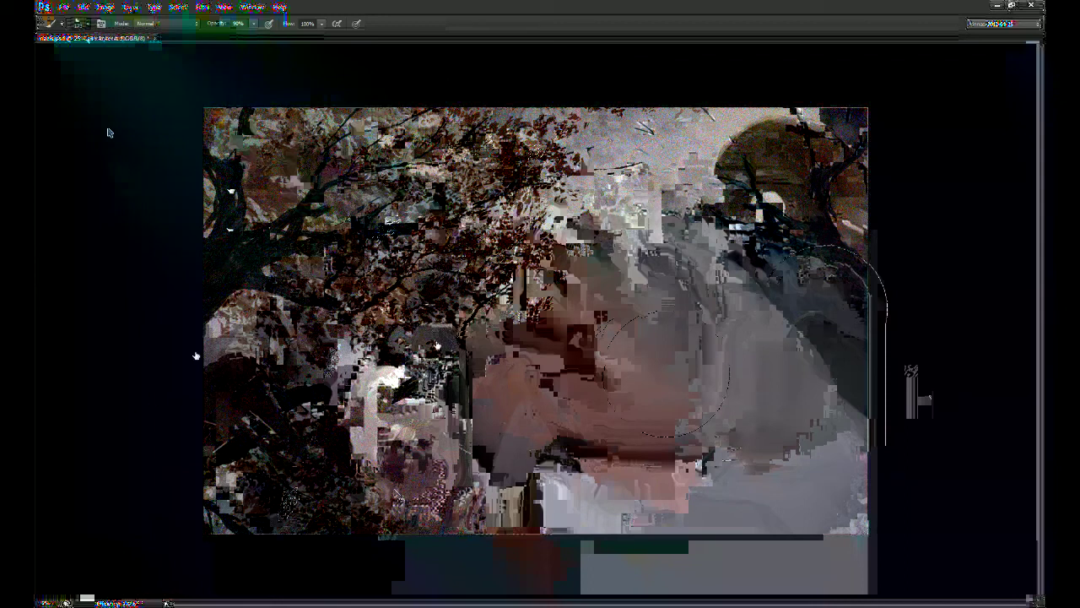
# Step: Paint soft strokes through the background around the robot and the lower branches, and undo the last stroke
pyautogui.moveTo(724, 266)
pyautogui.mouseDown()
pyautogui.moveTo(801, 330)
pyautogui.moveTo(823, 310)
pyautogui.moveTo(696, 299)
pyautogui.moveTo(679, 253)
pyautogui.moveTo(675, 270)
pyautogui.mouseUp()
pyautogui.moveTo(649, 337)
pyautogui.mouseDown()
pyautogui.moveTo(557, 405)
pyautogui.moveTo(625, 524)
pyautogui.moveTo(700, 460)
pyautogui.mouseUp()
pyautogui.moveTo(781, 420); pyautogui.dragTo(671, 494)
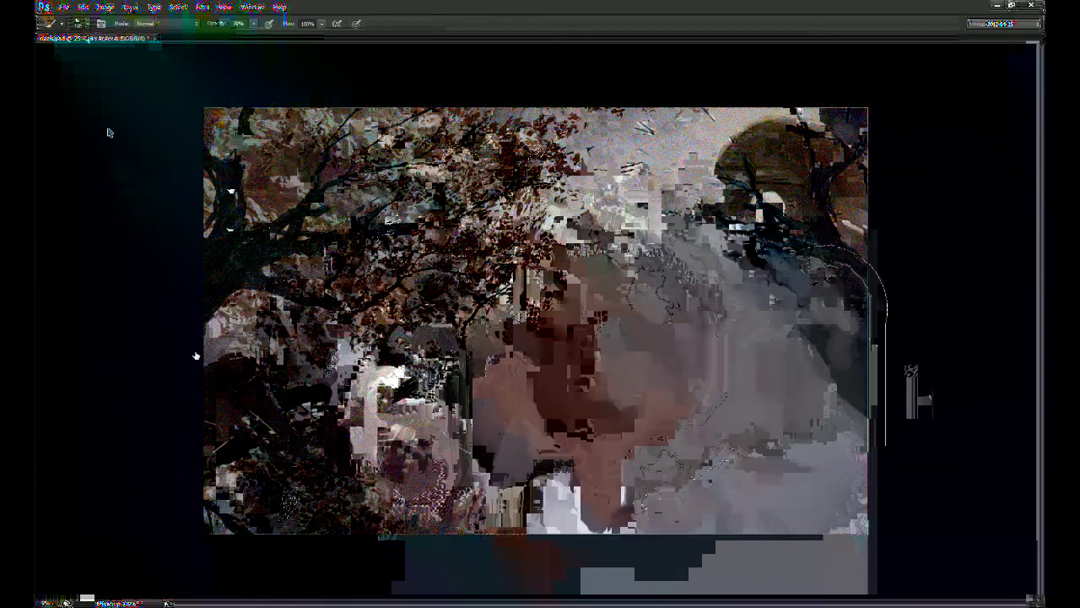
pyautogui.moveTo(623, 227); pyautogui.dragTo(673, 277)
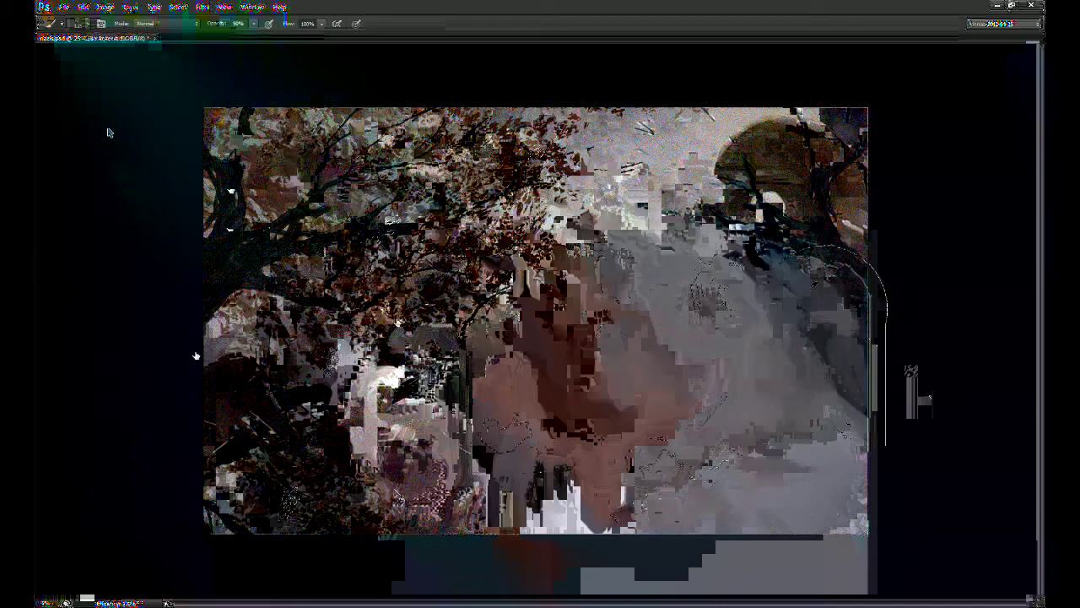
pyautogui.moveTo(722, 540)
pyautogui.mouseDown()
pyautogui.moveTo(769, 467)
pyautogui.moveTo(810, 450)
pyautogui.moveTo(844, 451)
pyautogui.mouseUp()
pyautogui.moveTo(774, 492)
pyautogui.mouseDown()
pyautogui.moveTo(807, 522)
pyautogui.moveTo(852, 504)
pyautogui.moveTo(844, 409)
pyautogui.mouseUp()
pyautogui.hotkey('ctrl', 'z')
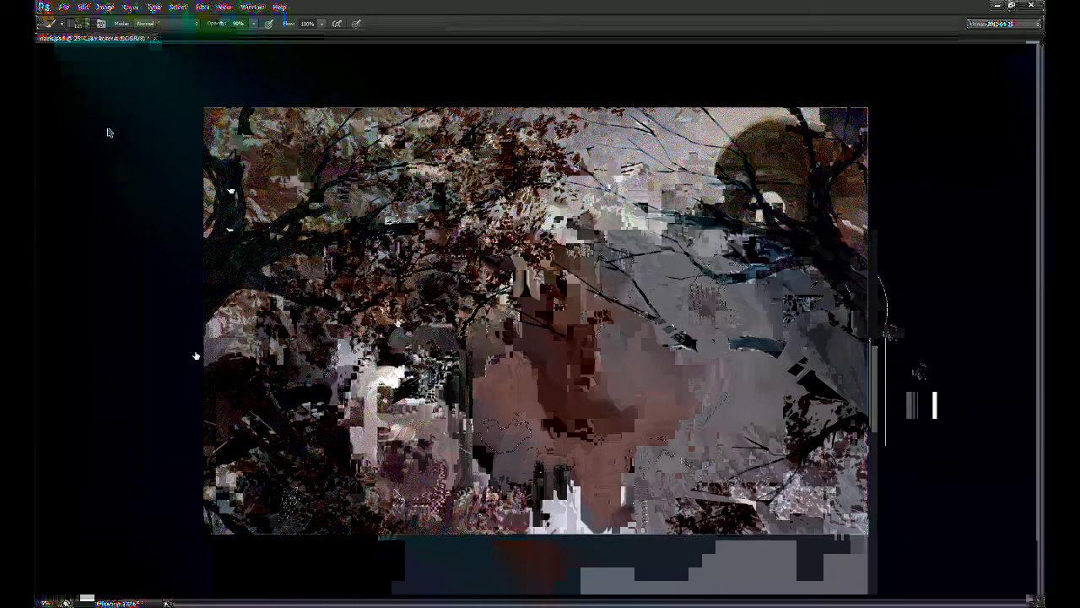
# Step: Add a trial layer, step back through the recent layer changes and merge the active layer down into the background
pyautogui.click(963, 393)
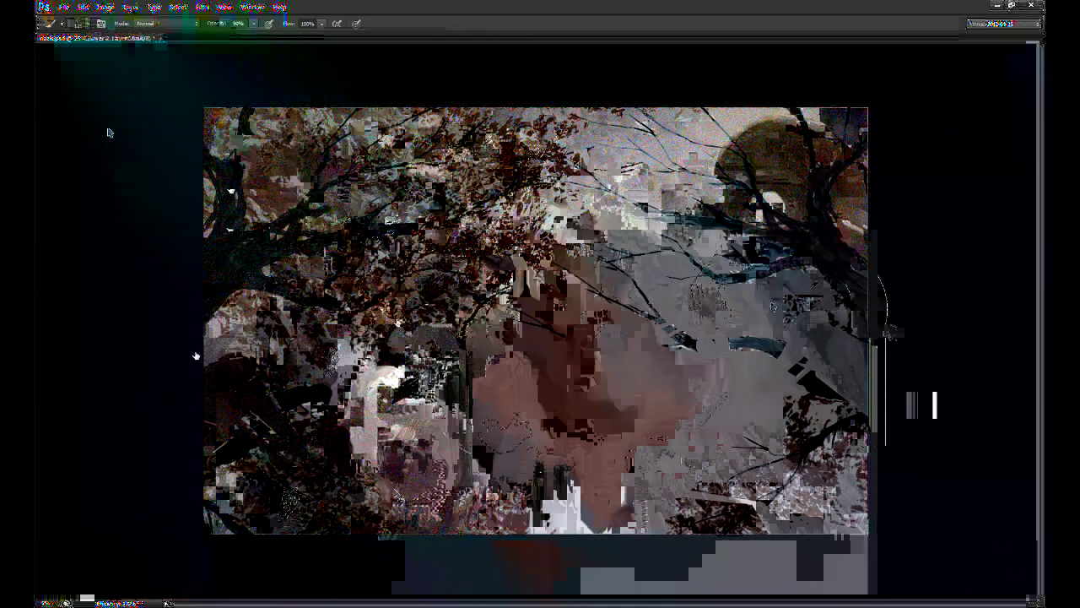
pyautogui.click(966, 386)
pyautogui.hotkey('ctrl', 'shift', 'alt', 'n')
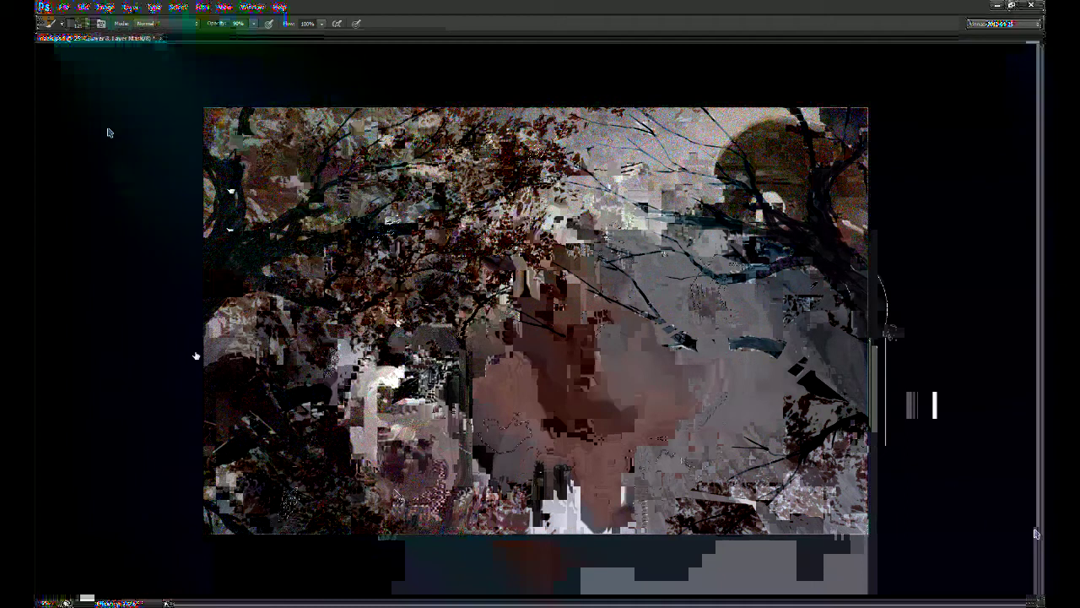
pyautogui.click(970, 385)
pyautogui.click(938, 396)
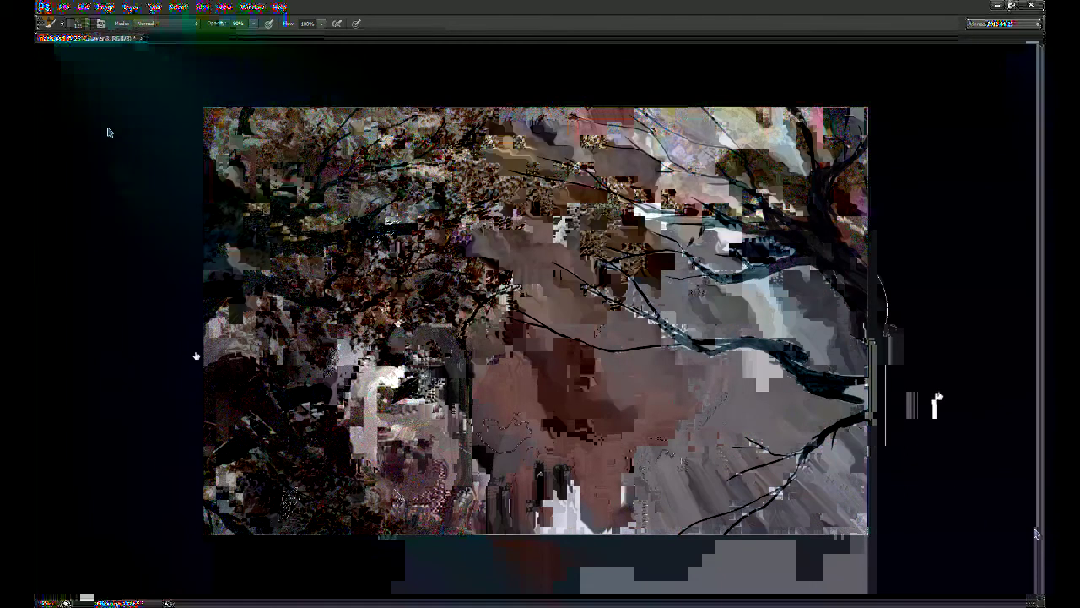
pyautogui.hotkey('ctrl', 'alt', 'z')
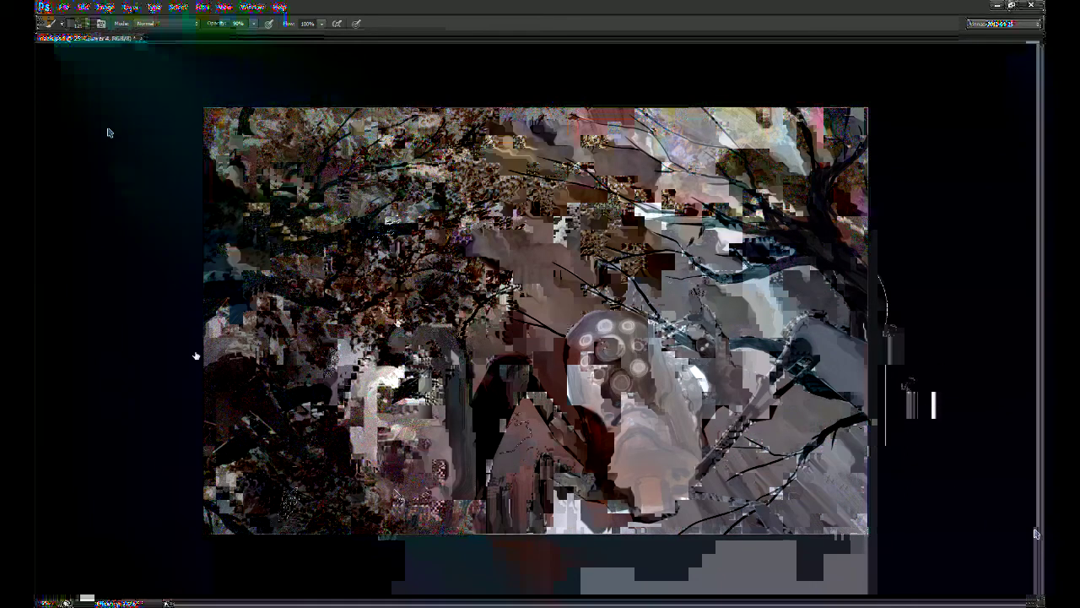
pyautogui.hotkey('ctrl', 'alt', 'z')
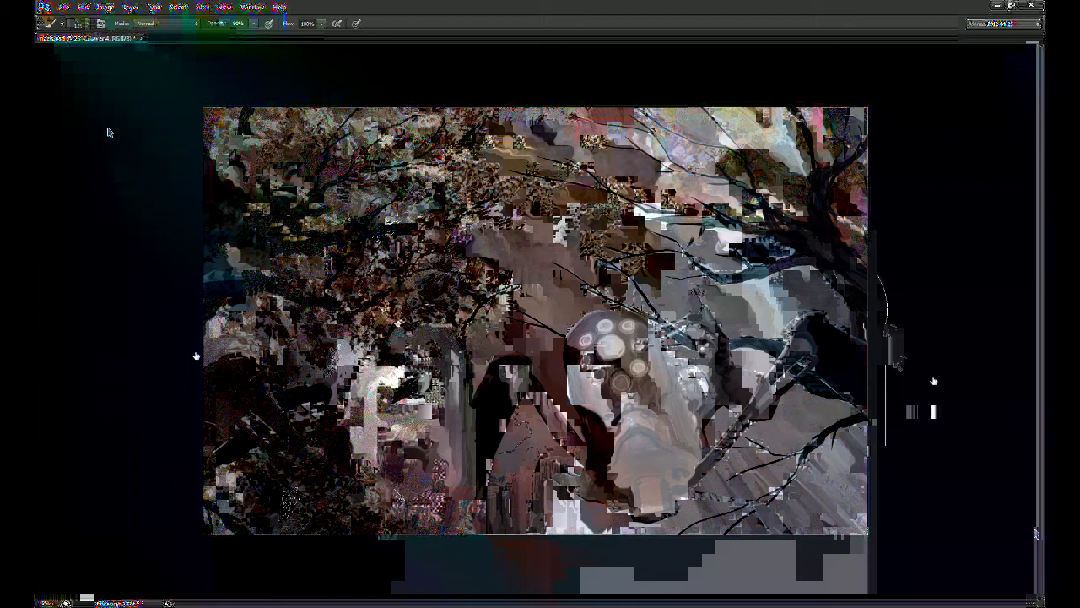
pyautogui.hotkey('ctrl', 'e')
# Step: Select the soldier with Quick Selection, adjust the selection with the Lasso, and copy the soldier onto a new layer
pyautogui.press('l')
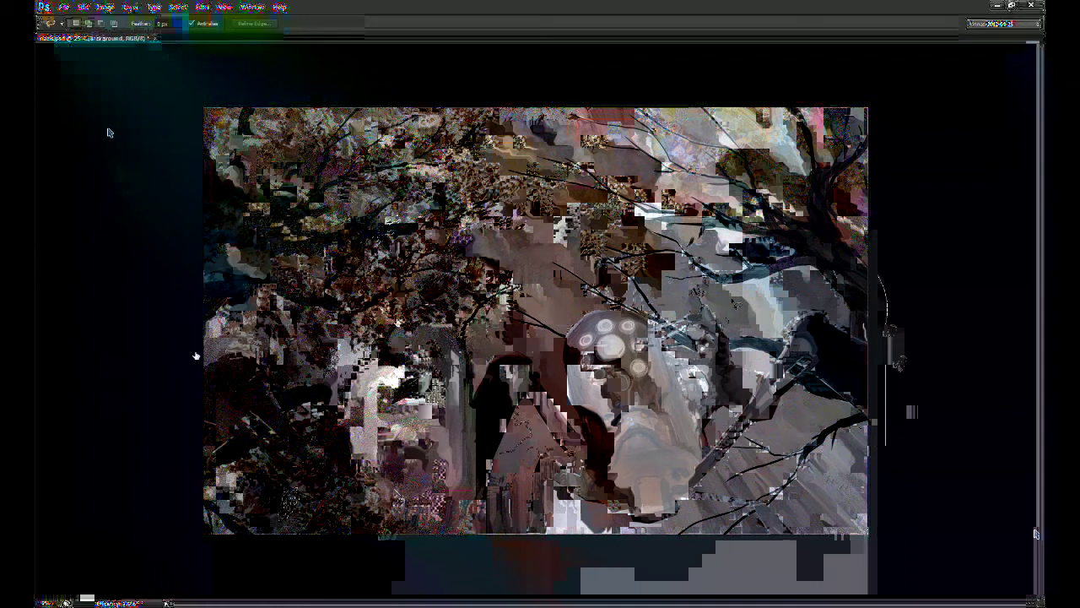
pyautogui.press('w')
pyautogui.moveTo(233, 348); pyautogui.dragTo(361, 276)
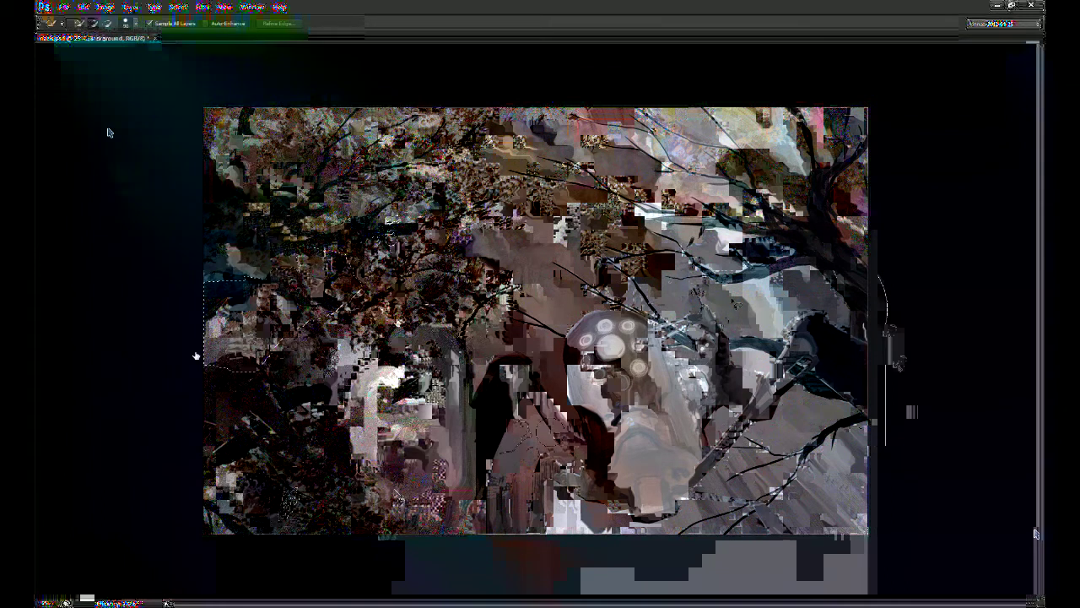
pyautogui.click(965, 577)
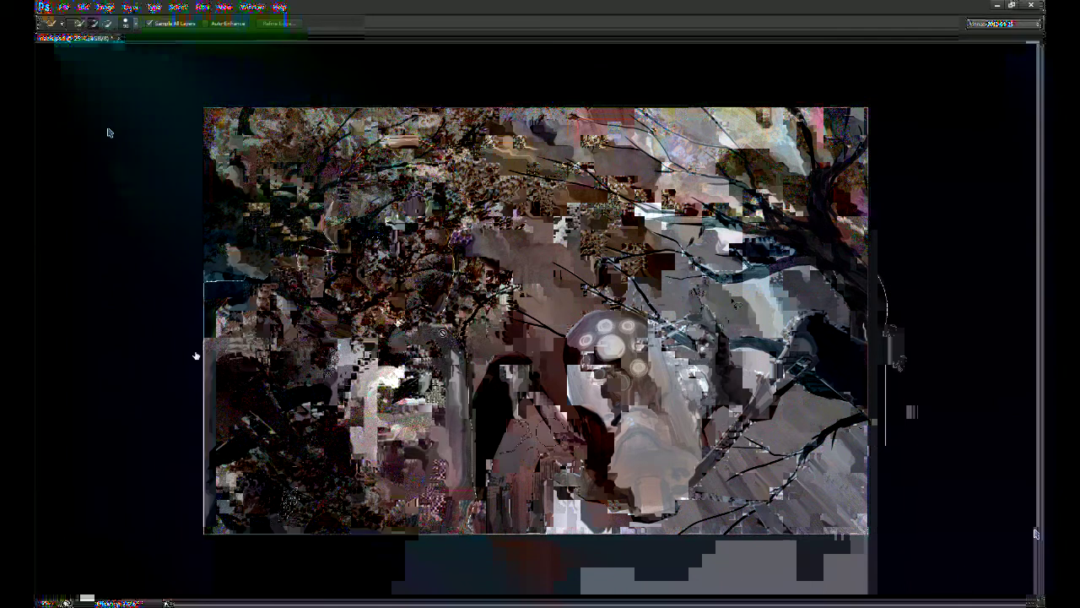
pyautogui.press('l')
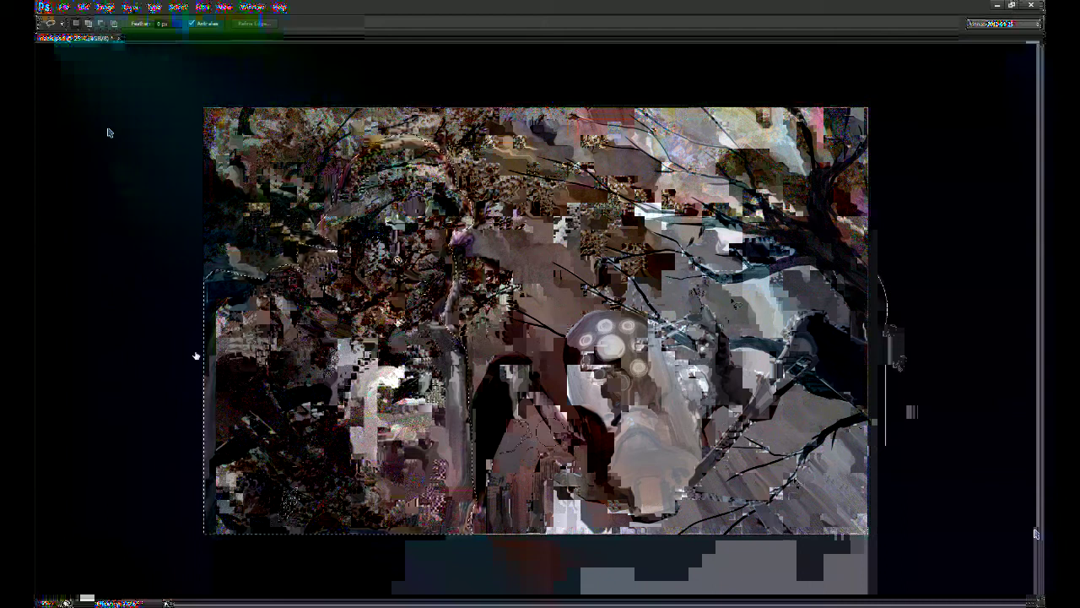
pyautogui.click(961, 413)
pyautogui.hotkey('ctrl', 'j')
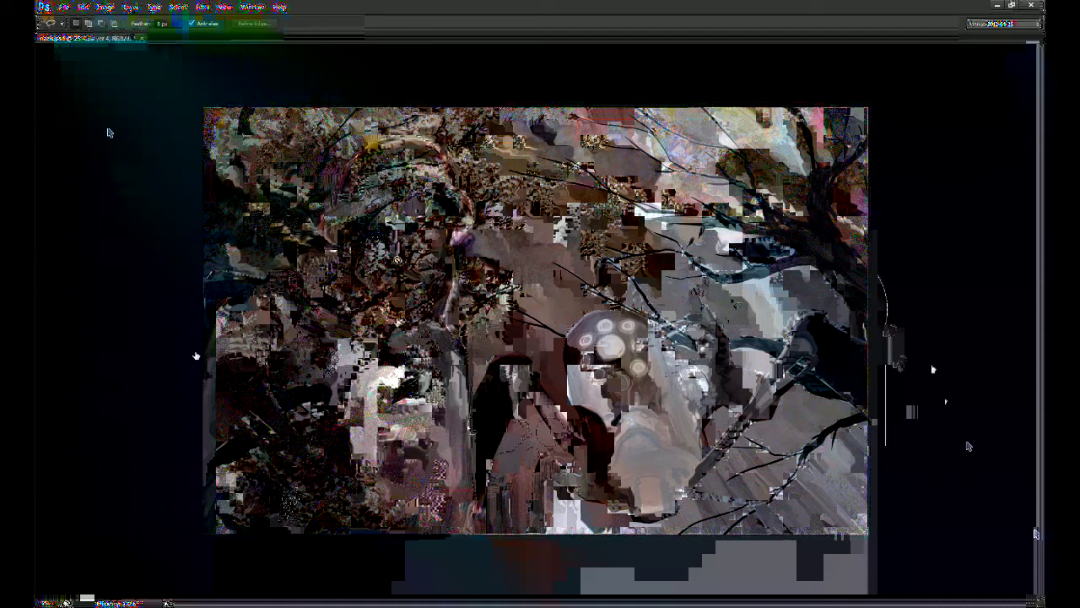
# Step: Lasso around the soldier's side of the picture, clear the selection, and hide the figure layers above the background
pyautogui.moveTo(468, 428)
pyautogui.mouseDown()
pyautogui.moveTo(157, 548)
pyautogui.moveTo(504, 101)
pyautogui.moveTo(538, 101)
pyautogui.mouseUp()
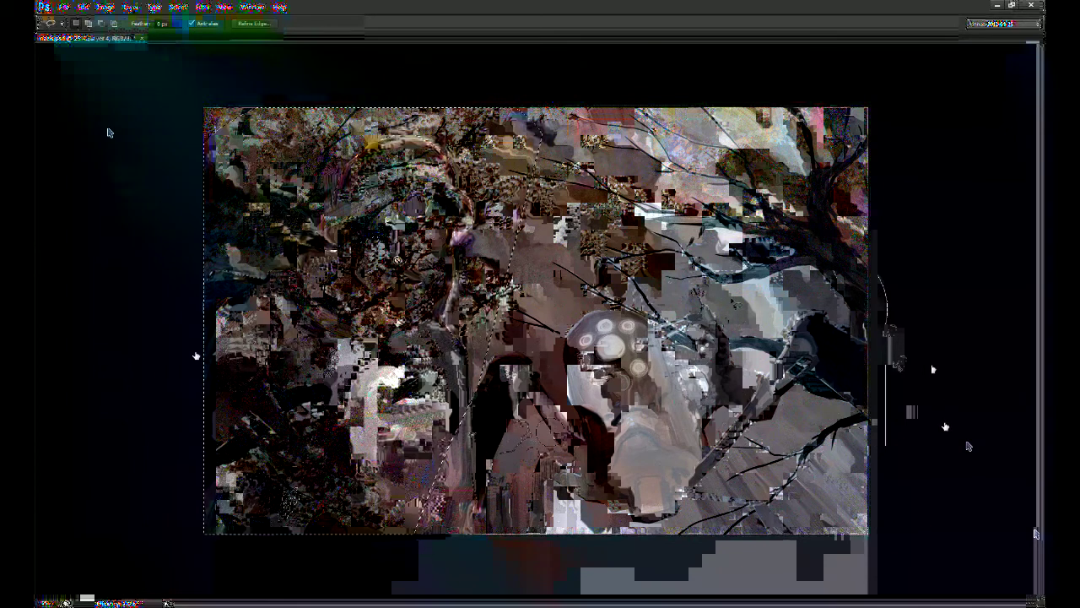
pyautogui.hotkey('ctrl', 'd')
pyautogui.click(933, 368)
pyautogui.click(953, 428)
# Step: Enlarge the Brush and paint soft tones over the background where the soldier stood, setting the brush opacity to 90%
pyautogui.press('b')
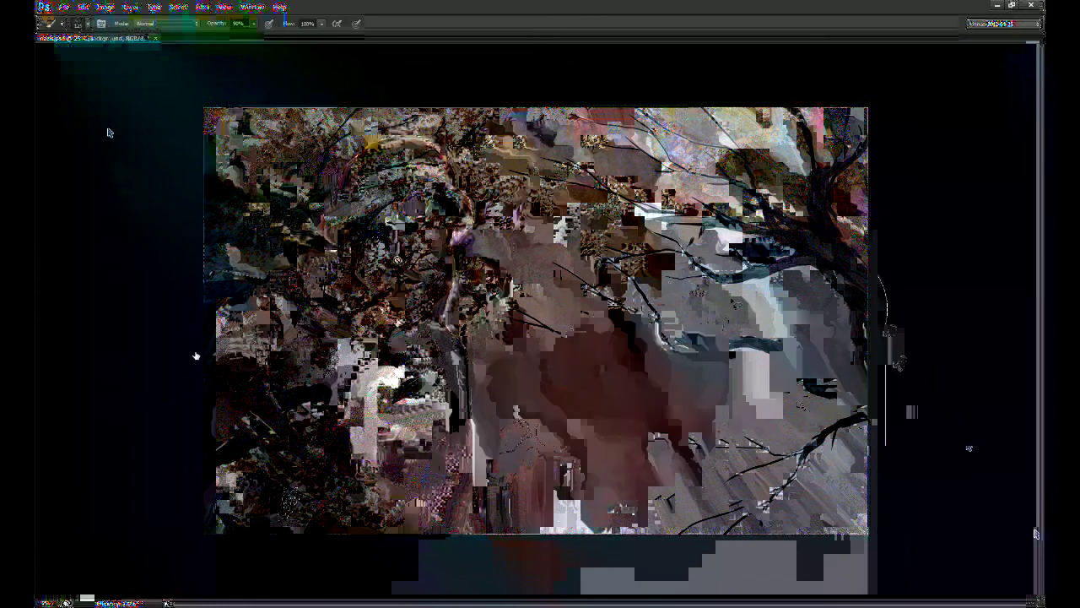
pyautogui.press(']')
pyautogui.press(']')
pyautogui.press(']')
pyautogui.press(']')
pyautogui.press(']')
pyautogui.moveTo(516, 400); pyautogui.dragTo(328, 504)
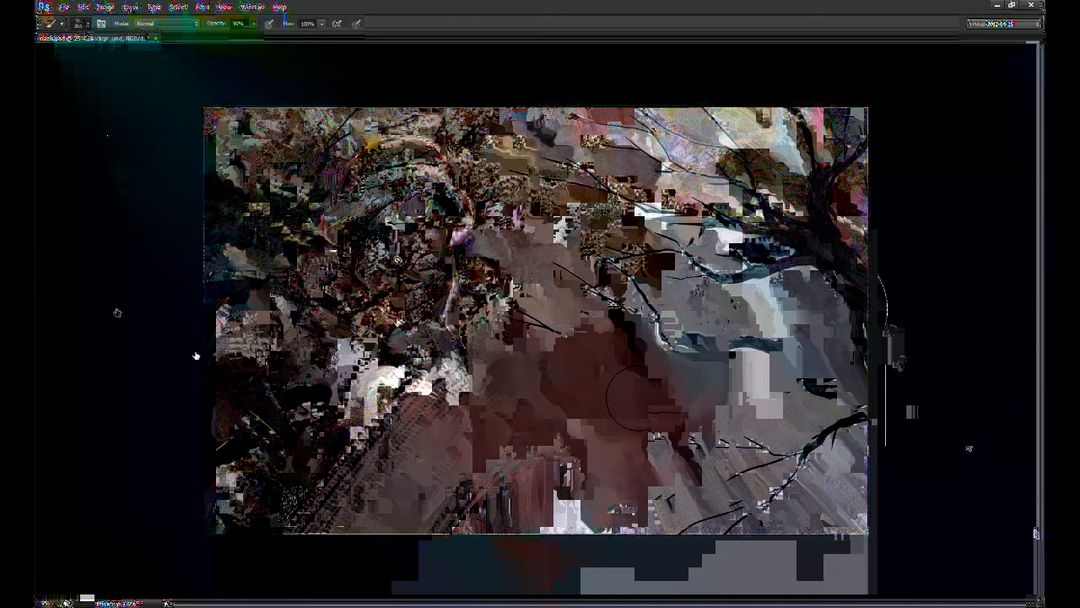
pyautogui.moveTo(447, 380); pyautogui.dragTo(232, 454)
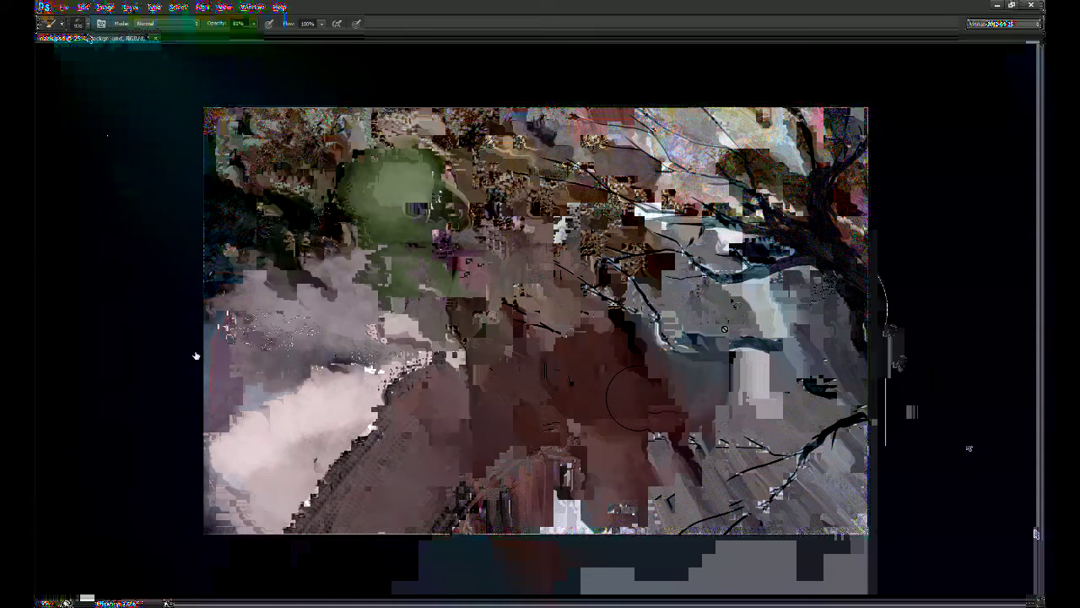
pyautogui.press('9')
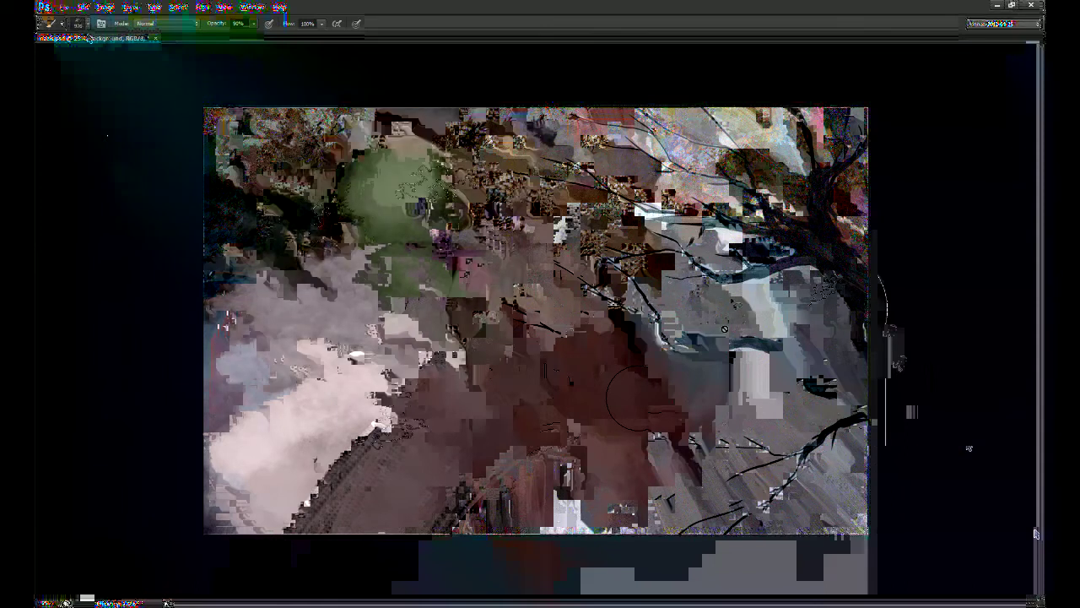
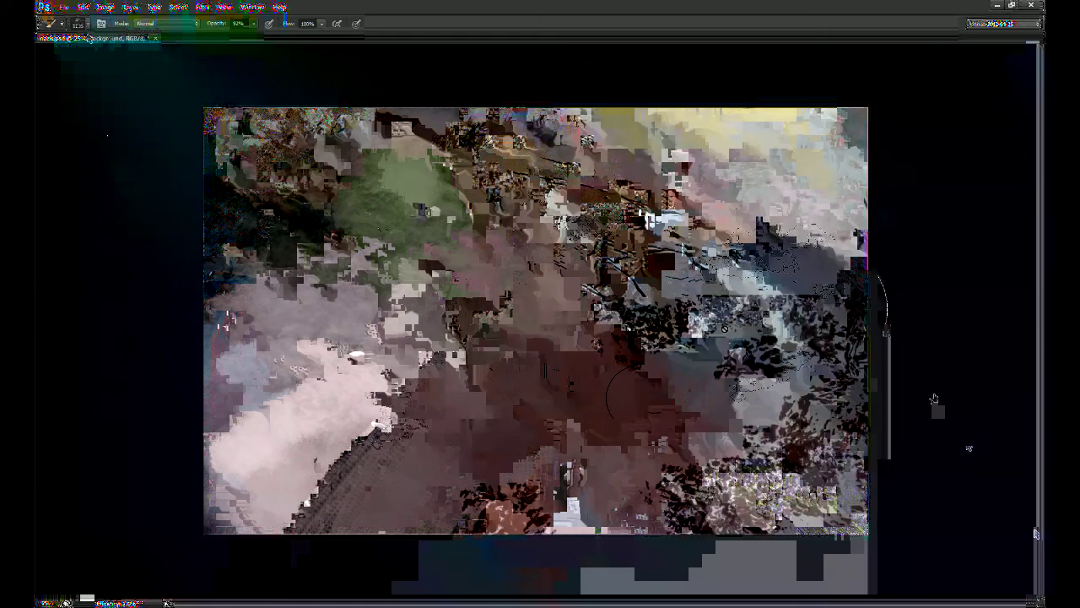
# Step: Rotate the robot layer slightly with Free Transform and shift it a little right and down
pyautogui.press('v')
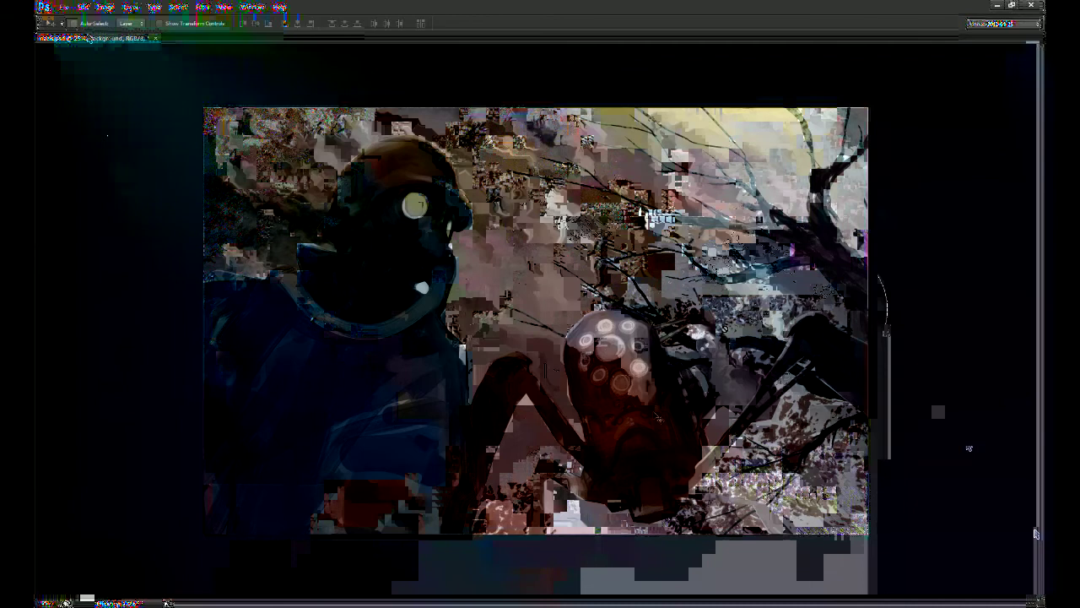
pyautogui.moveTo(660, 417); pyautogui.dragTo(670, 422)
pyautogui.hotkey('ctrl', 't')
pyautogui.press('Return')
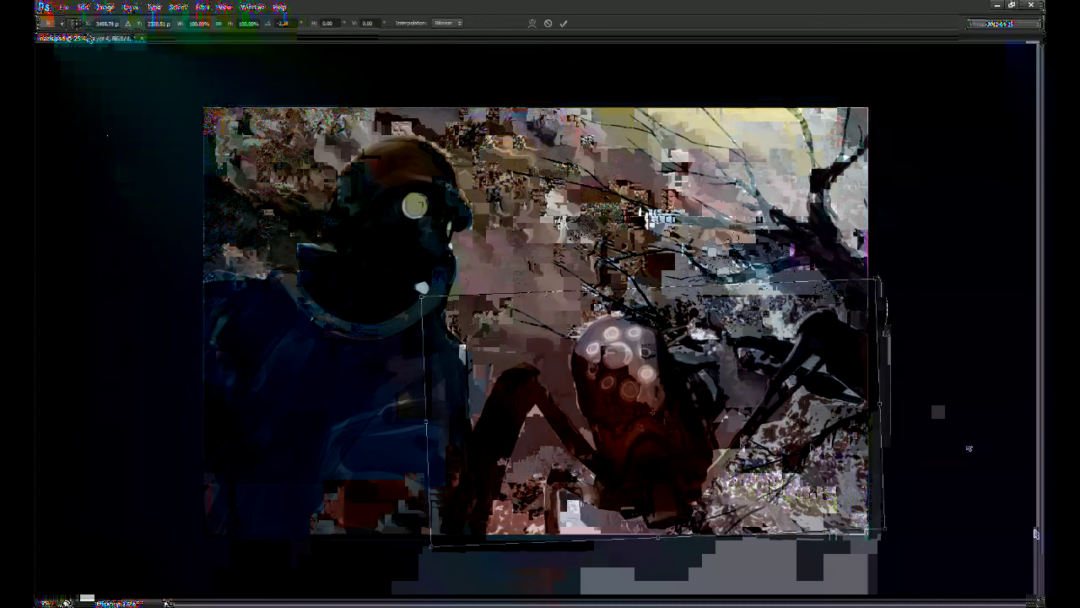
pyautogui.moveTo(766, 461); pyautogui.dragTo(763, 459)
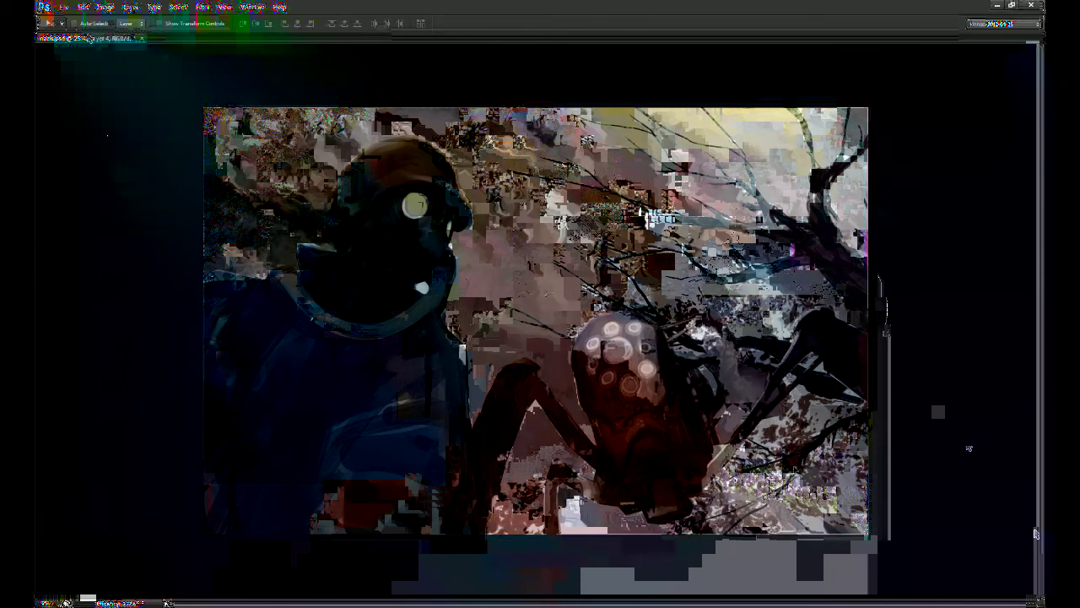
pyautogui.press('Right')
pyautogui.hotkey('ctrl', 't')
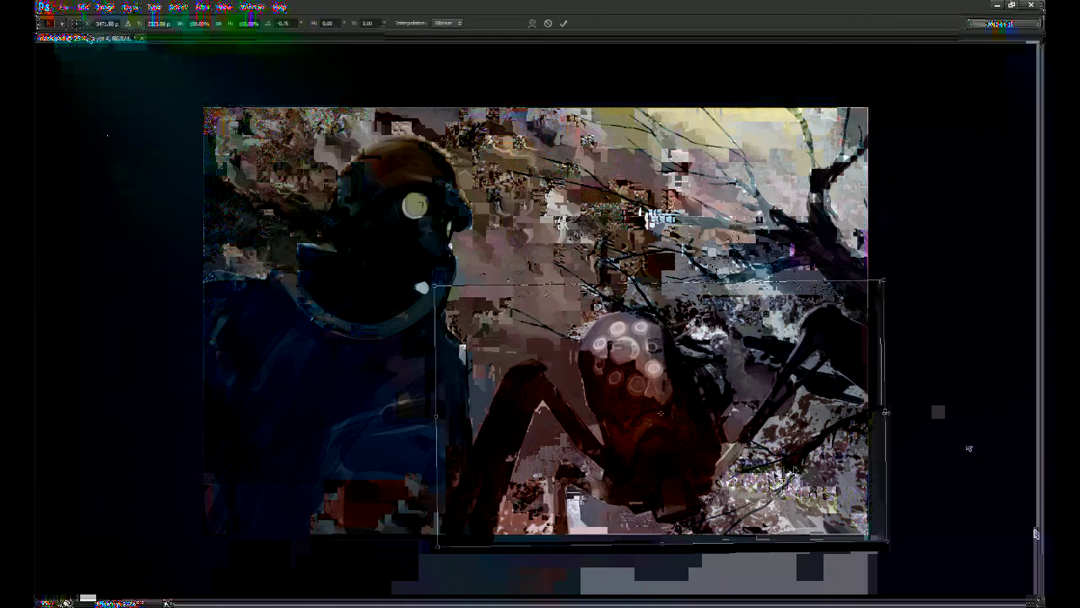
pyautogui.press('Return')
pyautogui.hotkey('shift', 'Down')
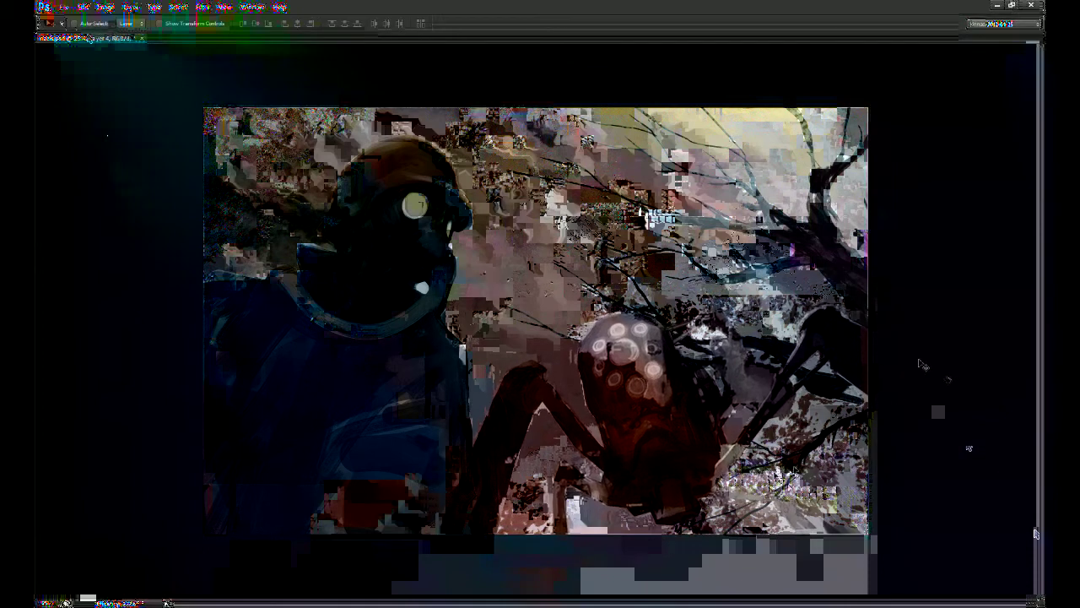
# Step: Burn the shadows down the robot's head and body, and nudge the robot layer left
pyautogui.press('o')
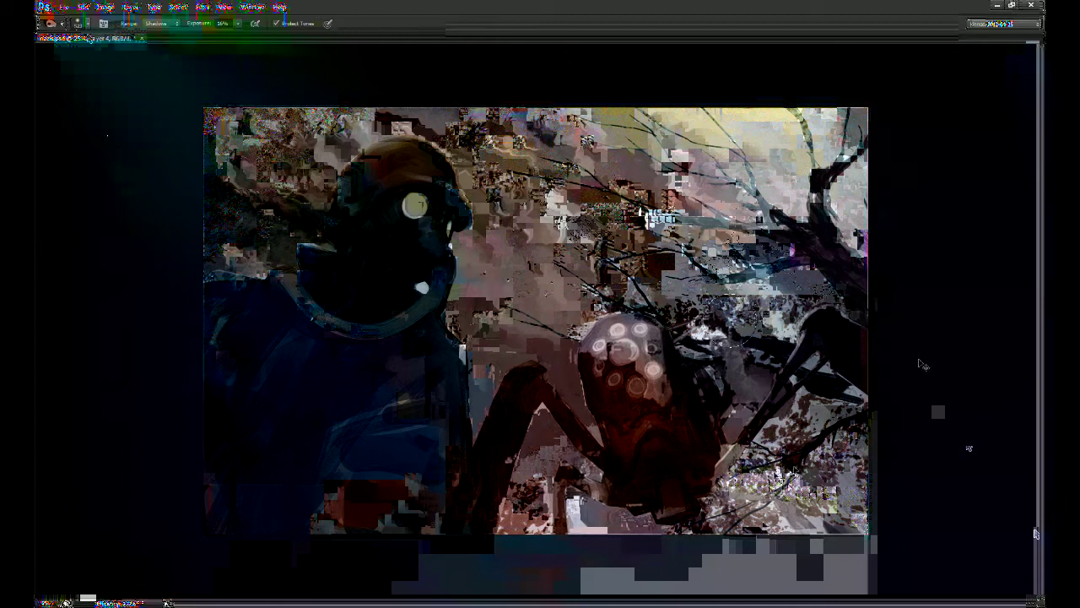
pyautogui.moveTo(655, 344)
pyautogui.mouseDown()
pyautogui.moveTo(677, 472)
pyautogui.moveTo(653, 456)
pyautogui.mouseUp()
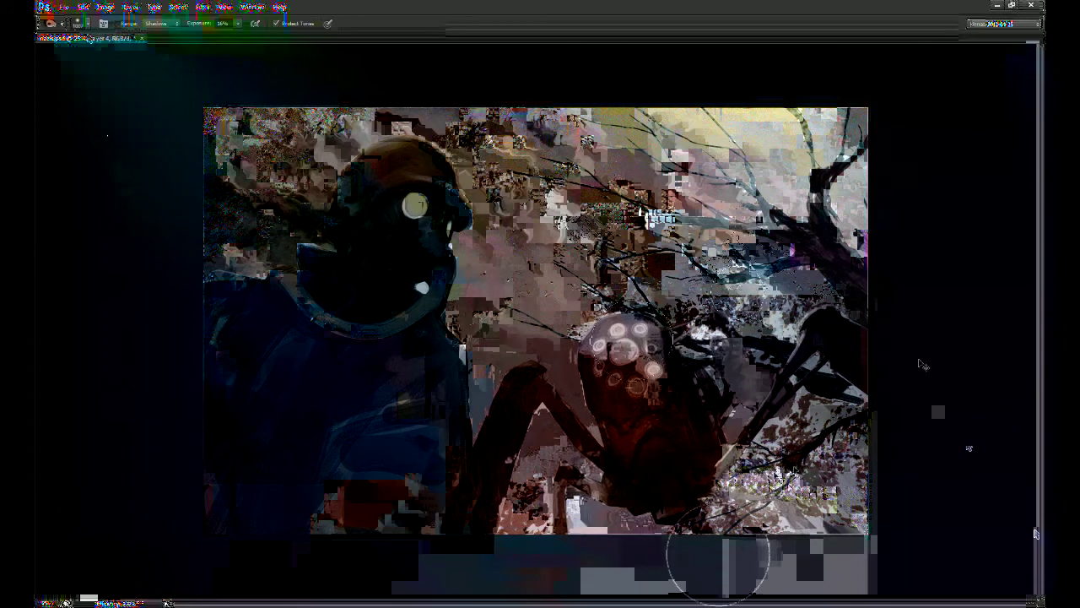
pyautogui.press('v')
pyautogui.hotkey('shift', 'Left')
pyautogui.hotkey('shift', 'Left')
pyautogui.hotkey('shift', 'Left')
pyautogui.hotkey('shift', 'Left')
pyautogui.hotkey('shift', 'Left')
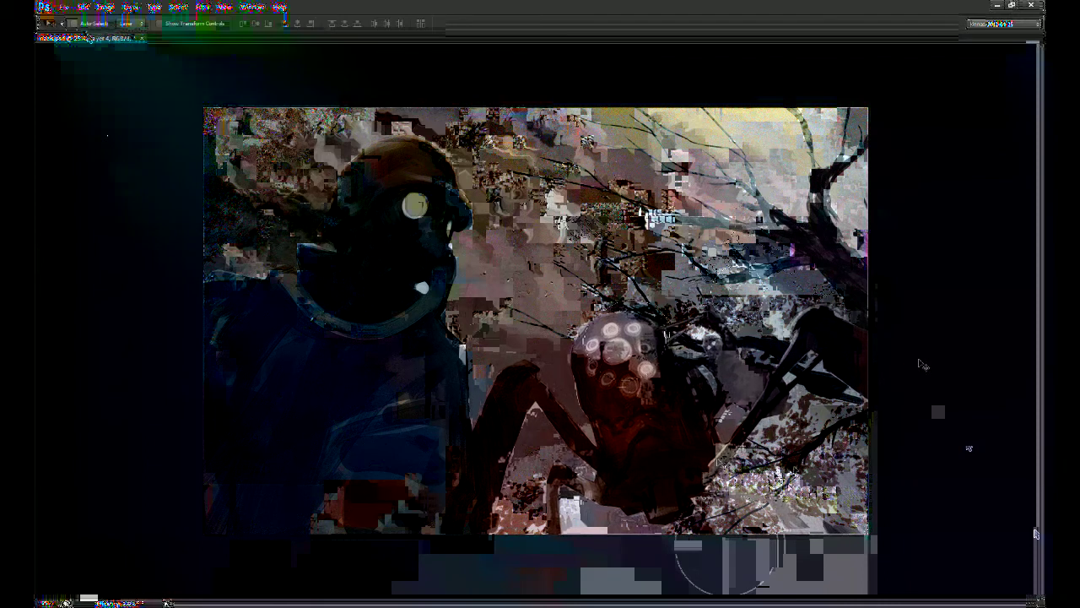
# Step: Select the soldier's layer, try a Dodge stroke over the helmet, and undo it
pyautogui.click(935, 368)
pyautogui.press('b')
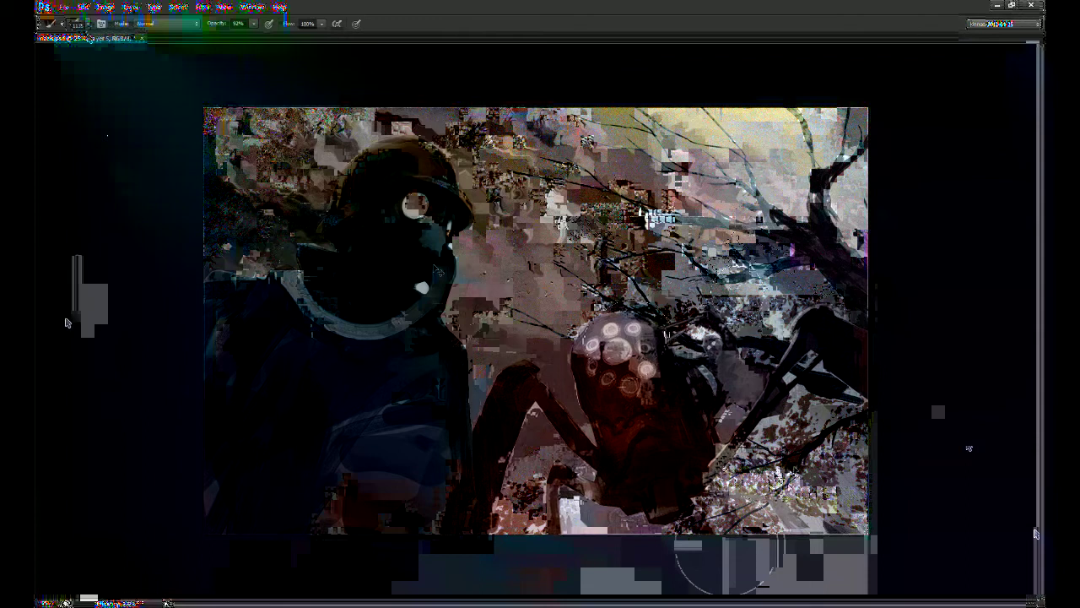
pyautogui.click(78, 320)
pyautogui.moveTo(361, 175); pyautogui.dragTo(360, 163)
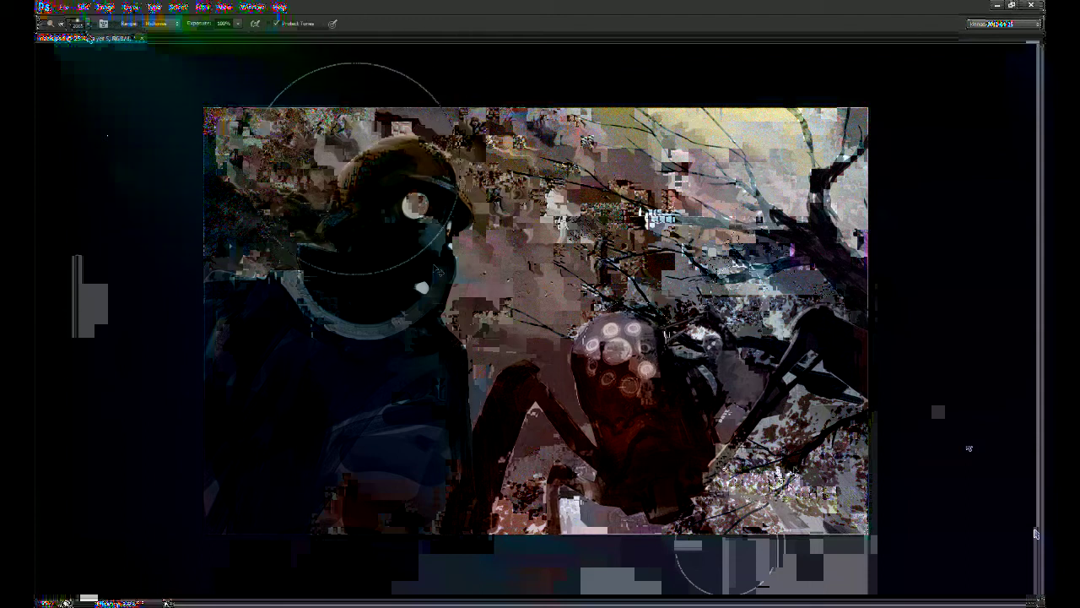
pyautogui.hotkey('ctrl', 'z')
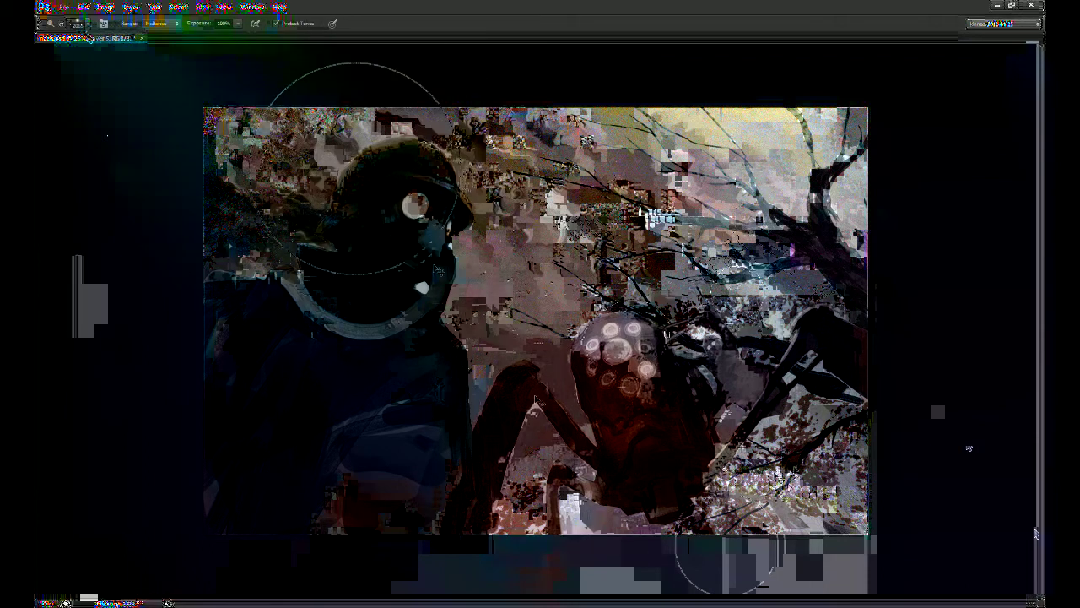
# Step: Try a Paint Bucket fill in the mirrored picture, undo it, and shift the soldier and robot layers slightly
pyautogui.press('g')
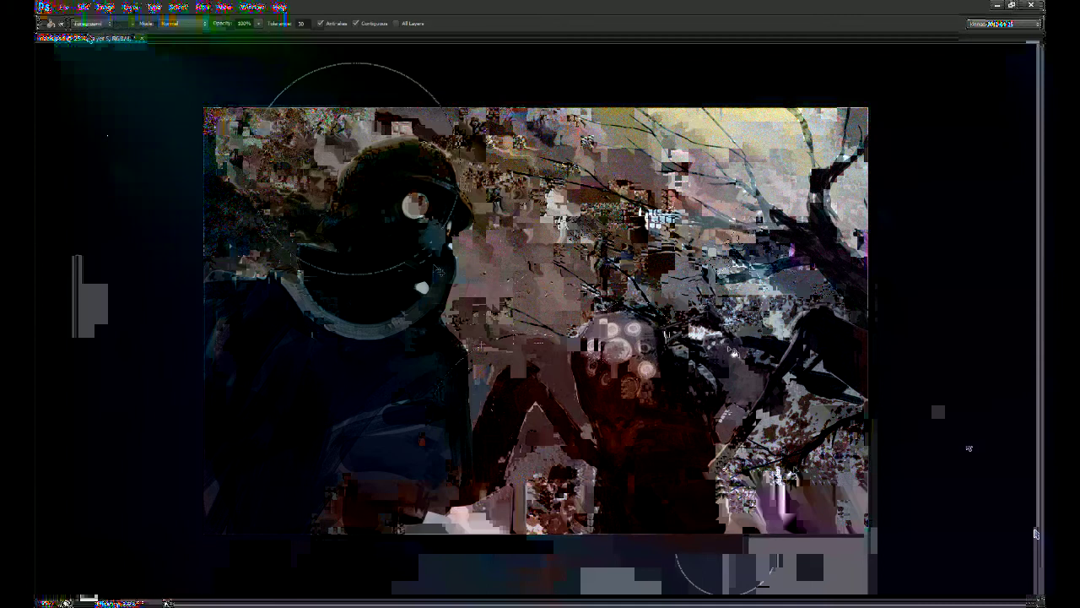
pyautogui.click(732, 351)
pyautogui.hotkey('ctrl', 'z')
pyautogui.press('v')
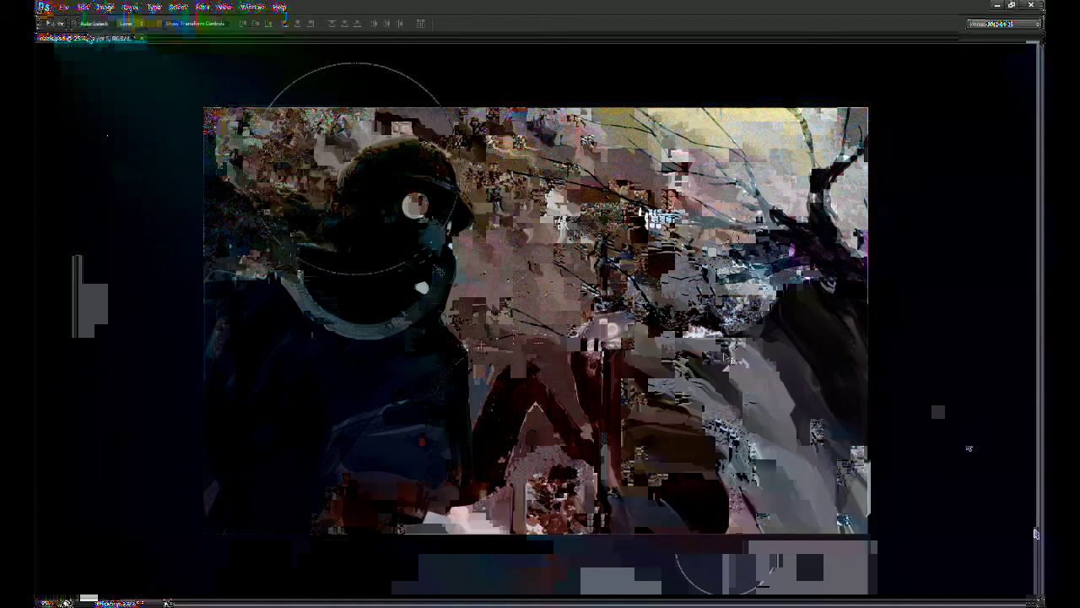
pyautogui.moveTo(727, 357); pyautogui.dragTo(734, 359)
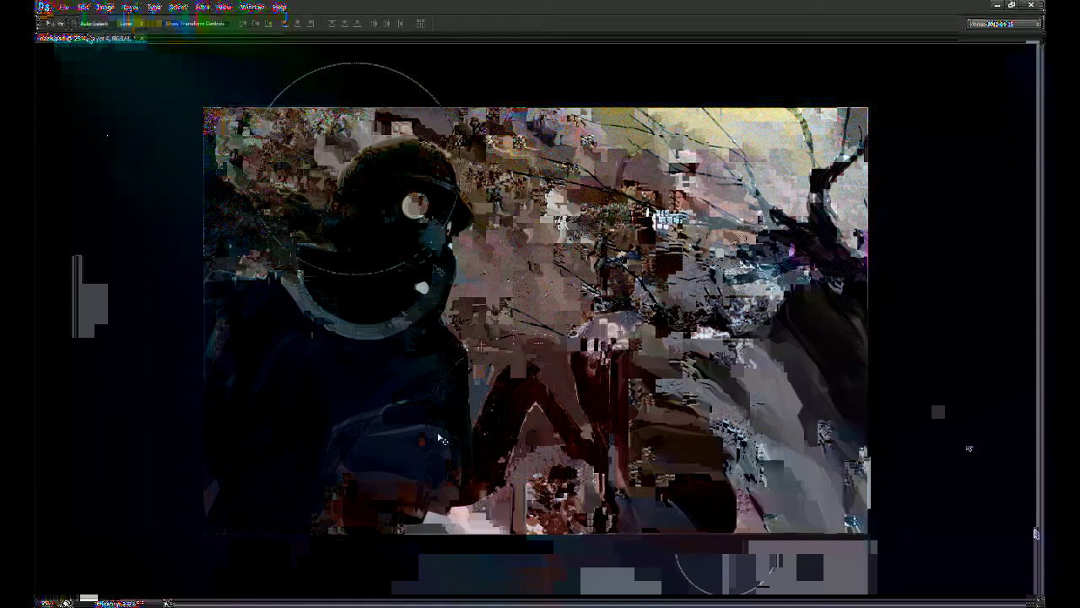
pyautogui.moveTo(804, 397); pyautogui.dragTo(800, 398)
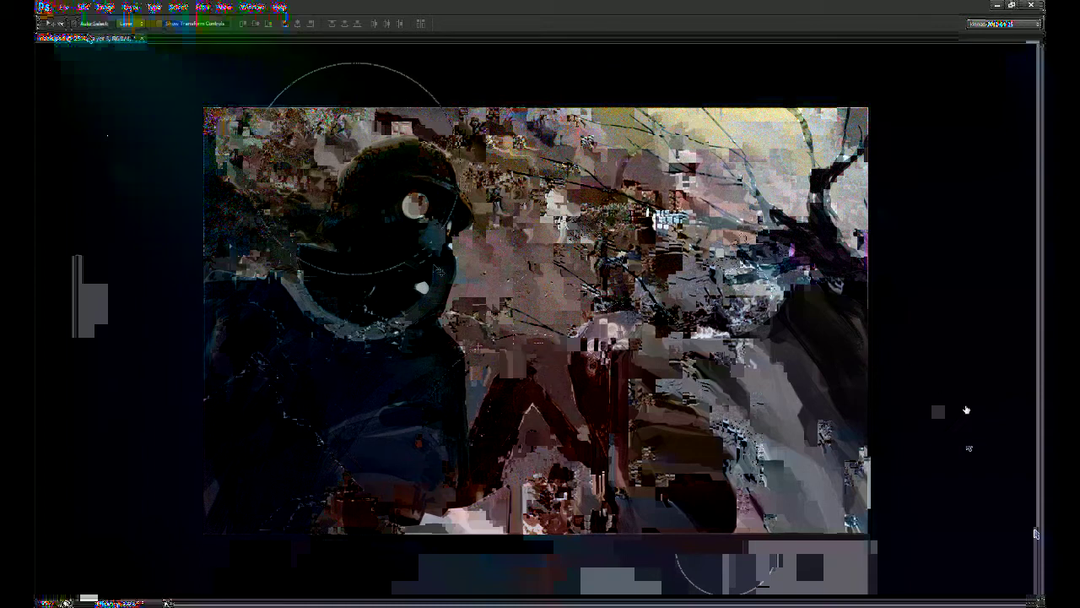
# Step: Select several figure layers together and undo the last layer change
pyautogui.click(938, 381)
pyautogui.click(943, 398)
pyautogui.click(976, 400)
pyautogui.keyDown('shift'); pyautogui.click(980, 386); pyautogui.keyUp('shift')
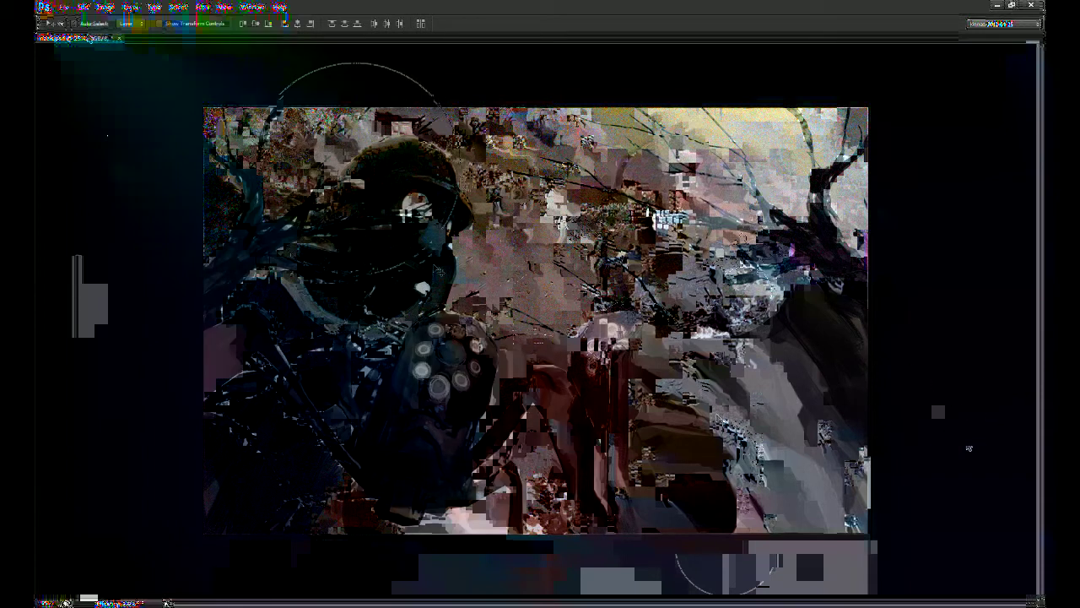
pyautogui.hotkey('ctrl', 'z')
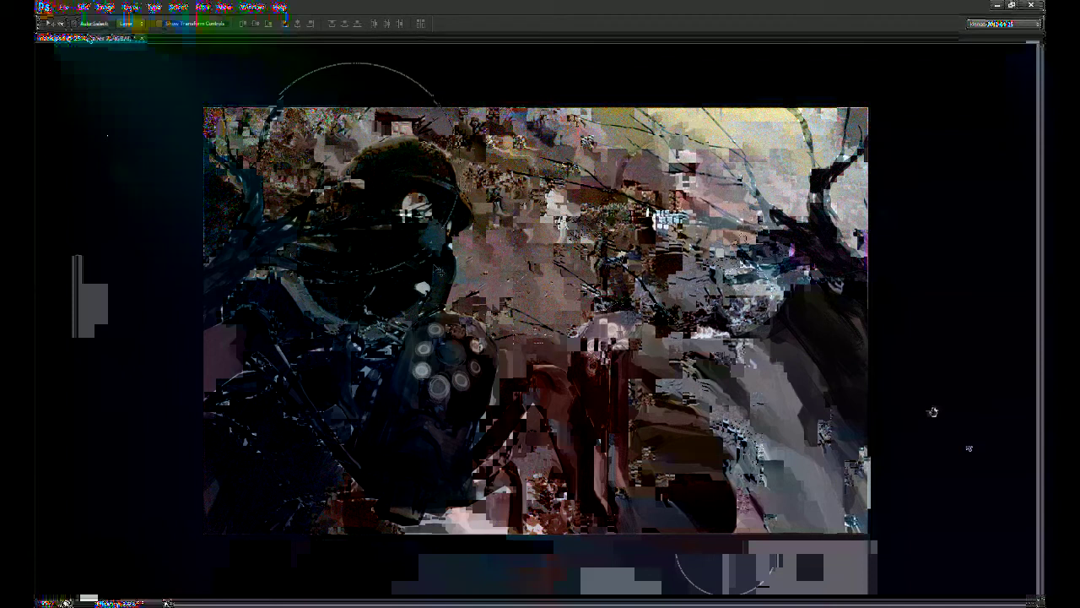
# Step: Try other layer changes and a small shift of the artwork, stepping back through them with undo
pyautogui.click(932, 411)
pyautogui.click(935, 394)
pyautogui.click(937, 379)
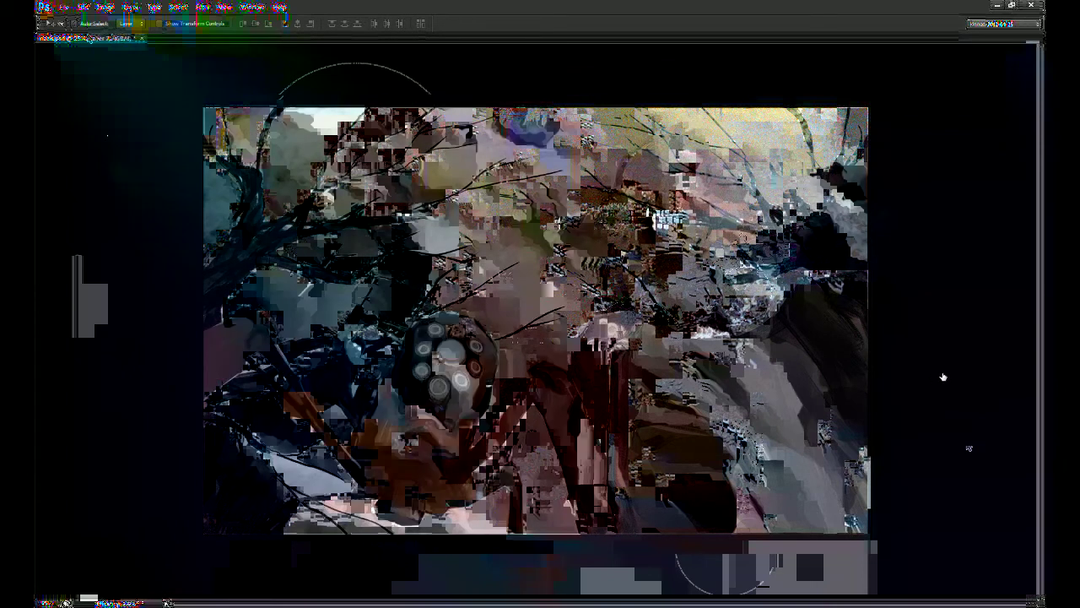
pyautogui.hotkey('ctrl', 'z')
pyautogui.hotkey('ctrl', 'z')
pyautogui.hotkey('ctrl', 'z')
pyautogui.moveTo(740, 428); pyautogui.dragTo(742, 436)
pyautogui.hotkey('ctrl', 'z')
pyautogui.hotkey('ctrl', 'z')
pyautogui.hotkey('ctrl', 'z')
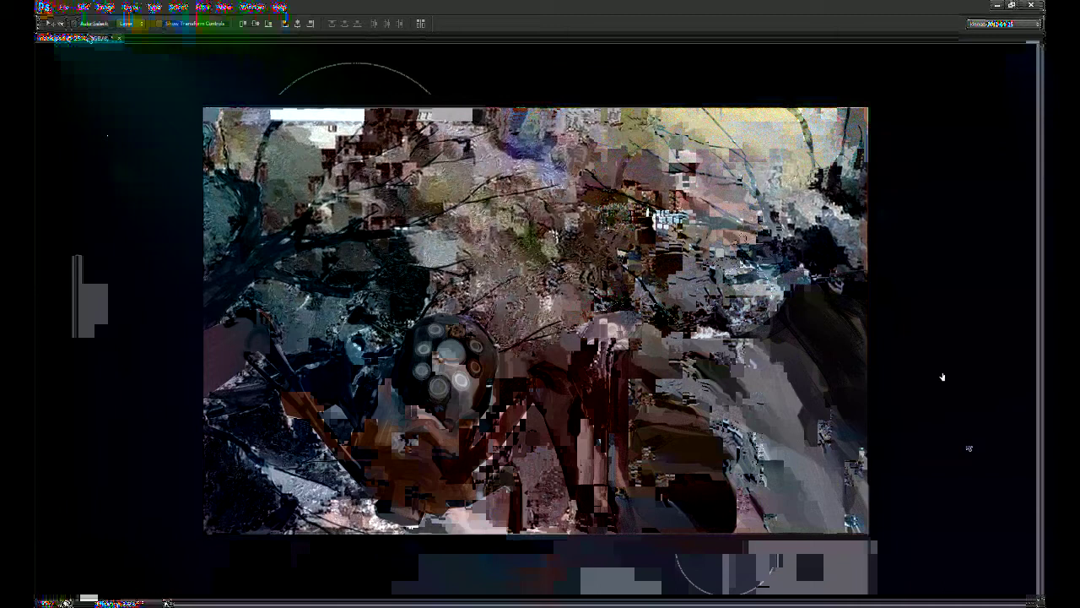
# Step: Undo the last layer change and move the robot layer slightly up and right
pyautogui.press('b')
pyautogui.click(932, 415)
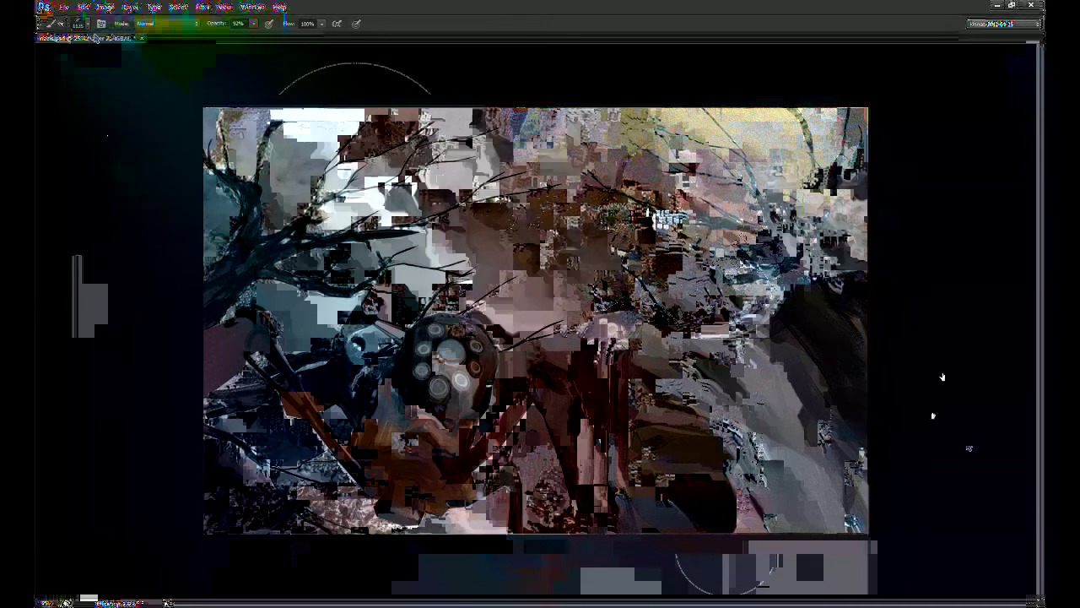
pyautogui.hotkey('ctrl', 'z')
pyautogui.moveTo(458, 424); pyautogui.dragTo(446, 458)
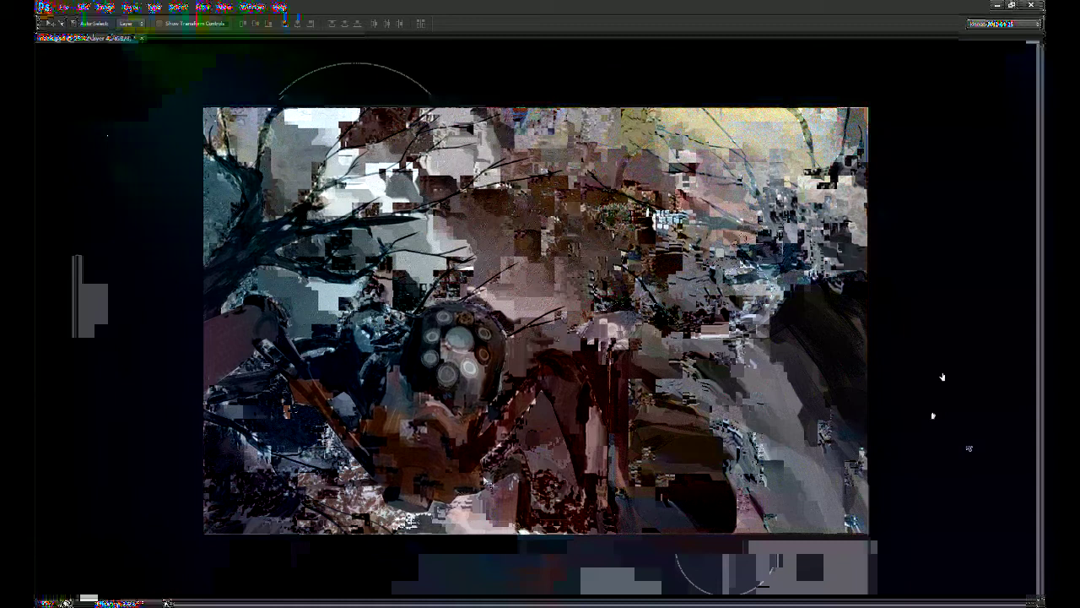
# Step: Glaze over the robot's lower left legs and the base of the tree with a large brush at 30% opacity
pyautogui.click(949, 363)
pyautogui.press('b')
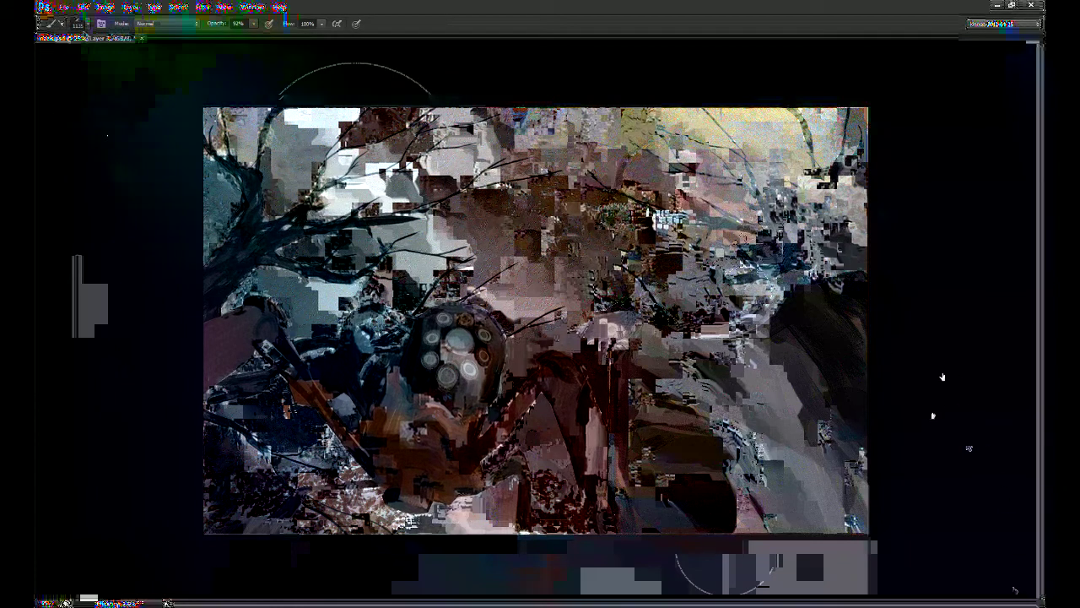
pyautogui.press(']')
pyautogui.moveTo(338, 342); pyautogui.dragTo(347, 343)
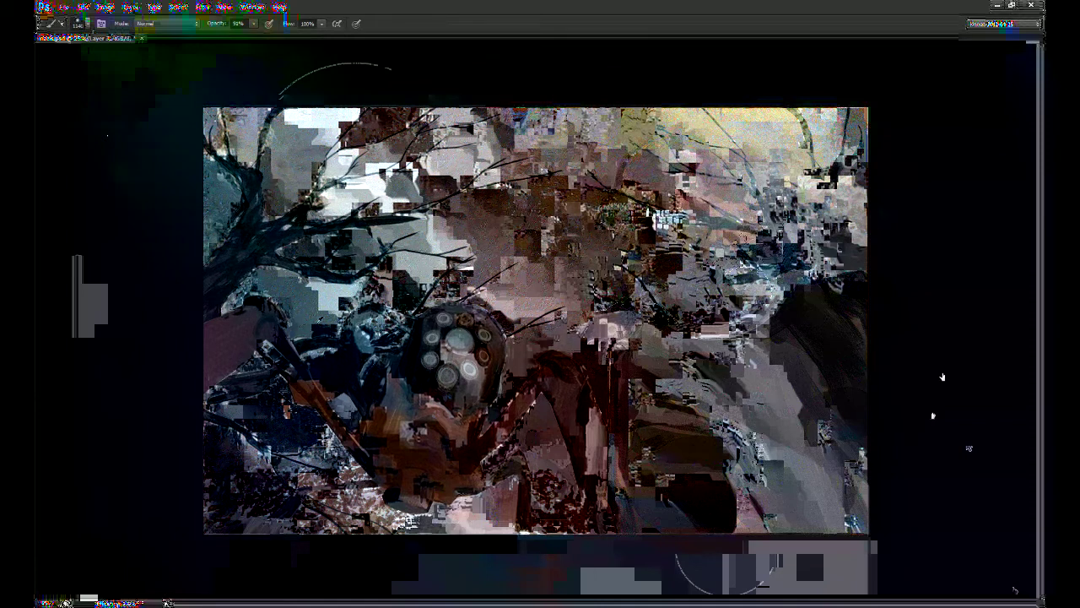
pyautogui.press('3')
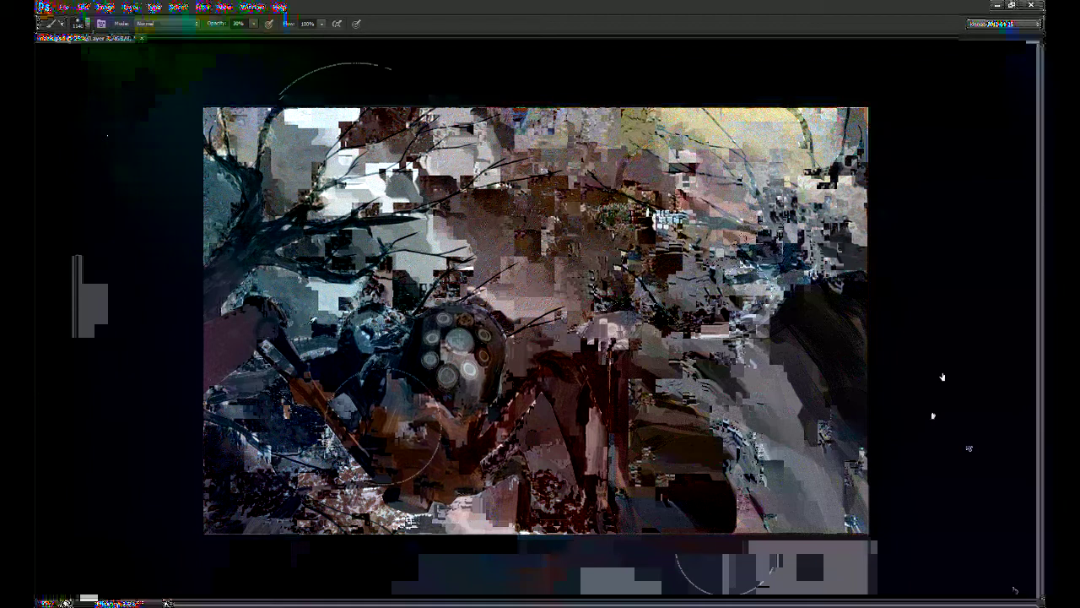
pyautogui.moveTo(344, 449); pyautogui.dragTo(260, 460)
pyautogui.moveTo(291, 299); pyautogui.dragTo(236, 295)
pyautogui.moveTo(549, 302); pyautogui.dragTo(557, 303)
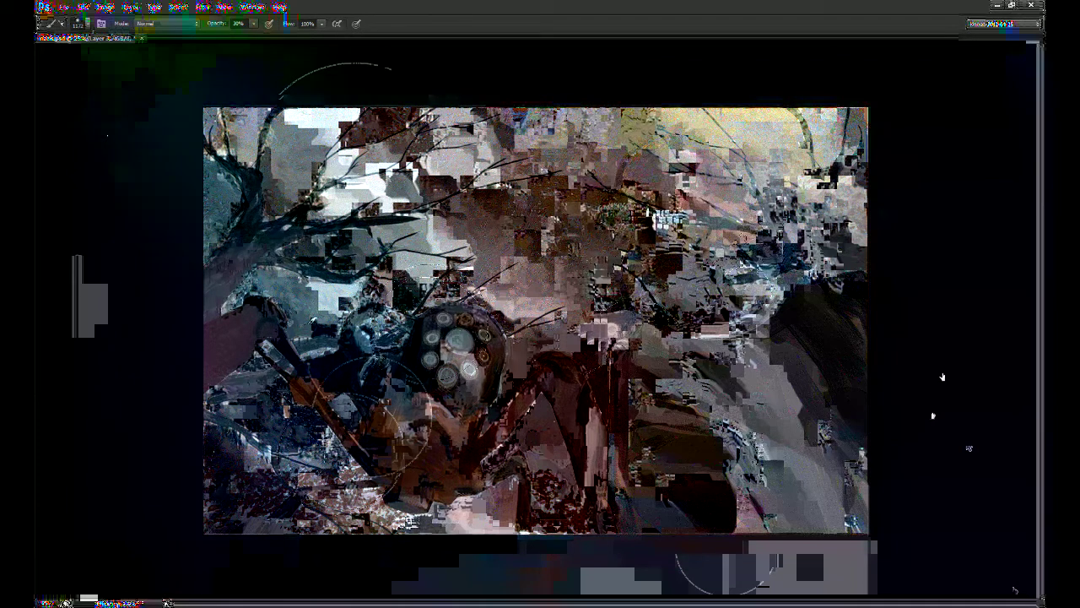
# Step: Brush broad, low-opacity strokes over the robot's body, its right-hand legs and the ground beneath the figures
pyautogui.moveTo(372, 415); pyautogui.dragTo(409, 385)
pyautogui.moveTo(609, 341); pyautogui.dragTo(562, 390)
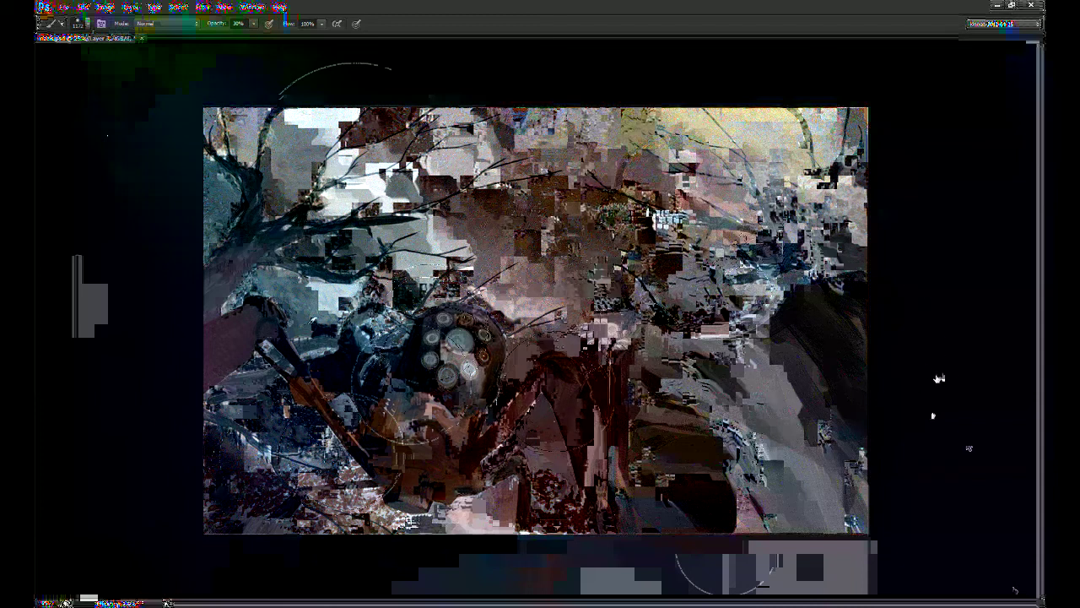
pyautogui.press(']')
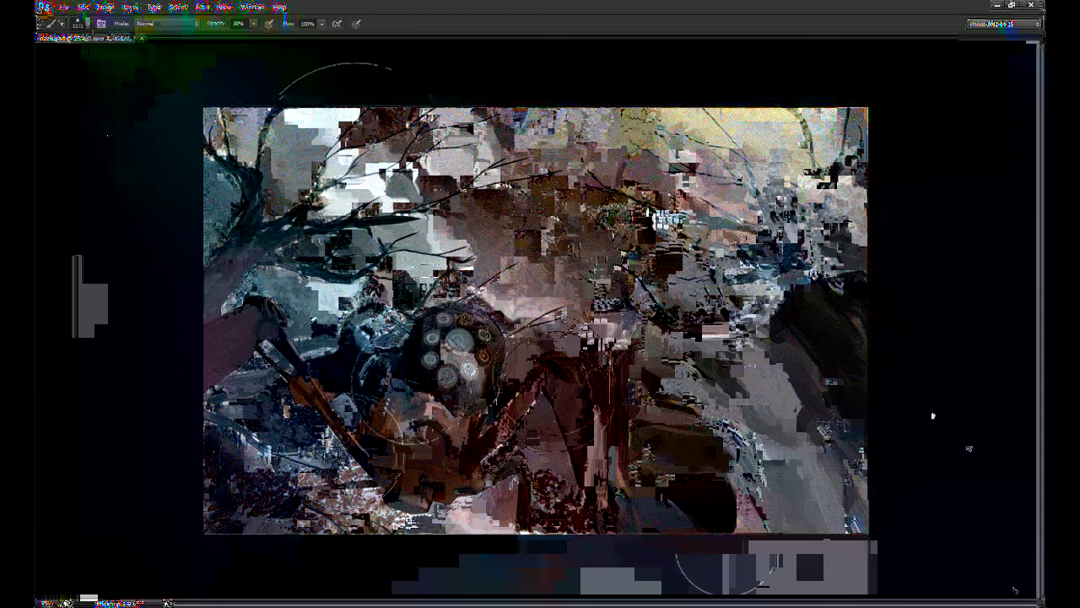
pyautogui.moveTo(591, 371); pyautogui.dragTo(485, 515)
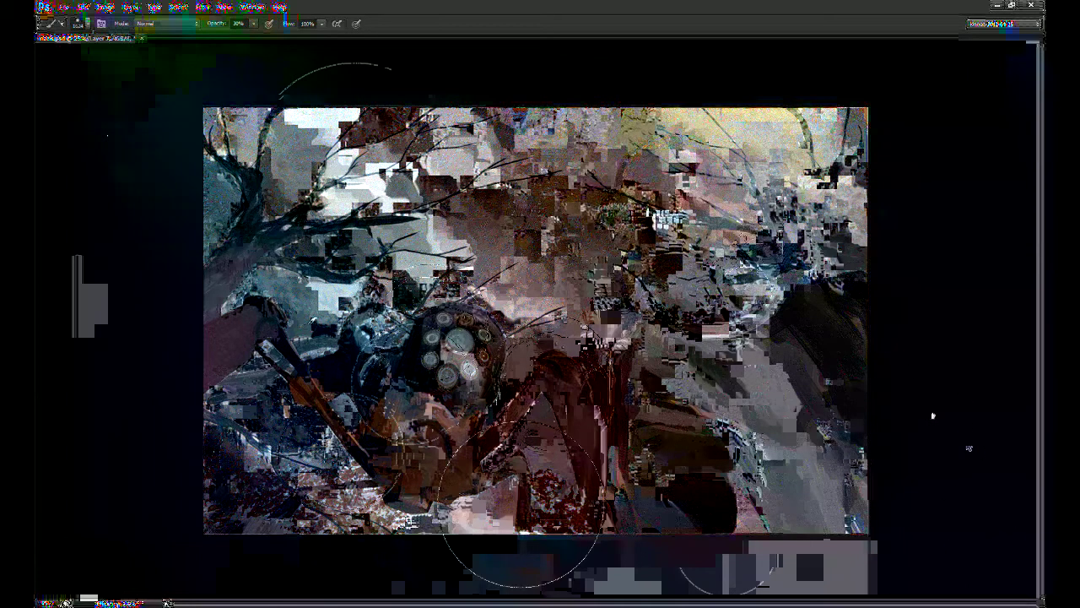
pyautogui.moveTo(462, 470); pyautogui.dragTo(687, 454)
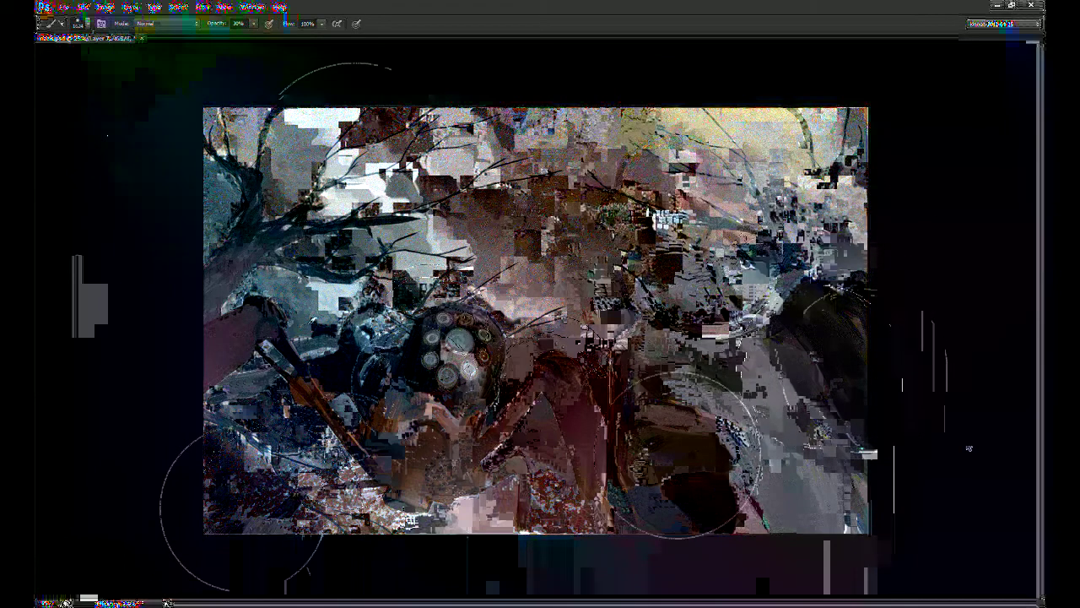
# Step: Move the soldier layer right and slightly down, and make the background layer active for brushwork
pyautogui.press('v')
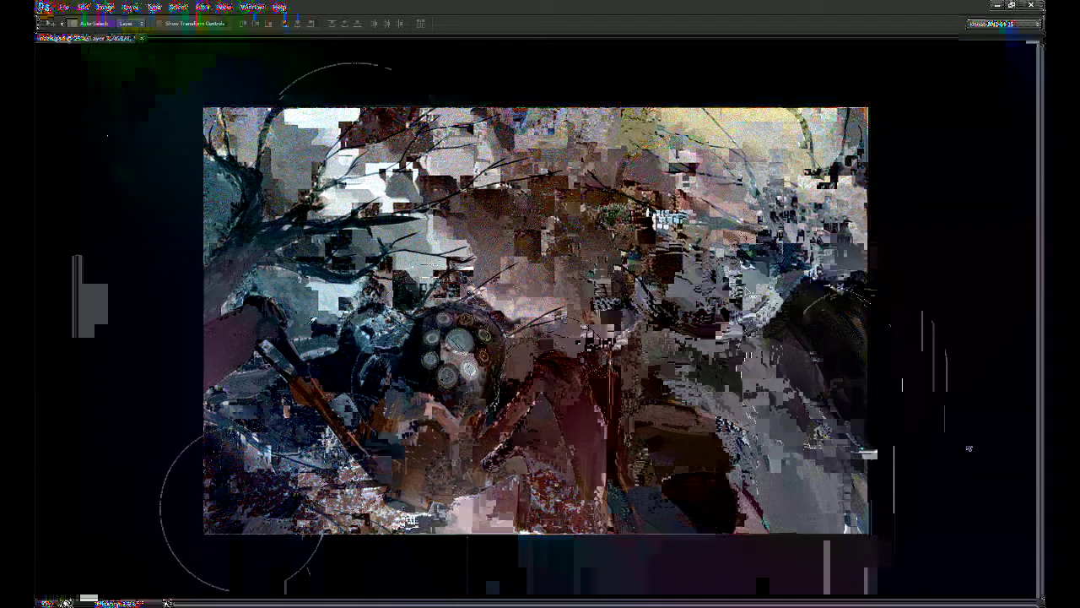
pyautogui.moveTo(748, 291); pyautogui.dragTo(900, 353)
pyautogui.click(969, 453)
pyautogui.press('b')
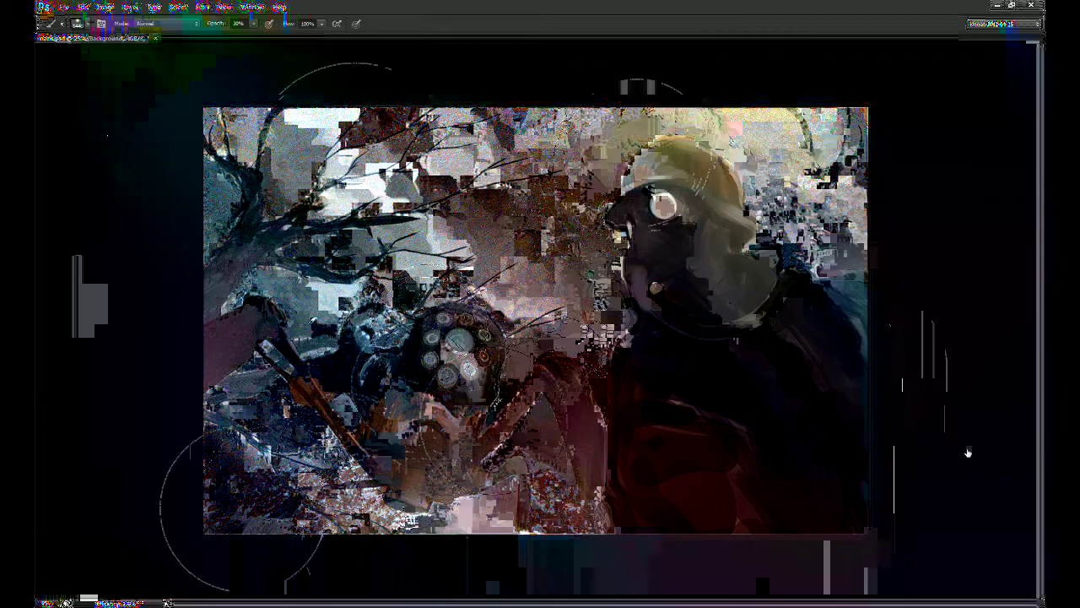
# Step: On the layer above, paint over the robot's head and body in Overlay mode with a colour sampled from the soldier's coat
pyautogui.hotkey('alt', ']')
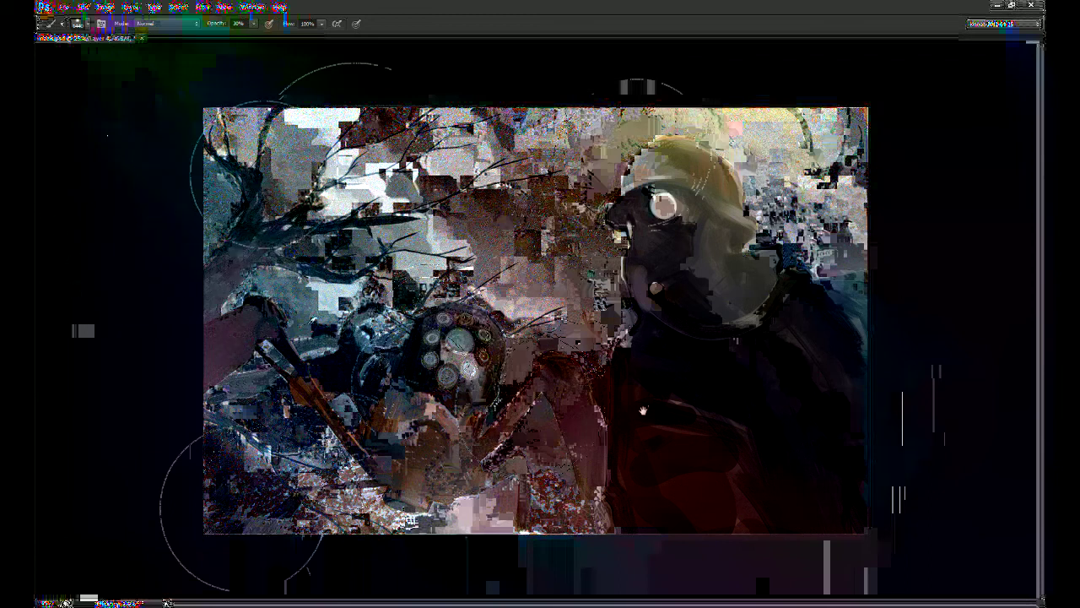
pyautogui.hotkey('shift', 'alt', 'o')
pyautogui.moveTo(403, 376); pyautogui.dragTo(419, 400)
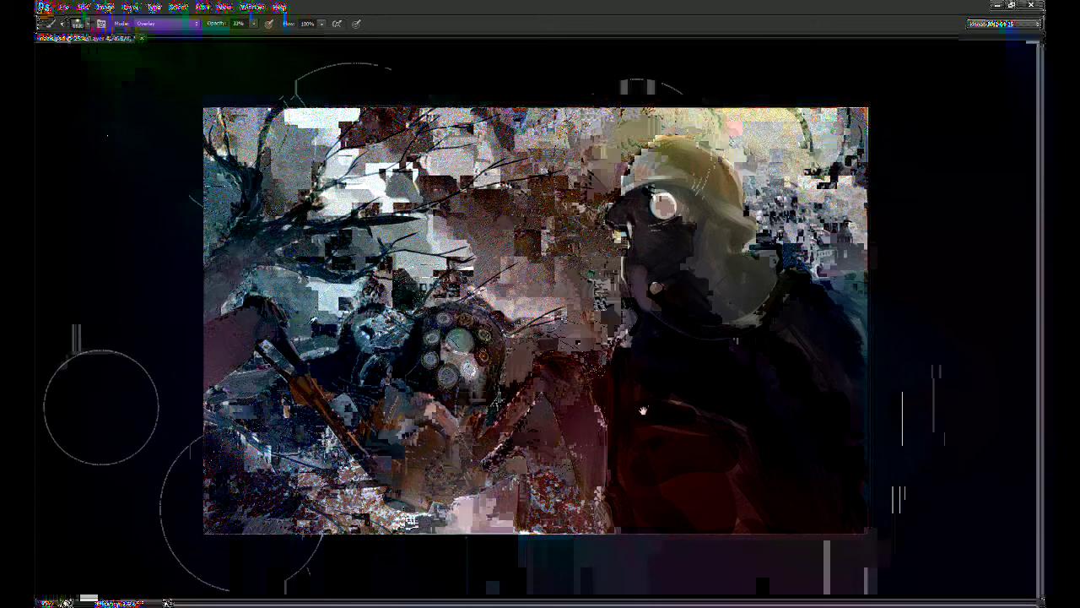
pyautogui.keyDown('alt'); pyautogui.click(701, 389); pyautogui.keyUp('alt')
pyautogui.moveTo(343, 329)
pyautogui.mouseDown()
pyautogui.moveTo(350, 344)
pyautogui.moveTo(411, 350)
pyautogui.mouseUp()
# Step: Add smaller Overlay strokes around the robot's eyes, lower body and nearest leg joint
pyautogui.press('[')
pyautogui.press('[')
pyautogui.moveTo(445, 393); pyautogui.dragTo(433, 392)
pyautogui.moveTo(540, 363)
pyautogui.mouseDown()
pyautogui.moveTo(518, 397)
pyautogui.moveTo(513, 382)
pyautogui.mouseUp()
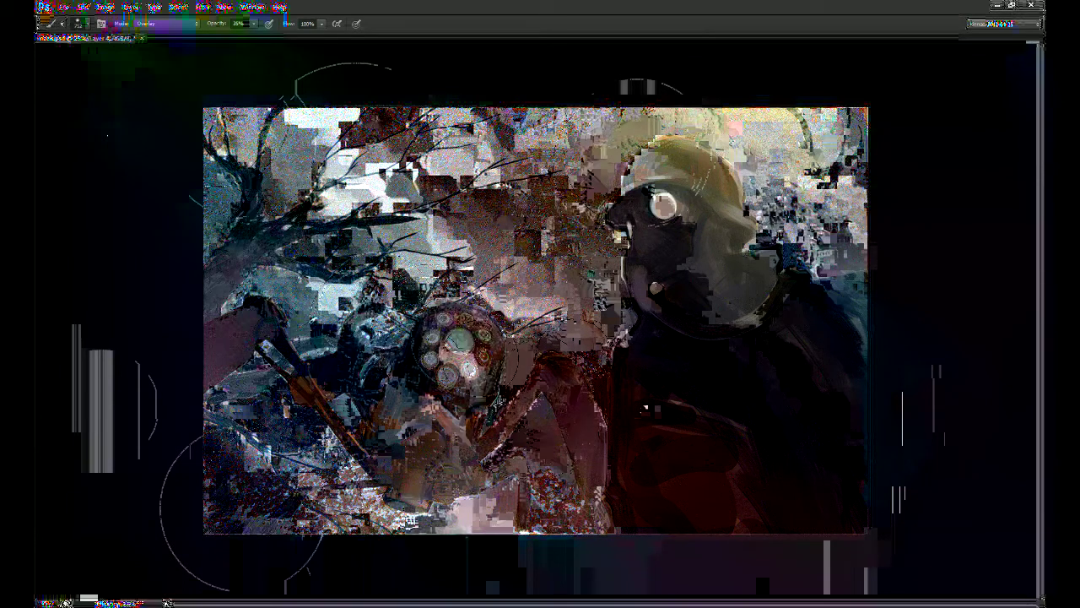
pyautogui.moveTo(456, 371); pyautogui.dragTo(463, 361)
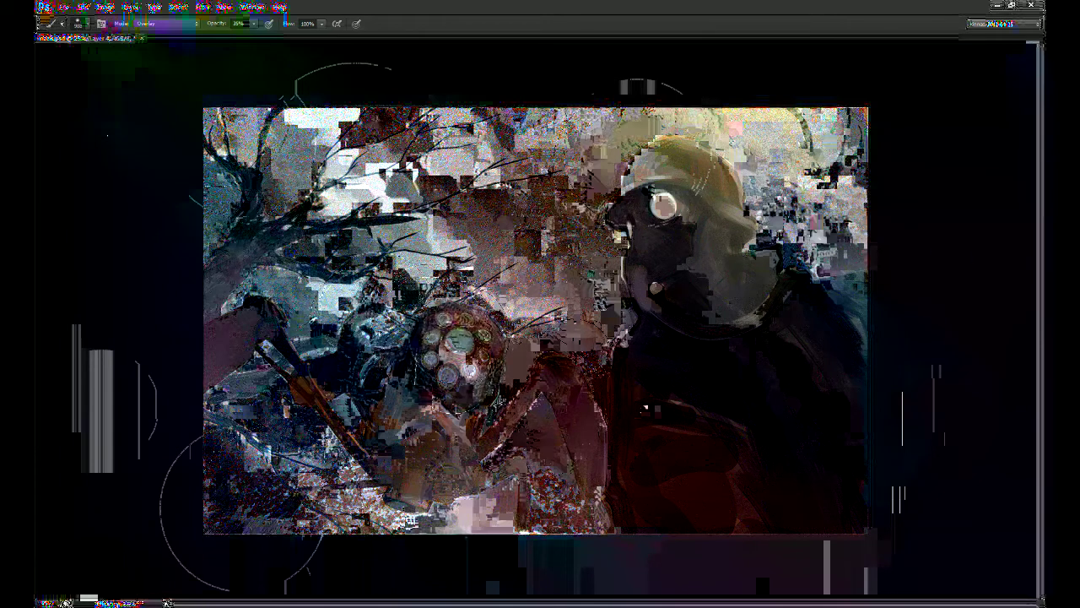
# Step: Merge the robot's active layer down and brighten the soldier's goggle lens and helmet rim with a smaller Overlay brush
pyautogui.hotkey('ctrl', 'e')
pyautogui.press('[')
pyautogui.press('[')
pyautogui.press('[')
pyautogui.press('[')
pyautogui.press('[')
pyautogui.click(669, 204)
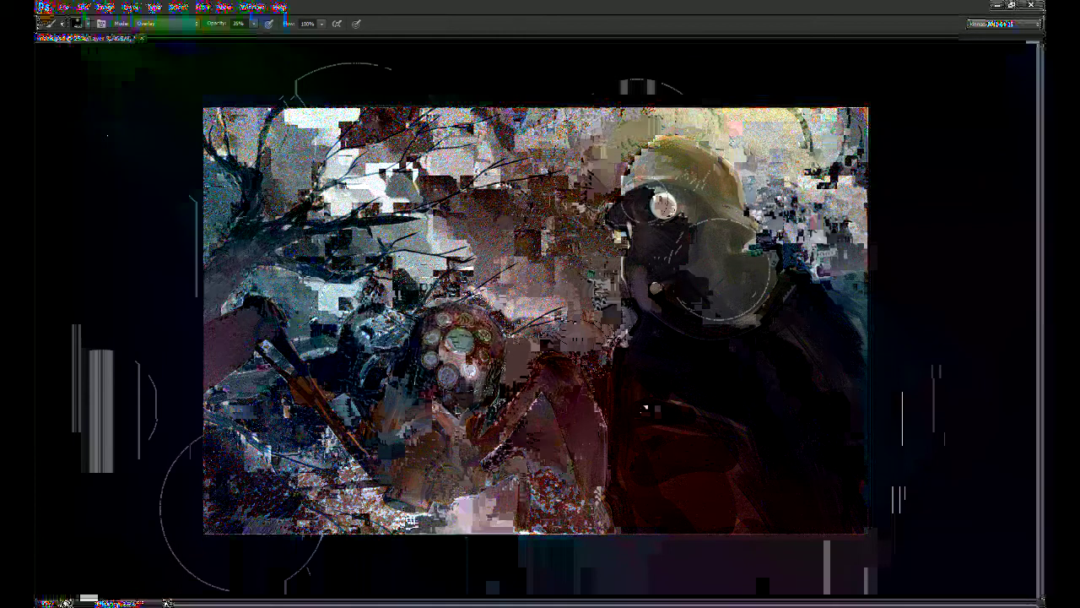
pyautogui.press('[')
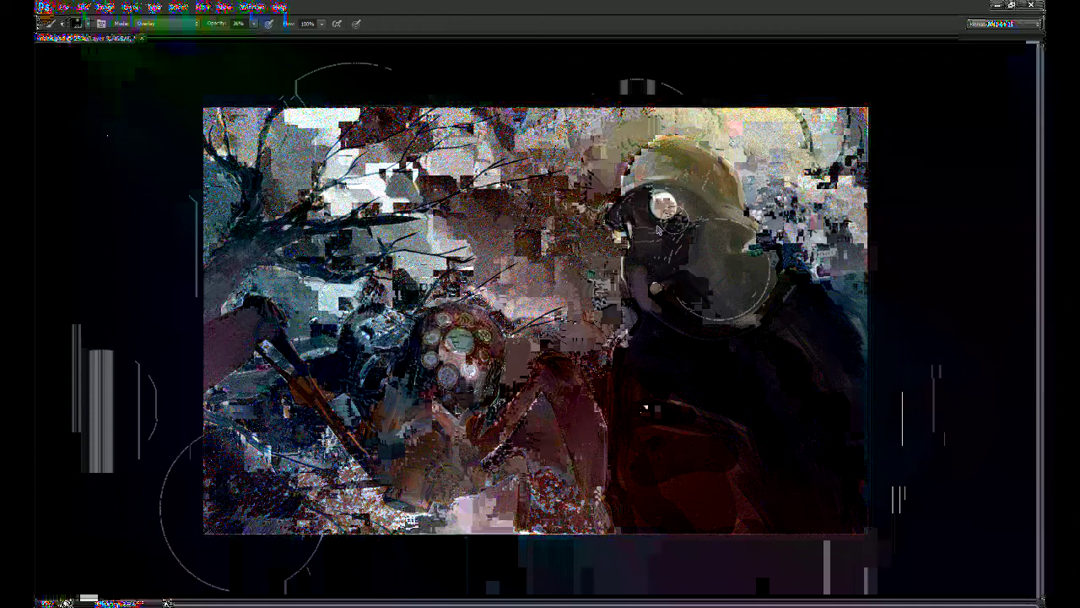
pyautogui.moveTo(694, 213)
pyautogui.mouseDown()
pyautogui.moveTo(666, 218)
pyautogui.moveTo(692, 216)
pyautogui.moveTo(664, 204)
pyautogui.moveTo(661, 238)
pyautogui.moveTo(738, 226)
pyautogui.mouseUp()
# Step: Set the Overlay brush to 82% opacity and strengthen tones on the soldier's mask, collar and the robot's lower body
pyautogui.press(']')
pyautogui.press('8')
pyautogui.press('8')
pyautogui.press('2')
pyautogui.moveTo(638, 197)
pyautogui.mouseDown()
pyautogui.moveTo(742, 244)
pyautogui.moveTo(739, 164)
pyautogui.moveTo(785, 279)
pyautogui.moveTo(803, 287)
pyautogui.mouseUp()
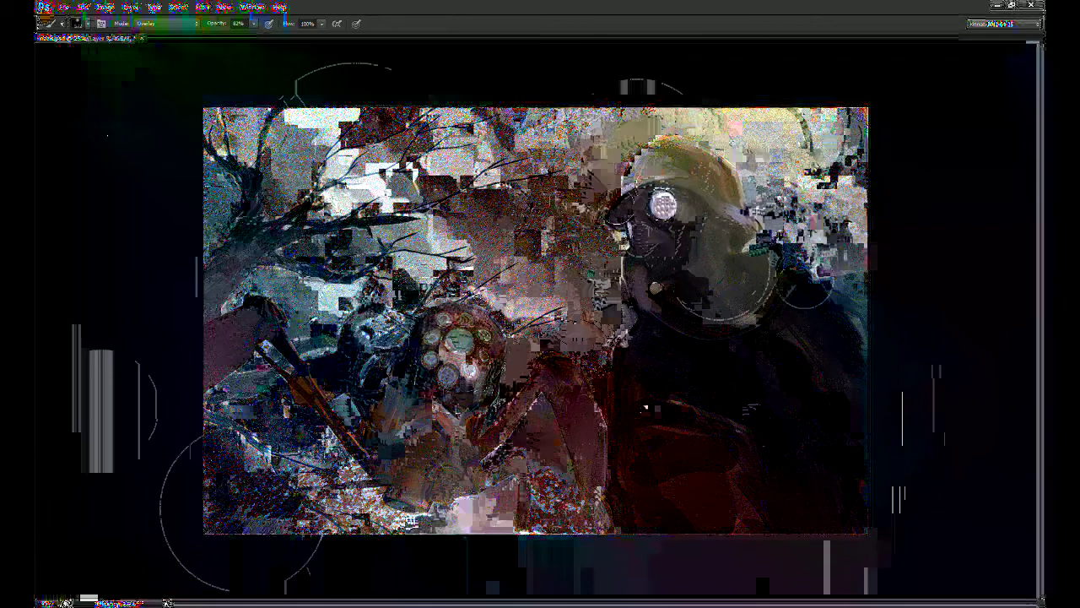
pyautogui.keyDown('alt'); pyautogui.click(691, 426); pyautogui.keyUp('alt')
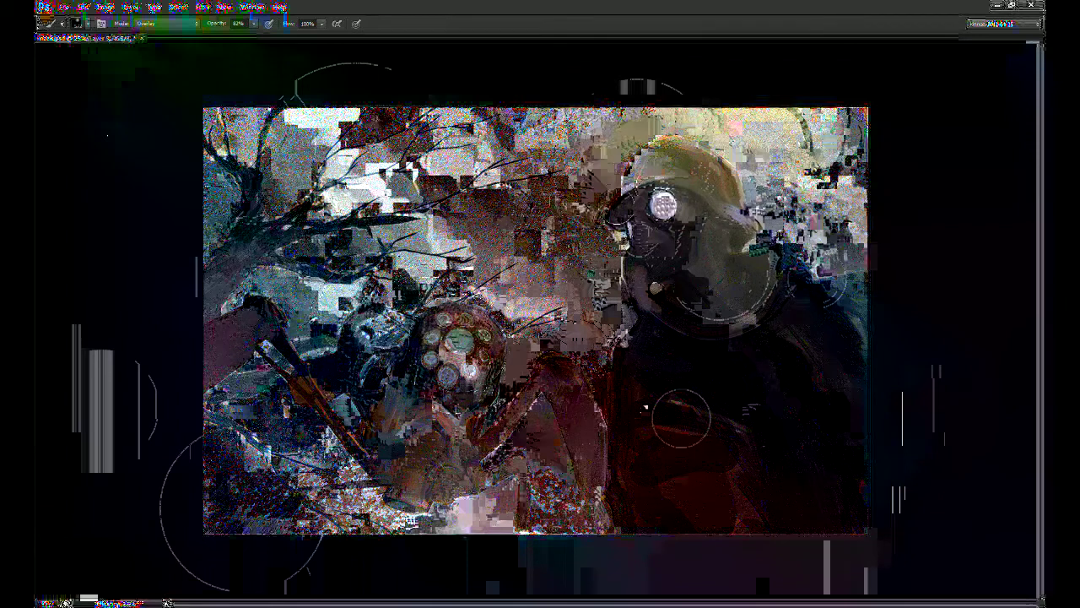
pyautogui.moveTo(485, 426); pyautogui.dragTo(475, 425)
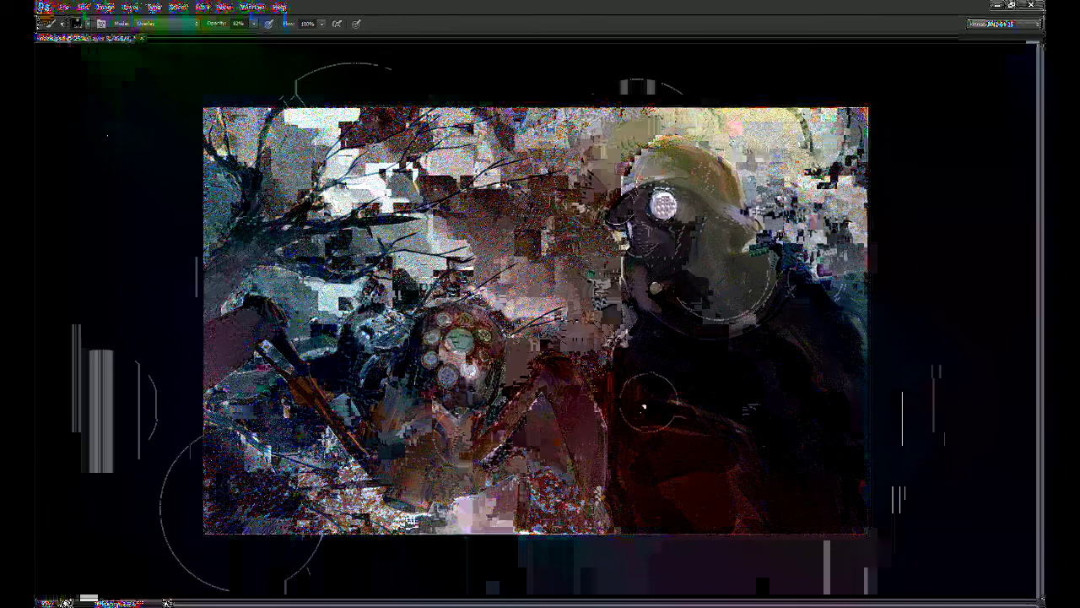
# Step: Compare the robot layers by switching their visibility, undoing the last layer change
pyautogui.click(932, 390)
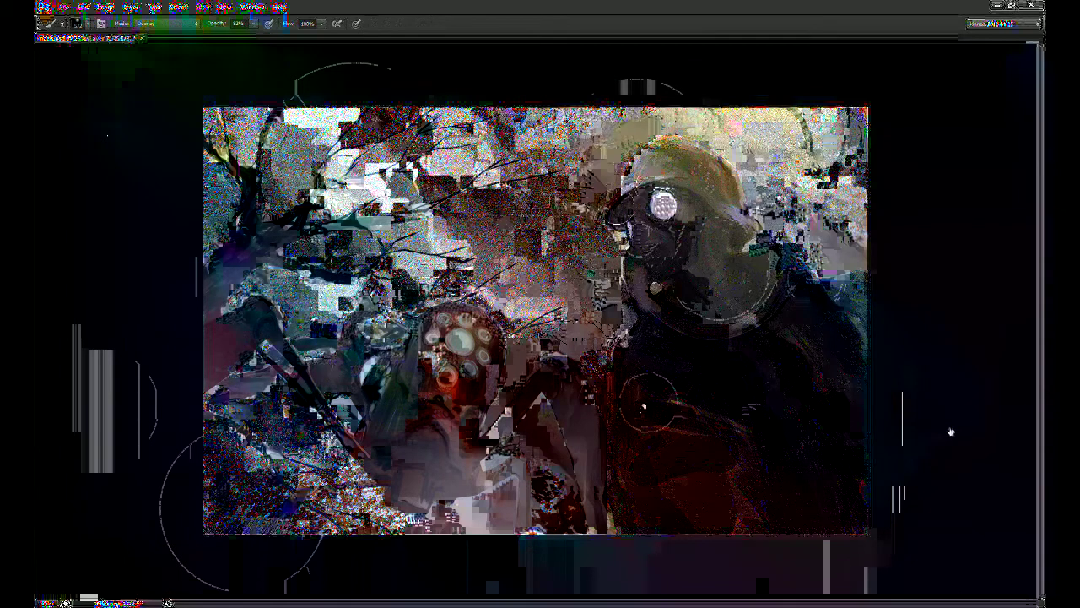
pyautogui.click(985, 415)
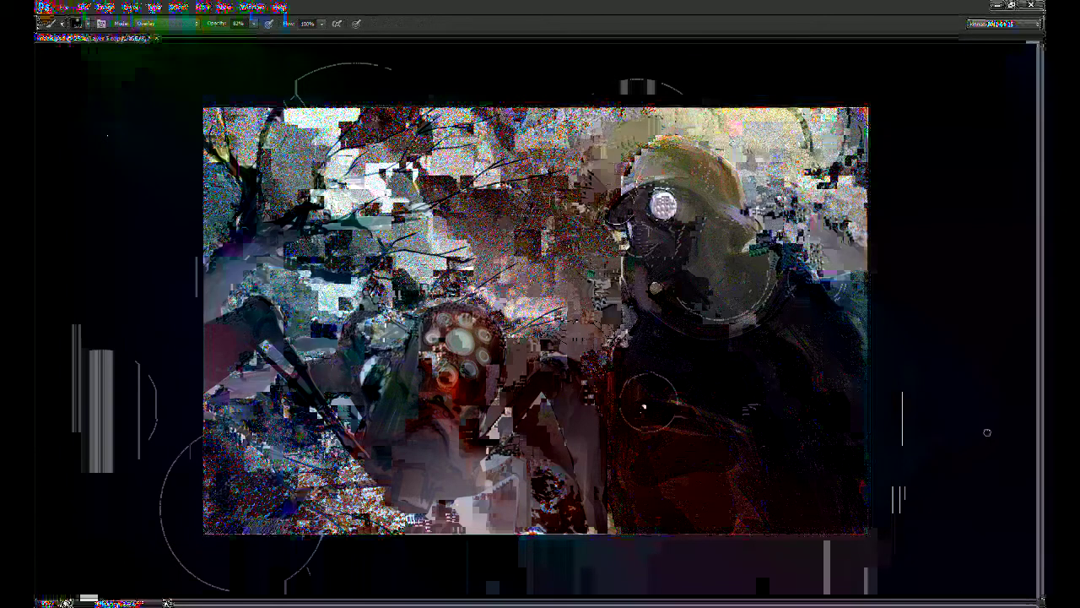
pyautogui.hotkey('ctrl', 'alt', 'z')
pyautogui.click(977, 415)
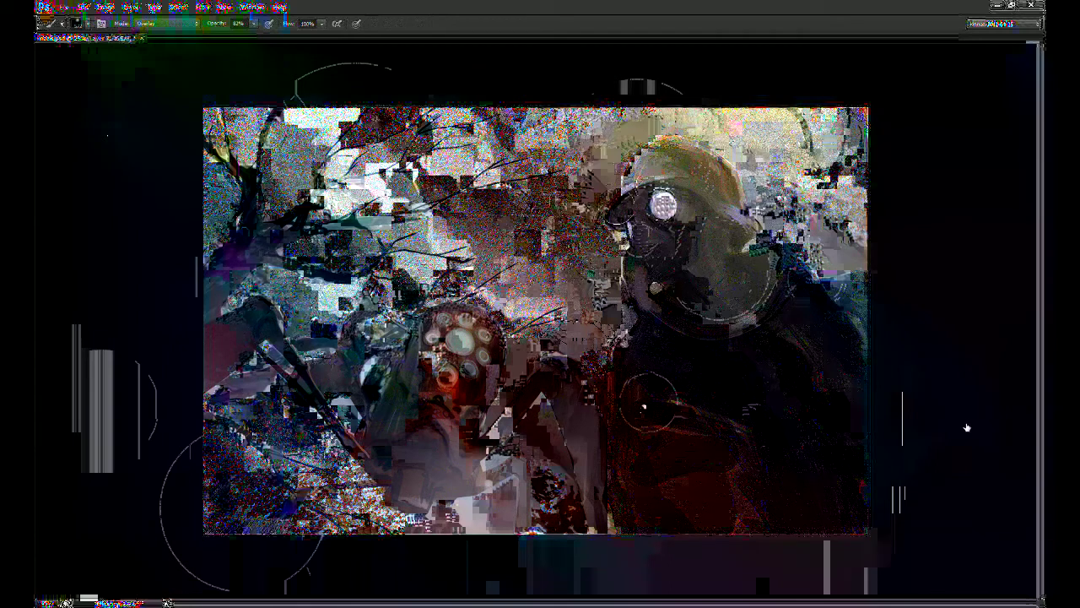
pyautogui.click(932, 384)
pyautogui.click(935, 385)
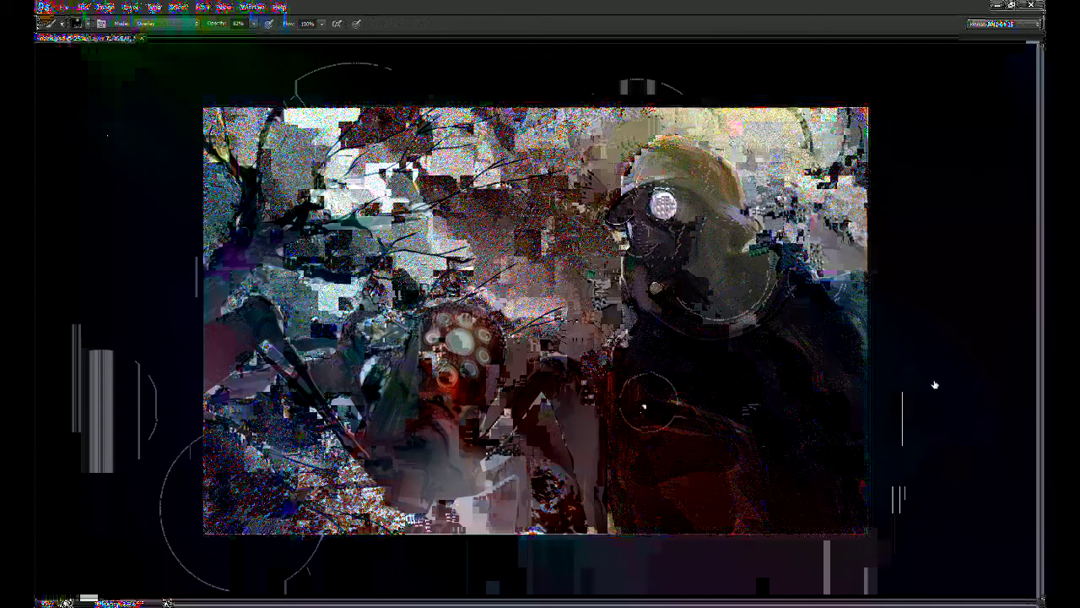
# Step: Try selecting and reordering the copied robot layer in the layer stack, stepping back through the changes with undo
pyautogui.click(974, 384)
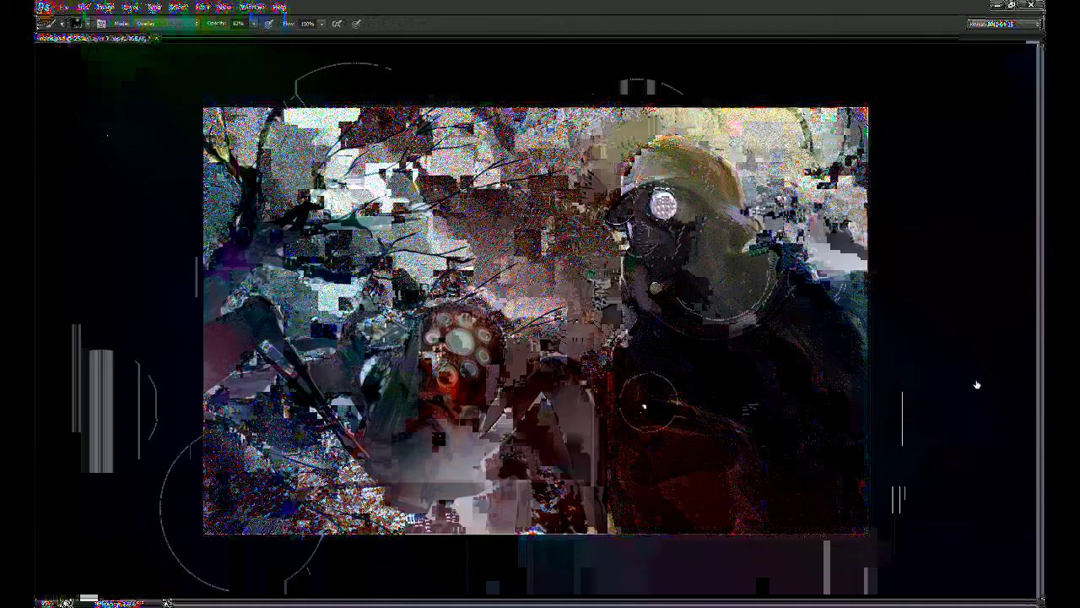
pyautogui.click(976, 386)
pyautogui.click(996, 425)
pyautogui.click(990, 420)
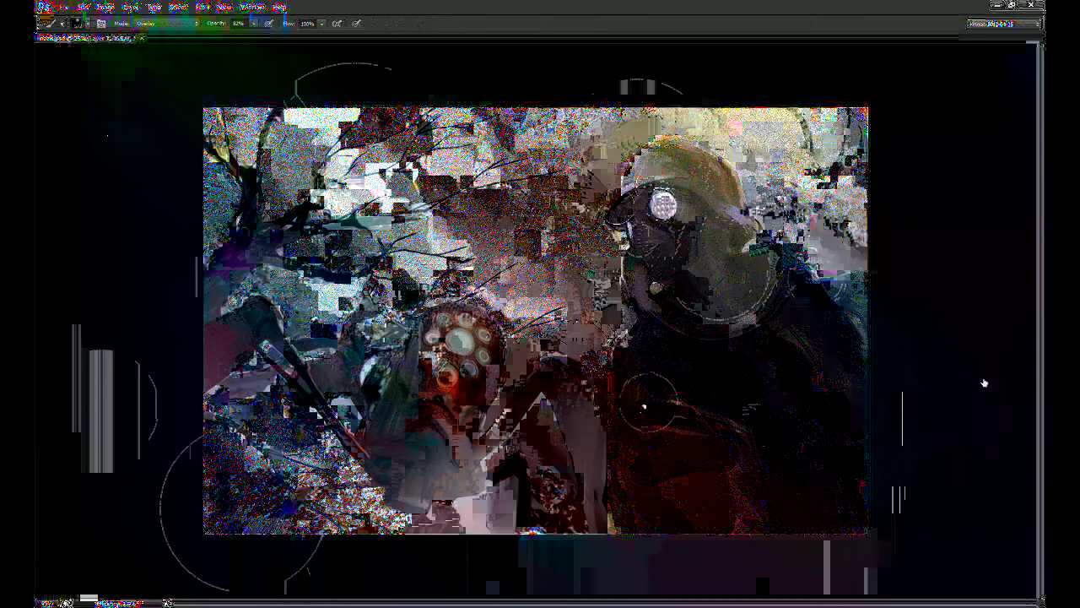
pyautogui.hotkey('ctrl', 'shift', 'z')
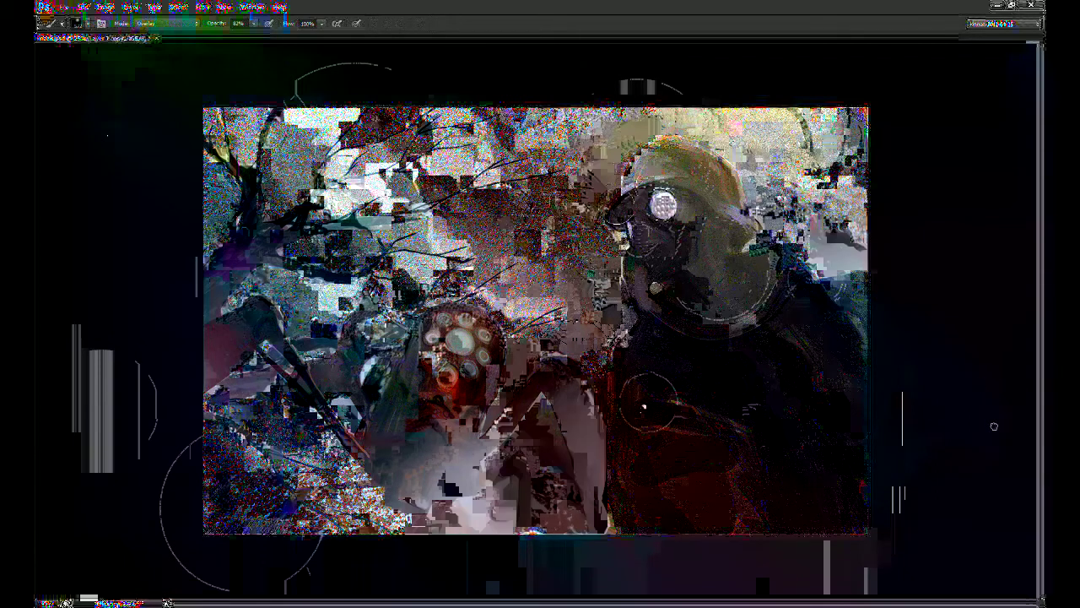
pyautogui.hotkey('ctrl', 'alt', 'z')
pyautogui.moveTo(984, 389); pyautogui.dragTo(998, 447)
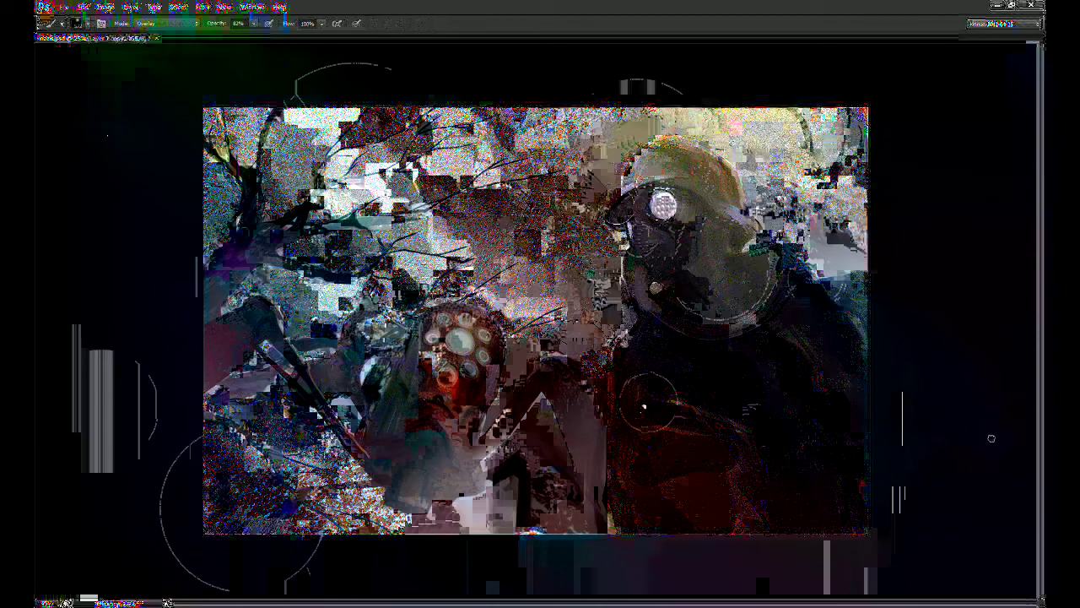
pyautogui.hotkey('ctrl', 'alt', 'z')
# Step: Check the robot with its layer's visibility switched off and on, and save the document
pyautogui.click(937, 381)
pyautogui.click(961, 380)
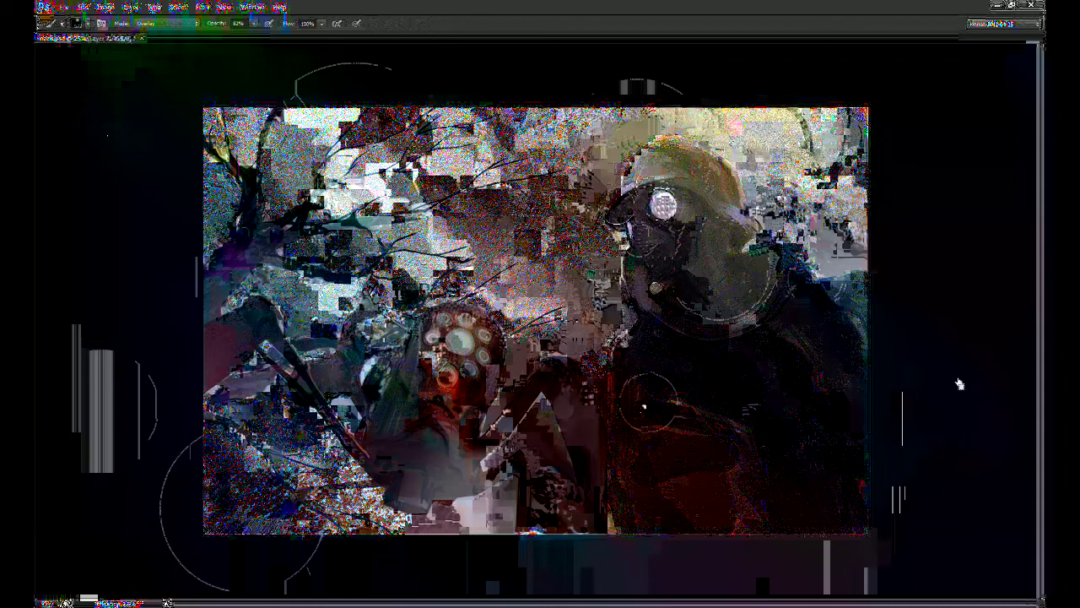
pyautogui.click(934, 381)
pyautogui.click(934, 378)
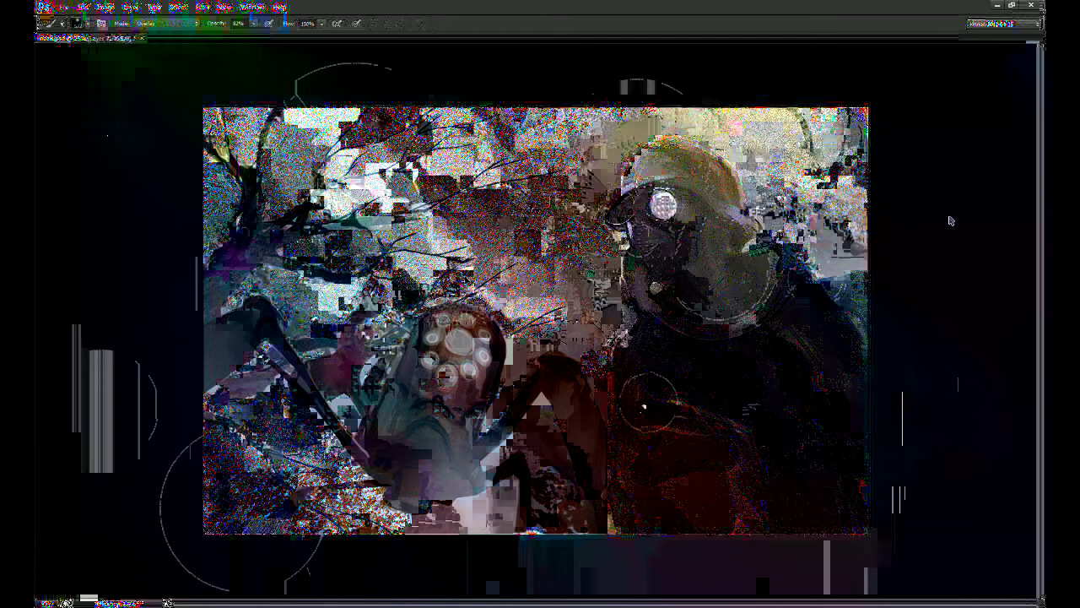
pyautogui.hotkey('ctrl', 's')
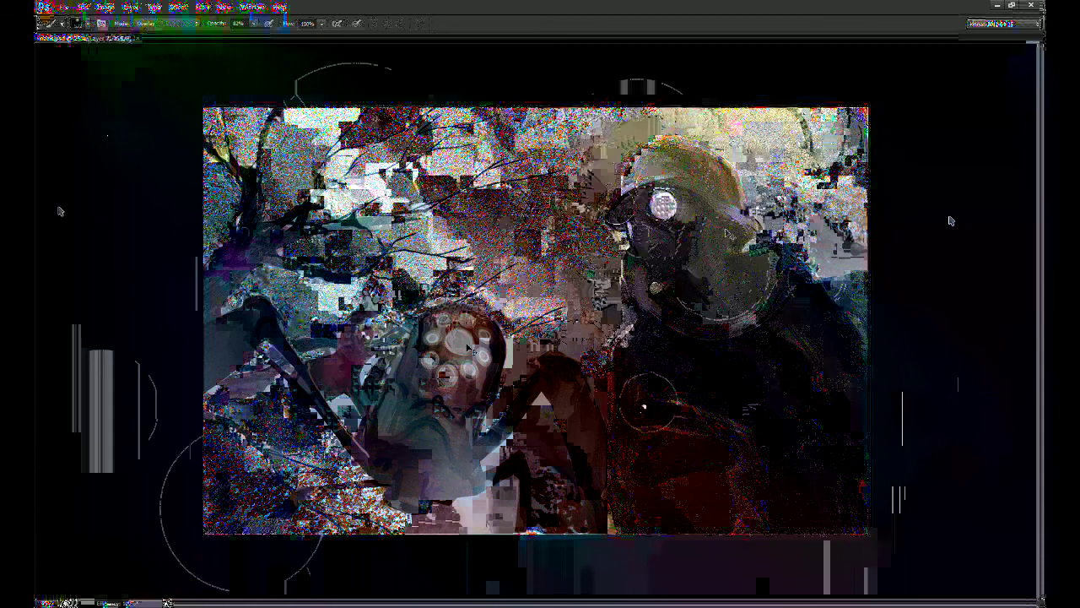
# Step: Widen the canvas with the Crop tool and stretch the background layer horizontally to cover the added area
pyautogui.press('c')
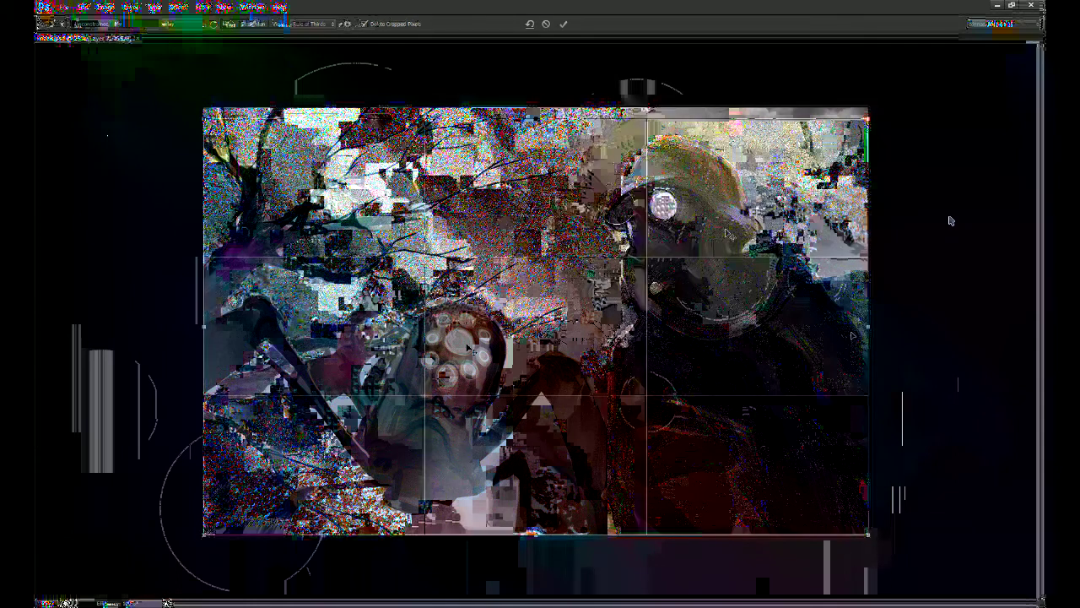
pyautogui.moveTo(868, 338); pyautogui.dragTo(900, 329)
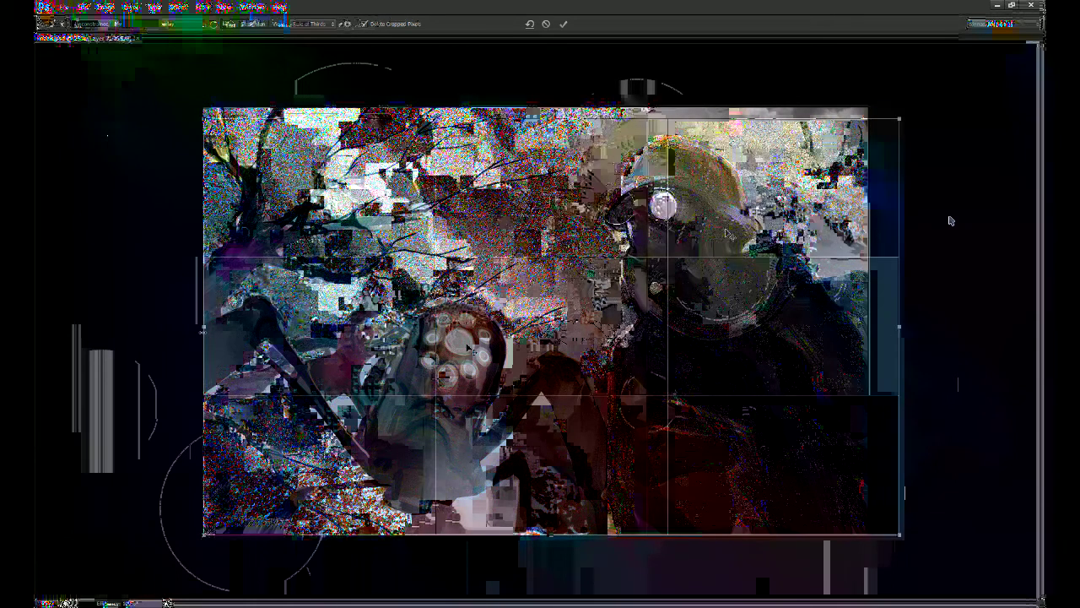
pyautogui.press('Return')
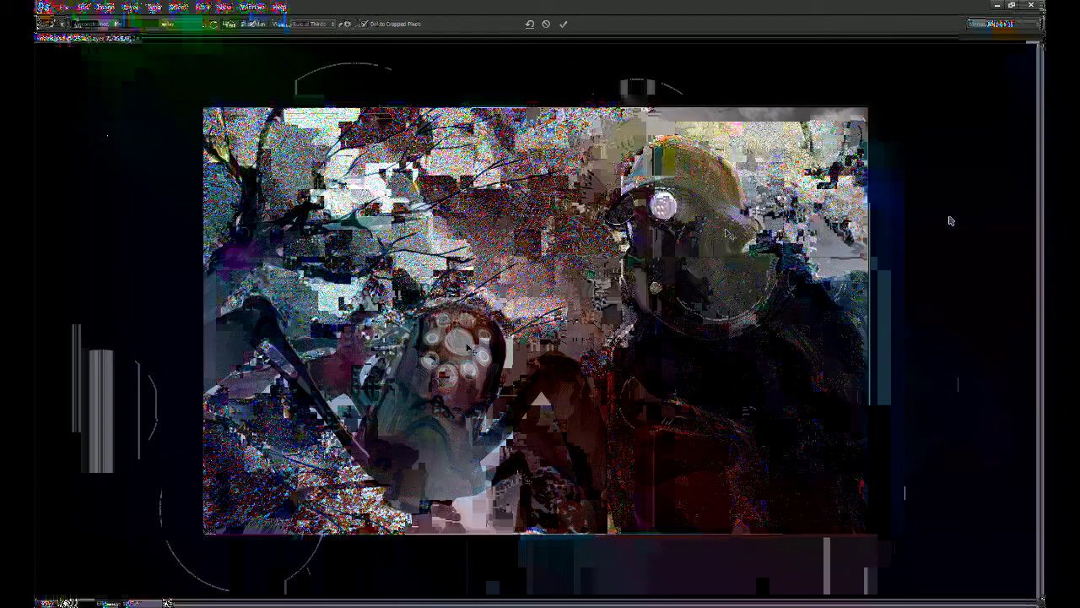
pyautogui.click(969, 416)
pyautogui.hotkey('ctrl', 't')
pyautogui.moveTo(903, 321); pyautogui.dragTo(947, 321)
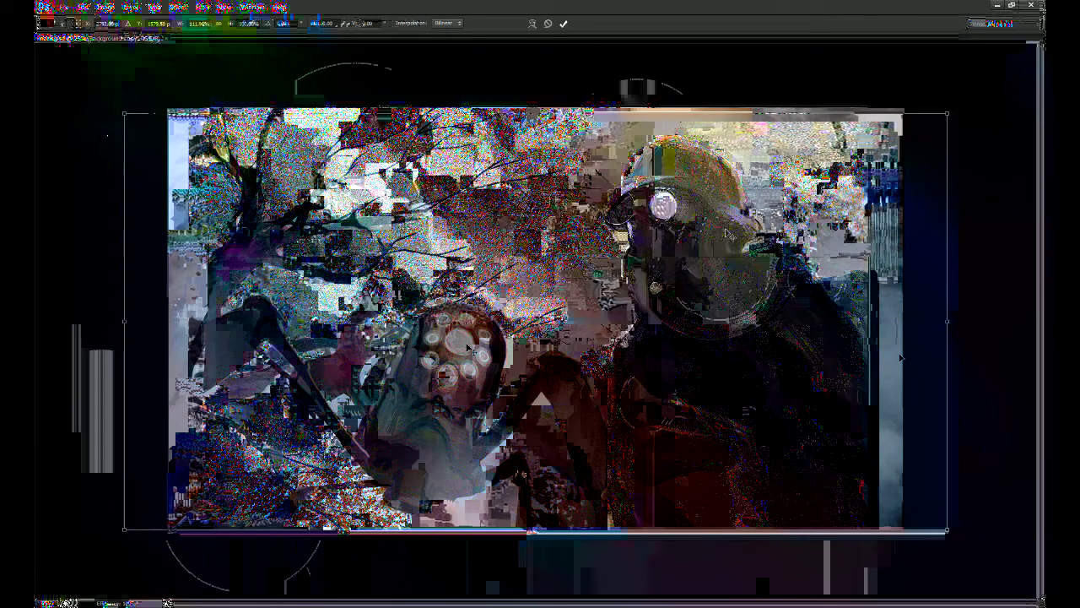
pyautogui.press('Escape')
# Step: Move the robot layer slightly to the left
pyautogui.press('v')
pyautogui.moveTo(465, 379); pyautogui.dragTo(454, 380)
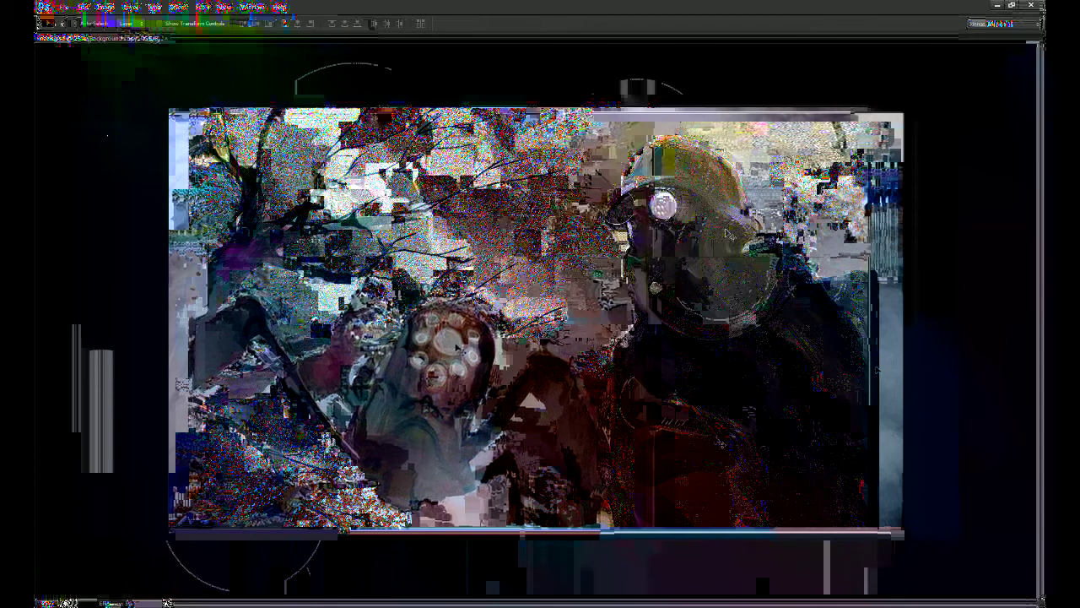
# Step: Adjust the soldier layer's position and stretch it slightly with Free Transform toward the canvas's right edge
pyautogui.moveTo(735, 381); pyautogui.dragTo(722, 404)
pyautogui.hotkey('ctrl', 'z')
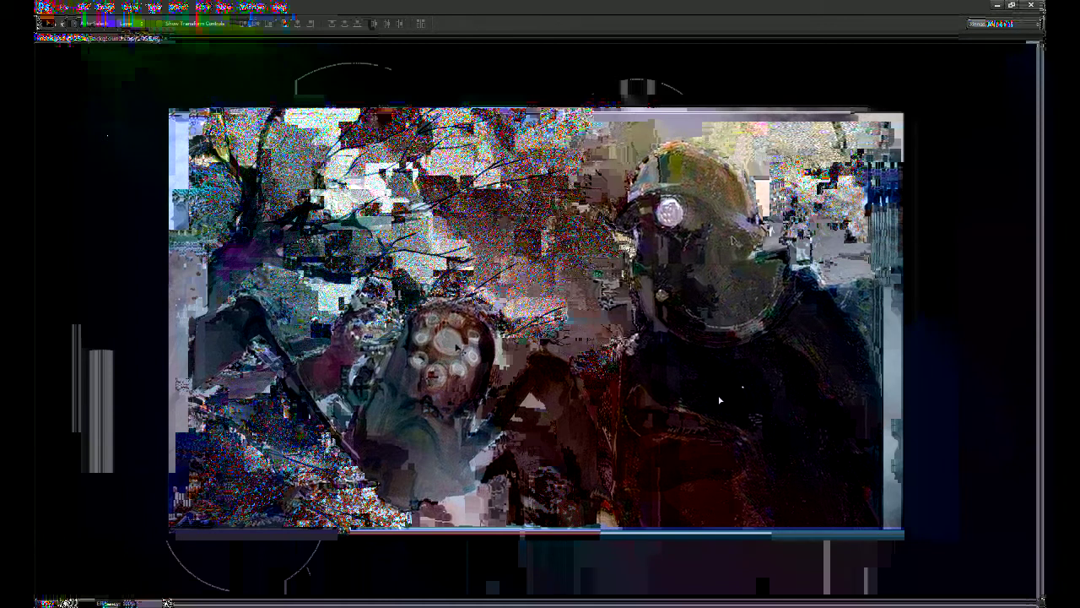
pyautogui.hotkey('ctrl', 't')
pyautogui.moveTo(891, 335); pyautogui.dragTo(895, 335)
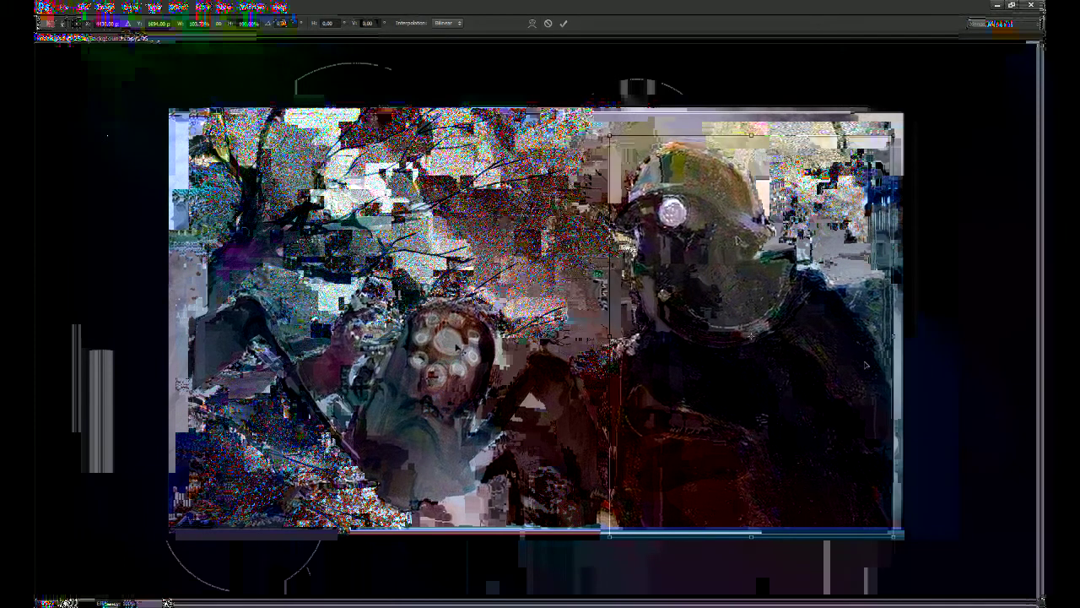
pyautogui.press('Return')
# Step: Paint dark strokes over the light gap beside the soldier's shoulder and coat, down to the canvas's lower right corner
pyautogui.press('b')
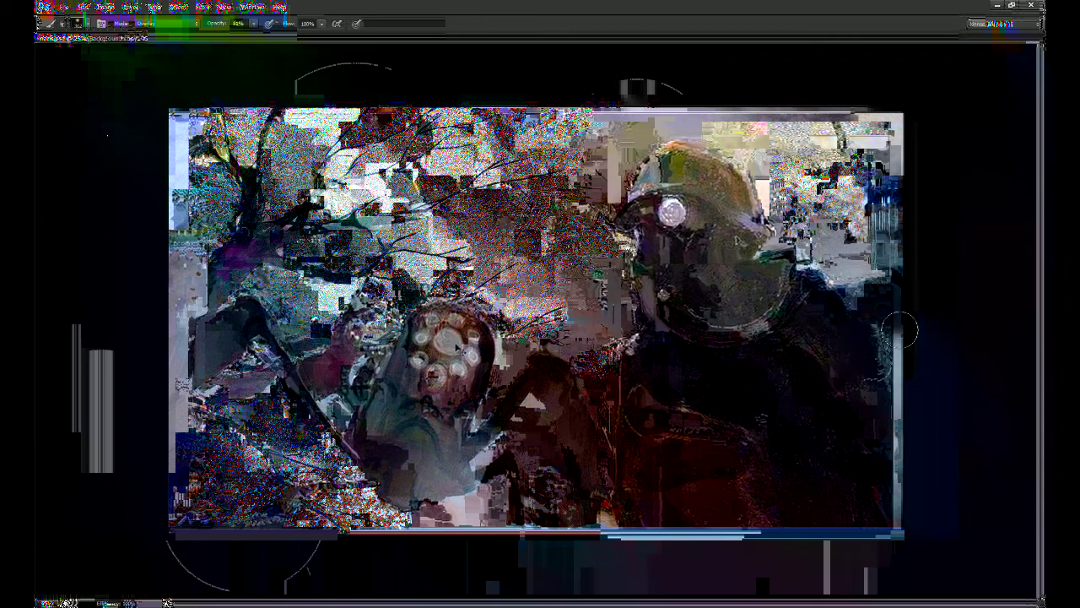
pyautogui.moveTo(899, 329); pyautogui.dragTo(887, 553)
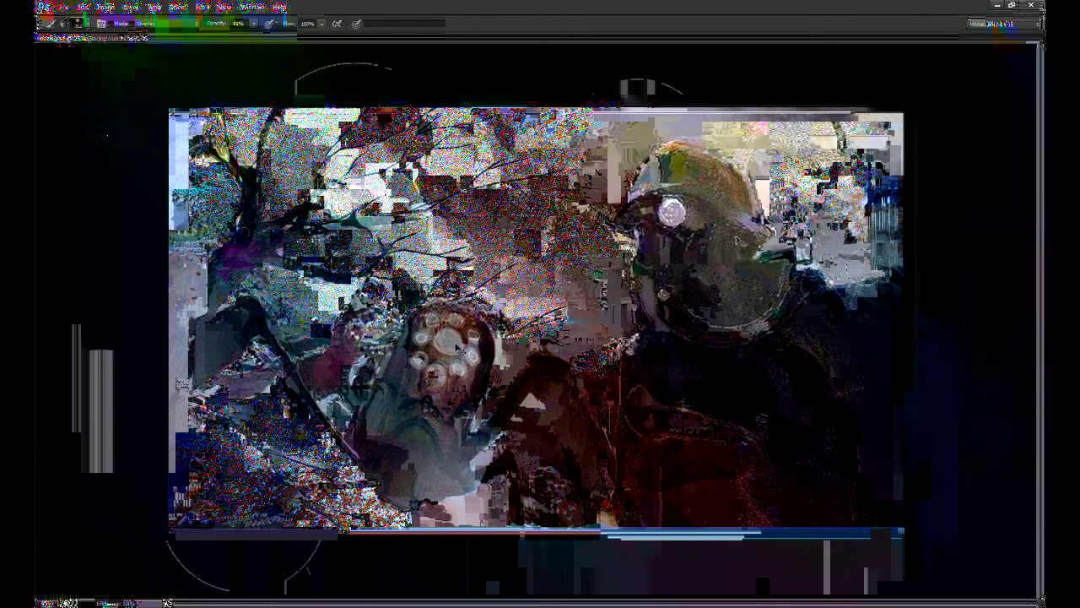
pyautogui.press('v')
# Step: Set the brush blending mode to Normal and extend the robot's raised leg to the canvas's left edge
pyautogui.press('b')
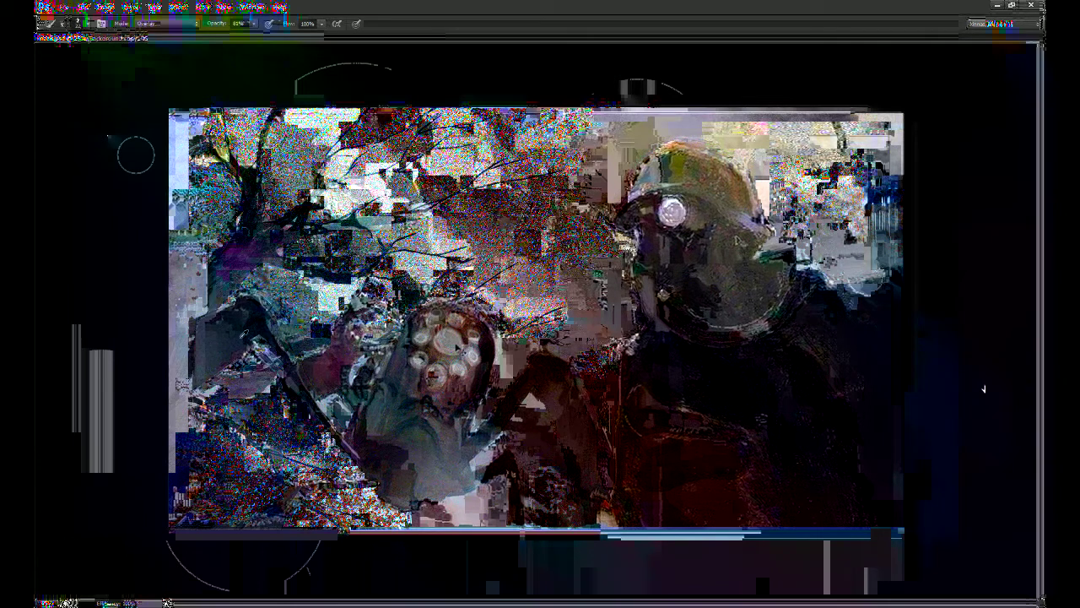
pyautogui.click(170, 29)
pyautogui.moveTo(230, 314)
pyautogui.mouseDown()
pyautogui.moveTo(144, 357)
pyautogui.moveTo(190, 354)
pyautogui.moveTo(152, 398)
pyautogui.mouseUp()
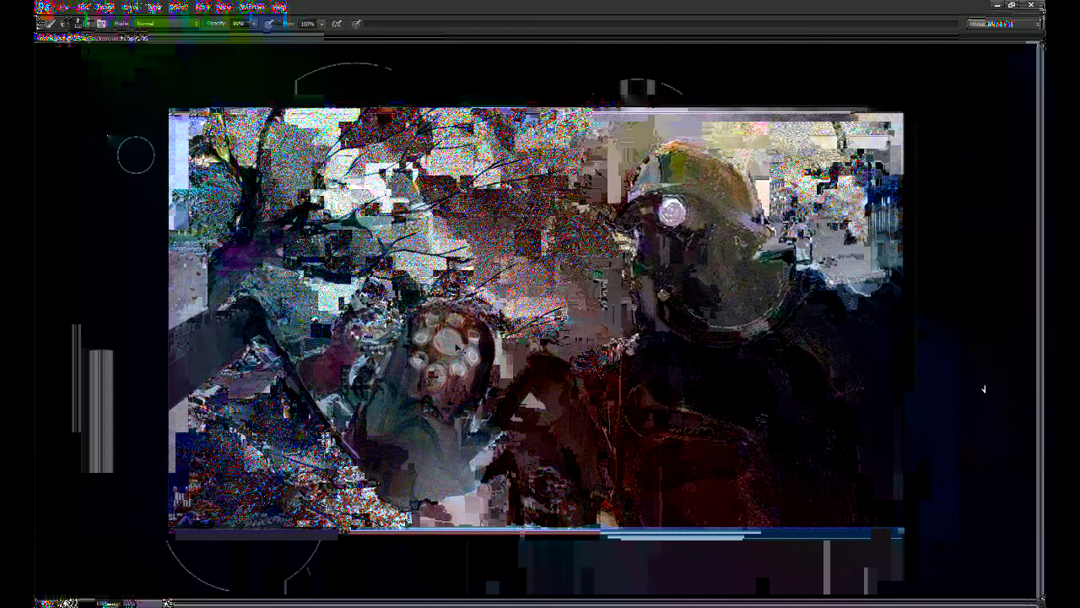
# Step: Hide the soldier and robot layers and move the tree layer with its foliage to the left
pyautogui.press('v')
pyautogui.moveTo(929, 385); pyautogui.dragTo(898, 385)
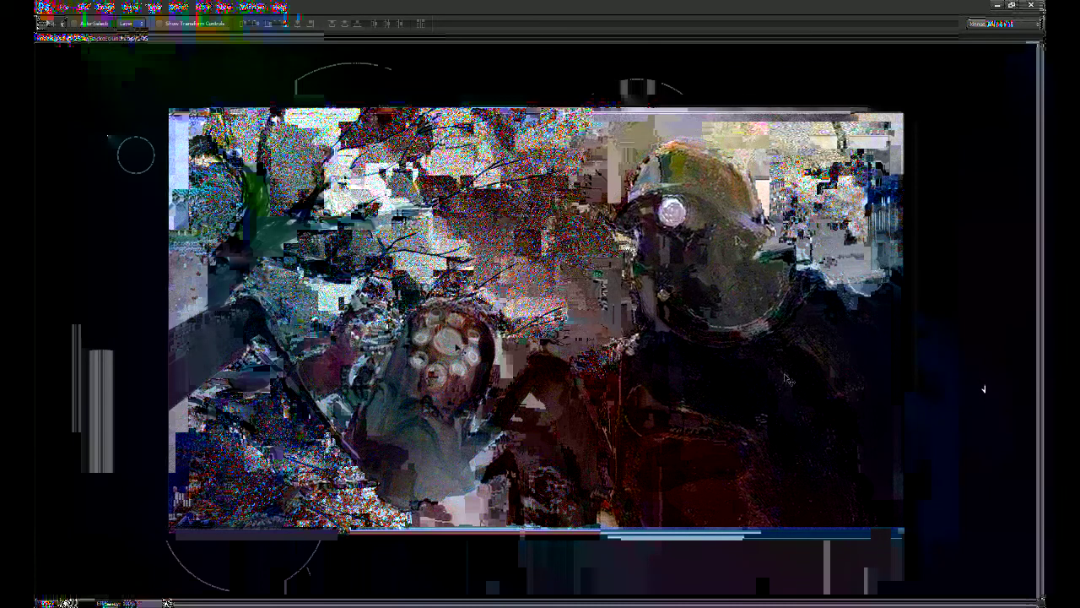
pyautogui.press('b')
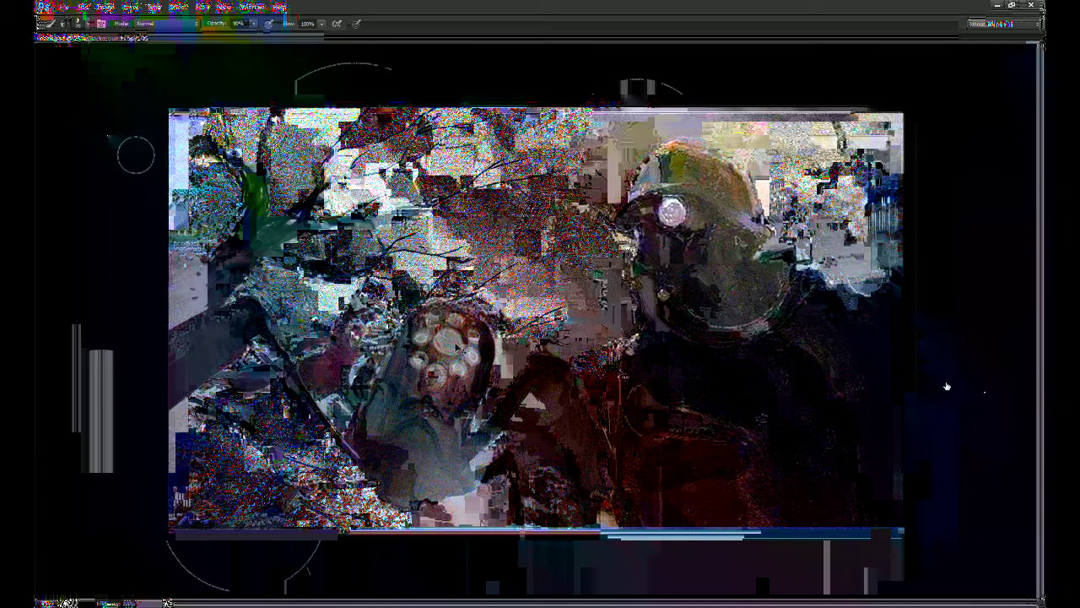
pyautogui.press('v')
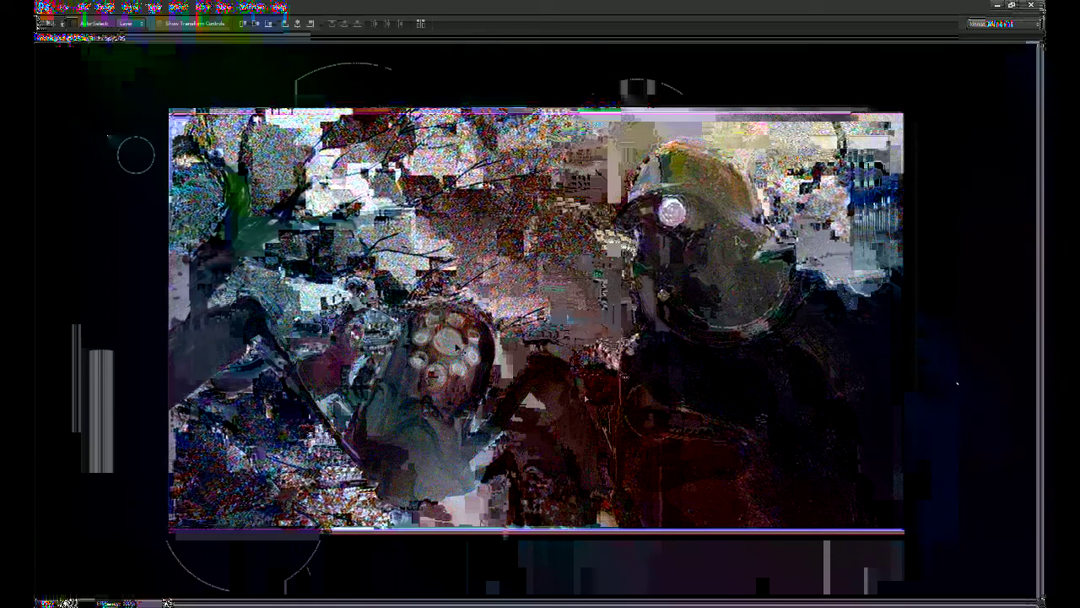
pyautogui.click(934, 362)
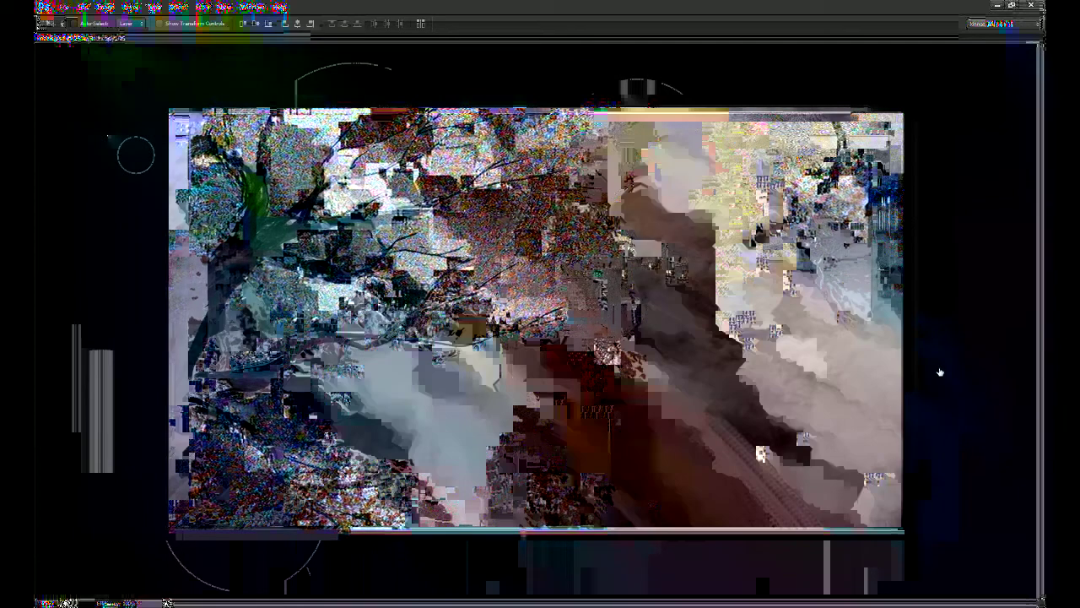
pyautogui.click(957, 408)
pyautogui.click(933, 405)
pyautogui.press('l')
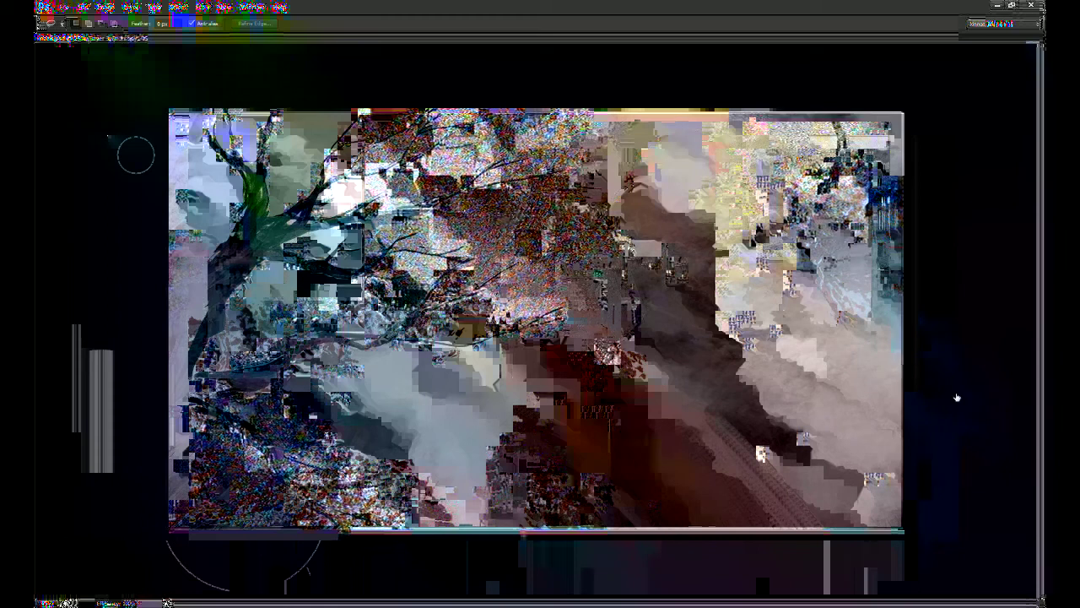
pyautogui.press('v')
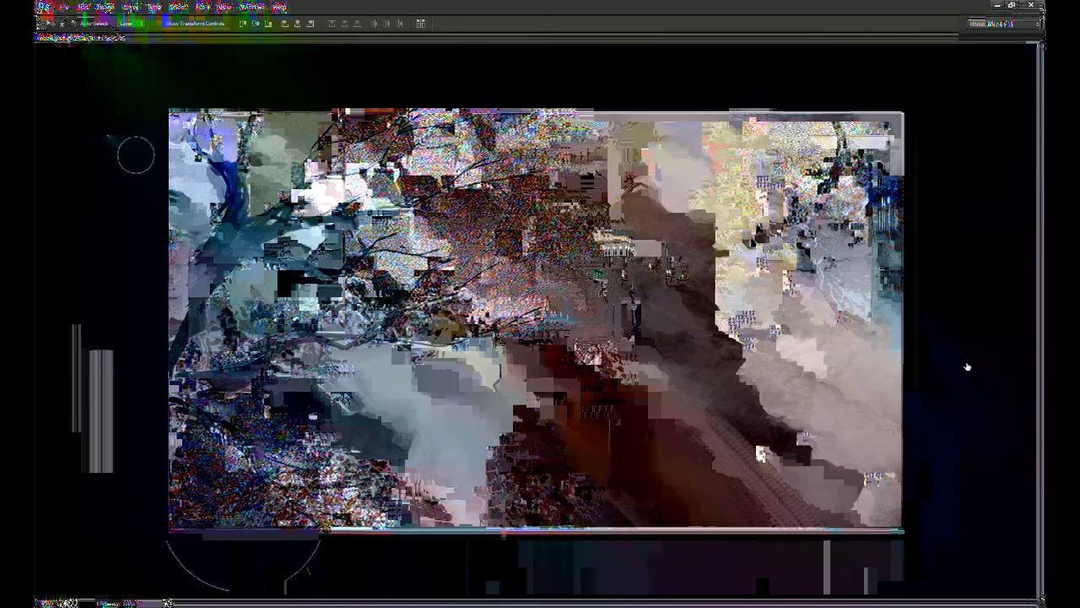
# Step: Make the robot layer visible again while keeping the soldier hidden
pyautogui.click(934, 385)
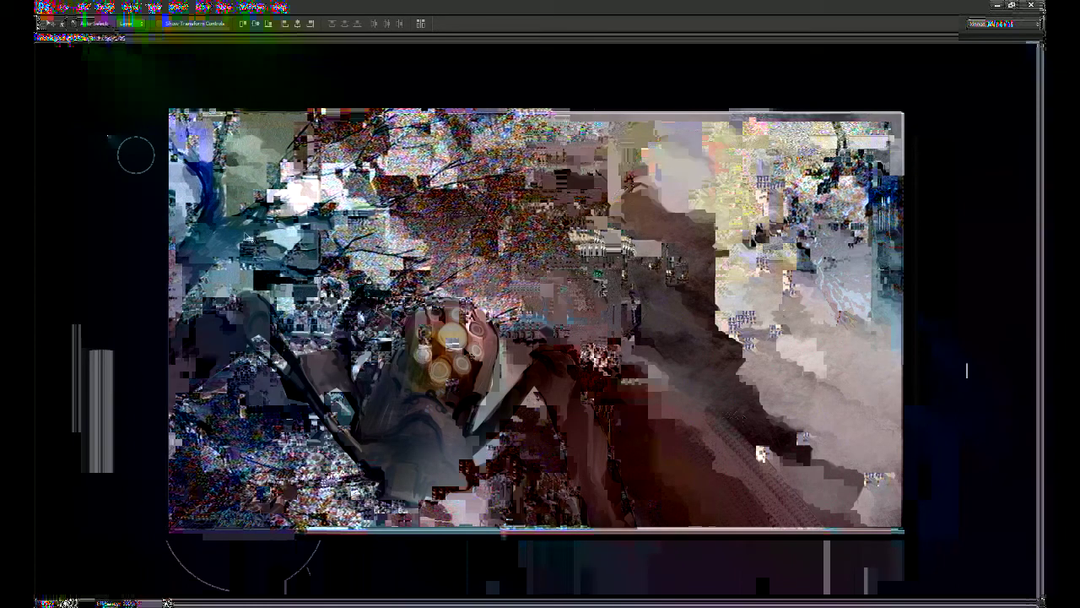
pyautogui.click(984, 394)
pyautogui.click(932, 392)
pyautogui.click(932, 400)
# Step: Add a branch along the scene's right side, refining it with the Brush at 90% opacity and the Eraser
pyautogui.press('b')
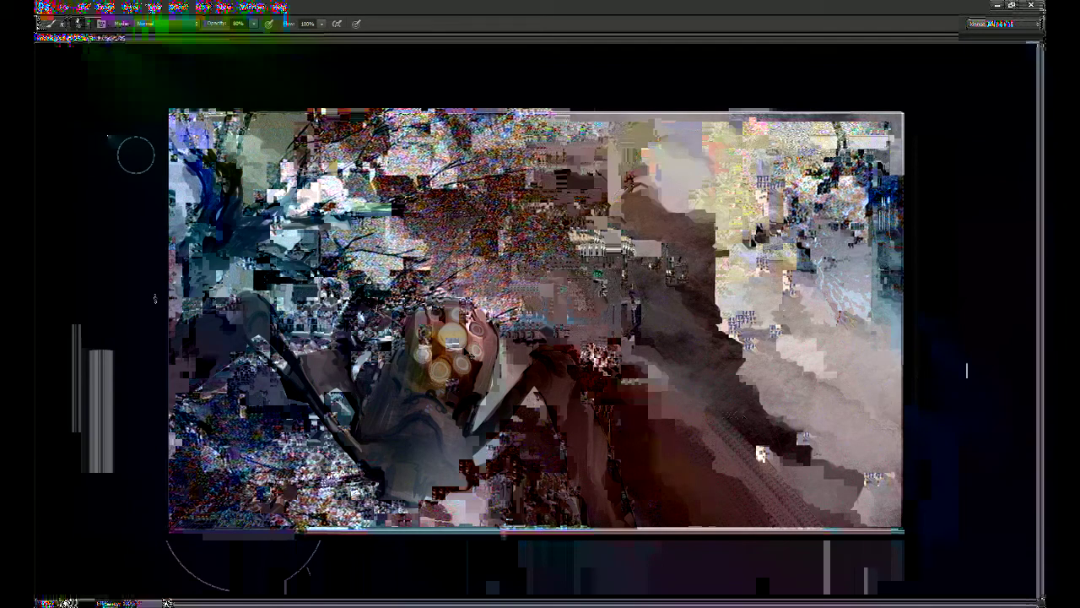
pyautogui.press('v')
pyautogui.press('b')
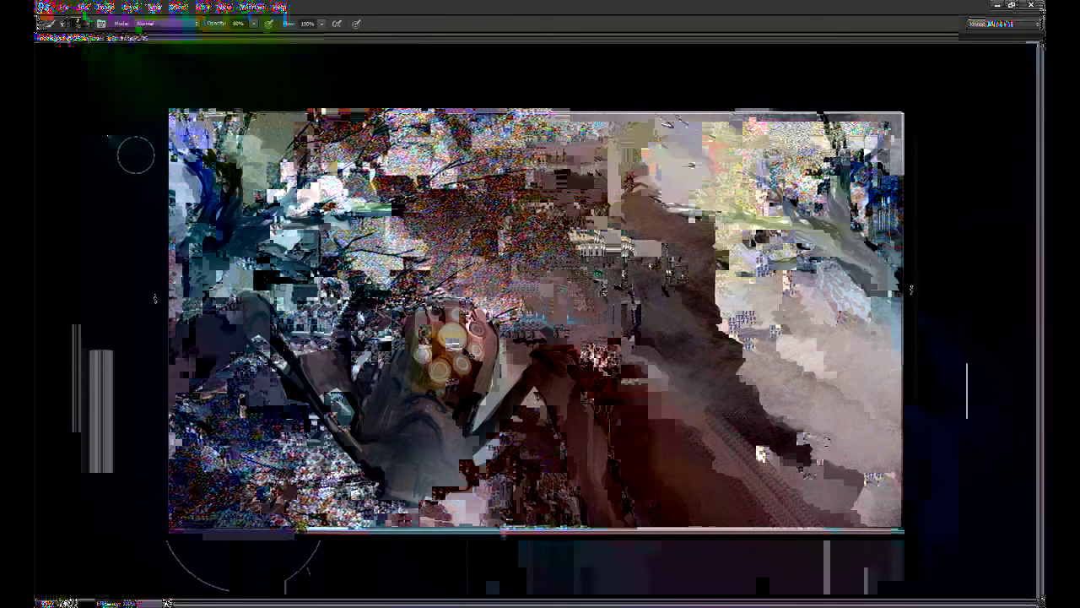
pyautogui.press('9')
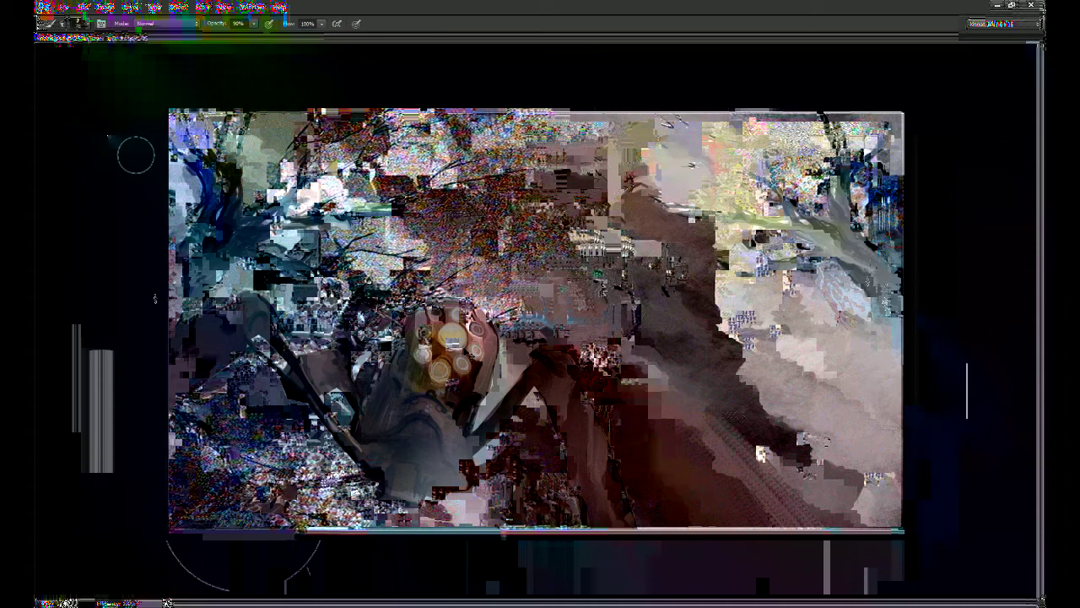
pyautogui.press('e')
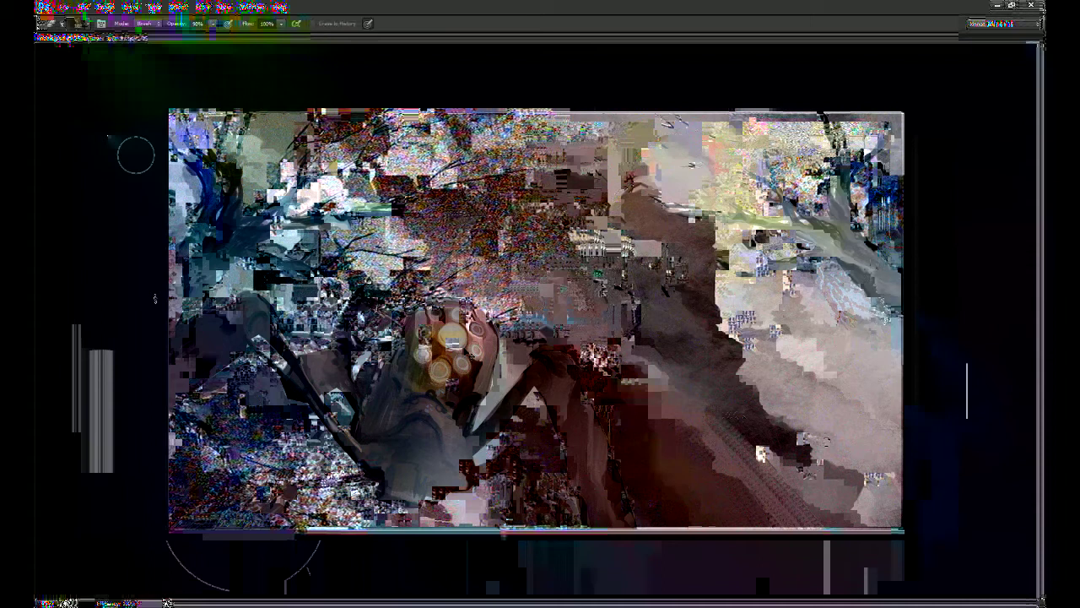
pyautogui.press('b')
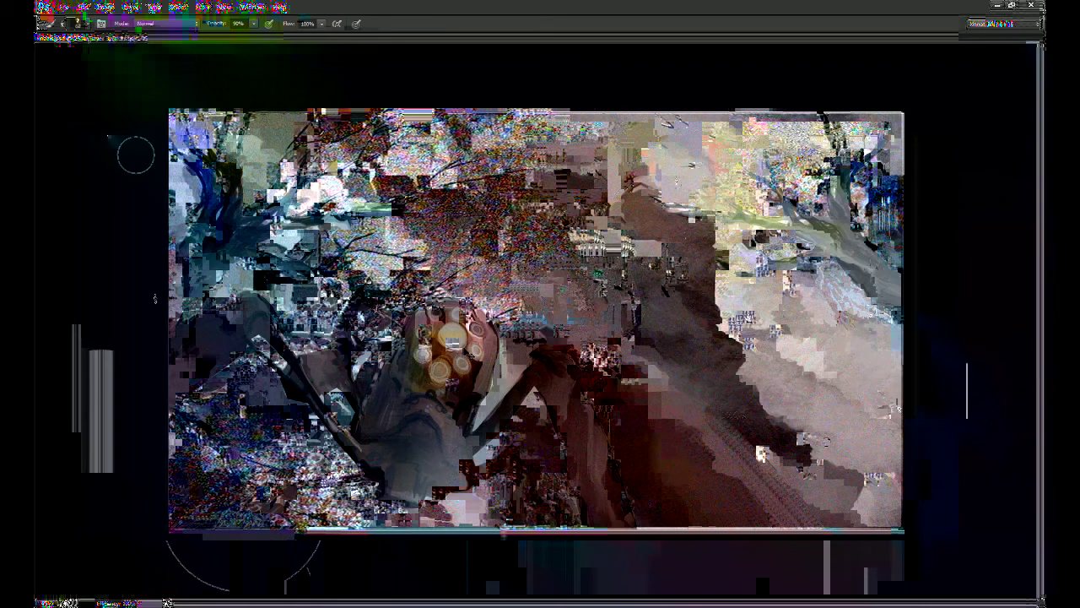
# Step: Create a new layer and paint over the robot's lowest eye with a light color sampled from it
pyautogui.hotkey('ctrl', '+')
pyautogui.hotkey('ctrl', '+')
pyautogui.moveTo(926, 501); pyautogui.dragTo(783, 330)
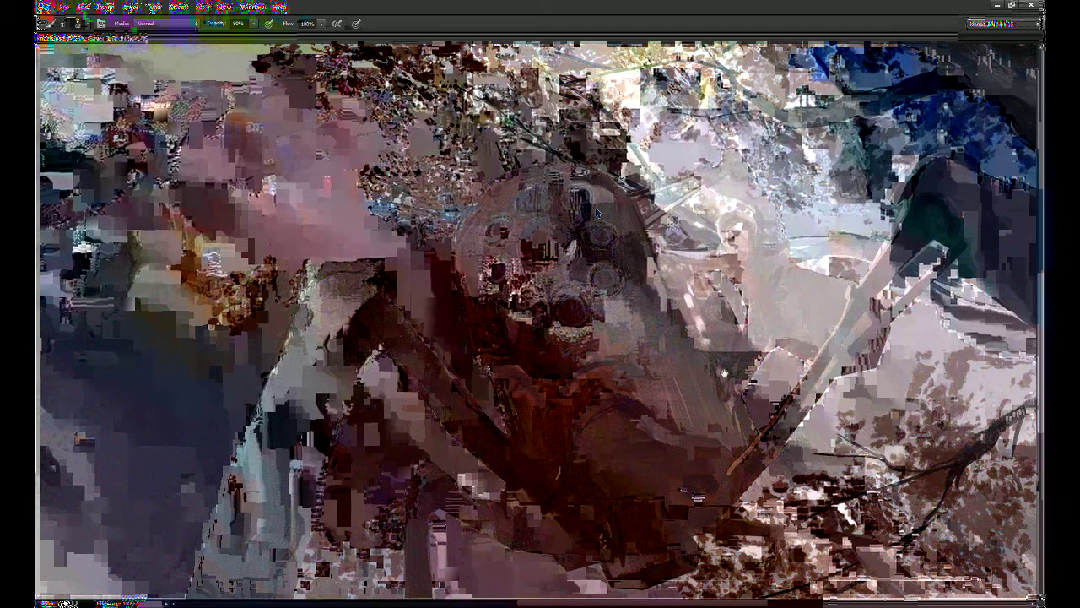
pyautogui.moveTo(724, 373); pyautogui.dragTo(707, 338)
pyautogui.press('v')
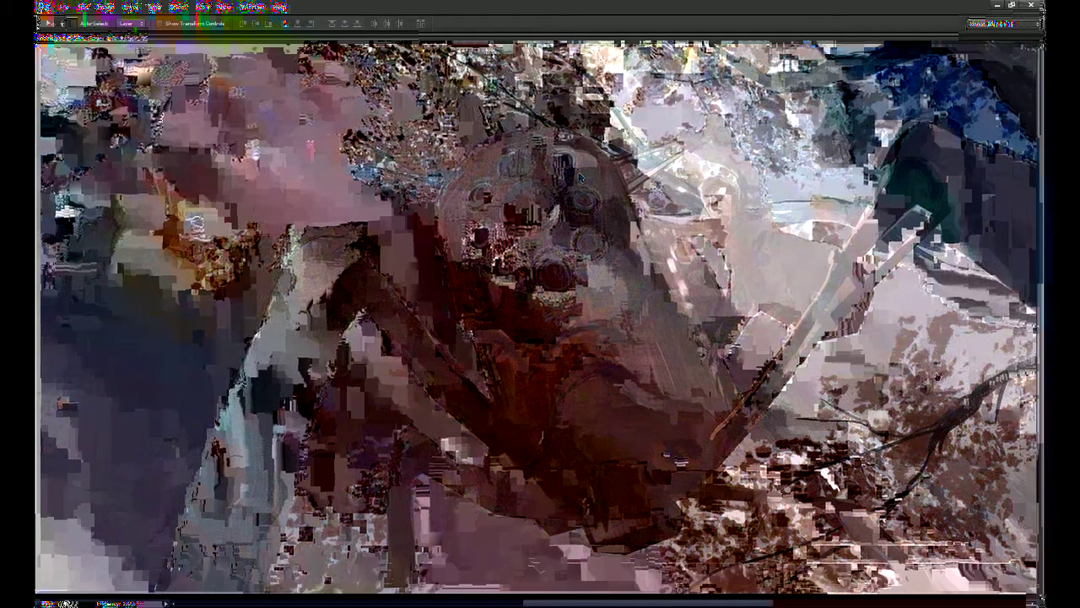
pyautogui.press('b')
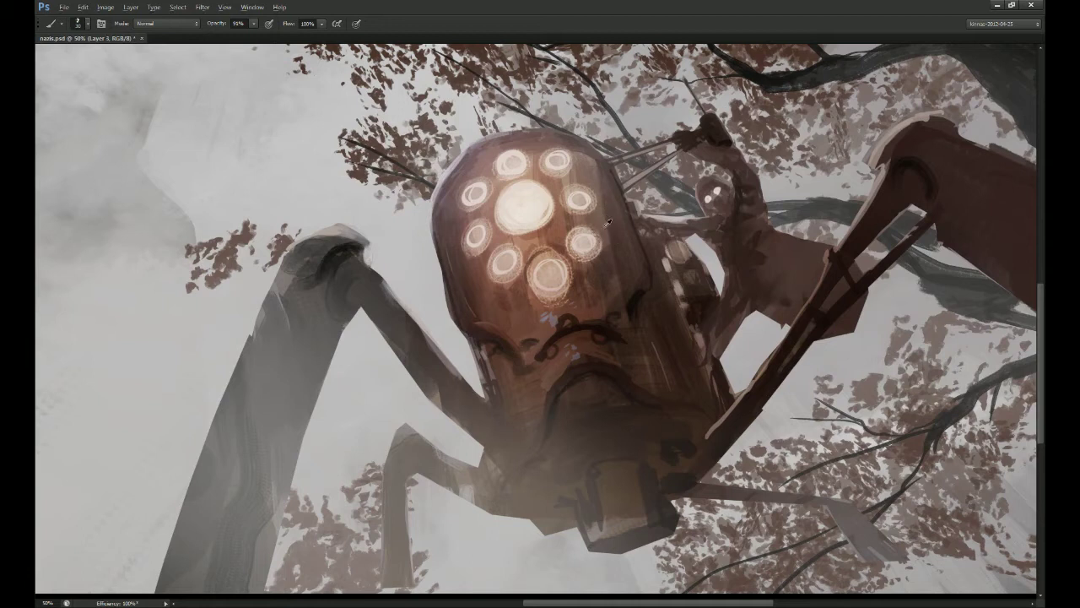
pyautogui.hotkey('ctrl', 'shift', 'alt', 'n')
pyautogui.moveTo(645, 308); pyautogui.dragTo(639, 308)
pyautogui.keyDown('alt'); pyautogui.click(552, 293); pyautogui.keyUp('alt')
pyautogui.moveTo(555, 289)
pyautogui.mouseDown()
pyautogui.moveTo(547, 253)
pyautogui.moveTo(547, 288)
pyautogui.mouseUp()
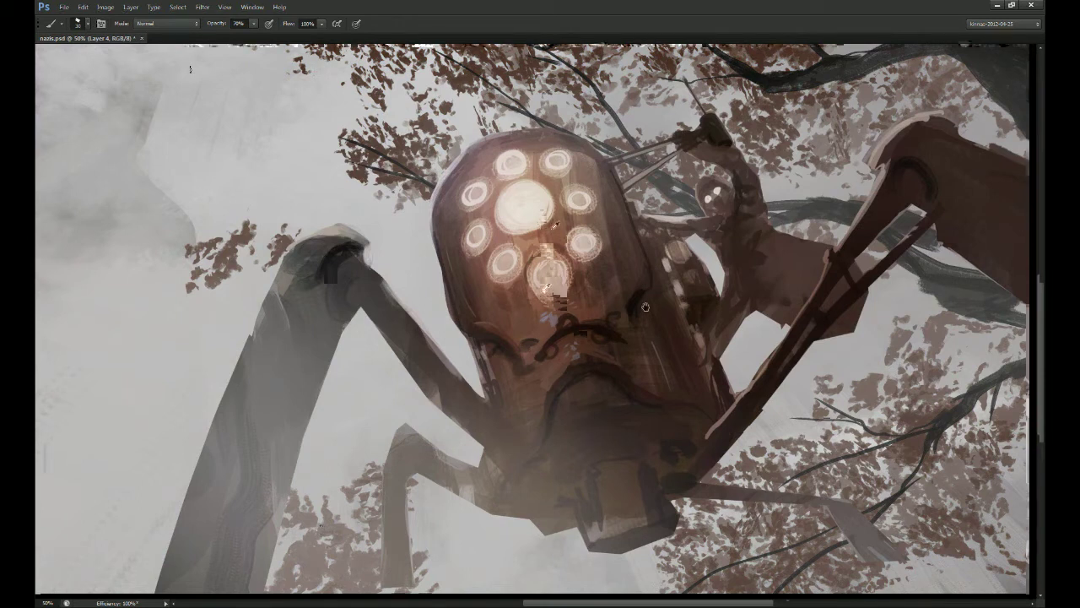
# Step: Paint over the robot's large central eye and the dark ornament below the eyes with adjusted brush opacity
pyautogui.press('6')
pyautogui.moveTo(526, 182); pyautogui.dragTo(530, 201)
pyautogui.moveTo(582, 333); pyautogui.dragTo(570, 329)
pyautogui.moveTo(644, 307); pyautogui.dragTo(634, 295)
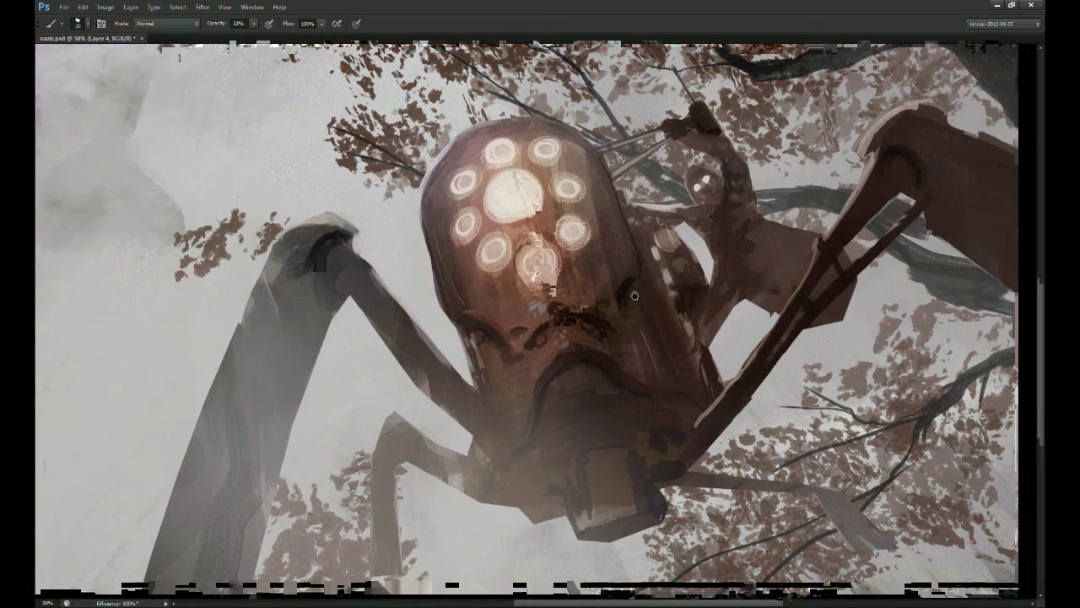
# Step: Set the brush opacity to 70% and paint a light accent on the robot's face below the ornament
pyautogui.press('6')
pyautogui.press('7')
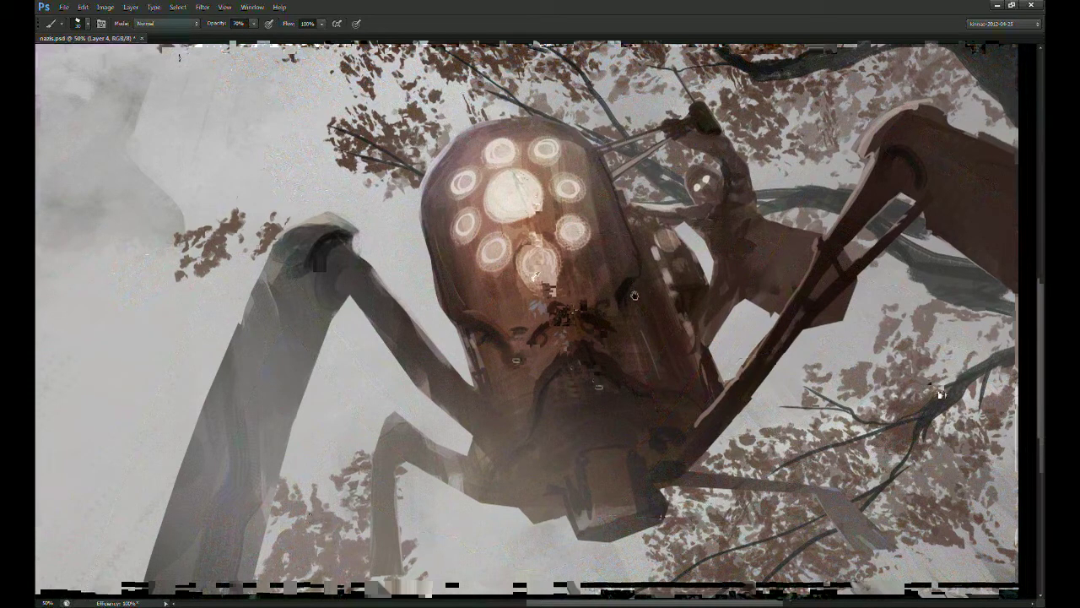
pyautogui.moveTo(515, 363); pyautogui.dragTo(550, 365)
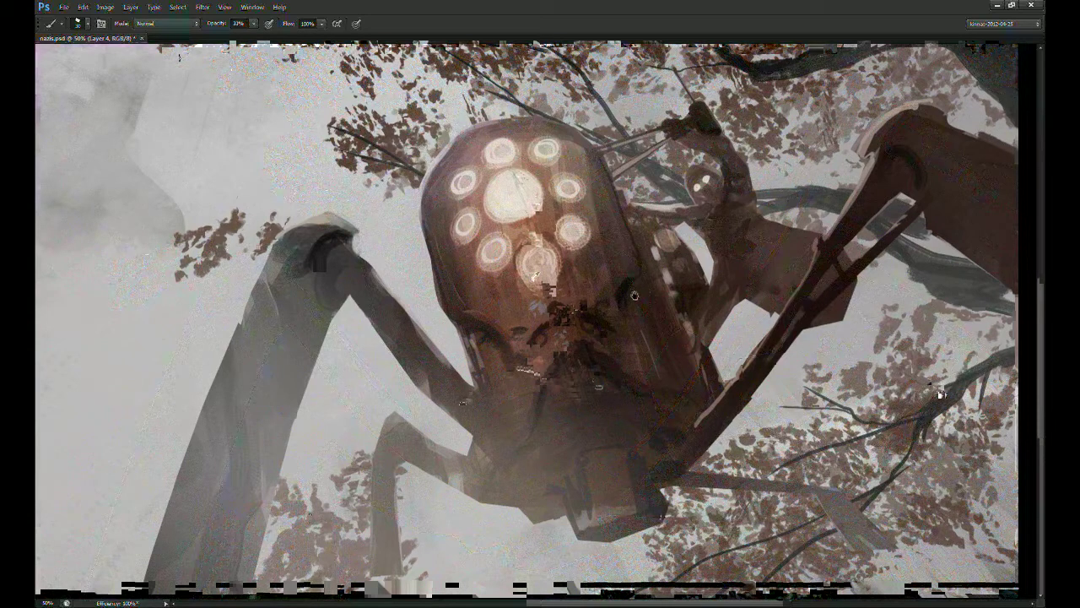
pyautogui.moveTo(634, 296); pyautogui.dragTo(644, 419)
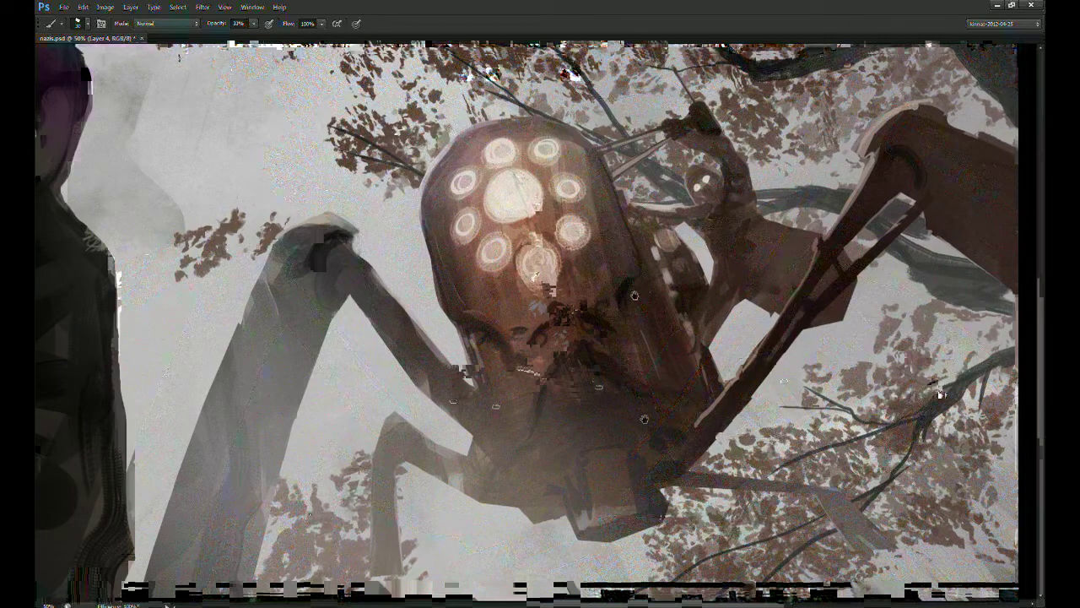
# Step: Set the brush opacity to 77% and paint the joint where the front leg meets the robot's body
pyautogui.press('7')
pyautogui.press('7')
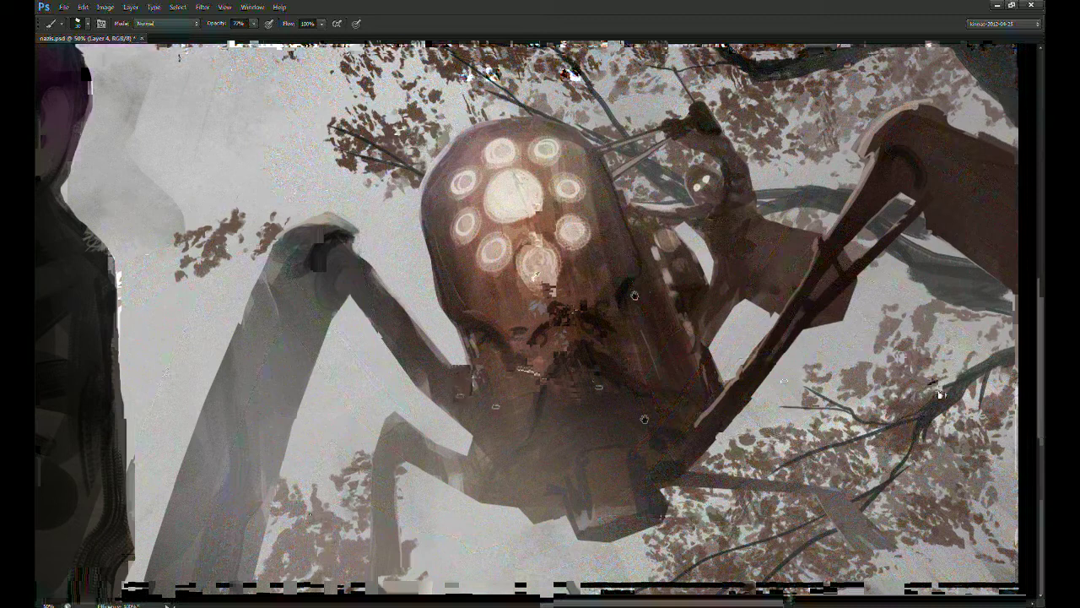
pyautogui.moveTo(460, 388); pyautogui.dragTo(463, 366)
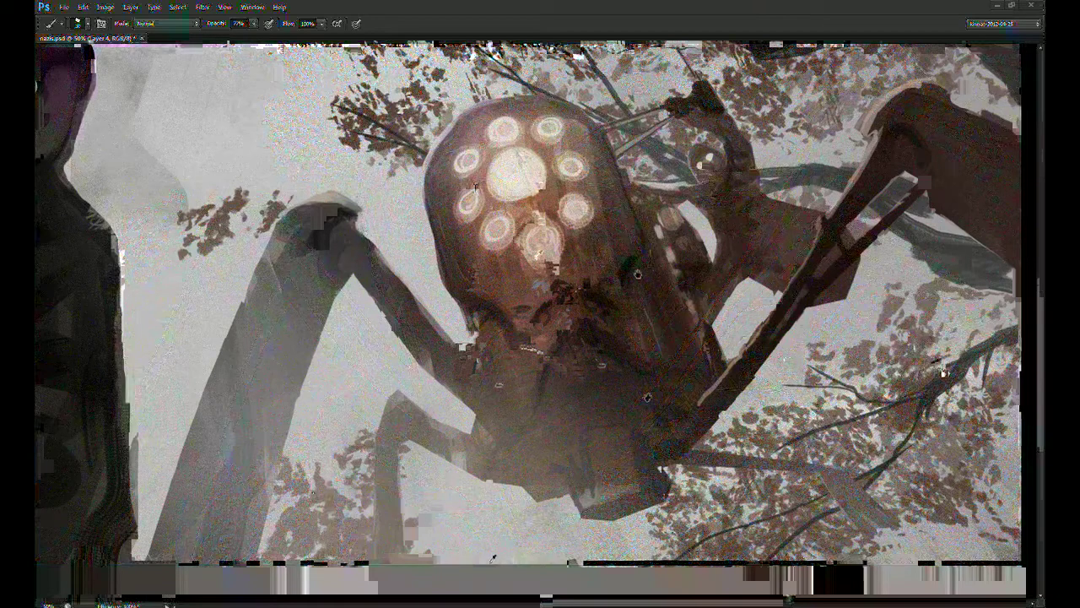
# Step: Repaint the small eye at the lower left of the robot's large central eye with light strokes
pyautogui.click(480, 198)
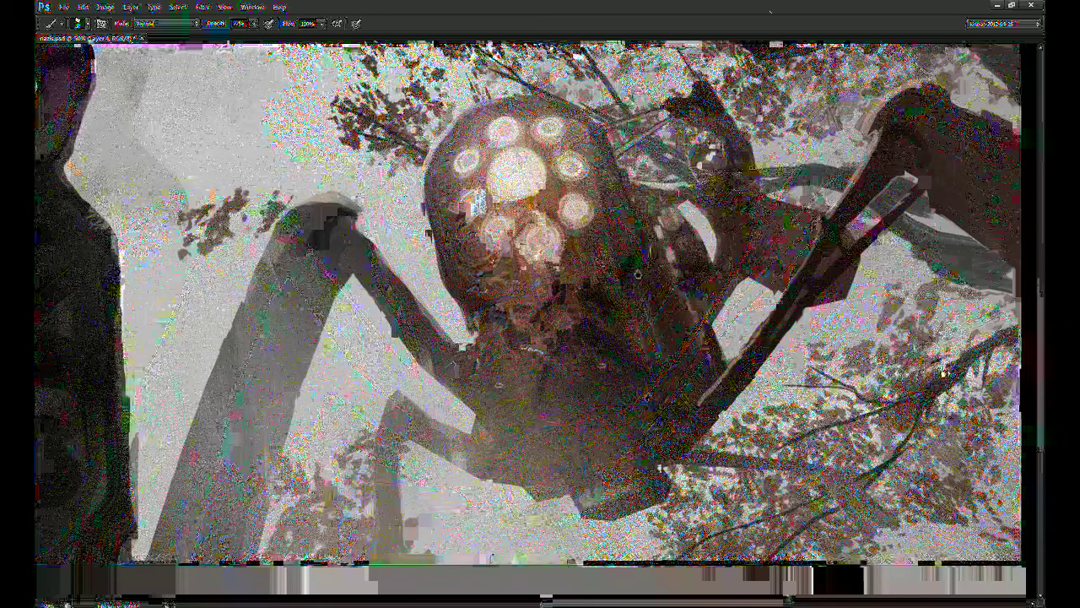
pyautogui.moveTo(638, 274); pyautogui.dragTo(642, 284)
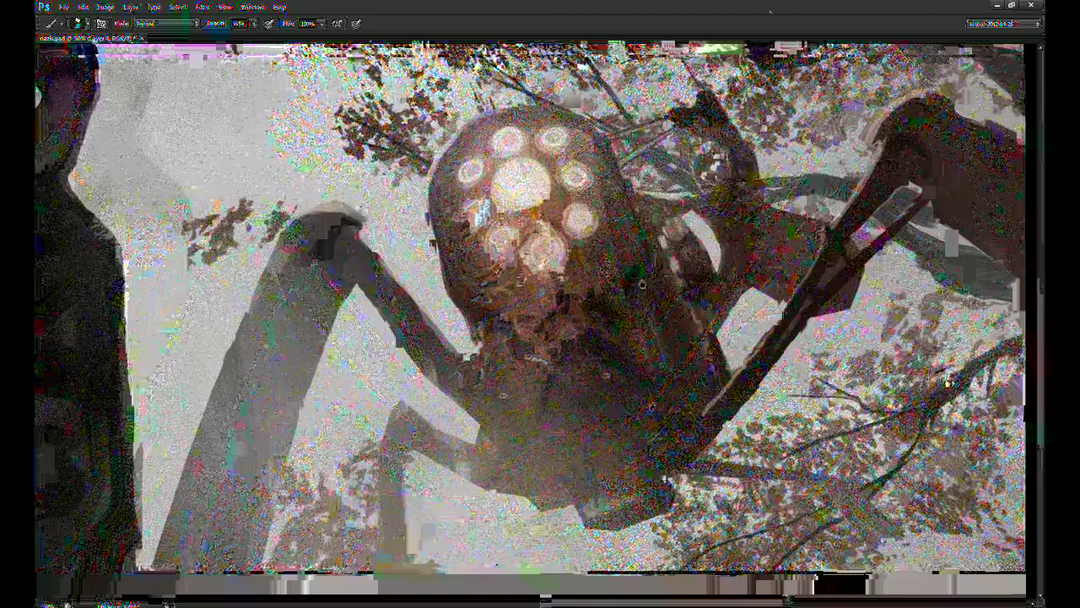
pyautogui.moveTo(483, 206)
pyautogui.mouseDown()
pyautogui.moveTo(469, 223)
pyautogui.moveTo(484, 245)
pyautogui.mouseUp()
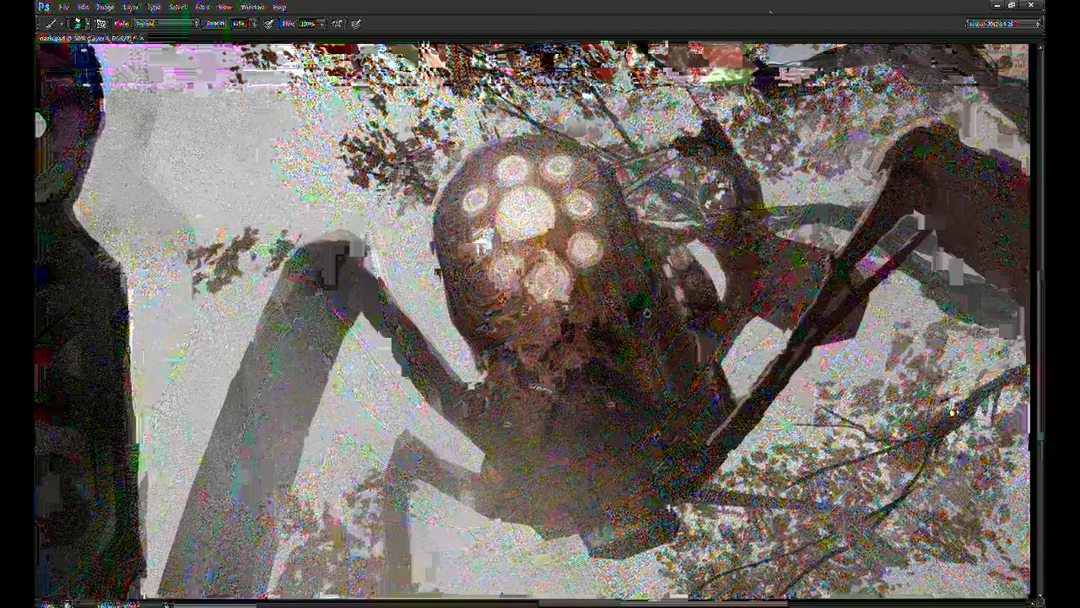
# Step: Paint details along the robot's right flank and upper eyes, touching up with the Eraser
pyautogui.moveTo(646, 312); pyautogui.dragTo(612, 288)
pyautogui.moveTo(663, 246)
pyautogui.mouseDown()
pyautogui.moveTo(659, 281)
pyautogui.moveTo(649, 262)
pyautogui.moveTo(655, 270)
pyautogui.moveTo(621, 264)
pyautogui.moveTo(612, 275)
pyautogui.moveTo(644, 263)
pyautogui.moveTo(583, 309)
pyautogui.moveTo(582, 334)
pyautogui.moveTo(597, 285)
pyautogui.moveTo(635, 286)
pyautogui.moveTo(621, 274)
pyautogui.moveTo(651, 273)
pyautogui.moveTo(623, 283)
pyautogui.moveTo(613, 269)
pyautogui.moveTo(670, 258)
pyautogui.mouseUp()
pyautogui.moveTo(639, 221)
pyautogui.mouseDown()
pyautogui.moveTo(609, 173)
pyautogui.moveTo(622, 172)
pyautogui.moveTo(600, 204)
pyautogui.moveTo(608, 171)
pyautogui.moveTo(597, 179)
pyautogui.moveTo(598, 166)
pyautogui.moveTo(596, 189)
pyautogui.moveTo(583, 191)
pyautogui.moveTo(604, 139)
pyautogui.mouseUp()
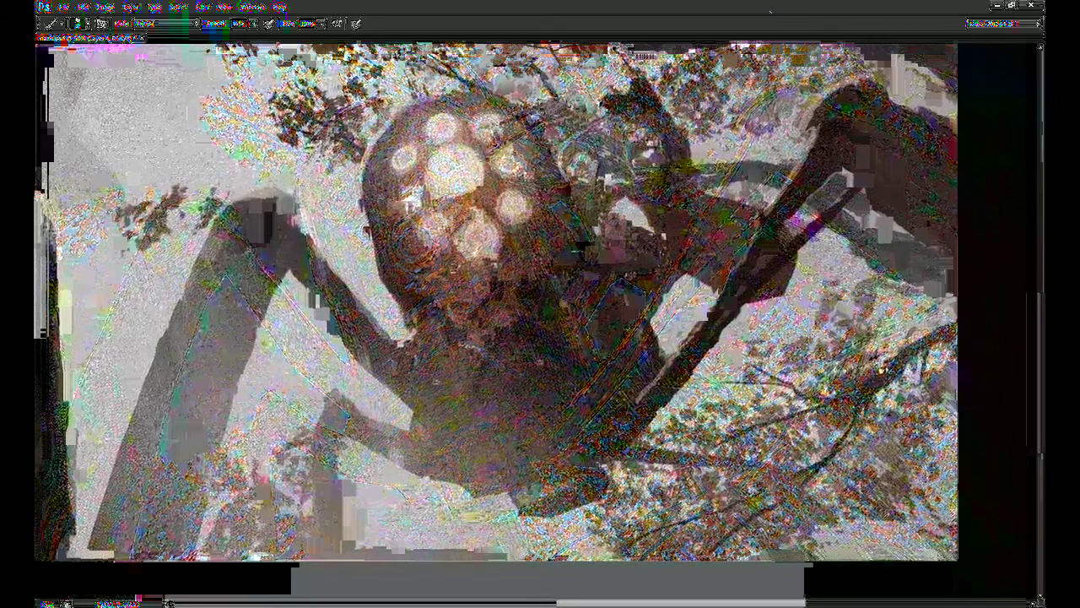
pyautogui.moveTo(479, 128); pyautogui.dragTo(483, 150)
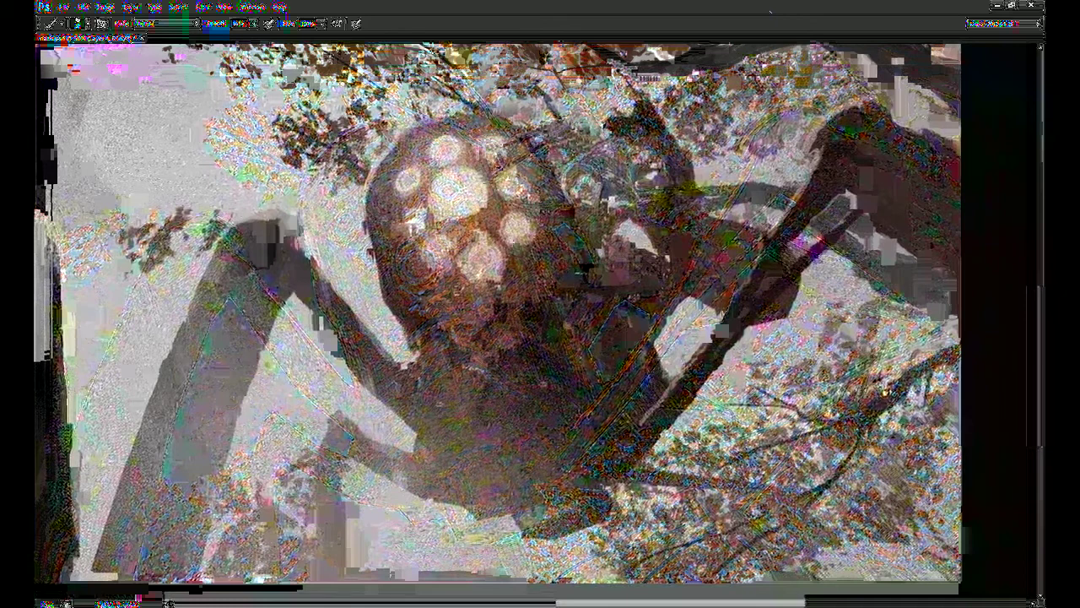
pyautogui.press('e')
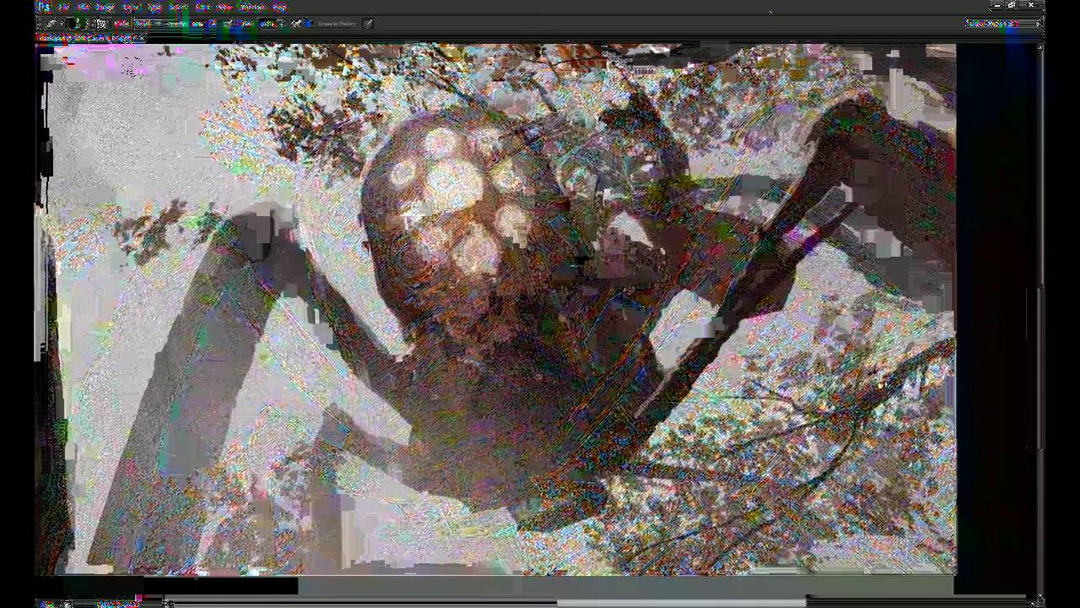
pyautogui.press('b')
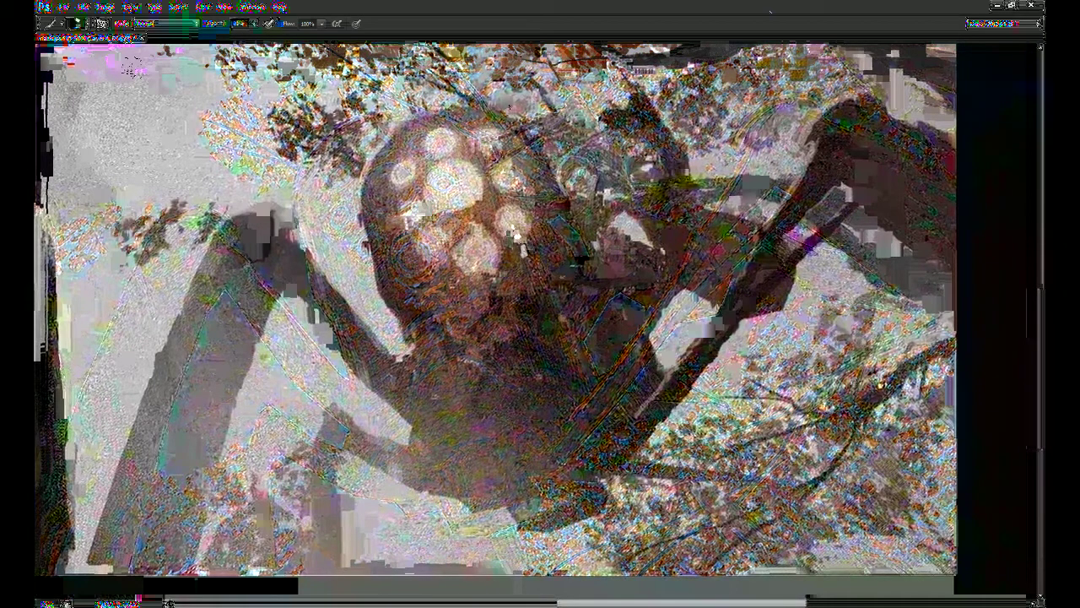
# Step: Touch up the right side of the robot's lower face with the Eraser
pyautogui.hotkey('ctrl', 'space')
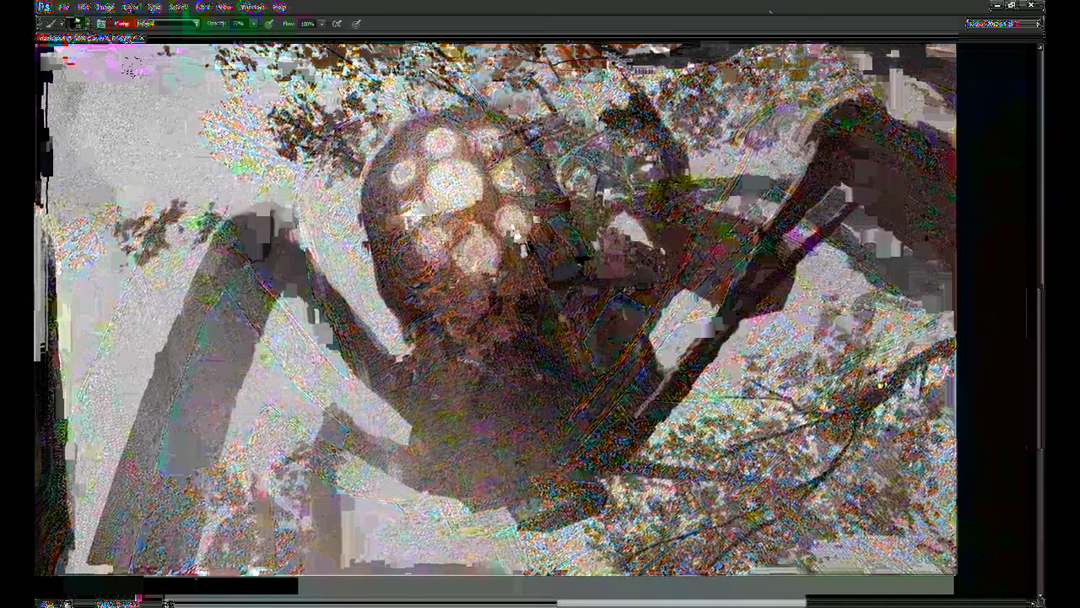
pyautogui.press('e')
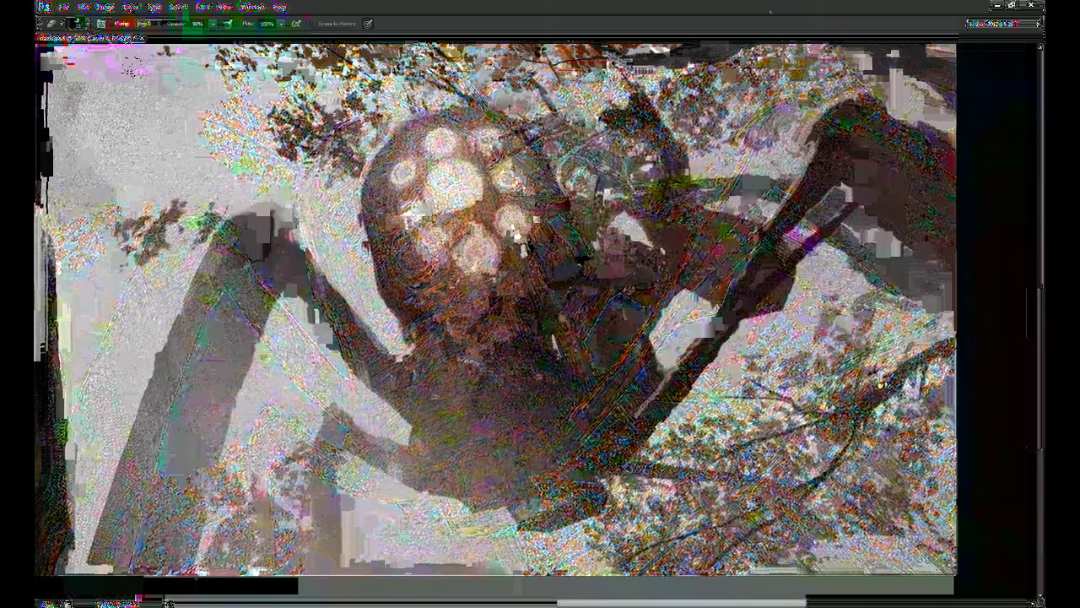
pyautogui.moveTo(582, 366)
pyautogui.mouseDown()
pyautogui.moveTo(565, 371)
pyautogui.moveTo(573, 353)
pyautogui.moveTo(570, 385)
pyautogui.moveTo(595, 384)
pyautogui.moveTo(583, 322)
pyautogui.mouseUp()
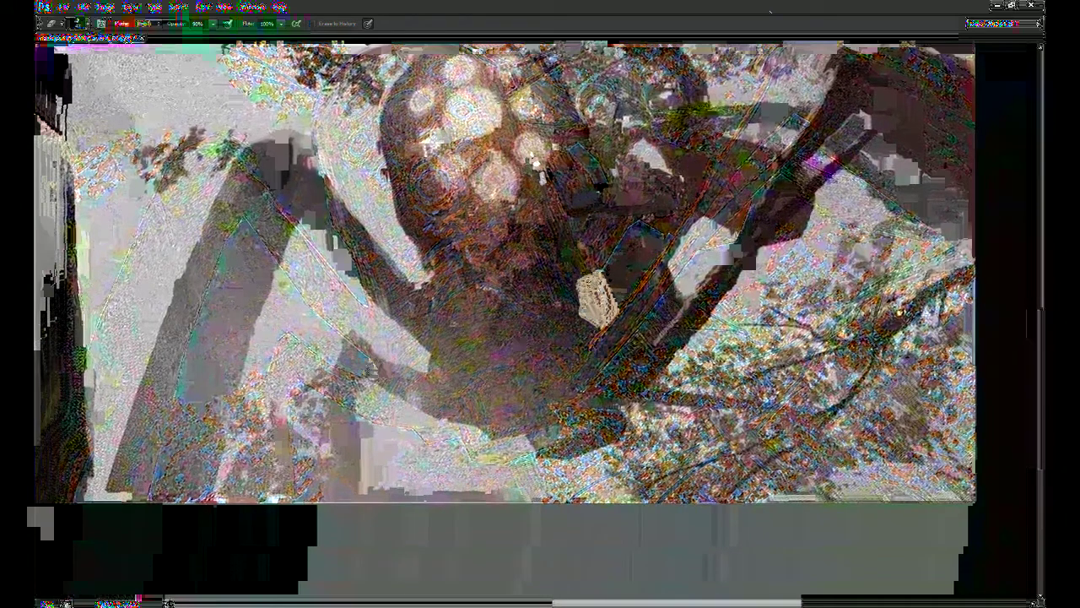
# Step: Paint panel details on the robot's lower body, varying the brush opacity between 53% and 70%
pyautogui.press('b')
pyautogui.press('5')
pyautogui.press('3')
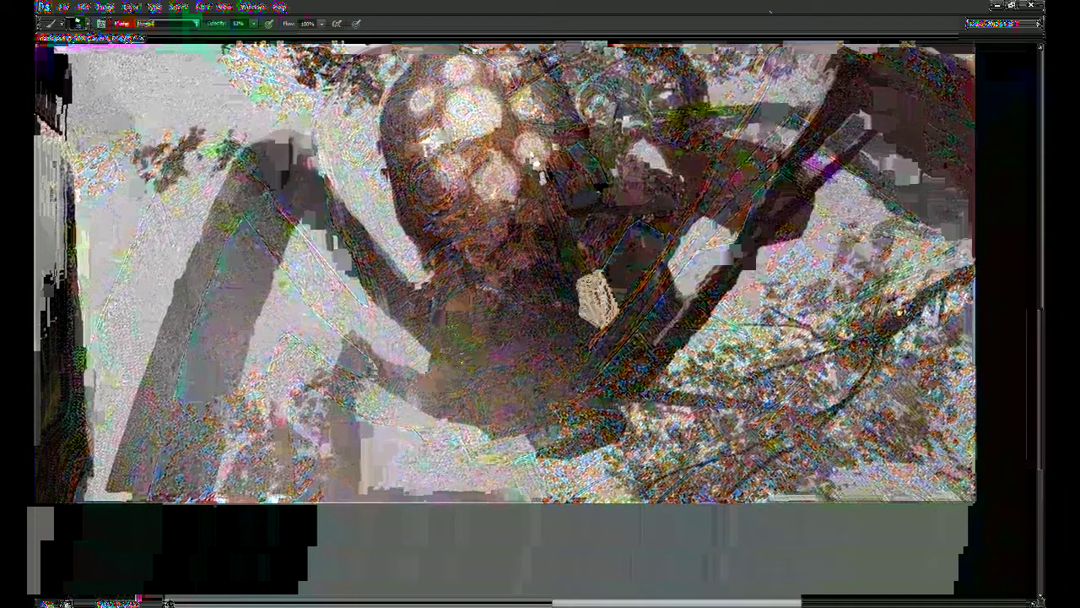
pyautogui.press('7')
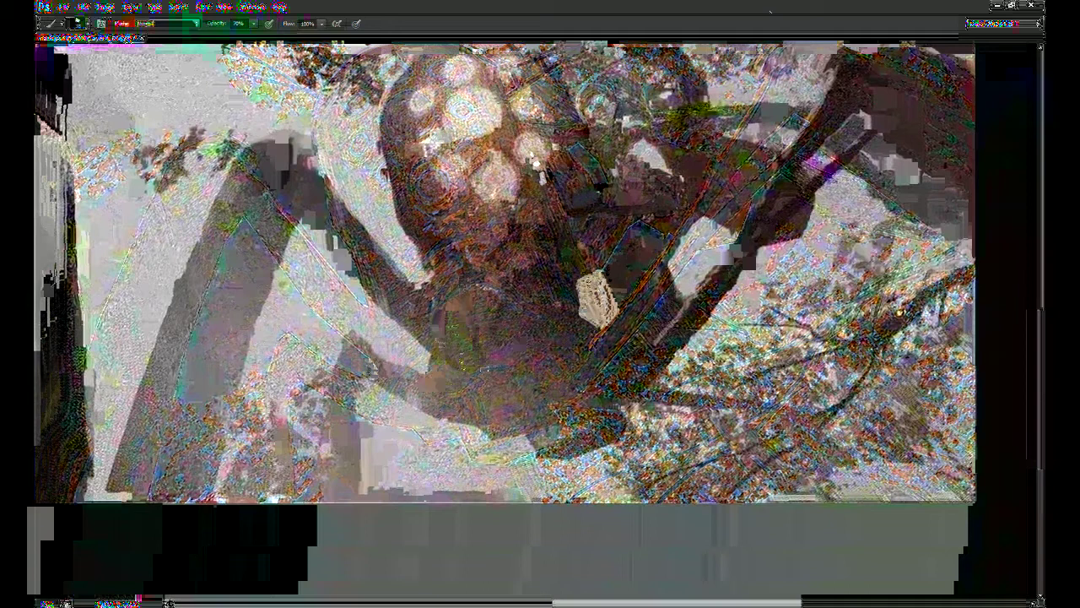
pyautogui.press('5')
pyautogui.press('5')
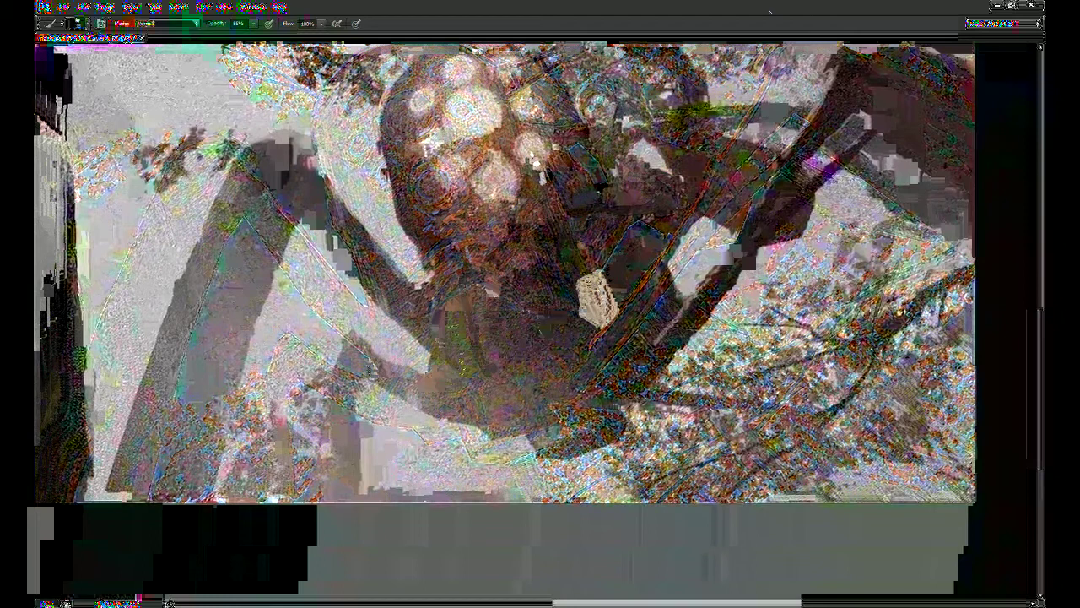
pyautogui.moveTo(561, 396); pyautogui.dragTo(504, 456)
# Step: Set the brush opacity to 77% and then 80%, paint light accents below the robot's lower-right eye, and clean up with the Eraser
pyautogui.press('7')
pyautogui.press('7')
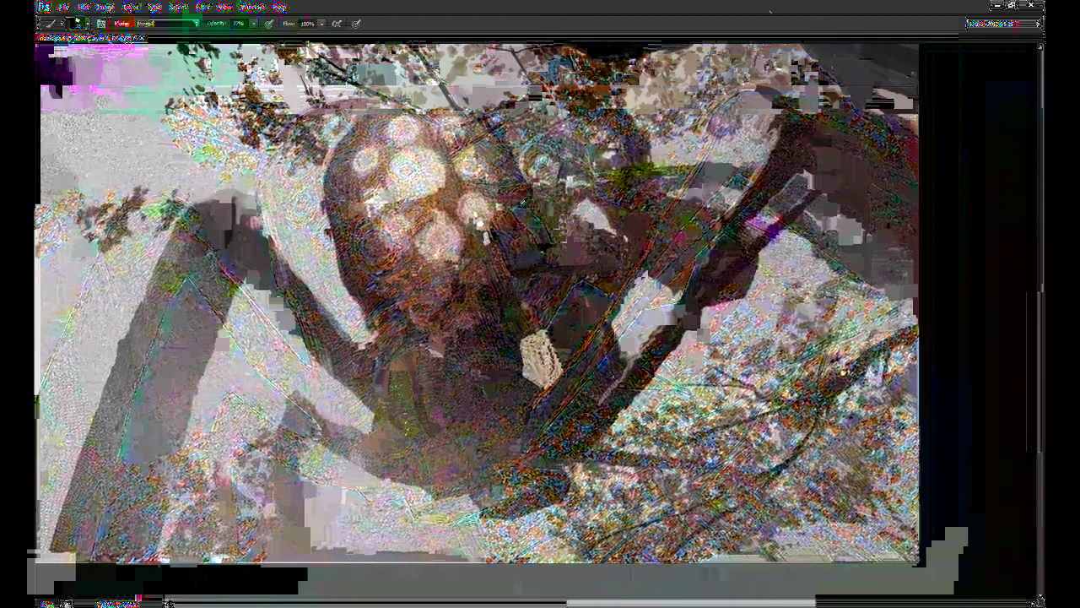
pyautogui.press('8')
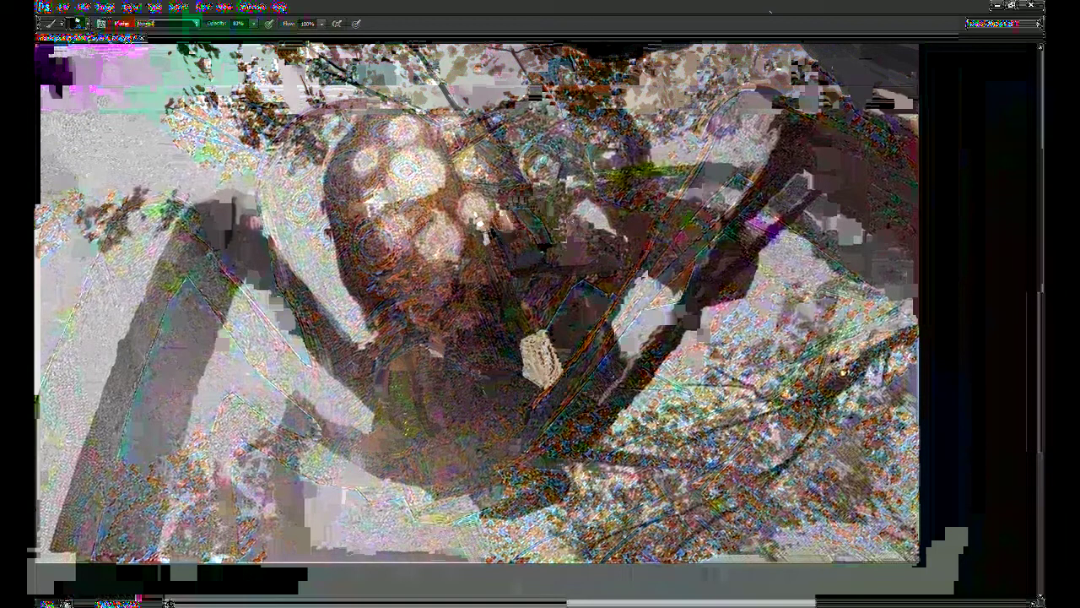
pyautogui.press('e')
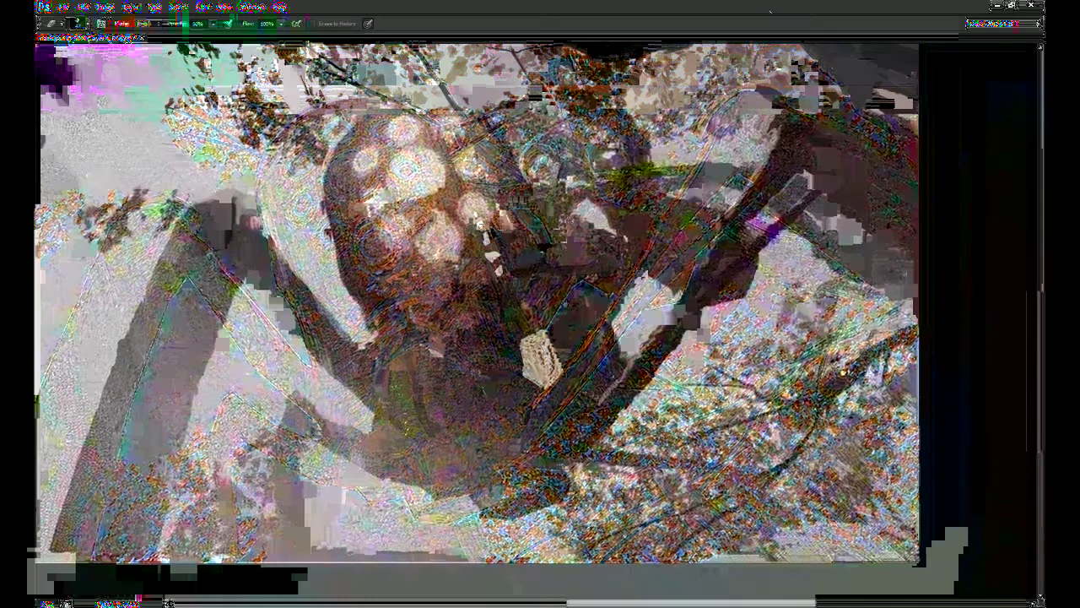
pyautogui.moveTo(501, 280); pyautogui.dragTo(540, 333)
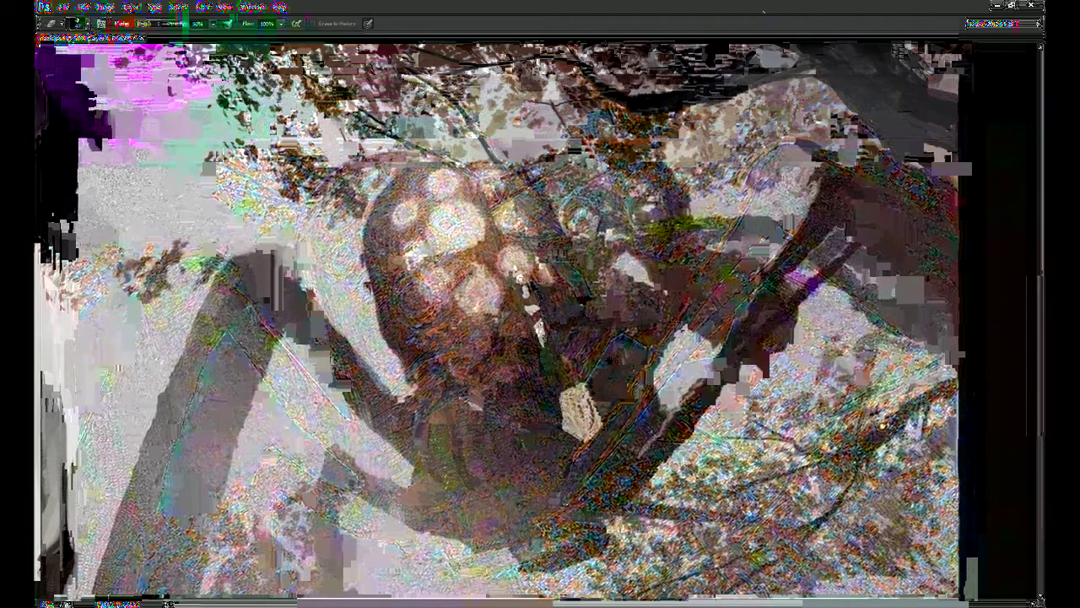
pyautogui.press('b')
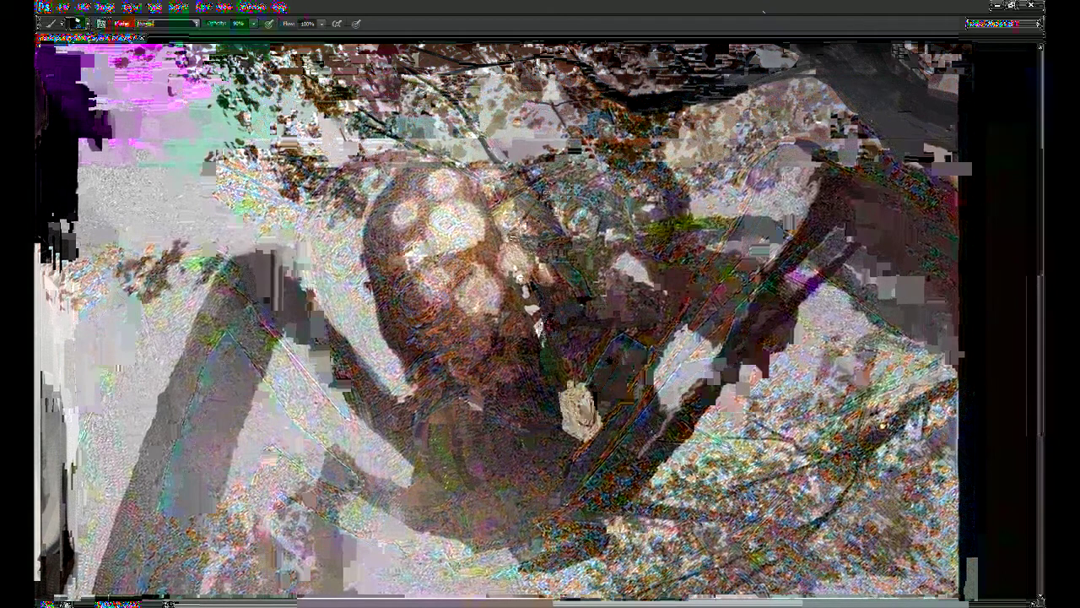
pyautogui.moveTo(536, 211); pyautogui.dragTo(540, 194)
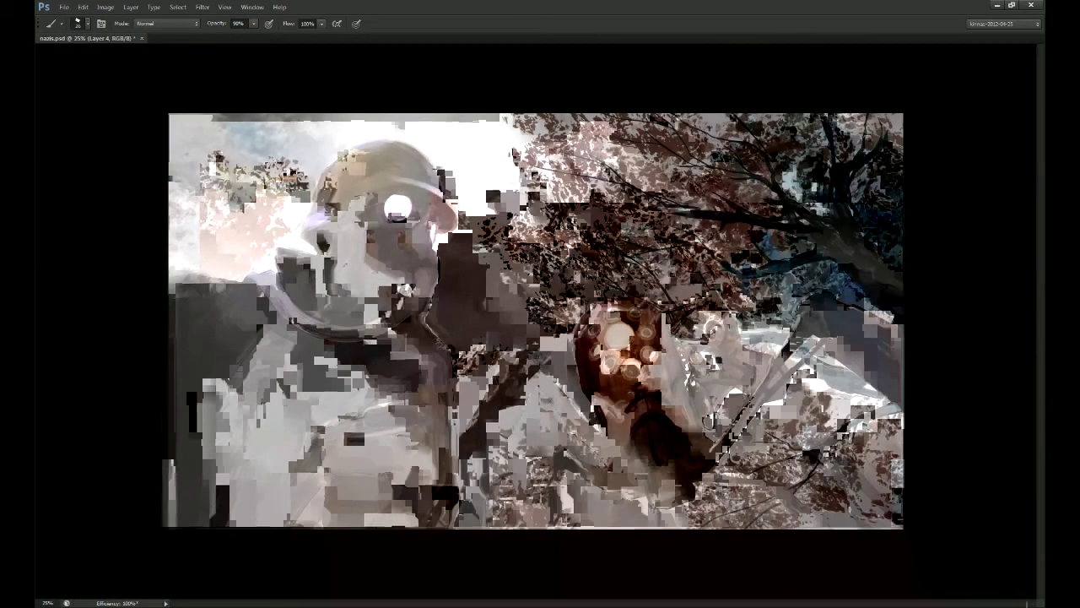
# Step: Set the brush opacity to 70% and paint details around the robot's lower-right eye and the ornament on its face
pyautogui.hotkey('ctrl', '+')
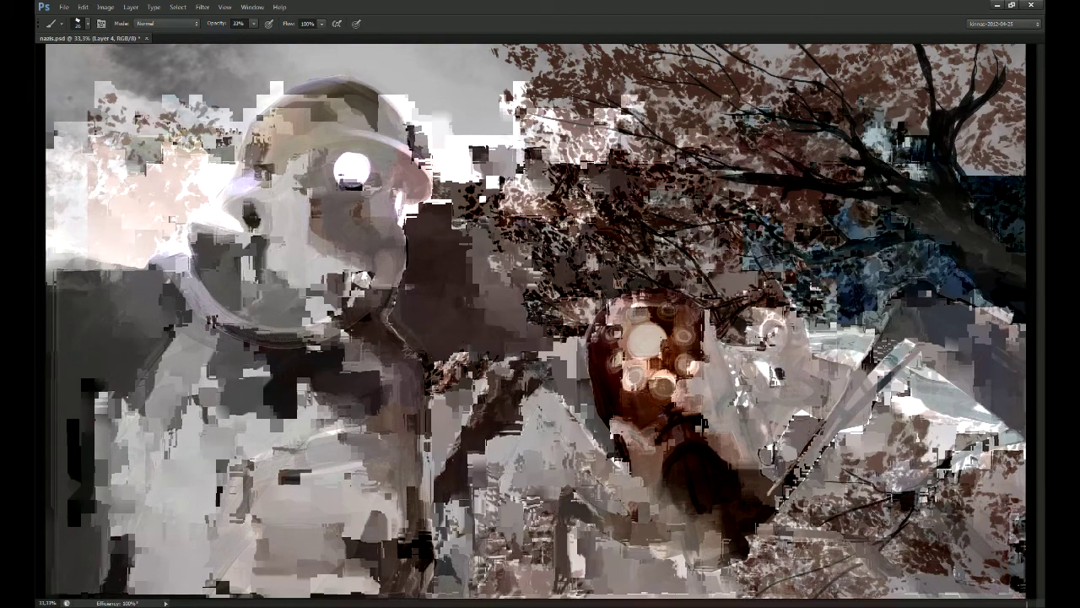
pyautogui.press('7')
pyautogui.moveTo(668, 432); pyautogui.dragTo(656, 441)
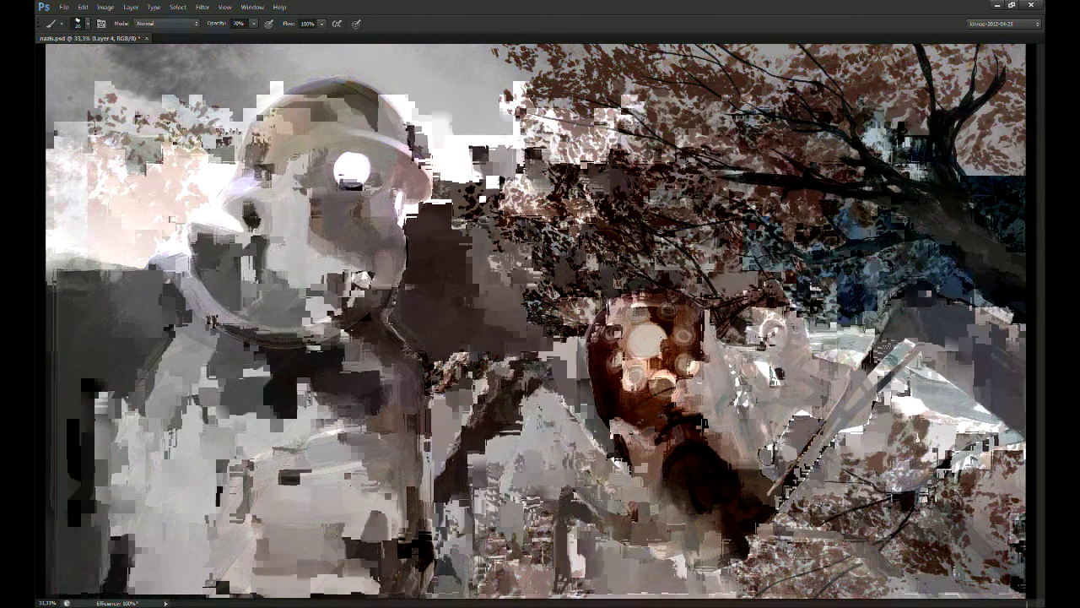
pyautogui.moveTo(540, 325); pyautogui.dragTo(838, 330)
pyautogui.scroll(-10, 979, 202)
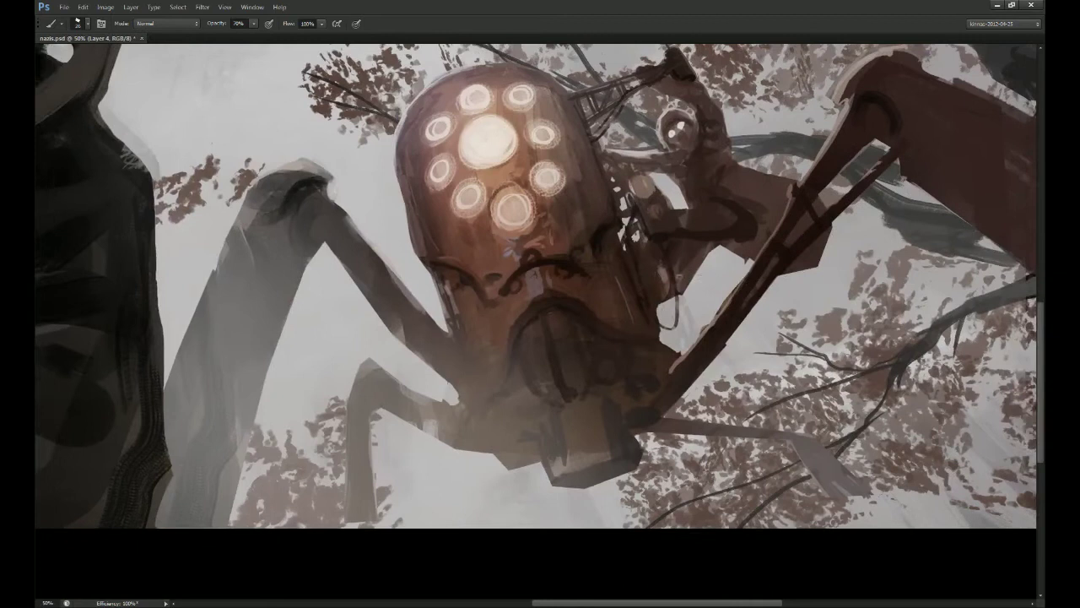
pyautogui.moveTo(543, 226); pyautogui.dragTo(579, 339)
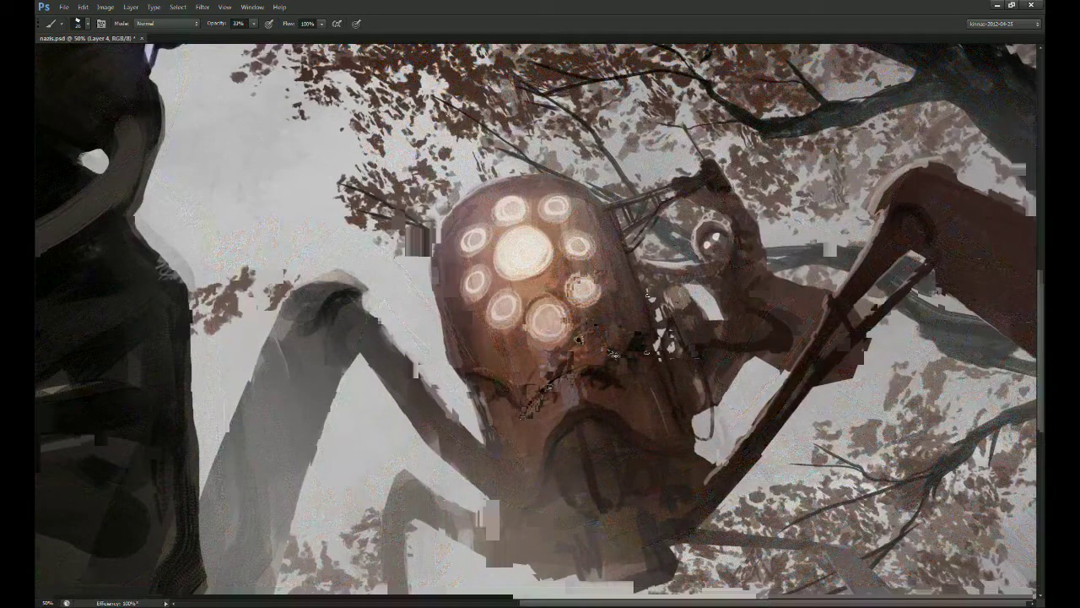
pyautogui.moveTo(672, 373); pyautogui.dragTo(661, 369)
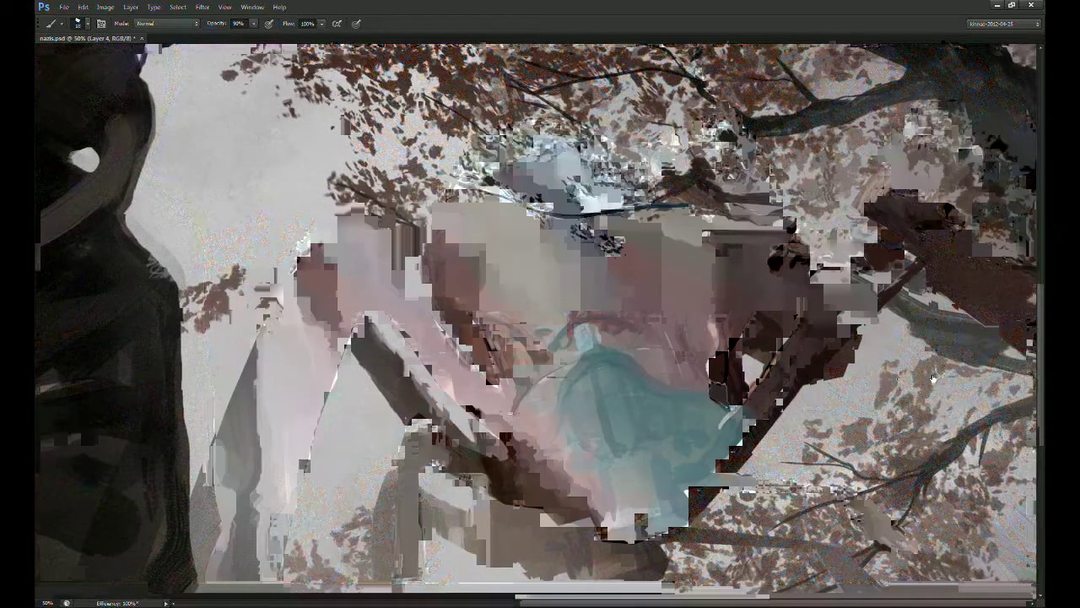
# Step: Set the brush opacity to 88% and paint the inner edge of the robot's left front leg below the knee
pyautogui.press('3')
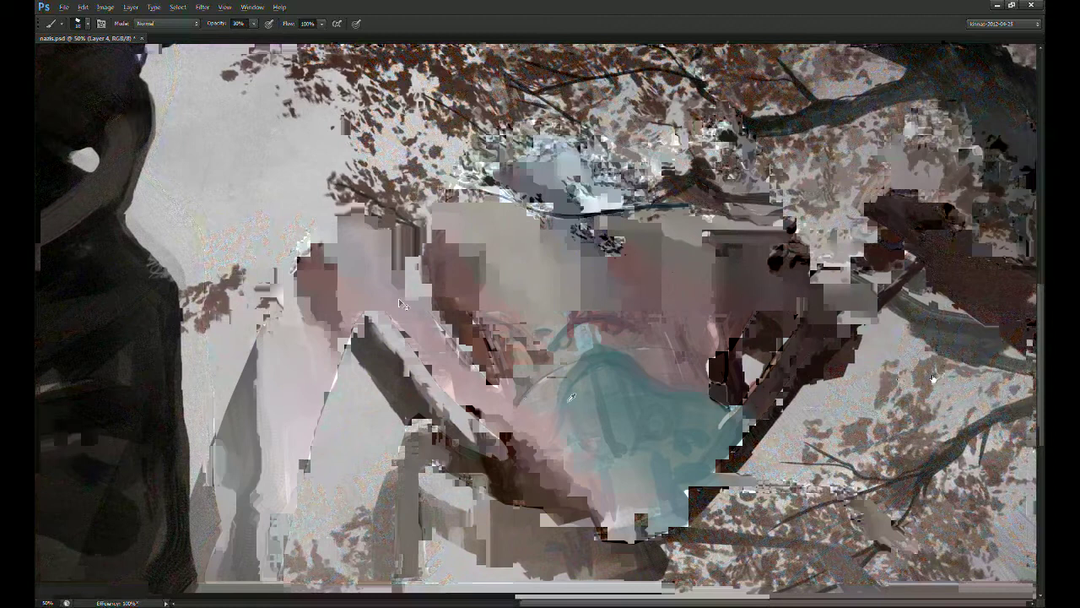
pyautogui.moveTo(497, 416); pyautogui.dragTo(487, 406)
pyautogui.press('8')
pyautogui.press('8')
pyautogui.moveTo(355, 300); pyautogui.dragTo(422, 367)
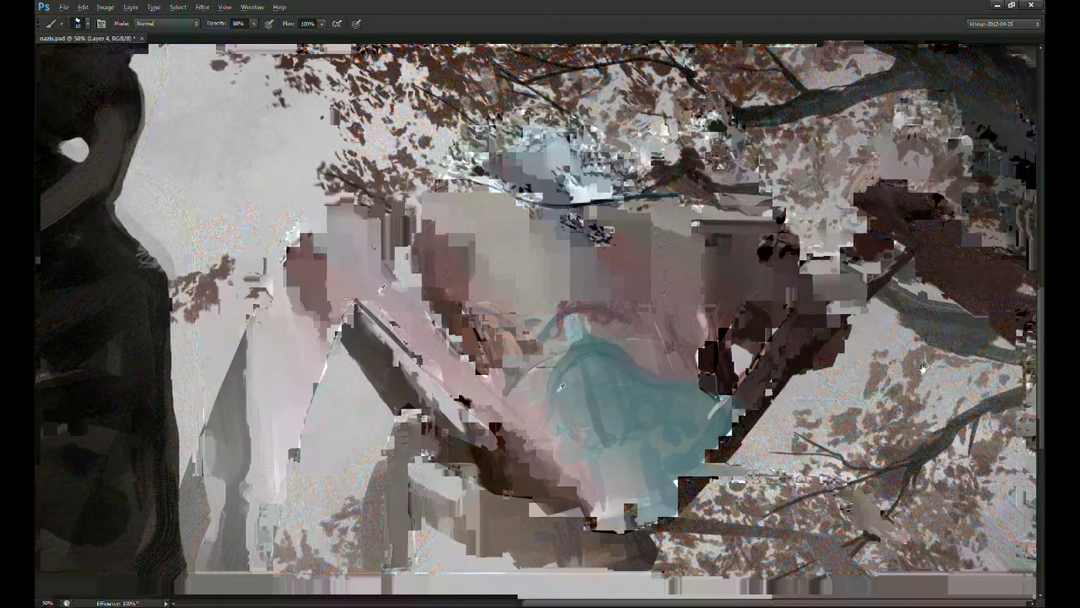
# Step: Paint the knee of the robot's left front leg at 100% opacity, continuing with a larger brush at 70% and 90%
pyautogui.press('0')
pyautogui.moveTo(377, 253); pyautogui.dragTo(435, 228)
pyautogui.moveTo(349, 207)
pyautogui.mouseDown()
pyautogui.moveTo(326, 240)
pyautogui.moveTo(384, 188)
pyautogui.mouseUp()
pyautogui.press(']')
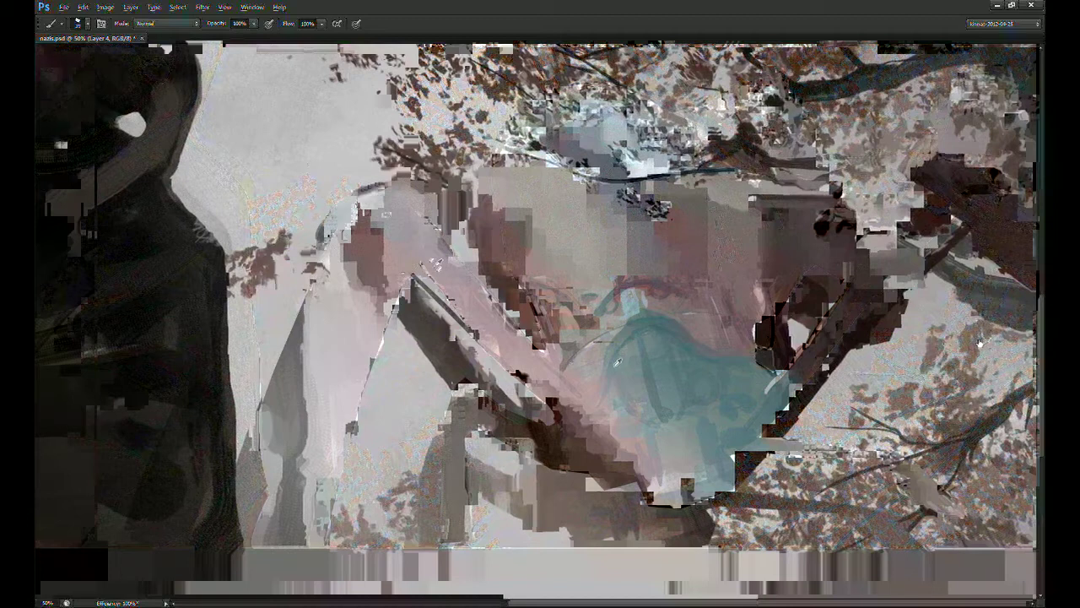
pyautogui.press('7')
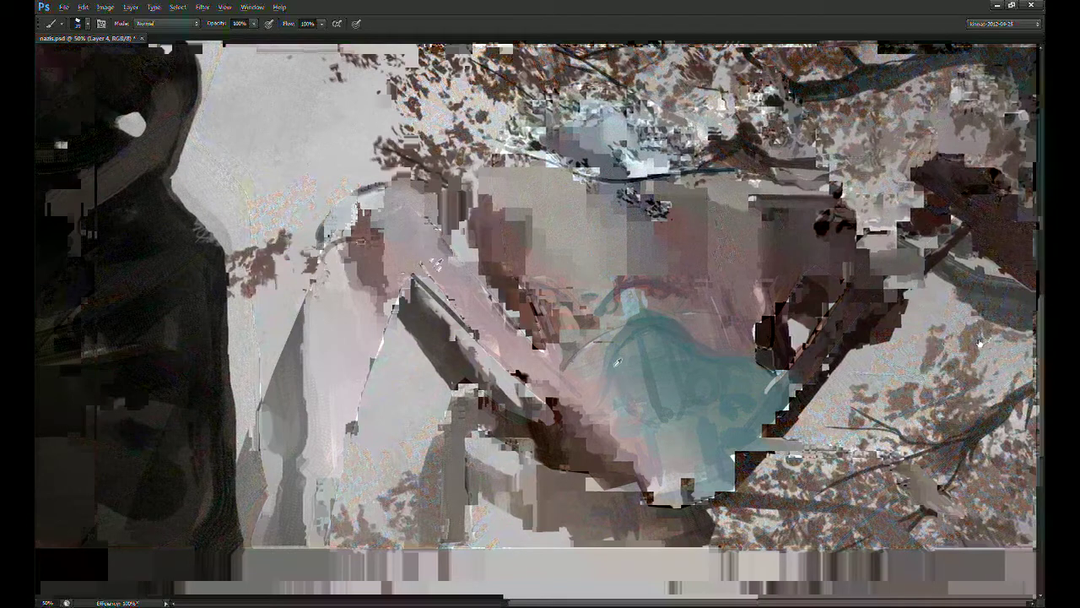
pyautogui.moveTo(409, 248); pyautogui.dragTo(413, 227)
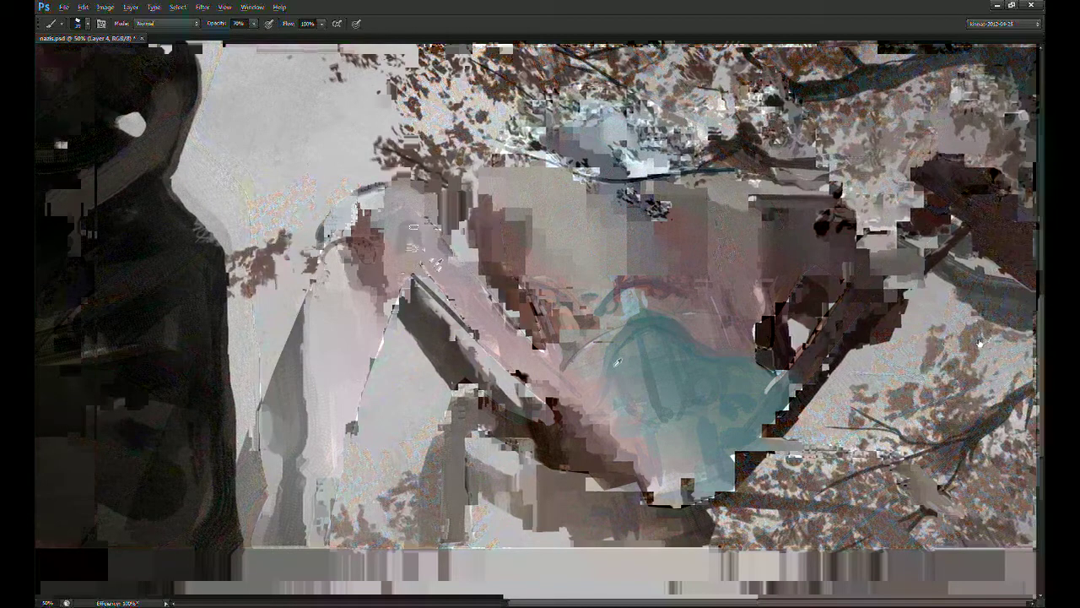
pyautogui.press('9')
pyautogui.moveTo(400, 301)
pyautogui.mouseDown()
pyautogui.moveTo(426, 290)
pyautogui.moveTo(403, 261)
pyautogui.mouseUp()
# Step: Try to erase paint along the robot's left front leg
pyautogui.press('e')
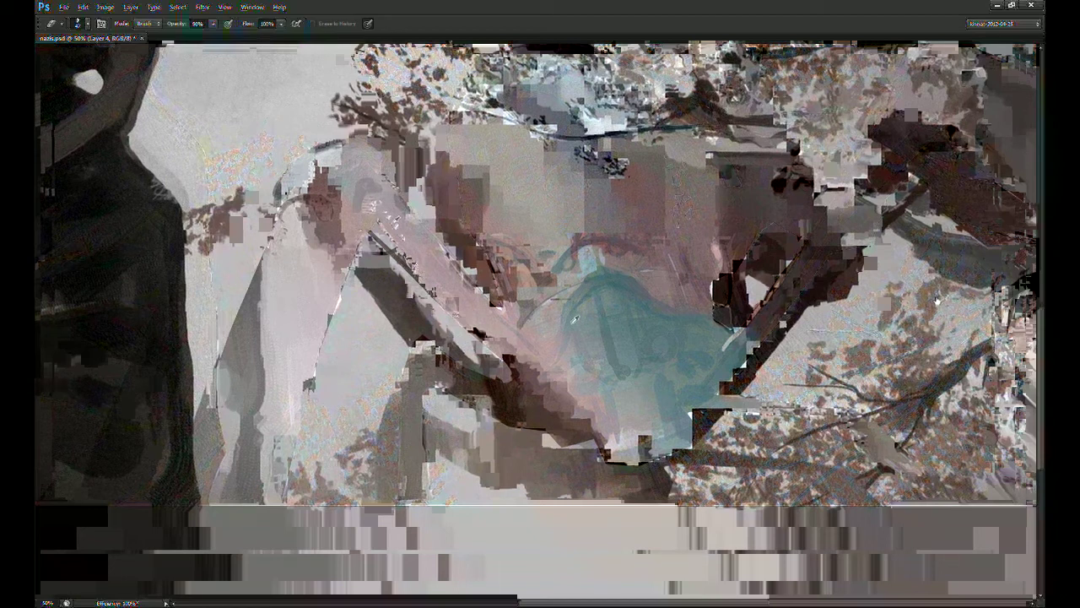
pyautogui.moveTo(460, 312)
pyautogui.mouseDown()
pyautogui.moveTo(509, 360)
pyautogui.moveTo(499, 349)
pyautogui.mouseUp()
pyautogui.hotkey('ctrl', 'z')
# Step: Paint the joint of the robot's small left leg and touch up the knee of the left front leg
pyautogui.press('b')
pyautogui.moveTo(574, 318); pyautogui.dragTo(557, 283)
pyautogui.moveTo(405, 312); pyautogui.dragTo(380, 322)
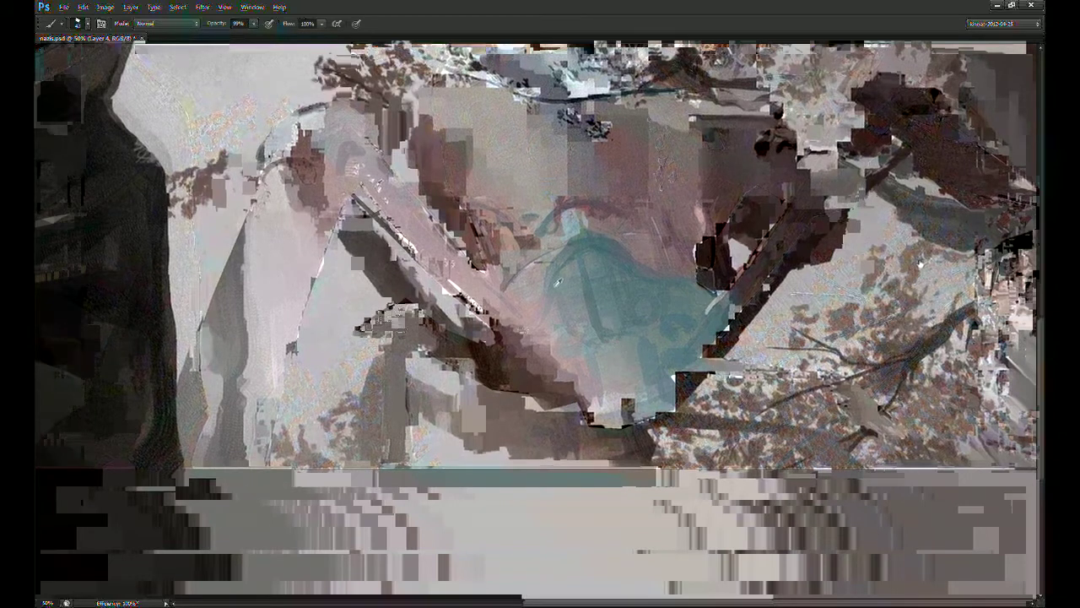
pyautogui.moveTo(423, 391); pyautogui.dragTo(455, 494)
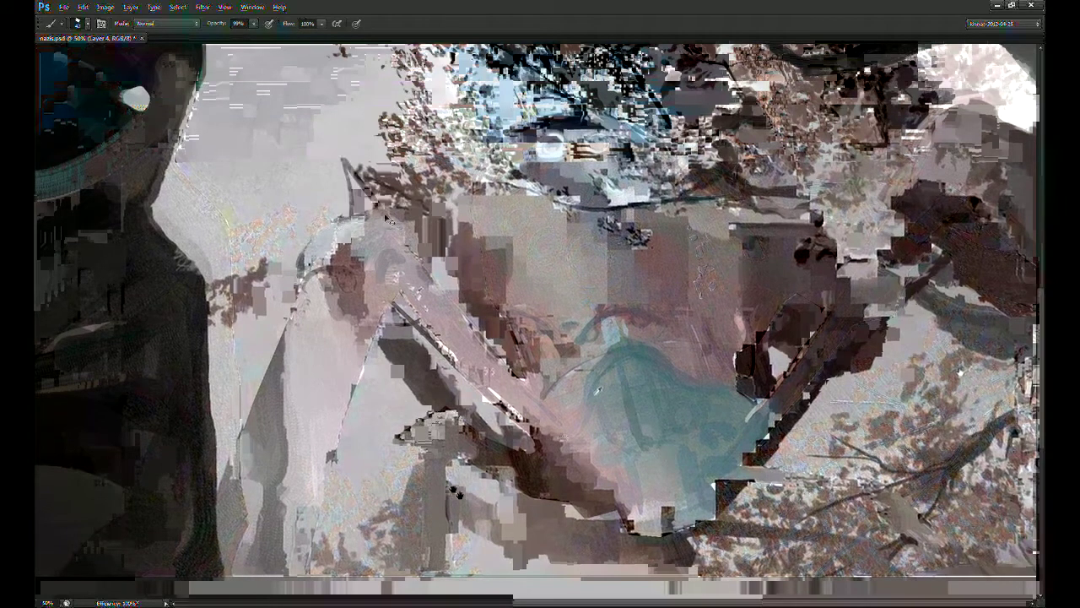
pyautogui.moveTo(455, 494); pyautogui.dragTo(434, 534)
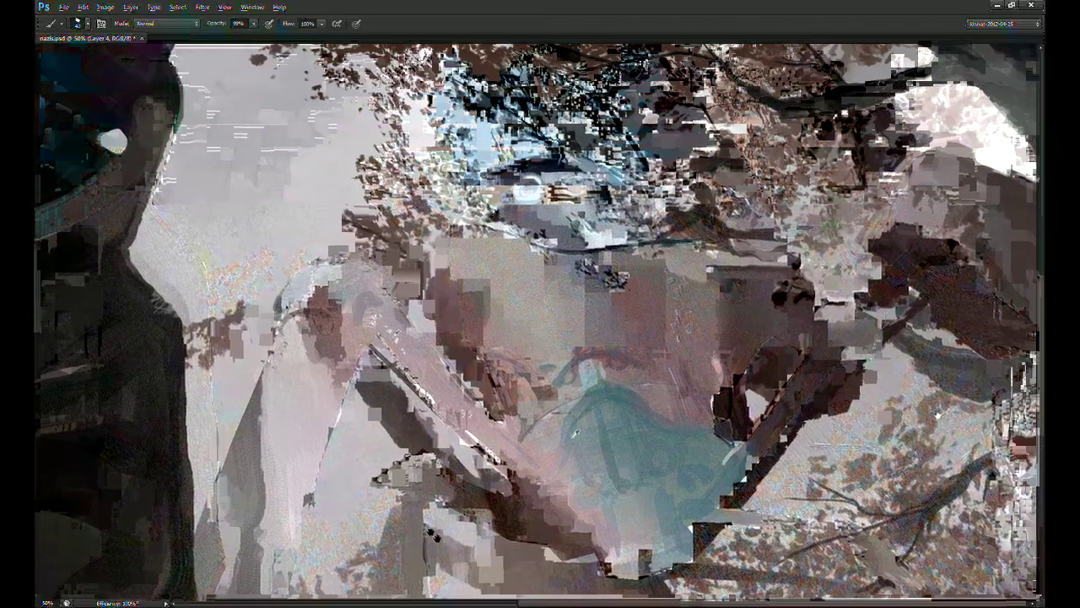
pyautogui.moveTo(302, 281)
pyautogui.mouseDown()
pyautogui.moveTo(348, 269)
pyautogui.moveTo(329, 263)
pyautogui.mouseUp()
# Step: Paint strokes on the knee of the robot's large right leg and set the brush opacity to 30%
pyautogui.moveTo(574, 433); pyautogui.dragTo(295, 483)
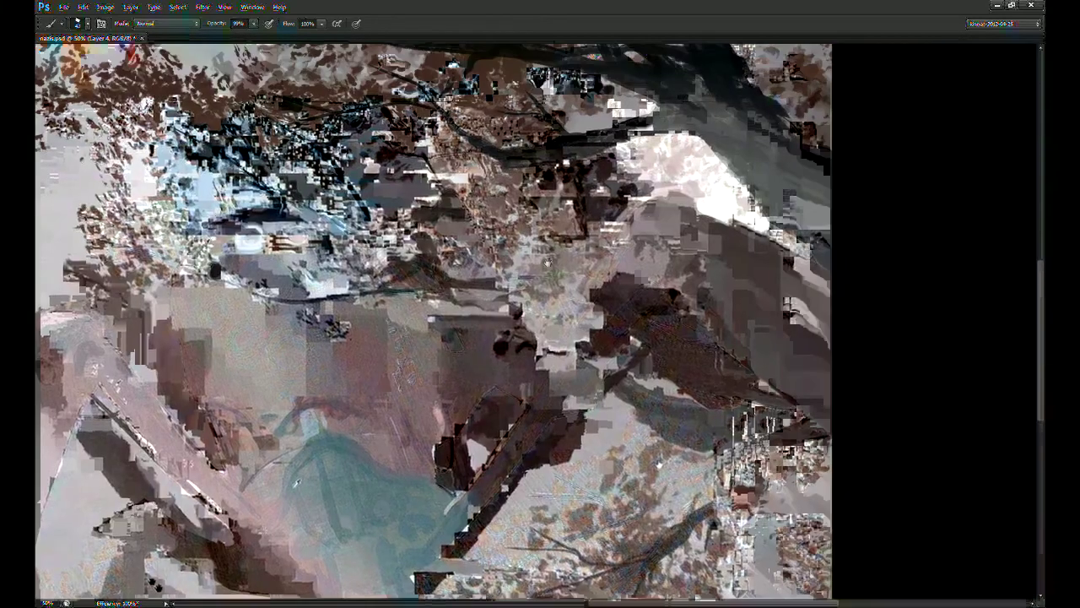
pyautogui.moveTo(656, 205)
pyautogui.mouseDown()
pyautogui.moveTo(716, 200)
pyautogui.moveTo(700, 194)
pyautogui.moveTo(698, 216)
pyautogui.mouseUp()
pyautogui.moveTo(667, 250)
pyautogui.mouseDown()
pyautogui.moveTo(638, 209)
pyautogui.moveTo(642, 227)
pyautogui.moveTo(728, 284)
pyautogui.mouseUp()
pyautogui.press('3')
pyautogui.moveTo(514, 278); pyautogui.dragTo(573, 250)
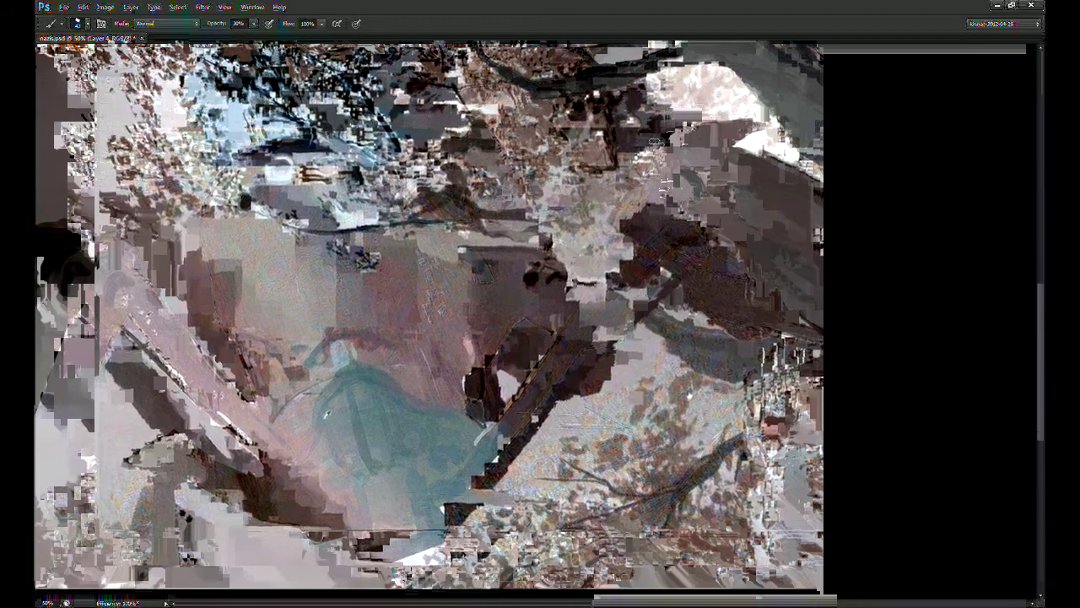
# Step: Paint small details on the robot's right flank beside the face ornament, undoing a stray stroke
pyautogui.moveTo(496, 265); pyautogui.dragTo(532, 221)
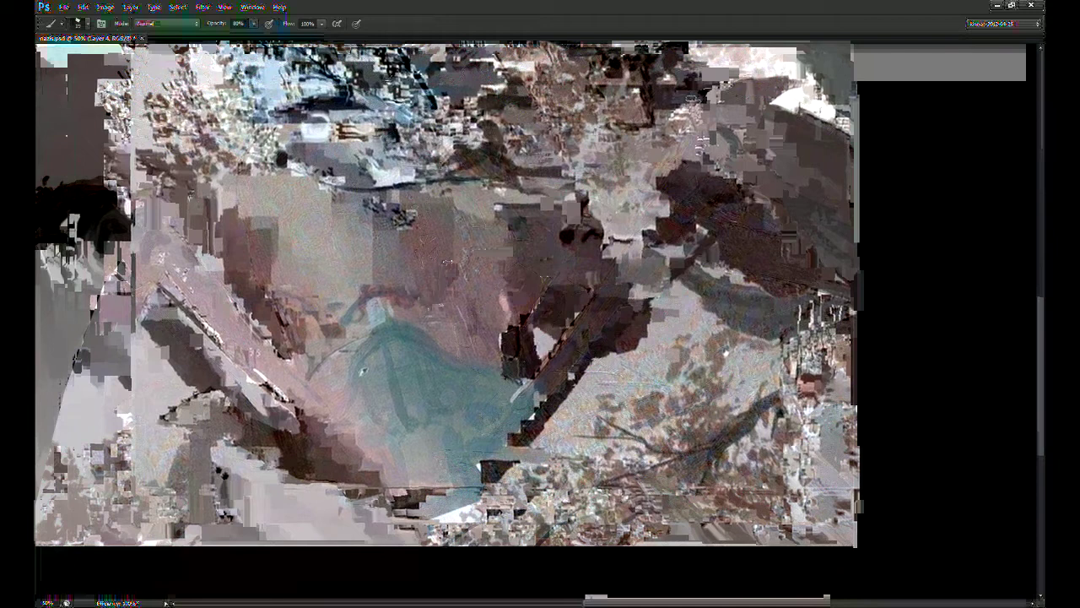
pyautogui.moveTo(458, 320)
pyautogui.mouseDown()
pyautogui.moveTo(461, 342)
pyautogui.moveTo(459, 322)
pyautogui.mouseUp()
pyautogui.hotkey('ctrl', 'z')
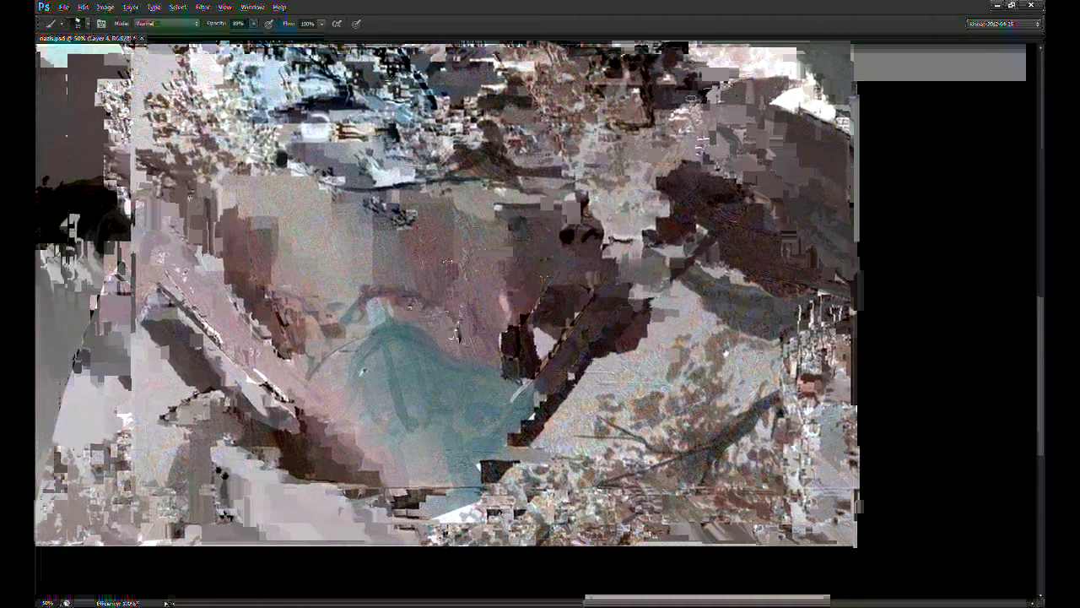
pyautogui.moveTo(410, 366); pyautogui.dragTo(494, 318)
pyautogui.scroll(3, 447, 322)
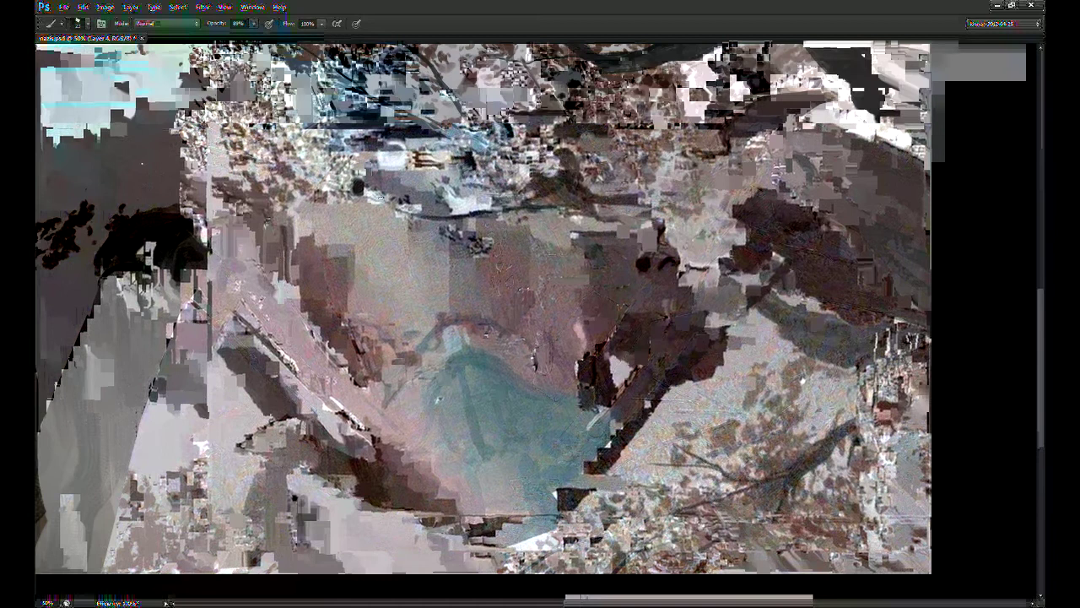
# Step: Repaint the rims of the robot's left-hand eyes and the large central eye with light strokes
pyautogui.moveTo(368, 179)
pyautogui.mouseDown()
pyautogui.moveTo(398, 196)
pyautogui.moveTo(383, 209)
pyautogui.mouseUp()
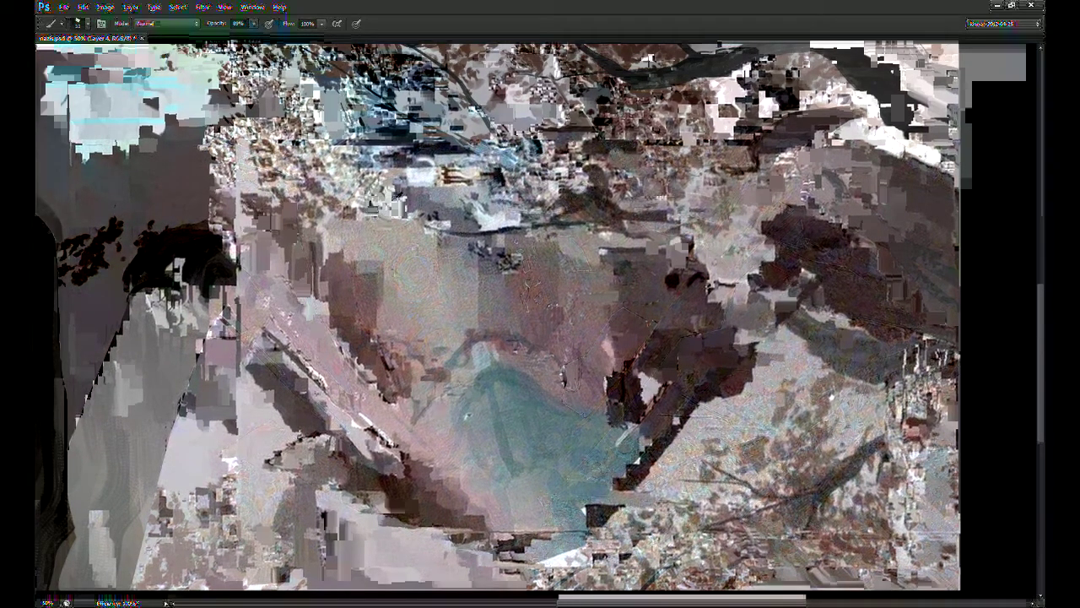
pyautogui.moveTo(390, 199)
pyautogui.mouseDown()
pyautogui.moveTo(383, 209)
pyautogui.moveTo(376, 198)
pyautogui.moveTo(410, 196)
pyautogui.moveTo(373, 211)
pyautogui.moveTo(381, 191)
pyautogui.moveTo(411, 202)
pyautogui.mouseUp()
pyautogui.press('8')
pyautogui.press('8')
pyautogui.press('5')
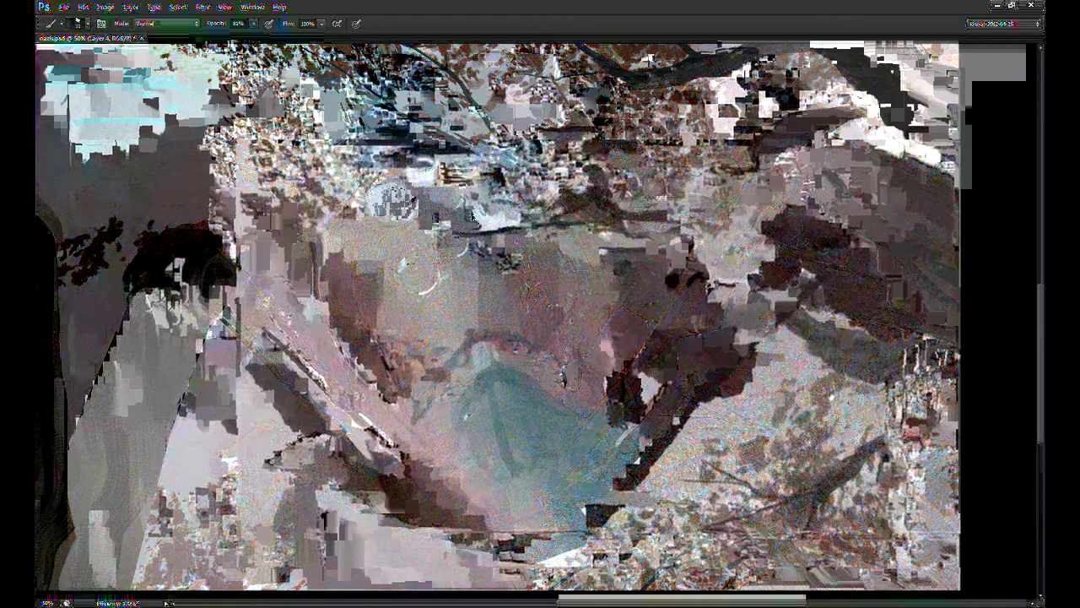
pyautogui.moveTo(384, 172); pyautogui.dragTo(450, 187)
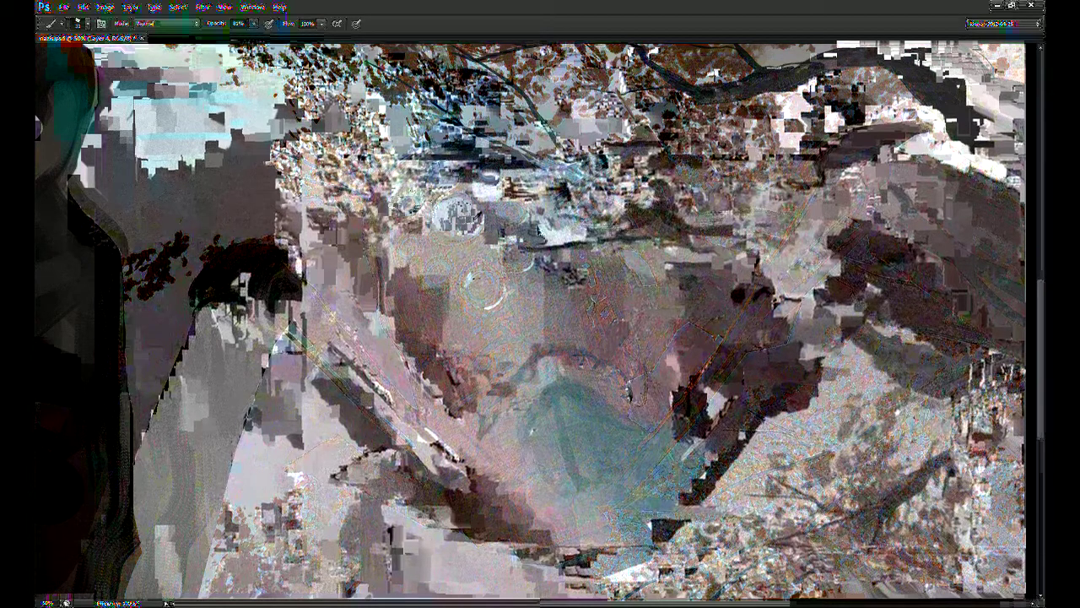
pyautogui.moveTo(405, 208); pyautogui.dragTo(397, 192)
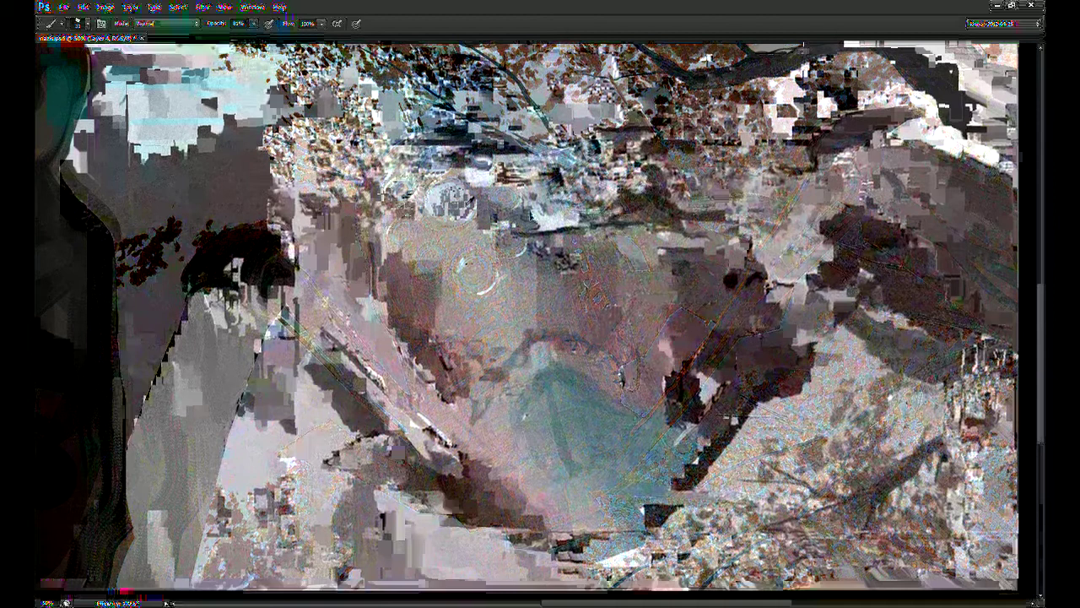
# Step: Sample a colour, set the brush opacity to 72% and touch up the robot's face below the eyes
pyautogui.moveTo(481, 275); pyautogui.dragTo(469, 280)
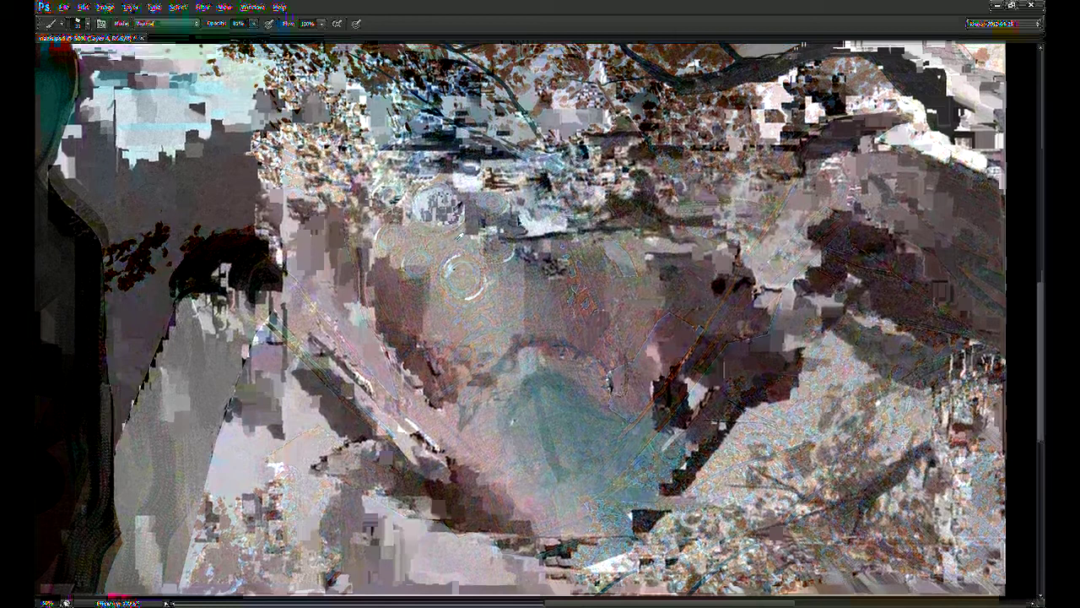
pyautogui.press('7')
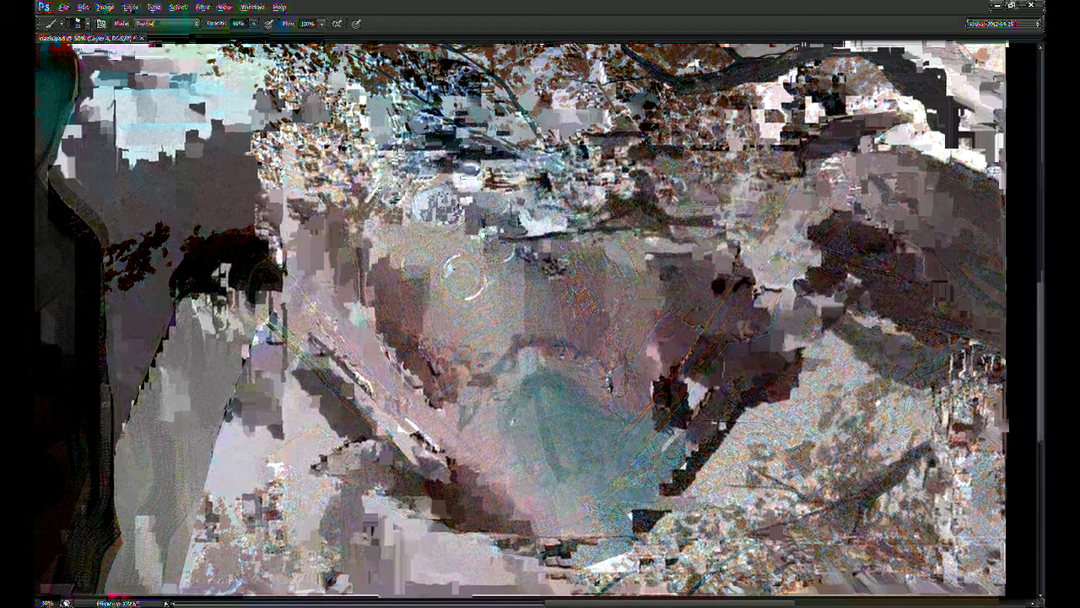
pyautogui.press('i')
pyautogui.press('b')
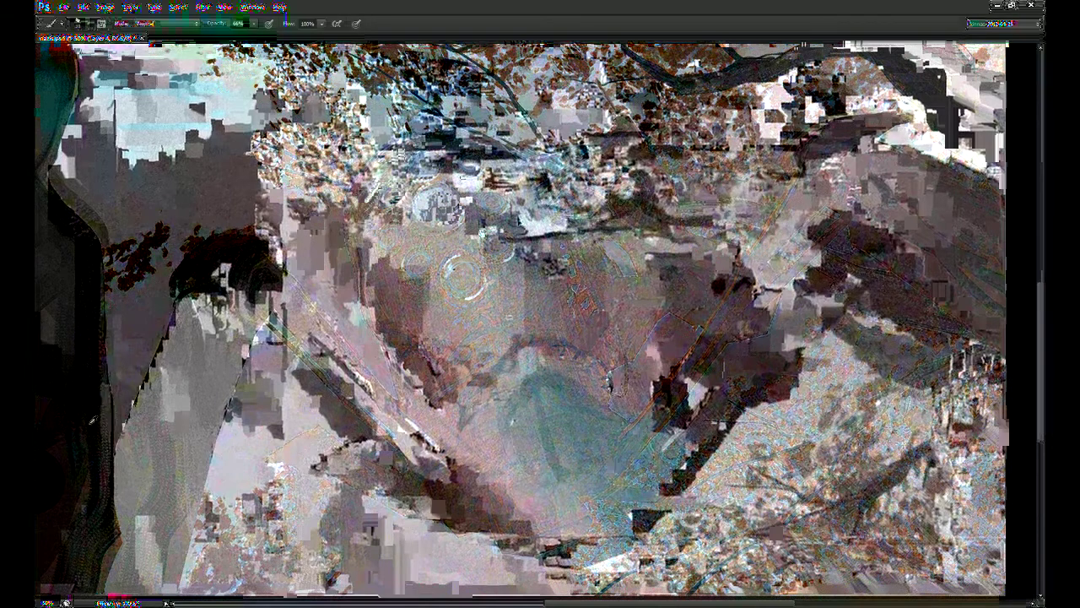
pyautogui.press('6')
pyautogui.press('2')
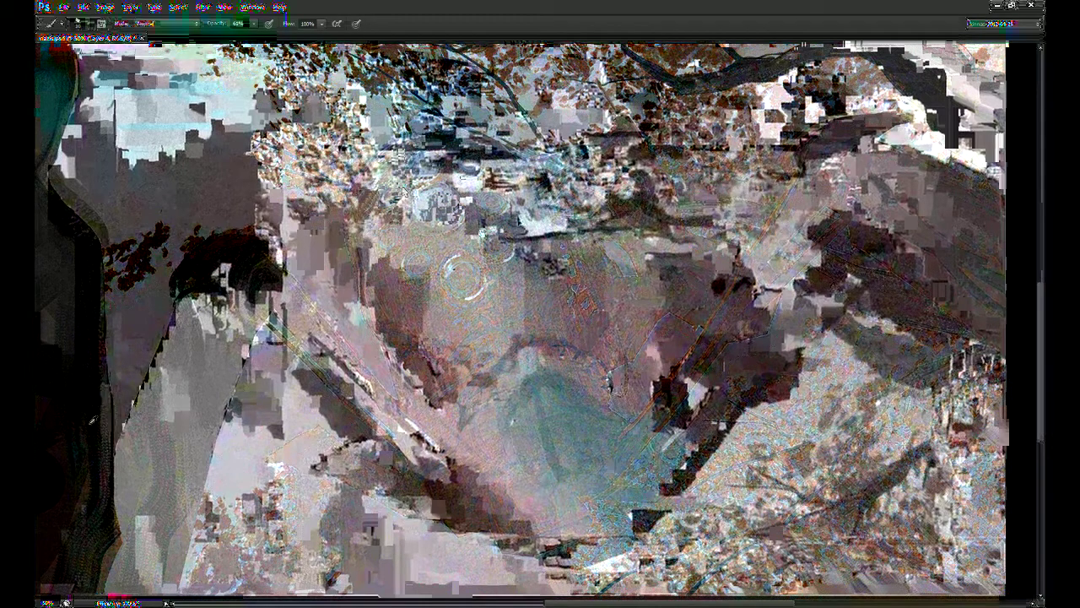
pyautogui.press('7')
pyautogui.press('2')
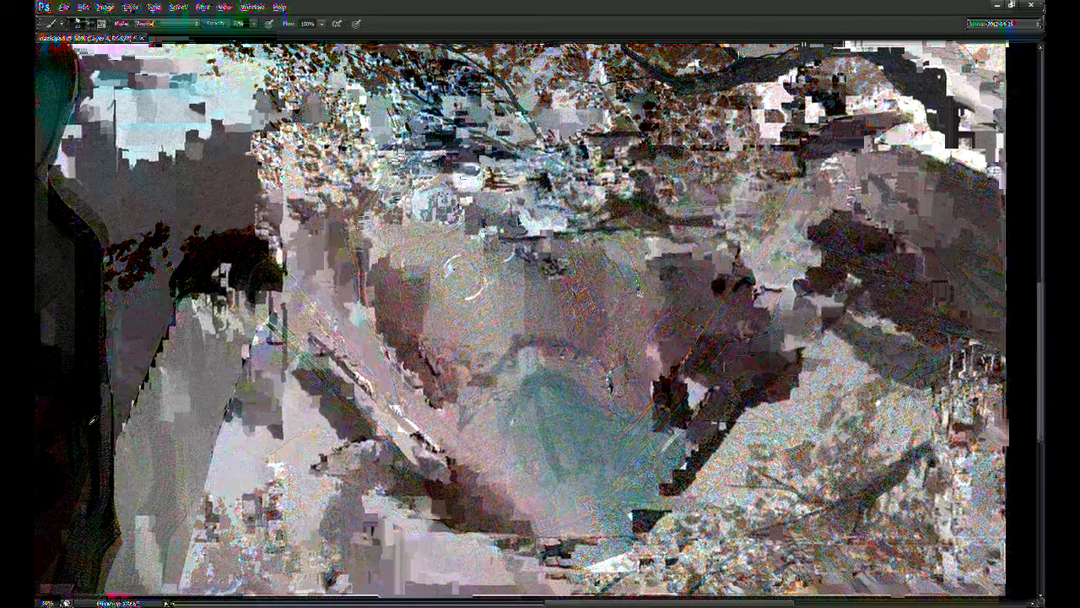
pyautogui.moveTo(598, 354); pyautogui.dragTo(596, 346)
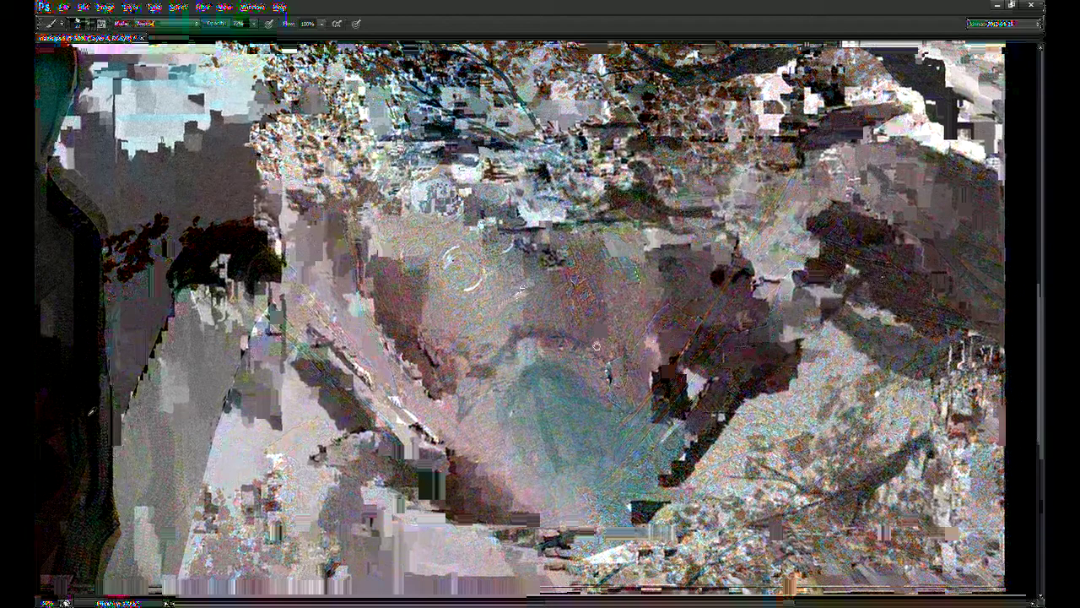
pyautogui.moveTo(595, 346); pyautogui.dragTo(587, 353)
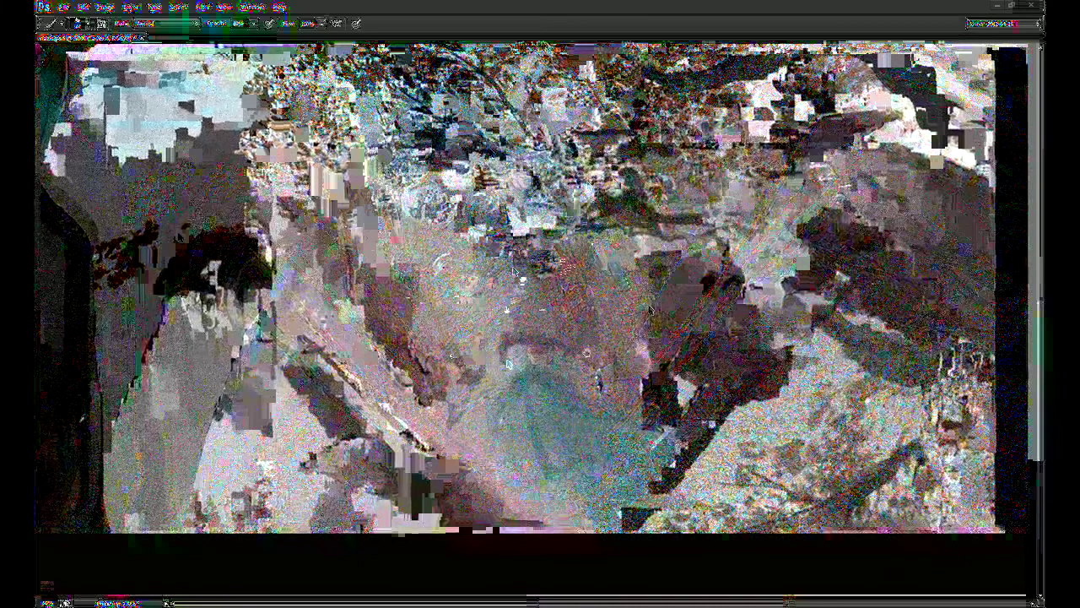
pyautogui.moveTo(617, 403); pyautogui.dragTo(553, 471)
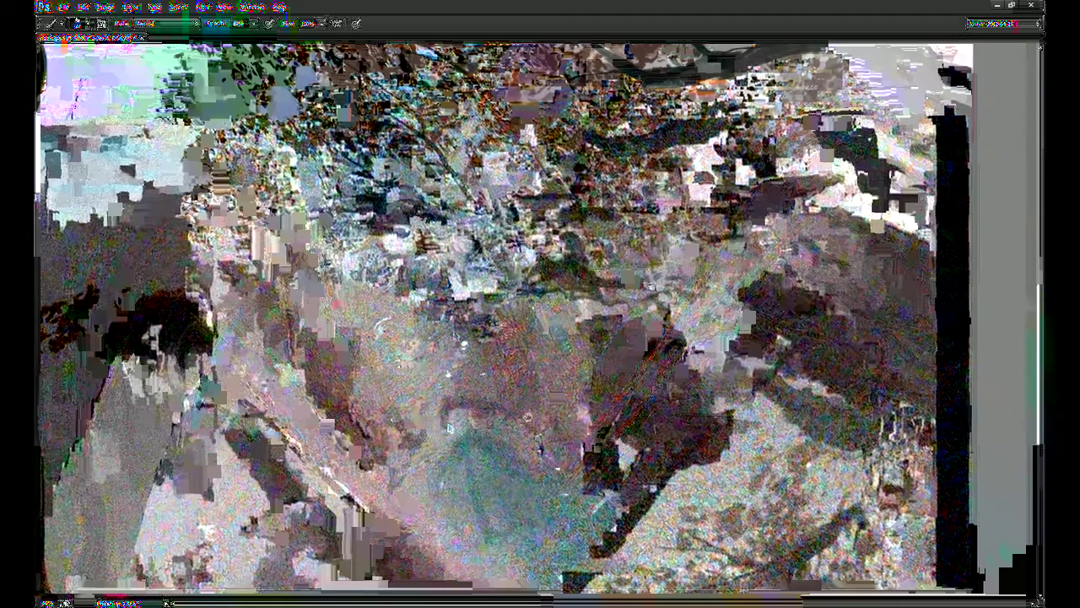
# Step: Undo the last stroke, touch up the underside of the left front leg's knee and set the brush opacity to 100%
pyautogui.hotkey('ctrl', '-')
pyautogui.hotkey('ctrl', '-')
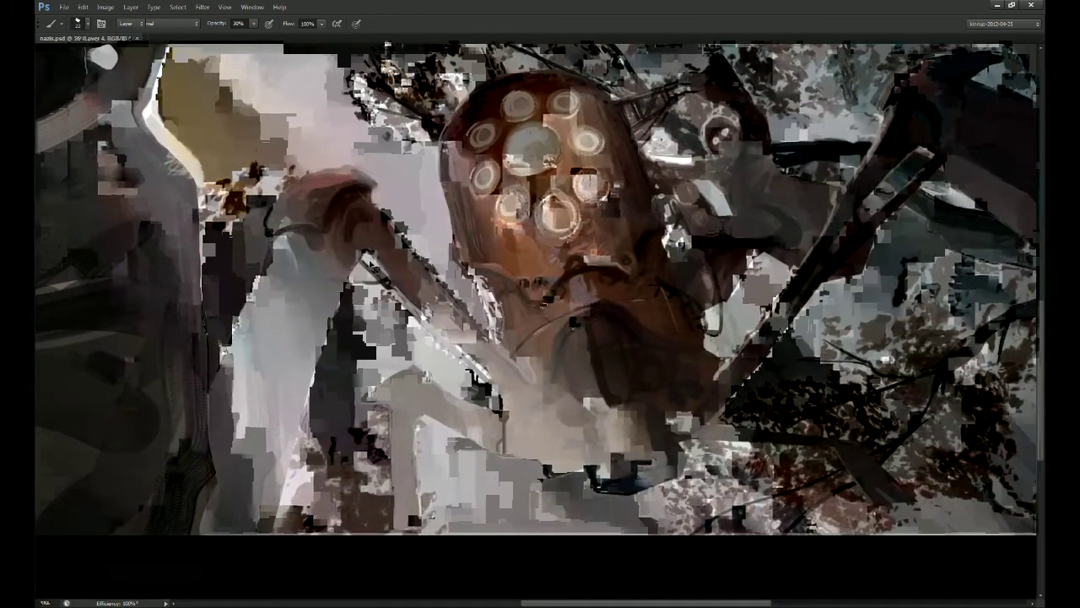
pyautogui.hotkey('ctrl', 'z')
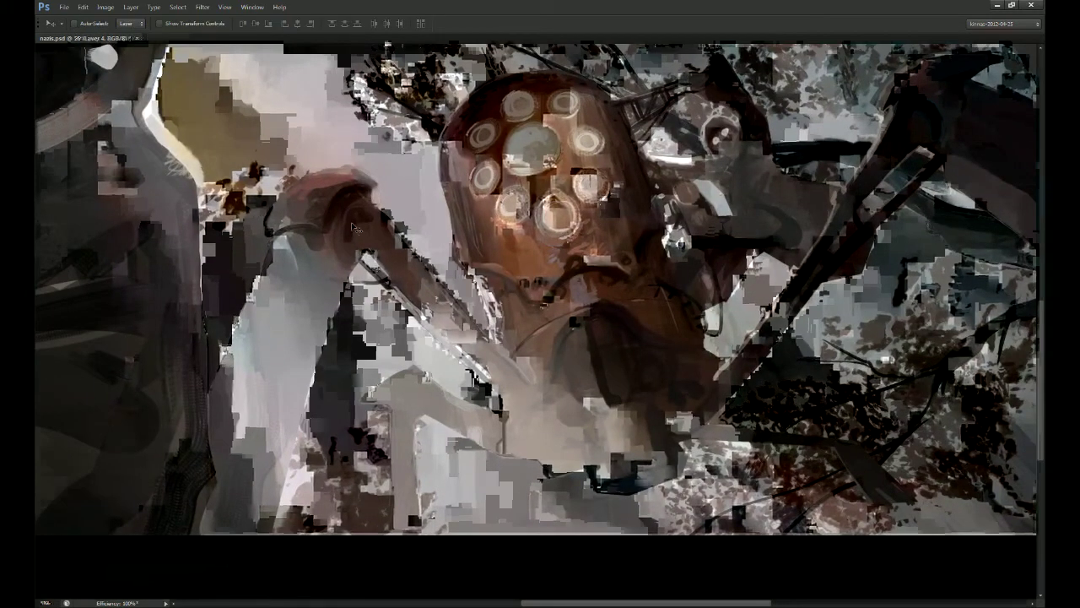
pyautogui.moveTo(363, 252); pyautogui.dragTo(353, 268)
pyautogui.moveTo(656, 349); pyautogui.dragTo(619, 343)
pyautogui.press('0')
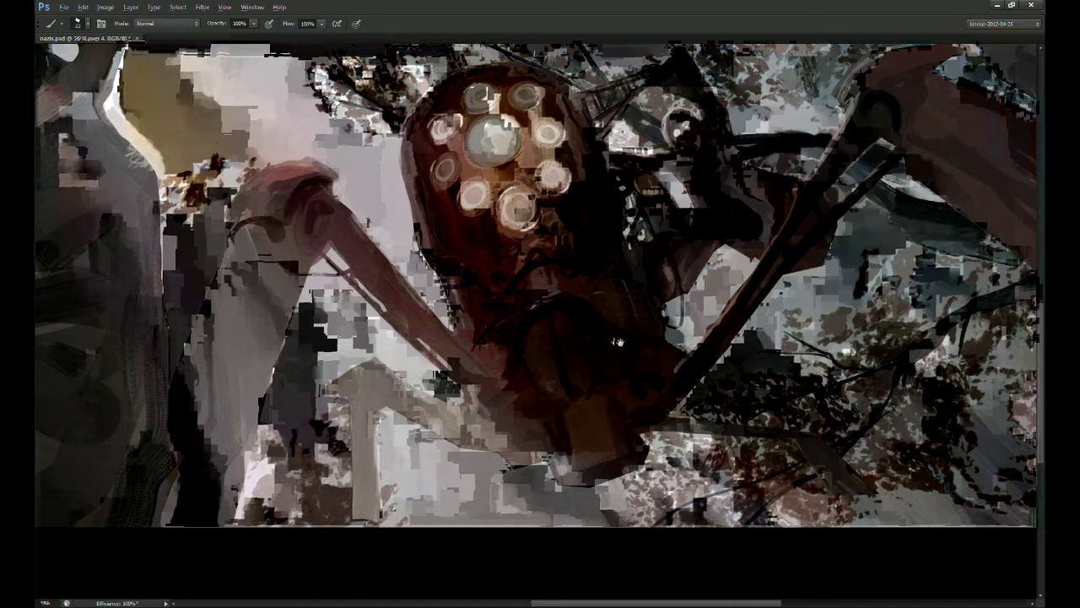
# Step: Flip the canvas horizontally and set the brush opacity to 80%
pyautogui.press('3')
pyautogui.hotkey('ctrl', 'shift', 'h')
pyautogui.moveTo(738, 280); pyautogui.dragTo(1071, 303)
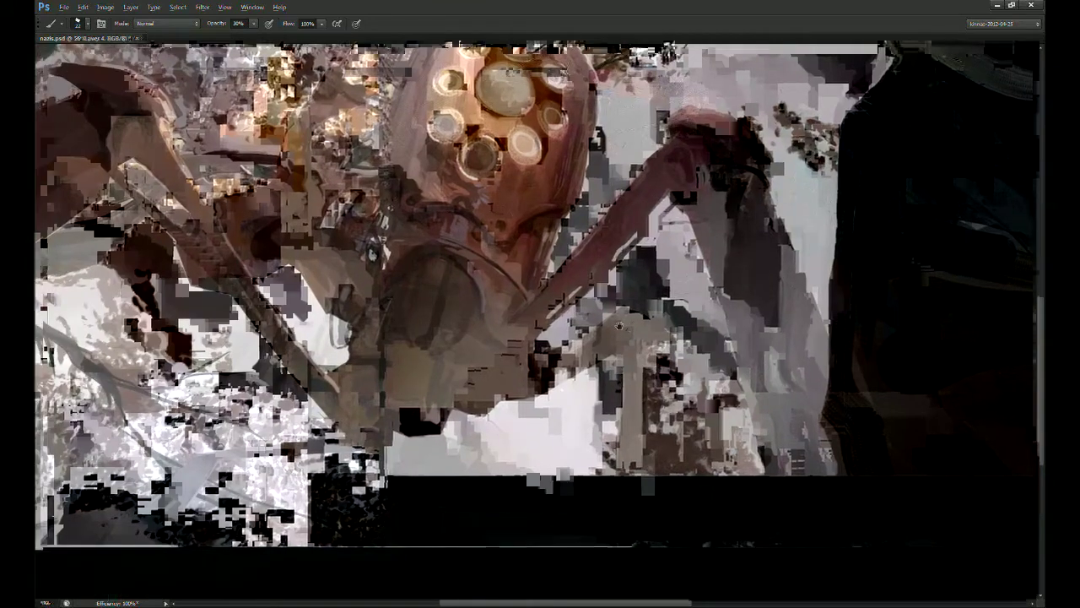
pyautogui.moveTo(643, 317); pyautogui.dragTo(763, 269)
pyautogui.press('8')
pyautogui.moveTo(605, 273); pyautogui.dragTo(577, 270)
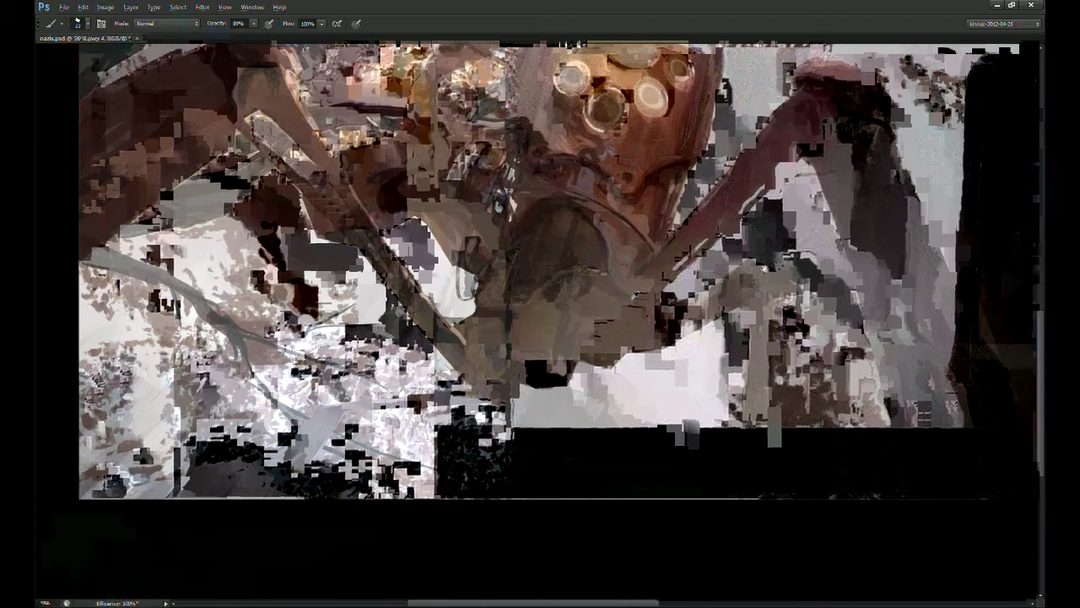
pyautogui.moveTo(658, 305); pyautogui.dragTo(617, 278)
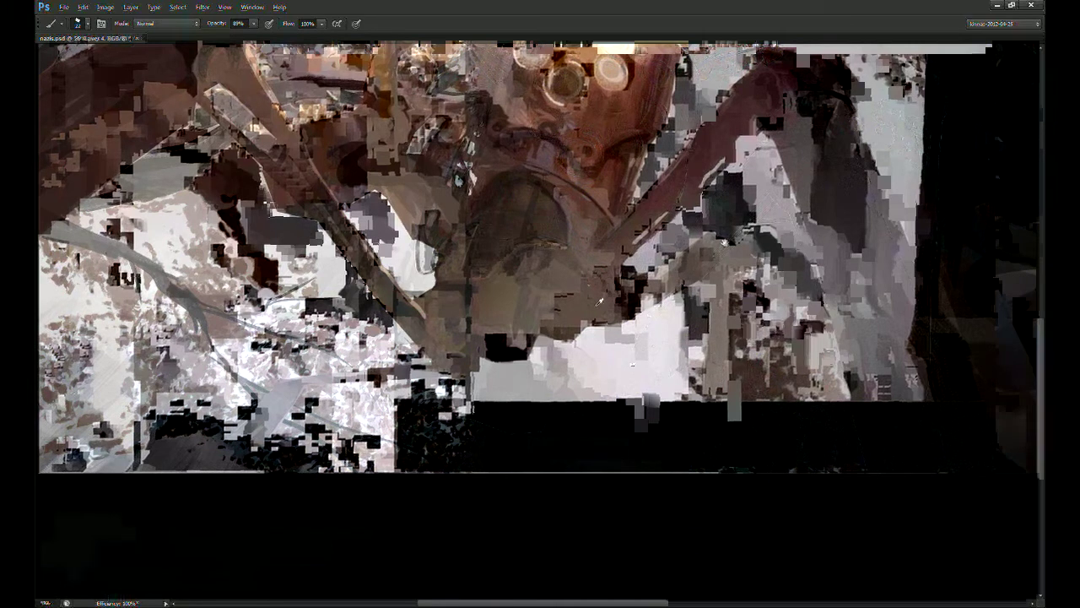
# Step: Paint strokes where the robot's right front leg meets its lower body, undoing one stray stroke
pyautogui.press('5')
pyautogui.moveTo(607, 265); pyautogui.dragTo(605, 266)
pyautogui.press('7')
pyautogui.moveTo(617, 331); pyautogui.dragTo(614, 338)
pyautogui.hotkey('ctrl', 'z')
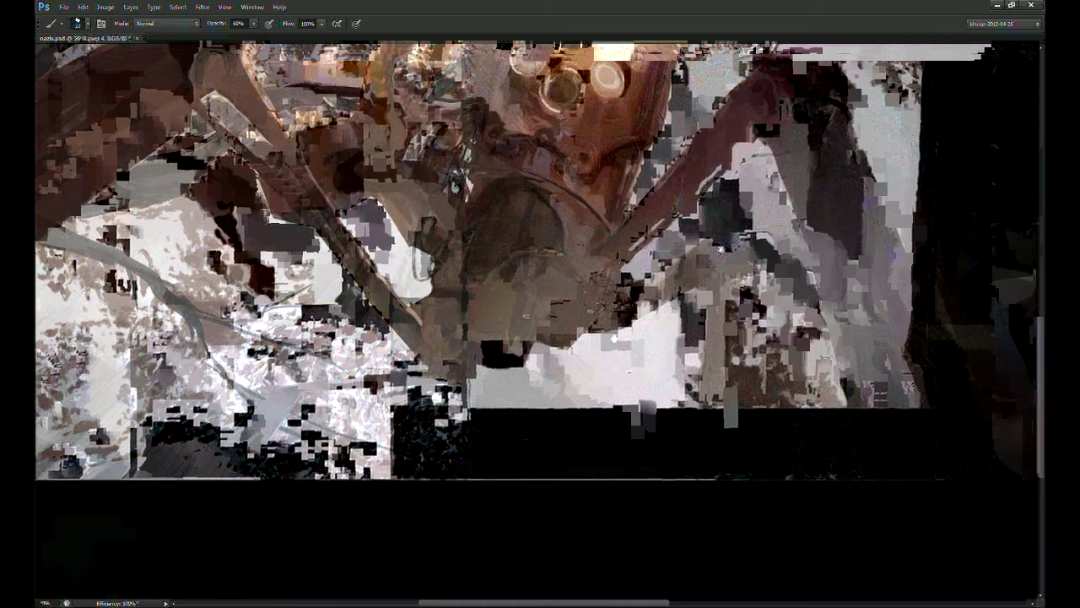
pyautogui.moveTo(613, 257); pyautogui.dragTo(587, 327)
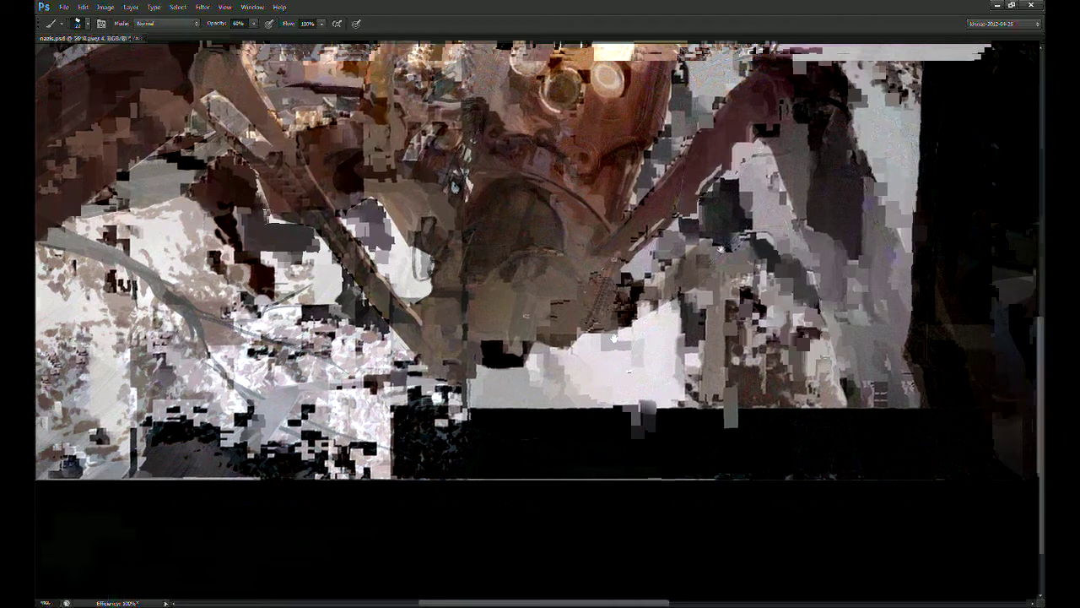
pyautogui.press('7')
pyautogui.moveTo(626, 249)
pyautogui.mouseDown()
pyautogui.moveTo(574, 275)
pyautogui.moveTo(566, 352)
pyautogui.moveTo(544, 309)
pyautogui.mouseUp()
# Step: Sample the lower body's brown, paint more strokes at the right front leg's base and trim the edge with the Eraser
pyautogui.press('e')
pyautogui.press('b')
pyautogui.keyDown('alt'); pyautogui.click(577, 282); pyautogui.keyUp('alt')
pyautogui.press('e')
pyautogui.press('b')
pyautogui.moveTo(572, 236); pyautogui.dragTo(550, 292)
pyautogui.press('e')
pyautogui.moveTo(579, 327)
pyautogui.mouseDown()
pyautogui.moveTo(619, 310)
pyautogui.moveTo(634, 285)
pyautogui.mouseUp()
pyautogui.press('b')
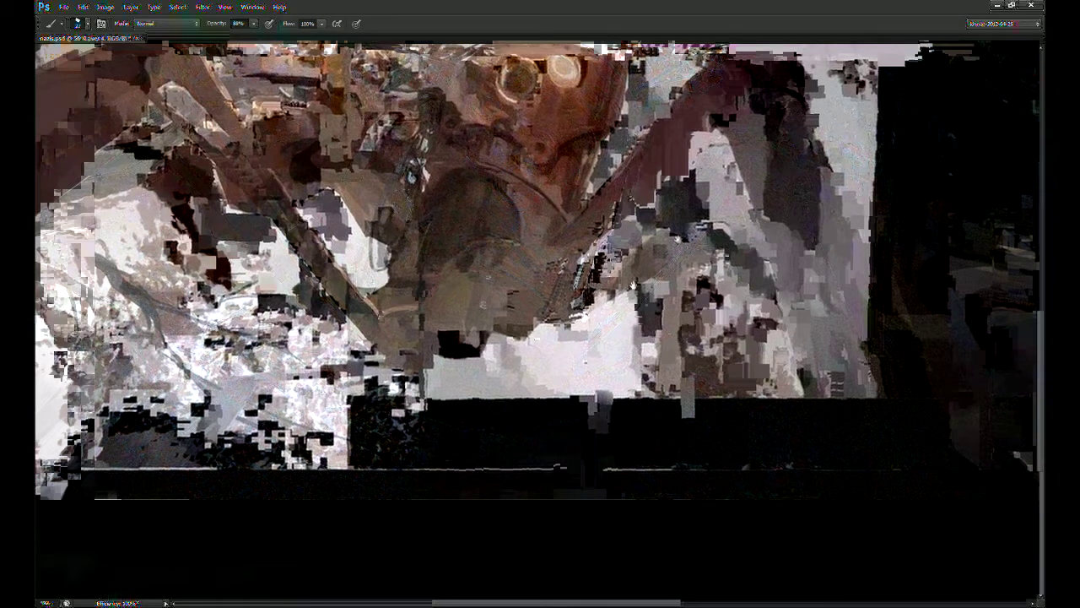
# Step: Paint a short rod hanging beneath the robot's body and add strokes toward the small right leg
pyautogui.moveTo(578, 350); pyautogui.dragTo(572, 344)
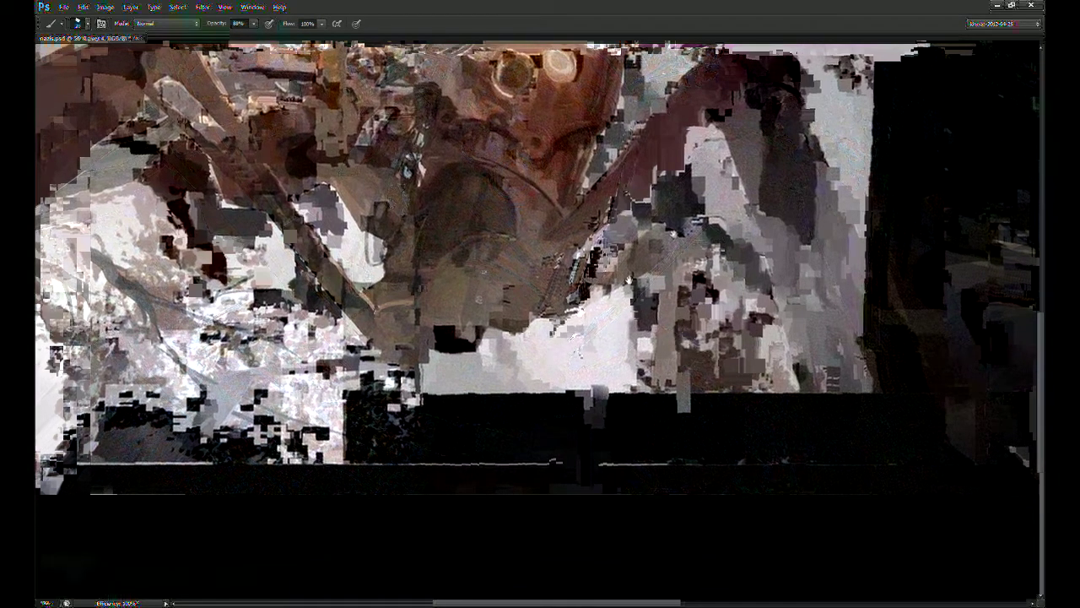
pyautogui.moveTo(533, 388); pyautogui.dragTo(543, 372)
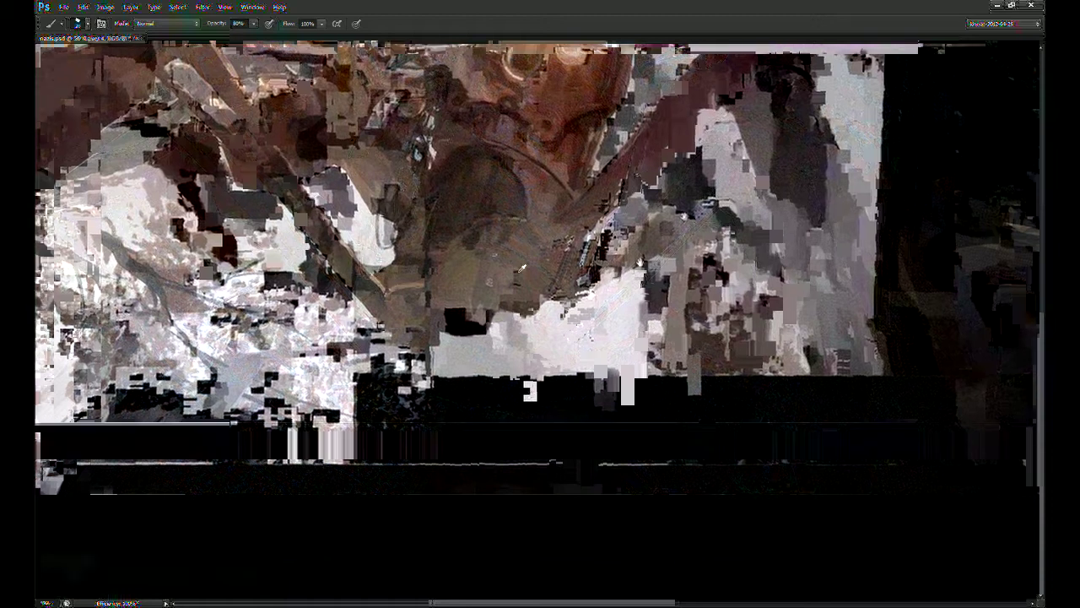
pyautogui.moveTo(520, 288); pyautogui.dragTo(529, 301)
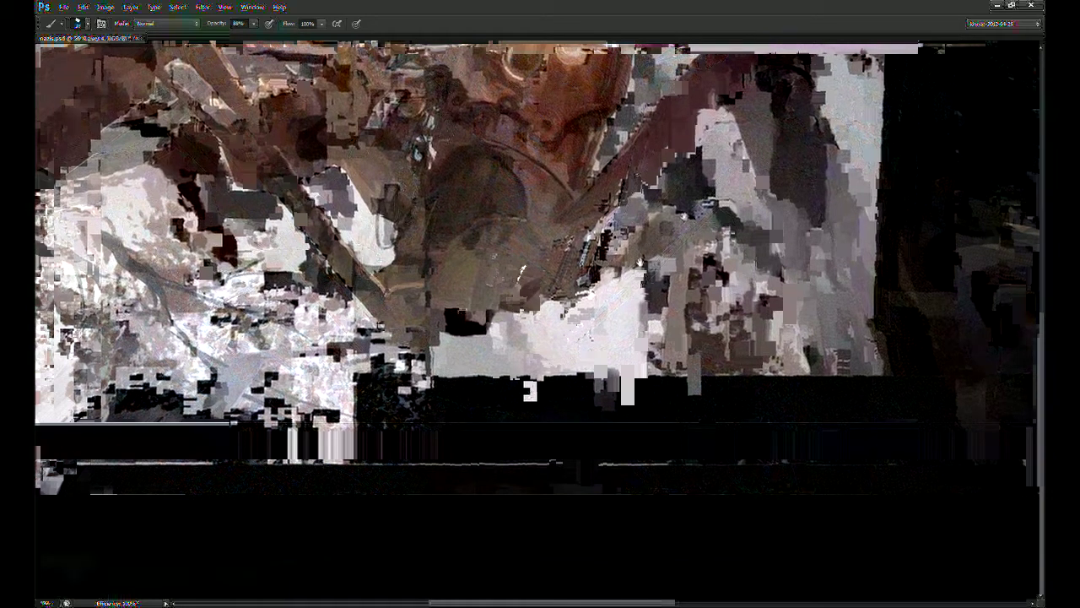
pyautogui.moveTo(478, 373)
pyautogui.mouseDown()
pyautogui.moveTo(460, 348)
pyautogui.moveTo(495, 371)
pyautogui.moveTo(575, 314)
pyautogui.mouseUp()
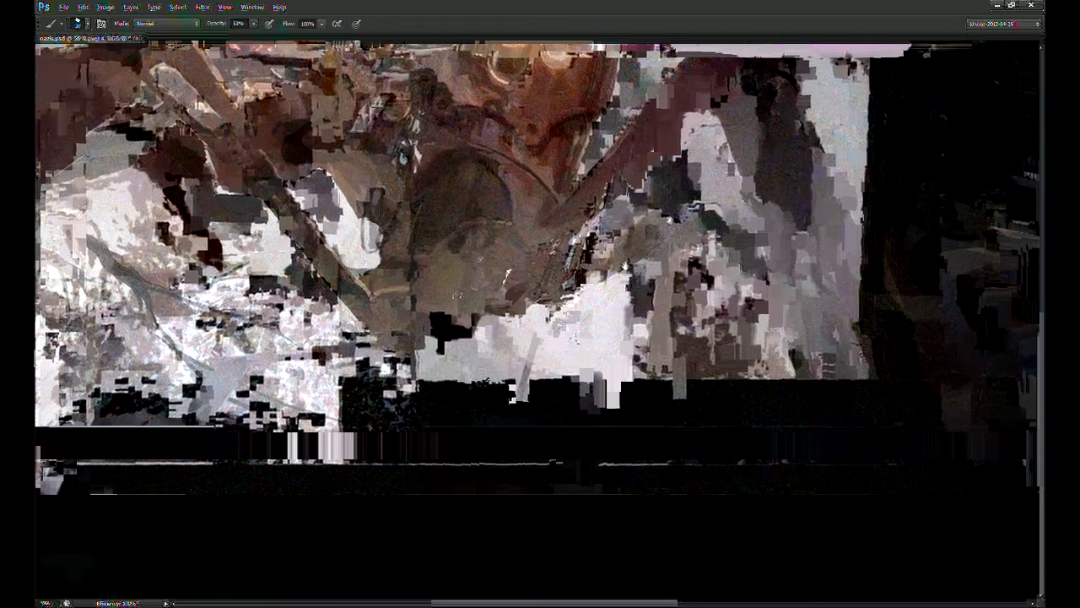
pyautogui.moveTo(643, 319); pyautogui.dragTo(695, 277)
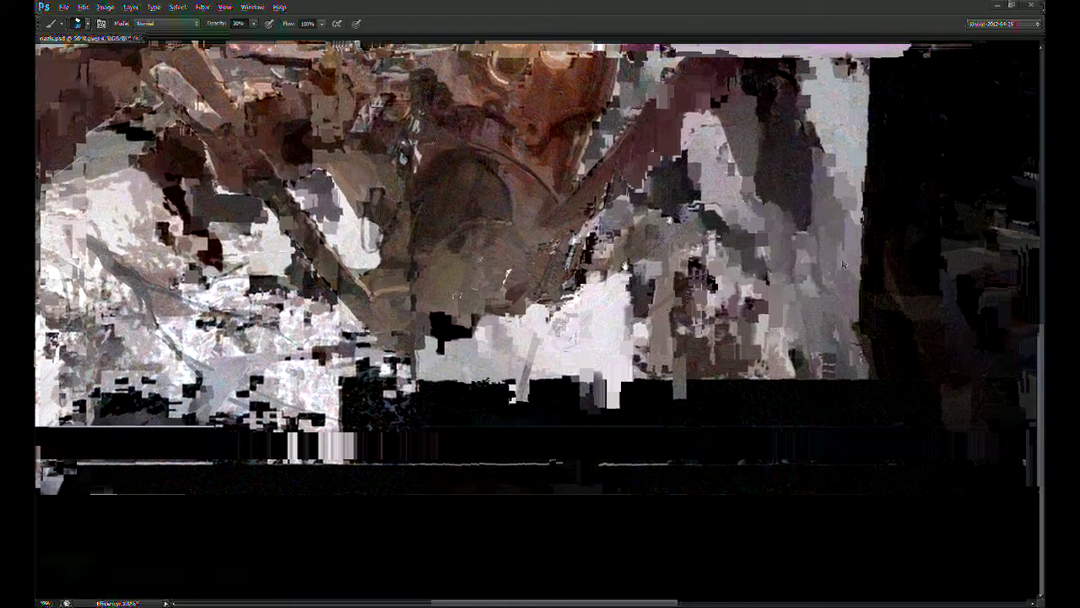
# Step: Paint a dark line down the inner side of the right front leg's grey lower segment
pyautogui.moveTo(574, 291); pyautogui.dragTo(547, 423)
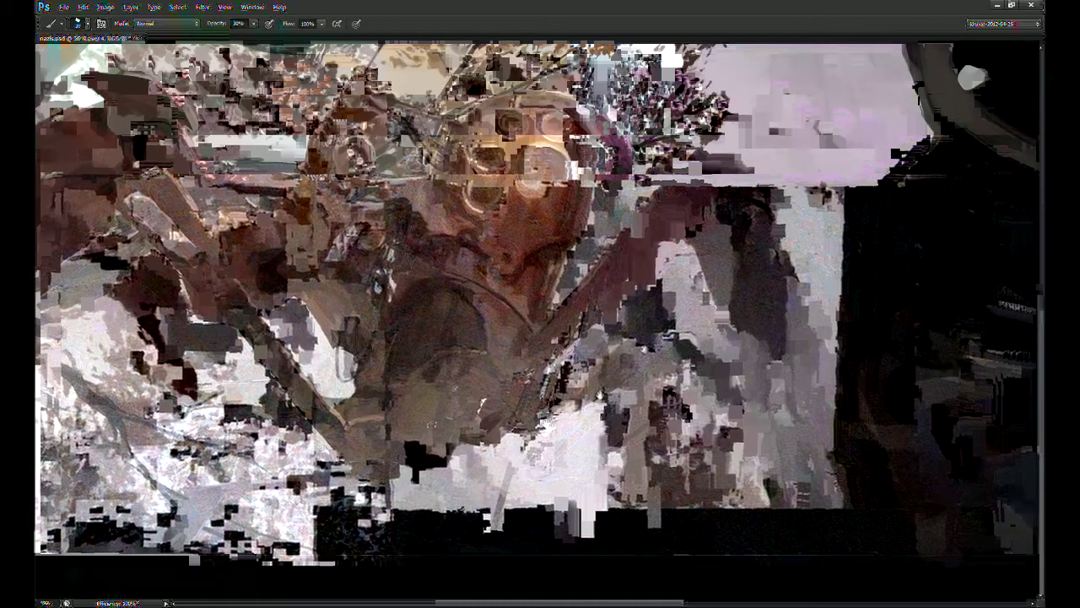
pyautogui.moveTo(500, 359); pyautogui.dragTo(570, 397)
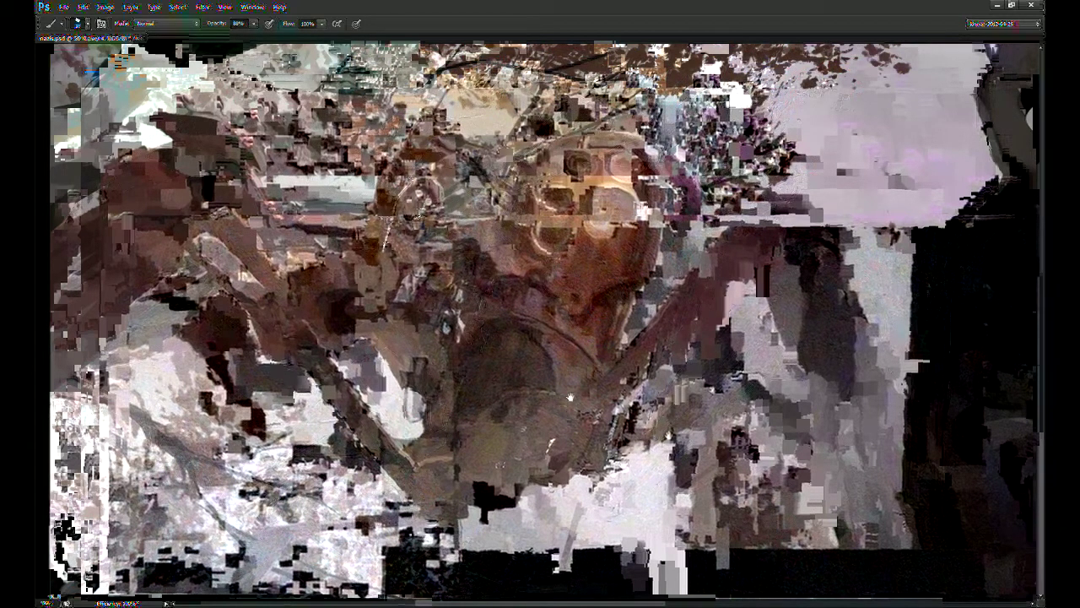
pyautogui.moveTo(431, 176); pyautogui.dragTo(467, 166)
pyautogui.moveTo(693, 288)
pyautogui.mouseDown()
pyautogui.moveTo(697, 272)
pyautogui.moveTo(680, 262)
pyautogui.moveTo(516, 272)
pyautogui.mouseUp()
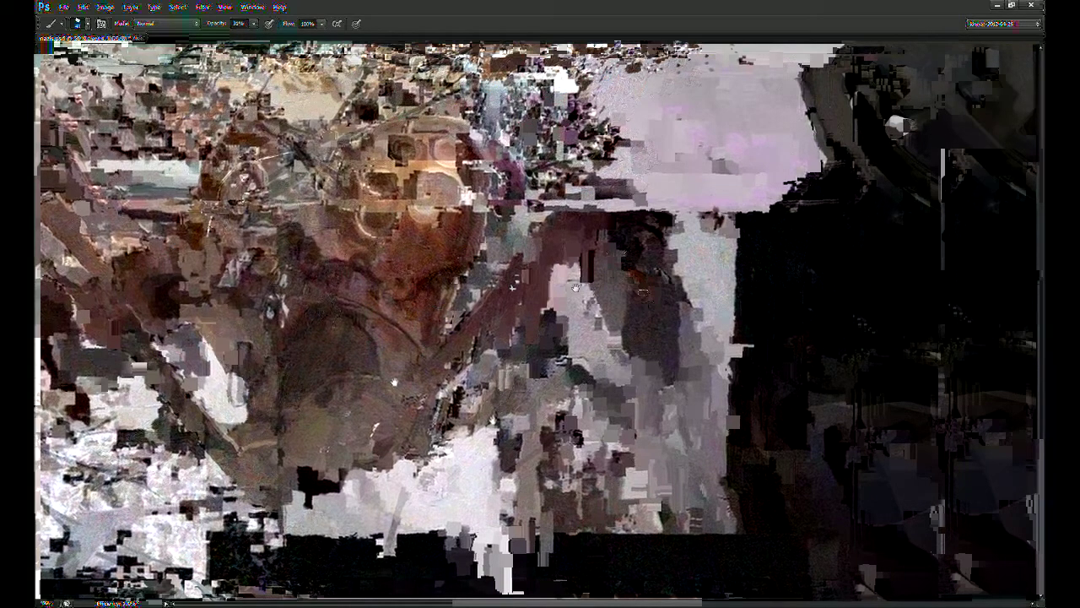
pyautogui.press('9')
pyautogui.moveTo(690, 331); pyautogui.dragTo(683, 301)
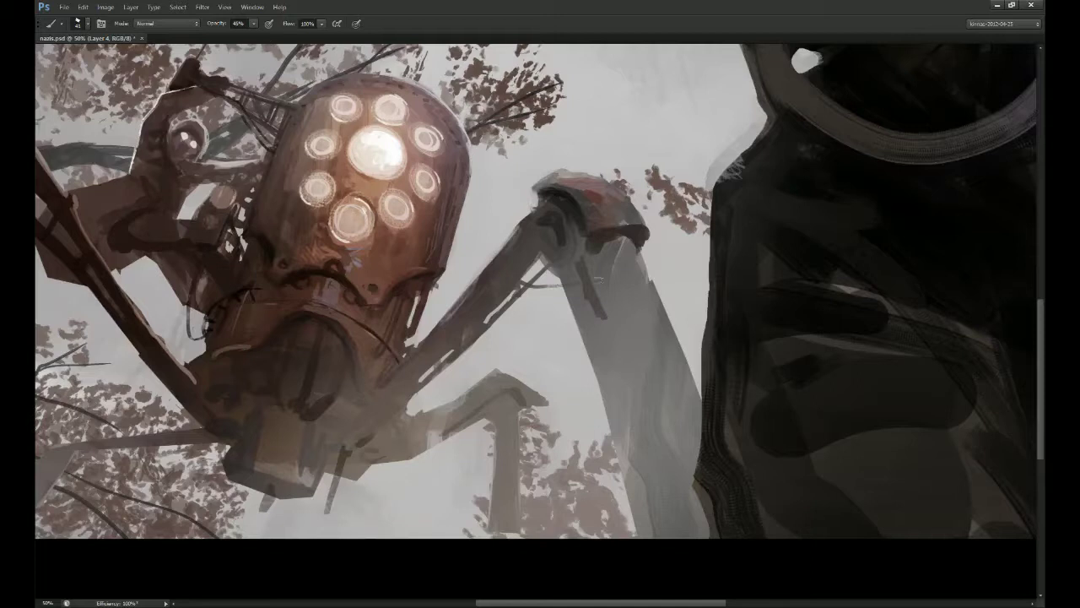
pyautogui.moveTo(570, 257)
pyautogui.mouseDown()
pyautogui.moveTo(600, 358)
pyautogui.moveTo(645, 440)
pyautogui.mouseUp()
pyautogui.moveTo(605, 344); pyautogui.dragTo(656, 440)
pyautogui.moveTo(558, 396)
pyautogui.mouseDown()
pyautogui.moveTo(623, 418)
pyautogui.moveTo(656, 378)
pyautogui.mouseUp()
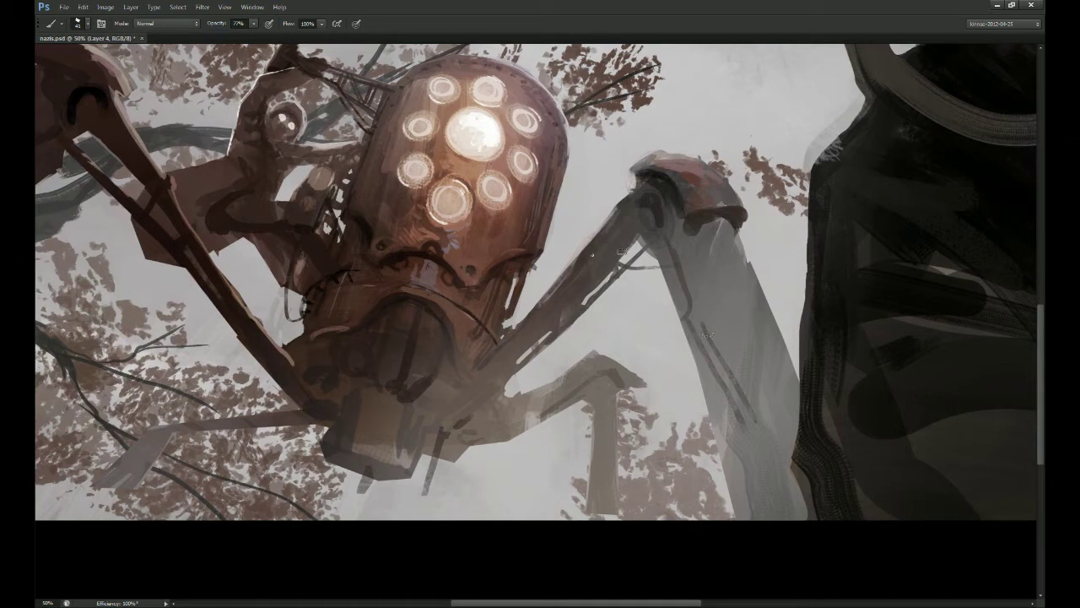
# Step: Paint a strut joining the upper and lower segments of the right front leg below the knee, redoing the first stroke
pyautogui.moveTo(615, 274); pyautogui.dragTo(662, 269)
pyautogui.hotkey('ctrl', 'z')
pyautogui.moveTo(584, 292)
pyautogui.mouseDown()
pyautogui.moveTo(666, 293)
pyautogui.moveTo(655, 296)
pyautogui.moveTo(653, 266)
pyautogui.mouseUp()
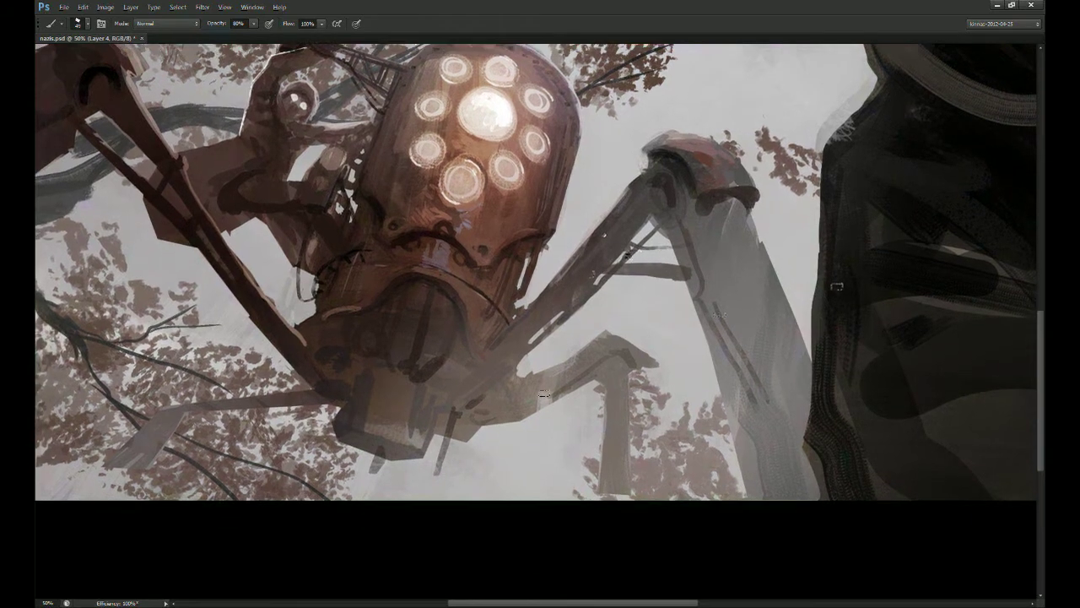
# Step: Paint dark strokes where the small right leg joins the robot's body and clean up the joint with the Eraser
pyautogui.moveTo(544, 394); pyautogui.dragTo(562, 405)
pyautogui.press('e')
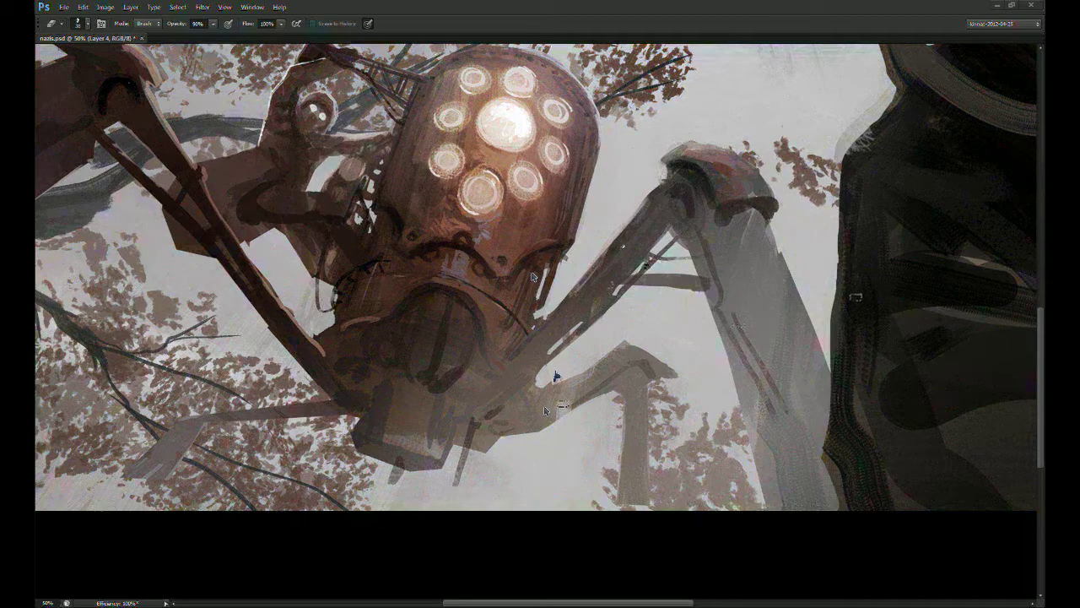
pyautogui.press('b')
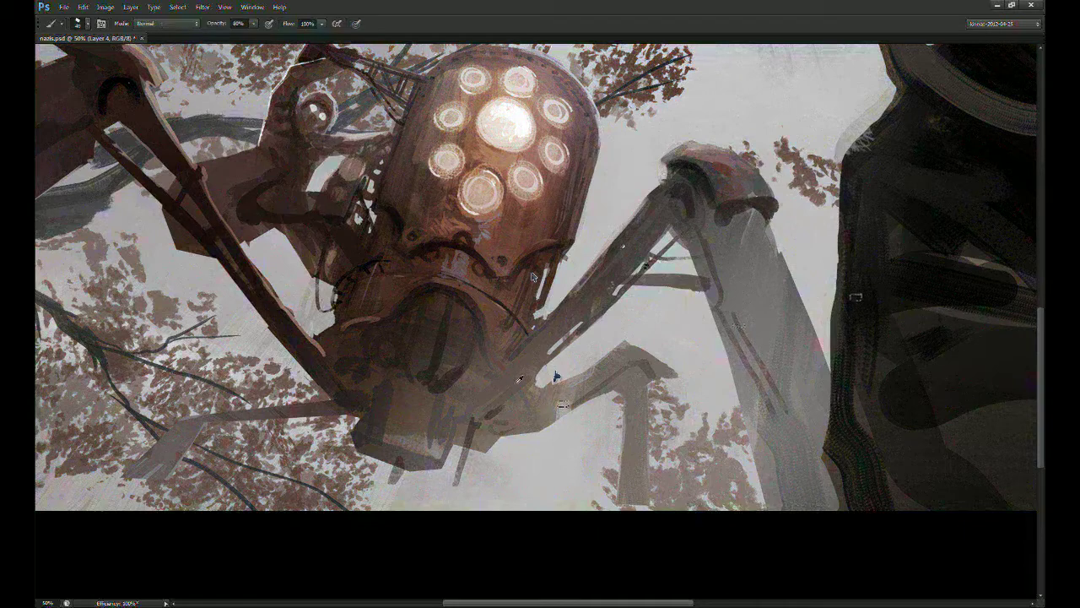
pyautogui.moveTo(536, 363); pyautogui.dragTo(459, 437)
pyautogui.moveTo(470, 366)
pyautogui.mouseDown()
pyautogui.moveTo(476, 356)
pyautogui.moveTo(501, 421)
pyautogui.mouseUp()
pyautogui.moveTo(508, 410); pyautogui.dragTo(526, 400)
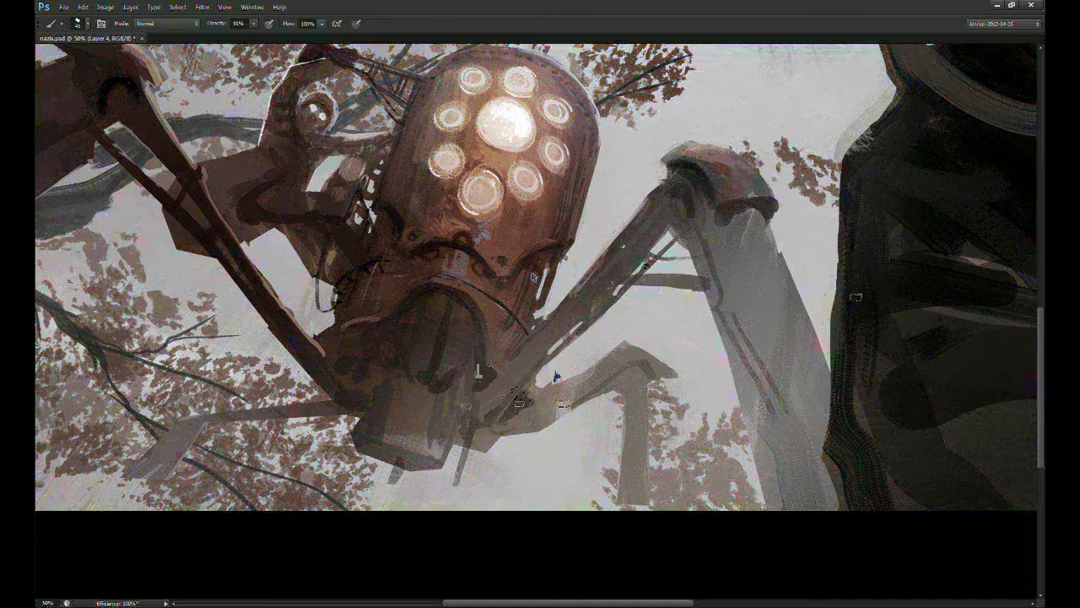
pyautogui.moveTo(531, 277); pyautogui.dragTo(554, 268)
pyautogui.press('e')
pyautogui.moveTo(563, 370)
pyautogui.mouseDown()
pyautogui.moveTo(555, 385)
pyautogui.moveTo(599, 370)
pyautogui.moveTo(555, 391)
pyautogui.moveTo(591, 401)
pyautogui.moveTo(550, 434)
pyautogui.mouseUp()
pyautogui.press('b')
# Step: Broaden the lower outer edge of the robot's large left leg with 80% opacity brush strokes, undoing the stray ones
pyautogui.moveTo(207, 230)
pyautogui.mouseDown()
pyautogui.moveTo(274, 309)
pyautogui.moveTo(329, 405)
pyautogui.mouseUp()
pyautogui.moveTo(270, 306); pyautogui.dragTo(312, 382)
pyautogui.hotkey('ctrl', 'z')
pyautogui.press('8')
pyautogui.moveTo(255, 279); pyautogui.dragTo(354, 439)
pyautogui.hotkey('ctrl', 'z')
pyautogui.moveTo(308, 343); pyautogui.dragTo(344, 421)
pyautogui.moveTo(345, 425)
pyautogui.mouseDown()
pyautogui.moveTo(312, 343)
pyautogui.moveTo(348, 414)
pyautogui.moveTo(473, 371)
pyautogui.mouseUp()
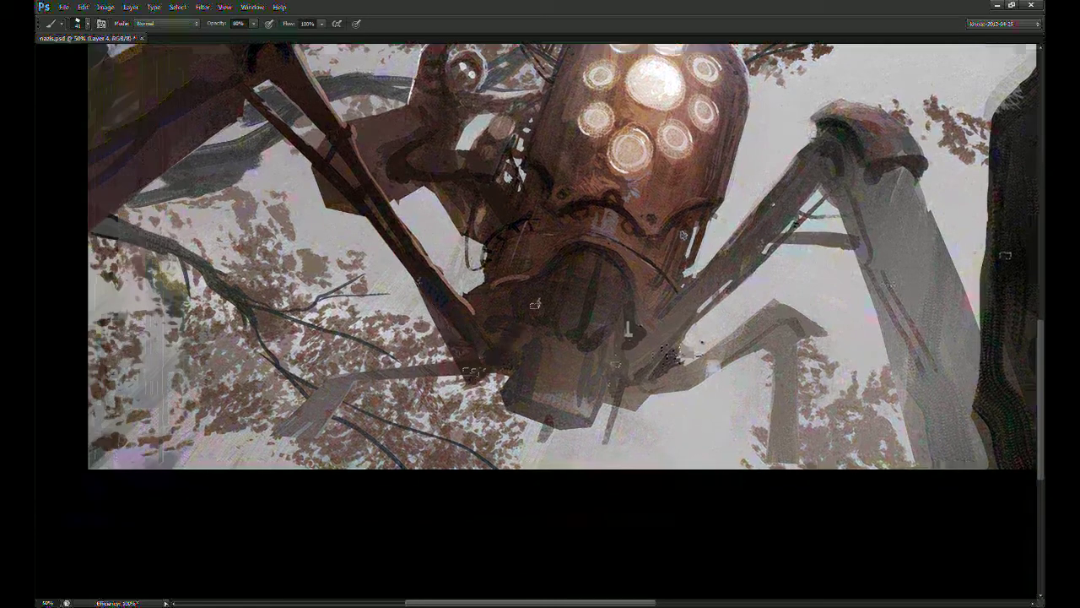
# Step: Darken the lower segment of the robot's small left leg with a brush stroke
pyautogui.moveTo(324, 393)
pyautogui.mouseDown()
pyautogui.moveTo(289, 422)
pyautogui.moveTo(316, 422)
pyautogui.mouseUp()
pyautogui.moveTo(566, 367); pyautogui.dragTo(494, 446)
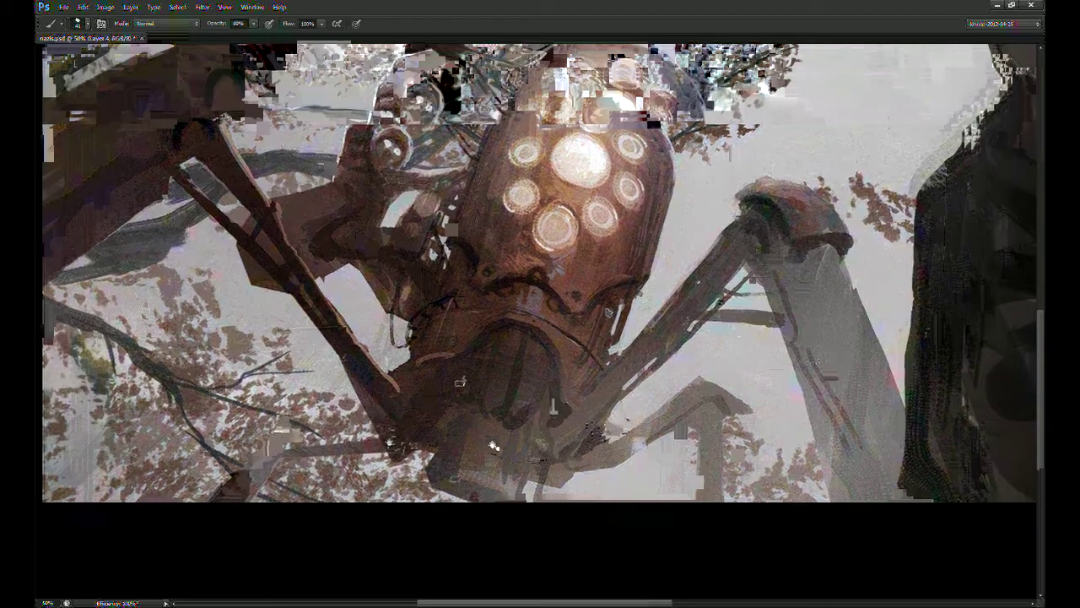
pyautogui.moveTo(556, 456); pyautogui.dragTo(571, 476)
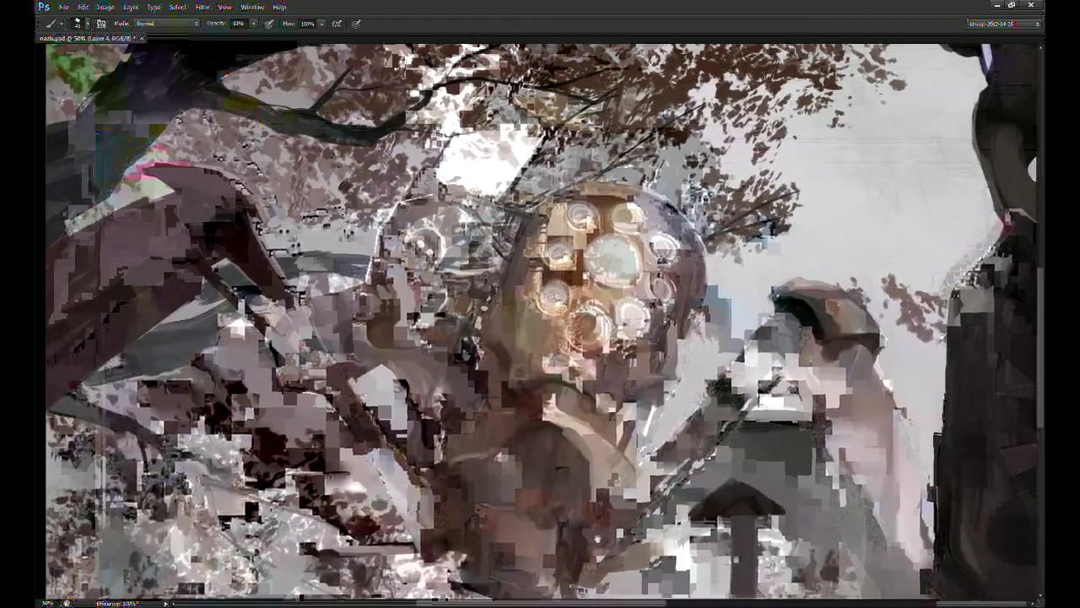
pyautogui.moveTo(538, 350); pyautogui.dragTo(617, 337)
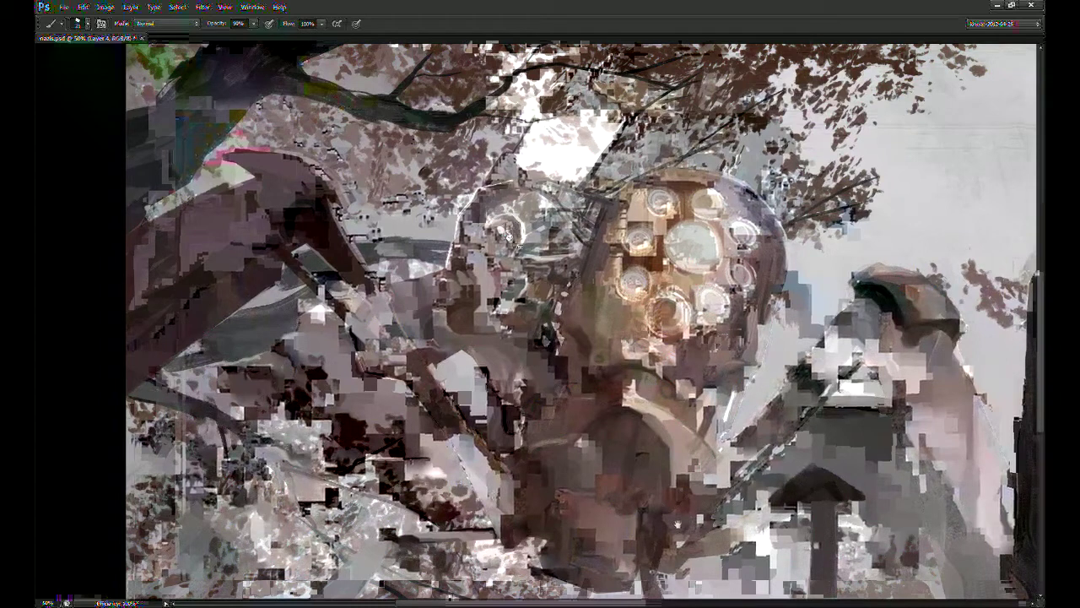
# Step: Paint small strokes on the round lens beside the robot's dome with the brush at 90% and 70% opacity
pyautogui.moveTo(505, 234); pyautogui.dragTo(507, 236)
pyautogui.press('9')
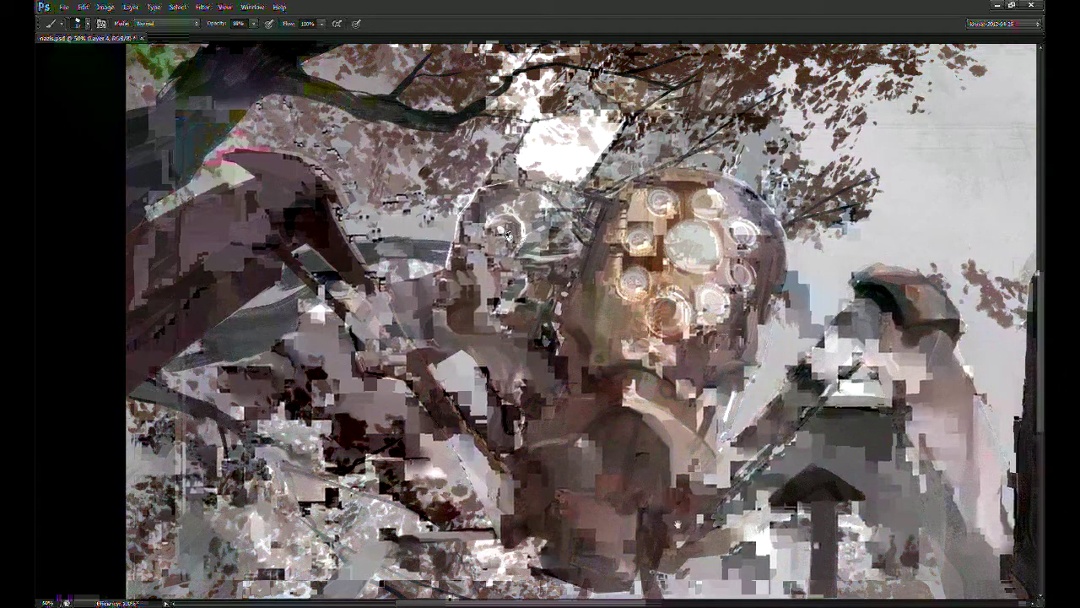
pyautogui.moveTo(678, 524); pyautogui.dragTo(667, 523)
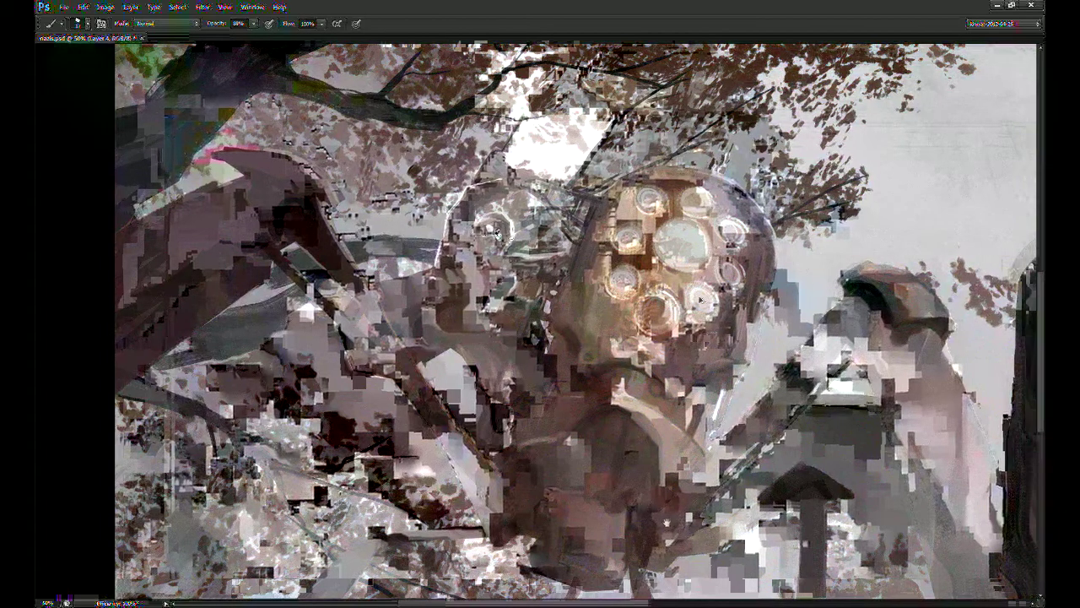
pyautogui.press('7')
pyautogui.moveTo(509, 267); pyautogui.dragTo(496, 287)
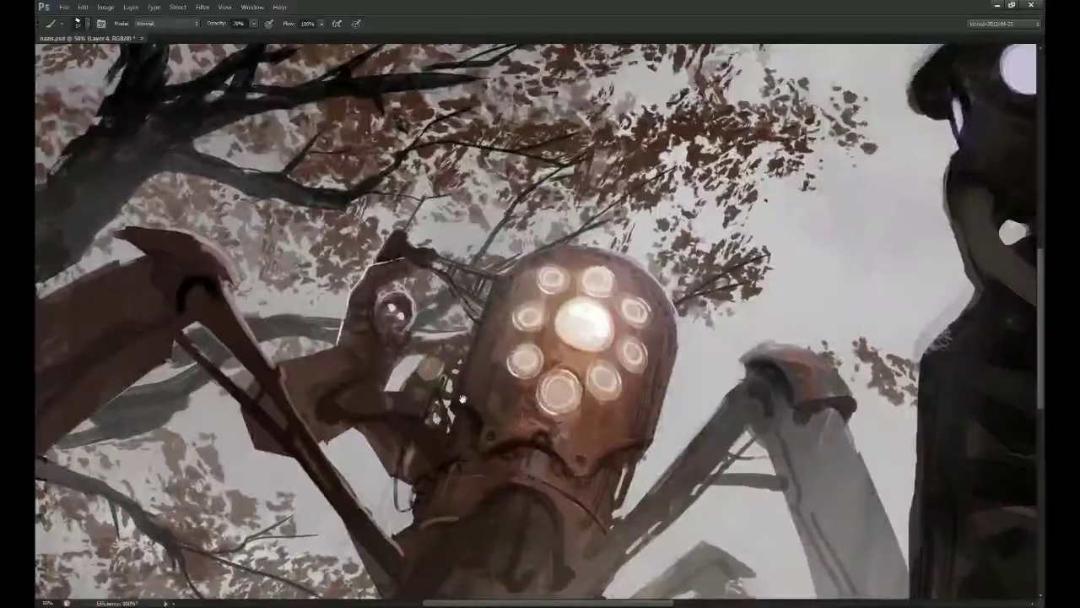
pyautogui.hotkey('ctrl', '-')
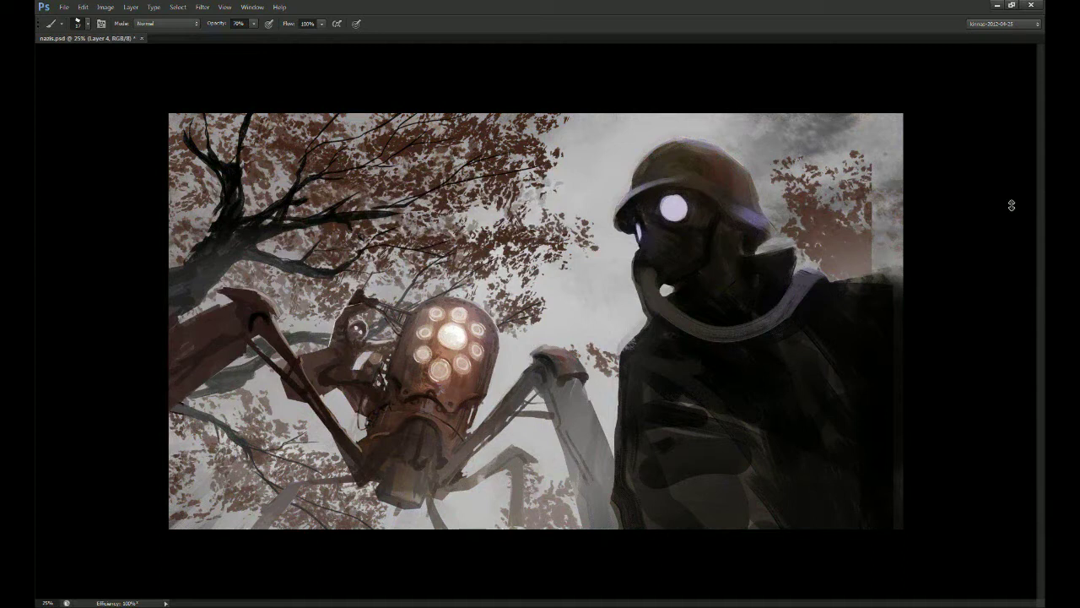
# Step: Add a new layer and merge the painted layers down into the Background
pyautogui.keyDown('ctrl'); pyautogui.click(602, 355); pyautogui.keyUp('ctrl')
pyautogui.moveTo(835, 146); pyautogui.dragTo(618, 305)
pyautogui.hotkey('ctrl', 'alt', 'shift', 'n')
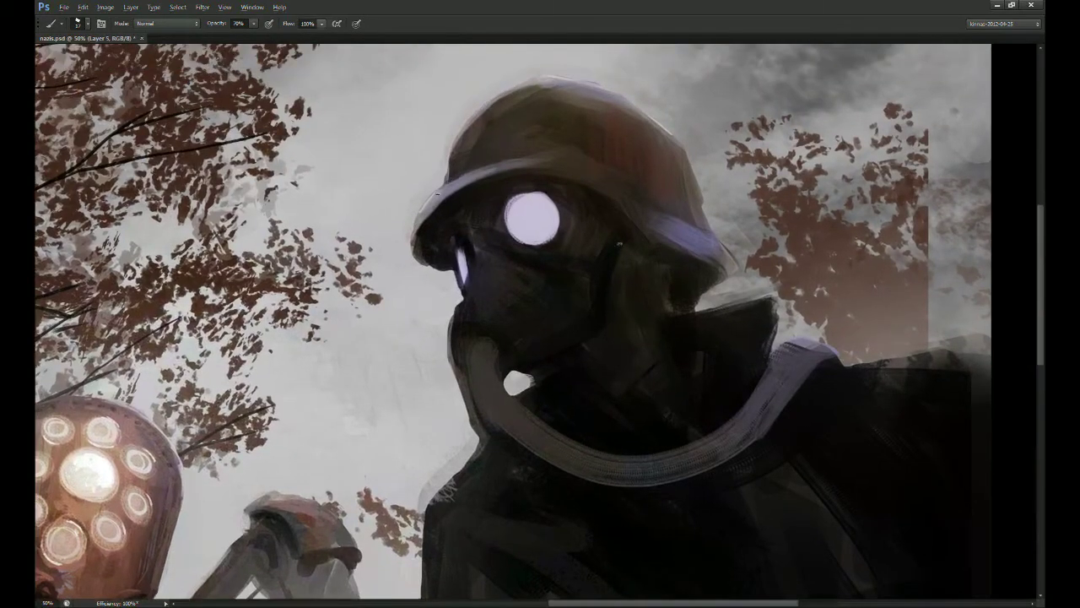
pyautogui.press('e')
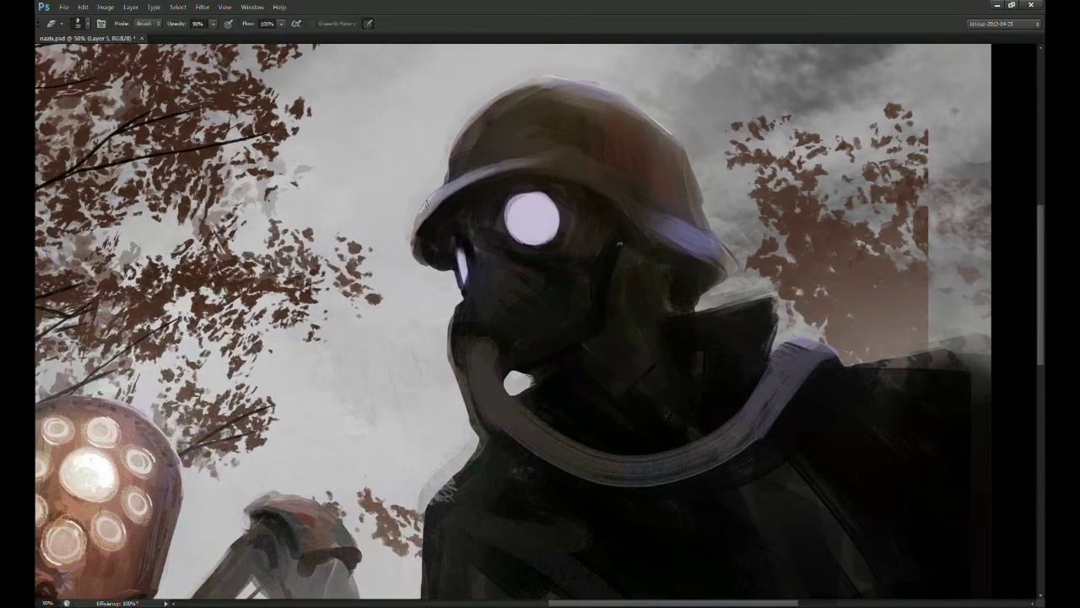
pyautogui.hotkey('ctrl', 'e')
pyautogui.hotkey('ctrl', 'e')
# Step: Paint over the sky in front of the soldier's helmet brim with a large textured brush at 80% opacity
pyautogui.press('b')
pyautogui.click(594, 270)
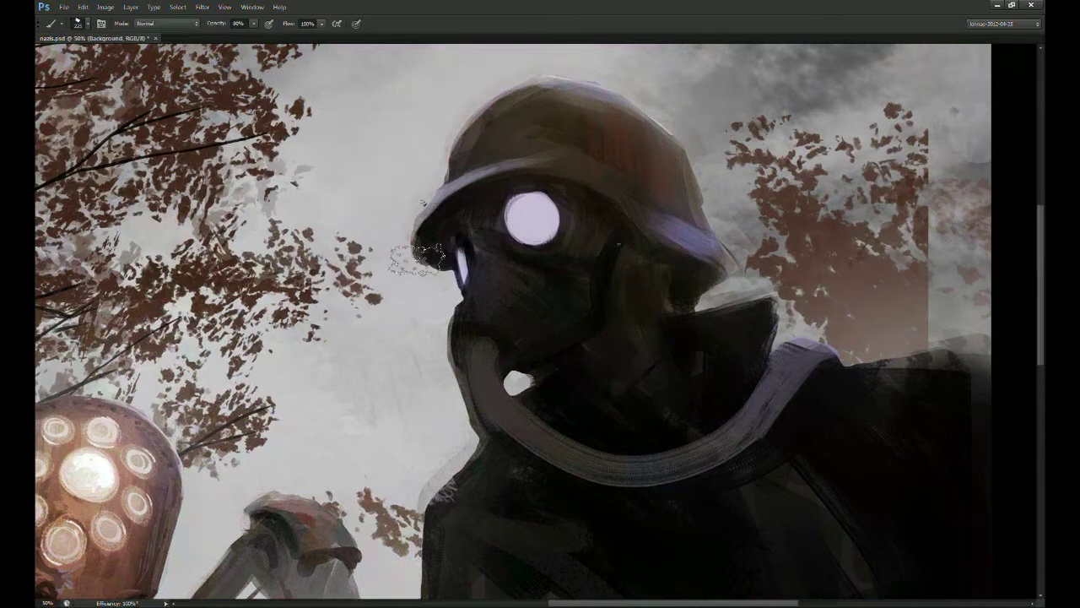
pyautogui.moveTo(420, 159); pyautogui.dragTo(394, 245)
pyautogui.moveTo(485, 210); pyautogui.dragTo(489, 173)
# Step: Select Layer 5 and choose a round brush at a reduced size for the soldier's helmet
pyautogui.hotkey('alt', ']')
pyautogui.hotkey('alt', ']')
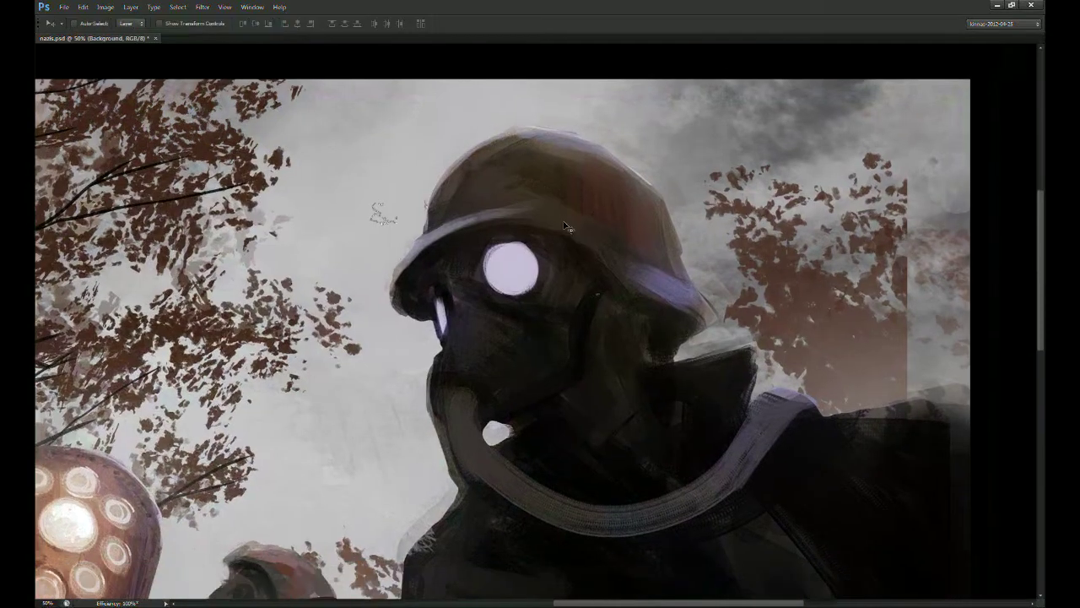
pyautogui.rightClick(522, 206)
pyautogui.click(366, 229)
pyautogui.moveTo(379, 215); pyautogui.dragTo(380, 242)
pyautogui.click(727, 408)
pyautogui.press('[')
pyautogui.press('[')
pyautogui.press('[')
pyautogui.press('[')
pyautogui.press('[')
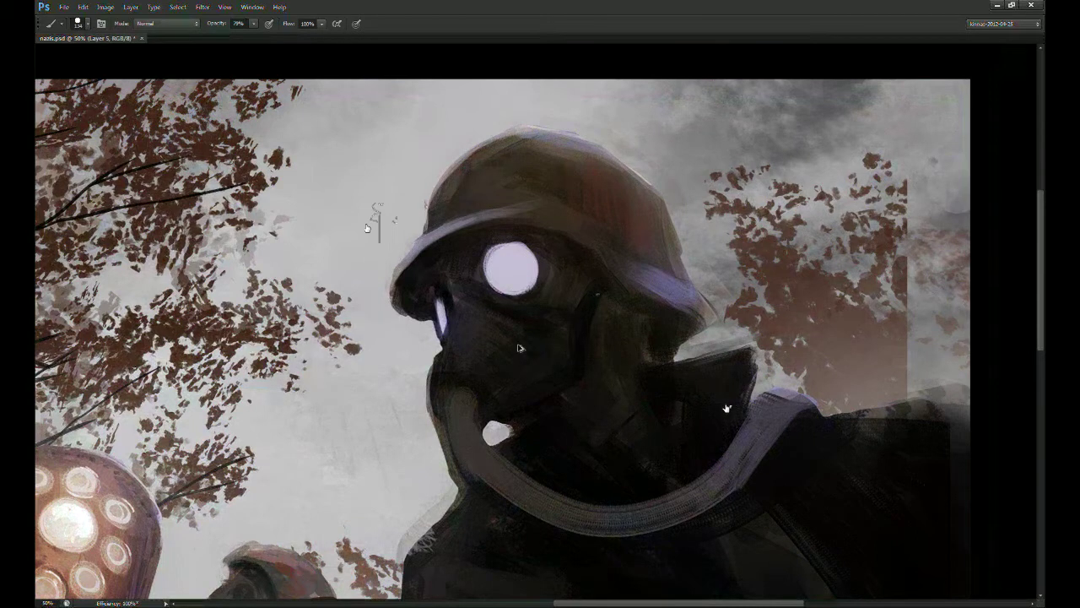
# Step: Erase along the rear edge of the soldier's helmet and give the Eraser another brush tip at 80% opacity
pyautogui.press('.')
pyautogui.press('.')
pyautogui.press('0')
pyautogui.press('e')
pyautogui.moveTo(675, 214); pyautogui.dragTo(683, 265)
pyautogui.rightClick(674, 189)
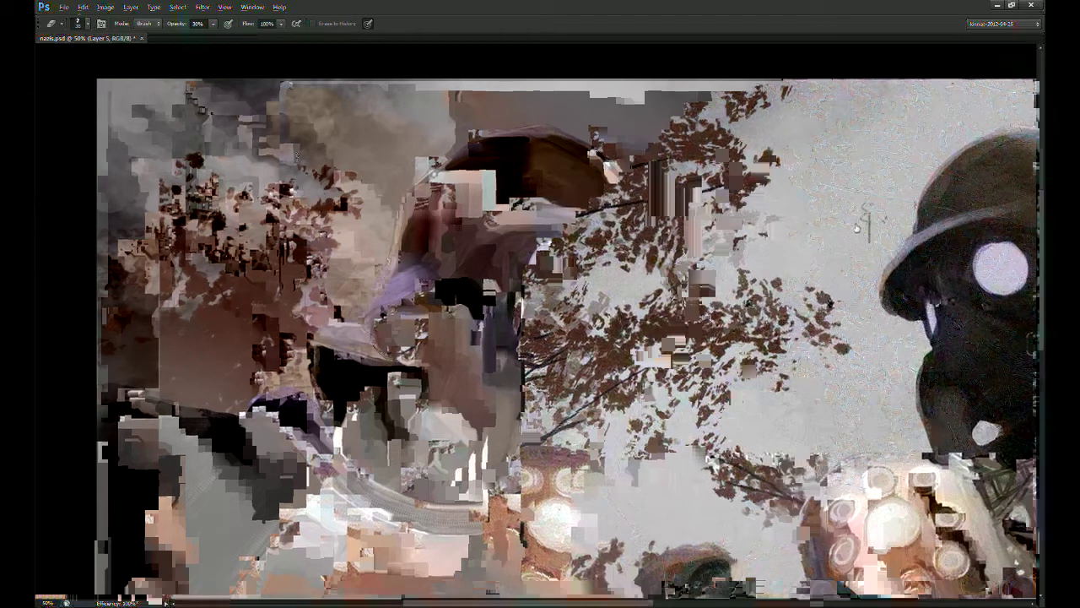
pyautogui.click(88, 24)
pyautogui.click(137, 161)
pyautogui.click(470, 31)
pyautogui.press('8')
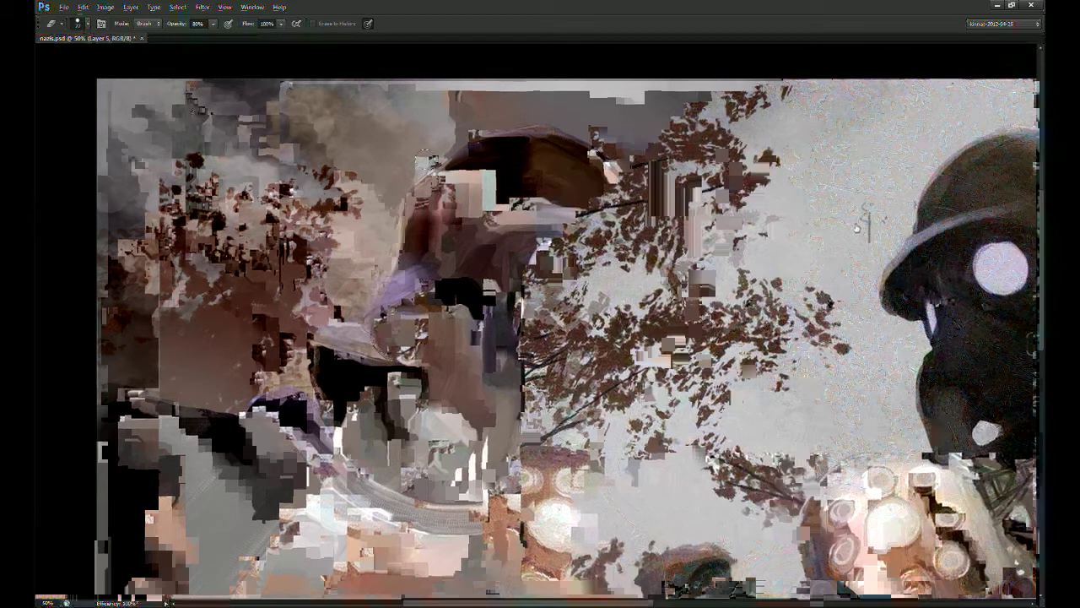
# Step: Paint a stroke along the upper rear edge of the soldier's helmet crown with the brush
pyautogui.press('b')
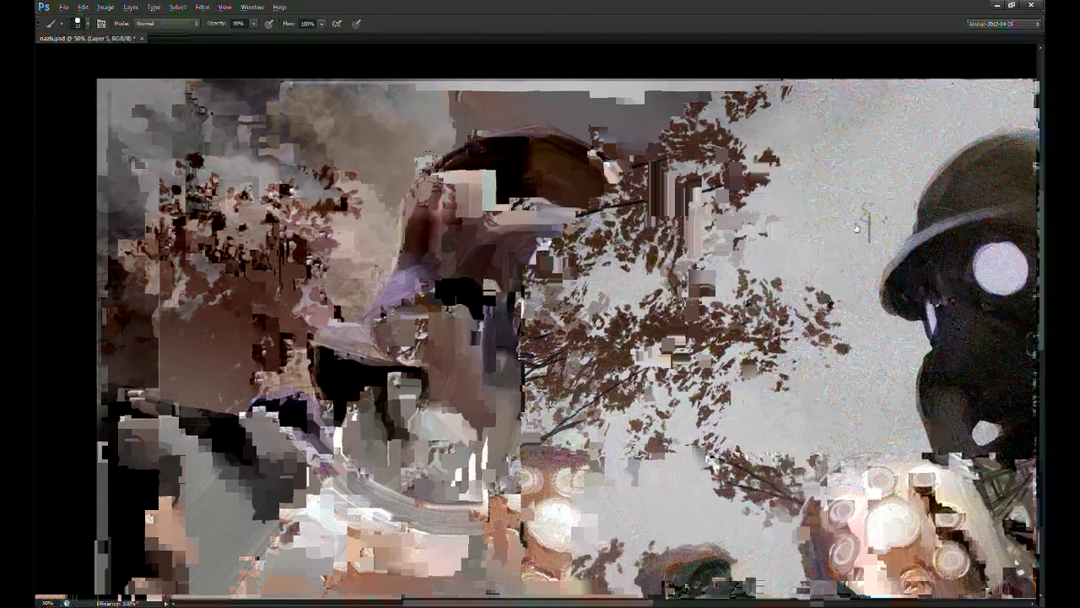
pyautogui.moveTo(432, 168)
pyautogui.mouseDown()
pyautogui.moveTo(496, 134)
pyautogui.moveTo(535, 129)
pyautogui.mouseUp()
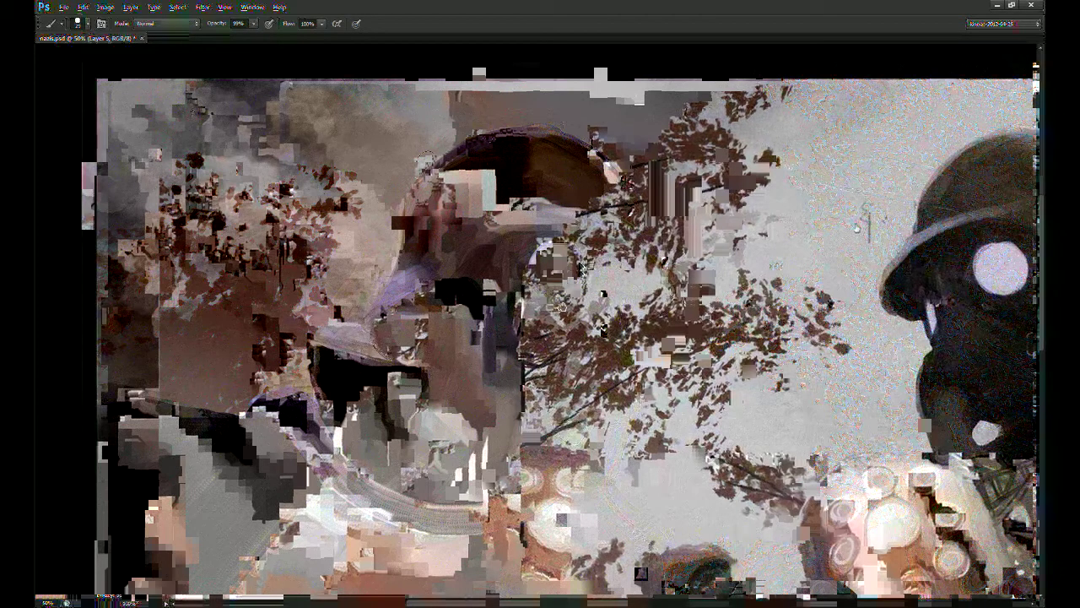
pyautogui.moveTo(576, 321); pyautogui.dragTo(557, 295)
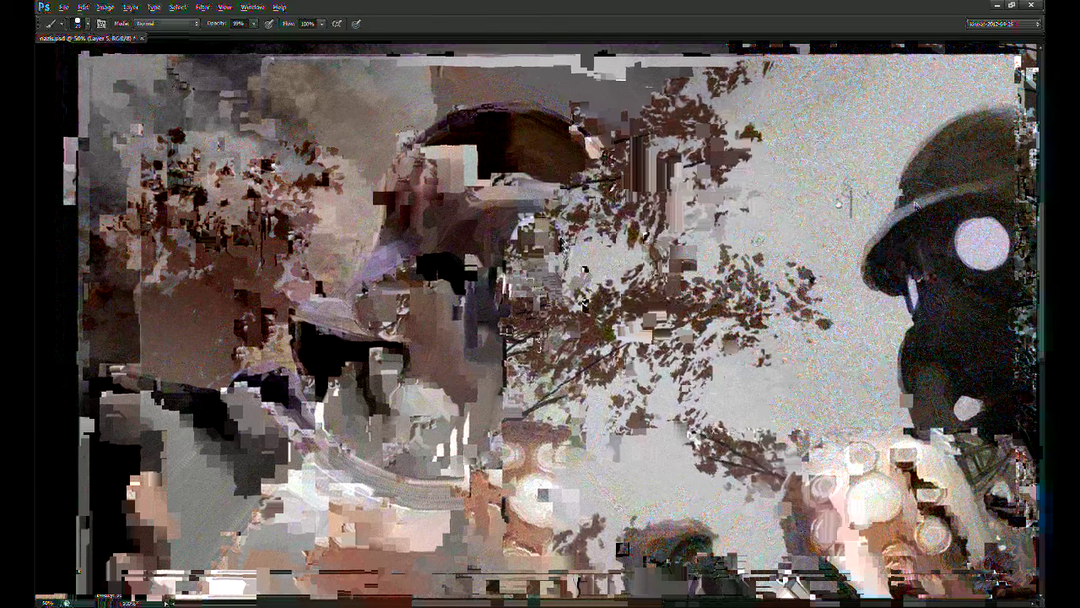
pyautogui.hotkey('ctrl', '-')
pyautogui.hotkey('ctrl', '-')
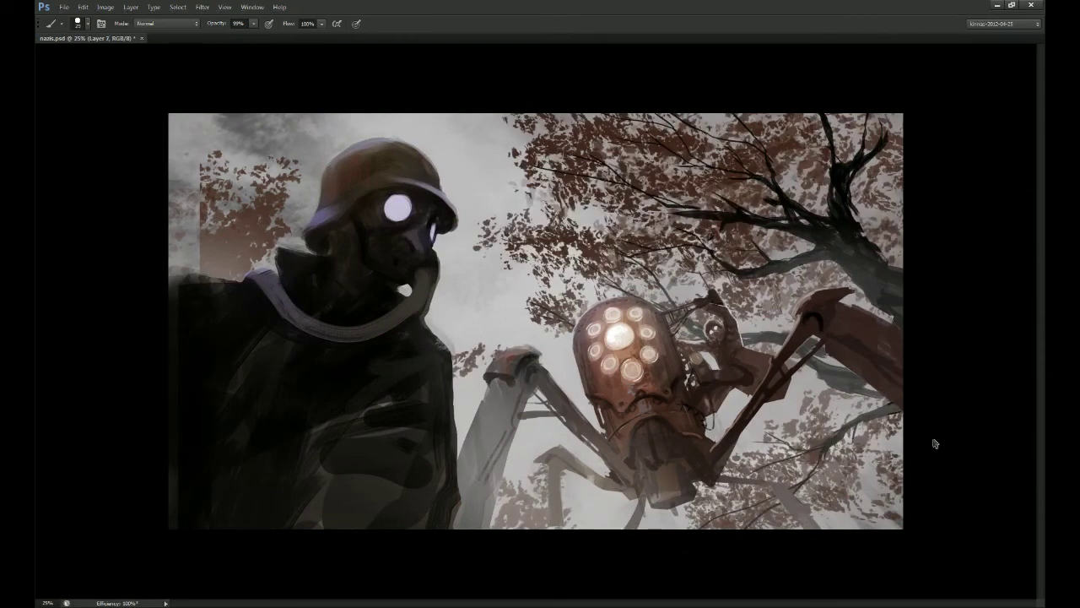
# Step: Tint the foliage above the robot's dome orange with a large 30% opacity brush, undo the last stroke and lower the opacity to 10%
pyautogui.press('3')
pyautogui.moveTo(592, 270)
pyautogui.mouseDown()
pyautogui.moveTo(547, 226)
pyautogui.moveTo(569, 308)
pyautogui.mouseUp()
pyautogui.press('i')
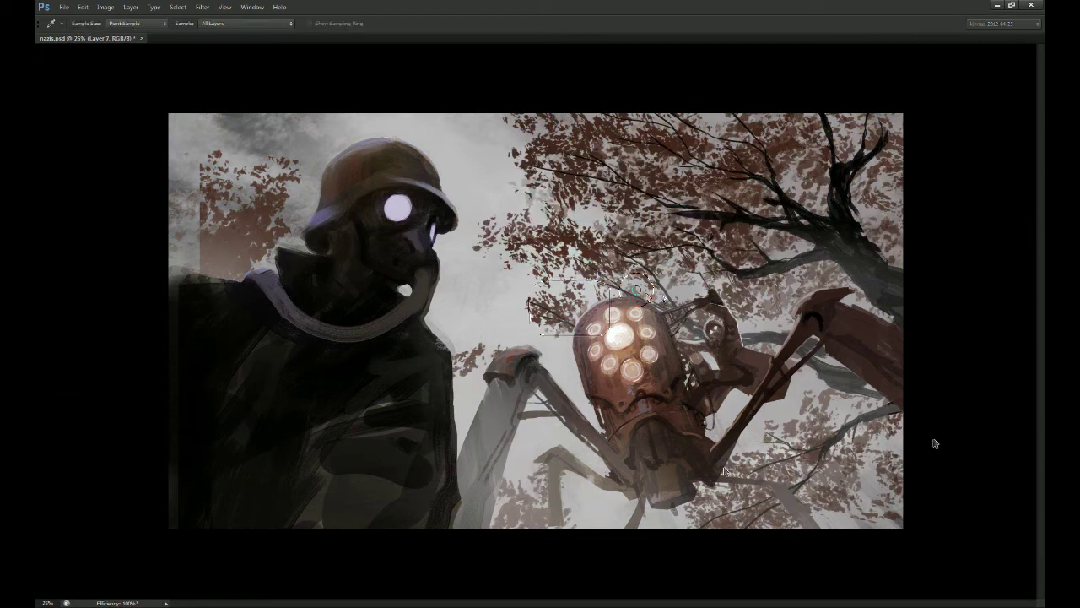
pyautogui.press('b')
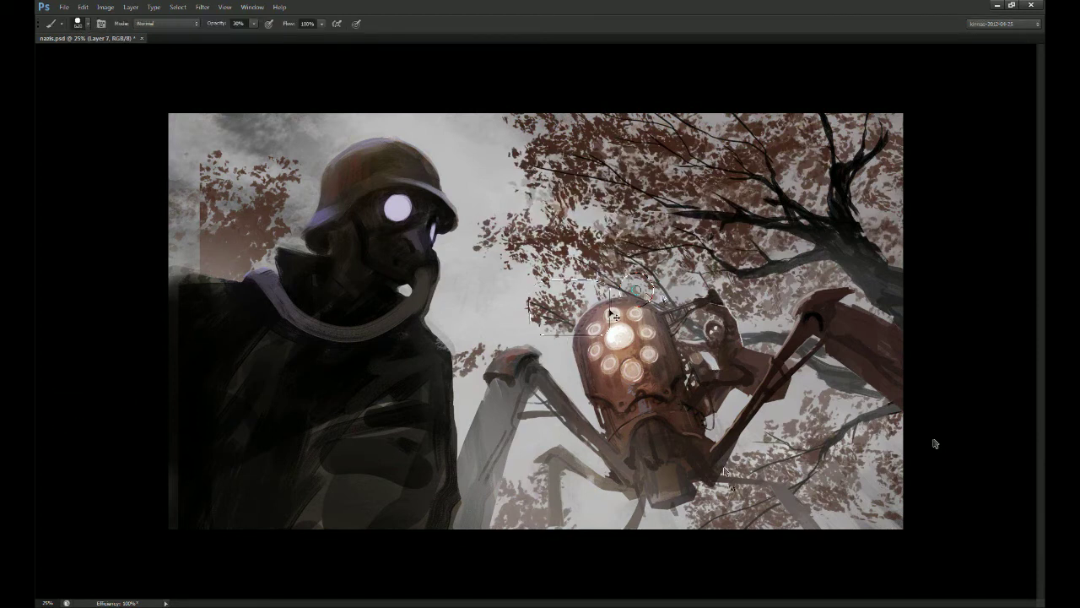
pyautogui.moveTo(589, 301); pyautogui.dragTo(629, 256)
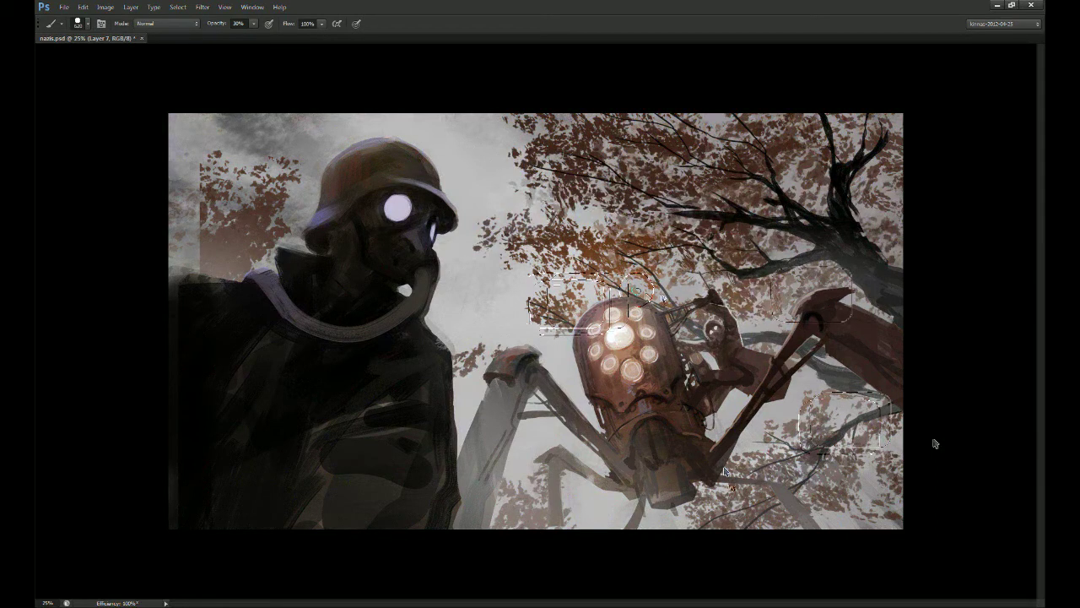
pyautogui.moveTo(742, 194); pyautogui.dragTo(719, 249)
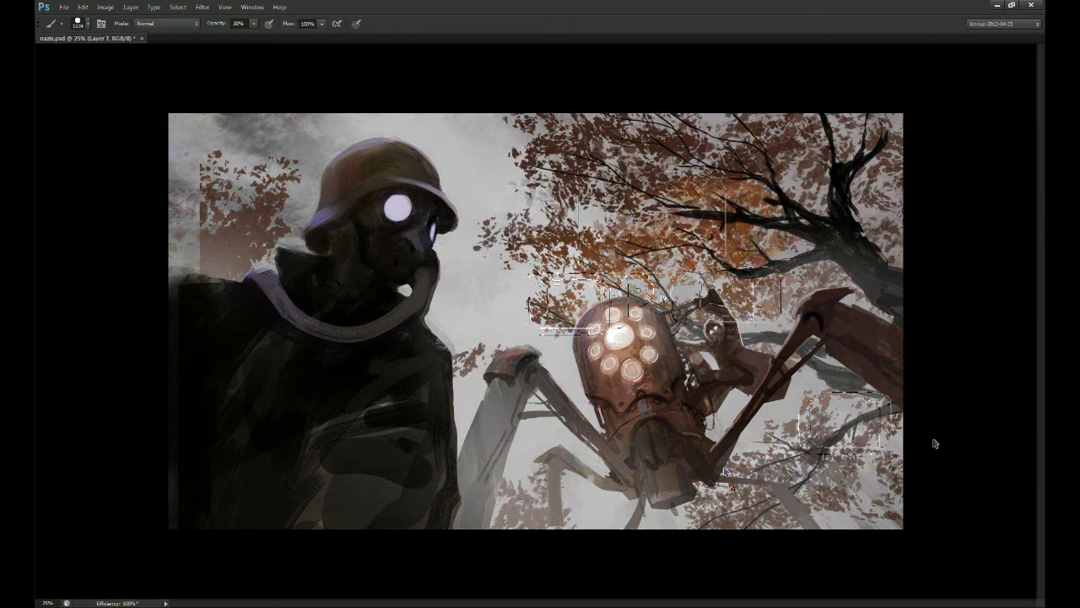
pyautogui.hotkey('ctrl', 'z')
pyautogui.press('1')
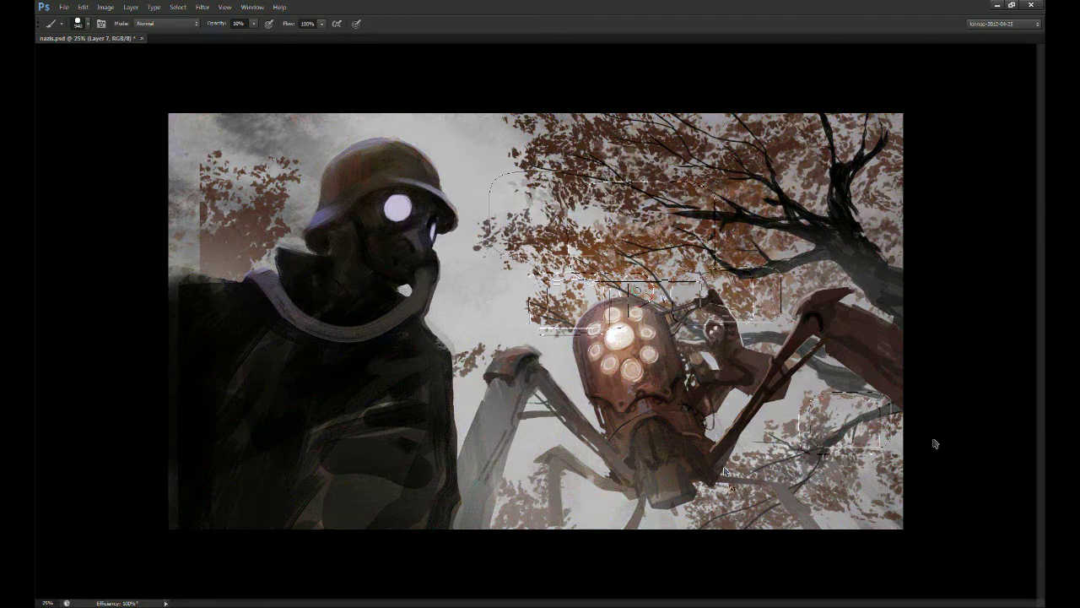
# Step: Select the dark tree's layer on the canvas, add a new layer, and reduce the brush to a much smaller size
pyautogui.keyDown('ctrl'); pyautogui.click(862, 256); pyautogui.keyUp('ctrl')
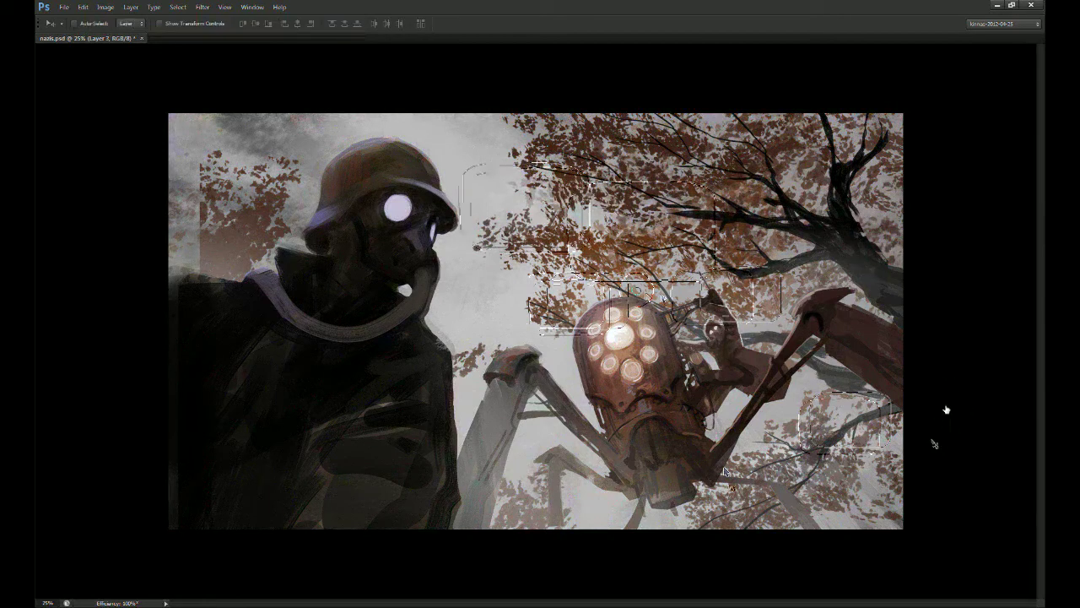
pyautogui.press('b')
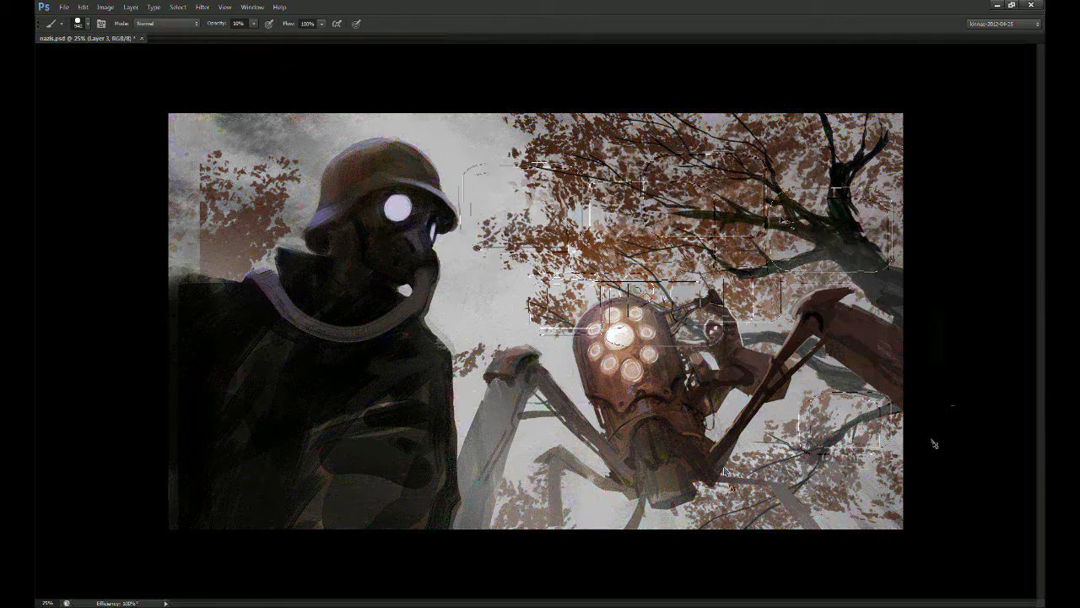
pyautogui.hotkey('ctrl', 'alt', 'shift', 'n')
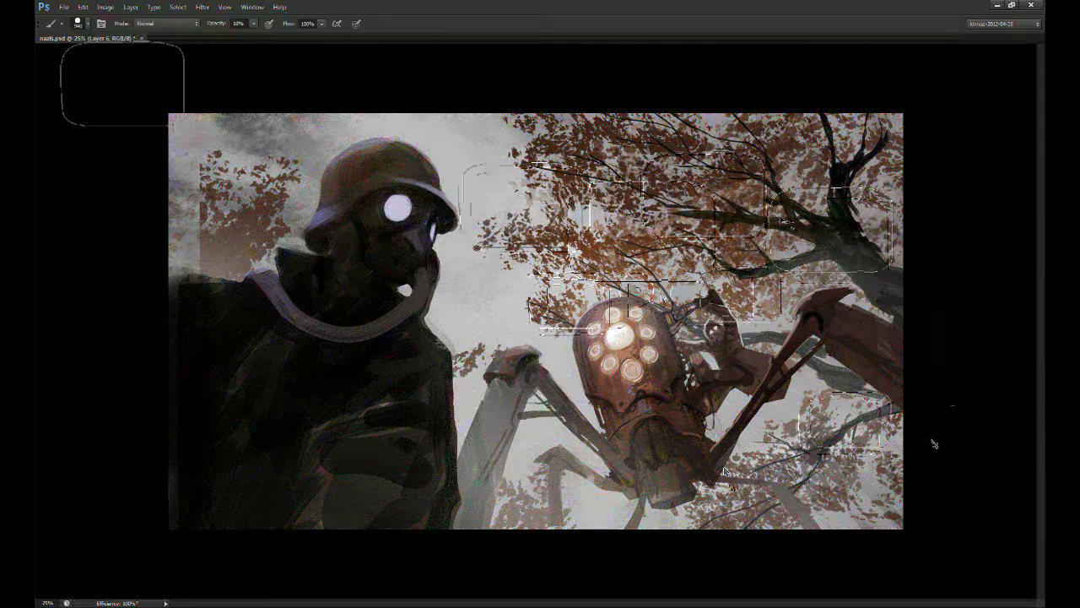
pyautogui.press('[')
pyautogui.press('[')
pyautogui.press('[')
pyautogui.press('[')
pyautogui.press('[')
pyautogui.press('[')
pyautogui.press('[')
pyautogui.press('[')
pyautogui.press('[')
pyautogui.press('[')
# Step: Check the foliage layer behind the soldier by toggling its visibility, and paint soft branches beneath those leaves on a new layer
pyautogui.click(935, 404)
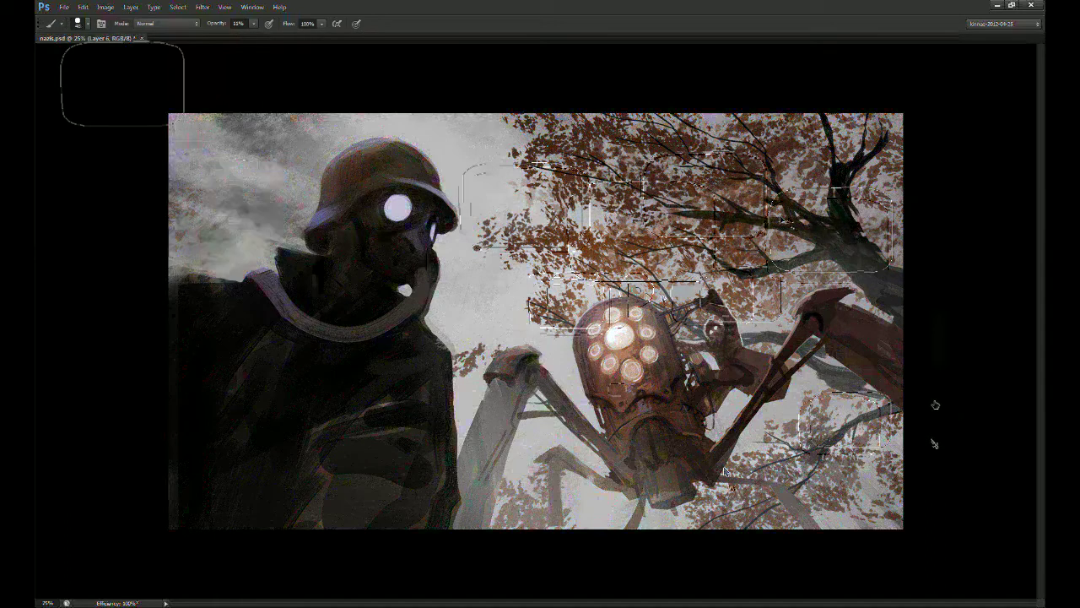
pyautogui.click(935, 404)
pyautogui.click(978, 561)
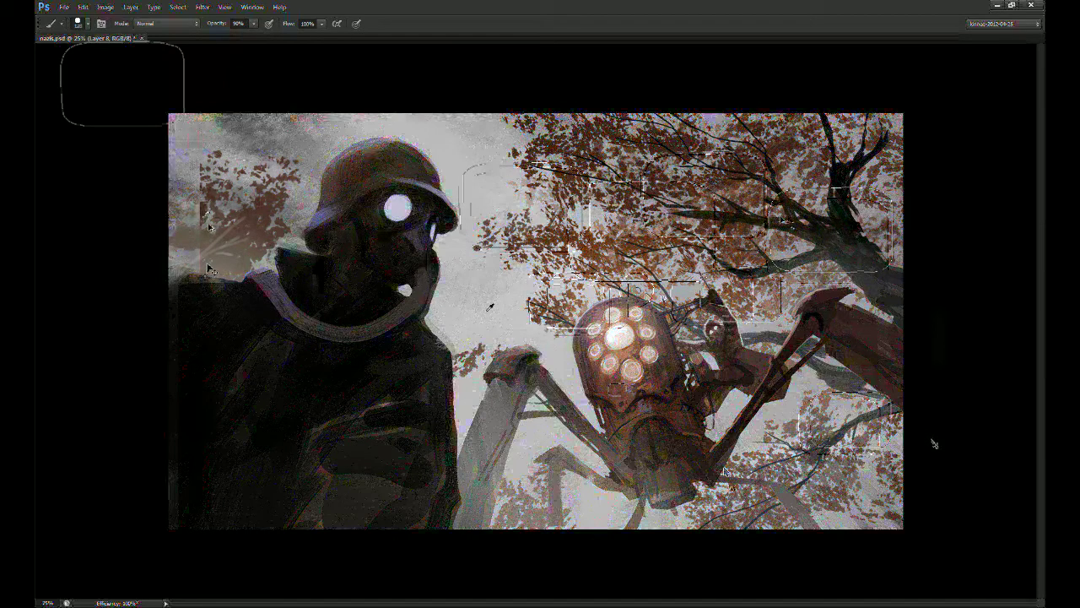
pyautogui.moveTo(208, 226)
pyautogui.mouseDown()
pyautogui.moveTo(181, 196)
pyautogui.moveTo(199, 191)
pyautogui.moveTo(196, 226)
pyautogui.moveTo(177, 189)
pyautogui.moveTo(163, 272)
pyautogui.moveTo(188, 256)
pyautogui.mouseUp()
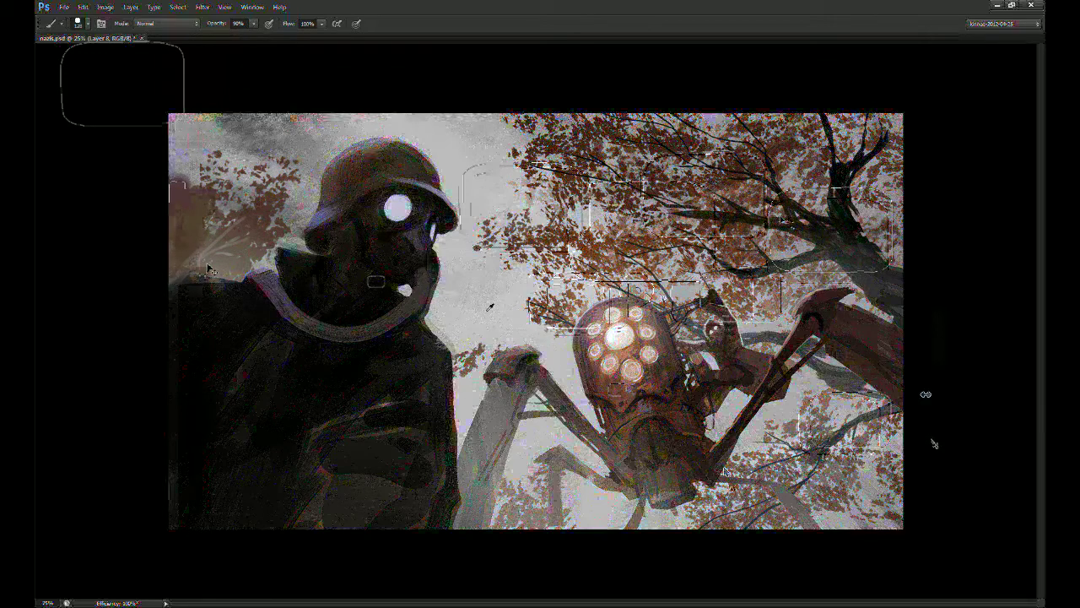
# Step: Select the soldier's layer and brush small tonal details onto the helmet and gas mask
pyautogui.click(949, 420)
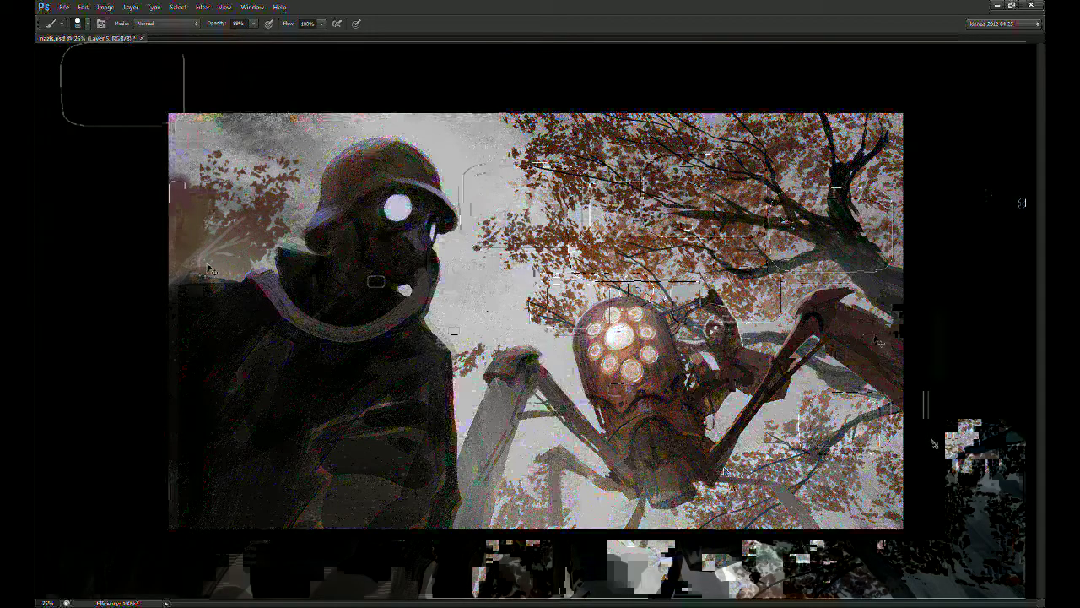
pyautogui.moveTo(418, 203); pyautogui.dragTo(603, 329)
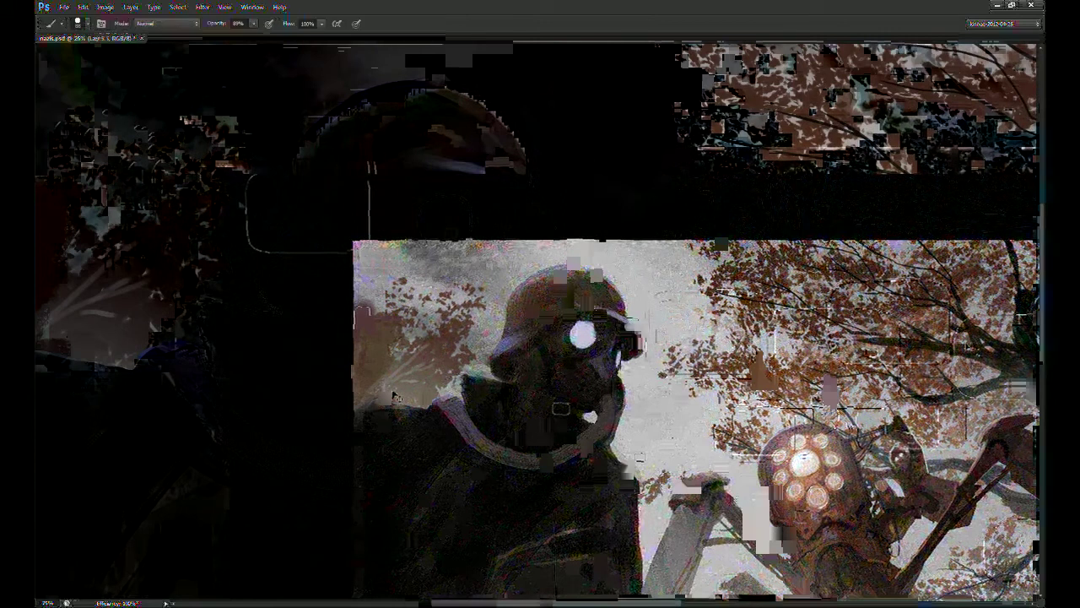
pyautogui.moveTo(493, 199); pyautogui.dragTo(463, 197)
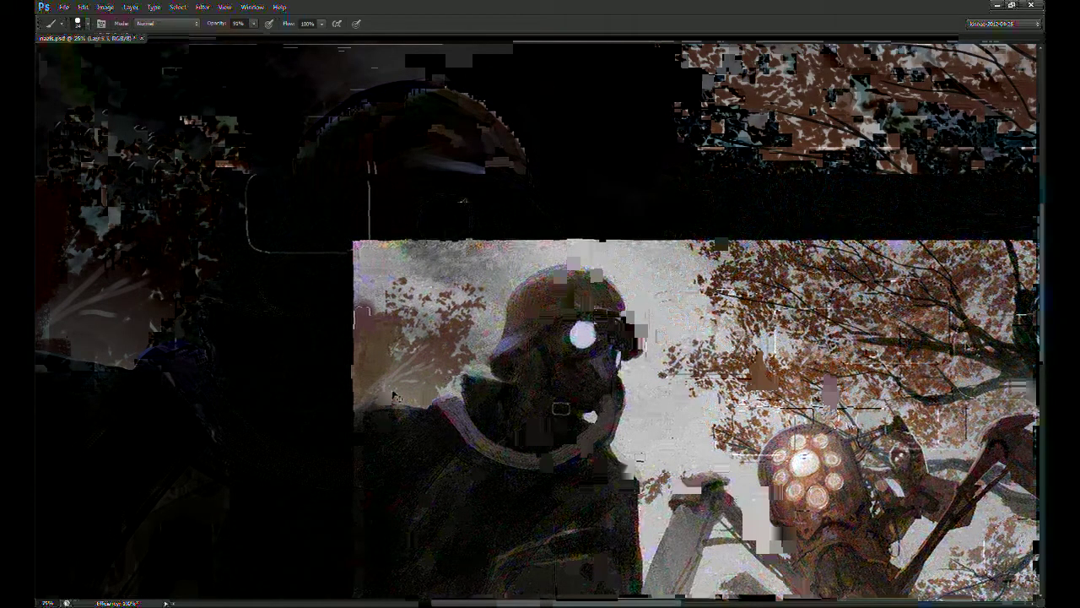
pyautogui.moveTo(394, 396); pyautogui.dragTo(536, 367)
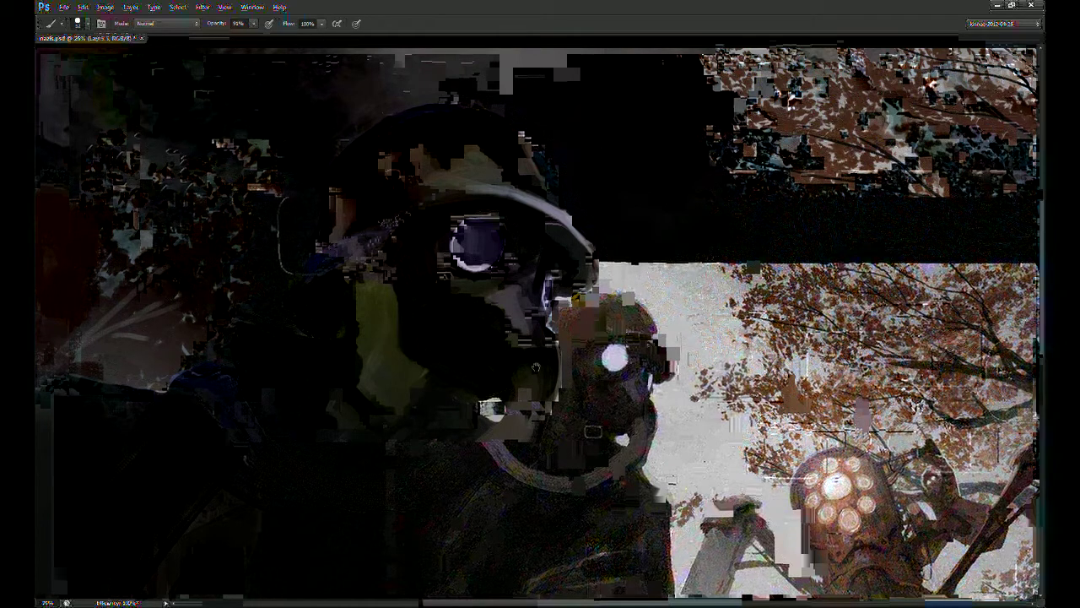
# Step: Refine the dark tones under the gas mask with the brush, varying its opacity between about 30% and 80%
pyautogui.press('3')
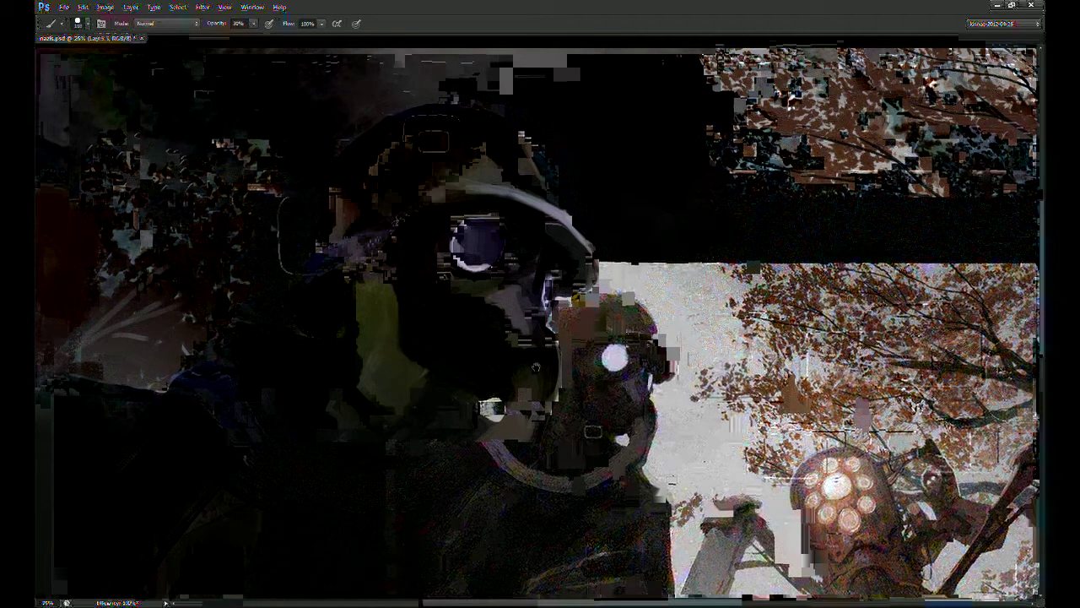
pyautogui.press('8')
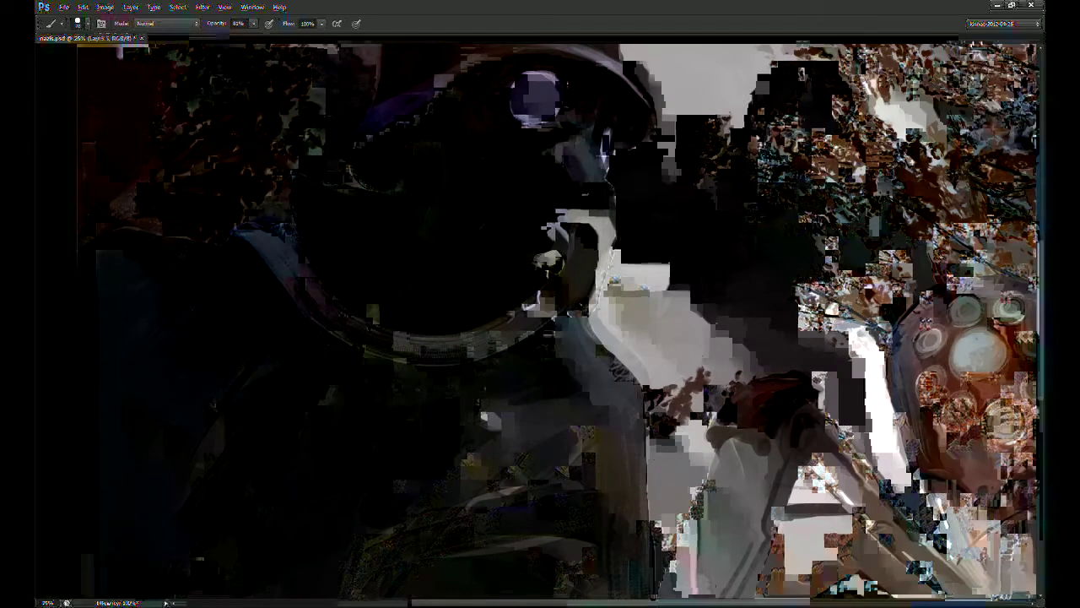
pyautogui.press('i')
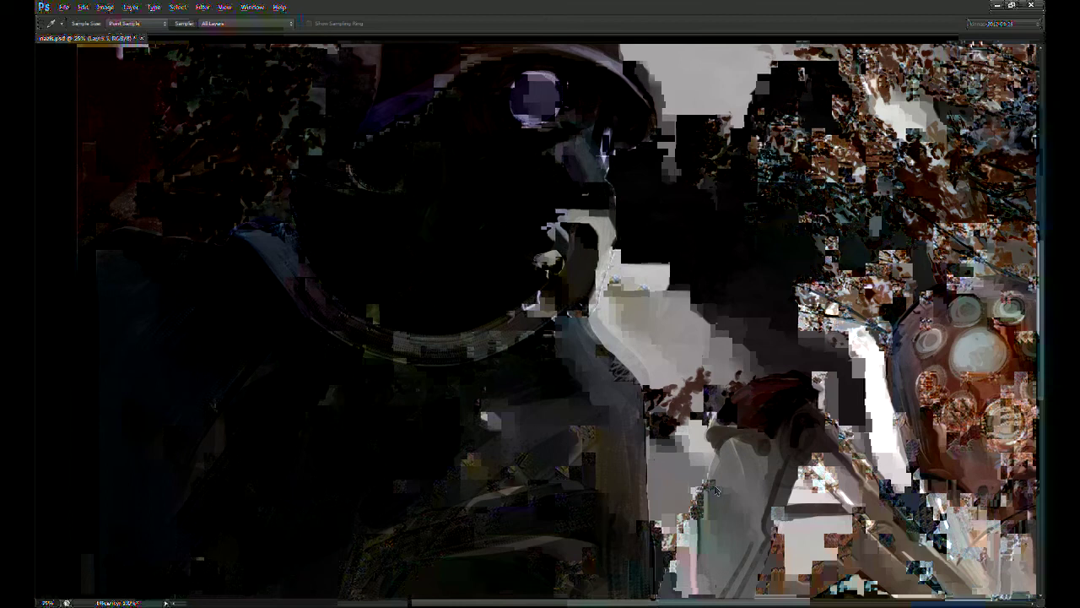
pyautogui.press('b')
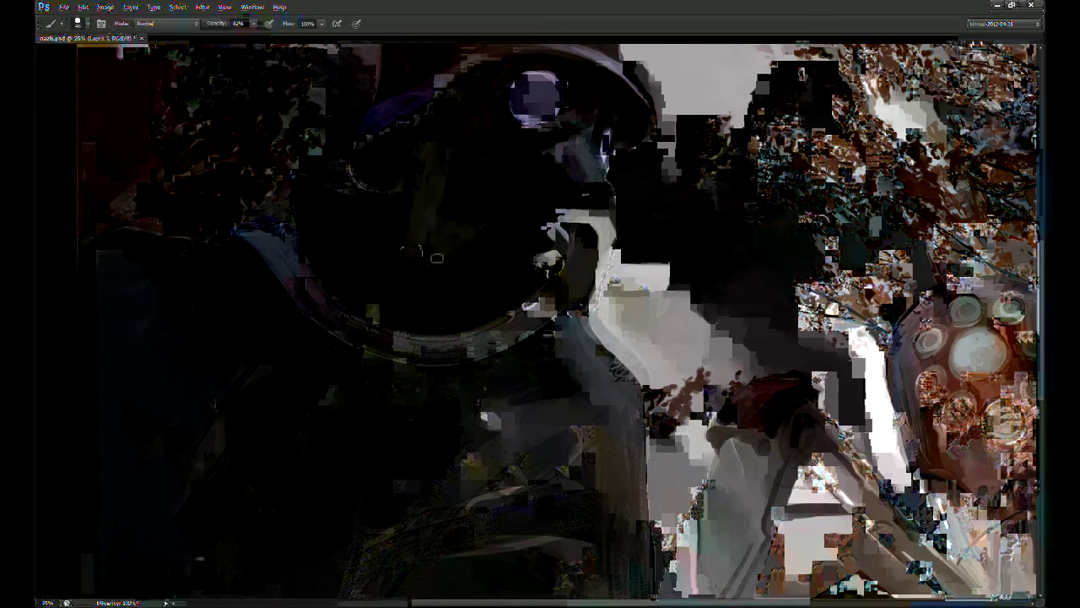
pyautogui.press('3')
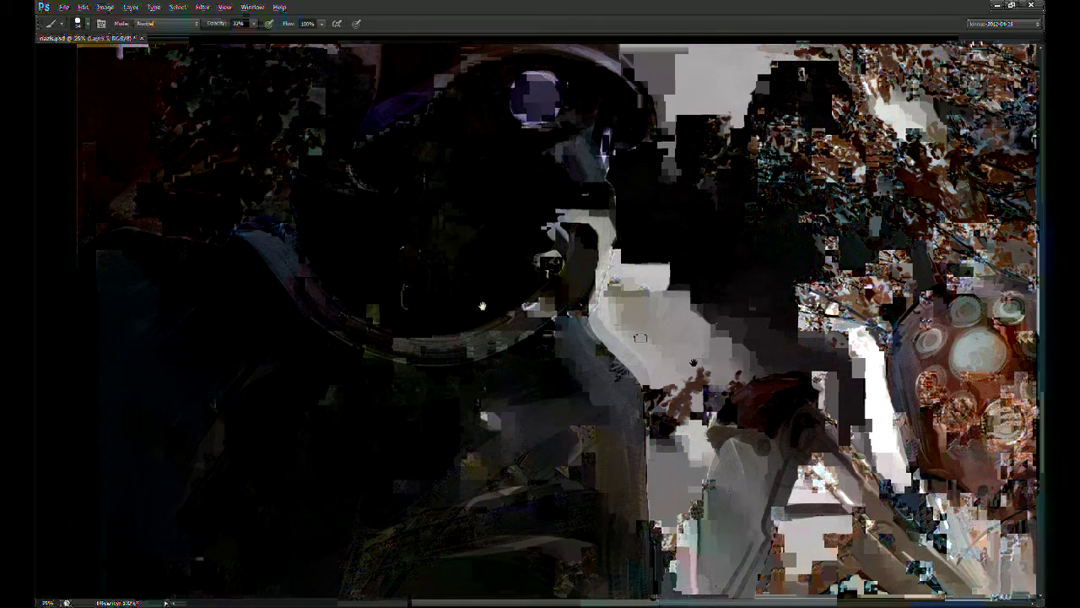
# Step: Flip the canvas horizontally and show the whole painting
pyautogui.scroll(1, 693, 362)
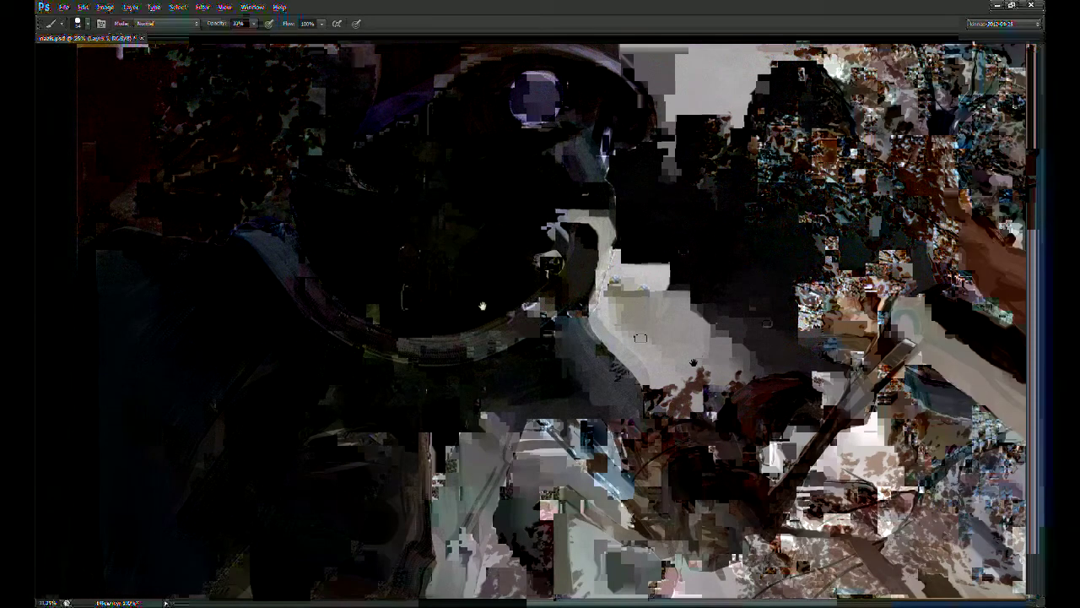
pyautogui.press('F2')
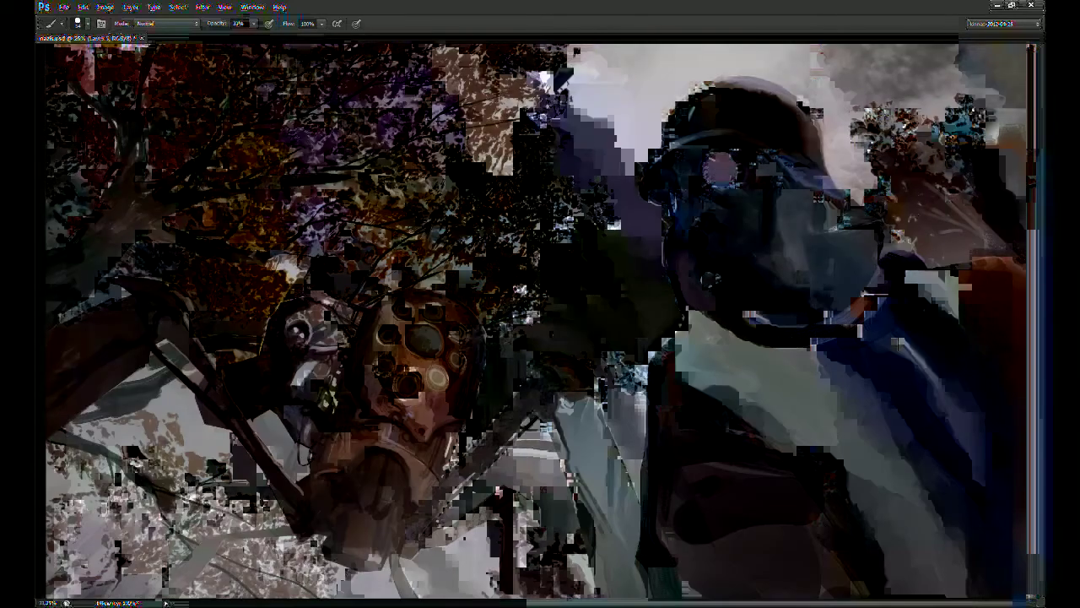
pyautogui.hotkey('ctrl', '-')
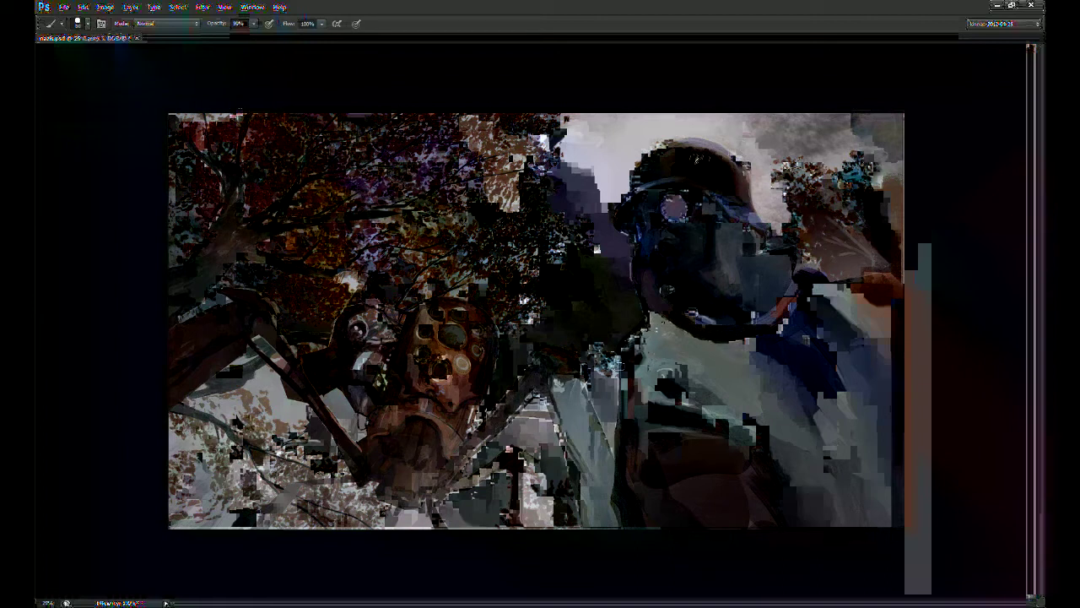
# Step: Paint diagonal fold strokes across the soldier's chest and lower coat, sampling a coat colour for the last strokes
pyautogui.moveTo(669, 369); pyautogui.dragTo(715, 400)
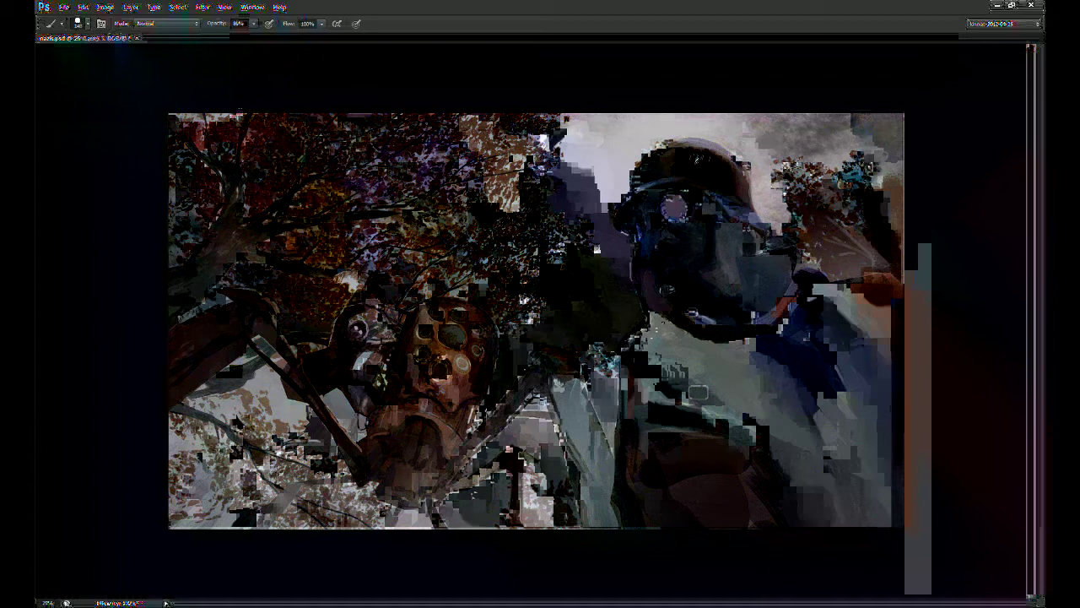
pyautogui.moveTo(702, 416)
pyautogui.mouseDown()
pyautogui.moveTo(658, 402)
pyautogui.moveTo(667, 397)
pyautogui.moveTo(724, 445)
pyautogui.mouseUp()
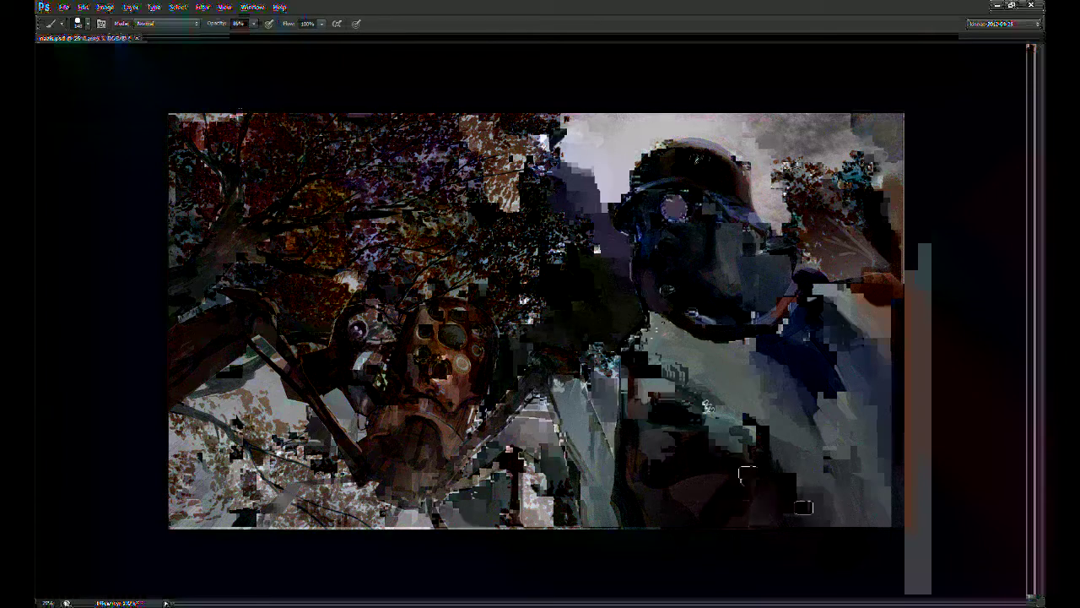
pyautogui.moveTo(787, 492)
pyautogui.mouseDown()
pyautogui.moveTo(817, 520)
pyautogui.moveTo(861, 461)
pyautogui.moveTo(844, 547)
pyautogui.mouseUp()
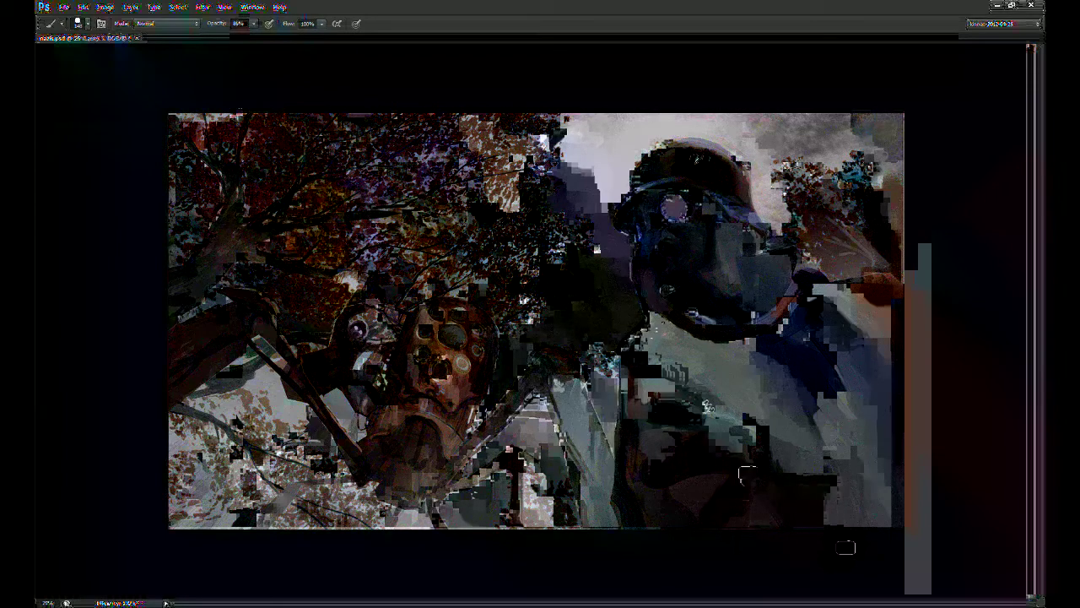
pyautogui.keyDown('alt'); pyautogui.click(823, 474); pyautogui.keyUp('alt')
pyautogui.moveTo(796, 477)
pyautogui.mouseDown()
pyautogui.moveTo(816, 464)
pyautogui.moveTo(815, 483)
pyautogui.mouseUp()
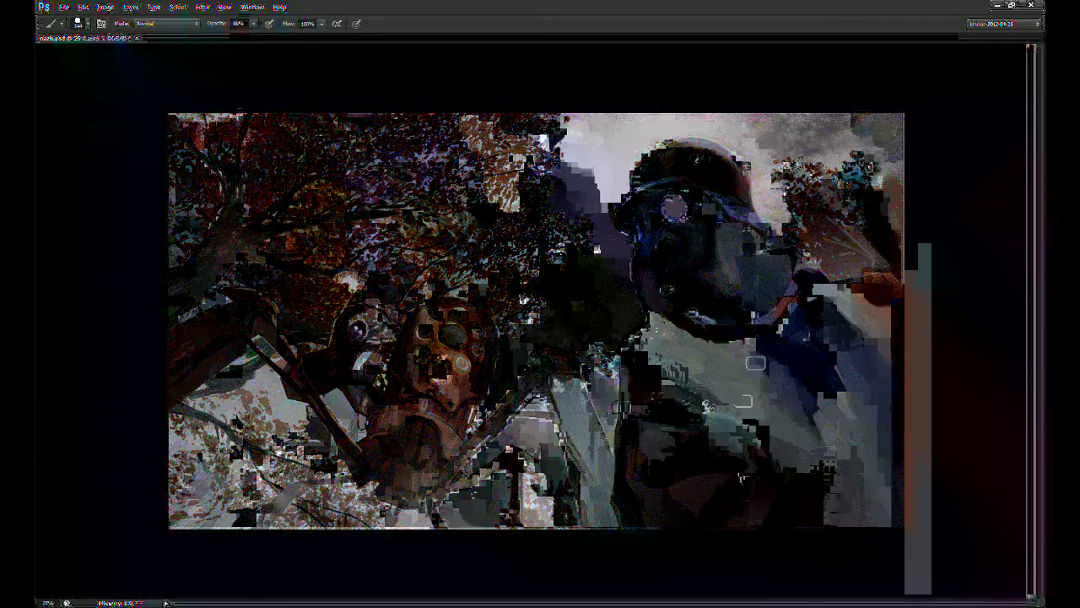
# Step: Set the brush opacity to 80% and paint over the lower front edge of the soldier's coat
pyautogui.press('3')
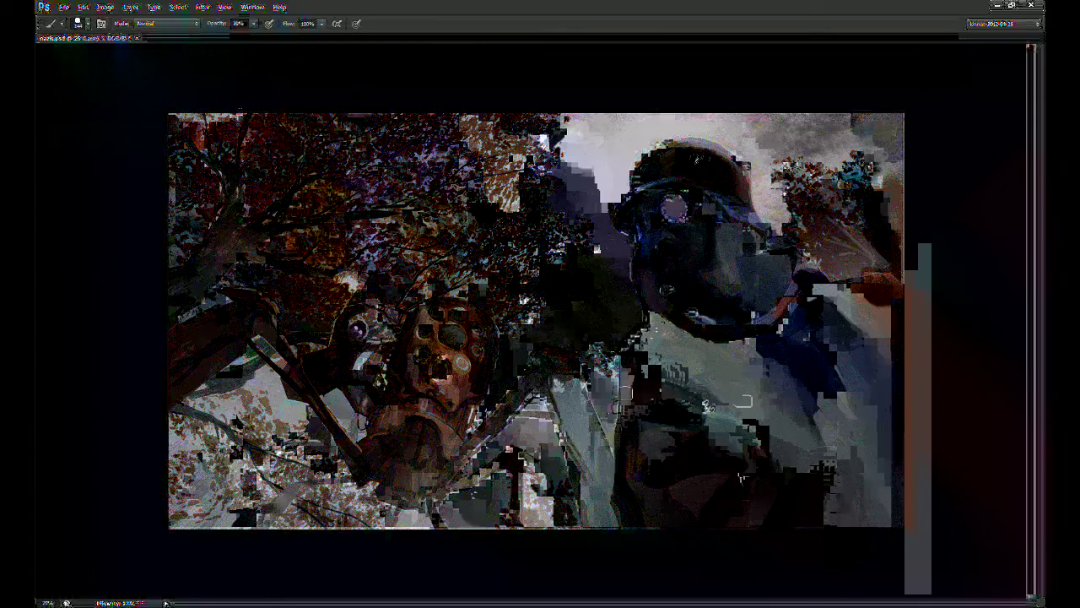
pyautogui.press('1')
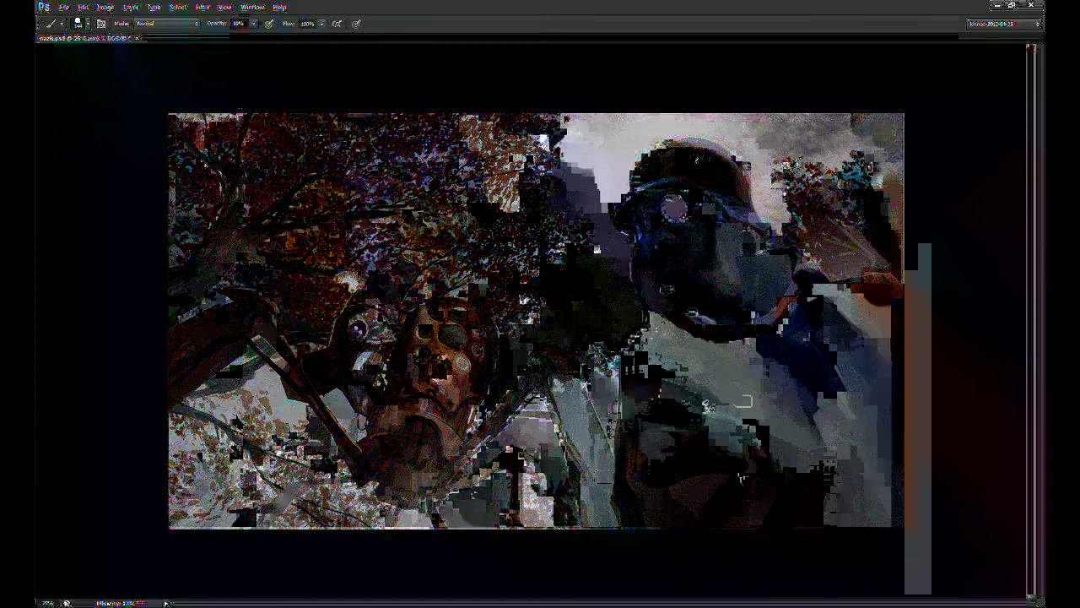
pyautogui.press('8')
pyautogui.moveTo(633, 472); pyautogui.dragTo(653, 499)
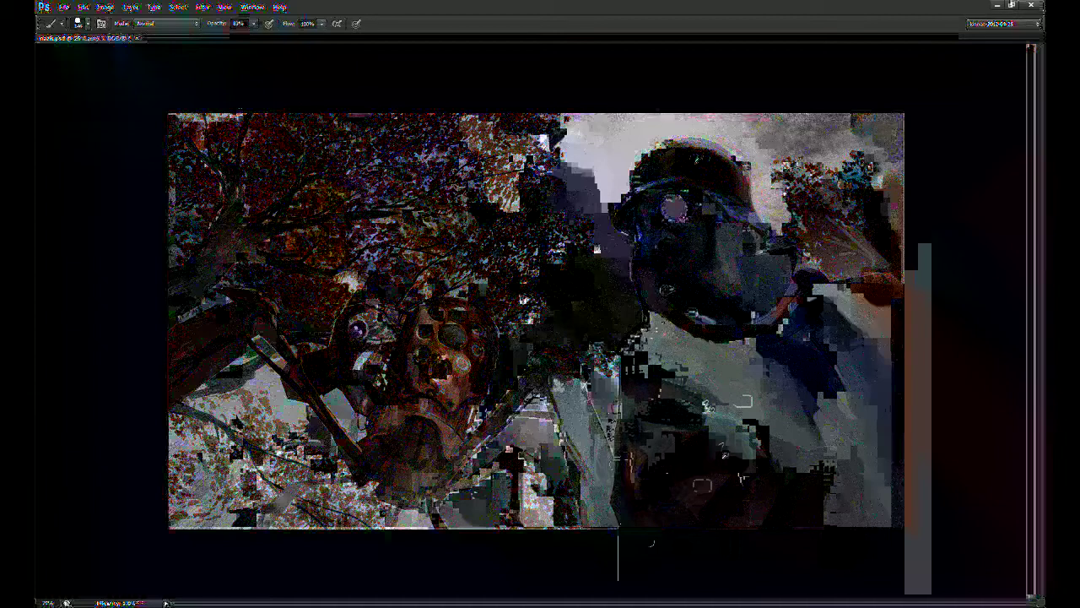
# Step: Lower the brush opacity to 40% and block soft tones over the soldier's outer shoulder and upper sleeve
pyautogui.press('0')
pyautogui.press('4')
pyautogui.moveTo(867, 311); pyautogui.dragTo(901, 384)
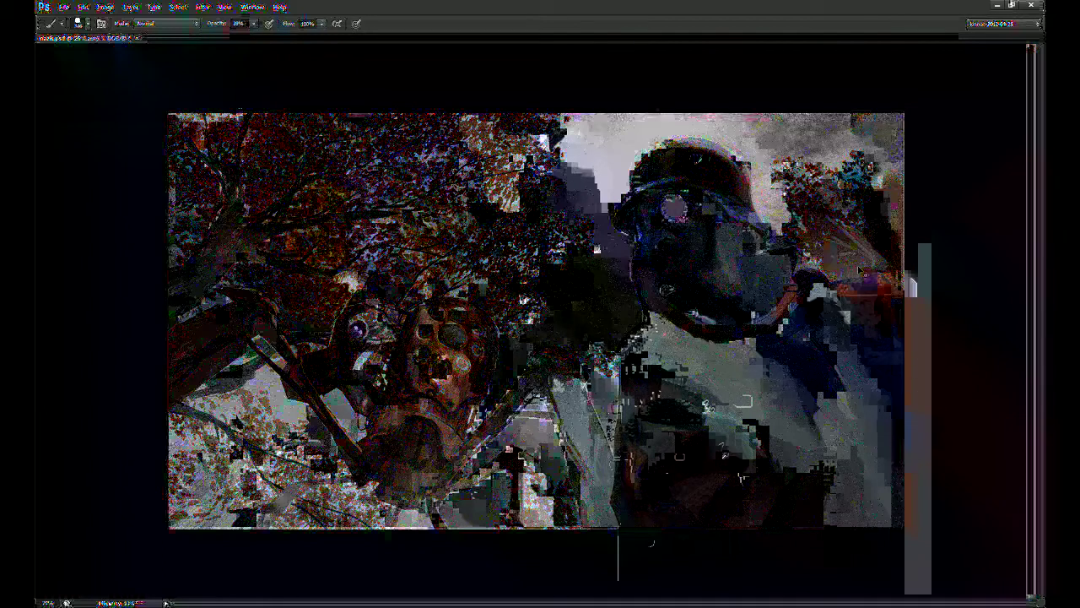
pyautogui.moveTo(881, 304)
pyautogui.mouseDown()
pyautogui.moveTo(844, 295)
pyautogui.moveTo(839, 337)
pyautogui.moveTo(859, 321)
pyautogui.moveTo(830, 336)
pyautogui.moveTo(823, 319)
pyautogui.mouseUp()
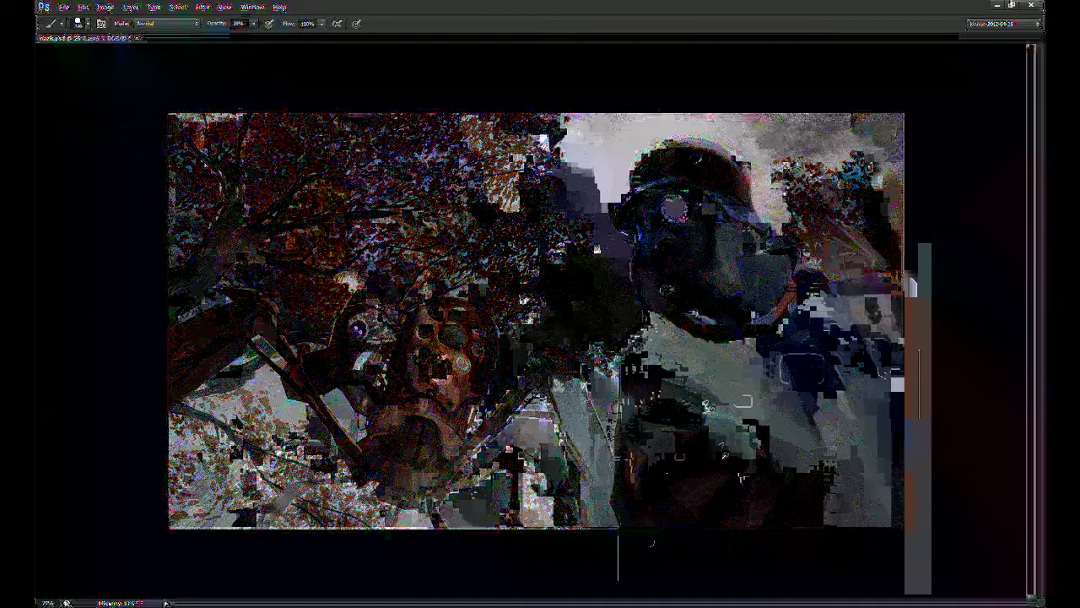
pyautogui.moveTo(811, 379); pyautogui.dragTo(814, 412)
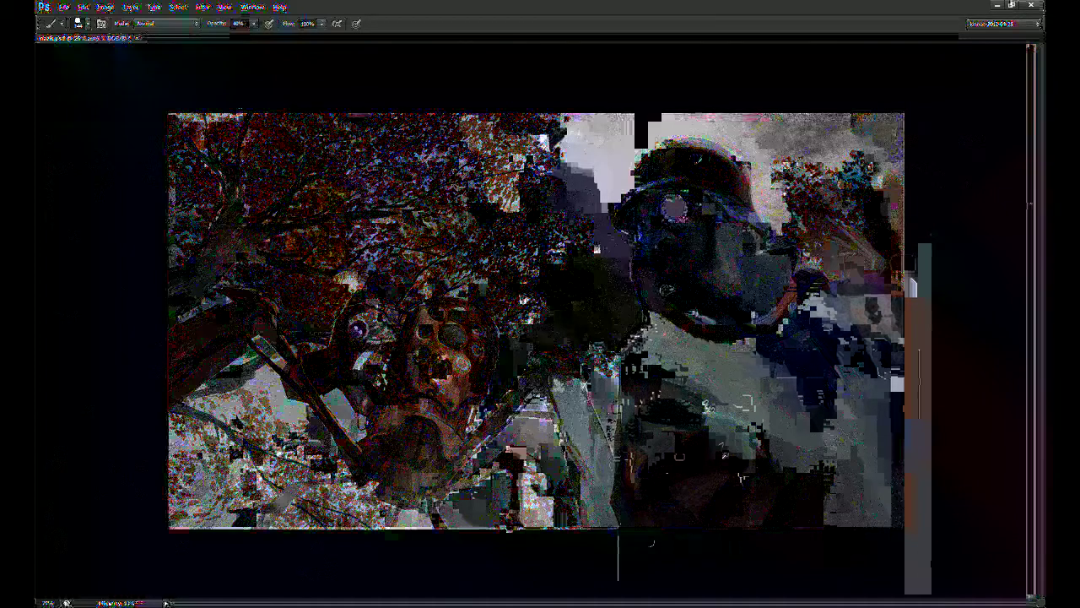
# Step: Paint the folds around the soldier's sleeve and elbow with a smaller brush at 80% and 70% opacity
pyautogui.keyDown('ctrl'); pyautogui.click(729, 409); pyautogui.keyUp('ctrl')
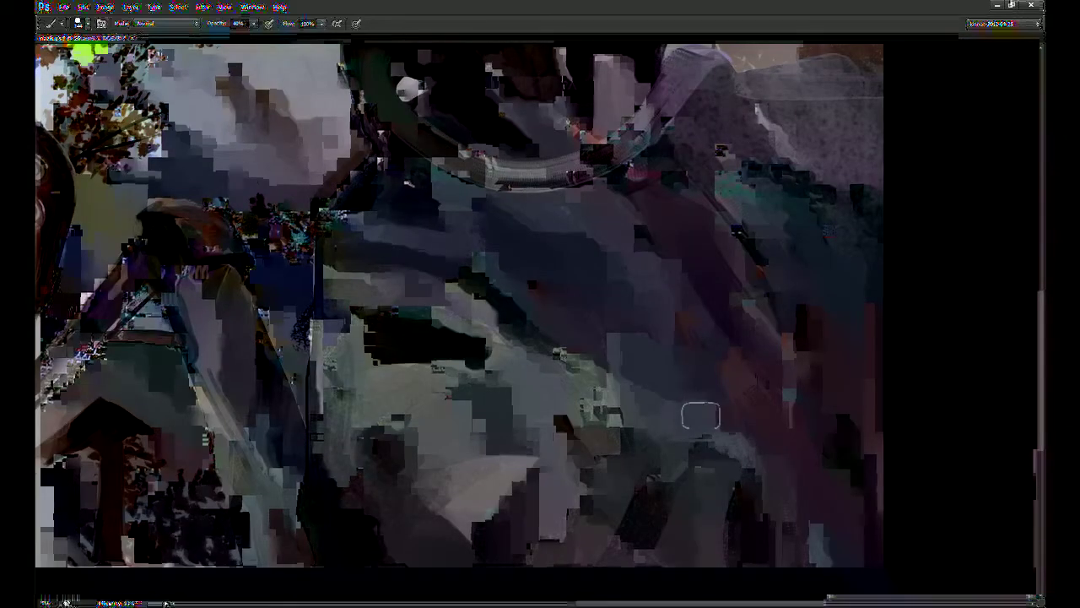
pyautogui.moveTo(689, 419); pyautogui.dragTo(644, 393)
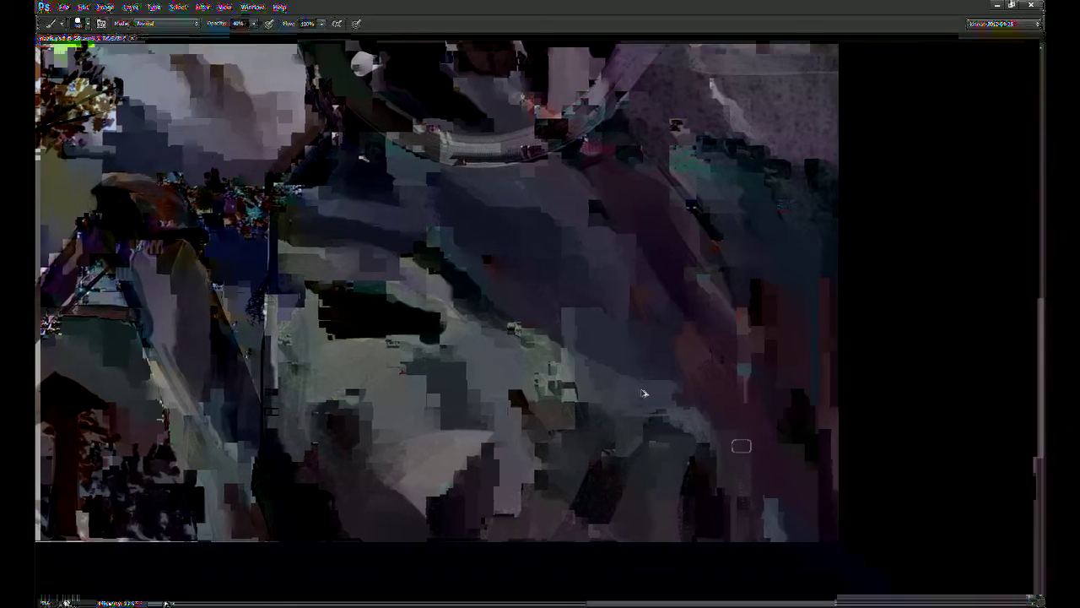
pyautogui.press('8')
pyautogui.moveTo(658, 445)
pyautogui.mouseDown()
pyautogui.moveTo(685, 422)
pyautogui.moveTo(678, 440)
pyautogui.mouseUp()
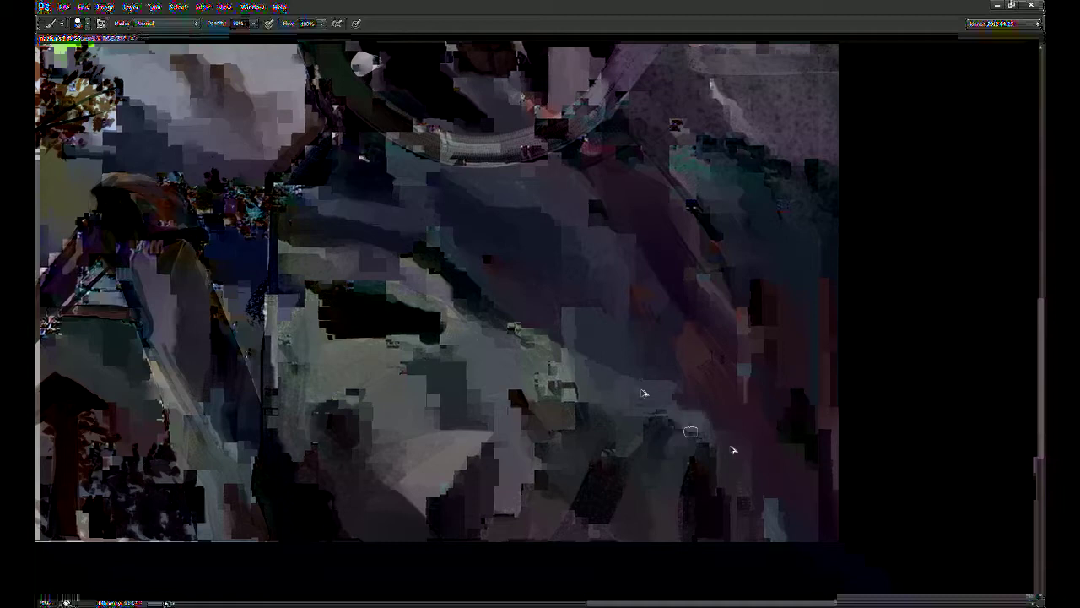
pyautogui.moveTo(642, 369); pyautogui.dragTo(653, 400)
pyautogui.press('7')
pyautogui.moveTo(662, 335); pyautogui.dragTo(601, 299)
# Step: Paint a reddish armband across the soldier's sleeve and shade the sleeve around it, raising the brush opacity to 100%
pyautogui.moveTo(658, 409)
pyautogui.mouseDown()
pyautogui.moveTo(667, 370)
pyautogui.moveTo(702, 351)
pyautogui.mouseUp()
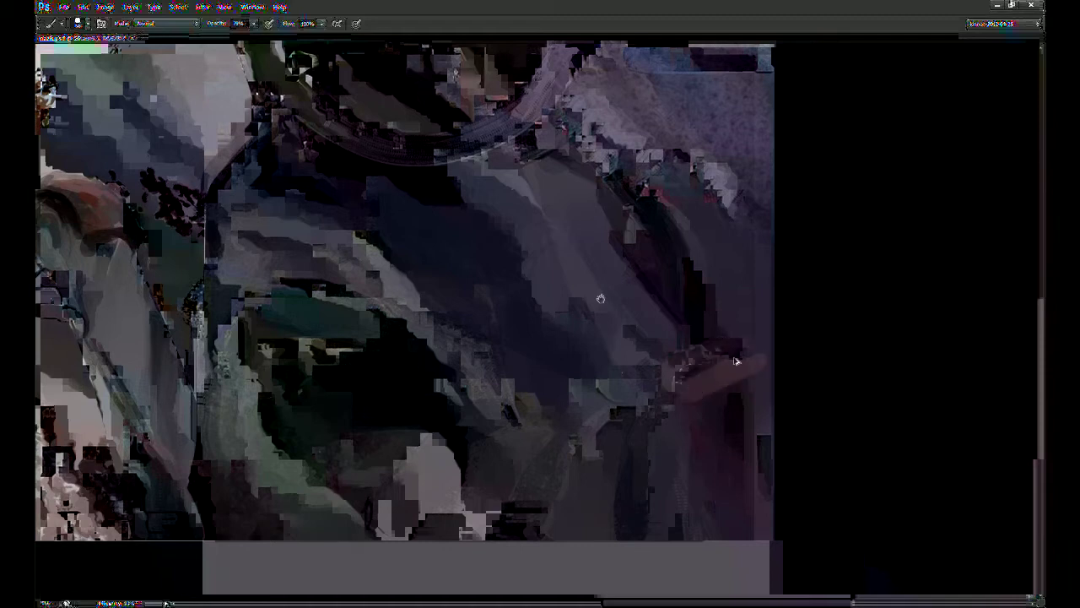
pyautogui.press('0')
pyautogui.moveTo(680, 377); pyautogui.dragTo(742, 346)
pyautogui.moveTo(701, 407)
pyautogui.mouseDown()
pyautogui.moveTo(753, 375)
pyautogui.moveTo(740, 415)
pyautogui.moveTo(704, 443)
pyautogui.mouseUp()
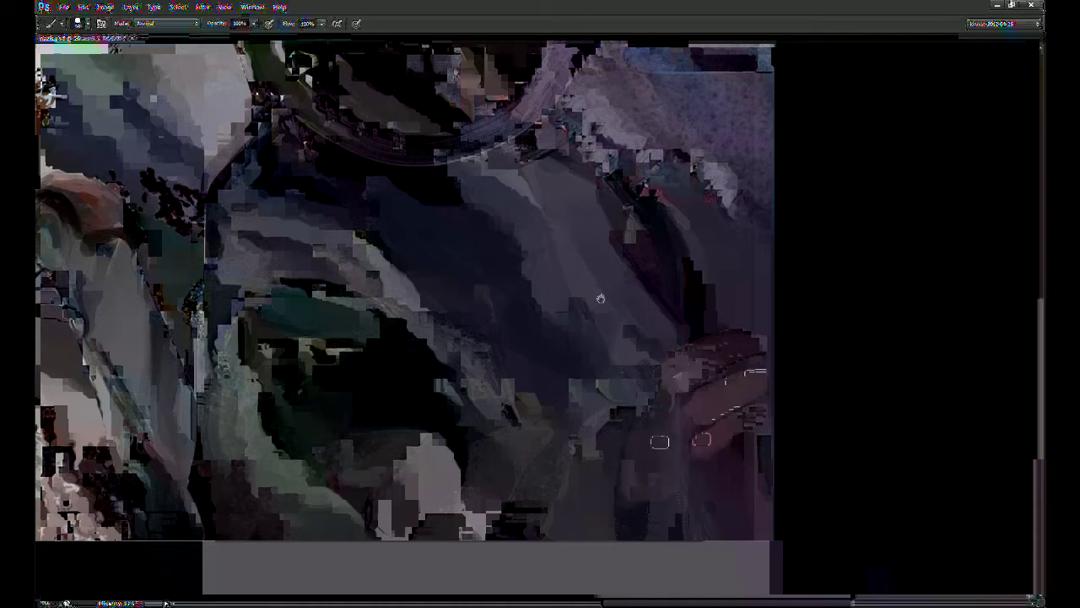
pyautogui.moveTo(600, 298); pyautogui.dragTo(601, 265)
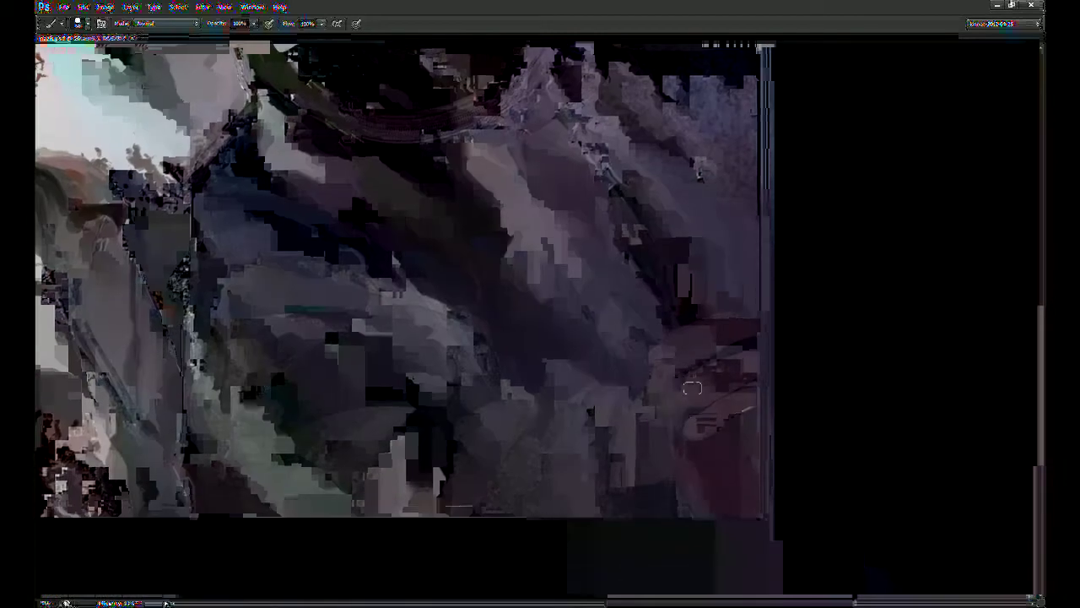
pyautogui.moveTo(670, 405); pyautogui.dragTo(671, 484)
pyautogui.moveTo(742, 440)
pyautogui.mouseDown()
pyautogui.moveTo(647, 518)
pyautogui.moveTo(680, 537)
pyautogui.mouseUp()
pyautogui.moveTo(518, 402)
pyautogui.mouseDown()
pyautogui.moveTo(476, 336)
pyautogui.moveTo(496, 360)
pyautogui.mouseUp()
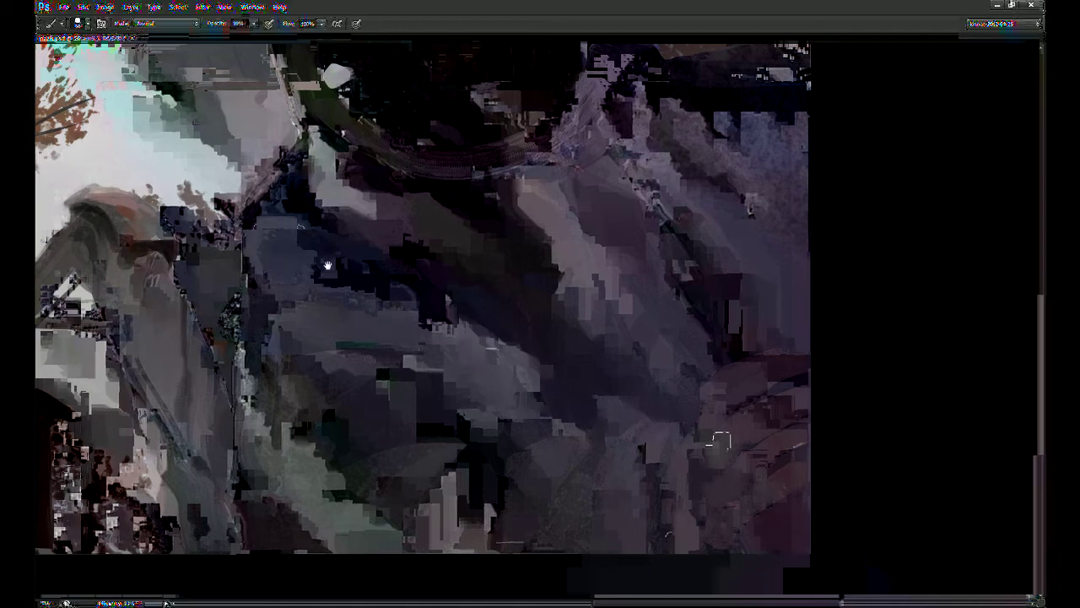
# Step: Paint sampled dark tones into the folds of the soldier's coat below the breathing hose and save the document
pyautogui.scroll(1, 321, 260)
pyautogui.moveTo(342, 254); pyautogui.dragTo(341, 295)
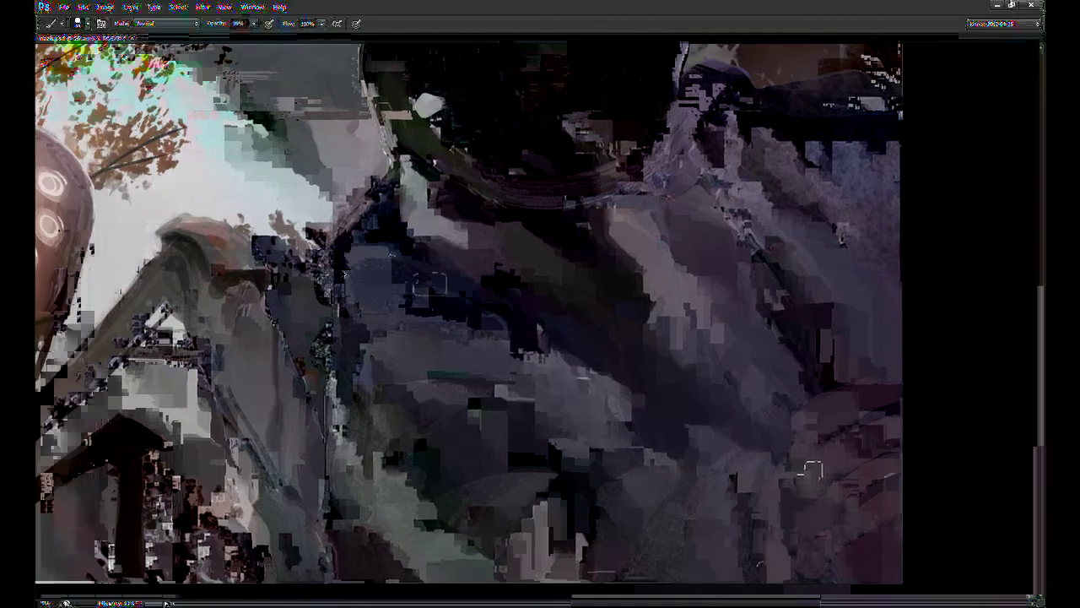
pyautogui.keyDown('alt'); pyautogui.click(354, 250); pyautogui.keyUp('alt')
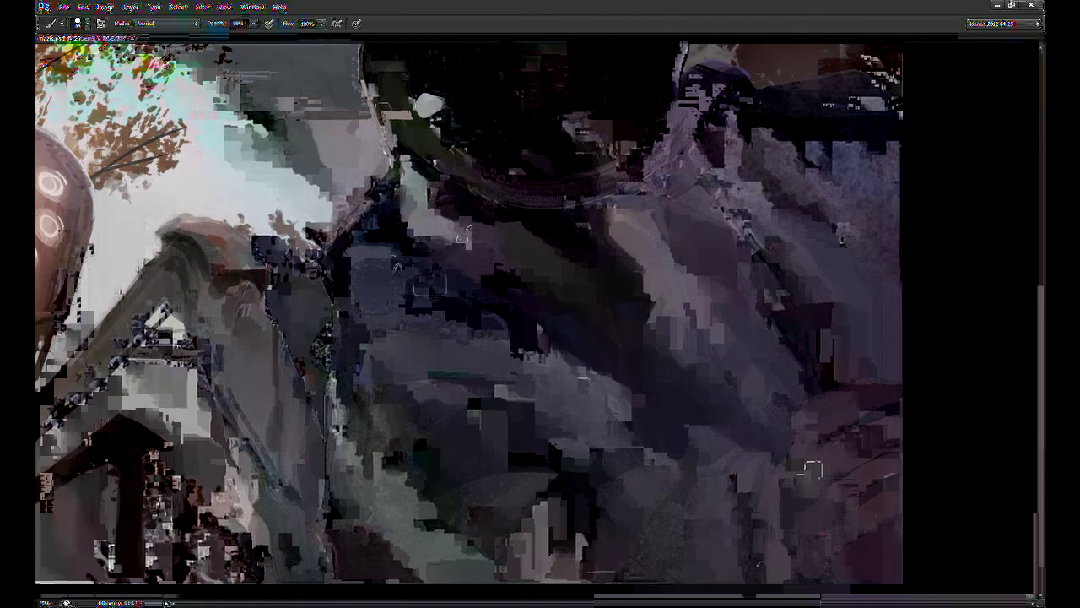
pyautogui.moveTo(428, 232)
pyautogui.mouseDown()
pyautogui.moveTo(407, 224)
pyautogui.moveTo(385, 255)
pyautogui.moveTo(419, 221)
pyautogui.mouseUp()
pyautogui.moveTo(460, 259); pyautogui.dragTo(447, 349)
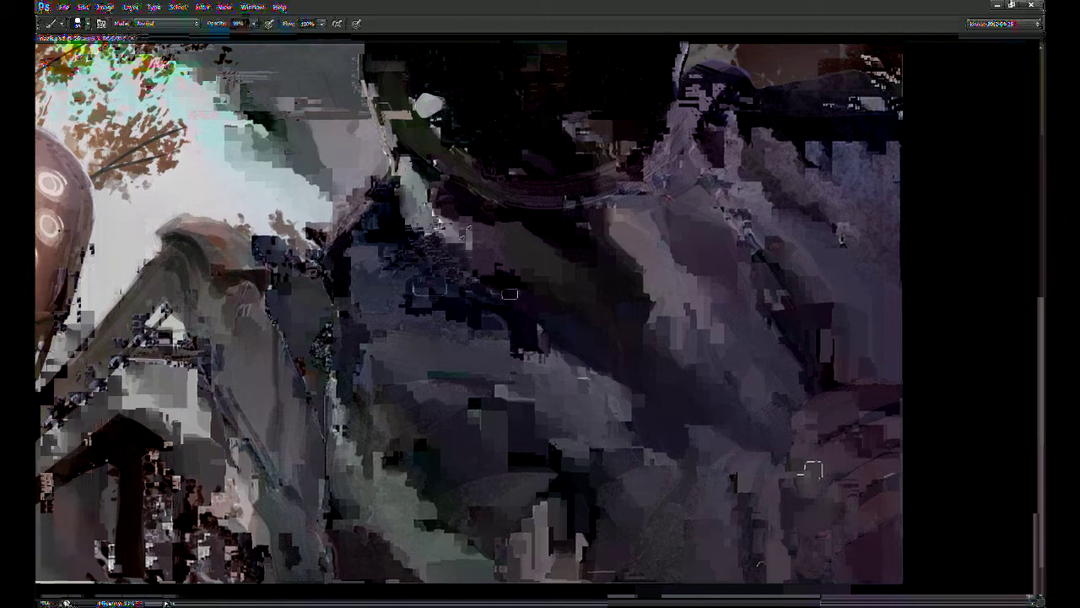
pyautogui.moveTo(415, 199)
pyautogui.mouseDown()
pyautogui.moveTo(415, 154)
pyautogui.moveTo(426, 158)
pyautogui.moveTo(433, 203)
pyautogui.mouseUp()
pyautogui.hotkey('ctrl', 's')
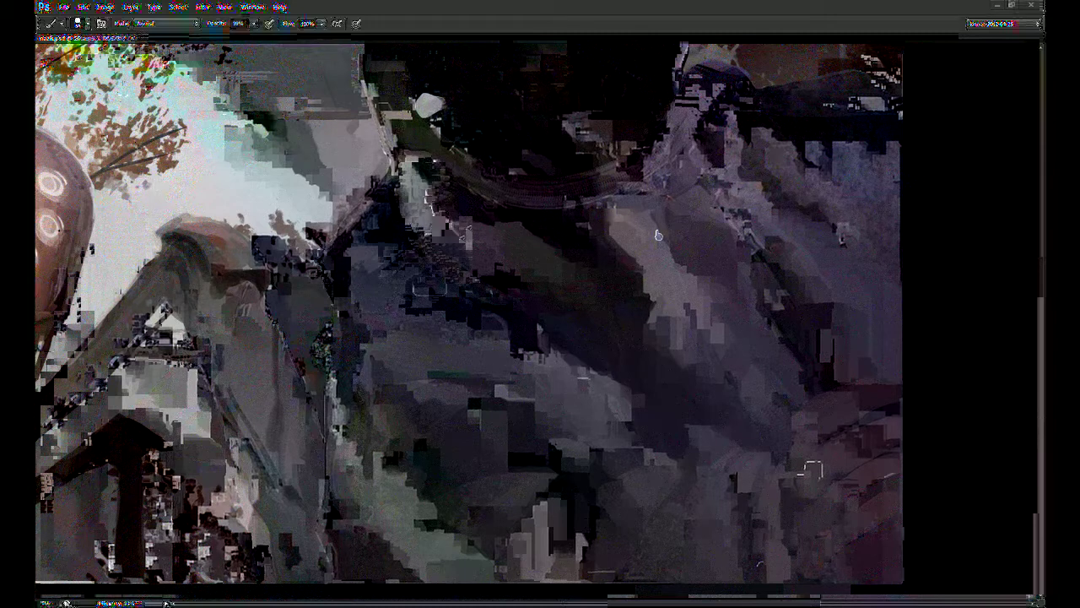
pyautogui.moveTo(491, 200); pyautogui.dragTo(516, 301)
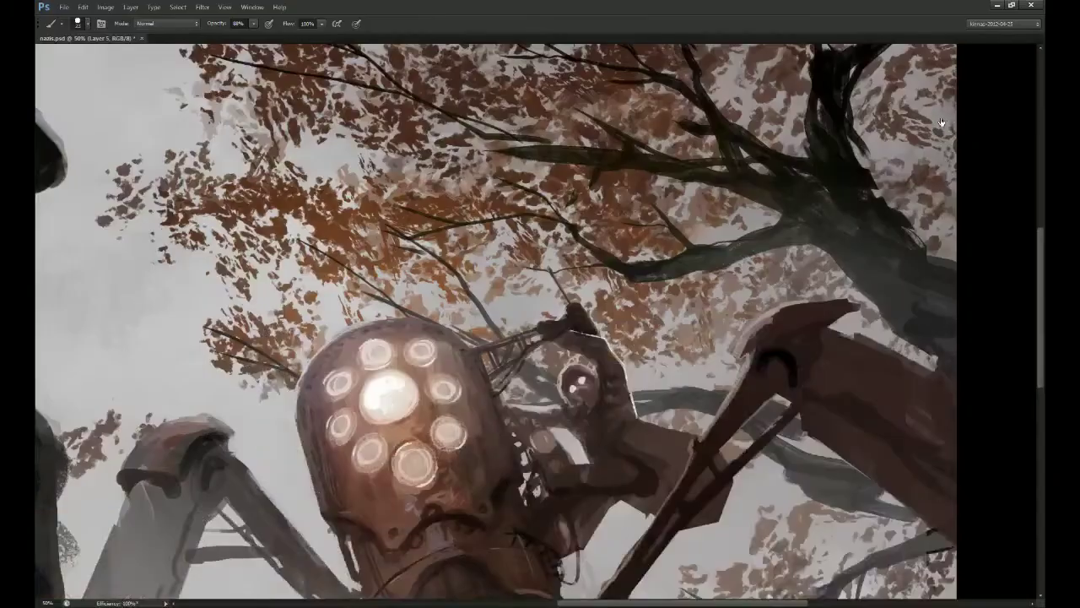
# Step: Paint small detail strokes on the gas mask's cheek, around its eyepiece and under the helmet brim
pyautogui.moveTo(543, 297); pyautogui.dragTo(614, 264)
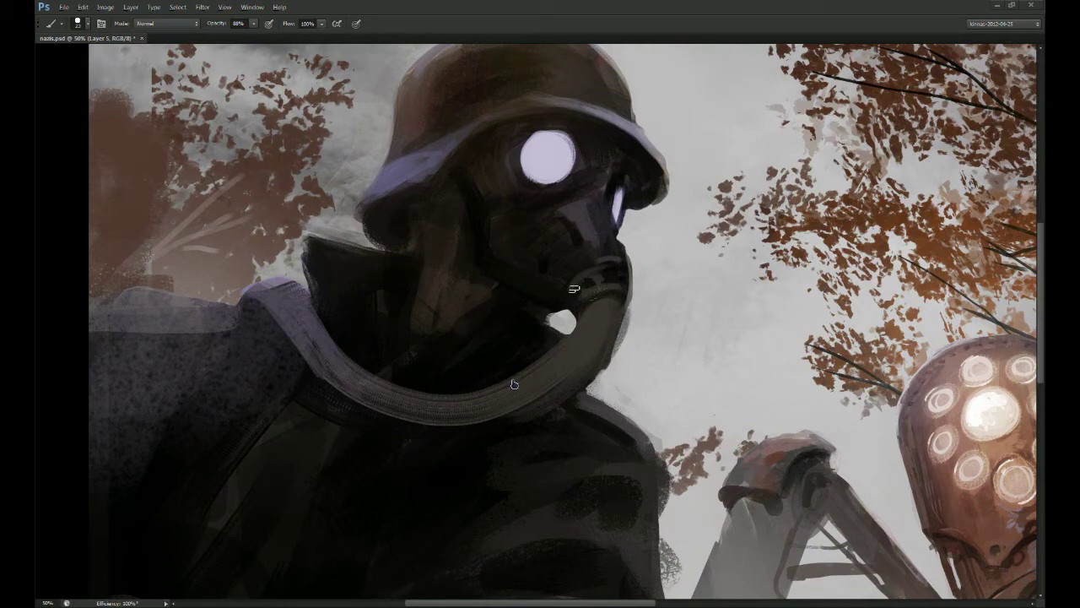
pyautogui.moveTo(549, 320); pyautogui.dragTo(558, 321)
pyautogui.press('alt')
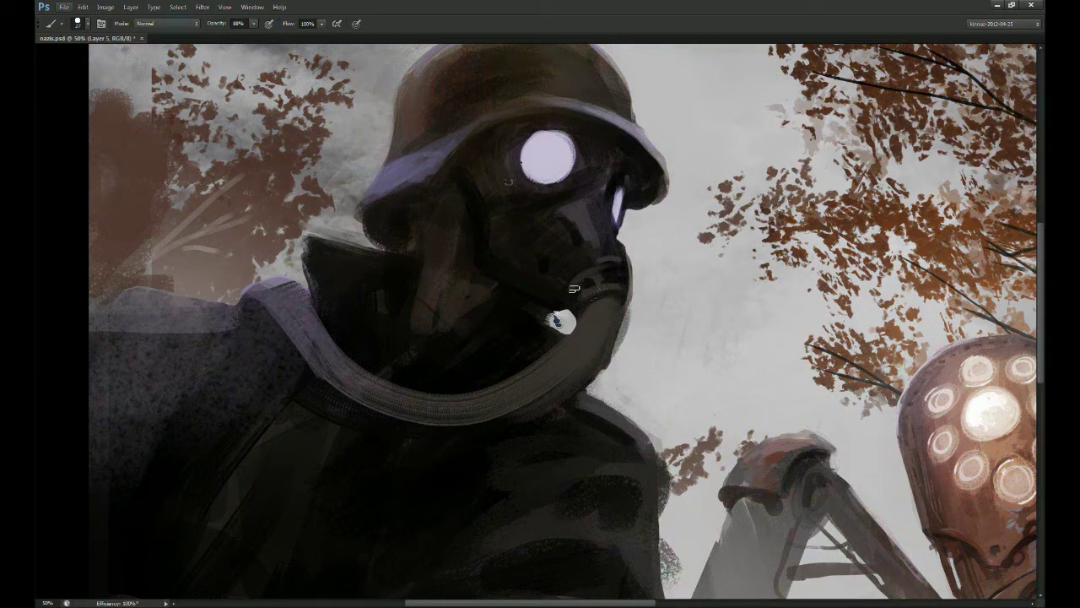
pyautogui.moveTo(500, 171); pyautogui.dragTo(510, 200)
pyautogui.press(']')
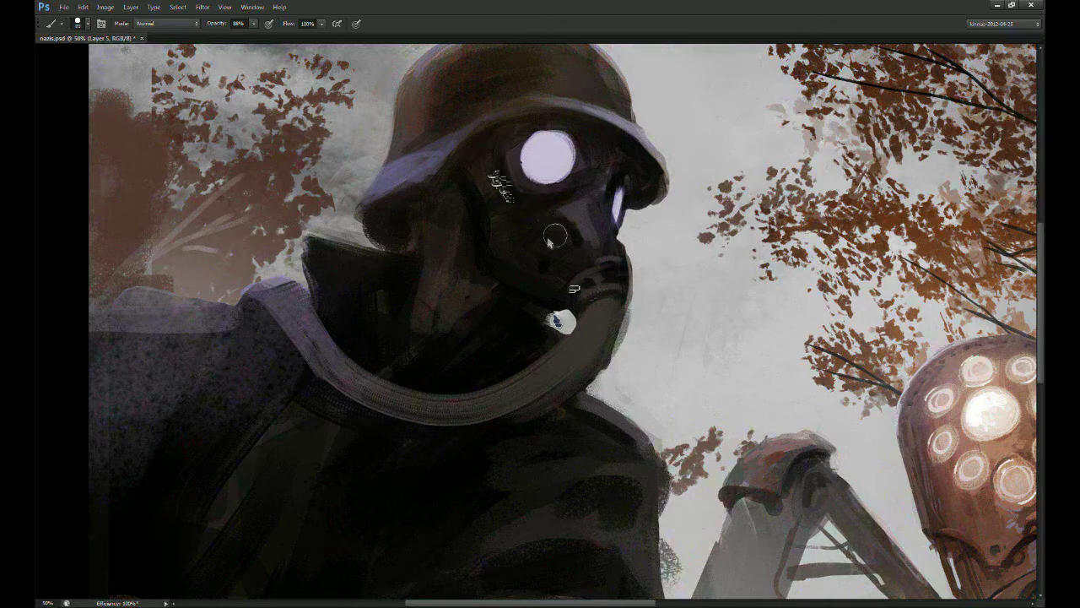
pyautogui.scroll(3, 547, 224)
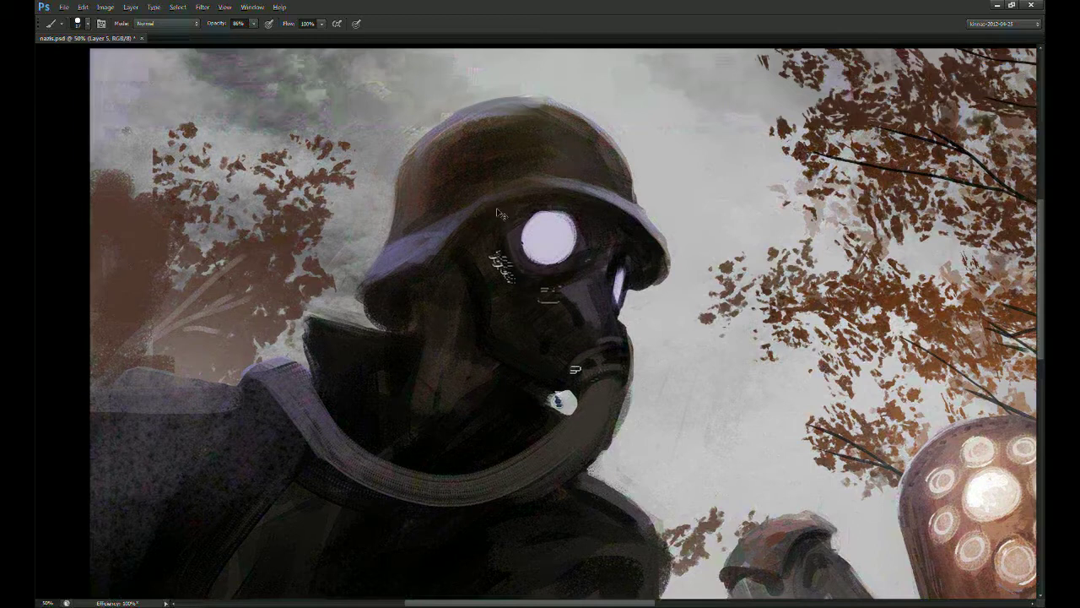
pyautogui.moveTo(536, 193); pyautogui.dragTo(573, 194)
pyautogui.moveTo(660, 296); pyautogui.dragTo(634, 256)
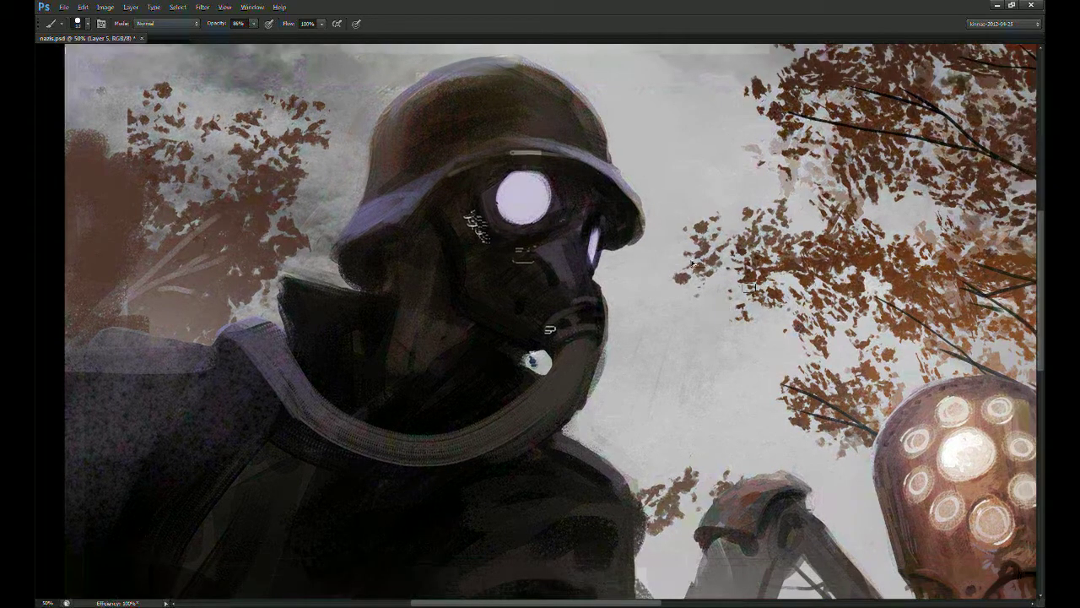
# Step: Lower the brush opacity to 30% and shade the helmet's front brim and the snout of the gas mask
pyautogui.press('1')
pyautogui.press('3')
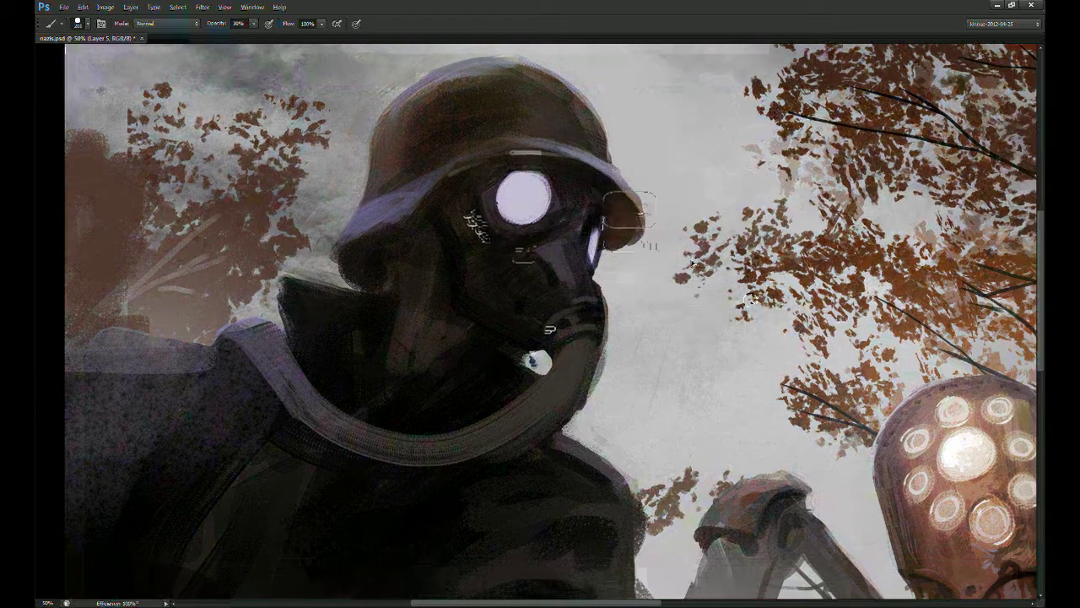
pyautogui.moveTo(655, 236); pyautogui.dragTo(611, 253)
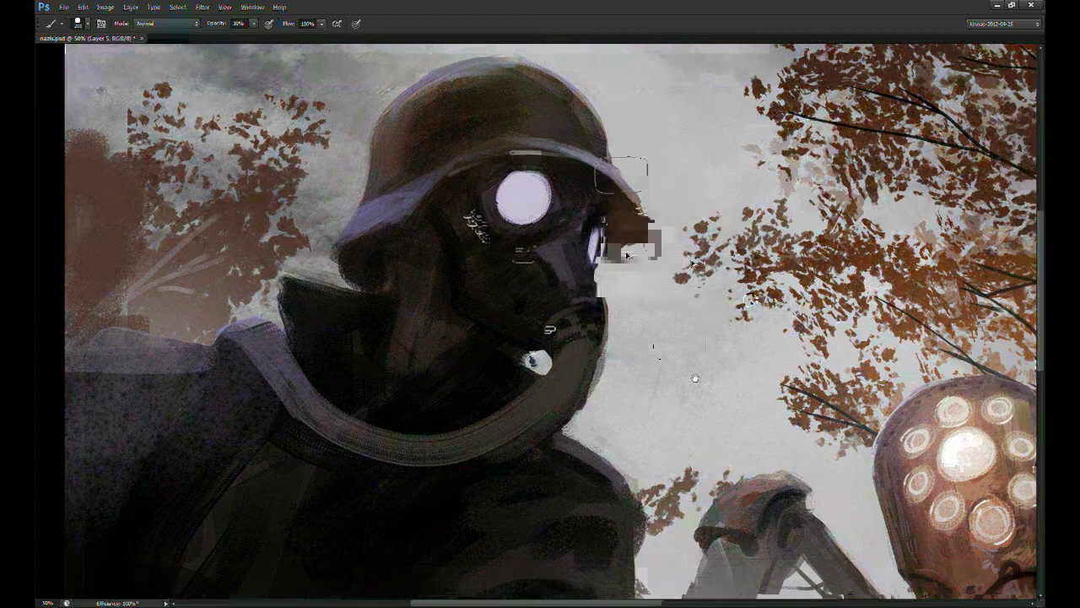
pyautogui.moveTo(544, 314); pyautogui.dragTo(548, 361)
pyautogui.moveTo(557, 268); pyautogui.dragTo(542, 289)
pyautogui.moveTo(494, 252); pyautogui.dragTo(472, 272)
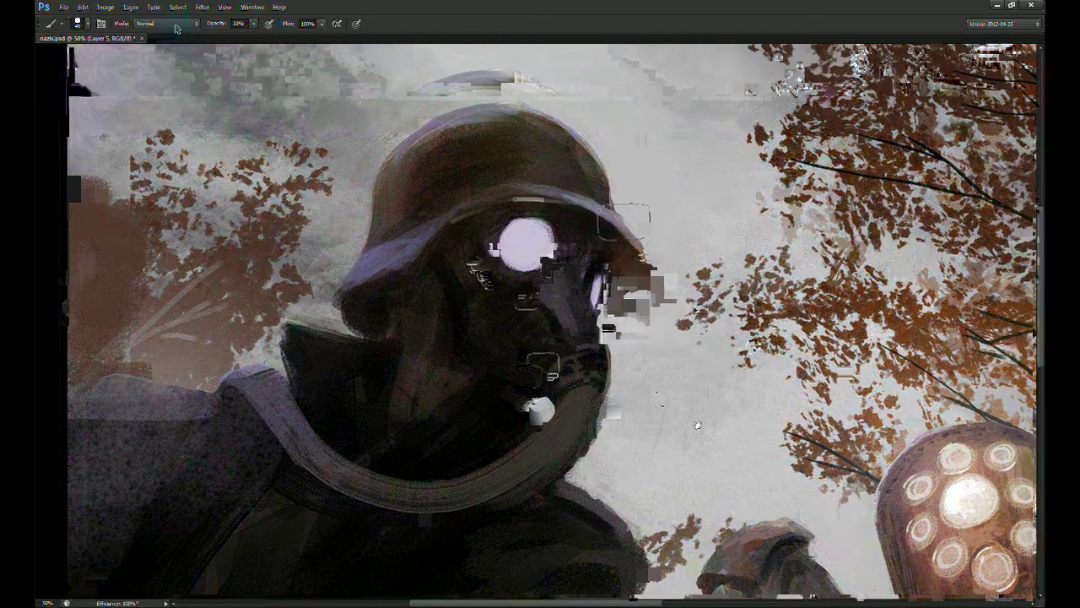
pyautogui.moveTo(697, 425); pyautogui.dragTo(696, 402)
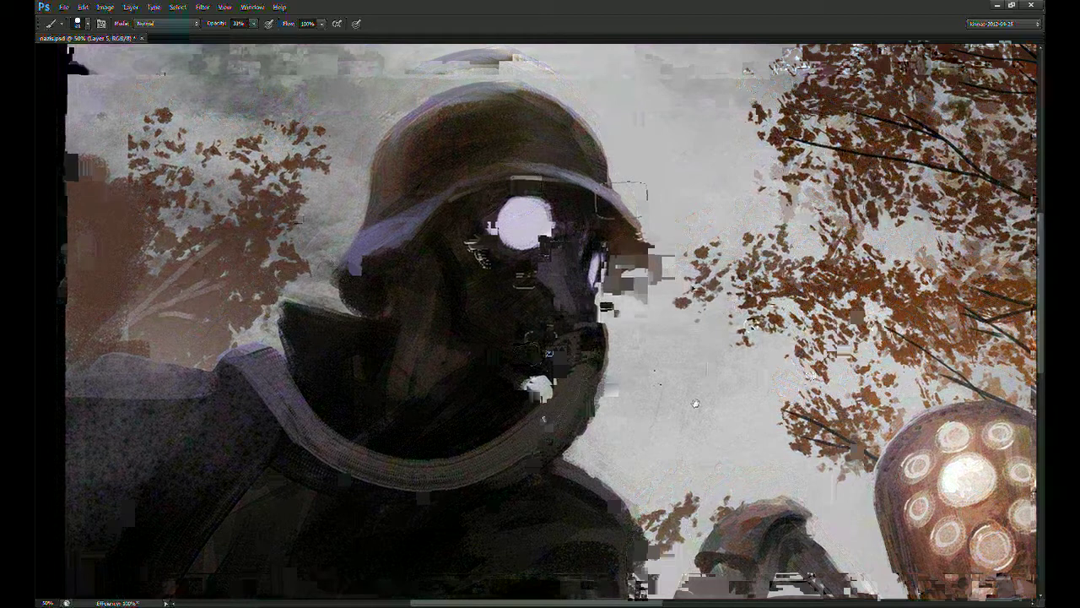
# Step: Pick another brush, set its opacity to 90% and paint ribbed highlights along the upper part of the breathing hose
pyautogui.click(88, 23)
pyautogui.click(400, 360)
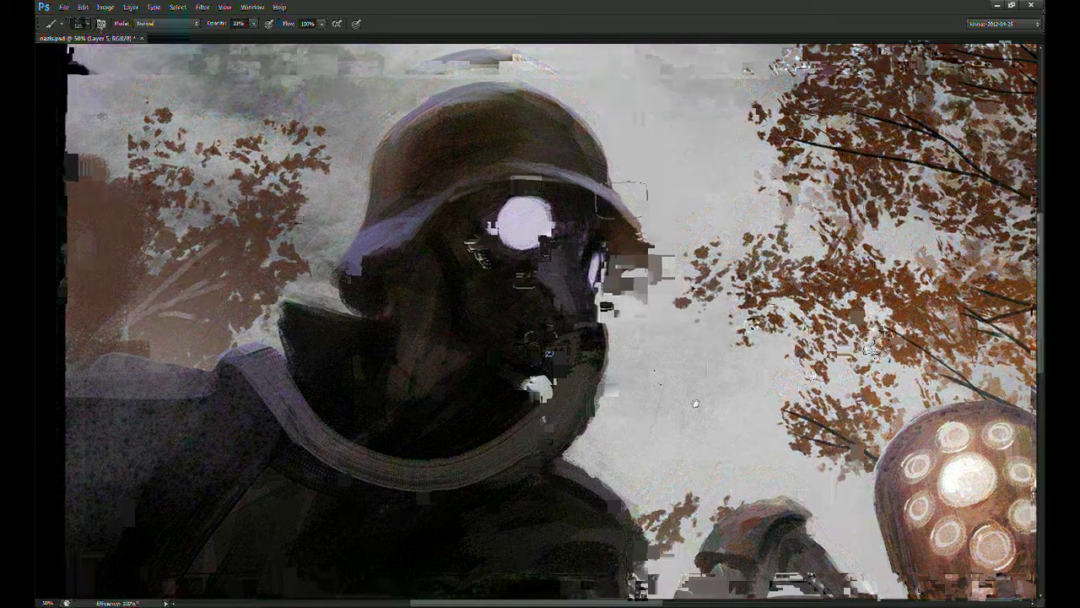
pyautogui.keyDown('alt'); pyautogui.rightClick(751, 357); pyautogui.keyUp('alt')
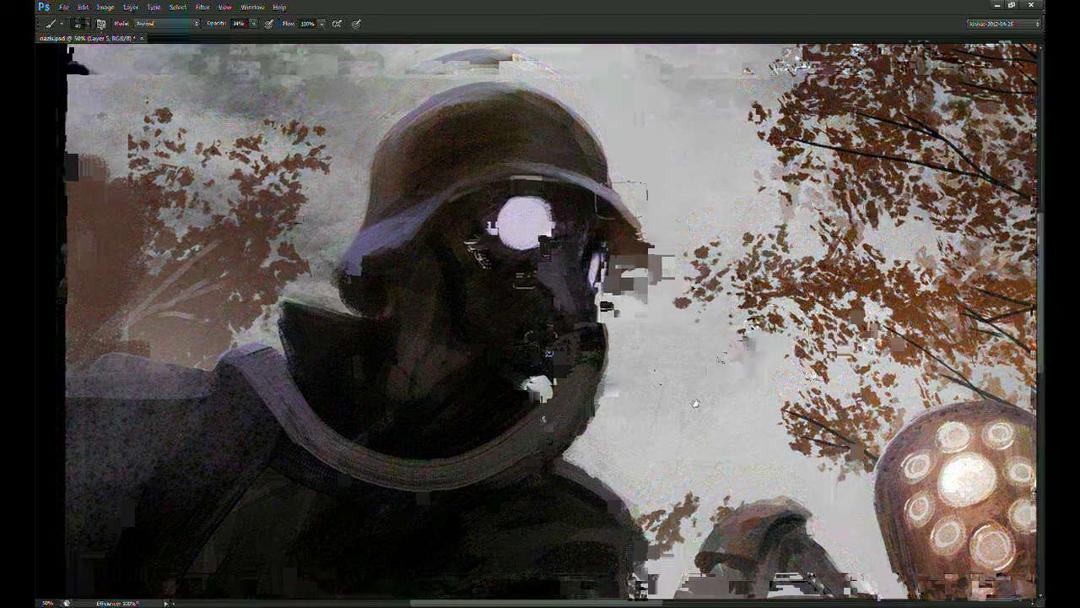
pyautogui.moveTo(572, 346); pyautogui.dragTo(530, 391)
pyautogui.press('9')
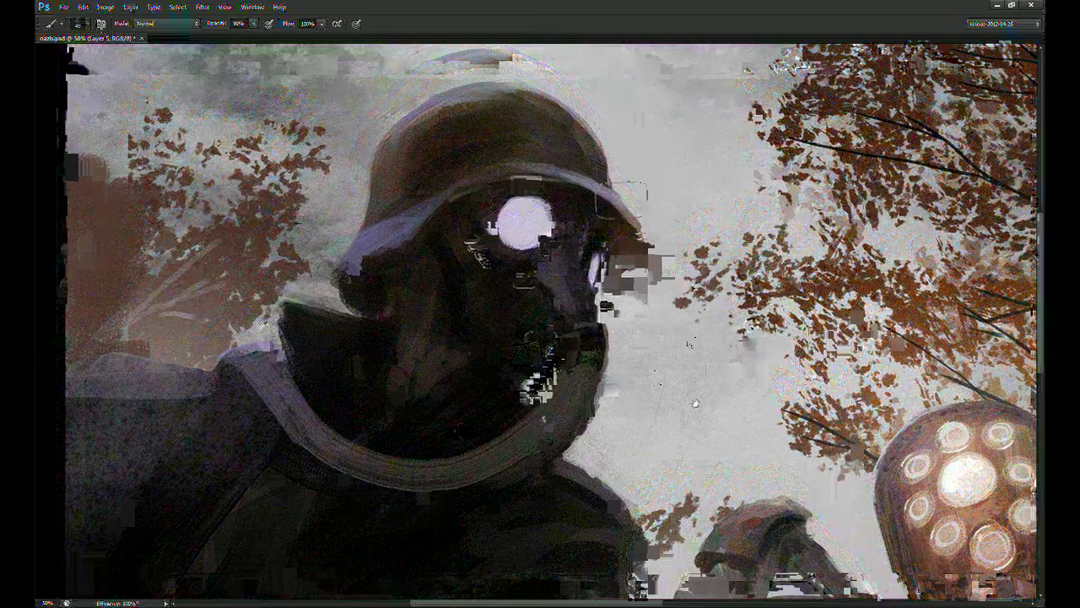
pyautogui.moveTo(360, 443); pyautogui.dragTo(426, 381)
pyautogui.moveTo(509, 405)
pyautogui.mouseDown()
pyautogui.moveTo(555, 352)
pyautogui.moveTo(584, 351)
pyautogui.moveTo(574, 376)
pyautogui.mouseUp()
pyautogui.moveTo(562, 375); pyautogui.dragTo(567, 386)
pyautogui.moveTo(553, 385); pyautogui.dragTo(558, 397)
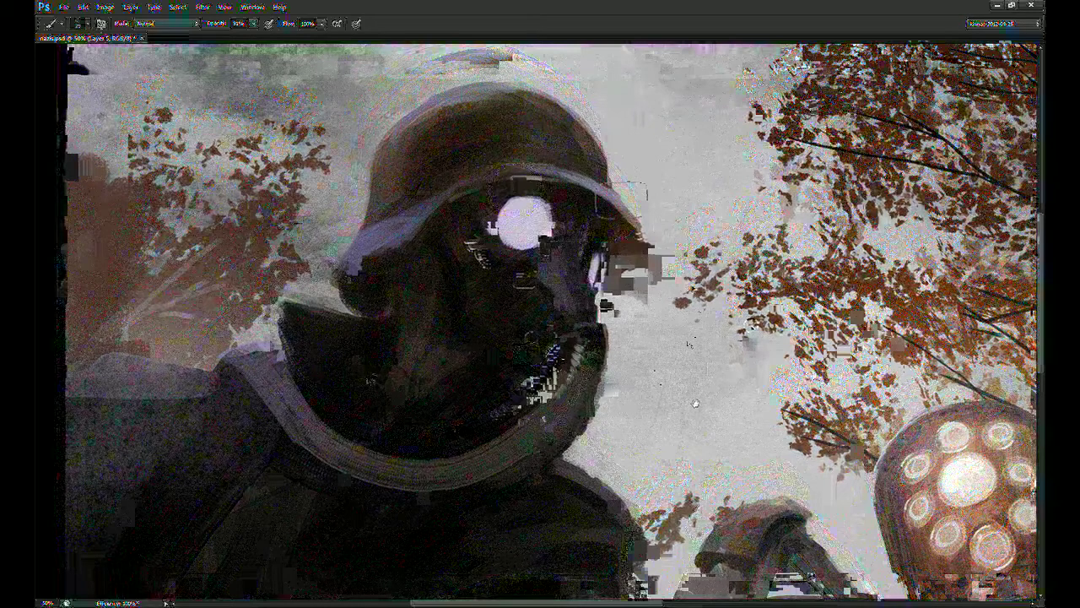
# Step: Flip the canvas horizontally and paint a small highlight on the nose of the gas mask with a smaller brush
pyautogui.moveTo(695, 403)
pyautogui.mouseDown()
pyautogui.moveTo(749, 392)
pyautogui.moveTo(761, 410)
pyautogui.mouseUp()
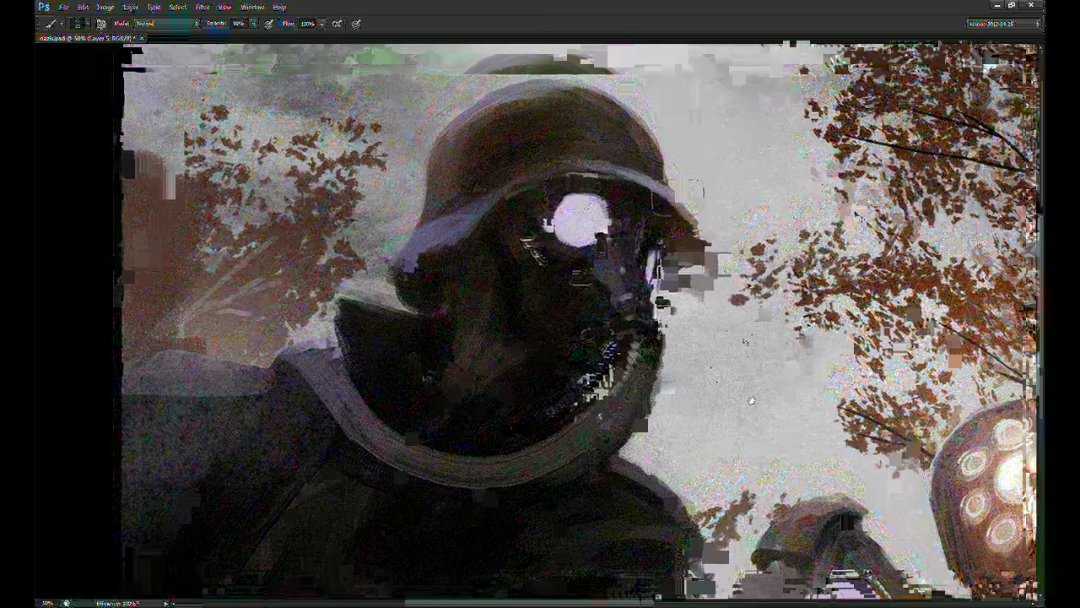
pyautogui.hotkey('ctrl', 'shift', 'h')
pyautogui.moveTo(1017, 135)
pyautogui.mouseDown()
pyautogui.moveTo(977, 119)
pyautogui.moveTo(775, 259)
pyautogui.moveTo(481, 264)
pyautogui.mouseUp()
pyautogui.keyDown('alt'); pyautogui.click(405, 243); pyautogui.keyUp('alt')
pyautogui.press('[')
pyautogui.press('[')
pyautogui.moveTo(406, 245); pyautogui.dragTo(405, 253)
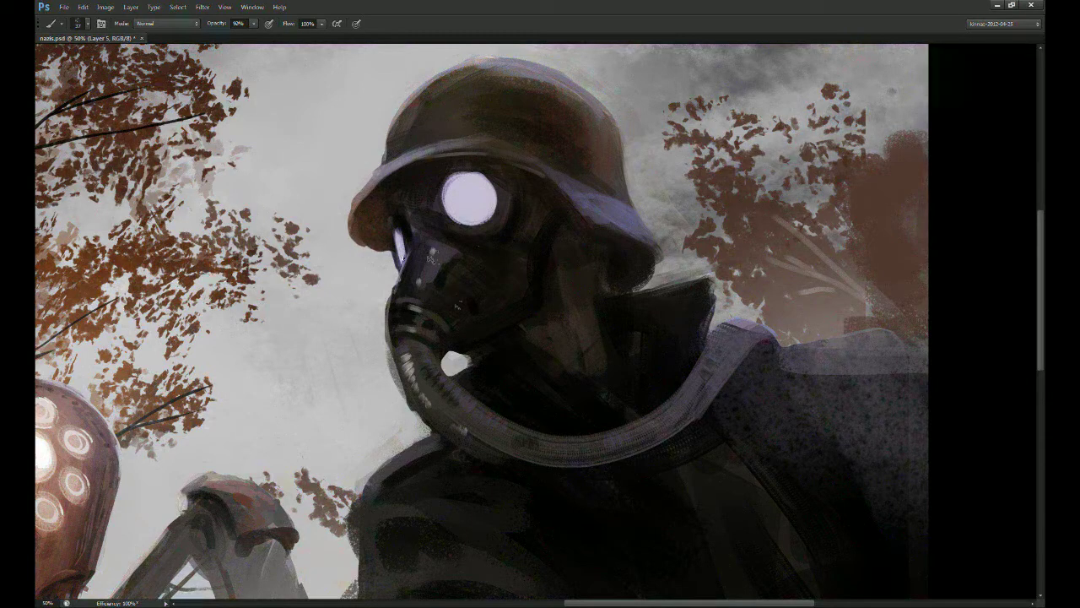
# Step: Paint a round valve on the gas mask's cheek with a larger brush, using tones sampled from the mask
pyautogui.press(']')
pyautogui.press(']')
pyautogui.moveTo(472, 304)
pyautogui.mouseDown()
pyautogui.moveTo(465, 297)
pyautogui.moveTo(474, 308)
pyautogui.mouseUp()
pyautogui.keyDown('alt'); pyautogui.click(463, 323); pyautogui.keyUp('alt')
pyautogui.keyDown('alt'); pyautogui.click(486, 332); pyautogui.keyUp('alt')
pyautogui.press('[')
pyautogui.press('[')
# Step: Set the eraser opacity to 100% and refine the mask's side lens, cheek valve and mouthpiece ring, alternating eraser and brush
pyautogui.press('e')
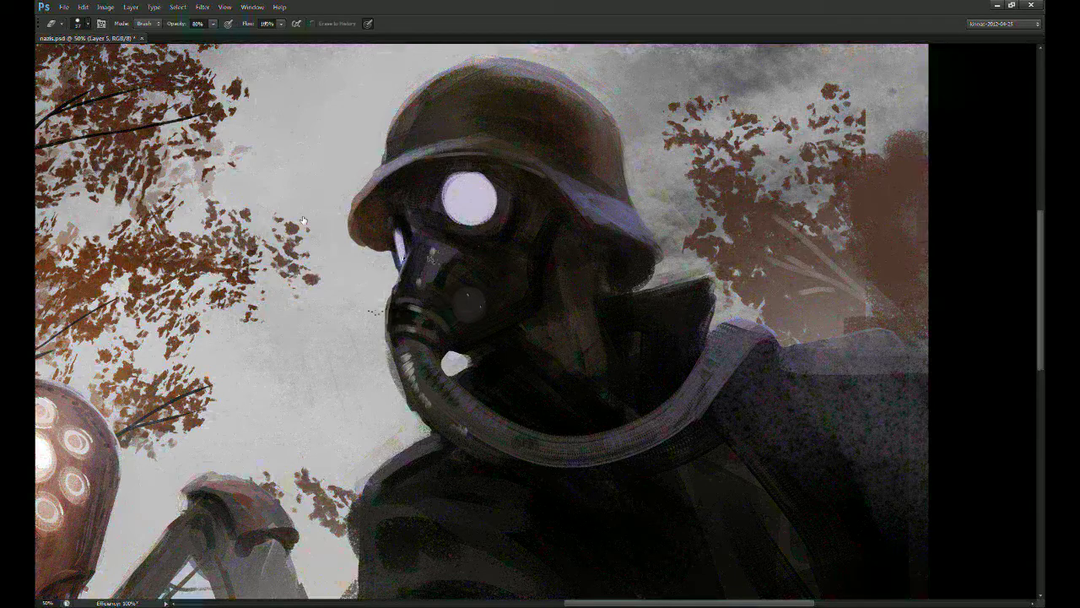
pyautogui.click(969, 360)
pyautogui.press('0')
pyautogui.press('b')
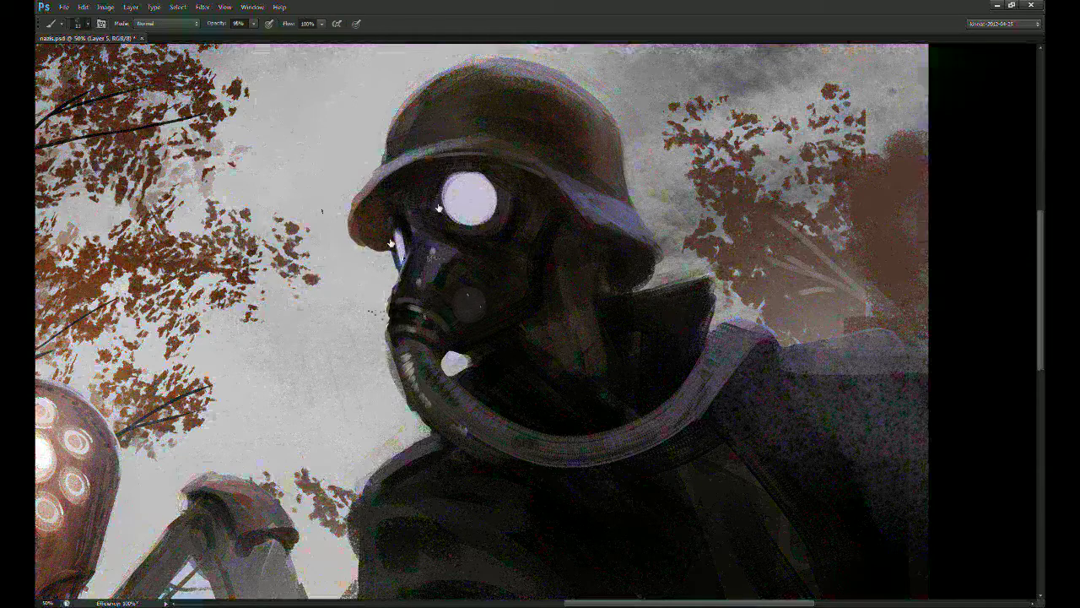
pyautogui.press(']')
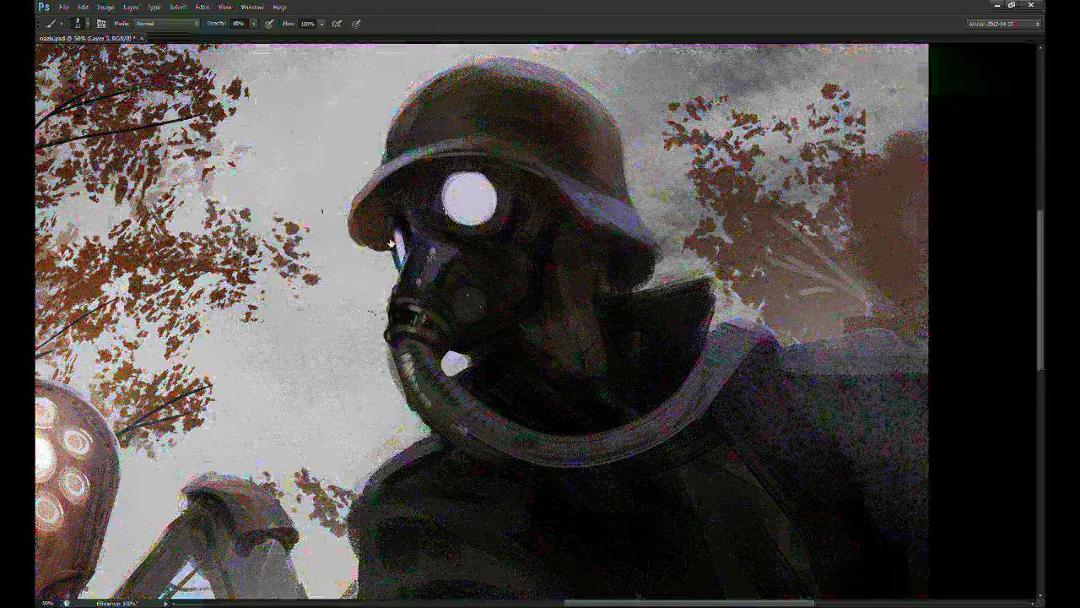
pyautogui.moveTo(391, 243); pyautogui.dragTo(388, 239)
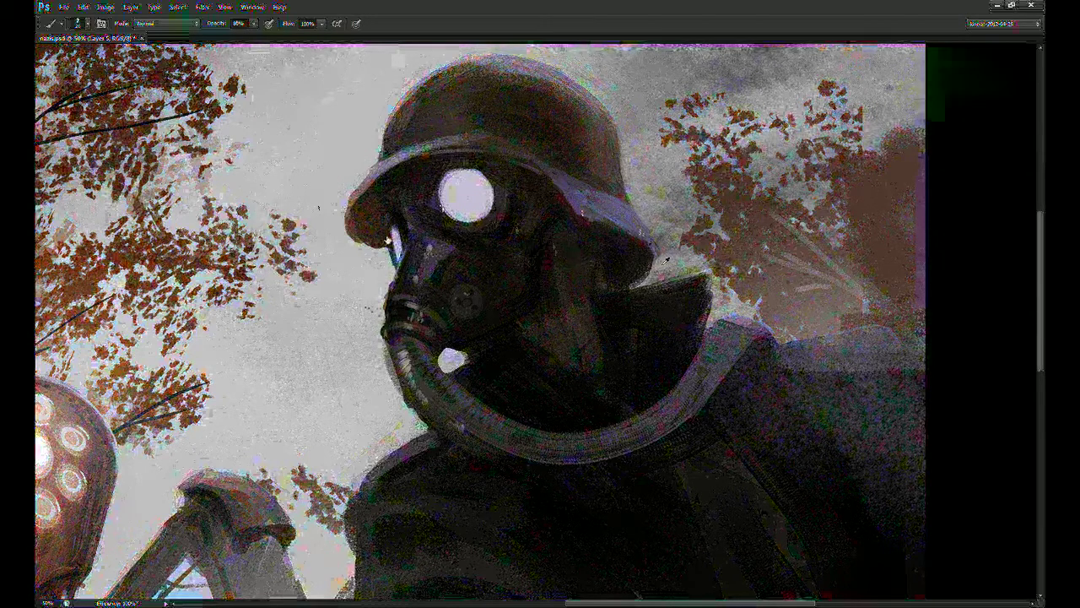
pyautogui.moveTo(691, 338); pyautogui.dragTo(683, 384)
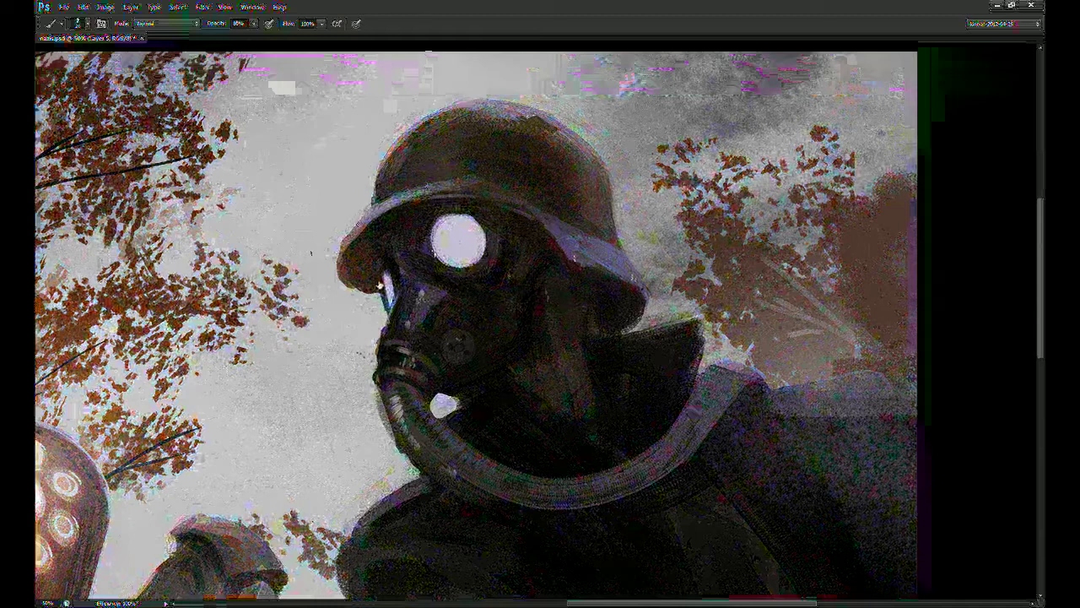
pyautogui.press('e')
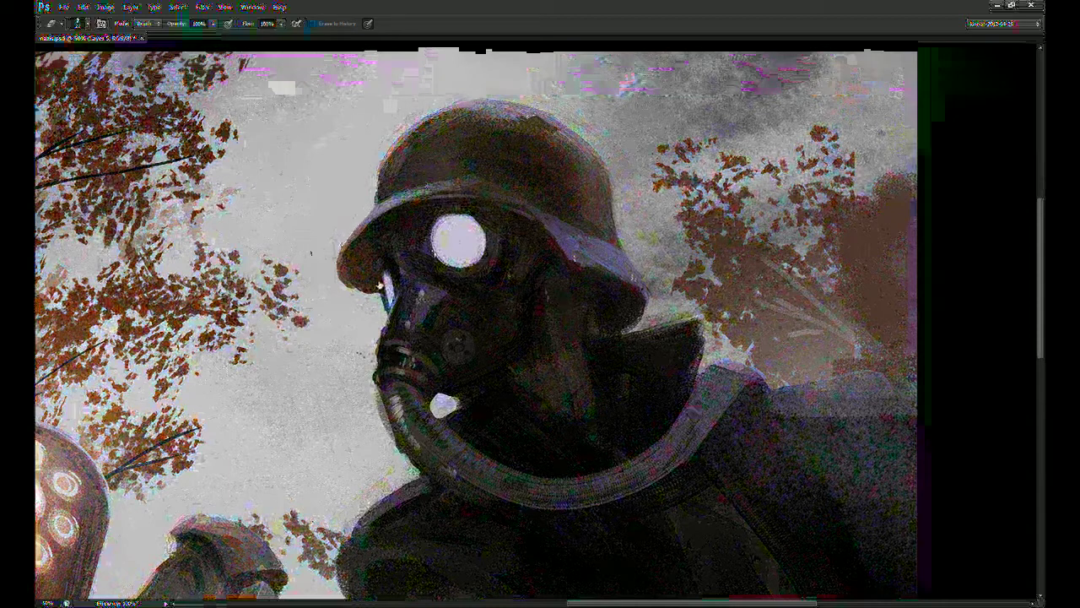
pyautogui.press('b')
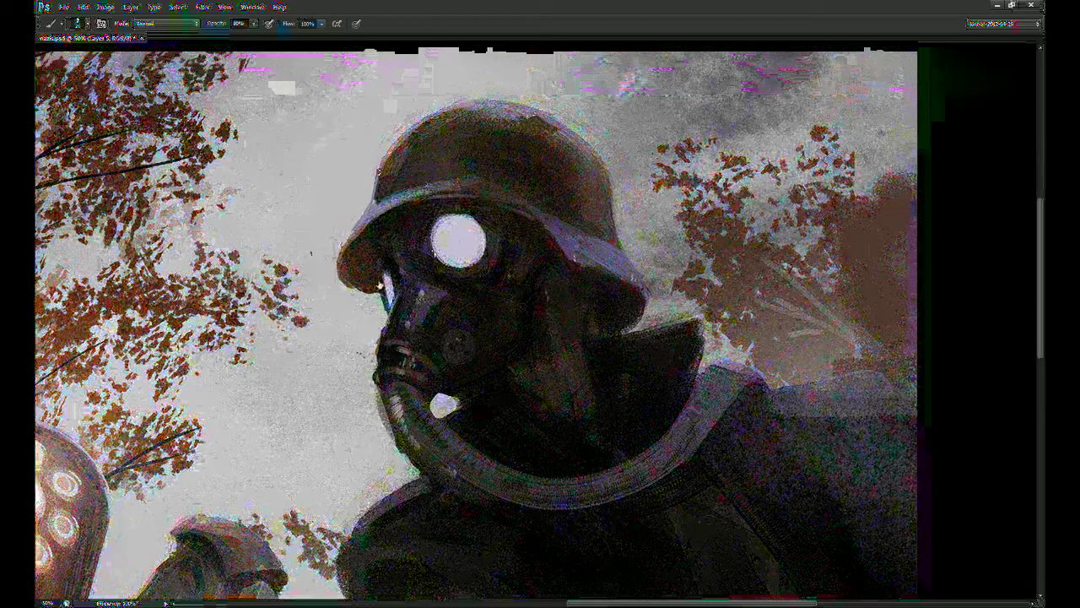
# Step: Sample a dark tone and paint the helmet's front edge, brim rim and side highlights
pyautogui.keyDown('alt'); pyautogui.click(599, 395); pyautogui.keyUp('alt')
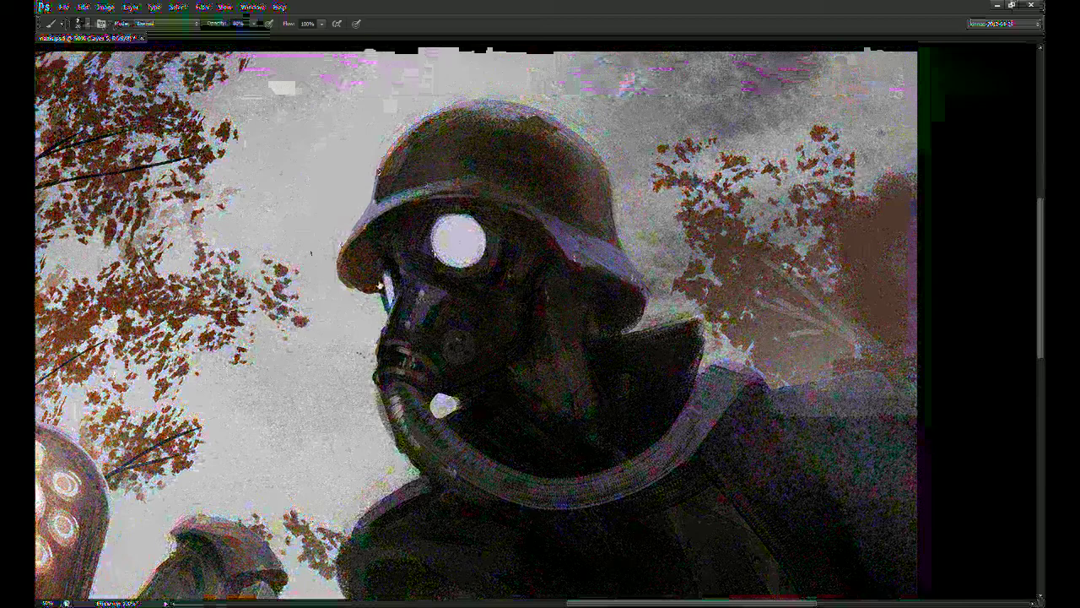
pyautogui.moveTo(361, 223); pyautogui.dragTo(388, 200)
pyautogui.moveTo(389, 210); pyautogui.dragTo(414, 199)
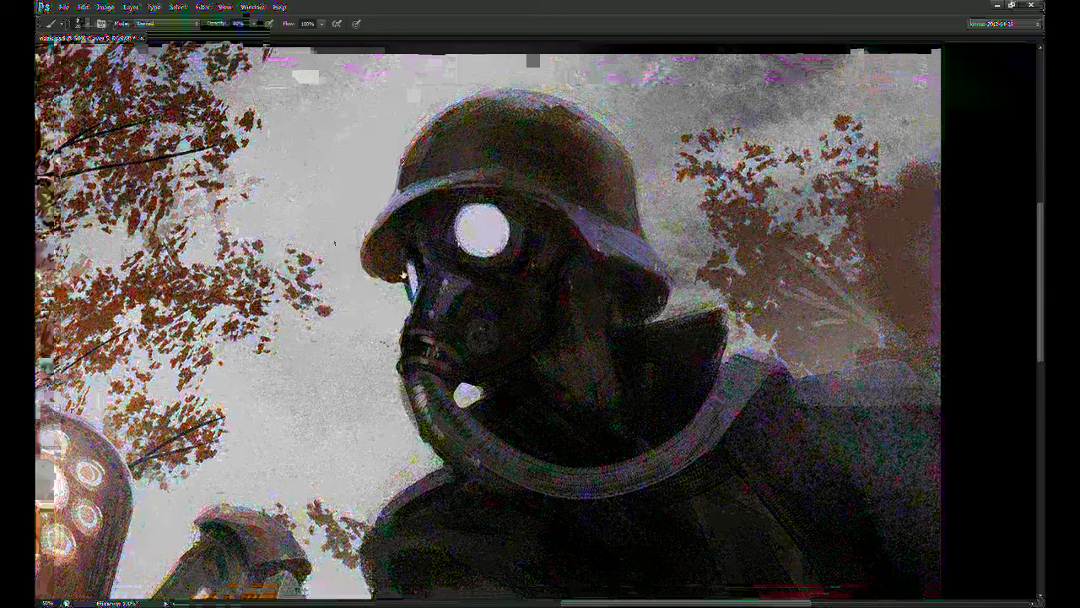
pyautogui.moveTo(573, 219); pyautogui.dragTo(589, 229)
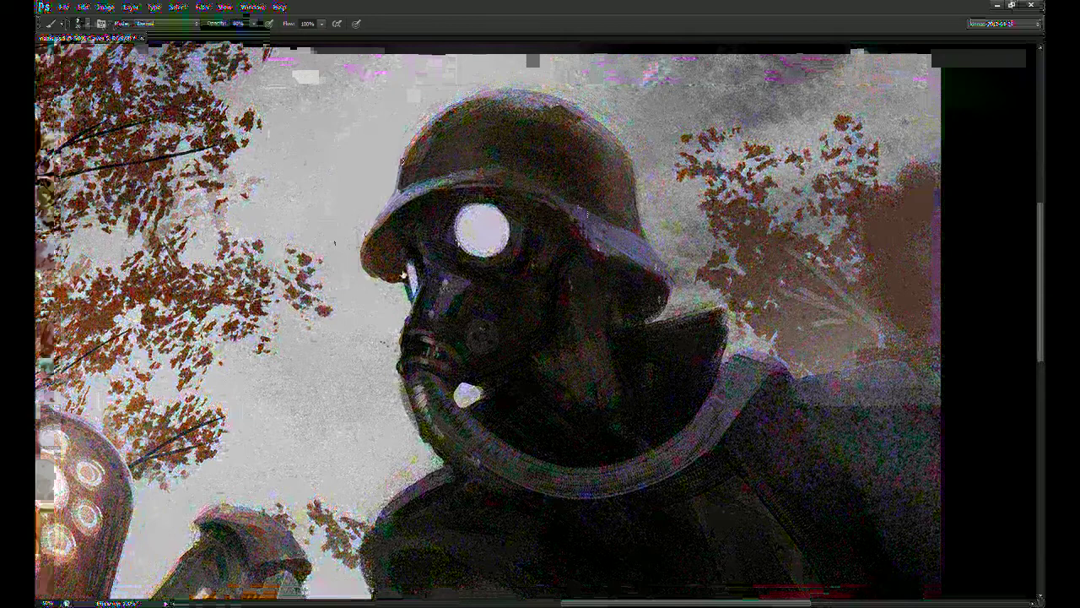
pyautogui.moveTo(334, 243); pyautogui.dragTo(317, 240)
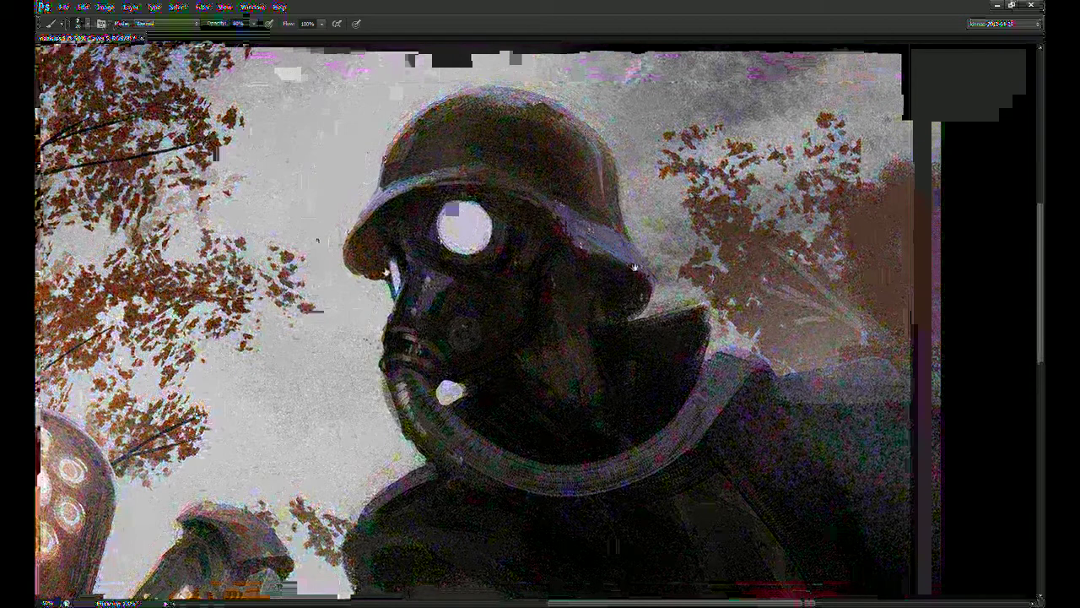
pyautogui.moveTo(318, 240); pyautogui.dragTo(311, 224)
pyautogui.moveTo(627, 245); pyautogui.dragTo(624, 228)
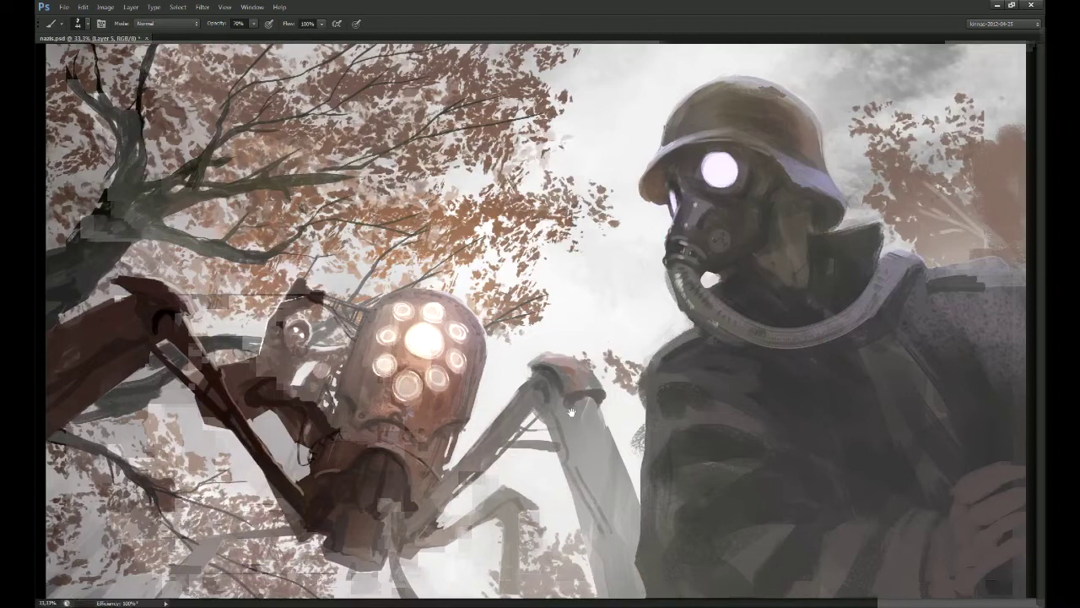
# Step: Refine the breathing hose below the mouthpiece and the contour of the coat's shoulder with the brush
pyautogui.hotkey('ctrl', '+')
pyautogui.hotkey('ctrl', '+')
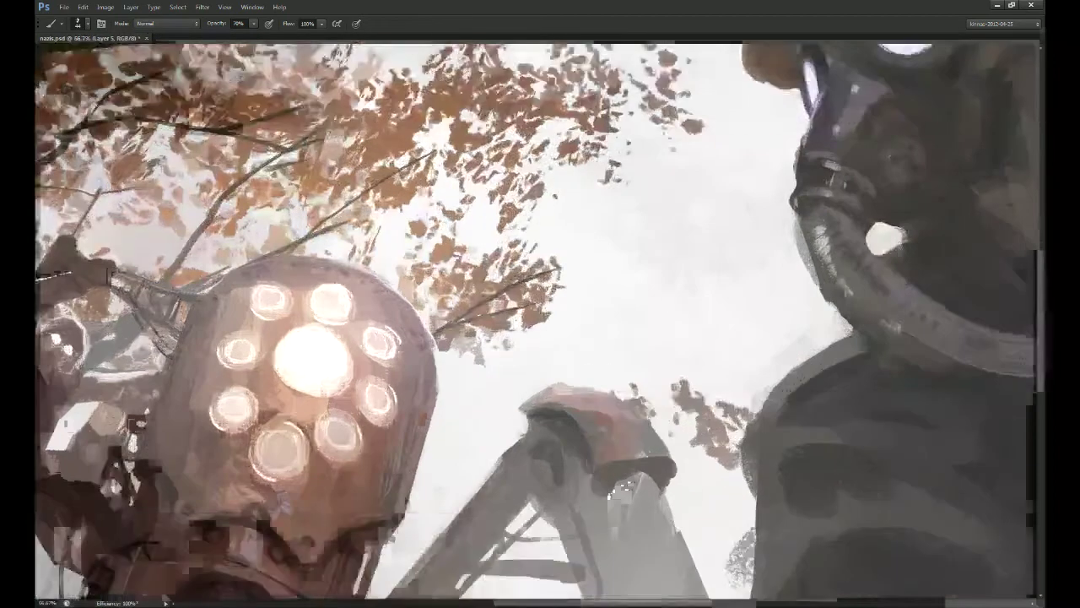
pyautogui.moveTo(771, 364); pyautogui.dragTo(386, 338)
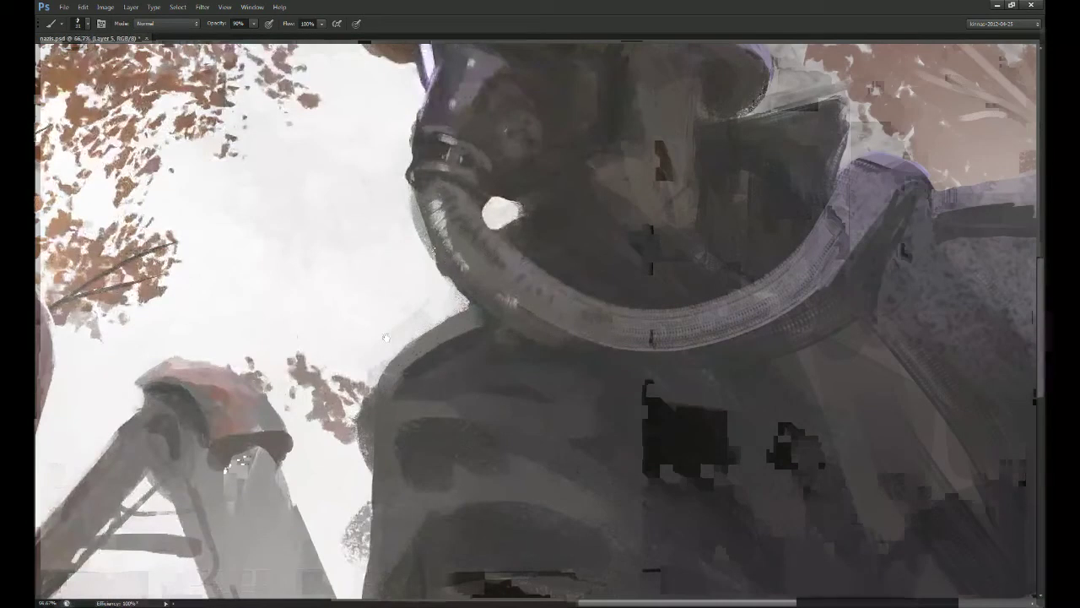
pyautogui.moveTo(516, 219); pyautogui.dragTo(492, 334)
pyautogui.moveTo(363, 452)
pyautogui.mouseDown()
pyautogui.moveTo(426, 336)
pyautogui.moveTo(460, 336)
pyautogui.moveTo(460, 347)
pyautogui.mouseUp()
pyautogui.hotkey('ctrl', '-')
pyautogui.hotkey('ctrl', '-')
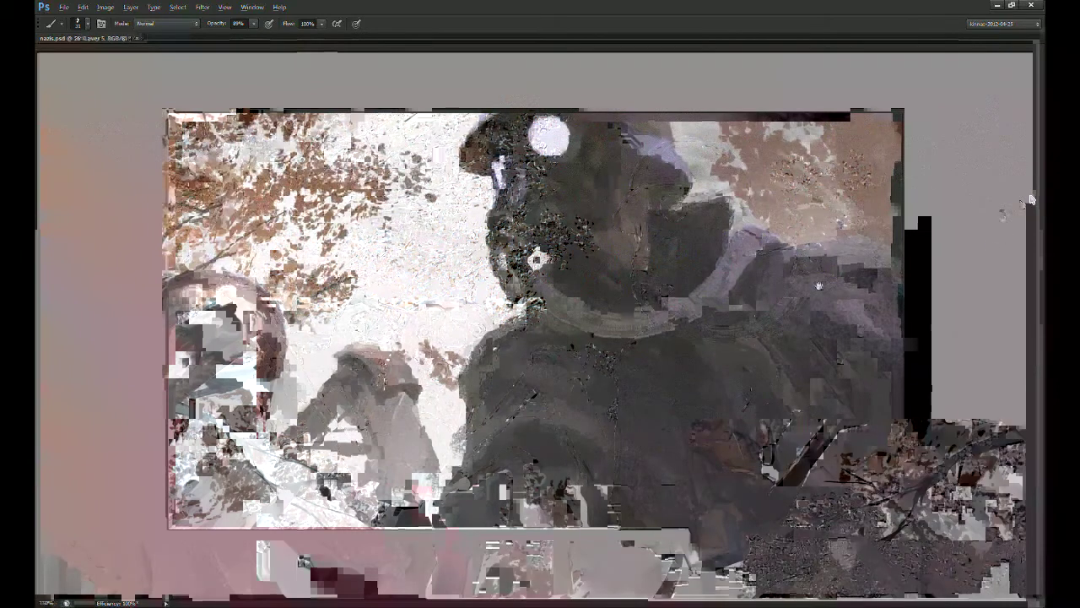
# Step: Select the scenery layers behind the soldier, then stretch and reposition them with a free transform and apply it
pyautogui.press('v')
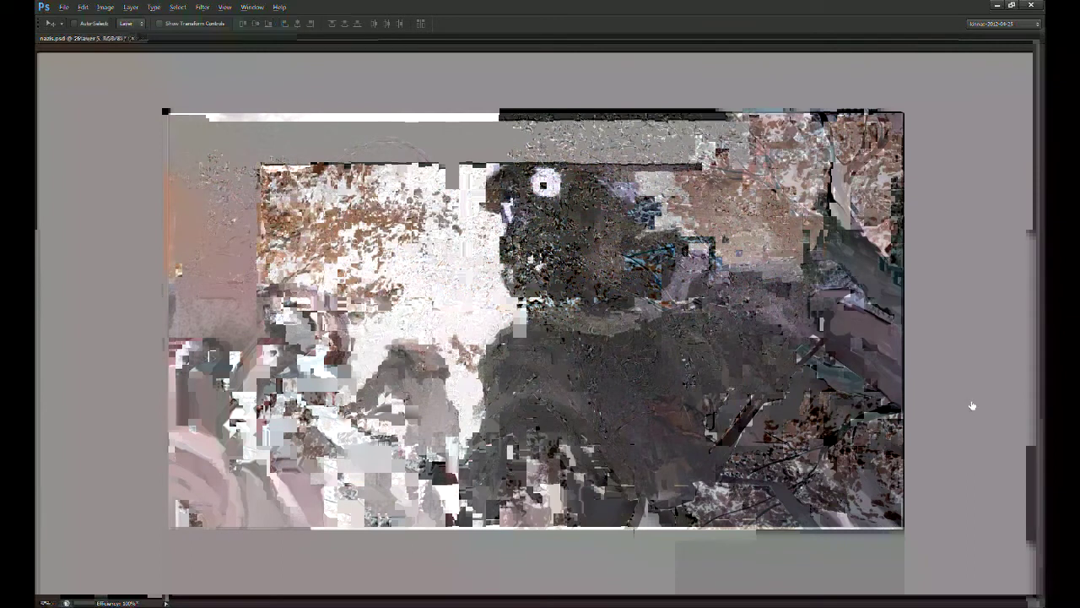
pyautogui.click(934, 409)
pyautogui.click(948, 407)
pyautogui.click(934, 403)
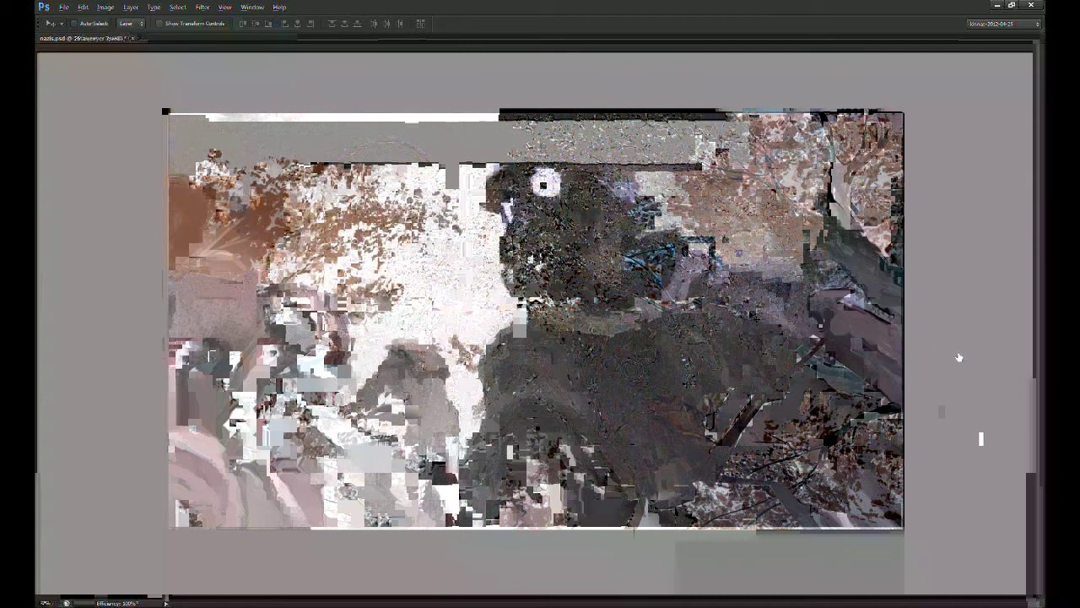
pyautogui.keyDown('shift'); pyautogui.click(968, 391); pyautogui.keyUp('shift')
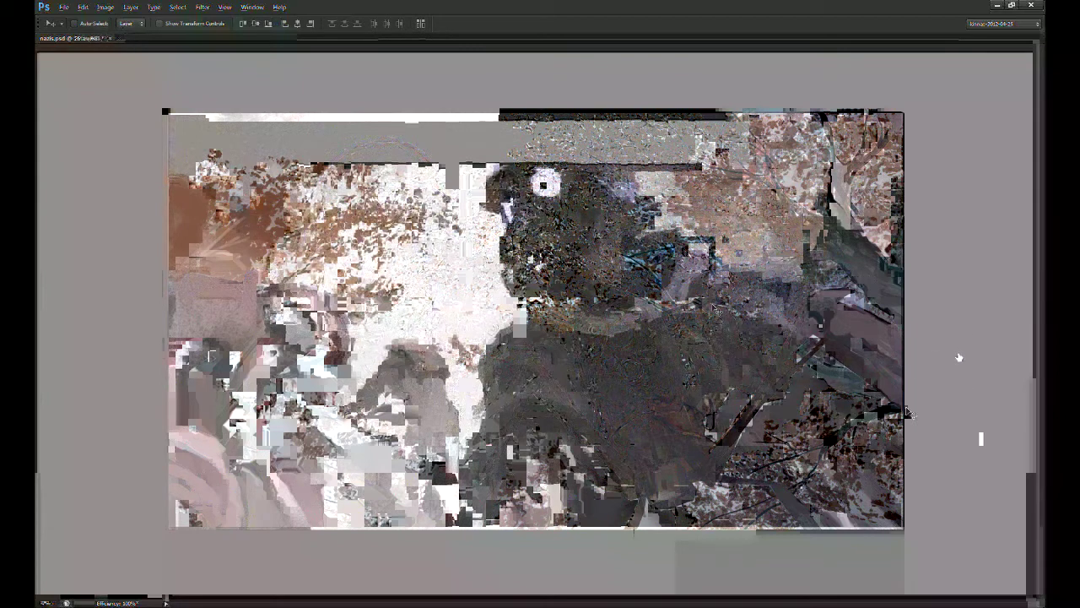
pyautogui.hotkey('ctrl', 't')
pyautogui.moveTo(472, 295); pyautogui.dragTo(355, 386)
pyautogui.moveTo(341, 321); pyautogui.dragTo(264, 322)
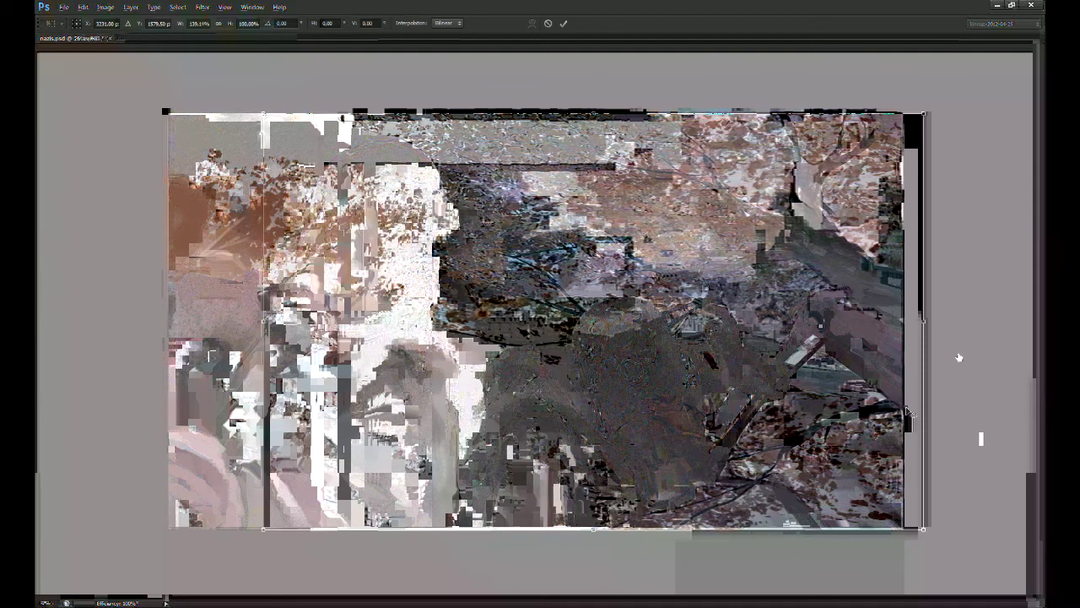
pyautogui.moveTo(802, 389); pyautogui.dragTo(833, 488)
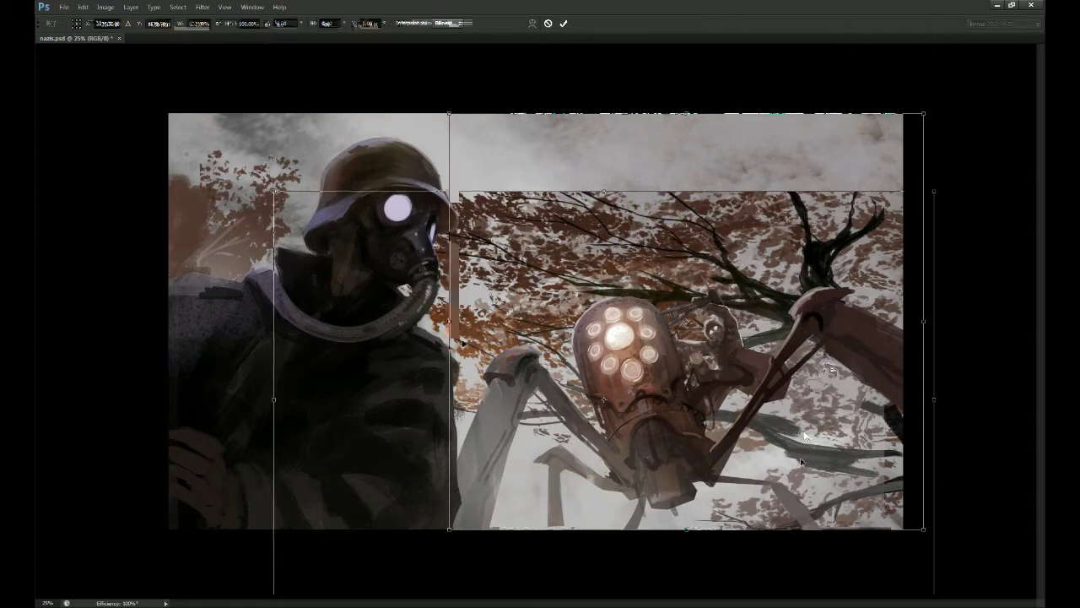
pyautogui.moveTo(448, 326); pyautogui.dragTo(313, 329)
pyautogui.press('Return')
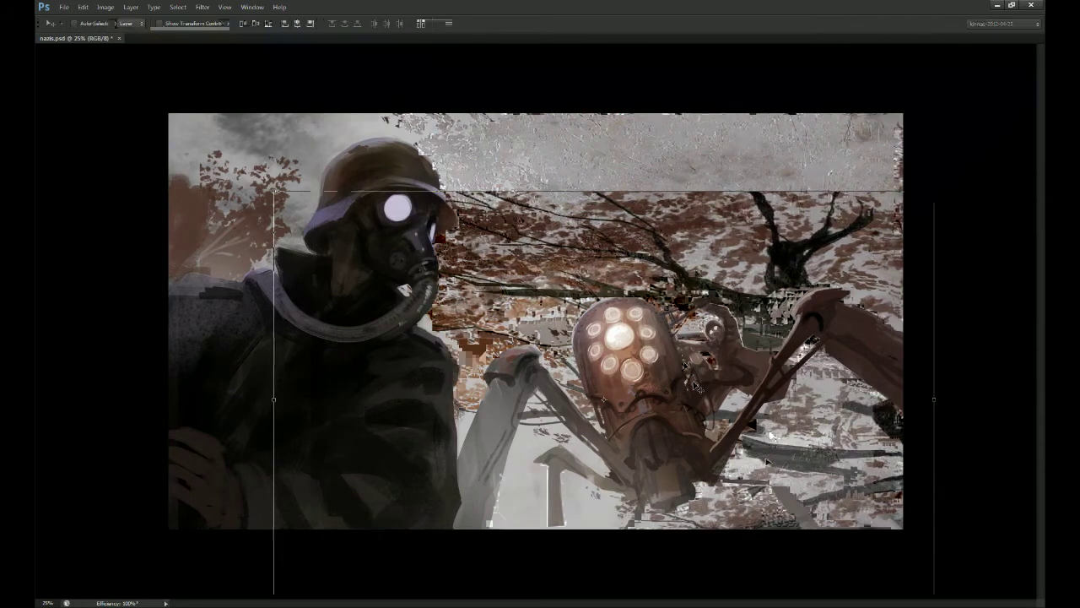
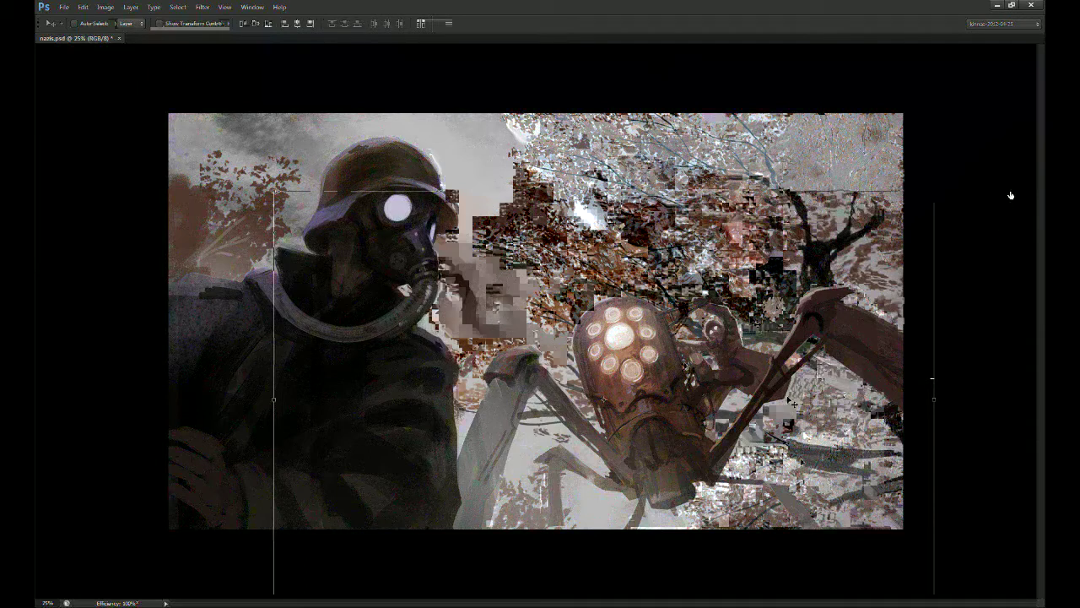
# Step: Paint a thin hanging cable and edge details along the spider machine's large foreleg with the brush
pyautogui.hotkey('ctrl', '+')
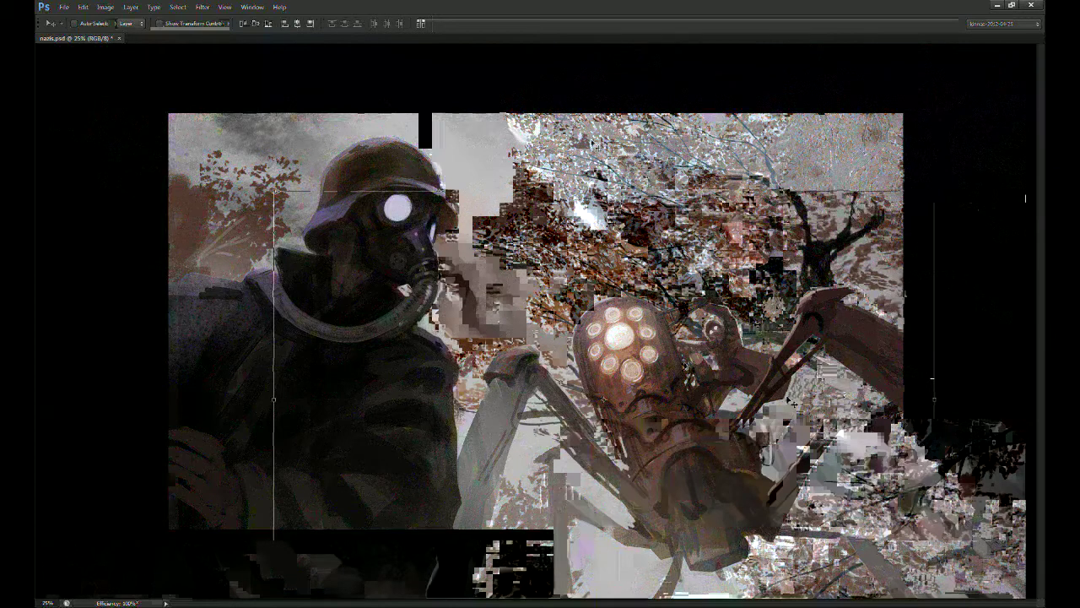
pyautogui.press('b')
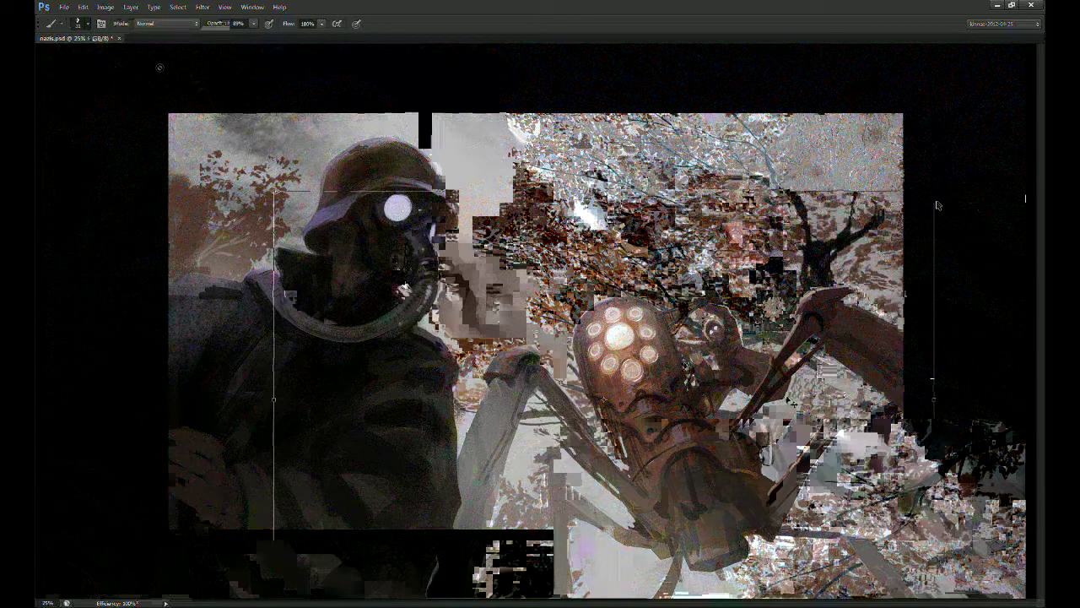
pyautogui.hotkey('ctrl', '+')
pyautogui.hotkey('ctrl', '+')
pyautogui.moveTo(880, 521); pyautogui.dragTo(485, 326)
pyautogui.scroll(3, 636, 475)
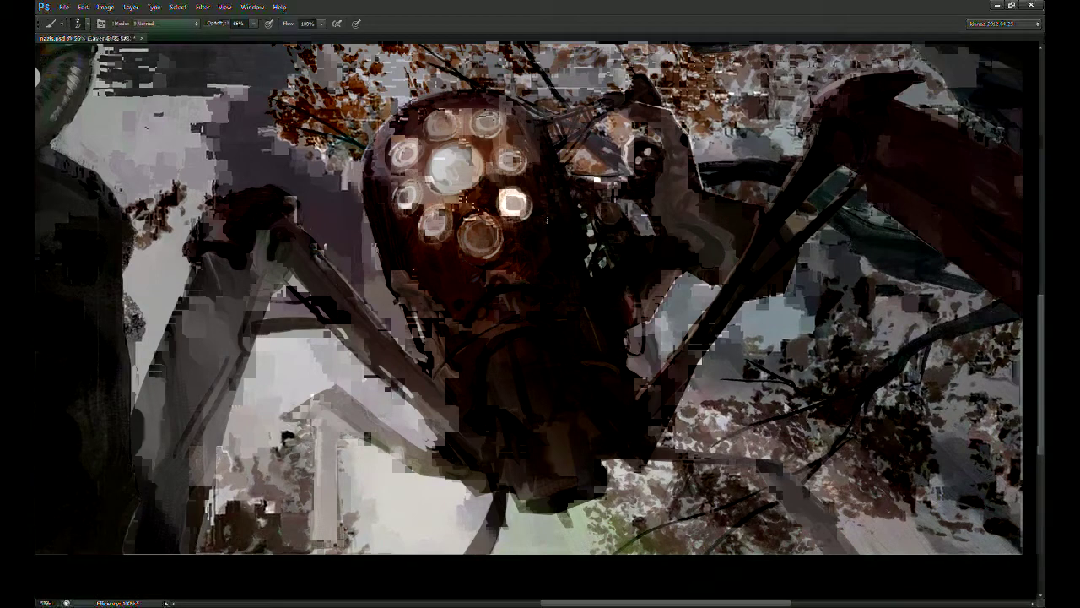
pyautogui.moveTo(562, 233)
pyautogui.mouseDown()
pyautogui.moveTo(567, 288)
pyautogui.moveTo(684, 207)
pyautogui.mouseUp()
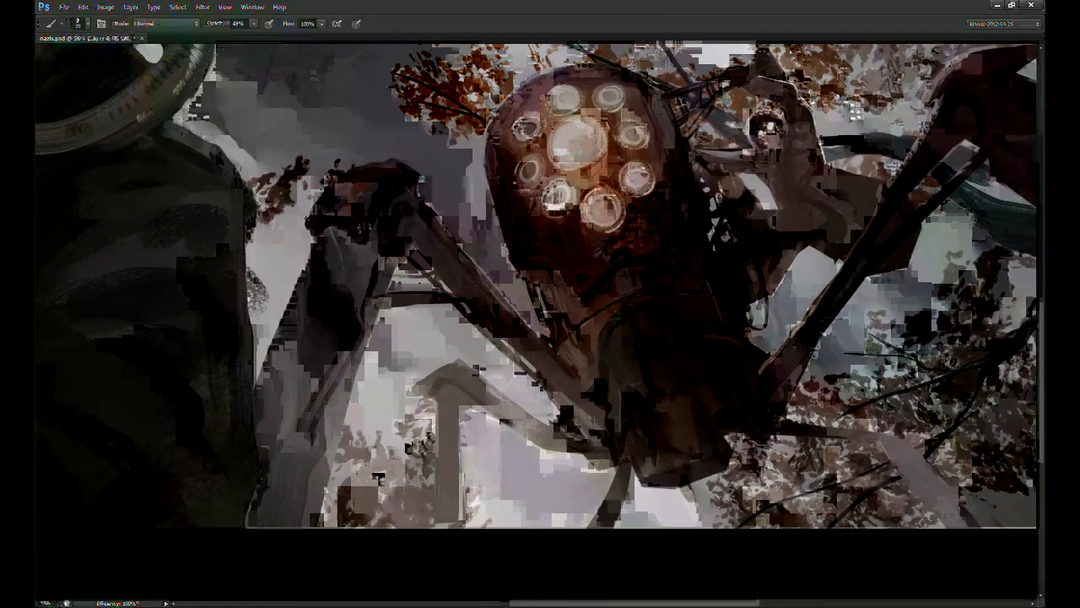
pyautogui.moveTo(405, 317); pyautogui.dragTo(193, 374)
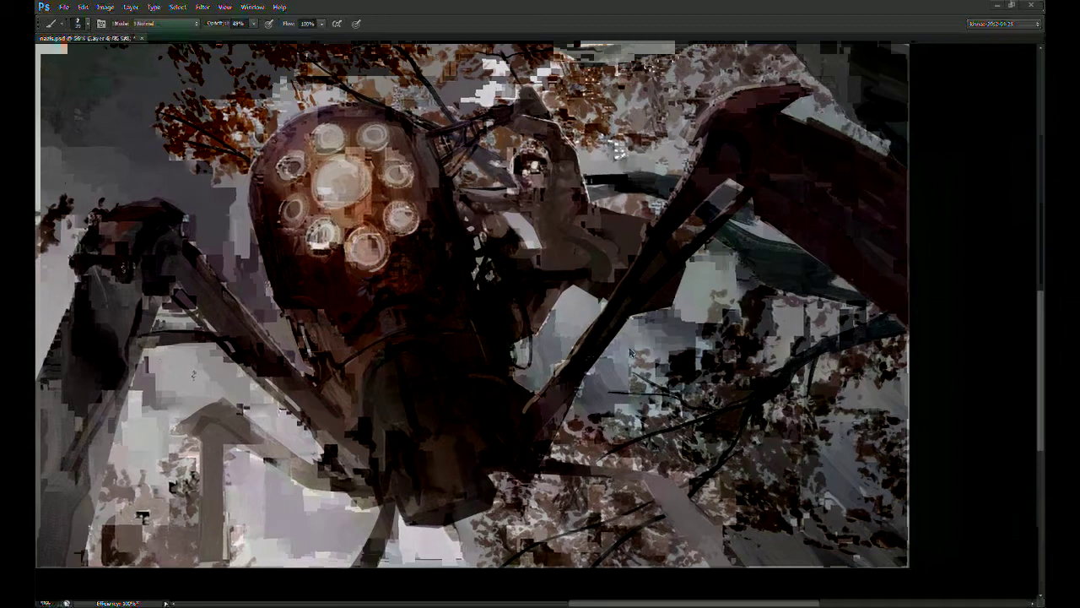
pyautogui.moveTo(541, 438); pyautogui.dragTo(696, 249)
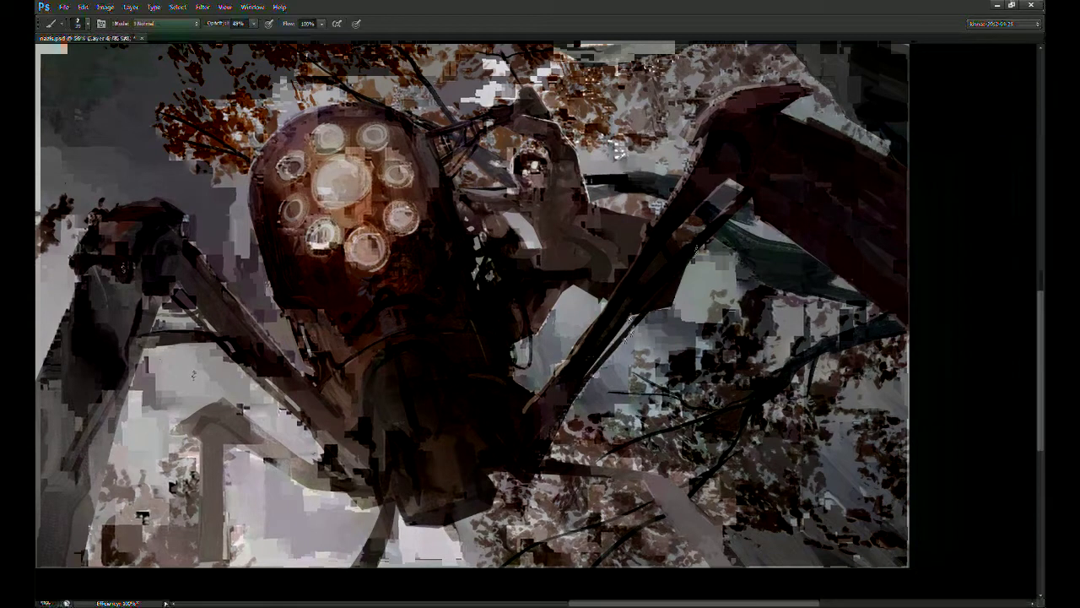
pyautogui.moveTo(582, 384)
pyautogui.mouseDown()
pyautogui.moveTo(722, 216)
pyautogui.moveTo(654, 255)
pyautogui.moveTo(667, 205)
pyautogui.mouseUp()
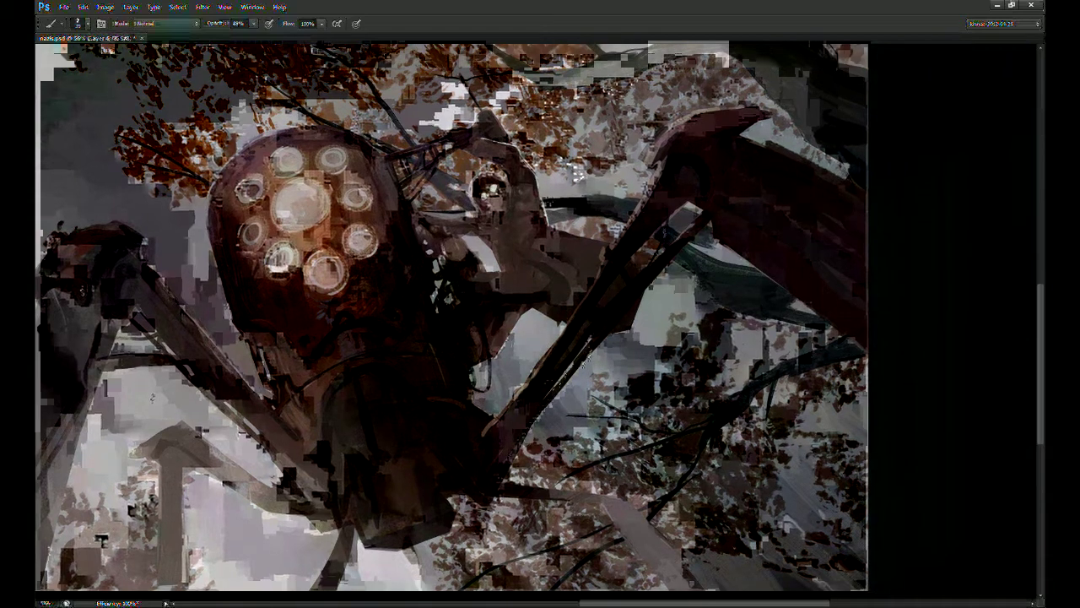
pyautogui.moveTo(560, 392); pyautogui.dragTo(660, 223)
pyautogui.moveTo(599, 303); pyautogui.dragTo(625, 225)
# Step: Reduce the brush size and paint the rim at the lower end of the machine's snout
pyautogui.press('r')
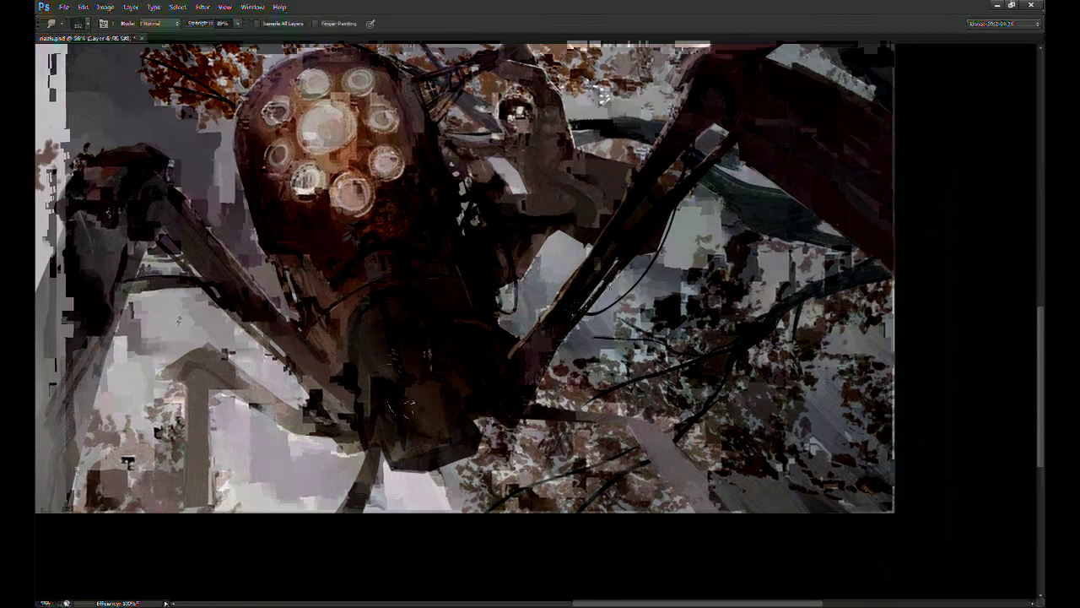
pyautogui.press('b')
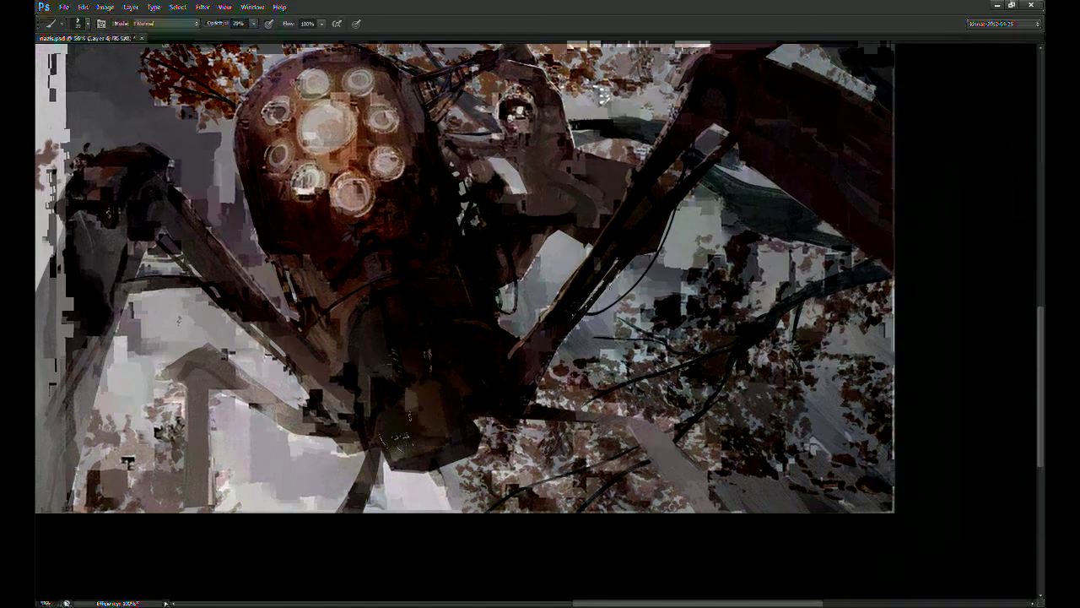
pyautogui.moveTo(445, 410); pyautogui.dragTo(509, 412)
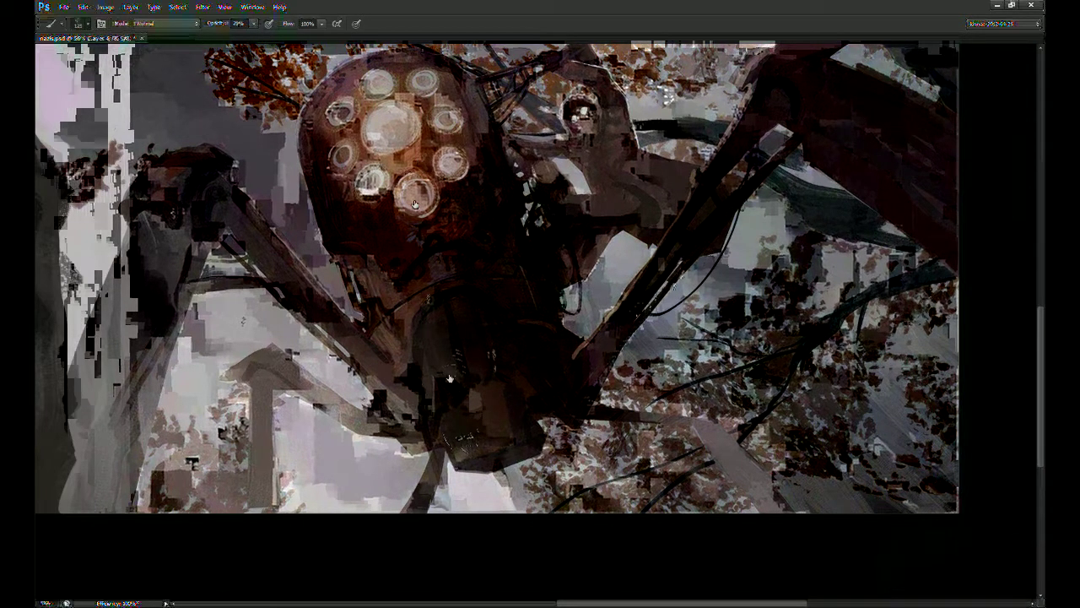
pyautogui.press('[')
pyautogui.press('[')
pyautogui.press('[')
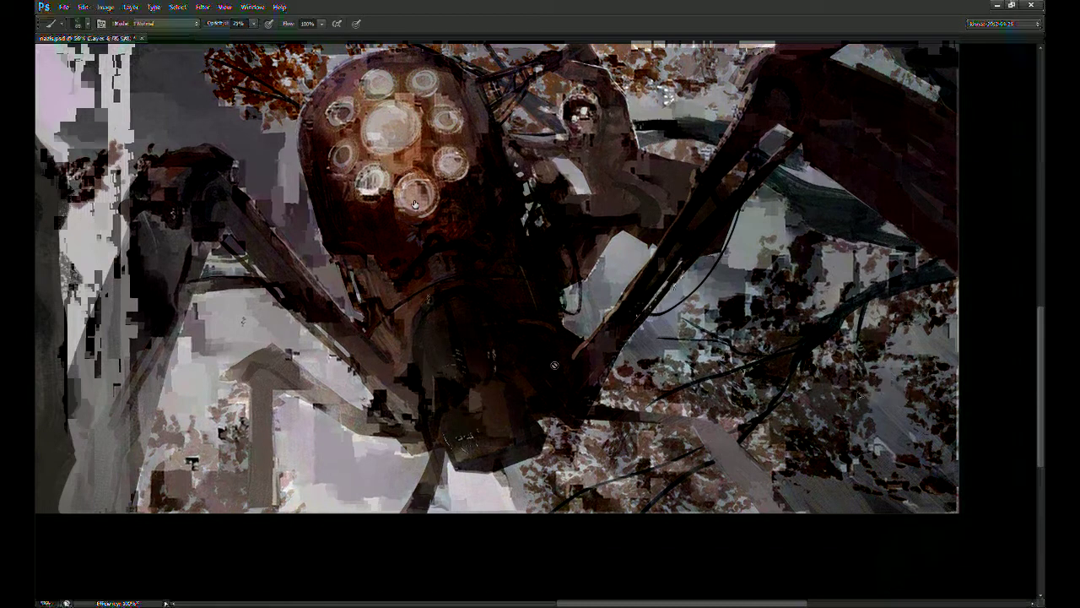
pyautogui.moveTo(462, 456); pyautogui.dragTo(523, 436)
pyautogui.hotkey('ctrl', 'z')
pyautogui.moveTo(464, 461); pyautogui.dragTo(528, 437)
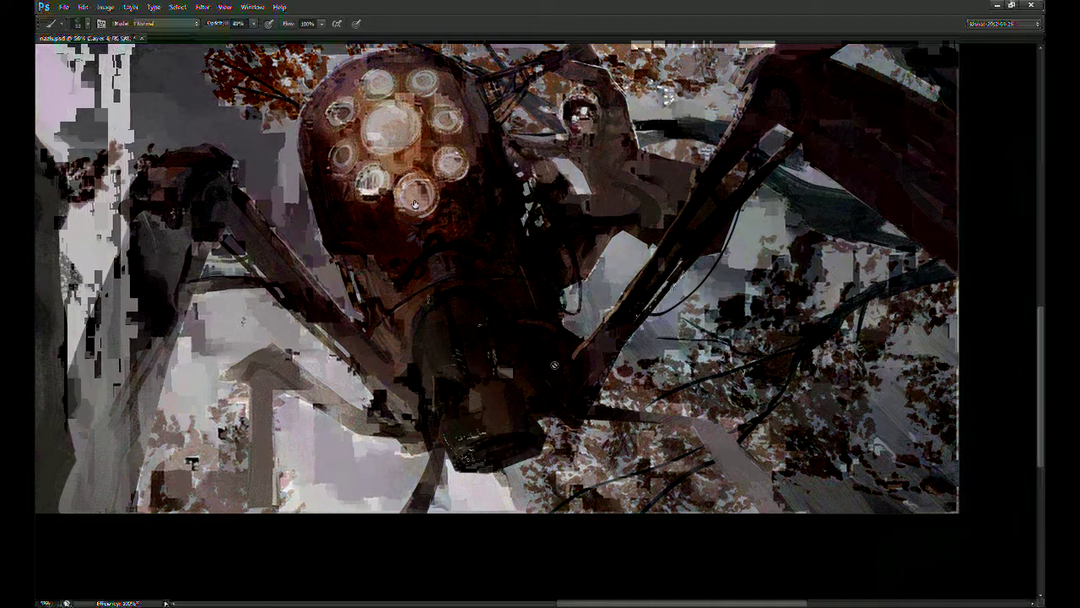
# Step: Refine the shading and edges along the barrel of the machine's snout with short brush strokes
pyautogui.moveTo(507, 375); pyautogui.dragTo(494, 381)
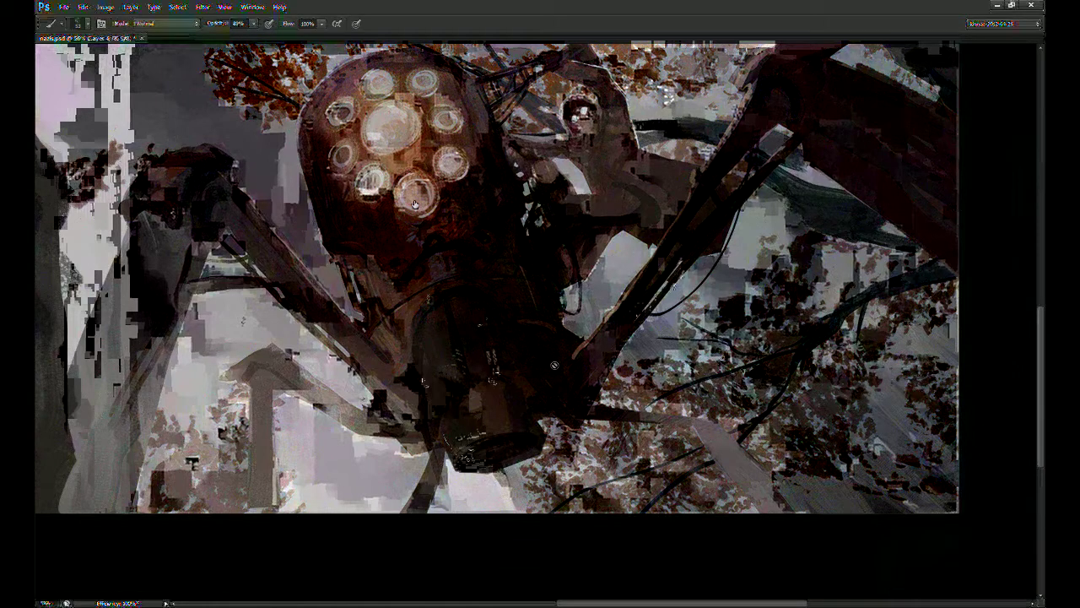
pyautogui.moveTo(415, 204); pyautogui.dragTo(448, 175)
pyautogui.moveTo(507, 430); pyautogui.dragTo(562, 416)
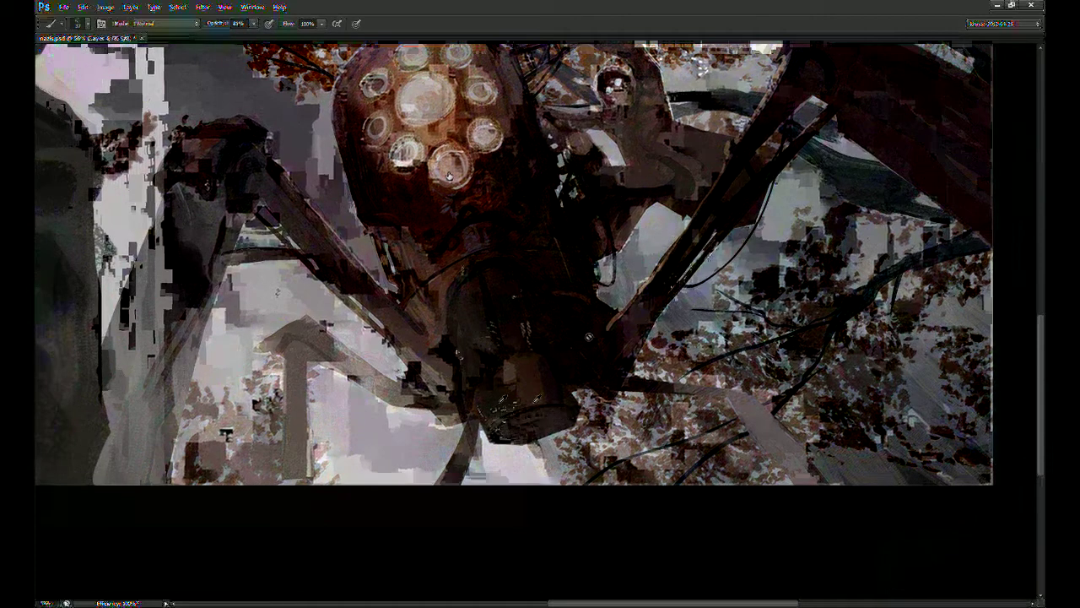
pyautogui.moveTo(532, 341)
pyautogui.mouseDown()
pyautogui.moveTo(546, 414)
pyautogui.moveTo(483, 421)
pyautogui.mouseUp()
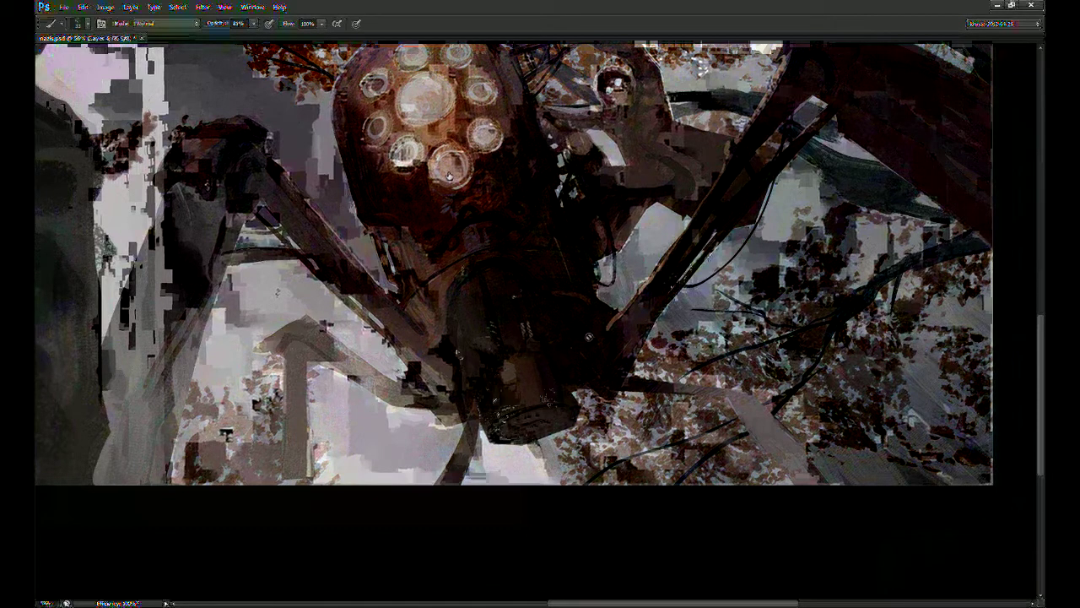
pyautogui.moveTo(536, 387); pyautogui.dragTo(540, 406)
pyautogui.scroll(1, 546, 398)
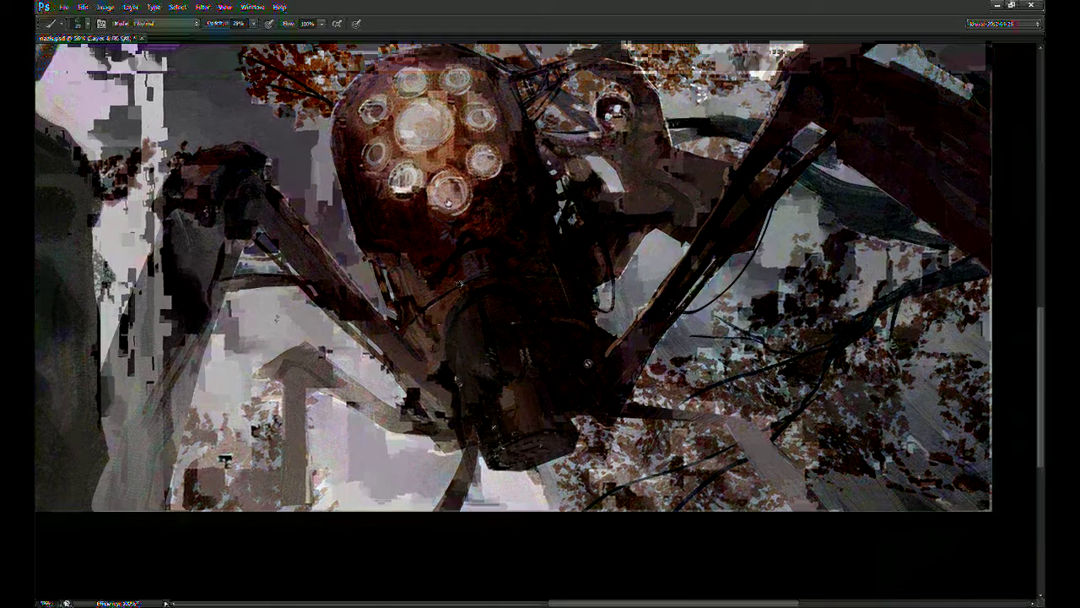
# Step: Refine the machine's lower head plates and the mechanical joint beside its head, alternating the brush with the eraser
pyautogui.moveTo(449, 202); pyautogui.dragTo(471, 240)
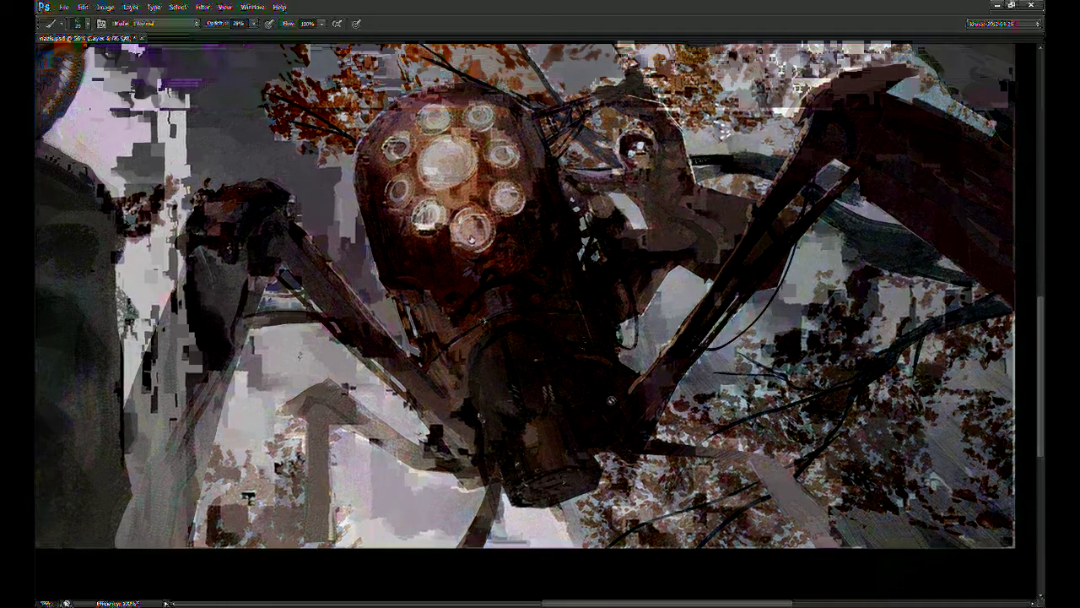
pyautogui.moveTo(473, 265); pyautogui.dragTo(463, 373)
pyautogui.moveTo(593, 353); pyautogui.dragTo(627, 395)
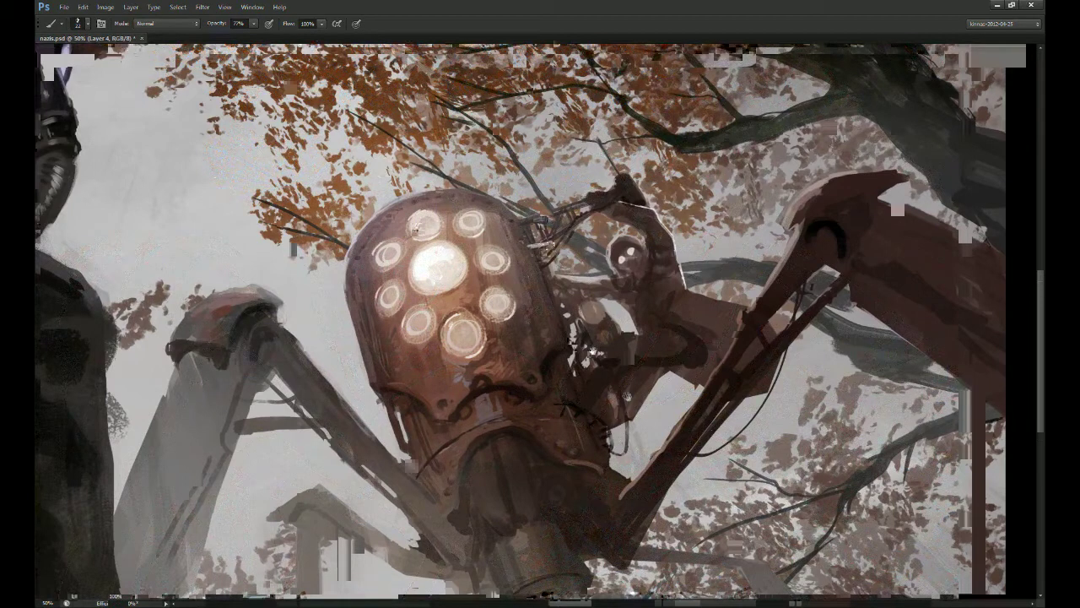
pyautogui.press('3')
pyautogui.press('7')
pyautogui.press('e')
pyautogui.moveTo(572, 321)
pyautogui.mouseDown()
pyautogui.moveTo(623, 320)
pyautogui.moveTo(565, 318)
pyautogui.moveTo(589, 346)
pyautogui.moveTo(590, 333)
pyautogui.moveTo(584, 351)
pyautogui.moveTo(621, 324)
pyautogui.moveTo(595, 334)
pyautogui.moveTo(583, 362)
pyautogui.moveTo(577, 351)
pyautogui.mouseUp()
pyautogui.press('b')
pyautogui.press('e')
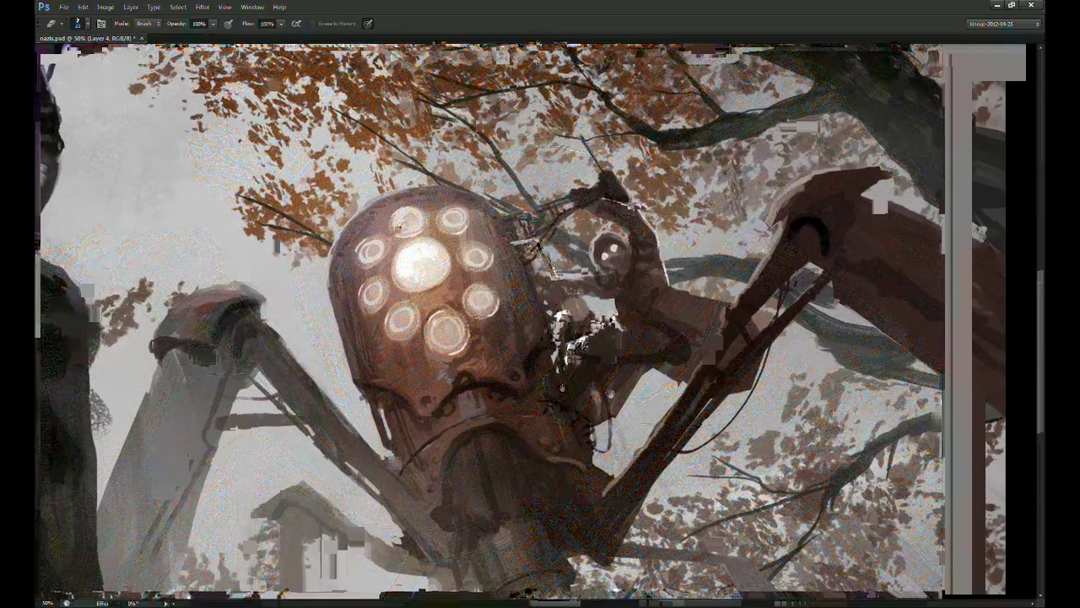
pyautogui.press('b')
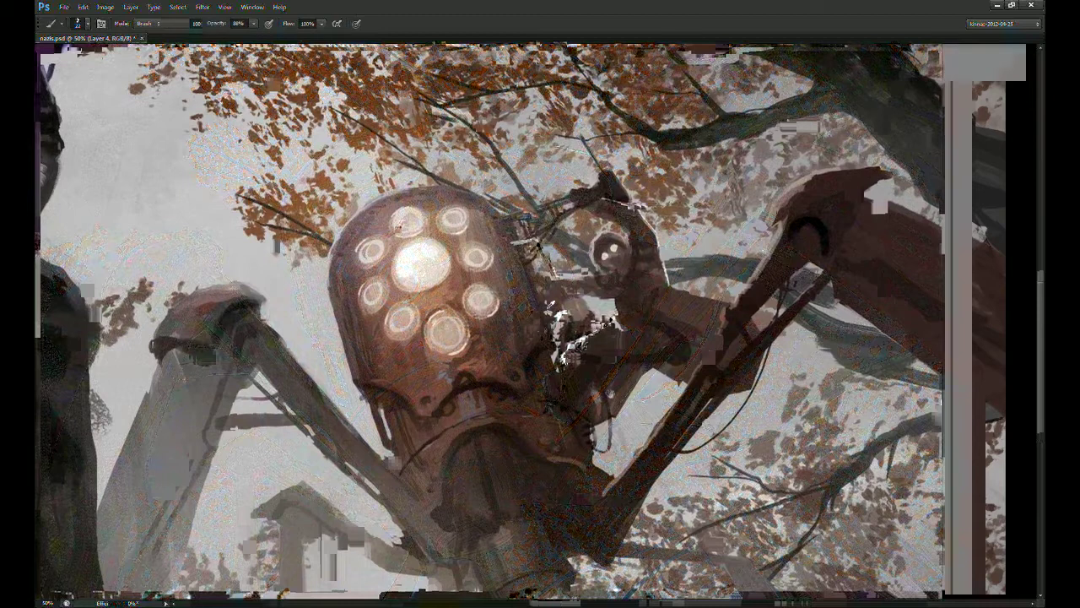
# Step: Paint the side of the machine's head and the mechanical parts beside it at 30% and 70% brush opacity
pyautogui.press('3')
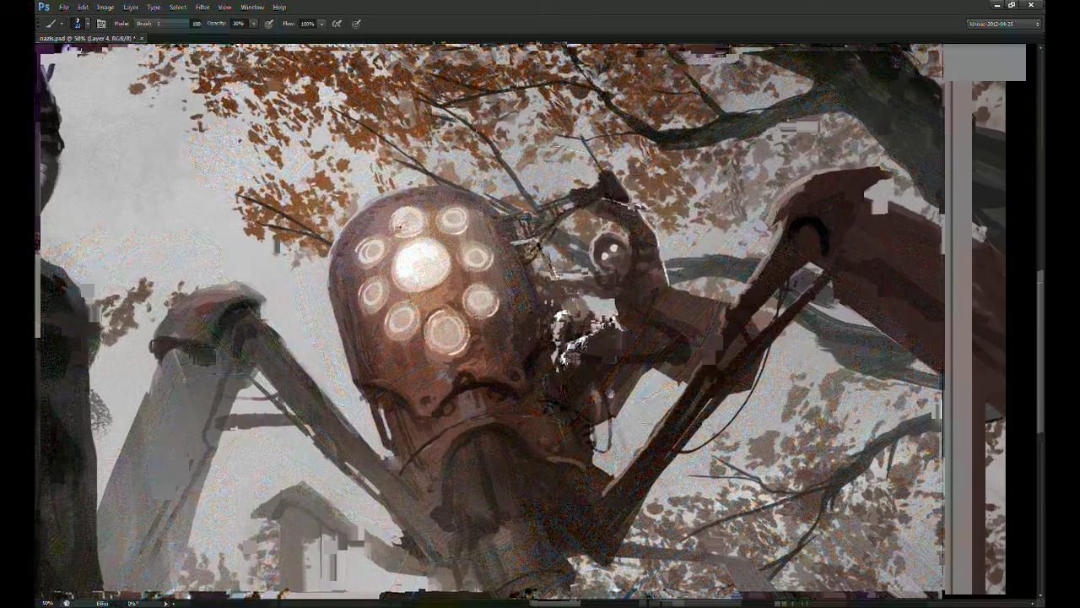
pyautogui.moveTo(510, 301)
pyautogui.mouseDown()
pyautogui.moveTo(505, 314)
pyautogui.moveTo(543, 333)
pyautogui.moveTo(534, 346)
pyautogui.mouseUp()
pyautogui.press('7')
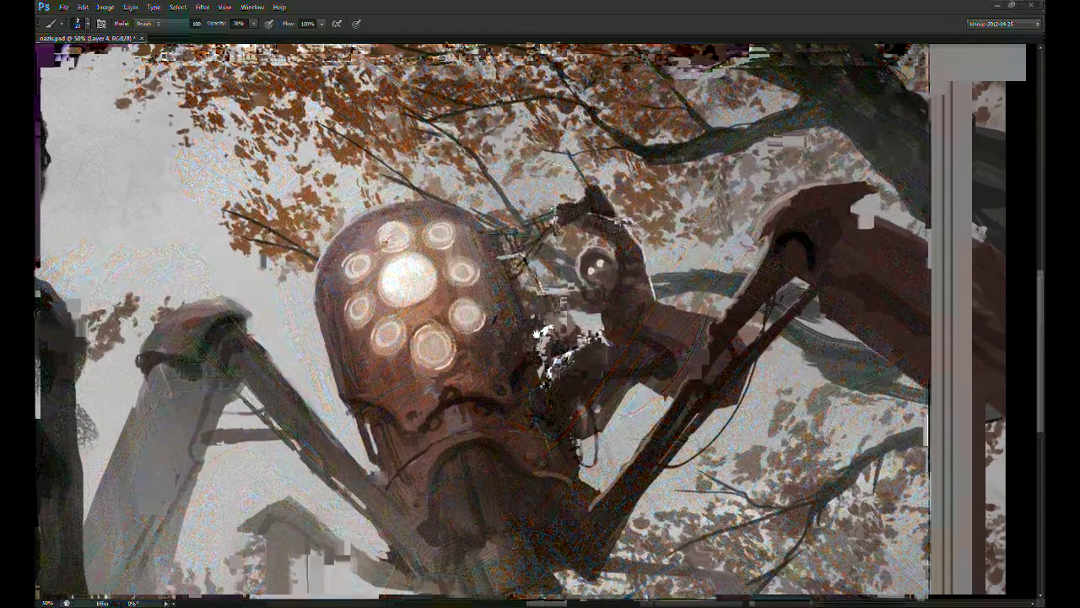
pyautogui.moveTo(569, 279); pyautogui.dragTo(567, 282)
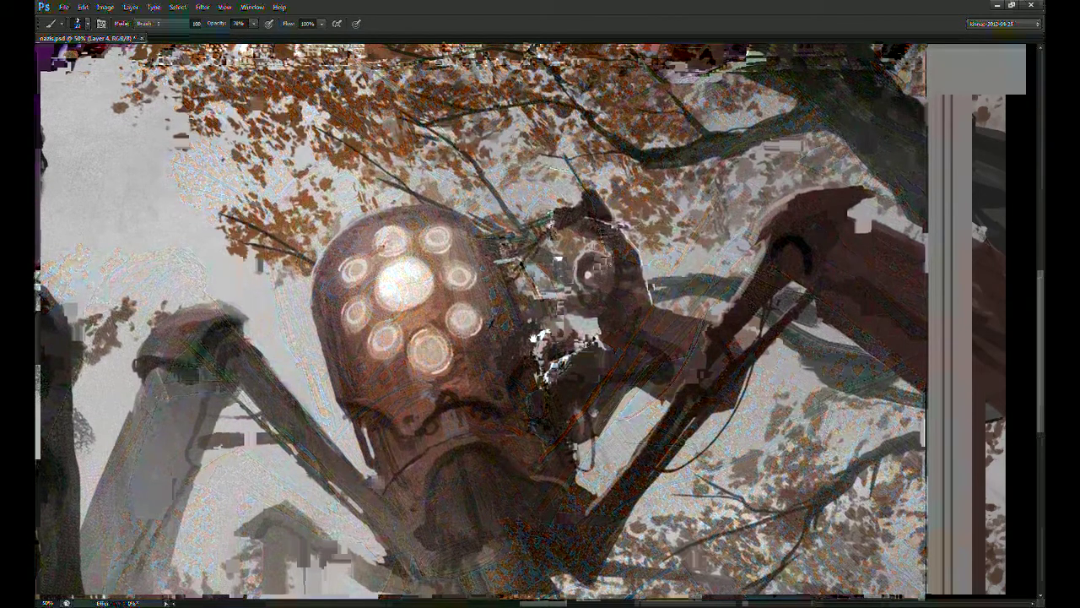
pyautogui.moveTo(537, 336); pyautogui.dragTo(638, 406)
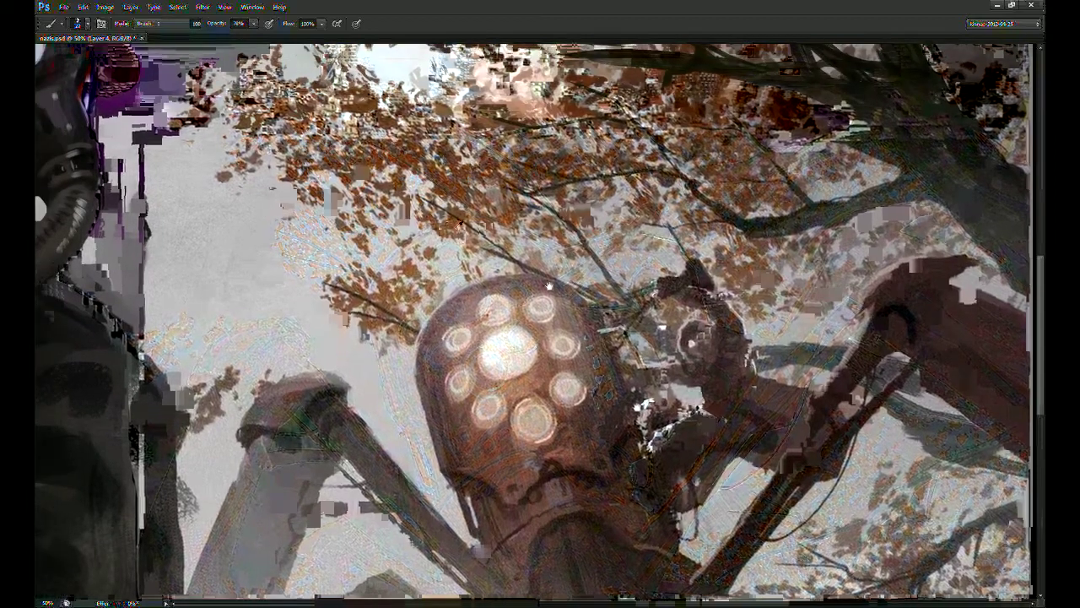
# Step: Brush a soft tone over the machine's grey leg beside the soldier with a large brush at 10% opacity
pyautogui.hotkey('ctrl', '-')
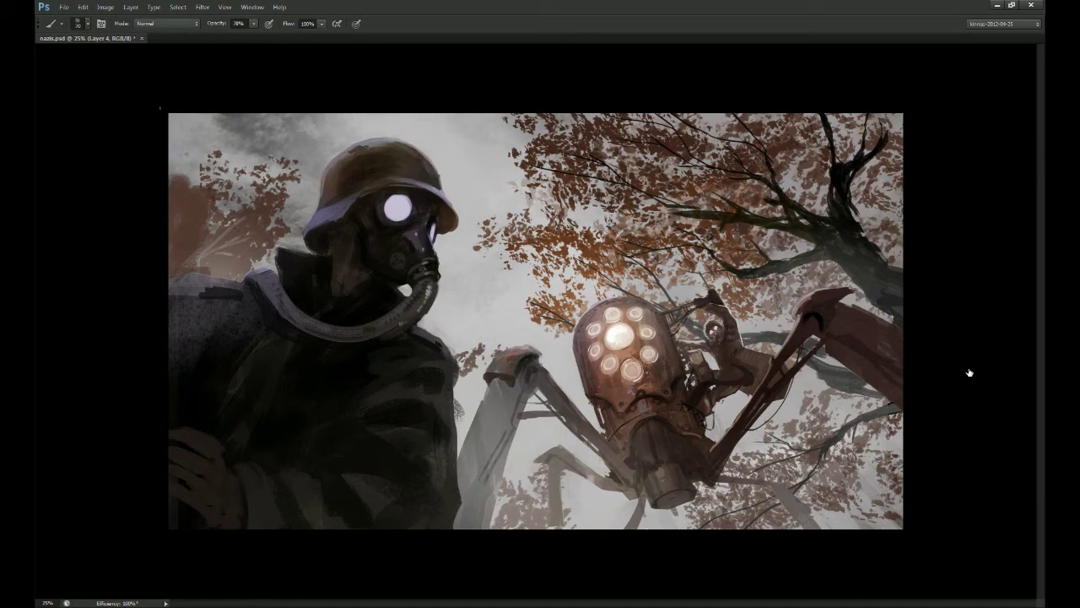
pyautogui.press('F2')
pyautogui.moveTo(518, 377); pyautogui.dragTo(490, 517)
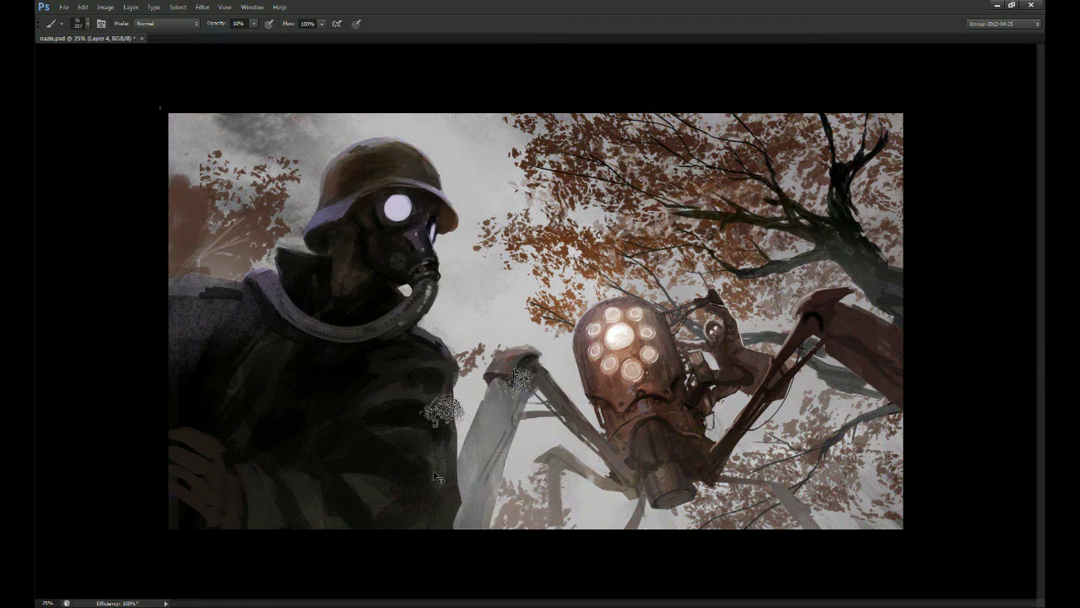
# Step: Create a new layer and darken the soldier's back shoulder with a large brush, using tones sampled from the painting
pyautogui.hotkey('ctrl', 'shift', 'alt', 'n')
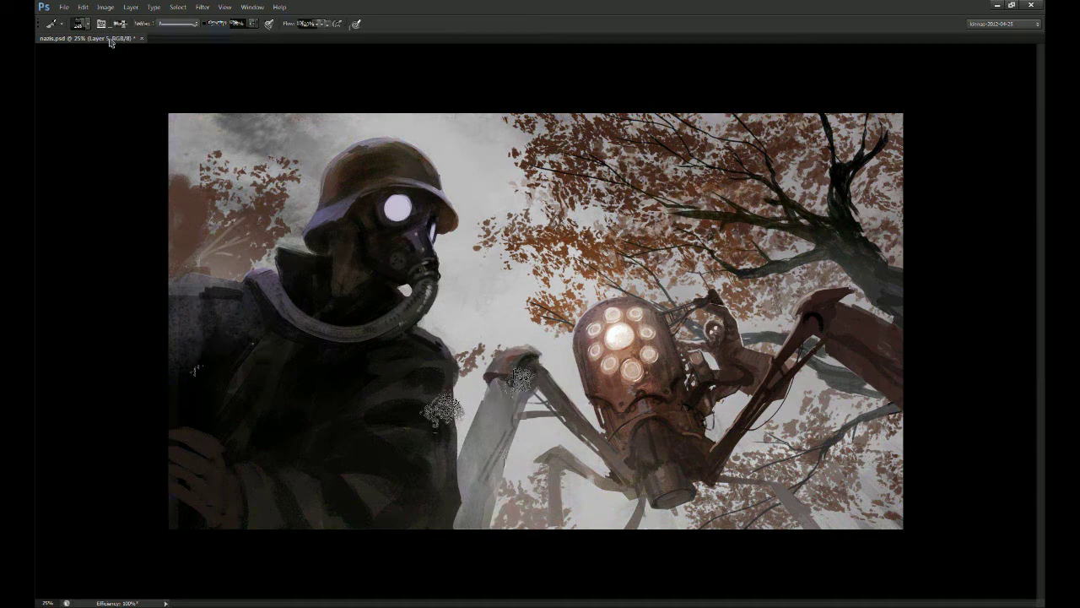
pyautogui.click(340, 192)
pyautogui.keyDown('alt'); pyautogui.click(213, 349); pyautogui.keyUp('alt')
pyautogui.moveTo(197, 356)
pyautogui.mouseDown()
pyautogui.moveTo(218, 272)
pyautogui.moveTo(165, 297)
pyautogui.mouseUp()
pyautogui.keyDown('alt'); pyautogui.click(213, 265); pyautogui.keyUp('alt')
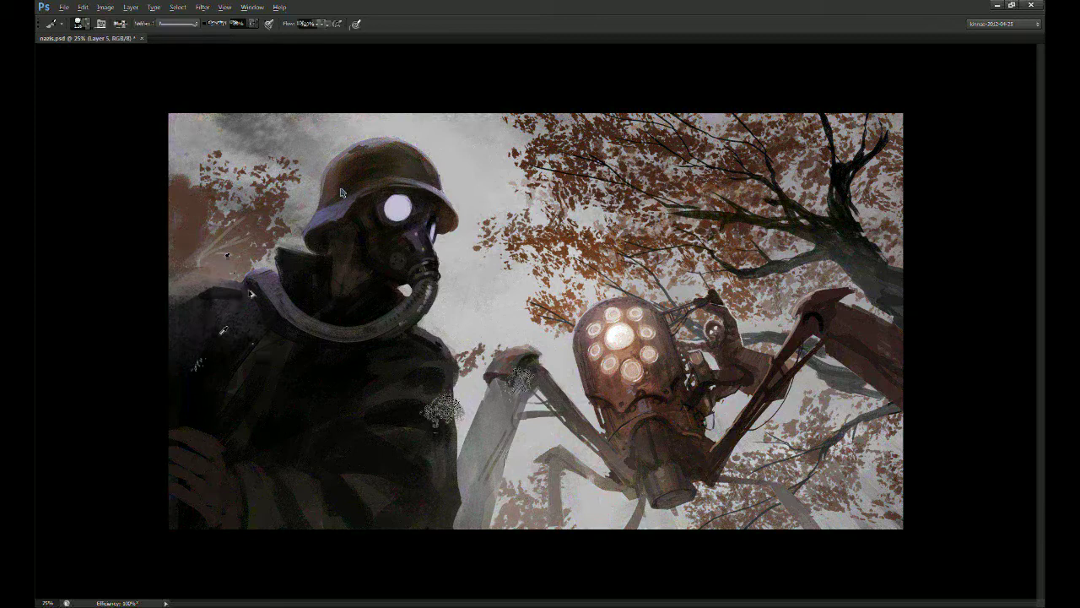
# Step: Merge the shoulder layer down and brush a pale yellow tone into the sky between the soldier and the machine at 80% opacity
pyautogui.hotkey('ctrl', 'e')
pyautogui.hotkey('alt', '.')
pyautogui.press('i')
pyautogui.press('b')
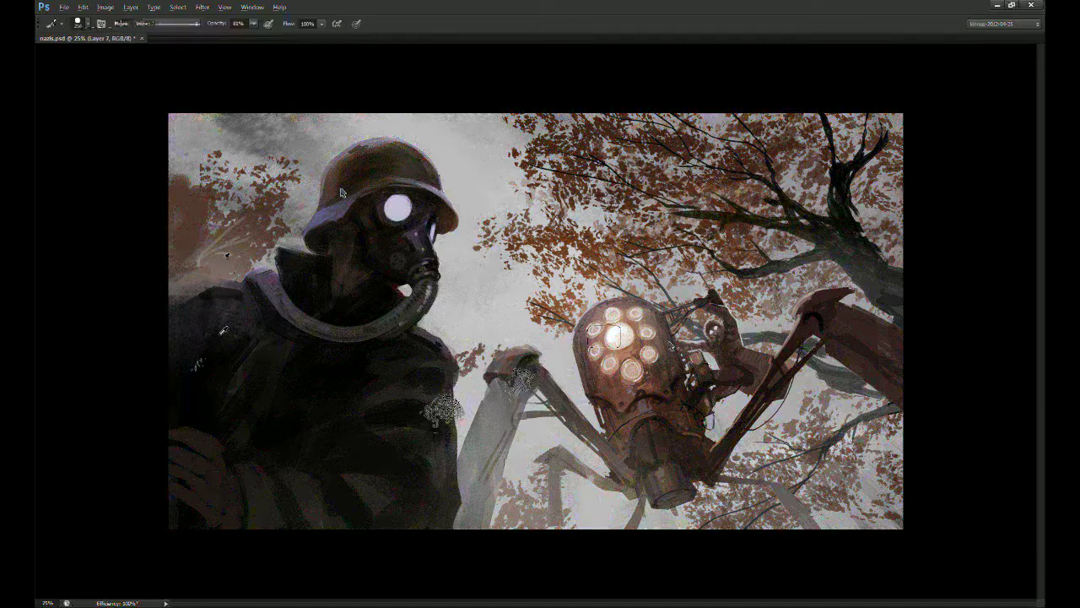
pyautogui.press('3')
pyautogui.press('7')
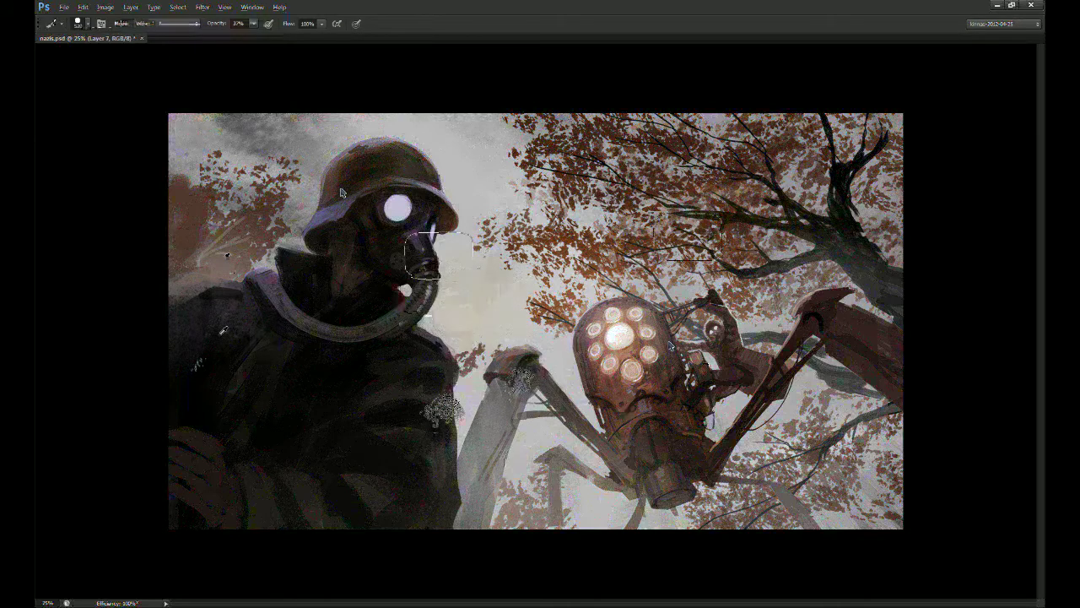
pyautogui.keyDown('alt'); pyautogui.click(601, 367); pyautogui.keyUp('alt')
pyautogui.moveTo(493, 301)
pyautogui.mouseDown()
pyautogui.moveTo(473, 247)
pyautogui.moveTo(466, 282)
pyautogui.mouseUp()
pyautogui.press('8')
pyautogui.moveTo(540, 292); pyautogui.dragTo(542, 392)
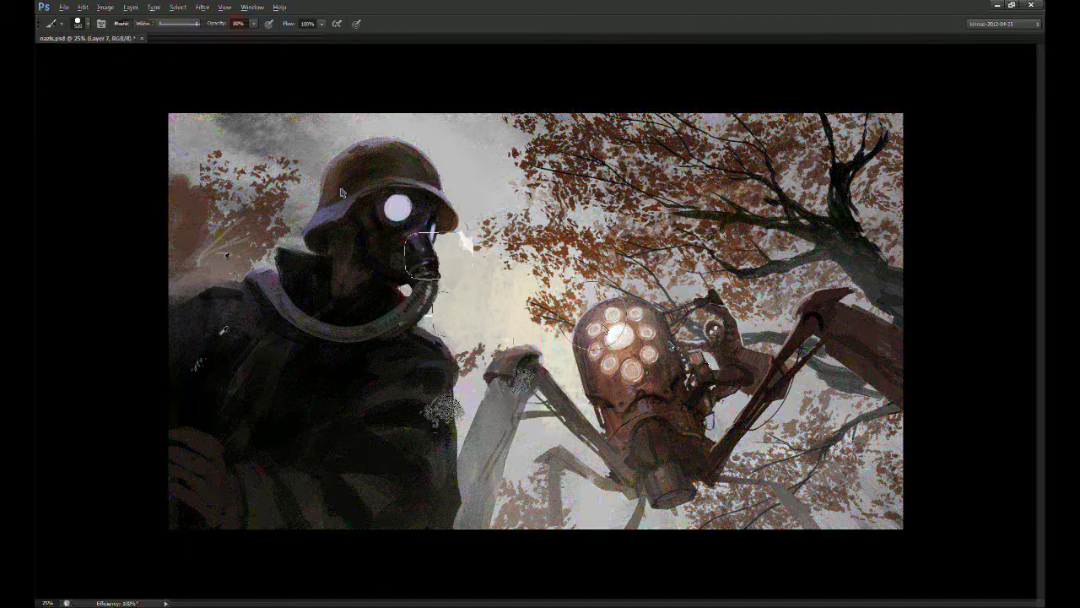
# Step: Spread the pale yellow tone across the sky behind the machine's legs and head and between the autumn branches
pyautogui.moveTo(537, 451); pyautogui.dragTo(538, 413)
pyautogui.moveTo(593, 533)
pyautogui.mouseDown()
pyautogui.moveTo(774, 554)
pyautogui.moveTo(820, 392)
pyautogui.mouseUp()
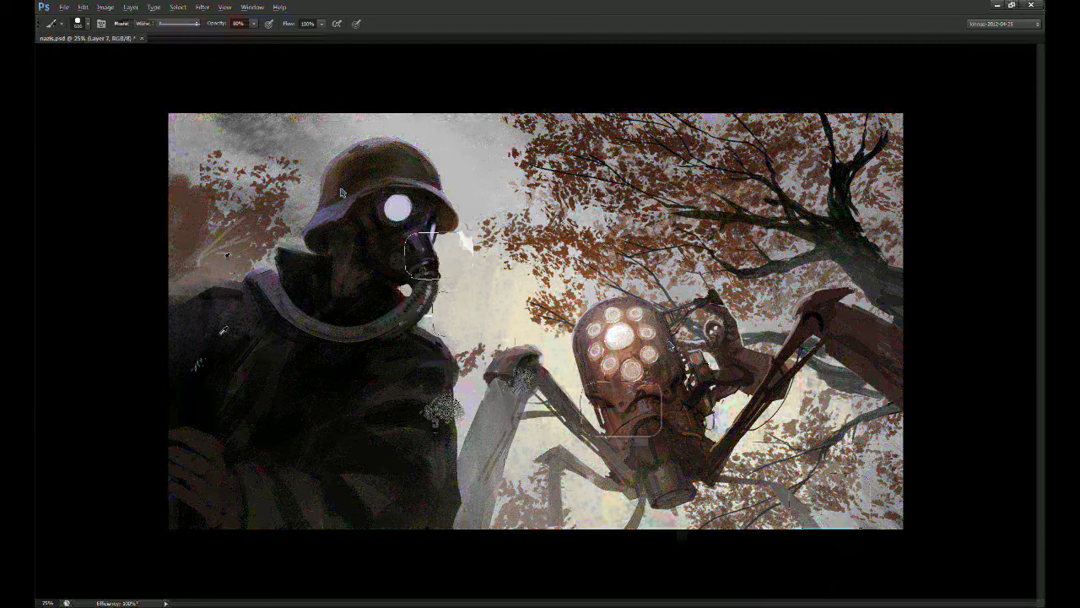
pyautogui.moveTo(663, 321); pyautogui.dragTo(662, 259)
pyautogui.moveTo(755, 311); pyautogui.dragTo(785, 376)
pyautogui.moveTo(874, 501)
pyautogui.mouseDown()
pyautogui.moveTo(883, 430)
pyautogui.moveTo(892, 559)
pyautogui.mouseUp()
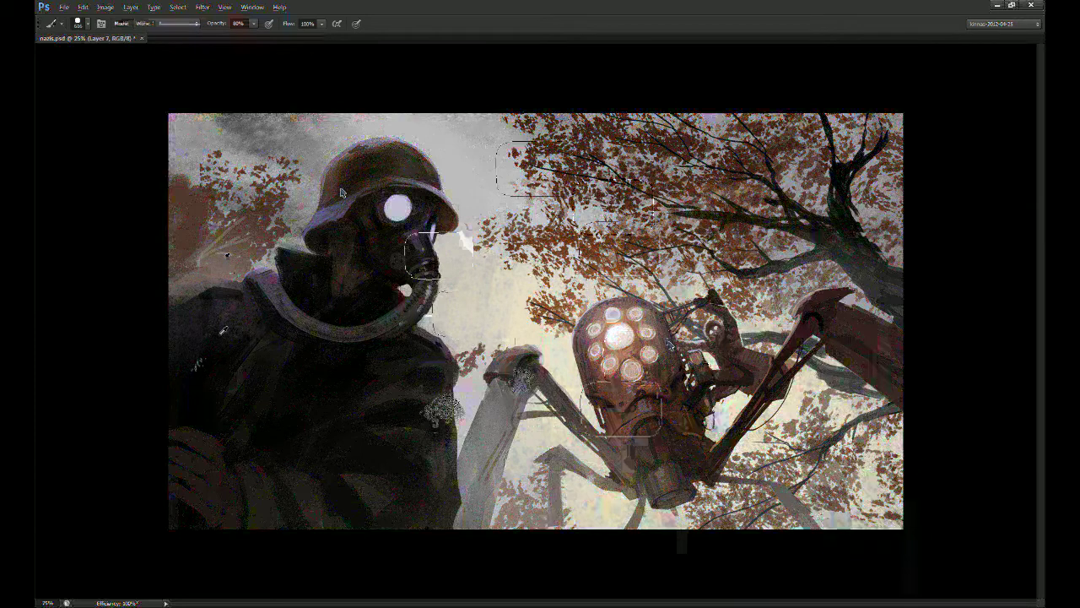
pyautogui.moveTo(567, 214); pyautogui.dragTo(601, 205)
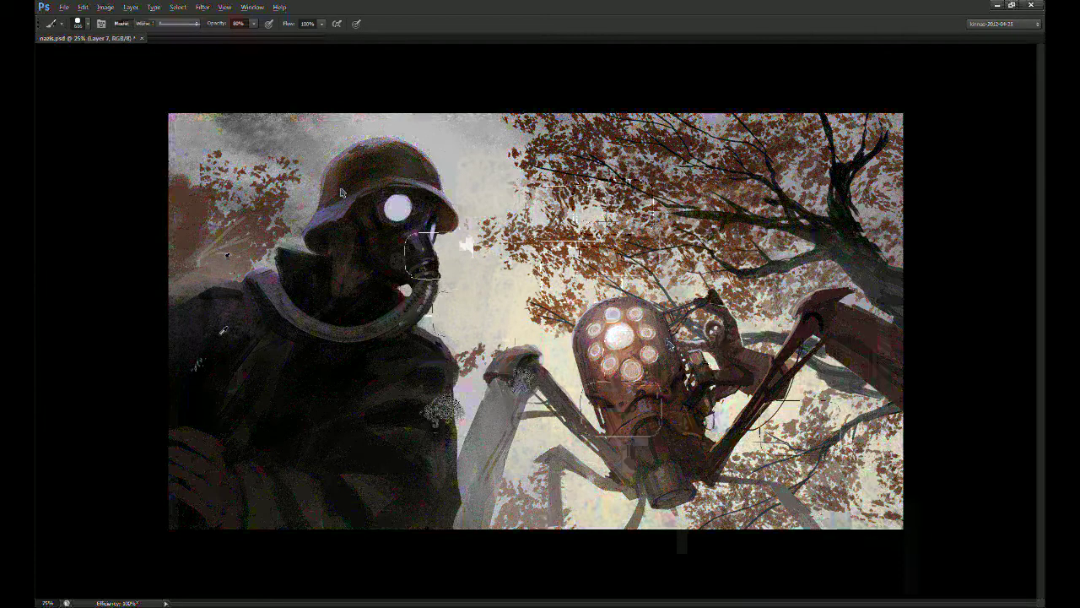
# Step: Tint the sky with soft gradients in Overlay and Multiply modes, working on the Background copy layer
pyautogui.press('g')
pyautogui.hotkey('shift', 'g')
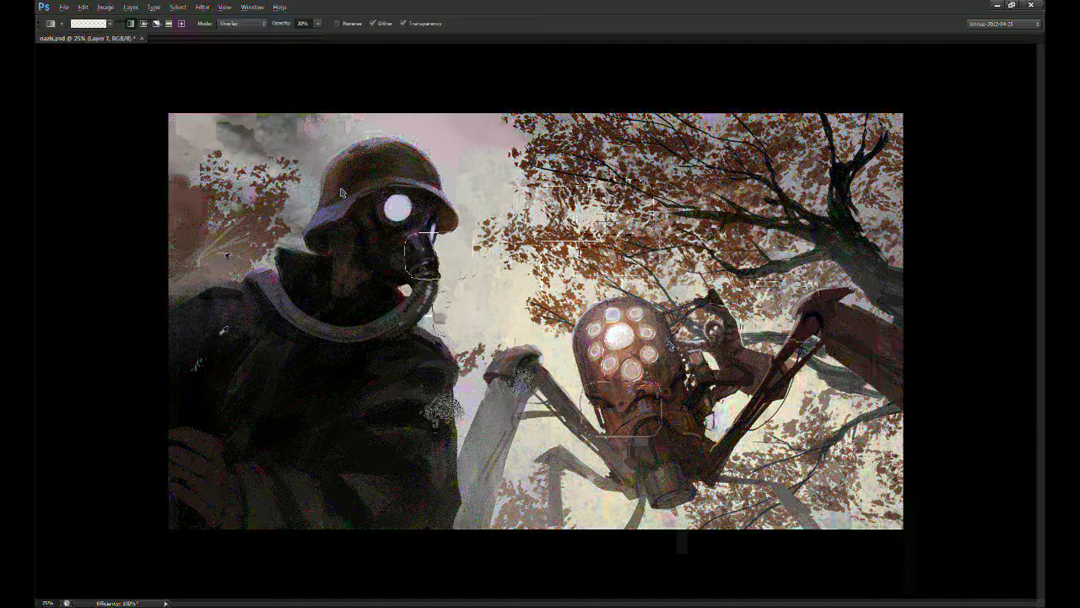
pyautogui.click(967, 453)
pyautogui.click(997, 436)
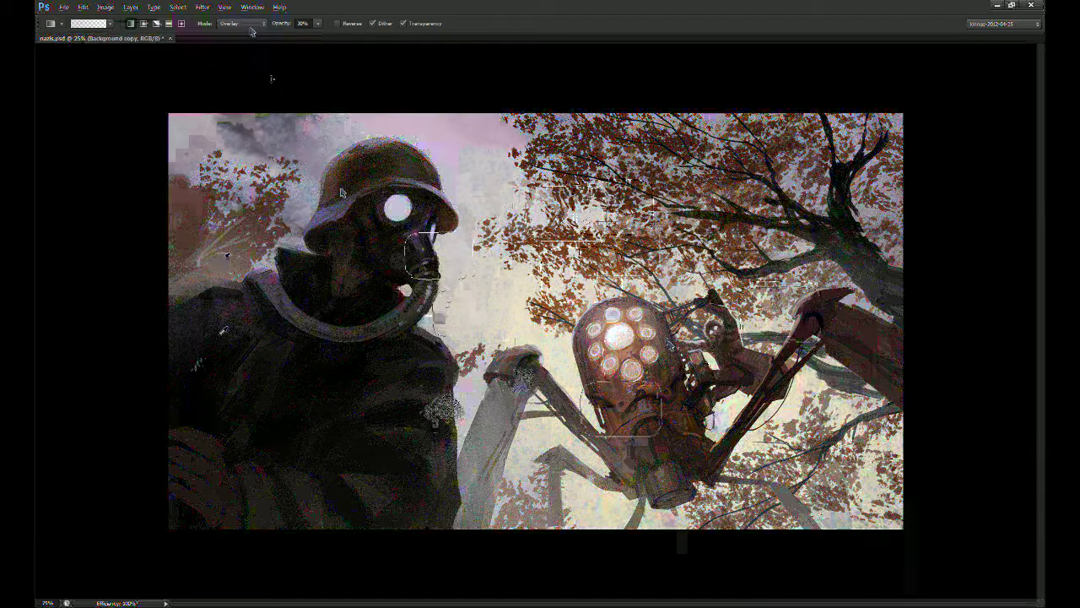
pyautogui.hotkey('shift', 'alt', 'm')
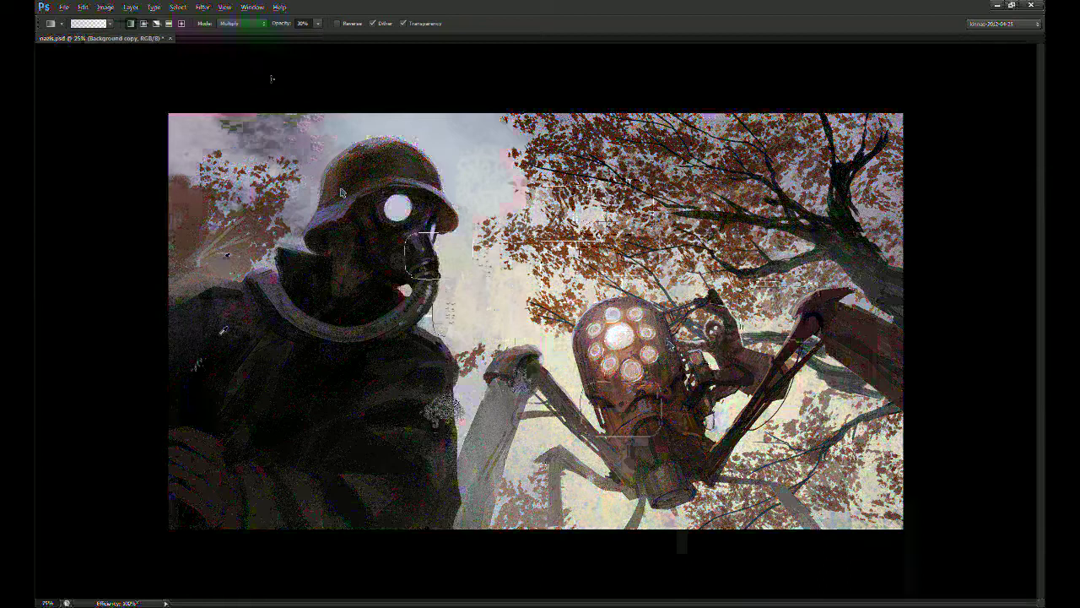
# Step: Erase parts of the Background copy layer around the machine's head and legs, and brush over the sky beside them
pyautogui.press('e')
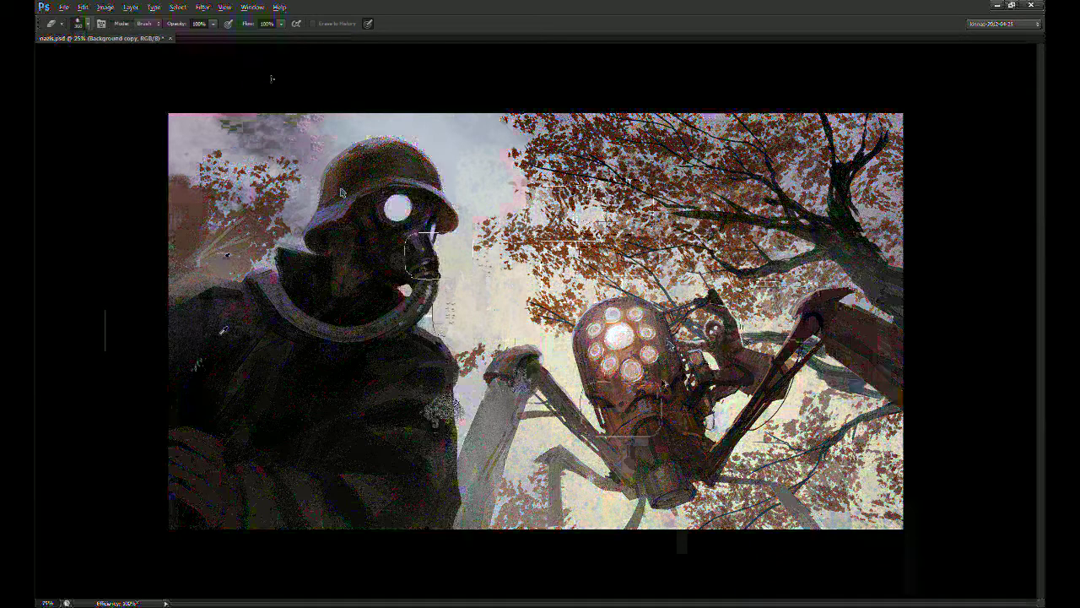
pyautogui.moveTo(529, 353)
pyautogui.mouseDown()
pyautogui.moveTo(499, 301)
pyautogui.moveTo(512, 293)
pyautogui.moveTo(496, 301)
pyautogui.moveTo(527, 331)
pyautogui.moveTo(621, 266)
pyautogui.moveTo(700, 271)
pyautogui.moveTo(694, 240)
pyautogui.mouseUp()
pyautogui.moveTo(640, 264); pyautogui.dragTo(886, 404)
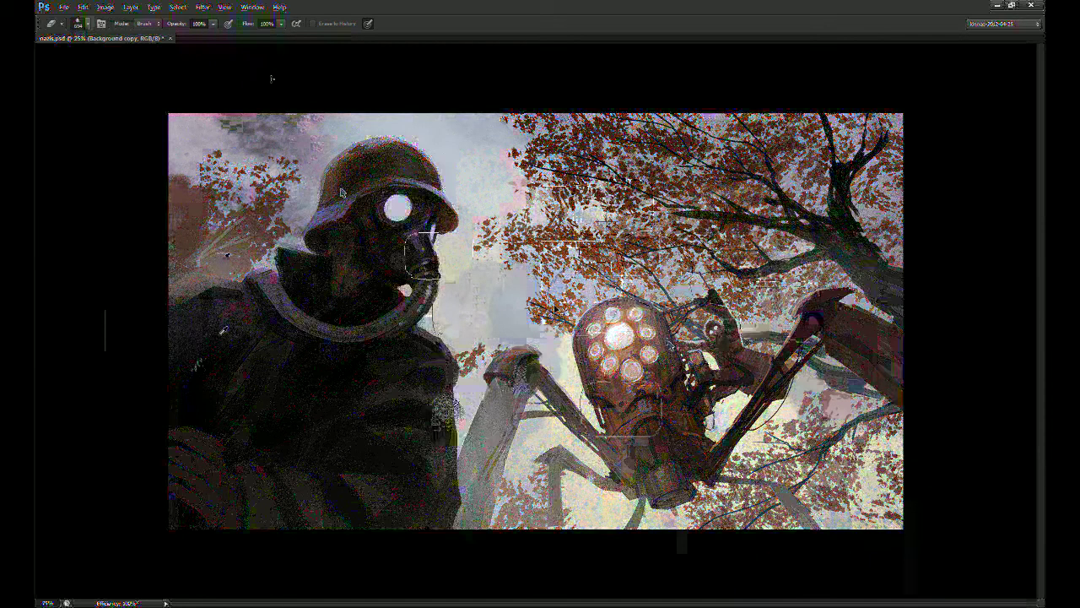
pyautogui.press('b')
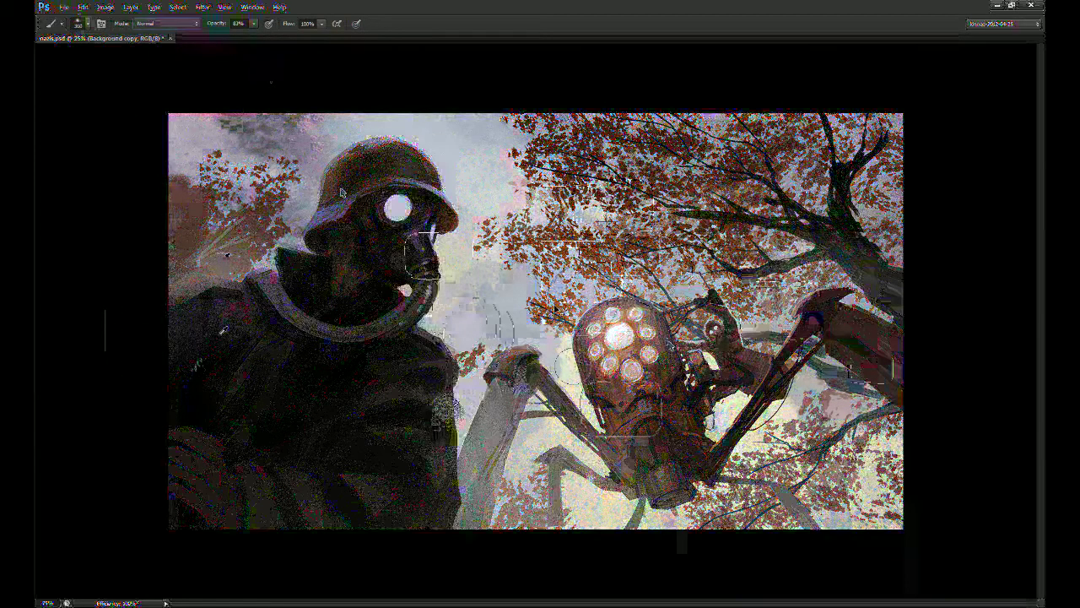
pyautogui.moveTo(810, 388); pyautogui.dragTo(850, 407)
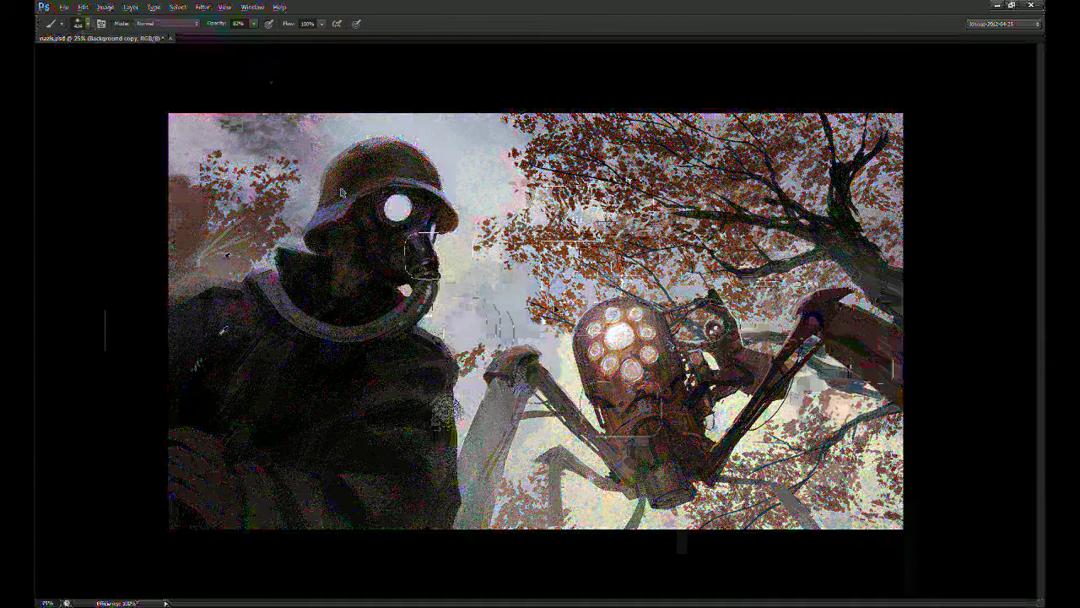
pyautogui.moveTo(680, 280); pyautogui.dragTo(693, 289)
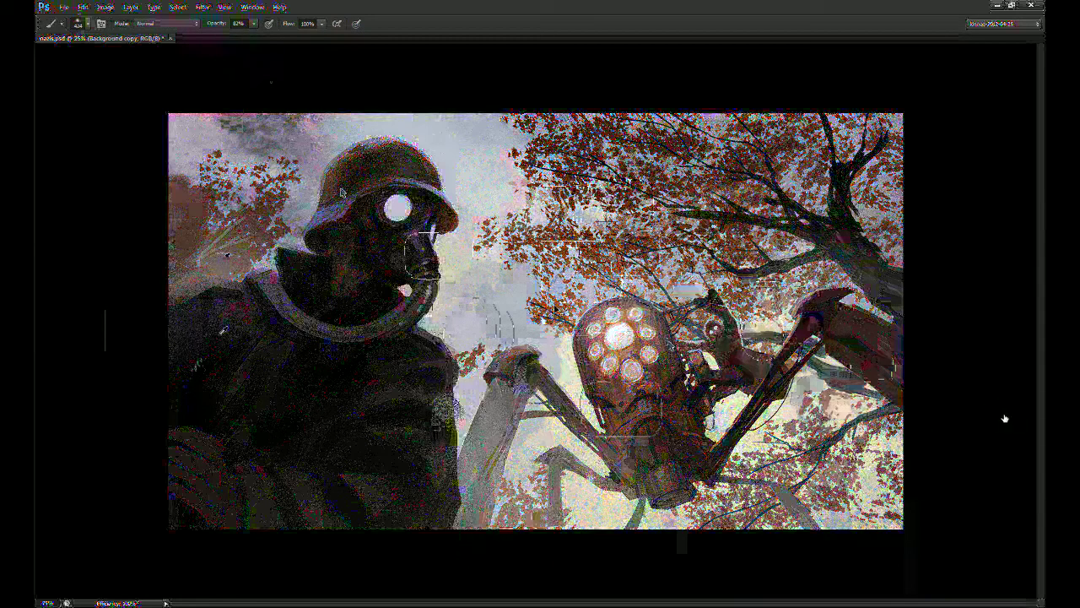
# Step: Create a new layer, greatly enlarge the textured brush and try a stroke below the machine's snout
pyautogui.hotkey('ctrl', 'shift', 'alt', 'n')
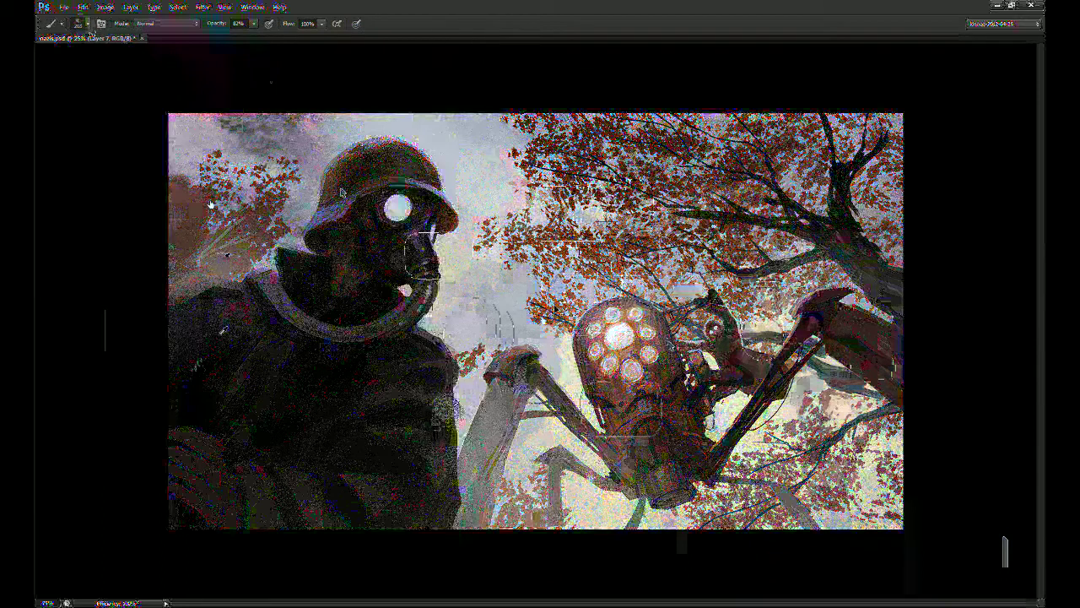
pyautogui.press(']')
pyautogui.press(']')
pyautogui.press(']')
pyautogui.press(']')
pyautogui.press(']')
pyautogui.press(']')
pyautogui.press(']')
pyautogui.press(']')
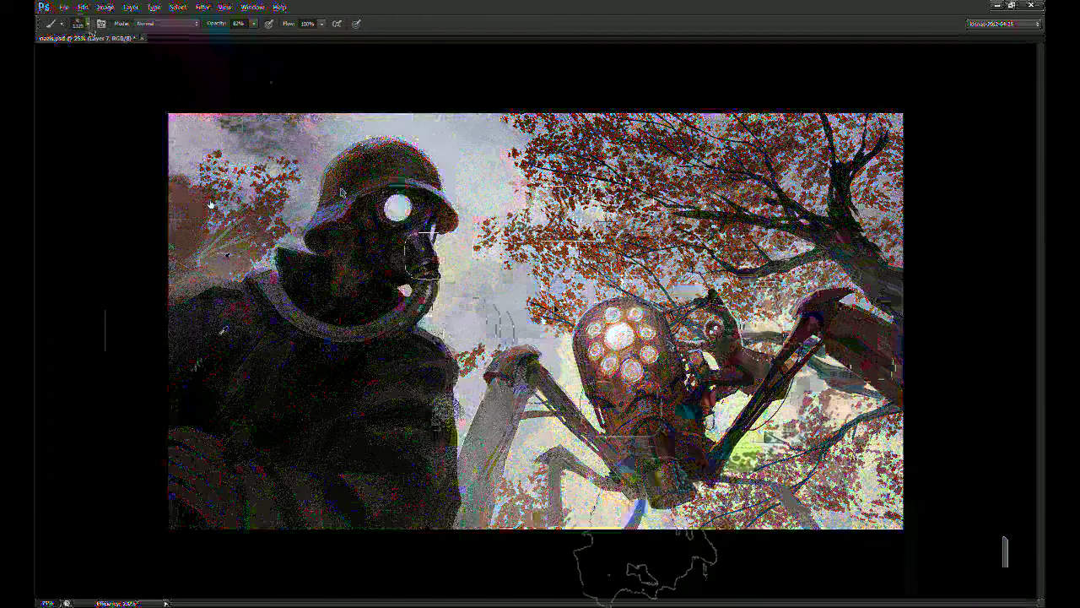
pyautogui.moveTo(686, 536); pyautogui.dragTo(724, 510)
pyautogui.hotkey('ctrl', 'z')
# Step: Brush a textured haze over the machine's snout and the lower branches beside it at 10% opacity
pyautogui.press('1')
pyautogui.moveTo(667, 472)
pyautogui.mouseDown()
pyautogui.moveTo(694, 515)
pyautogui.moveTo(730, 455)
pyautogui.mouseUp()
pyautogui.press('[')
pyautogui.press('[')
pyautogui.press('[')
pyautogui.moveTo(653, 472); pyautogui.dragTo(717, 494)
pyautogui.moveTo(886, 422)
pyautogui.mouseDown()
pyautogui.moveTo(894, 380)
pyautogui.moveTo(878, 397)
pyautogui.moveTo(861, 372)
pyautogui.moveTo(877, 350)
pyautogui.mouseUp()
pyautogui.moveTo(882, 489)
pyautogui.mouseDown()
pyautogui.moveTo(853, 515)
pyautogui.moveTo(801, 510)
pyautogui.mouseUp()
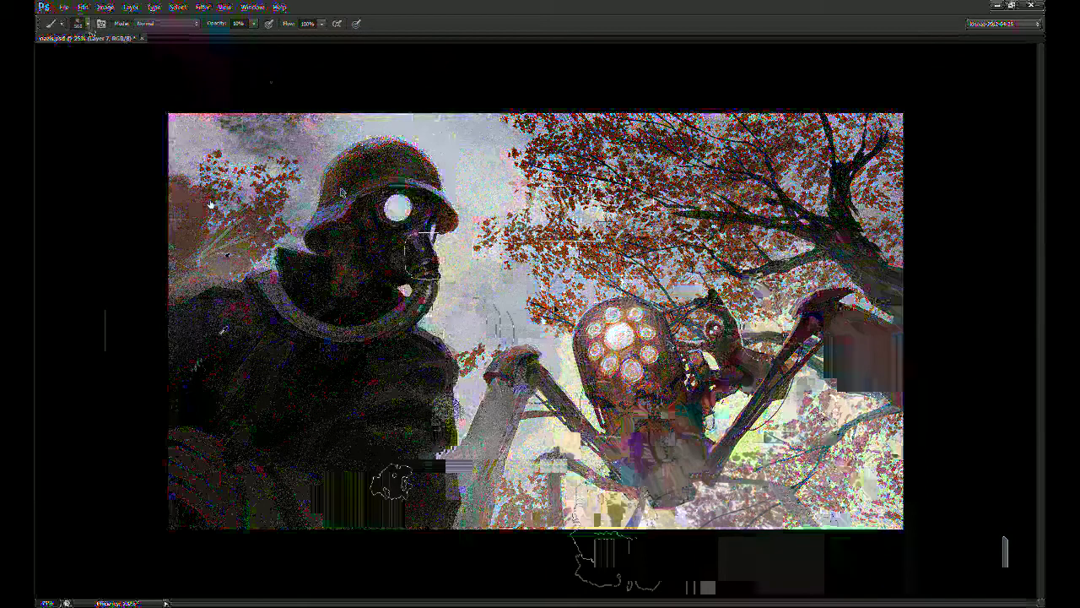
# Step: Enlarge the textured brush for broad haze strokes over the lower part of the scene at 10% opacity
pyautogui.press(']')
pyautogui.press(']')
pyautogui.press(']')
pyautogui.press(']')
pyautogui.press(']')
pyautogui.press(']')
pyautogui.press(']')
pyautogui.press('[')
pyautogui.press('[')
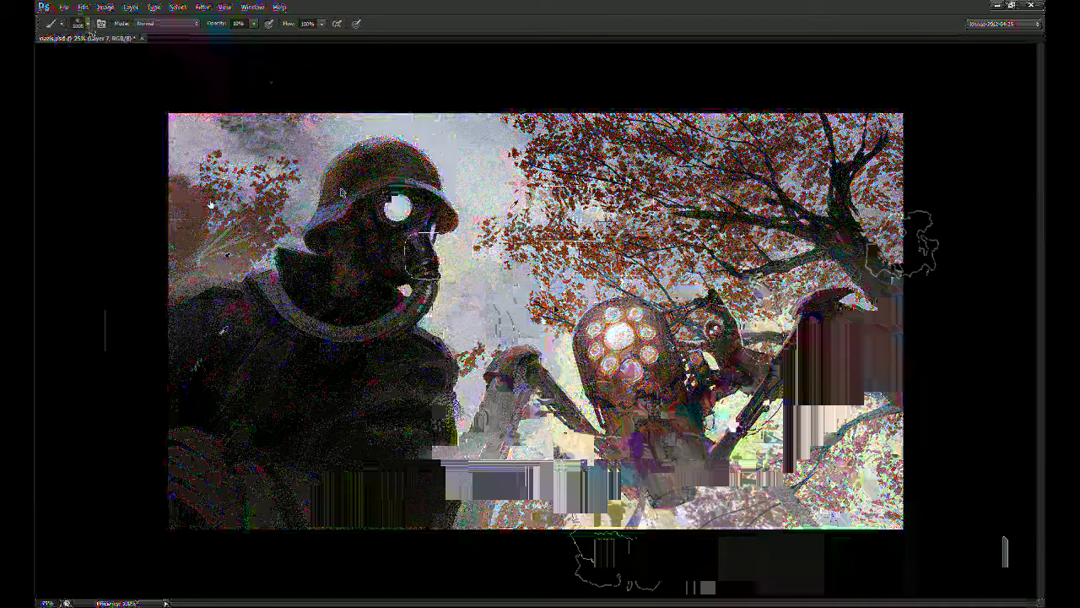
pyautogui.press('v')
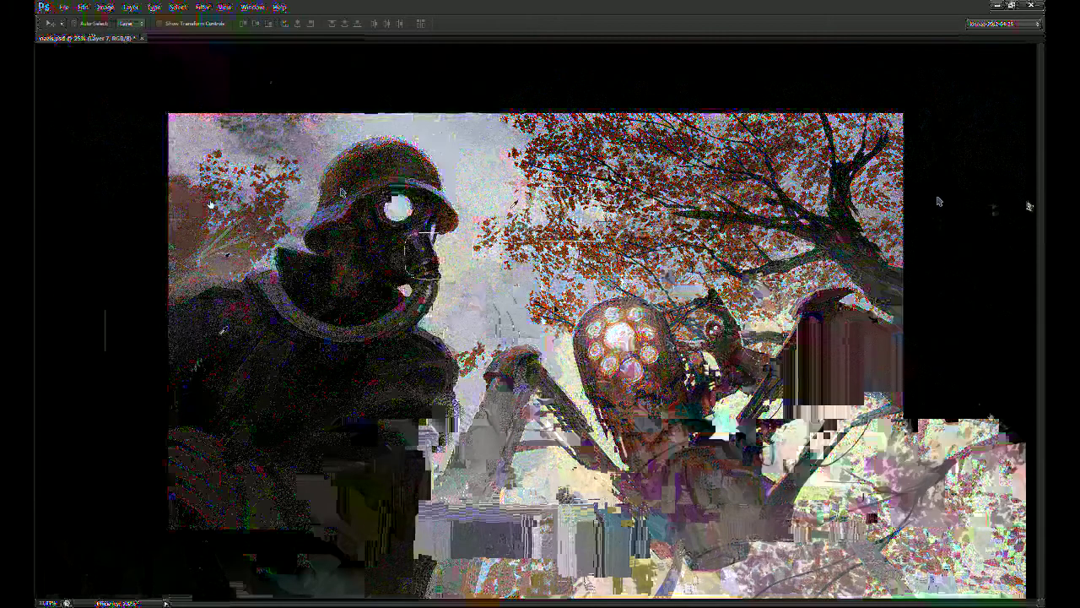
pyautogui.press('b')
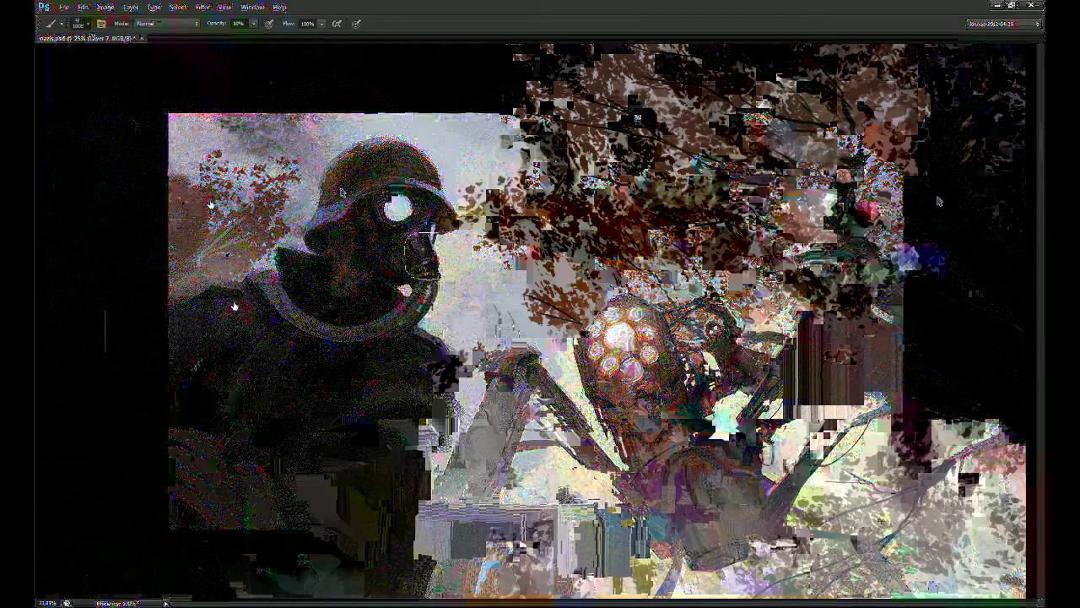
# Step: Switch to a smaller brush at 80% opacity and rework the area around the machine's snout and the scene's lower edge
pyautogui.click(213, 202)
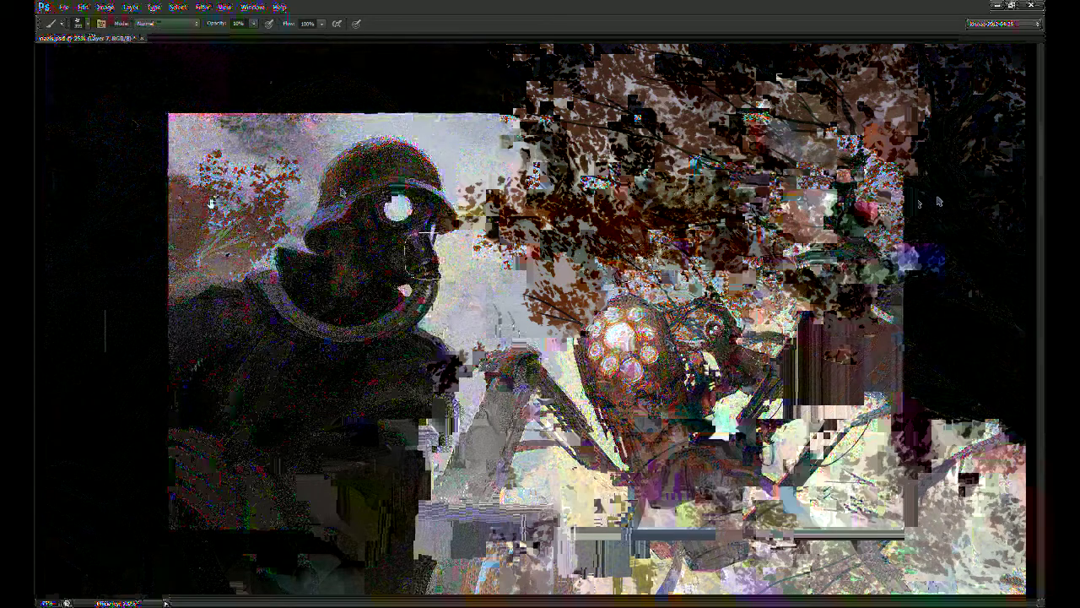
pyautogui.press('8')
pyautogui.press('8')
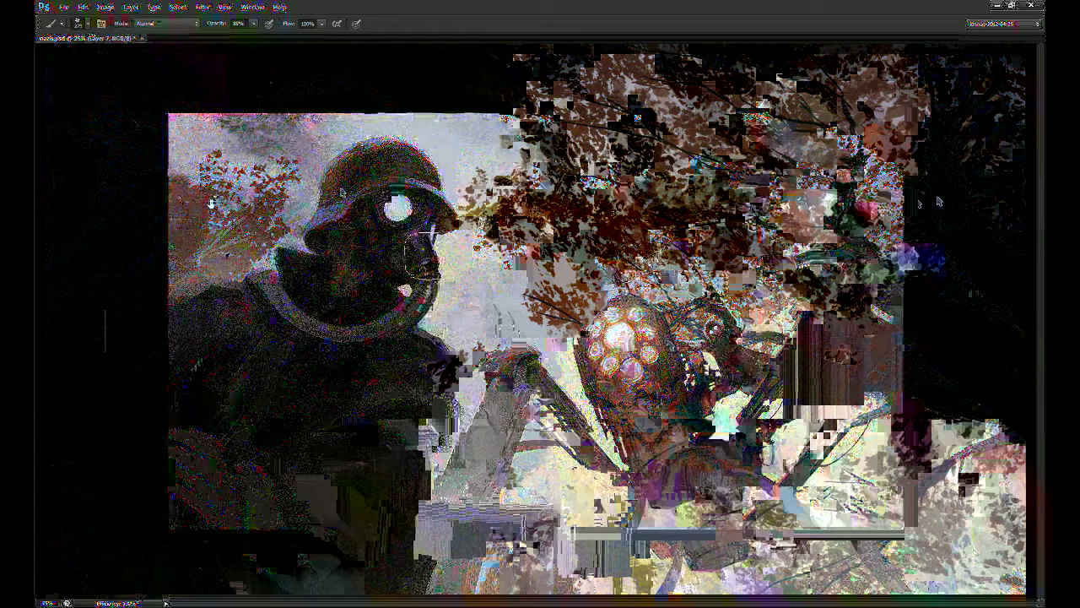
pyautogui.press('r')
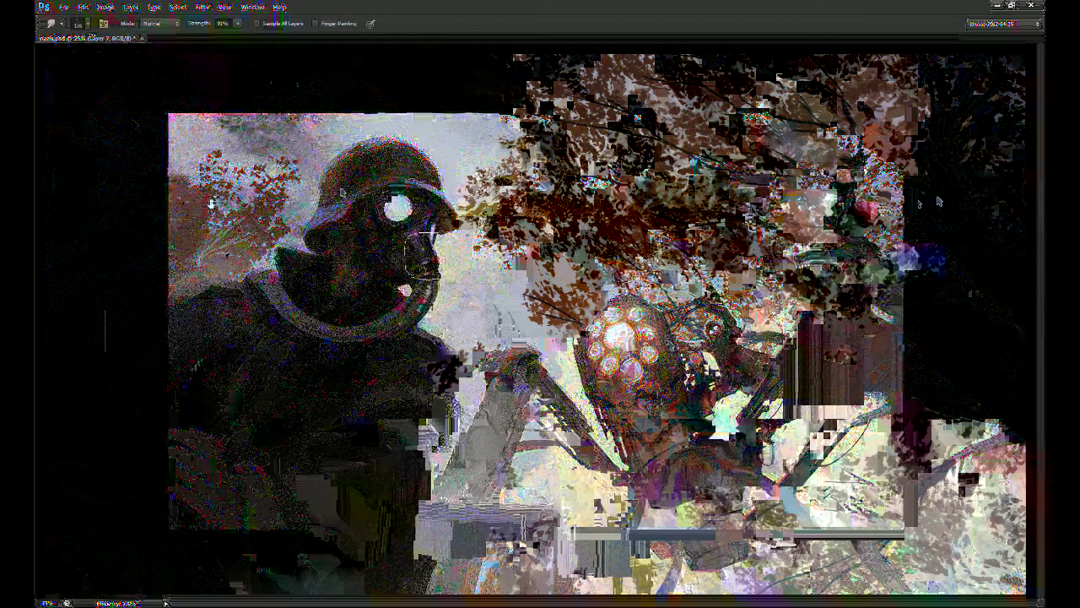
pyautogui.press('b')
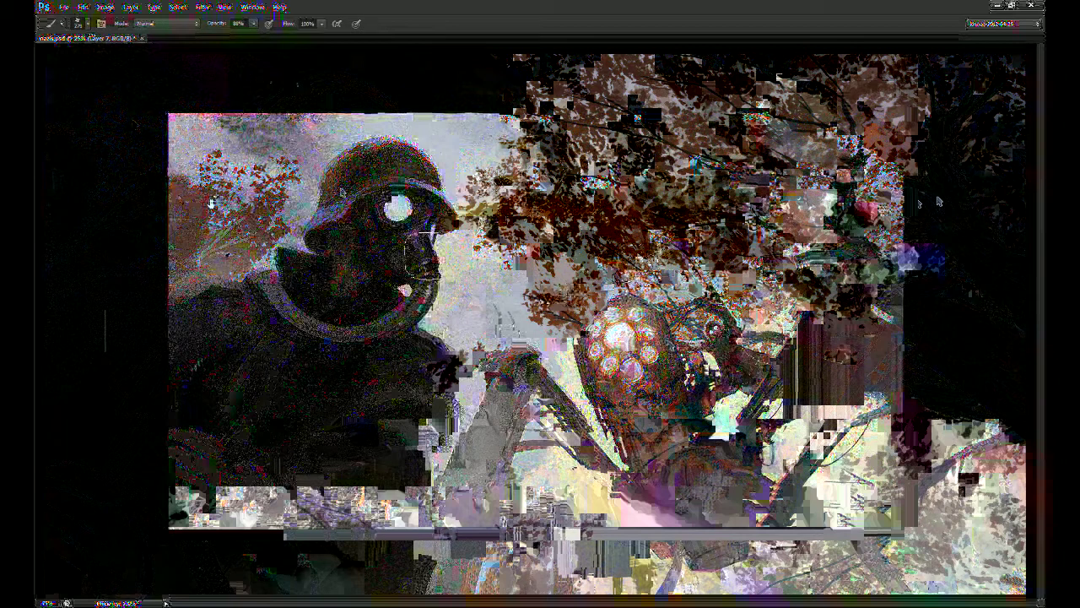
pyautogui.press(']')
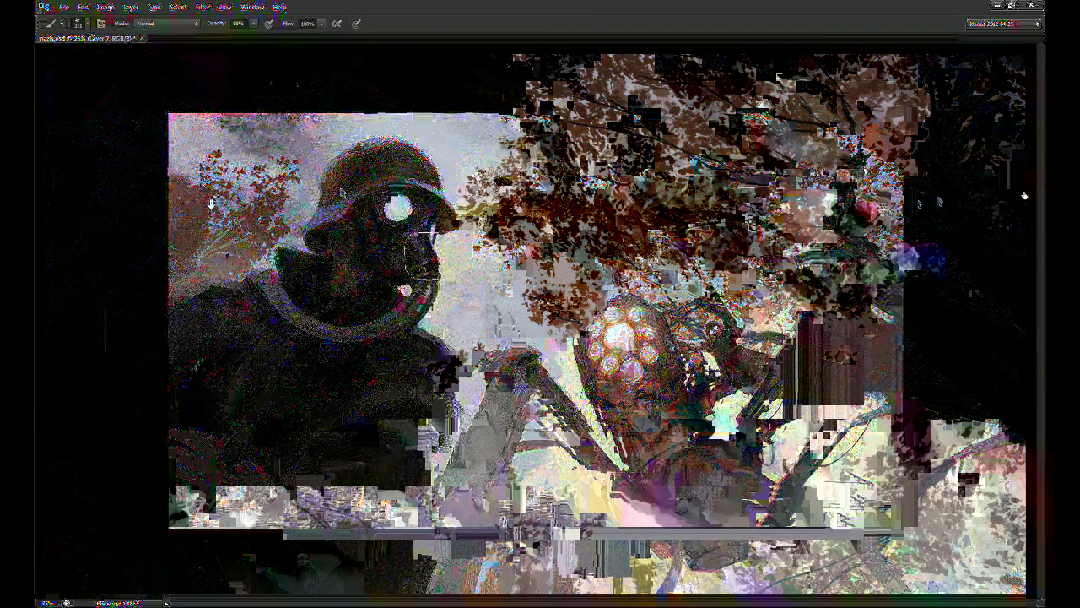
pyautogui.hotkey('ctrl', '+')
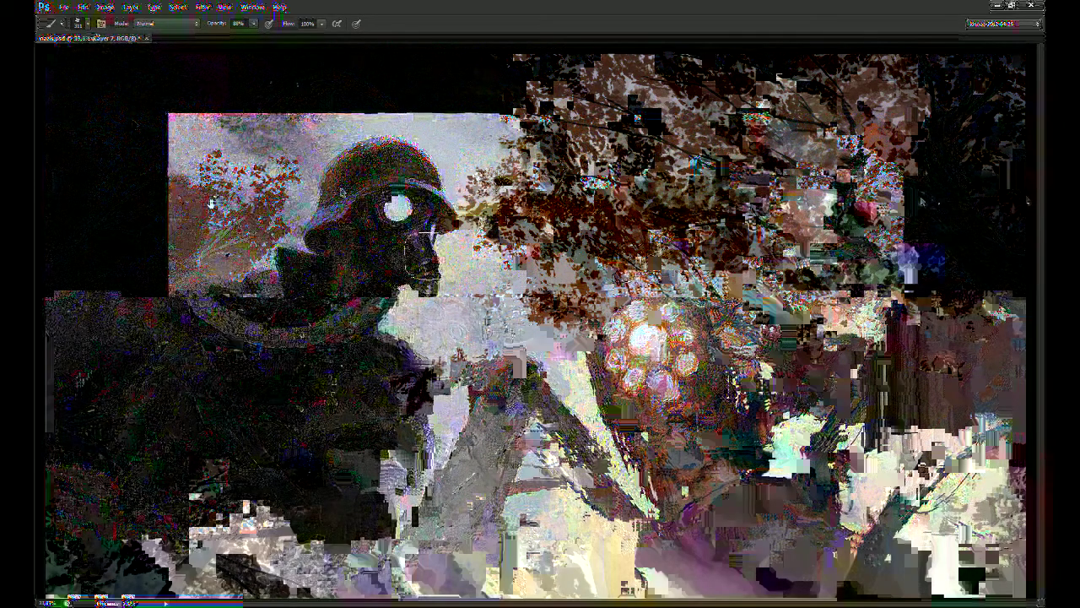
pyautogui.hotkey('ctrl', '-')
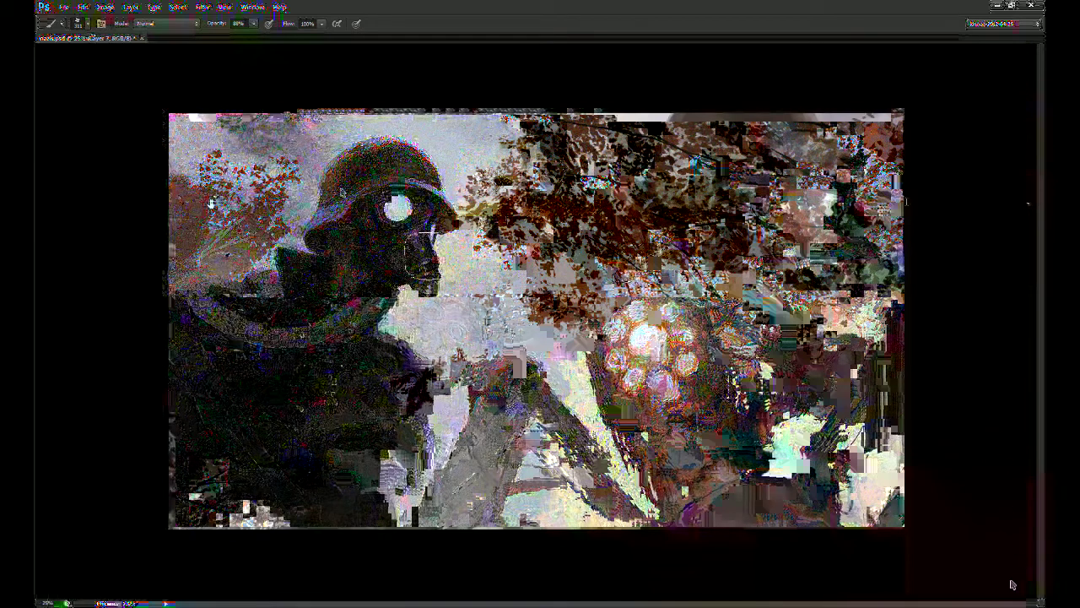
# Step: Brush loose strokes across the sky around the soldier's helmet and over the mask and collar
pyautogui.click(1010, 588)
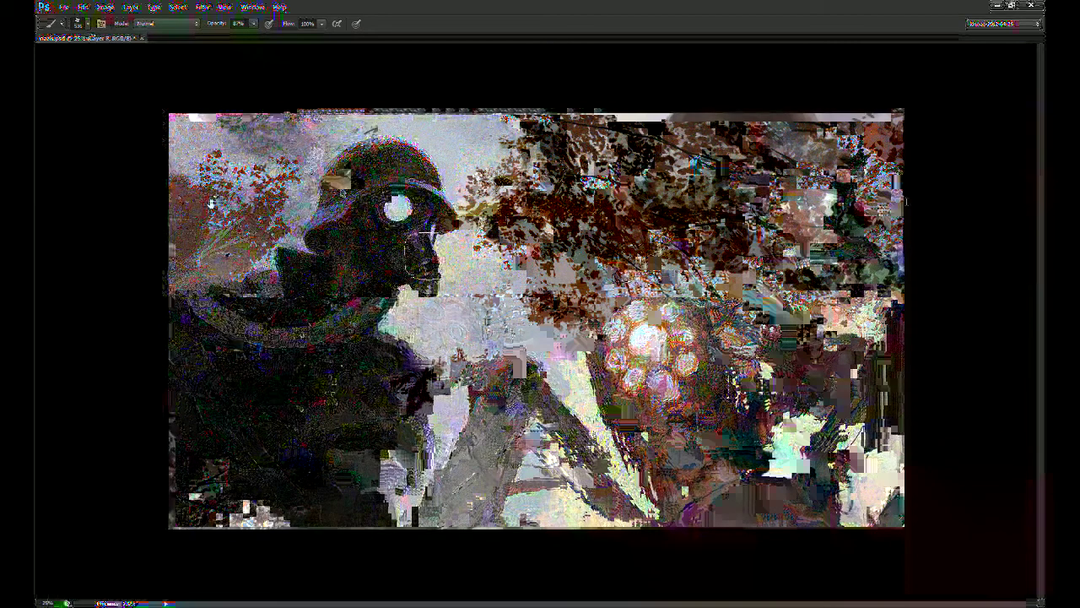
pyautogui.moveTo(253, 152)
pyautogui.mouseDown()
pyautogui.moveTo(203, 168)
pyautogui.moveTo(283, 131)
pyautogui.mouseUp()
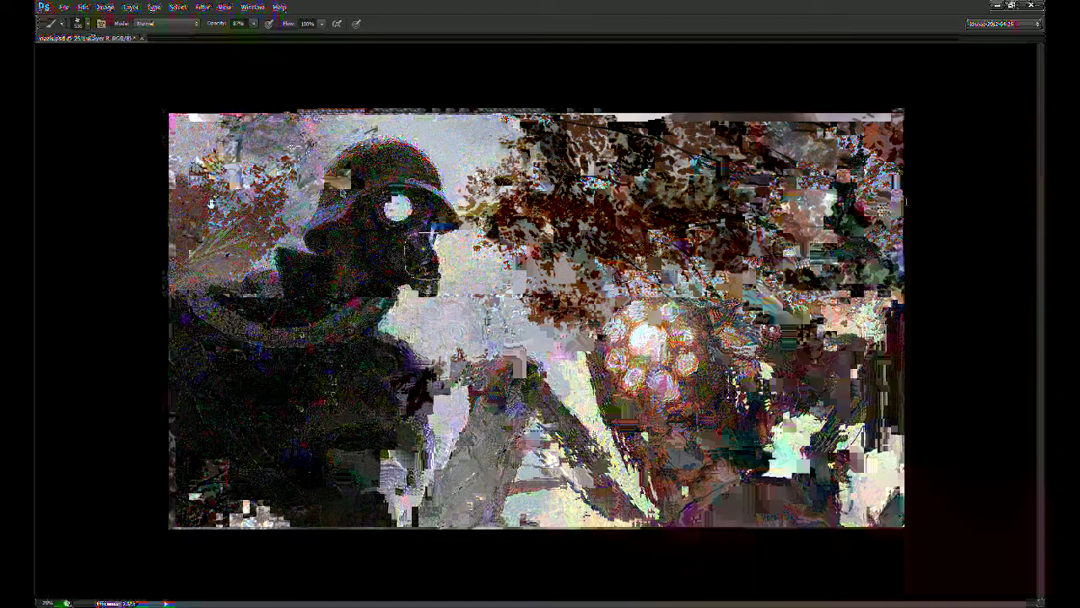
pyautogui.moveTo(497, 162); pyautogui.dragTo(518, 175)
pyautogui.click(485, 249)
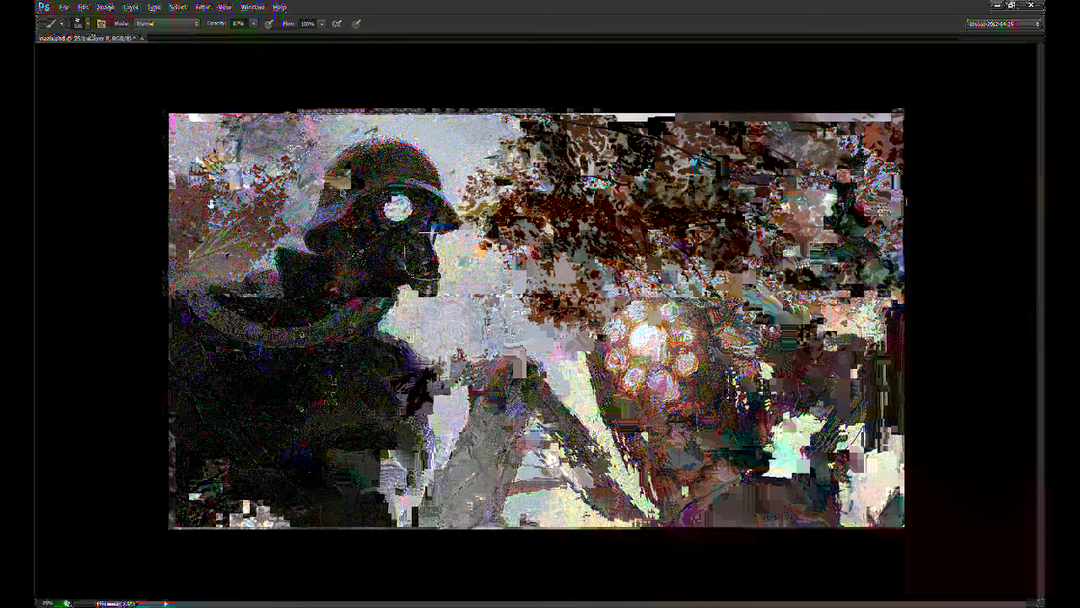
pyautogui.moveTo(391, 256); pyautogui.dragTo(287, 261)
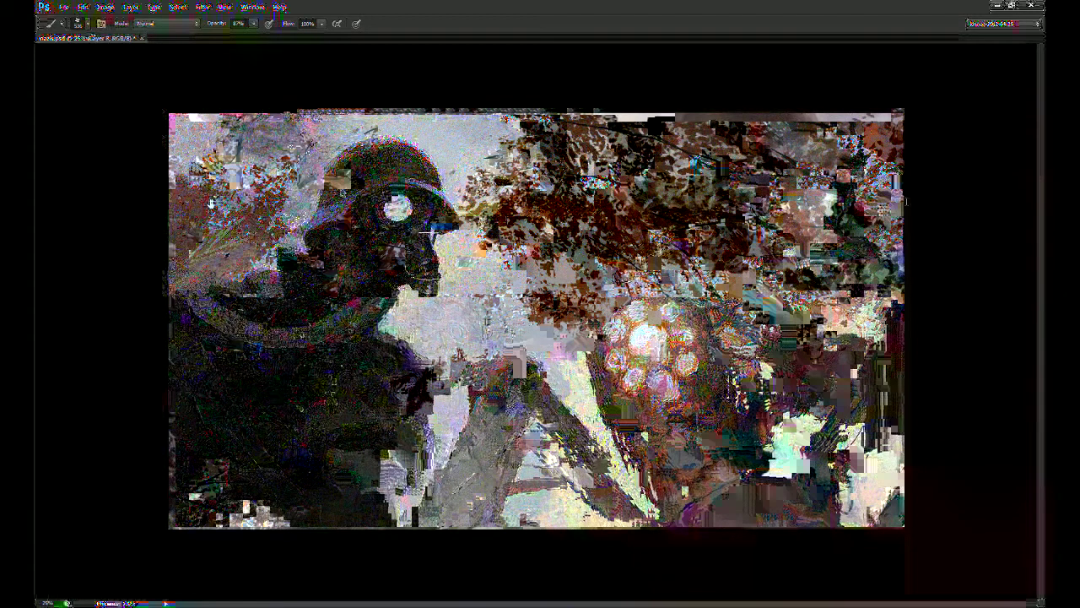
pyautogui.moveTo(453, 135)
pyautogui.mouseDown()
pyautogui.moveTo(380, 125)
pyautogui.moveTo(456, 142)
pyautogui.mouseUp()
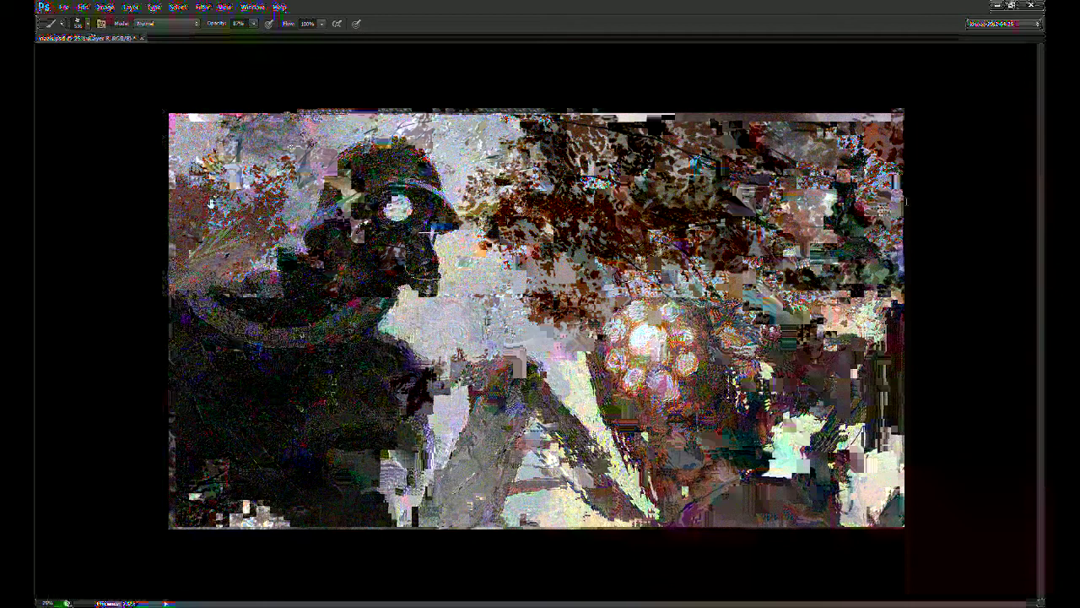
# Step: Brush short strokes along the machine's raised leg below the large tree trunk at 80% opacity
pyautogui.press('8')
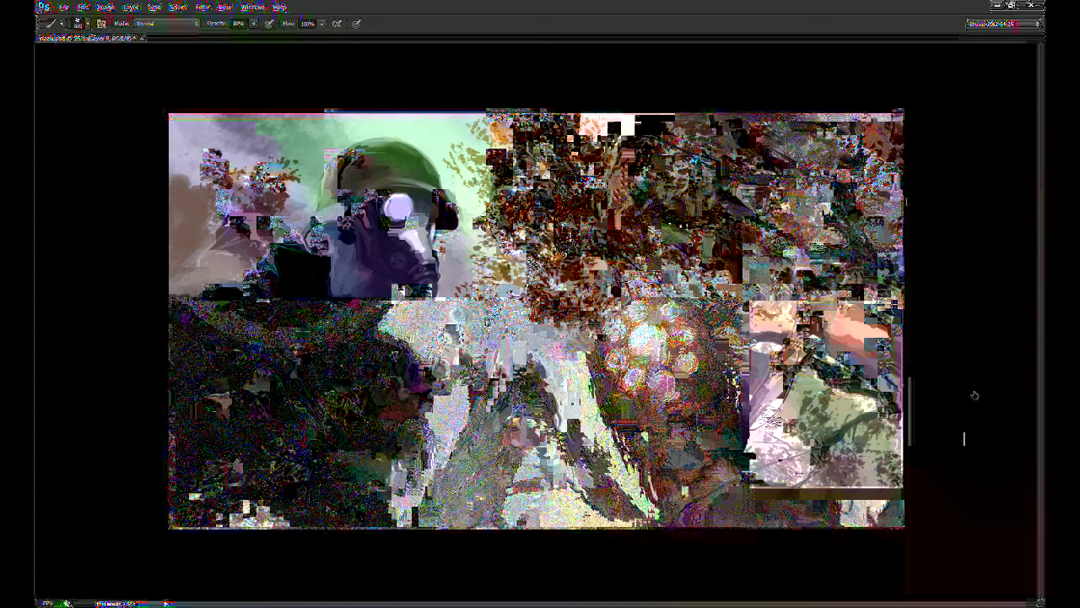
pyautogui.hotkey('ctrl', '+')
pyautogui.hotkey('ctrl', '+')
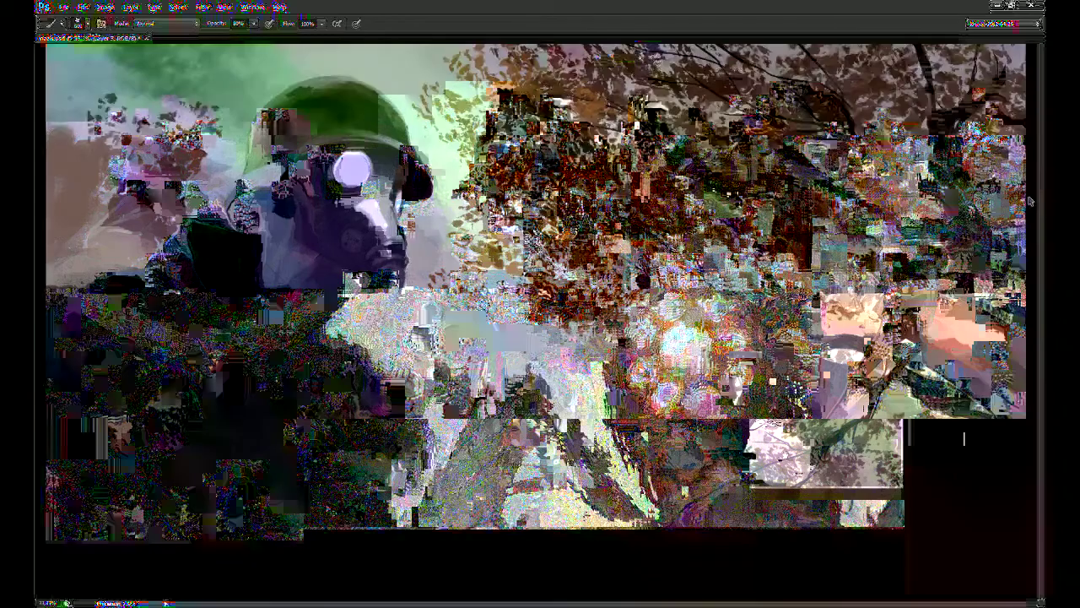
pyautogui.moveTo(1031, 201); pyautogui.dragTo(605, 231)
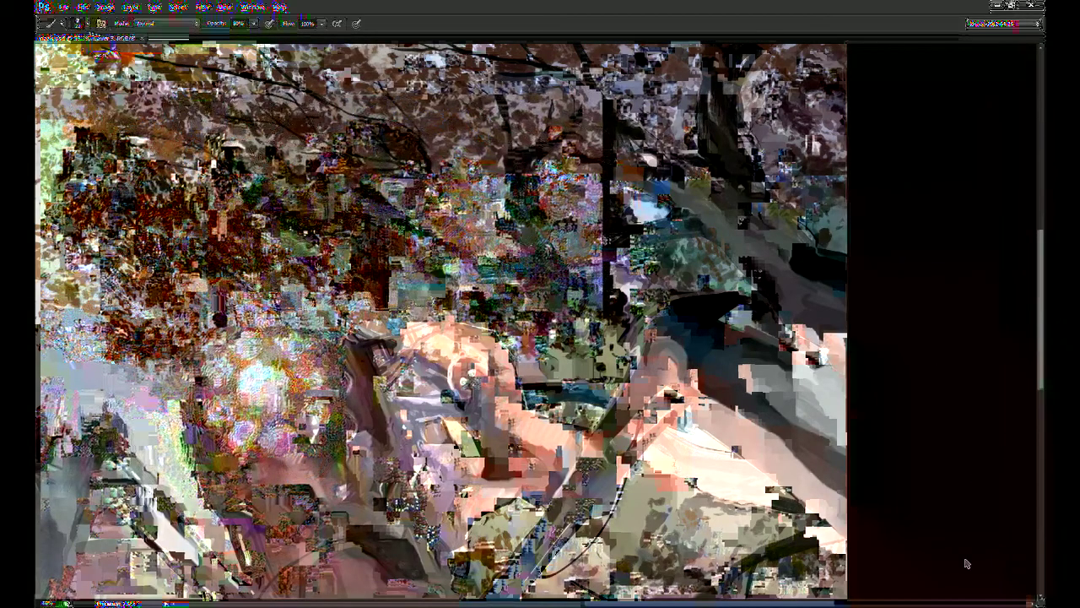
pyautogui.moveTo(711, 135); pyautogui.dragTo(620, 246)
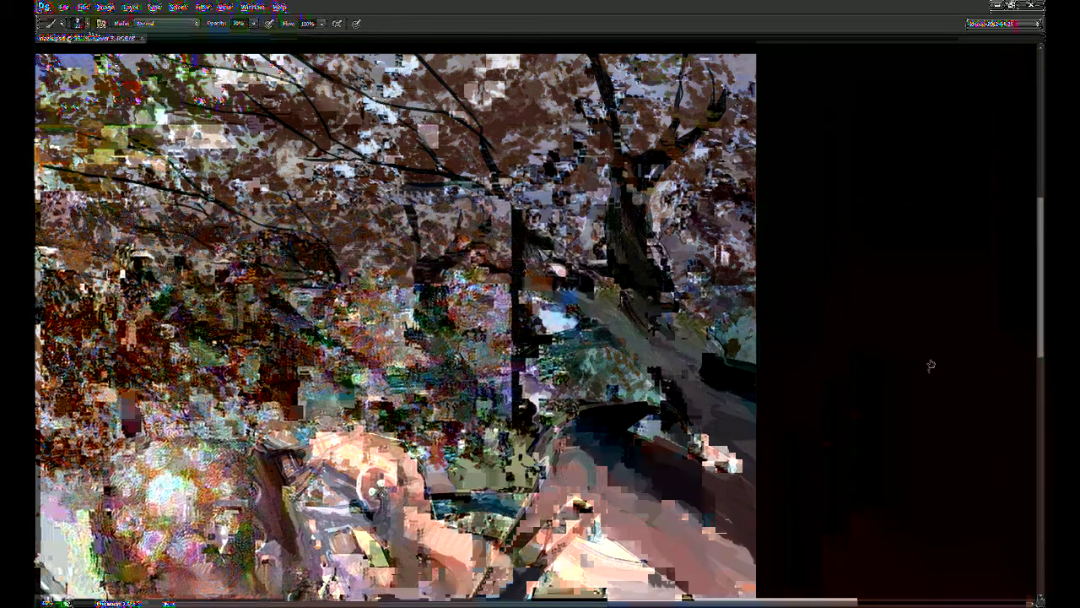
pyautogui.moveTo(808, 427); pyautogui.dragTo(811, 408)
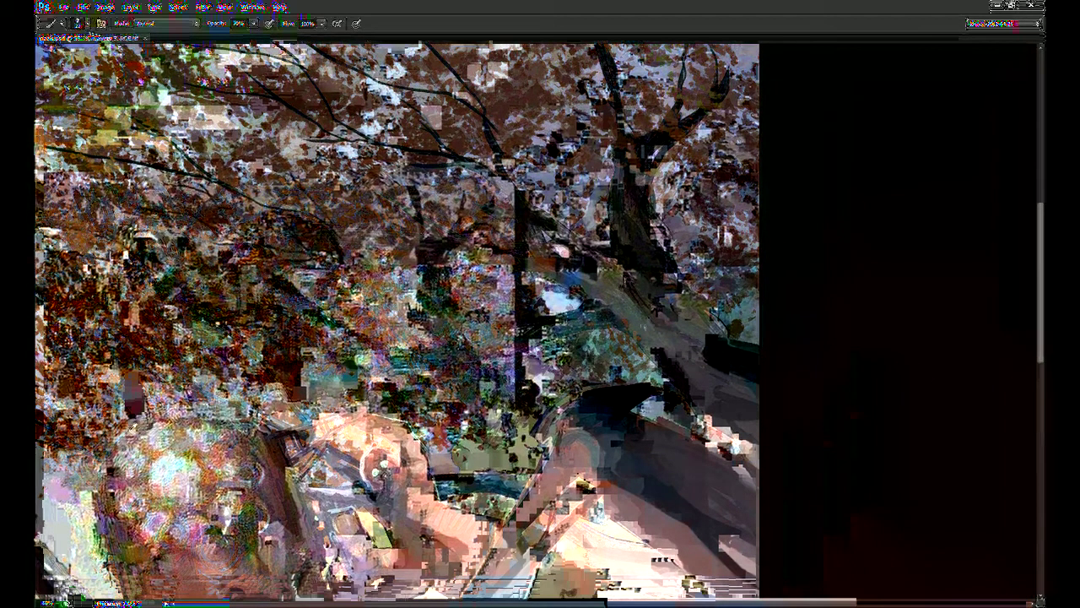
pyautogui.press('8')
pyautogui.moveTo(658, 351); pyautogui.dragTo(697, 403)
pyautogui.press('7')
pyautogui.press('8')
pyautogui.moveTo(659, 344); pyautogui.dragTo(681, 383)
pyautogui.moveTo(635, 328); pyautogui.dragTo(650, 336)
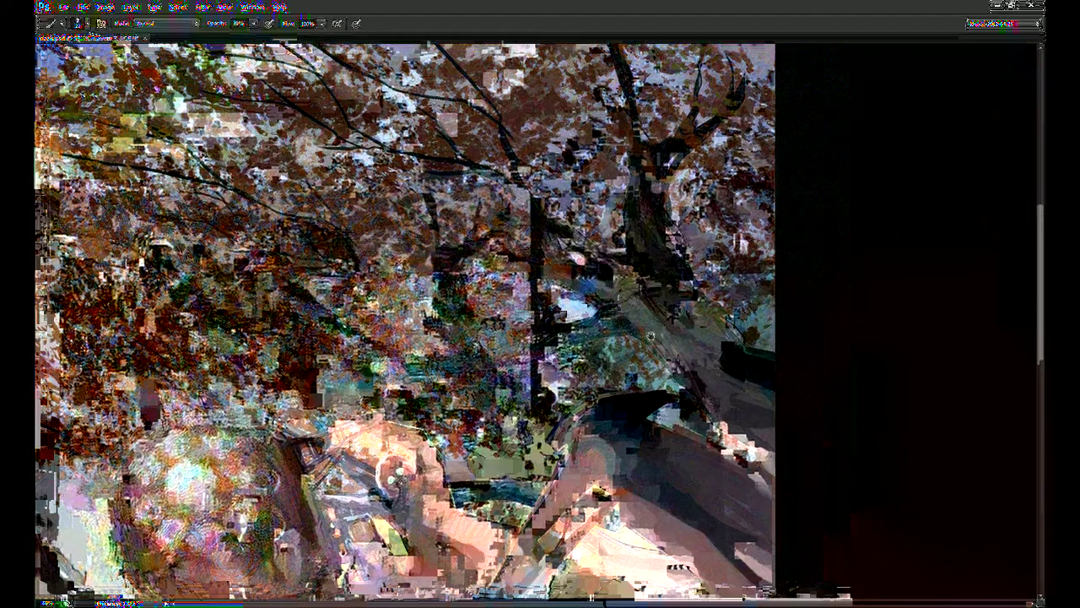
pyautogui.moveTo(651, 336); pyautogui.dragTo(676, 353)
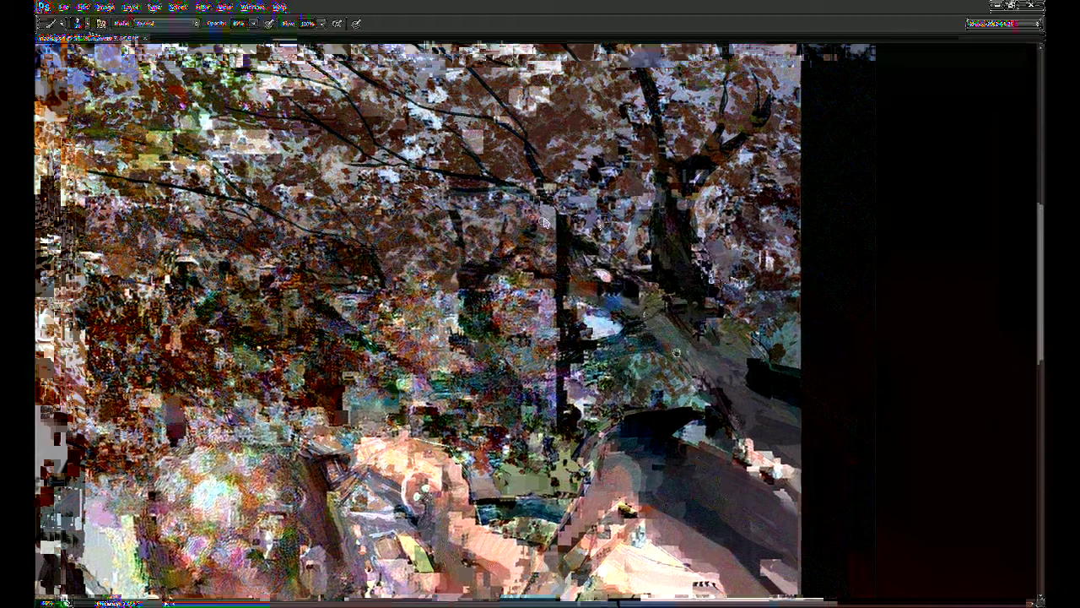
# Step: Paint a thin dark trunk with its first upward branches above the machine's glowing eyes at 80% opacity
pyautogui.moveTo(496, 219); pyautogui.dragTo(545, 267)
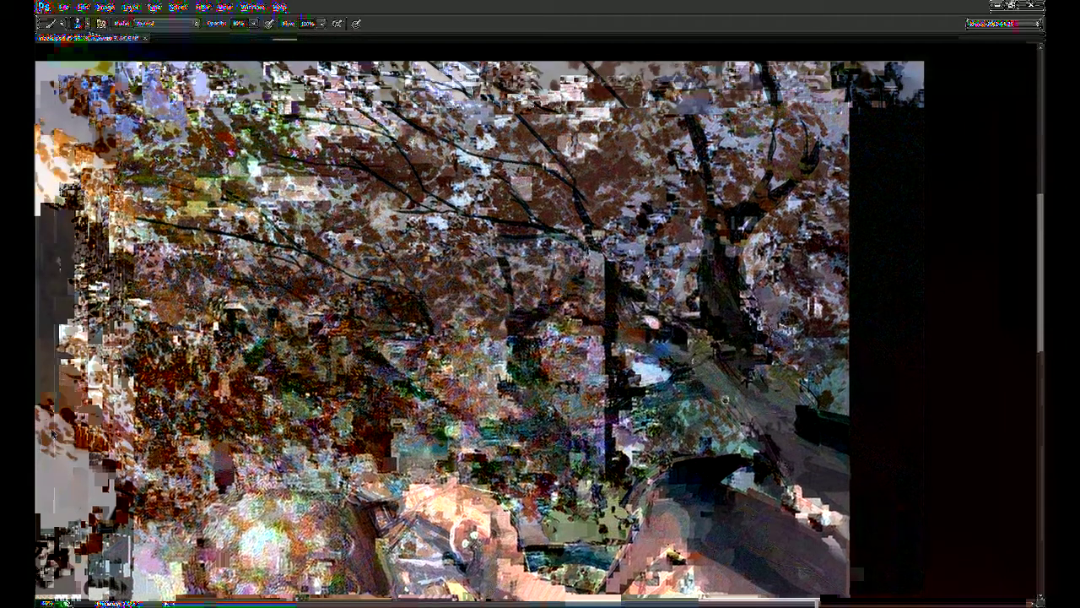
pyautogui.press('8')
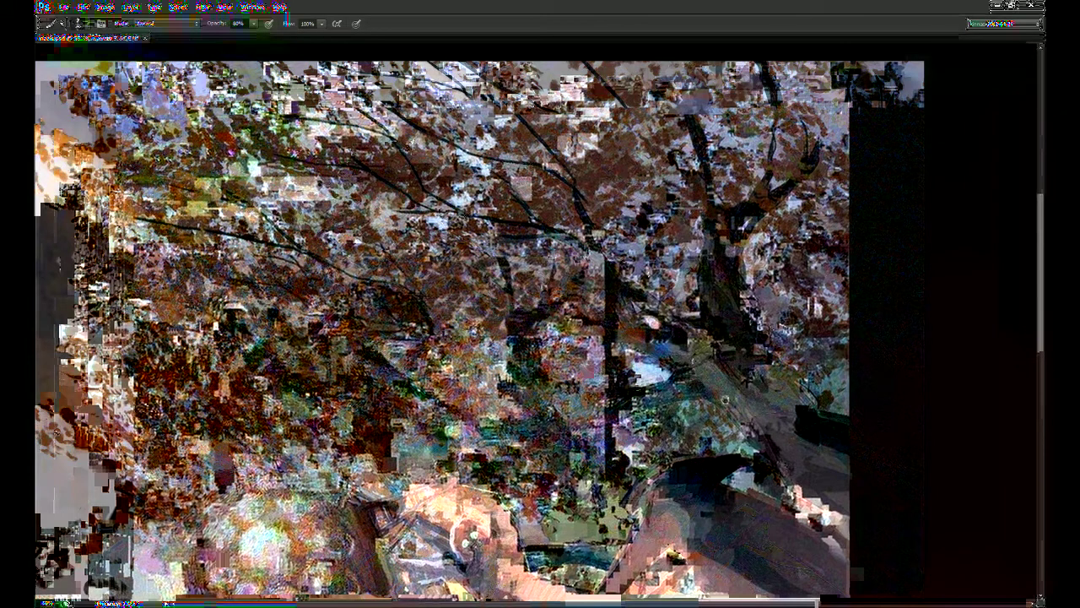
pyautogui.moveTo(528, 256); pyautogui.dragTo(462, 299)
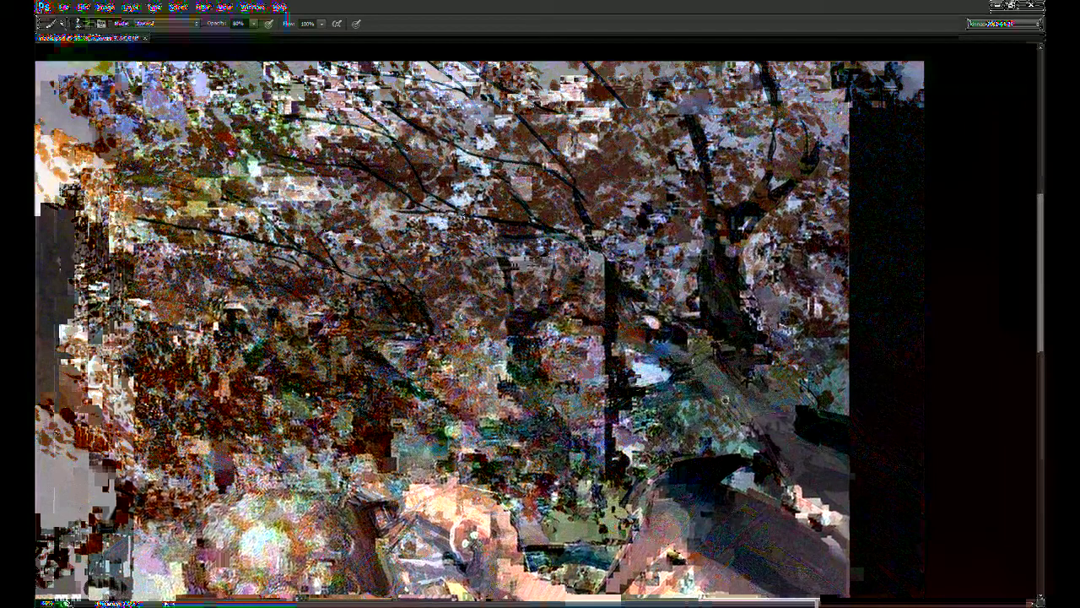
pyautogui.press('2')
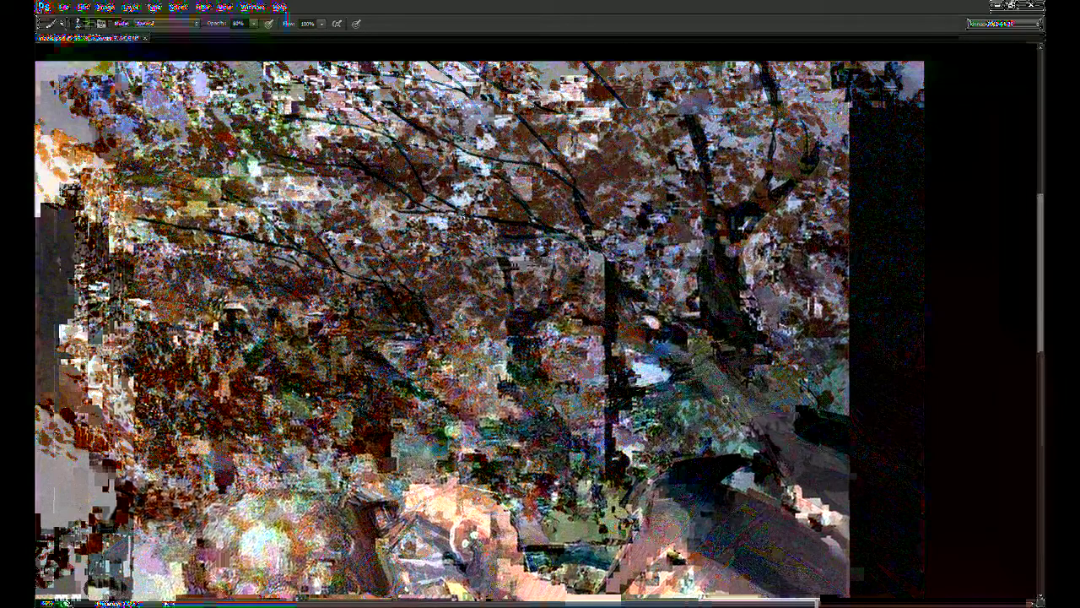
pyautogui.moveTo(233, 408); pyautogui.dragTo(245, 291)
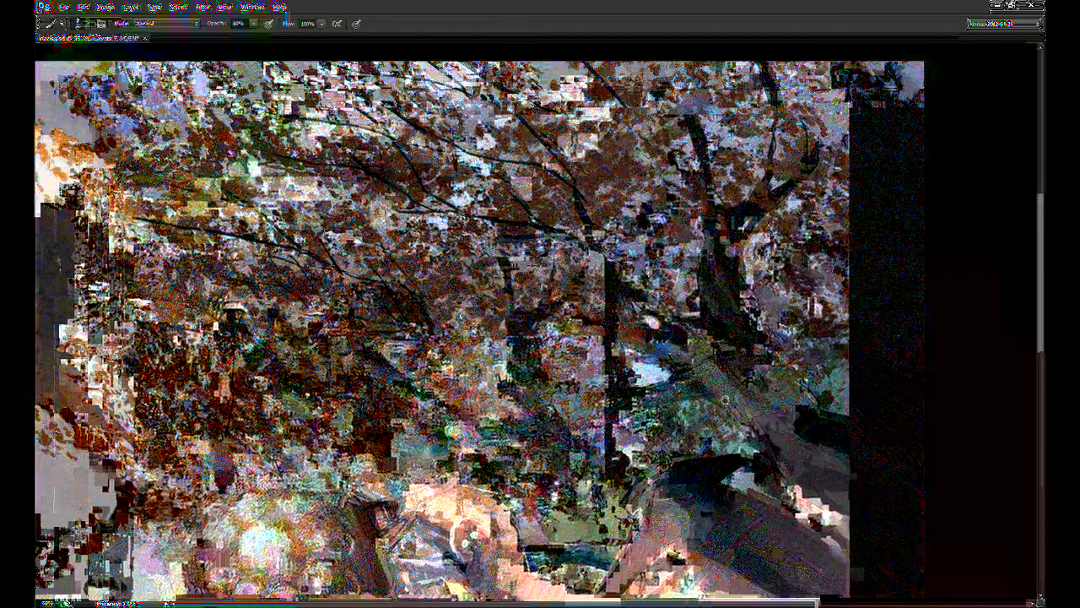
pyautogui.moveTo(245, 333); pyautogui.dragTo(303, 257)
pyautogui.moveTo(243, 309); pyautogui.dragTo(235, 222)
pyautogui.moveTo(239, 269); pyautogui.dragTo(259, 214)
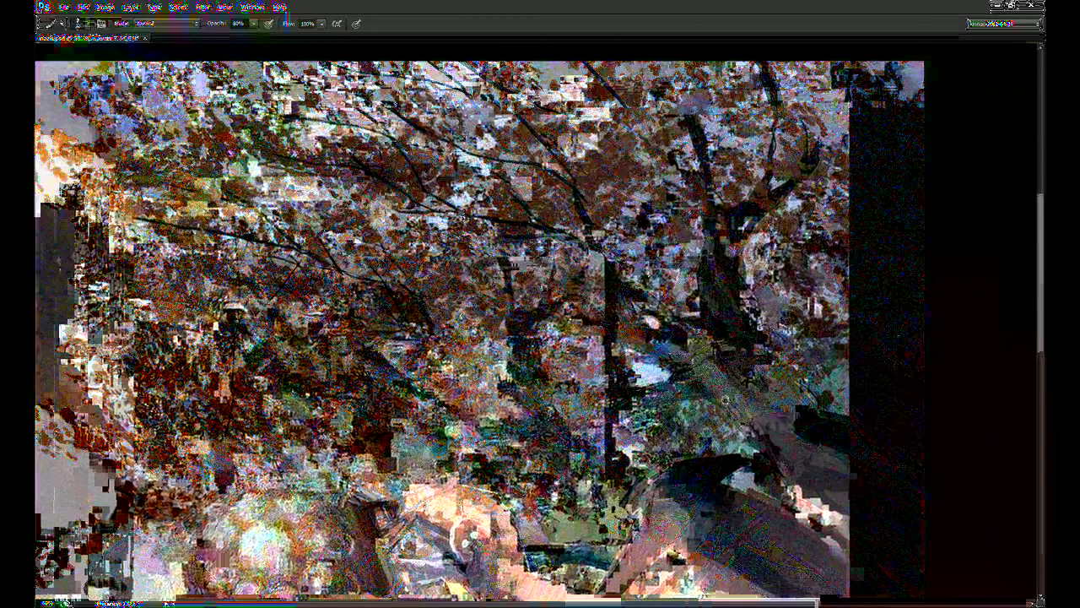
# Step: Add side branches to the bare tree above the machine's eyes and extend its trunk downward
pyautogui.moveTo(229, 405)
pyautogui.mouseDown()
pyautogui.moveTo(177, 292)
pyautogui.moveTo(200, 251)
pyautogui.mouseUp()
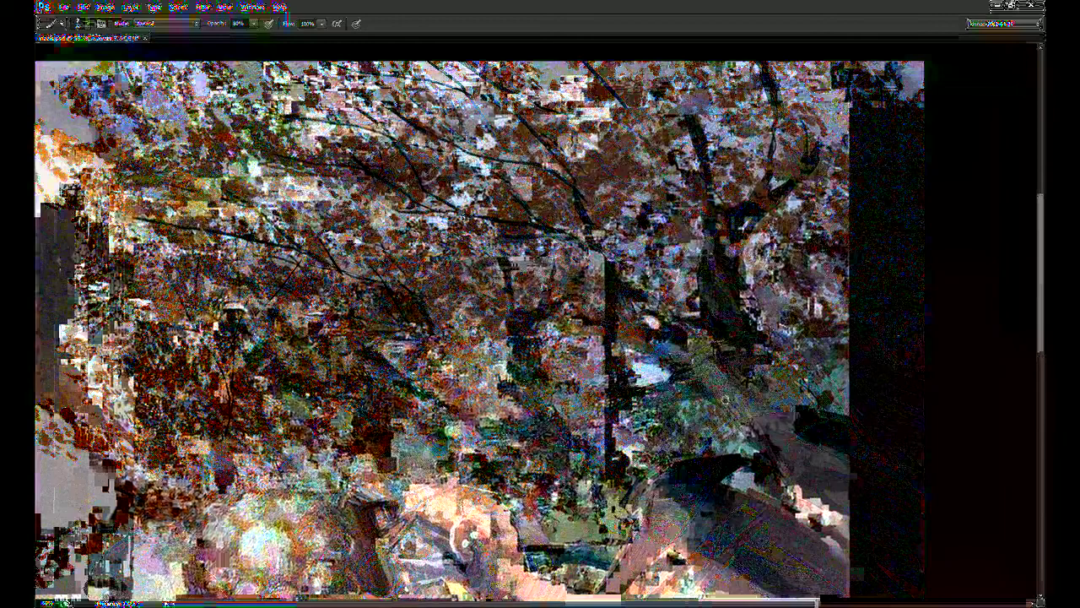
pyautogui.moveTo(307, 298); pyautogui.dragTo(342, 281)
pyautogui.moveTo(273, 302); pyautogui.dragTo(353, 238)
pyautogui.moveTo(292, 267); pyautogui.dragTo(326, 209)
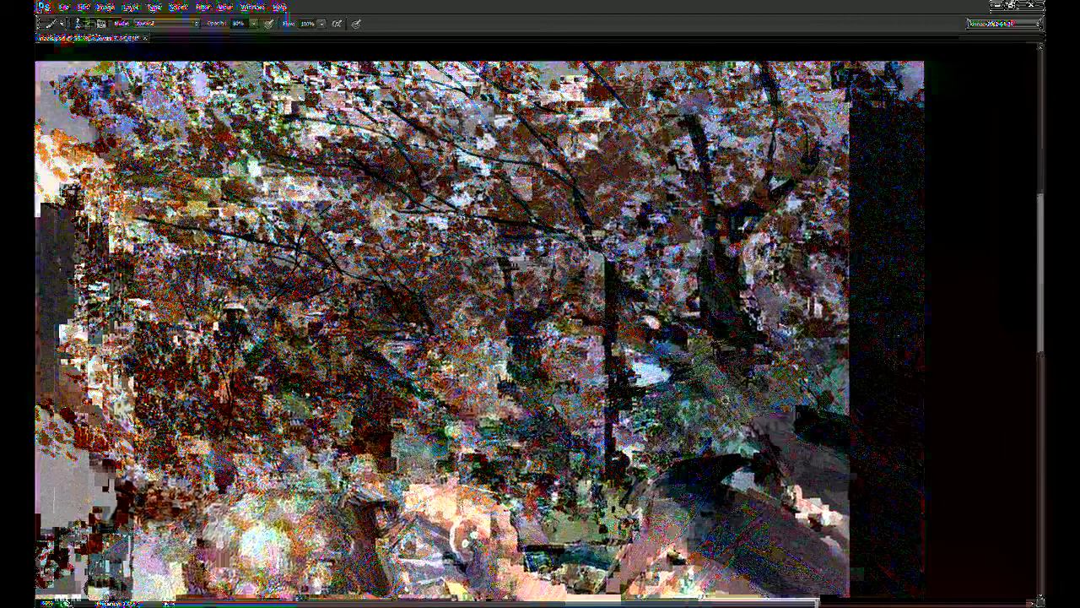
pyautogui.moveTo(256, 316)
pyautogui.mouseDown()
pyautogui.moveTo(235, 372)
pyautogui.moveTo(351, 289)
pyautogui.mouseUp()
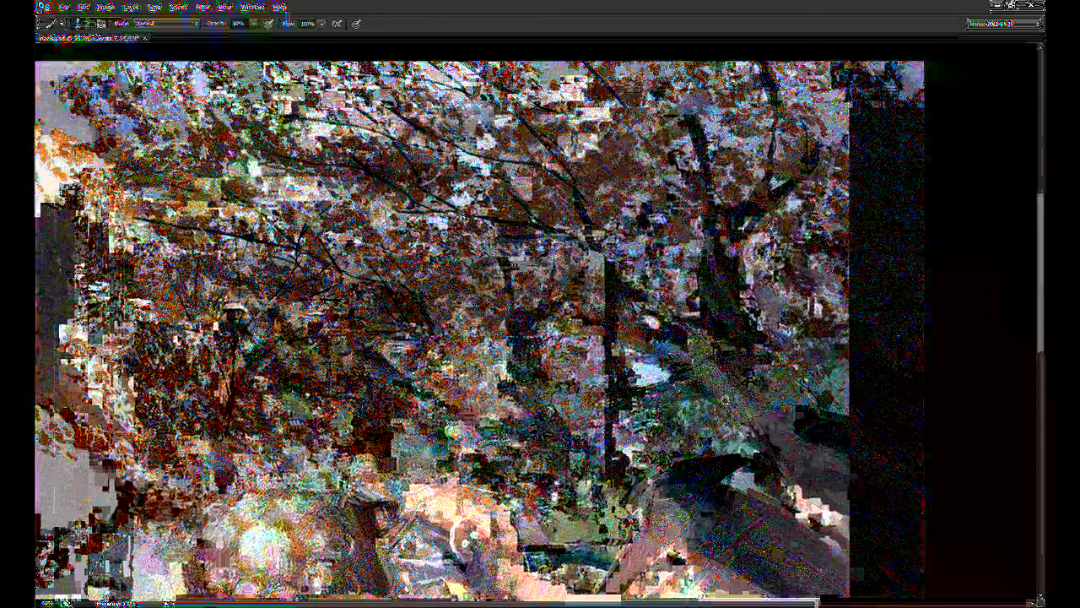
pyautogui.moveTo(225, 427); pyautogui.dragTo(217, 472)
pyautogui.moveTo(229, 405); pyautogui.dragTo(213, 348)
pyautogui.moveTo(229, 405); pyautogui.dragTo(153, 345)
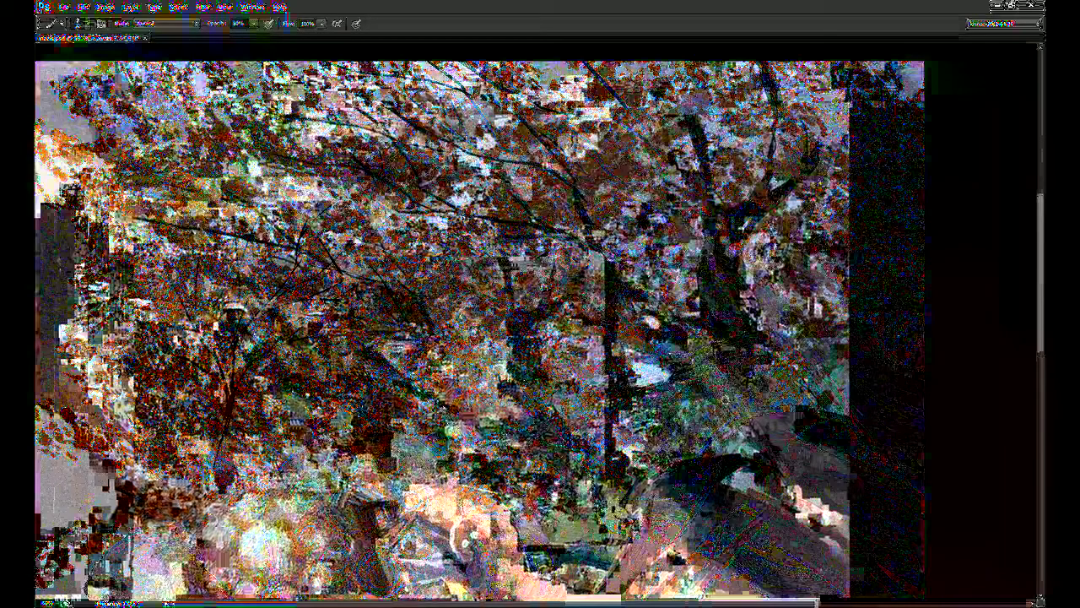
pyautogui.press('e')
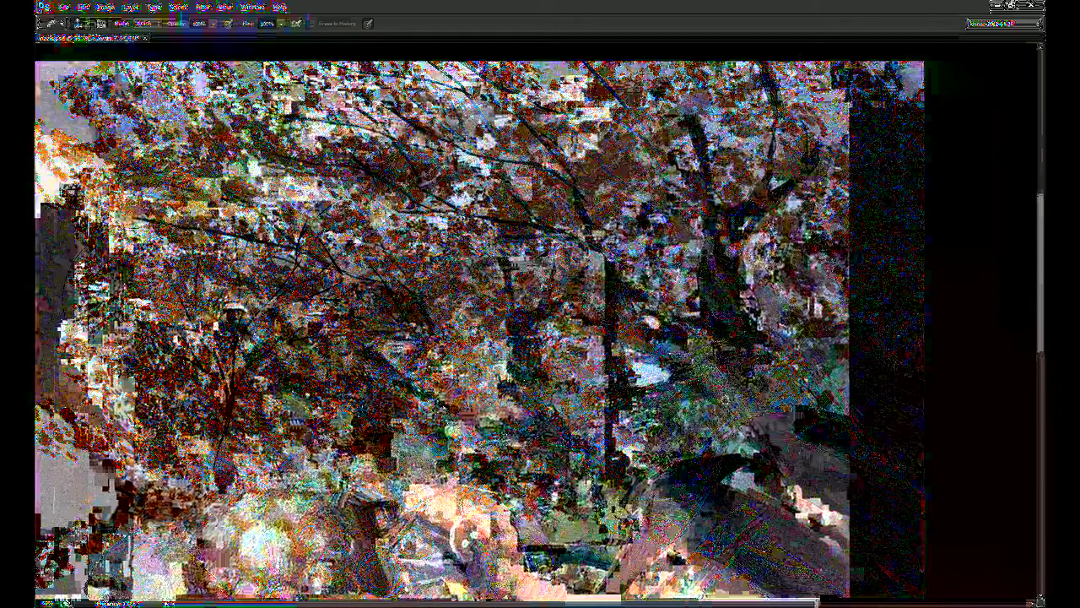
pyautogui.press('b')
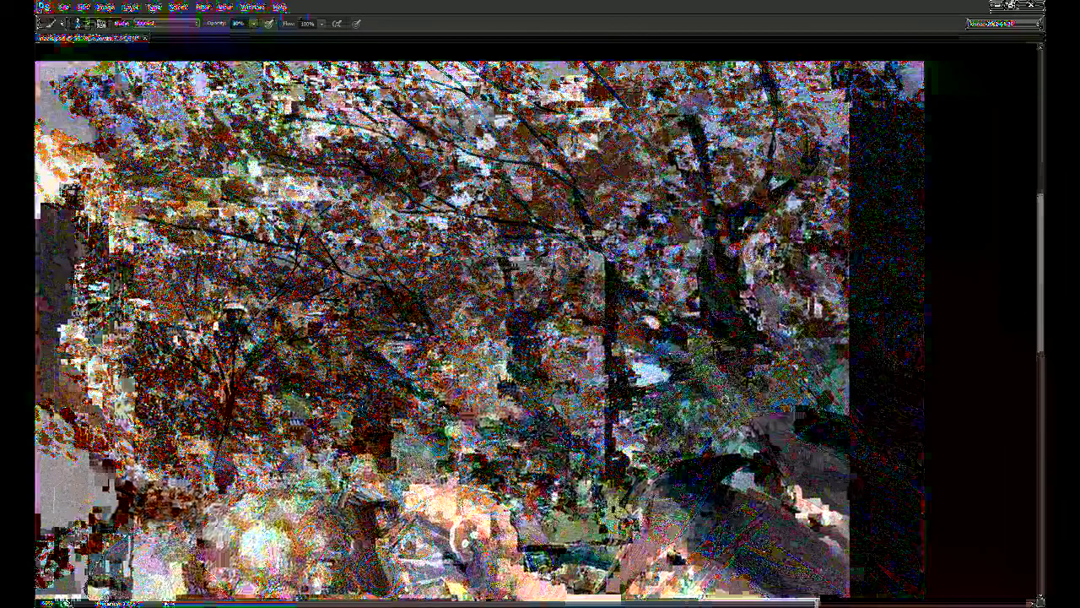
pyautogui.moveTo(226, 330); pyautogui.dragTo(218, 286)
# Step: Lasso the painted branches and scale a copy of them down to fill out the bare tree's crown
pyautogui.press('l')
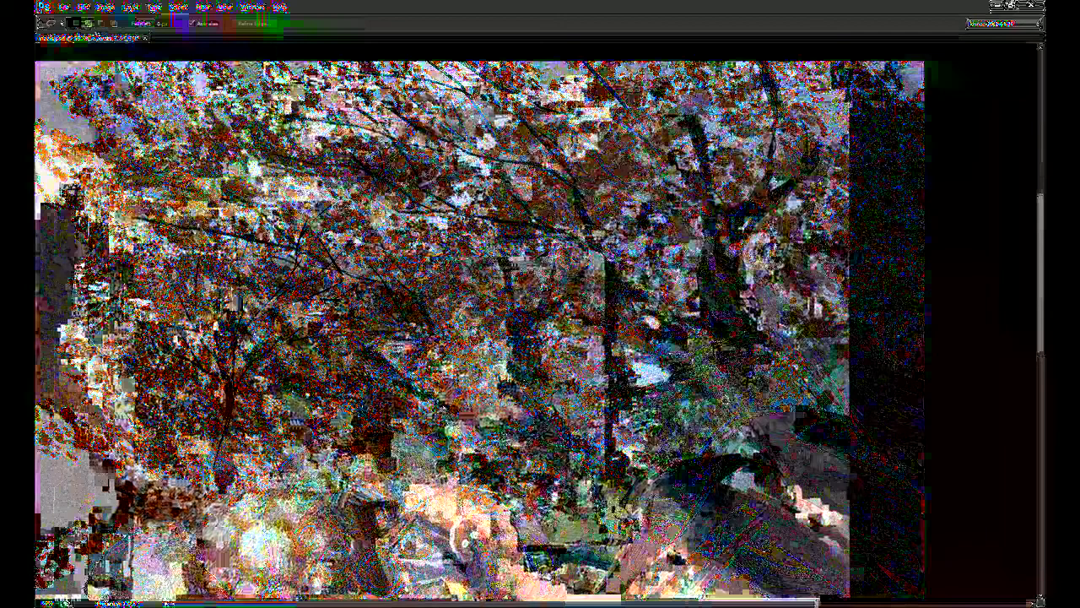
pyautogui.moveTo(240, 371)
pyautogui.mouseDown()
pyautogui.moveTo(343, 435)
pyautogui.moveTo(371, 207)
pyautogui.moveTo(240, 363)
pyautogui.mouseUp()
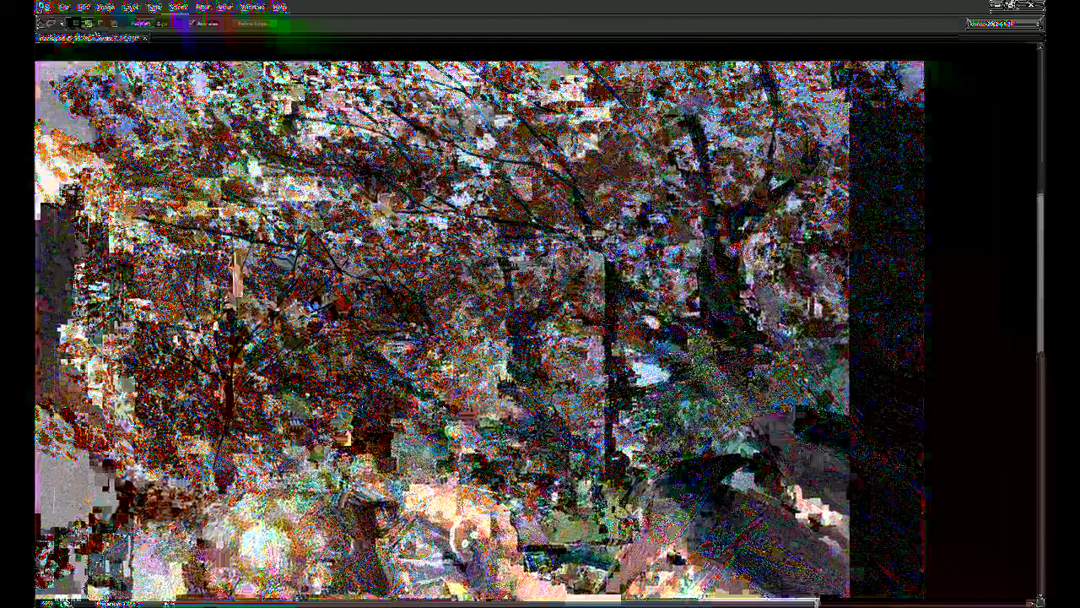
pyautogui.click(934, 361)
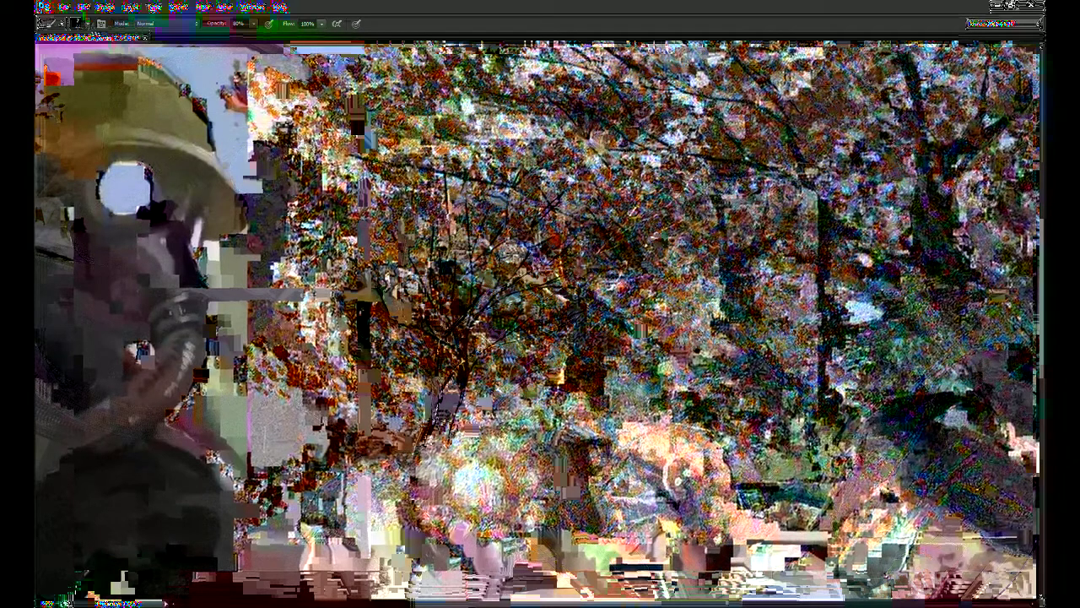
pyautogui.press('v')
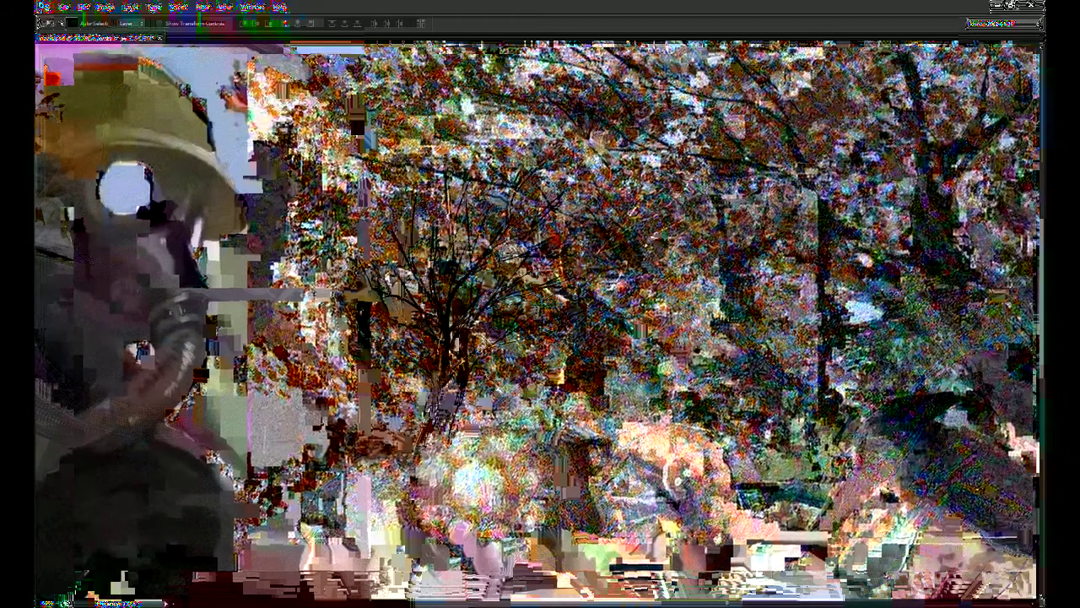
pyautogui.hotkey('ctrl', 't')
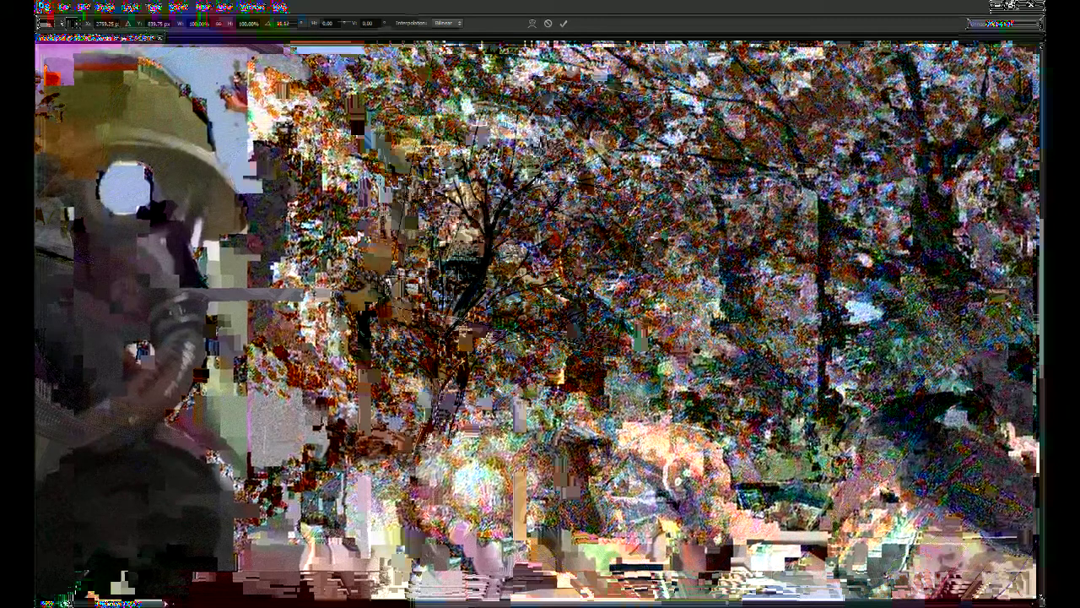
pyautogui.moveTo(661, 101); pyautogui.dragTo(545, 145)
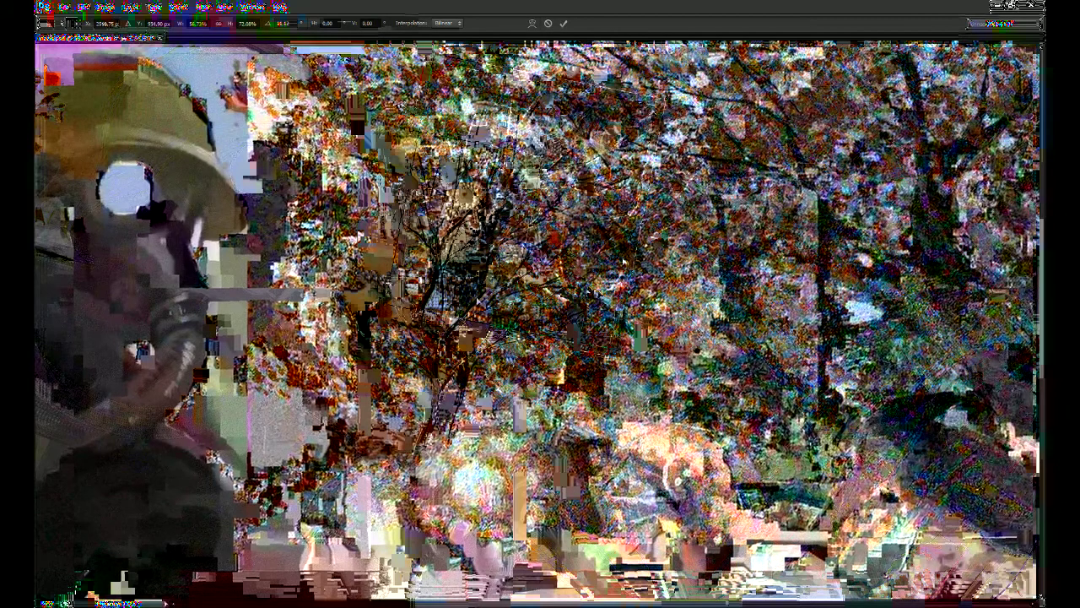
pyautogui.moveTo(482, 241); pyautogui.dragTo(483, 263)
pyautogui.press('Return')
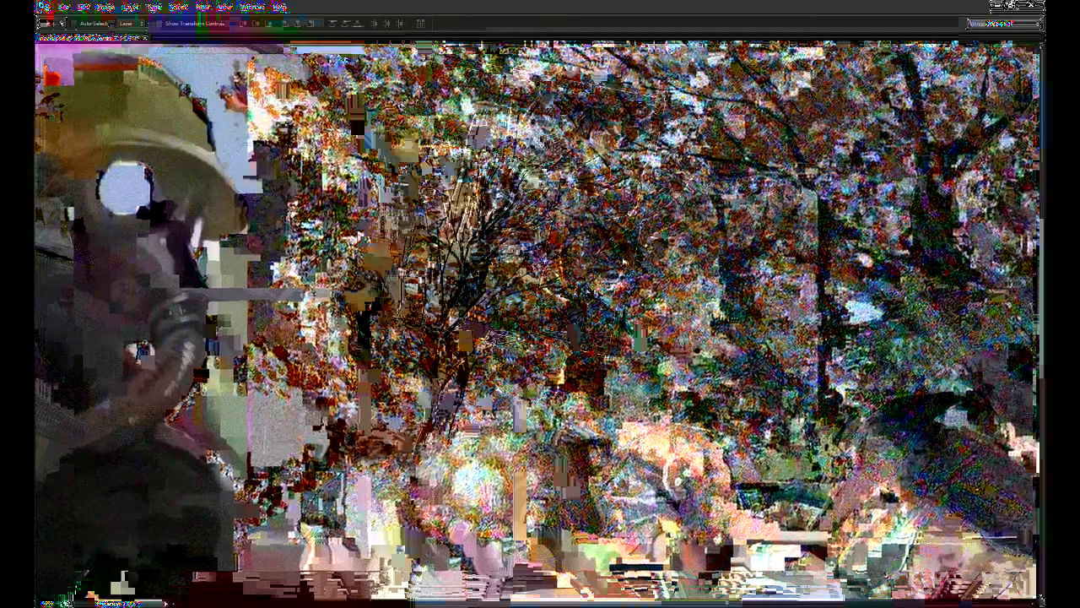
# Step: Transform another copy of the branches and move it onto the soldier-facing side of the bare tree
pyautogui.hotkey('ctrl', 't')
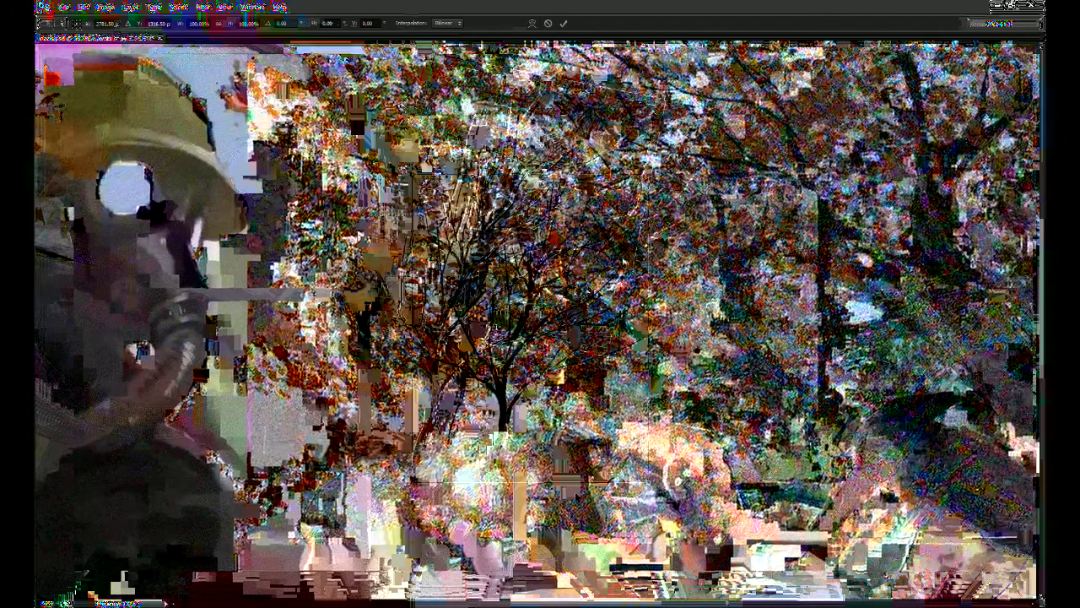
pyautogui.press('Return')
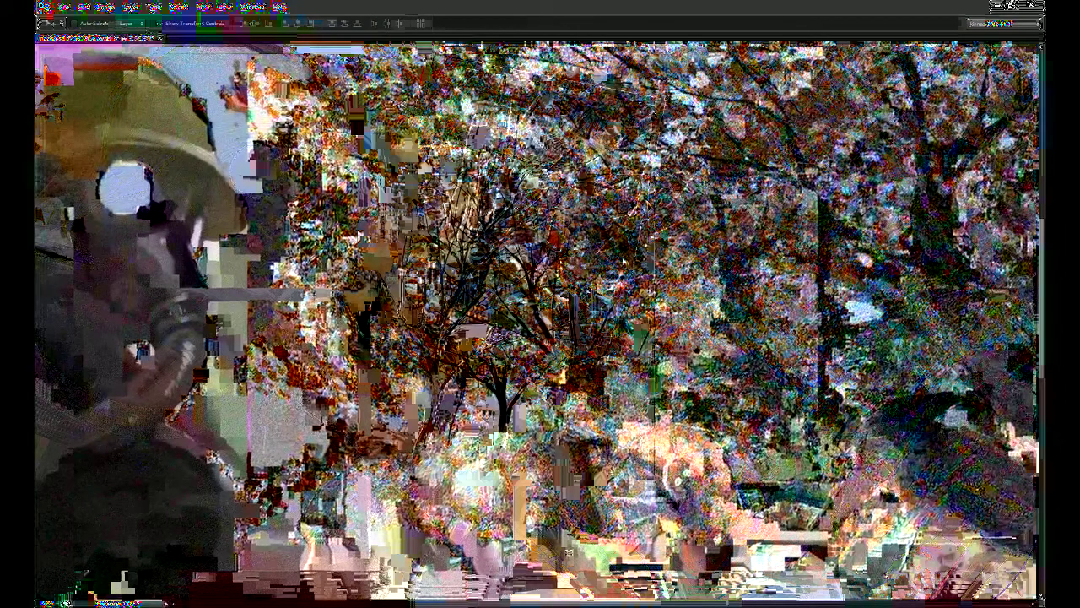
pyautogui.moveTo(574, 362)
pyautogui.mouseDown()
pyautogui.moveTo(485, 371)
pyautogui.moveTo(370, 316)
pyautogui.moveTo(422, 334)
pyautogui.moveTo(424, 323)
pyautogui.mouseUp()
# Step: Clean up the assembled tree with a smaller eraser and a larger brush, and merge its layer down
pyautogui.press('e')
pyautogui.press('[')
pyautogui.press('[')
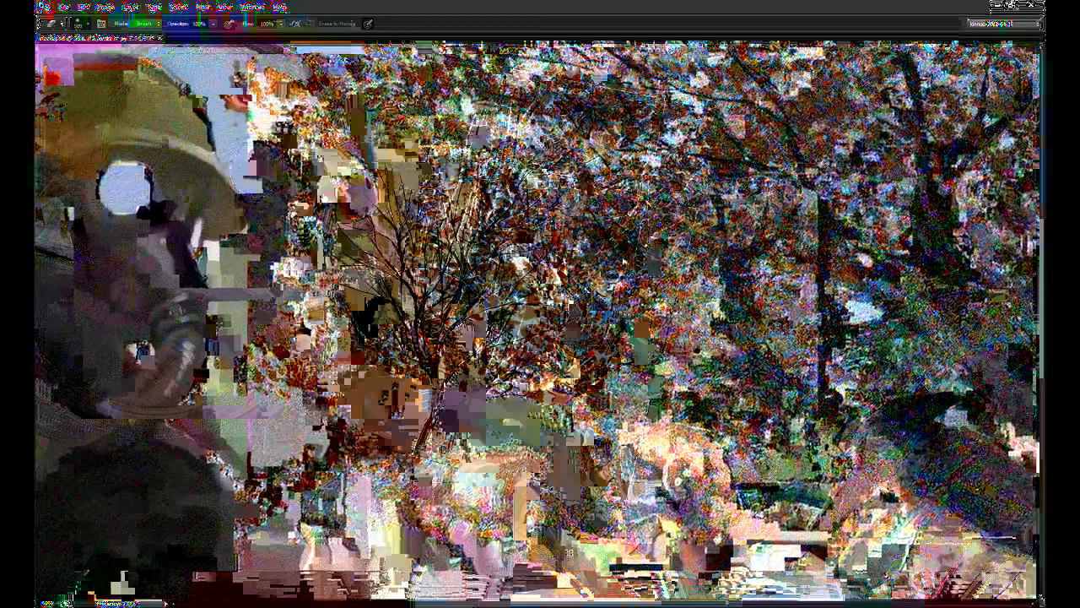
pyautogui.press('[')
pyautogui.press('[')
pyautogui.press('[')
pyautogui.press('[')
pyautogui.press('[')
pyautogui.press('[')
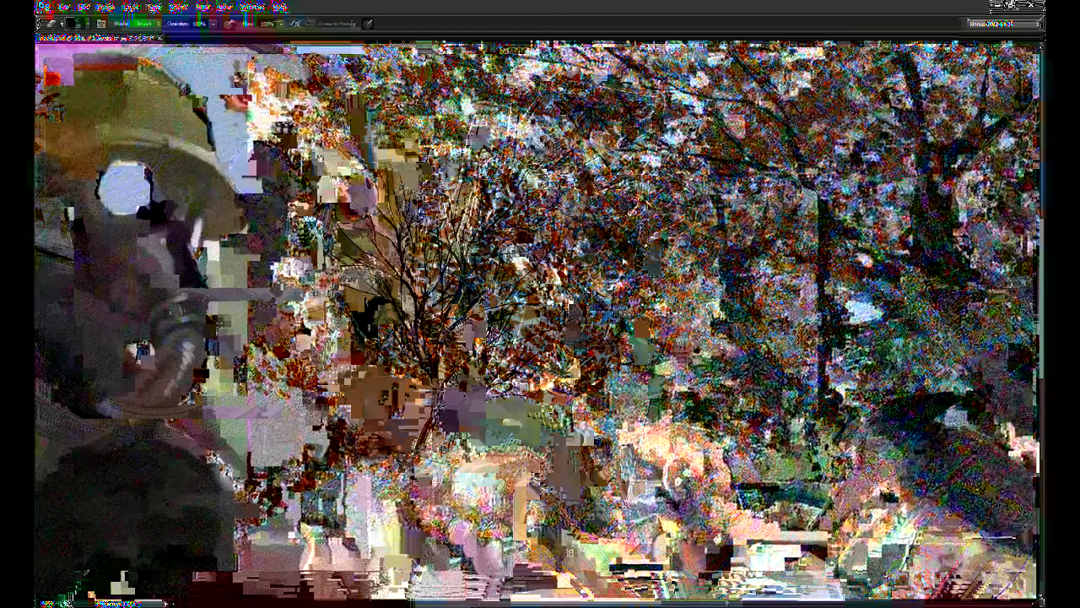
pyautogui.press('b')
pyautogui.press(']')
pyautogui.press(']')
pyautogui.press(']')
pyautogui.press(']')
pyautogui.press(']')
pyautogui.press(']')
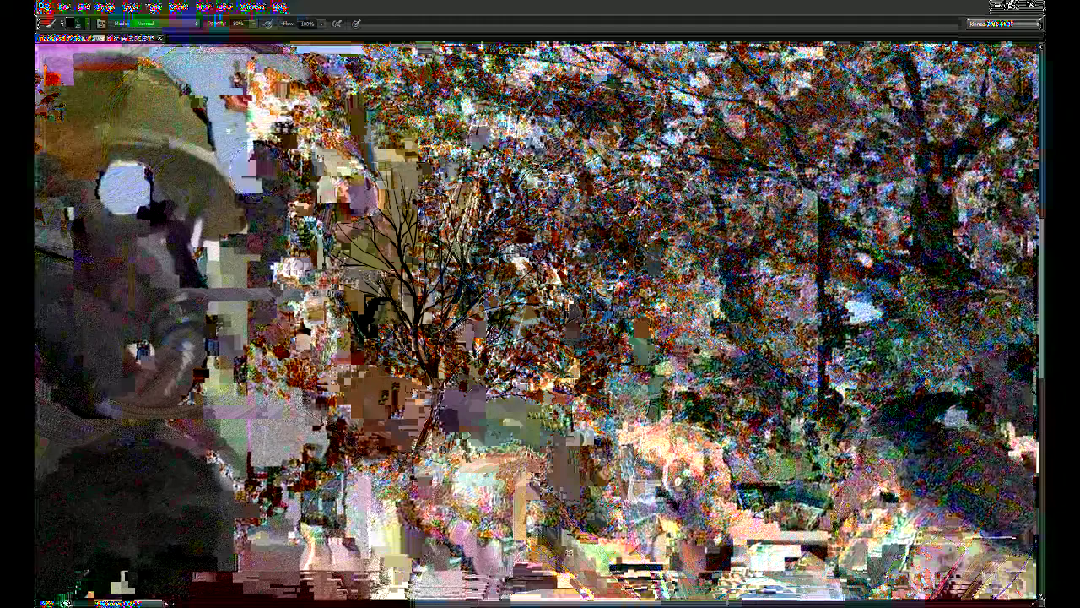
pyautogui.hotkey('ctrl', 'e')
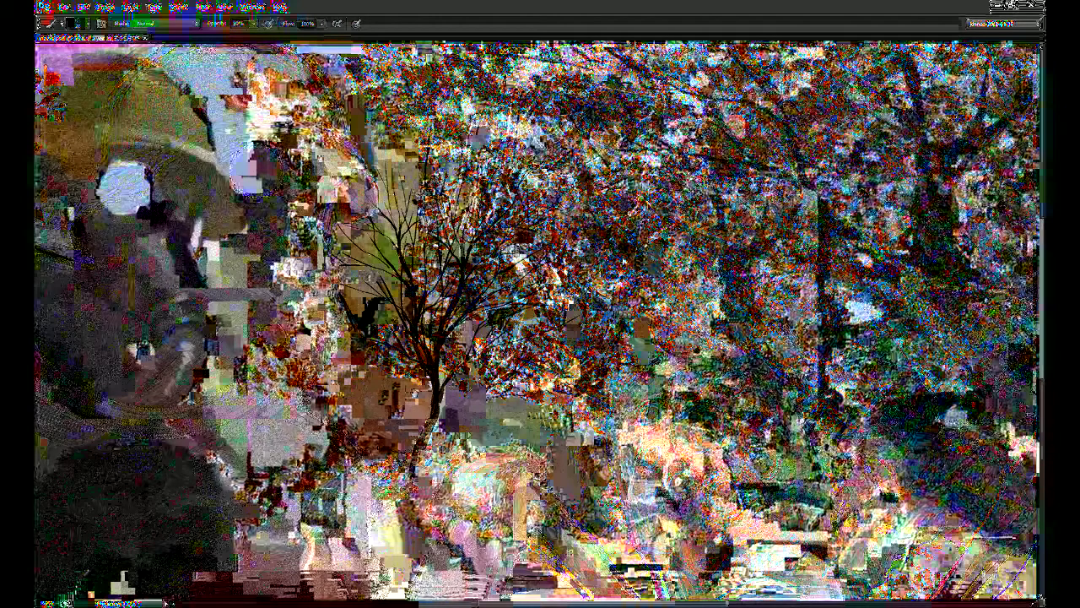
# Step: Move and rotate the bare tree so its branches hang in the canopy above the machine's eyes
pyautogui.hotkey('ctrl', '-')
pyautogui.hotkey('ctrl', '-')
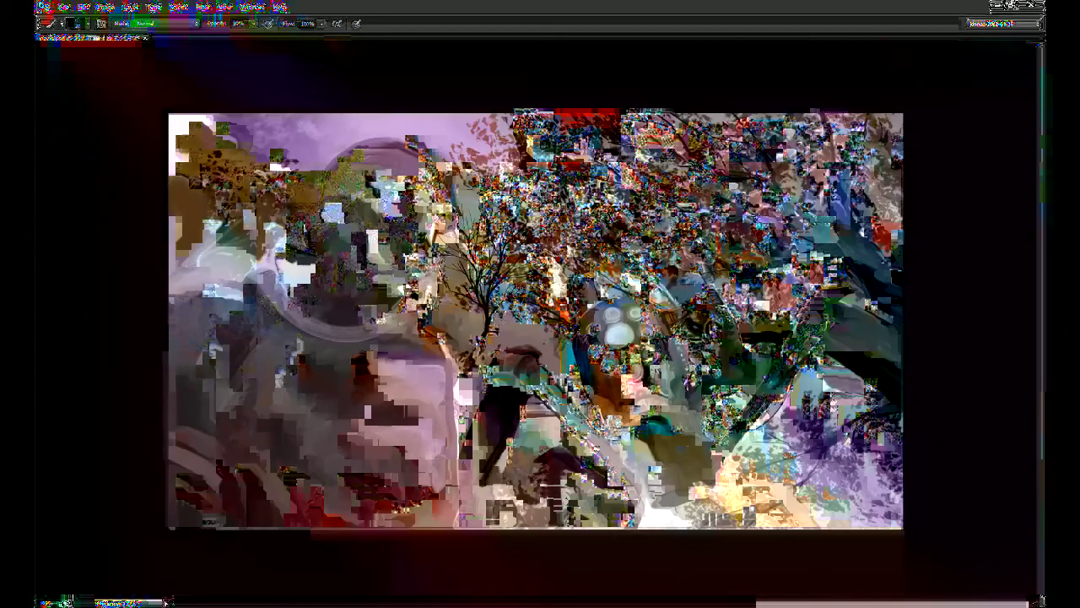
pyautogui.moveTo(59, 142); pyautogui.dragTo(97, 156)
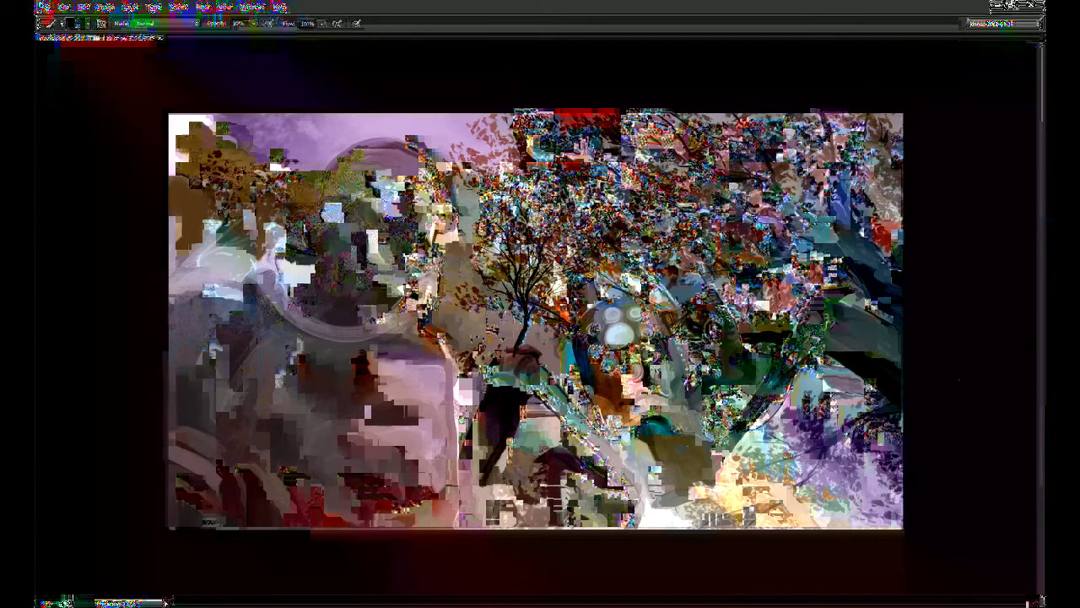
pyautogui.hotkey('ctrl', 't')
pyautogui.moveTo(540, 278); pyautogui.dragTo(681, 152)
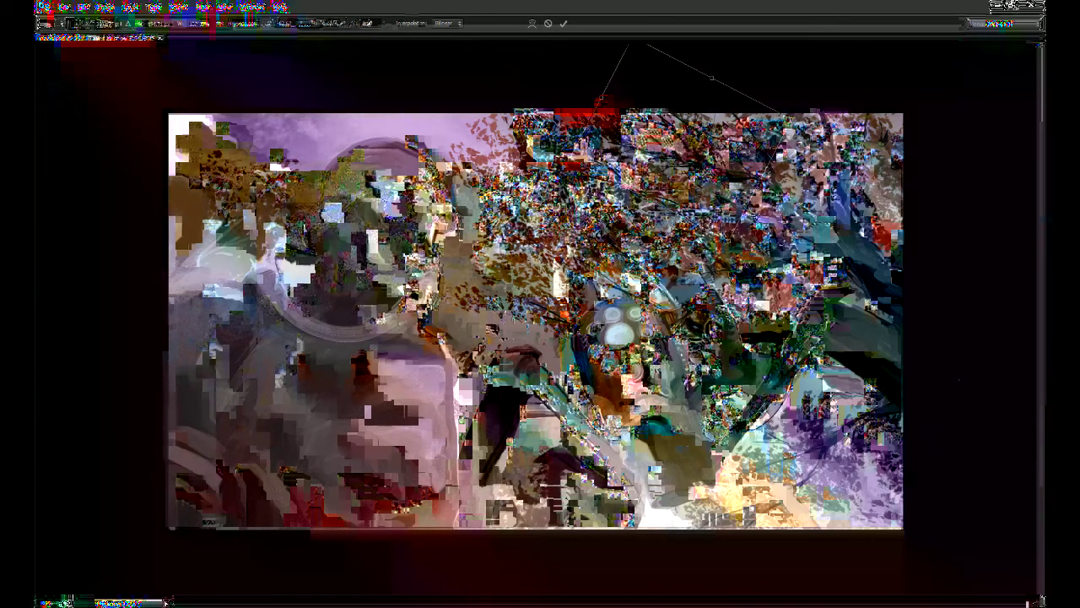
pyautogui.moveTo(784, 211); pyautogui.dragTo(794, 162)
pyautogui.press('Return')
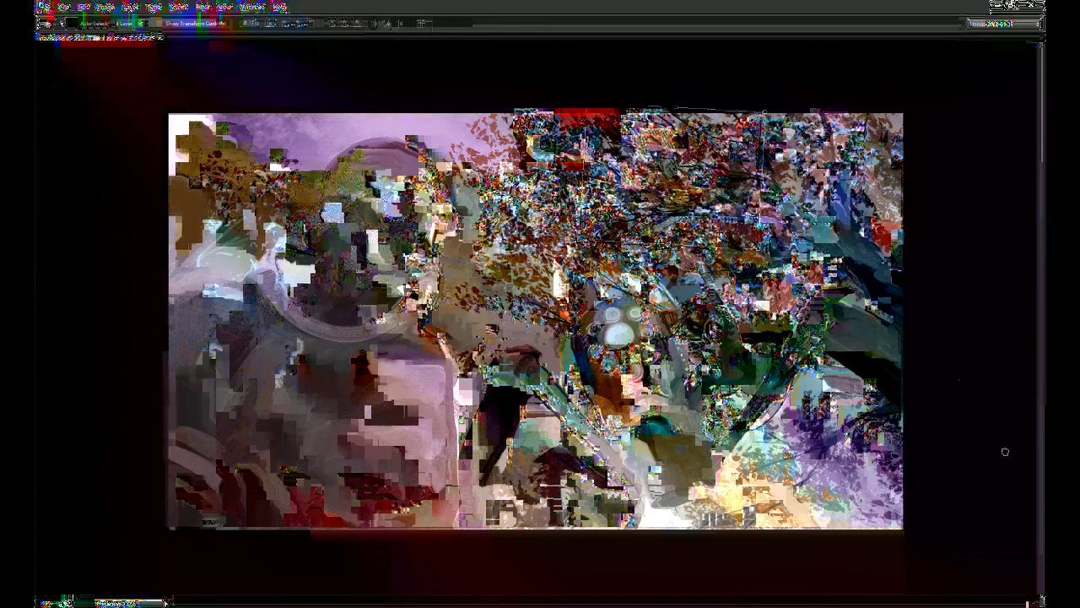
pyautogui.hotkey('ctrl', 't')
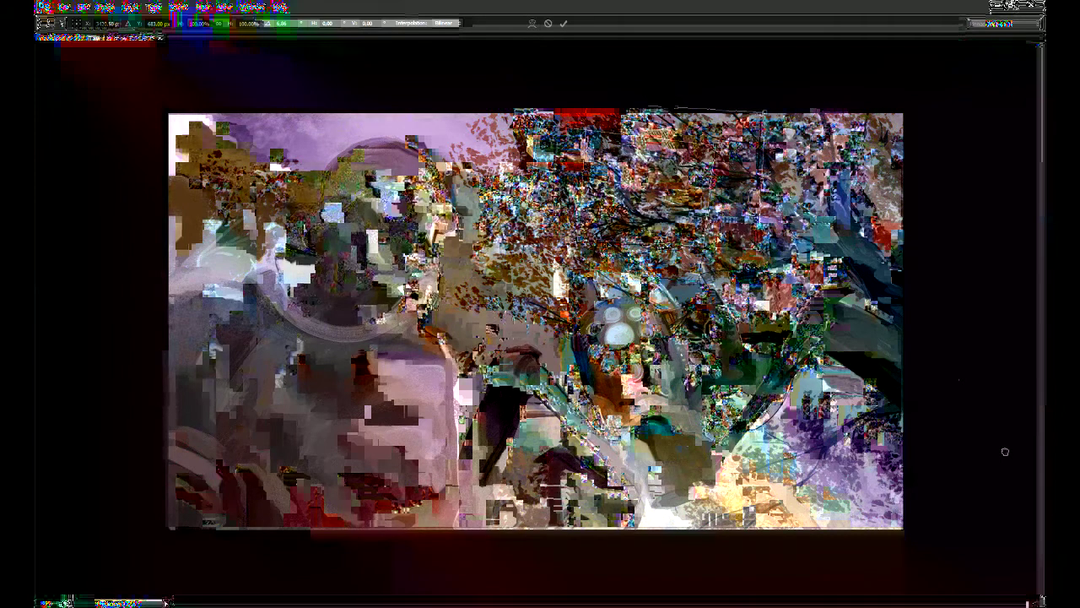
pyautogui.press('Escape')
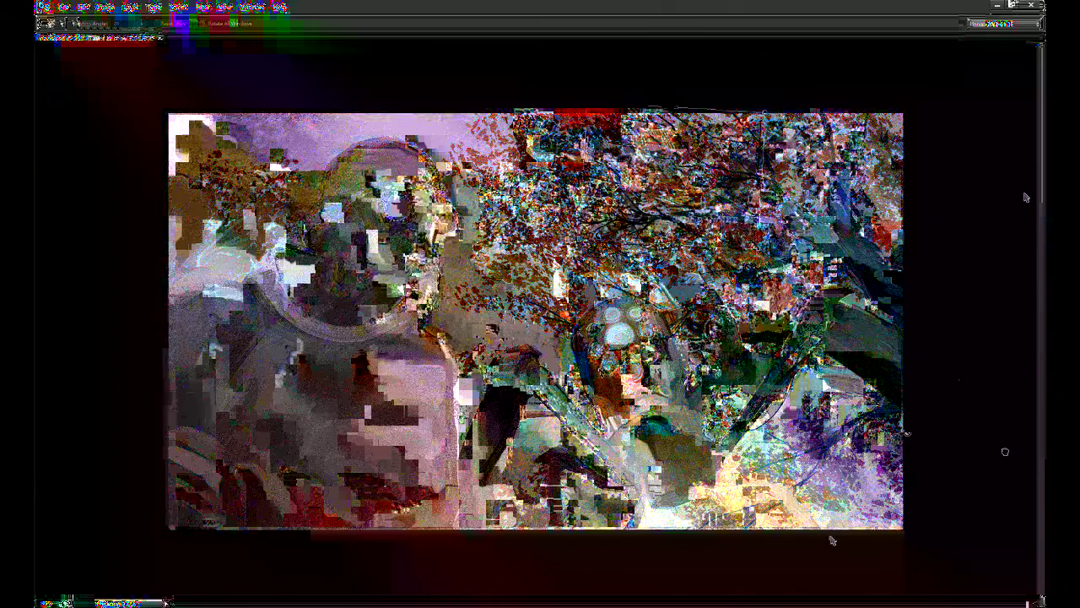
# Step: Rotate a branch piece about 10 degrees, place it in the upper canopy near the large trunk, and erase its excess
pyautogui.hotkey('ctrl', '+')
pyautogui.moveTo(693, 181); pyautogui.dragTo(532, 300)
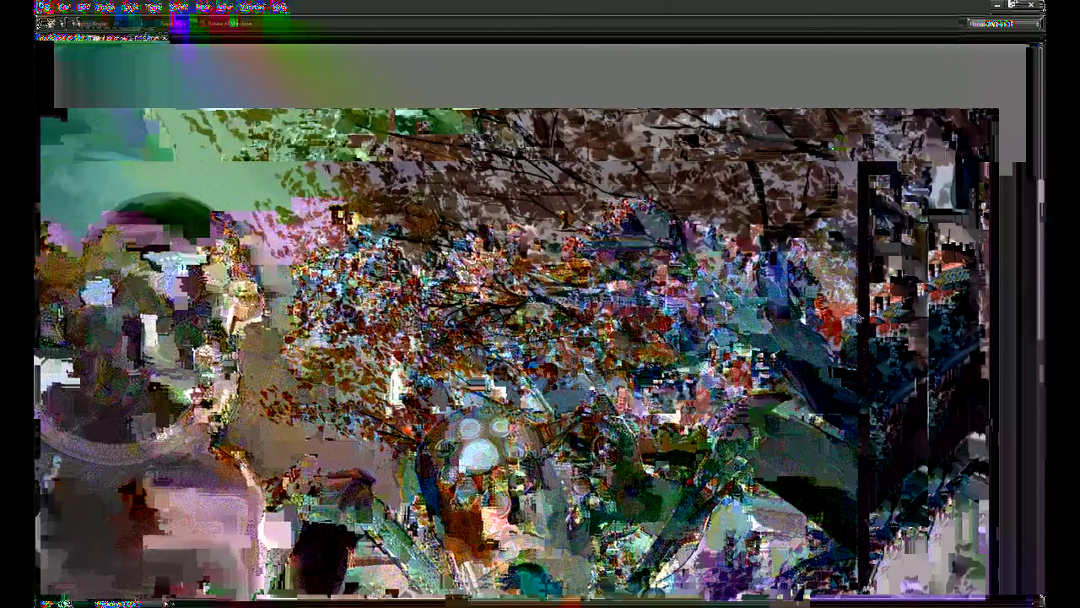
pyautogui.press('v')
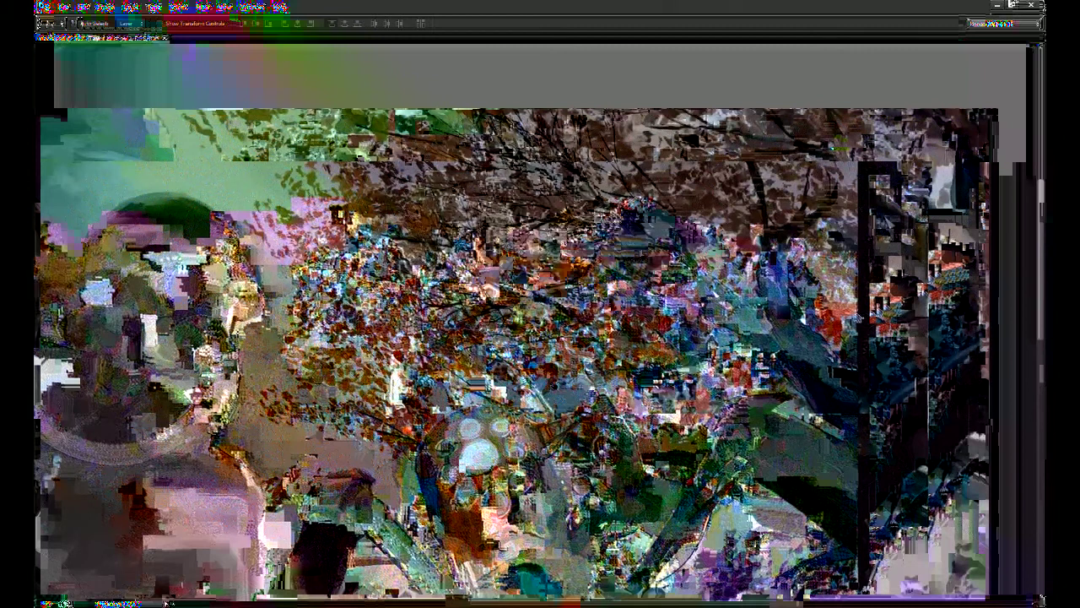
pyautogui.hotkey('ctrl', 't')
pyautogui.moveTo(776, 160); pyautogui.dragTo(772, 203)
pyautogui.moveTo(624, 194); pyautogui.dragTo(750, 198)
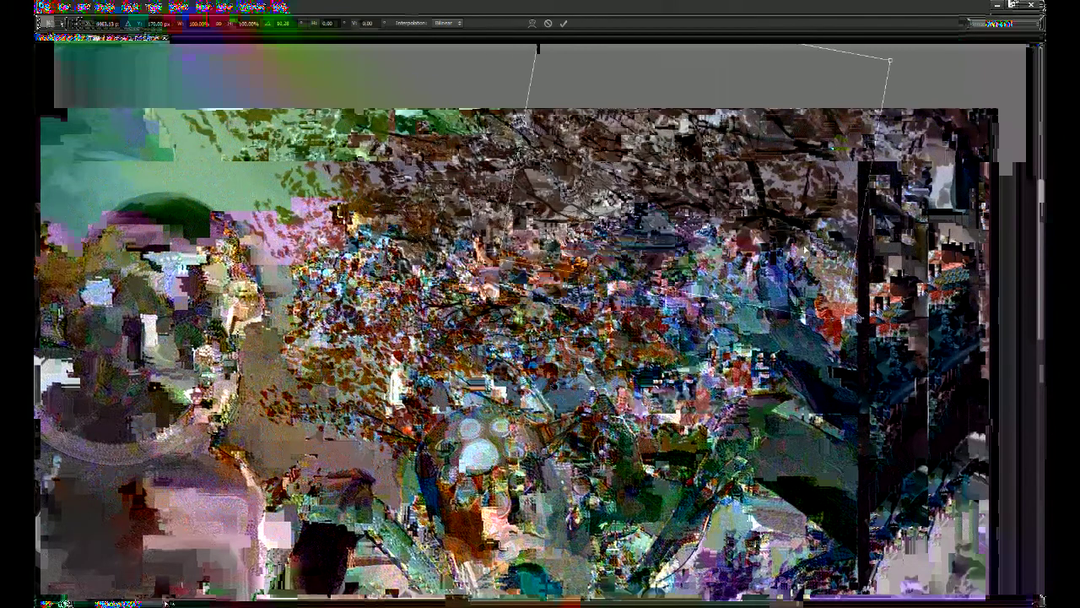
pyautogui.moveTo(899, 161); pyautogui.dragTo(878, 228)
pyautogui.press('Return')
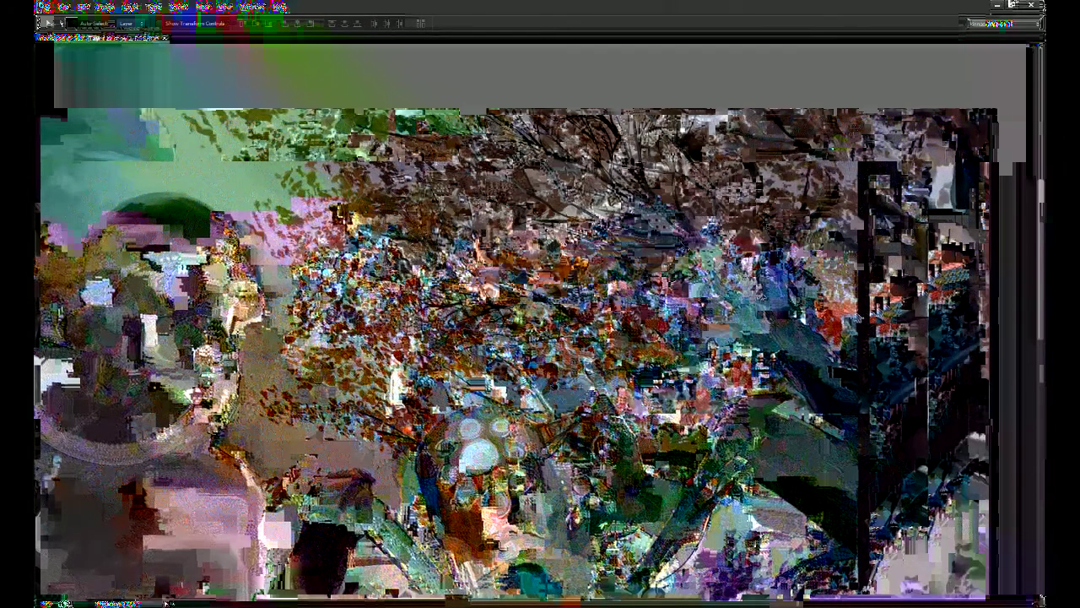
pyautogui.press('e')
pyautogui.moveTo(751, 295); pyautogui.dragTo(663, 228)
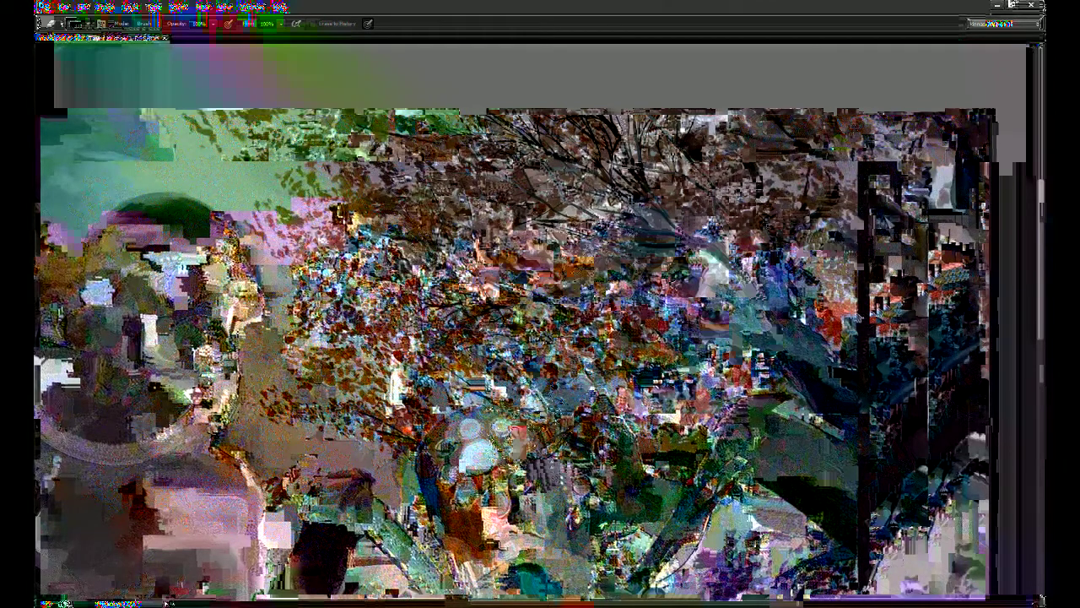
# Step: Transform a branch piece at an angle above the machine's dome and set the eraser to 30% opacity for blending
pyautogui.press('v')
pyautogui.hotkey('ctrl', 't')
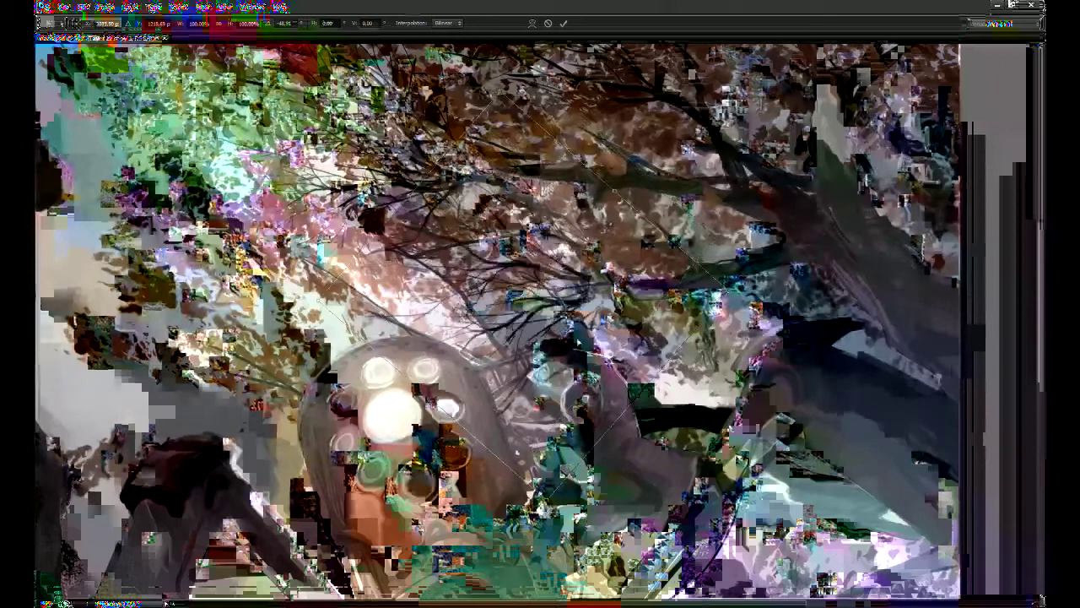
pyautogui.press('Return')
pyautogui.press('e')
pyautogui.press('3')
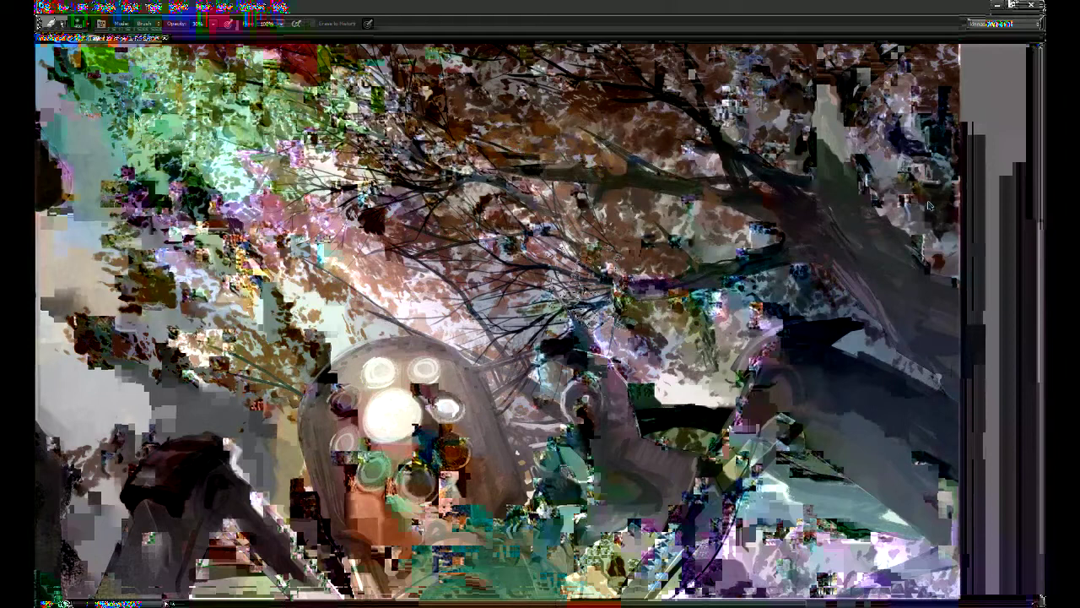
pyautogui.hotkey('ctrl', '0')
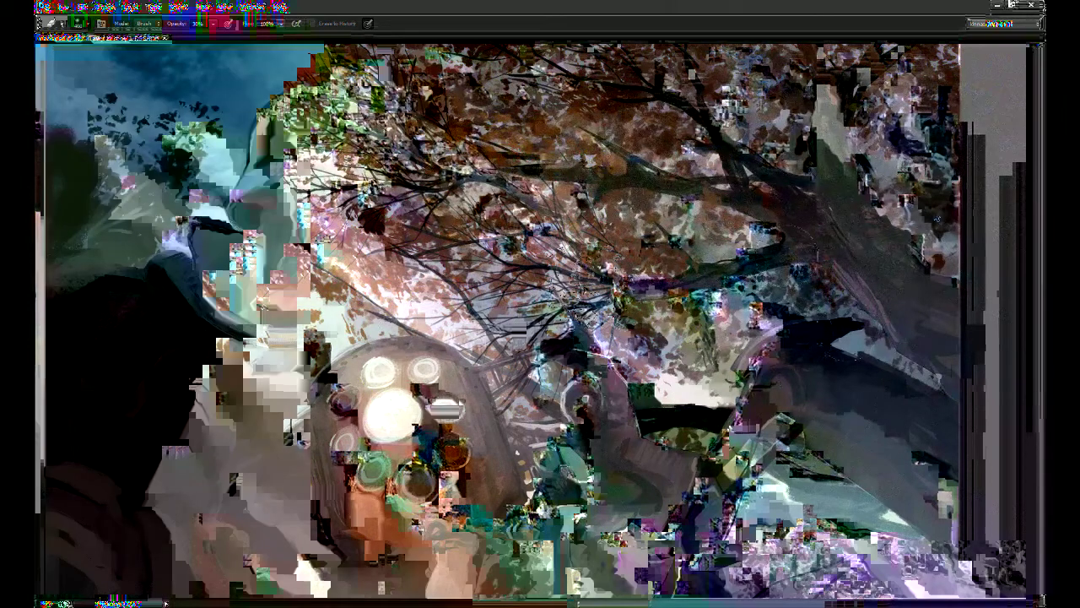
# Step: Transform another branch piece along the large tree's lower limb and switch to the eraser for cleanup
pyautogui.press('b')
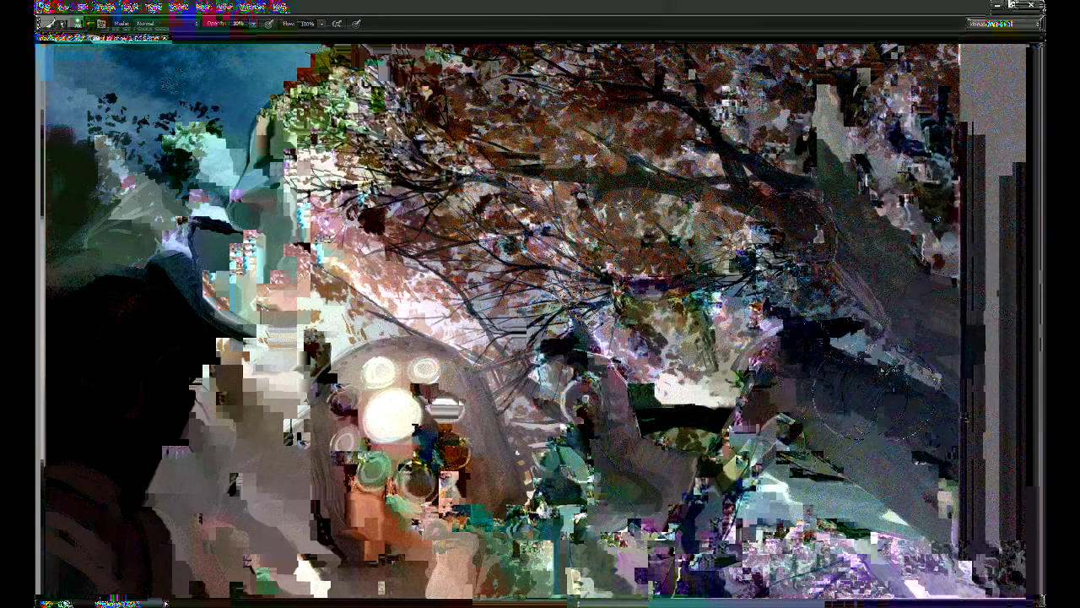
pyautogui.hotkey('ctrl', 't')
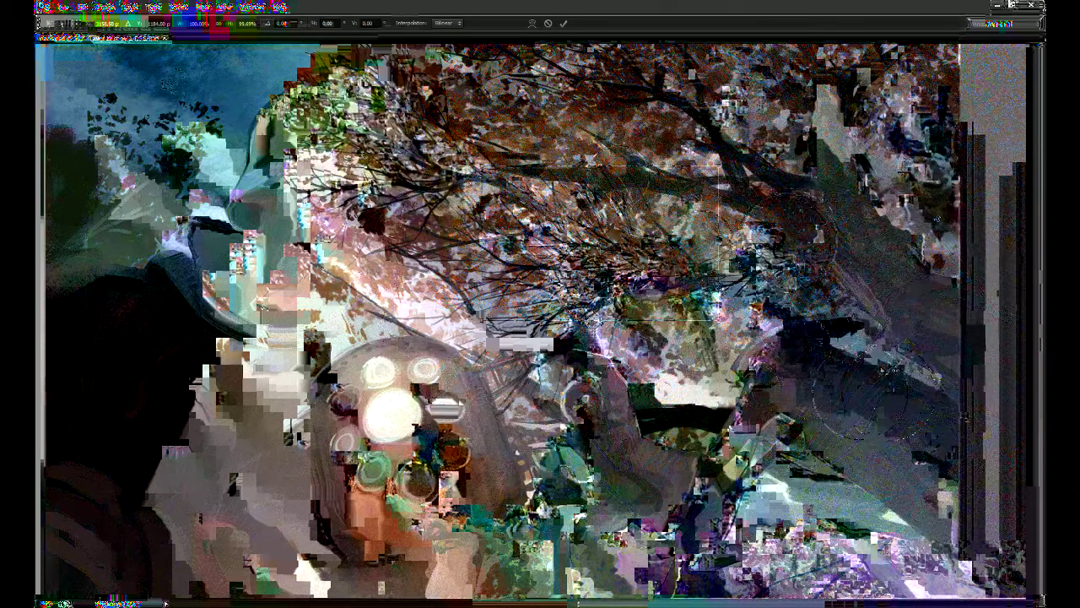
pyautogui.press('Return')
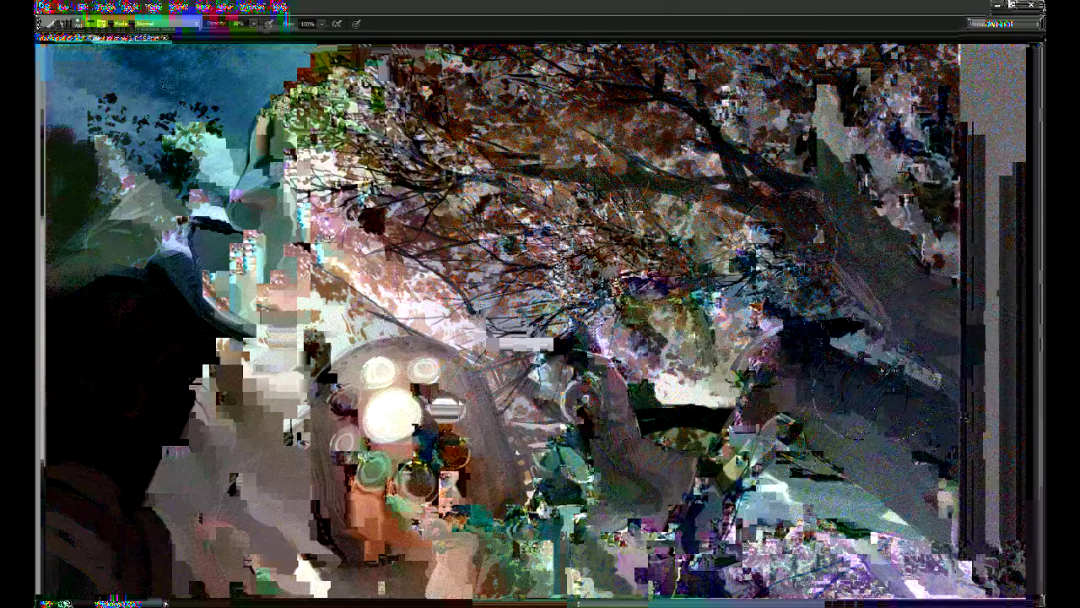
pyautogui.press('e')
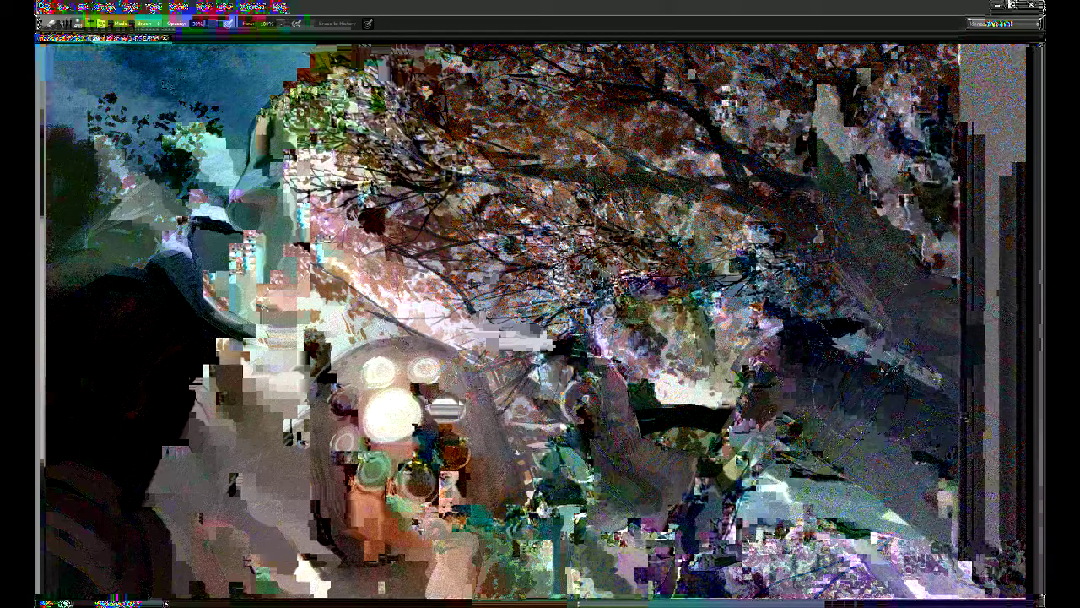
# Step: Rotate a branch piece about 27 degrees and move it over the large tree's upper trunk at the canvas edge
pyautogui.hotkey('ctrl', '-')
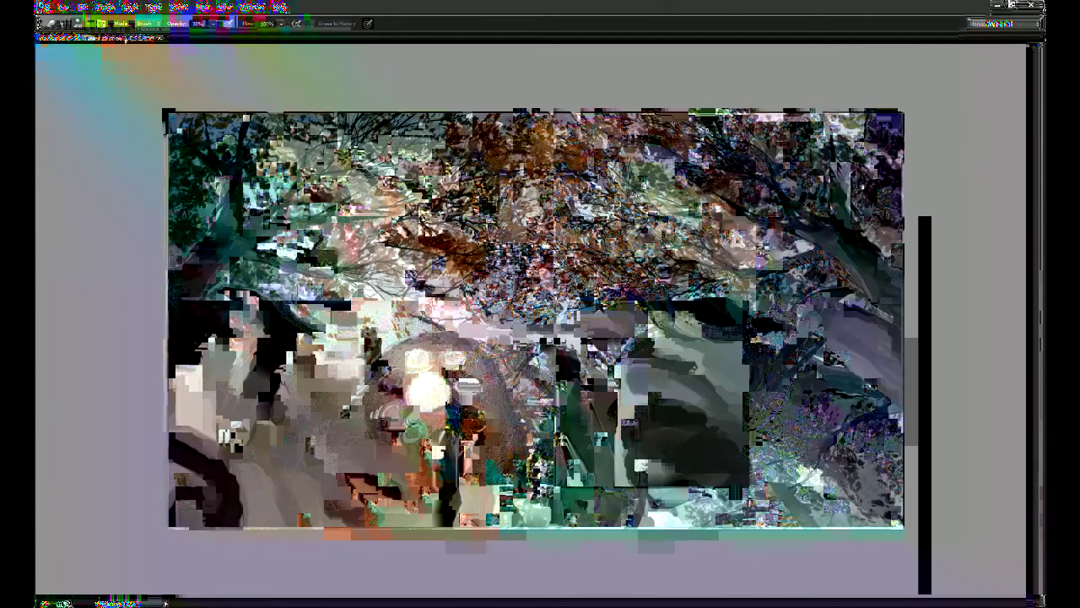
pyautogui.press('v')
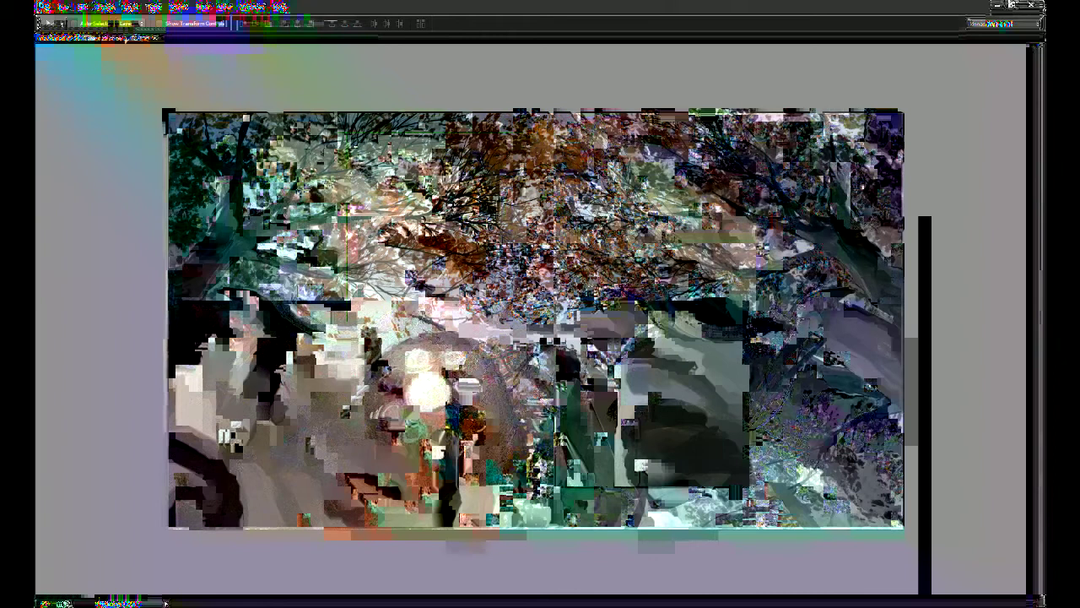
pyautogui.hotkey('ctrl', 't')
pyautogui.moveTo(524, 171); pyautogui.dragTo(496, 123)
pyautogui.moveTo(494, 120); pyautogui.dragTo(340, 46)
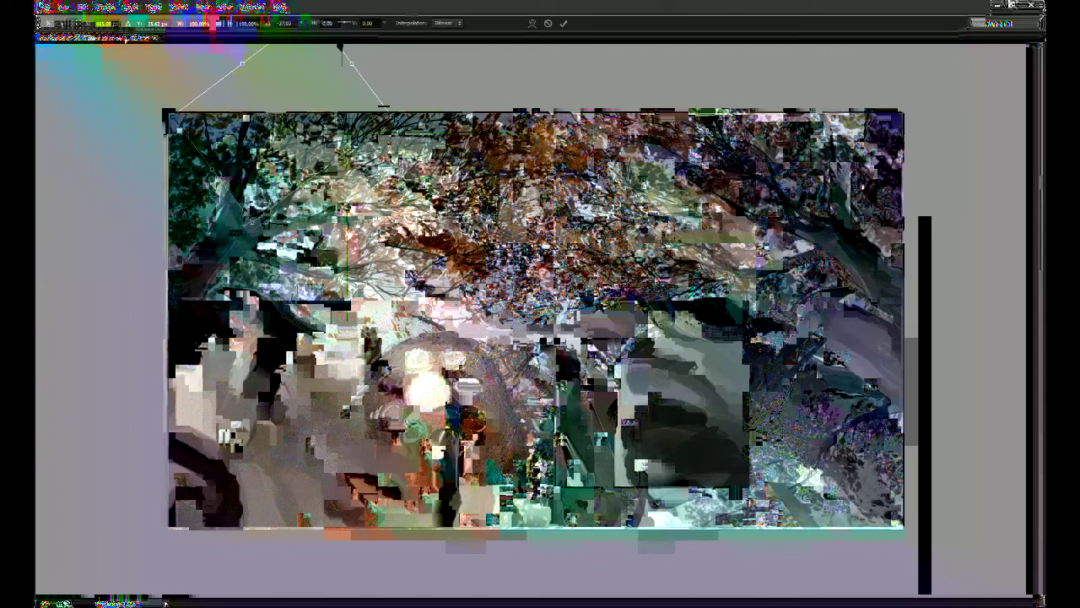
pyautogui.press('Escape')
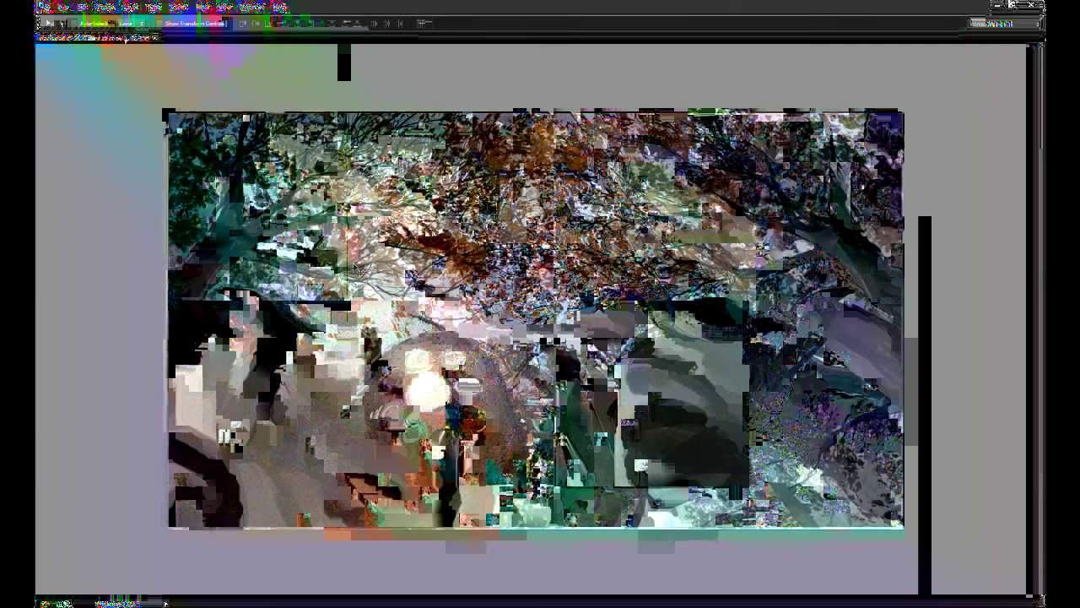
# Step: Narrow the branch piece over the large tree's upper trunk and blend it with the eraser
pyautogui.press('b')
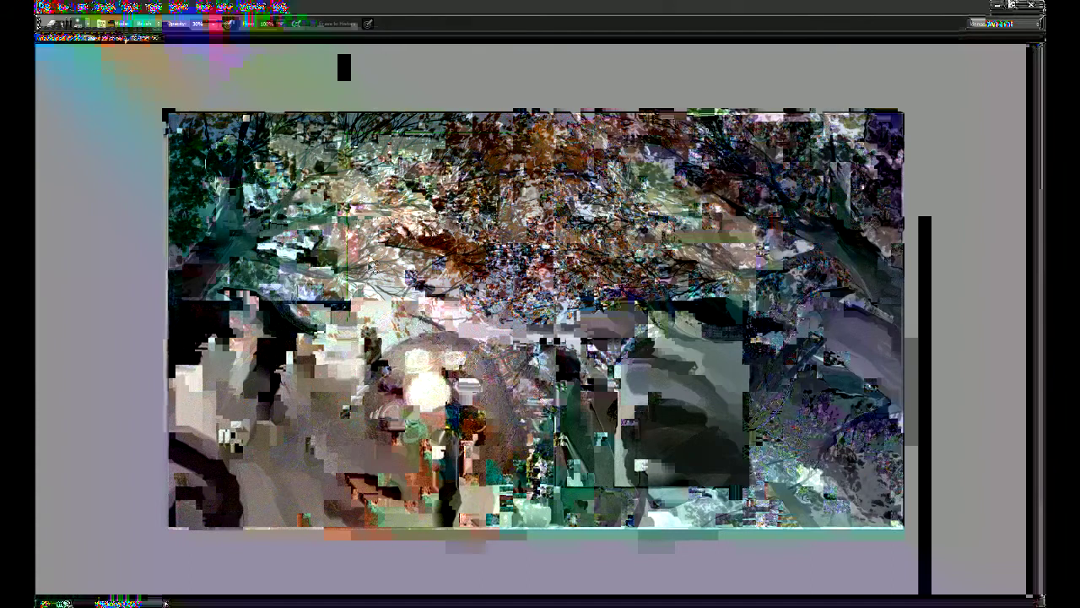
pyautogui.hotkey('ctrl', 't')
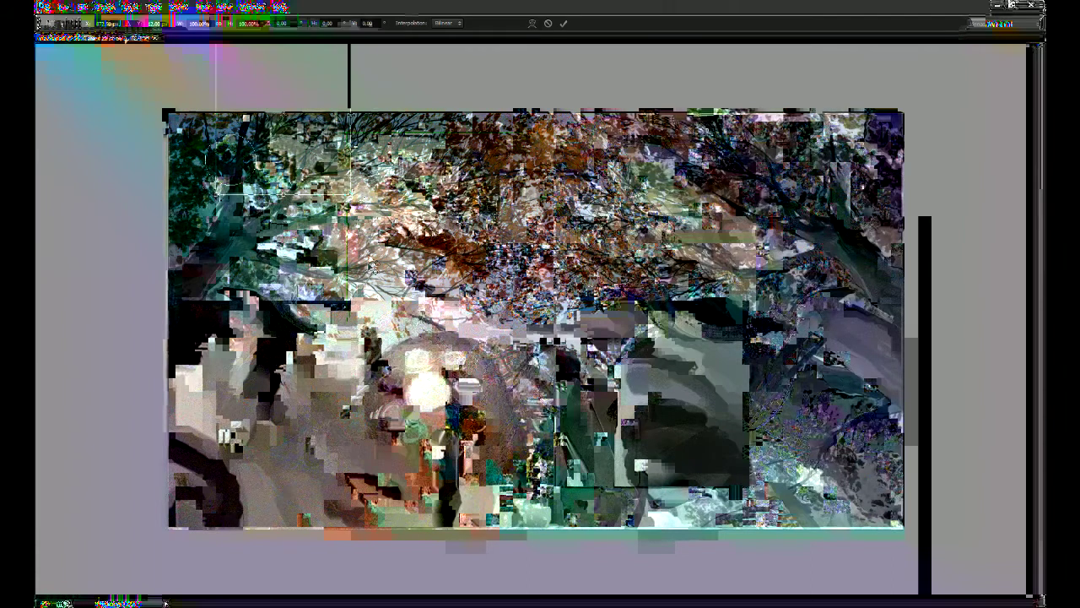
pyautogui.moveTo(350, 115); pyautogui.dragTo(313, 115)
pyautogui.press('Return')
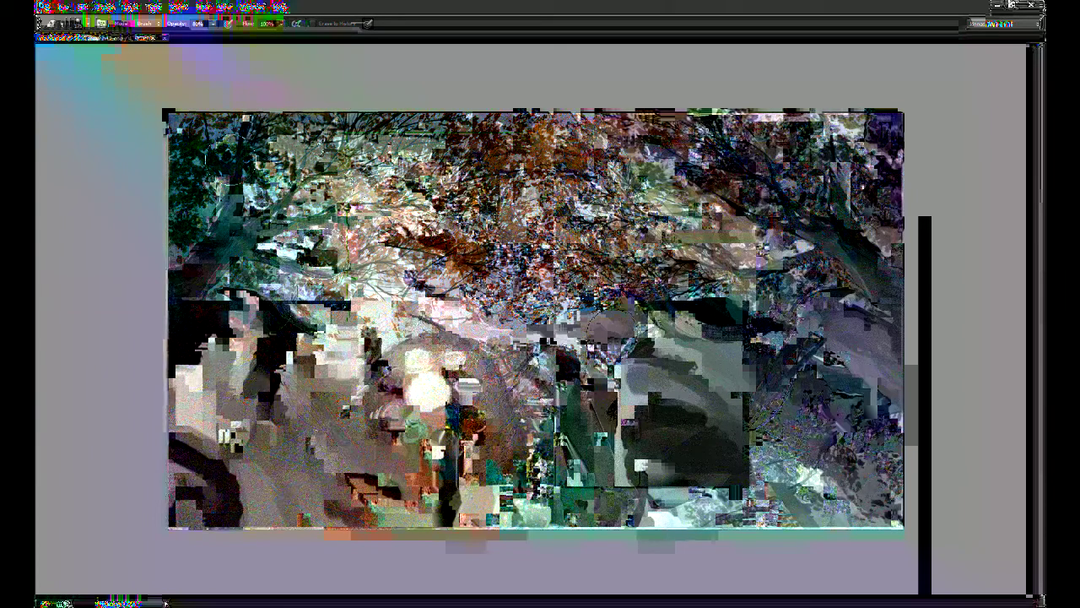
pyautogui.press('b')
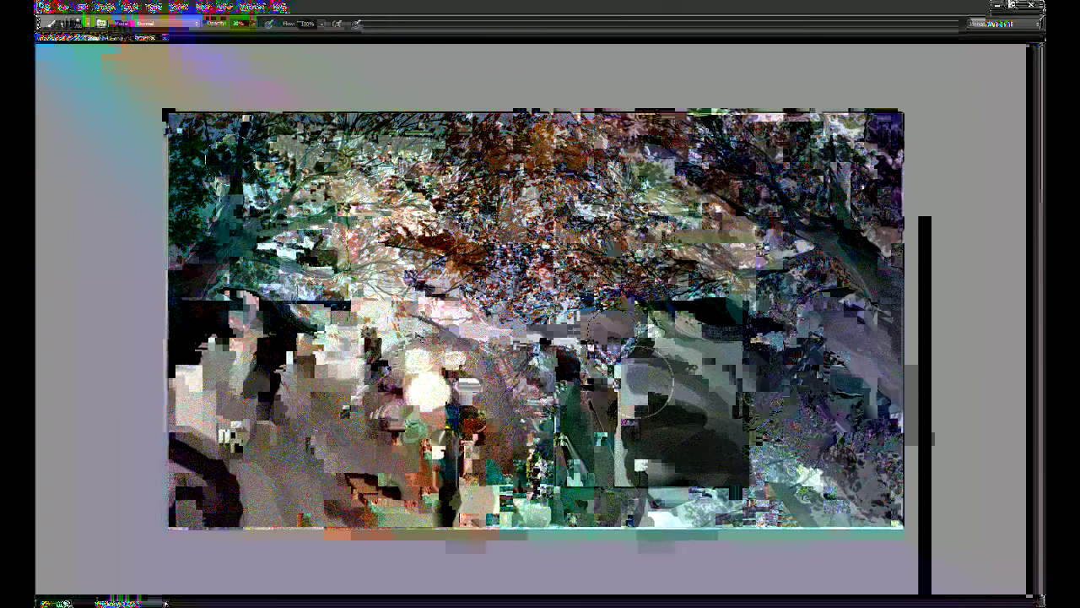
pyautogui.press('e')
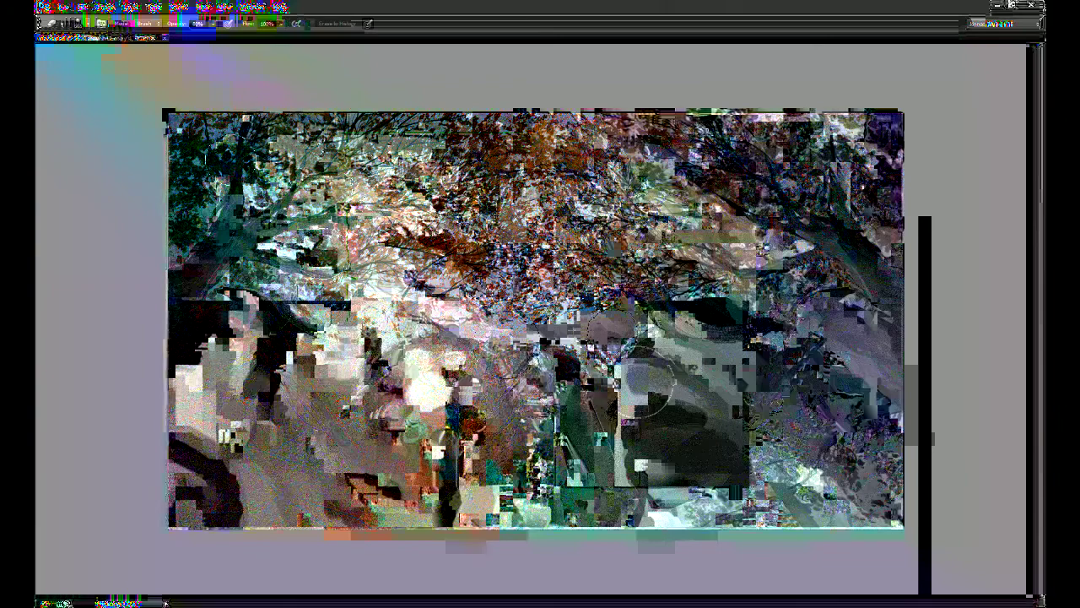
# Step: Touch up the branches between the large tree and the machine's dome with a smaller brush
pyautogui.hotkey('ctrl', '+')
pyautogui.hotkey('ctrl', '+')
pyautogui.moveTo(638, 363); pyautogui.dragTo(846, 385)
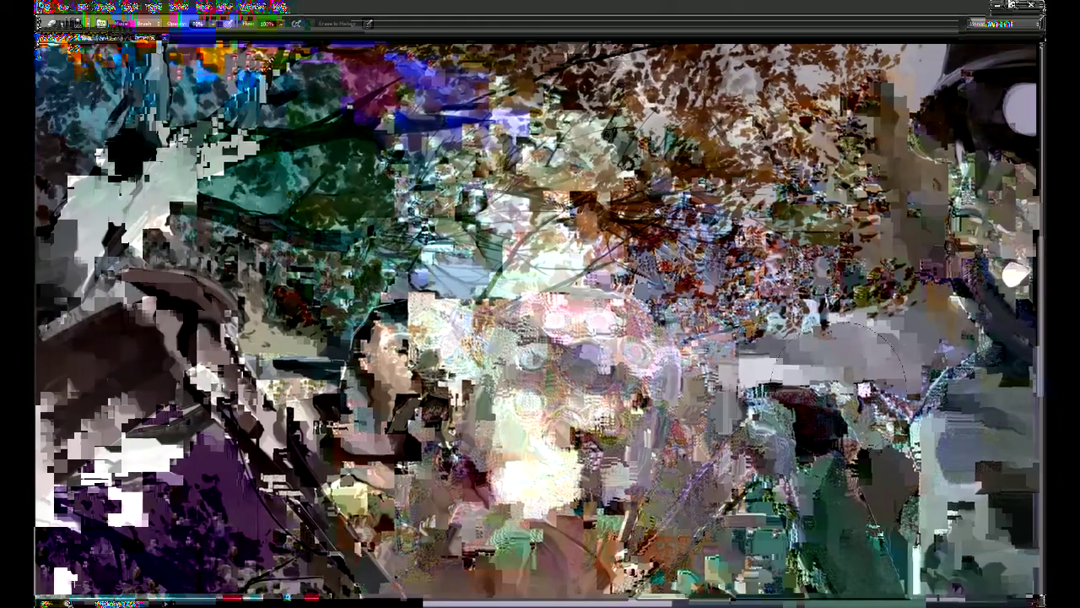
pyautogui.moveTo(970, 329); pyautogui.dragTo(935, 447)
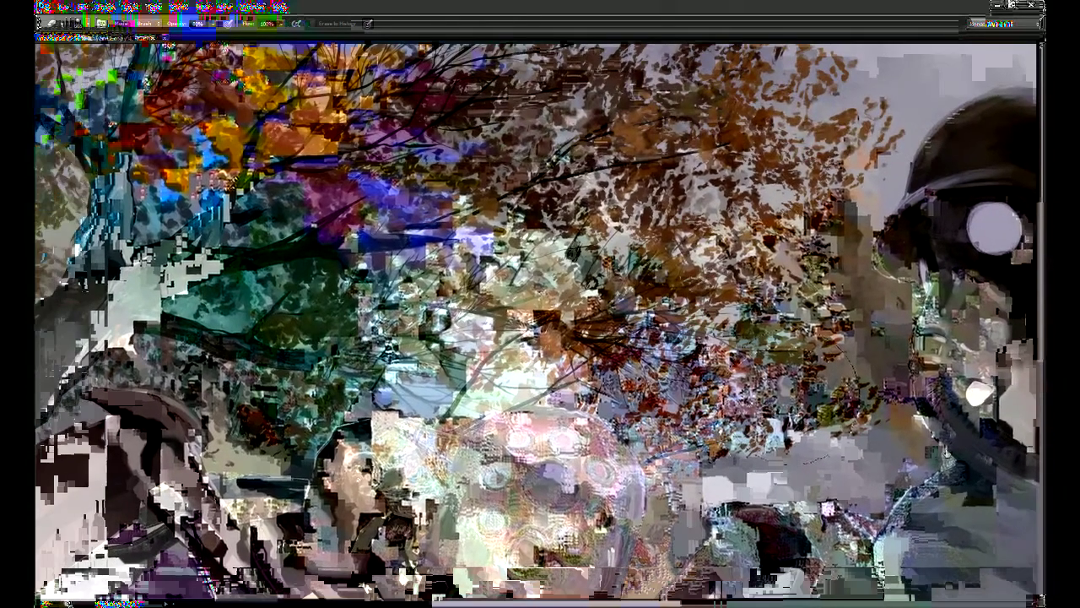
pyautogui.moveTo(728, 475); pyautogui.dragTo(876, 416)
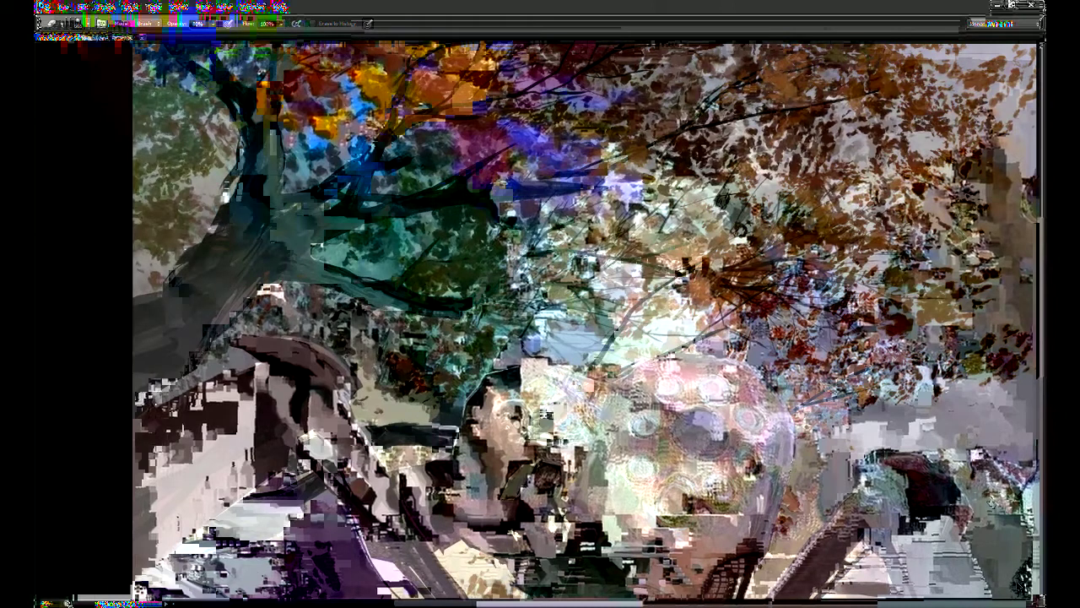
pyautogui.press('b')
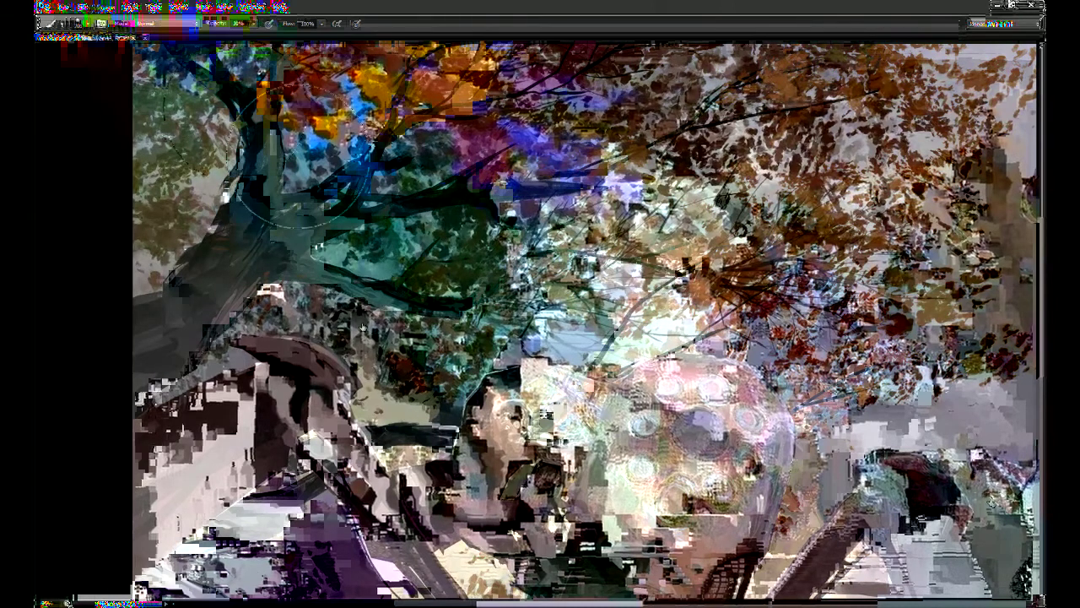
pyautogui.press('[')
pyautogui.moveTo(418, 394); pyautogui.dragTo(424, 414)
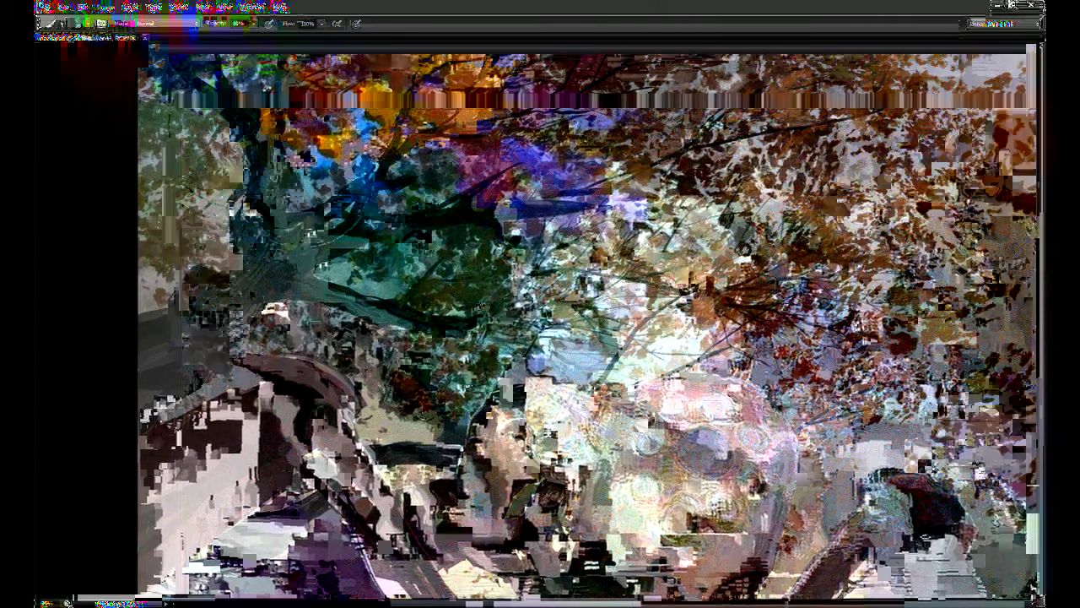
# Step: Duplicate the current layer and retouch the orange foliage between the large tree and the soldier's helmet with brush and eraser
pyautogui.hotkey('ctrl', '-')
pyautogui.hotkey('ctrl', 'j')
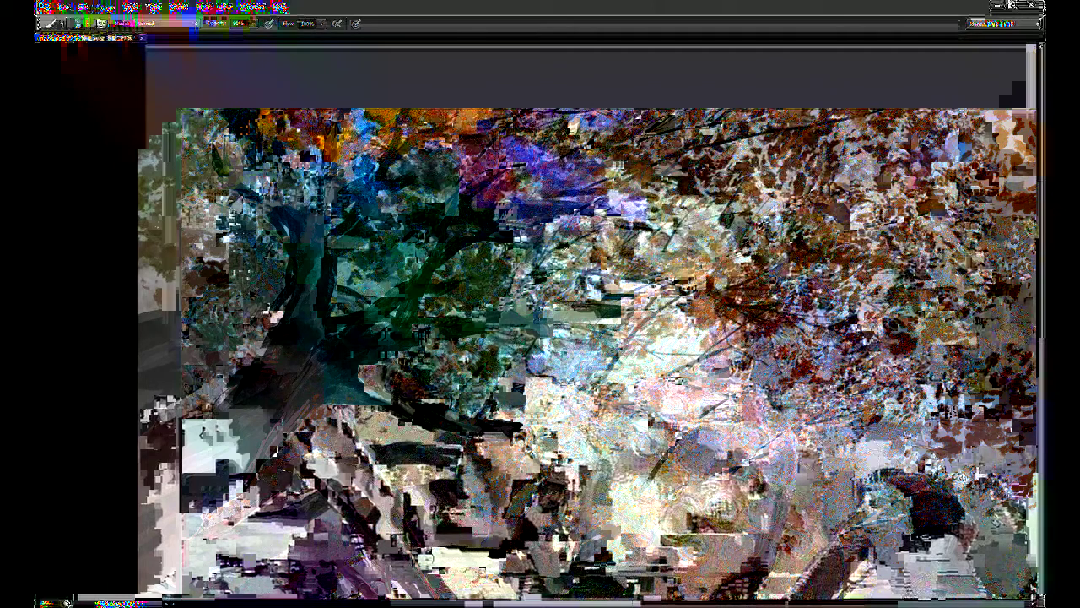
pyautogui.moveTo(360, 350); pyautogui.dragTo(382, 319)
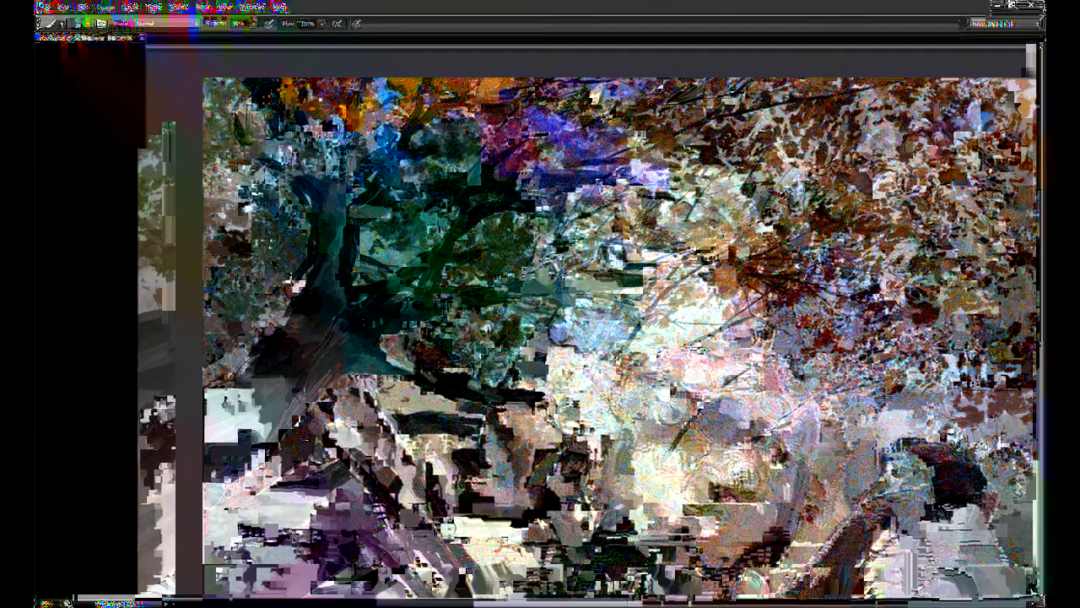
pyautogui.moveTo(838, 346); pyautogui.dragTo(764, 364)
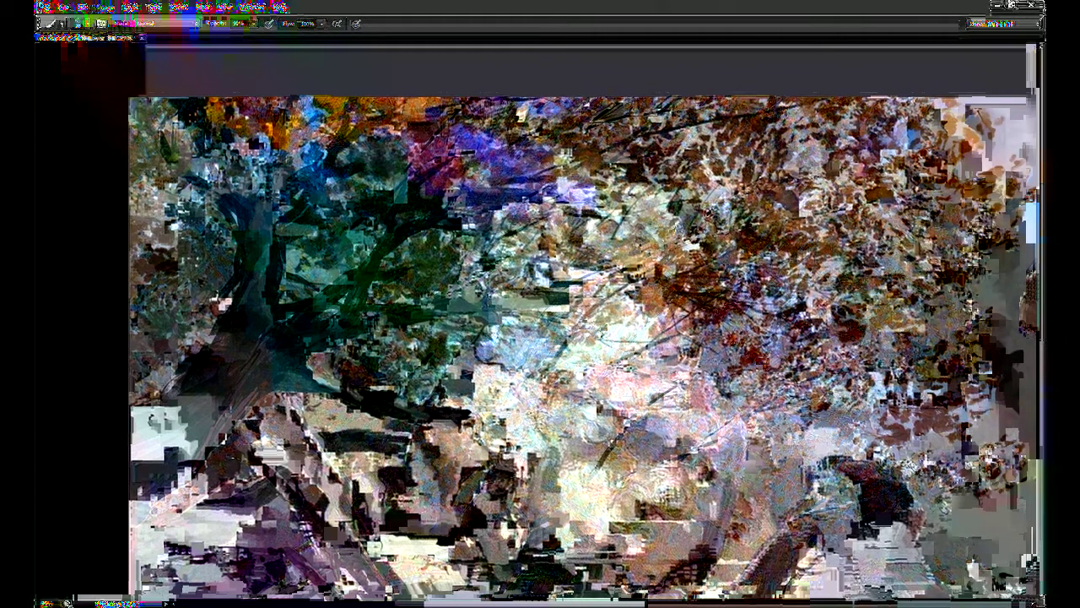
pyautogui.hotkey('shift', 'Left')
pyautogui.hotkey('shift', 'Left')
pyautogui.hotkey('shift', 'Left')
pyautogui.hotkey('shift', 'Left')
pyautogui.hotkey('shift', 'Left')
pyautogui.hotkey('shift', 'Left')
pyautogui.hotkey('shift', 'Left')
pyautogui.hotkey('shift', 'Left')
pyautogui.hotkey('shift', 'Left')
pyautogui.hotkey('shift', 'Left')
pyautogui.hotkey('shift', 'Down')
pyautogui.hotkey('shift', 'Down')
pyautogui.press('e')
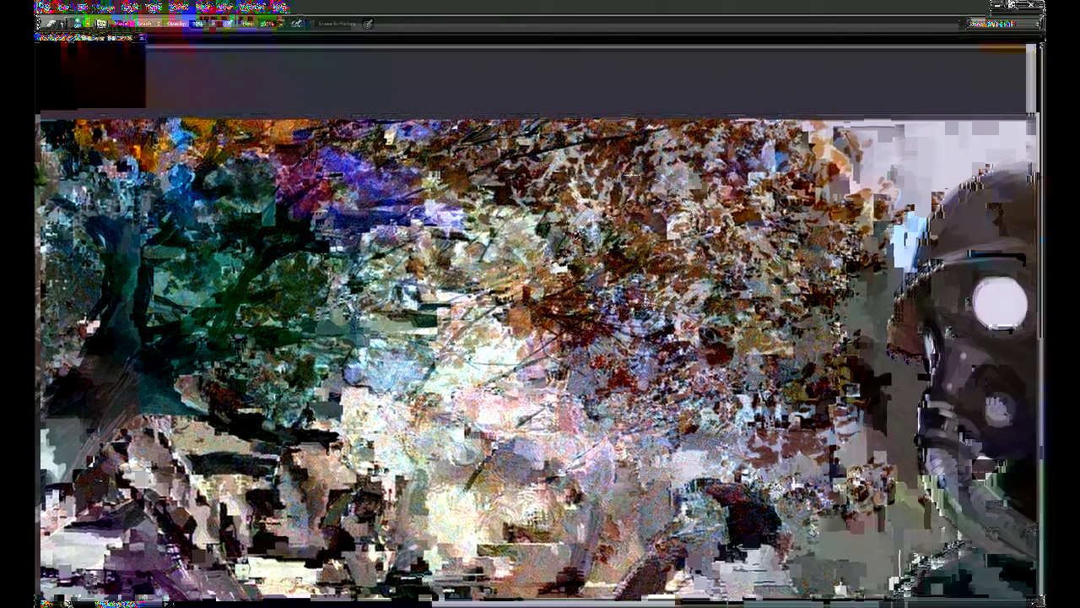
pyautogui.press('b')
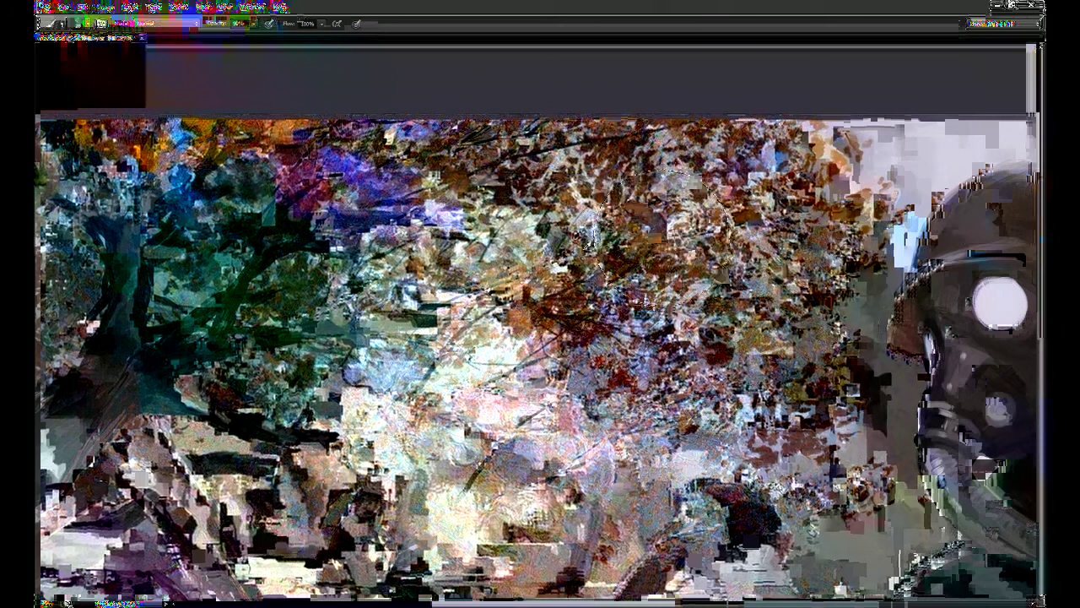
pyautogui.moveTo(666, 238); pyautogui.dragTo(614, 238)
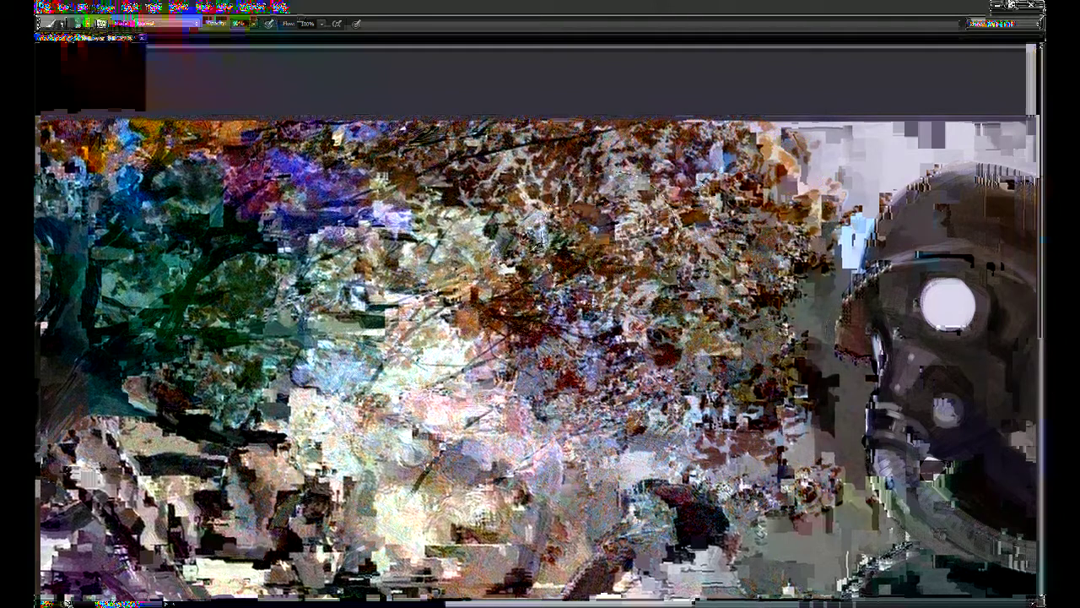
pyautogui.press('e')
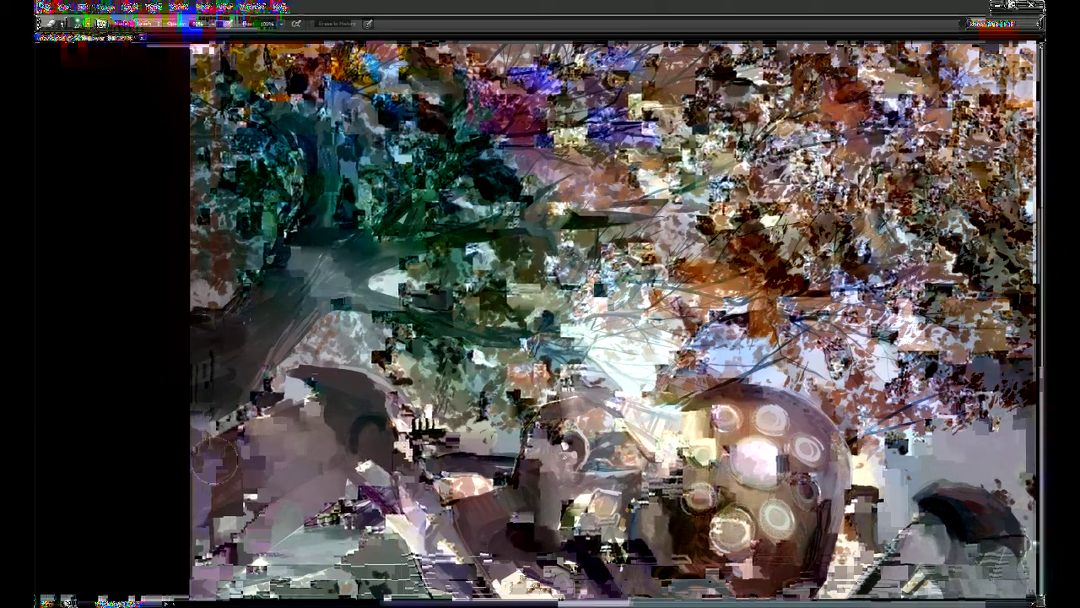
# Step: Refine the large tree's trunk, limbs and surrounding branches with the brush
pyautogui.press('e')
pyautogui.scroll(3, 245, 345)
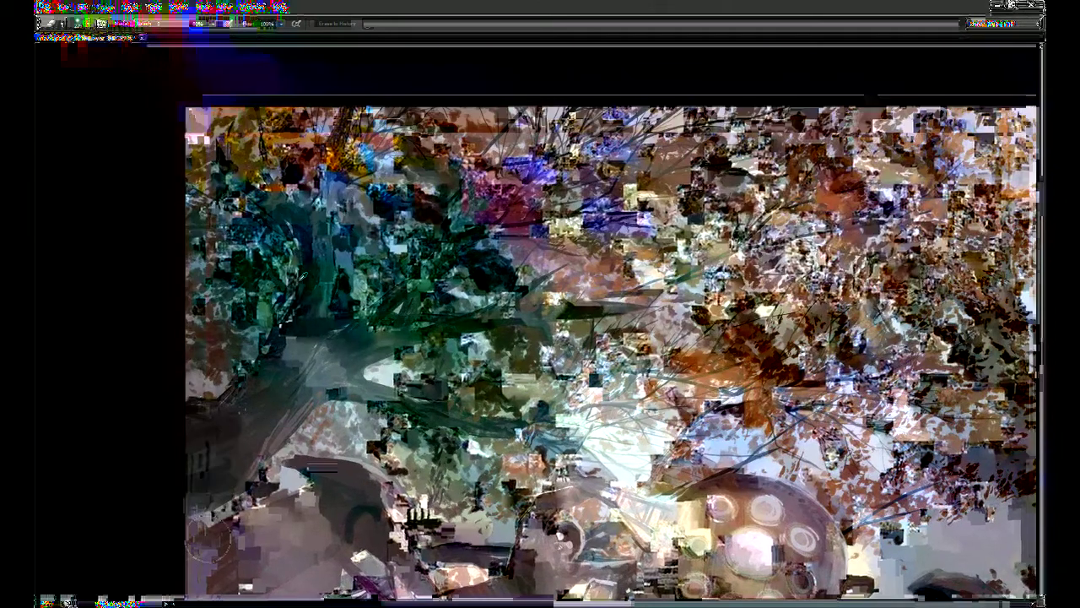
pyautogui.press('b')
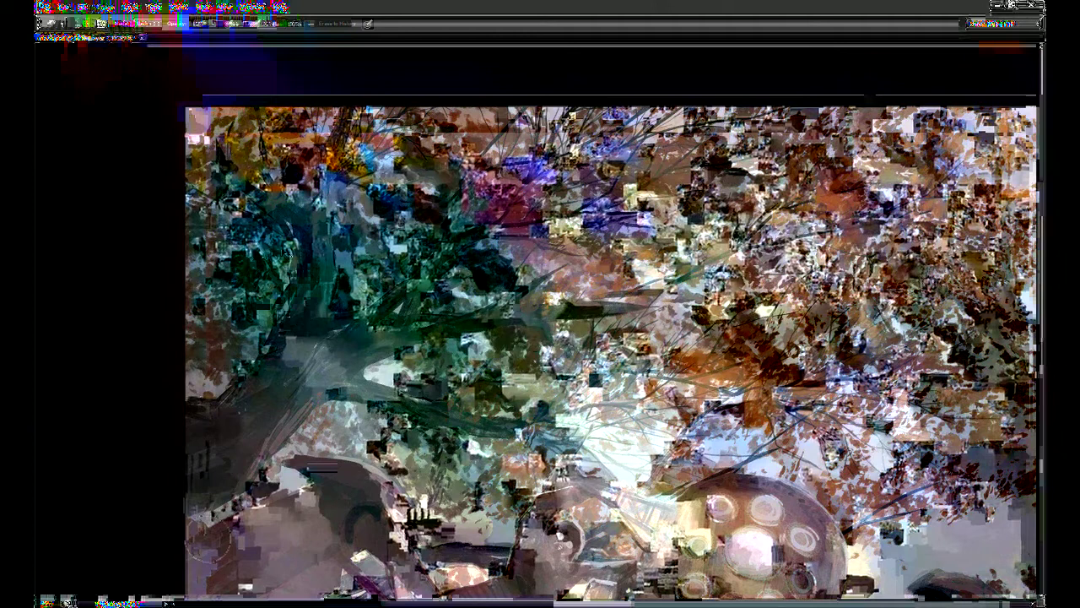
pyautogui.press('b')
pyautogui.moveTo(314, 359); pyautogui.dragTo(311, 363)
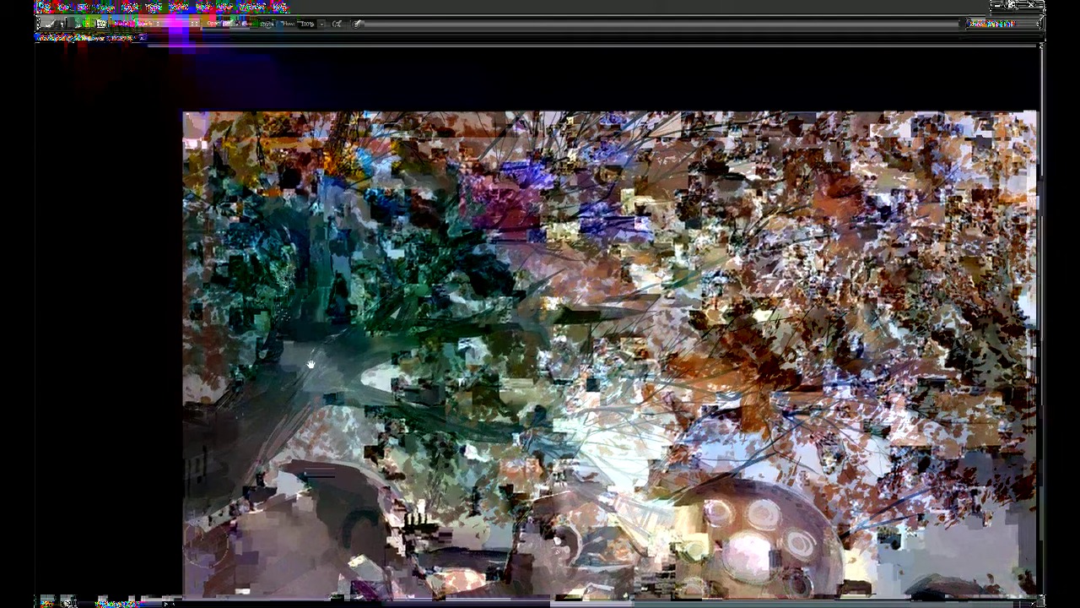
pyautogui.moveTo(313, 326); pyautogui.dragTo(372, 227)
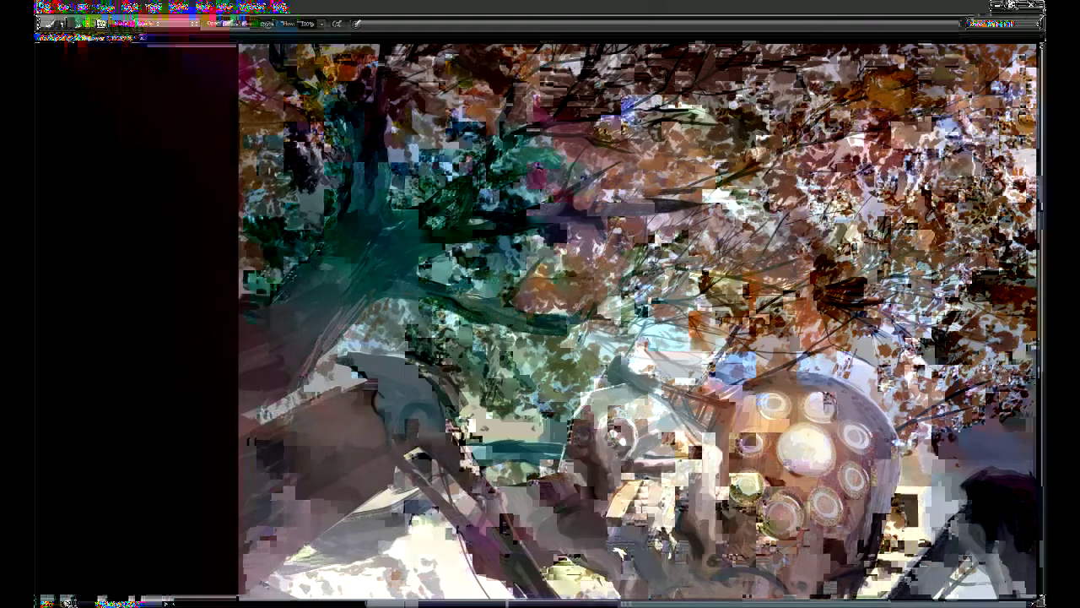
pyautogui.moveTo(592, 344); pyautogui.dragTo(587, 350)
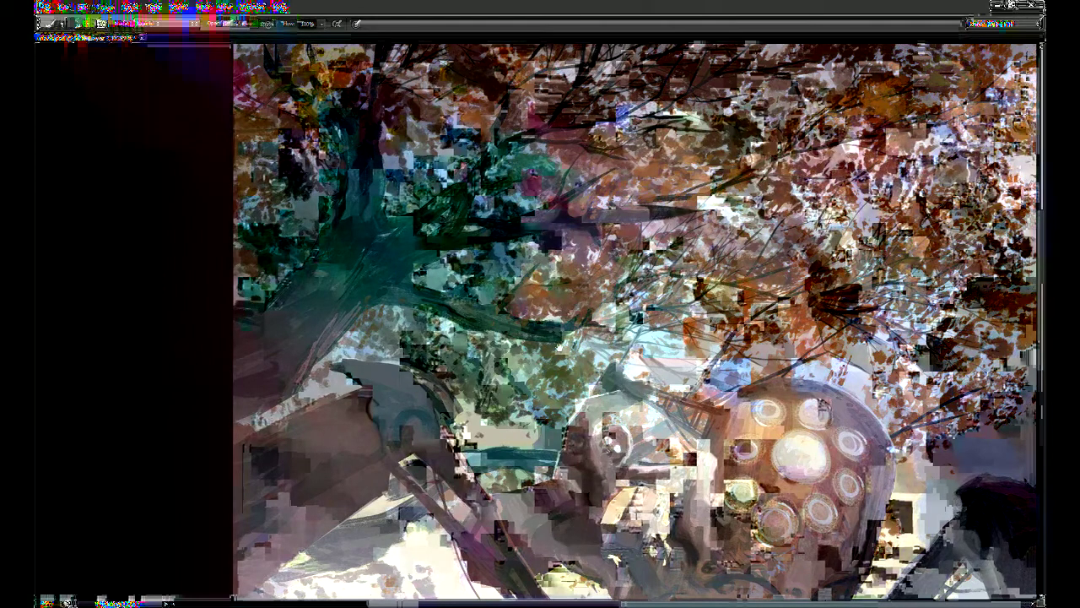
pyautogui.moveTo(558, 347); pyautogui.dragTo(494, 377)
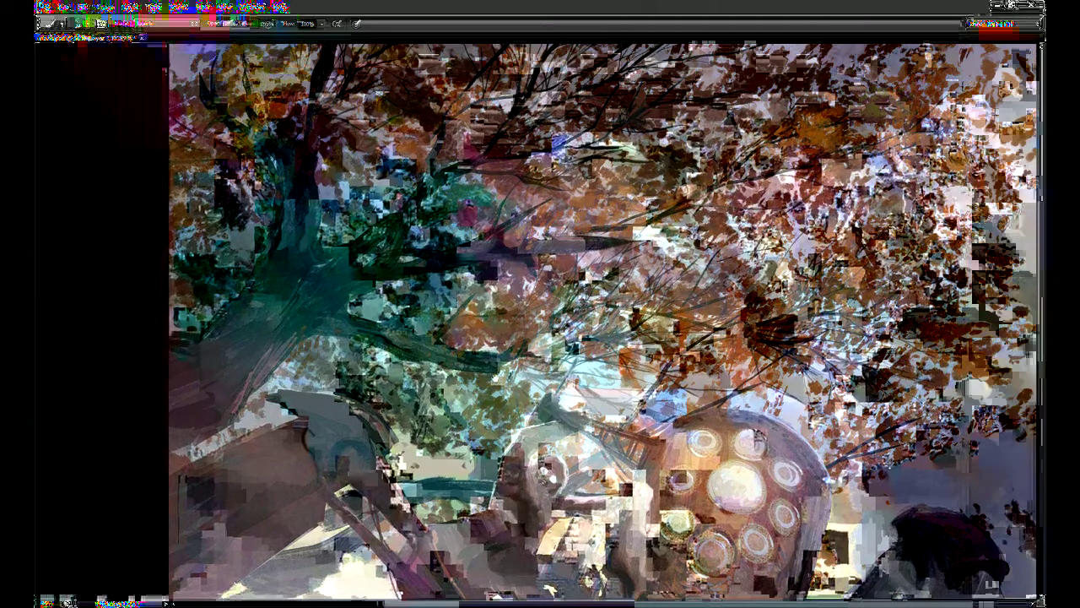
pyautogui.moveTo(495, 377); pyautogui.dragTo(492, 426)
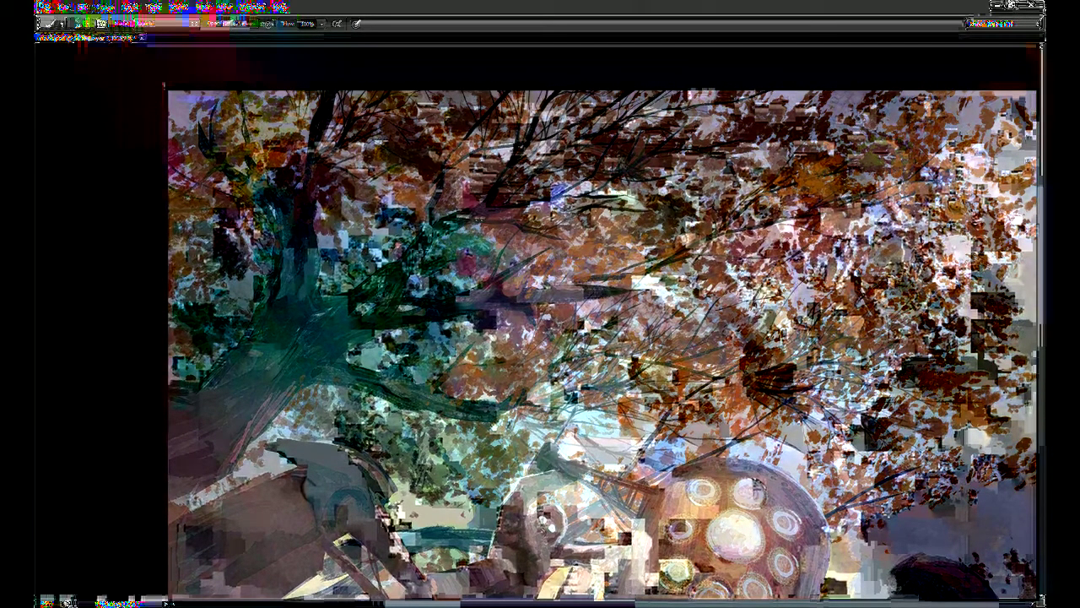
pyautogui.moveTo(493, 426); pyautogui.dragTo(508, 435)
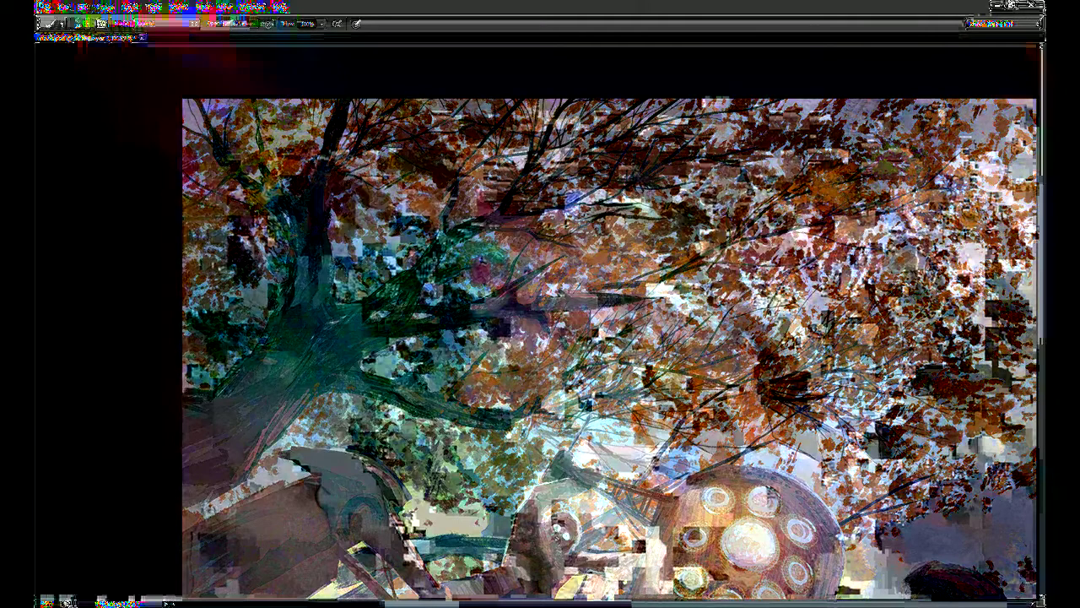
# Step: Clean up the branches with the eraser and merge the selected branch layer down
pyautogui.press('e')
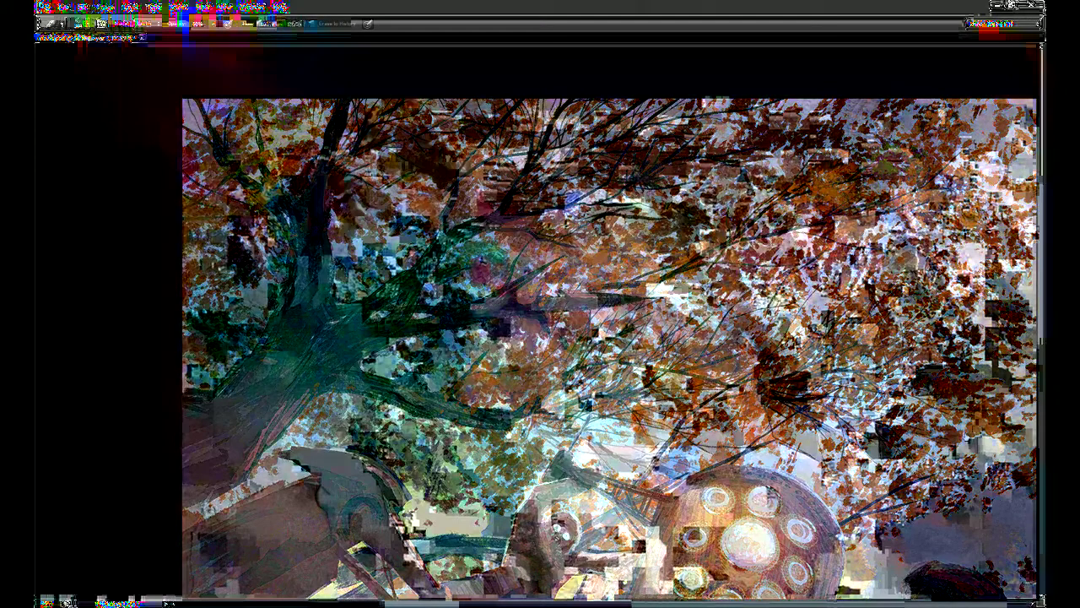
pyautogui.click(960, 447)
pyautogui.click(931, 445)
pyautogui.click(932, 445)
pyautogui.hotkey('ctrl', 'e')
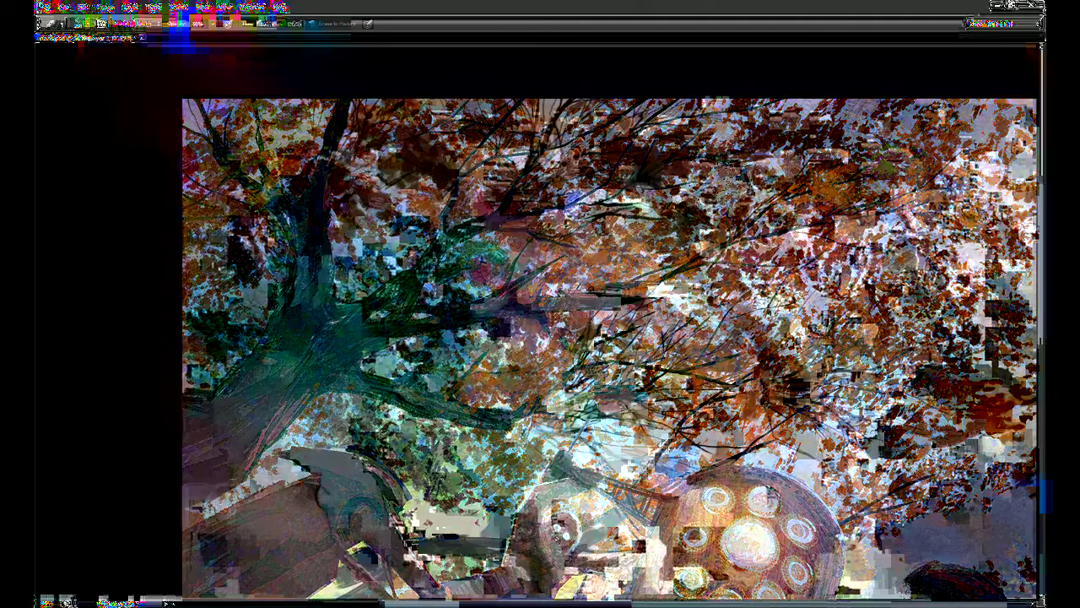
# Step: Touch up the branches above the machine's dome and the canopy's outer edge beside the helmet with brush and eraser
pyautogui.moveTo(791, 390); pyautogui.dragTo(703, 209)
pyautogui.moveTo(715, 391); pyautogui.dragTo(604, 350)
pyautogui.press('b')
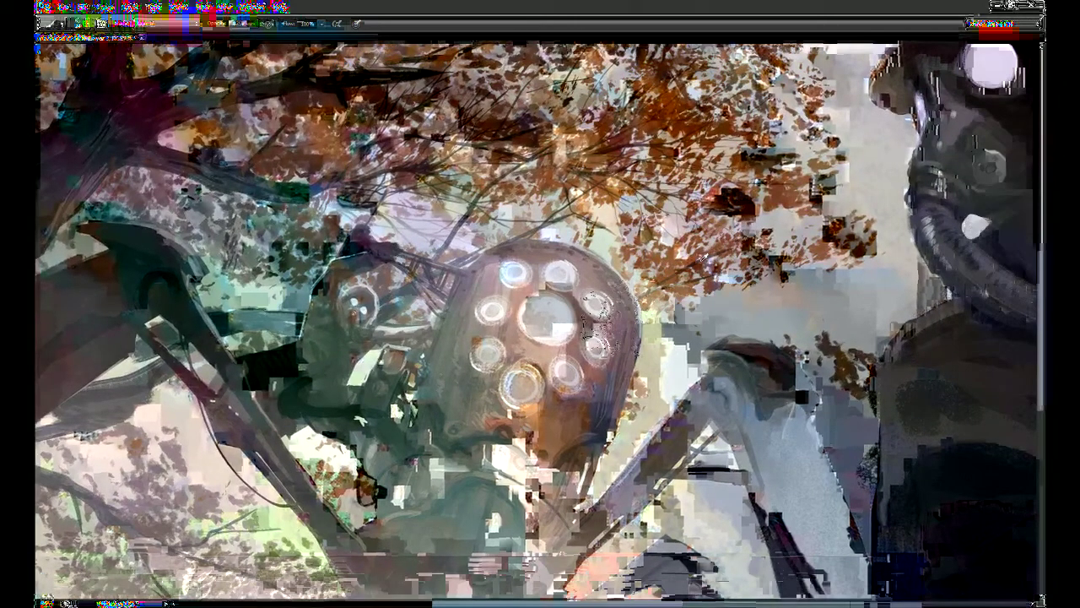
pyautogui.moveTo(704, 257); pyautogui.dragTo(729, 294)
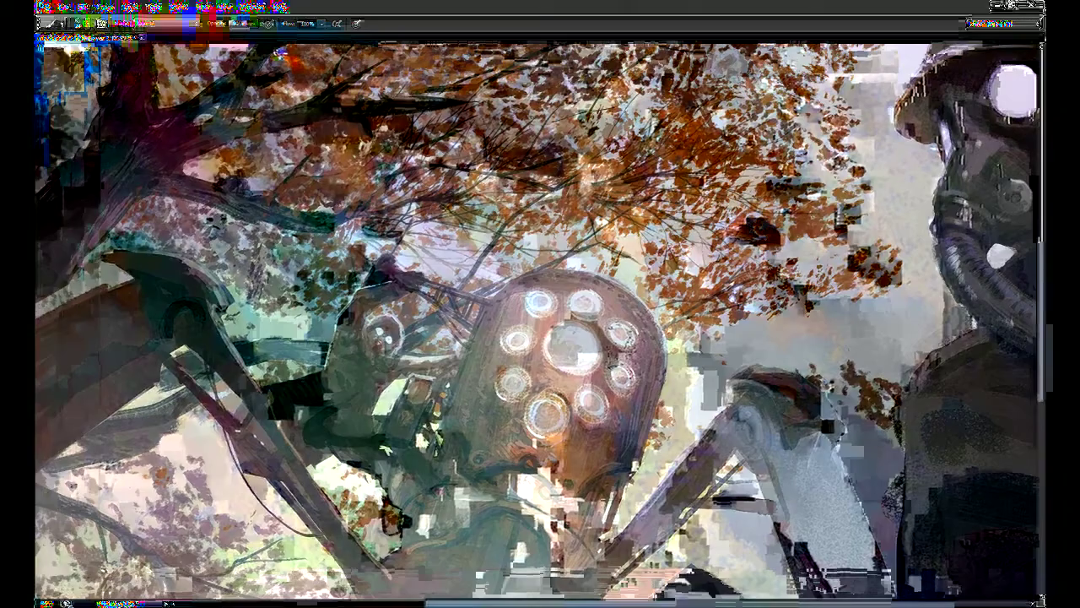
pyautogui.hotkey('ctrl', '-')
pyautogui.hotkey('ctrl', '-')
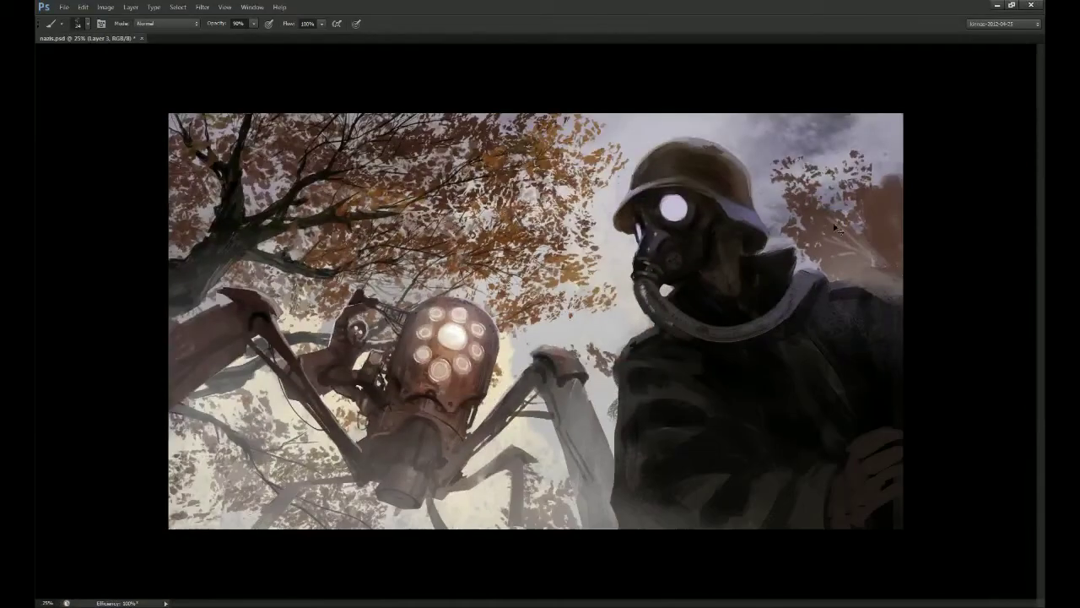
pyautogui.press('e')
pyautogui.moveTo(596, 189)
pyautogui.mouseDown()
pyautogui.moveTo(604, 174)
pyautogui.moveTo(559, 189)
pyautogui.mouseUp()
pyautogui.press('b')
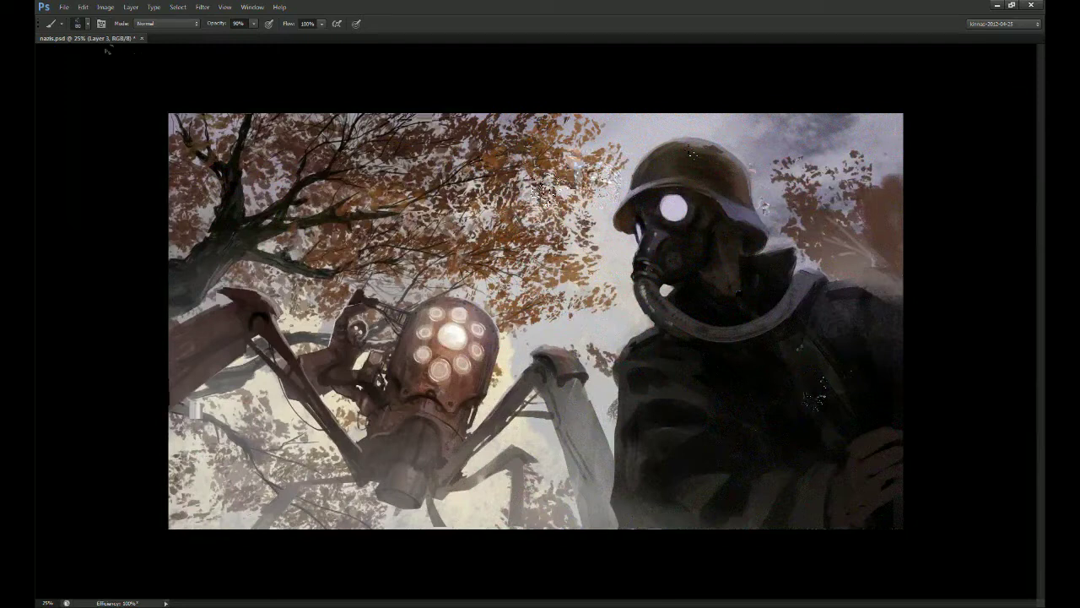
# Step: Choose another brush preset at 30% opacity, enlarge it and paint softly over the sky and foliage behind the helmet
pyautogui.click(87, 26)
pyautogui.click(114, 133)
pyautogui.click(472, 27)
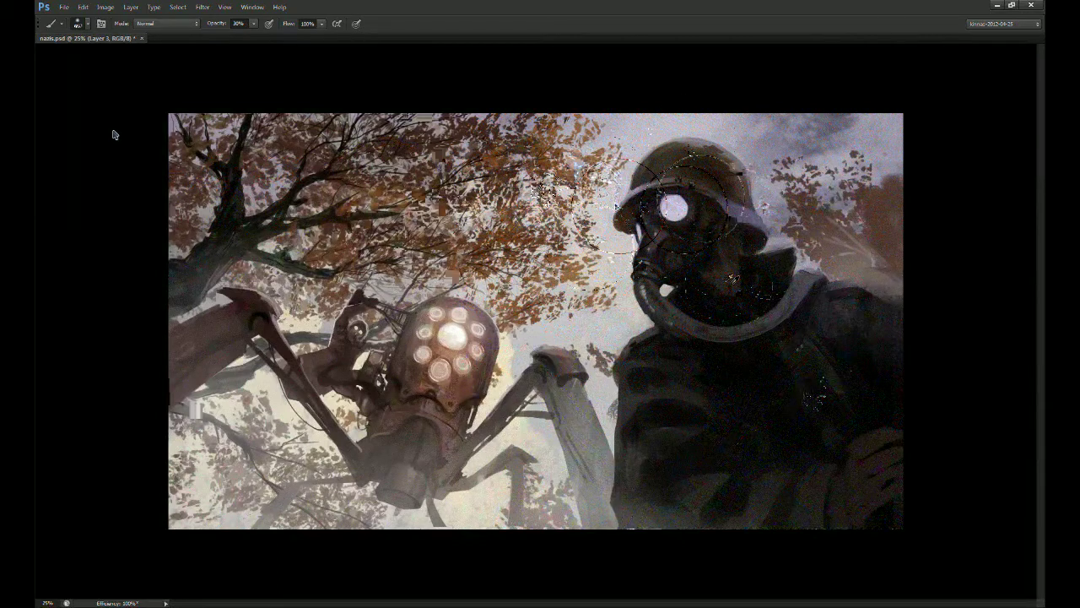
pyautogui.press(']')
pyautogui.press(']')
pyautogui.press(']')
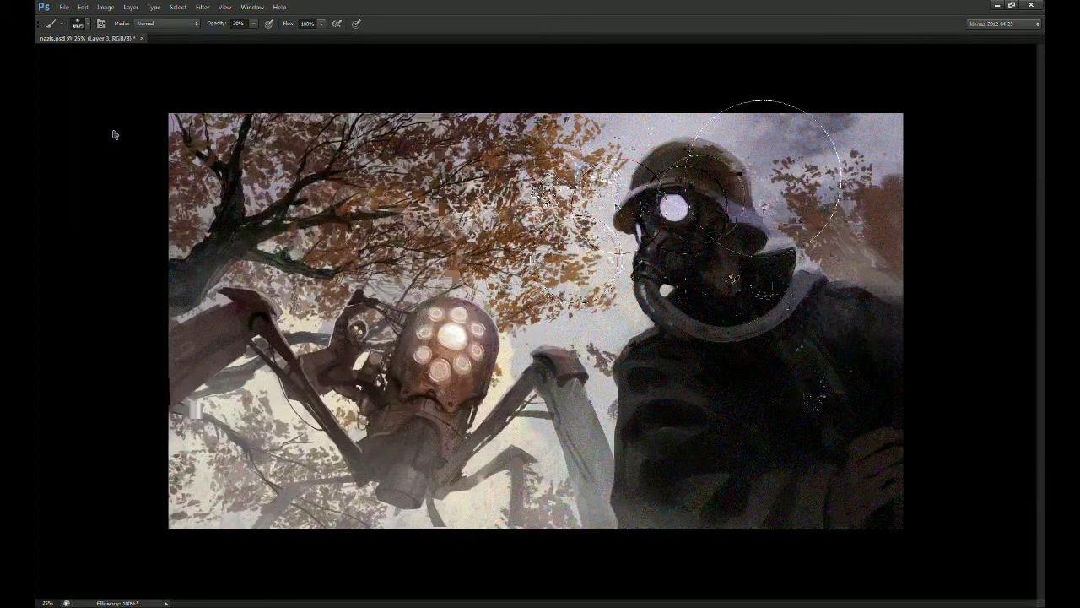
pyautogui.moveTo(785, 162); pyautogui.dragTo(785, 144)
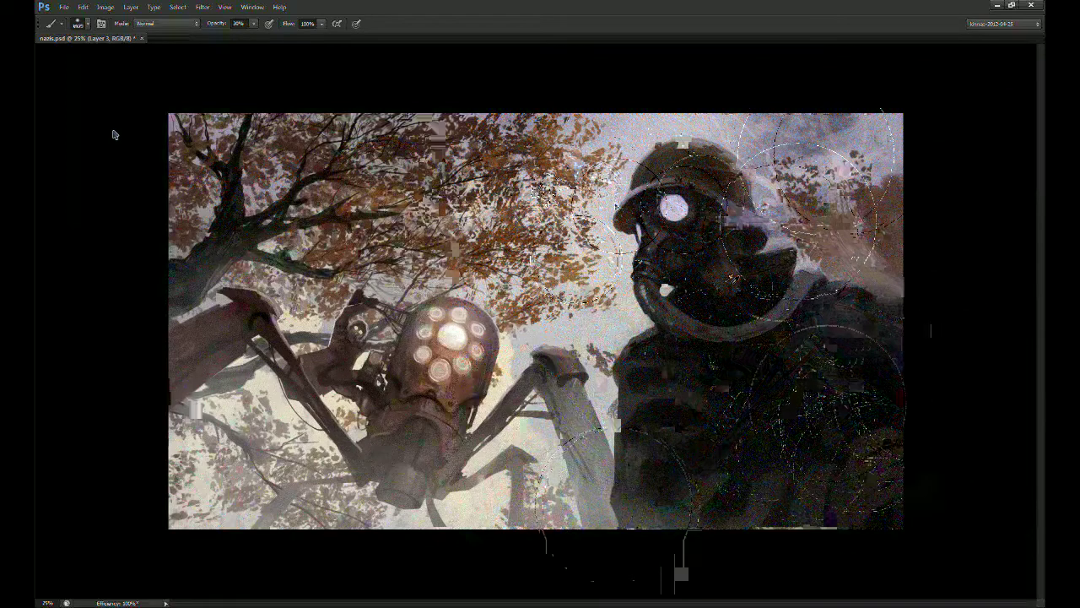
pyautogui.hotkey('ctrl', 'alt', 'shift', 'n')
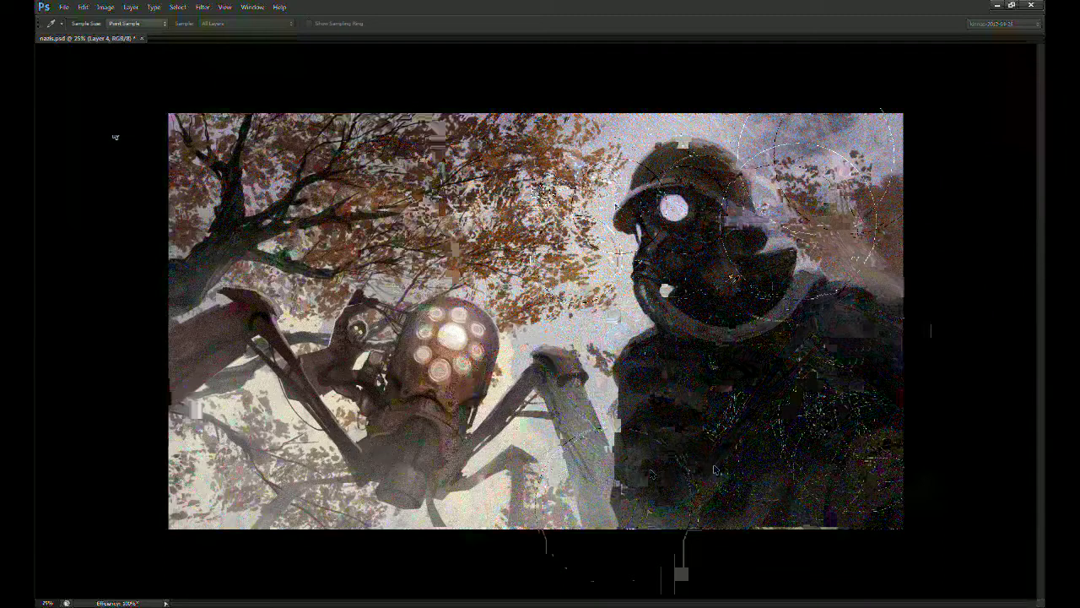
pyautogui.press('v')
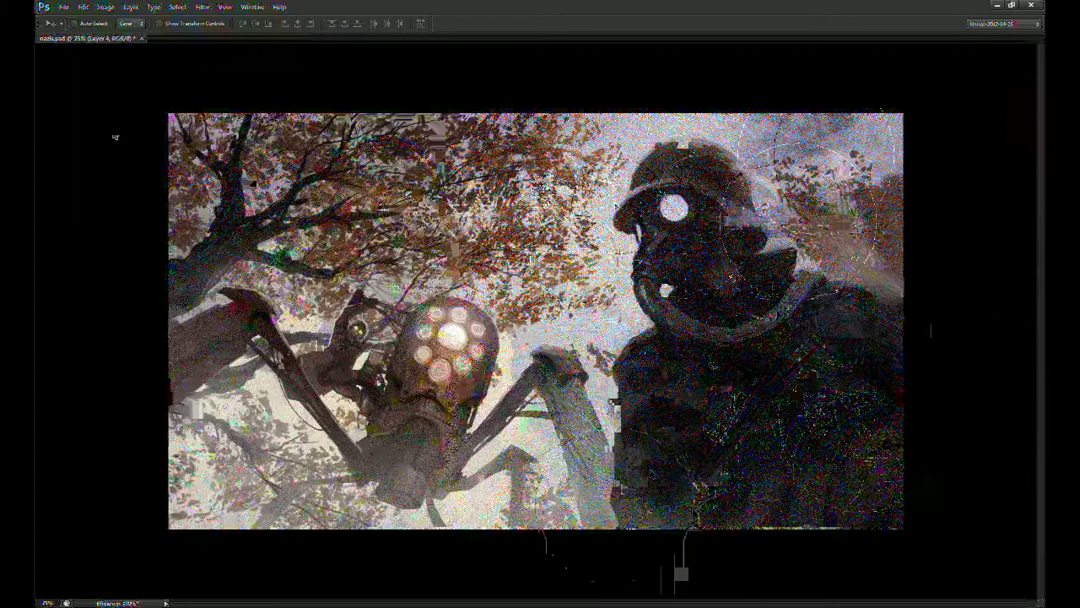
pyautogui.press('Delete')
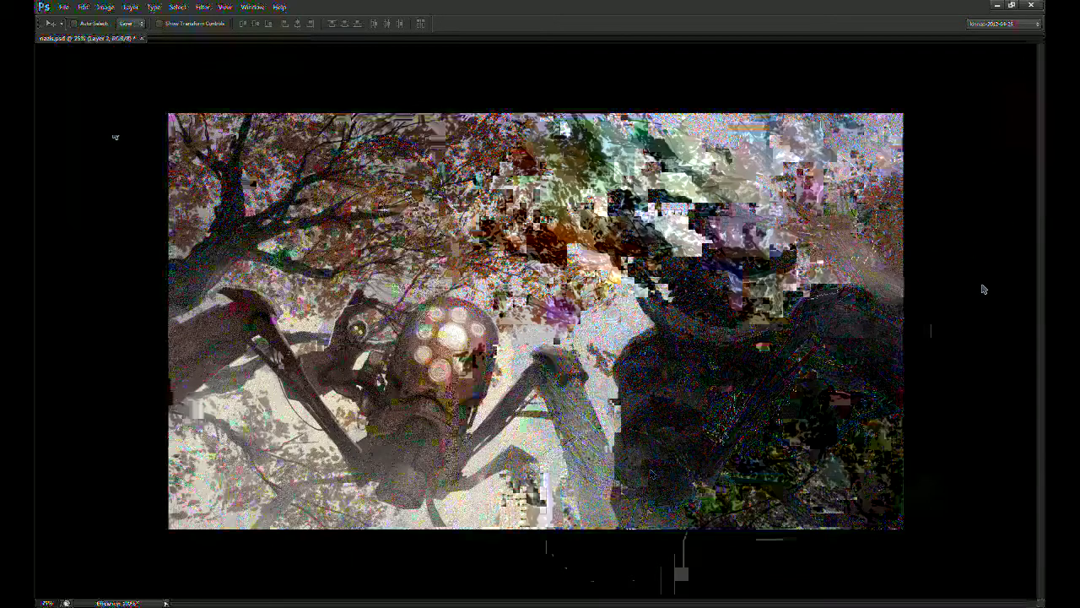
# Step: Clean up the background foliage layer with the eraser and set its opacity to 100%
pyautogui.press('e')
pyautogui.moveTo(469, 310); pyautogui.dragTo(498, 306)
pyautogui.click(934, 449)
pyautogui.click(934, 449)
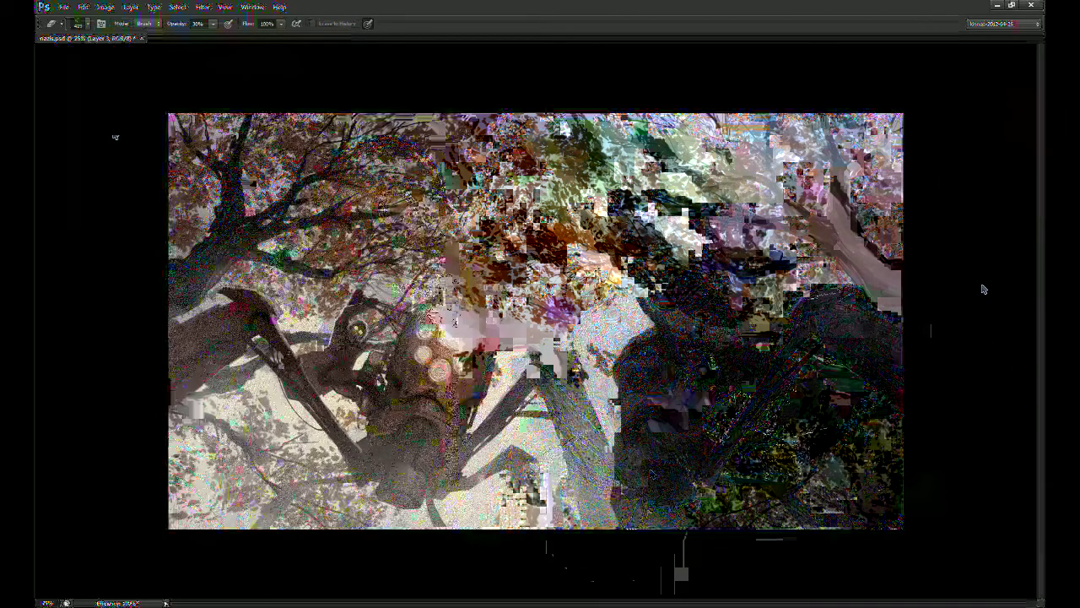
pyautogui.press('0')
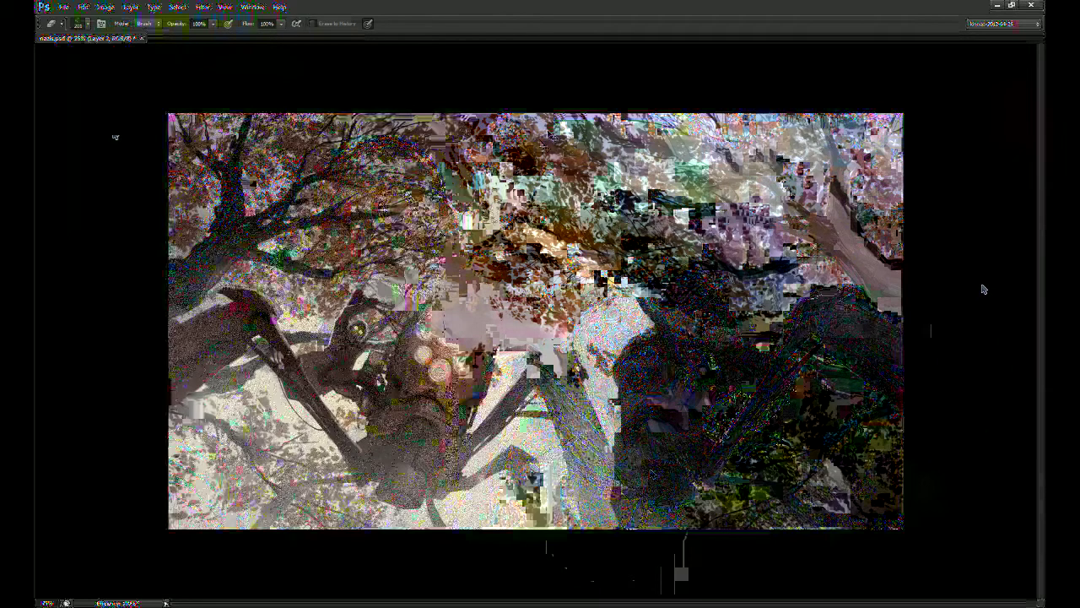
# Step: Add a new layer, pick a different brush preset and set it to 100% opacity for painting the background trees
pyautogui.press('b')
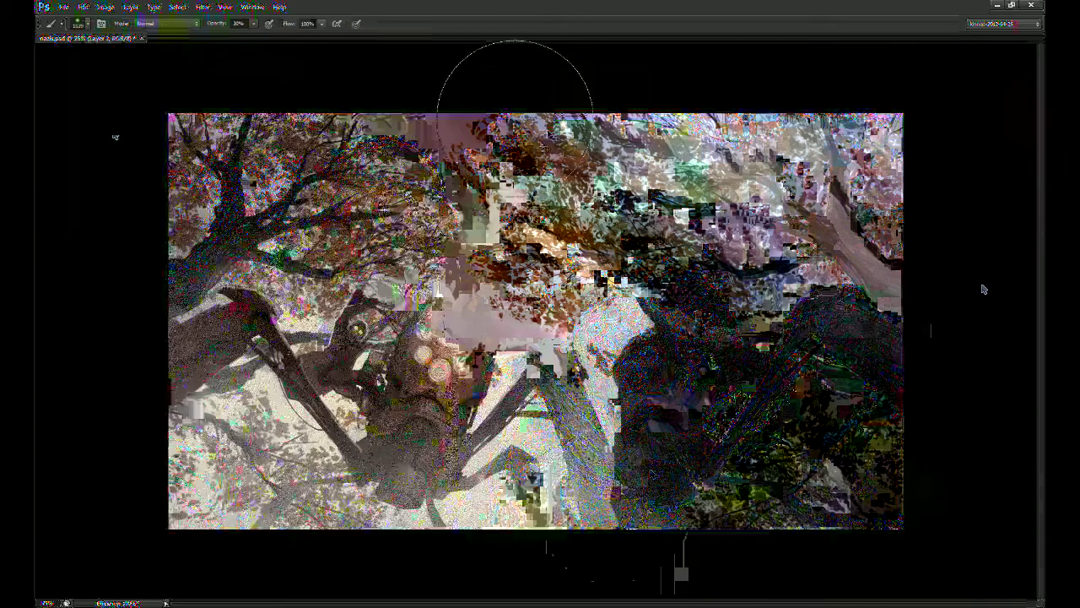
pyautogui.click(1009, 593)
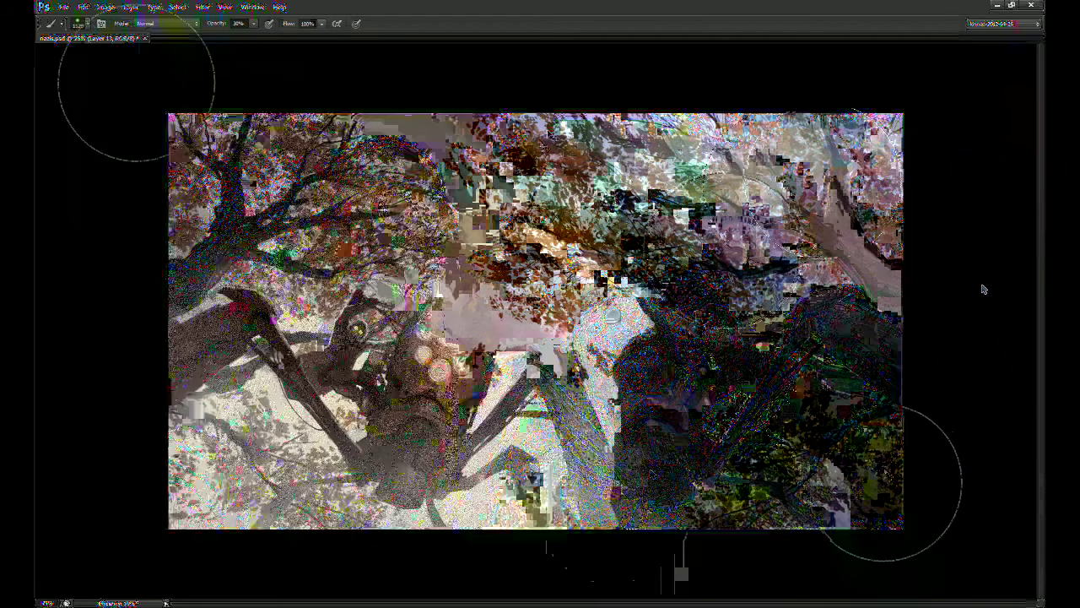
pyautogui.click(89, 24)
pyautogui.click(312, 207)
pyautogui.click(313, 175)
pyautogui.click(983, 290)
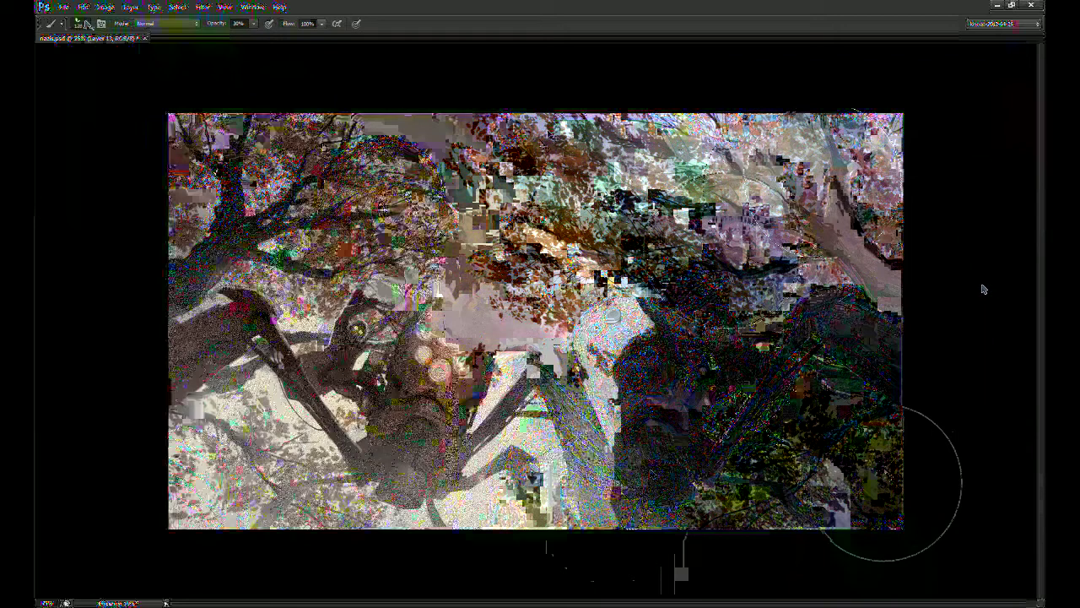
pyautogui.press('e')
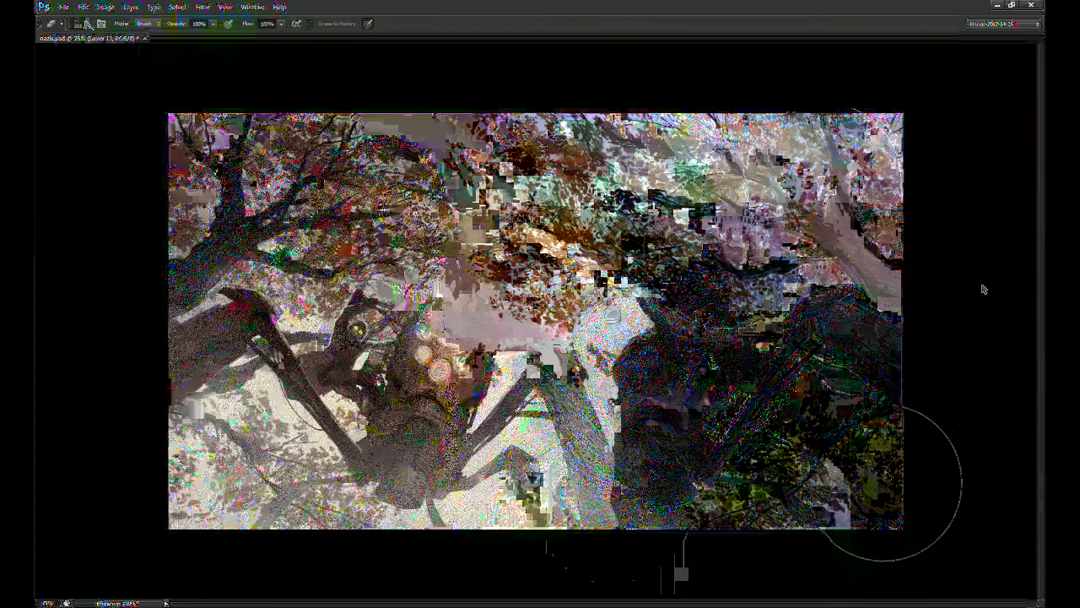
pyautogui.press('b')
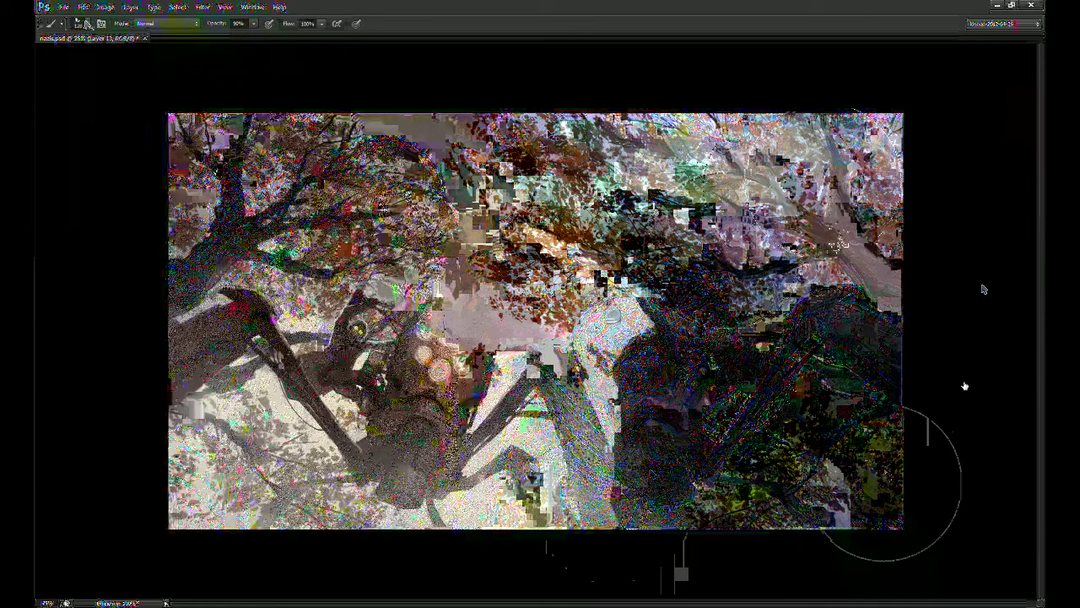
pyautogui.press('0')
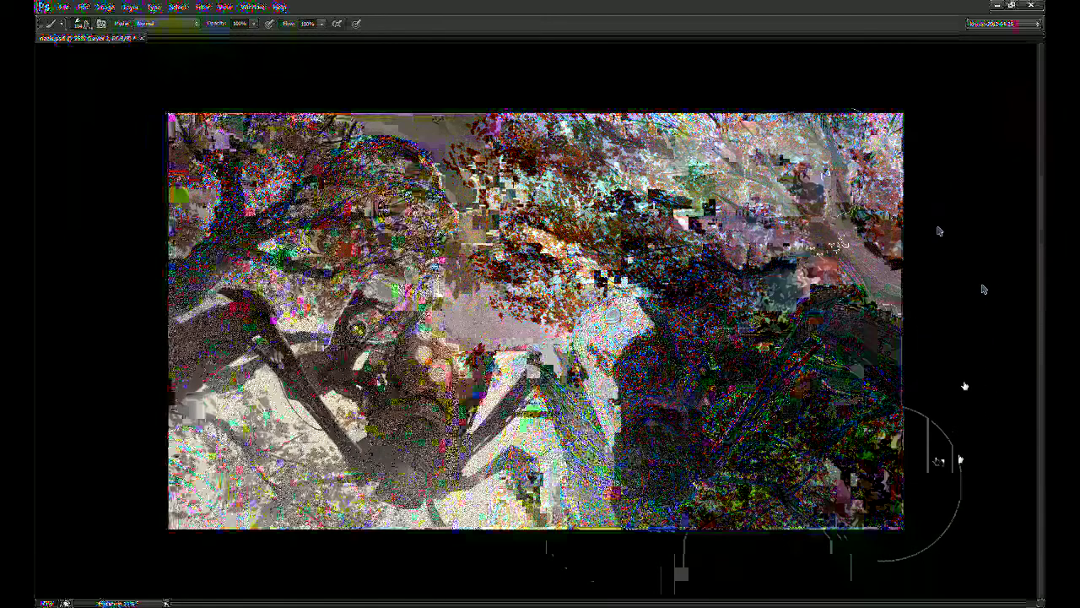
# Step: Switch to the Eraser at 100% opacity and choose the layer to clean up
pyautogui.press('e')
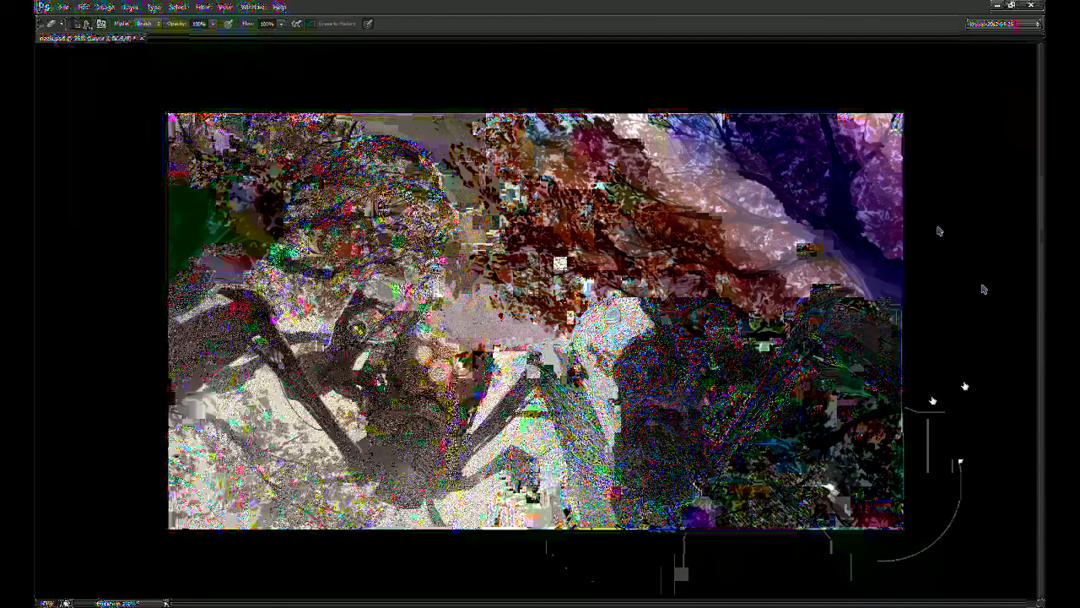
pyautogui.click(935, 385)
pyautogui.click(963, 383)
pyautogui.click(942, 378)
pyautogui.click(942, 378)
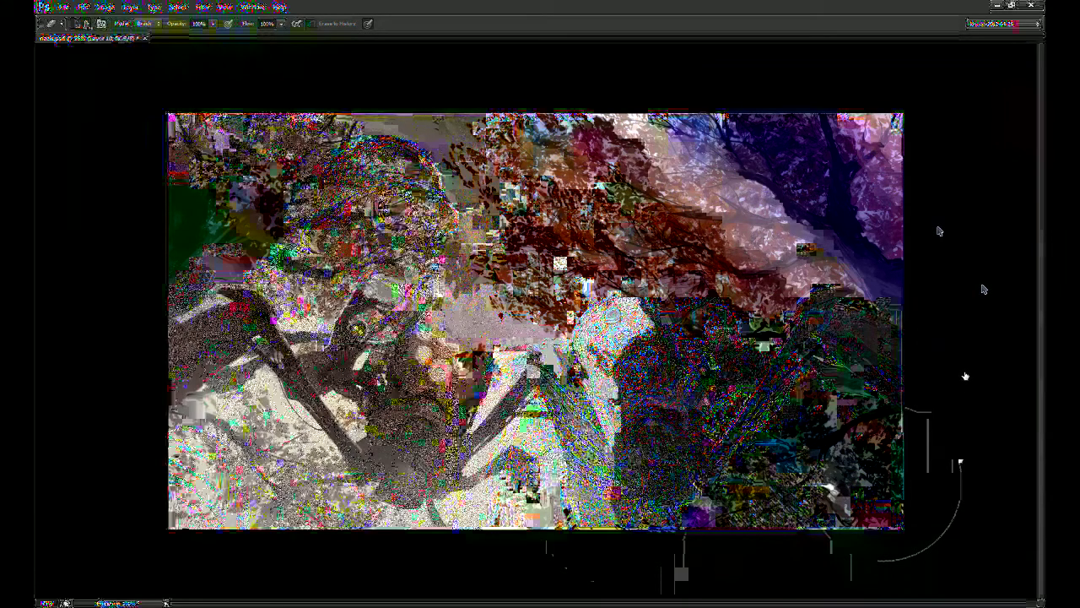
pyautogui.click(935, 414)
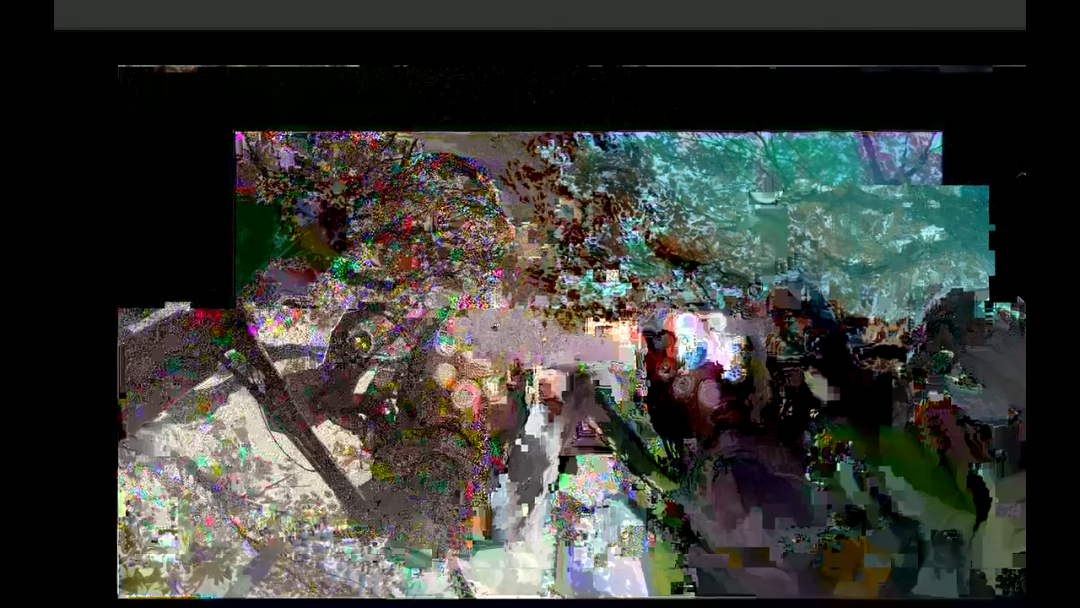
# Step: Enlarge the eraser and clean up the canopy along the upper-left part of the painting
pyautogui.moveTo(496, 326); pyautogui.dragTo(580, 331)
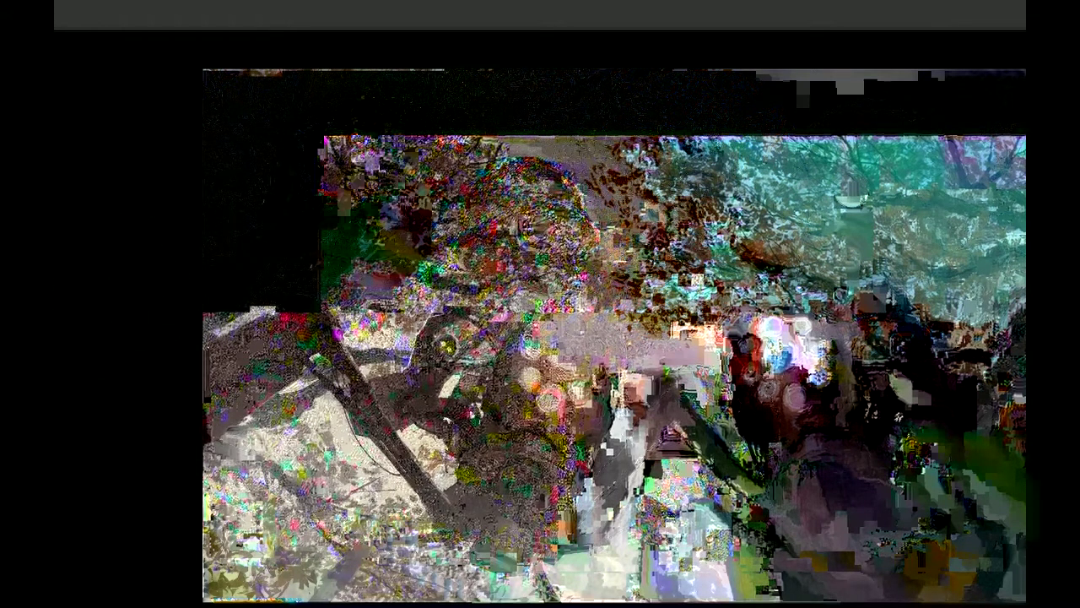
pyautogui.click(381, 178)
pyautogui.press(']')
pyautogui.press(']')
pyautogui.press(']')
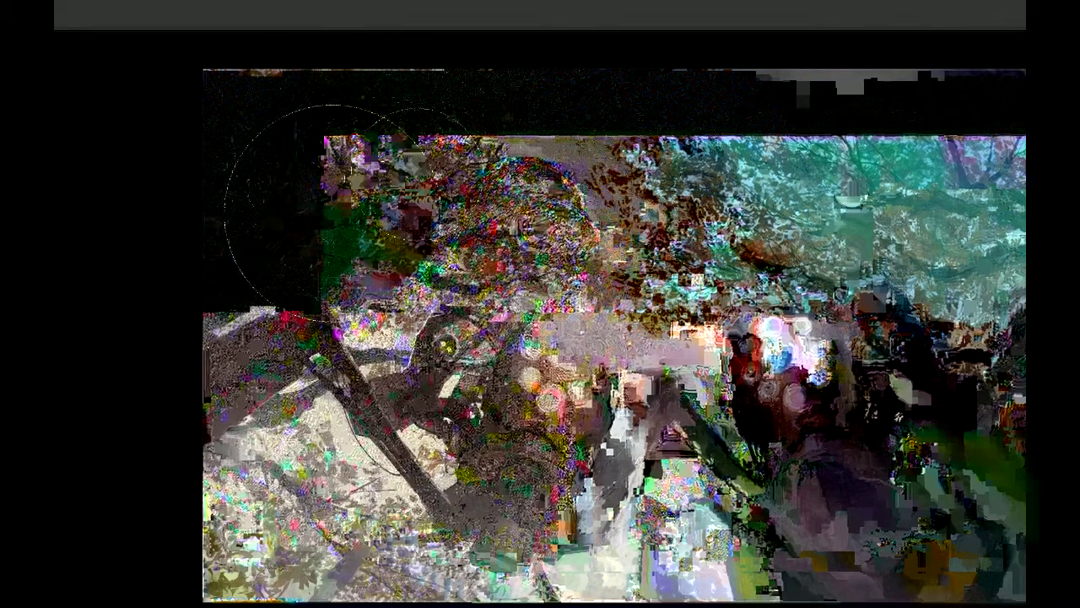
pyautogui.moveTo(251, 94); pyautogui.dragTo(255, 124)
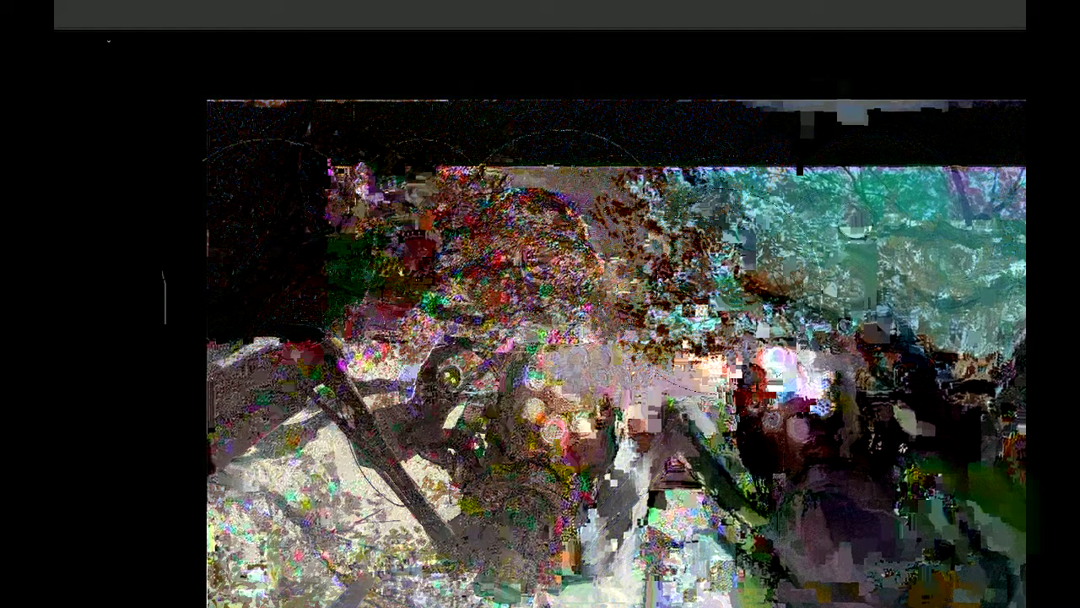
pyautogui.moveTo(456, 405); pyautogui.dragTo(492, 291)
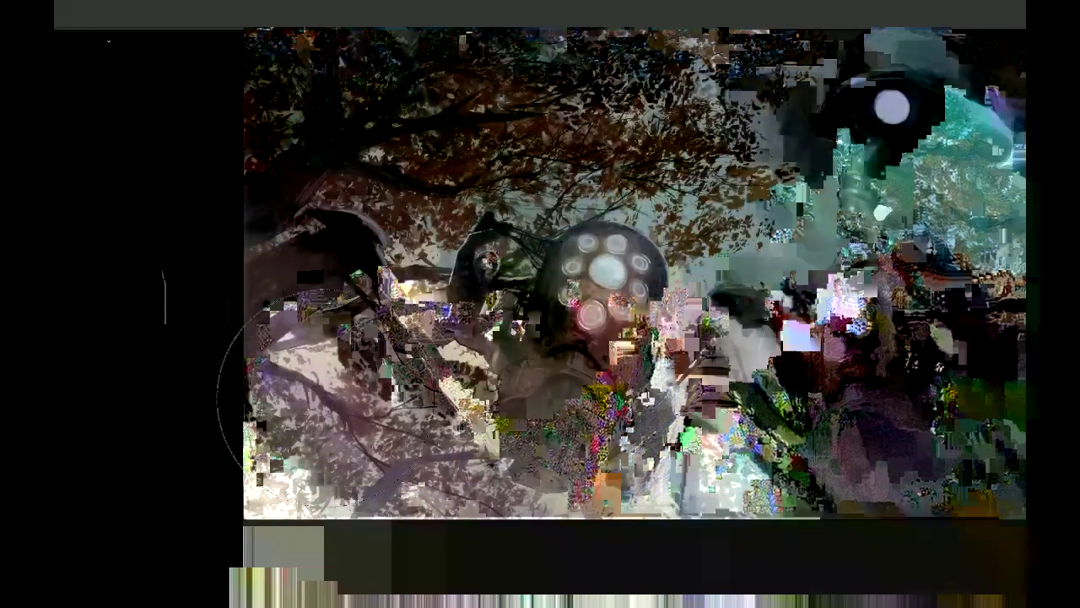
pyautogui.moveTo(441, 357); pyautogui.dragTo(419, 444)
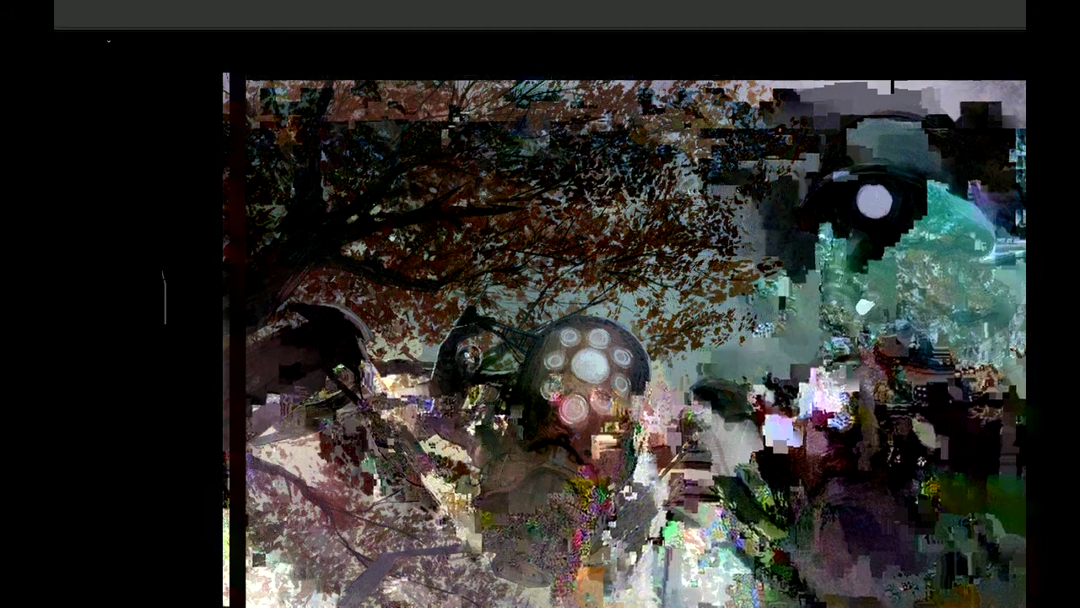
pyautogui.hotkey('ctrl', '-')
pyautogui.press('f')
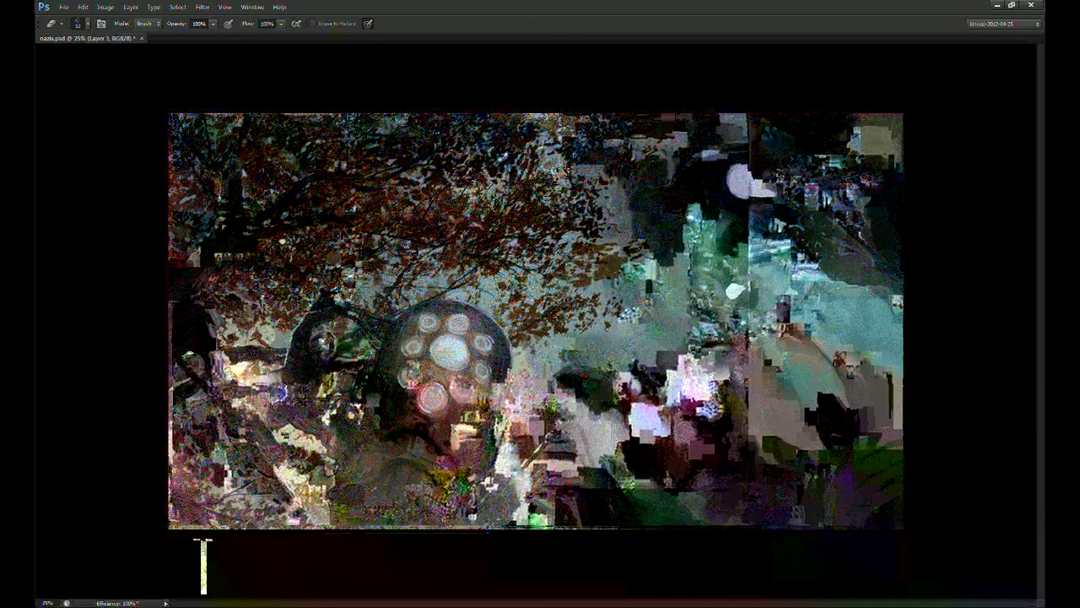
# Step: Lasso the lower-left area of the painting and nudge the selection slightly upward
pyautogui.press('l')
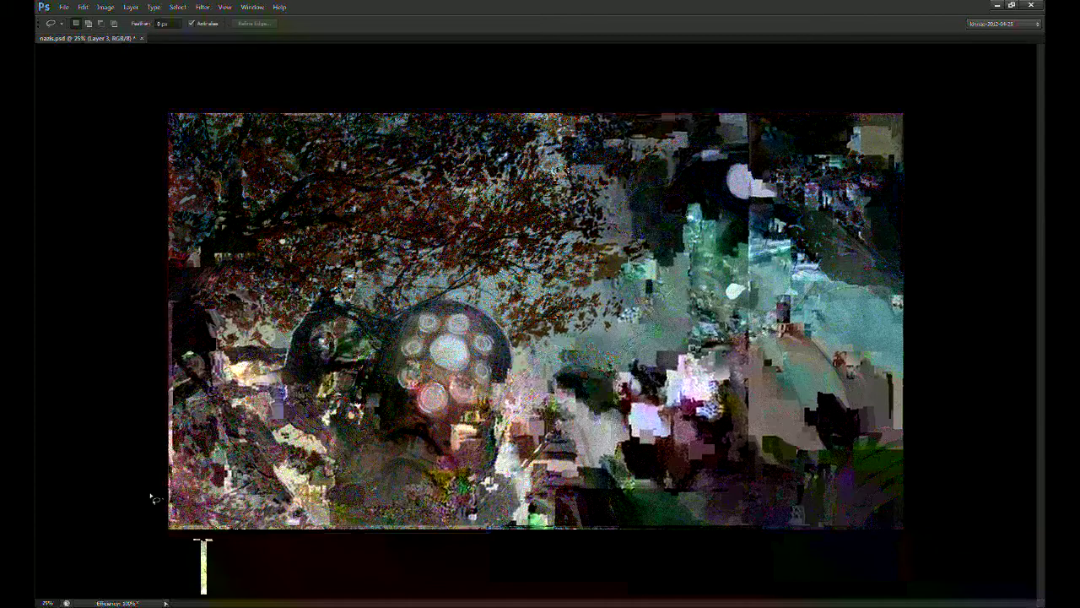
pyautogui.moveTo(154, 499)
pyautogui.mouseDown()
pyautogui.moveTo(355, 376)
pyautogui.moveTo(639, 560)
pyautogui.moveTo(154, 499)
pyautogui.mouseUp()
pyautogui.press('v')
pyautogui.press('Up')
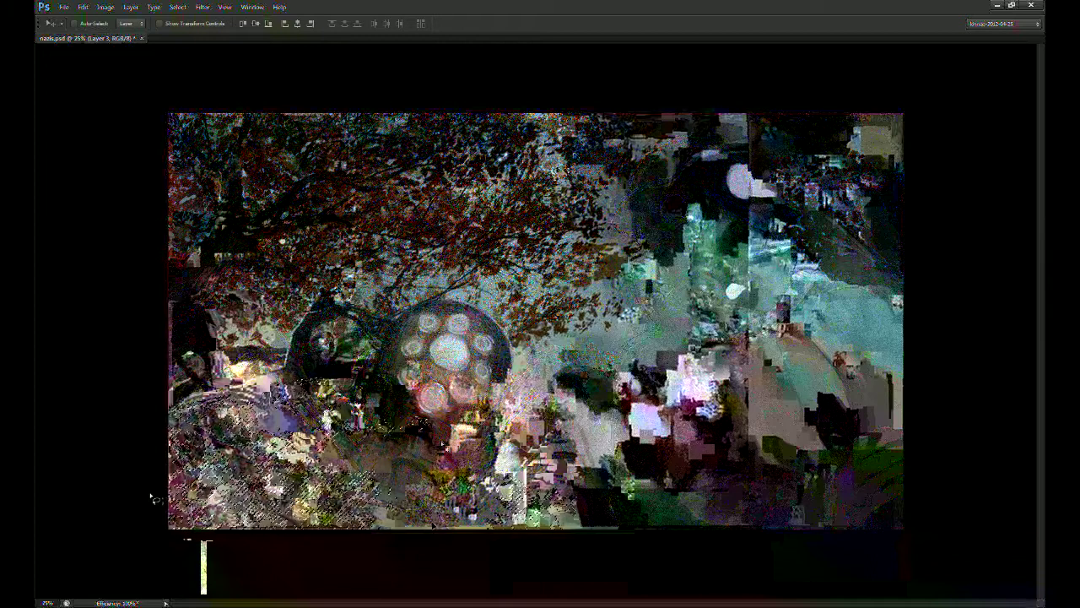
# Step: Blend the foliage with the Smudge tool, setting its strength to 30% and raising it to 70%
pyautogui.press('e')
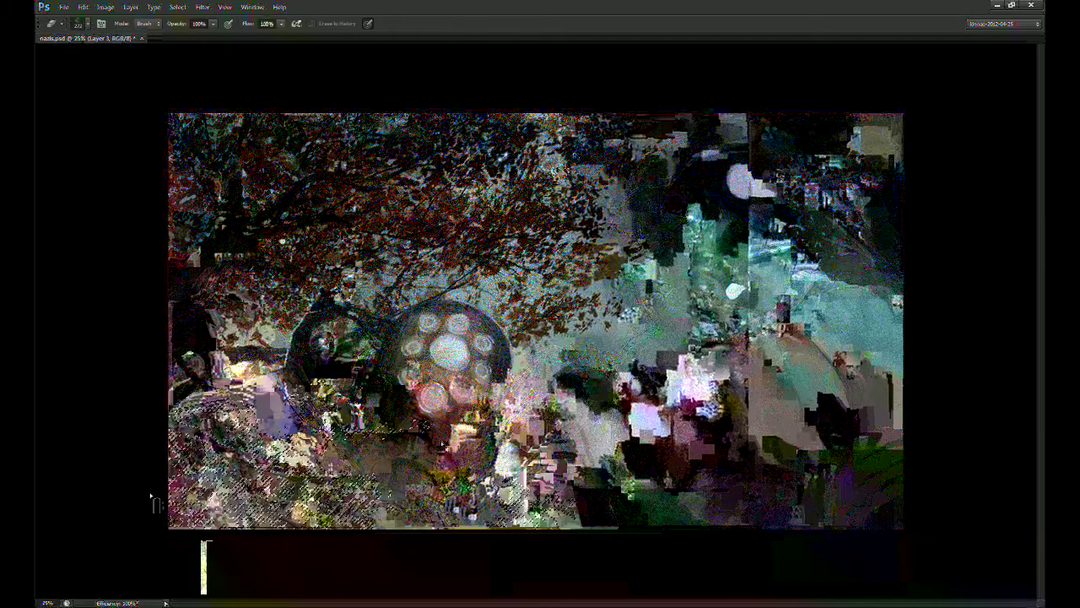
pyautogui.press('r')
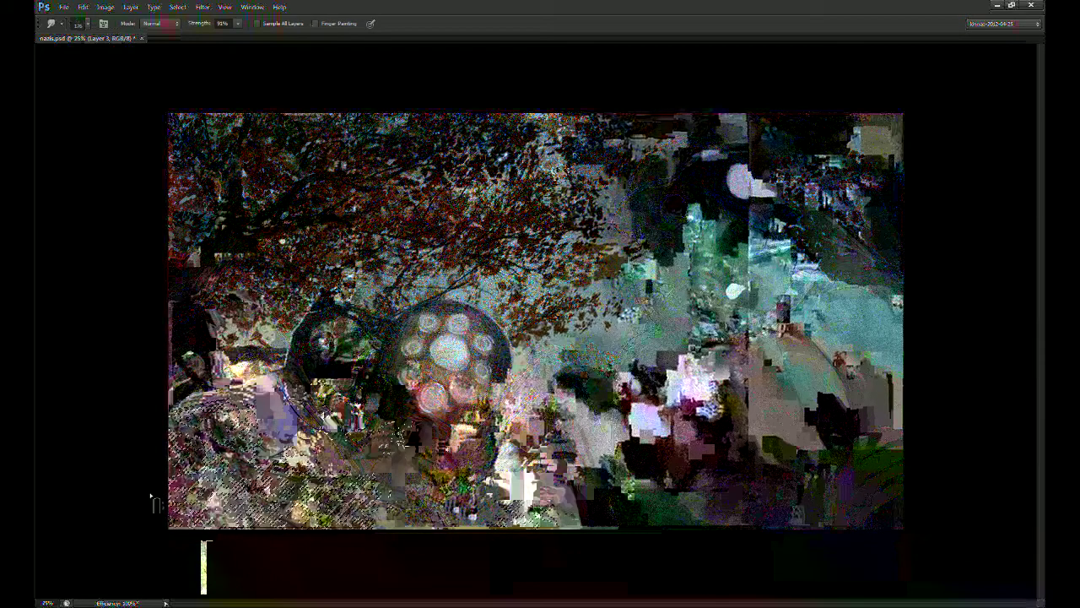
pyautogui.press('3')
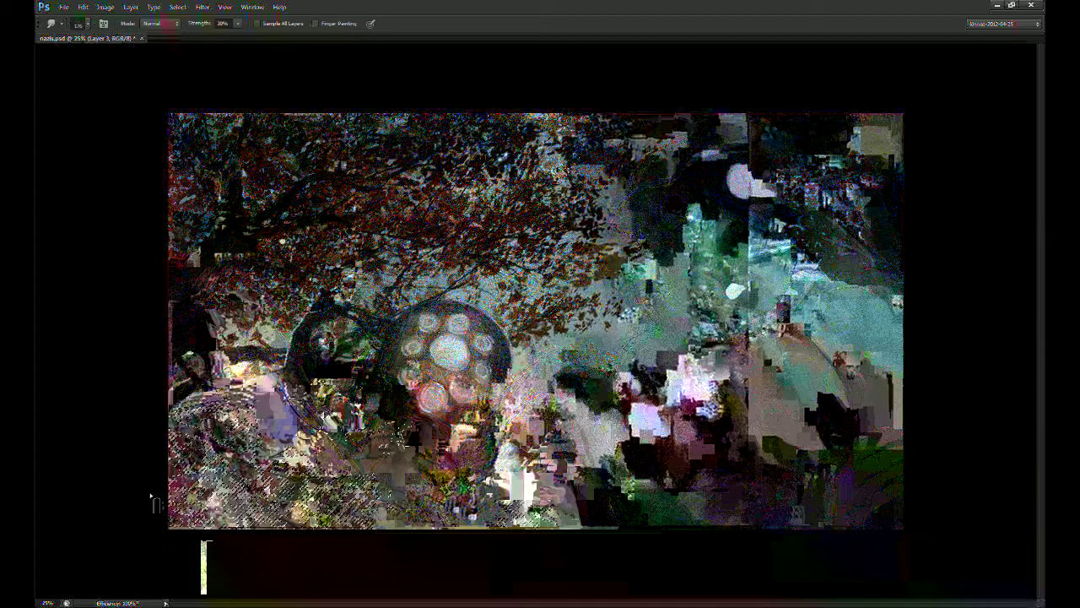
pyautogui.hotkey('ctrl', '+')
pyautogui.hotkey('ctrl', '+')
pyautogui.moveTo(475, 191)
pyautogui.mouseDown()
pyautogui.moveTo(591, 282)
pyautogui.moveTo(580, 314)
pyautogui.mouseUp()
pyautogui.press('7')
pyautogui.moveTo(701, 243); pyautogui.dragTo(672, 256)
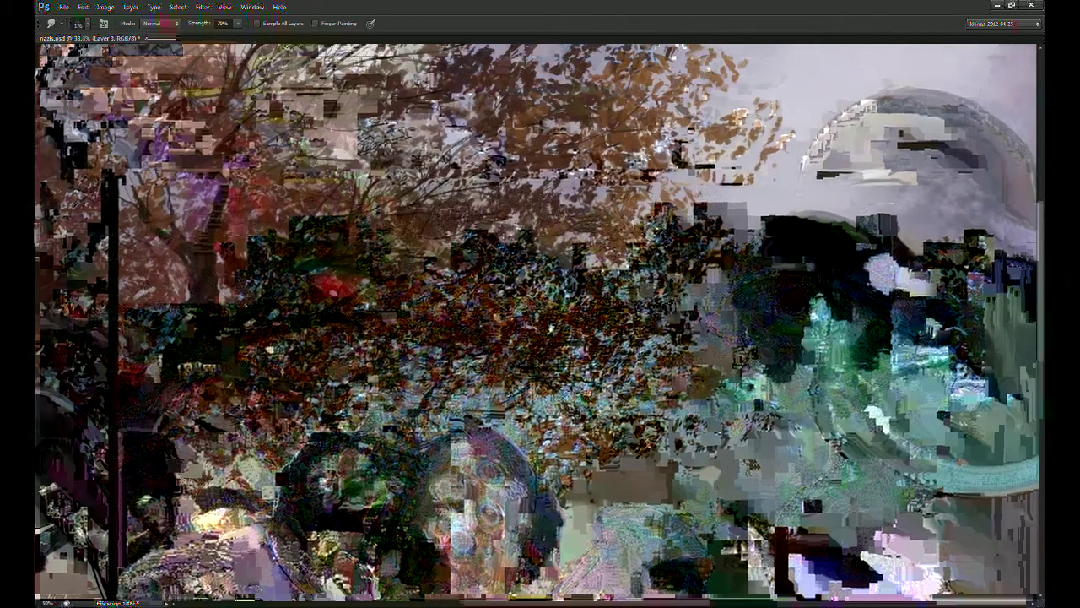
pyautogui.moveTo(527, 427); pyautogui.dragTo(561, 392)
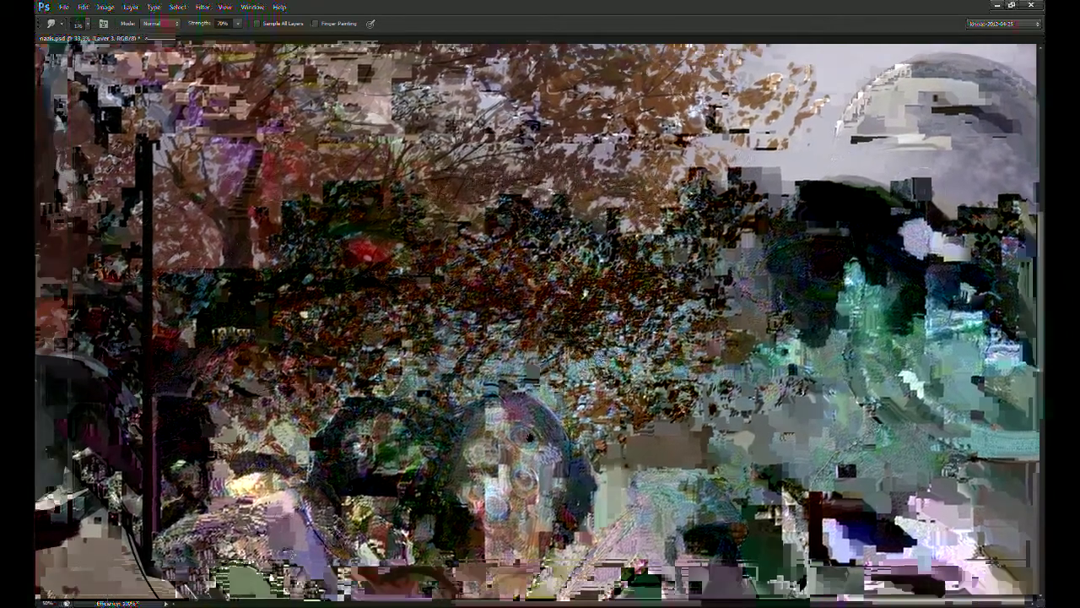
pyautogui.moveTo(480, 366); pyautogui.dragTo(527, 338)
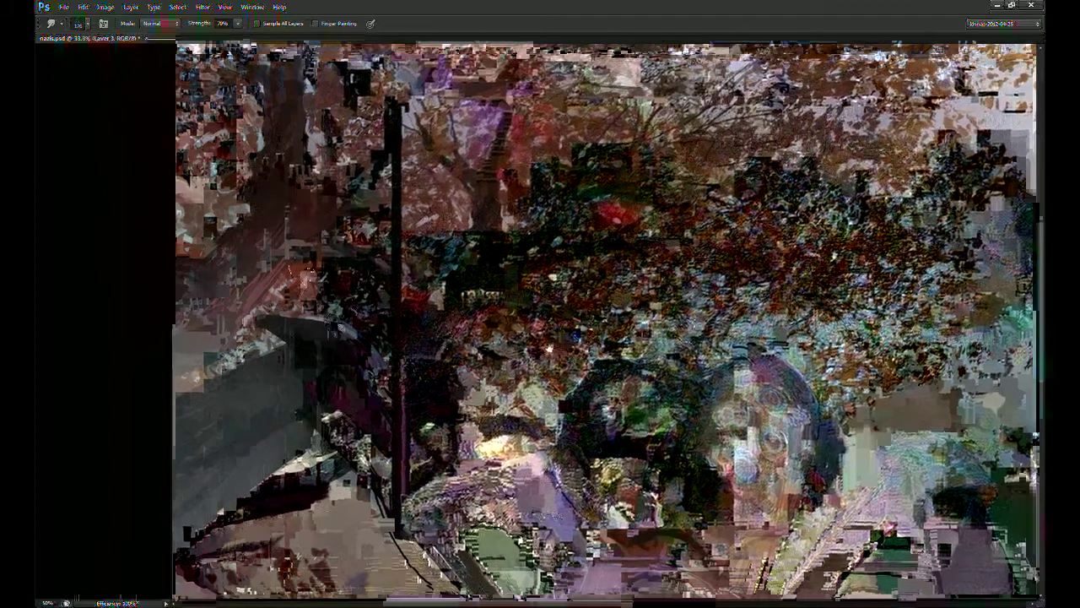
# Step: Resize the eraser and remove stray paint around the large tree trunk beside the canopy
pyautogui.press('e')
pyautogui.moveTo(360, 311)
pyautogui.mouseDown()
pyautogui.moveTo(327, 277)
pyautogui.moveTo(481, 295)
pyautogui.mouseUp()
pyautogui.press('[')
pyautogui.press('[')
pyautogui.press('[')
pyautogui.press('[')
pyautogui.press(']')
pyautogui.press(']')
pyautogui.press(']')
pyautogui.press(']')
pyautogui.moveTo(520, 213); pyautogui.dragTo(482, 319)
# Step: Reduce the eraser size and trim the branches and leaves in the upper canopy
pyautogui.press('[')
pyautogui.press('[')
pyautogui.press('[')
pyautogui.press('[')
pyautogui.moveTo(465, 283)
pyautogui.mouseDown()
pyautogui.moveTo(443, 268)
pyautogui.moveTo(466, 265)
pyautogui.mouseUp()
pyautogui.moveTo(623, 179)
pyautogui.mouseDown()
pyautogui.moveTo(593, 206)
pyautogui.moveTo(616, 183)
pyautogui.moveTo(602, 167)
pyautogui.moveTo(561, 184)
pyautogui.mouseUp()
pyautogui.moveTo(625, 170); pyautogui.dragTo(646, 163)
pyautogui.moveTo(550, 135)
pyautogui.mouseDown()
pyautogui.moveTo(417, 185)
pyautogui.moveTo(396, 209)
pyautogui.mouseUp()
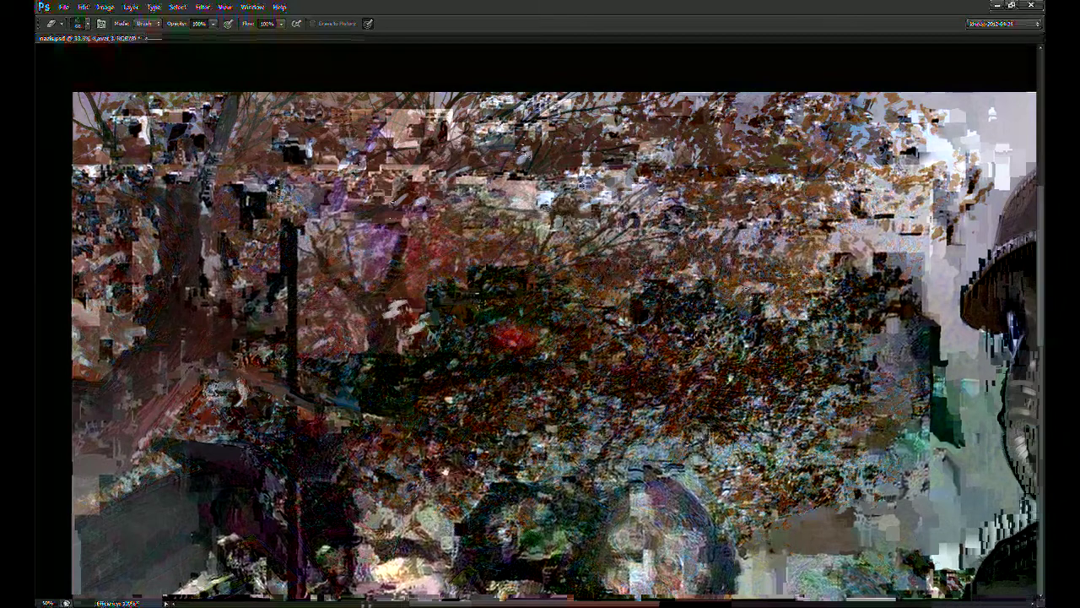
pyautogui.moveTo(326, 346); pyautogui.dragTo(426, 341)
# Step: Choose another brush preset in Normal mode at 90% opacity and paint beside the tree trunk
pyautogui.press('b')
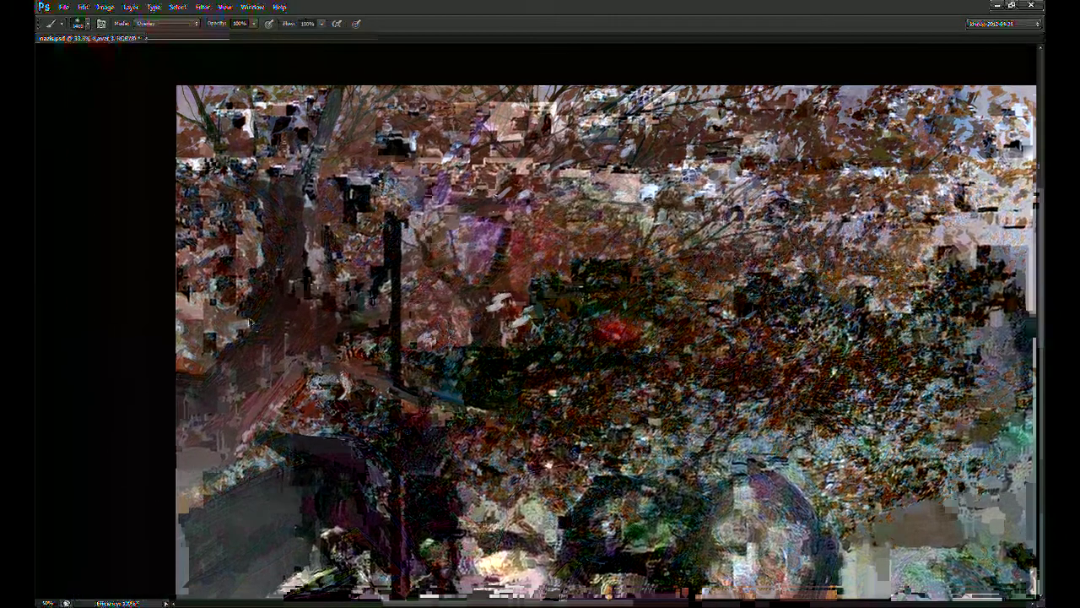
pyautogui.press(',')
pyautogui.press('9')
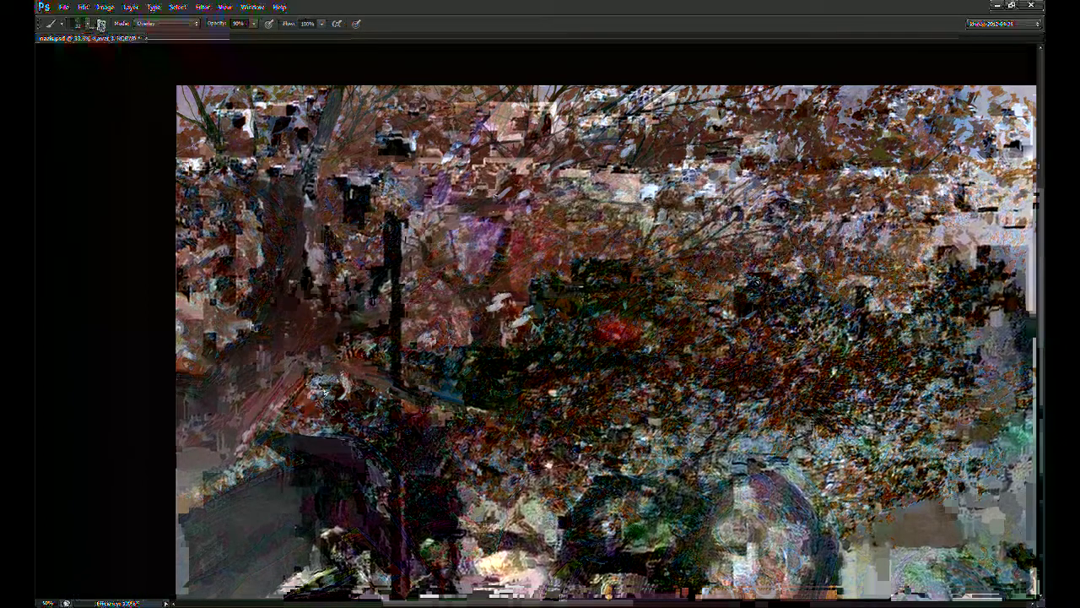
pyautogui.click(183, 27)
pyautogui.moveTo(249, 343); pyautogui.dragTo(250, 322)
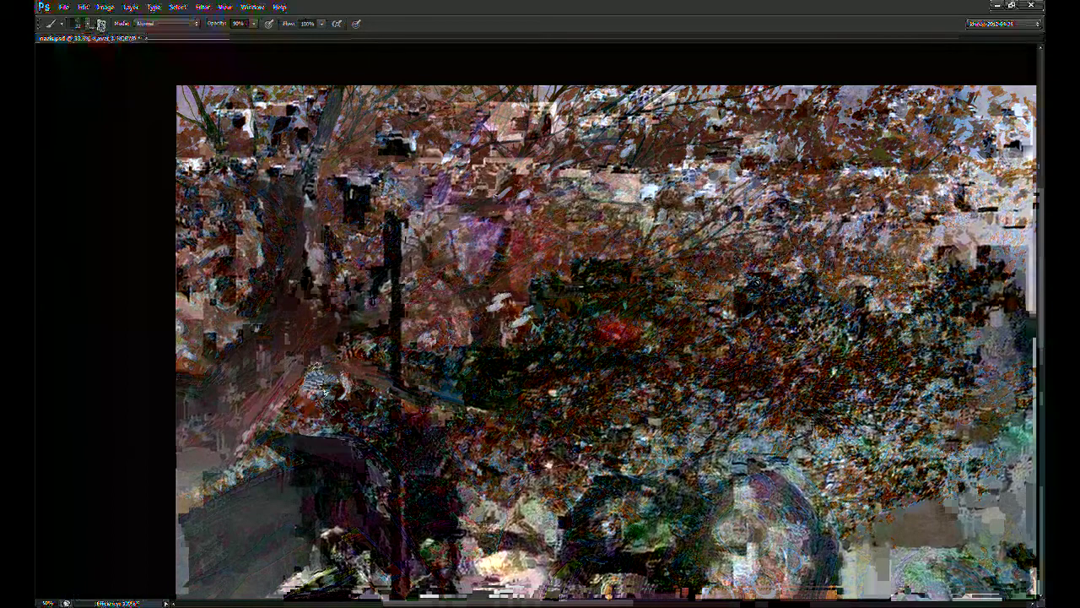
pyautogui.moveTo(359, 316); pyautogui.dragTo(361, 309)
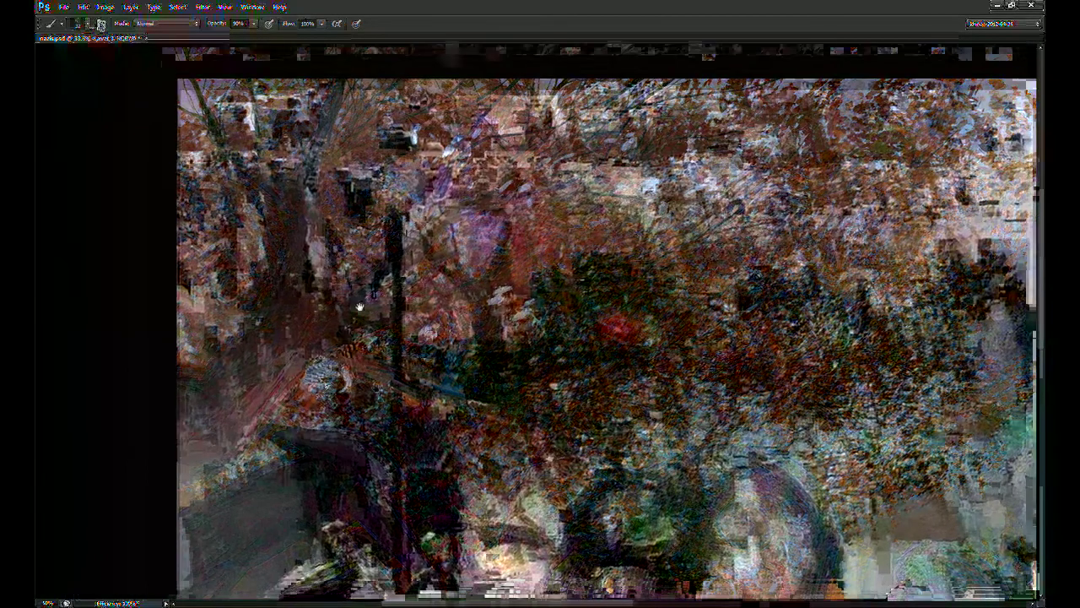
# Step: Set the brush opacity to 89% and touch up the branches near the trunk with brush and eraser
pyautogui.press('6')
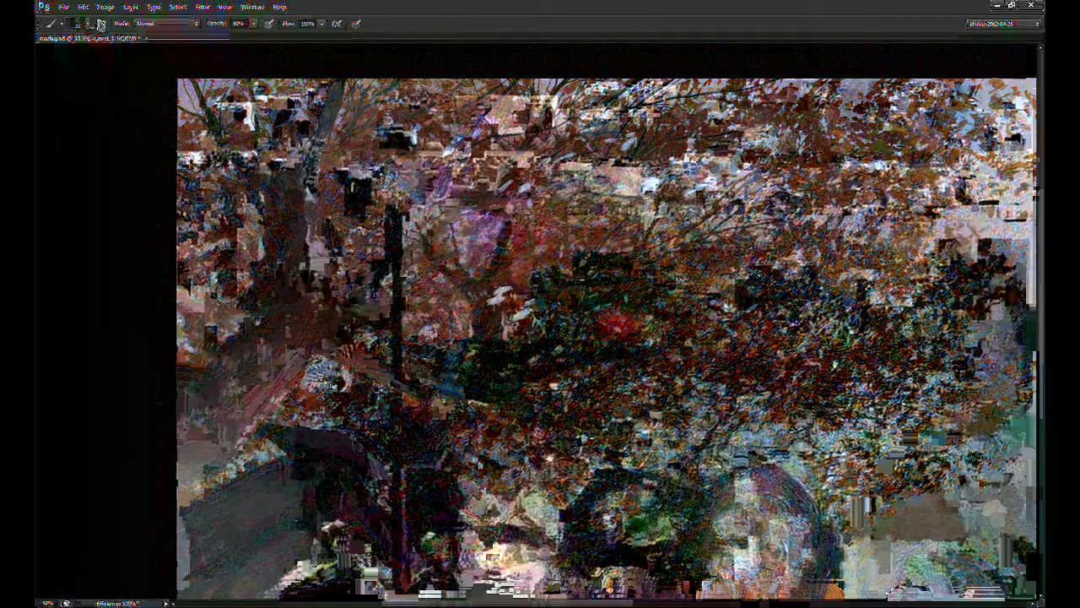
pyautogui.press('8')
pyautogui.press('9')
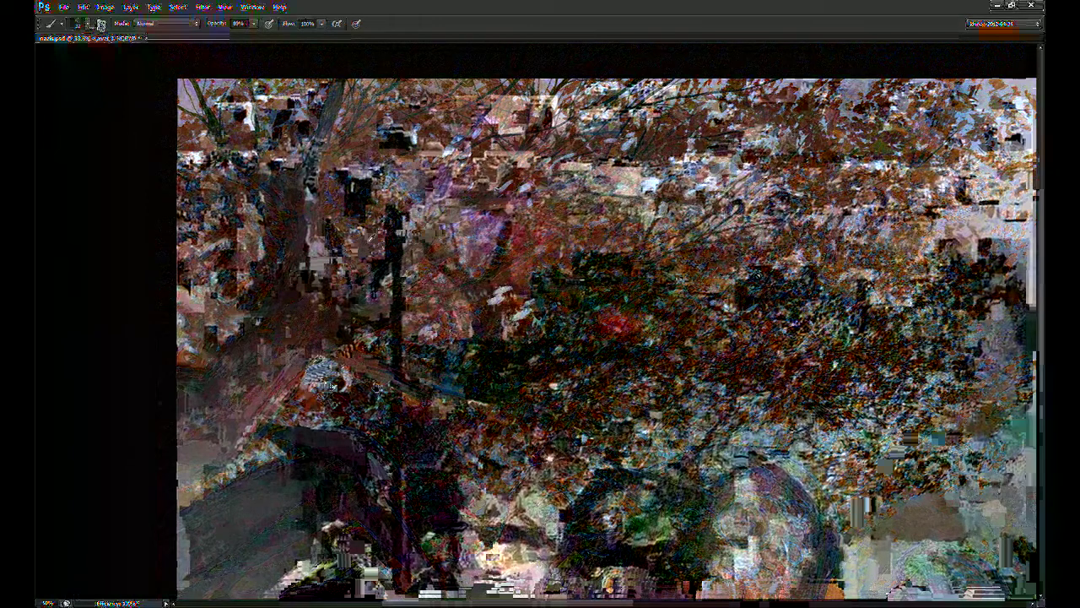
pyautogui.moveTo(386, 240); pyautogui.dragTo(430, 238)
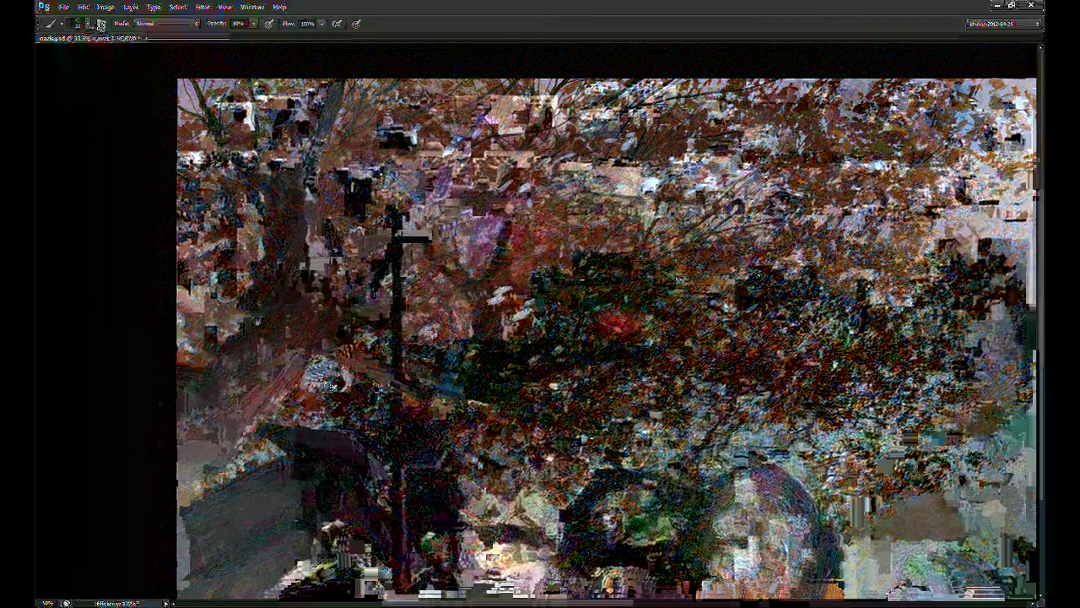
pyautogui.press('e')
pyautogui.moveTo(467, 207); pyautogui.dragTo(468, 219)
pyautogui.press('b')
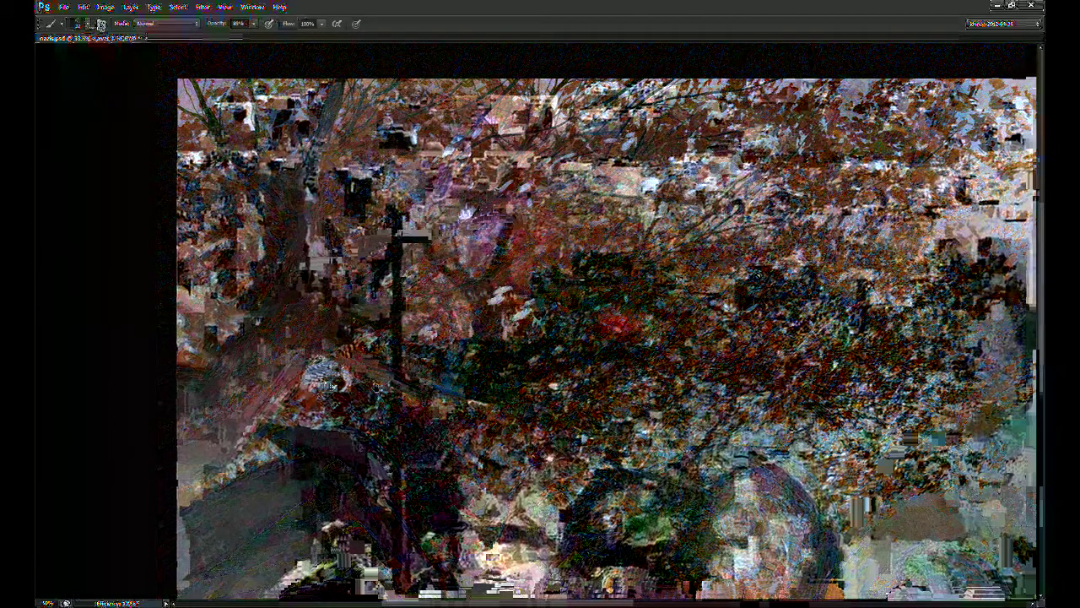
pyautogui.press('e')
pyautogui.press('b')
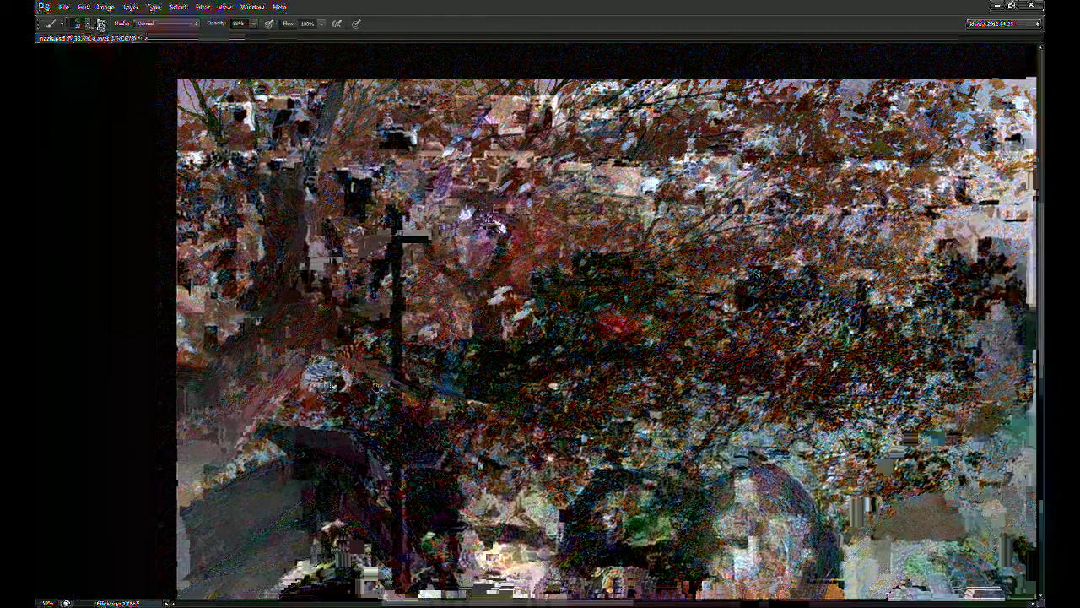
# Step: Paint more branch strokes across the canopy toward the helmet and tidy them with the eraser
pyautogui.moveTo(422, 290); pyautogui.dragTo(467, 320)
pyautogui.moveTo(434, 238); pyautogui.dragTo(412, 251)
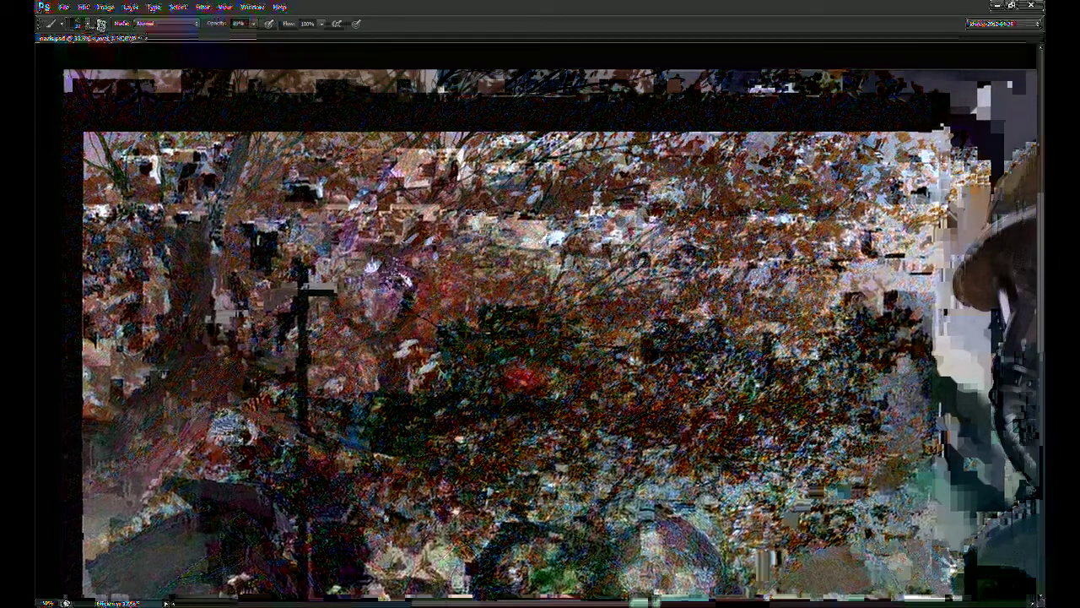
pyautogui.moveTo(645, 193); pyautogui.dragTo(716, 135)
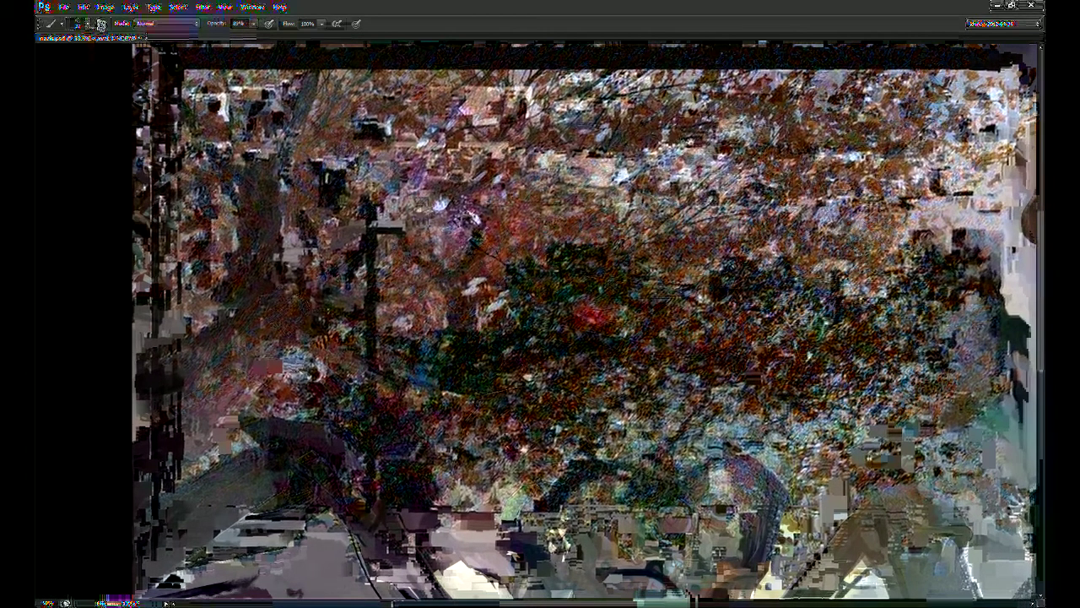
pyautogui.press('e')
pyautogui.moveTo(702, 349)
pyautogui.mouseDown()
pyautogui.moveTo(667, 314)
pyautogui.moveTo(501, 365)
pyautogui.mouseUp()
pyautogui.press('b')
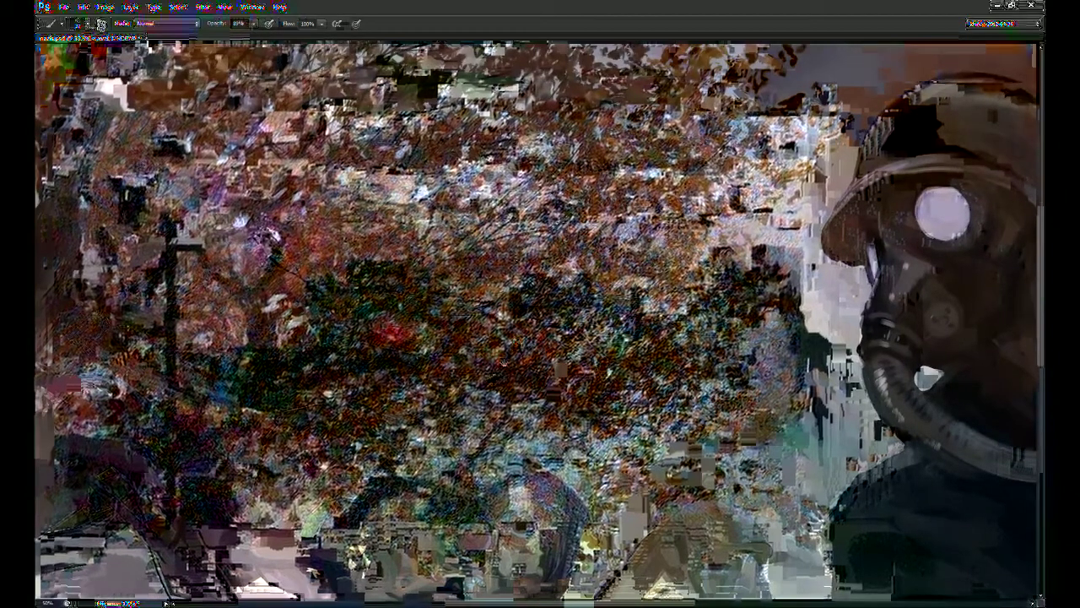
pyautogui.press('e')
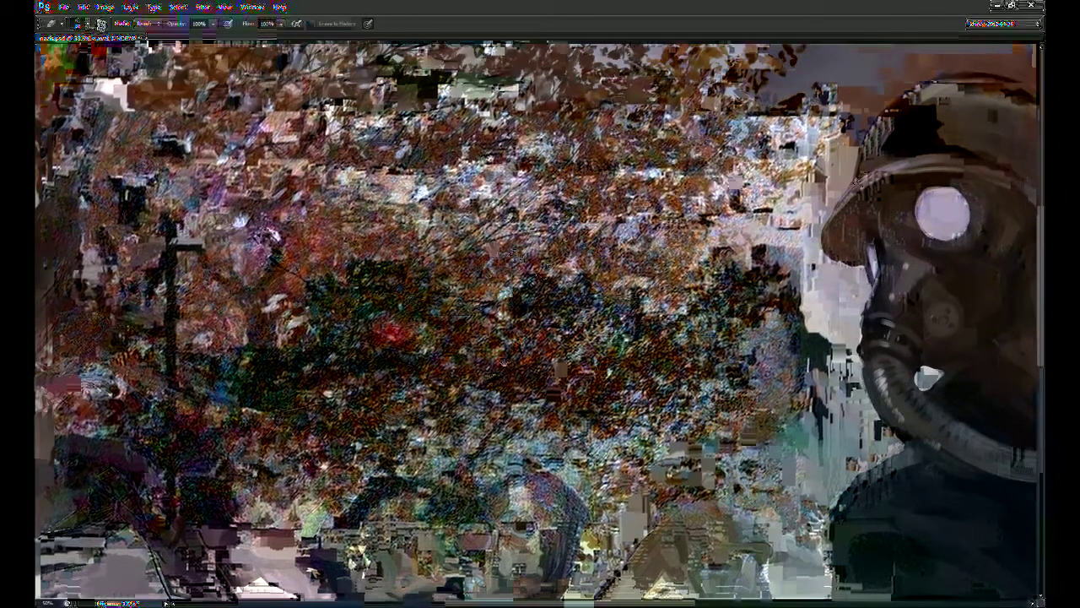
# Step: Sample a color from the painting and touch up the foliage near the helmet with brush and eraser
pyautogui.hotkey('ctrl', '-')
pyautogui.press('b')
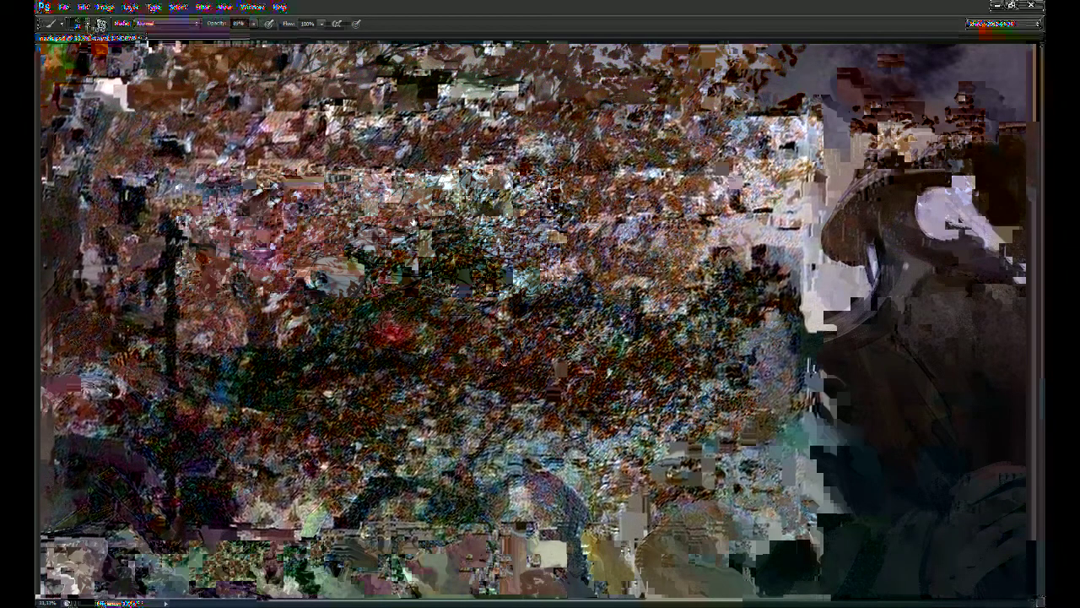
pyautogui.hotkey('ctrl', '-')
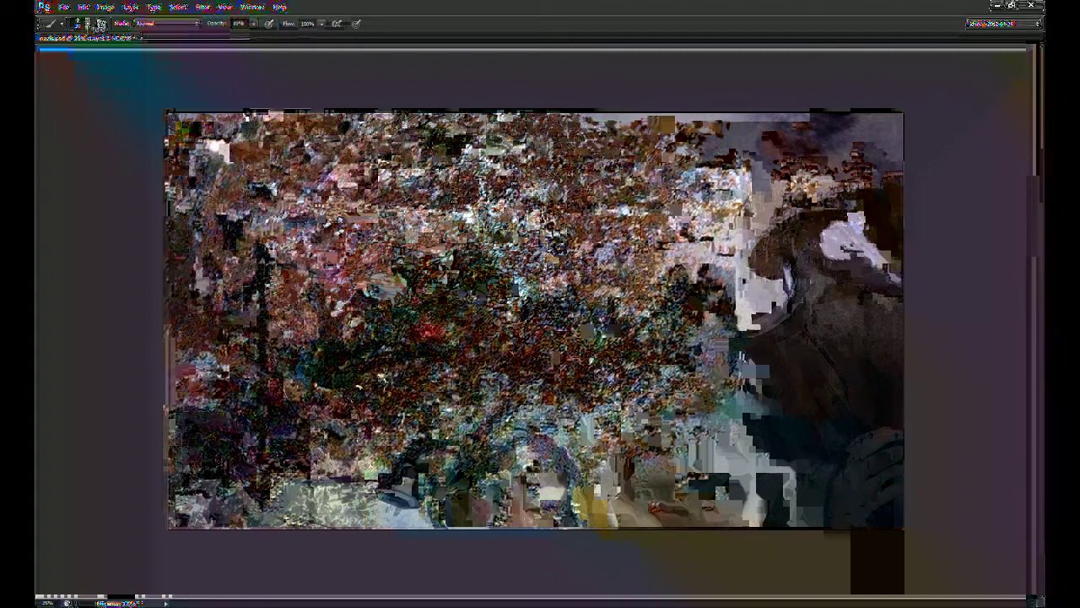
pyautogui.press('i')
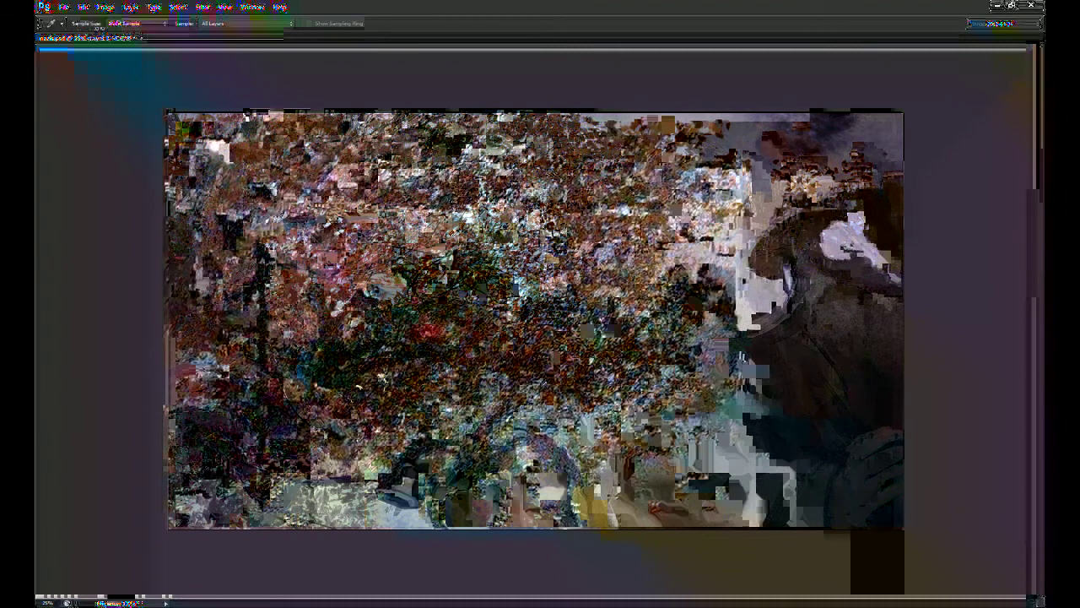
pyautogui.press('b')
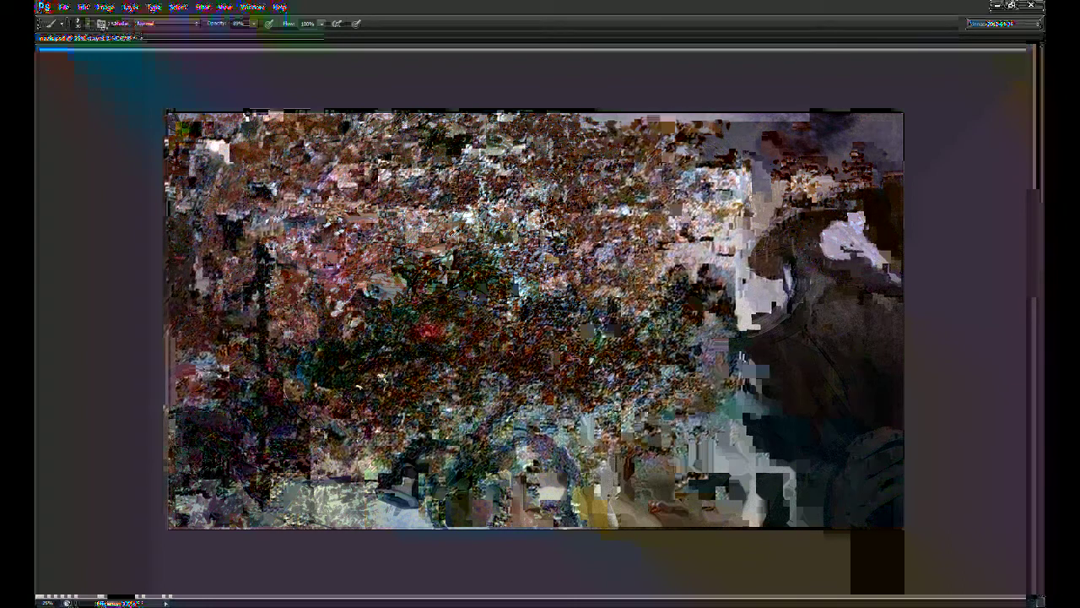
pyautogui.moveTo(623, 145); pyautogui.dragTo(615, 176)
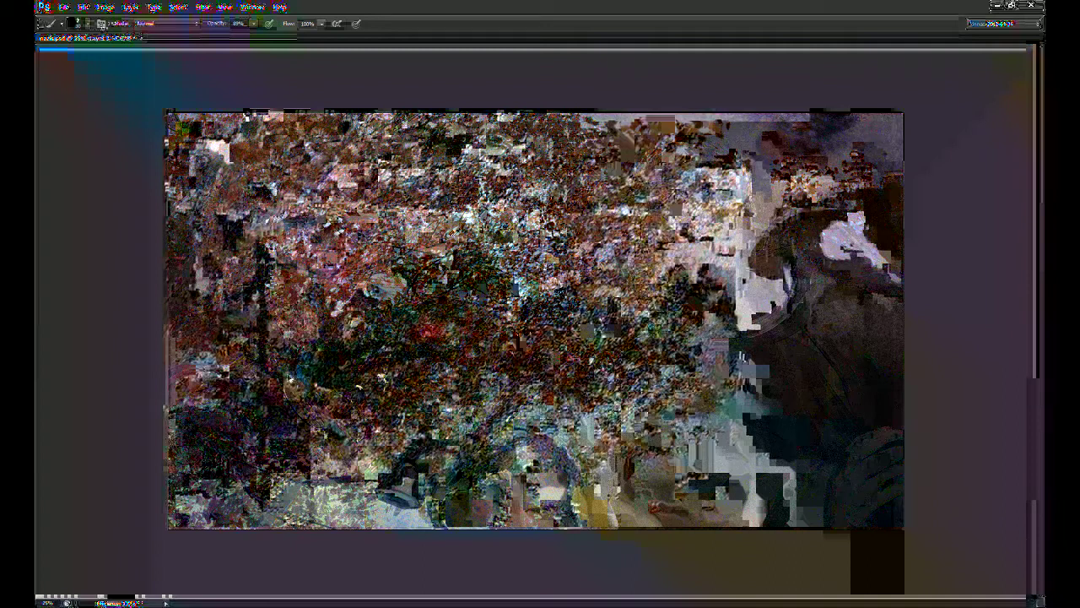
pyautogui.press('e')
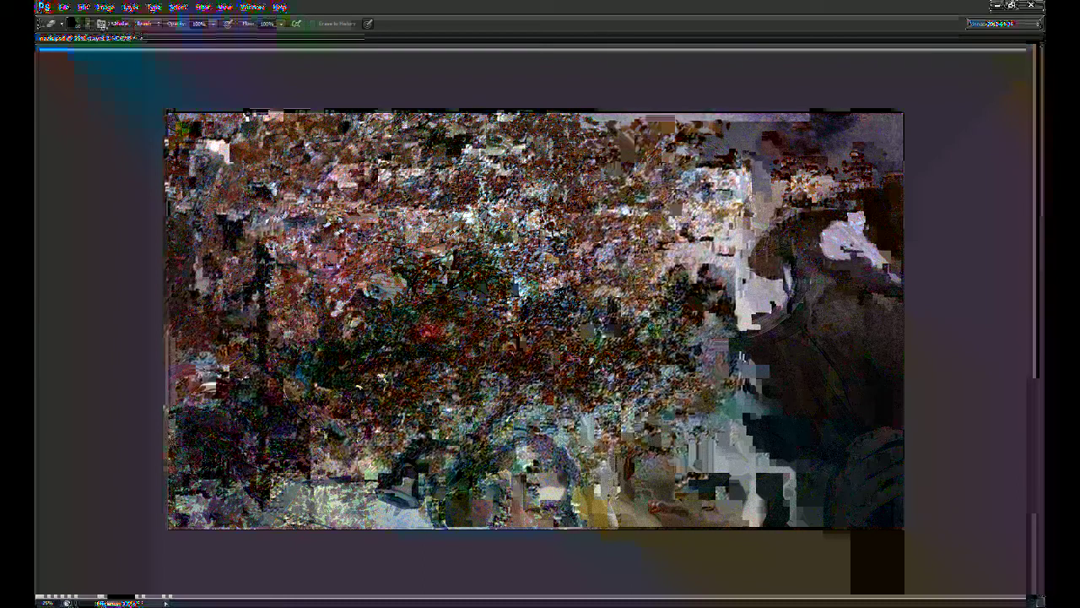
pyautogui.press('b')
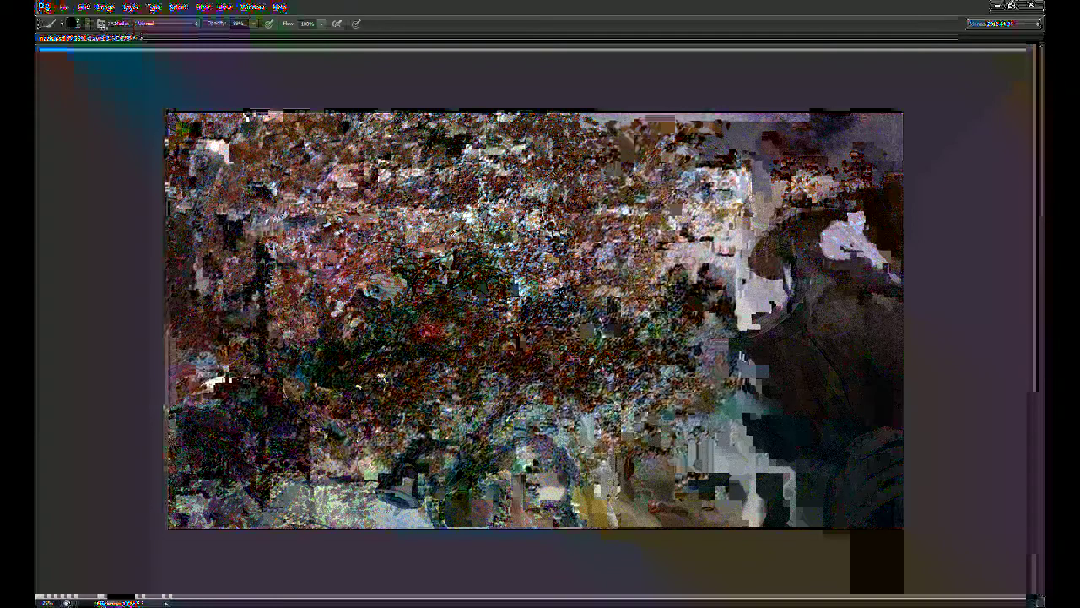
# Step: Paint dark strokes beside the spider machine's body at 50% brush opacity and trim them with the eraser
pyautogui.hotkey('ctrl', '+')
pyautogui.hotkey('ctrl', '+')
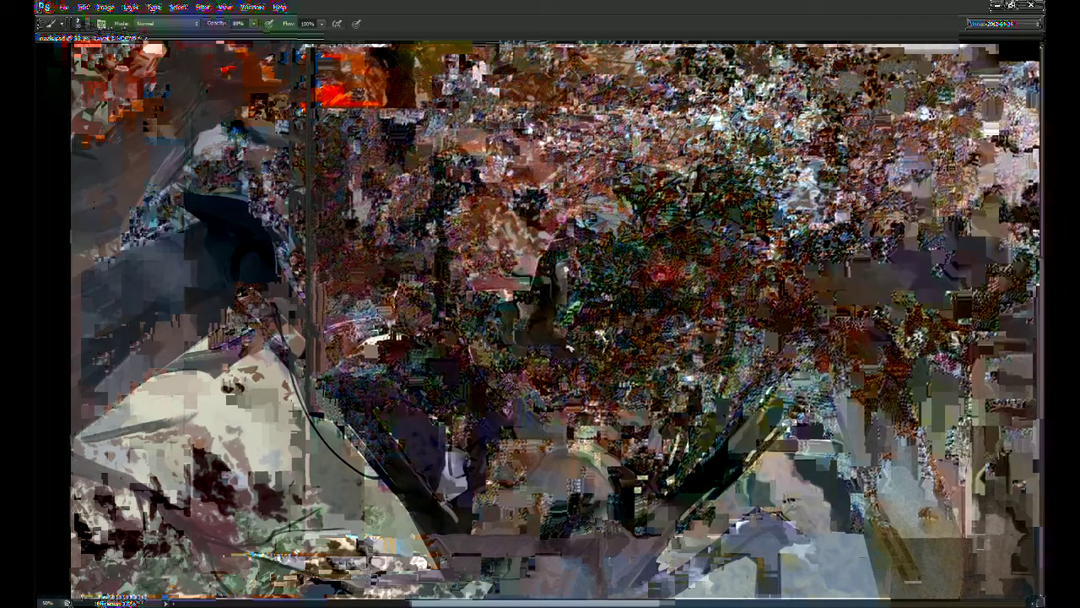
pyautogui.scroll(-1, 390, 316)
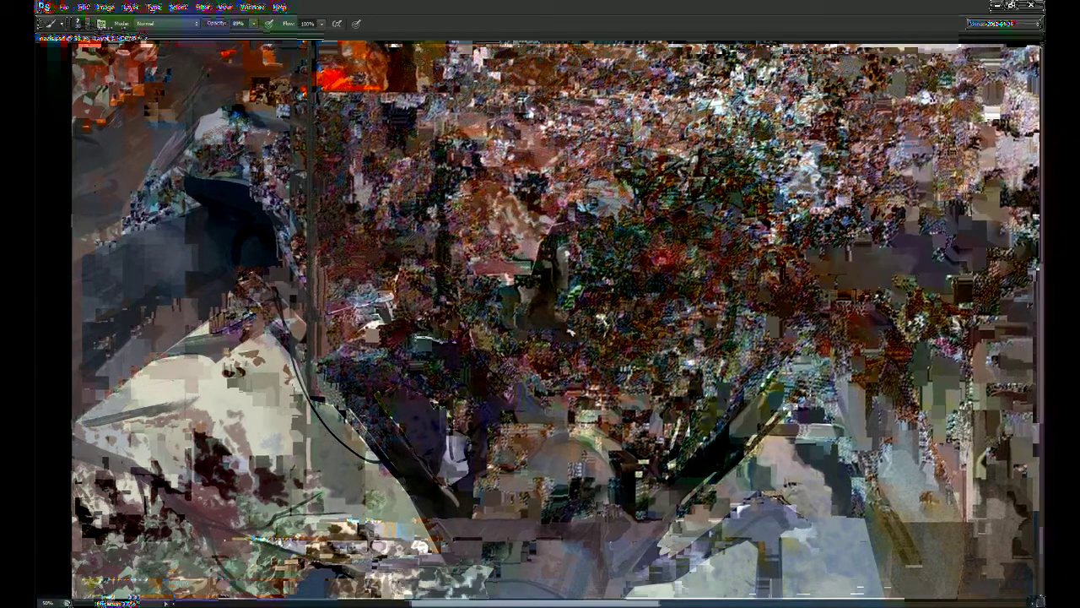
pyautogui.press('5')
pyautogui.moveTo(411, 338); pyautogui.dragTo(449, 340)
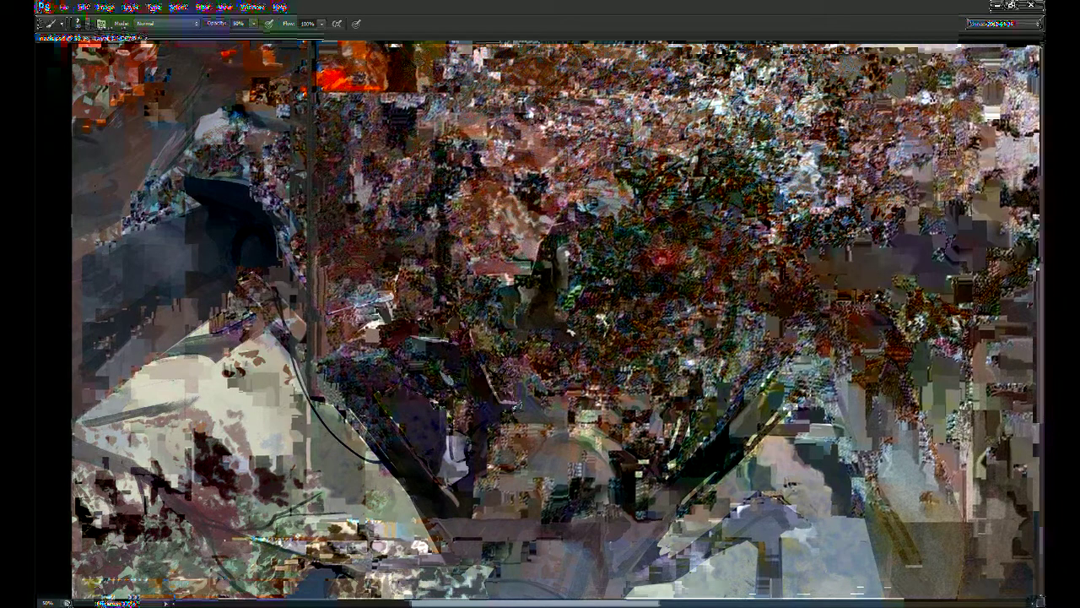
pyautogui.press('e')
pyautogui.moveTo(488, 407); pyautogui.dragTo(431, 360)
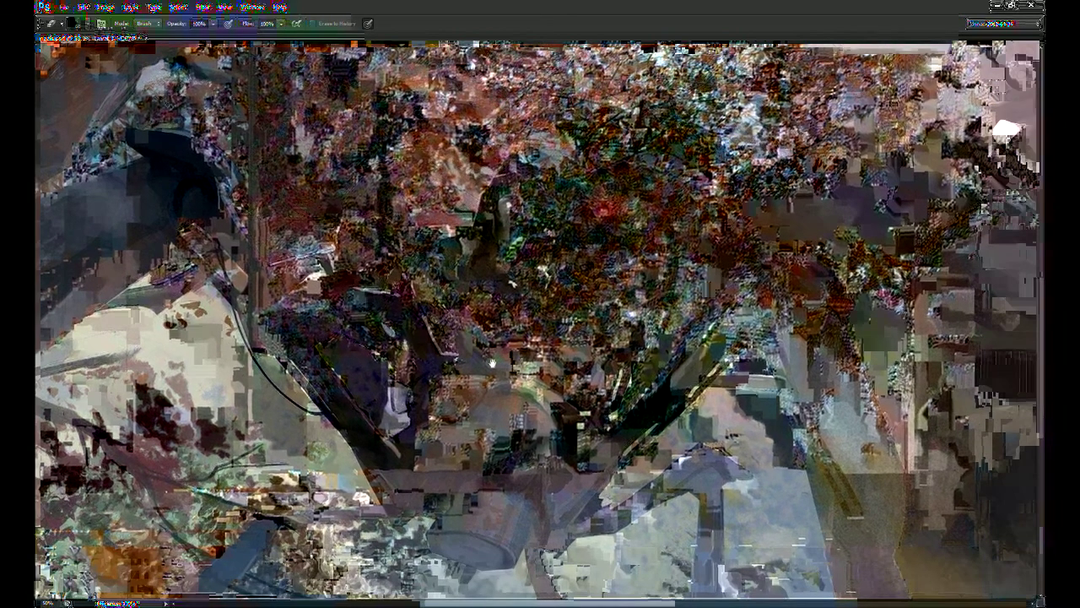
# Step: Flip the whole canvas horizontally to check the composition in mirror view
pyautogui.hotkey('ctrl', '-')
pyautogui.hotkey('ctrl', '-')
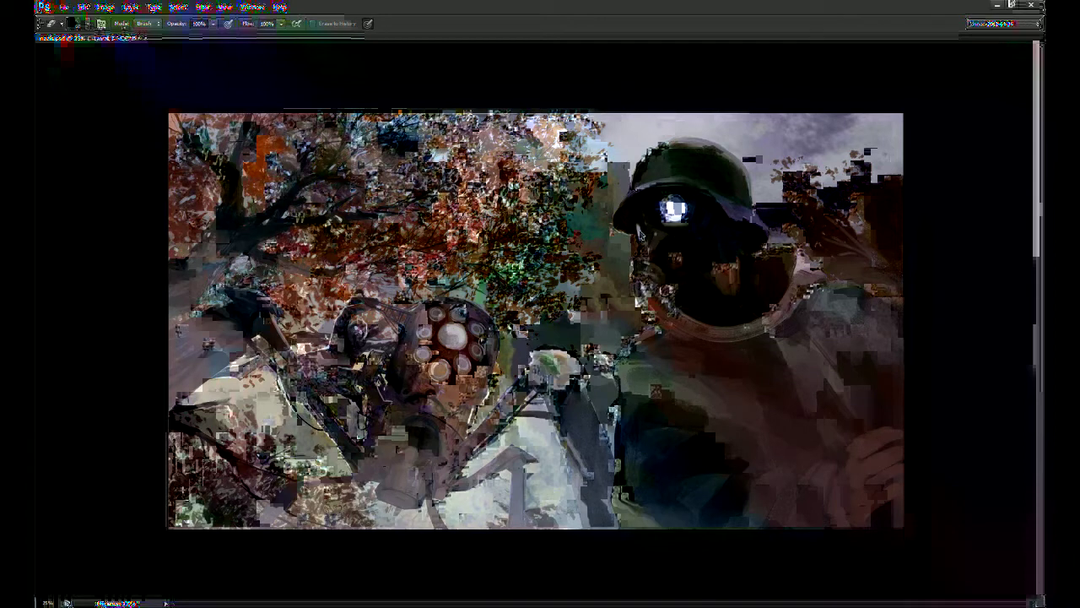
pyautogui.hotkey('ctrl', 'shift', 'h')
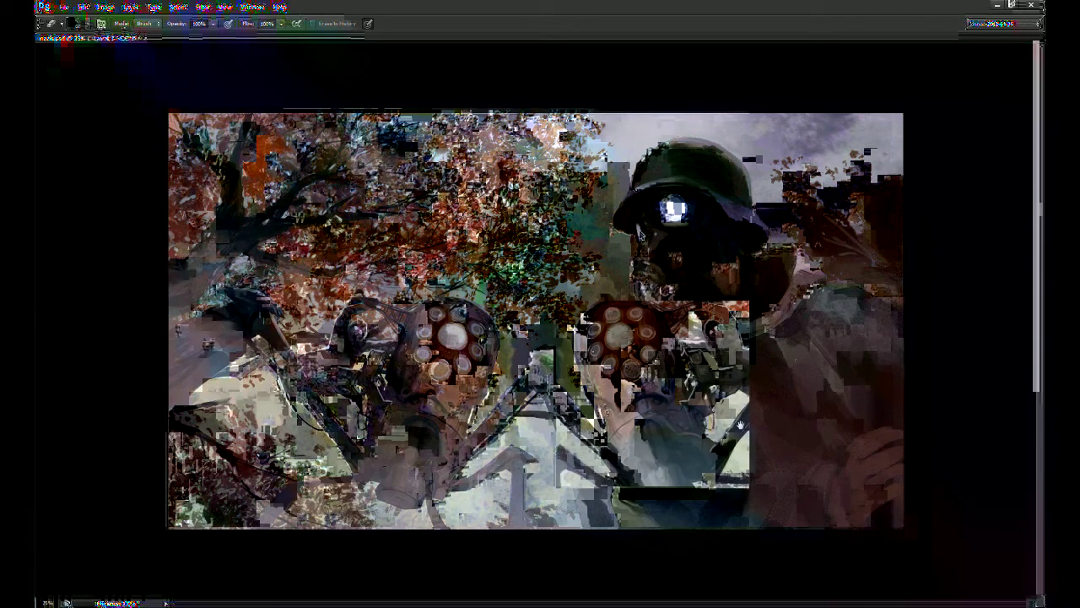
pyautogui.press('v')
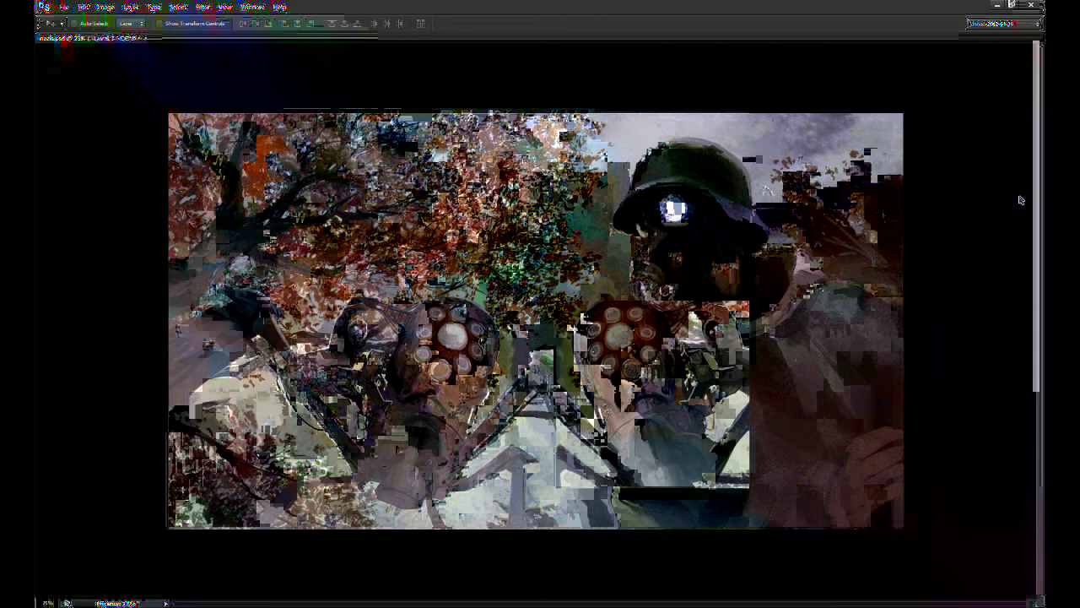
# Step: Touch up the soldier's gas mask and collar area at 80% brush opacity and save the painting
pyautogui.hotkey('ctrl', '+')
pyautogui.moveTo(242, 267); pyautogui.dragTo(470, 336)
pyautogui.press('e')
pyautogui.press('8')
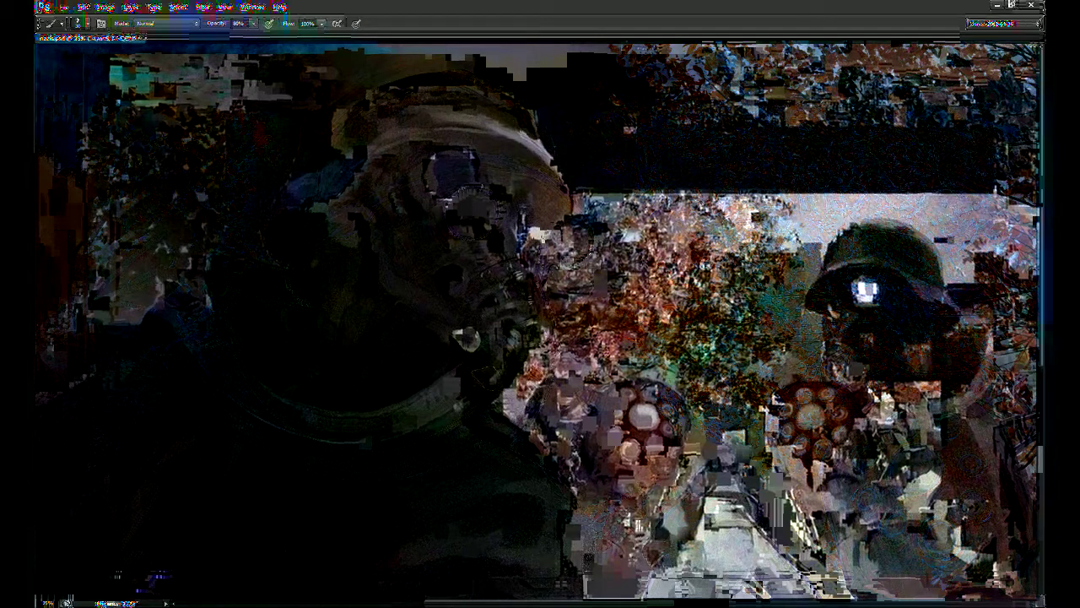
pyautogui.moveTo(456, 200); pyautogui.dragTo(525, 234)
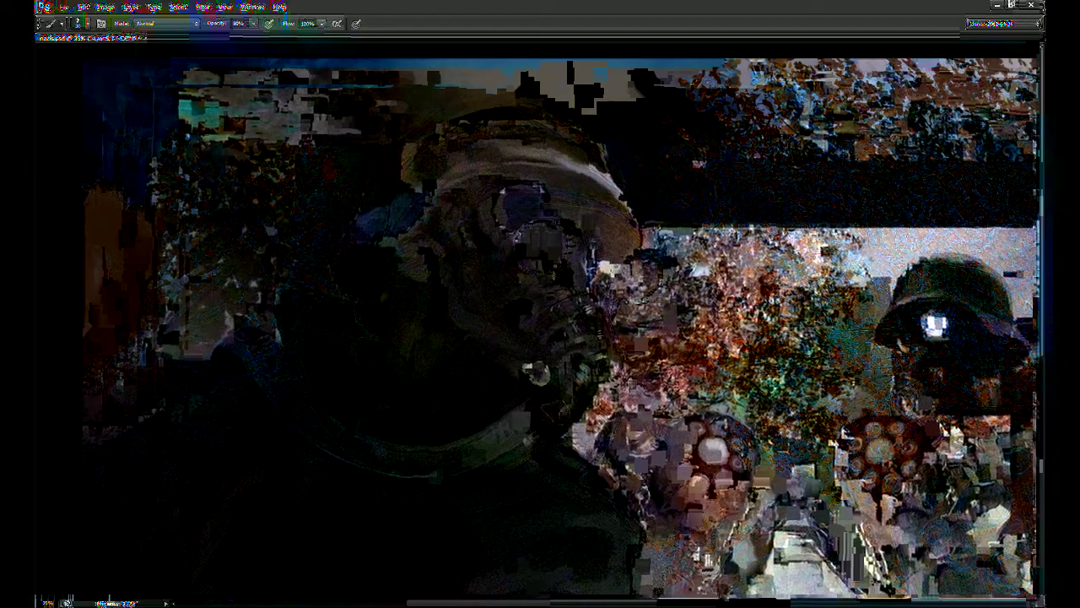
pyautogui.moveTo(555, 294); pyautogui.dragTo(531, 295)
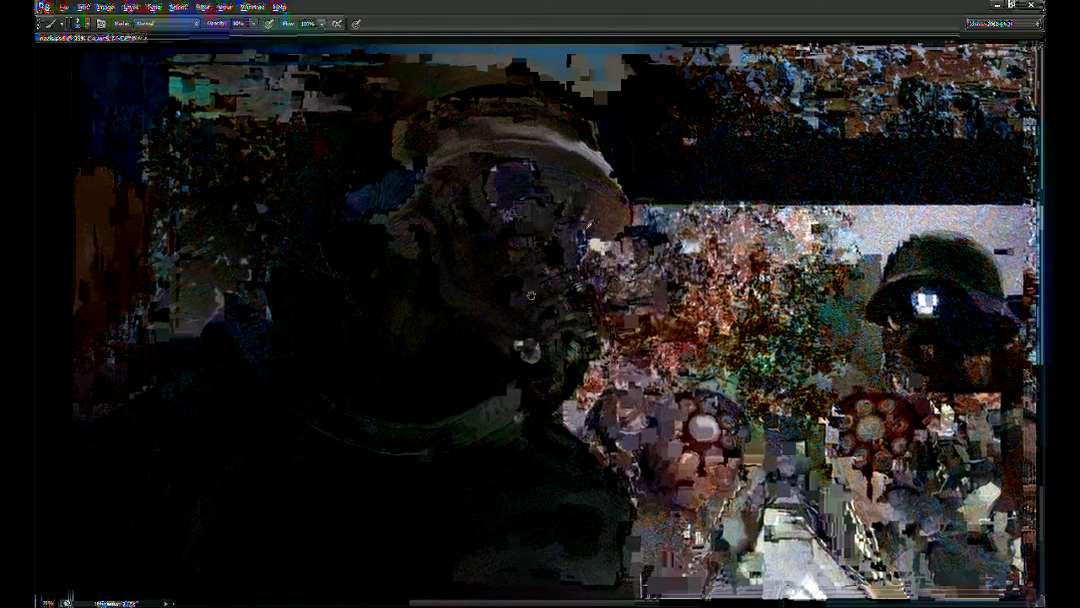
pyautogui.moveTo(531, 295); pyautogui.dragTo(538, 210)
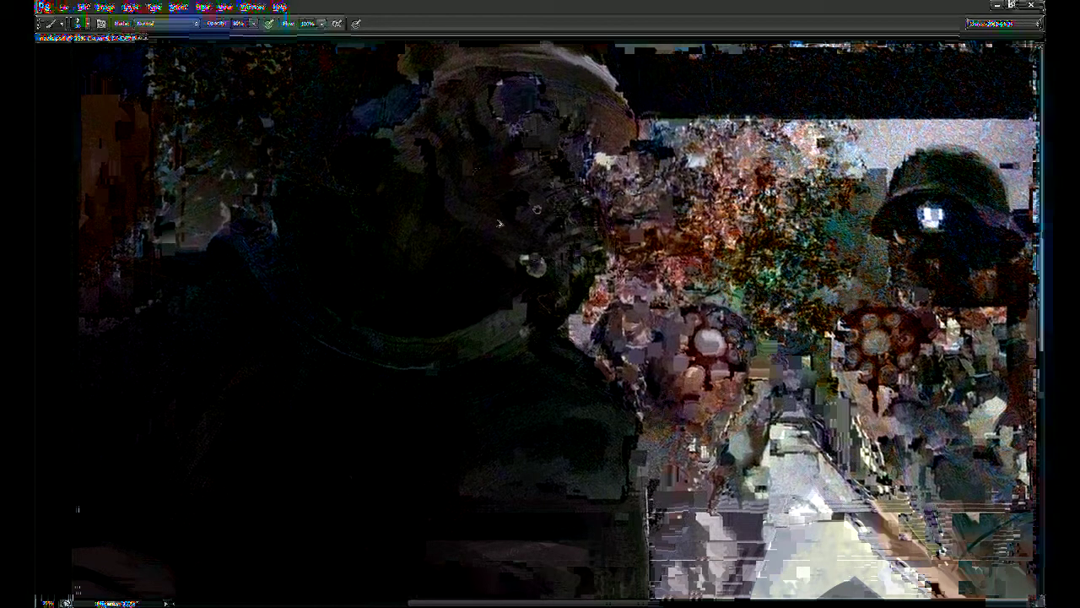
pyautogui.moveTo(395, 237); pyautogui.dragTo(384, 282)
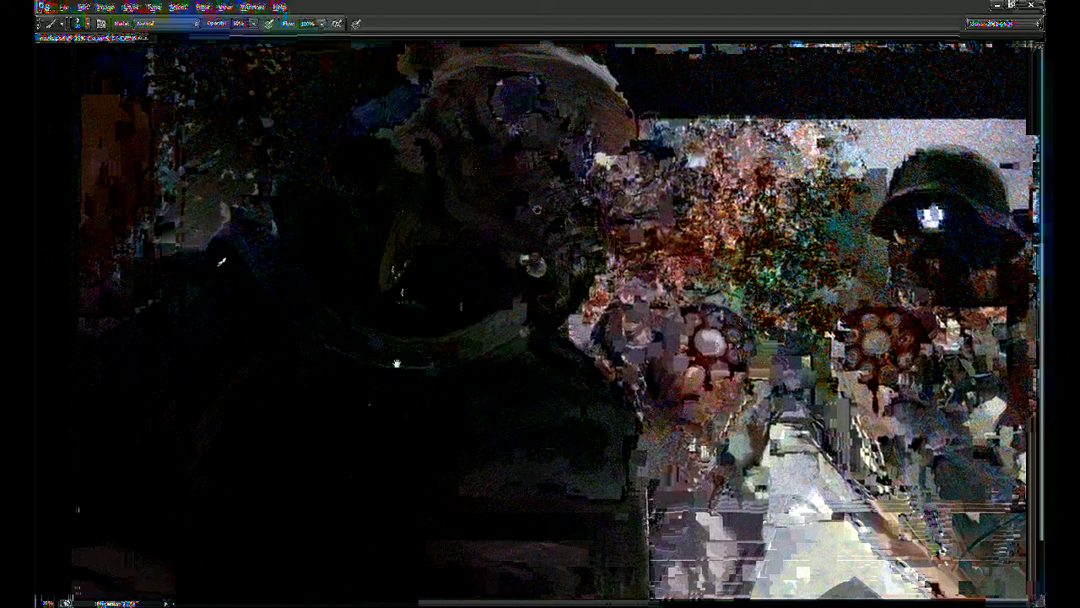
pyautogui.hotkey('ctrl', '-')
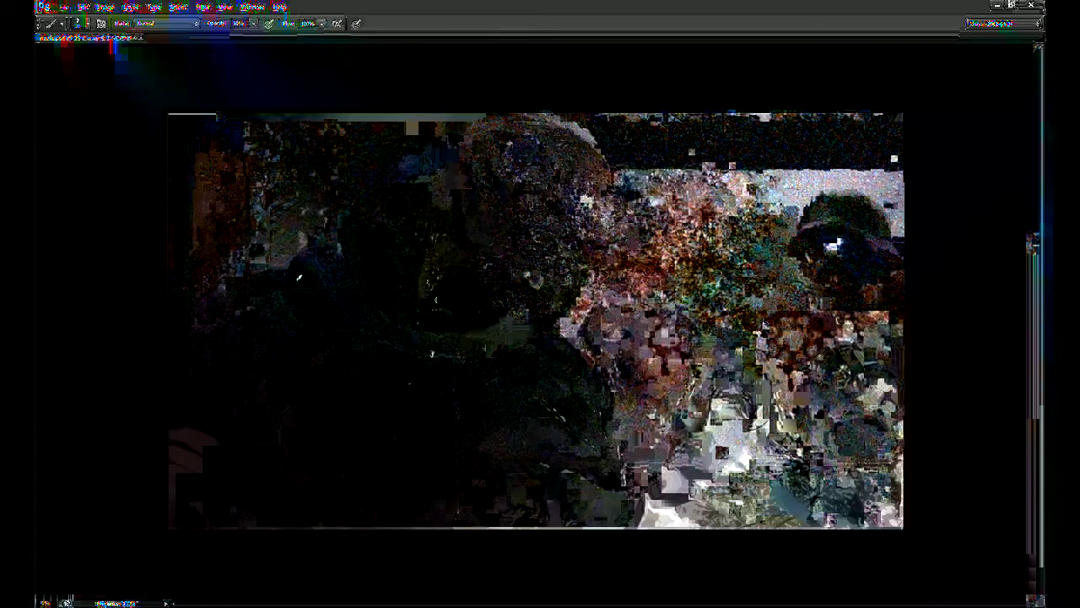
pyautogui.hotkey('ctrl', 's')
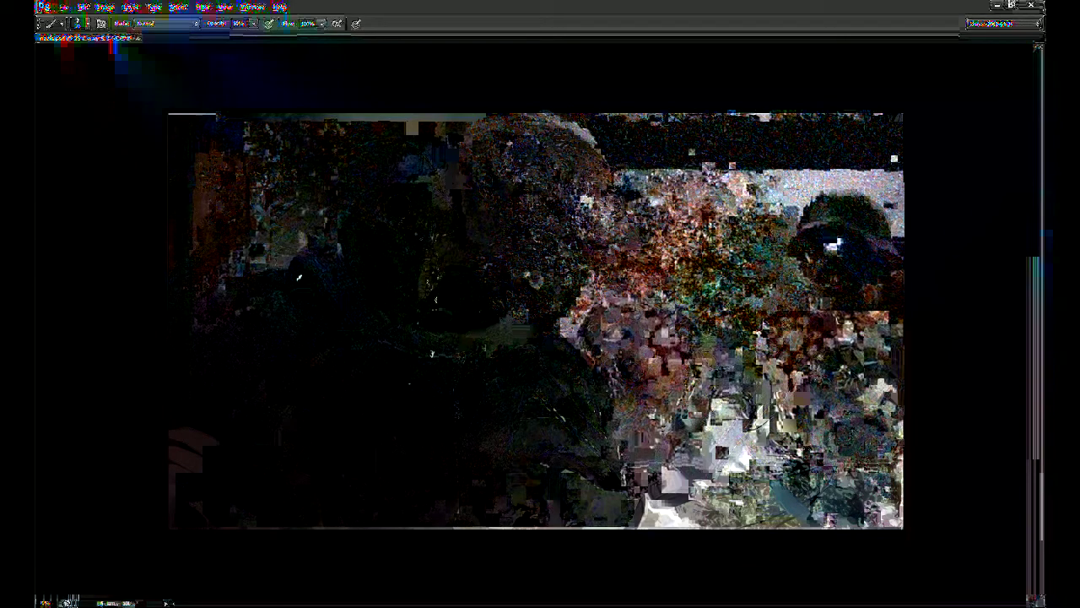
pyautogui.press('v')
pyautogui.moveTo(671, 366); pyautogui.dragTo(681, 411)
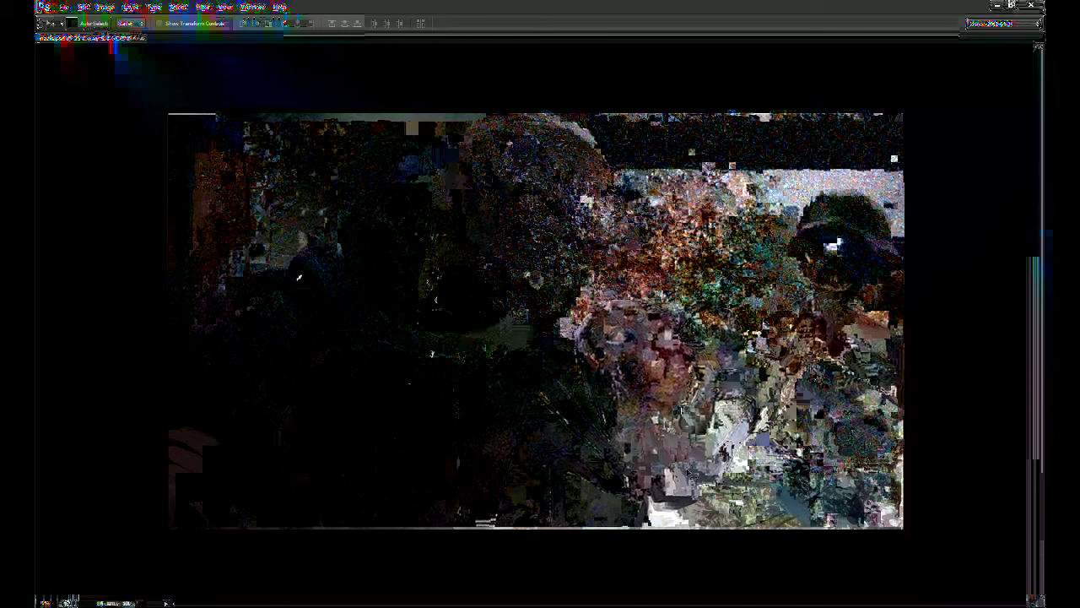
pyautogui.hotkey('ctrl', 'z')
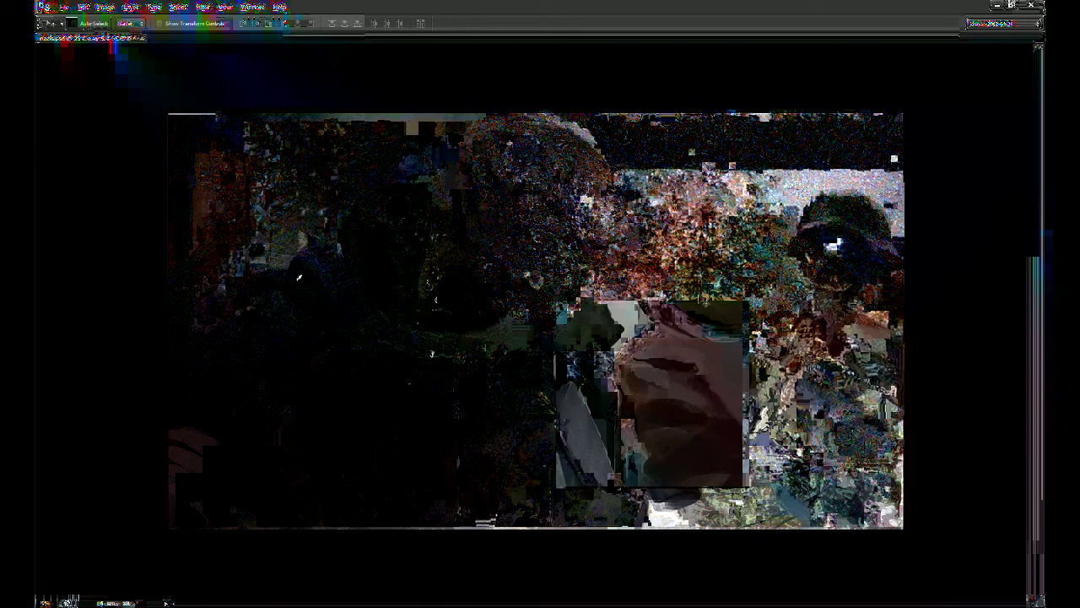
# Step: Adjust the brush opacity and paint broad strokes around the spider machine
pyautogui.press('b')
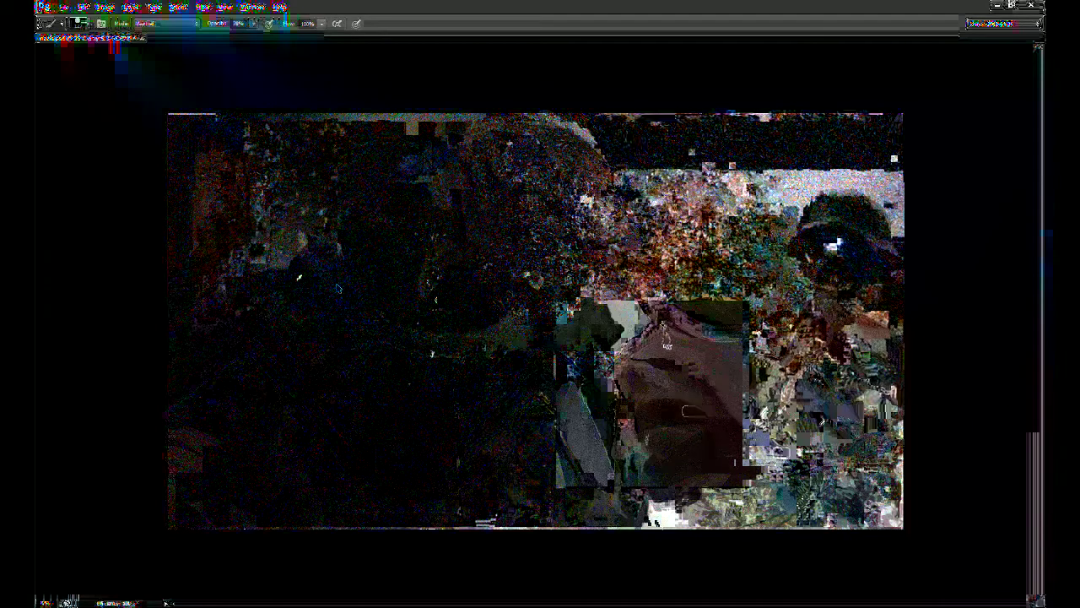
pyautogui.press('7')
pyautogui.press('7')
pyautogui.moveTo(716, 374)
pyautogui.mouseDown()
pyautogui.moveTo(766, 374)
pyautogui.moveTo(811, 391)
pyautogui.moveTo(814, 377)
pyautogui.moveTo(832, 443)
pyautogui.moveTo(831, 413)
pyautogui.moveTo(842, 402)
pyautogui.moveTo(817, 435)
pyautogui.mouseUp()
pyautogui.press('2')
pyautogui.press('8')
pyautogui.press('space')
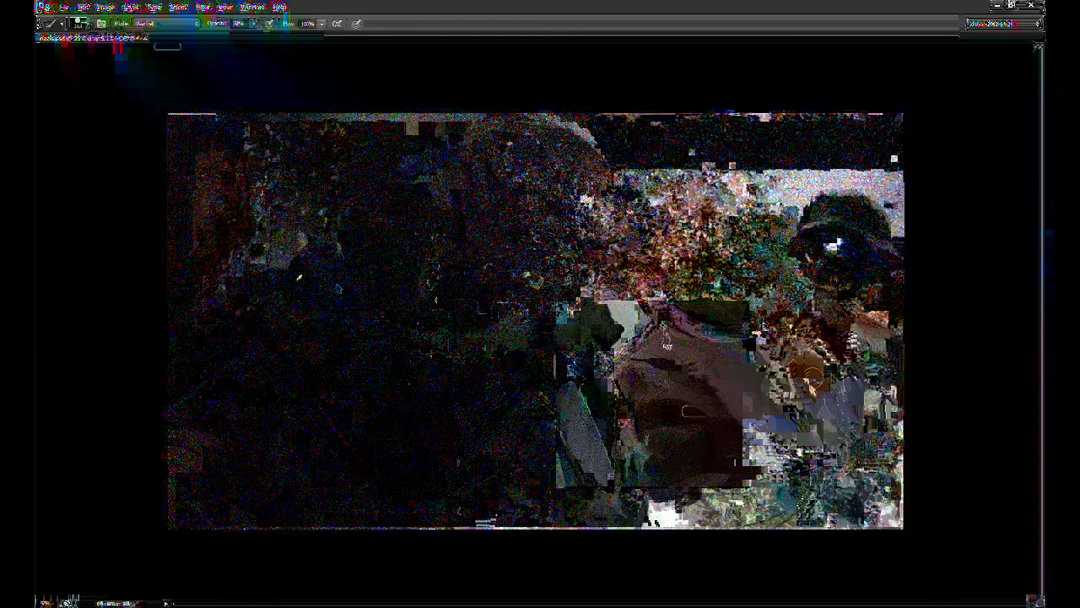
# Step: Set the brush to Darken mode and paint a sampled tone over the small head beside the machine's domed body
pyautogui.hotkey('shift', 'alt', 'k')
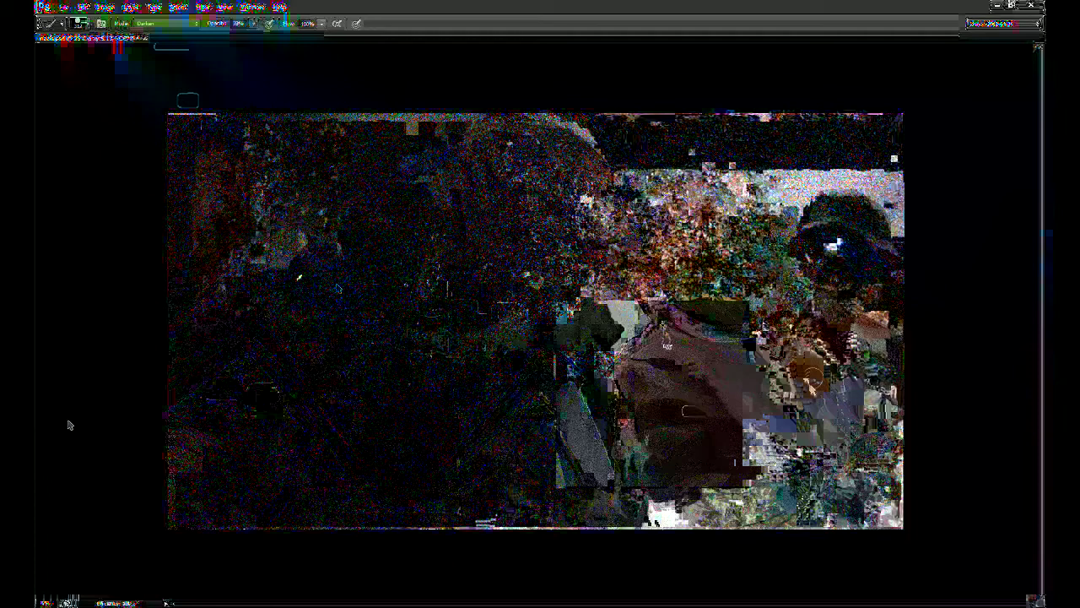
pyautogui.press('i')
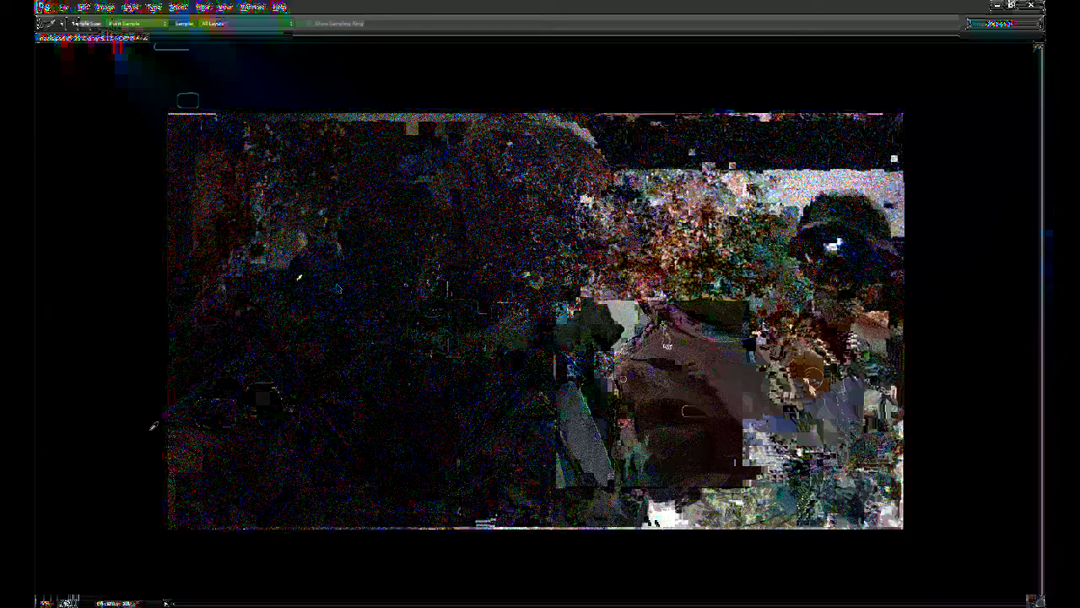
pyautogui.press('r')
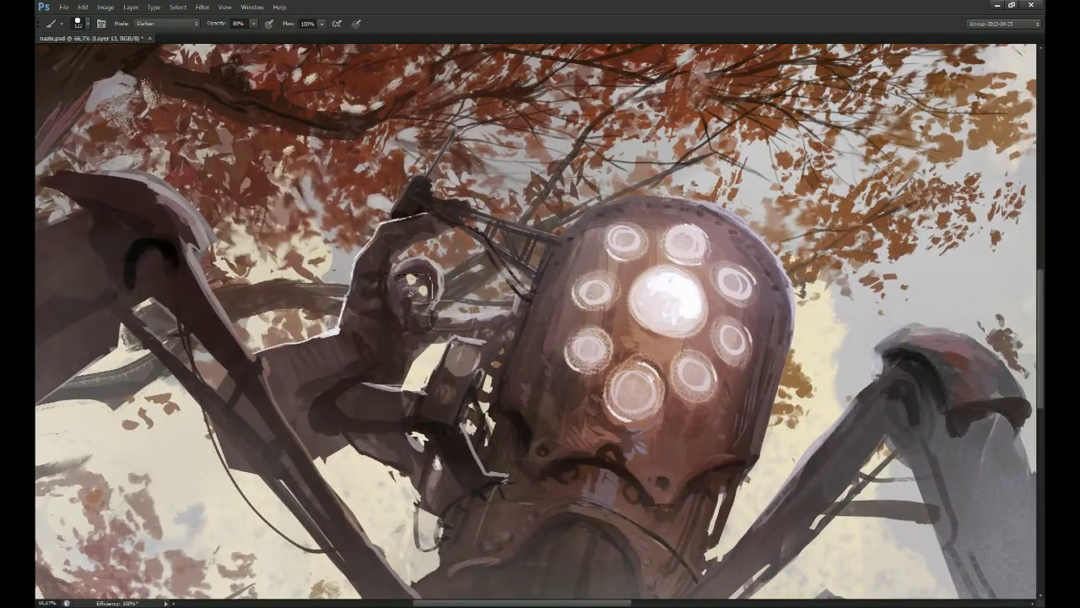
pyautogui.keyDown('alt'); pyautogui.click(453, 335); pyautogui.keyUp('alt')
pyautogui.moveTo(395, 291); pyautogui.dragTo(408, 292)
pyautogui.moveTo(376, 336); pyautogui.dragTo(369, 341)
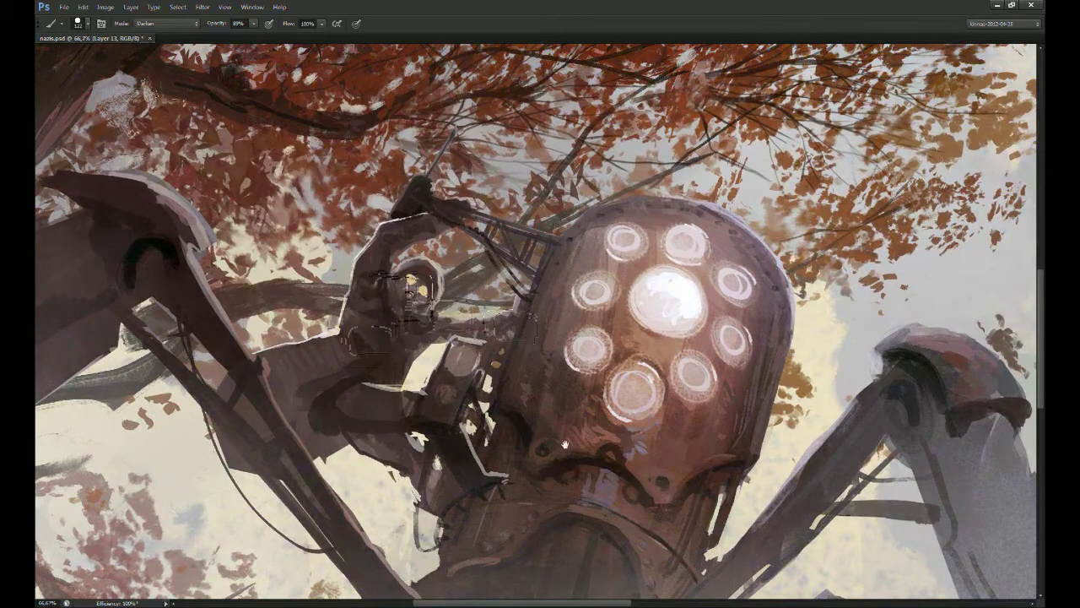
pyautogui.moveTo(456, 432); pyautogui.dragTo(441, 444)
pyautogui.hotkey('ctrl', '0')
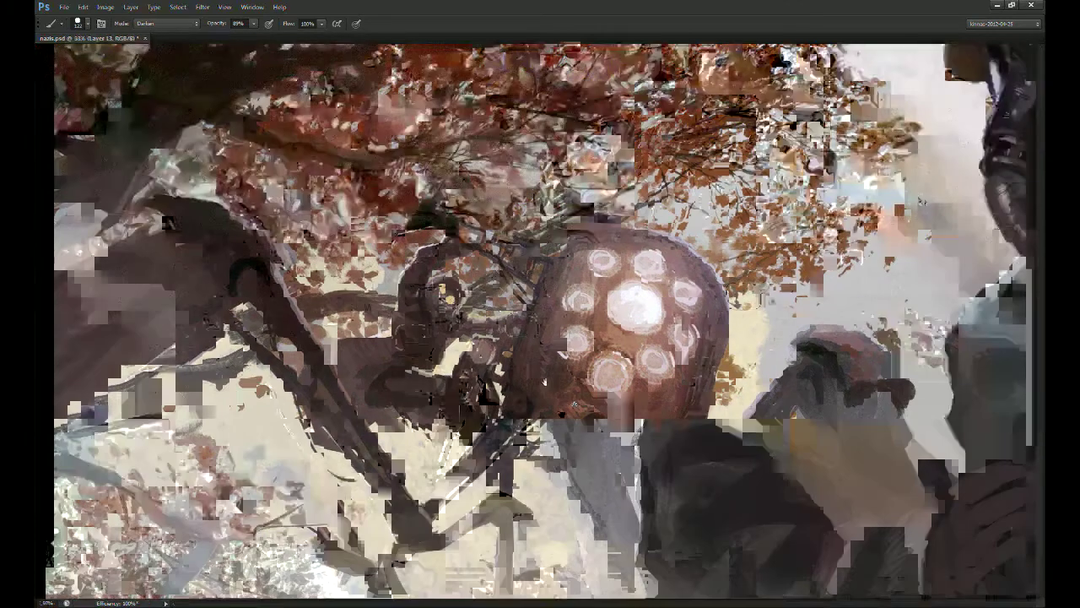
# Step: Refine the area between the canopy and the soldier with a smaller brush in Darken mode
pyautogui.press('e')
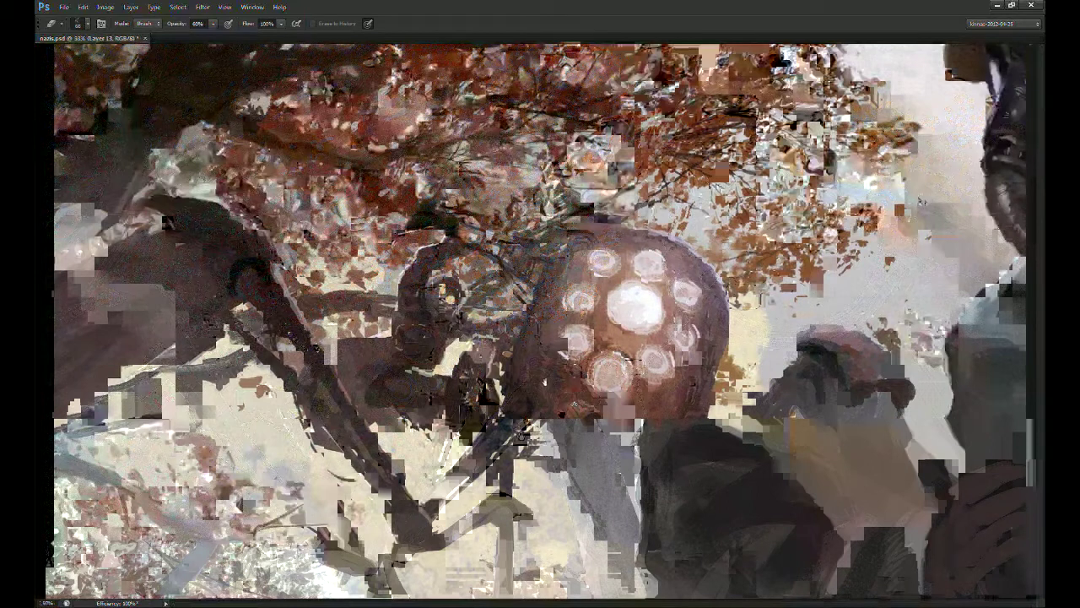
pyautogui.press('v')
pyautogui.press('b')
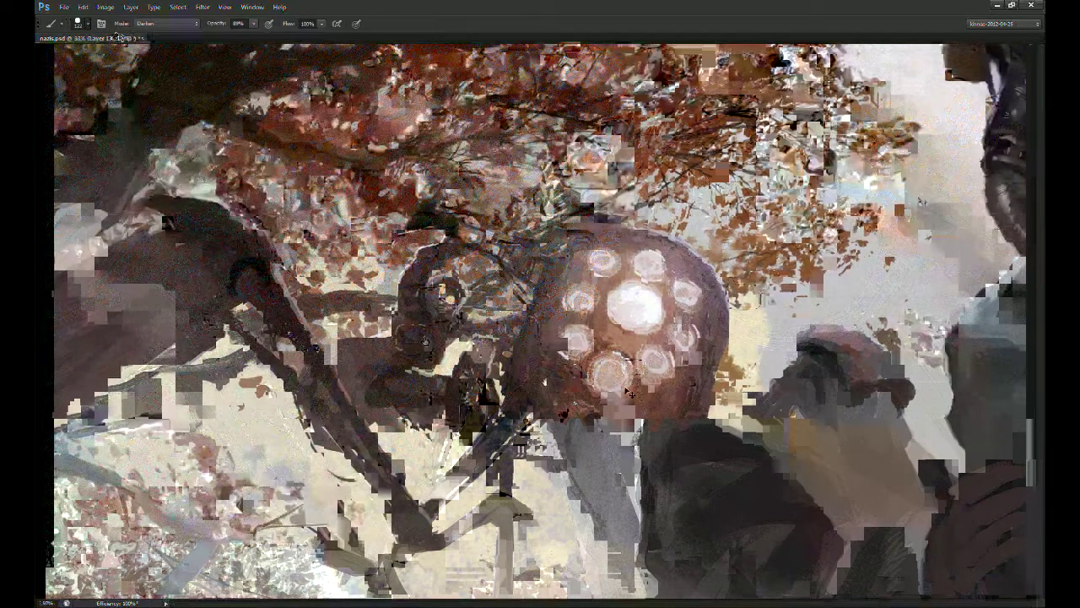
pyautogui.hotkey('ctrl', '+')
pyautogui.moveTo(972, 161); pyautogui.dragTo(827, 264)
pyautogui.hotkey('ctrl', '-')
pyautogui.hotkey('ctrl', '-')
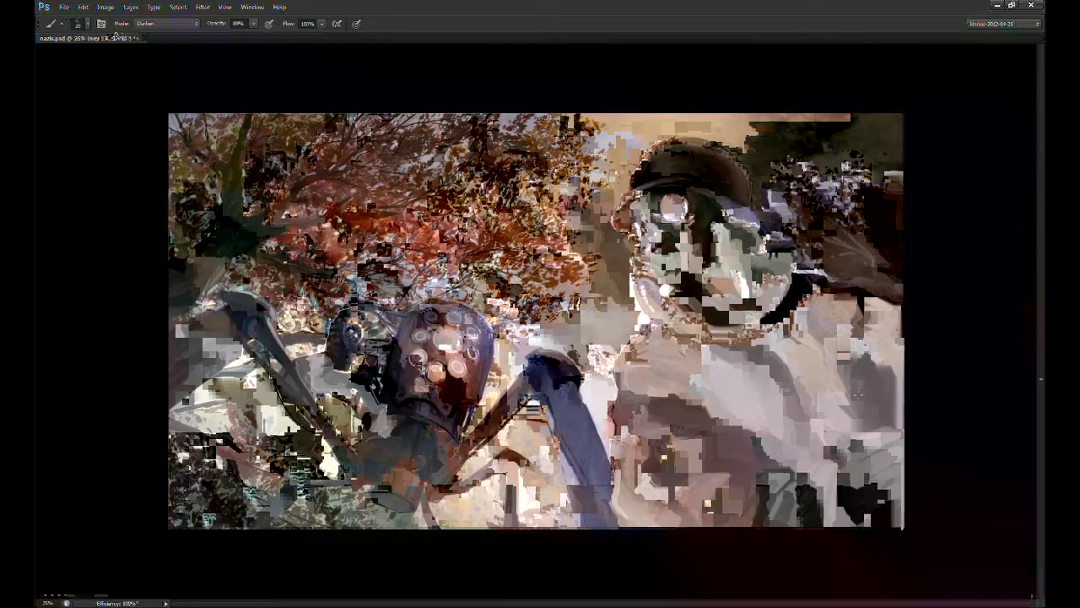
# Step: Rotate the tree canopy layer by about 4 degrees with Free Transform
pyautogui.press('v')
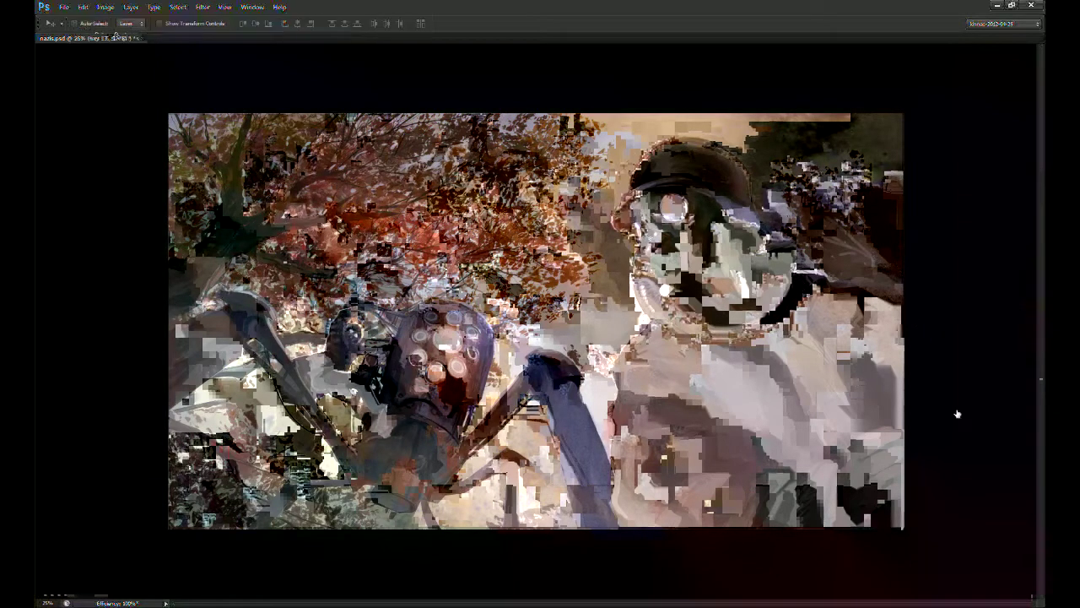
pyautogui.hotkey('ctrl', 't')
pyautogui.moveTo(852, 437); pyautogui.dragTo(843, 453)
pyautogui.press('Return')
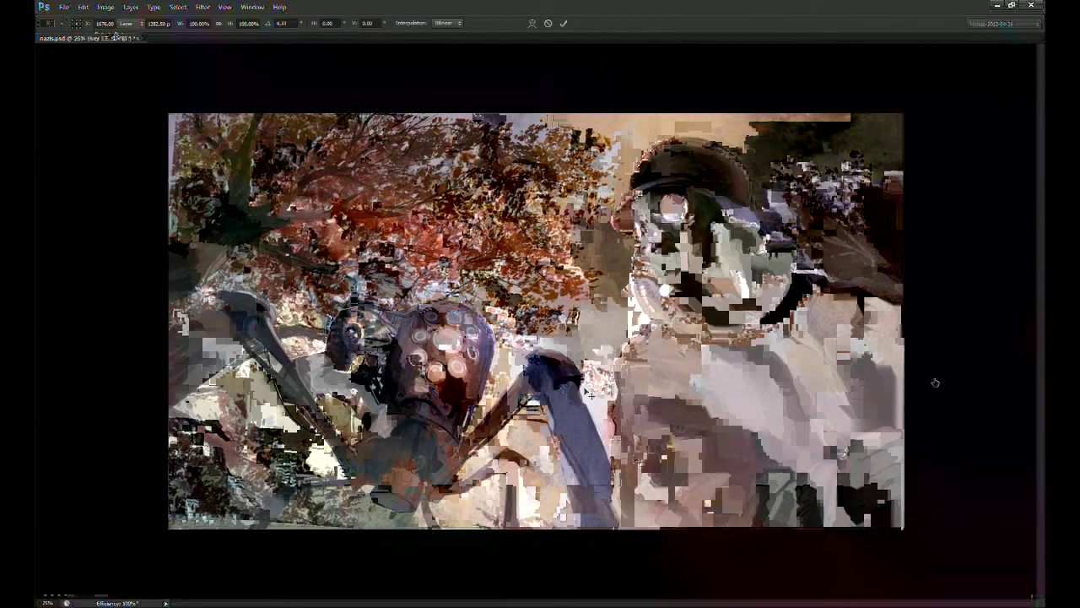
# Step: Lasso the tree canopy, shift it down towards the soldier, and copy a lassoed part of it to a new layer
pyautogui.press('Return')
pyautogui.press('l')
pyautogui.moveTo(457, 469)
pyautogui.mouseDown()
pyautogui.moveTo(278, 375)
pyautogui.moveTo(202, 395)
pyautogui.moveTo(121, 300)
pyautogui.moveTo(117, 190)
pyautogui.mouseUp()
pyautogui.press('v')
pyautogui.moveTo(290, 219)
pyautogui.mouseDown()
pyautogui.moveTo(341, 246)
pyautogui.moveTo(343, 269)
pyautogui.mouseUp()
pyautogui.press('l')
pyautogui.moveTo(141, 130)
pyautogui.mouseDown()
pyautogui.moveTo(177, 108)
pyautogui.moveTo(421, 450)
pyautogui.moveTo(391, 443)
pyautogui.moveTo(177, 109)
pyautogui.mouseUp()
pyautogui.hotkey('ctrl', 'j')
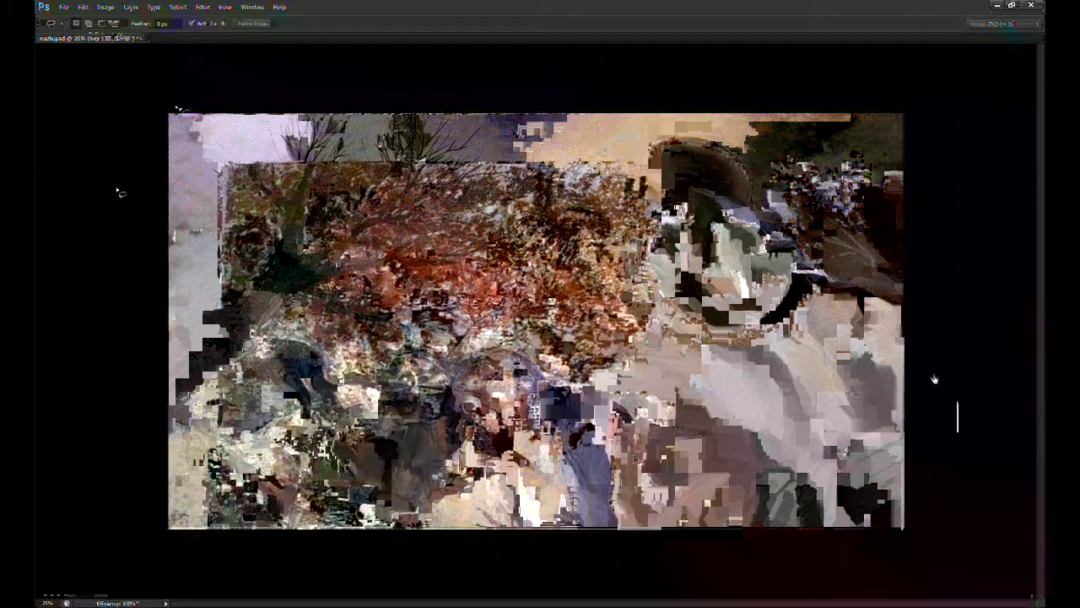
# Step: Rotate the copied canopy about 6 degrees and enlarge it to about 109% with Free Transform
pyautogui.hotkey('ctrl', 't')
pyautogui.moveTo(807, 418); pyautogui.dragTo(930, 421)
pyautogui.press('Return')
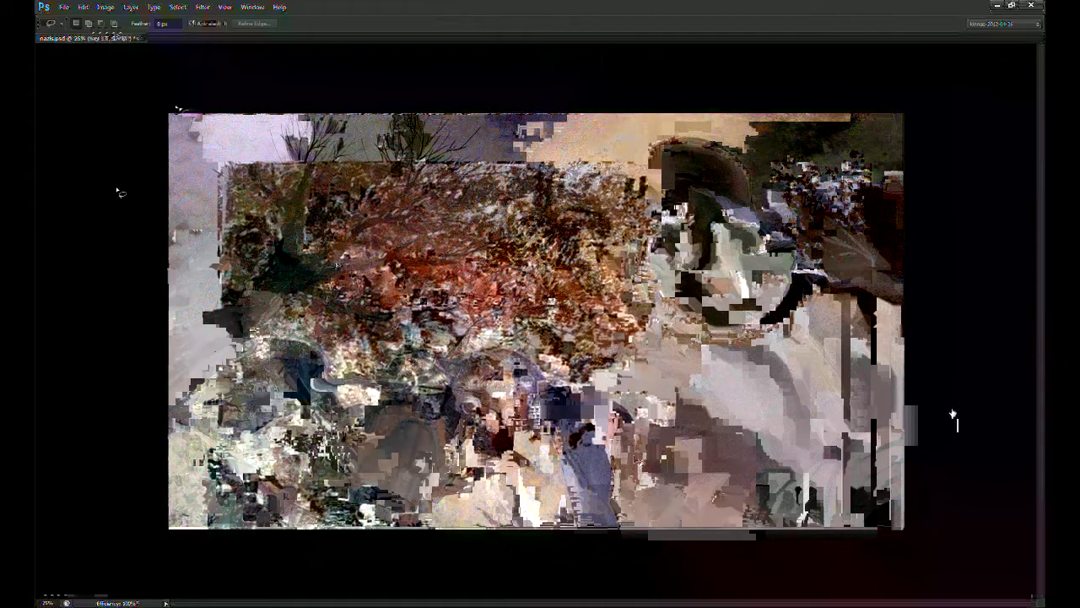
pyautogui.hotkey('ctrl', 'v')
pyautogui.hotkey('ctrl', 't')
pyautogui.moveTo(880, 438); pyautogui.dragTo(863, 488)
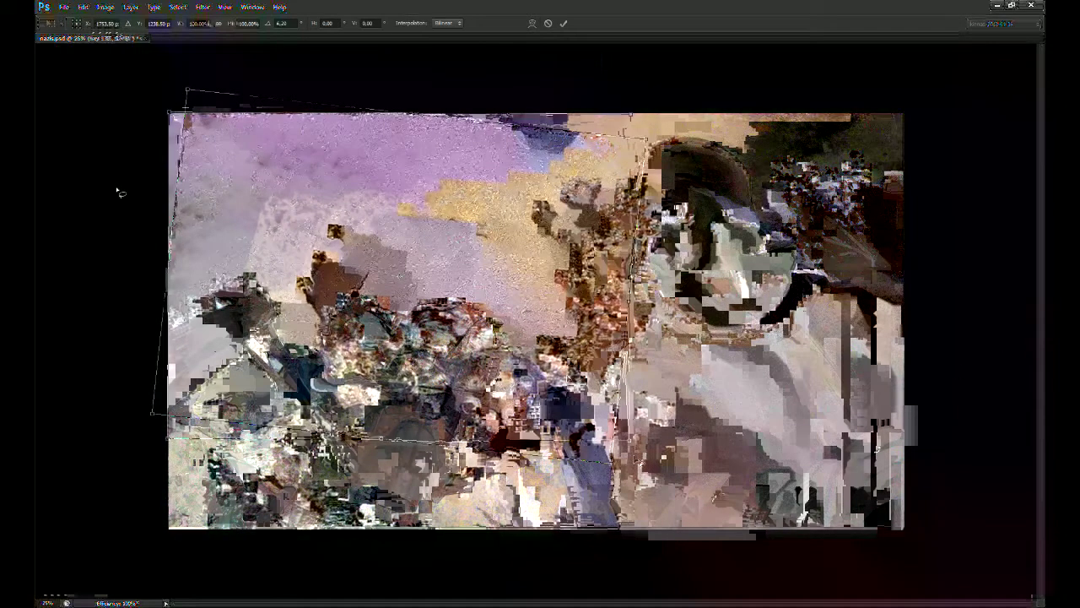
pyautogui.moveTo(152, 413); pyautogui.dragTo(110, 429)
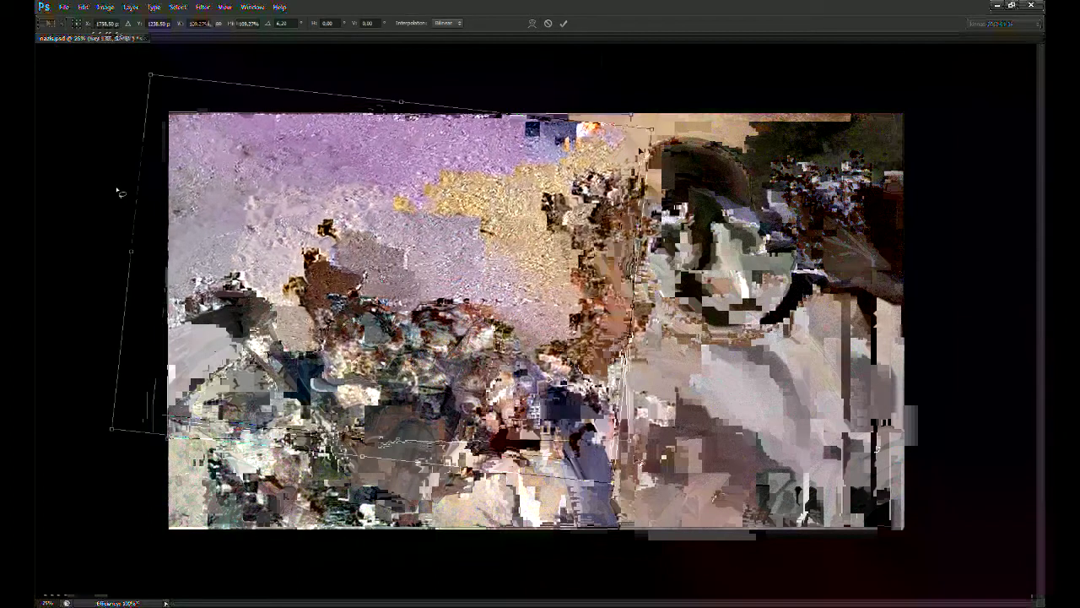
pyautogui.moveTo(116, 190); pyautogui.dragTo(121, 177)
pyautogui.press('Return')
# Step: Paint dark foliage along the canopy's upper edge in Darken mode and blend it with a tone sampled from the painting
pyautogui.press('b')
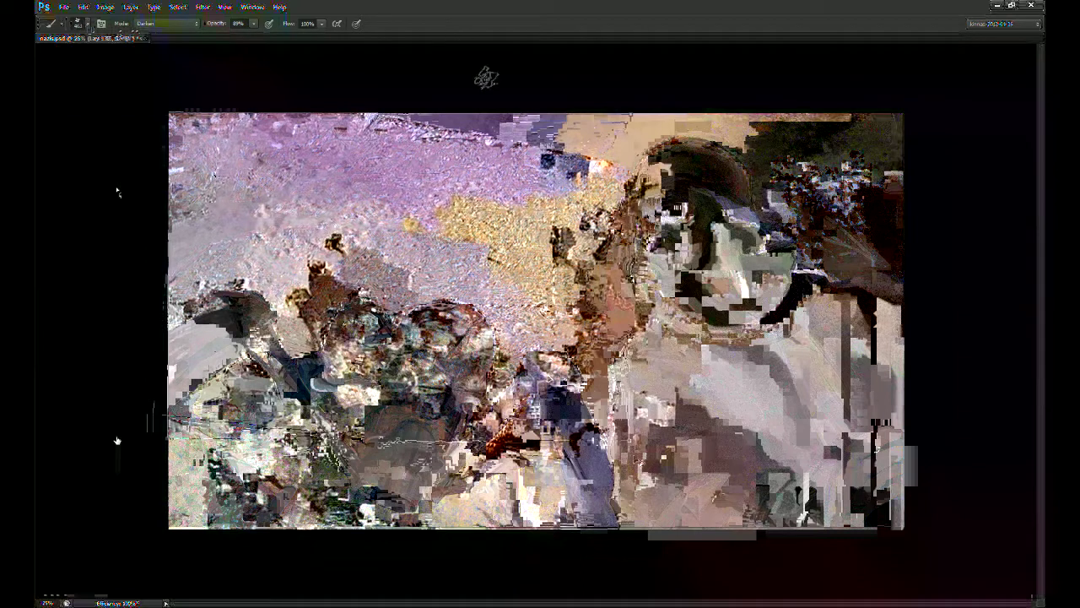
pyautogui.moveTo(513, 110)
pyautogui.mouseDown()
pyautogui.moveTo(603, 126)
pyautogui.moveTo(498, 111)
pyautogui.mouseUp()
pyautogui.moveTo(640, 129); pyautogui.dragTo(624, 130)
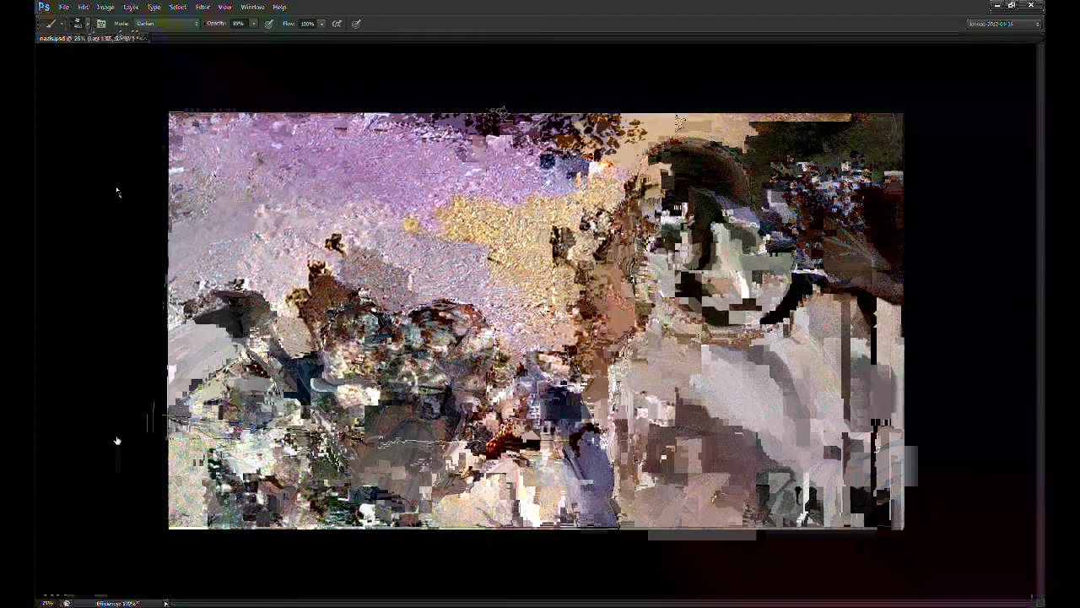
pyautogui.keyDown('alt'); pyautogui.click(403, 180); pyautogui.keyUp('alt')
pyautogui.moveTo(508, 148)
pyautogui.mouseDown()
pyautogui.moveTo(463, 159)
pyautogui.moveTo(516, 179)
pyautogui.mouseUp()
# Step: Set the brush to Normal mode and paint a sampled tone along the upper edge of the canopy and sky
pyautogui.click(188, 28)
pyautogui.keyDown('alt'); pyautogui.click(451, 176); pyautogui.keyUp('alt')
pyautogui.moveTo(370, 132); pyautogui.dragTo(391, 120)
pyautogui.moveTo(522, 124); pyautogui.dragTo(580, 132)
pyautogui.moveTo(663, 110); pyautogui.dragTo(702, 108)
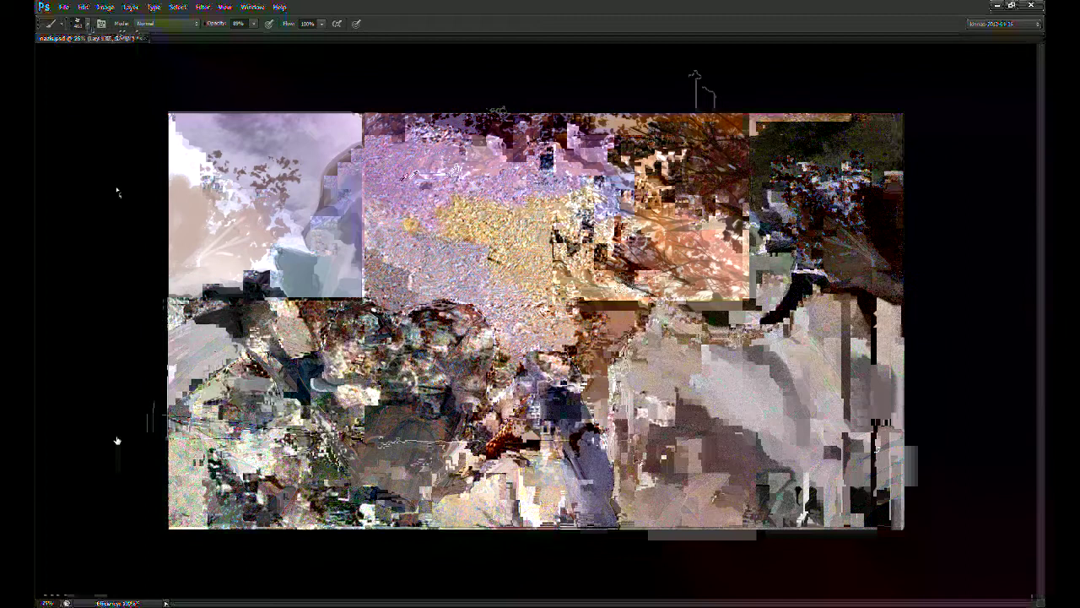
# Step: Adjust the layer with Free Transform and paint over the area beside the soldier's head with a very large brush
pyautogui.hotkey('ctrl', 't')
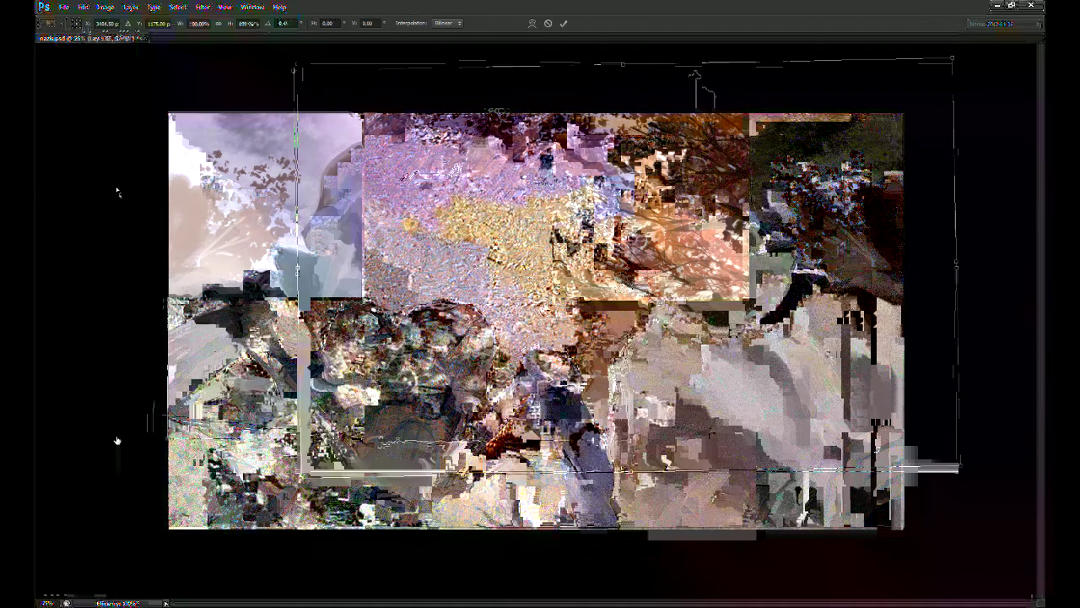
pyautogui.press('Return')
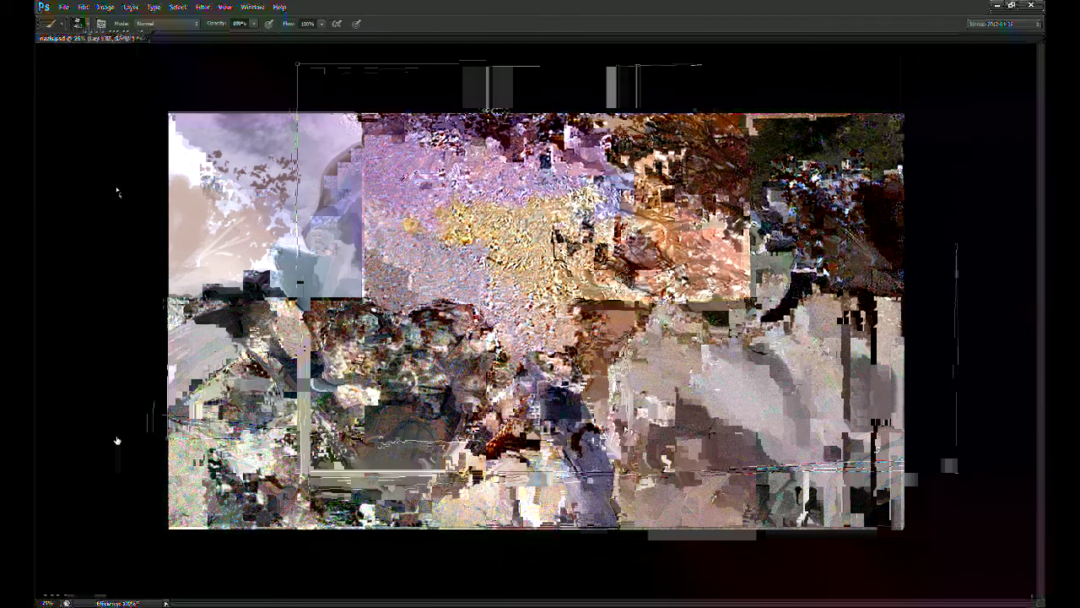
pyautogui.press('v')
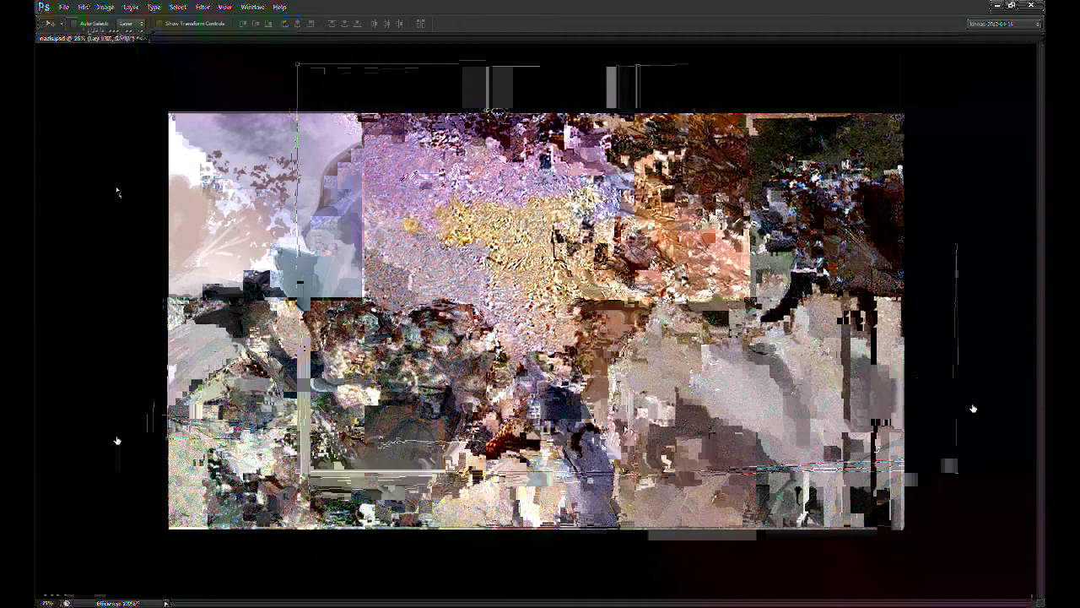
pyautogui.press('b')
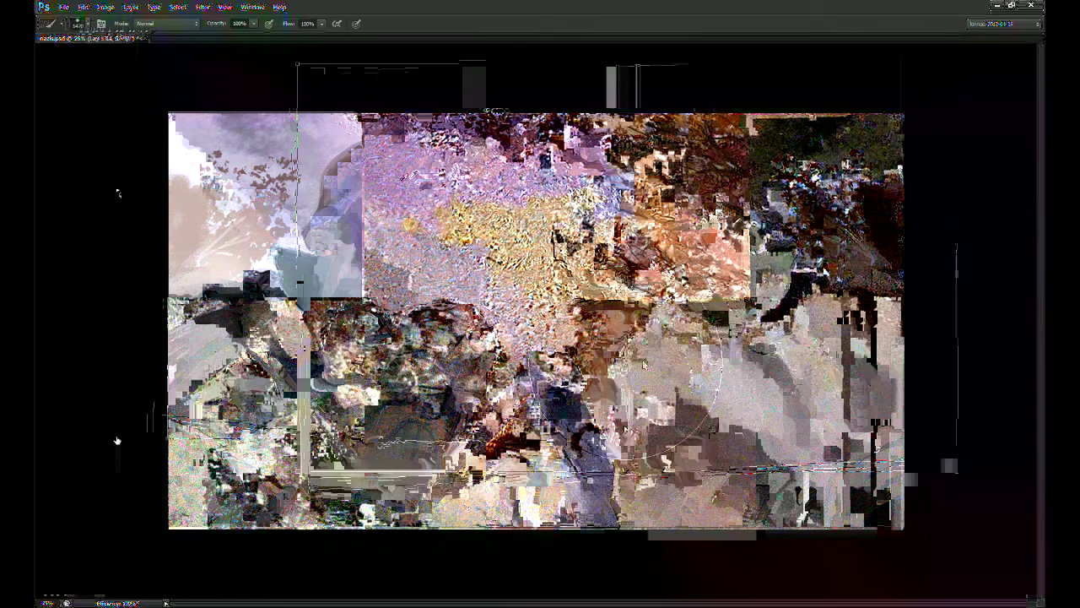
pyautogui.moveTo(345, 162); pyautogui.dragTo(401, 162)
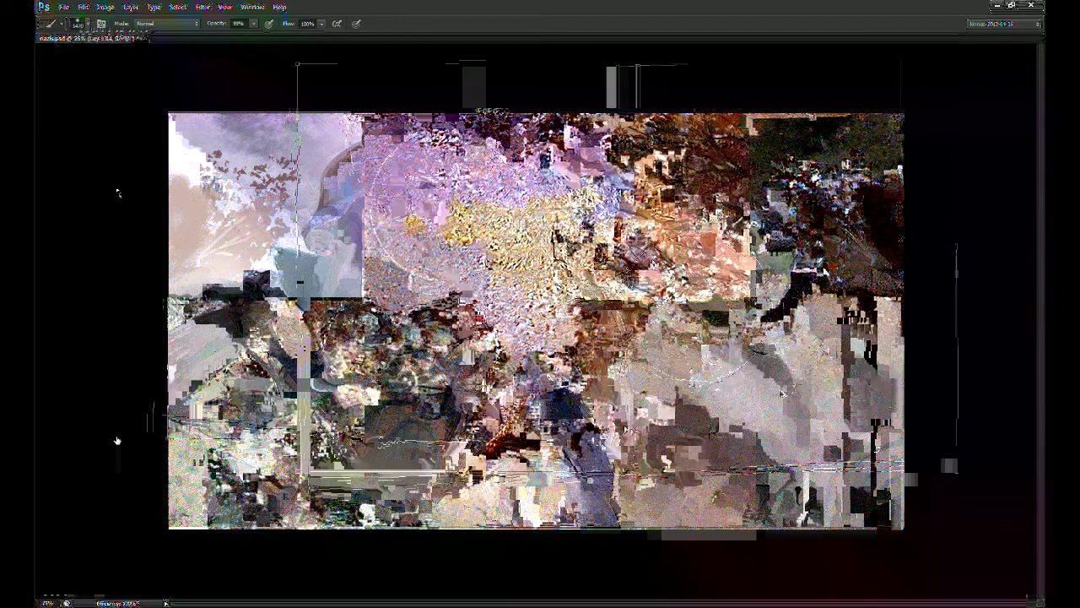
# Step: Pick the layer beneath the canopy and paint broad soft strokes over the lower middle of the painting at 11% opacity
pyautogui.press('v')
pyautogui.keyDown('ctrl'); pyautogui.click(655, 355); pyautogui.keyUp('ctrl')
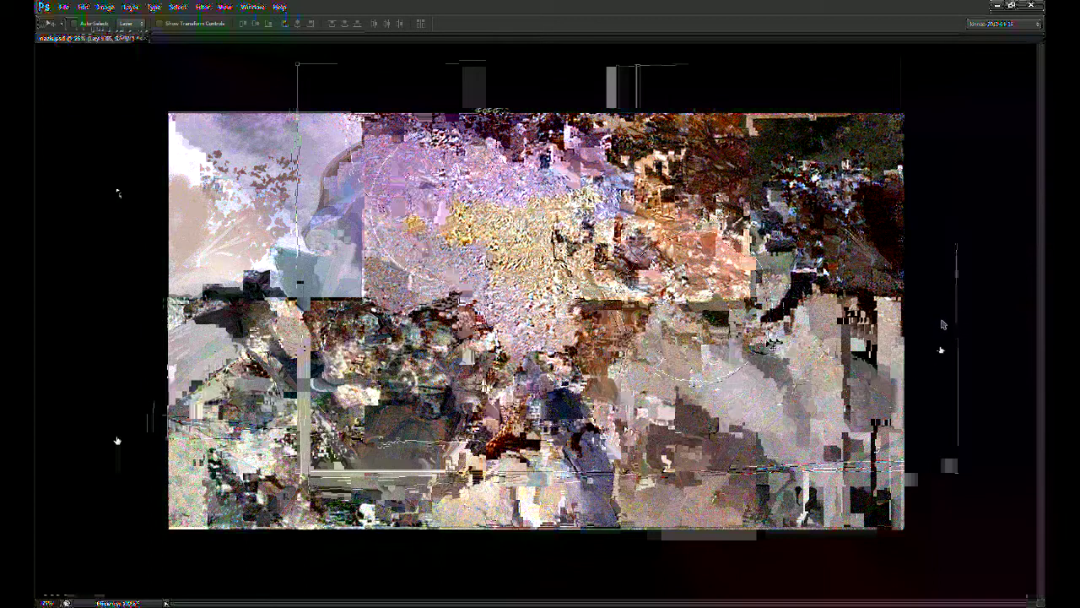
pyautogui.press('b')
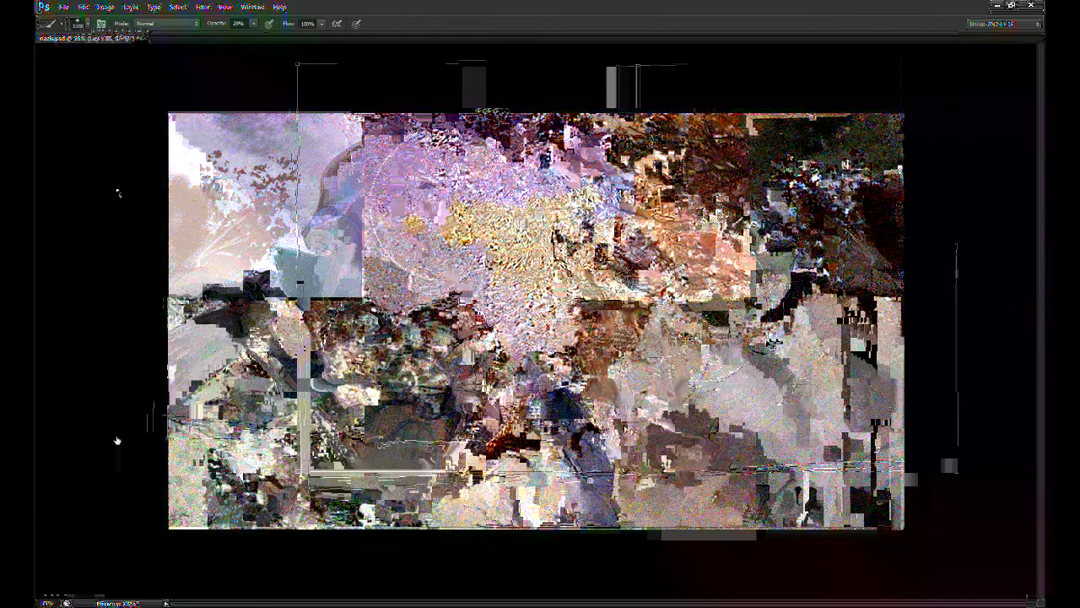
pyautogui.moveTo(680, 407); pyautogui.dragTo(653, 406)
pyautogui.moveTo(615, 332); pyautogui.dragTo(638, 498)
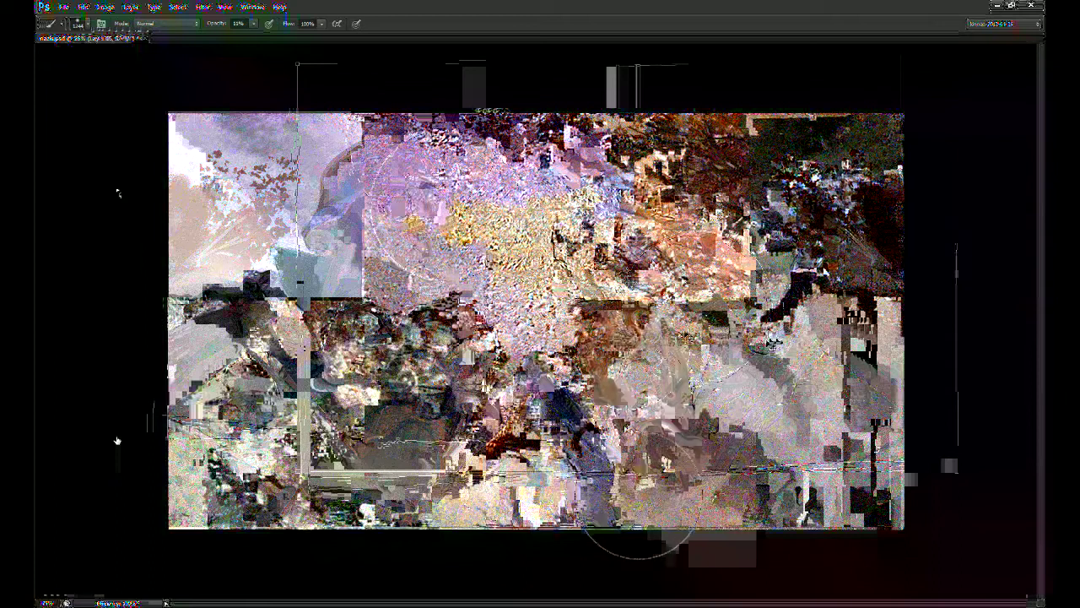
pyautogui.moveTo(474, 395); pyautogui.dragTo(472, 541)
pyautogui.moveTo(508, 405); pyautogui.dragTo(532, 538)
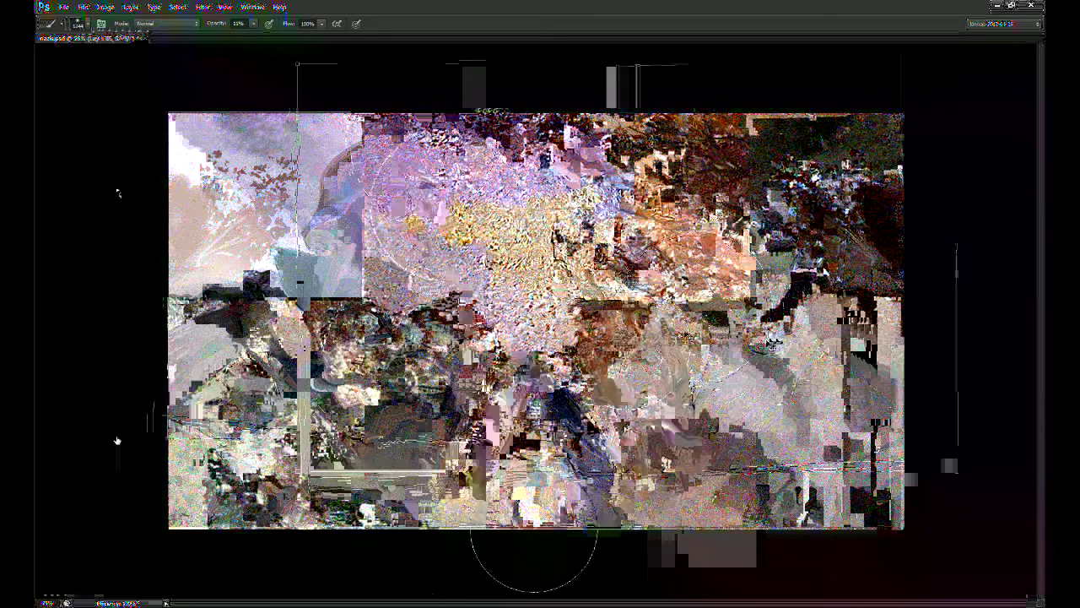
pyautogui.moveTo(796, 382); pyautogui.dragTo(785, 382)
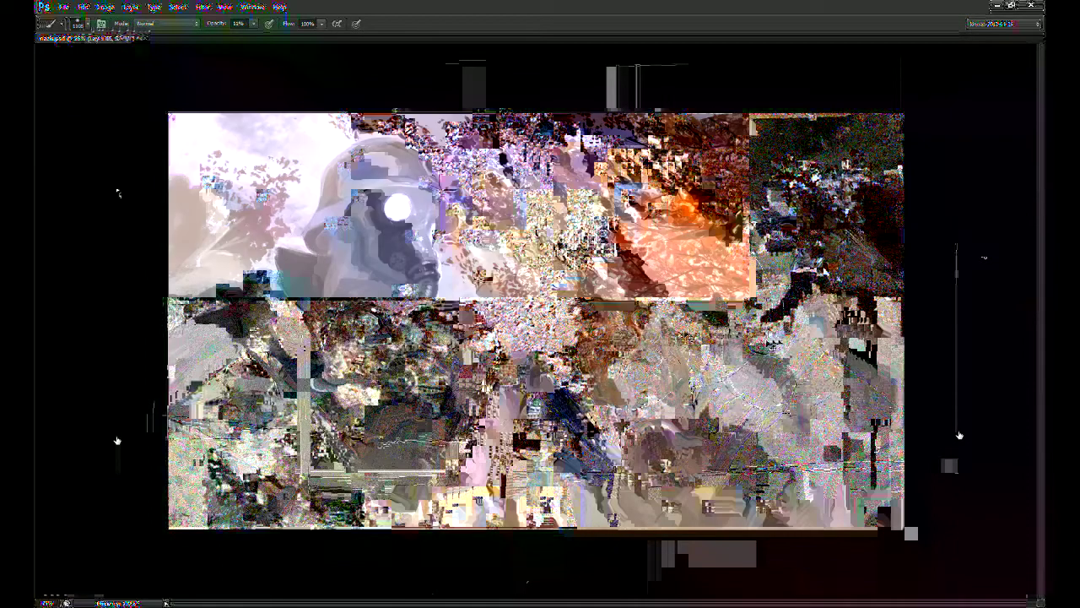
# Step: Duplicate the painted layer and set up the brush in Lighten and Overlay modes, followed by the Dodge tool, to brighten it
pyautogui.hotkey('ctrl', 'j')
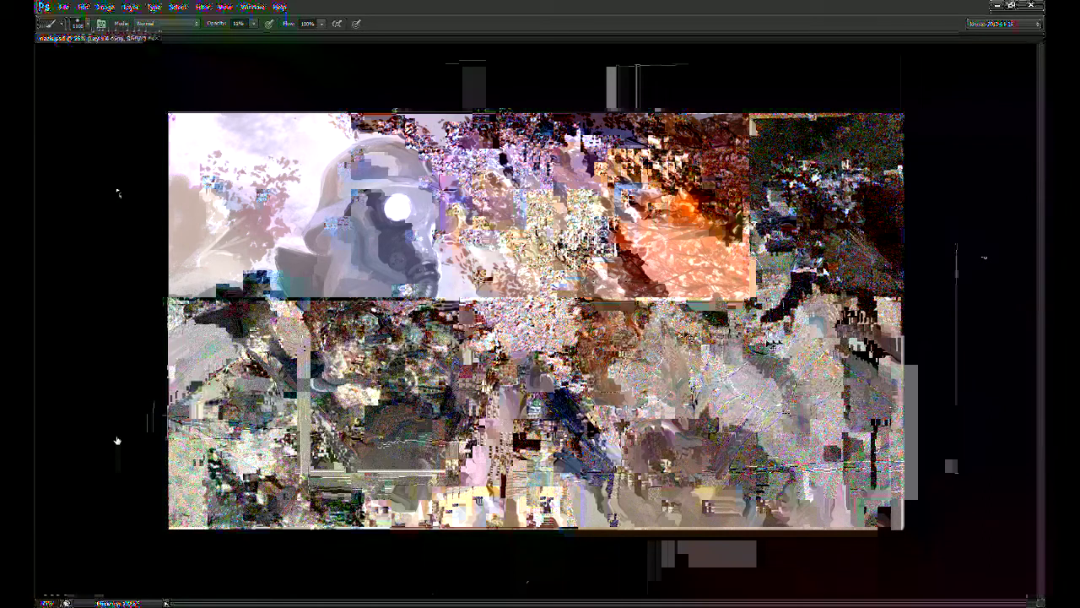
pyautogui.hotkey('shift', 'alt', 'g')
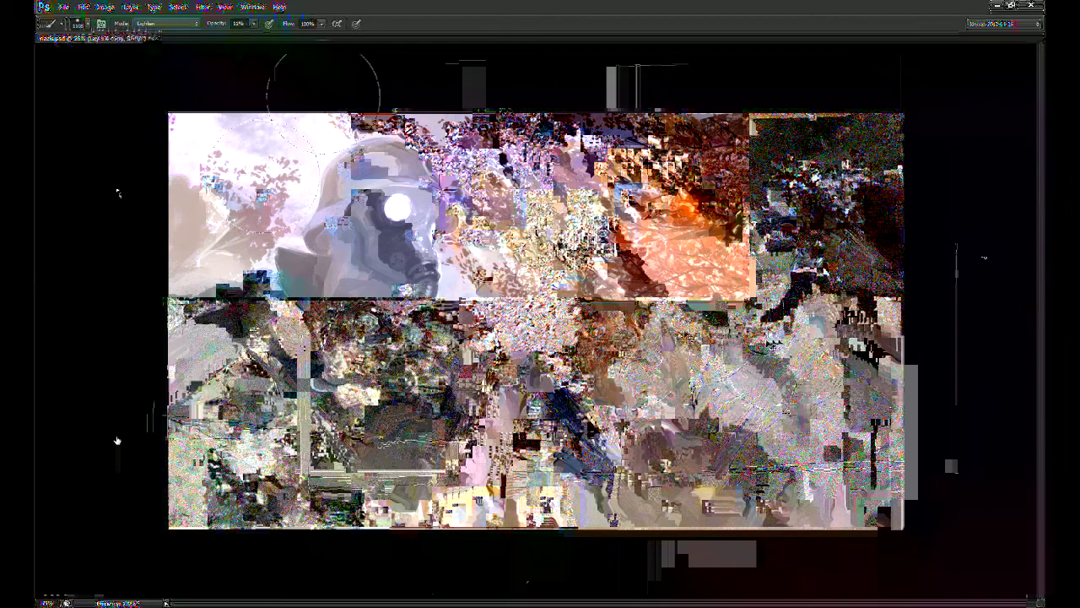
pyautogui.hotkey('shift', 'alt', 'o')
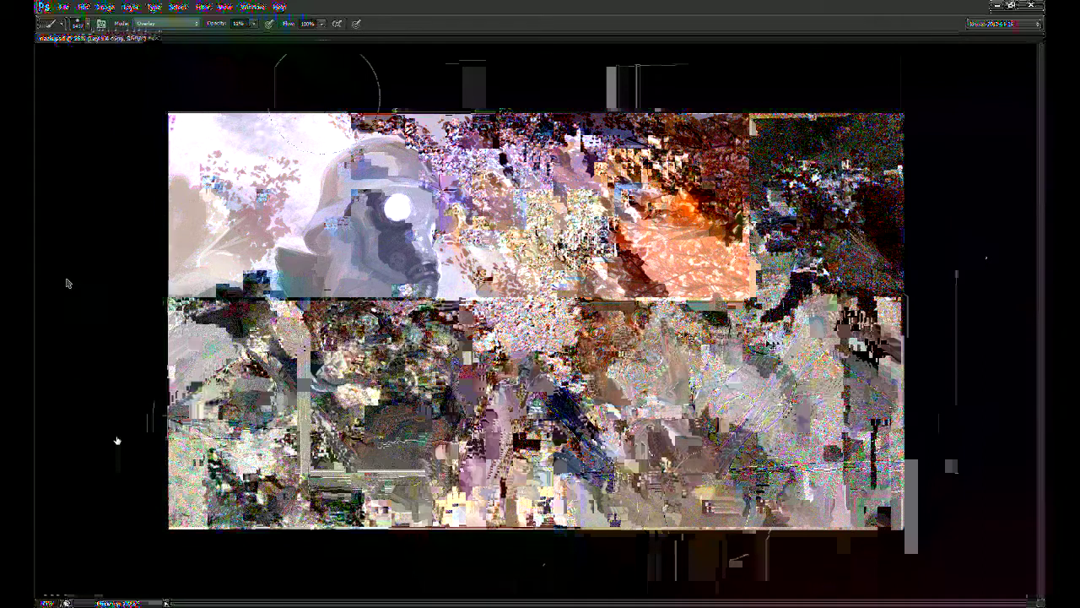
pyautogui.press('o')
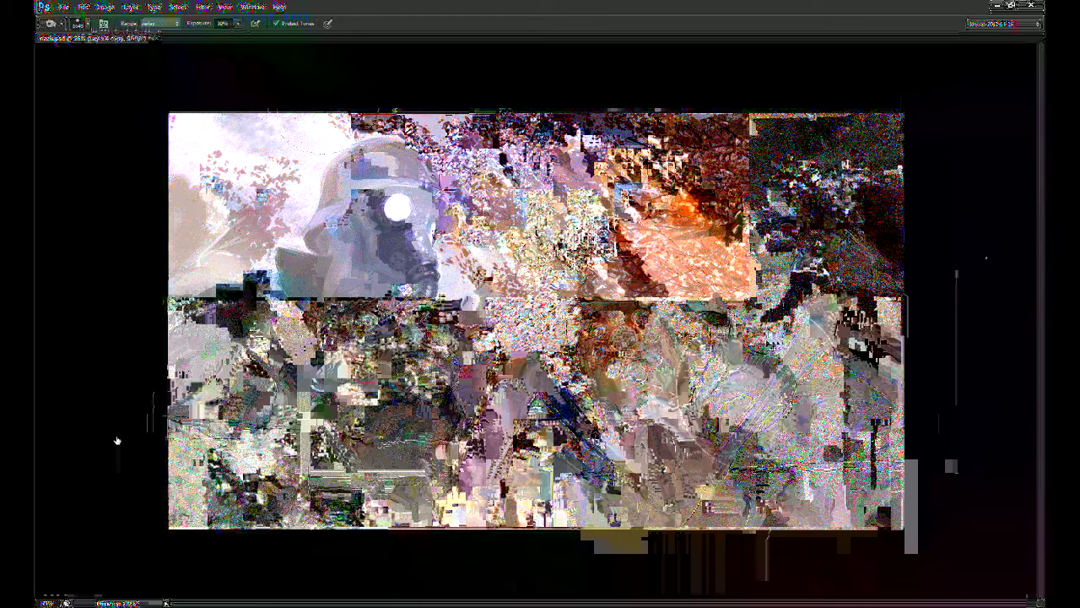
# Step: Return to the Overlay brush and sample a color from all layers with the Eyedropper
pyautogui.press('v')
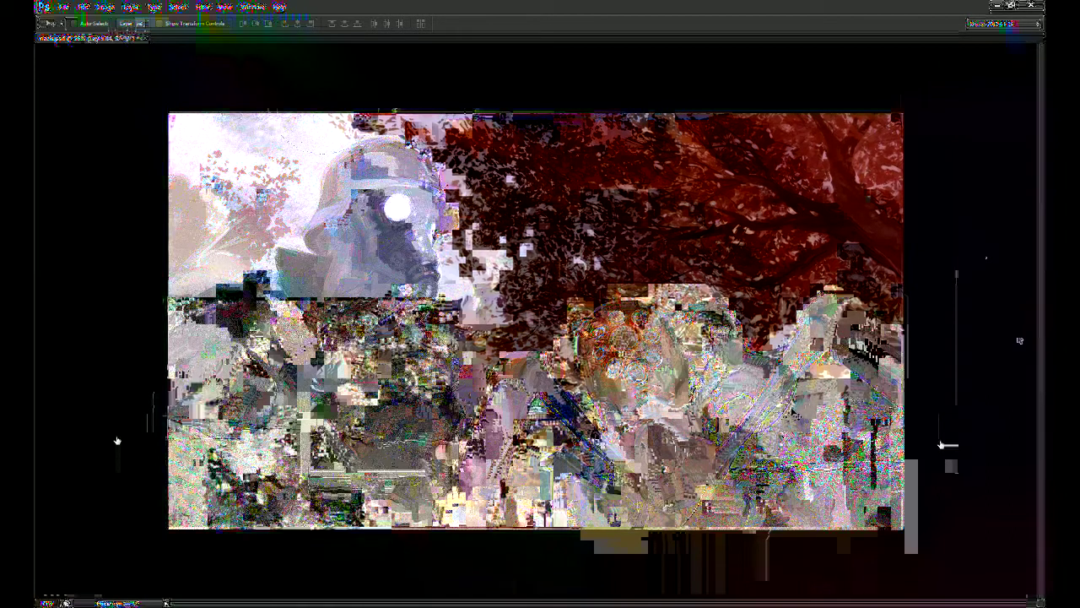
pyautogui.press('b')
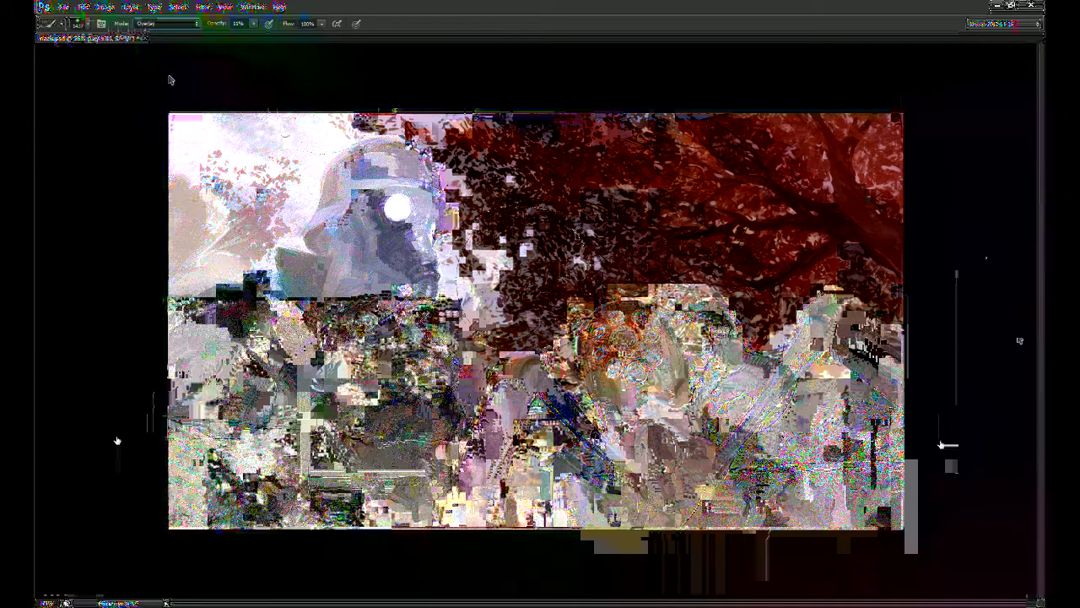
pyautogui.press('i')
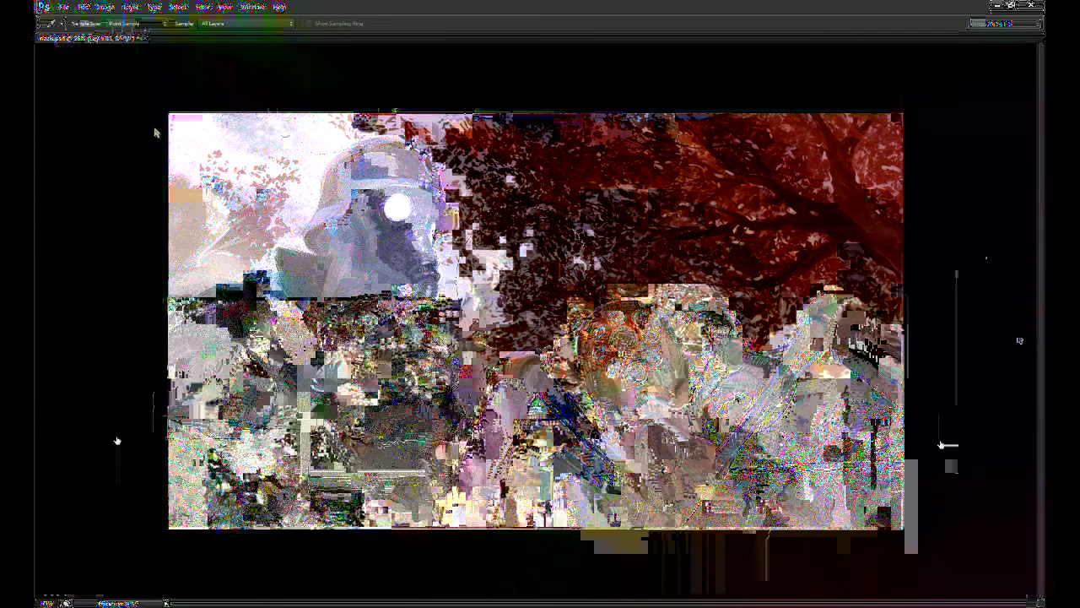
# Step: Merge the active layer into the layer below it and prepare the Brush tool for painting on the resulting artwork
pyautogui.press('b')
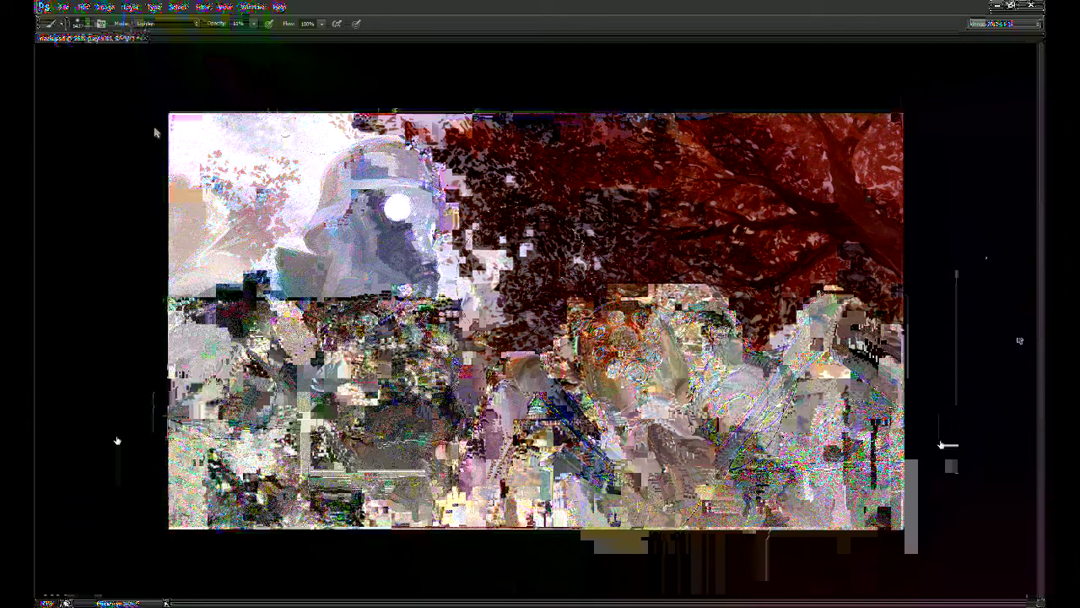
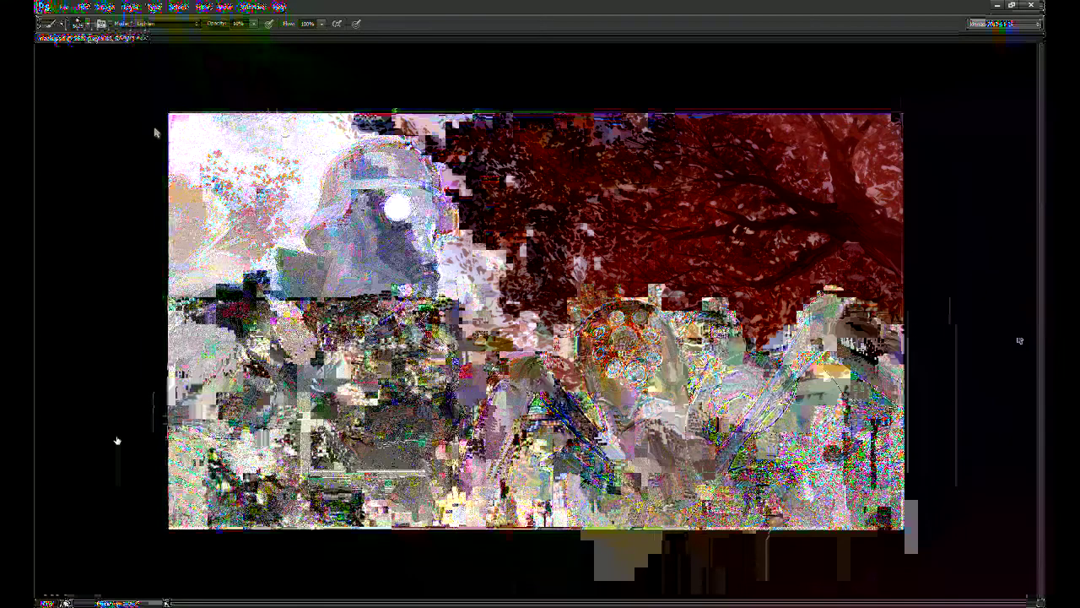
pyautogui.hotkey('ctrl', 'e')
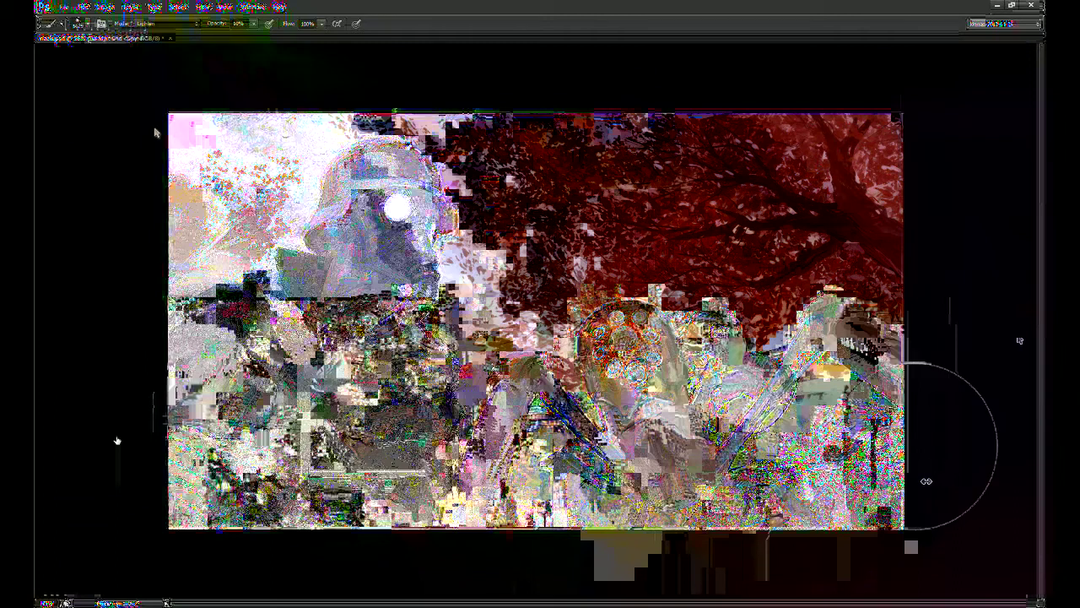
pyautogui.click(966, 486)
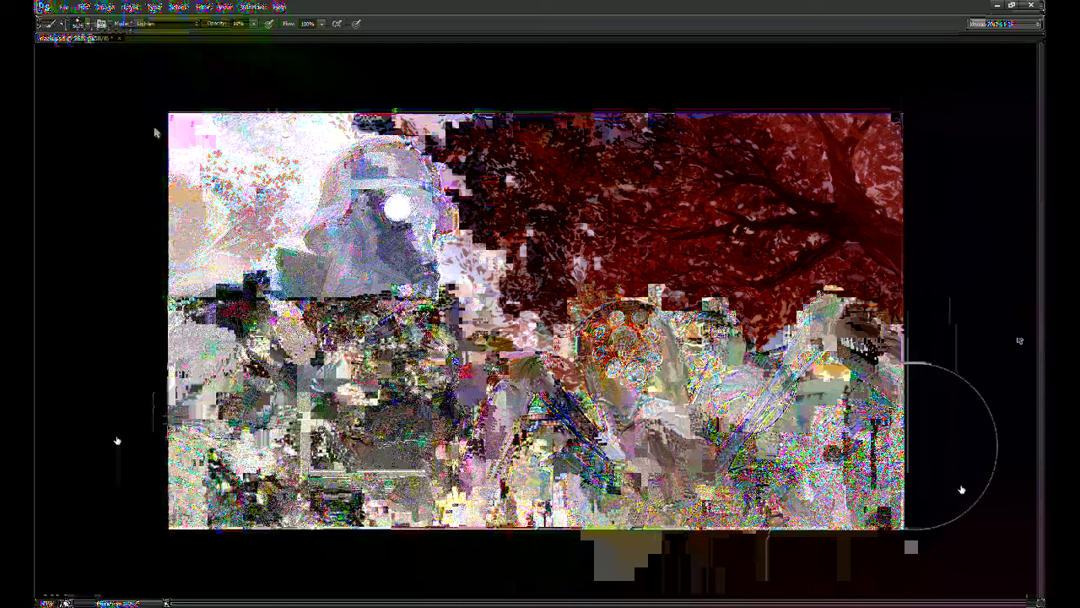
pyautogui.press('i')
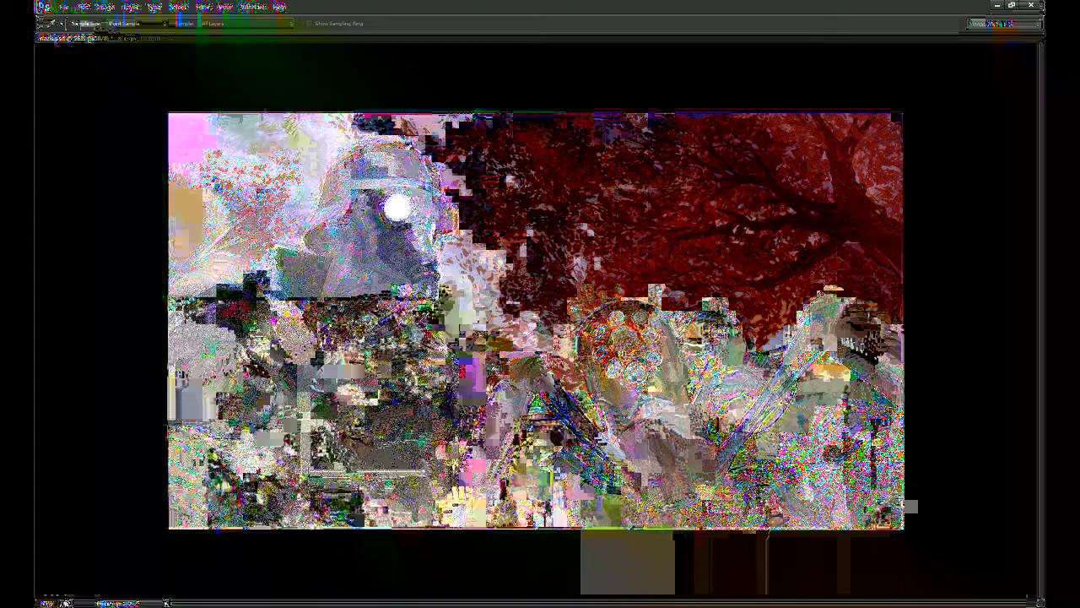
pyautogui.press('b')
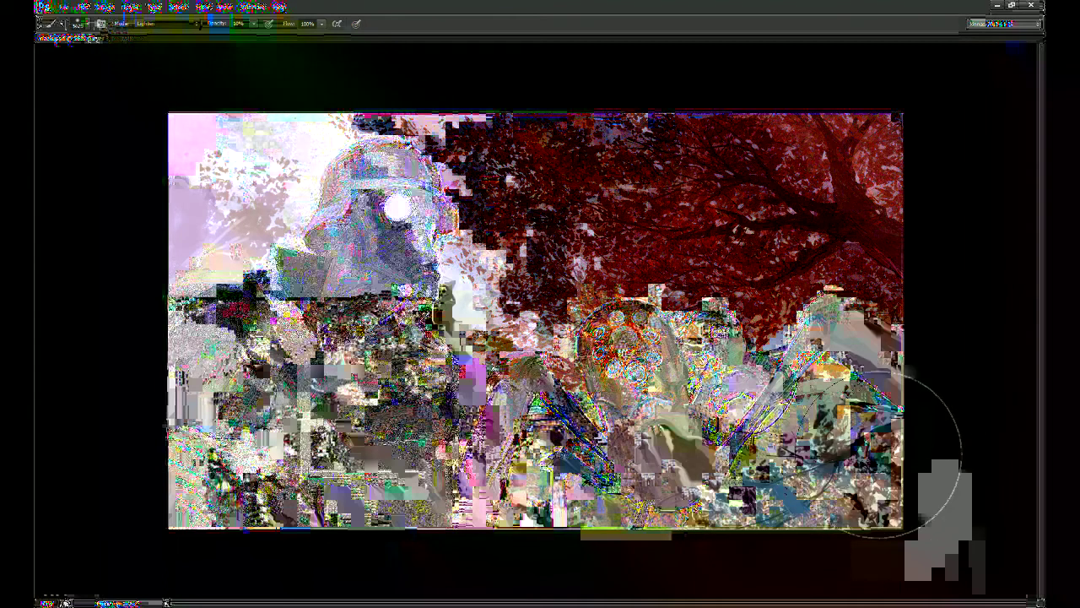
pyautogui.hotkey('ctrl', 't')
pyautogui.press('Escape')
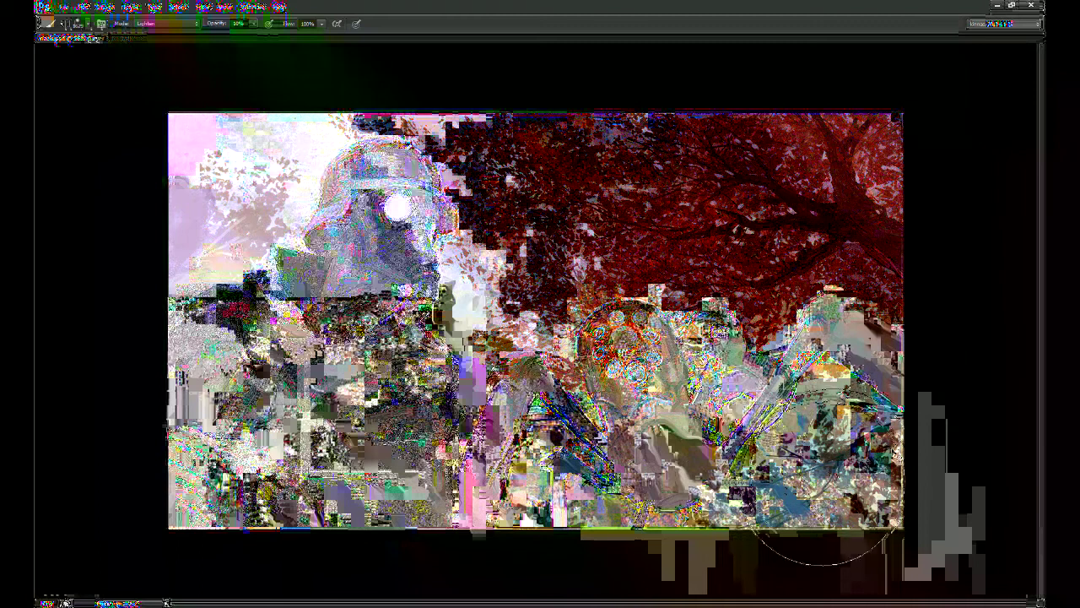
pyautogui.press('i')
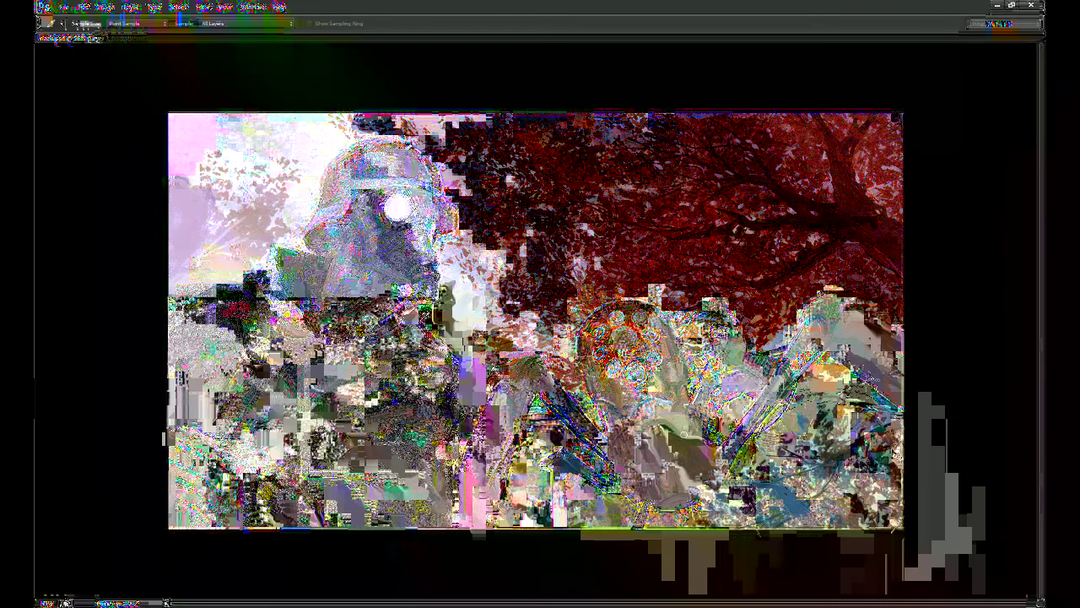
pyautogui.press('b')
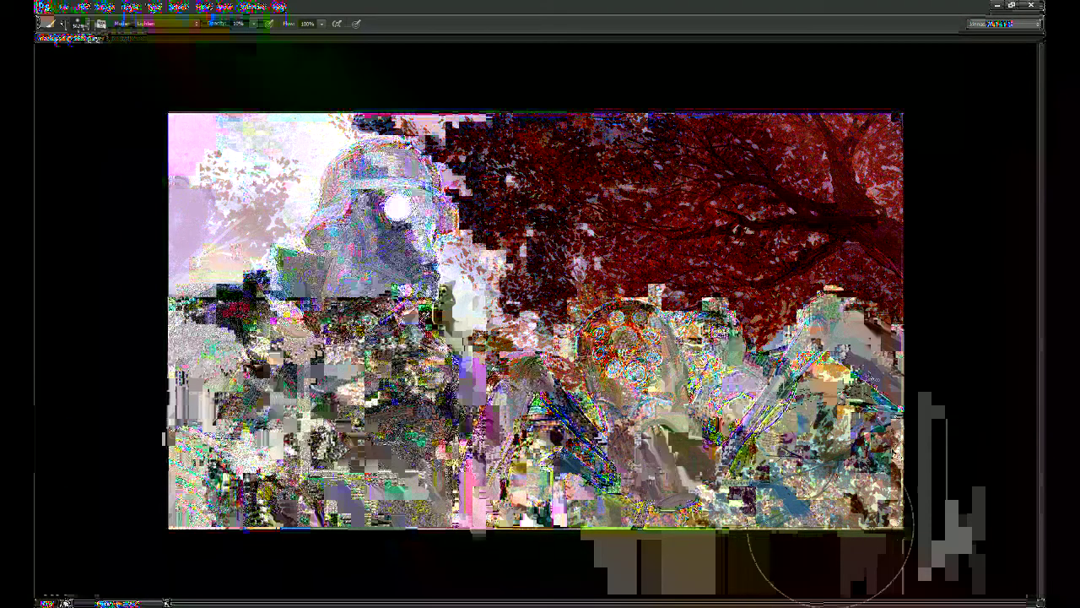
pyautogui.hotkey('ctrl', 't')
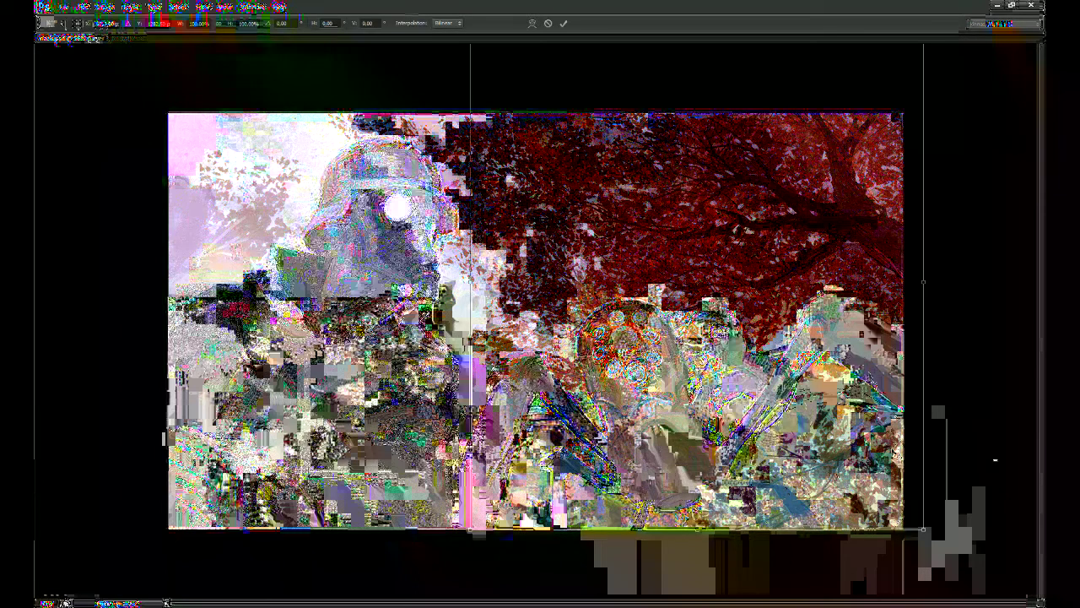
pyautogui.hotkey('ctrl', '-')
pyautogui.press('Escape')
# Step: Try reshaping the foliage texture in the image's lower-right corner with the Lasso and Free Transform
pyautogui.press('l')
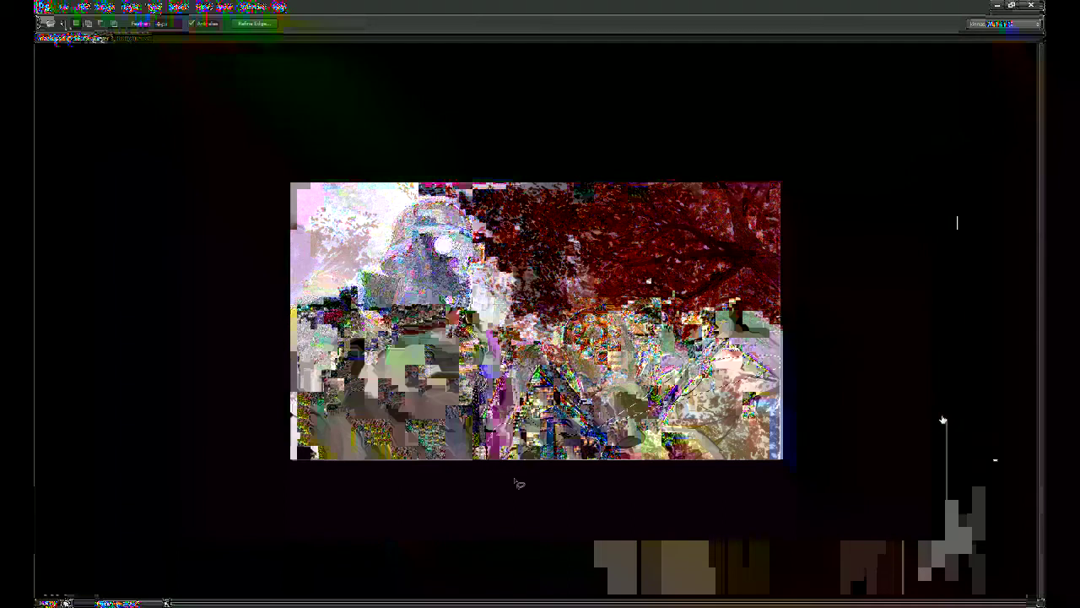
pyautogui.moveTo(794, 395)
pyautogui.mouseDown()
pyautogui.moveTo(596, 503)
pyautogui.moveTo(805, 363)
pyautogui.moveTo(798, 387)
pyautogui.mouseUp()
pyautogui.hotkey('ctrl', 't')
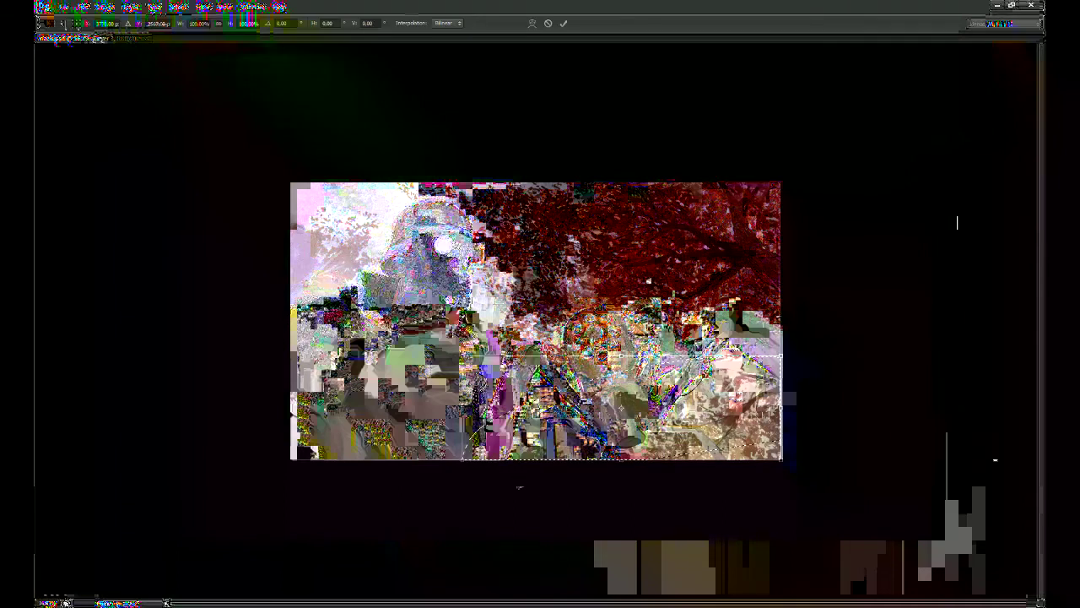
pyautogui.press('Escape')
pyautogui.moveTo(594, 473)
pyautogui.mouseDown()
pyautogui.moveTo(785, 365)
pyautogui.moveTo(709, 516)
pyautogui.mouseUp()
pyautogui.hotkey('ctrl', 't')
pyautogui.moveTo(425, 363); pyautogui.dragTo(468, 375)
pyautogui.moveTo(624, 420); pyautogui.dragTo(635, 420)
pyautogui.moveTo(821, 408)
pyautogui.mouseDown()
pyautogui.moveTo(822, 430)
pyautogui.moveTo(822, 410)
pyautogui.mouseUp()
pyautogui.press('Return')
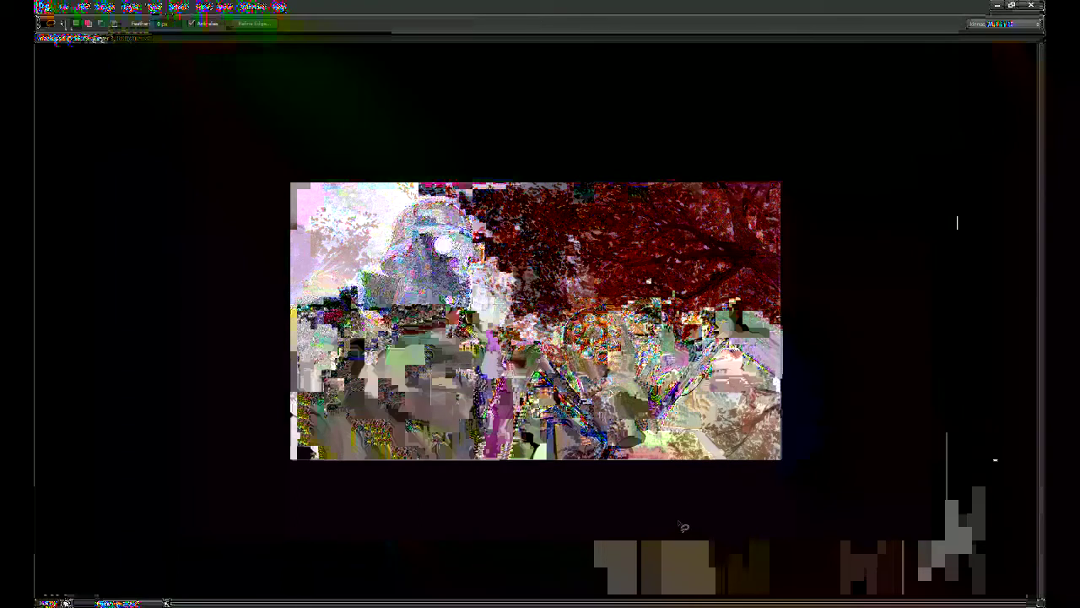
pyautogui.hotkey('ctrl', 'z')
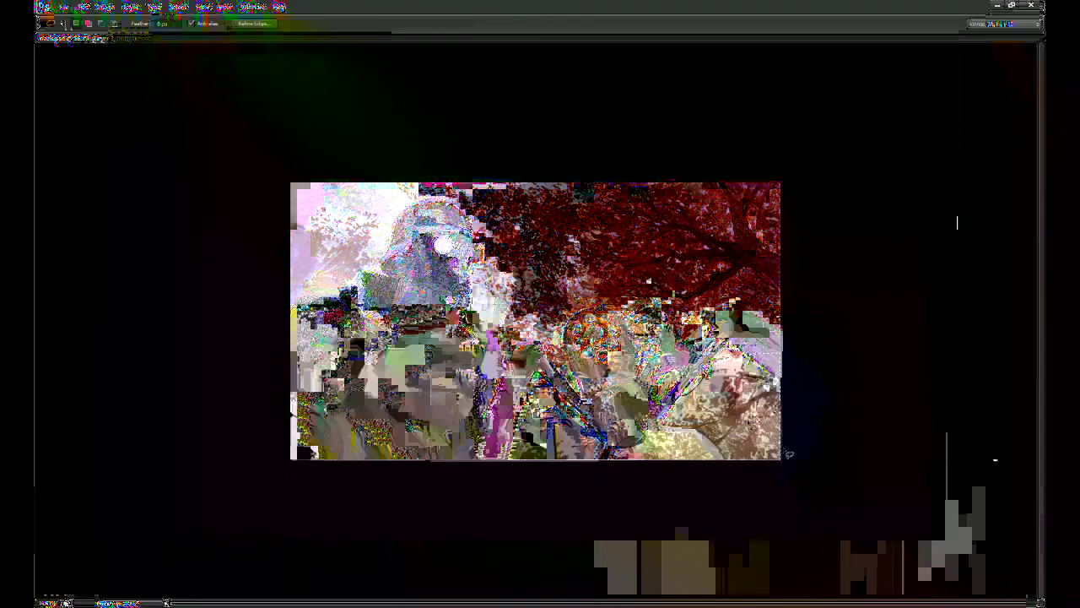
# Step: Erase the upper part of the foliage texture between the robot's leg and the canvas edge
pyautogui.hotkey('ctrl', '+')
pyautogui.hotkey('ctrl', '+')
pyautogui.hotkey('ctrl', '+')
pyautogui.moveTo(1030, 523); pyautogui.dragTo(538, 292)
pyautogui.press('e')
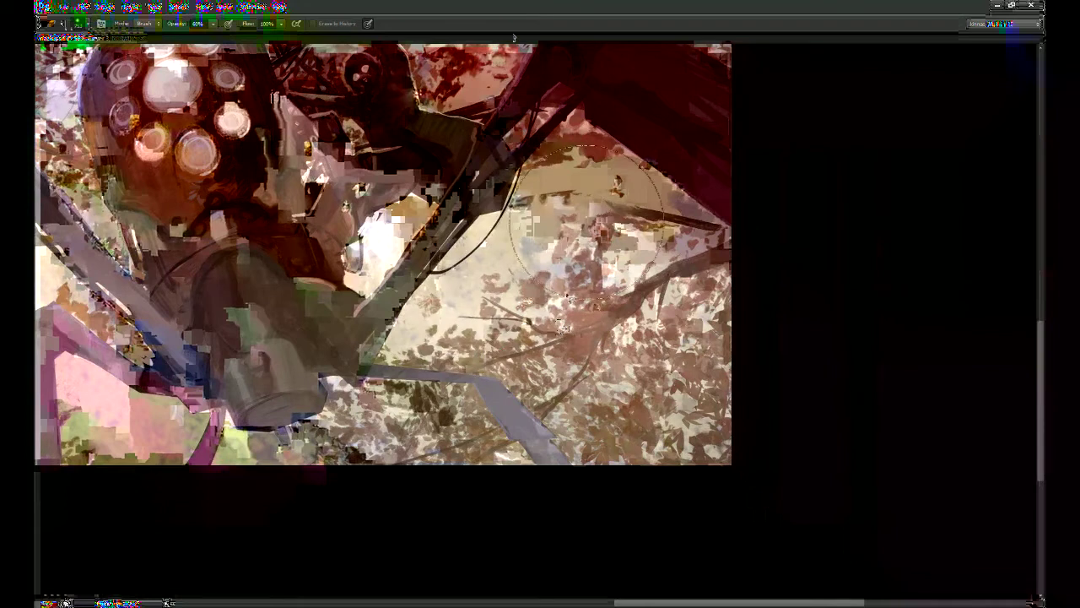
pyautogui.moveTo(577, 237)
pyautogui.mouseDown()
pyautogui.moveTo(308, 432)
pyautogui.moveTo(539, 317)
pyautogui.moveTo(349, 462)
pyautogui.moveTo(754, 253)
pyautogui.mouseUp()
# Step: Paint over the foliage texture in the image's lower-right corner with a Lighten-mode brush, at 70% and 60% opacity
pyautogui.press('b')
pyautogui.press('b')
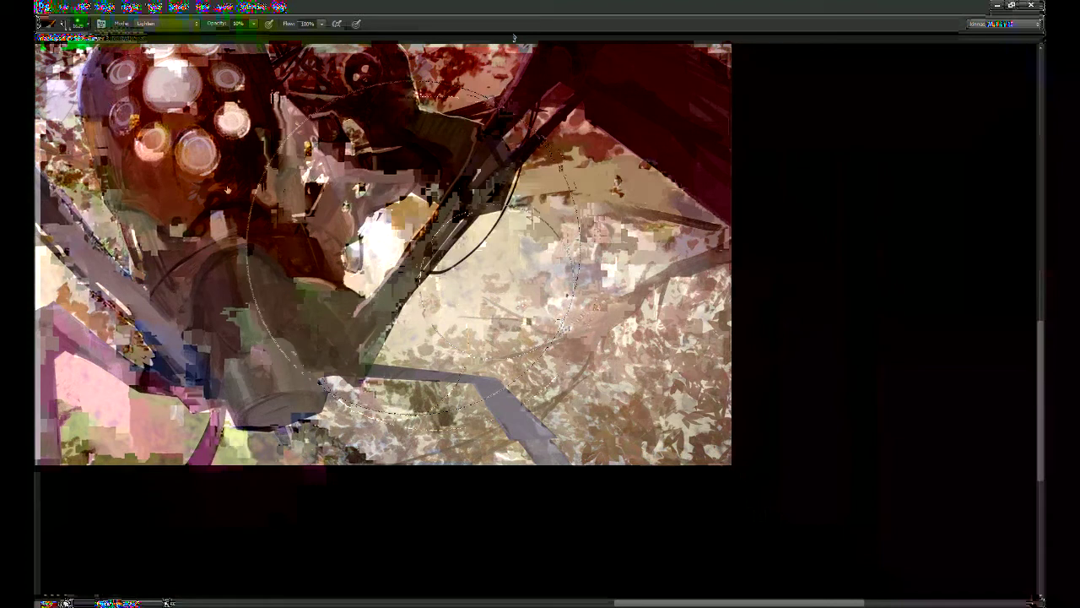
pyautogui.press('7')
pyautogui.moveTo(574, 229)
pyautogui.mouseDown()
pyautogui.moveTo(609, 291)
pyautogui.moveTo(603, 329)
pyautogui.moveTo(625, 297)
pyautogui.mouseUp()
pyautogui.press('6')
pyautogui.moveTo(574, 274)
pyautogui.mouseDown()
pyautogui.moveTo(590, 333)
pyautogui.moveTo(726, 277)
pyautogui.moveTo(541, 473)
pyautogui.mouseUp()
pyautogui.moveTo(704, 403)
pyautogui.mouseDown()
pyautogui.moveTo(602, 446)
pyautogui.moveTo(740, 397)
pyautogui.mouseUp()
pyautogui.moveTo(615, 363); pyautogui.dragTo(583, 447)
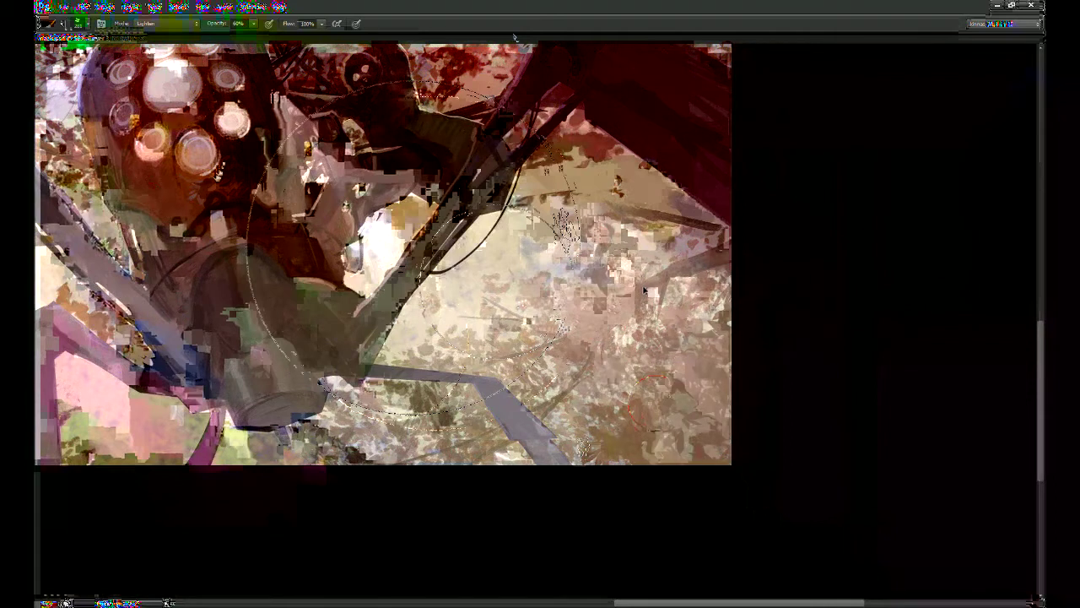
pyautogui.moveTo(517, 421); pyautogui.dragTo(528, 413)
# Step: Soften the pale foliage area beside the robot's leg with the Eraser and compare it through undo
pyautogui.press('e')
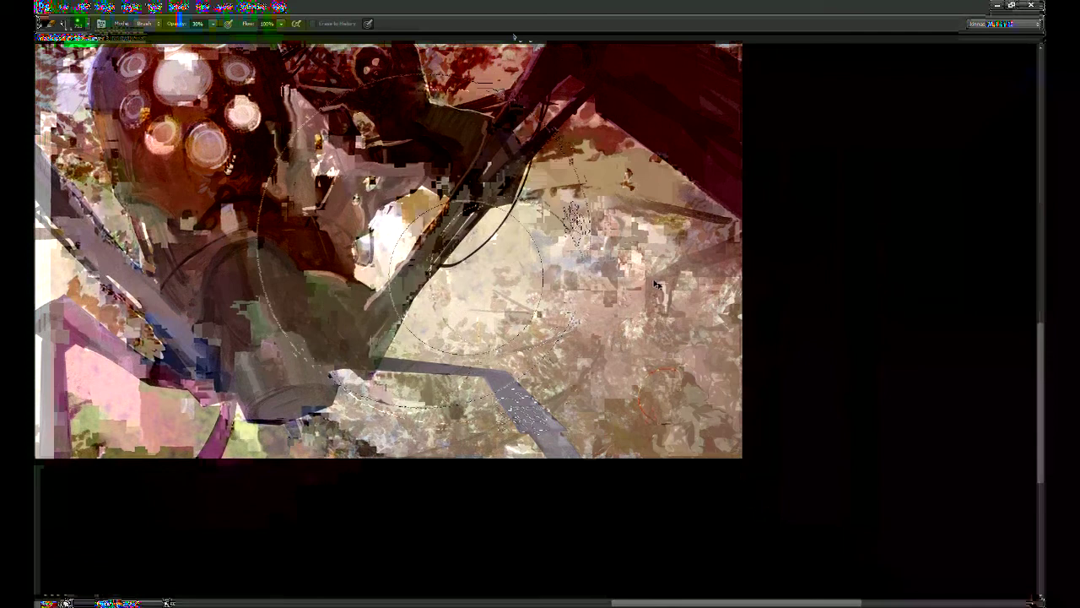
pyautogui.moveTo(582, 280)
pyautogui.mouseDown()
pyautogui.moveTo(665, 280)
pyautogui.moveTo(673, 207)
pyautogui.moveTo(557, 242)
pyautogui.moveTo(595, 325)
pyautogui.mouseUp()
pyautogui.press('b')
pyautogui.hotkey('ctrl', 'z')
pyautogui.hotkey('ctrl', 'z')
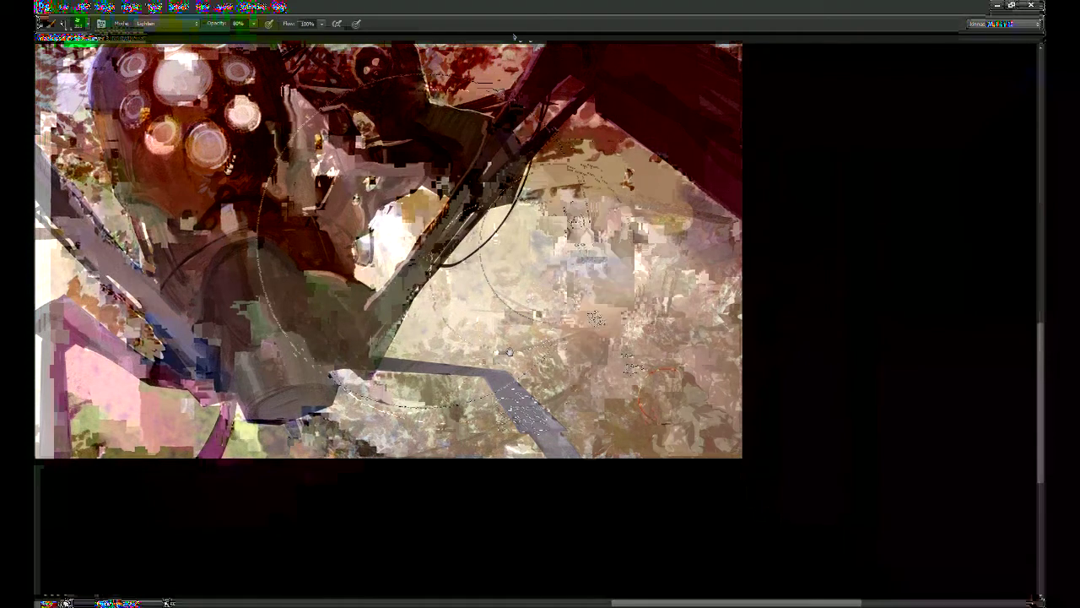
# Step: Paint the pale background beside the robot's leg with the Lighten-mode brush at 70% opacity
pyautogui.press('7')
pyautogui.moveTo(553, 262); pyautogui.dragTo(641, 313)
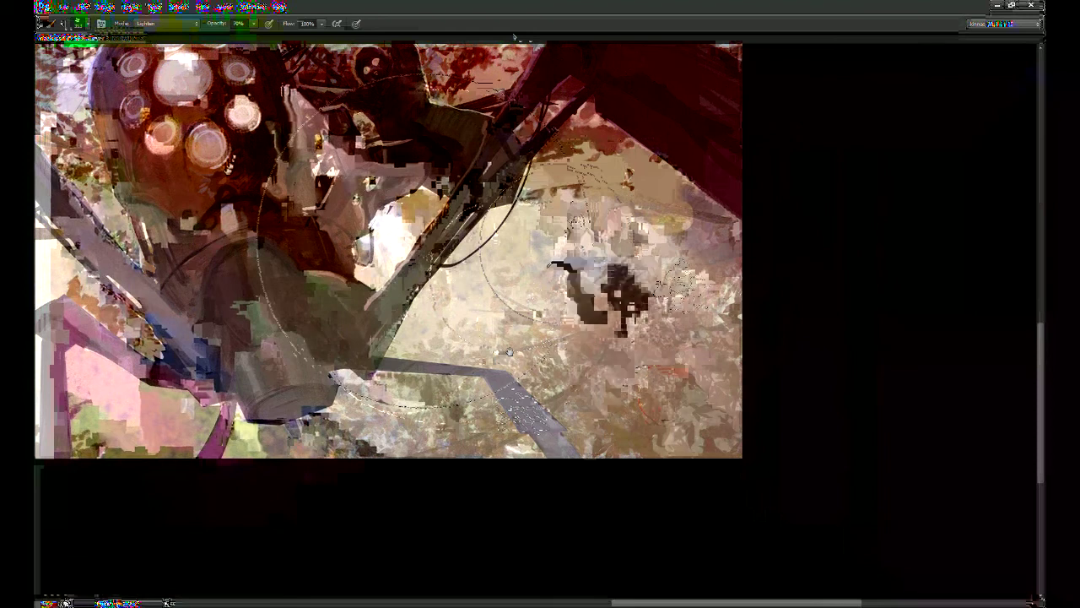
pyautogui.moveTo(467, 521); pyautogui.dragTo(521, 513)
pyautogui.moveTo(566, 433); pyautogui.dragTo(658, 430)
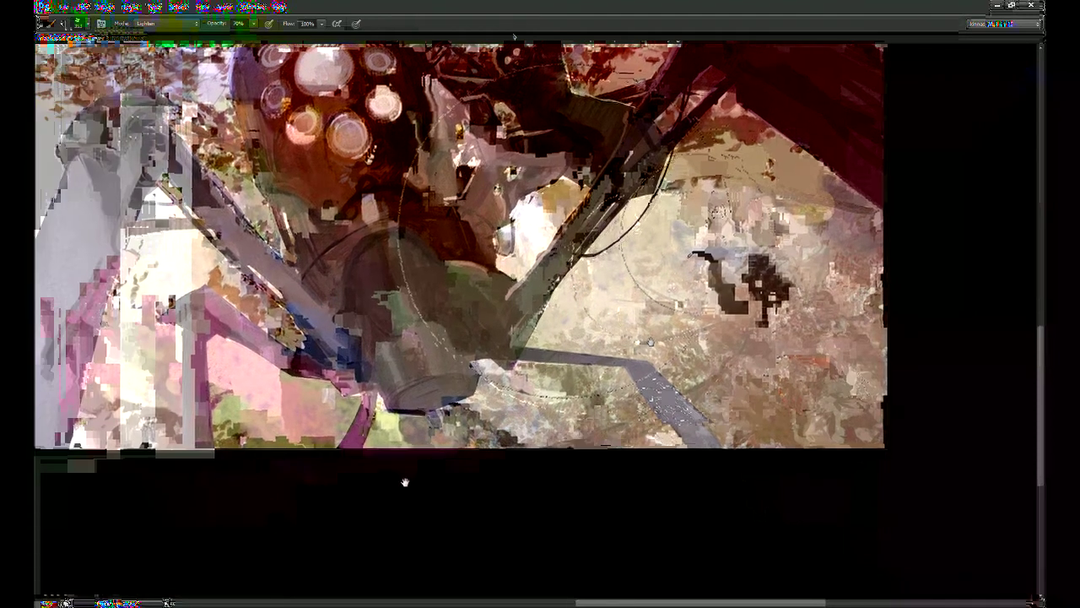
pyautogui.moveTo(498, 449); pyautogui.dragTo(666, 432)
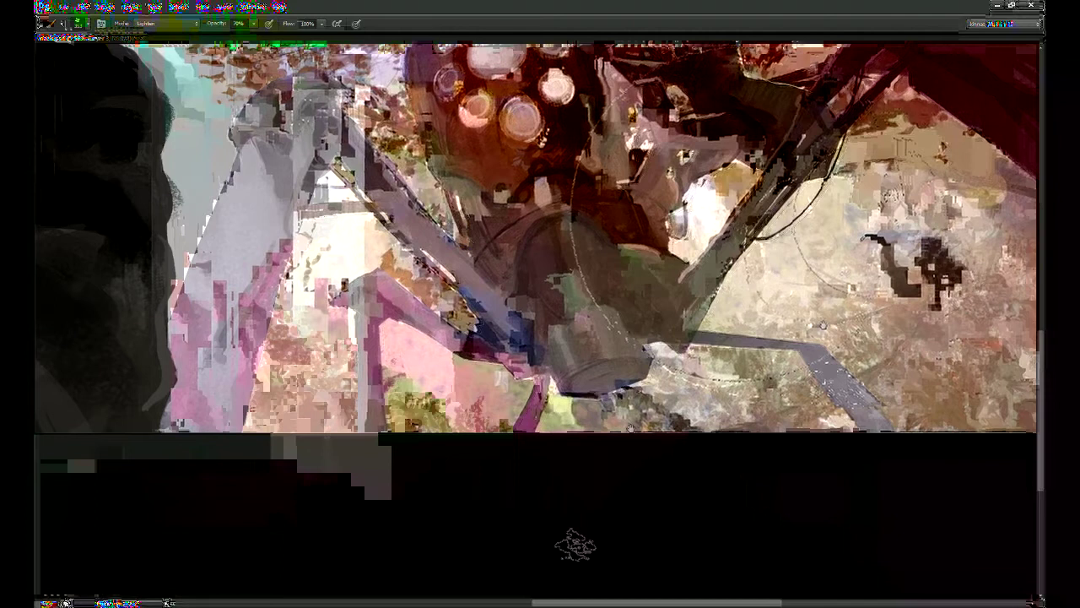
# Step: Switch to the Eraser and flip the whole painting horizontally
pyautogui.press('e')
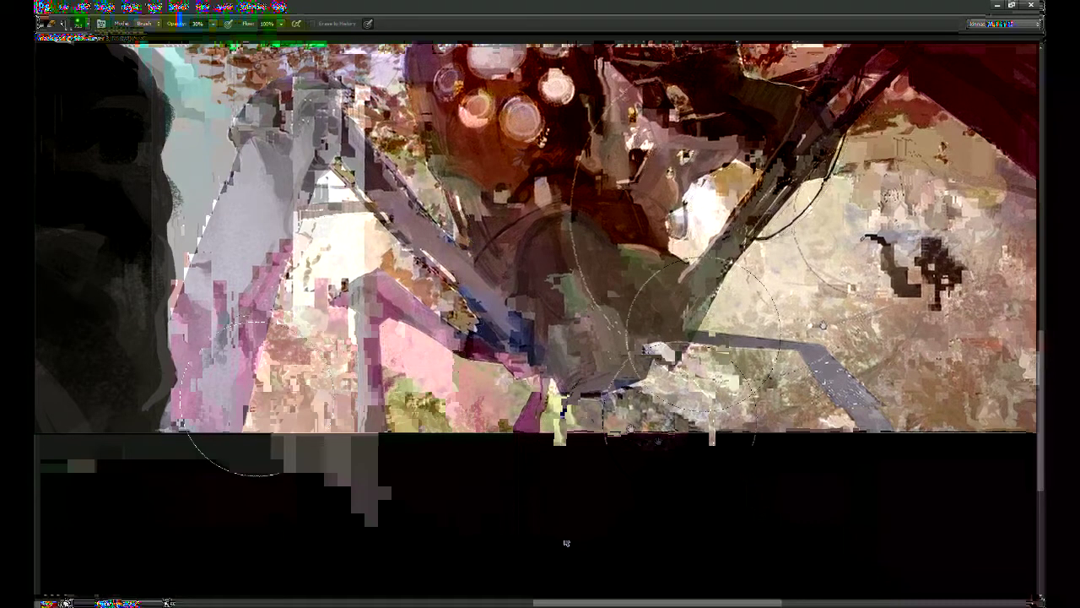
pyautogui.scroll(3, 565, 542)
pyautogui.scroll(1, 565, 541)
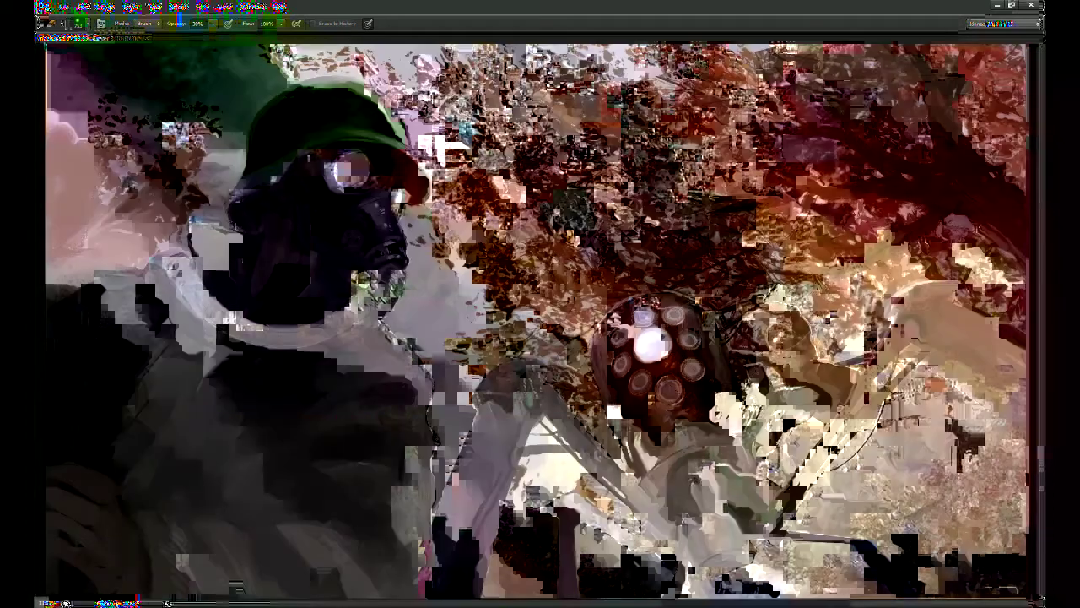
pyautogui.hotkey('ctrl', 'shift', 'h')
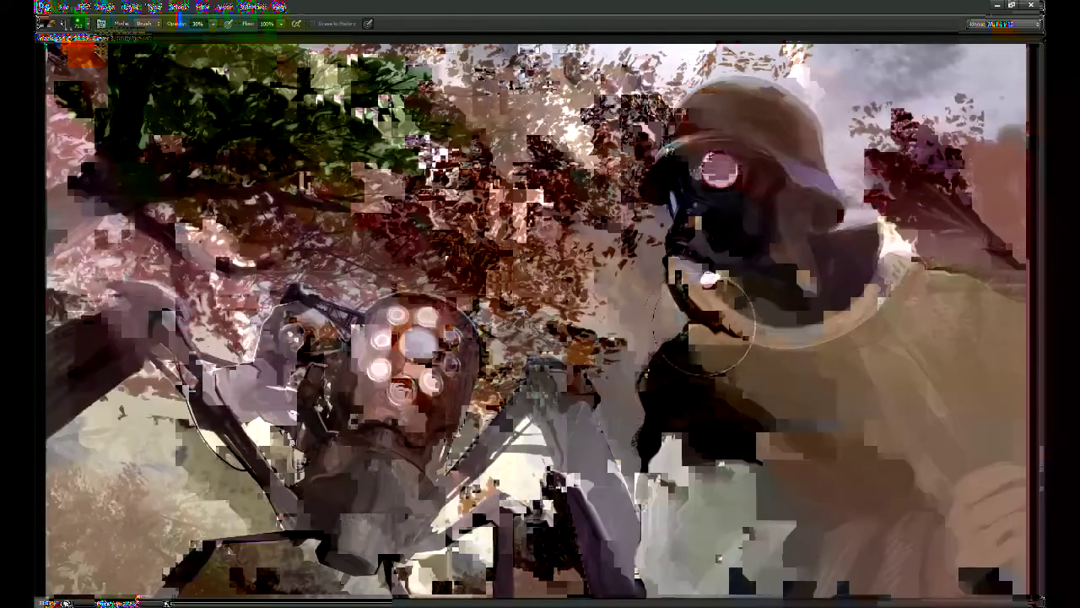
# Step: Dodge the midtones at 100% exposure in the gap between the robot and the soldier's chest
pyautogui.press('v')
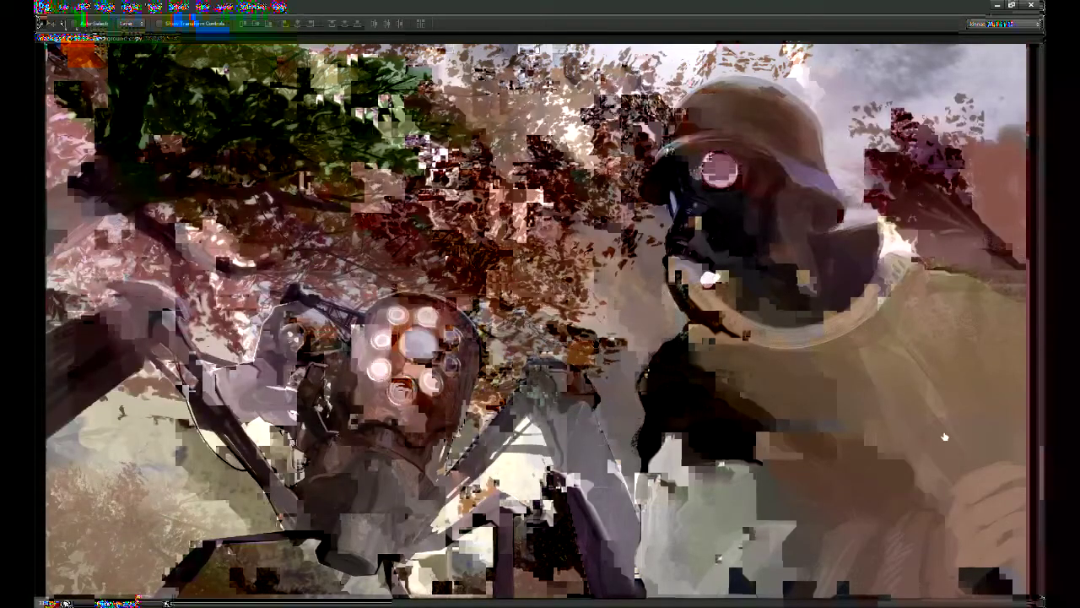
pyautogui.press('o')
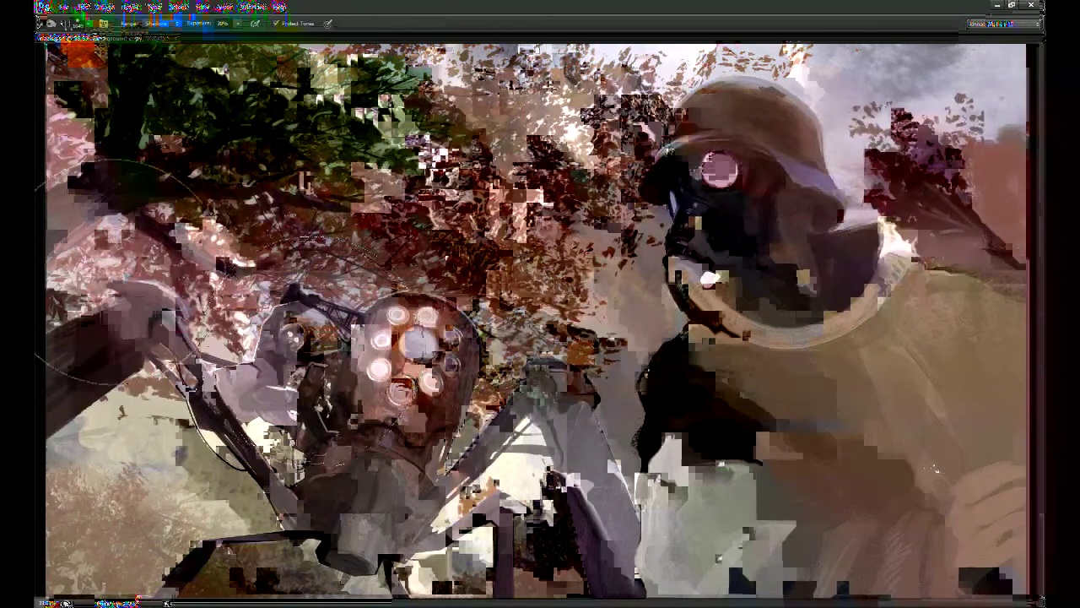
pyautogui.hotkey('shift', 'o')
pyautogui.hotkey('shift', 'o')
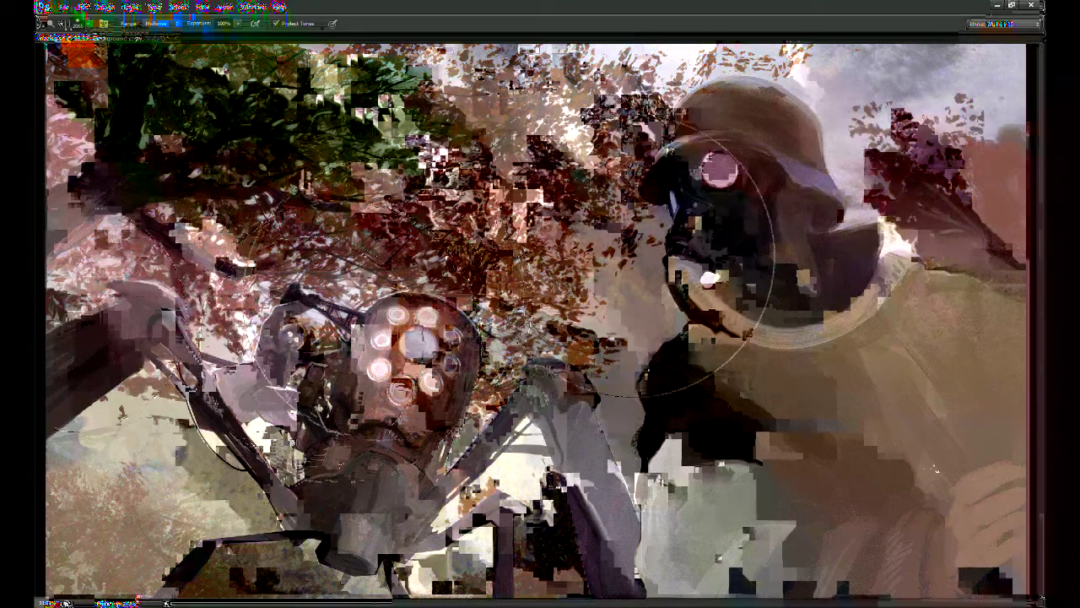
pyautogui.moveTo(621, 386); pyautogui.dragTo(723, 396)
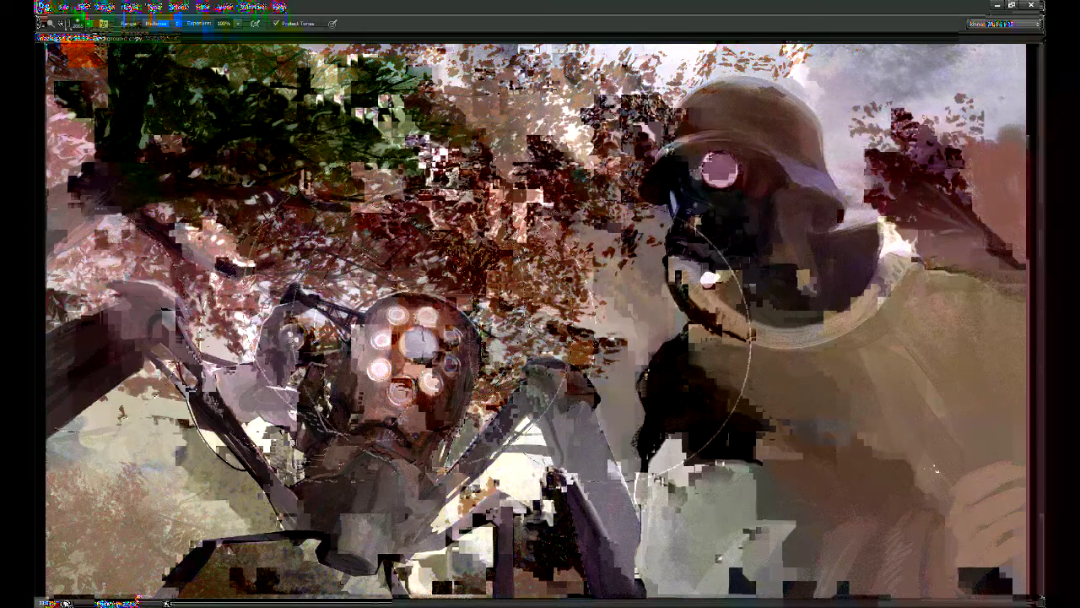
pyautogui.moveTo(616, 339); pyautogui.dragTo(646, 284)
# Step: Set the Eraser to 100% opacity and adjust its size for the edge of the soldier's shoulder and hose
pyautogui.press('e')
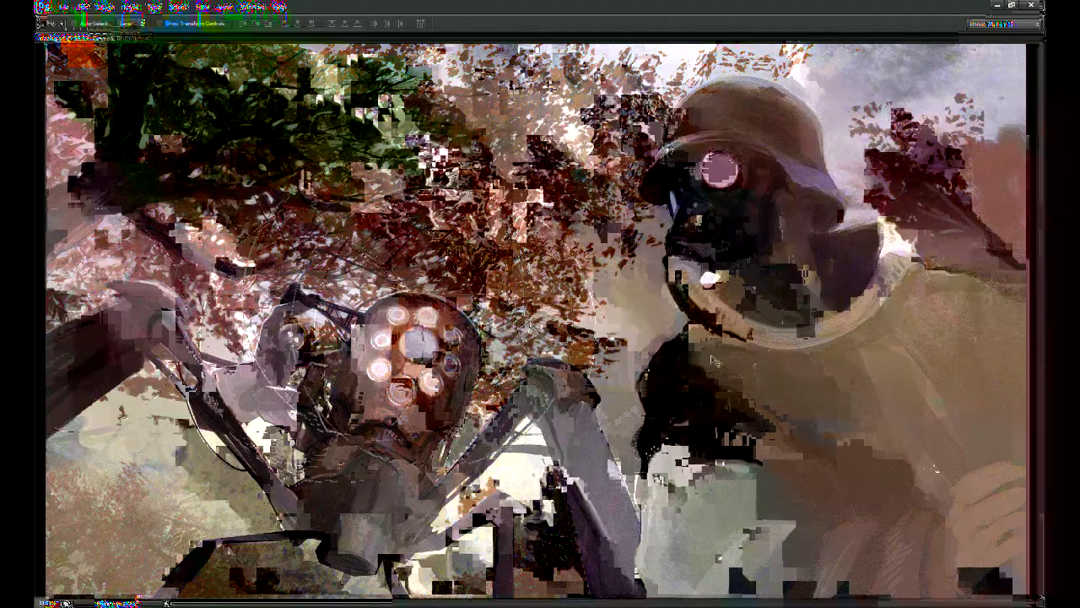
pyautogui.click(87, 28)
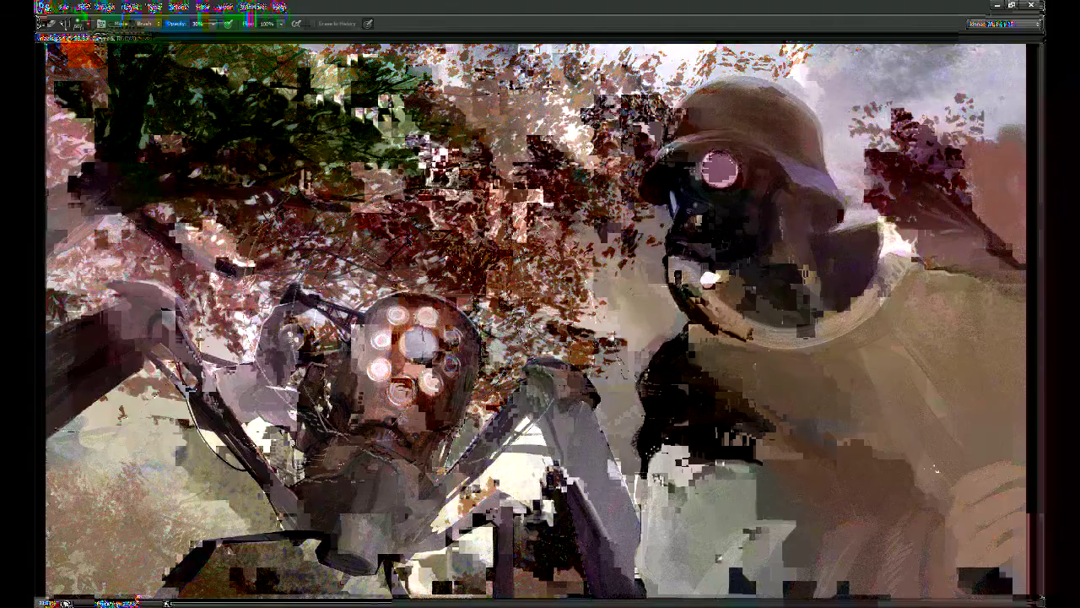
pyautogui.hotkey('ctrl', '+')
pyautogui.hotkey('ctrl', '+')
pyautogui.moveTo(785, 354)
pyautogui.mouseDown()
pyautogui.moveTo(587, 312)
pyautogui.moveTo(555, 354)
pyautogui.moveTo(582, 323)
pyautogui.mouseUp()
pyautogui.press('0')
pyautogui.press(']')
pyautogui.press(']')
pyautogui.press(']')
pyautogui.press(']')
pyautogui.press(']')
pyautogui.press(']')
pyautogui.press(']')
pyautogui.press('[')
pyautogui.press('[')
pyautogui.press('[')
pyautogui.press('[')
pyautogui.press('[')
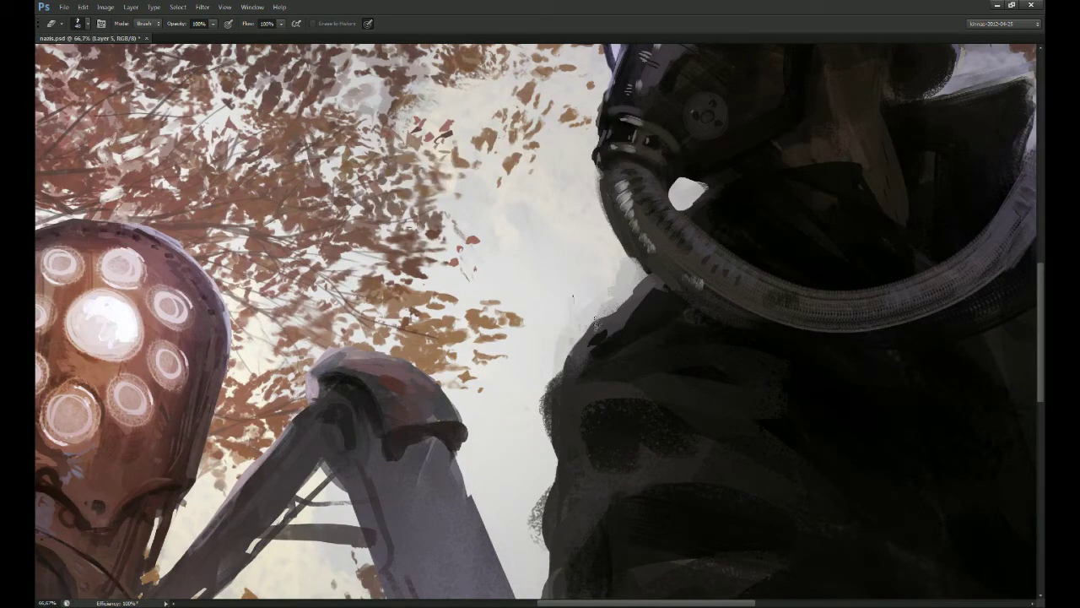
# Step: Set the brush to Normal mode at 90% opacity, with a color sampled from the edge of the gas-mask hose
pyautogui.press('b')
pyautogui.click(403, 209)
pyautogui.click(527, 30)
pyautogui.keyDown('alt'); pyautogui.click(639, 253); pyautogui.keyUp('alt')
pyautogui.press('9')
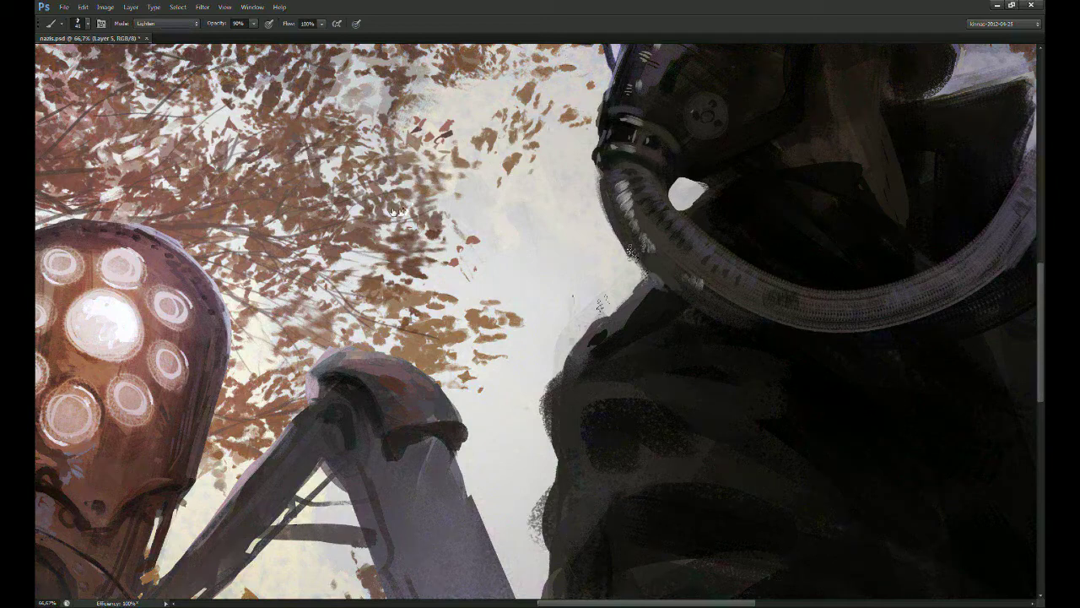
pyautogui.click(182, 32)
# Step: Paint short touch-up strokes along the outer edge of the gas-mask hose and the soldier's shoulder below it
pyautogui.moveTo(630, 252); pyautogui.dragTo(653, 277)
pyautogui.moveTo(693, 330); pyautogui.dragTo(687, 314)
pyautogui.click(937, 474)
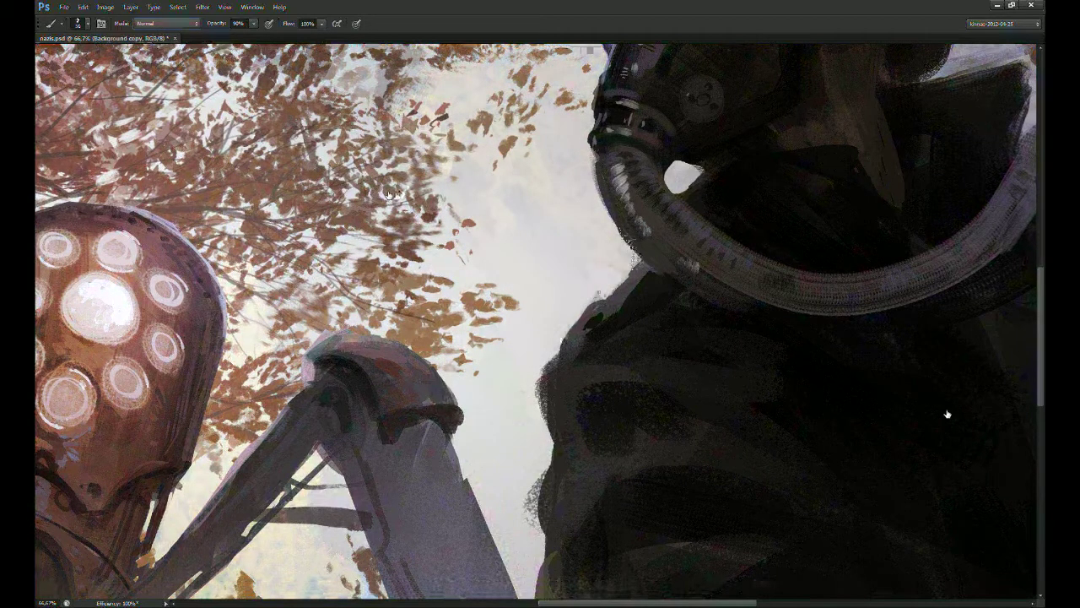
pyautogui.hotkey('ctrl', '-')
pyautogui.hotkey('ctrl', '-')
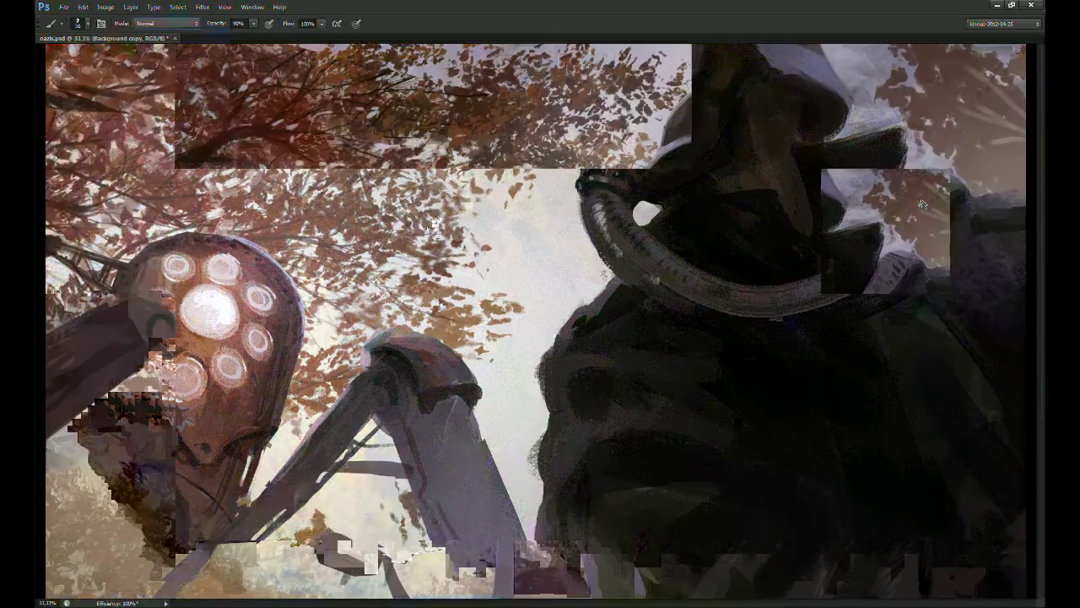
# Step: Switch from the background copy to Layer 13 and set the Eraser to 70% opacity
pyautogui.scroll(-1, 922, 203)
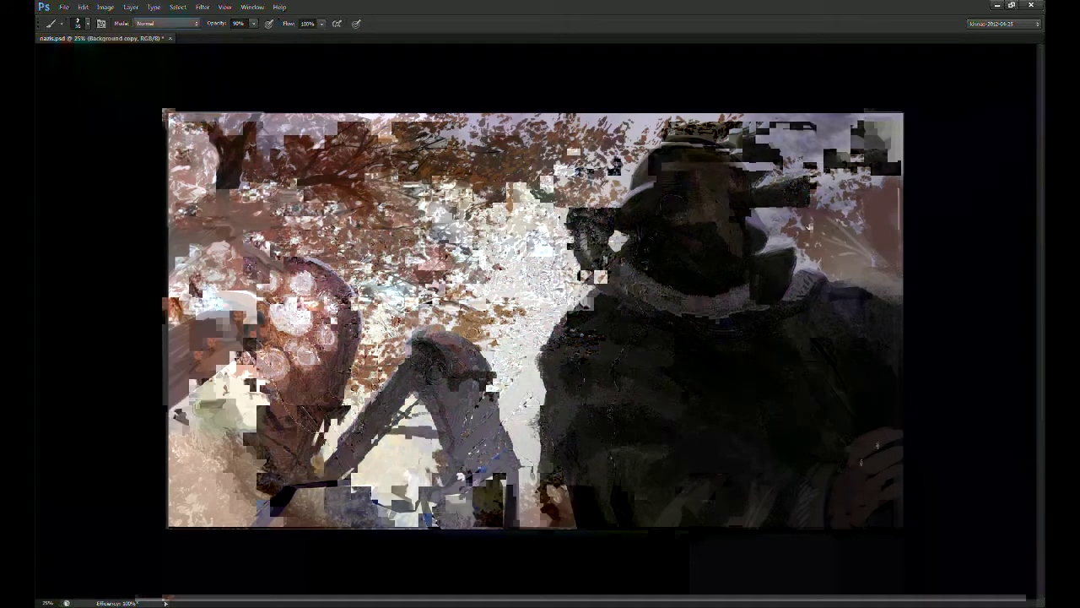
pyautogui.click(960, 419)
pyautogui.click(968, 437)
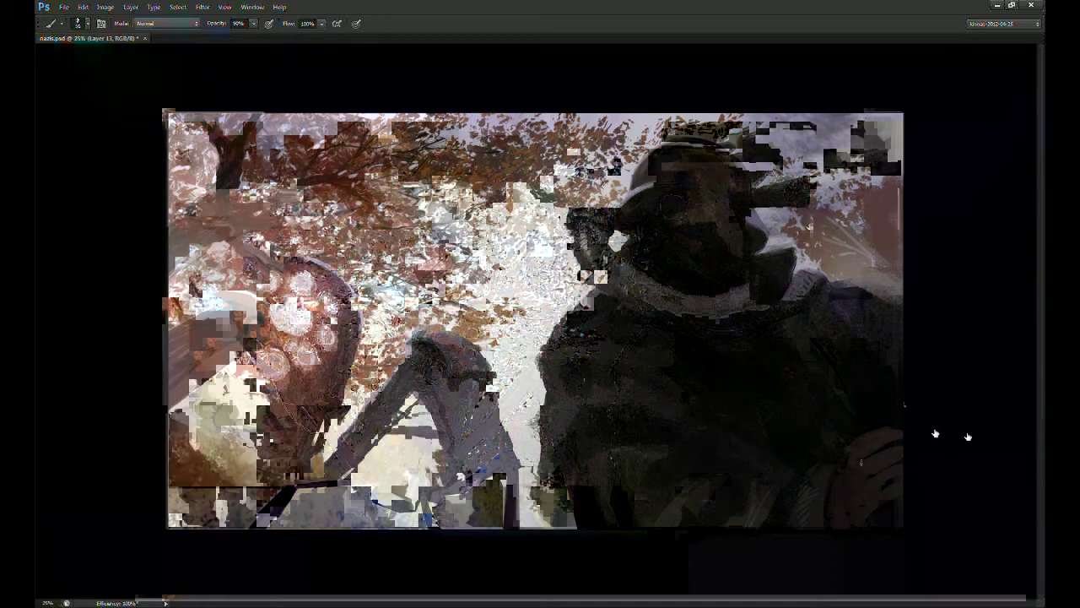
pyautogui.click(982, 436)
pyautogui.press('e')
pyautogui.press('7')
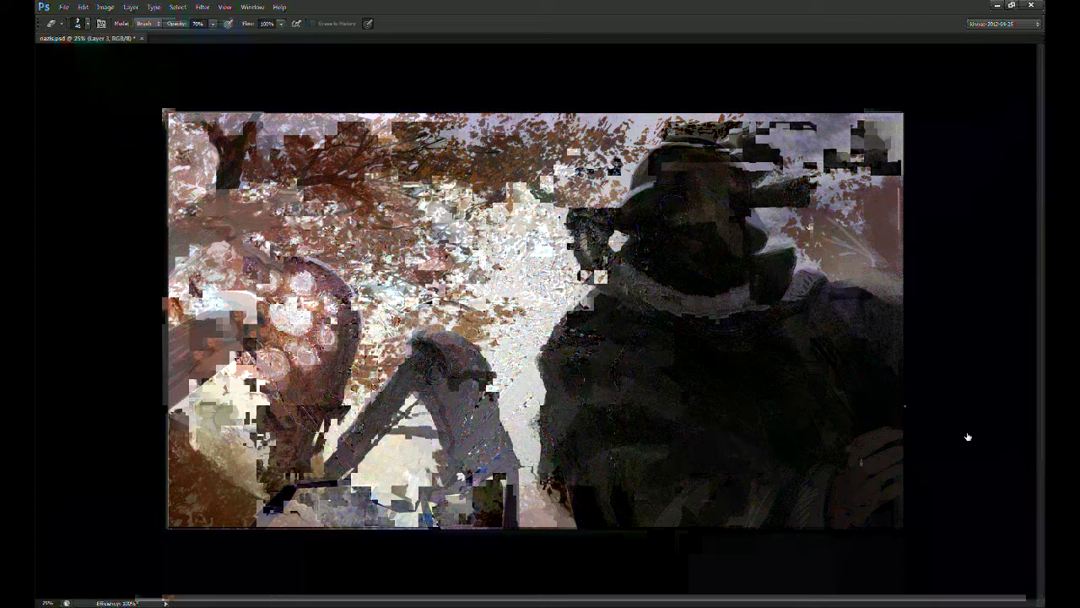
pyautogui.click(958, 415)
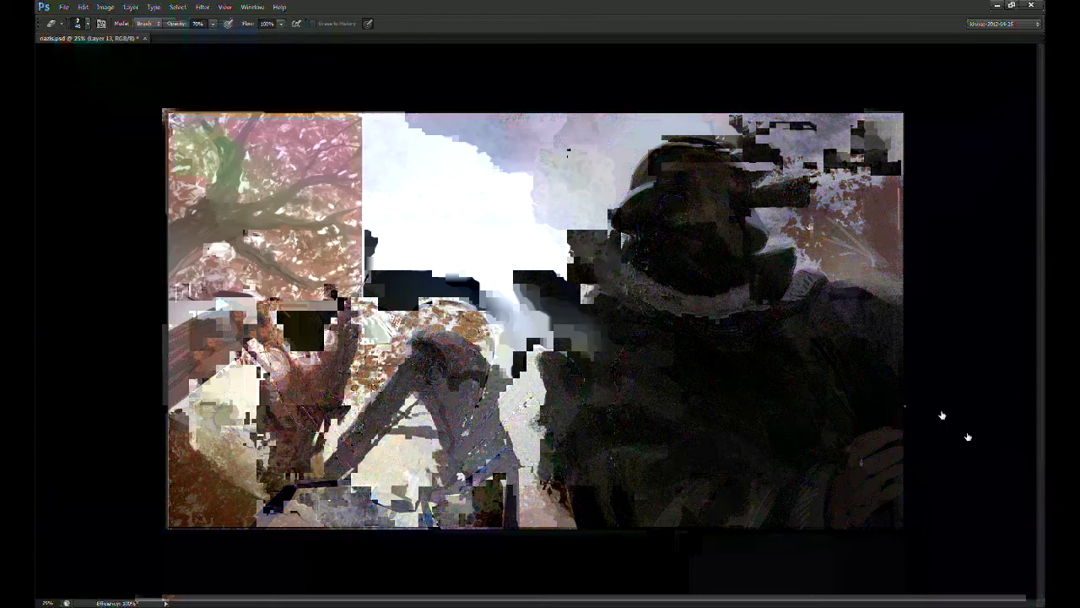
# Step: Scale Layer 13 up to about 112.6% and shift it slightly right and down
pyautogui.hotkey('ctrl', 't')
pyautogui.moveTo(826, 61); pyautogui.dragTo(834, 56)
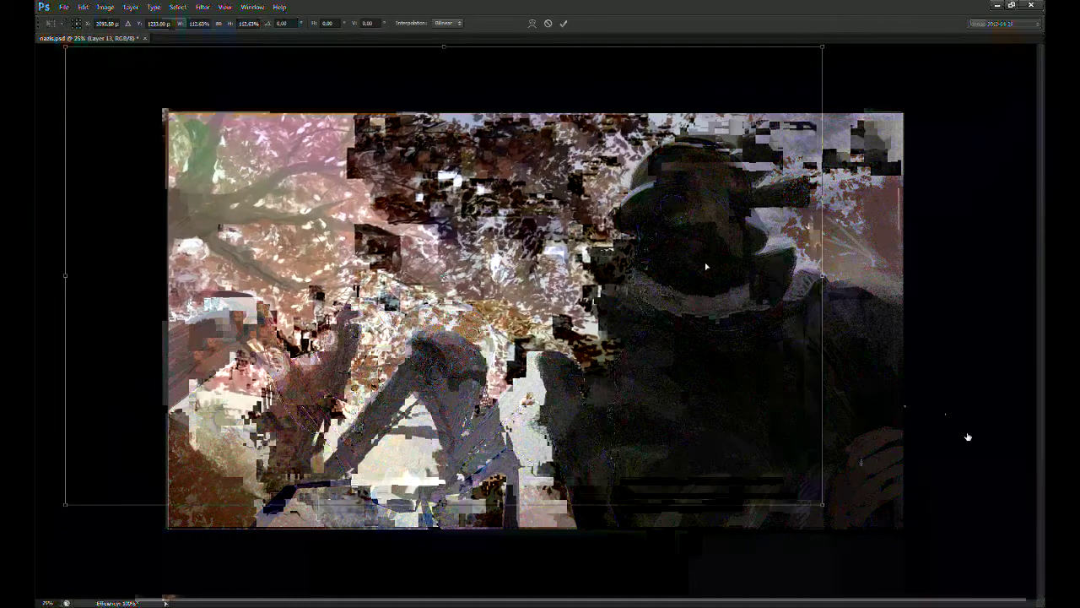
pyautogui.moveTo(706, 267); pyautogui.dragTo(722, 270)
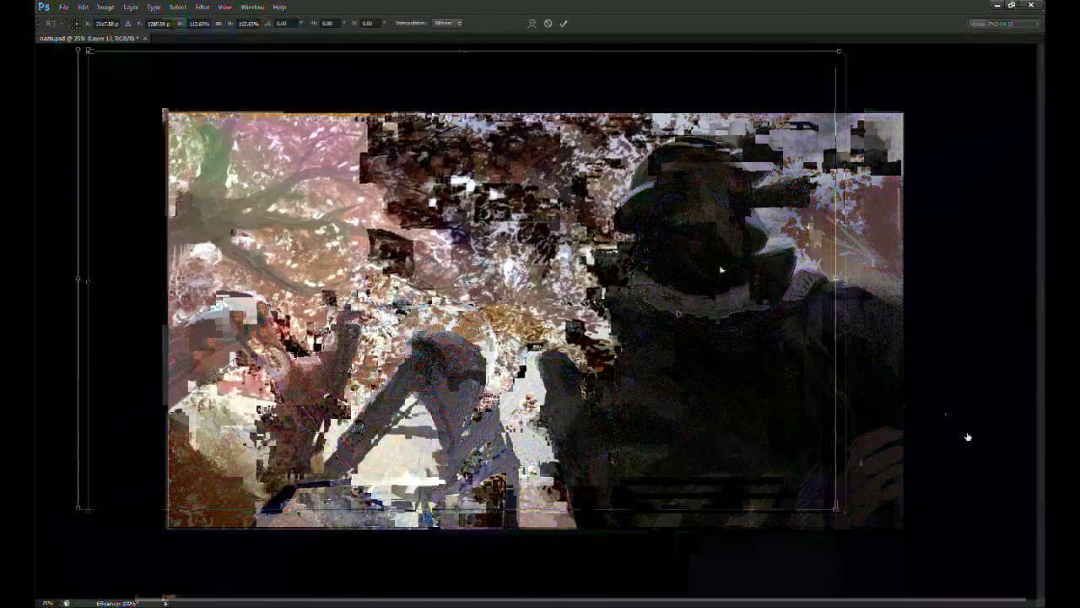
pyautogui.press('Return')
# Step: Pick the layer under the soldier's jacket with the Move tool and nudge it slightly to the left
pyautogui.press('e')
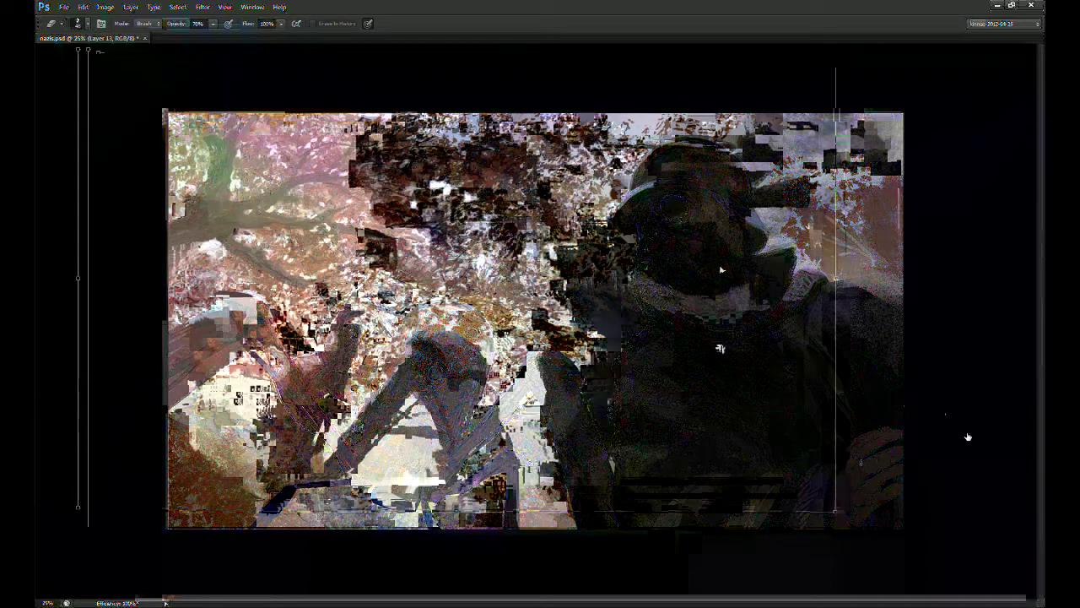
pyautogui.press('v')
pyautogui.keyDown('ctrl'); pyautogui.click(750, 392); pyautogui.keyUp('ctrl')
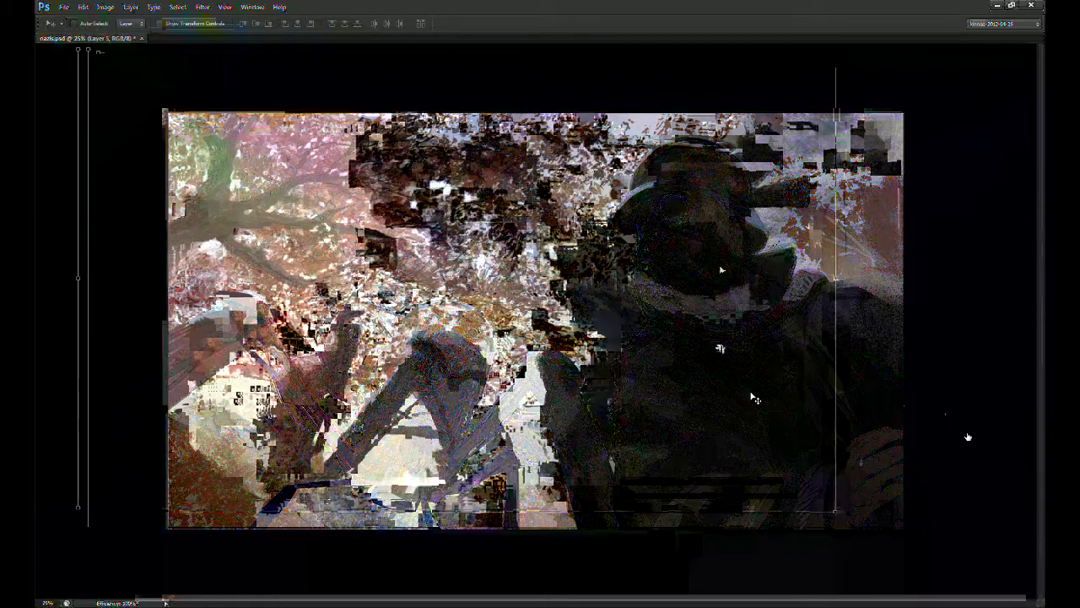
pyautogui.moveTo(752, 397); pyautogui.dragTo(750, 396)
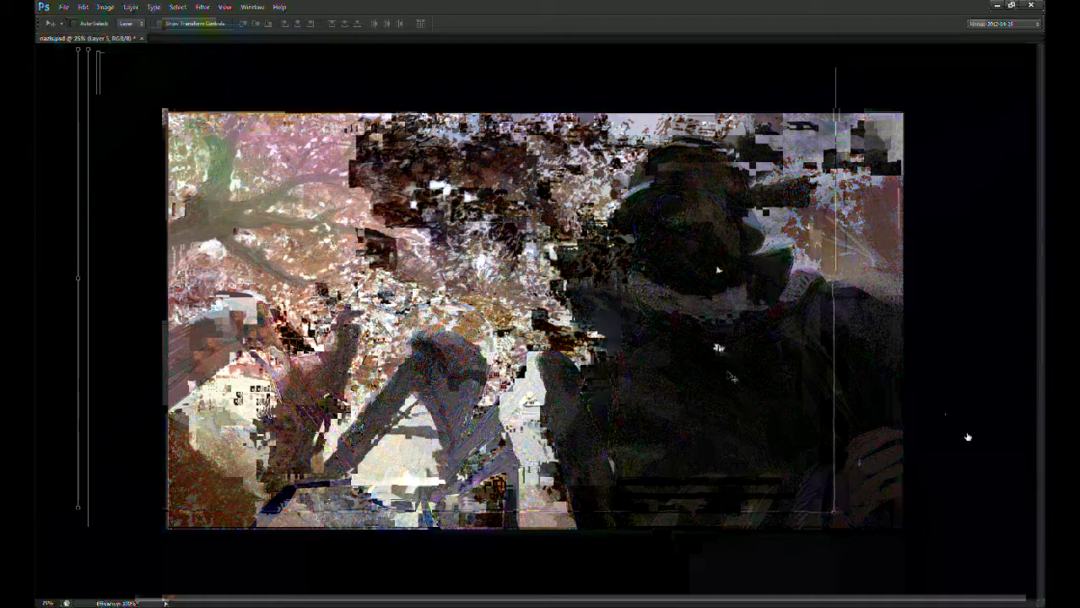
# Step: Create a new layer and set the brush to 77% opacity with a dark color sampled from the robot's front leg
pyautogui.hotkey('ctrl', '+')
pyautogui.hotkey('ctrl', 'shift', 'alt', 'n')
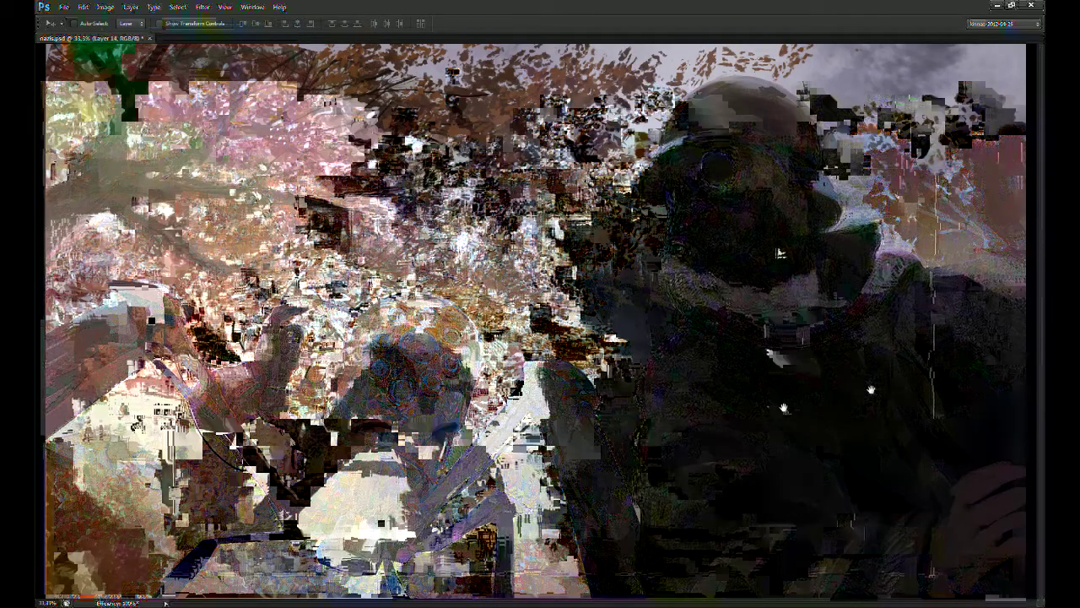
pyautogui.hotkey('ctrl', '+')
pyautogui.moveTo(892, 209); pyautogui.dragTo(942, 198)
pyautogui.hotkey('ctrl', '-')
pyautogui.hotkey('ctrl', '+')
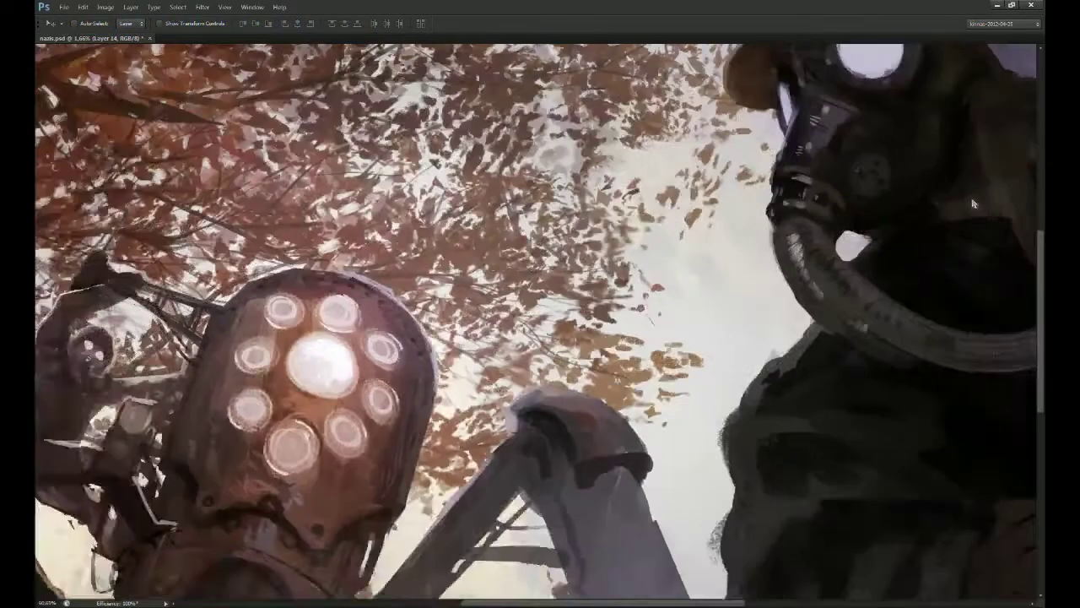
pyautogui.hotkey('ctrl', '-')
pyautogui.moveTo(262, 500)
pyautogui.mouseDown()
pyautogui.moveTo(510, 362)
pyautogui.moveTo(545, 307)
pyautogui.mouseUp()
pyautogui.keyDown('alt'); pyautogui.click(542, 306); pyautogui.keyUp('alt')
pyautogui.press('7')
pyautogui.press('7')
# Step: Rough in a background soldier's helmeted head and back outline below the robot's left leg, filling the face at 90% opacity
pyautogui.moveTo(323, 426)
pyautogui.mouseDown()
pyautogui.moveTo(378, 352)
pyautogui.moveTo(422, 336)
pyautogui.moveTo(464, 342)
pyautogui.mouseUp()
pyautogui.hotkey('ctrl', 'z')
pyautogui.moveTo(463, 304)
pyautogui.mouseDown()
pyautogui.moveTo(409, 316)
pyautogui.moveTo(445, 297)
pyautogui.moveTo(432, 333)
pyautogui.mouseUp()
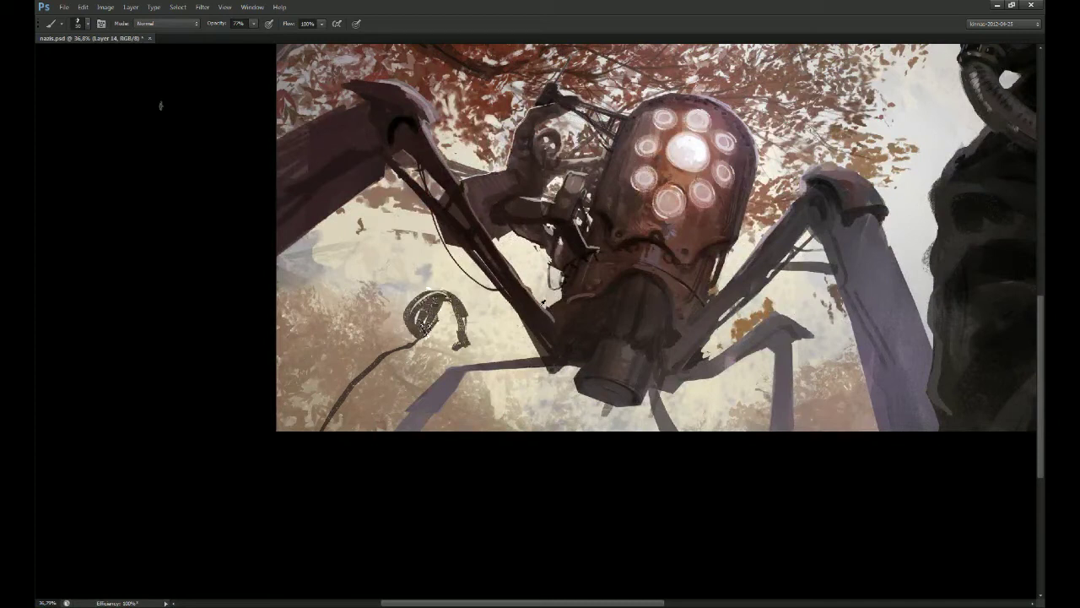
pyautogui.click(850, 475)
pyautogui.moveTo(442, 319)
pyautogui.mouseDown()
pyautogui.moveTo(434, 333)
pyautogui.moveTo(428, 307)
pyautogui.moveTo(479, 351)
pyautogui.moveTo(434, 378)
pyautogui.mouseUp()
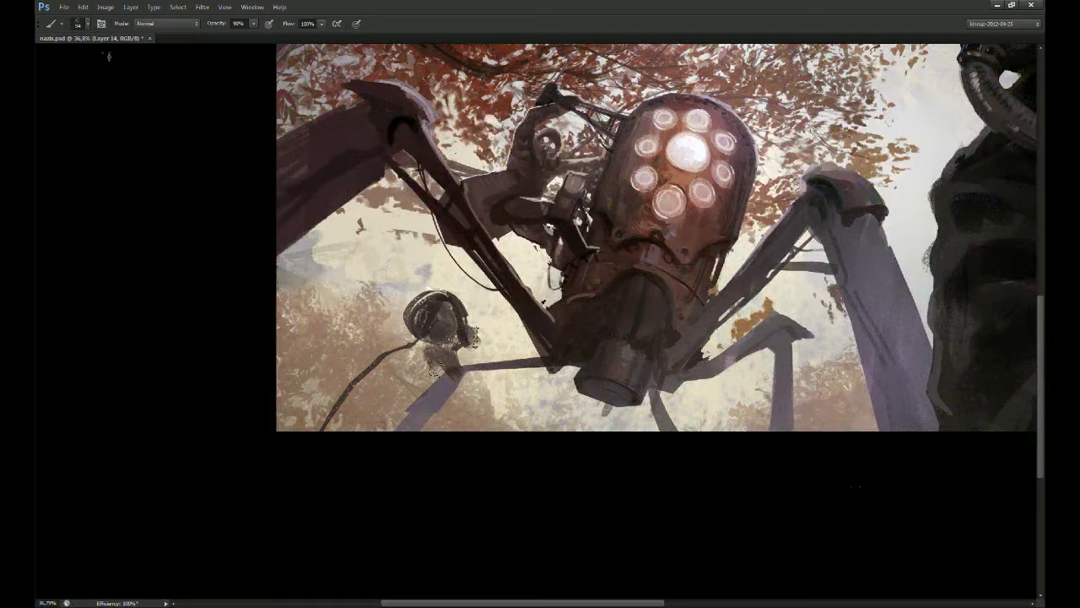
# Step: Block in the background soldier's torso and shoulder with broad dark strokes down to the canvas's lower edge
pyautogui.moveTo(442, 341); pyautogui.dragTo(444, 429)
pyautogui.moveTo(439, 380); pyautogui.dragTo(432, 431)
pyautogui.moveTo(432, 341); pyautogui.dragTo(390, 439)
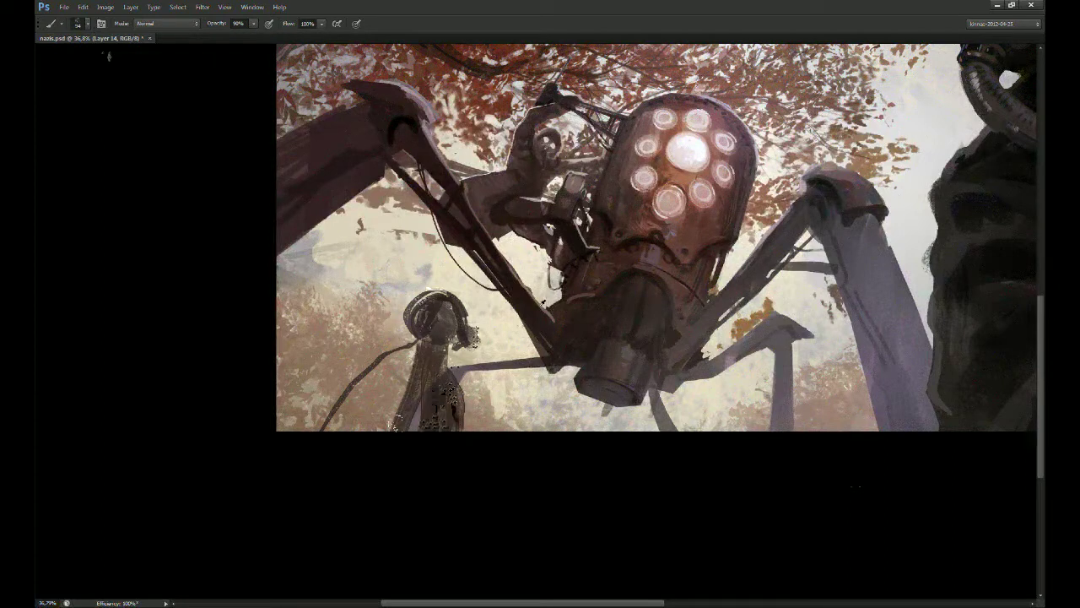
pyautogui.moveTo(410, 390); pyautogui.dragTo(317, 431)
pyautogui.moveTo(350, 390)
pyautogui.mouseDown()
pyautogui.moveTo(435, 340)
pyautogui.moveTo(422, 346)
pyautogui.moveTo(440, 293)
pyautogui.moveTo(452, 321)
pyautogui.mouseUp()
# Step: Refine the background soldier's helmet, face, chest and shoulder silhouette with a smaller brush
pyautogui.press('[')
pyautogui.press('[')
pyautogui.press('[')
pyautogui.press('[')
pyautogui.press('[')
pyautogui.moveTo(461, 303)
pyautogui.mouseDown()
pyautogui.moveTo(474, 311)
pyautogui.moveTo(415, 304)
pyautogui.mouseUp()
pyautogui.moveTo(416, 302)
pyautogui.mouseDown()
pyautogui.moveTo(409, 316)
pyautogui.moveTo(411, 306)
pyautogui.mouseUp()
pyautogui.moveTo(450, 314)
pyautogui.mouseDown()
pyautogui.moveTo(455, 341)
pyautogui.moveTo(443, 348)
pyautogui.moveTo(464, 339)
pyautogui.mouseUp()
pyautogui.moveTo(439, 351)
pyautogui.mouseDown()
pyautogui.moveTo(433, 363)
pyautogui.moveTo(451, 395)
pyautogui.mouseUp()
pyautogui.moveTo(435, 367); pyautogui.dragTo(458, 404)
pyautogui.moveTo(404, 348)
pyautogui.mouseDown()
pyautogui.moveTo(361, 373)
pyautogui.moveTo(373, 356)
pyautogui.mouseUp()
pyautogui.moveTo(373, 354)
pyautogui.mouseDown()
pyautogui.moveTo(361, 369)
pyautogui.moveTo(410, 349)
pyautogui.mouseUp()
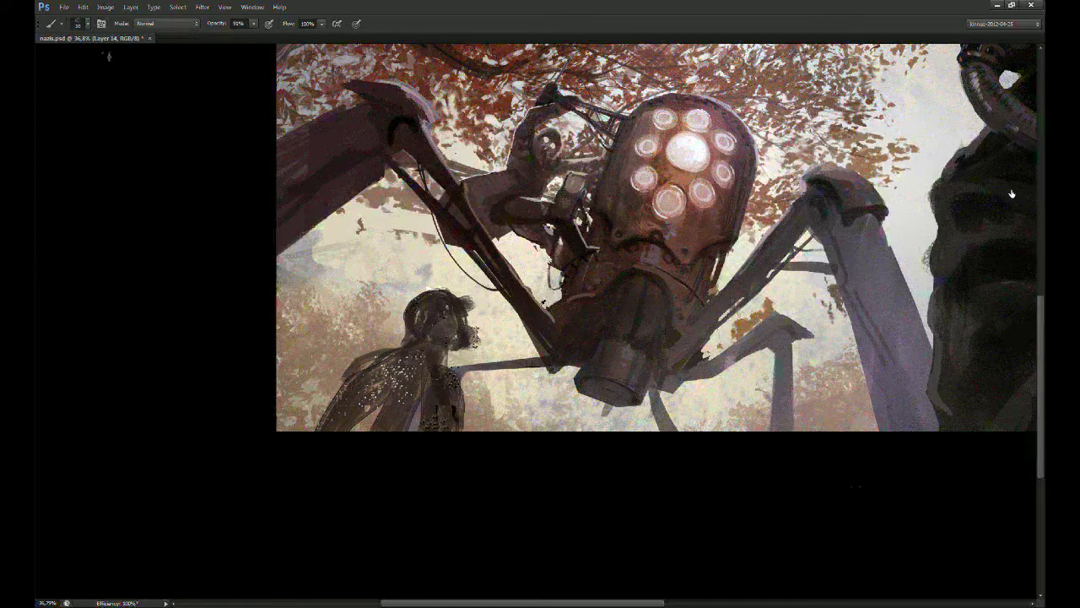
# Step: Paint the background soldier's neck and the curved gas-mask hose running from the face to the chest
pyautogui.hotkey('ctrl', '+')
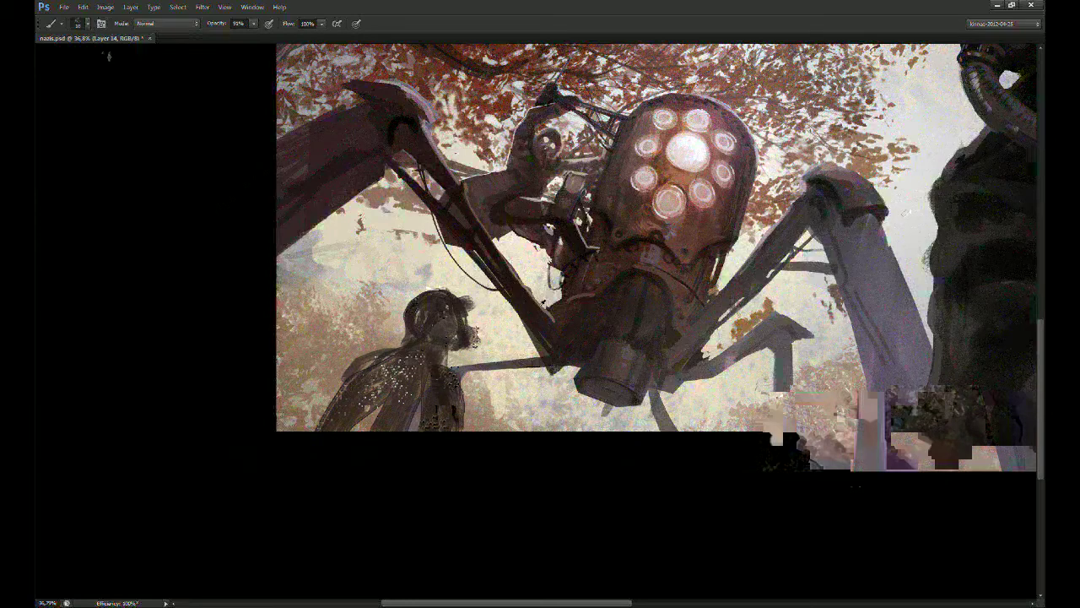
pyautogui.hotkey('ctrl', '+')
pyautogui.moveTo(349, 363); pyautogui.dragTo(466, 331)
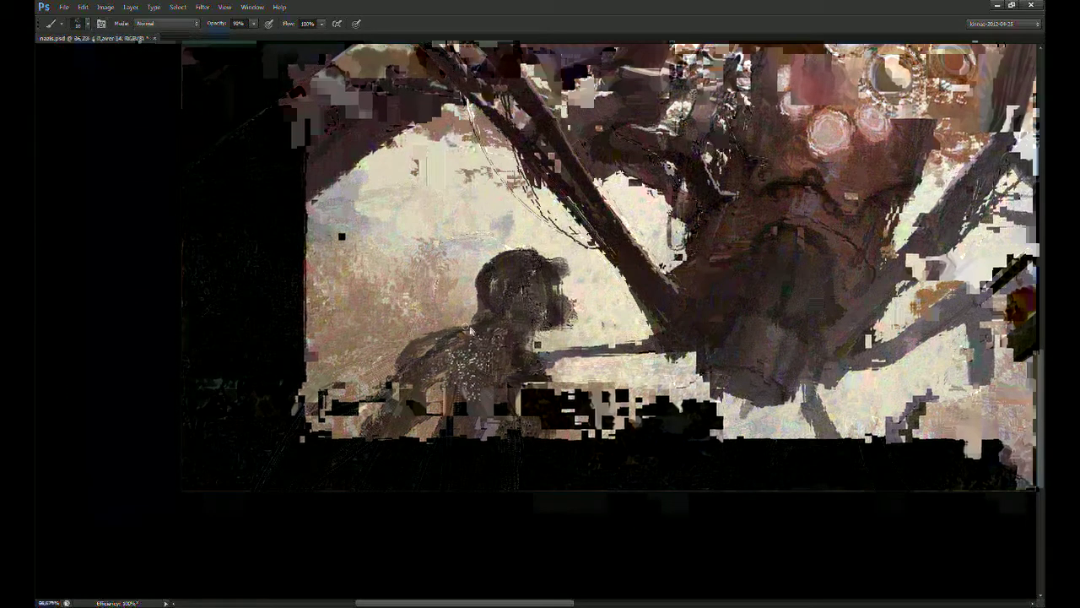
pyautogui.moveTo(517, 289)
pyautogui.mouseDown()
pyautogui.moveTo(509, 279)
pyautogui.moveTo(544, 342)
pyautogui.moveTo(527, 344)
pyautogui.moveTo(552, 380)
pyautogui.moveTo(523, 393)
pyautogui.mouseUp()
pyautogui.moveTo(542, 328)
pyautogui.mouseDown()
pyautogui.moveTo(552, 367)
pyautogui.moveTo(540, 379)
pyautogui.mouseUp()
pyautogui.moveTo(540, 379); pyautogui.dragTo(515, 396)
pyautogui.moveTo(546, 330); pyautogui.dragTo(527, 390)
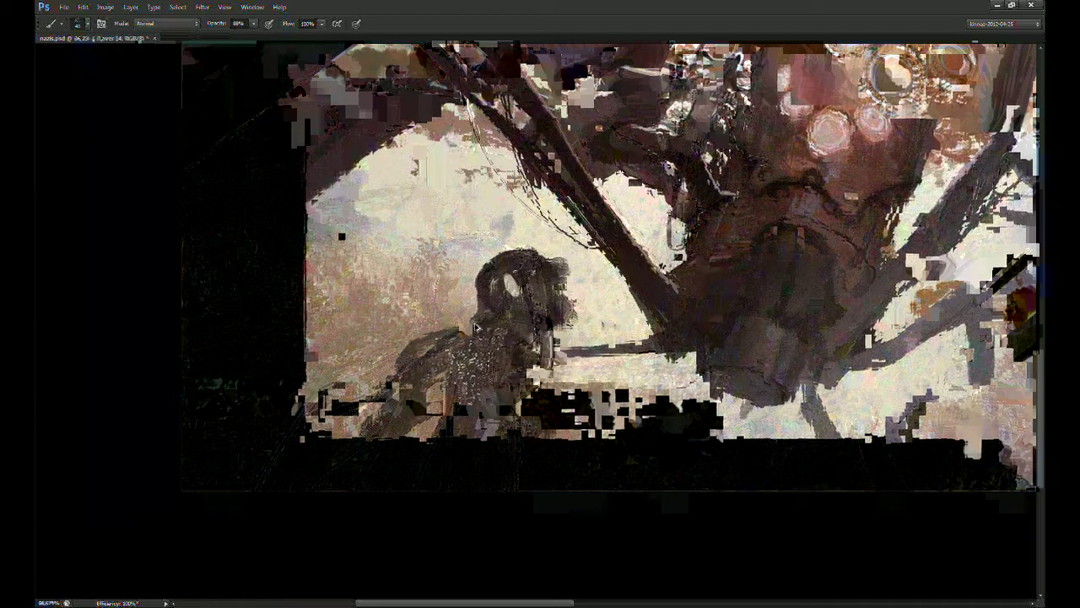
pyautogui.moveTo(550, 324); pyautogui.dragTo(534, 373)
# Step: Paint short strokes along the top and back of the background soldier's helmet
pyautogui.press('alt')
pyautogui.moveTo(447, 260)
pyautogui.mouseDown()
pyautogui.moveTo(434, 302)
pyautogui.moveTo(420, 281)
pyautogui.moveTo(465, 236)
pyautogui.moveTo(509, 247)
pyautogui.moveTo(512, 260)
pyautogui.mouseUp()
pyautogui.moveTo(484, 273)
pyautogui.mouseDown()
pyautogui.moveTo(493, 270)
pyautogui.moveTo(480, 296)
pyautogui.mouseUp()
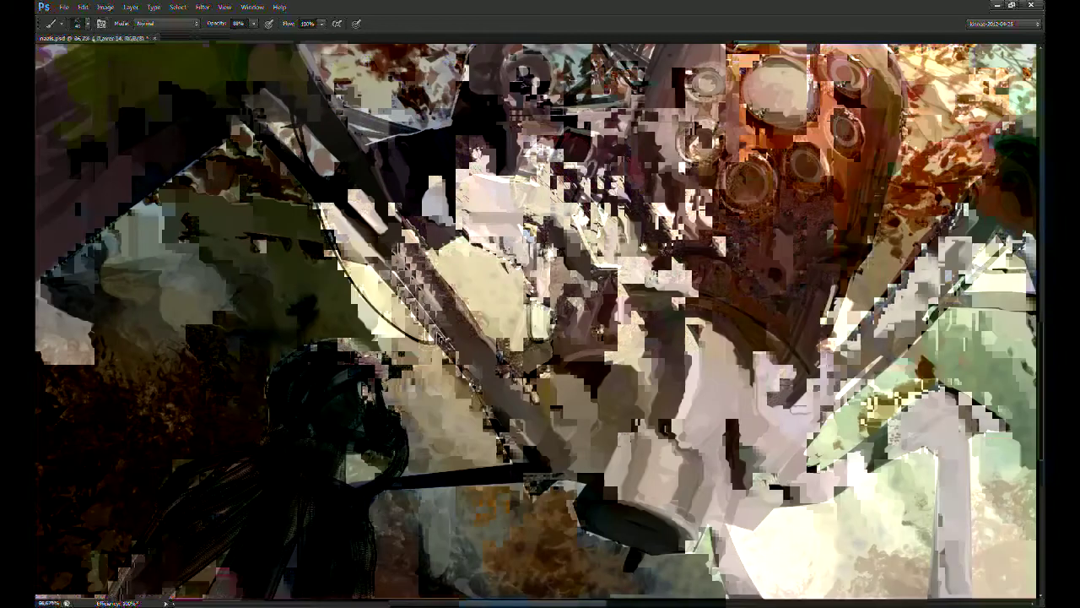
pyautogui.moveTo(296, 418); pyautogui.dragTo(414, 339)
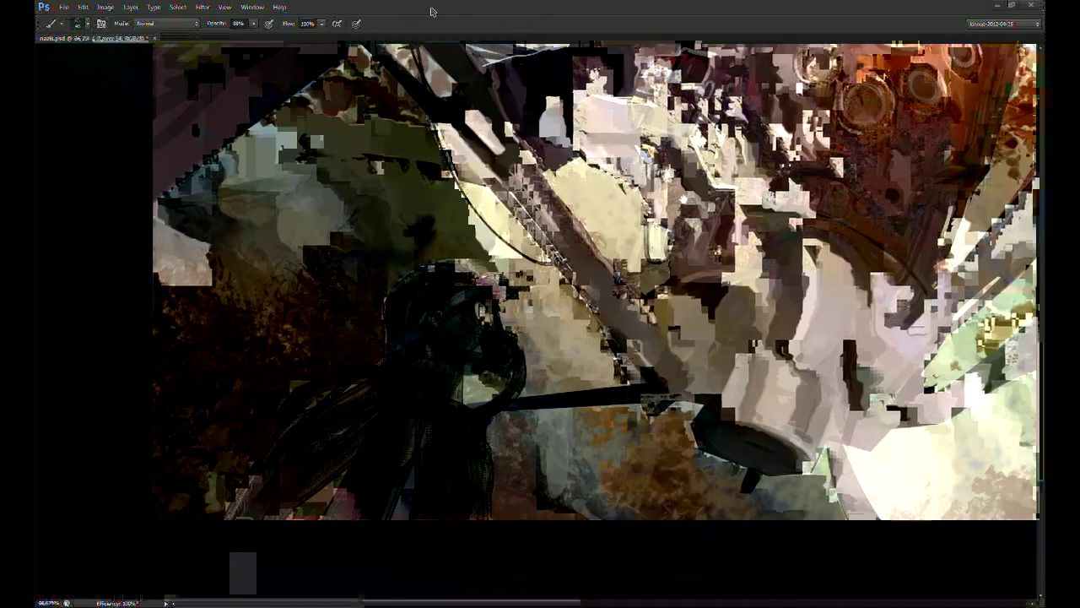
pyautogui.moveTo(385, 429); pyautogui.dragTo(395, 405)
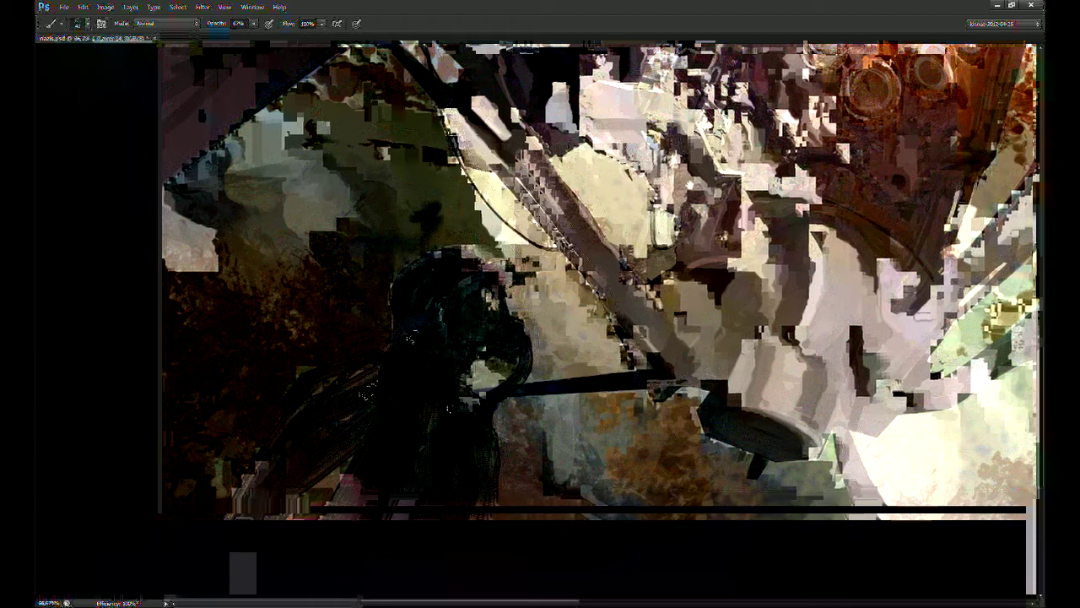
# Step: Paint long dark strokes down the background soldier's shoulder and back
pyautogui.press('e')
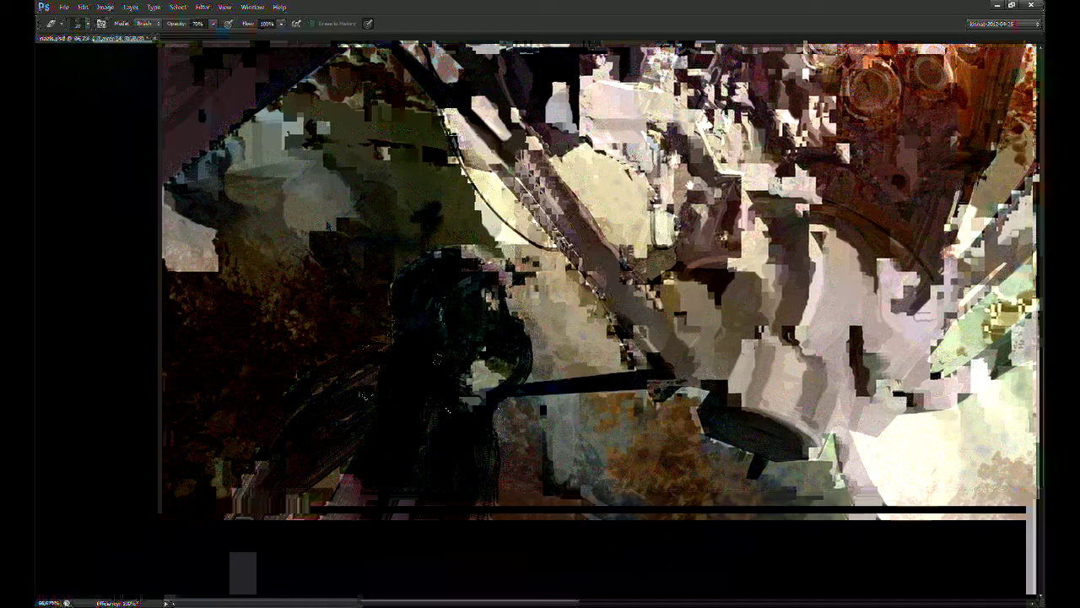
pyautogui.press('b')
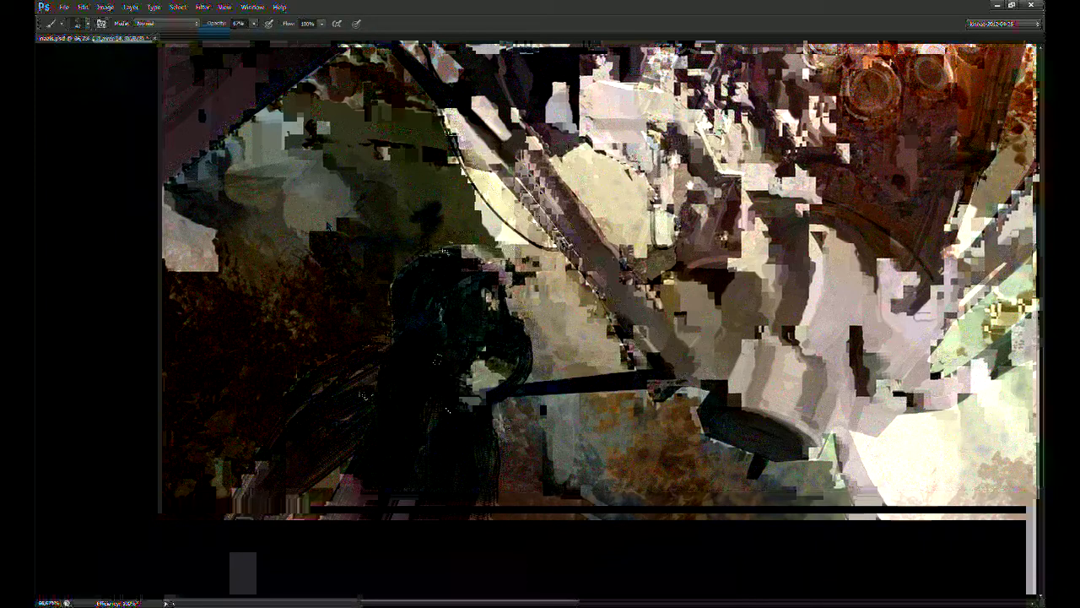
pyautogui.moveTo(338, 388)
pyautogui.mouseDown()
pyautogui.moveTo(328, 481)
pyautogui.moveTo(402, 506)
pyautogui.mouseUp()
pyautogui.moveTo(395, 411); pyautogui.dragTo(333, 483)
# Step: Darken the background soldier's lower coat, chest and shoulder edge with the brush at 78% opacity
pyautogui.press('7')
pyautogui.press('8')
pyautogui.moveTo(363, 439)
pyautogui.mouseDown()
pyautogui.moveTo(377, 474)
pyautogui.moveTo(365, 486)
pyautogui.mouseUp()
pyautogui.moveTo(431, 414)
pyautogui.mouseDown()
pyautogui.moveTo(424, 486)
pyautogui.moveTo(431, 461)
pyautogui.moveTo(490, 434)
pyautogui.moveTo(502, 464)
pyautogui.moveTo(457, 426)
pyautogui.mouseUp()
pyautogui.moveTo(496, 474)
pyautogui.mouseDown()
pyautogui.moveTo(481, 488)
pyautogui.moveTo(496, 528)
pyautogui.mouseUp()
pyautogui.press('e')
pyautogui.press('b')
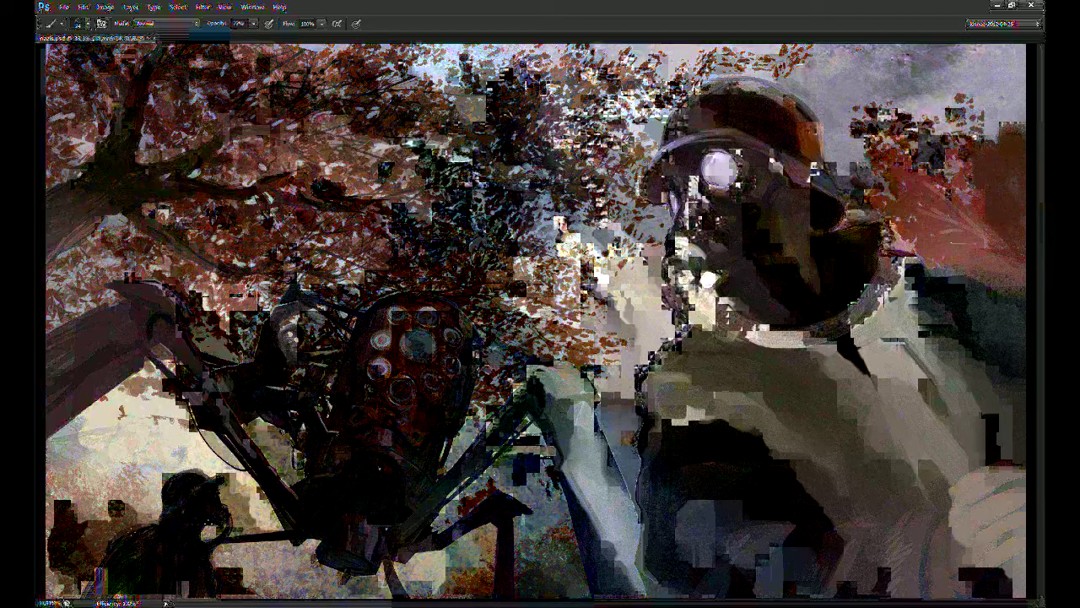
pyautogui.moveTo(119, 541)
pyautogui.mouseDown()
pyautogui.moveTo(151, 515)
pyautogui.moveTo(124, 540)
pyautogui.mouseUp()
# Step: Flip the canvas horizontally and view the whole composition
pyautogui.press('e')
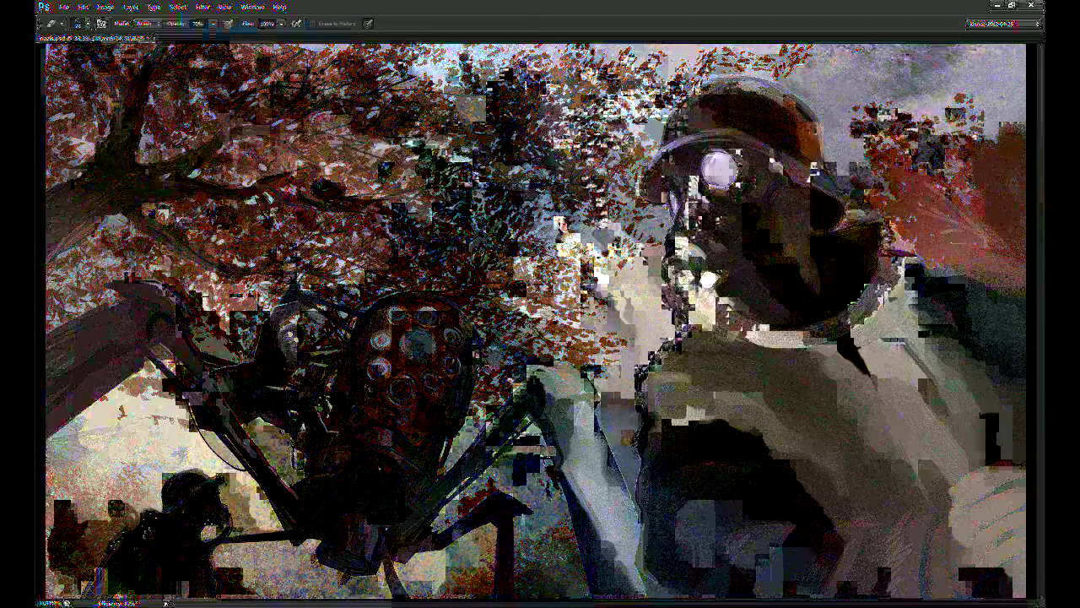
pyautogui.hotkey('ctrl', 'shift', 'h')
pyautogui.hotkey('ctrl', '-')
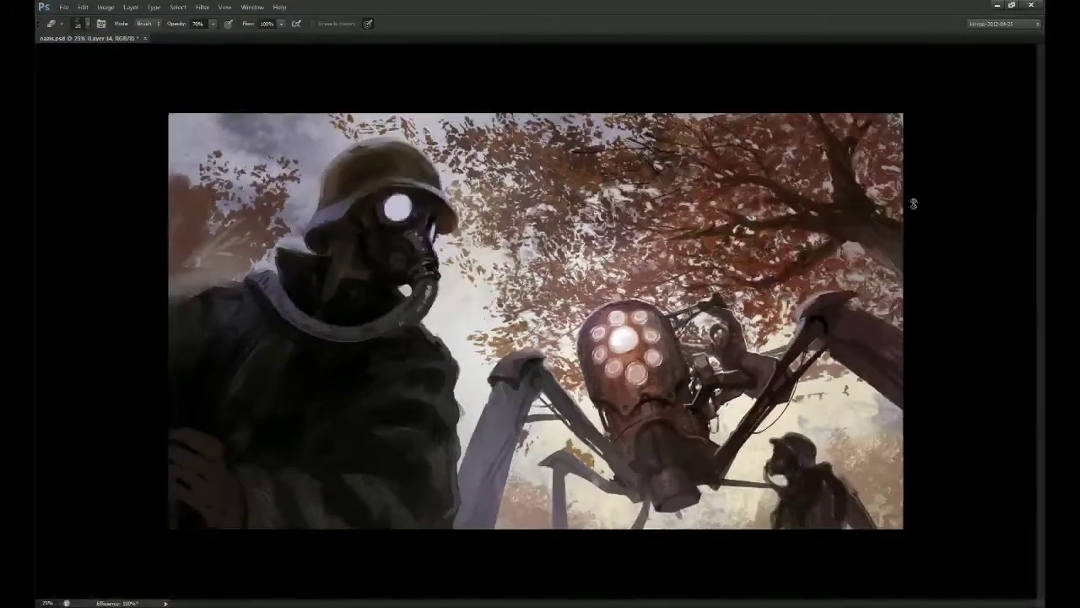
# Step: Try enlarging the background soldier to about 116% and moving the figure toward the canvas edge
pyautogui.hotkey('ctrl', 't')
pyautogui.moveTo(877, 430); pyautogui.dragTo(896, 414)
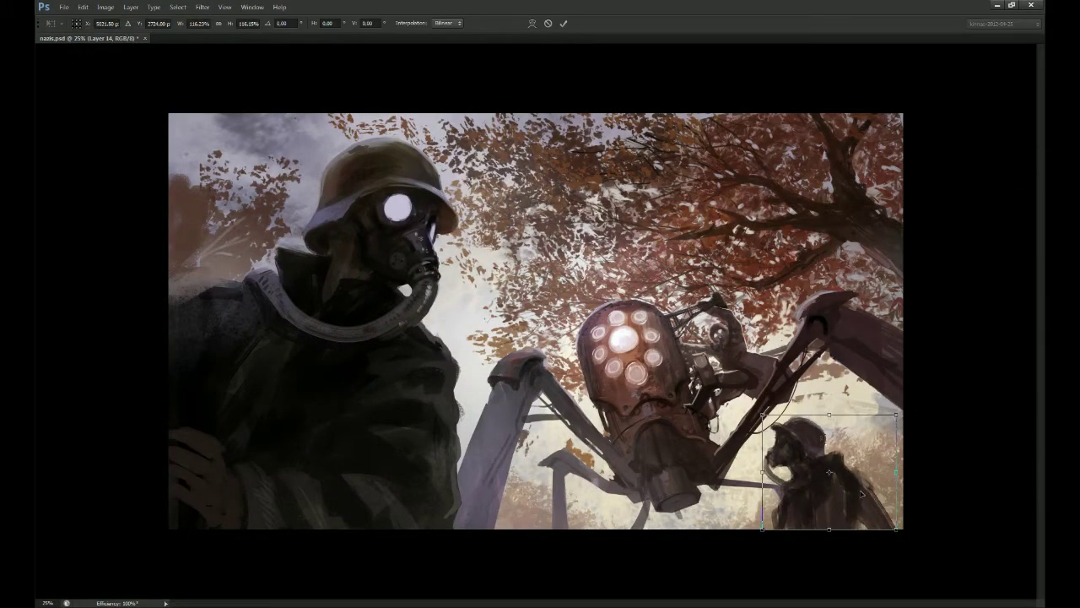
pyautogui.press('Return')
pyautogui.moveTo(829, 495); pyautogui.dragTo(836, 501)
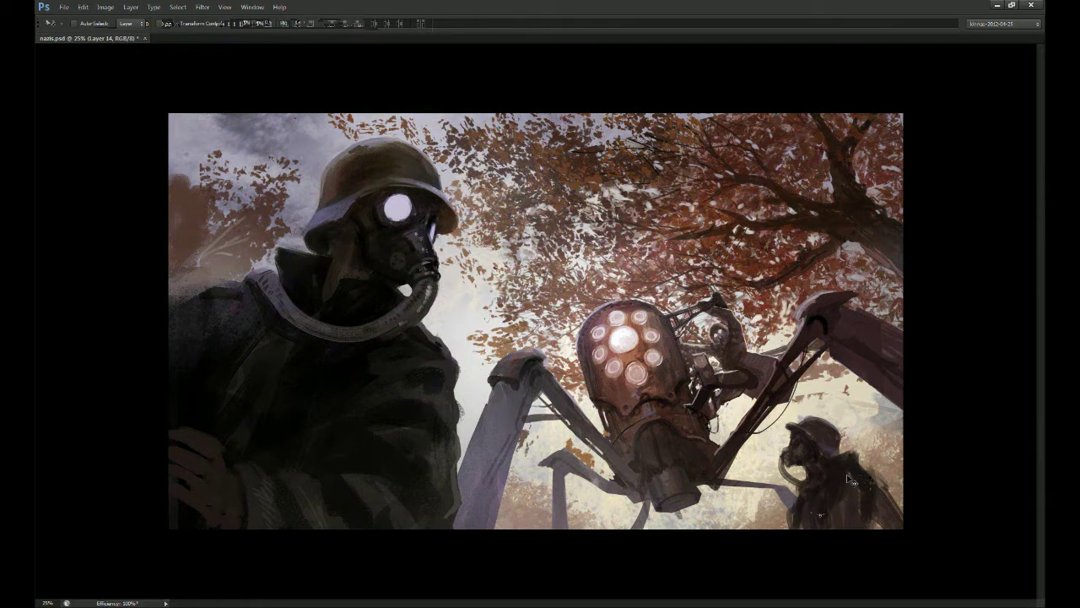
pyautogui.moveTo(851, 475); pyautogui.dragTo(851, 461)
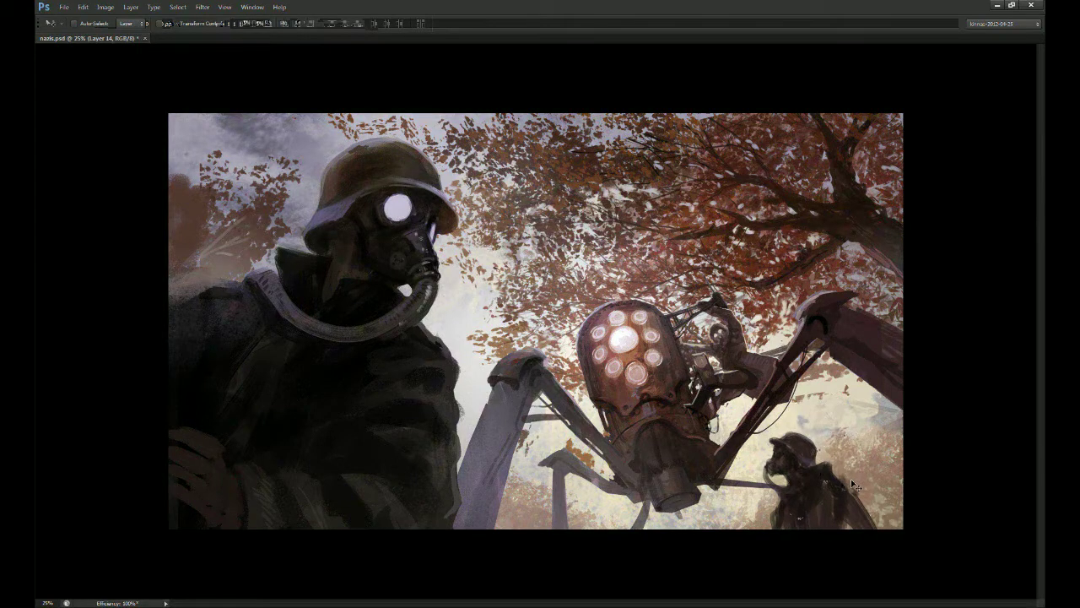
# Step: Enlarge the background soldier to roughly 170% so the figure extends past the canvas's right edge
pyautogui.hotkey('ctrl', 't')
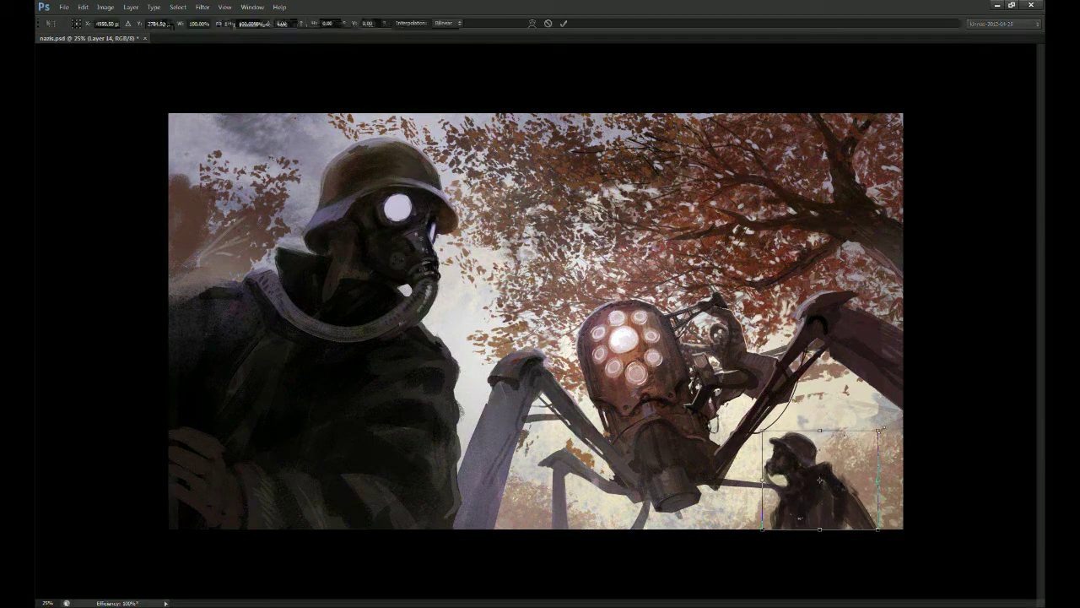
pyautogui.moveTo(880, 430); pyautogui.dragTo(896, 411)
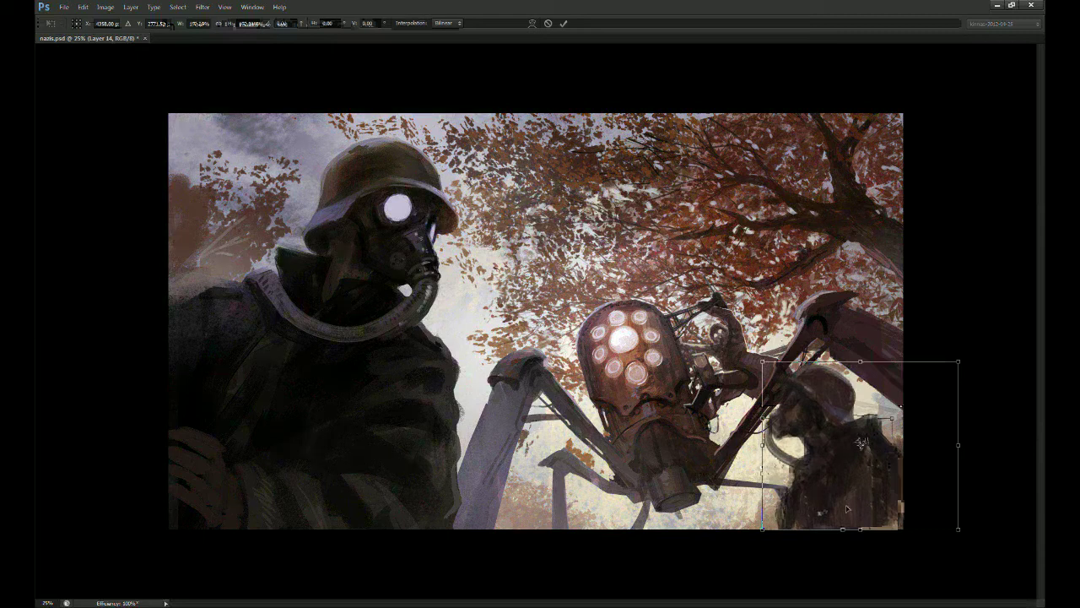
pyautogui.moveTo(762, 362); pyautogui.dragTo(751, 351)
pyautogui.press('Return')
# Step: Create a new layer and set up a very large soft brush at 34% opacity
pyautogui.hotkey('ctrl', 'shift', 'alt', 'n')
pyautogui.press('b')
pyautogui.press(']')
pyautogui.press(']')
pyautogui.press(']')
pyautogui.press(']')
pyautogui.press(']')
pyautogui.press(']')
pyautogui.press(']')
pyautogui.press(']')
pyautogui.press(']')
pyautogui.press('3')
pyautogui.press('4')
# Step: Paint soft haze over the robot's legs around the enlarged background soldier, undoing the last stroke
pyautogui.moveTo(773, 447); pyautogui.dragTo(840, 392)
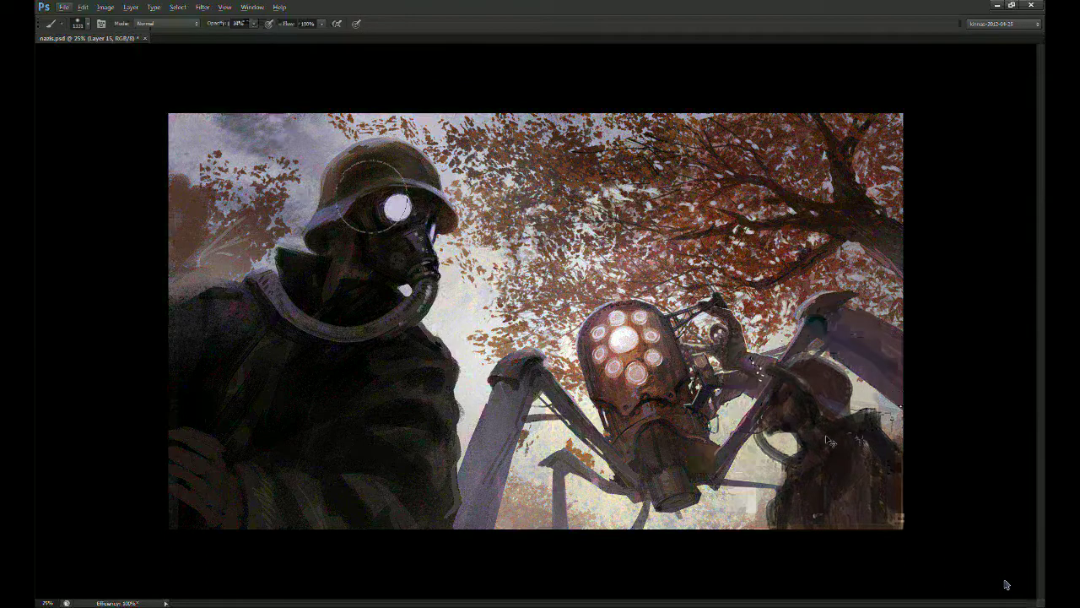
pyautogui.moveTo(808, 448); pyautogui.dragTo(870, 441)
pyautogui.moveTo(736, 497); pyautogui.dragTo(718, 513)
pyautogui.hotkey('ctrl', 'z')
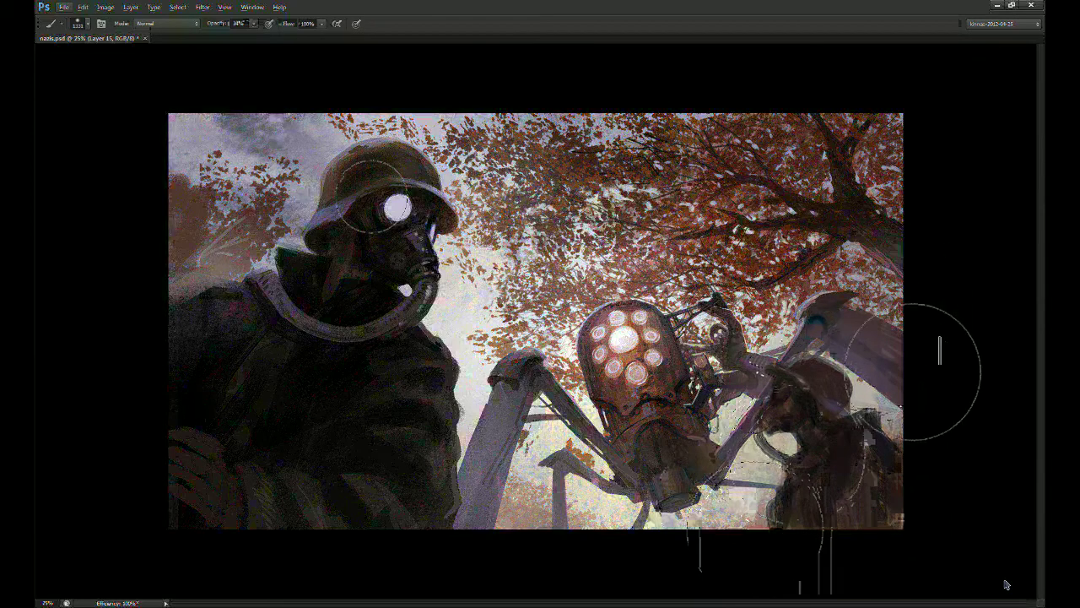
# Step: Enlarge the background soldier to about 105% and shift the figure slightly upward
pyautogui.hotkey('ctrl', '+')
pyautogui.hotkey('ctrl', '+')
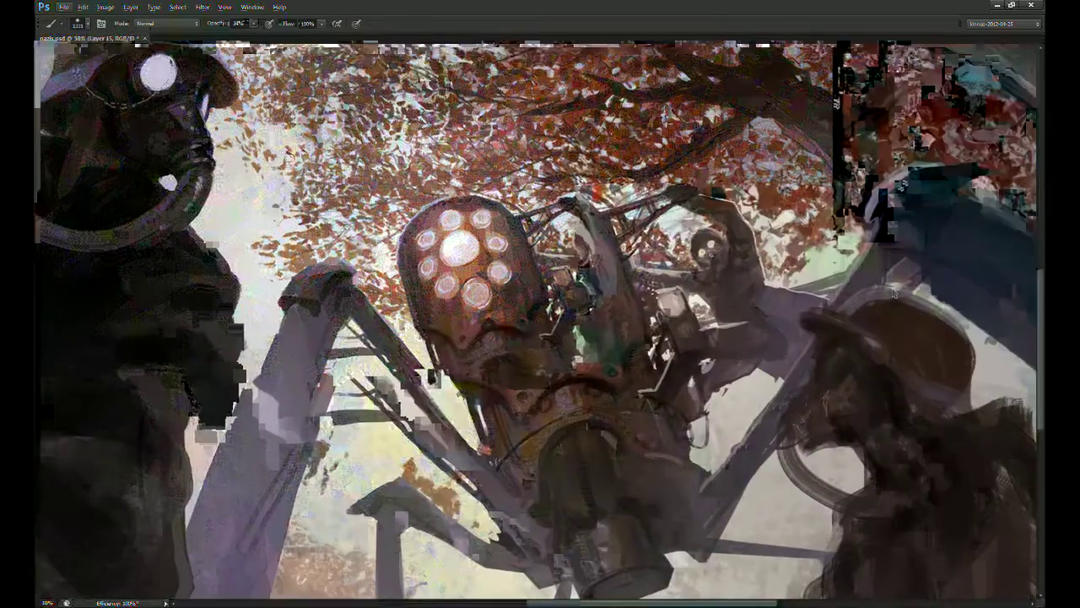
pyautogui.press('v')
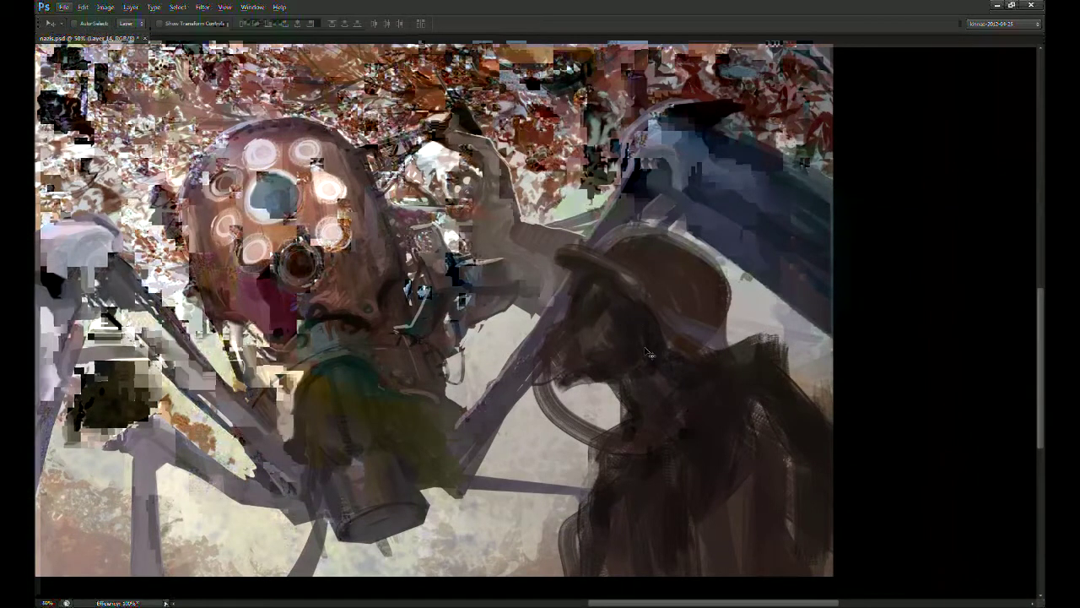
pyautogui.press('b')
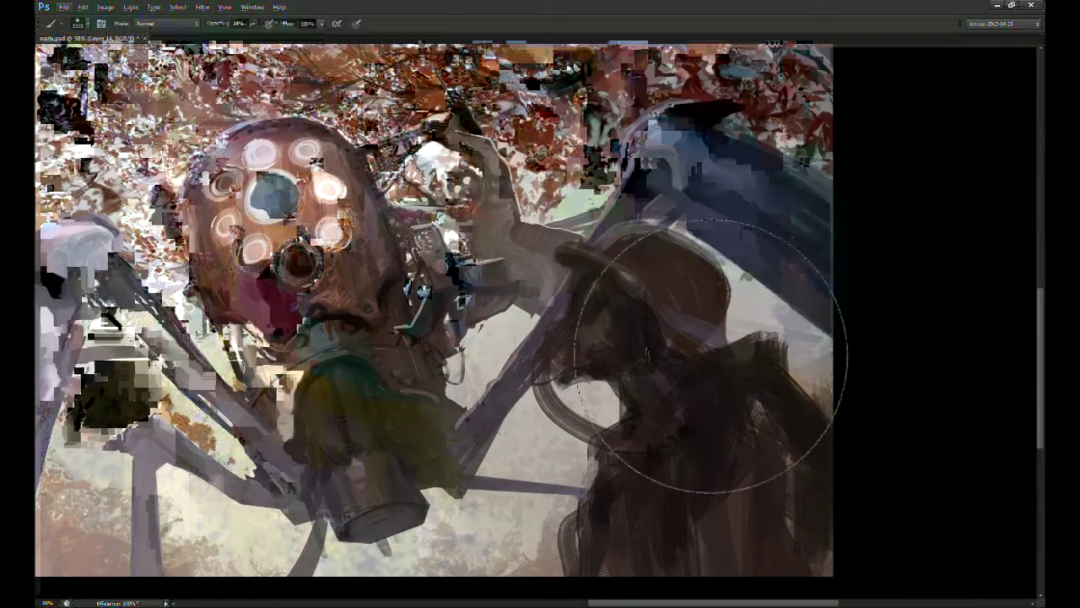
pyautogui.hotkey('ctrl', 't')
pyautogui.moveTo(530, 219); pyautogui.dragTo(519, 208)
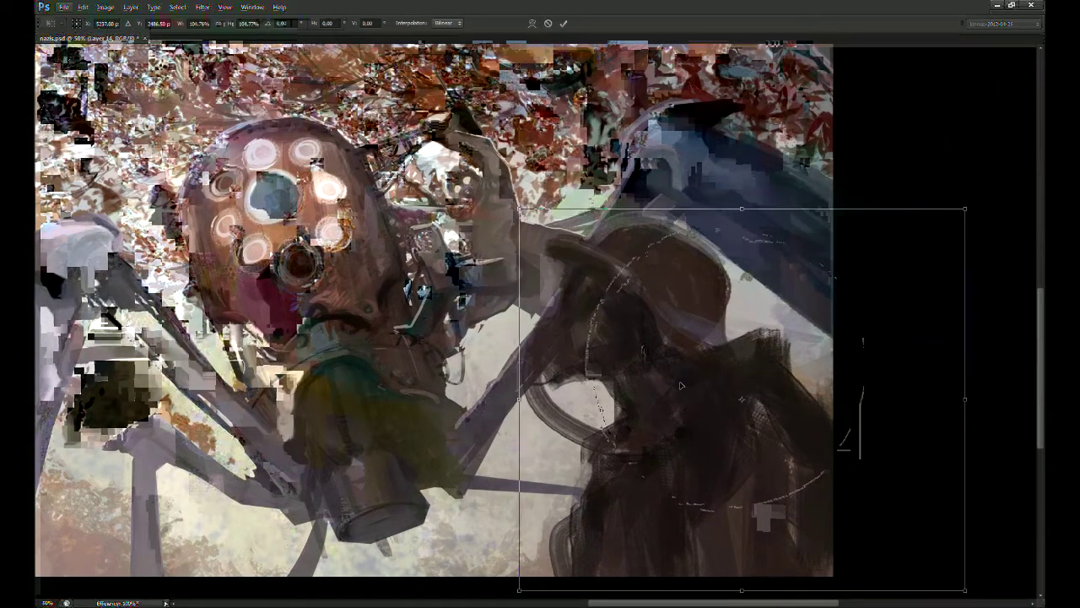
pyautogui.moveTo(681, 386); pyautogui.dragTo(682, 382)
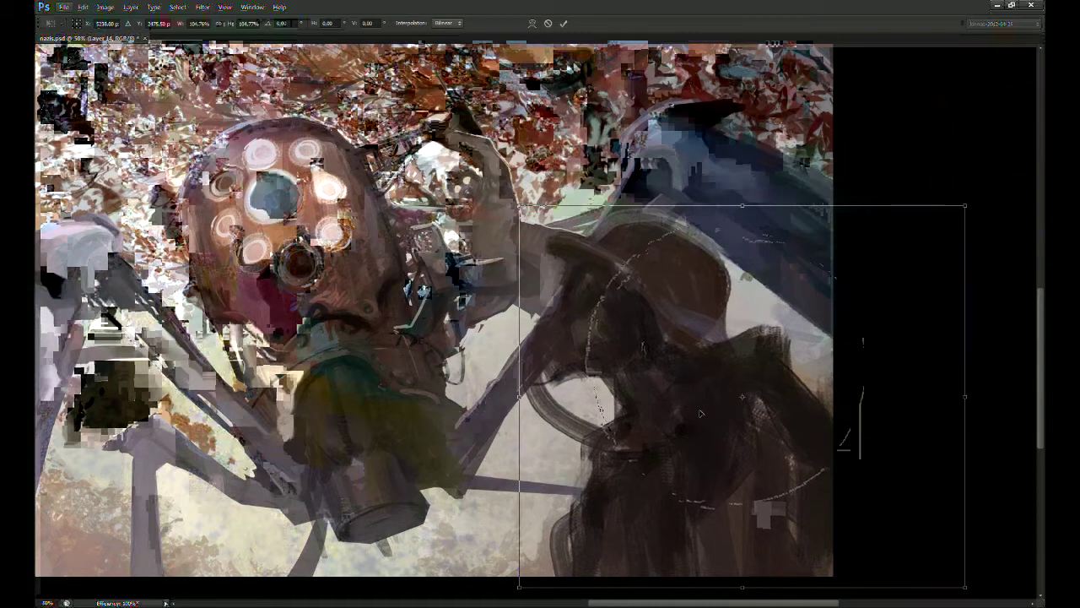
pyautogui.press('Return')
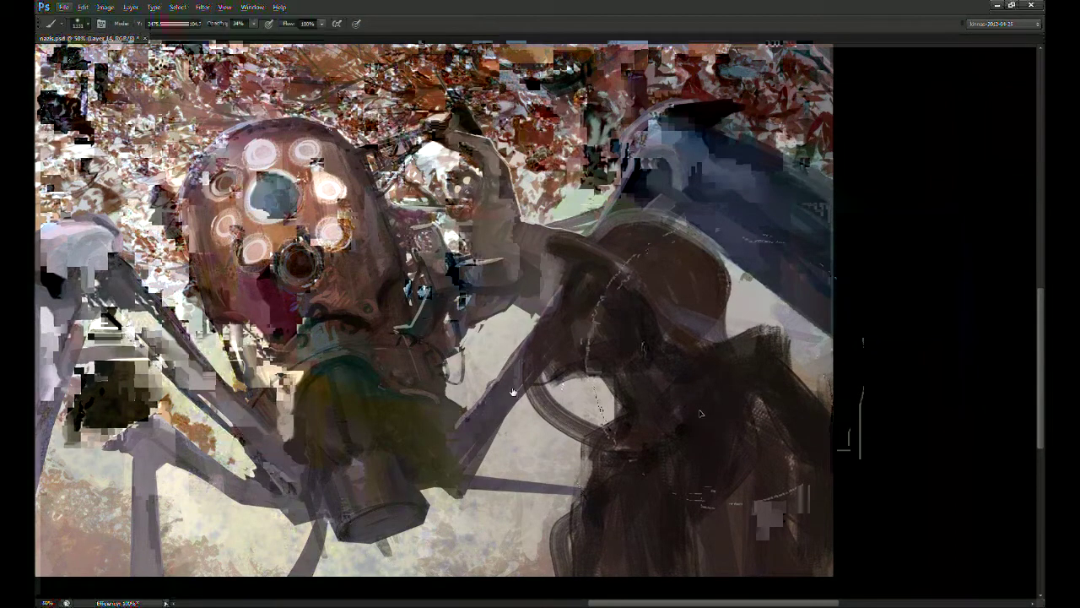
# Step: Paint a light edge along the background soldier's helmet brim at 90% opacity and nudge the figure slightly toward the robot
pyautogui.click(935, 393)
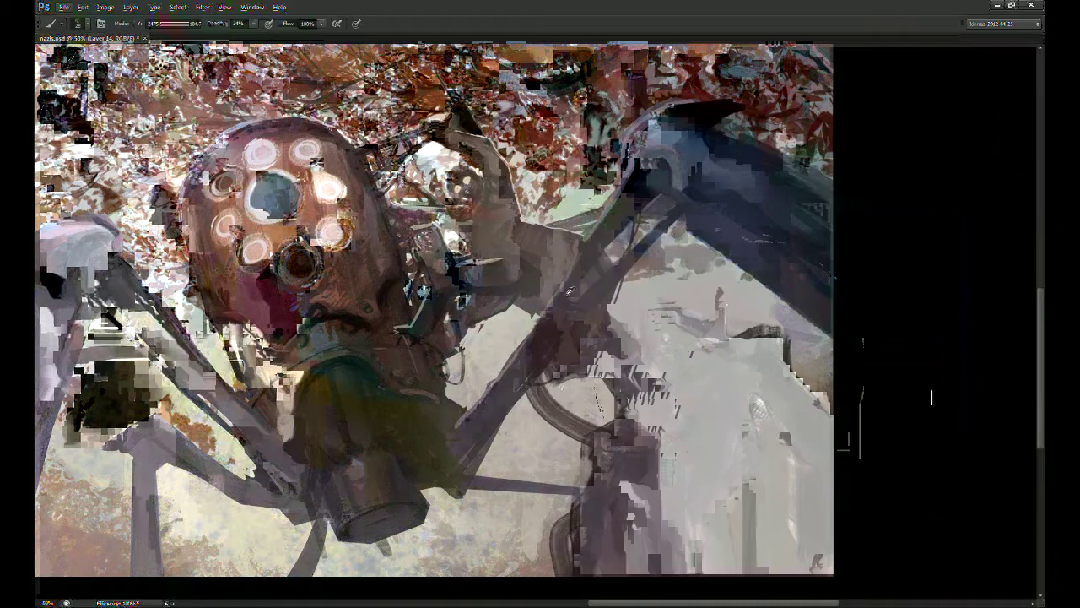
pyautogui.press('9')
pyautogui.press('e')
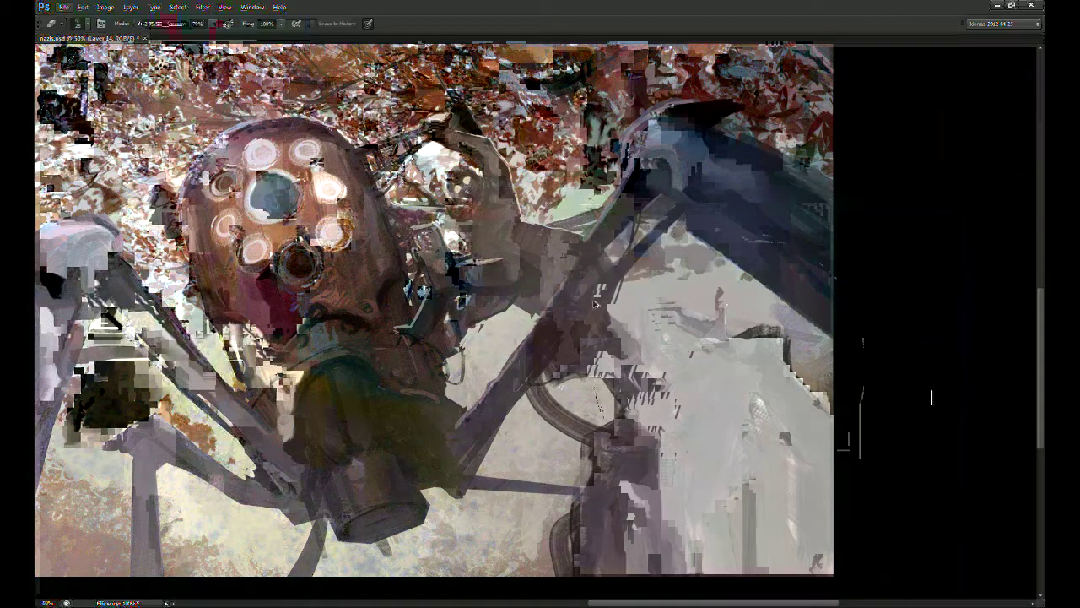
pyautogui.press('b')
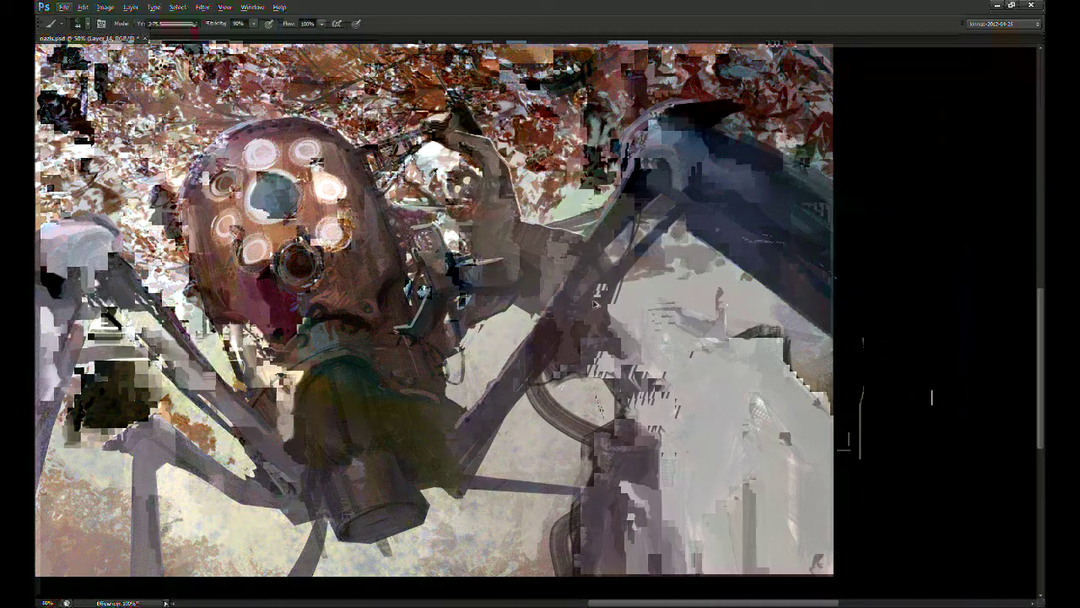
pyautogui.moveTo(545, 242)
pyautogui.mouseDown()
pyautogui.moveTo(591, 243)
pyautogui.moveTo(628, 211)
pyautogui.moveTo(660, 207)
pyautogui.mouseUp()
pyautogui.press('v')
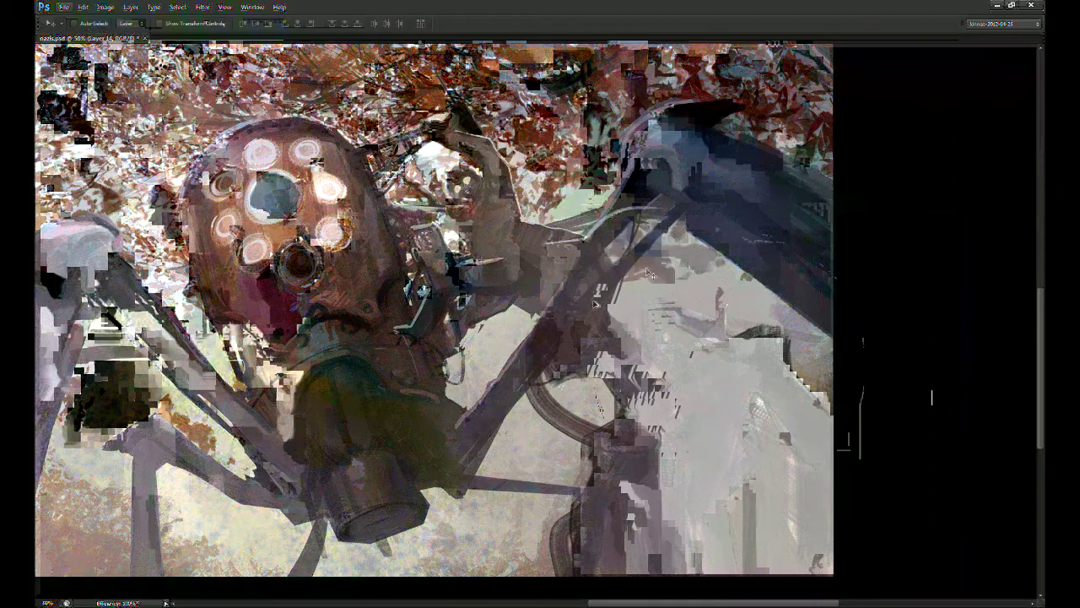
pyautogui.moveTo(648, 273); pyautogui.dragTo(640, 271)
# Step: Lasso a small area around the background soldier's breathing hose, delete its pixels and deselect
pyautogui.press('b')
pyautogui.press('l')
pyautogui.moveTo(572, 400)
pyautogui.mouseDown()
pyautogui.moveTo(533, 402)
pyautogui.moveTo(538, 281)
pyautogui.moveTo(599, 329)
pyautogui.moveTo(576, 409)
pyautogui.mouseUp()
pyautogui.press('Delete')
pyautogui.hotkey('ctrl', 'd')
# Step: Paint light rim strokes down the front of the background soldier's mask and around the hose, undoing the misplaced ones
pyautogui.press('e')
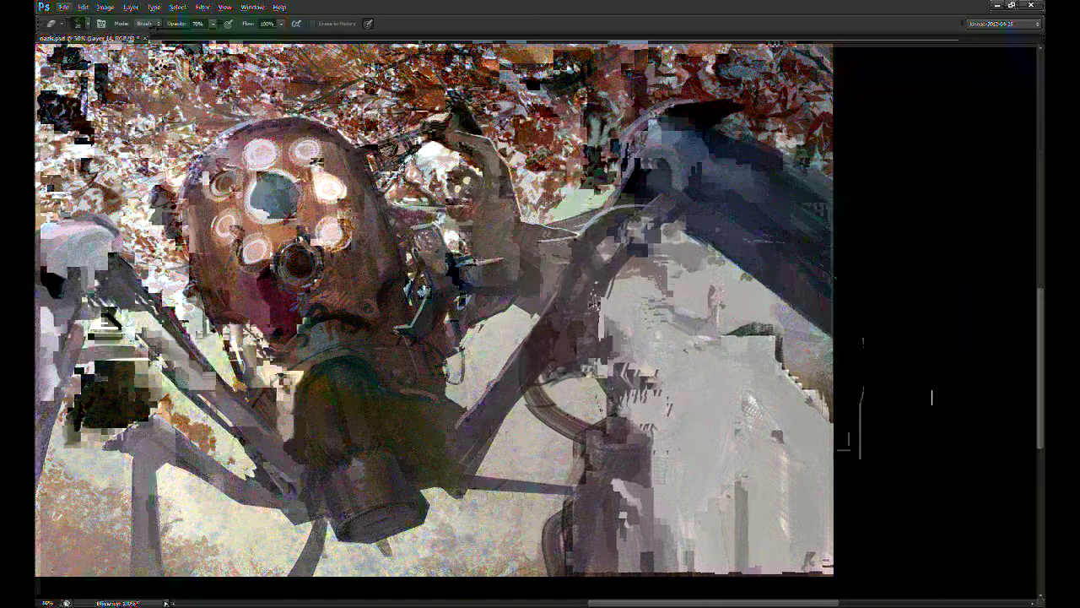
pyautogui.press('b')
pyautogui.hotkey('ctrl', 'z')
pyautogui.moveTo(569, 272); pyautogui.dragTo(562, 304)
pyautogui.hotkey('ctrl', 'z')
pyautogui.moveTo(564, 265); pyautogui.dragTo(556, 310)
pyautogui.moveTo(556, 307)
pyautogui.mouseDown()
pyautogui.moveTo(519, 384)
pyautogui.moveTo(582, 430)
pyautogui.mouseUp()
pyautogui.moveTo(594, 366)
pyautogui.mouseDown()
pyautogui.moveTo(558, 372)
pyautogui.moveTo(606, 413)
pyautogui.mouseUp()
pyautogui.press('e')
pyautogui.press('b')
pyautogui.moveTo(662, 334); pyautogui.dragTo(704, 322)
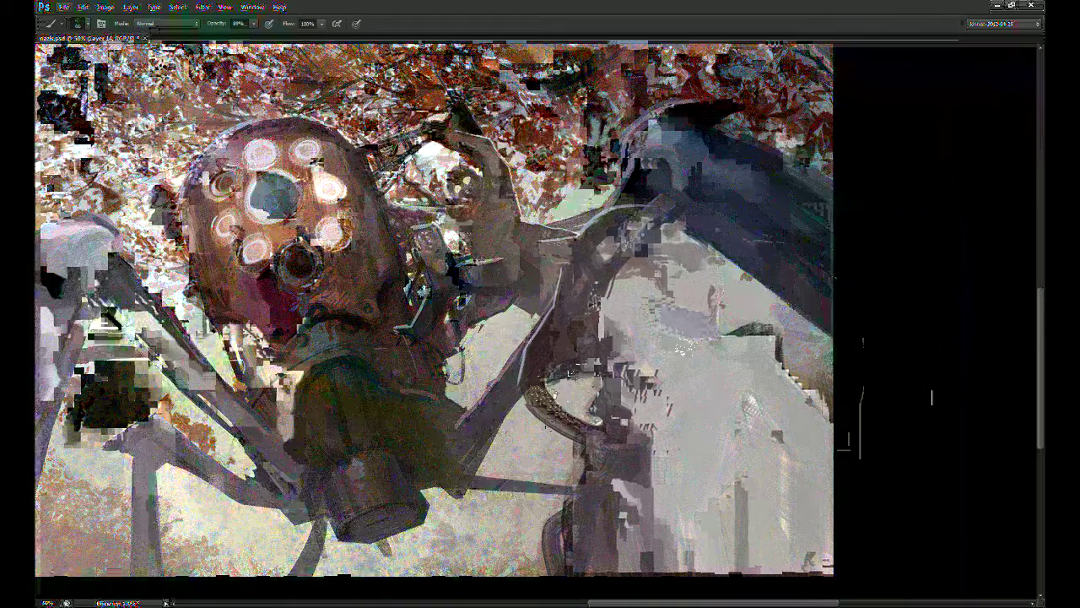
# Step: Flip the canvas horizontally and paint along the background soldier's shoulder line
pyautogui.press('r')
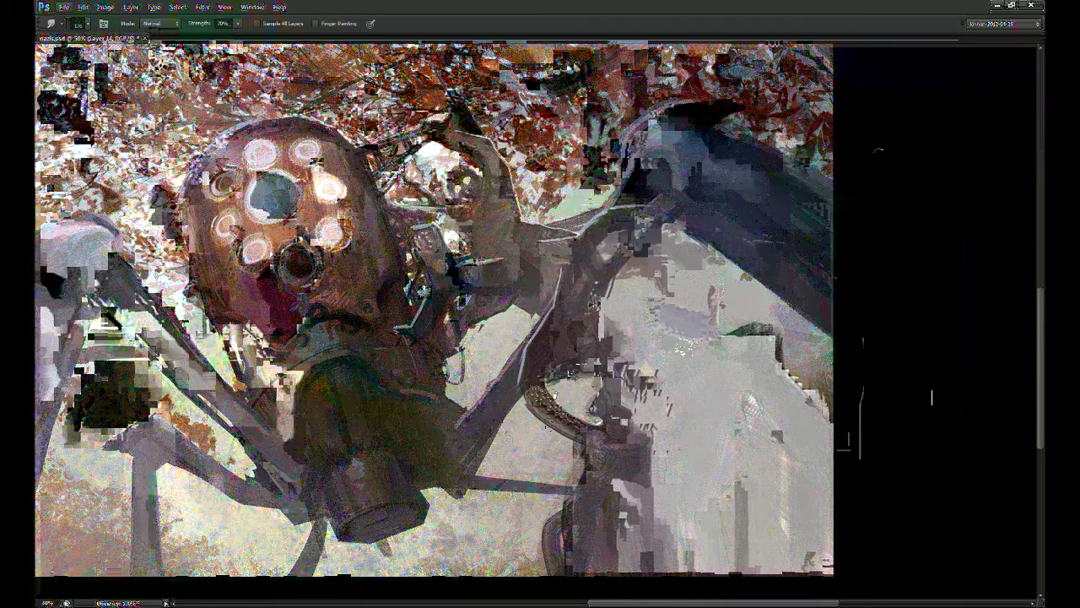
pyautogui.press('F5')
pyautogui.moveTo(217, 295); pyautogui.dragTo(390, 277)
pyautogui.press('b')
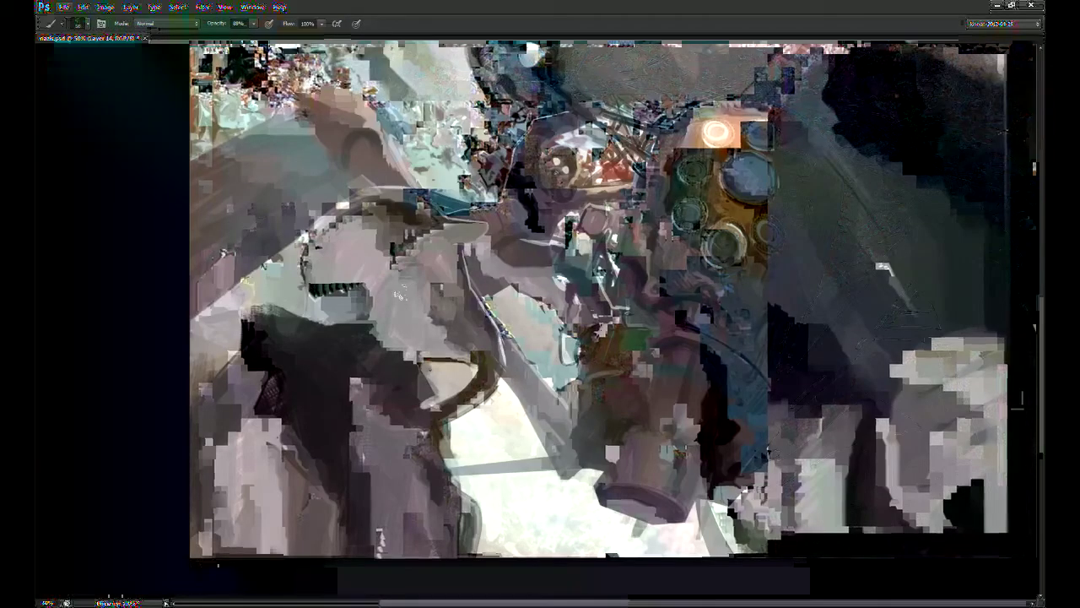
pyautogui.moveTo(334, 324)
pyautogui.mouseDown()
pyautogui.moveTo(297, 327)
pyautogui.moveTo(345, 336)
pyautogui.mouseUp()
pyautogui.moveTo(248, 310)
pyautogui.mouseDown()
pyautogui.moveTo(188, 386)
pyautogui.moveTo(173, 377)
pyautogui.moveTo(244, 311)
pyautogui.mouseUp()
# Step: Erase along the front edge of the background soldier's chest below the hose, using the eraser at 100% opacity
pyautogui.press('e')
pyautogui.moveTo(439, 417)
pyautogui.mouseDown()
pyautogui.moveTo(447, 434)
pyautogui.moveTo(426, 439)
pyautogui.moveTo(430, 447)
pyautogui.moveTo(477, 481)
pyautogui.mouseUp()
pyautogui.press('b')
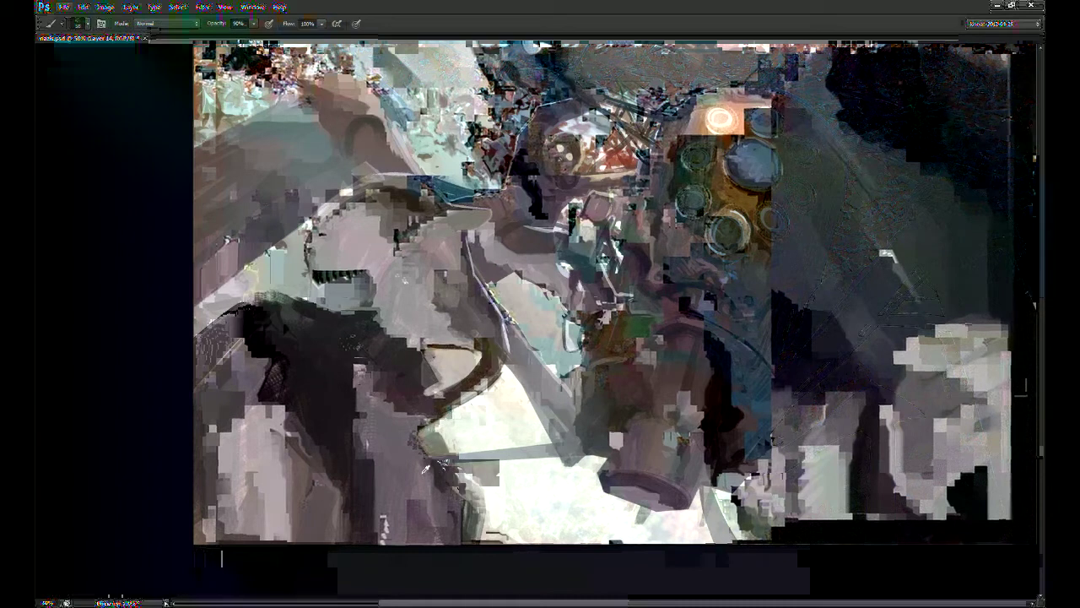
pyautogui.press('e')
pyautogui.press('0')
pyautogui.moveTo(452, 439)
pyautogui.mouseDown()
pyautogui.moveTo(447, 464)
pyautogui.moveTo(485, 518)
pyautogui.moveTo(460, 504)
pyautogui.moveTo(470, 533)
pyautogui.mouseUp()
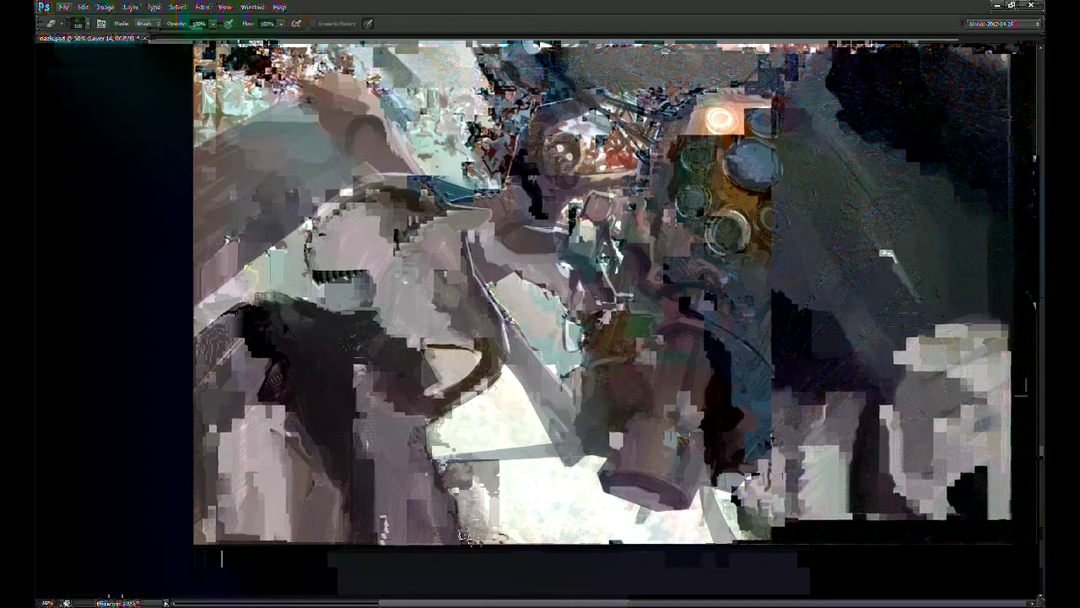
# Step: Sample a grey from the mask and paint a strap line at 60% and neck strokes at 80% opacity
pyautogui.press('b')
pyautogui.keyDown('alt'); pyautogui.click(472, 294); pyautogui.keyUp('alt')
pyautogui.press('6')
pyautogui.moveTo(307, 314); pyautogui.dragTo(346, 389)
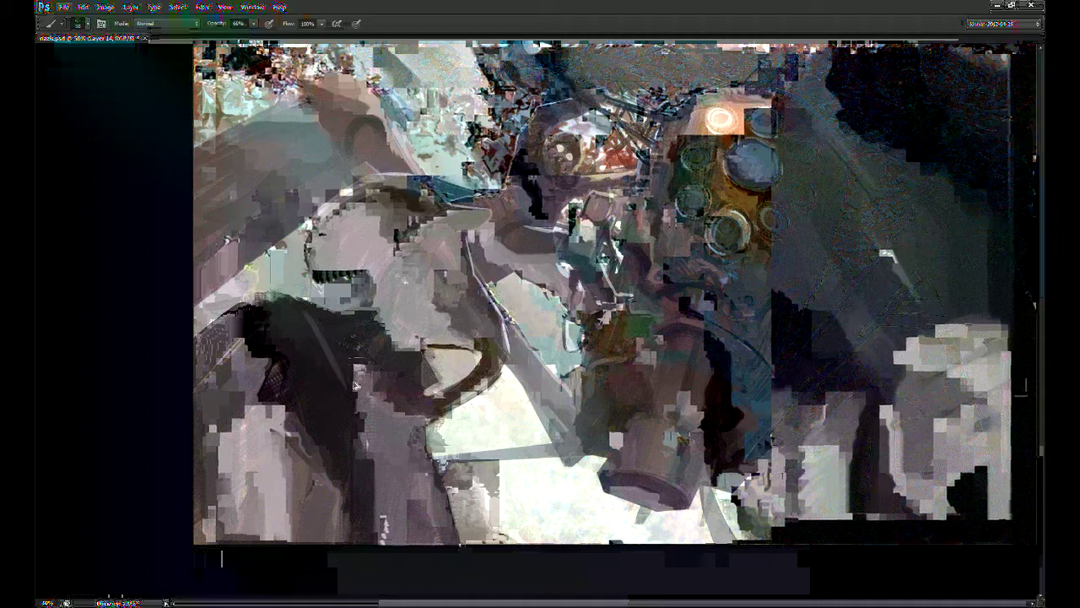
pyautogui.press('9')
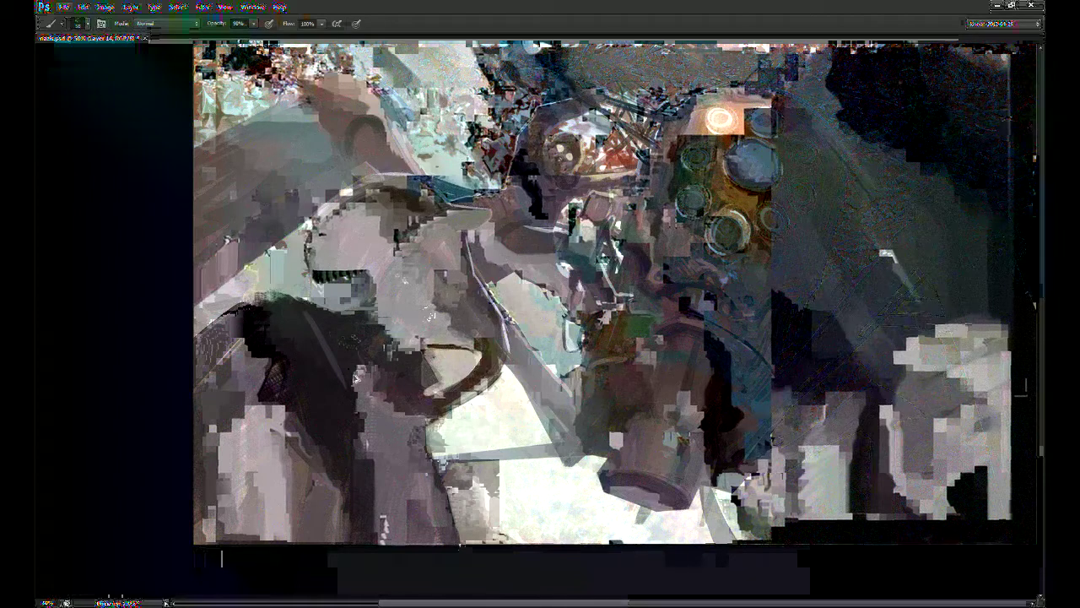
pyautogui.press('8')
pyautogui.moveTo(409, 328); pyautogui.dragTo(376, 336)
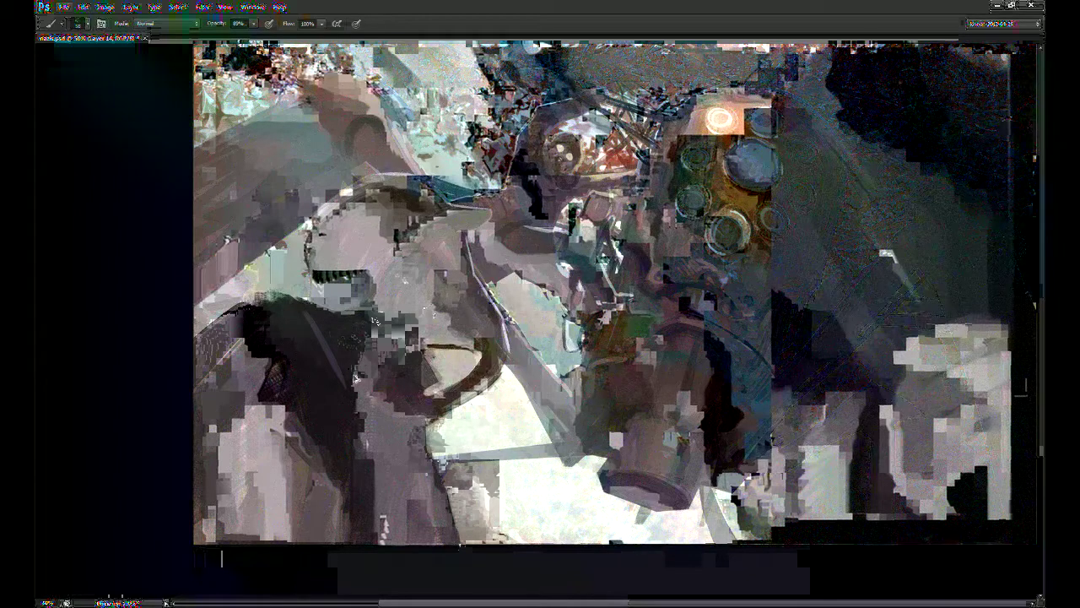
# Step: Paint the hose wrapping under the background soldier's mask, plus the collar, shoulder edge and lighter coat folds
pyautogui.moveTo(355, 379); pyautogui.dragTo(369, 410)
pyautogui.moveTo(482, 368)
pyautogui.mouseDown()
pyautogui.moveTo(435, 398)
pyautogui.moveTo(366, 400)
pyautogui.moveTo(317, 314)
pyautogui.moveTo(366, 388)
pyautogui.mouseUp()
pyautogui.press('8')
pyautogui.moveTo(366, 341)
pyautogui.mouseDown()
pyautogui.moveTo(380, 359)
pyautogui.moveTo(375, 398)
pyautogui.mouseUp()
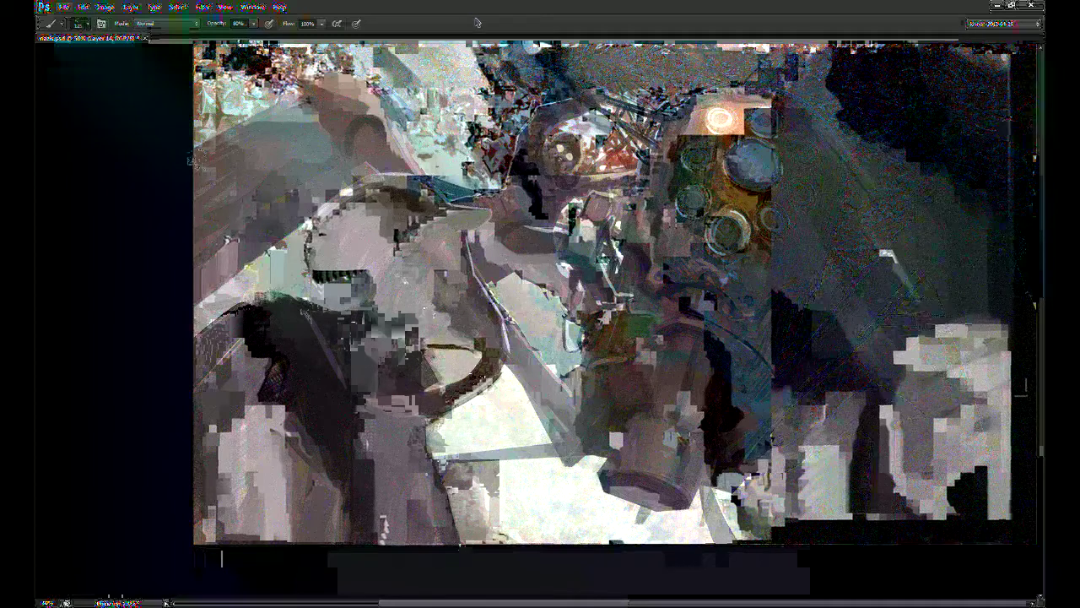
pyautogui.moveTo(378, 394)
pyautogui.mouseDown()
pyautogui.moveTo(329, 321)
pyautogui.moveTo(405, 389)
pyautogui.moveTo(320, 313)
pyautogui.mouseUp()
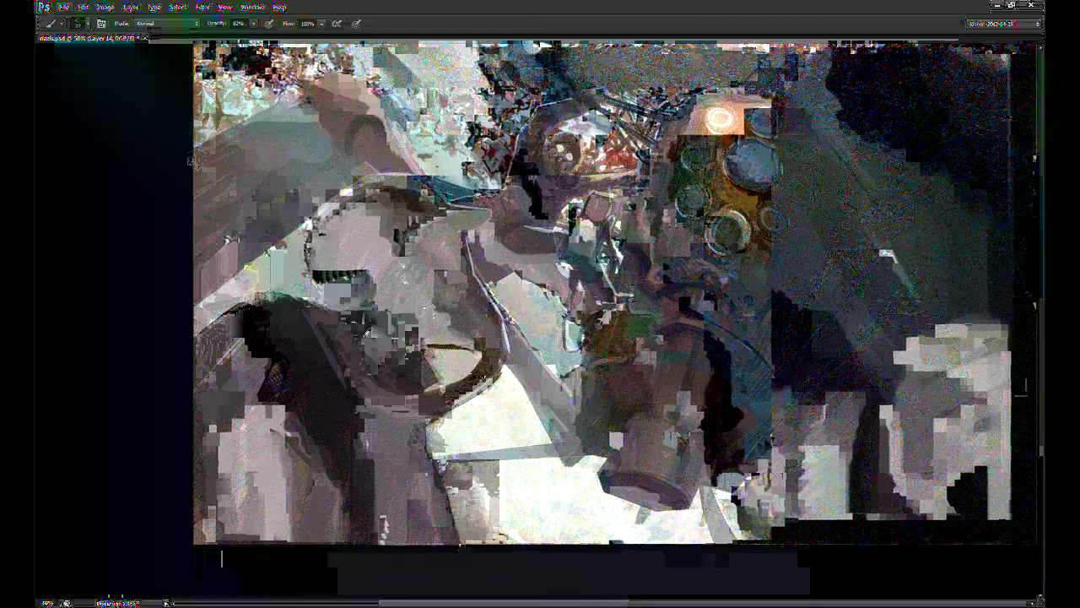
pyautogui.moveTo(298, 499)
pyautogui.mouseDown()
pyautogui.moveTo(290, 422)
pyautogui.moveTo(244, 518)
pyautogui.moveTo(319, 515)
pyautogui.mouseUp()
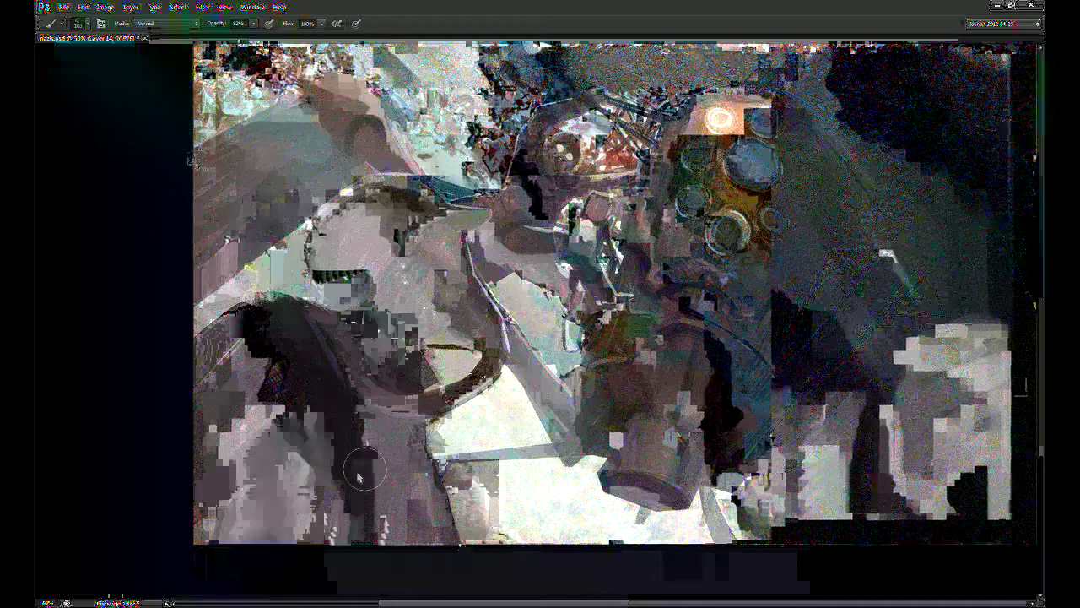
pyautogui.moveTo(265, 317)
pyautogui.mouseDown()
pyautogui.moveTo(258, 306)
pyautogui.moveTo(226, 314)
pyautogui.mouseUp()
pyautogui.press('e')
pyautogui.hotkey('alt', 'Tab')
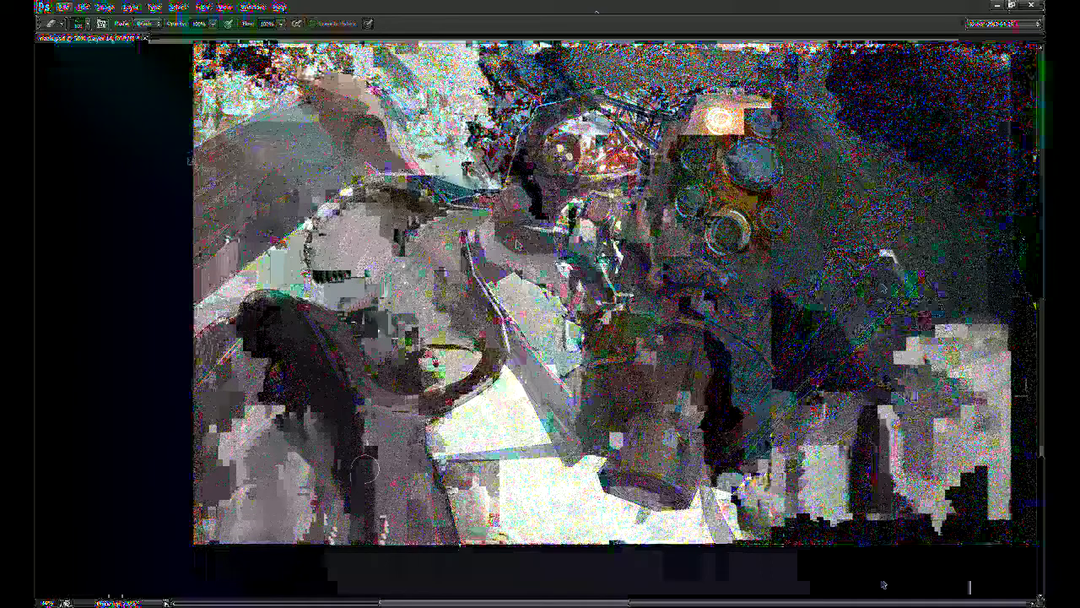
# Step: Block in a dark arm shape reaching from the background soldier's chest toward the robot's snout
pyautogui.press('b')
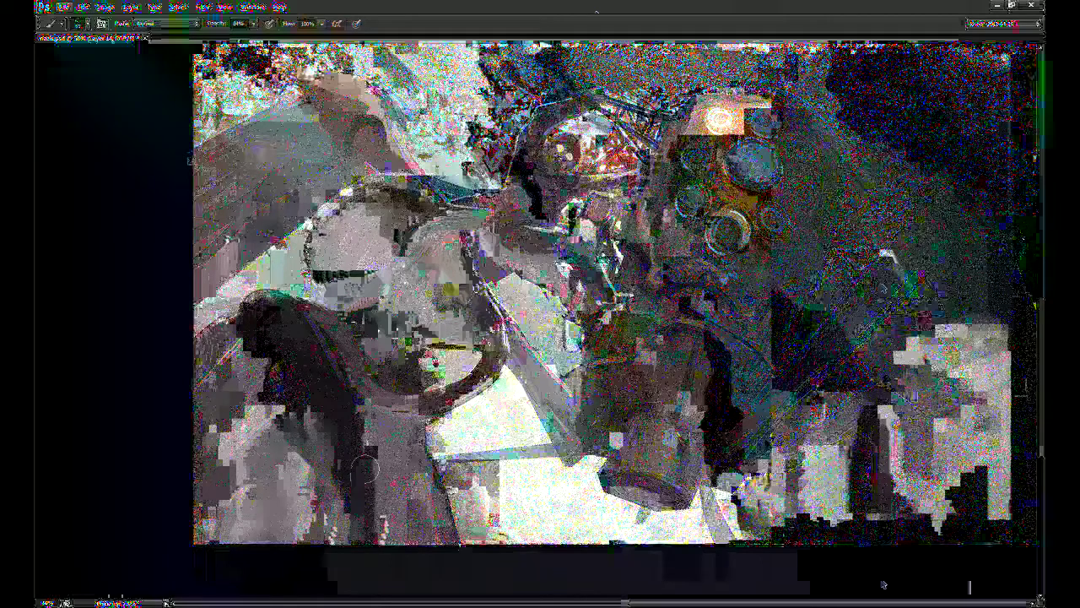
pyautogui.moveTo(492, 334); pyautogui.dragTo(500, 315)
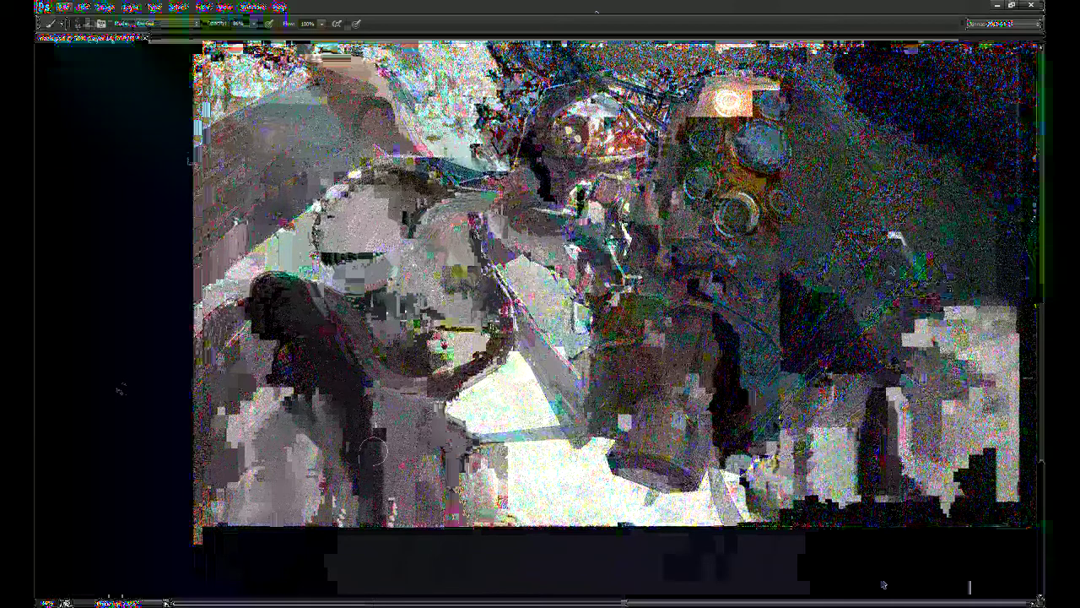
pyautogui.moveTo(373, 452); pyautogui.dragTo(375, 445)
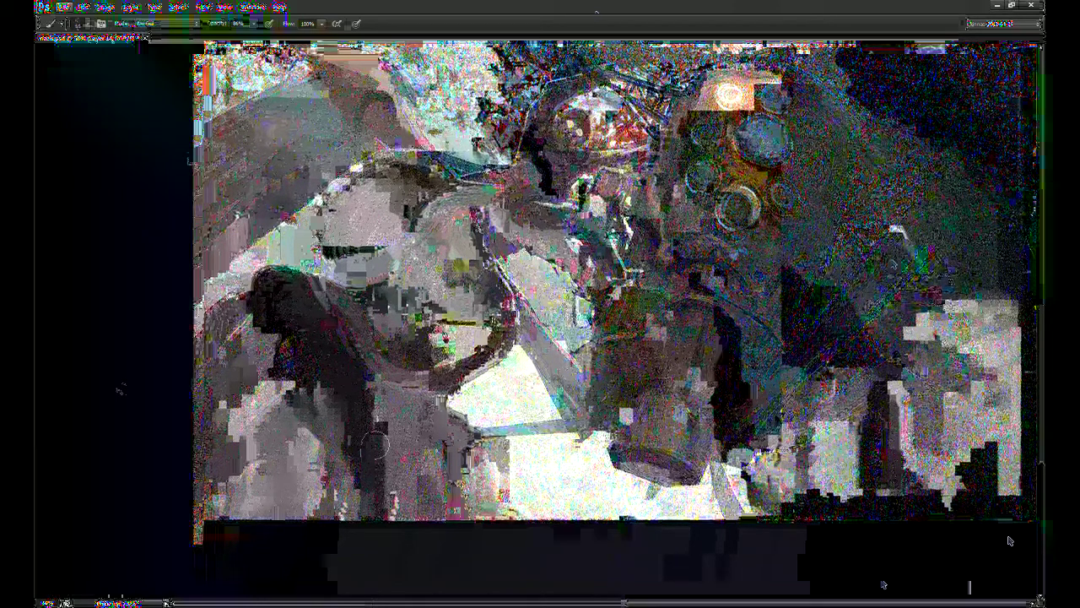
pyautogui.moveTo(413, 472)
pyautogui.mouseDown()
pyautogui.moveTo(601, 381)
pyautogui.moveTo(581, 383)
pyautogui.moveTo(584, 394)
pyautogui.moveTo(601, 385)
pyautogui.moveTo(566, 417)
pyautogui.moveTo(609, 403)
pyautogui.moveTo(561, 424)
pyautogui.moveTo(556, 414)
pyautogui.moveTo(498, 459)
pyautogui.moveTo(540, 447)
pyautogui.moveTo(514, 510)
pyautogui.mouseUp()
pyautogui.moveTo(511, 439)
pyautogui.mouseDown()
pyautogui.moveTo(468, 518)
pyautogui.moveTo(496, 528)
pyautogui.moveTo(552, 462)
pyautogui.moveTo(529, 496)
pyautogui.mouseUp()
pyautogui.moveTo(564, 448)
pyautogui.mouseDown()
pyautogui.moveTo(619, 415)
pyautogui.moveTo(591, 412)
pyautogui.moveTo(584, 462)
pyautogui.moveTo(540, 411)
pyautogui.moveTo(466, 456)
pyautogui.moveTo(520, 406)
pyautogui.moveTo(398, 471)
pyautogui.moveTo(490, 448)
pyautogui.moveTo(536, 384)
pyautogui.mouseUp()
# Step: Refine the contour and upper edge of the background soldier's extended arm with brush strokes at 100% opacity
pyautogui.press('e')
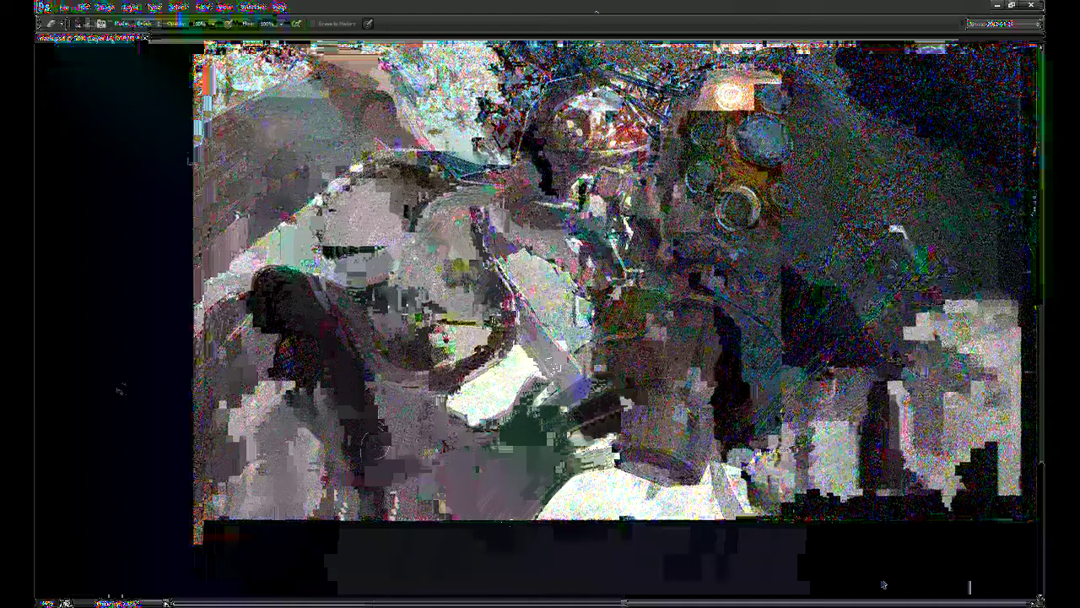
pyautogui.press('b')
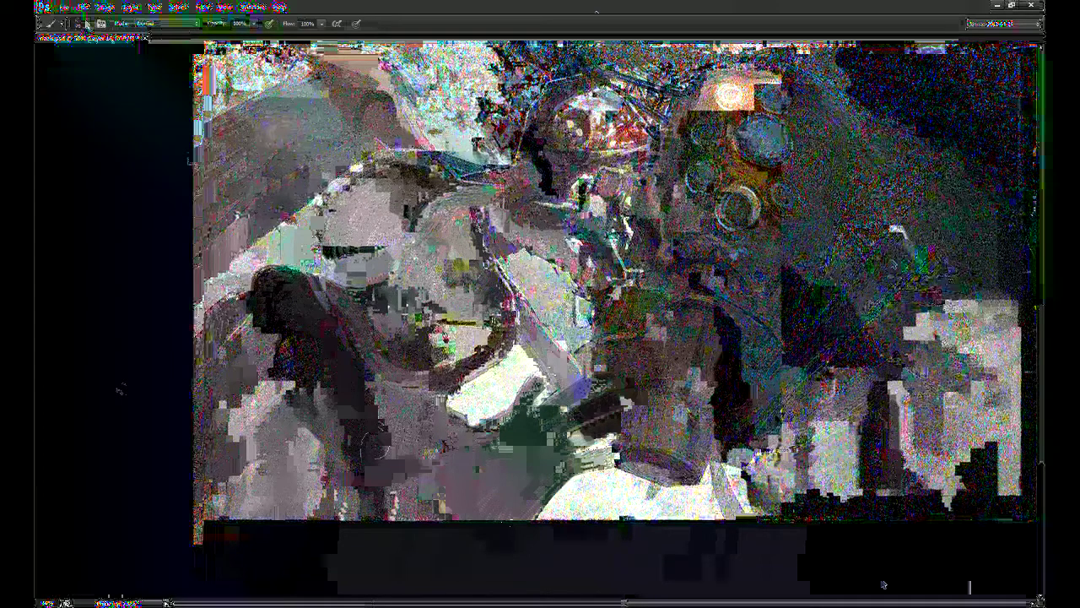
pyautogui.press('e')
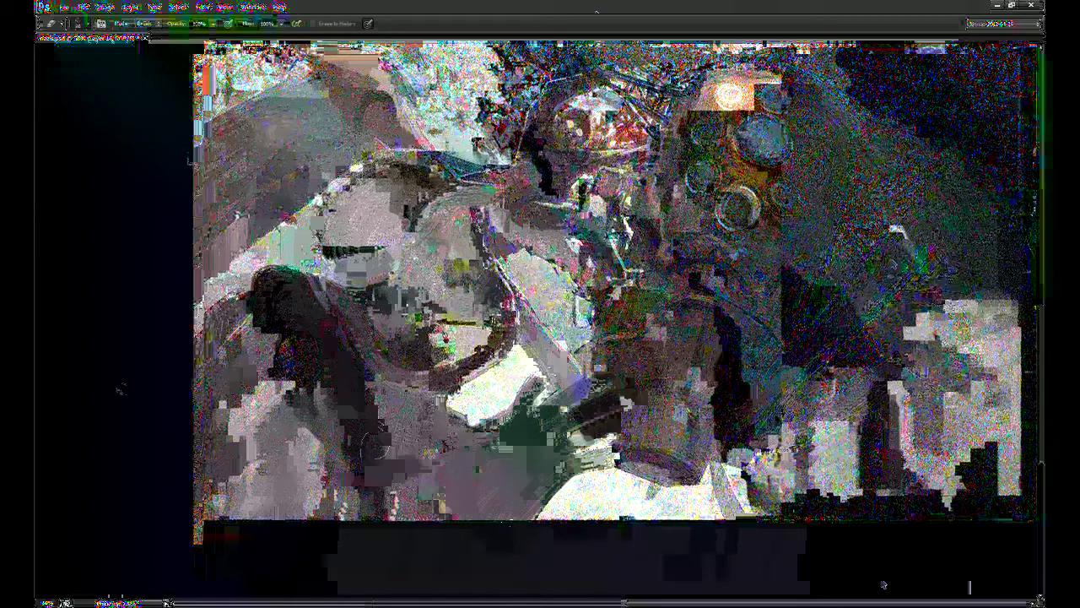
pyautogui.press('b')
pyautogui.moveTo(478, 452); pyautogui.dragTo(507, 417)
pyautogui.moveTo(478, 457); pyautogui.dragTo(525, 427)
pyautogui.moveTo(594, 378); pyautogui.dragTo(553, 398)
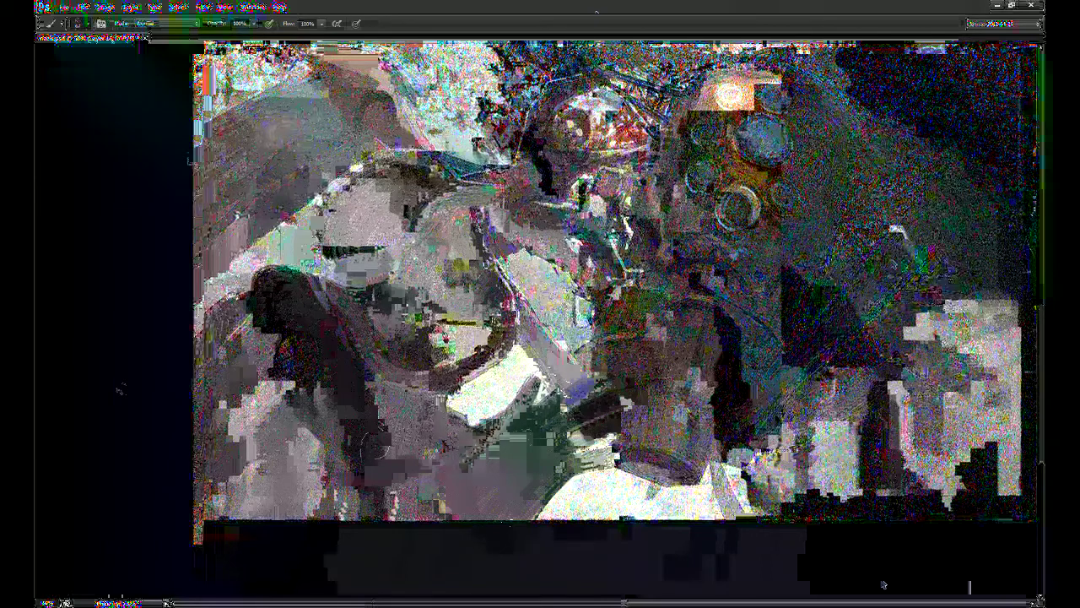
pyautogui.press('e')
pyautogui.press('b')
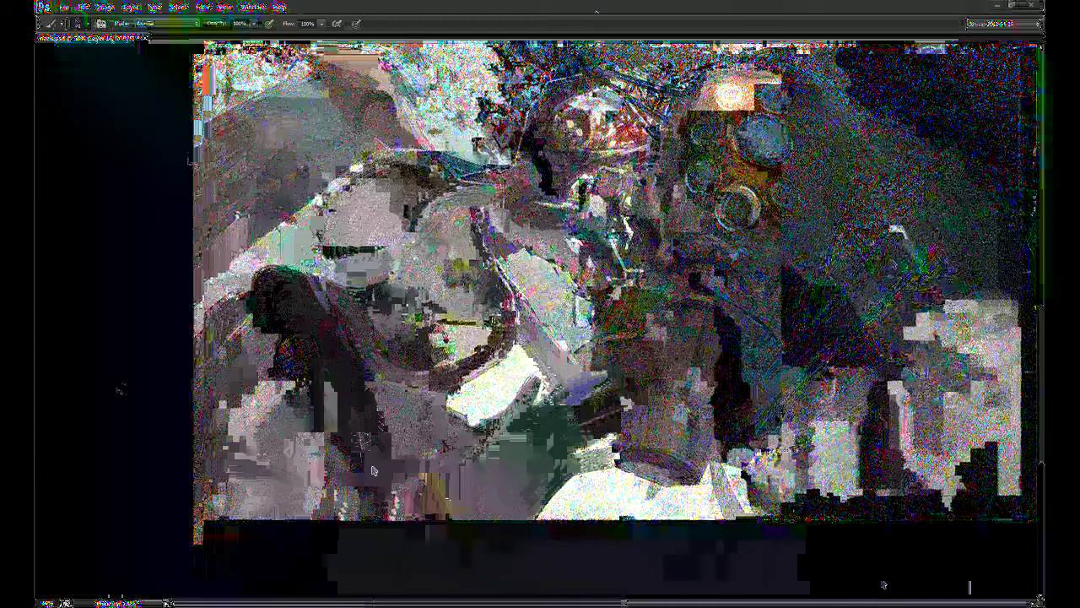
# Step: Scale the background soldier's painted arm to about 122%
pyautogui.scroll(2, 386, 452)
pyautogui.hotkey('ctrl', 't')
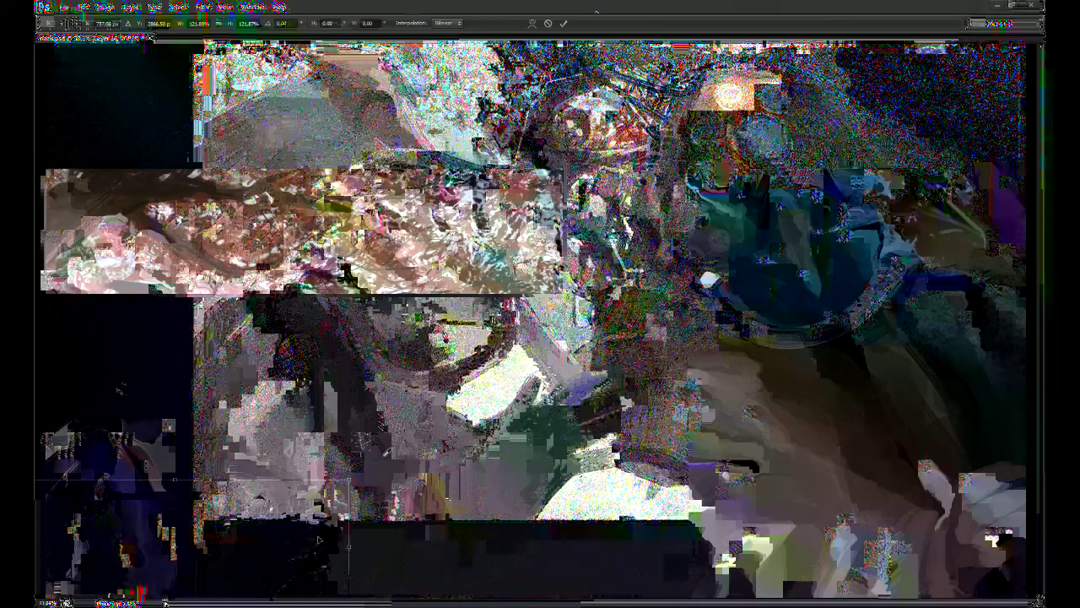
pyautogui.press('Return')
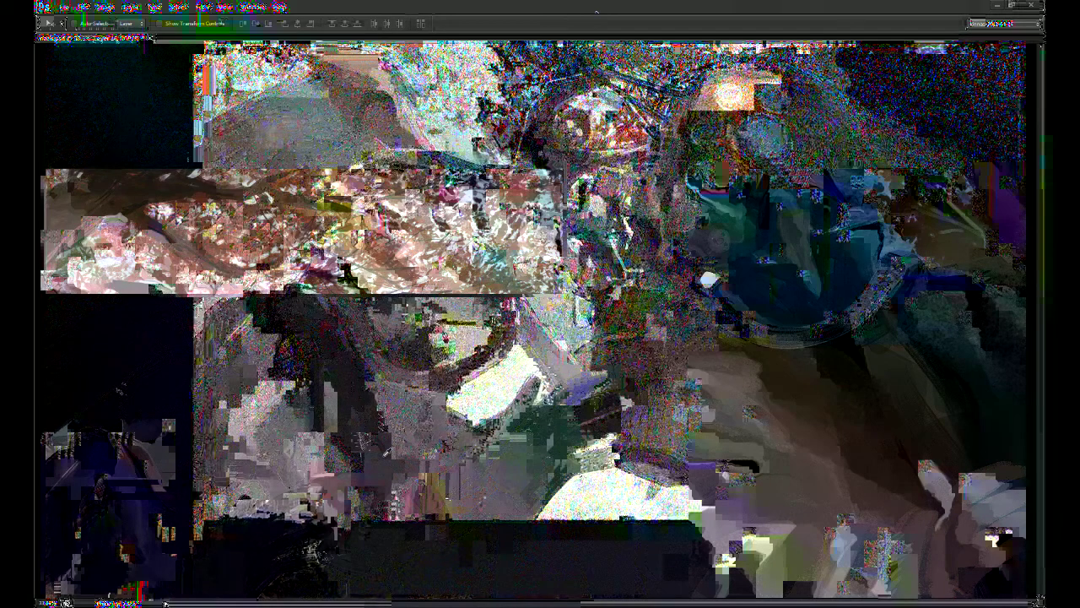
# Step: Add dark brush strokes along the background soldier's hand and forearm beneath the robot's snout
pyautogui.hotkey('ctrl', '-')
pyautogui.hotkey('ctrl', '-')
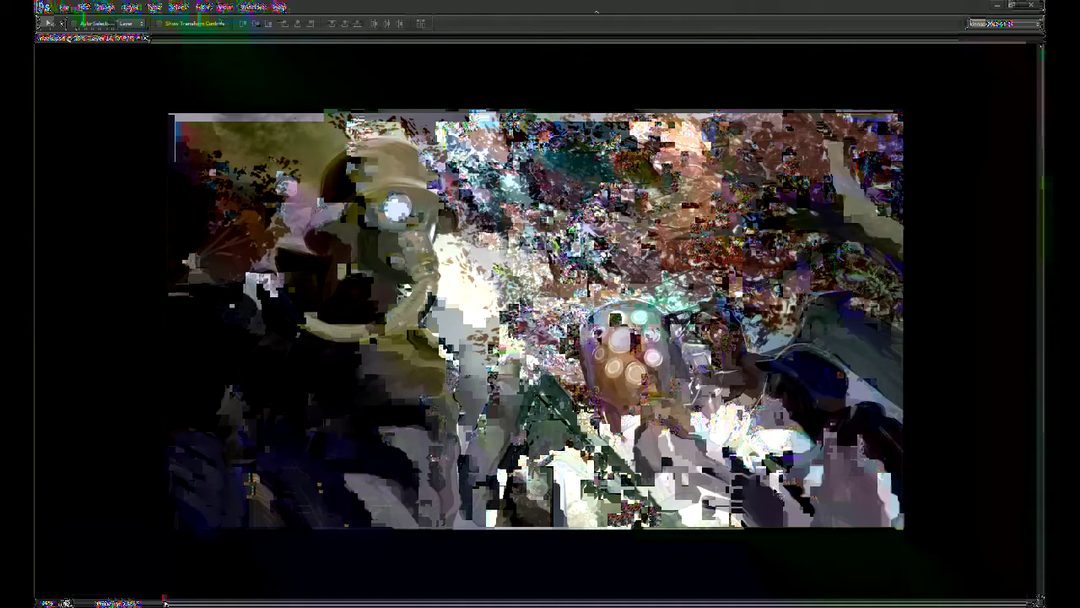
pyautogui.hotkey('ctrl', 't')
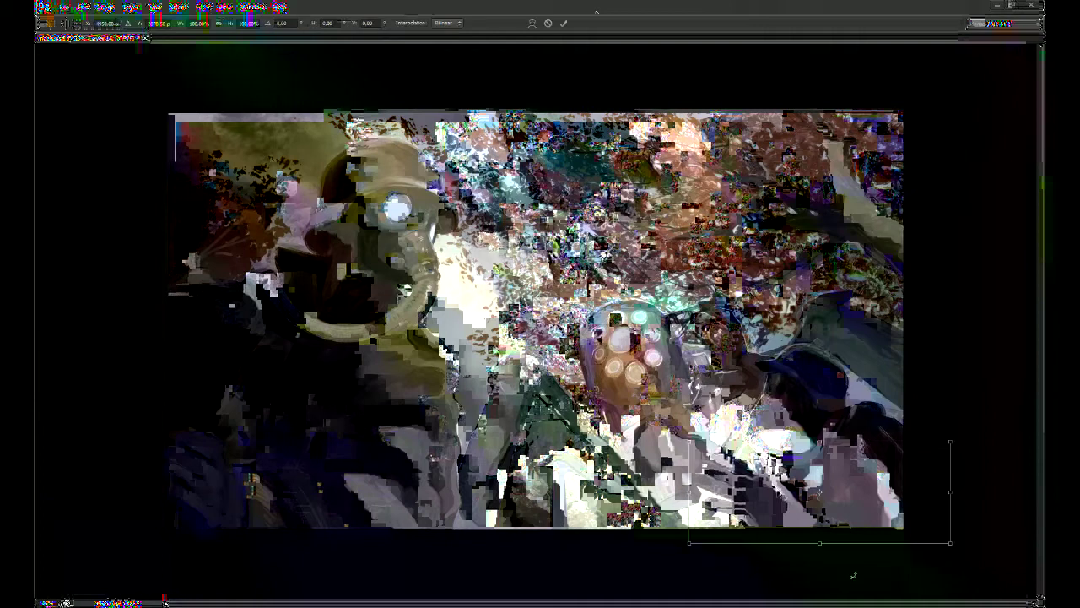
pyautogui.press('Return')
pyautogui.press('b')
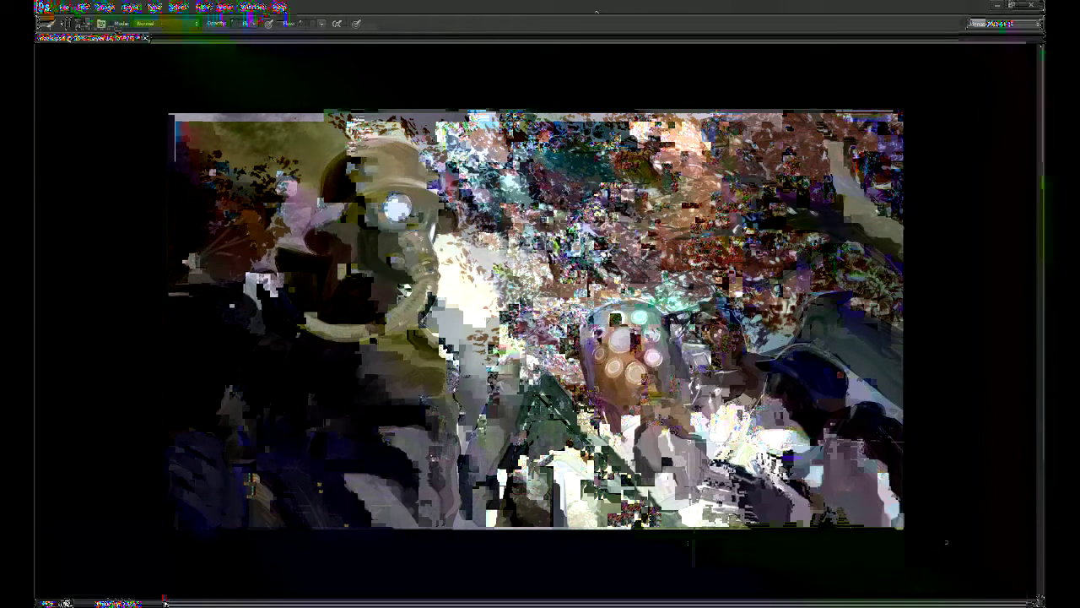
pyautogui.moveTo(714, 484); pyautogui.dragTo(744, 500)
pyautogui.press('e')
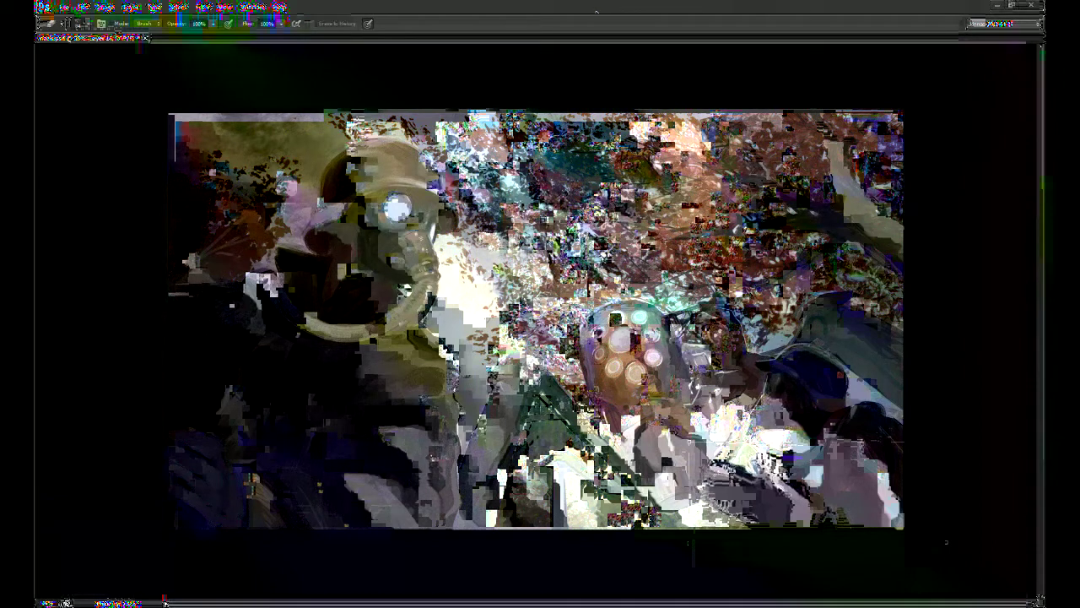
pyautogui.press('b')
pyautogui.press('3')
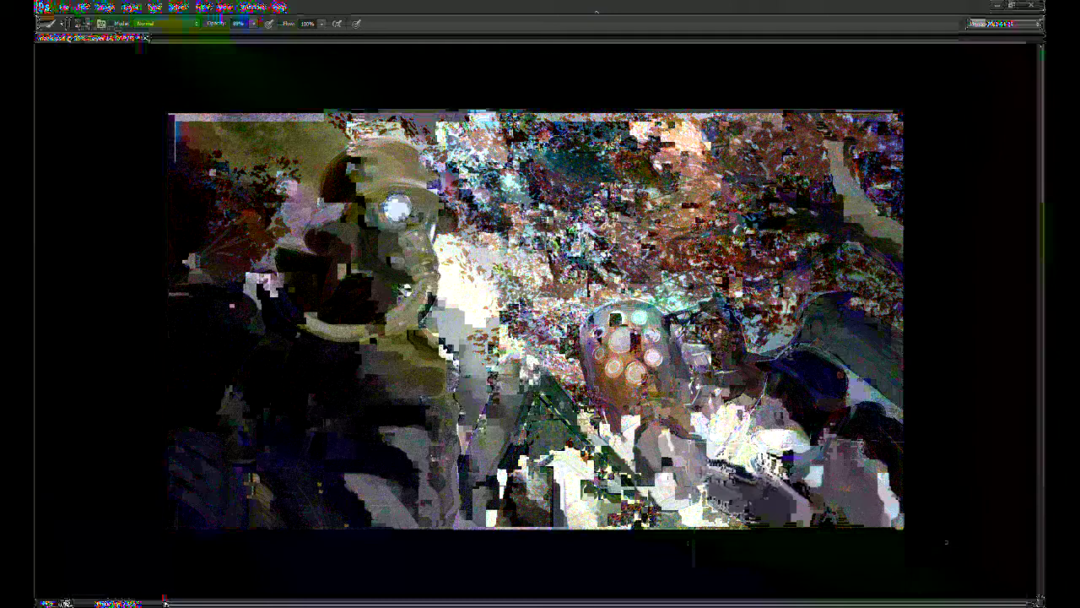
# Step: Paint the background soldier's shoulder, sleeve and coat folds, raising the brush opacity to 90%
pyautogui.hotkey('ctrl', '+')
pyautogui.hotkey('ctrl', '+')
pyautogui.moveTo(1039, 556); pyautogui.dragTo(595, 217)
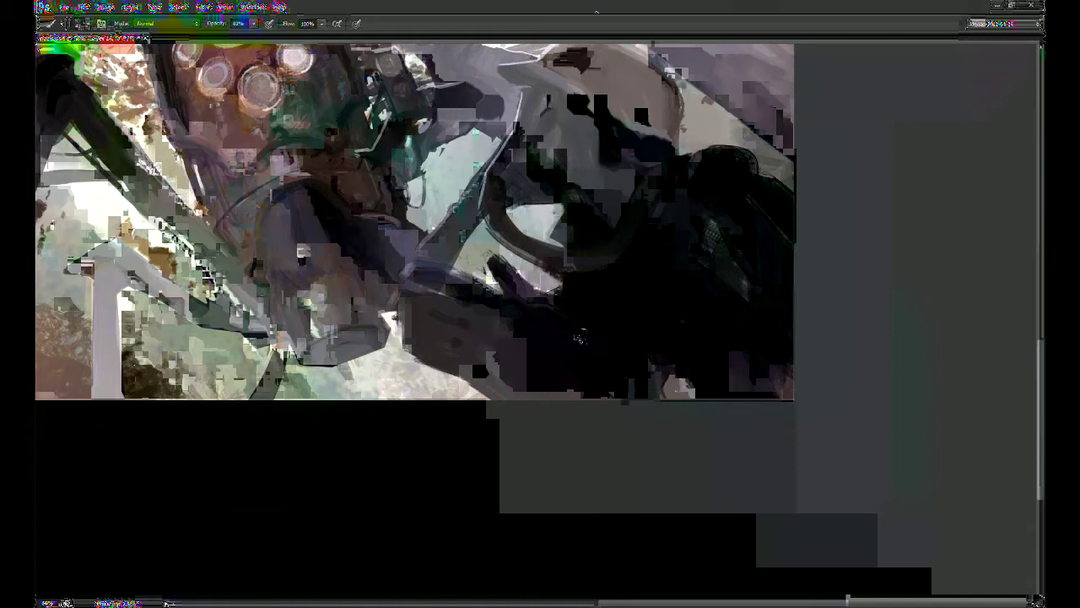
pyautogui.moveTo(635, 391); pyautogui.dragTo(614, 436)
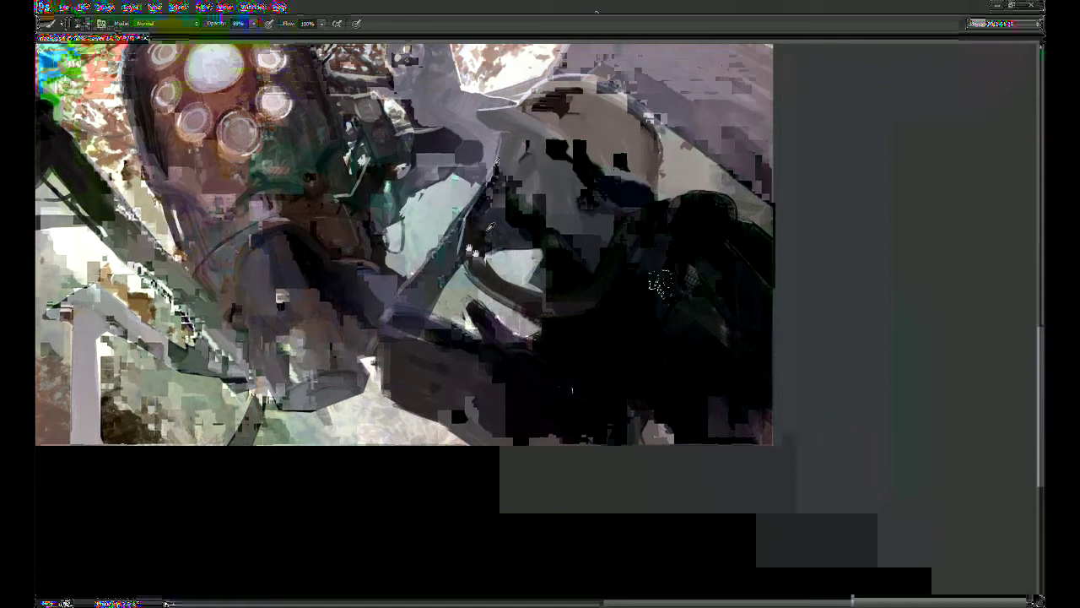
pyautogui.moveTo(477, 252); pyautogui.dragTo(498, 327)
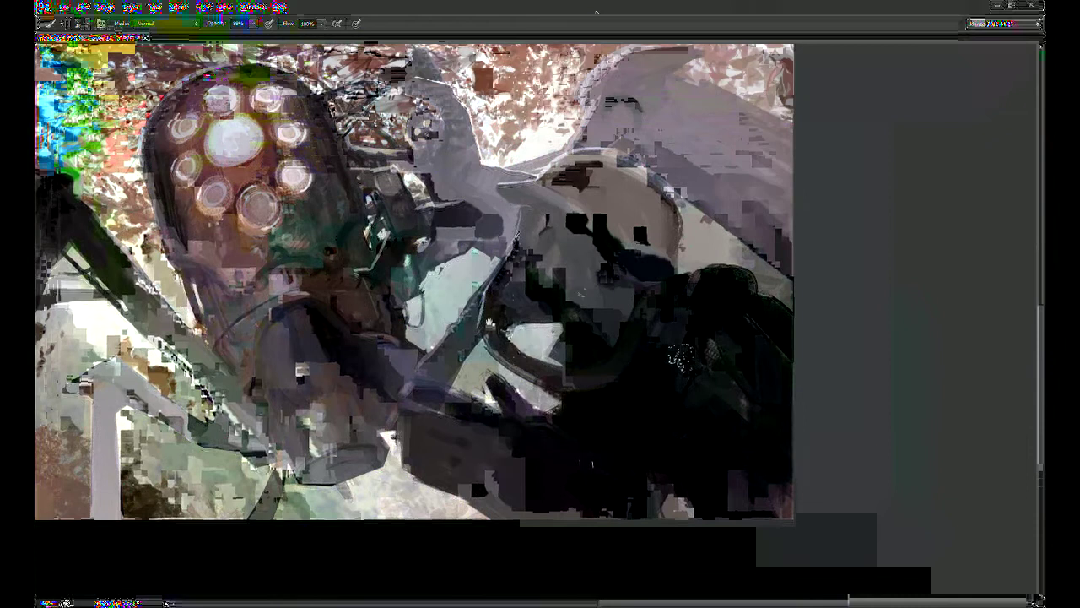
pyautogui.moveTo(651, 279); pyautogui.dragTo(661, 252)
pyautogui.press('9')
pyautogui.moveTo(665, 187); pyautogui.dragTo(674, 245)
pyautogui.moveTo(721, 343); pyautogui.dragTo(727, 399)
pyautogui.moveTo(684, 428); pyautogui.dragTo(725, 437)
pyautogui.moveTo(678, 492)
pyautogui.mouseDown()
pyautogui.moveTo(740, 507)
pyautogui.moveTo(780, 441)
pyautogui.moveTo(773, 421)
pyautogui.moveTo(786, 502)
pyautogui.mouseUp()
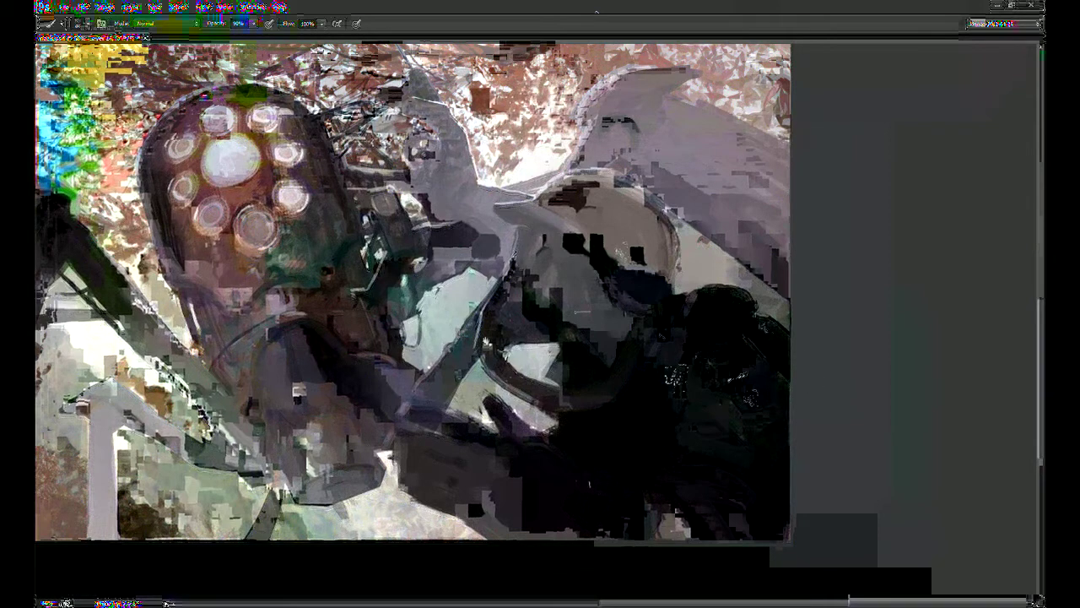
# Step: Flip the canvas horizontally and slightly enlarge the painted body and arm of the background soldier outward from the robot
pyautogui.moveTo(486, 341); pyautogui.dragTo(564, 297)
pyautogui.hotkey('ctrl', '-')
pyautogui.moveTo(480, 183); pyautogui.dragTo(748, 343)
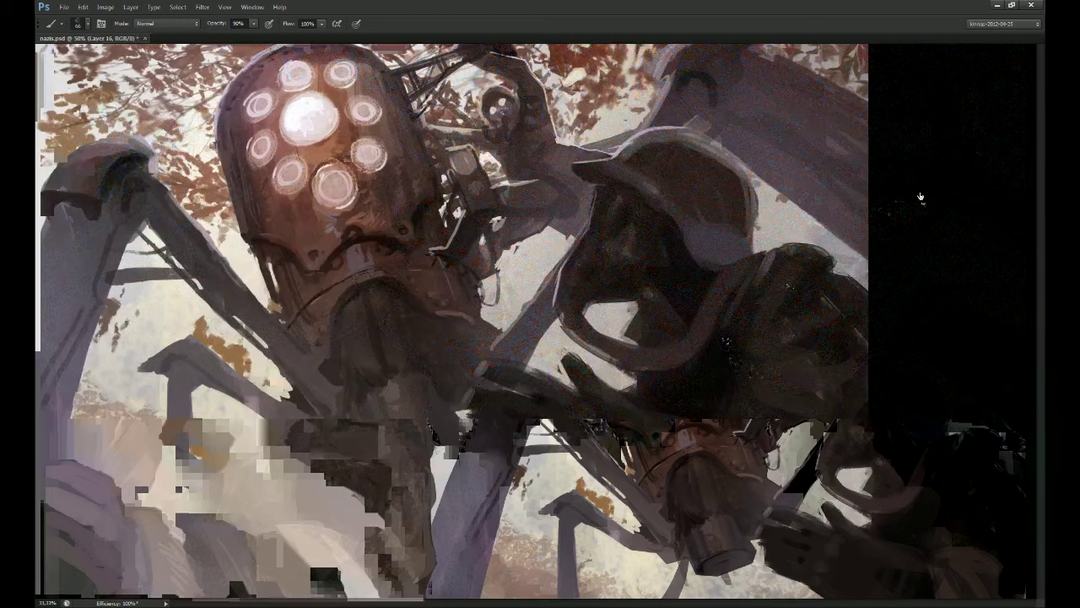
pyautogui.hotkey('ctrl', '-')
pyautogui.hotkey('ctrl', 'shift', 'h')
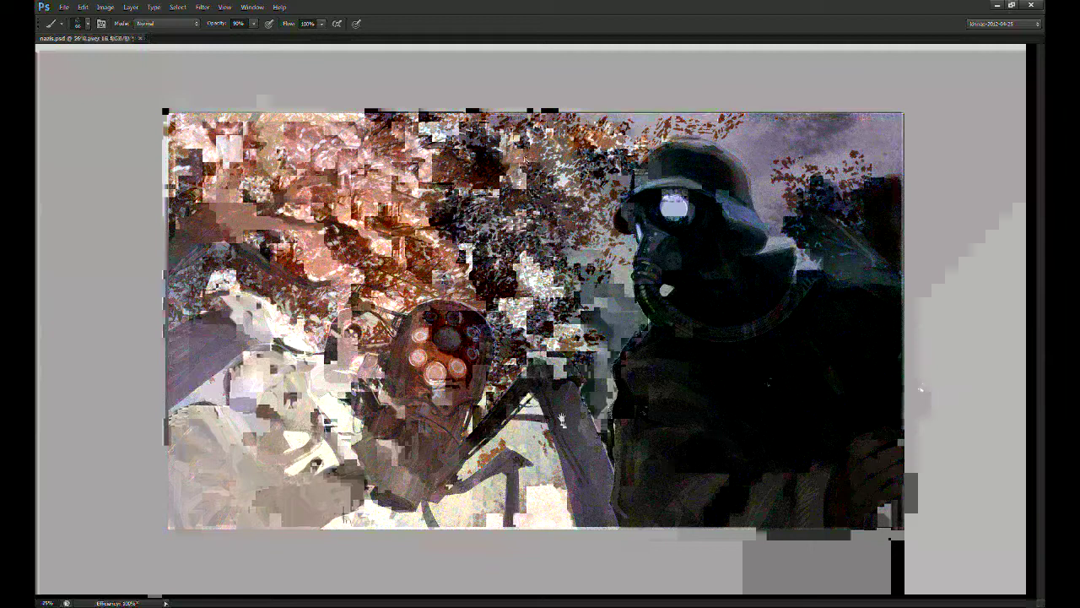
pyautogui.hotkey('ctrl', 't')
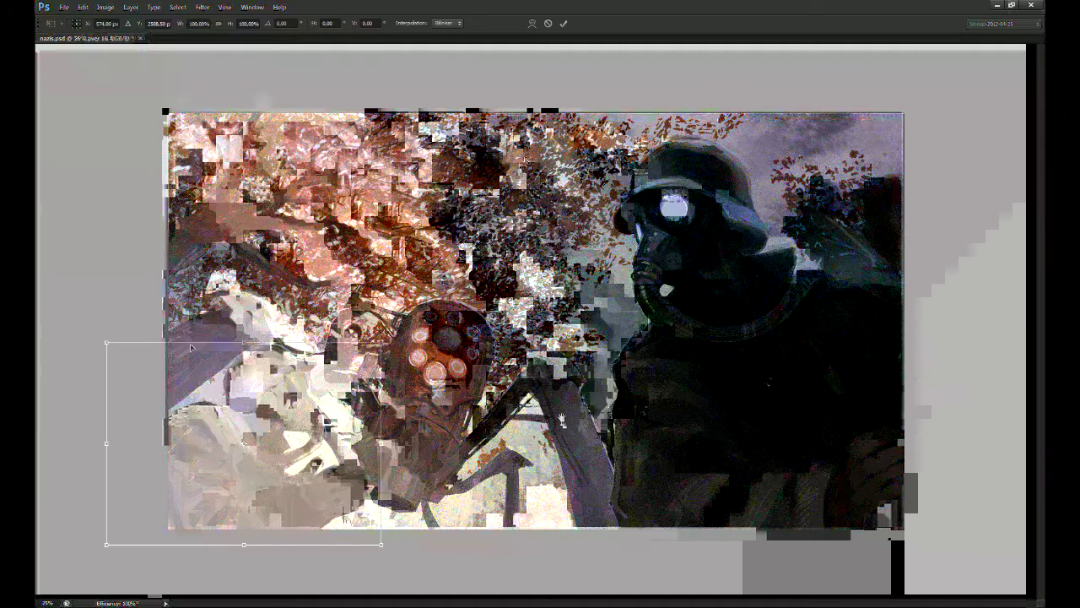
pyautogui.moveTo(107, 342); pyautogui.dragTo(98, 336)
pyautogui.press('Return')
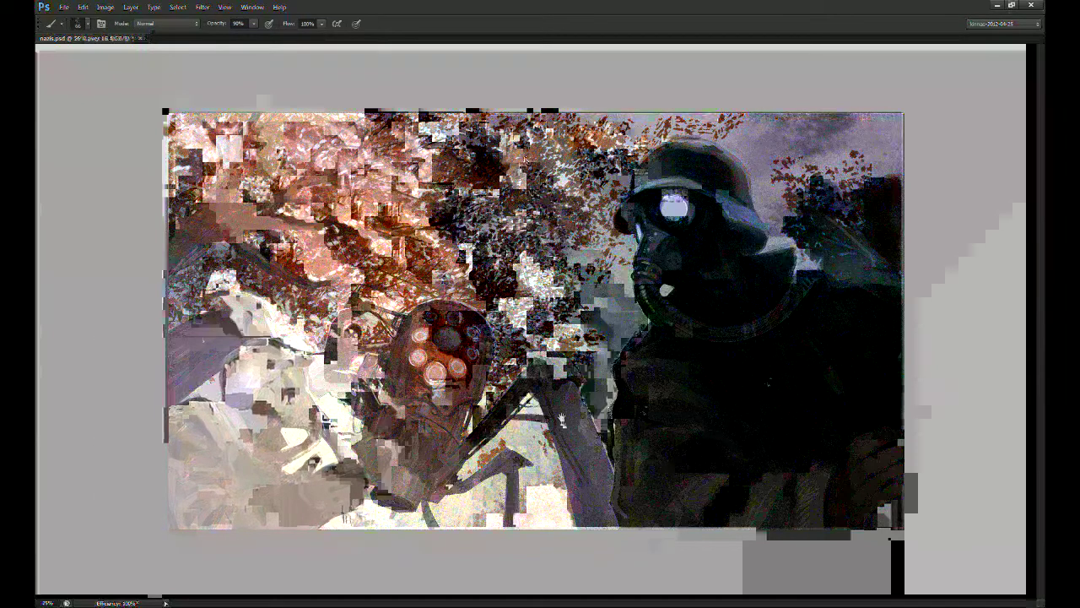
# Step: Flare the lower edge of the background soldier's body with a perspective transform at about 105.6% width
pyautogui.hotkey('ctrl', 't')
pyautogui.press('Return')
pyautogui.press('b')
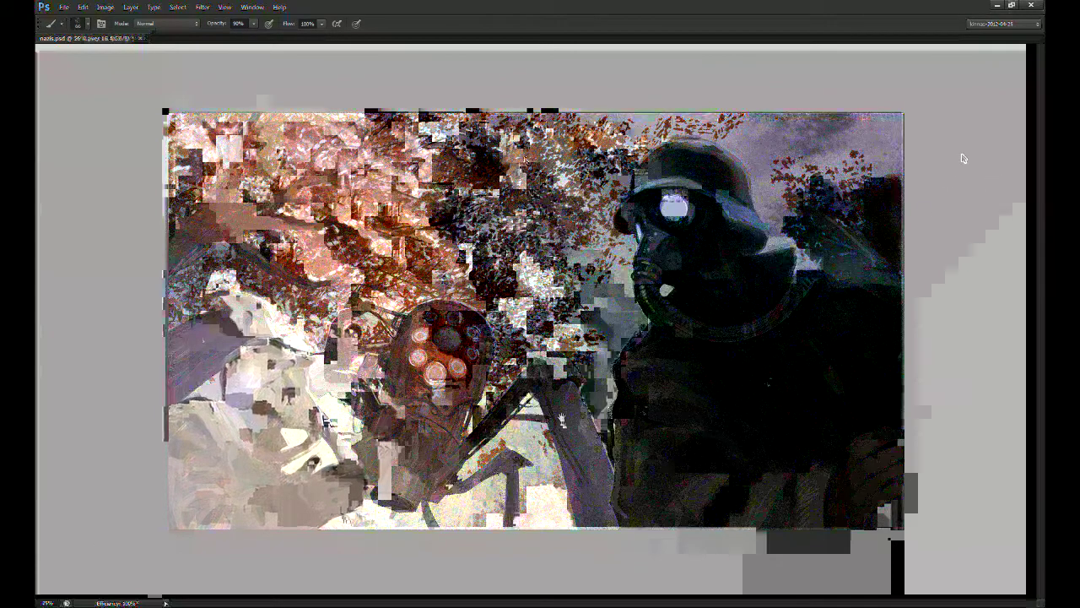
pyautogui.hotkey('ctrl', 't')
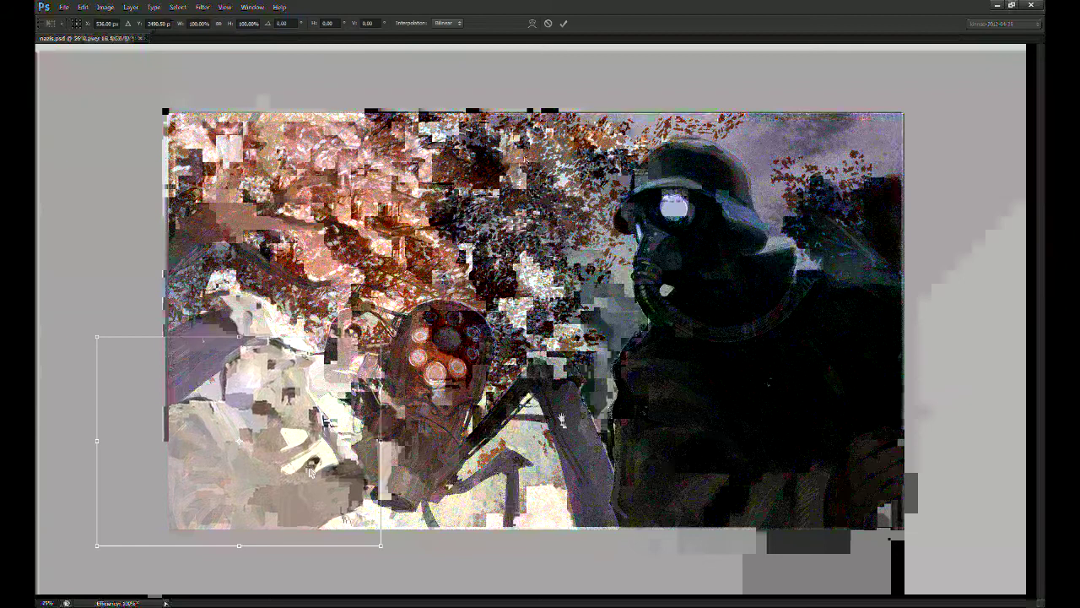
pyautogui.moveTo(382, 546); pyautogui.dragTo(392, 545)
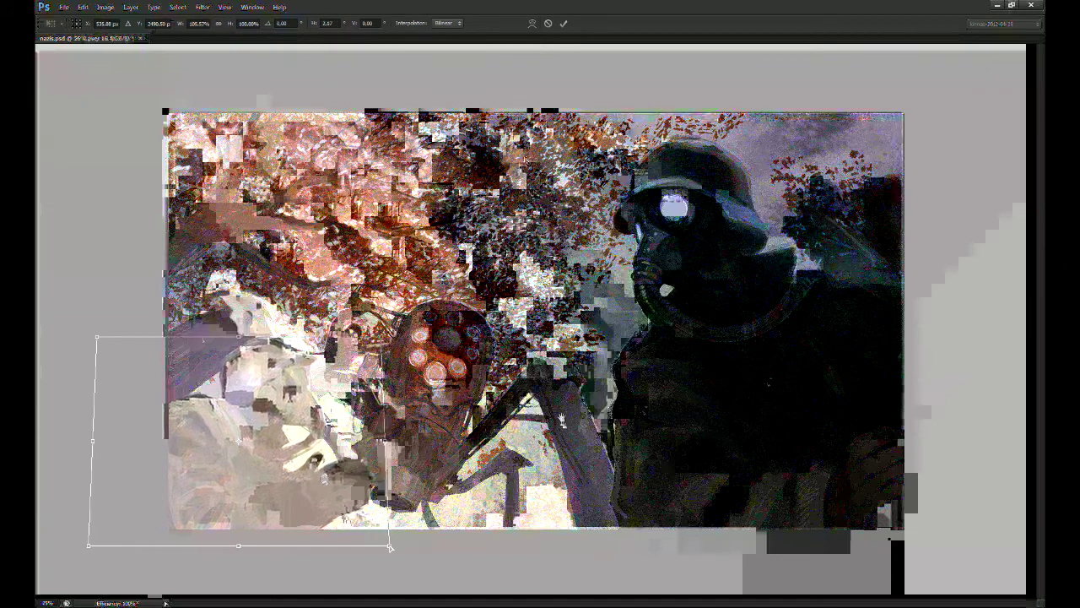
pyautogui.press('Return')
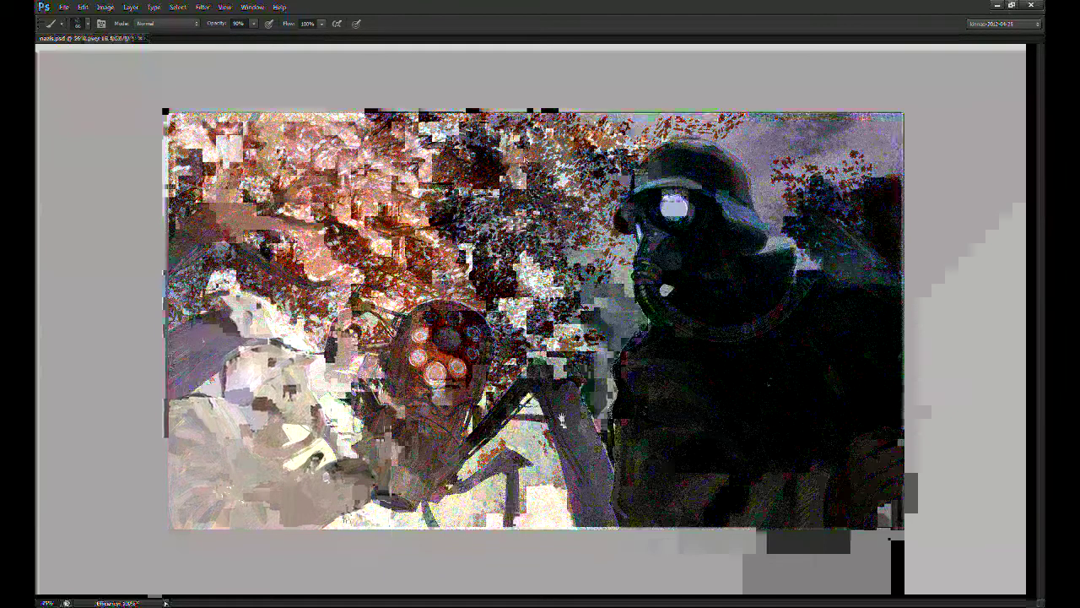
# Step: Paint the background soldier's gloved hand with brush strokes defining the thumb, palm and fingers reaching toward the robot's snout
pyautogui.press('e')
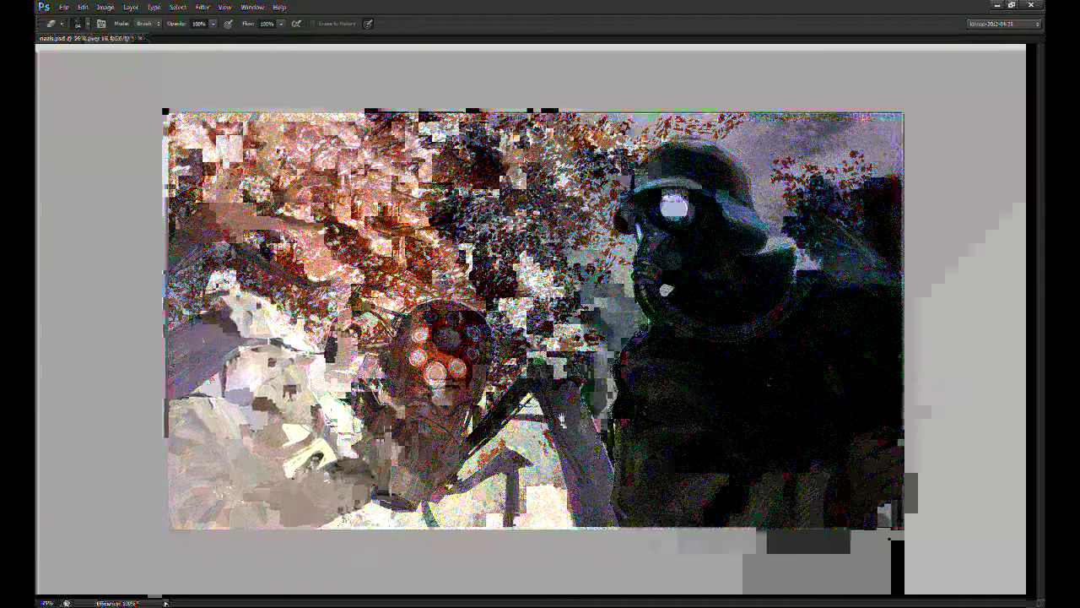
pyautogui.press('b')
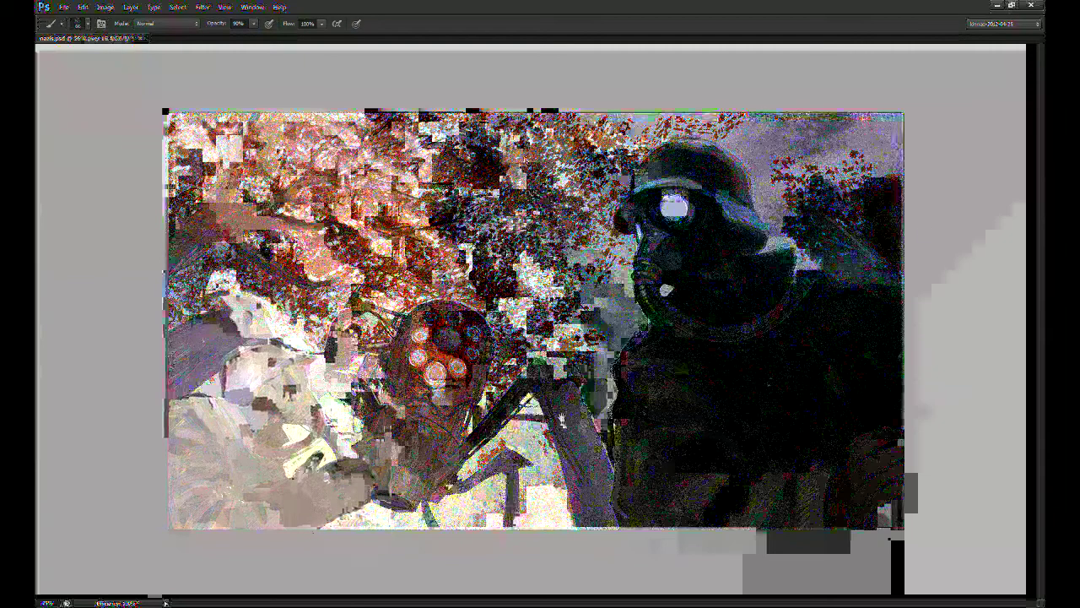
pyautogui.hotkey('ctrl', '+')
pyautogui.hotkey('ctrl', '+')
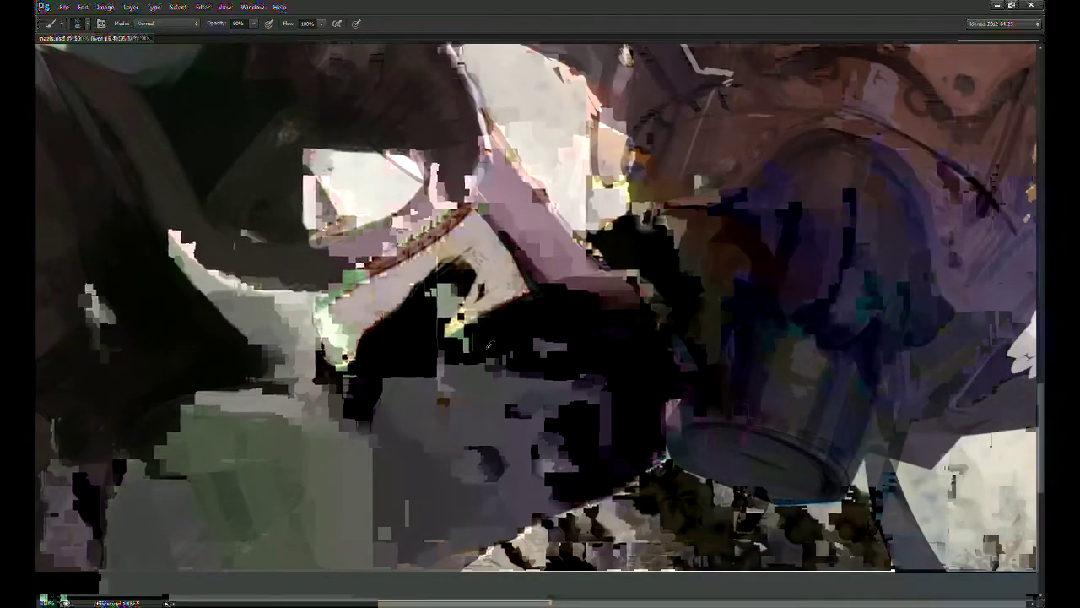
pyautogui.moveTo(365, 422)
pyautogui.mouseDown()
pyautogui.moveTo(441, 384)
pyautogui.moveTo(366, 393)
pyautogui.moveTo(405, 370)
pyautogui.mouseUp()
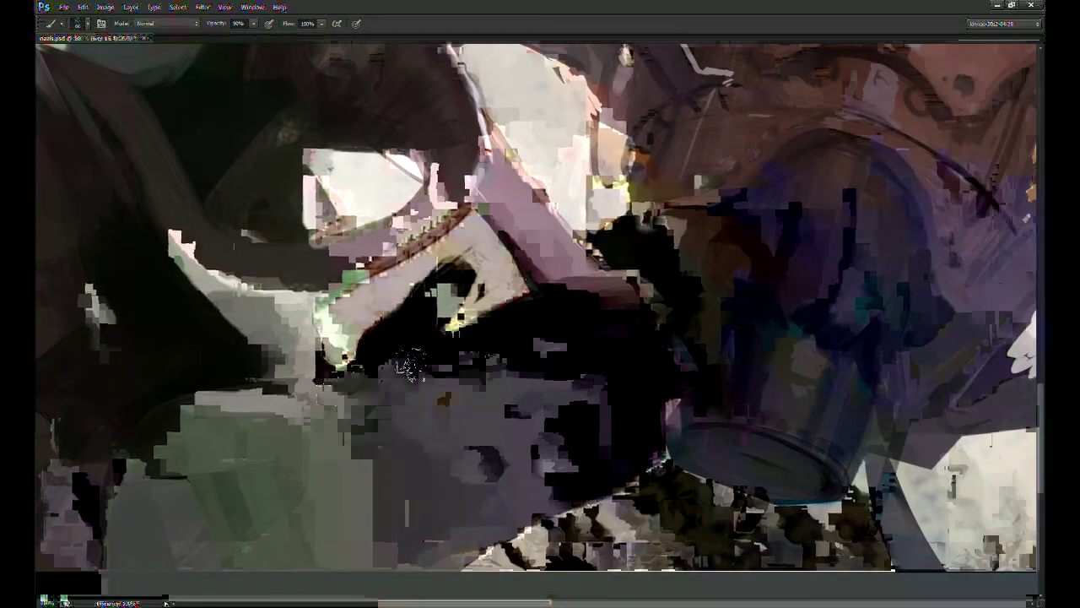
pyautogui.moveTo(365, 444); pyautogui.dragTo(362, 429)
pyautogui.moveTo(422, 299)
pyautogui.mouseDown()
pyautogui.moveTo(385, 384)
pyautogui.moveTo(410, 297)
pyautogui.moveTo(491, 350)
pyautogui.moveTo(482, 374)
pyautogui.moveTo(495, 369)
pyautogui.mouseUp()
pyautogui.moveTo(455, 316)
pyautogui.mouseDown()
pyautogui.moveTo(432, 371)
pyautogui.moveTo(412, 351)
pyautogui.moveTo(420, 290)
pyautogui.moveTo(378, 328)
pyautogui.mouseUp()
pyautogui.moveTo(492, 260); pyautogui.dragTo(577, 240)
pyautogui.moveTo(525, 314); pyautogui.dragTo(626, 304)
pyautogui.moveTo(559, 314); pyautogui.dragTo(626, 315)
pyautogui.moveTo(597, 245); pyautogui.dragTo(525, 259)
pyautogui.moveTo(626, 309)
pyautogui.mouseDown()
pyautogui.moveTo(588, 307)
pyautogui.moveTo(618, 352)
pyautogui.moveTo(559, 364)
pyautogui.moveTo(582, 385)
pyautogui.mouseUp()
pyautogui.moveTo(567, 324); pyautogui.dragTo(627, 317)
pyautogui.moveTo(571, 344); pyautogui.dragTo(623, 339)
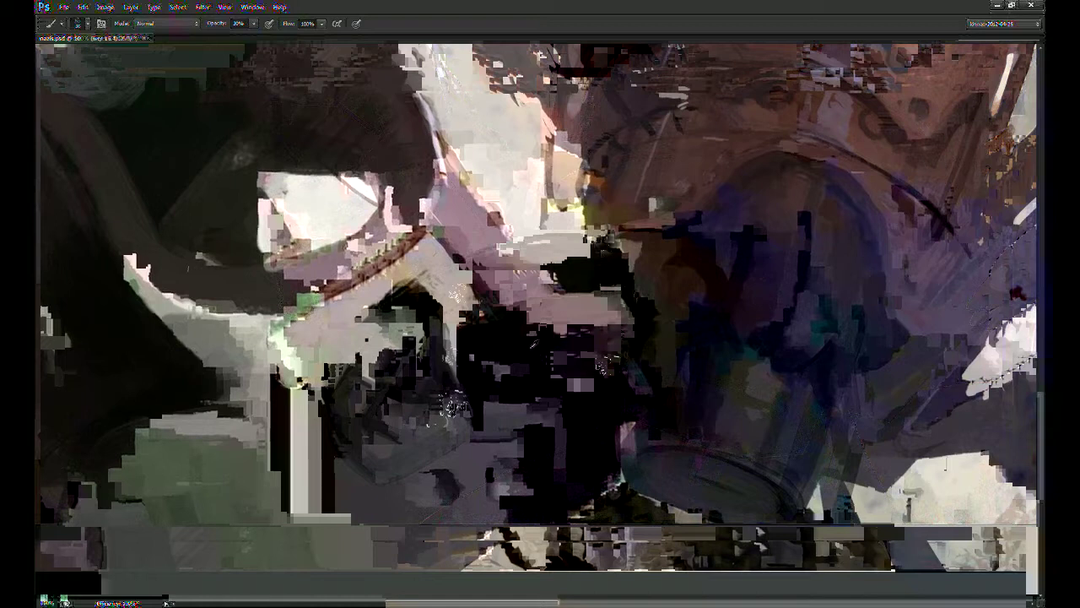
# Step: Blend the paint on the gloved hand's fingers with the Smudge tool, adjusting the brush size between strokes
pyautogui.press('r')
pyautogui.press('[')
pyautogui.press('[')
pyautogui.press('[')
pyautogui.press('[')
pyautogui.moveTo(540, 324)
pyautogui.mouseDown()
pyautogui.moveTo(475, 321)
pyautogui.moveTo(487, 277)
pyautogui.moveTo(493, 294)
pyautogui.mouseUp()
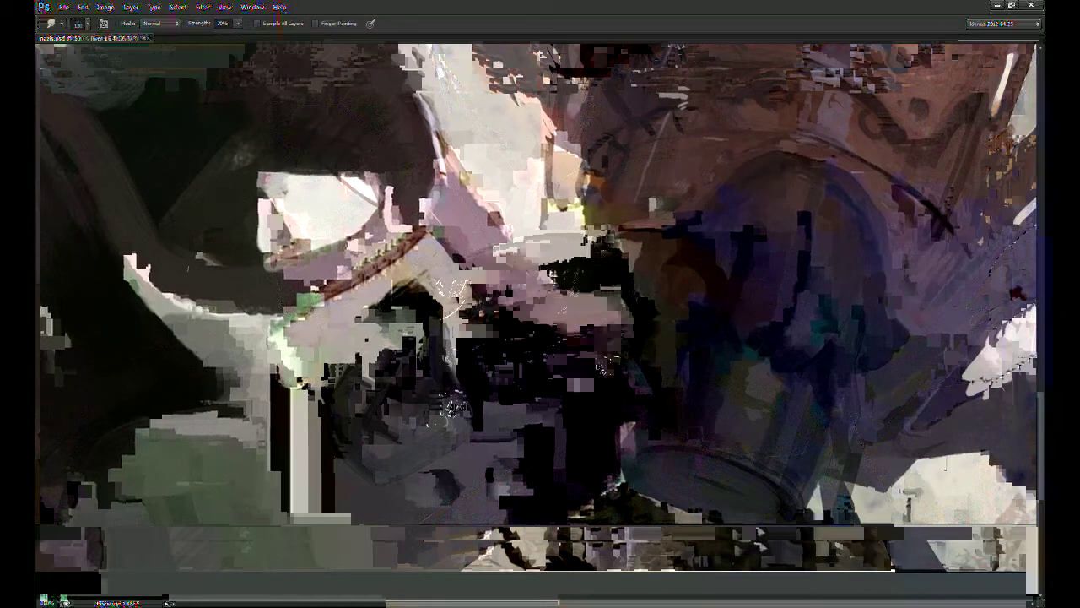
pyautogui.press(']')
pyautogui.press(']')
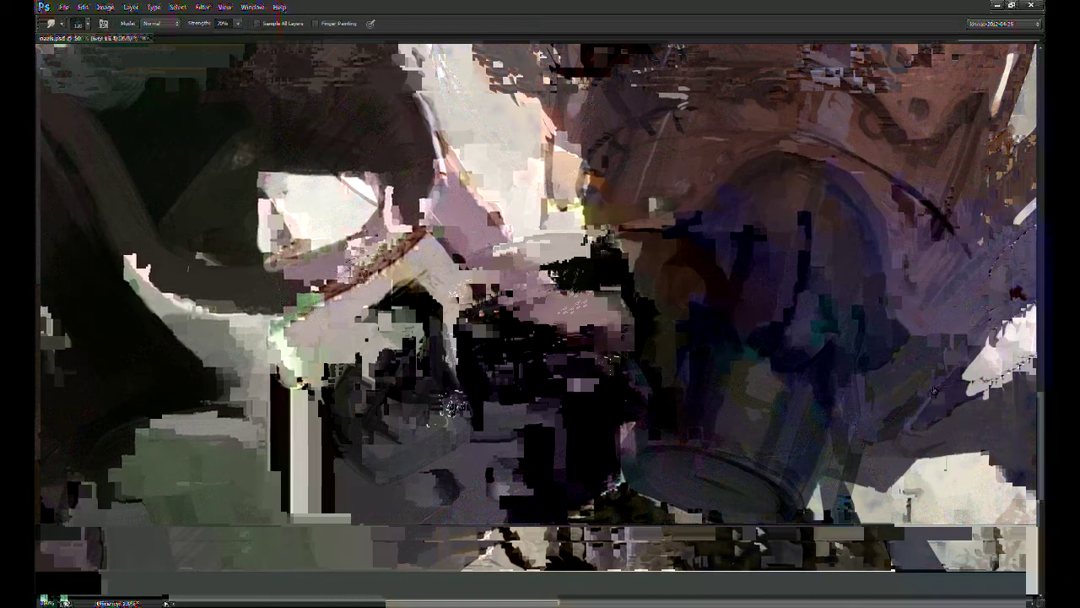
pyautogui.moveTo(560, 392); pyautogui.dragTo(526, 408)
pyautogui.press('b')
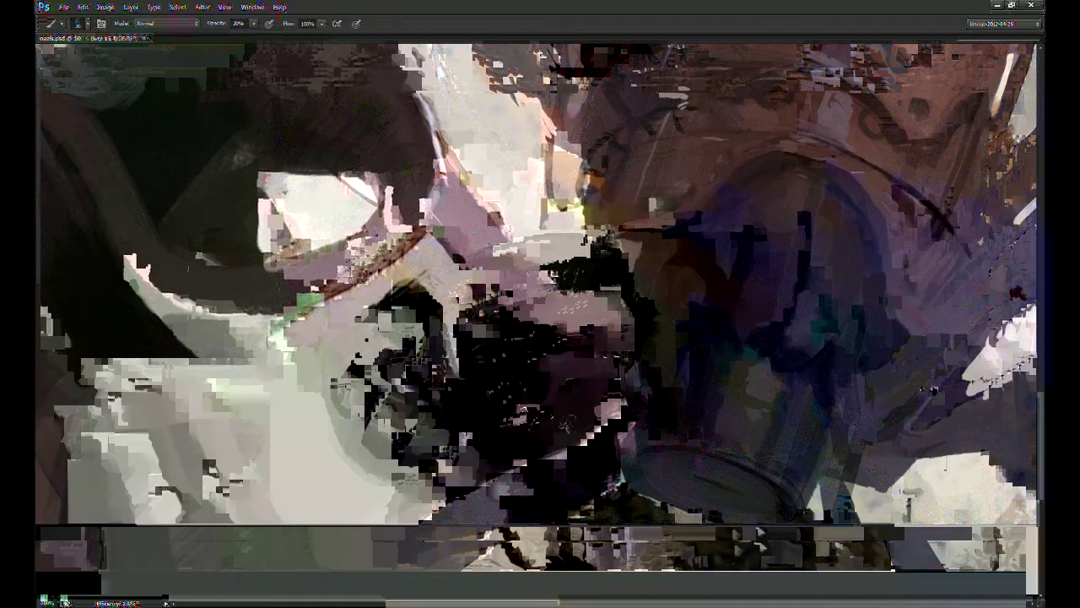
# Step: Reshape the gloved hand's thumb, fingertips and lower edge with alternating eraser and brush strokes
pyautogui.press('e')
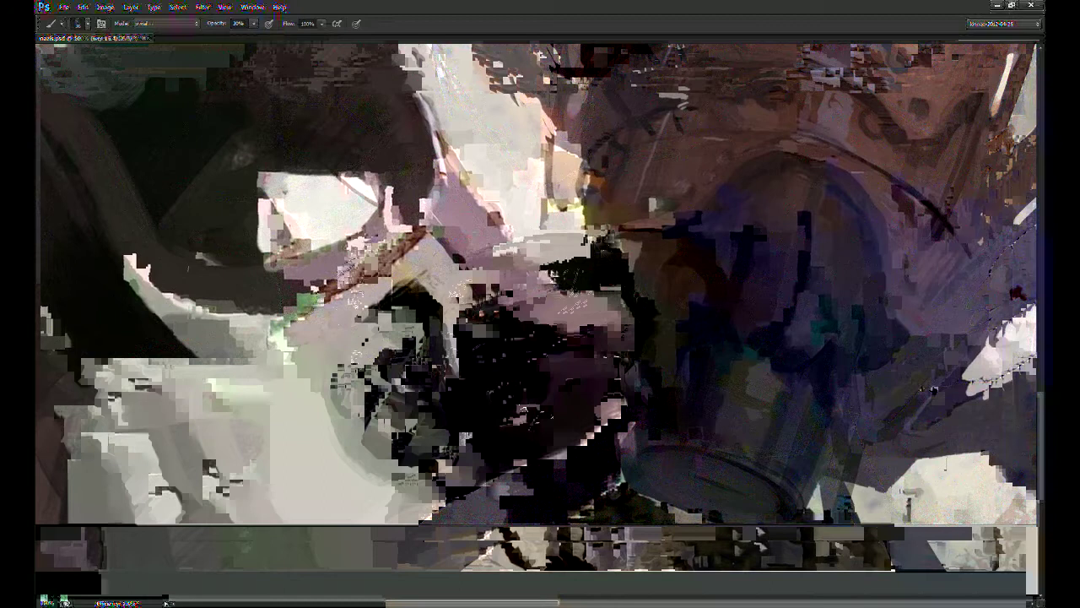
pyautogui.moveTo(346, 245)
pyautogui.mouseDown()
pyautogui.moveTo(324, 314)
pyautogui.moveTo(358, 263)
pyautogui.moveTo(413, 232)
pyautogui.moveTo(406, 283)
pyautogui.moveTo(389, 287)
pyautogui.moveTo(434, 241)
pyautogui.moveTo(397, 292)
pyautogui.moveTo(354, 307)
pyautogui.mouseUp()
pyautogui.press('b')
pyautogui.press('e')
pyautogui.press('b')
pyautogui.moveTo(458, 293)
pyautogui.mouseDown()
pyautogui.moveTo(419, 287)
pyautogui.moveTo(453, 281)
pyautogui.mouseUp()
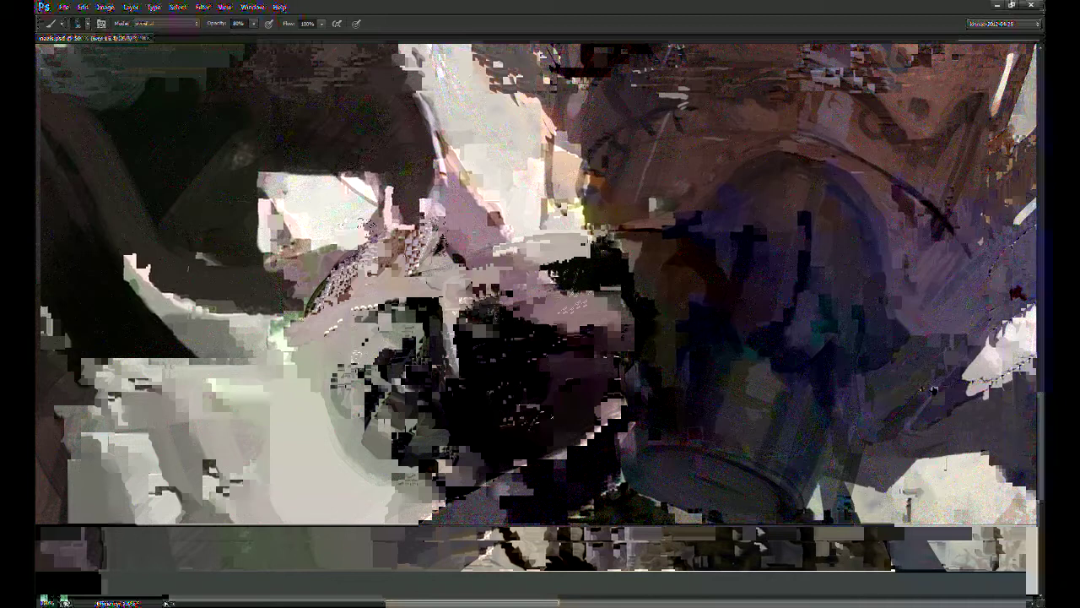
pyautogui.moveTo(582, 236); pyautogui.dragTo(605, 257)
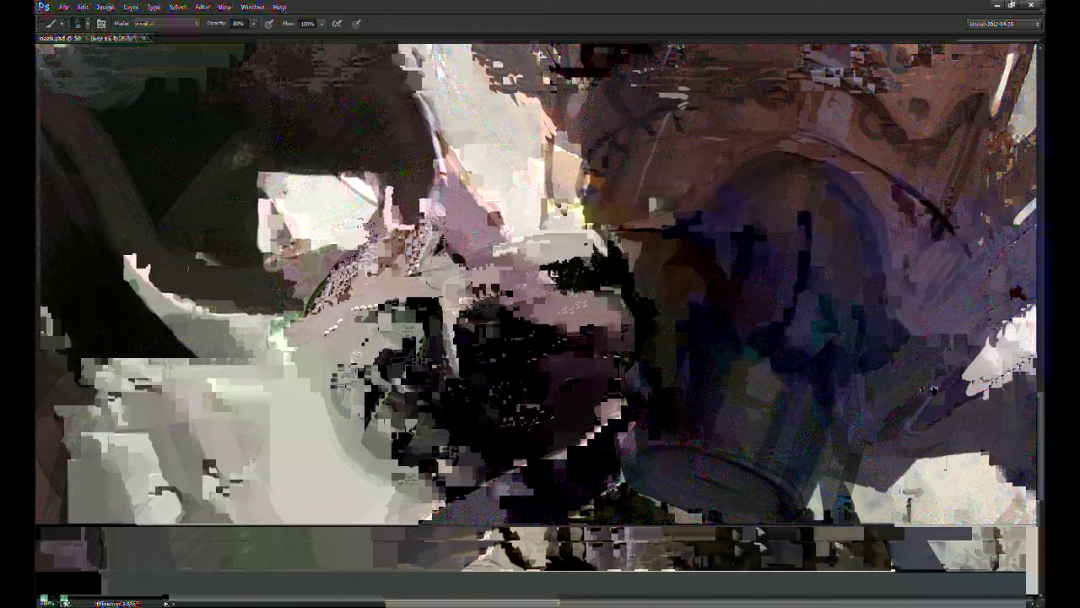
pyautogui.moveTo(607, 327); pyautogui.dragTo(631, 336)
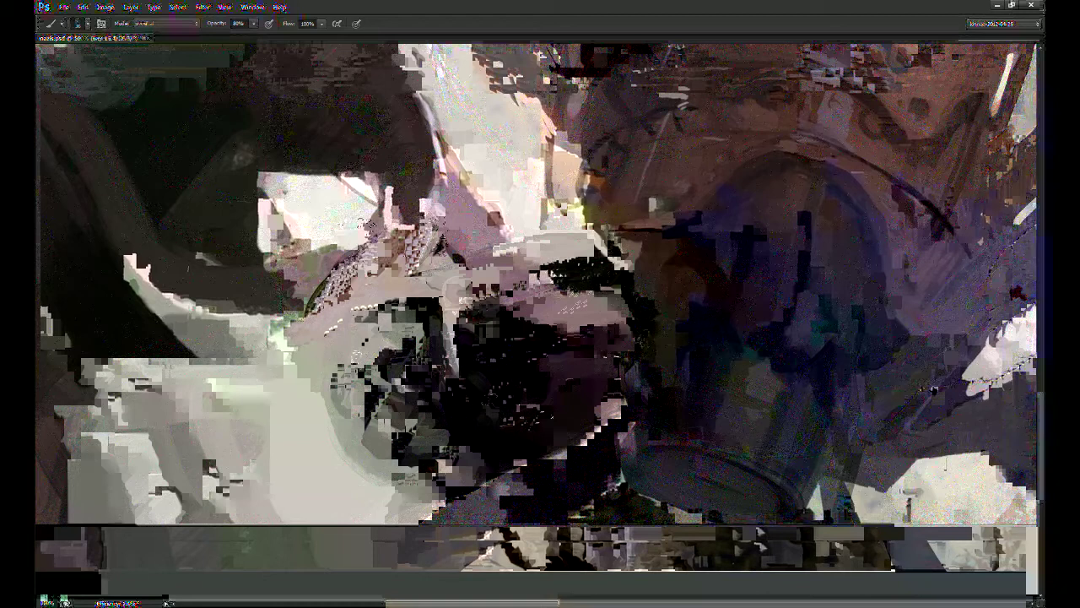
pyautogui.moveTo(619, 416); pyautogui.dragTo(424, 513)
# Step: Lasso the background soldier's gloved hand and shift it slightly away from the robot's snout
pyautogui.moveTo(878, 285); pyautogui.dragTo(680, 428)
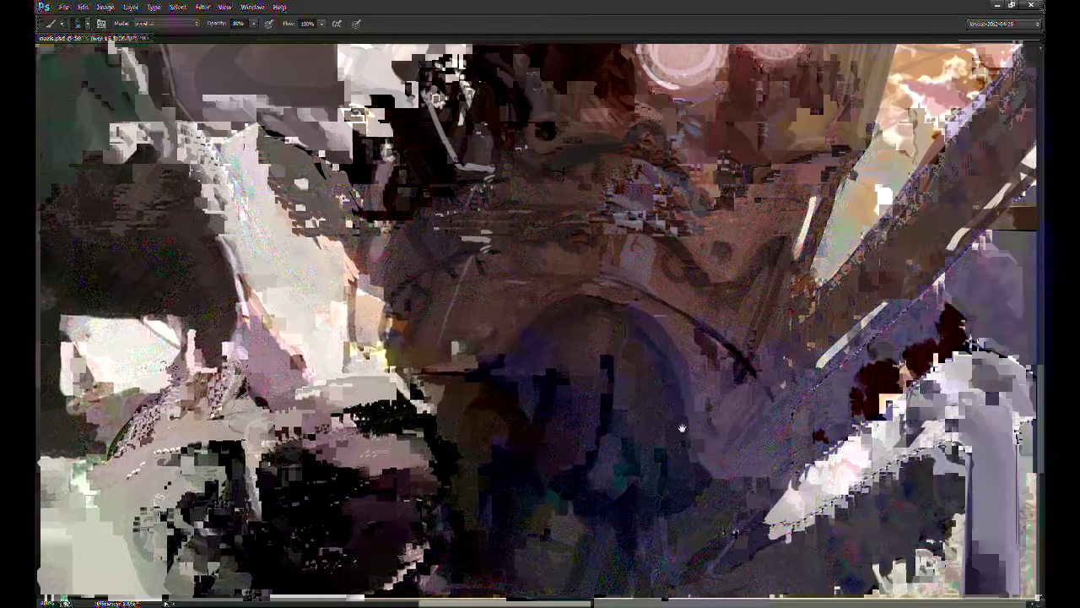
pyautogui.hotkey('ctrl', '-')
pyautogui.moveTo(559, 377); pyautogui.dragTo(706, 376)
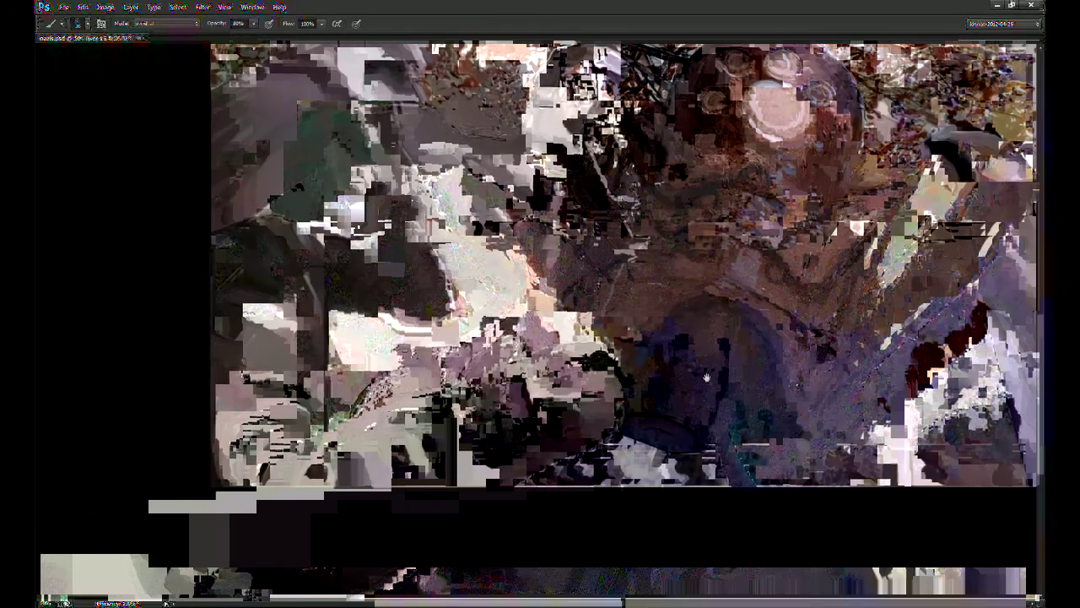
pyautogui.press('l')
pyautogui.moveTo(329, 485)
pyautogui.mouseDown()
pyautogui.moveTo(369, 384)
pyautogui.moveTo(445, 374)
pyautogui.moveTo(508, 471)
pyautogui.moveTo(532, 486)
pyautogui.mouseUp()
pyautogui.moveTo(528, 441); pyautogui.dragTo(519, 442)
pyautogui.press('b')
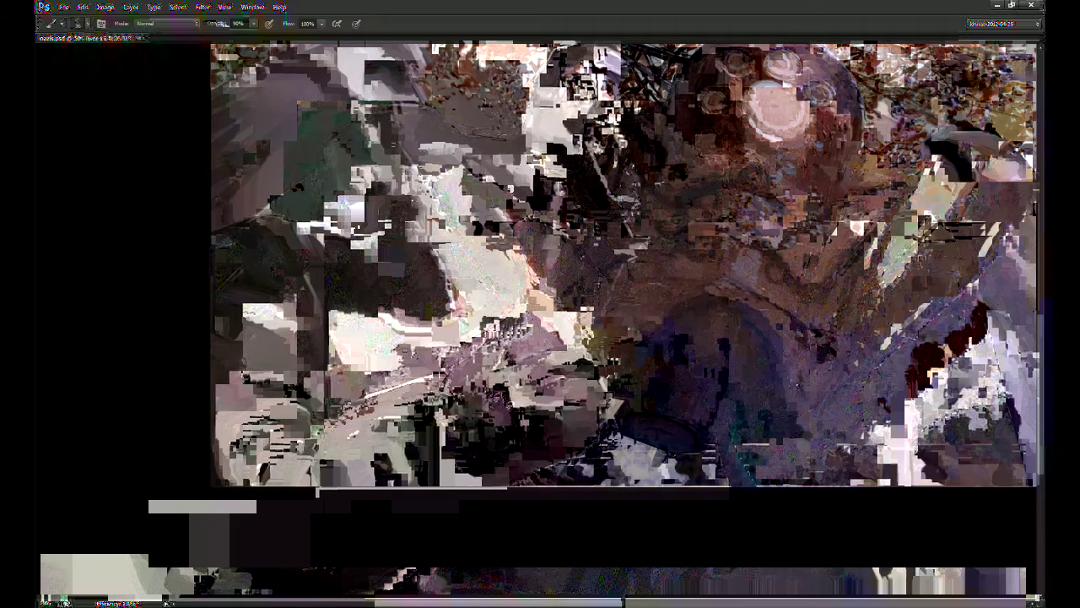
# Step: Repaint the background soldier's shoulder area with a larger brush and a sampled colour, and erase along its outer edge
pyautogui.moveTo(381, 392)
pyautogui.mouseDown()
pyautogui.moveTo(436, 378)
pyautogui.moveTo(381, 393)
pyautogui.moveTo(432, 380)
pyautogui.moveTo(405, 392)
pyautogui.mouseUp()
pyautogui.press(']')
pyautogui.press(']')
pyautogui.press(']')
pyautogui.press('9')
pyautogui.press('9')
pyautogui.press('[')
pyautogui.moveTo(282, 216)
pyautogui.mouseDown()
pyautogui.moveTo(299, 226)
pyautogui.moveTo(316, 275)
pyautogui.mouseUp()
pyautogui.keyDown('alt'); pyautogui.click(298, 258); pyautogui.keyUp('alt')
pyautogui.press('e')
pyautogui.moveTo(236, 223); pyautogui.dragTo(199, 240)
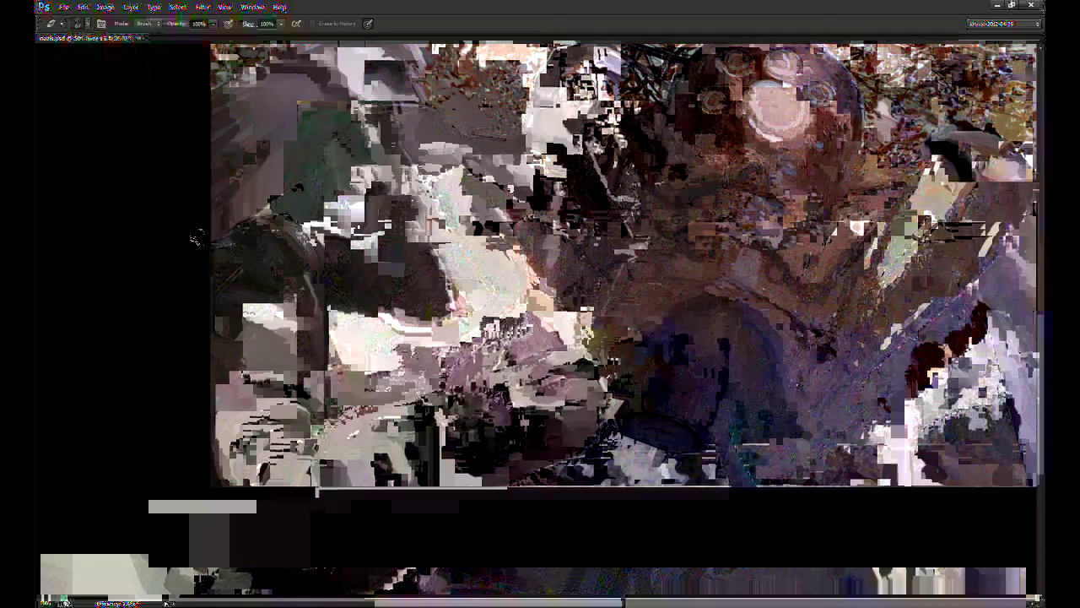
pyautogui.moveTo(653, 407); pyautogui.dragTo(608, 446)
pyautogui.moveTo(615, 388)
pyautogui.mouseDown()
pyautogui.moveTo(596, 433)
pyautogui.moveTo(606, 436)
pyautogui.moveTo(571, 443)
pyautogui.mouseUp()
pyautogui.press('i')
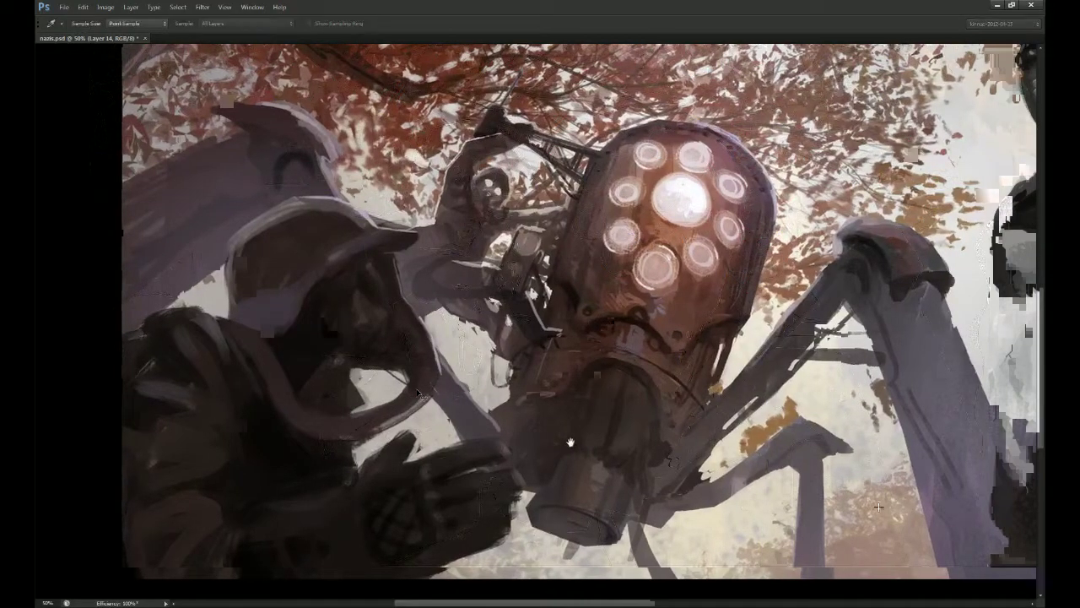
pyautogui.press('e')
pyautogui.hotkey('ctrl', '-')
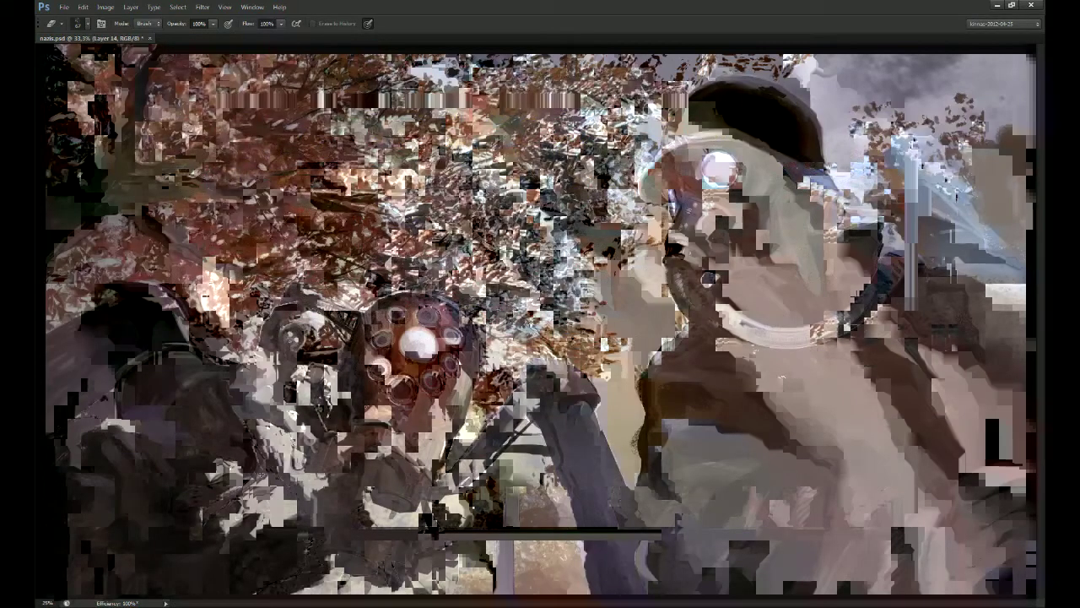
# Step: Apply a free transform to the background soldier's layer and trim along the gloved hand with an enlarged eraser
pyautogui.hotkey('ctrl', 't')
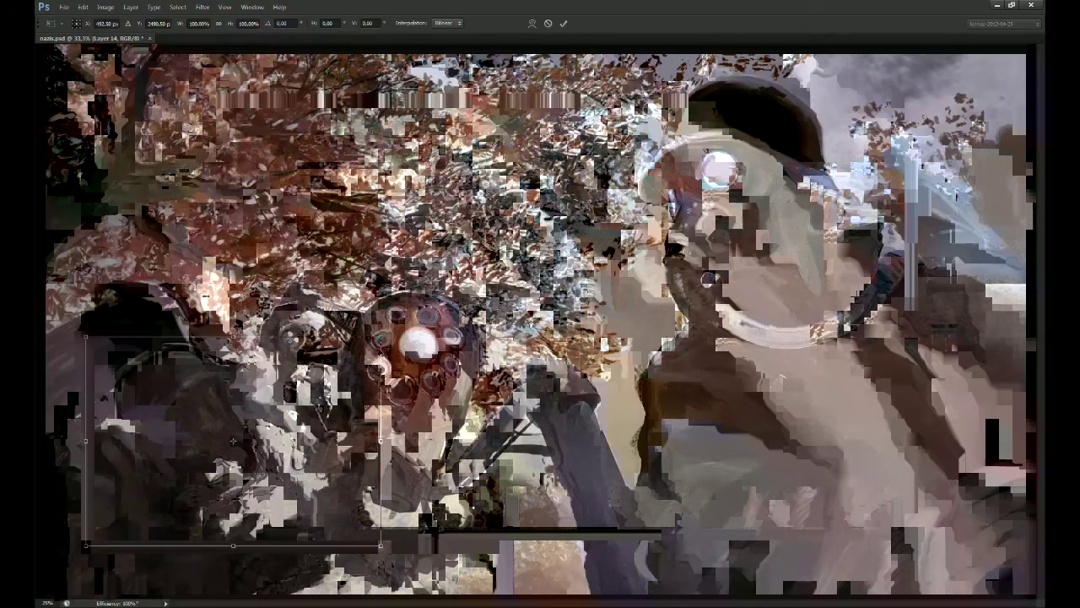
pyautogui.press('Return')
pyautogui.press('e')
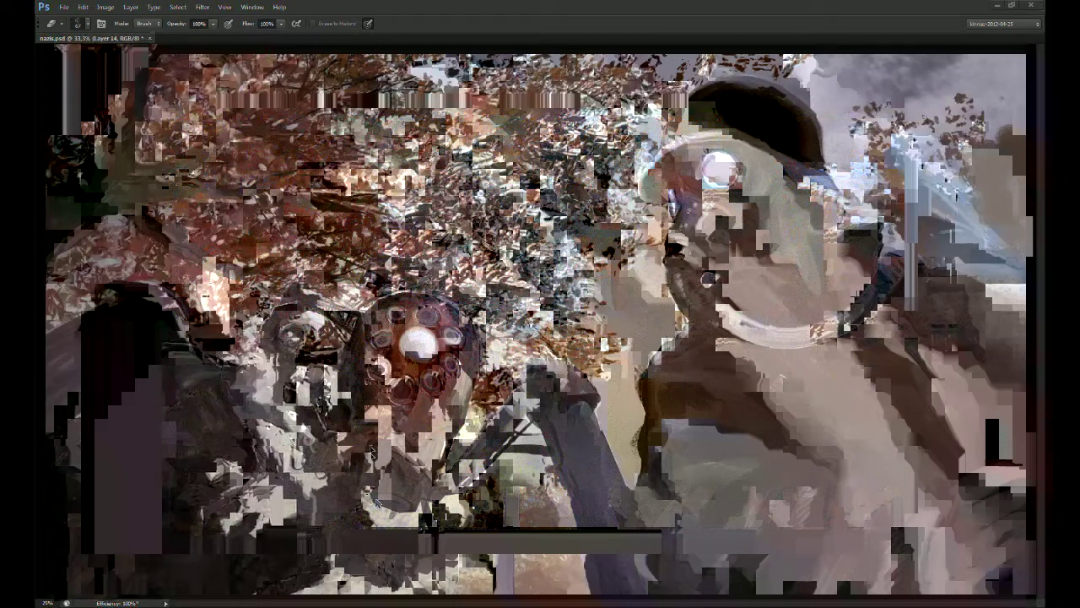
pyautogui.hotkey('ctrl', '+')
pyautogui.hotkey('ctrl', '+')
pyautogui.moveTo(372, 452); pyautogui.dragTo(639, 319)
pyautogui.moveTo(371, 582)
pyautogui.mouseDown()
pyautogui.moveTo(663, 312)
pyautogui.moveTo(593, 296)
pyautogui.moveTo(602, 291)
pyautogui.moveTo(621, 359)
pyautogui.moveTo(609, 380)
pyautogui.moveTo(577, 307)
pyautogui.mouseUp()
pyautogui.press(']')
pyautogui.press(']')
pyautogui.press(']')
pyautogui.press(']')
pyautogui.moveTo(591, 356); pyautogui.dragTo(553, 419)
# Step: Add a brush stroke to the background soldier's gloved hand and clean up its edges with a smaller eraser
pyautogui.press('b')
pyautogui.moveTo(557, 327); pyautogui.dragTo(554, 382)
pyautogui.press('e')
pyautogui.press('[')
pyautogui.press('[')
pyautogui.press('[')
pyautogui.press('[')
pyautogui.moveTo(575, 305)
pyautogui.mouseDown()
pyautogui.moveTo(551, 300)
pyautogui.moveTo(569, 366)
pyautogui.mouseUp()
pyautogui.moveTo(561, 309)
pyautogui.mouseDown()
pyautogui.moveTo(555, 370)
pyautogui.moveTo(500, 430)
pyautogui.mouseUp()
pyautogui.hotkey('ctrl', '-')
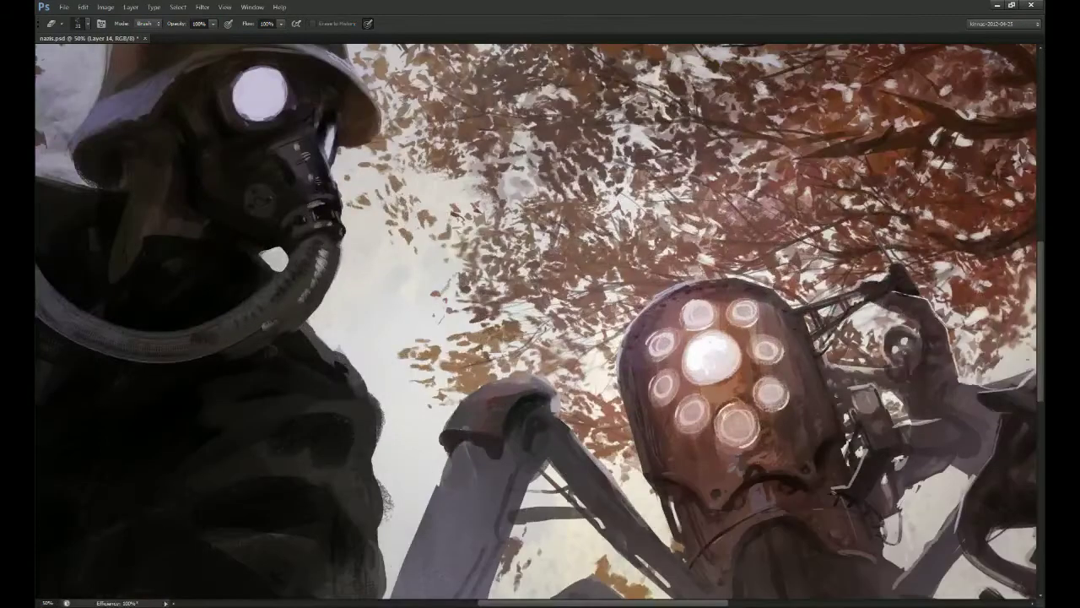
# Step: Select the robot's layer from the canvas and create a new layer for painting its mechanical details
pyautogui.moveTo(785, 512)
pyautogui.mouseDown()
pyautogui.moveTo(599, 389)
pyautogui.moveTo(581, 342)
pyautogui.mouseUp()
pyautogui.press('v')
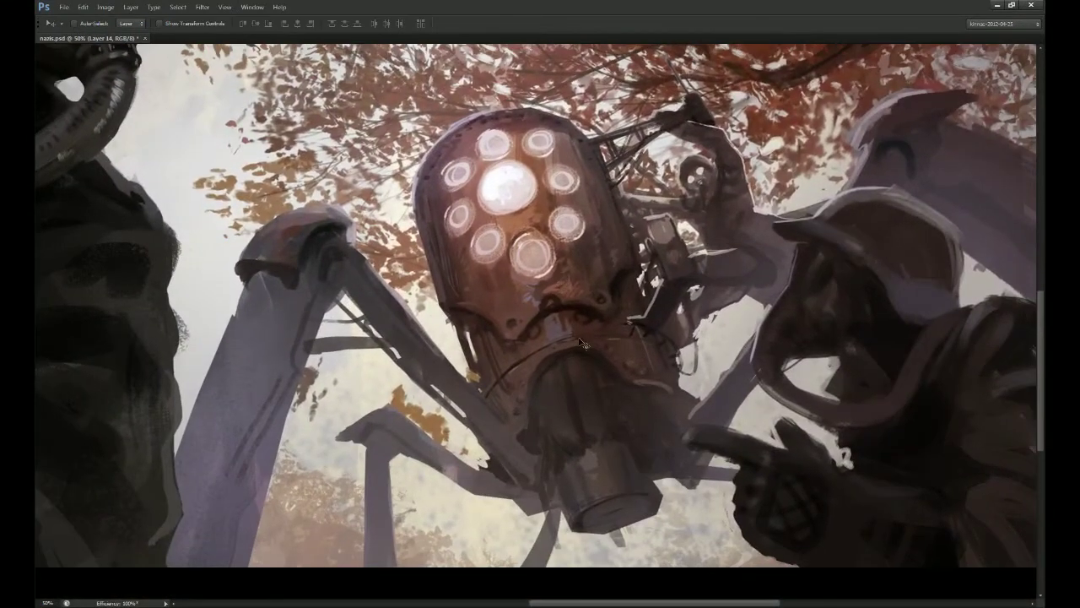
pyautogui.press('b')
pyautogui.moveTo(534, 394); pyautogui.dragTo(554, 383)
pyautogui.press('v')
pyautogui.keyDown('ctrl'); pyautogui.click(660, 321); pyautogui.keyUp('ctrl')
pyautogui.click(937, 434)
pyautogui.click(936, 434)
pyautogui.click(1010, 593)
pyautogui.press('b')
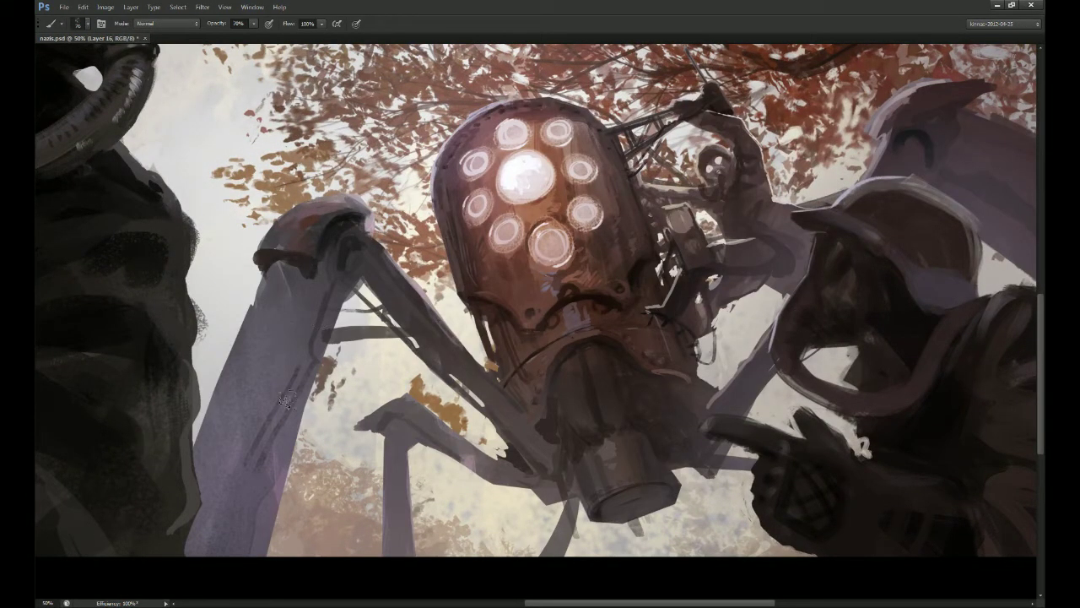
# Step: Paint a dark recessed panel and mechanical seams down the robot's large front leg with a colour sampled from it
pyautogui.moveTo(292, 300)
pyautogui.mouseDown()
pyautogui.moveTo(243, 443)
pyautogui.moveTo(297, 305)
pyautogui.moveTo(324, 366)
pyautogui.moveTo(303, 403)
pyautogui.moveTo(297, 324)
pyautogui.moveTo(283, 429)
pyautogui.moveTo(250, 447)
pyautogui.moveTo(290, 383)
pyautogui.moveTo(273, 378)
pyautogui.mouseUp()
pyautogui.hotkey('ctrl', 'z')
pyautogui.hotkey('ctrl', 'z')
pyautogui.keyDown('alt'); pyautogui.click(302, 280); pyautogui.keyUp('alt')
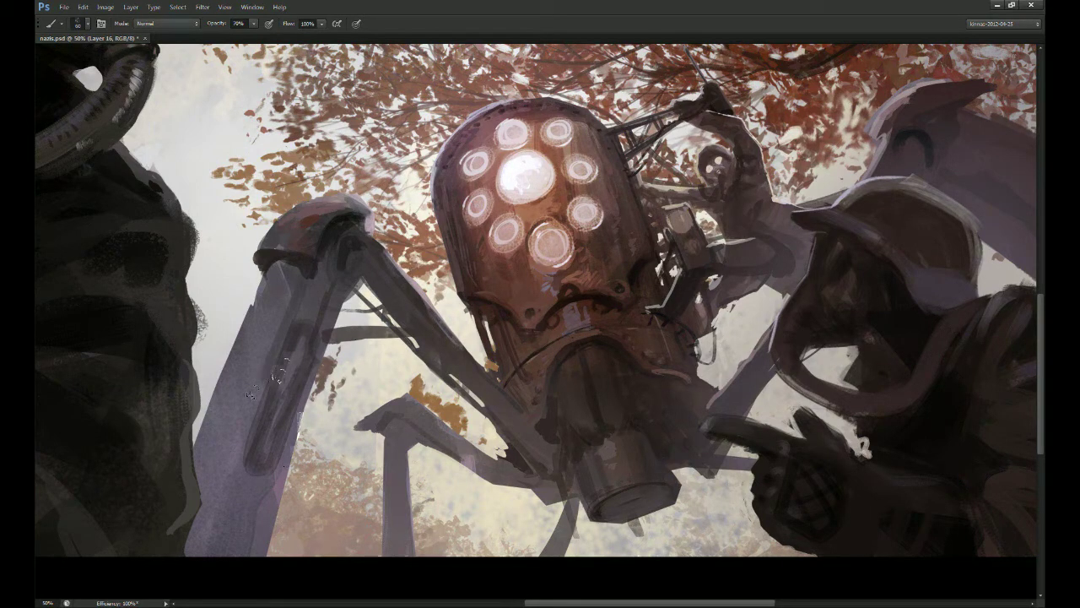
pyautogui.moveTo(311, 298)
pyautogui.mouseDown()
pyautogui.moveTo(319, 339)
pyautogui.moveTo(279, 422)
pyautogui.mouseUp()
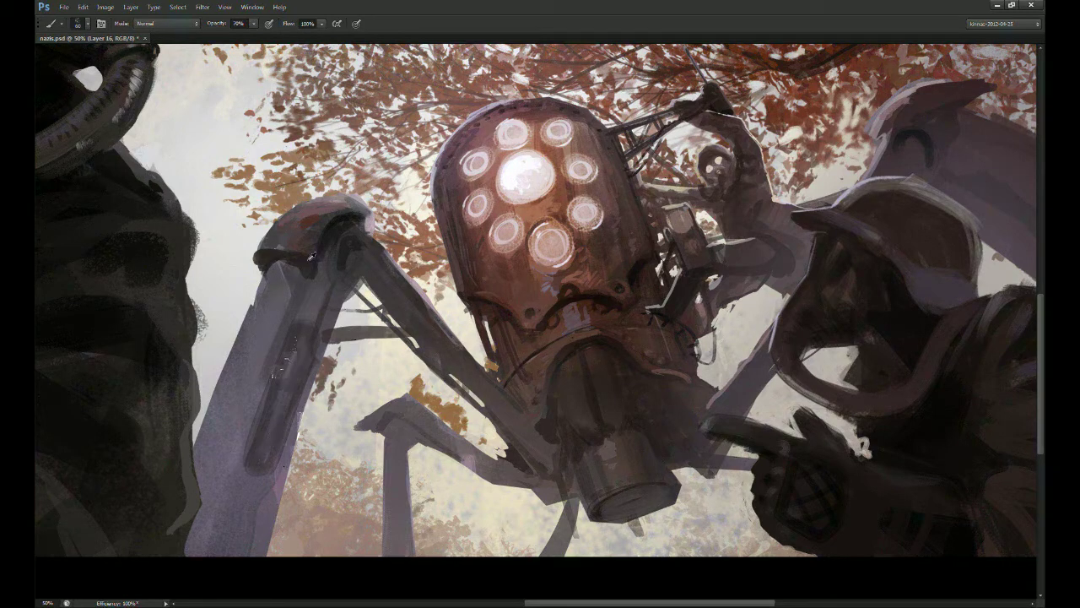
pyautogui.moveTo(308, 261)
pyautogui.mouseDown()
pyautogui.moveTo(289, 392)
pyautogui.moveTo(240, 508)
pyautogui.mouseUp()
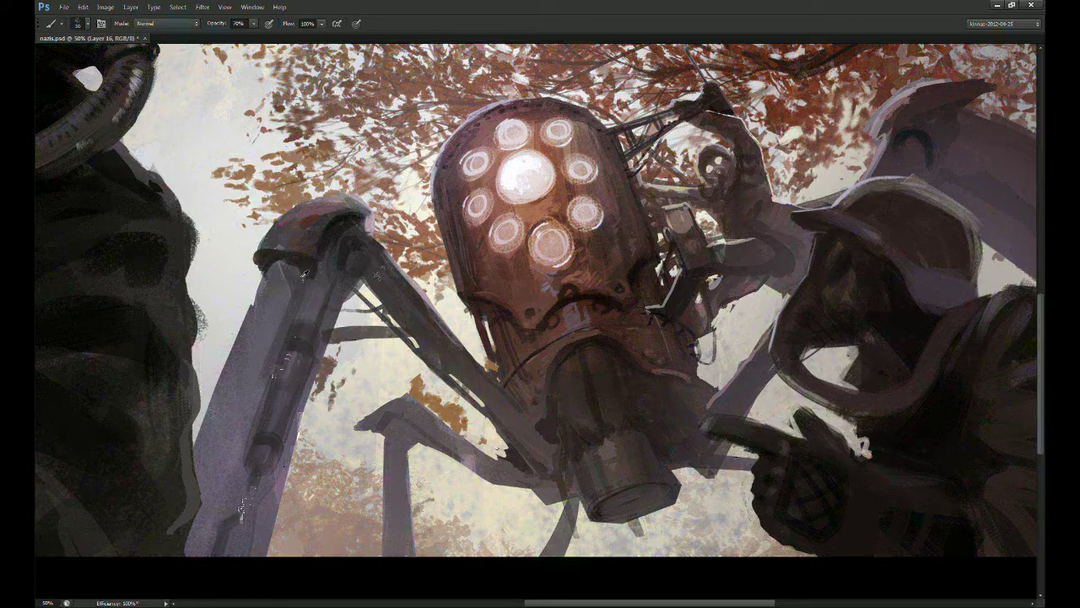
# Step: Darken the robot's front leg segment that runs down to its body with the brush at 22% opacity
pyautogui.press('2')
pyautogui.press('2')
pyautogui.hotkey('ctrl', 'z')
pyautogui.moveTo(398, 297); pyautogui.dragTo(546, 460)
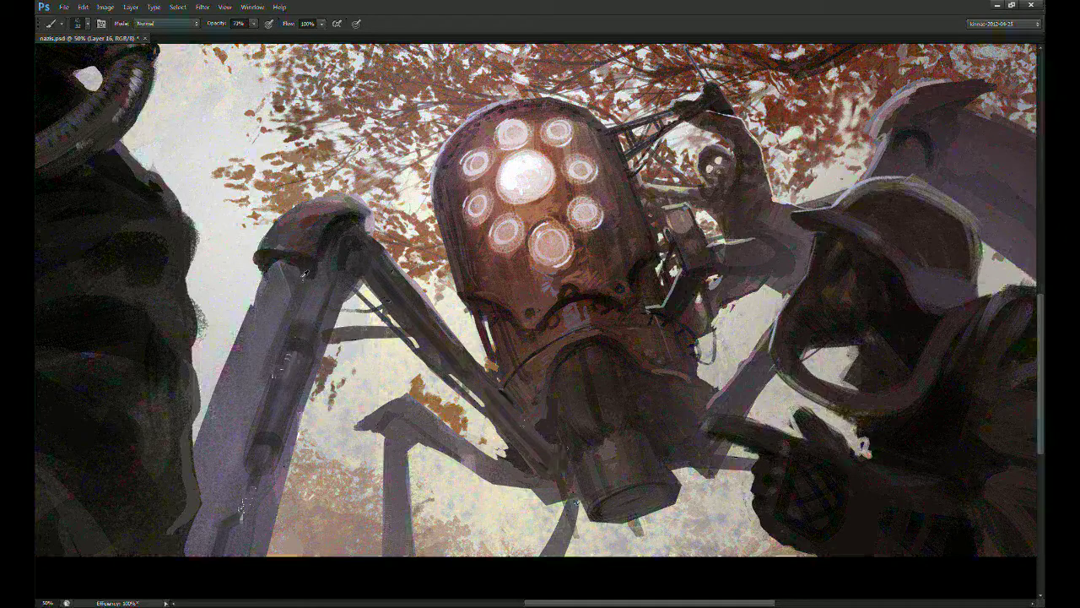
pyautogui.scroll(-1, 540, 300)
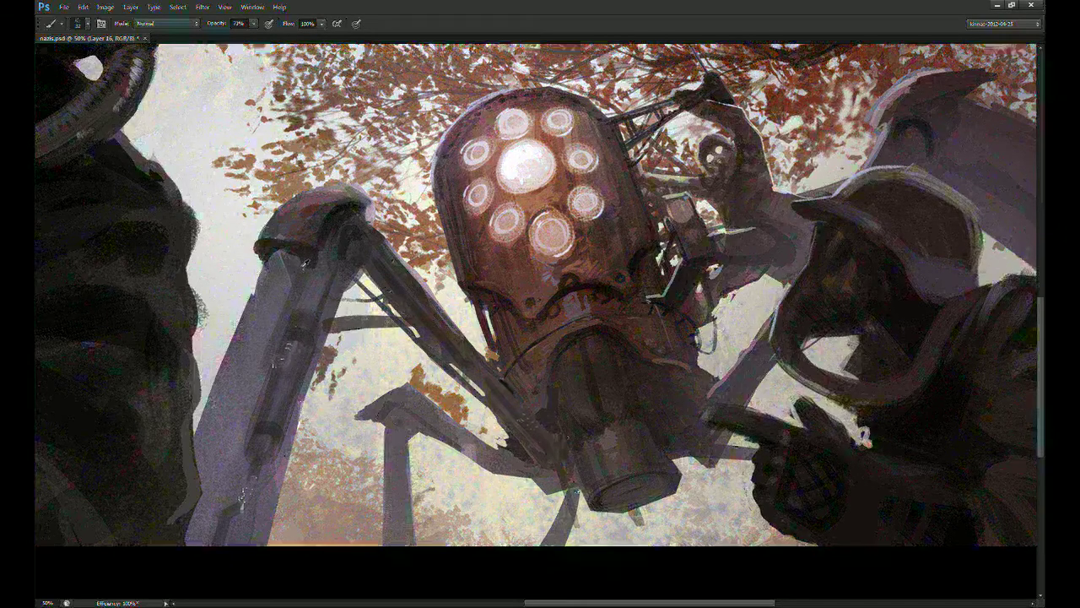
# Step: Add a joint accent to the robot's small rear leg and shade the length of the large front leg
pyautogui.moveTo(401, 409); pyautogui.dragTo(401, 420)
pyautogui.moveTo(309, 246); pyautogui.dragTo(250, 384)
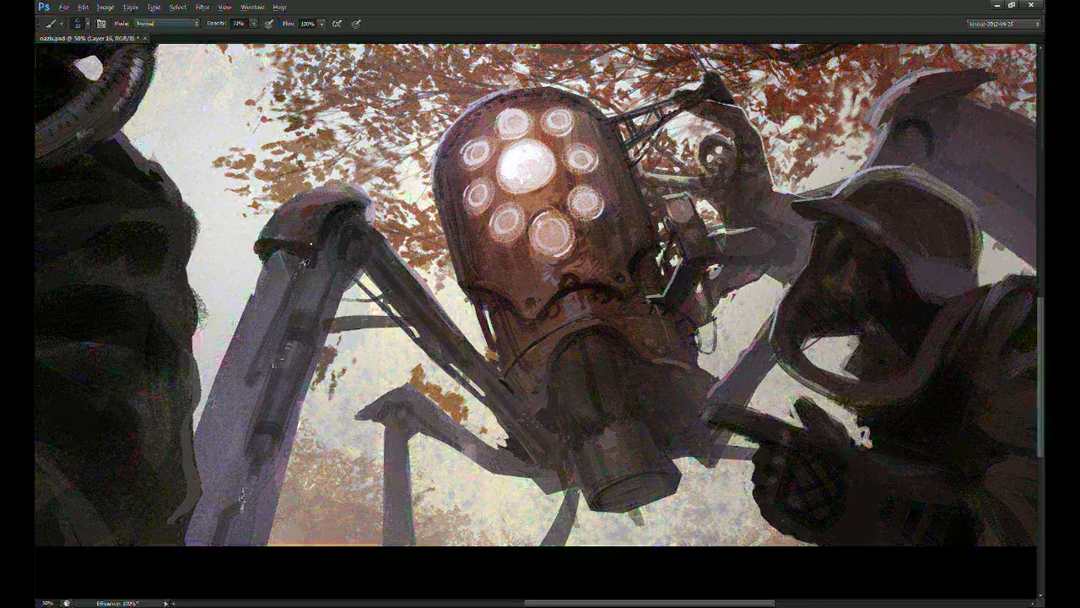
pyautogui.moveTo(247, 423); pyautogui.dragTo(193, 547)
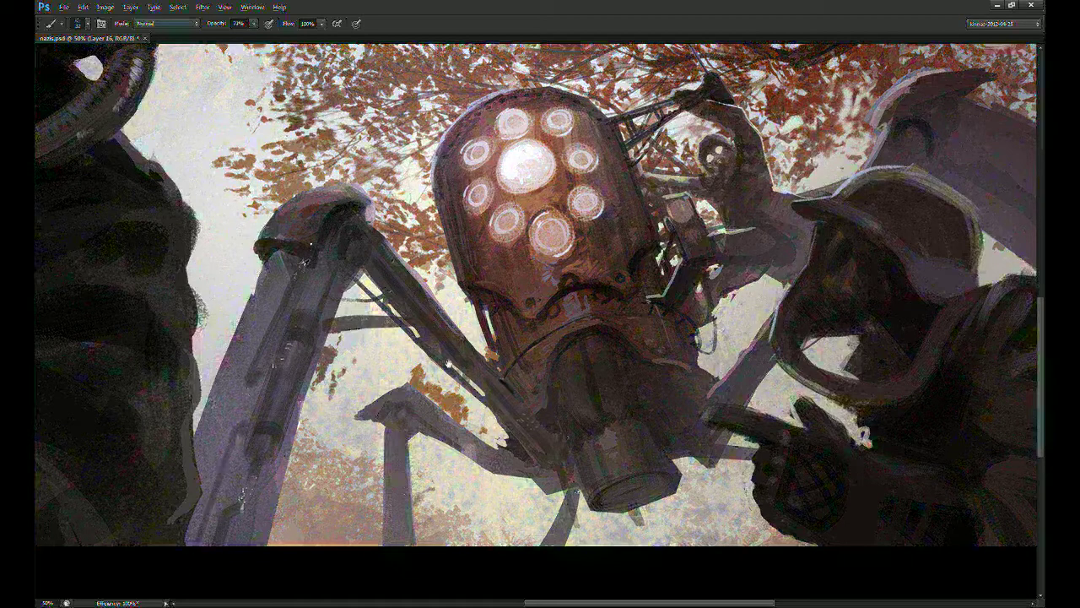
pyautogui.moveTo(533, 359); pyautogui.dragTo(493, 397)
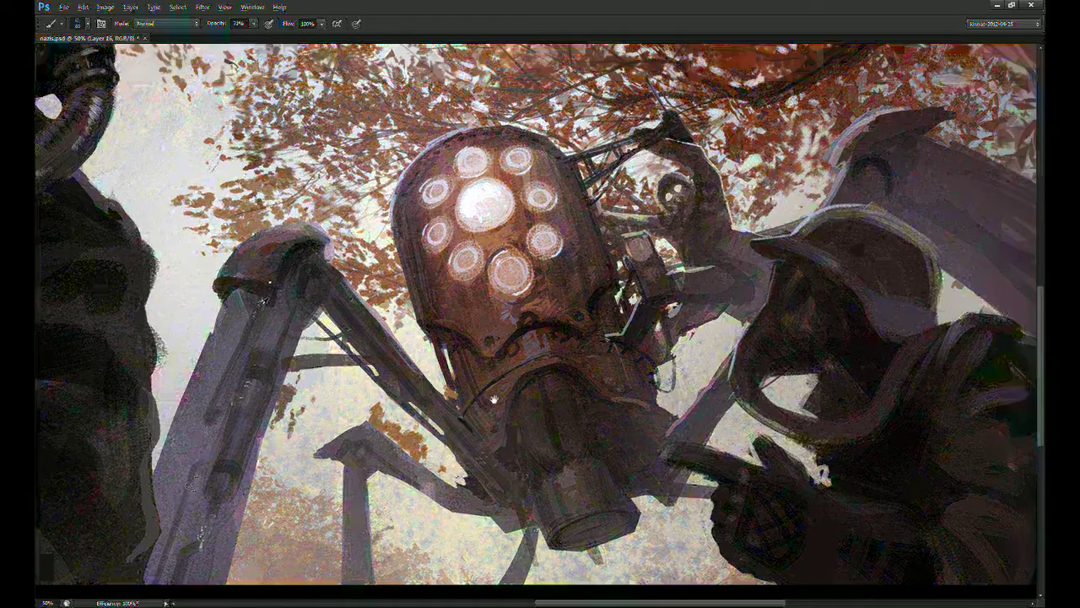
pyautogui.press('3')
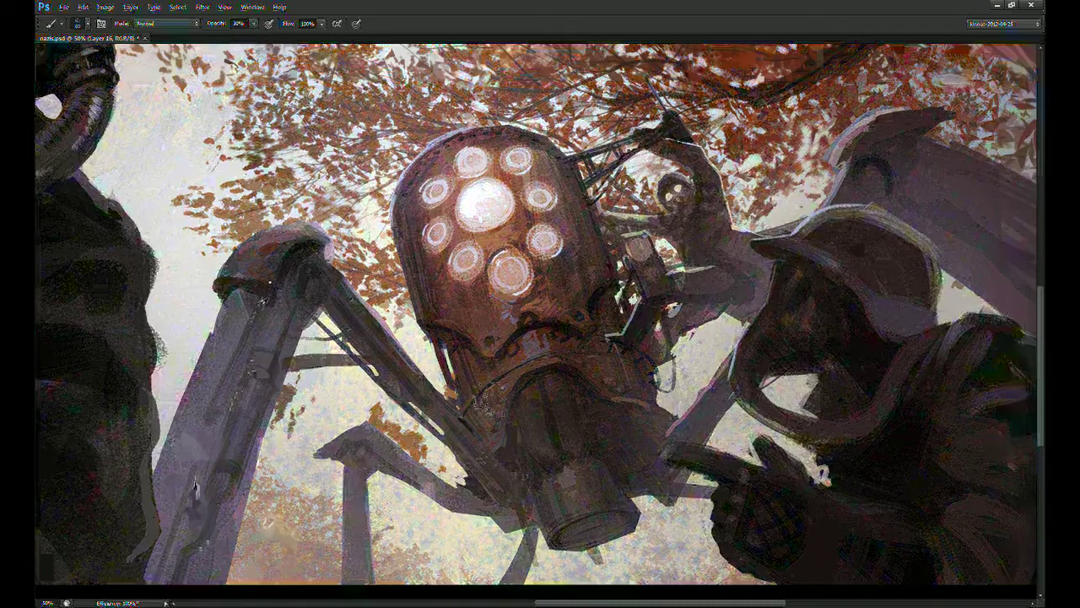
pyautogui.hotkey('ctrl', '-')
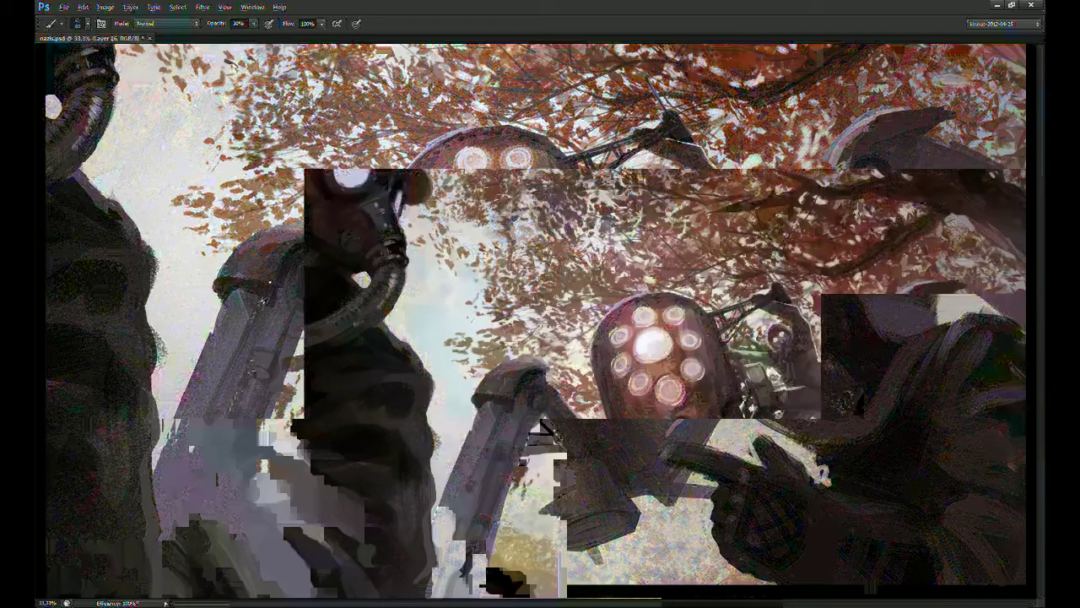
# Step: Enlarge the background soldier slightly toward the robot with Free Transform
pyautogui.press('v')
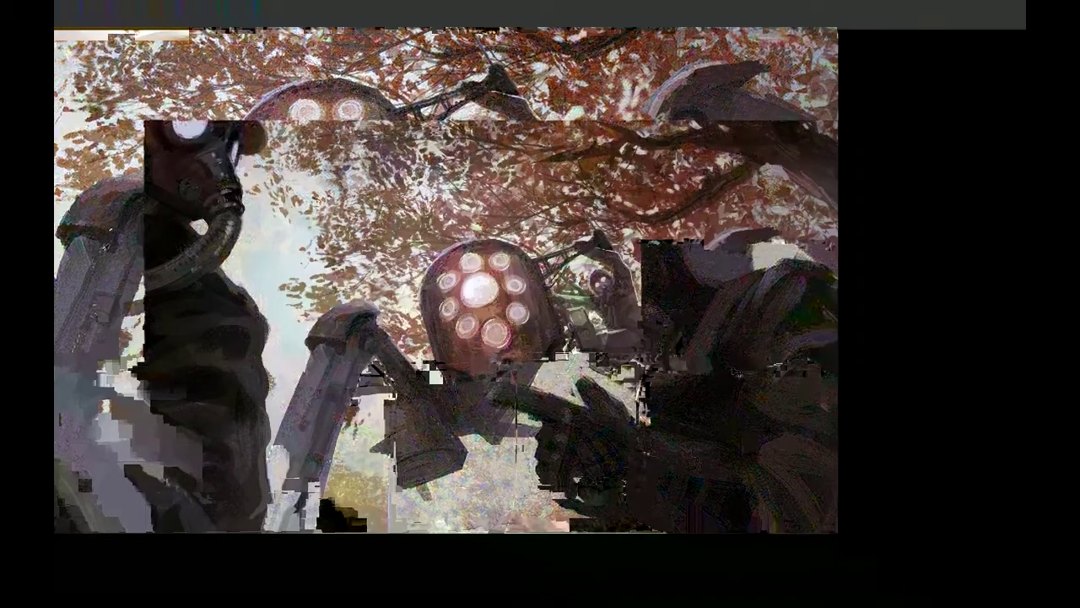
pyautogui.hotkey('ctrl', 't')
pyautogui.moveTo(569, 289); pyautogui.dragTo(563, 285)
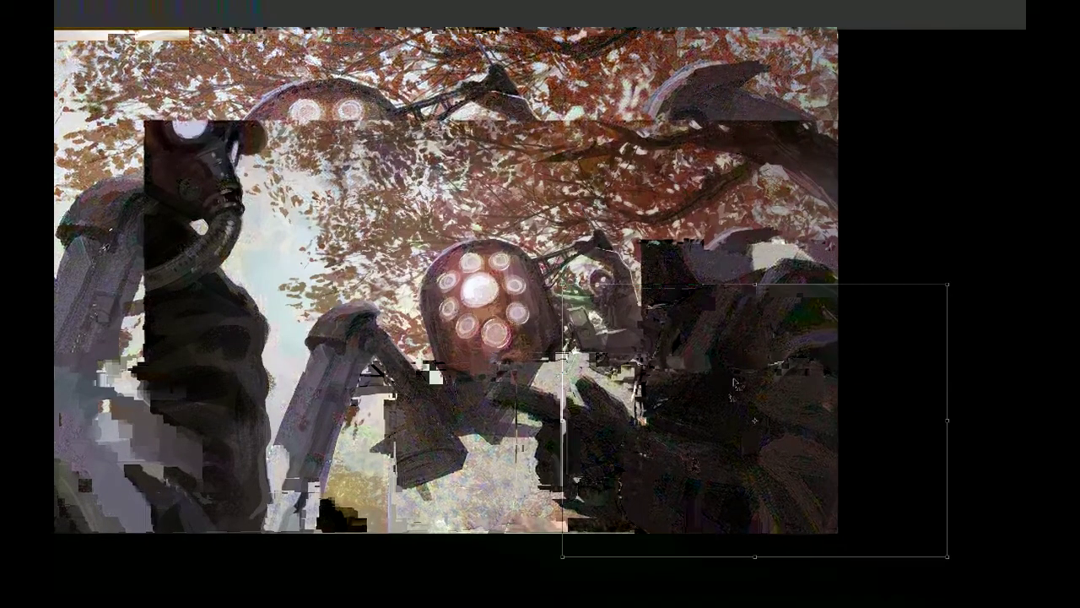
pyautogui.press('Return')
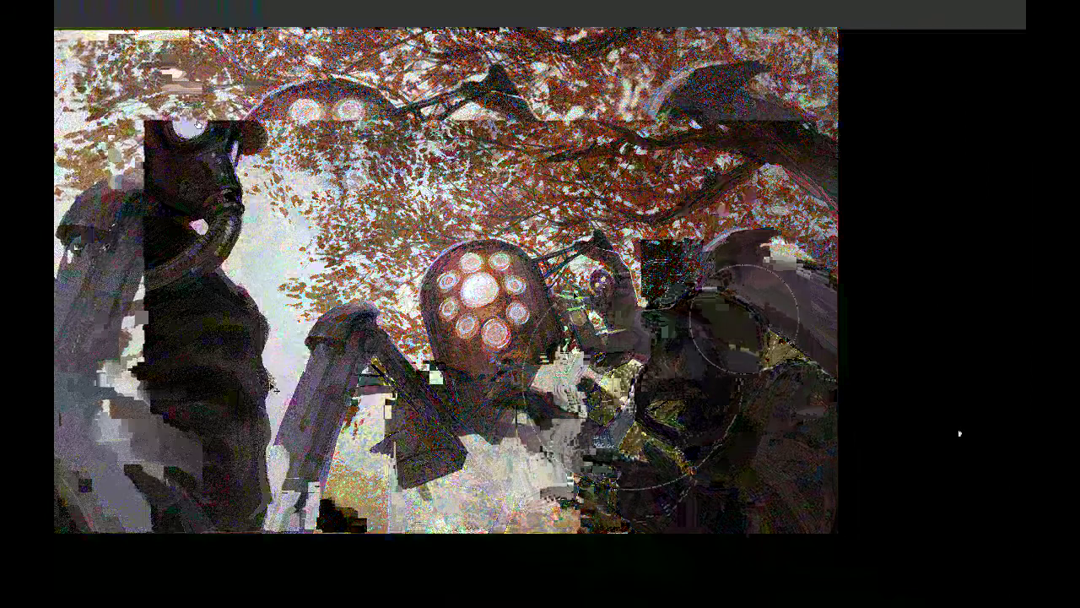
# Step: Select the bright area around the robot and tree, and shift its light tones to a warmer hue
pyautogui.hotkey('ctrl', '+')
pyautogui.hotkey('ctrl', '+')
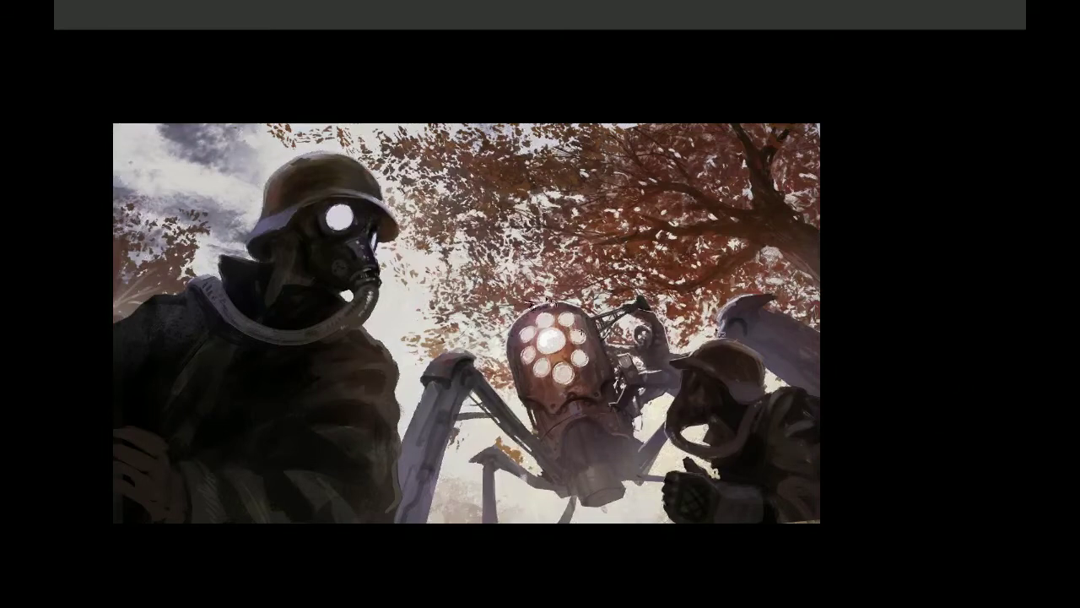
pyautogui.moveTo(693, 295)
pyautogui.mouseDown()
pyautogui.moveTo(666, 358)
pyautogui.moveTo(463, 371)
pyautogui.moveTo(413, 229)
pyautogui.mouseUp()
pyautogui.moveTo(395, 187)
pyautogui.mouseDown()
pyautogui.moveTo(121, 113)
pyautogui.moveTo(321, 548)
pyautogui.moveTo(851, 556)
pyautogui.moveTo(857, 547)
pyautogui.mouseUp()
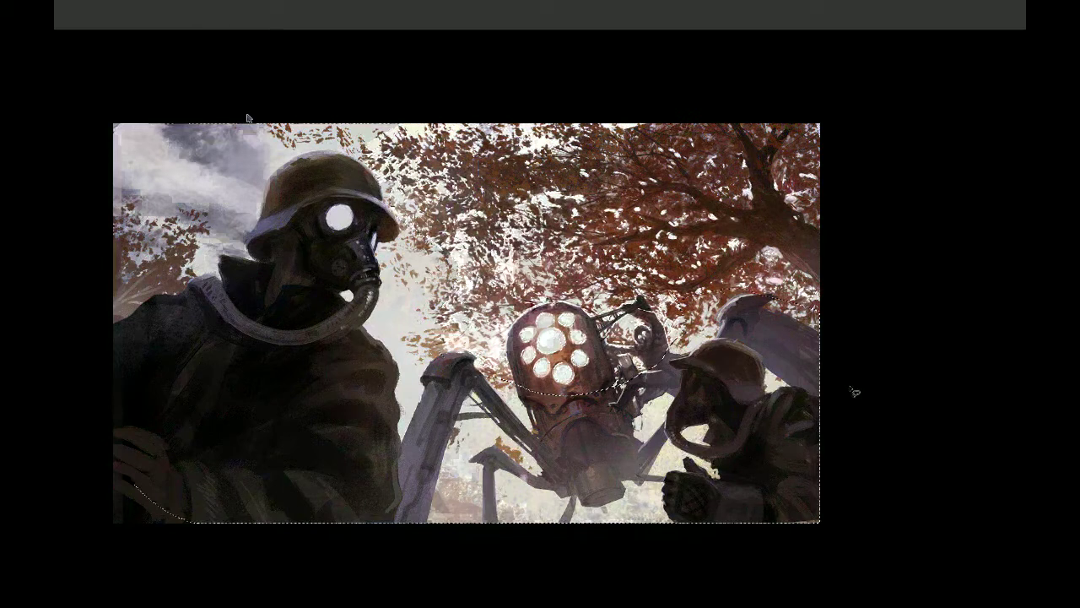
pyautogui.click(345, 188)
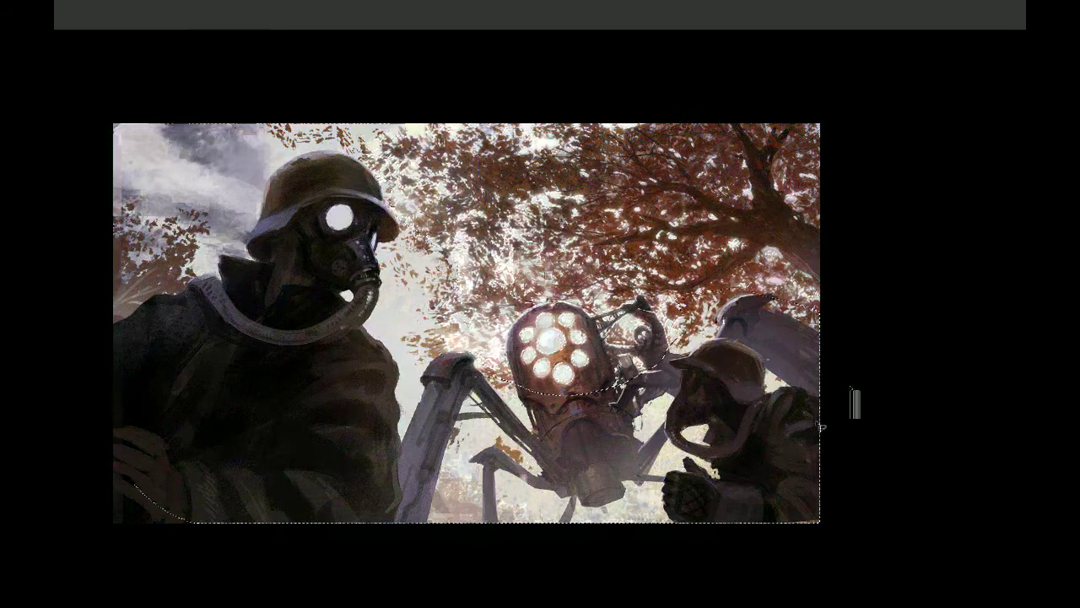
pyautogui.moveTo(789, 418); pyautogui.dragTo(790, 408)
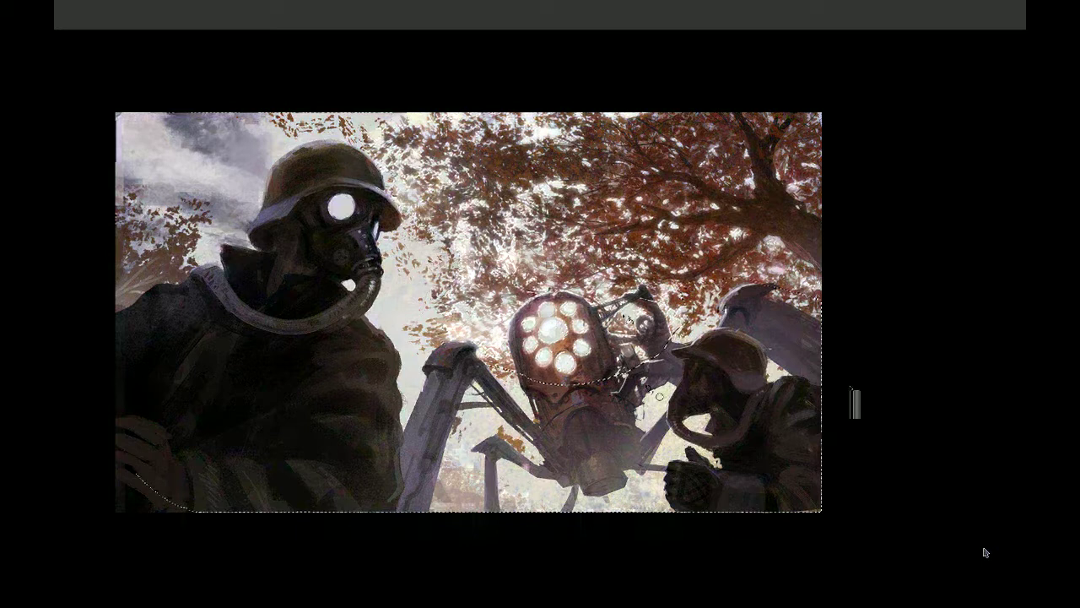
pyautogui.moveTo(883, 310); pyautogui.dragTo(872, 311)
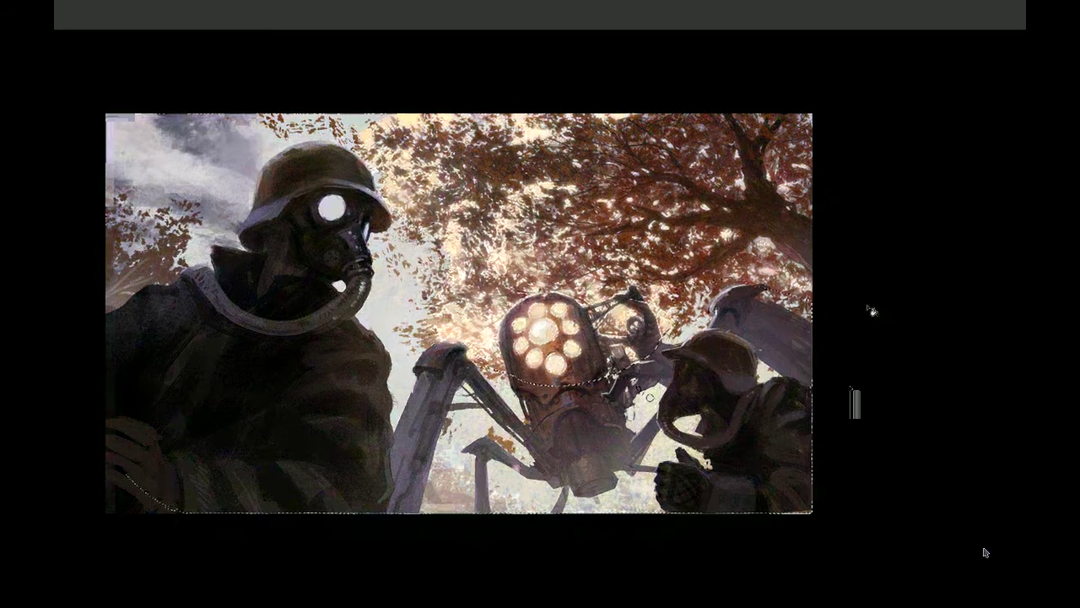
pyautogui.click(930, 436)
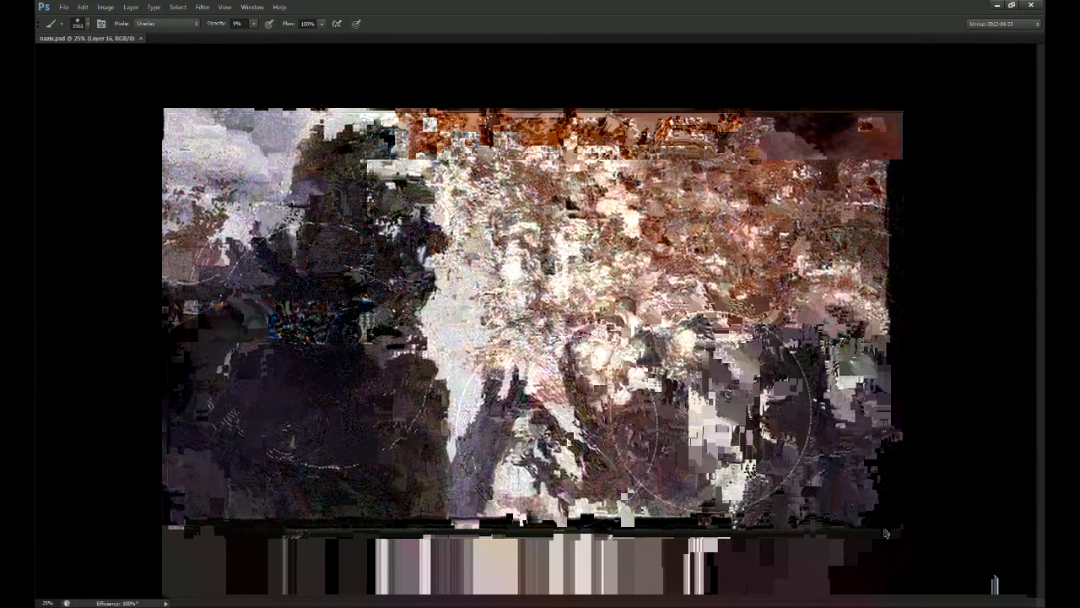
# Step: Try to move the robot's layer downward
pyautogui.press('v')
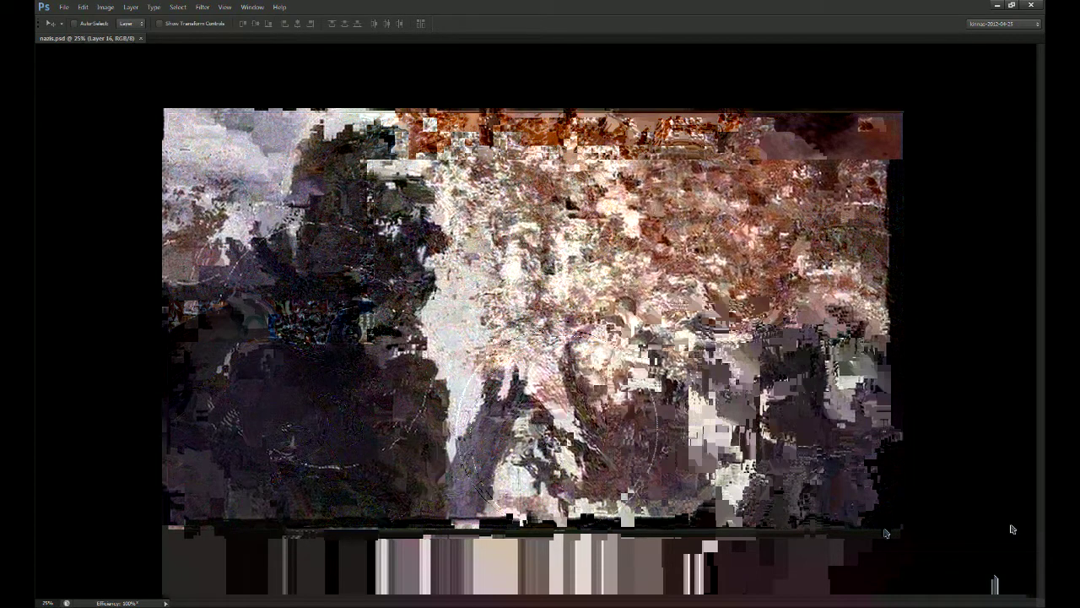
pyautogui.keyDown('ctrl'); pyautogui.click(429, 448); pyautogui.keyUp('ctrl')
pyautogui.moveTo(428, 449); pyautogui.dragTo(428, 489)
pyautogui.hotkey('ctrl', 'z')
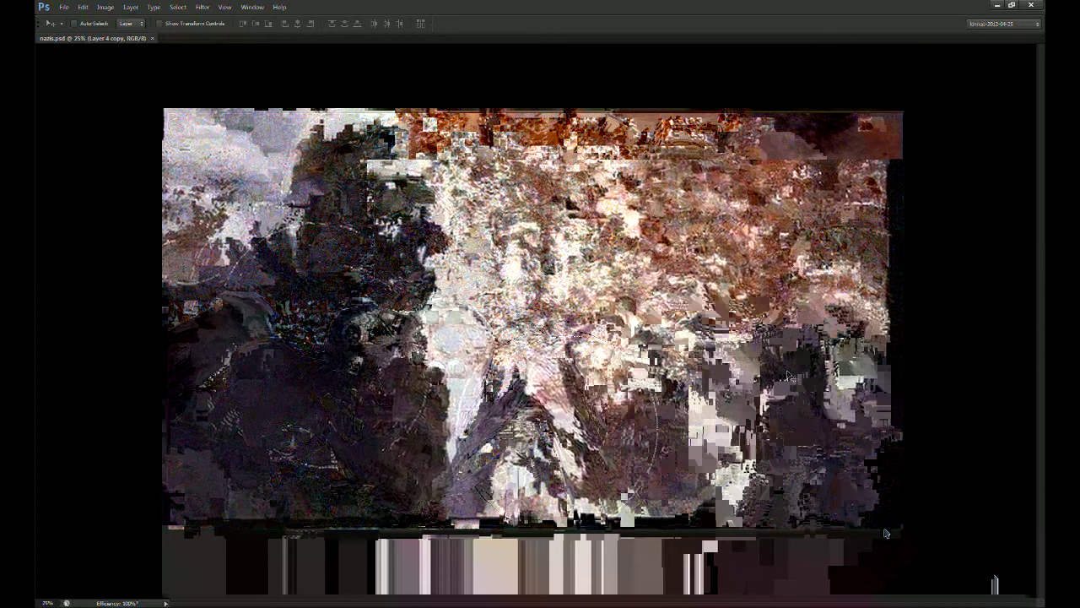
pyautogui.press('Down')
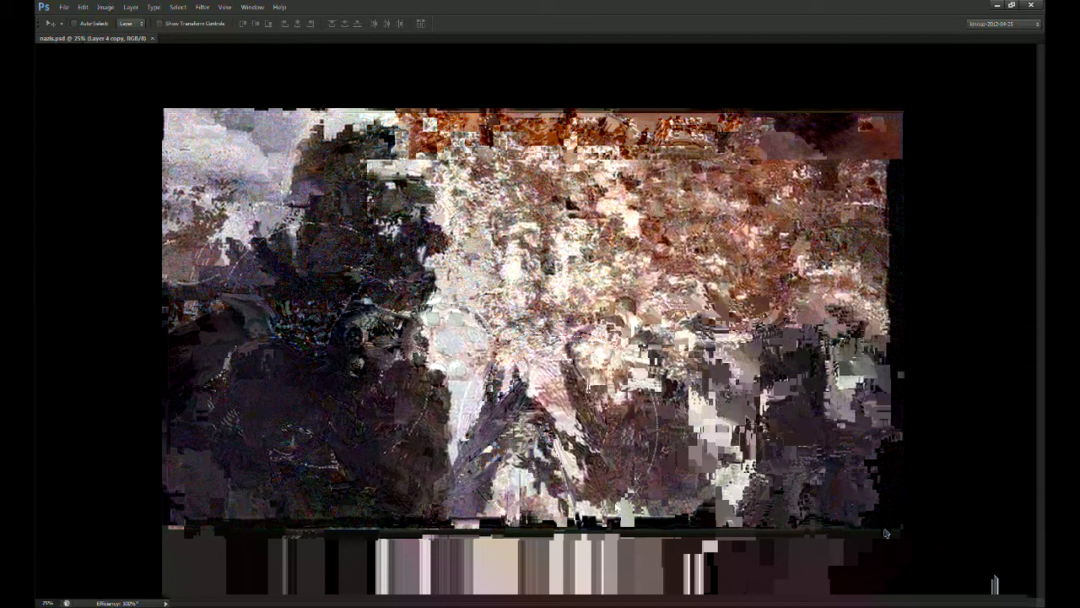
pyautogui.hotkey('ctrl', 'z')
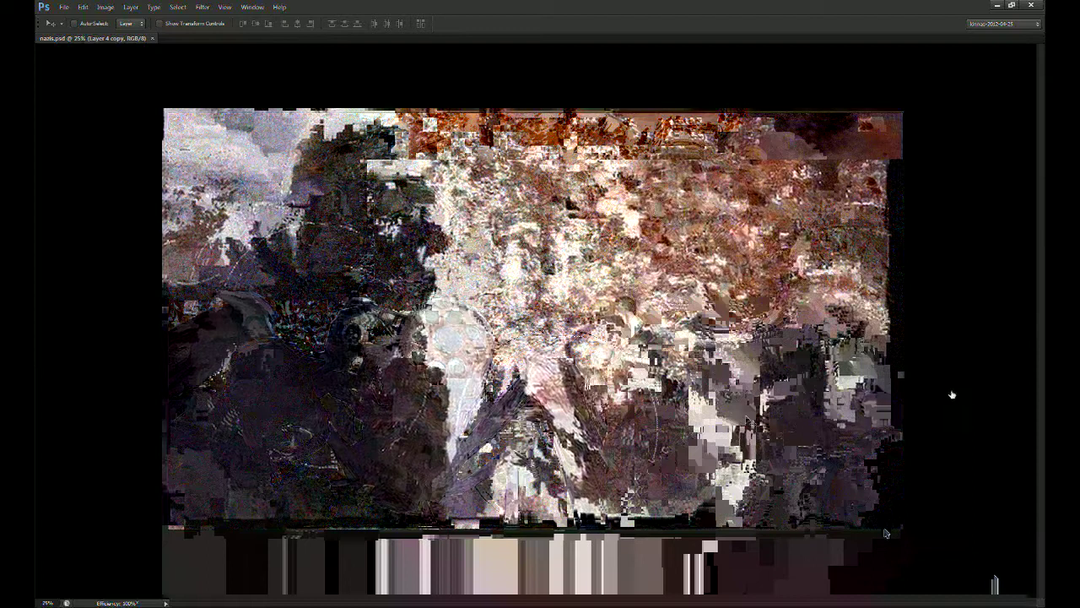
# Step: Shift the background soldier slightly away from the robot and paint its lower arm with a sampled colour in Normal mode at 90% opacity
pyautogui.moveTo(313, 409); pyautogui.dragTo(305, 418)
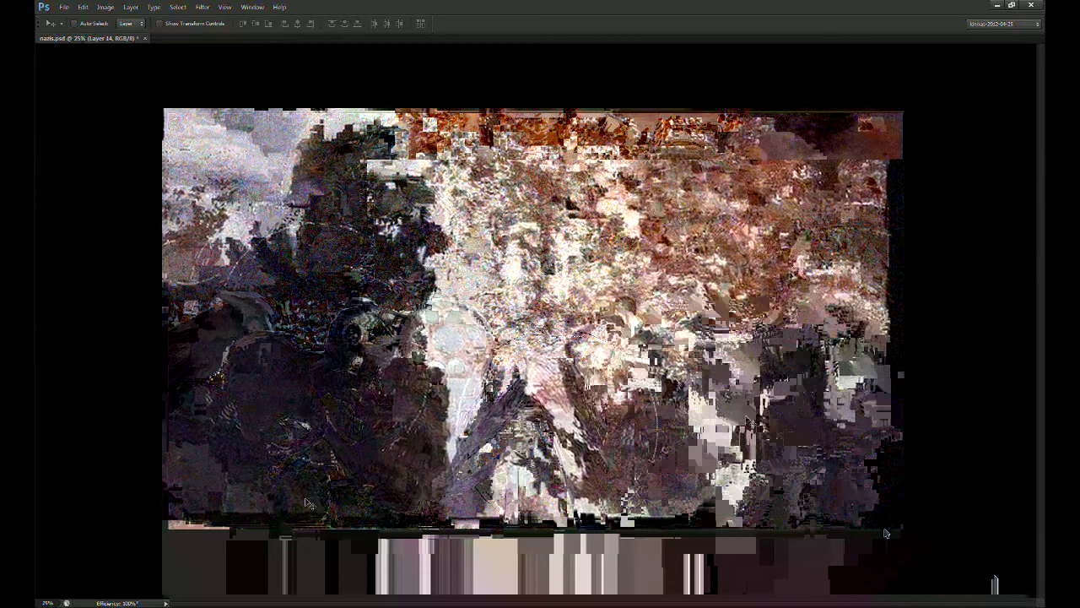
pyautogui.press('b')
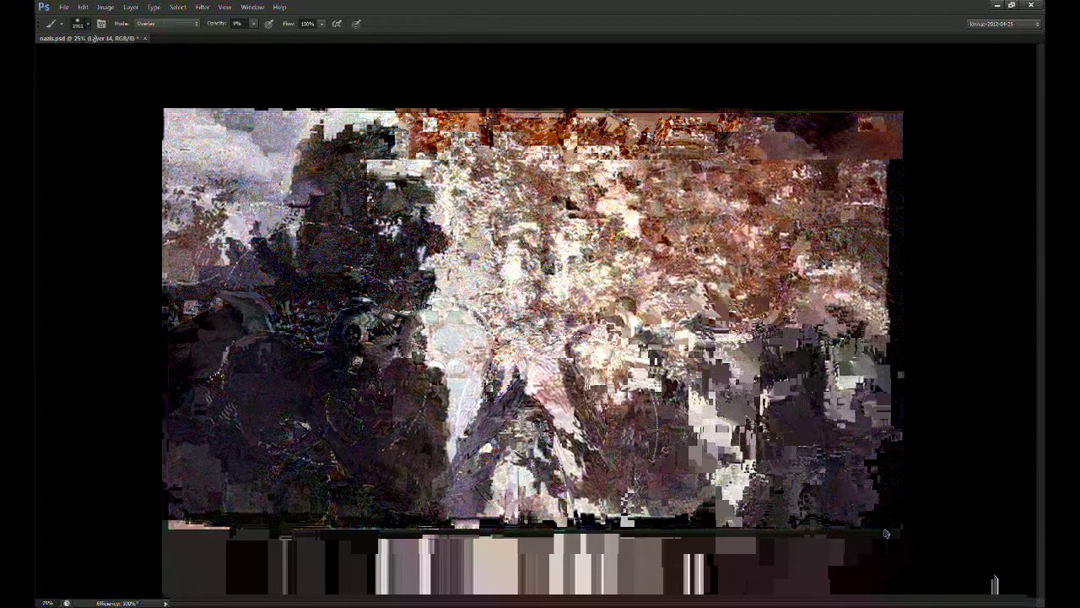
pyautogui.click(971, 418)
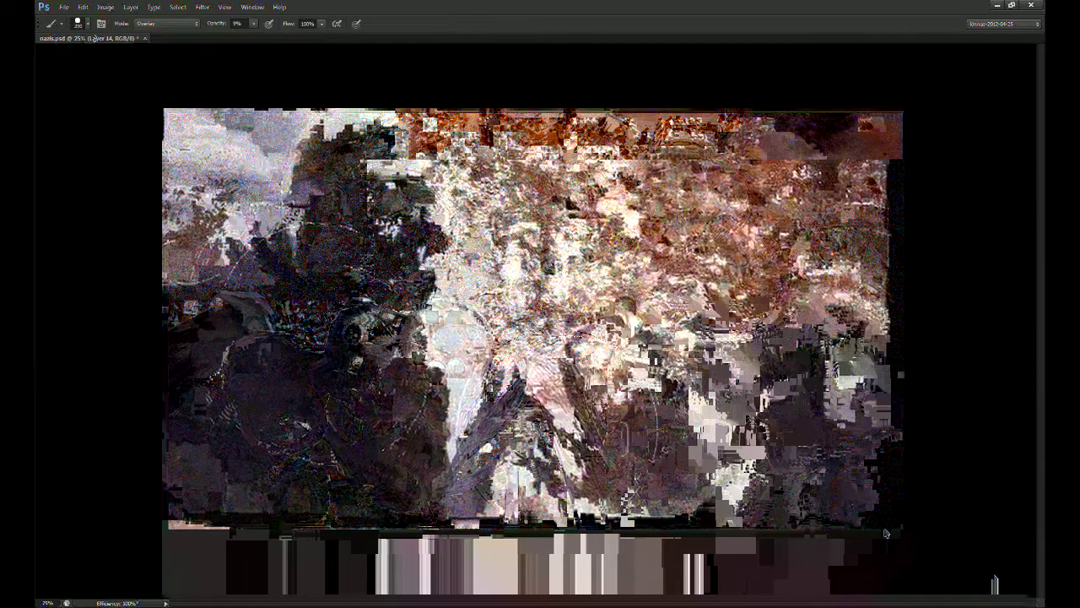
pyautogui.moveTo(258, 477)
pyautogui.mouseDown()
pyautogui.moveTo(234, 479)
pyautogui.moveTo(179, 534)
pyautogui.moveTo(208, 532)
pyautogui.mouseUp()
pyautogui.press('9')
pyautogui.hotkey('ctrl', 'alt', 'z')
pyautogui.hotkey('shift', 'alt', 'n')
pyautogui.keyDown('alt'); pyautogui.click(221, 515); pyautogui.keyUp('alt')
pyautogui.moveTo(220, 524)
pyautogui.mouseDown()
pyautogui.moveTo(156, 535)
pyautogui.moveTo(218, 511)
pyautogui.mouseUp()
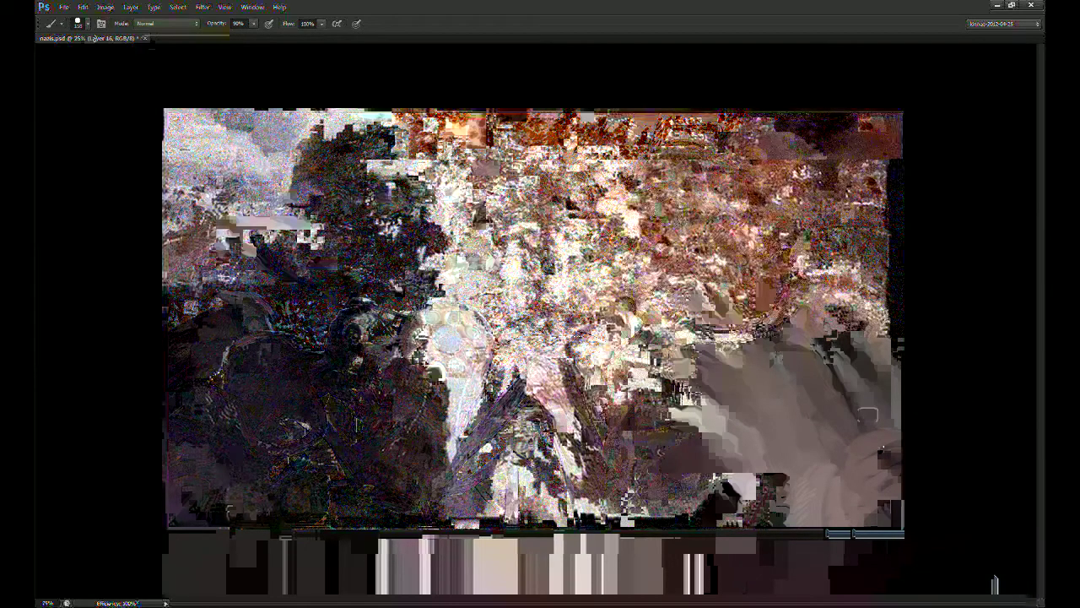
# Step: Save the painting
pyautogui.press('l')
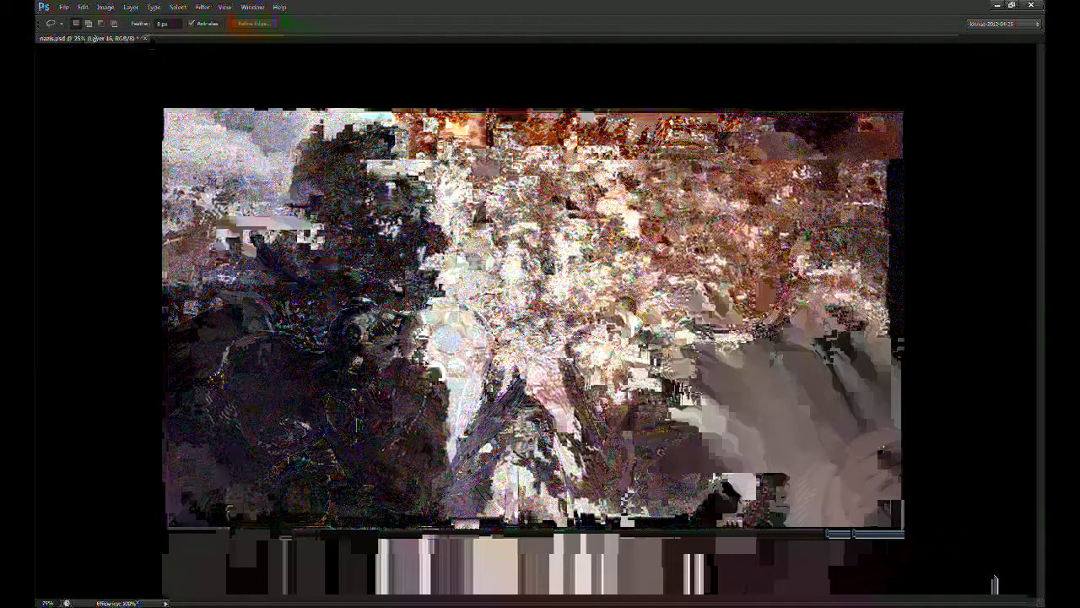
pyautogui.hotkey('ctrl', 's')
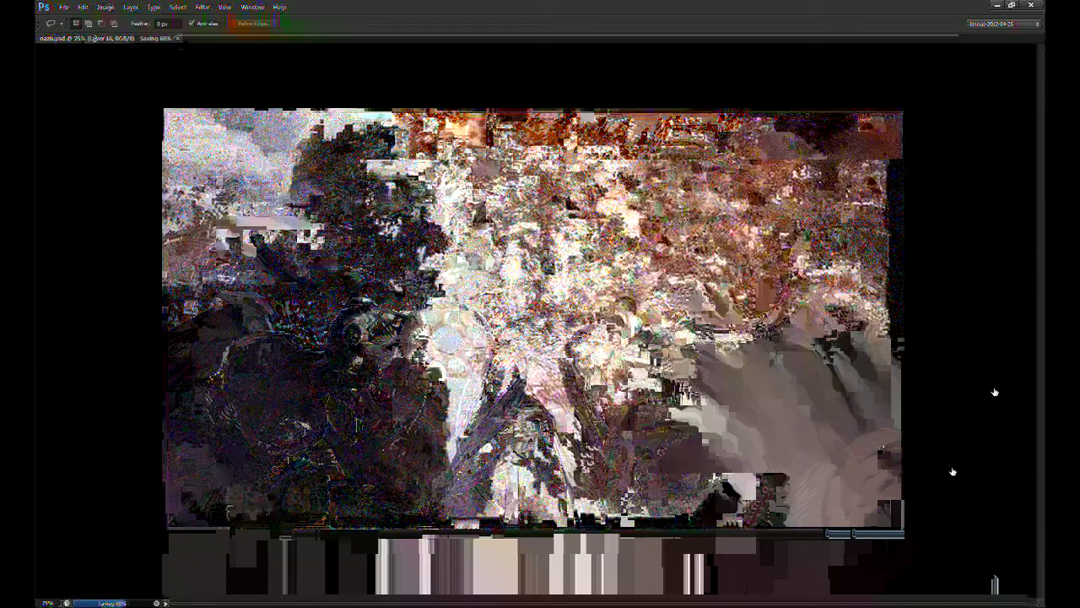
# Step: Try a Multiply gradient down from the picture's upper edge on a new layer, then delete that layer
pyautogui.click(1019, 595)
pyautogui.press('g')
pyautogui.hotkey('shift', 'g')
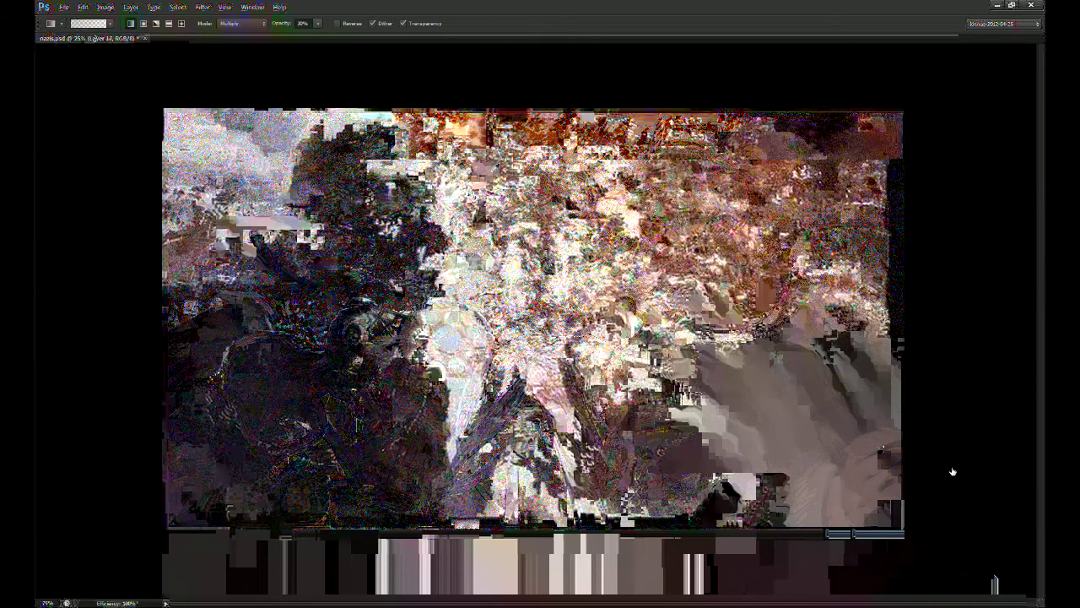
pyautogui.press('i')
pyautogui.press('g')
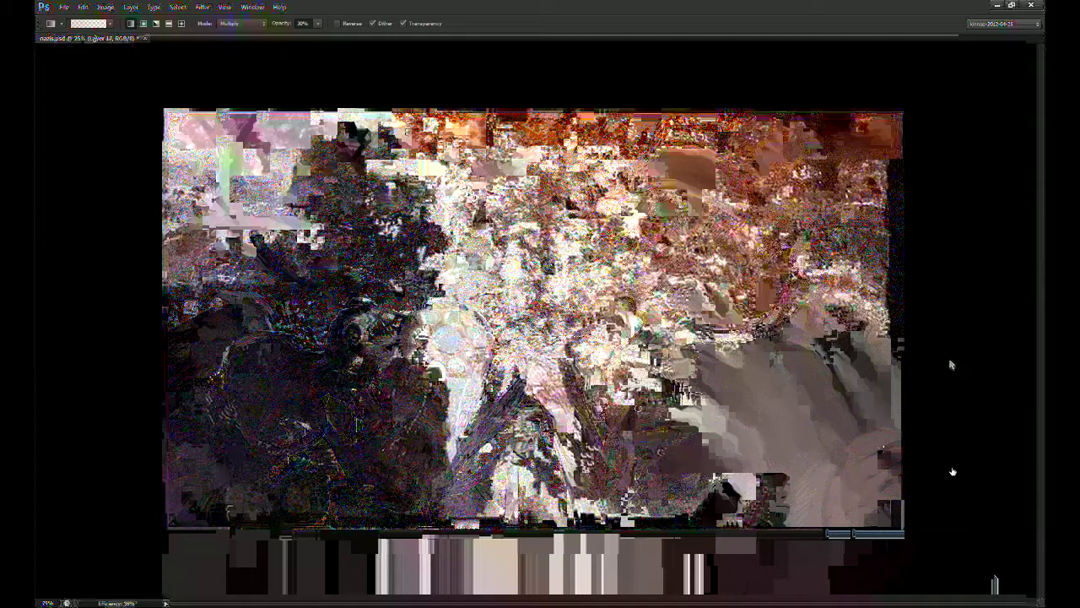
pyautogui.moveTo(535, 110); pyautogui.dragTo(535, 232)
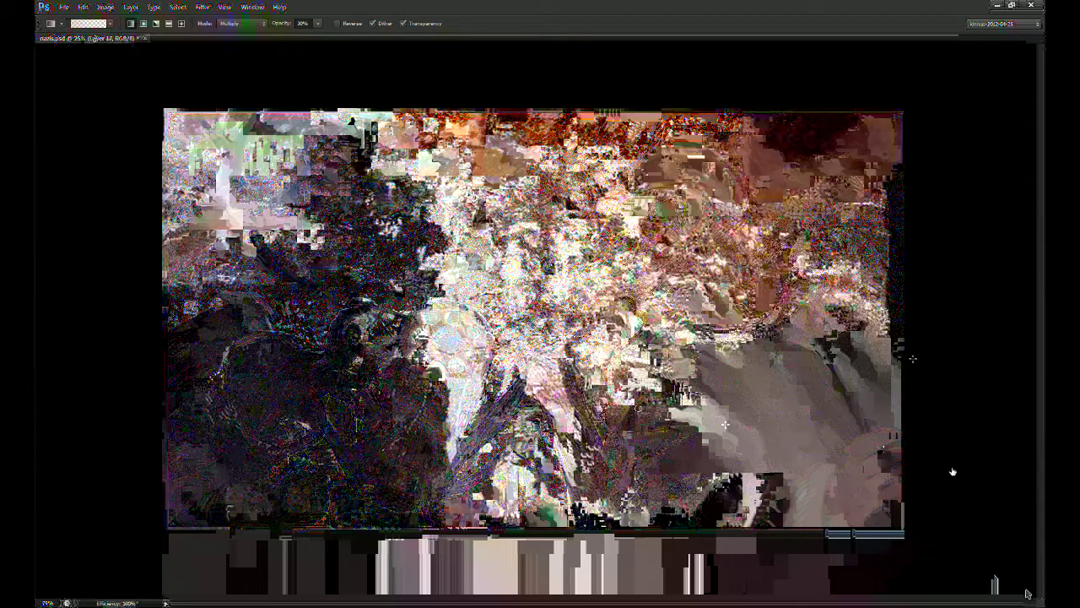
pyautogui.click(1028, 594)
pyautogui.click(933, 393)
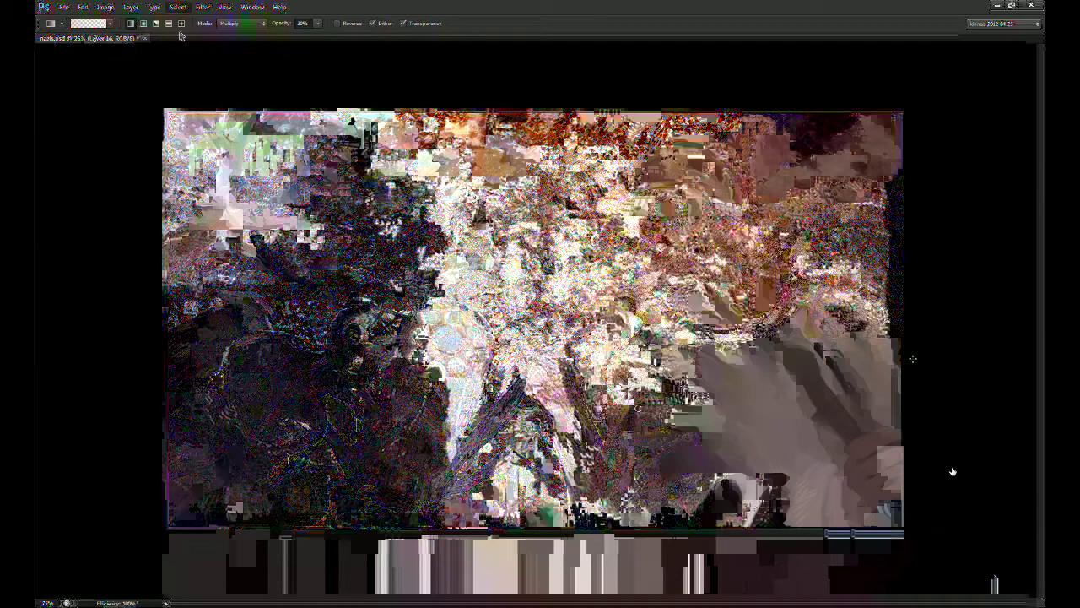
# Step: Tone the picture with the Gradient tool in Multiply mode on a masked layer using sampled colours, and save the painting
pyautogui.press('i')
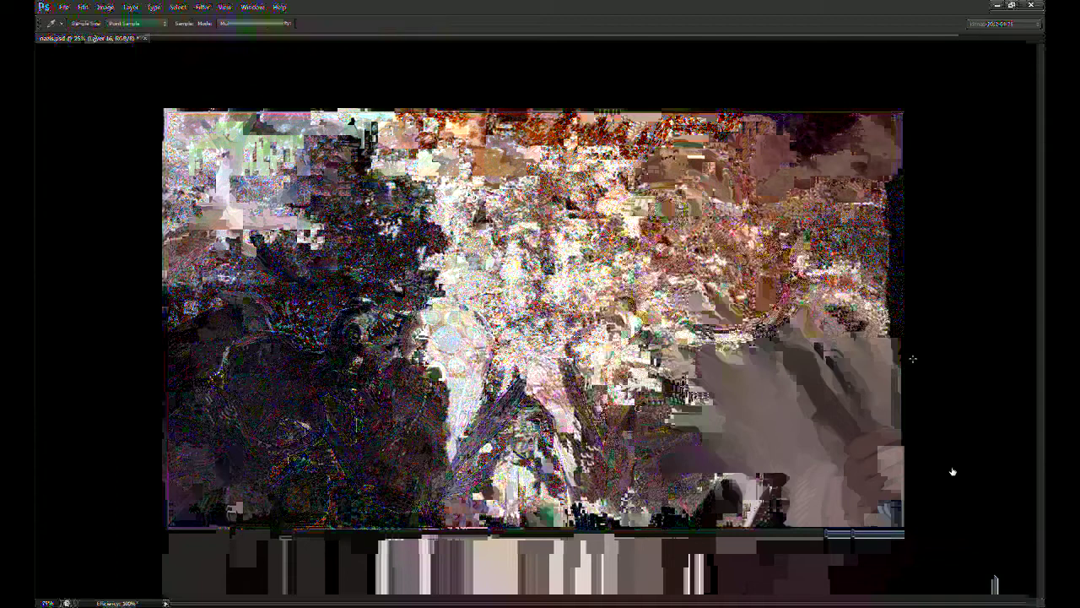
pyautogui.press('g')
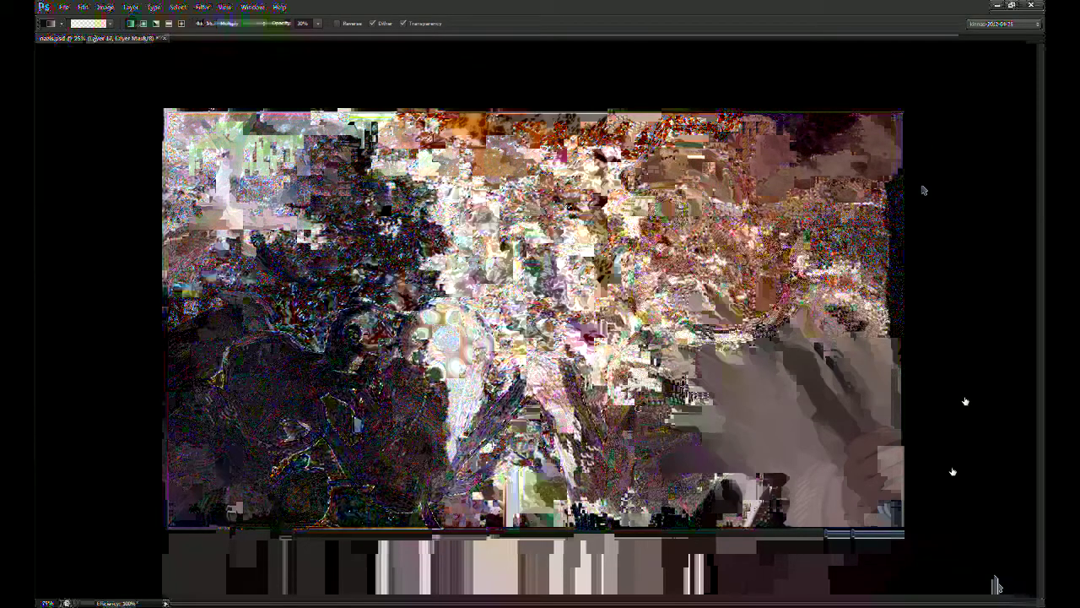
pyautogui.press('i')
pyautogui.press('g')
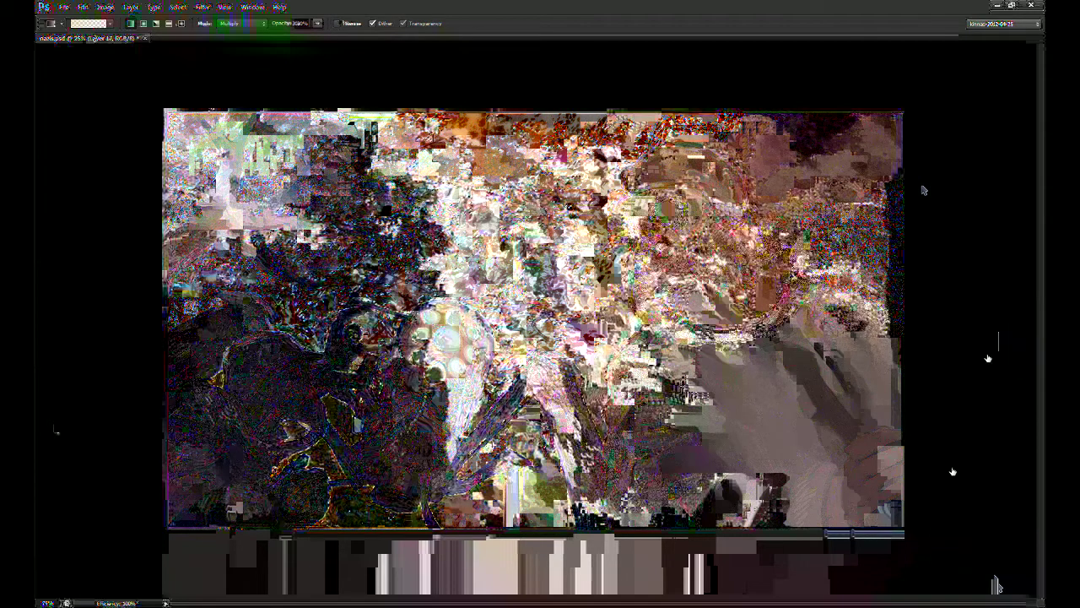
pyautogui.press('i')
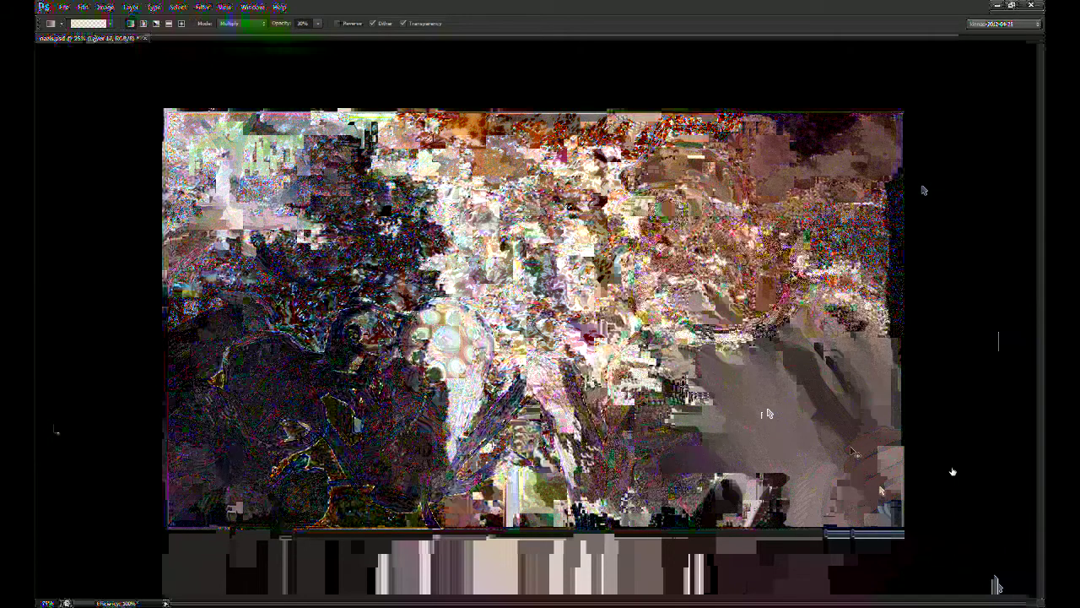
pyautogui.press('g')
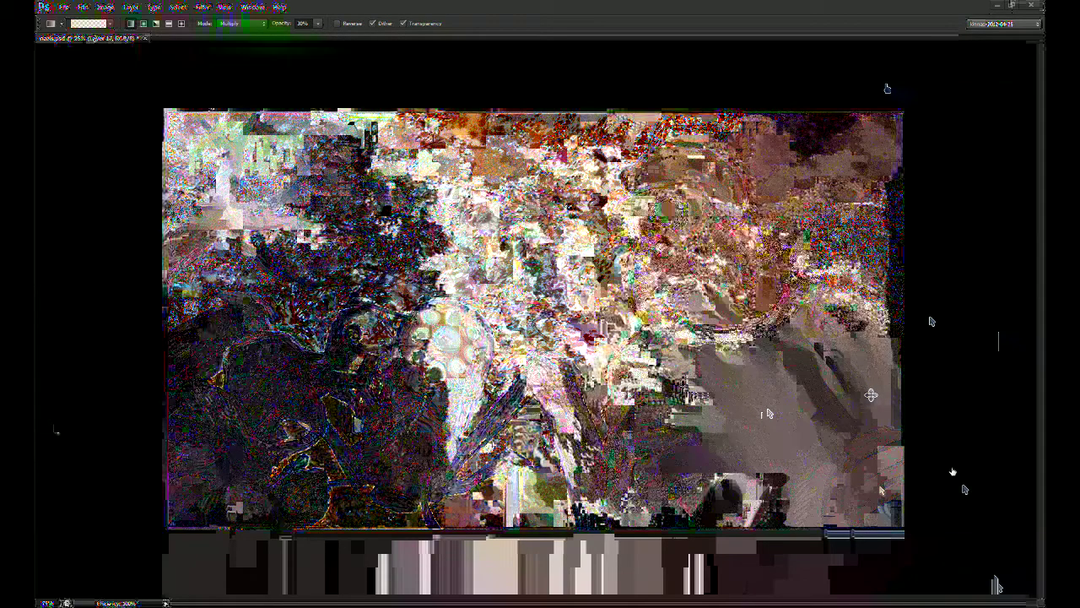
pyautogui.hotkey('ctrl', 's')
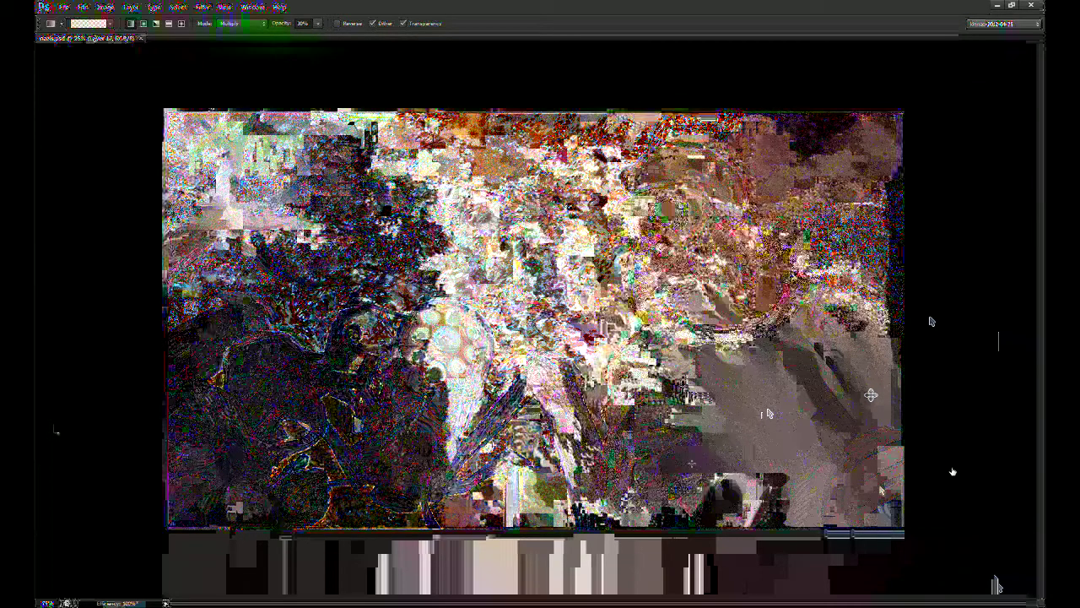
# Step: Paint cloth folds on the foreground soldier's shoulder and upper sleeve on a separate layer in Normal mode at 90% opacity
pyautogui.press('v')
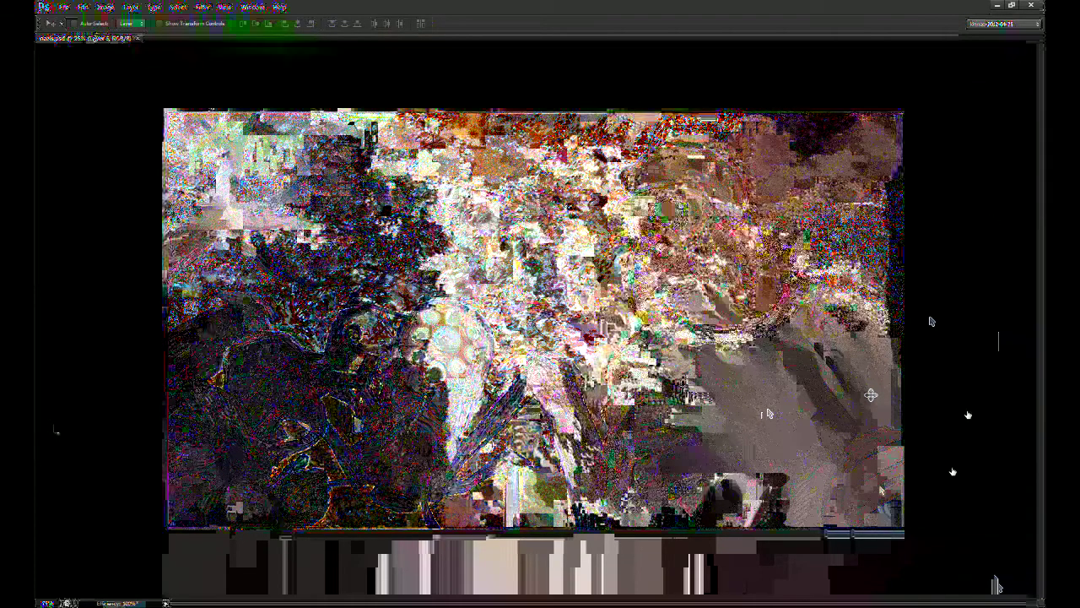
pyautogui.click(935, 445)
pyautogui.click(934, 443)
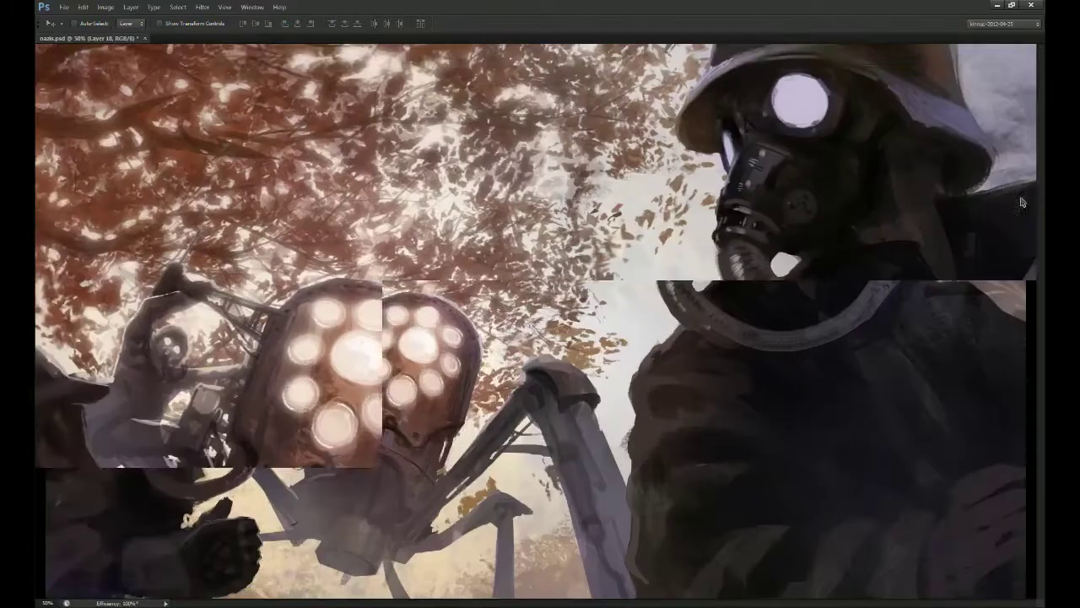
pyautogui.moveTo(706, 409); pyautogui.dragTo(362, 174)
pyautogui.press('b')
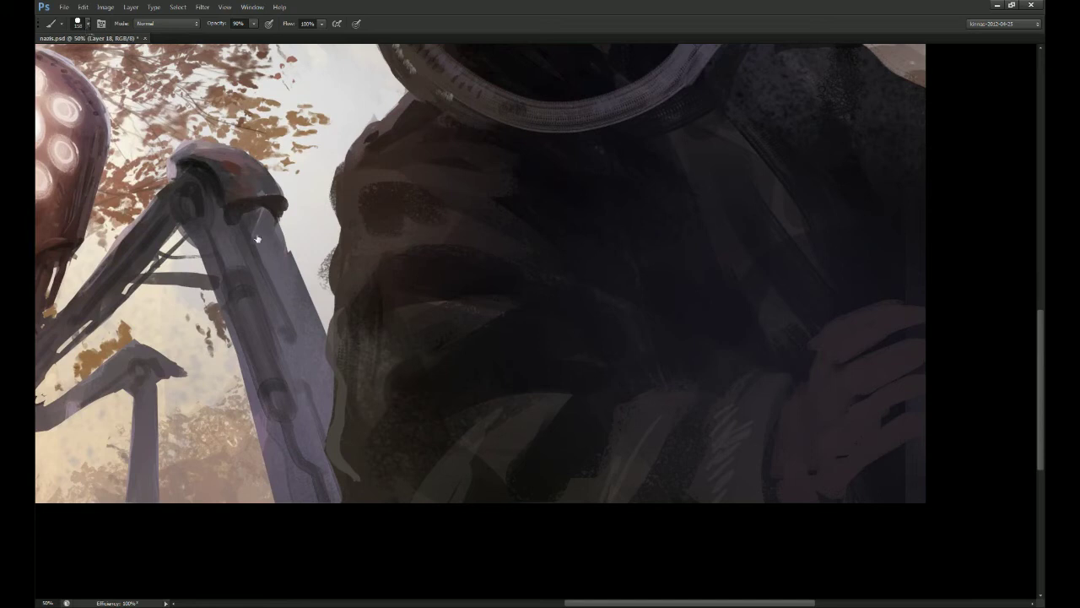
pyautogui.click(531, 59)
pyautogui.moveTo(482, 247); pyautogui.dragTo(492, 328)
pyautogui.moveTo(381, 278); pyautogui.dragTo(405, 287)
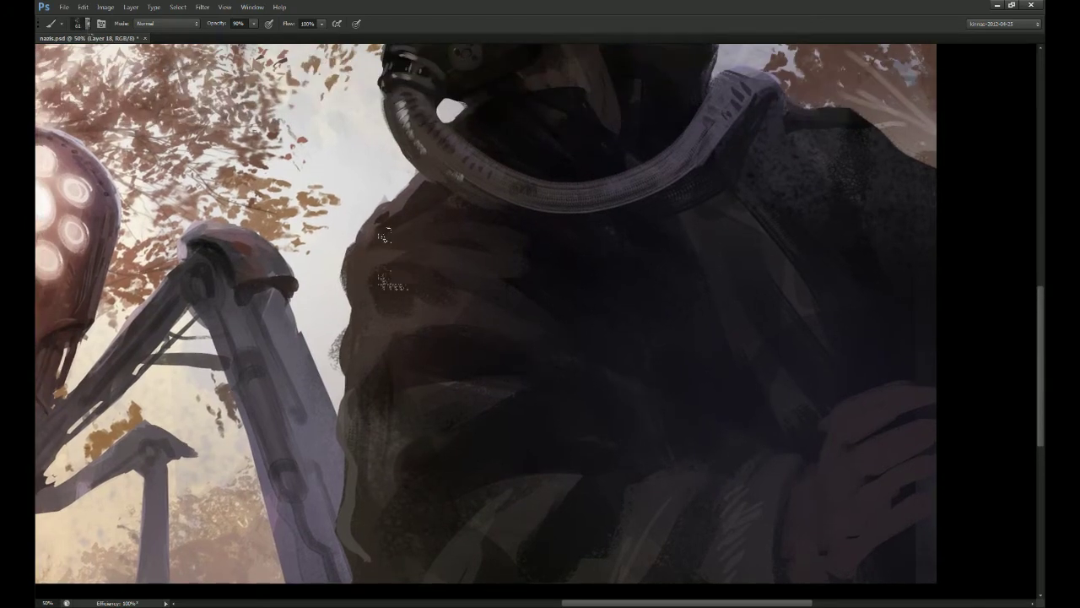
pyautogui.moveTo(368, 248)
pyautogui.mouseDown()
pyautogui.moveTo(417, 238)
pyautogui.moveTo(424, 281)
pyautogui.moveTo(385, 278)
pyautogui.mouseUp()
# Step: Sample dark coat colours and paint folds along the foreground soldier's lower sleeve and upper arm
pyautogui.keyDown('alt'); pyautogui.click(543, 246); pyautogui.keyUp('alt')
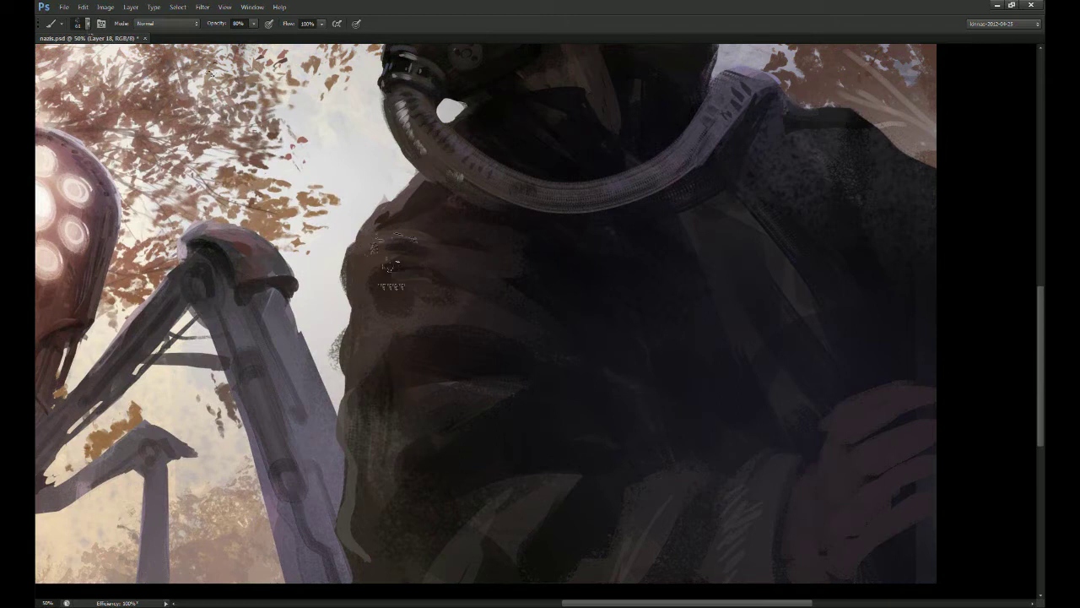
pyautogui.moveTo(351, 471); pyautogui.dragTo(359, 538)
pyautogui.moveTo(387, 501); pyautogui.dragTo(398, 525)
pyautogui.moveTo(386, 451)
pyautogui.mouseDown()
pyautogui.moveTo(393, 477)
pyautogui.moveTo(372, 491)
pyautogui.moveTo(383, 505)
pyautogui.moveTo(480, 505)
pyautogui.mouseUp()
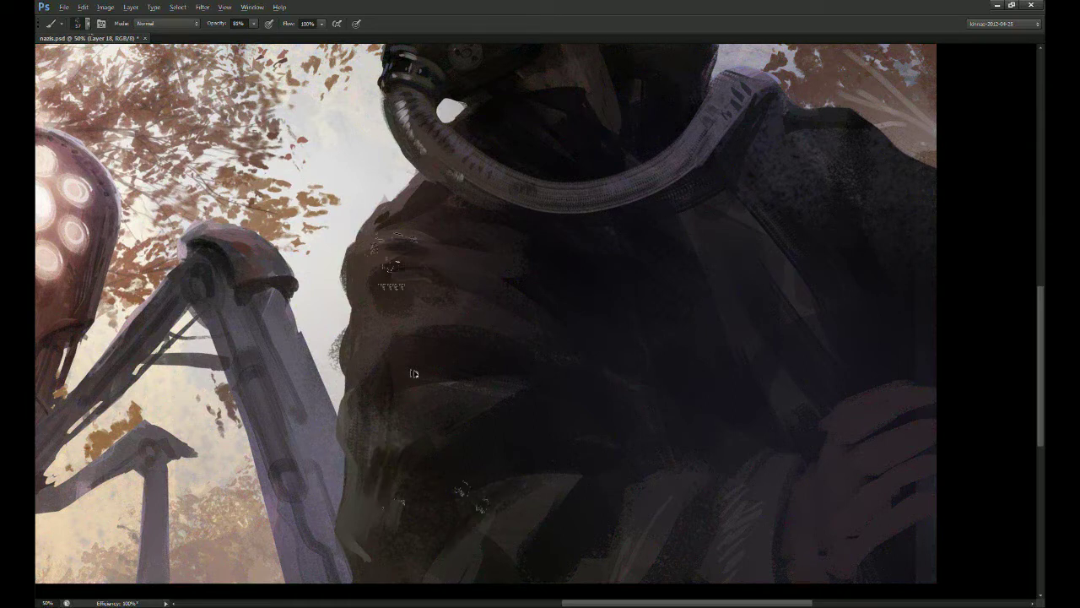
pyautogui.keyDown('alt'); pyautogui.click(499, 343); pyautogui.keyUp('alt')
pyautogui.moveTo(448, 305); pyautogui.dragTo(420, 341)
pyautogui.moveTo(373, 275); pyautogui.dragTo(399, 296)
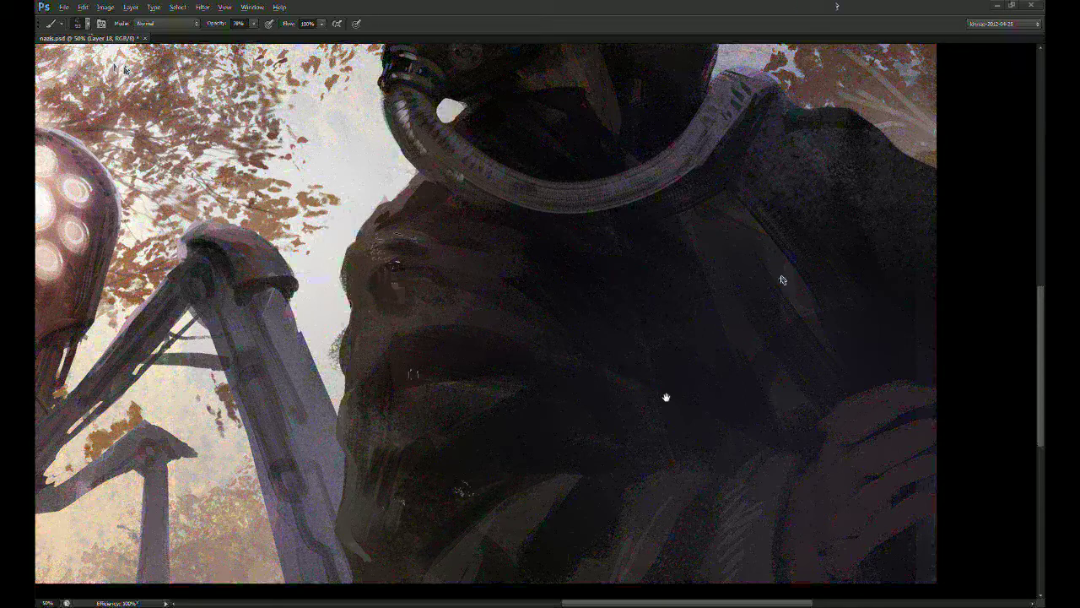
# Step: Darken and soften the folds on the lower front of the foreground soldier's coat and beside his hand
pyautogui.moveTo(666, 396); pyautogui.dragTo(667, 373)
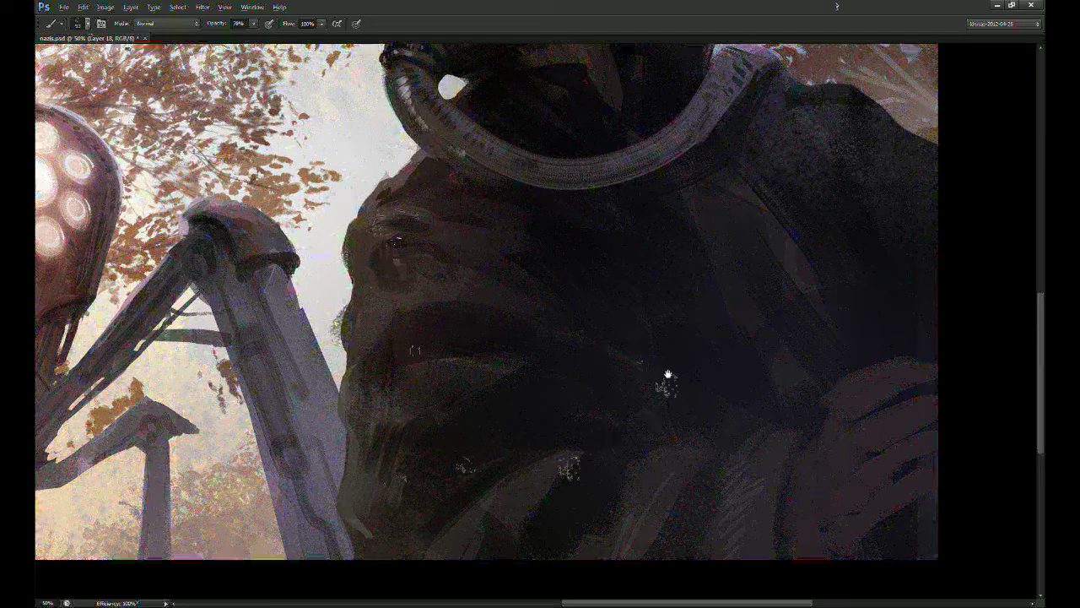
pyautogui.moveTo(540, 468); pyautogui.dragTo(582, 453)
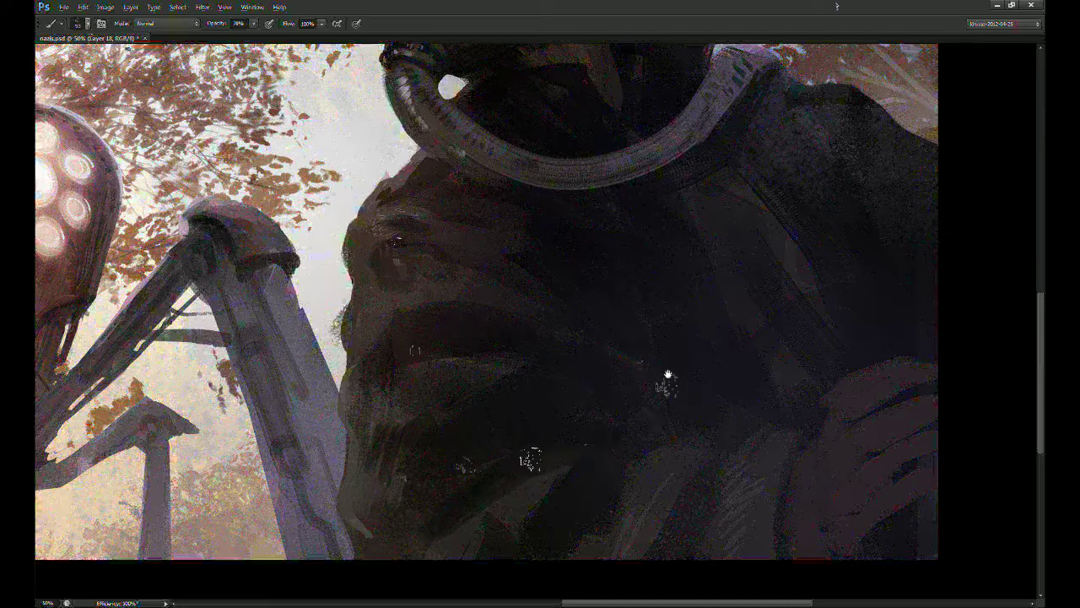
pyautogui.moveTo(541, 504); pyautogui.dragTo(525, 535)
pyautogui.keyDown('alt'); pyautogui.click(720, 459); pyautogui.keyUp('alt')
pyautogui.moveTo(751, 448)
pyautogui.mouseDown()
pyautogui.moveTo(706, 540)
pyautogui.moveTo(684, 557)
pyautogui.moveTo(719, 497)
pyautogui.mouseUp()
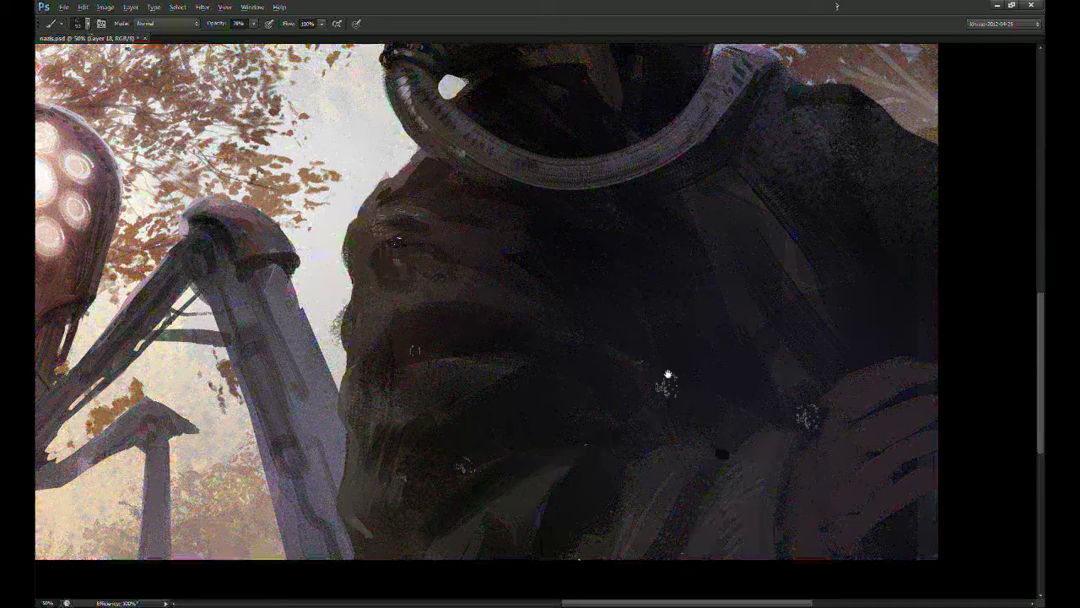
pyautogui.moveTo(797, 488); pyautogui.dragTo(800, 557)
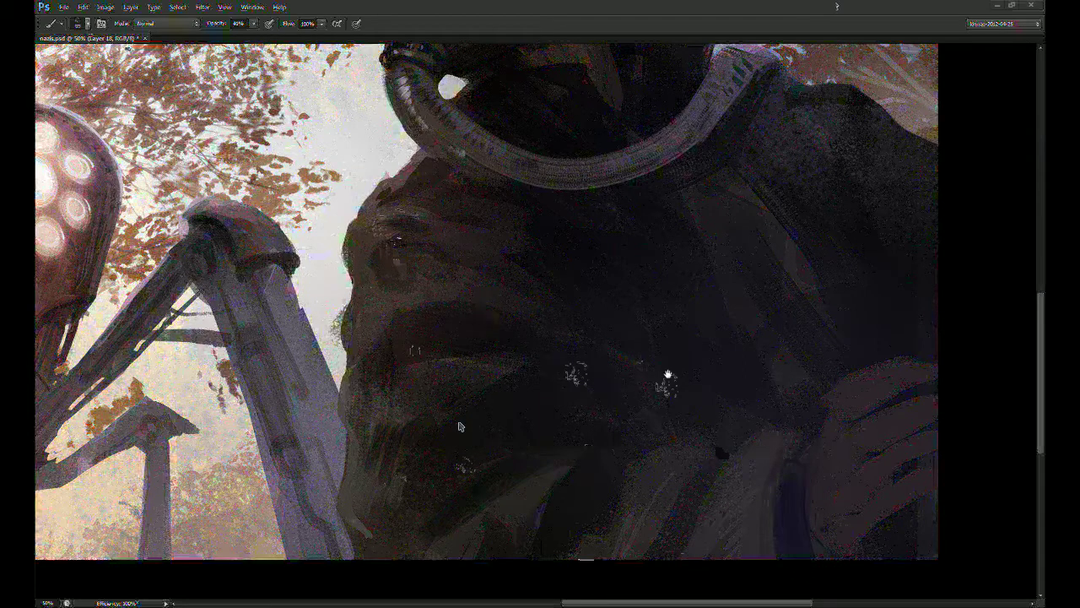
# Step: Repaint the outer contour of the foreground soldier's shoulder where it meets the bright sky
pyautogui.moveTo(668, 374); pyautogui.dragTo(659, 397)
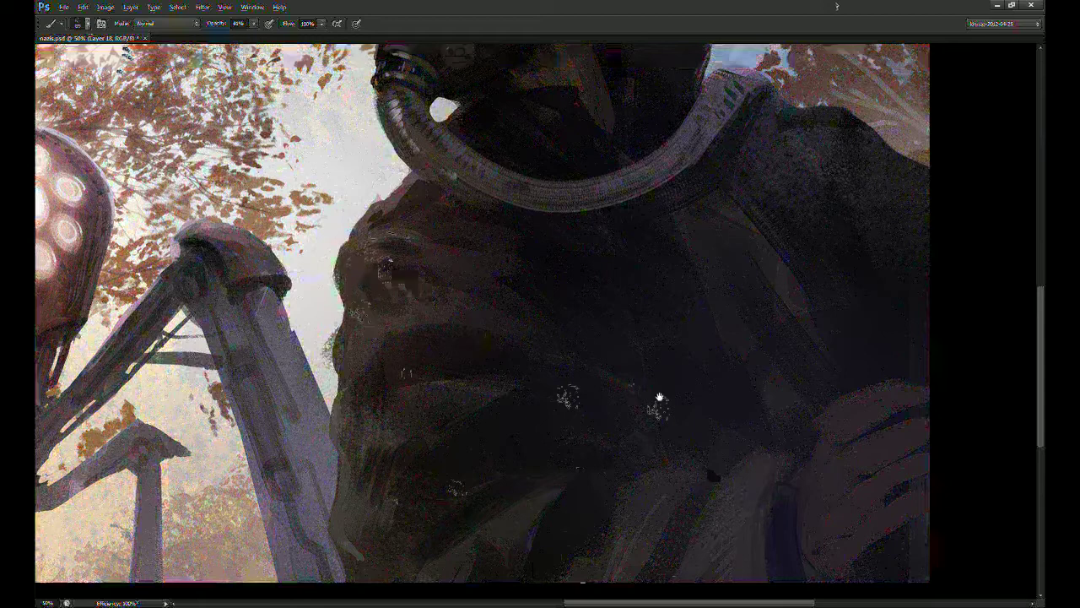
pyautogui.moveTo(320, 263); pyautogui.dragTo(347, 324)
pyautogui.hotkey('ctrl', 'z')
pyautogui.moveTo(327, 253); pyautogui.dragTo(346, 308)
pyautogui.moveTo(329, 251); pyautogui.dragTo(379, 236)
pyautogui.moveTo(395, 189); pyautogui.dragTo(332, 236)
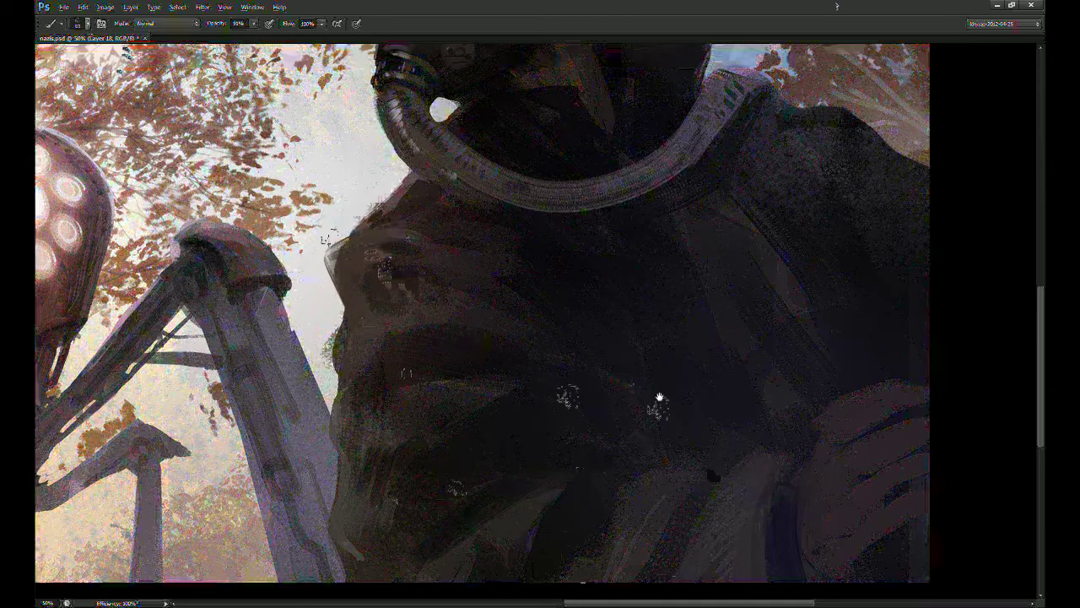
# Step: Switch to full-screen view and round the shoulder edge with sampled coat colours, undoing the stray dab on the chest
pyautogui.hotkey('ctrl', '-')
pyautogui.press('f')
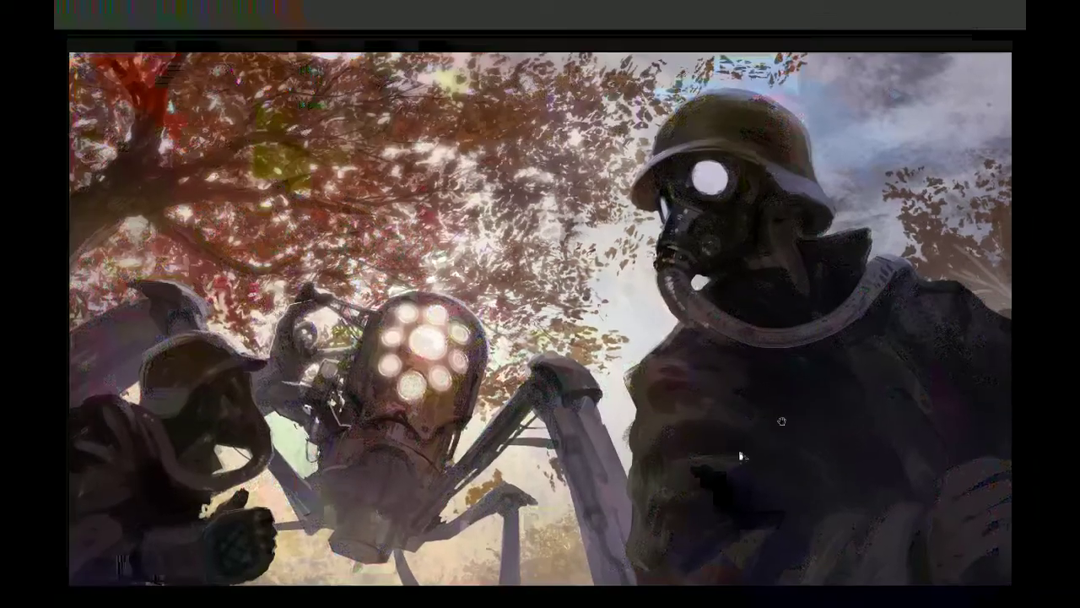
pyautogui.moveTo(740, 455); pyautogui.dragTo(567, 403)
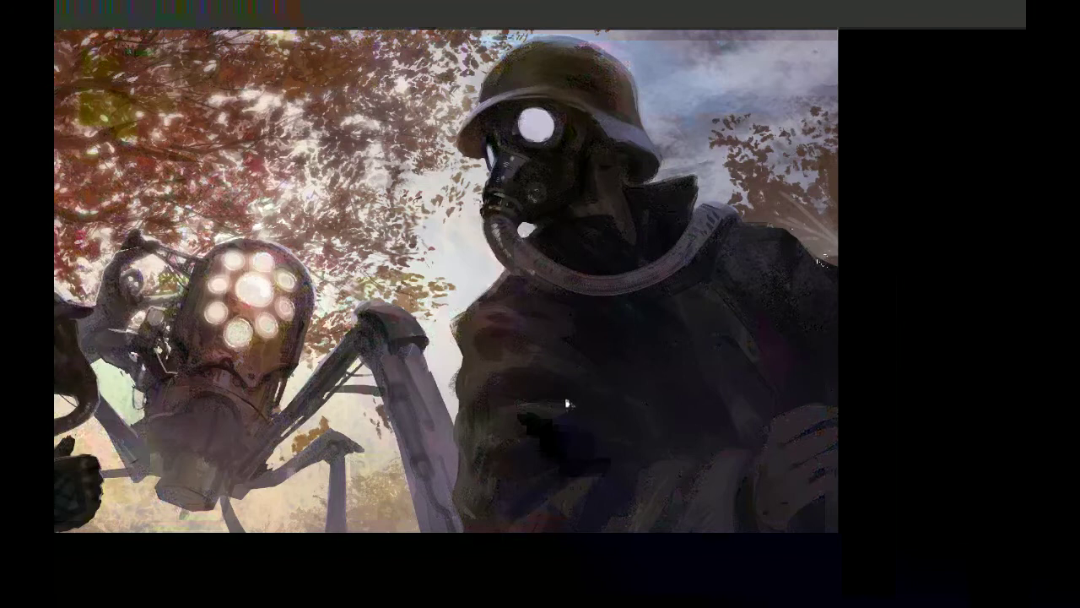
pyautogui.keyDown('alt'); pyautogui.click(468, 326); pyautogui.keyUp('alt')
pyautogui.moveTo(463, 321)
pyautogui.mouseDown()
pyautogui.moveTo(458, 362)
pyautogui.moveTo(449, 342)
pyautogui.mouseUp()
pyautogui.keyDown('alt'); pyautogui.click(467, 372); pyautogui.keyUp('alt')
pyautogui.keyDown('alt'); pyautogui.click(477, 327); pyautogui.keyUp('alt')
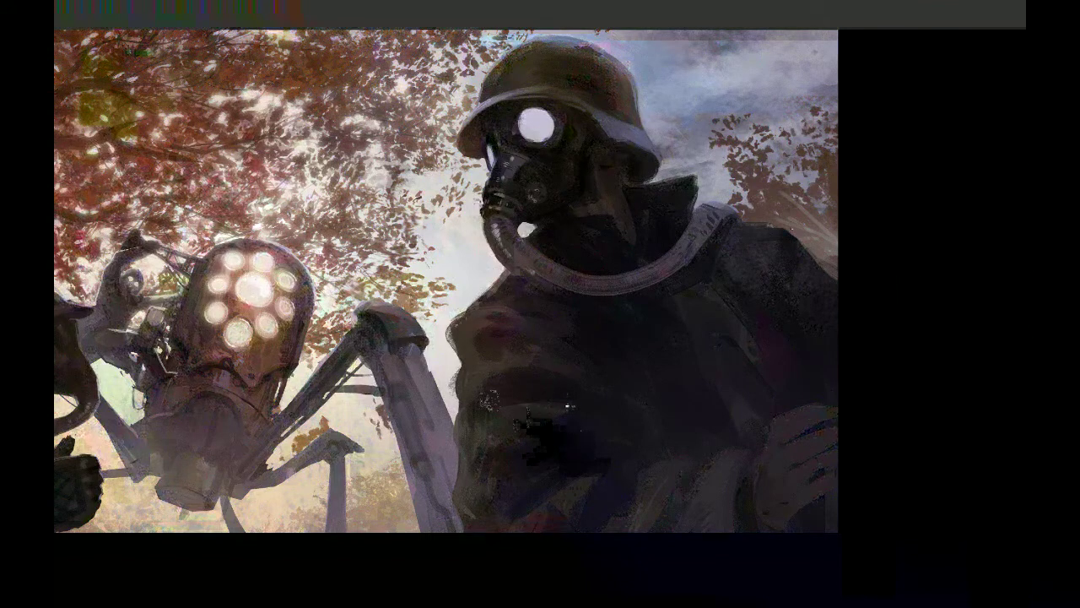
pyautogui.click(598, 456)
pyautogui.hotkey('ctrl', 'z')
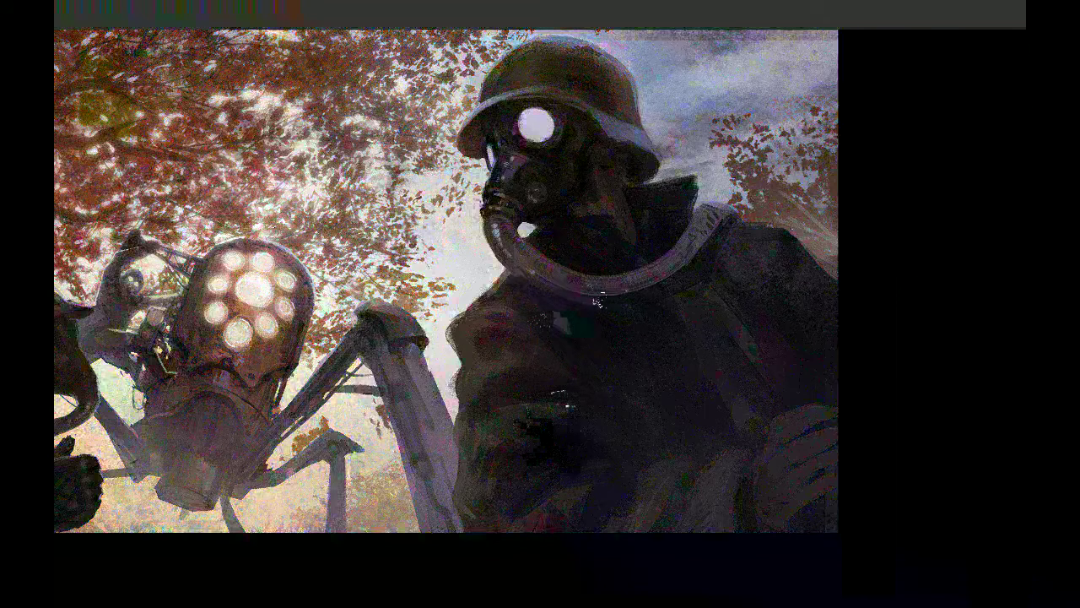
# Step: Paint the underside of the gas-mask hose and touch up the coat on the foreground soldier's chest
pyautogui.moveTo(629, 295)
pyautogui.mouseDown()
pyautogui.moveTo(699, 249)
pyautogui.moveTo(702, 223)
pyautogui.mouseUp()
pyautogui.moveTo(553, 292)
pyautogui.mouseDown()
pyautogui.moveTo(649, 289)
pyautogui.moveTo(700, 247)
pyautogui.mouseUp()
pyautogui.moveTo(648, 285); pyautogui.dragTo(699, 250)
pyautogui.moveTo(726, 286); pyautogui.dragTo(721, 292)
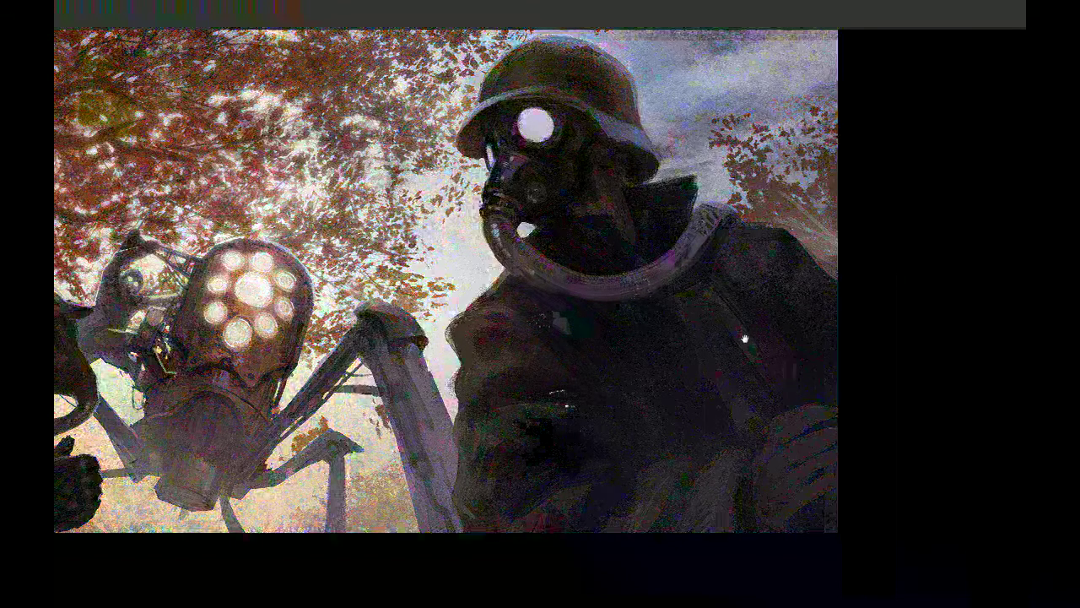
pyautogui.moveTo(562, 404); pyautogui.dragTo(573, 398)
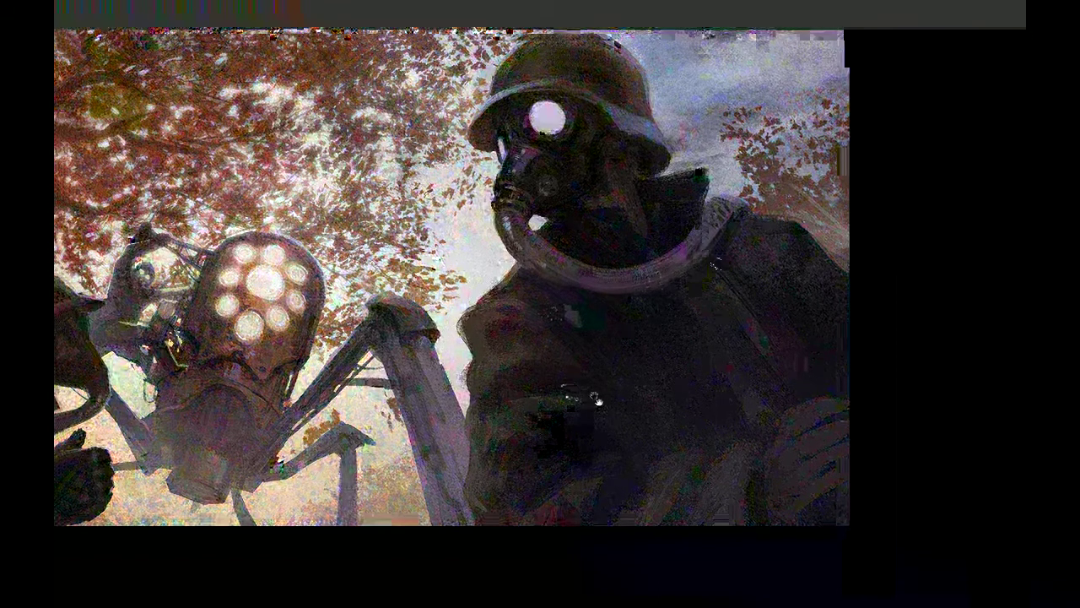
pyautogui.moveTo(716, 313); pyautogui.dragTo(699, 321)
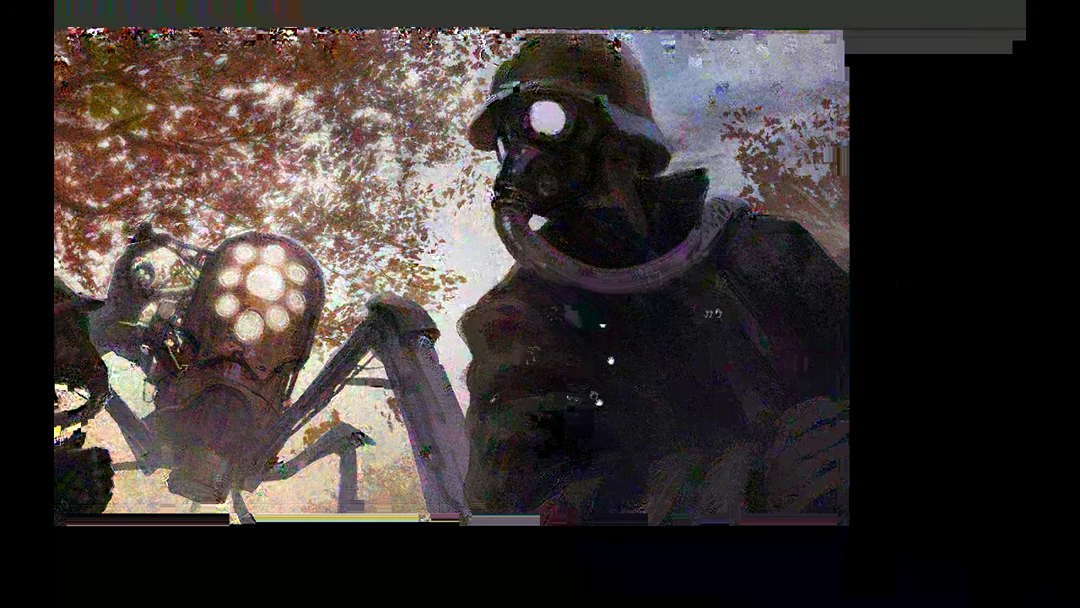
# Step: Build up the folds and shading along the foreground soldier's sleeve with repeated strokes from shoulder to forearm
pyautogui.moveTo(493, 346)
pyautogui.mouseDown()
pyautogui.moveTo(467, 384)
pyautogui.moveTo(485, 440)
pyautogui.mouseUp()
pyautogui.moveTo(508, 380); pyautogui.dragTo(472, 461)
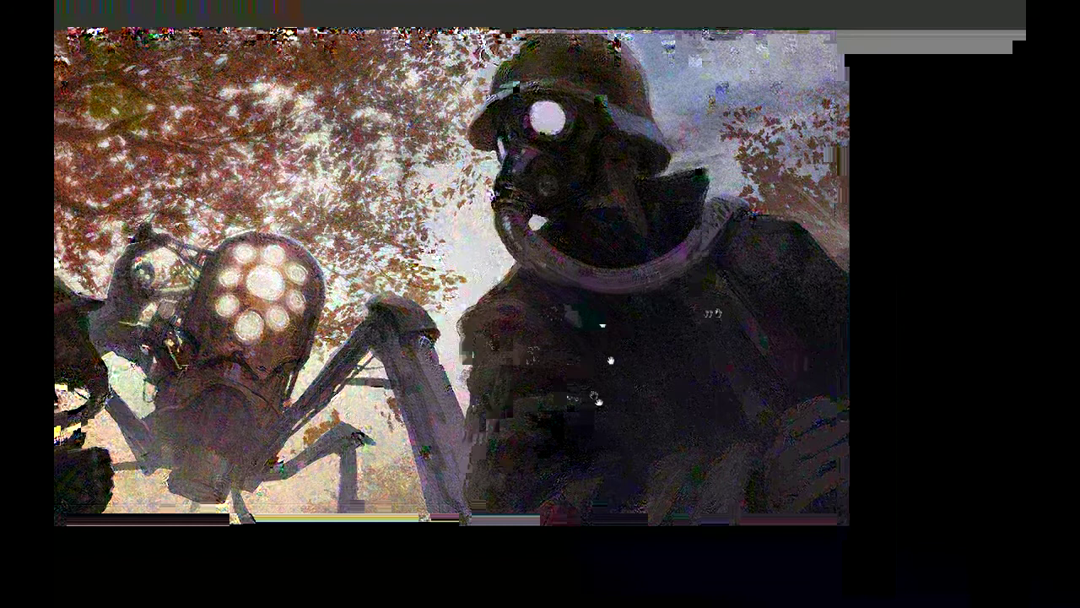
pyautogui.moveTo(500, 324); pyautogui.dragTo(496, 402)
pyautogui.moveTo(505, 325); pyautogui.dragTo(490, 388)
pyautogui.moveTo(474, 339); pyautogui.dragTo(468, 439)
pyautogui.moveTo(486, 317); pyautogui.dragTo(476, 407)
pyautogui.moveTo(525, 373)
pyautogui.mouseDown()
pyautogui.moveTo(530, 314)
pyautogui.moveTo(531, 395)
pyautogui.moveTo(489, 307)
pyautogui.moveTo(465, 393)
pyautogui.mouseUp()
pyautogui.moveTo(460, 321)
pyautogui.mouseDown()
pyautogui.moveTo(463, 407)
pyautogui.moveTo(475, 297)
pyautogui.moveTo(484, 358)
pyautogui.moveTo(495, 295)
pyautogui.moveTo(476, 349)
pyautogui.moveTo(488, 433)
pyautogui.mouseUp()
pyautogui.moveTo(478, 474)
pyautogui.mouseDown()
pyautogui.moveTo(469, 543)
pyautogui.moveTo(531, 403)
pyautogui.moveTo(494, 538)
pyautogui.mouseUp()
pyautogui.moveTo(548, 441)
pyautogui.mouseDown()
pyautogui.moveTo(500, 471)
pyautogui.moveTo(515, 364)
pyautogui.mouseUp()
pyautogui.moveTo(501, 317)
pyautogui.mouseDown()
pyautogui.moveTo(510, 358)
pyautogui.moveTo(504, 283)
pyautogui.mouseUp()
pyautogui.moveTo(533, 359); pyautogui.dragTo(504, 329)
pyautogui.moveTo(545, 430); pyautogui.dragTo(525, 469)
pyautogui.moveTo(503, 293); pyautogui.dragTo(490, 321)
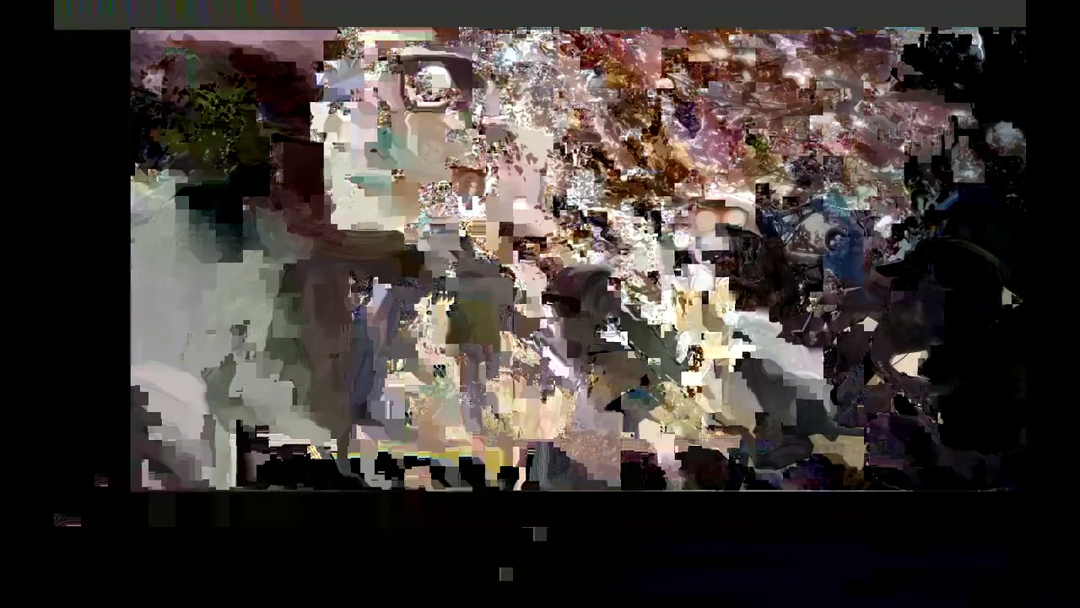
# Step: Refine the outer edge of the foreground soldier's sleeve with short strokes in the mirrored picture
pyautogui.moveTo(497, 284)
pyautogui.mouseDown()
pyautogui.moveTo(491, 319)
pyautogui.moveTo(507, 381)
pyautogui.mouseUp()
pyautogui.moveTo(513, 344)
pyautogui.mouseDown()
pyautogui.moveTo(502, 422)
pyautogui.moveTo(498, 363)
pyautogui.moveTo(467, 395)
pyautogui.mouseUp()
pyautogui.moveTo(482, 270); pyautogui.dragTo(456, 334)
pyautogui.moveTo(437, 376); pyautogui.dragTo(422, 412)
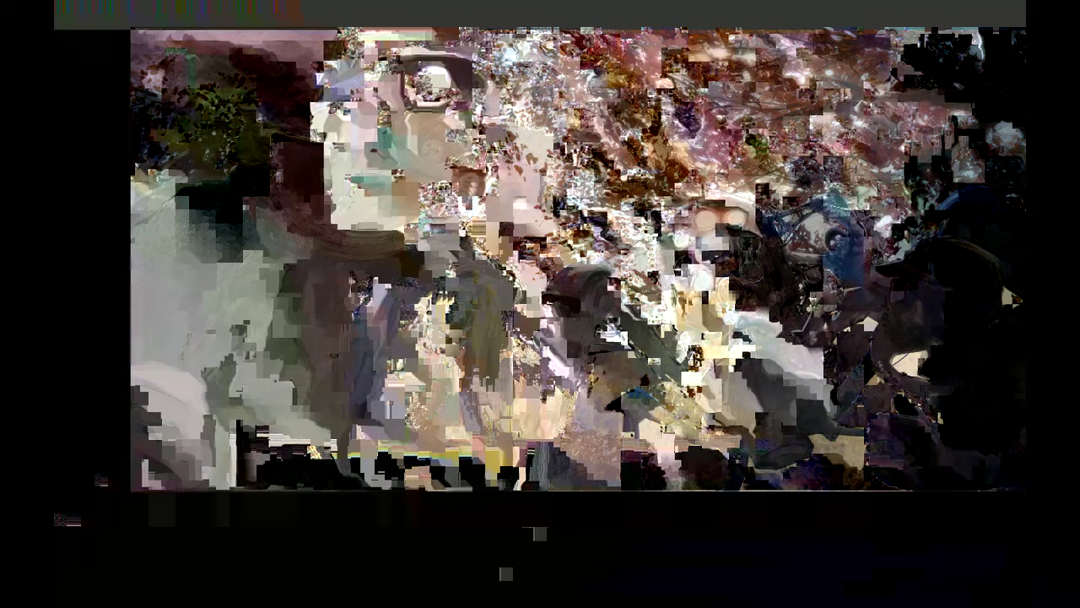
# Step: Paint broad shading across the foreground soldier's coat and lower sleeve in the mirrored picture
pyautogui.moveTo(309, 411); pyautogui.dragTo(341, 447)
pyautogui.moveTo(231, 402)
pyautogui.mouseDown()
pyautogui.moveTo(272, 430)
pyautogui.moveTo(324, 444)
pyautogui.mouseUp()
pyautogui.moveTo(312, 368); pyautogui.dragTo(327, 386)
pyautogui.moveTo(242, 265)
pyautogui.mouseDown()
pyautogui.moveTo(243, 293)
pyautogui.moveTo(224, 311)
pyautogui.mouseUp()
pyautogui.moveTo(239, 226)
pyautogui.mouseDown()
pyautogui.moveTo(256, 271)
pyautogui.moveTo(306, 324)
pyautogui.mouseUp()
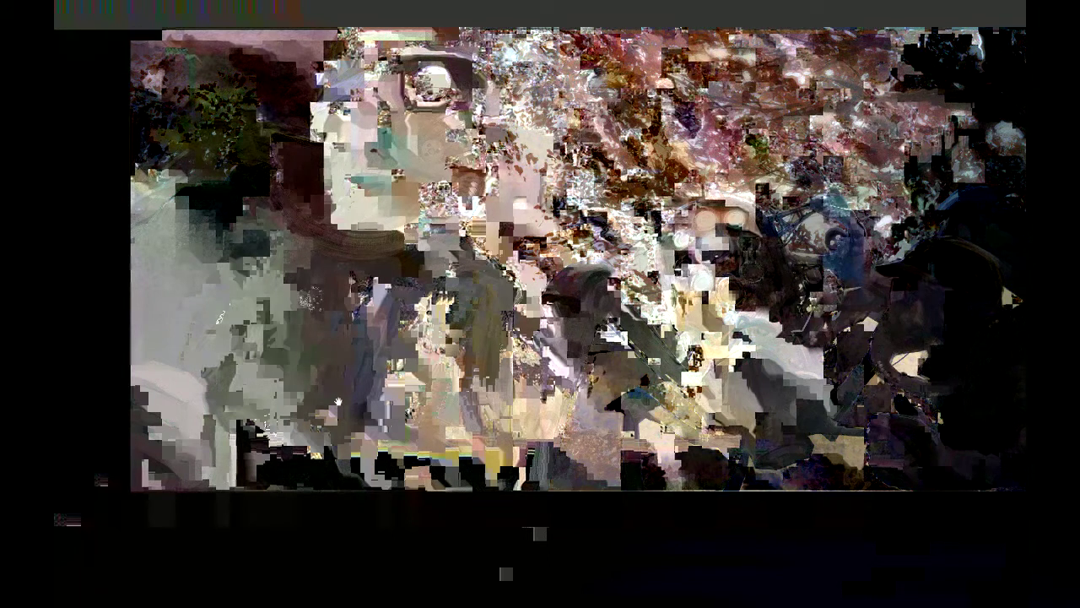
pyautogui.moveTo(324, 284); pyautogui.dragTo(300, 375)
pyautogui.moveTo(371, 343); pyautogui.dragTo(393, 380)
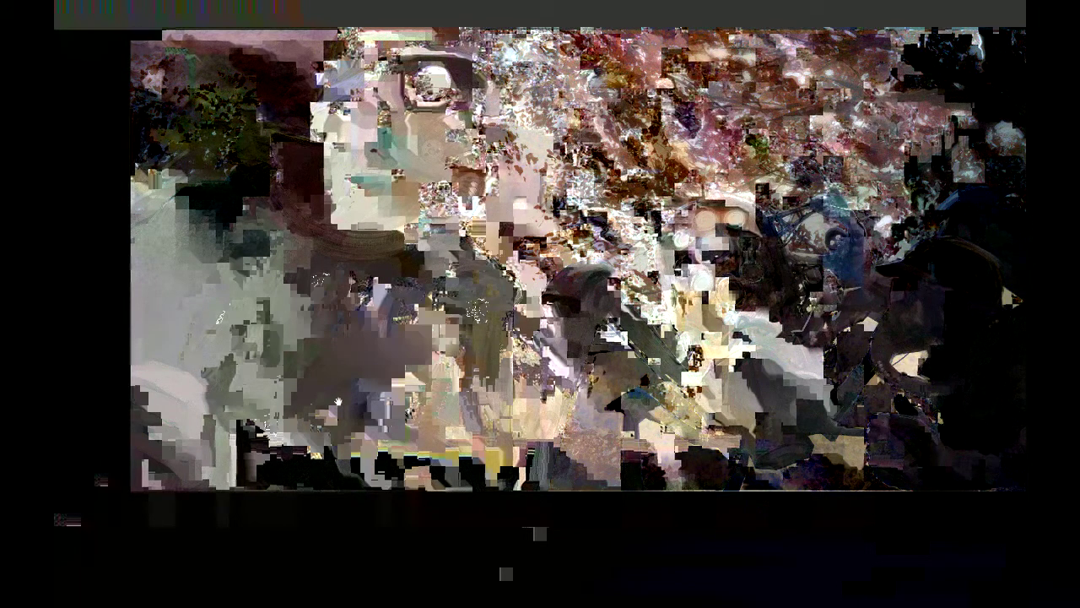
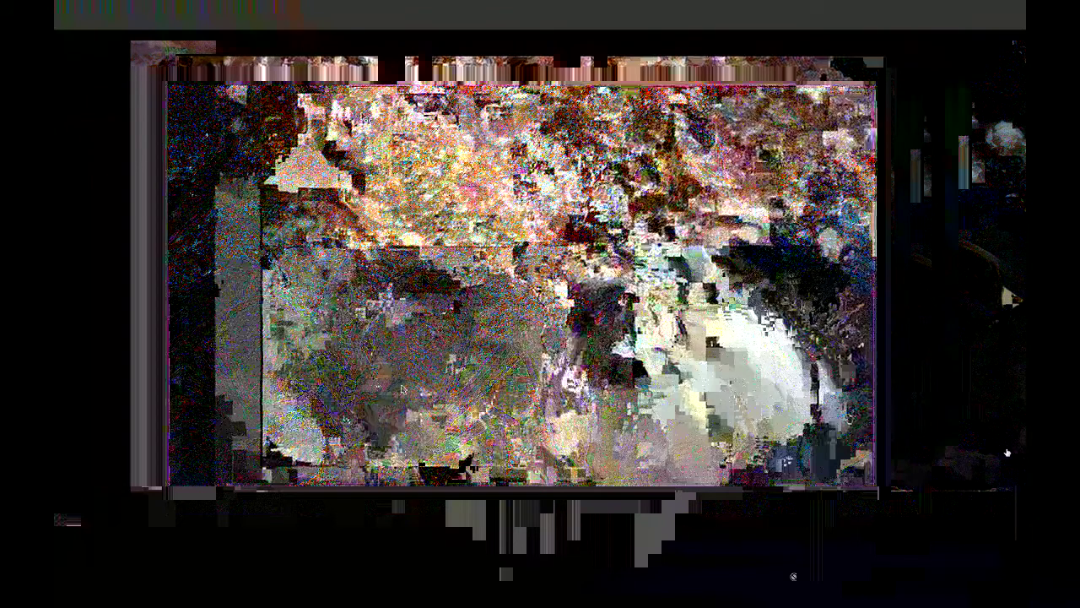
pyautogui.moveTo(402, 386); pyautogui.dragTo(392, 396)
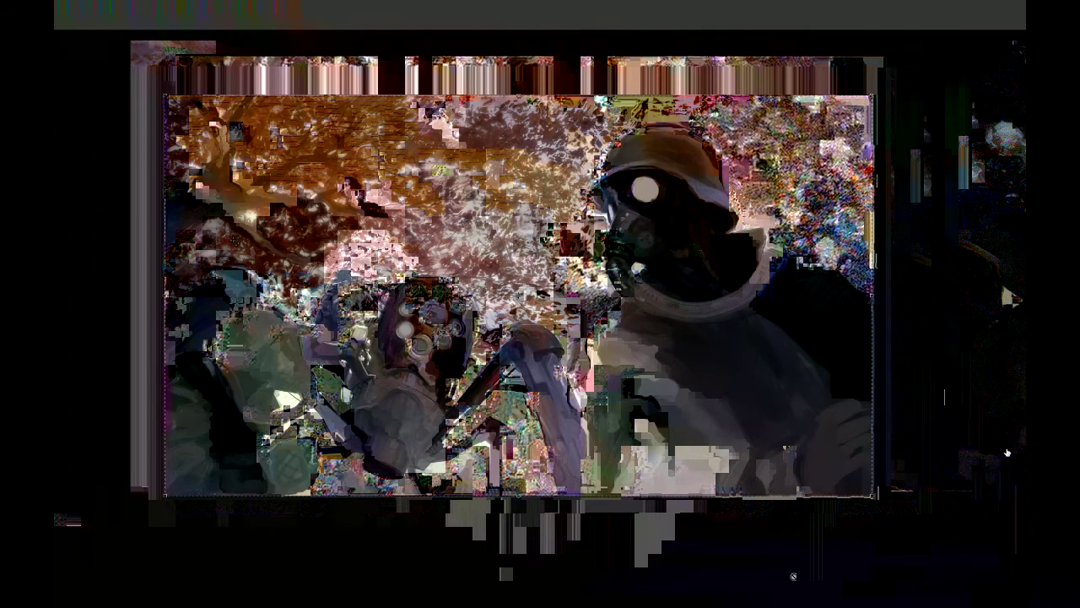
# Step: Touch up the smaller soldier's helmet edge, undoing the stray stroke
pyautogui.moveTo(873, 496); pyautogui.dragTo(825, 489)
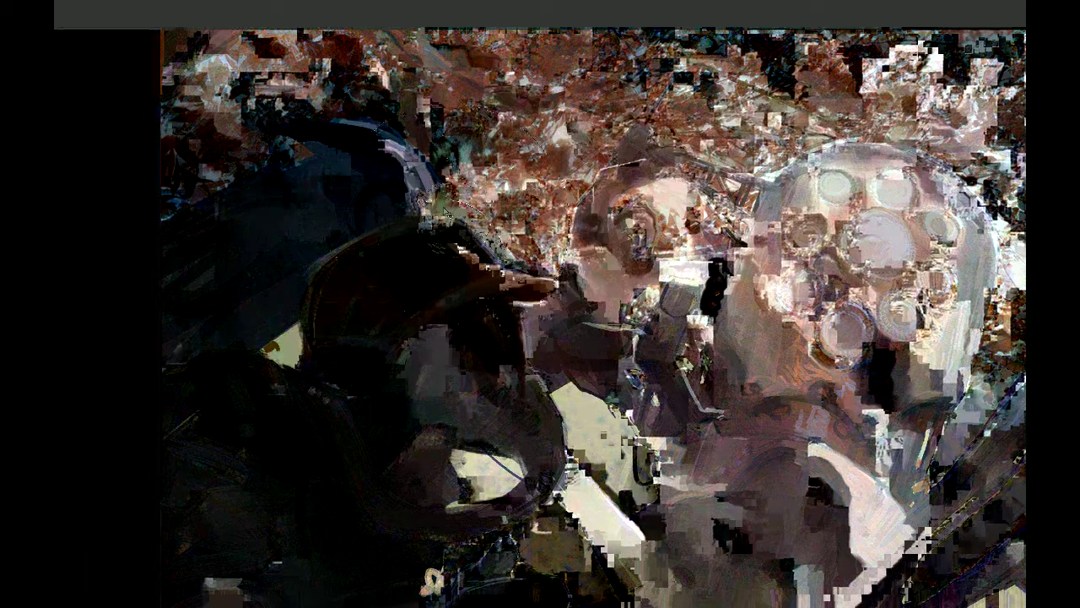
pyautogui.moveTo(440, 227)
pyautogui.mouseDown()
pyautogui.moveTo(451, 221)
pyautogui.moveTo(464, 253)
pyautogui.moveTo(438, 268)
pyautogui.mouseUp()
pyautogui.hotkey('ctrl', 'z')
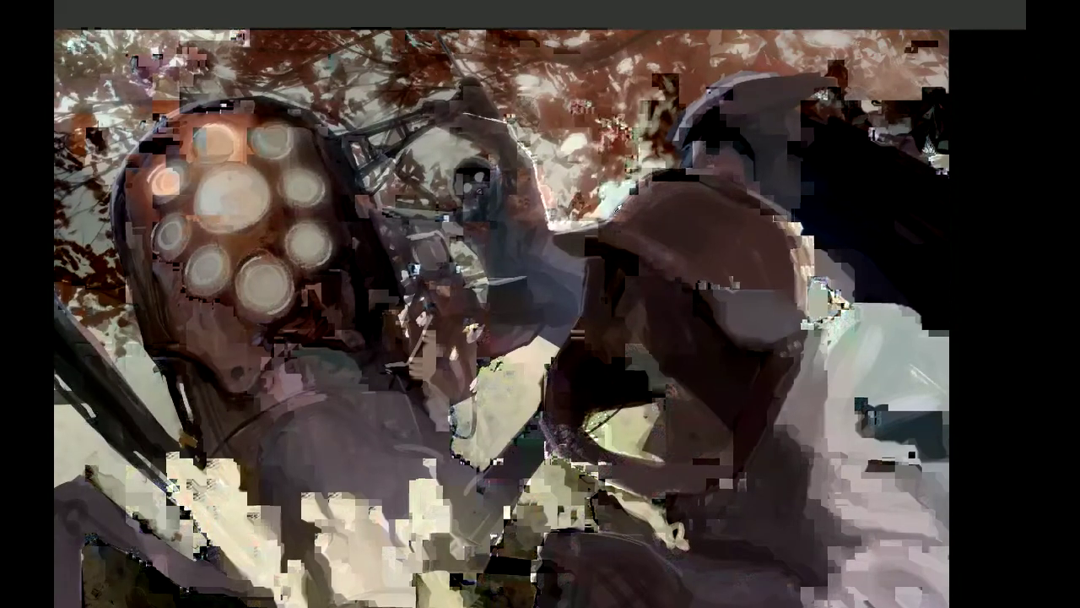
pyautogui.moveTo(630, 195)
pyautogui.mouseDown()
pyautogui.moveTo(715, 170)
pyautogui.moveTo(736, 181)
pyautogui.mouseUp()
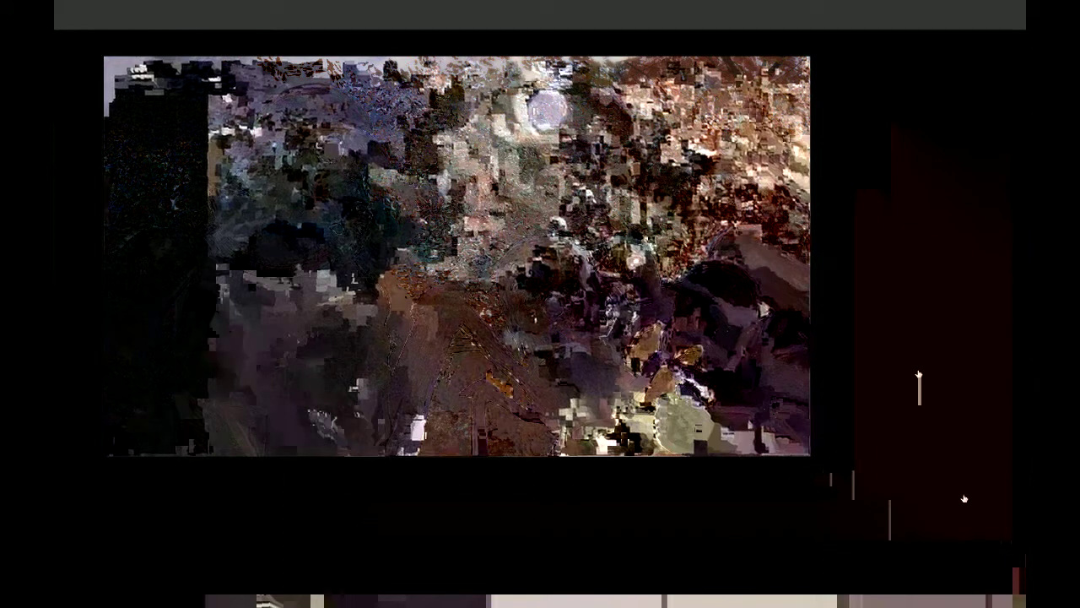
# Step: Select the whole picture and touch up the foreground soldier's helmet
pyautogui.hotkey('ctrl', 'a')
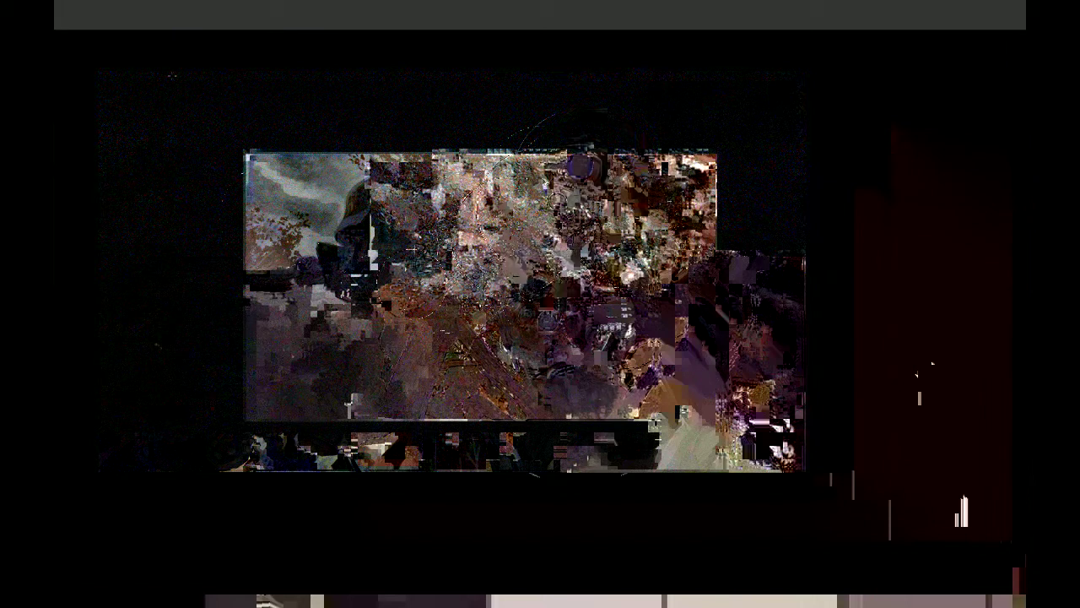
pyautogui.moveTo(350, 356); pyautogui.dragTo(389, 357)
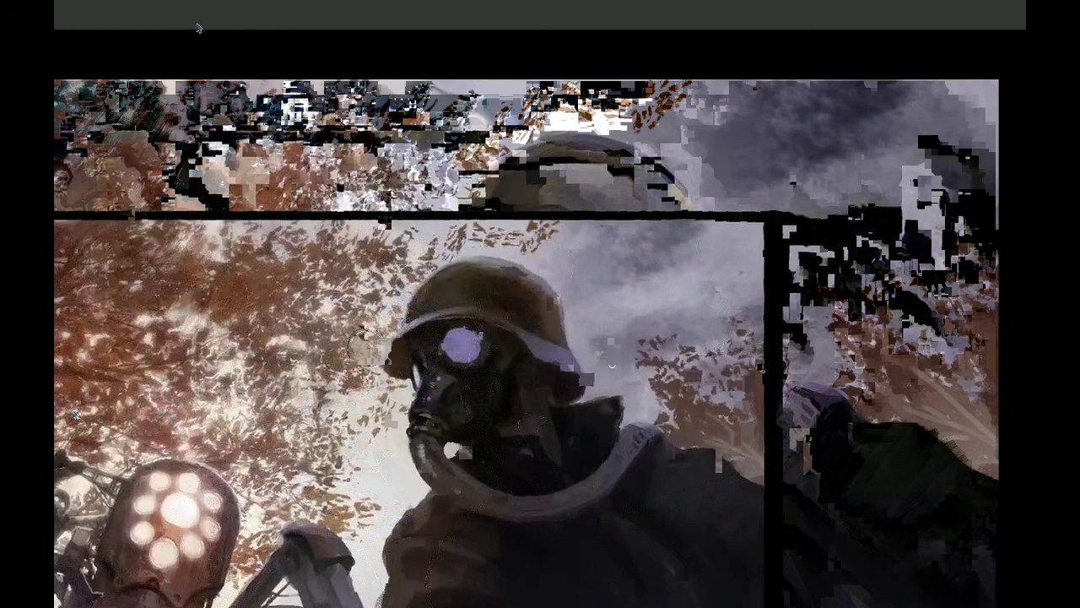
pyautogui.moveTo(474, 295); pyautogui.dragTo(476, 351)
pyautogui.moveTo(483, 248)
pyautogui.mouseDown()
pyautogui.moveTo(439, 266)
pyautogui.moveTo(421, 302)
pyautogui.moveTo(481, 189)
pyautogui.moveTo(540, 140)
pyautogui.mouseUp()
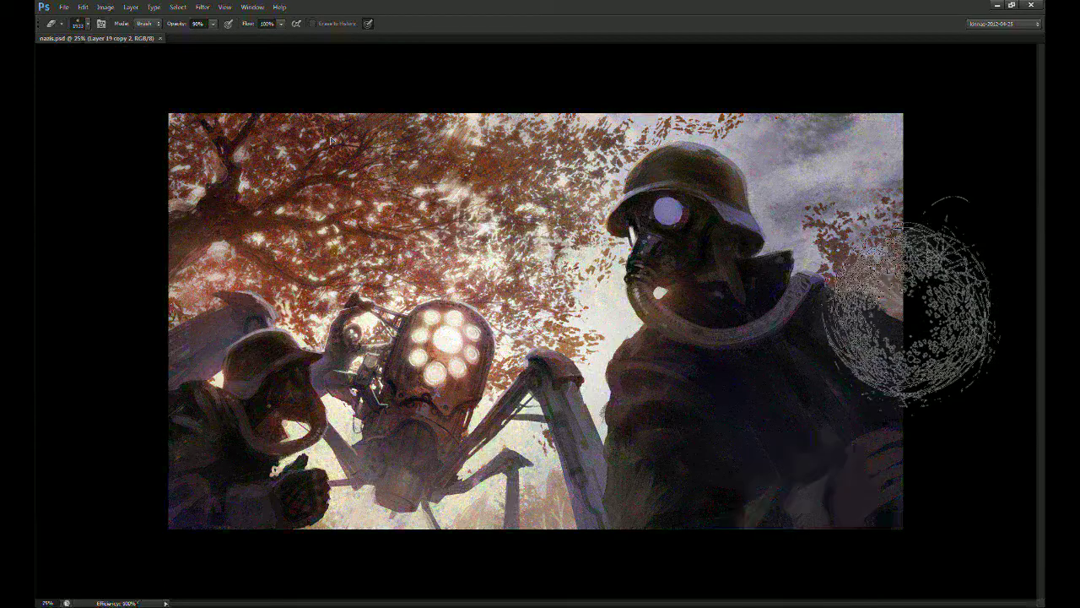
# Step: Select the entire canvas and paste a copy of the picture as a new layer
pyautogui.press('p')
pyautogui.press('o')
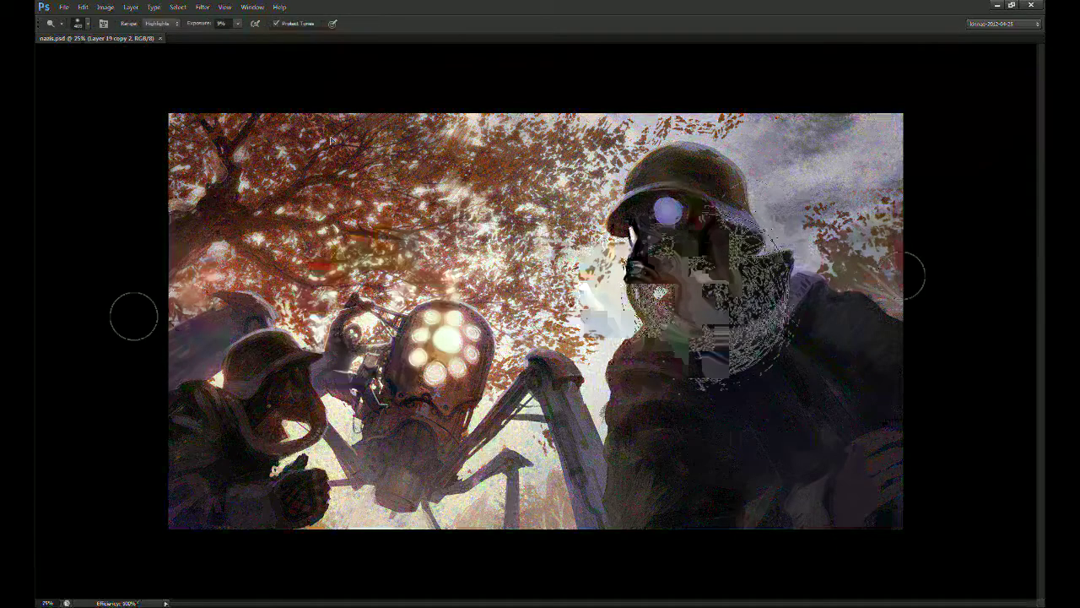
pyautogui.hotkey('ctrl', 'a')
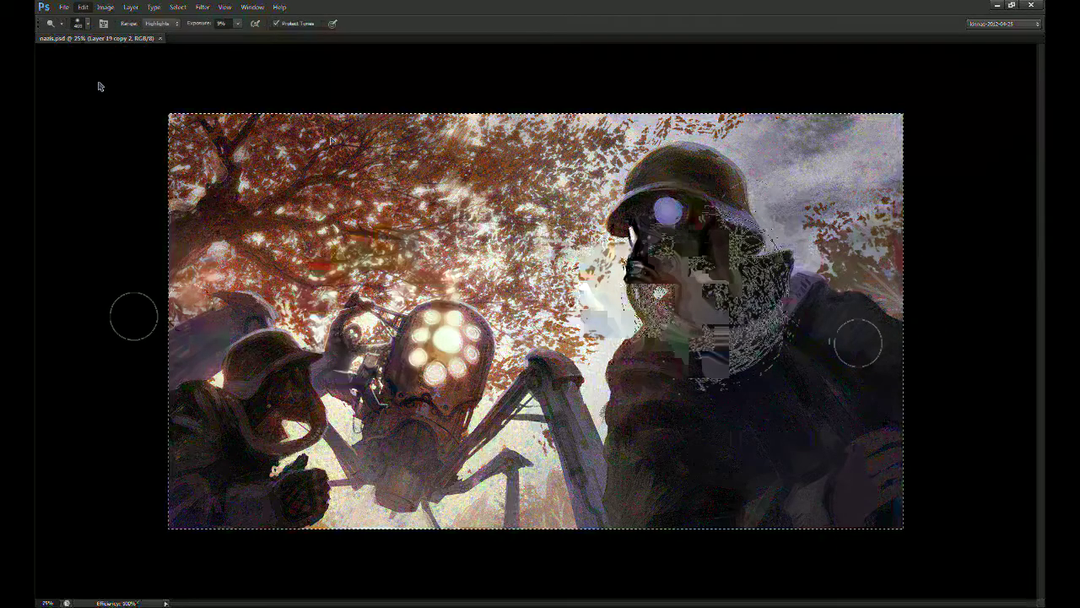
pyautogui.hotkey('ctrl', 'v')
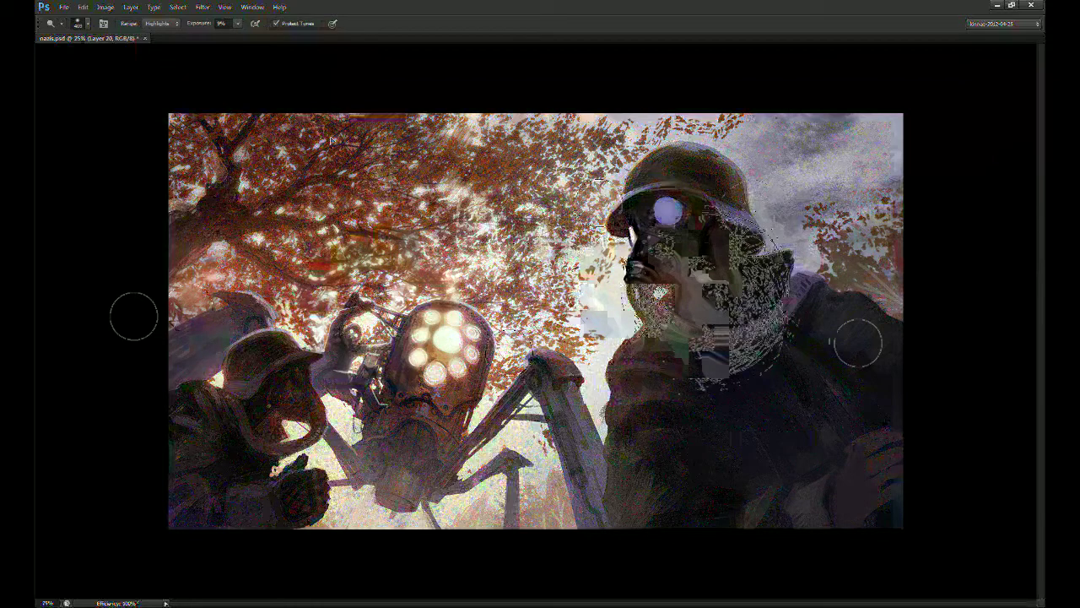
# Step: Set the brush to Soft Light mode and shade the smaller soldier's coat
pyautogui.press('b')
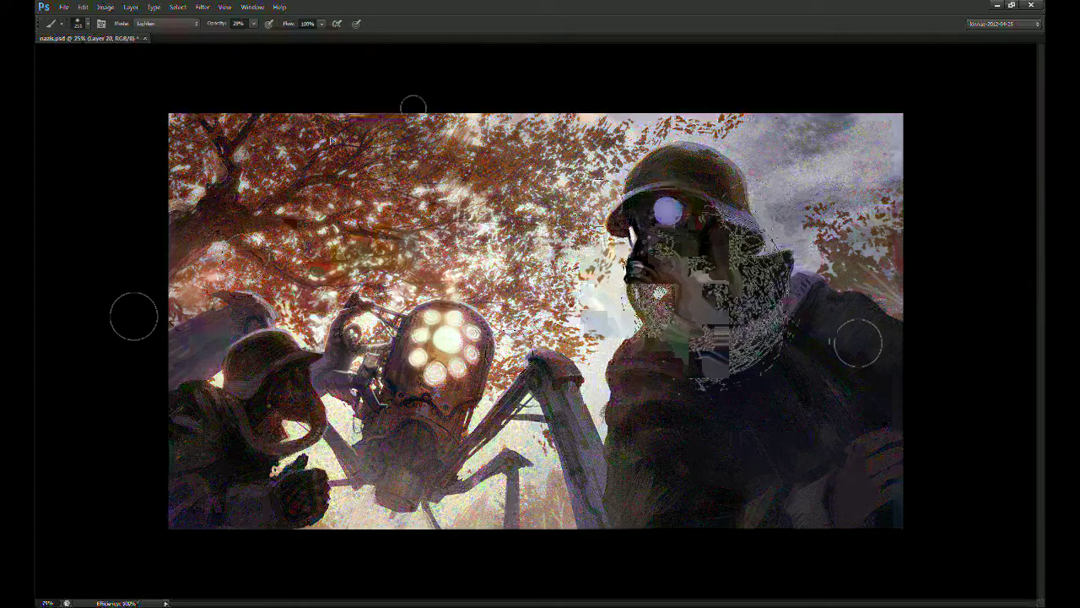
pyautogui.click(177, 29)
pyautogui.click(160, 189)
pyautogui.press('5')
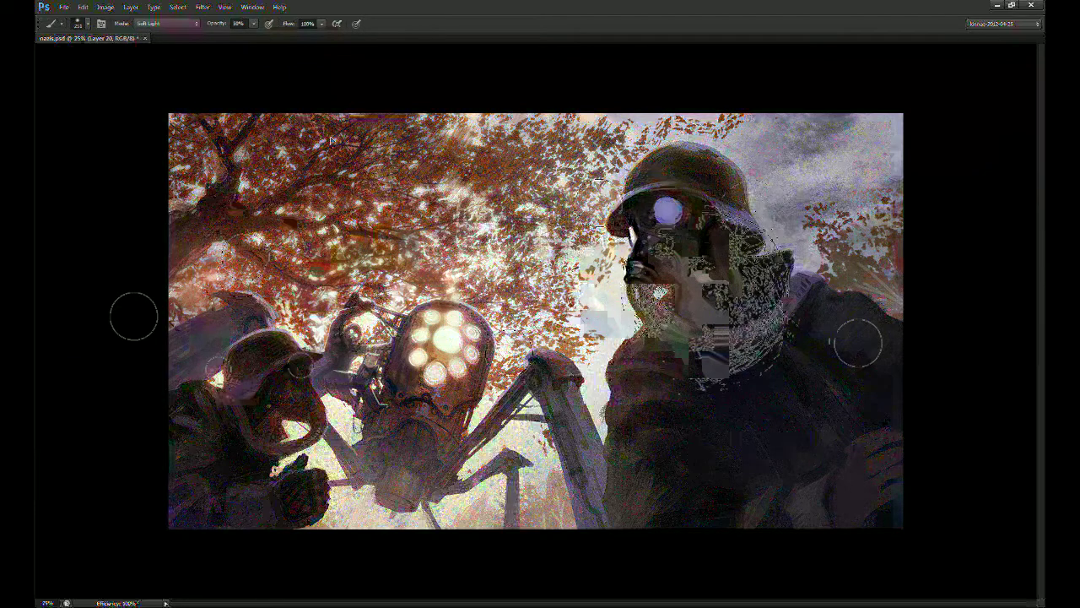
pyautogui.moveTo(224, 436)
pyautogui.mouseDown()
pyautogui.moveTo(250, 432)
pyautogui.moveTo(218, 410)
pyautogui.mouseUp()
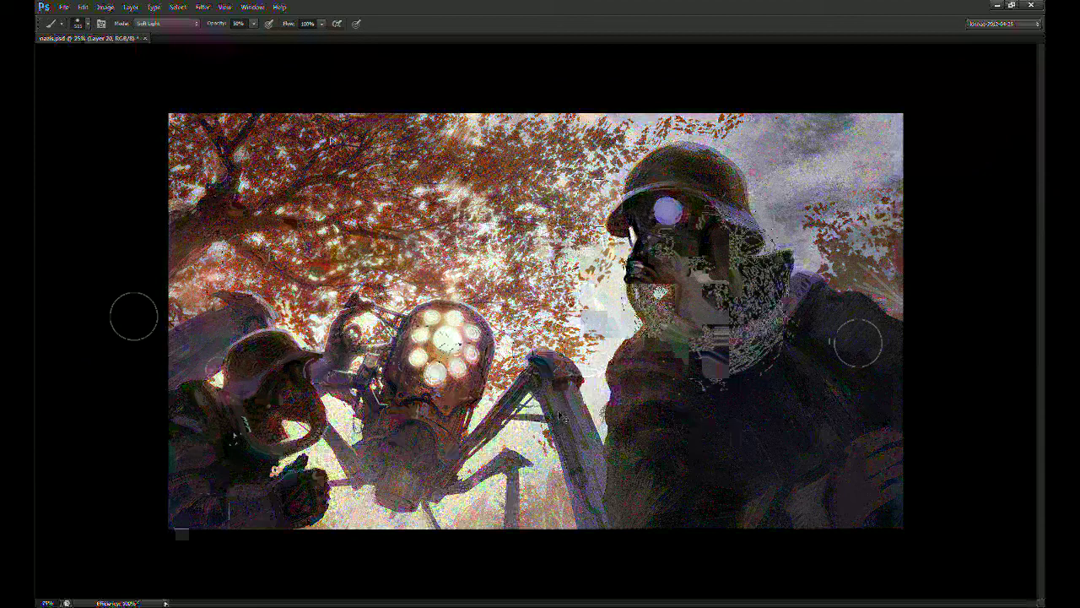
# Step: Mirror the picture and paint over the knee cap of the robot's front leg with the Soft Light brush at 77% opacity
pyautogui.hotkey('ctrl', '+')
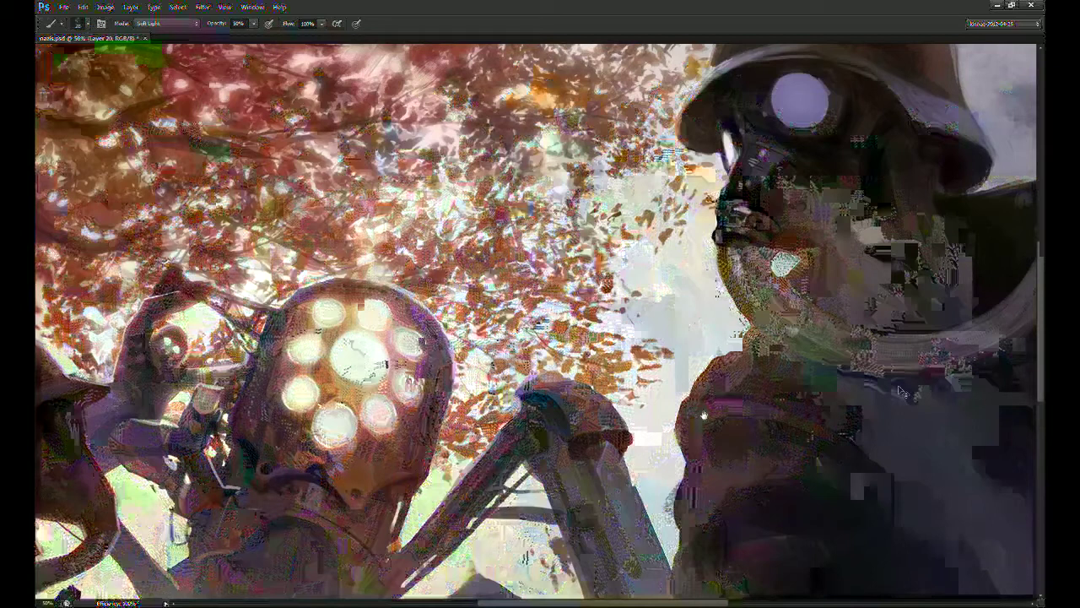
pyautogui.hotkey('ctrl', 'shift', 'h')
pyautogui.moveTo(761, 422); pyautogui.dragTo(719, 408)
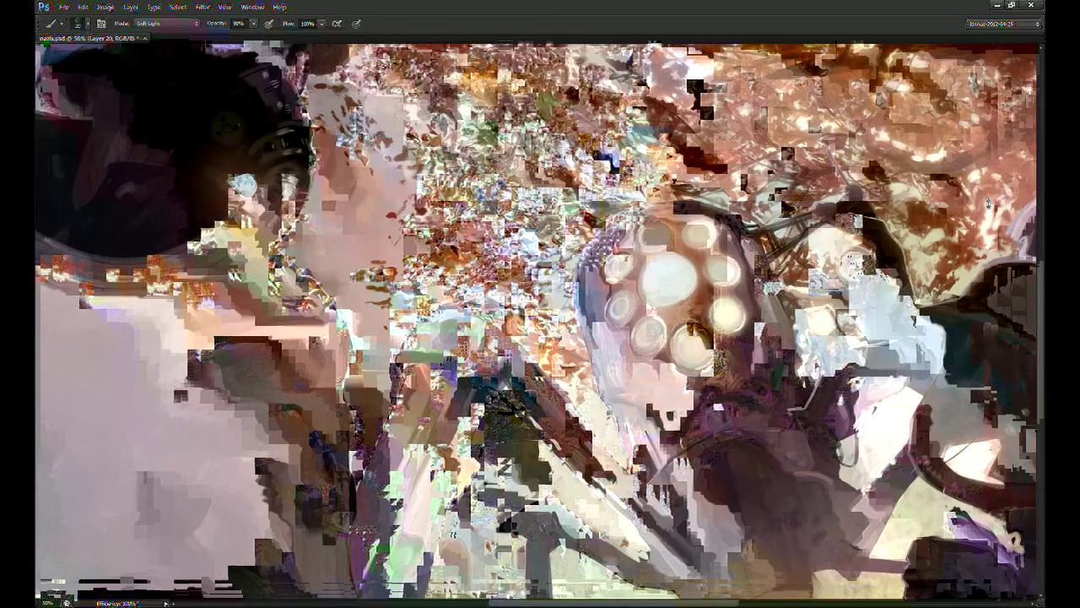
pyautogui.hotkey('ctrl', '+')
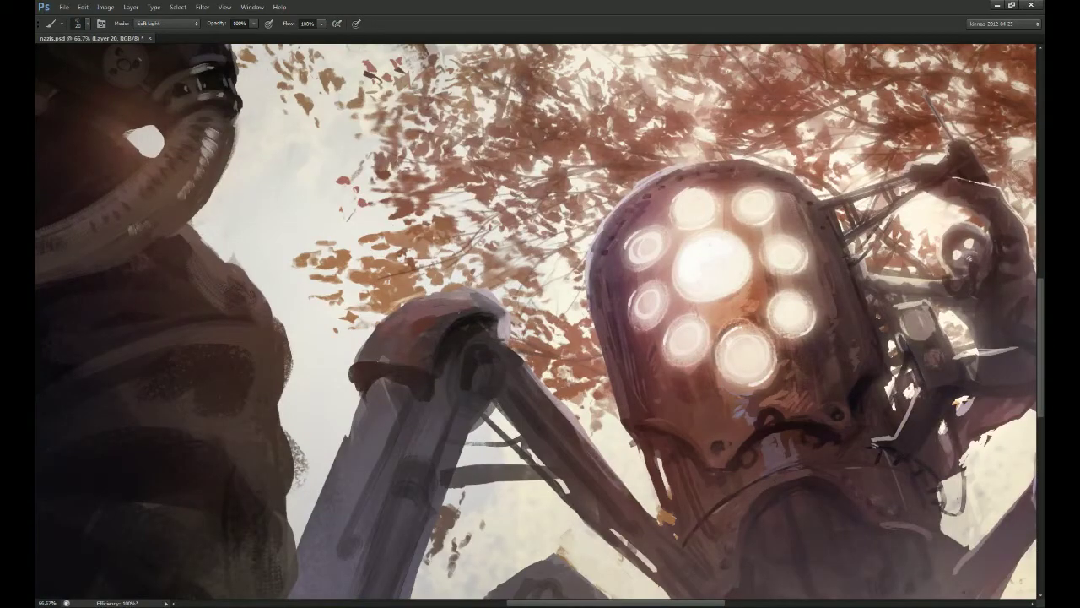
pyautogui.press('7')
pyautogui.press('7')
pyautogui.moveTo(401, 296)
pyautogui.mouseDown()
pyautogui.moveTo(470, 292)
pyautogui.moveTo(430, 293)
pyautogui.mouseUp()
# Step: Set the brush to Normal mode and try strokes on the robot's front knee cap, undoing the last ones
pyautogui.click(187, 27)
pyautogui.moveTo(371, 343)
pyautogui.mouseDown()
pyautogui.moveTo(351, 358)
pyautogui.moveTo(389, 309)
pyautogui.moveTo(409, 307)
pyautogui.mouseUp()
pyautogui.hotkey('ctrl', 'z')
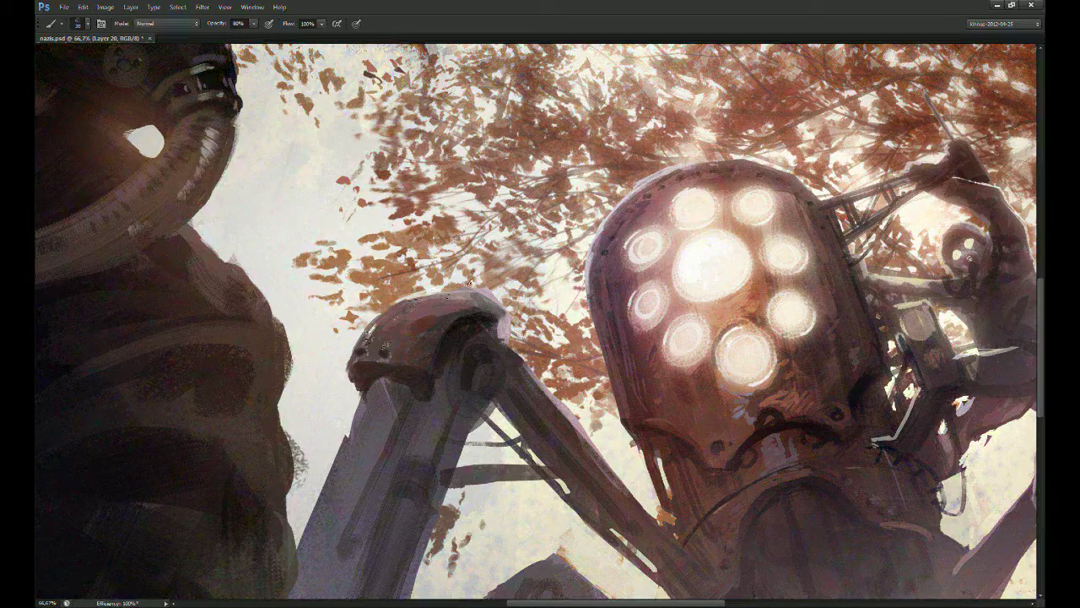
pyautogui.hotkey('ctrl', 'alt', 'z')
pyautogui.hotkey('ctrl', 'alt', 'z')
# Step: Detail the robot's front knee cap with rivets and a darker joint underneath, varying the brush opacity up to 90%
pyautogui.moveTo(381, 355)
pyautogui.mouseDown()
pyautogui.moveTo(371, 347)
pyautogui.moveTo(438, 336)
pyautogui.moveTo(470, 313)
pyautogui.moveTo(493, 311)
pyautogui.moveTo(505, 333)
pyautogui.moveTo(476, 301)
pyautogui.moveTo(504, 307)
pyautogui.moveTo(476, 328)
pyautogui.moveTo(469, 341)
pyautogui.moveTo(488, 348)
pyautogui.moveTo(476, 362)
pyautogui.moveTo(500, 349)
pyautogui.moveTo(439, 312)
pyautogui.moveTo(432, 285)
pyautogui.moveTo(444, 324)
pyautogui.moveTo(453, 304)
pyautogui.moveTo(442, 320)
pyautogui.moveTo(456, 331)
pyautogui.moveTo(467, 282)
pyautogui.moveTo(486, 314)
pyautogui.moveTo(490, 302)
pyautogui.moveTo(482, 331)
pyautogui.mouseUp()
pyautogui.press('3')
pyautogui.press('3')
pyautogui.press('7')
pyautogui.press('7')
pyautogui.moveTo(471, 299)
pyautogui.mouseDown()
pyautogui.moveTo(479, 330)
pyautogui.moveTo(493, 294)
pyautogui.moveTo(469, 328)
pyautogui.mouseUp()
pyautogui.press('9')
pyautogui.moveTo(375, 267); pyautogui.dragTo(352, 317)
pyautogui.moveTo(371, 262); pyautogui.dragTo(347, 329)
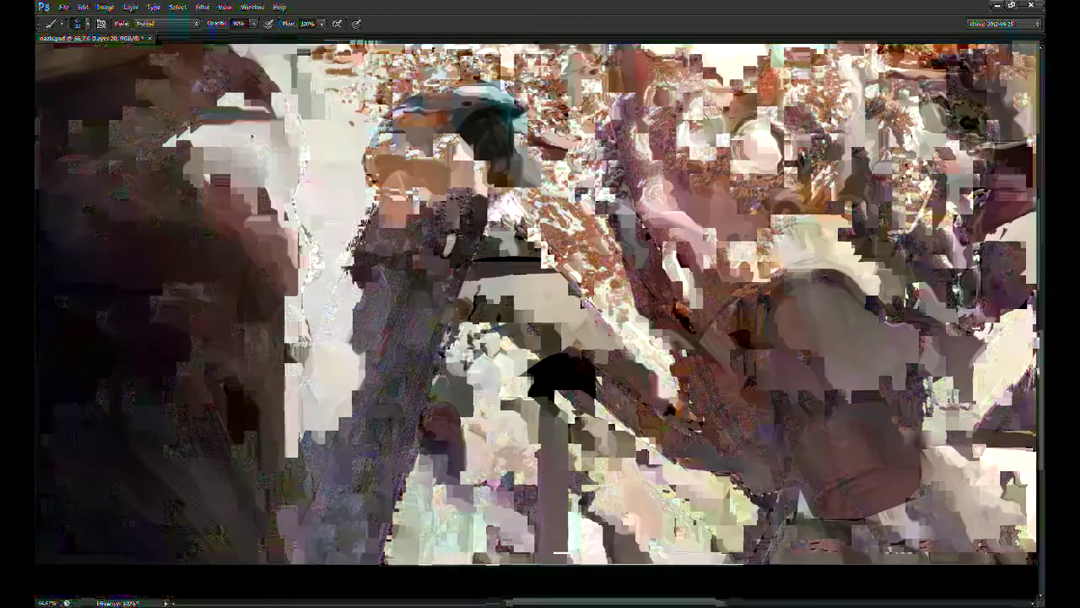
# Step: Paint light gaps and dark struts along the robot's front leg and touch up its smaller rear leg
pyautogui.moveTo(378, 460); pyautogui.dragTo(366, 496)
pyautogui.moveTo(530, 403)
pyautogui.mouseDown()
pyautogui.moveTo(493, 461)
pyautogui.moveTo(475, 413)
pyautogui.moveTo(444, 488)
pyautogui.moveTo(465, 489)
pyautogui.mouseUp()
pyautogui.moveTo(389, 306); pyautogui.dragTo(379, 341)
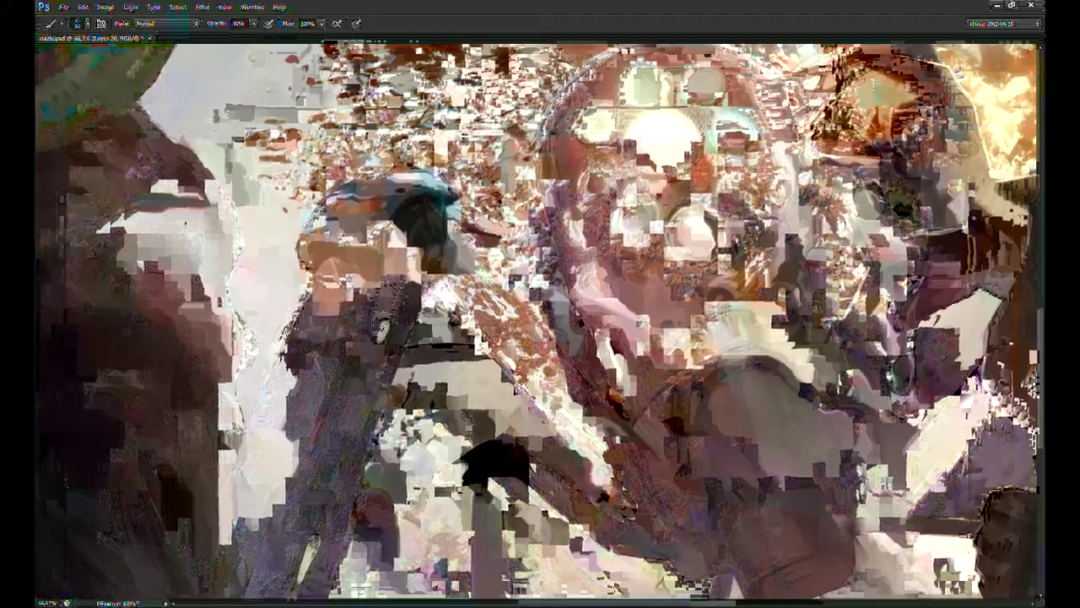
pyautogui.scroll(-2, 384, 323)
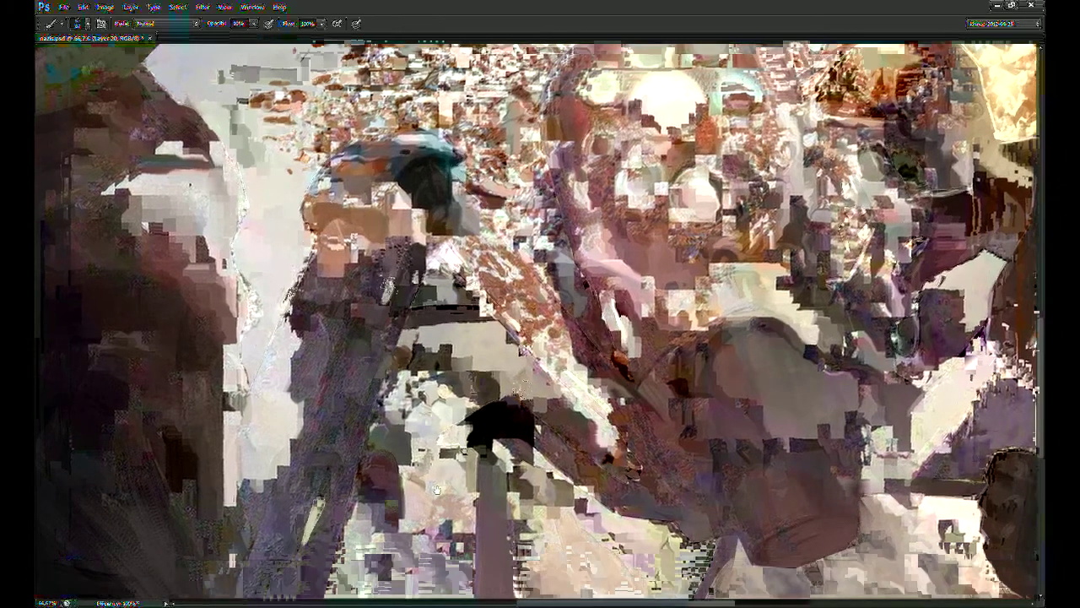
pyautogui.moveTo(463, 396); pyautogui.dragTo(465, 460)
pyautogui.moveTo(465, 422)
pyautogui.mouseDown()
pyautogui.moveTo(469, 480)
pyautogui.moveTo(429, 459)
pyautogui.moveTo(462, 515)
pyautogui.mouseUp()
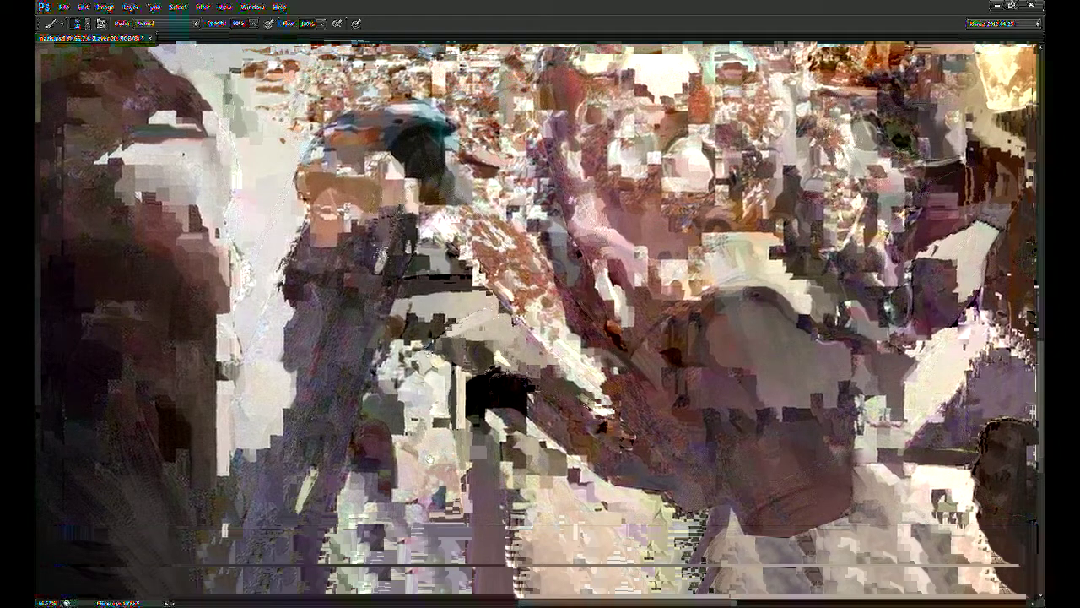
pyautogui.moveTo(429, 456); pyautogui.dragTo(347, 501)
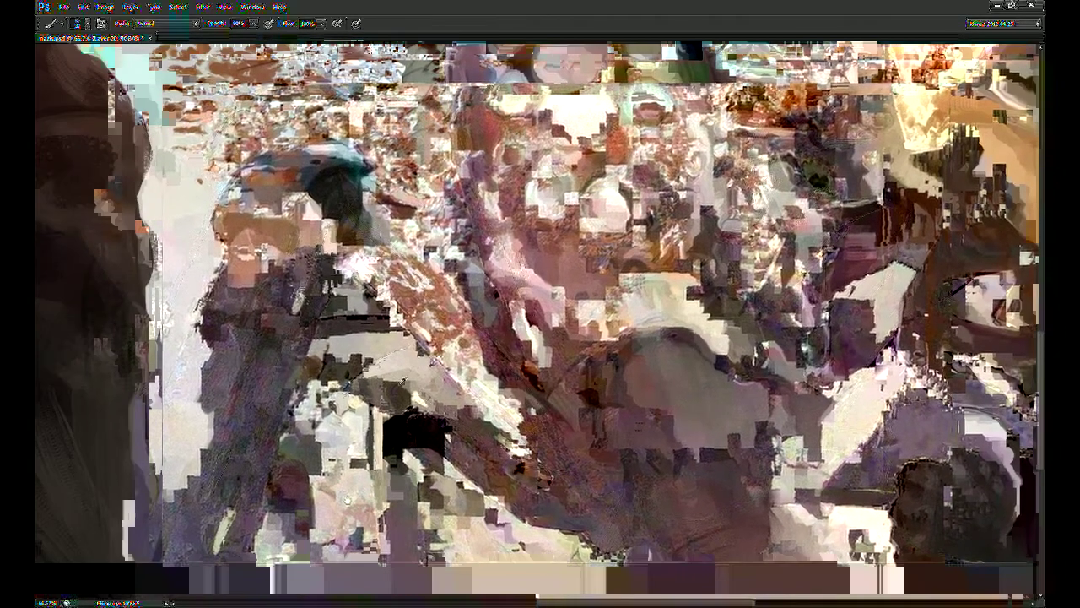
# Step: Touch up the edges around the smaller soldier's mask and hose with the brush
pyautogui.moveTo(815, 439); pyautogui.dragTo(509, 372)
pyautogui.press('r')
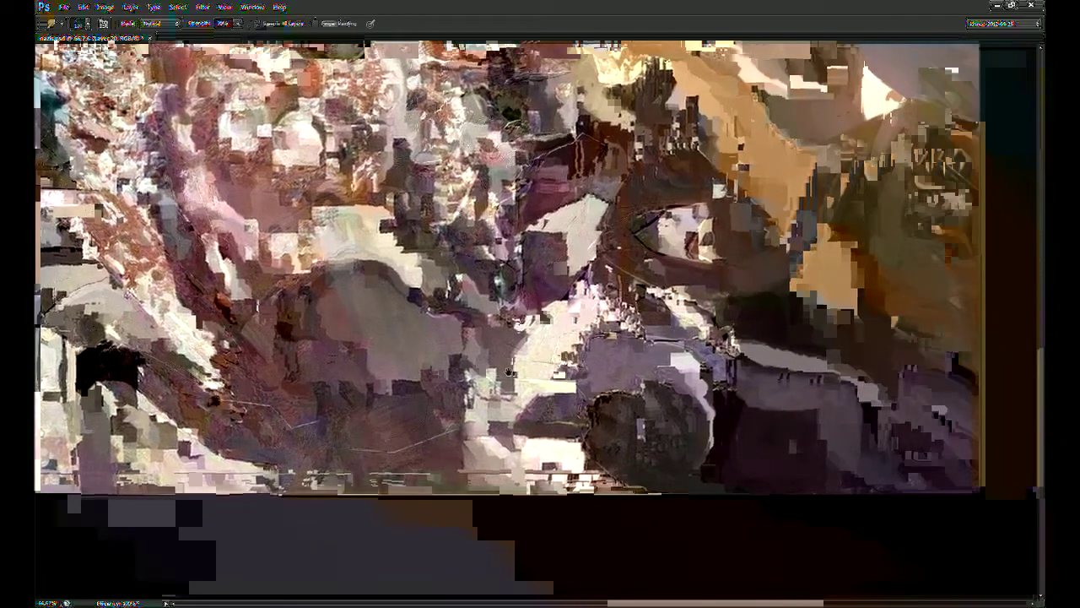
pyautogui.press('b')
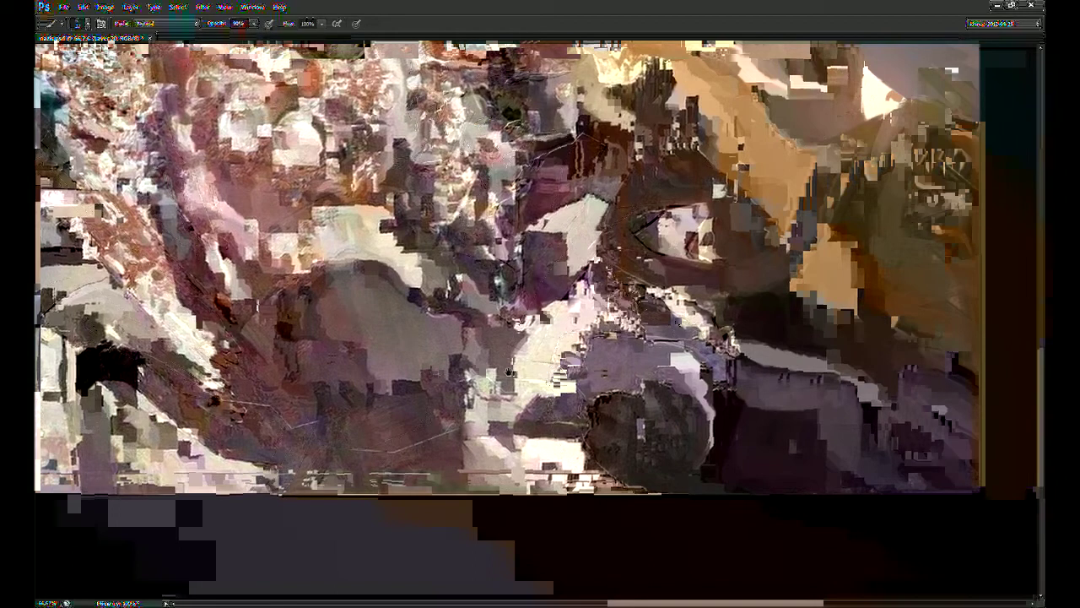
pyautogui.moveTo(509, 370); pyautogui.dragTo(471, 422)
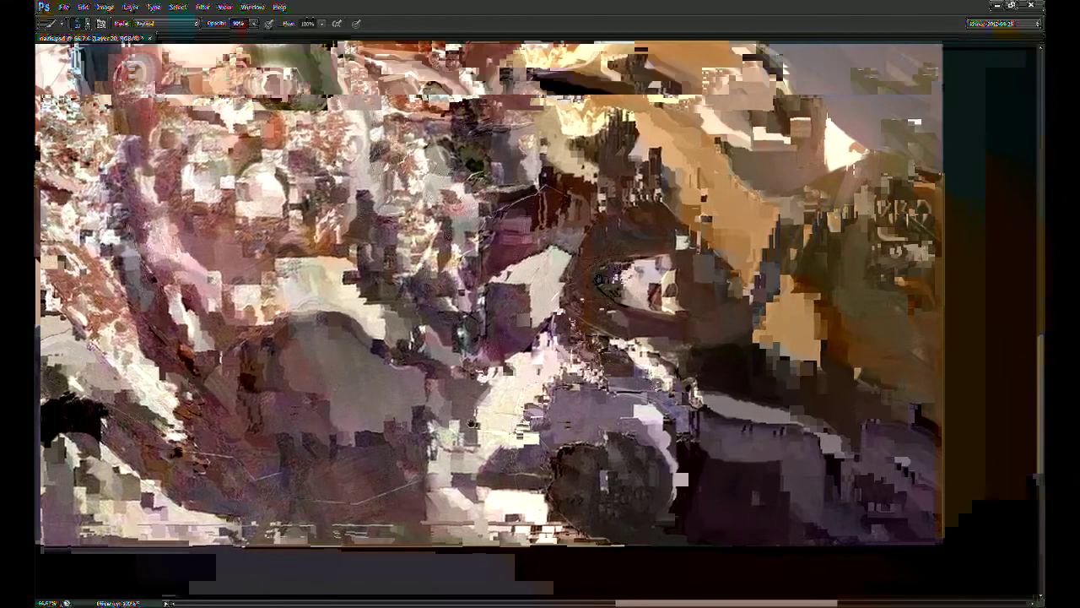
pyautogui.moveTo(574, 275); pyautogui.dragTo(647, 348)
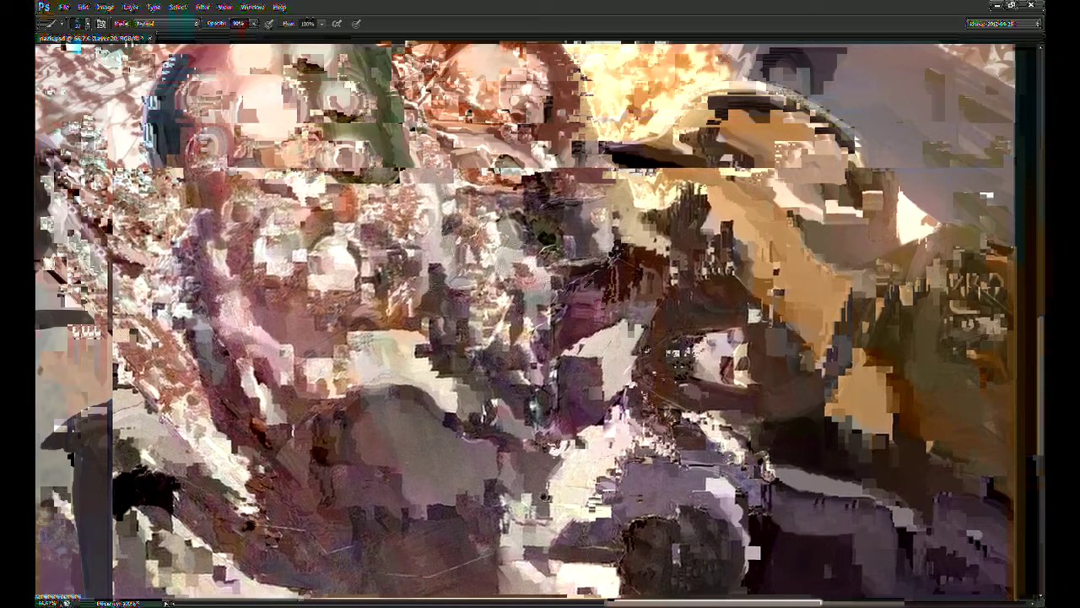
pyautogui.moveTo(609, 261)
pyautogui.mouseDown()
pyautogui.moveTo(630, 236)
pyautogui.moveTo(637, 184)
pyautogui.moveTo(611, 270)
pyautogui.mouseUp()
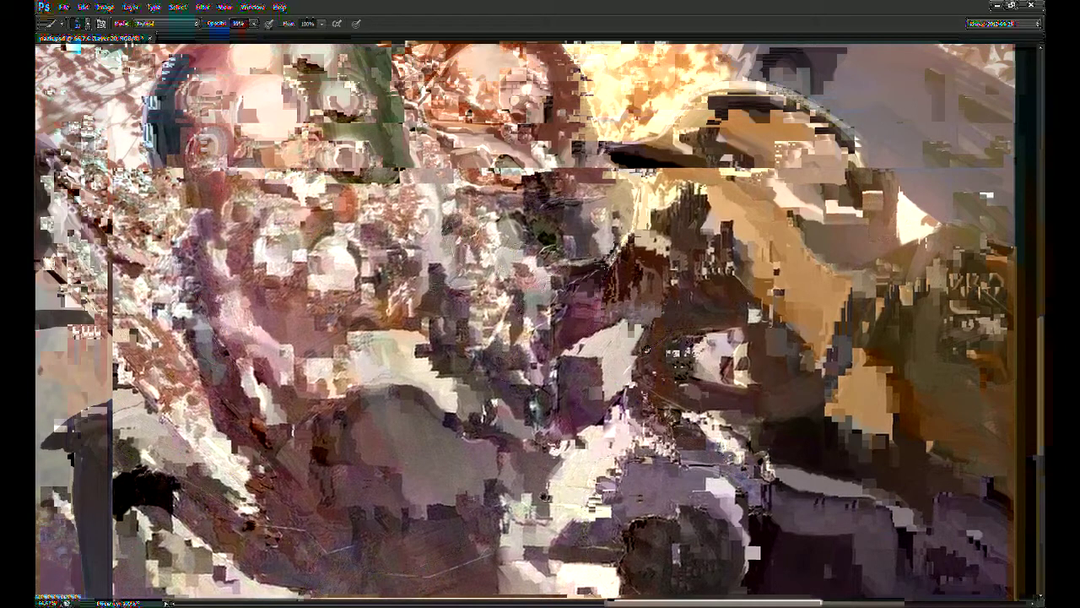
# Step: Sample a colour near the robot's front leg and refine the leg and head shell at 90% brush opacity
pyautogui.moveTo(621, 366); pyautogui.dragTo(976, 377)
pyautogui.moveTo(516, 373); pyautogui.dragTo(628, 413)
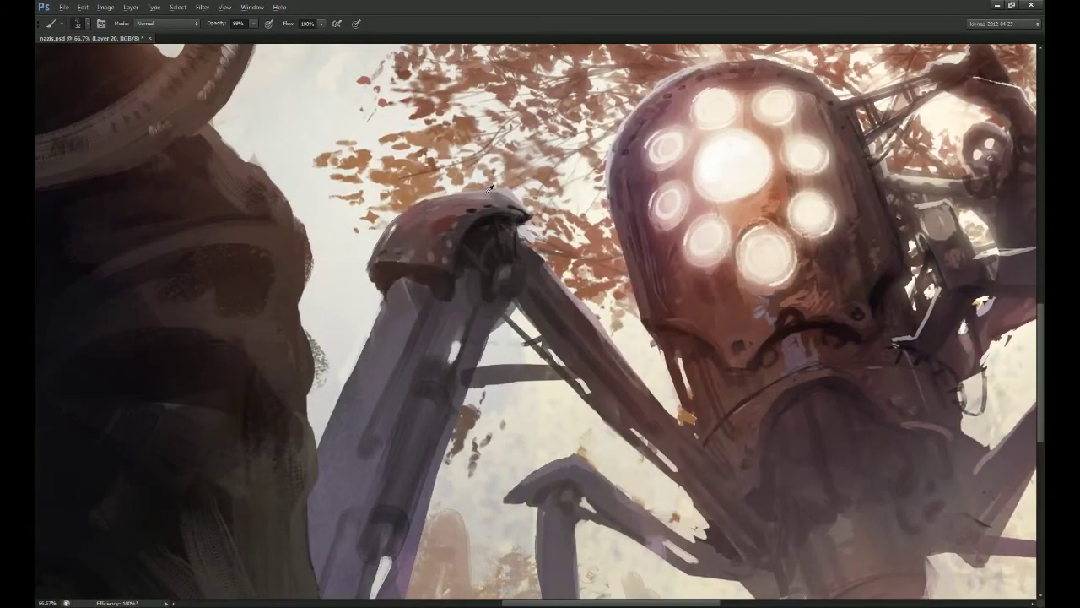
pyautogui.press('8')
pyautogui.keyDown('alt'); pyautogui.click(587, 364); pyautogui.keyUp('alt')
pyautogui.press('9')
pyautogui.moveTo(762, 311); pyautogui.dragTo(646, 380)
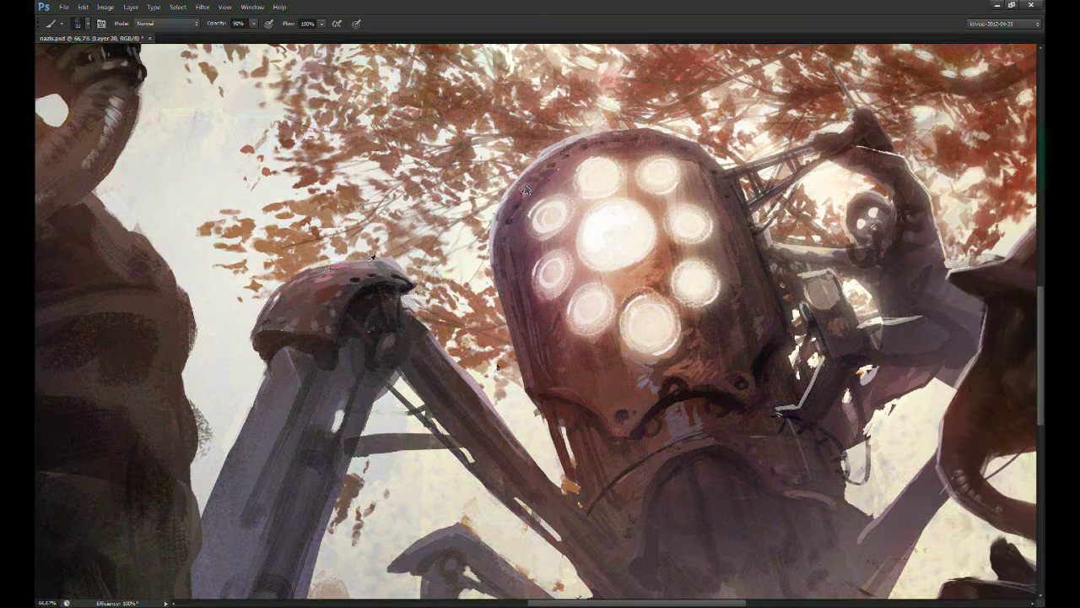
# Step: Paint small rivets along the lower rim of the robot's head shell with the brush at 77% opacity
pyautogui.moveTo(603, 325); pyautogui.dragTo(556, 258)
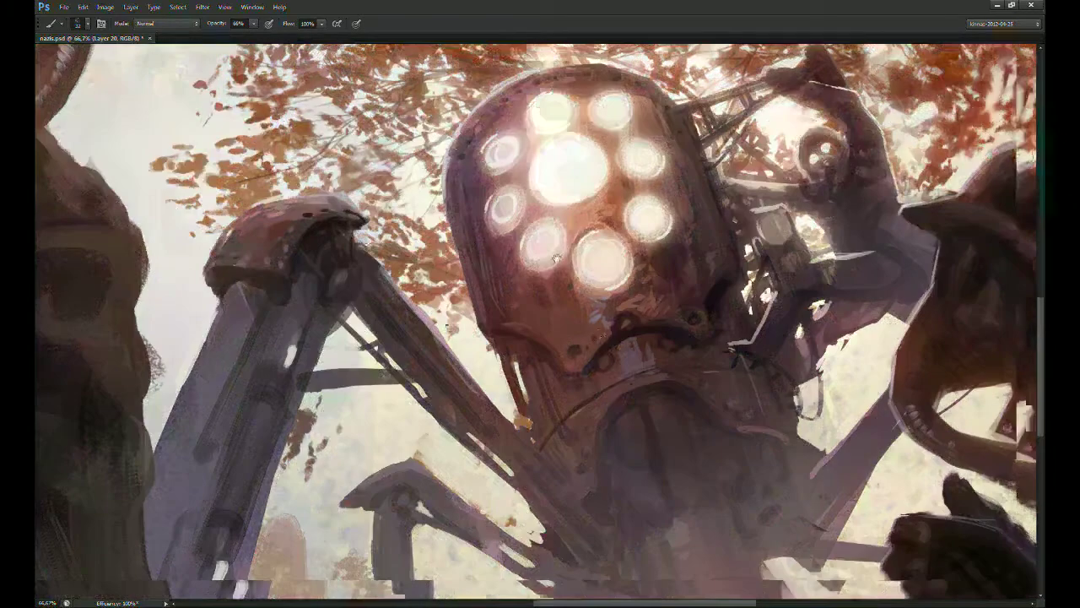
pyautogui.moveTo(639, 315); pyautogui.dragTo(667, 318)
pyautogui.moveTo(555, 257); pyautogui.dragTo(537, 216)
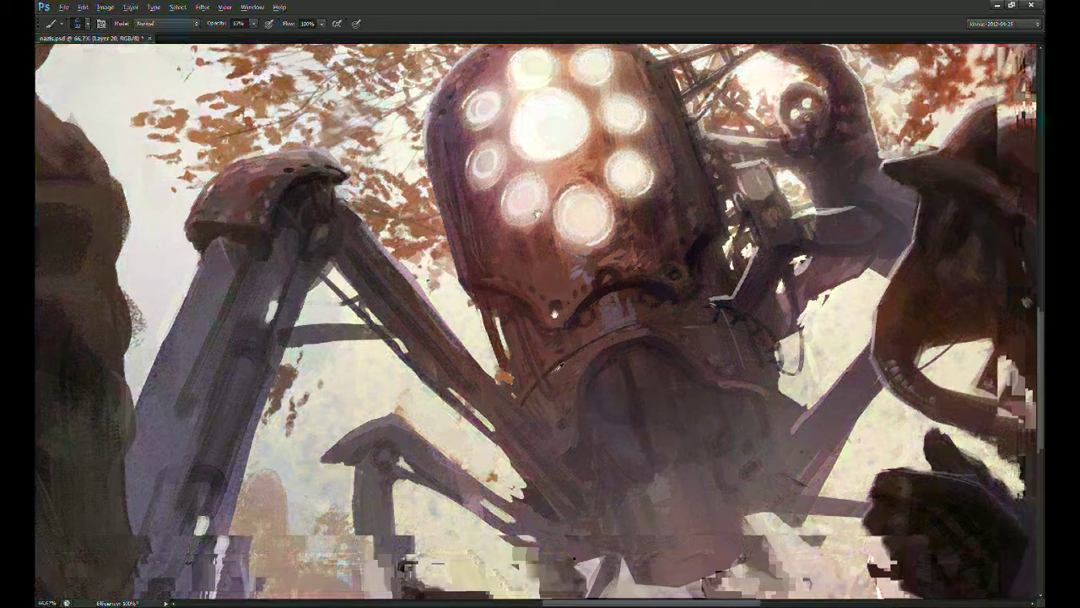
pyautogui.press('7')
pyautogui.press('7')
pyautogui.moveTo(554, 313); pyautogui.dragTo(521, 275)
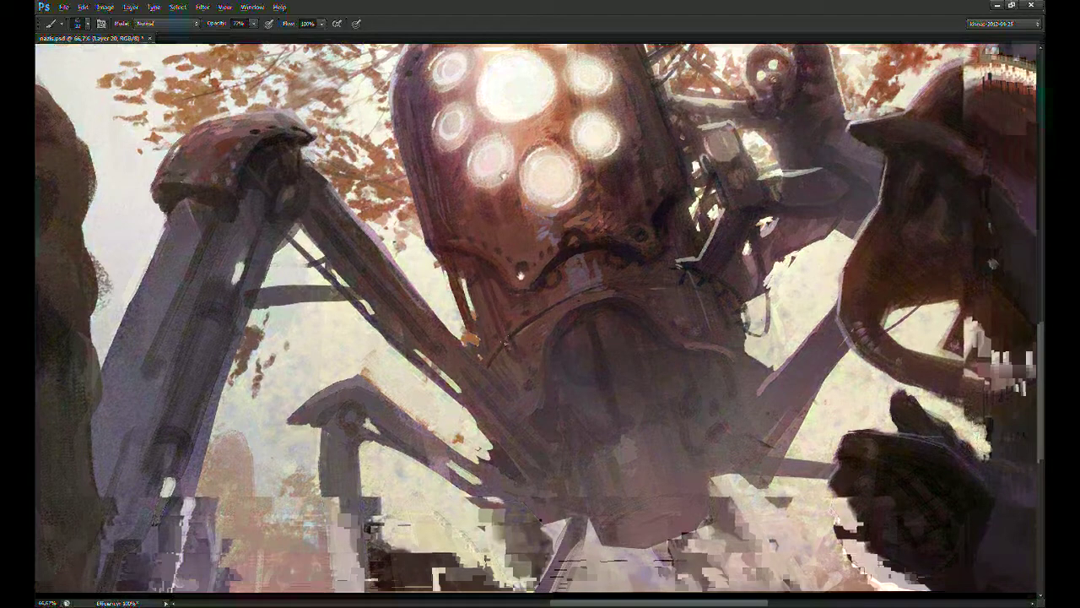
# Step: Paint a tube and small accents beneath the lower rim of the robot's head shell with the brush at 30% opacity
pyautogui.press('3')
pyautogui.moveTo(483, 289); pyautogui.dragTo(508, 351)
pyautogui.moveTo(553, 270); pyautogui.dragTo(565, 262)
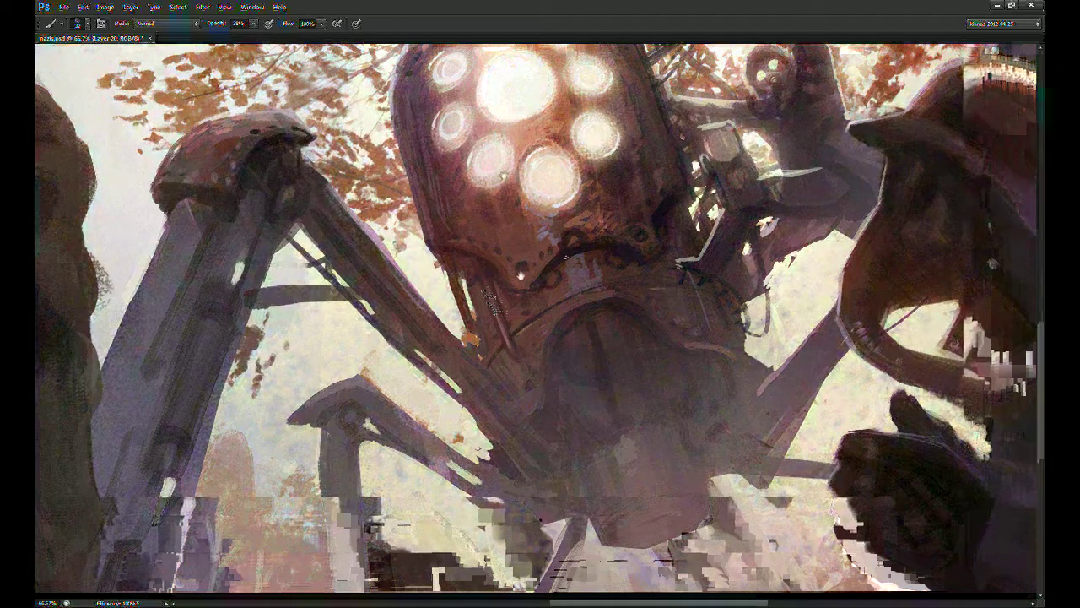
pyautogui.moveTo(520, 276); pyautogui.dragTo(513, 270)
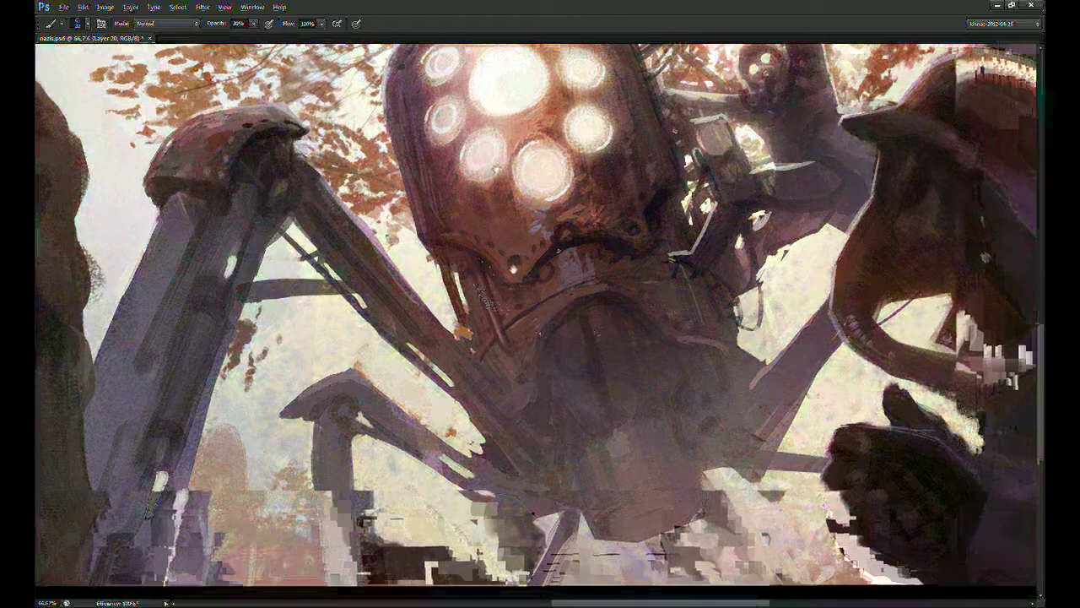
# Step: Flip the canvas horizontally and paint thin strokes down the dark dome below the robot's head at 66% brush opacity
pyautogui.press('r')
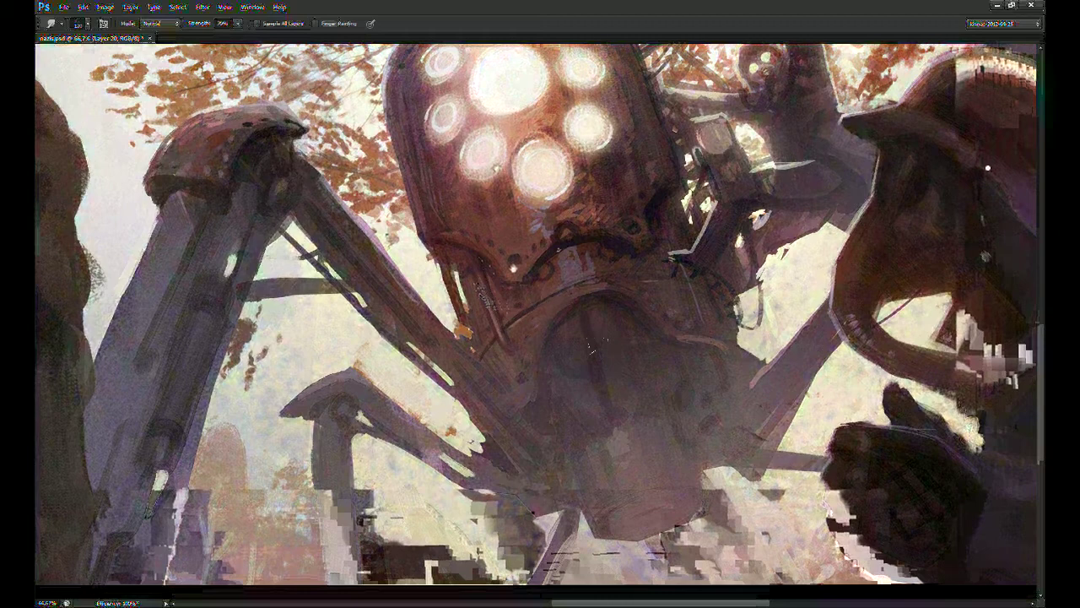
pyautogui.press('F2')
pyautogui.moveTo(128, 314); pyautogui.dragTo(529, 326)
pyautogui.moveTo(377, 325); pyautogui.dragTo(540, 267)
pyautogui.press('b')
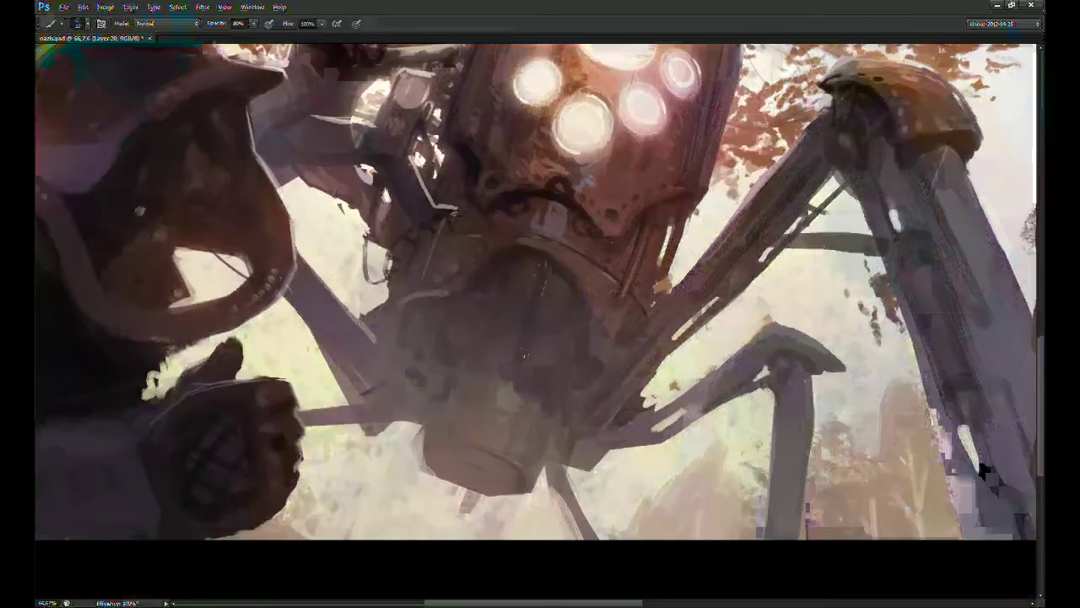
pyautogui.press('6')
pyautogui.press('6')
pyautogui.moveTo(520, 287); pyautogui.dragTo(517, 324)
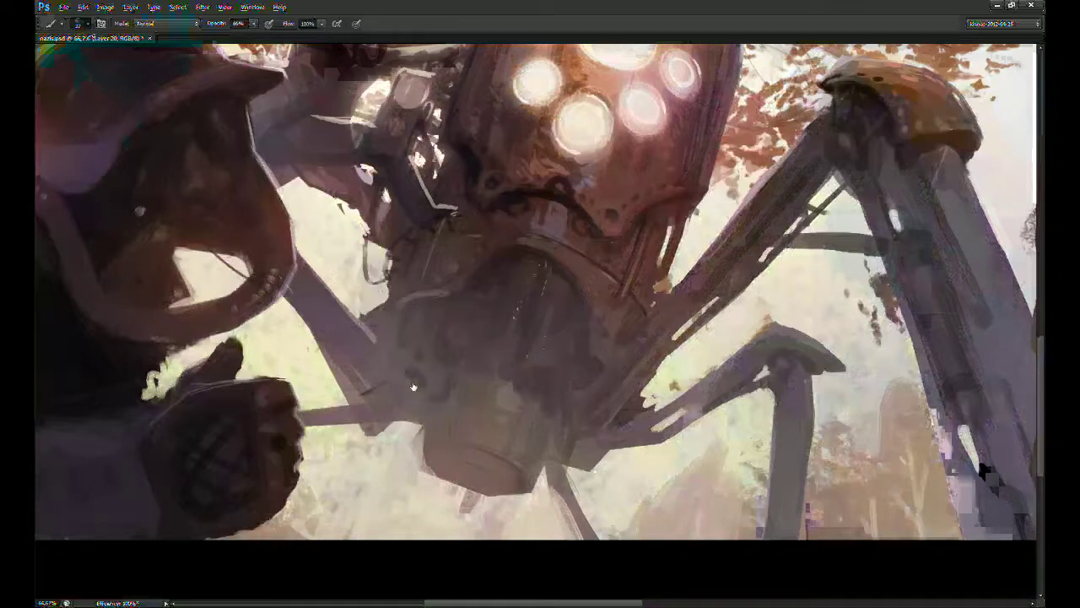
# Step: Sample a colour below the head shell and refine the connector and dome rim with a smaller brush at 90% opacity
pyautogui.press('[')
pyautogui.keyDown('alt'); pyautogui.click(557, 225); pyautogui.keyUp('alt')
pyautogui.press('9')
pyautogui.moveTo(547, 226); pyautogui.dragTo(554, 204)
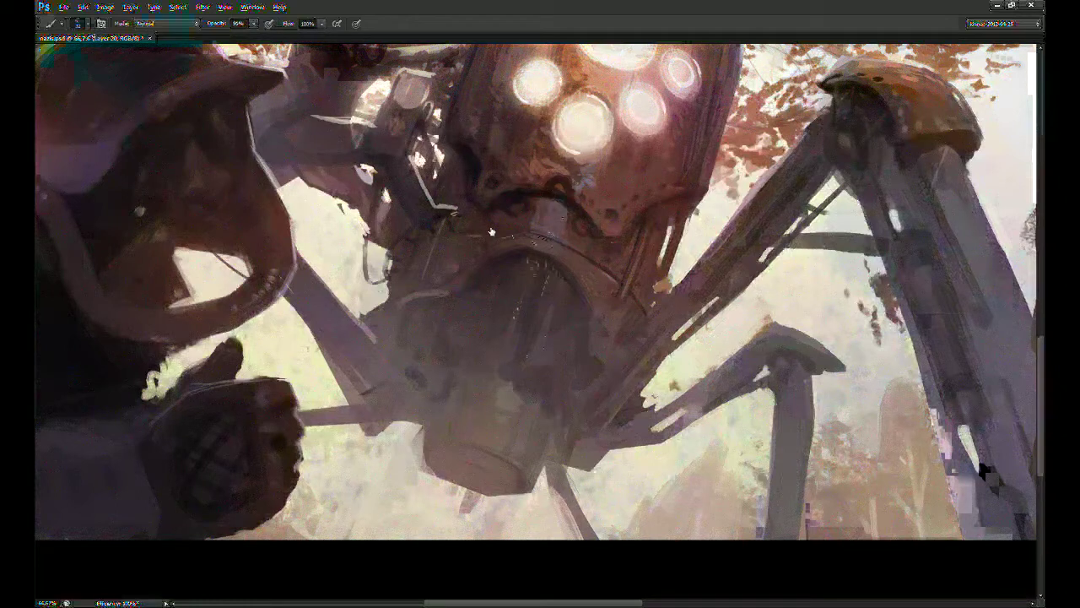
pyautogui.moveTo(558, 174); pyautogui.dragTo(569, 175)
pyautogui.moveTo(580, 211); pyautogui.dragTo(551, 270)
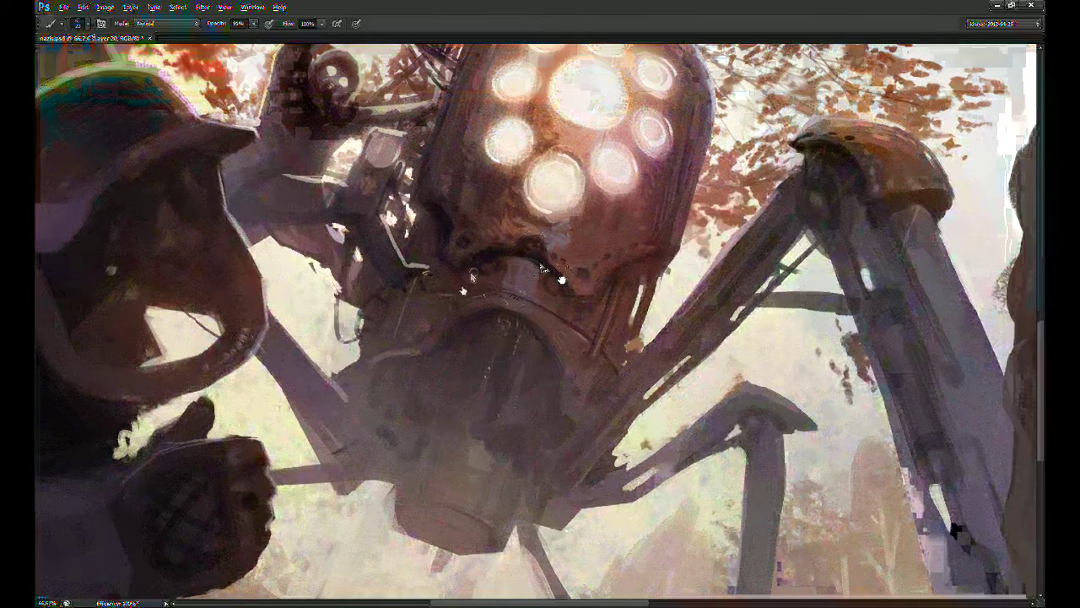
pyautogui.moveTo(393, 352); pyautogui.dragTo(369, 363)
pyautogui.moveTo(562, 279); pyautogui.dragTo(567, 237)
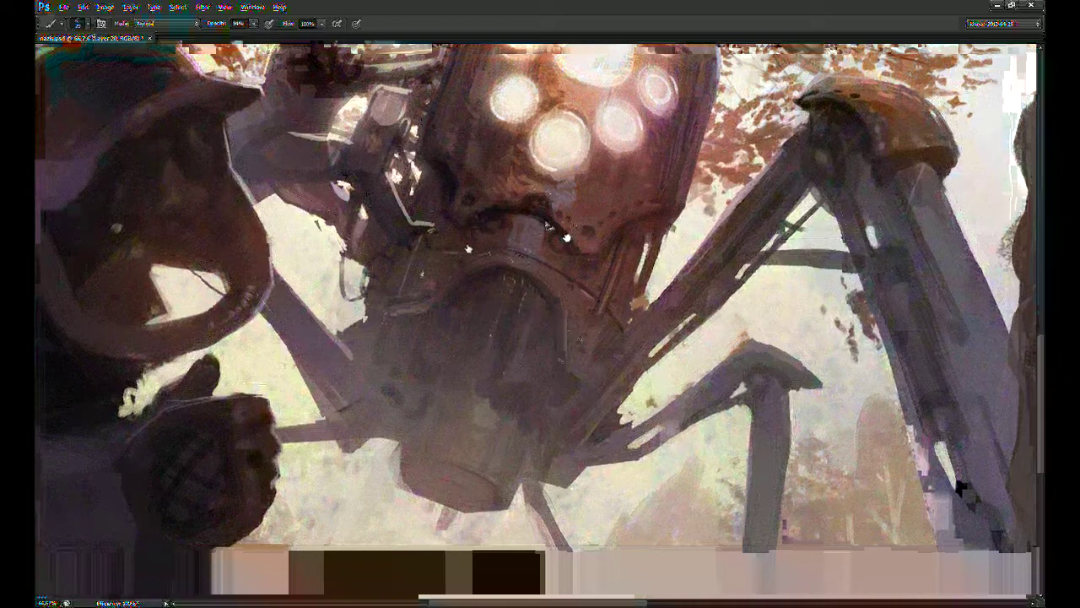
pyautogui.moveTo(567, 238); pyautogui.dragTo(593, 189)
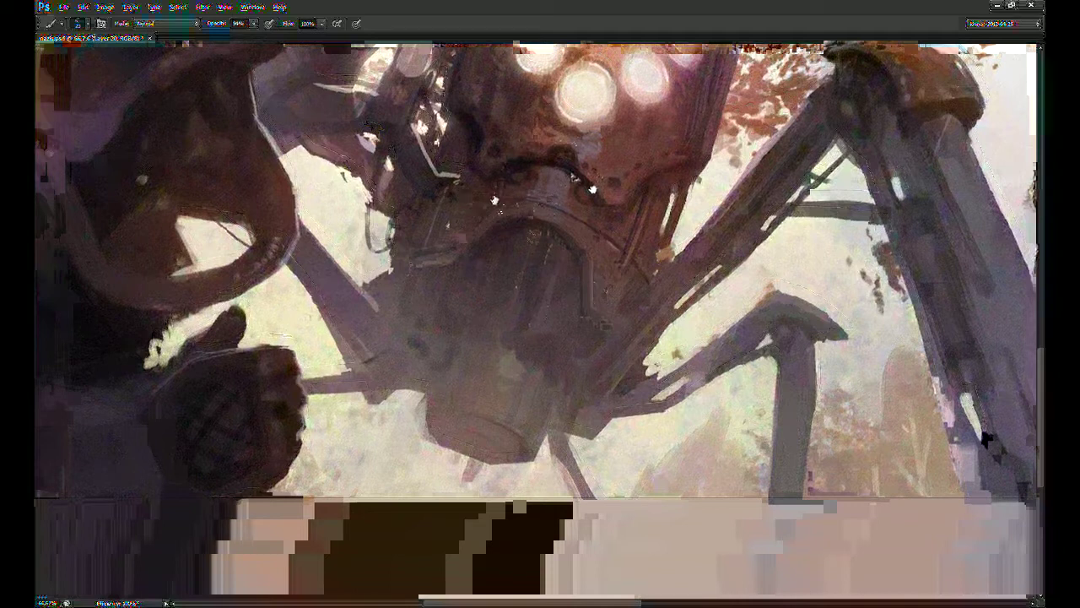
# Step: Paint soft spots and texture over the robot's lower body and its round underside with the brush at 30% opacity
pyautogui.press('3')
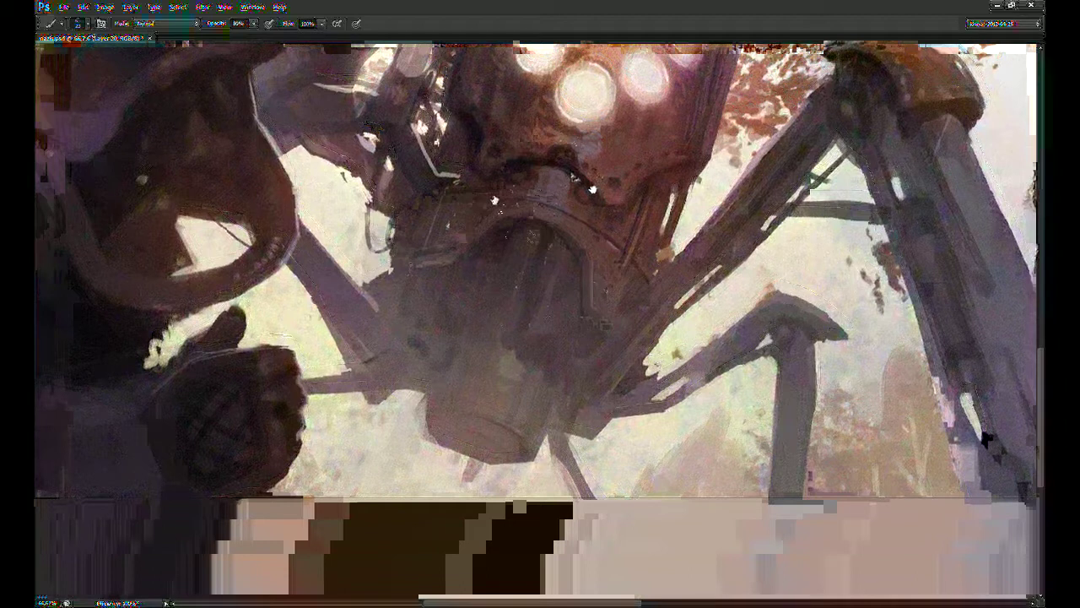
pyautogui.moveTo(503, 339)
pyautogui.mouseDown()
pyautogui.moveTo(481, 344)
pyautogui.moveTo(470, 381)
pyautogui.moveTo(545, 409)
pyautogui.mouseUp()
pyautogui.moveTo(438, 381)
pyautogui.mouseDown()
pyautogui.moveTo(427, 427)
pyautogui.moveTo(466, 435)
pyautogui.moveTo(468, 463)
pyautogui.moveTo(483, 441)
pyautogui.moveTo(523, 442)
pyautogui.mouseUp()
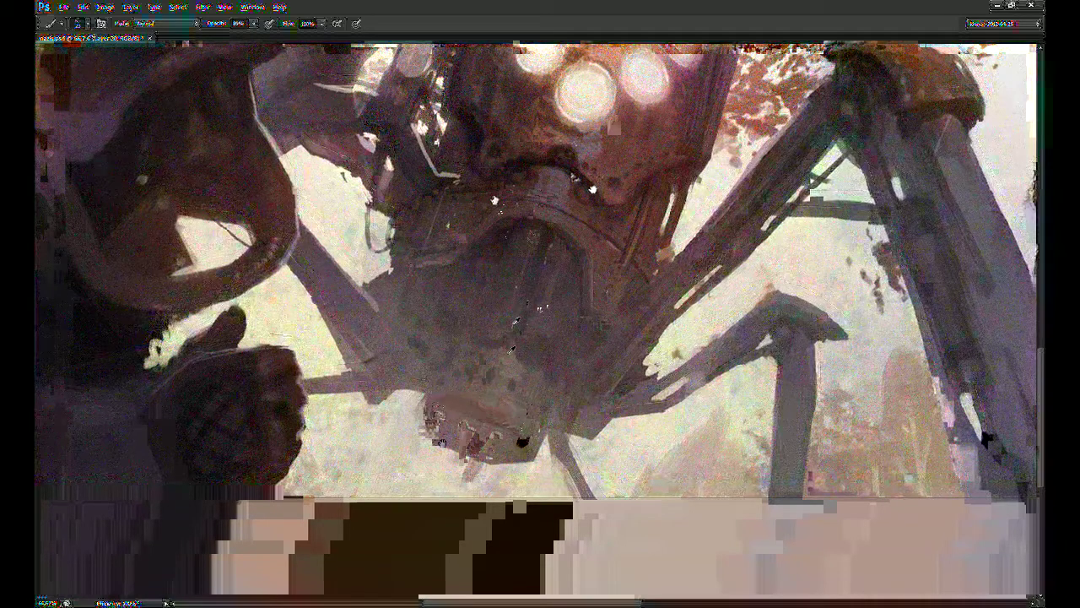
pyautogui.moveTo(446, 439); pyautogui.dragTo(415, 432)
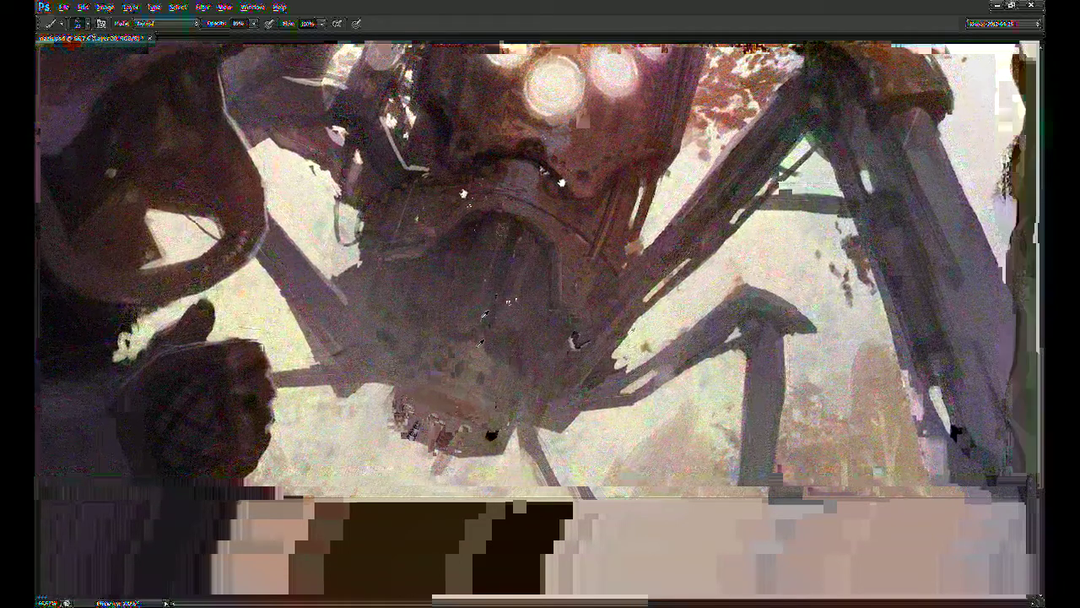
pyautogui.moveTo(635, 320)
pyautogui.mouseDown()
pyautogui.moveTo(576, 345)
pyautogui.moveTo(575, 332)
pyautogui.moveTo(615, 330)
pyautogui.mouseUp()
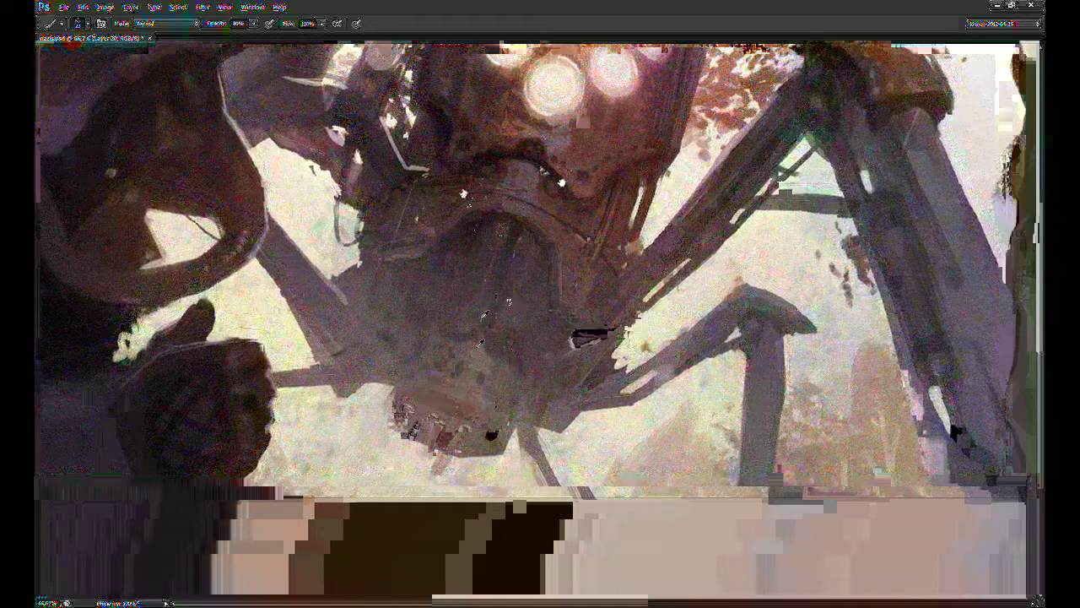
pyautogui.moveTo(513, 338); pyautogui.dragTo(519, 359)
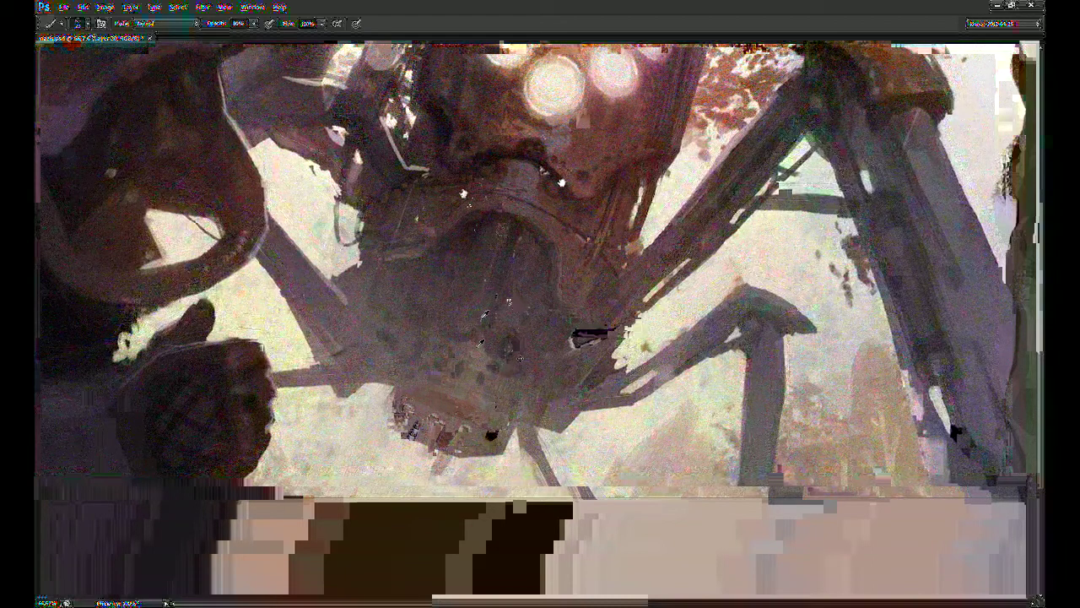
# Step: Paint dark diagonal strokes over the tubes between the head shell and the robot's front leg
pyautogui.moveTo(738, 51); pyautogui.dragTo(613, 186)
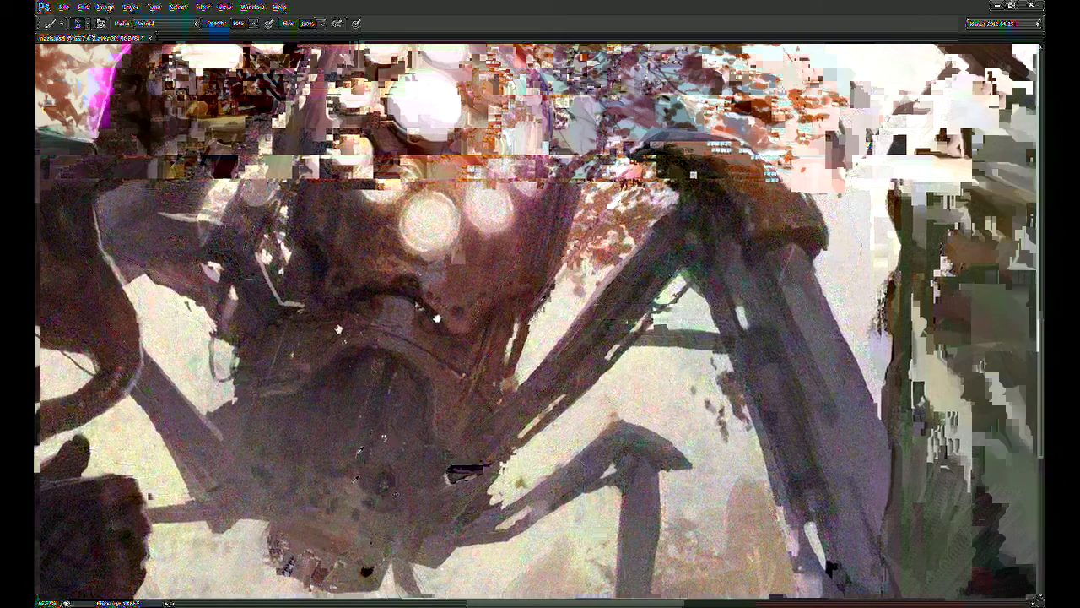
pyautogui.moveTo(525, 317); pyautogui.dragTo(467, 374)
pyautogui.moveTo(523, 314); pyautogui.dragTo(477, 372)
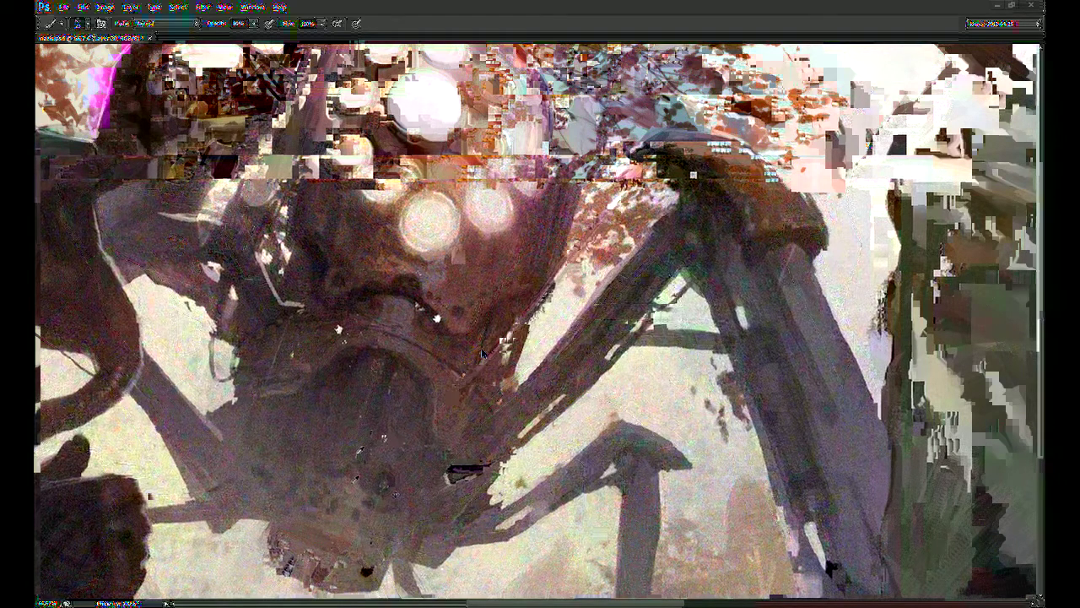
# Step: Paint over the small leg beneath the robot's body with the brush at 100% opacity
pyautogui.moveTo(358, 395); pyautogui.dragTo(559, 384)
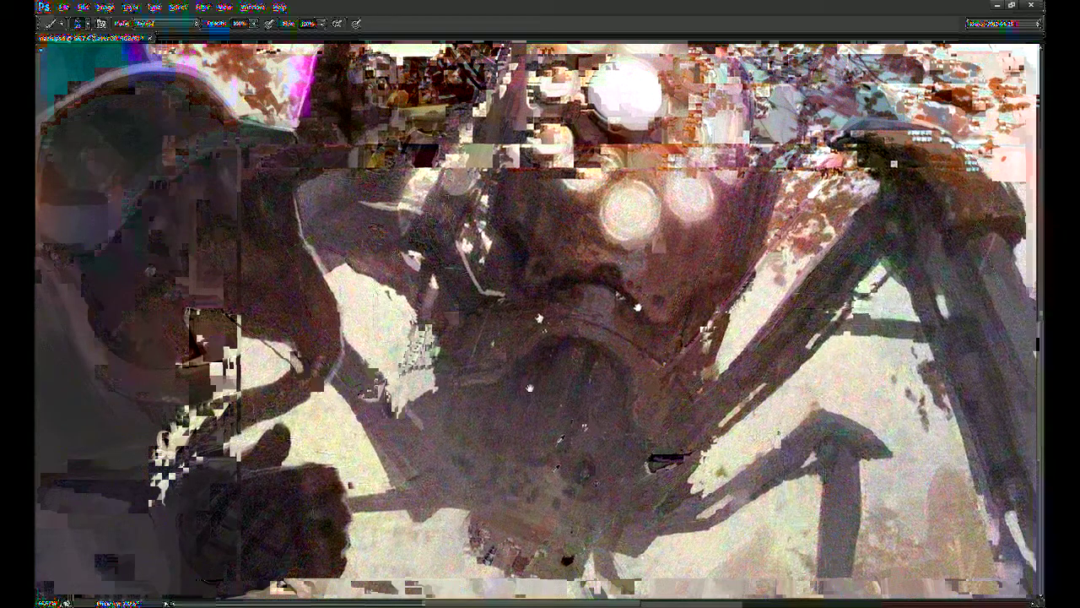
pyautogui.moveTo(367, 456); pyautogui.dragTo(406, 343)
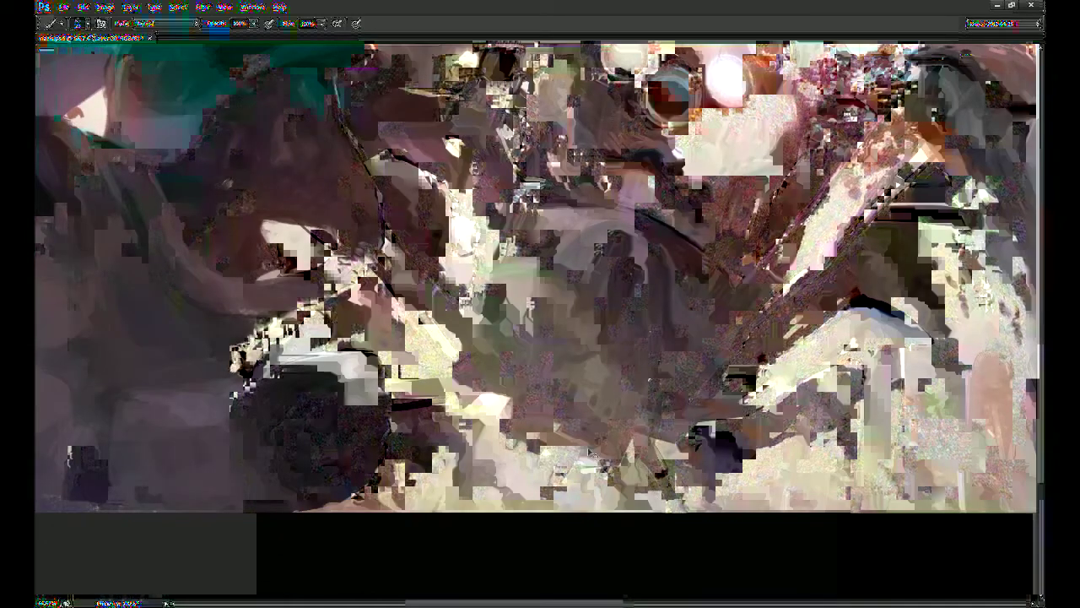
pyautogui.moveTo(628, 436); pyautogui.dragTo(594, 408)
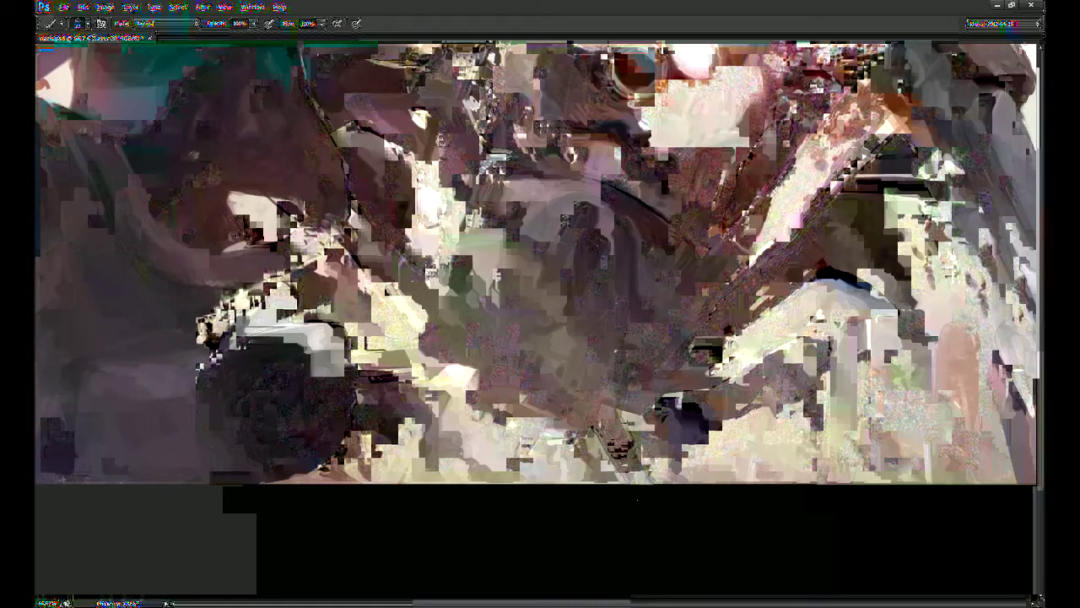
pyautogui.moveTo(602, 424); pyautogui.dragTo(637, 494)
pyautogui.moveTo(626, 441)
pyautogui.mouseDown()
pyautogui.moveTo(641, 484)
pyautogui.moveTo(685, 516)
pyautogui.mouseUp()
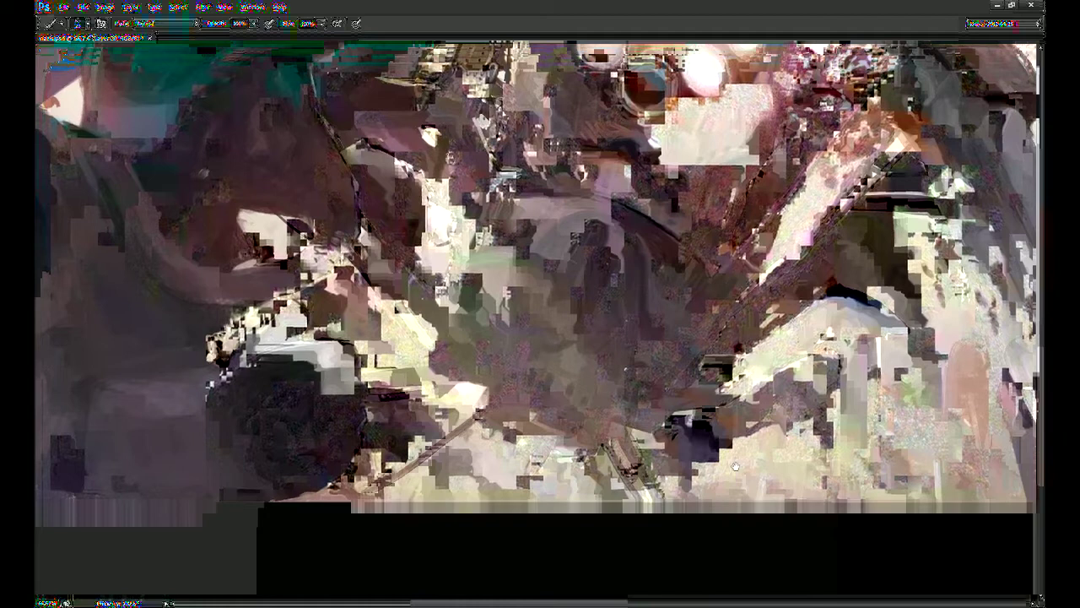
# Step: Paint a thin jointed leg reaching down from the robot's body beside the soldier's fist
pyautogui.moveTo(482, 412); pyautogui.dragTo(397, 472)
pyautogui.moveTo(481, 420); pyautogui.dragTo(442, 448)
pyautogui.press('l')
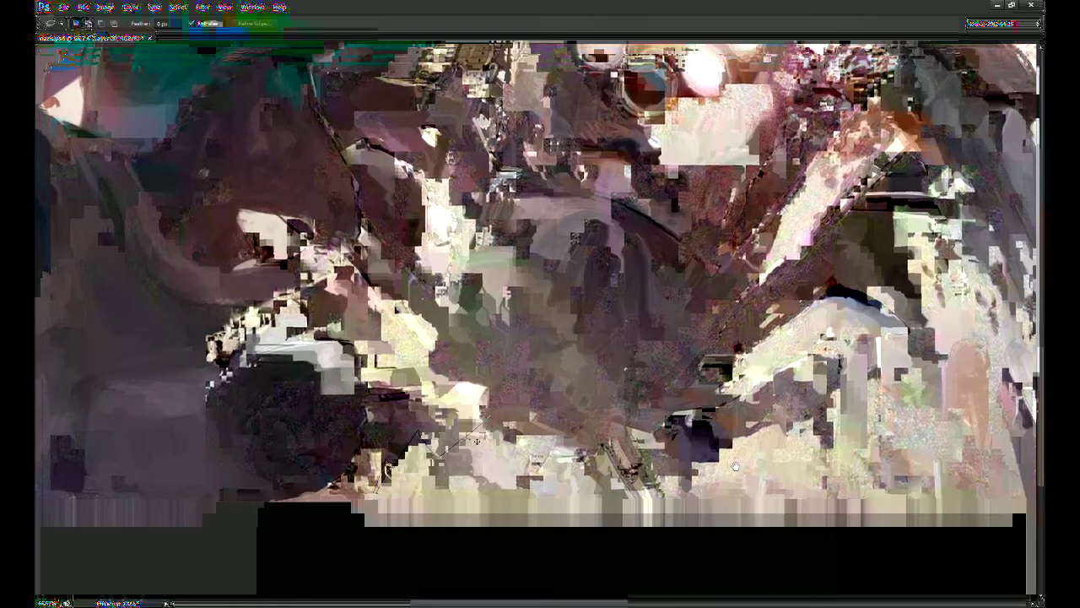
pyautogui.press('b')
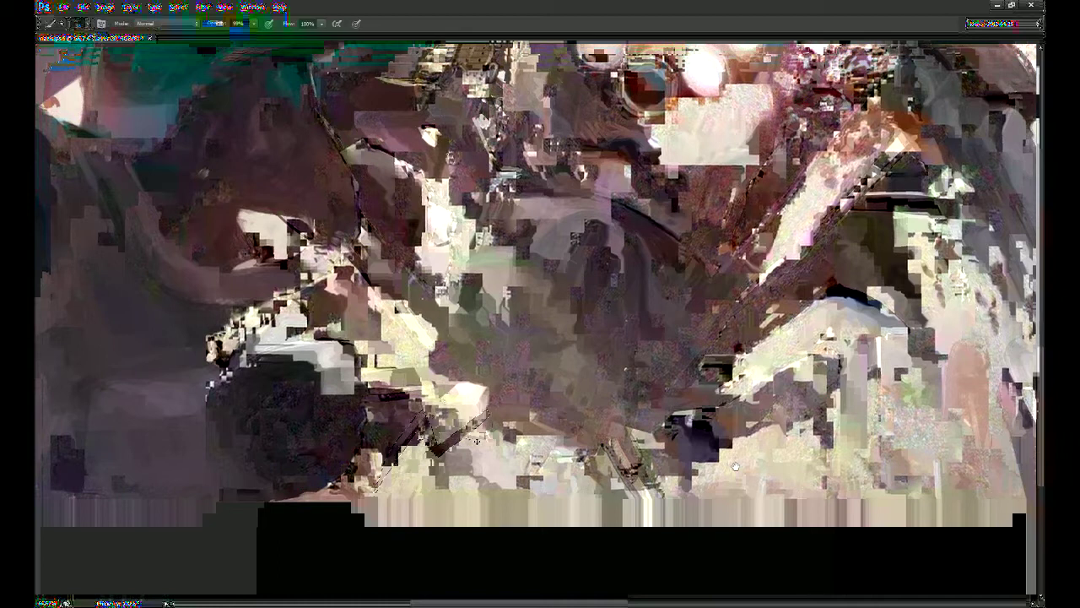
pyautogui.moveTo(429, 411); pyautogui.dragTo(378, 489)
pyautogui.moveTo(425, 408); pyautogui.dragTo(398, 443)
# Step: Lighten the upper segment of the thin leg beside the fist at 100% brush opacity and save the painting
pyautogui.press('r')
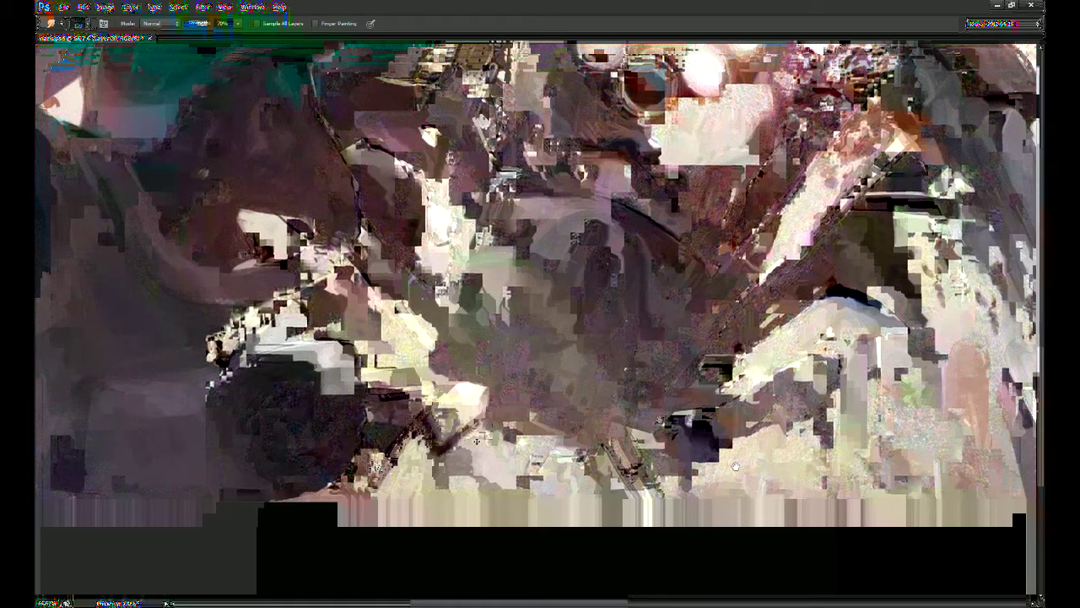
pyautogui.moveTo(644, 432); pyautogui.dragTo(623, 464)
pyautogui.press('b')
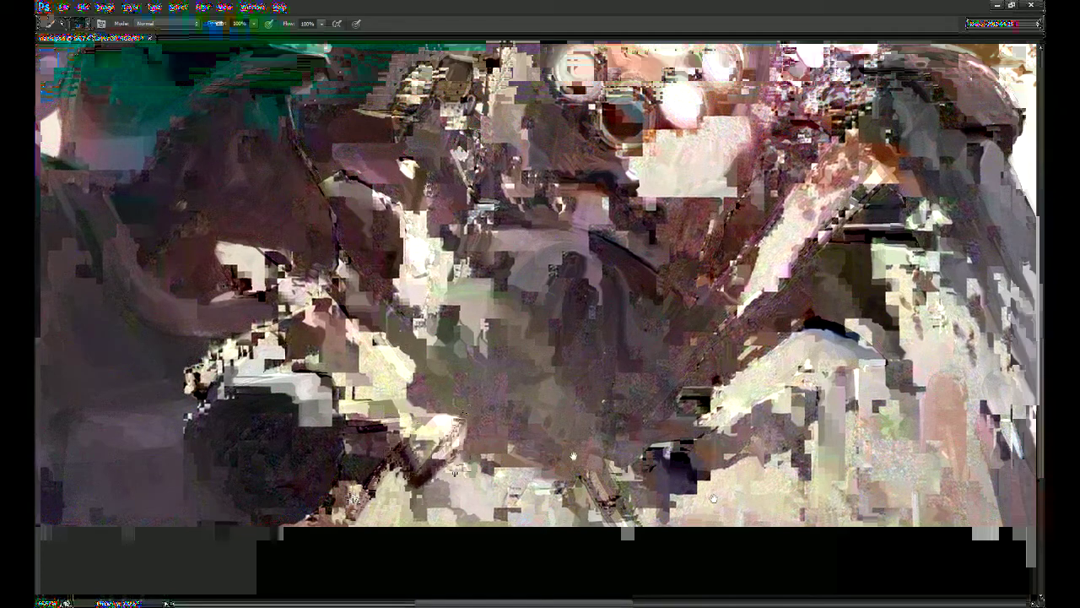
pyautogui.moveTo(422, 478)
pyautogui.mouseDown()
pyautogui.moveTo(452, 429)
pyautogui.moveTo(451, 460)
pyautogui.mouseUp()
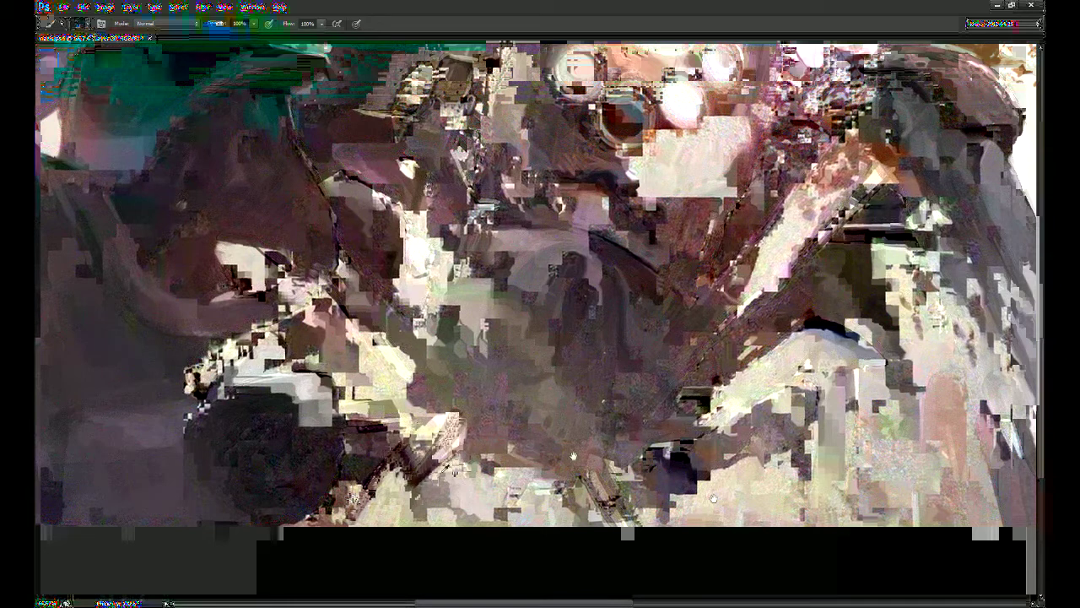
pyautogui.hotkey('ctrl', 's')
# Step: Paint a small round detail on the connector plate just below the robot's head shell
pyautogui.moveTo(551, 271); pyautogui.dragTo(561, 217)
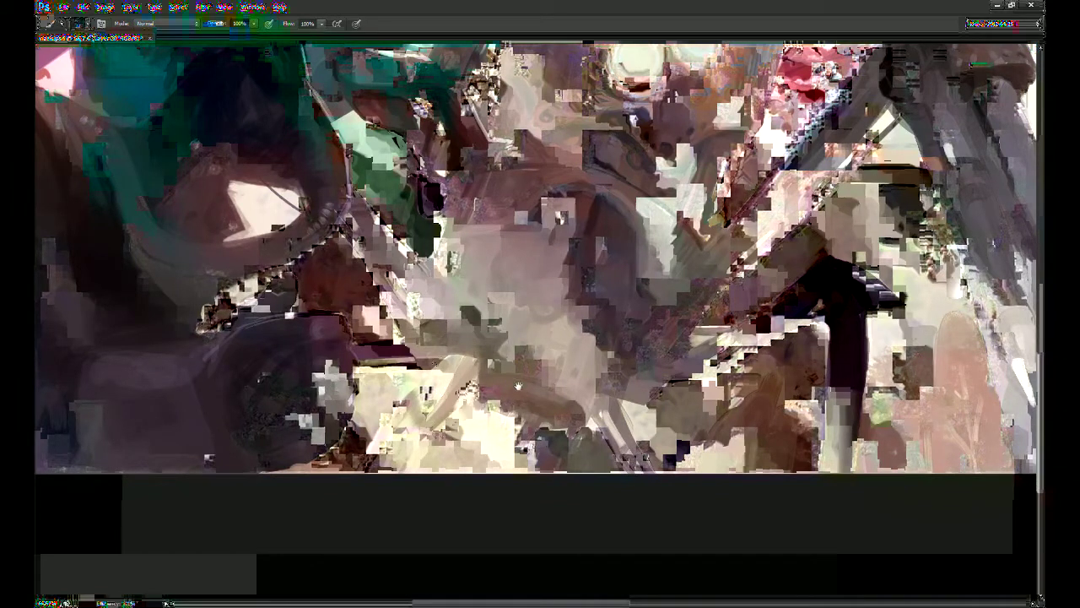
pyautogui.moveTo(638, 310); pyautogui.dragTo(585, 410)
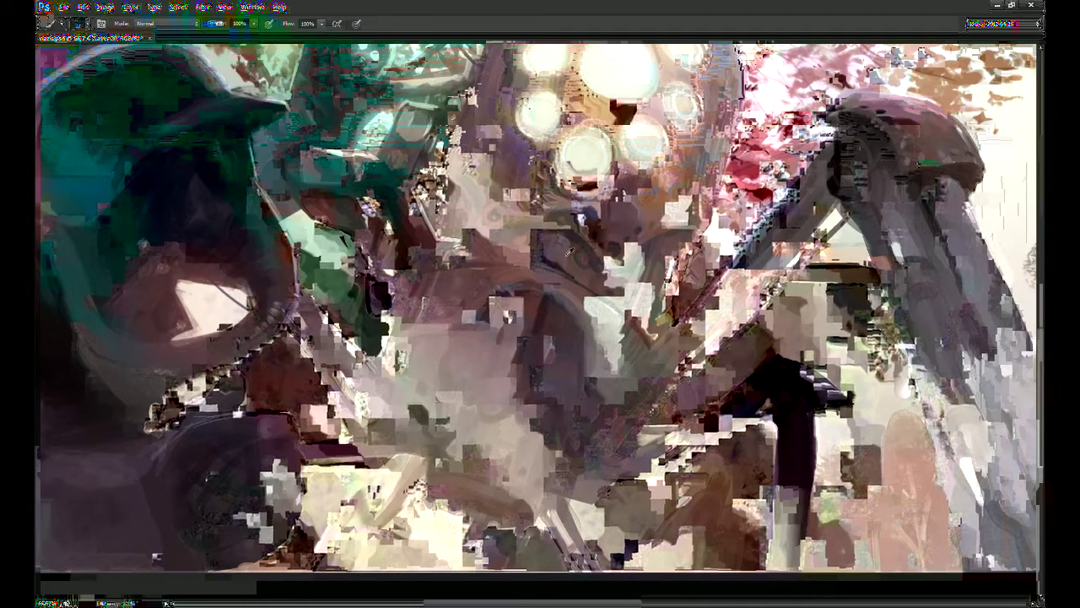
pyautogui.moveTo(537, 235); pyautogui.dragTo(524, 256)
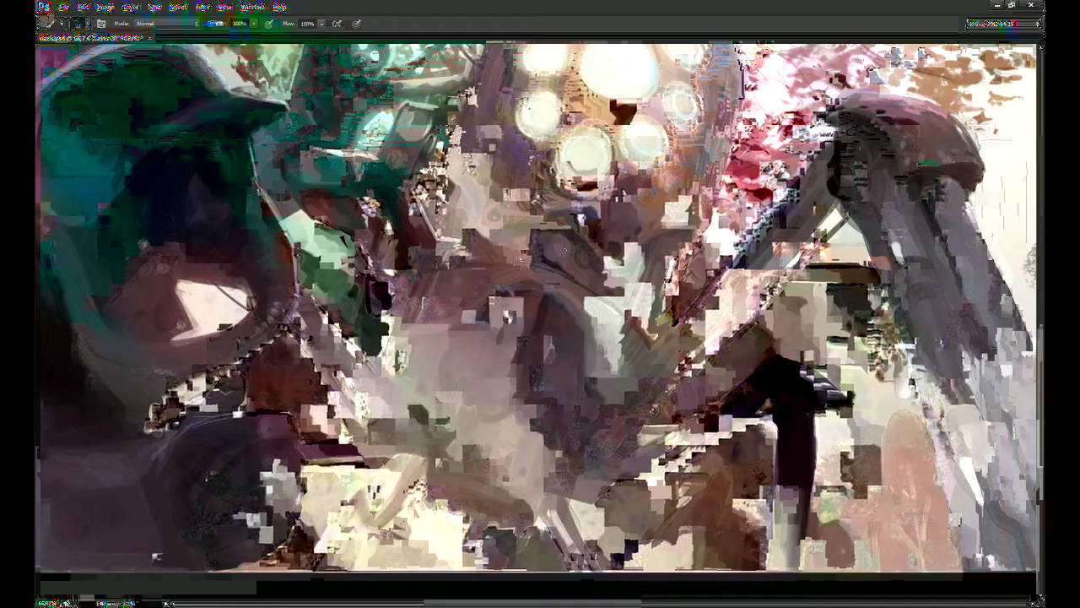
pyautogui.moveTo(591, 252); pyautogui.dragTo(581, 266)
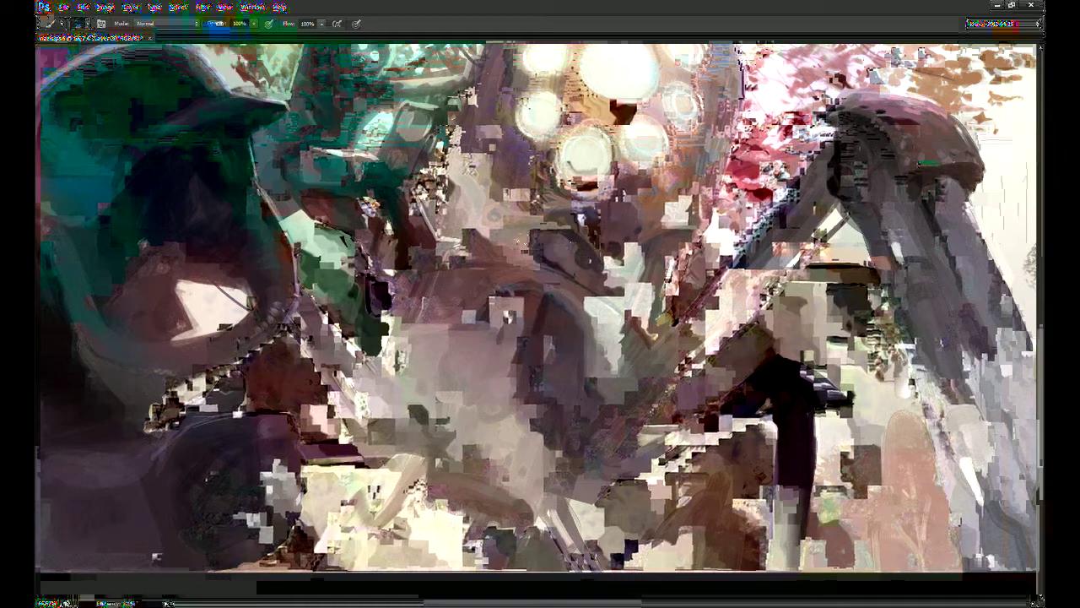
pyautogui.moveTo(568, 242)
pyautogui.mouseDown()
pyautogui.moveTo(529, 278)
pyautogui.moveTo(511, 332)
pyautogui.mouseUp()
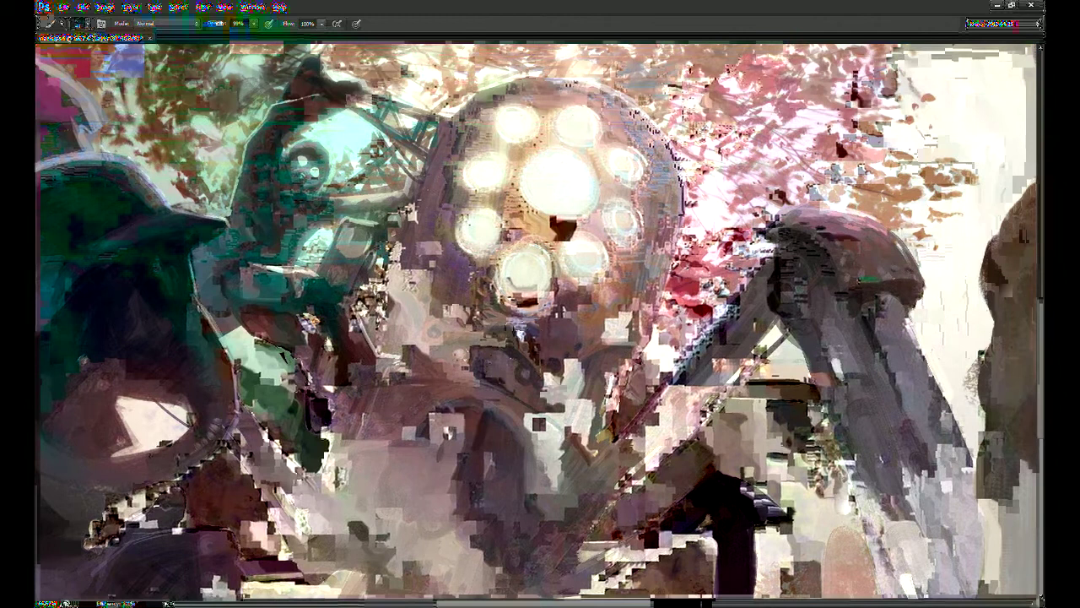
pyautogui.press('0')
pyautogui.scroll(-2, 534, 340)
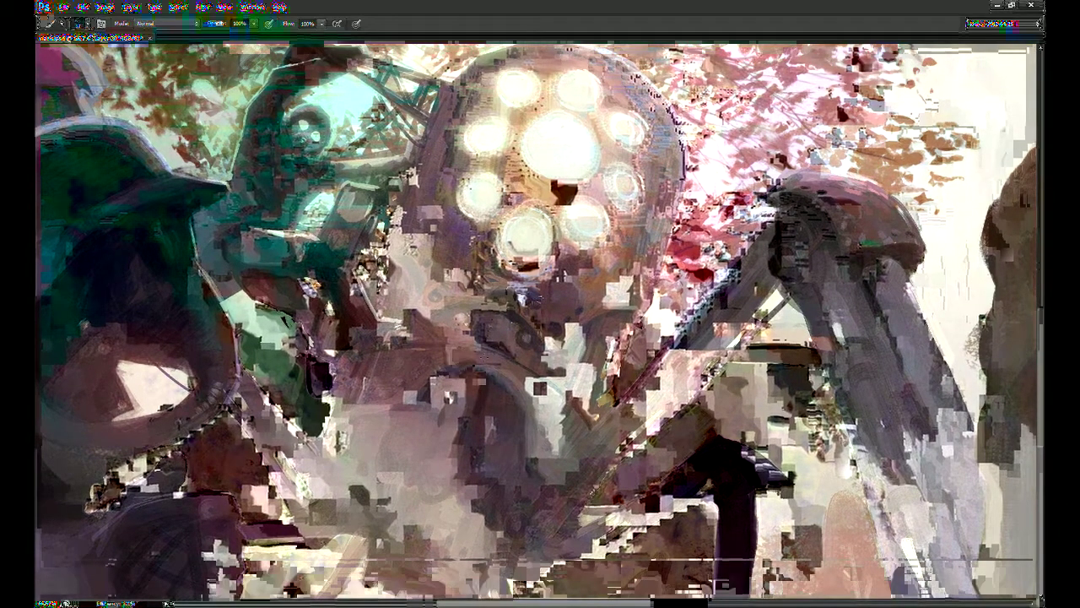
pyautogui.scroll(-1, 452, 364)
pyautogui.scroll(-3, 532, 380)
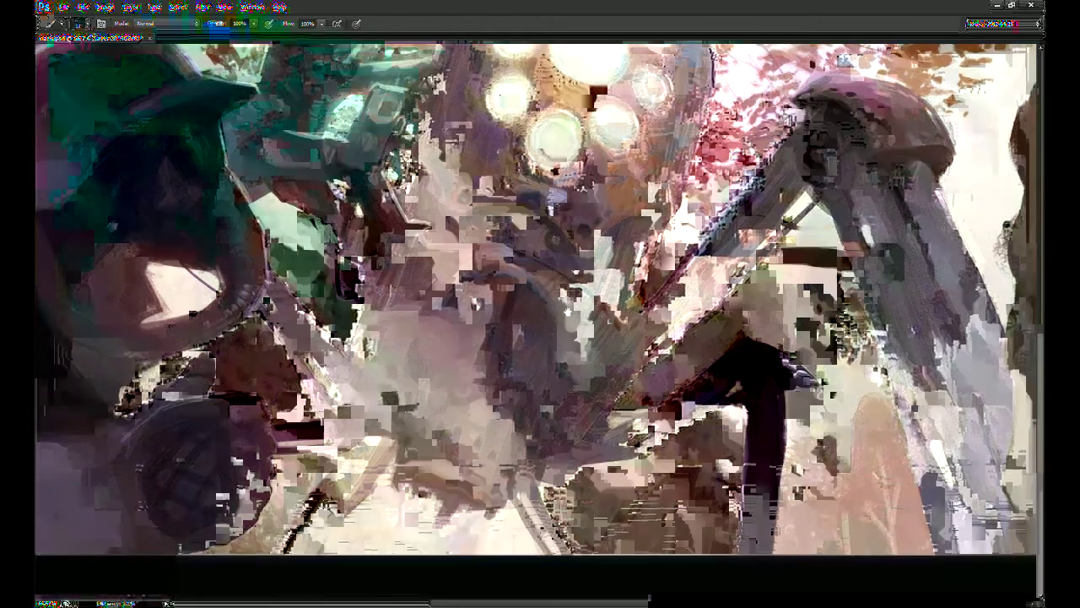
pyautogui.moveTo(644, 248); pyautogui.dragTo(597, 306)
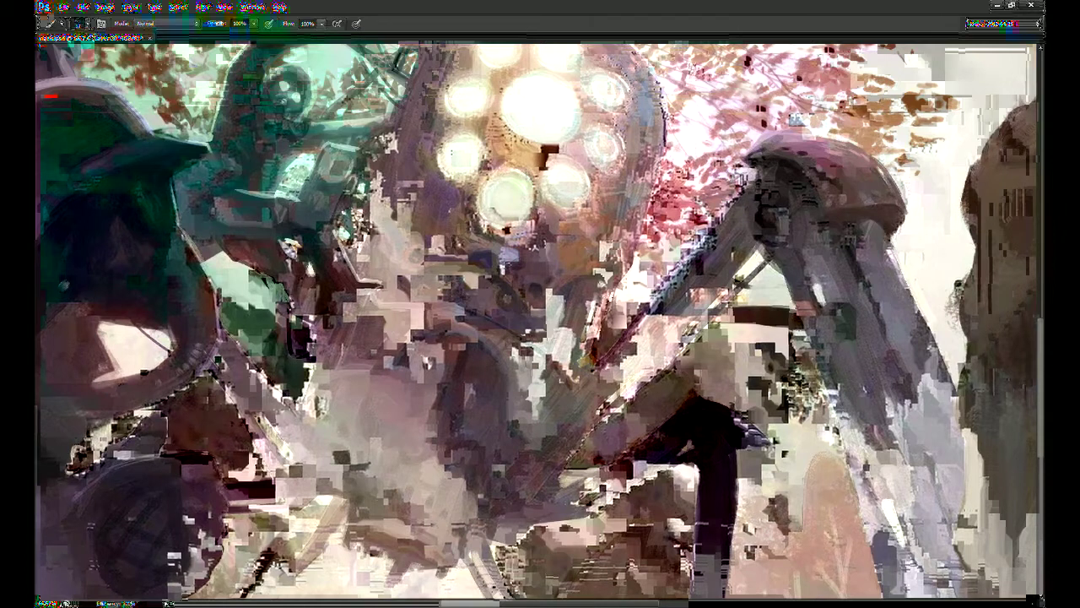
pyautogui.moveTo(662, 162); pyautogui.dragTo(587, 254)
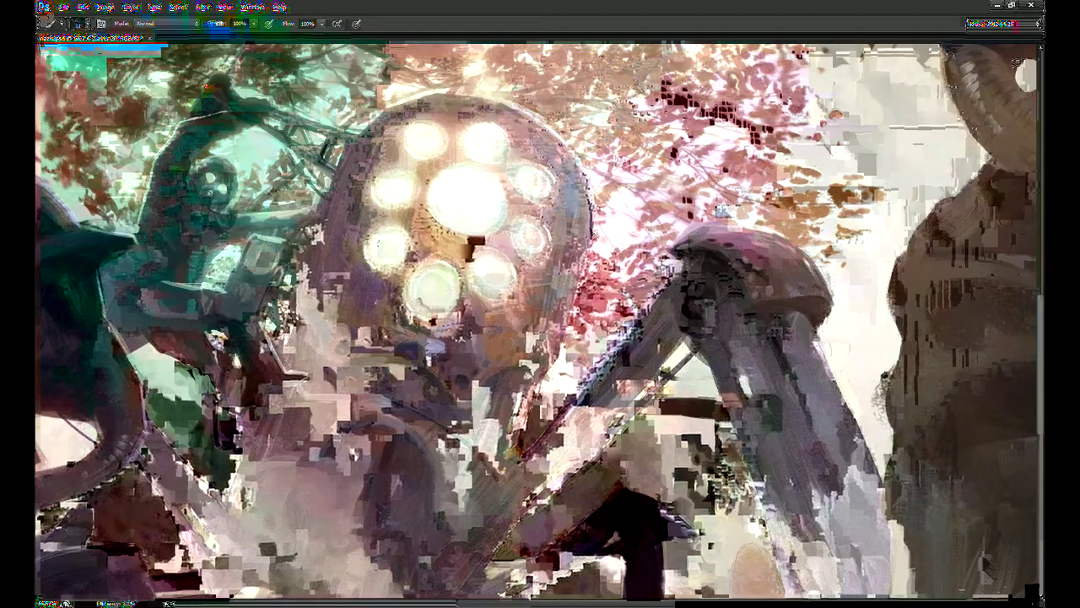
pyautogui.moveTo(404, 103); pyautogui.dragTo(493, 143)
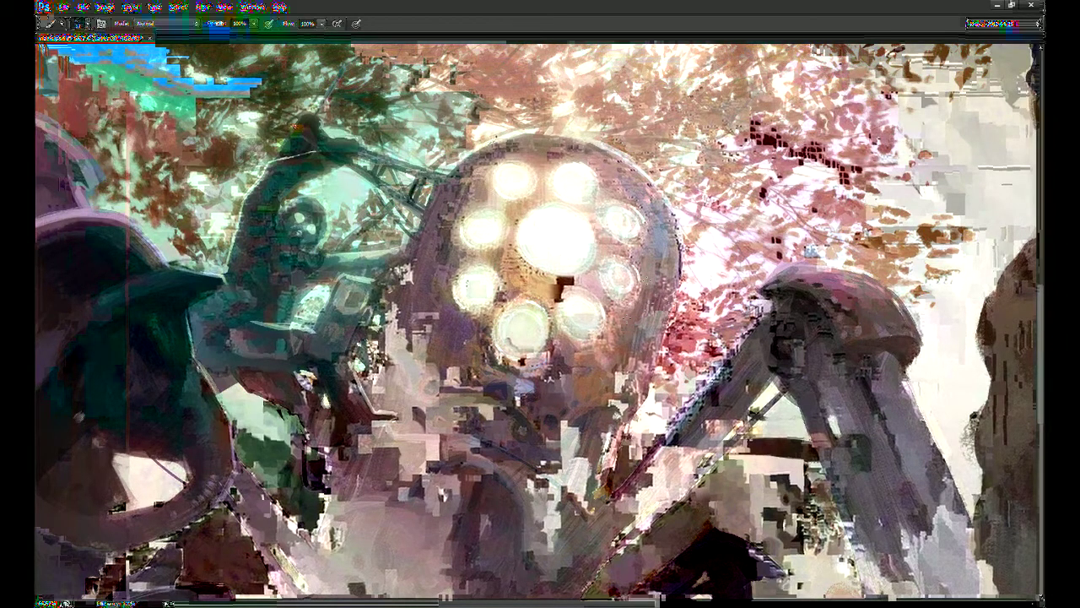
# Step: Paint short strokes over the rounded lower body beneath the robot's head shell
pyautogui.moveTo(473, 493); pyautogui.dragTo(493, 412)
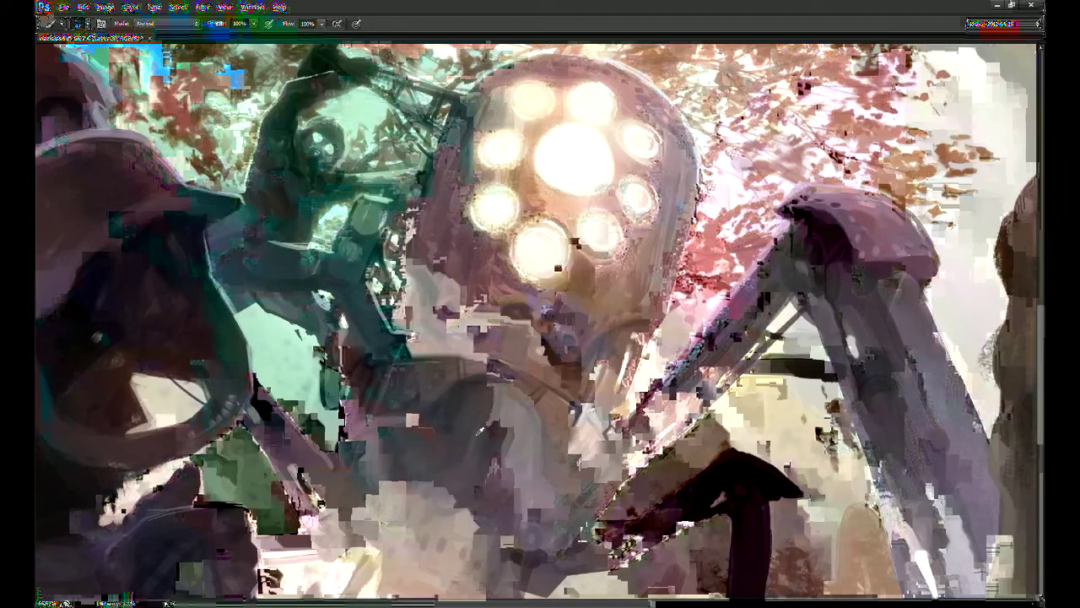
pyautogui.scroll(-1, 485, 394)
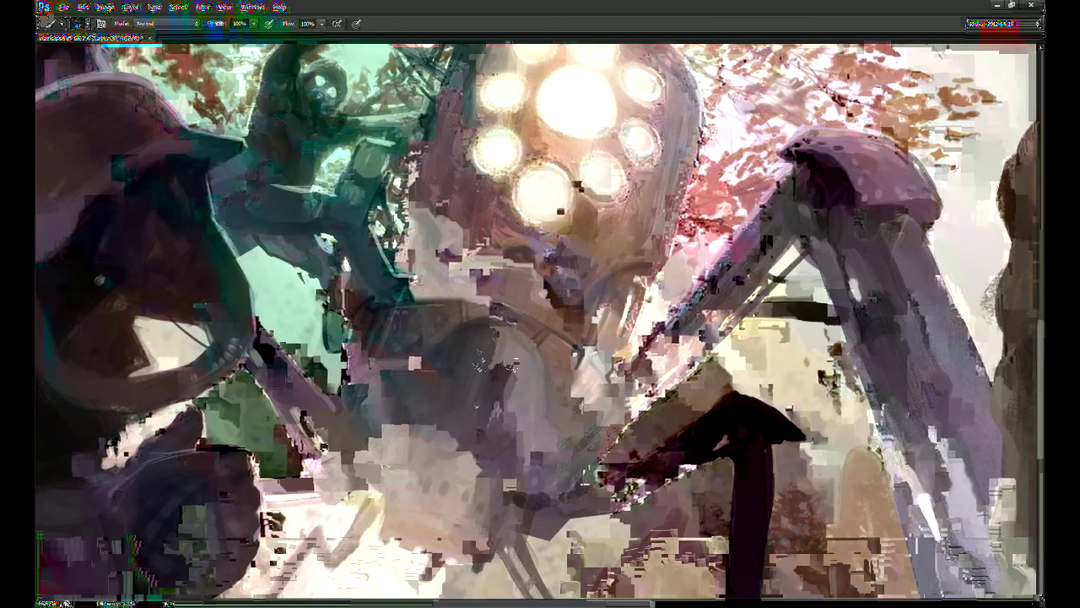
pyautogui.moveTo(510, 333); pyautogui.dragTo(470, 351)
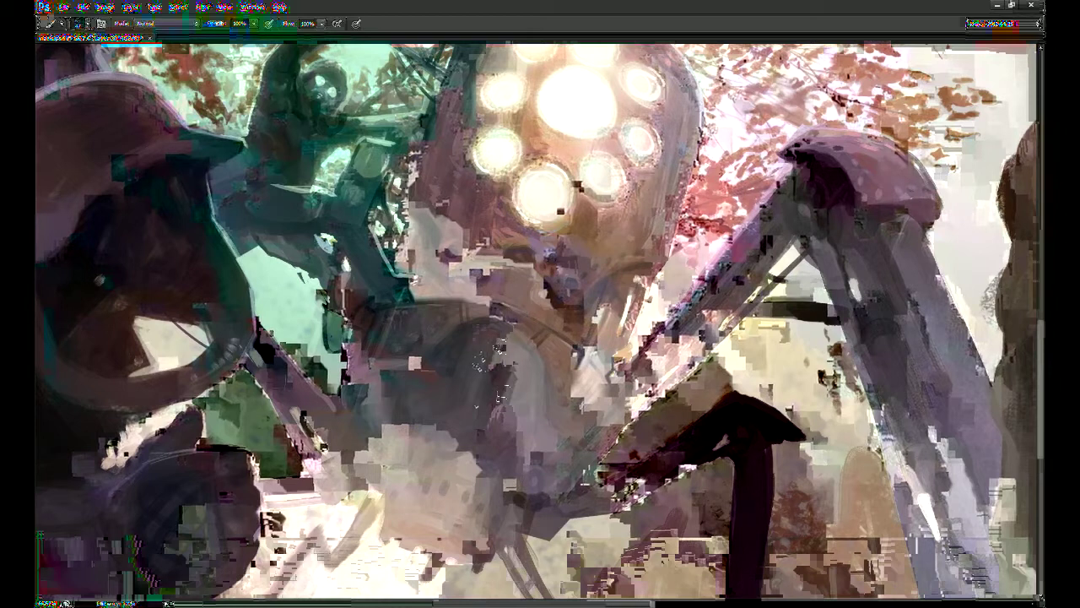
pyautogui.scroll(-1, 515, 354)
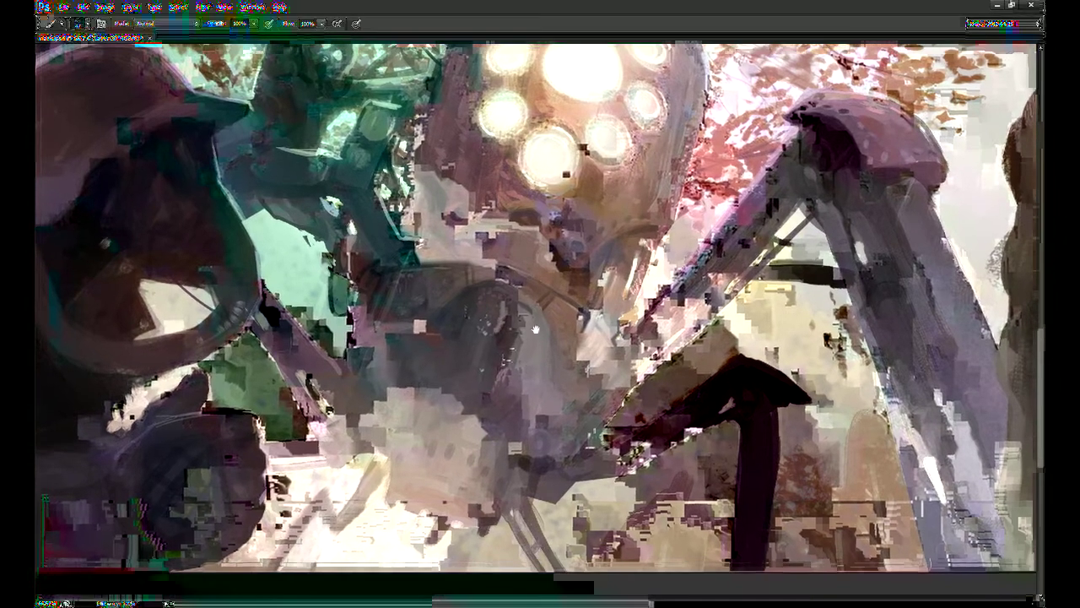
pyautogui.scroll(-1, 470, 332)
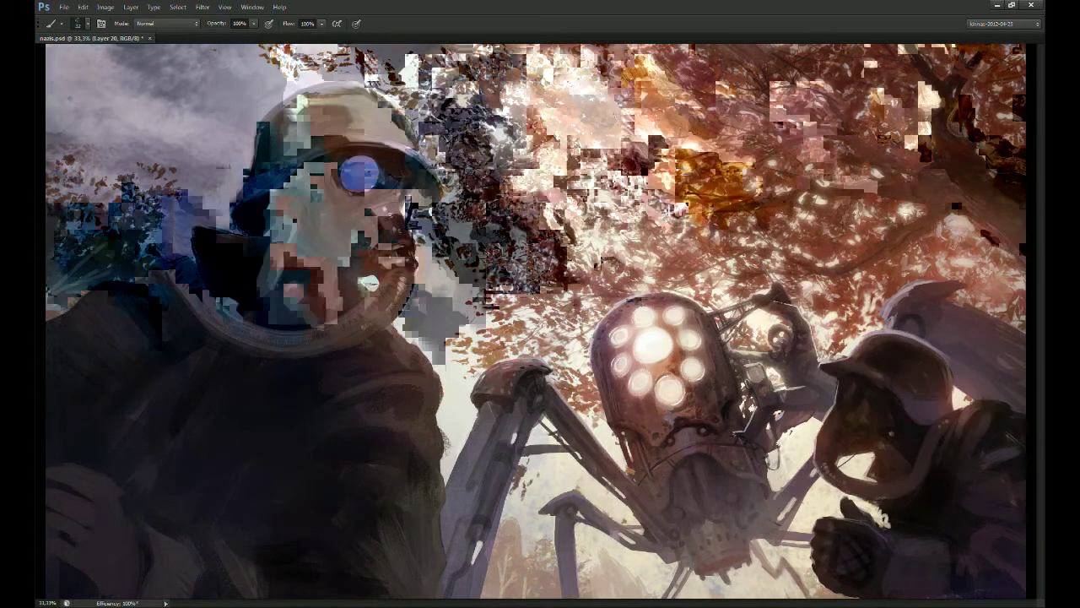
# Step: Paint a dark cable hanging in a curve beneath the knee joint of the robot's large front leg
pyautogui.hotkey('ctrl', '+')
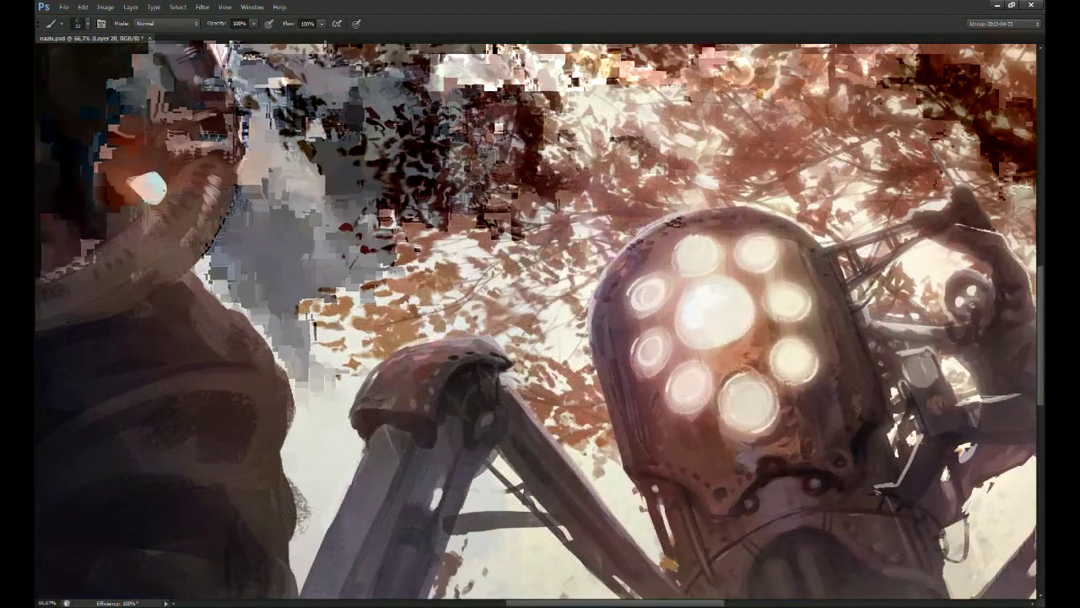
pyautogui.moveTo(587, 308)
pyautogui.mouseDown()
pyautogui.moveTo(600, 237)
pyautogui.moveTo(579, 209)
pyautogui.mouseUp()
pyautogui.moveTo(553, 302); pyautogui.dragTo(568, 273)
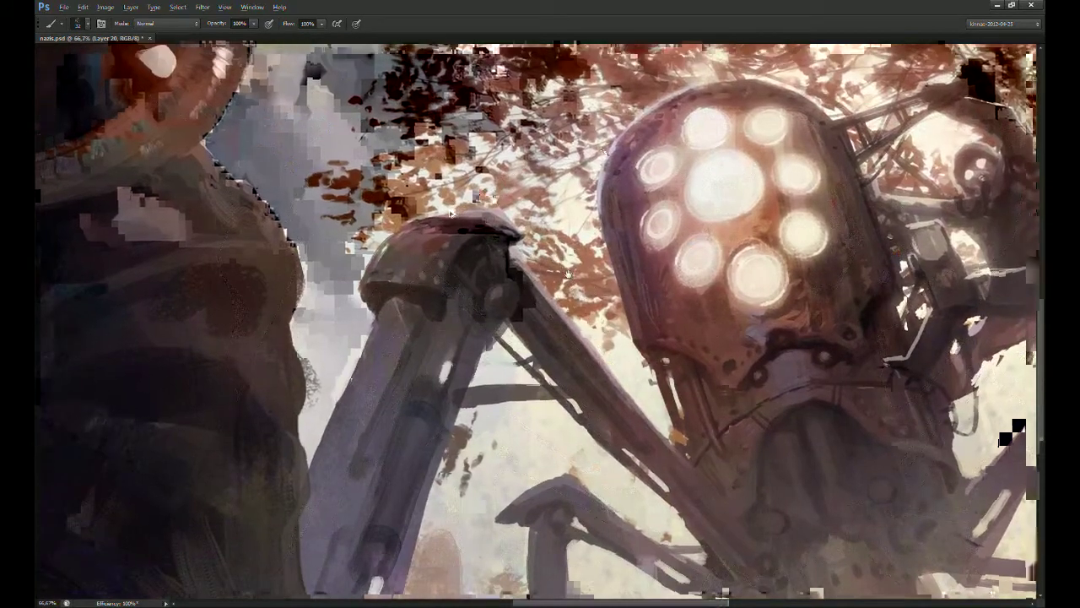
pyautogui.moveTo(424, 268)
pyautogui.mouseDown()
pyautogui.moveTo(455, 349)
pyautogui.moveTo(520, 346)
pyautogui.mouseUp()
pyautogui.hotkey('ctrl', 'z')
pyautogui.moveTo(437, 256)
pyautogui.mouseDown()
pyautogui.moveTo(444, 295)
pyautogui.moveTo(521, 363)
pyautogui.mouseUp()
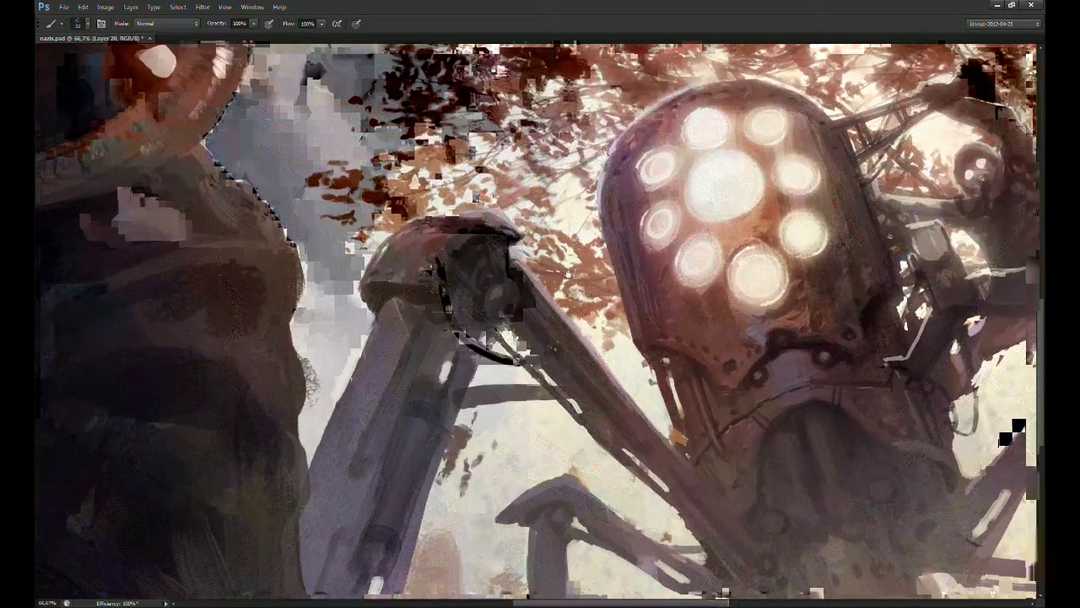
pyautogui.hotkey('ctrl', 'z')
pyautogui.moveTo(429, 268); pyautogui.dragTo(511, 364)
# Step: Paint a dark cable running down along the front leg's segment between the knee and the robot's body
pyautogui.moveTo(580, 346); pyautogui.dragTo(626, 458)
pyautogui.hotkey('ctrl', 'z')
pyautogui.moveTo(579, 341); pyautogui.dragTo(675, 485)
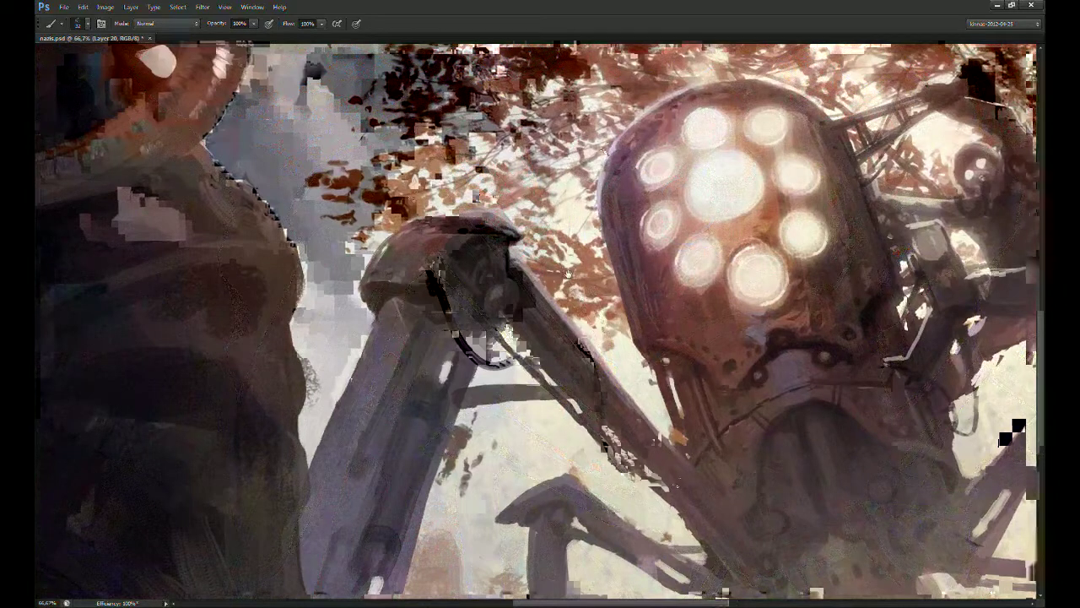
# Step: Paint small dark details with a smaller brush on the robot's body just below the head shell's lower edge
pyautogui.moveTo(568, 272); pyautogui.dragTo(483, 232)
pyautogui.moveTo(828, 398); pyautogui.dragTo(703, 407)
pyautogui.press('[')
pyautogui.press('[')
pyautogui.press('[')
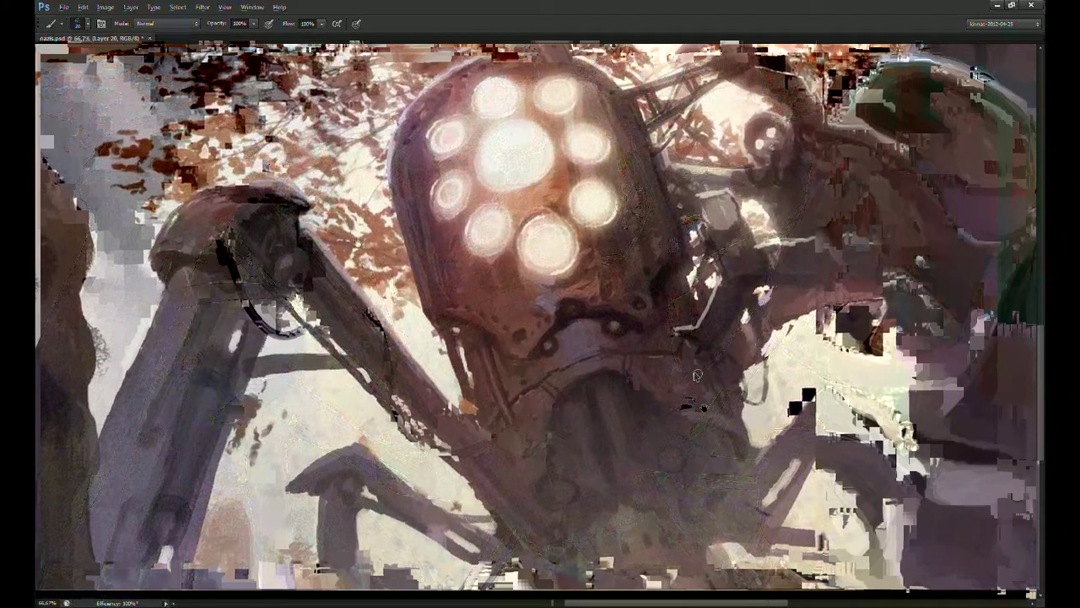
pyautogui.moveTo(638, 329); pyautogui.dragTo(673, 470)
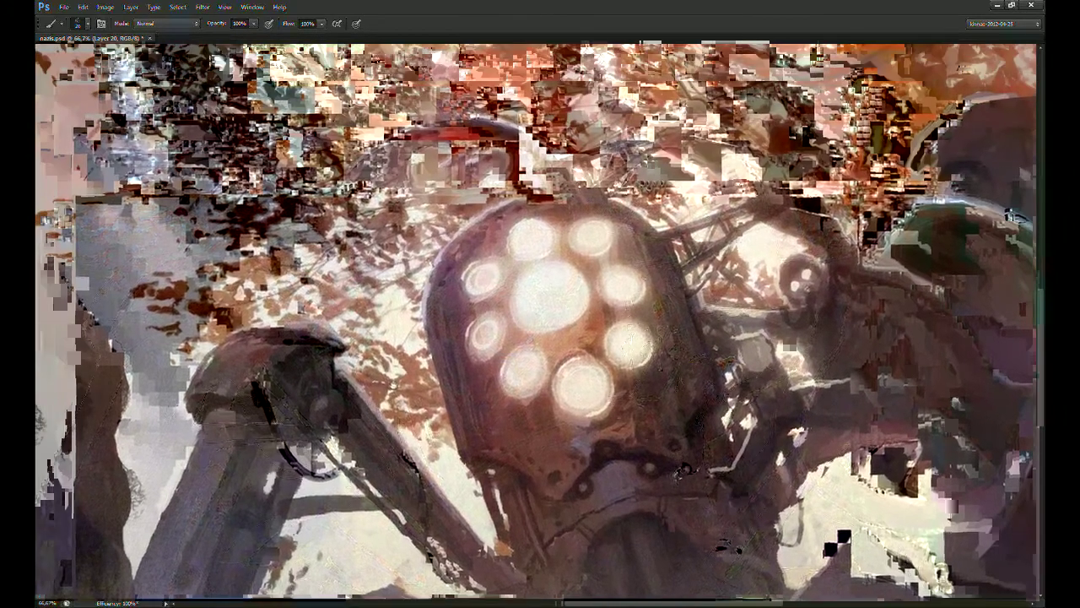
pyautogui.hotkey('ctrl', '-')
pyautogui.hotkey('ctrl', '-')
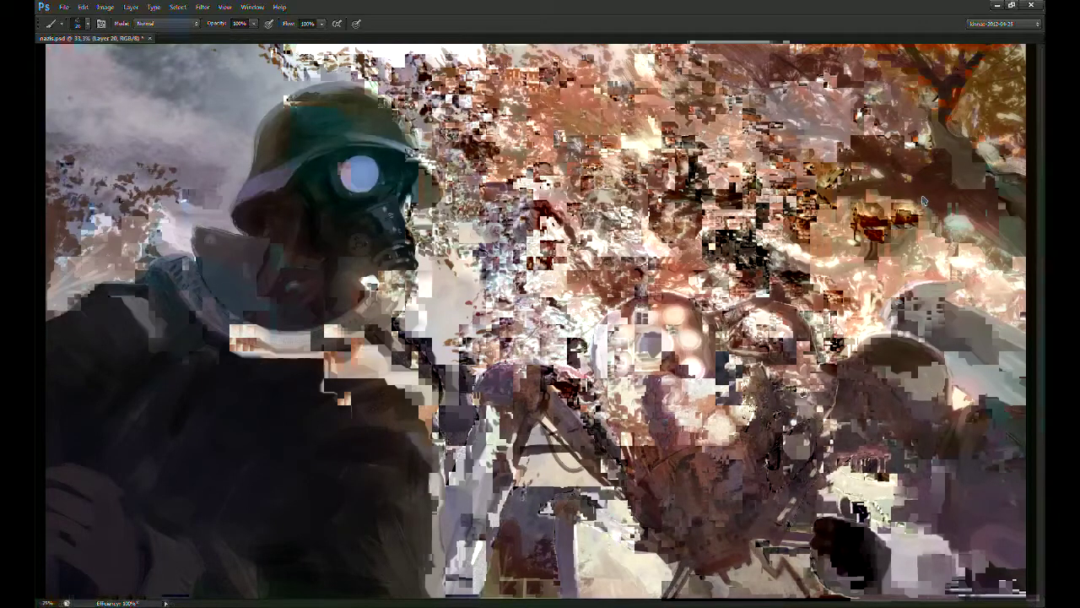
pyautogui.scroll(-1, 928, 206)
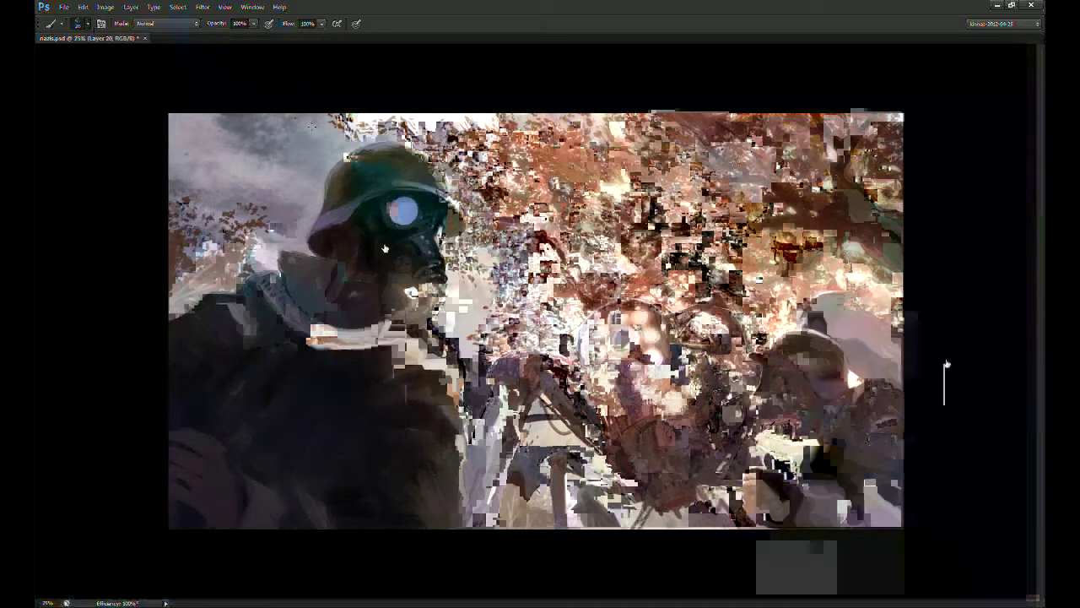
# Step: Paint scattered leaves and twigs at reduced brush opacity in the orange foliage between the large soldier and the robot
pyautogui.press(']')
pyautogui.press('1')
pyautogui.press('5')
pyautogui.press('3')
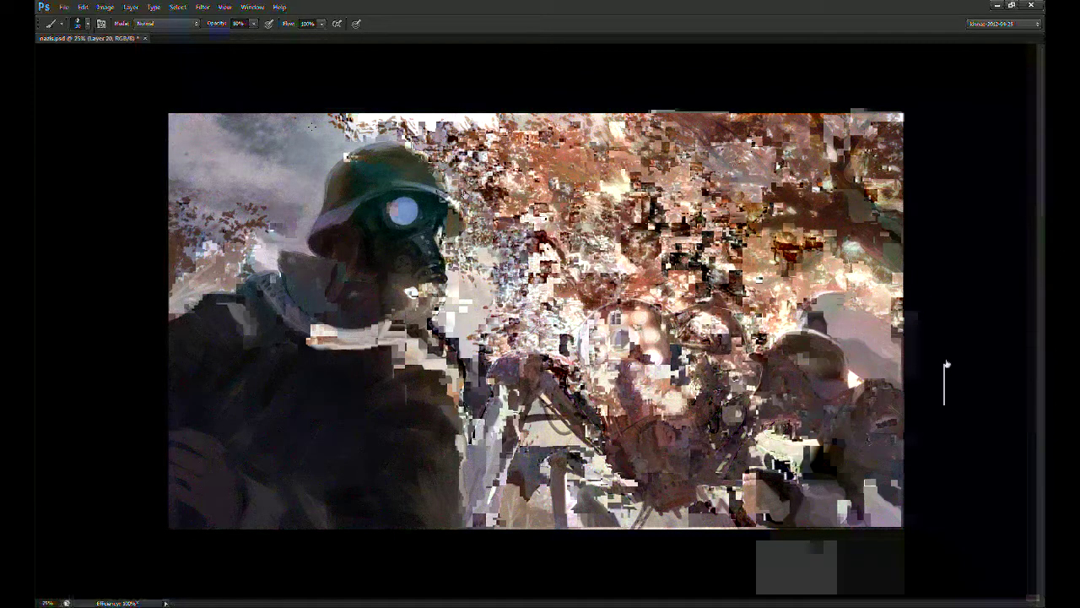
pyautogui.scroll(10, 987, 201)
pyautogui.scroll(-9, 968, 199)
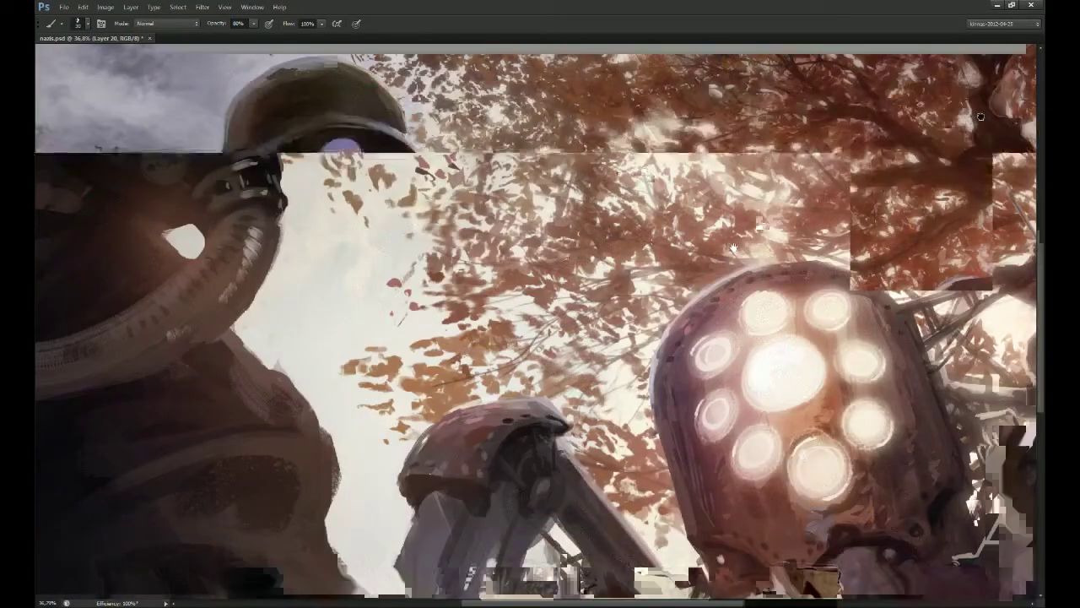
pyautogui.moveTo(733, 247); pyautogui.dragTo(670, 261)
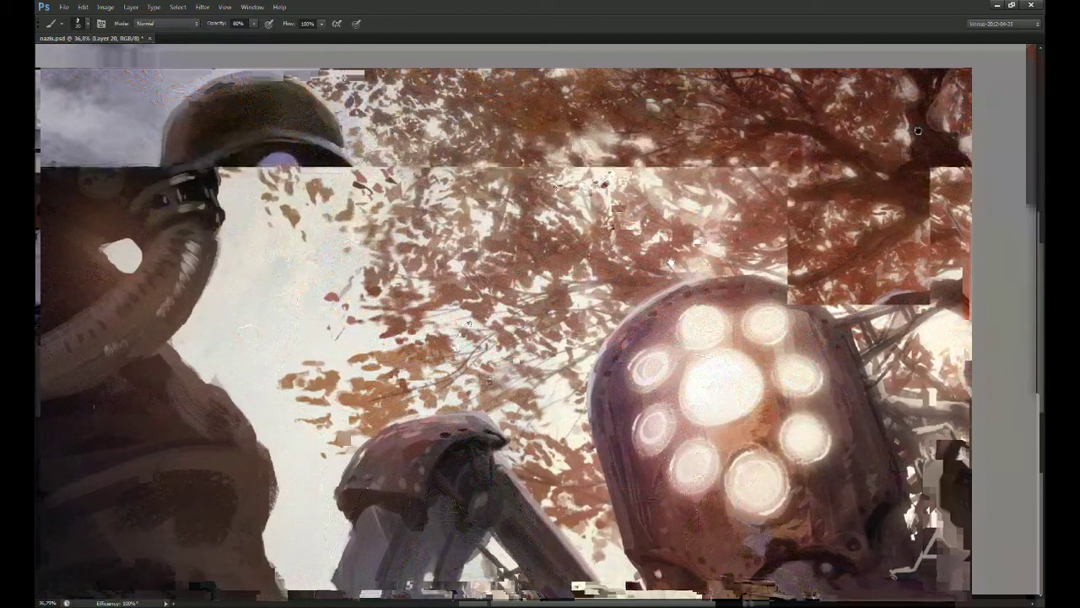
pyautogui.moveTo(670, 262); pyautogui.dragTo(670, 255)
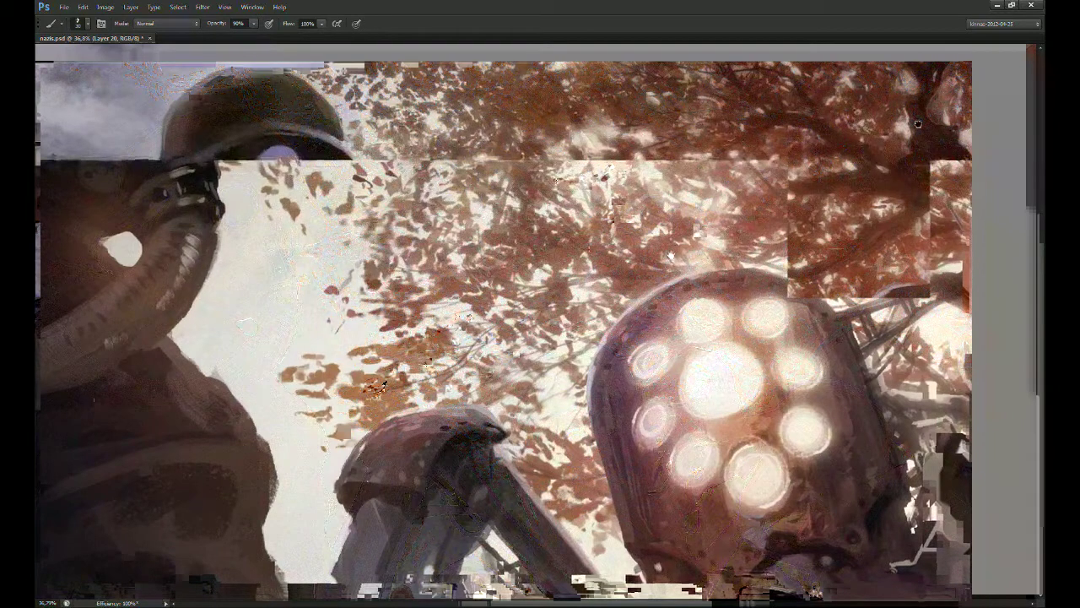
pyautogui.moveTo(670, 255); pyautogui.dragTo(667, 251)
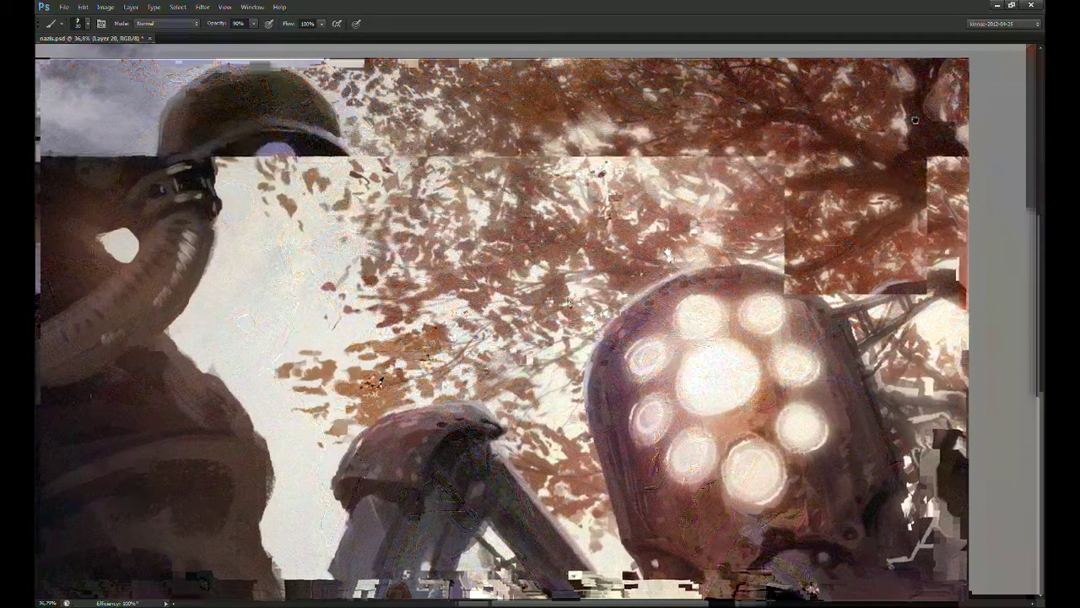
pyautogui.moveTo(668, 255); pyautogui.dragTo(619, 247)
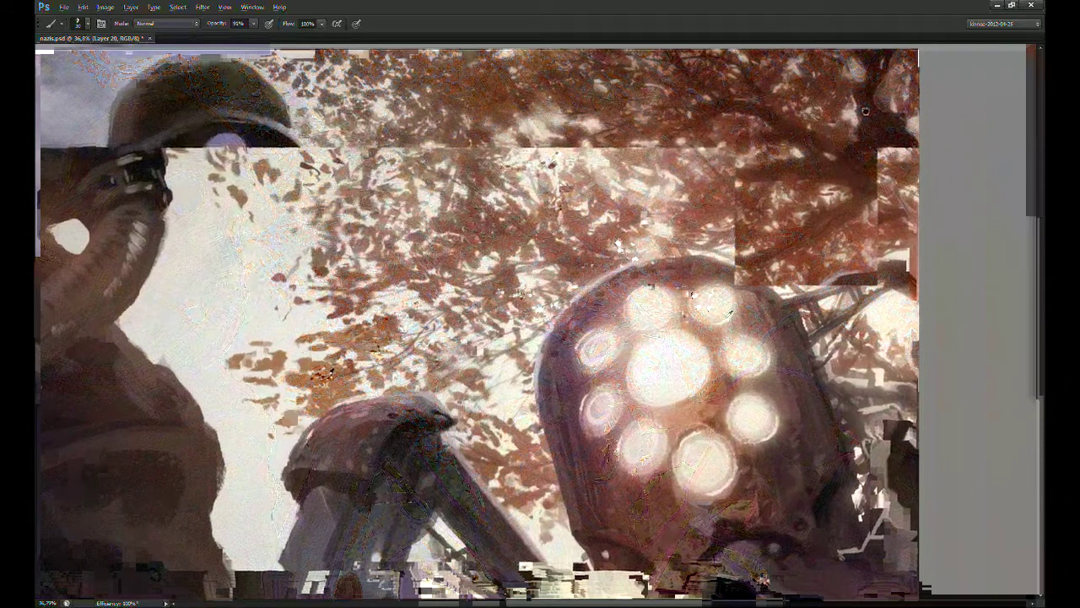
pyautogui.moveTo(864, 110); pyautogui.dragTo(848, 102)
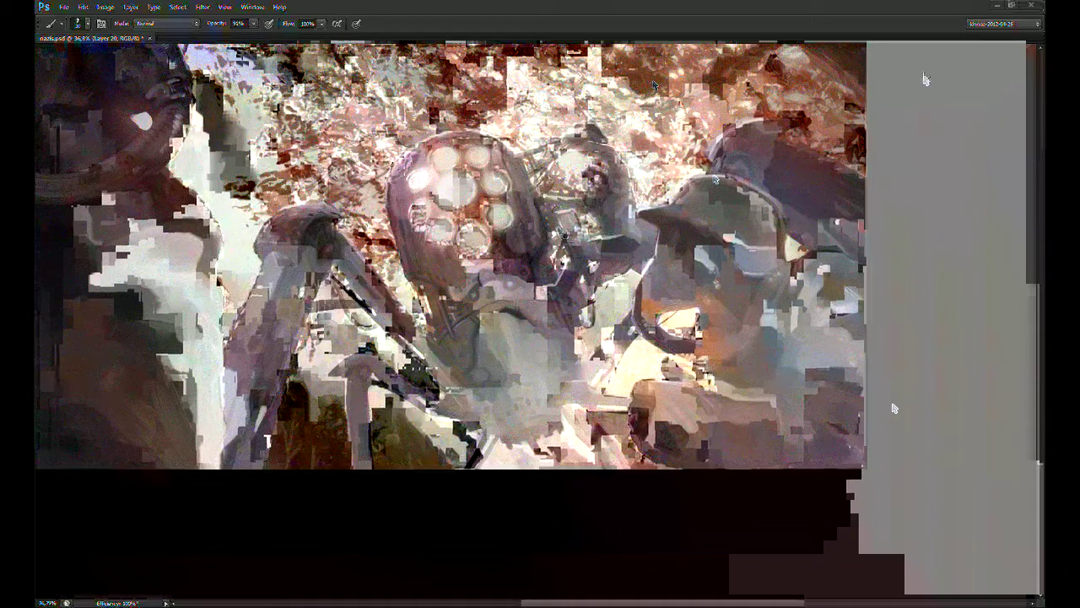
# Step: Paint a small cluster of dark leaves in the upper orange foliage between the soldier's helmet and the tree trunk
pyautogui.moveTo(564, 237)
pyautogui.mouseDown()
pyautogui.moveTo(585, 314)
pyautogui.moveTo(629, 328)
pyautogui.mouseUp()
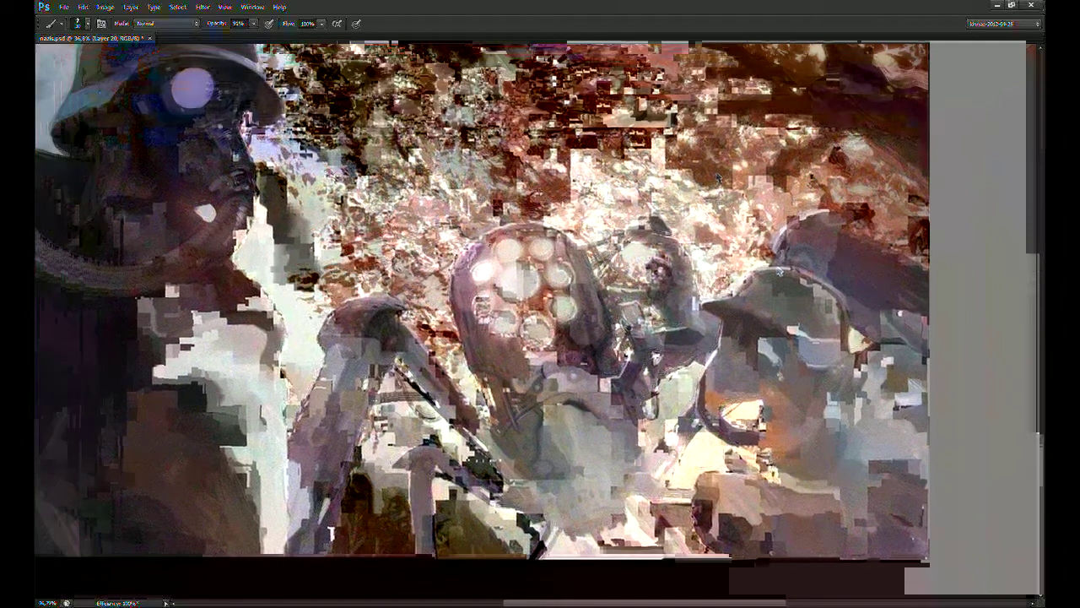
pyautogui.moveTo(506, 345); pyautogui.dragTo(501, 370)
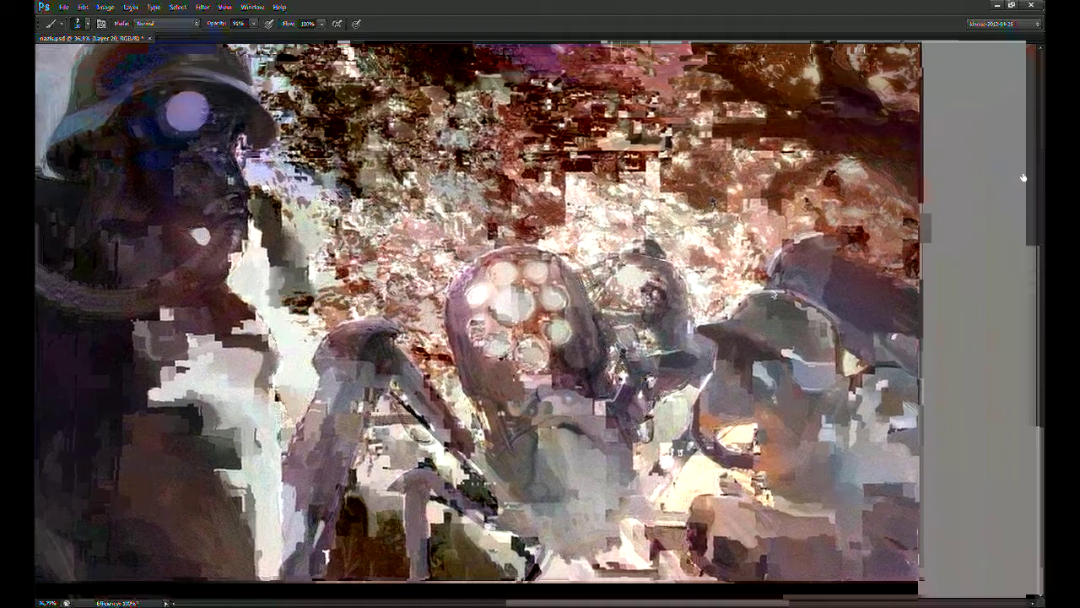
pyautogui.moveTo(754, 298); pyautogui.dragTo(759, 337)
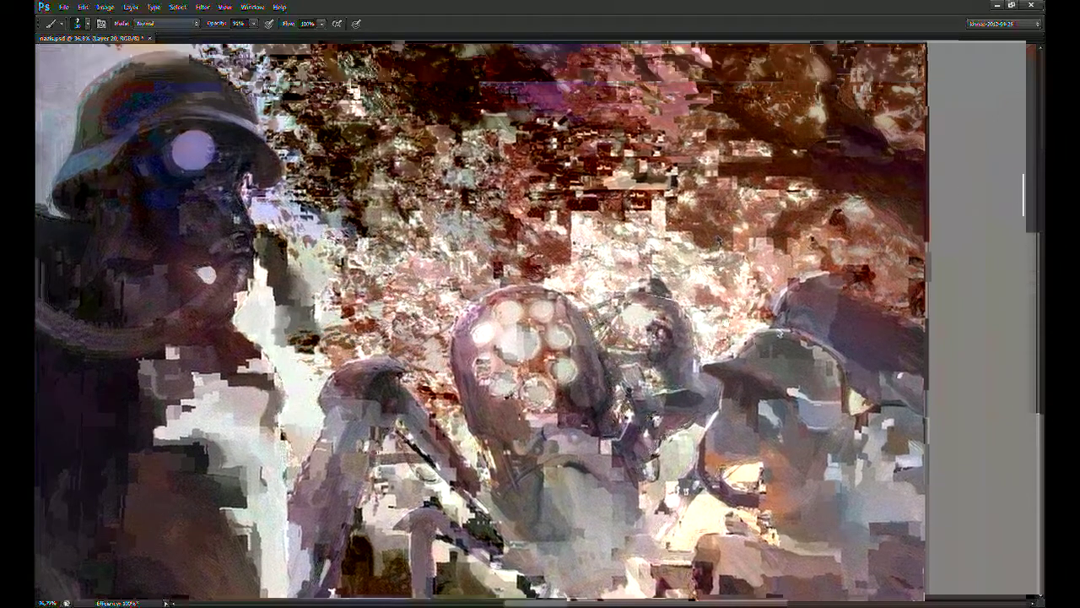
pyautogui.moveTo(636, 323); pyautogui.dragTo(654, 334)
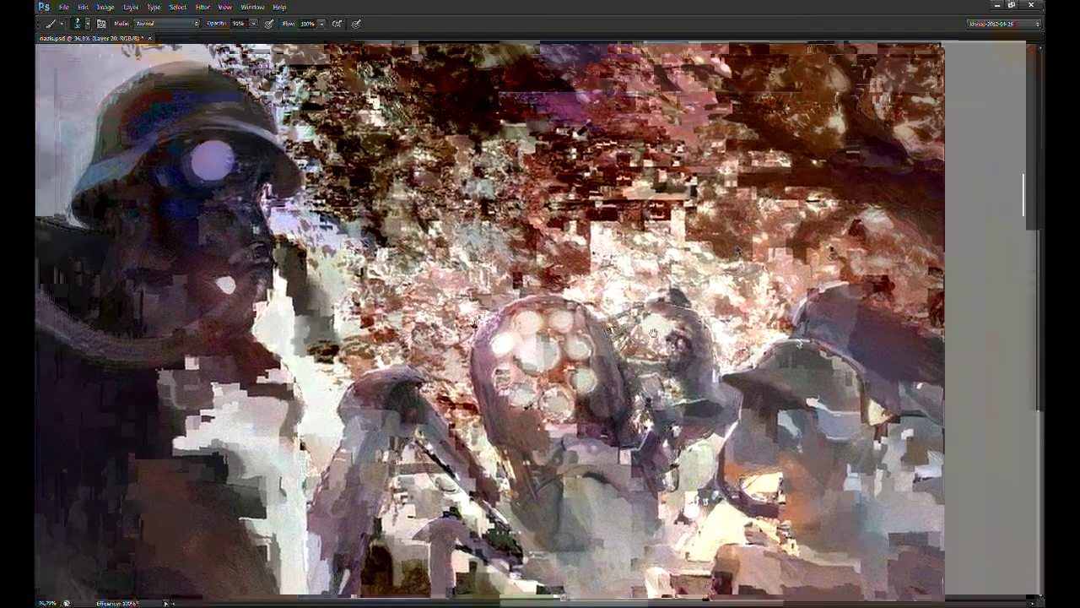
pyautogui.hotkey('ctrl', '-')
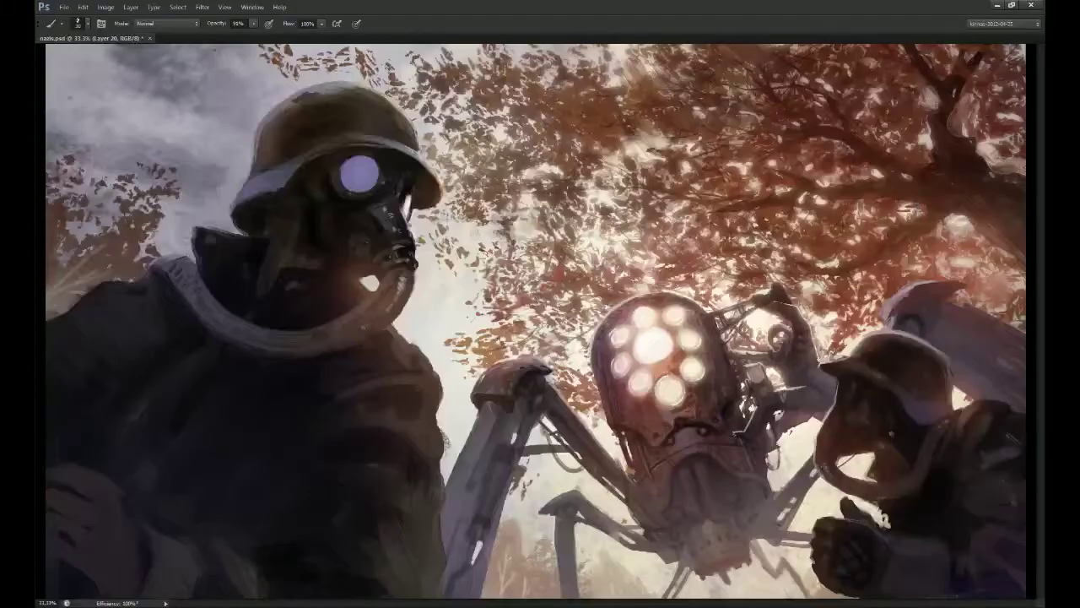
pyautogui.hotkey('ctrl', '-')
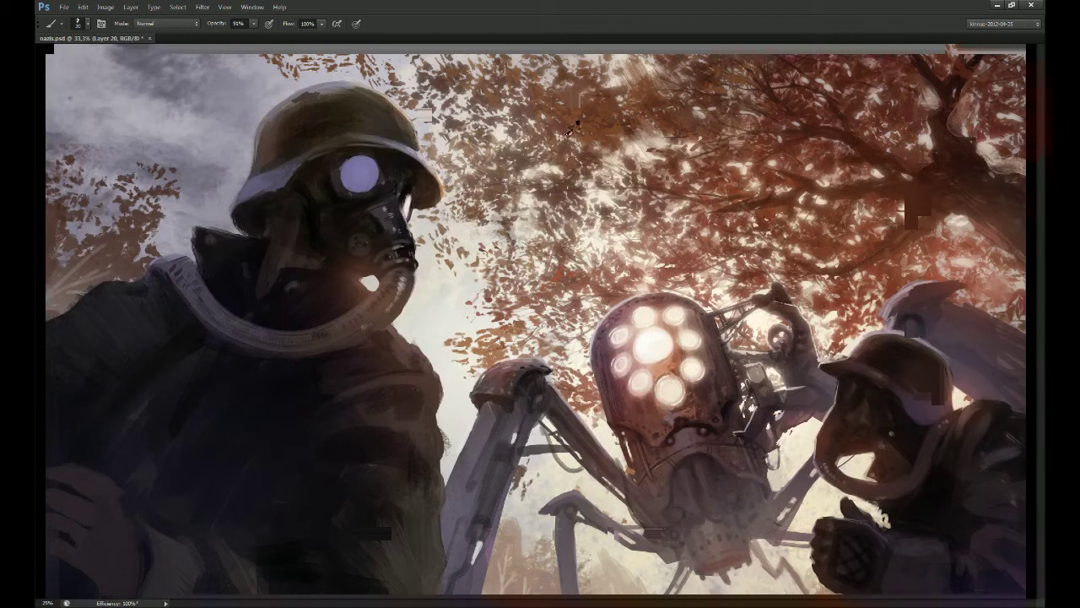
pyautogui.moveTo(567, 129); pyautogui.dragTo(581, 127)
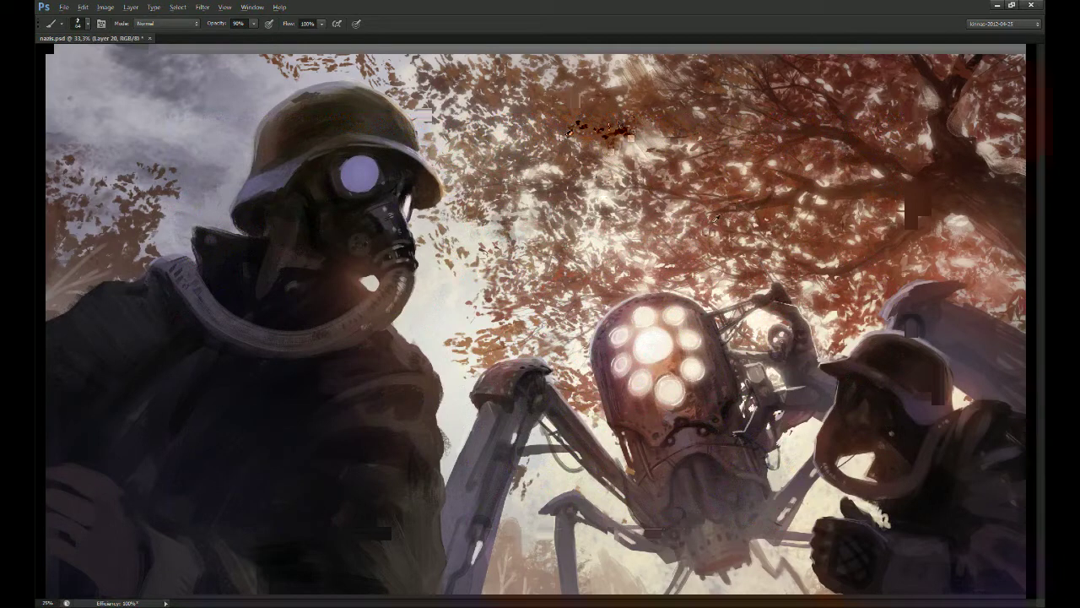
# Step: Dab small leaf details into the red foliage above the robot with a smaller brush, setting its opacity to 80%
pyautogui.press('[')
pyautogui.press('[')
pyautogui.press('[')
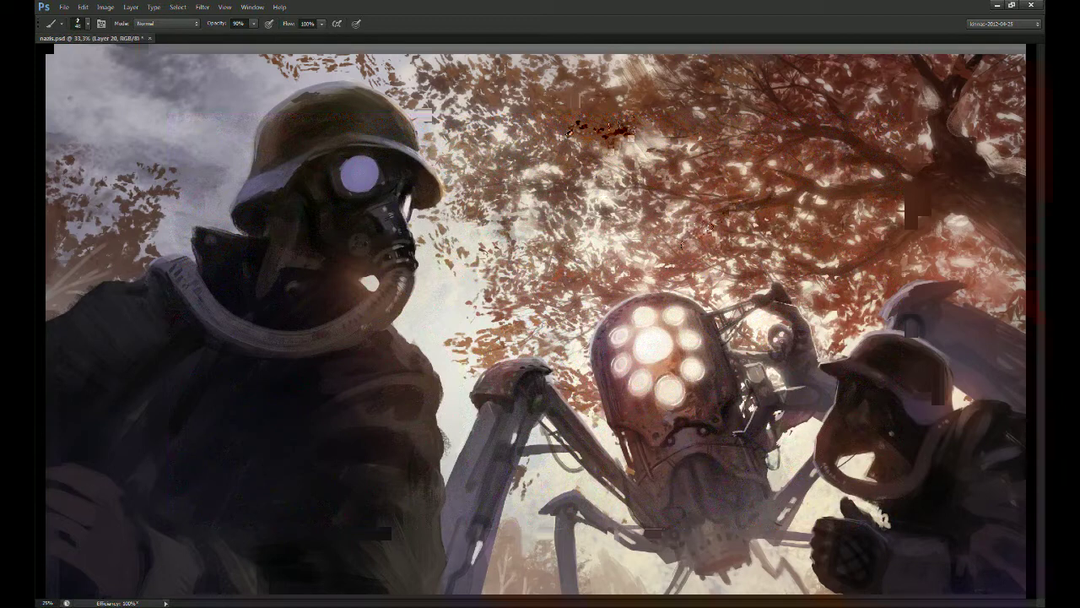
pyautogui.moveTo(652, 244); pyautogui.dragTo(679, 249)
pyautogui.hotkey('ctrl', 'z')
pyautogui.press('8')
pyautogui.hotkey('ctrl', '+')
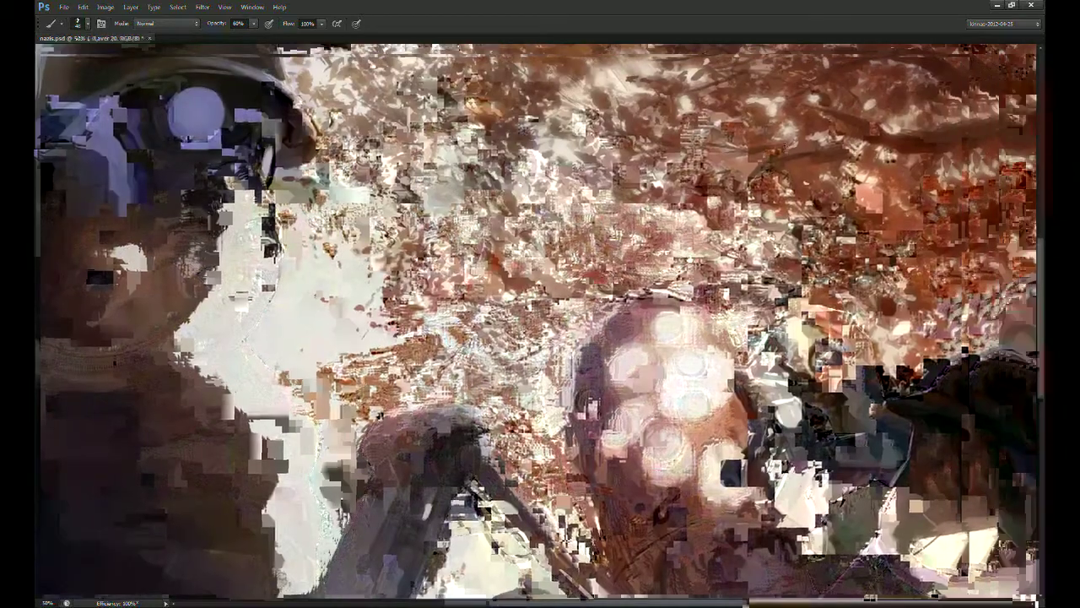
pyautogui.moveTo(787, 166); pyautogui.dragTo(687, 233)
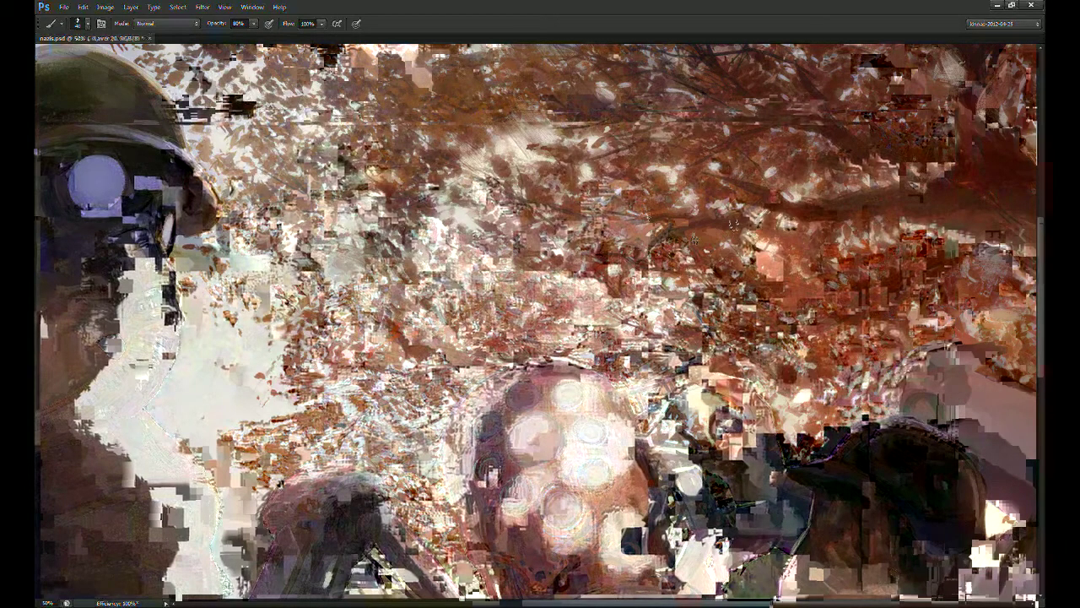
pyautogui.moveTo(714, 253); pyautogui.dragTo(731, 191)
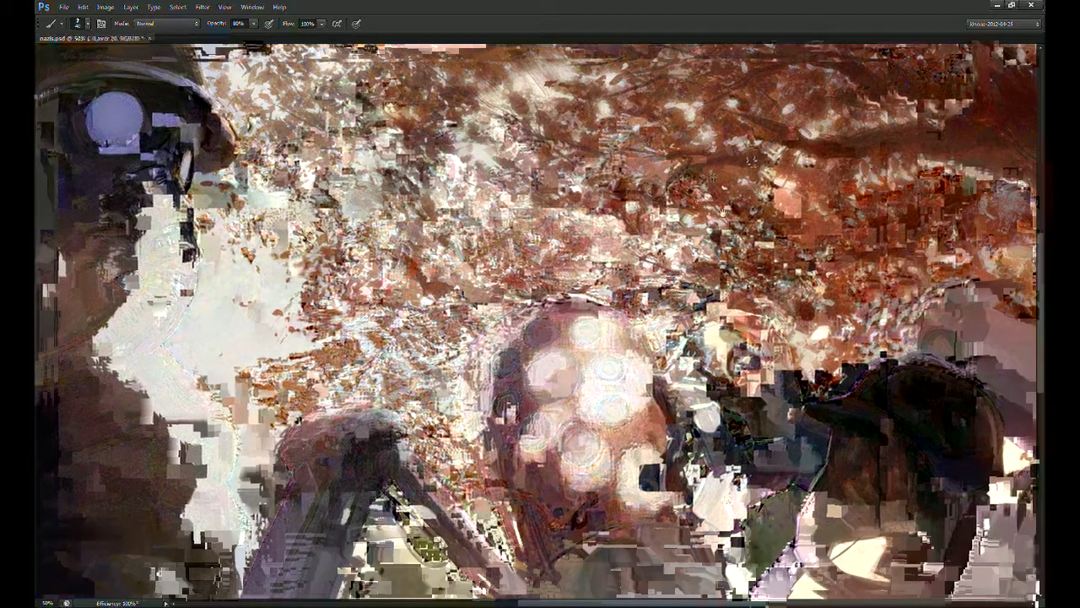
pyautogui.moveTo(669, 283); pyautogui.dragTo(583, 246)
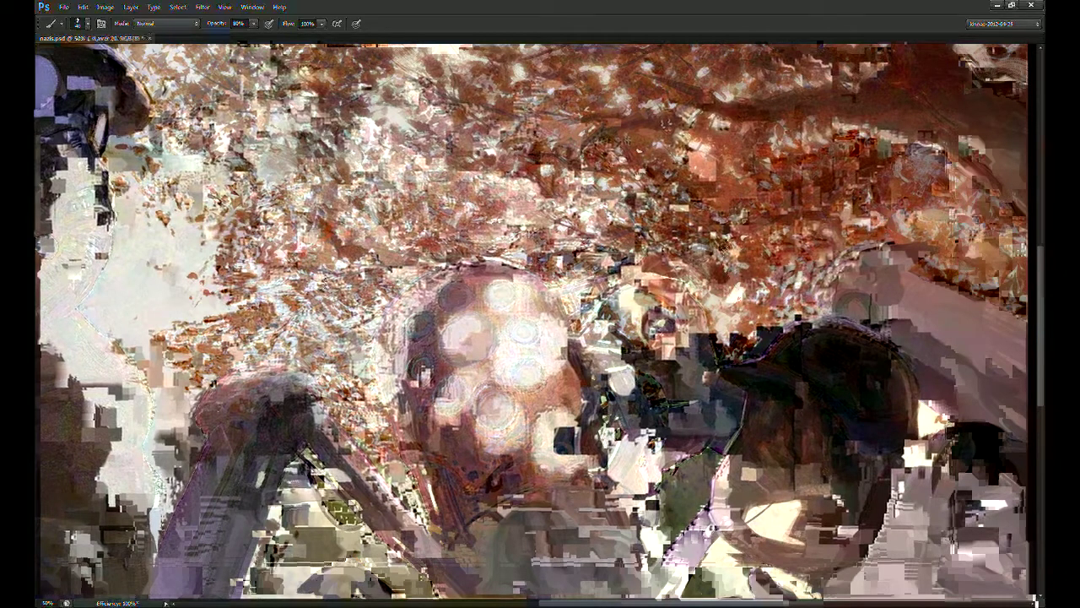
# Step: Paint small dark strokes on the large soldier's shoulder beside the ribbed collar hose
pyautogui.press('r')
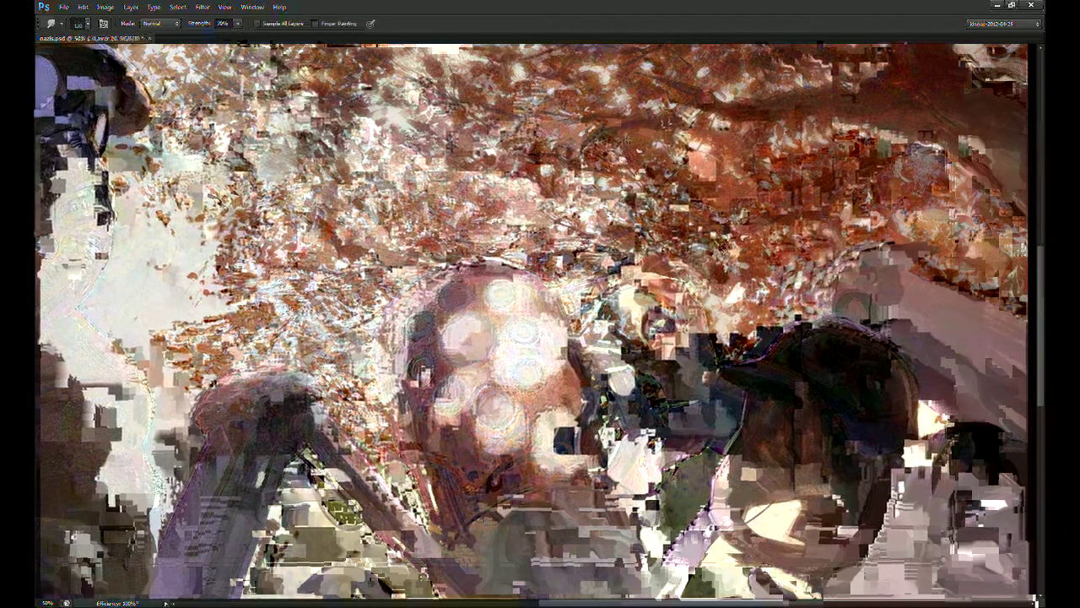
pyautogui.moveTo(430, 332); pyautogui.dragTo(832, 427)
pyautogui.moveTo(722, 367); pyautogui.dragTo(809, 413)
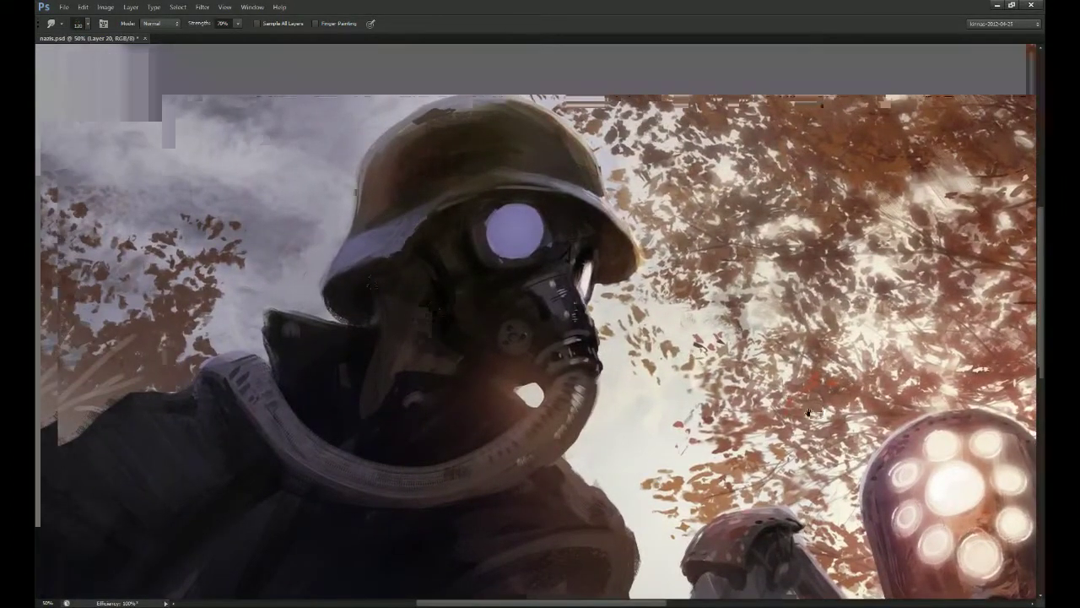
pyautogui.press('b')
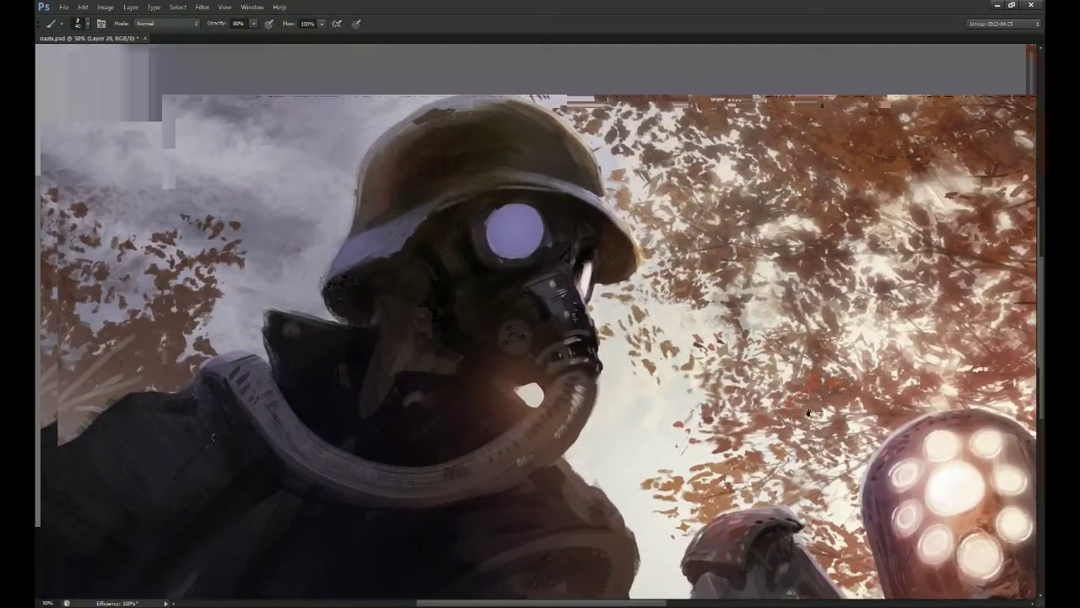
pyautogui.moveTo(178, 478); pyautogui.dragTo(234, 429)
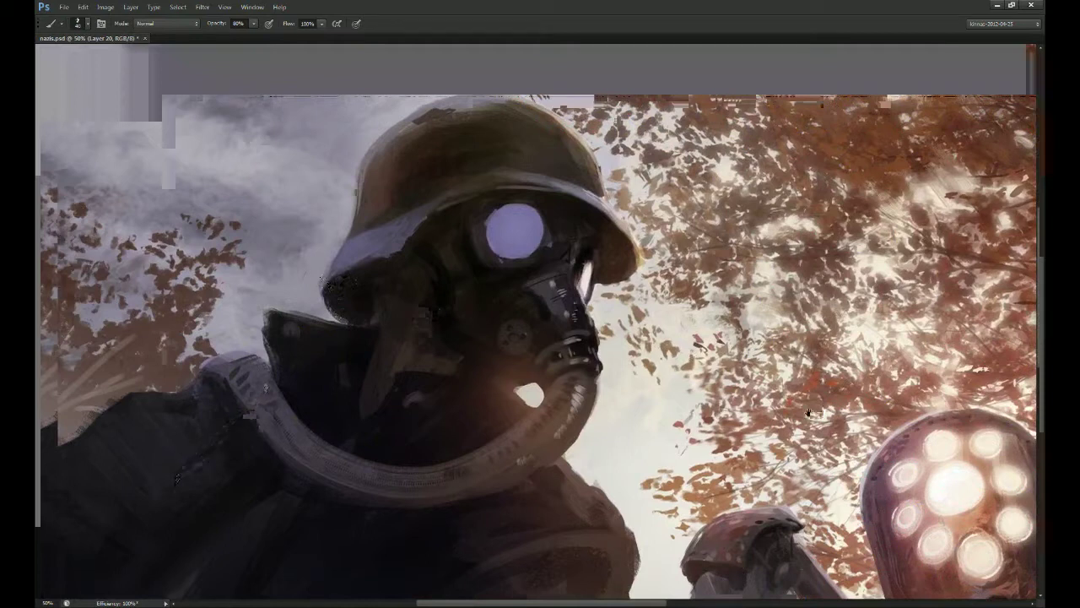
pyautogui.moveTo(202, 394)
pyautogui.mouseDown()
pyautogui.moveTo(179, 432)
pyautogui.moveTo(184, 422)
pyautogui.mouseUp()
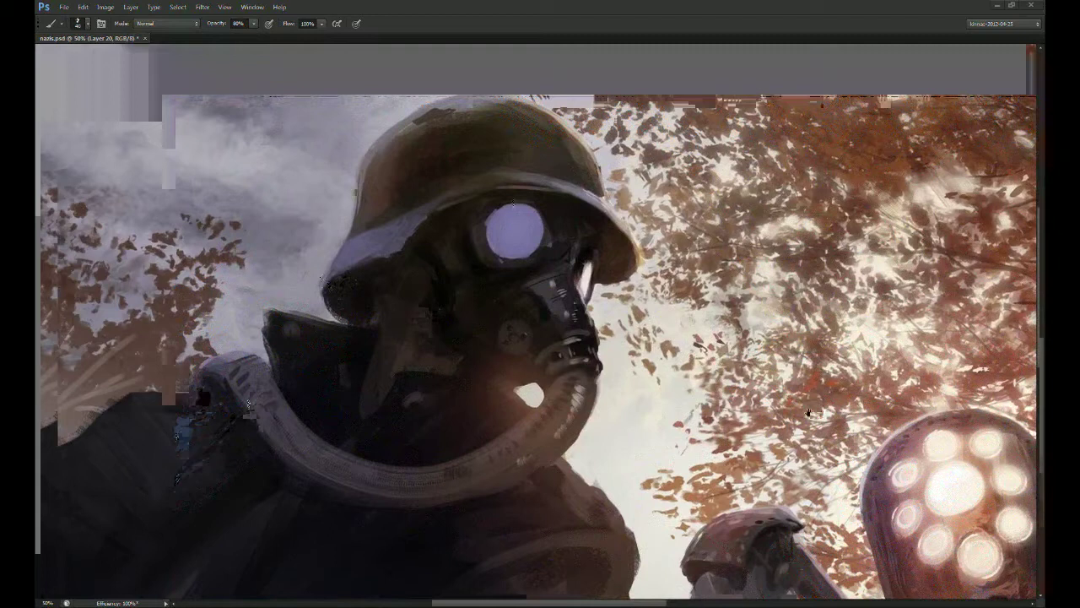
# Step: Smudge the paint on the large soldier's helmet rim above the glowing eye lens and enlarge the Smudge tip
pyautogui.press('r')
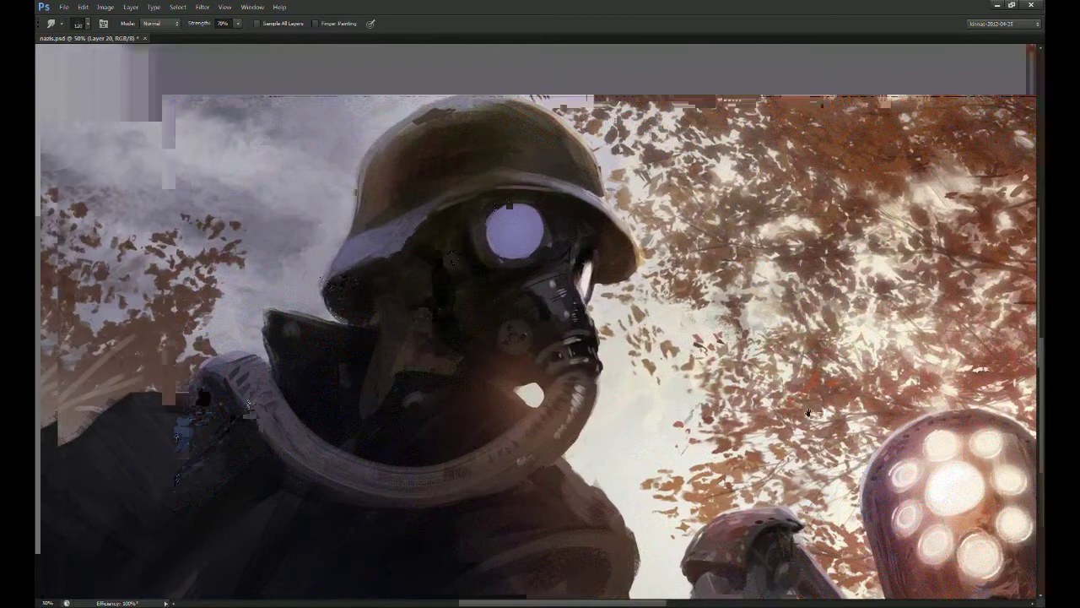
pyautogui.moveTo(459, 207)
pyautogui.mouseDown()
pyautogui.moveTo(494, 184)
pyautogui.moveTo(498, 152)
pyautogui.moveTo(511, 175)
pyautogui.mouseUp()
pyautogui.press(']')
# Step: Set the brush opacity to 30%, reduce its size, and fit the whole painting on screen
pyautogui.press('b')
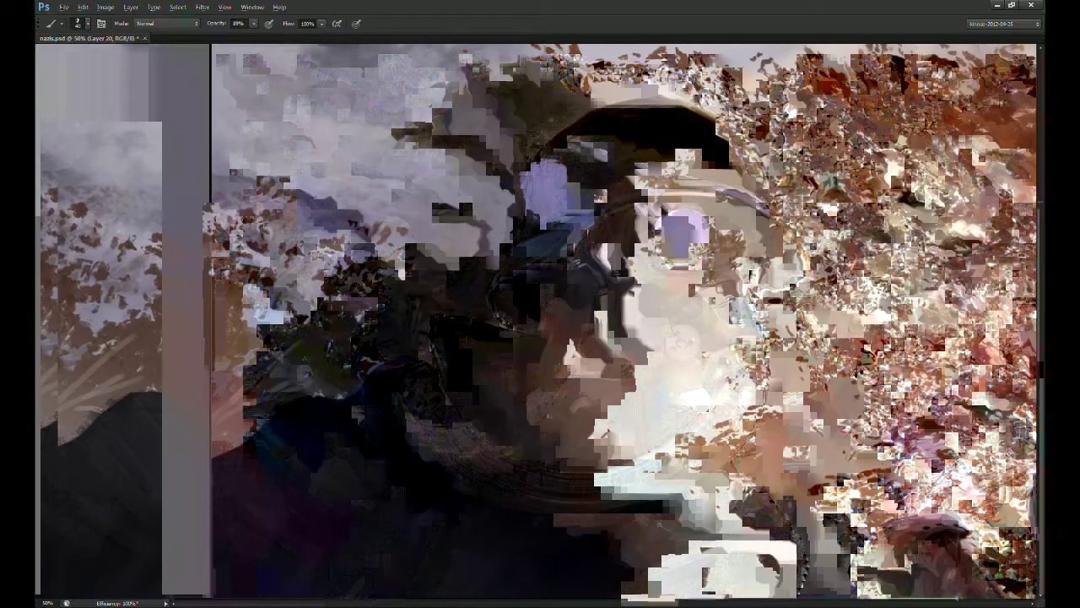
pyautogui.press('6')
pyautogui.press('7')
pyautogui.press('3')
pyautogui.moveTo(613, 370); pyautogui.dragTo(599, 360)
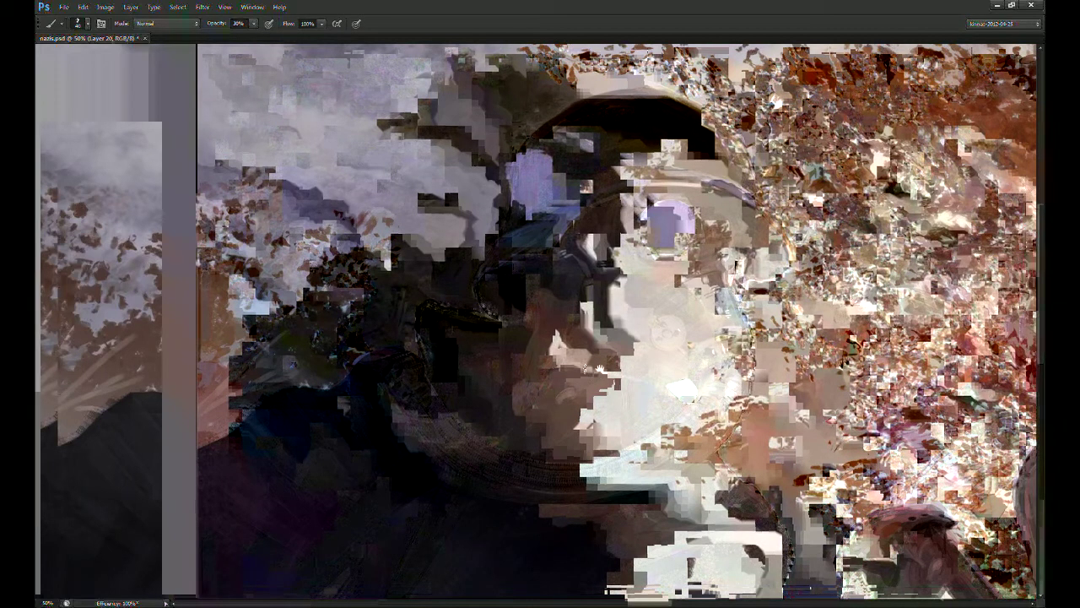
pyautogui.moveTo(599, 368); pyautogui.dragTo(489, 361)
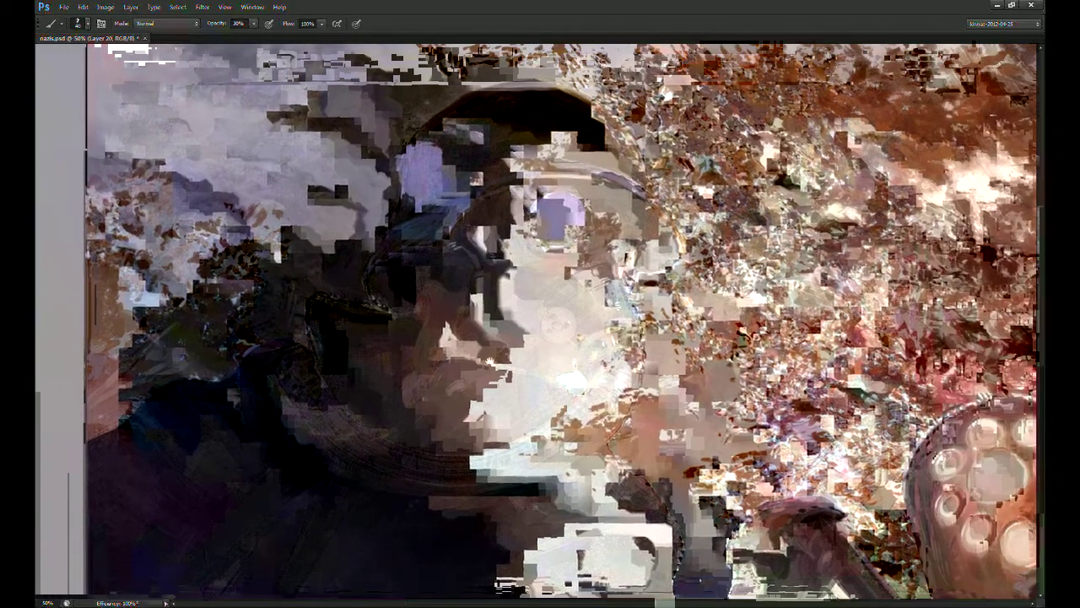
pyautogui.moveTo(554, 384)
pyautogui.mouseDown()
pyautogui.moveTo(549, 422)
pyautogui.moveTo(527, 404)
pyautogui.mouseUp()
pyautogui.press('[')
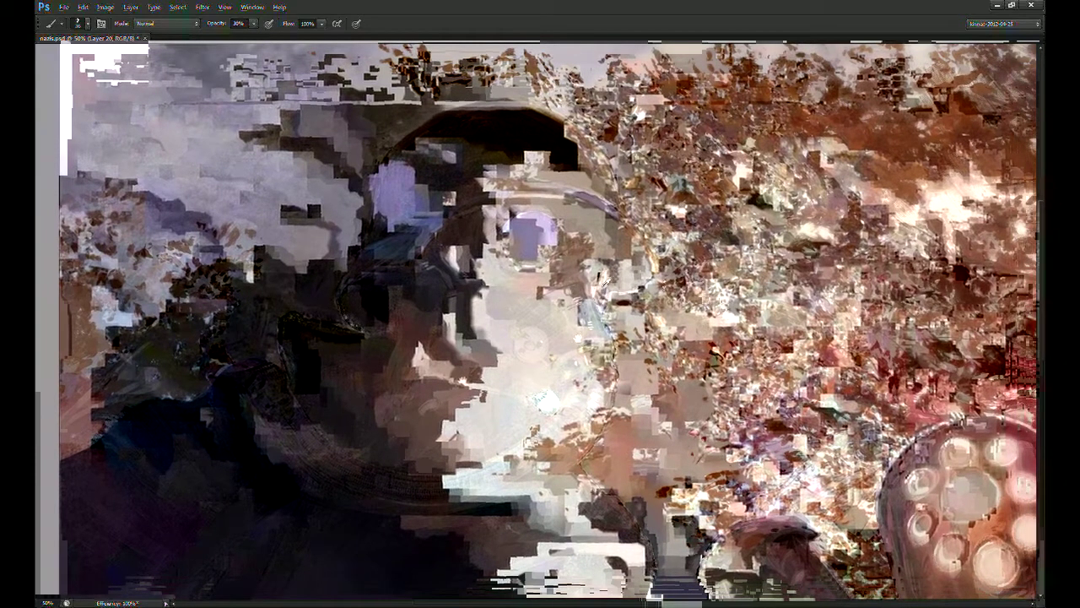
pyautogui.moveTo(985, 258); pyautogui.dragTo(949, 201)
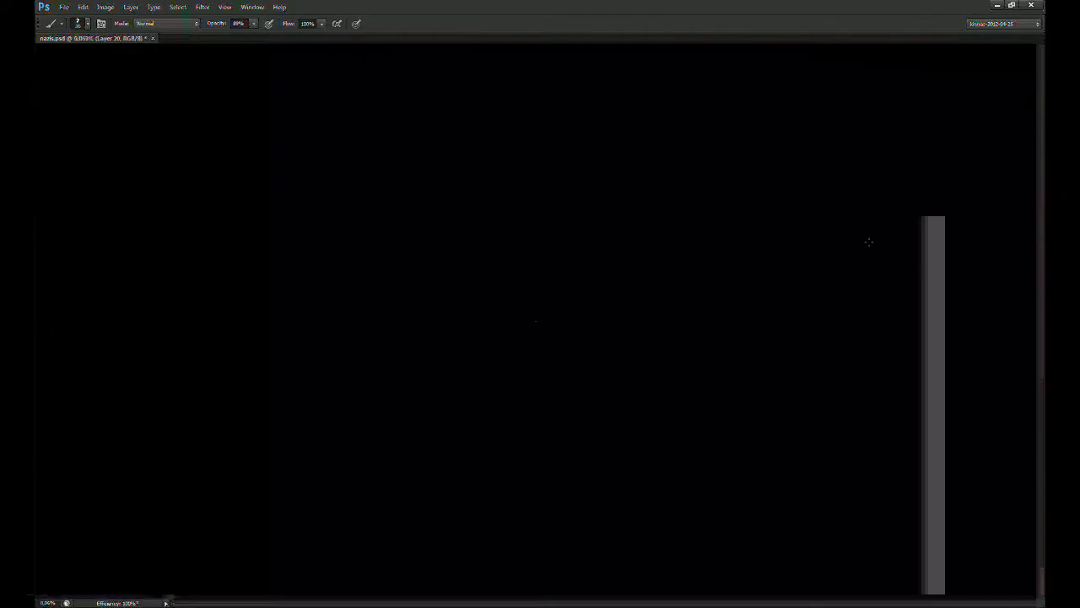
pyautogui.hotkey('ctrl', '0')
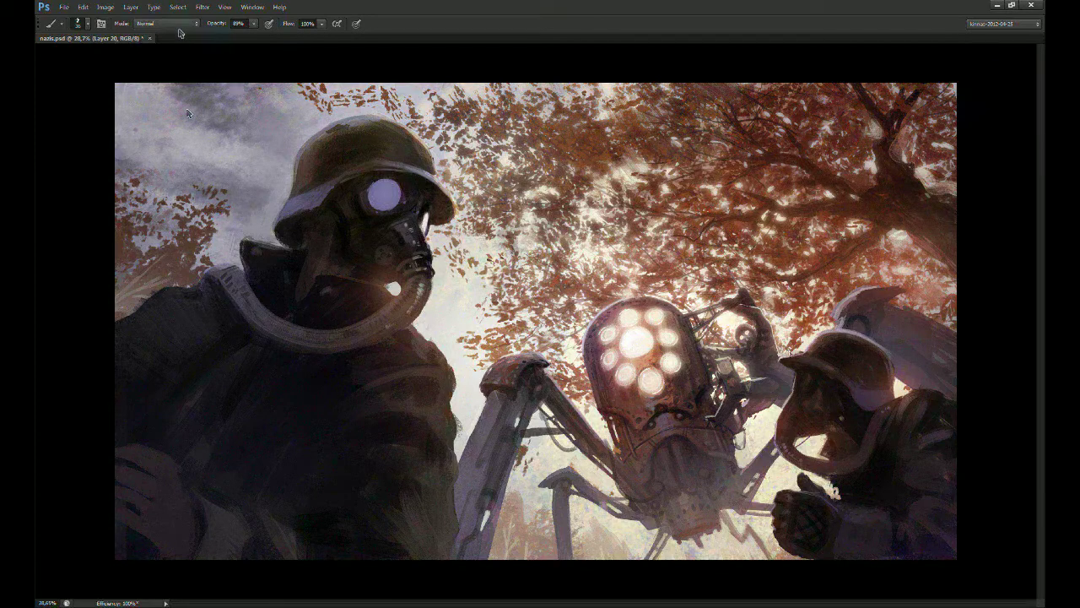
# Step: Switch the brush to Darken mode with a smaller tip and 30% opacity for the area beneath the robot's body
pyautogui.press('i')
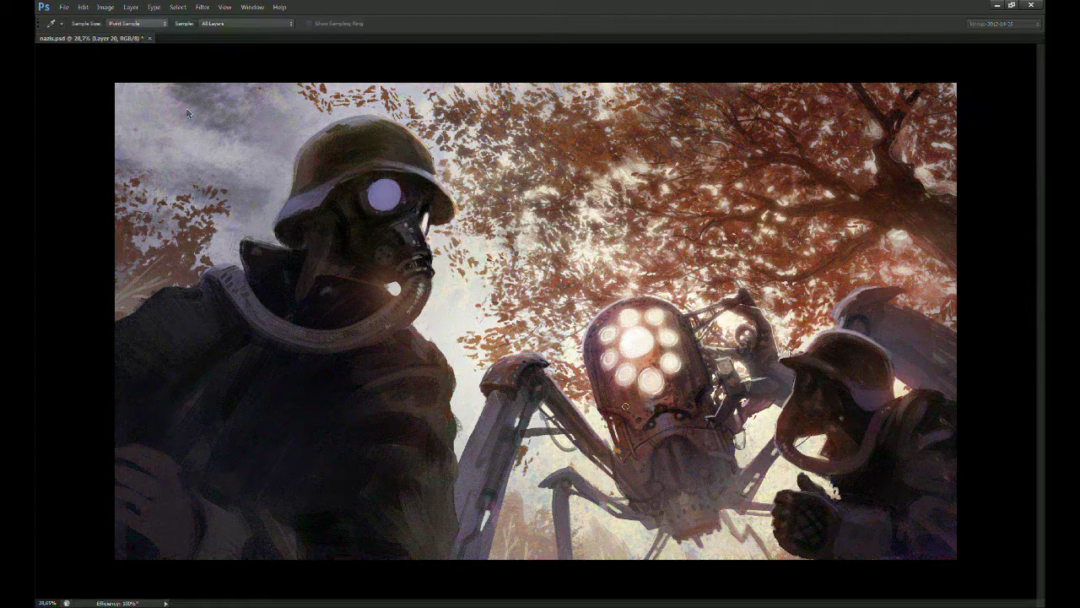
pyautogui.press('b')
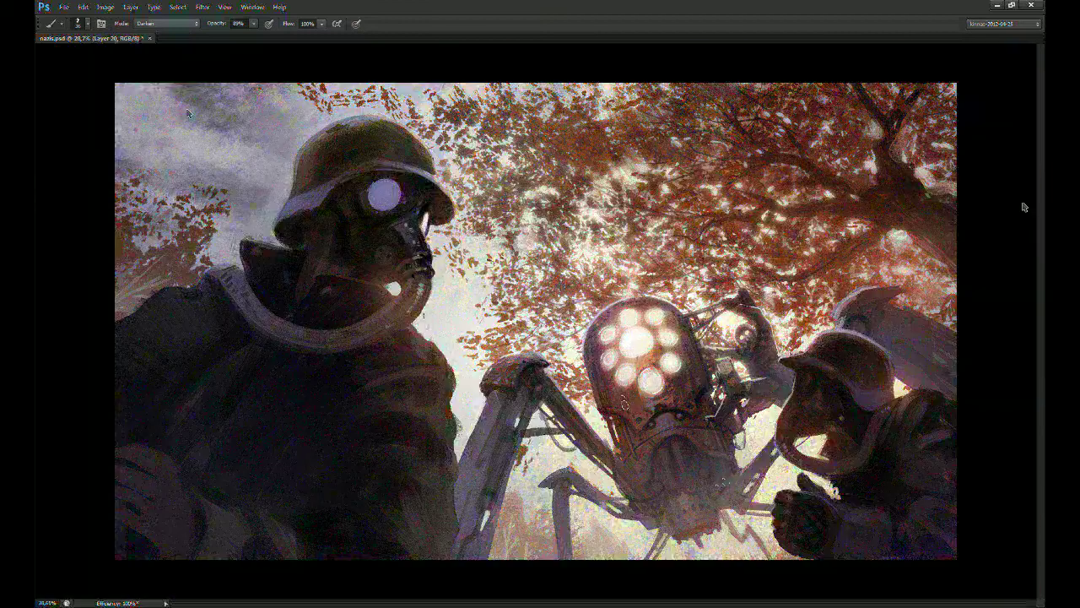
pyautogui.hotkey('ctrl', '+')
pyautogui.hotkey('ctrl', '+')
pyautogui.moveTo(826, 540); pyautogui.dragTo(552, 276)
pyautogui.press('9')
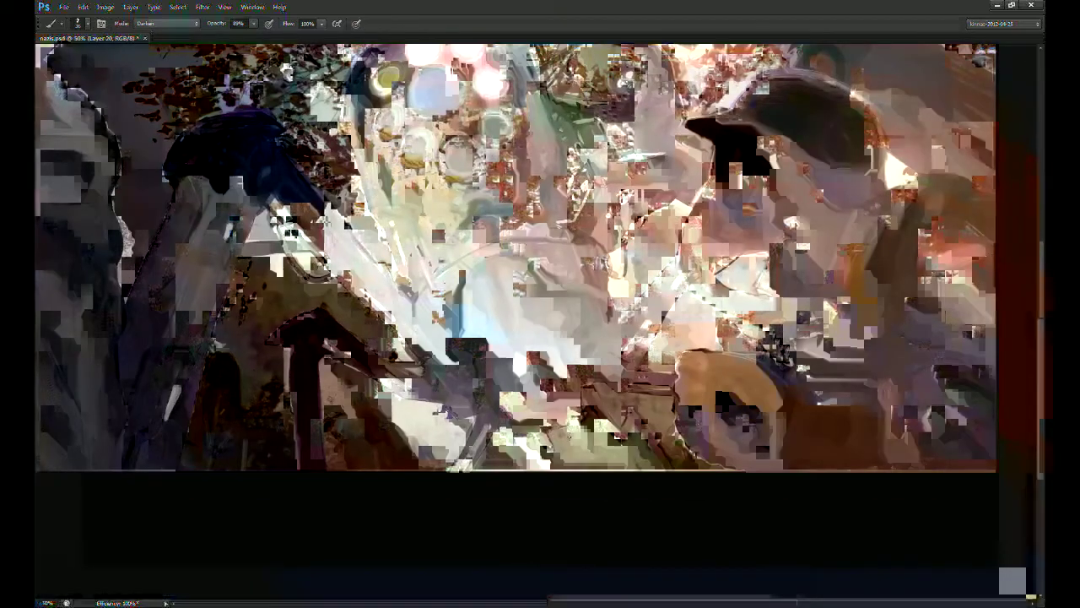
pyautogui.keyDown('alt'); pyautogui.rightClick(570, 429); pyautogui.keyUp('alt')
pyautogui.press('3')
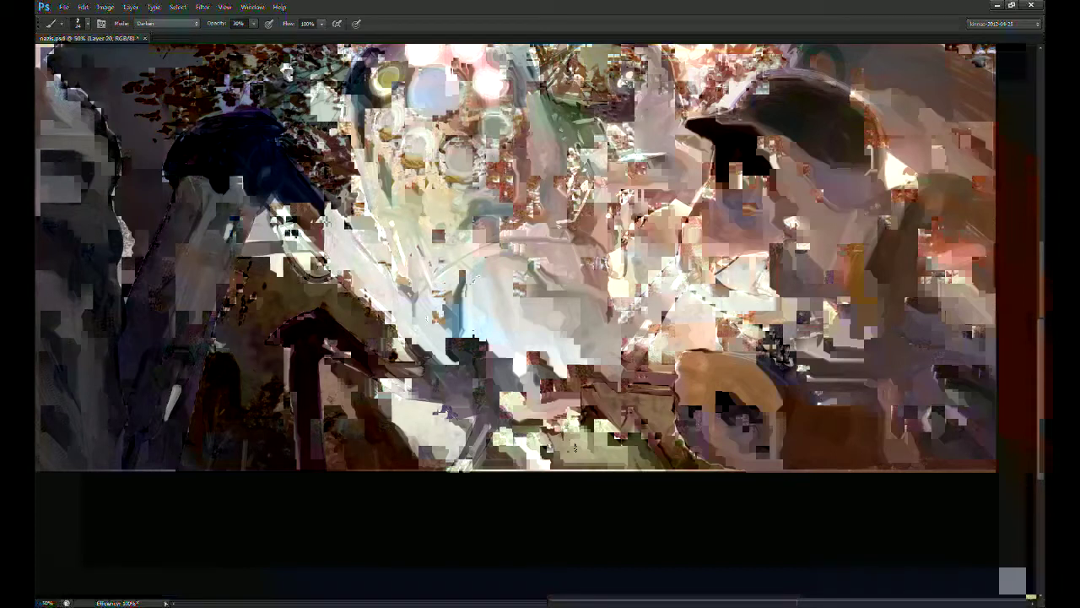
pyautogui.moveTo(586, 313); pyautogui.dragTo(729, 407)
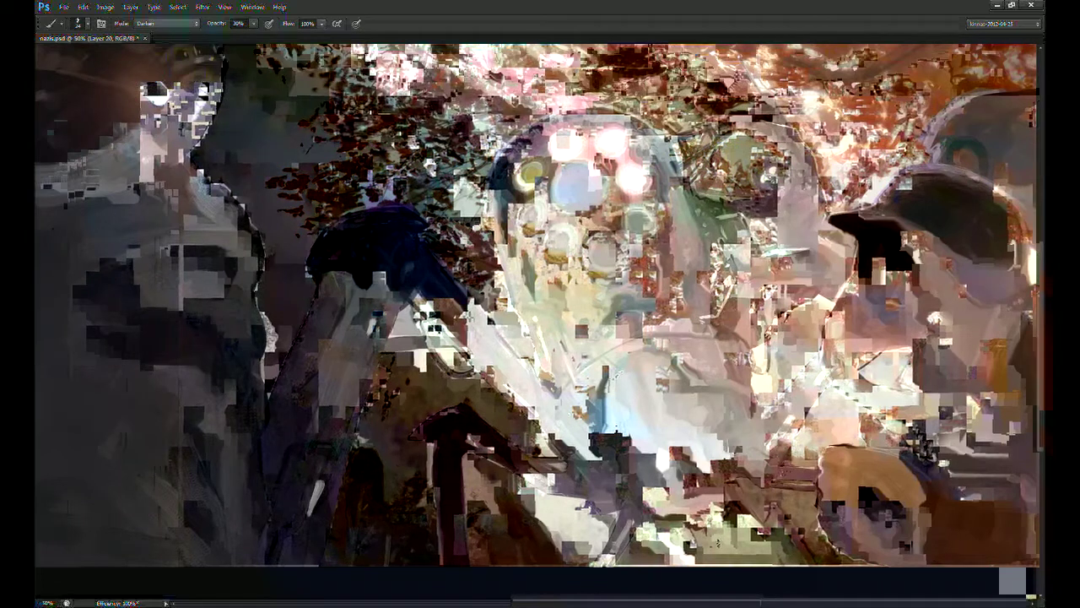
# Step: Return the brush to Normal blending mode and save the painting
pyautogui.hotkey('ctrl', '-')
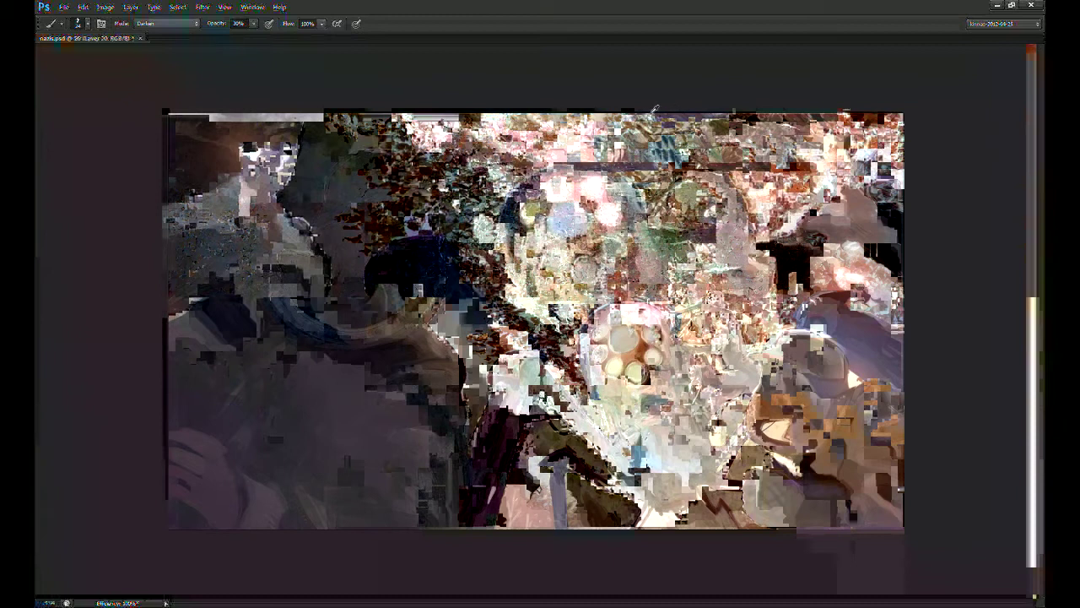
pyautogui.hotkey('shift', 'alt', 'n')
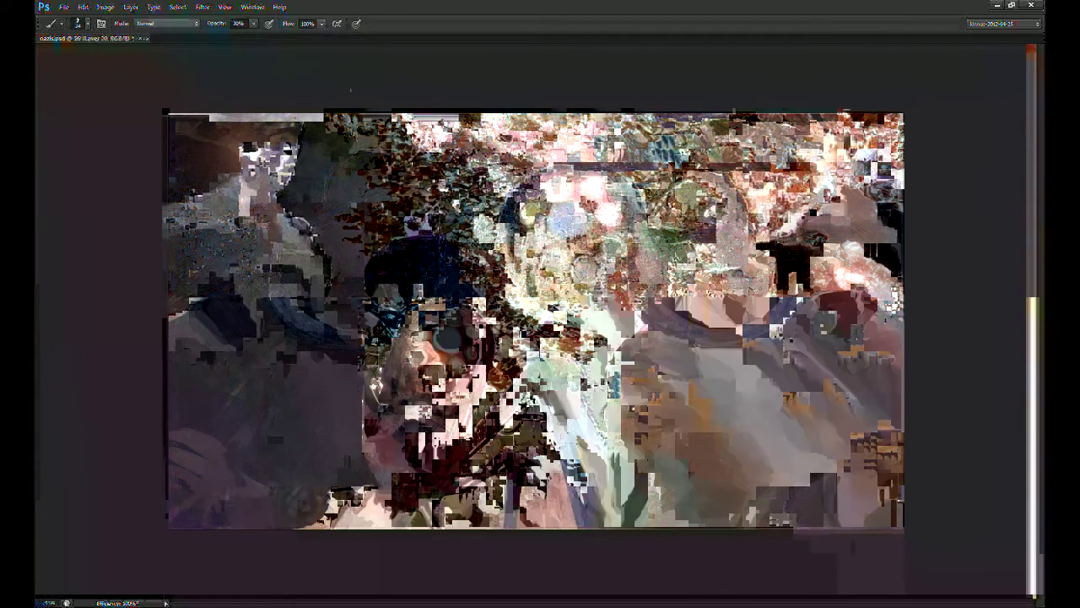
pyautogui.hotkey('ctrl', 's')
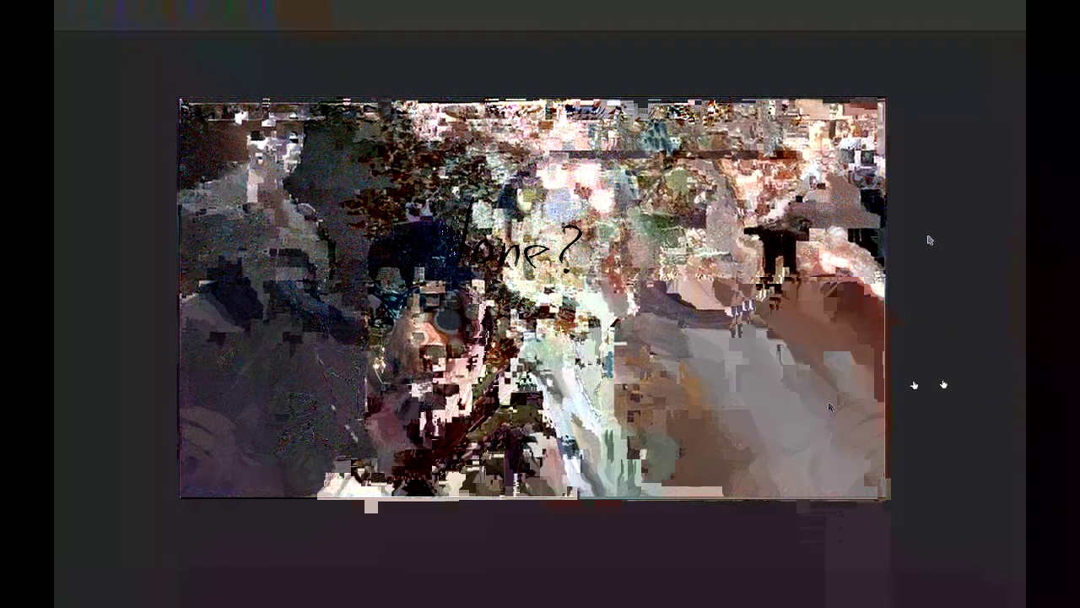
pyautogui.scroll(5, 559, 314)
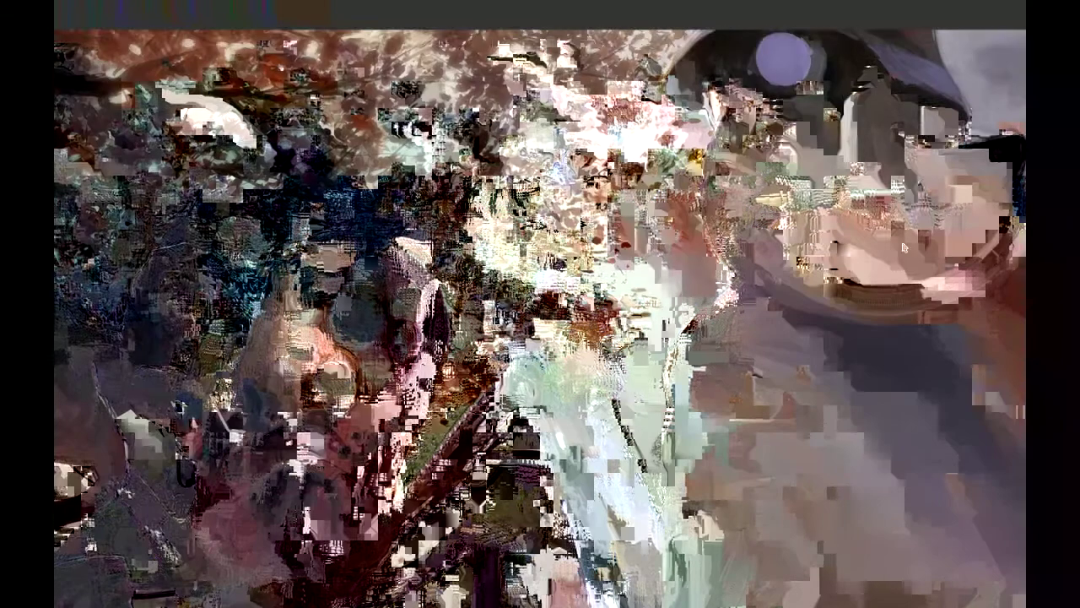